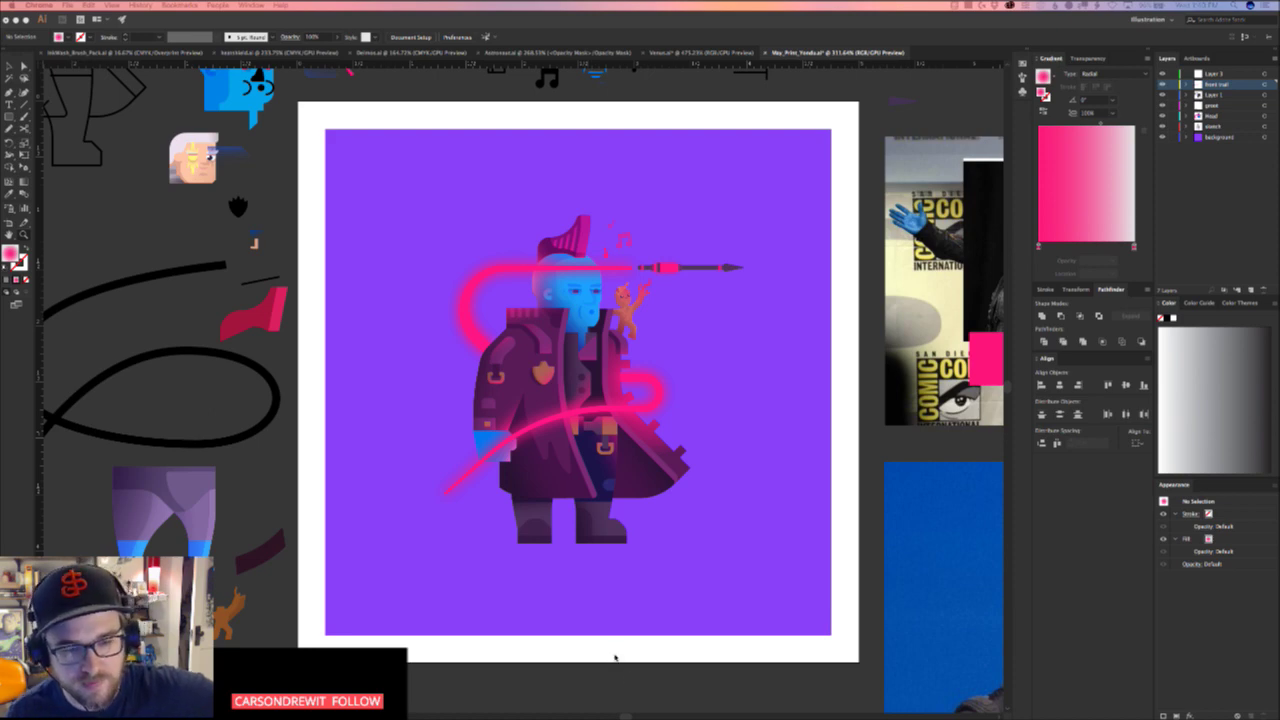
pyautogui.click(632, 684)
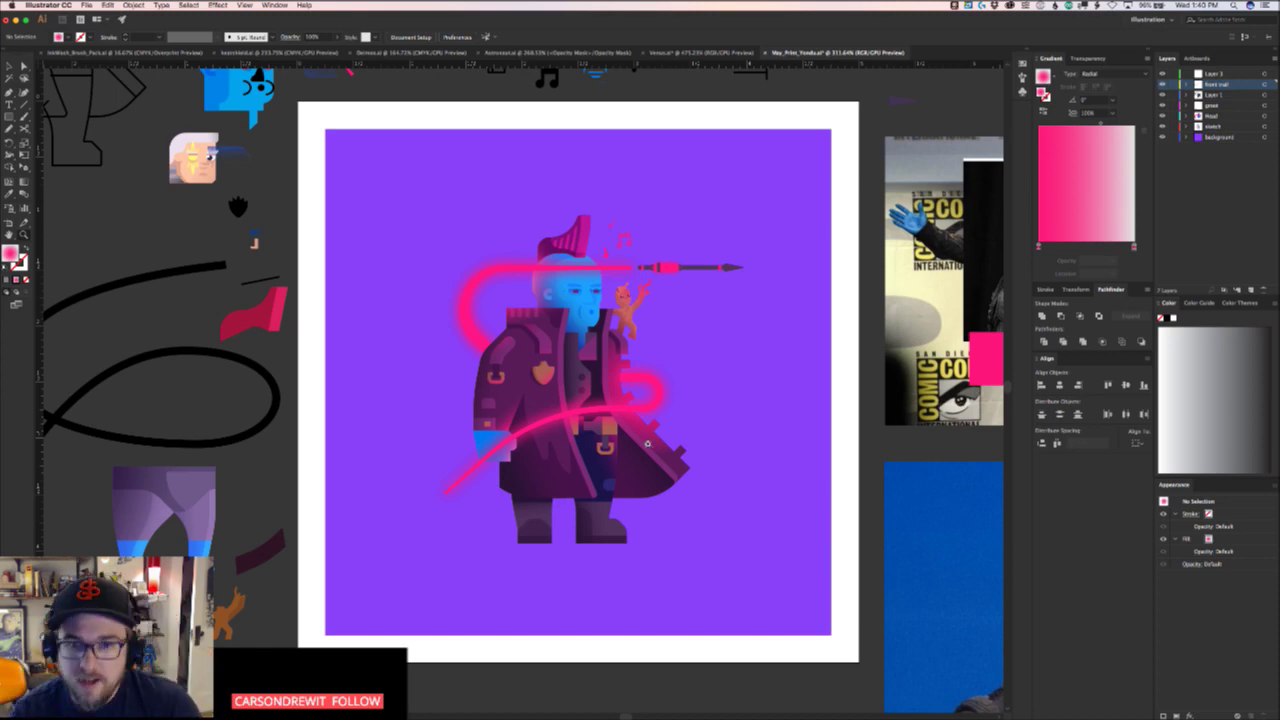
pyautogui.scroll(5, 550, 413)
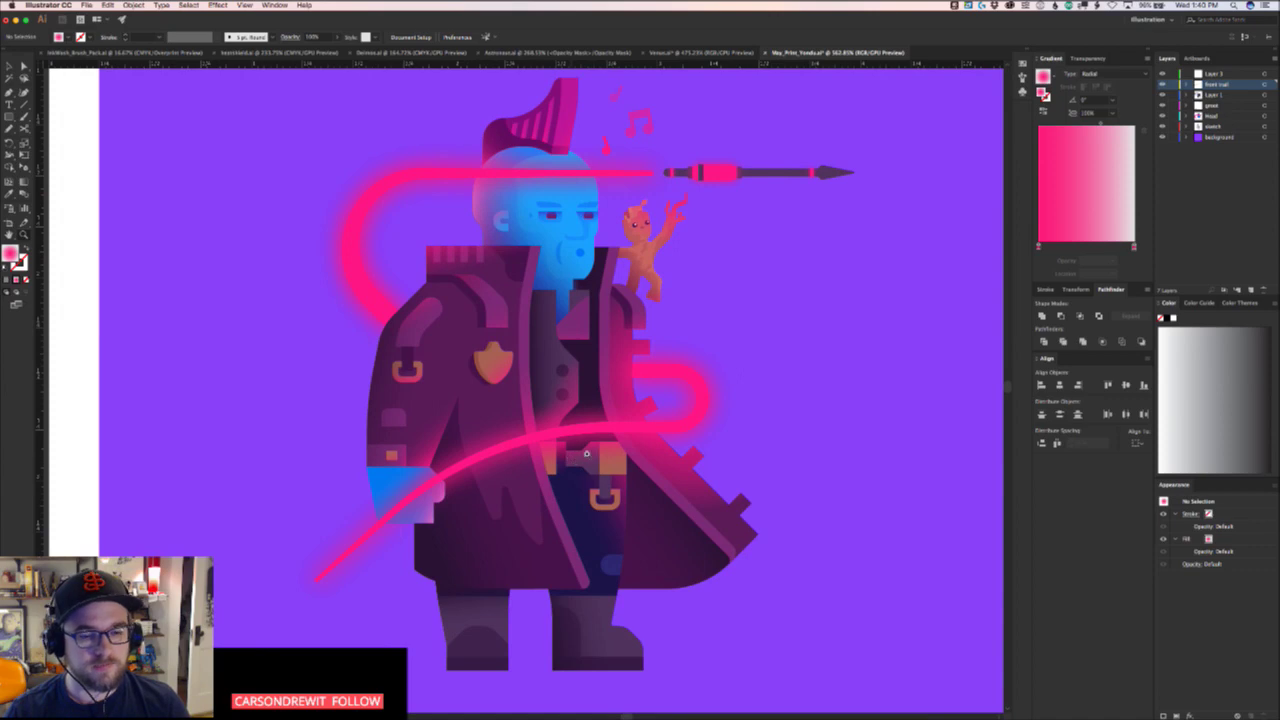
pyautogui.scroll(4, 572, 457)
pyautogui.scroll(-8, 573, 456)
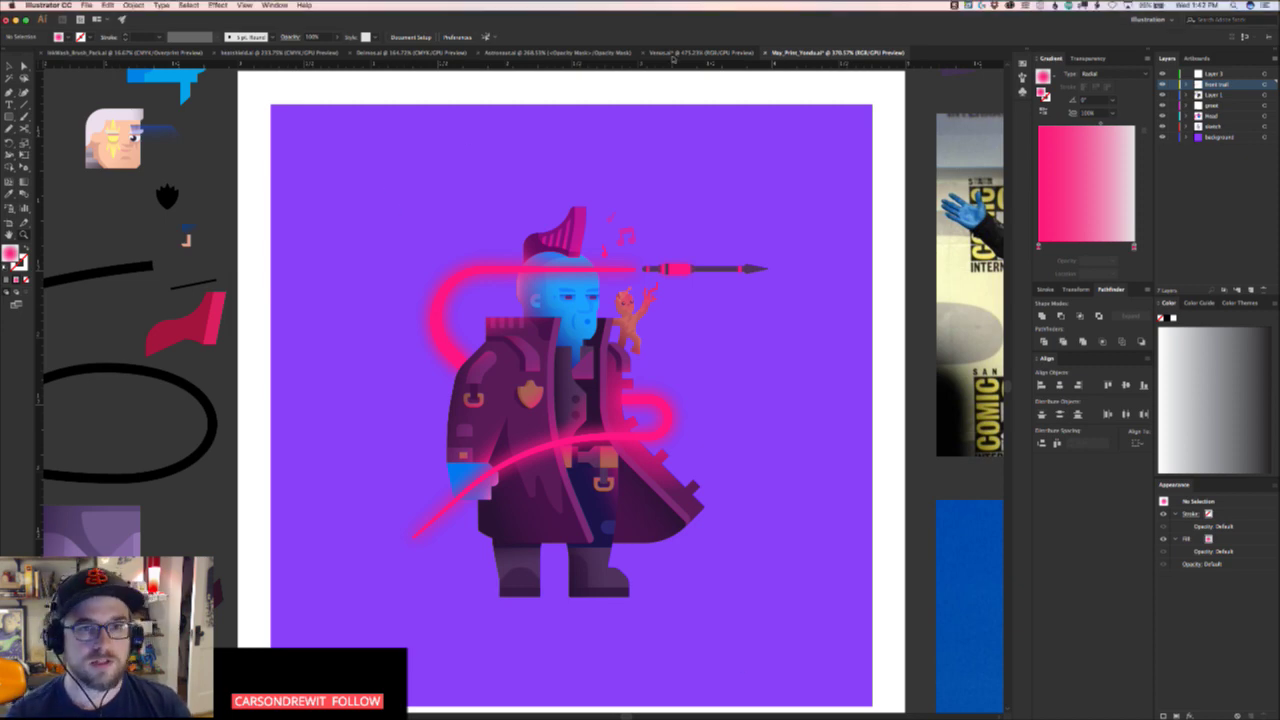
# Switch to the Deimos document and look at the front and back cards up close
pyautogui.click(378, 53)
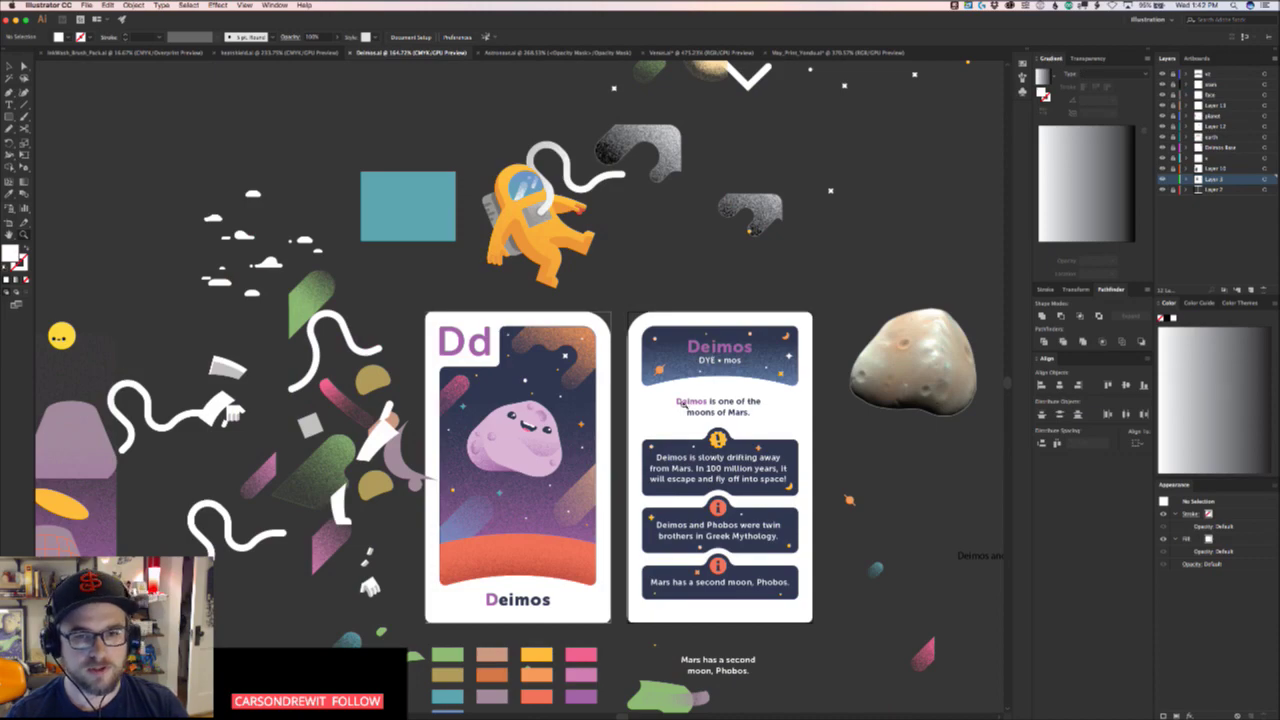
pyautogui.scroll(2, 558, 513)
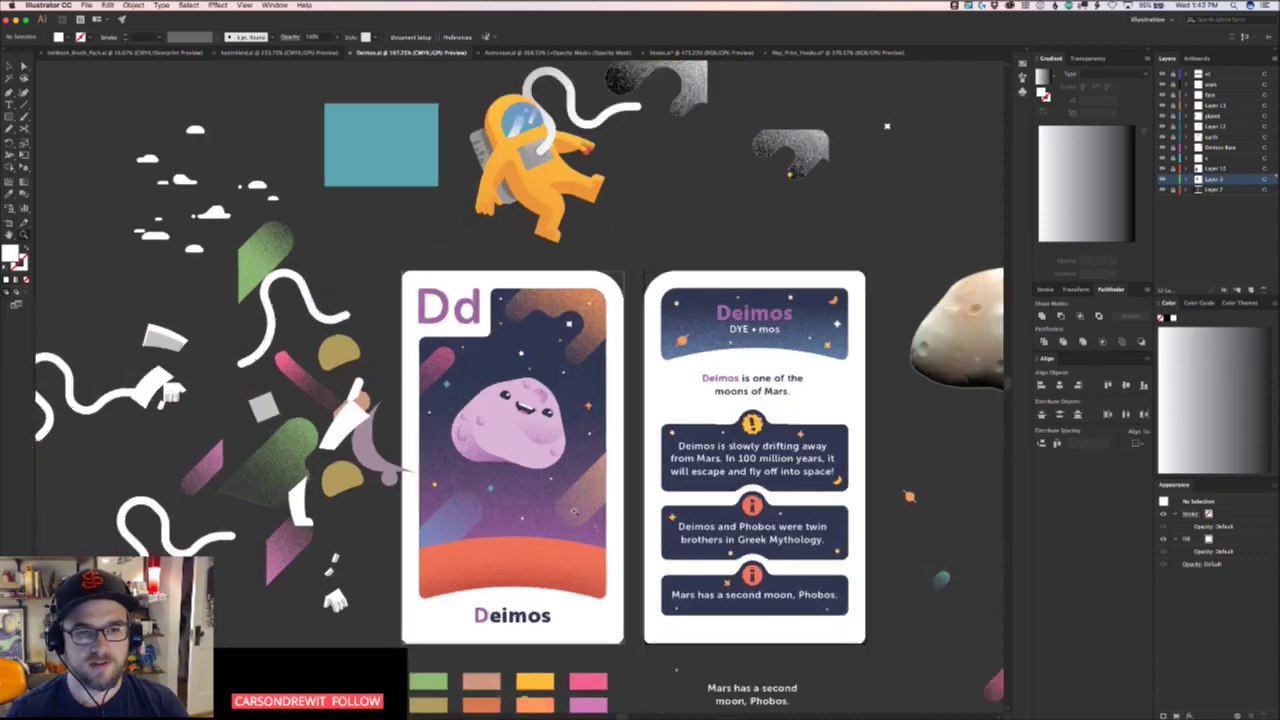
pyautogui.scroll(1, 555, 503)
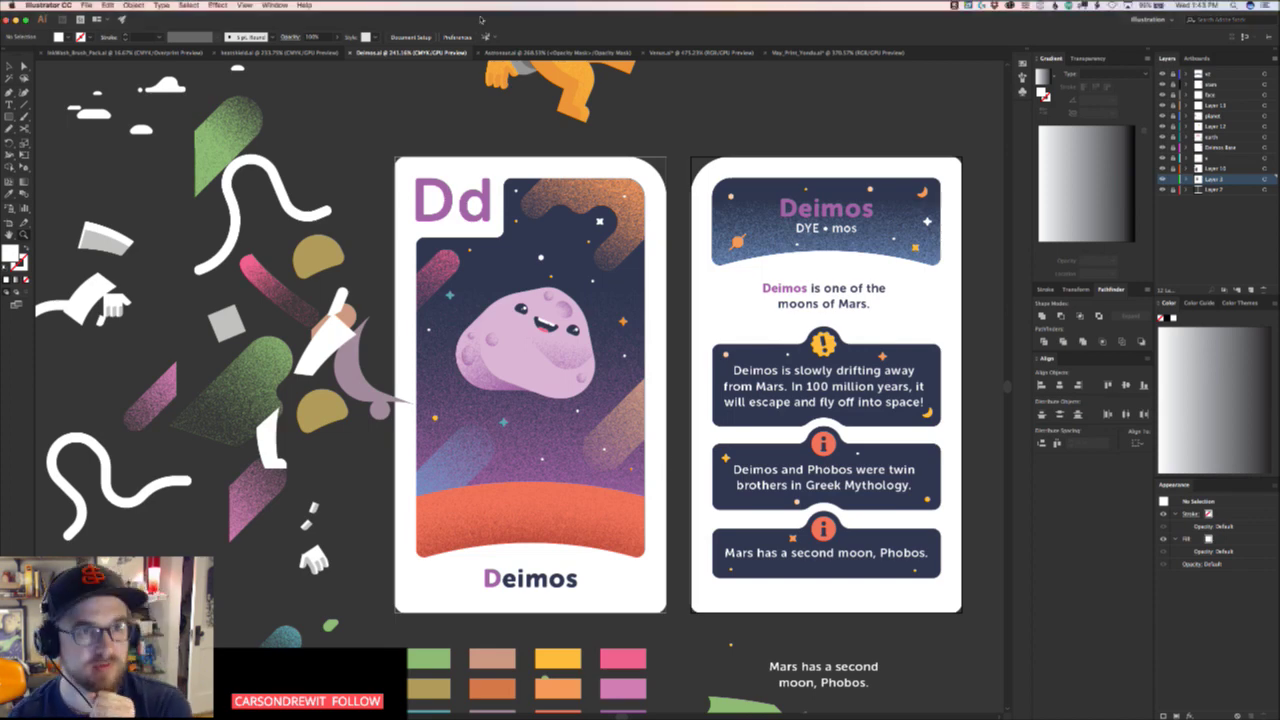
# Switch to the Heat Shield document and lock the artwork covering the clouds at the planet's horizon
pyautogui.click(258, 52)
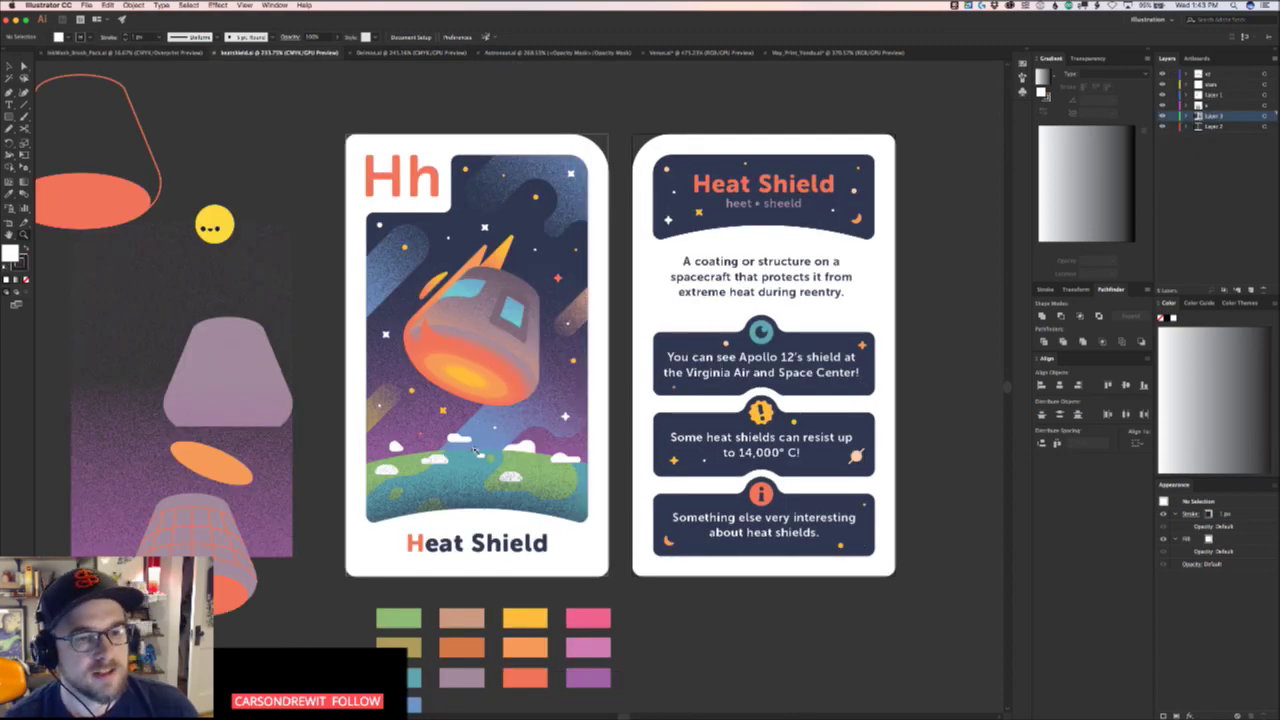
pyautogui.moveTo(408, 478); pyautogui.dragTo(523, 462)
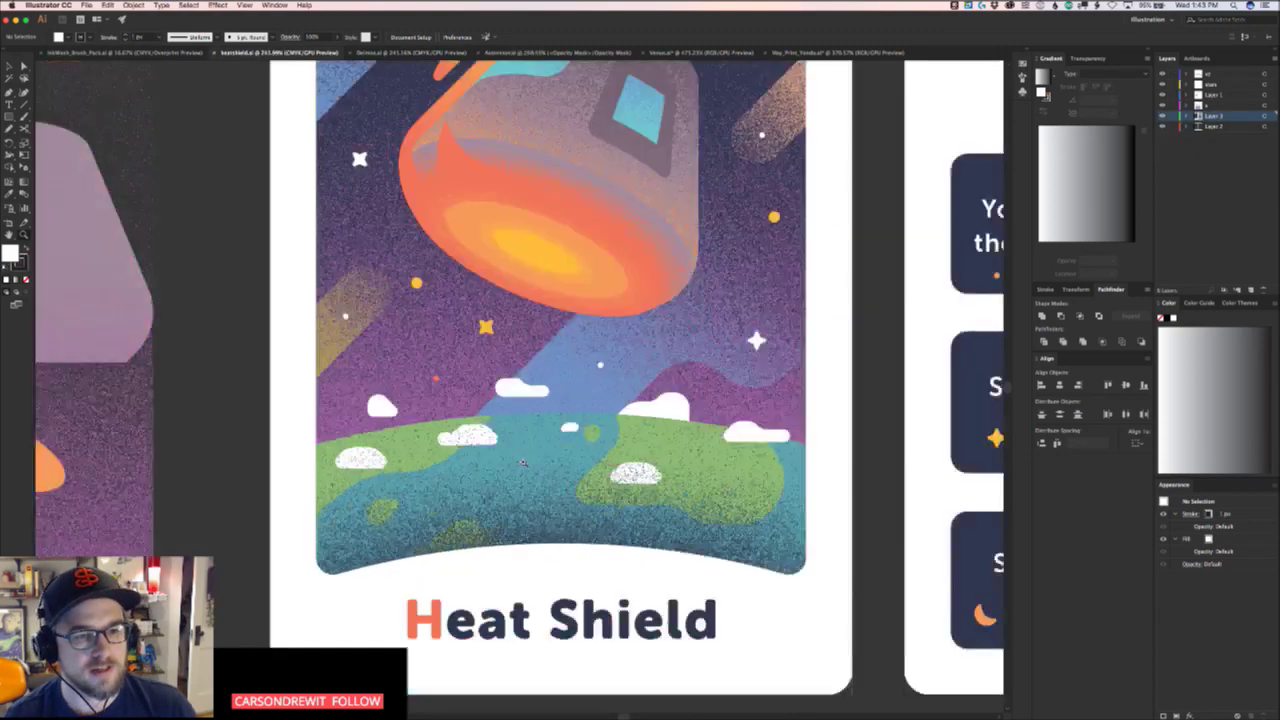
pyautogui.click(541, 370)
pyautogui.click(763, 441)
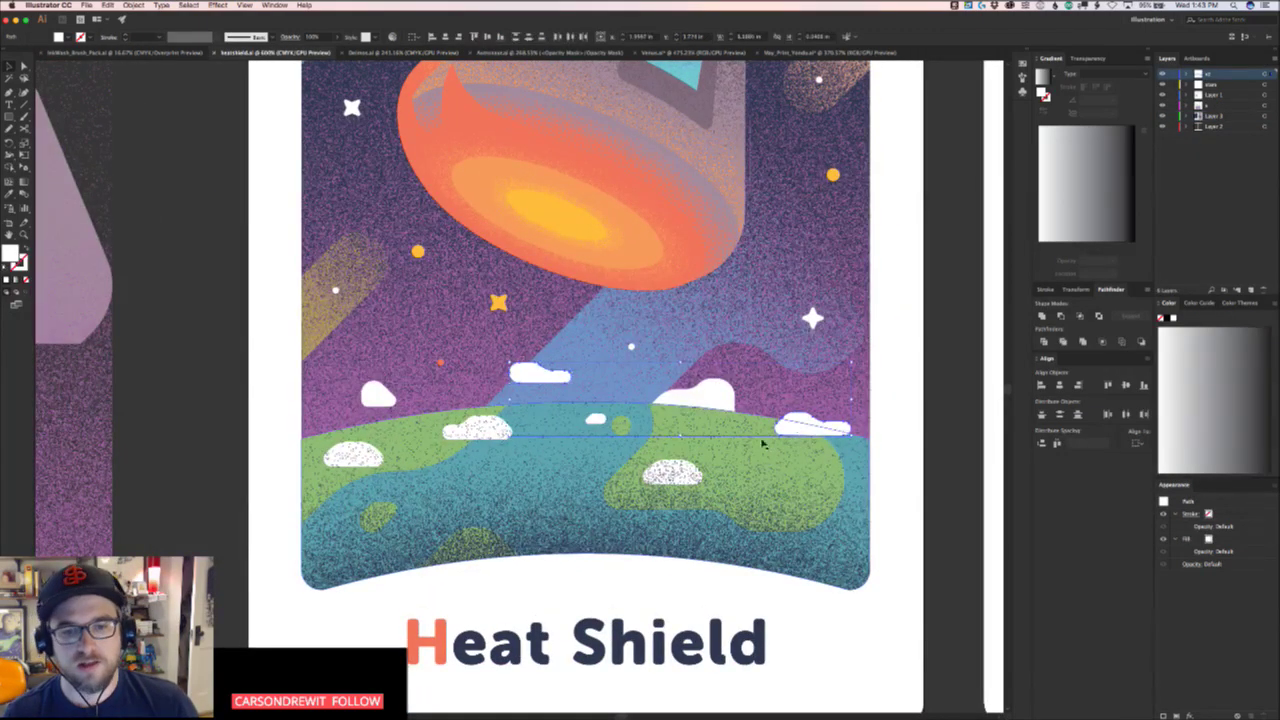
pyautogui.click(603, 492)
pyautogui.press('super+2')
# Copy all eight white clouds around the planet on the Heat Shield card and return to the Deimos document
pyautogui.click(672, 470)
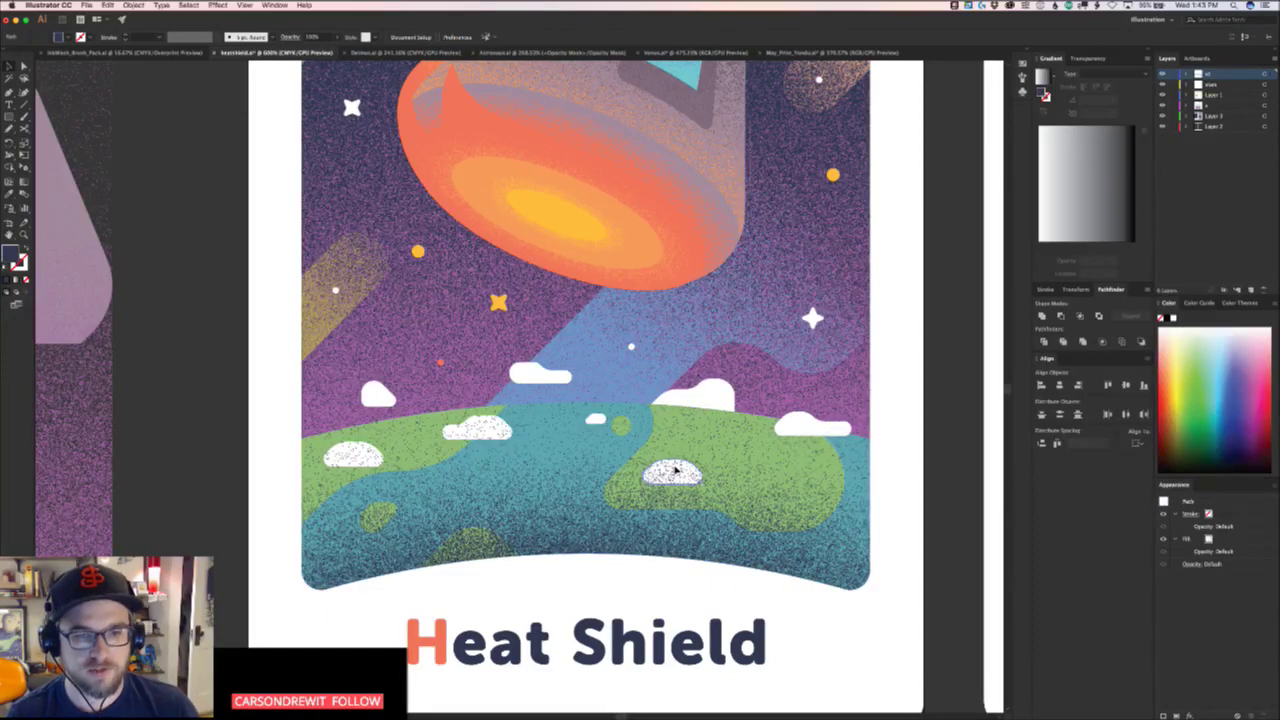
pyautogui.keyDown('shift'); pyautogui.click(486, 424); pyautogui.keyUp('shift')
pyautogui.keyDown('shift'); pyautogui.click(358, 446); pyautogui.keyUp('shift')
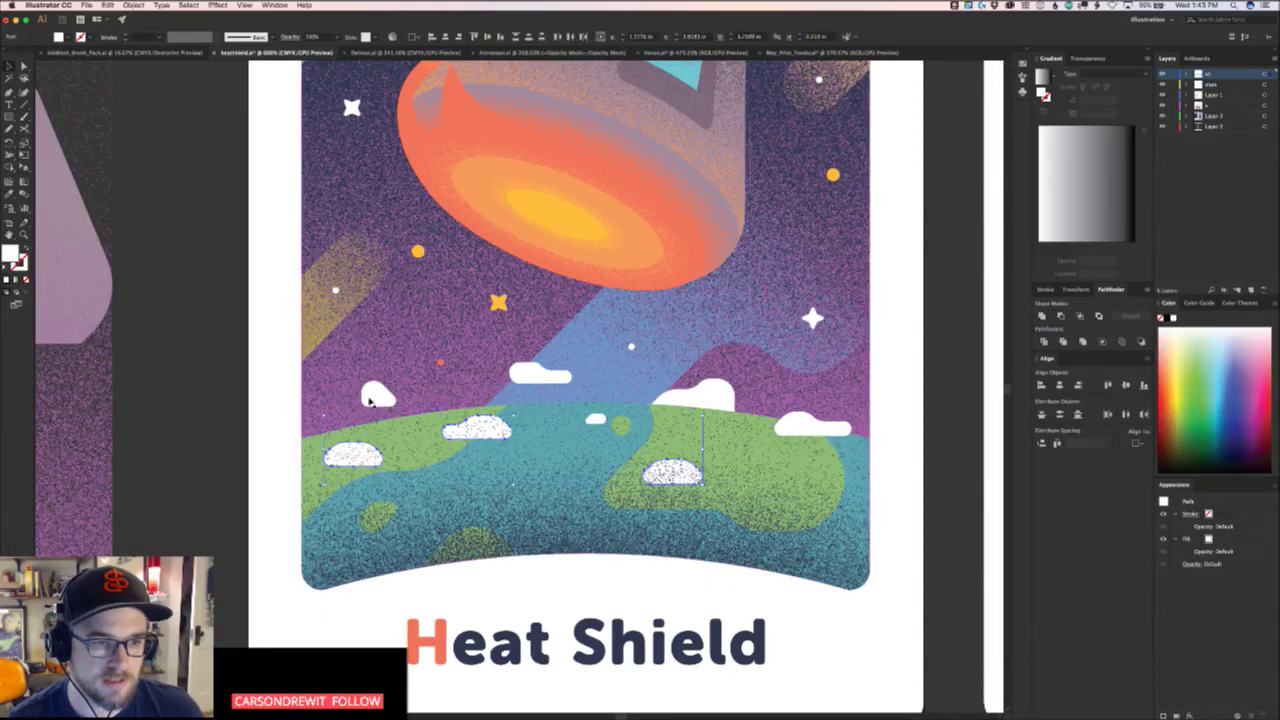
pyautogui.keyDown('shift'); pyautogui.click(378, 393); pyautogui.keyUp('shift')
pyautogui.keyDown('shift'); pyautogui.click(551, 374); pyautogui.keyUp('shift')
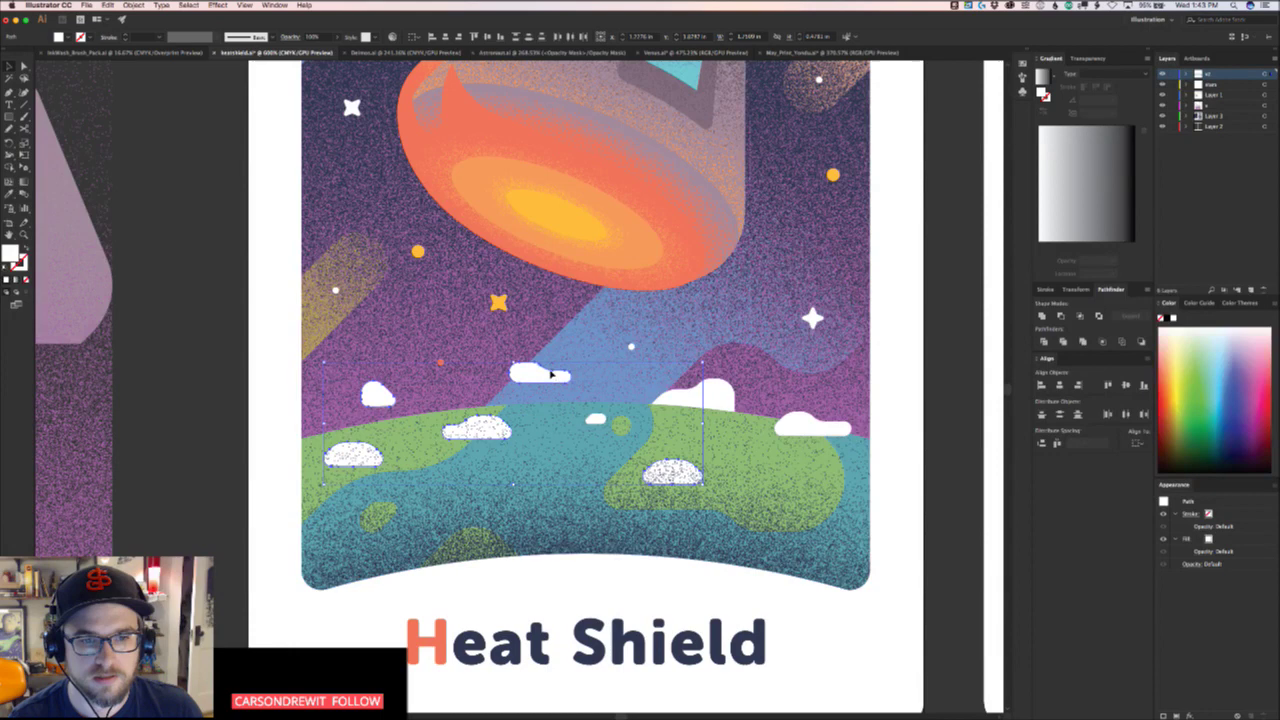
pyautogui.keyDown('shift'); pyautogui.click(596, 418); pyautogui.keyUp('shift')
pyautogui.keyDown('shift'); pyautogui.click(706, 398); pyautogui.keyUp('shift')
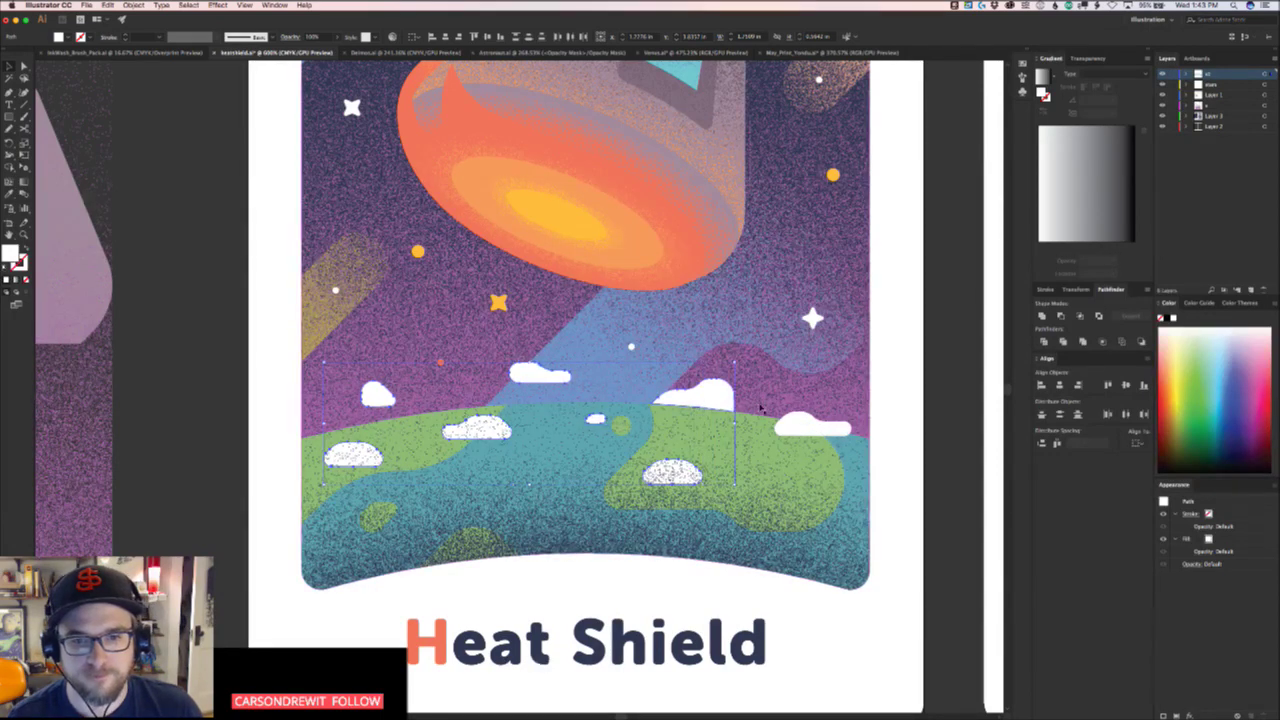
pyautogui.keyDown('shift'); pyautogui.click(805, 418); pyautogui.keyUp('shift')
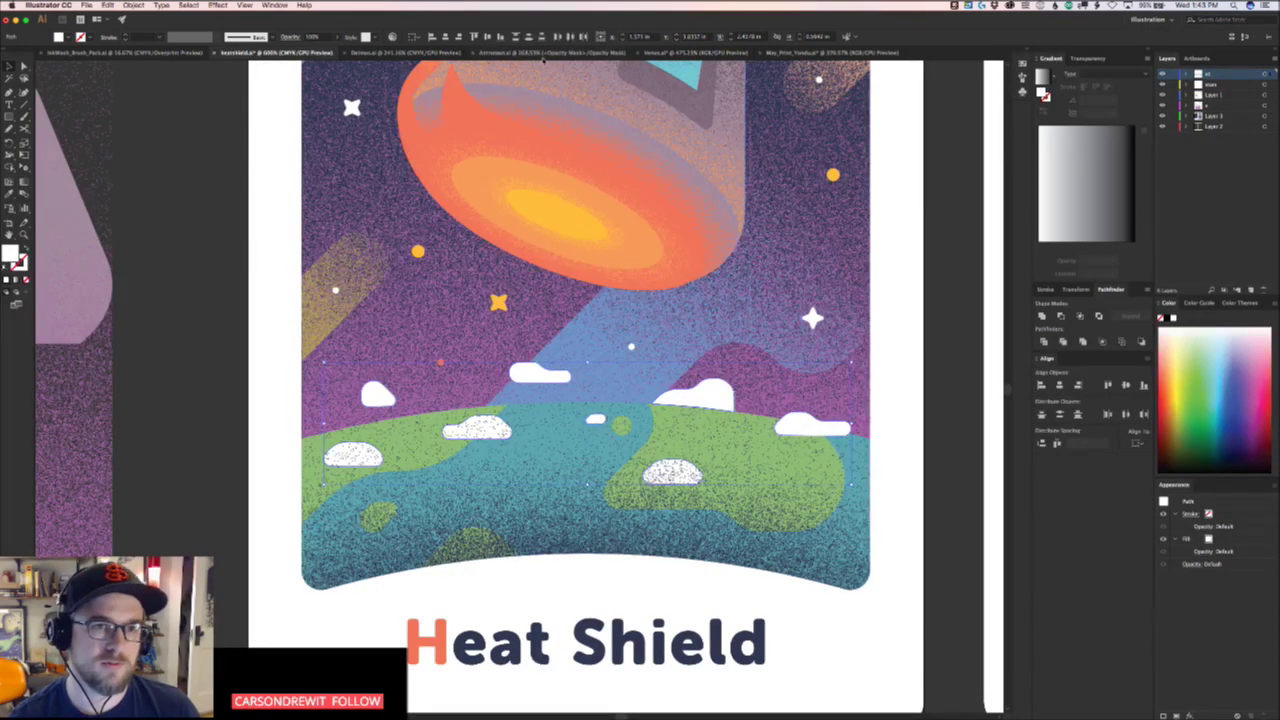
pyautogui.click(415, 52)
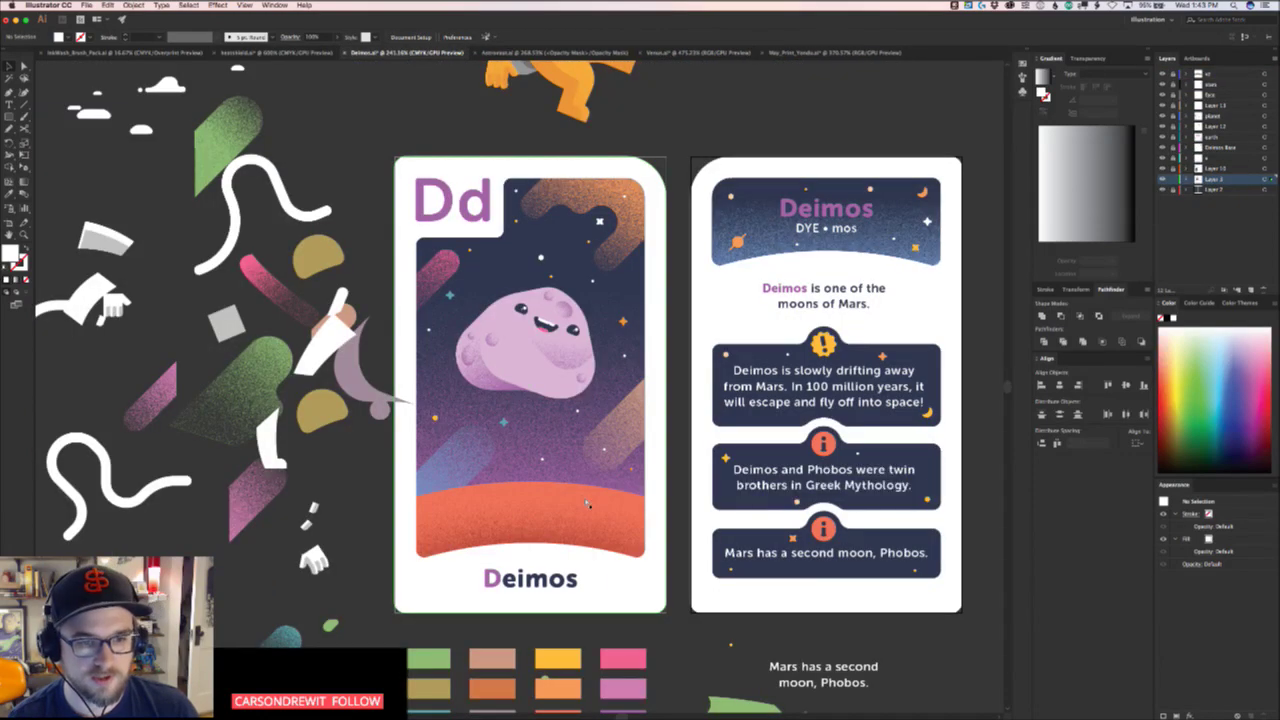
# Try to paste the copied clouds in place on the front Deimos card
pyautogui.press('super+v')
pyautogui.press('super+z')
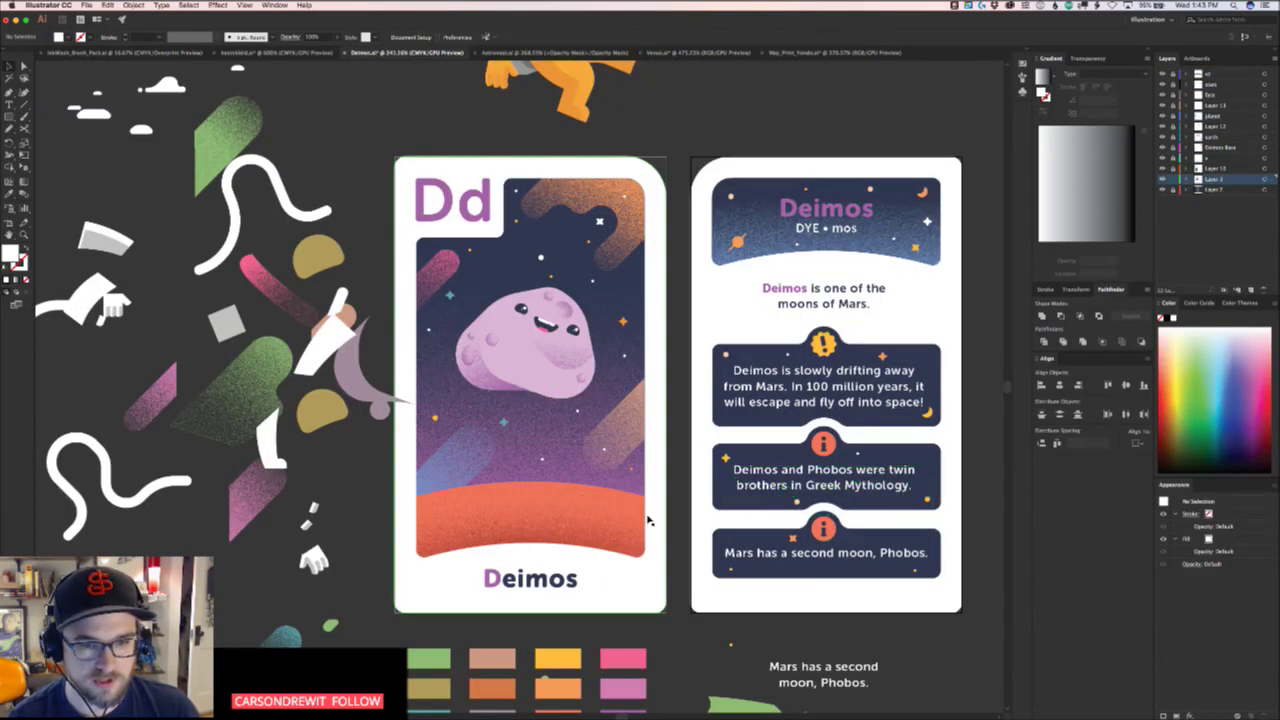
pyautogui.click(655, 521)
pyautogui.press('super+f')
pyautogui.press('Delete')
pyautogui.click(659, 521)
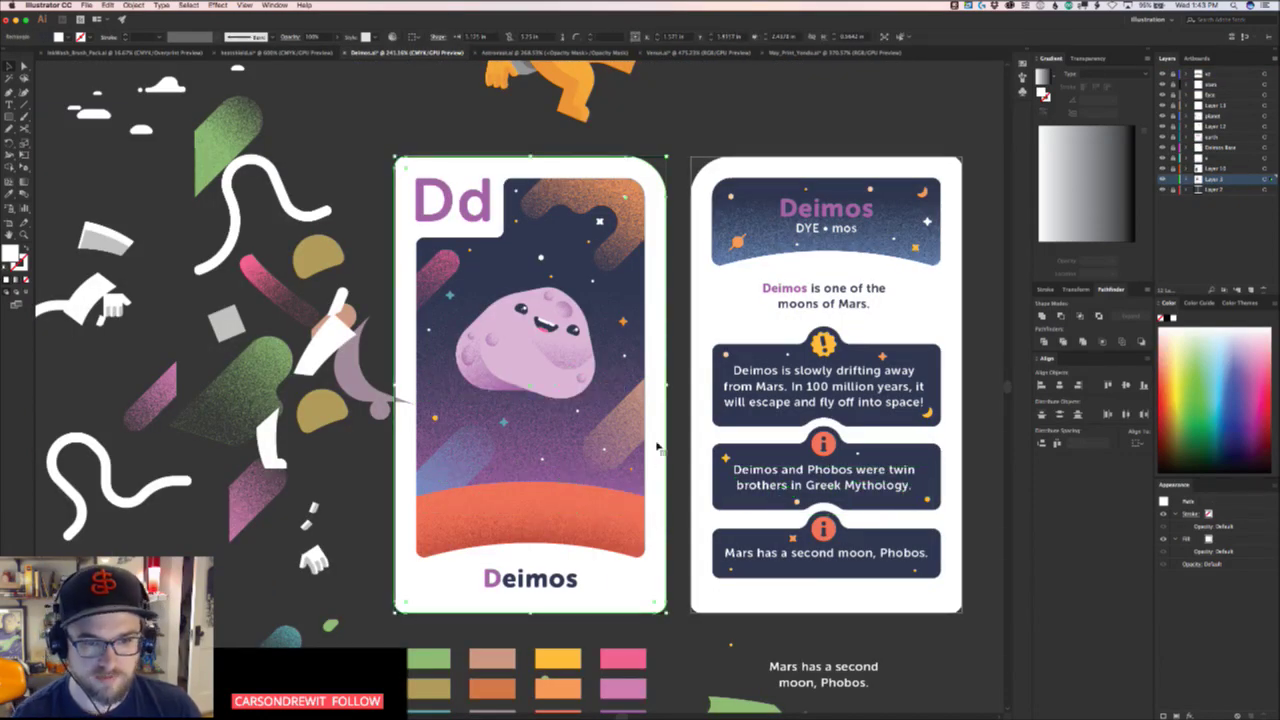
pyautogui.click(1236, 106)
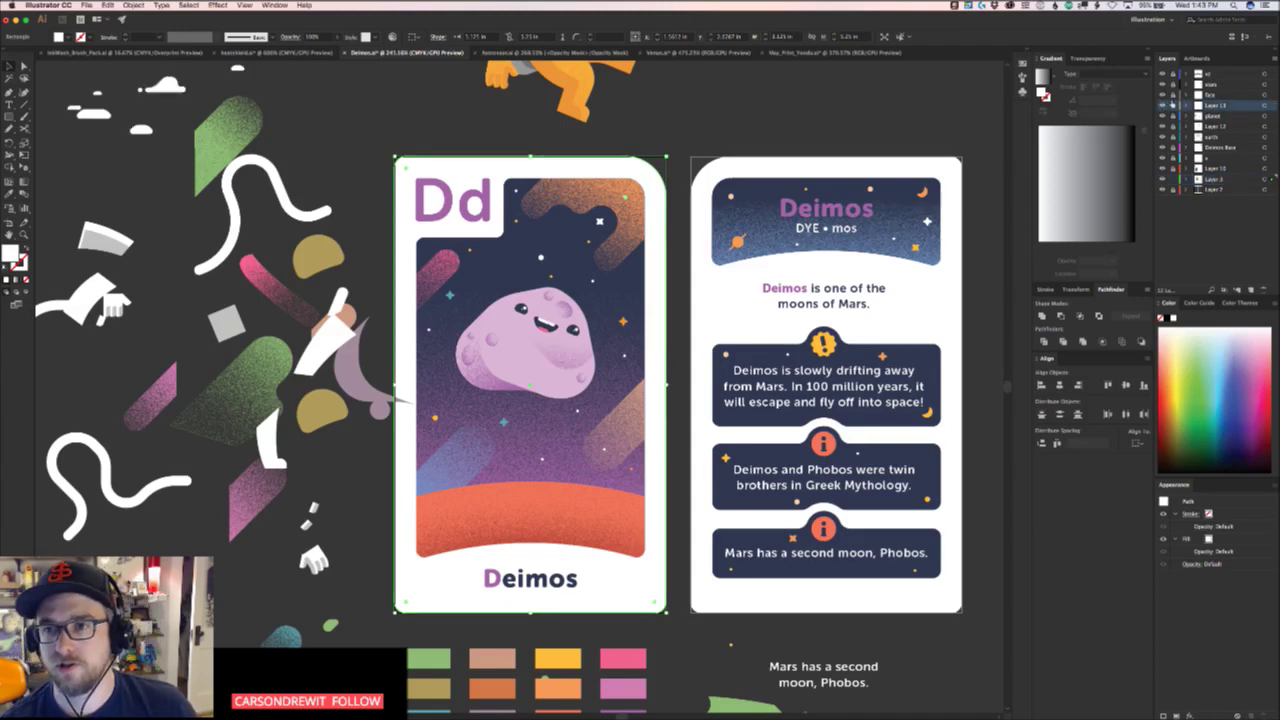
pyautogui.press('super+z')
pyautogui.press('super+shift+z')
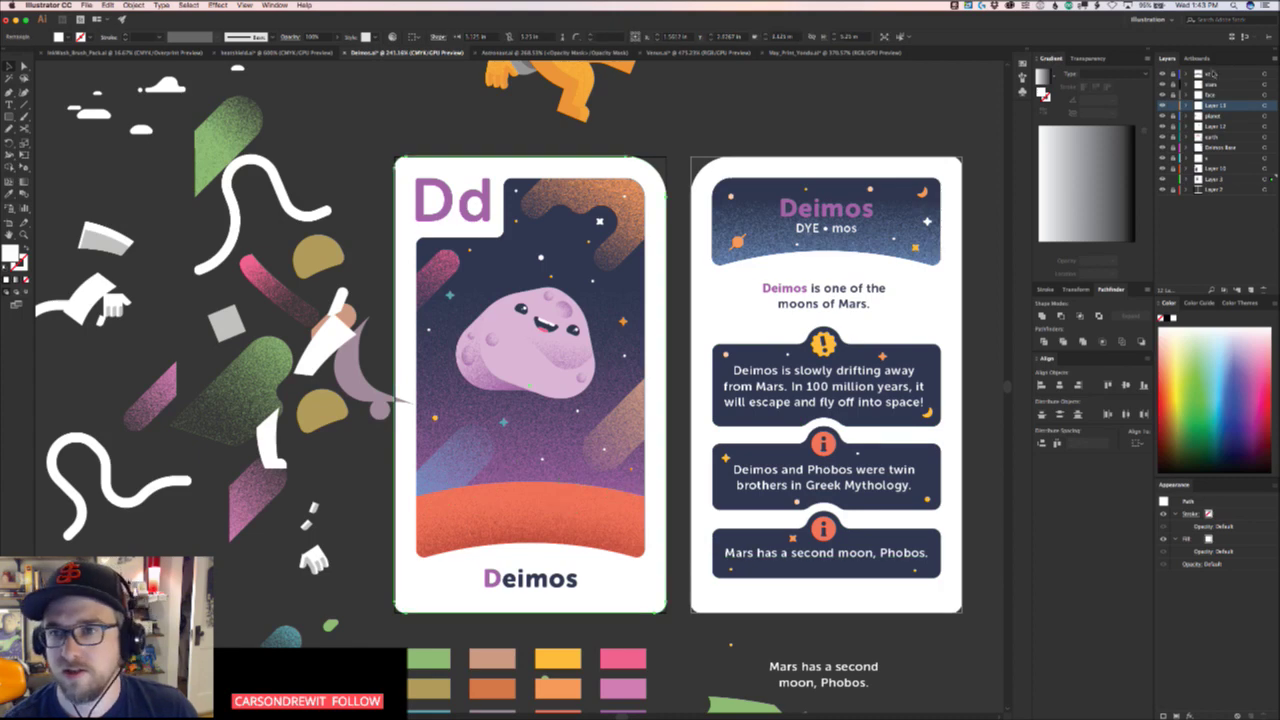
pyautogui.press('super+z')
pyautogui.press('super+z')
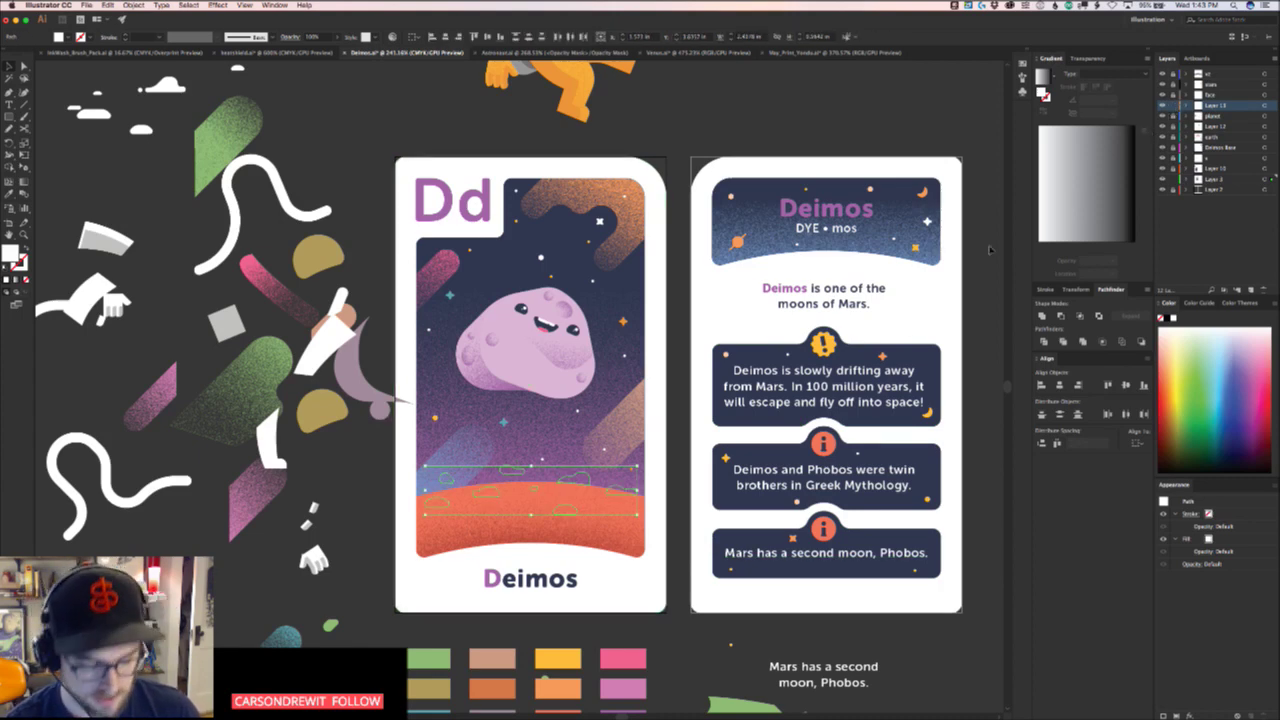
# Try to recolour the pasted clouds with colours sampled from the Deimos cards
pyautogui.click(785, 556)
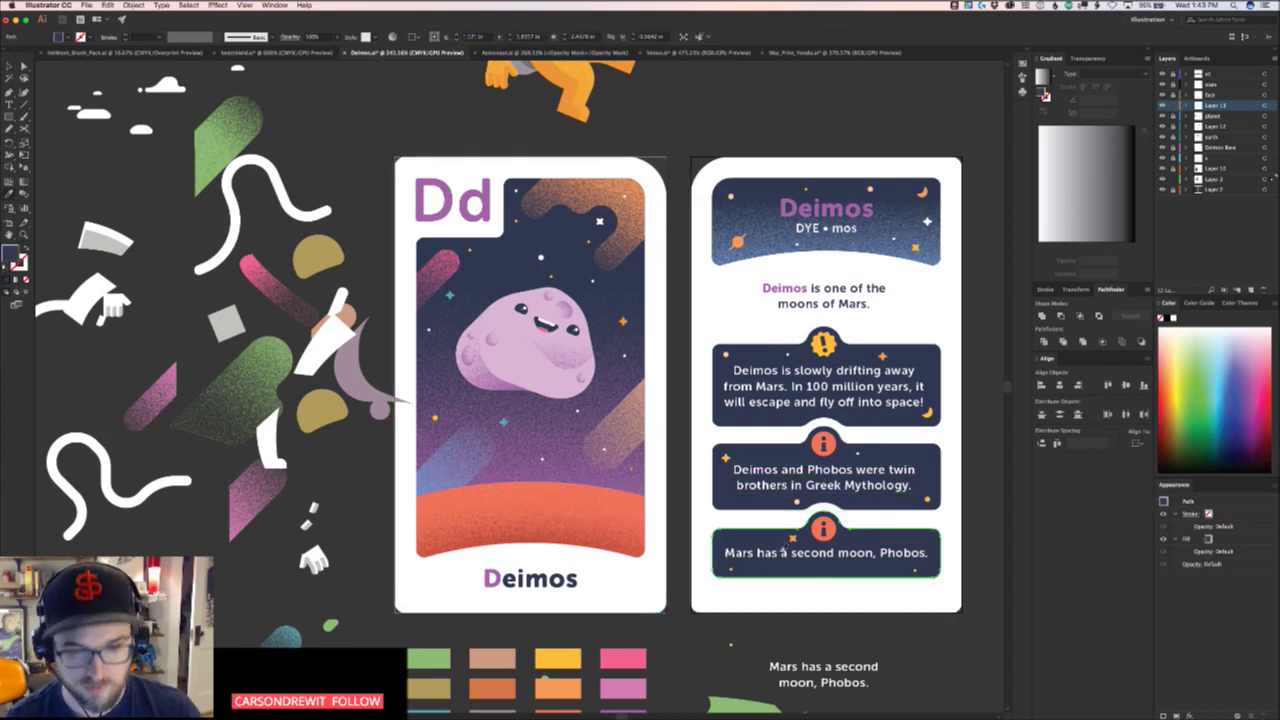
pyautogui.click(660, 590)
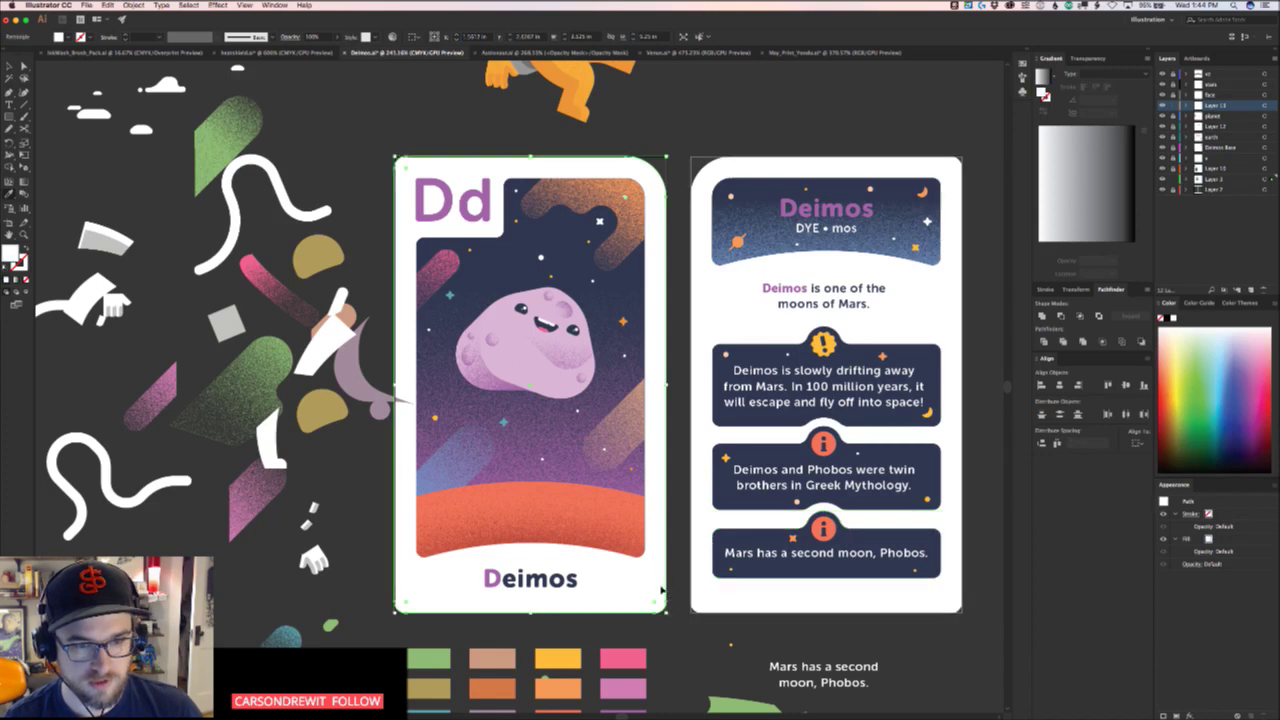
pyautogui.press('super+z')
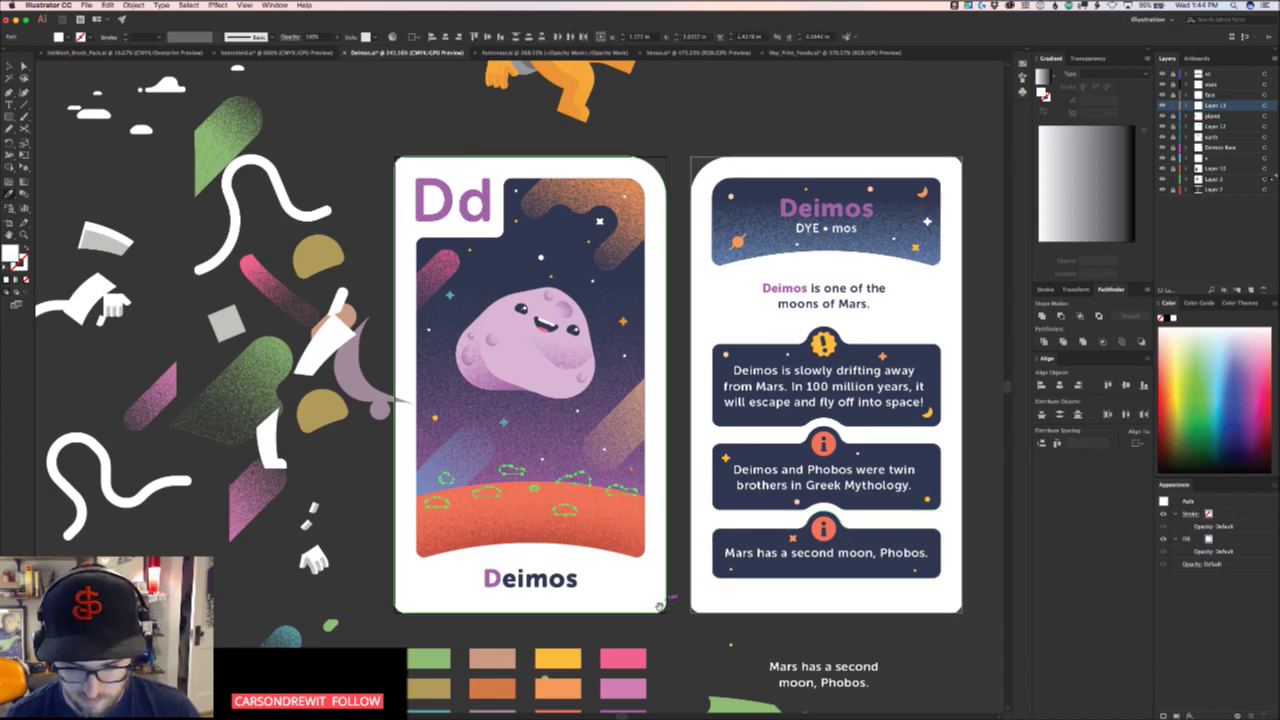
pyautogui.scroll(-2, 659, 607)
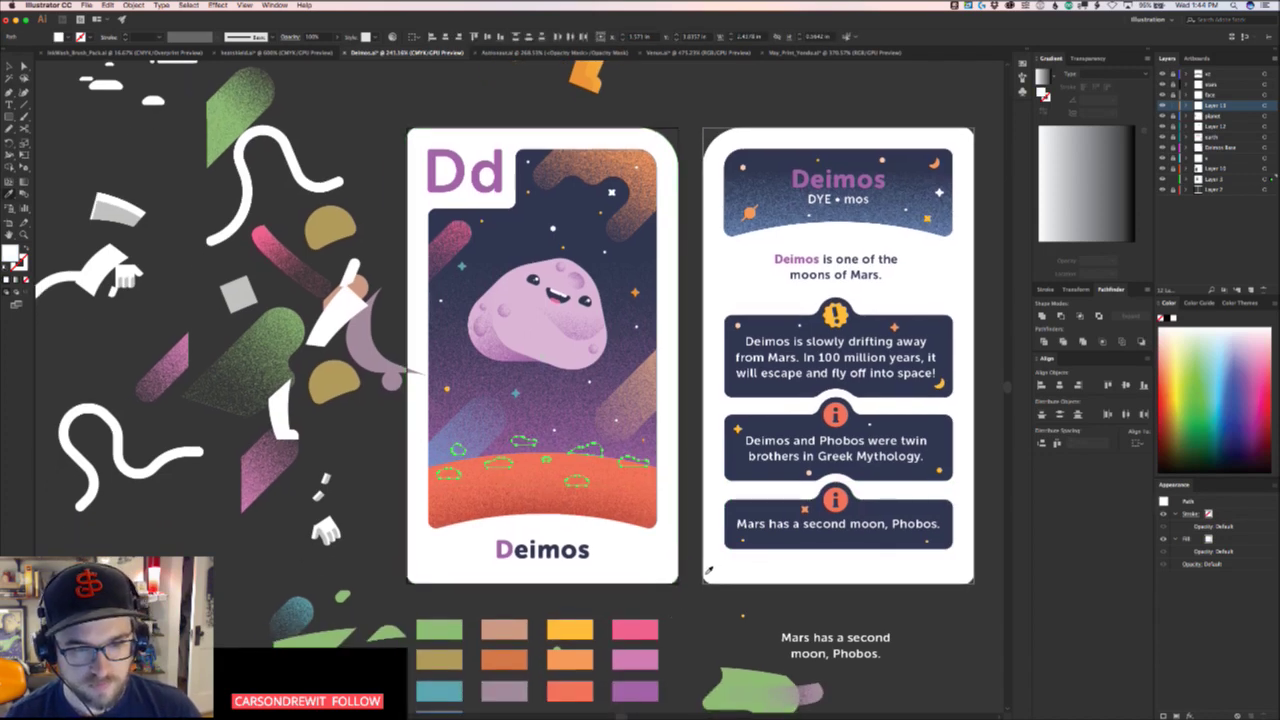
pyautogui.click(742, 580)
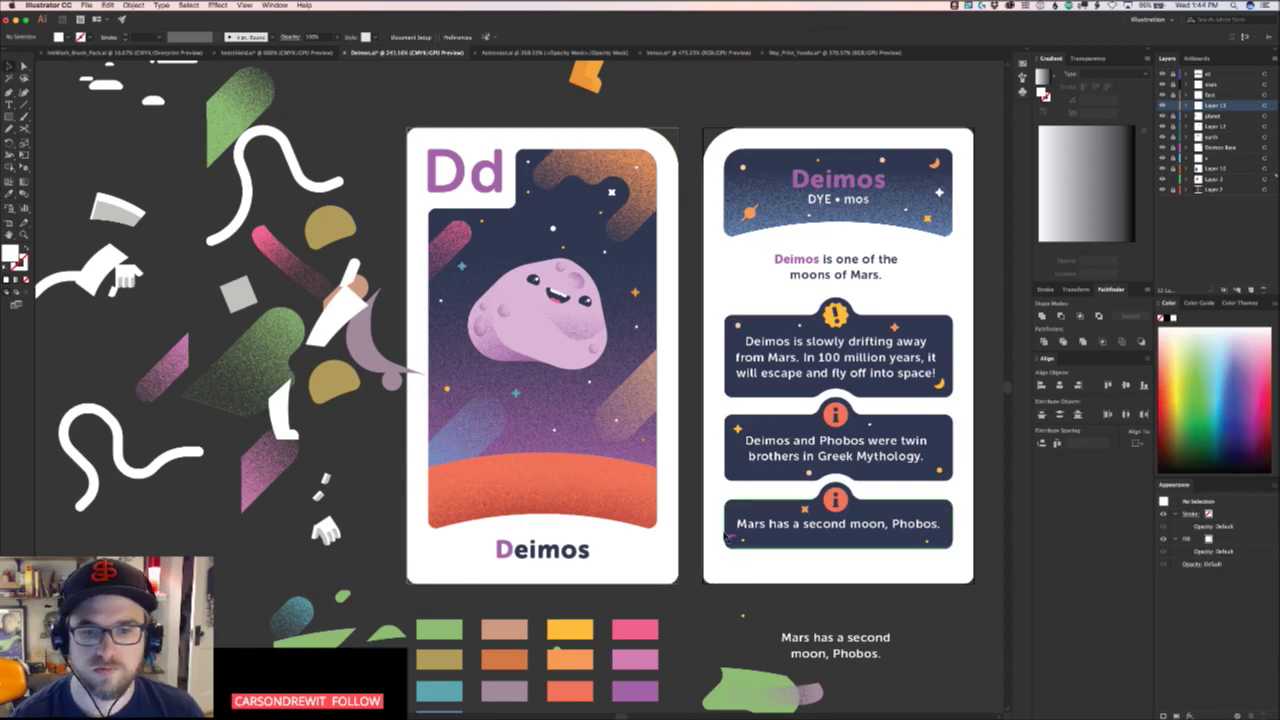
# Unlock the stars layer and paste the clouds in place on it, over the orange planet
pyautogui.click(1222, 88)
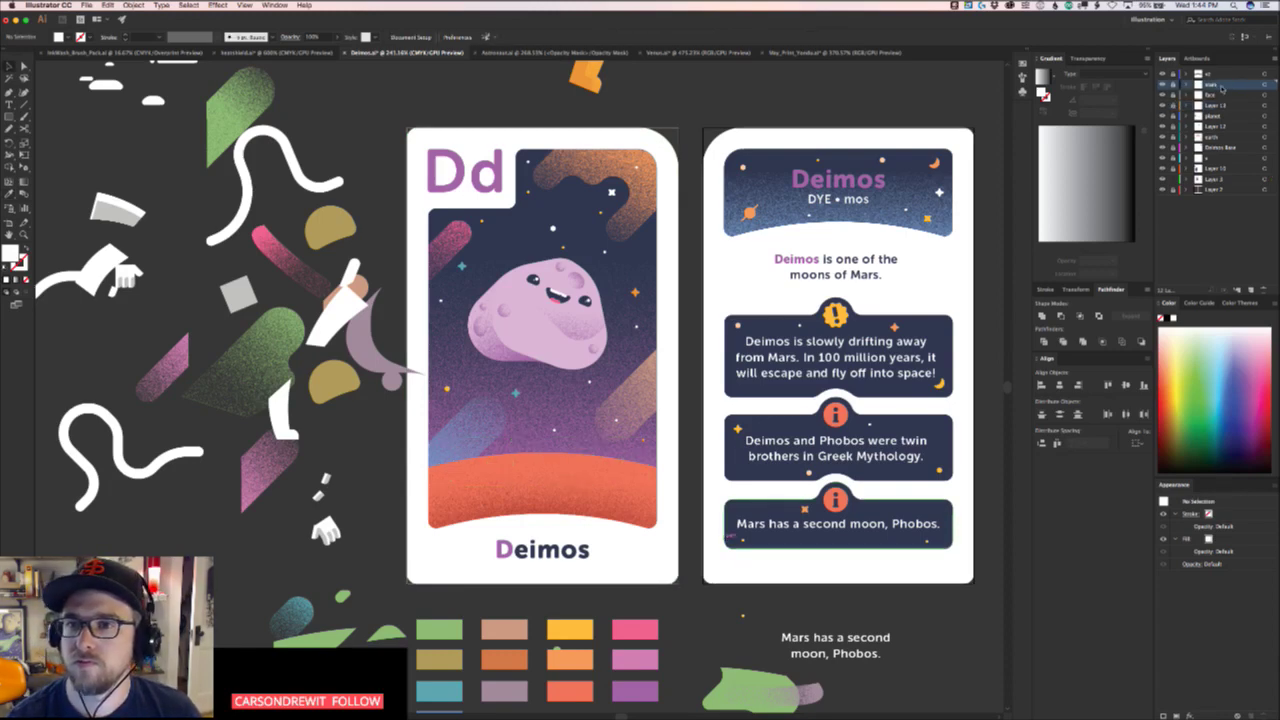
pyautogui.click(1174, 85)
pyautogui.press('super+f')
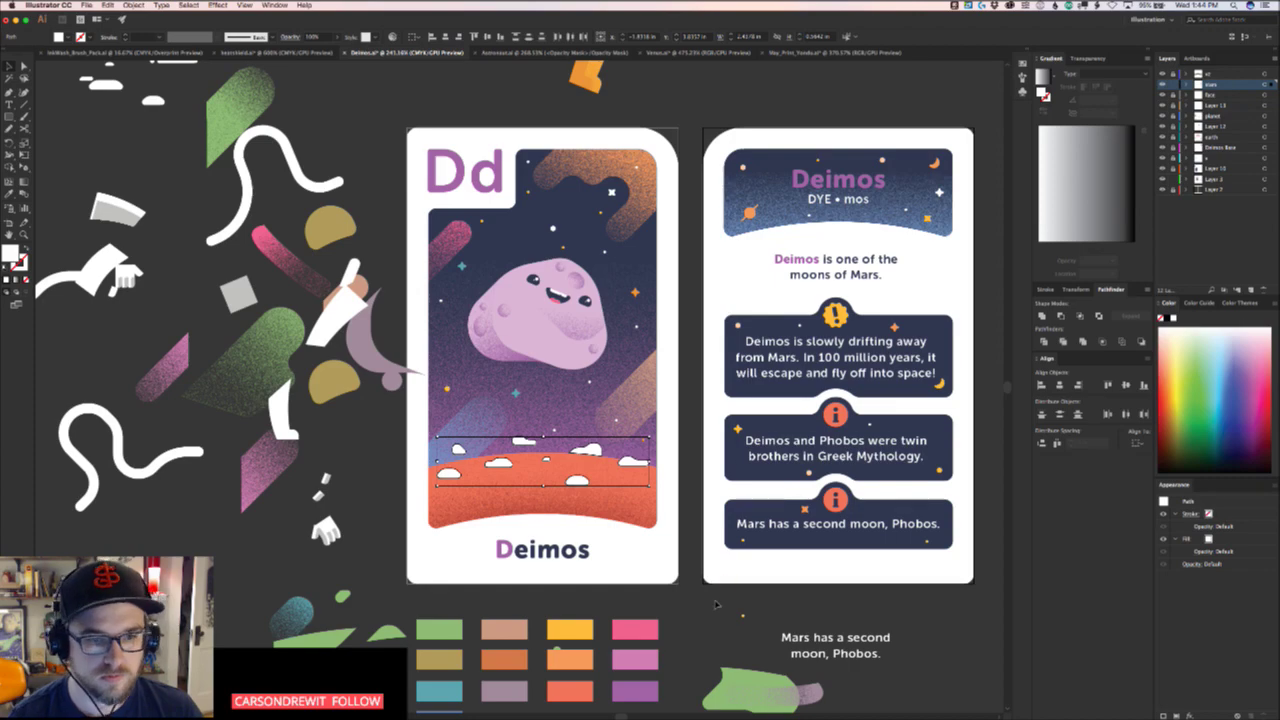
pyautogui.click(727, 604)
pyautogui.press('z')
pyautogui.scroll(-3, 727, 604)
pyautogui.scroll(3, 726, 601)
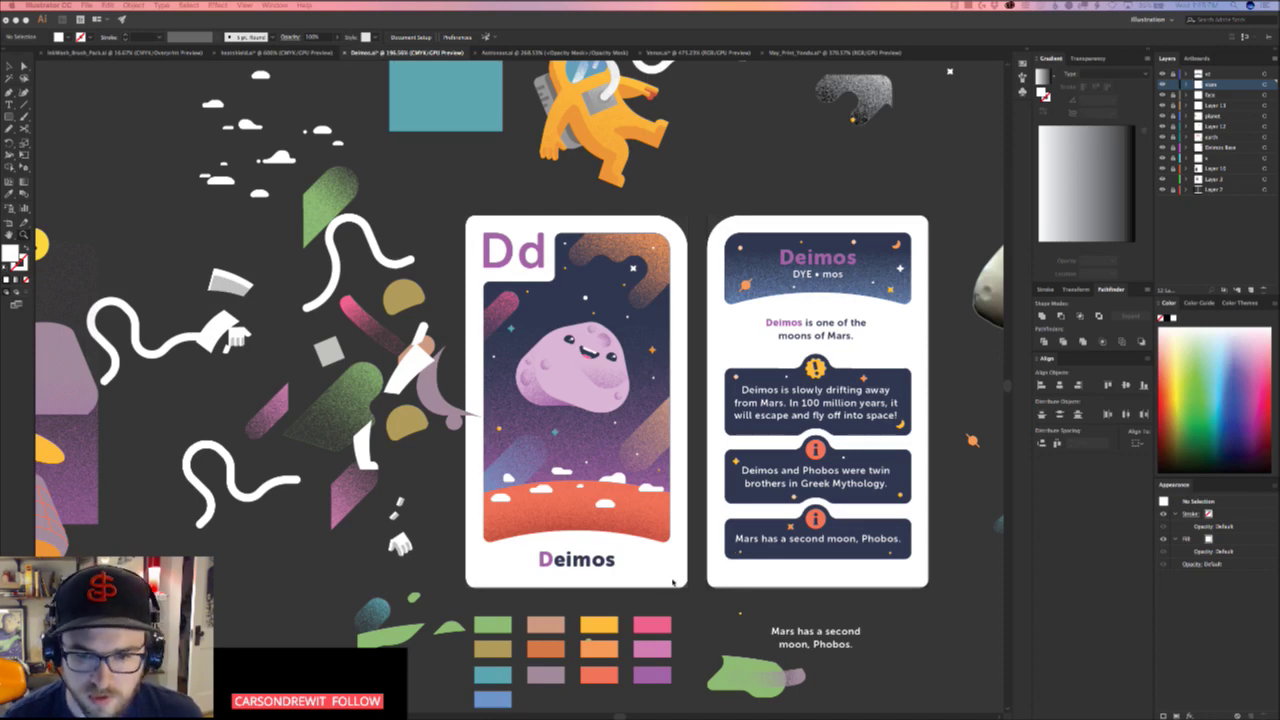
# Select the four larger white clouds that overlap the orange planet on the Deimos card
pyautogui.hscroll(-2, 673, 581)
pyautogui.scroll(2, 556, 489)
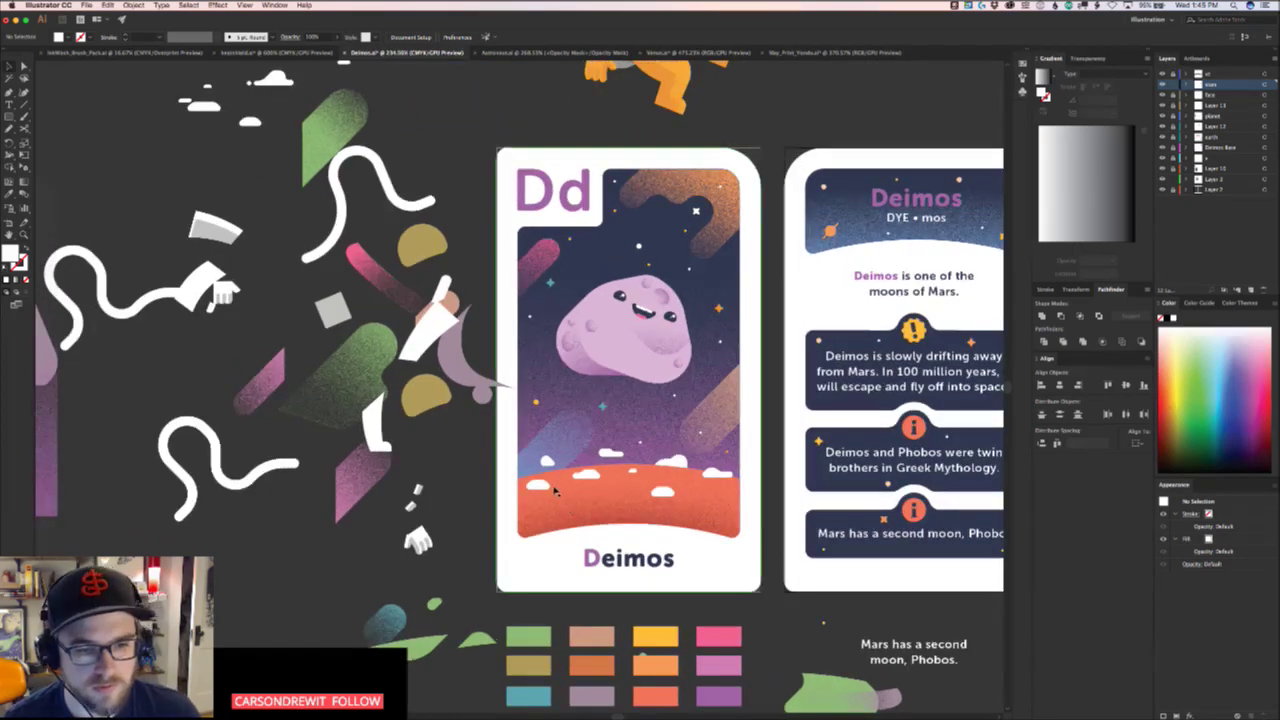
pyautogui.click(545, 485)
pyautogui.keyDown('shift'); pyautogui.click(596, 477); pyautogui.keyUp('shift')
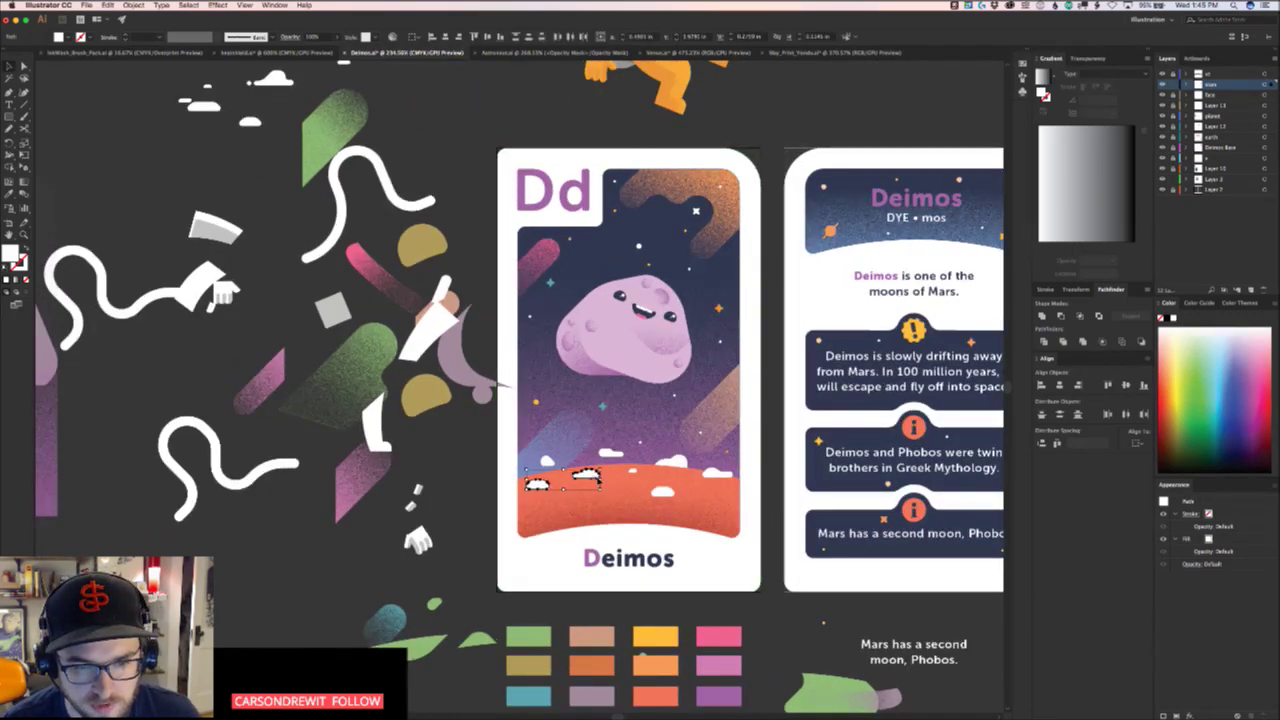
pyautogui.keyDown('shift'); pyautogui.click(664, 491); pyautogui.keyUp('shift')
pyautogui.keyDown('shift'); pyautogui.click(719, 473); pyautogui.keyUp('shift')
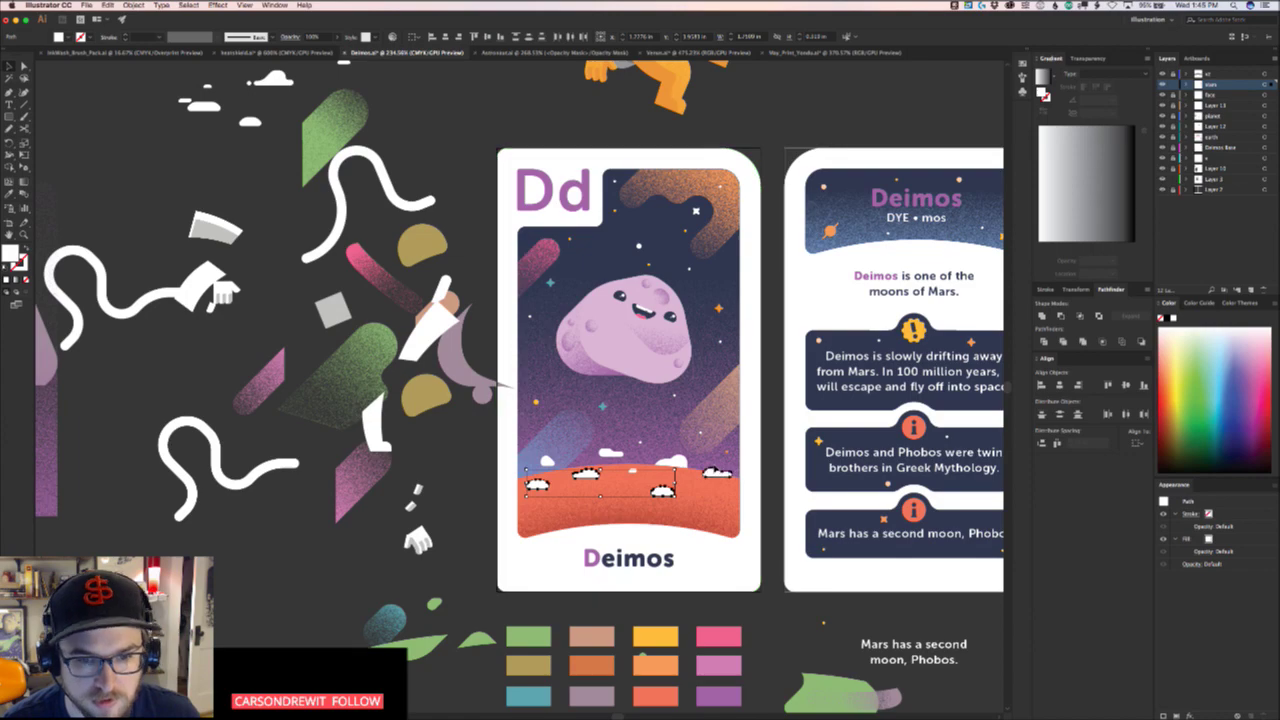
pyautogui.moveTo(731, 491); pyautogui.dragTo(660, 341)
pyautogui.moveTo(468, 424); pyautogui.dragTo(546, 424)
# Try the yellow swatch colour on the four selected clouds and undo it
pyautogui.press('i')
pyautogui.click(643, 508)
pyautogui.press('v')
pyautogui.click(669, 498)
pyautogui.moveTo(669, 499); pyautogui.dragTo(665, 527)
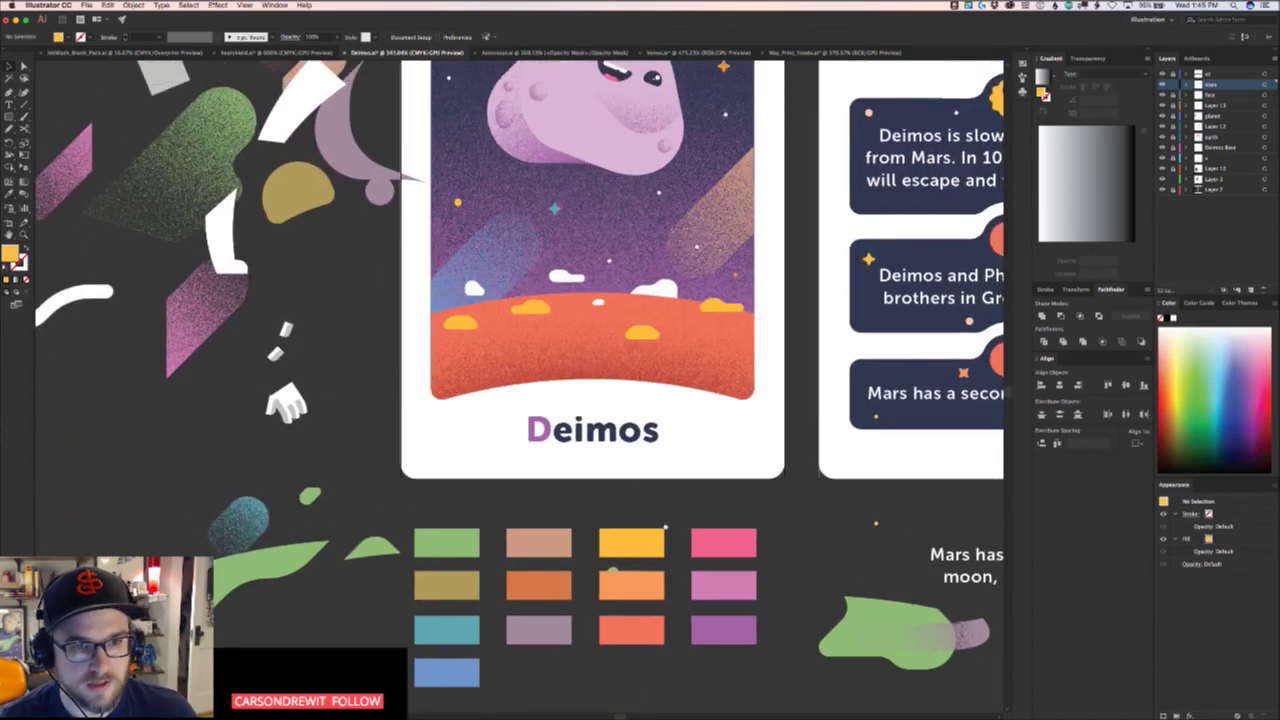
pyautogui.scroll(1, 665, 527)
pyautogui.hotkey('ctrl', 'z')
pyautogui.hotkey('ctrl', 'z')
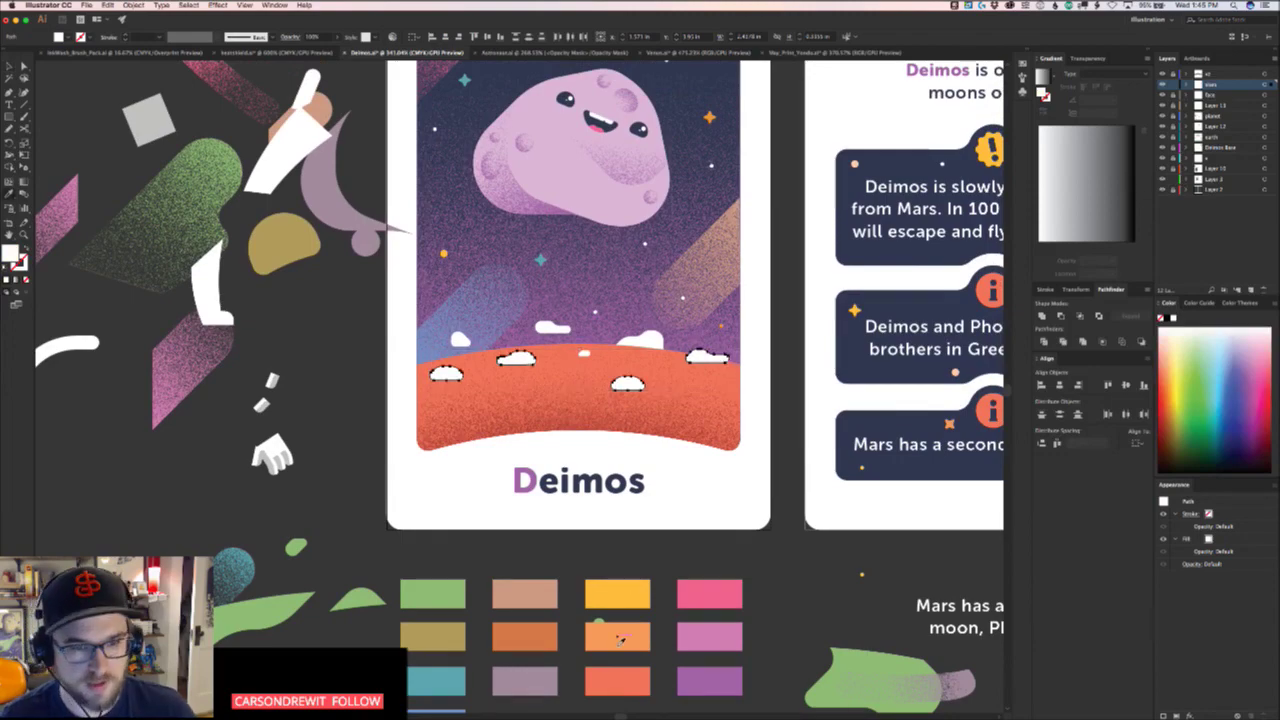
# Recolour the four selected clouds with the light orange swatch and deselect them
pyautogui.click(620, 640)
pyautogui.press('v')
pyautogui.click(656, 603)
pyautogui.moveTo(653, 579)
pyautogui.mouseDown()
pyautogui.moveTo(546, 586)
pyautogui.moveTo(660, 580)
pyautogui.mouseUp()
# Recolour the remaining four white clouds along the planet's horizon with the light orange swatch and deselect them
pyautogui.click(578, 332)
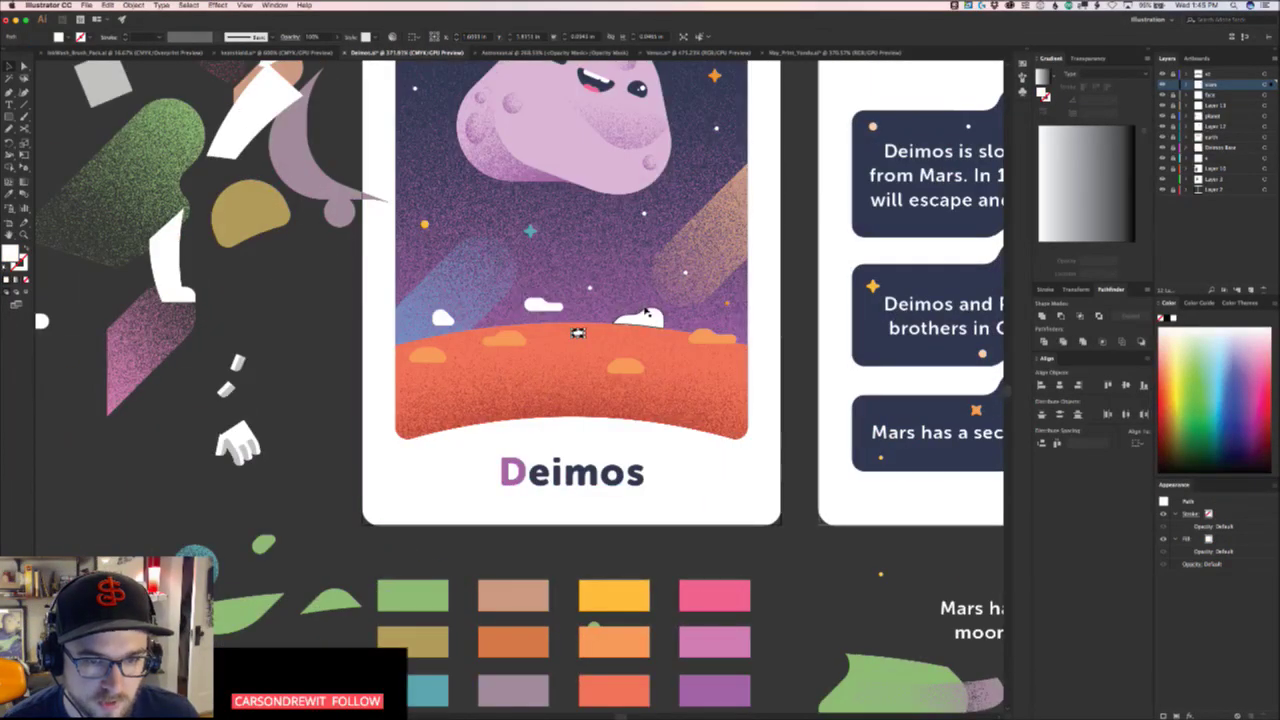
pyautogui.click(578, 333)
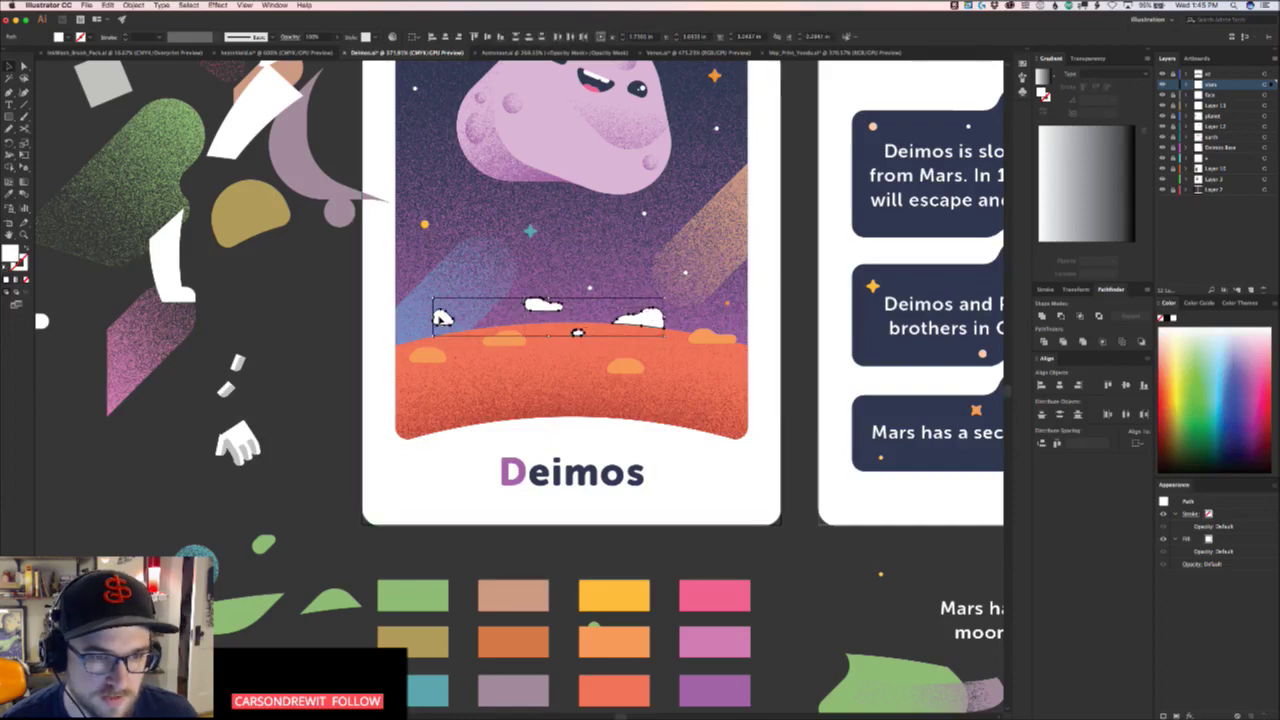
pyautogui.scroll(-2, 578, 333)
pyautogui.click(637, 650)
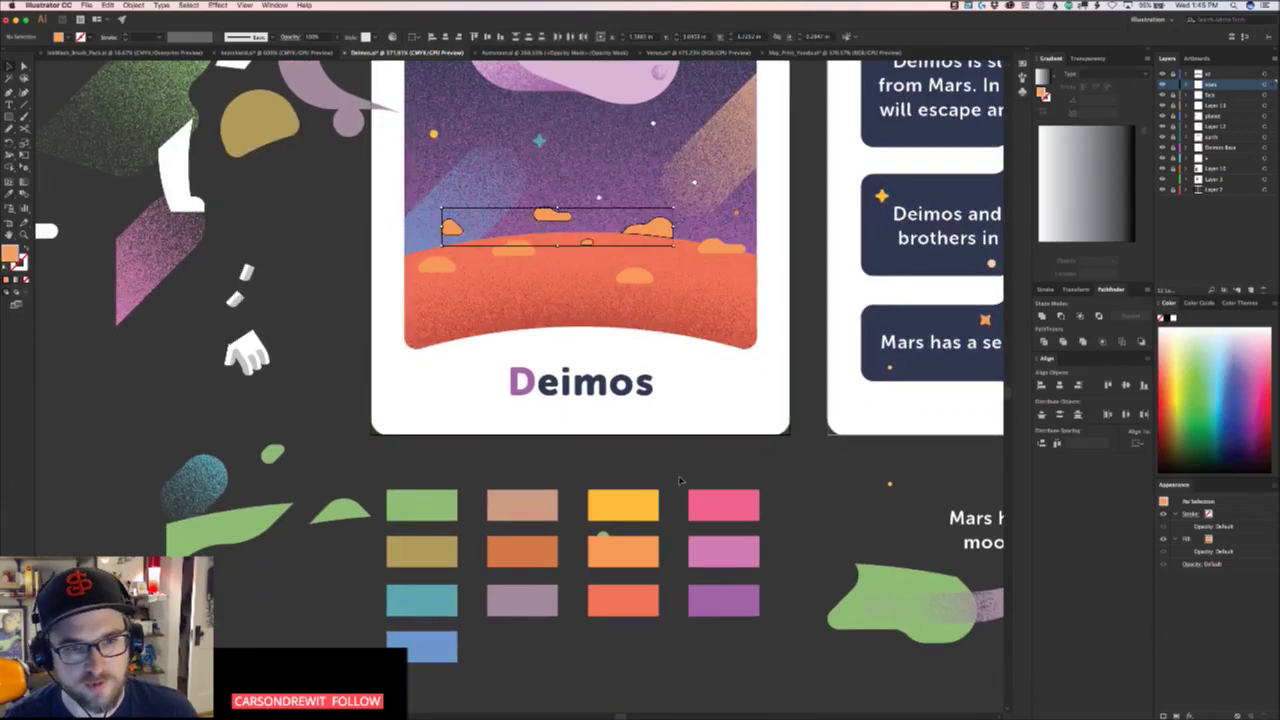
pyautogui.click(680, 481)
# Draw a closed, stepped cloud block with a slanted left end on the planet's lower left area using the Pen tool
pyautogui.moveTo(680, 481); pyautogui.dragTo(637, 594)
pyautogui.moveTo(506, 484); pyautogui.dragTo(613, 461)
pyautogui.press('p')
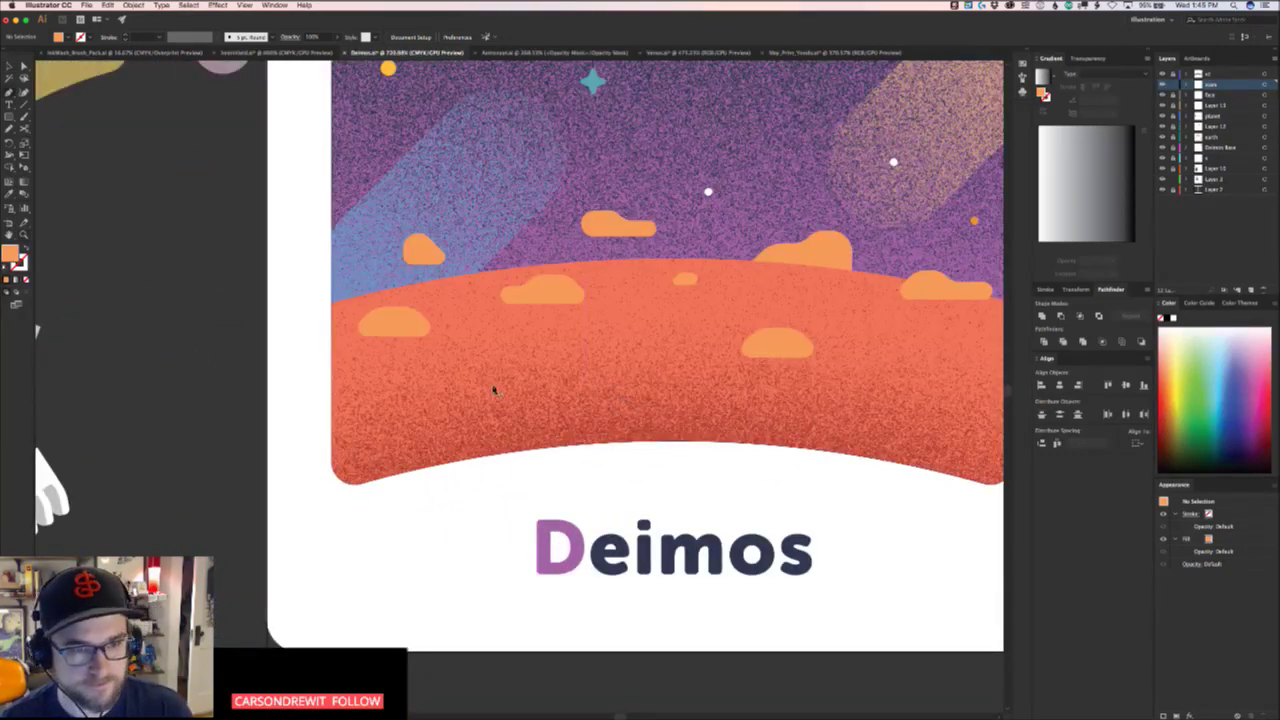
pyautogui.moveTo(453, 410); pyautogui.dragTo(479, 378)
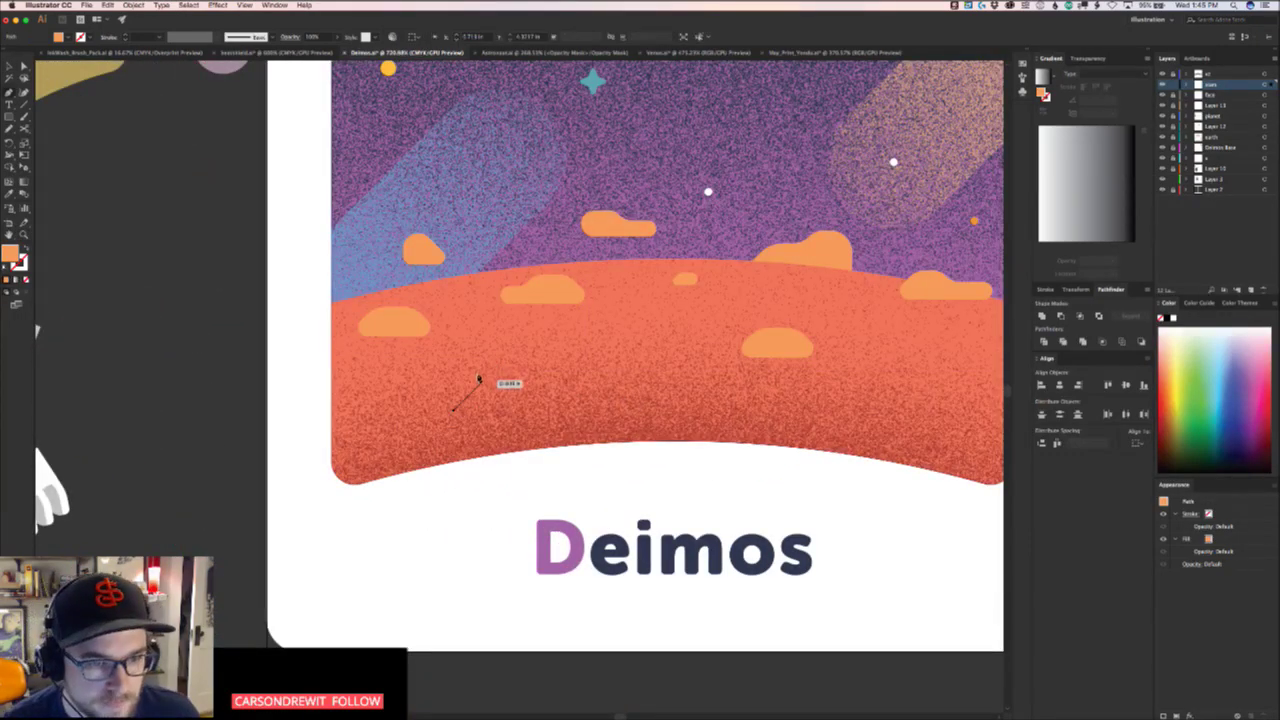
pyautogui.click(517, 383)
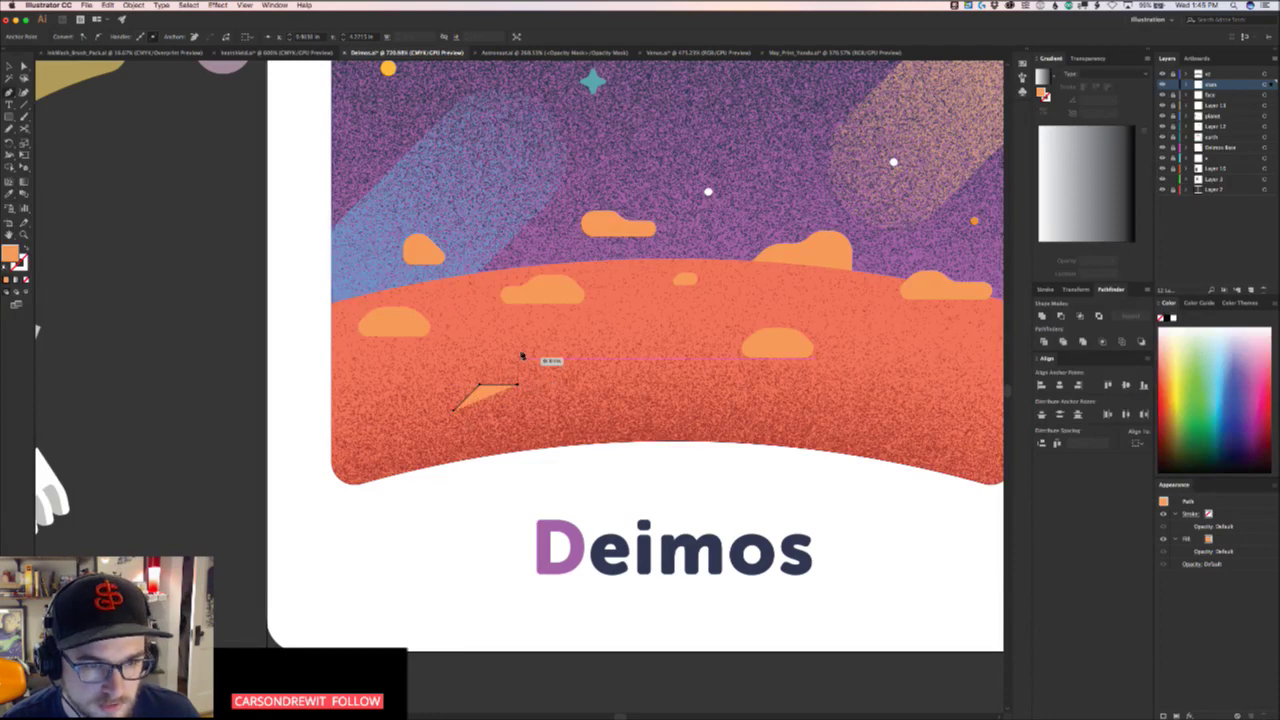
pyautogui.click(518, 357)
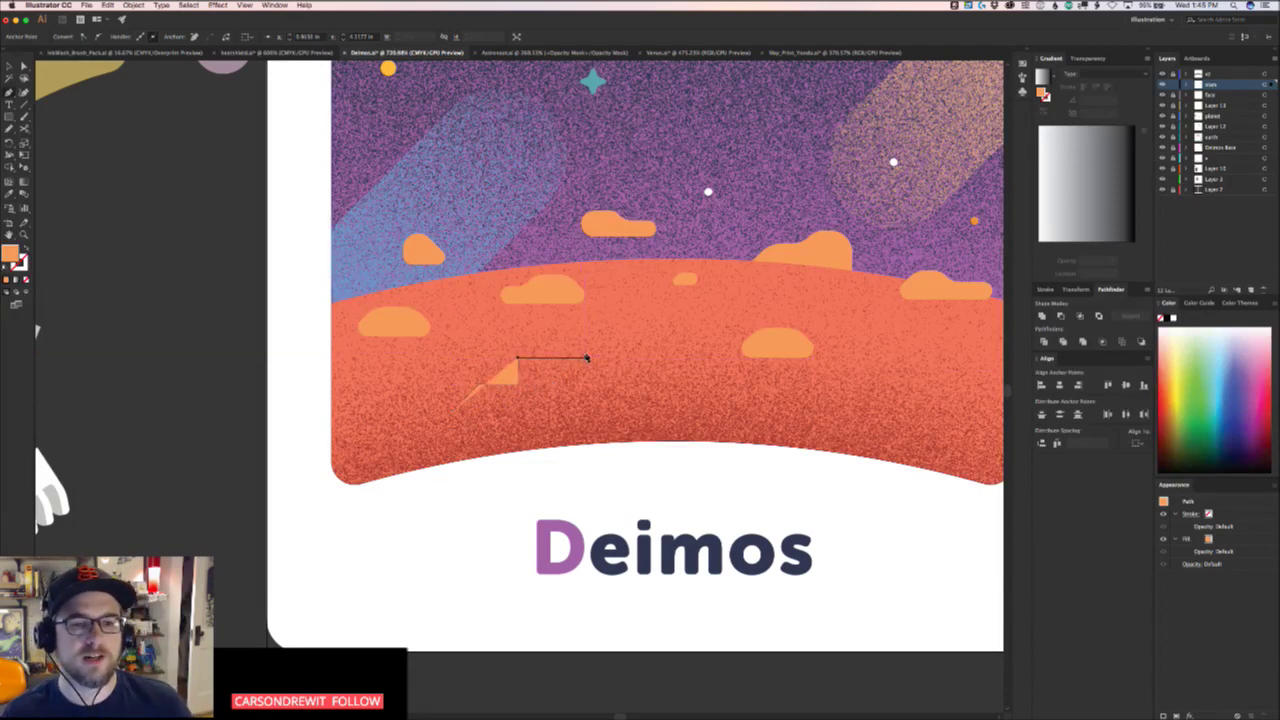
pyautogui.click(584, 357)
pyautogui.click(586, 411)
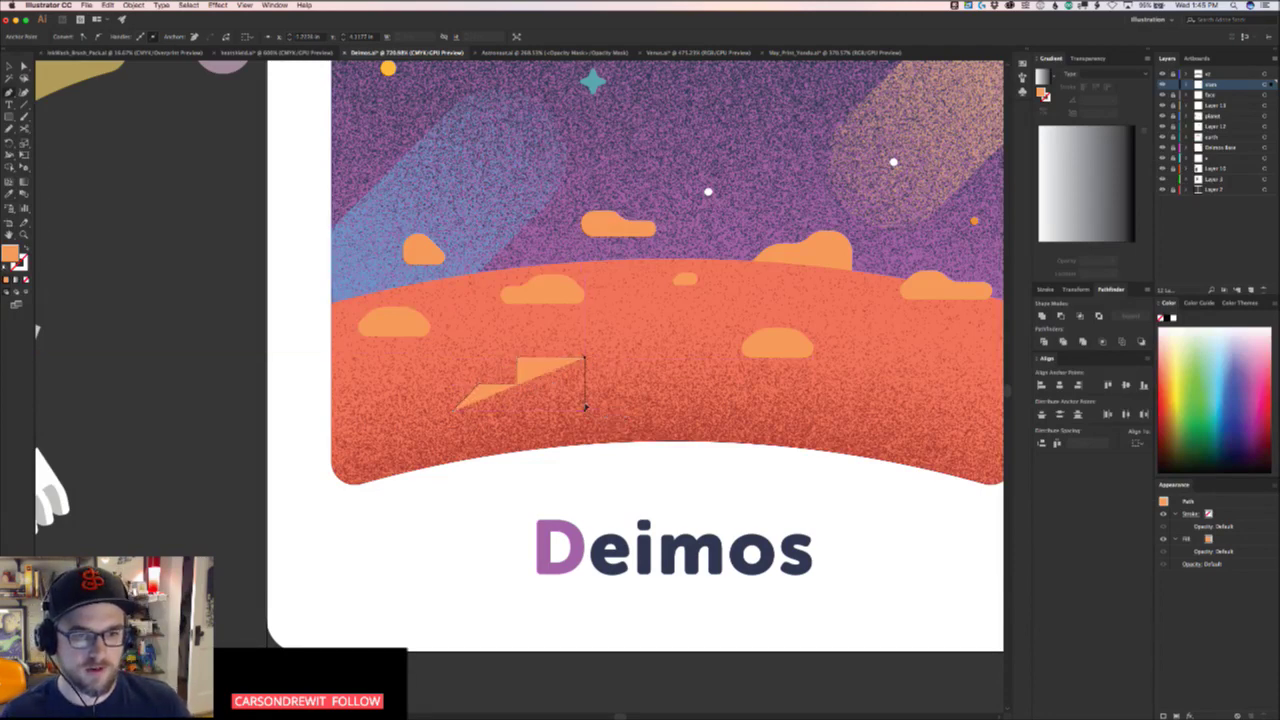
pyautogui.rightClick(456, 413)
pyautogui.press('Escape')
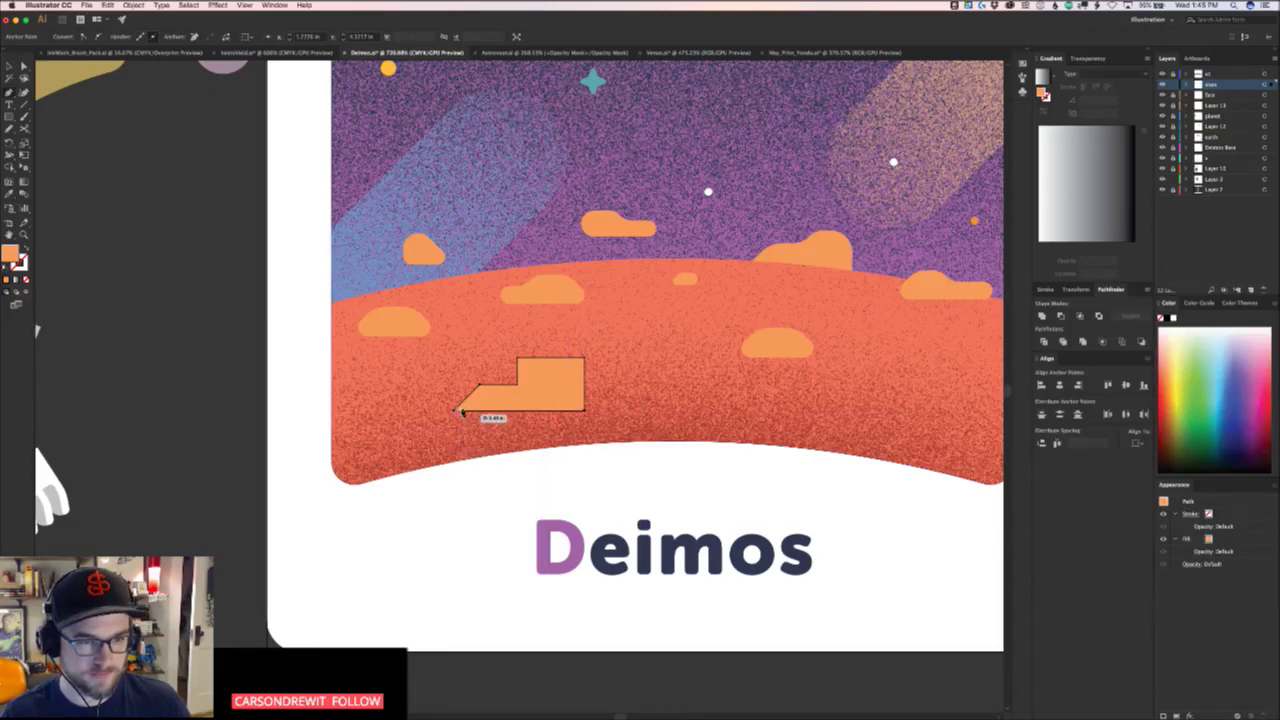
pyautogui.click(456, 411)
pyautogui.press('v')
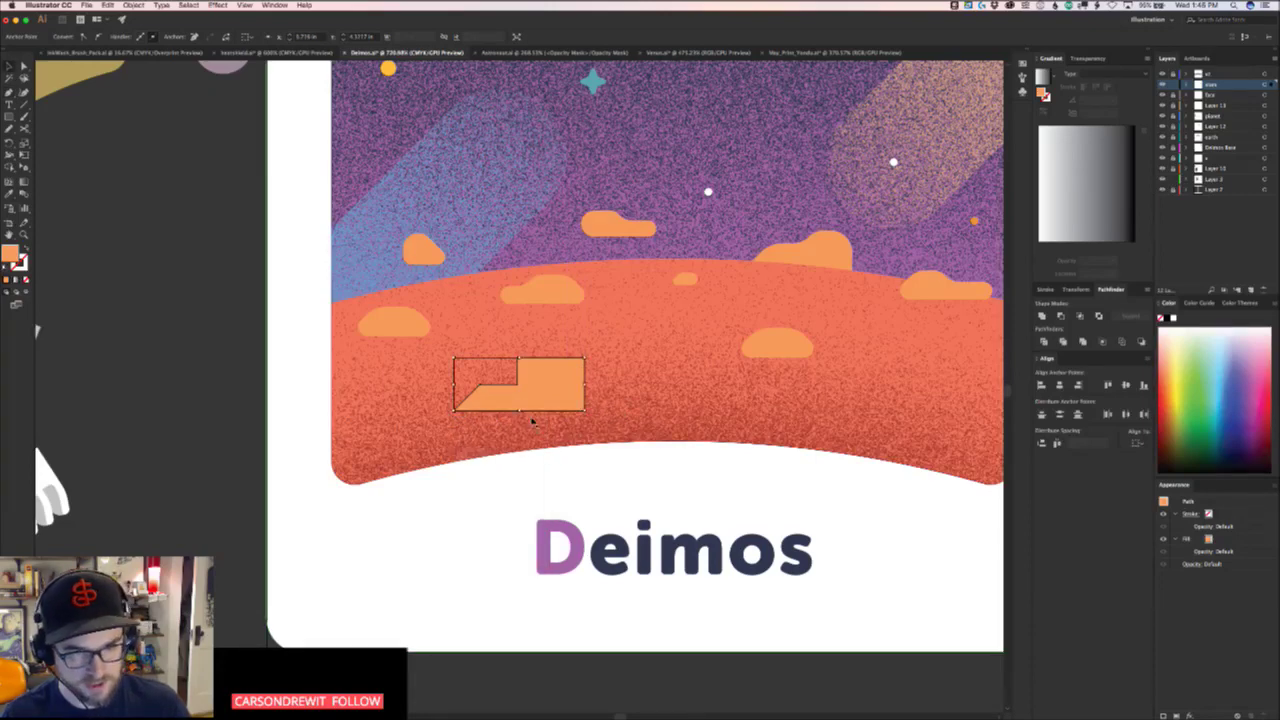
# Lengthen the new stepped cloud block by moving its slanted left end further outward
pyautogui.click(531, 421)
pyautogui.press('a')
pyautogui.moveTo(472, 393); pyautogui.dragTo(448, 393)
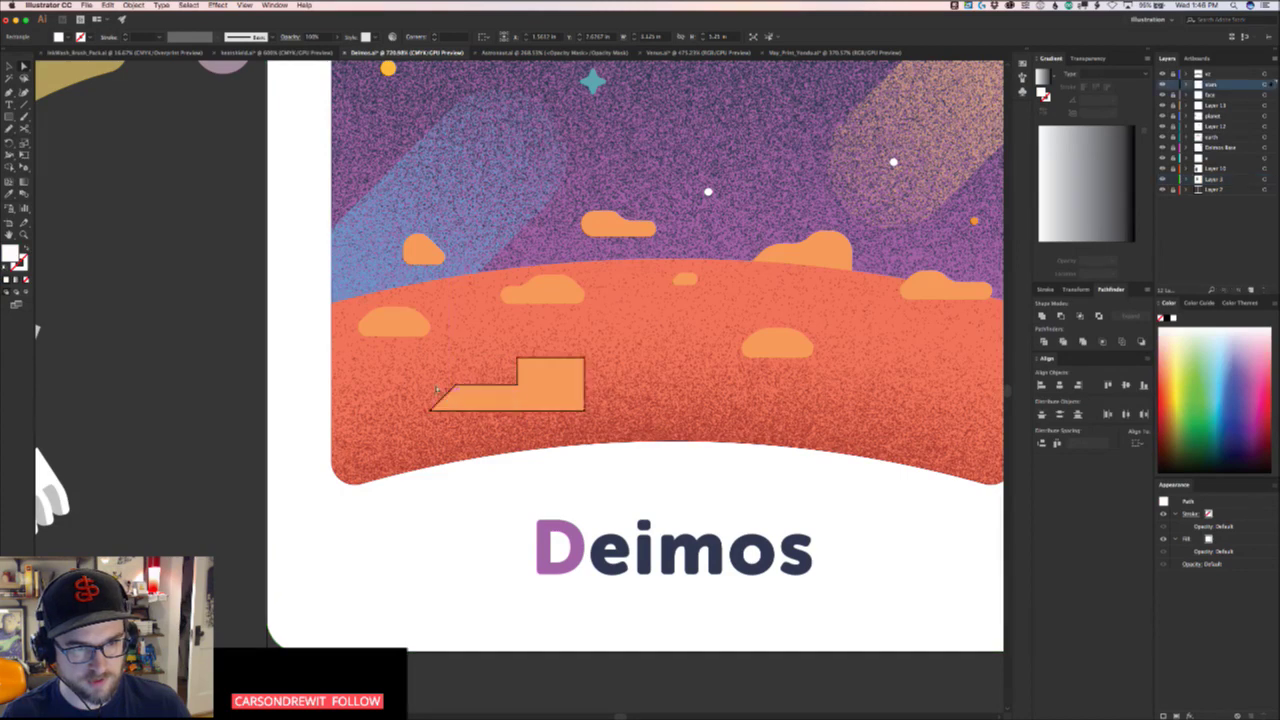
# Undo the accidental shift of the white card background and lock Layer 3
pyautogui.click(540, 422)
pyautogui.press('z')
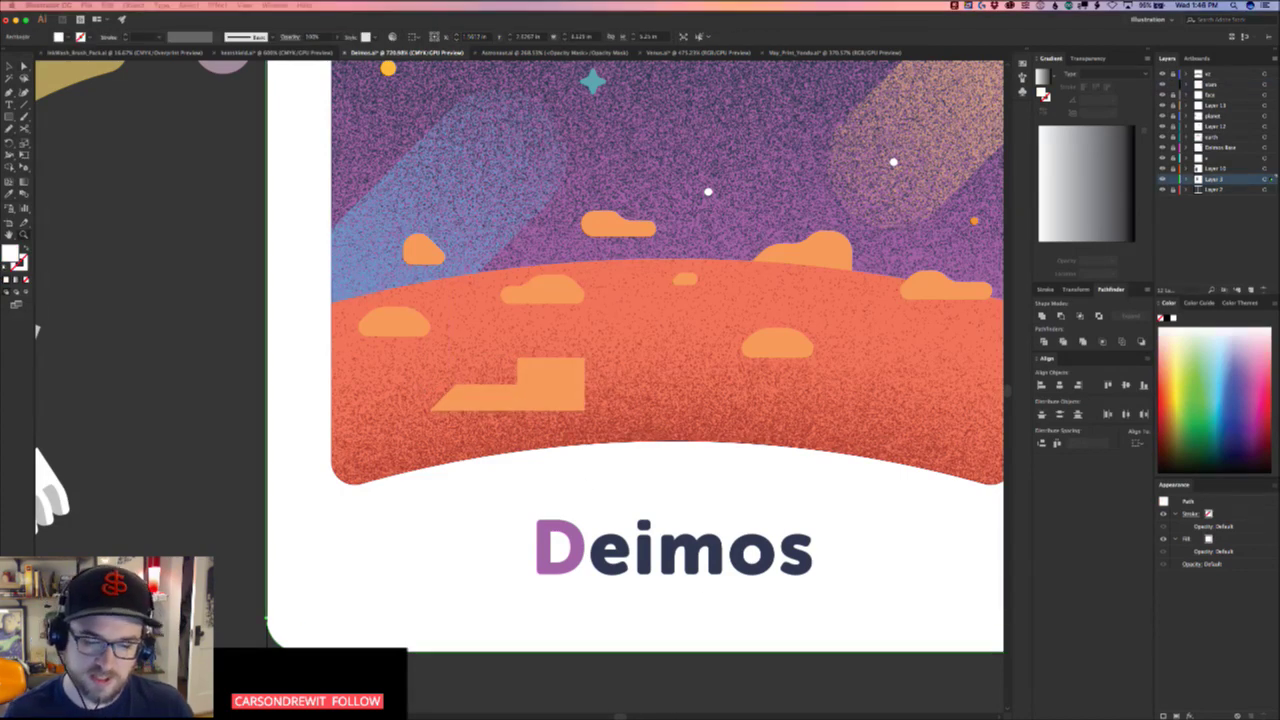
pyautogui.press('a')
pyautogui.moveTo(593, 361); pyautogui.dragTo(543, 391)
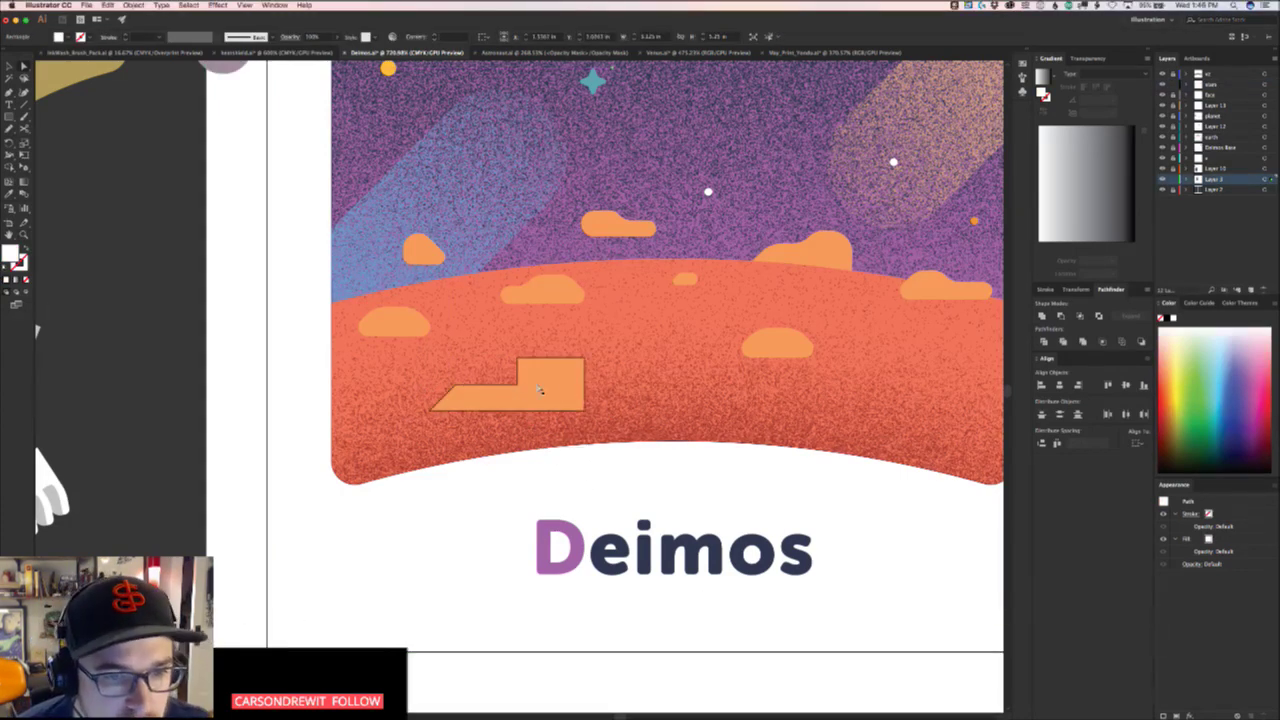
pyautogui.press('super+z')
pyautogui.press('v')
pyautogui.click(1174, 179)
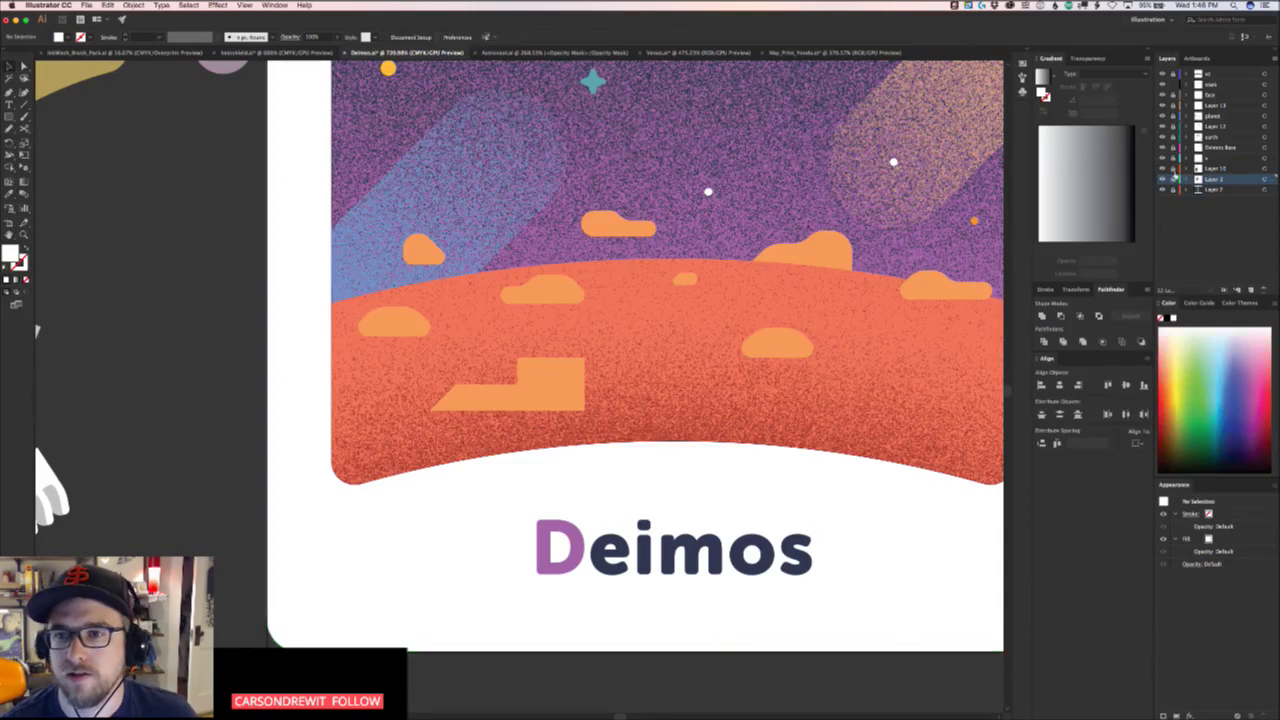
# Round both right-hand corners of the stepped cloud block into a full semicircle
pyautogui.click(549, 378)
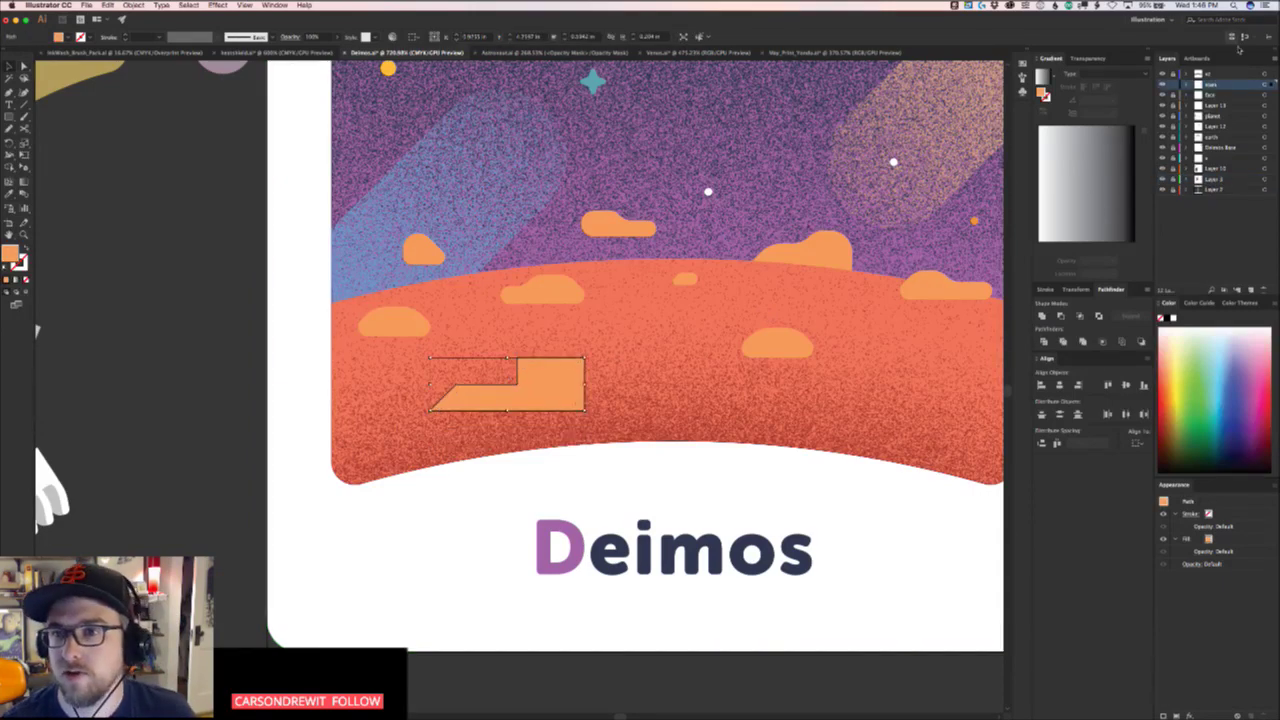
pyautogui.moveTo(598, 349); pyautogui.dragTo(569, 421)
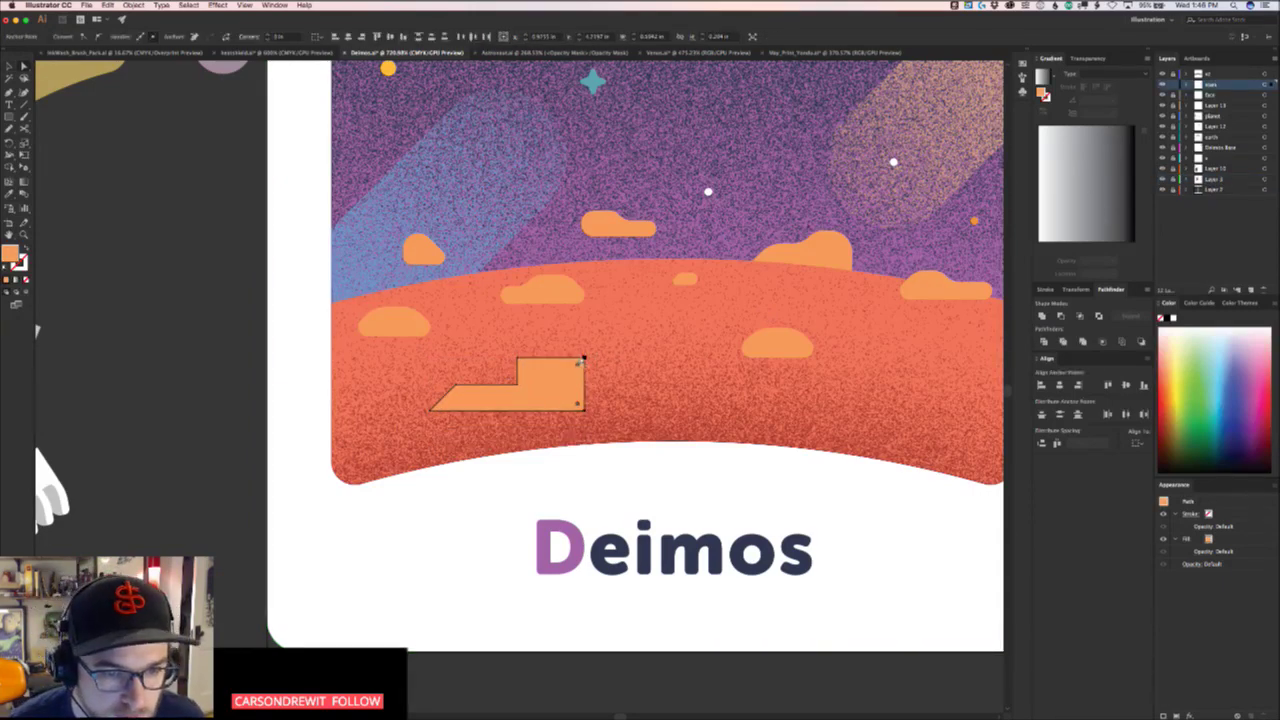
pyautogui.moveTo(578, 364); pyautogui.dragTo(557, 382)
pyautogui.click(480, 364)
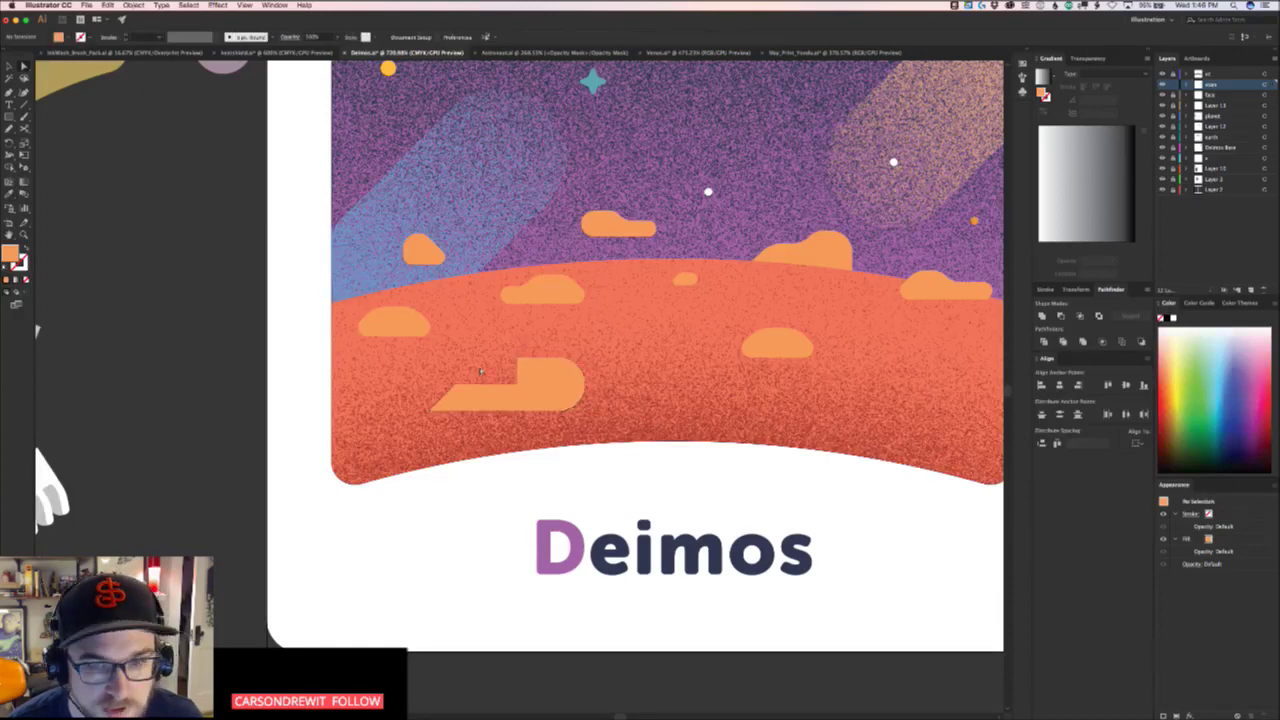
# Draw a slanted filler shape over the block's inner step and unite it with the block
pyautogui.press('super+space')
pyautogui.moveTo(473, 369); pyautogui.dragTo(562, 362)
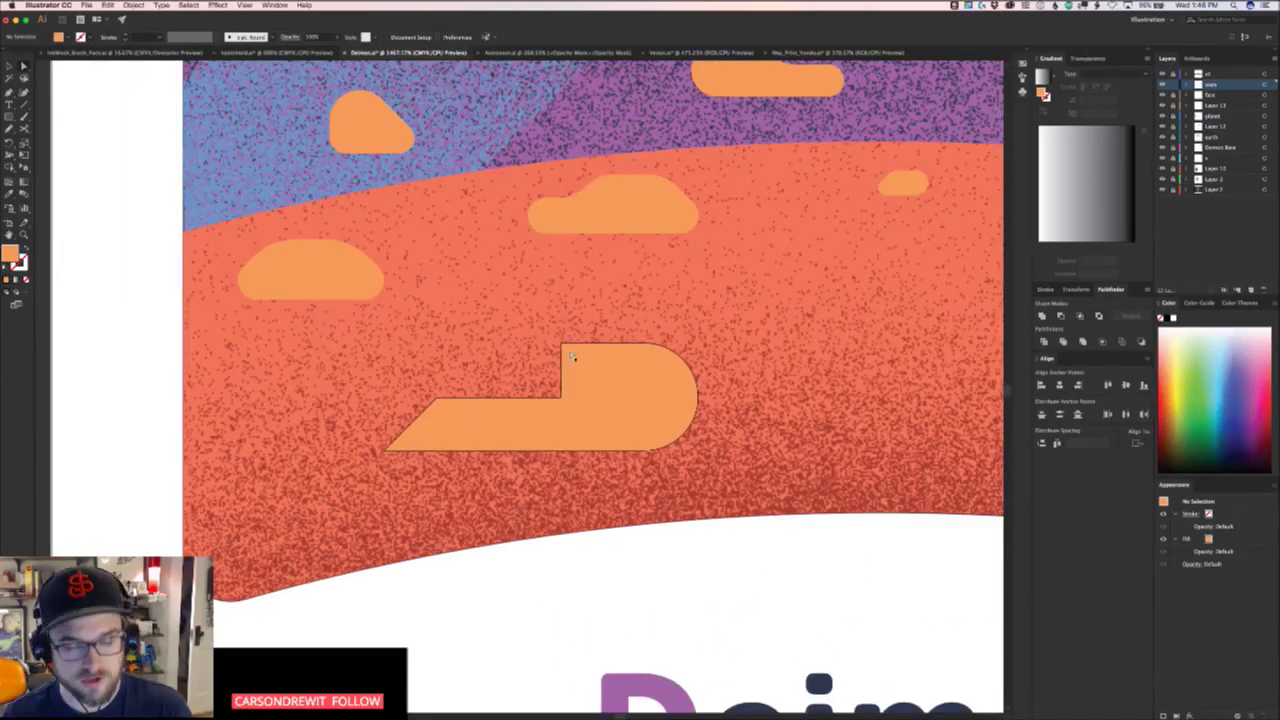
pyautogui.press('q')
pyautogui.moveTo(562, 344)
pyautogui.mouseDown()
pyautogui.moveTo(500, 409)
pyautogui.moveTo(580, 424)
pyautogui.moveTo(604, 382)
pyautogui.moveTo(586, 345)
pyautogui.moveTo(562, 345)
pyautogui.mouseUp()
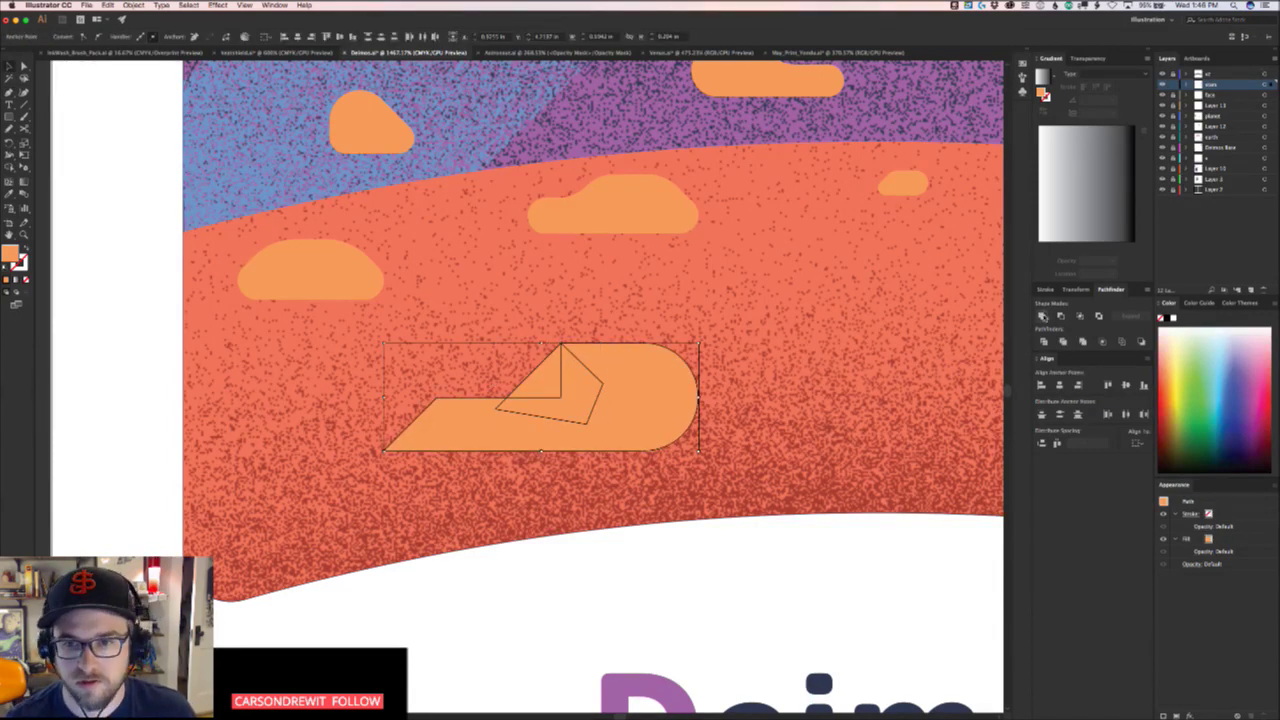
pyautogui.click(1043, 316)
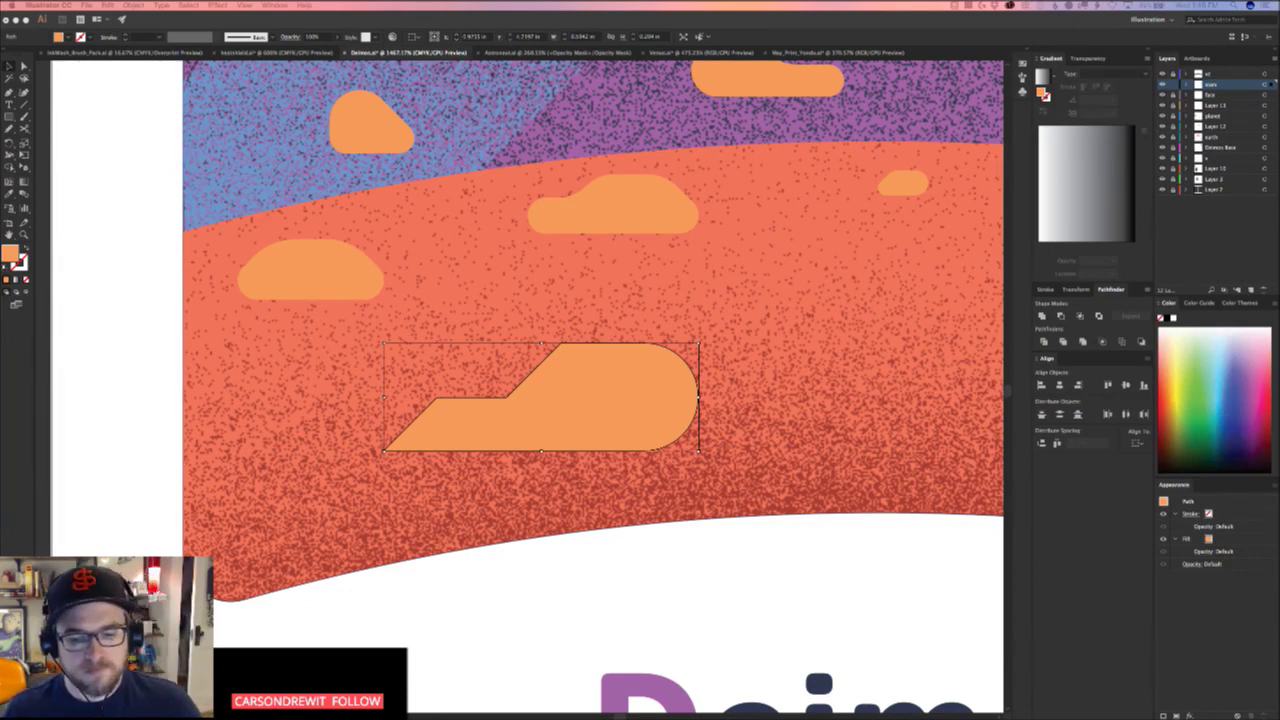
# Round the corners of the cloud's sloped step and its left end into smooth curves
pyautogui.press('a')
pyautogui.moveTo(588, 334); pyautogui.dragTo(435, 314)
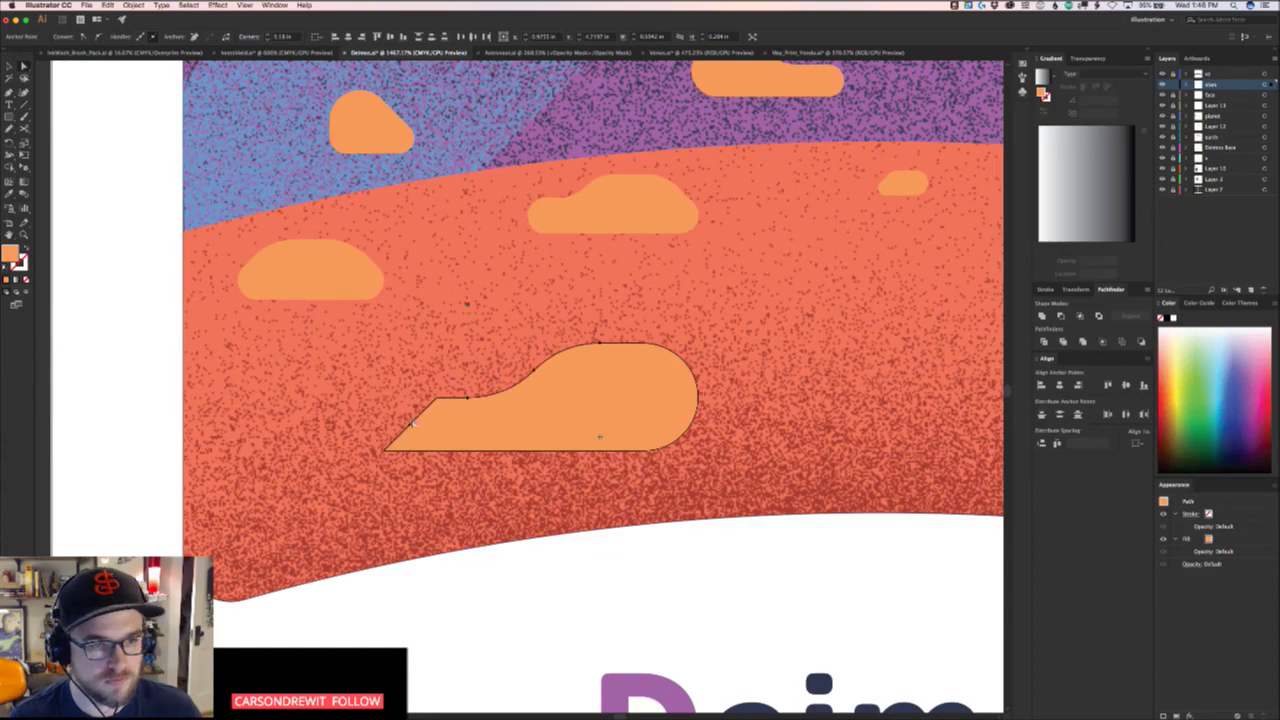
pyautogui.moveTo(422, 413); pyautogui.dragTo(460, 450)
pyautogui.click(625, 526)
# Place a copy of the smallest orange cloud on the planet's lower right, beyond the dome-shaped cloud
pyautogui.moveTo(631, 529); pyautogui.dragTo(440, 532)
pyautogui.moveTo(610, 473); pyautogui.dragTo(682, 464)
pyautogui.click(748, 532)
pyautogui.moveTo(748, 532); pyautogui.dragTo(575, 510)
pyautogui.moveTo(554, 436); pyautogui.dragTo(693, 513)
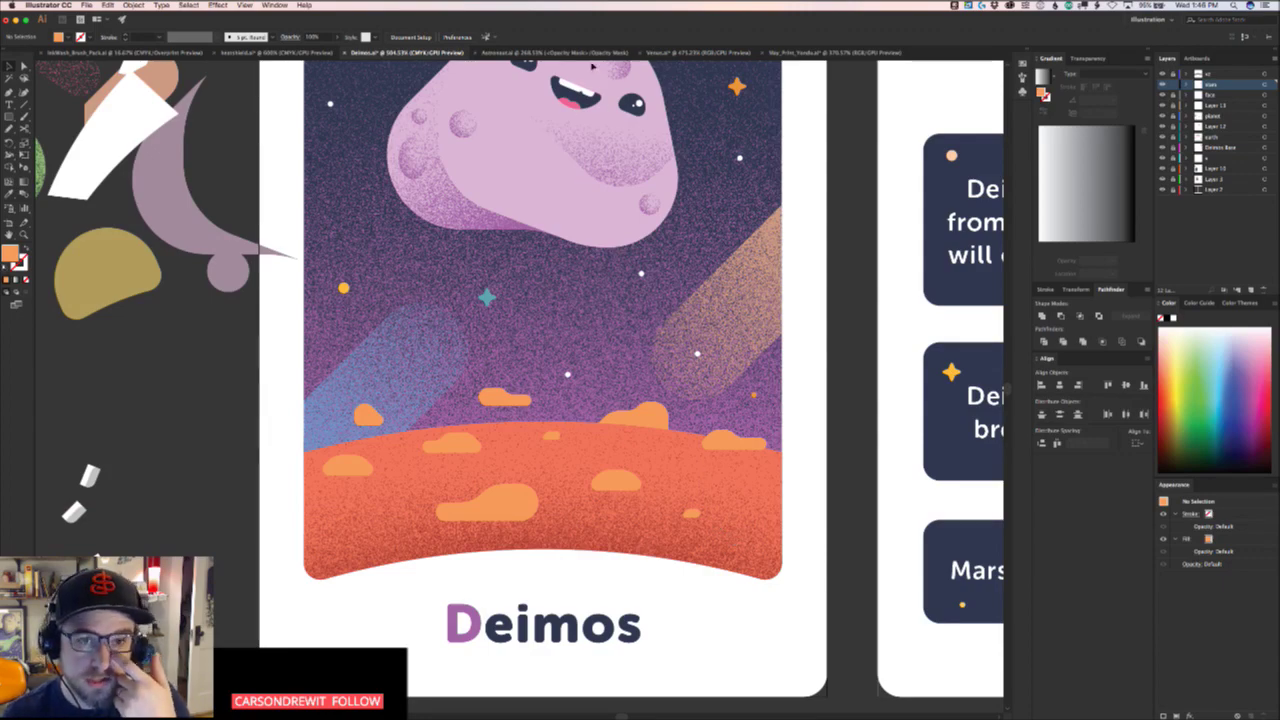
# Switch to the Astronaut document, leave opacity mask editing and select the texture overlay on the planet
pyautogui.click(577, 52)
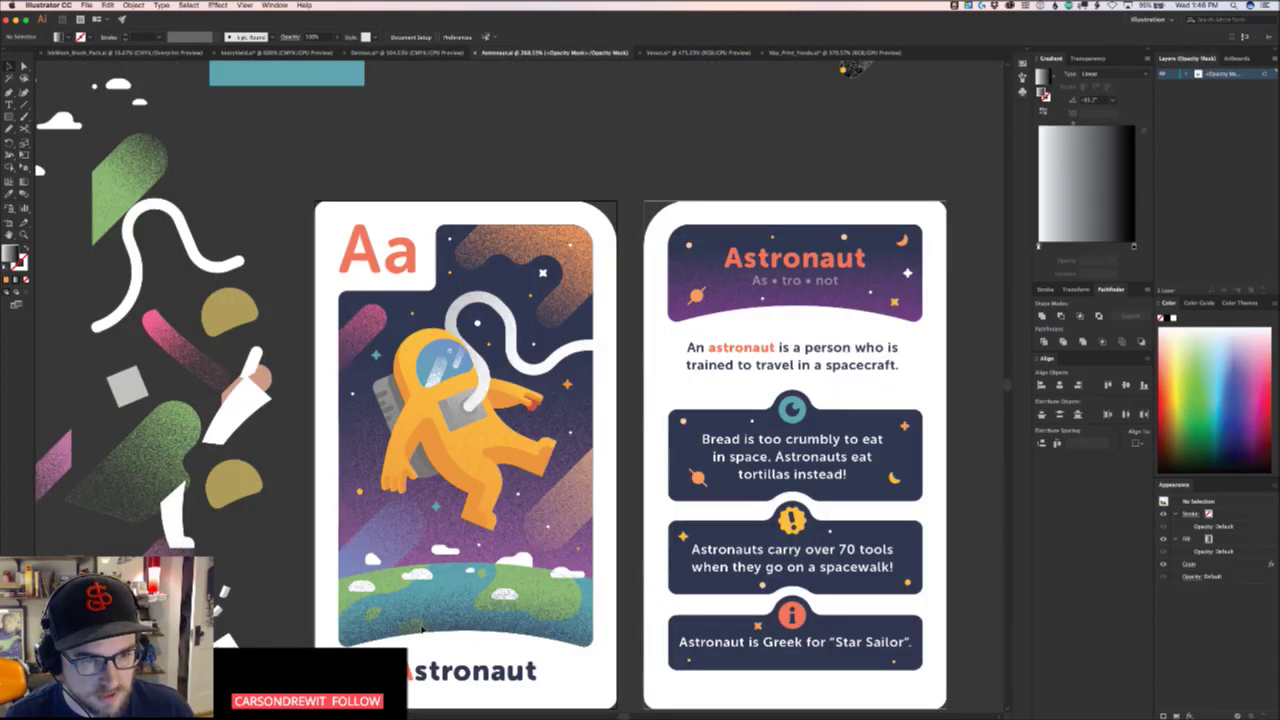
pyautogui.scroll(3, 416, 646)
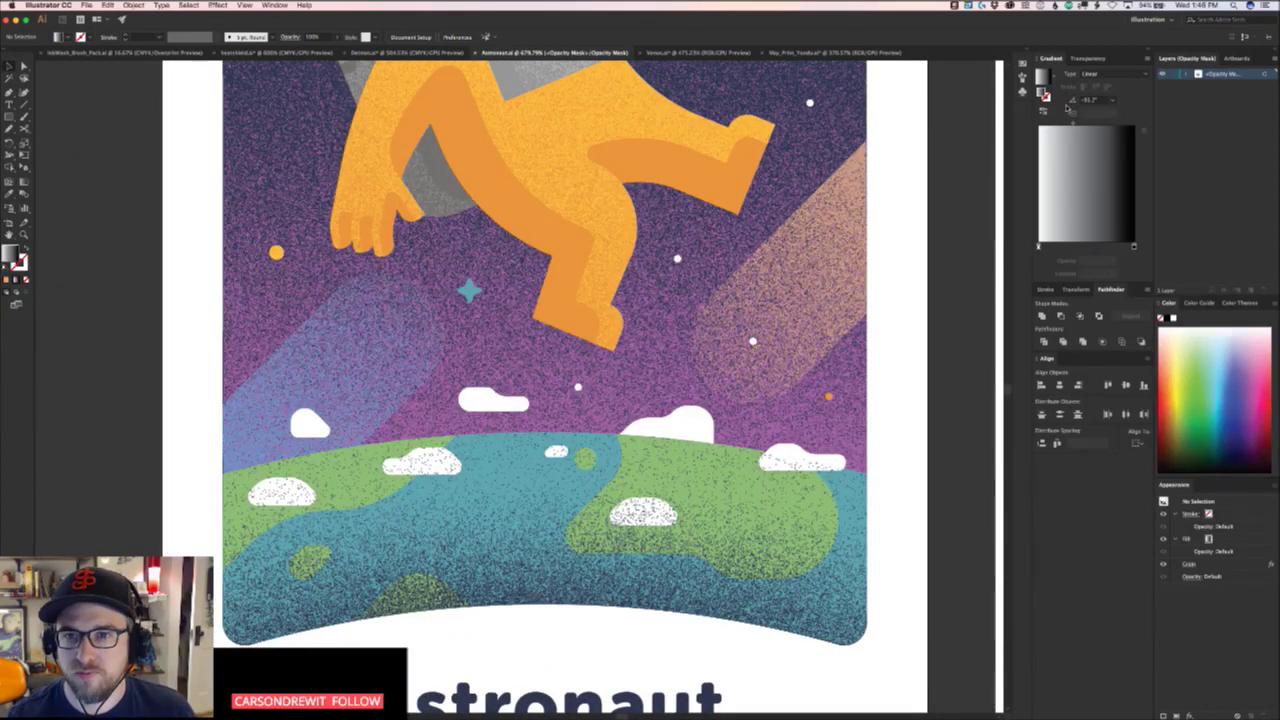
pyautogui.click(1088, 58)
pyautogui.click(1048, 98)
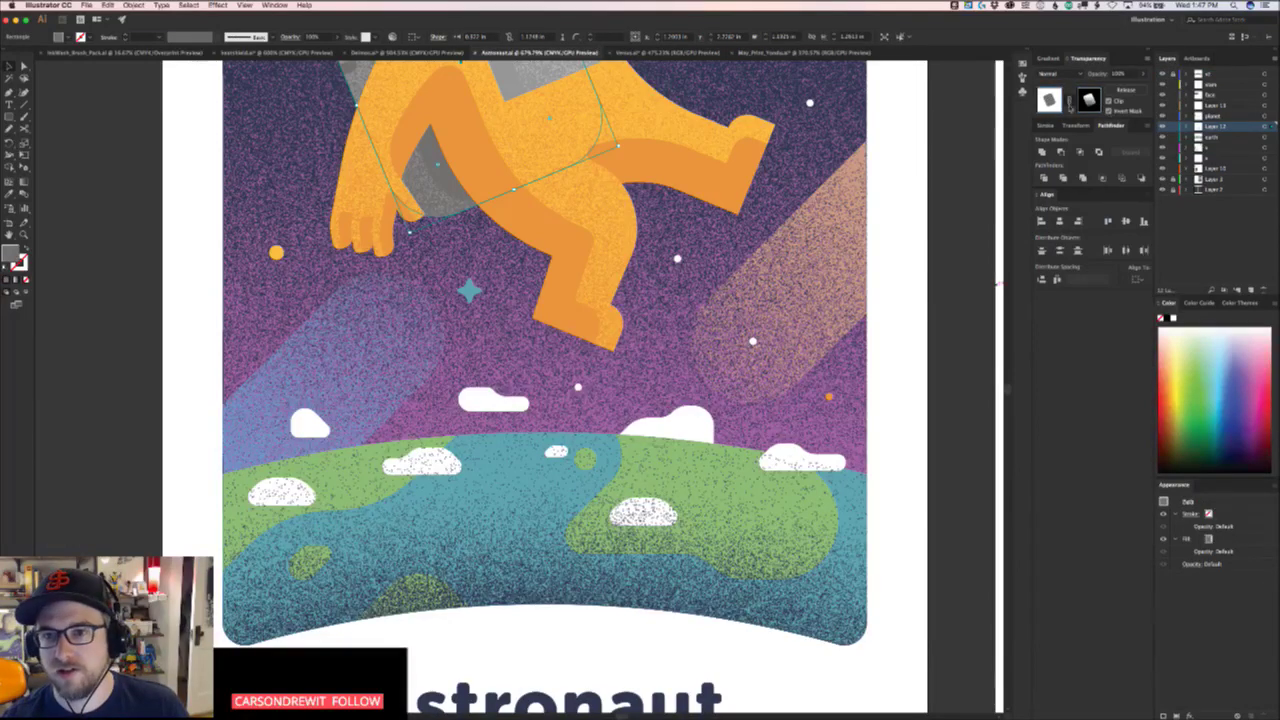
pyautogui.click(708, 583)
pyautogui.moveTo(708, 583); pyautogui.dragTo(708, 582)
pyautogui.press('super+z')
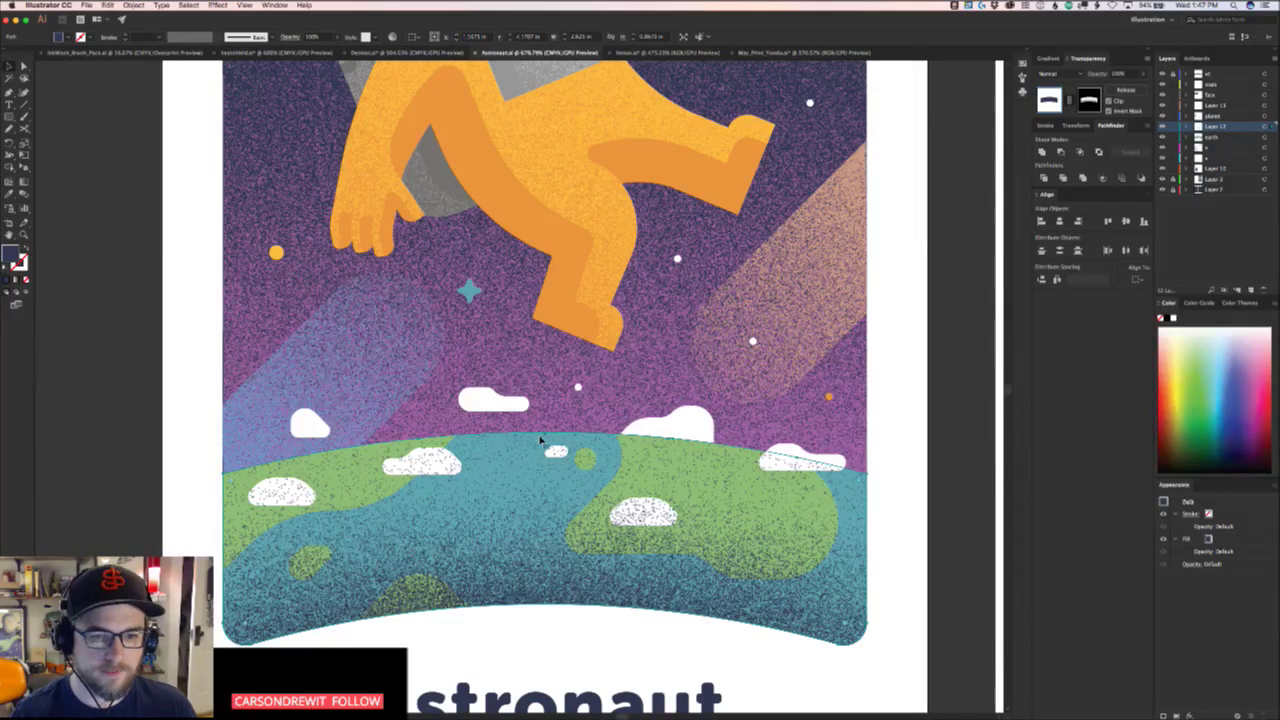
# Take out the planet's texture overlay, select the four clouds overlapping the planet, and put the texture back behind the clouds
pyautogui.press('Delete')
pyautogui.click(645, 514)
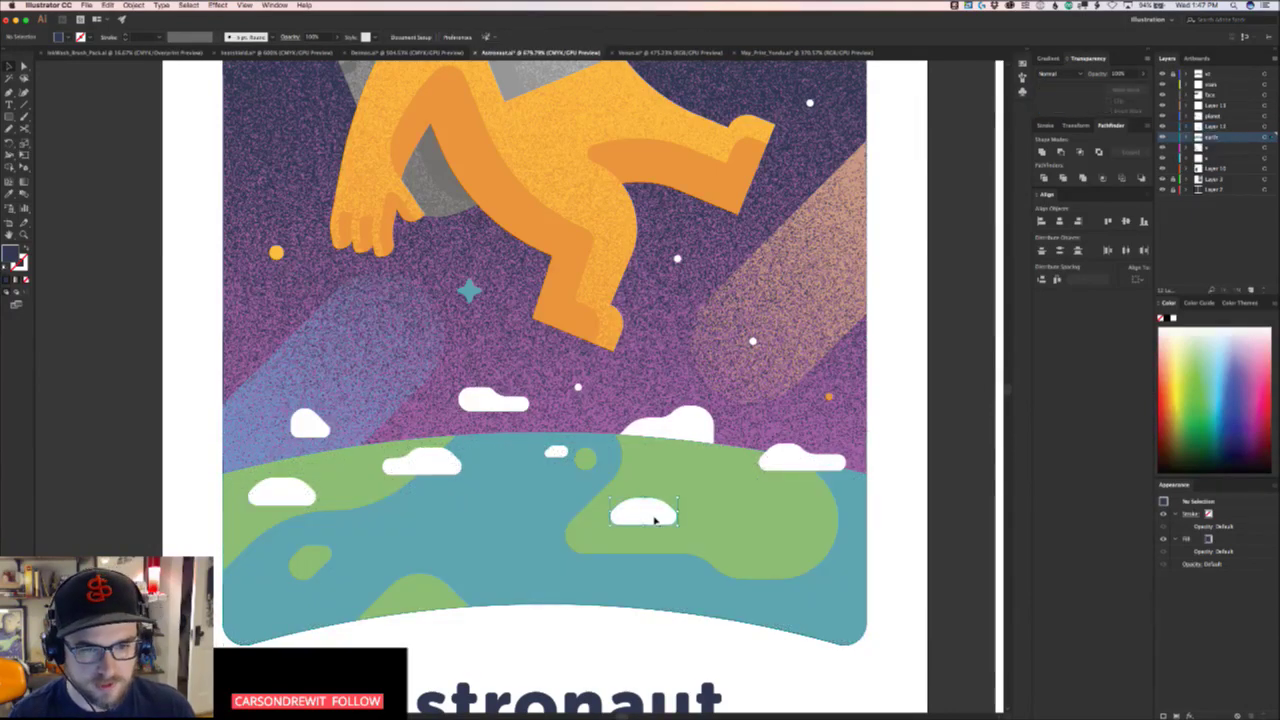
pyautogui.keyDown('shift'); pyautogui.click(557, 450); pyautogui.keyUp('shift')
pyautogui.keyDown('shift'); pyautogui.click(432, 458); pyautogui.keyUp('shift')
pyautogui.keyDown('shift'); pyautogui.click(301, 484); pyautogui.keyUp('shift')
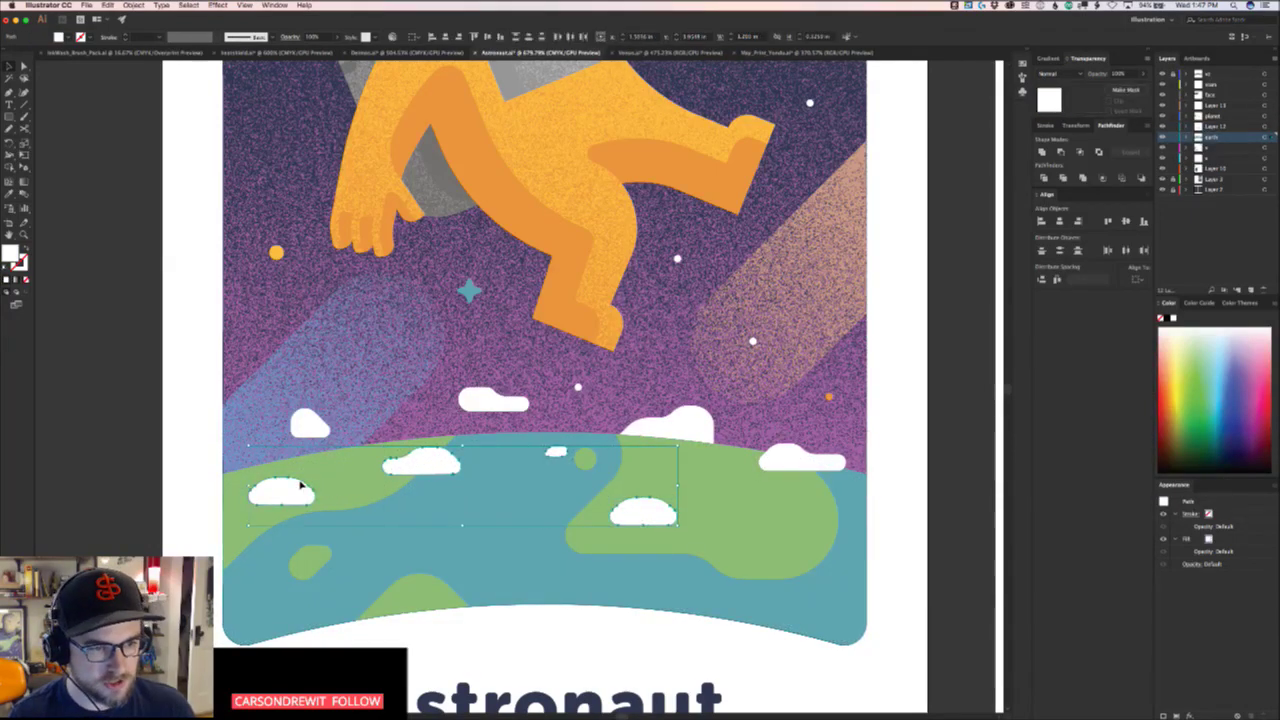
pyautogui.press('super+z')
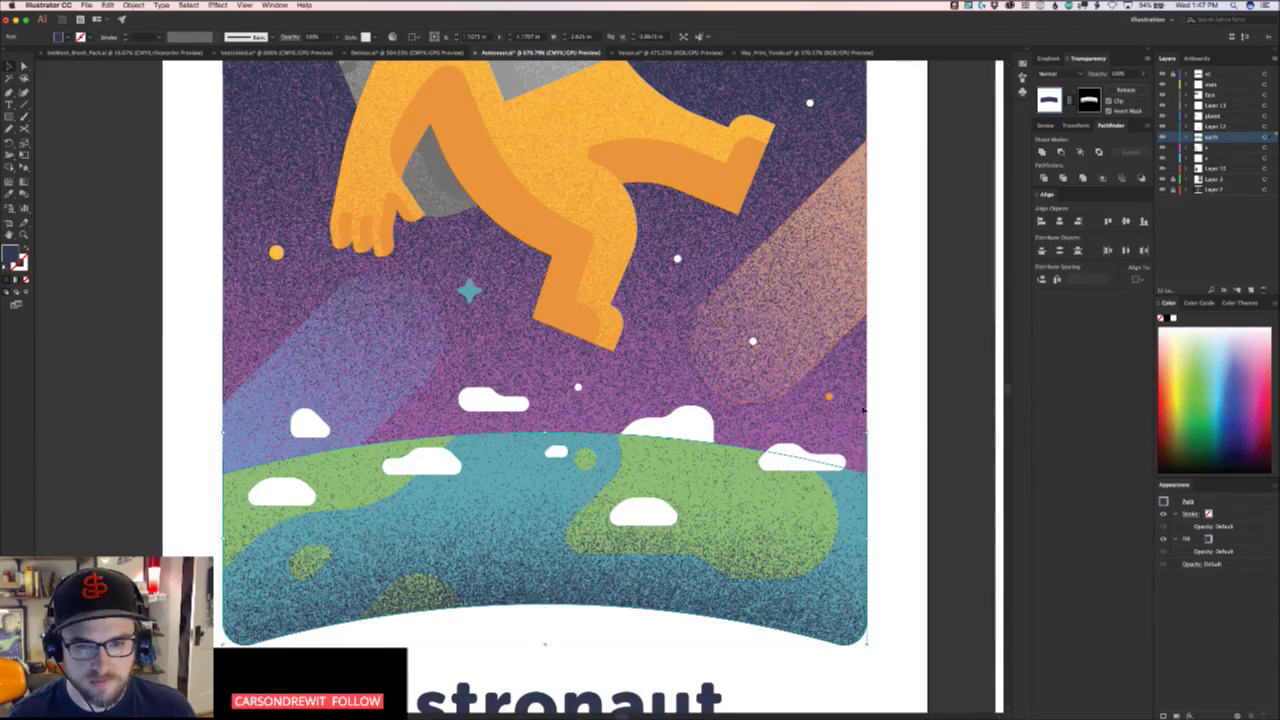
pyautogui.click(918, 443)
# Review the whole Astronaut card, then examine the clouds on the planet in the Venus document
pyautogui.moveTo(763, 350); pyautogui.dragTo(585, 387)
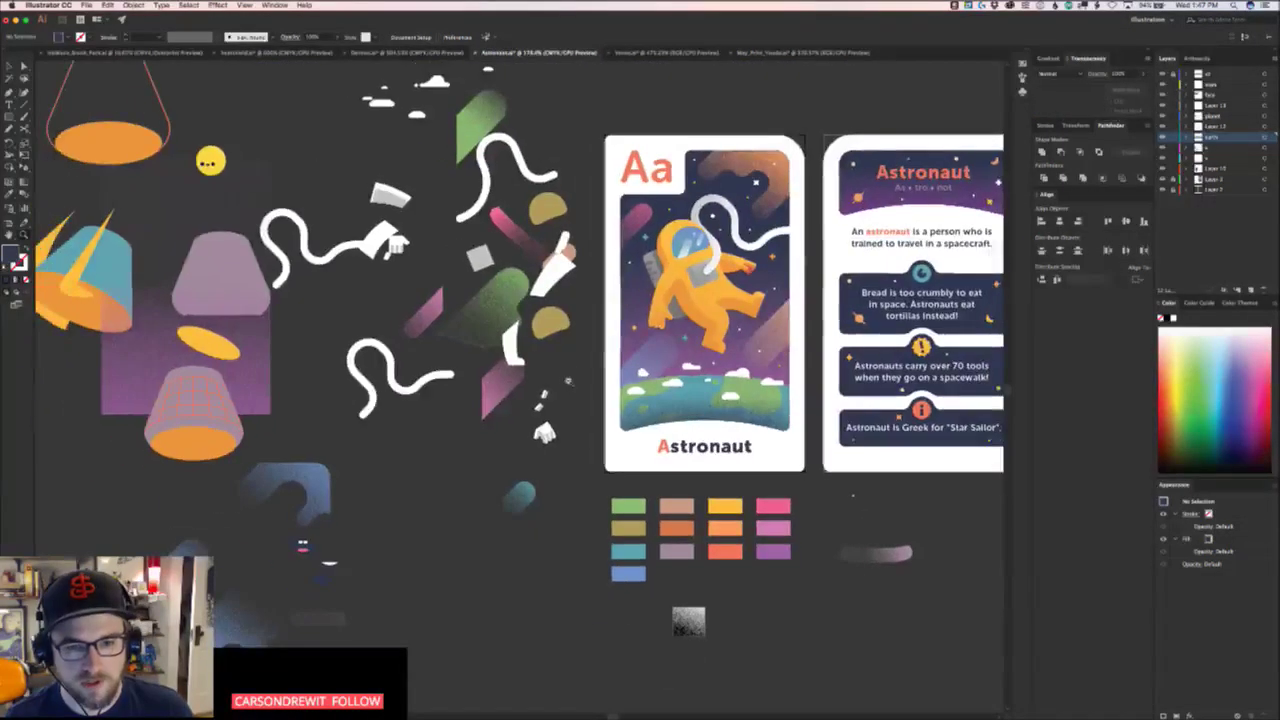
pyautogui.moveTo(708, 397); pyautogui.dragTo(552, 443)
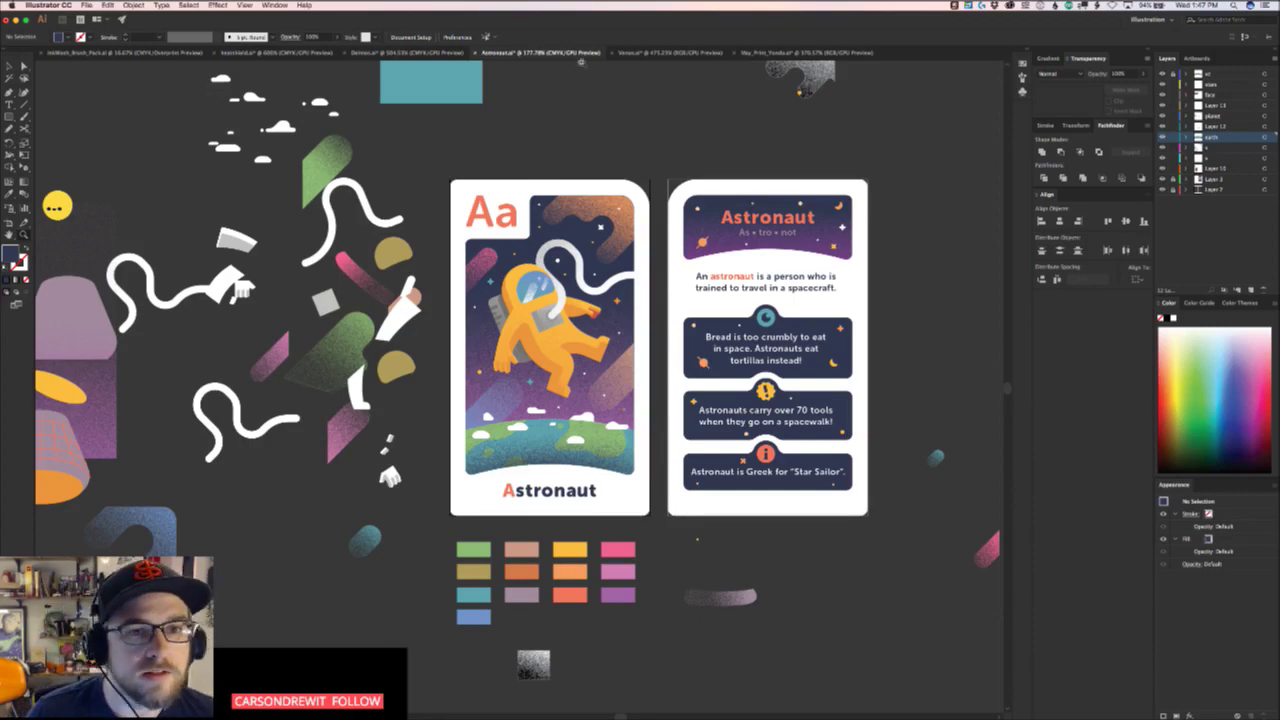
pyautogui.click(645, 51)
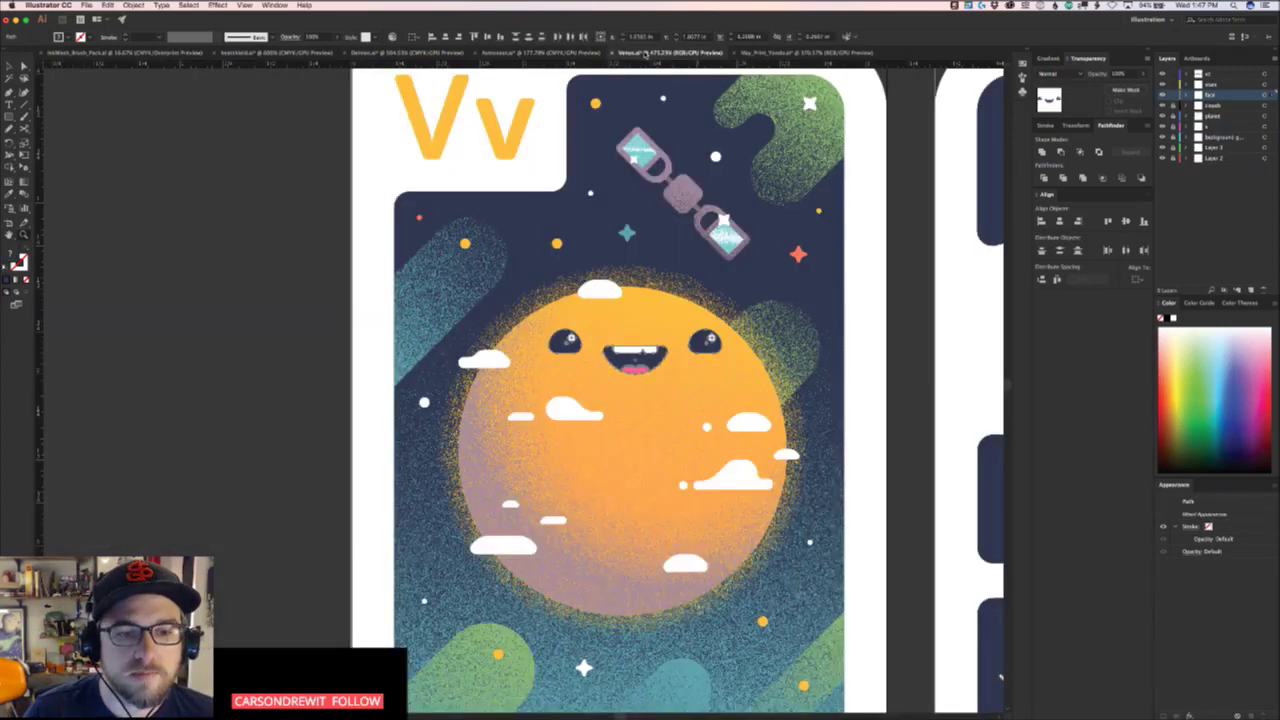
pyautogui.scroll(-10, 624, 435)
pyautogui.scroll(8, 624, 435)
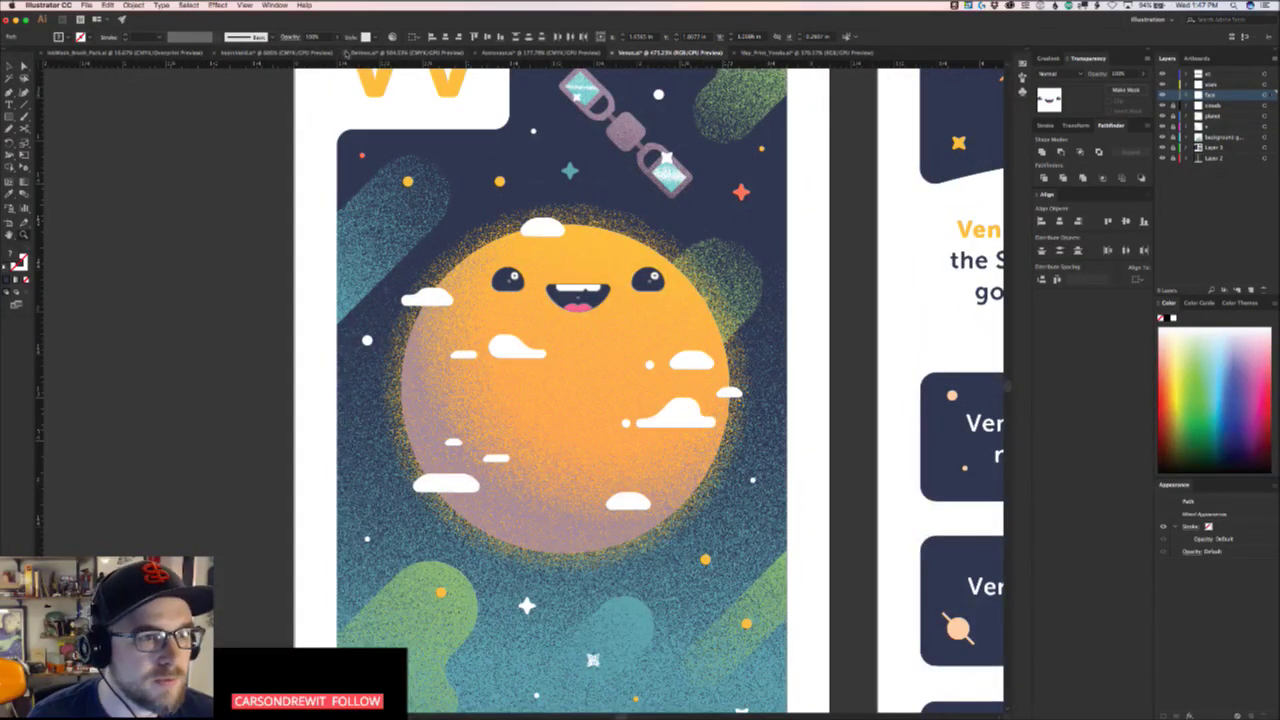
# Switch to the Heat Shield document
pyautogui.click(287, 52)
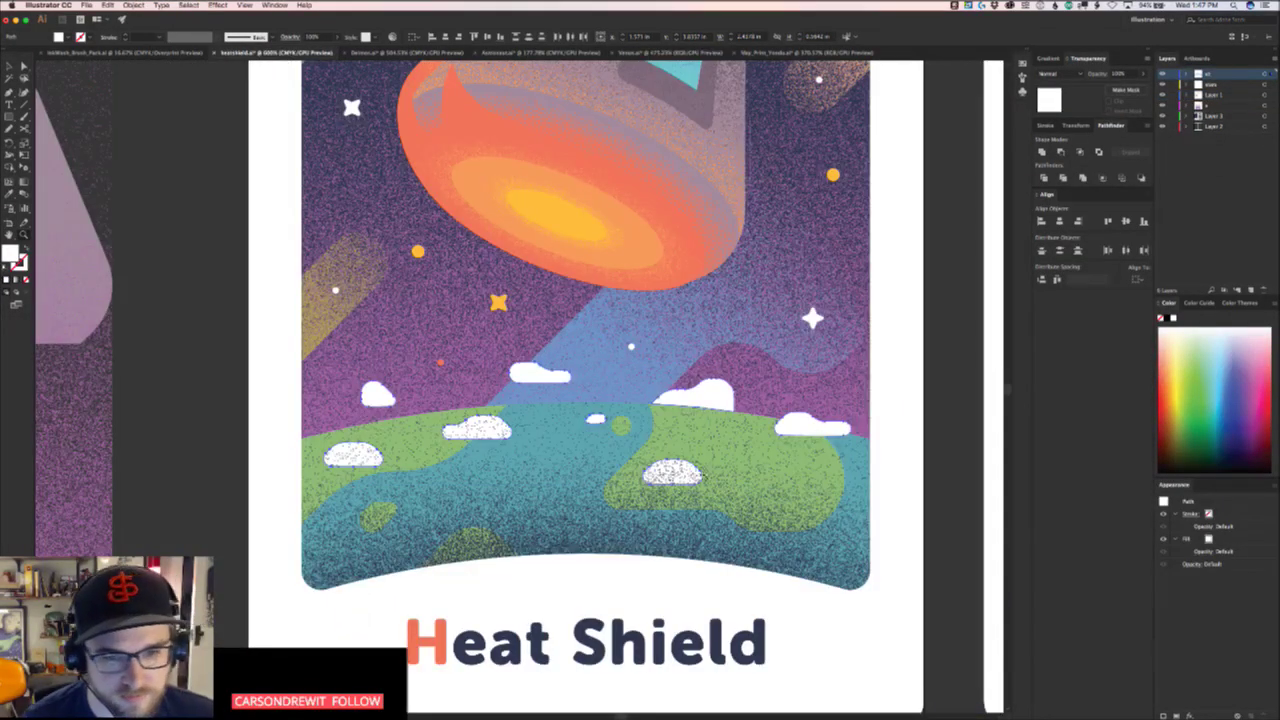
pyautogui.click(672, 537)
pyautogui.press('Delete')
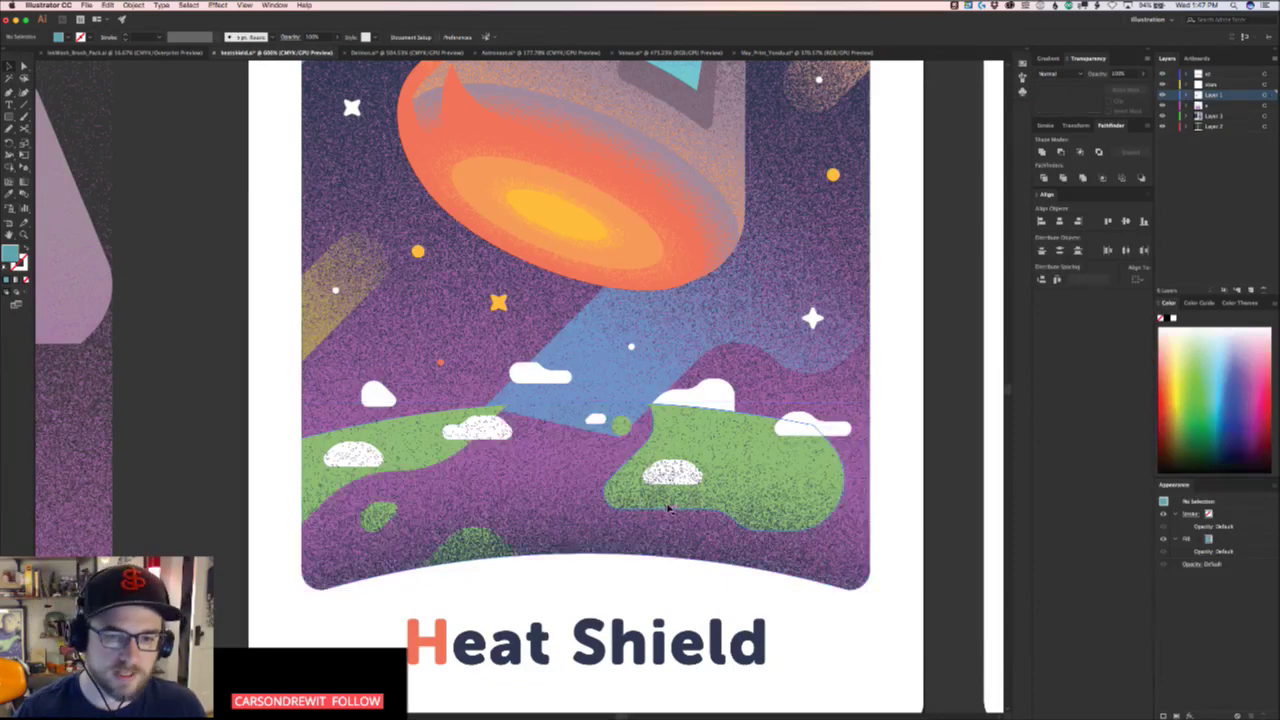
pyautogui.hotkey('ctrl', 'z')
pyautogui.hotkey('ctrl', 'z')
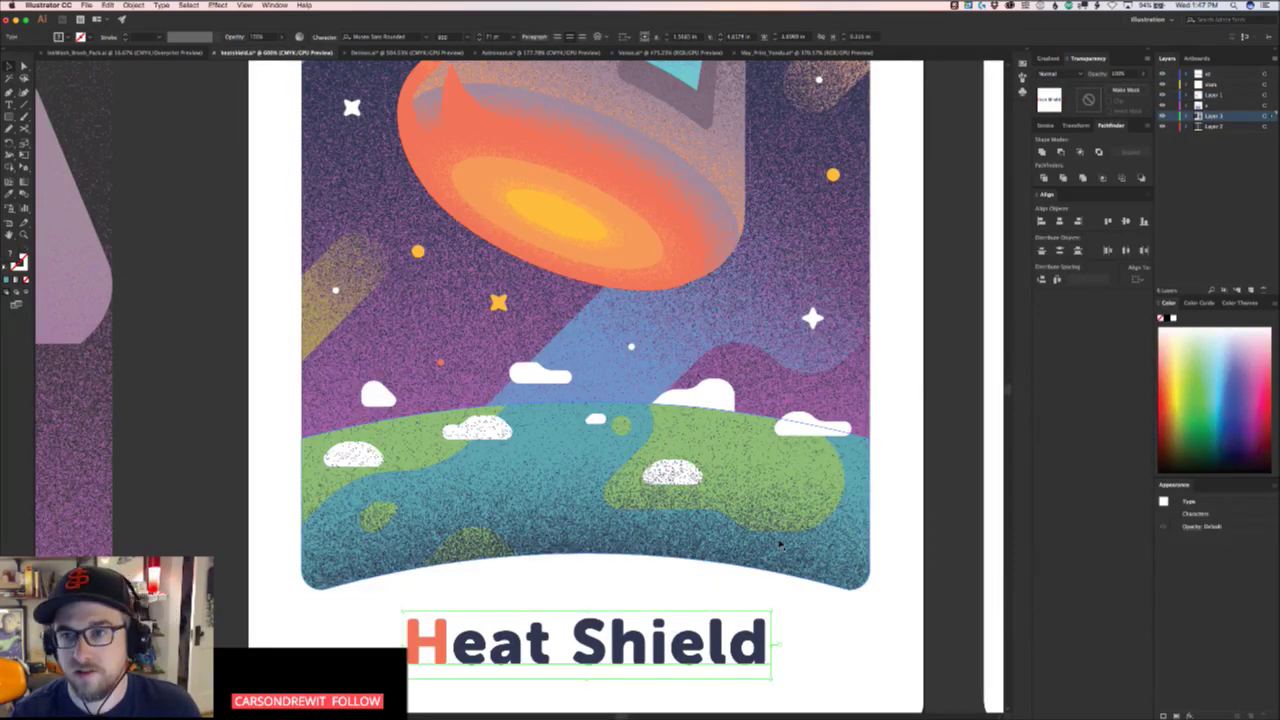
# Select the grainy texture overlay on the Heat Shield card's planet and take it out
pyautogui.click(780, 545)
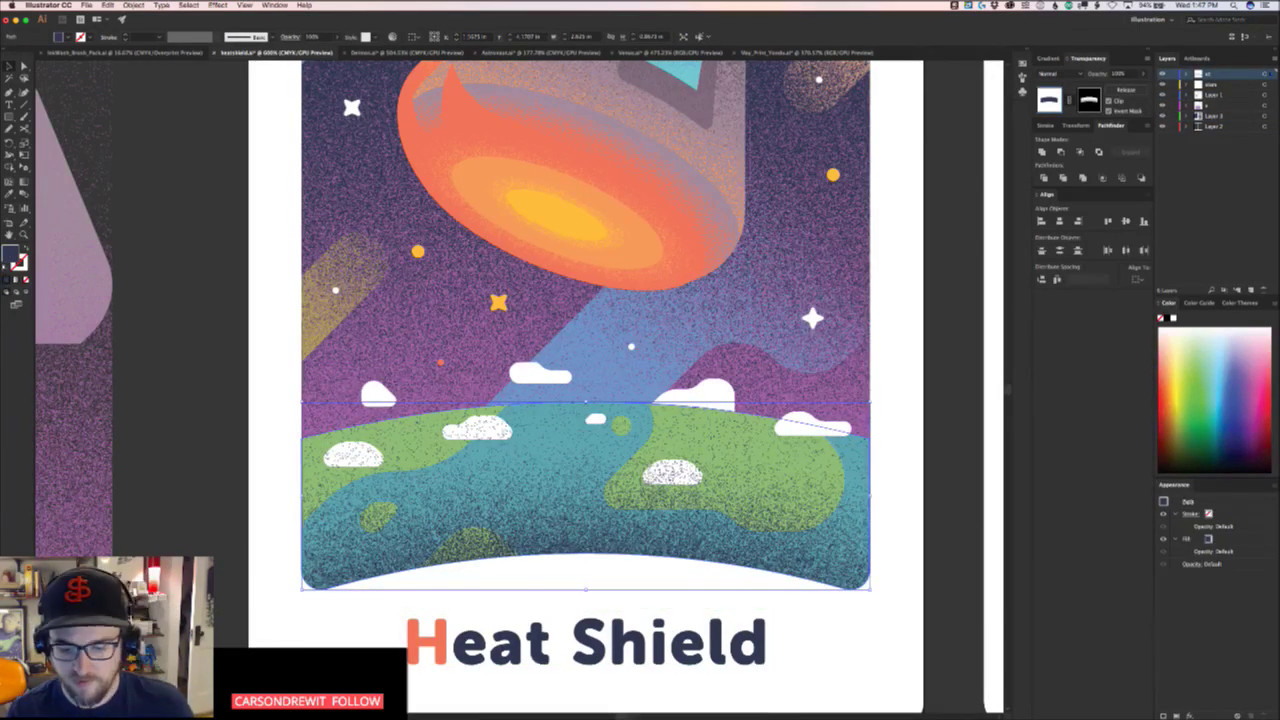
pyautogui.click(655, 708)
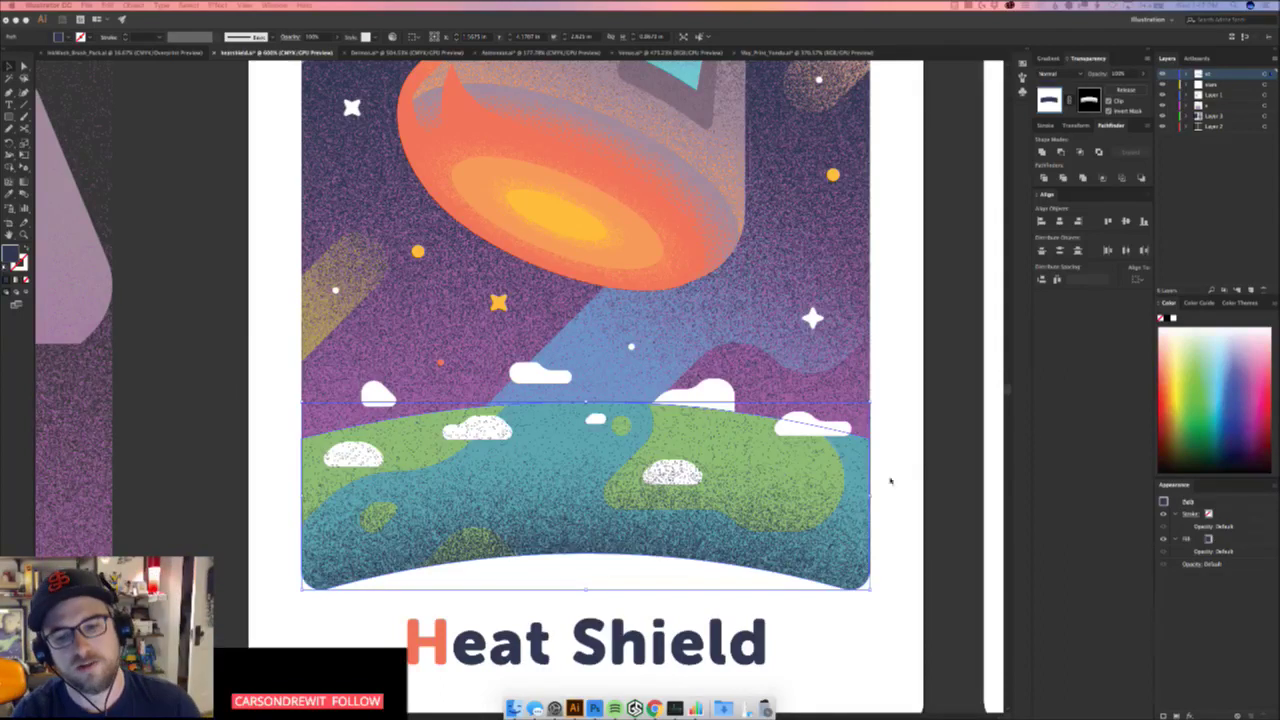
pyautogui.click(865, 540)
pyautogui.press('Delete')
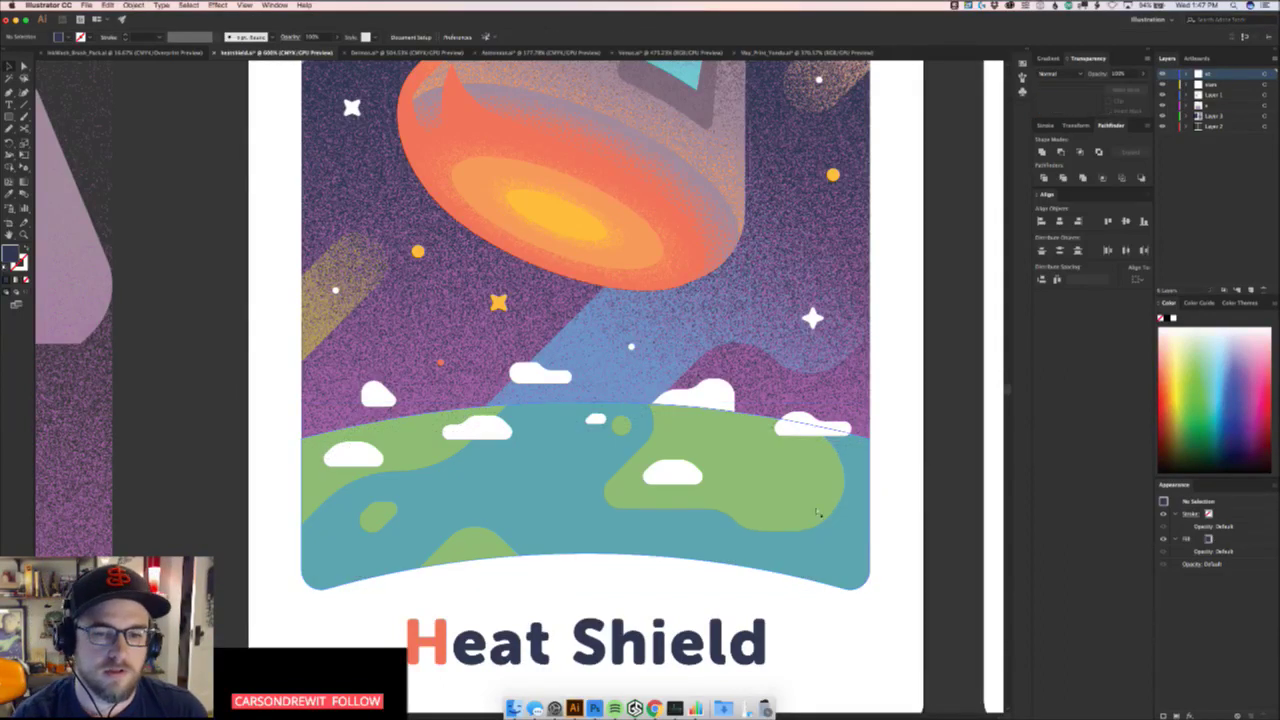
# Select the five clouds overlapping the planet and put the texture back behind them
pyautogui.press('a')
pyautogui.click(787, 428)
pyautogui.keyDown('shift'); pyautogui.click(675, 472); pyautogui.keyUp('shift')
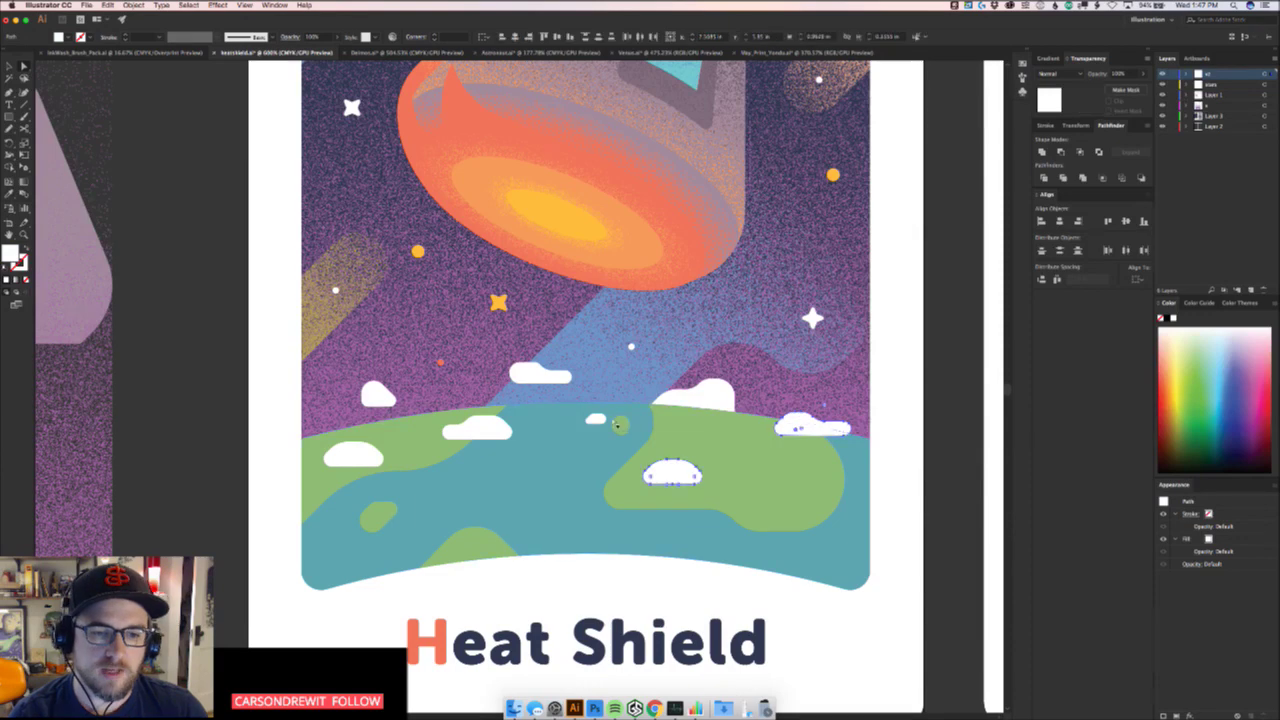
pyautogui.keyDown('shift'); pyautogui.click(596, 420); pyautogui.keyUp('shift')
pyautogui.keyDown('shift'); pyautogui.click(500, 431); pyautogui.keyUp('shift')
pyautogui.keyDown('shift'); pyautogui.click(372, 455); pyautogui.keyUp('shift')
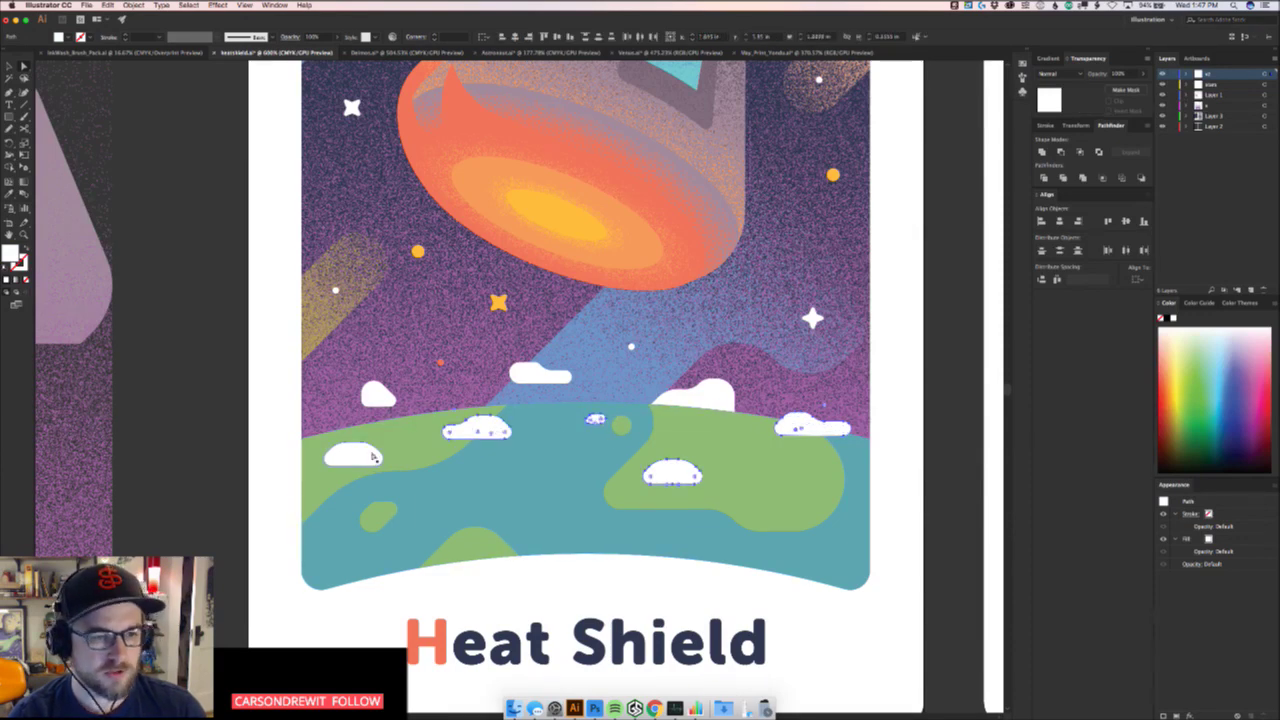
pyautogui.press('super+shift+z')
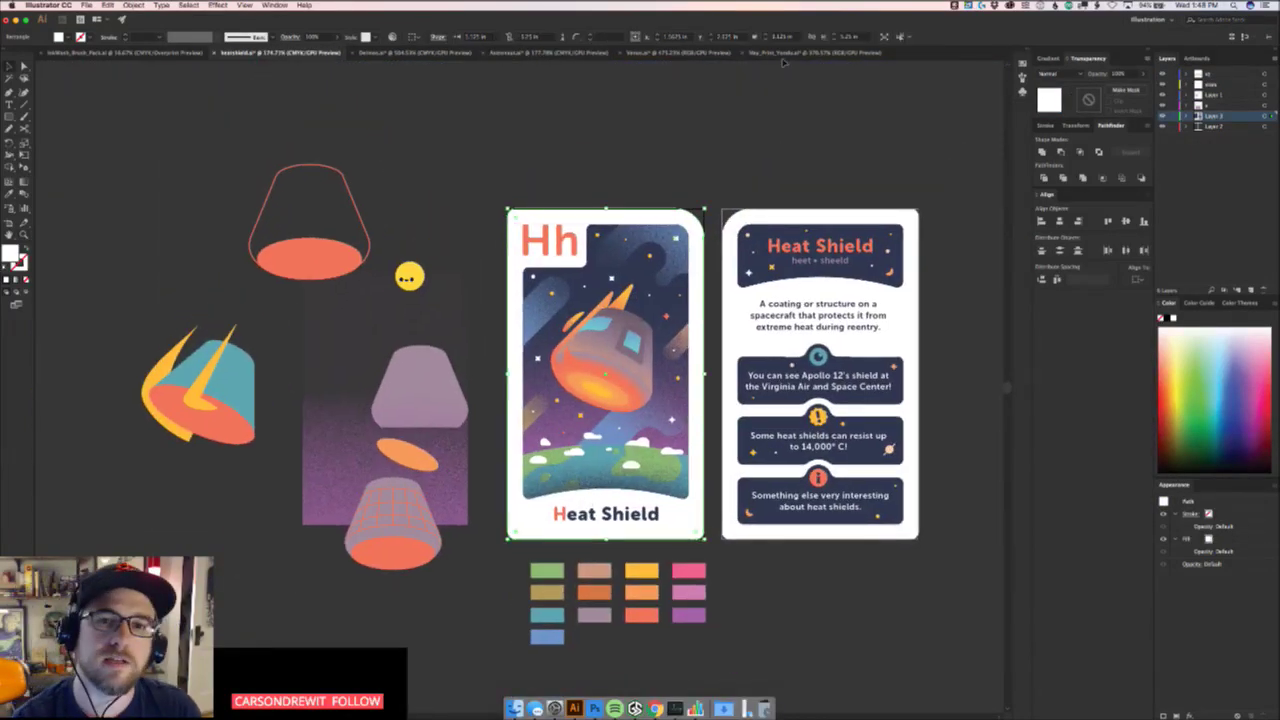
# Review the front and back of the Venus card, then look over the Astronaut card
pyautogui.click(689, 57)
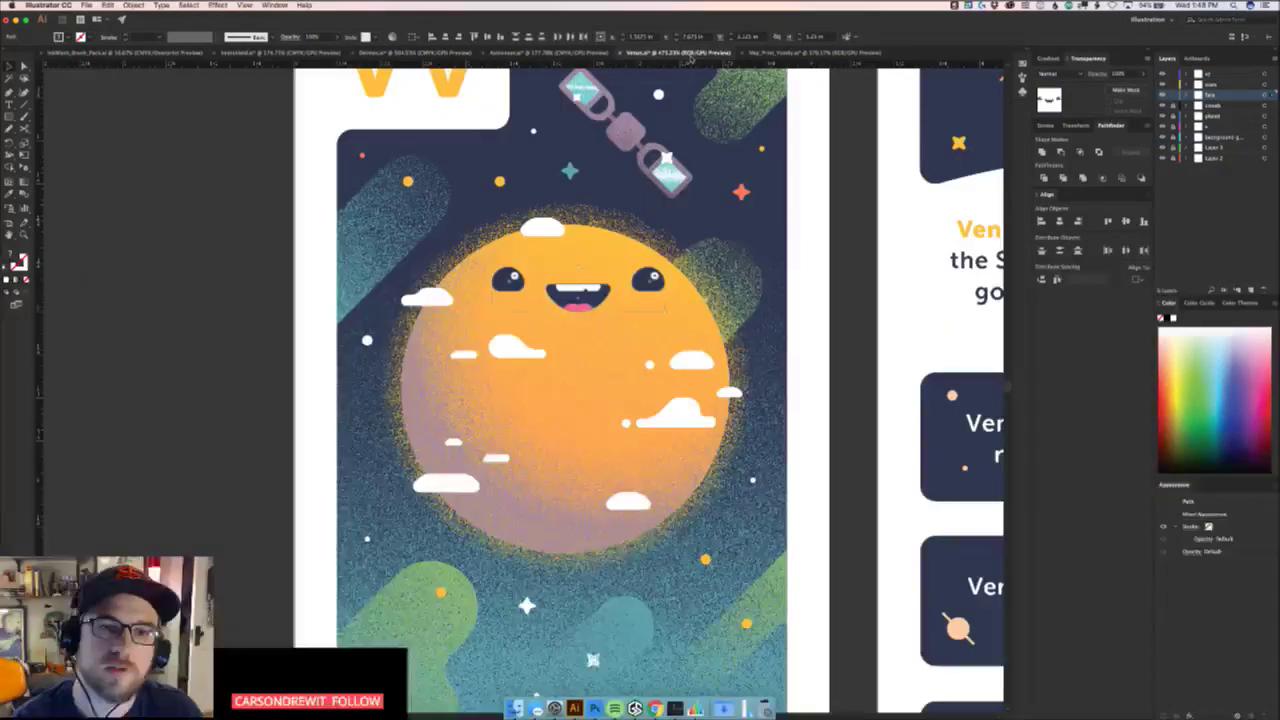
pyautogui.scroll(-5, 800, 160)
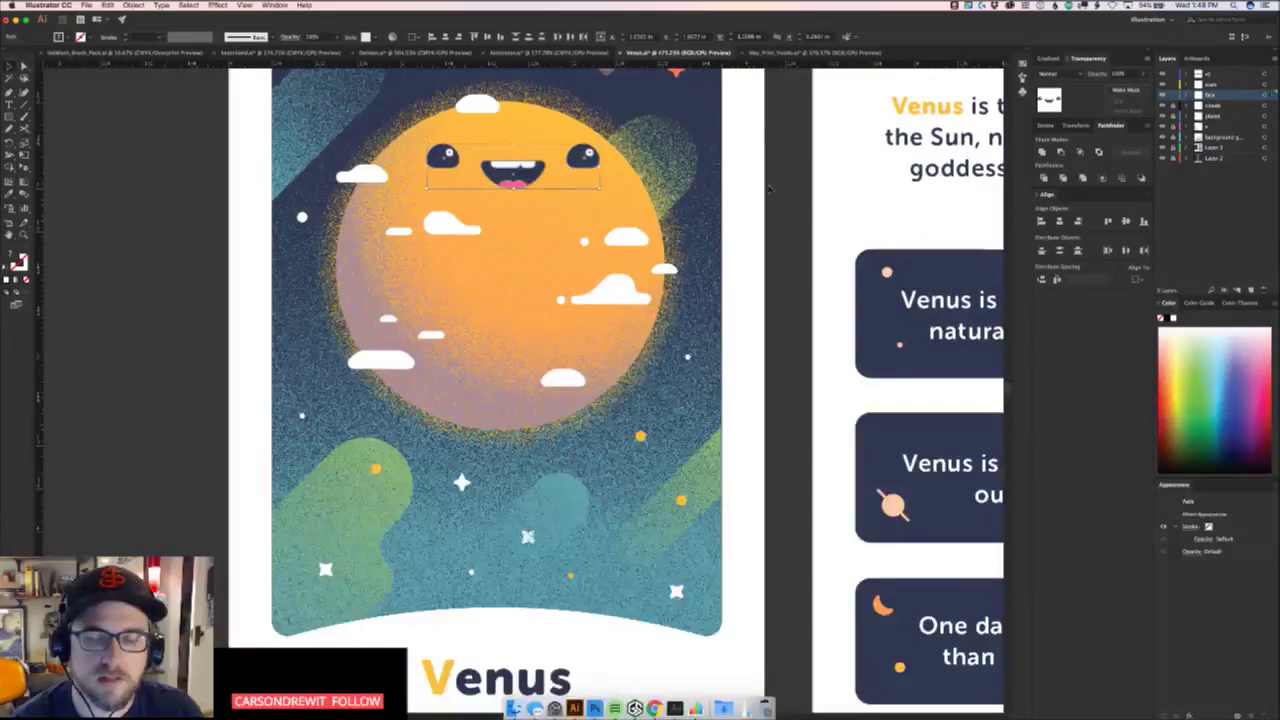
pyautogui.keyDown('alt'); pyautogui.scroll(-4, 780, 200); pyautogui.keyUp('alt')
pyautogui.click(784, 220)
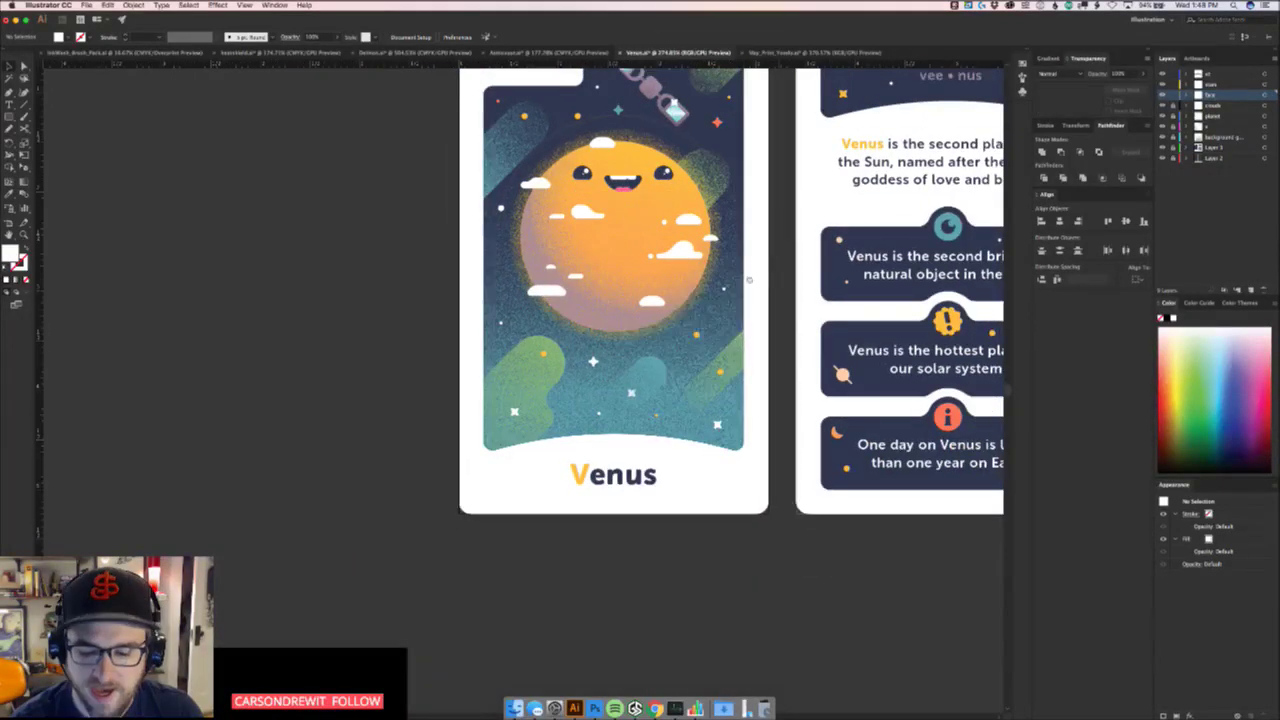
pyautogui.scroll(3, 748, 280)
pyautogui.hscroll(3, 748, 280)
pyautogui.scroll(2, 747, 440)
pyautogui.hscroll(3, 747, 440)
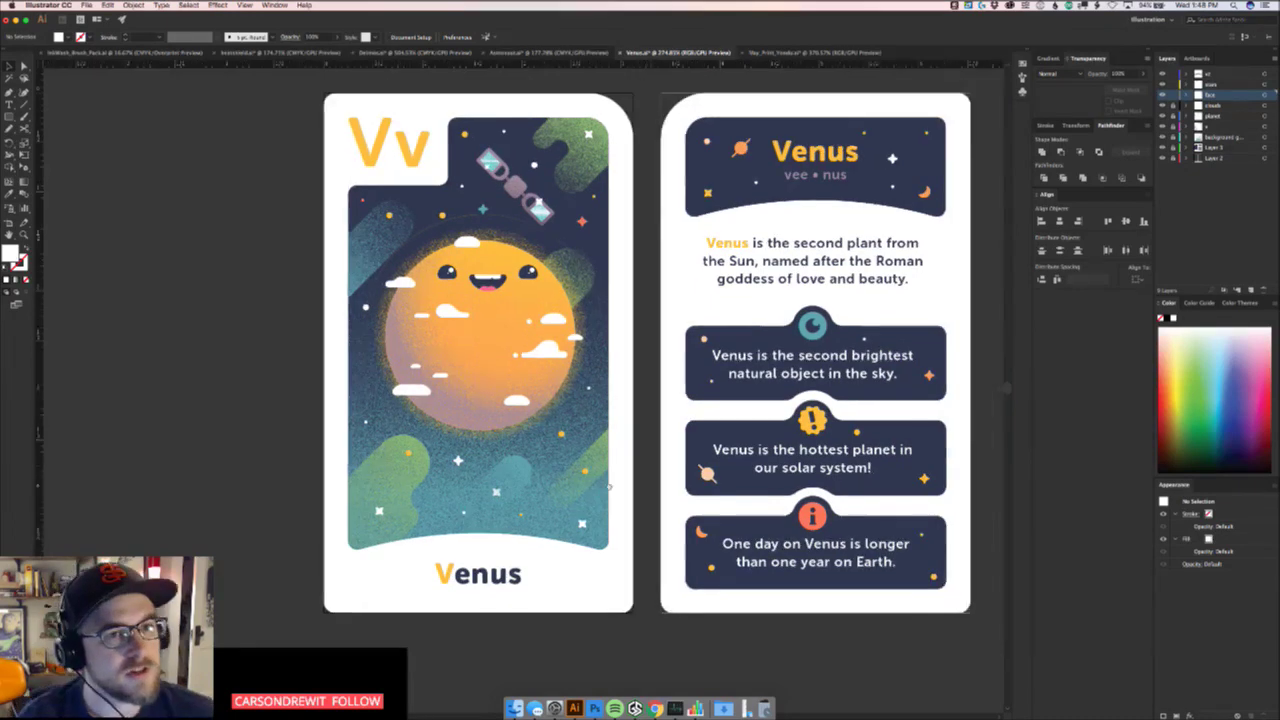
pyautogui.click(506, 52)
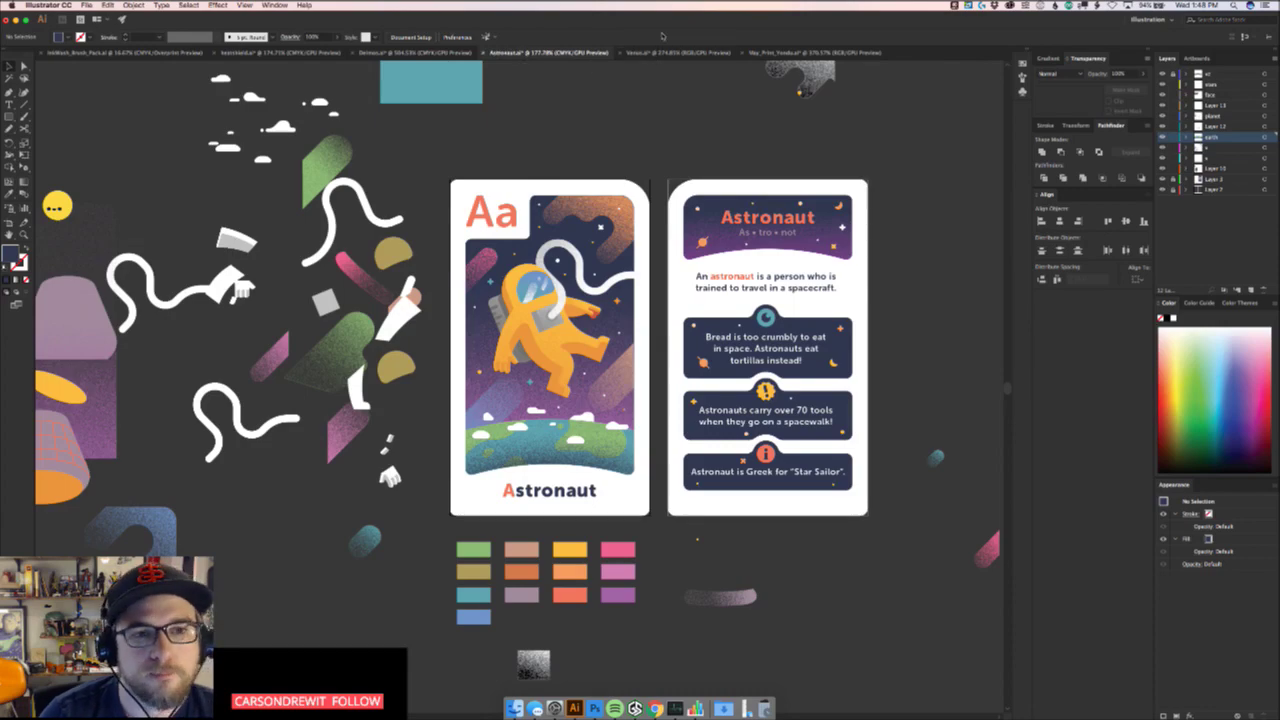
# Switch to the Deimos document and stretch the dome-shaped cloud on the planet's far left outward past the artwork's left edge
pyautogui.click(376, 52)
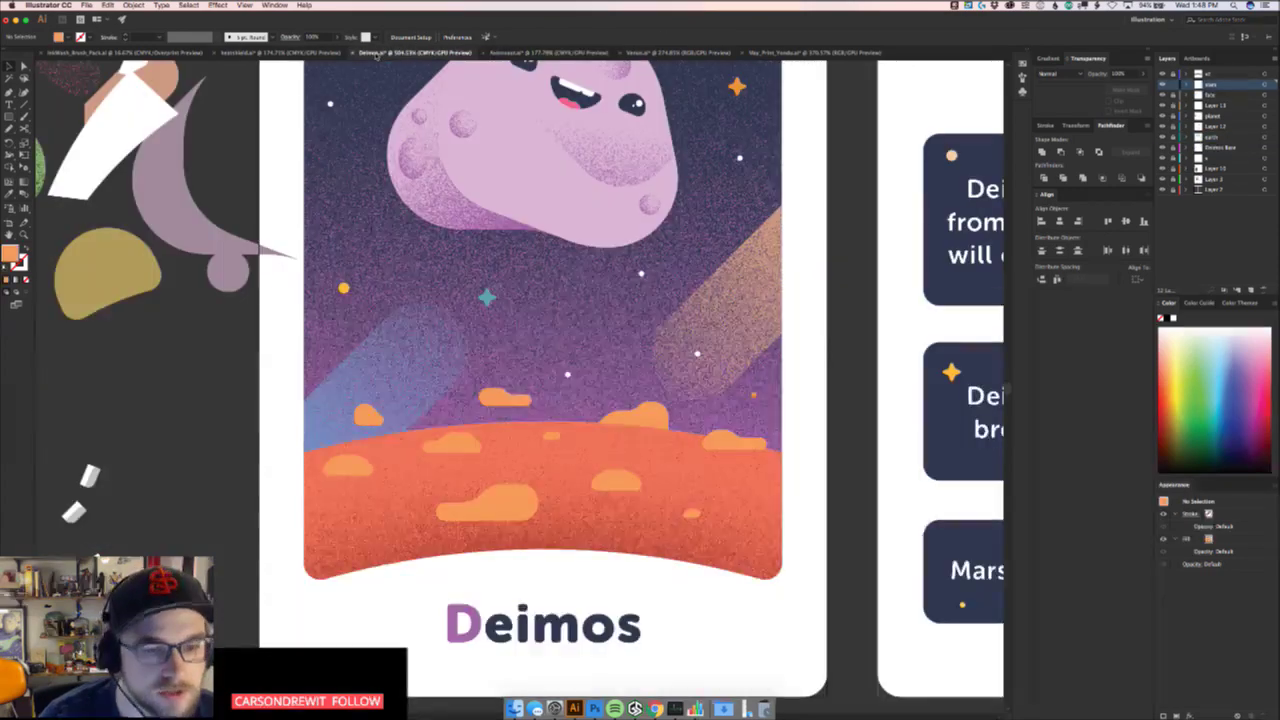
pyautogui.scroll(-5, 817, 470)
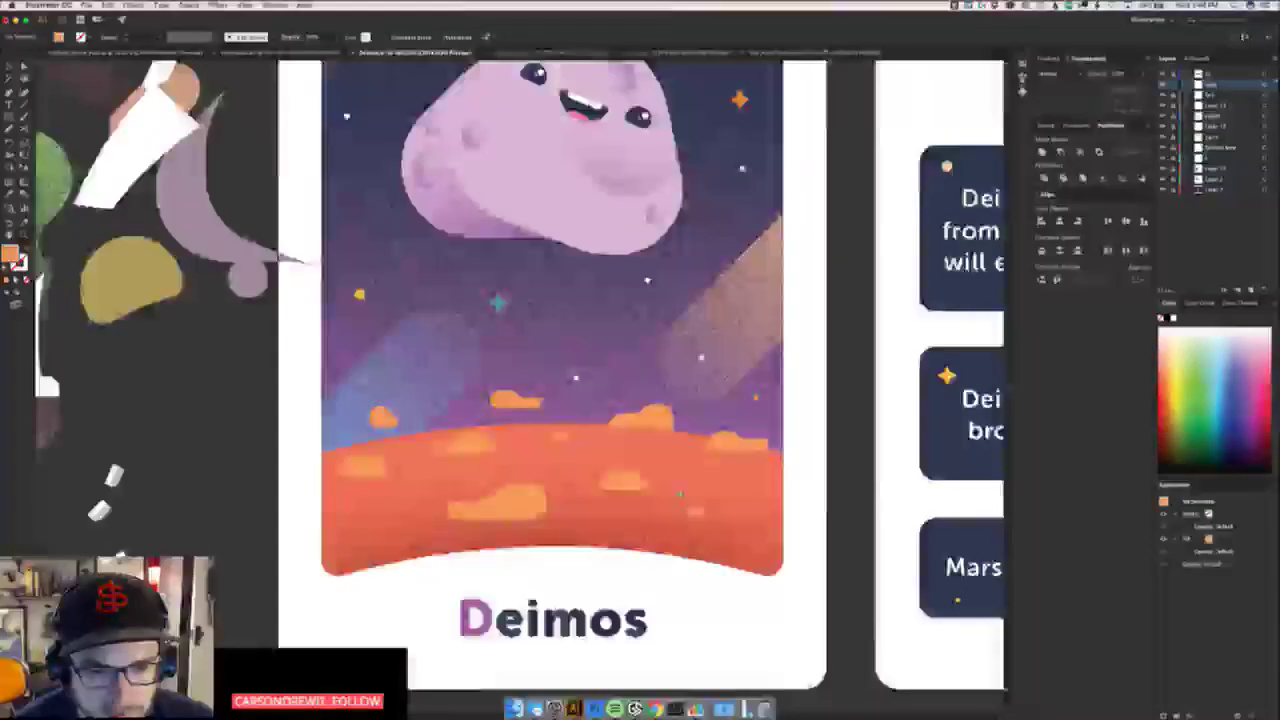
pyautogui.scroll(5, 640, 507)
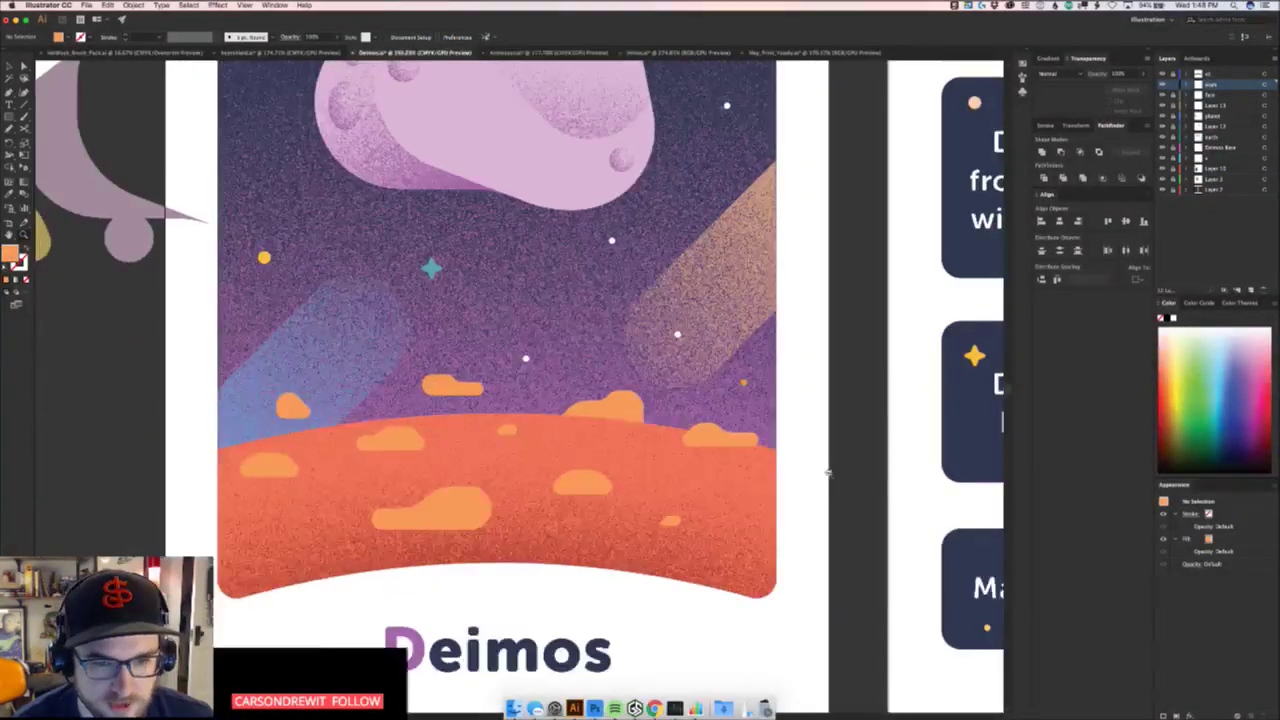
pyautogui.scroll(-2, 447, 483)
pyautogui.scroll(5, 645, 460)
pyautogui.moveTo(645, 460); pyautogui.dragTo(228, 446)
pyautogui.press('a')
pyautogui.press('v')
pyautogui.moveTo(347, 483); pyautogui.dragTo(485, 494)
pyautogui.click(459, 530)
# Trim the stretched cloud flush with the artwork's left edge by subtracting a rectangle drawn over the part outside it
pyautogui.press('m')
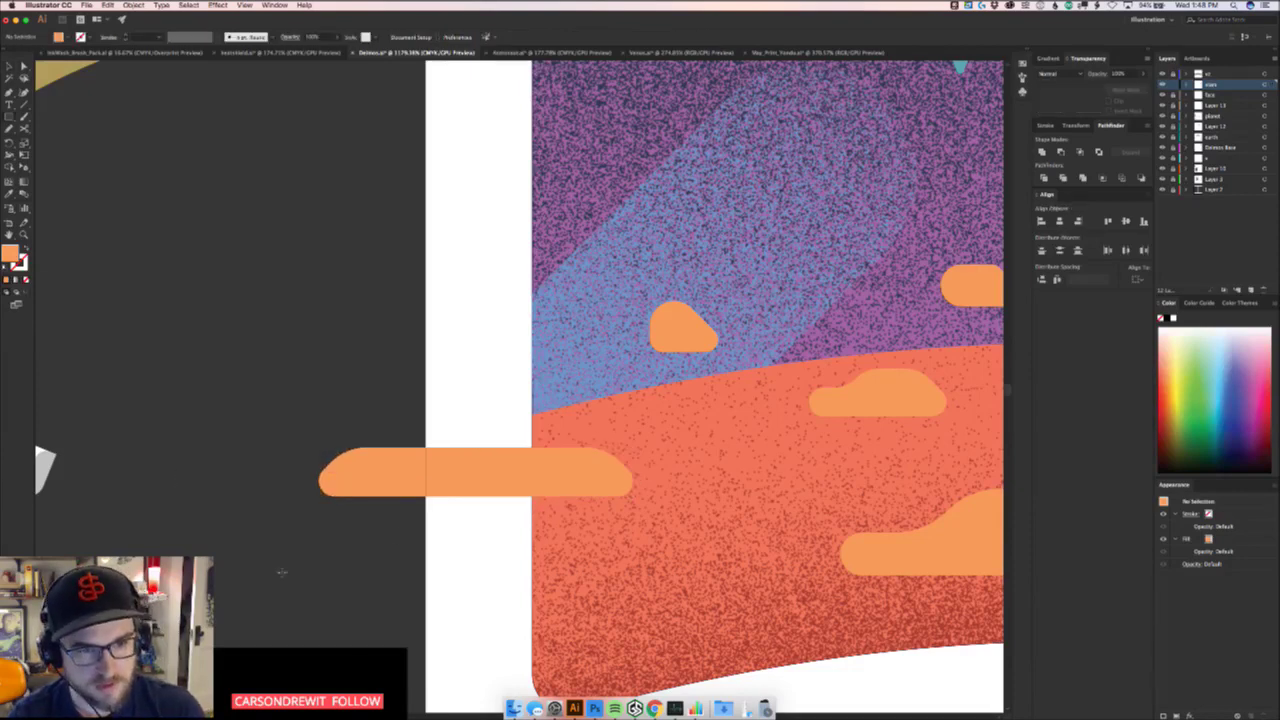
pyautogui.moveTo(280, 572)
pyautogui.mouseDown()
pyautogui.moveTo(545, 414)
pyautogui.moveTo(531, 408)
pyautogui.mouseUp()
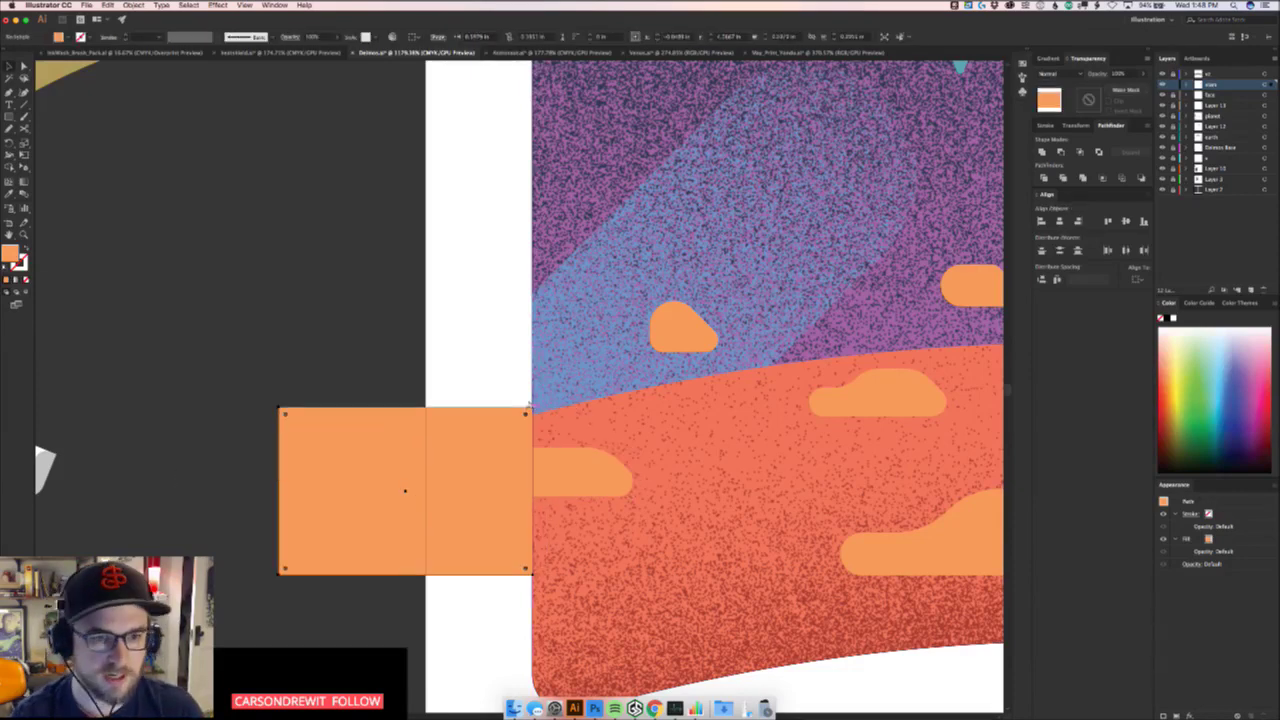
pyautogui.press('super+x')
pyautogui.click(562, 471)
pyautogui.press('super+f')
pyautogui.keyDown('shift'); pyautogui.click(565, 471); pyautogui.keyUp('shift')
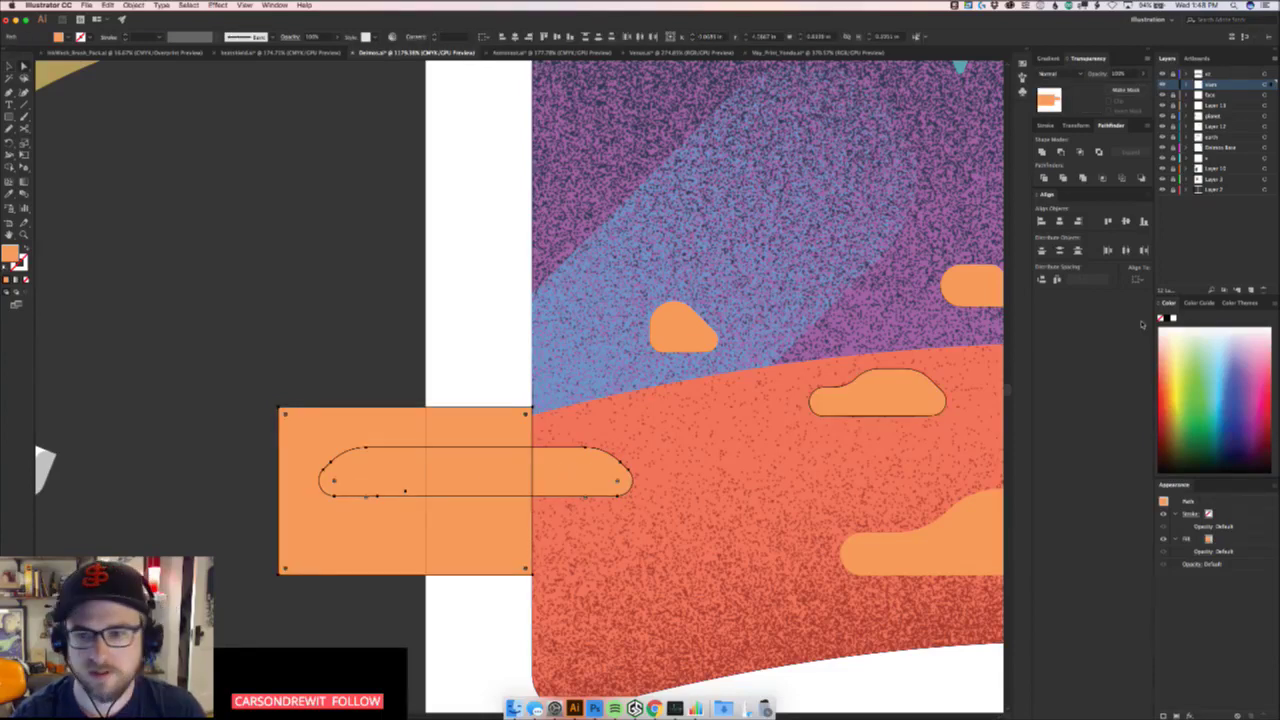
pyautogui.click(1141, 179)
pyautogui.press('v')
pyautogui.click(463, 471)
# Move the trimmed cloud slightly up along the artwork's left edge, closer to the planet's horizon
pyautogui.press('z')
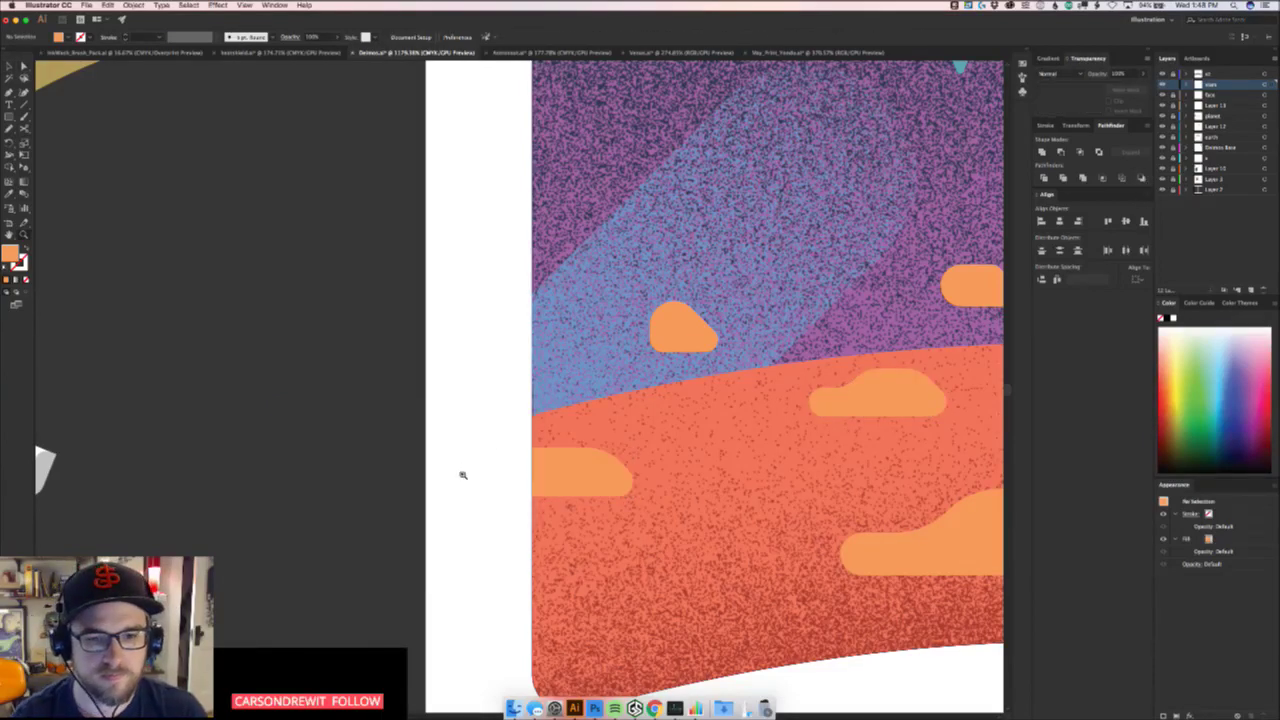
pyautogui.moveTo(744, 404); pyautogui.dragTo(436, 498)
pyautogui.moveTo(880, 490); pyautogui.dragTo(670, 405)
pyautogui.press('v')
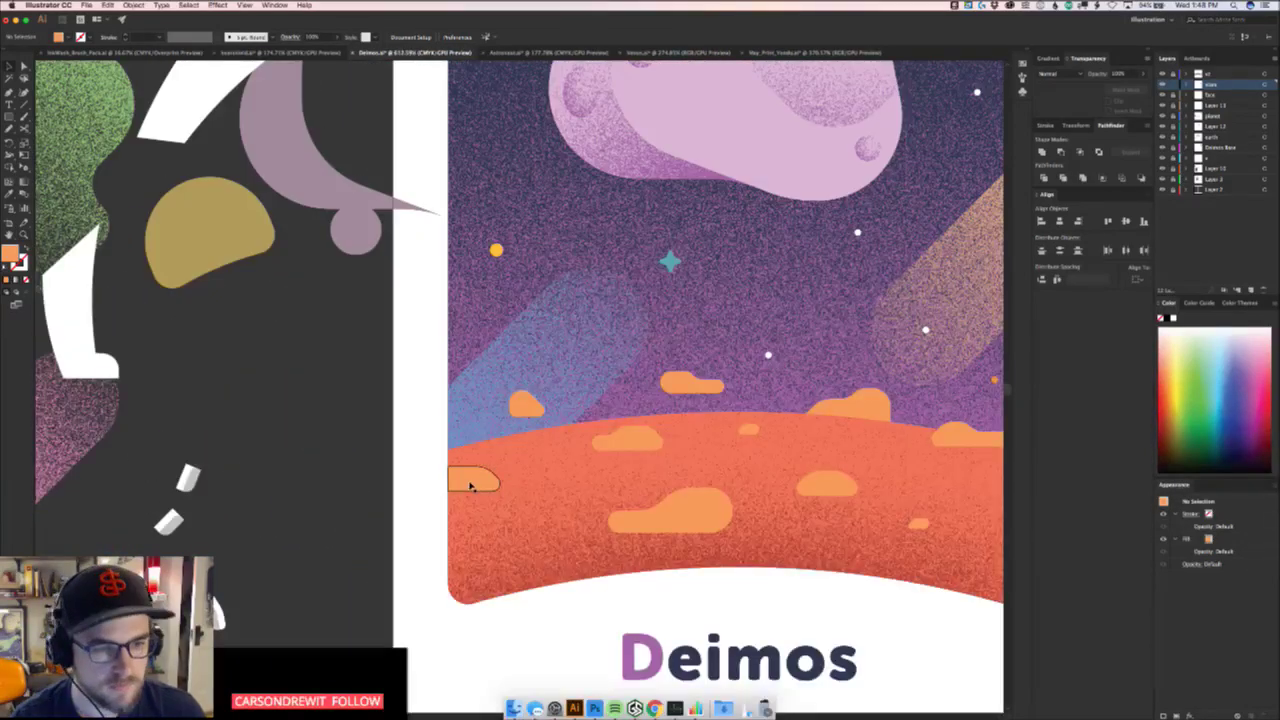
pyautogui.moveTo(467, 481); pyautogui.dragTo(466, 452)
pyautogui.click(423, 493)
# Draw a closed, angular orange cloud shape with the Pen tool against the planet's right edge, below the horizon cloud
pyautogui.press('z')
pyautogui.moveTo(424, 515); pyautogui.dragTo(238, 564)
pyautogui.moveTo(580, 537); pyautogui.dragTo(834, 478)
pyautogui.press('p')
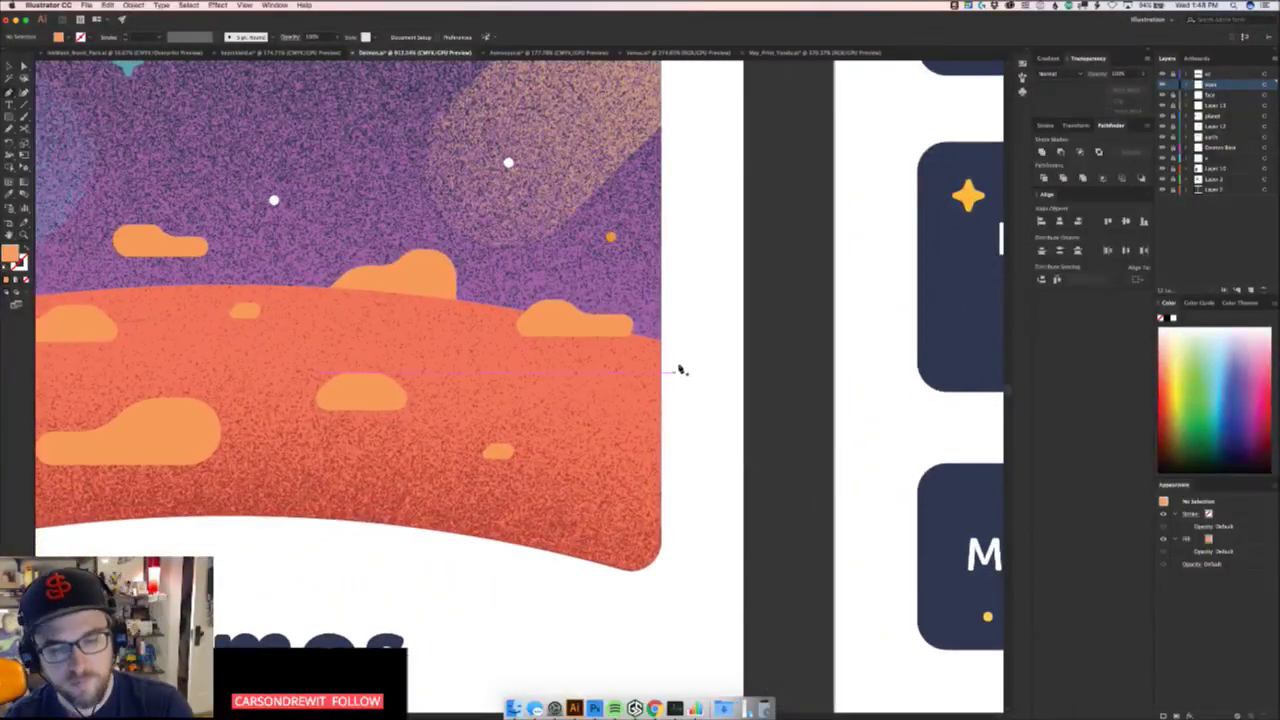
pyautogui.click(660, 391)
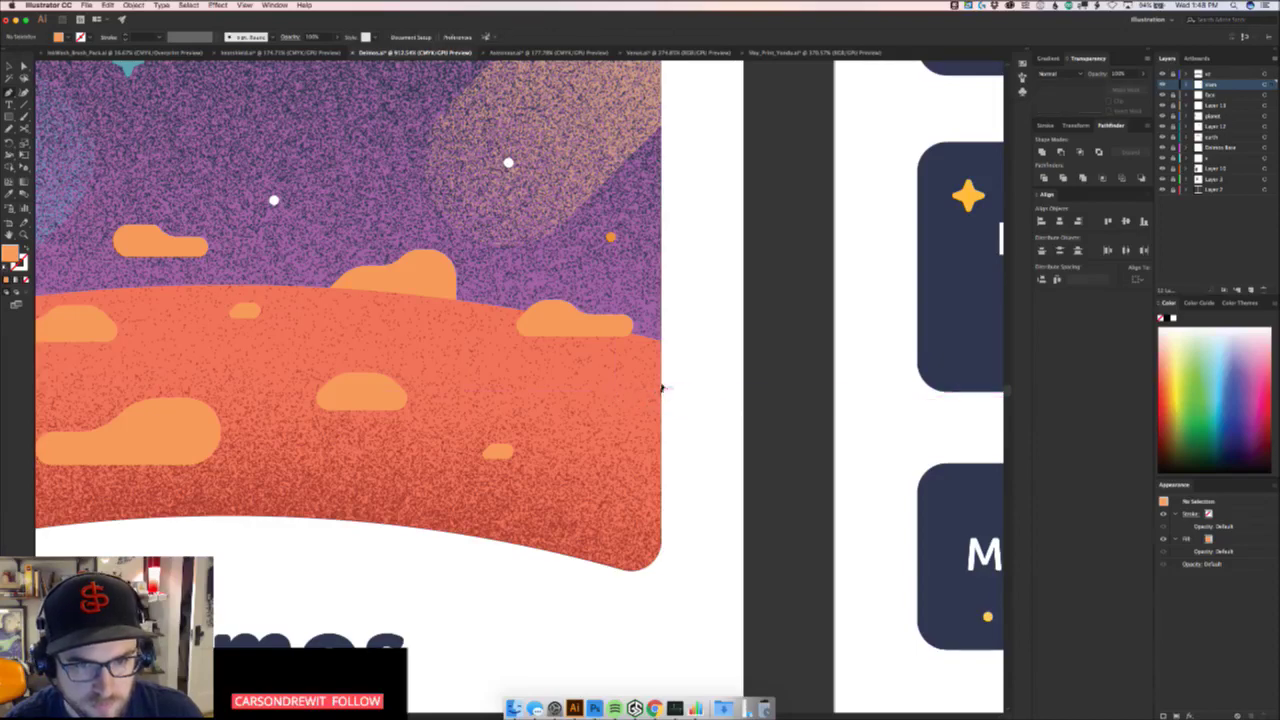
pyautogui.click(620, 391)
pyautogui.click(597, 414)
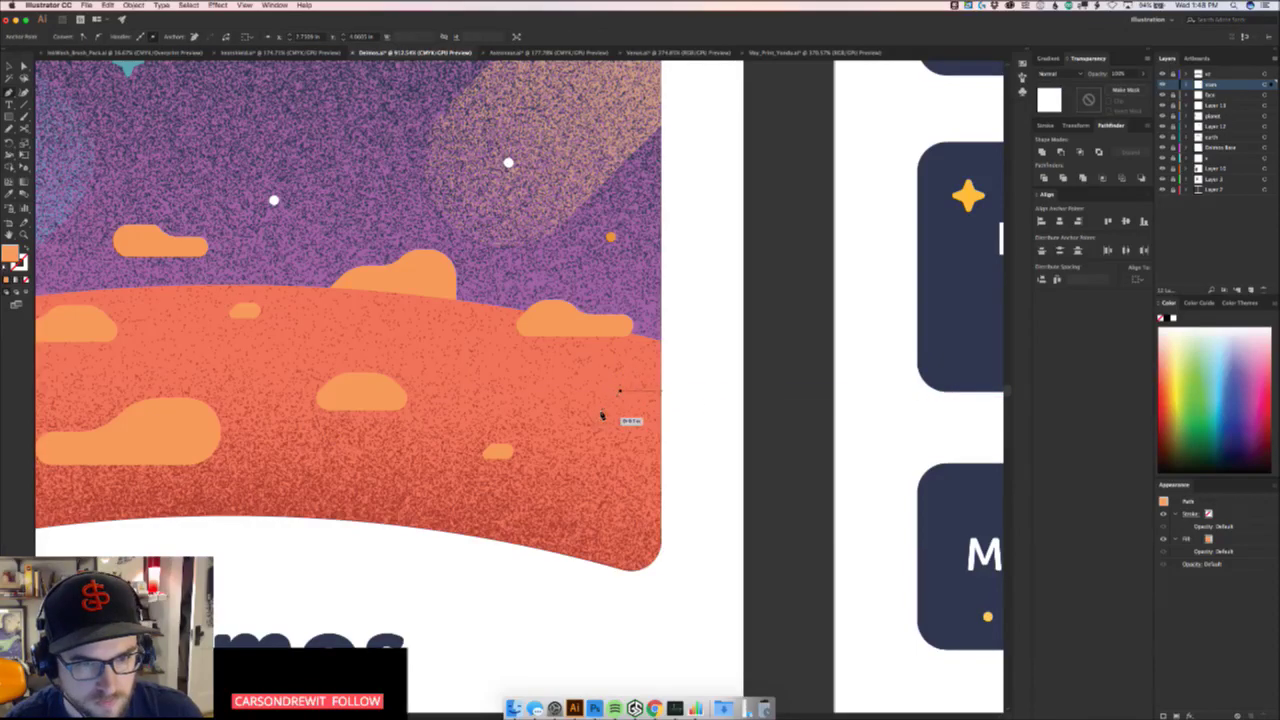
pyautogui.click(599, 431)
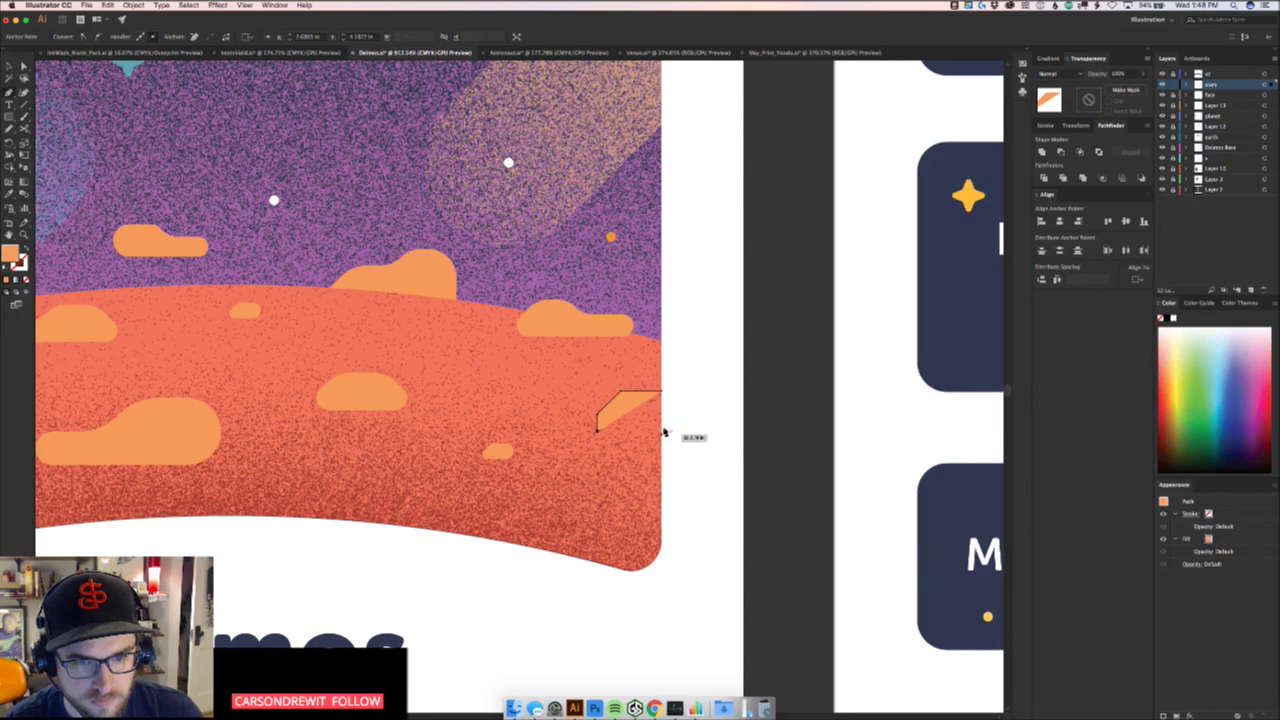
pyautogui.click(662, 431)
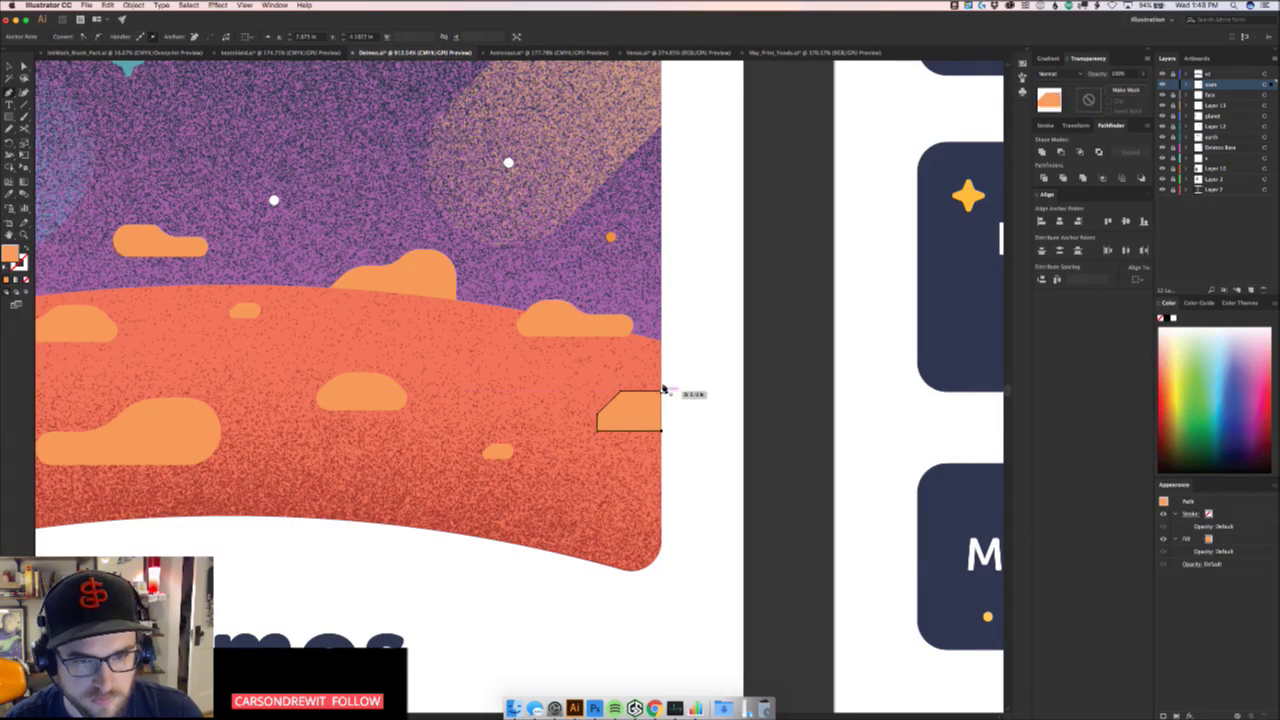
pyautogui.click(661, 392)
# Round the three inner corners of the new right-edge cloud, giving its upper corner a larger radius for a smooth dome
pyautogui.press('a')
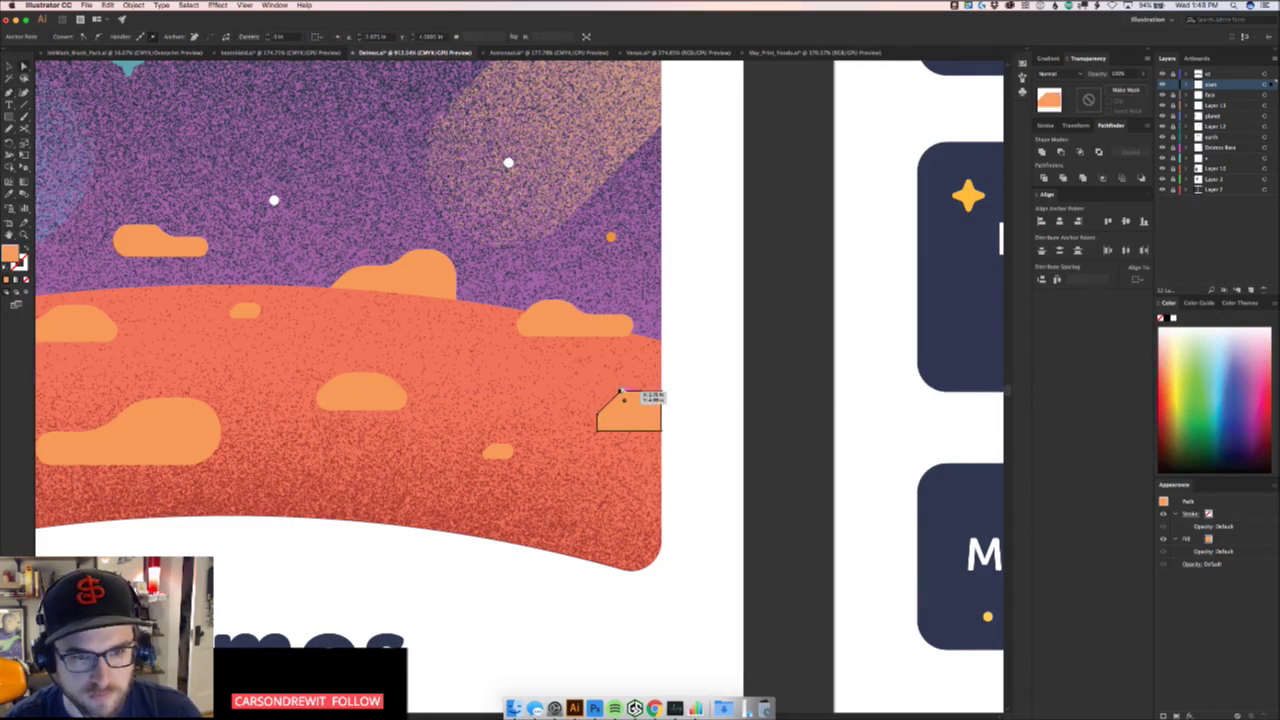
pyautogui.click(620, 391)
pyautogui.keyDown('shift'); pyautogui.click(597, 414); pyautogui.keyUp('shift')
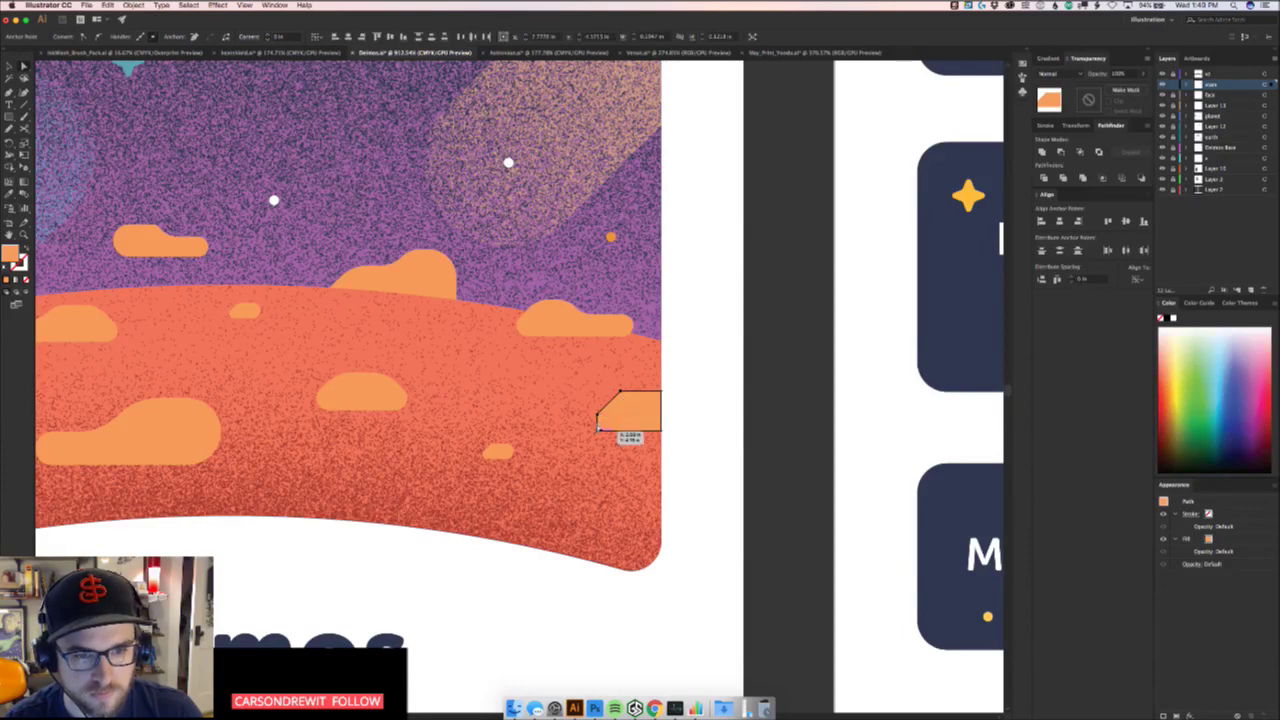
pyautogui.keyDown('shift'); pyautogui.click(597, 431); pyautogui.keyUp('shift')
pyautogui.moveTo(603, 424); pyautogui.dragTo(681, 420)
pyautogui.press('v')
pyautogui.click(703, 429)
pyautogui.press('a')
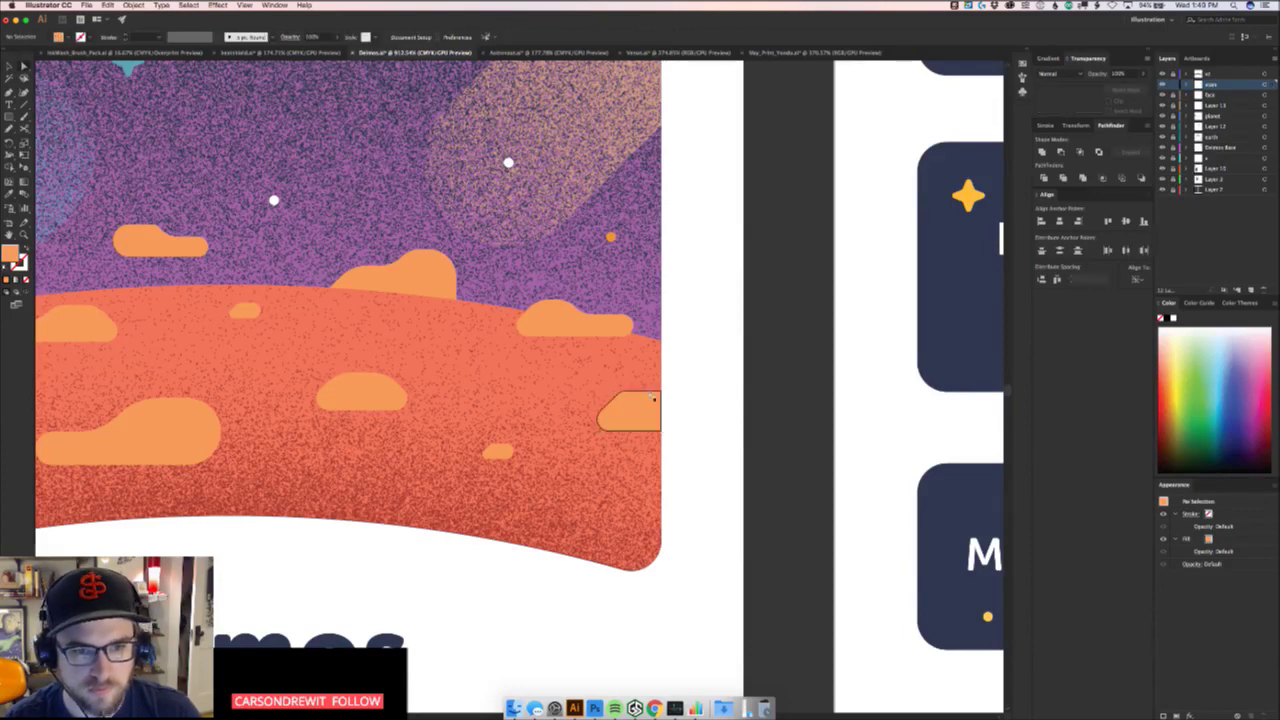
pyautogui.keyDown('super'); pyautogui.click(623, 392); pyautogui.keyUp('super')
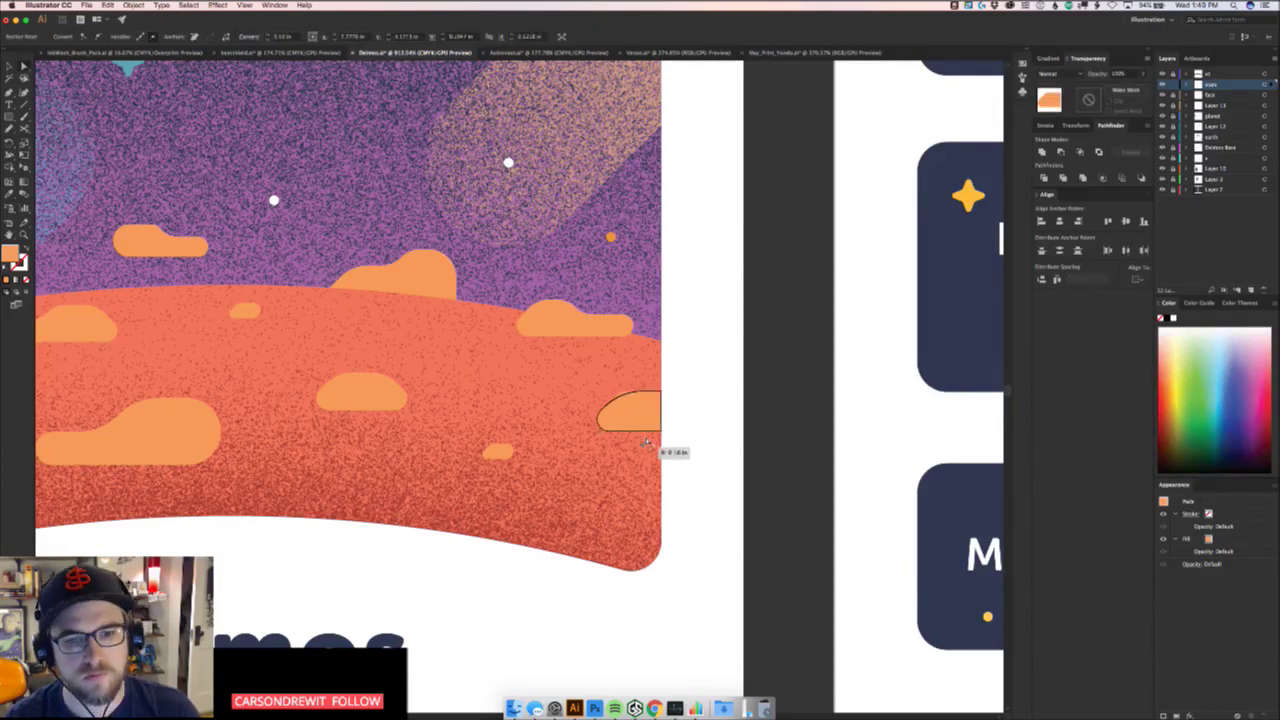
pyautogui.keyDown('super'); pyautogui.click(701, 439); pyautogui.keyUp('super')
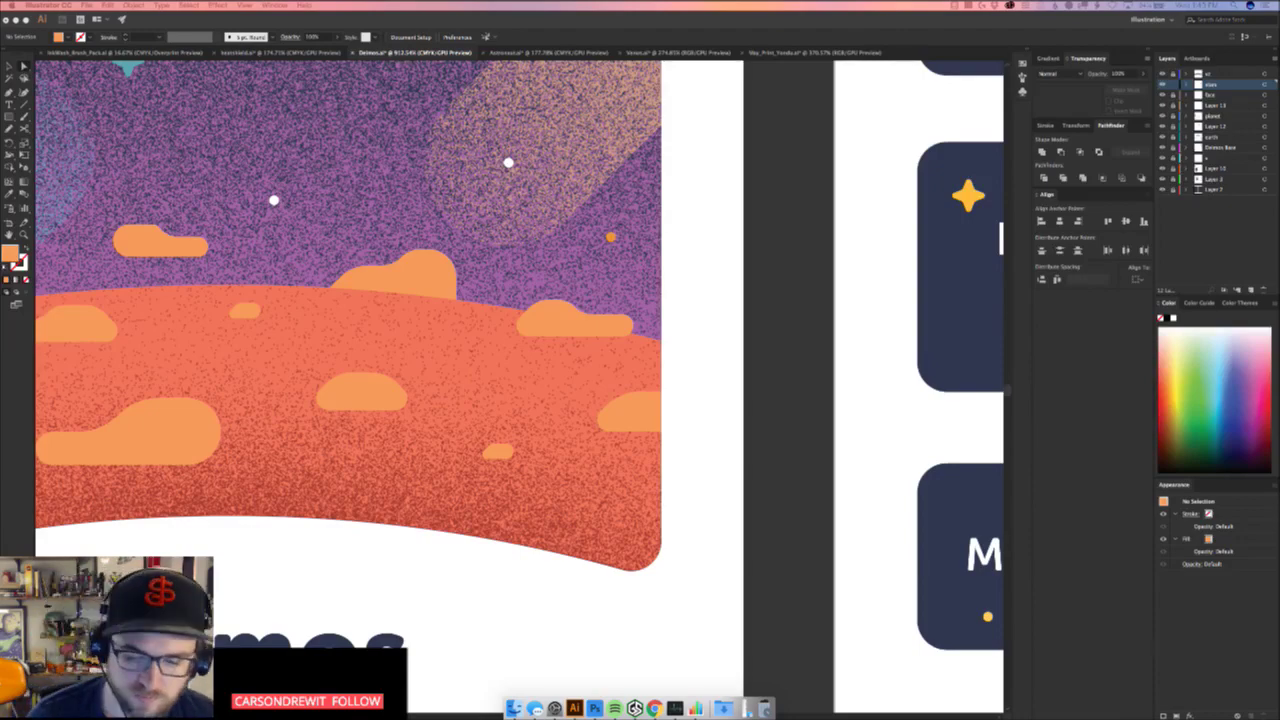
# Place a copy of the small lower-right orange cloud on the planet's lower left and check the whole Deimos card
pyautogui.click(680, 588)
pyautogui.press('z')
pyautogui.moveTo(706, 457); pyautogui.dragTo(475, 462)
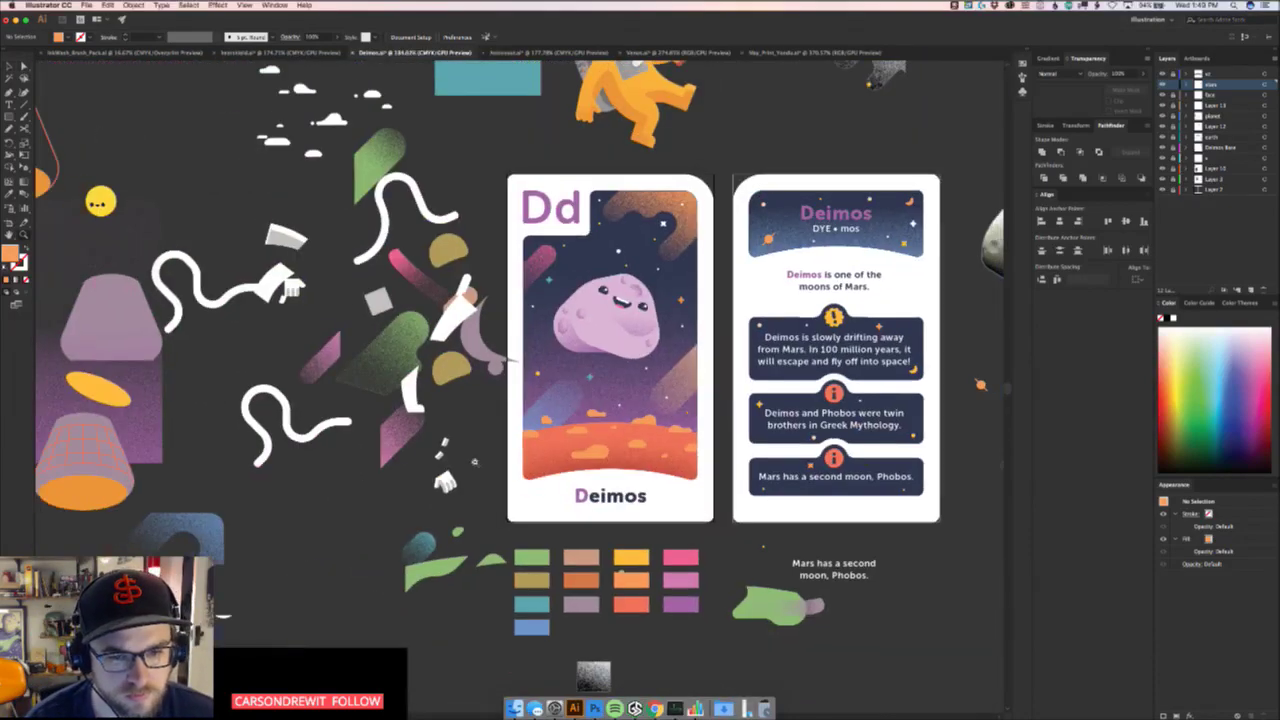
pyautogui.scroll(4, 705, 452)
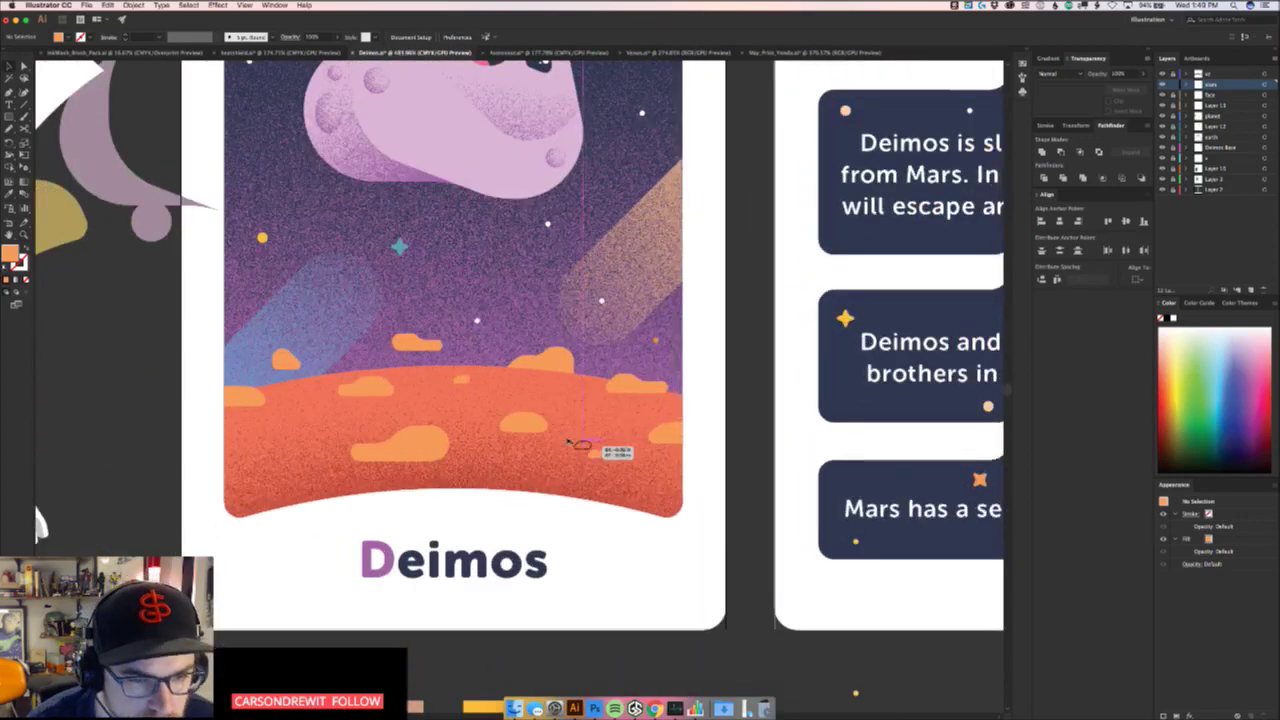
pyautogui.moveTo(292, 450); pyautogui.dragTo(275, 460)
pyautogui.click(262, 525)
pyautogui.press('z')
pyautogui.moveTo(285, 544); pyautogui.dragTo(214, 548)
pyautogui.scroll(5, 340, 598)
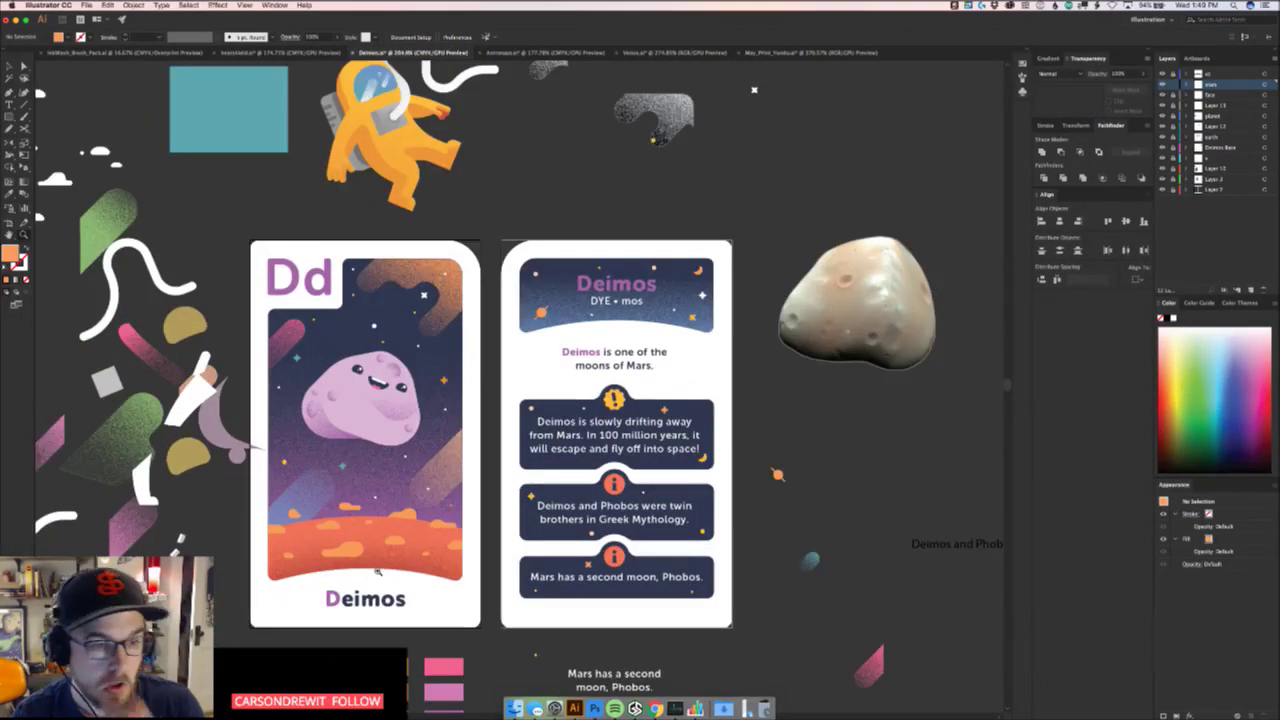
# Hide and reshow the stars layer and the face layer in turn to check which parts of the Deimos card each holds
pyautogui.scroll(3, 381, 576)
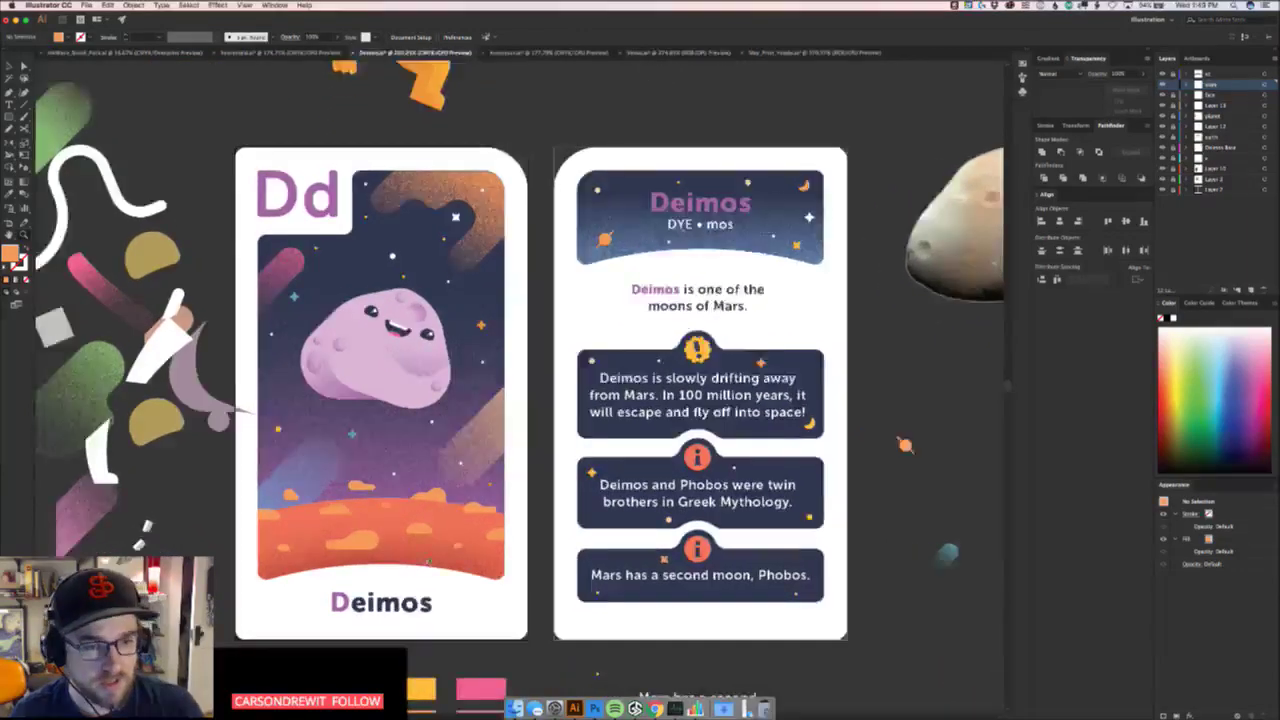
pyautogui.scroll(3, 465, 532)
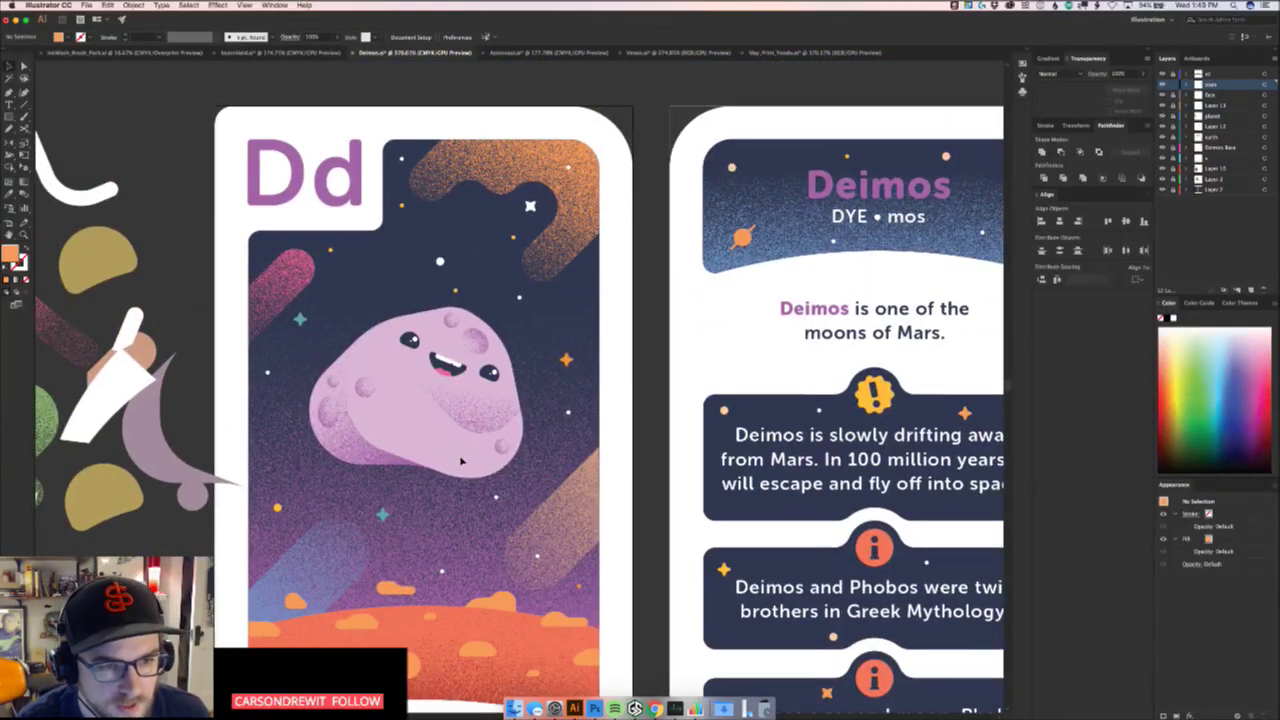
pyautogui.click(1162, 84)
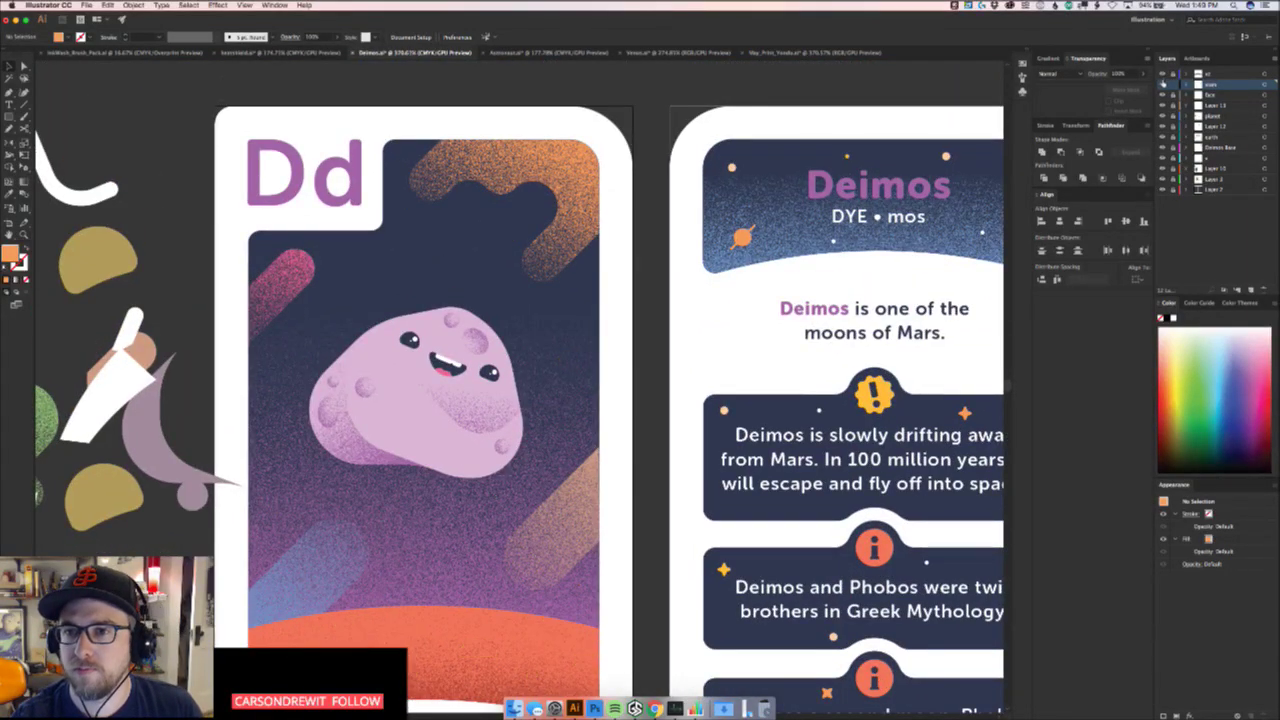
pyautogui.click(1162, 84)
pyautogui.click(1162, 94)
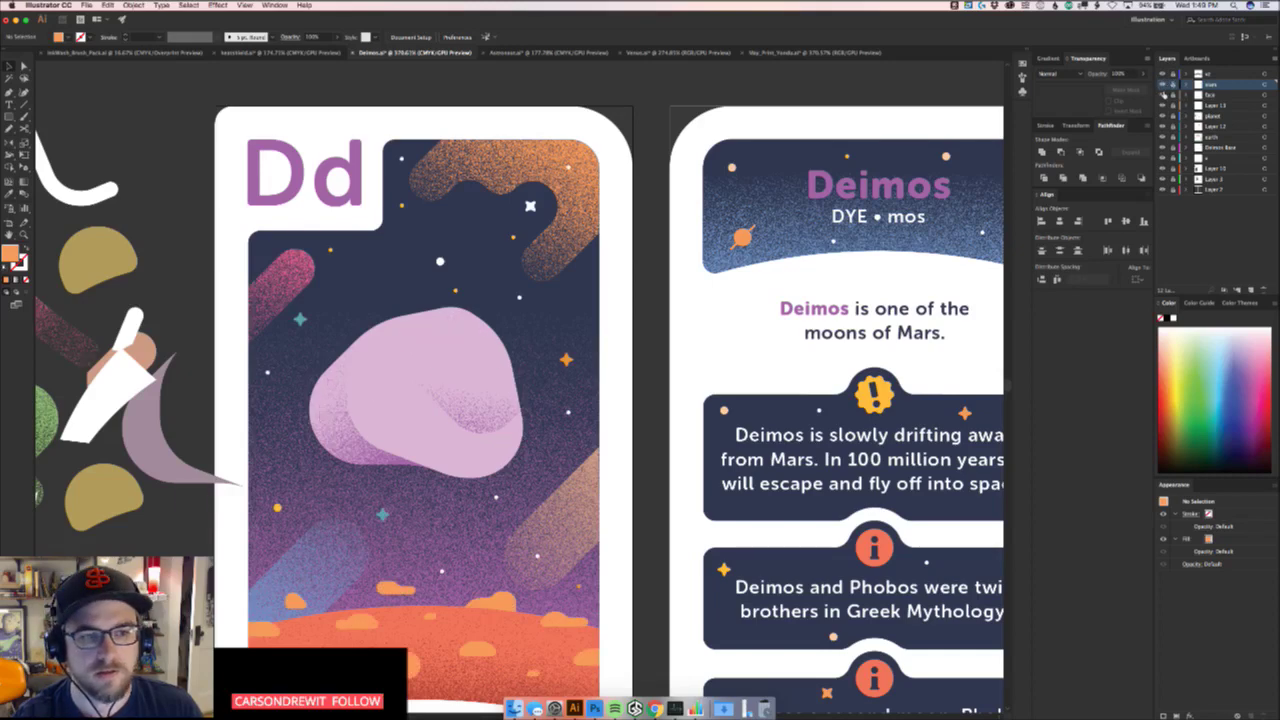
pyautogui.click(1162, 94)
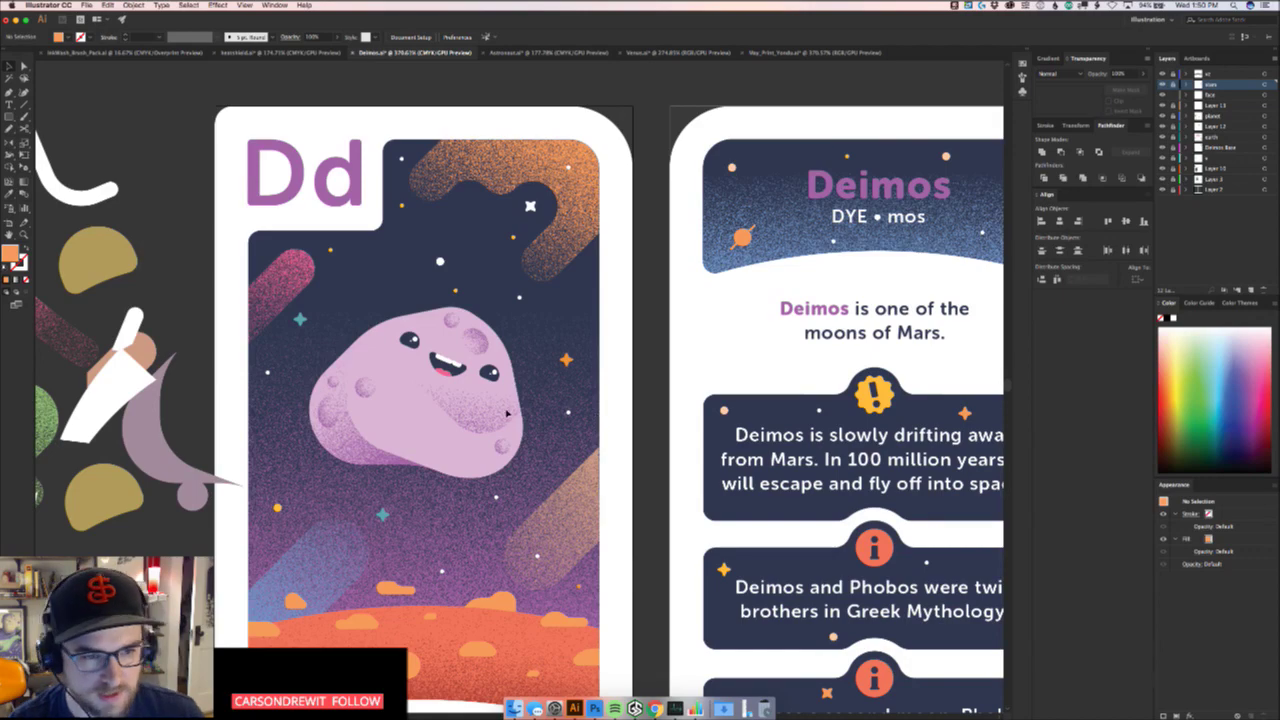
pyautogui.moveTo(531, 421); pyautogui.dragTo(435, 422)
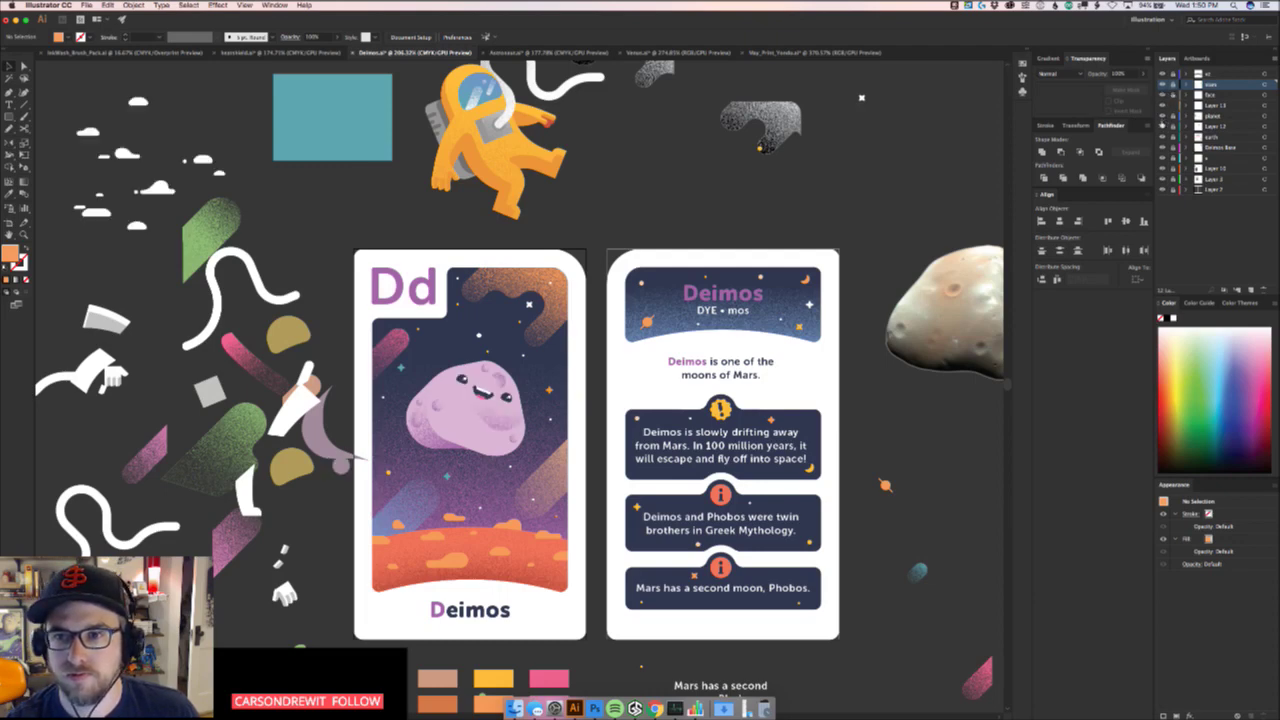
# Toggle the visibility of Layer 12, earth and Deimos Base off and on to identify the artwork on each layer
pyautogui.click(1162, 124)
pyautogui.click(1162, 124)
pyautogui.click(1162, 137)
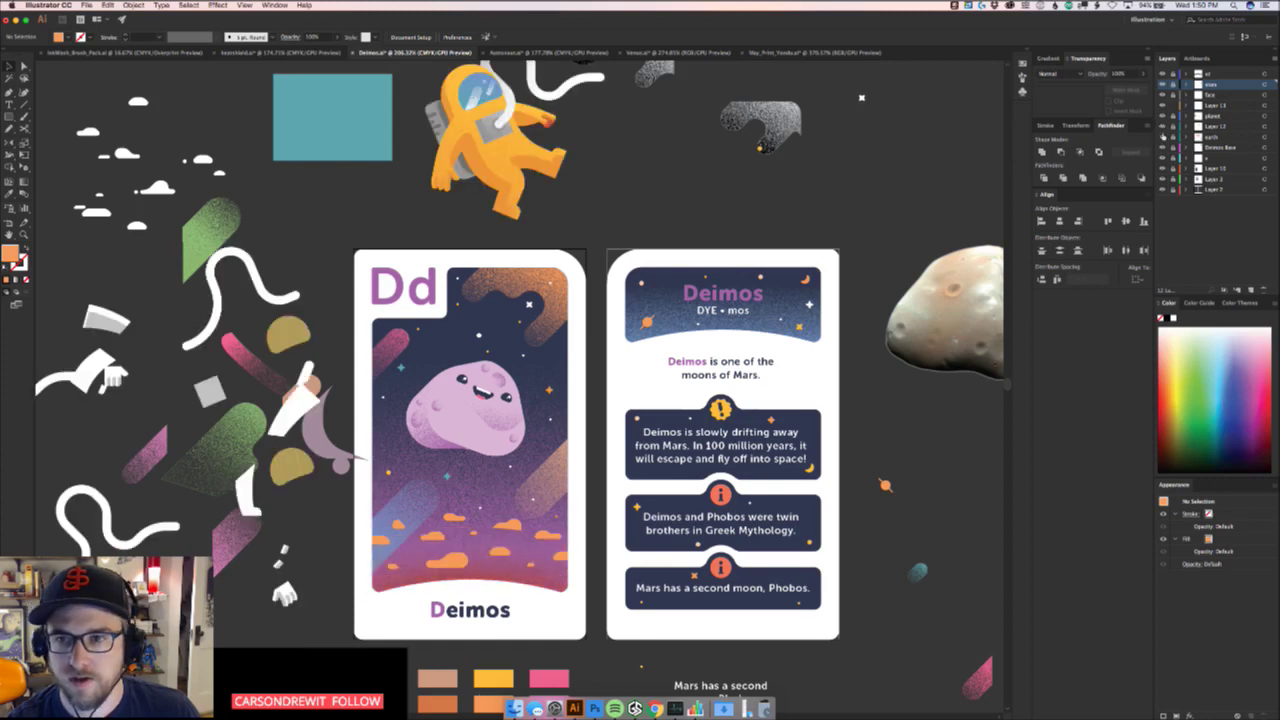
pyautogui.click(1162, 137)
pyautogui.click(1162, 147)
pyautogui.click(1162, 147)
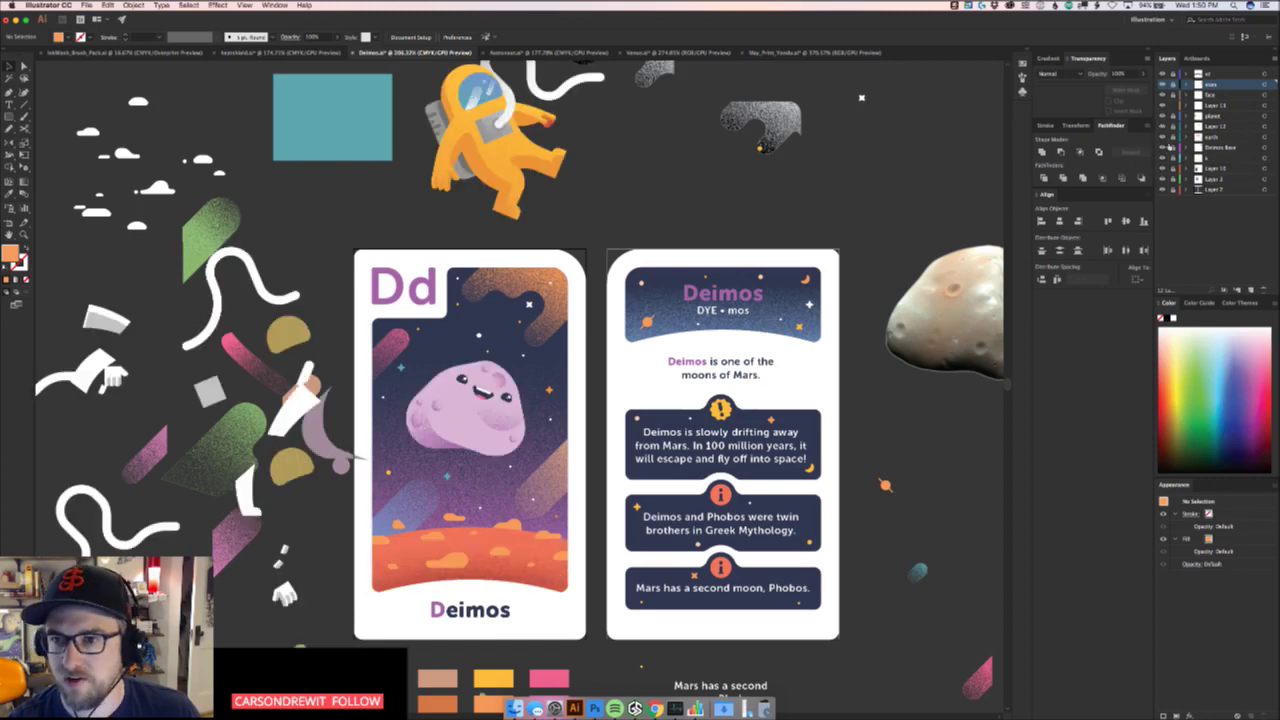
pyautogui.click(1162, 137)
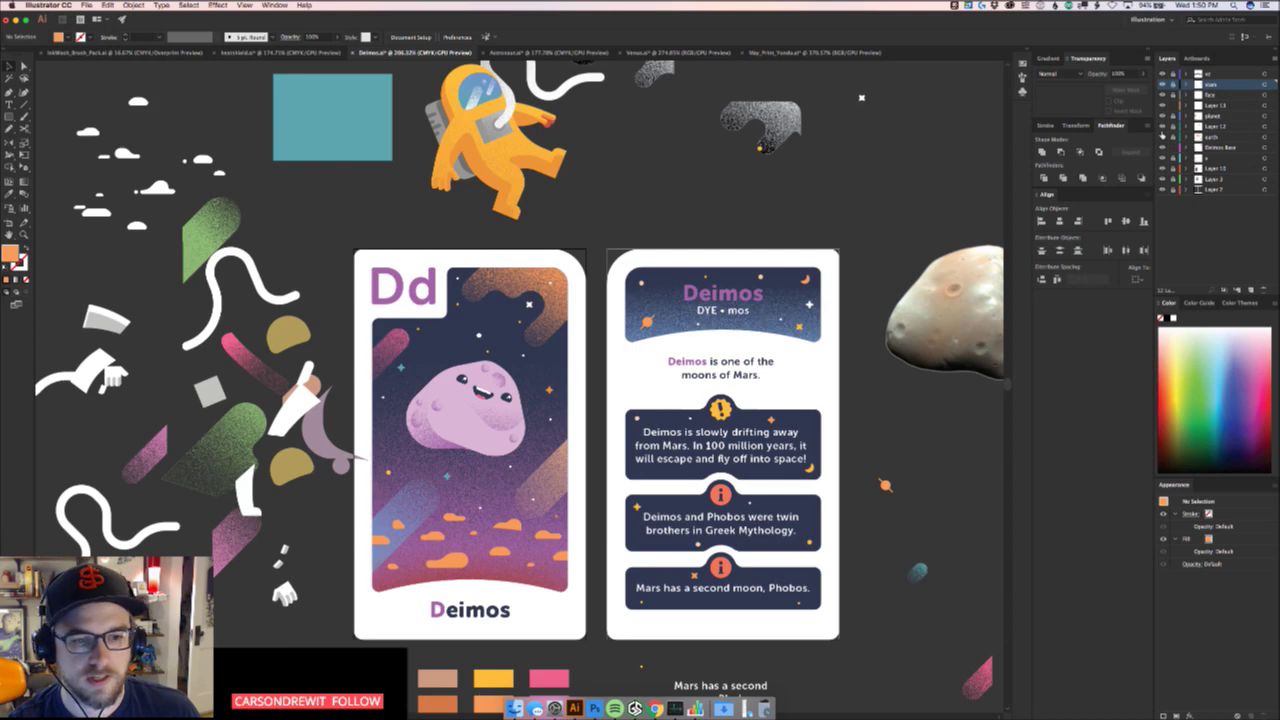
pyautogui.click(1162, 137)
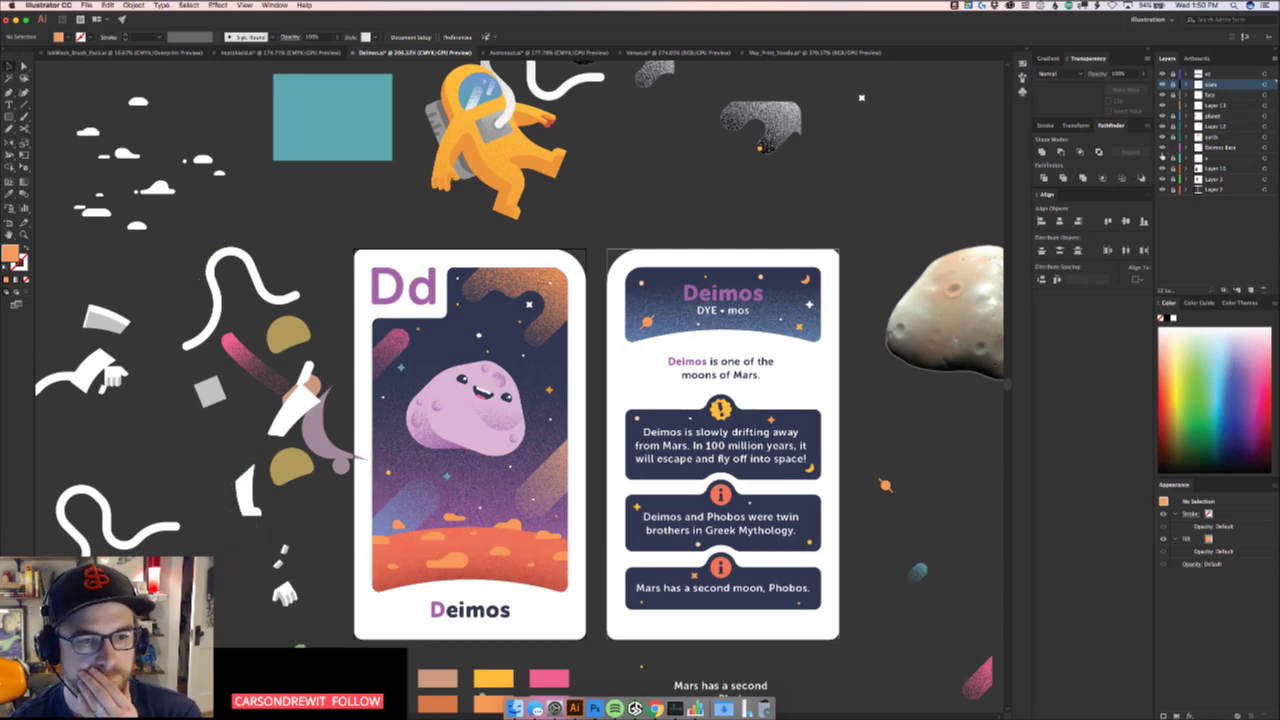
# Compare the Heat Shield and Venus cards in their own documents and return to the Deimos document
pyautogui.click(264, 54)
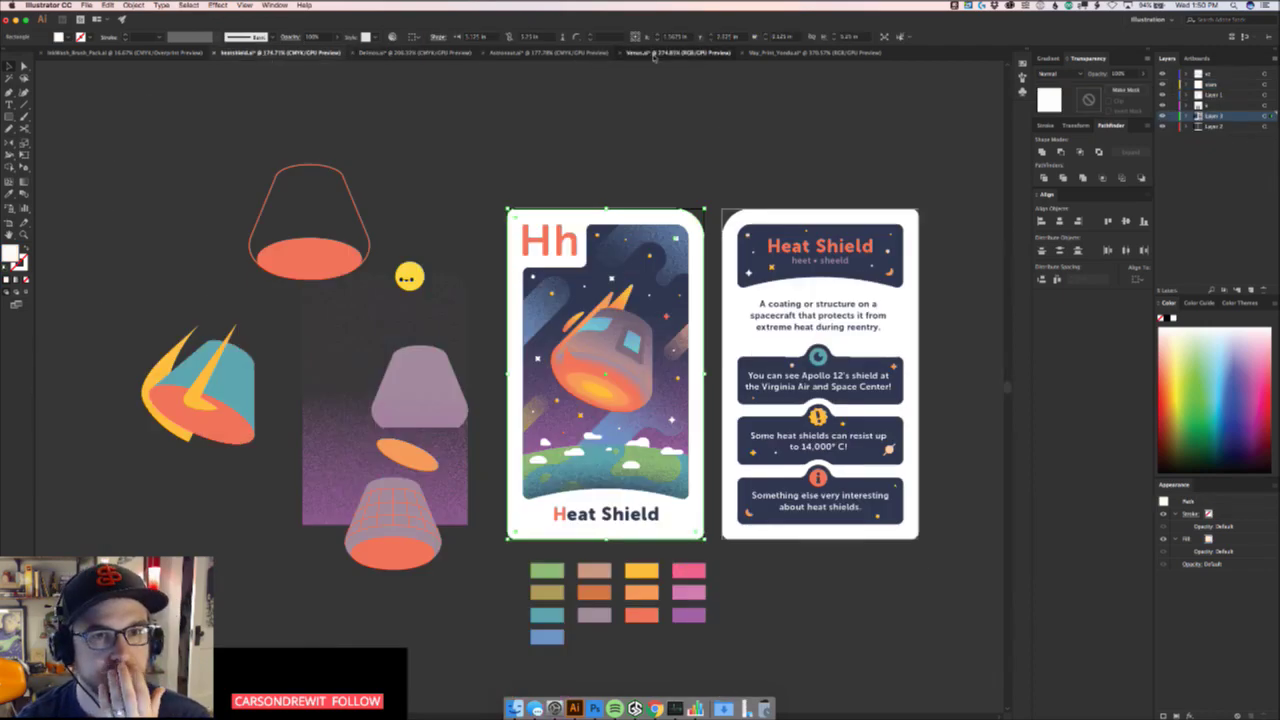
pyautogui.click(655, 54)
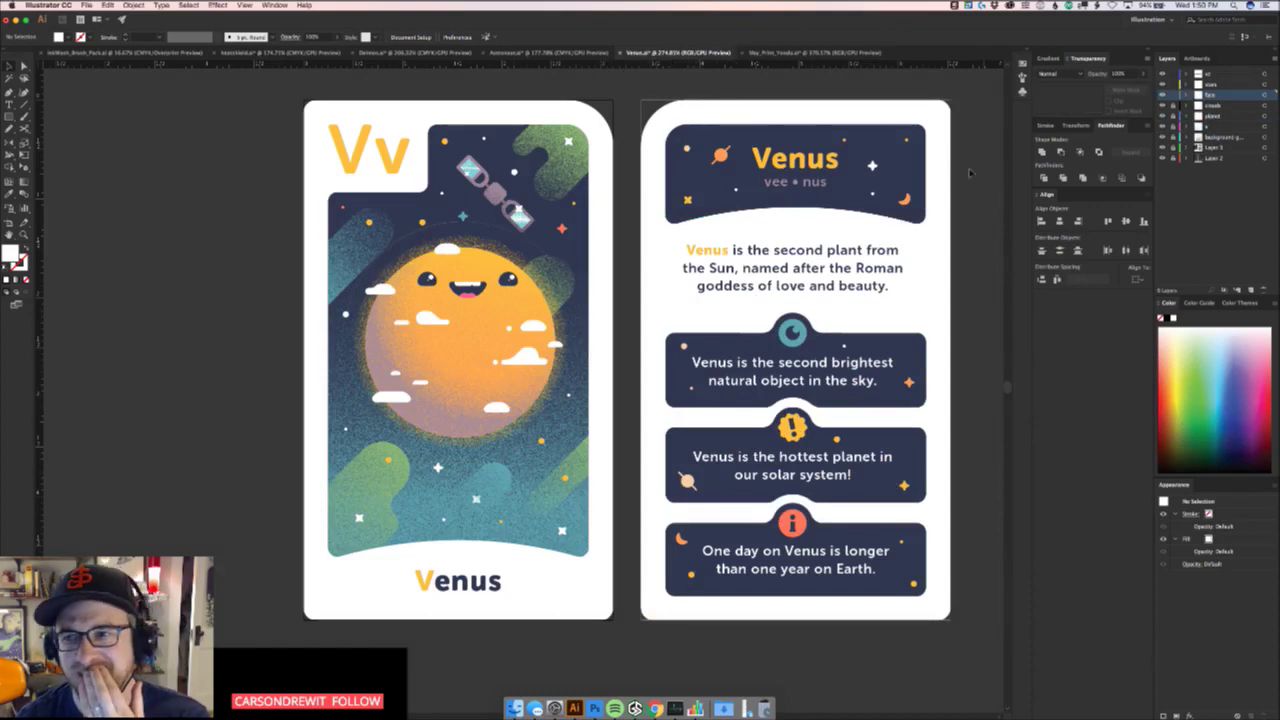
pyautogui.click(418, 53)
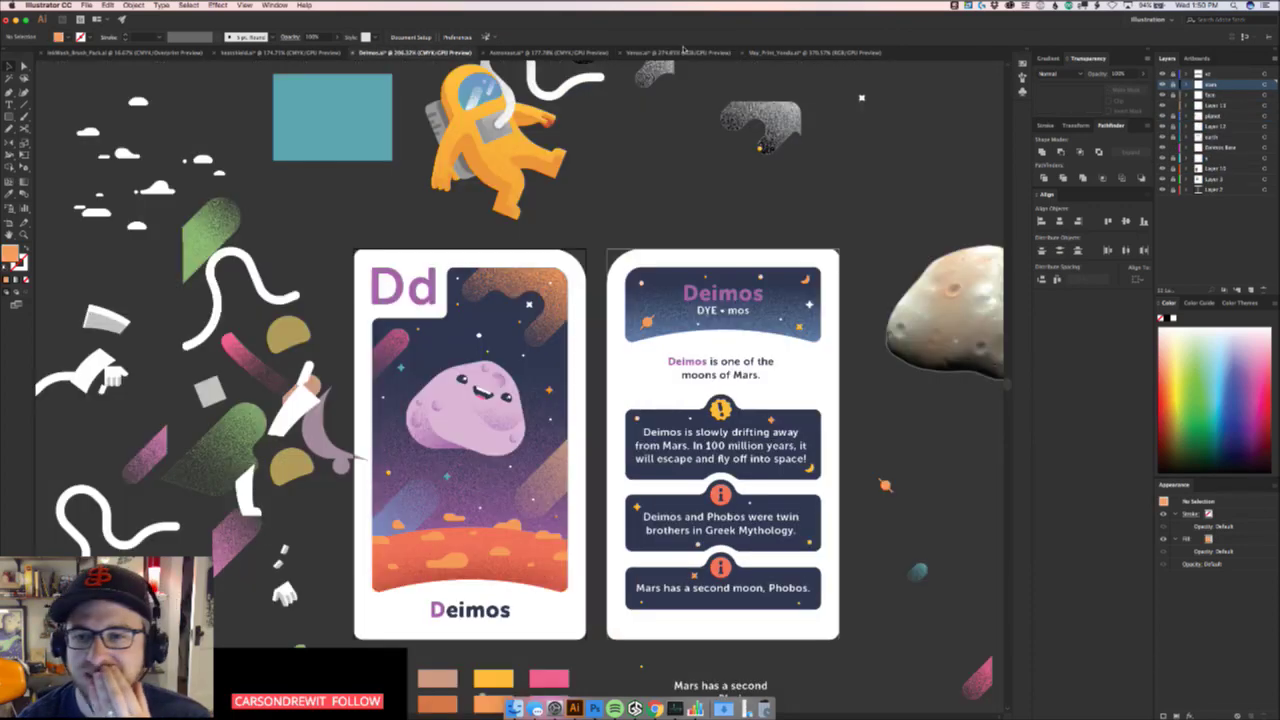
# Check the layers from Layer 10 up to the face layer by hiding and reshowing them, including Deimos Base, earth and Layer 12
pyautogui.click(1162, 158)
pyautogui.click(1162, 158)
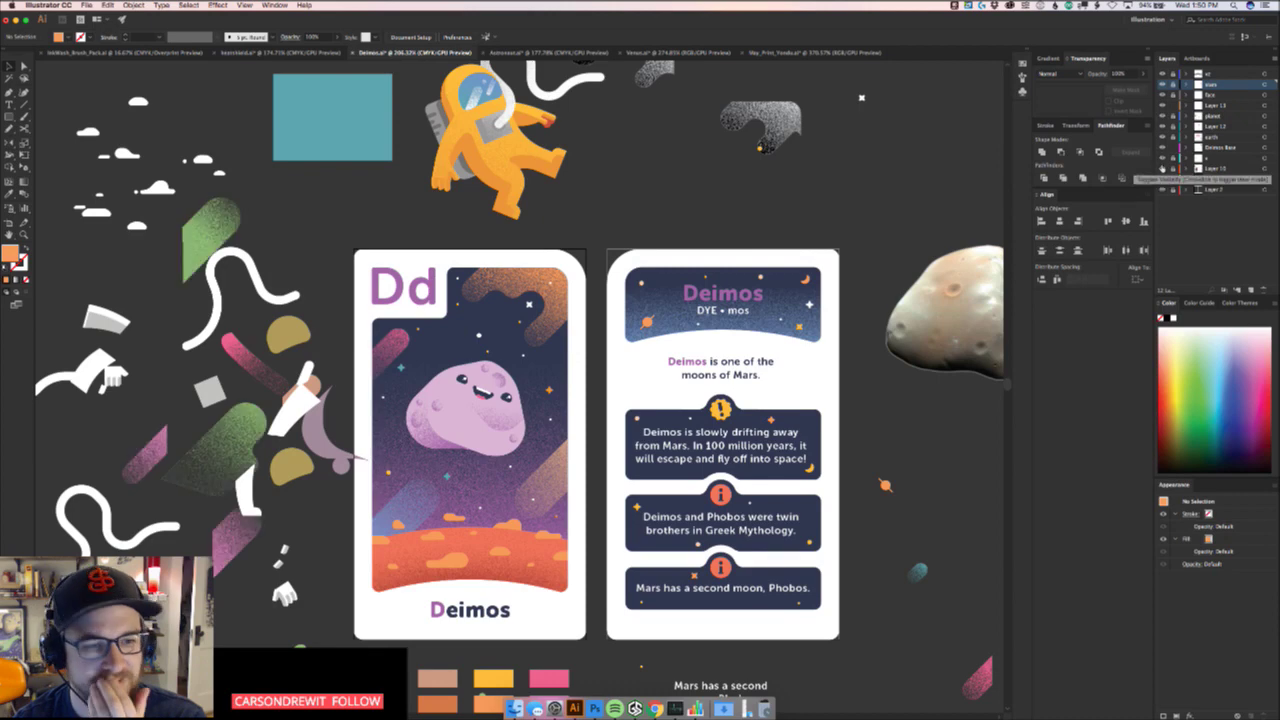
pyautogui.click(1162, 168)
pyautogui.click(1162, 168)
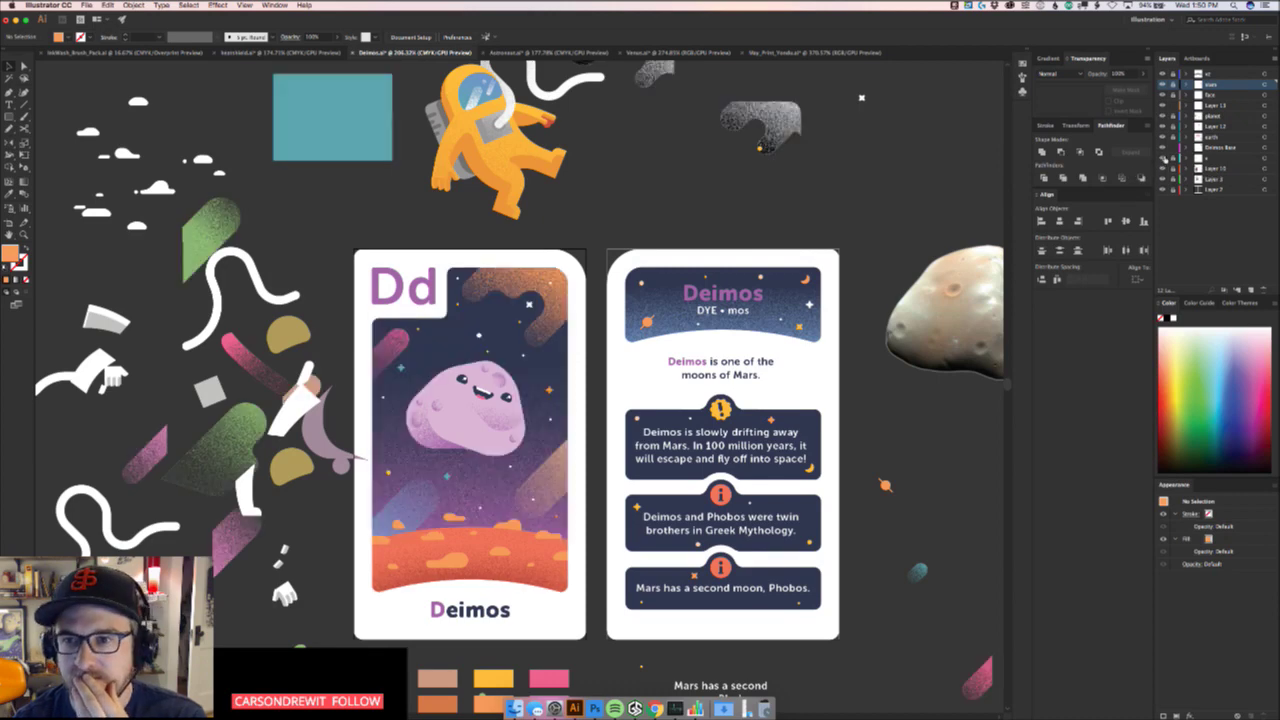
pyautogui.click(1162, 158)
pyautogui.click(1162, 158)
pyautogui.click(1162, 147)
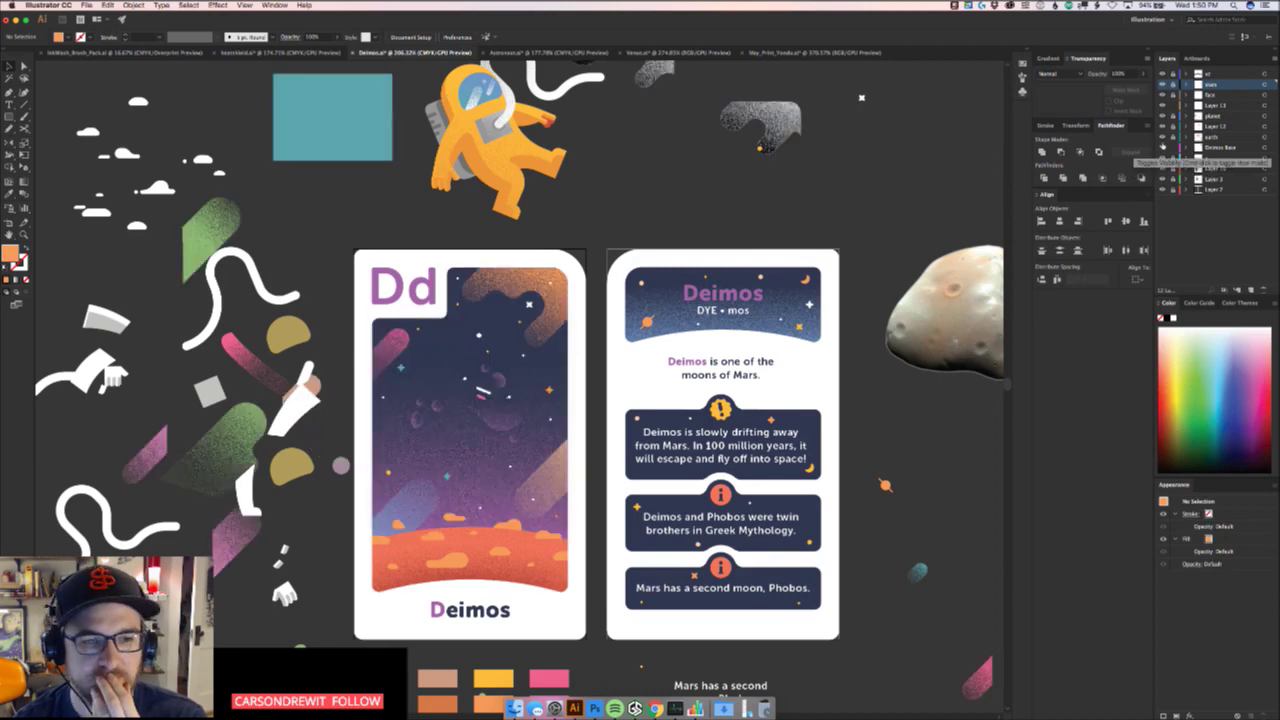
pyautogui.click(1162, 147)
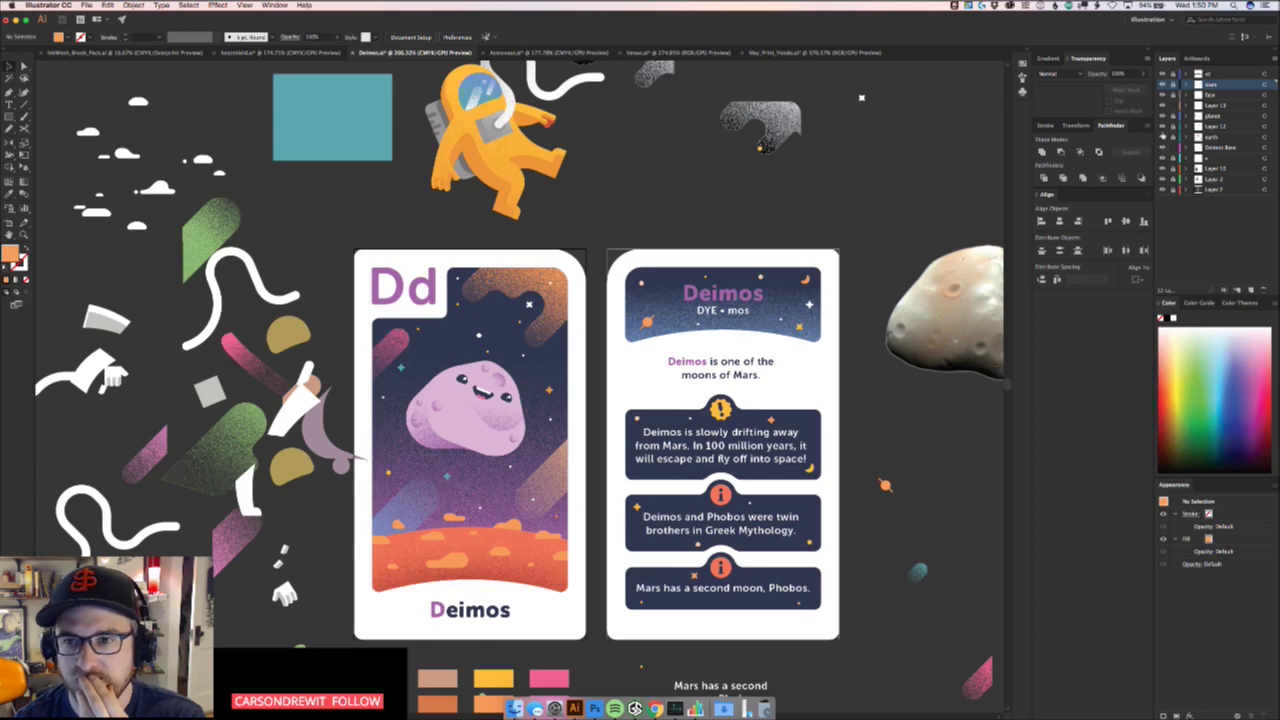
pyautogui.click(1162, 137)
pyautogui.click(1162, 137)
pyautogui.click(1161, 128)
pyautogui.click(1161, 128)
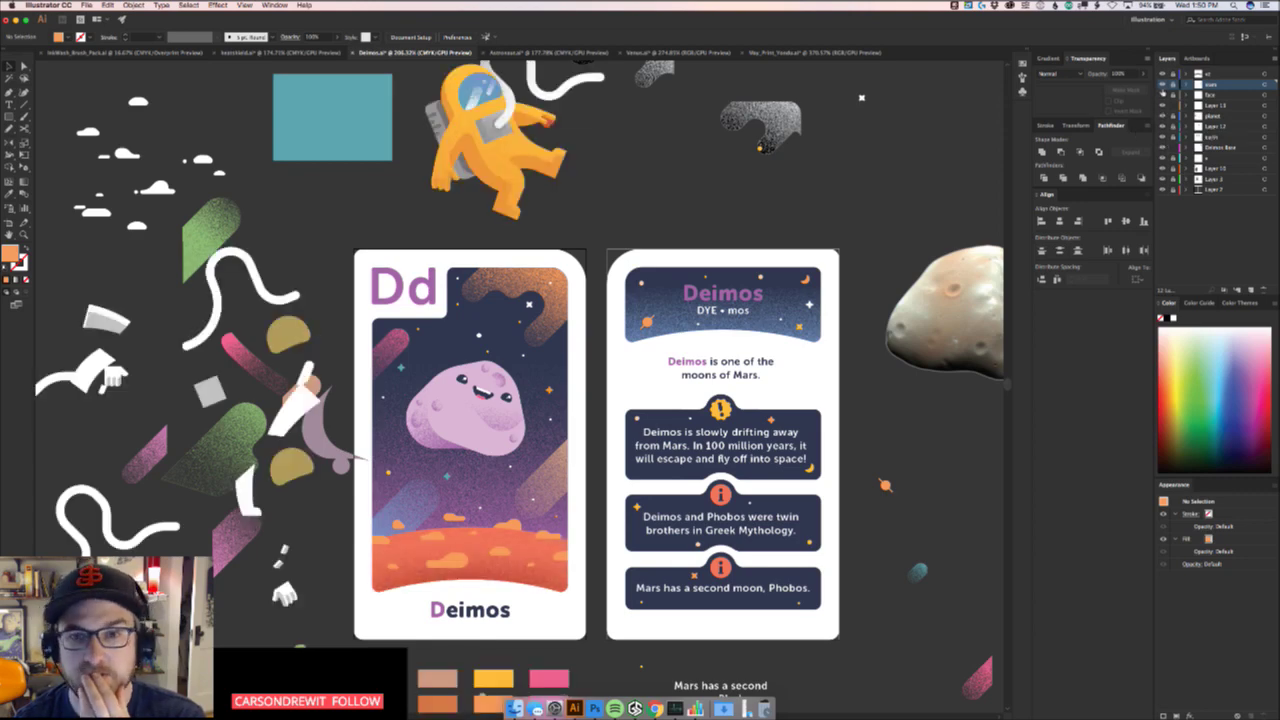
pyautogui.click(1162, 95)
pyautogui.click(1162, 95)
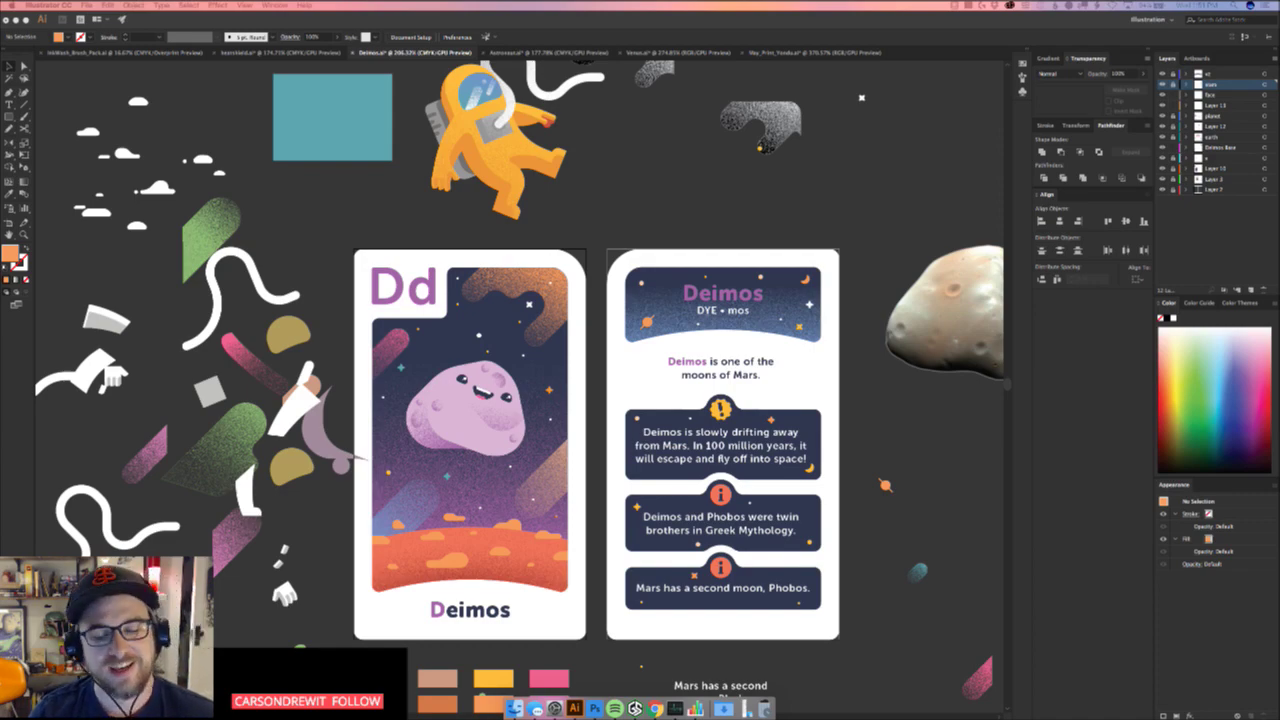
# Switch to the browser, enlarge its window, look through the STARDECK playing card photos on the Lunar Saloon page and return to Illustrator
pyautogui.moveTo(640, 719); pyautogui.dragTo(648, 99)
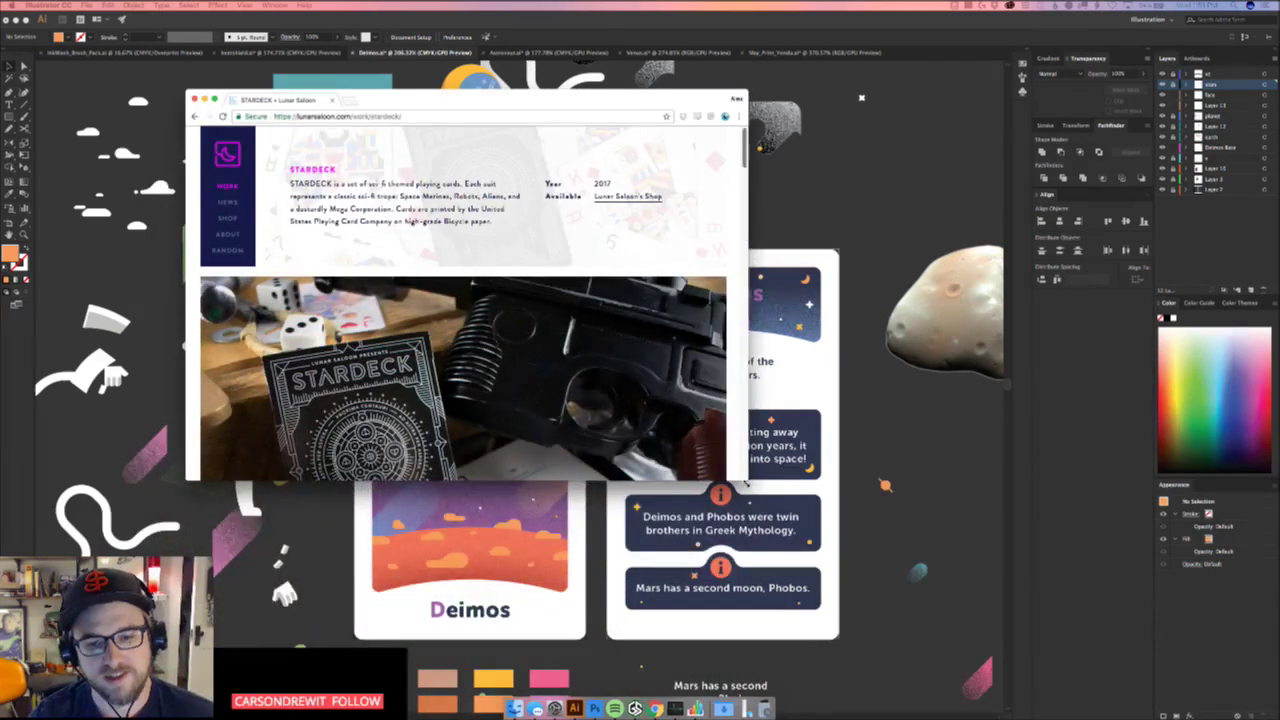
pyautogui.moveTo(745, 483); pyautogui.dragTo(1122, 668)
pyautogui.scroll(-3, 918, 423)
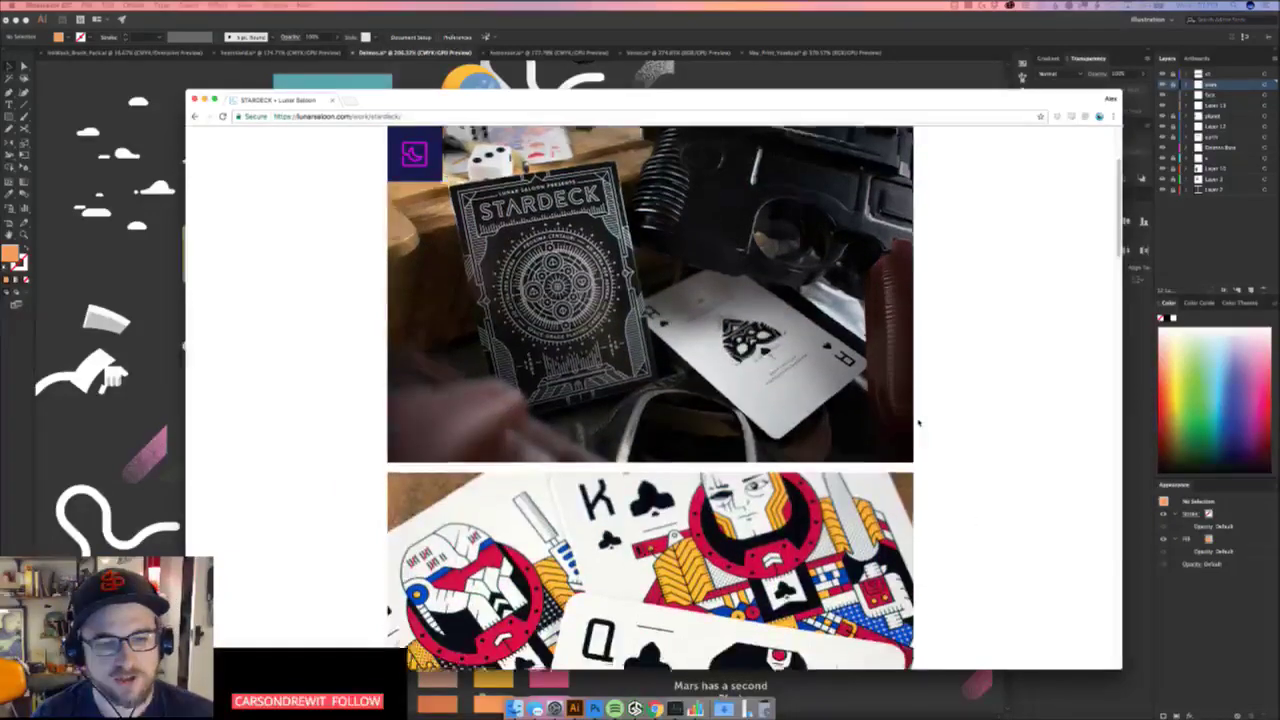
pyautogui.scroll(-5, 918, 423)
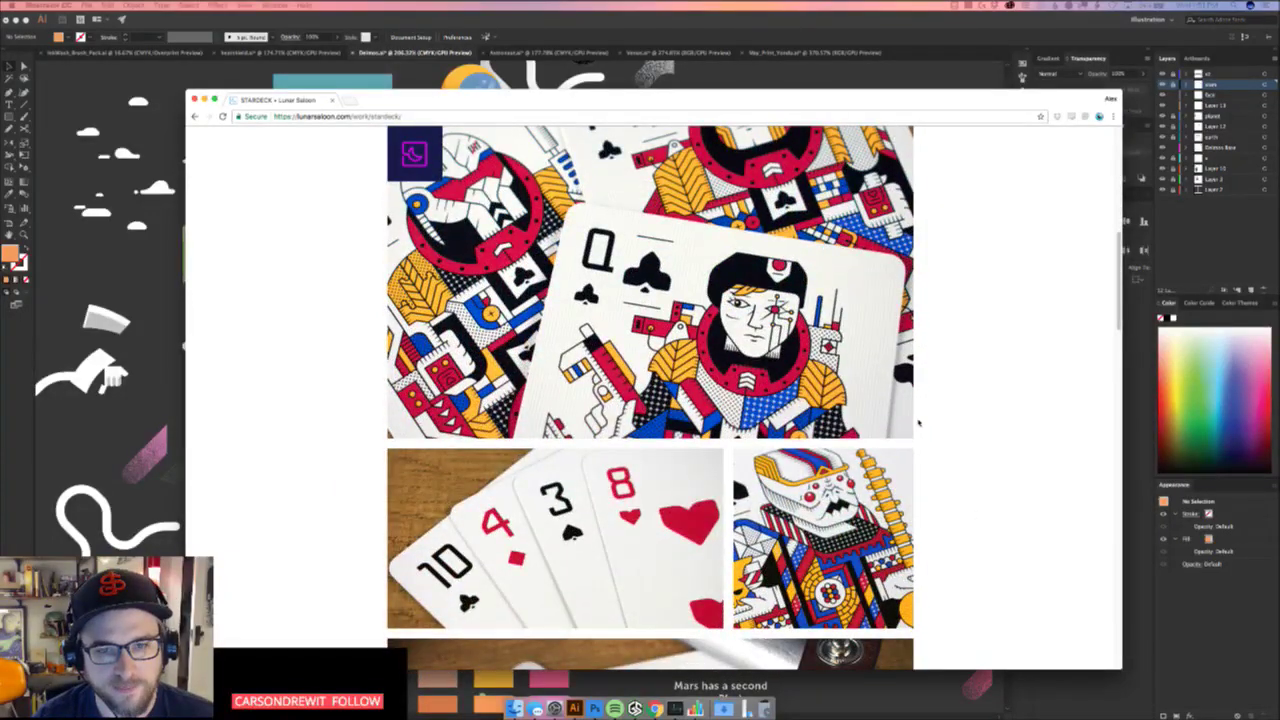
pyautogui.scroll(2, 918, 423)
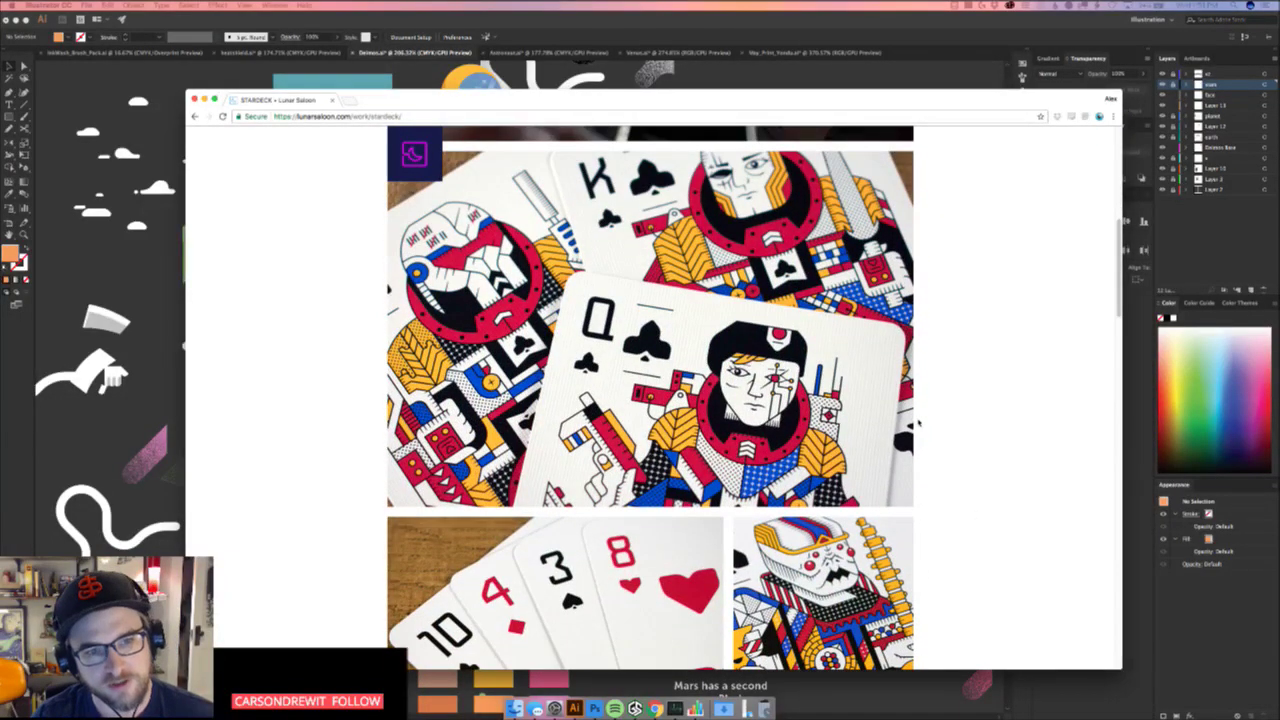
pyautogui.scroll(-10, 918, 423)
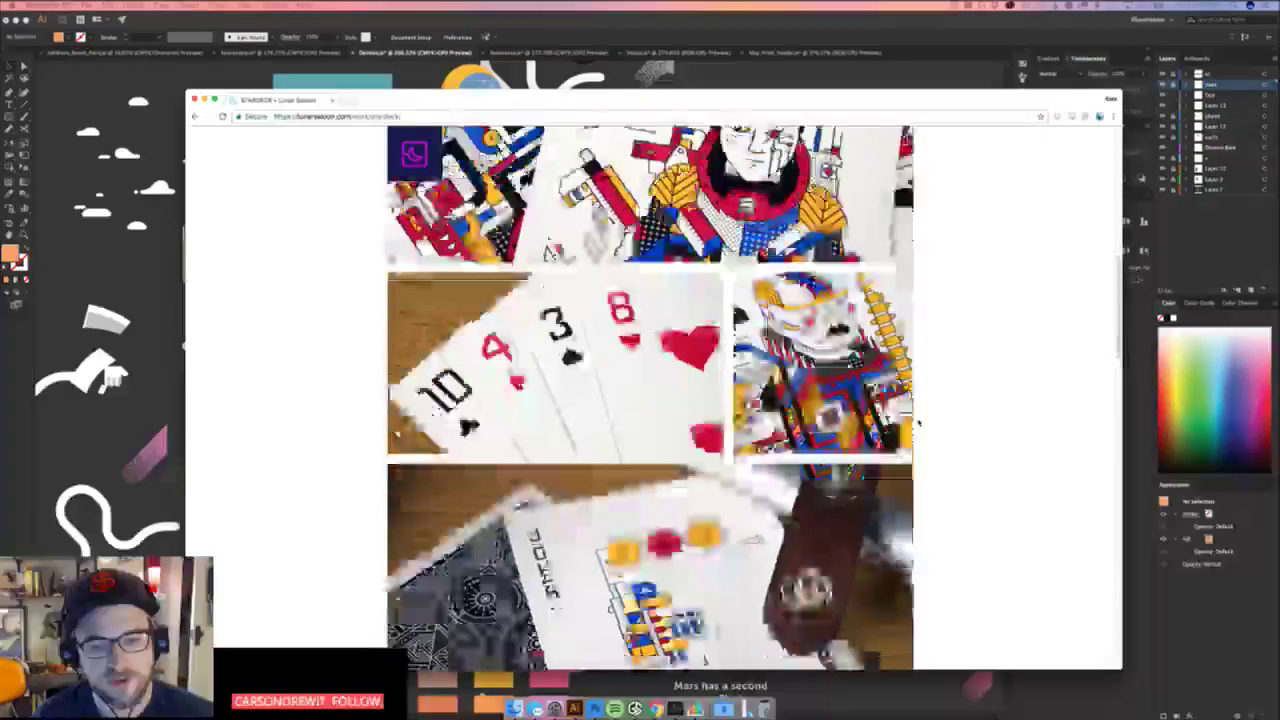
pyautogui.scroll(-8, 918, 423)
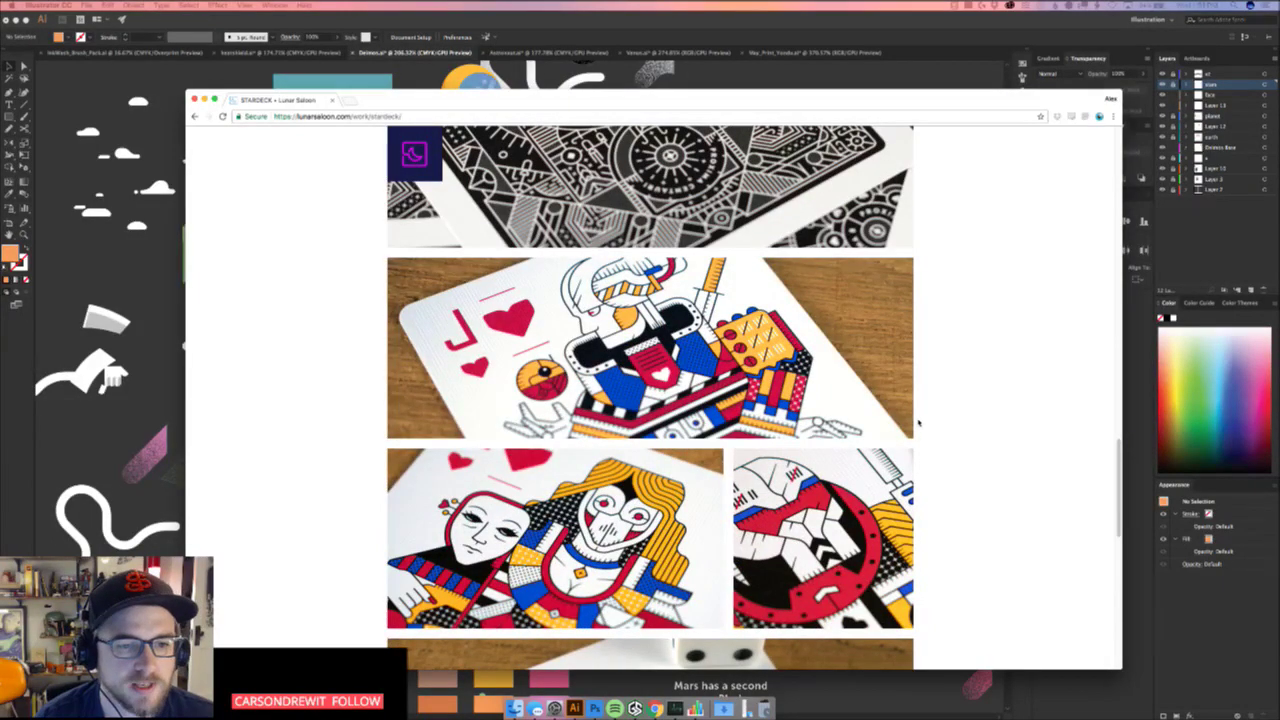
pyautogui.scroll(-3, 918, 423)
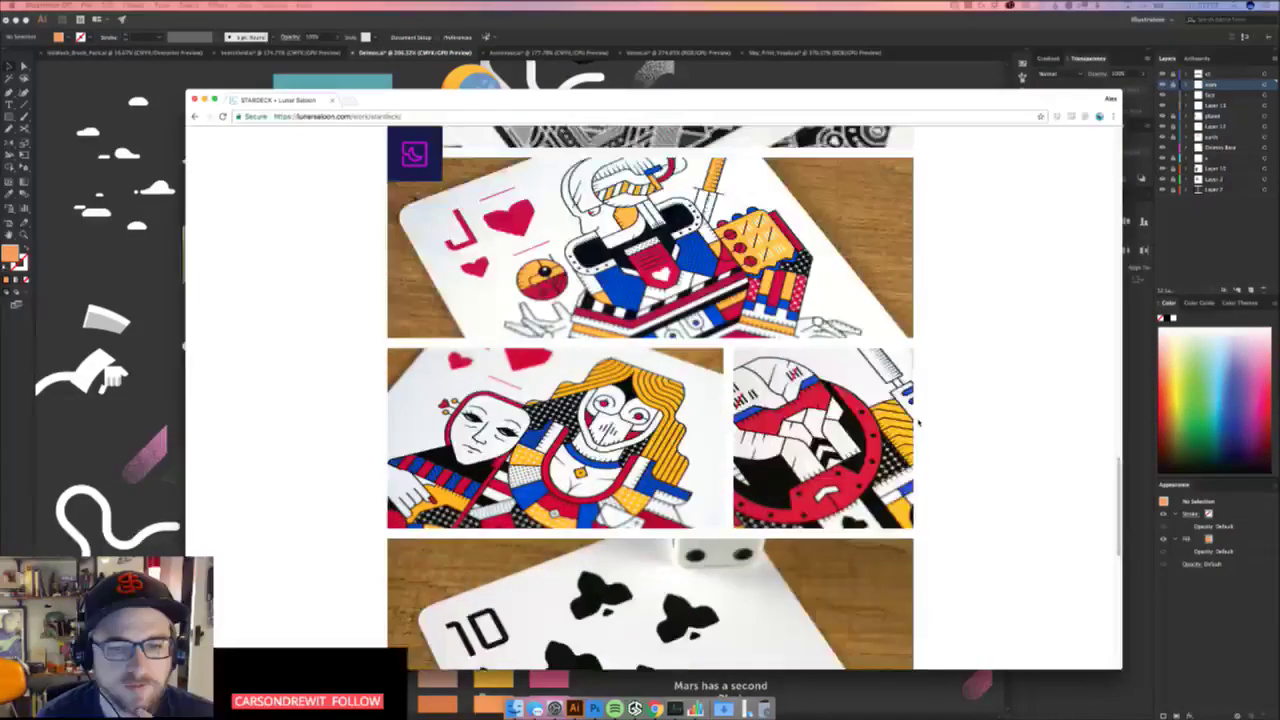
pyautogui.scroll(-4, 918, 423)
pyautogui.scroll(-5, 918, 423)
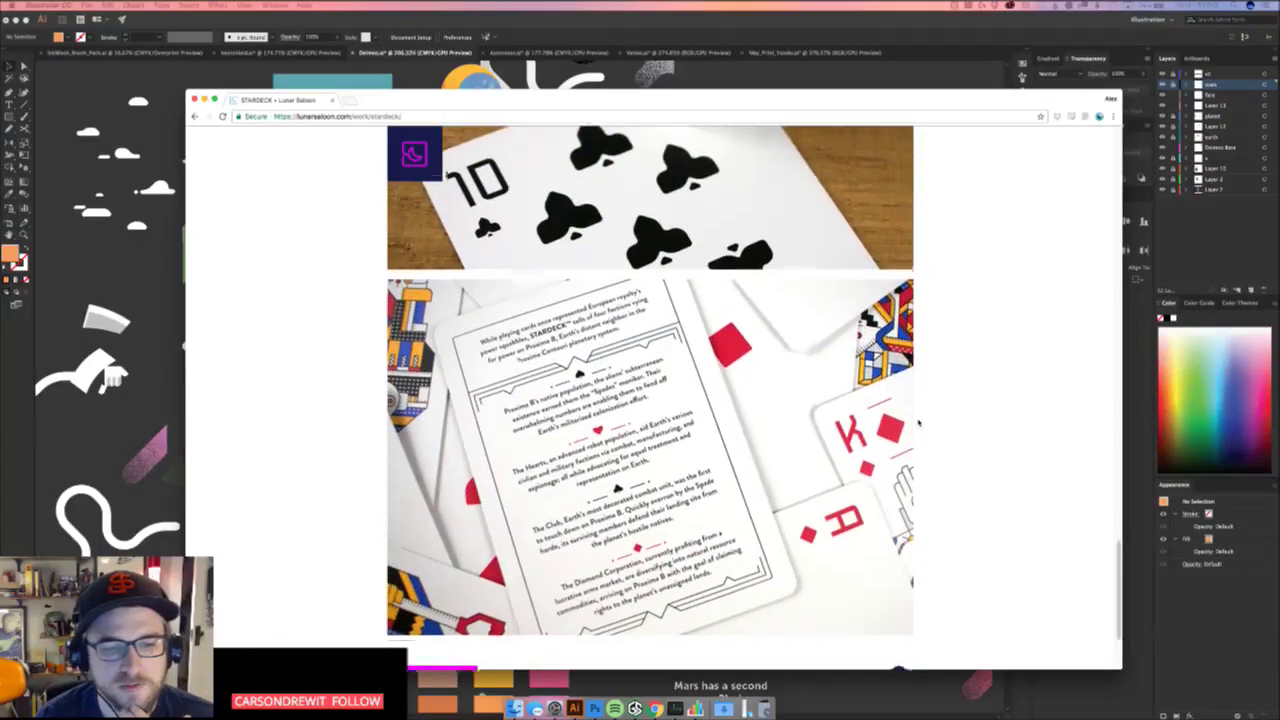
pyautogui.scroll(-3, 648, 458)
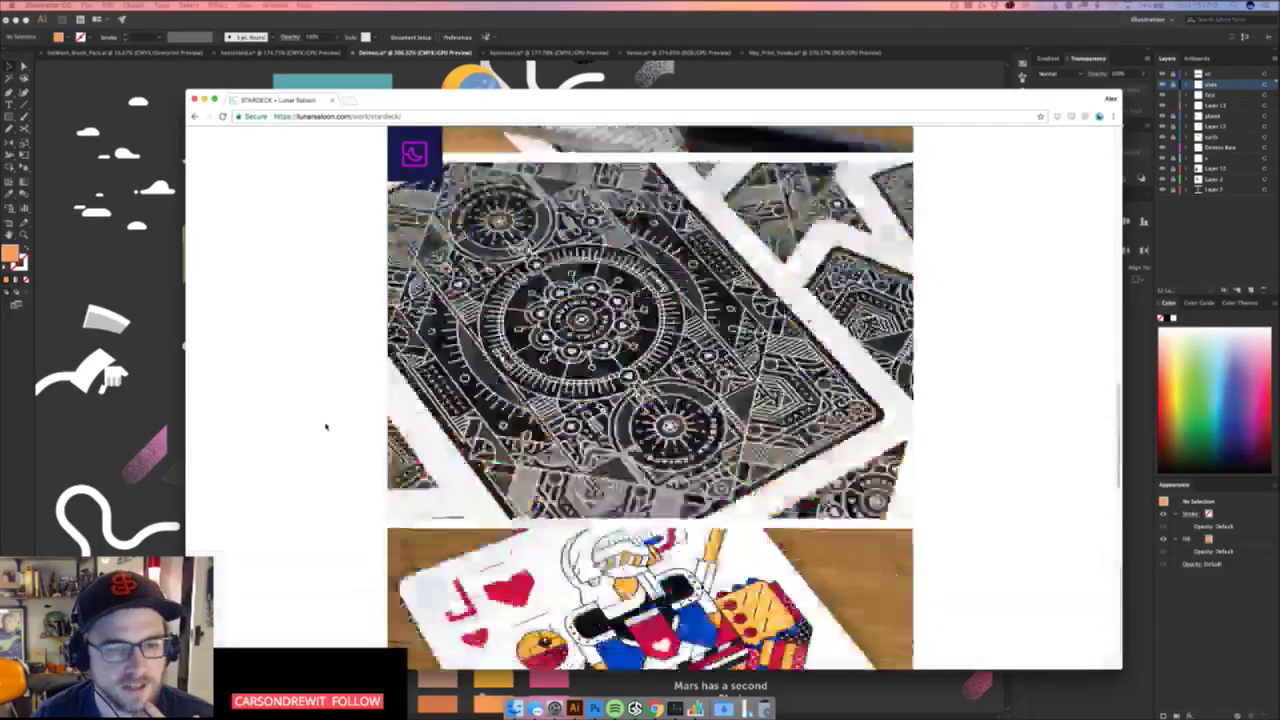
pyautogui.scroll(-2, 326, 426)
pyautogui.press('super+tab')
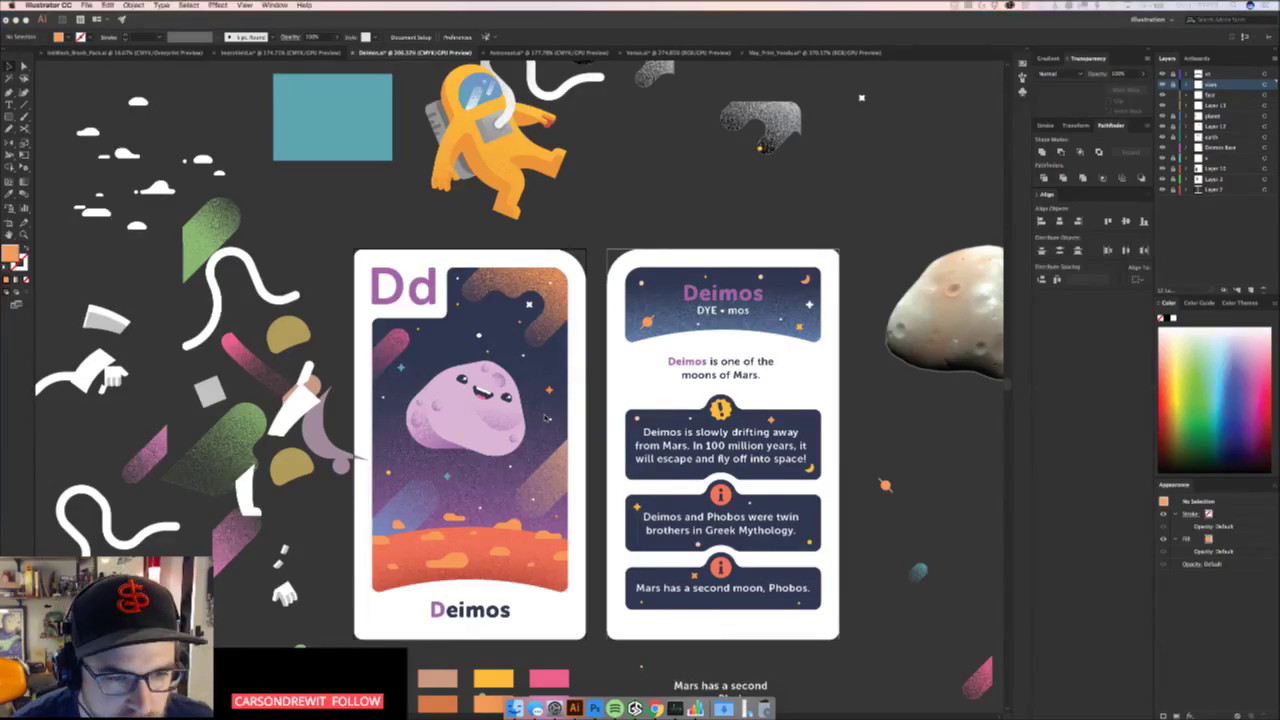
pyautogui.moveTo(514, 418); pyautogui.dragTo(661, 395)
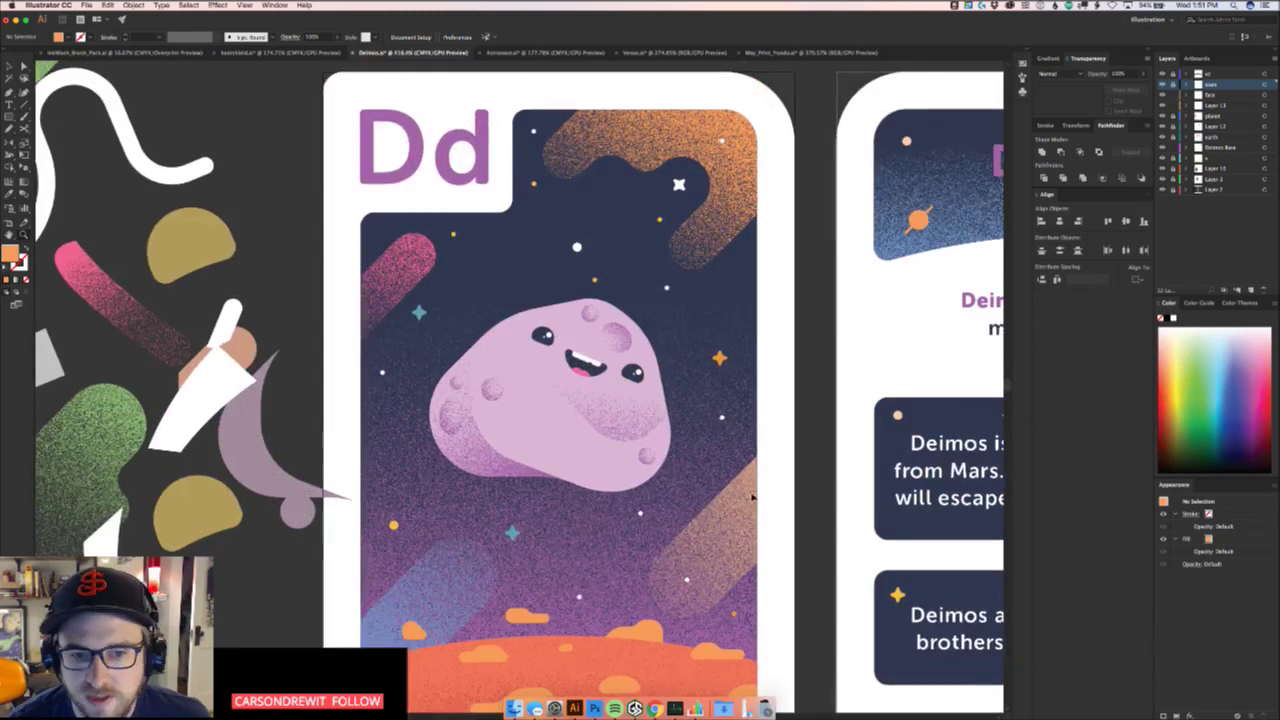
pyautogui.hscroll(5, 560, 388)
pyautogui.scroll(-2, 560, 388)
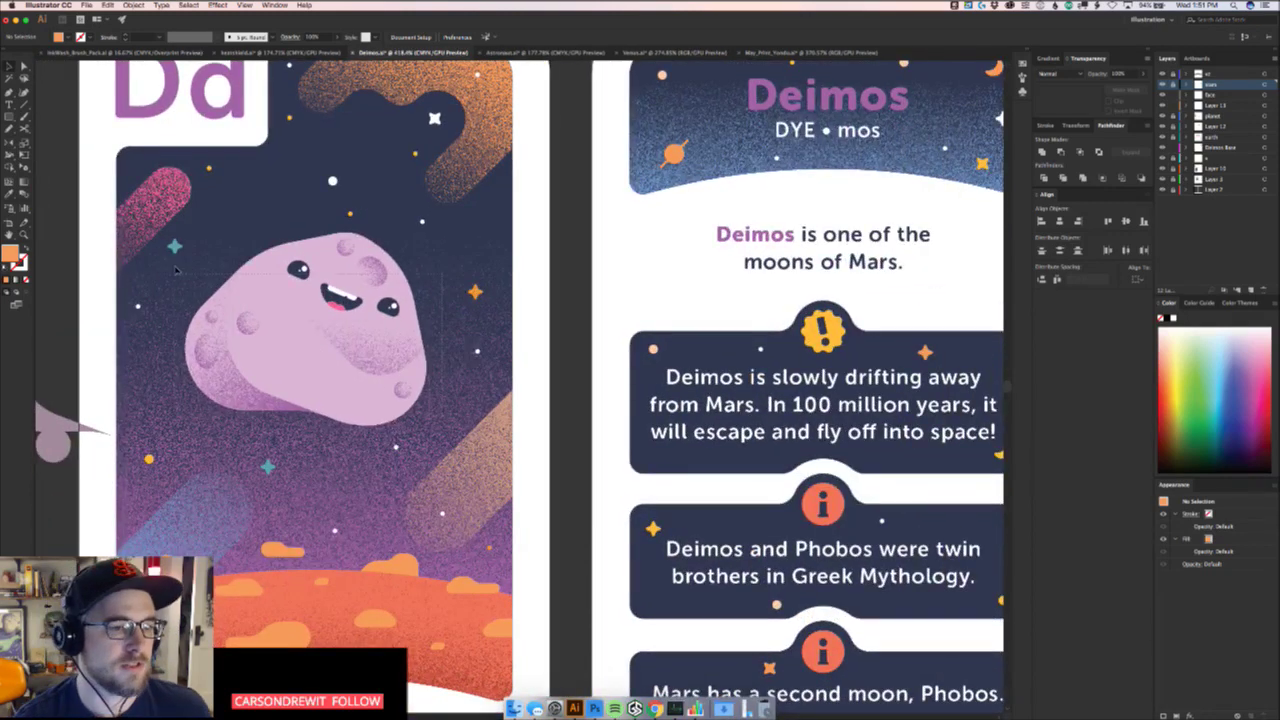
pyautogui.moveTo(196, 239); pyautogui.dragTo(336, 368)
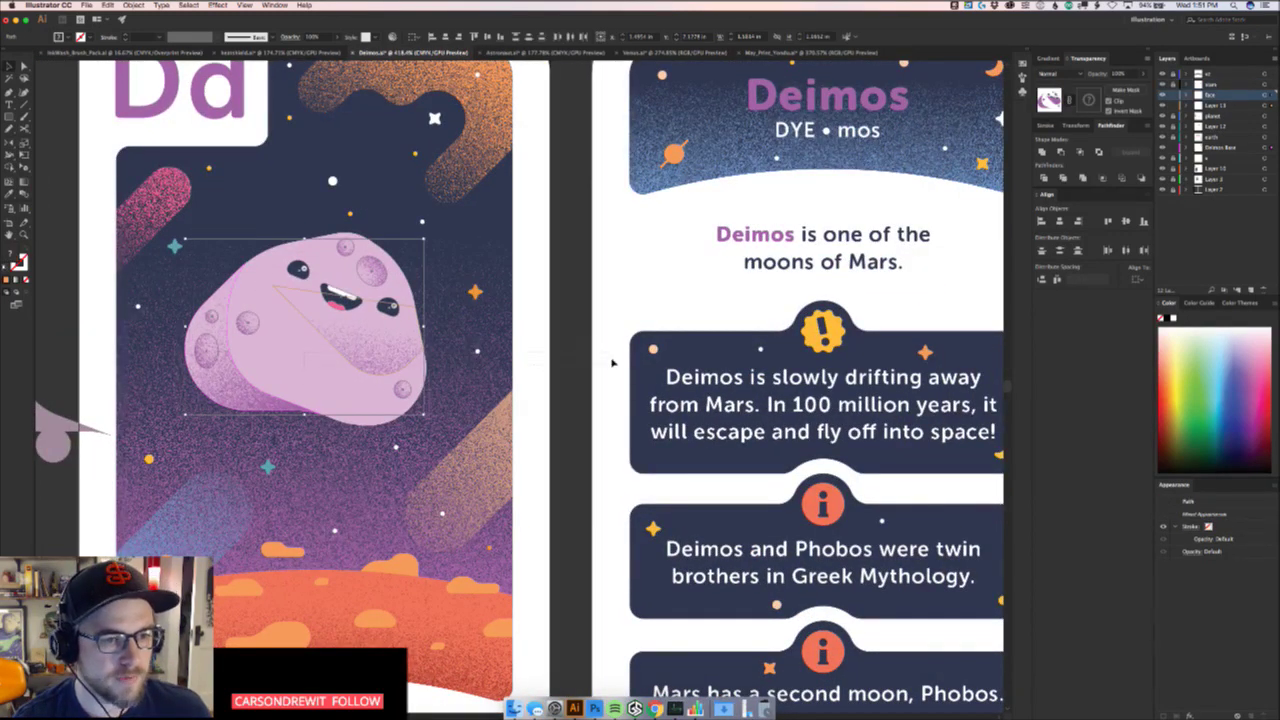
pyautogui.press('super+shift+a')
pyautogui.hscroll(-5, 594, 502)
pyautogui.scroll(2, 594, 502)
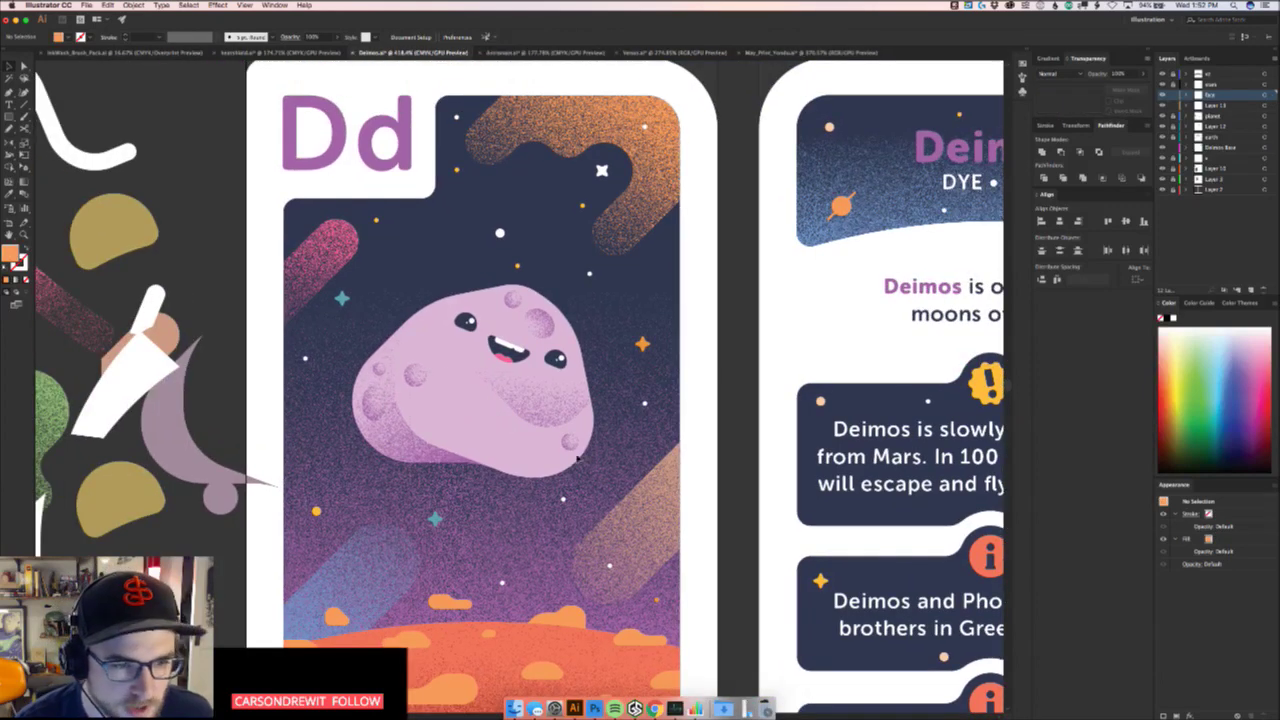
# Toggle the Deimos Base layer off and on and select its artwork to identify the moon's body shape, ending with nothing selected
pyautogui.moveTo(352, 285); pyautogui.dragTo(770, 460)
pyautogui.press('super+z')
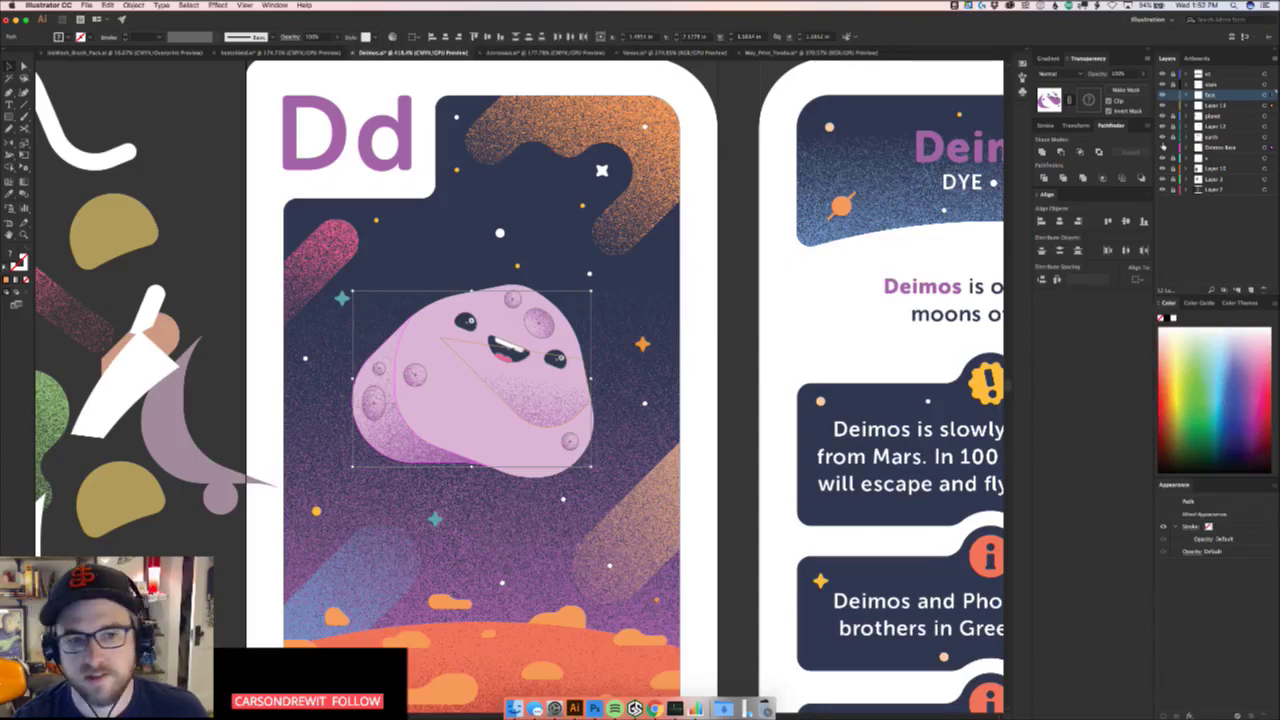
pyautogui.click(1163, 147)
pyautogui.click(1163, 147)
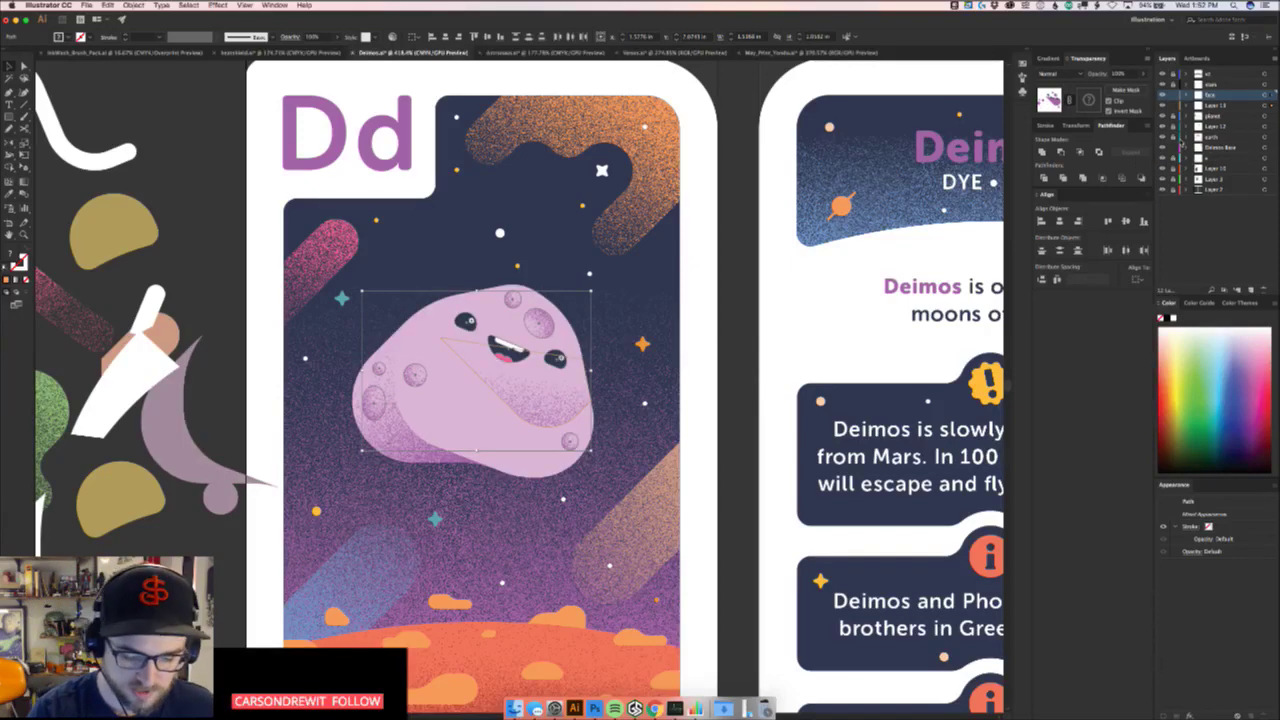
pyautogui.click(1272, 147)
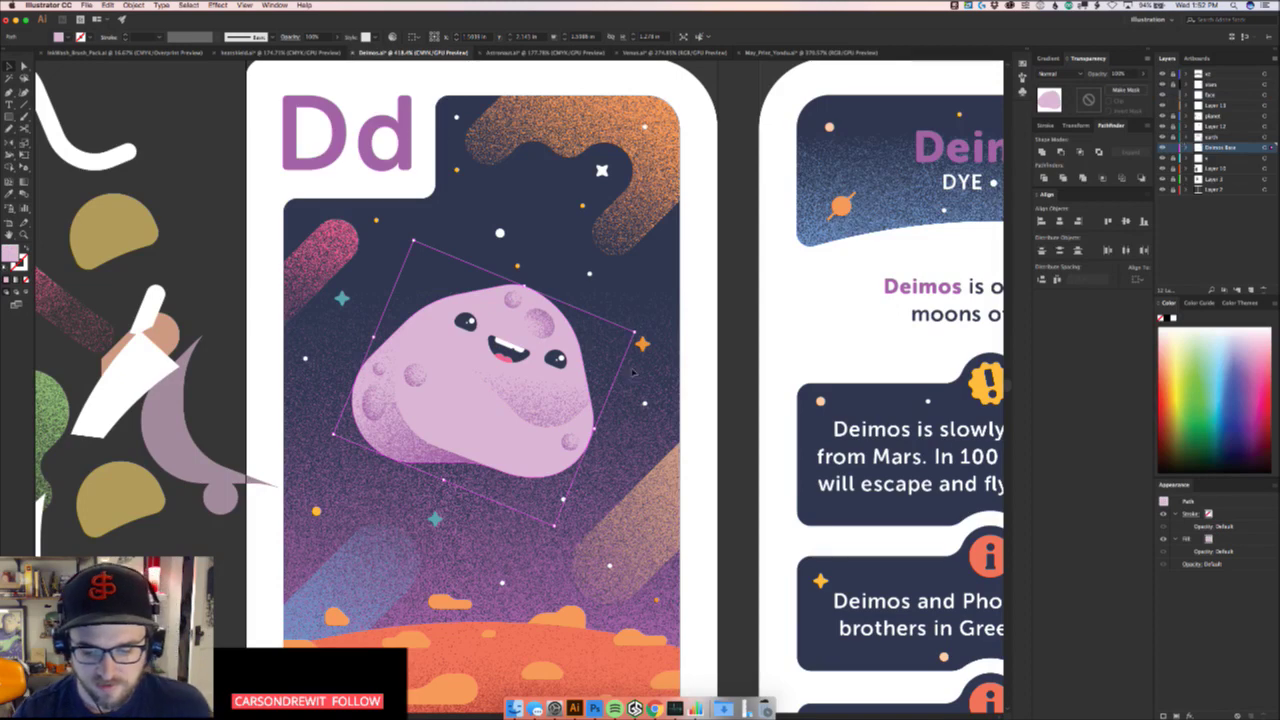
pyautogui.click(633, 424)
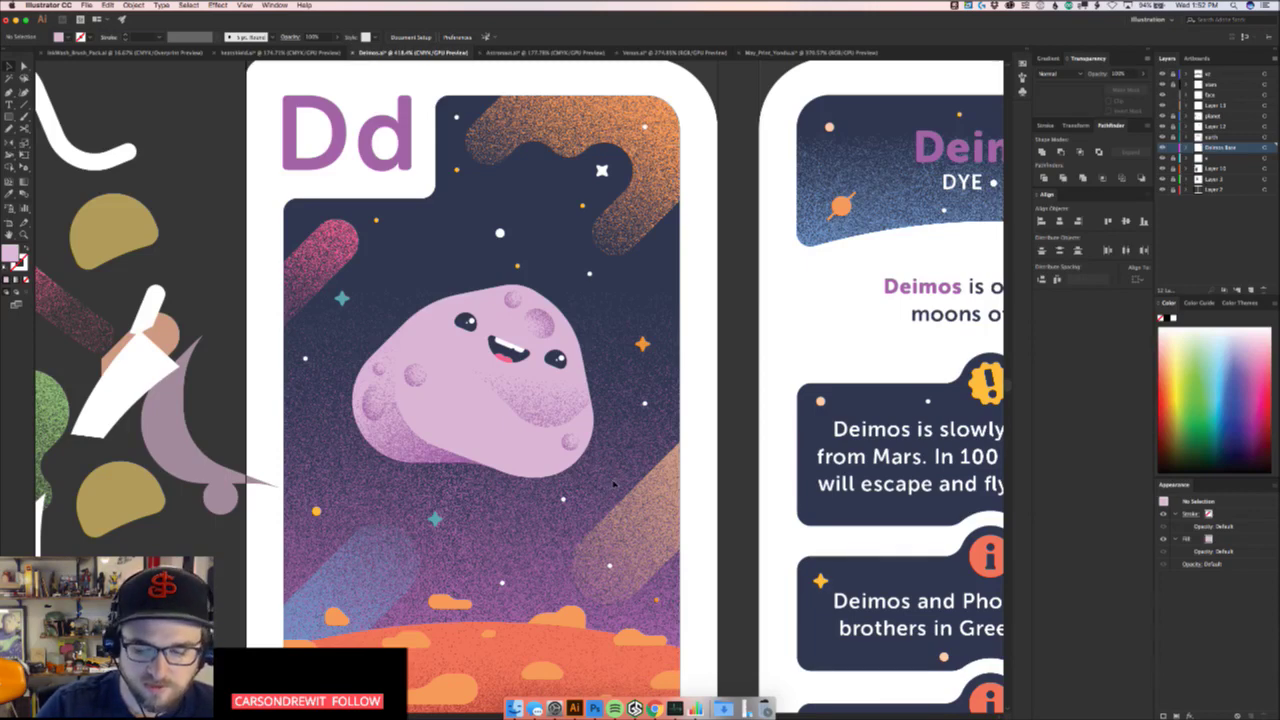
# Select all parts of the moon character, enlarge them slightly in proportion around their centre and shift them into place on the card
pyautogui.click(362, 274)
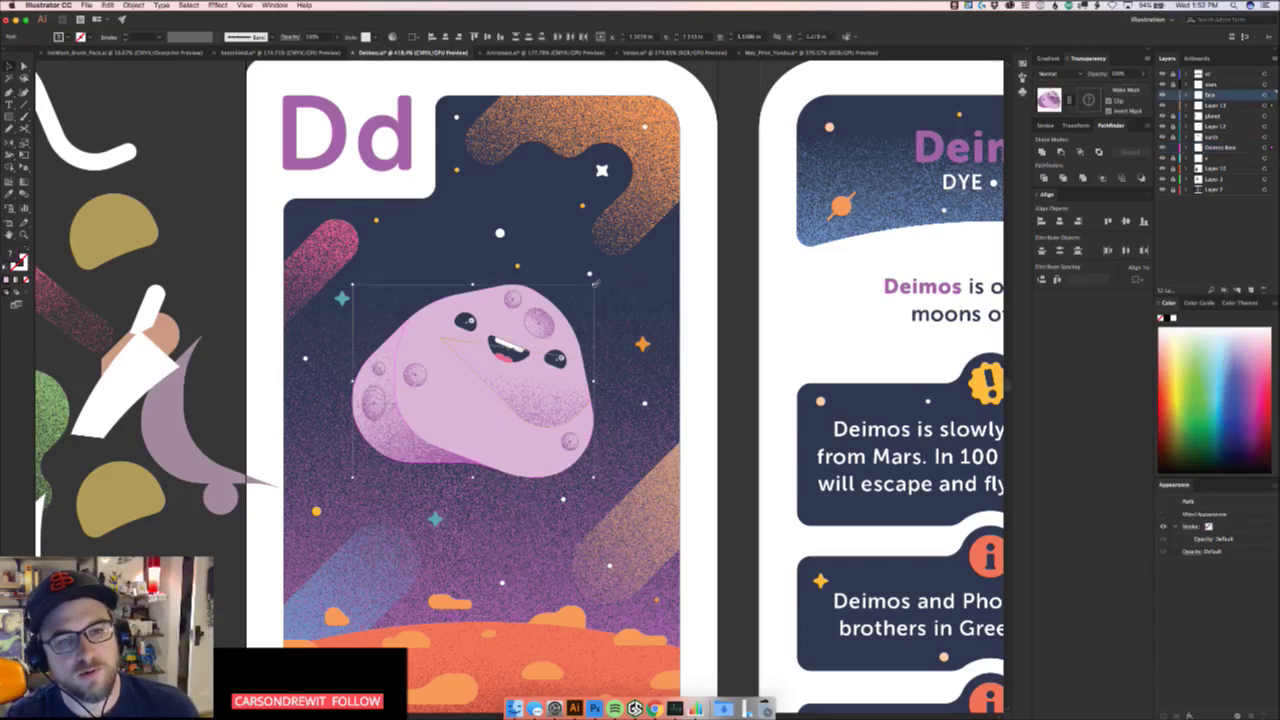
pyautogui.moveTo(613, 273); pyautogui.dragTo(617, 268)
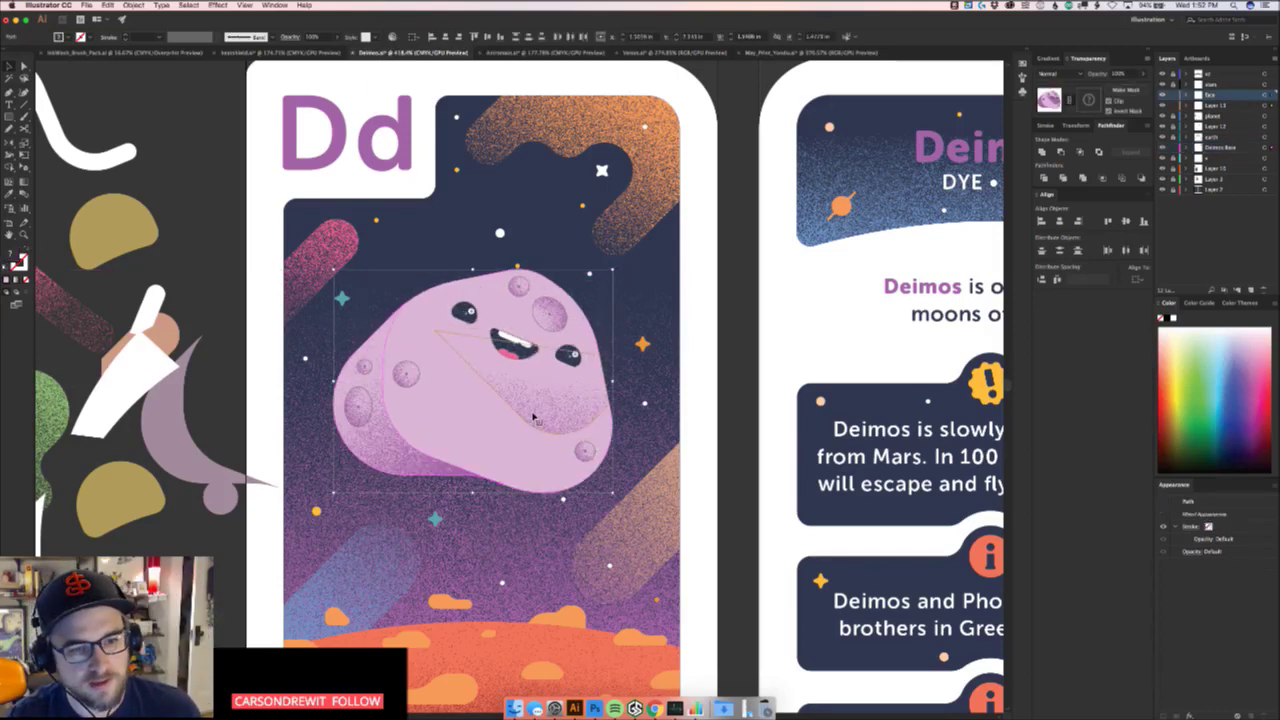
pyautogui.moveTo(533, 418)
pyautogui.mouseDown()
pyautogui.moveTo(533, 434)
pyautogui.moveTo(500, 418)
pyautogui.moveTo(522, 410)
pyautogui.mouseUp()
pyautogui.press('z')
pyautogui.scroll(-6, 522, 412)
pyautogui.scroll(2, 443, 476)
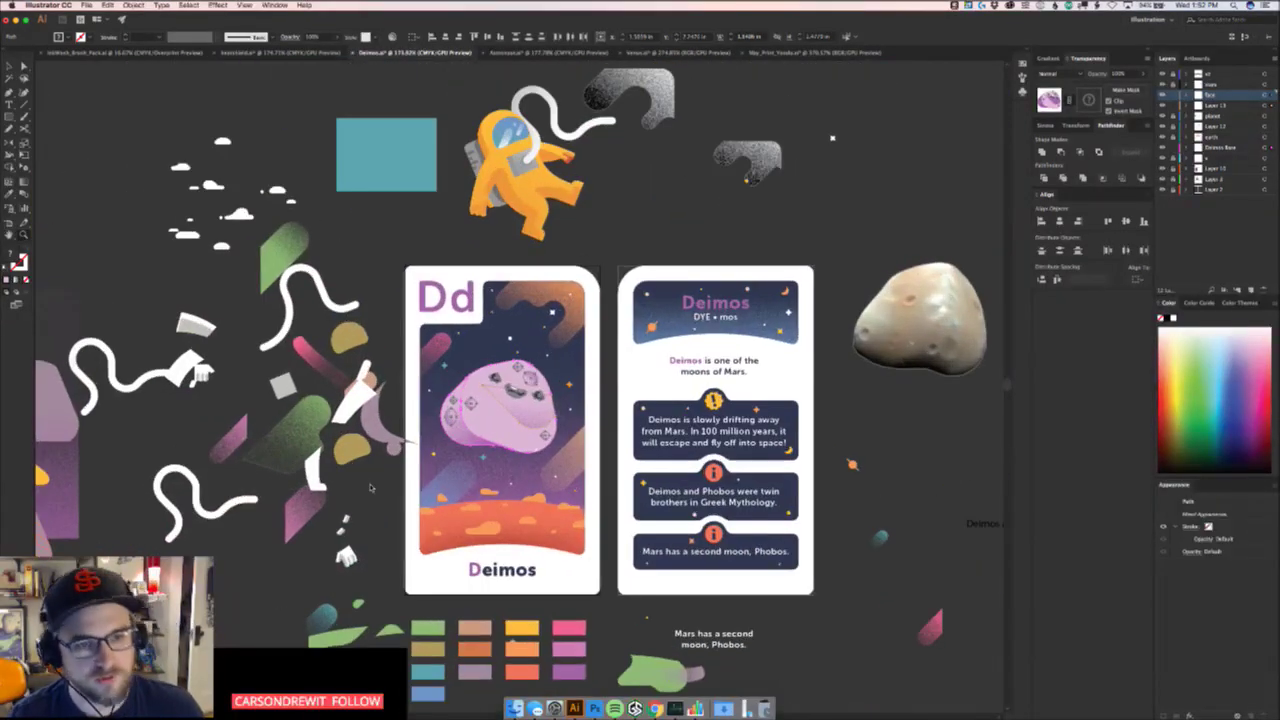
pyautogui.scroll(3, 484, 401)
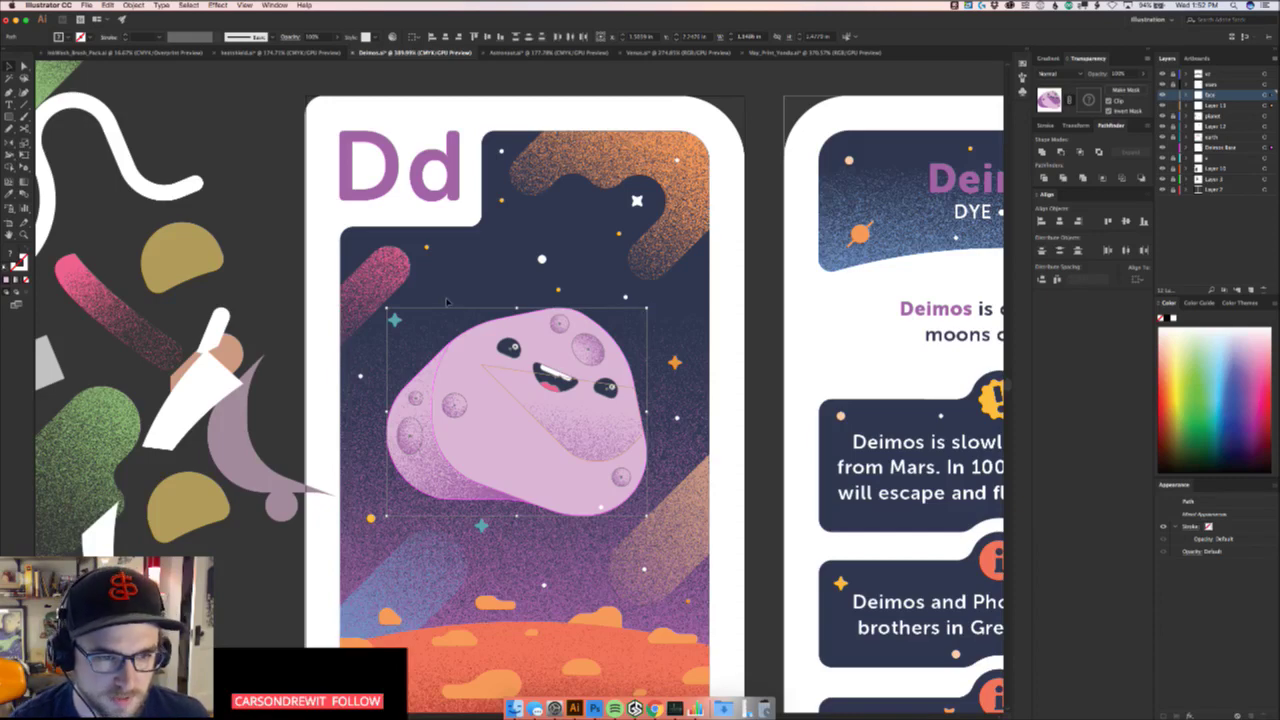
# Nudge the enlarged moon character slightly to the right and deselect it
pyautogui.press('Right')
pyautogui.press('Right')
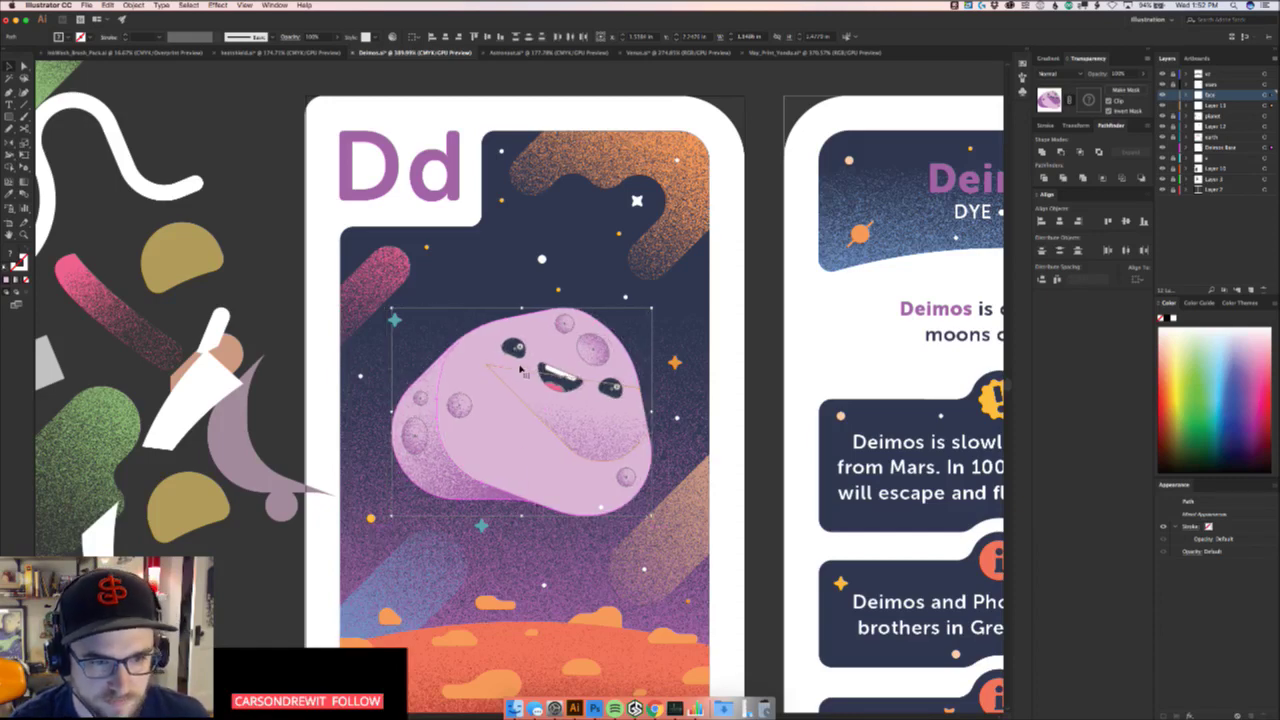
pyautogui.press('Right')
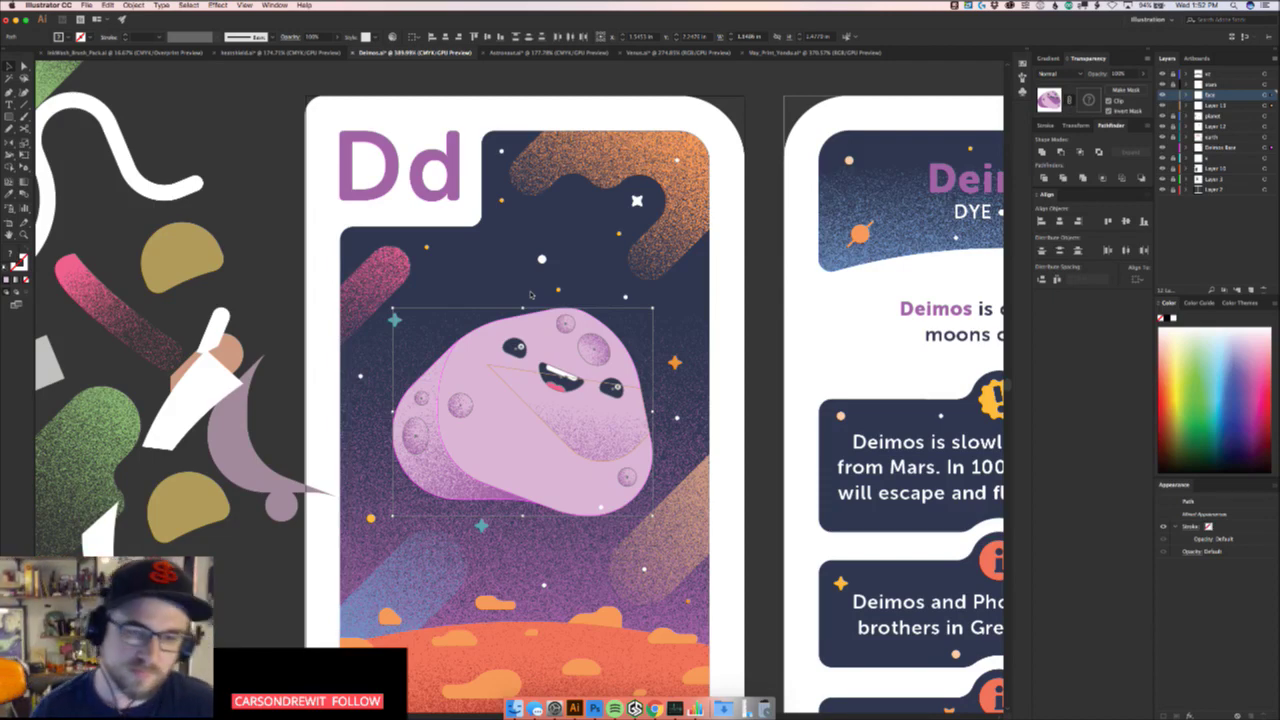
pyautogui.click(722, 384)
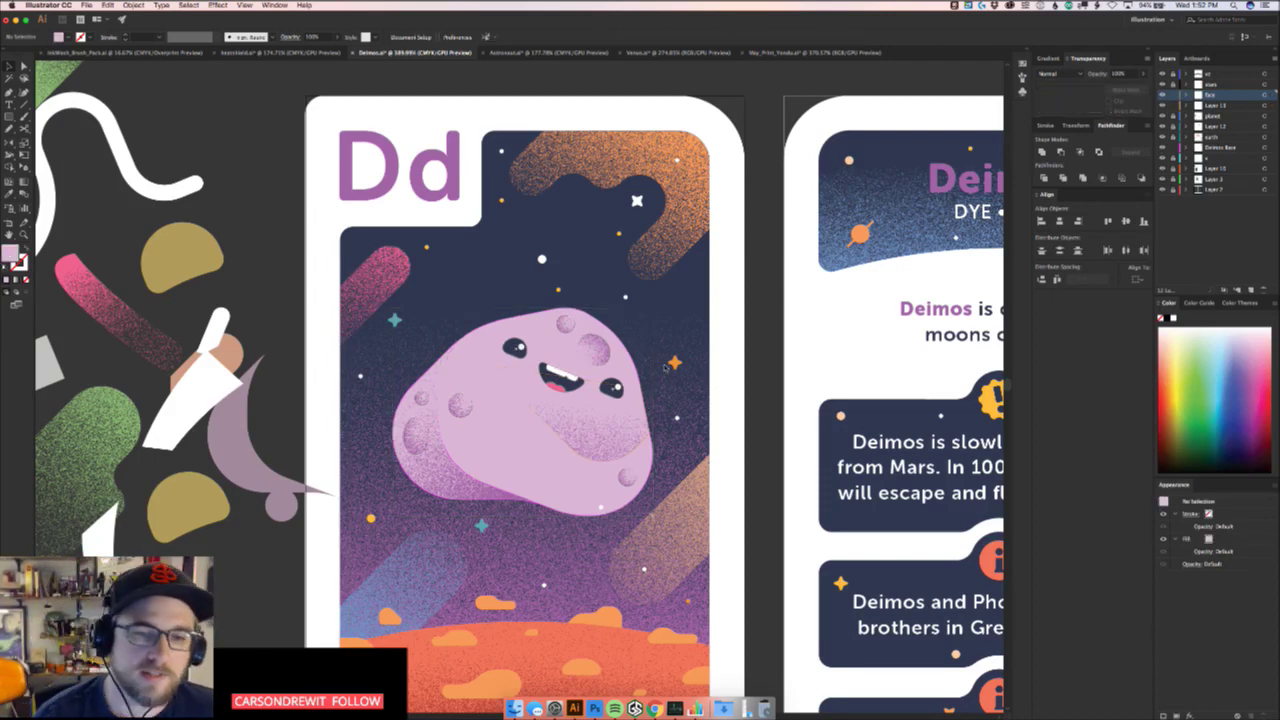
# Examine the enlarged moon at card size and close up, check the Deimos Base shape and compare it with the reference photo
pyautogui.scroll(-3, 700, 376)
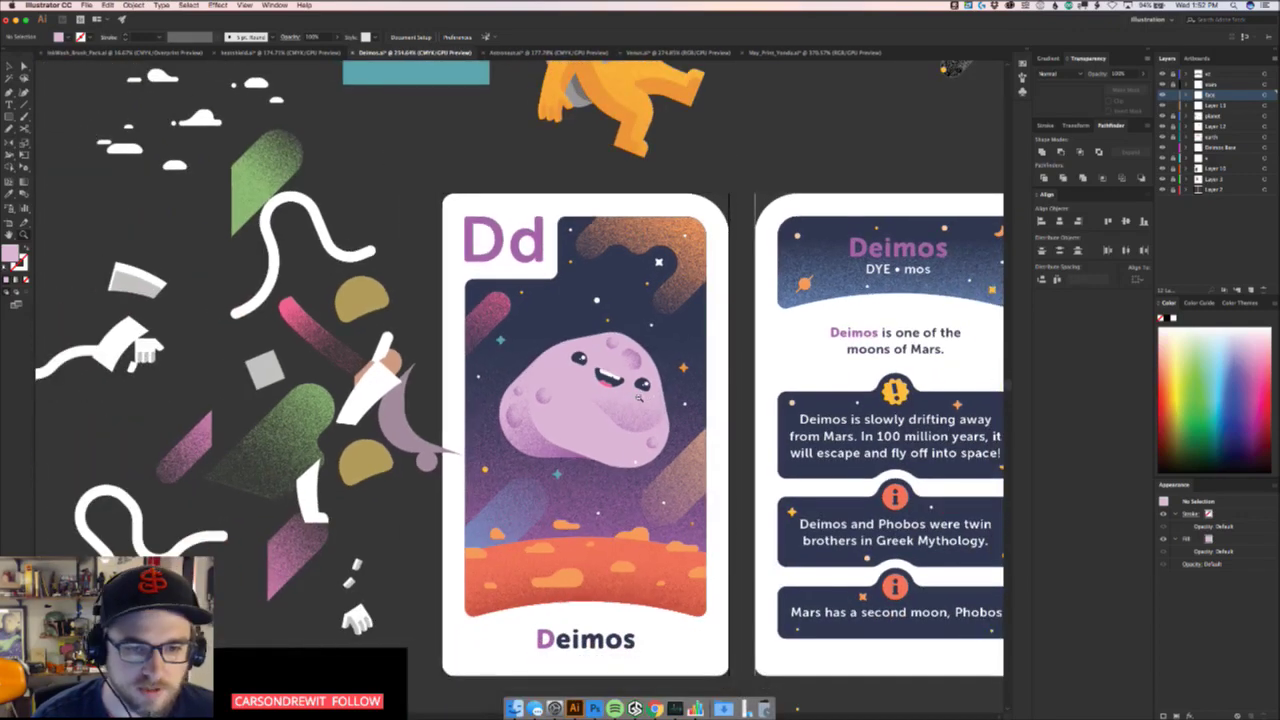
pyautogui.scroll(-4, 638, 397)
pyautogui.scroll(6, 600, 480)
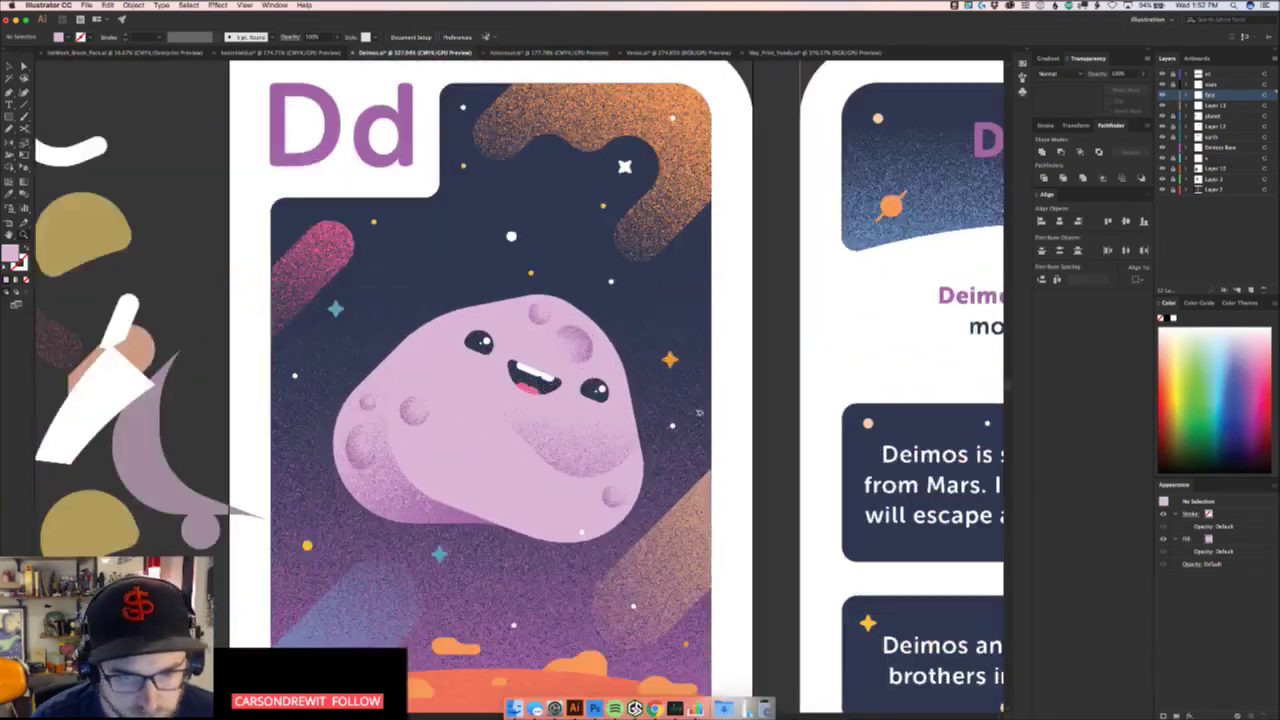
pyautogui.click(588, 532)
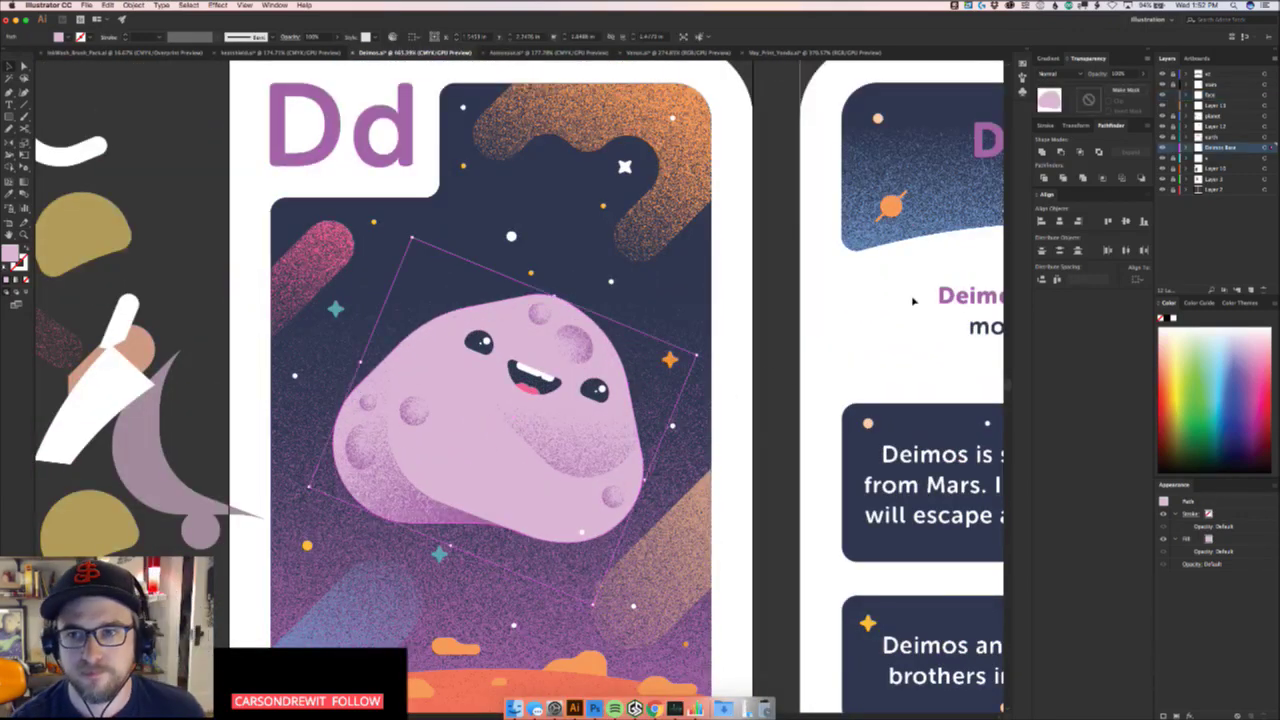
pyautogui.click(1162, 147)
pyautogui.click(1162, 147)
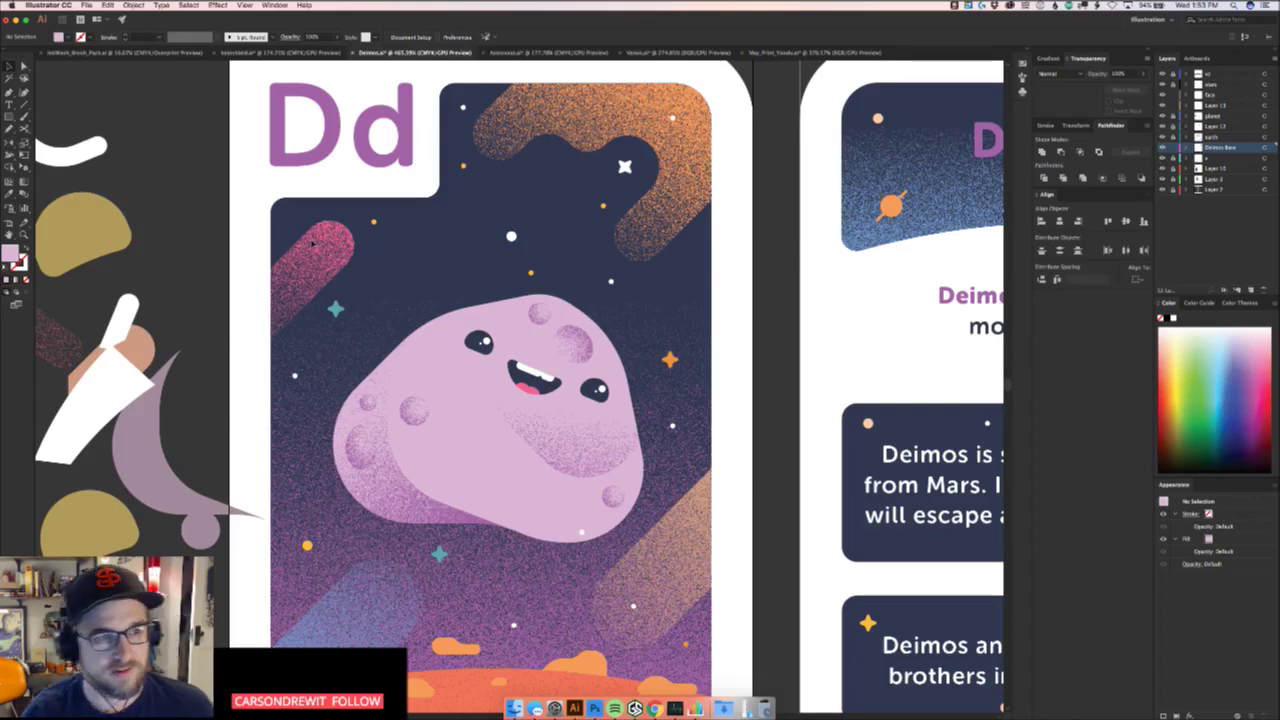
pyautogui.moveTo(648, 334); pyautogui.dragTo(520, 330)
pyautogui.moveTo(672, 324); pyautogui.dragTo(520, 338)
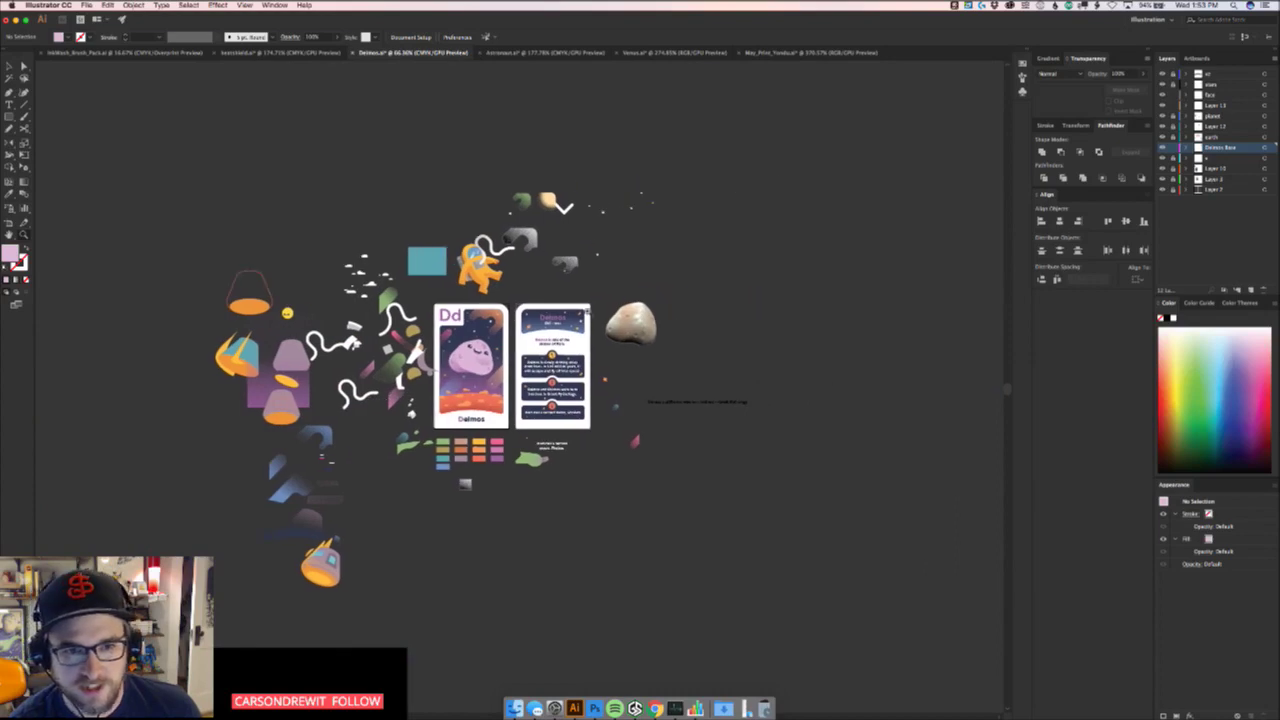
pyautogui.scroll(8, 588, 312)
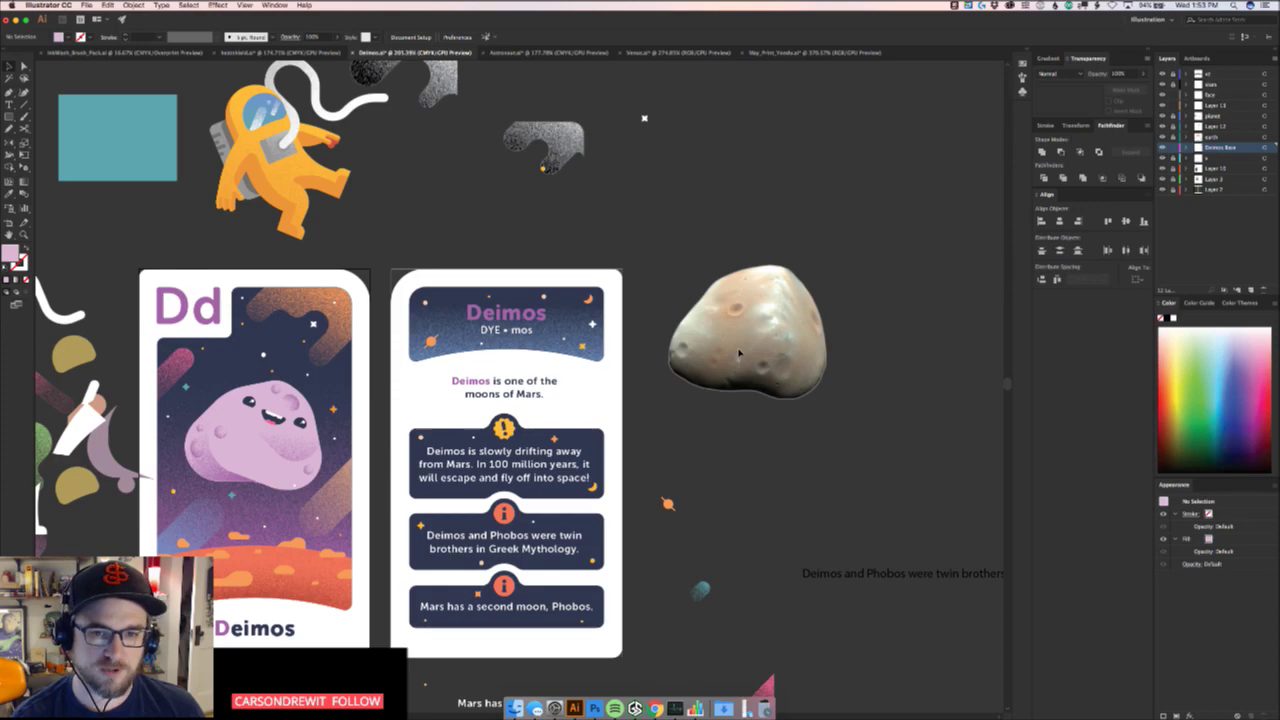
pyautogui.scroll(5, 645, 464)
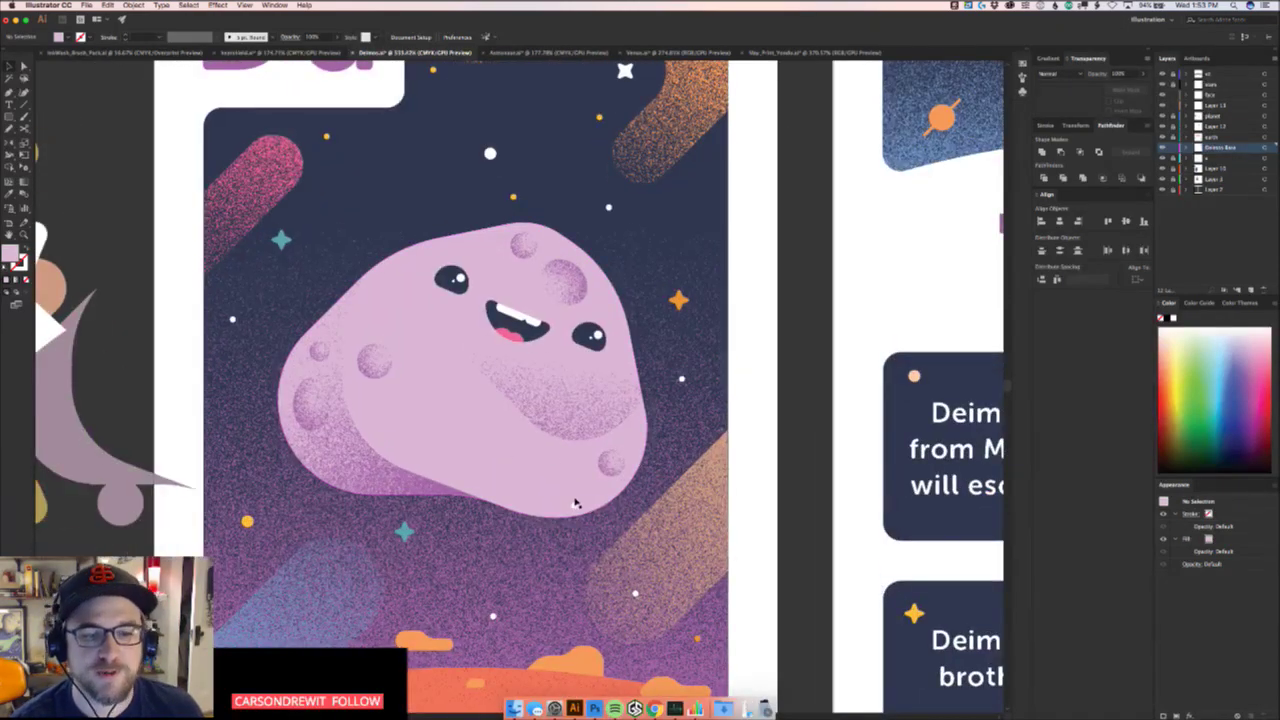
# Unlock the stars layer and move the white star overlapping the moon and two dot stars above it into open sky
pyautogui.click(1163, 84)
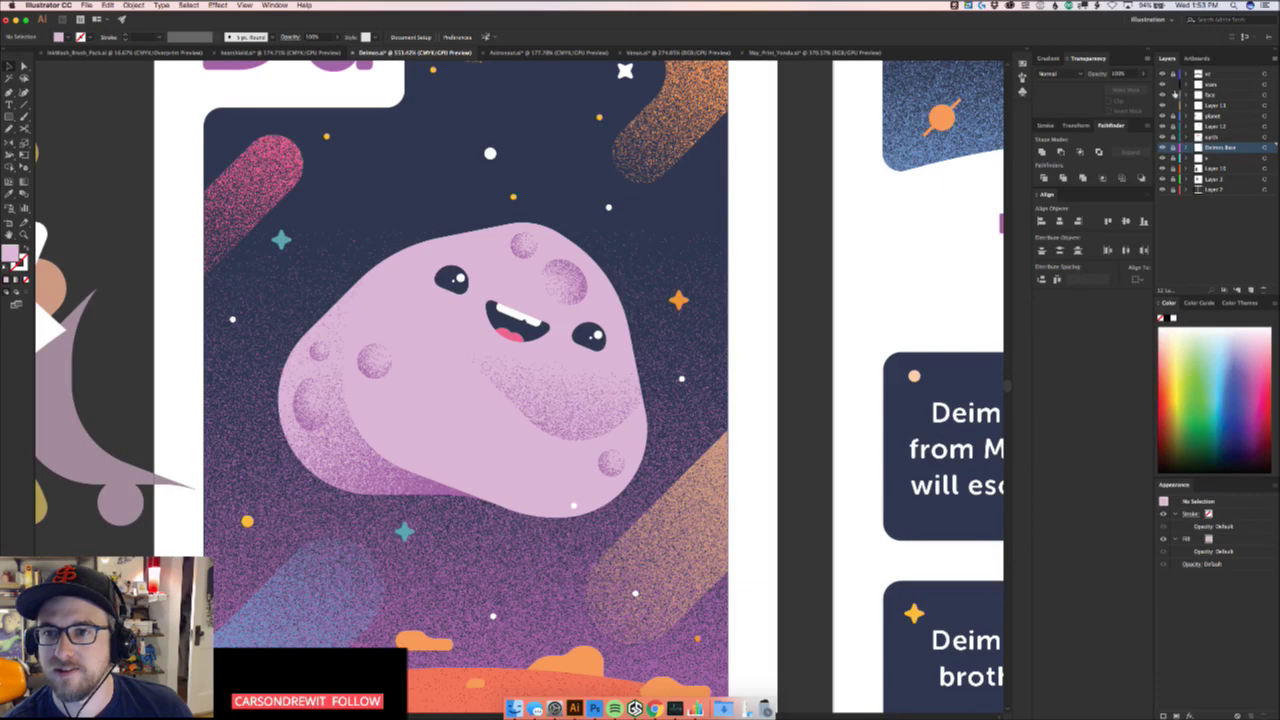
pyautogui.moveTo(576, 505); pyautogui.dragTo(541, 545)
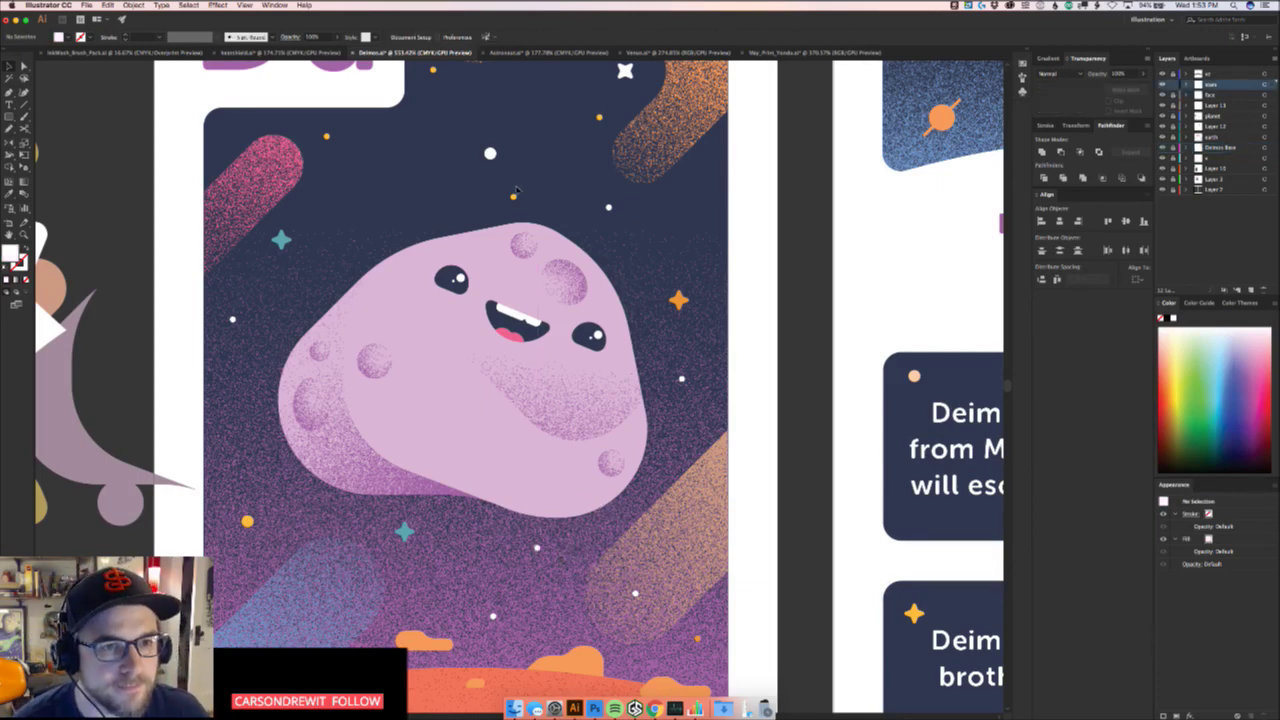
pyautogui.moveTo(513, 196); pyautogui.dragTo(390, 196)
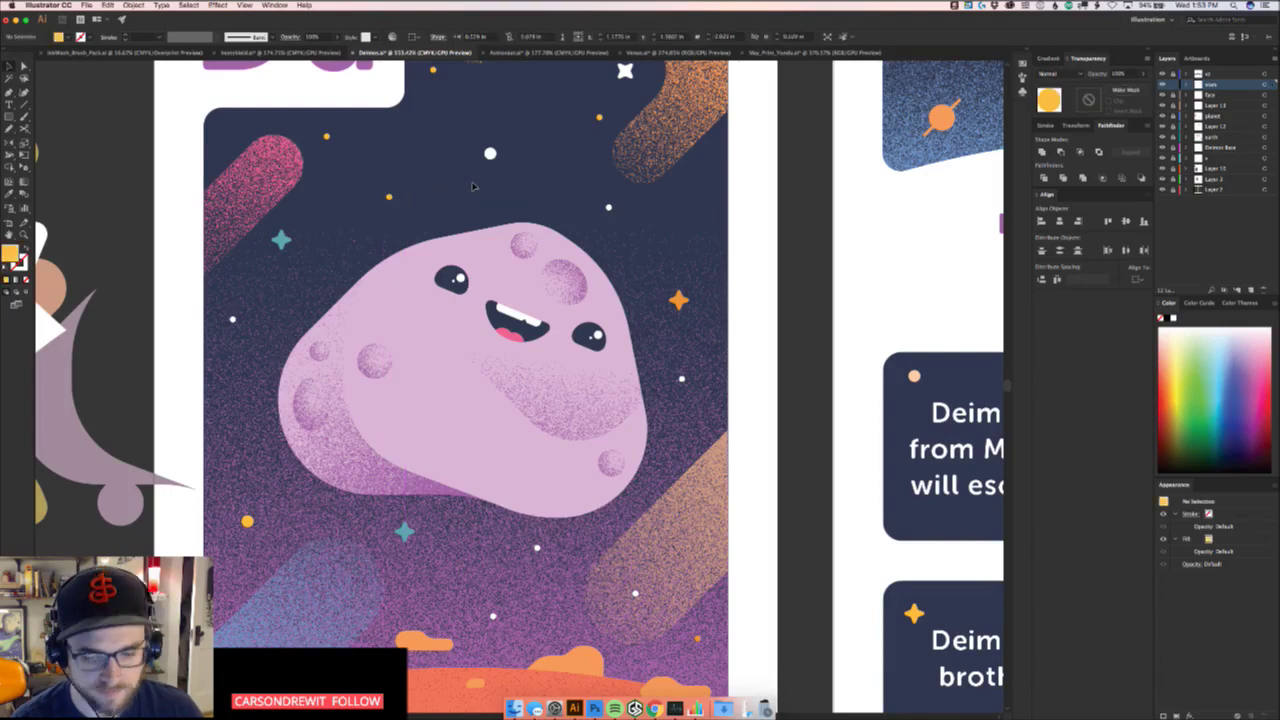
pyautogui.moveTo(474, 187); pyautogui.dragTo(410, 190)
pyautogui.moveTo(629, 205); pyautogui.dragTo(604, 333)
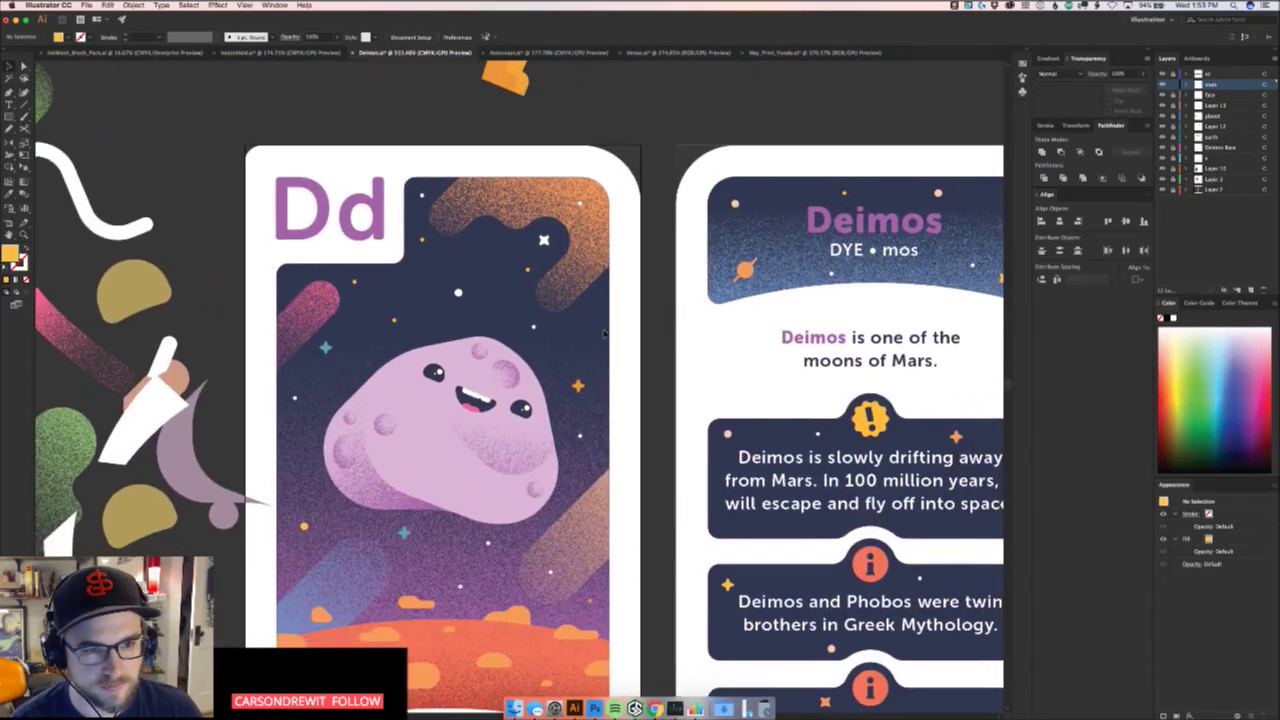
pyautogui.moveTo(458, 293); pyautogui.dragTo(590, 336)
pyautogui.press('super+plus')
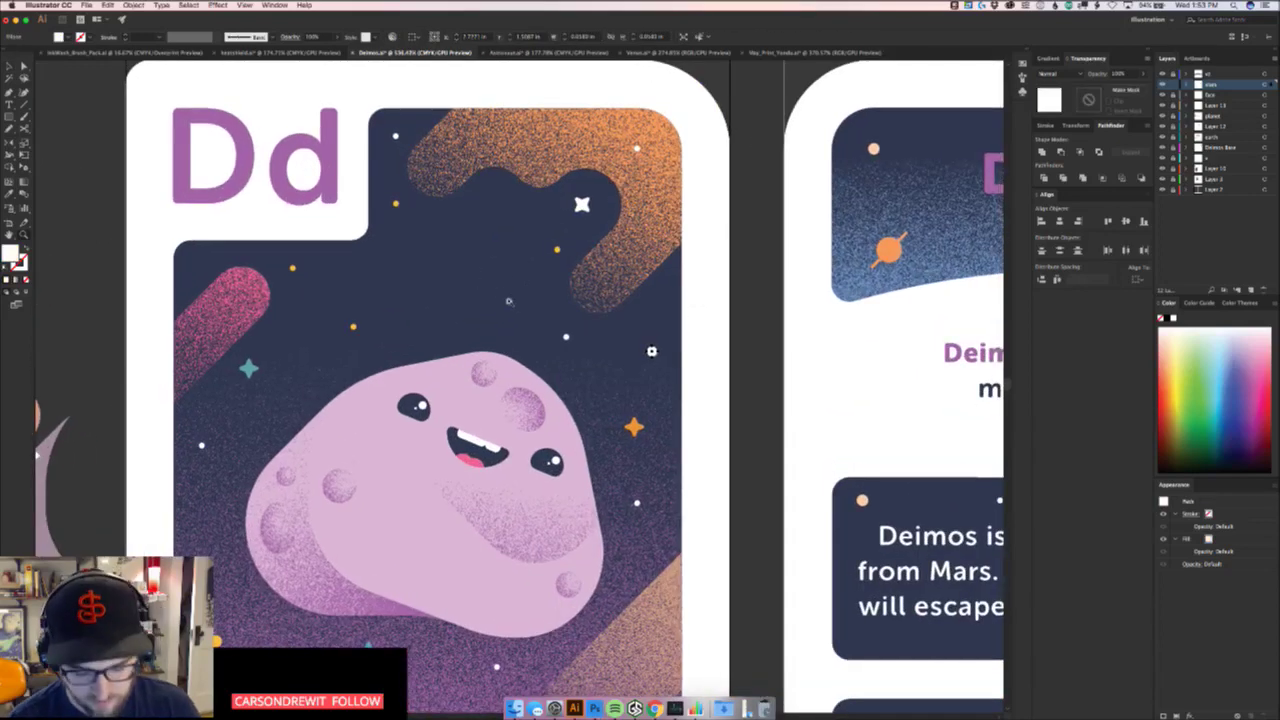
# Draw a white rectangle in the sky above the moon and rotate it to a 45-degree diagonal
pyautogui.moveTo(399, 340); pyautogui.dragTo(488, 294)
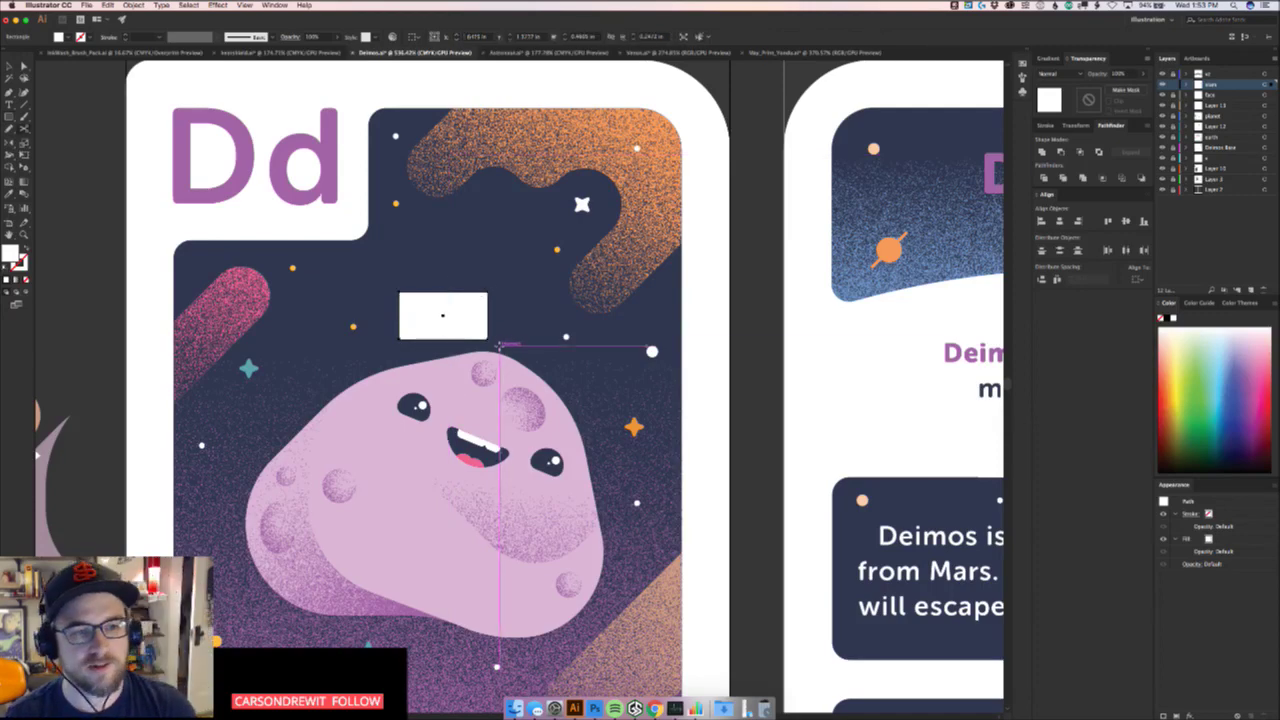
pyautogui.moveTo(493, 291); pyautogui.dragTo(540, 327)
pyautogui.press('a')
pyautogui.click(472, 214)
pyautogui.press('v')
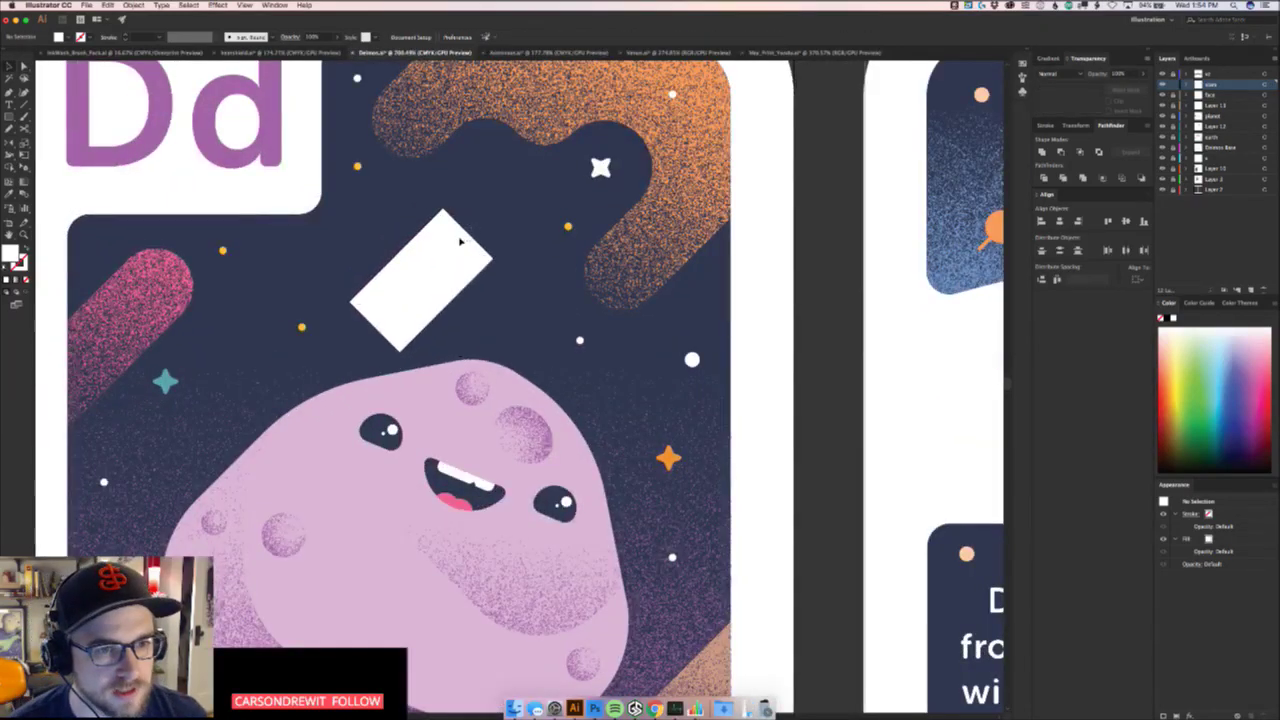
# Reshape the diagonal white rectangle into a longer, narrower bar and fully round its corners to form a pill
pyautogui.click(463, 241)
pyautogui.moveTo(468, 234); pyautogui.dragTo(492, 208)
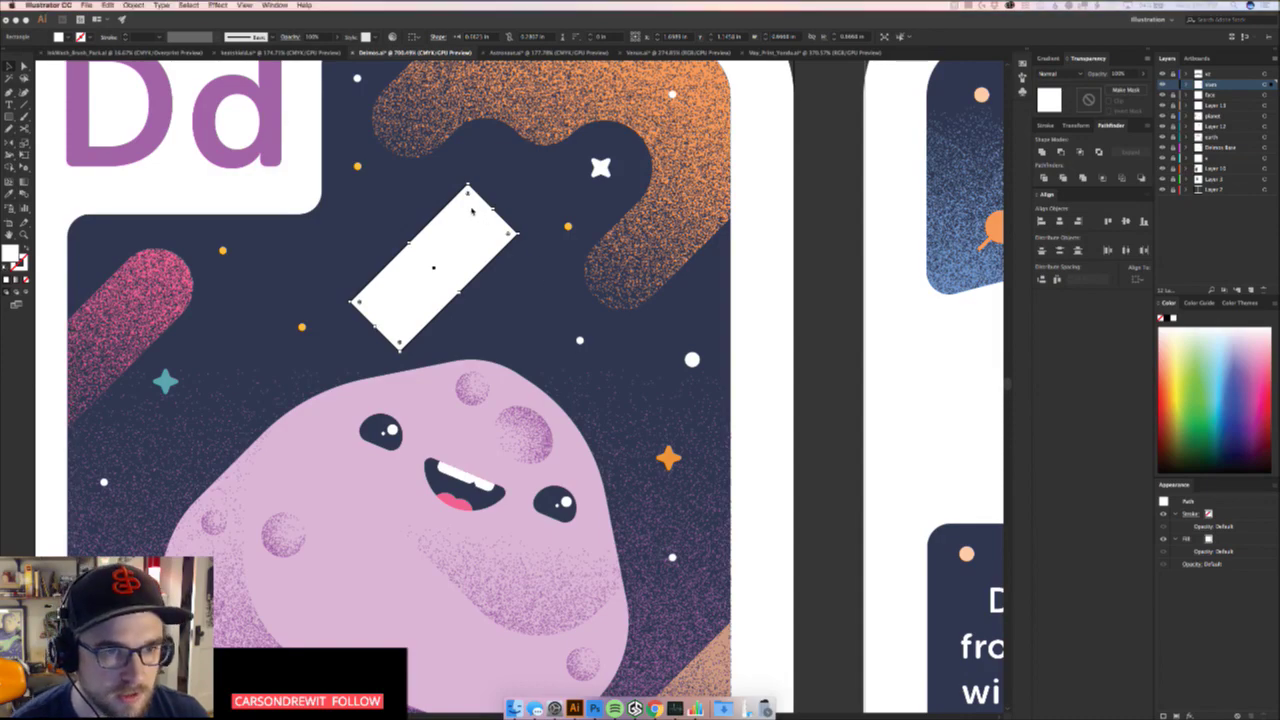
pyautogui.moveTo(476, 212); pyautogui.dragTo(441, 250)
pyautogui.click(519, 289)
pyautogui.press('z')
pyautogui.moveTo(513, 294); pyautogui.dragTo(469, 258)
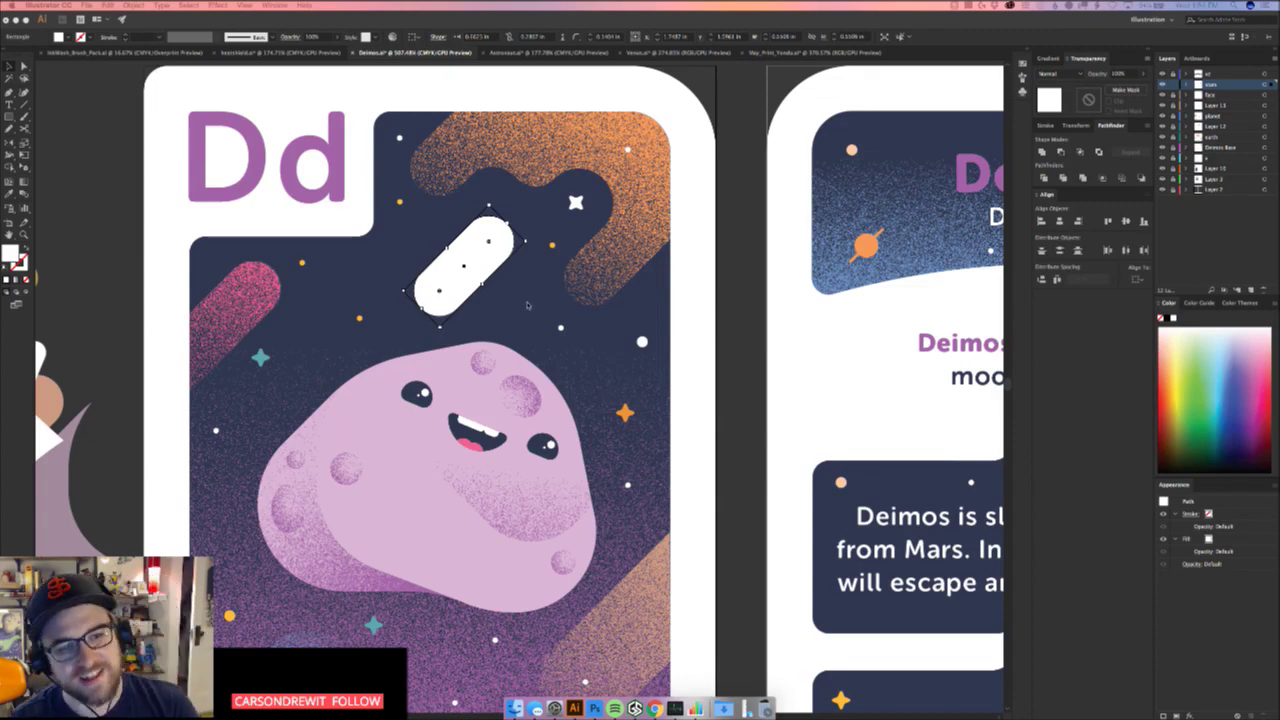
pyautogui.scroll(-6, 527, 305)
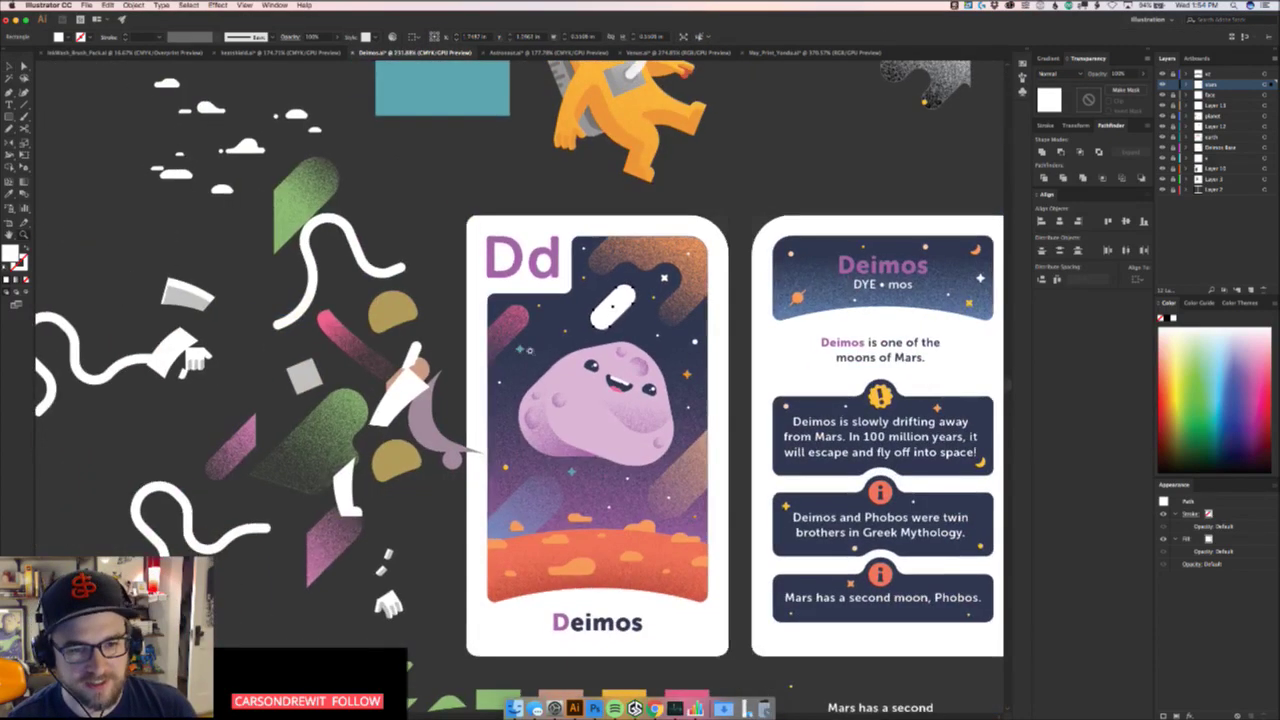
pyautogui.scroll(6, 638, 338)
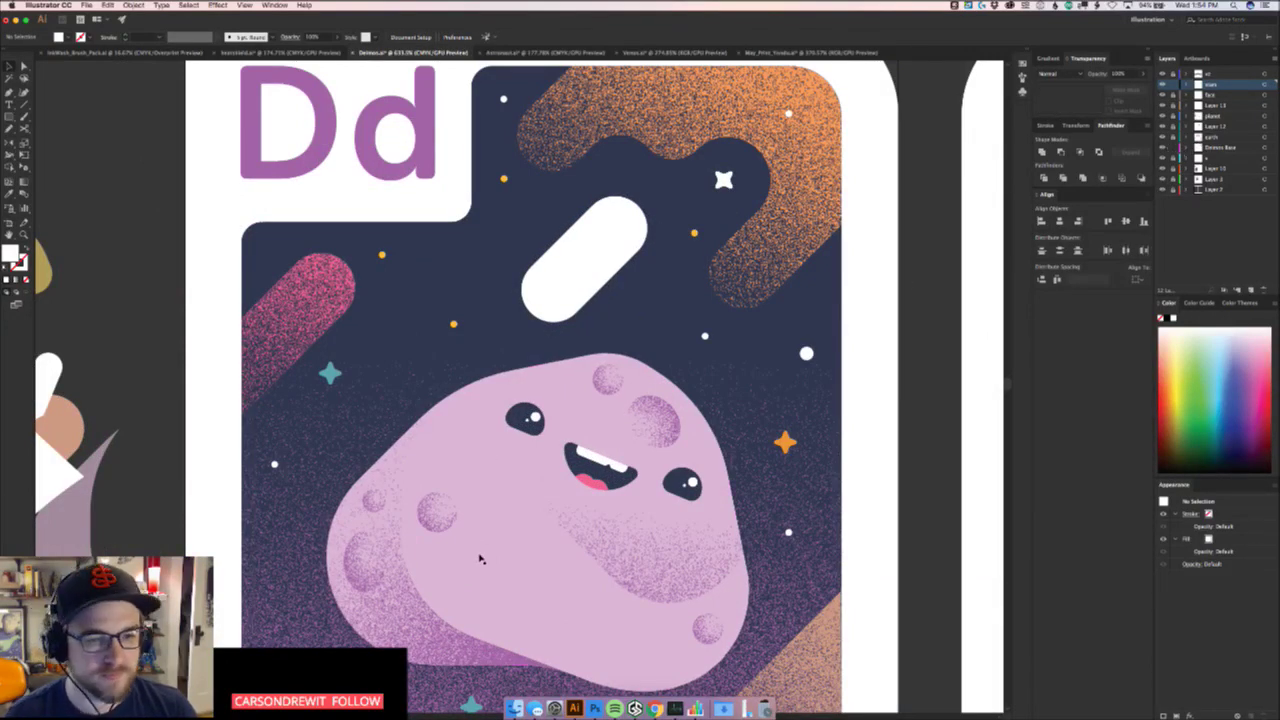
# Check the artwork on Layer 13 by hiding and reshowing it, and rename the layer Deimos Gradients
pyautogui.click(520, 522)
pyautogui.scroll(-5, 505, 565)
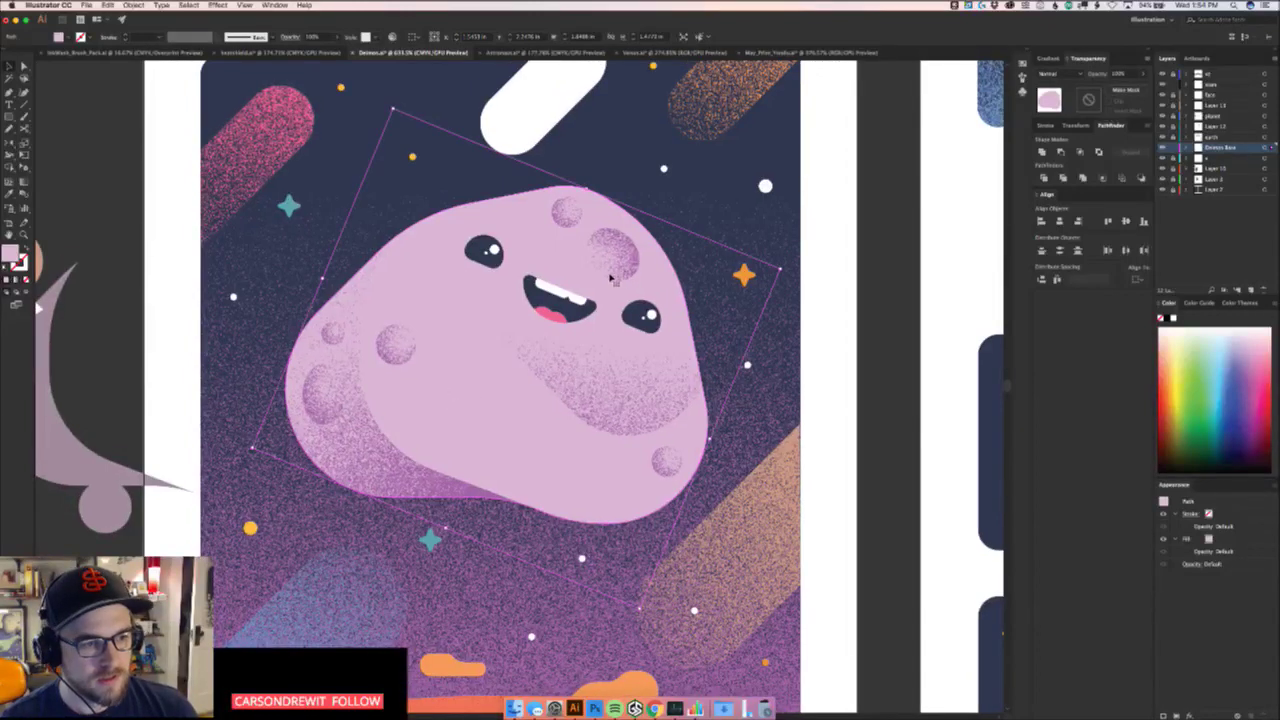
pyautogui.hscroll(-6, 625, 266)
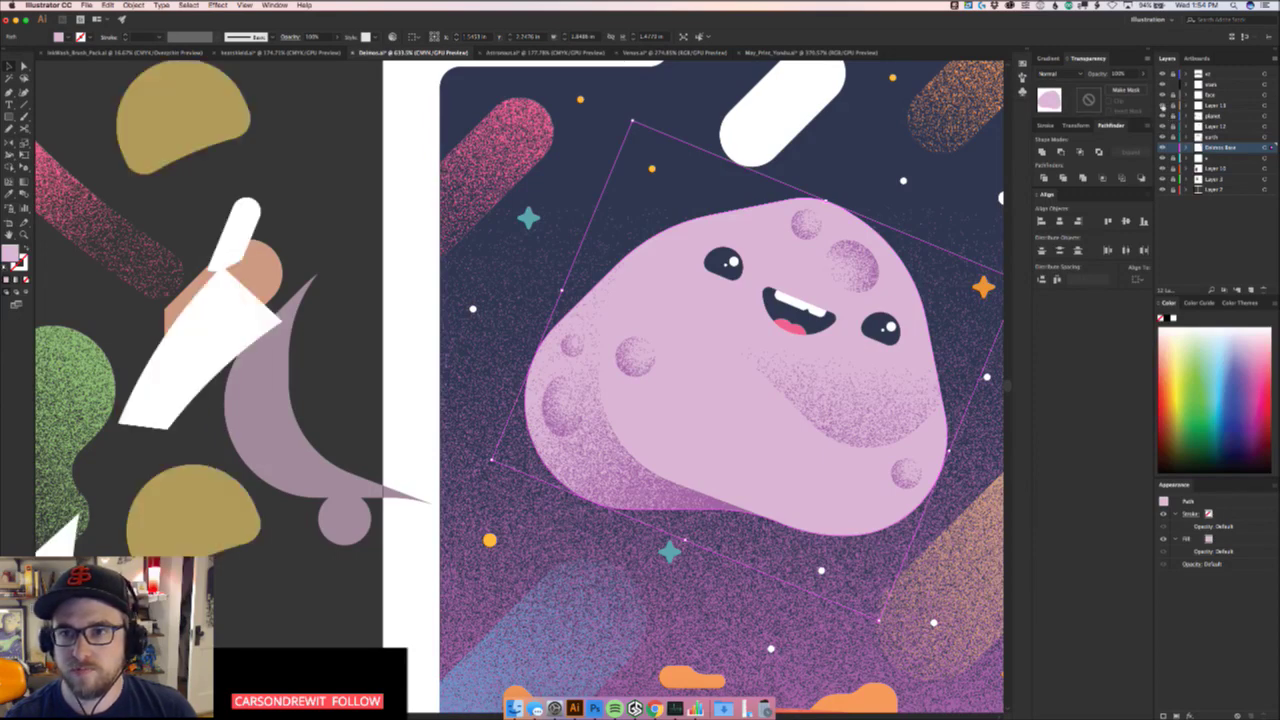
pyautogui.click(1163, 106)
pyautogui.click(1163, 106)
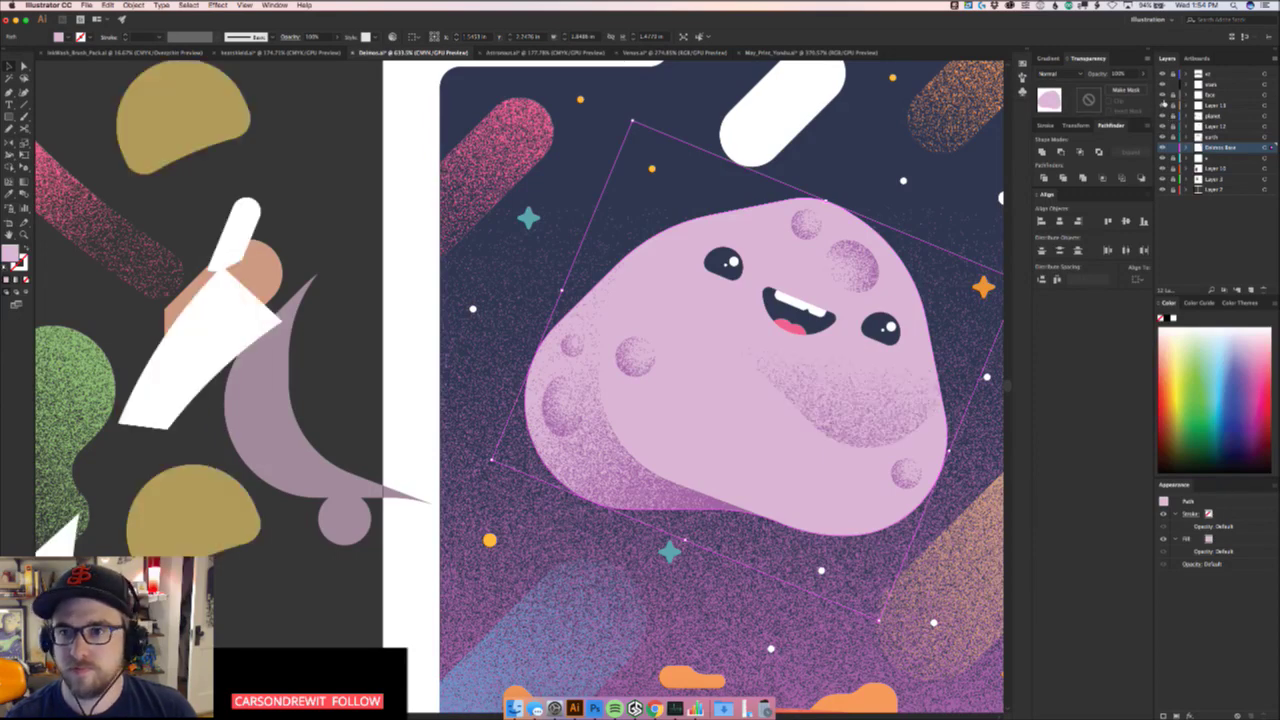
pyautogui.doubleClick(1218, 105)
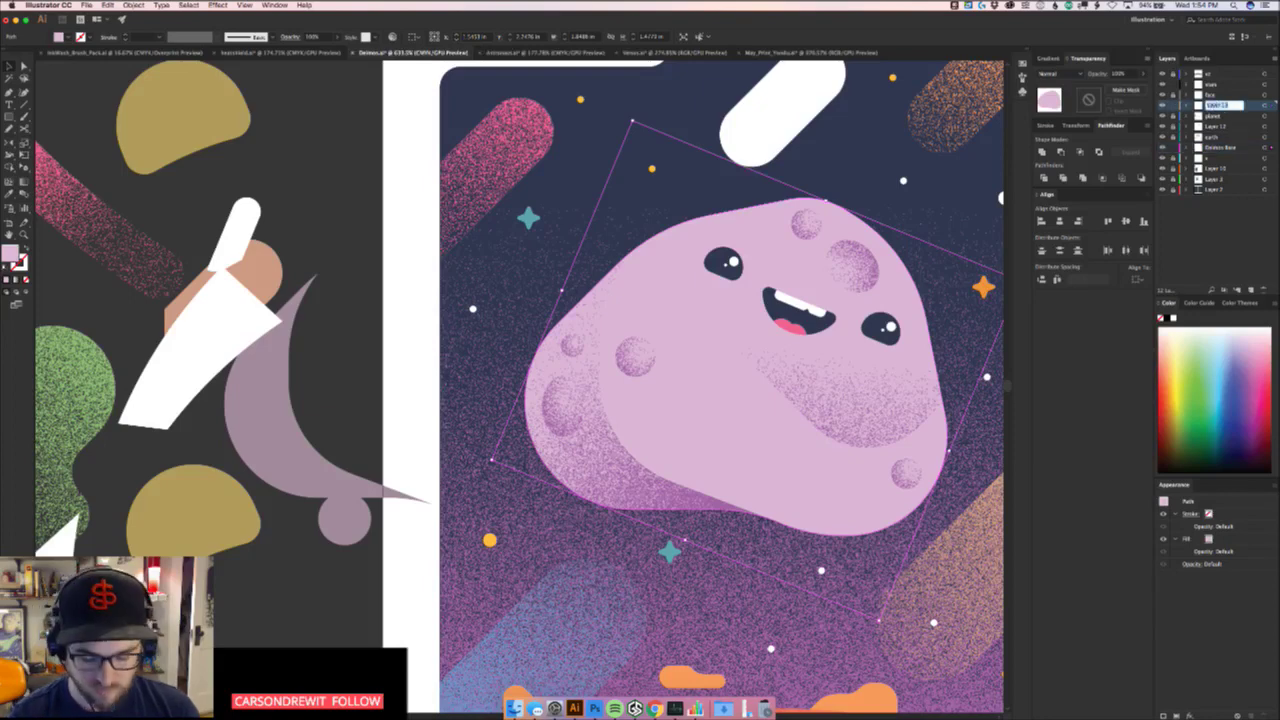
pyautogui.write('Deimos Craters')
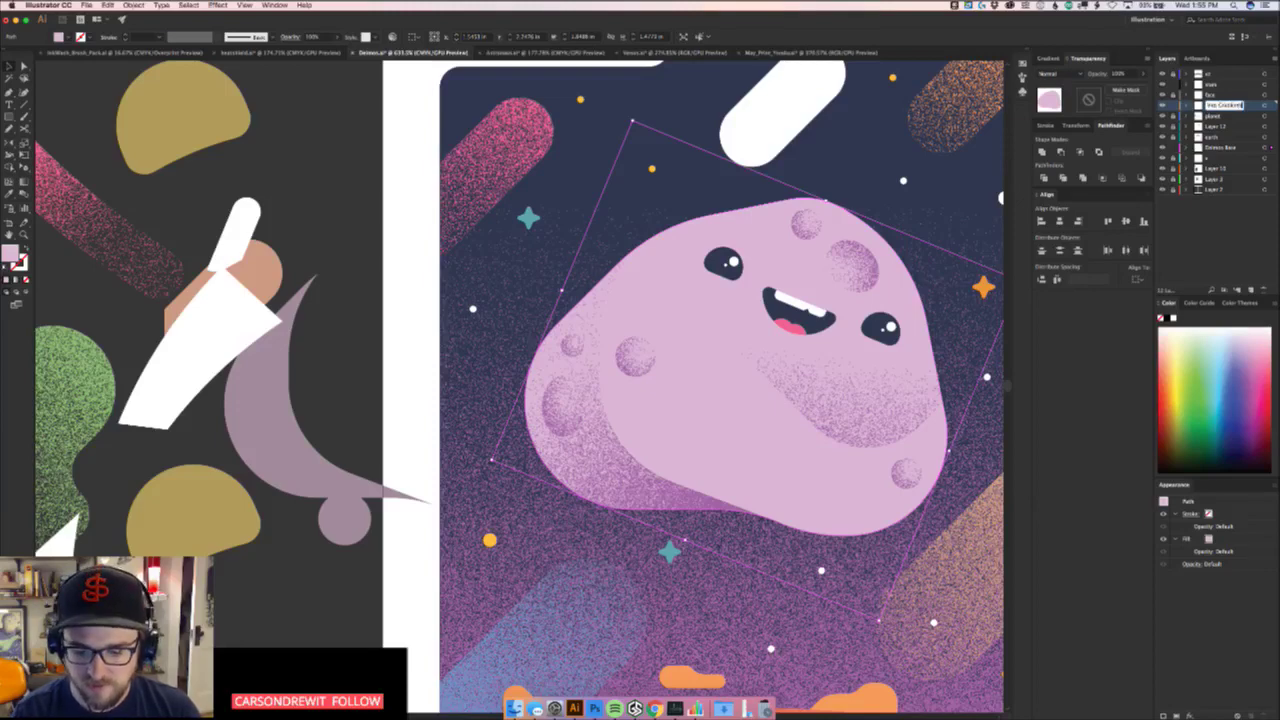
pyautogui.press('Return')
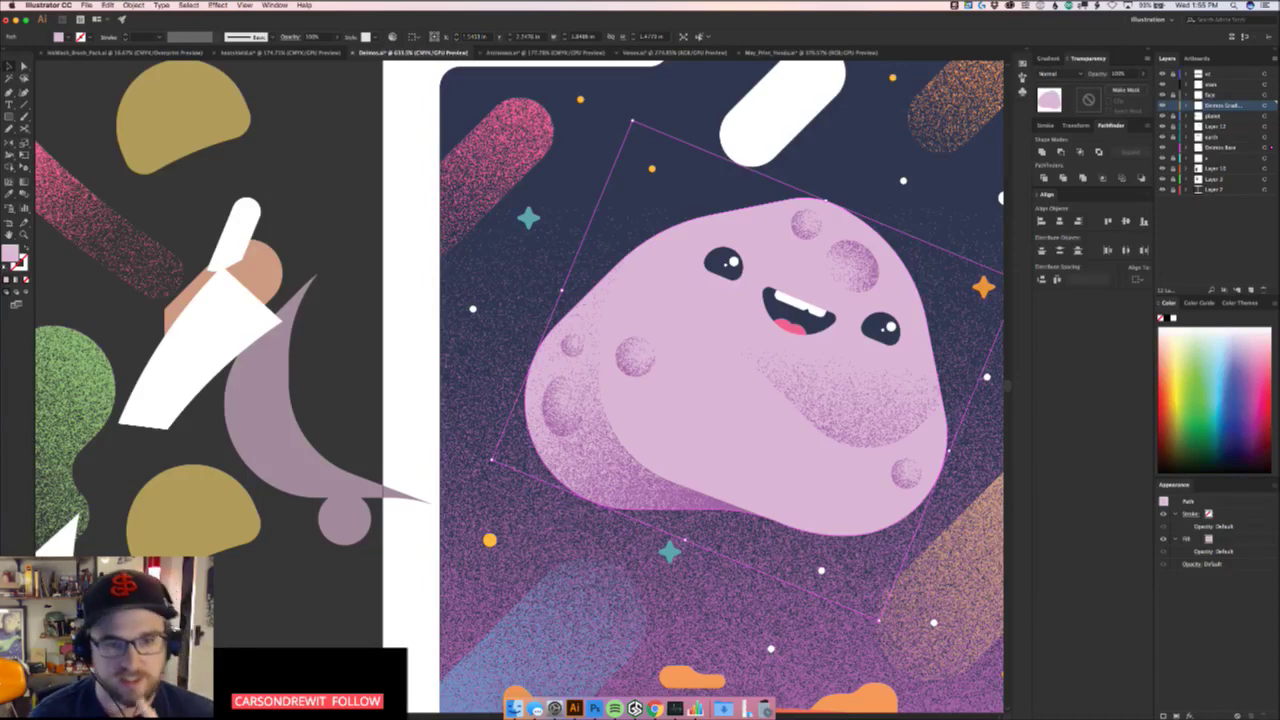
# Copy the moon's body shape, lock the Deimos Base layer and paste the copy in place on the Deimos Gradients layer
pyautogui.click(717, 634)
pyautogui.moveTo(752, 430); pyautogui.dragTo(678, 424)
pyautogui.press('super+z')
pyautogui.moveTo(750, 463); pyautogui.dragTo(639, 511)
pyautogui.press('z')
pyautogui.press('v')
pyautogui.press('super+z')
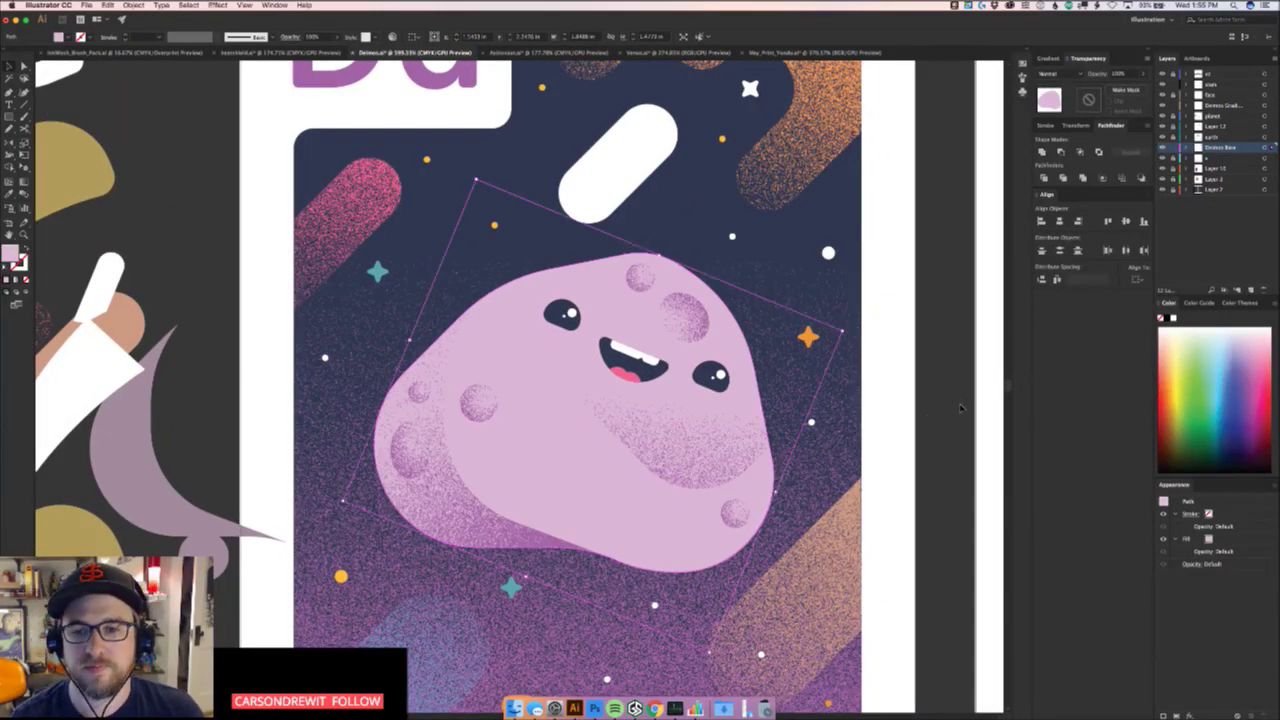
pyautogui.click(1173, 148)
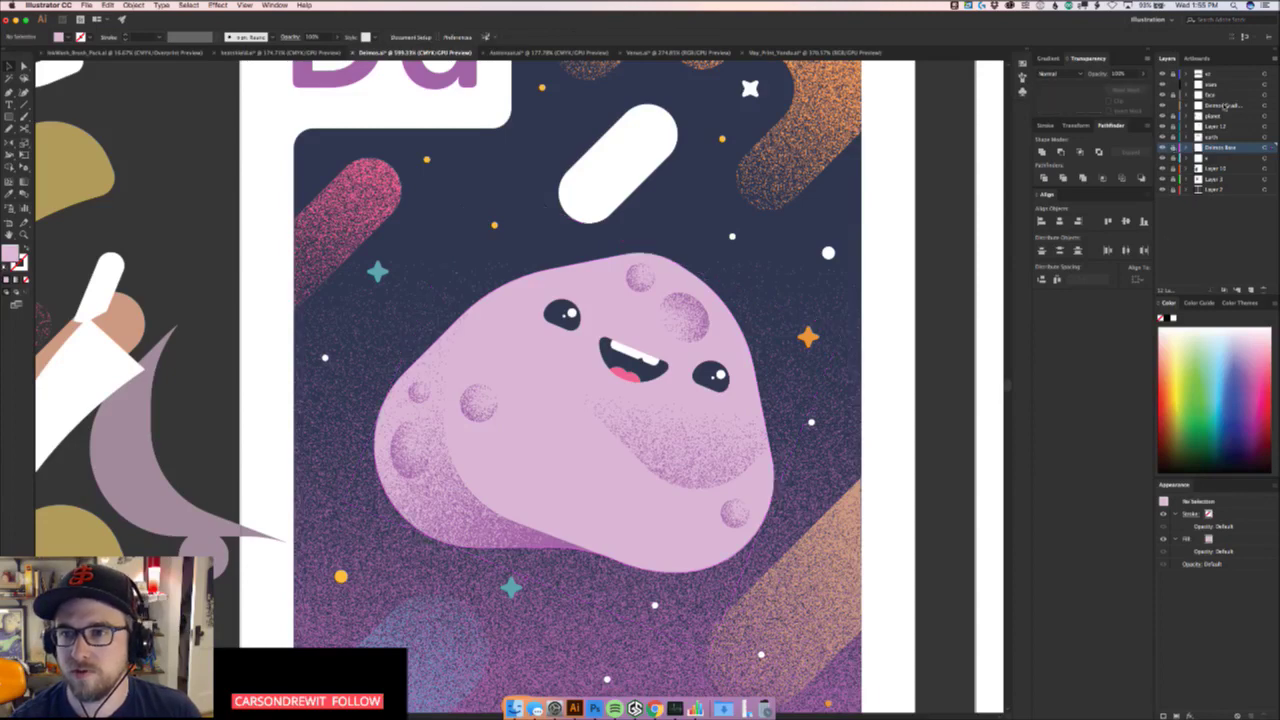
pyautogui.click(1250, 105)
pyautogui.click(805, 367)
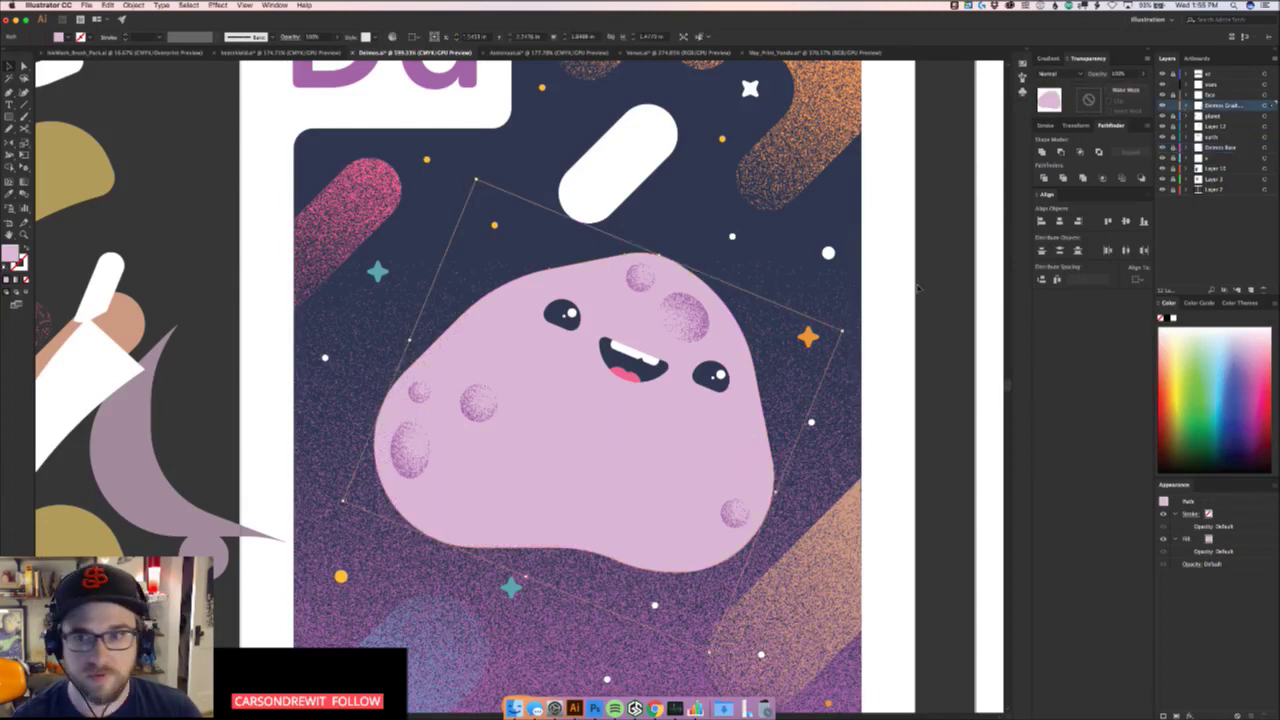
# Fill the pasted moon shape with a diagonal white-to-black linear gradient that darkens toward its lower-left edge
pyautogui.click(1050, 58)
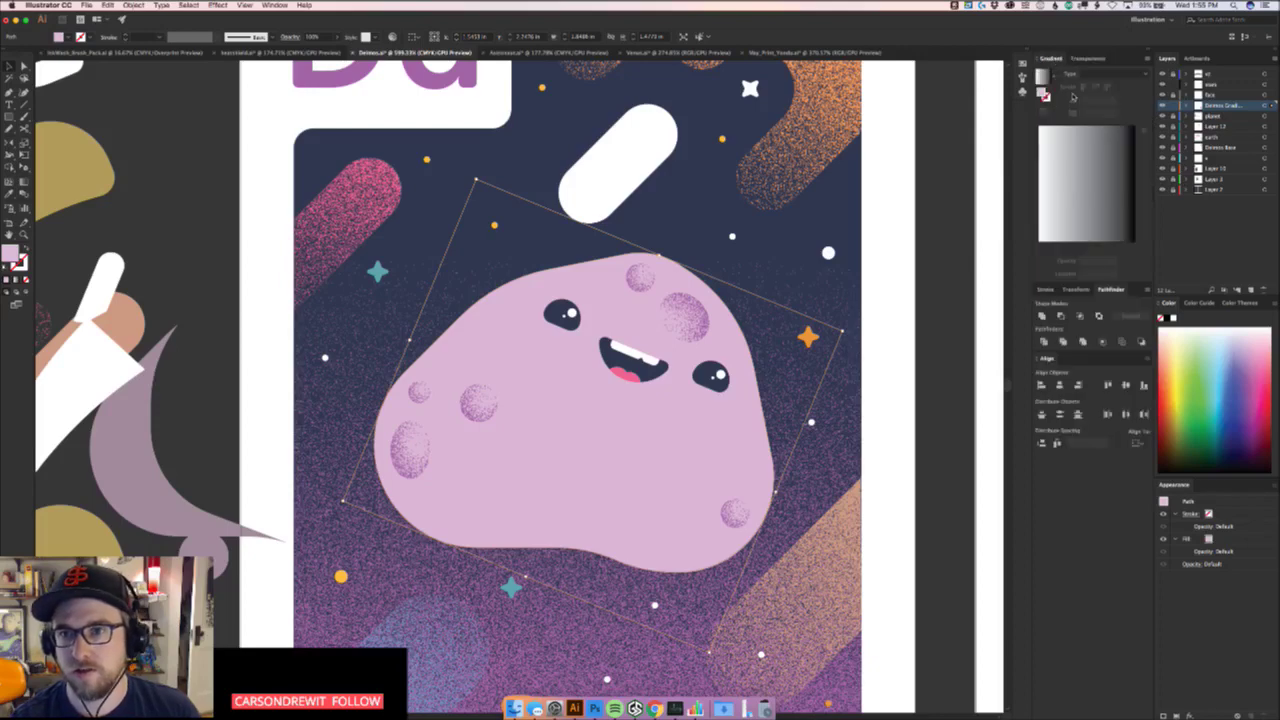
pyautogui.click(1098, 168)
pyautogui.press('g')
pyautogui.moveTo(622, 368); pyautogui.dragTo(498, 591)
pyautogui.moveTo(745, 310); pyautogui.dragTo(553, 575)
pyautogui.press('v')
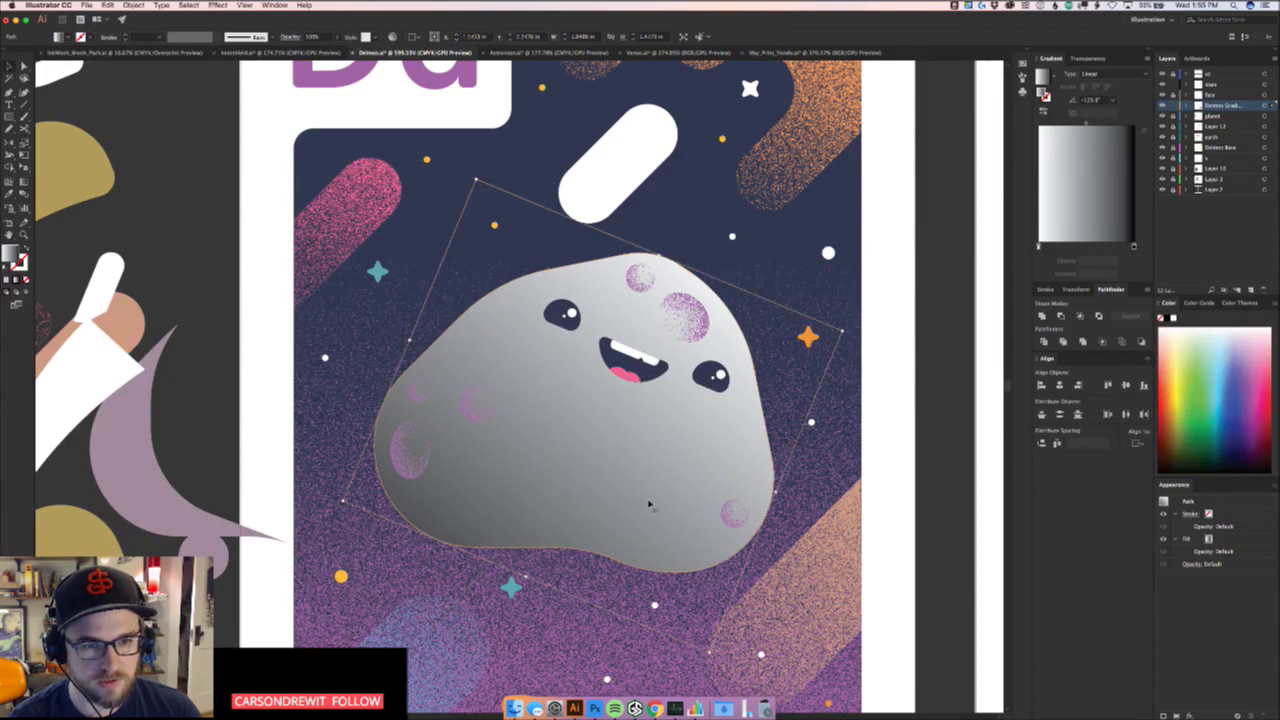
# Move the gradient-filled moon shape off the illustration onto the pasteboard beside the card
pyautogui.moveTo(638, 489); pyautogui.dragTo(393, 385)
pyautogui.press('super+z')
pyautogui.moveTo(600, 501); pyautogui.dragTo(287, 514)
pyautogui.hscroll(-5, 480, 428)
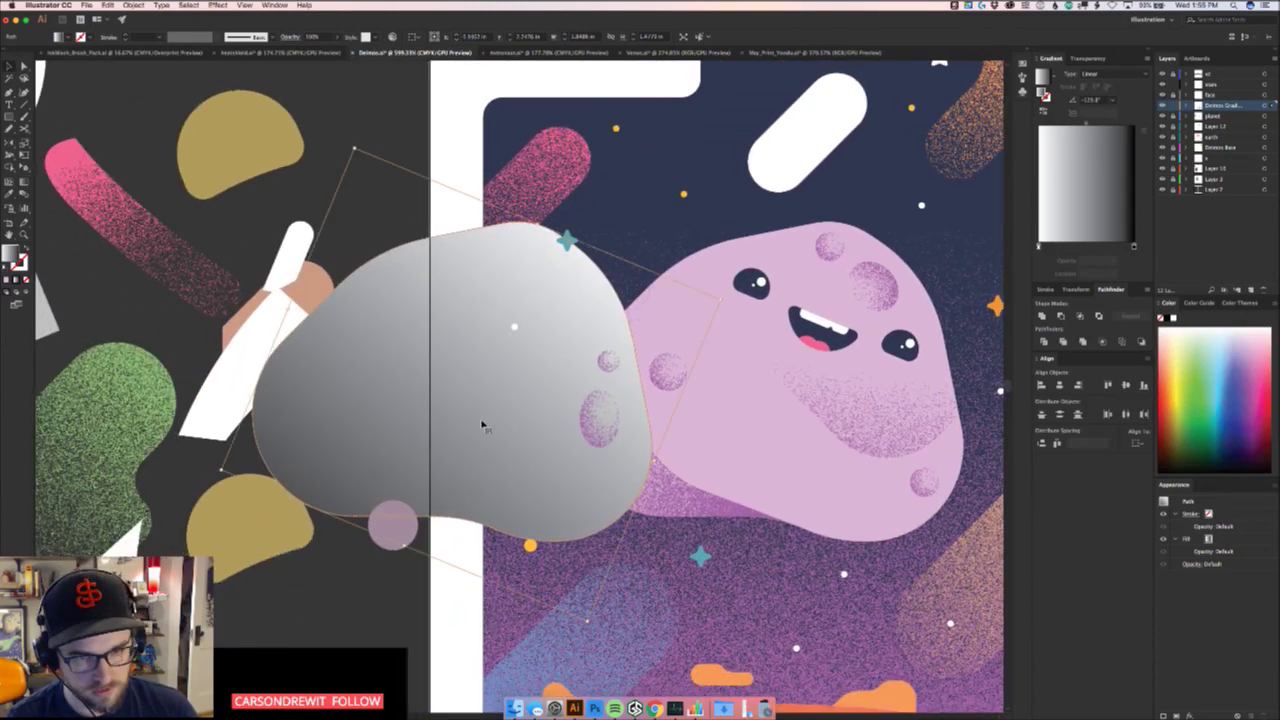
pyautogui.moveTo(480, 427); pyautogui.dragTo(370, 626)
pyautogui.moveTo(403, 551); pyautogui.dragTo(457, 491)
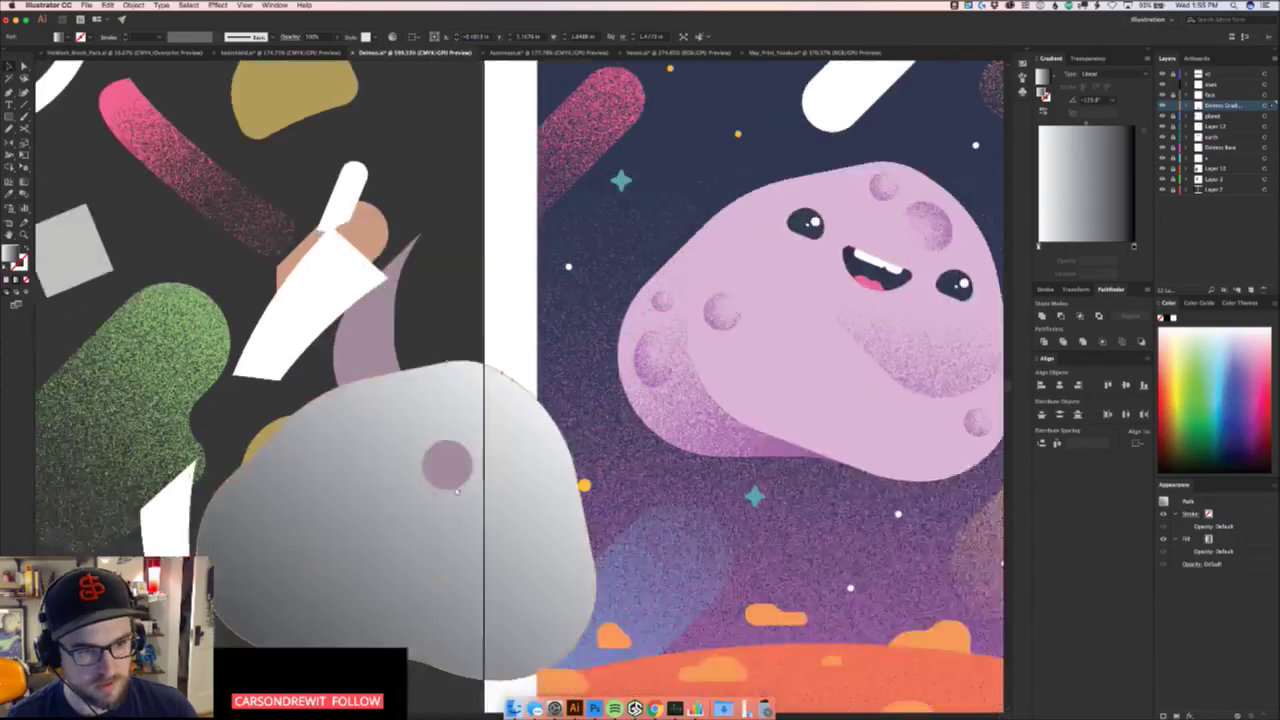
# Copy the fill colour's hex code from the purple grainy shadow shape along the moon's lower-left side
pyautogui.scroll(-2, 457, 490)
pyautogui.scroll(-3, 370, 510)
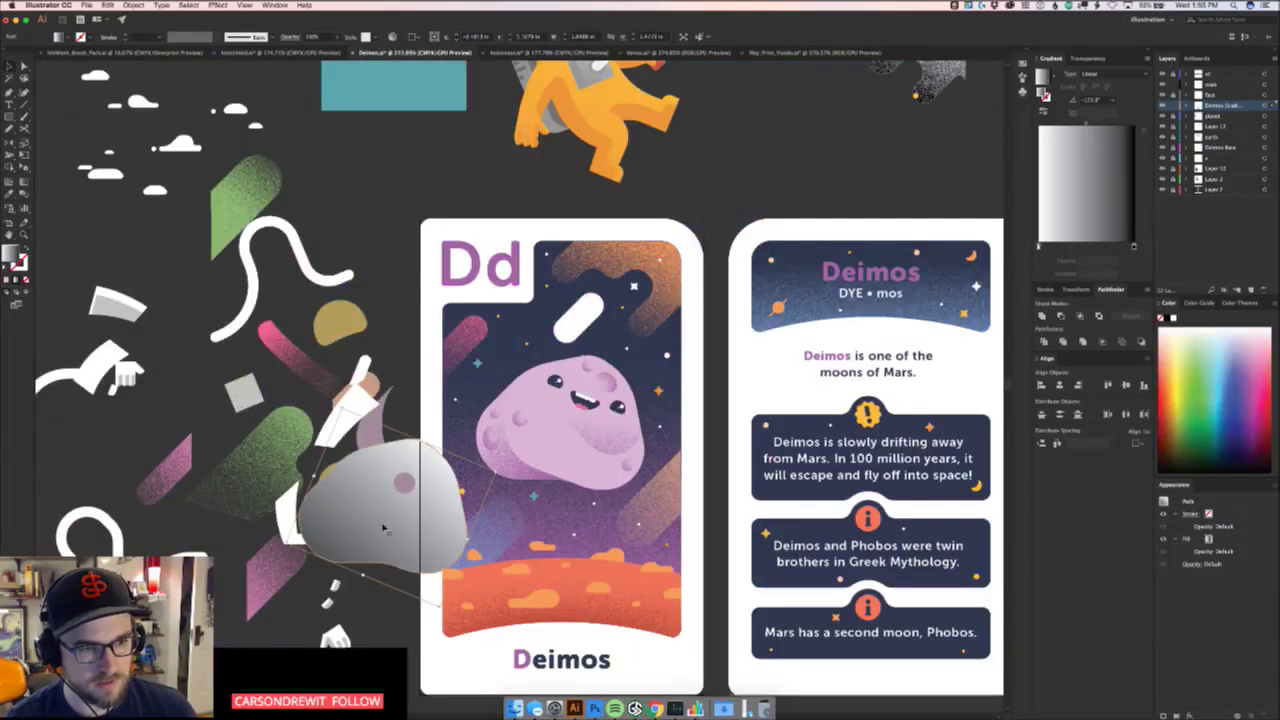
pyautogui.scroll(5, 385, 530)
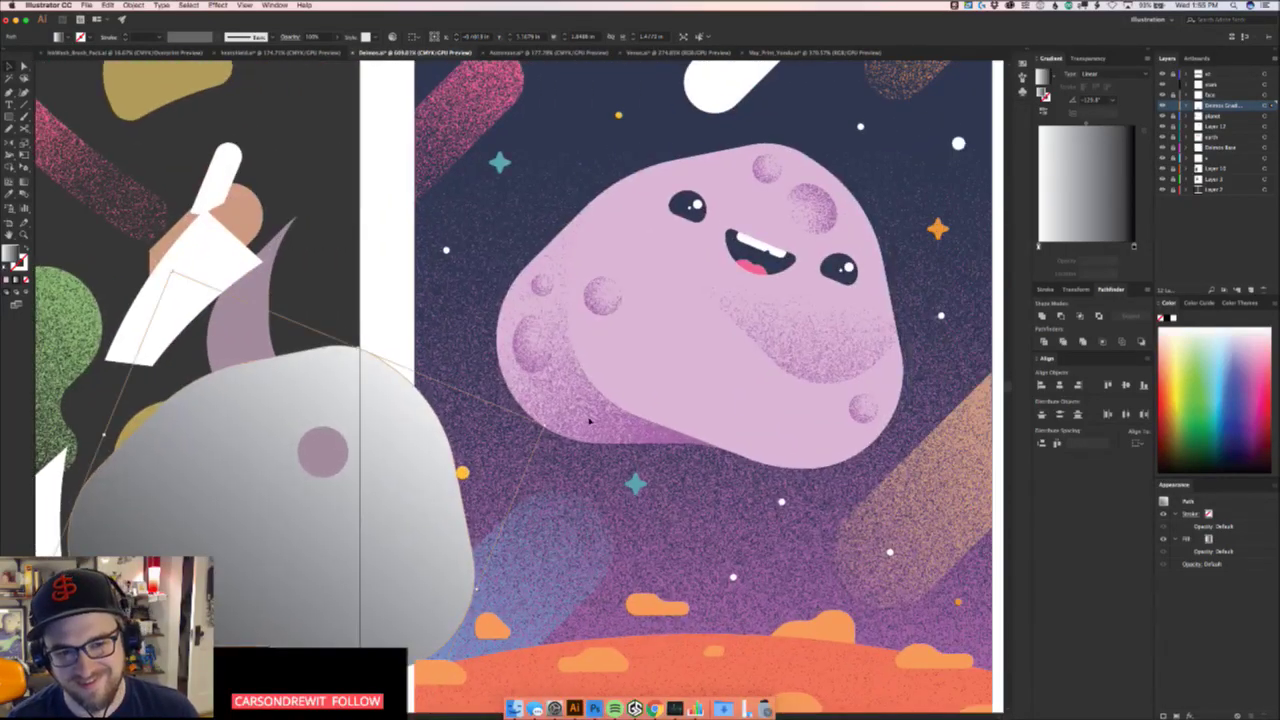
pyautogui.click(991, 255)
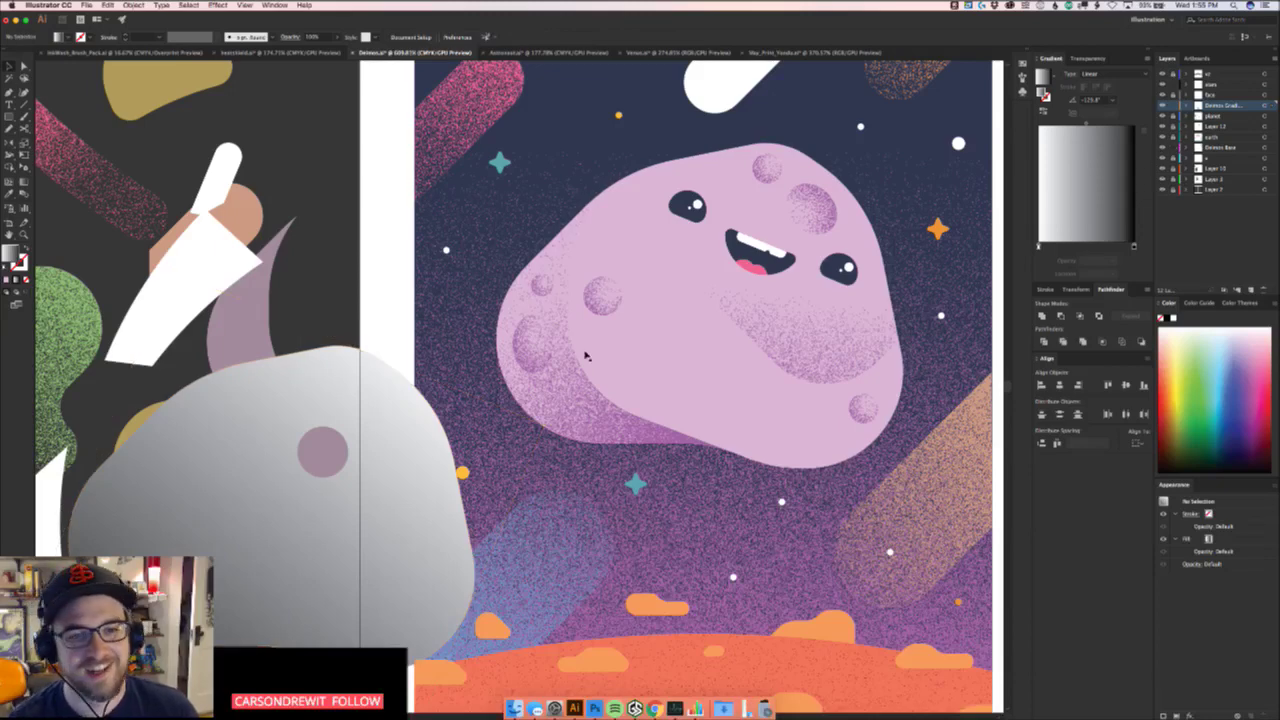
pyautogui.click(566, 378)
pyautogui.press('super+z')
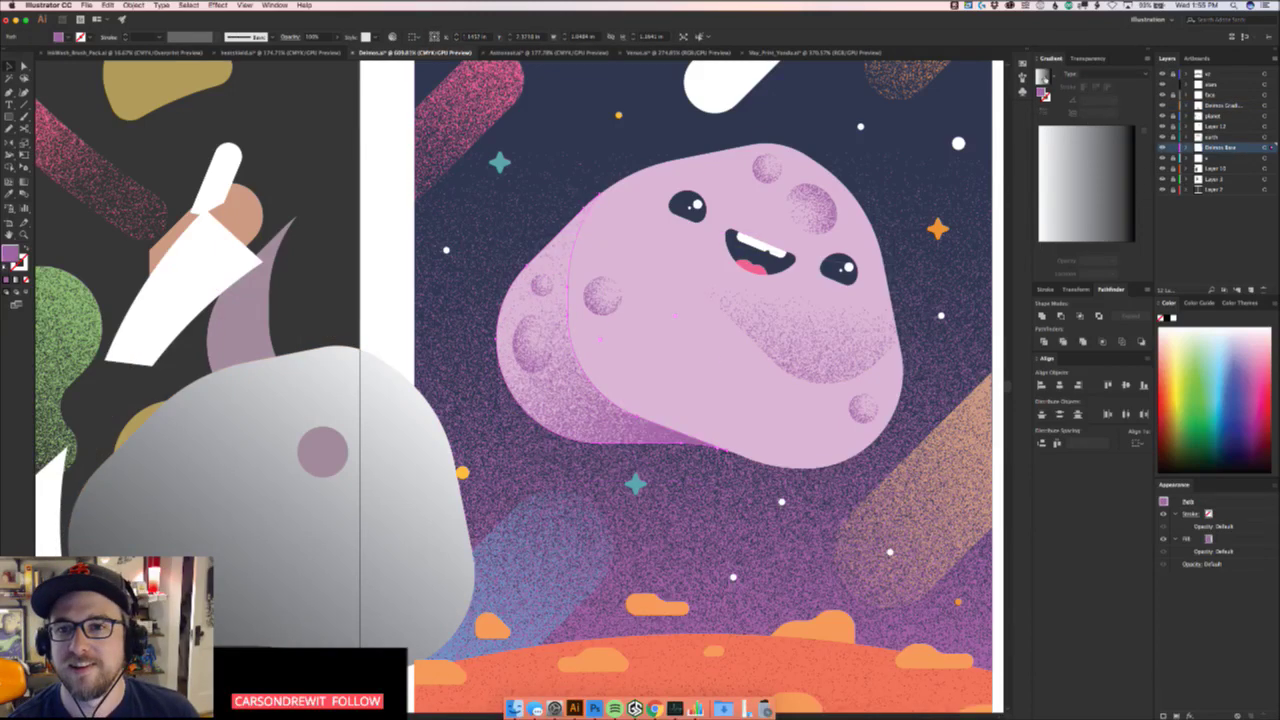
pyautogui.click(1085, 58)
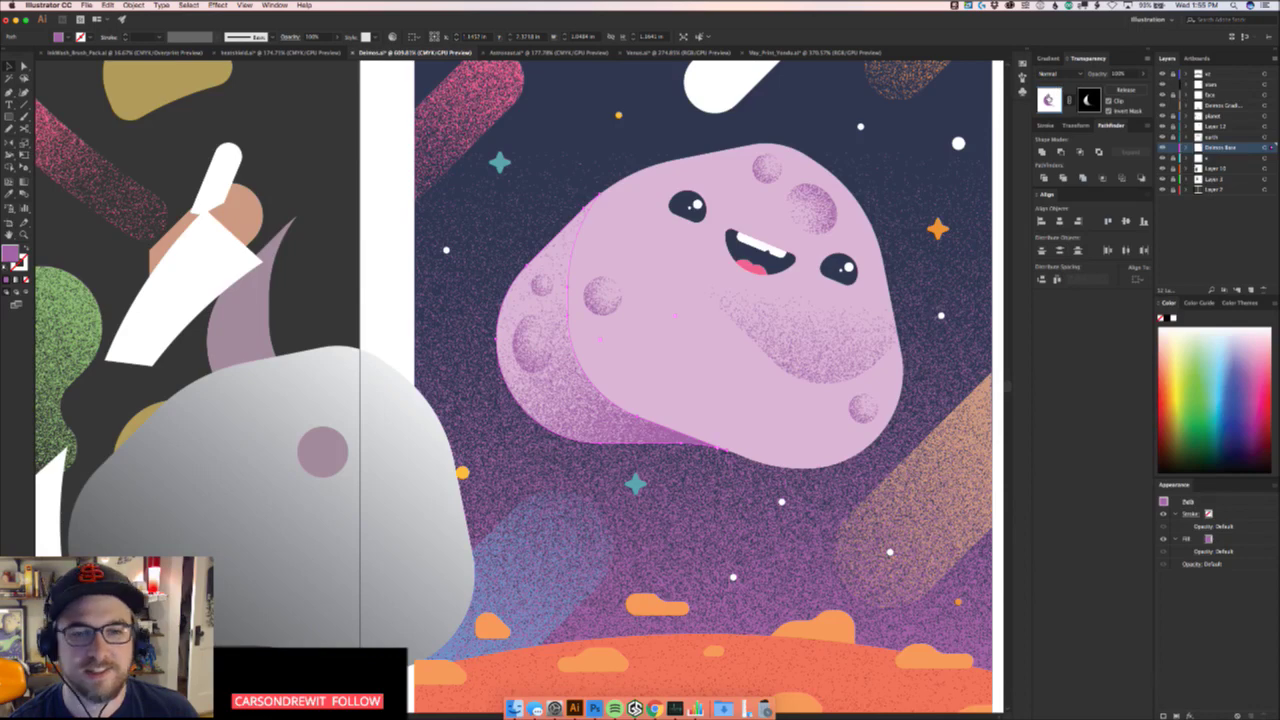
pyautogui.doubleClick(13, 258)
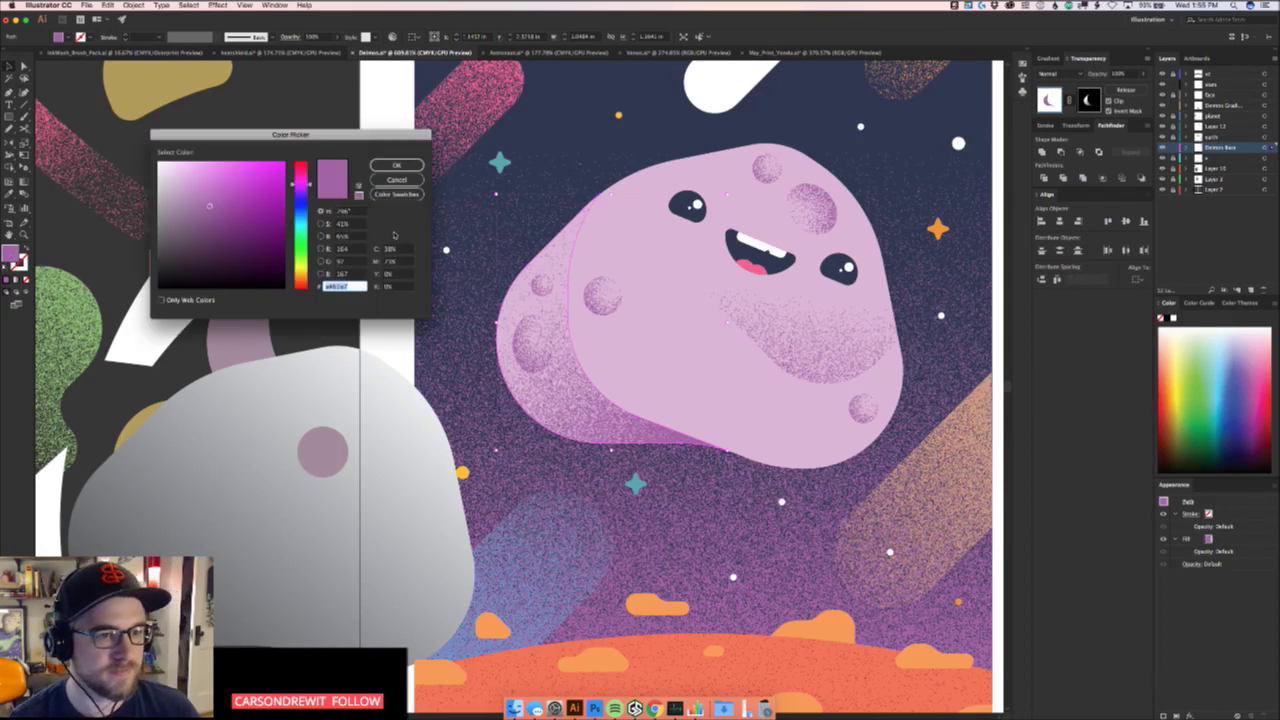
pyautogui.click(397, 181)
# Duplicate the gradient moon shape slightly lower on the pasteboard and fill the duplicate with the copied purple
pyautogui.moveTo(238, 523); pyautogui.dragTo(439, 457)
pyautogui.press('super+z')
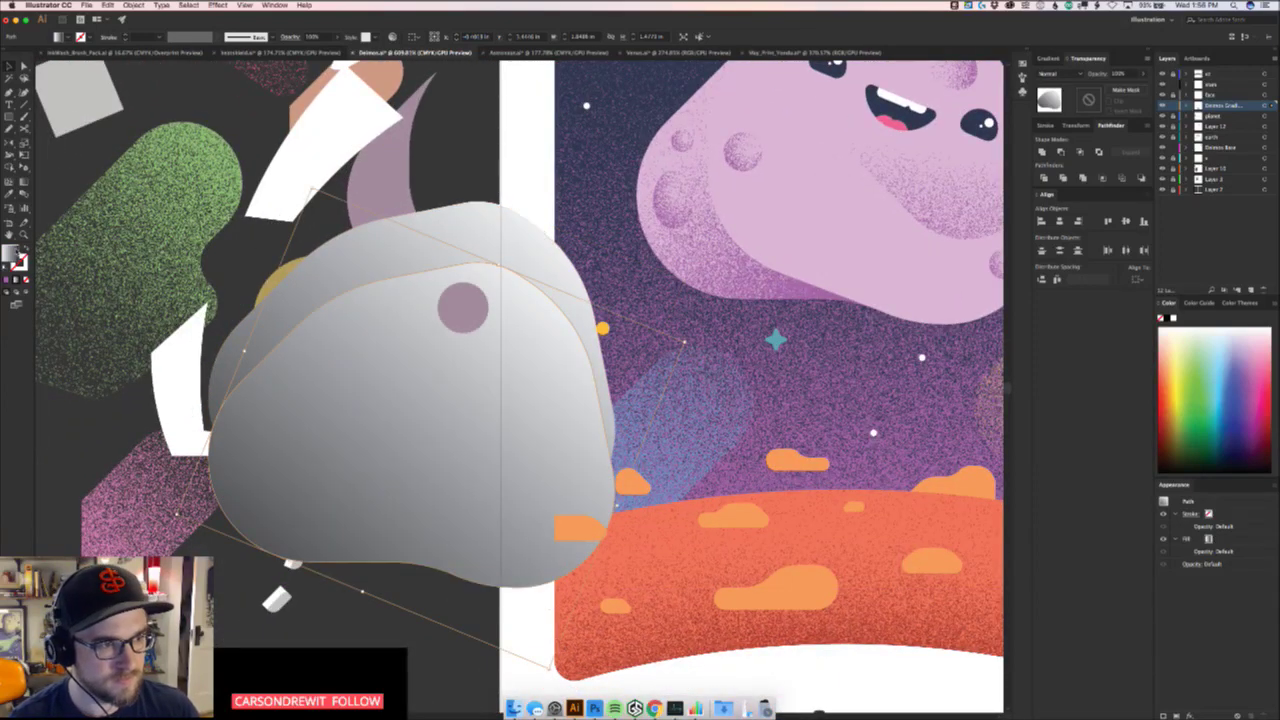
pyautogui.doubleClick(14, 253)
pyautogui.press('super+v')
pyautogui.press('Return')
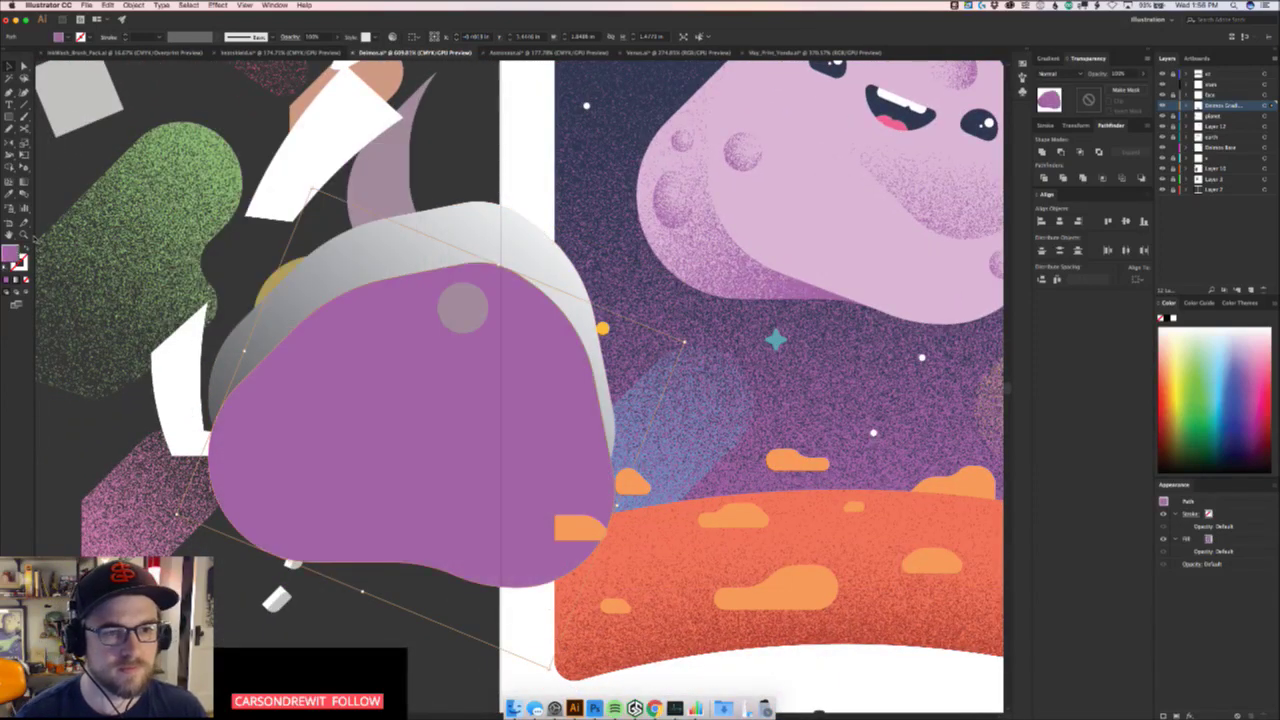
# Align the gradient moon shape exactly over its purple duplicate and stack it in front
pyautogui.click(476, 227)
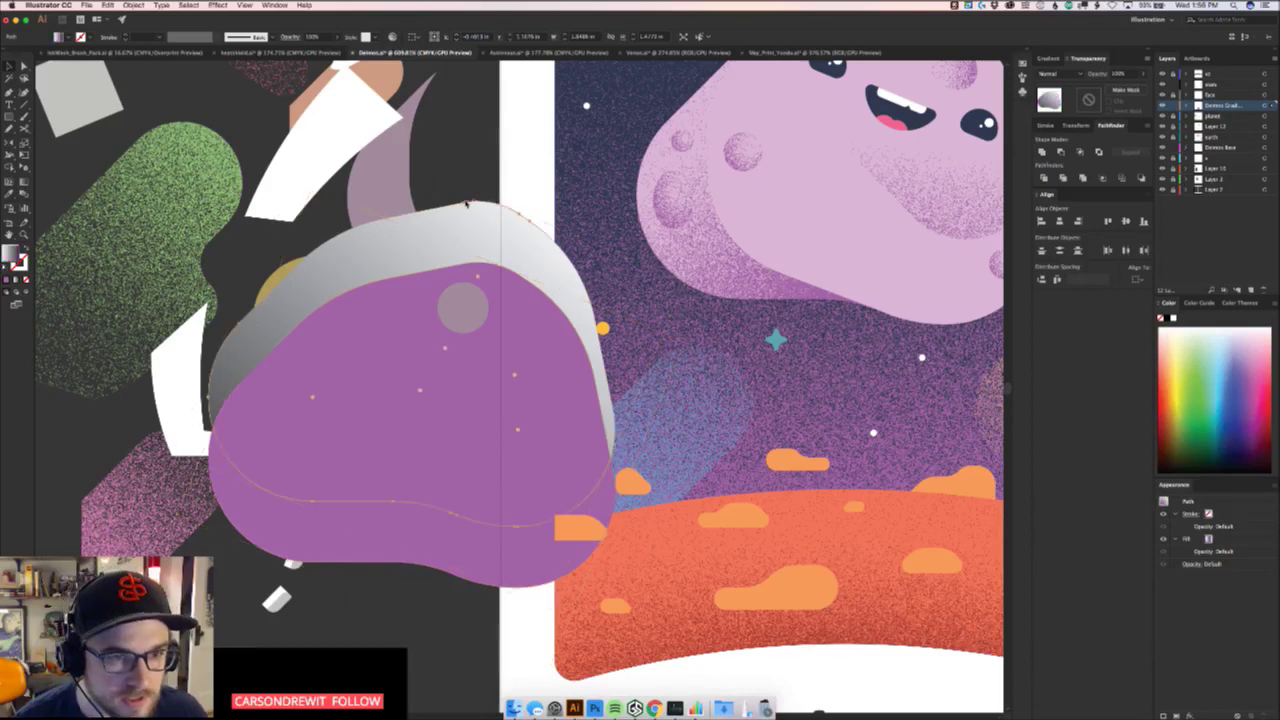
pyautogui.press('Delete')
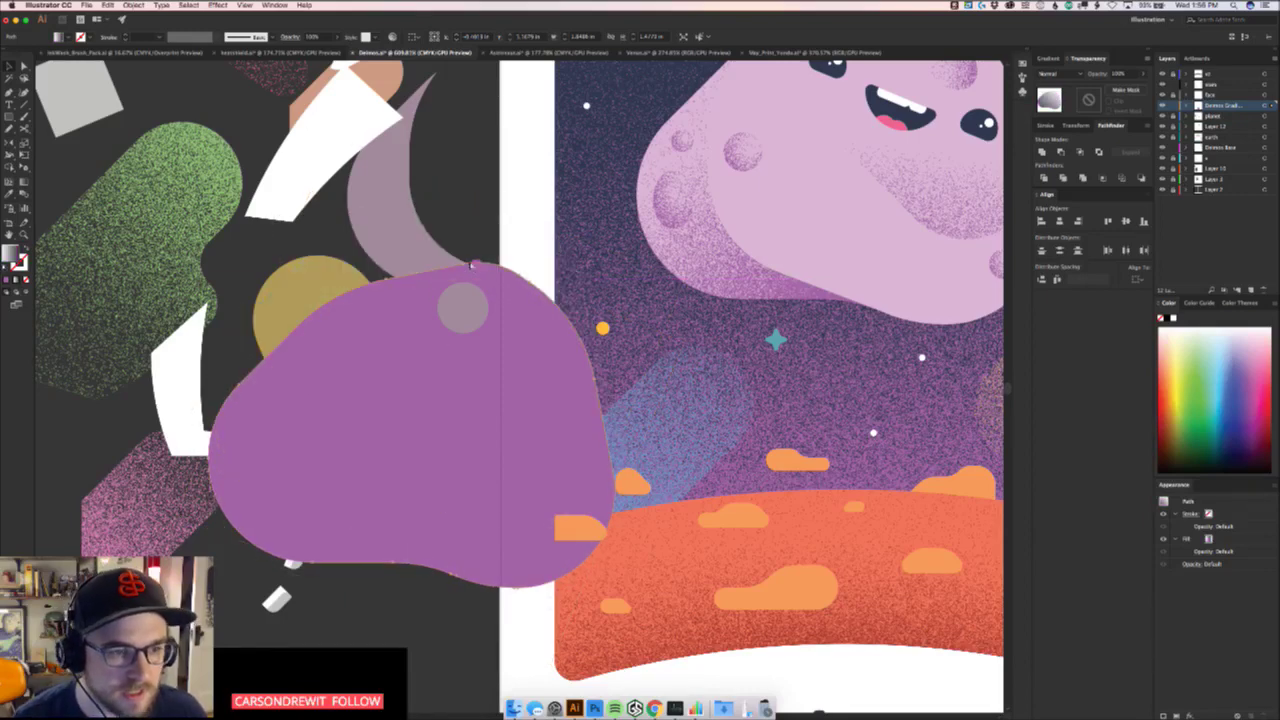
pyautogui.press('super+x')
pyautogui.press('super+f')
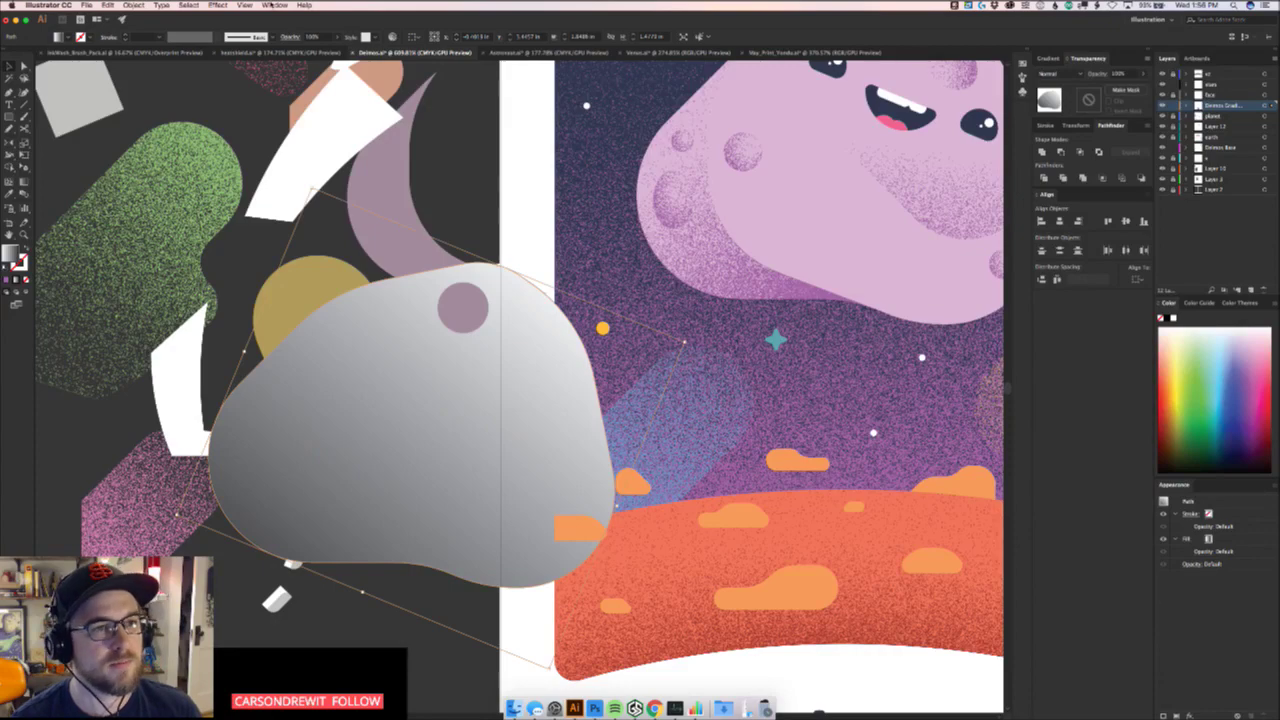
# Apply the Grain texture effect with the Stippled grain type to the gradient moon shape
pyautogui.click(217, 5)
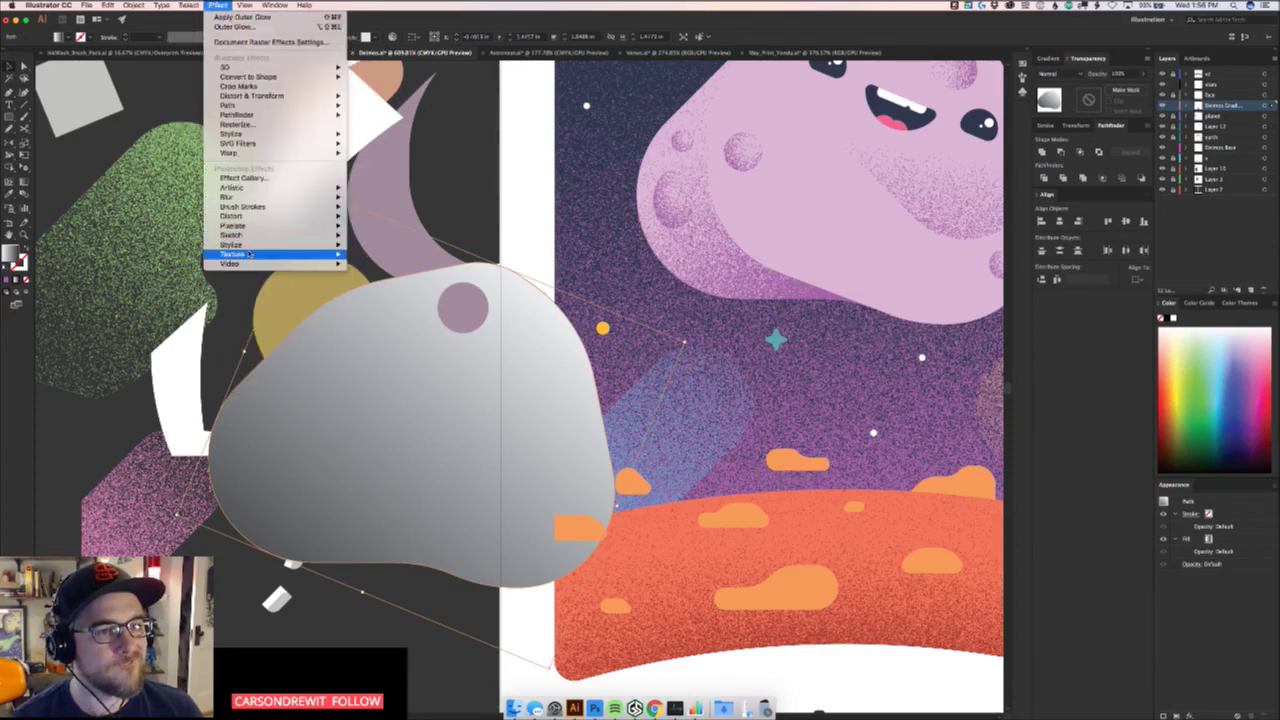
pyautogui.moveTo(280, 254)
pyautogui.click(392, 265)
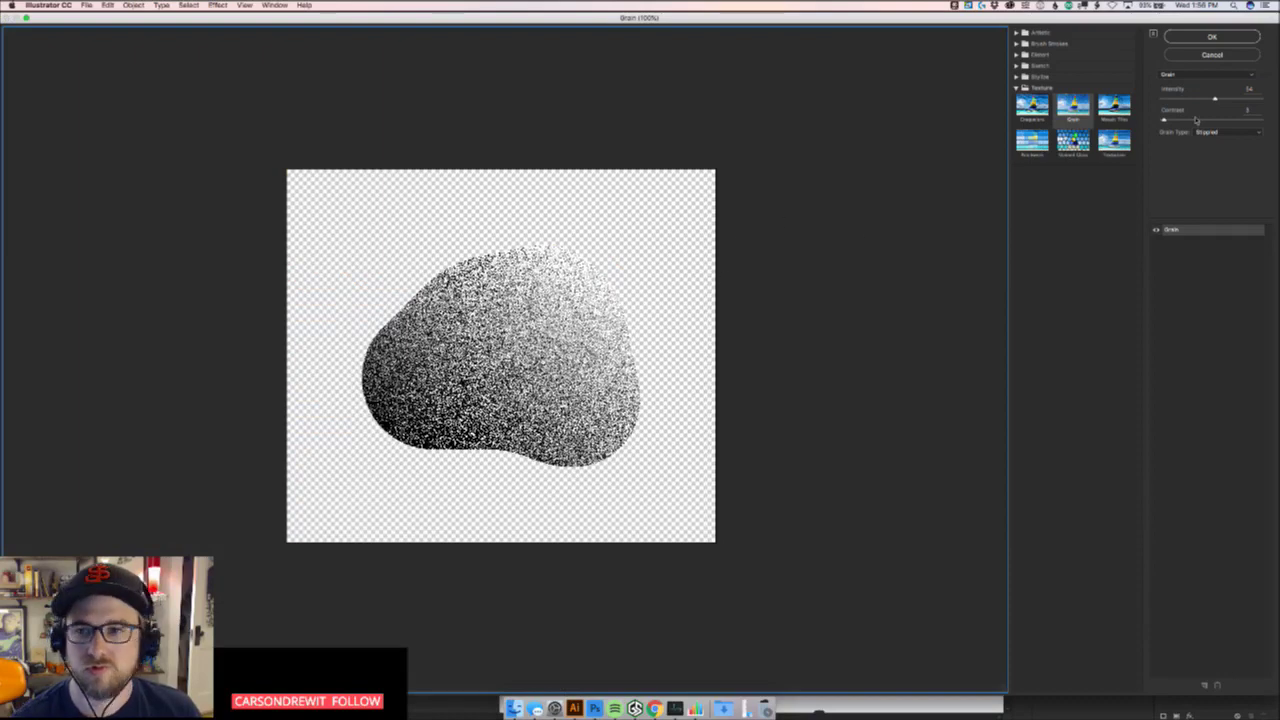
pyautogui.click(1211, 36)
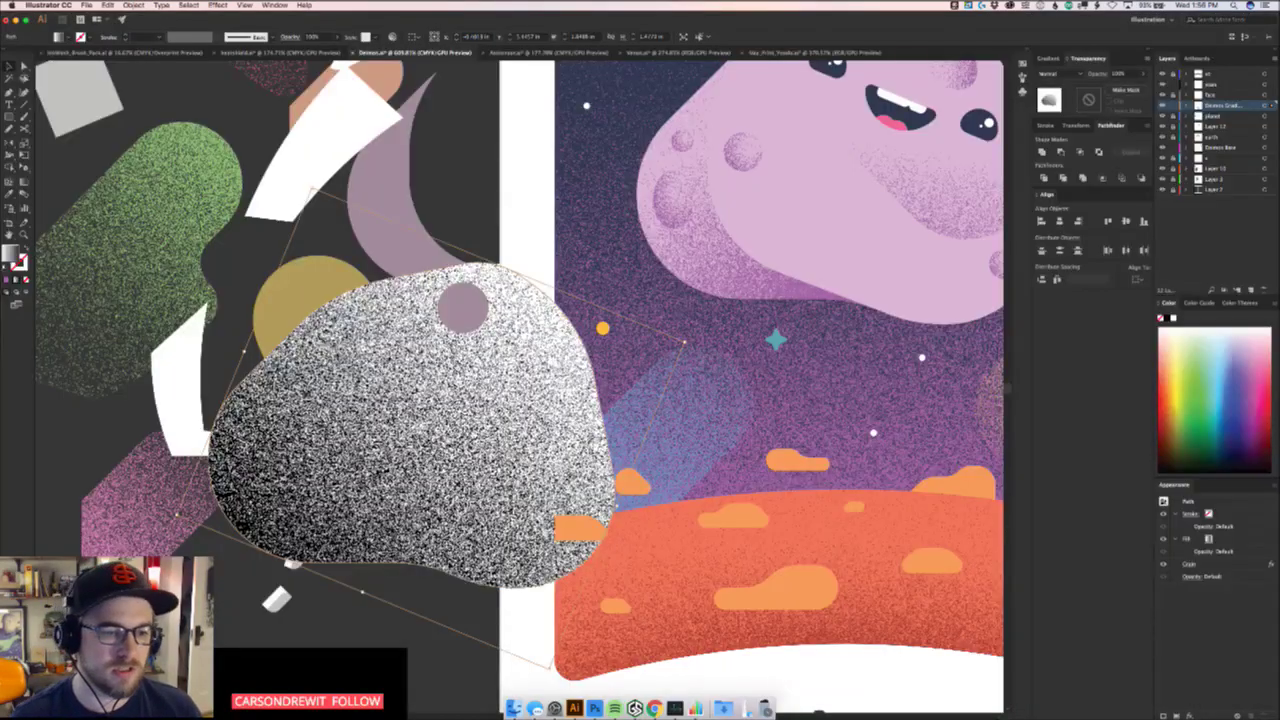
# Make an inverted opacity mask from the grainy gradient and purple shapes, and place the masked shape over the card's moon
pyautogui.moveTo(437, 588); pyautogui.dragTo(482, 547)
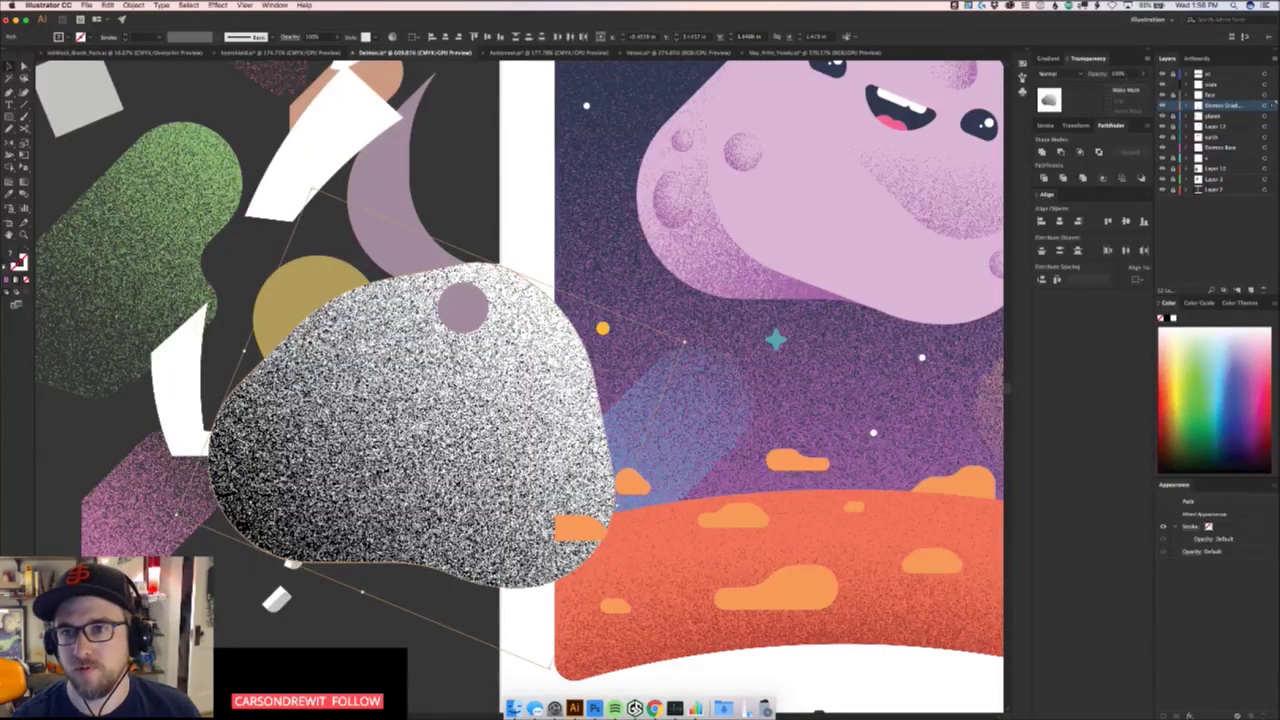
pyautogui.click(1124, 90)
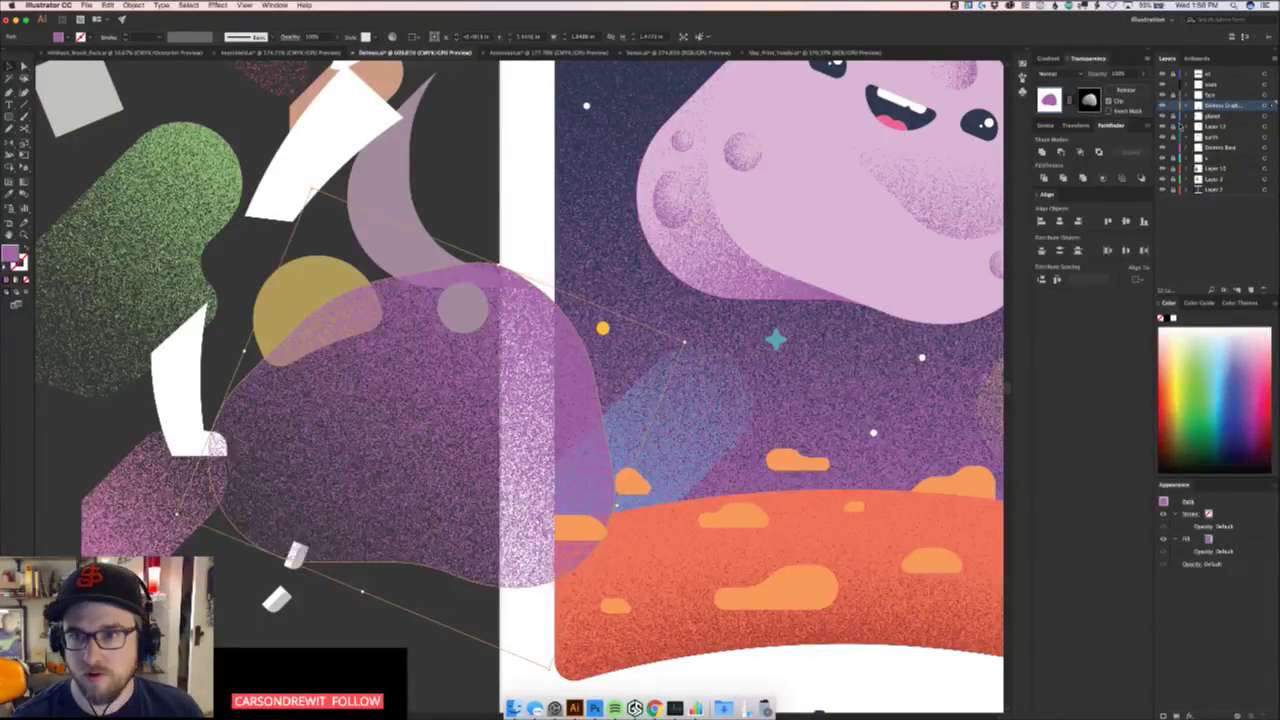
pyautogui.click(1117, 110)
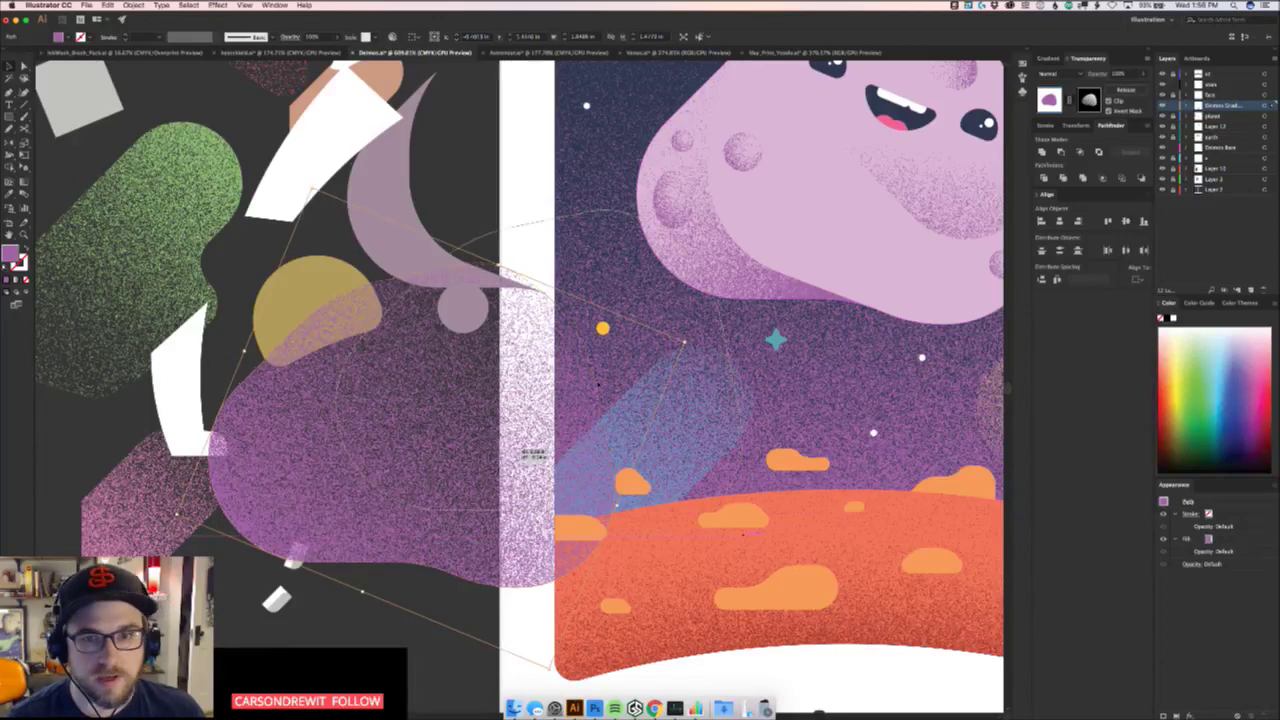
pyautogui.moveTo(808, 237); pyautogui.dragTo(474, 408)
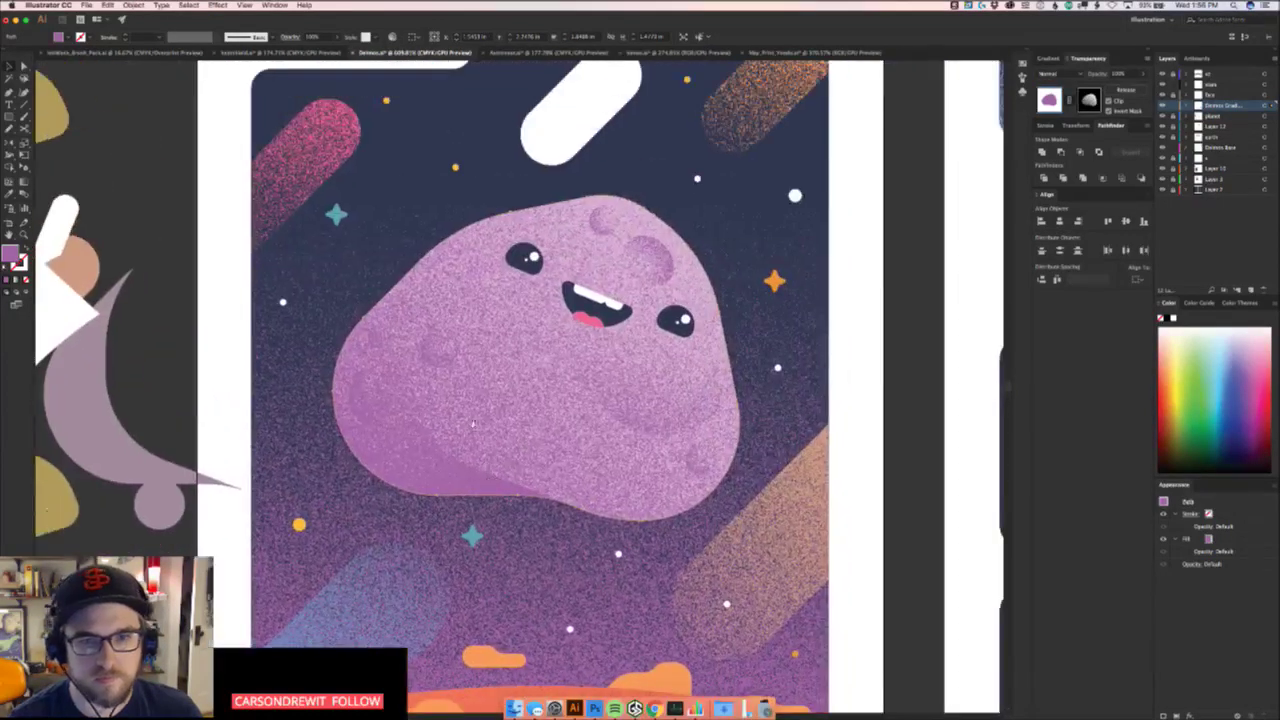
# Edit the opacity mask's gradient, running it from the moon's mouth down past its lower-left edge to confine the grain shading
pyautogui.press('super+minus')
pyautogui.press('super+minus')
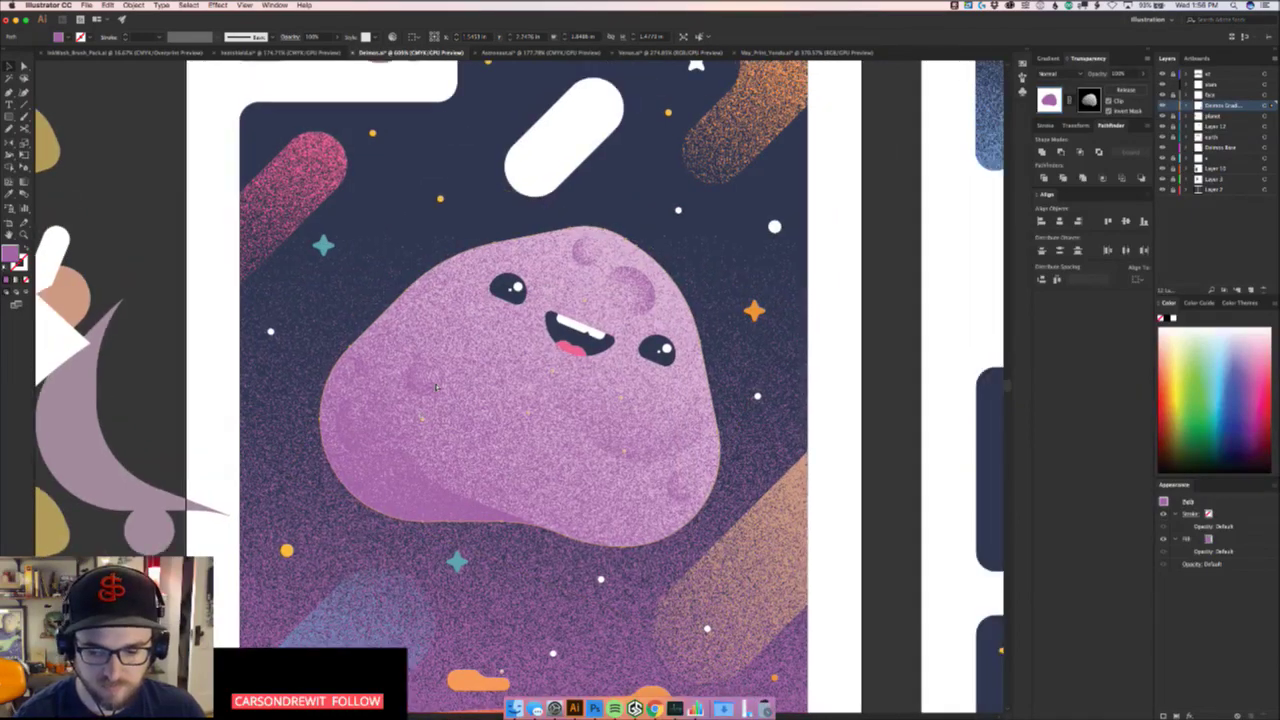
pyautogui.press('super+minus')
pyautogui.press('super+equal')
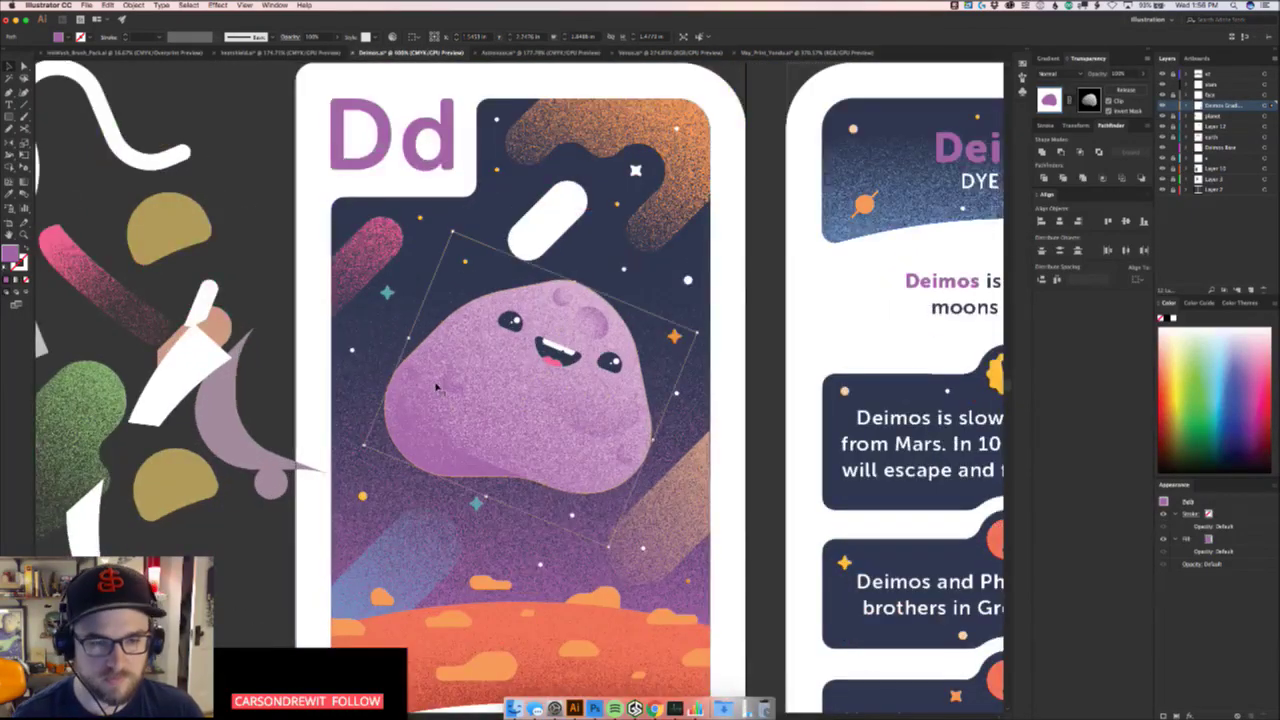
pyautogui.press('g')
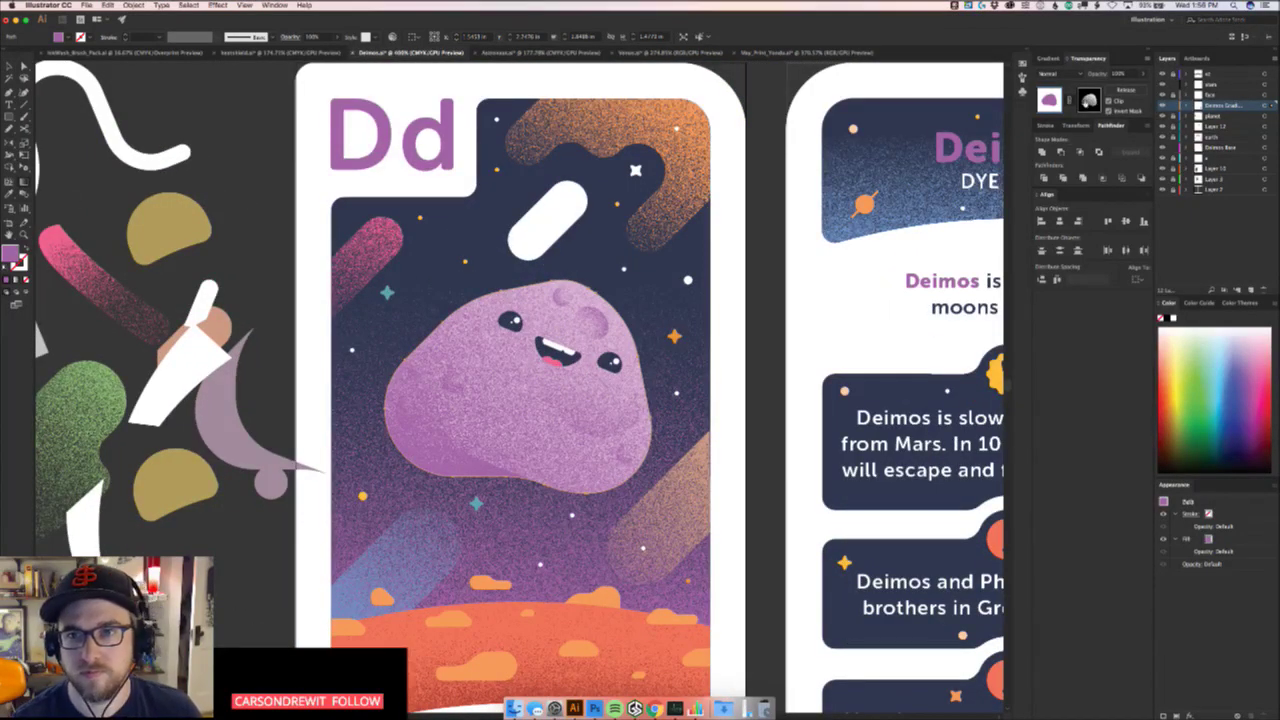
pyautogui.click(1089, 100)
pyautogui.moveTo(605, 364)
pyautogui.mouseDown()
pyautogui.moveTo(450, 611)
pyautogui.moveTo(386, 648)
pyautogui.mouseUp()
pyautogui.moveTo(578, 338)
pyautogui.mouseDown()
pyautogui.moveTo(420, 640)
pyautogui.moveTo(348, 645)
pyautogui.mouseUp()
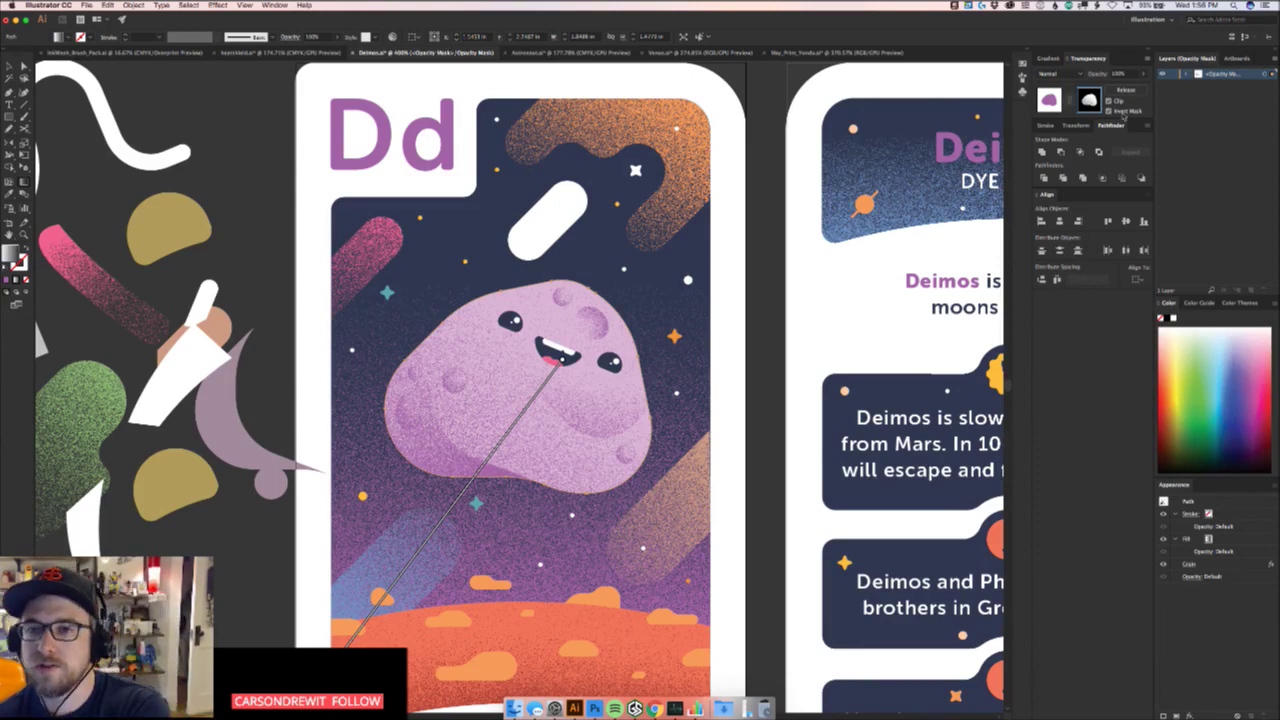
# Reopen the Grain settings on the moon's mask, reduce the intensity slightly and raise the contrast to 15
pyautogui.click(1190, 565)
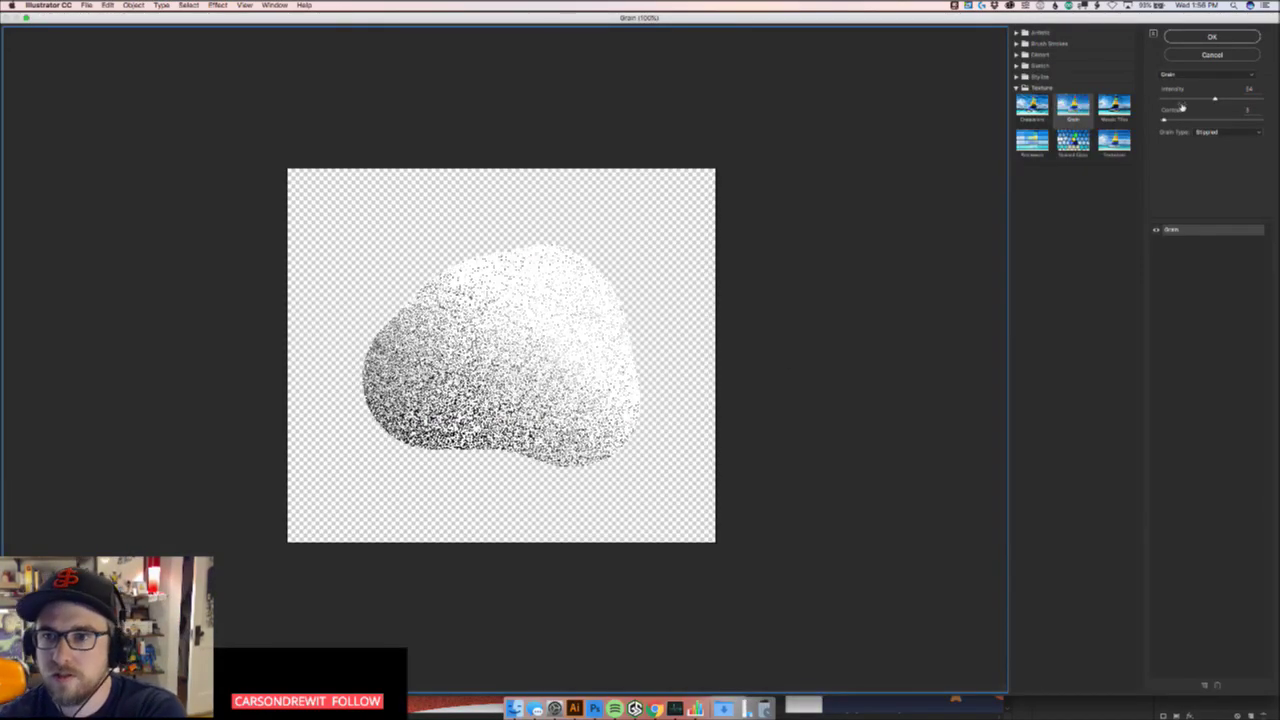
pyautogui.moveTo(1215, 98)
pyautogui.mouseDown()
pyautogui.moveTo(1200, 96)
pyautogui.moveTo(1210, 93)
pyautogui.mouseUp()
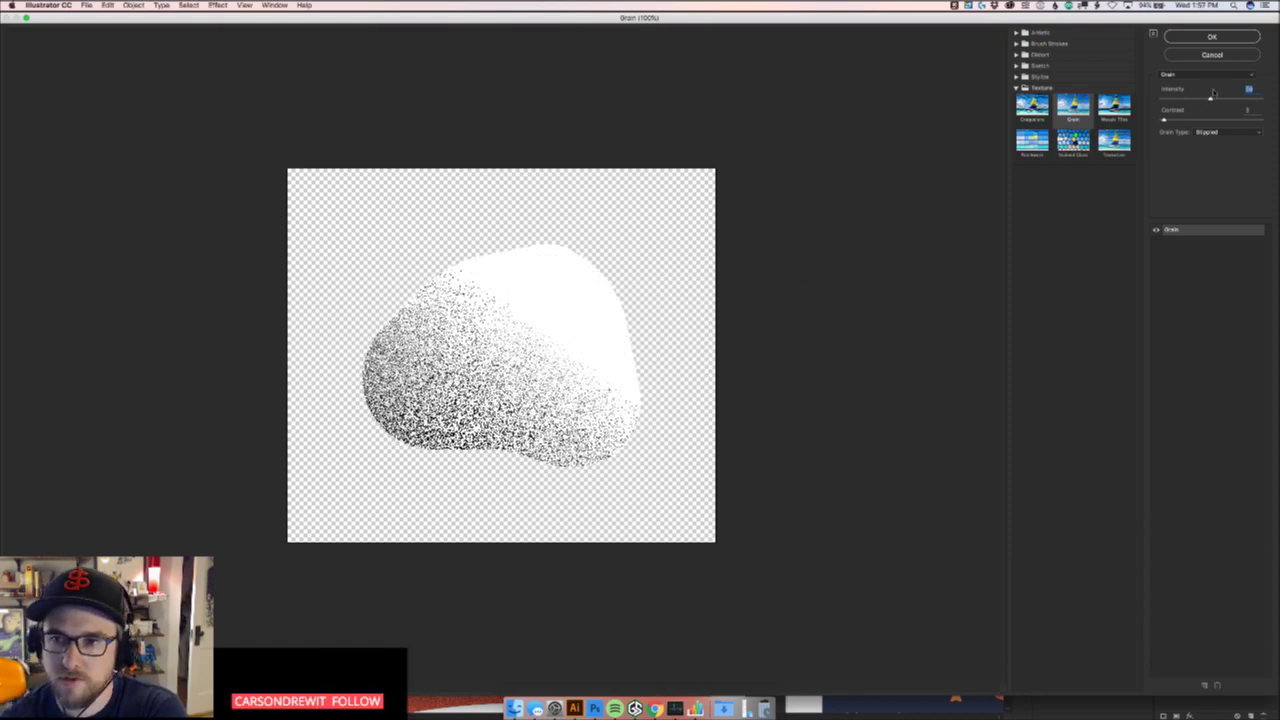
pyautogui.moveTo(1211, 94); pyautogui.dragTo(1214, 94)
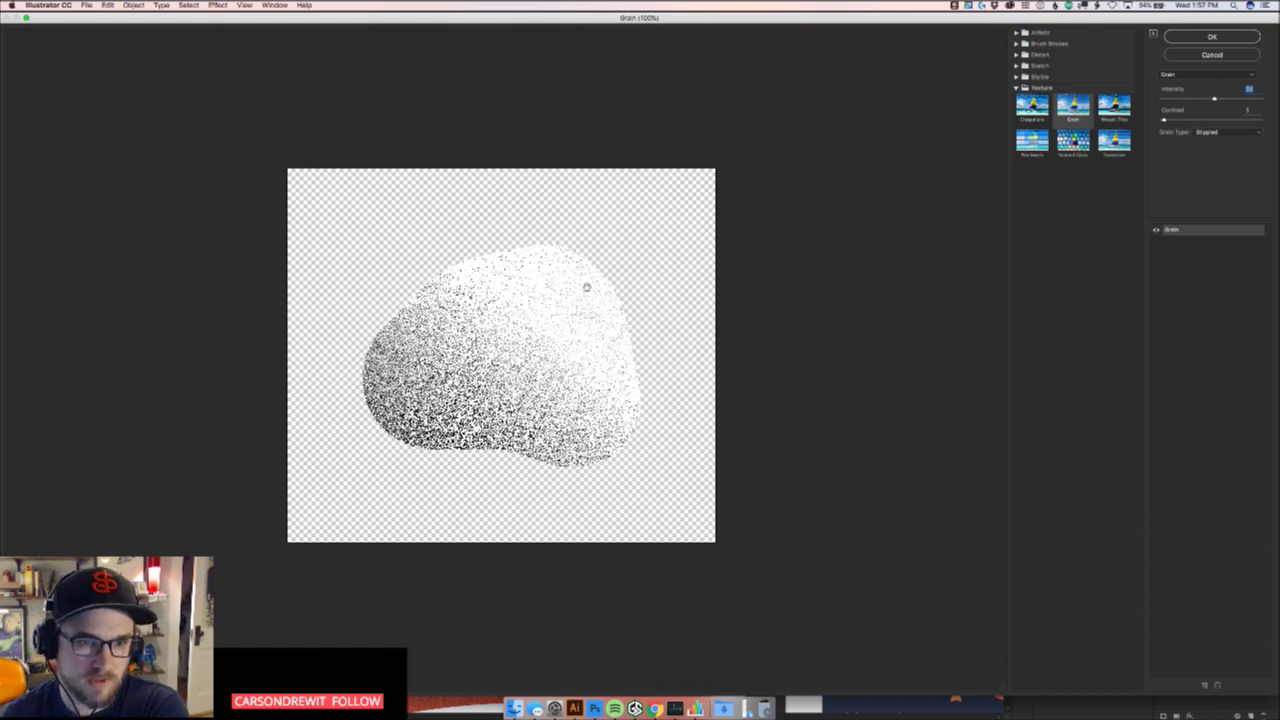
pyautogui.moveTo(1214, 97)
pyautogui.mouseDown()
pyautogui.moveTo(1232, 95)
pyautogui.moveTo(1213, 94)
pyautogui.mouseUp()
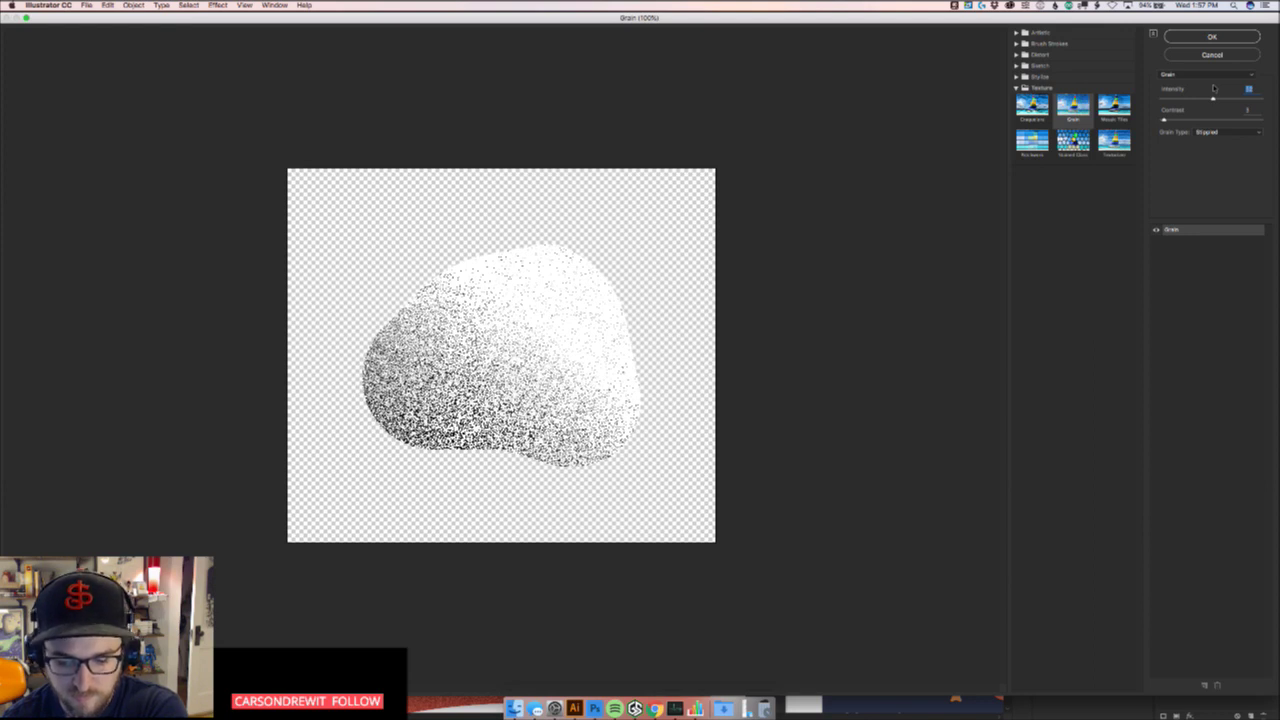
pyautogui.moveTo(1214, 90); pyautogui.dragTo(1210, 90)
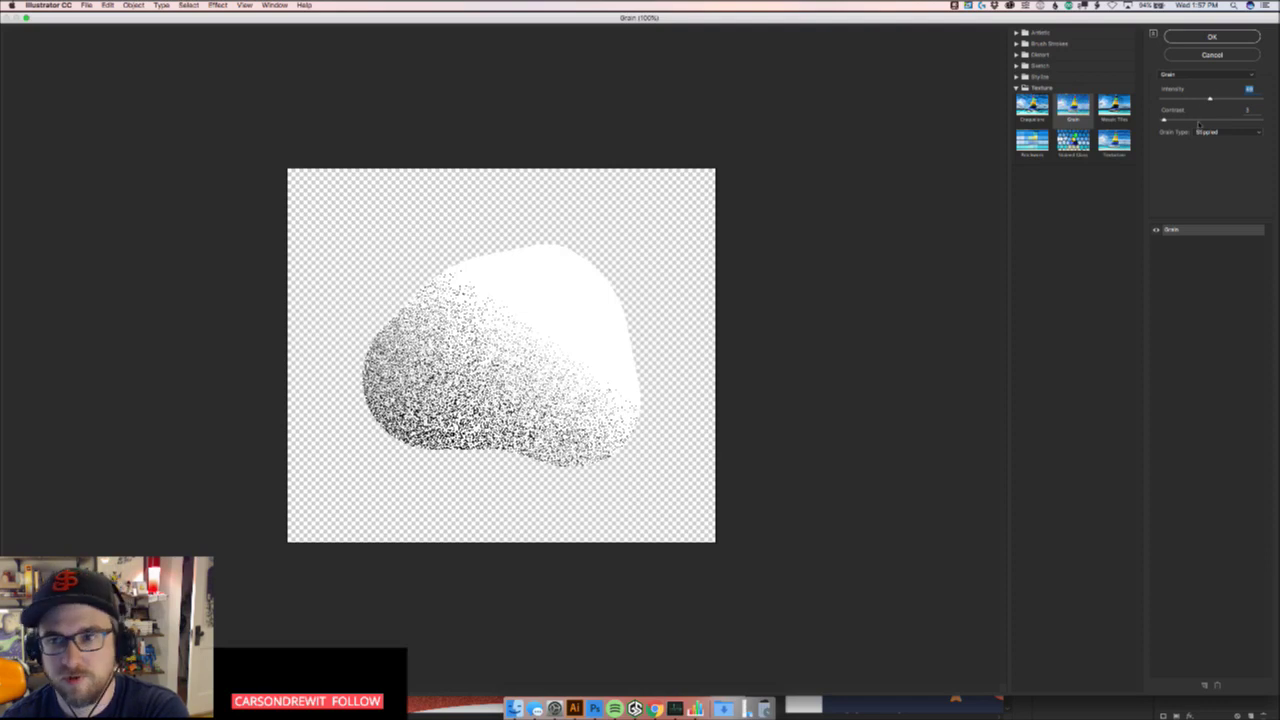
pyautogui.moveTo(1163, 117); pyautogui.dragTo(1175, 118)
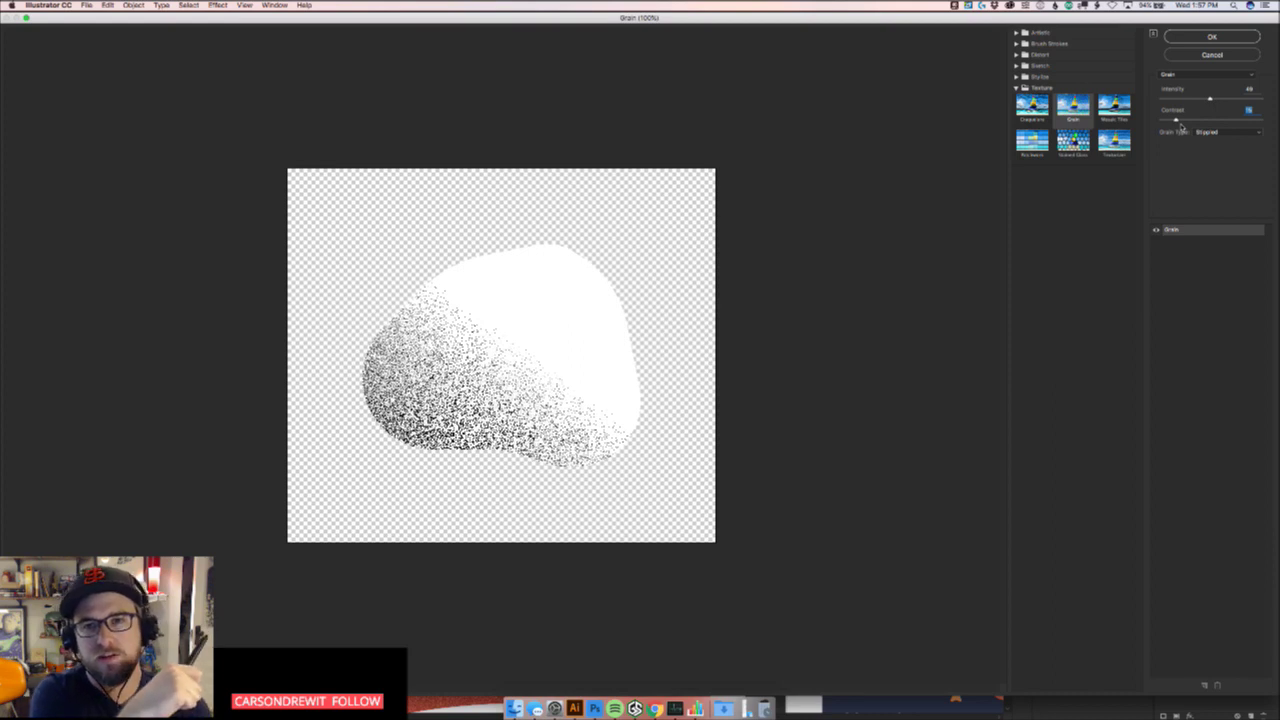
pyautogui.click(1184, 6)
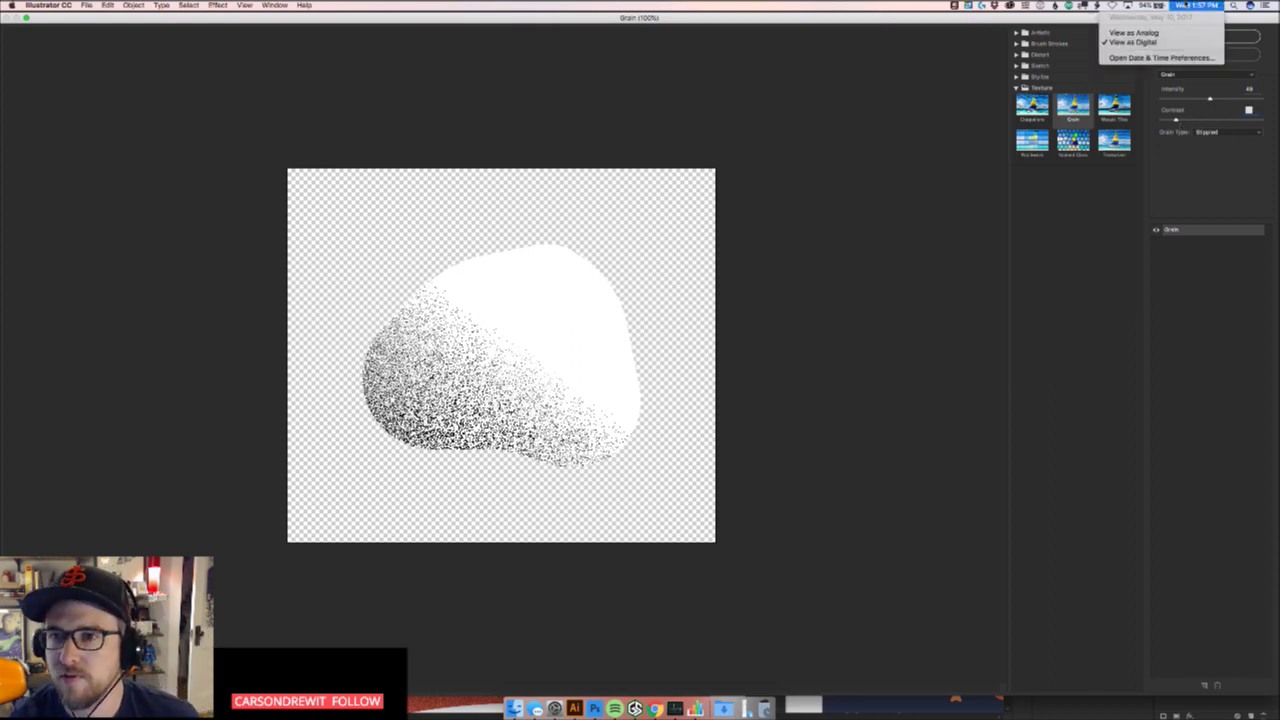
pyautogui.click(1180, 5)
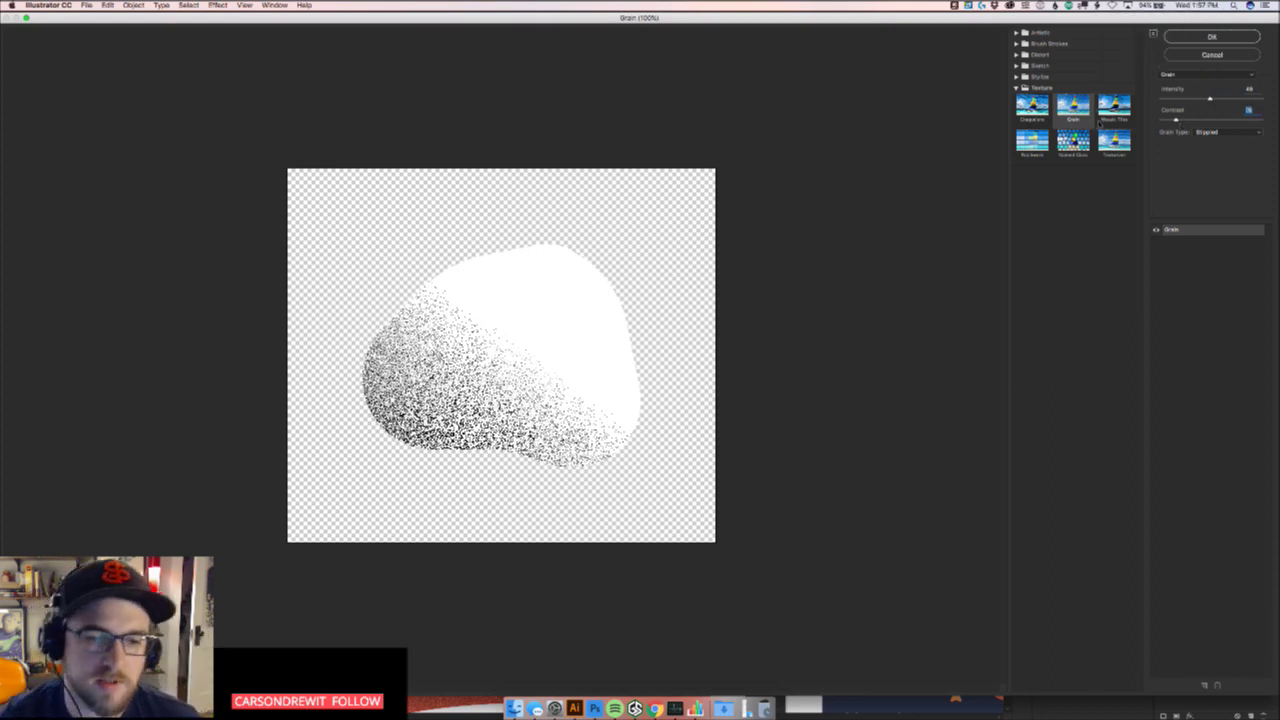
pyautogui.click(1201, 39)
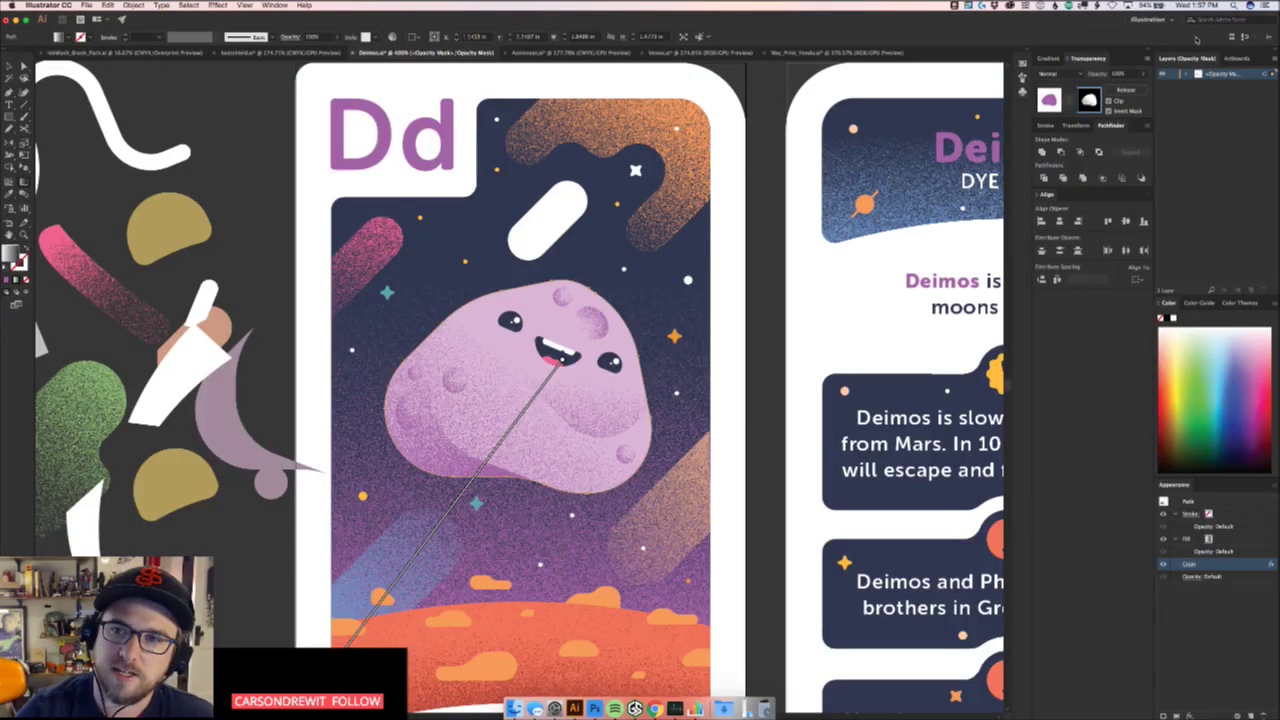
# Redraw the mask gradient at a flatter diagonal, from beside the moon's right eye to well beyond its lower-left edge
pyautogui.press('v')
pyautogui.press('g')
pyautogui.moveTo(563, 360); pyautogui.dragTo(465, 500)
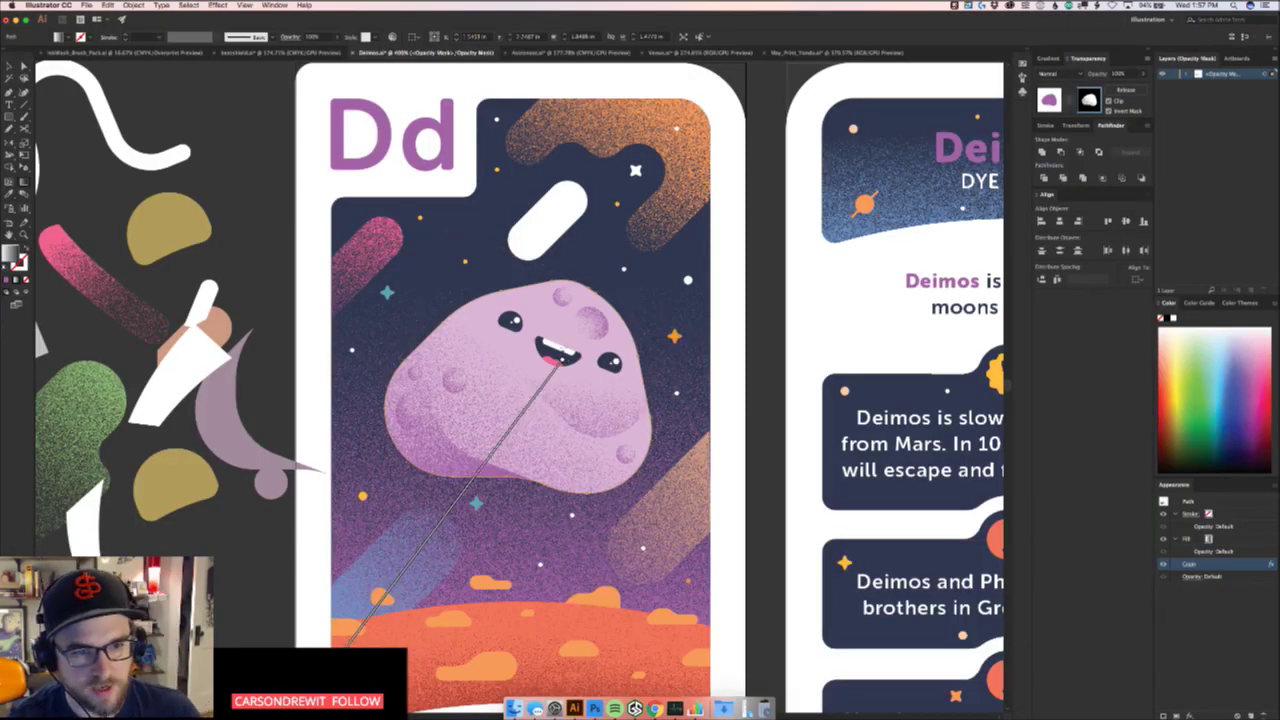
pyautogui.moveTo(605, 326)
pyautogui.mouseDown()
pyautogui.moveTo(458, 410)
pyautogui.moveTo(384, 482)
pyautogui.mouseUp()
pyautogui.moveTo(605, 355)
pyautogui.mouseDown()
pyautogui.moveTo(385, 480)
pyautogui.moveTo(268, 596)
pyautogui.mouseUp()
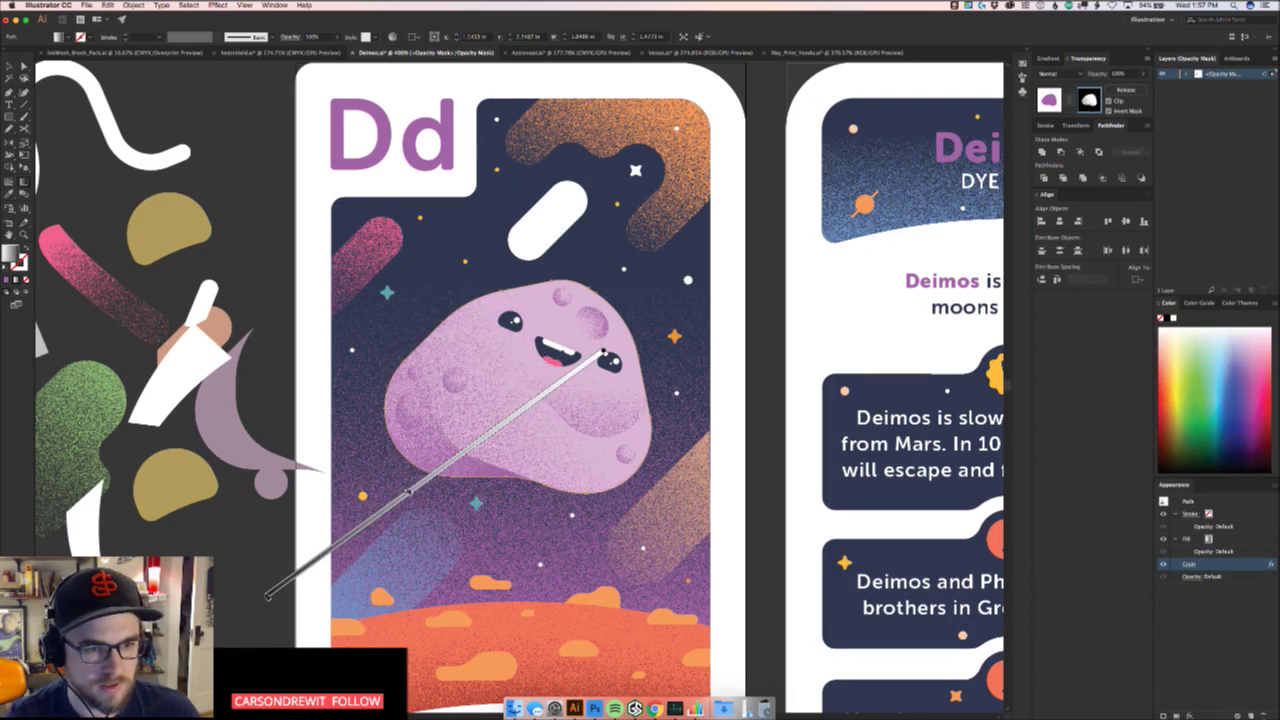
pyautogui.moveTo(407, 488); pyautogui.dragTo(428, 474)
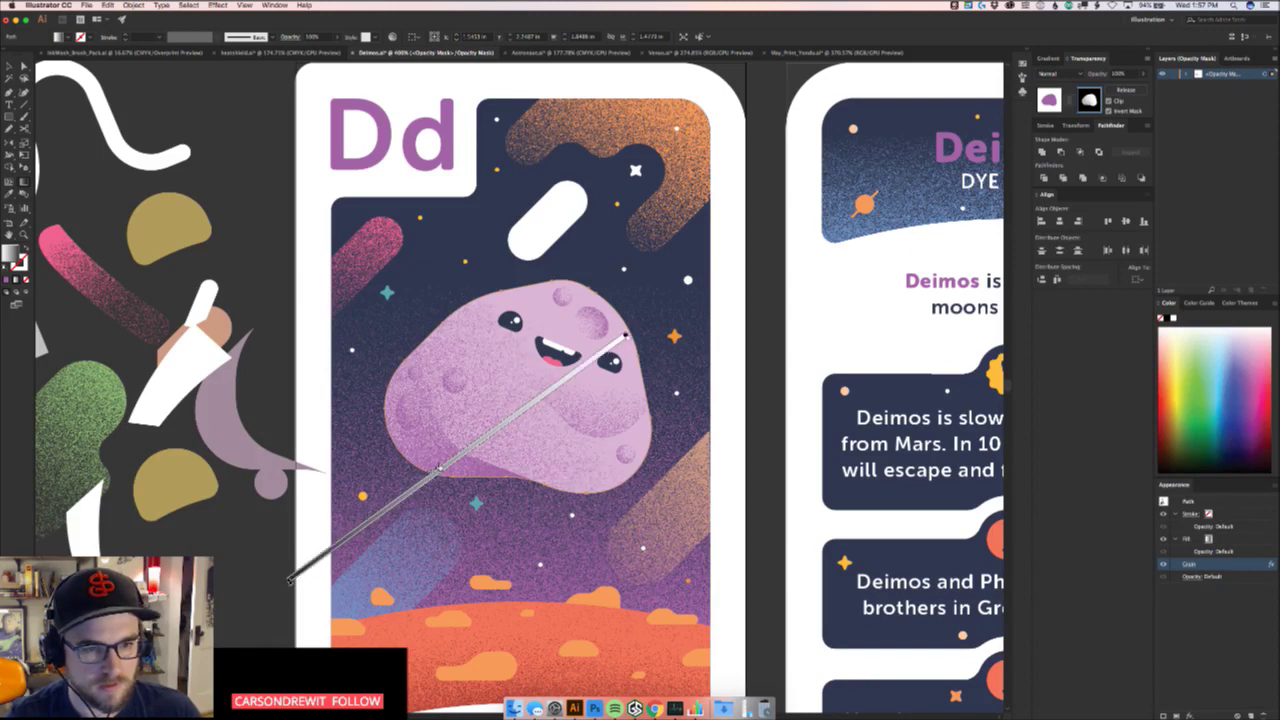
pyautogui.moveTo(452, 455); pyautogui.dragTo(425, 475)
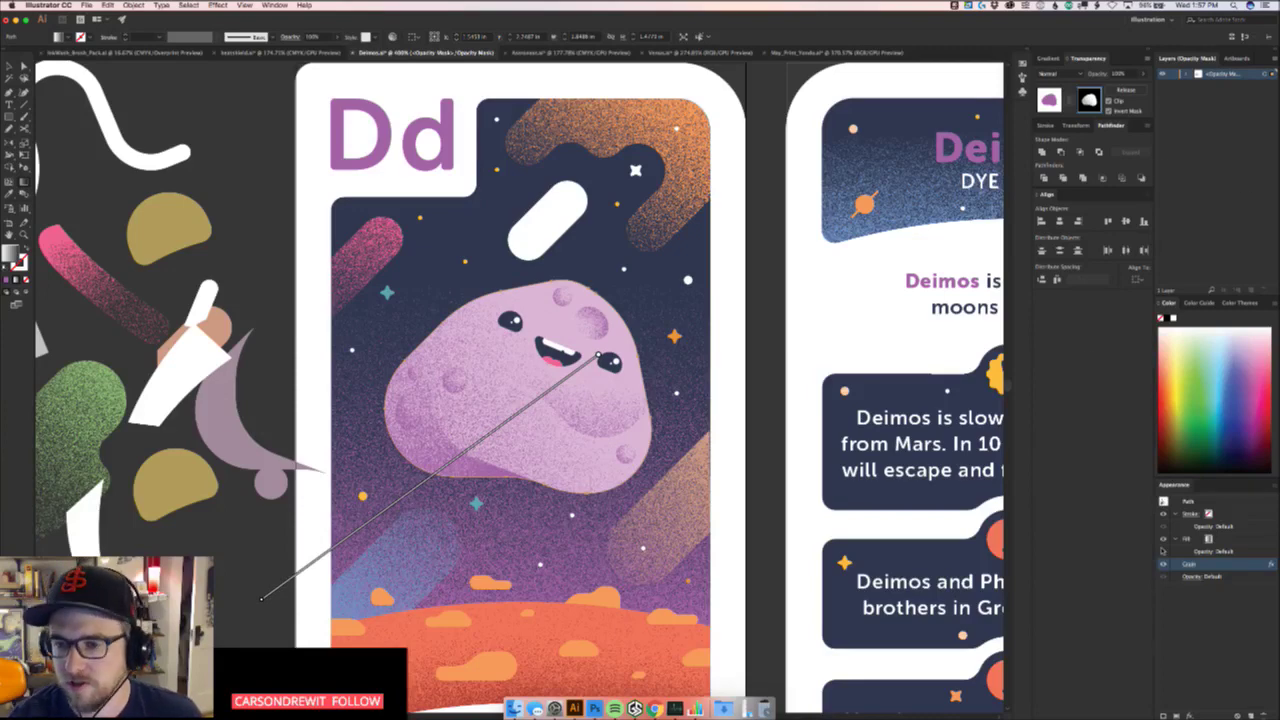
# Increase the Grain intensity on the moon's mask to spread the speckles across the whole moon
pyautogui.click(1189, 566)
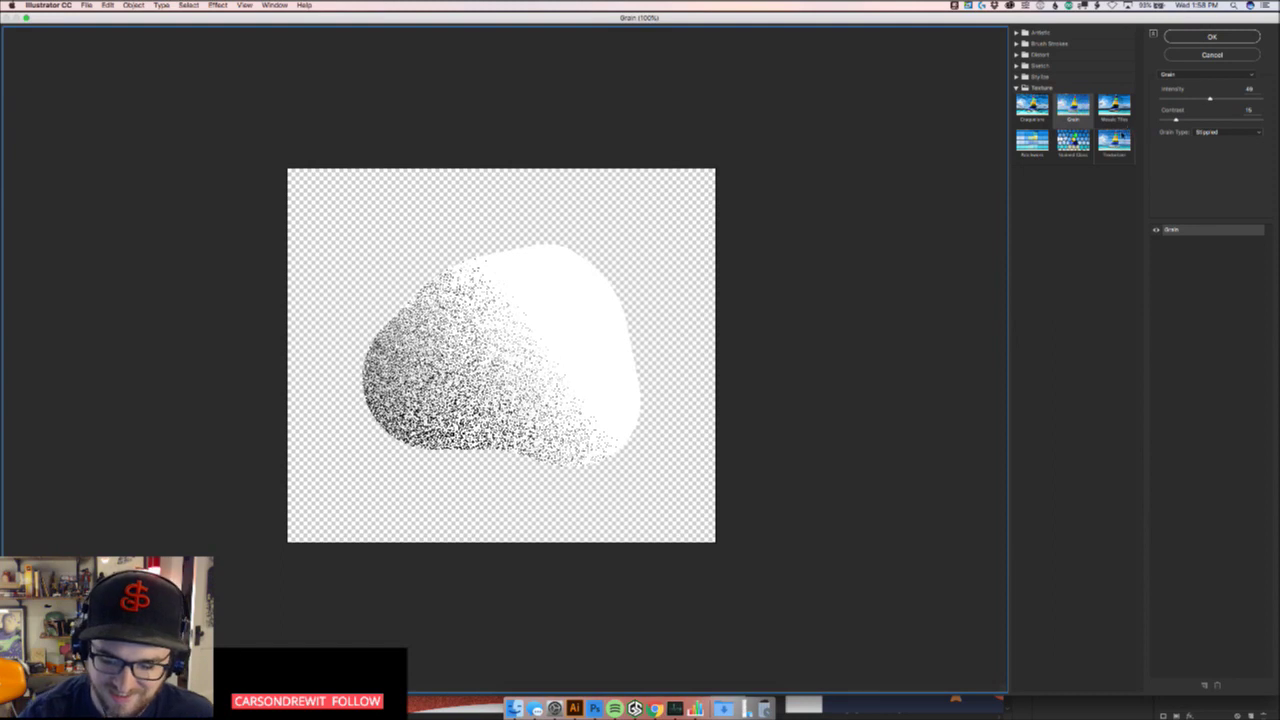
pyautogui.moveTo(1213, 90); pyautogui.dragTo(1220, 95)
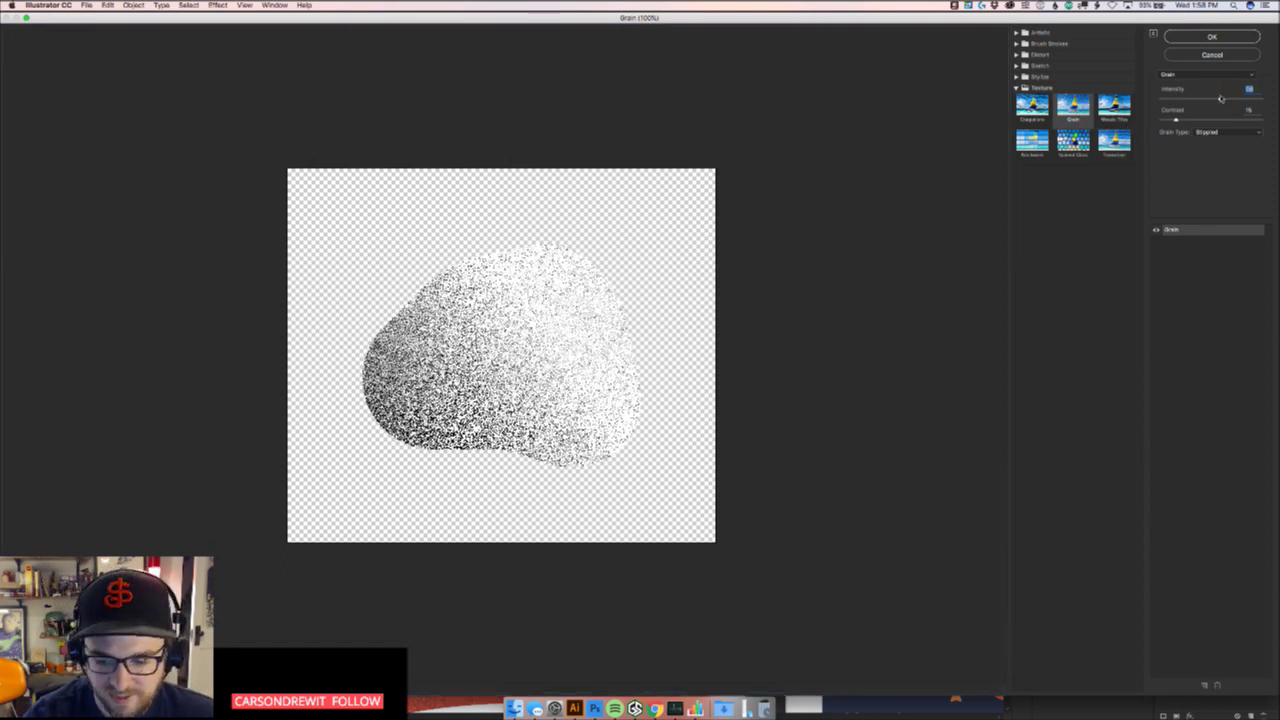
pyautogui.click(1219, 39)
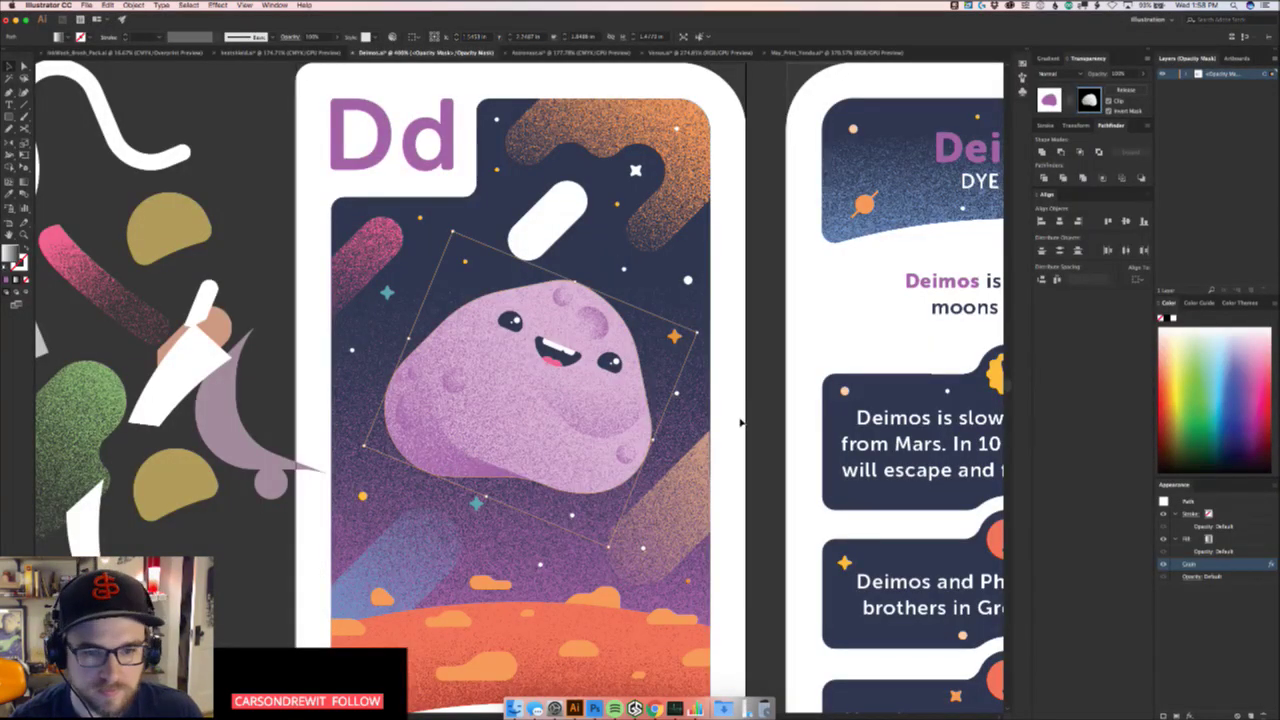
# Leave opacity mask editing and lock the Deimos gradient layer
pyautogui.click(745, 427)
pyautogui.press('z')
pyautogui.moveTo(746, 434); pyautogui.dragTo(713, 437)
pyautogui.scroll(-3, 720, 435)
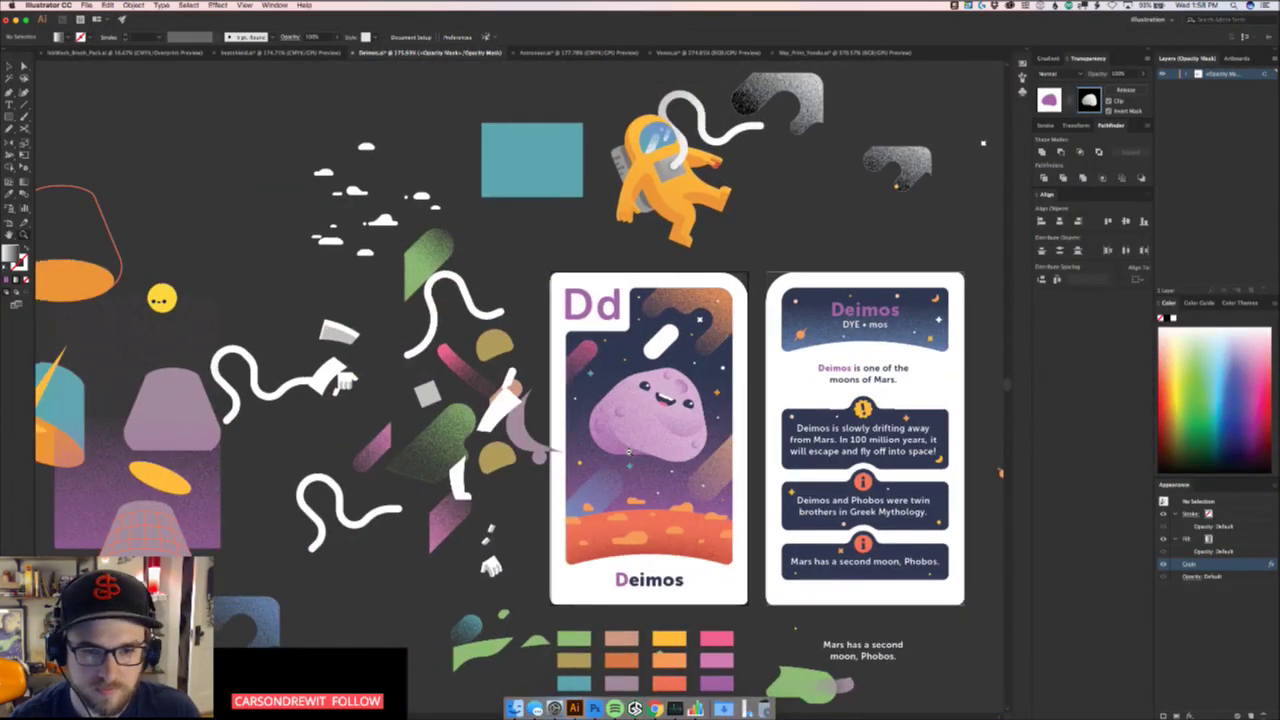
pyautogui.scroll(2, 730, 430)
pyautogui.scroll(4, 730, 430)
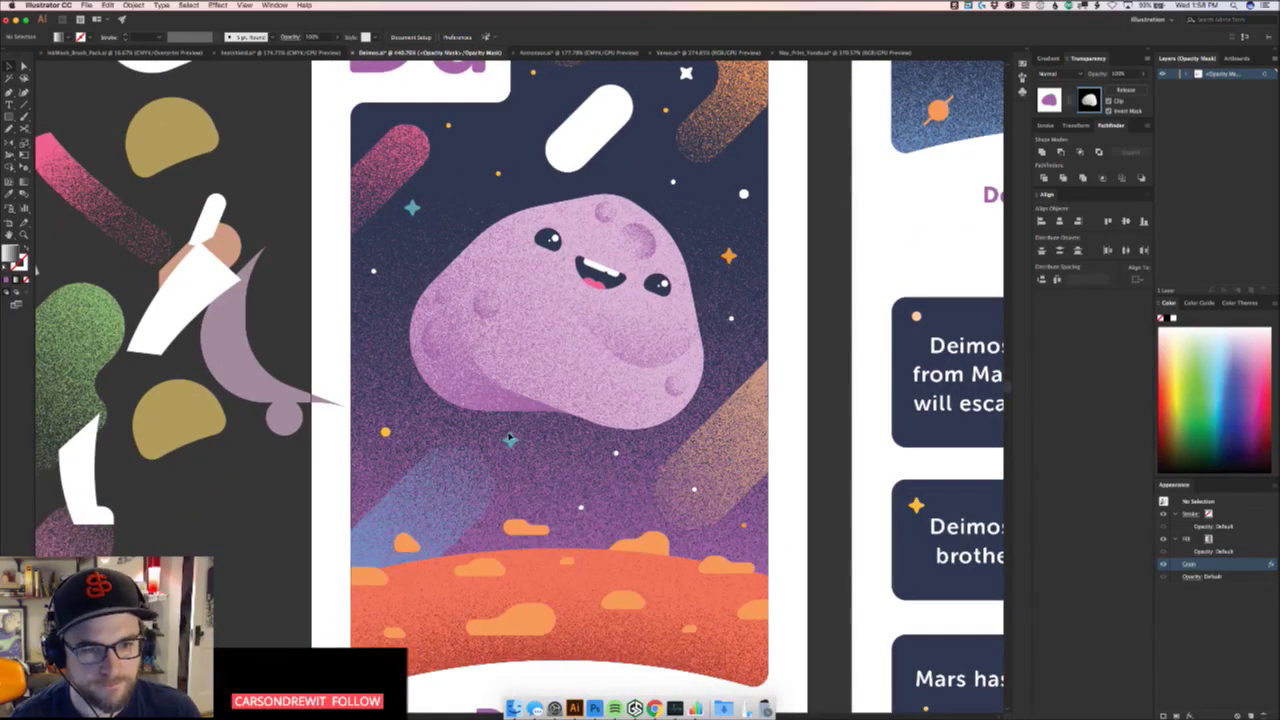
pyautogui.click(1181, 78)
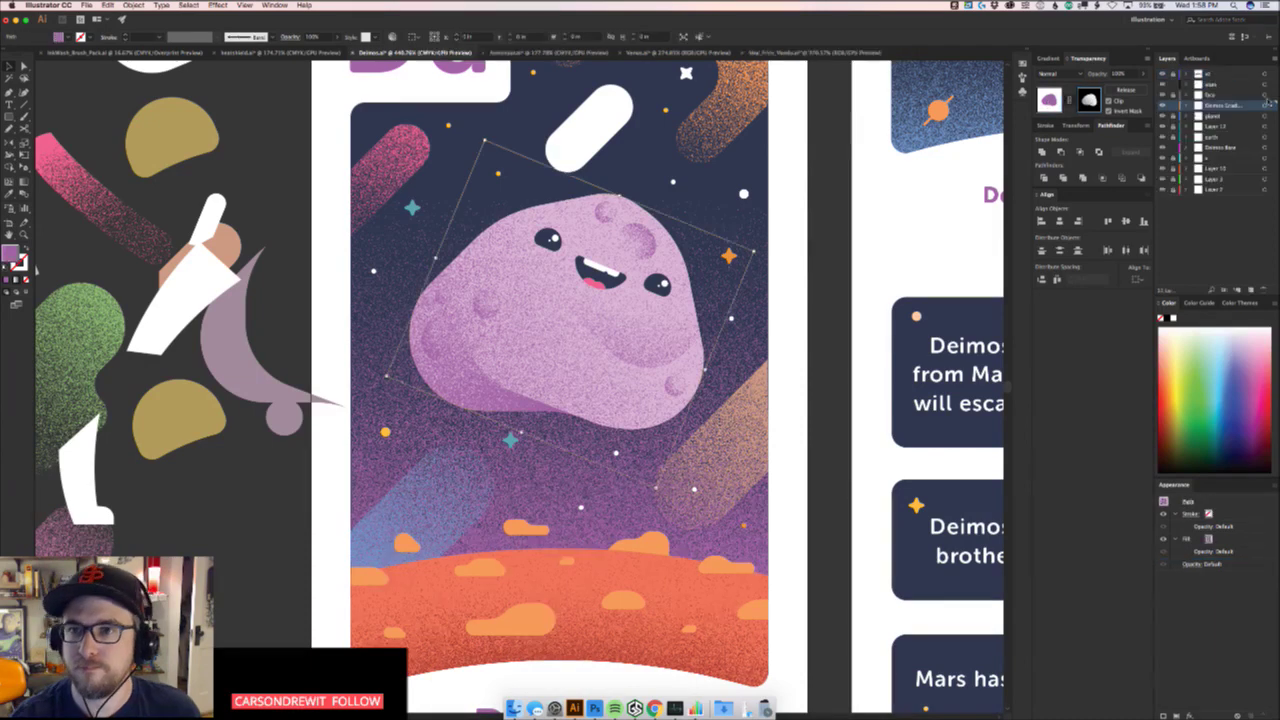
pyautogui.click(1174, 105)
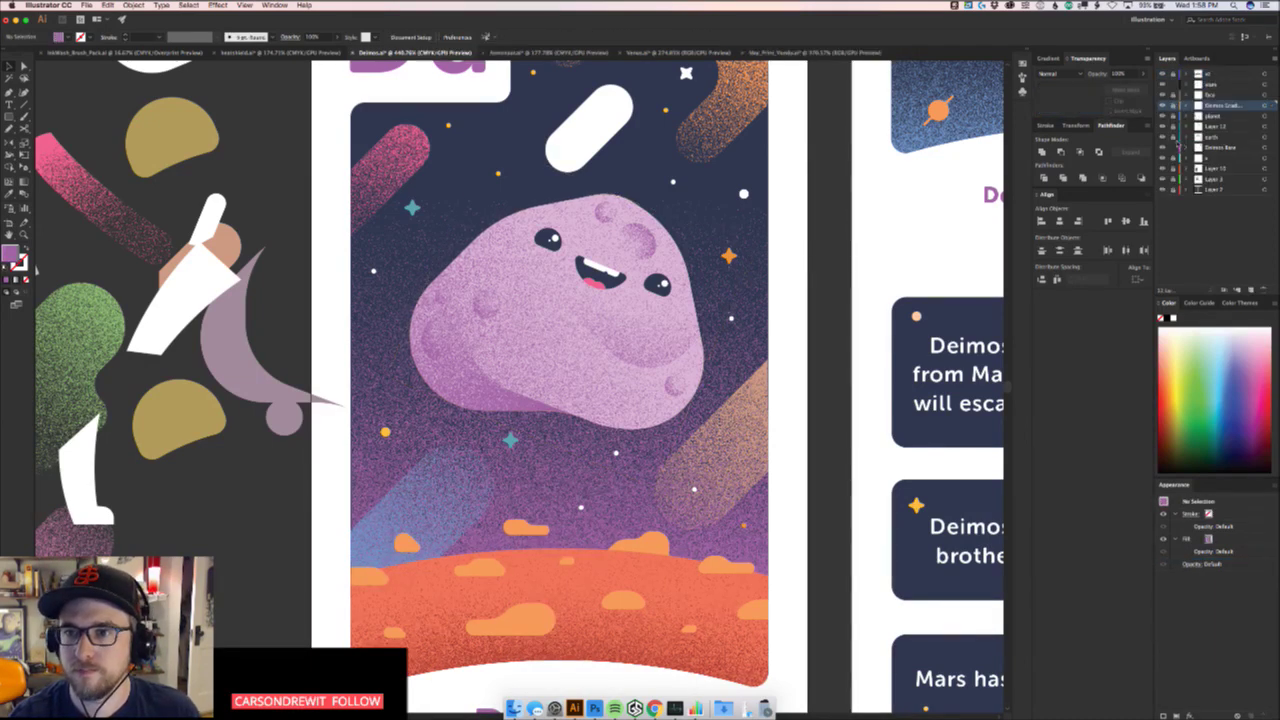
pyautogui.click(1162, 158)
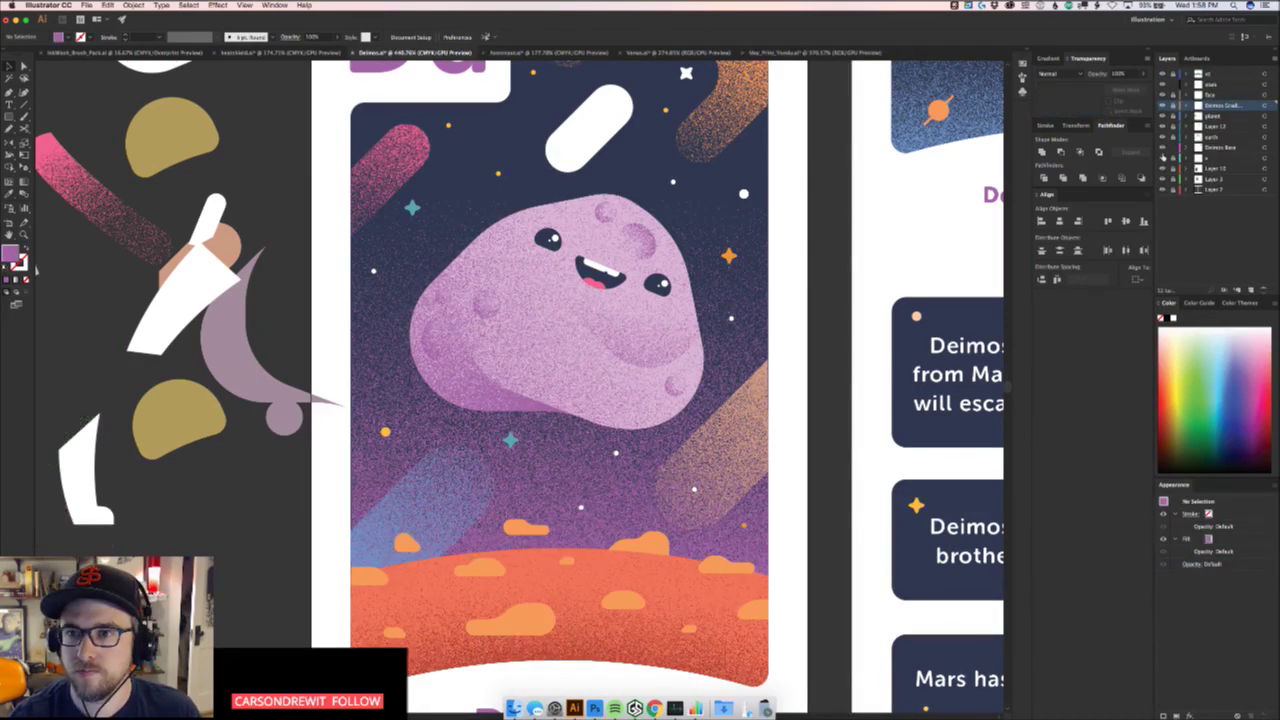
pyautogui.click(1162, 158)
# On the stars layer, fill the white diagonal pill with a white-to-black linear gradient, lightest at its lower-left end
pyautogui.click(1209, 88)
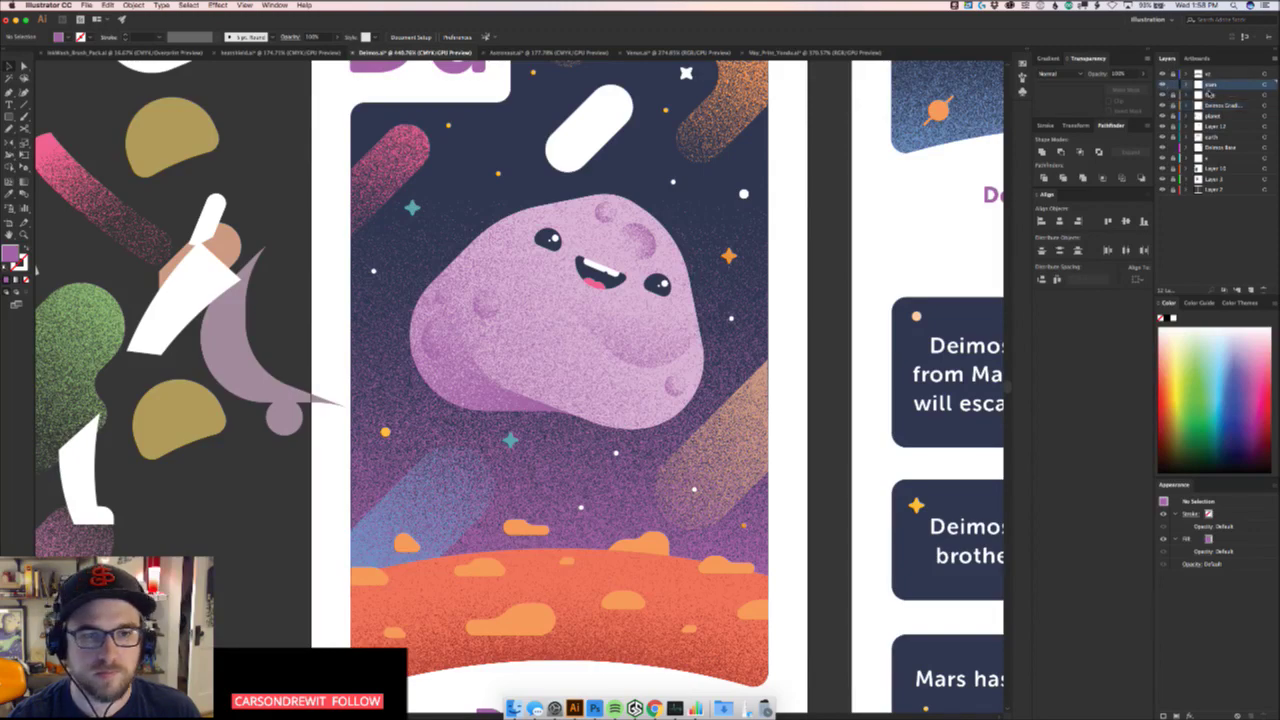
pyautogui.click(580, 143)
pyautogui.moveTo(584, 147); pyautogui.dragTo(529, 410)
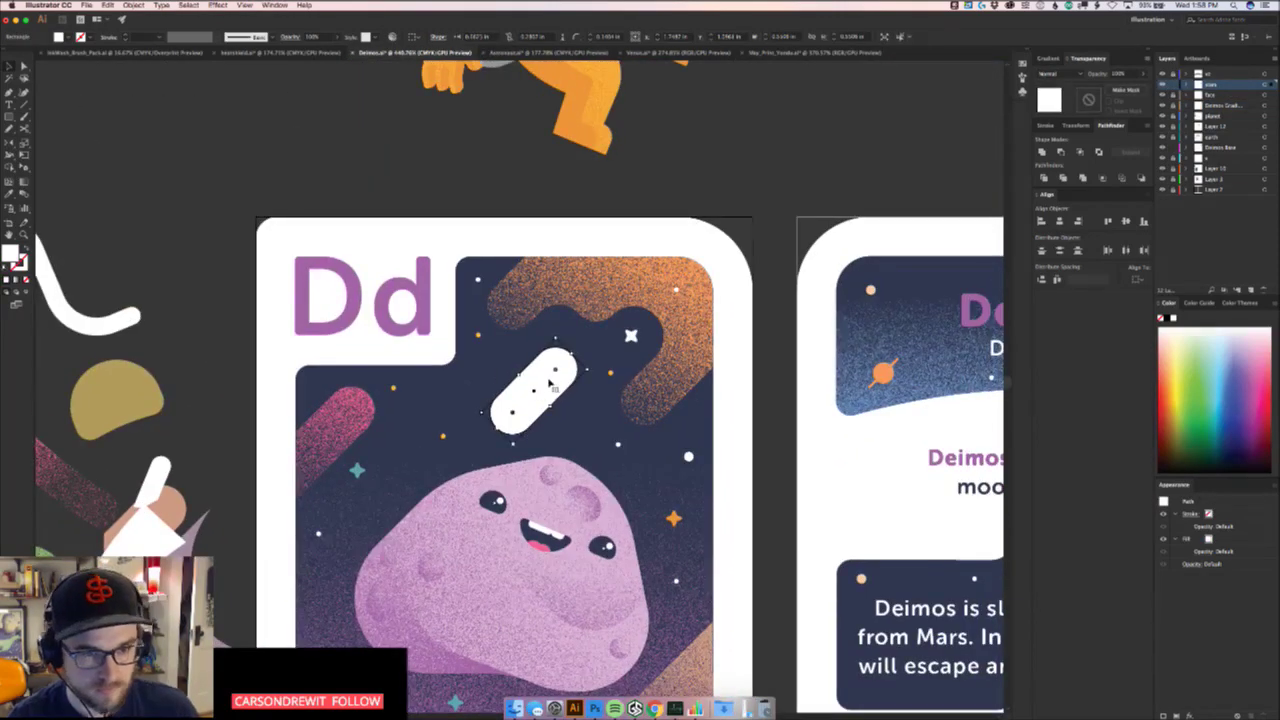
pyautogui.click(1052, 59)
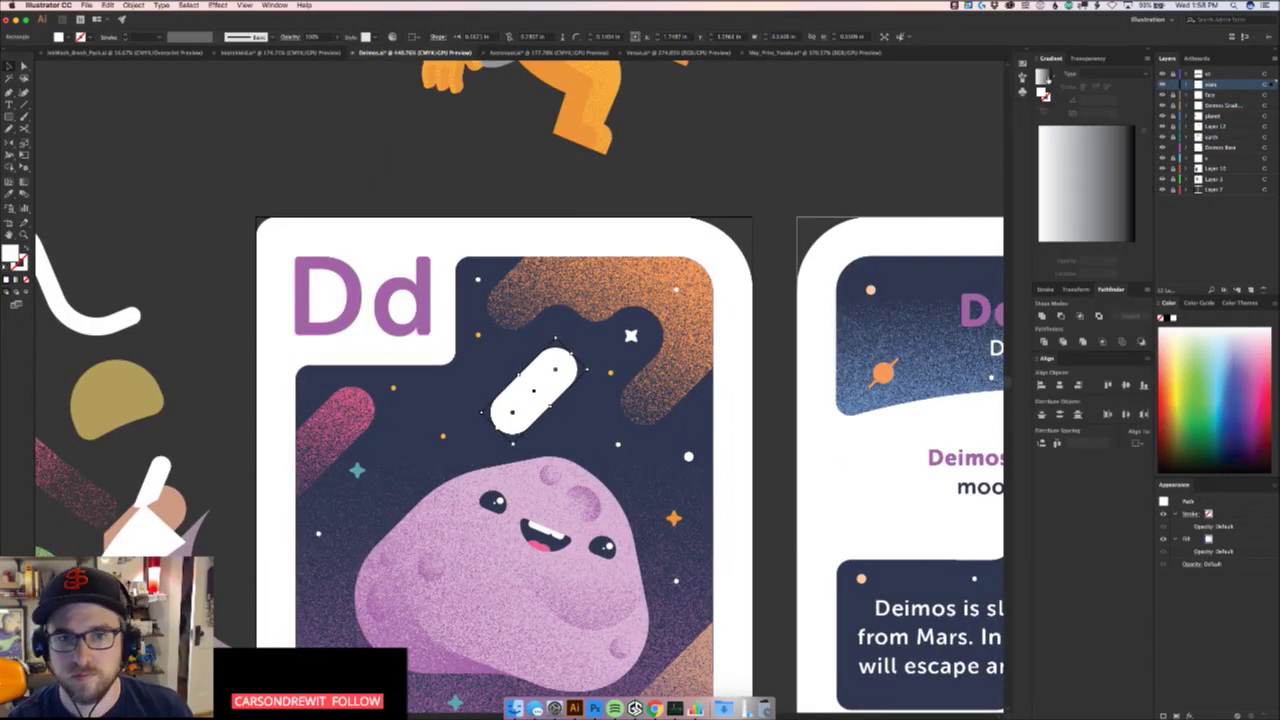
pyautogui.click(1043, 78)
pyautogui.moveTo(596, 344); pyautogui.dragTo(460, 452)
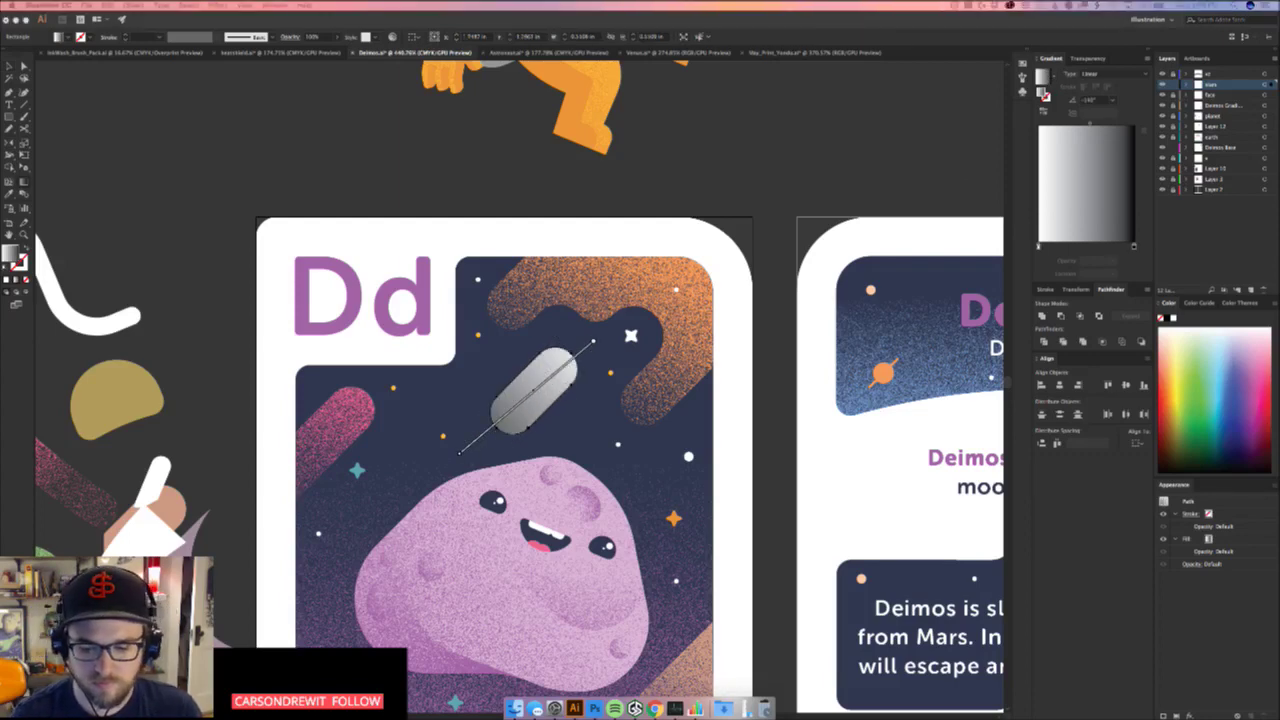
pyautogui.moveTo(497, 451); pyautogui.dragTo(625, 325)
pyautogui.press('v')
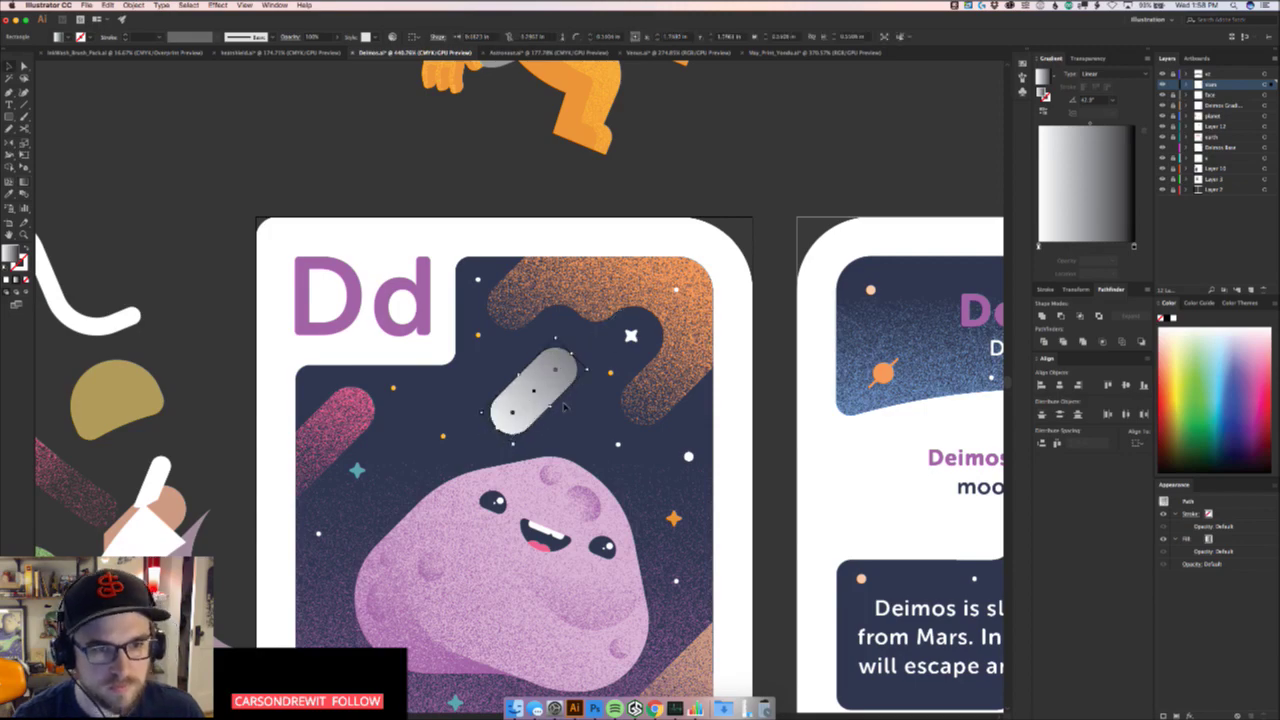
# Duplicate the gradient pill in place behind the original and colour the copy with the palette's yellow
pyautogui.click(568, 410)
pyautogui.click(545, 391)
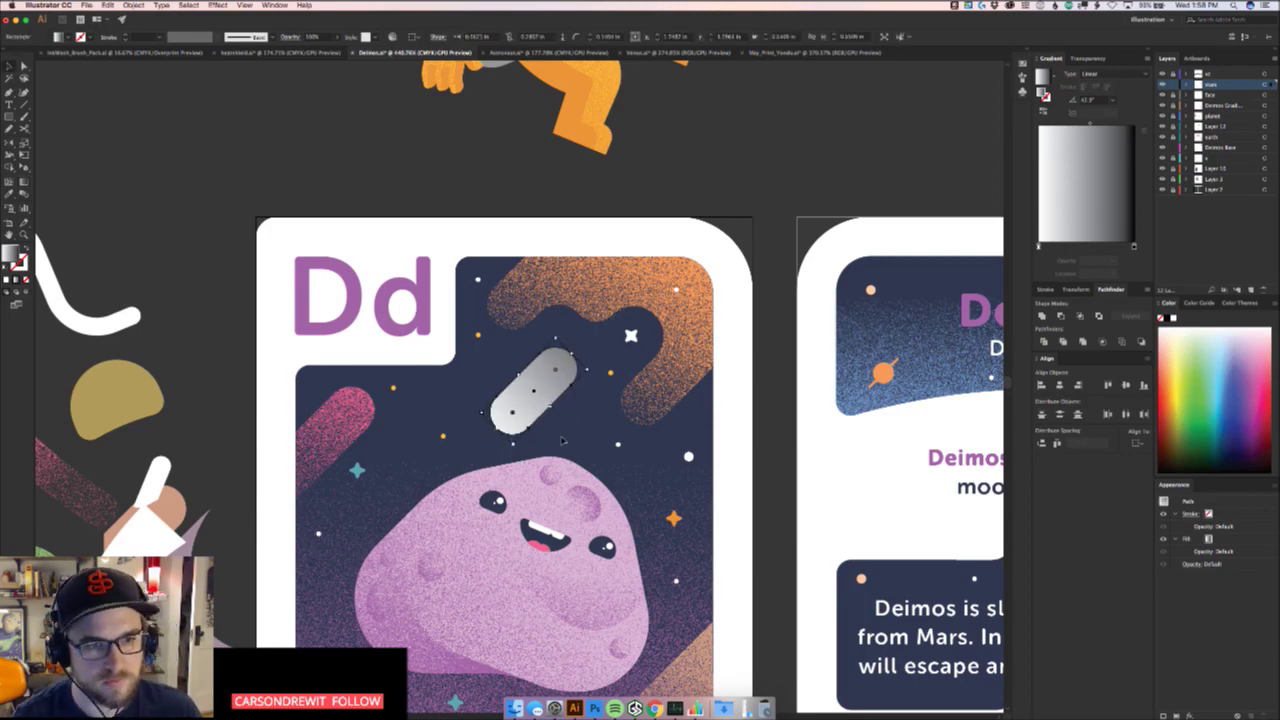
pyautogui.moveTo(474, 528); pyautogui.dragTo(450, 543)
pyautogui.scroll(-5, 536, 632)
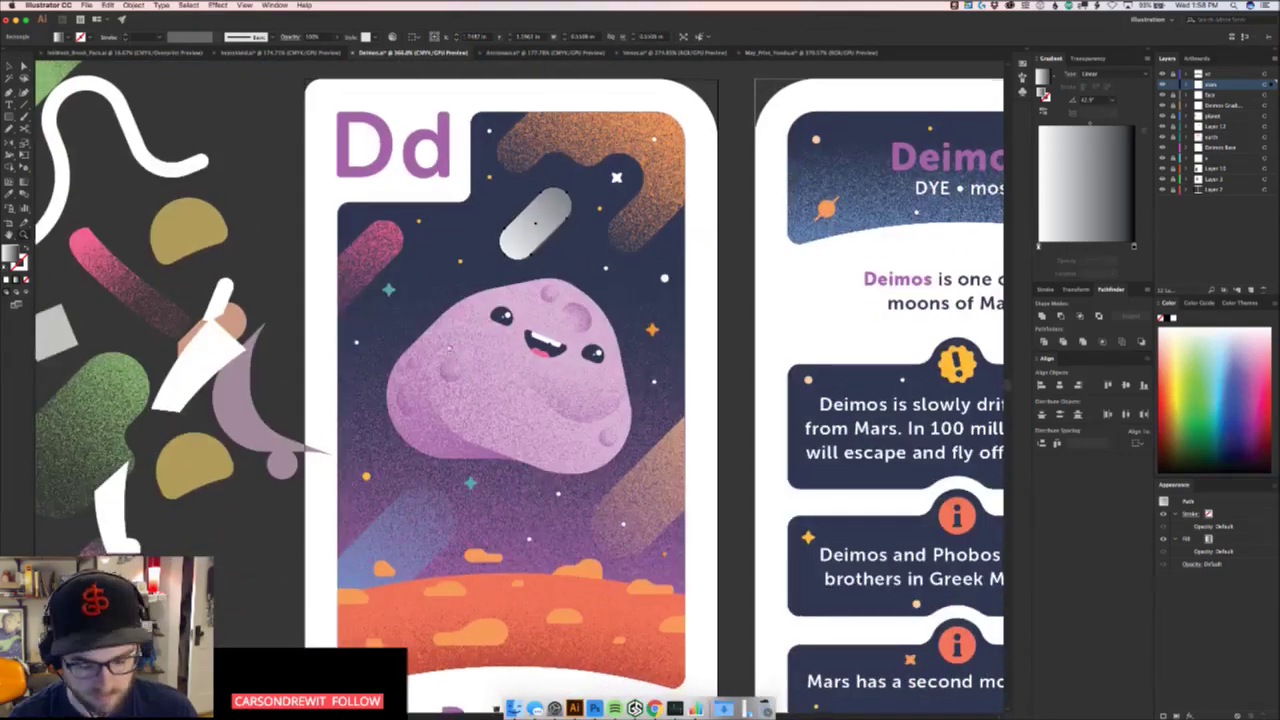
pyautogui.scroll(-3, 536, 632)
pyautogui.scroll(3, 560, 560)
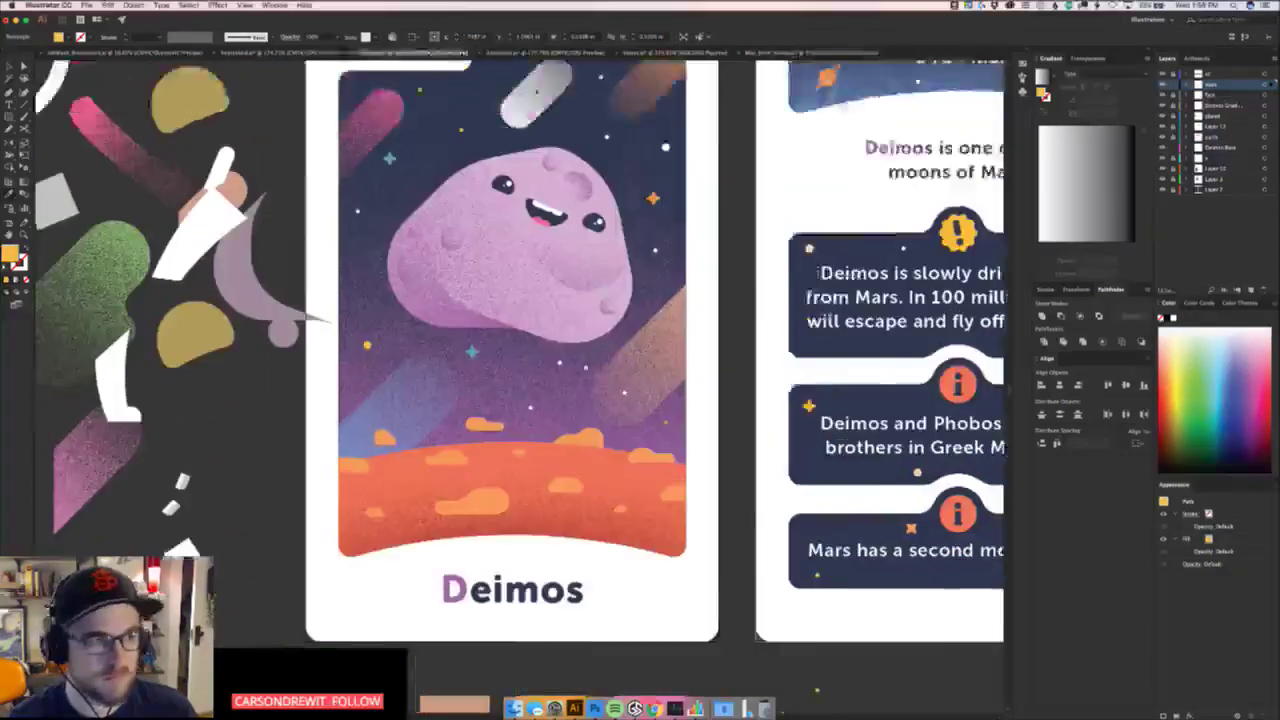
pyautogui.scroll(5, 531, 516)
# Apply the last-used Grain effect to the gradient pill
pyautogui.click(533, 515)
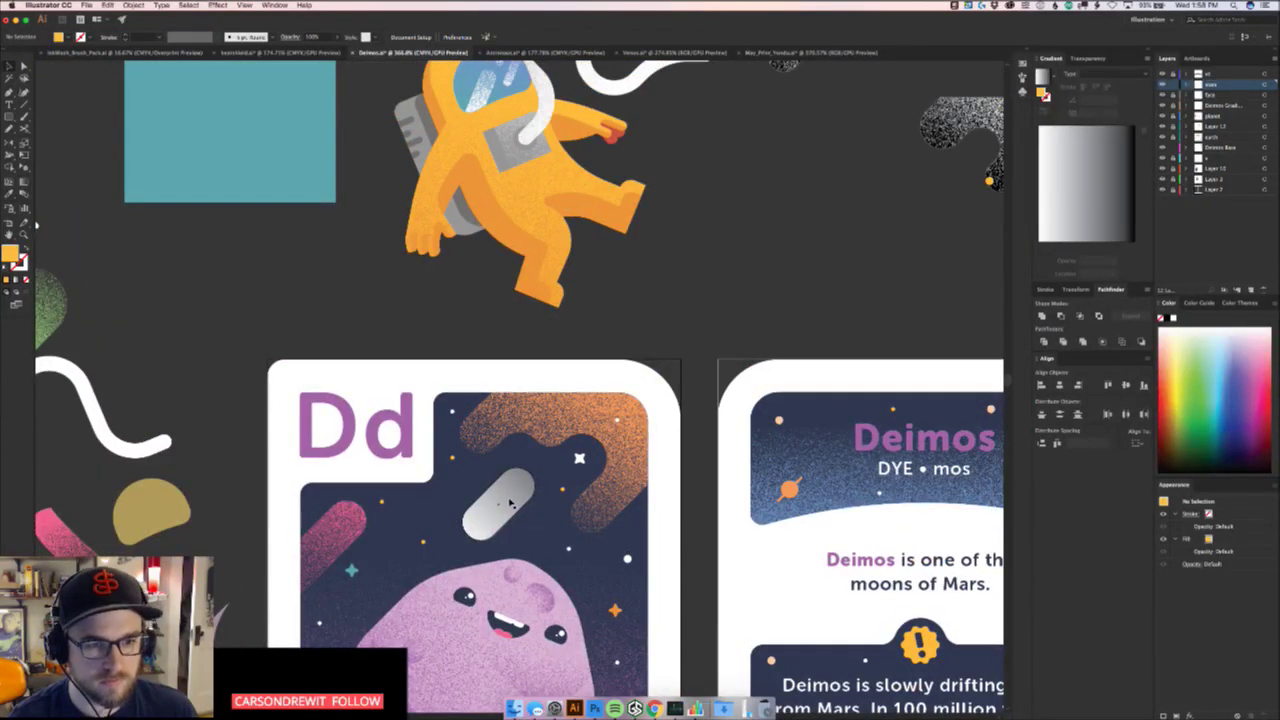
pyautogui.click(218, 5)
pyautogui.click(233, 17)
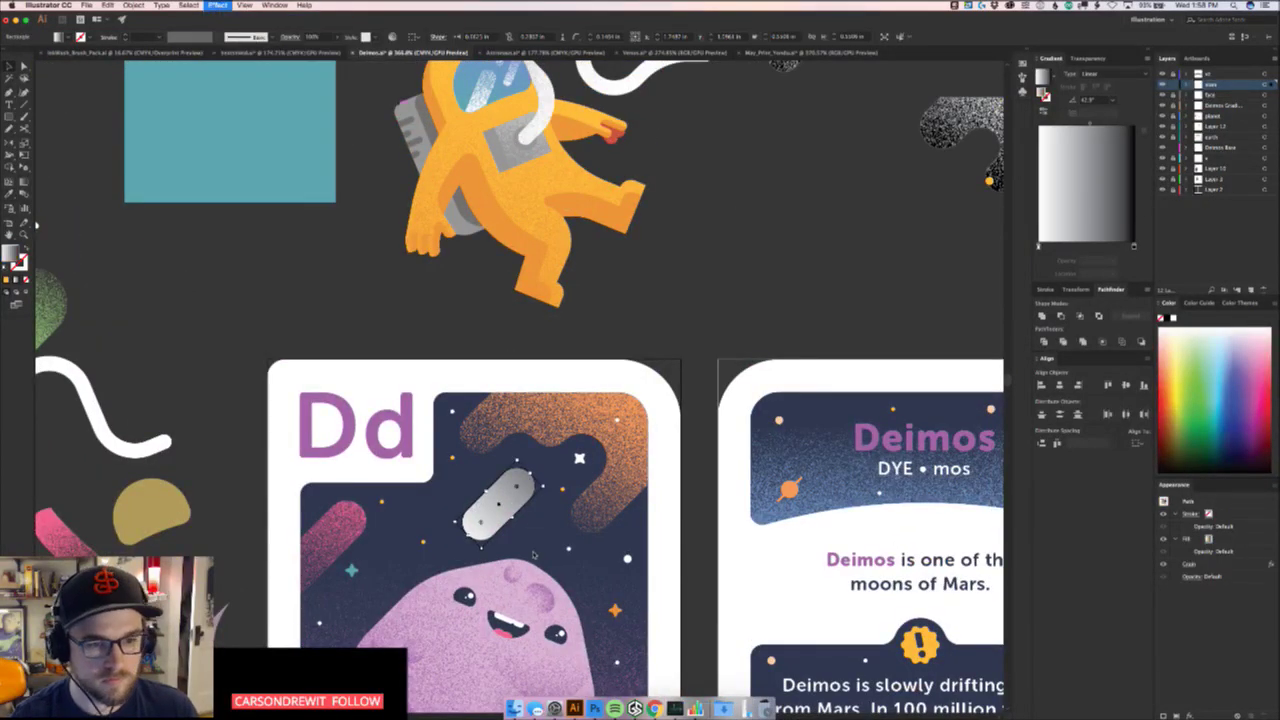
# Make an opacity mask from the grainy gradient pill and its yellow duplicate, and open the mask for editing
pyautogui.moveTo(523, 533); pyautogui.dragTo(491, 492)
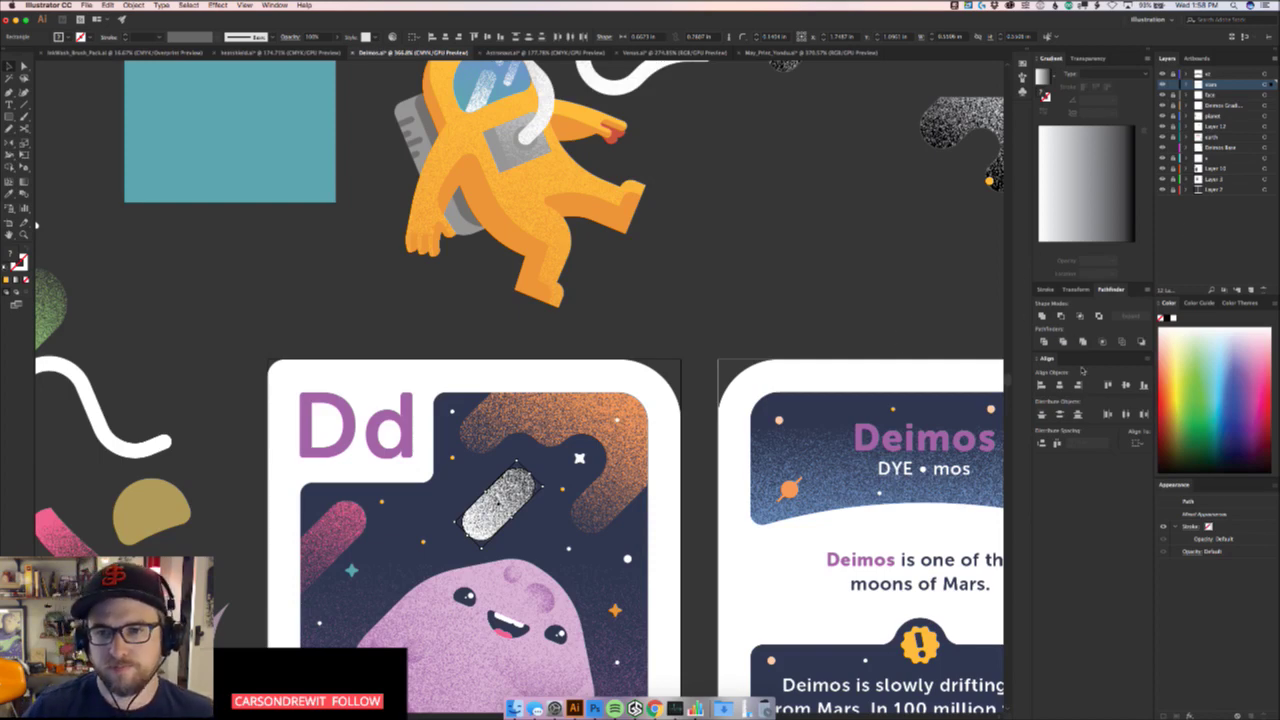
pyautogui.click(1091, 60)
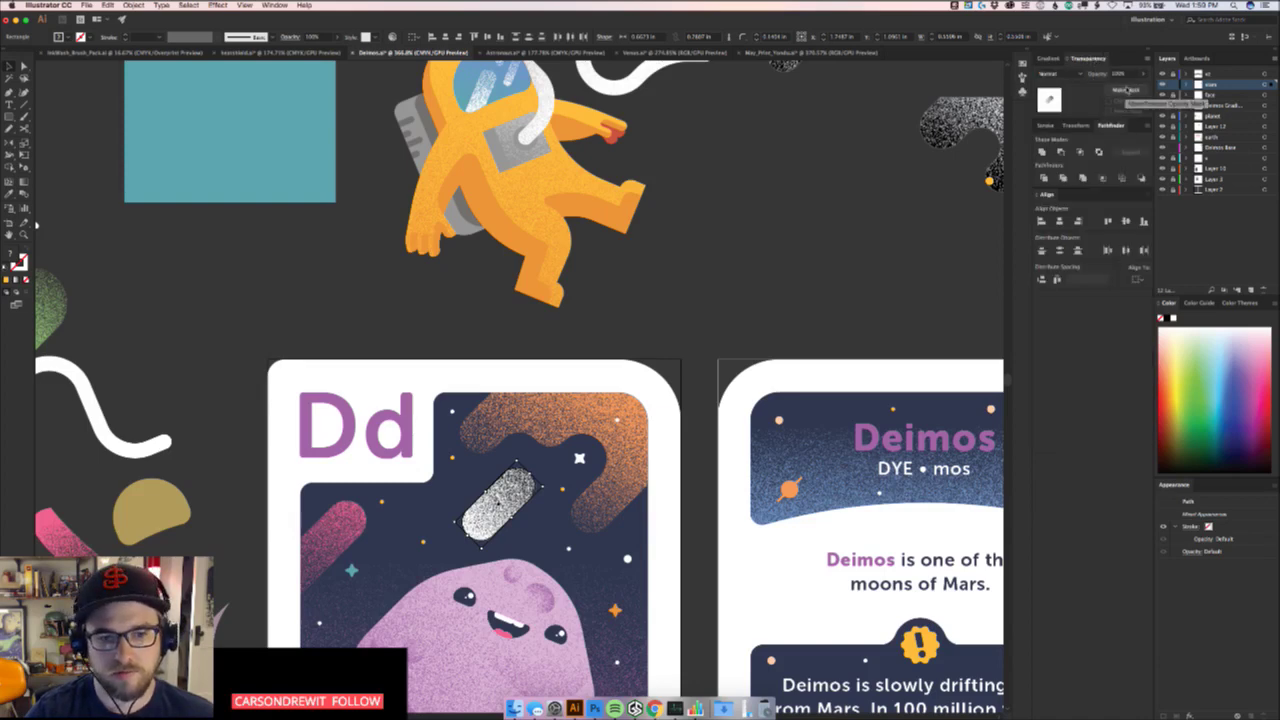
pyautogui.click(1127, 90)
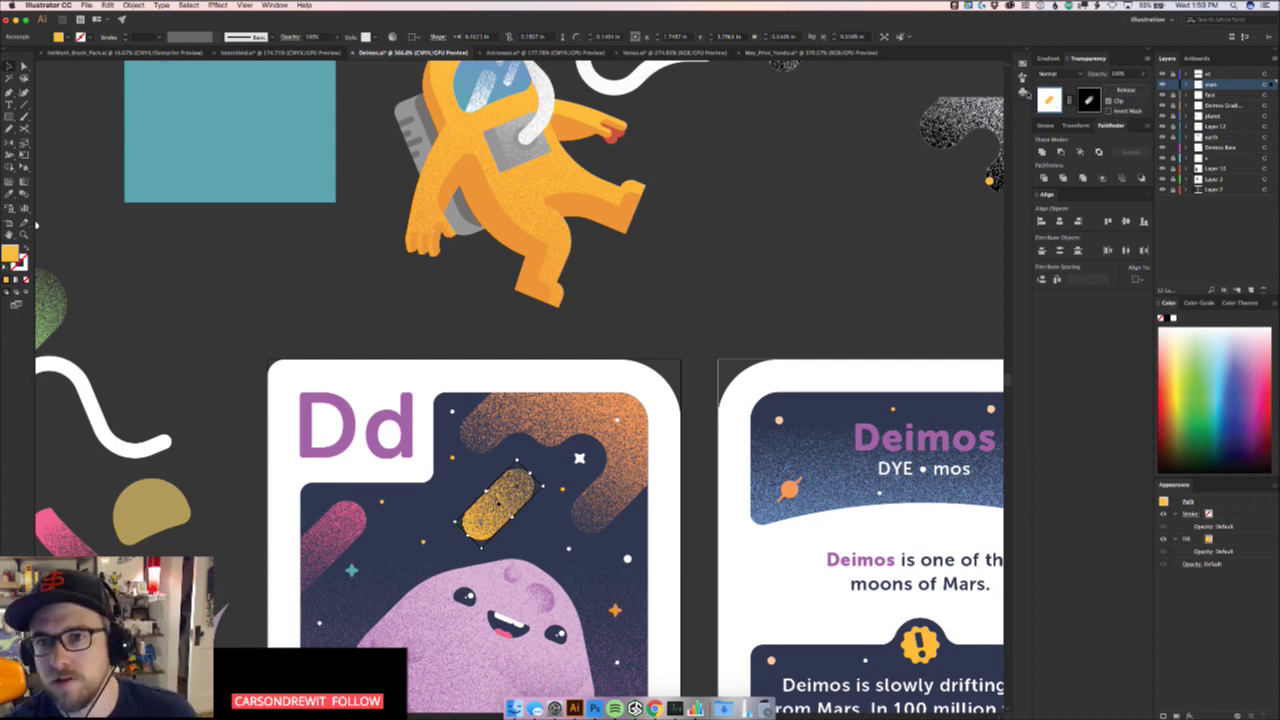
pyautogui.click(1090, 99)
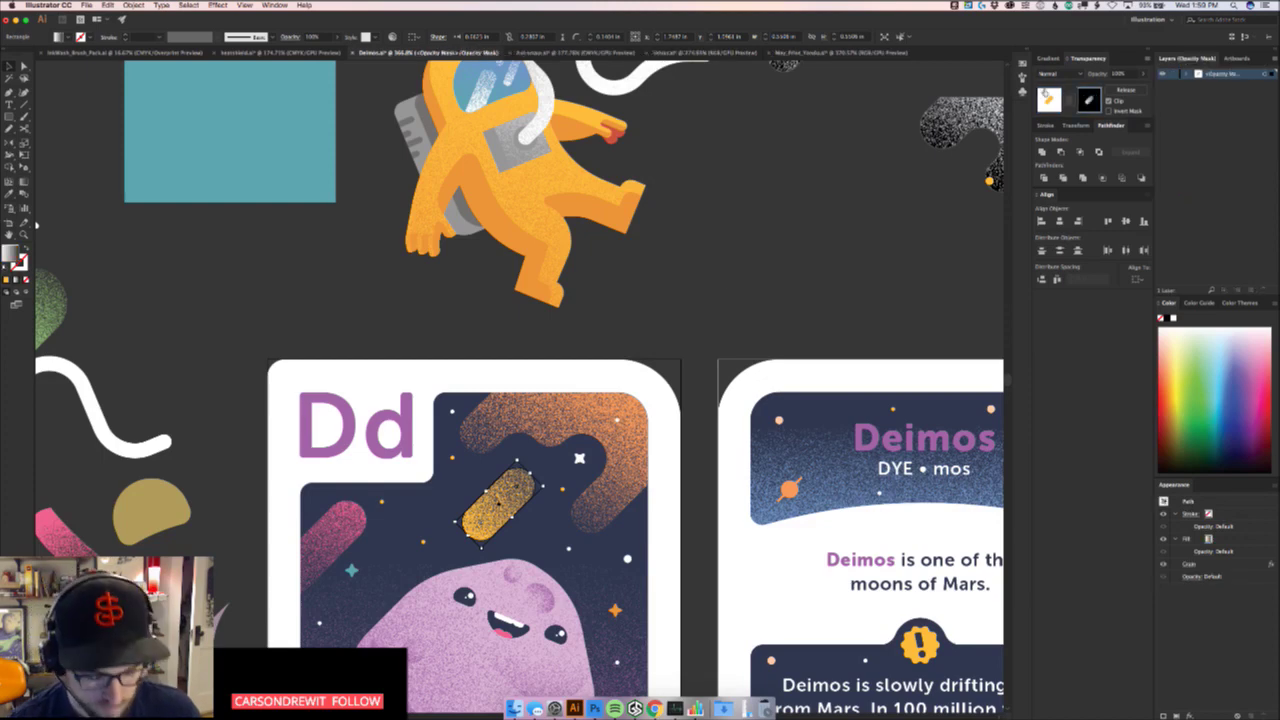
# Redraw the mask pill's gradient diagonally so the yellow grain is densest at its upper-right end and fades toward the lower left
pyautogui.moveTo(458, 543); pyautogui.dragTo(462, 549)
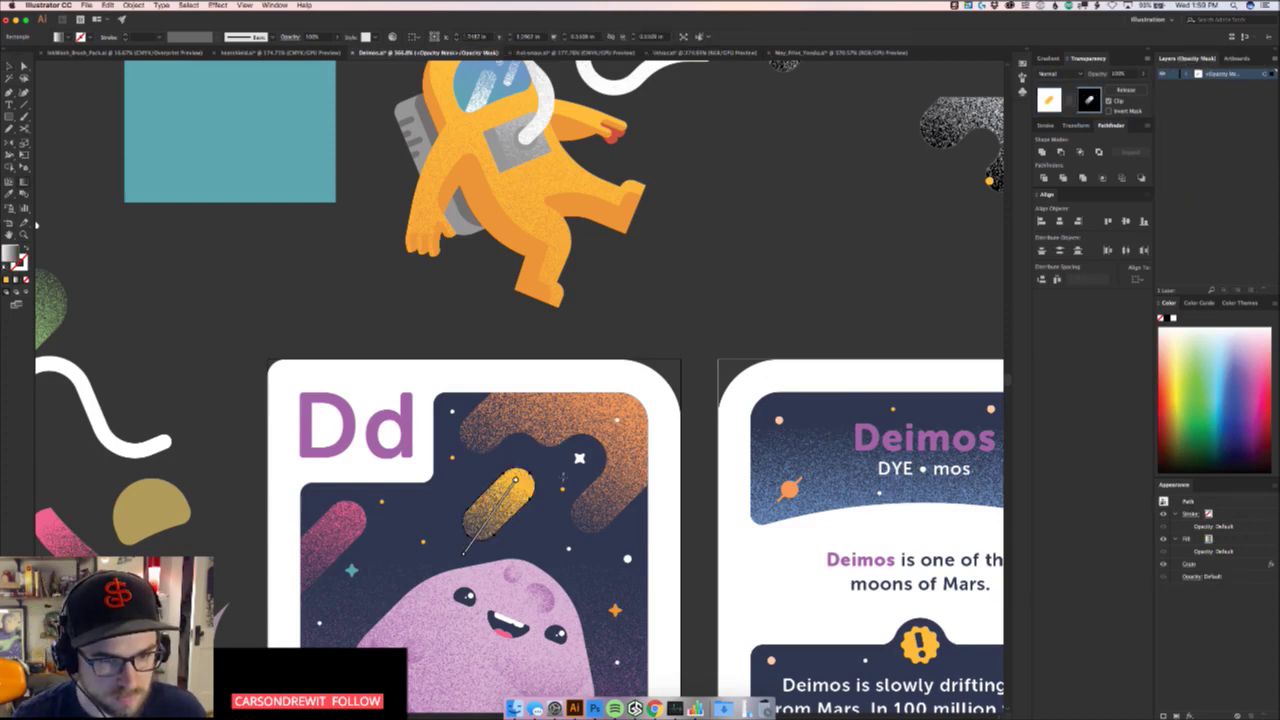
pyautogui.moveTo(561, 460); pyautogui.dragTo(504, 546)
pyautogui.moveTo(605, 446); pyautogui.dragTo(476, 563)
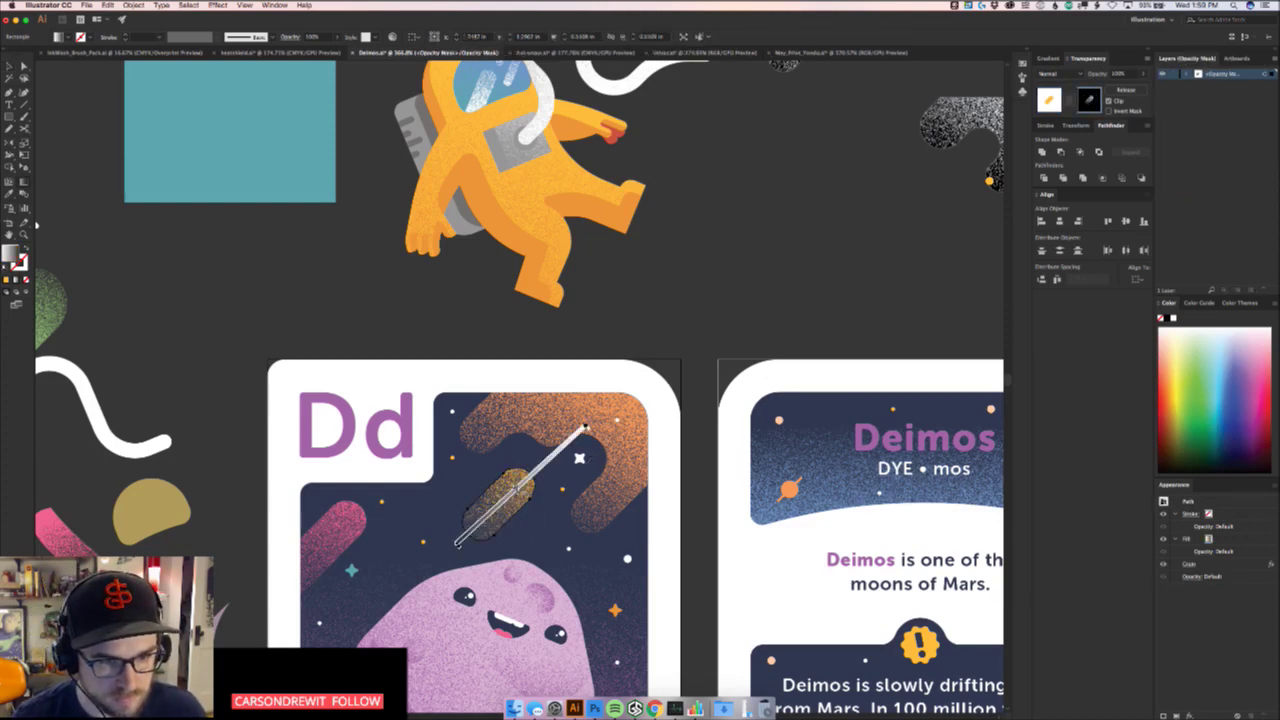
pyautogui.moveTo(590, 422); pyautogui.dragTo(462, 541)
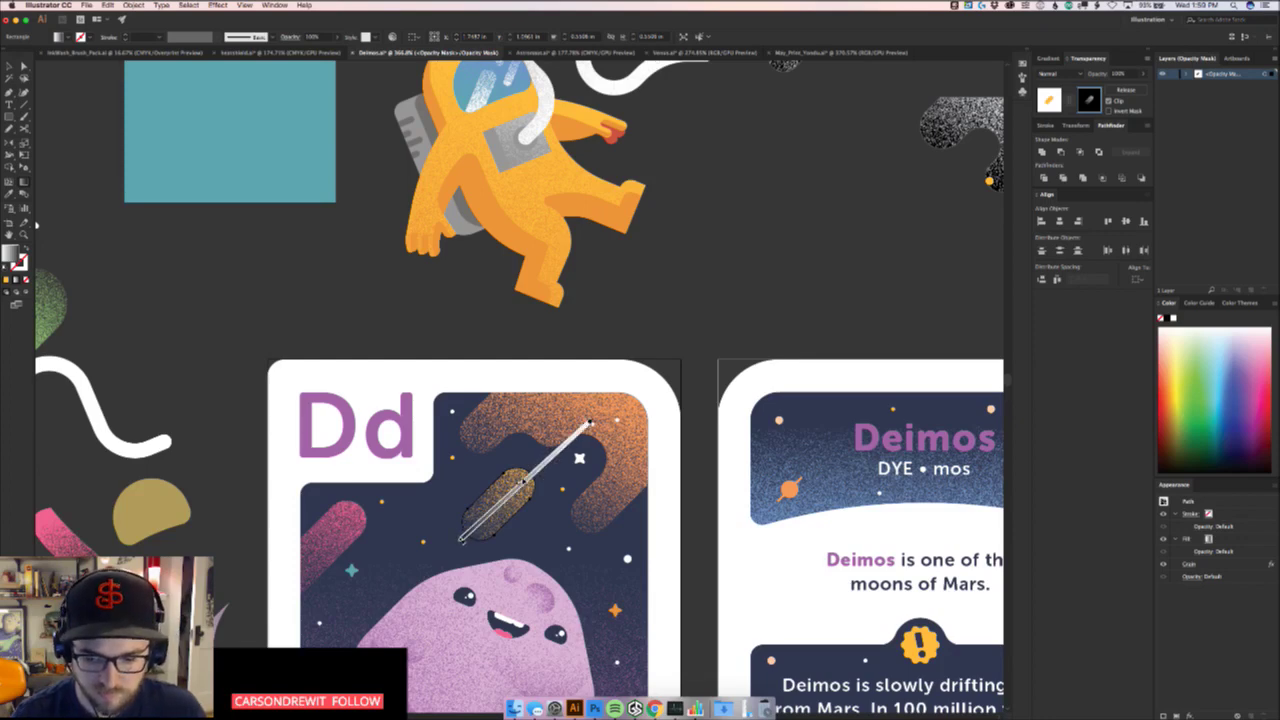
pyautogui.press('v')
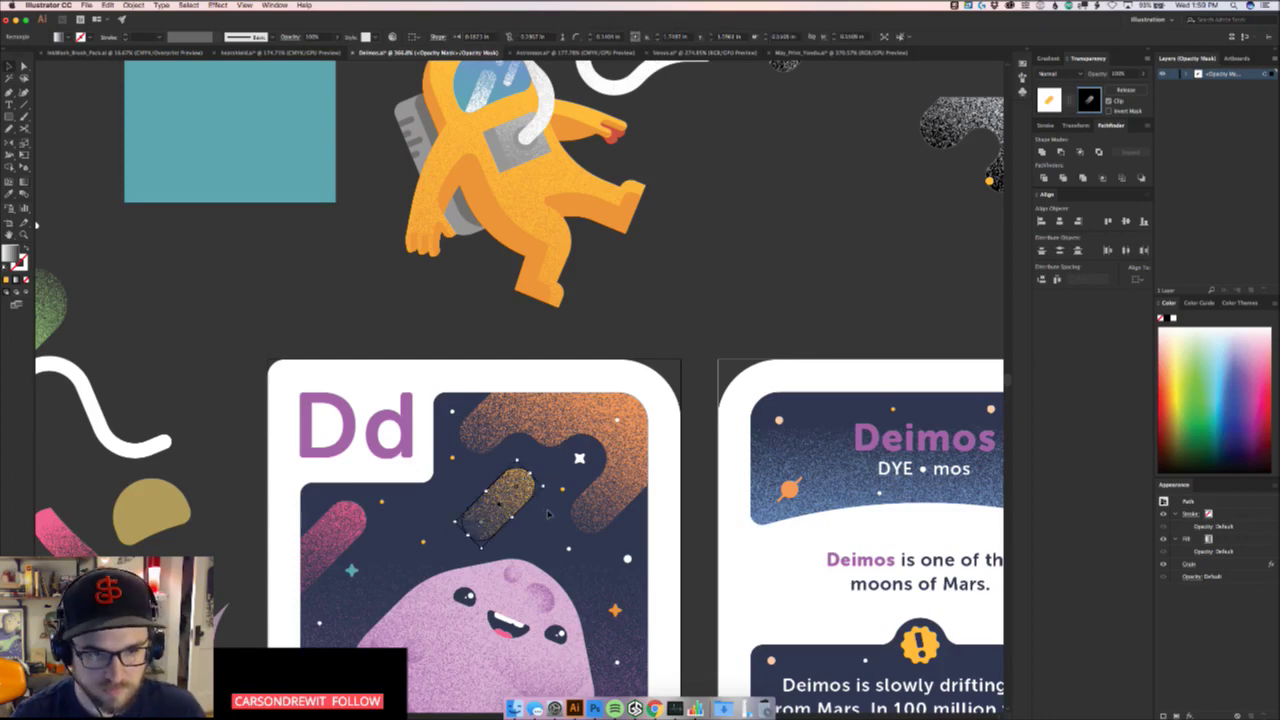
pyautogui.click(548, 514)
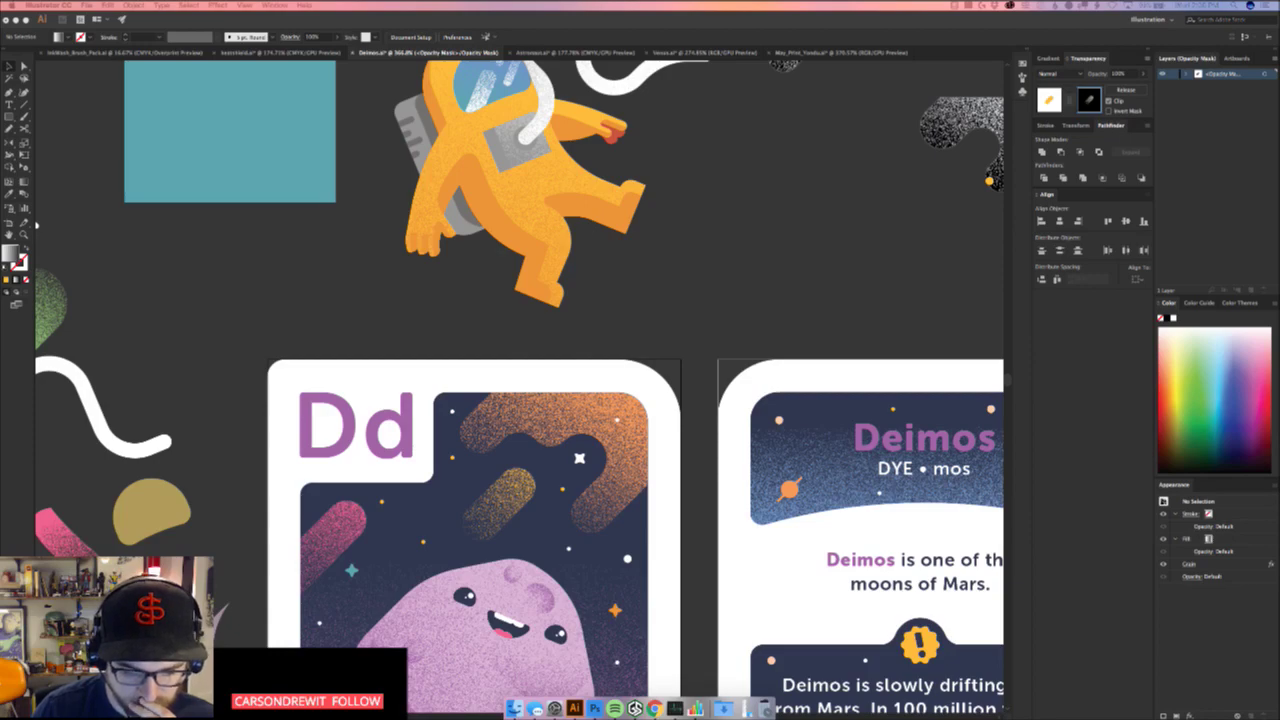
# Look over the Deimos card, compare it with the May_Print_Yondu artwork and the Astronaut card, and return to the Deimos document
pyautogui.scroll(-5, 662, 538)
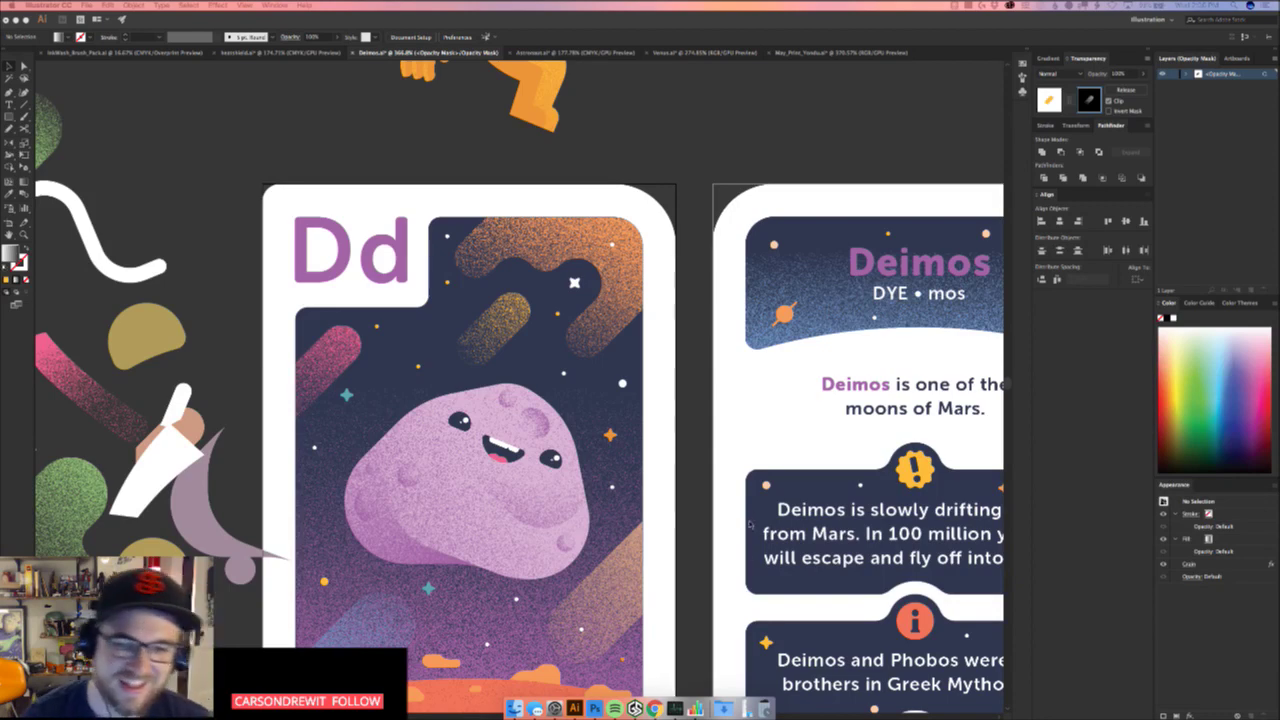
pyautogui.click(681, 541)
pyautogui.scroll(-3, 681, 541)
pyautogui.hscroll(-3, 681, 541)
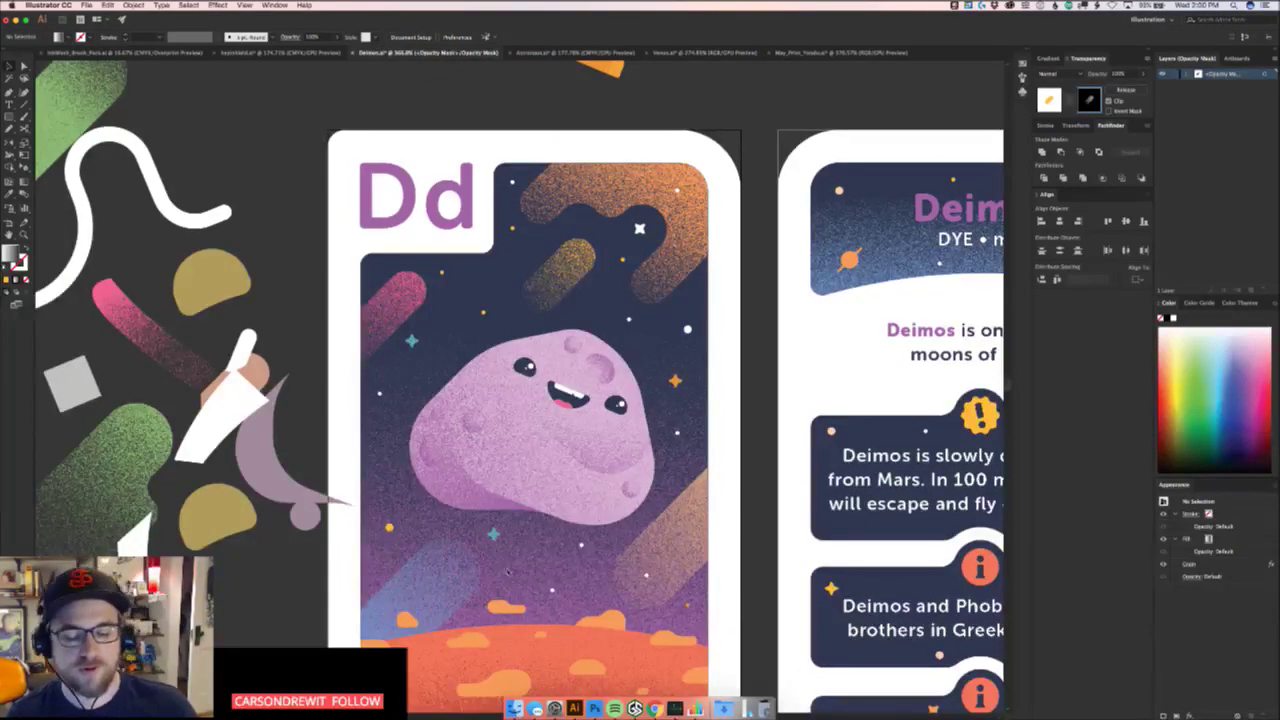
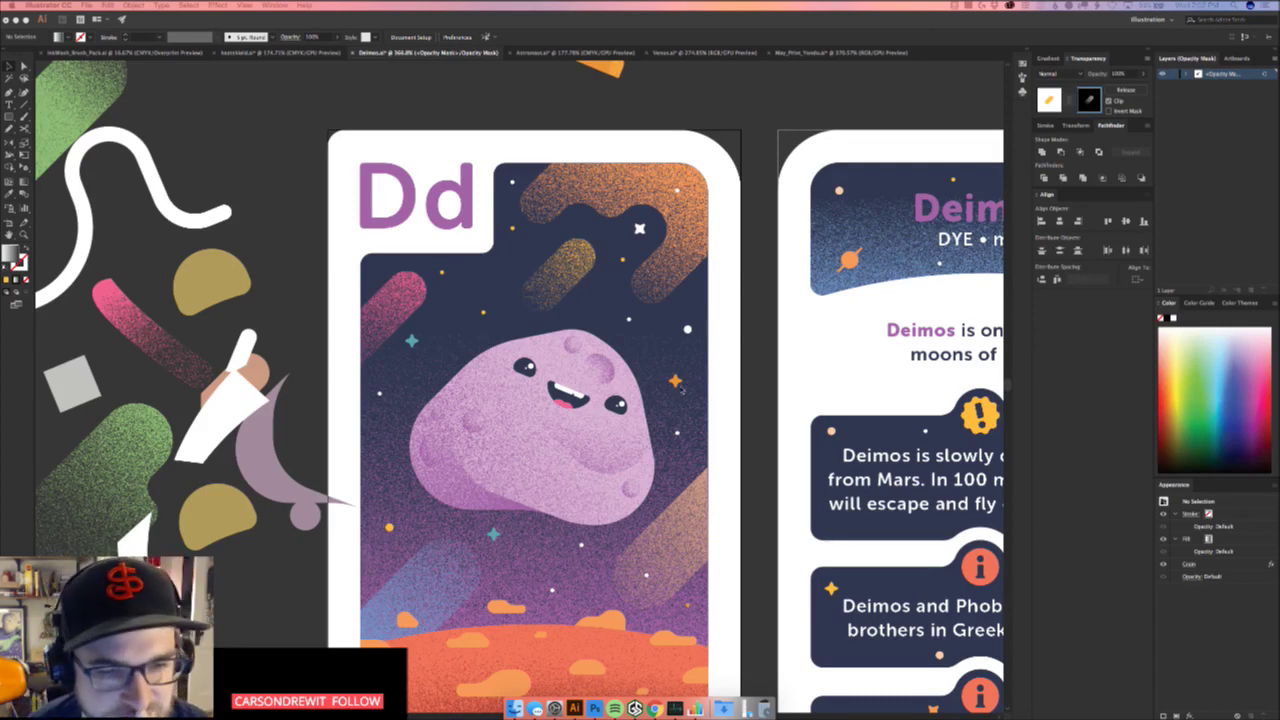
pyautogui.click(799, 53)
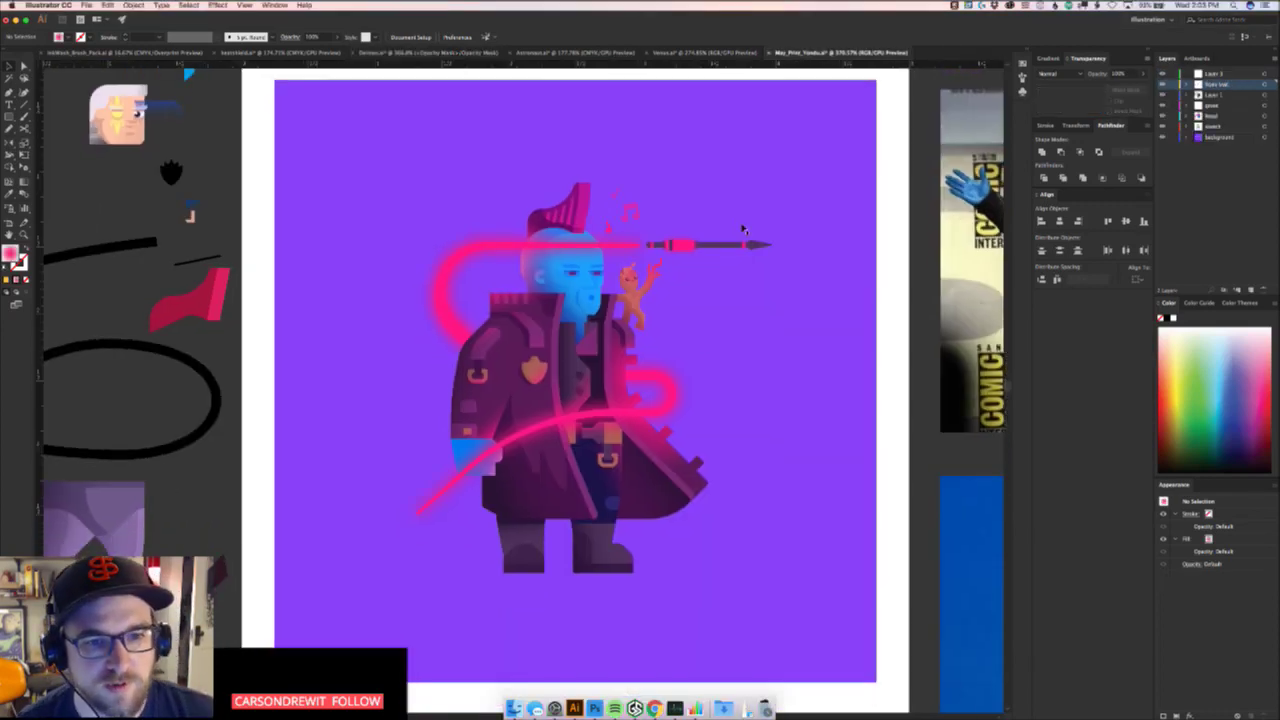
pyautogui.scroll(2, 686, 429)
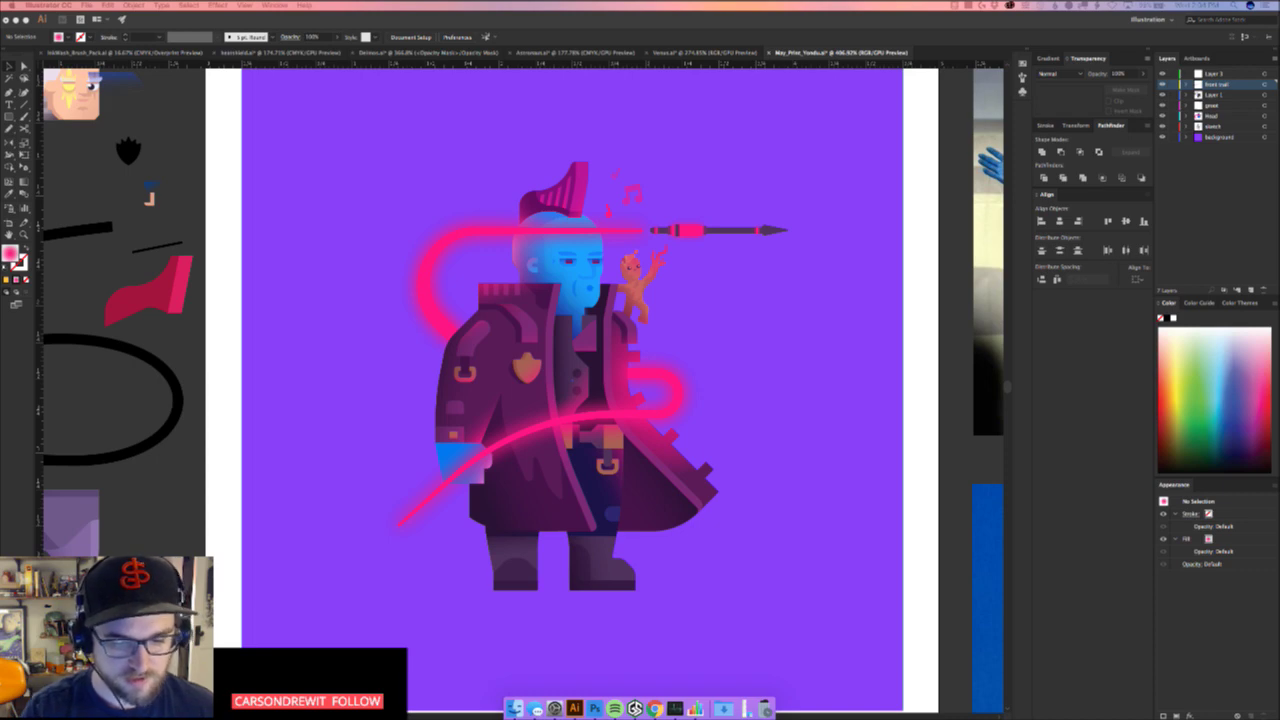
pyautogui.press('super+Tab')
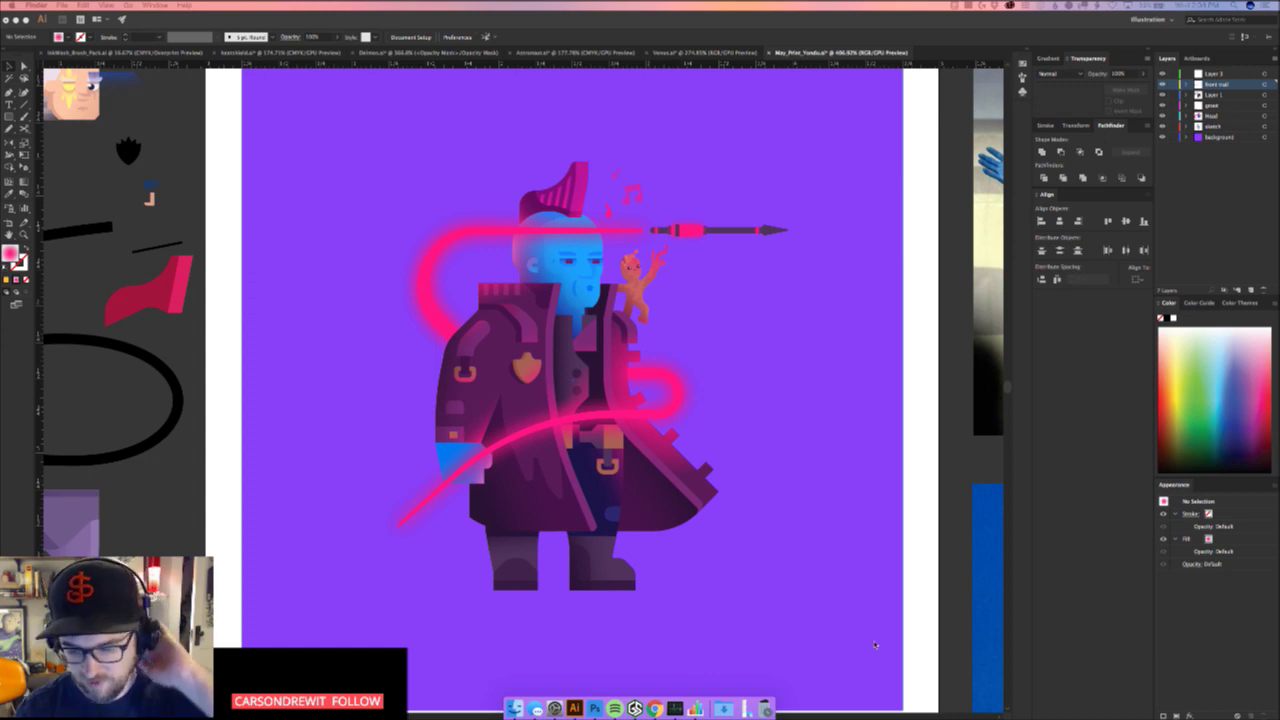
pyautogui.click(747, 508)
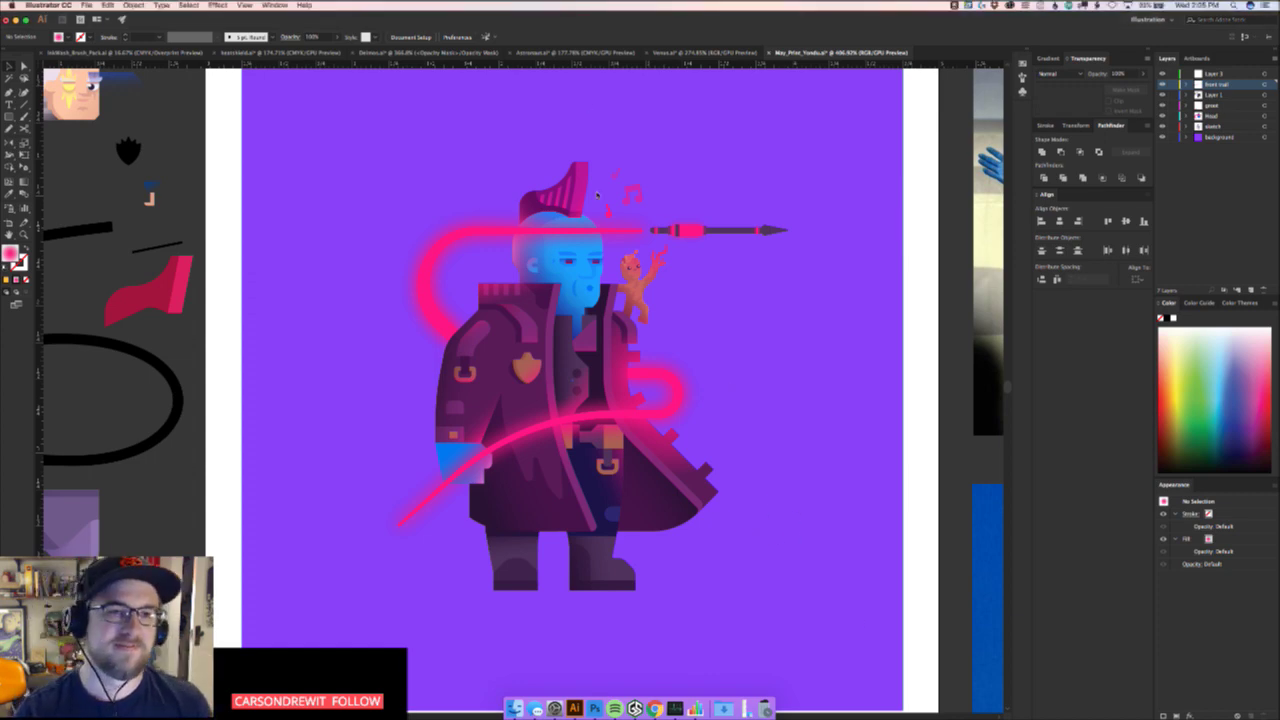
pyautogui.click(540, 55)
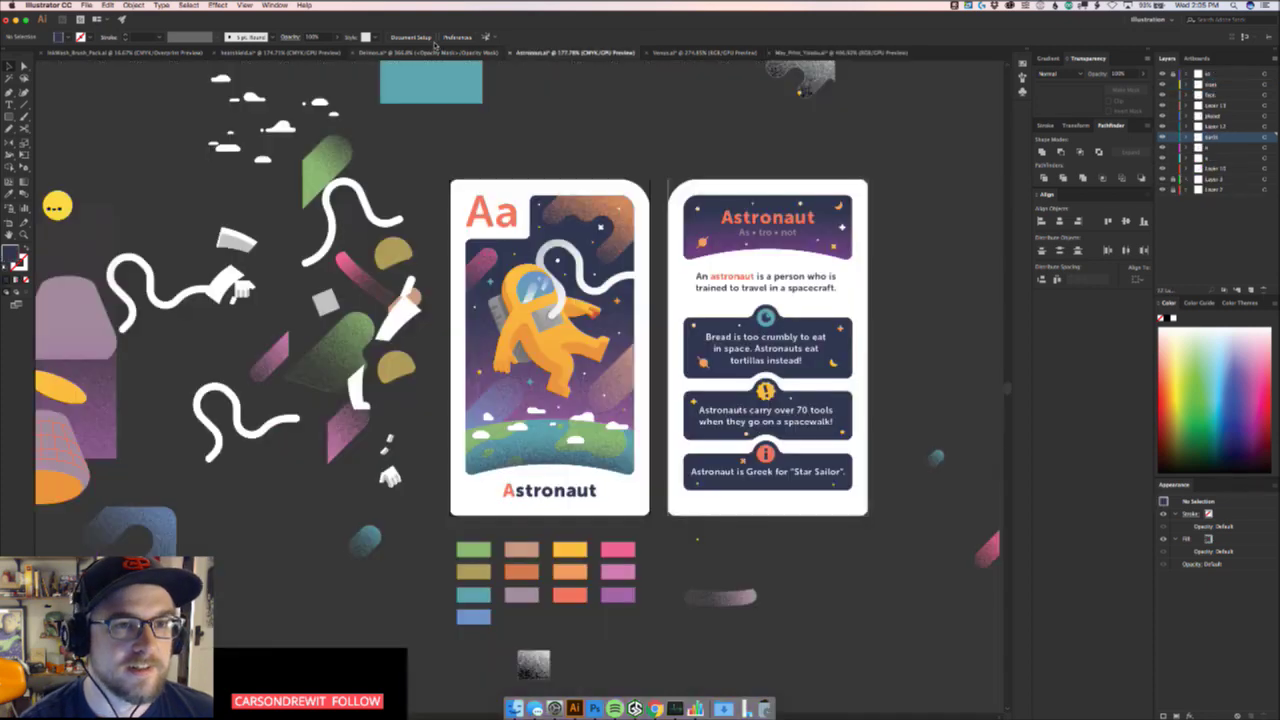
pyautogui.click(432, 52)
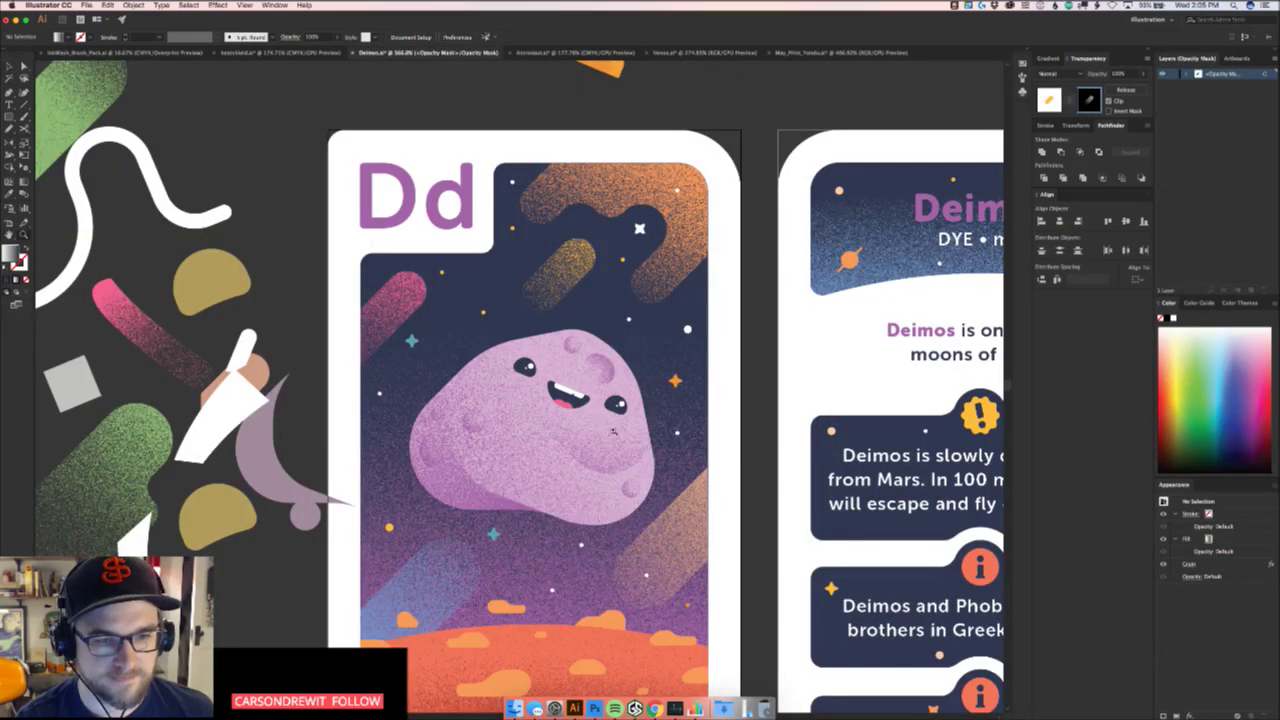
# Select the pill in the opacity mask and redraw its gradient along its diagonal, extending past its upper-right end
pyautogui.scroll(-5, 577, 435)
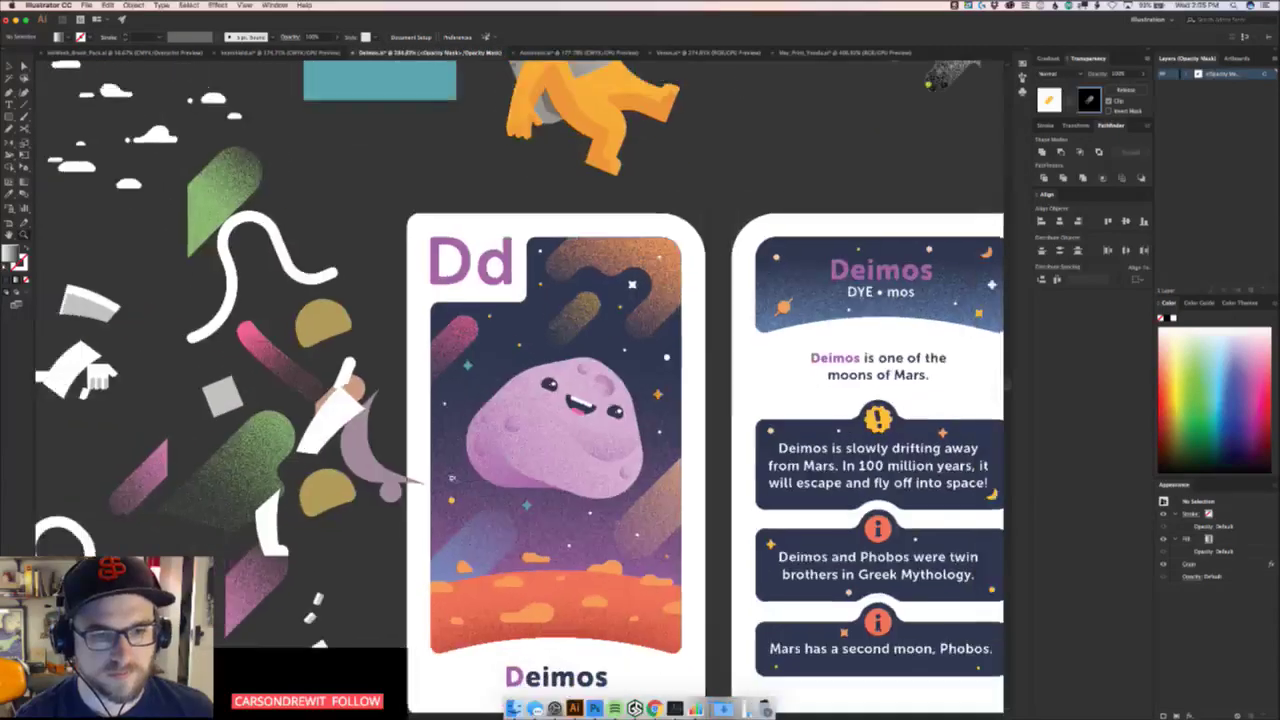
pyautogui.scroll(-5, 577, 435)
pyautogui.scroll(5, 570, 275)
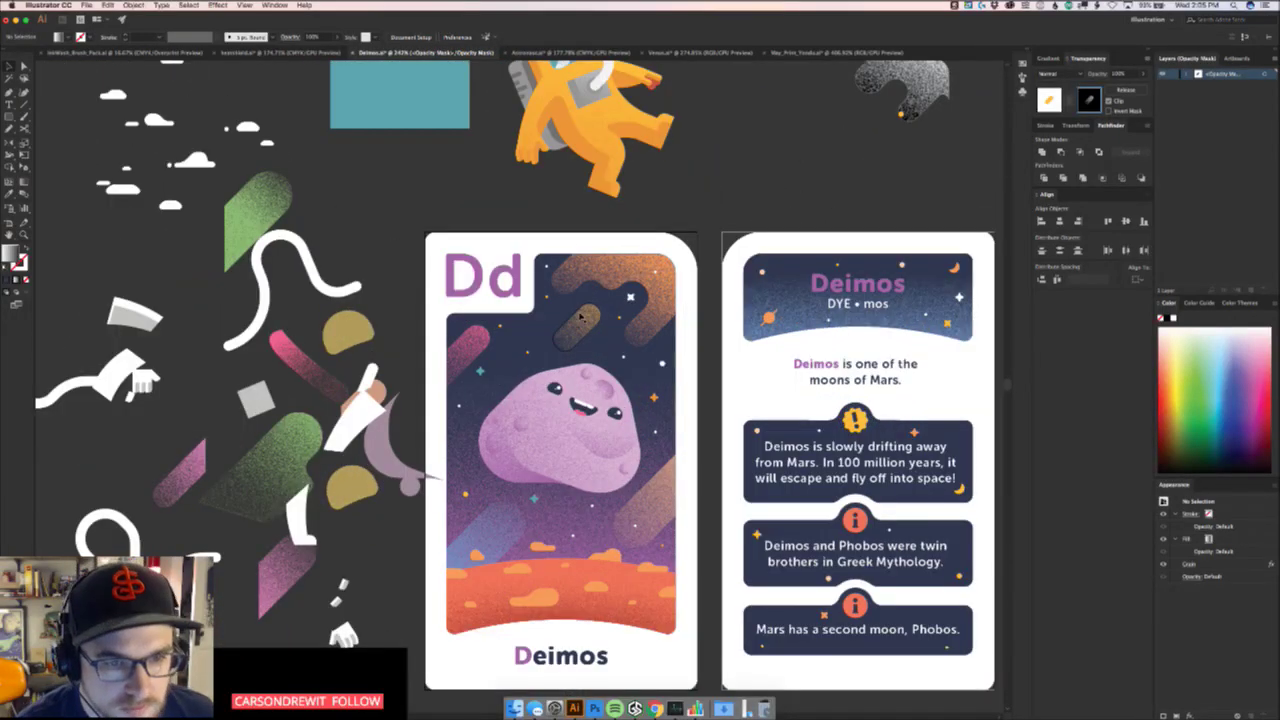
pyautogui.click(582, 319)
pyautogui.moveTo(562, 334)
pyautogui.mouseDown()
pyautogui.moveTo(656, 290)
pyautogui.moveTo(541, 384)
pyautogui.mouseUp()
pyautogui.press('g')
pyautogui.moveTo(714, 231); pyautogui.dragTo(575, 374)
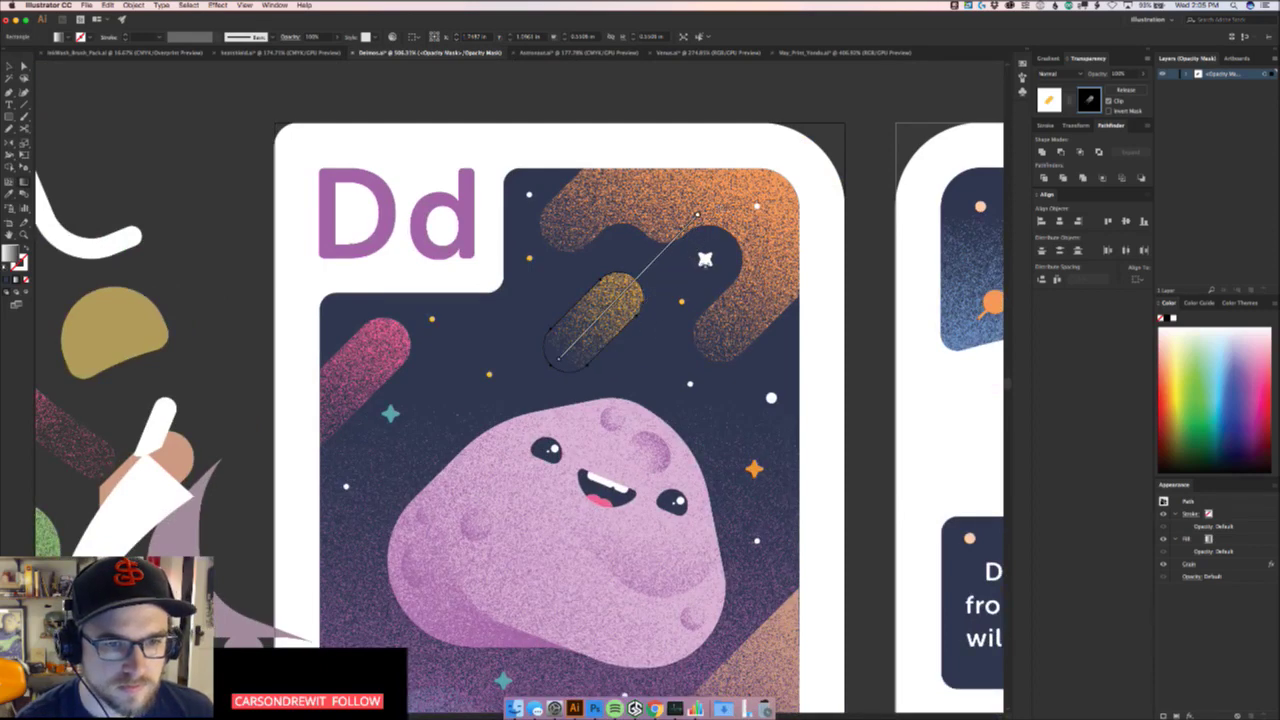
pyautogui.moveTo(690, 256); pyautogui.dragTo(568, 379)
pyautogui.press('v')
# Leave the opacity mask and move the masked yellow pill slightly down and left, closer to the moon
pyautogui.click(879, 188)
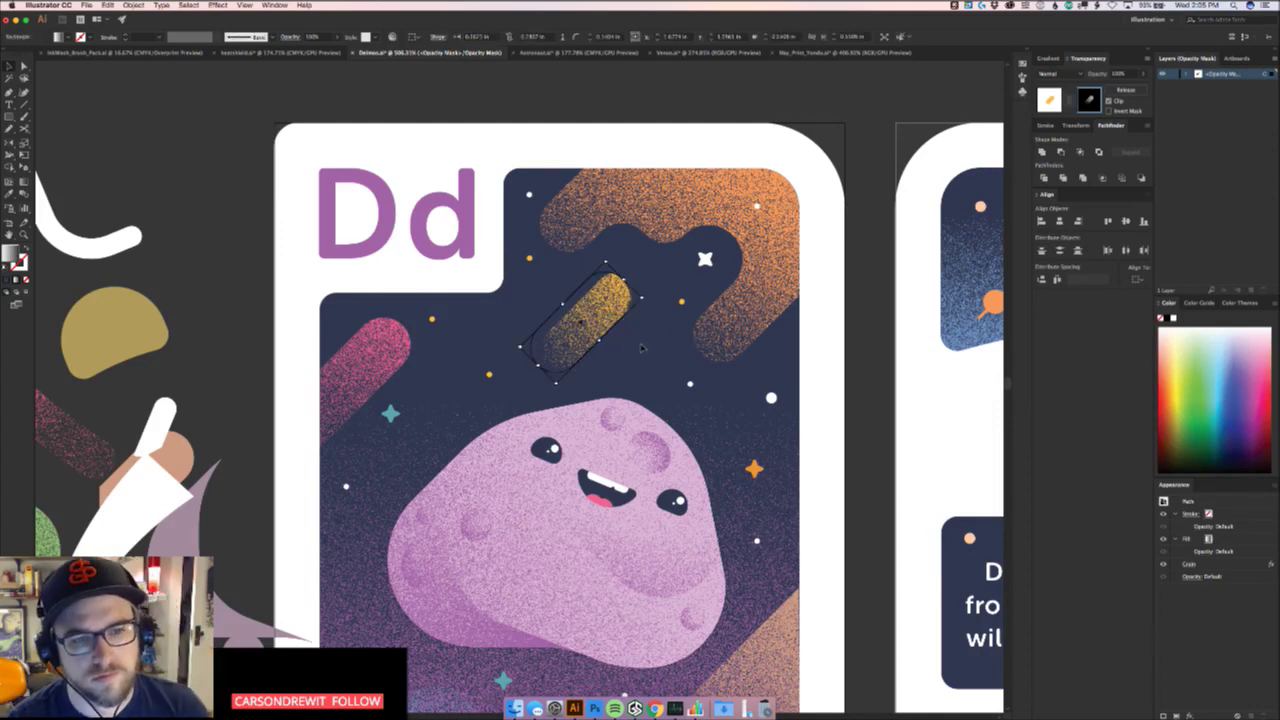
pyautogui.click(579, 311)
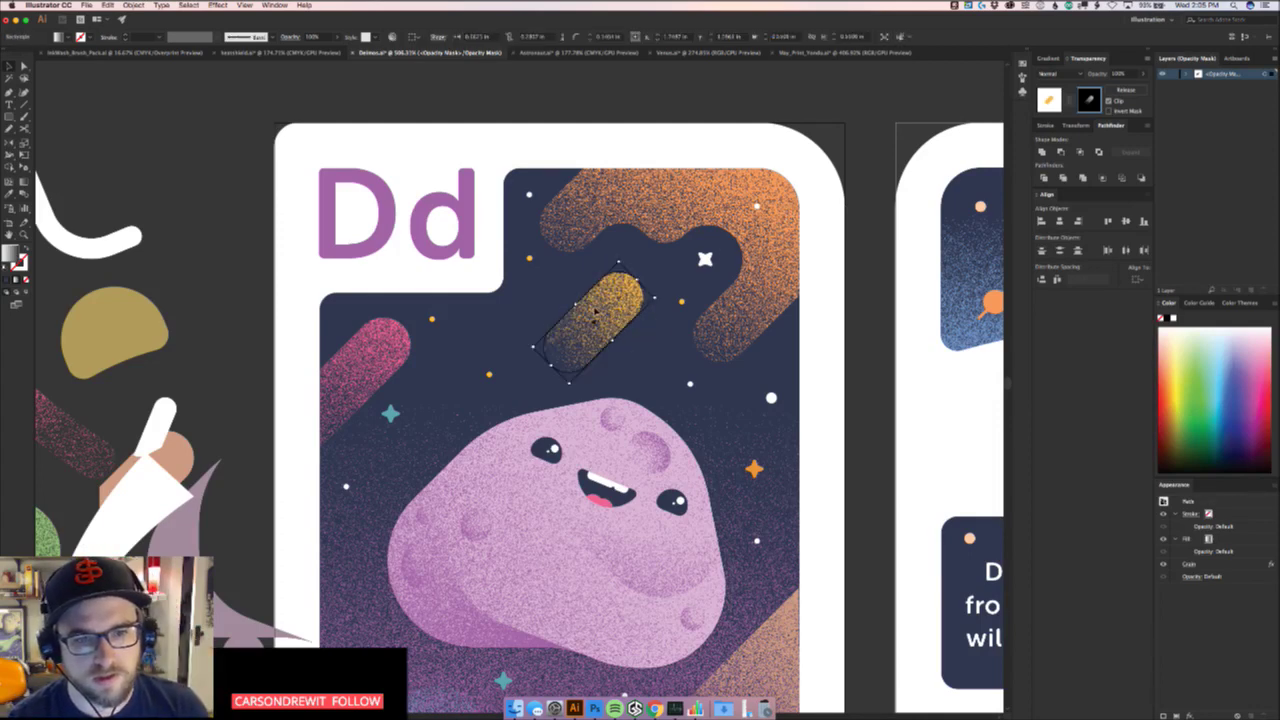
pyautogui.click(1050, 97)
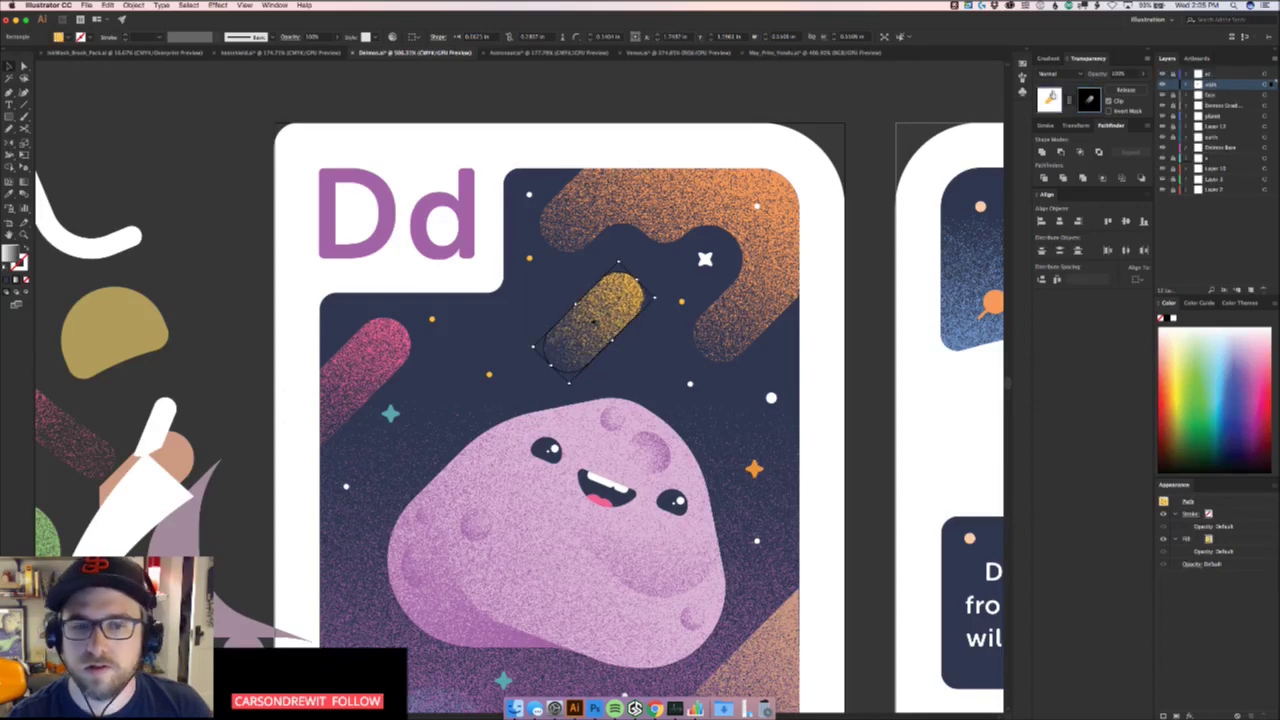
pyautogui.moveTo(617, 310); pyautogui.dragTo(602, 325)
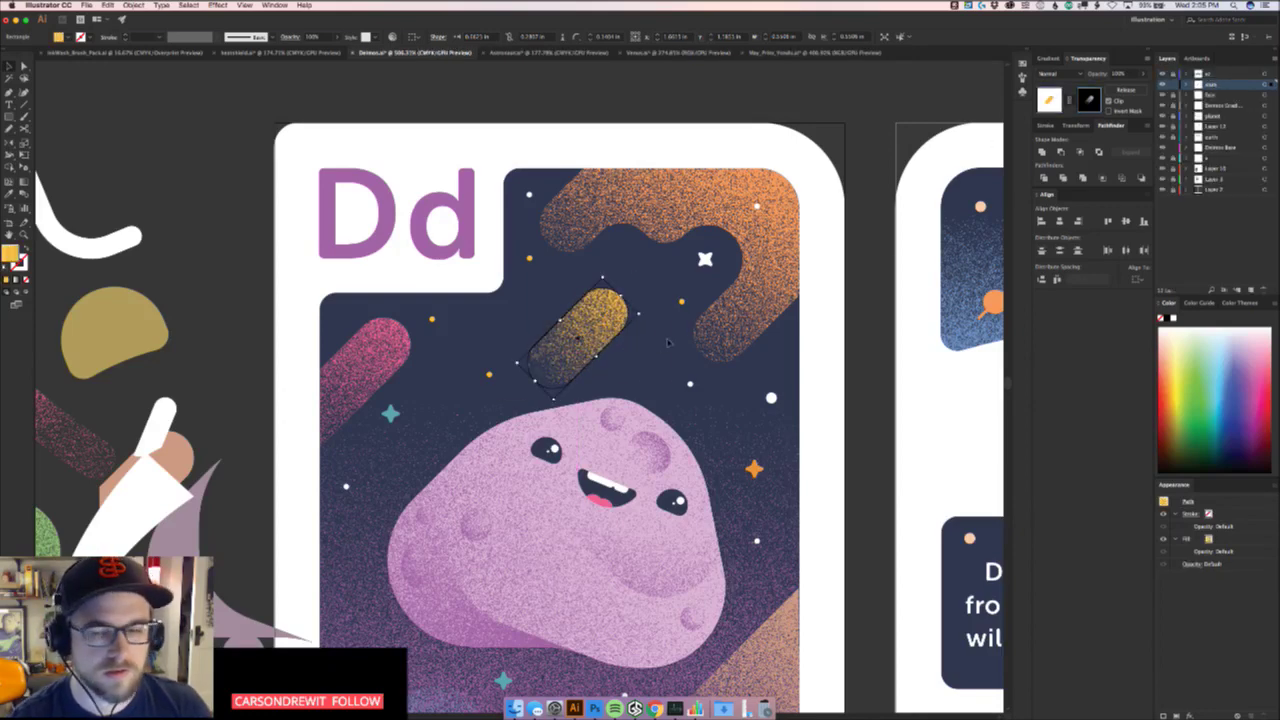
# Recolour the grainy yellow pill above the moon with the palette's blue
pyautogui.hscroll(5, 634, 343)
pyautogui.scroll(1, 634, 343)
pyautogui.press('i')
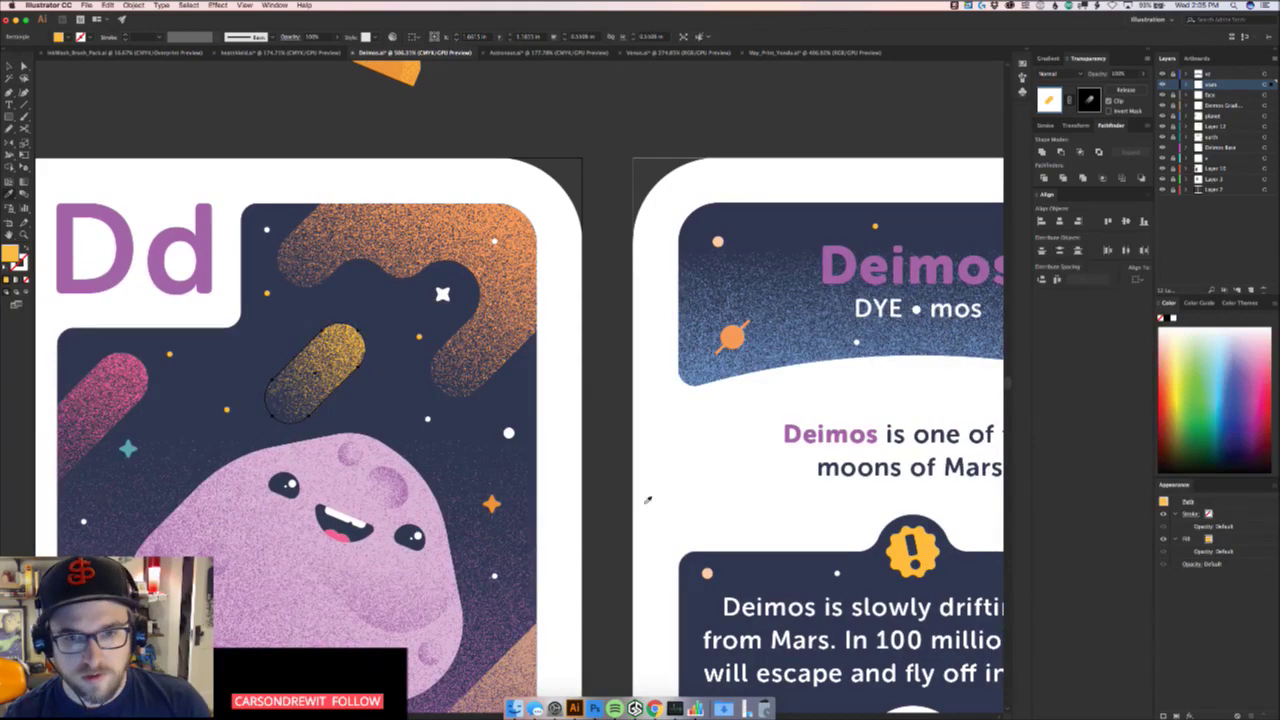
pyautogui.press('z')
pyautogui.moveTo(617, 539); pyautogui.dragTo(540, 345)
pyautogui.moveTo(545, 440); pyautogui.dragTo(555, 401)
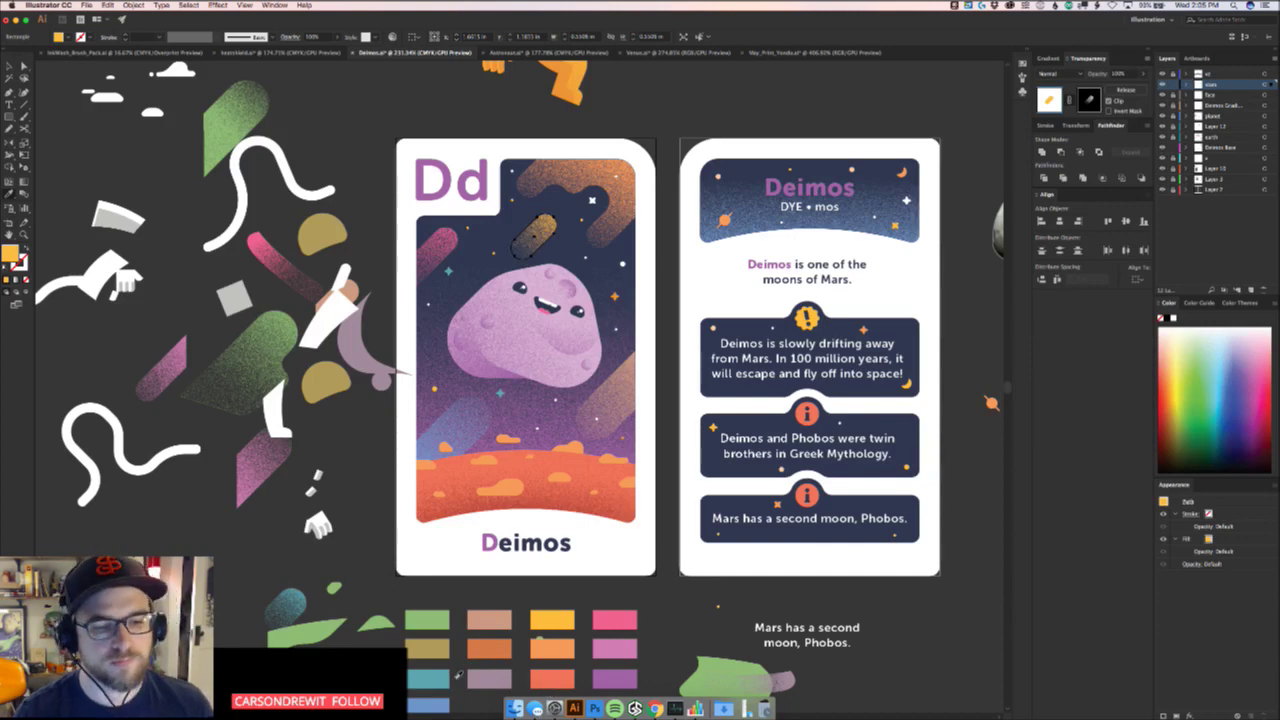
pyautogui.click(437, 685)
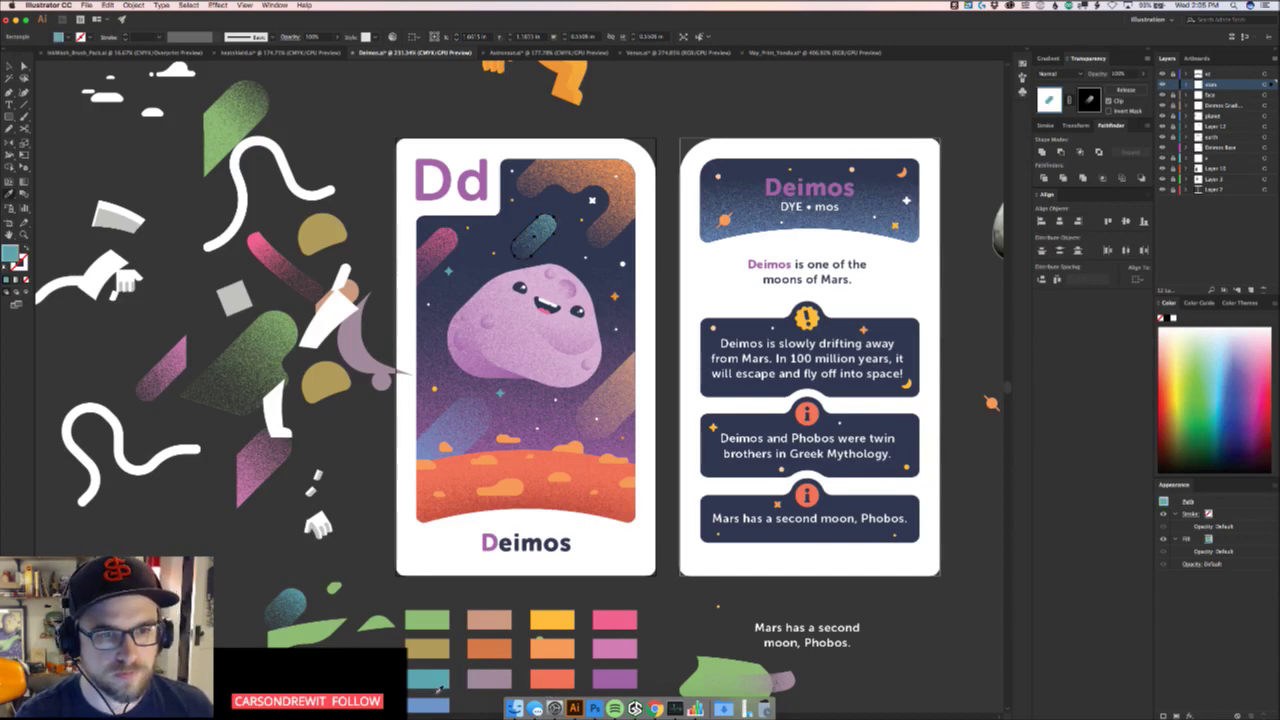
pyautogui.click(432, 706)
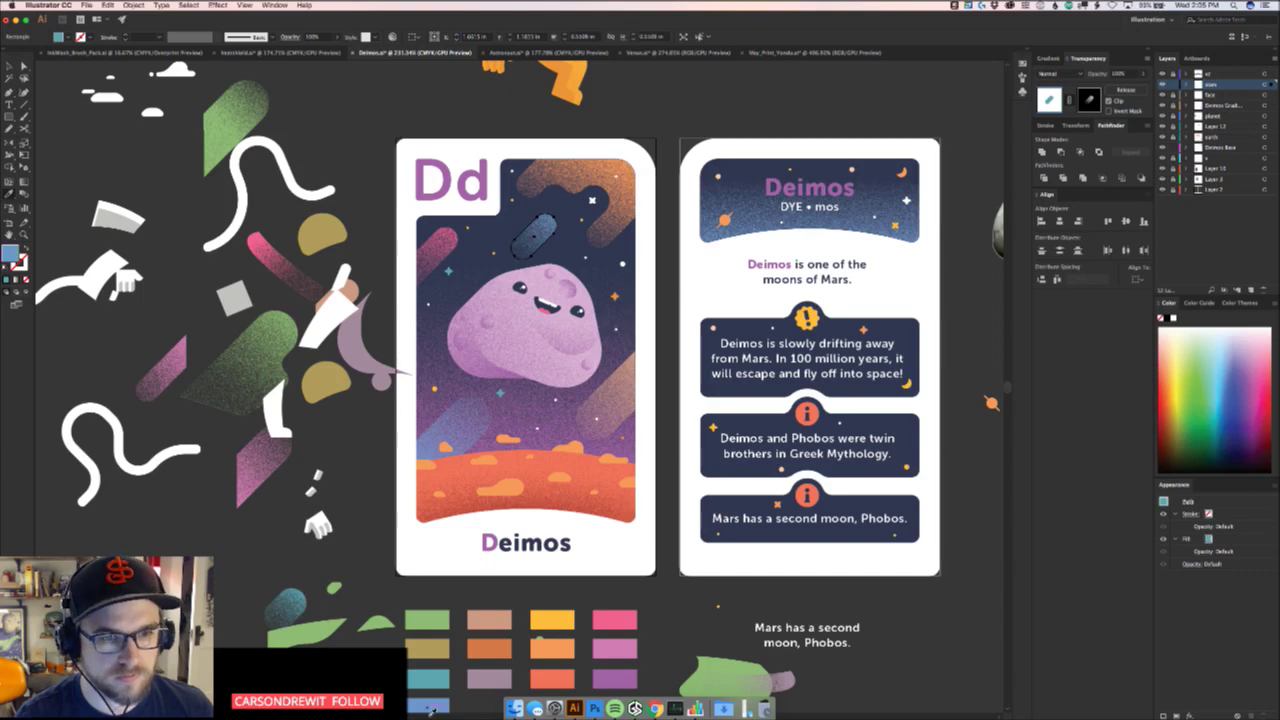
pyautogui.click(330, 505)
pyautogui.scroll(-3, 350, 450)
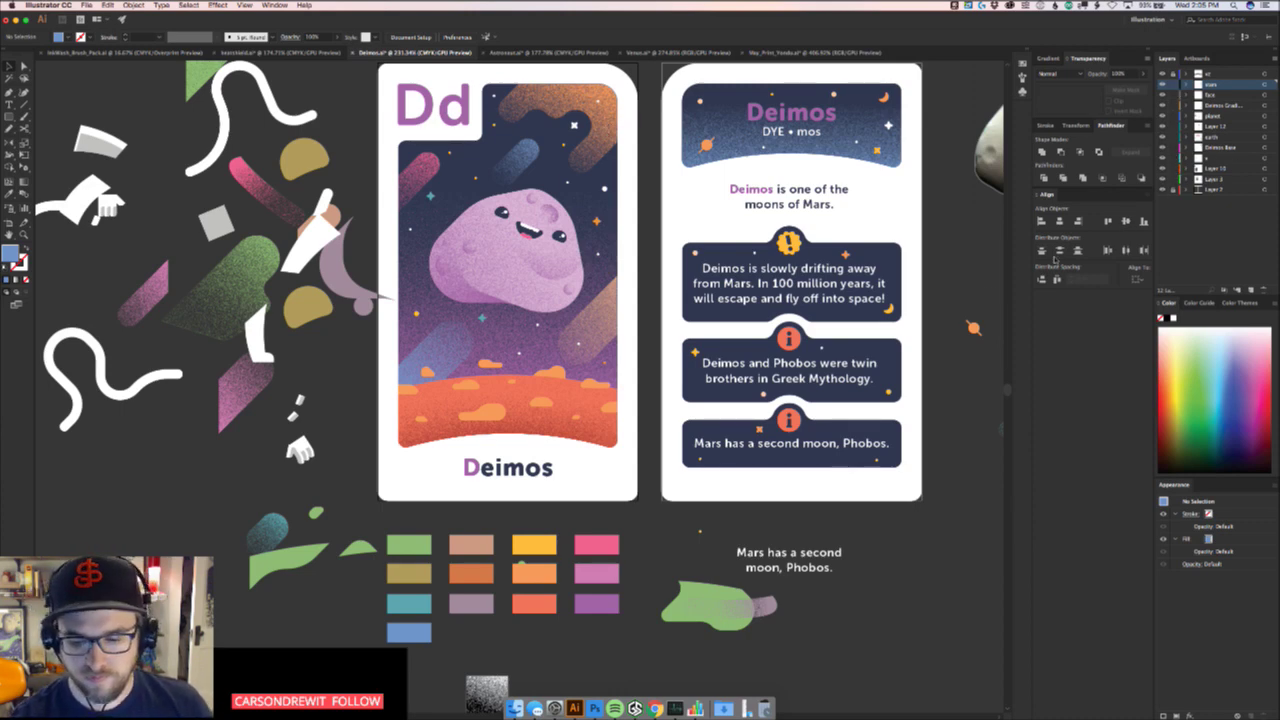
# Recolour the large orange grainy wave in the card's upper-right corner with the palette's muted mauve
pyautogui.click(636, 372)
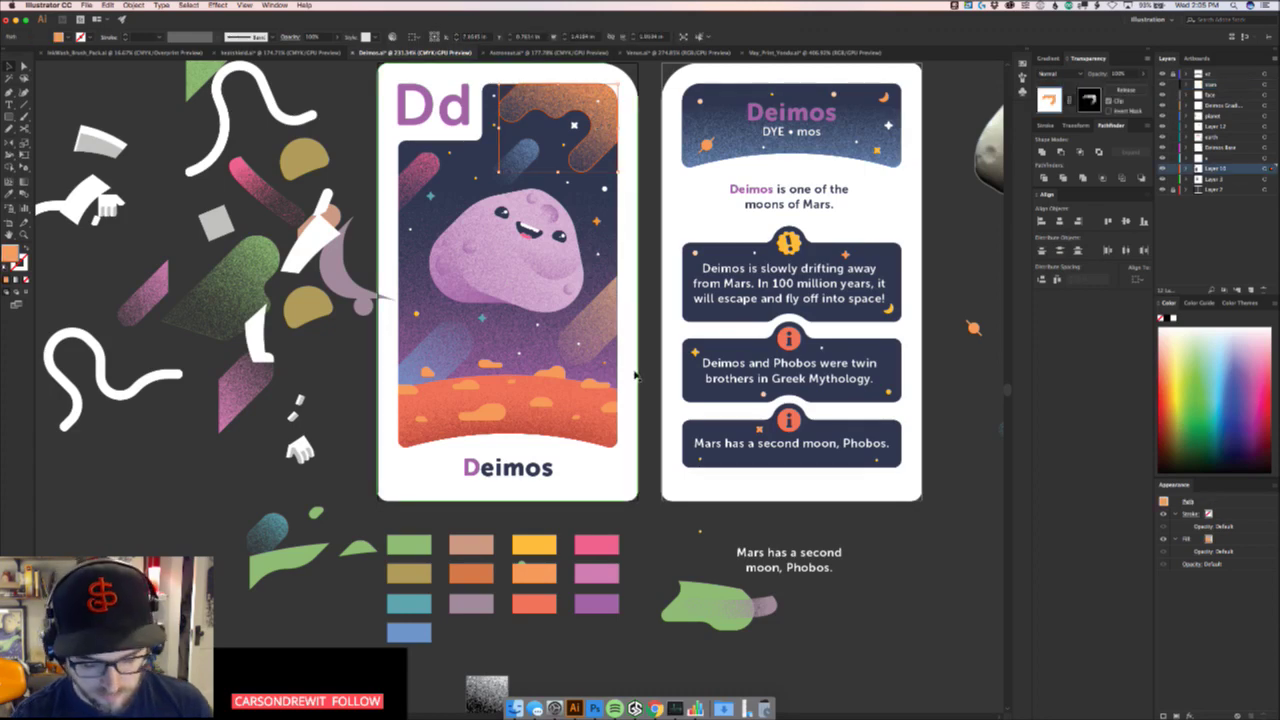
pyautogui.press('i')
pyautogui.click(594, 578)
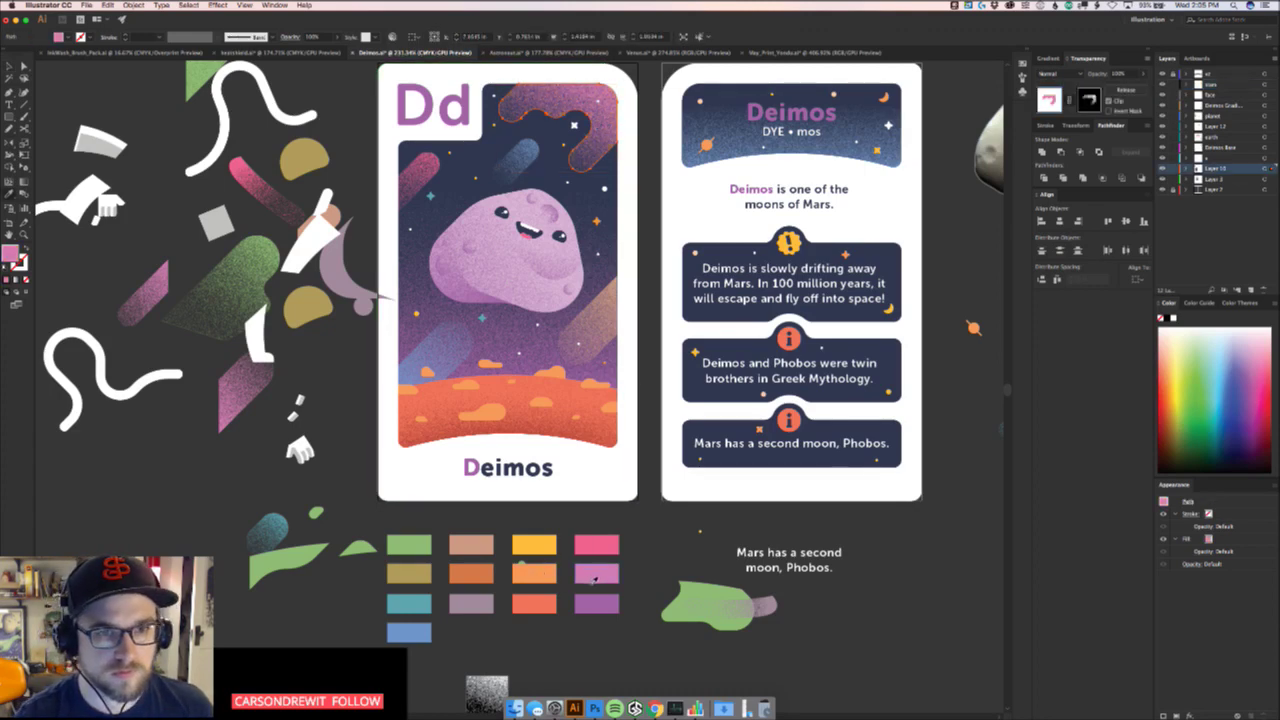
pyautogui.click(463, 607)
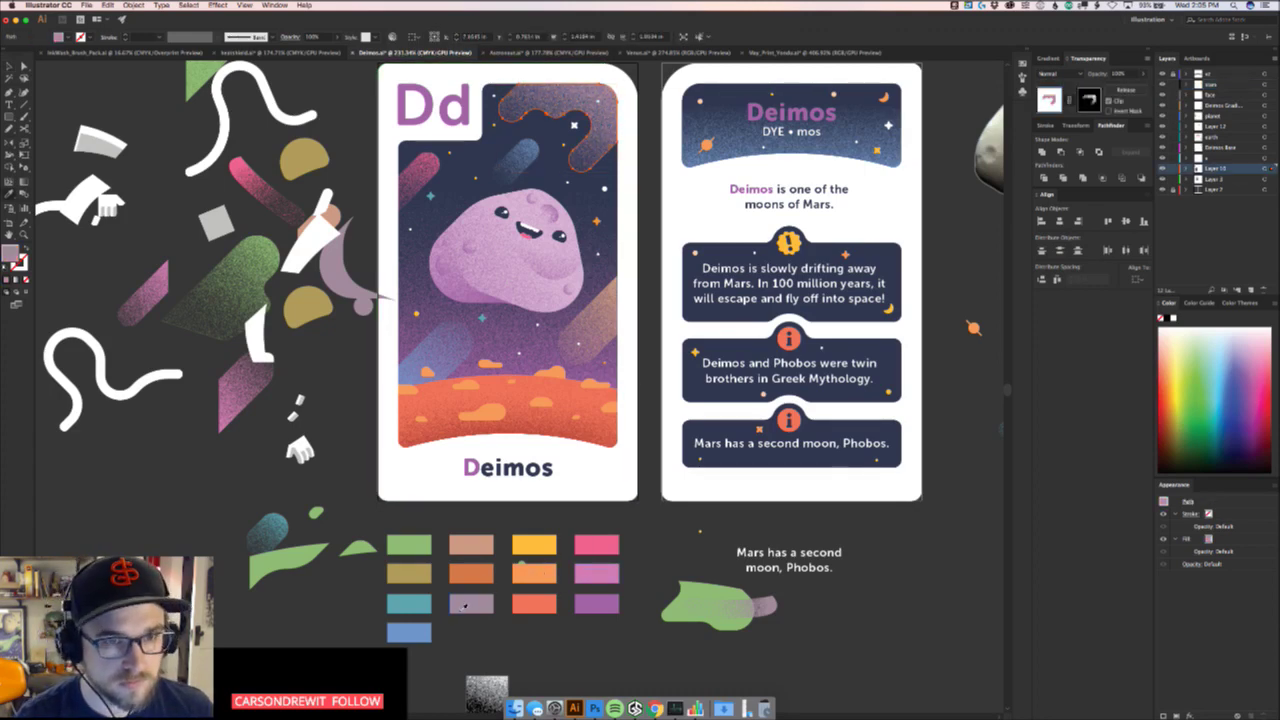
pyautogui.press('v')
pyautogui.click(648, 537)
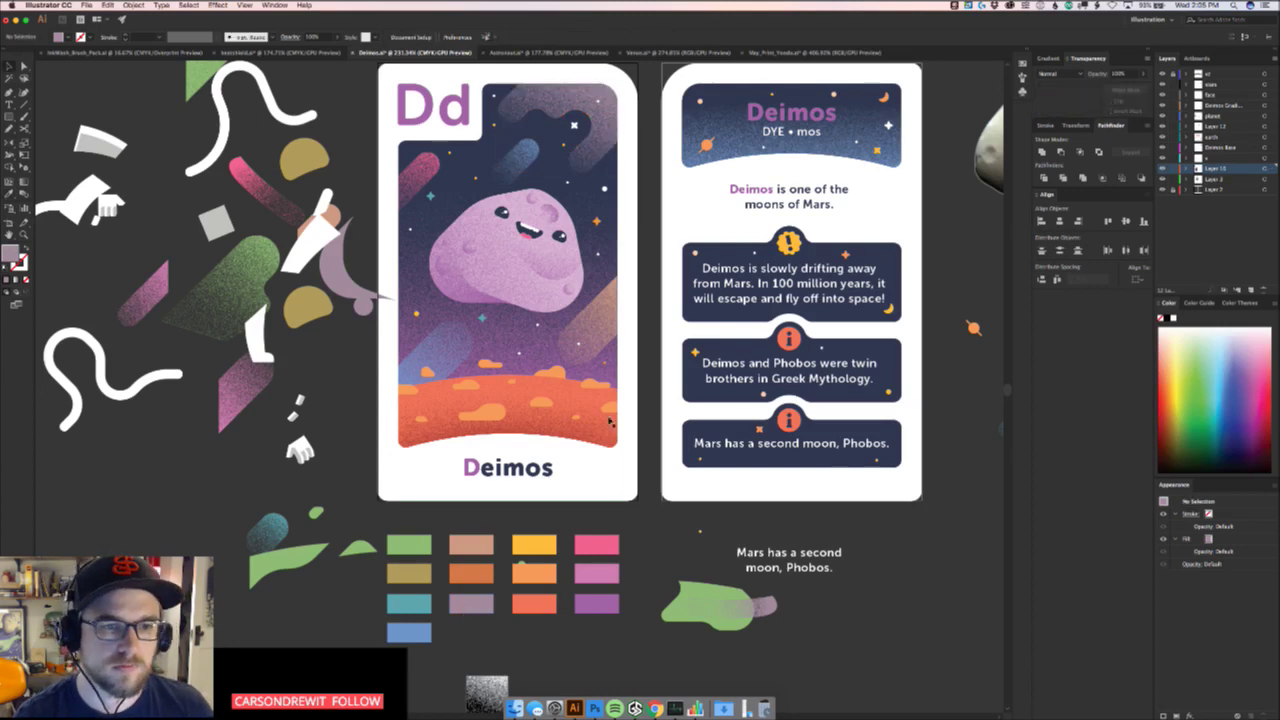
# Bring the cropped magenta grainy pill from the pasteboard onto the card's left edge, over the existing pink pill
pyautogui.click(417, 178)
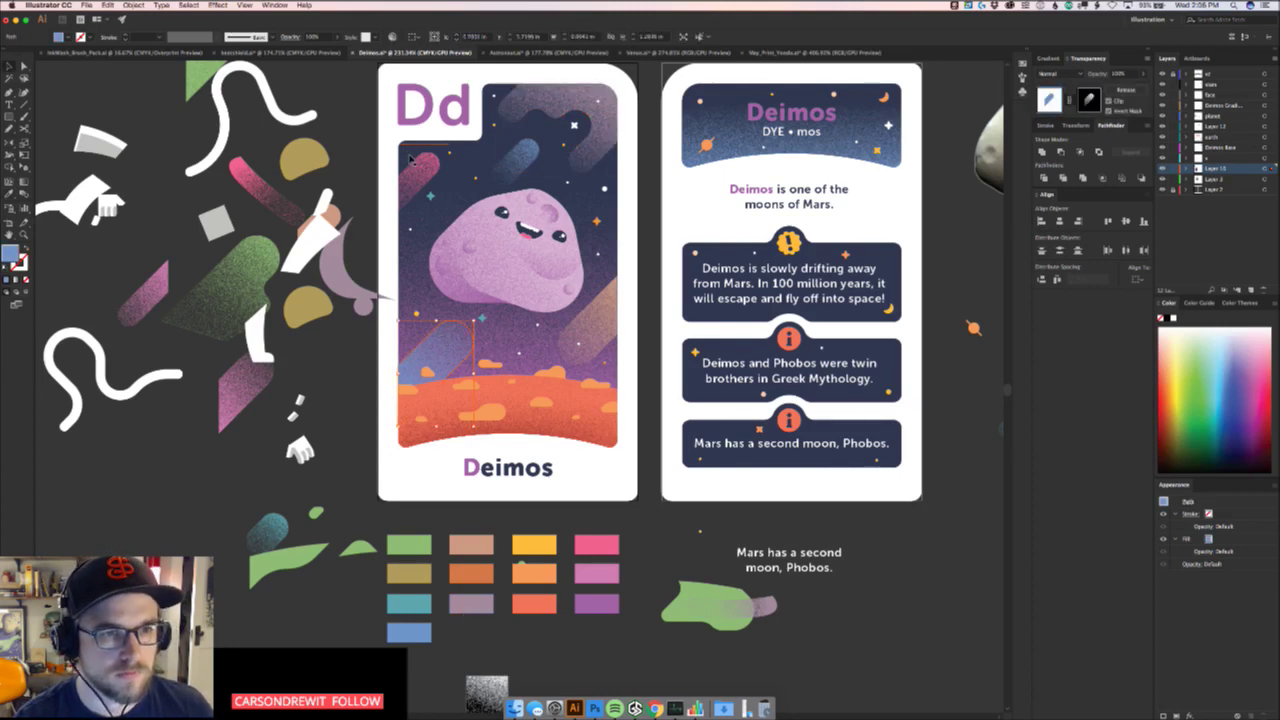
pyautogui.moveTo(426, 191); pyautogui.dragTo(422, 183)
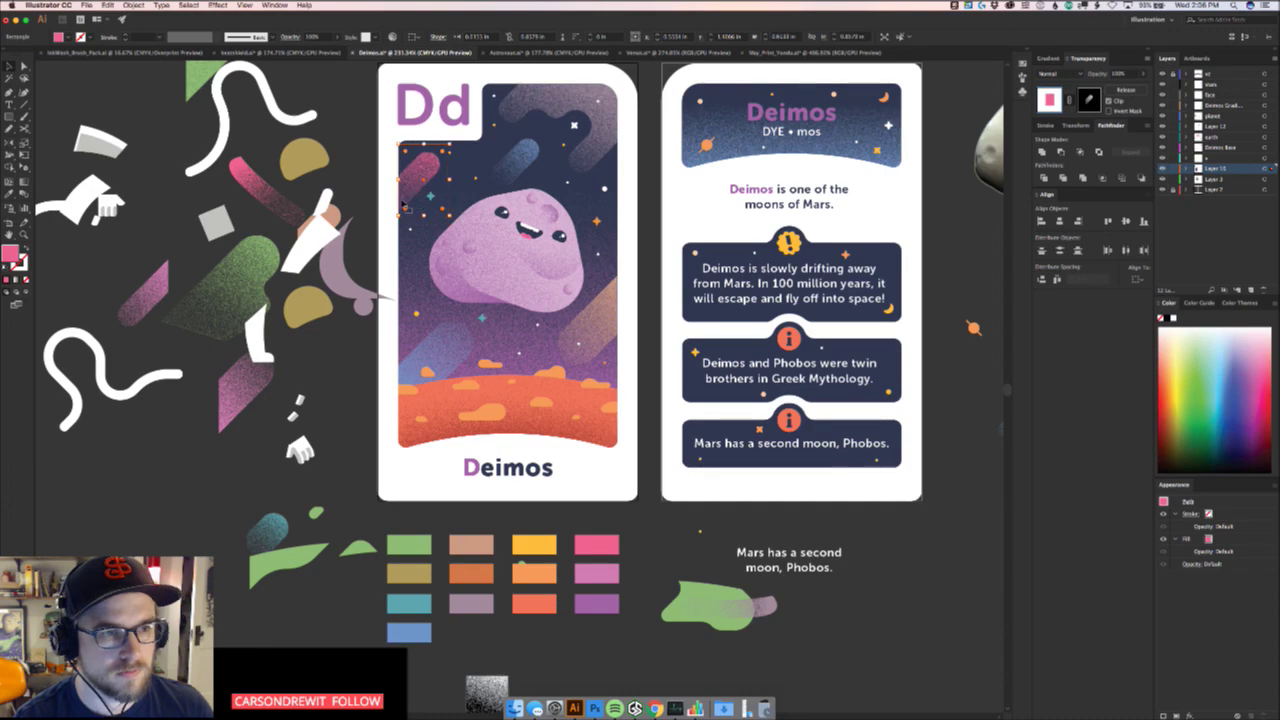
pyautogui.moveTo(315, 230); pyautogui.dragTo(484, 274)
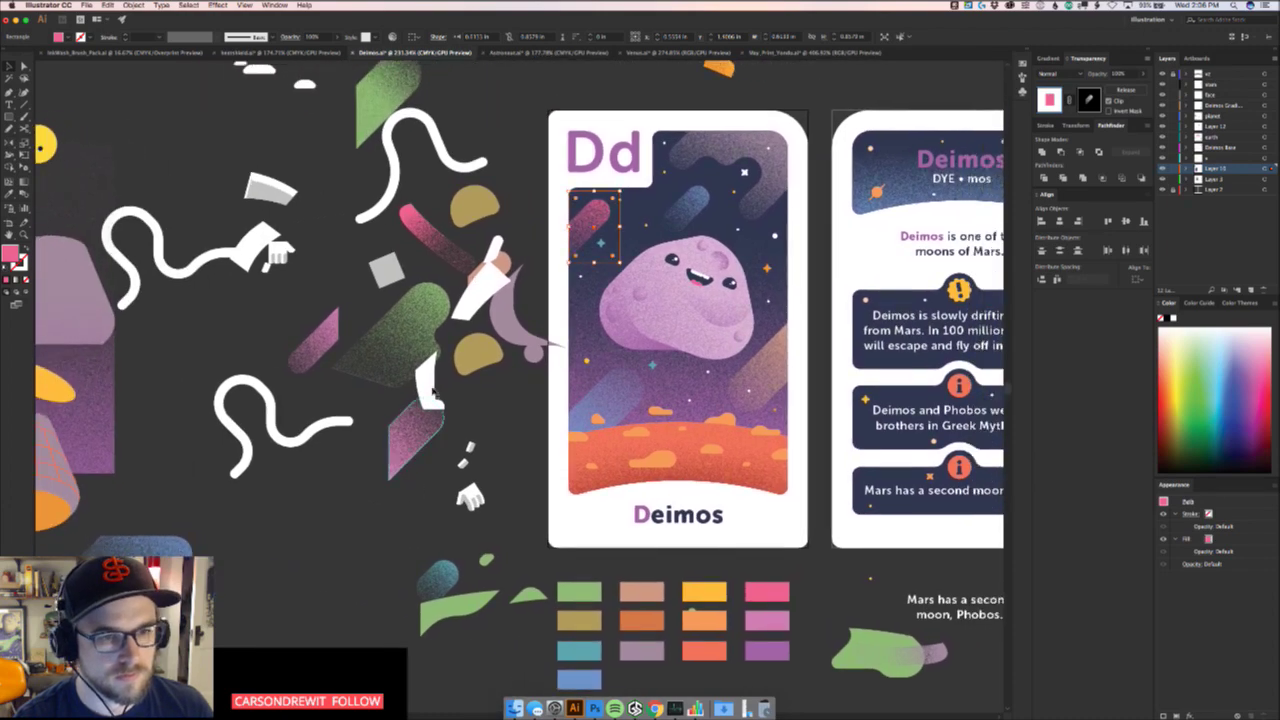
pyautogui.moveTo(502, 362); pyautogui.dragTo(719, 142)
pyautogui.moveTo(355, 492); pyautogui.dragTo(560, 392)
pyautogui.press('a')
pyautogui.moveTo(438, 467); pyautogui.dragTo(428, 505)
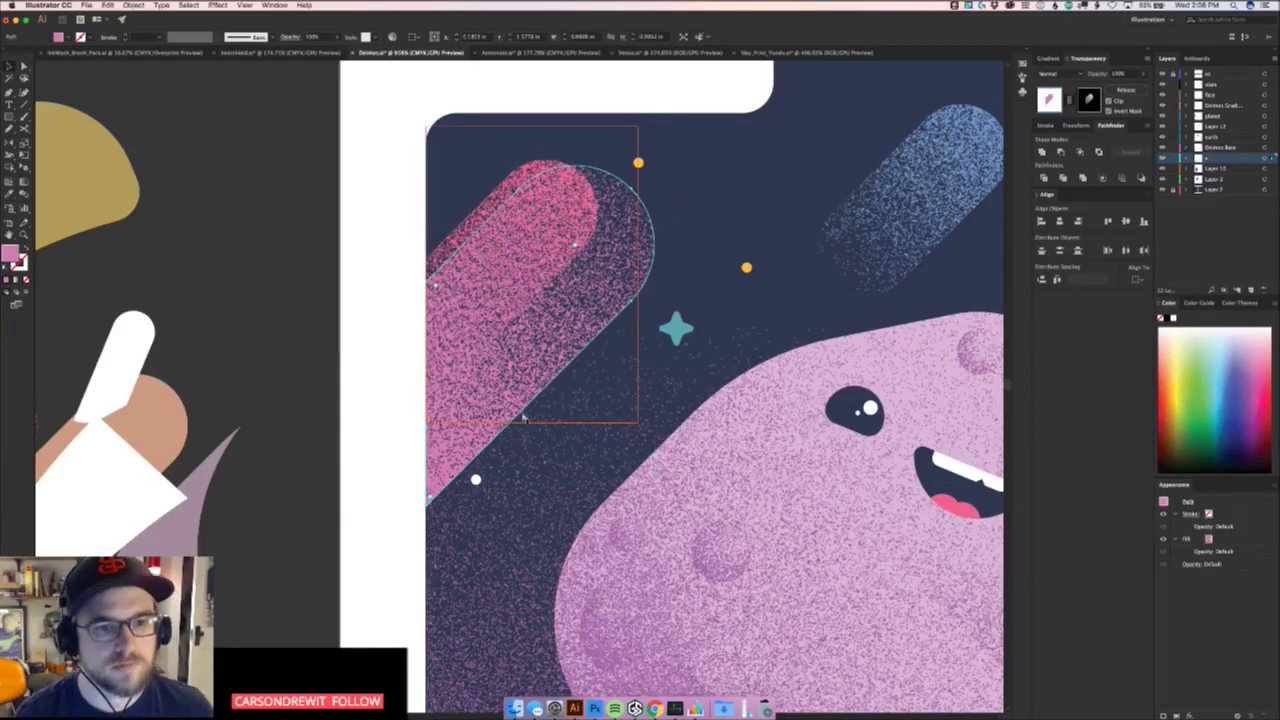
# Delete the overlapping pink and magenta grainy pills from the card's left edge and the pasteboard
pyautogui.press('Delete')
pyautogui.moveTo(289, 213); pyautogui.dragTo(191, 226)
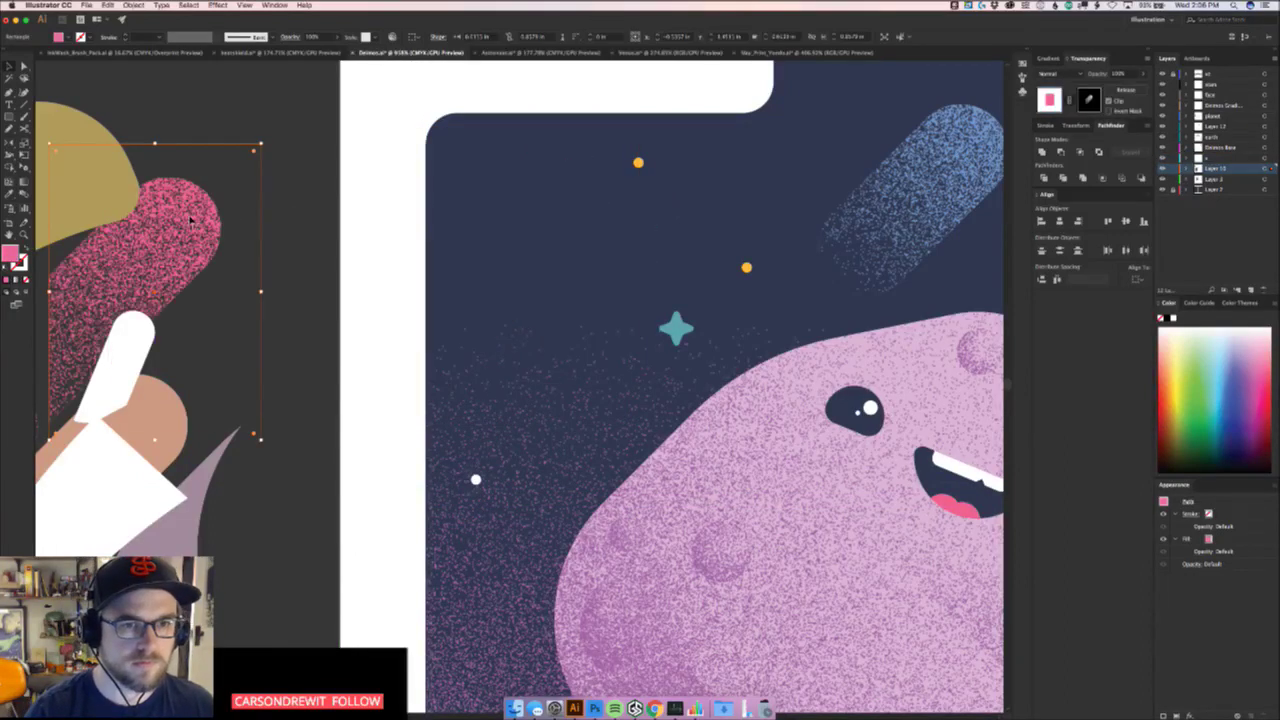
pyautogui.press('Delete')
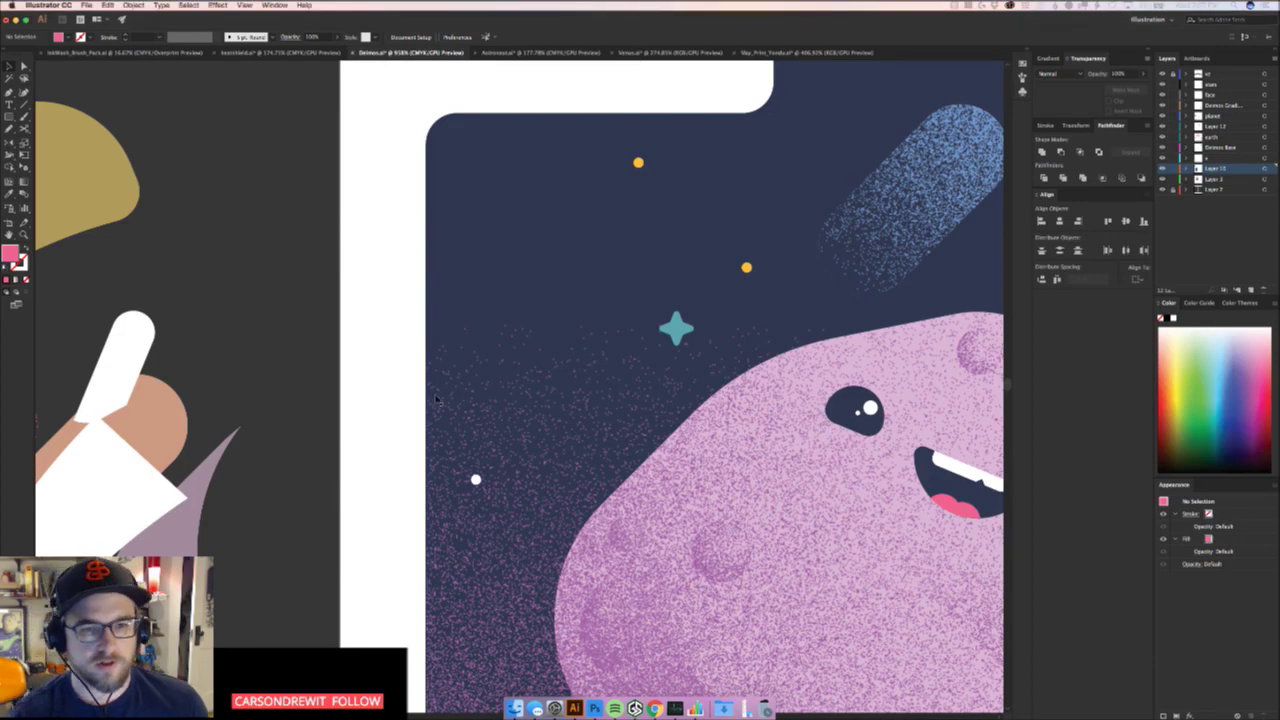
# Bring back the pink grainy pill on the card's left edge and move it slightly down
pyautogui.press('super+z')
pyautogui.press('z')
pyautogui.moveTo(534, 361); pyautogui.dragTo(275, 435)
pyautogui.press('super+plus')
pyautogui.press('super+plus')
pyautogui.press('super+plus')
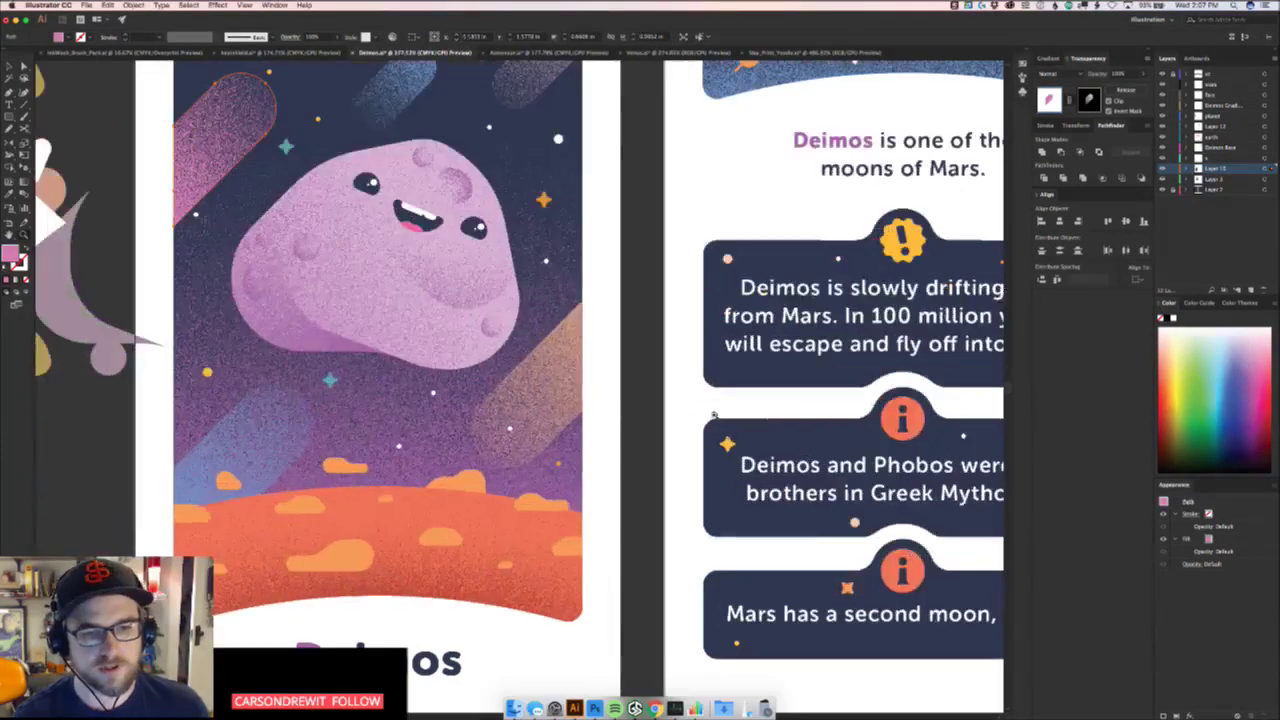
pyautogui.moveTo(337, 217); pyautogui.dragTo(493, 440)
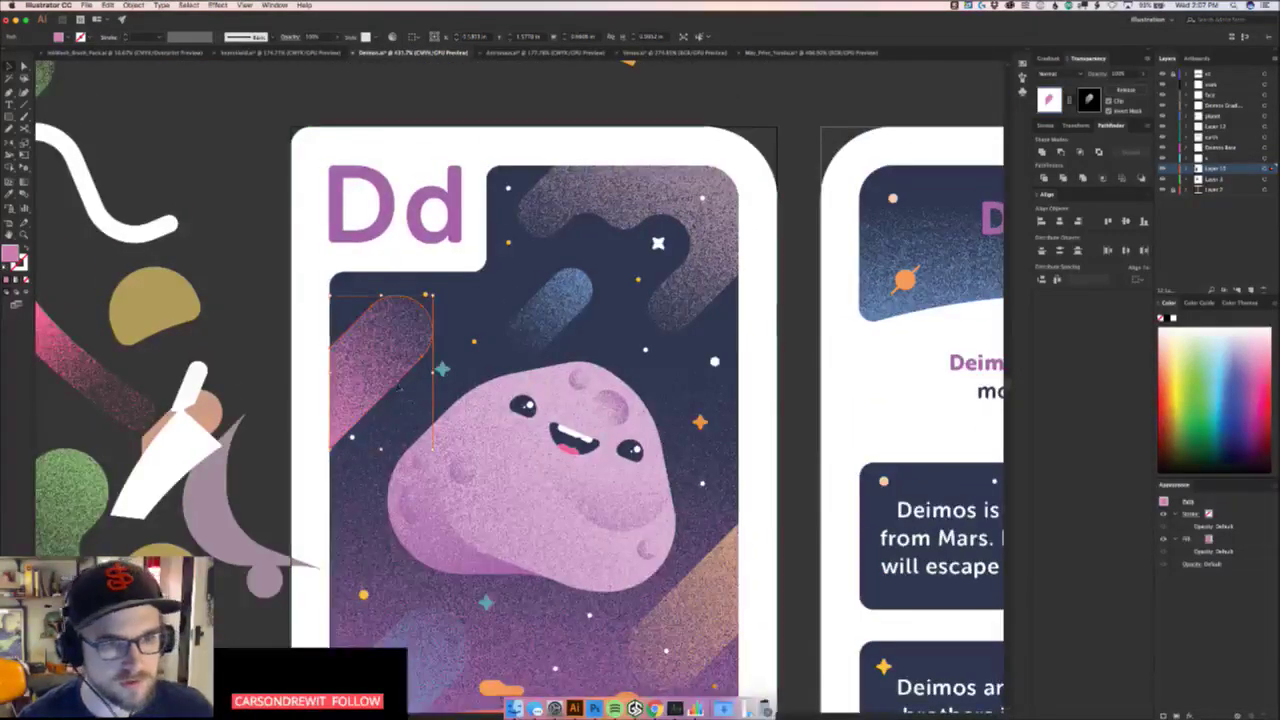
pyautogui.moveTo(370, 371); pyautogui.dragTo(370, 381)
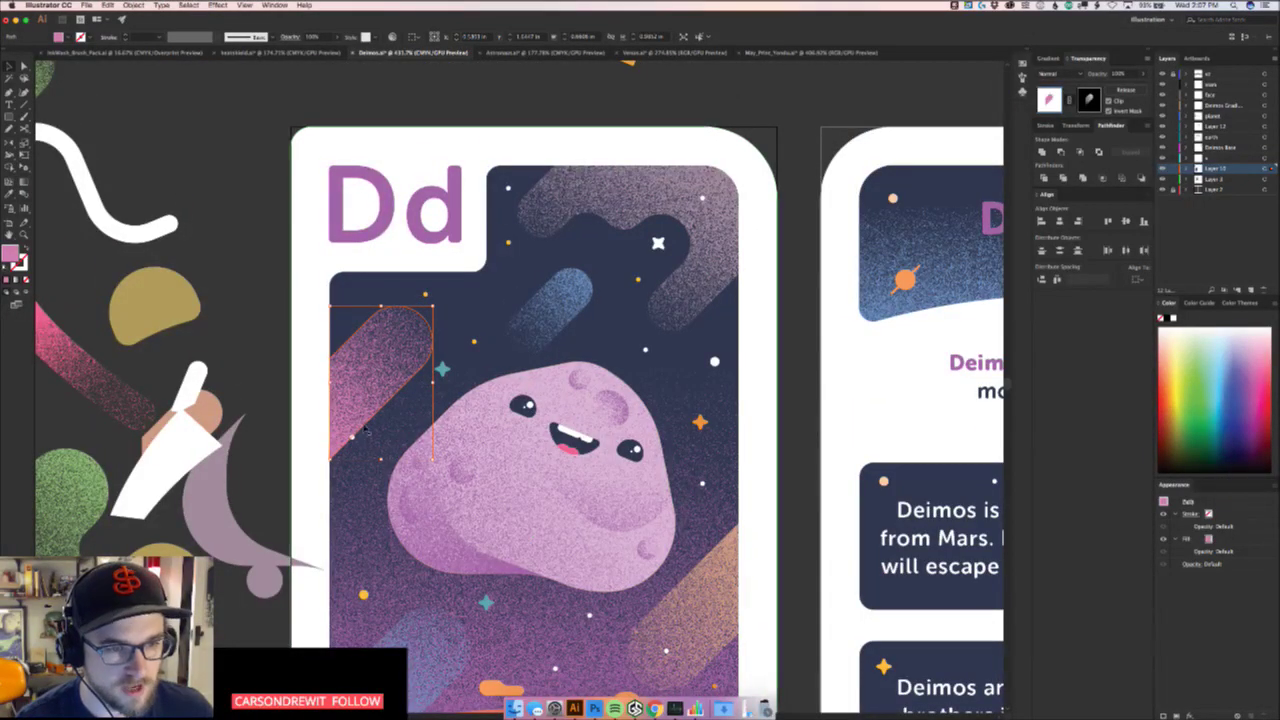
# Rearrange the small white dot, teal star and yellow dots around the pink pill and the moon's upper-left side
pyautogui.moveTo(353, 436); pyautogui.dragTo(359, 477)
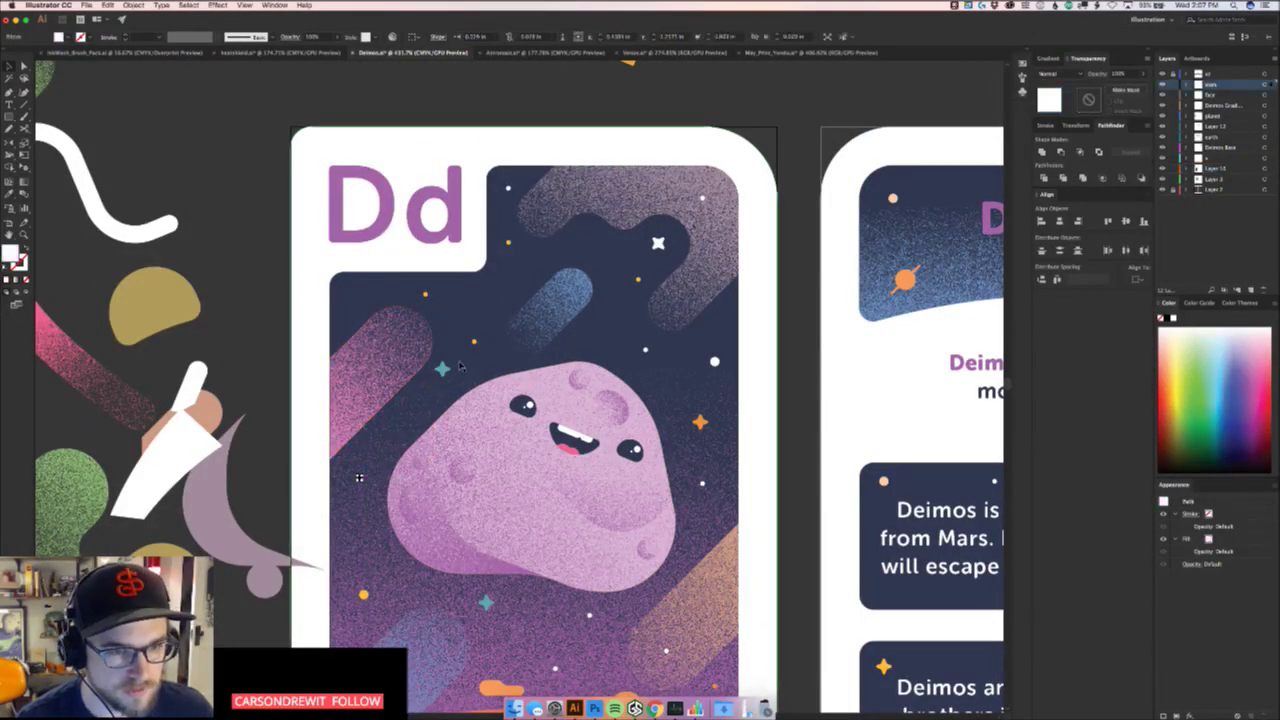
pyautogui.moveTo(442, 369); pyautogui.dragTo(457, 366)
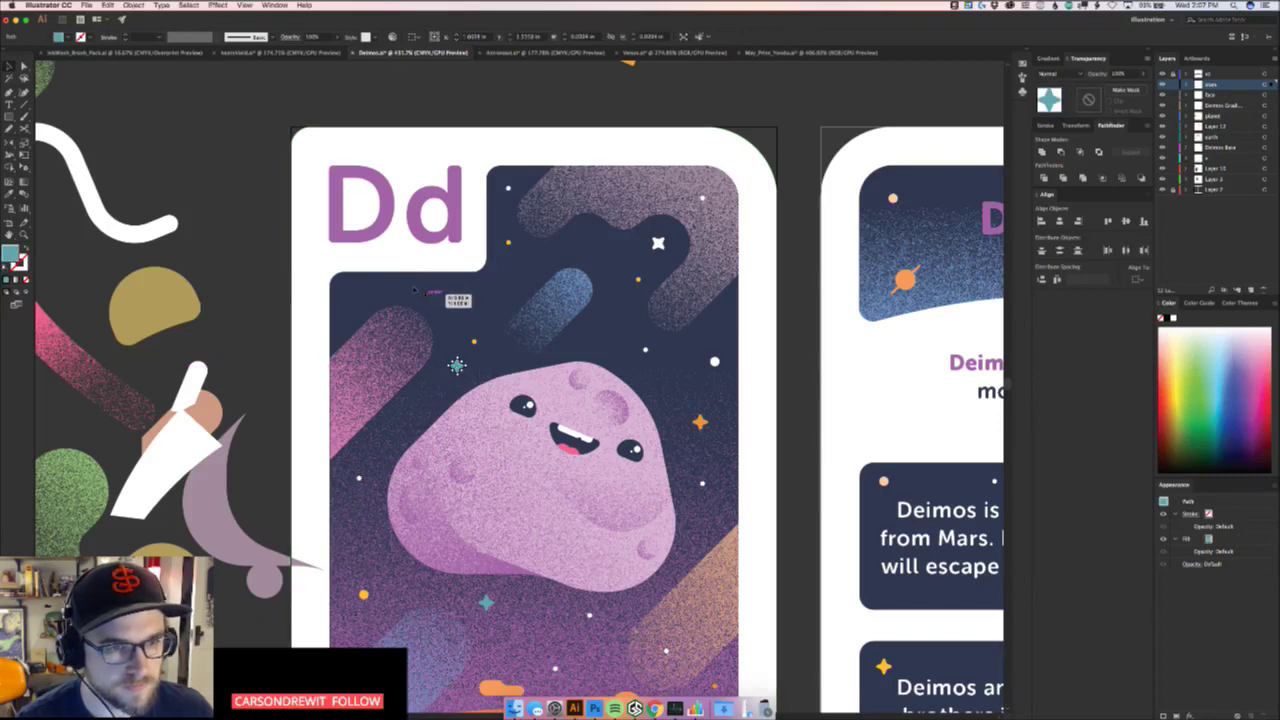
pyautogui.moveTo(425, 294); pyautogui.dragTo(351, 293)
pyautogui.moveTo(460, 366)
pyautogui.mouseDown()
pyautogui.moveTo(464, 306)
pyautogui.moveTo(465, 357)
pyautogui.mouseUp()
pyautogui.click(574, 115)
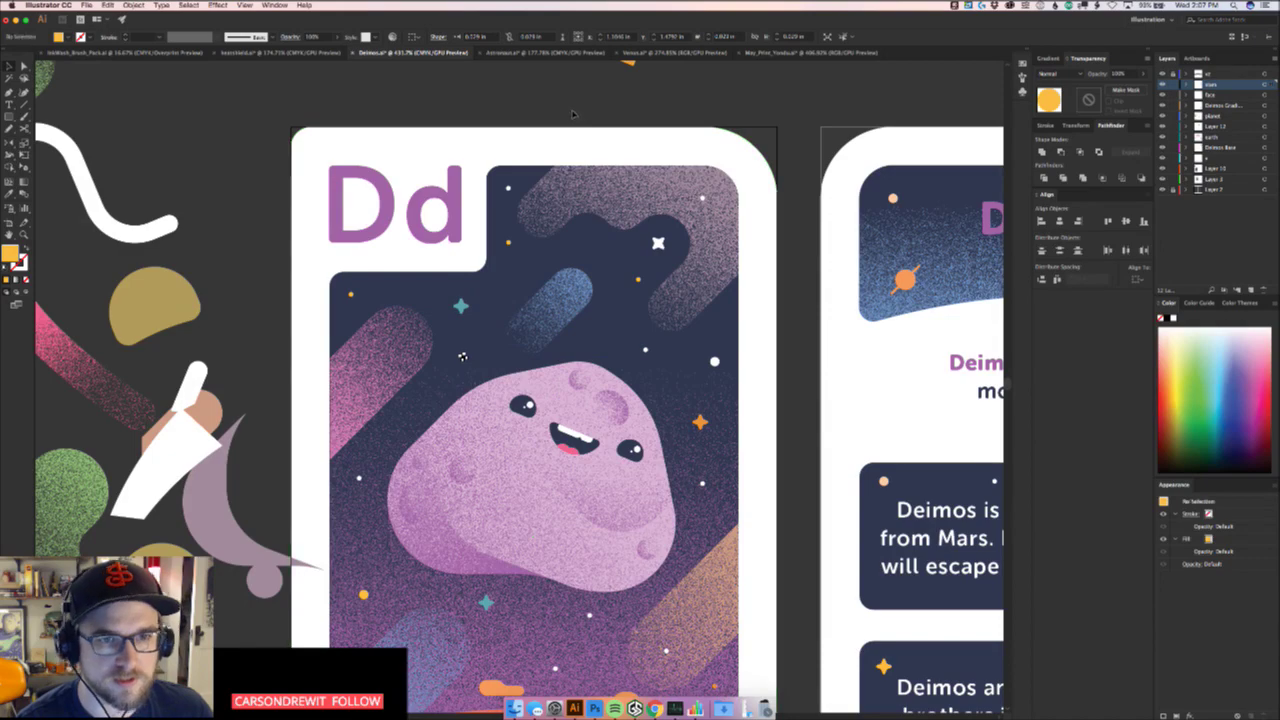
# Move the yellow dot near the initials down toward the blue pill and nudge the white dot beside the initials up
pyautogui.moveTo(567, 115); pyautogui.dragTo(491, 124)
pyautogui.scroll(2, 491, 123)
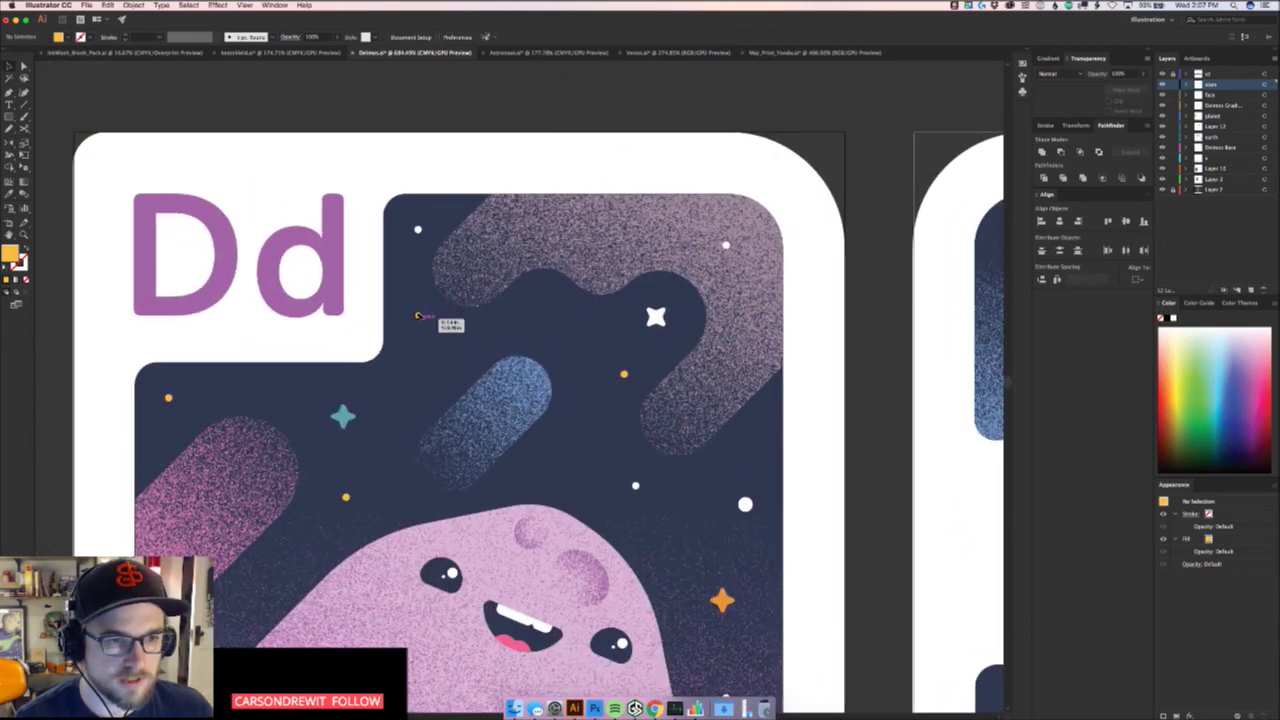
pyautogui.moveTo(435, 349); pyautogui.dragTo(436, 349)
pyautogui.moveTo(418, 230); pyautogui.dragTo(418, 222)
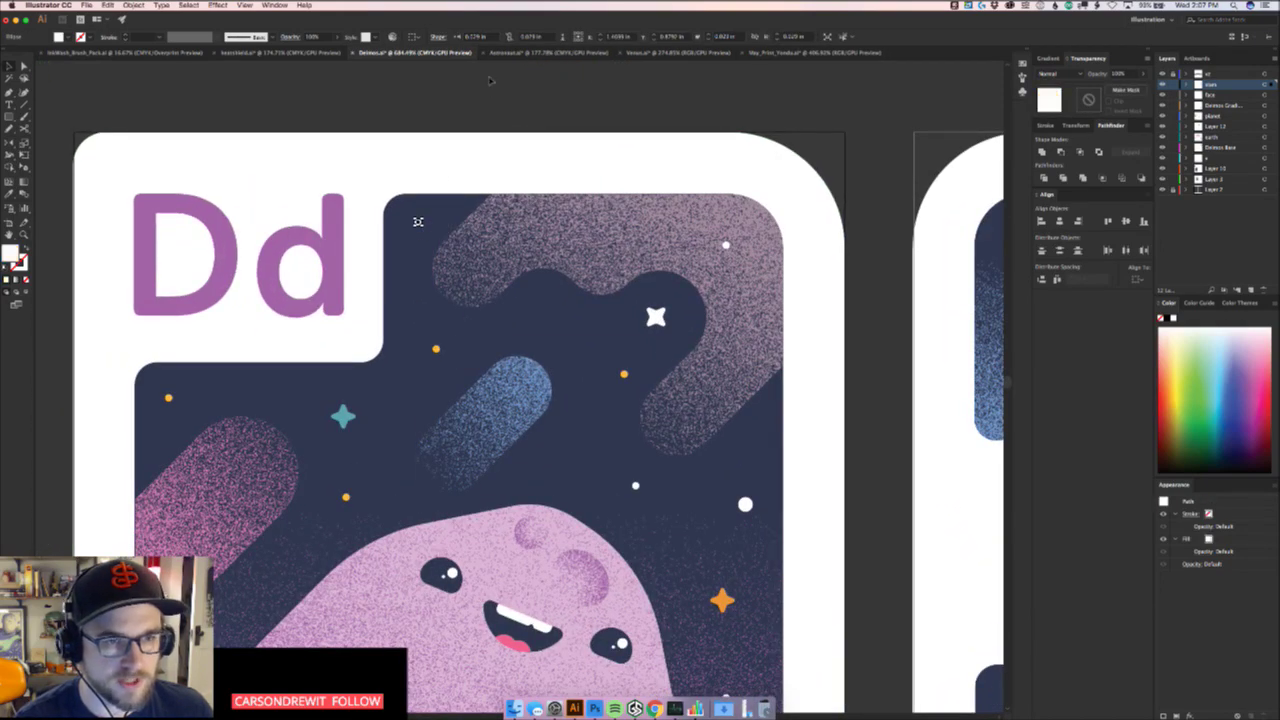
pyautogui.click(493, 84)
pyautogui.scroll(-5, 520, 130)
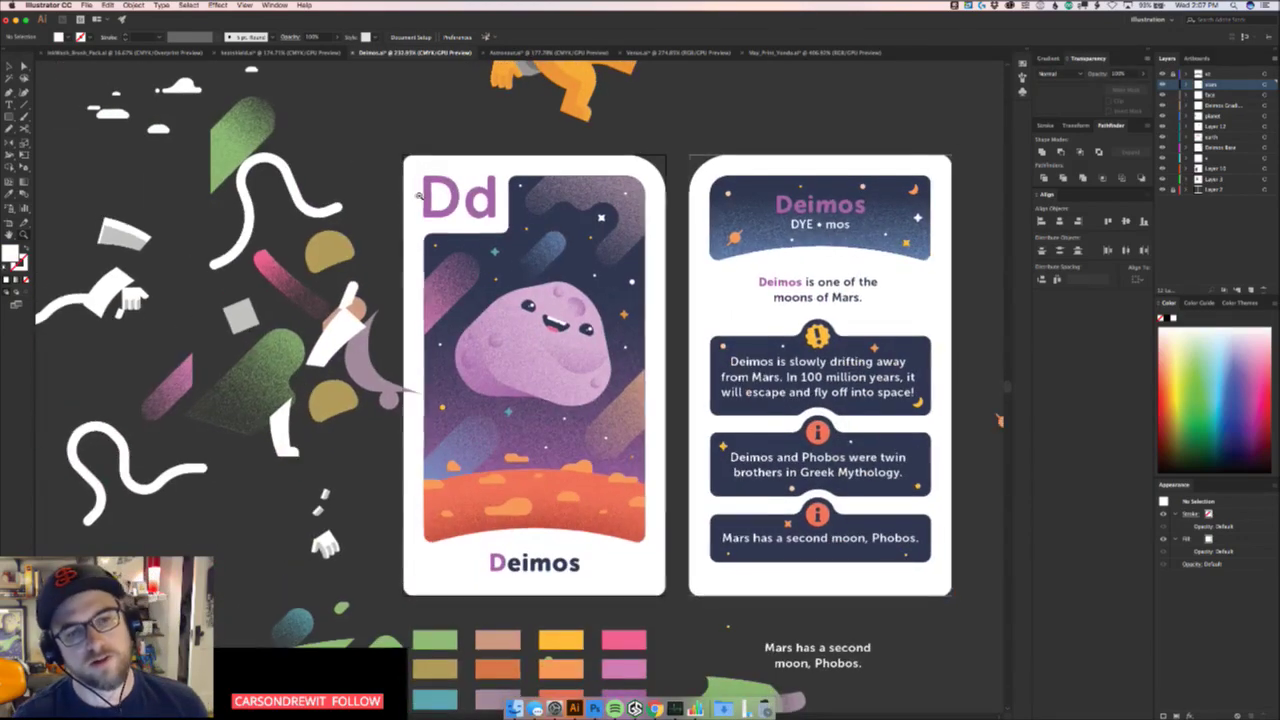
# Nudge the upper teal star slightly and shift the small white dot above the moon up and to the left
pyautogui.scroll(2, 572, 166)
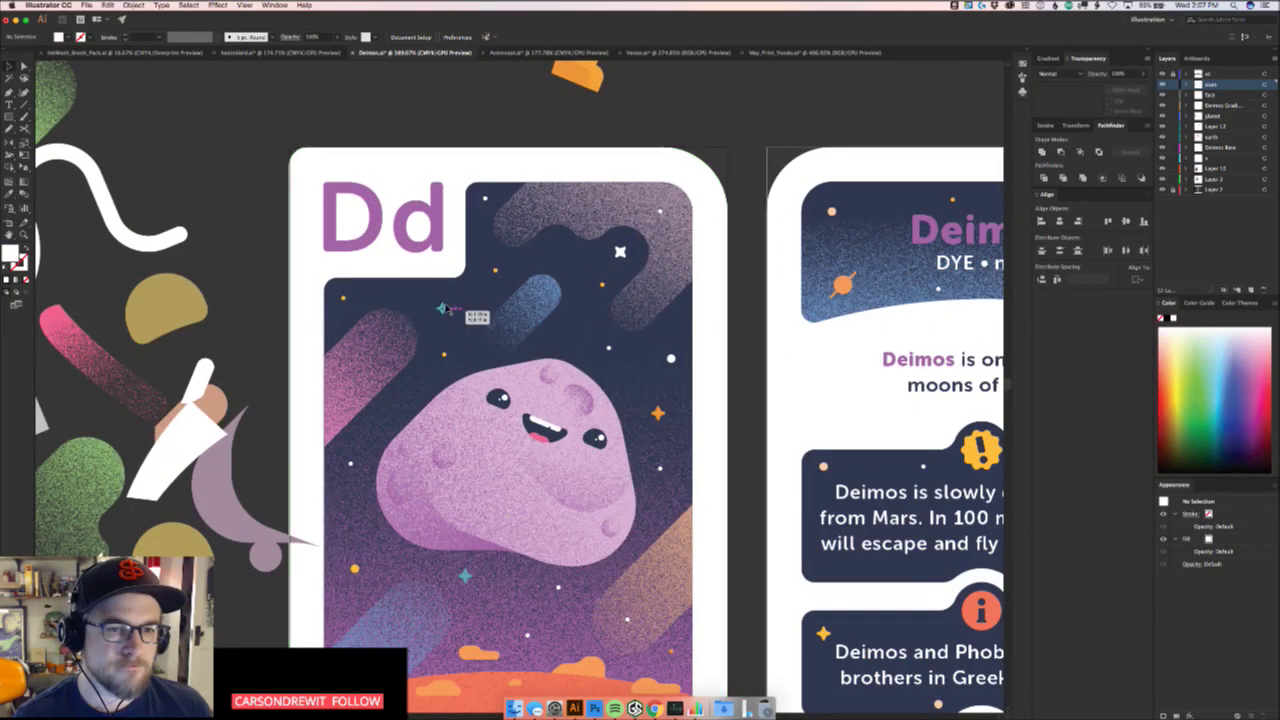
pyautogui.moveTo(448, 300); pyautogui.dragTo(449, 299)
pyautogui.click(501, 117)
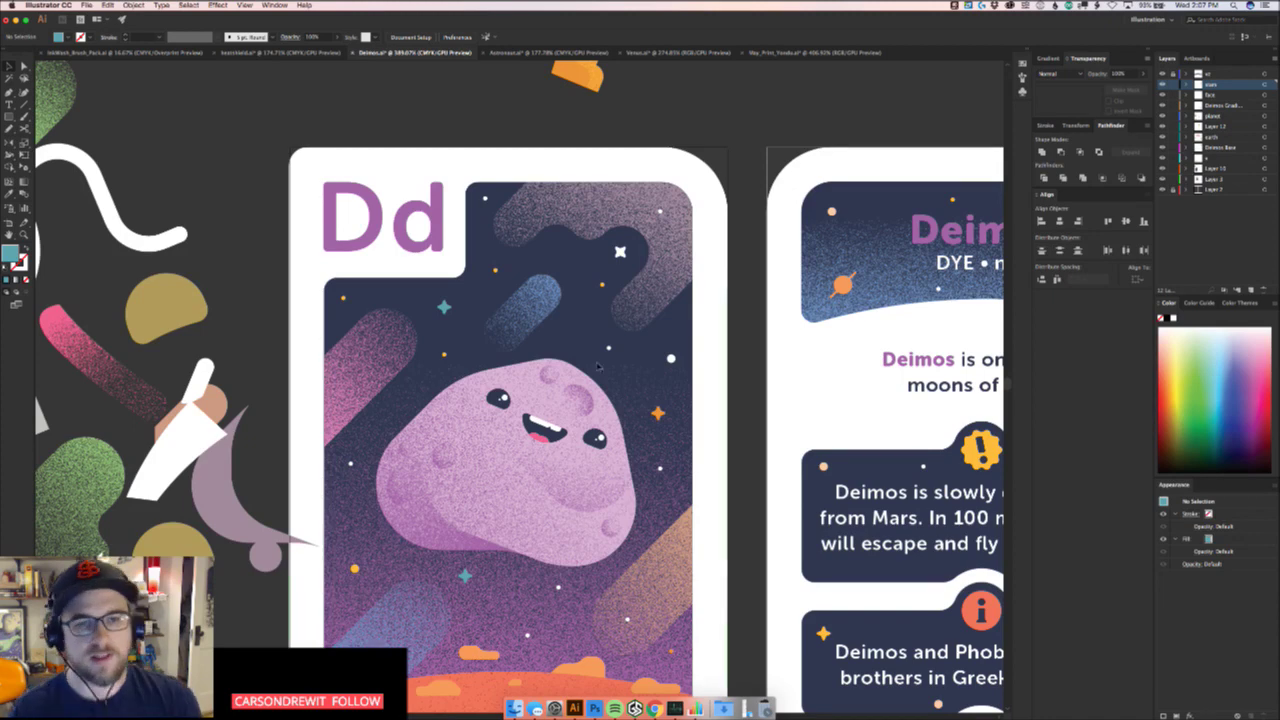
pyautogui.moveTo(609, 347); pyautogui.dragTo(580, 337)
pyautogui.click(742, 348)
pyautogui.moveTo(742, 350); pyautogui.dragTo(623, 302)
# Select the white card base to identify its layer and lock that layer
pyautogui.click(689, 308)
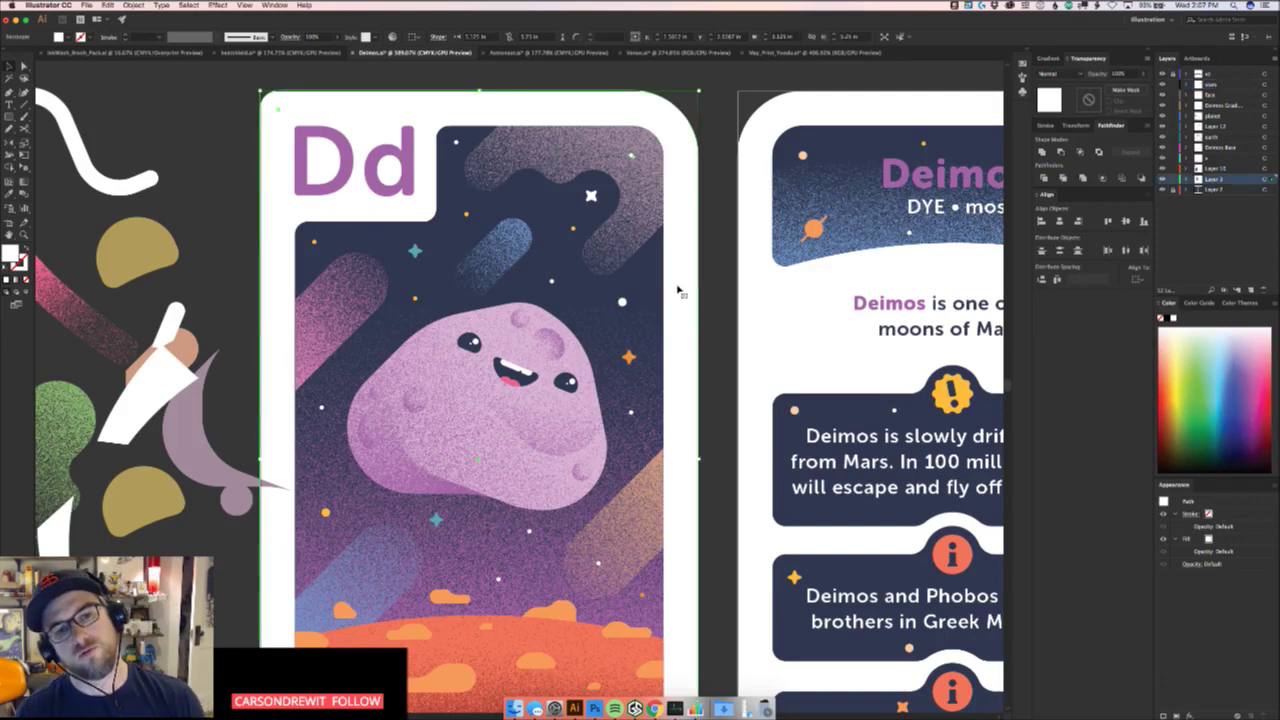
pyautogui.click(637, 153)
pyautogui.scroll(4, 645, 135)
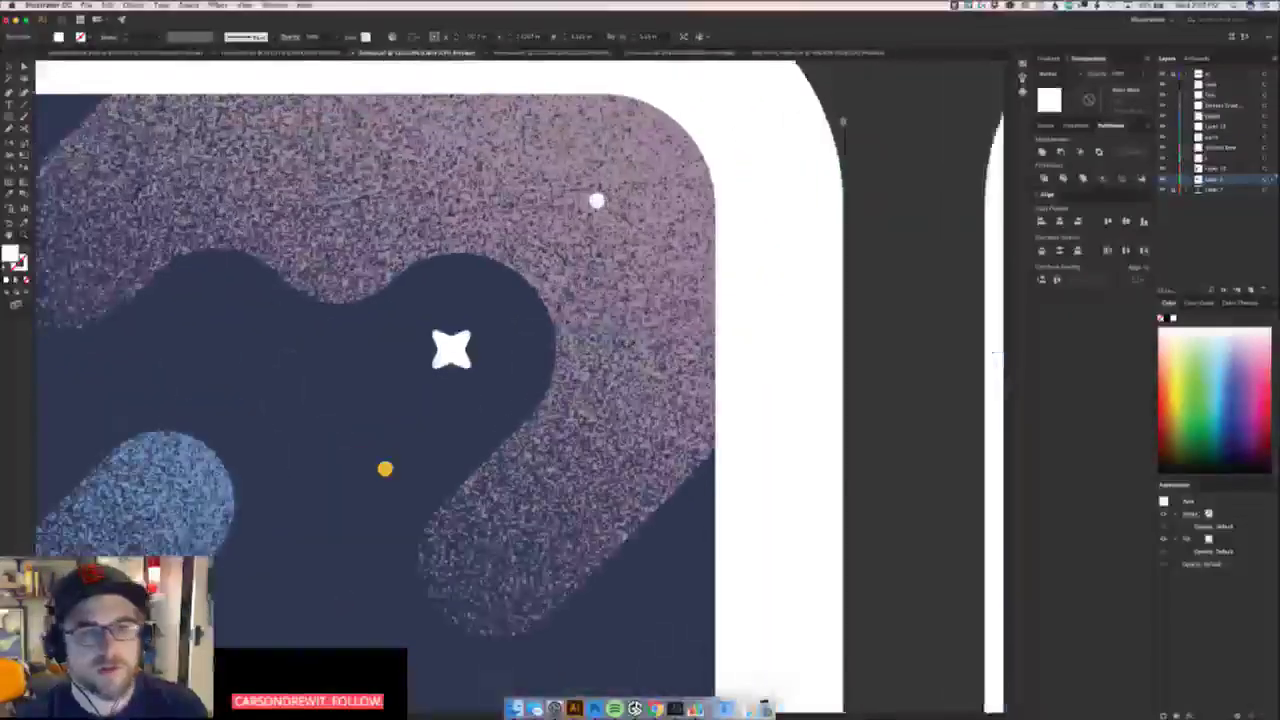
pyautogui.scroll(-6, 645, 135)
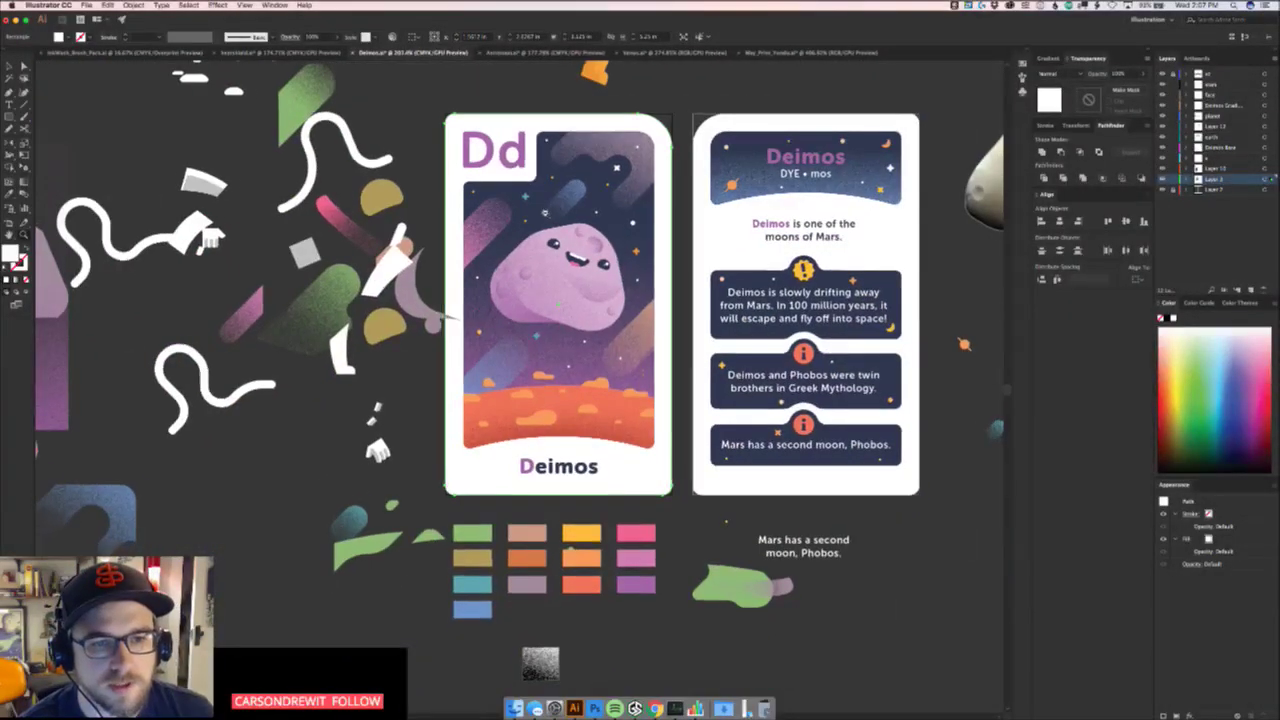
pyautogui.scroll(2, 643, 137)
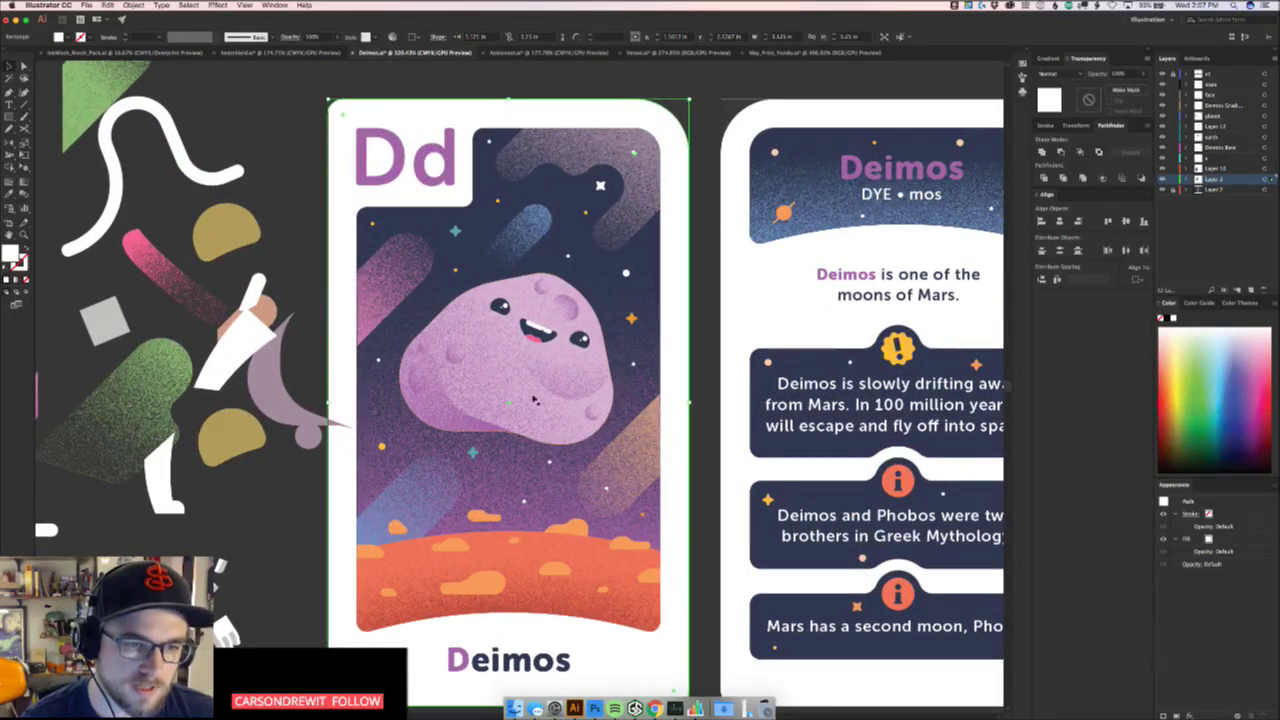
pyautogui.click(1173, 179)
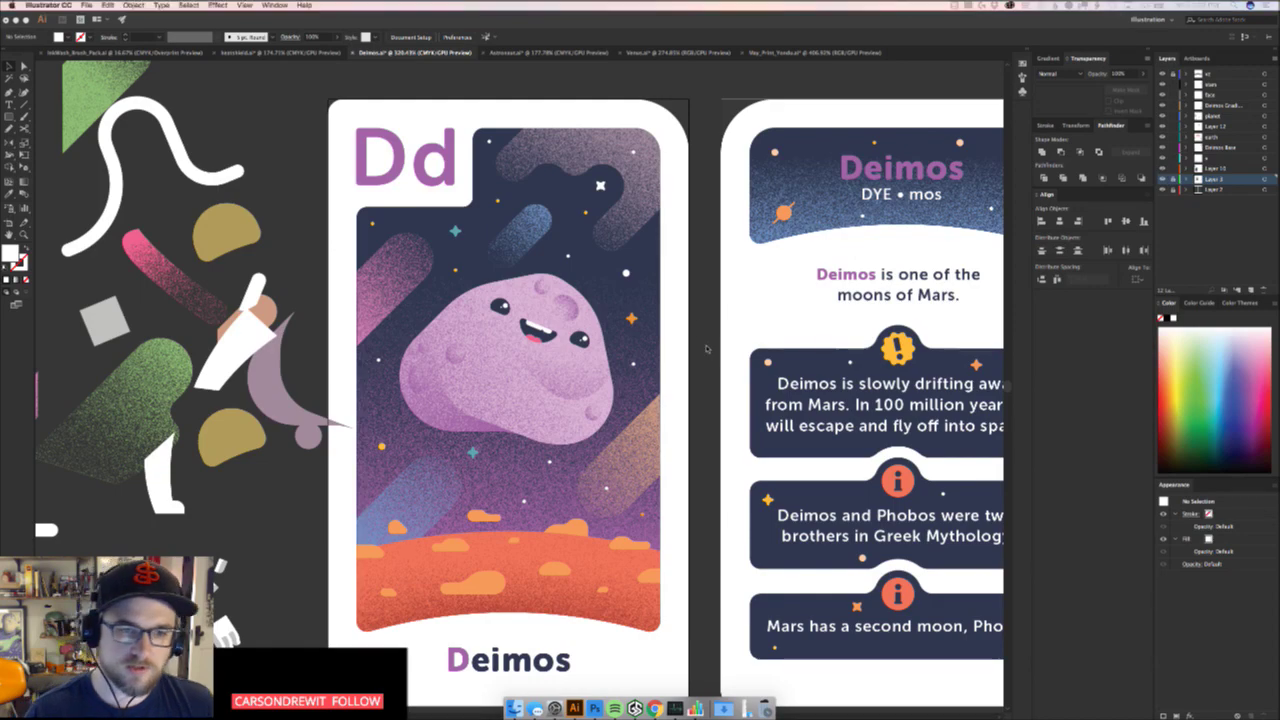
# Recolour the orange grainy streak in the illustration's lower-right corner with the palette's green
pyautogui.keyDown('alt'); pyautogui.scroll(-3, 714, 347); pyautogui.keyUp('alt')
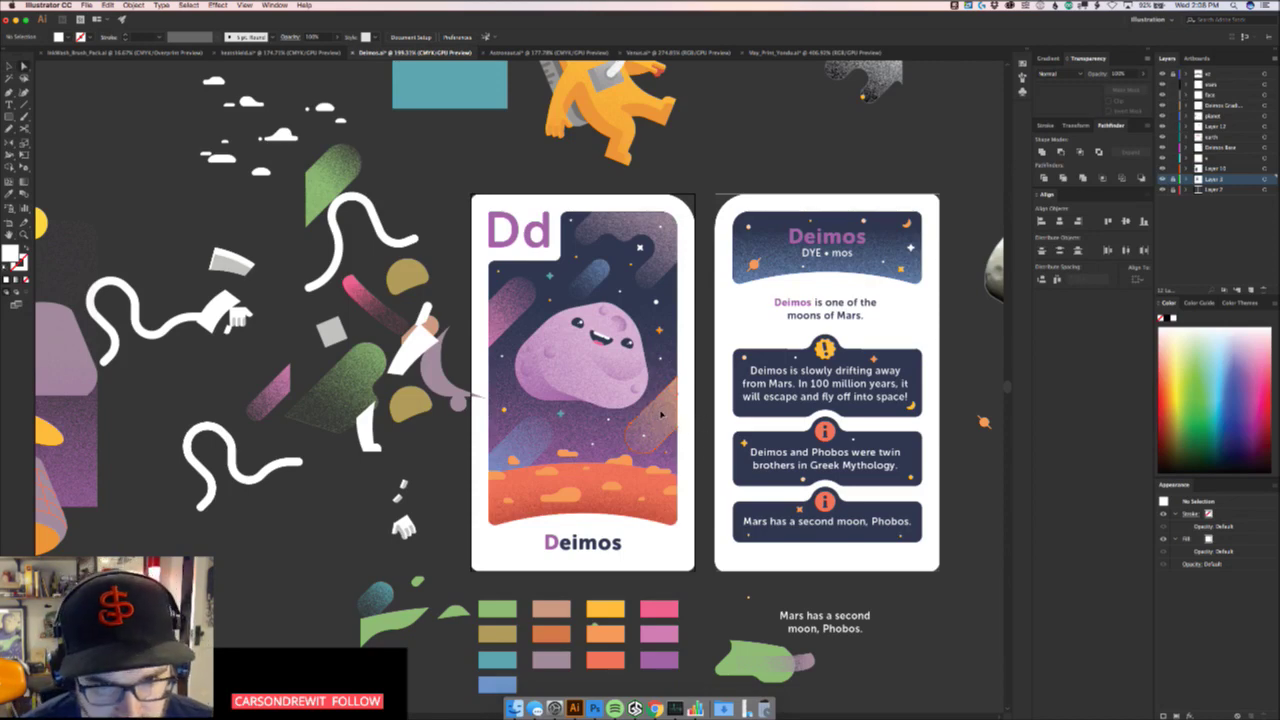
pyautogui.click(676, 420)
pyautogui.press('z')
pyautogui.moveTo(700, 460); pyautogui.dragTo(598, 461)
pyautogui.press('i')
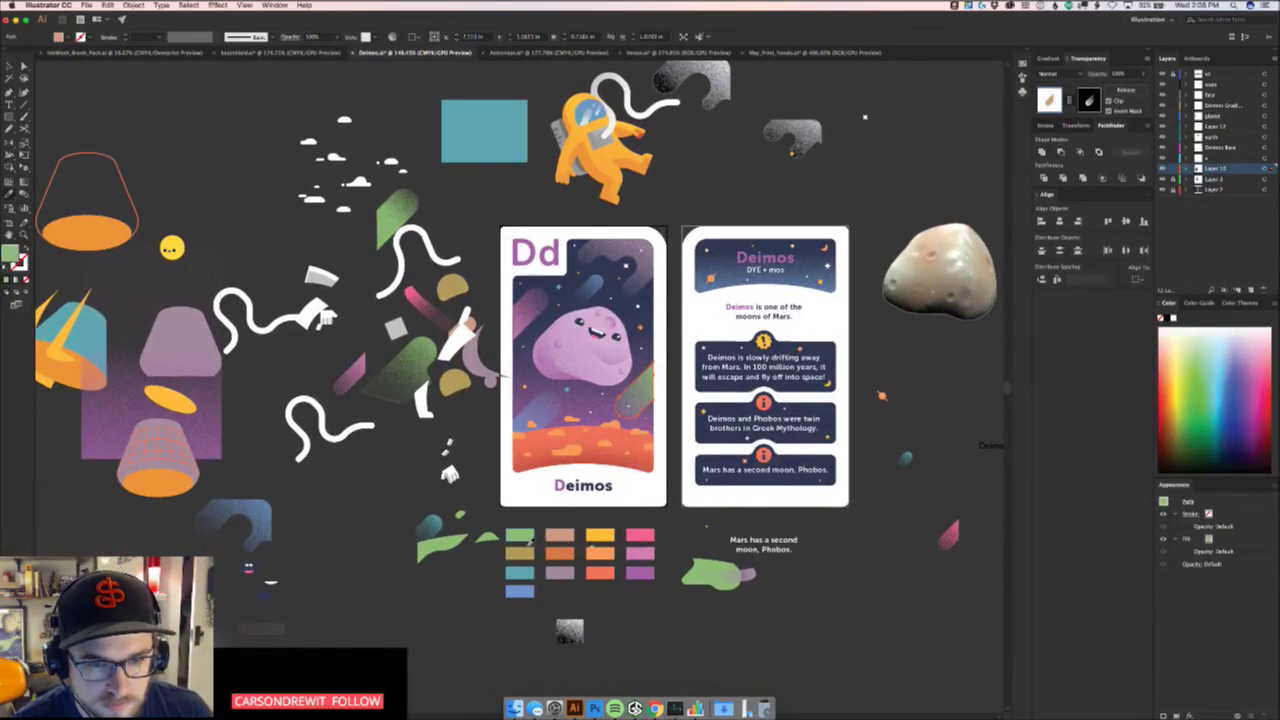
pyautogui.press('v')
pyautogui.click(623, 598)
# Recolour the blue grainy streak in the illustration's lower-left corner with the palette's olive gold
pyautogui.press('a')
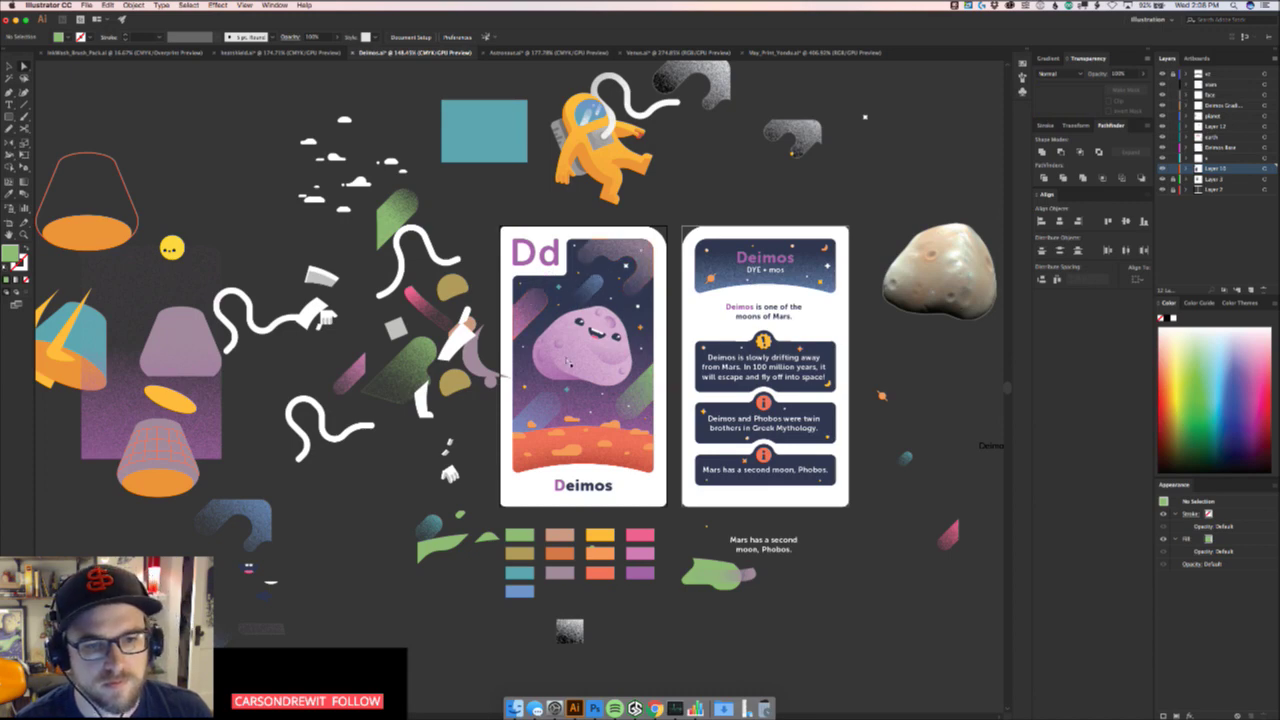
pyautogui.click(547, 400)
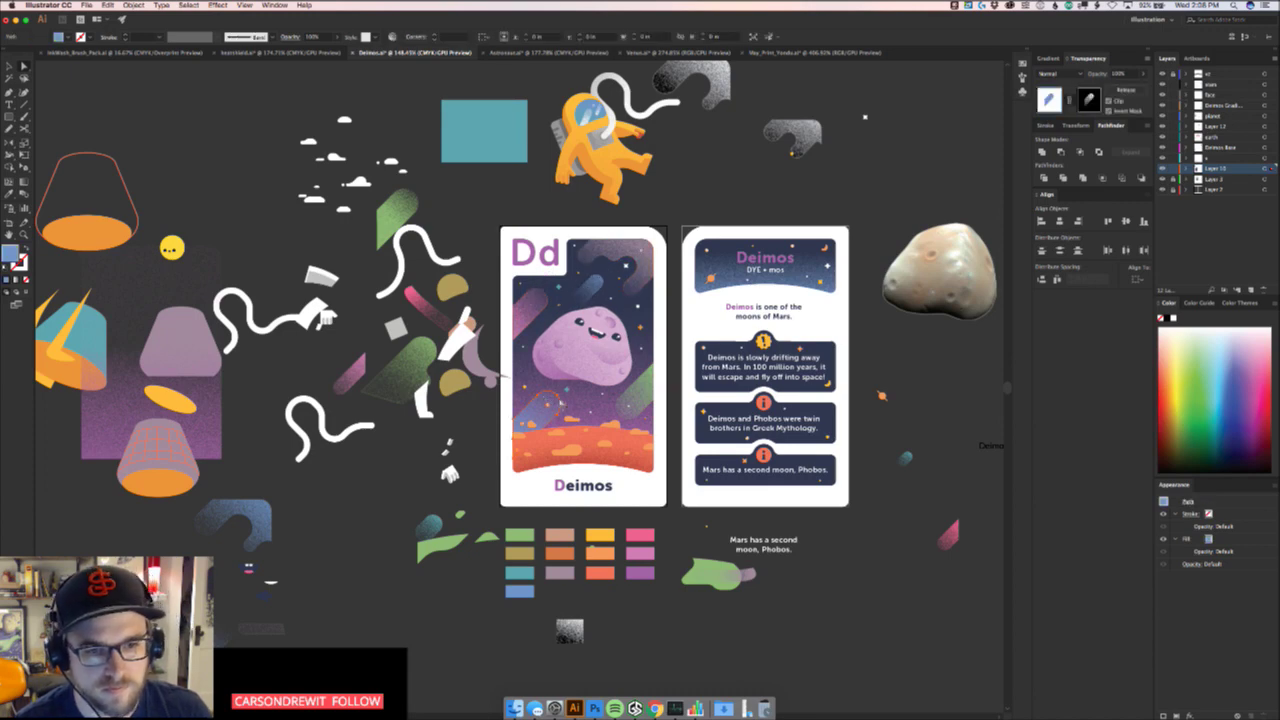
pyautogui.click(519, 540)
pyautogui.click(515, 558)
pyautogui.press('v')
pyautogui.click(639, 627)
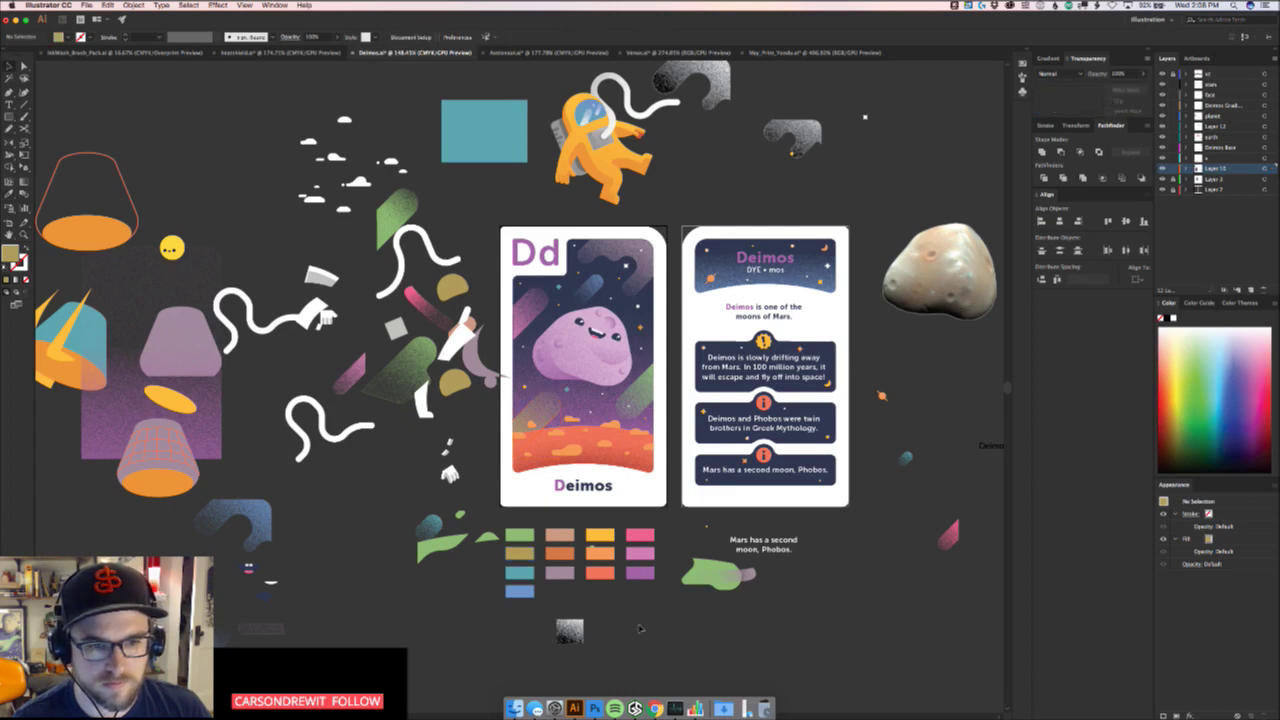
pyautogui.scroll(1, 587, 406)
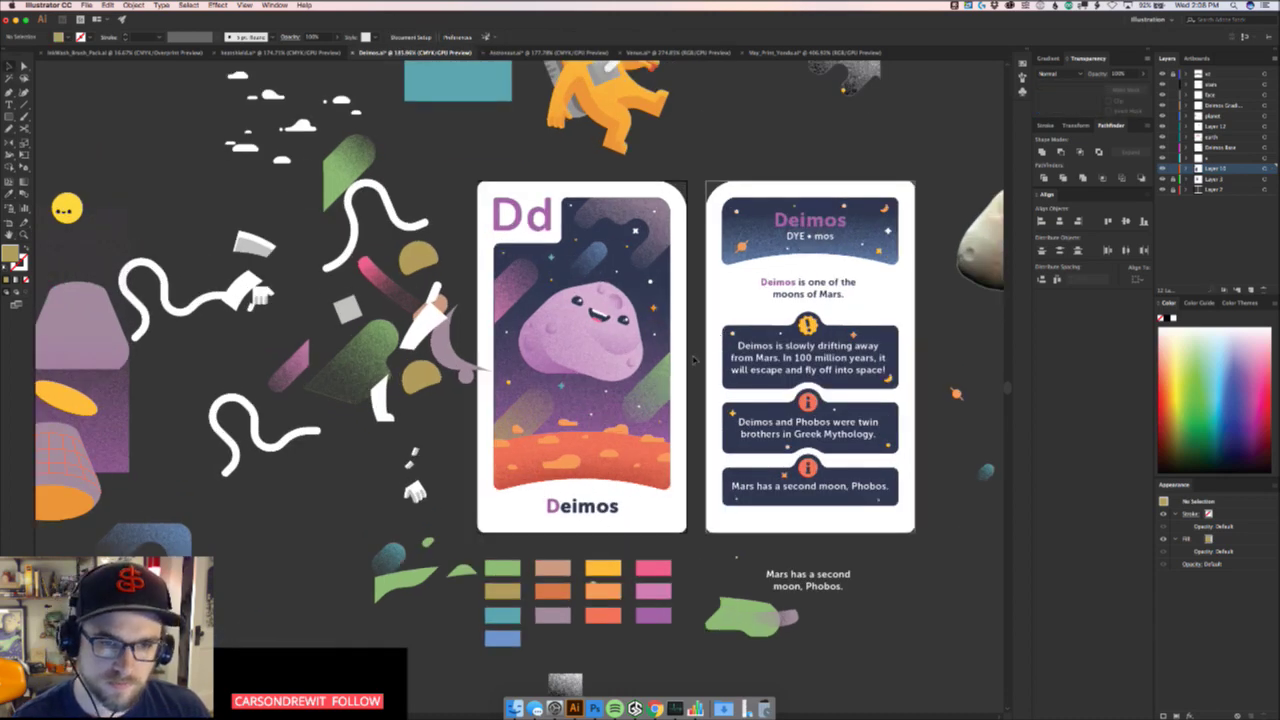
pyautogui.scroll(-4, 693, 358)
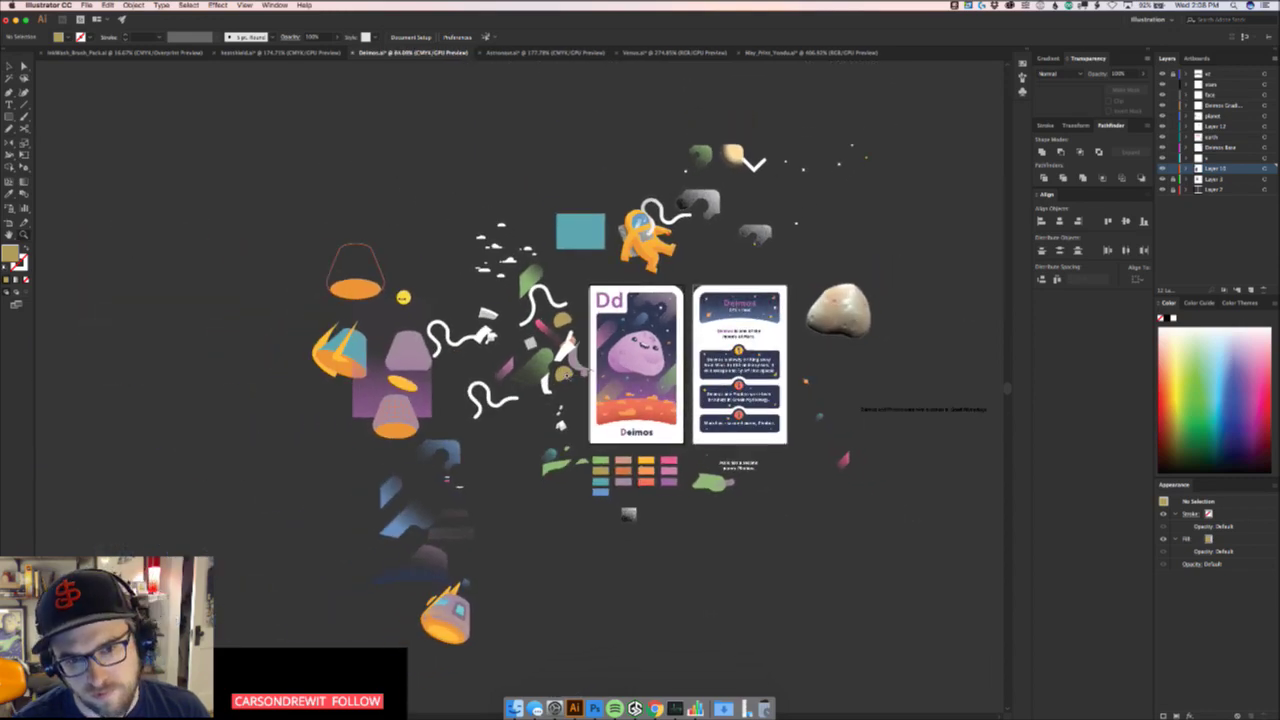
pyautogui.moveTo(567, 374); pyautogui.dragTo(570, 374)
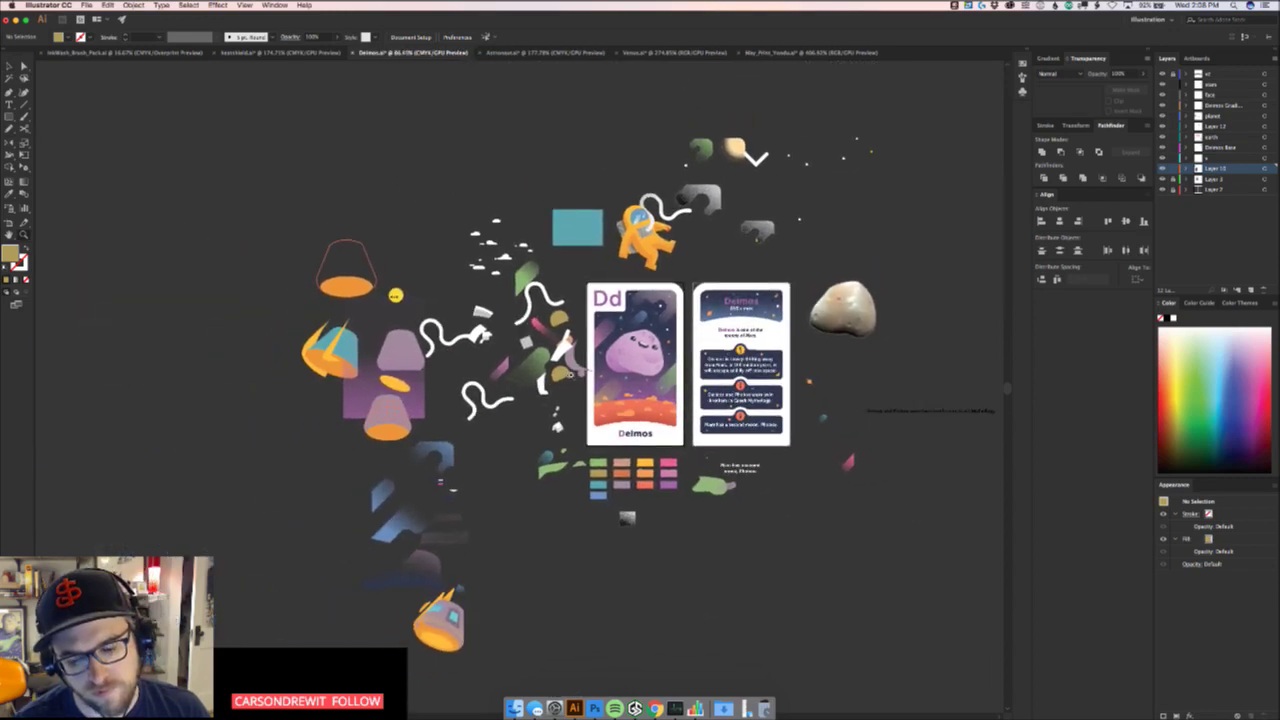
pyautogui.scroll(3, 690, 360)
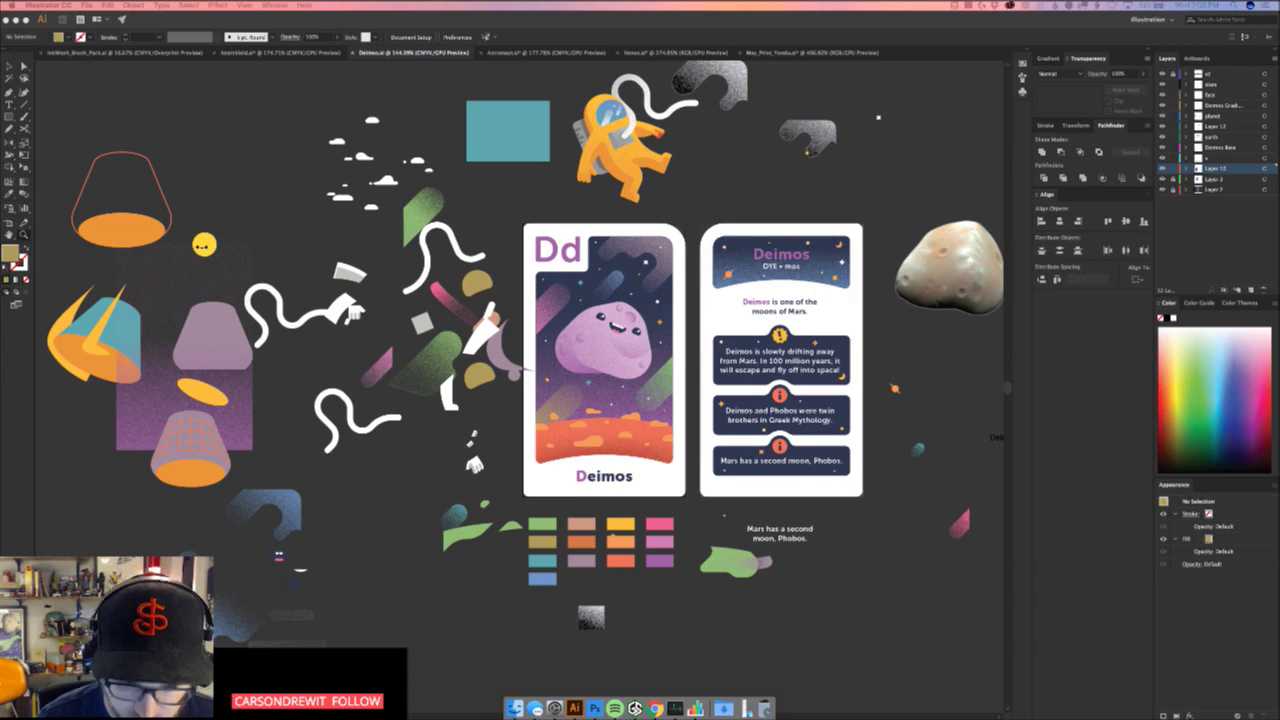
# Switch to Chrome and bring up the Astro Alphabet Cards spreadsheet
pyautogui.press('super+Tab')
pyautogui.moveTo(645, 100); pyautogui.dragTo(395, 100)
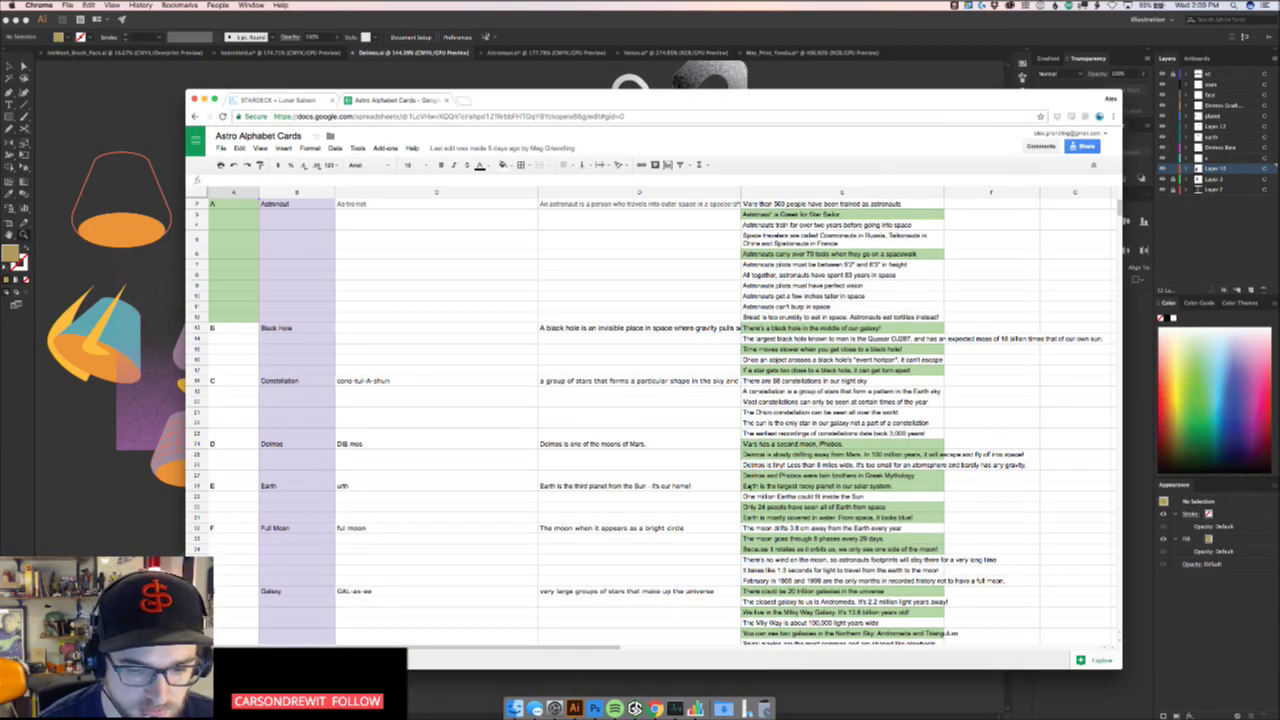
pyautogui.press('super+Tab')
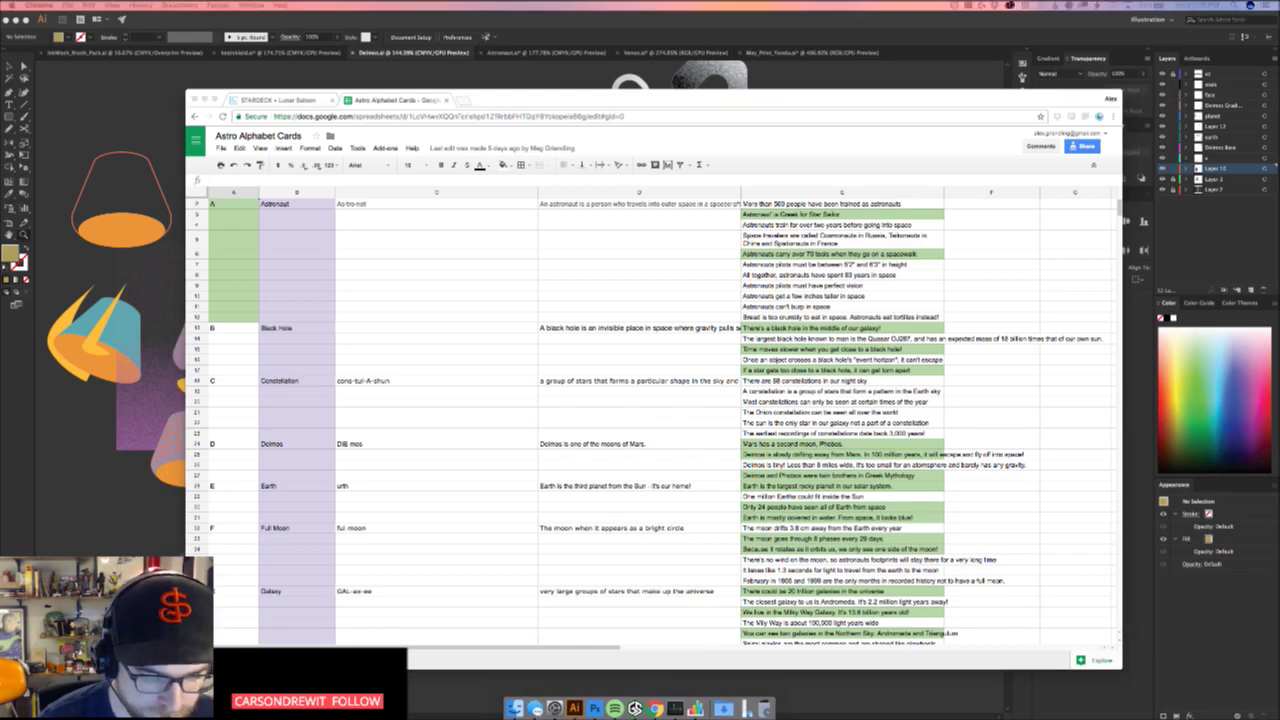
pyautogui.click(448, 390)
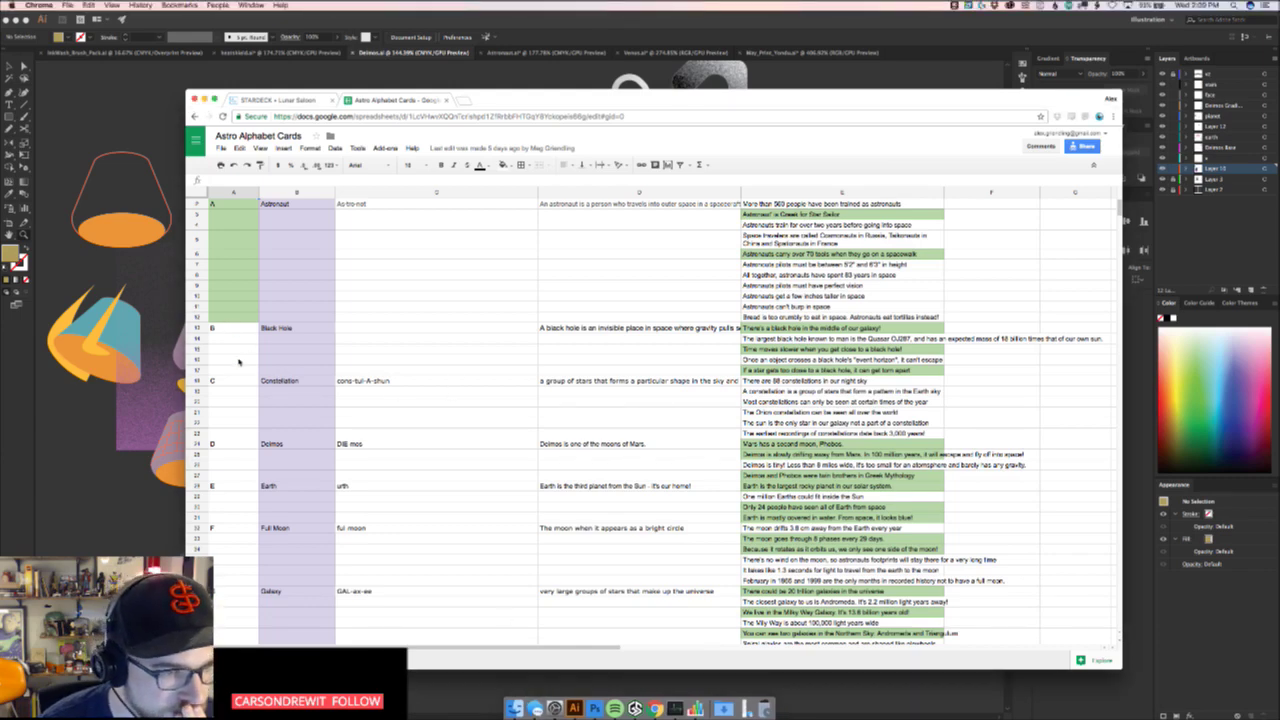
# Fill the letter-column cells of the D (Deimos) block with light green
pyautogui.click(231, 444)
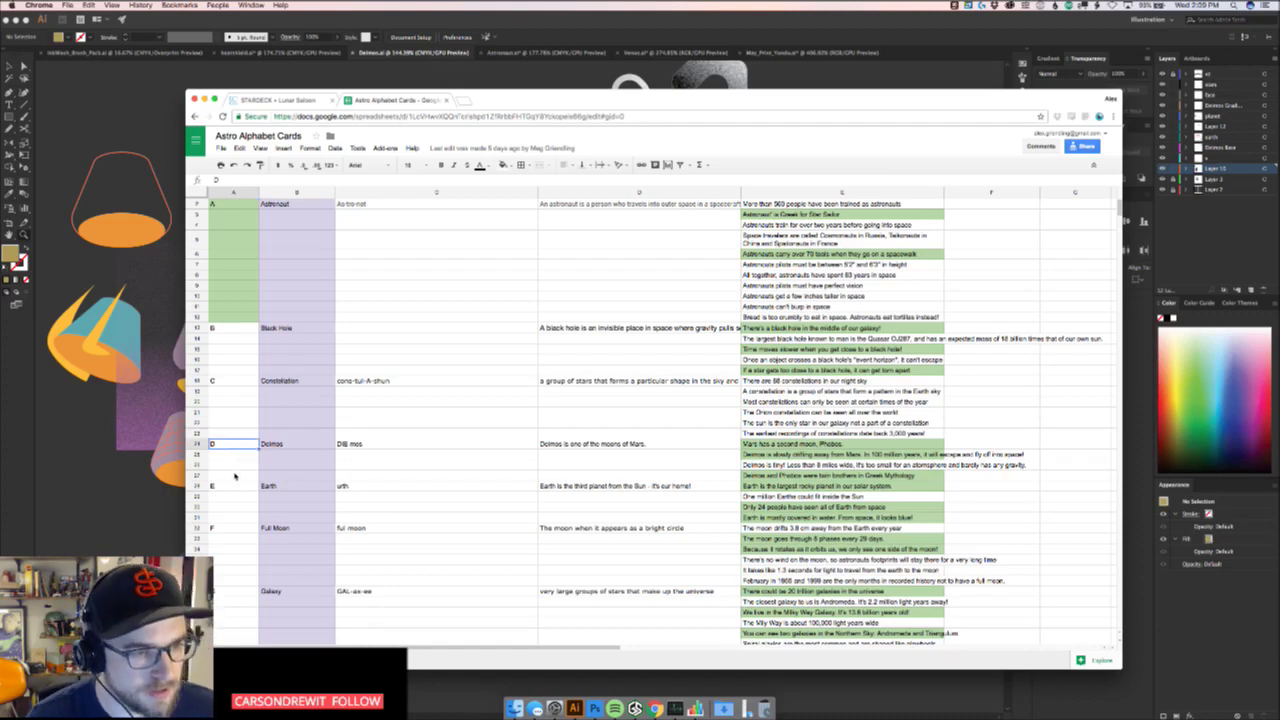
pyautogui.keyDown('shift'); pyautogui.click(235, 477); pyautogui.keyUp('shift')
pyautogui.click(503, 165)
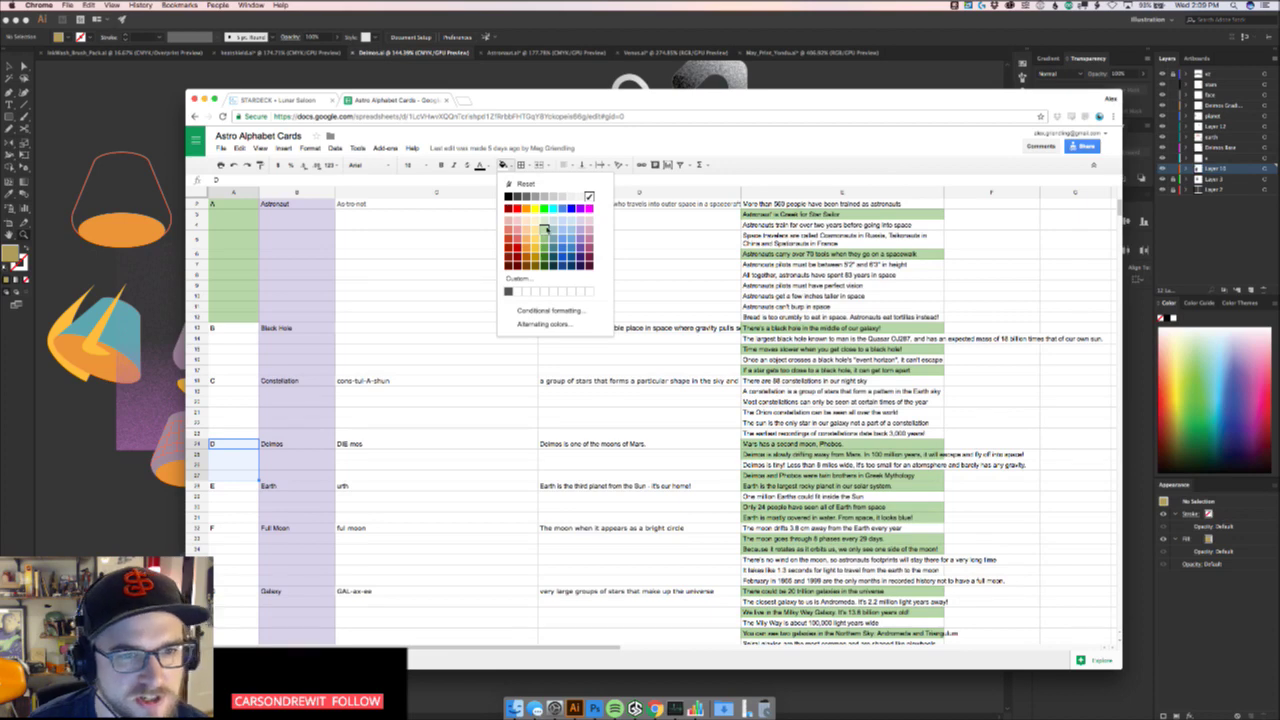
pyautogui.click(548, 227)
pyautogui.click(341, 457)
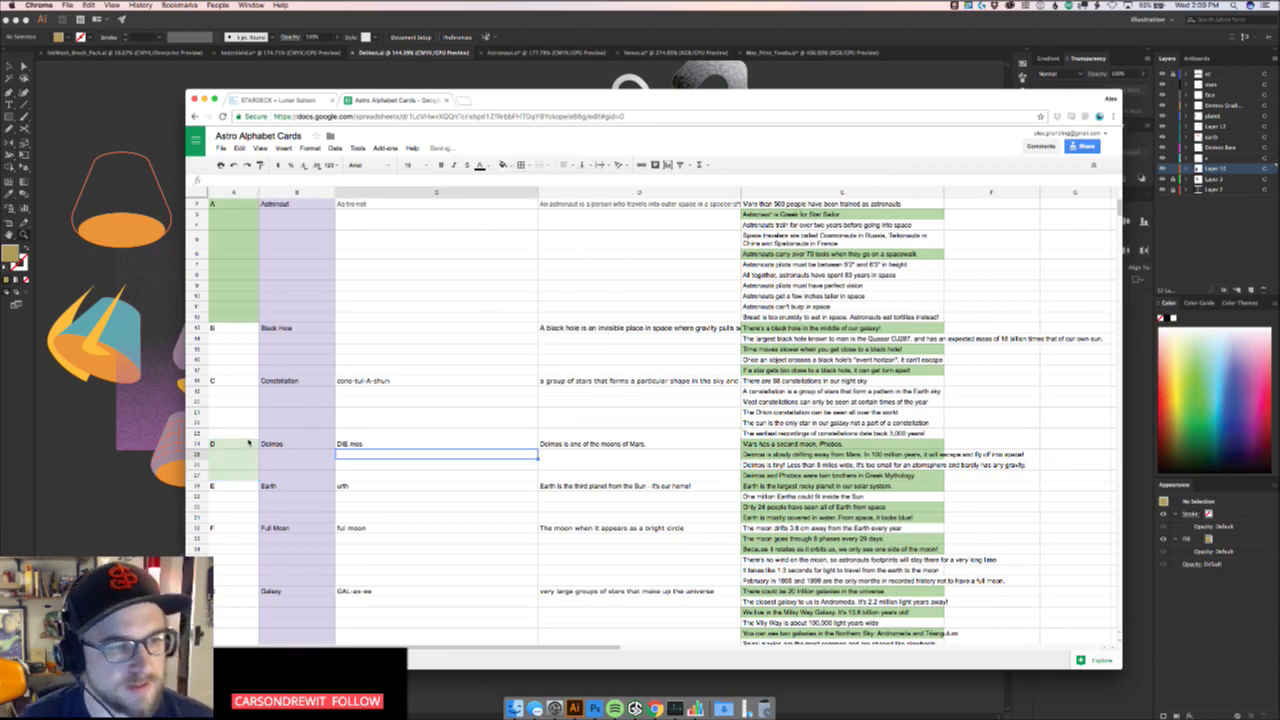
# Refill the D block's letter-column cells with the darker green used for the A block
pyautogui.moveTo(249, 443); pyautogui.dragTo(237, 476)
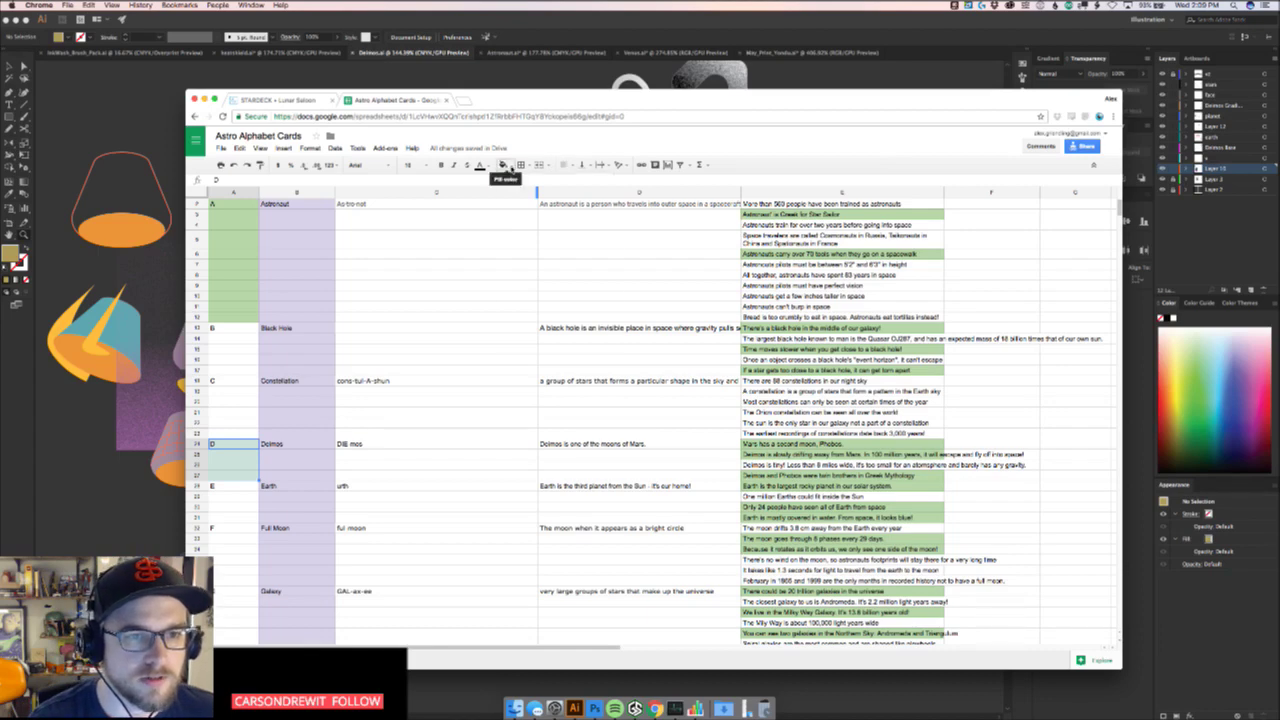
pyautogui.click(508, 168)
pyautogui.click(541, 230)
pyautogui.click(395, 470)
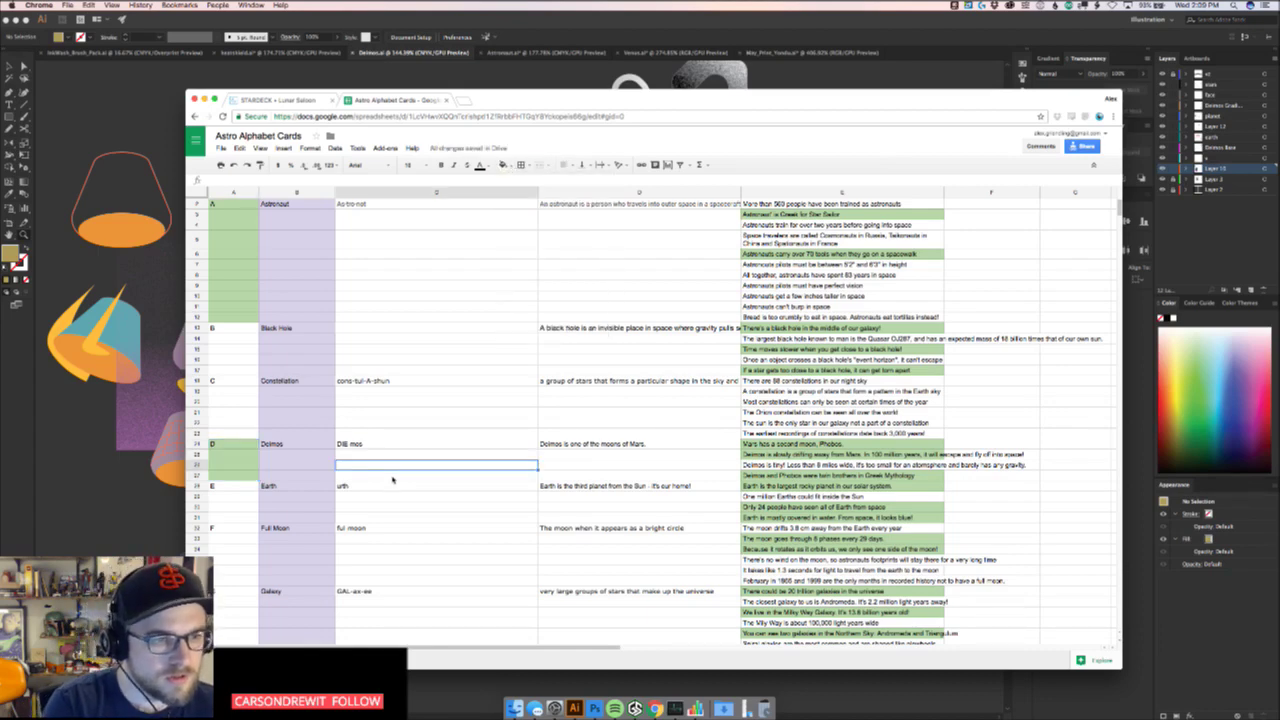
# Narrow the pronunciation column and widen the definition column in the Astro Alphabet Cards spreadsheet so the definitions fit
pyautogui.scroll(-2, 392, 528)
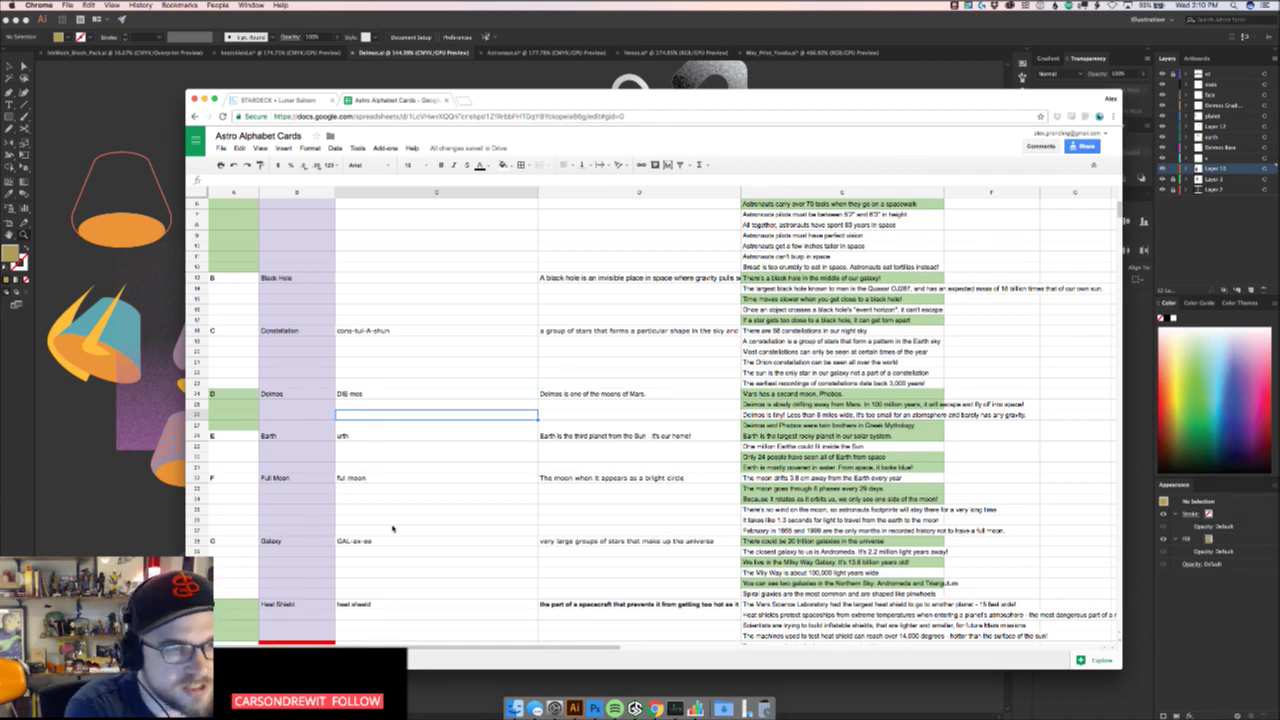
pyautogui.click(635, 708)
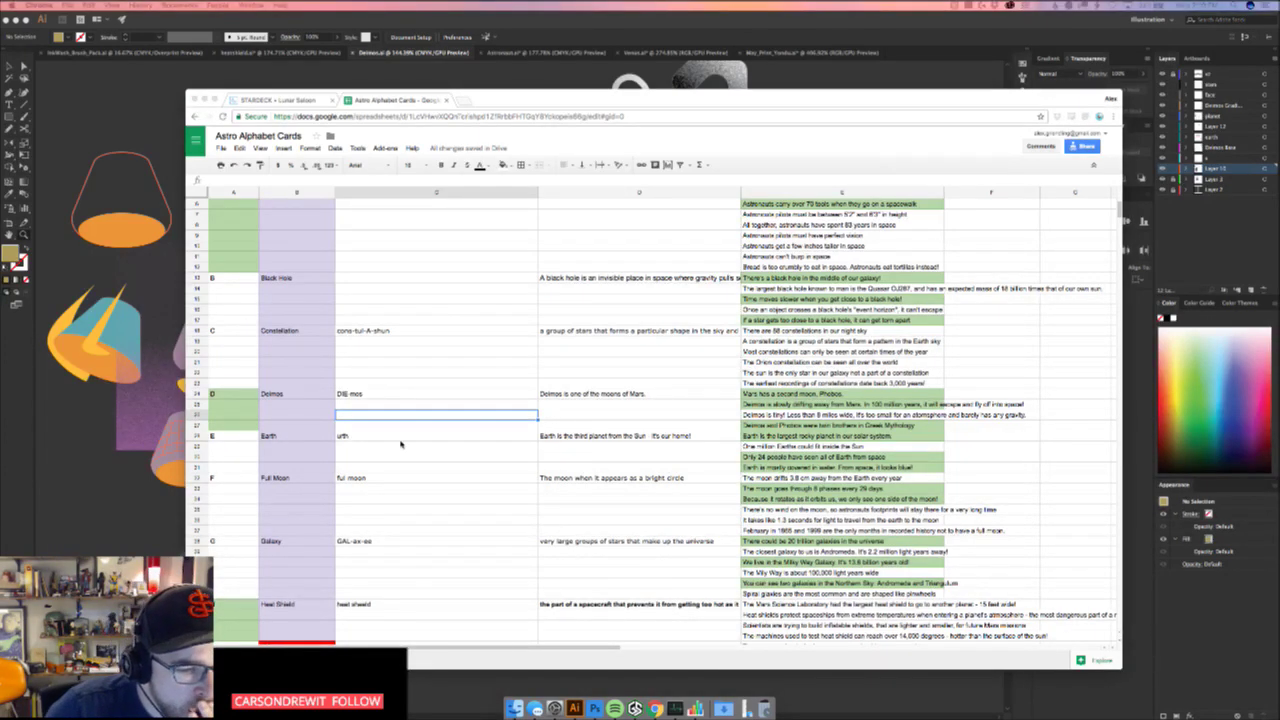
pyautogui.scroll(-5, 400, 444)
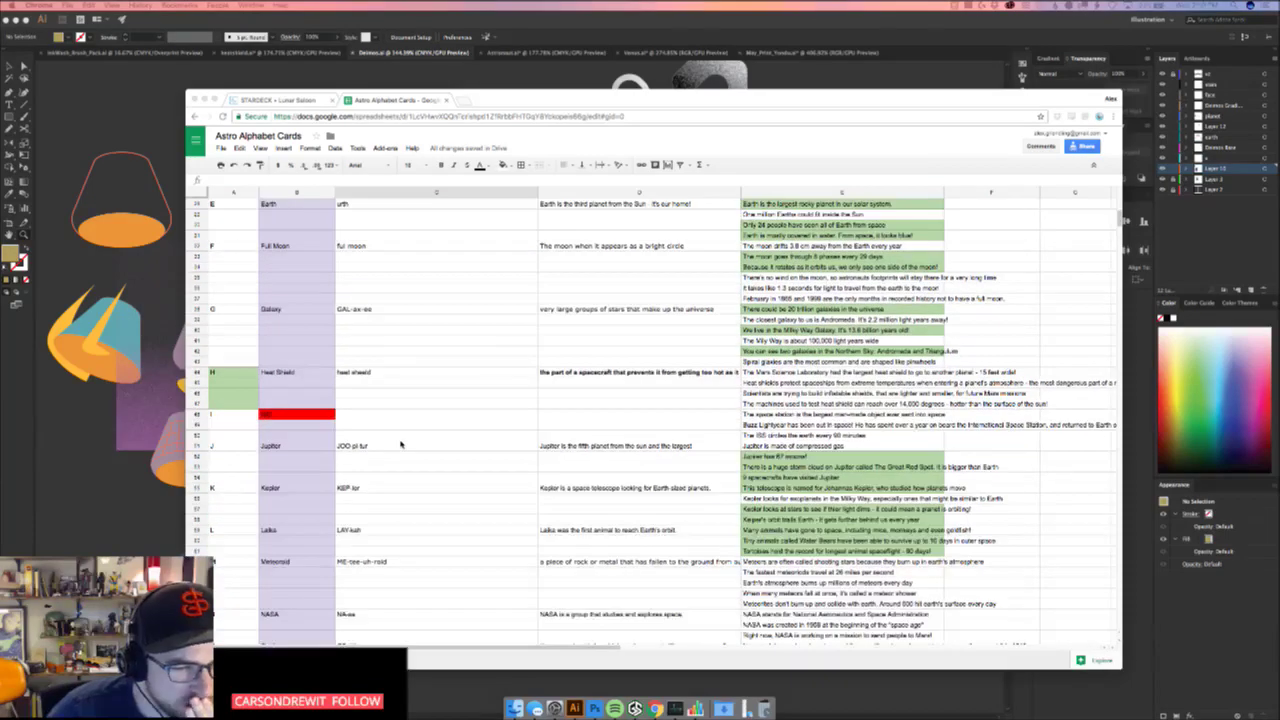
pyautogui.scroll(-3, 400, 444)
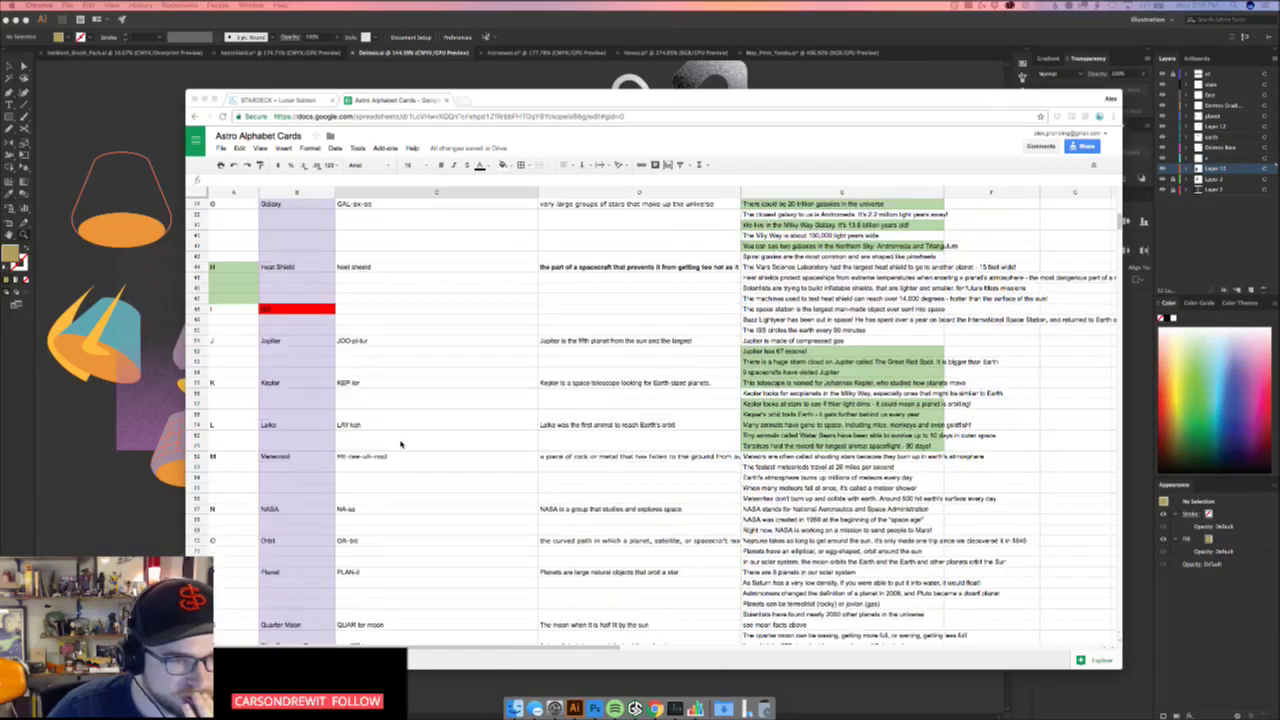
pyautogui.scroll(-1, 400, 444)
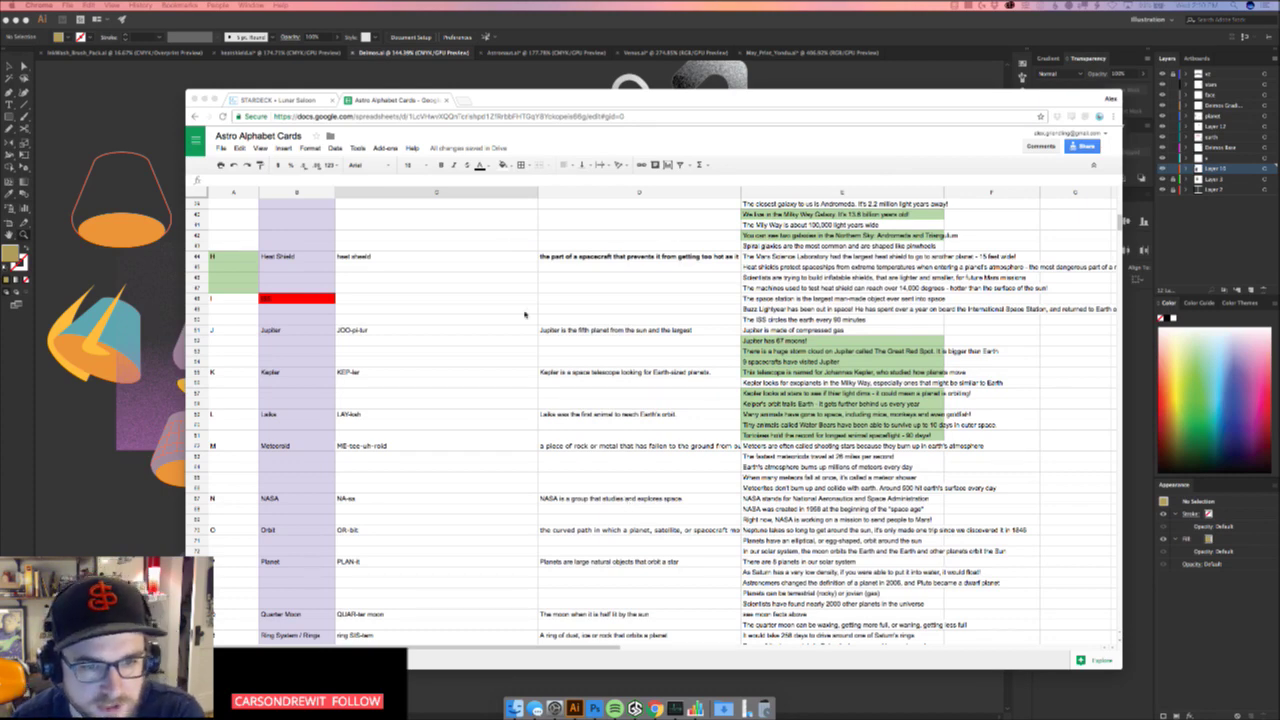
pyautogui.click(539, 194)
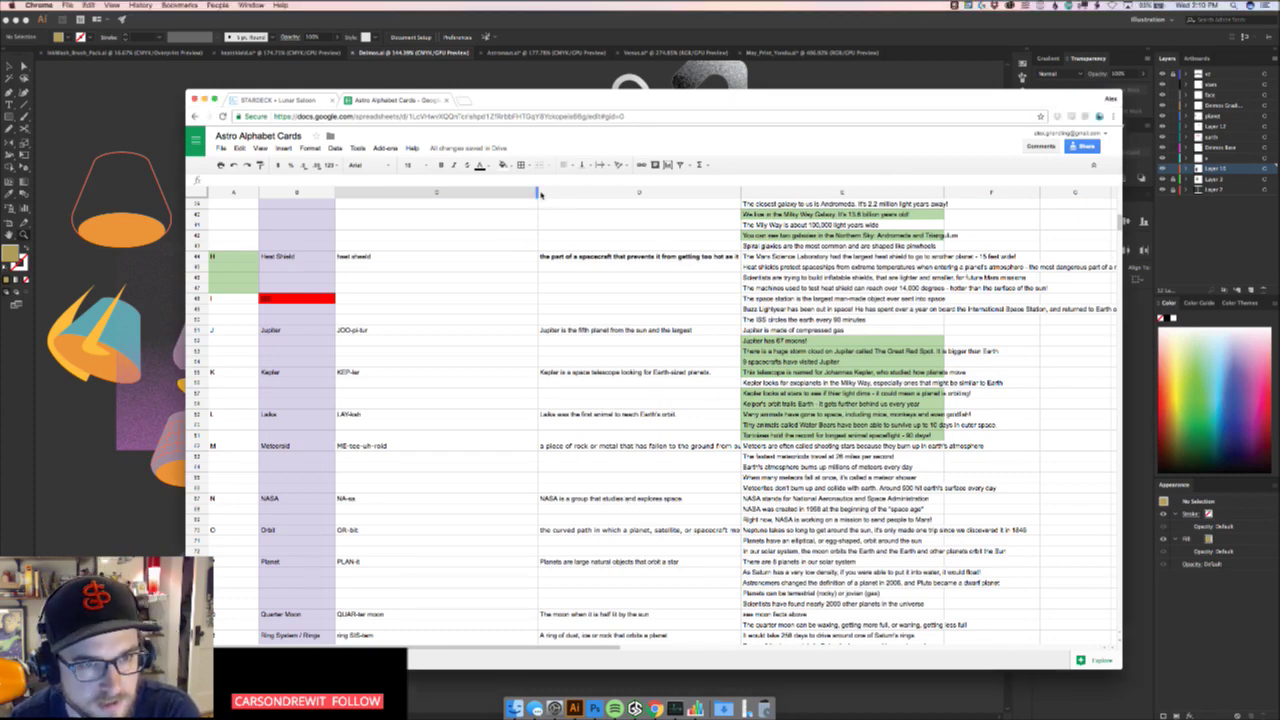
pyautogui.moveTo(539, 194); pyautogui.dragTo(467, 194)
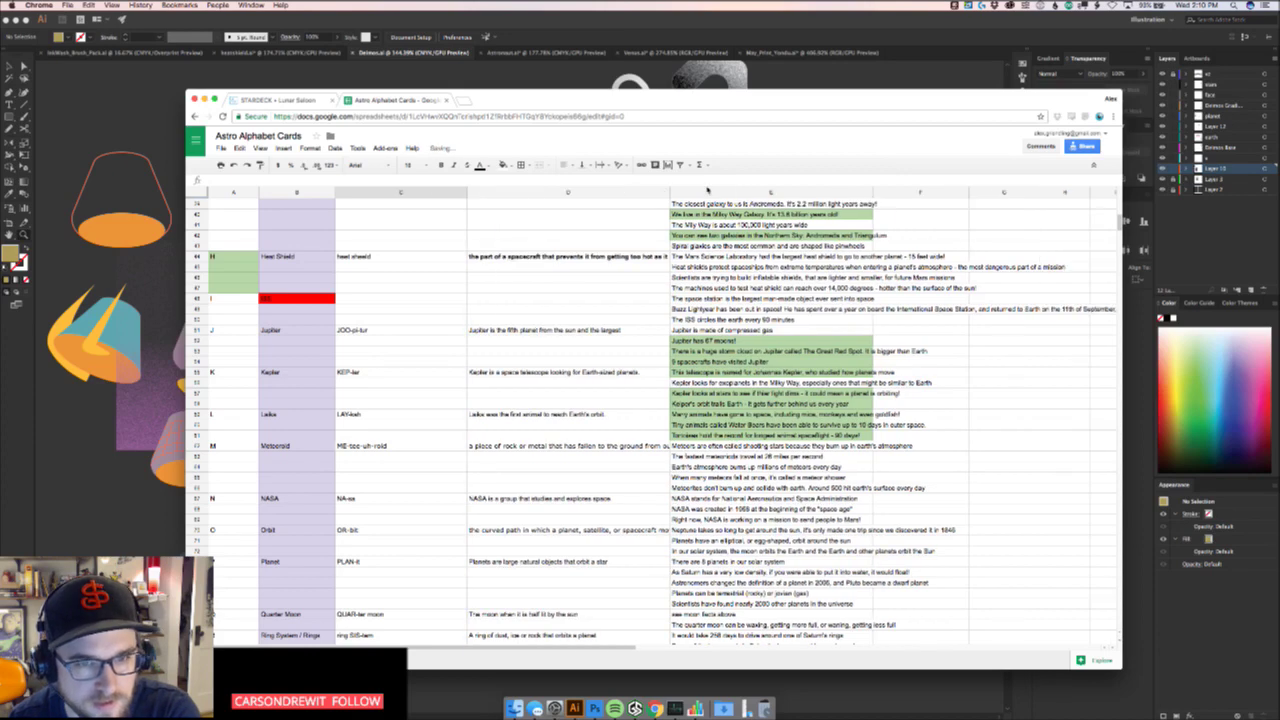
pyautogui.moveTo(670, 194); pyautogui.dragTo(746, 194)
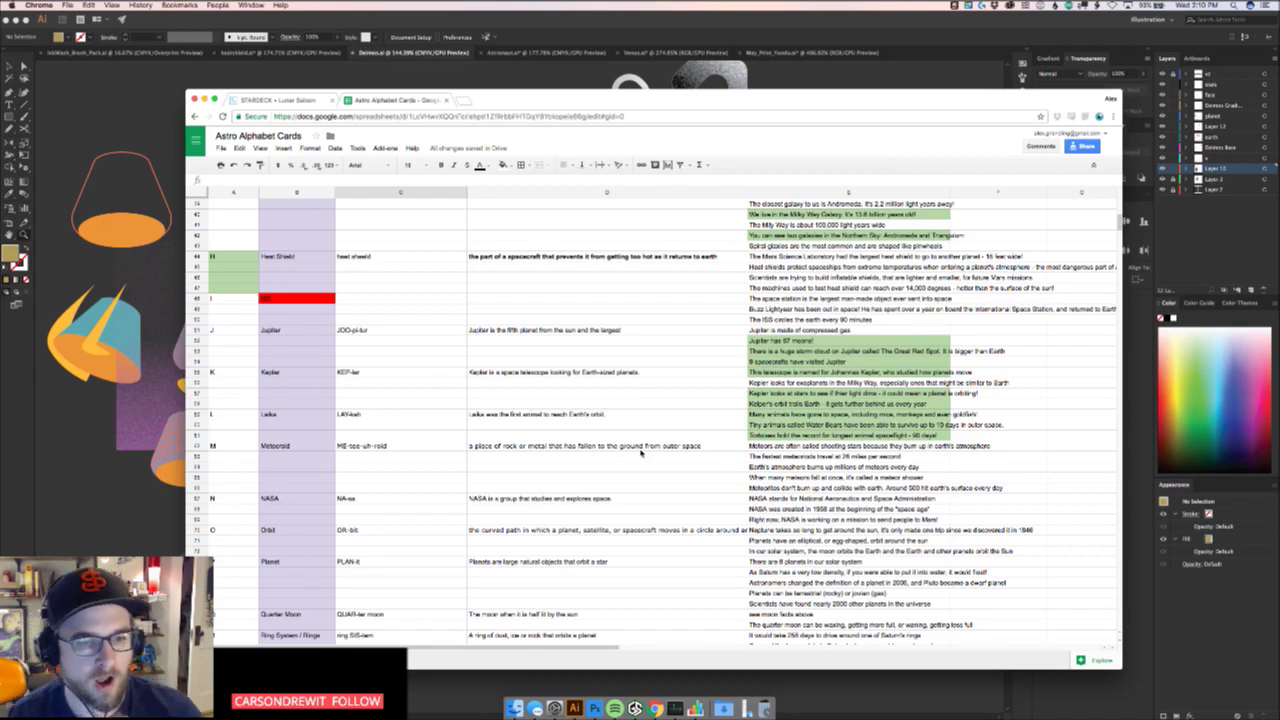
# Switch to Finder and open SolarSystem.ai from the Cards folder of the Astro Alphabet project in Freelance Design
pyautogui.scroll(-5, 572, 444)
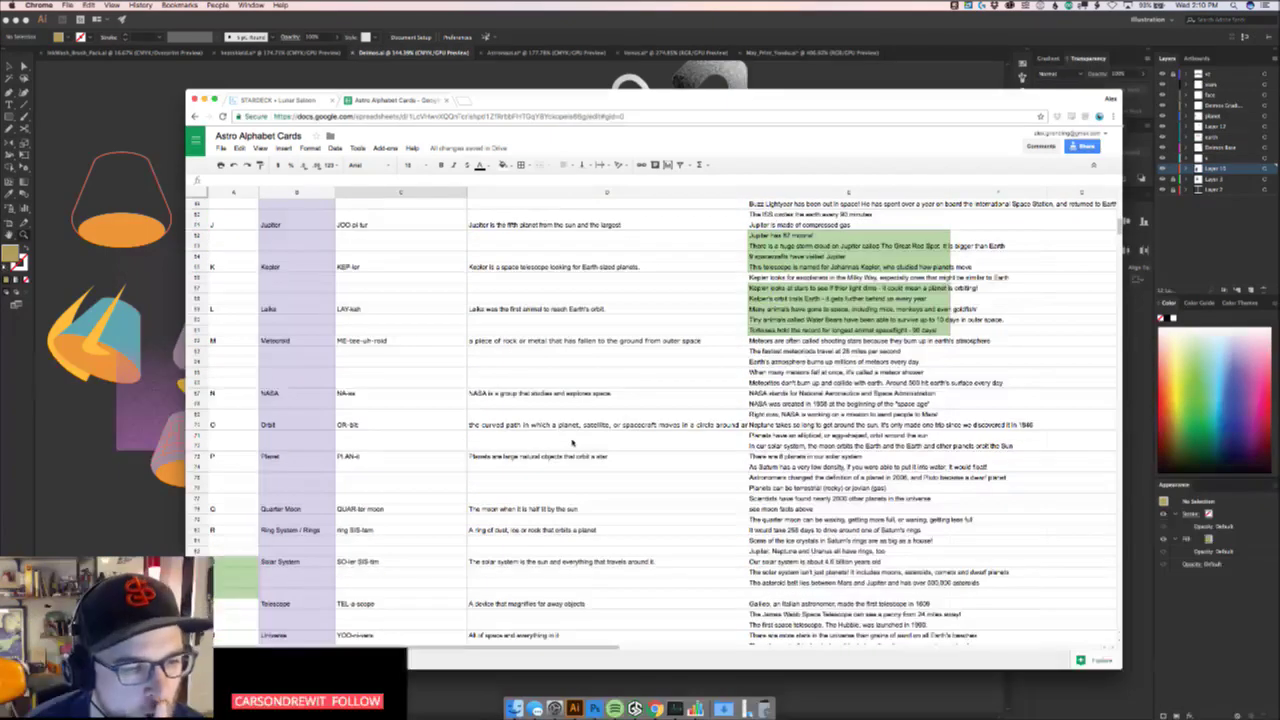
pyautogui.click(145, 177)
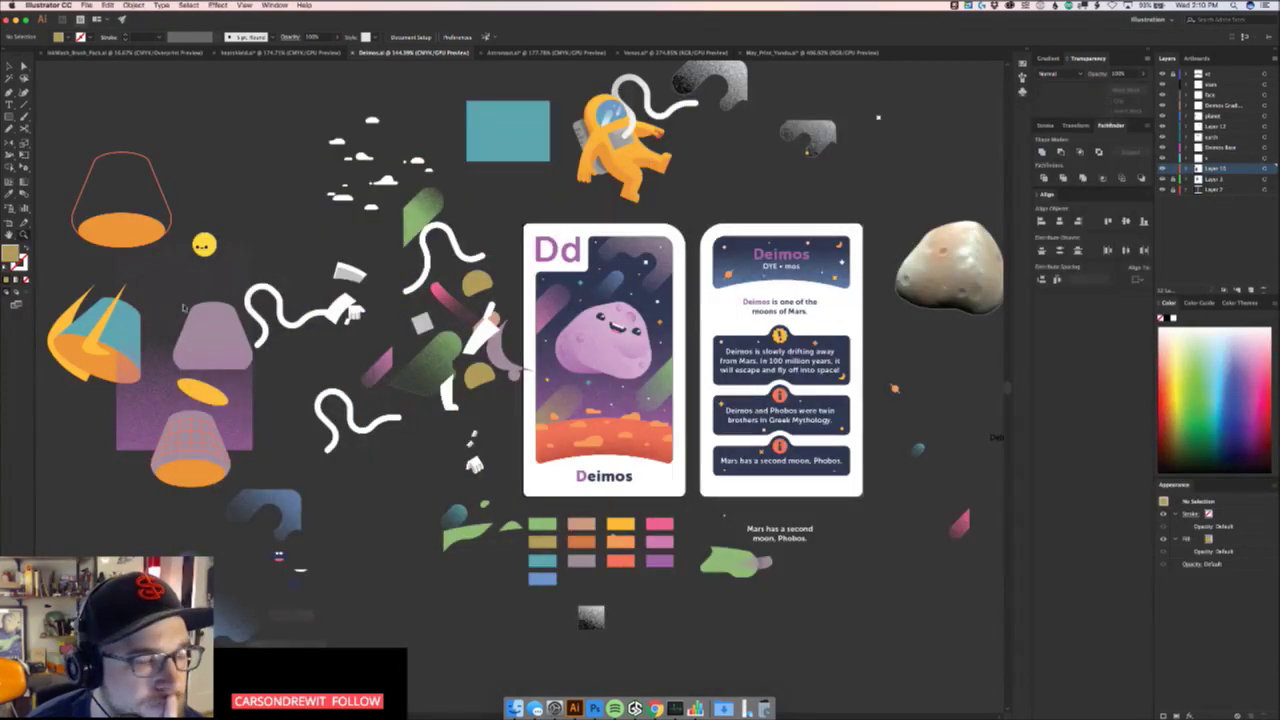
pyautogui.click(514, 708)
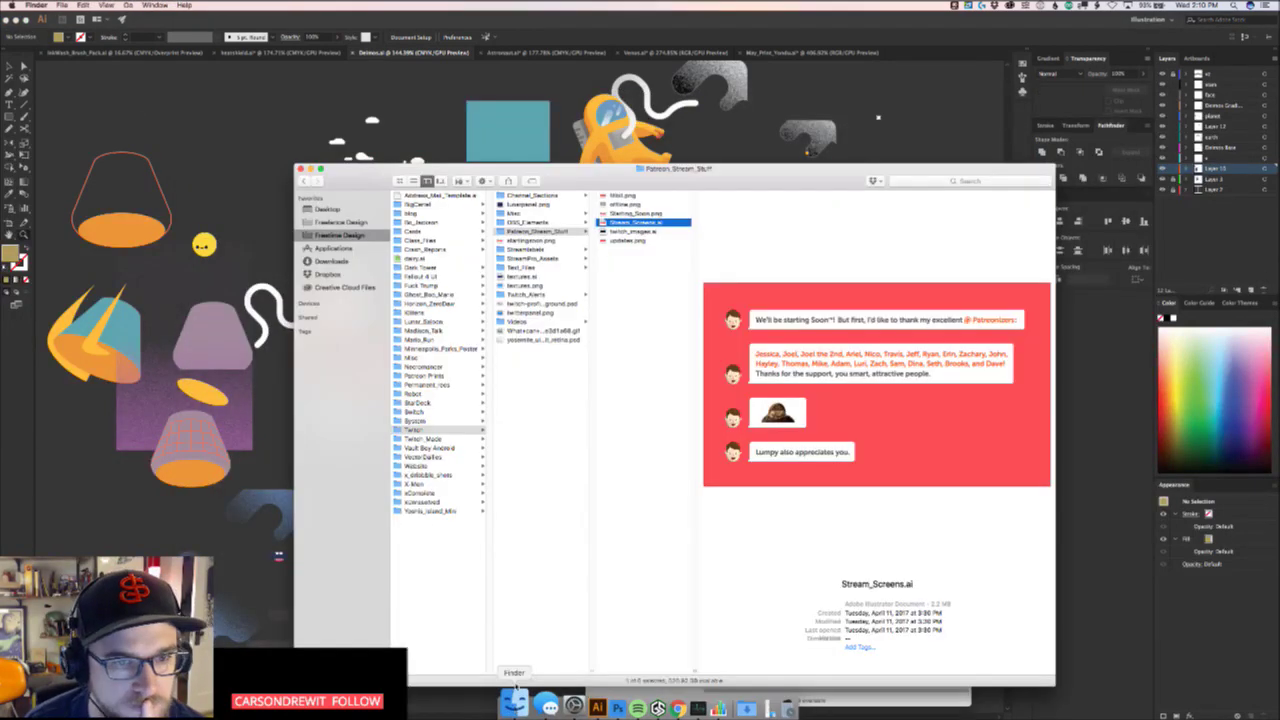
pyautogui.click(345, 222)
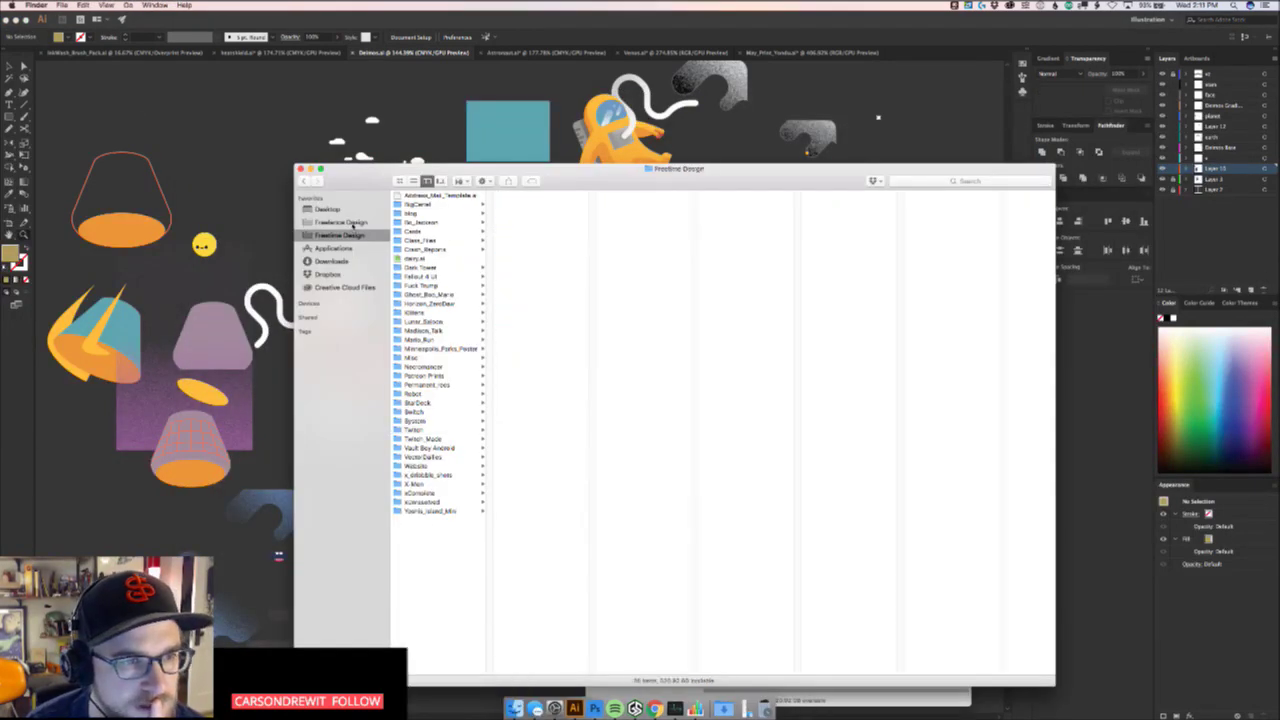
pyautogui.click(436, 195)
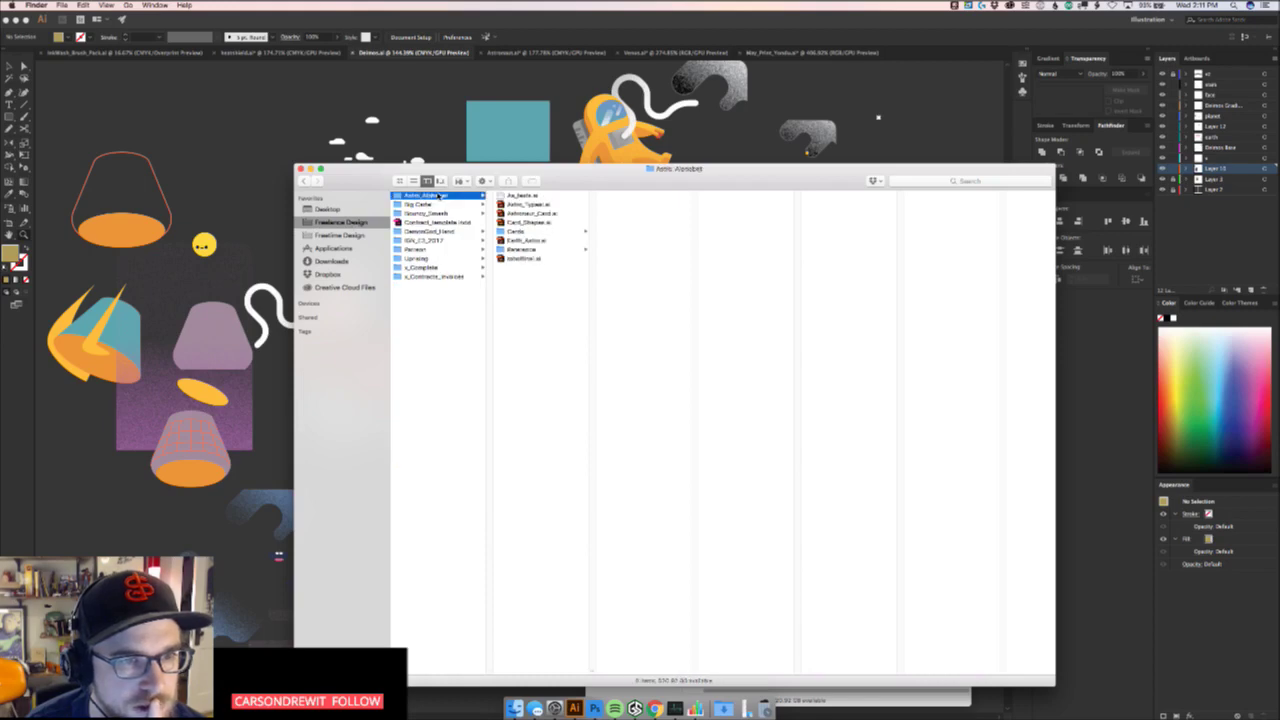
pyautogui.click(548, 232)
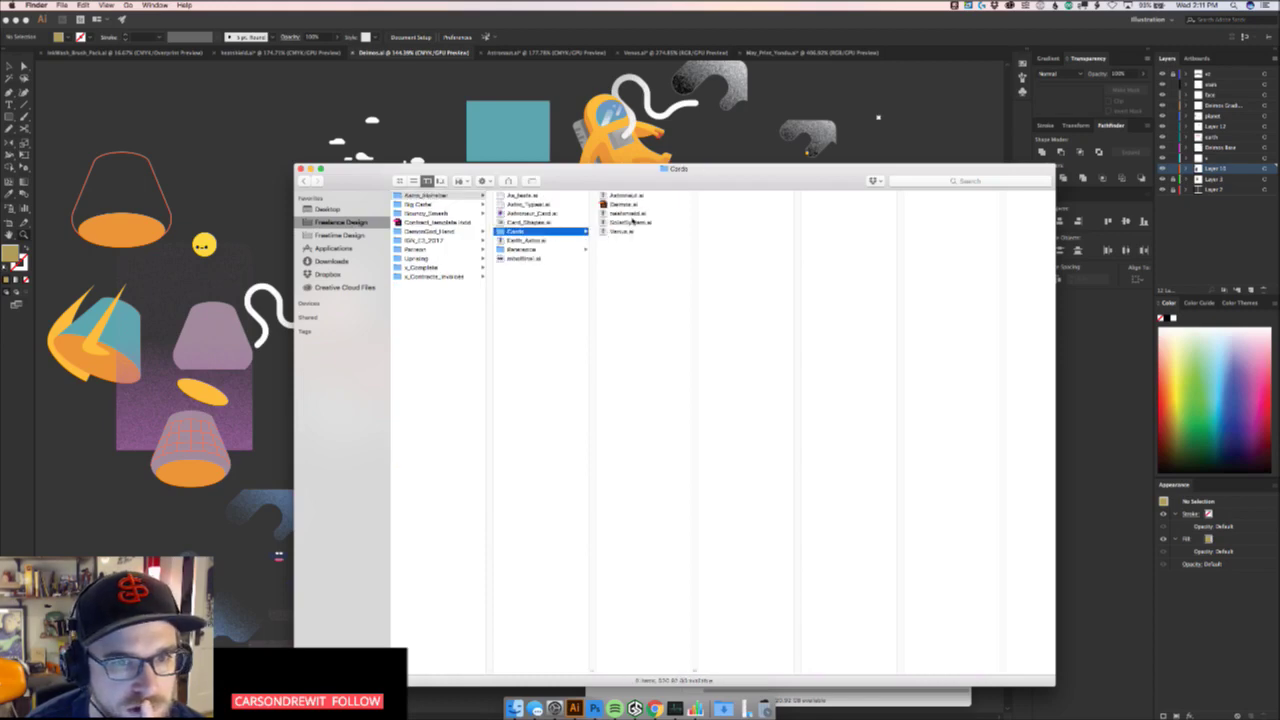
pyautogui.click(645, 222)
pyautogui.doubleClick(648, 222)
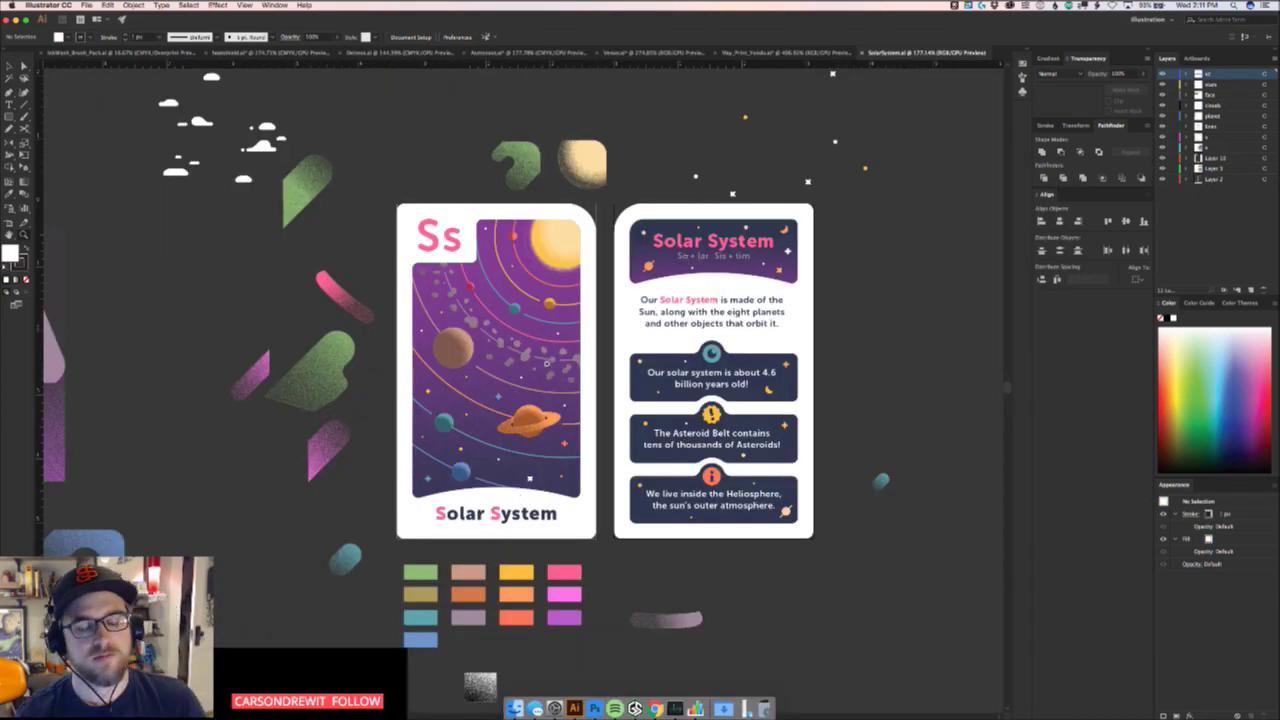
# Examine the Solar System card up close, and switch to Chrome to check its row in the Astro Alphabet Cards spreadsheet
pyautogui.moveTo(509, 352); pyautogui.dragTo(581, 404)
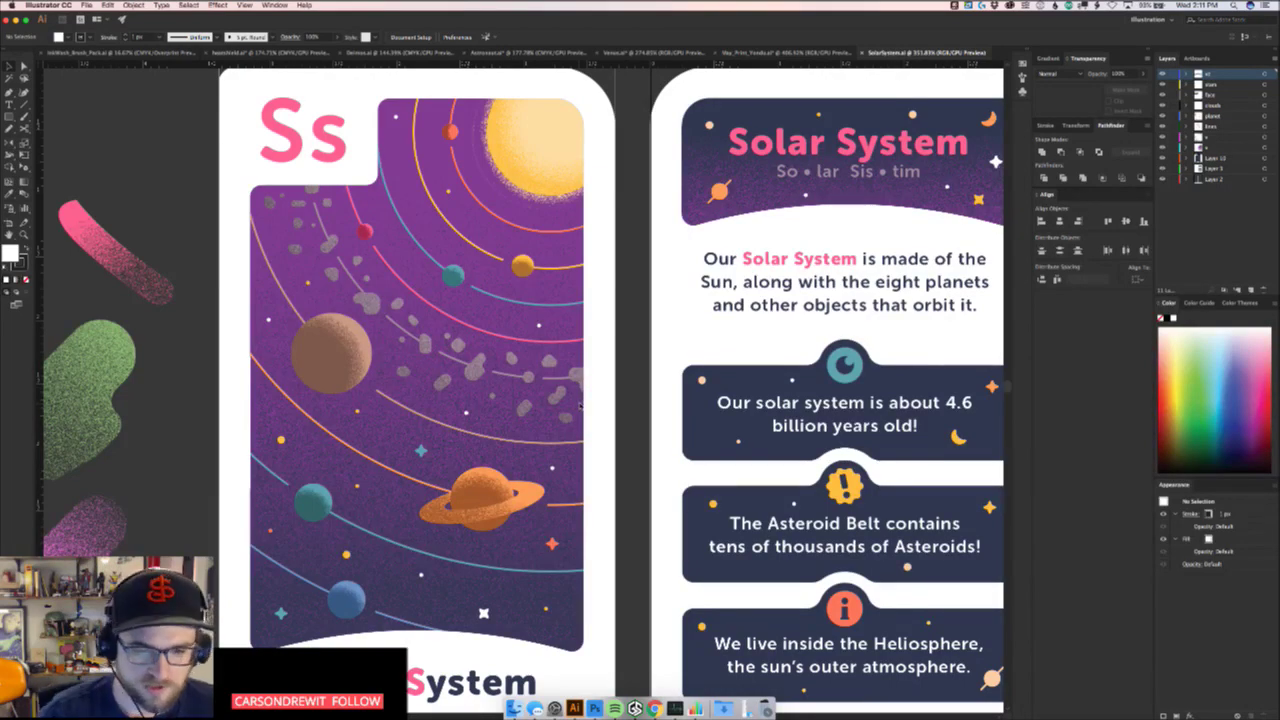
pyautogui.click(654, 708)
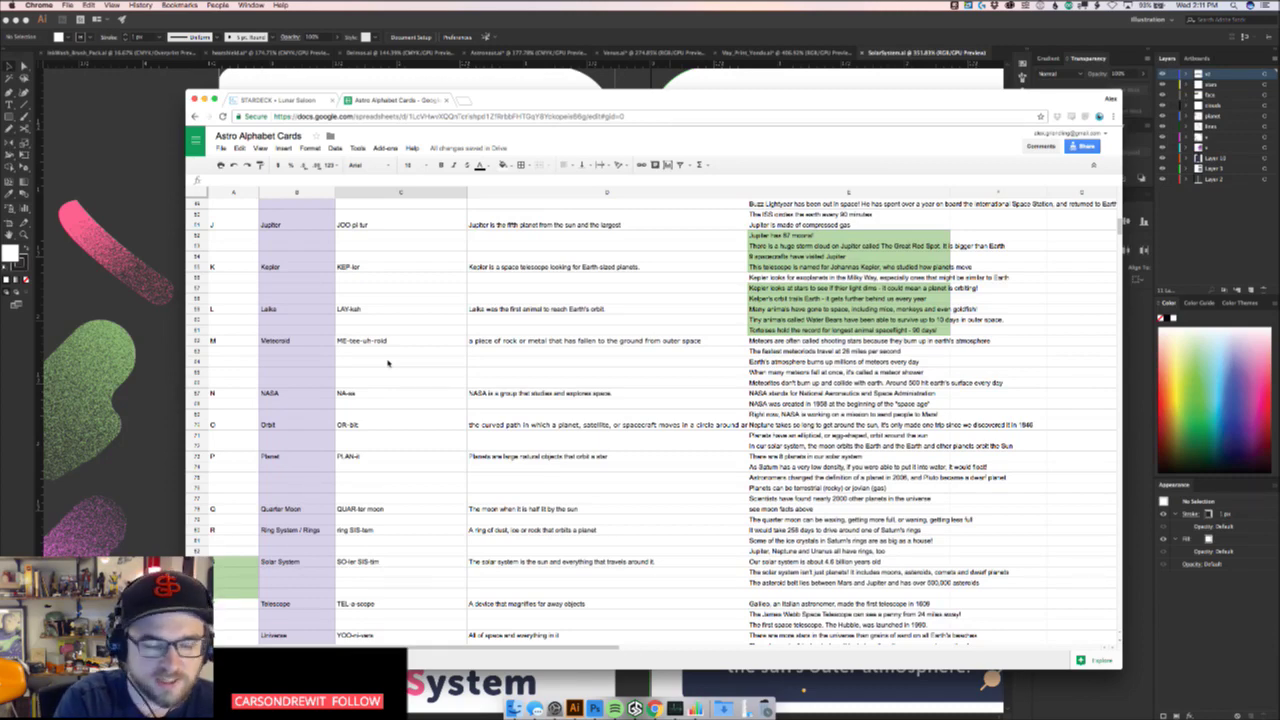
pyautogui.scroll(-5, 343, 455)
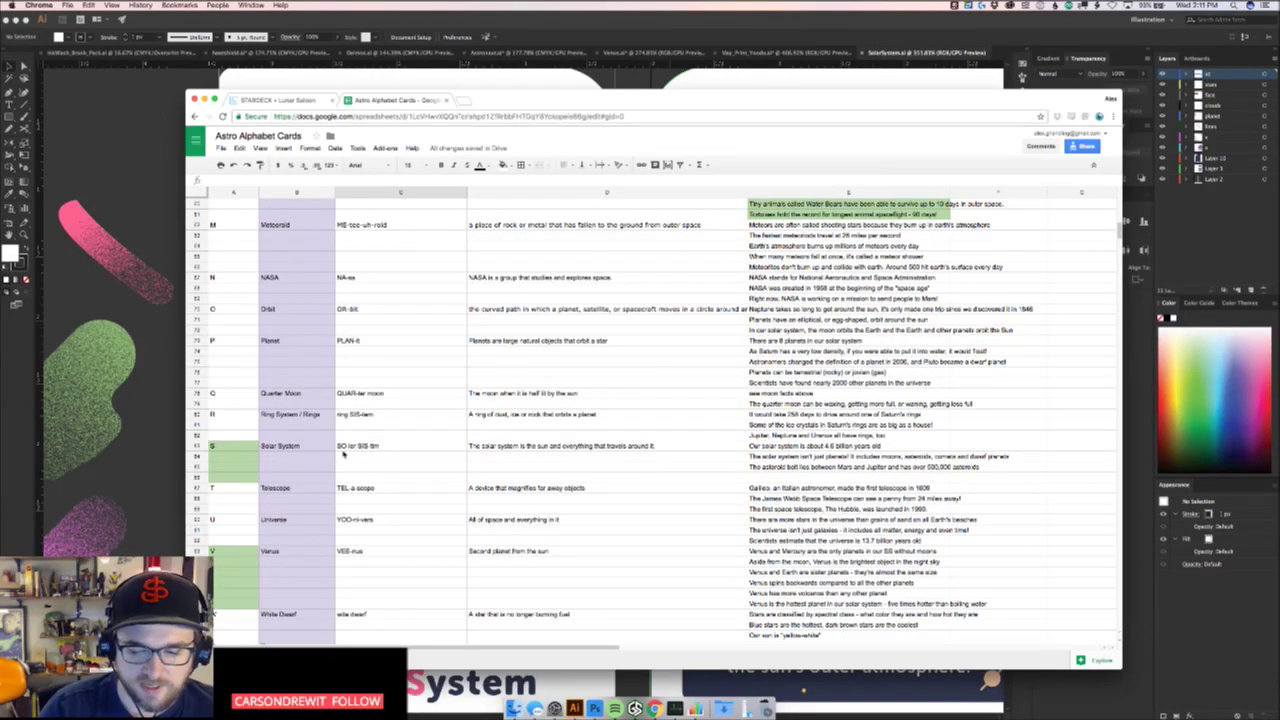
# Return to Illustrator and toggle the Solar System card's lines and planet layers off and on to inspect the artwork
pyautogui.click(118, 147)
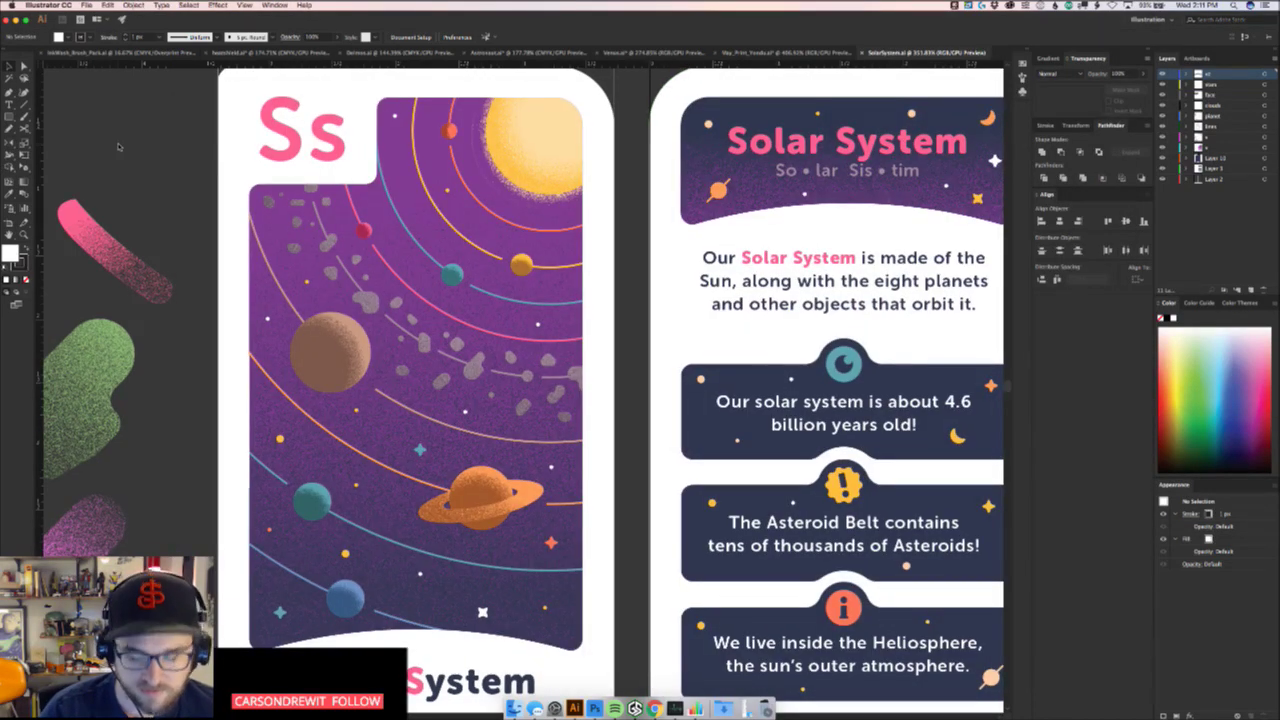
pyautogui.press('super+minus')
pyautogui.press('super+minus')
pyautogui.press('super+minus')
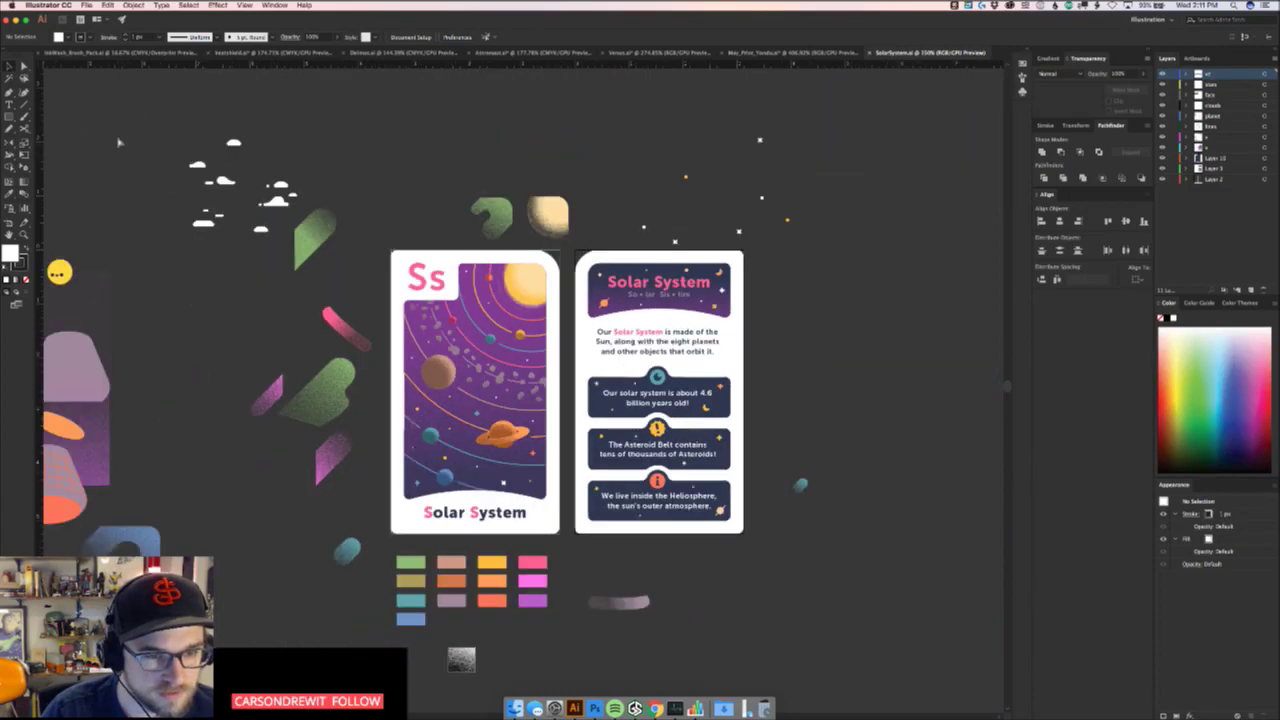
pyautogui.press('super+plus')
pyautogui.press('super+plus')
pyautogui.press('super+plus')
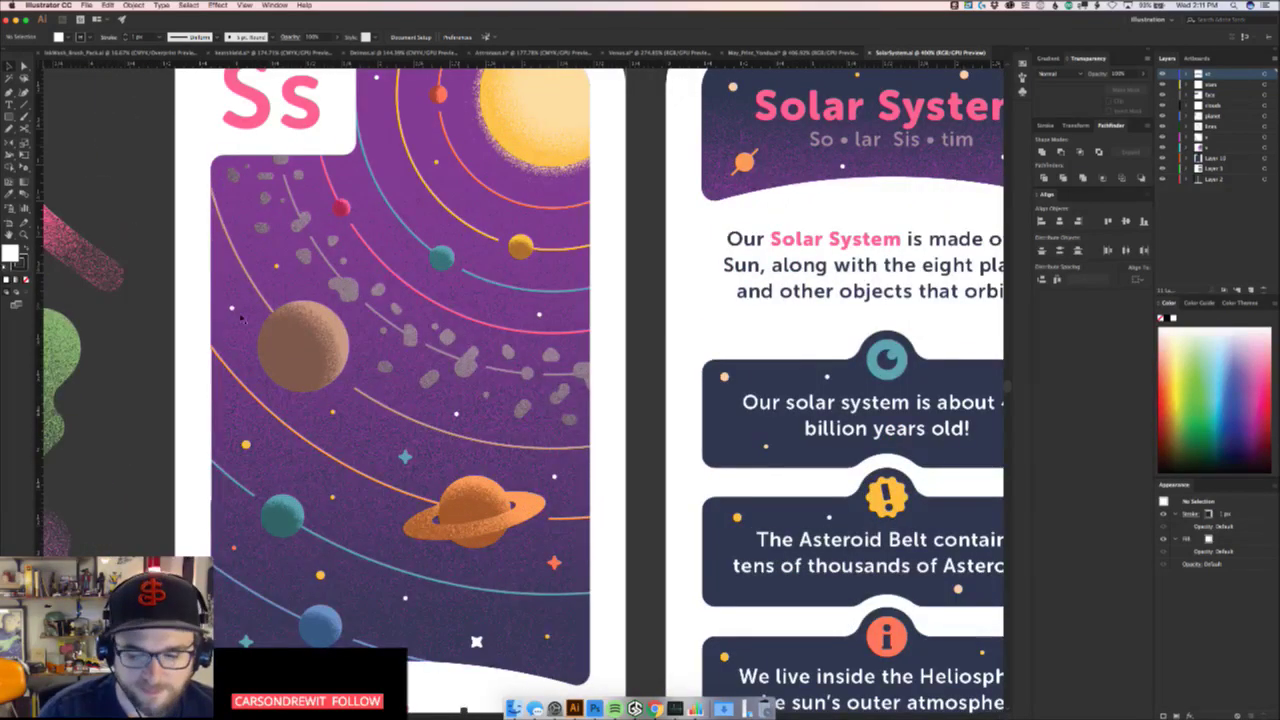
pyautogui.click(1162, 125)
pyautogui.click(1162, 125)
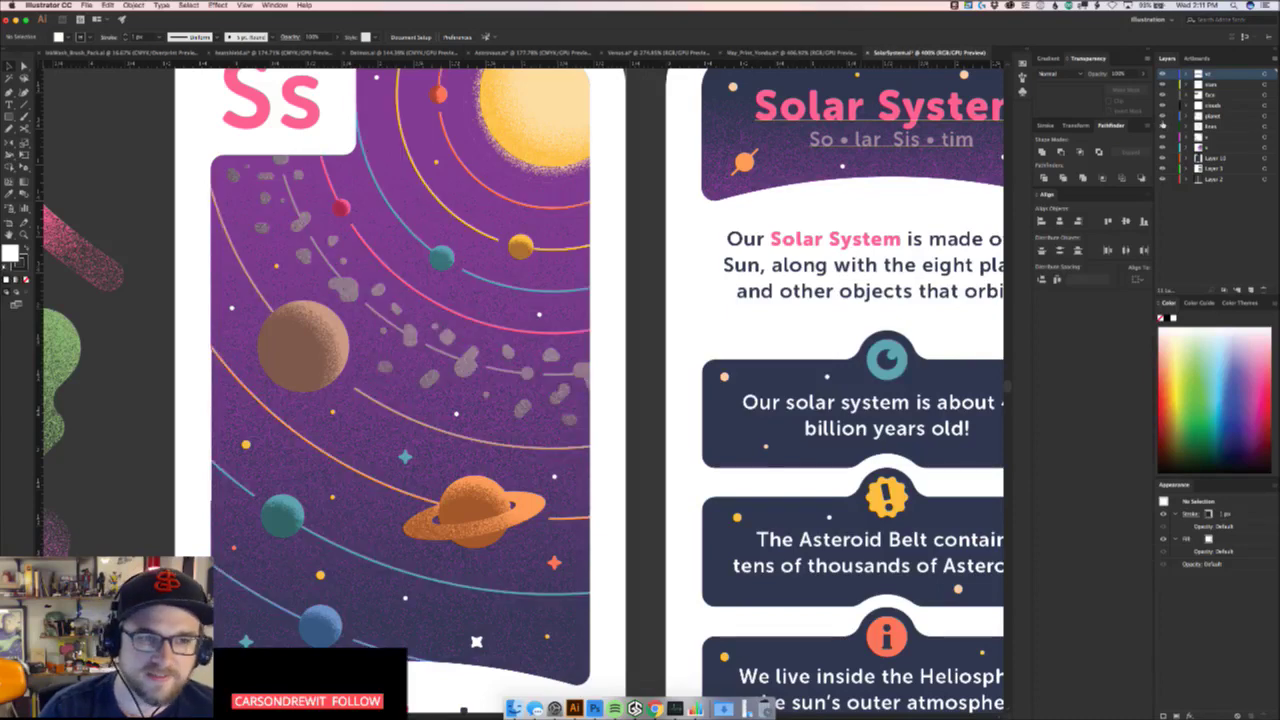
pyautogui.click(1162, 116)
pyautogui.click(1162, 116)
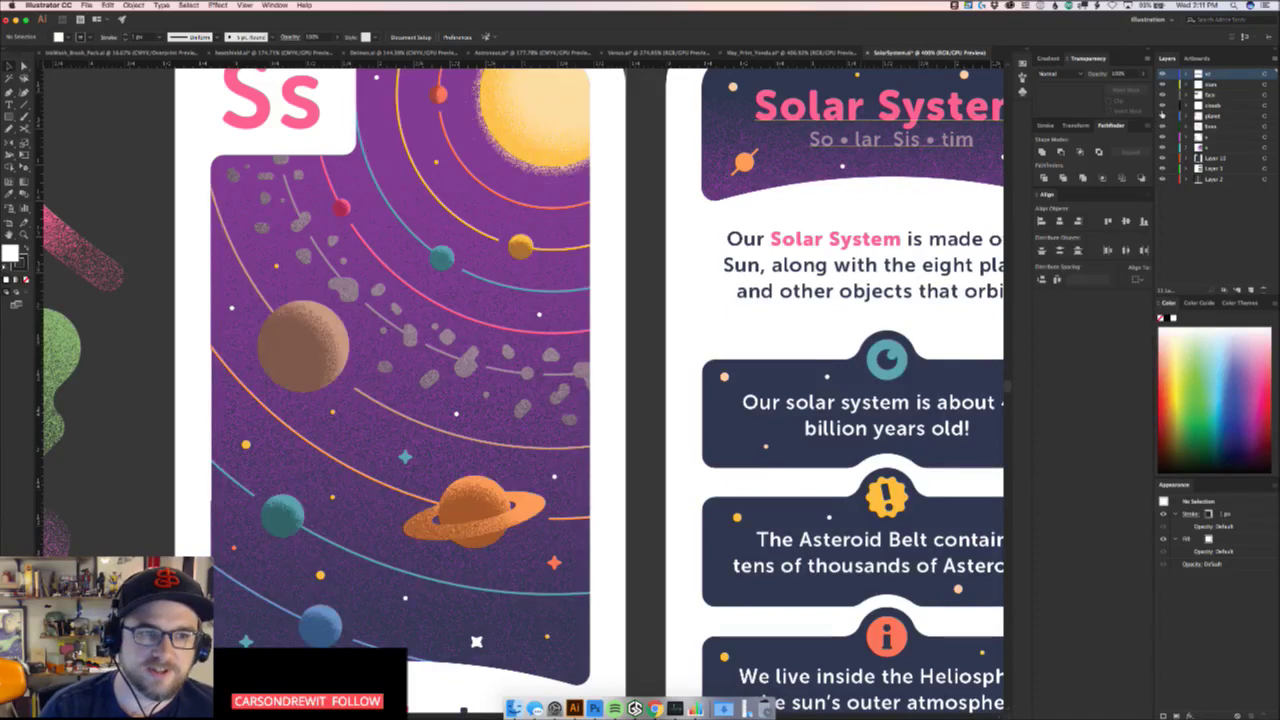
pyautogui.click(1162, 116)
pyautogui.click(1162, 116)
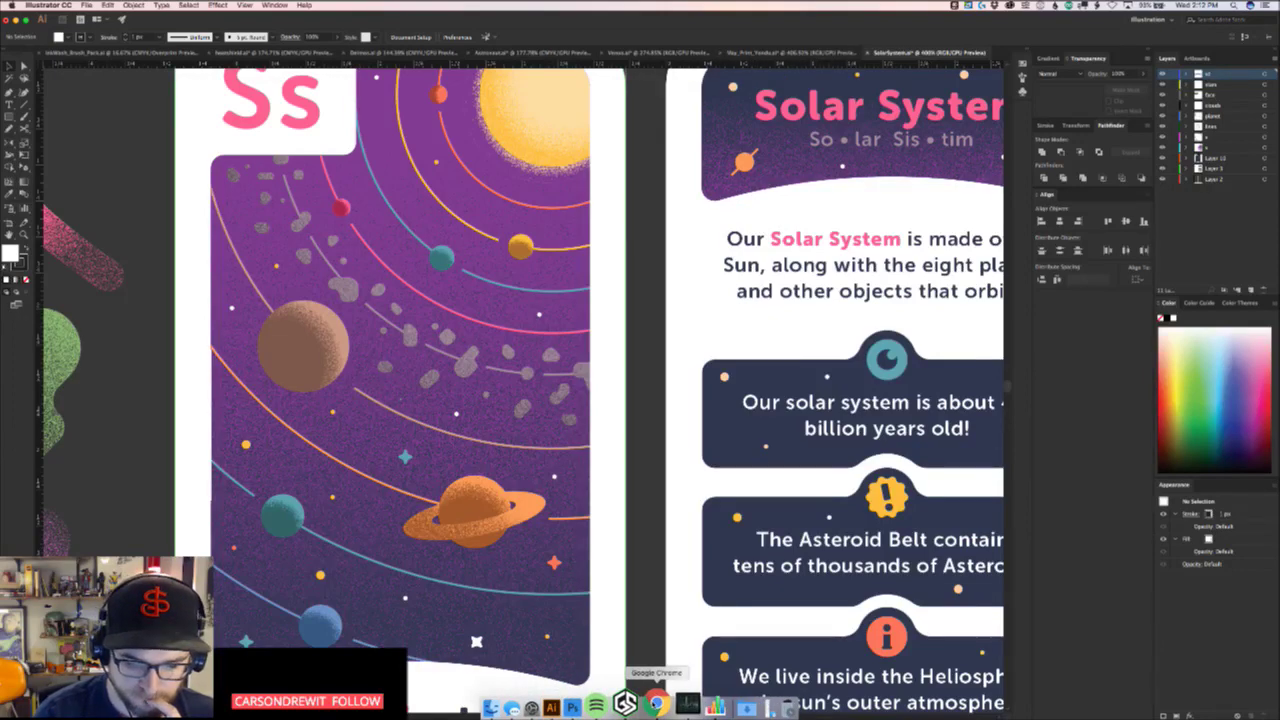
# Switch to Chrome and review the remaining card rows of the spreadsheet down to Zero Gravity
pyautogui.click(655, 702)
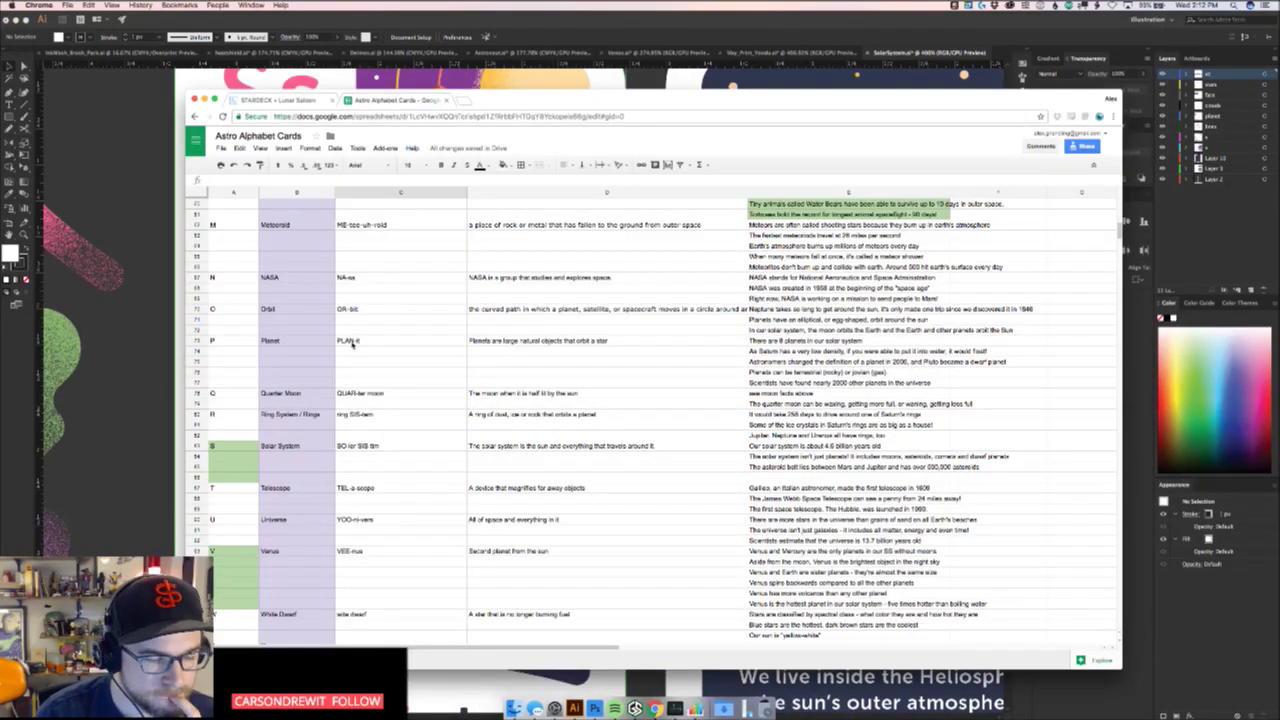
pyautogui.scroll(-1, 372, 393)
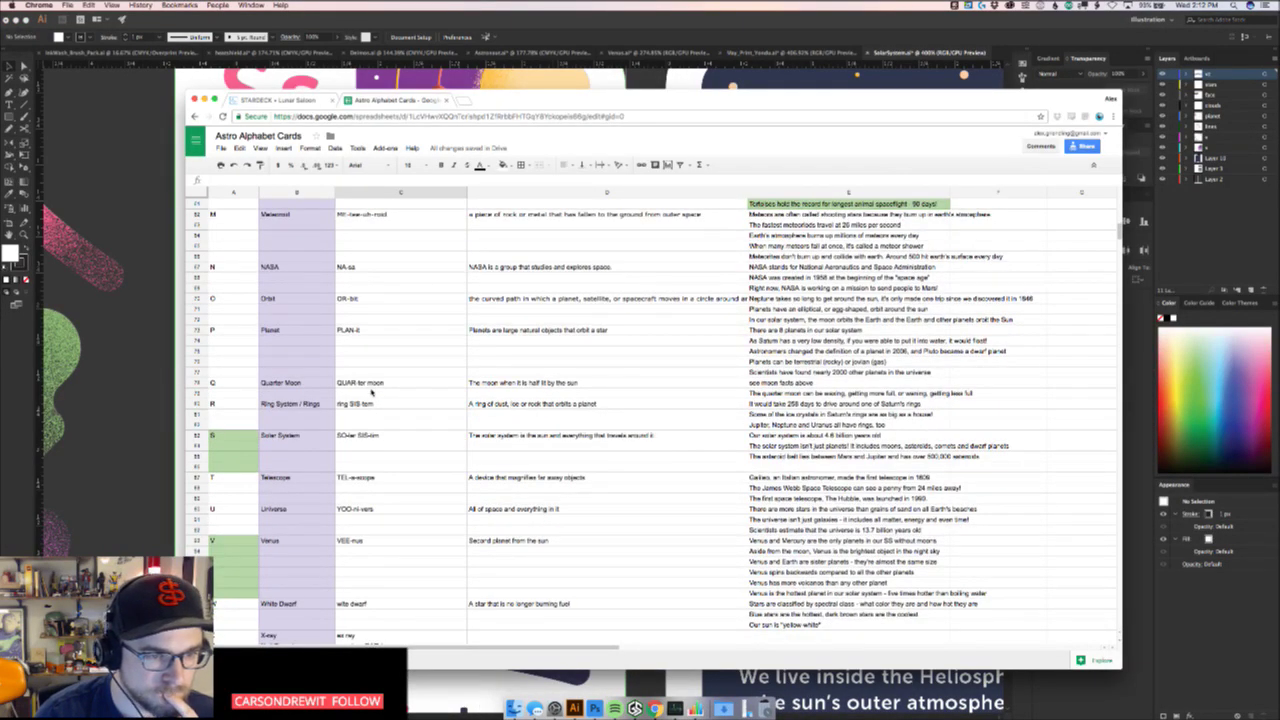
pyautogui.scroll(-5, 372, 393)
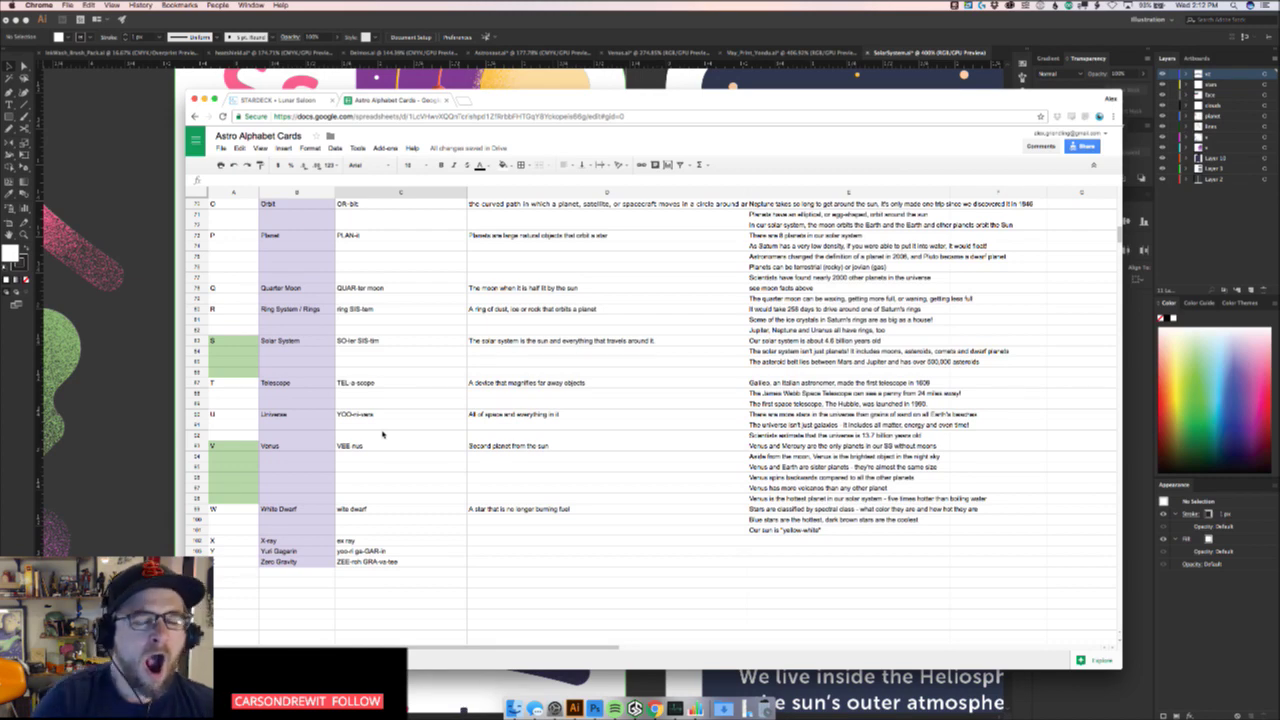
# Search Google Images for "white dwarf" in a new browser tab
pyautogui.click(463, 100)
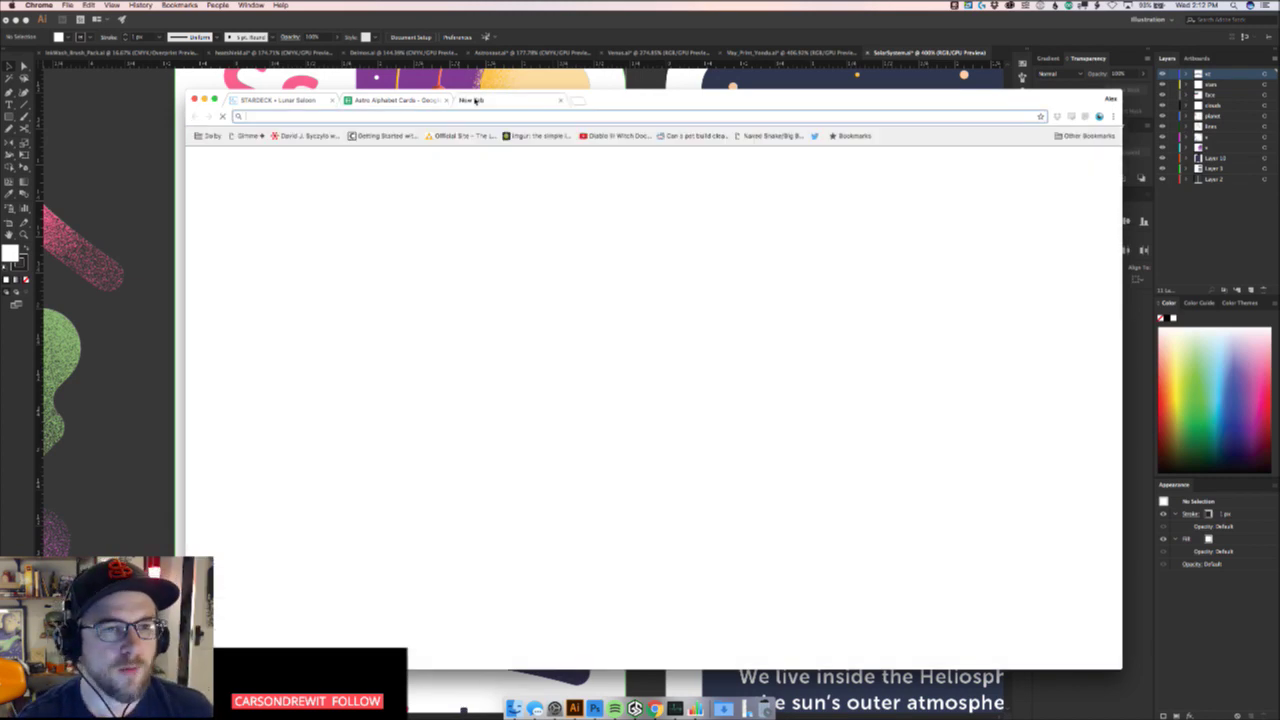
pyautogui.write('white d')
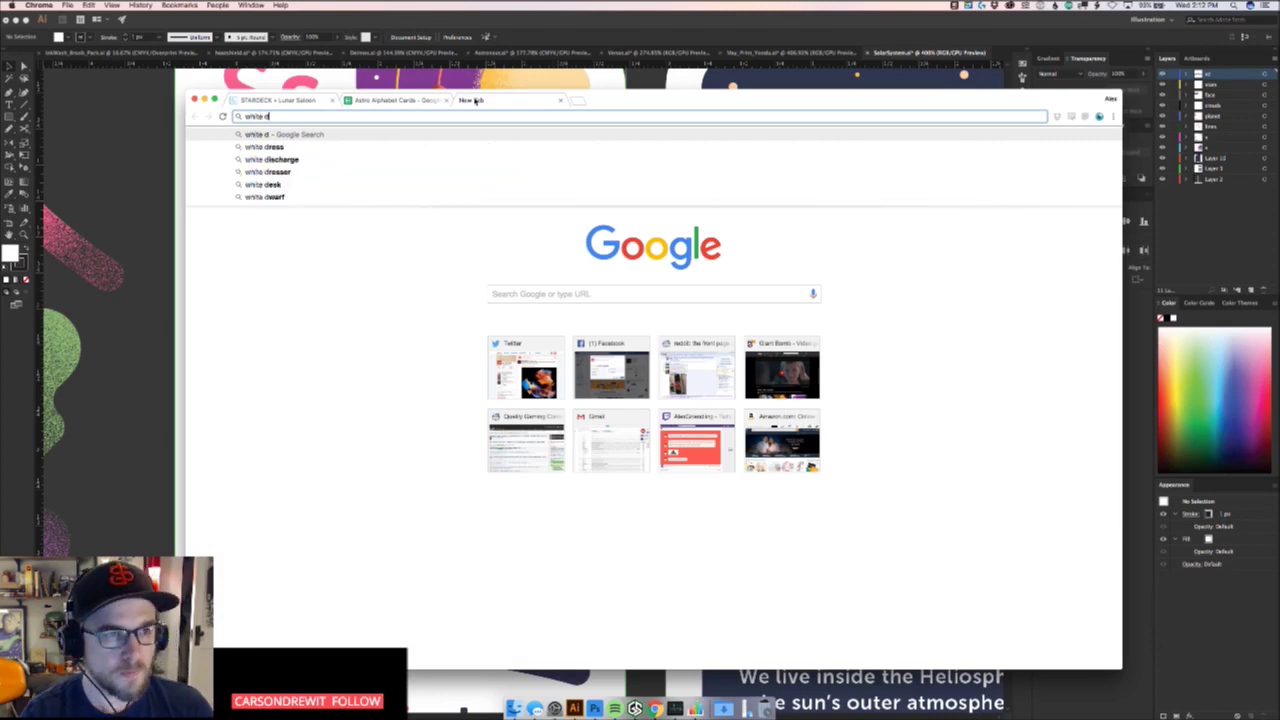
pyautogui.write('warf')
pyautogui.press('Return')
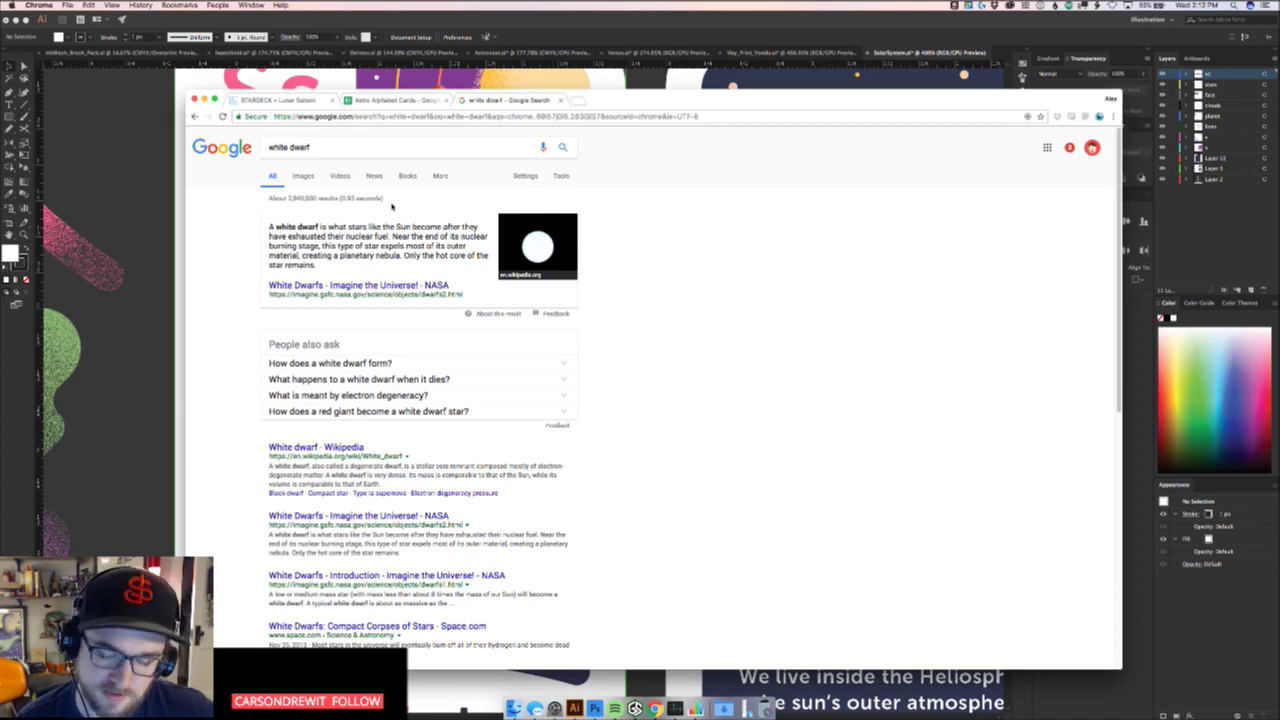
pyautogui.click(303, 177)
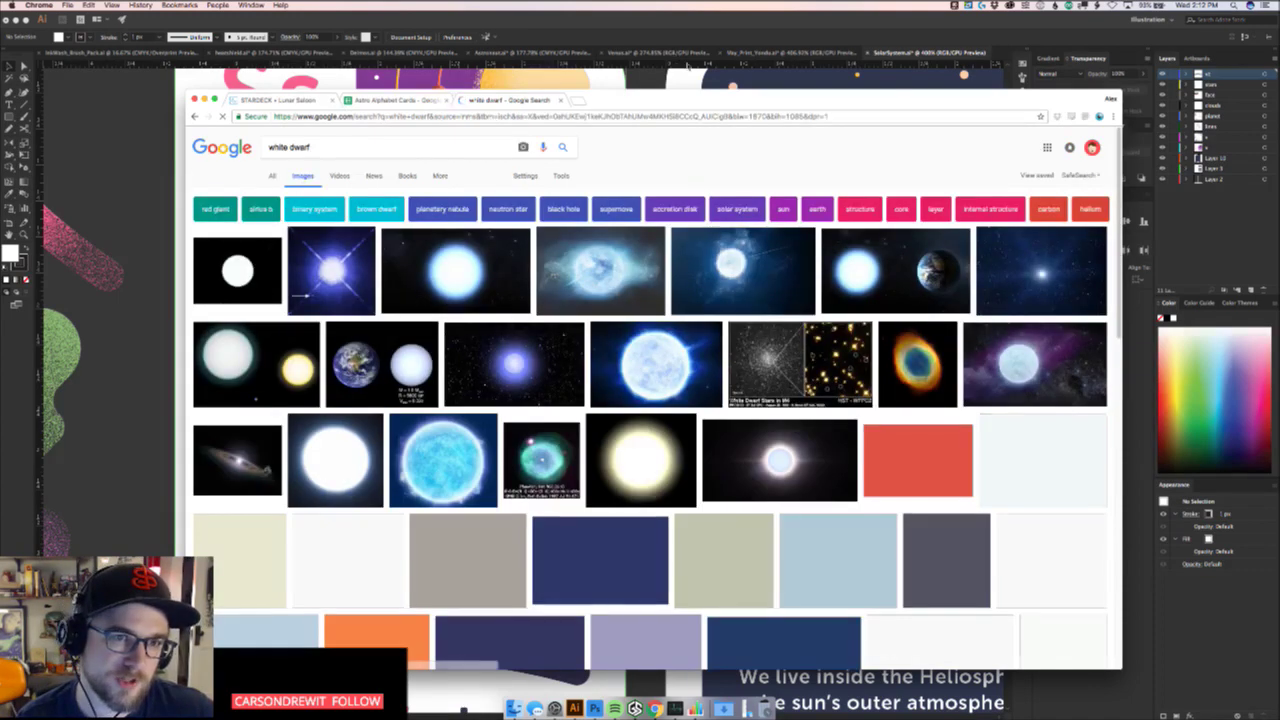
# Preview the image comparing Earth with a white dwarf, close it, and browse further through the image results
pyautogui.moveTo(642, 101)
pyautogui.mouseDown()
pyautogui.moveTo(635, 128)
pyautogui.moveTo(653, 110)
pyautogui.moveTo(647, 119)
pyautogui.mouseUp()
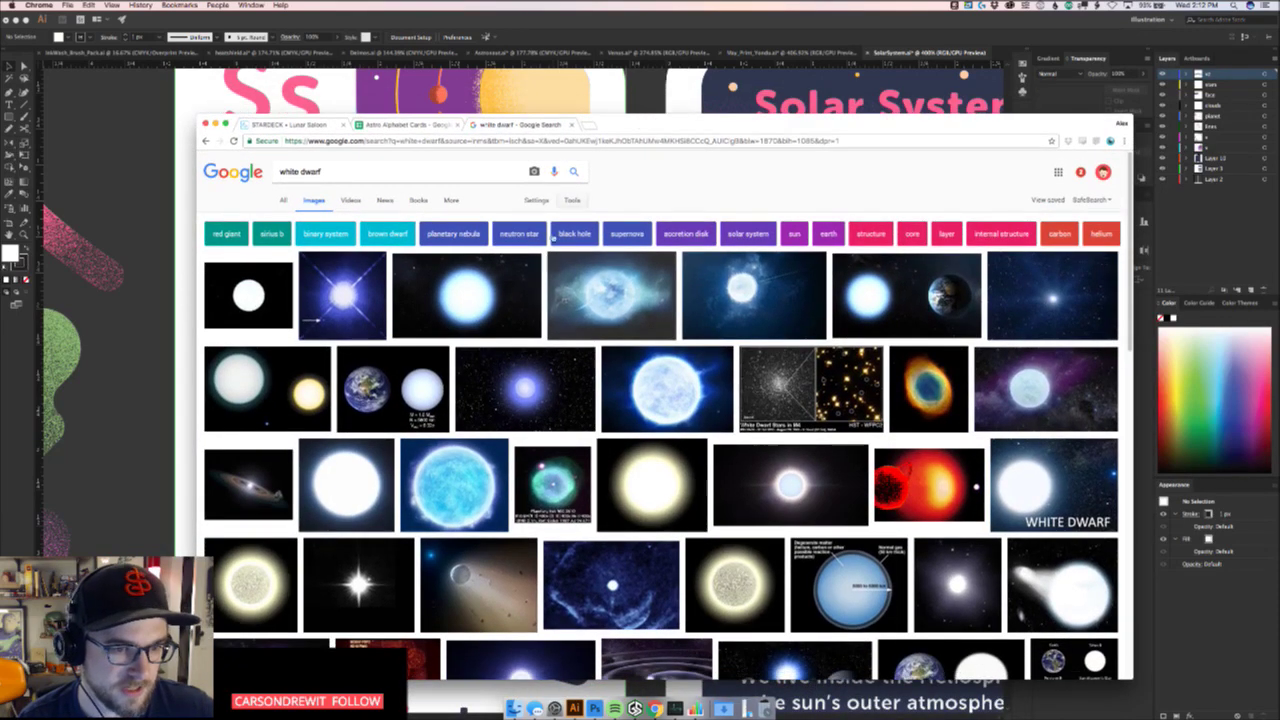
pyautogui.click(423, 392)
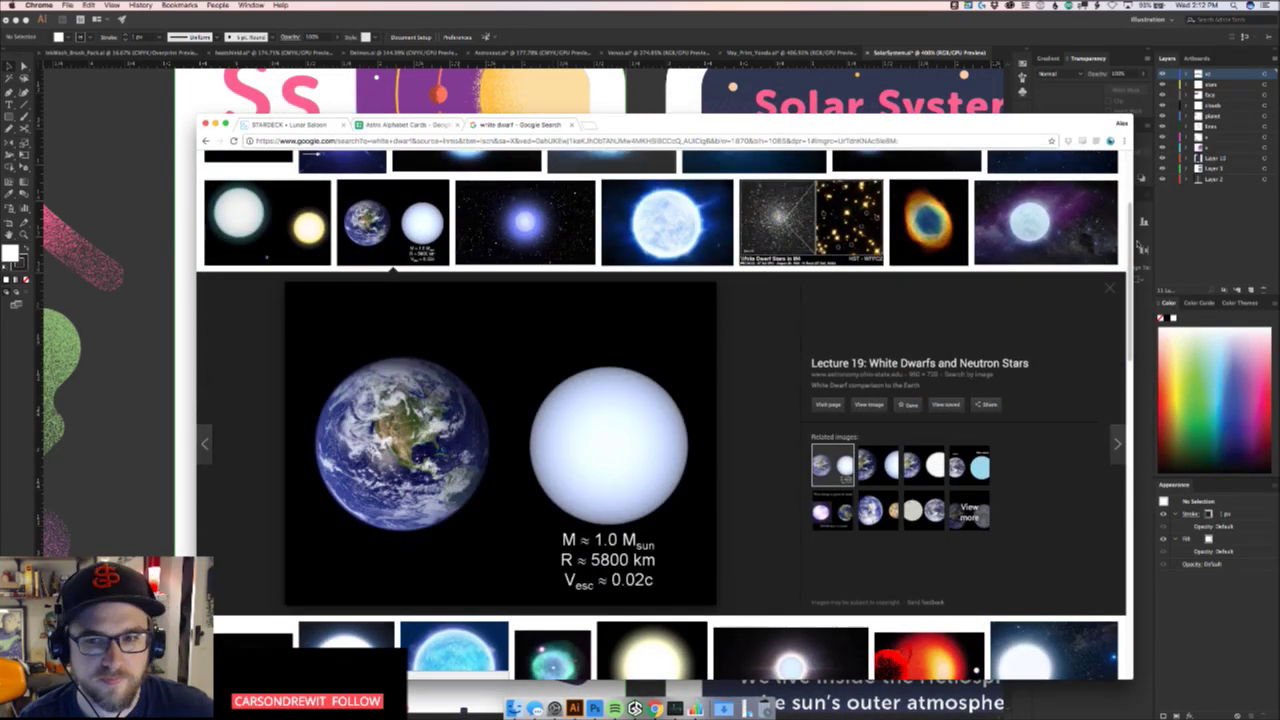
pyautogui.click(1110, 294)
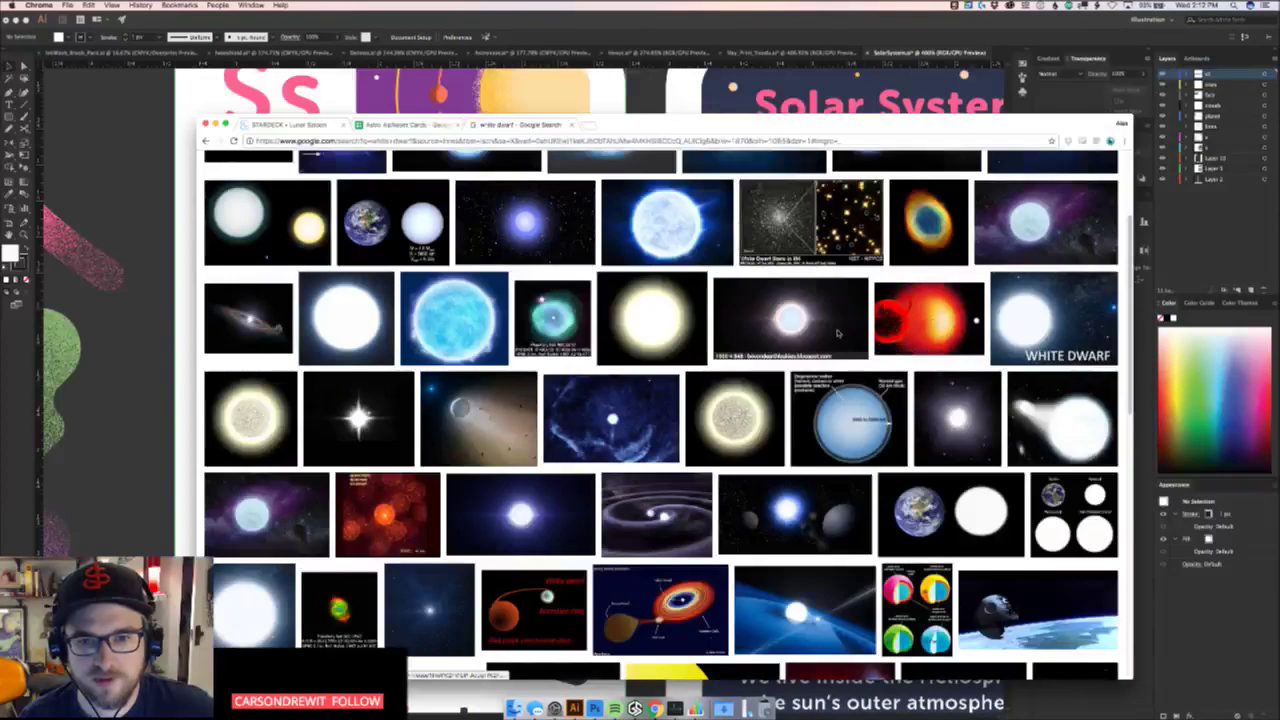
pyautogui.scroll(-2, 1110, 300)
pyautogui.scroll(-5, 838, 333)
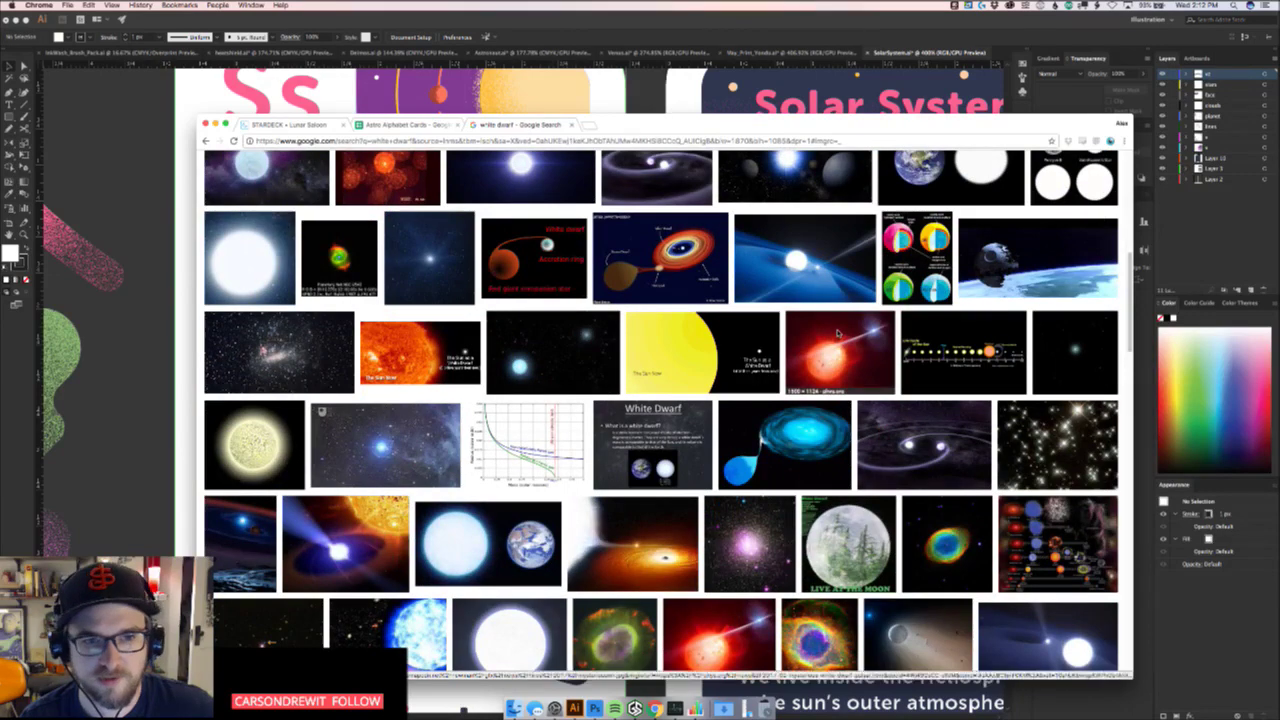
# Look through more white dwarf image results for visual references
pyautogui.scroll(-6, 838, 333)
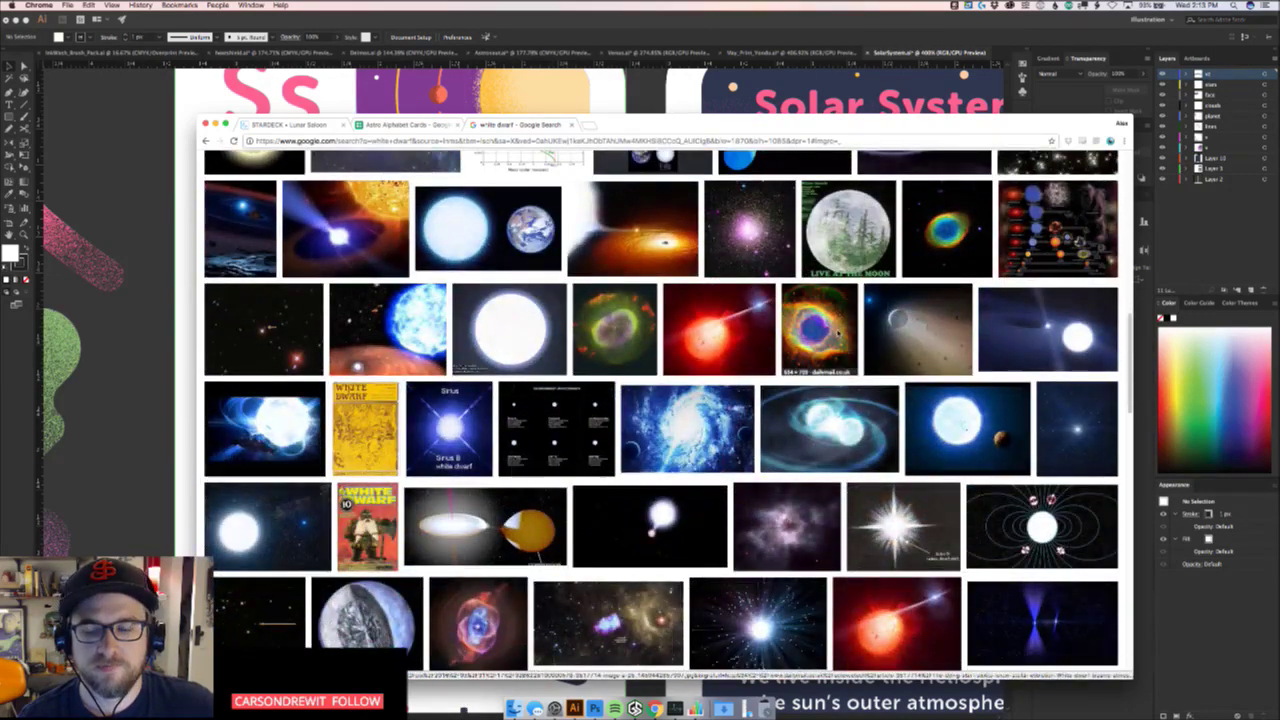
pyautogui.scroll(-5, 838, 332)
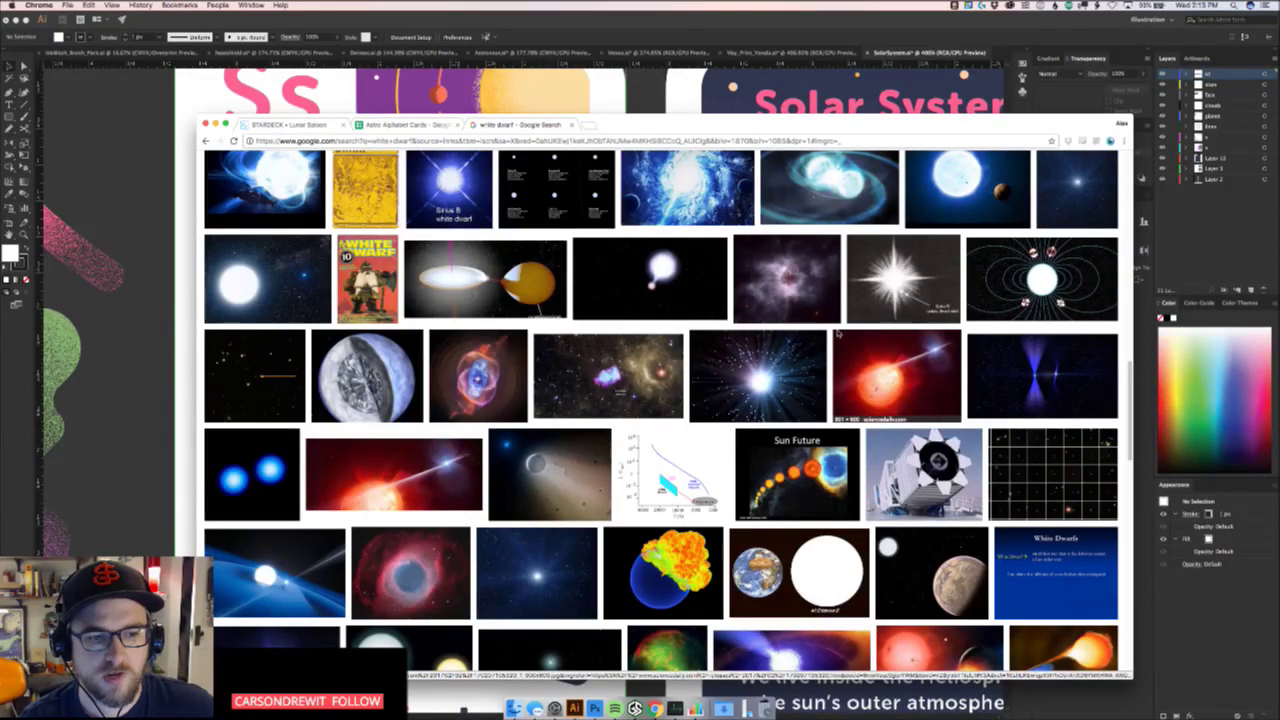
pyautogui.scroll(-10, 838, 333)
pyautogui.scroll(15, 838, 332)
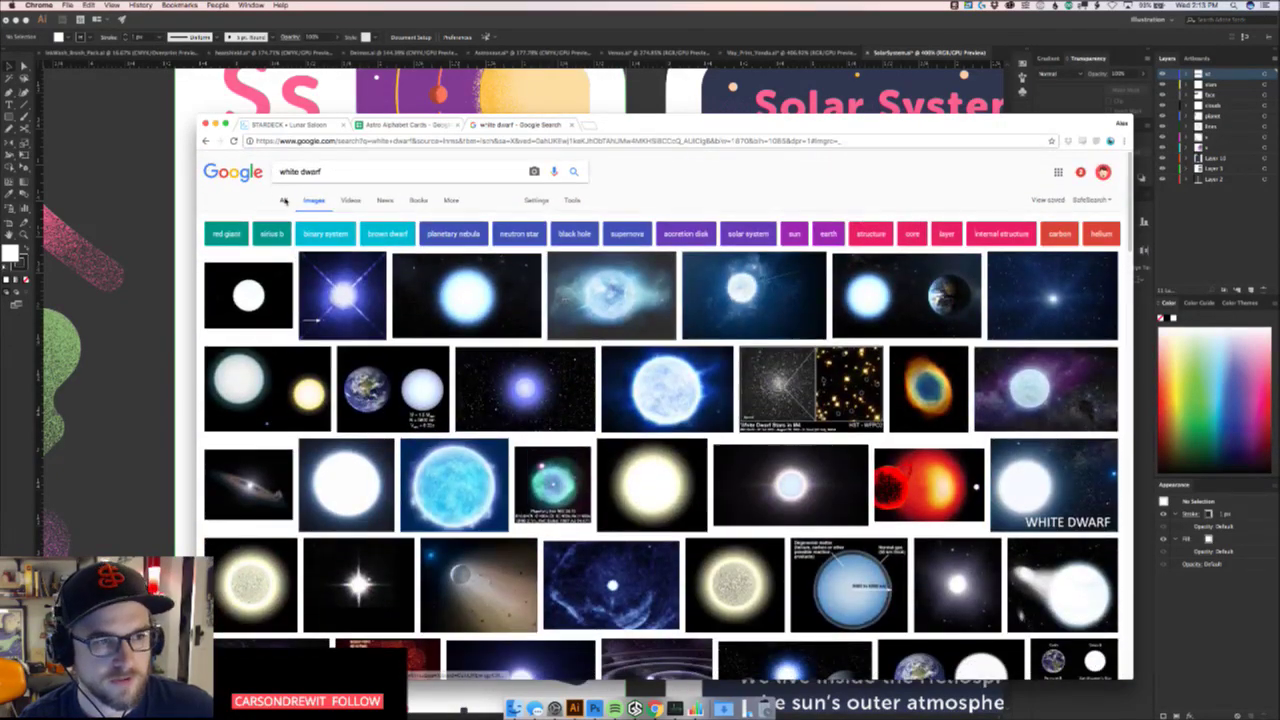
# Switch to the general web results and read NASA's White Dwarf Stars article through to the end
pyautogui.click(284, 201)
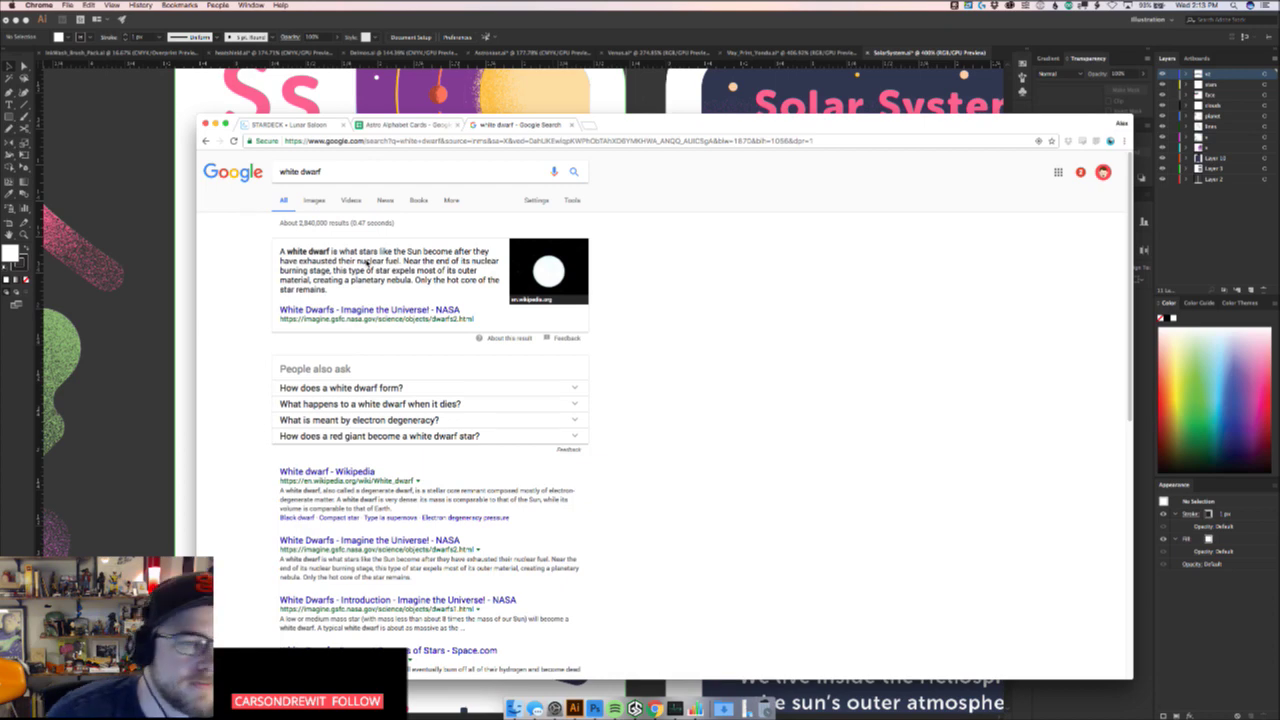
pyautogui.click(360, 311)
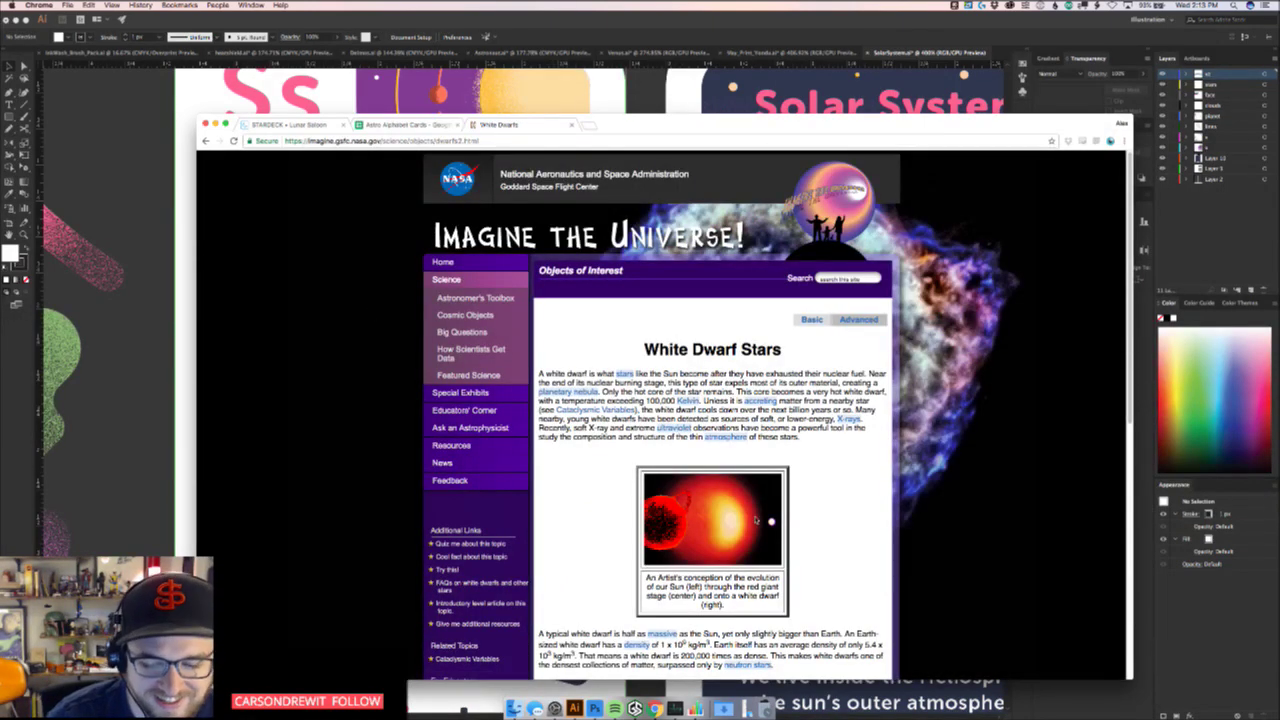
pyautogui.scroll(-5, 843, 487)
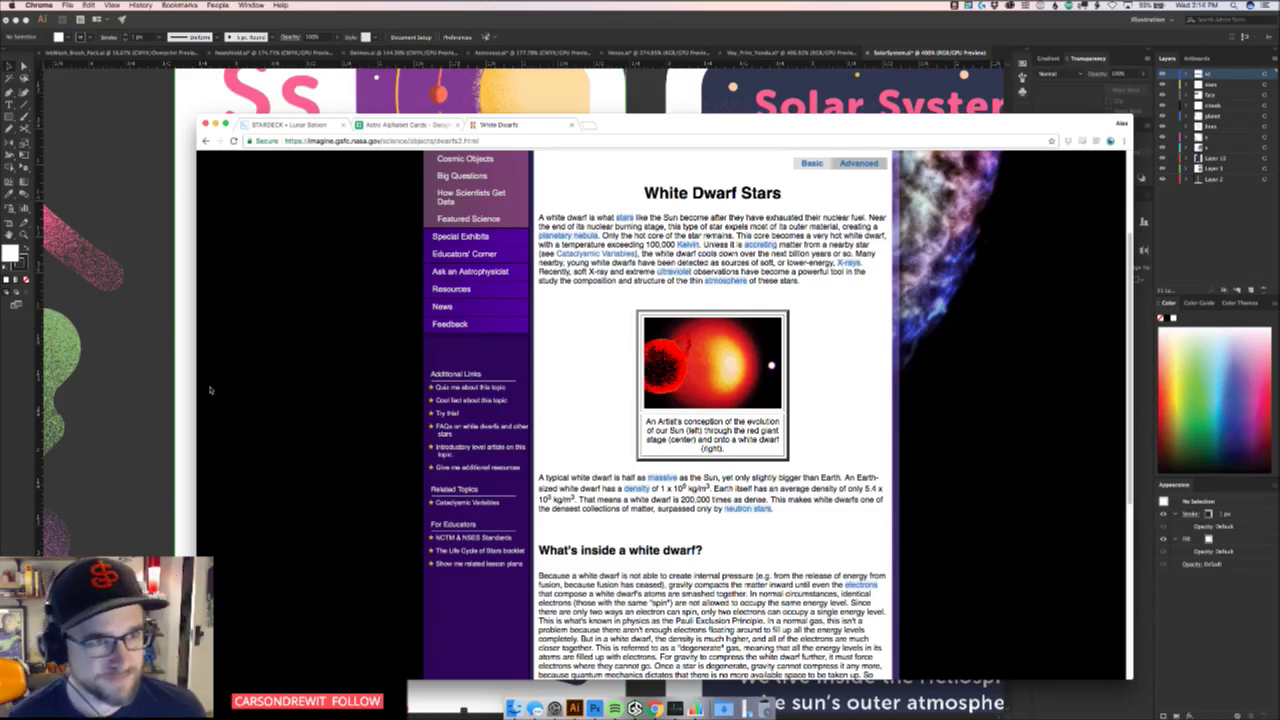
pyautogui.moveTo(514, 238)
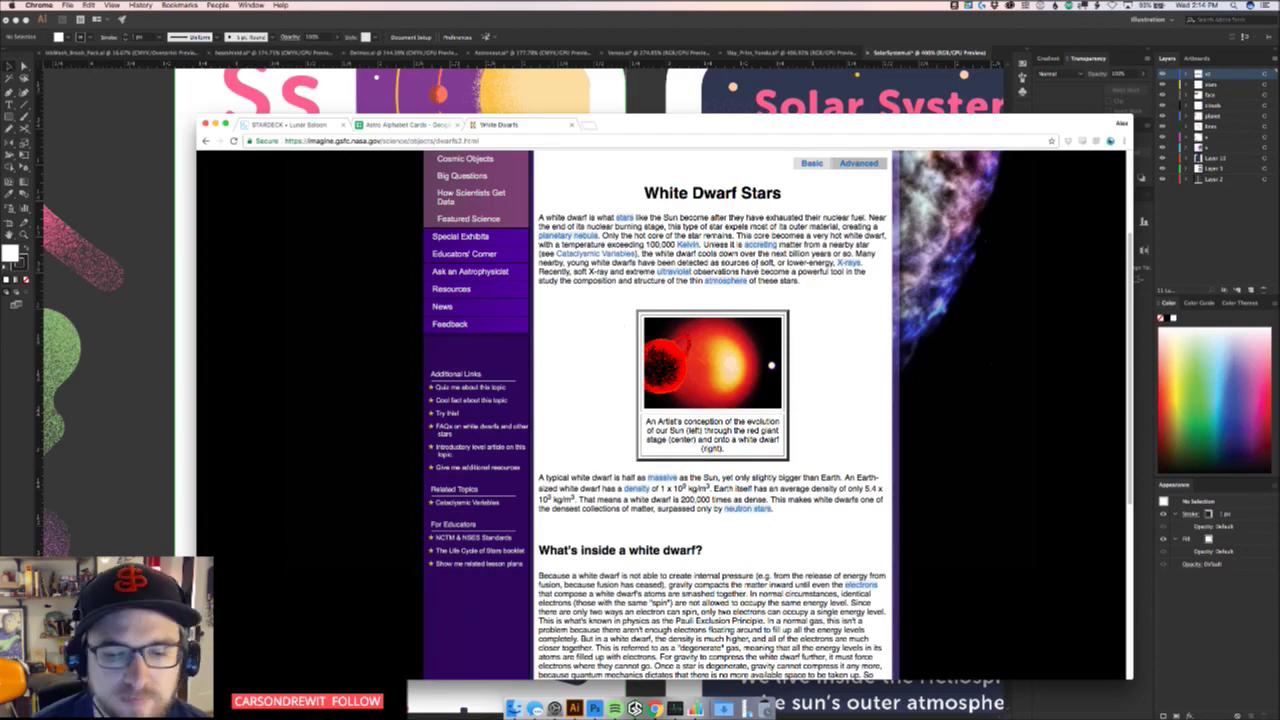
pyautogui.scroll(-4, 674, 359)
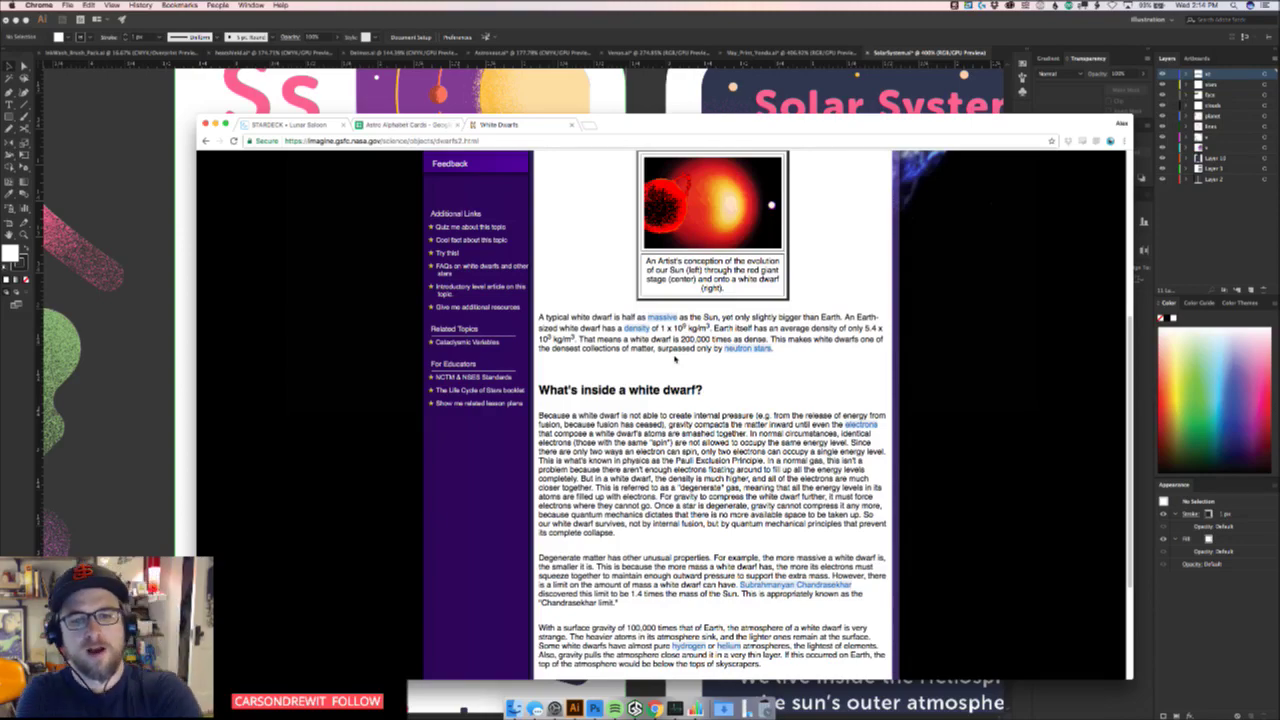
pyautogui.scroll(-4, 674, 359)
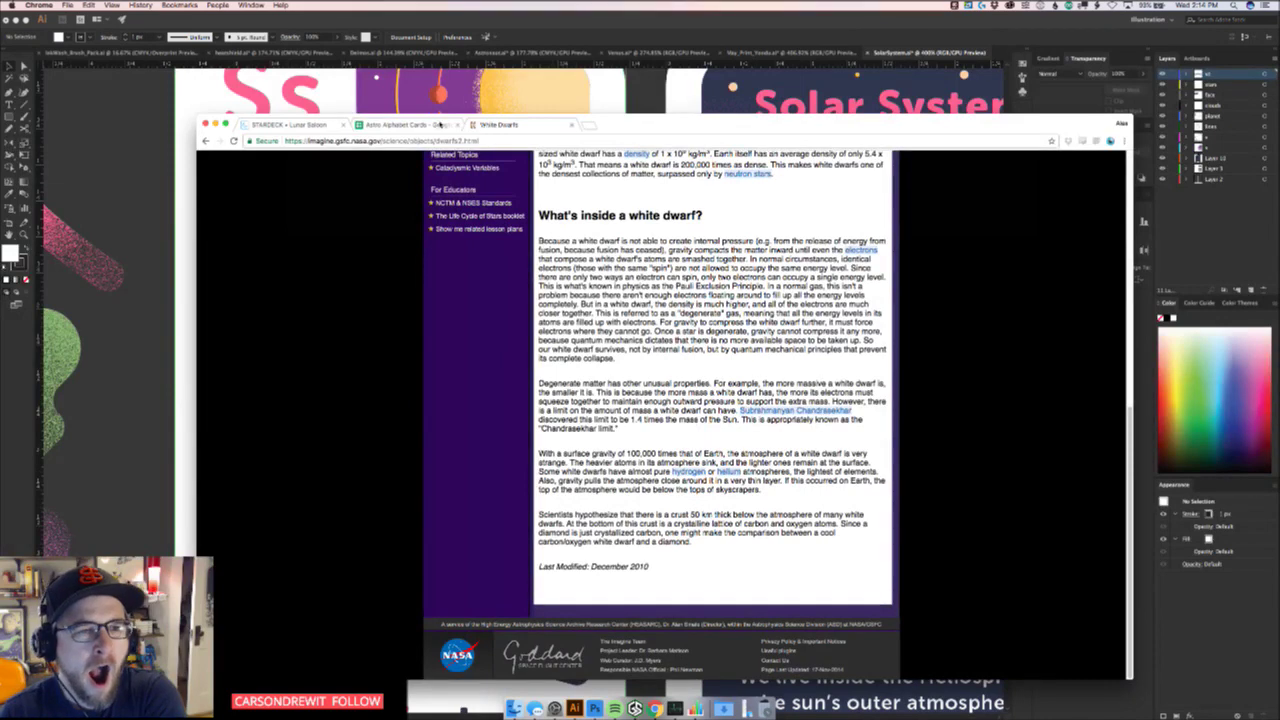
# Return to the Astro Alphabet Cards spreadsheet and review the card rows from NASA to Zero Gravity
pyautogui.click(395, 124)
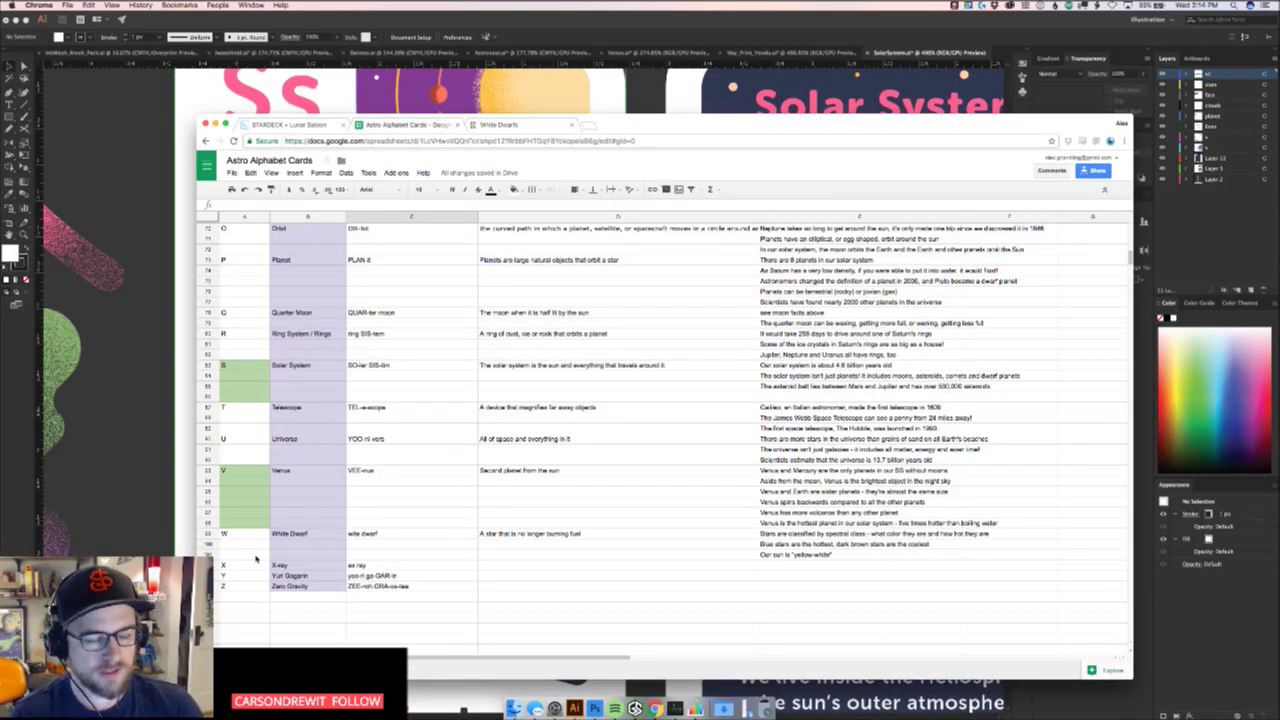
pyautogui.scroll(2, 256, 560)
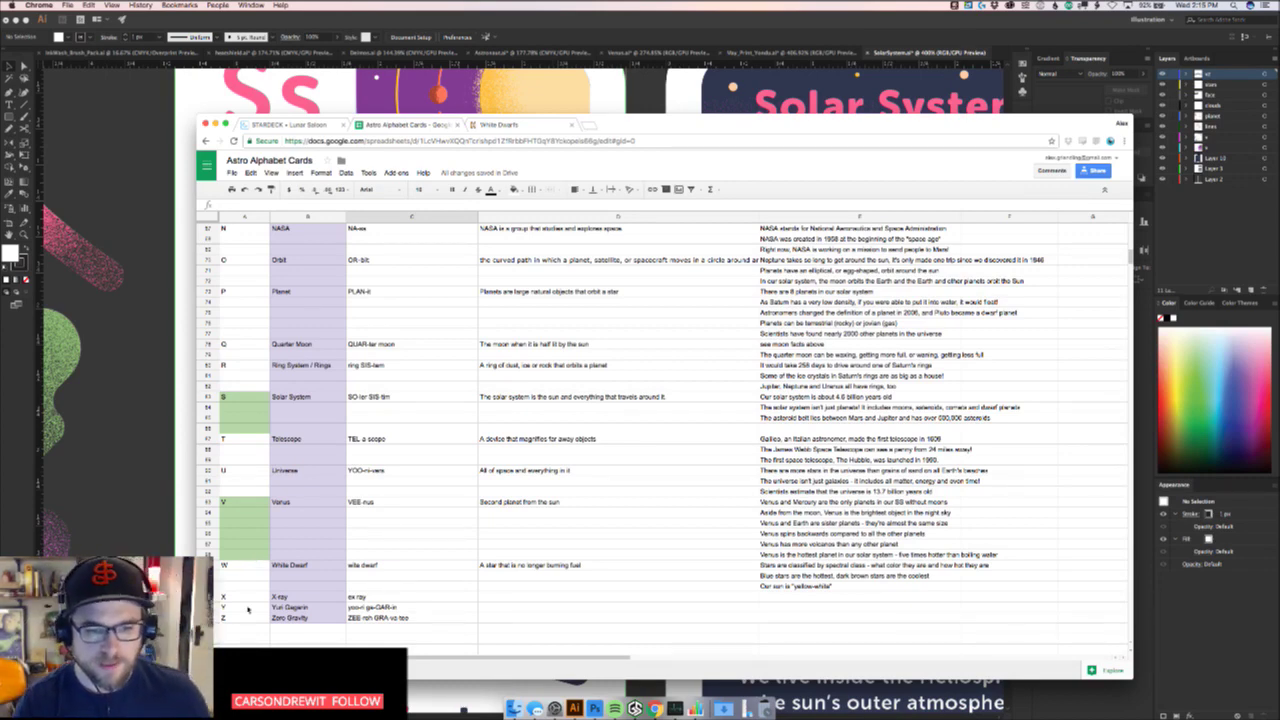
# Switch to Gameshow, close both open widget configuration windows, and return to Illustrator
pyautogui.click(631, 703)
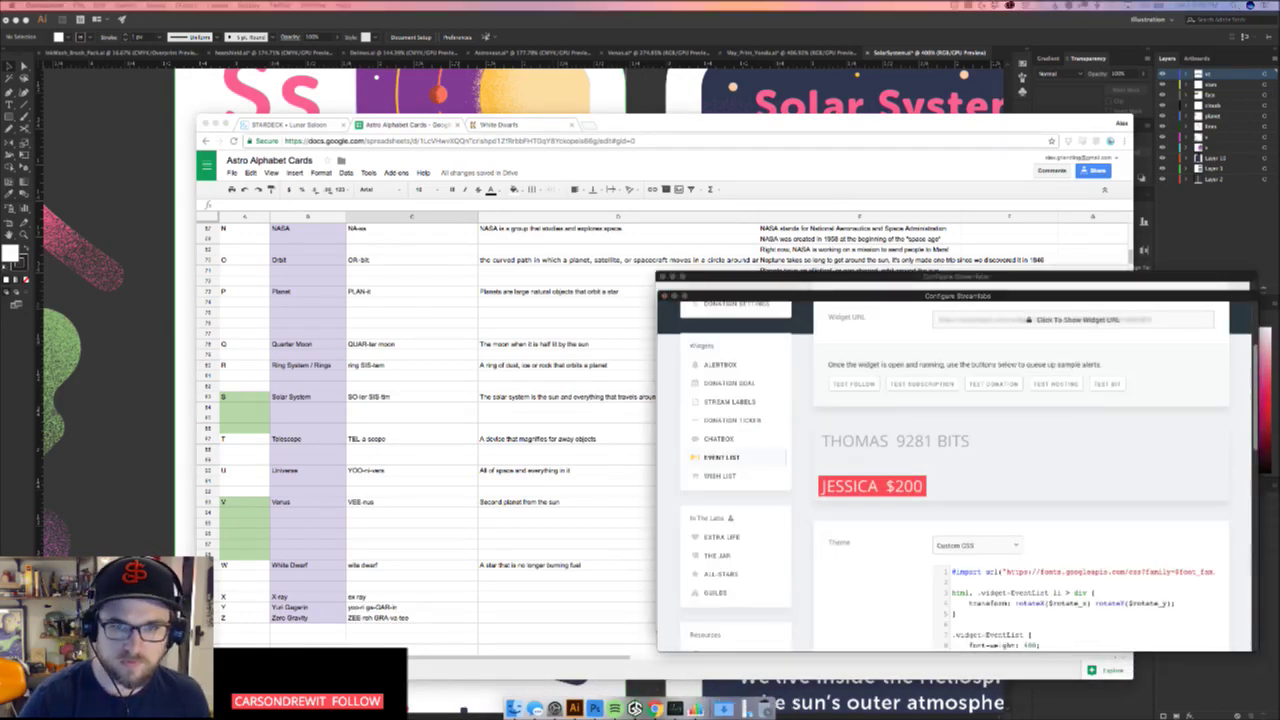
pyautogui.click(664, 297)
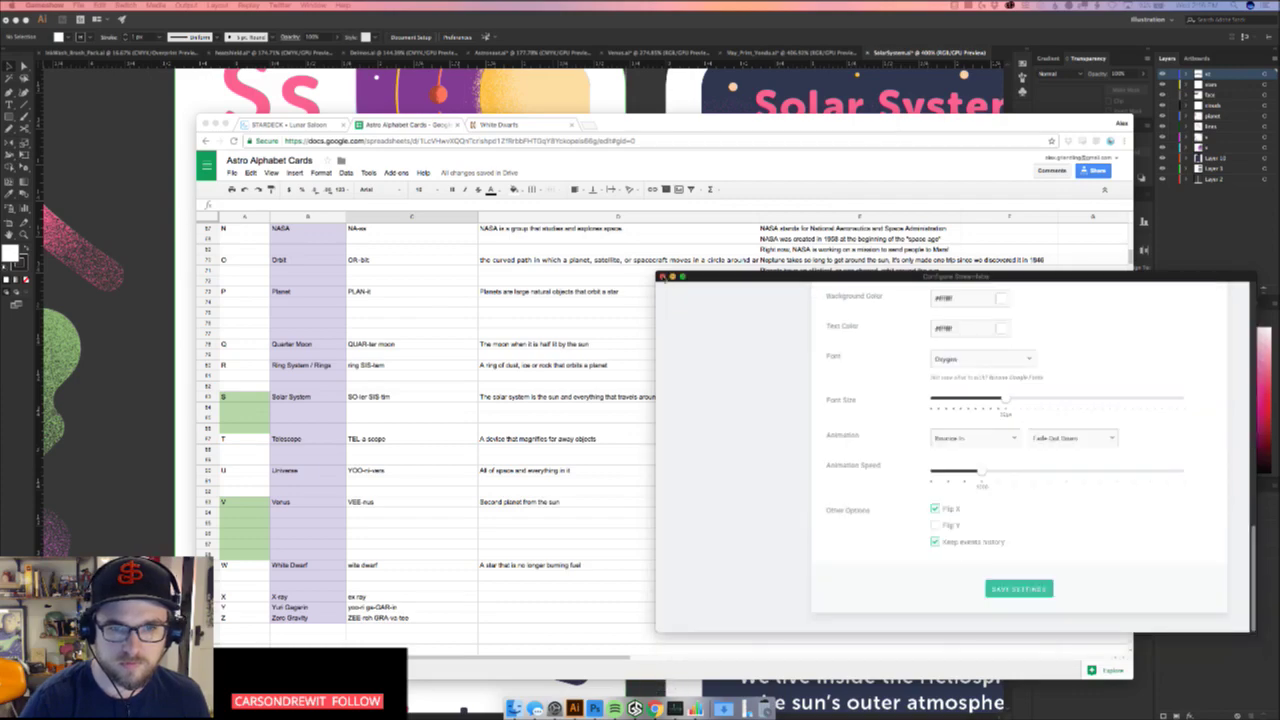
pyautogui.click(662, 277)
pyautogui.click(183, 230)
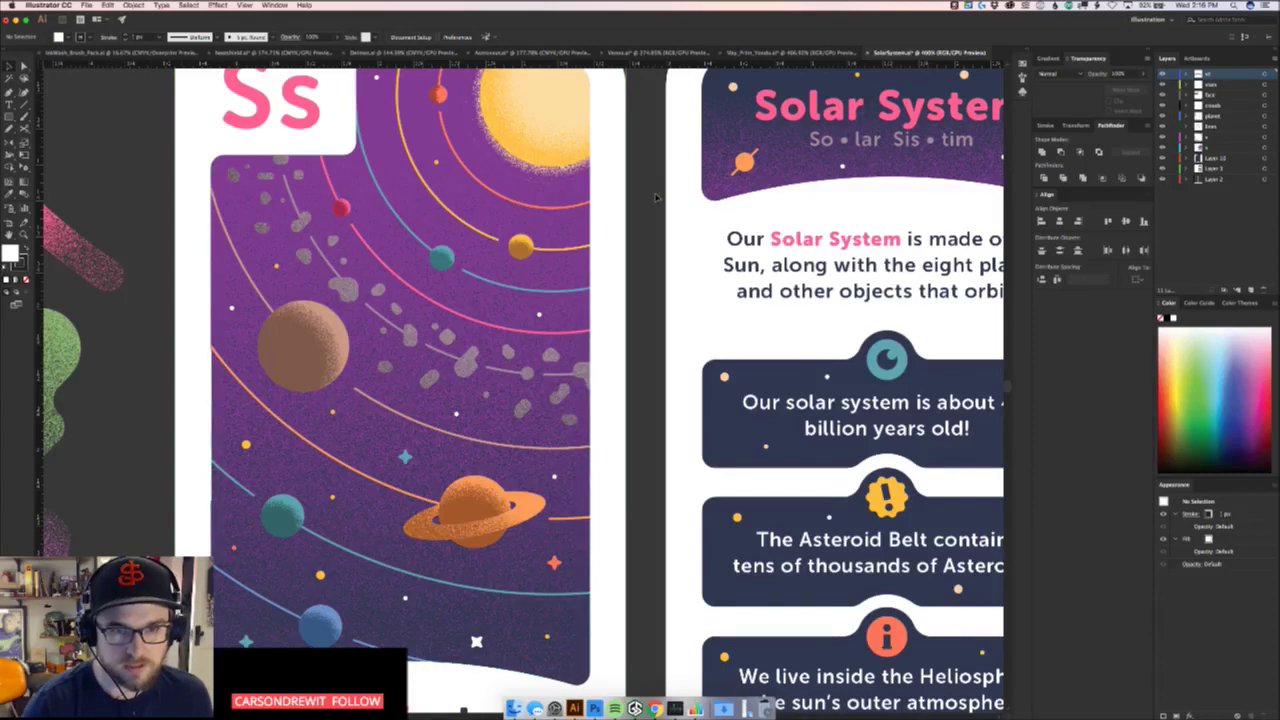
# Save a copy of the Solar System card as RingSystem.ai in the Cards folder with the default Illustrator options
pyautogui.press('super+minus')
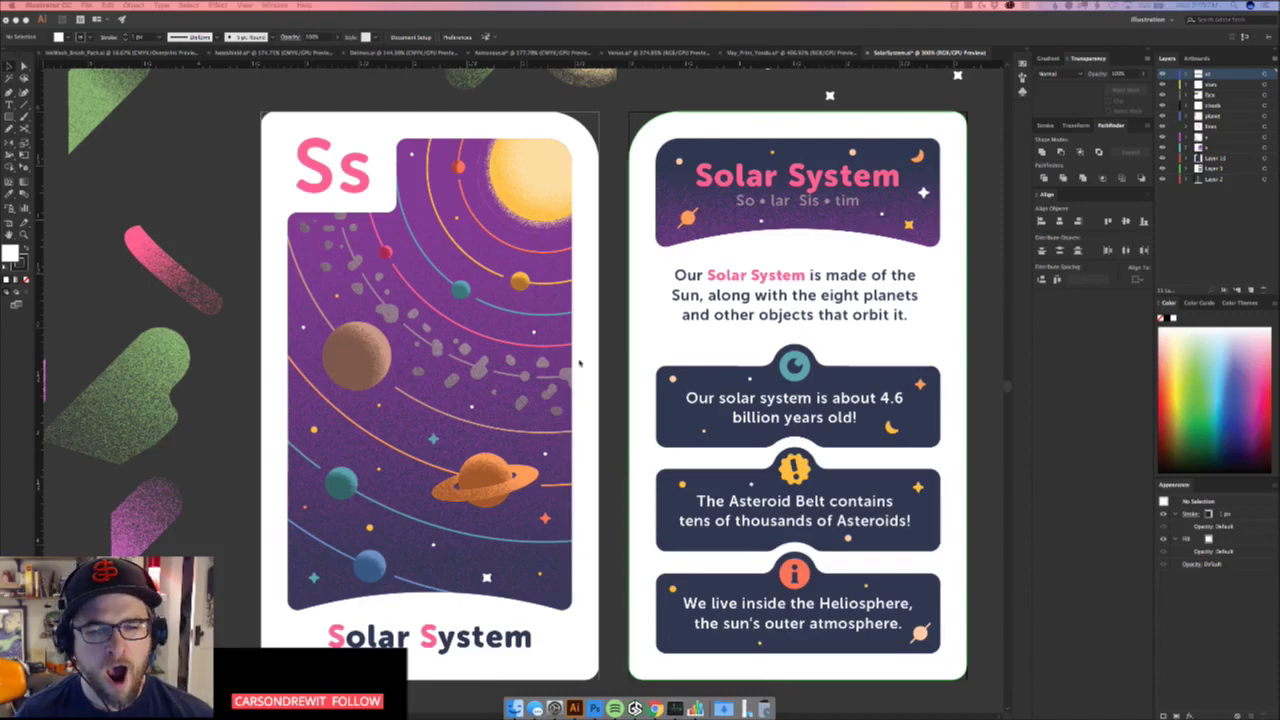
pyautogui.scroll(-2, 612, 360)
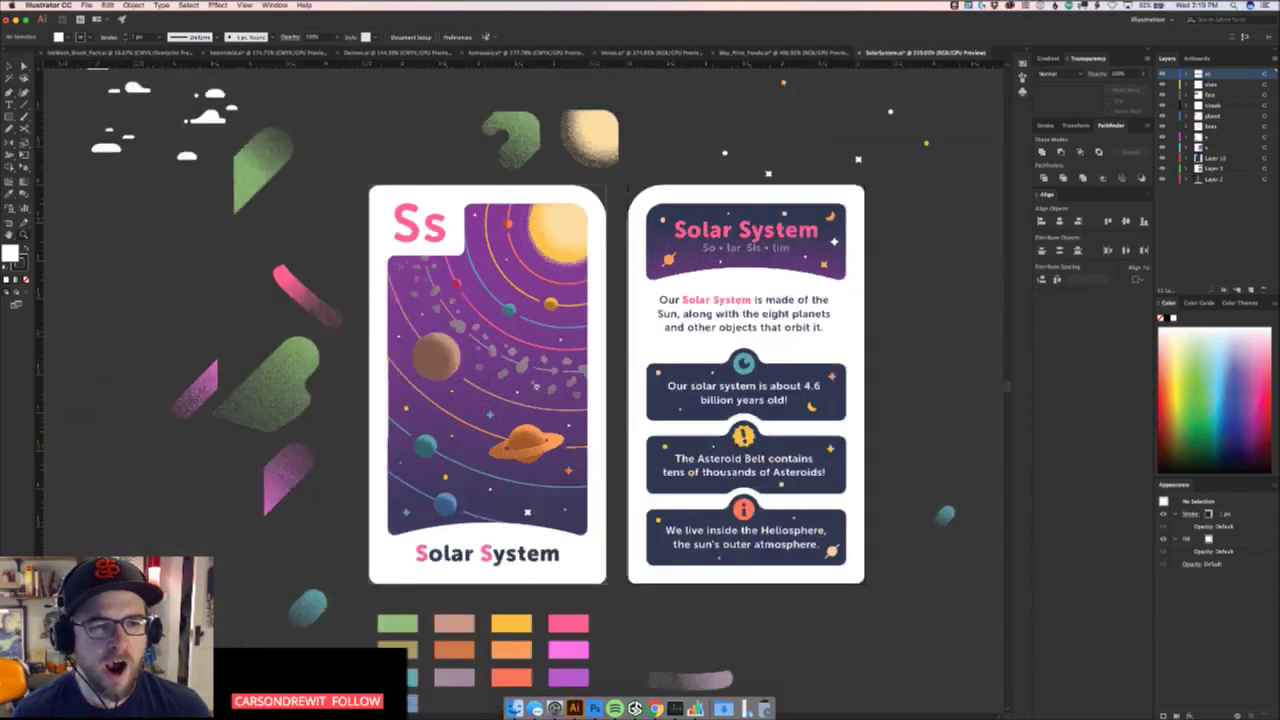
pyautogui.scroll(-2, 626, 363)
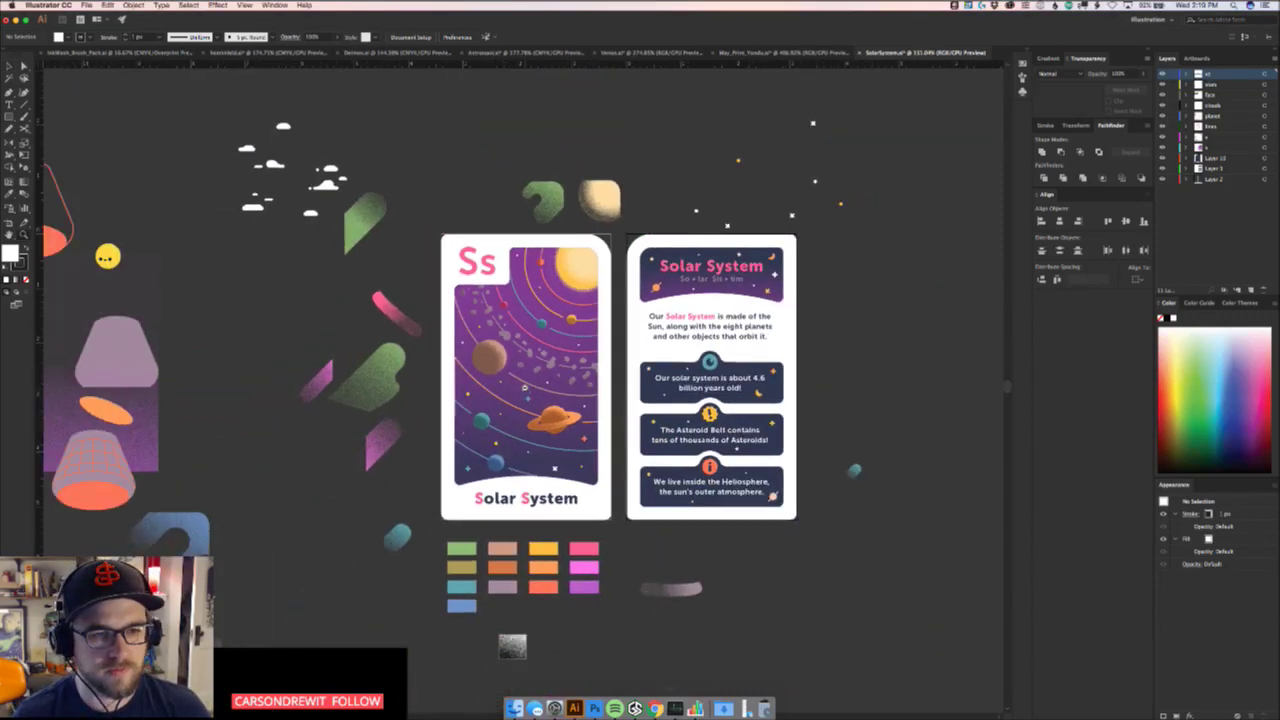
pyautogui.scroll(3, 623, 360)
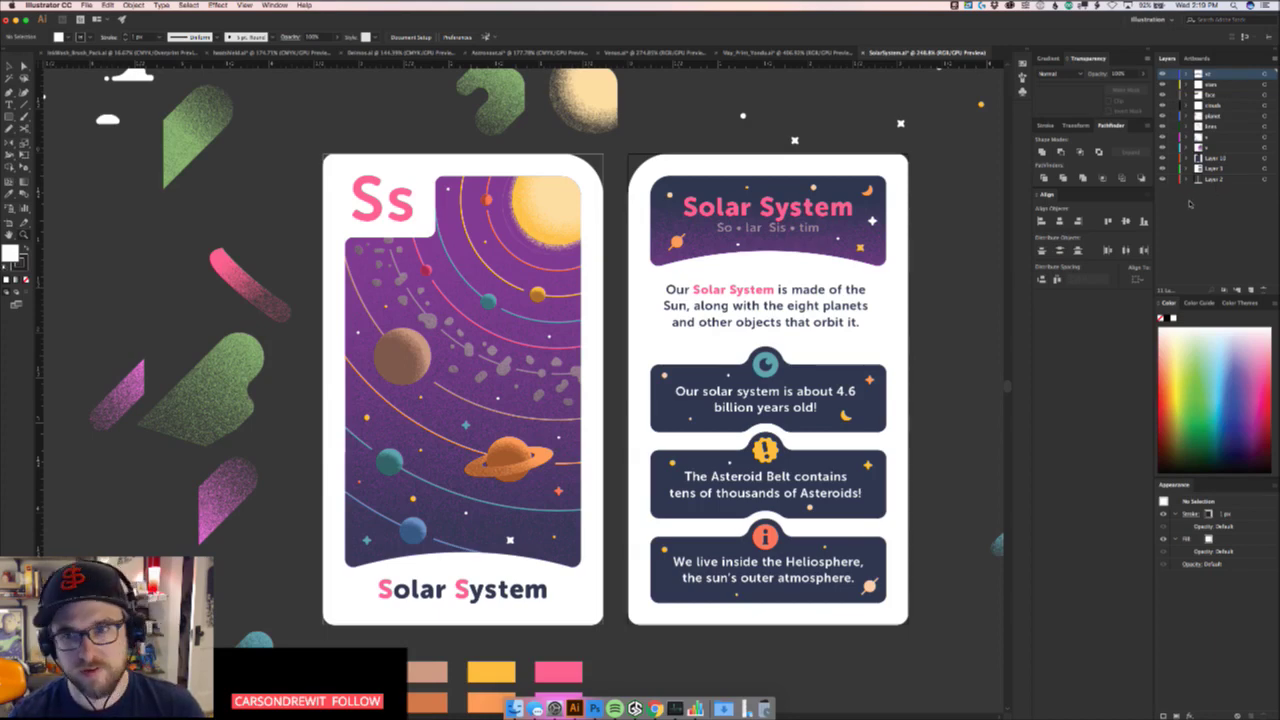
pyautogui.press('super+shift+s')
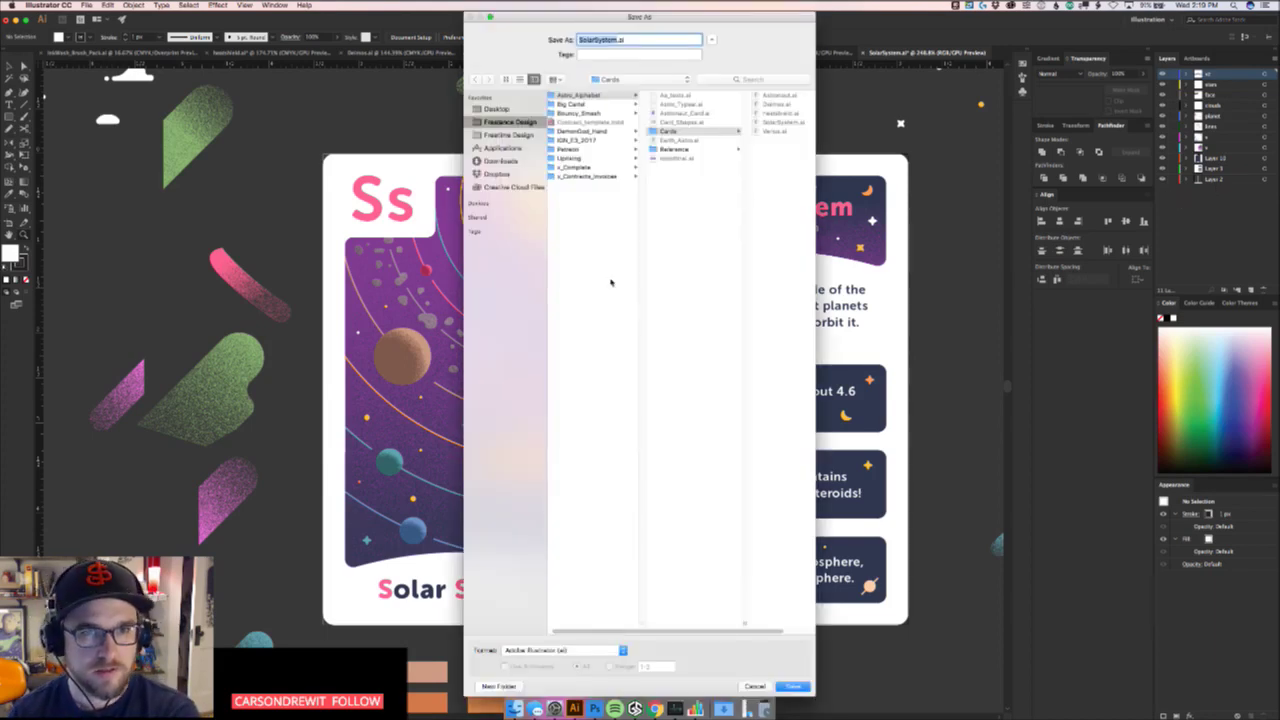
pyautogui.write('Ring')
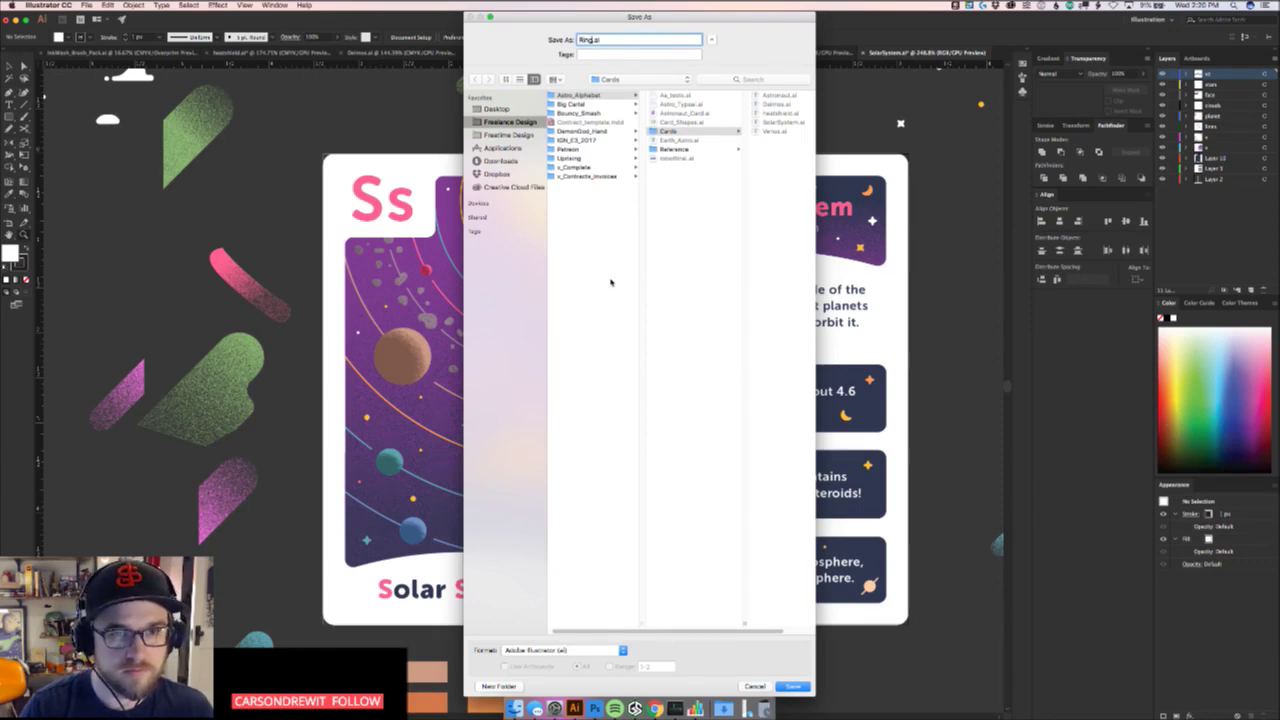
pyautogui.write(' Syst')
pyautogui.press('BackSpace')
pyautogui.press('BackSpace')
pyautogui.press('BackSpace')
pyautogui.press('BackSpace')
pyautogui.press('BackSpace')
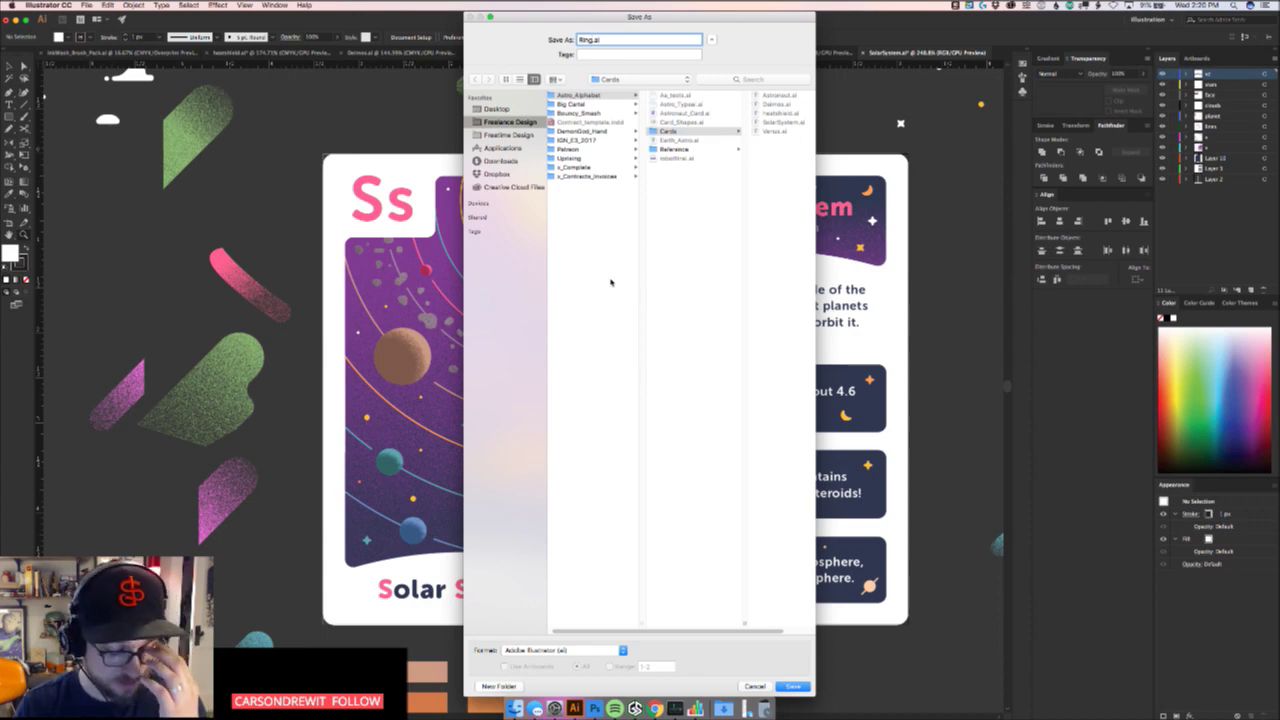
pyautogui.write('System')
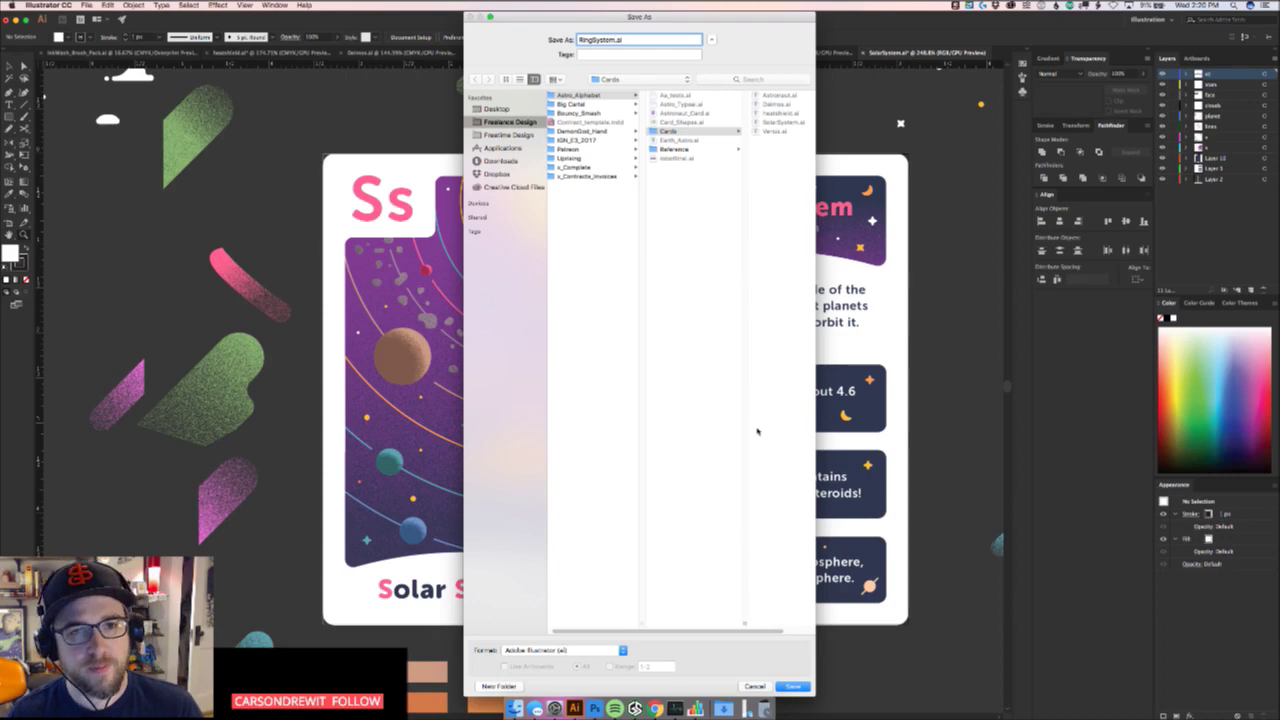
pyautogui.click(793, 686)
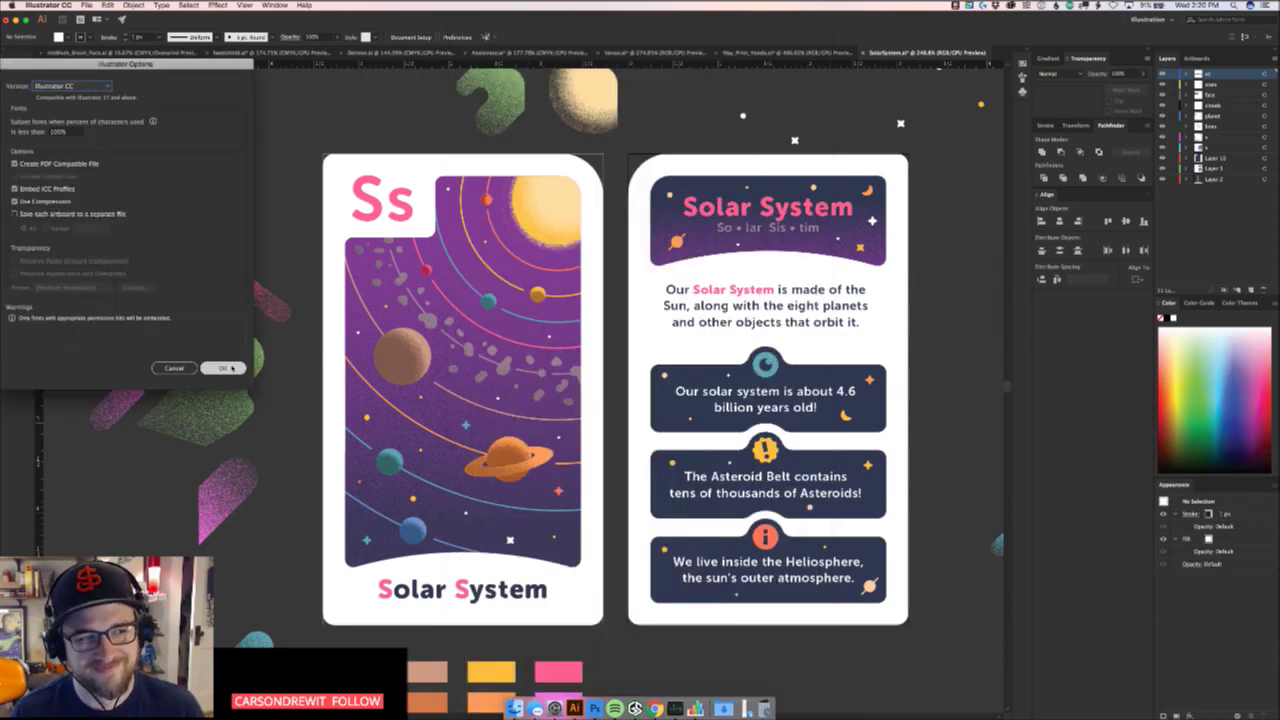
pyautogui.click(224, 368)
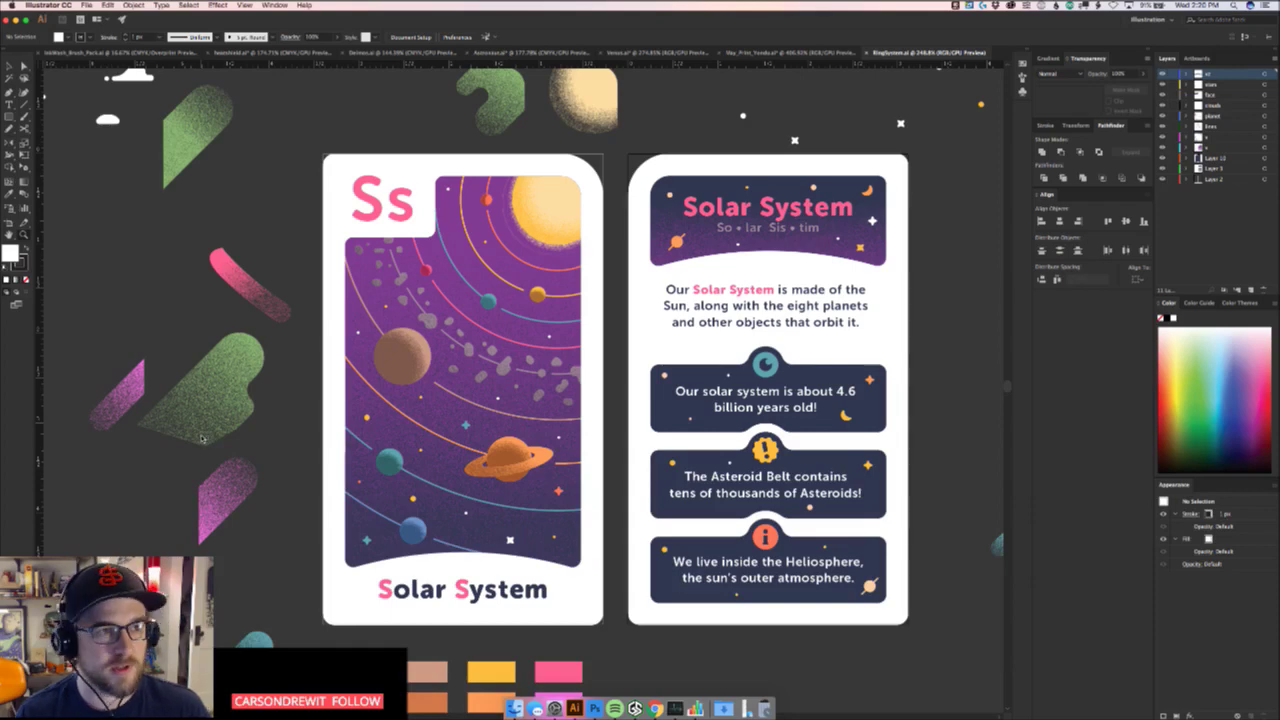
# Bring up the Venus card document and save it
pyautogui.click(767, 55)
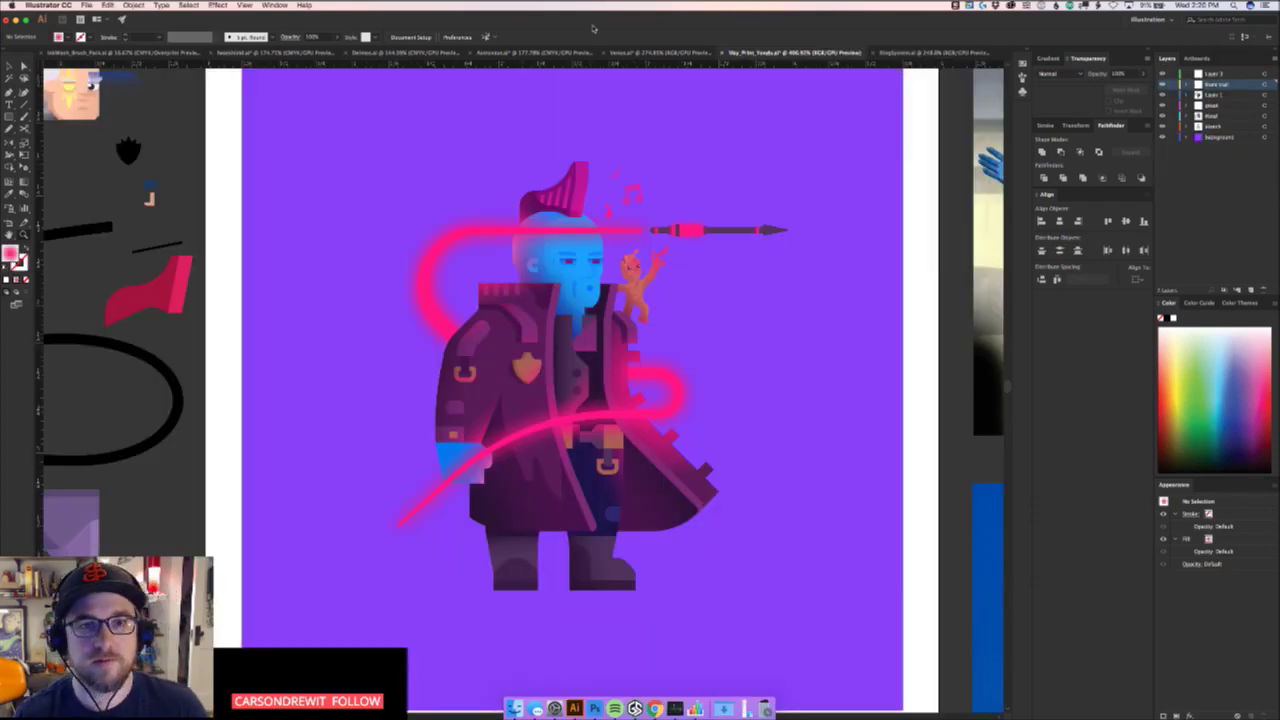
pyautogui.click(640, 55)
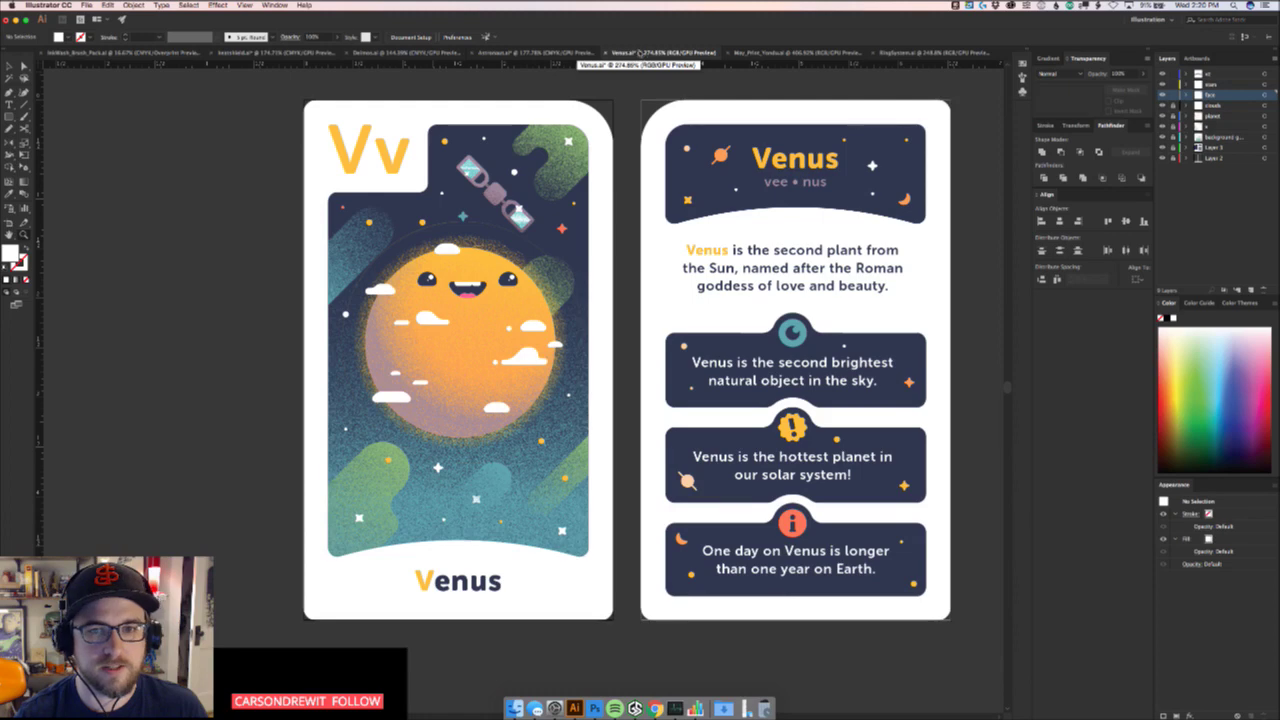
pyautogui.press('super+s')
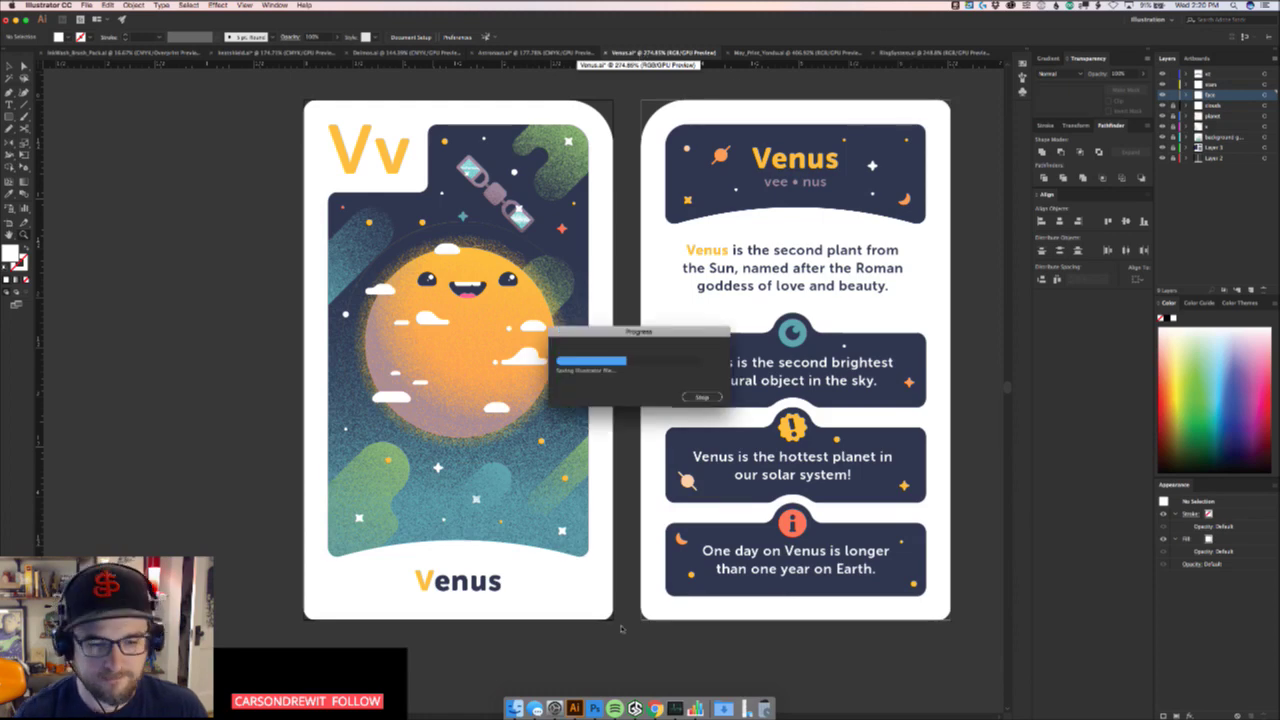
# Check the card spreadsheet in Chrome, then return to Illustrator and review the Heat Shield and Astronaut cards
pyautogui.click(656, 705)
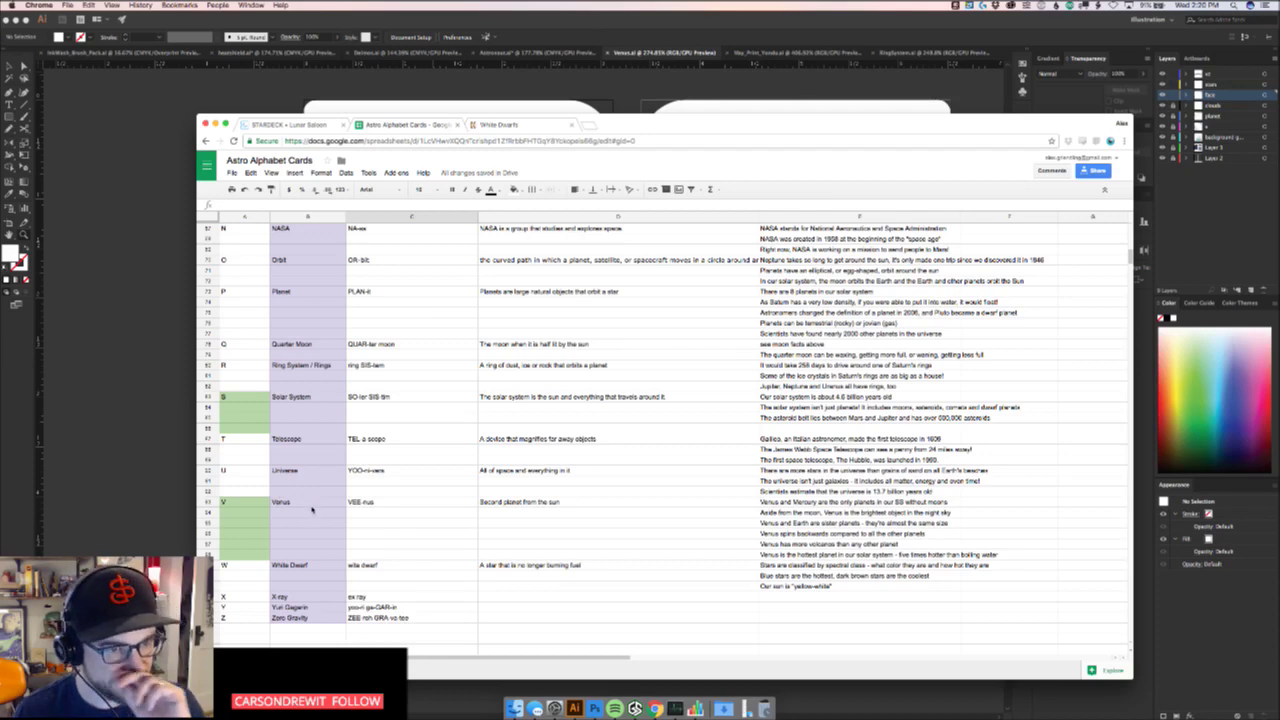
pyautogui.click(155, 522)
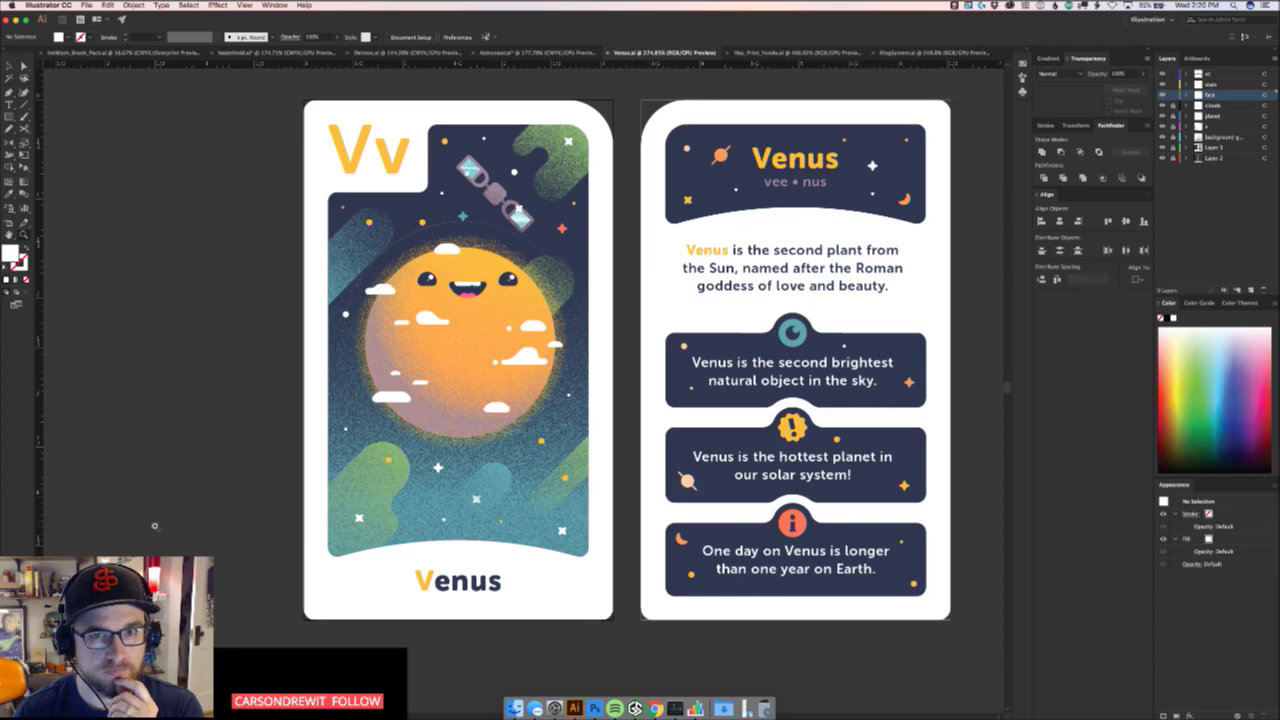
pyautogui.click(248, 53)
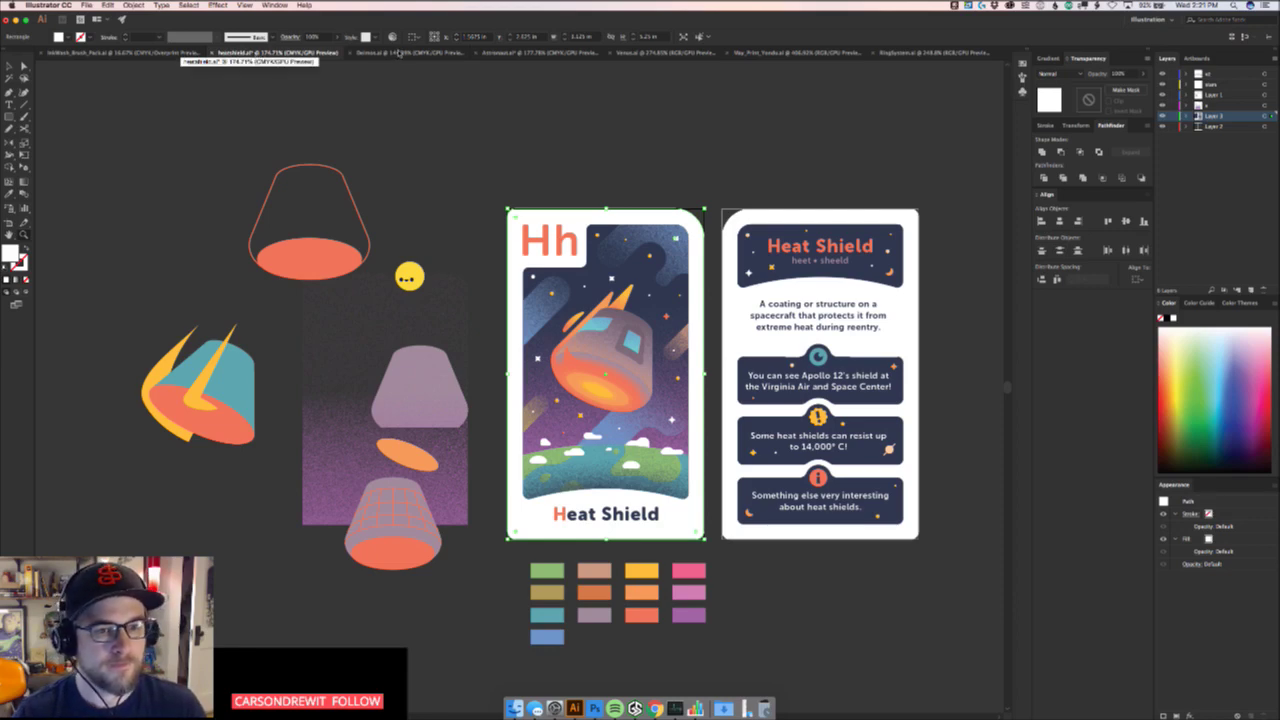
pyautogui.click(545, 53)
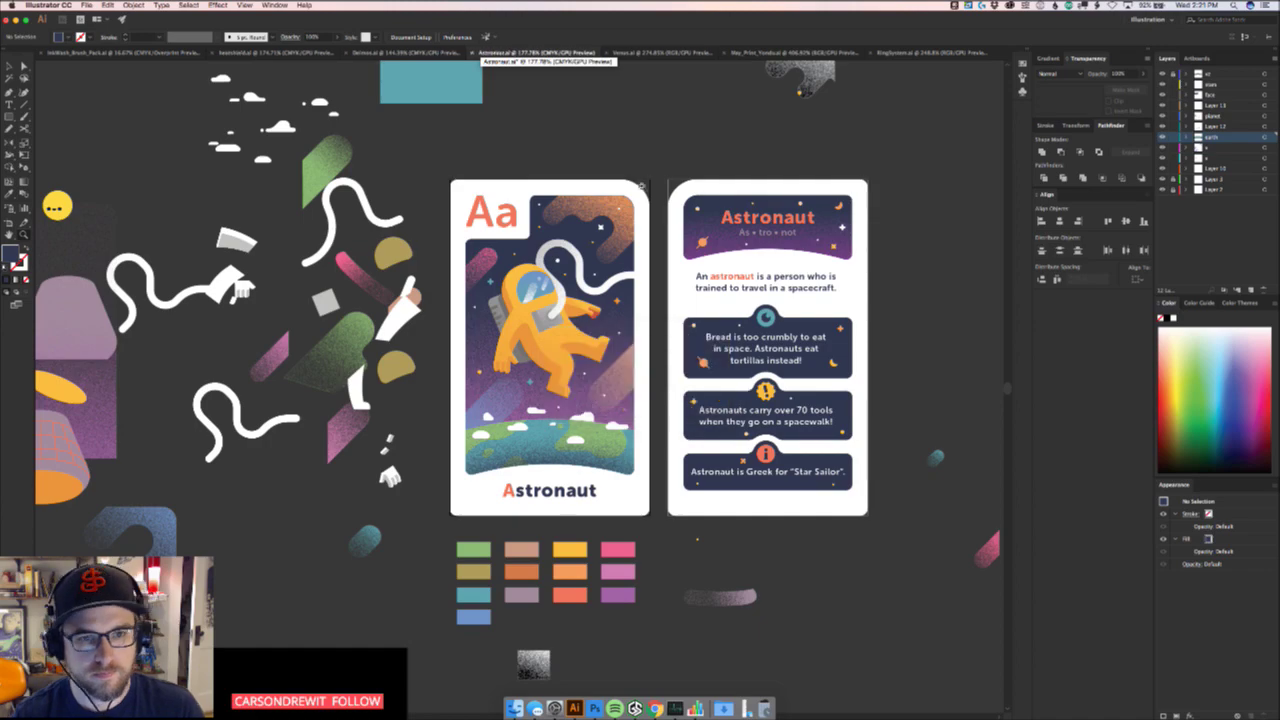
# Inspect the Astronaut card's textured artwork up close and compare it with the artwork in RingSystem.ai
pyautogui.moveTo(600, 192); pyautogui.dragTo(691, 186)
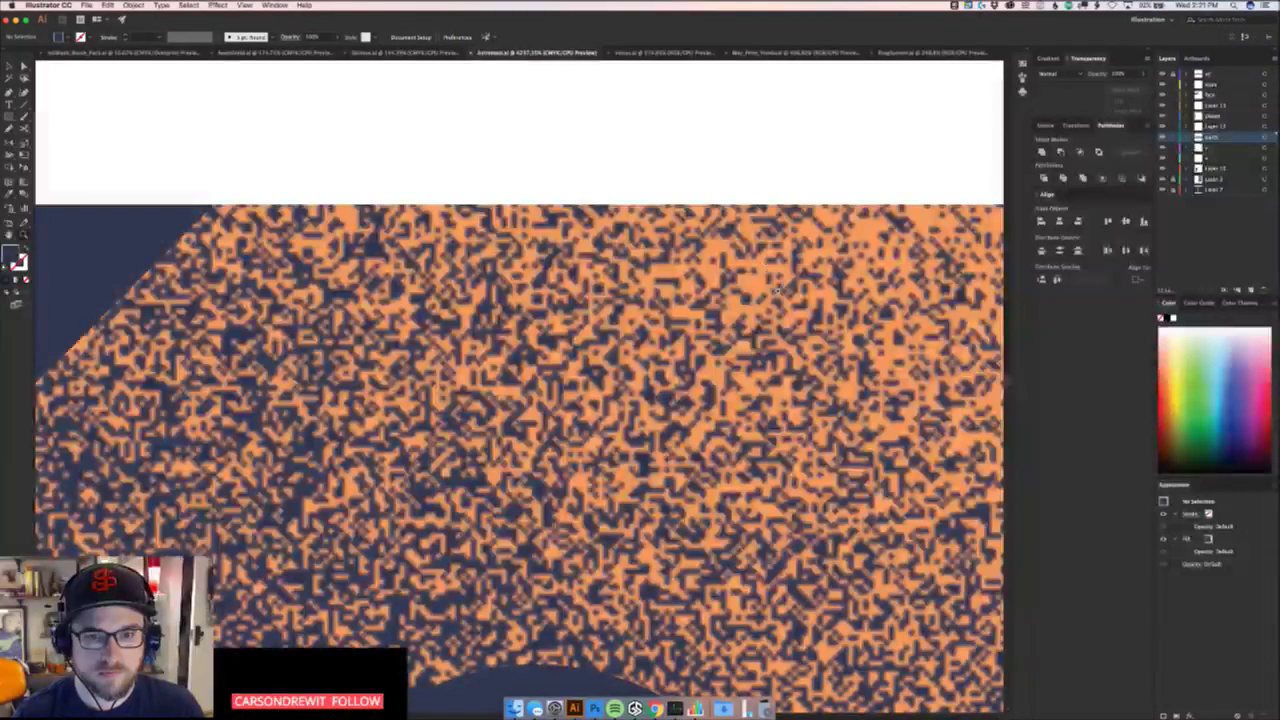
pyautogui.moveTo(783, 291); pyautogui.dragTo(175, 174)
pyautogui.press('v')
pyautogui.click(930, 54)
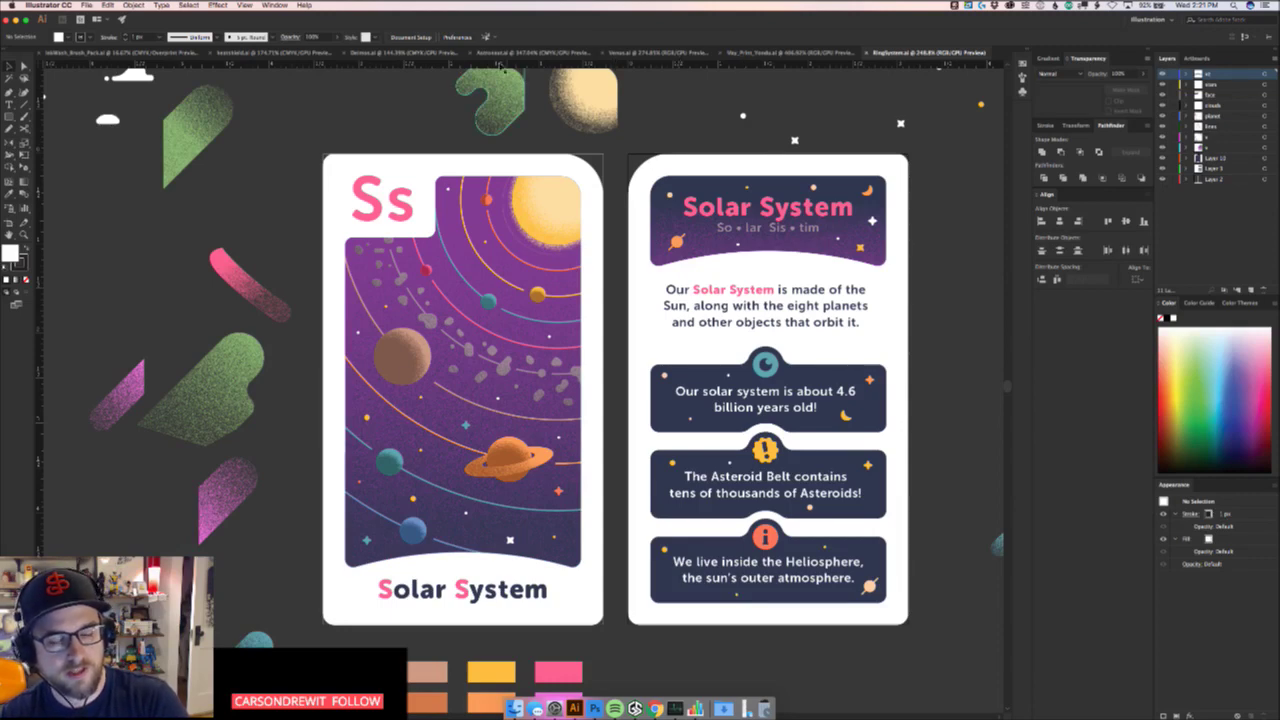
pyautogui.click(500, 52)
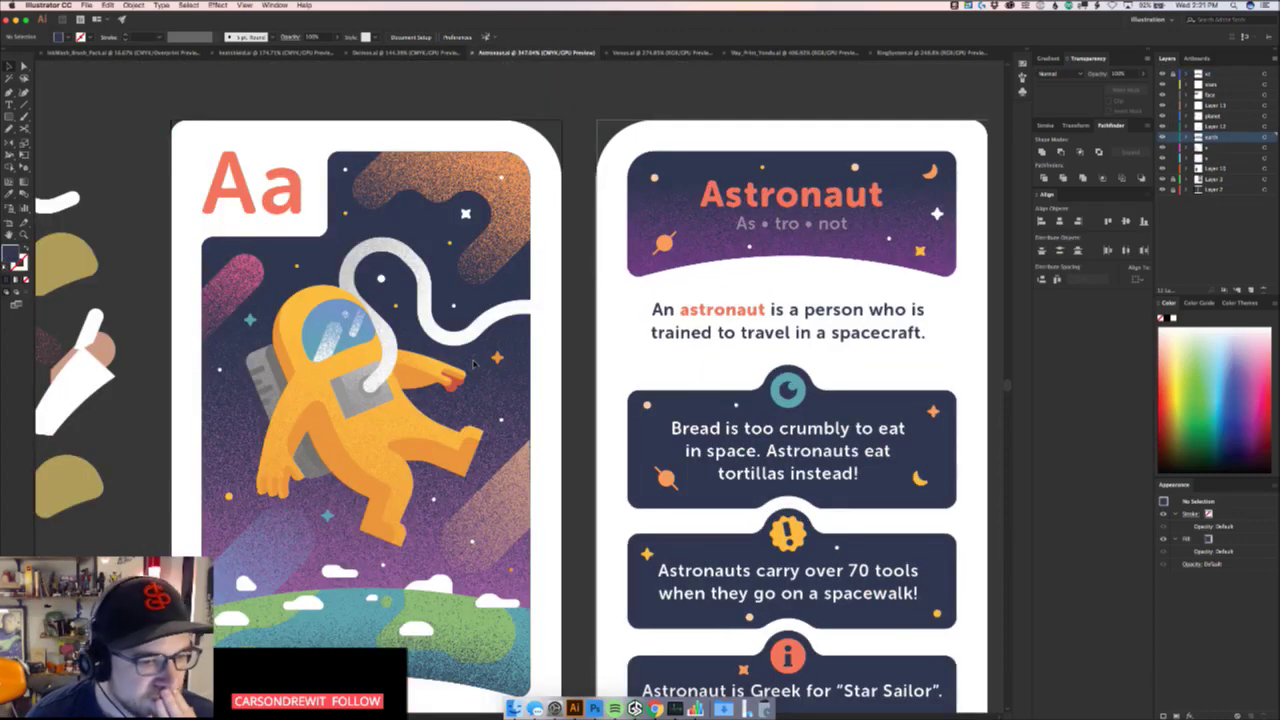
pyautogui.click(888, 53)
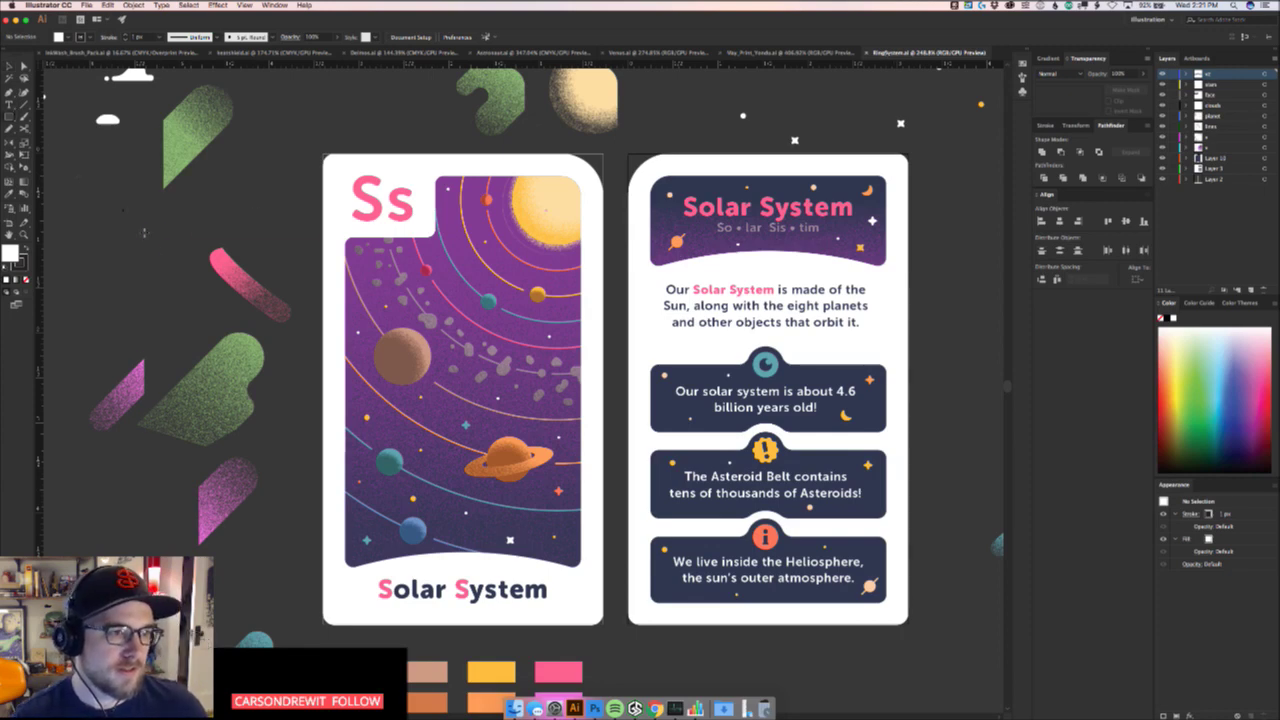
# Draw a white pill-shaped rounded rectangle on the empty pasteboard beside the front of the card
pyautogui.moveTo(122, 245)
pyautogui.mouseDown()
pyautogui.moveTo(211, 217)
pyautogui.moveTo(127, 272)
pyautogui.mouseUp()
pyautogui.click(160, 265)
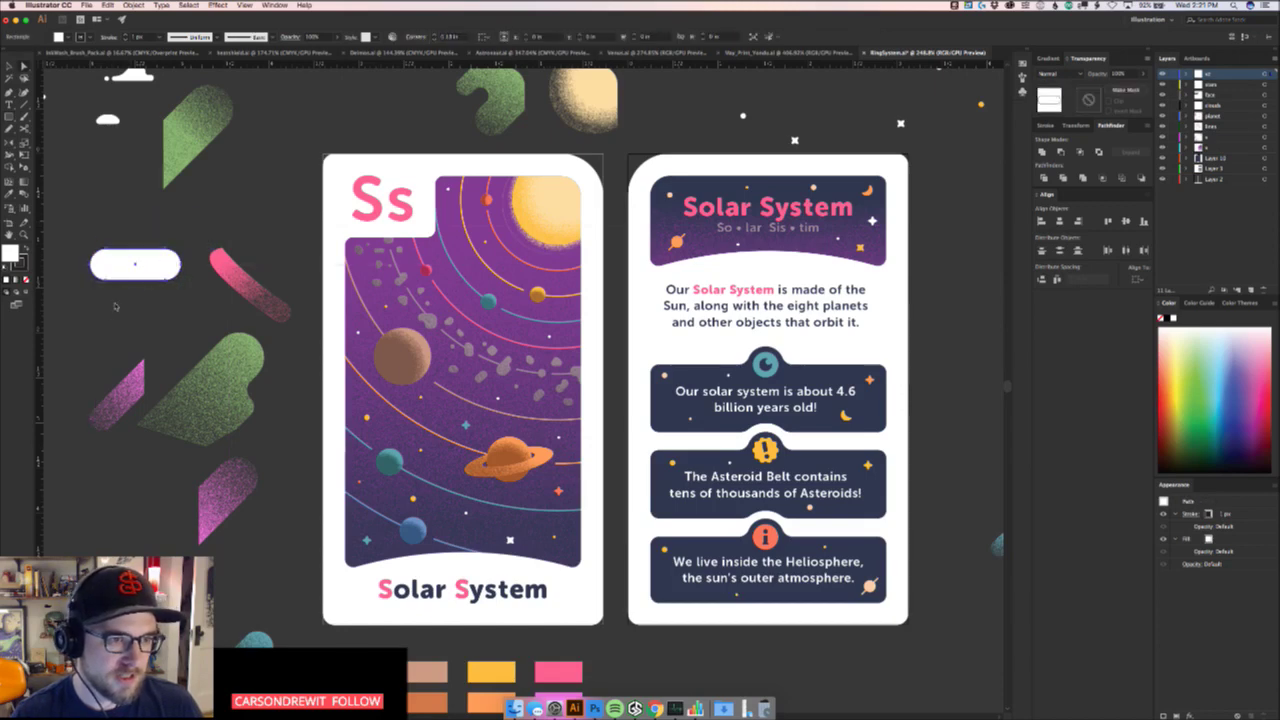
pyautogui.hscroll(-10, 115, 307)
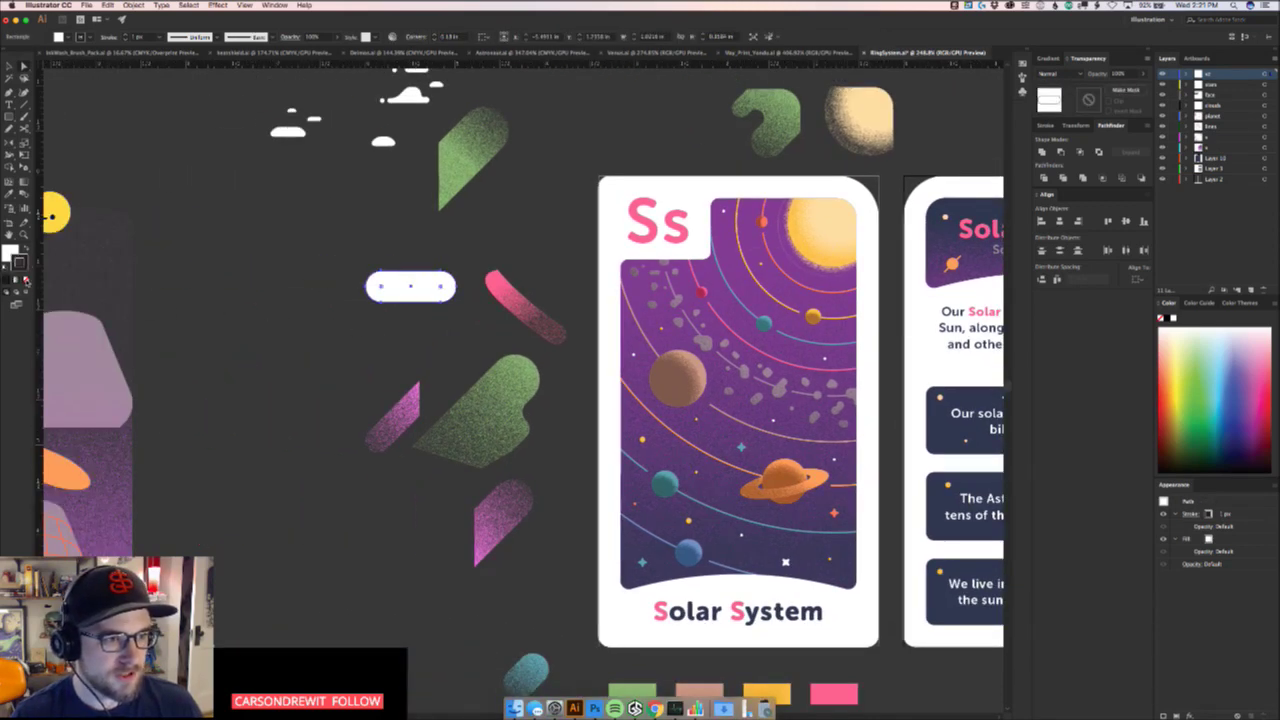
# Add three smaller white pill shapes without a stroke around the first pill, in a loose cloud-like arrangement
pyautogui.moveTo(412, 287); pyautogui.dragTo(267, 249)
pyautogui.press('a')
pyautogui.click(414, 233)
pyautogui.click(332, 300)
pyautogui.click(297, 313)
pyautogui.click(273, 230)
pyautogui.press('m')
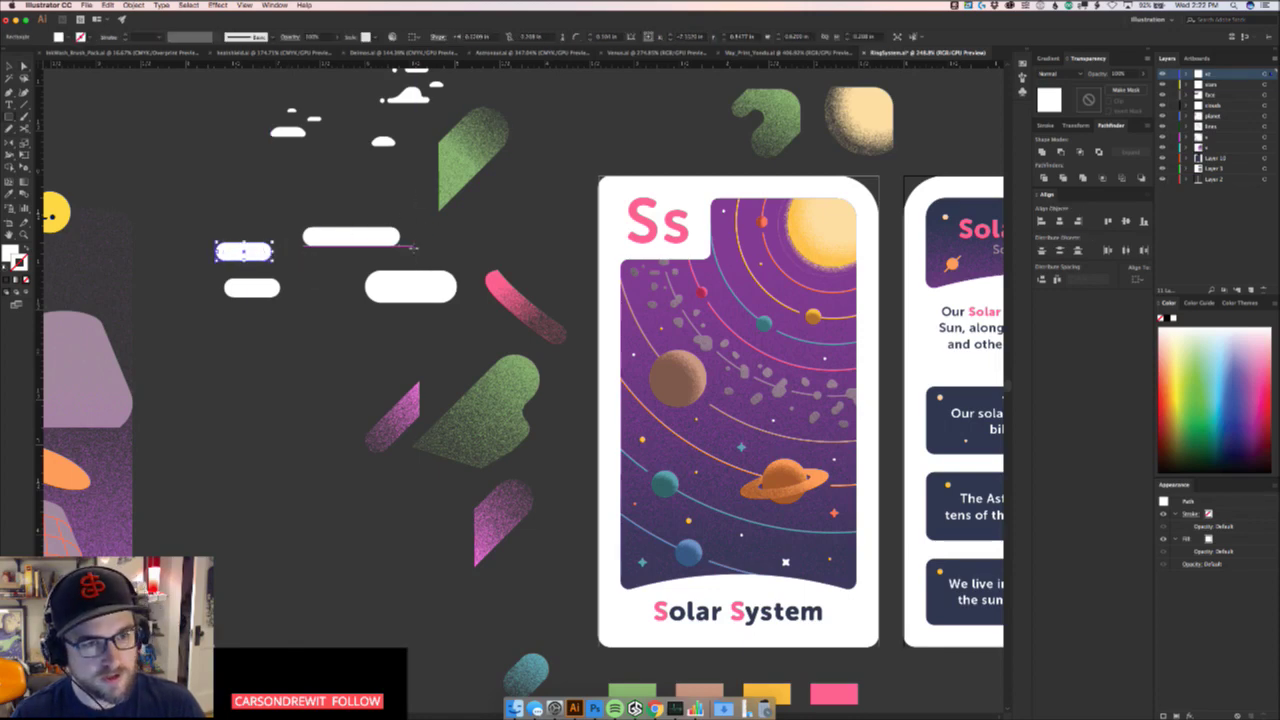
# Draw a small white circle at the end of the long thin pill and delete the upper of the two short pills
pyautogui.moveTo(415, 246)
pyautogui.mouseDown()
pyautogui.moveTo(425, 235)
pyautogui.moveTo(408, 249)
pyautogui.mouseUp()
pyautogui.press('v')
pyautogui.click(397, 263)
pyautogui.click(232, 250)
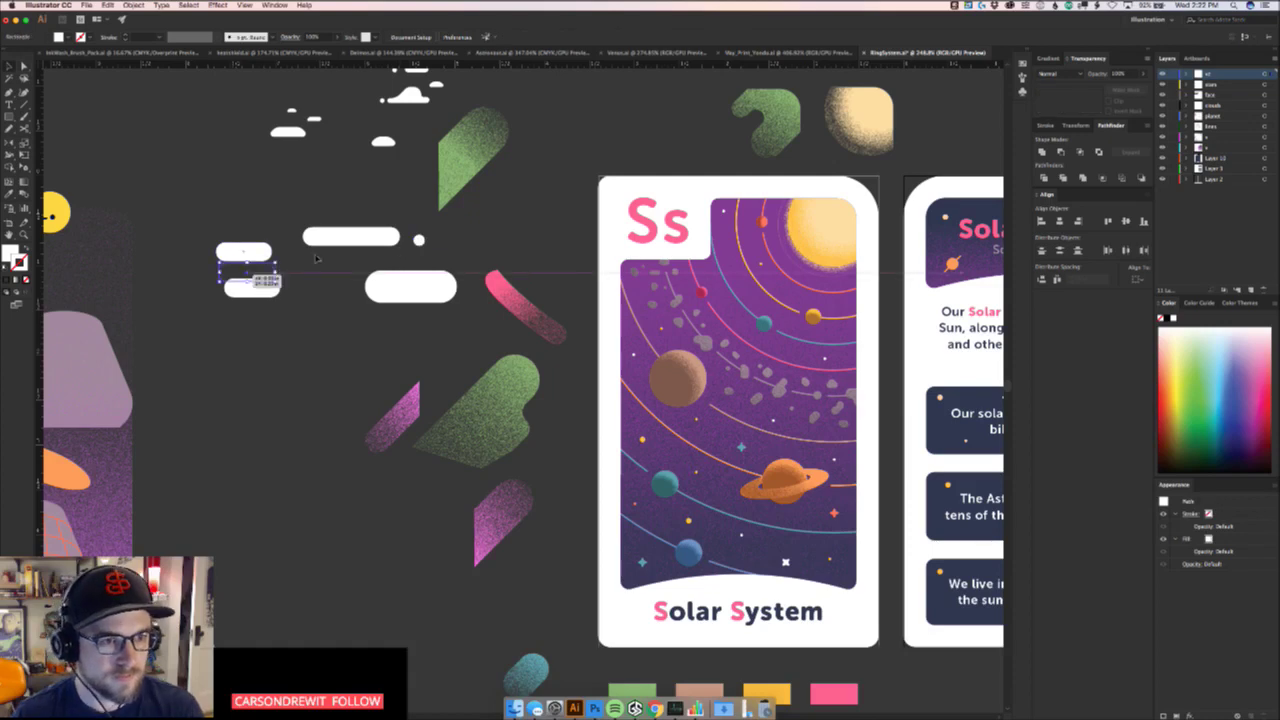
pyautogui.press('Delete')
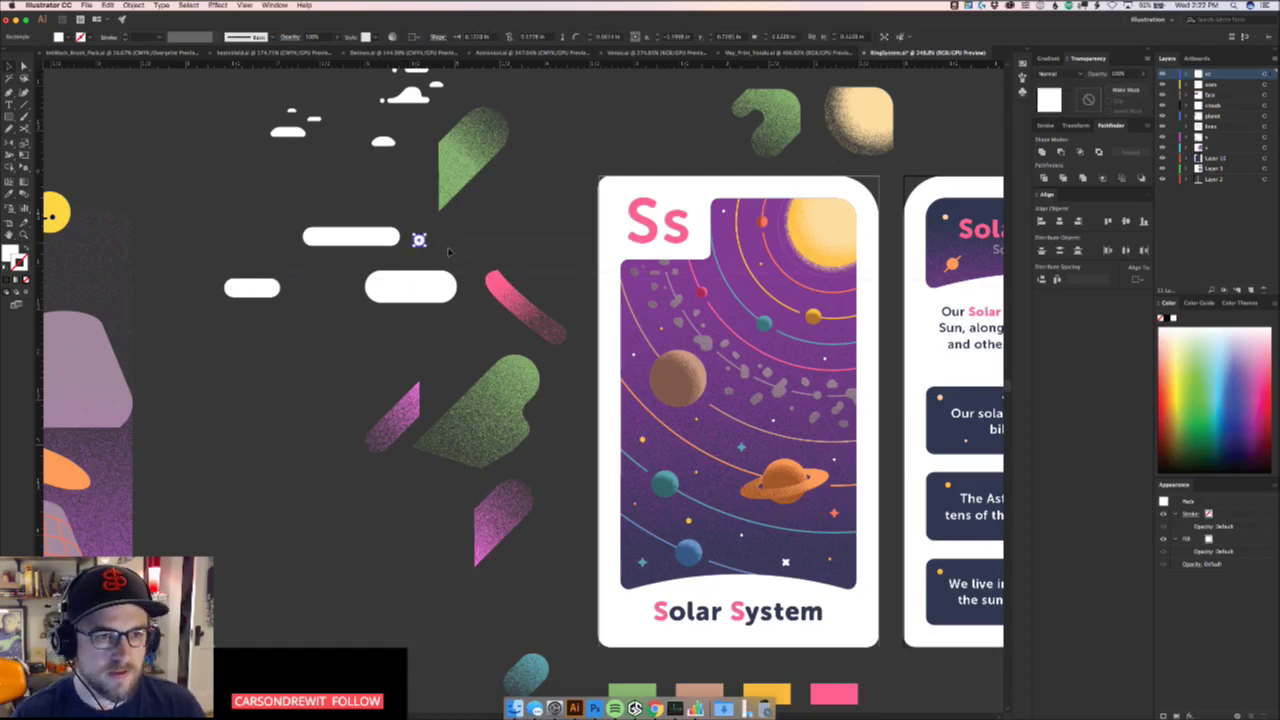
# Change the large initial letters on the front of the card to "Rr"
pyautogui.hscroll(5, 417, 240)
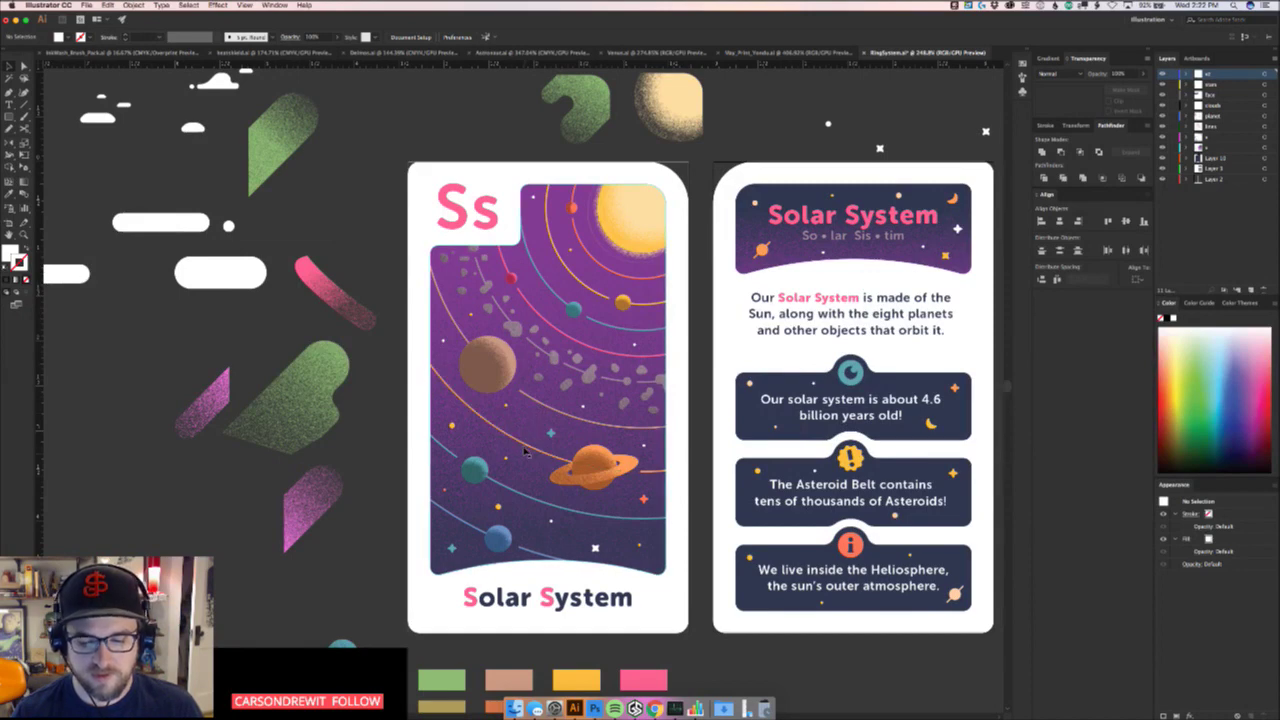
pyautogui.hscroll(-3, 266, 393)
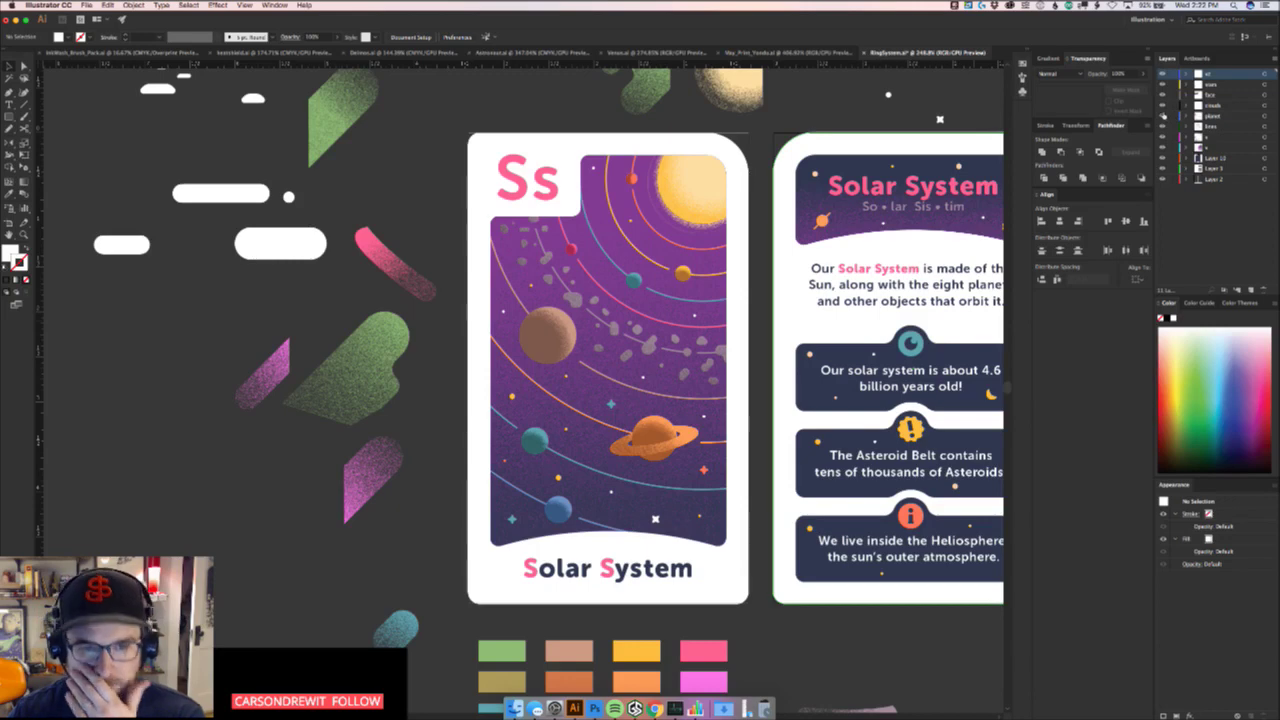
pyautogui.press('t')
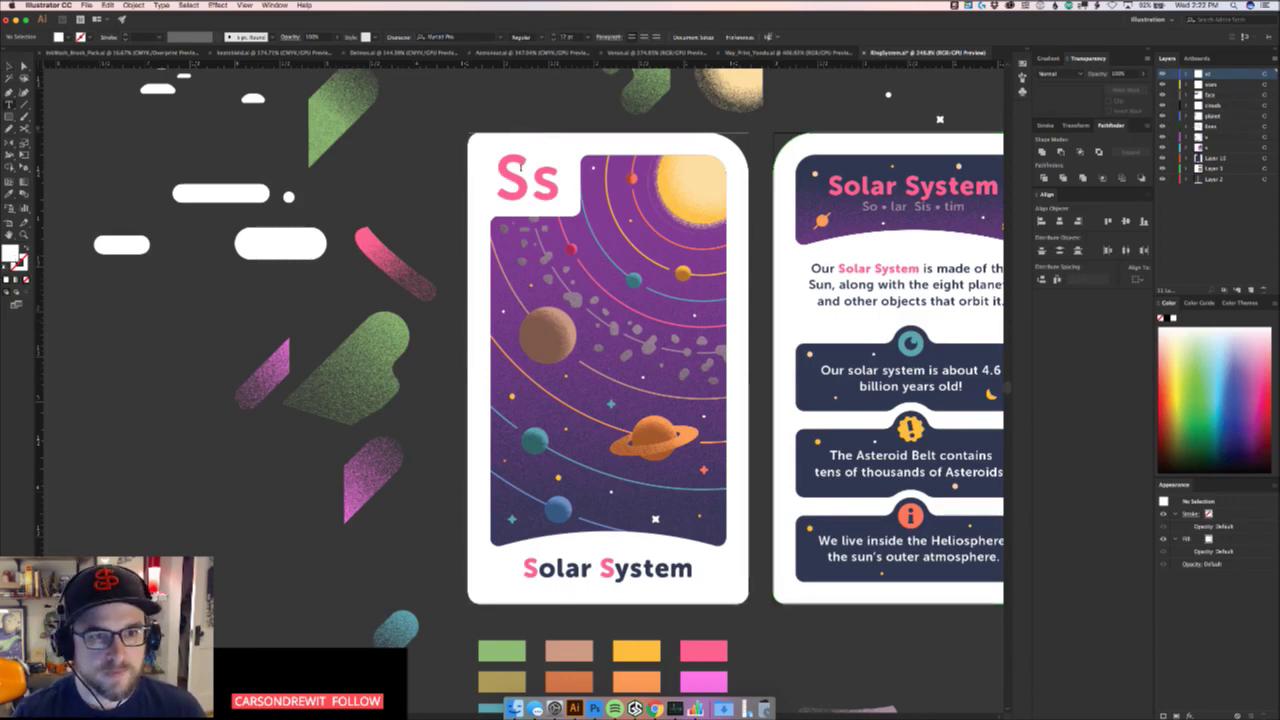
pyautogui.moveTo(521, 171); pyautogui.dragTo(496, 174)
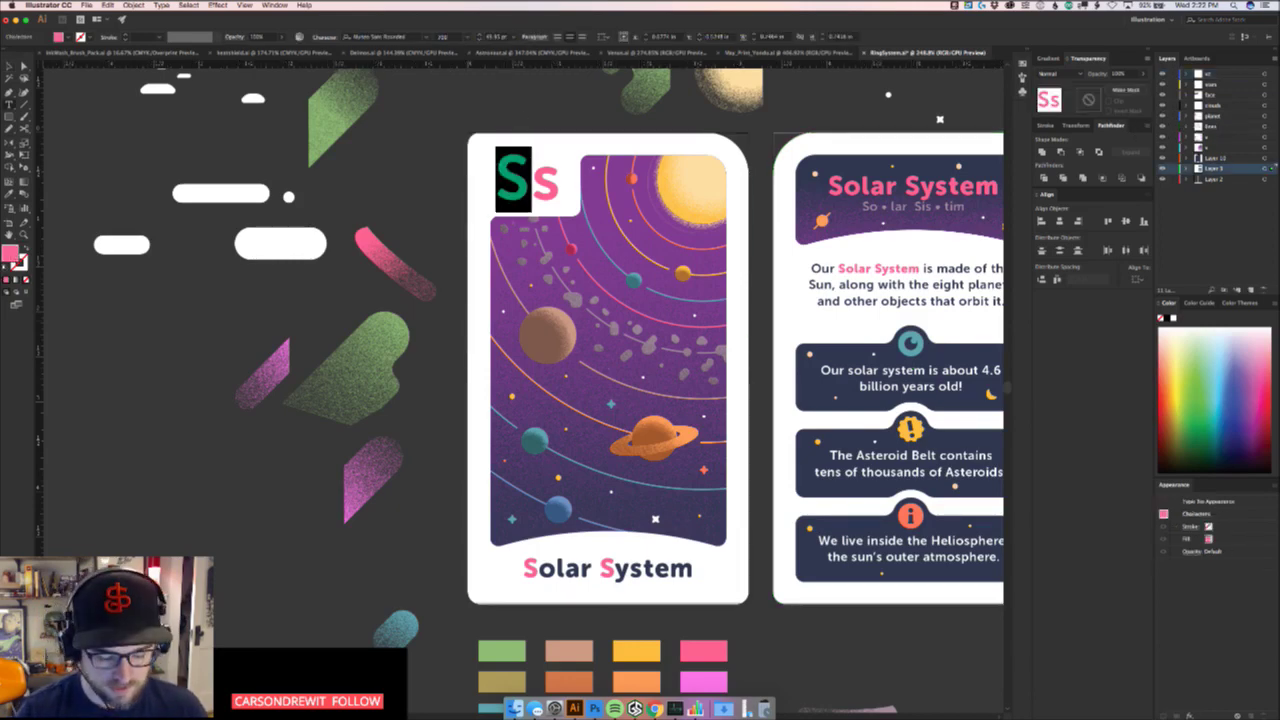
pyautogui.write('R')
pyautogui.press('Right')
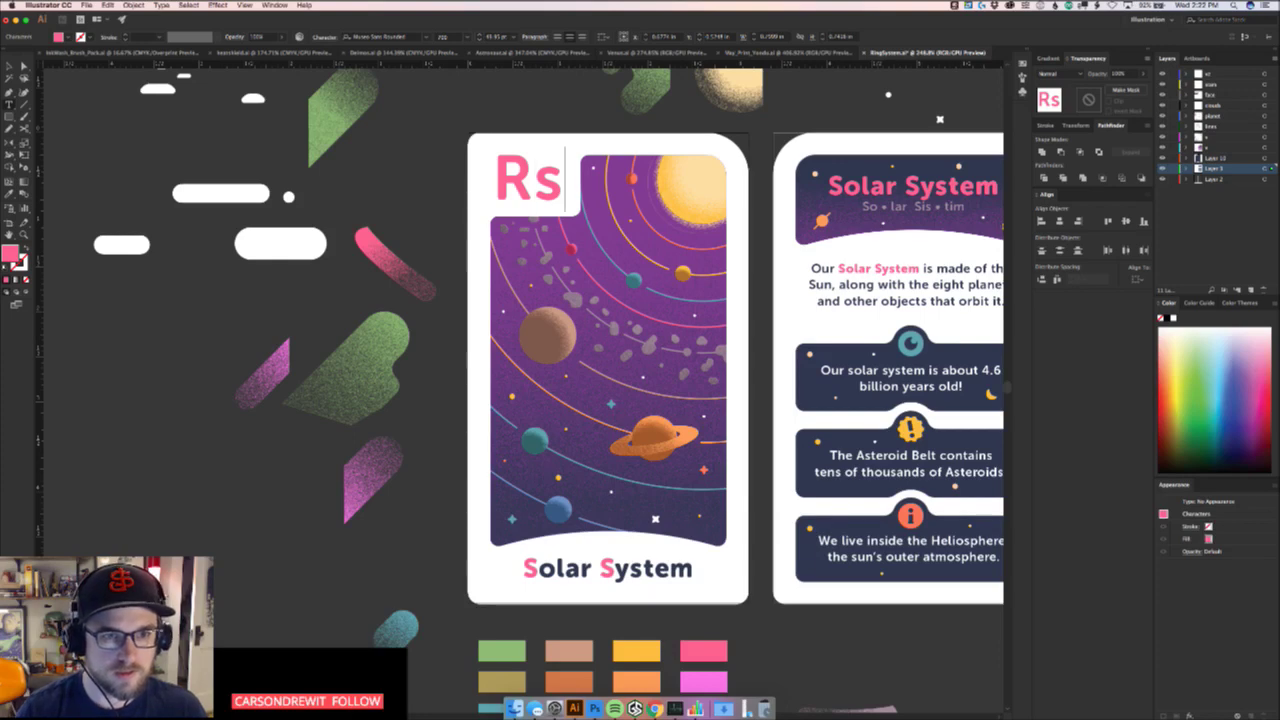
pyautogui.press('BackSpace')
pyautogui.write('r')
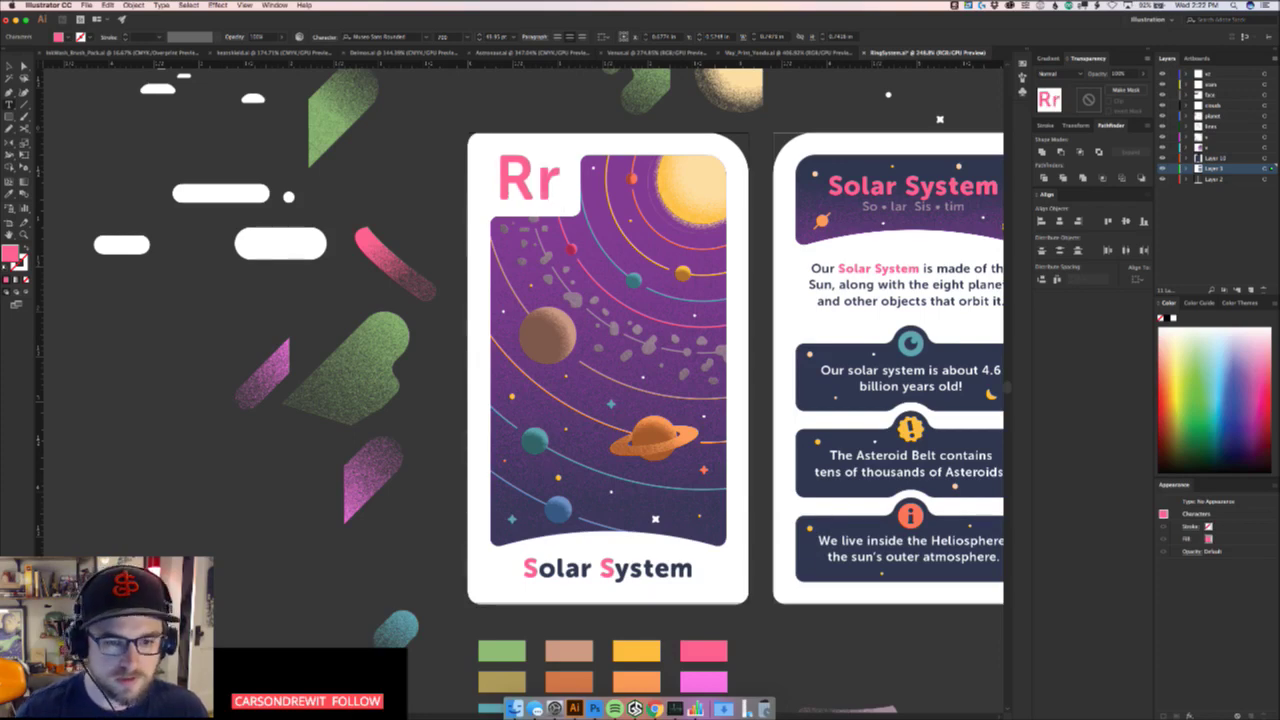
# Select the initial S of the Solar System title beneath the front artwork for replacement
pyautogui.moveTo(536, 572); pyautogui.dragTo(517, 573)
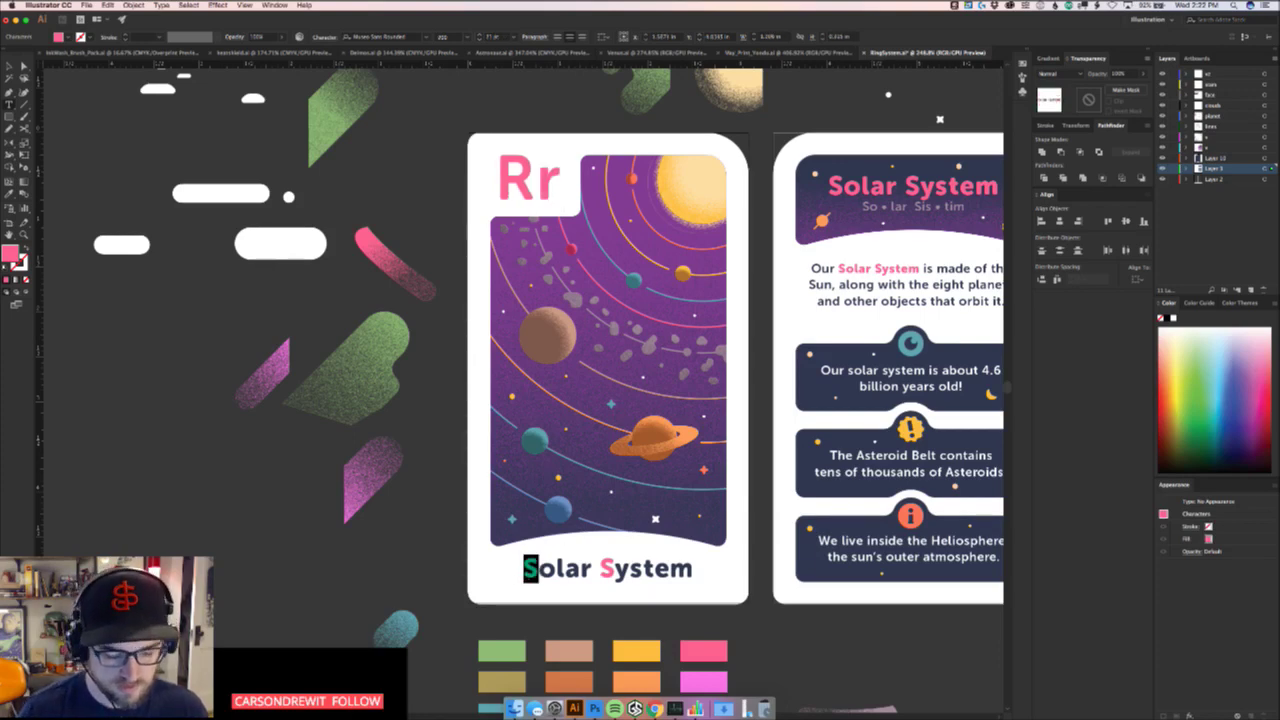
# Replace the word "Solar" with "Ring" in the title at the foot of the front card, keeping the first letter pink
pyautogui.write('R')
pyautogui.press('BackSpace')
pyautogui.press('BackSpace')
pyautogui.press('BackSpace')
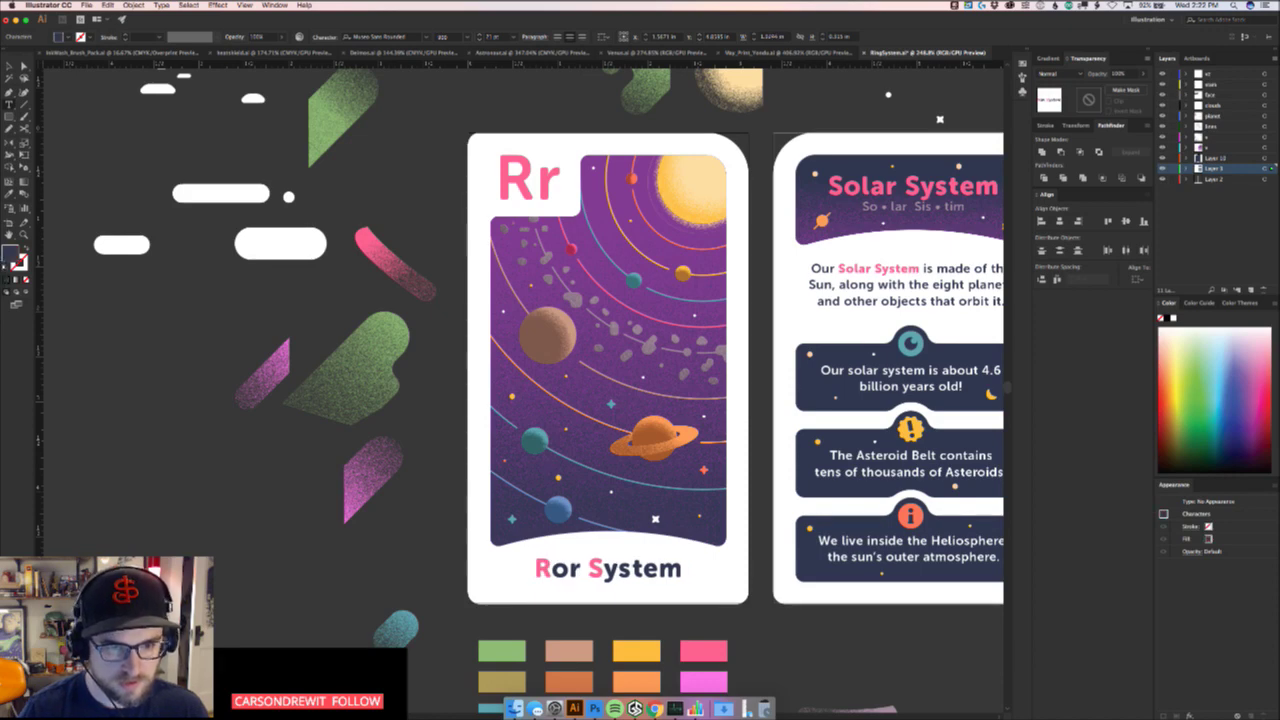
pyautogui.write('oing')
pyautogui.press('Delete')
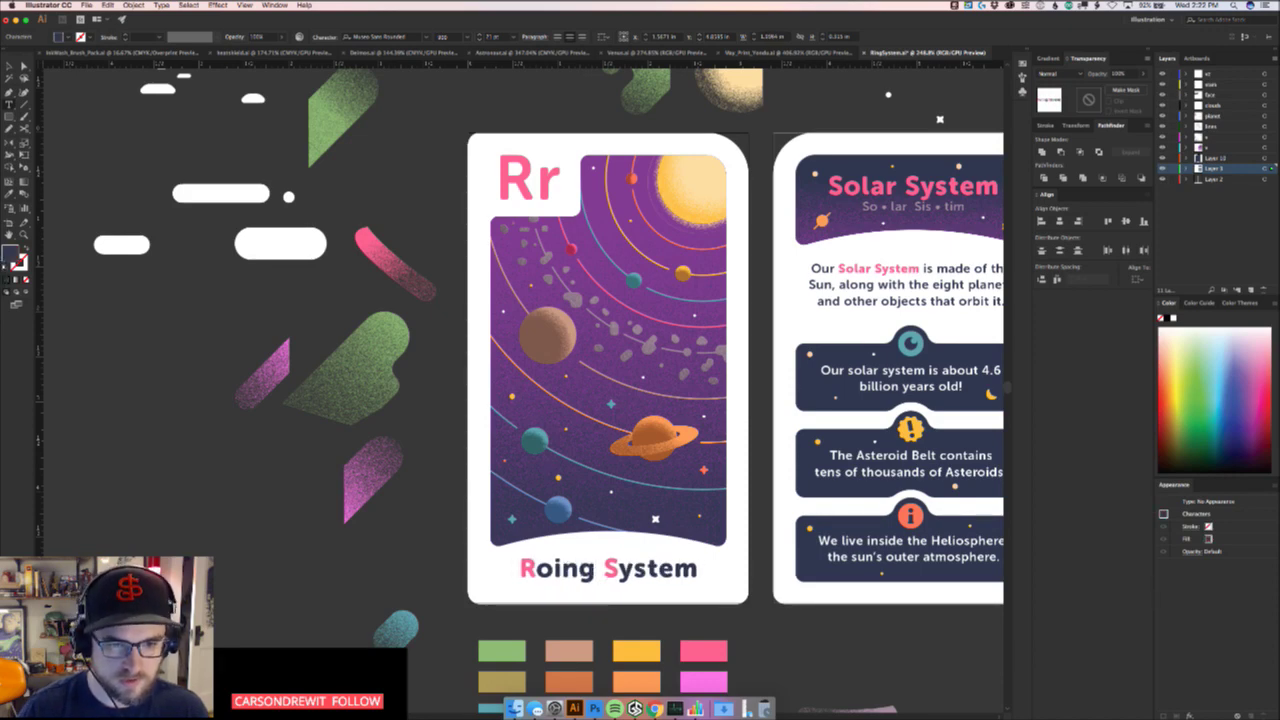
pyautogui.press('BackSpace')
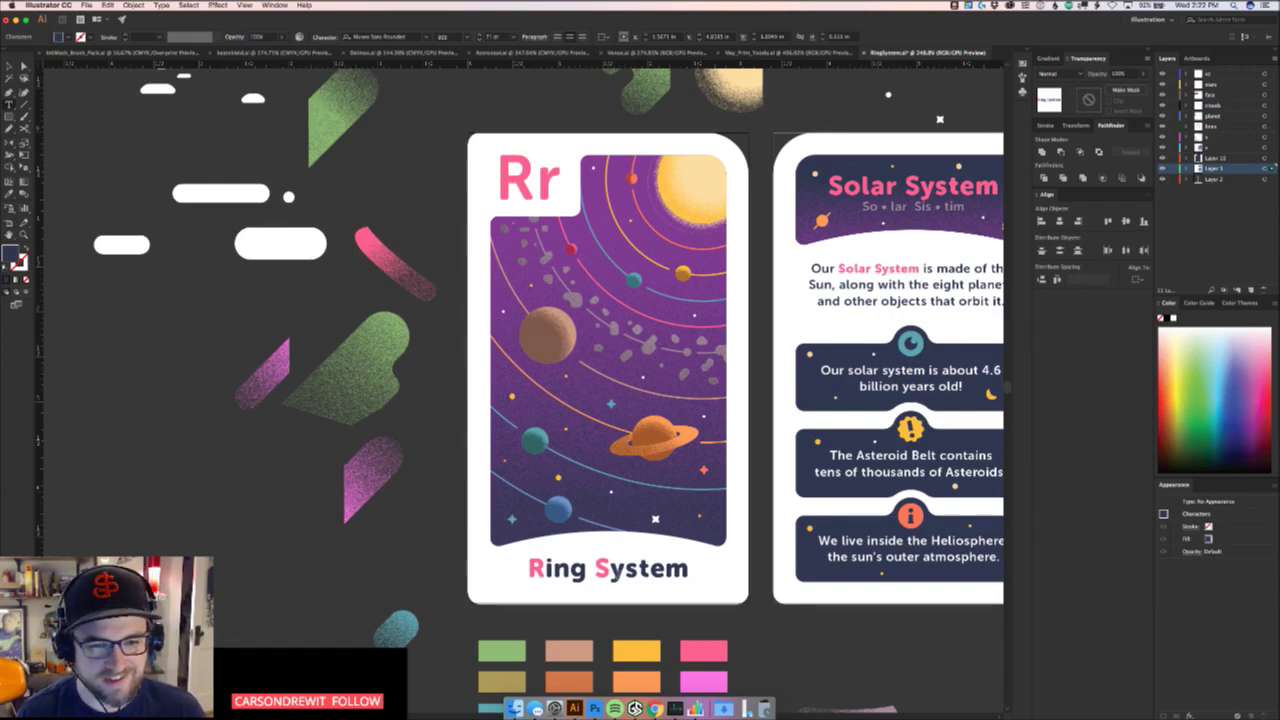
# Replace "Solar" with "Ring" in the heading of the back card
pyautogui.hscroll(5, 620, 390)
pyautogui.scroll(2, 620, 390)
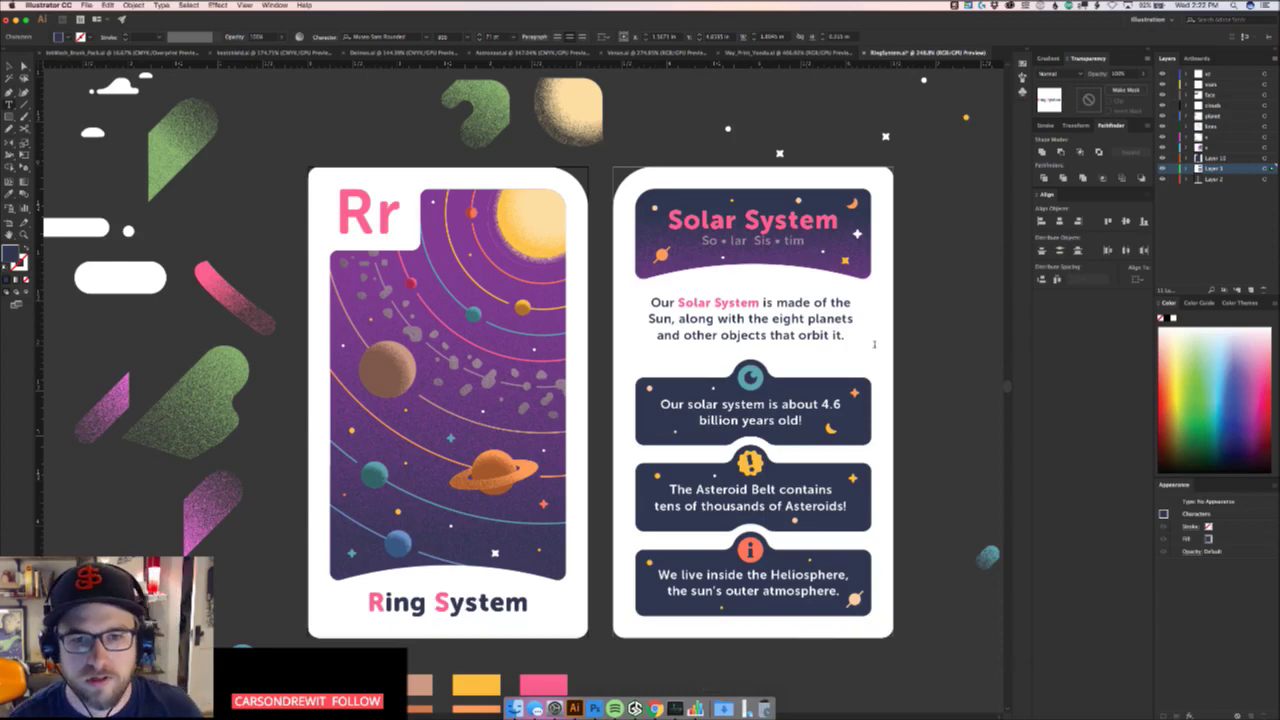
pyautogui.moveTo(734, 221); pyautogui.dragTo(668, 221)
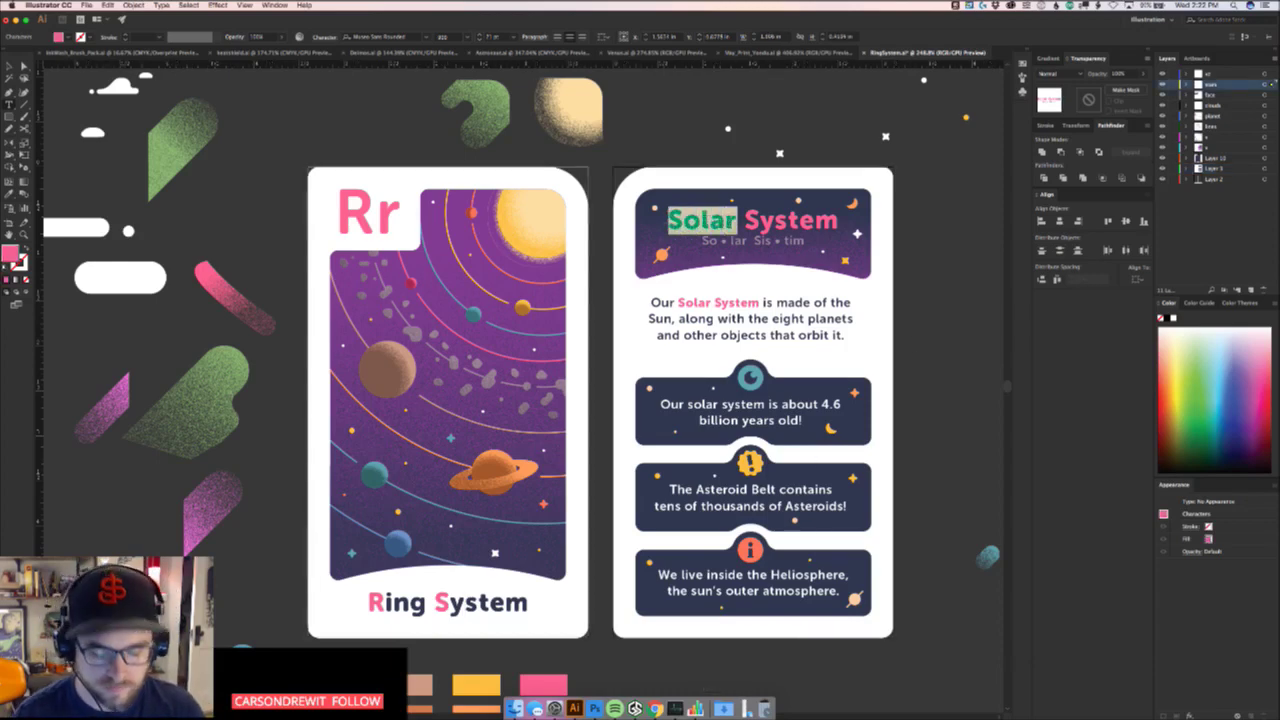
pyautogui.write('Ring')
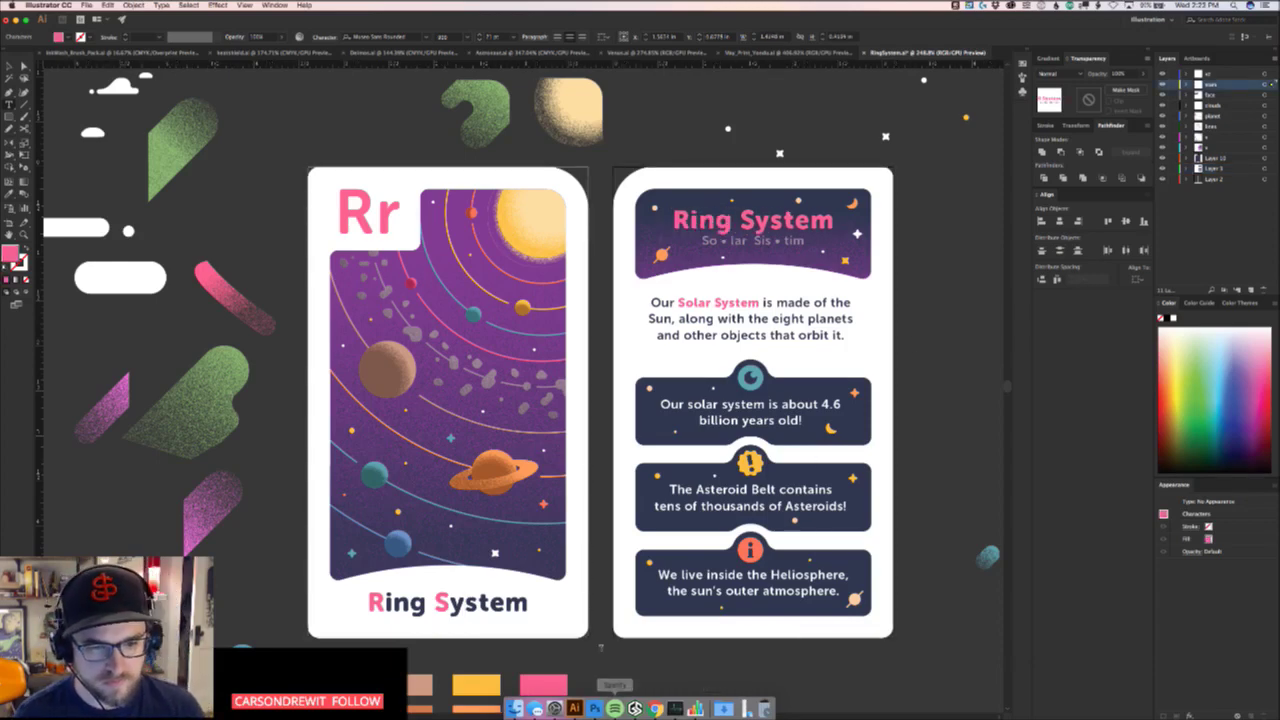
# Look up the pronunciation of Ring System in the Astro Alphabet Cards spreadsheet in Chrome, then return to the card artwork
pyautogui.click(655, 708)
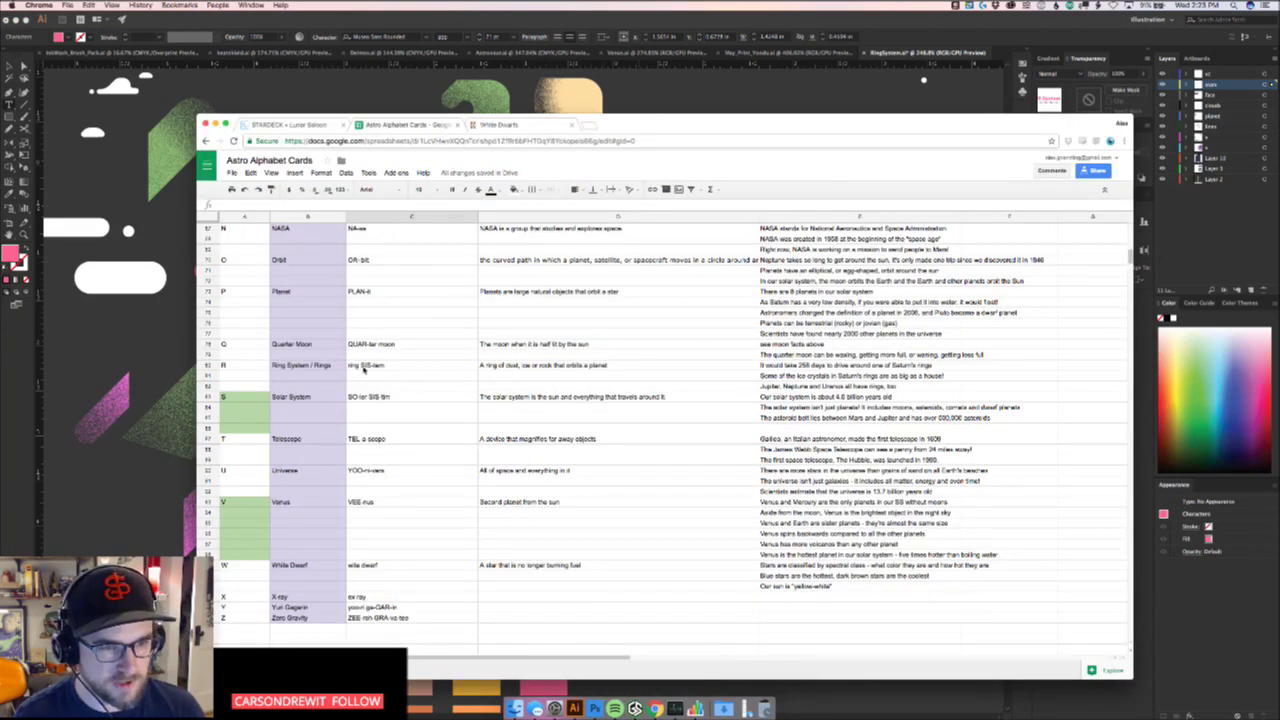
pyautogui.click(366, 368)
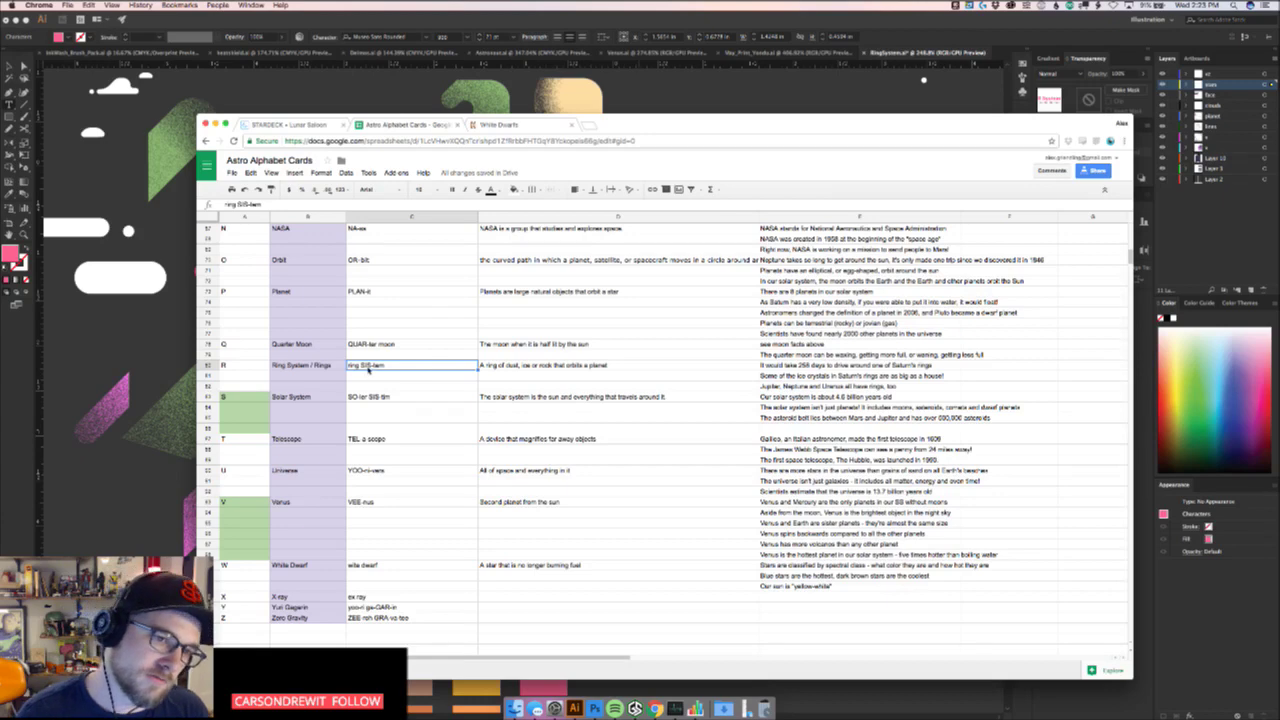
pyautogui.doubleClick(363, 369)
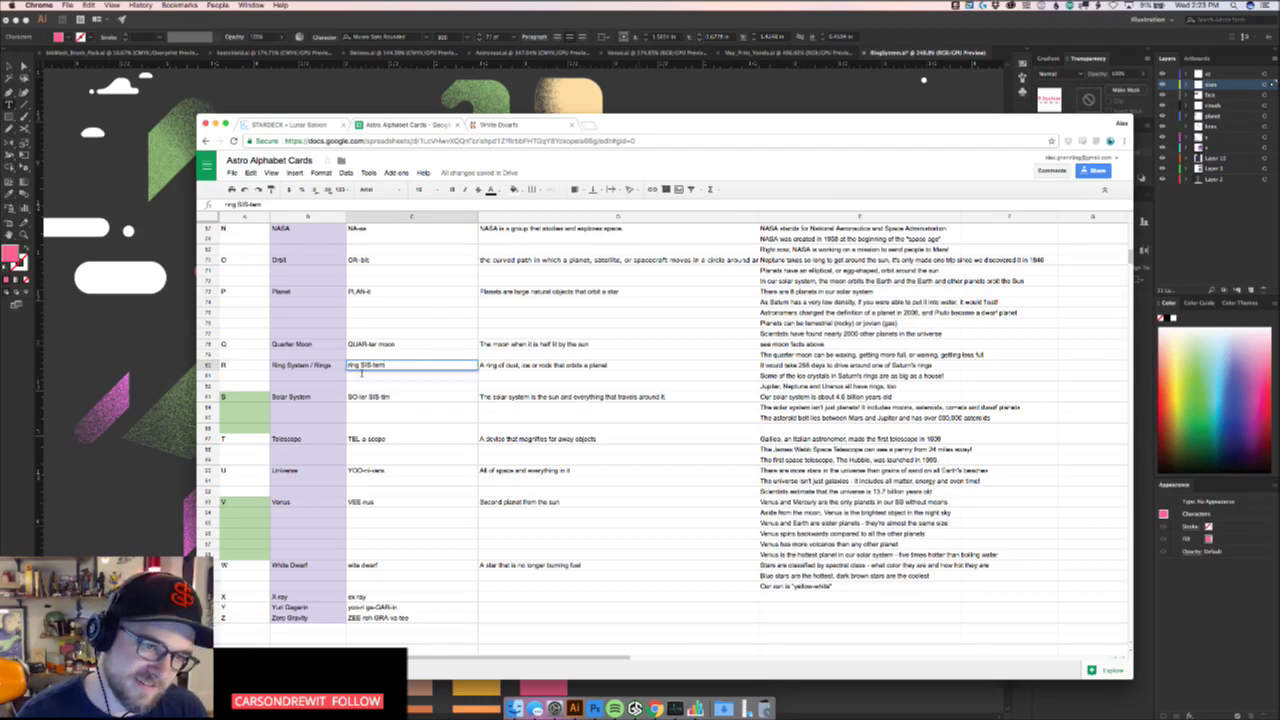
pyautogui.press('super+a')
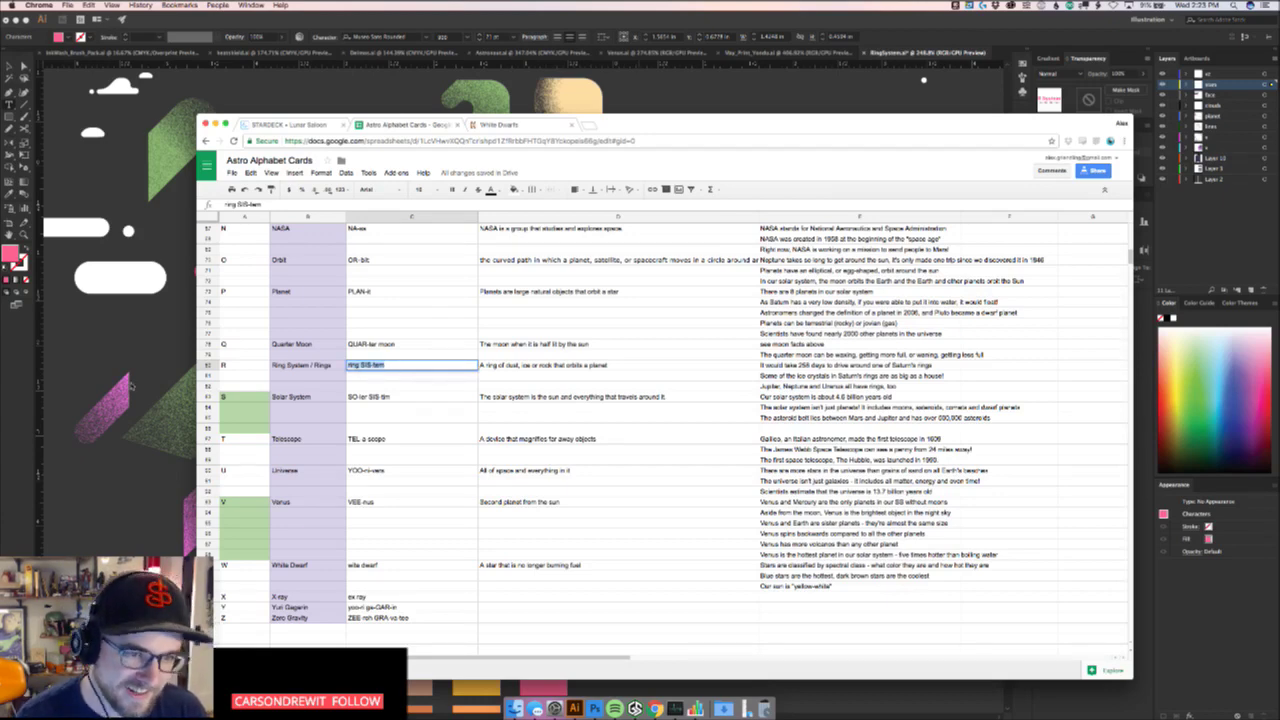
pyautogui.click(131, 385)
# Replace the syllables "So • lar" with "Ring" in the pronunciation line below the back card's heading
pyautogui.moveTo(716, 249); pyautogui.dragTo(684, 243)
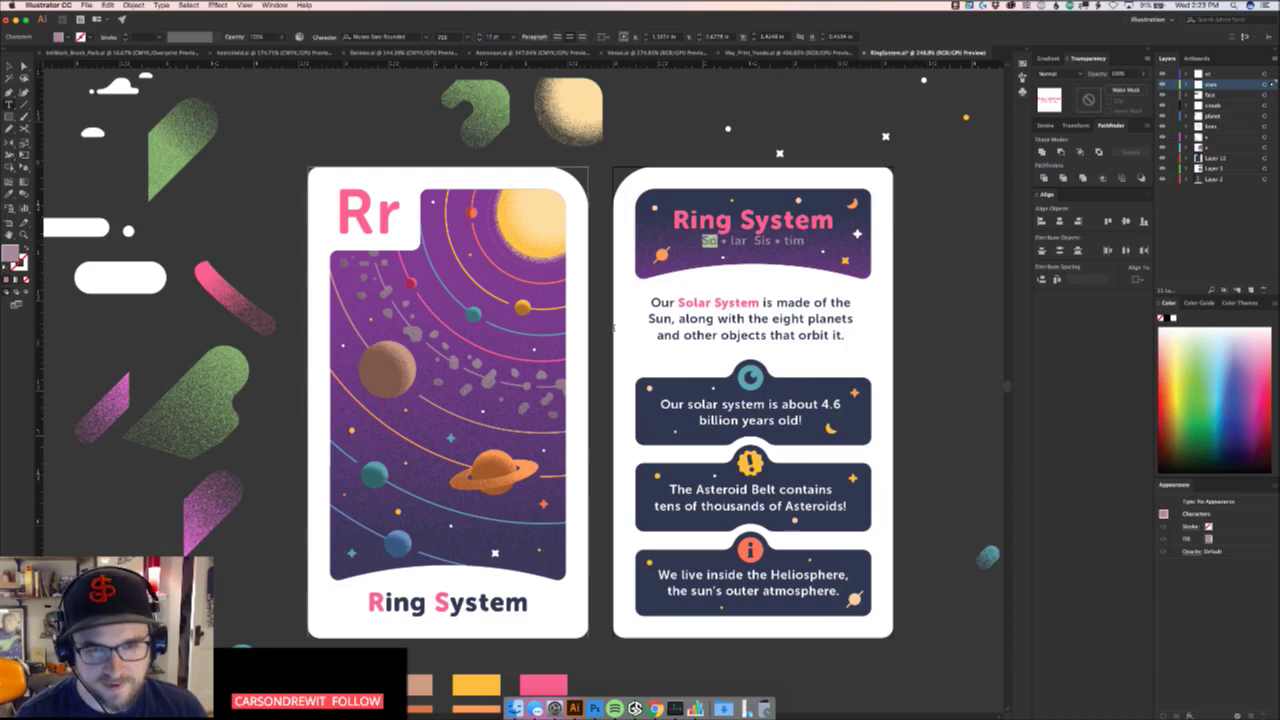
pyautogui.write('Rin')
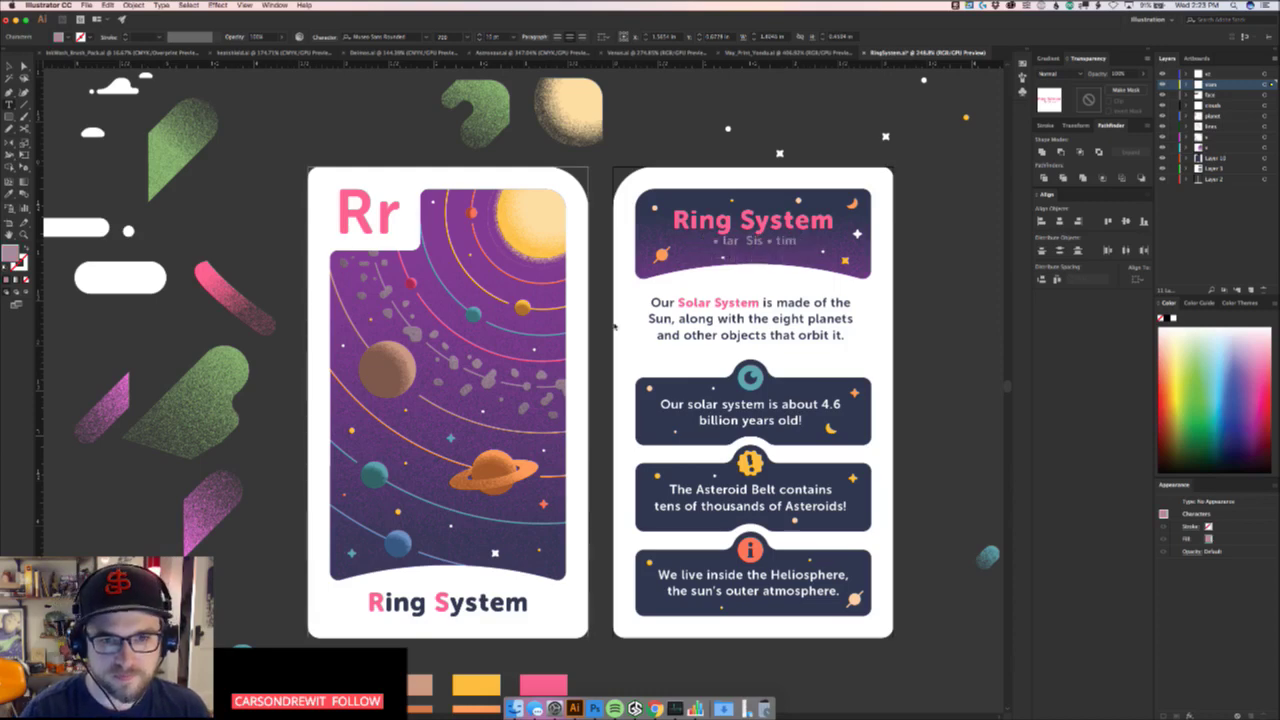
pyautogui.write('g')
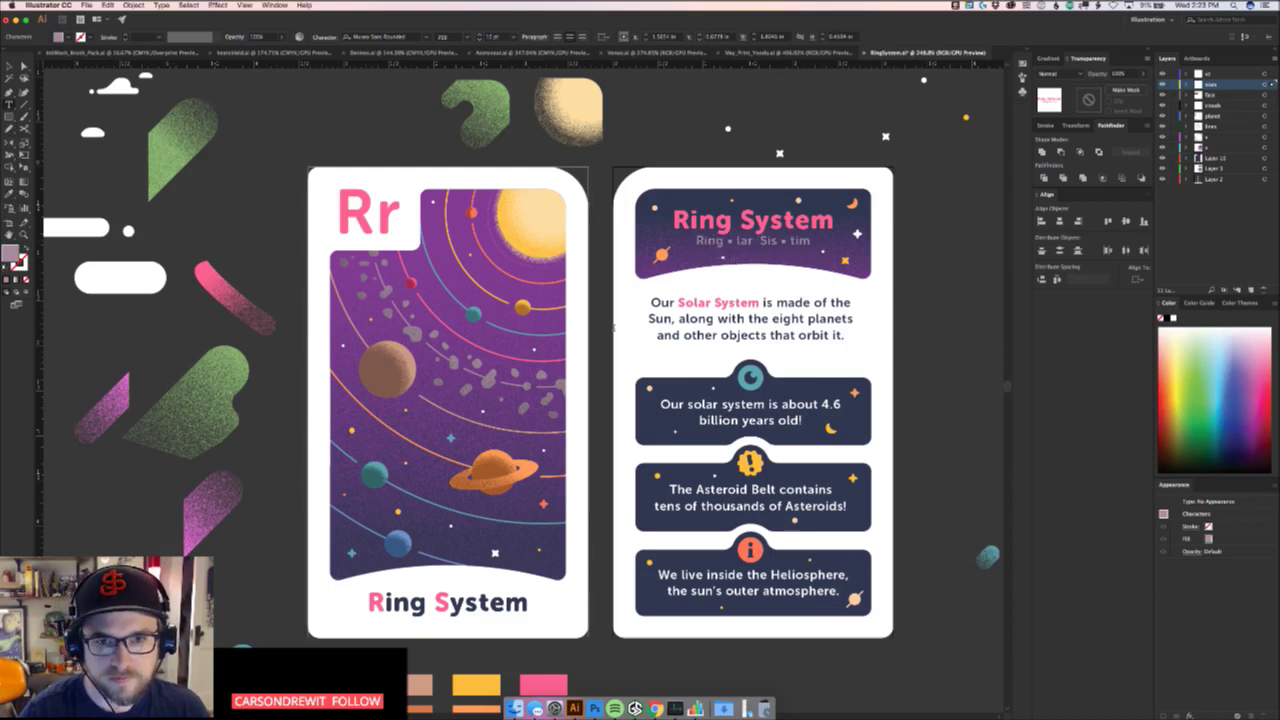
pyautogui.press('BackSpace')
pyautogui.press('BackSpace')
pyautogui.press('BackSpace')
pyautogui.press('BackSpace')
pyautogui.press('Delete')
pyautogui.press('Delete')
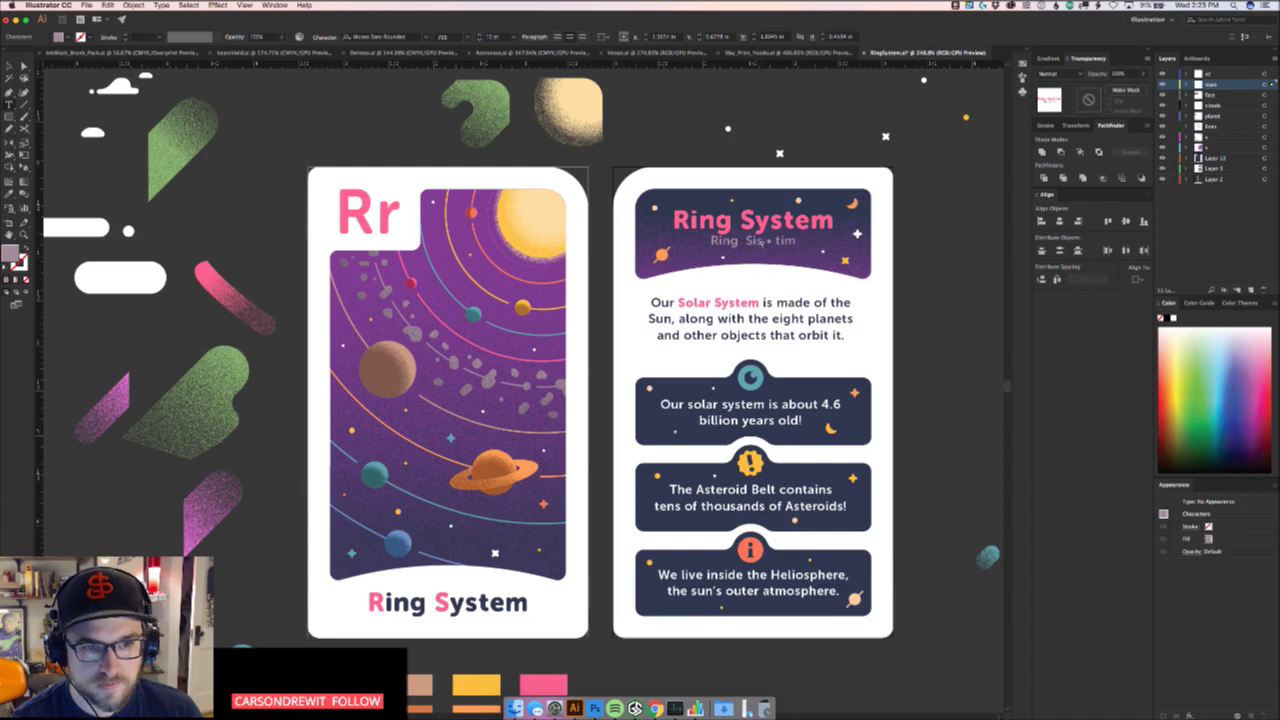
# Capitalise the stressed syllable of the pronunciation line as "SIS"
pyautogui.write('s')
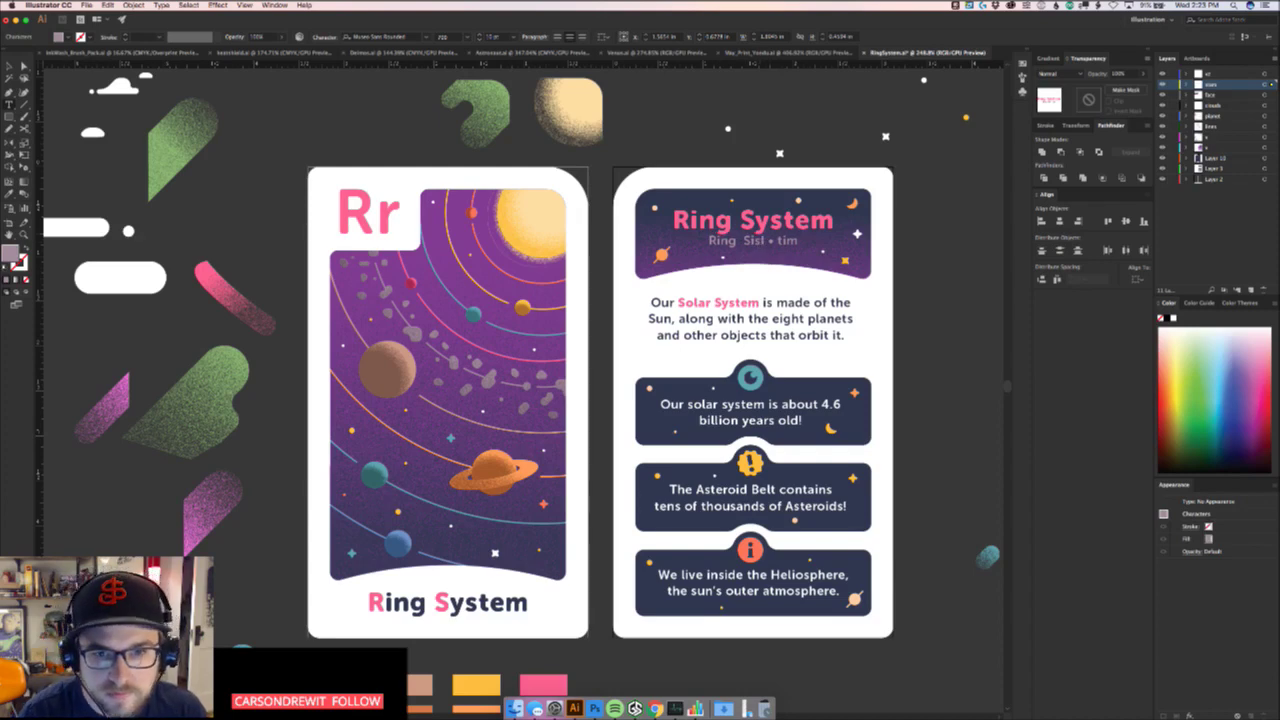
pyautogui.press('BackSpace')
pyautogui.press('BackSpace')
pyautogui.press('BackSpace')
pyautogui.write('IS')
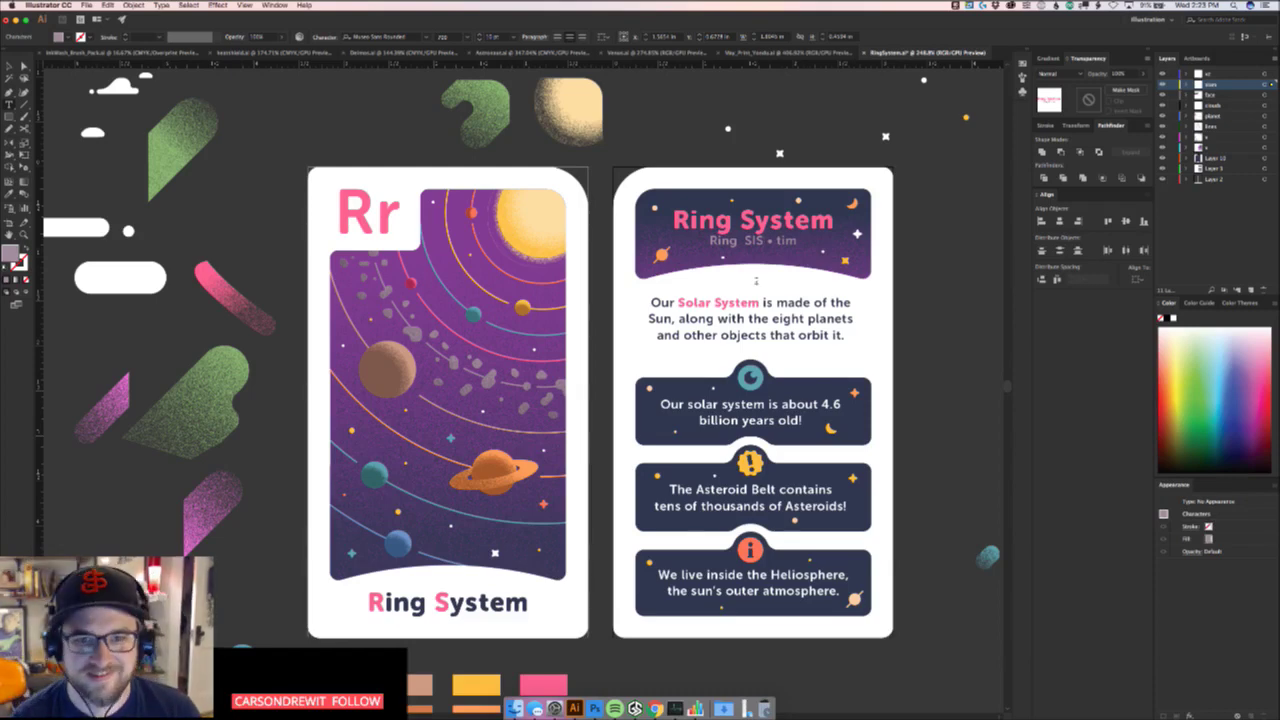
# Recheck the spreadsheet pronunciation, try "tem" as the last syllable on the back card, and restore it to "tim"
pyautogui.click(652, 704)
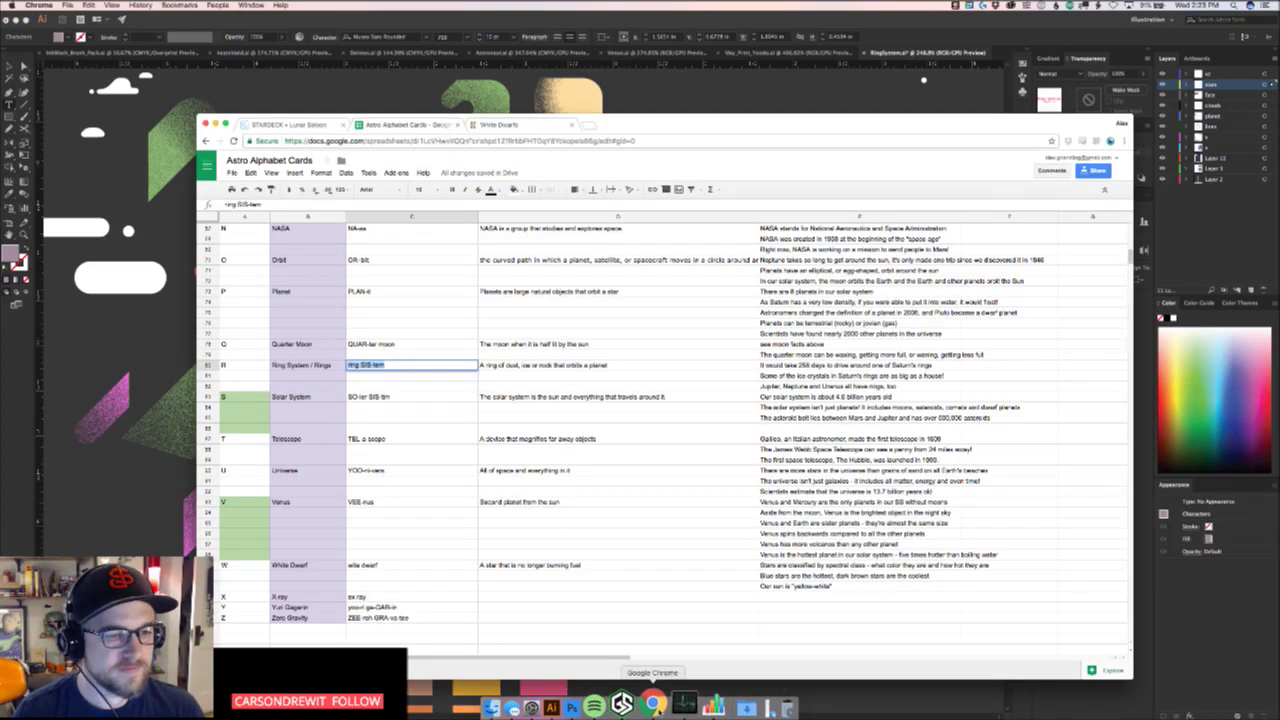
pyautogui.click(155, 537)
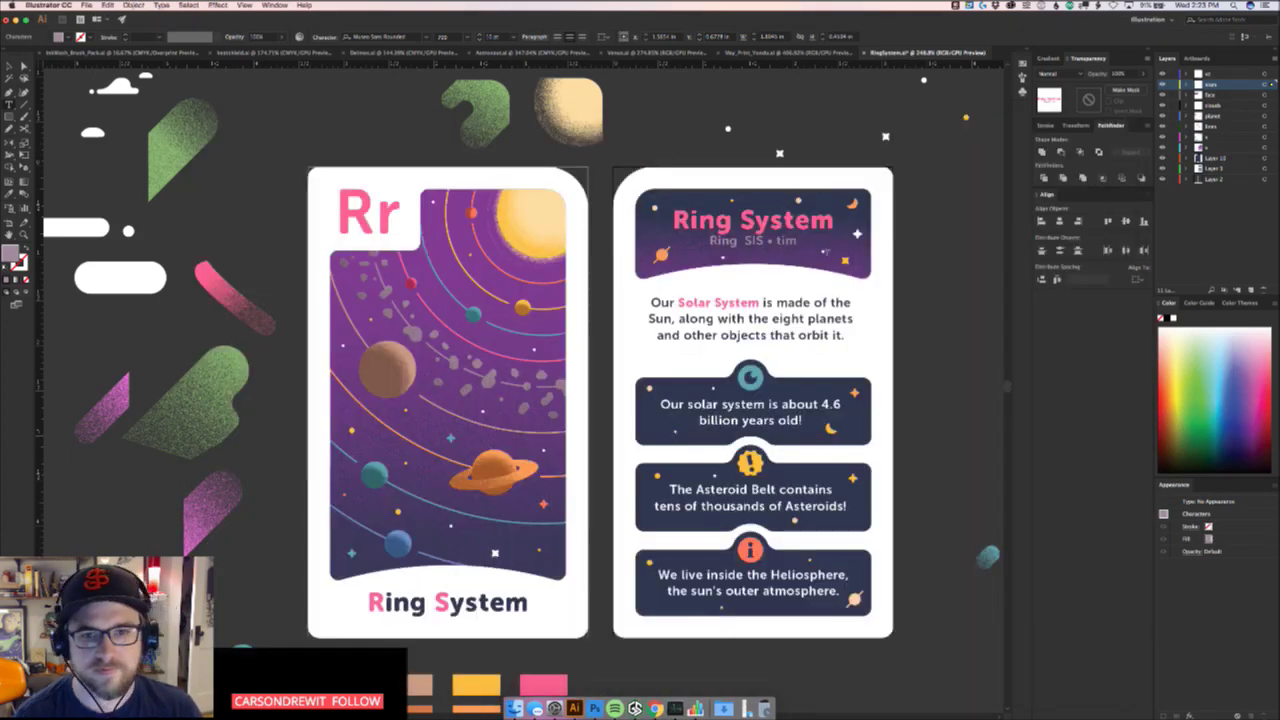
pyautogui.press('super+z')
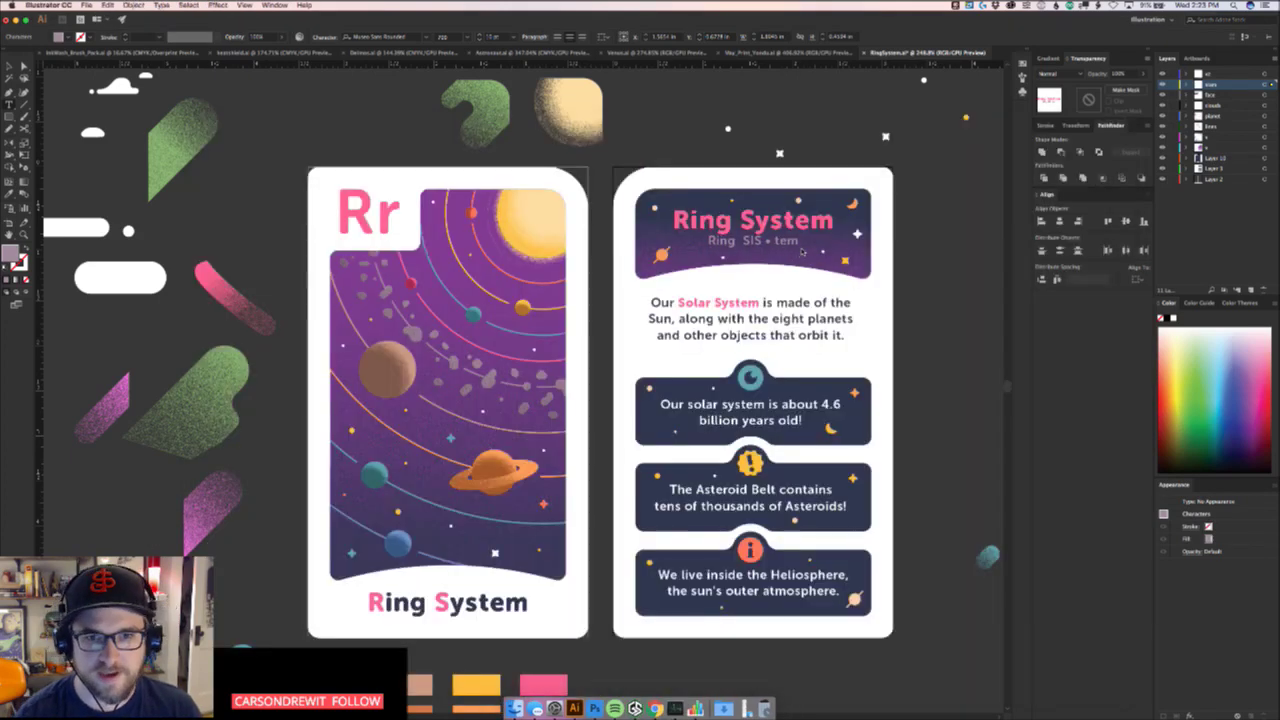
pyautogui.press('BackSpace')
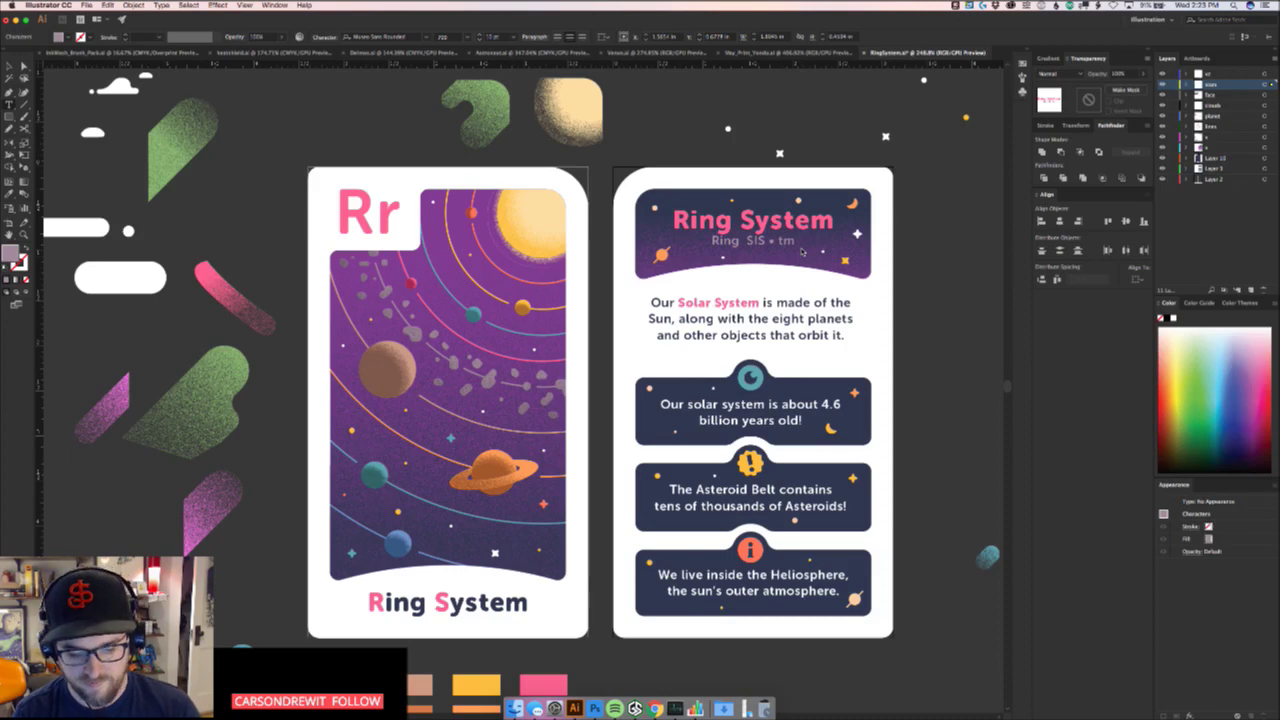
pyautogui.press('BackSpace')
pyautogui.write('im')
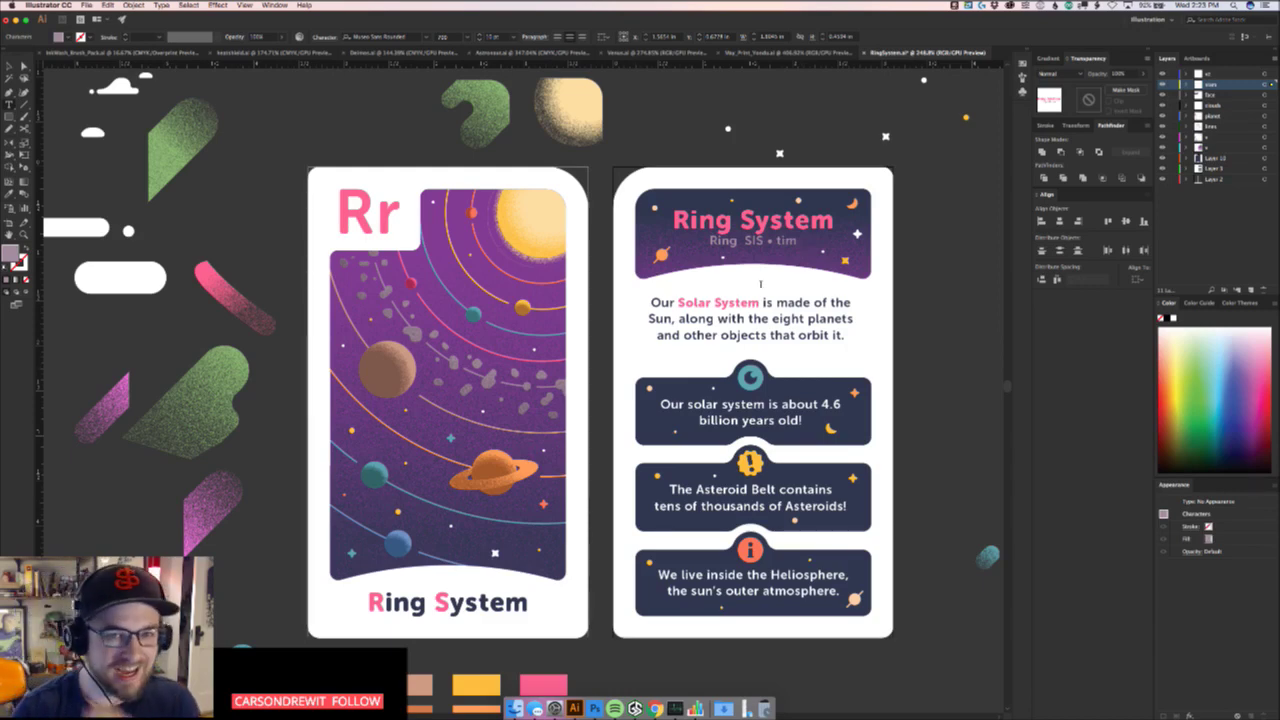
pyautogui.press('Escape')
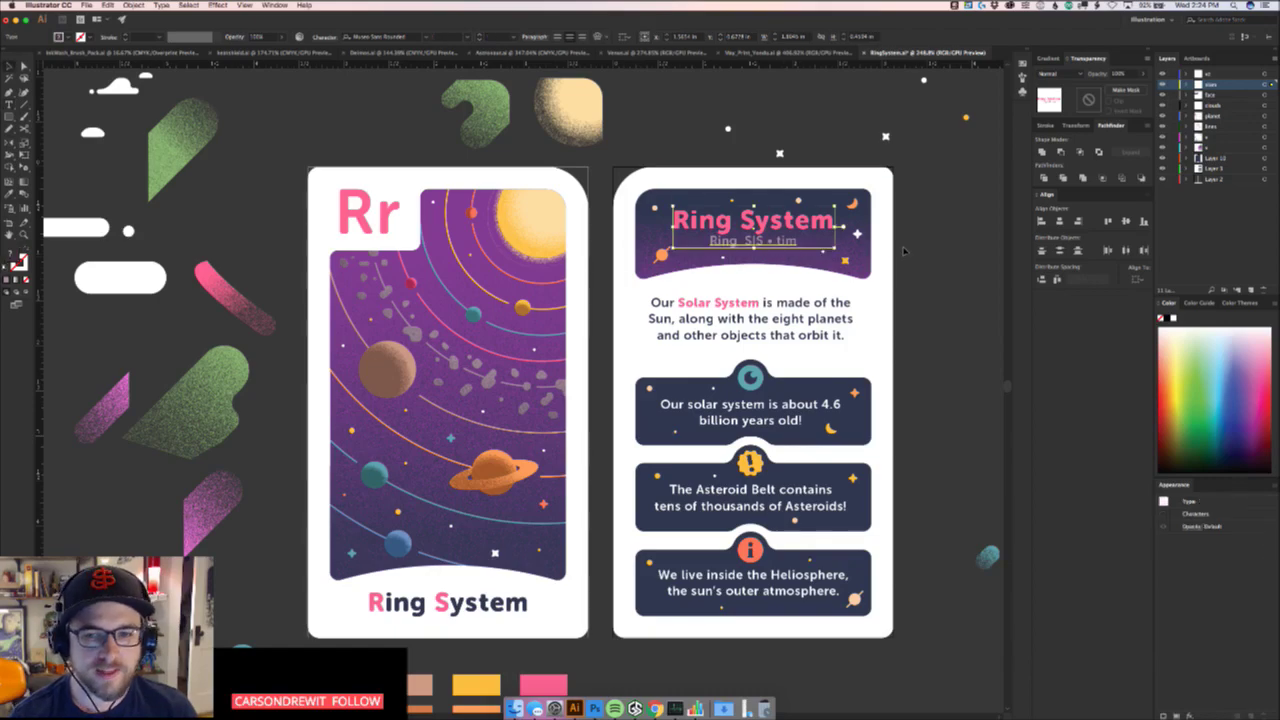
pyautogui.click(916, 253)
pyautogui.moveTo(374, 338); pyautogui.dragTo(558, 341)
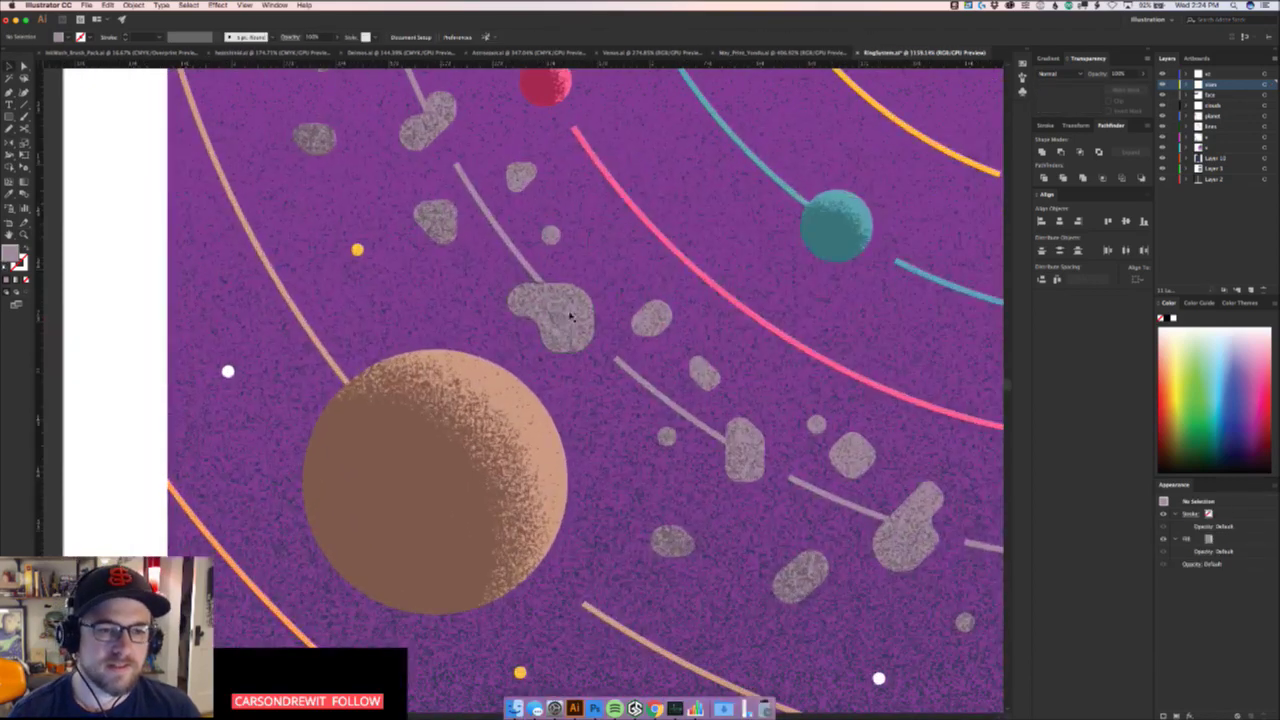
pyautogui.click(558, 342)
pyautogui.scroll(-5, 558, 342)
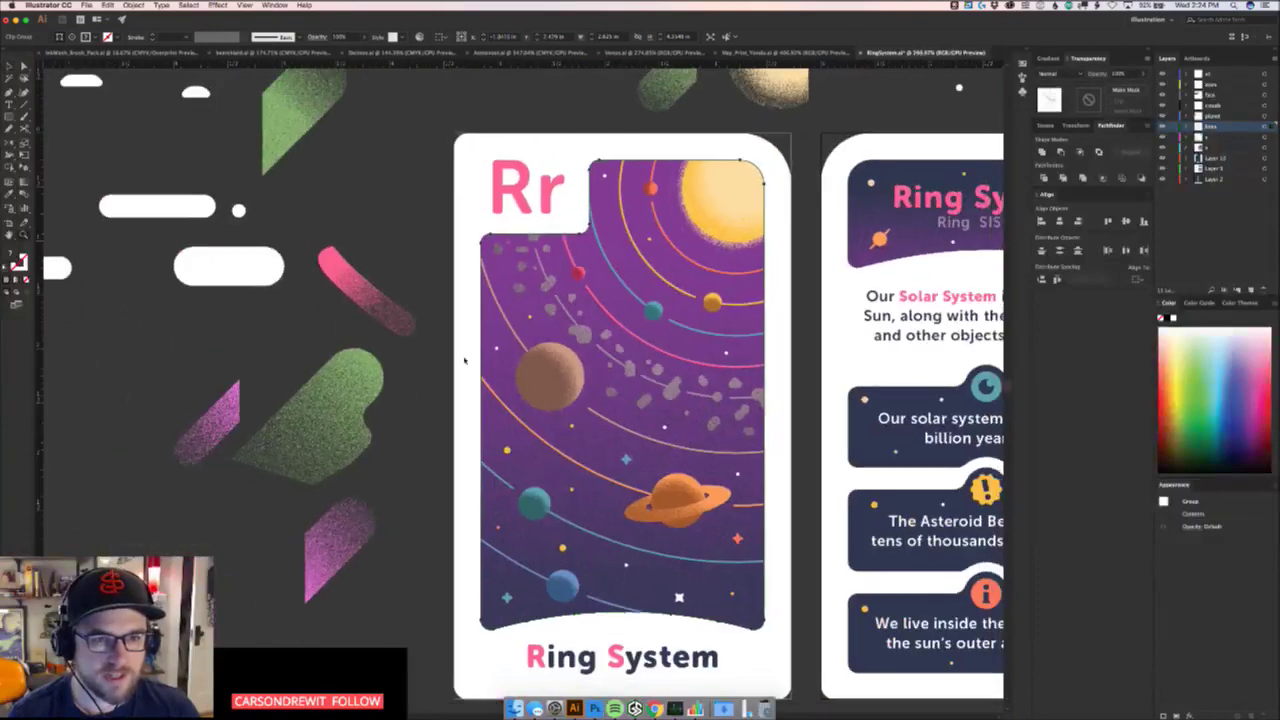
pyautogui.click(464, 360)
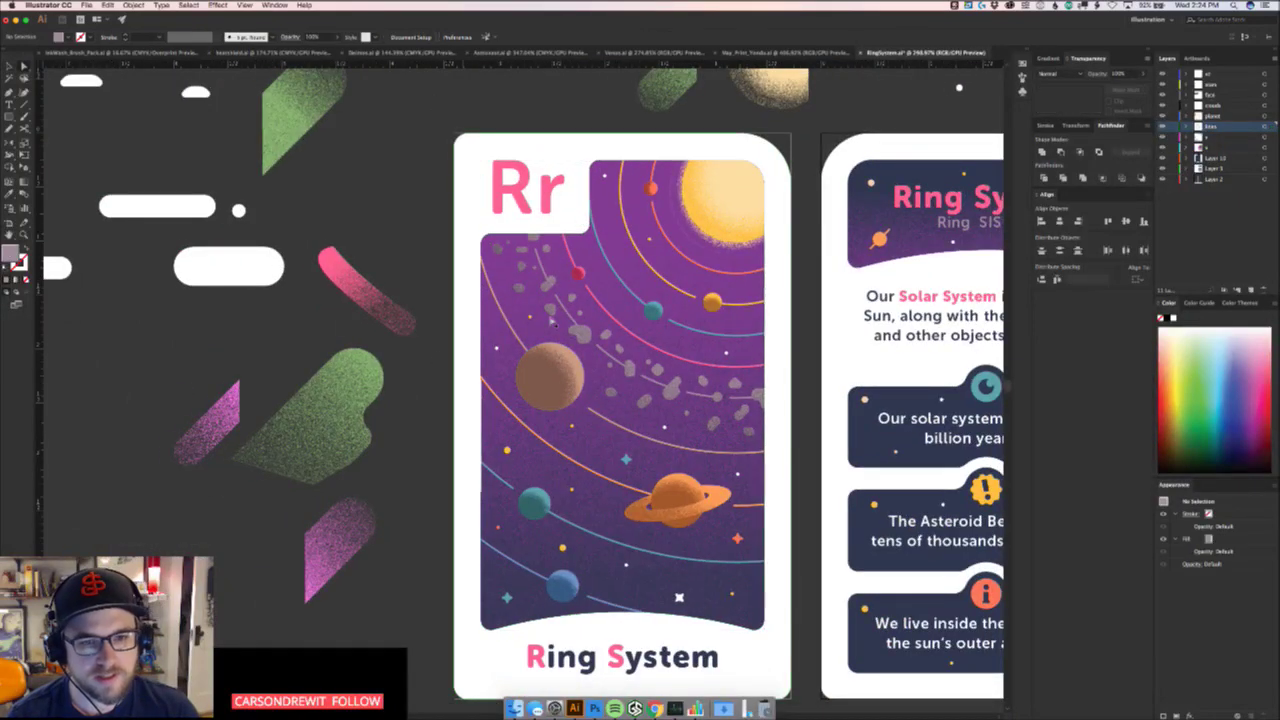
# Select the shading shape of the two-lobed asteroid in the middle of the belt and try to redraw its gradient
pyautogui.scroll(1, 795, 395)
pyautogui.scroll(4, 709, 408)
pyautogui.click(628, 370)
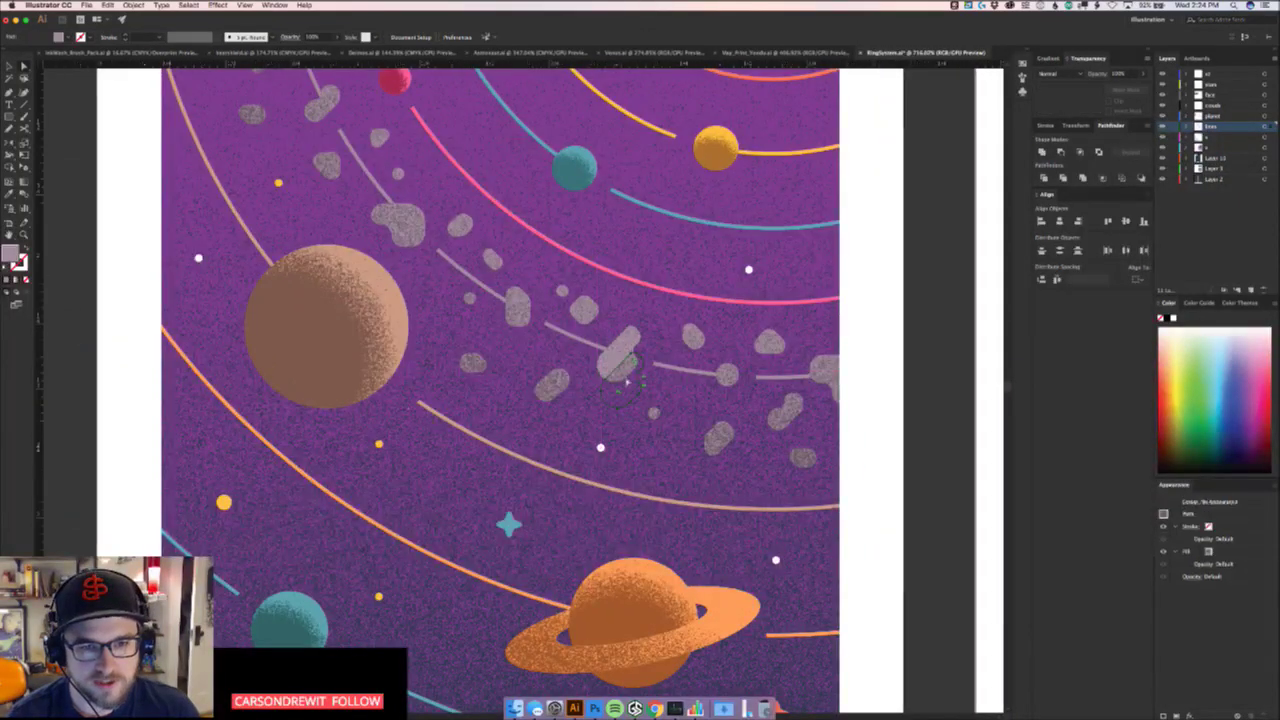
pyautogui.press('super+z')
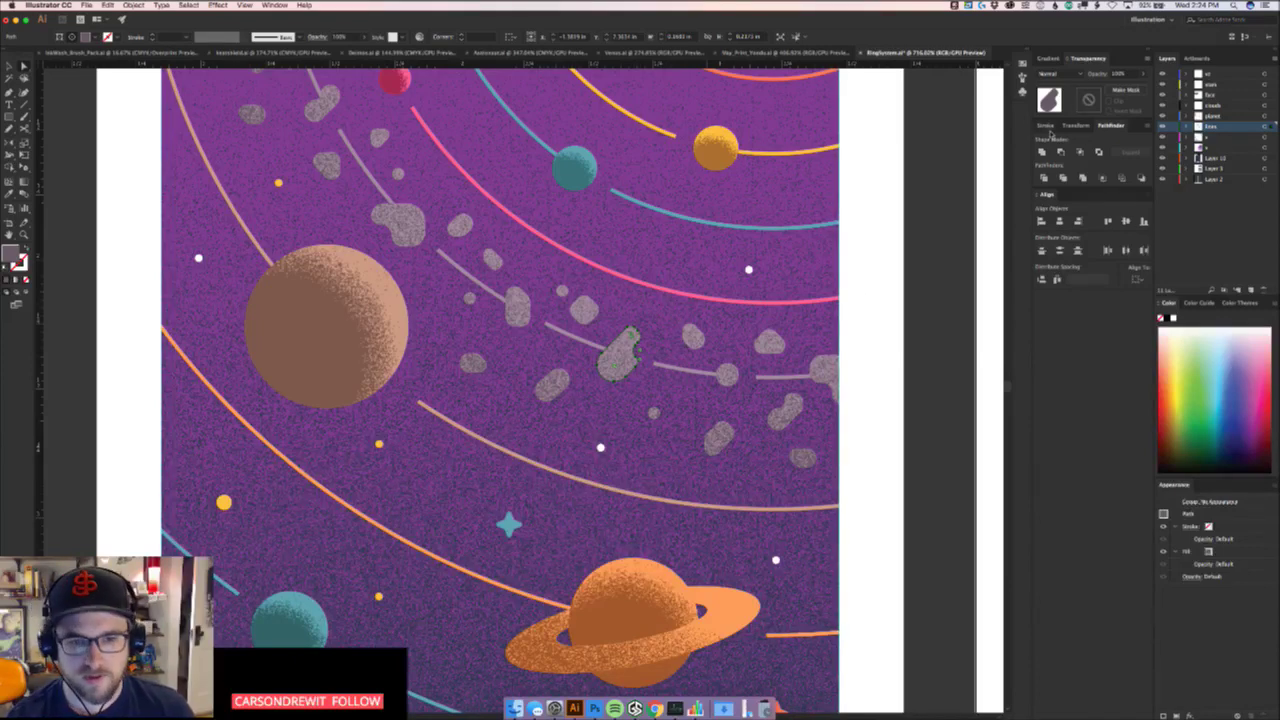
pyautogui.press('g')
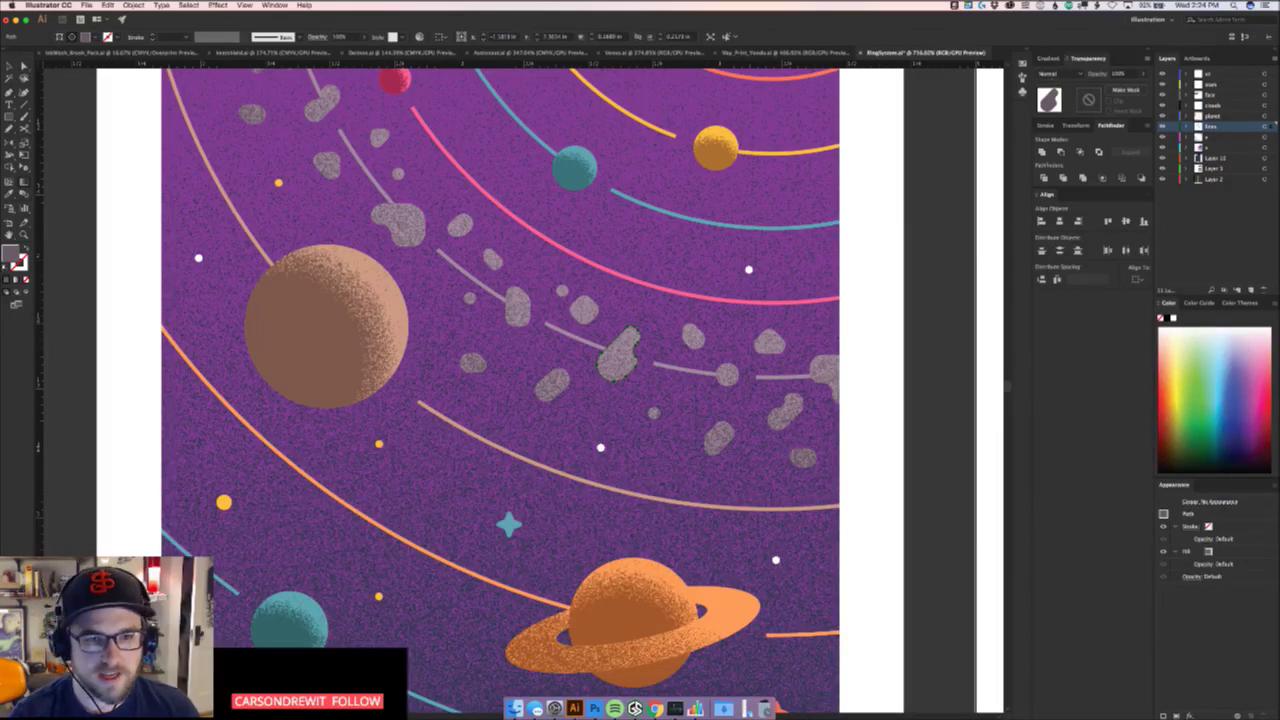
pyautogui.moveTo(621, 358); pyautogui.dragTo(649, 362)
pyautogui.press('v')
pyautogui.press('super+z')
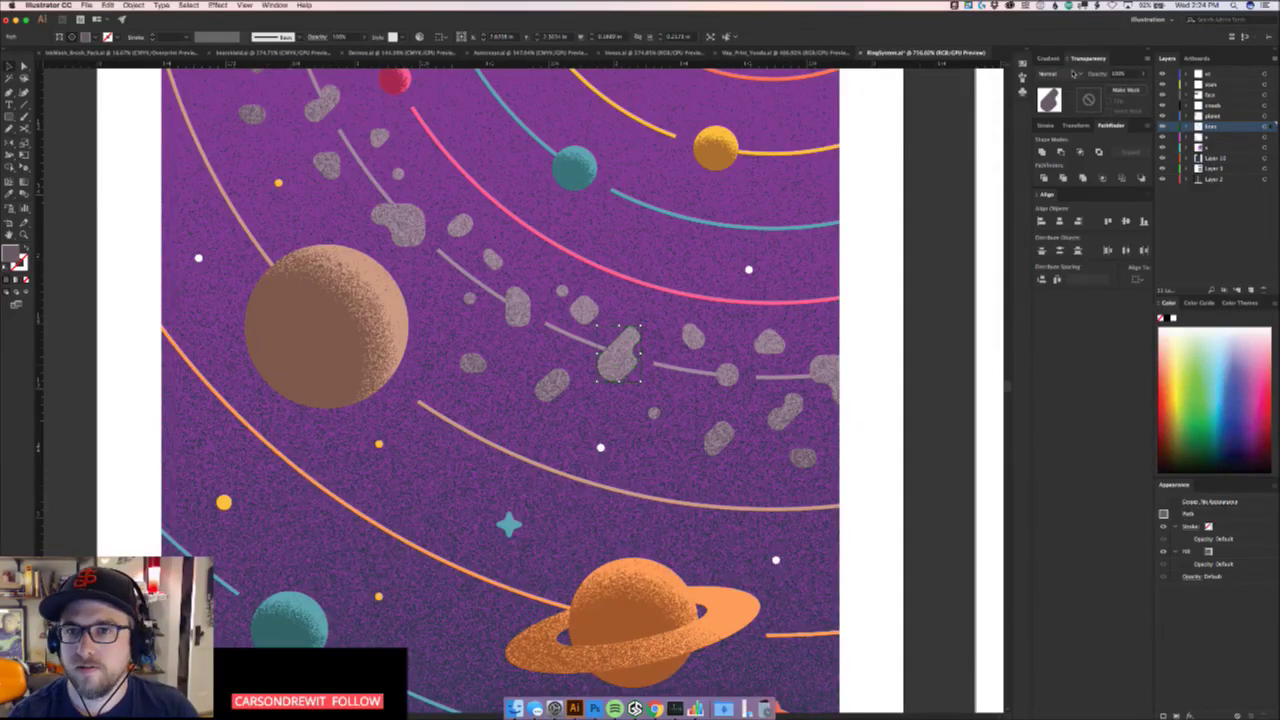
# Show the gradient settings for the selected asteroid shape, try the gradient across it once more, and deselect it
pyautogui.click(1082, 59)
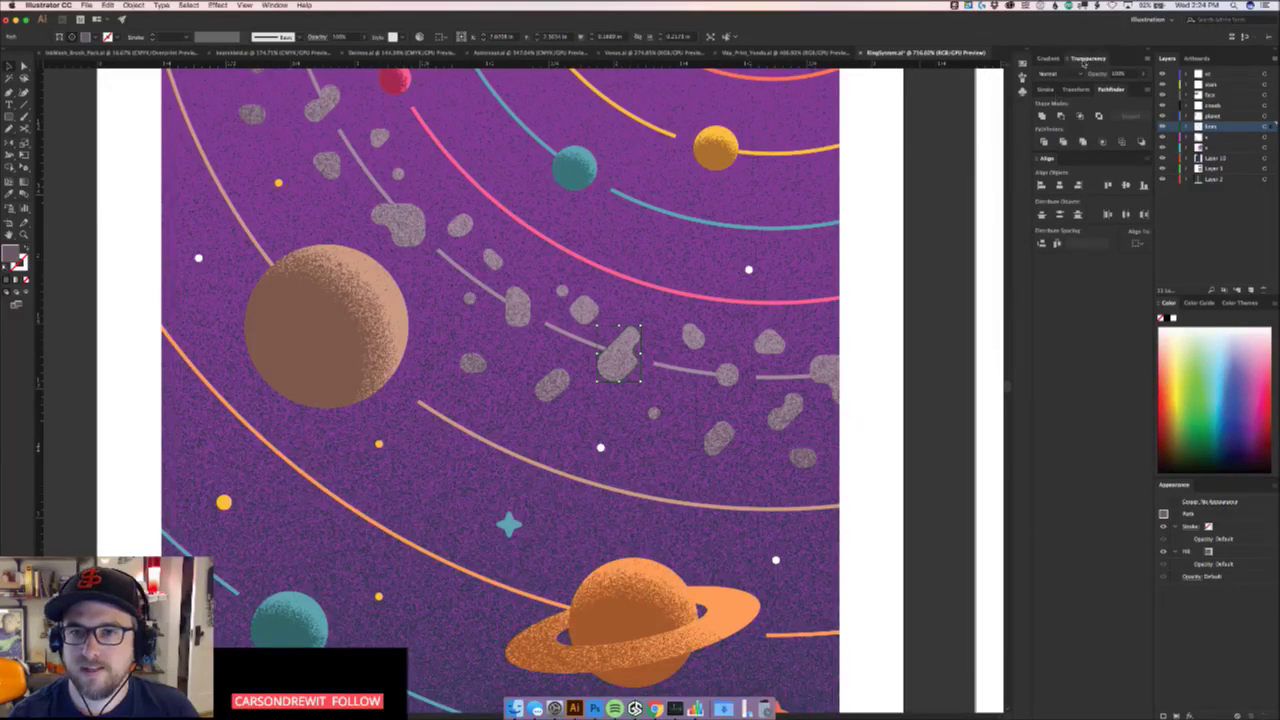
pyautogui.click(1083, 60)
pyautogui.click(1060, 61)
pyautogui.click(1051, 61)
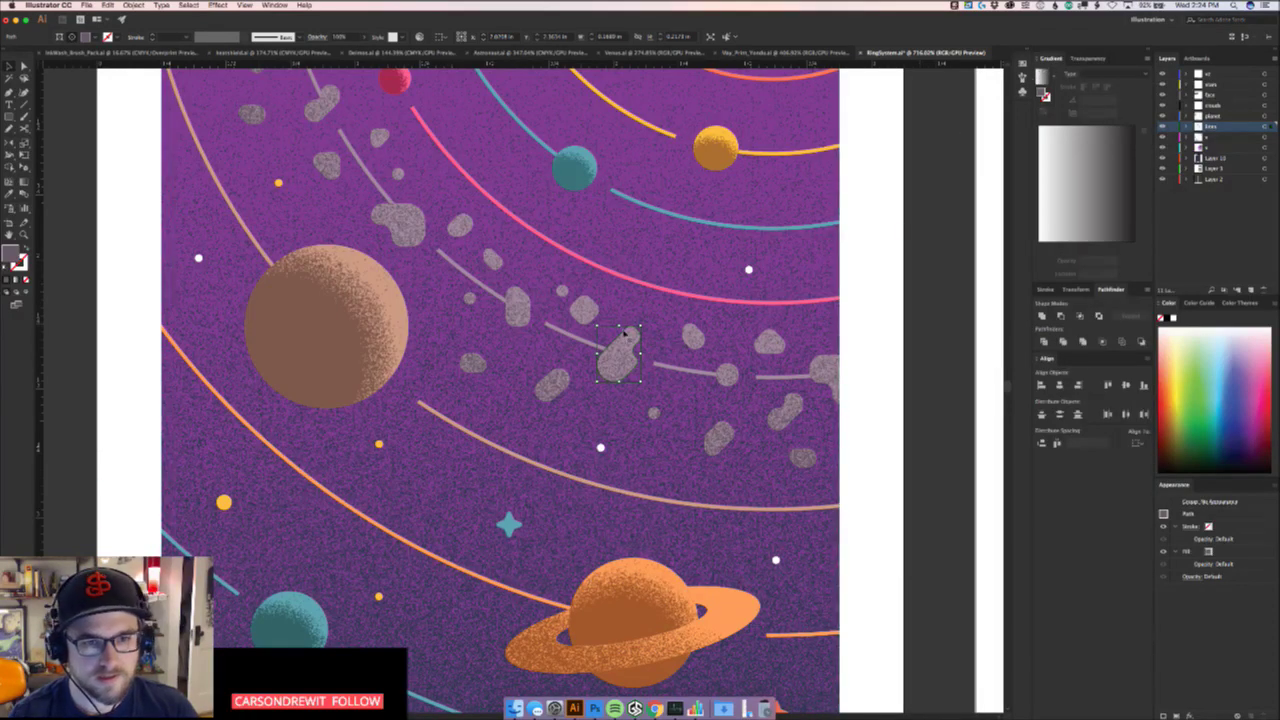
pyautogui.moveTo(623, 334); pyautogui.dragTo(636, 353)
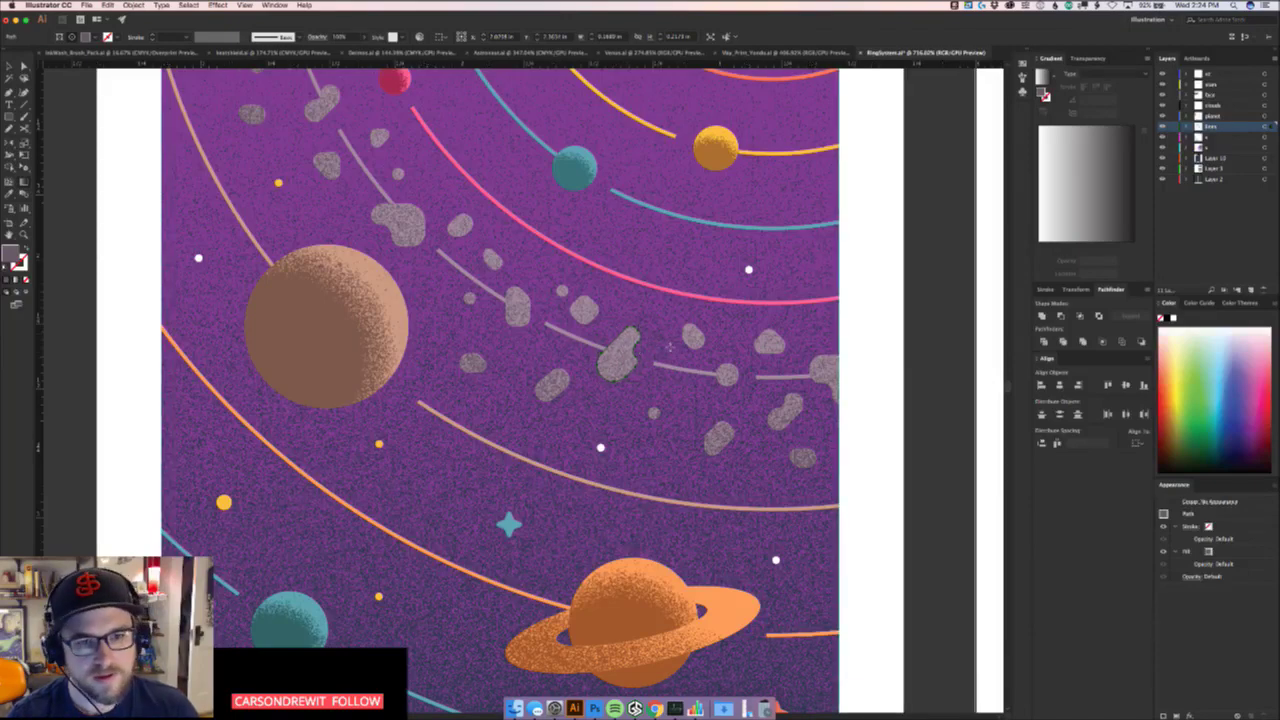
pyautogui.scroll(-3, 713, 350)
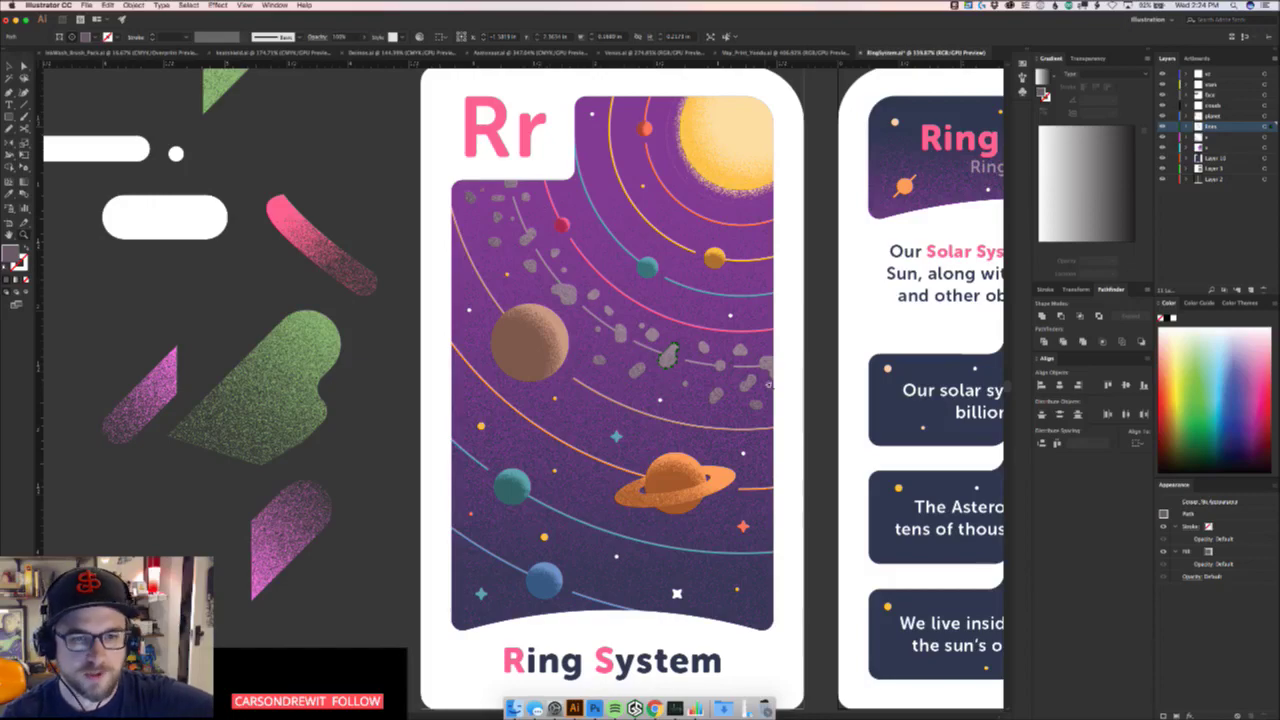
pyautogui.click(824, 414)
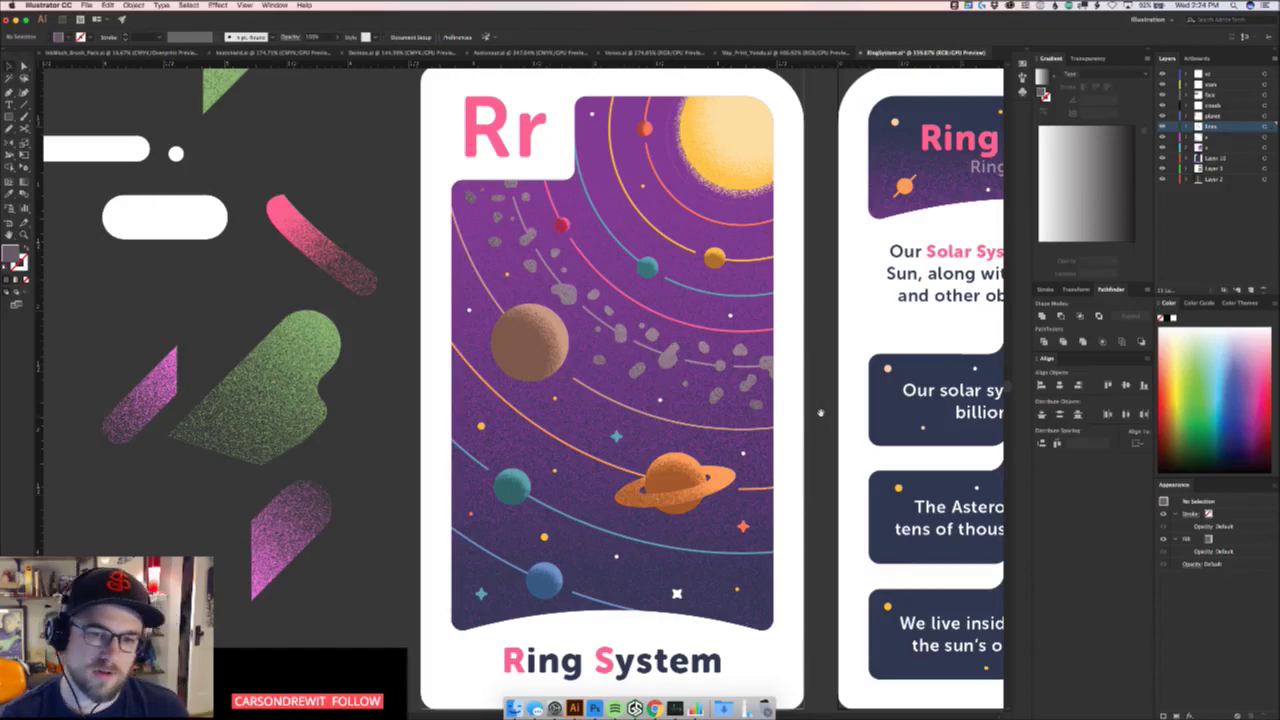
pyautogui.scroll(-5, 737, 443)
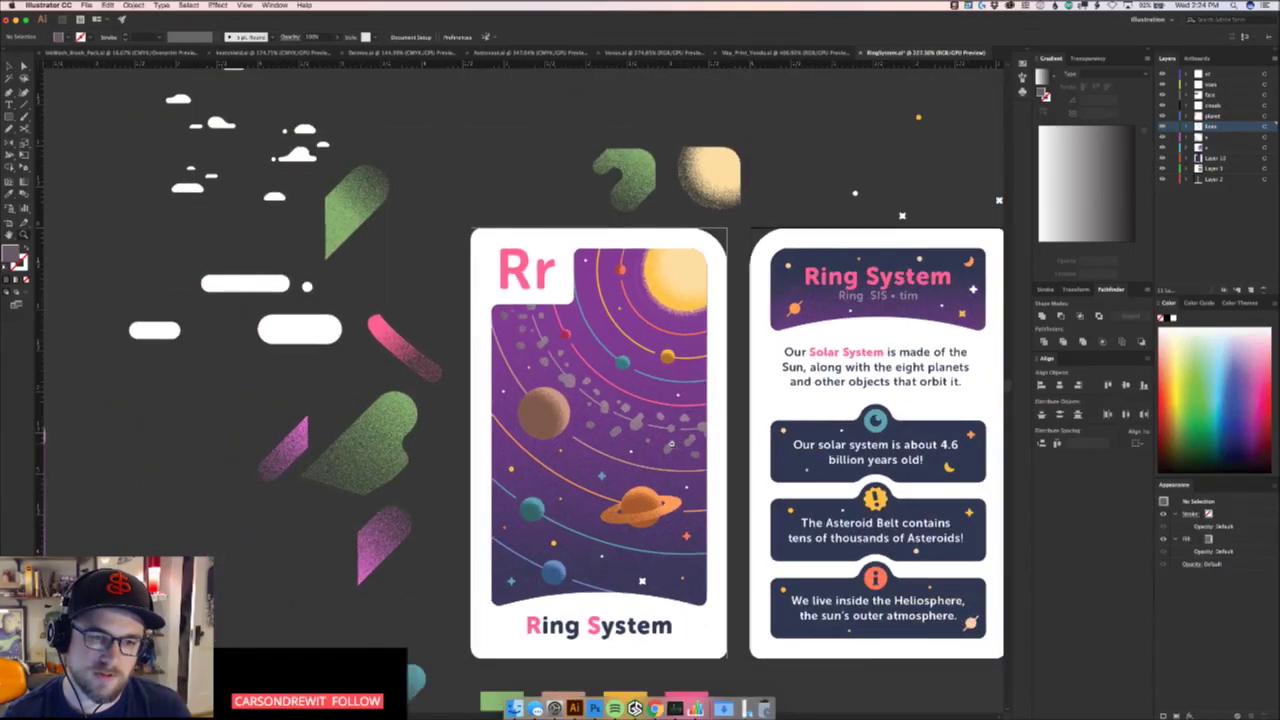
# Switch to the Astro Alphabet Cards spreadsheet in Chrome and copy the definition in the Ring System / Rings row
pyautogui.scroll(-2, 730, 438)
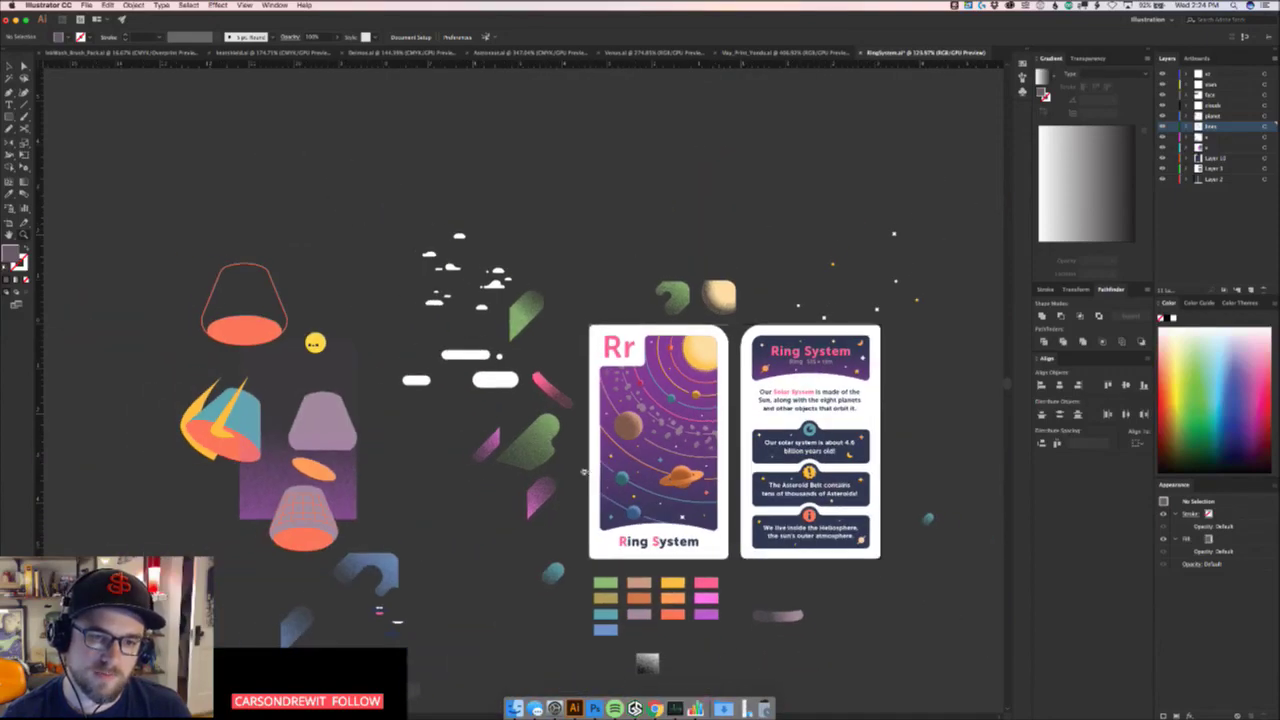
pyautogui.scroll(8, 709, 394)
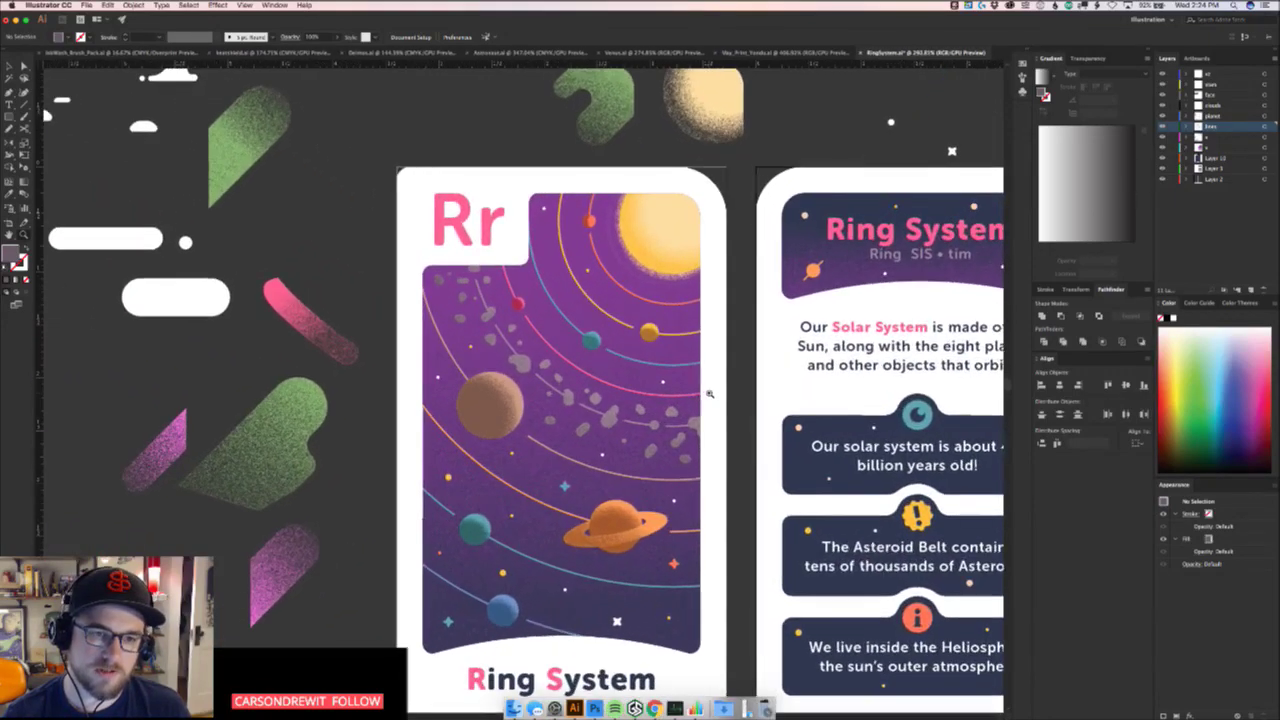
pyautogui.scroll(1, 709, 394)
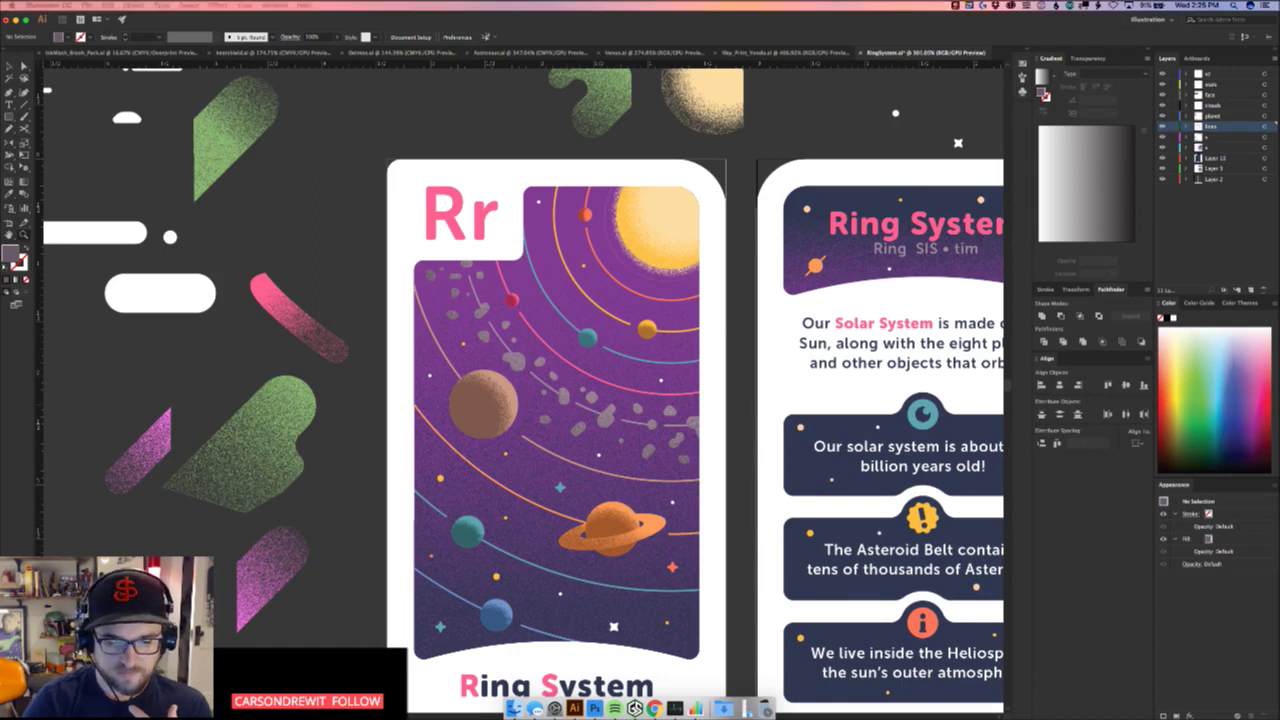
pyautogui.click(749, 321)
pyautogui.moveTo(851, 386); pyautogui.dragTo(601, 365)
pyautogui.press('t')
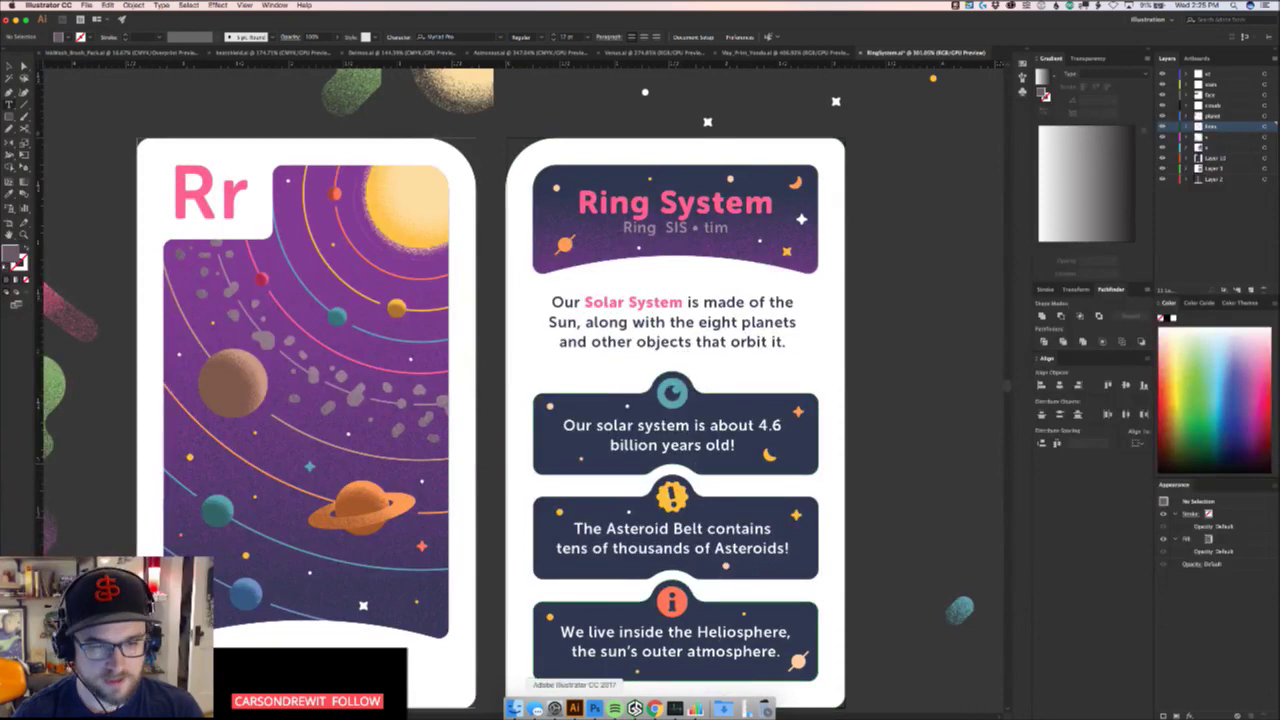
pyautogui.click(661, 704)
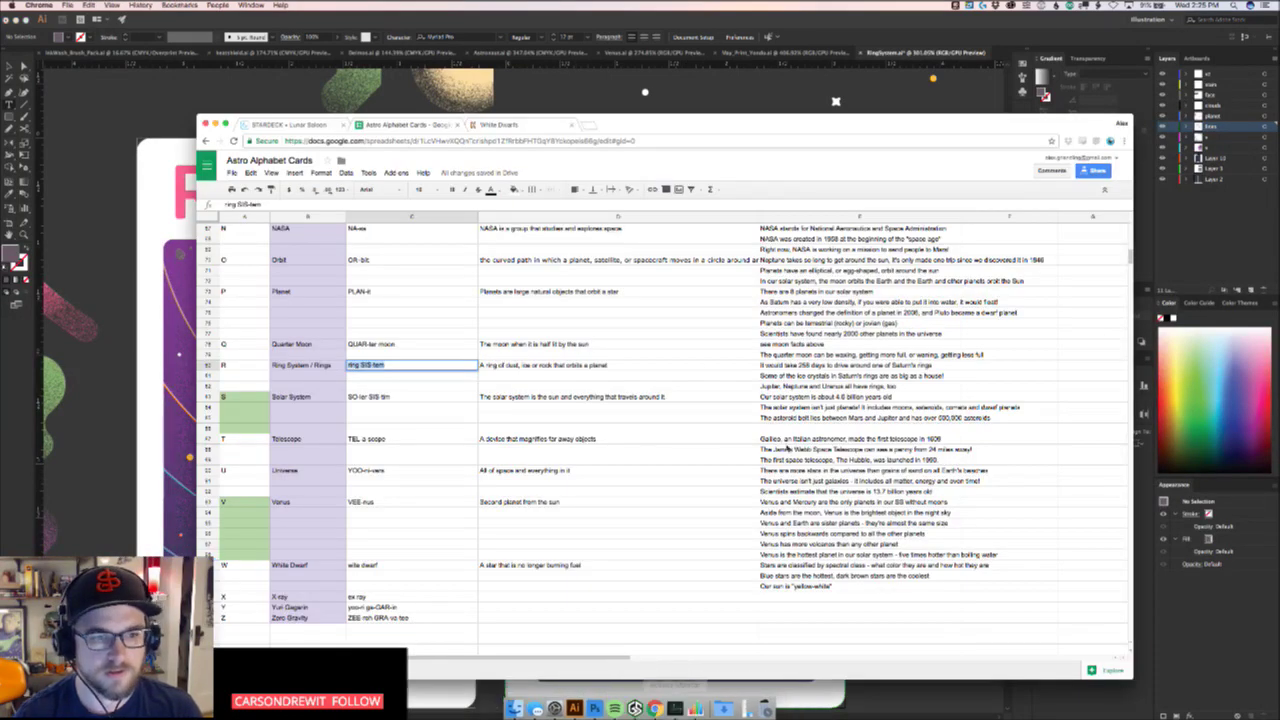
pyautogui.click(487, 397)
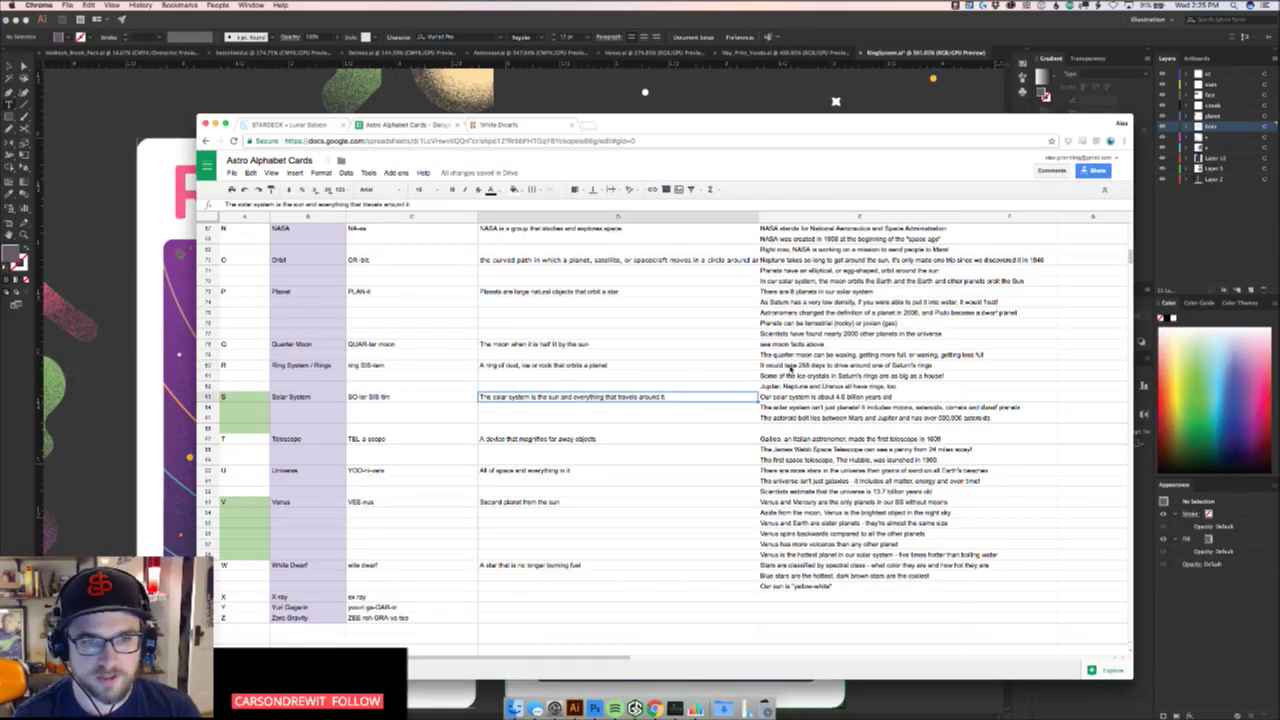
pyautogui.click(555, 368)
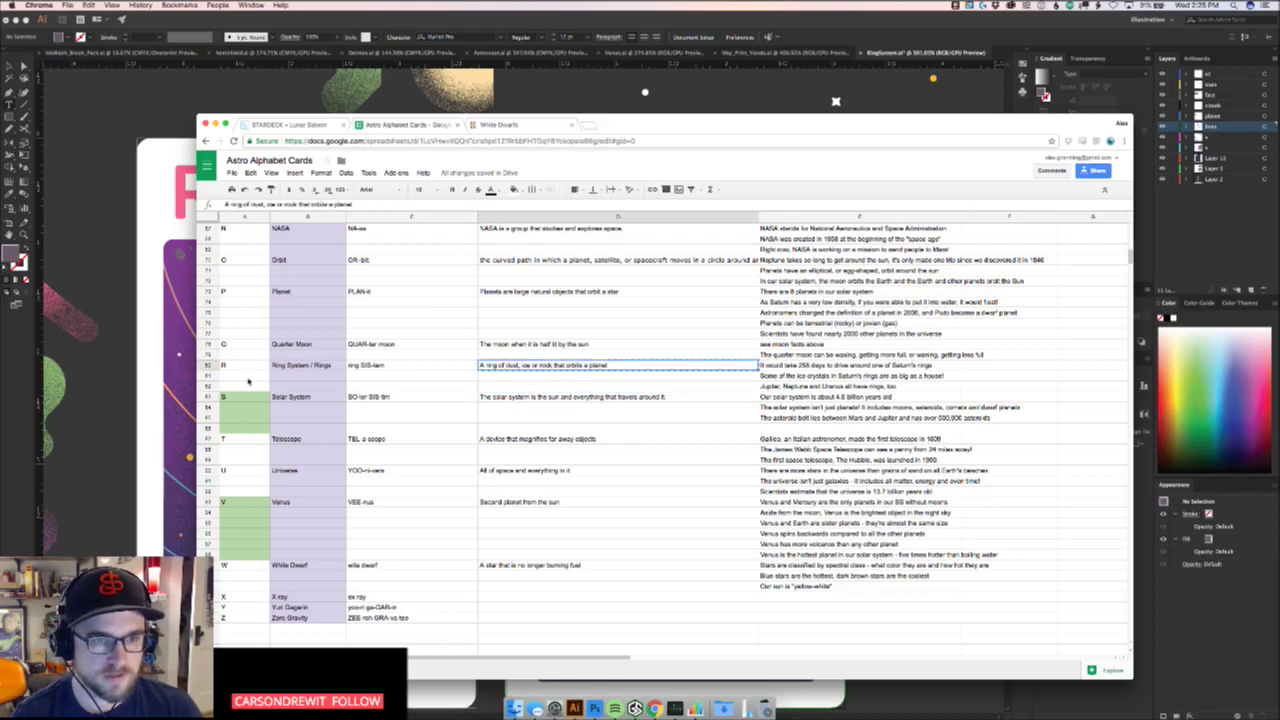
# Return to Illustrator and replace the back card's definition with "A ring of dust, ice or rock that orbits a planet"
pyautogui.click(148, 402)
pyautogui.tripleClick(590, 305)
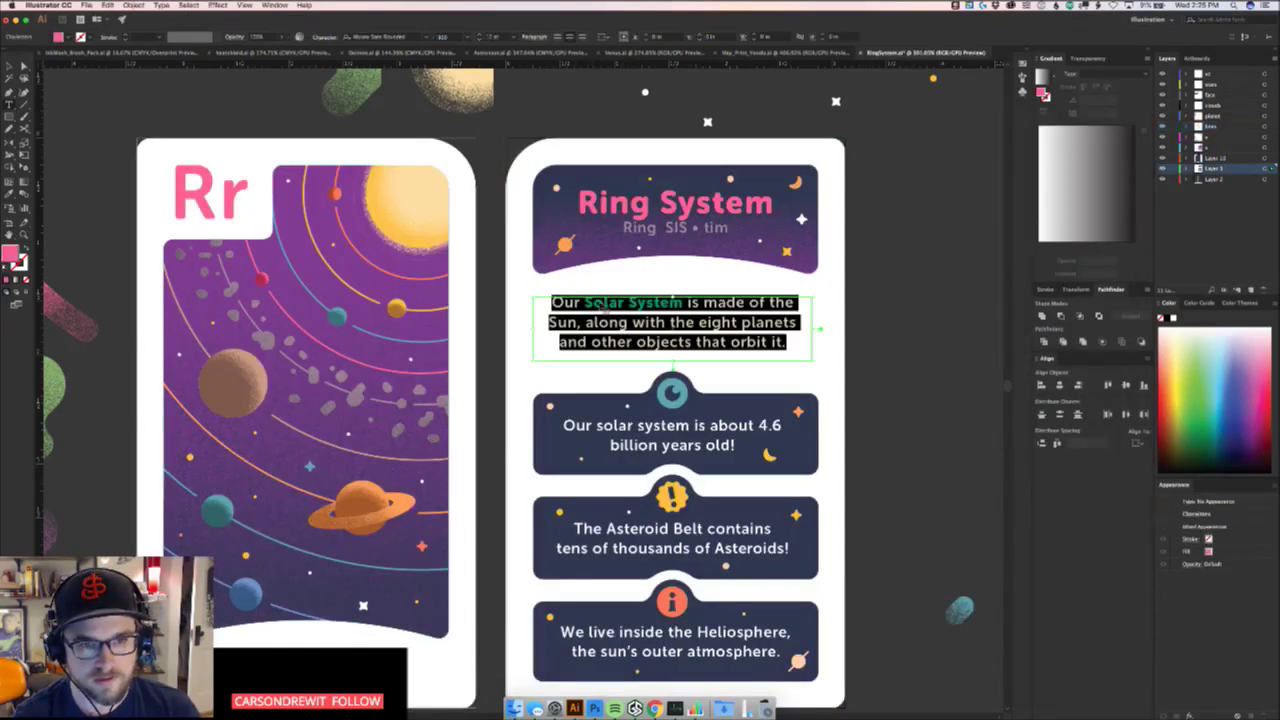
pyautogui.write('A ring of dust, ice or rock that orbits a planet')
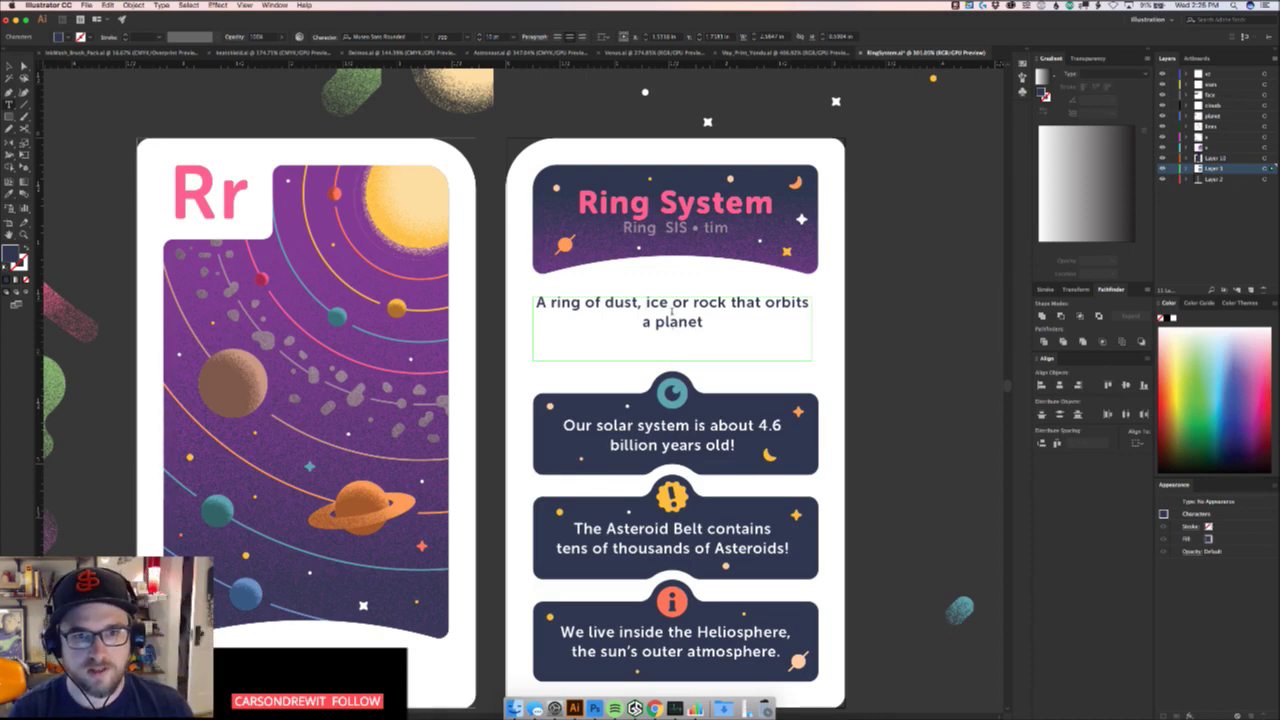
# Try breaking the definition into lines after "ice" and after "that", and remove the second break
pyautogui.click(671, 304)
pyautogui.press('BackSpace')
pyautogui.press('Return')
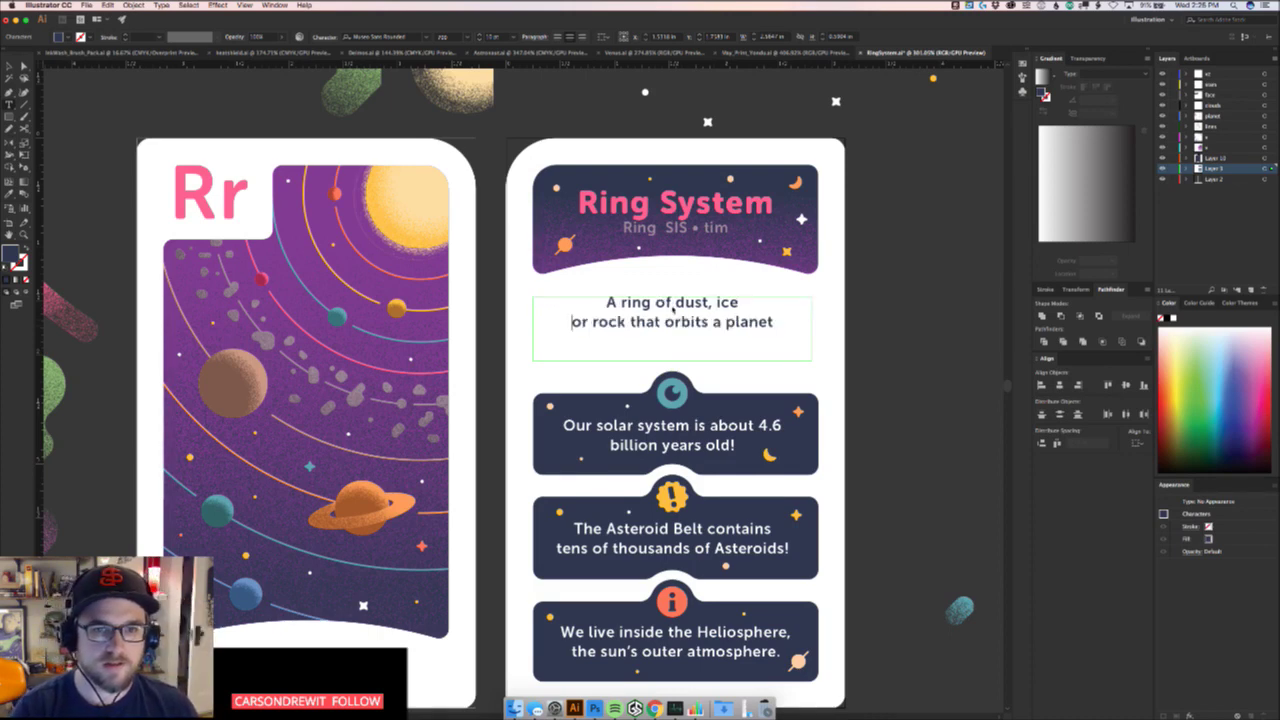
pyautogui.click(664, 322)
pyautogui.press('Return')
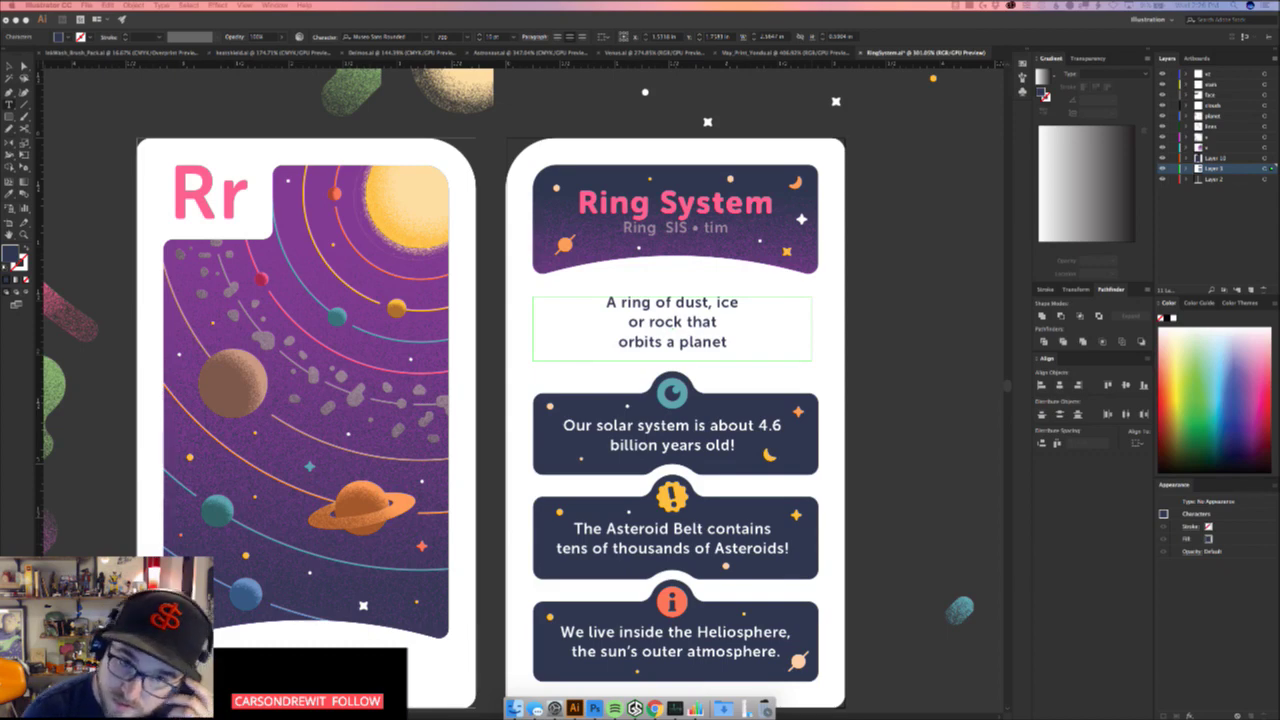
pyautogui.write('t')
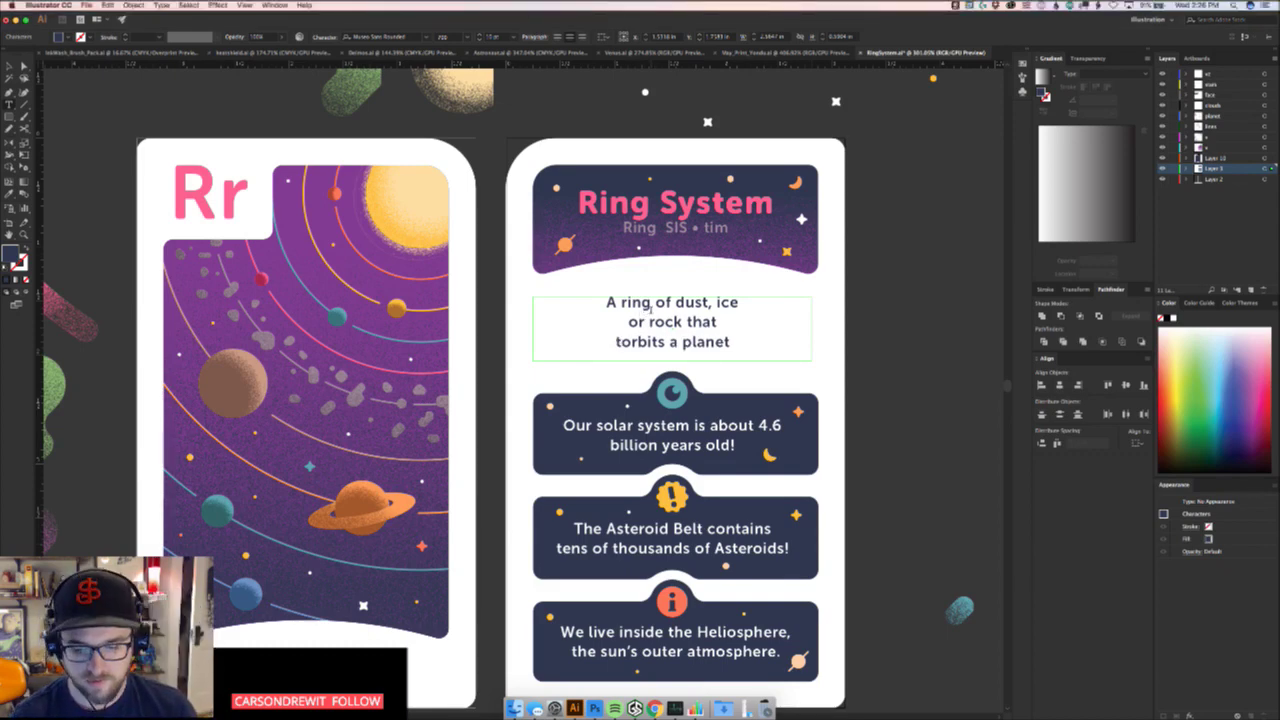
pyautogui.press('BackSpace')
pyautogui.press('BackSpace')
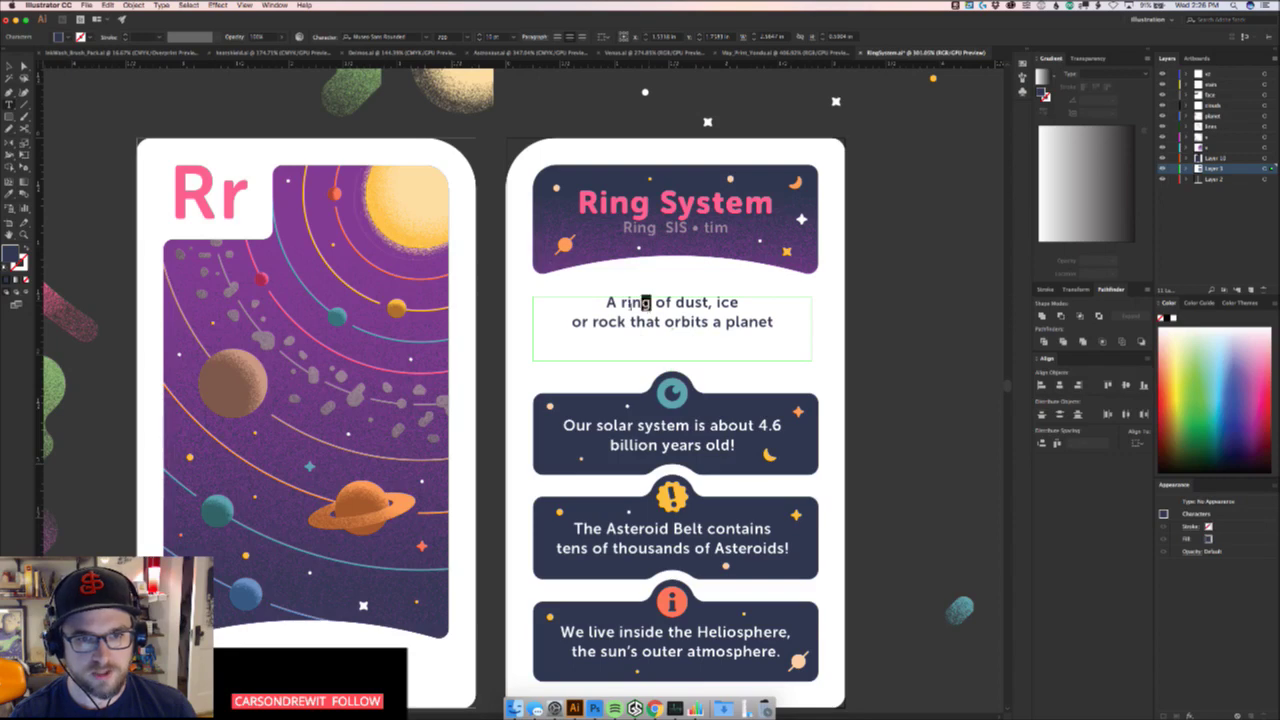
# Reword the start of the definition by replacing "A ring" with "Ring Systems are made"
pyautogui.moveTo(651, 302); pyautogui.dragTo(606, 302)
pyautogui.write('Ring Sy')
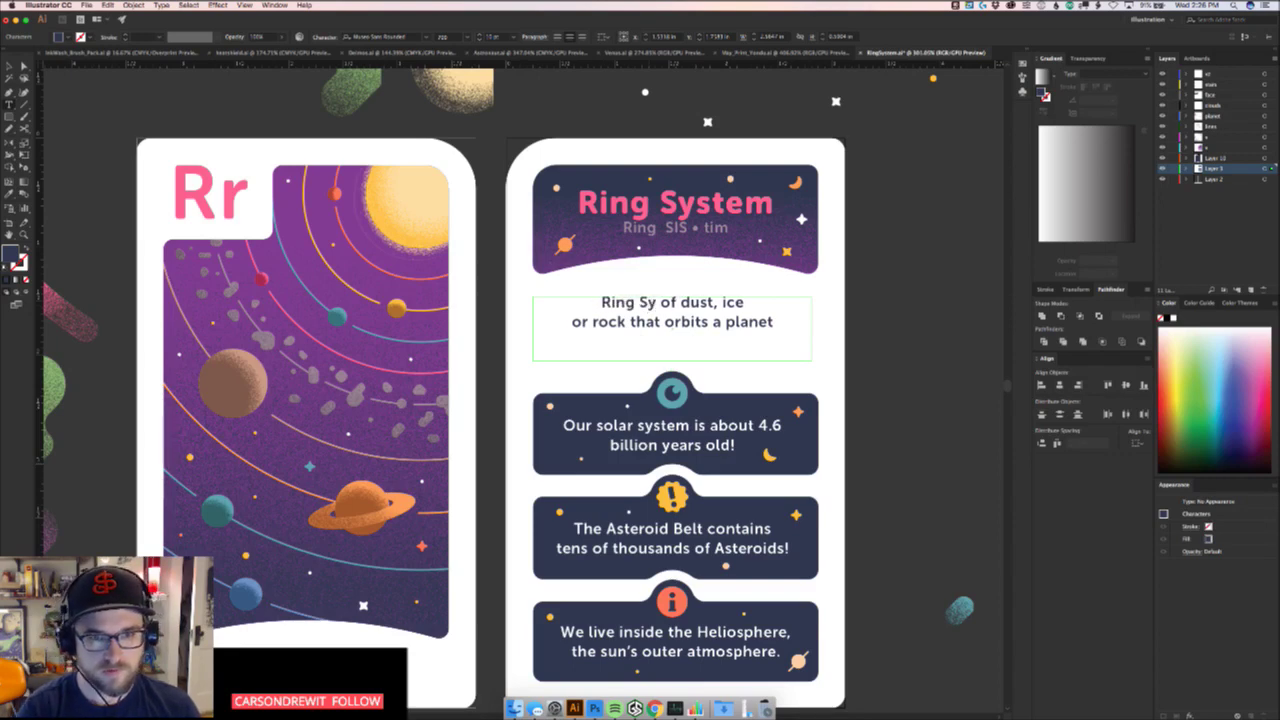
pyautogui.write('stems')
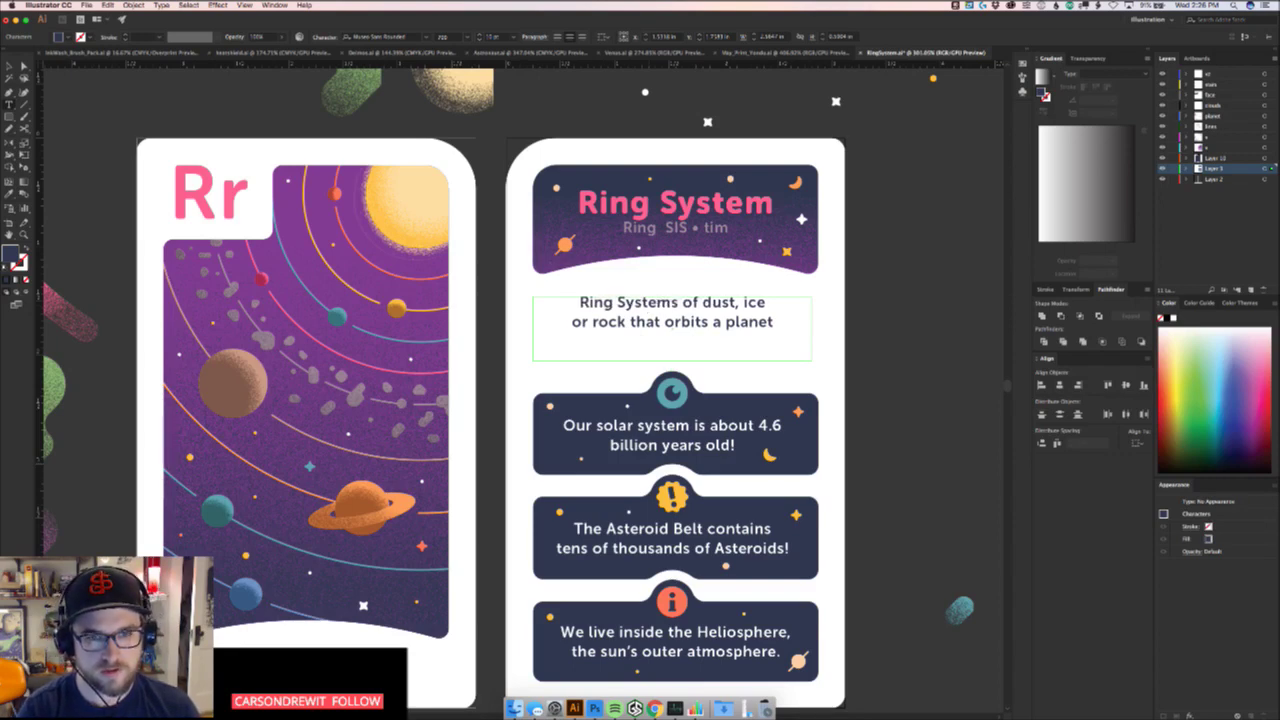
pyautogui.write(' are made')
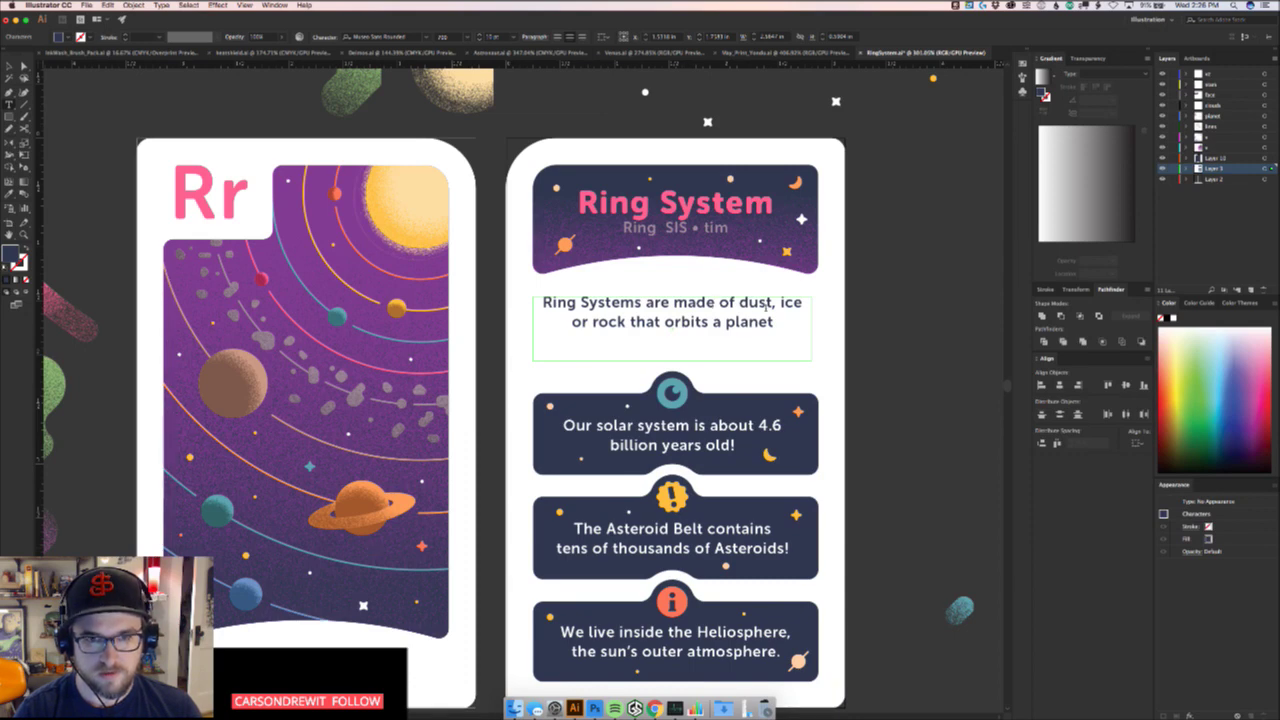
# Rebreak the definition into three lines, splitting it after "made of" and after "rock" and removing the break after "ice"
pyautogui.click(735, 307)
pyautogui.press('BackSpace')
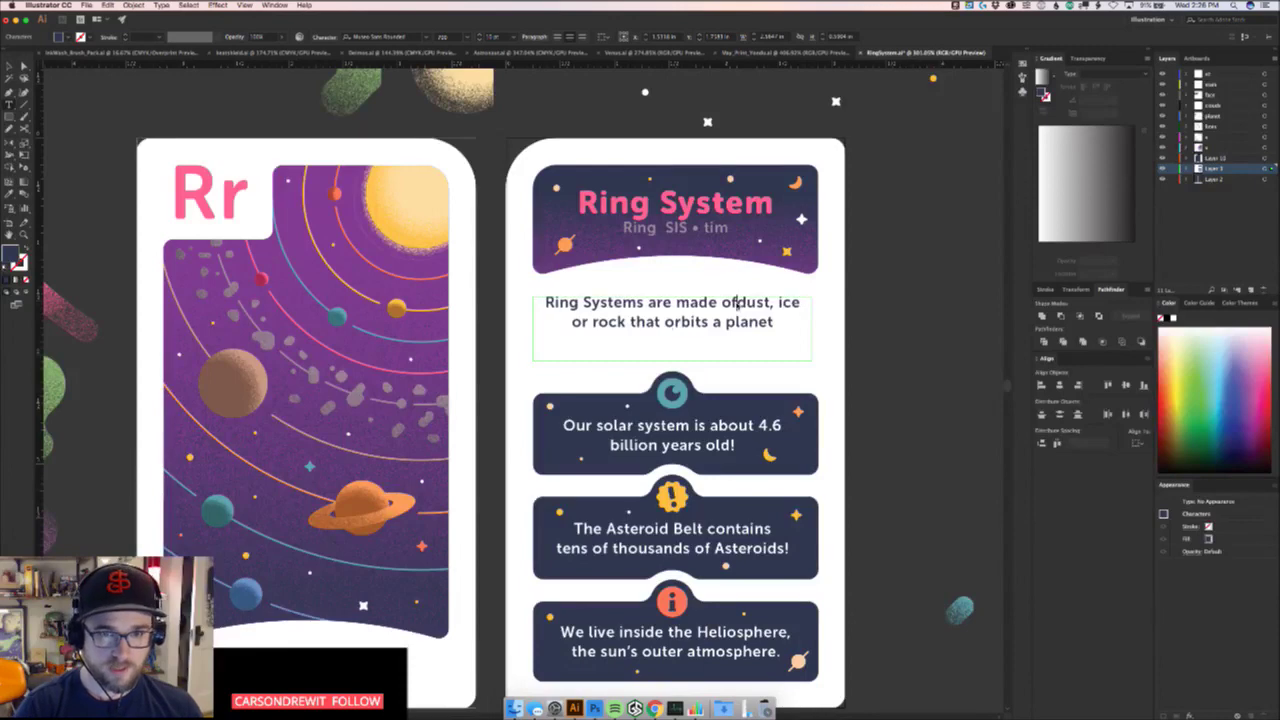
pyautogui.press('Return')
pyautogui.click(574, 341)
pyautogui.press('BackSpace')
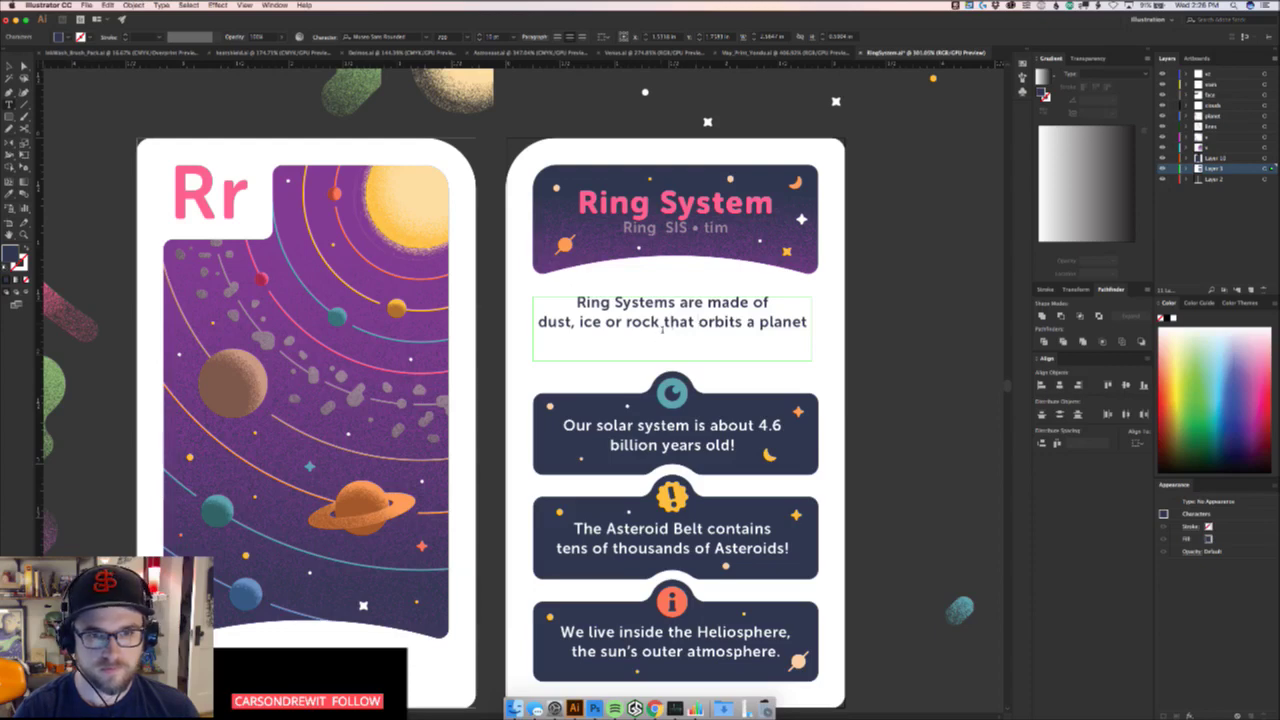
pyautogui.click(662, 325)
pyautogui.press('BackSpace')
pyautogui.press('Return')
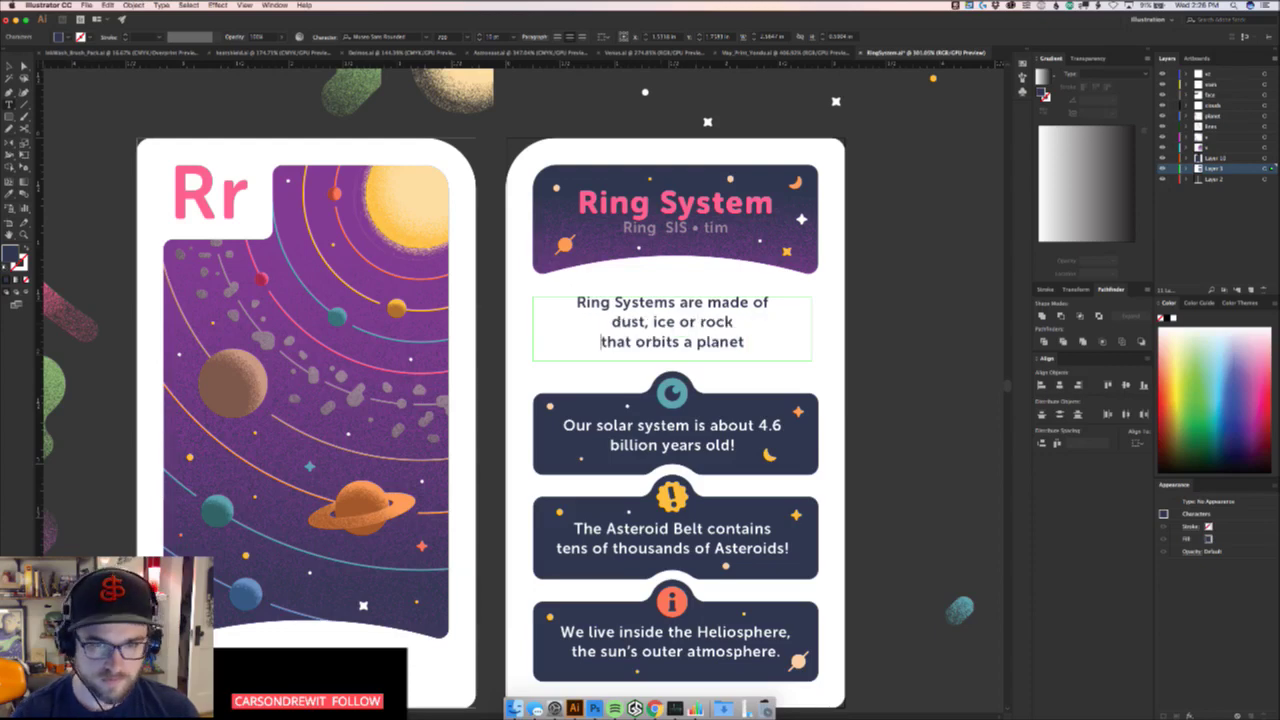
# Move "of" to the start of the definition's second line, end the text with a period, and deselect it
pyautogui.click(752, 305)
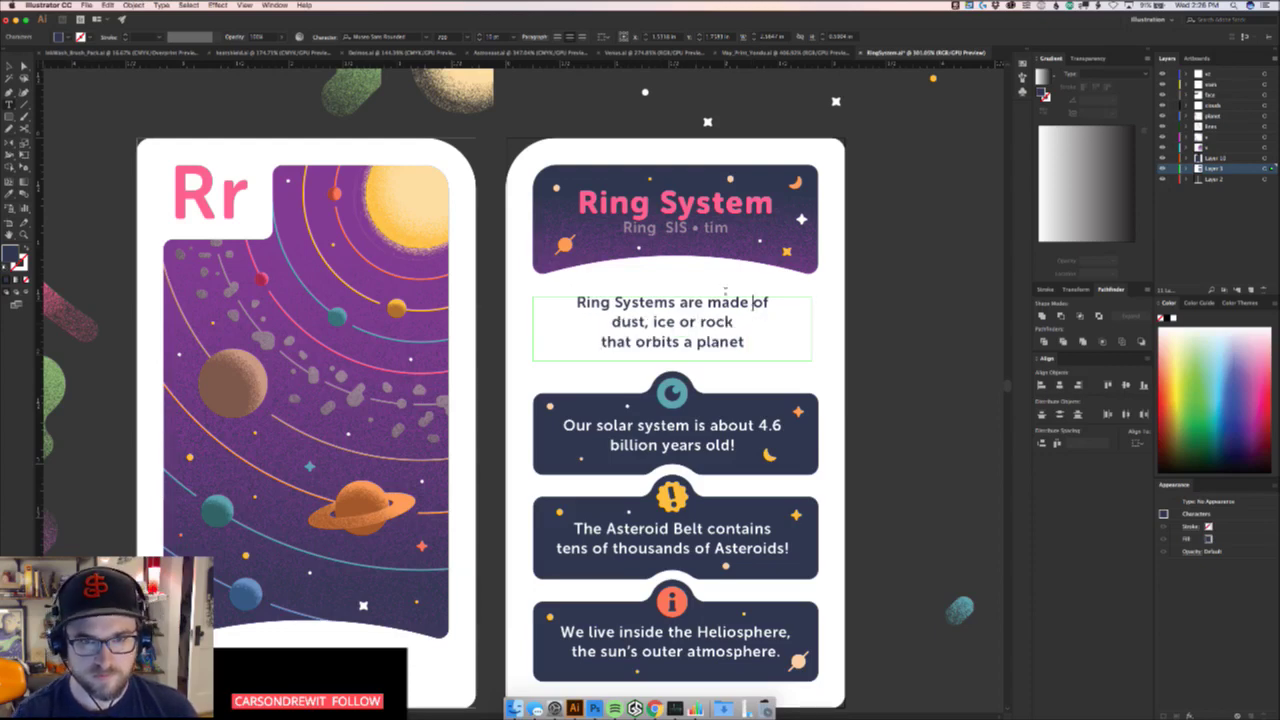
pyautogui.press('Return')
pyautogui.click(613, 342)
pyautogui.press('BackSpace')
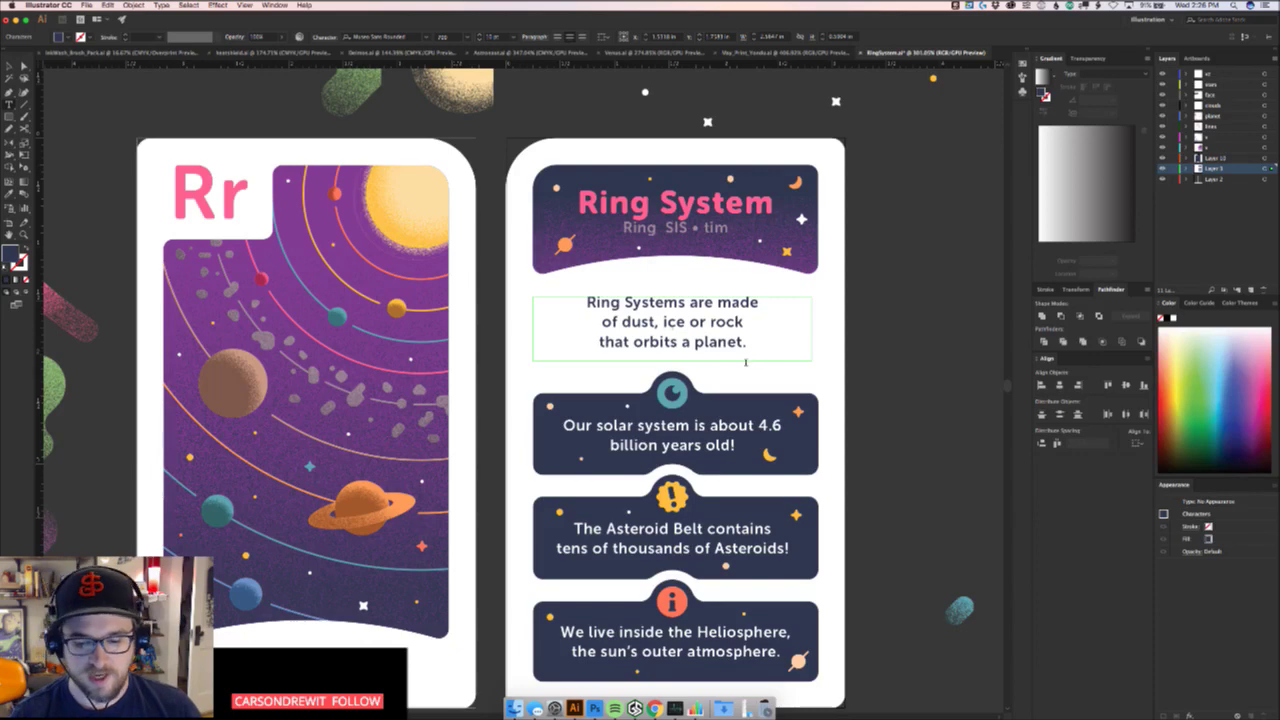
pyautogui.press('Escape')
pyautogui.click(869, 357)
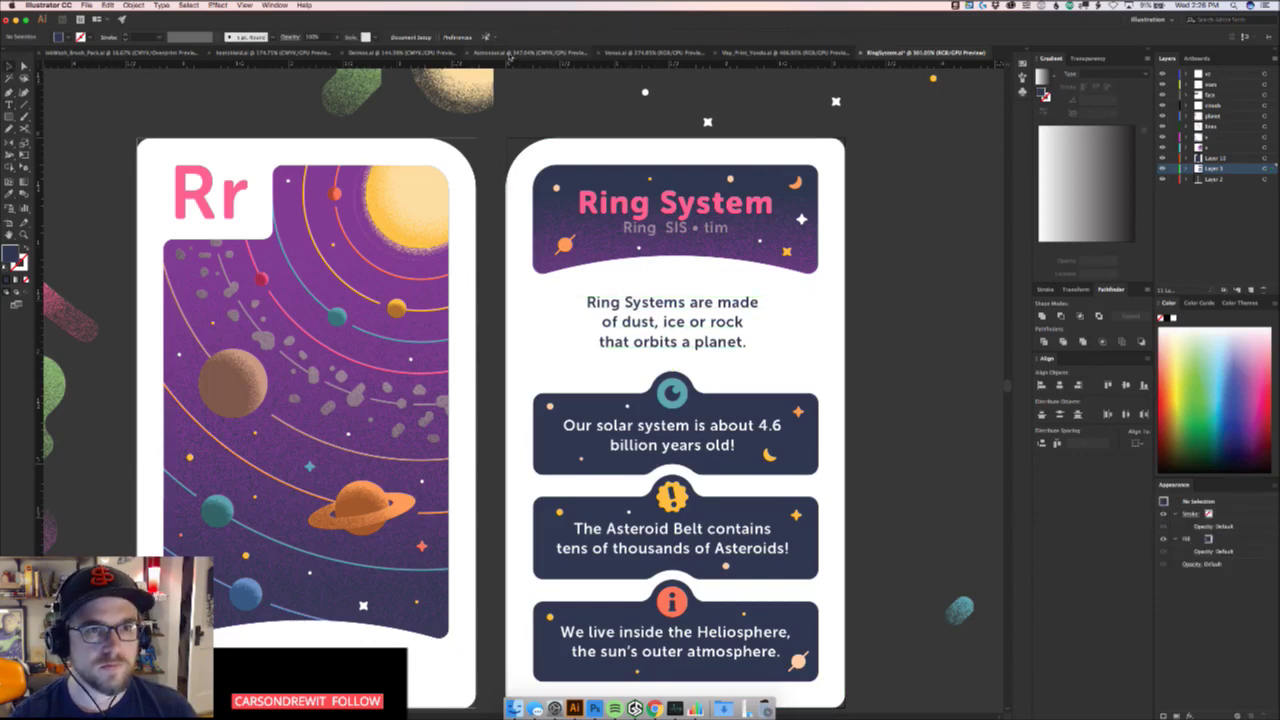
# Open the Astronaut card document and copy the highlighted word "astronaut" from the back card's definition
pyautogui.click(510, 52)
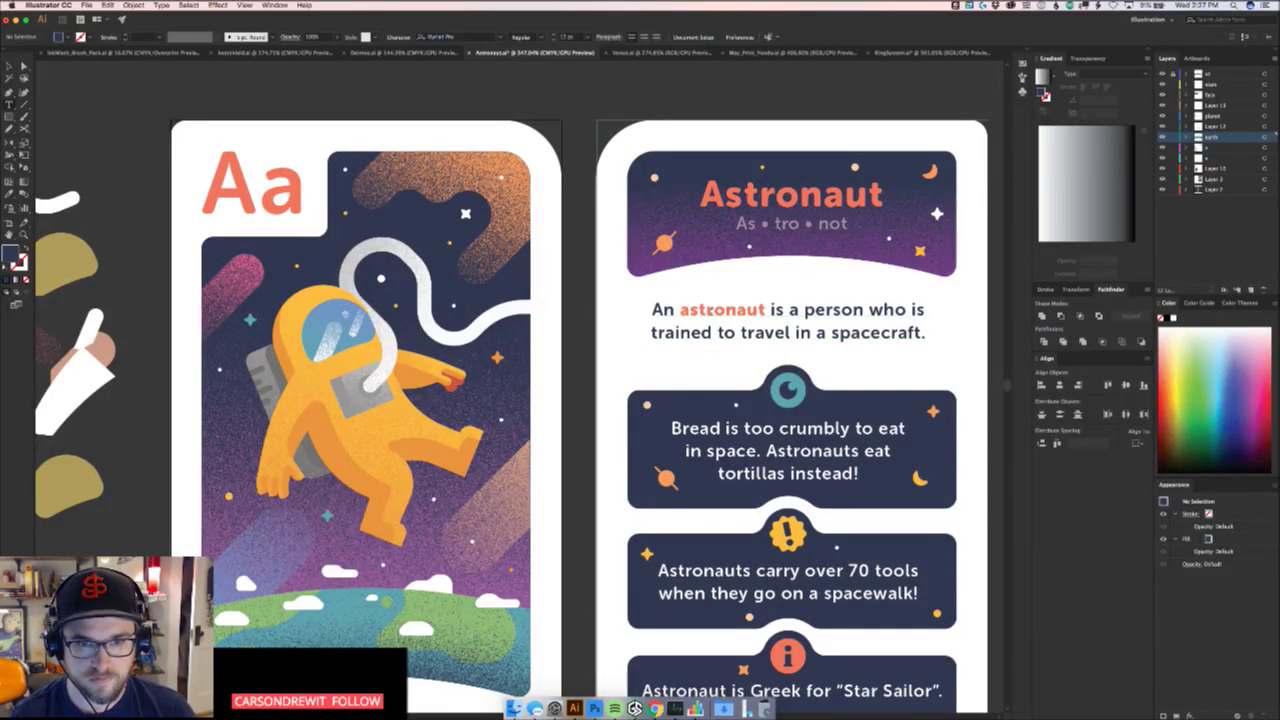
pyautogui.click(711, 310)
pyautogui.press('XF86AudioLowerVolume')
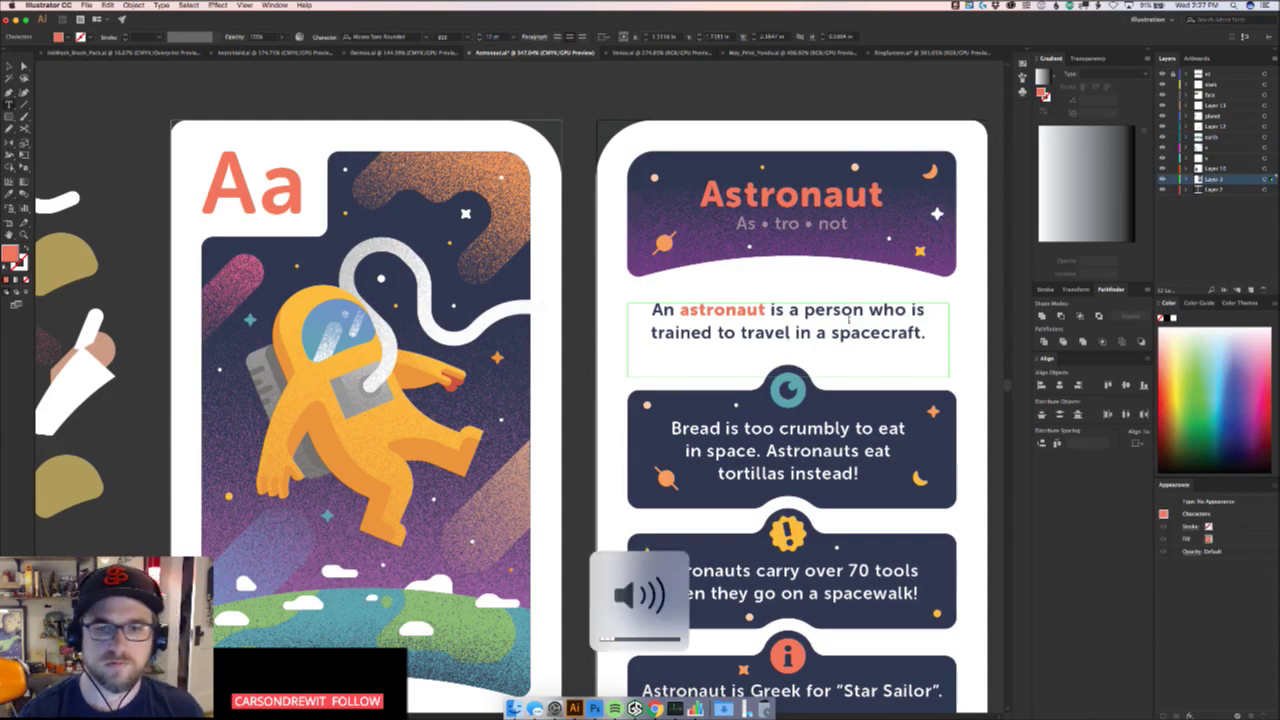
pyautogui.moveTo(767, 310); pyautogui.dragTo(679, 310)
pyautogui.press('cmd+c')
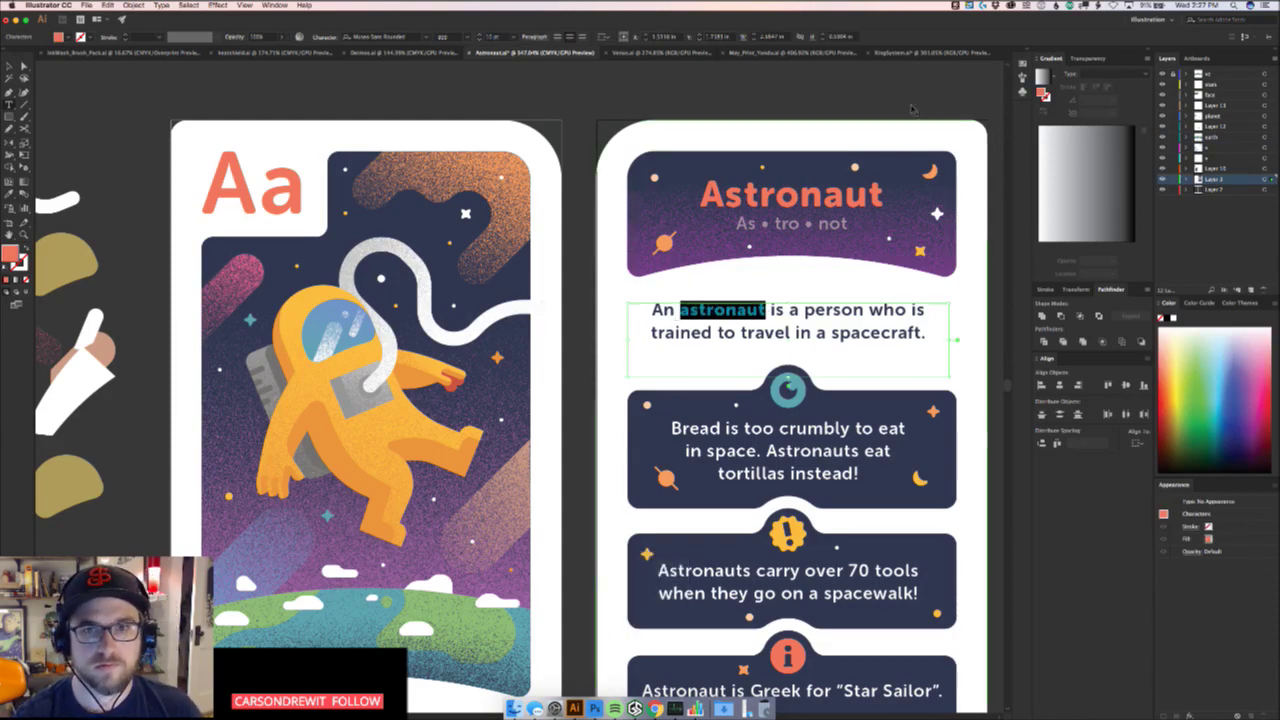
# In the RingSystem document, paste the highlighted word over "Ring Systems" in the definition, retype it as "Ring Systems", and deselect
pyautogui.click(910, 52)
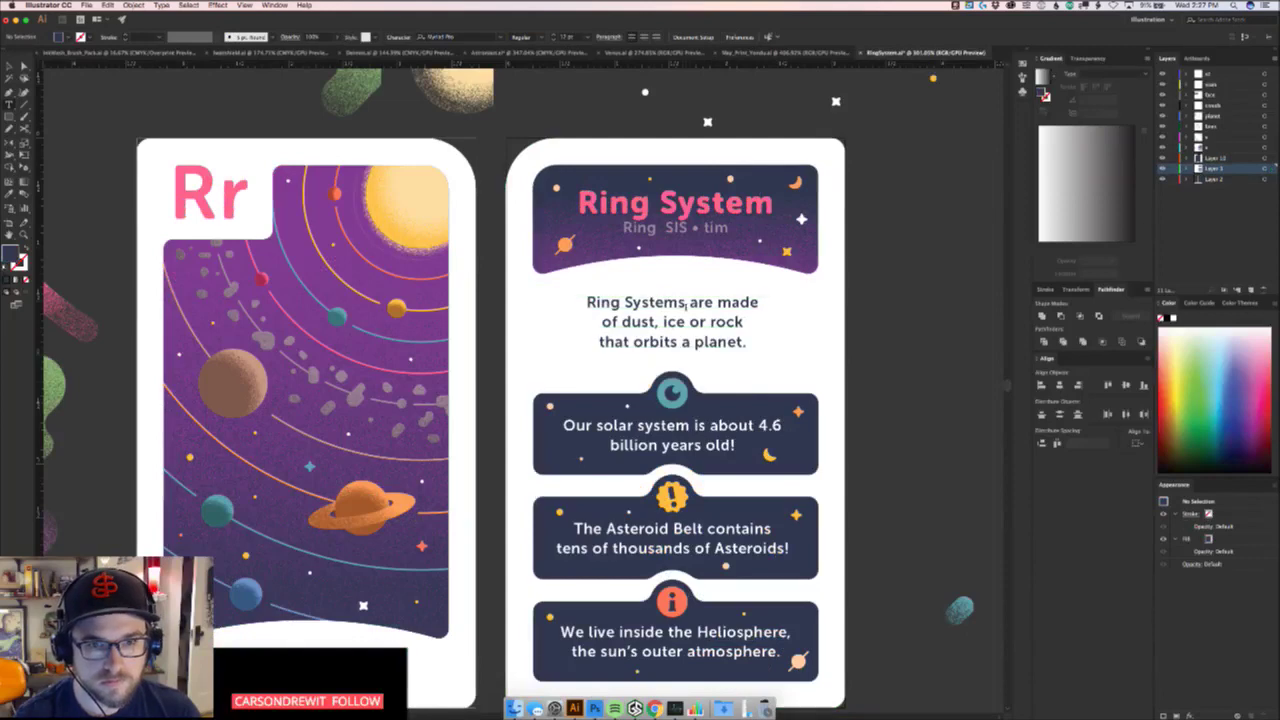
pyautogui.moveTo(686, 302); pyautogui.dragTo(581, 321)
pyautogui.press('cmd+v')
pyautogui.write('R')
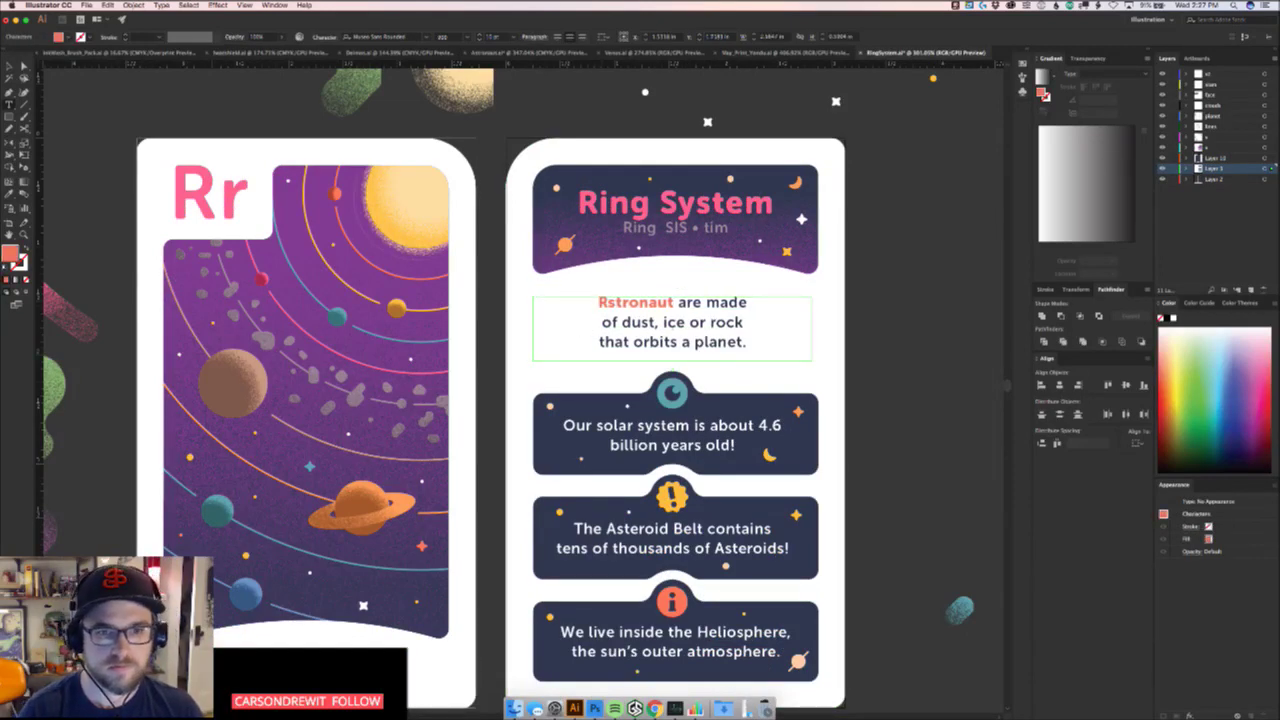
pyautogui.write('ing Systems')
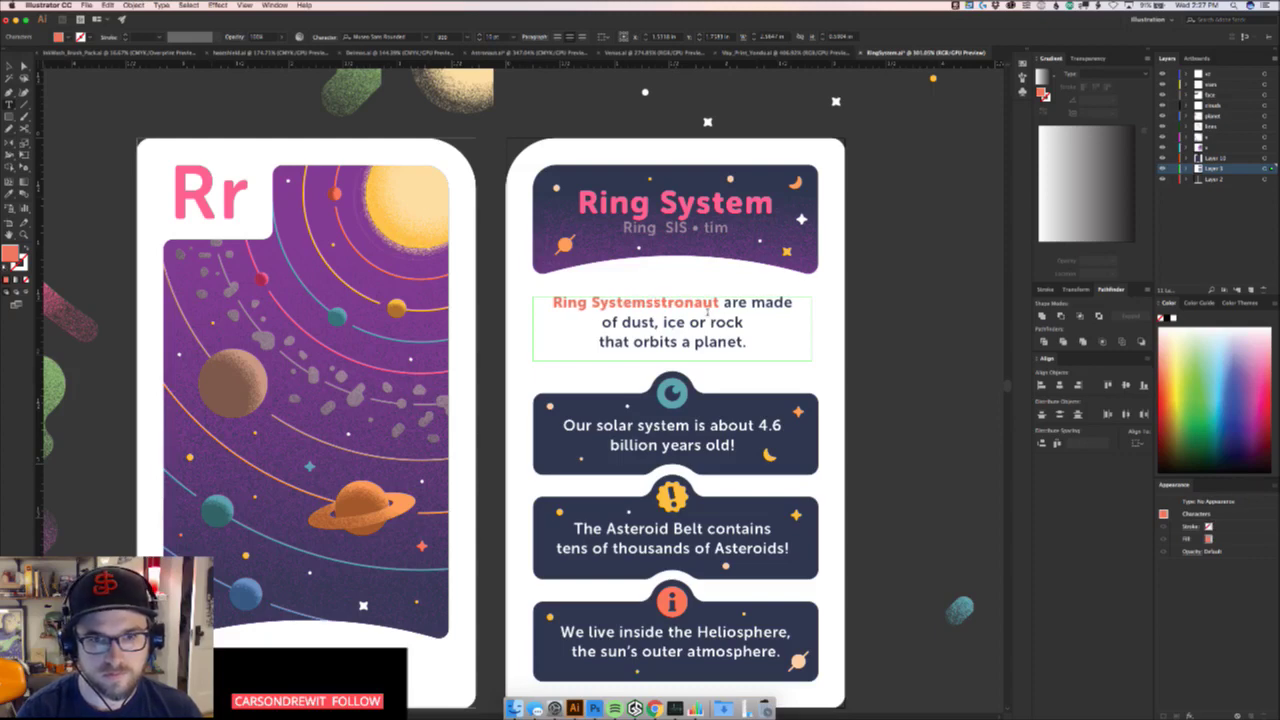
pyautogui.moveTo(719, 302); pyautogui.dragTo(661, 302)
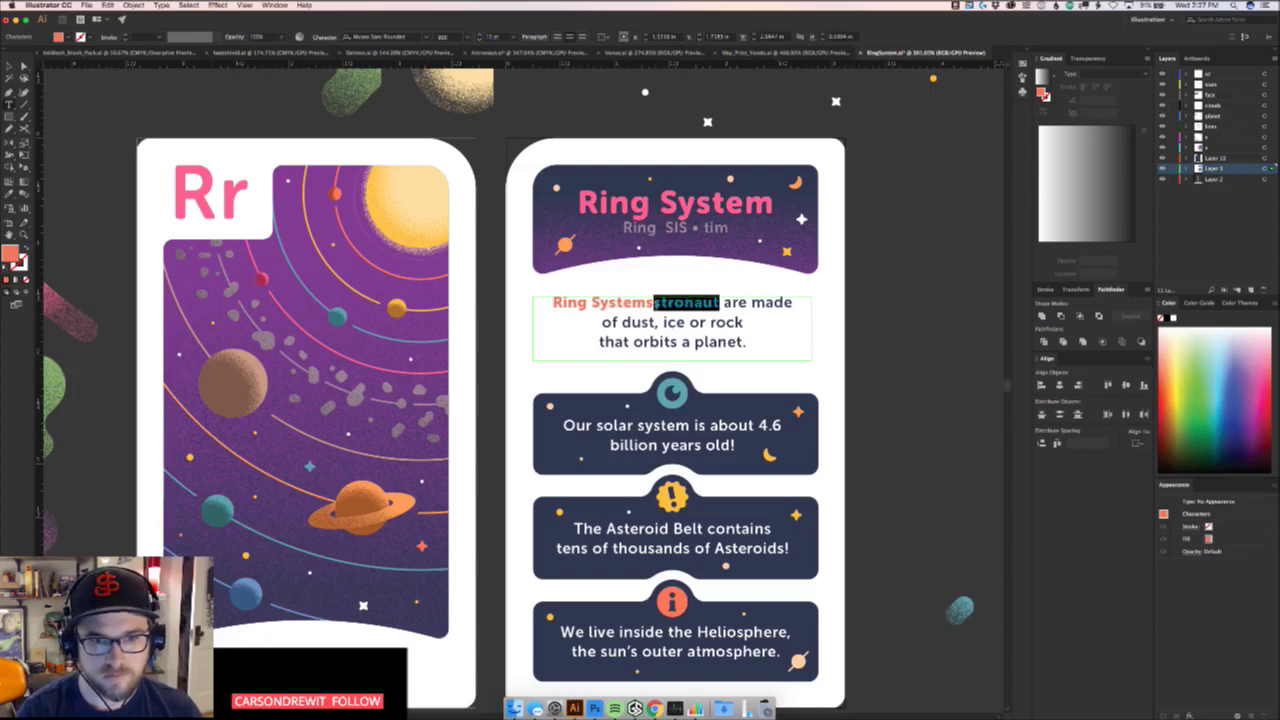
pyautogui.press('BackSpace')
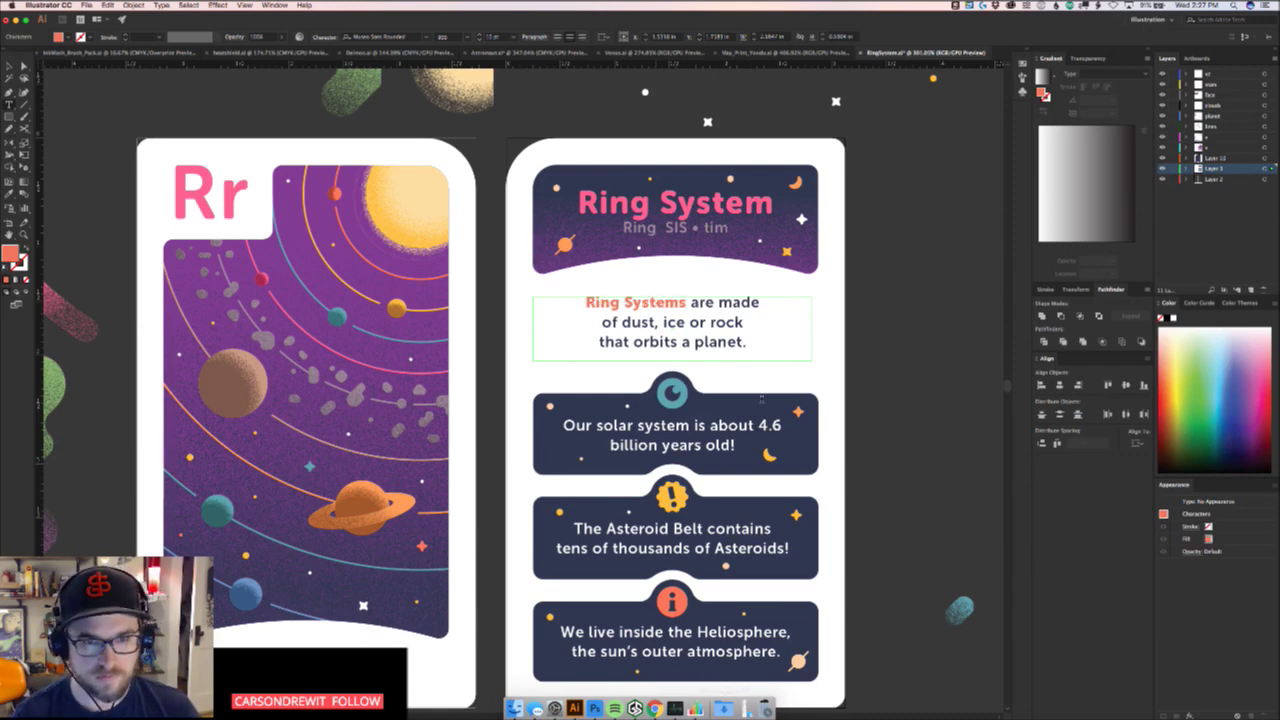
pyautogui.press('Escape')
pyautogui.press('super+shift+a')
# Recolour the front card's "Rr" letters with the dark orange swatch from the palette, after trying the tan one
pyautogui.press('z')
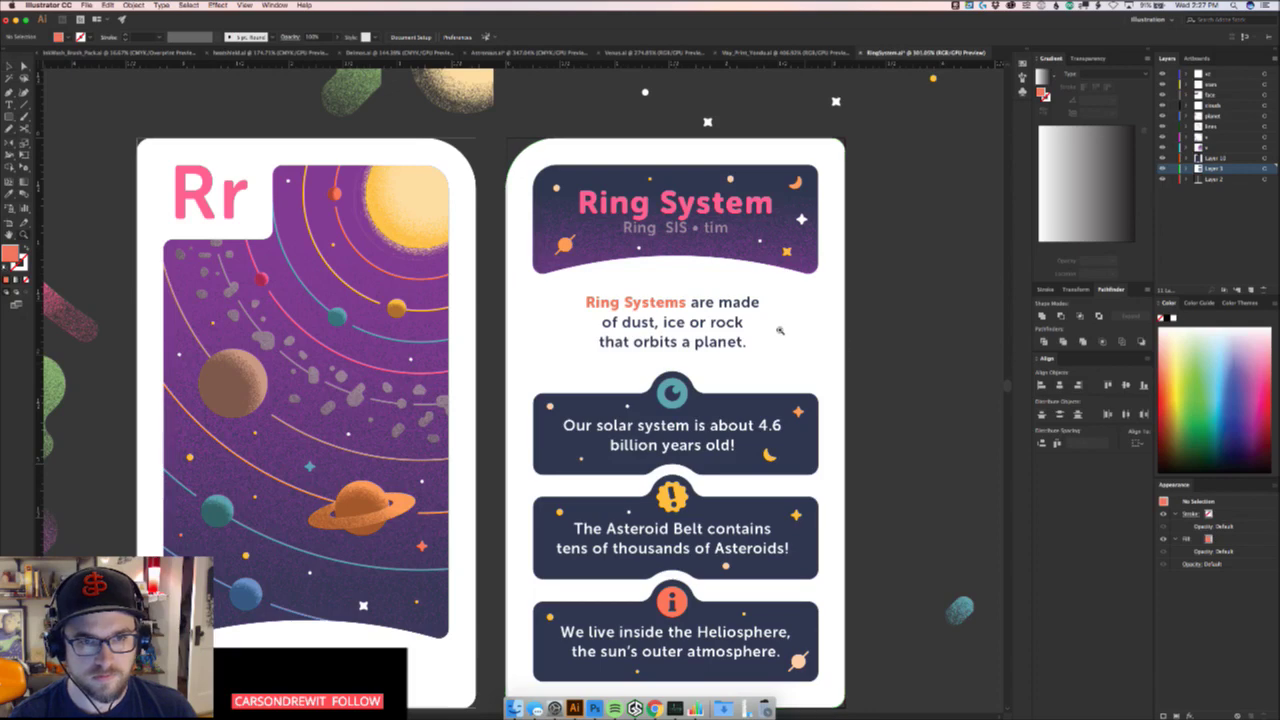
pyautogui.click(228, 205)
pyautogui.press('z')
pyautogui.moveTo(317, 368); pyautogui.dragTo(466, 274)
pyautogui.moveTo(434, 340)
pyautogui.mouseDown()
pyautogui.moveTo(388, 350)
pyautogui.moveTo(412, 338)
pyautogui.mouseUp()
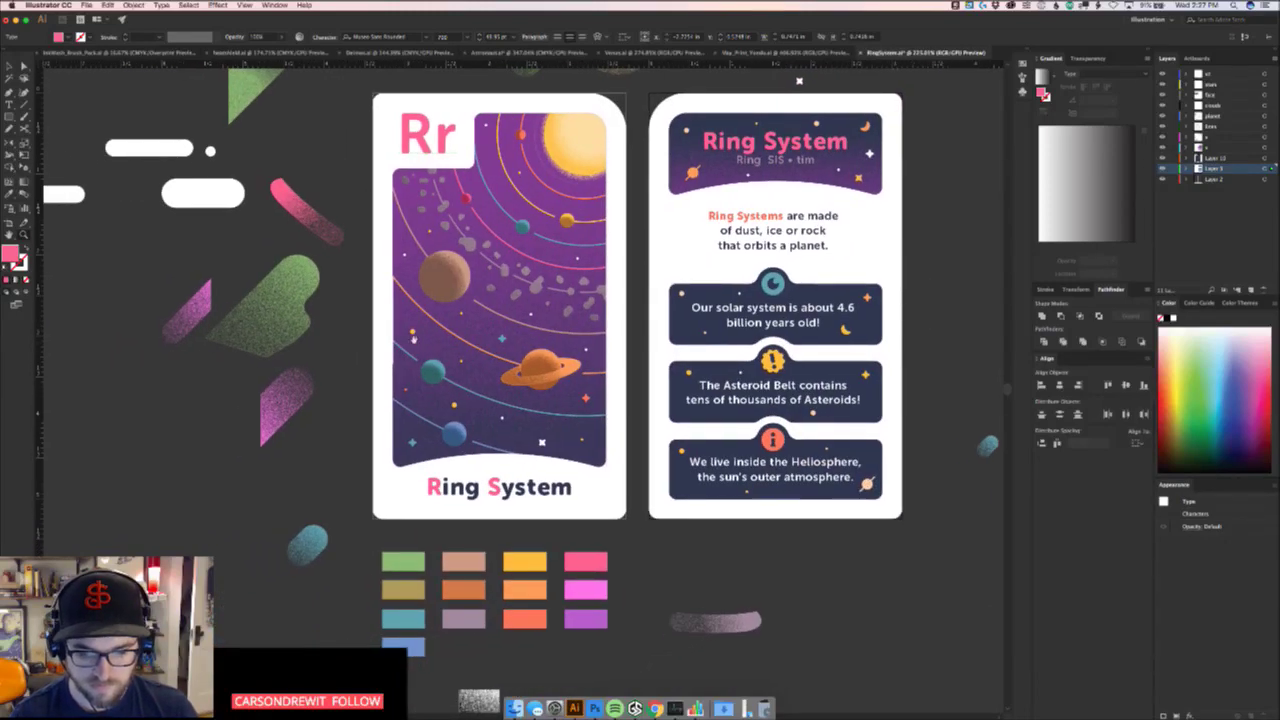
pyautogui.press('i')
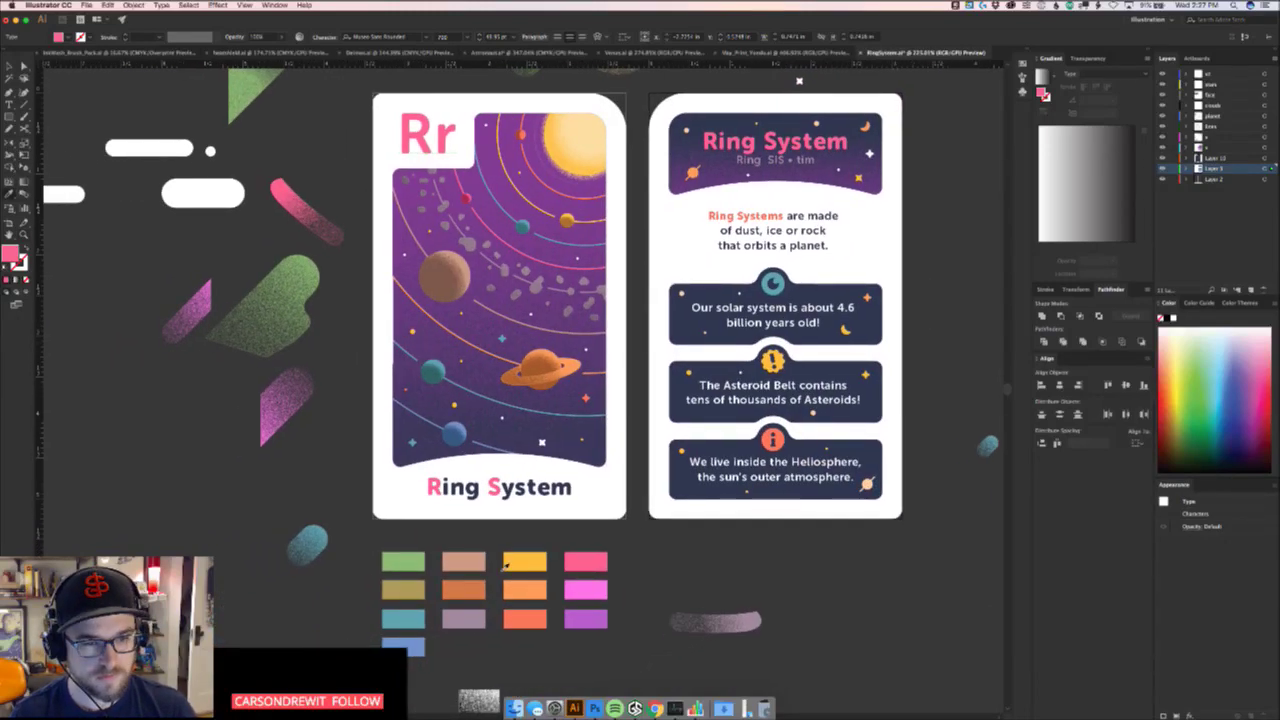
pyautogui.click(476, 565)
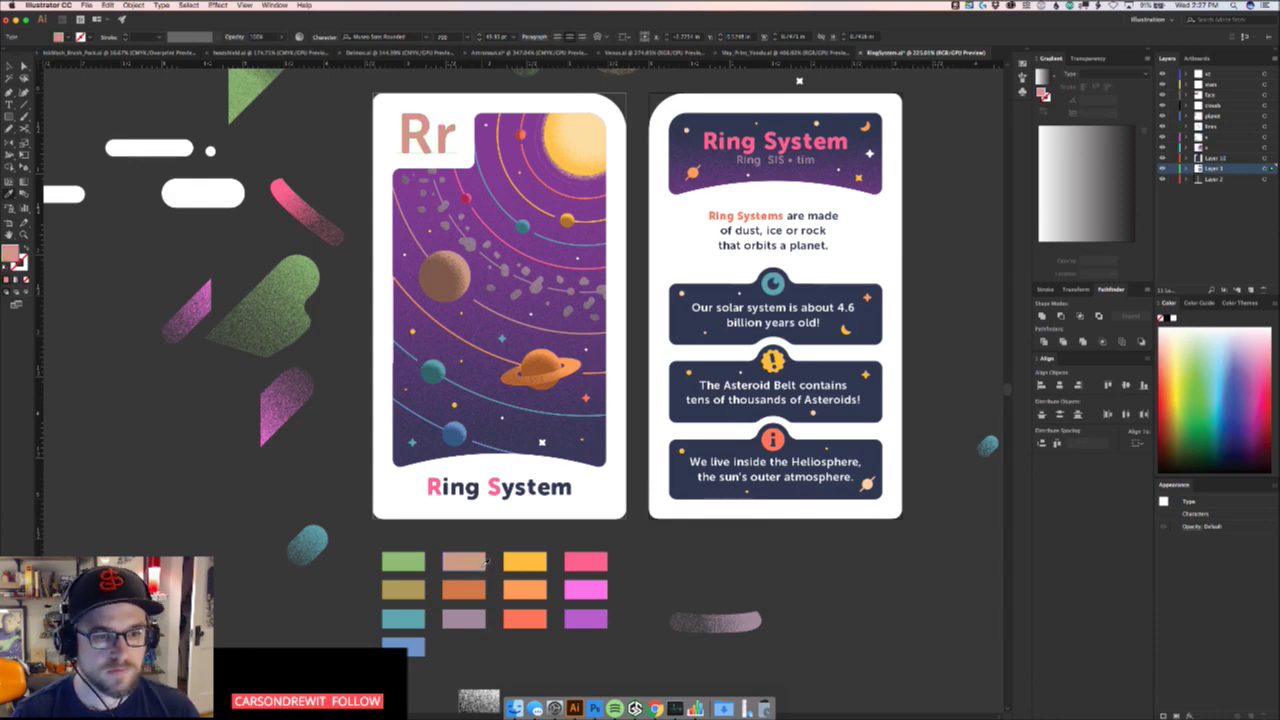
pyautogui.click(476, 595)
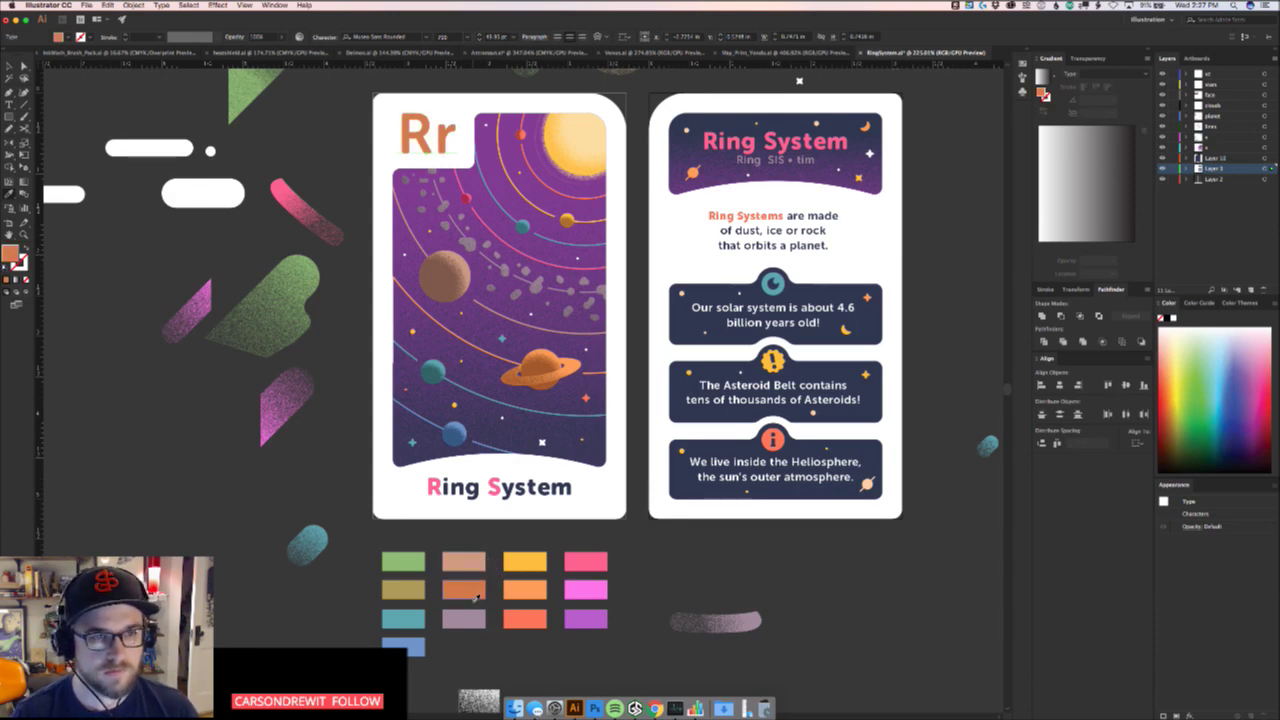
pyautogui.click(471, 596)
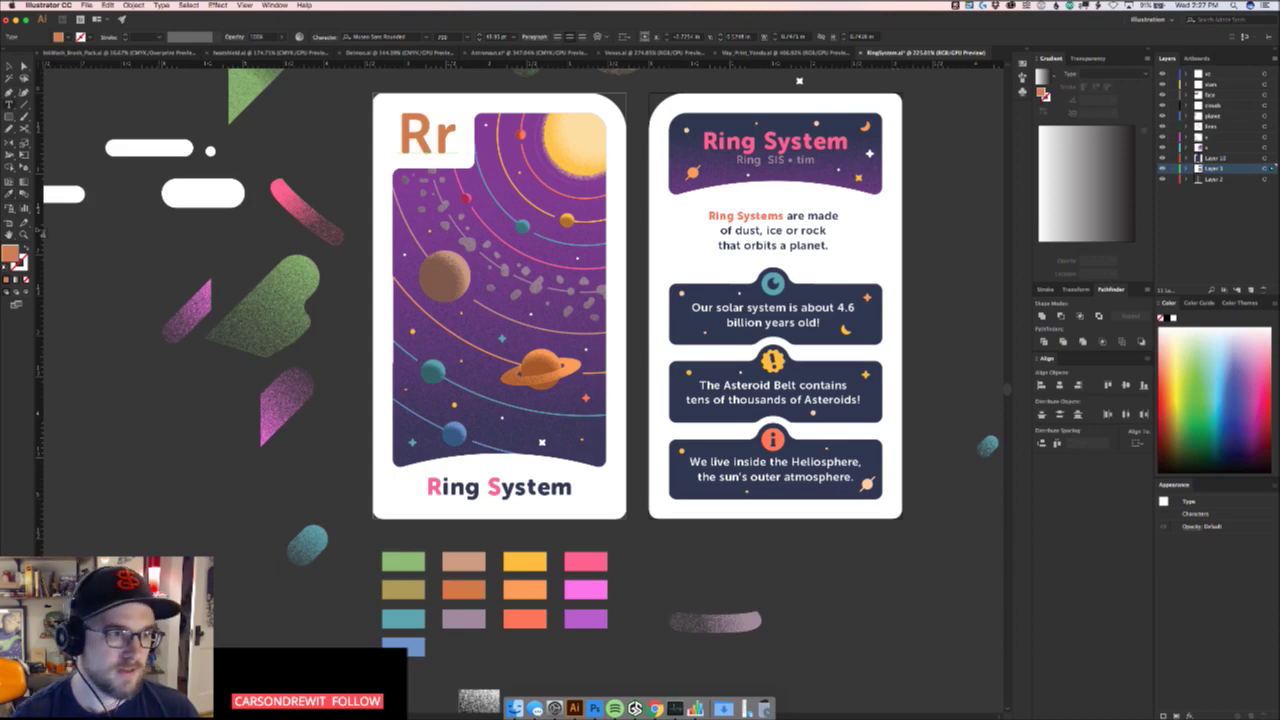
# Copy the "Rr" fill's hex value d57844 and apply it to the "Ring System" title on the back card
pyautogui.doubleClick(10, 254)
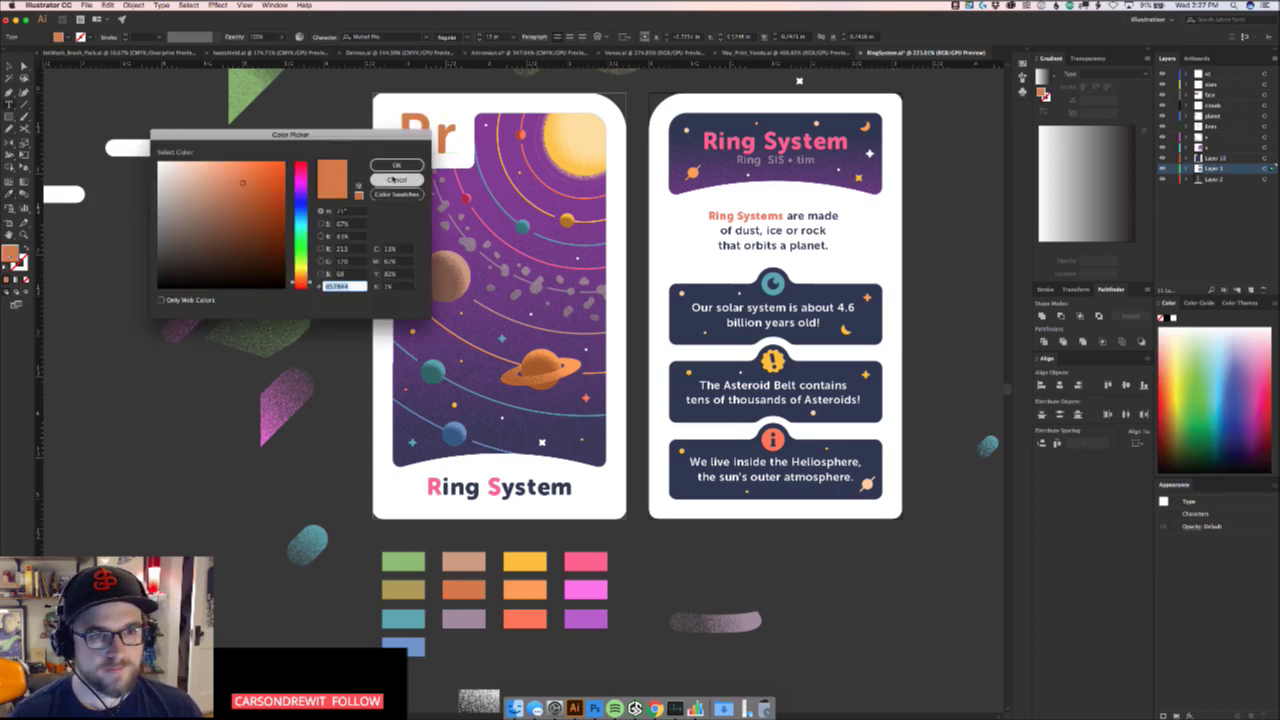
pyautogui.click(397, 180)
pyautogui.tripleClick(731, 141)
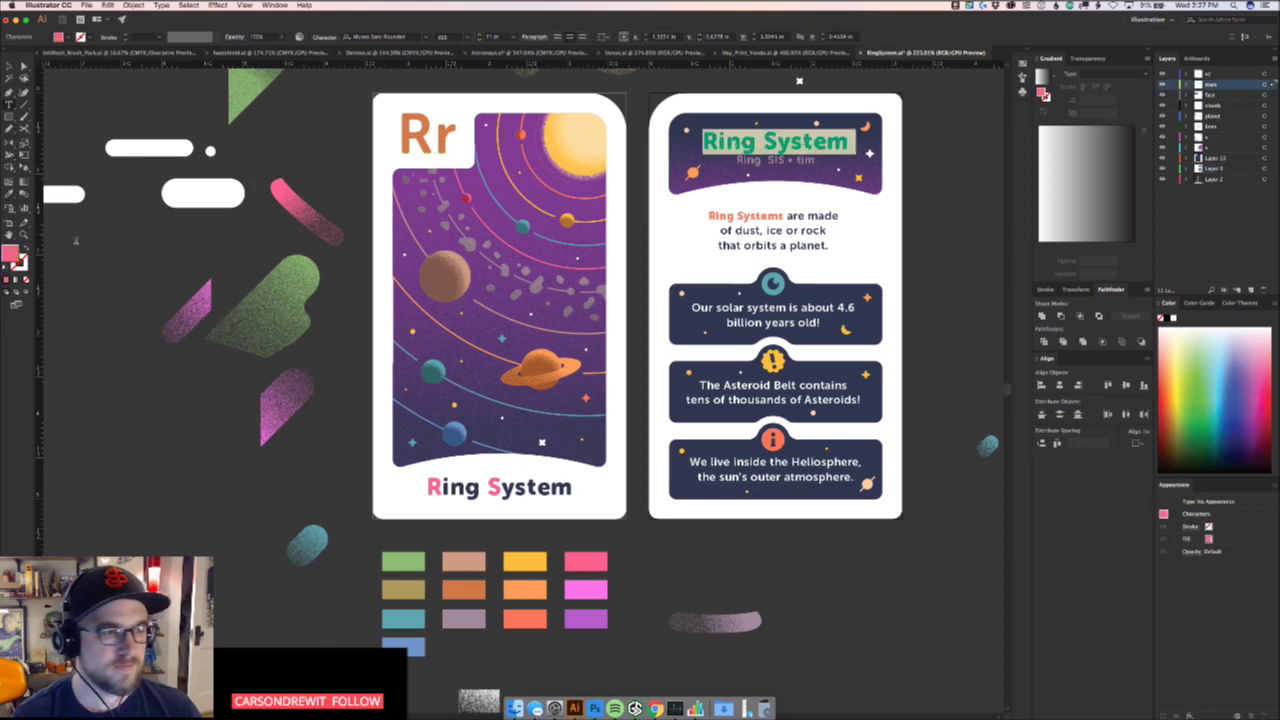
pyautogui.doubleClick(13, 254)
pyautogui.press('super+v')
pyautogui.click(398, 166)
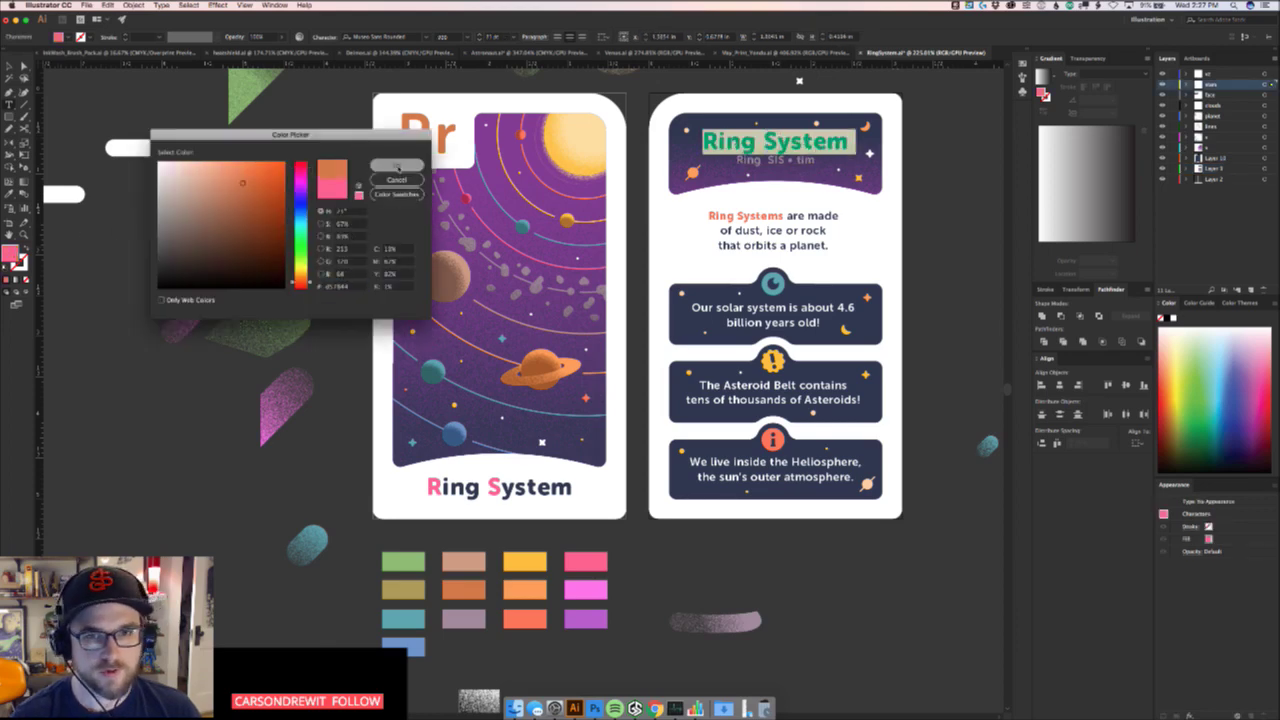
# Apply the same d57844 fill to the initials "R" and "S" in the front card's title, and deselect the text
pyautogui.click(519, 490)
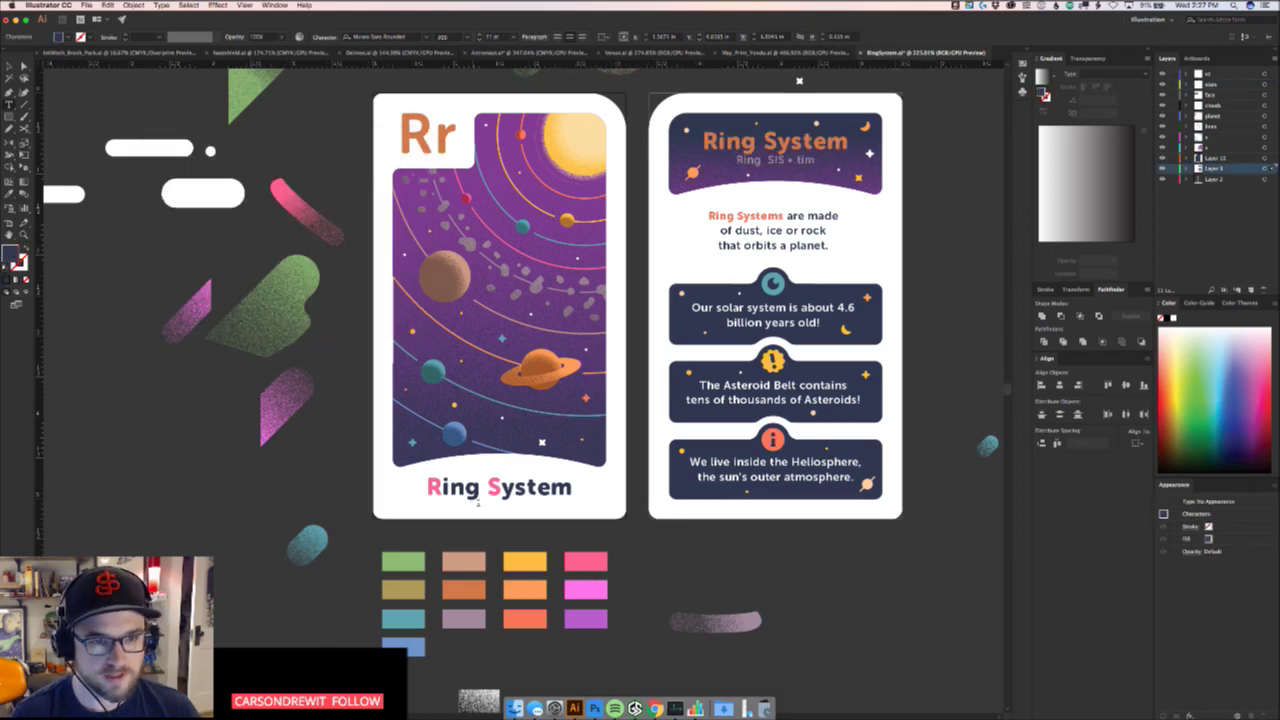
pyautogui.moveTo(441, 487); pyautogui.dragTo(426, 487)
pyautogui.doubleClick(12, 254)
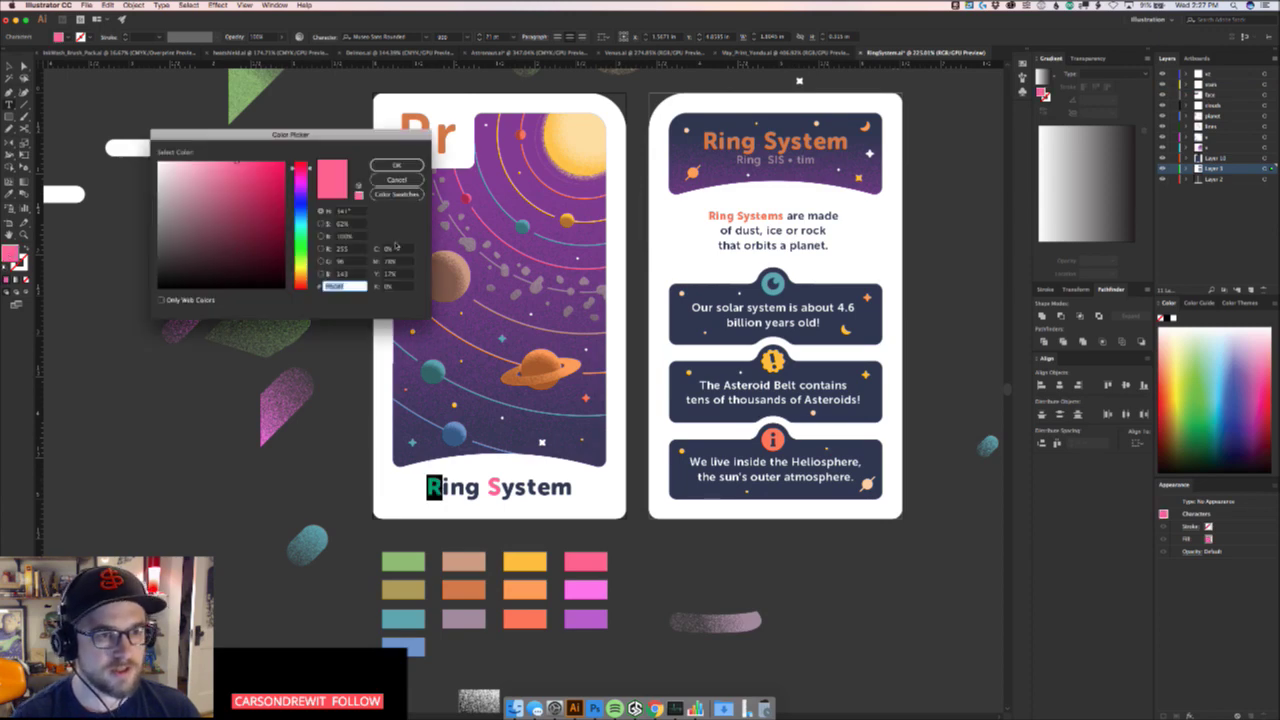
pyautogui.click(397, 165)
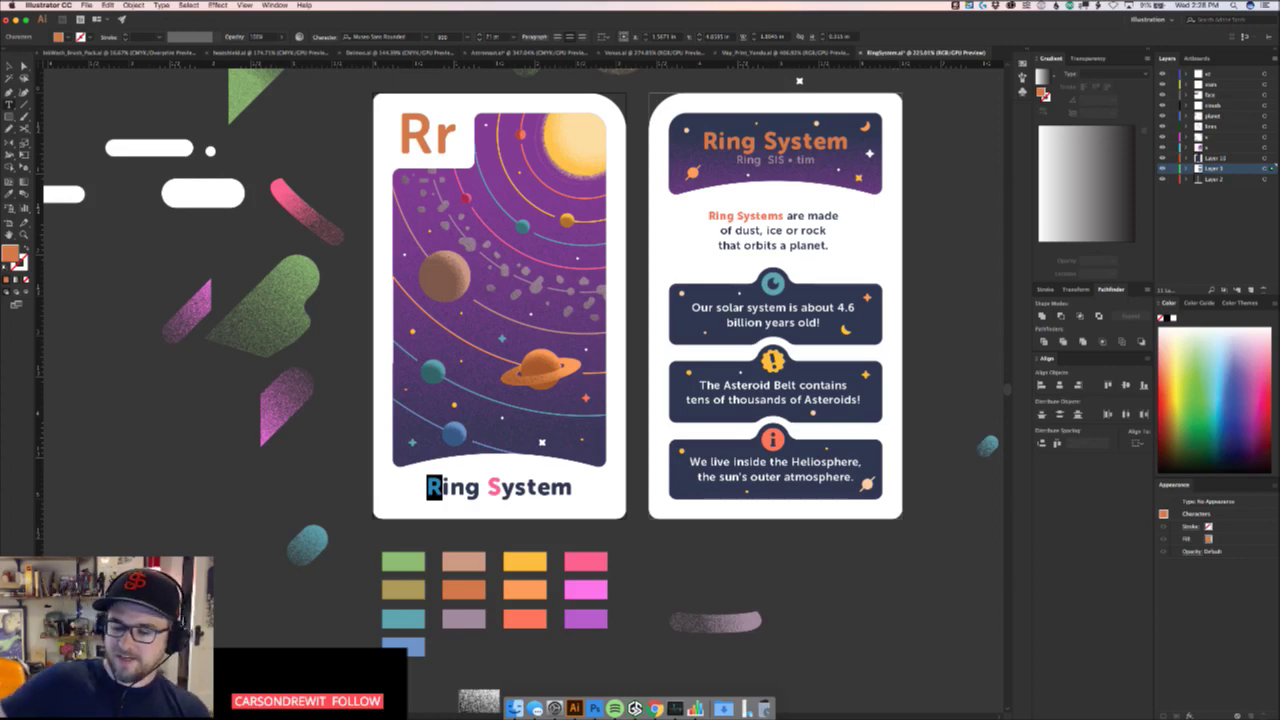
pyautogui.moveTo(487, 488); pyautogui.dragTo(502, 488)
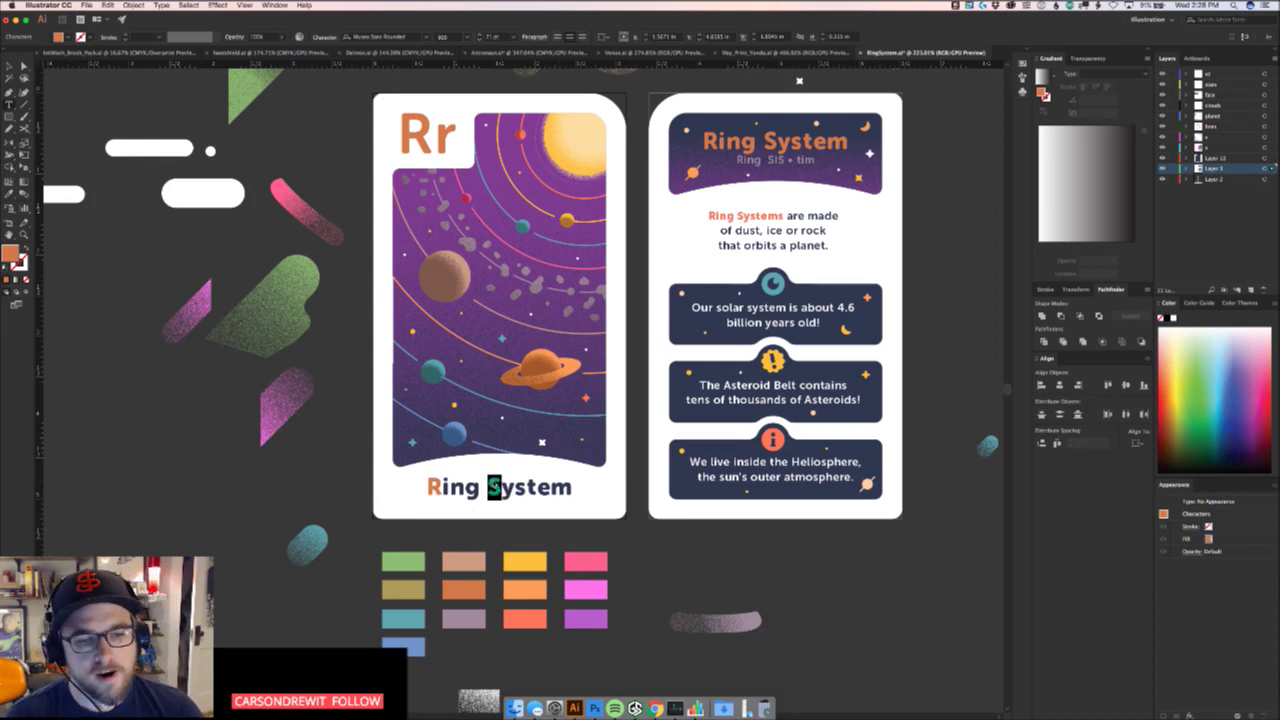
pyautogui.doubleClick(11, 254)
pyautogui.press('super+v')
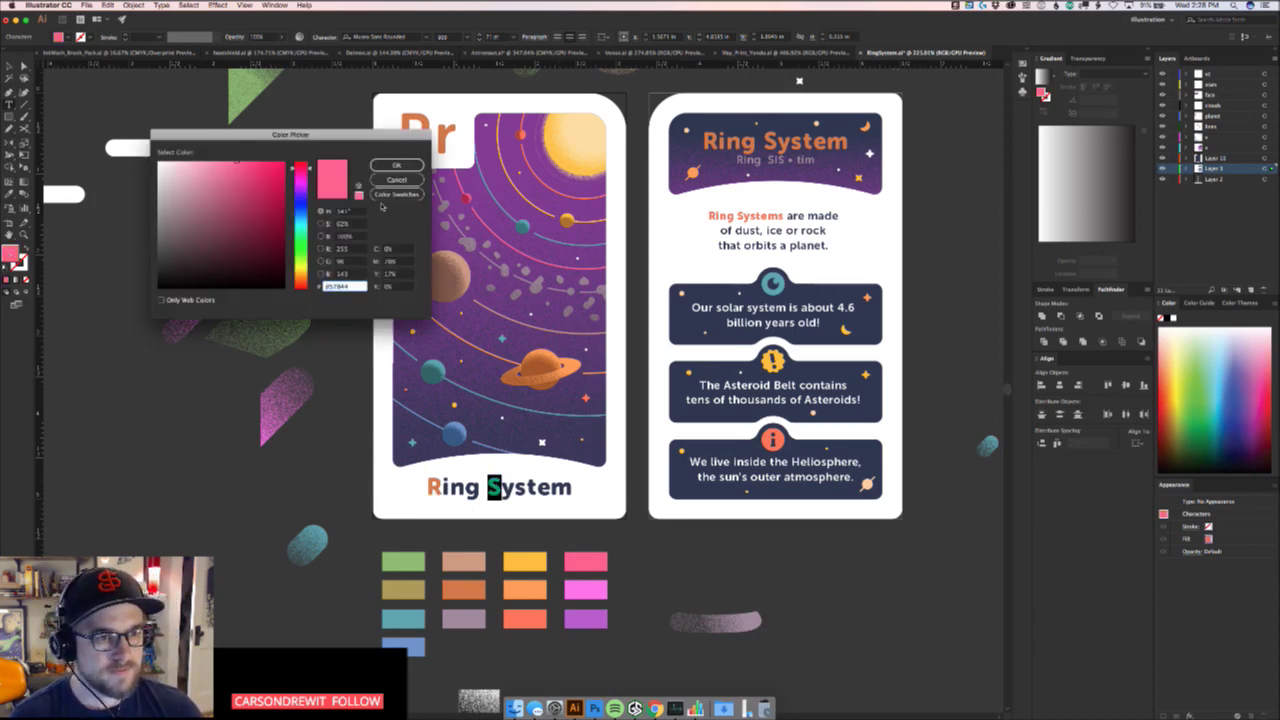
pyautogui.click(396, 166)
pyautogui.press('Escape')
pyautogui.click(914, 393)
# Look over the front and back cards, checking the recoloured titles and the three fact boxes
pyautogui.press('z')
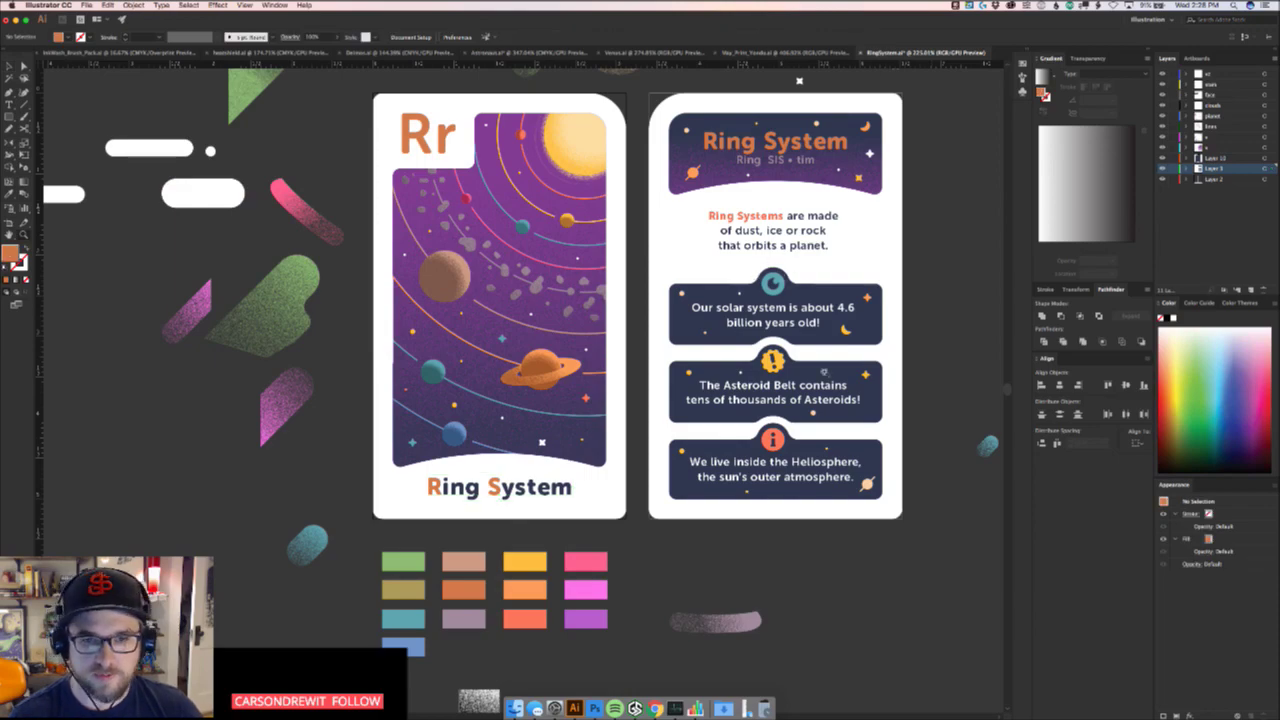
pyautogui.moveTo(849, 389); pyautogui.dragTo(914, 371)
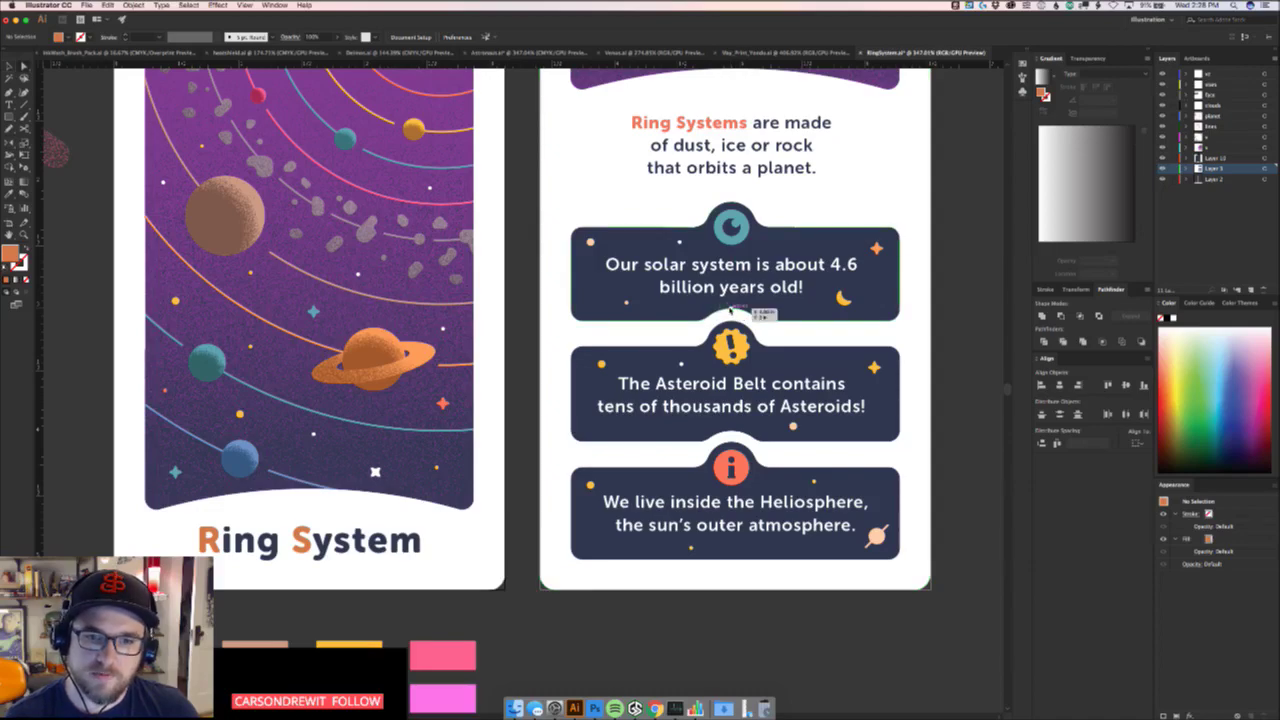
pyautogui.scroll(2, 770, 308)
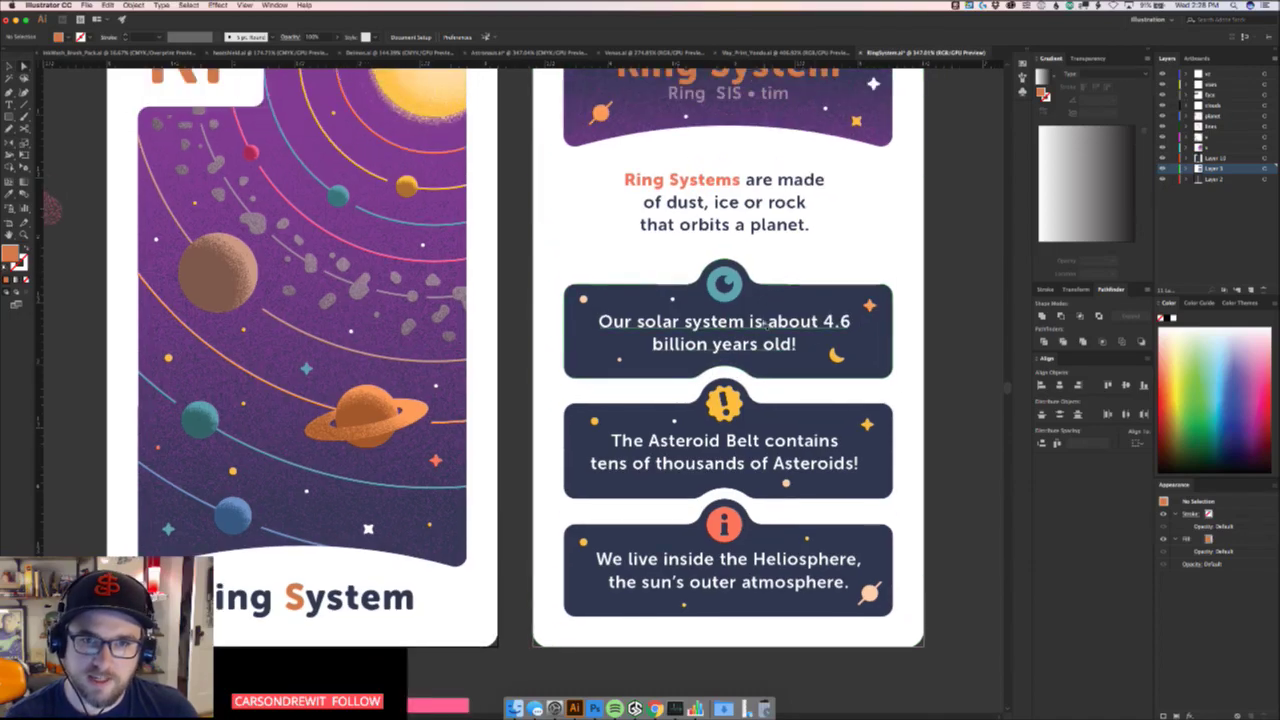
pyautogui.scroll(-5, 788, 375)
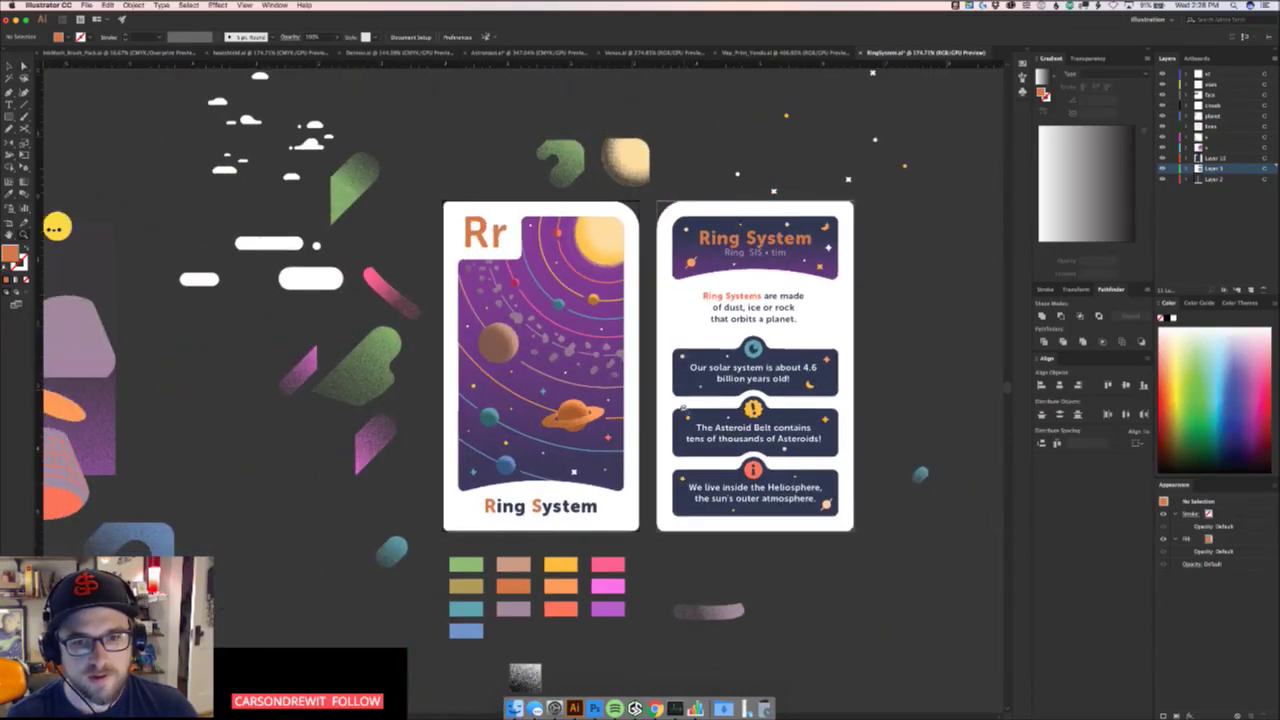
pyautogui.scroll(5, 778, 412)
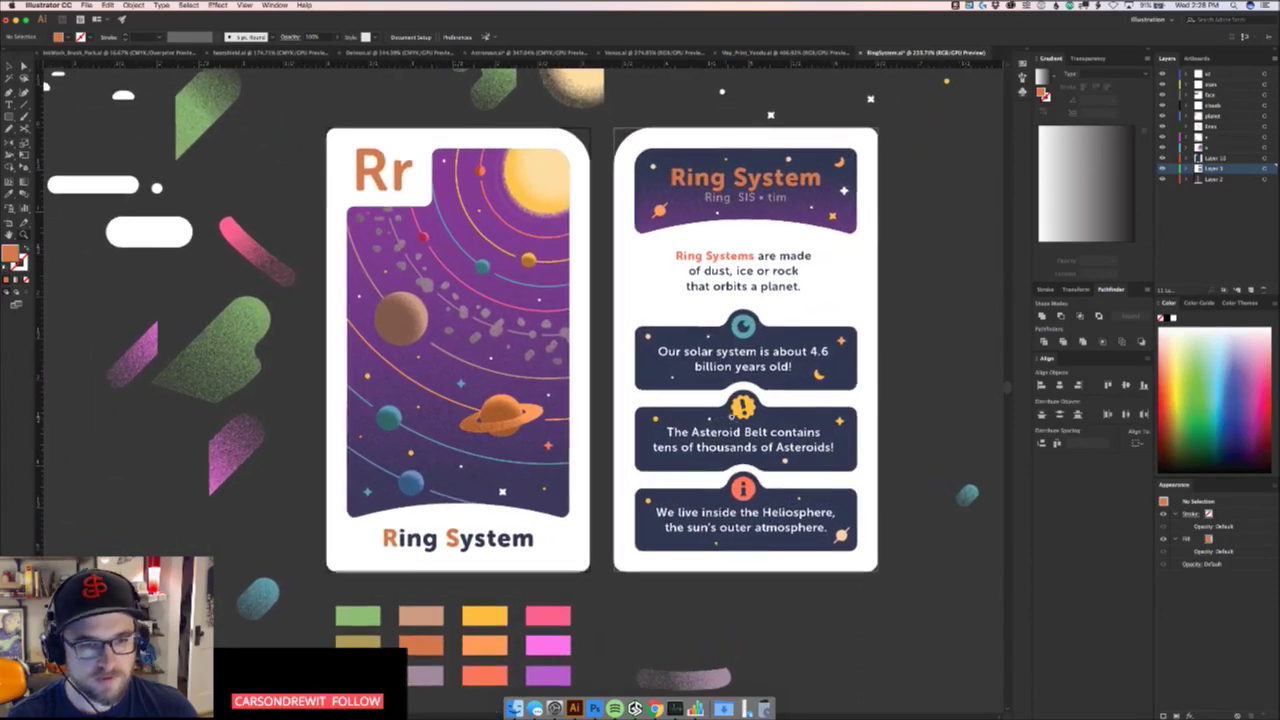
pyautogui.scroll(2, 786, 416)
pyautogui.scroll(2, 654, 440)
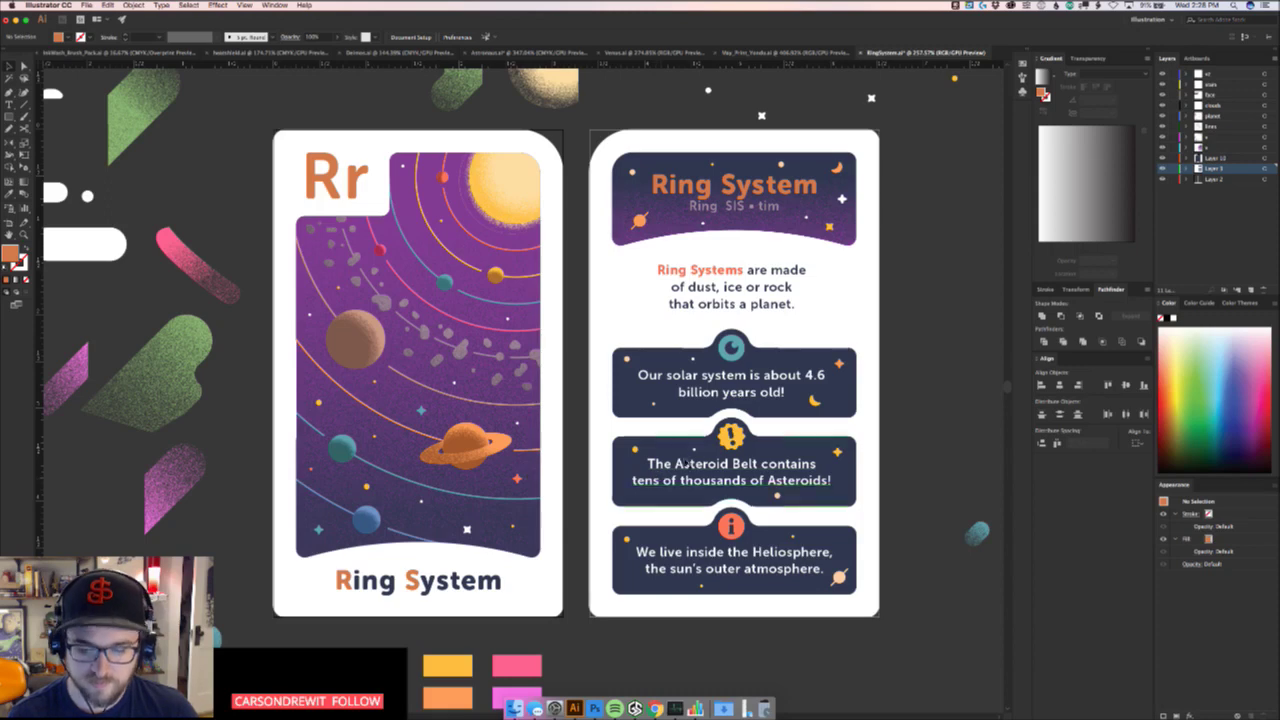
pyautogui.hscroll(2, 760, 400)
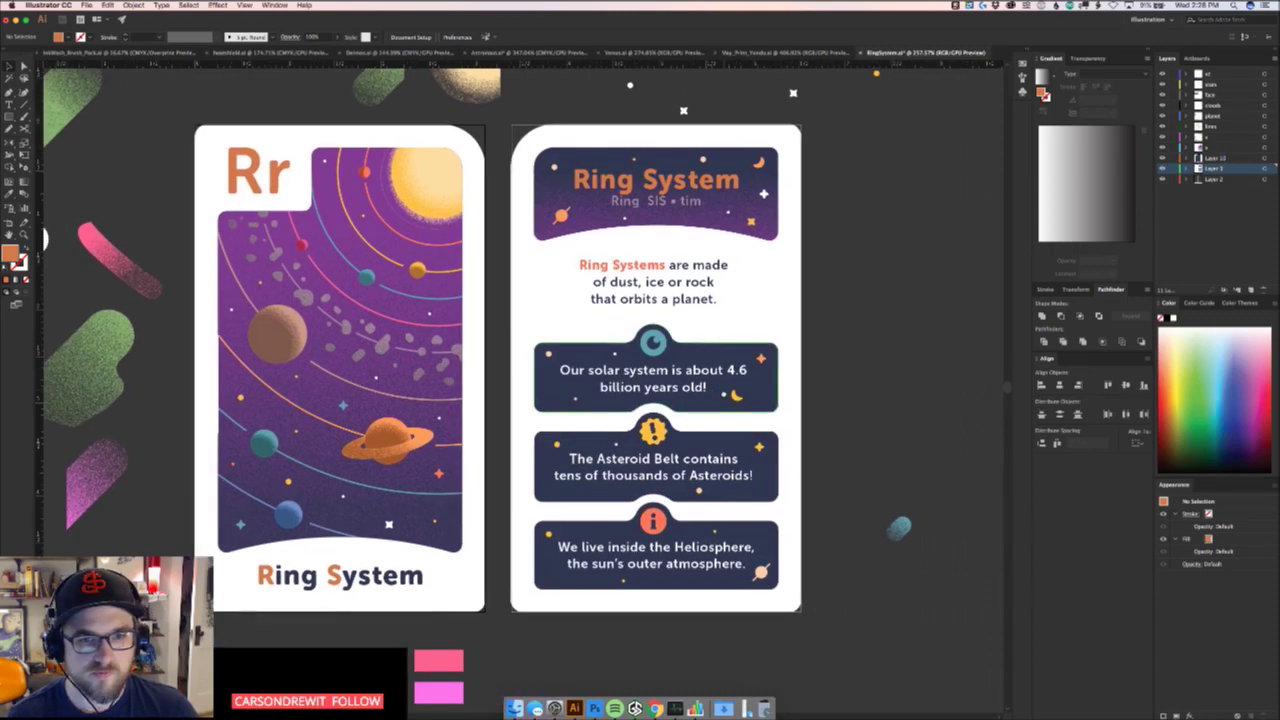
pyautogui.hscroll(-2, 600, 400)
pyautogui.scroll(-1, 600, 400)
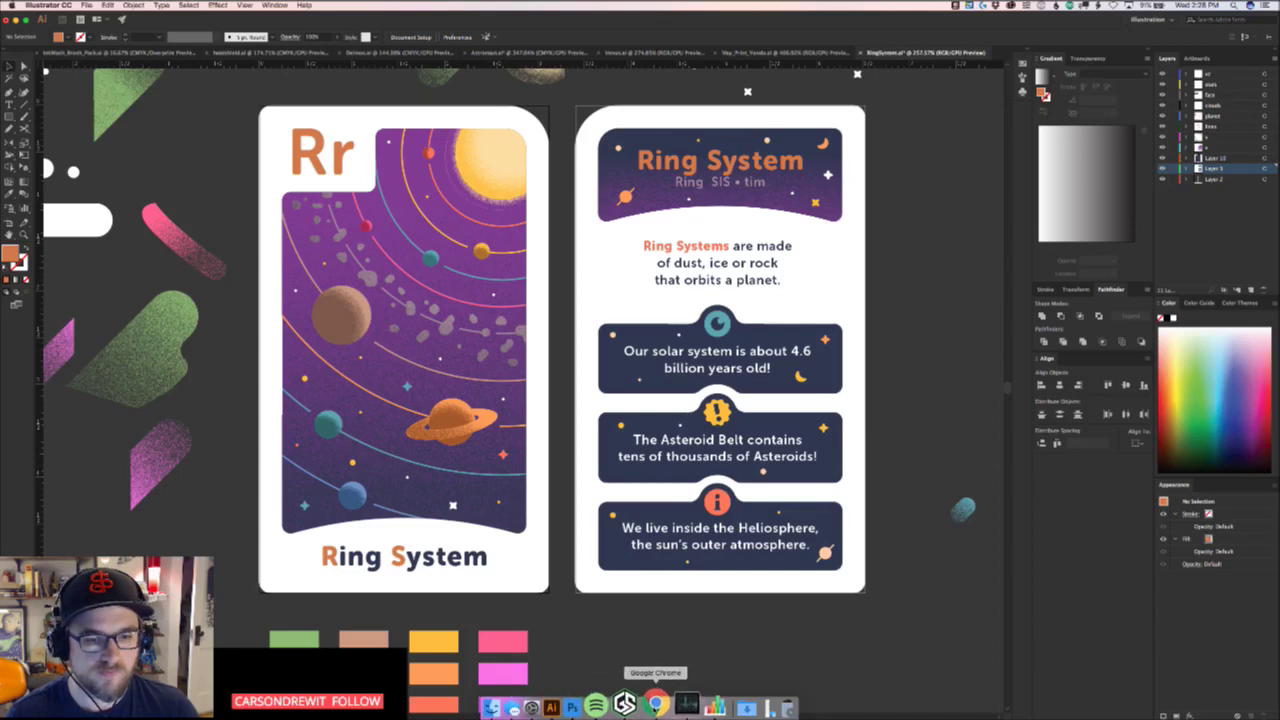
# Switch to the Astro Alphabet Cards spreadsheet in Chrome and copy the Ring System fact about driving around one of Saturn's rings
pyautogui.click(656, 705)
pyautogui.moveTo(1133, 686); pyautogui.dragTo(1060, 628)
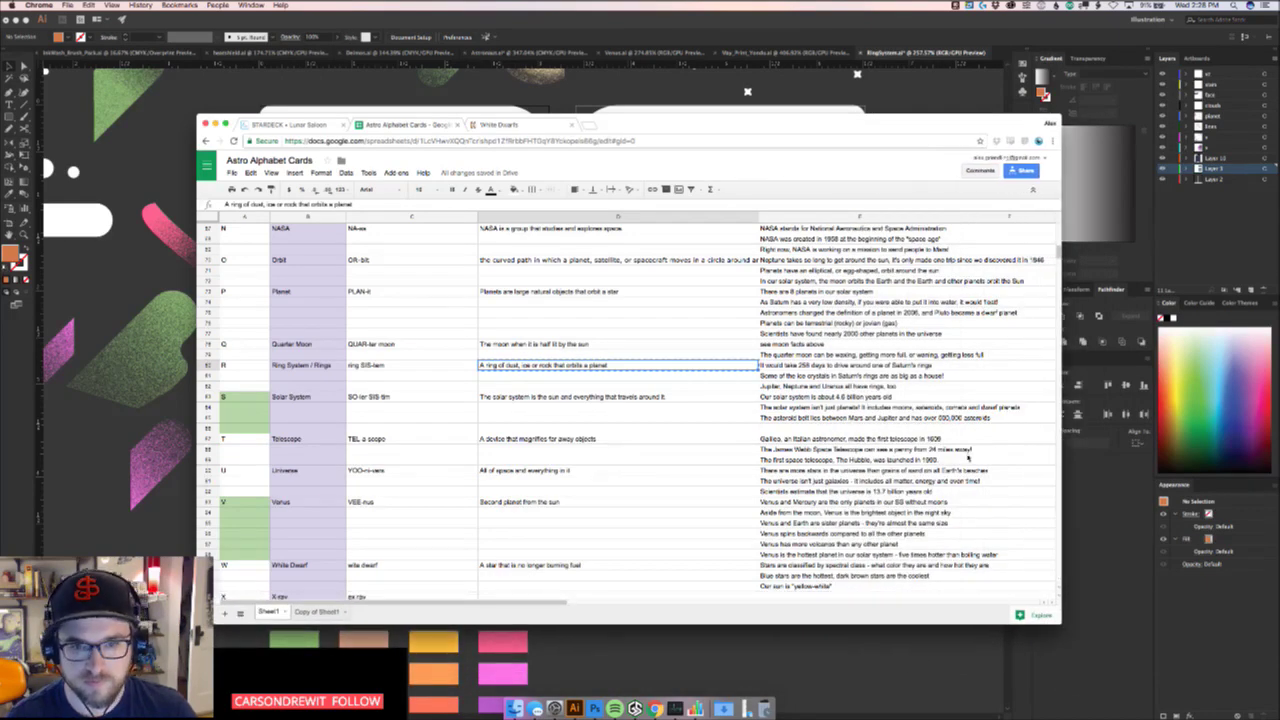
pyautogui.hotkey('ctrl', 'c')
pyautogui.click(793, 366)
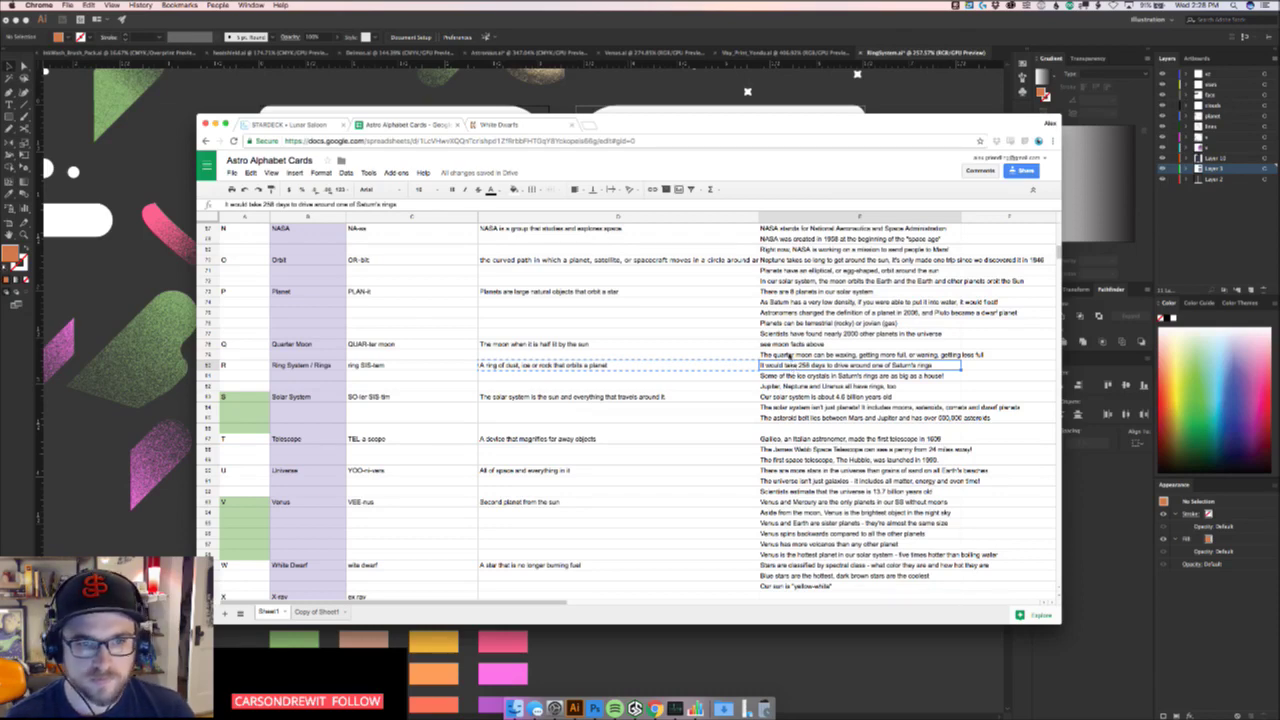
pyautogui.tripleClick(787, 367)
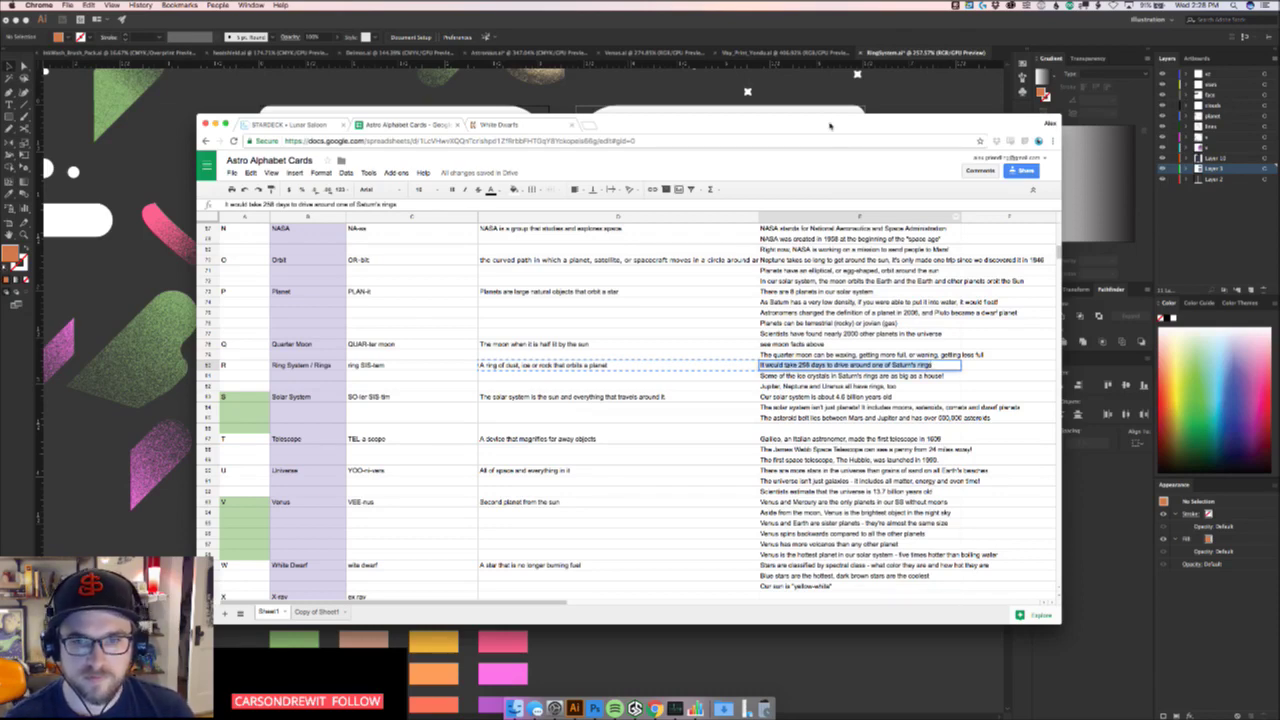
pyautogui.click(807, 377)
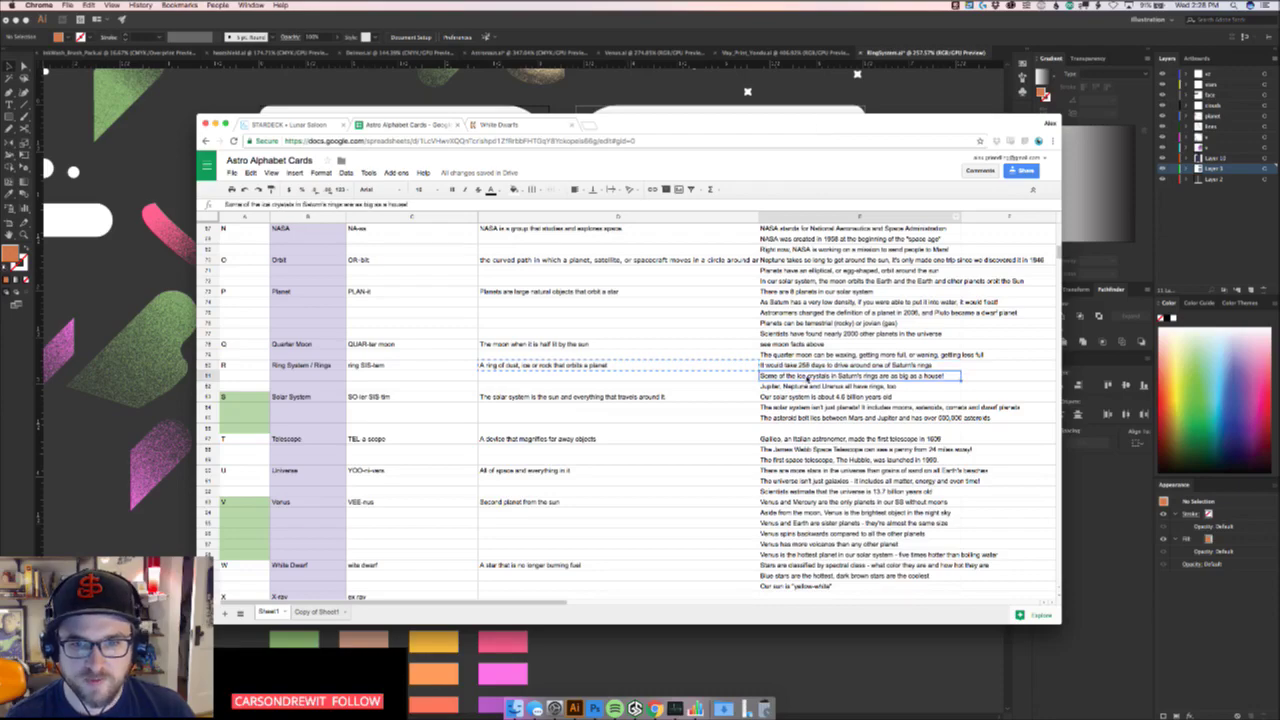
pyautogui.moveTo(680, 125); pyautogui.dragTo(768, 234)
# Back in Illustrator, replace the first fact with "It would take 258 days to drive around one of Saturn's rings!", clear stray trailing characters, and deselect
pyautogui.click(628, 176)
pyautogui.press('t')
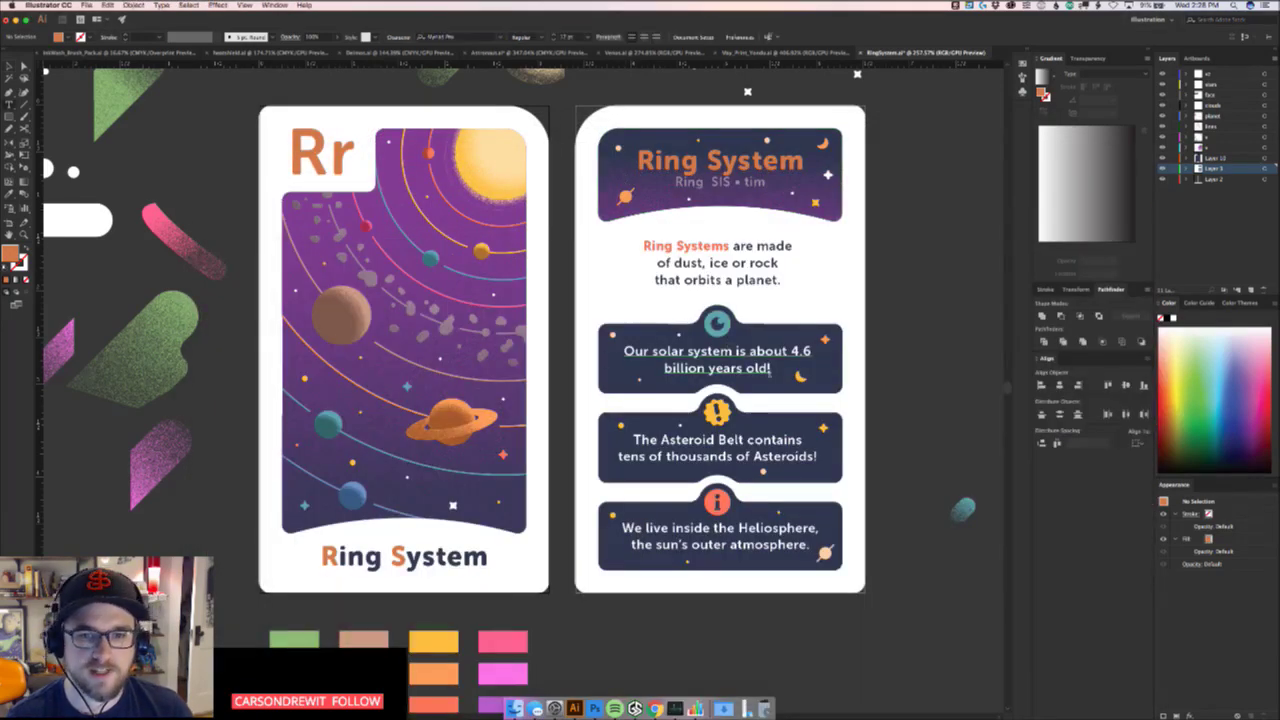
pyautogui.doubleClick(770, 368)
pyautogui.press('super+a')
pyautogui.press('super+v')
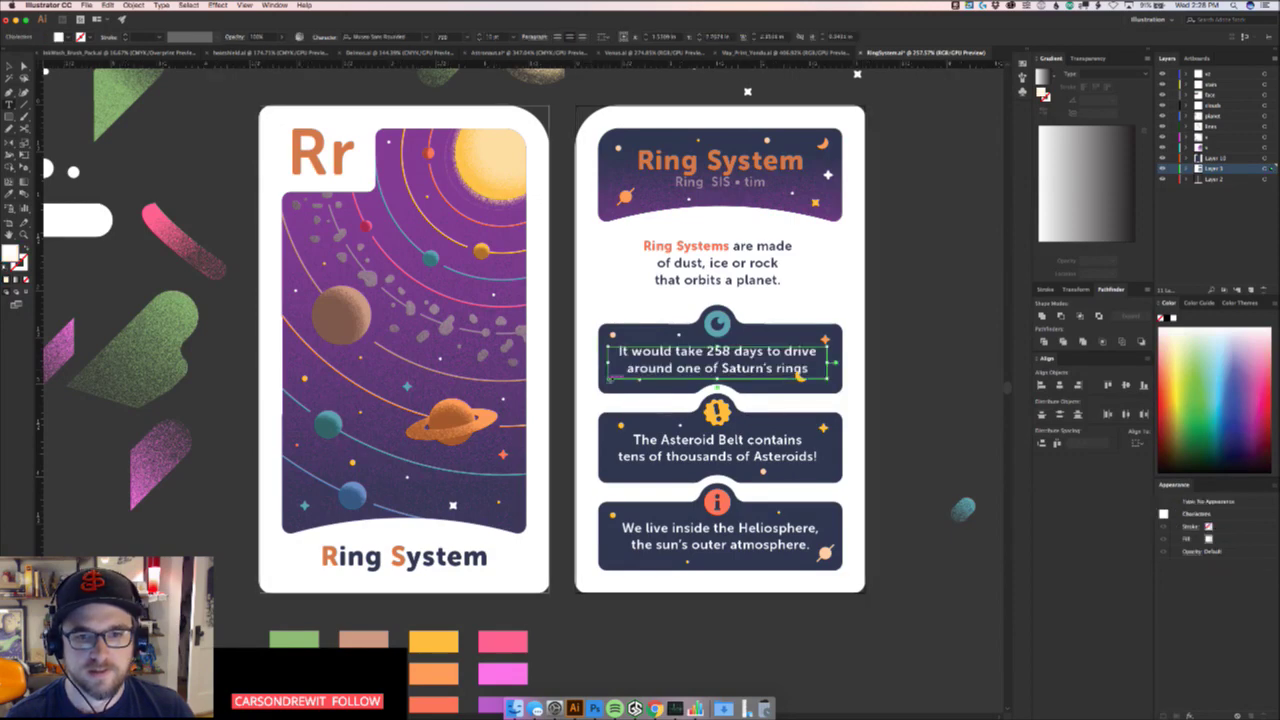
pyautogui.write('!')
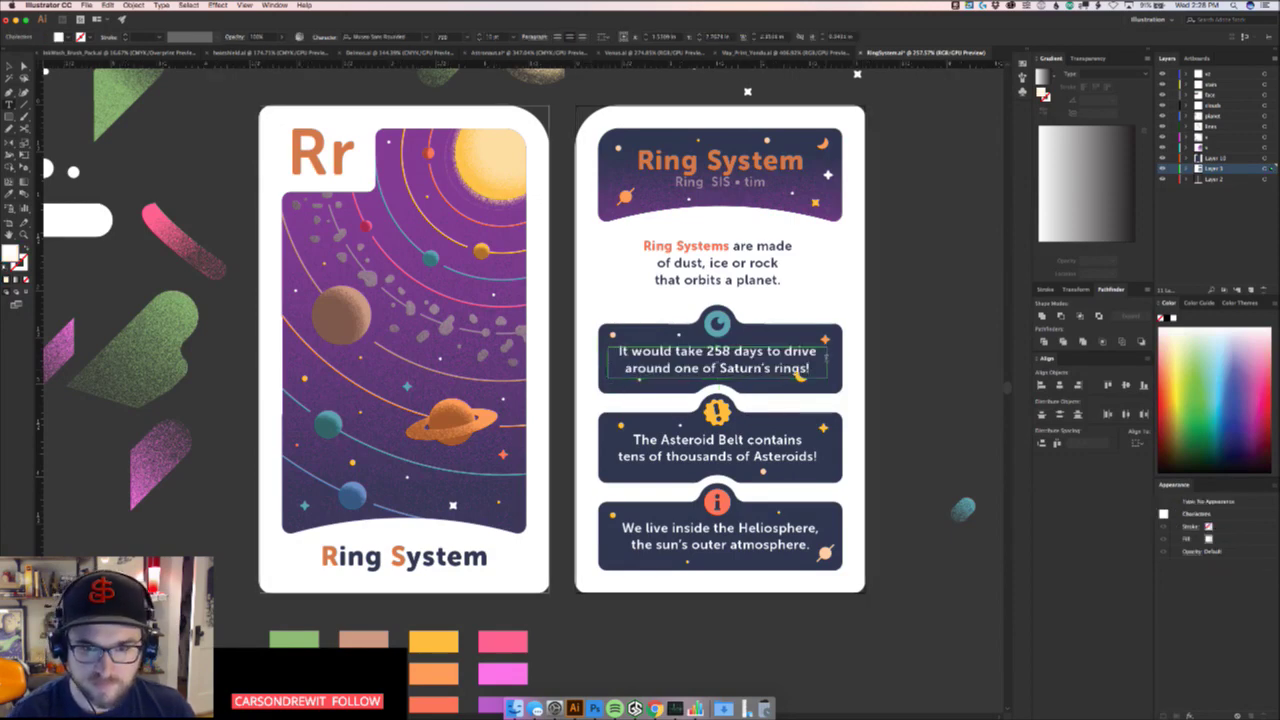
pyautogui.write('z')
pyautogui.press('BackSpace')
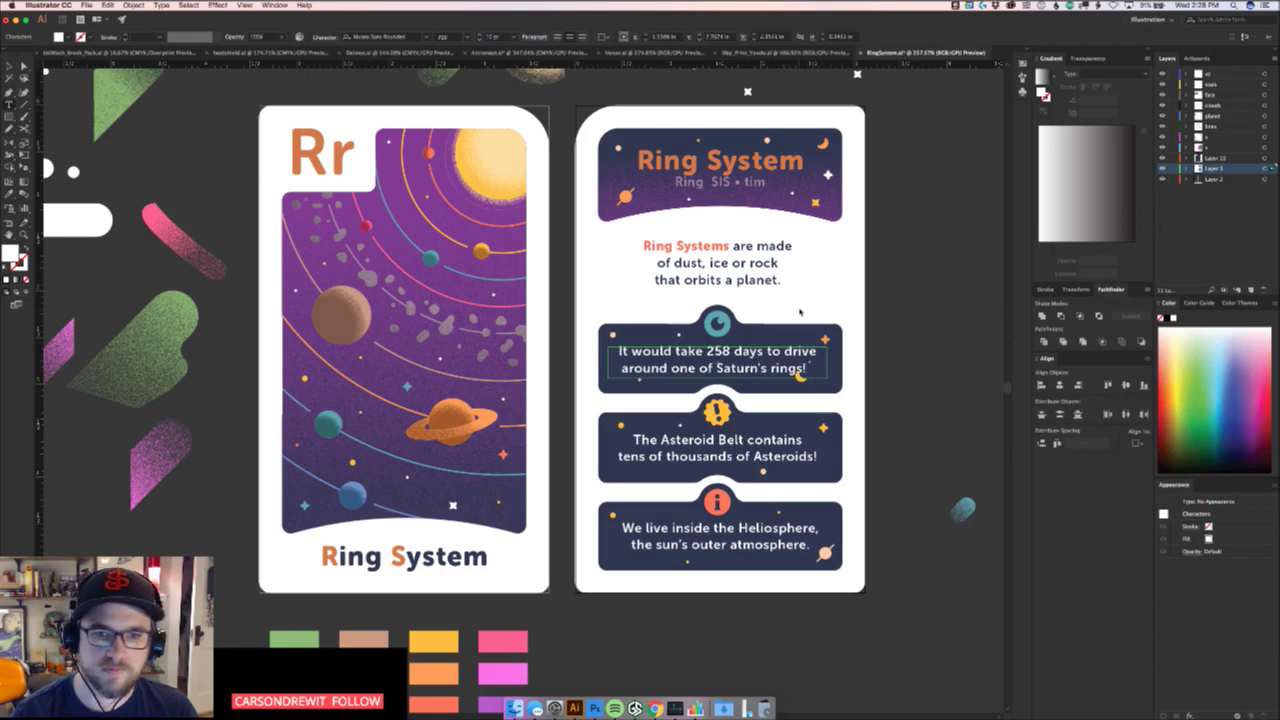
pyautogui.press('Escape')
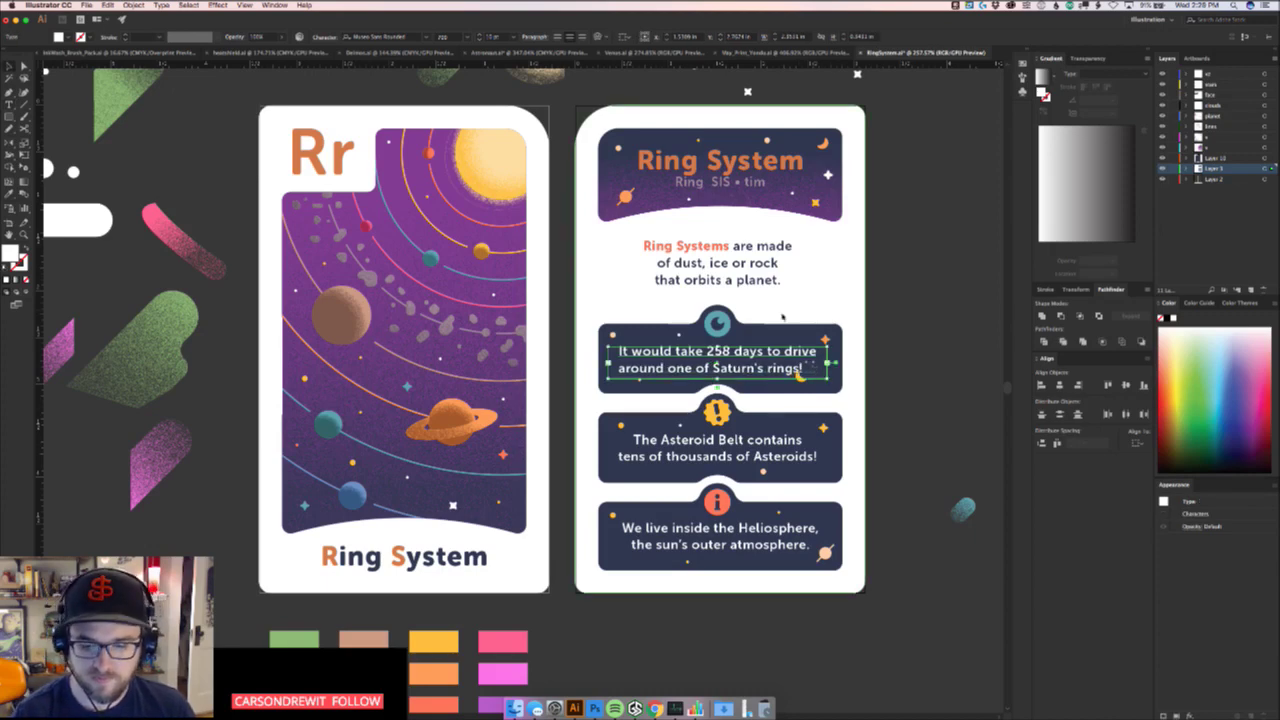
pyautogui.click(782, 317)
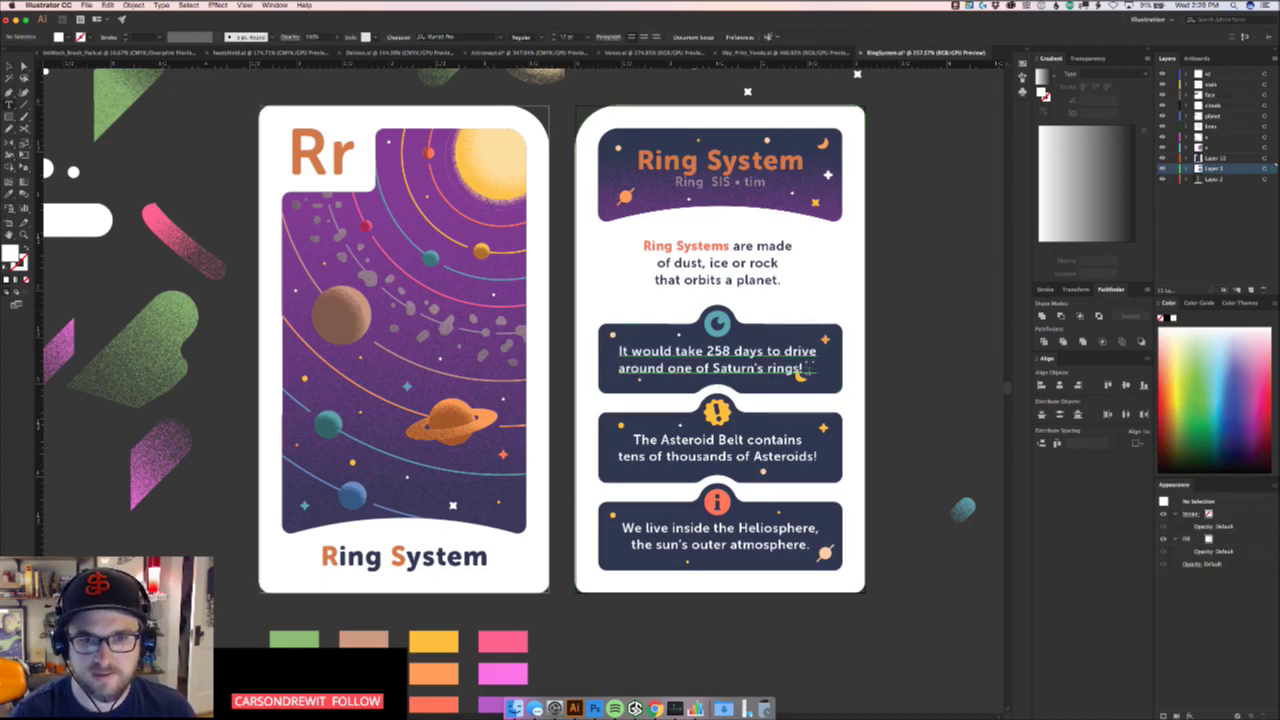
pyautogui.click(806, 370)
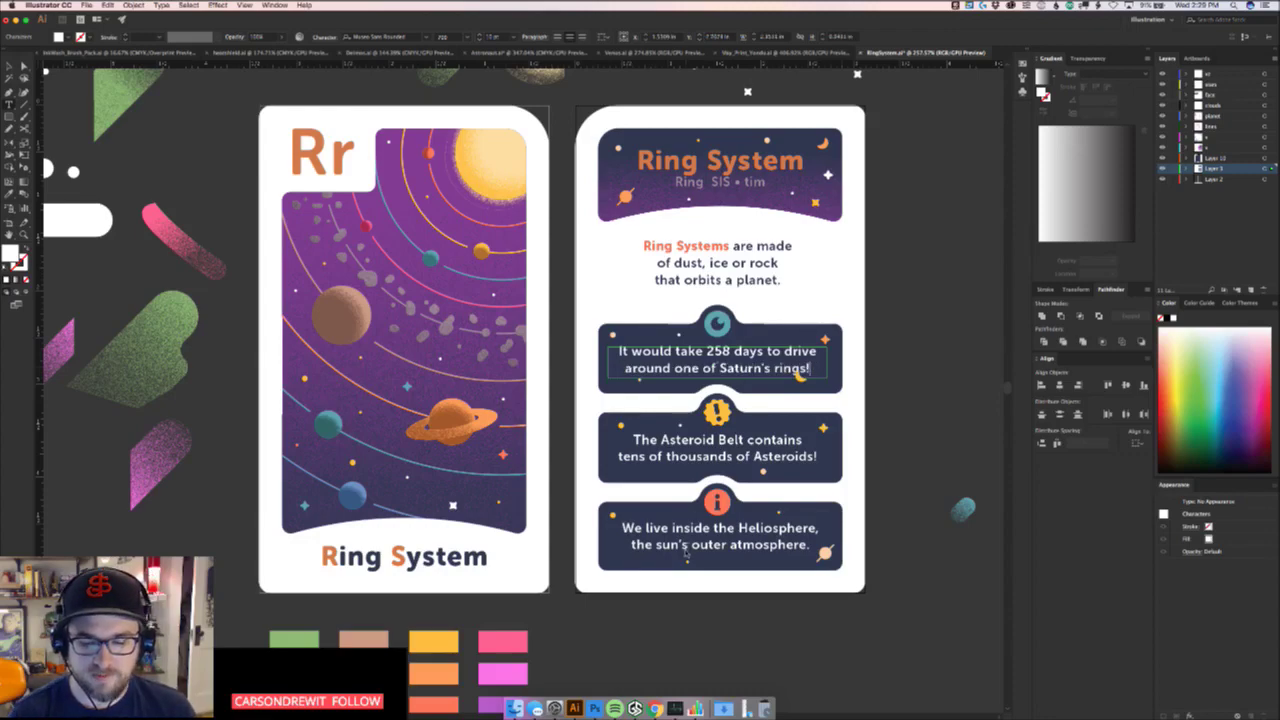
pyautogui.press('Escape')
pyautogui.click(859, 362)
# Move the crescent moon in the first fact box clear of the text and reposition the small dot beneath the fact
pyautogui.press('z')
pyautogui.moveTo(790, 382); pyautogui.dragTo(714, 501)
pyautogui.press('v')
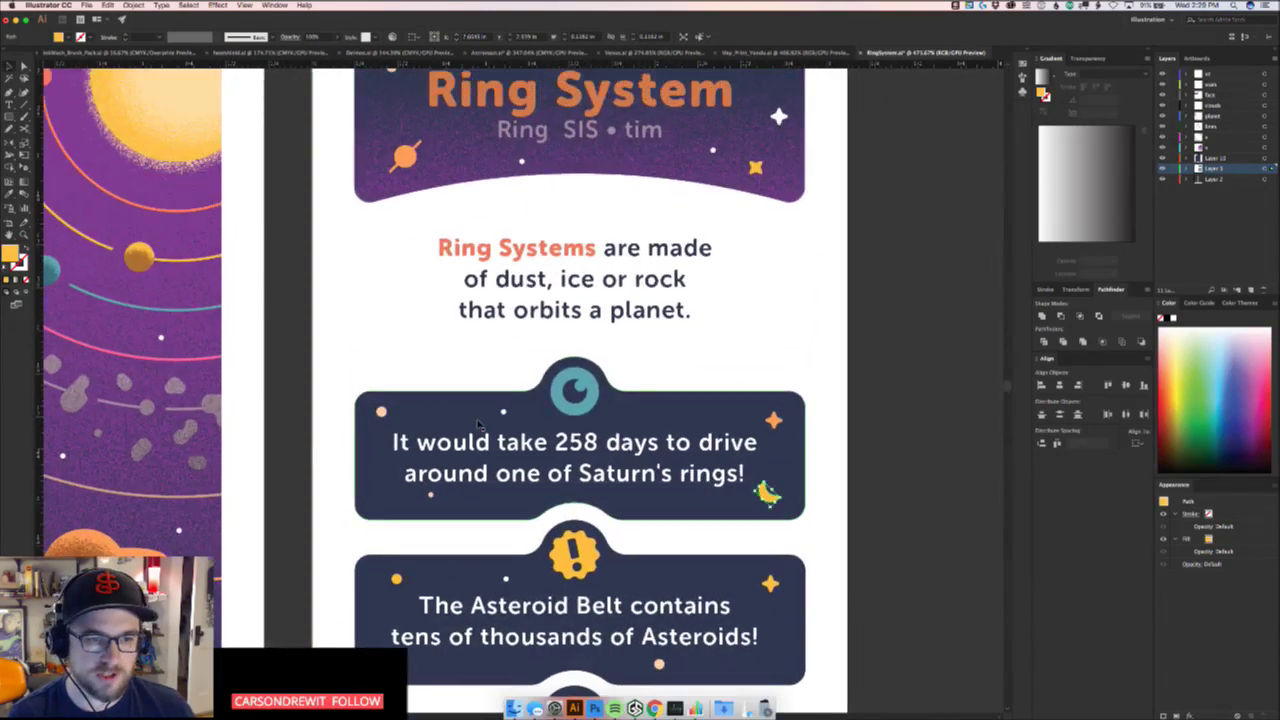
pyautogui.press('i')
pyautogui.keyDown('alt'); pyautogui.click(431, 495); pyautogui.keyUp('alt')
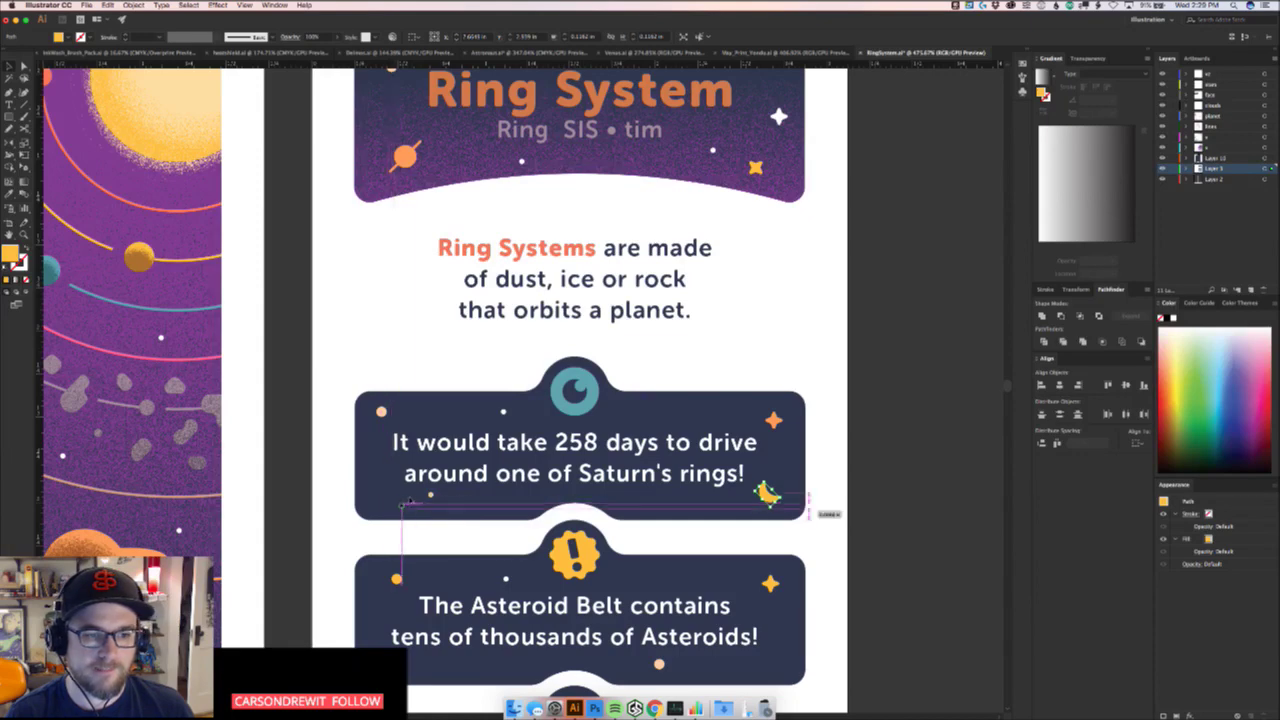
pyautogui.click(935, 480)
# Recolour the pronunciation line "Ring SIS • tim" on the back card to white (ffffff) and deselect it
pyautogui.scroll(3, 716, 493)
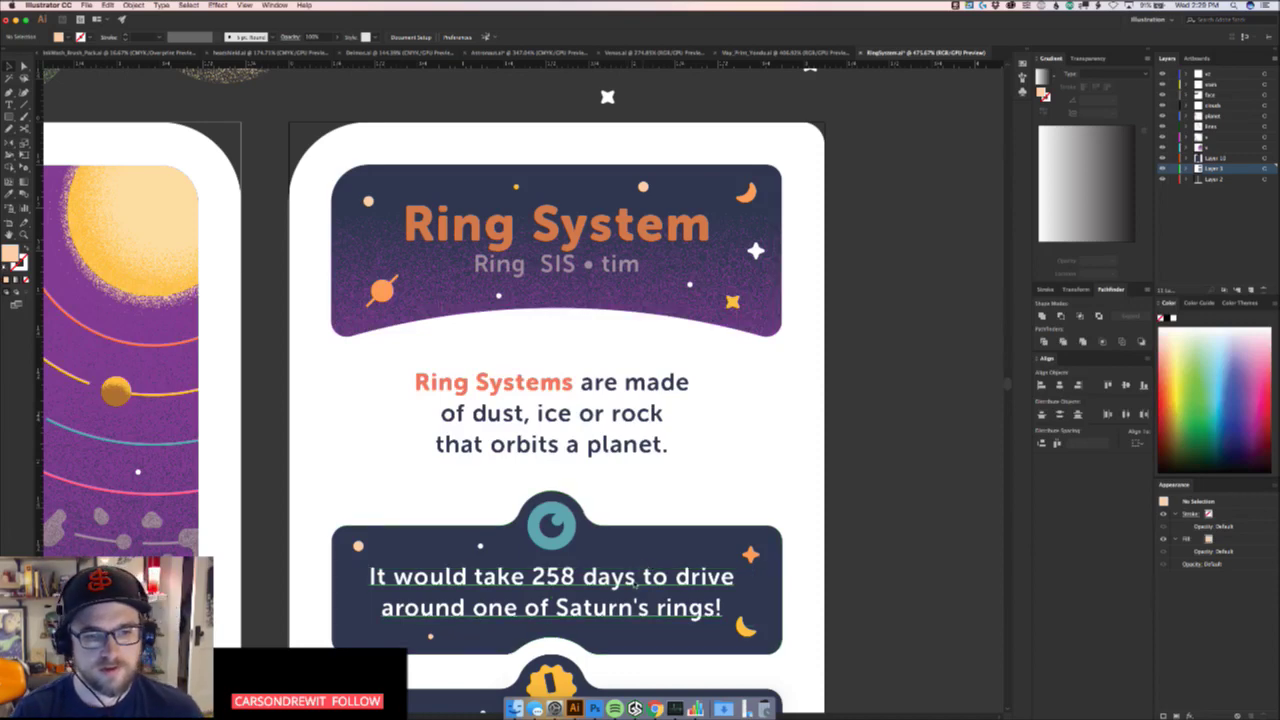
pyautogui.doubleClick(558, 265)
pyautogui.doubleClick(558, 265)
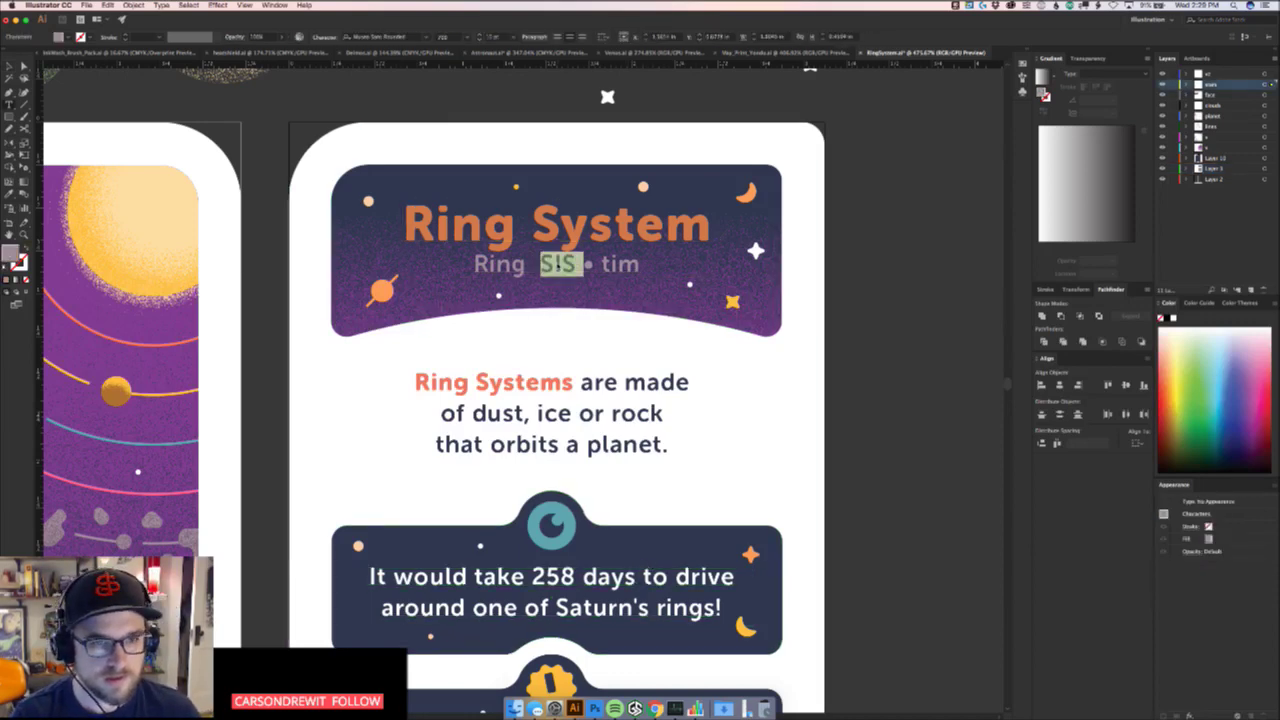
pyautogui.tripleClick(557, 265)
pyautogui.doubleClick(14, 258)
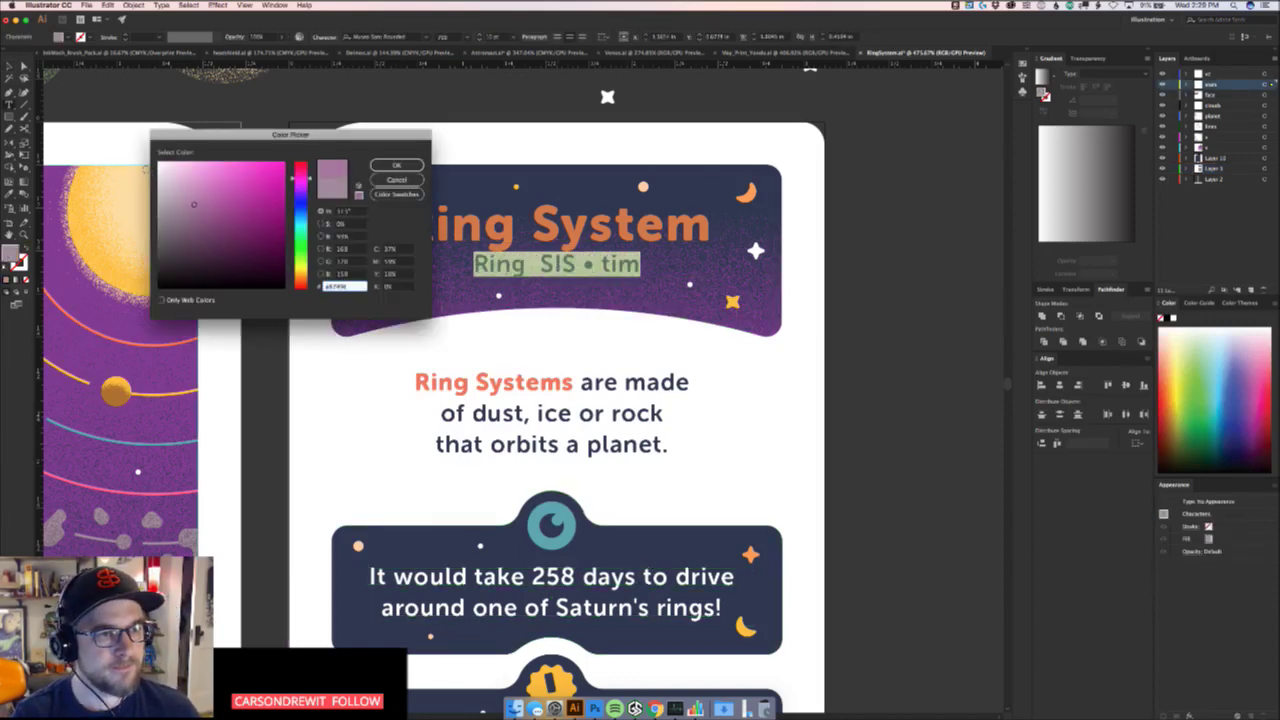
pyautogui.write('ffffff')
pyautogui.click(381, 166)
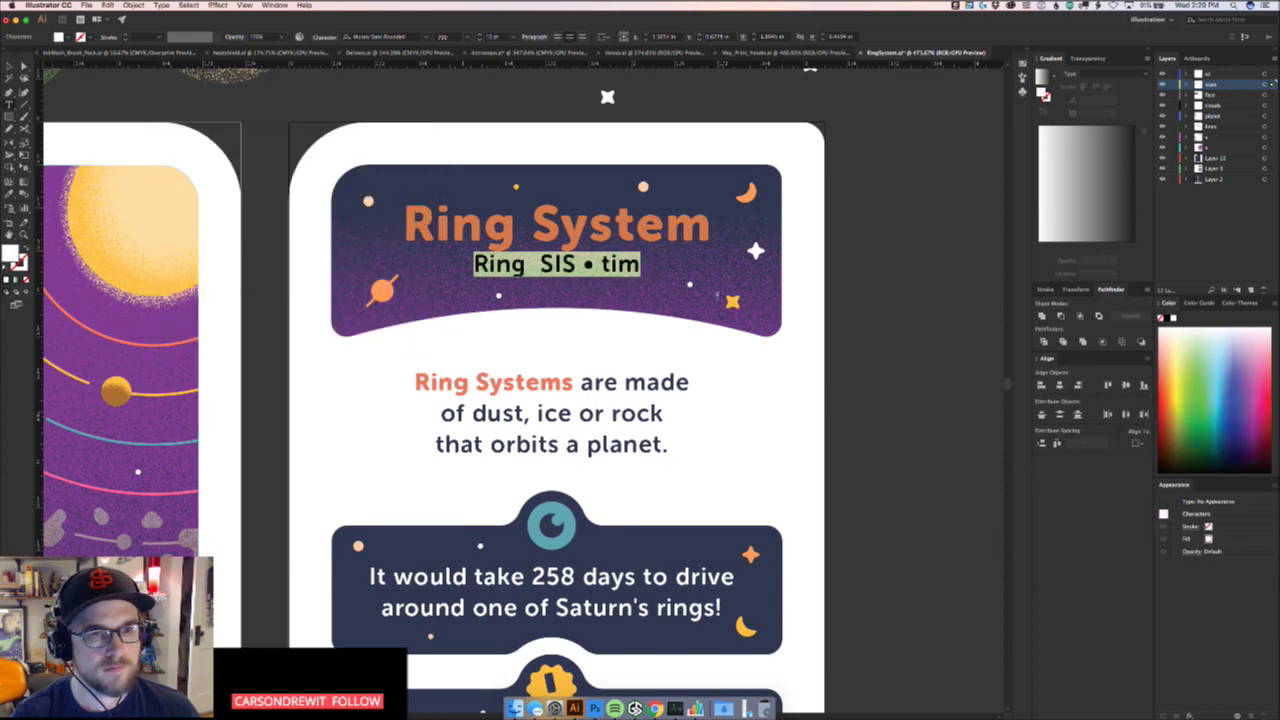
pyautogui.press('Escape')
pyautogui.click(899, 379)
pyautogui.moveTo(774, 406); pyautogui.dragTo(765, 343)
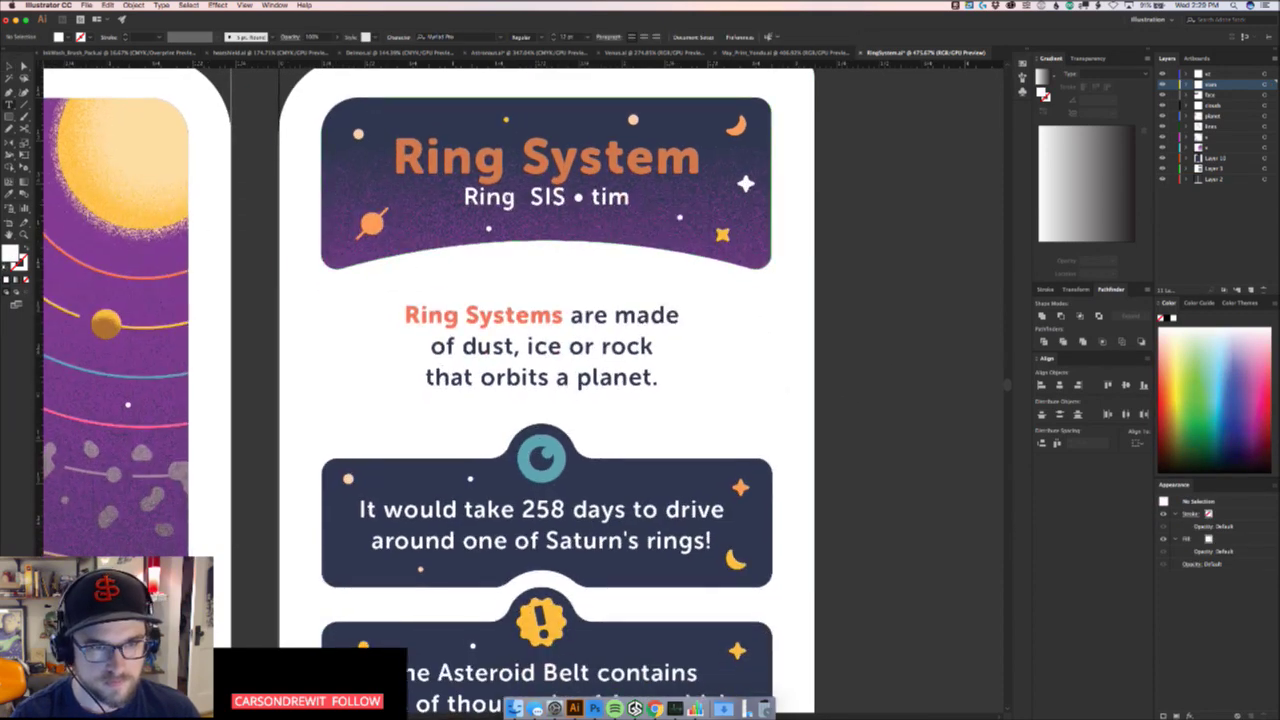
pyautogui.click(480, 182)
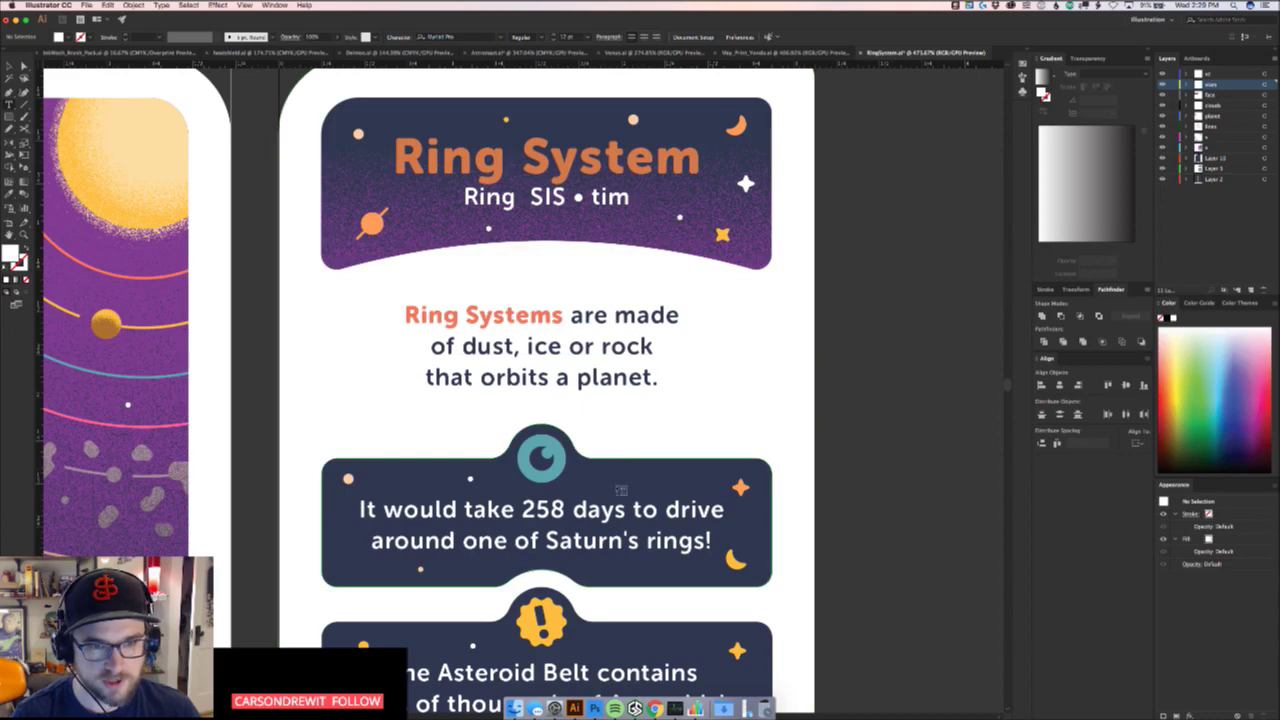
pyautogui.click(591, 521)
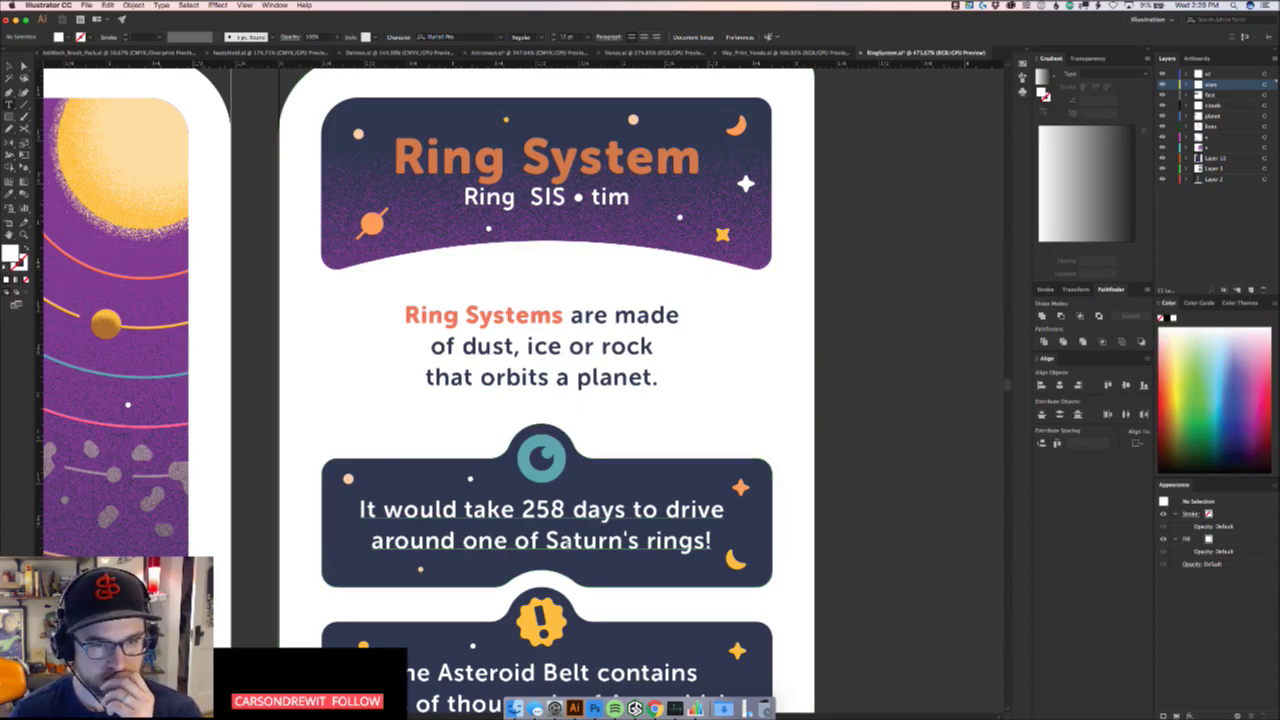
pyautogui.press('super+shift+a')
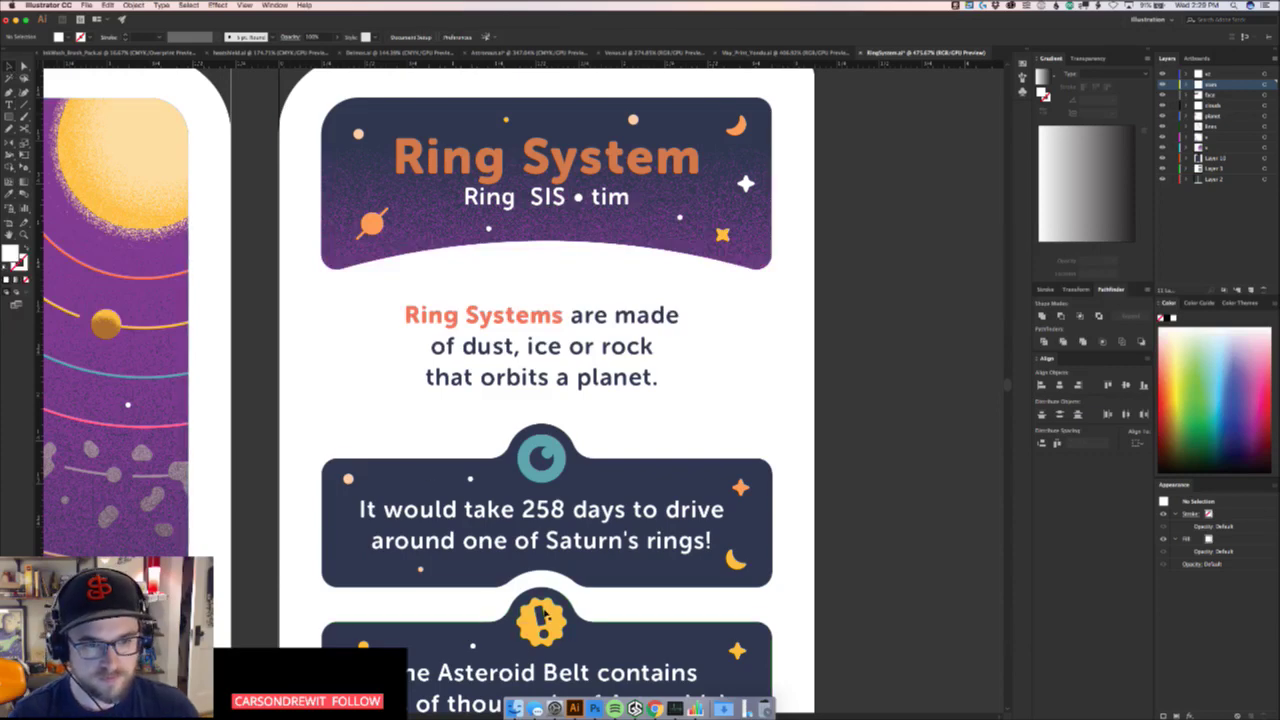
pyautogui.click(545, 617)
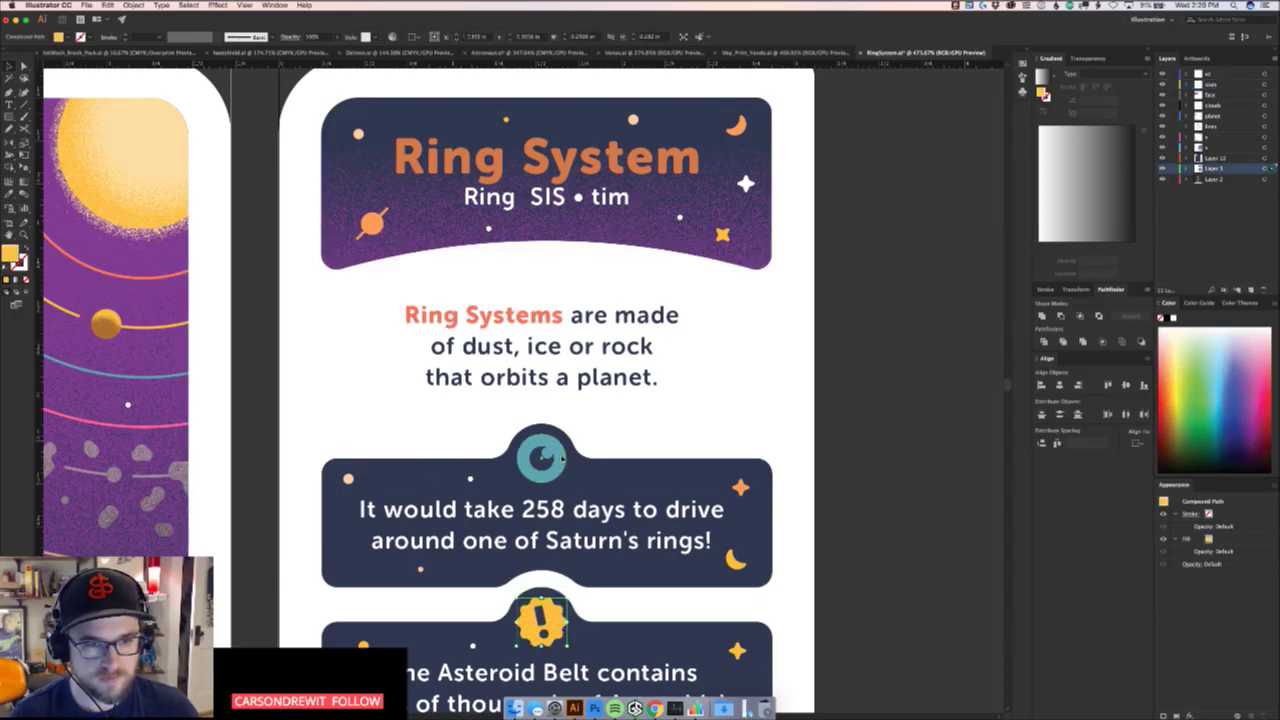
pyautogui.moveTo(563, 459); pyautogui.dragTo(516, 462)
pyautogui.press('super+z')
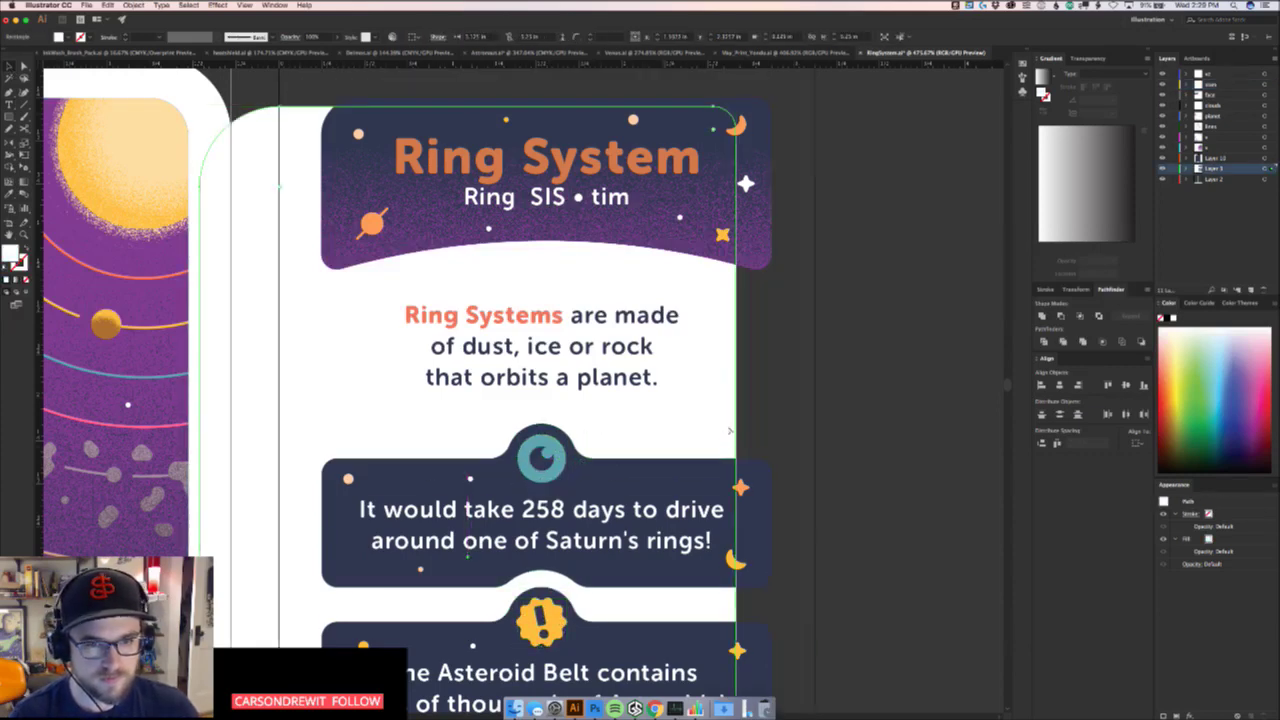
pyautogui.press('super+z')
pyautogui.press('super+shift+a')
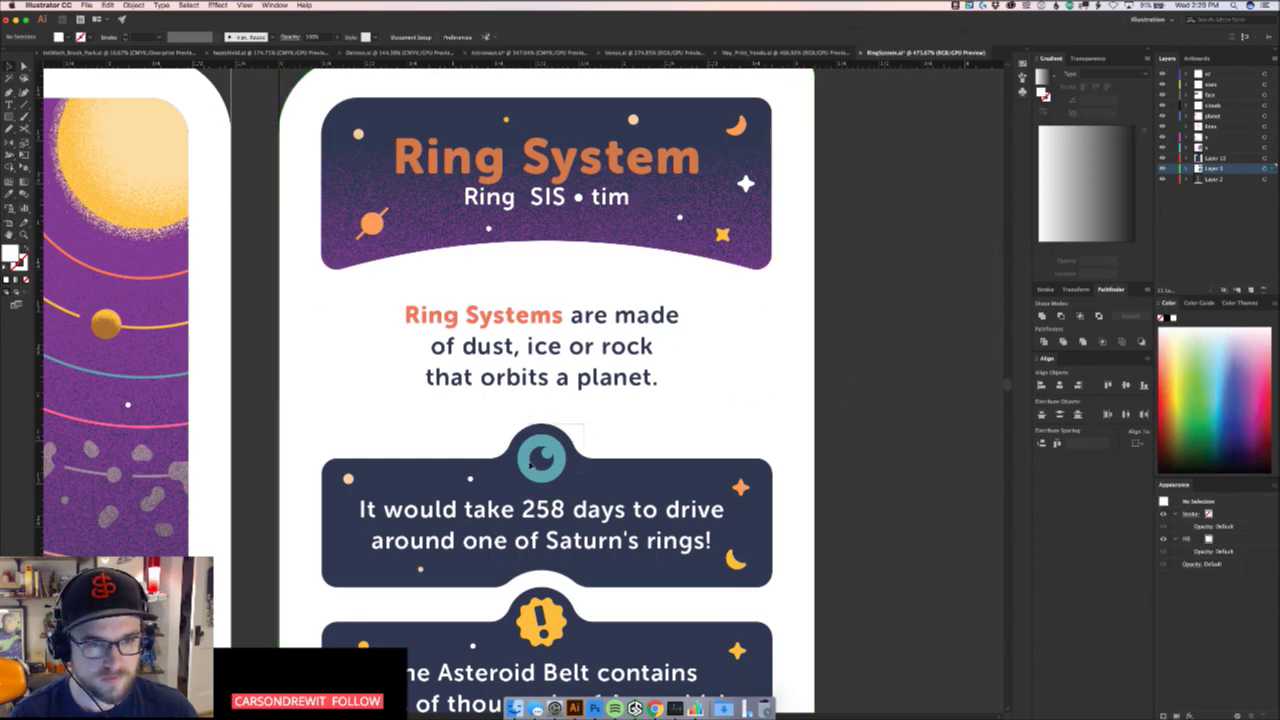
# Move the teal eye icon off the back card and place a copy of the yellow exclamation badge on the first fact box
pyautogui.moveTo(530, 455); pyautogui.dragTo(887, 458)
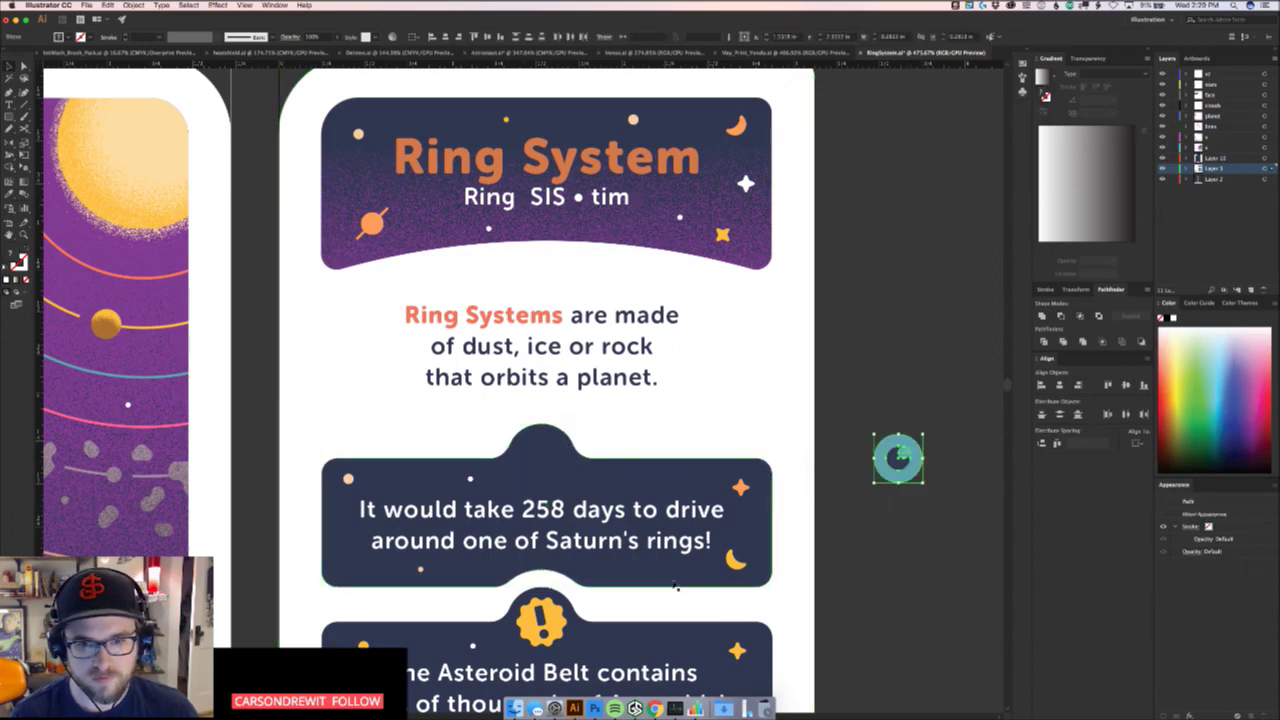
pyautogui.moveTo(568, 625); pyautogui.dragTo(567, 458)
pyautogui.press('super+shift+a')
pyautogui.moveTo(657, 443); pyautogui.dragTo(545, 362)
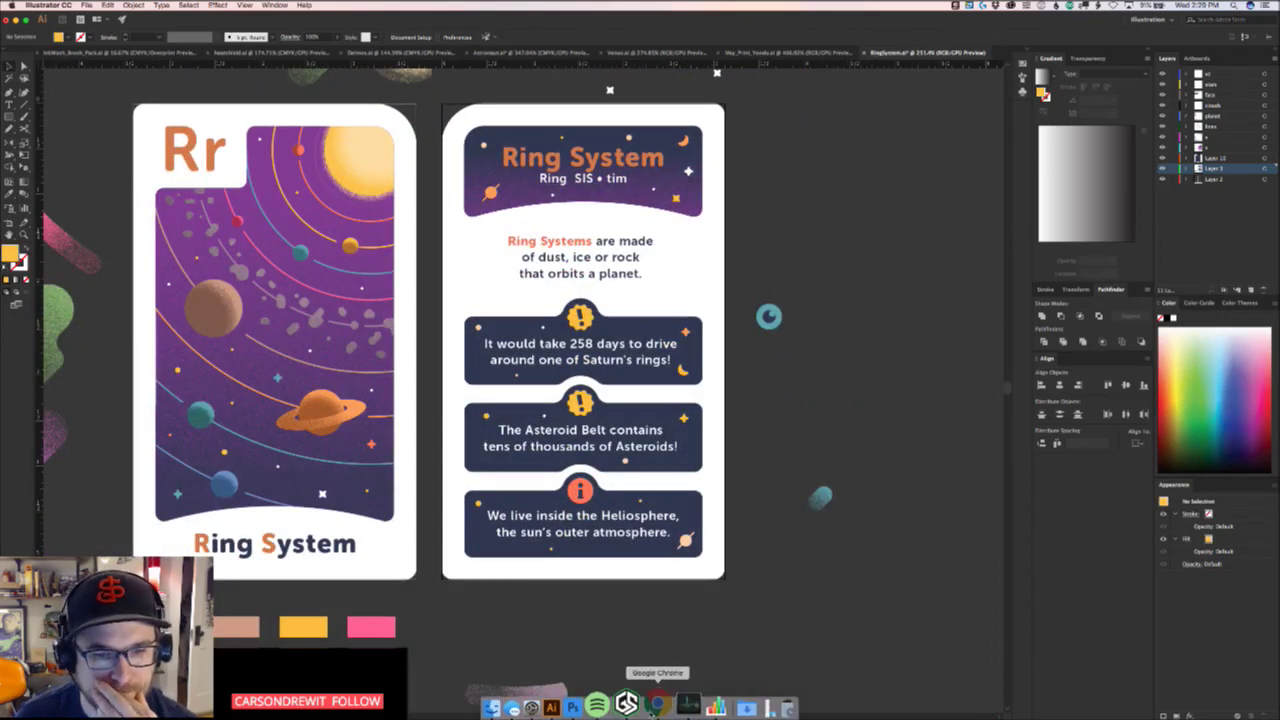
# Switch to the Astro Alphabet Cards spreadsheet in Chrome and copy the Ring System fact about ice crystals in Saturn's rings
pyautogui.click(656, 703)
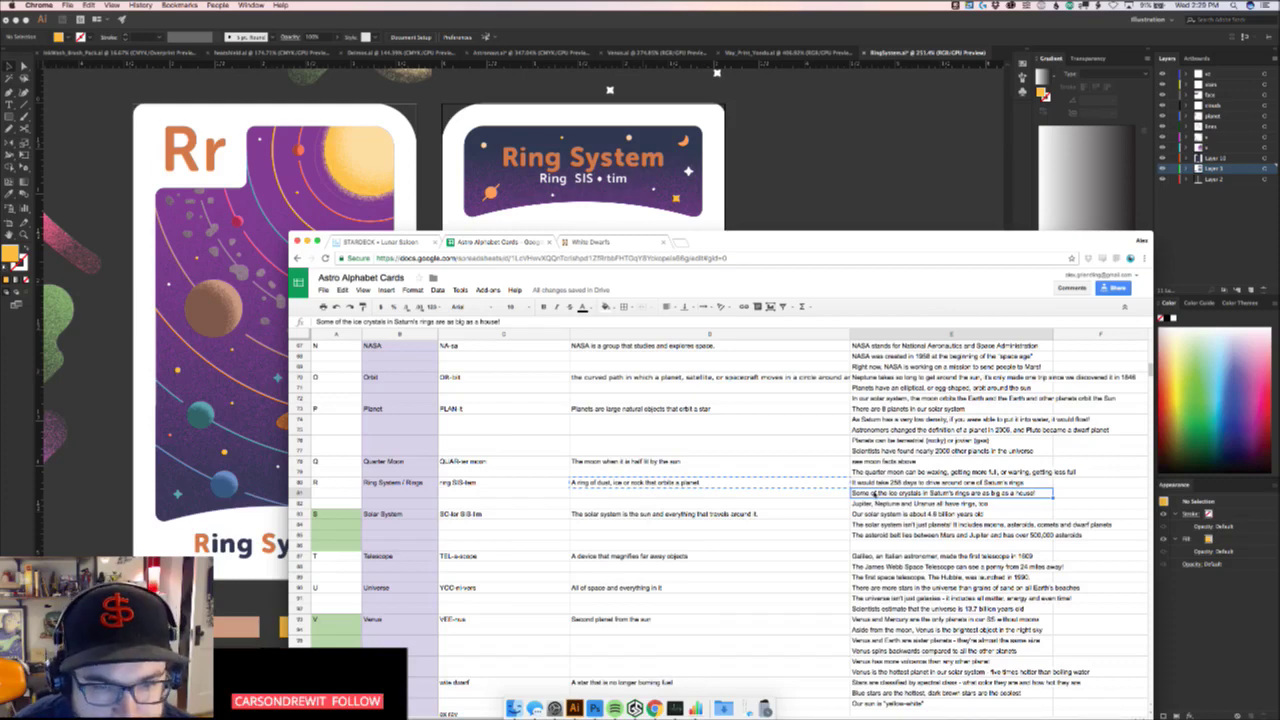
pyautogui.click(876, 504)
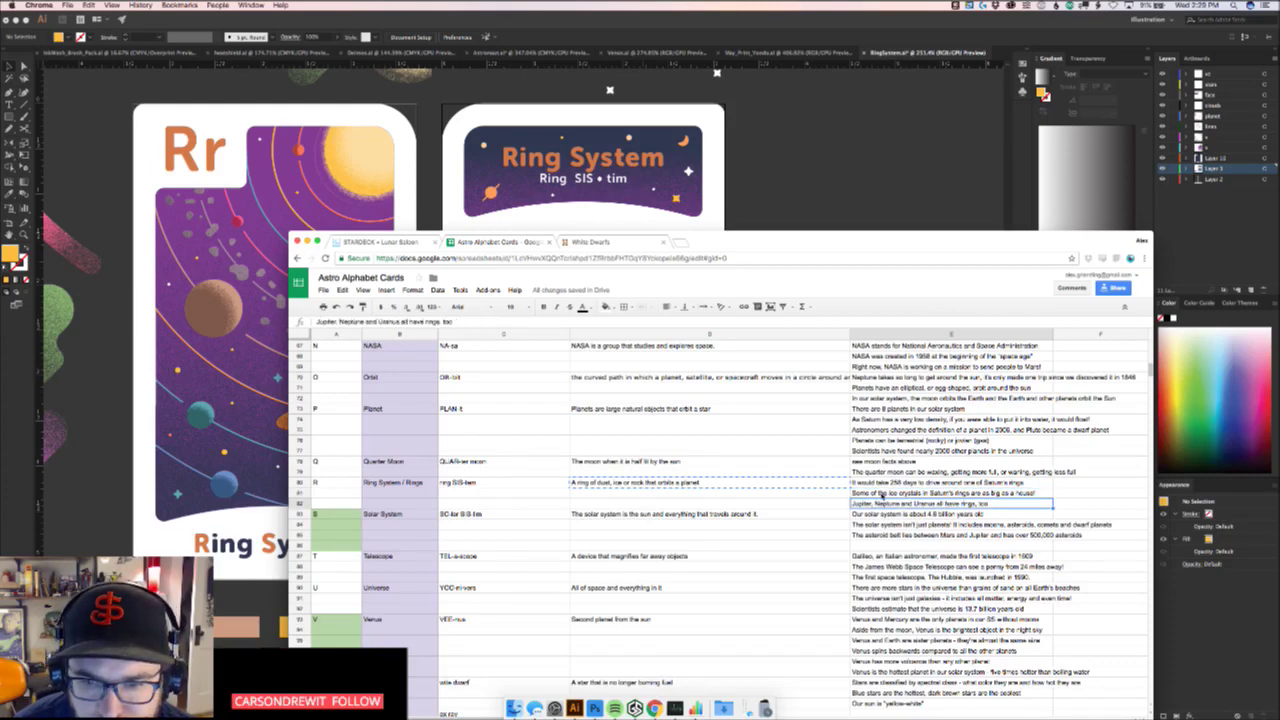
pyautogui.click(881, 494)
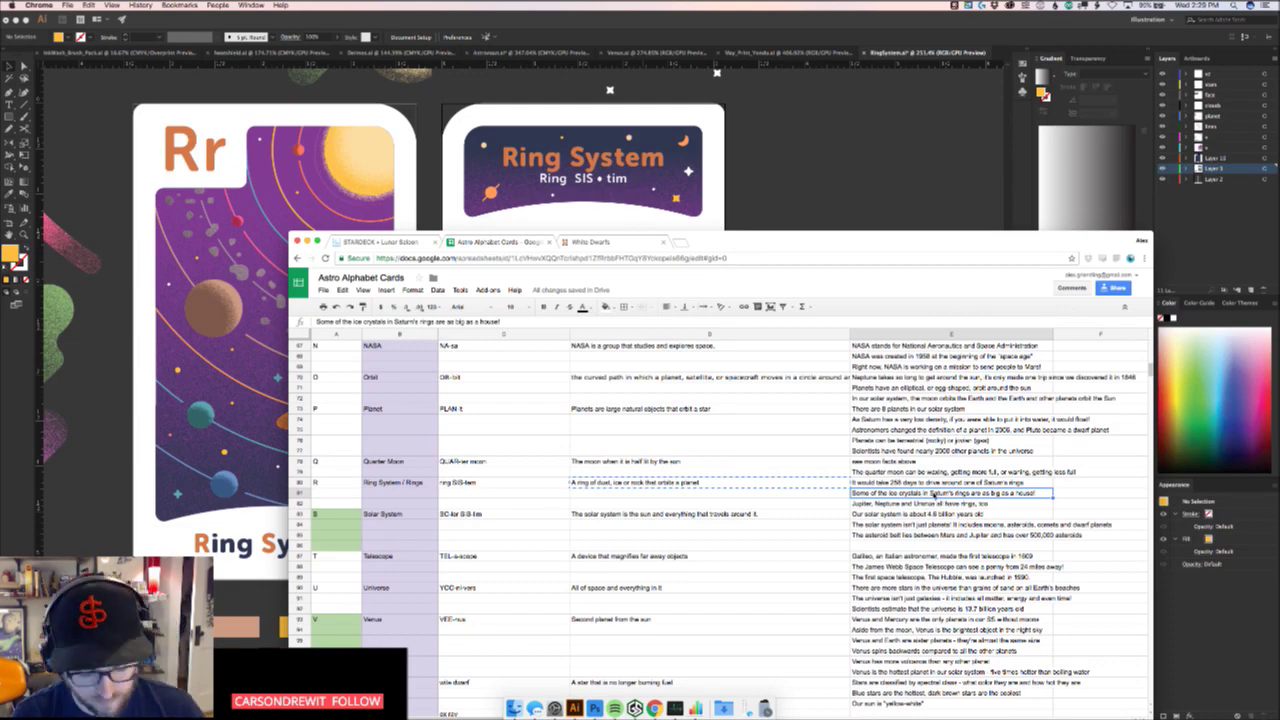
# Back in Illustrator, replace the second fact with "Some of the ice crystals in Saturn's rings are as big as a house!" and widen its text box
pyautogui.press('super+Tab')
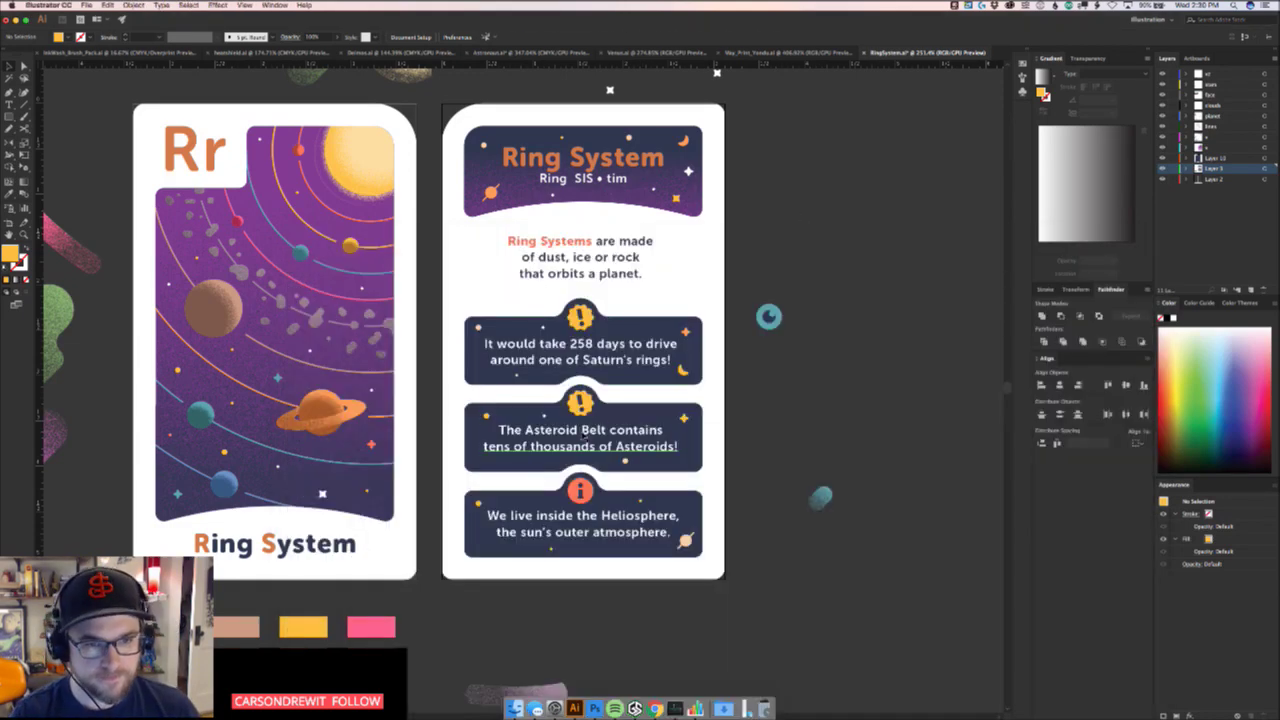
pyautogui.click(583, 434)
pyautogui.press('super+a')
pyautogui.write("Some of the ice crystals in Saturn's rings are as big as a")
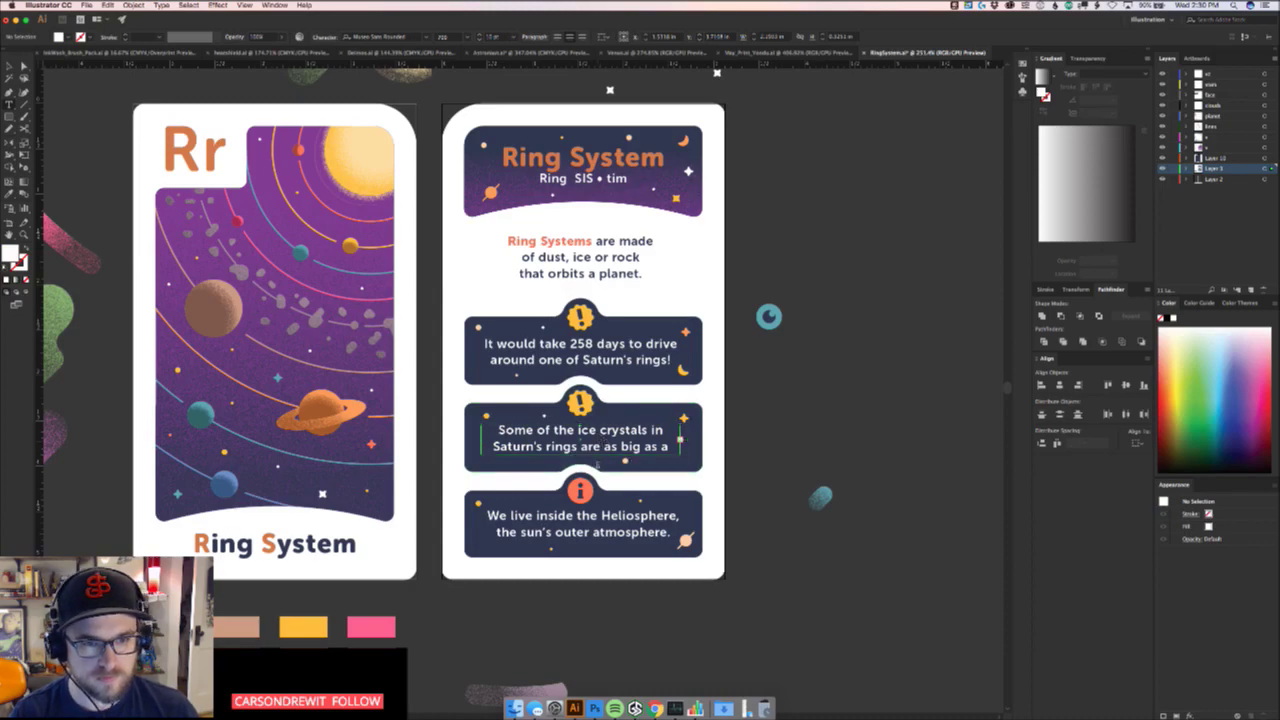
pyautogui.press('Escape')
pyautogui.scroll(4, 572, 468)
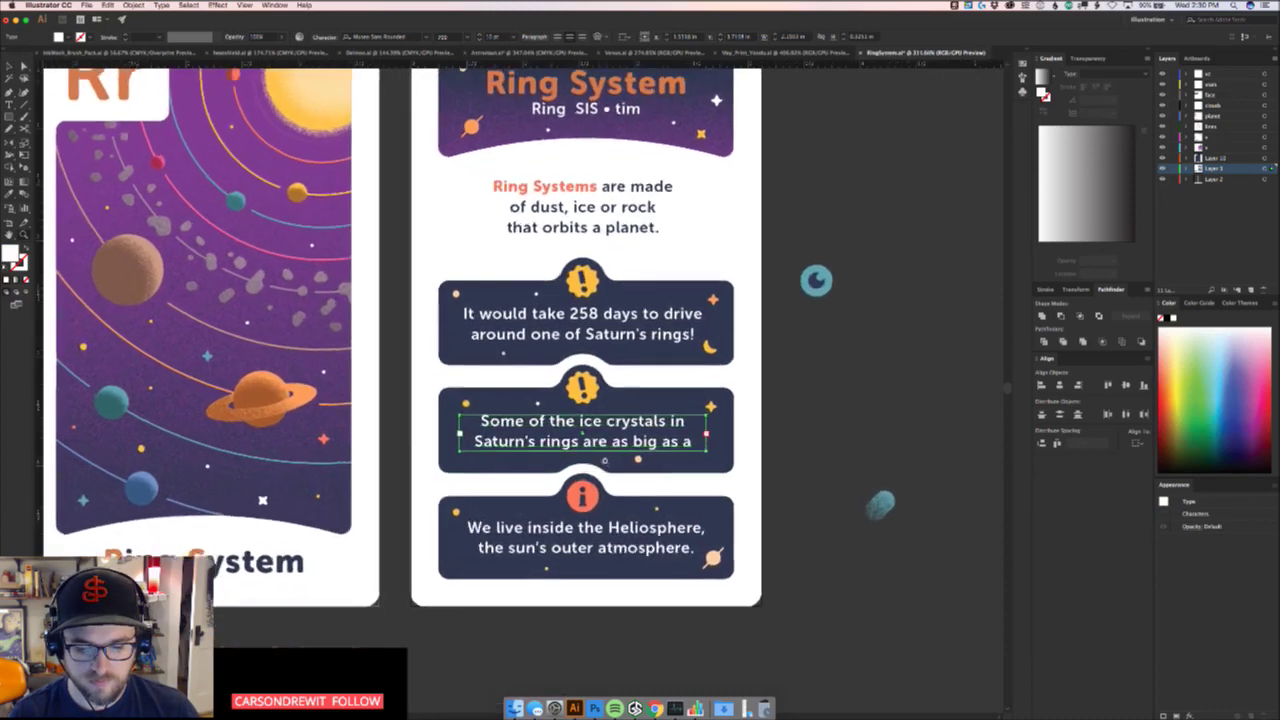
pyautogui.scroll(2, 630, 449)
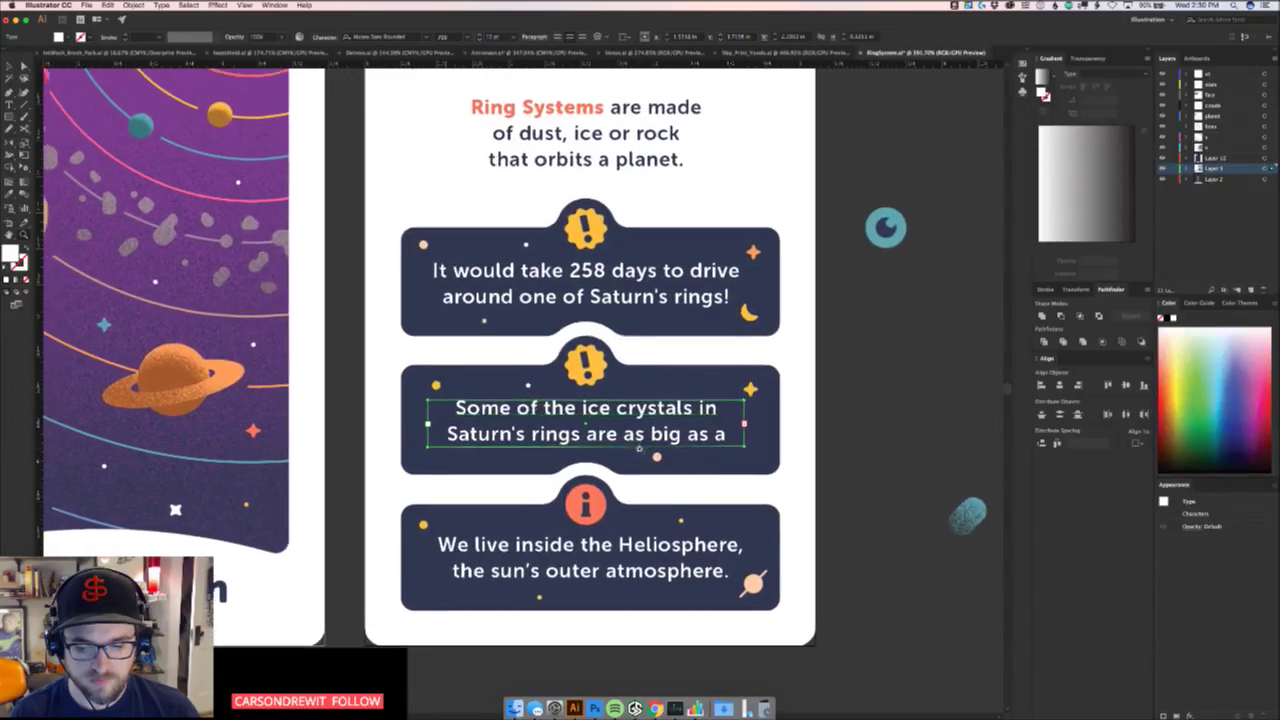
pyautogui.moveTo(655, 441); pyautogui.dragTo(667, 431)
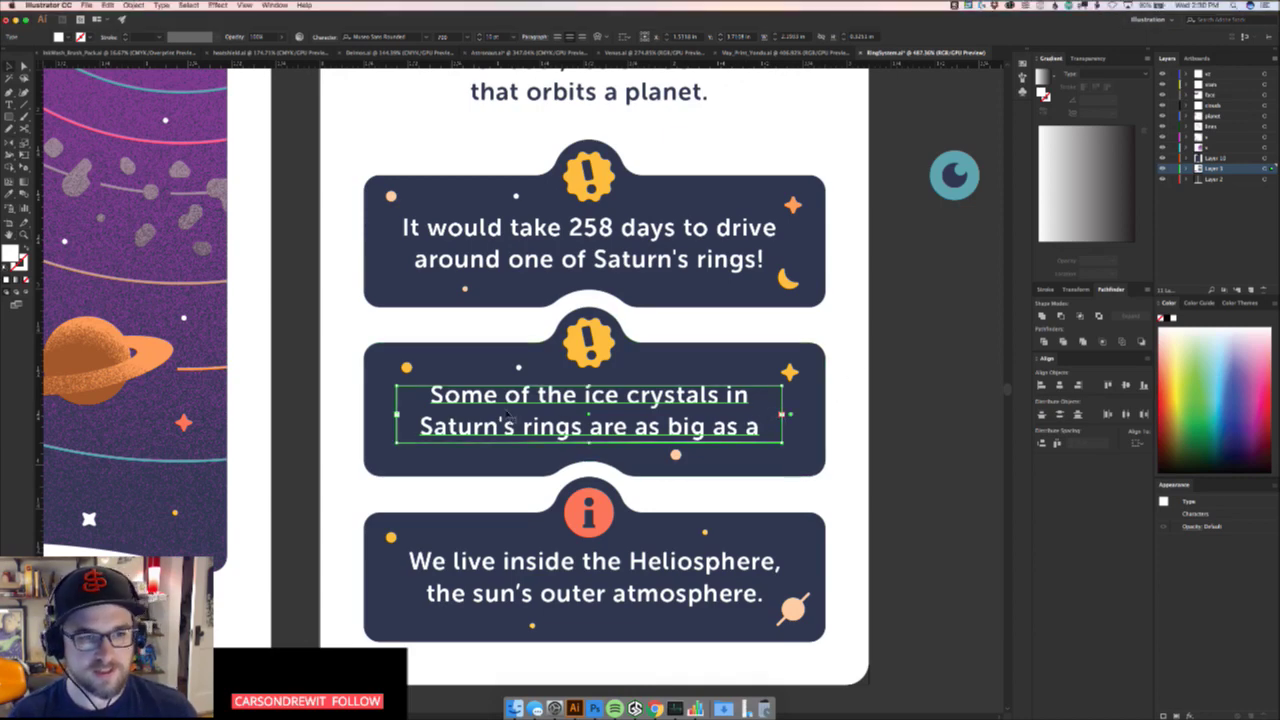
pyautogui.moveTo(783, 414); pyautogui.dragTo(810, 418)
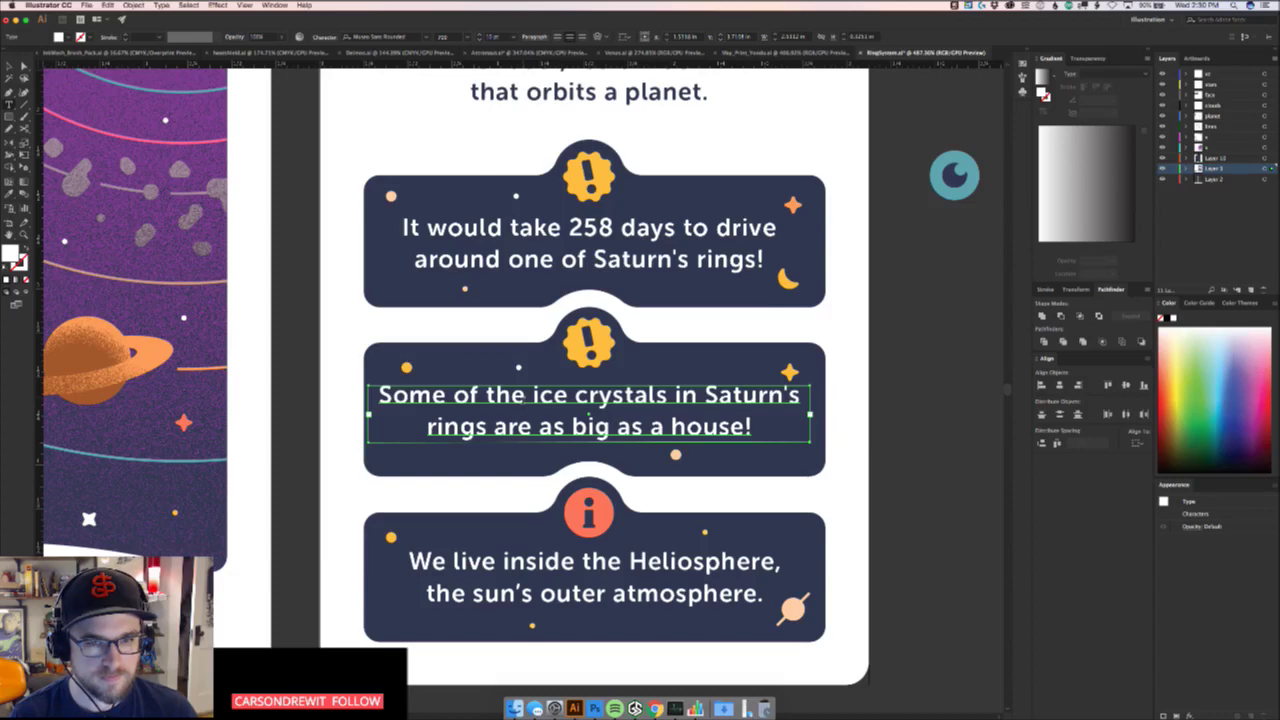
# Shorten the second fact's opening to "Some ice crystals", break the line before "rings", and deselect the text
pyautogui.moveTo(527, 396); pyautogui.dragTo(440, 396)
pyautogui.press('BackSpace')
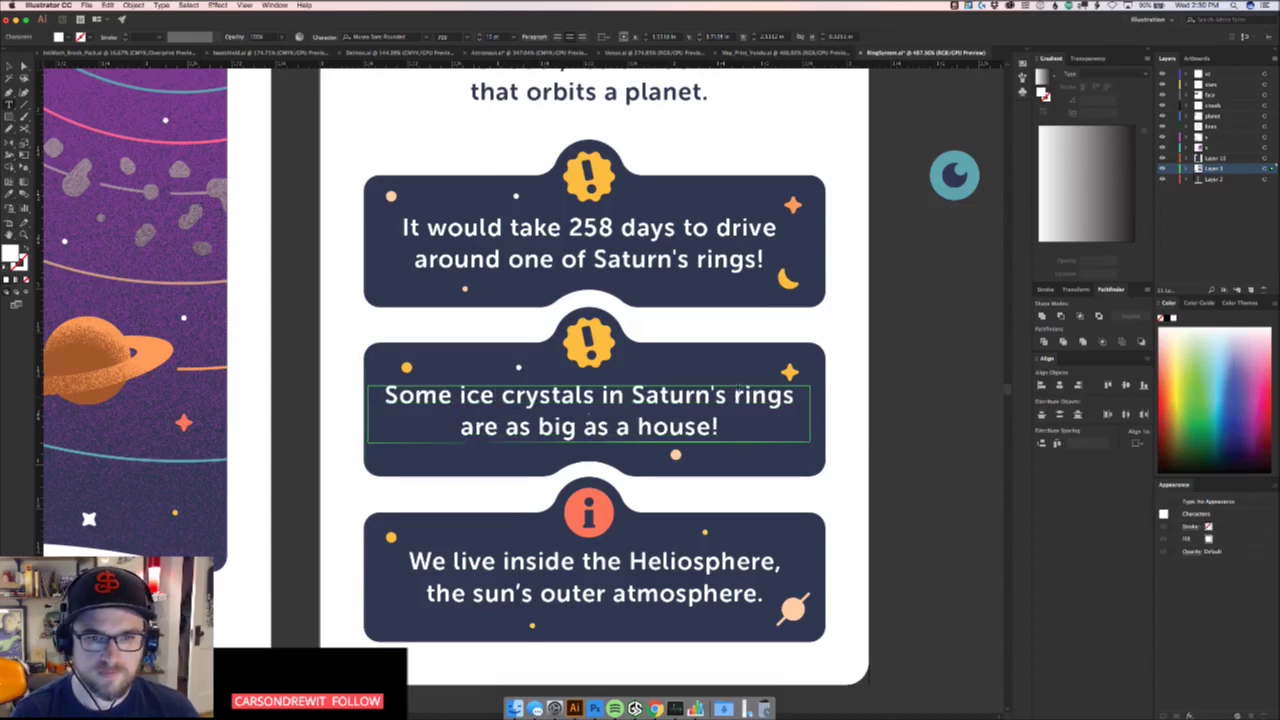
pyautogui.press('BackSpace')
pyautogui.press('Return')
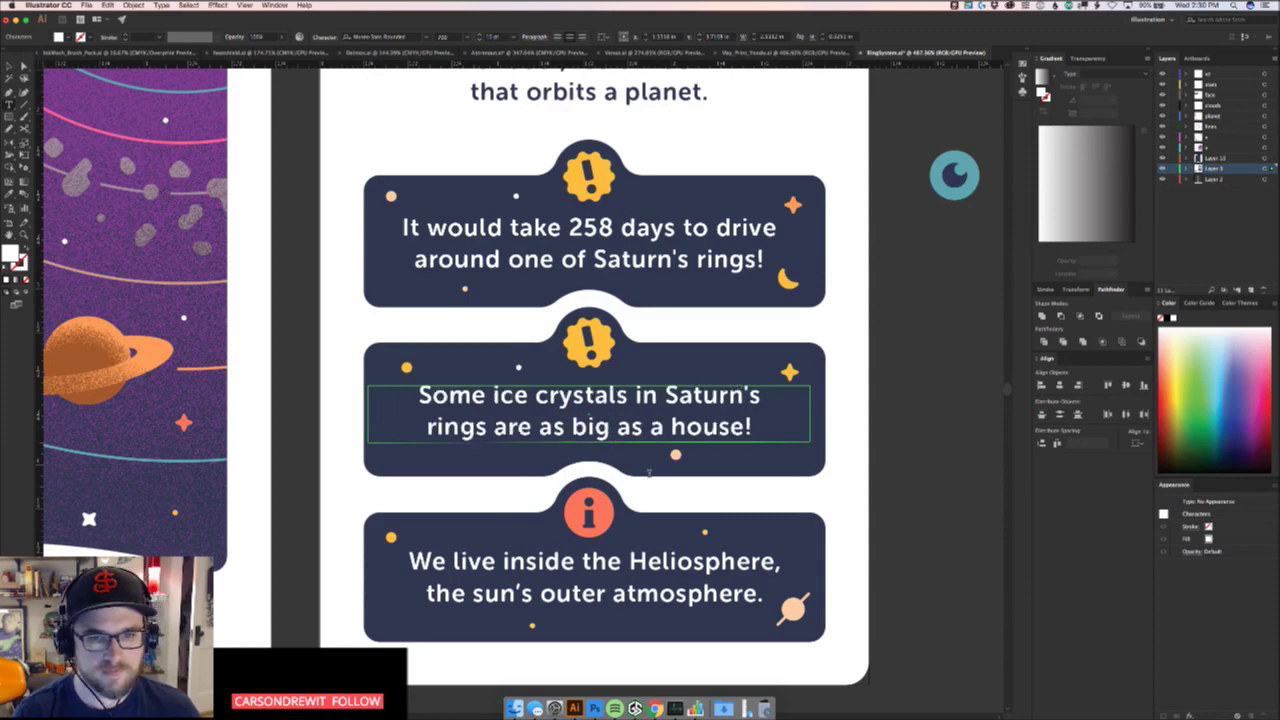
pyautogui.press('Escape')
pyautogui.click(908, 403)
# Switch to the spreadsheet in Chrome and copy the fact that Jupiter, Neptune and Uranus all have rings
pyautogui.press('z')
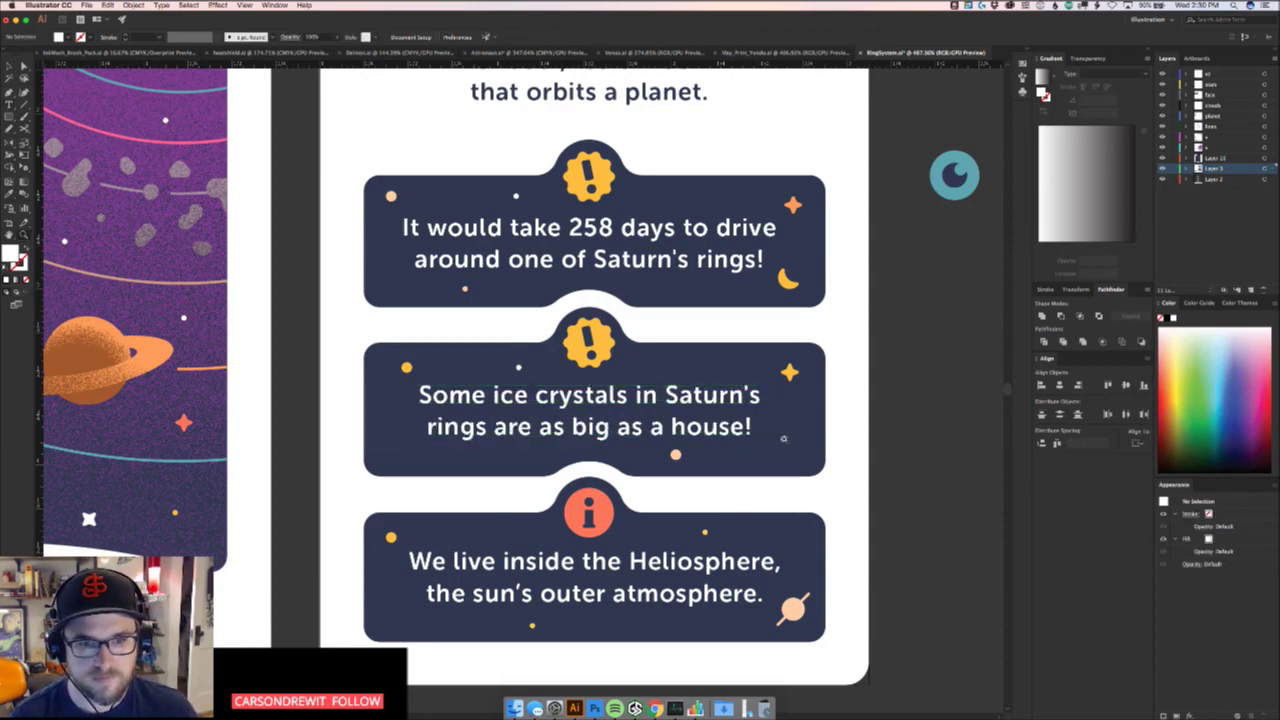
pyautogui.scroll(-4, 783, 438)
pyautogui.click(655, 705)
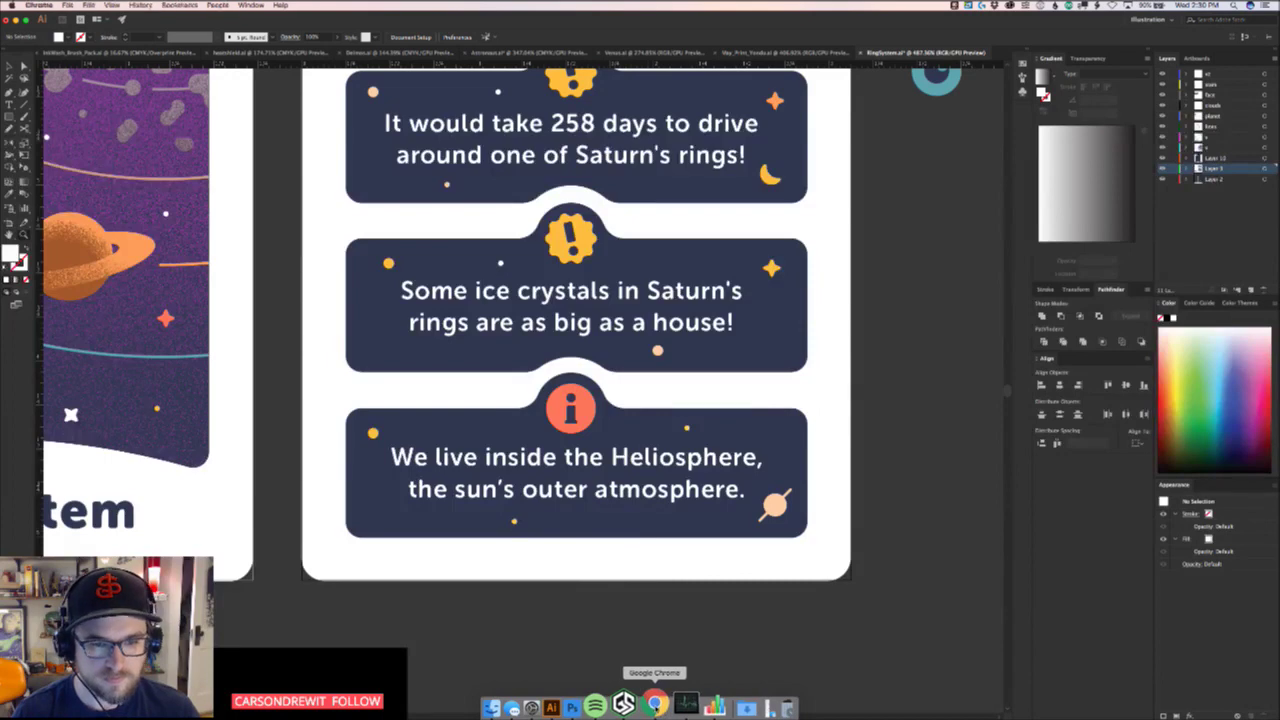
pyautogui.click(889, 504)
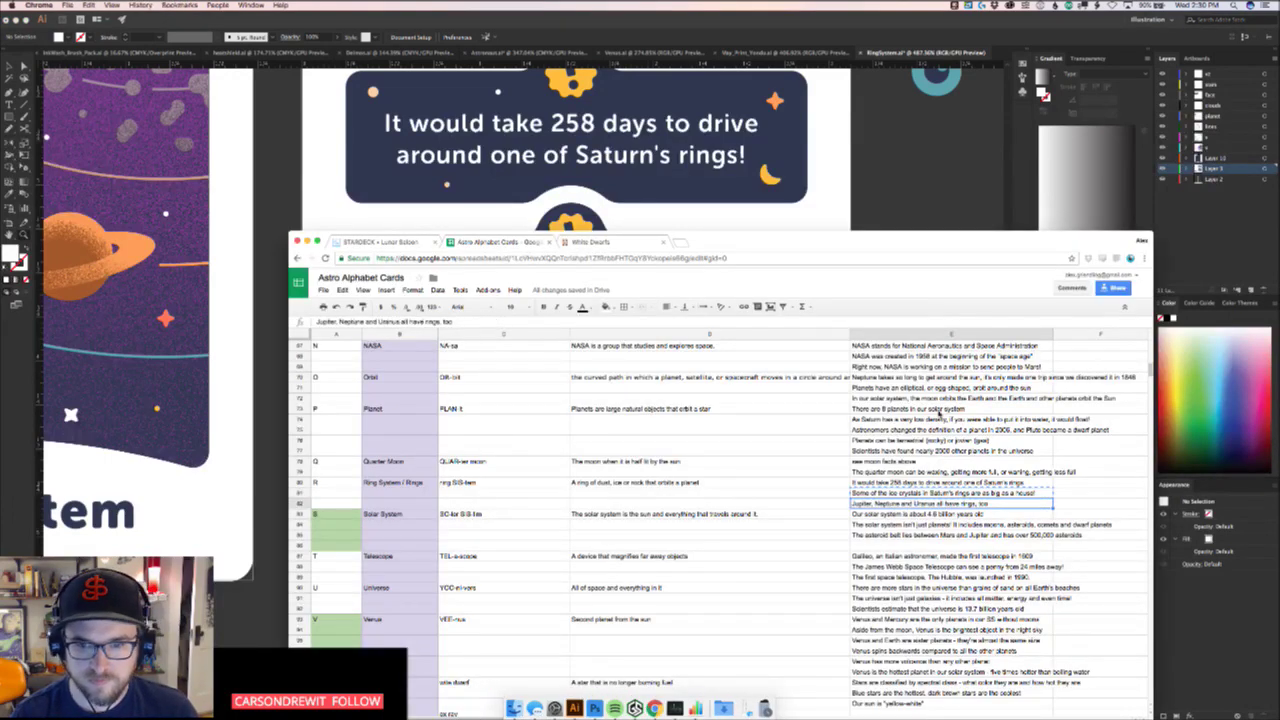
# Back in Illustrator, replace the third fact with "Jupiter, Neptune and Uranus all have rings, too", breaking the line before "all"
pyautogui.press('super+Tab')
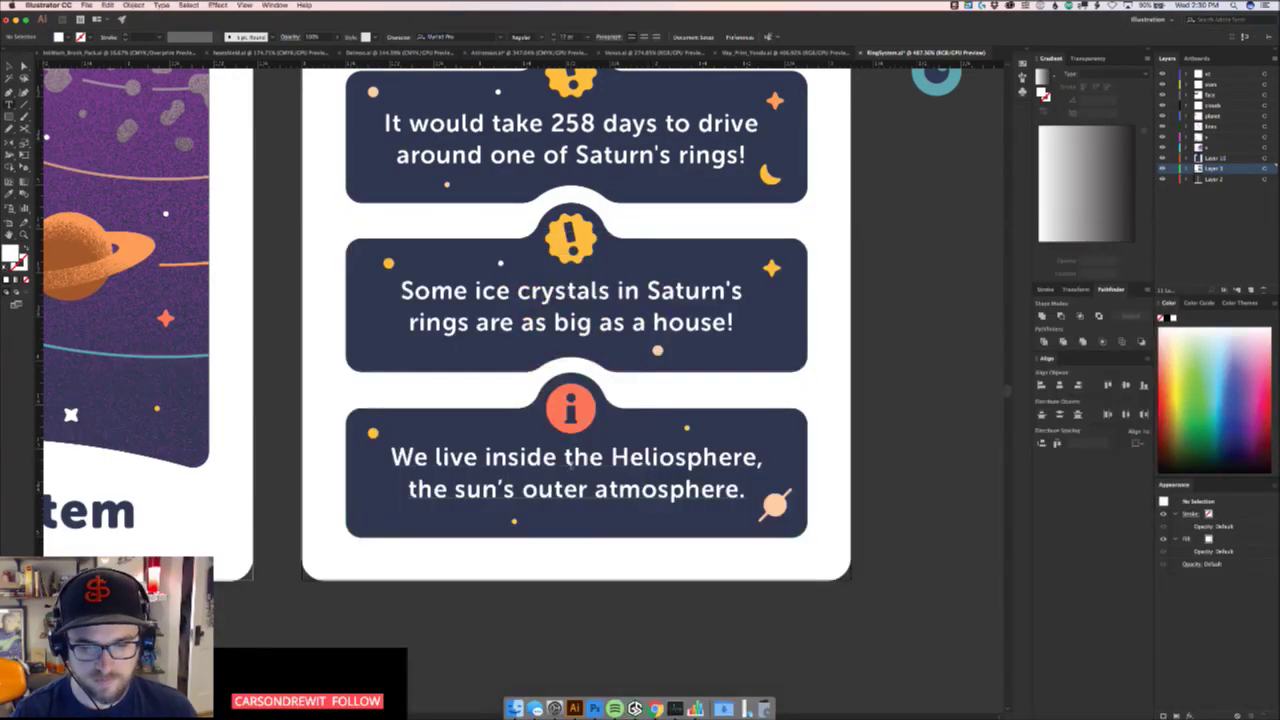
pyautogui.doubleClick(572, 462)
pyautogui.press('super+a')
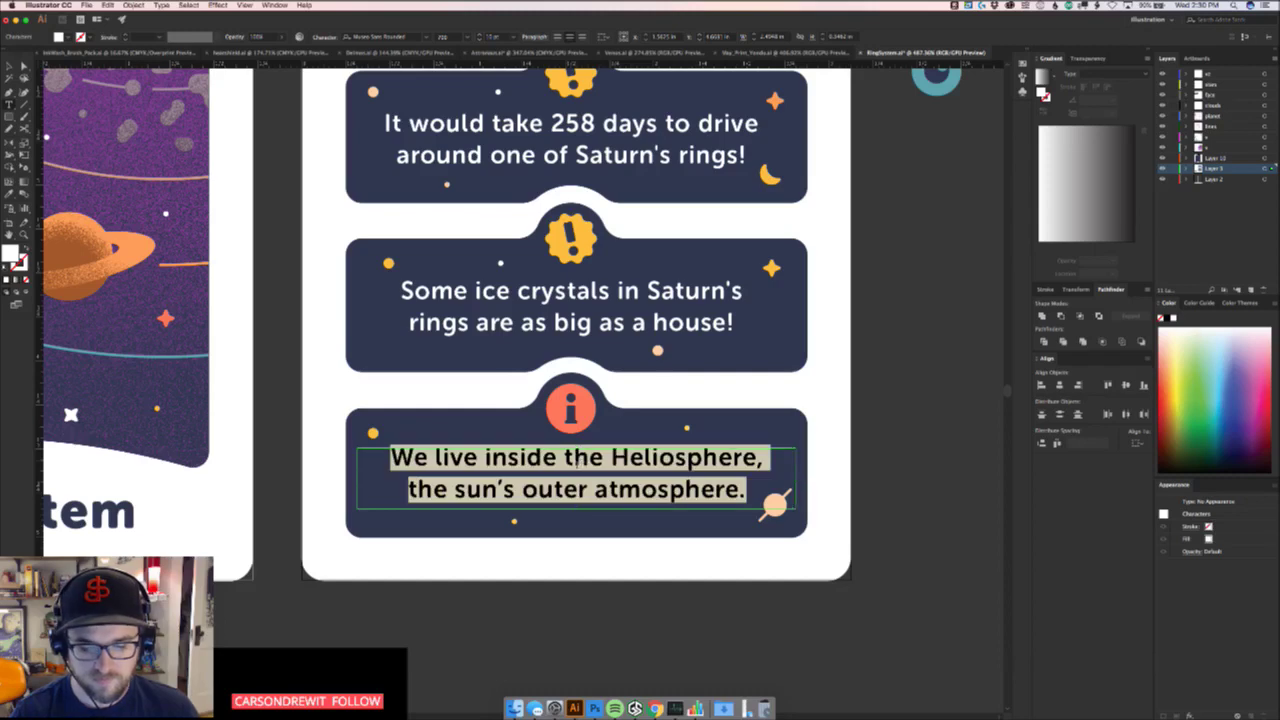
pyautogui.write('Jupiter, Neptune and Uranus all have rings, too')
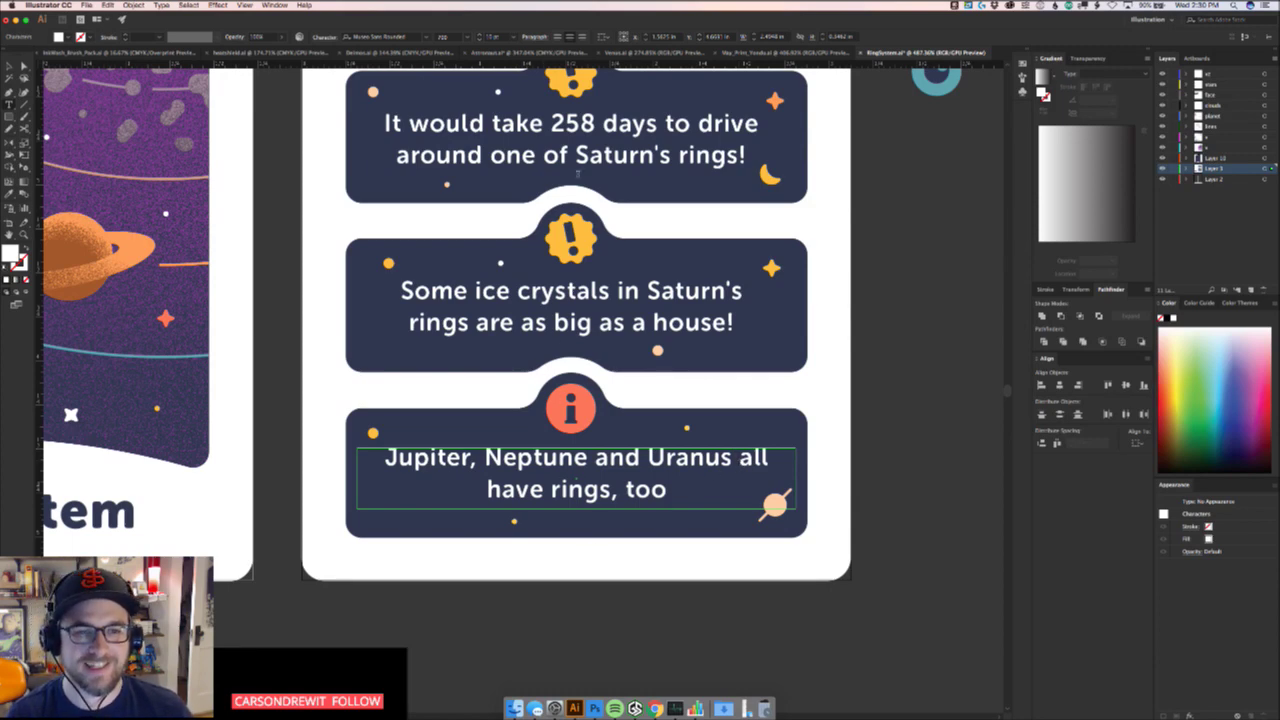
pyautogui.scroll(3, 578, 172)
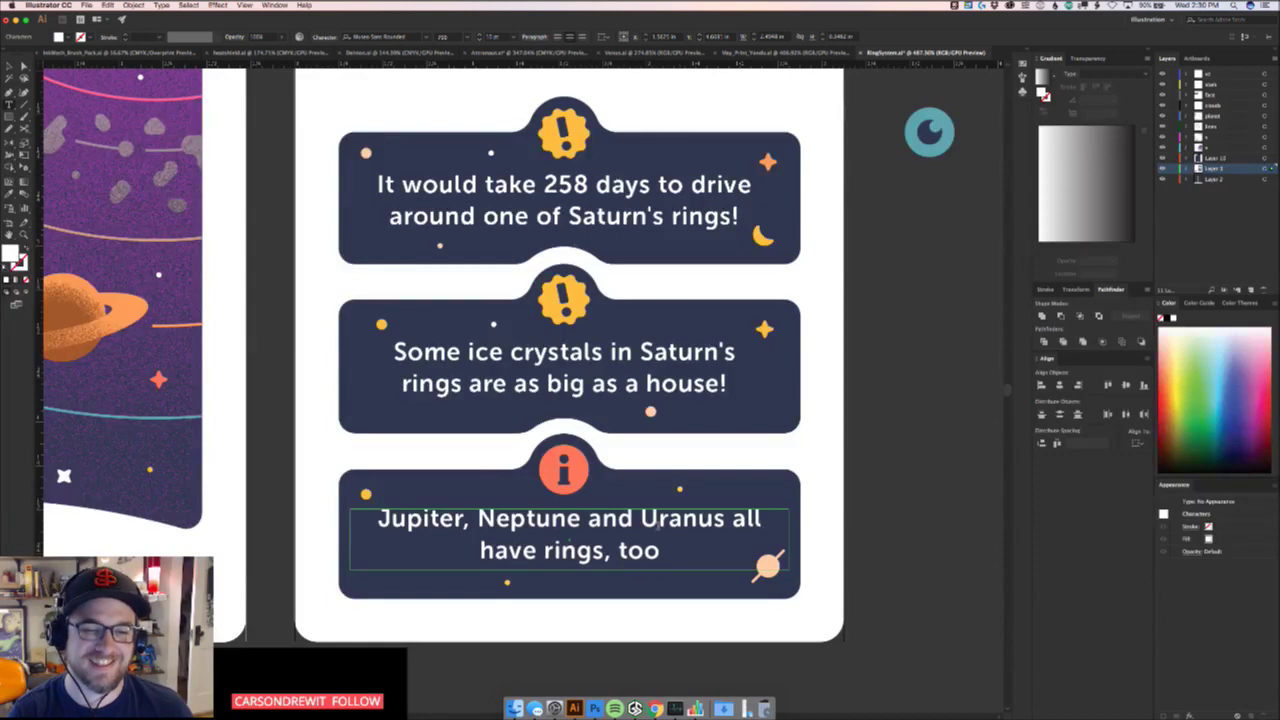
pyautogui.press('BackSpace')
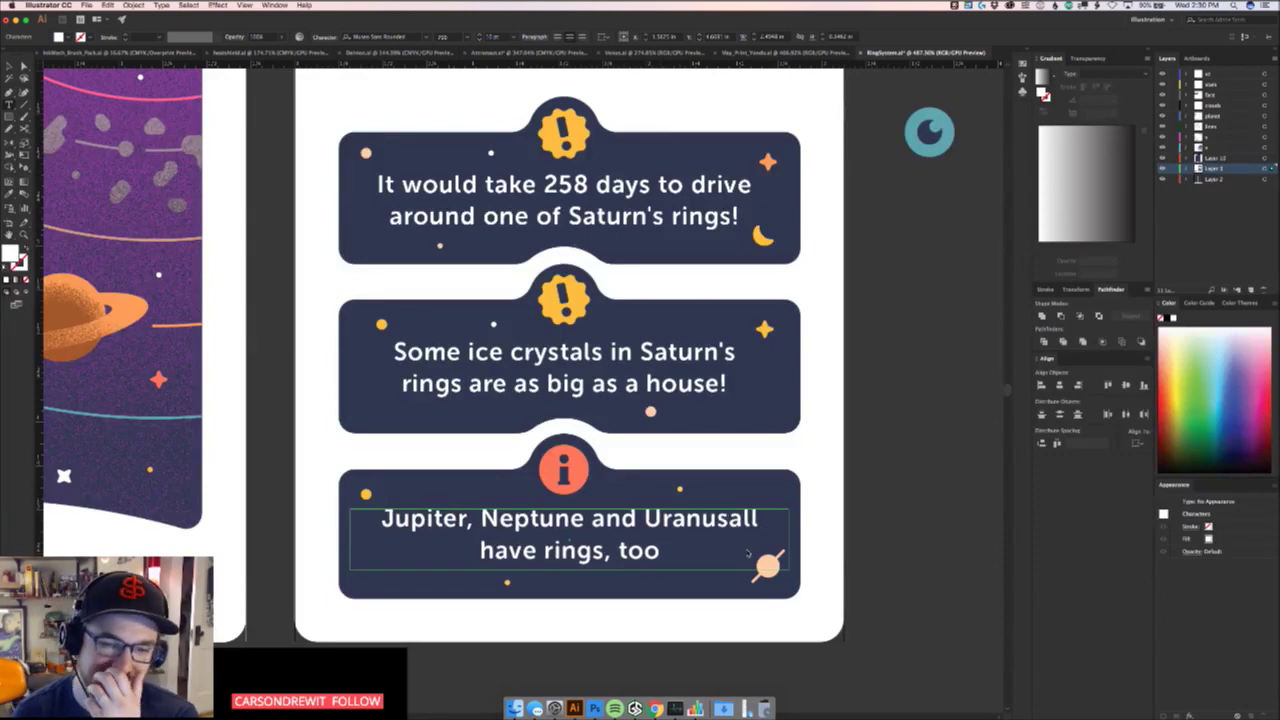
pyautogui.press('Return')
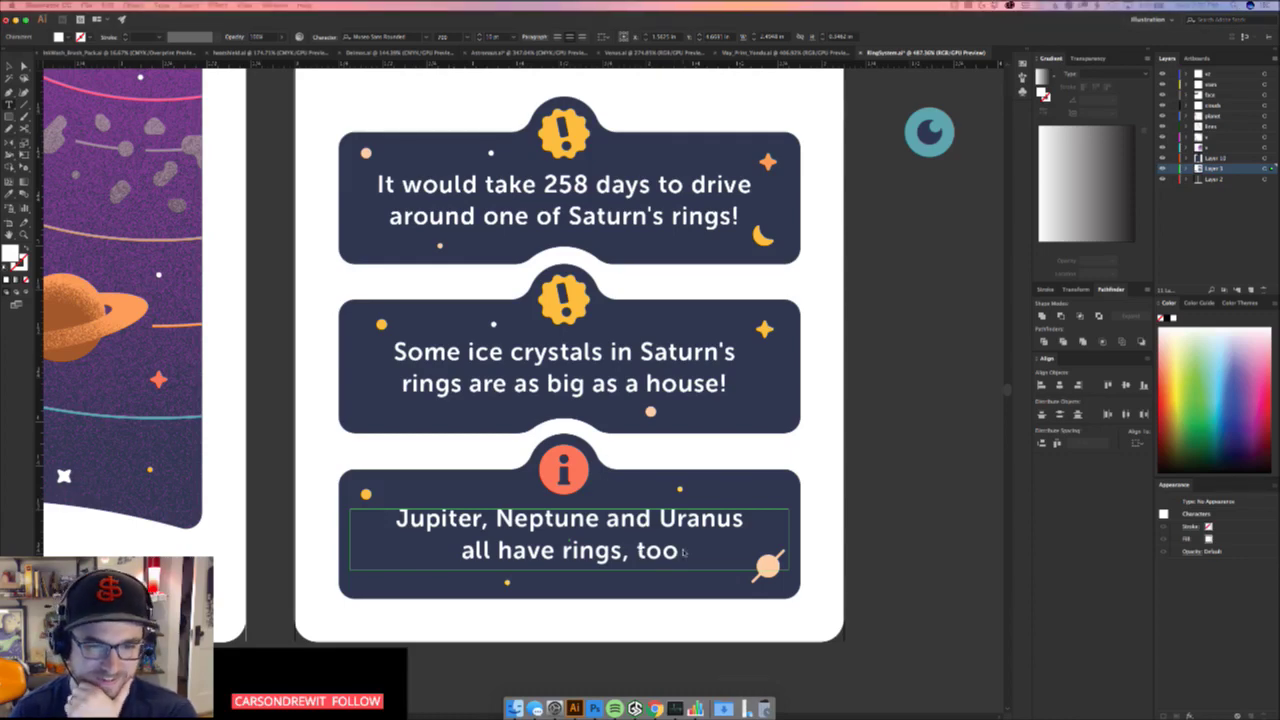
# End the third fact with a period, deselect the text, and save the document
pyautogui.write('.')
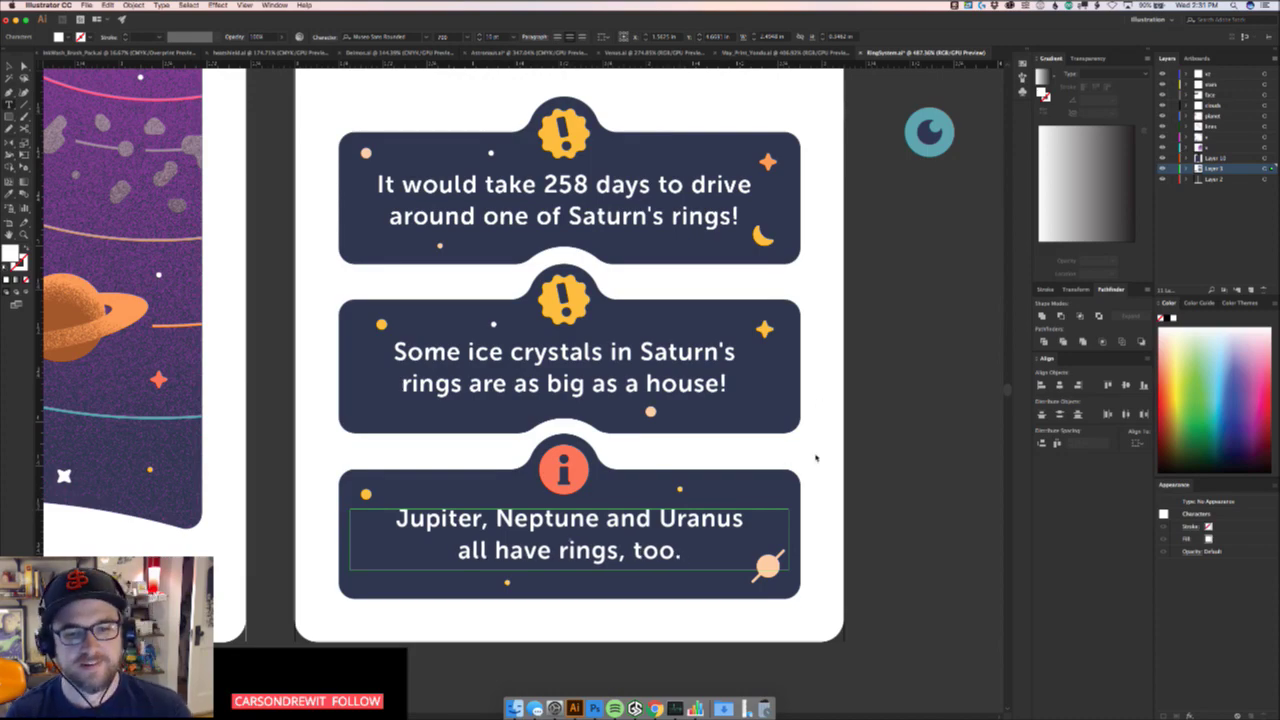
pyautogui.keyDown('super'); pyautogui.click(848, 457); pyautogui.keyUp('super')
pyautogui.moveTo(848, 457); pyautogui.dragTo(601, 476)
pyautogui.scroll(3, 601, 476)
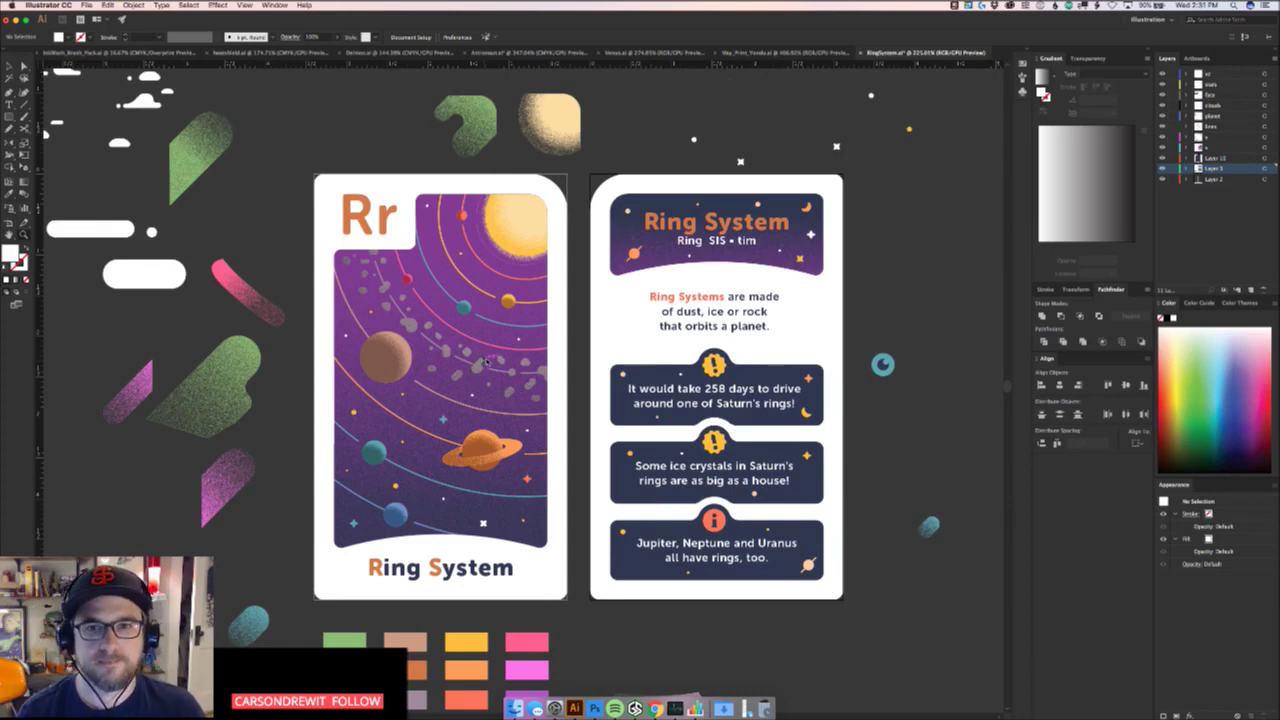
pyautogui.press('super+s')
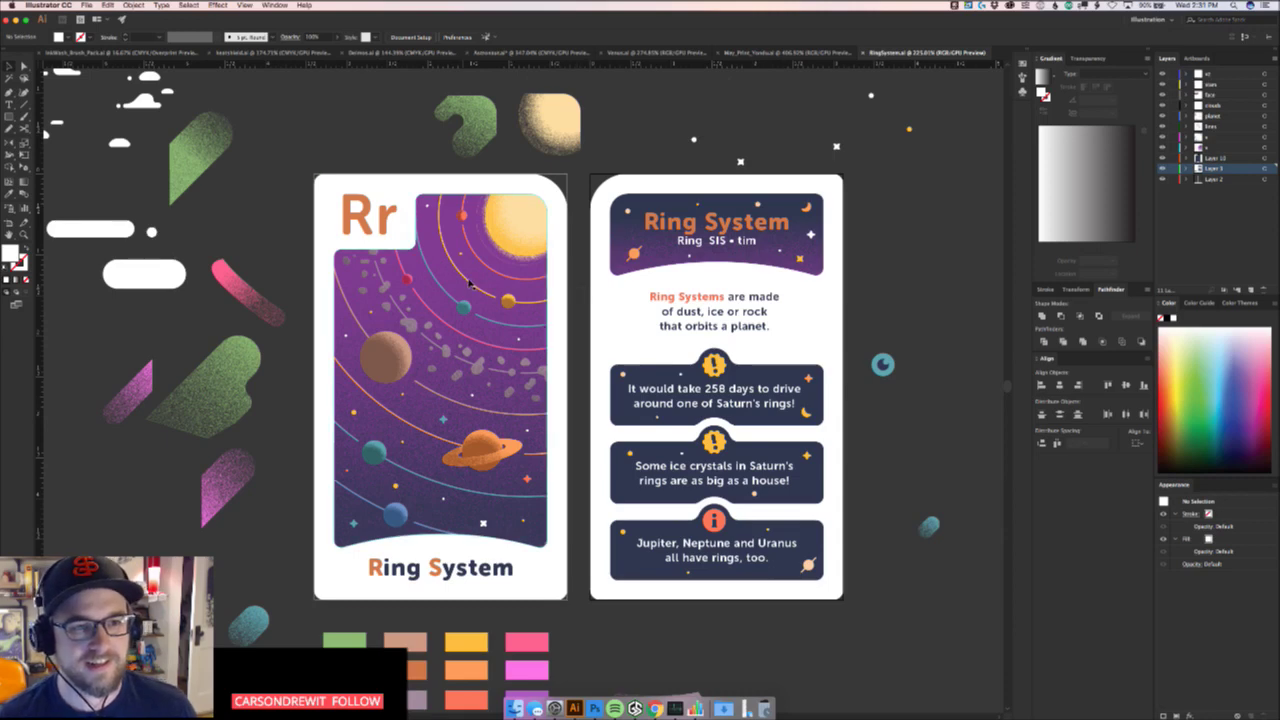
pyautogui.moveTo(440, 190); pyautogui.dragTo(478, 287)
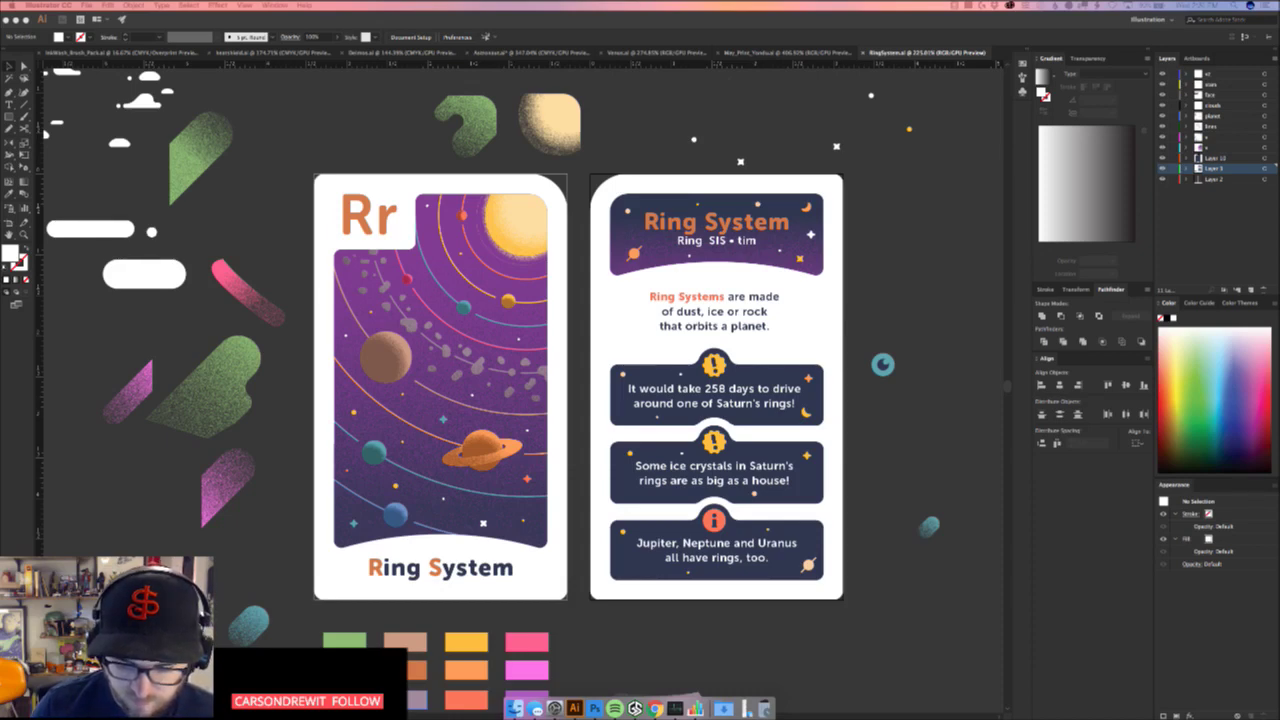
pyautogui.click(870, 544)
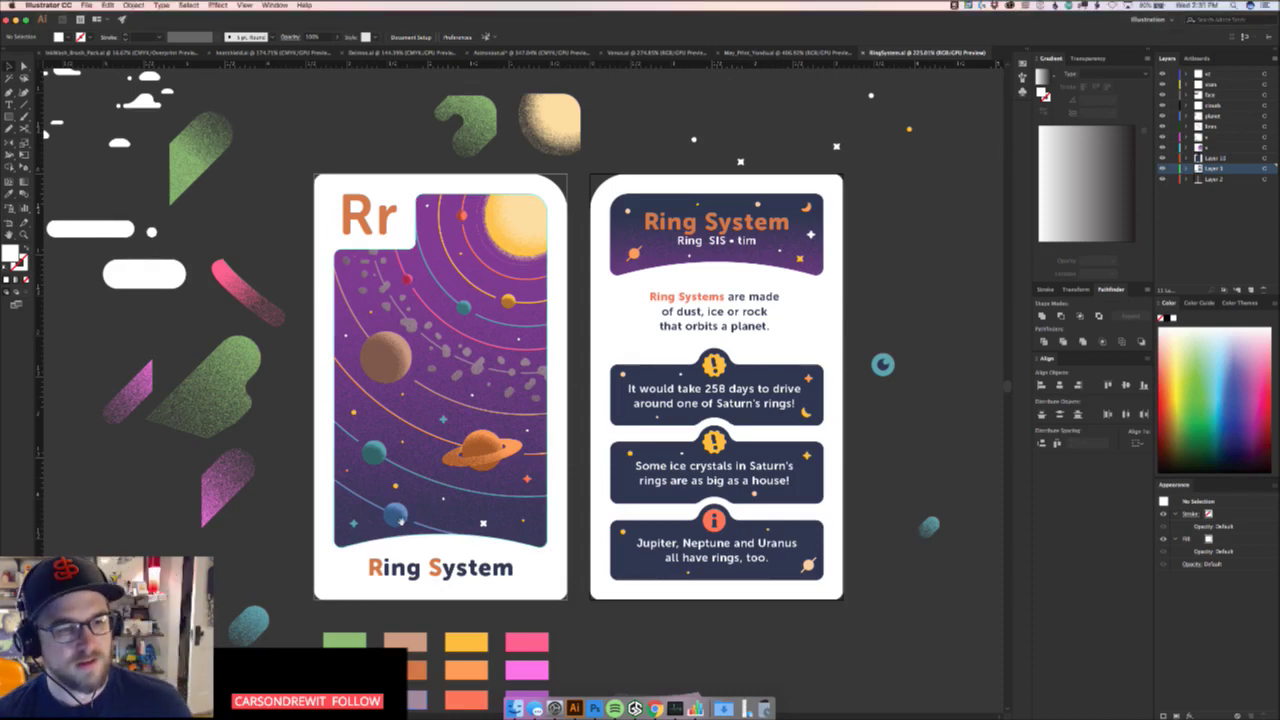
pyautogui.moveTo(399, 522); pyautogui.dragTo(475, 521)
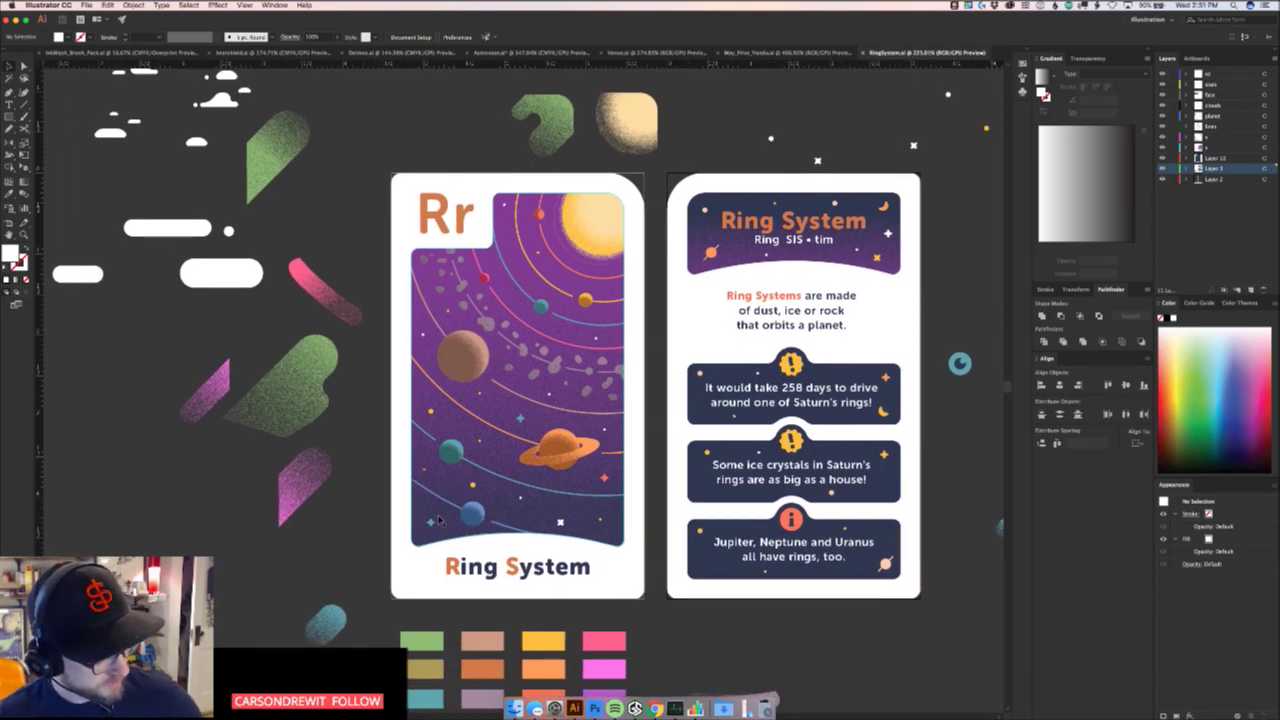
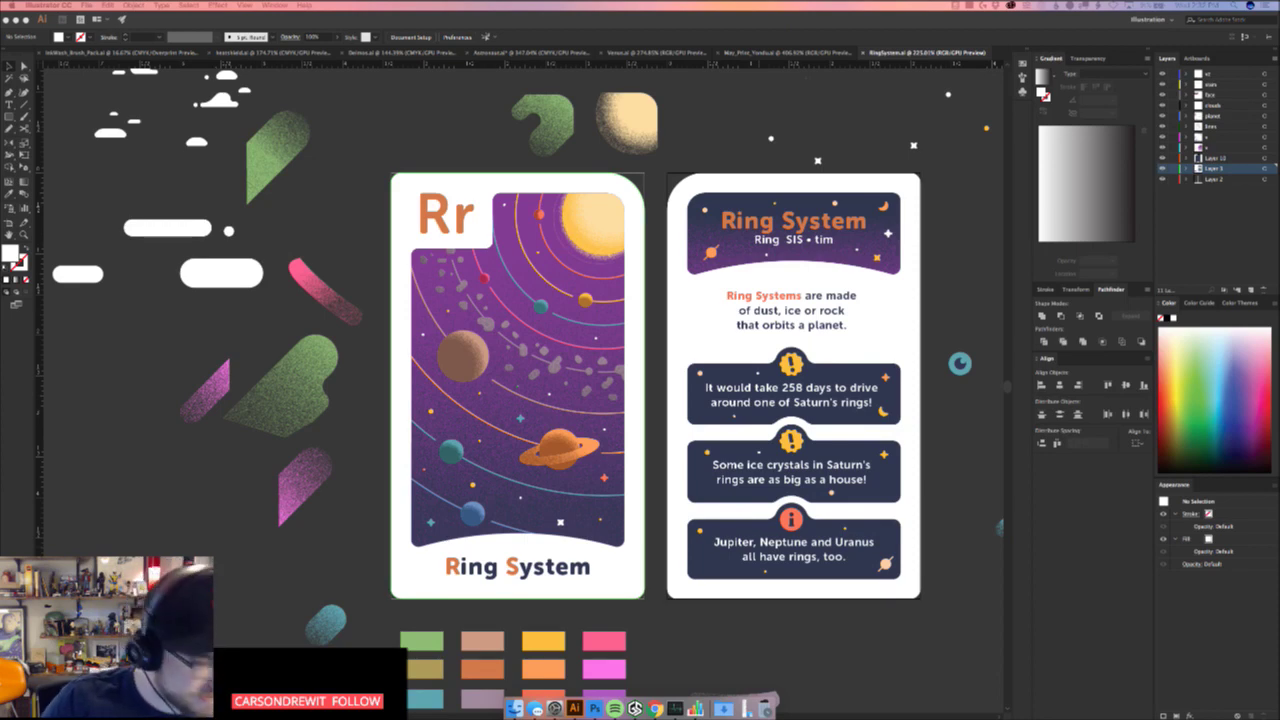
# Lock the three bottom layers that hold the card backgrounds and clear the selection
pyautogui.doubleClick(592, 216)
pyautogui.press('Escape')
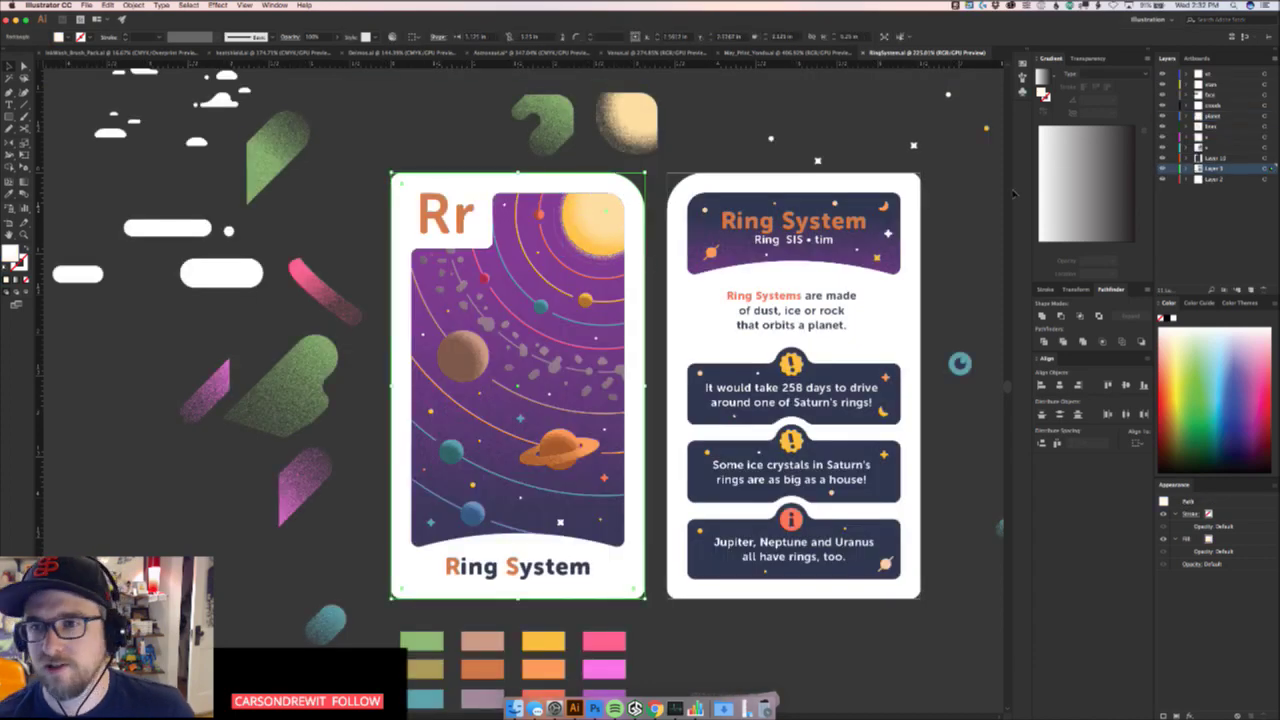
pyautogui.press('super+shift+a')
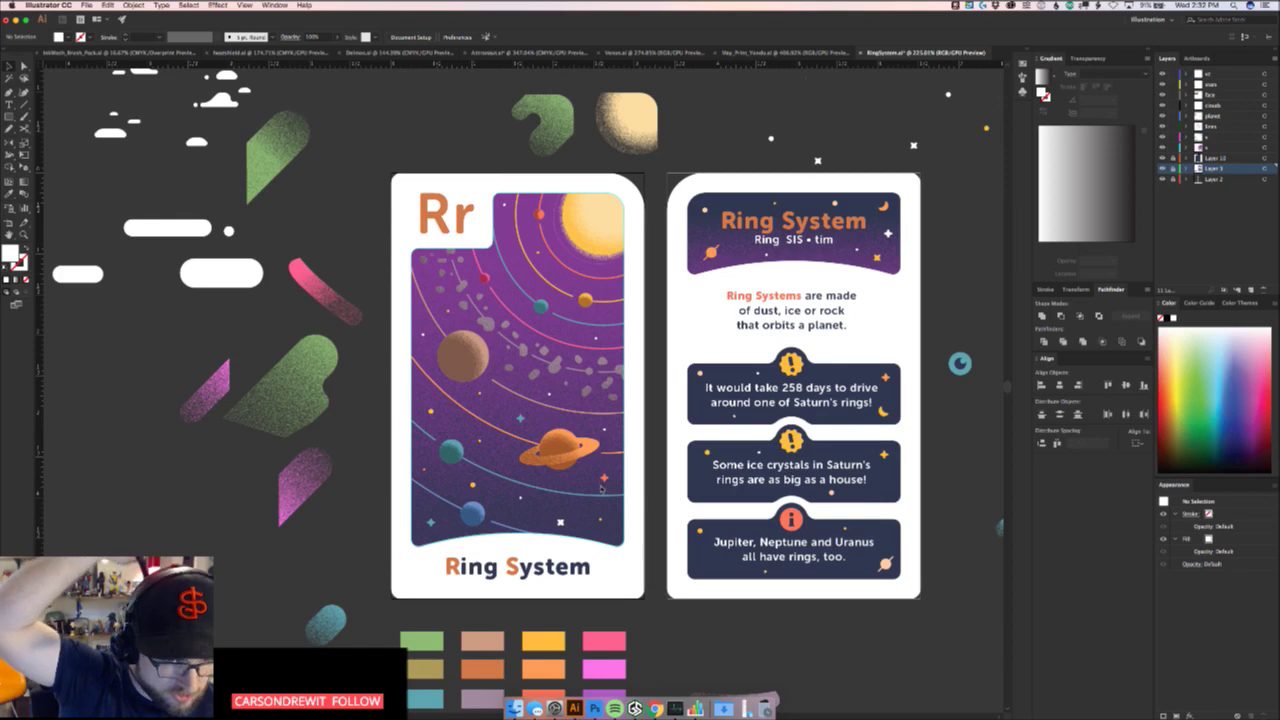
pyautogui.scroll(-2, 640, 460)
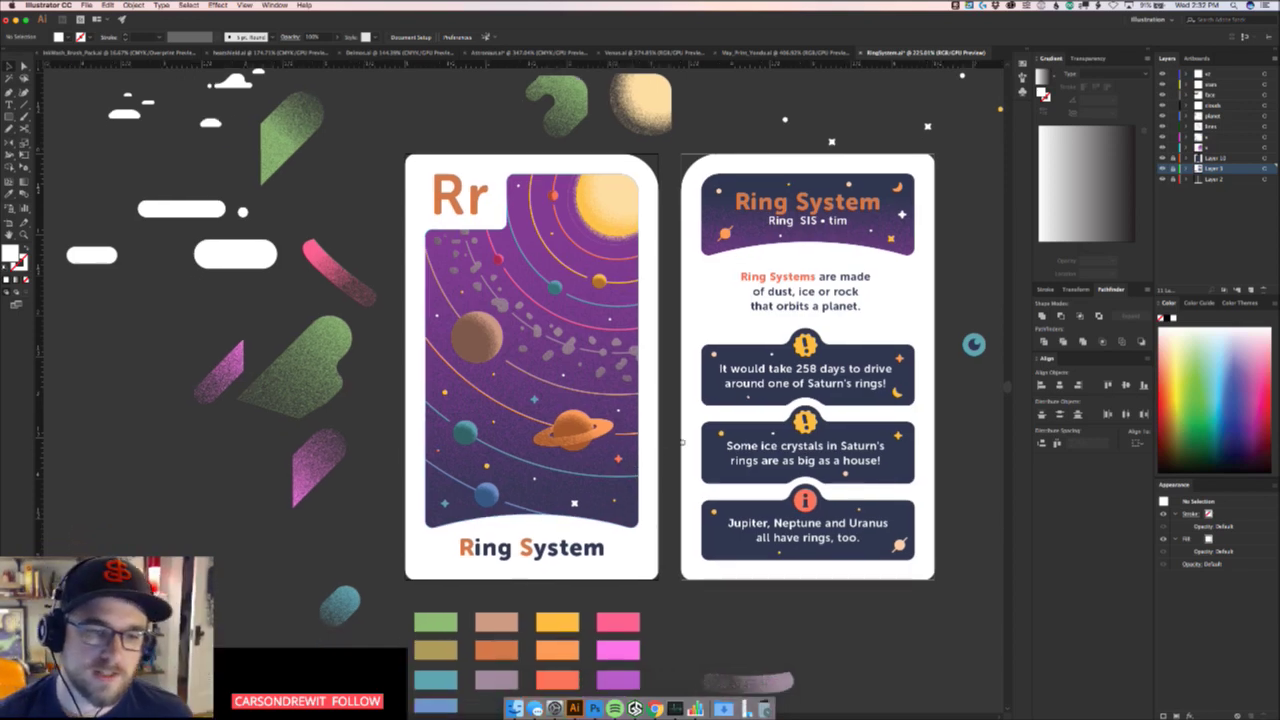
pyautogui.scroll(-2, 682, 441)
pyautogui.hscroll(-3, 682, 441)
pyautogui.click(700, 456)
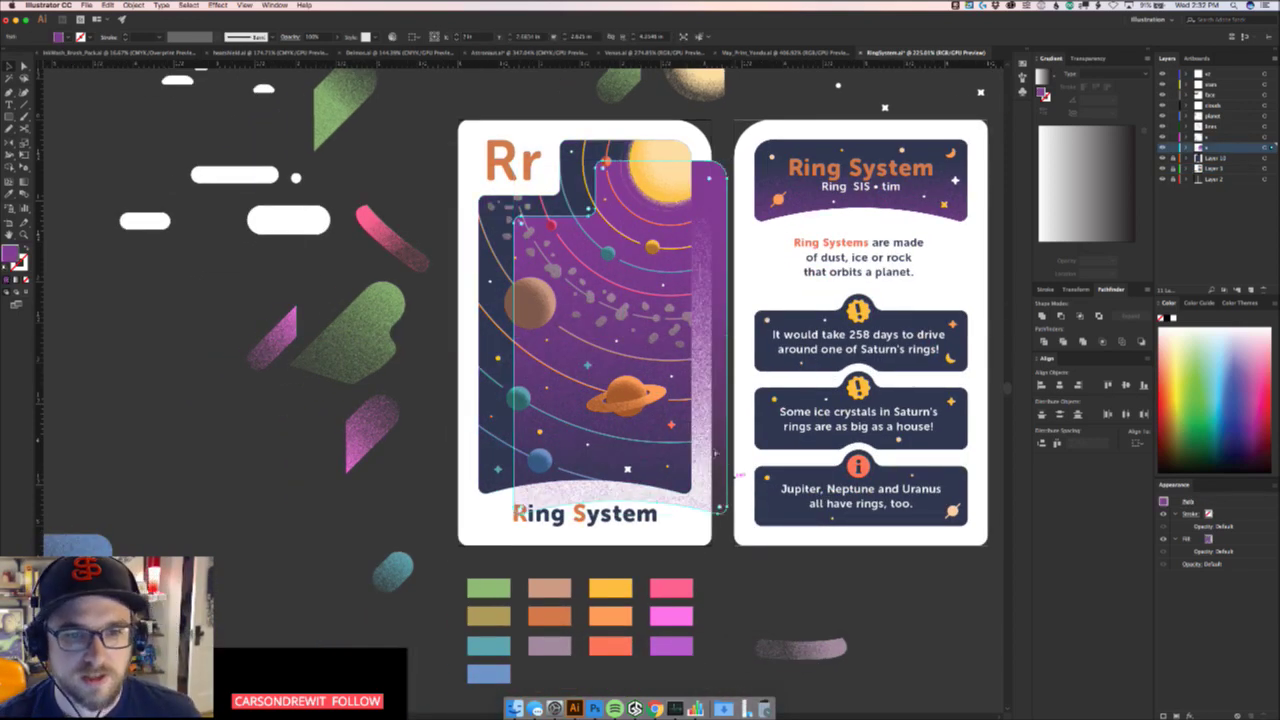
pyautogui.moveTo(716, 453); pyautogui.dragTo(680, 432)
pyautogui.moveTo(747, 479); pyautogui.dragTo(935, 469)
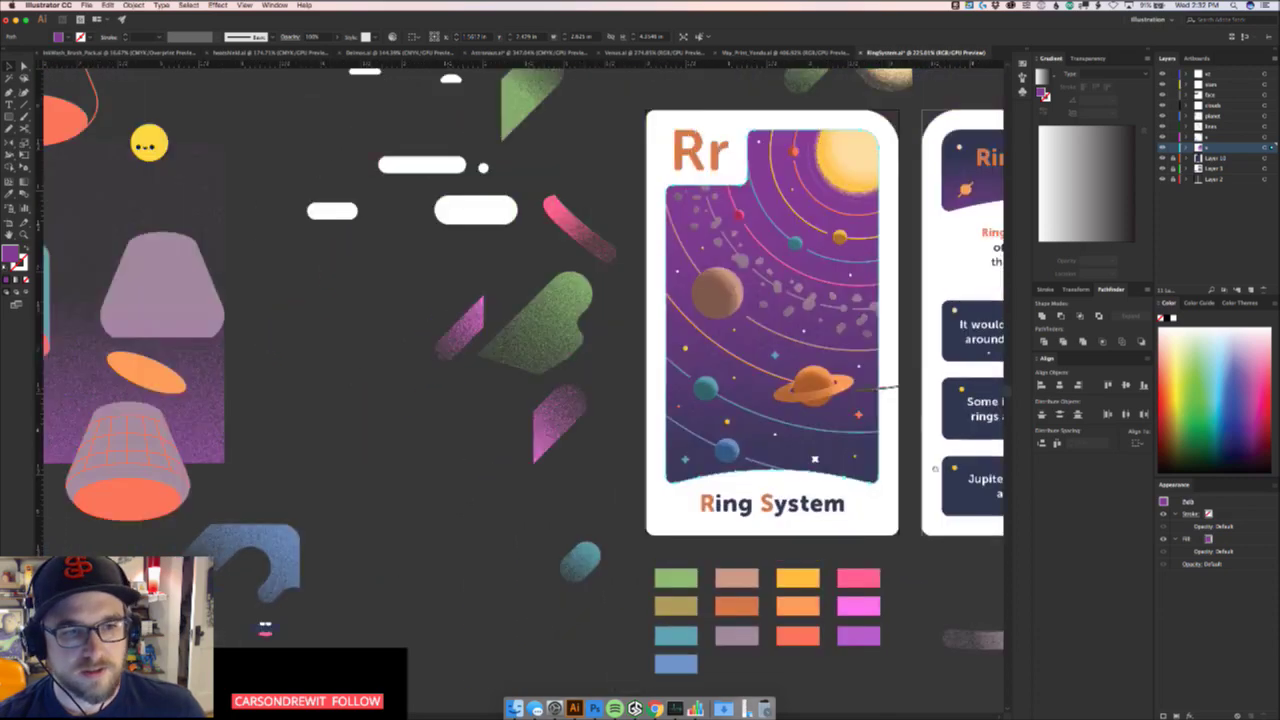
# Delete the leftover clouds and the green, pink and purple textured streaks lying beside the Rr card
pyautogui.scroll(-5, 741, 543)
pyautogui.click(624, 366)
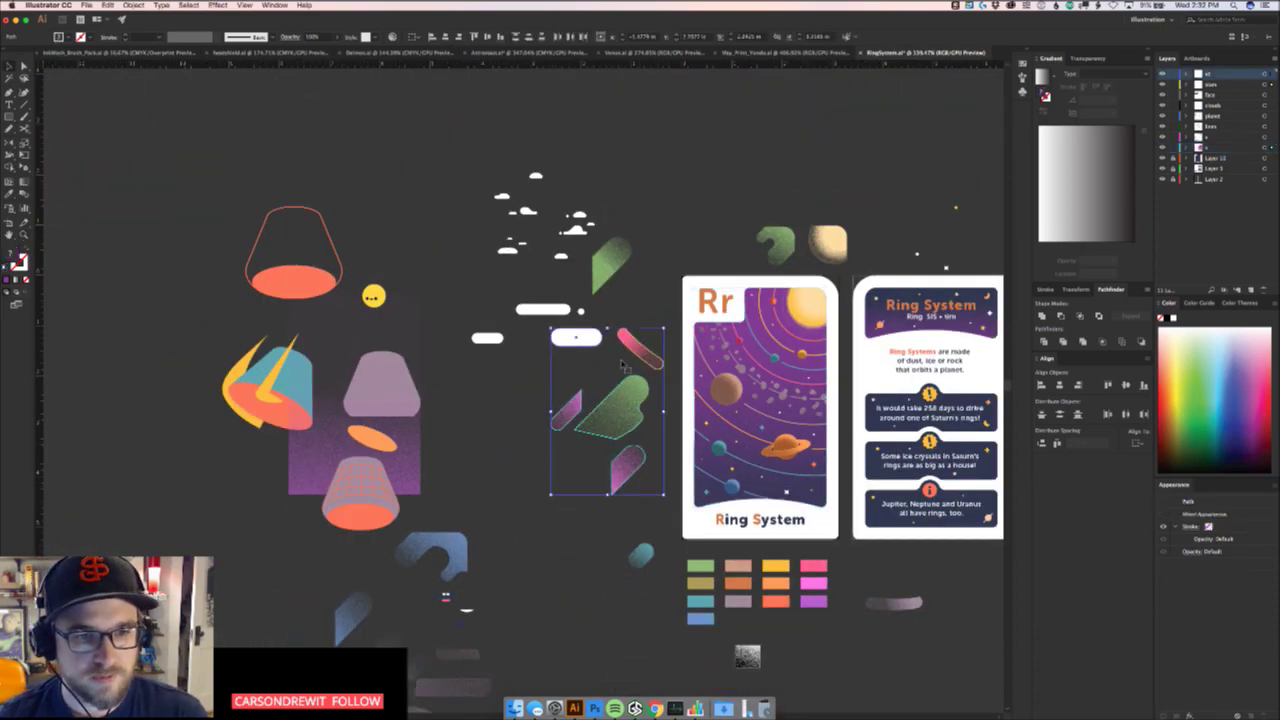
pyautogui.press('Delete')
pyautogui.moveTo(643, 325); pyautogui.dragTo(465, 165)
pyautogui.moveTo(612, 266); pyautogui.dragTo(583, 157)
pyautogui.press('Delete')
pyautogui.moveTo(581, 408); pyautogui.dragTo(428, 333)
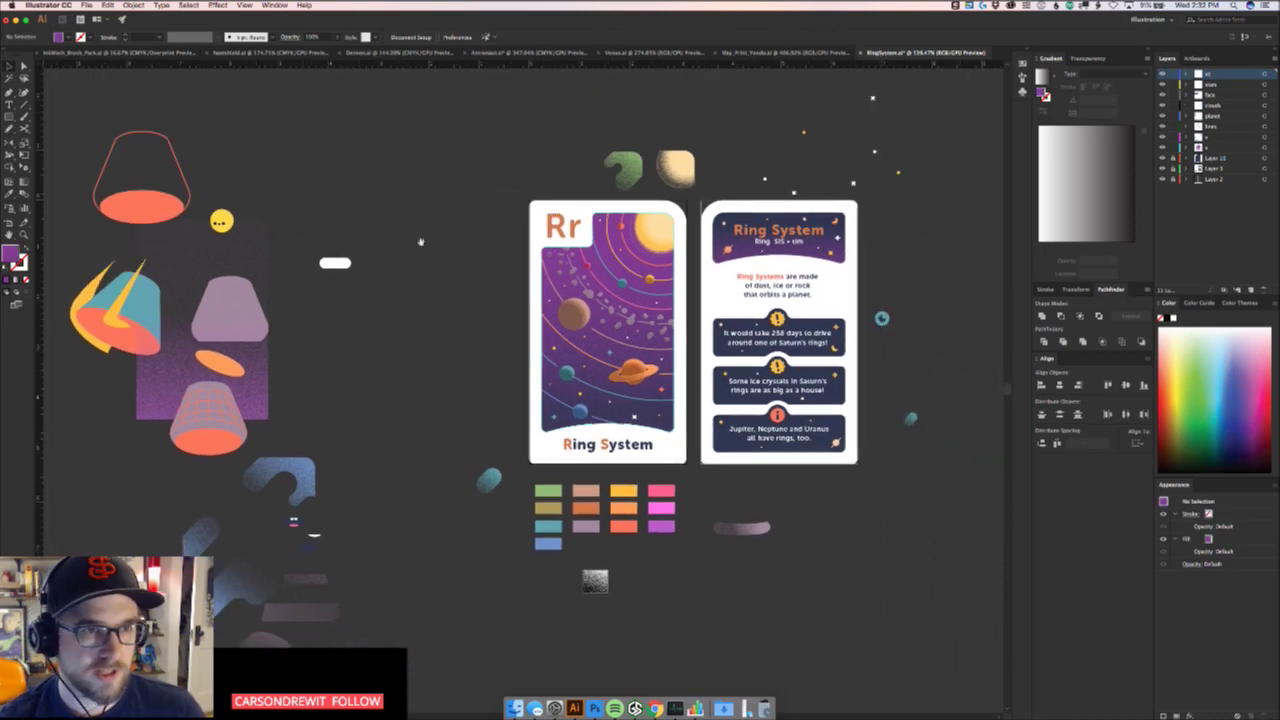
# Open the Heat Shield card document and examine its front illustration and back layout
pyautogui.click(265, 54)
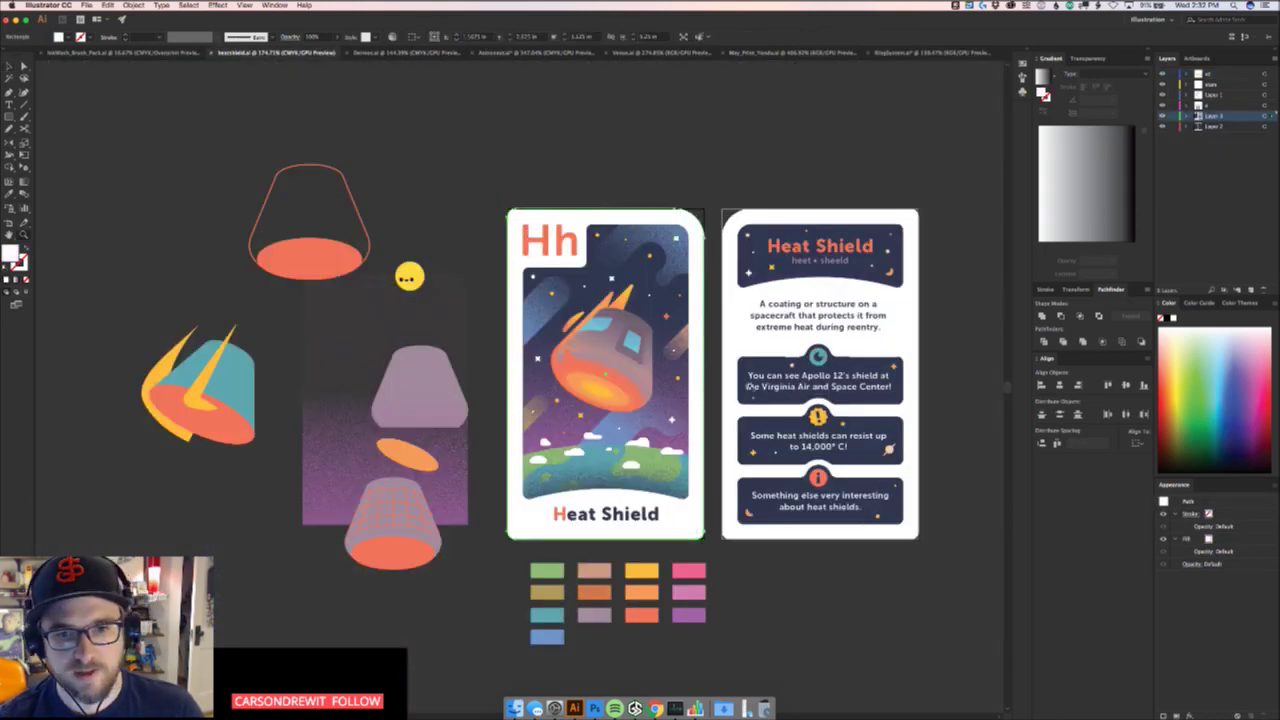
pyautogui.moveTo(749, 386); pyautogui.dragTo(677, 368)
pyautogui.click(717, 370)
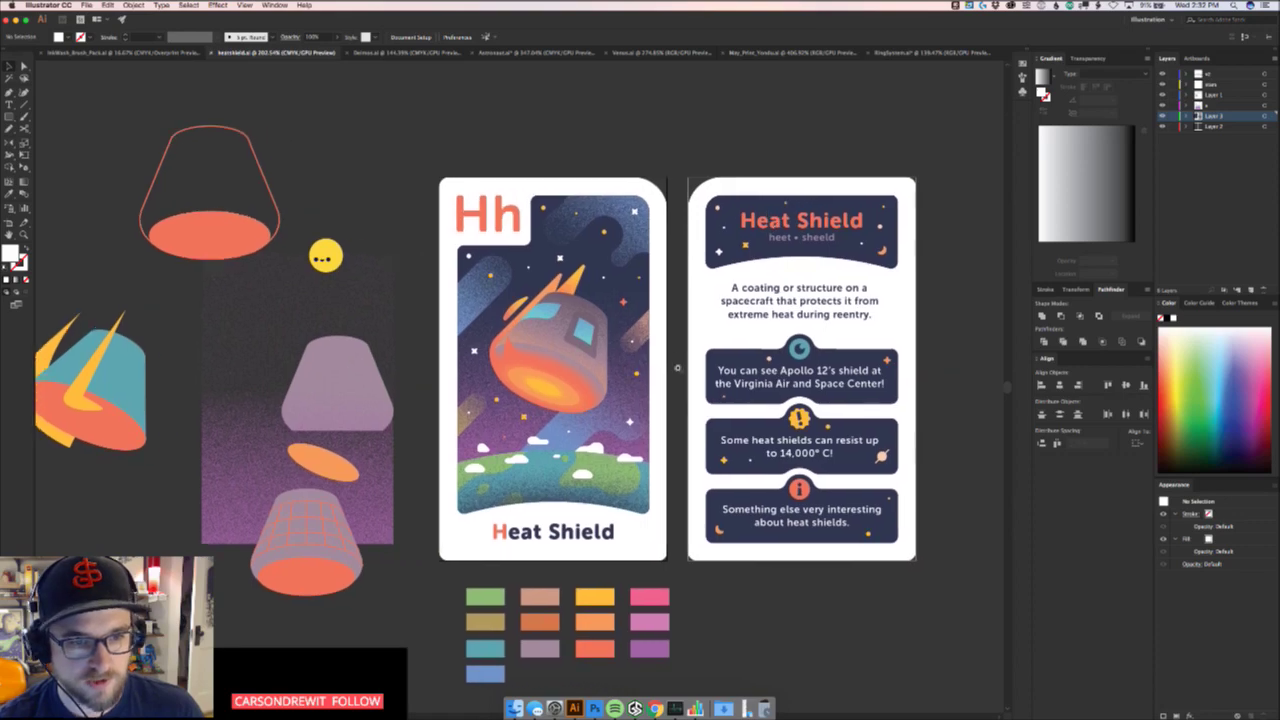
pyautogui.scroll(3, 677, 367)
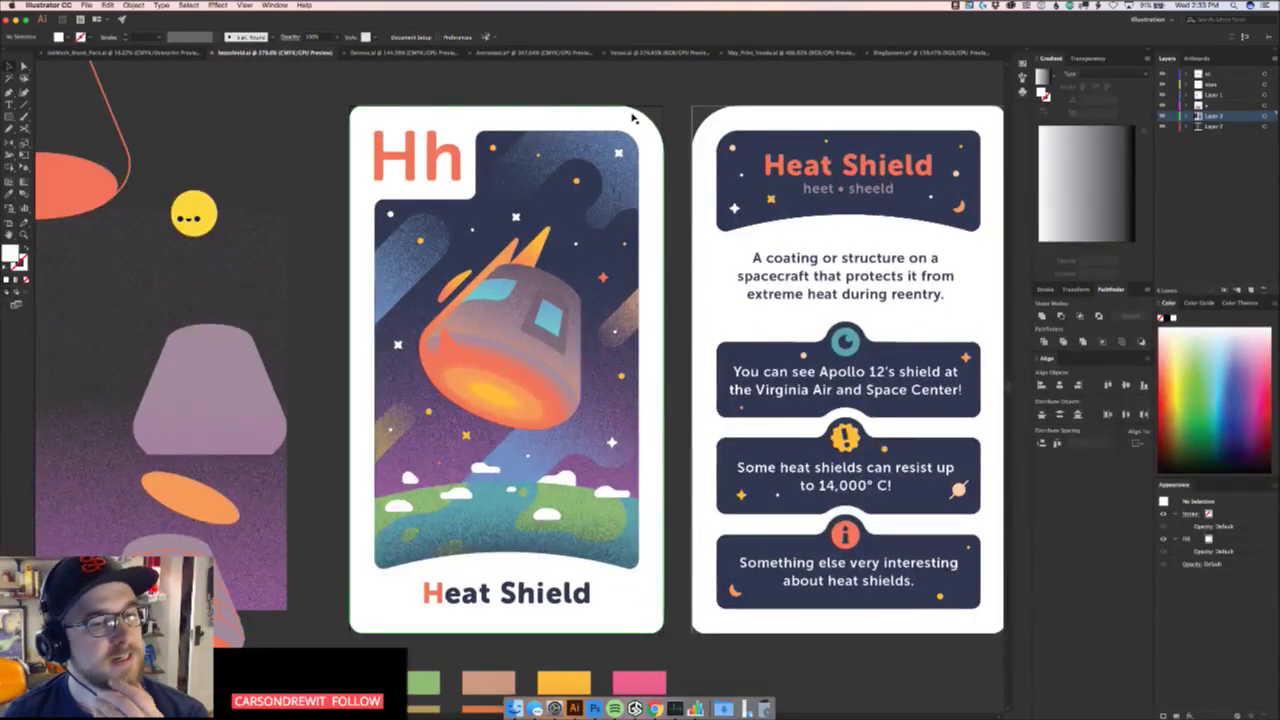
# Look over the Venus and Deimos card documents to compare their illustrations, backgrounds and fact panels
pyautogui.click(640, 54)
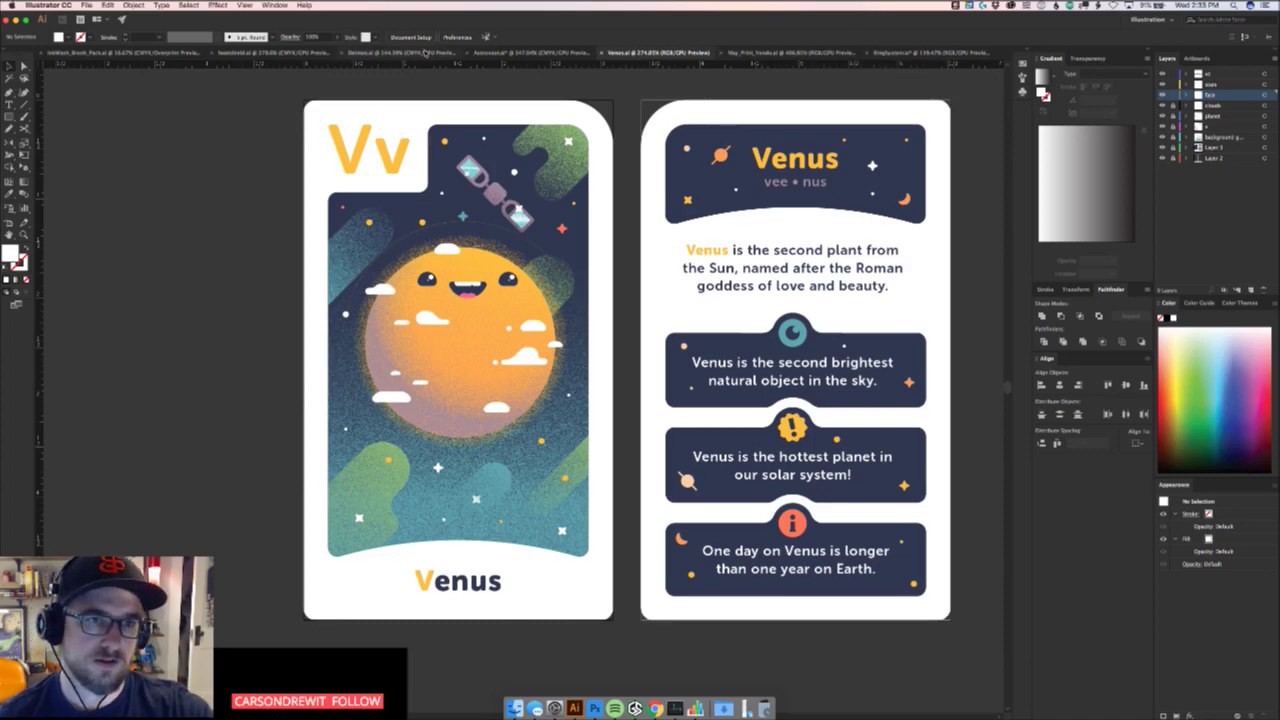
pyautogui.click(425, 53)
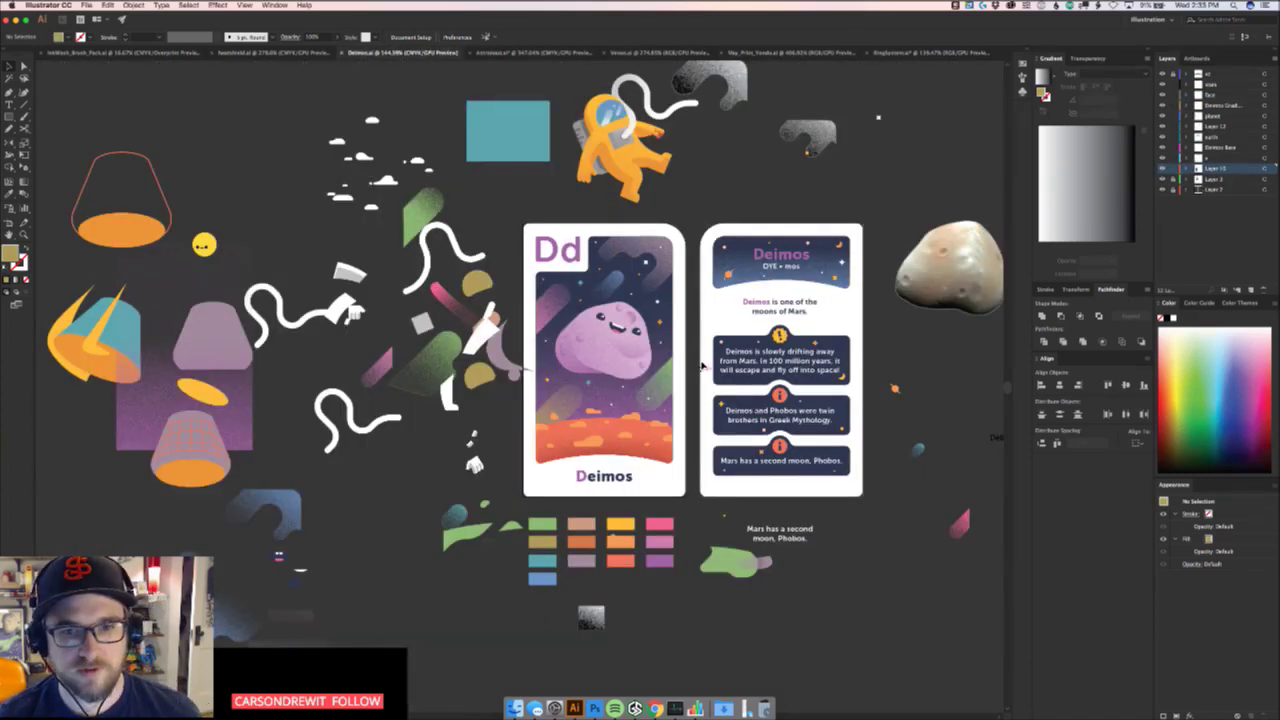
pyautogui.press('z')
pyautogui.moveTo(700, 352); pyautogui.dragTo(778, 309)
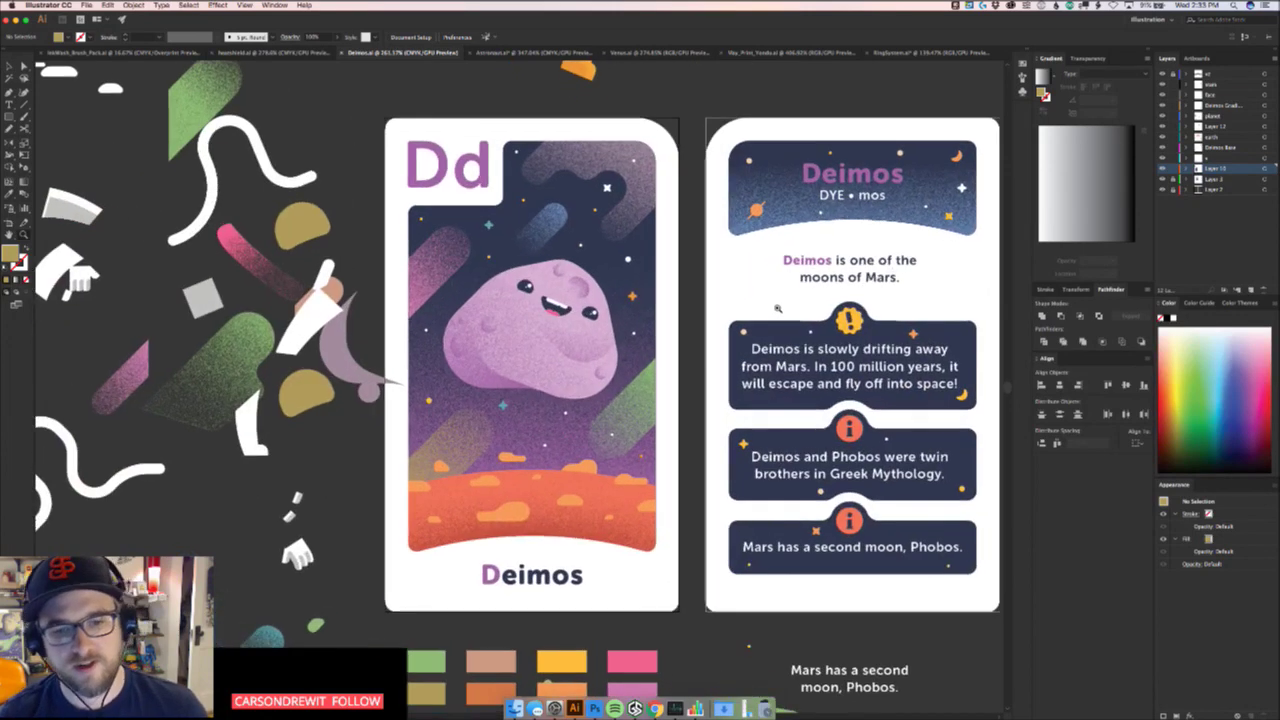
pyautogui.hscroll(10, 777, 308)
pyautogui.scroll(3, 777, 308)
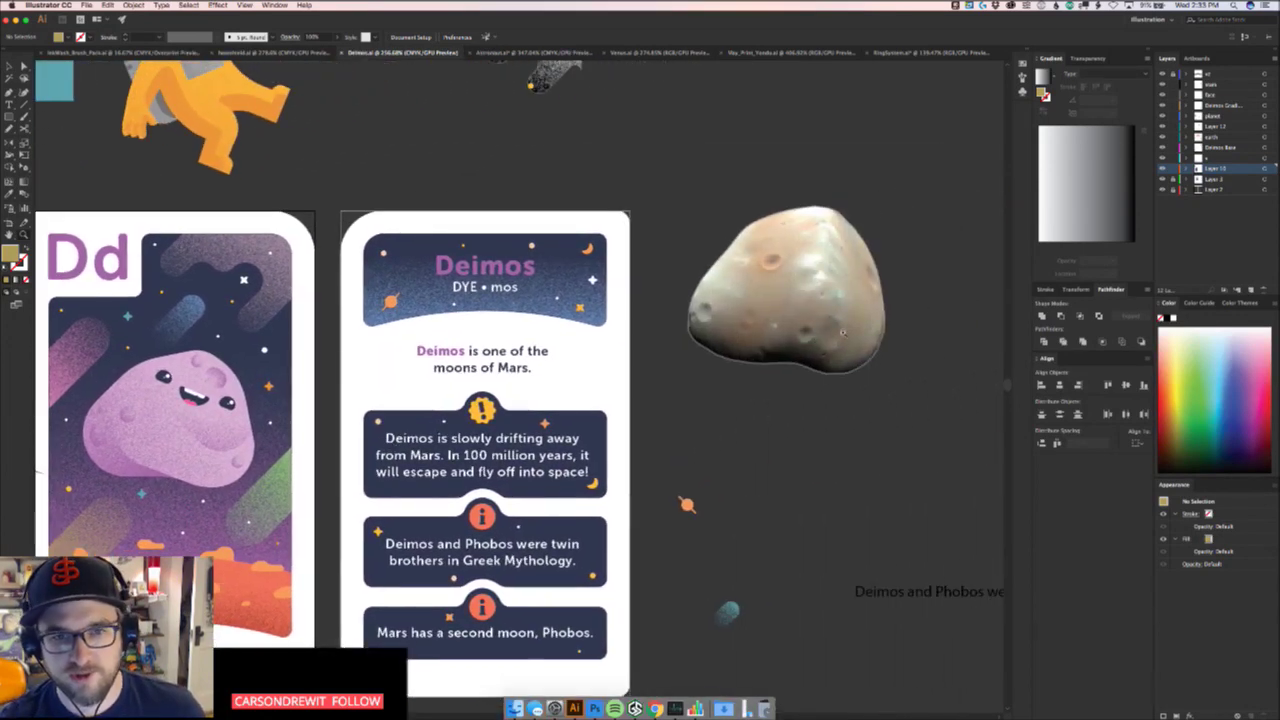
pyautogui.hscroll(-5, 842, 333)
pyautogui.scroll(-3, 842, 333)
# Return to the Ring System document and move the purple gradient background off the card front onto the empty canvas
pyautogui.click(887, 55)
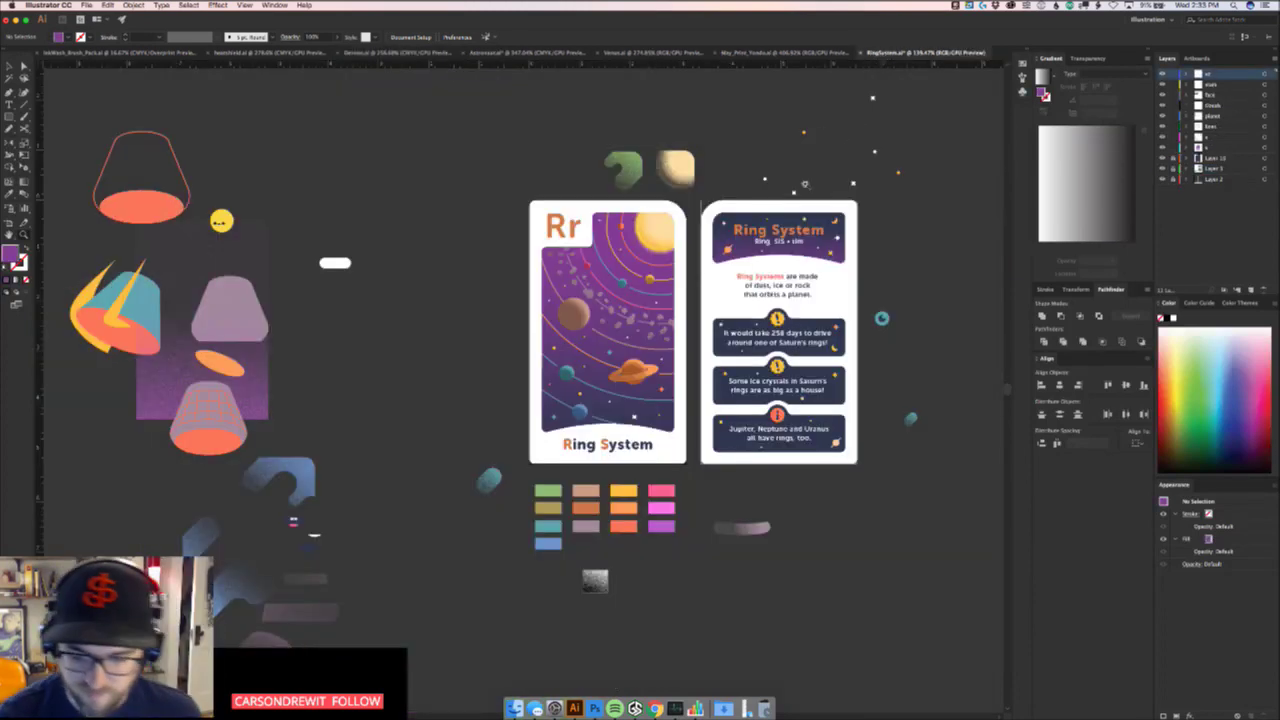
pyautogui.scroll(2, 680, 307)
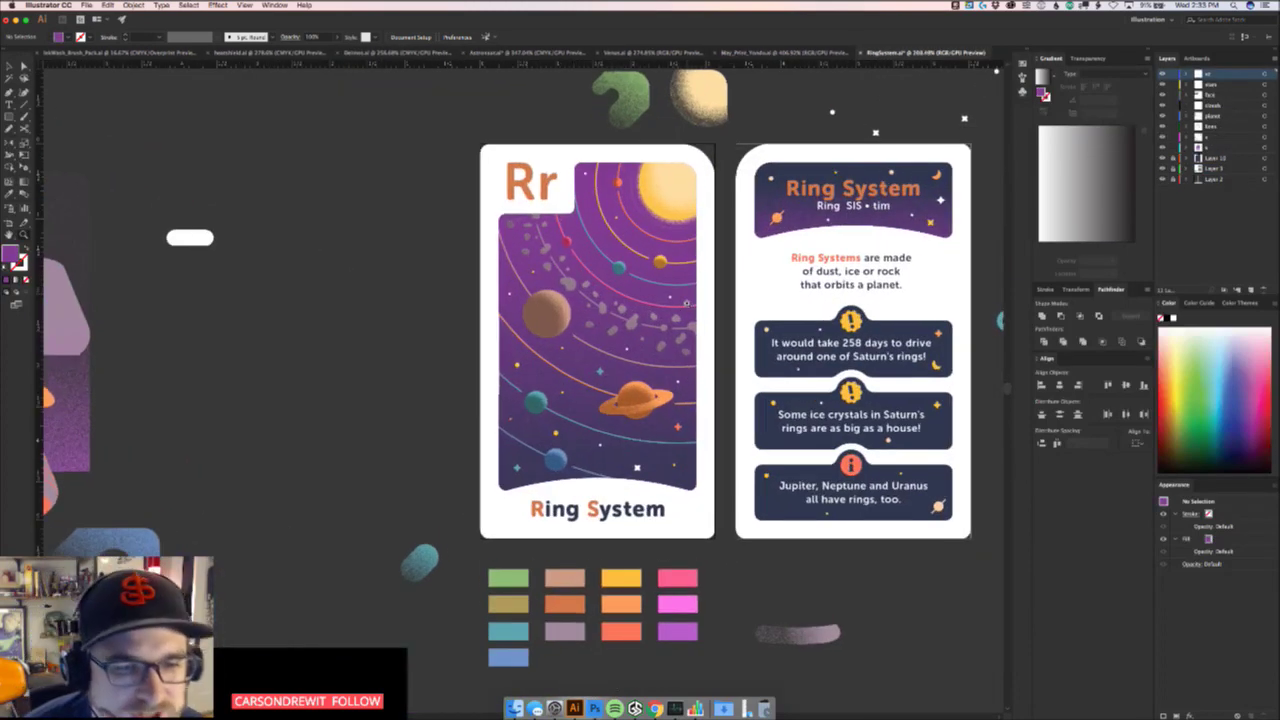
pyautogui.scroll(1, 686, 302)
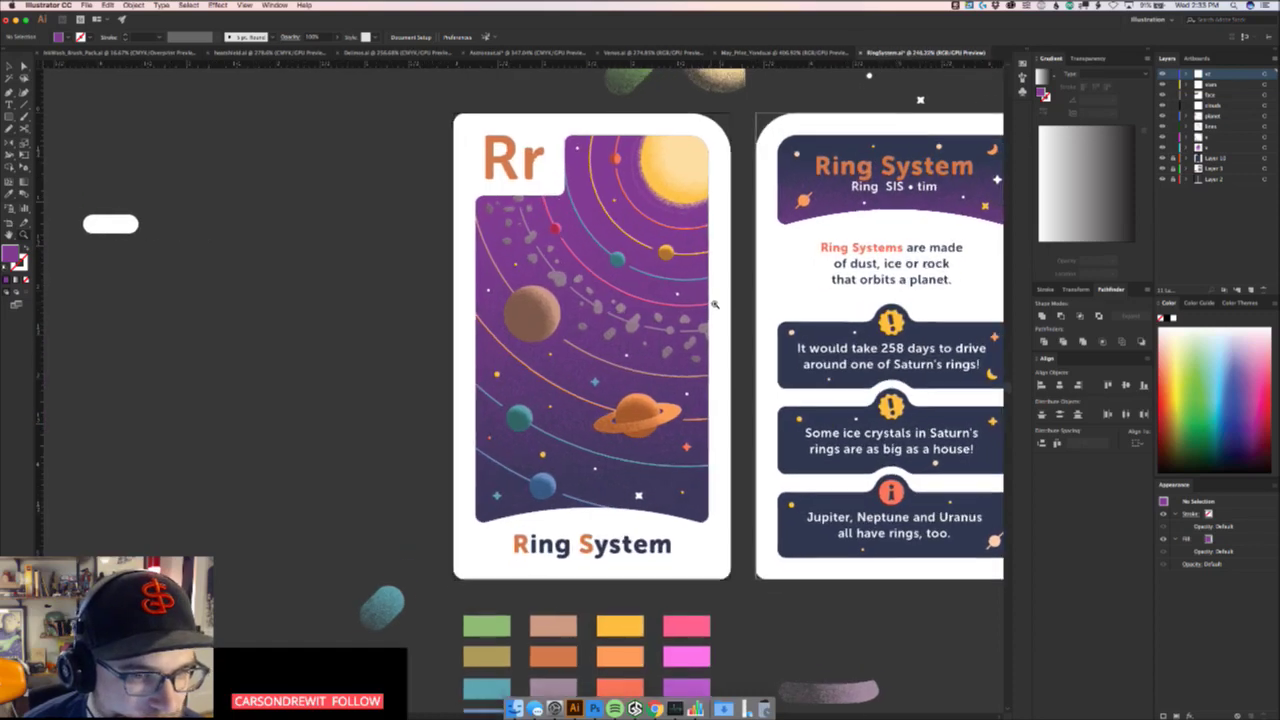
pyautogui.scroll(1, 714, 304)
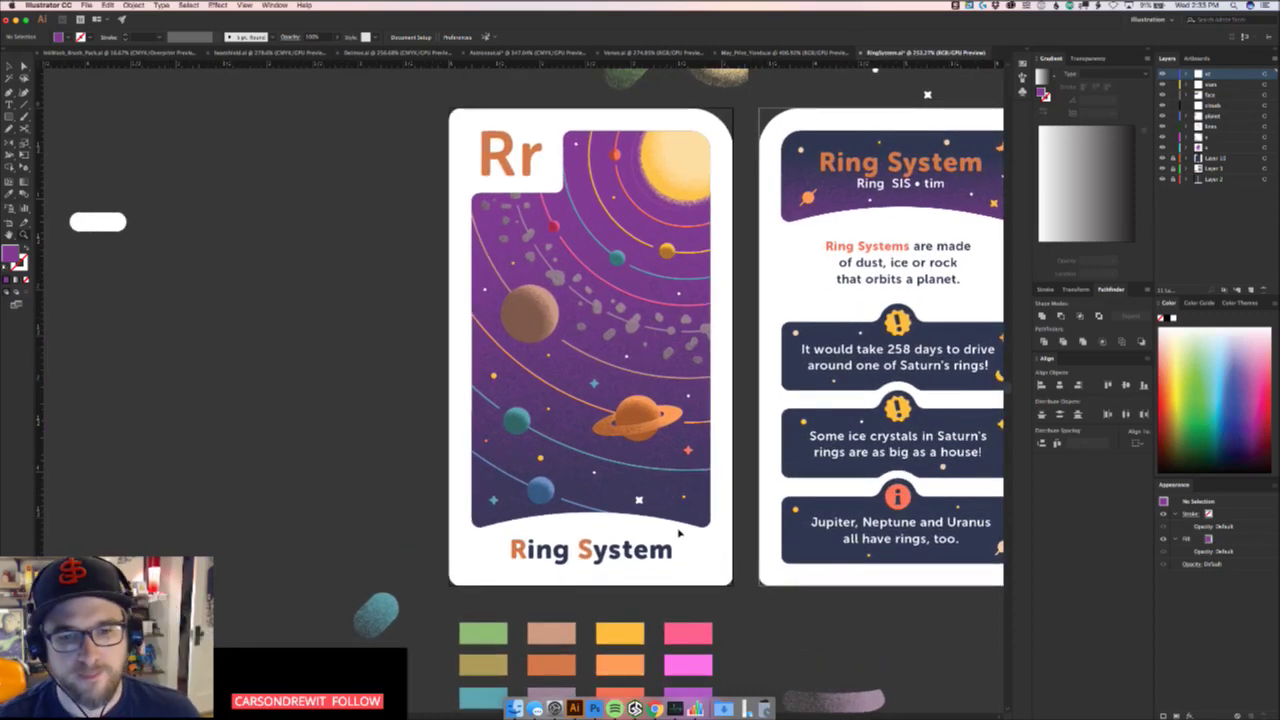
pyautogui.moveTo(607, 487); pyautogui.dragTo(530, 503)
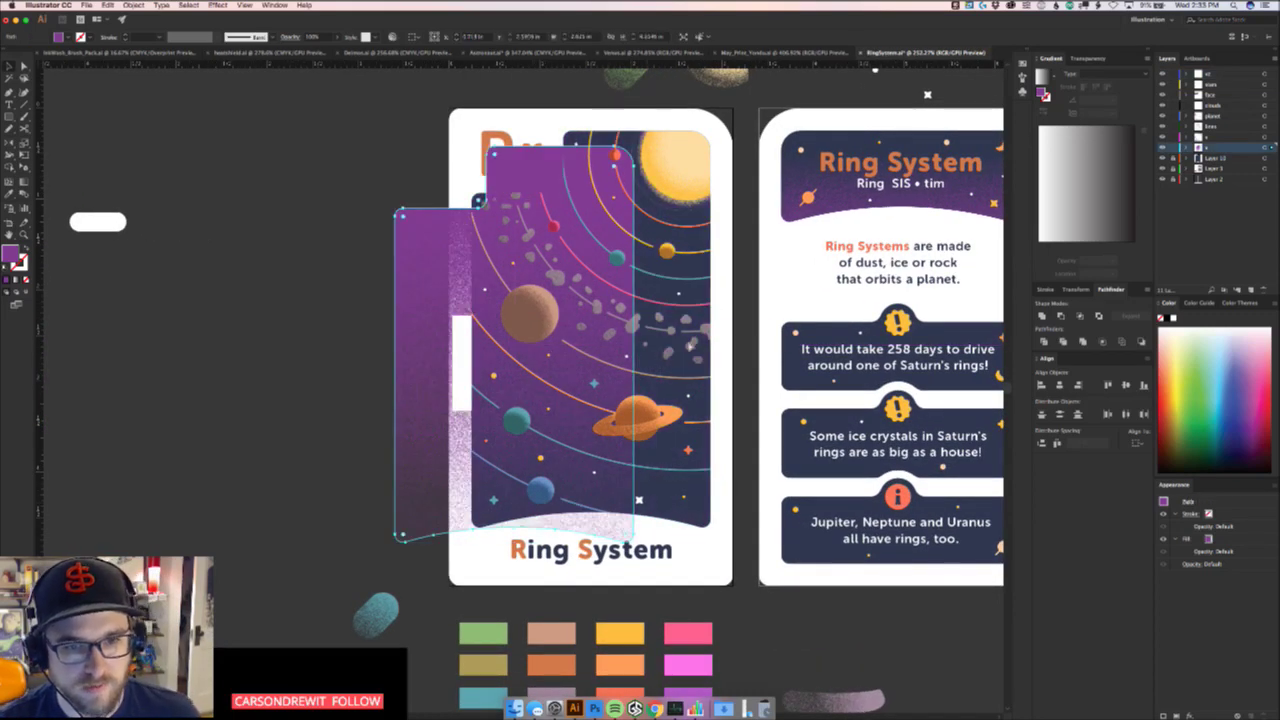
pyautogui.press('super+z')
pyautogui.moveTo(691, 348); pyautogui.dragTo(326, 348)
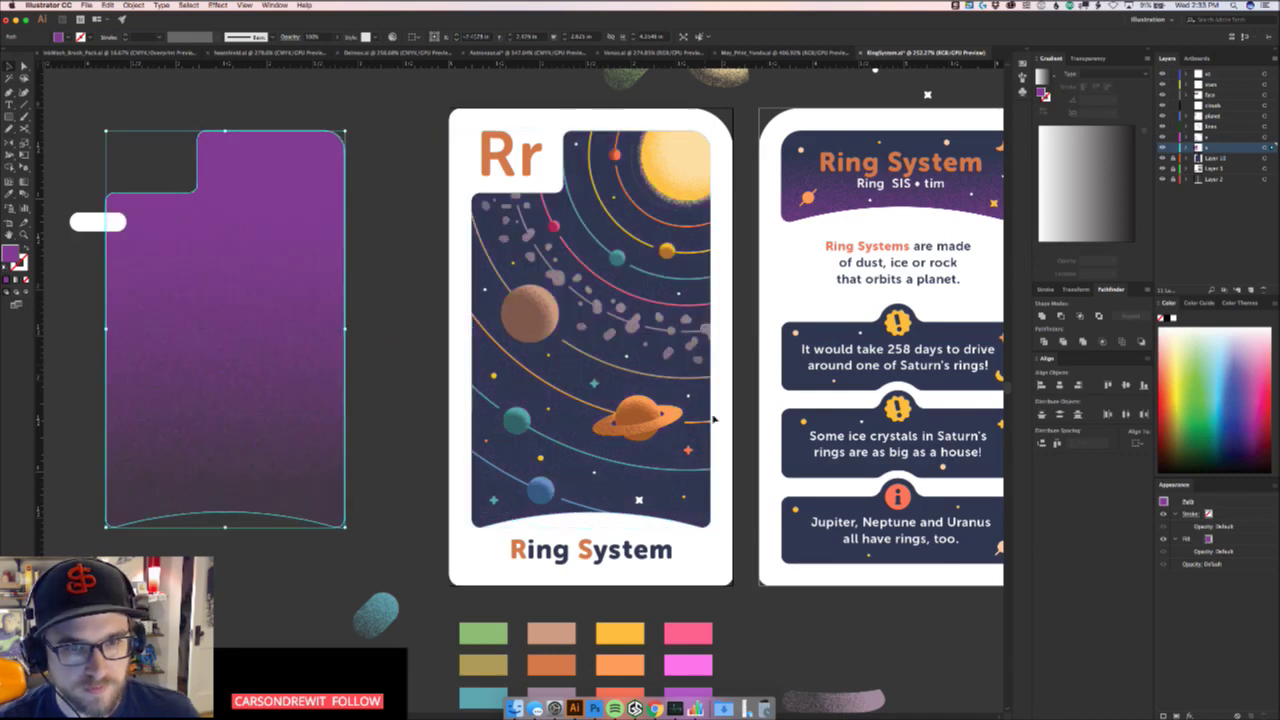
# Hide the layer holding the orbit lines and the layer holding the stars
pyautogui.moveTo(736, 506); pyautogui.dragTo(506, 266)
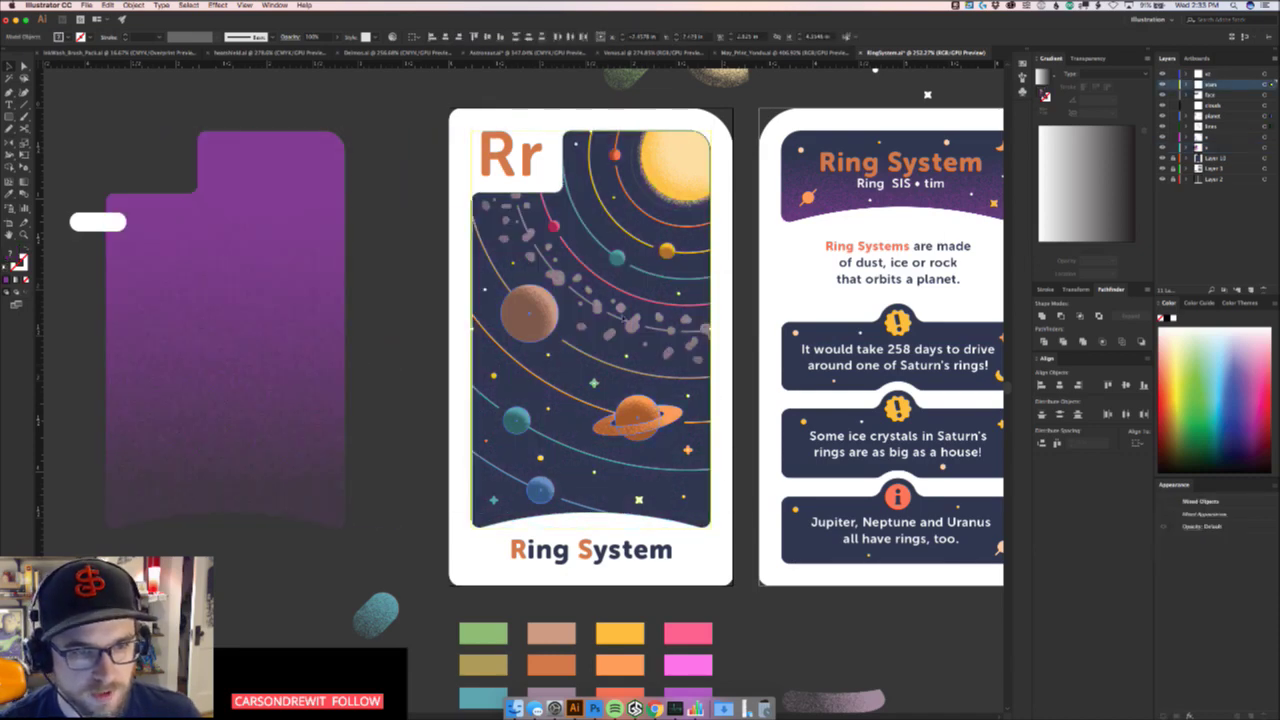
pyautogui.click(731, 497)
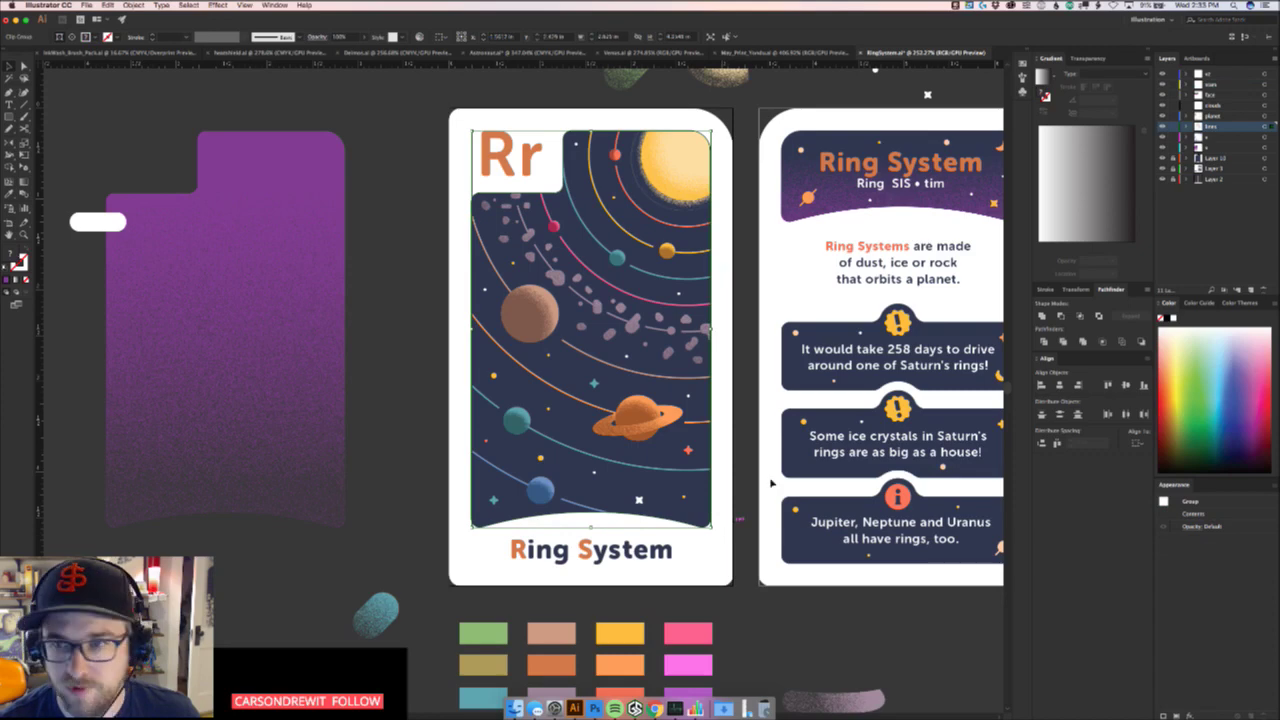
pyautogui.click(1162, 126)
pyautogui.click(1162, 126)
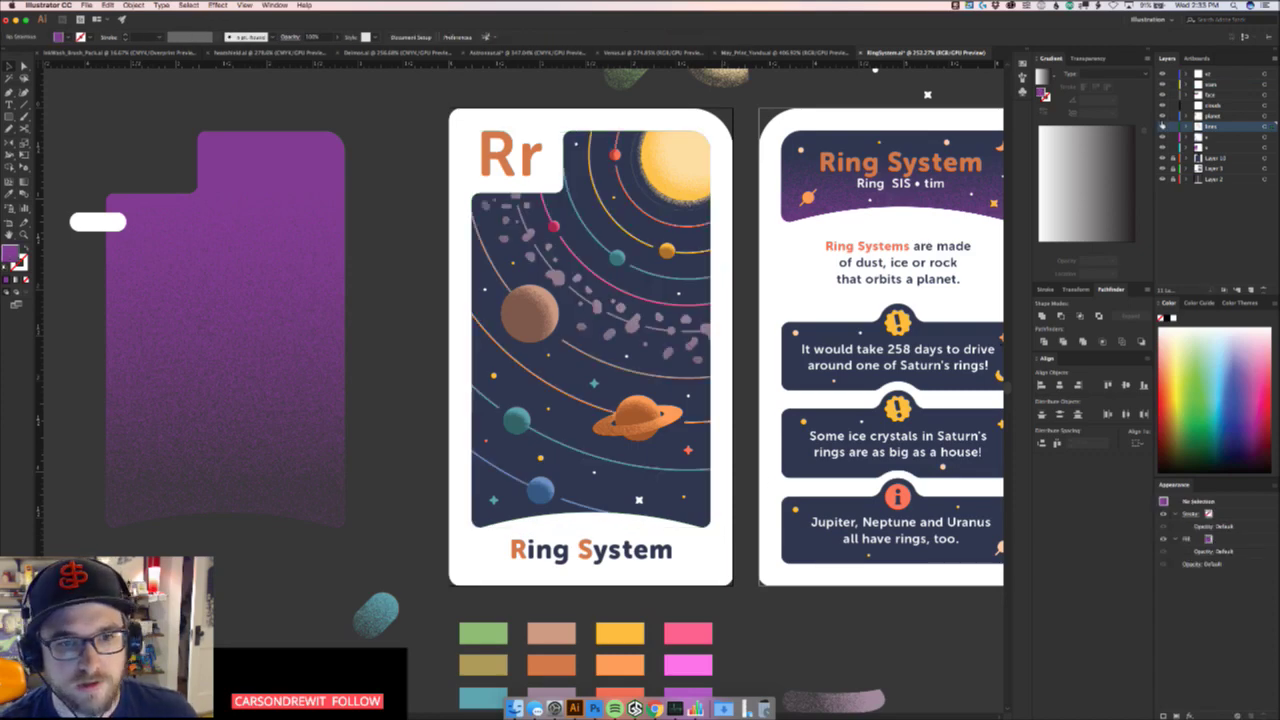
pyautogui.click(1162, 126)
pyautogui.click(1162, 126)
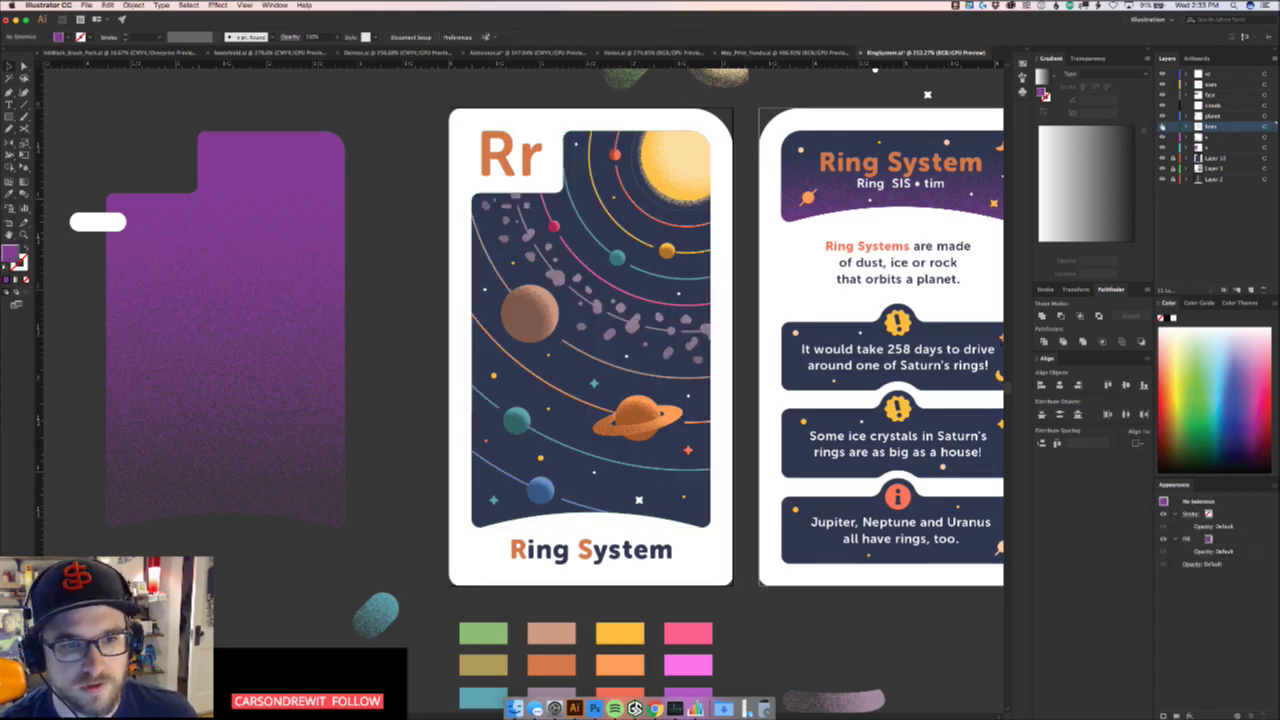
pyautogui.click(1162, 126)
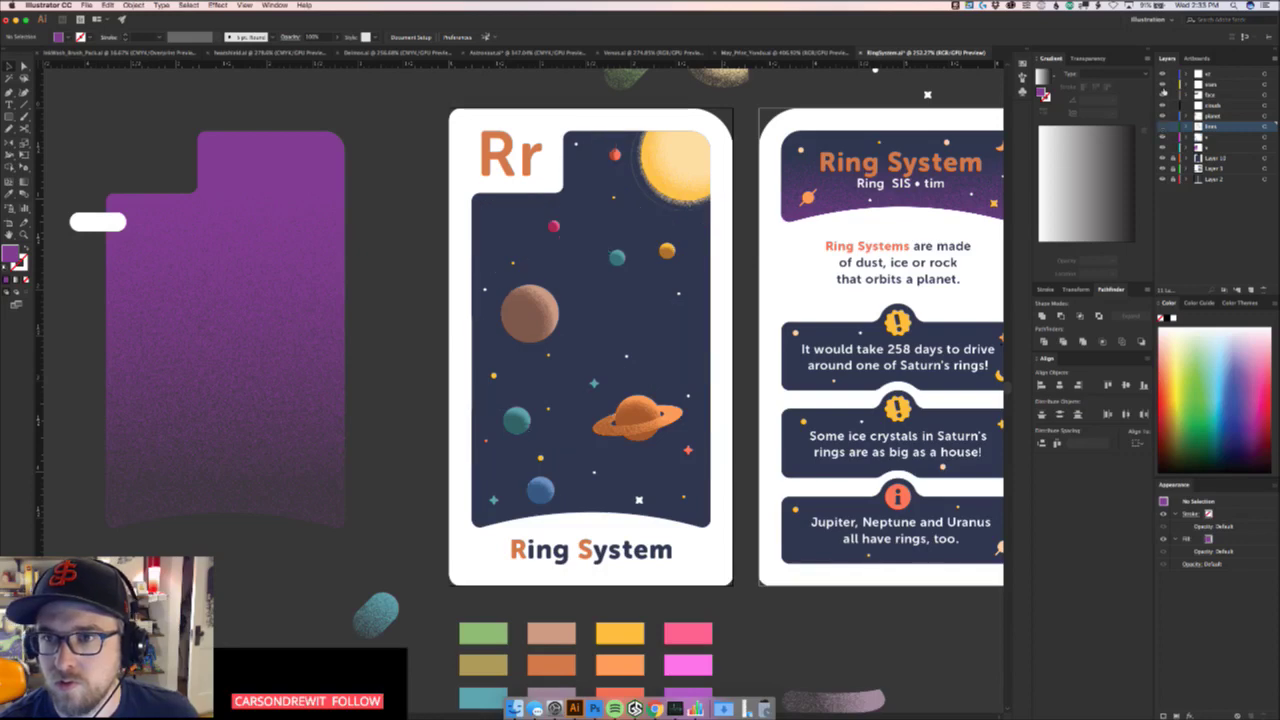
pyautogui.click(1162, 85)
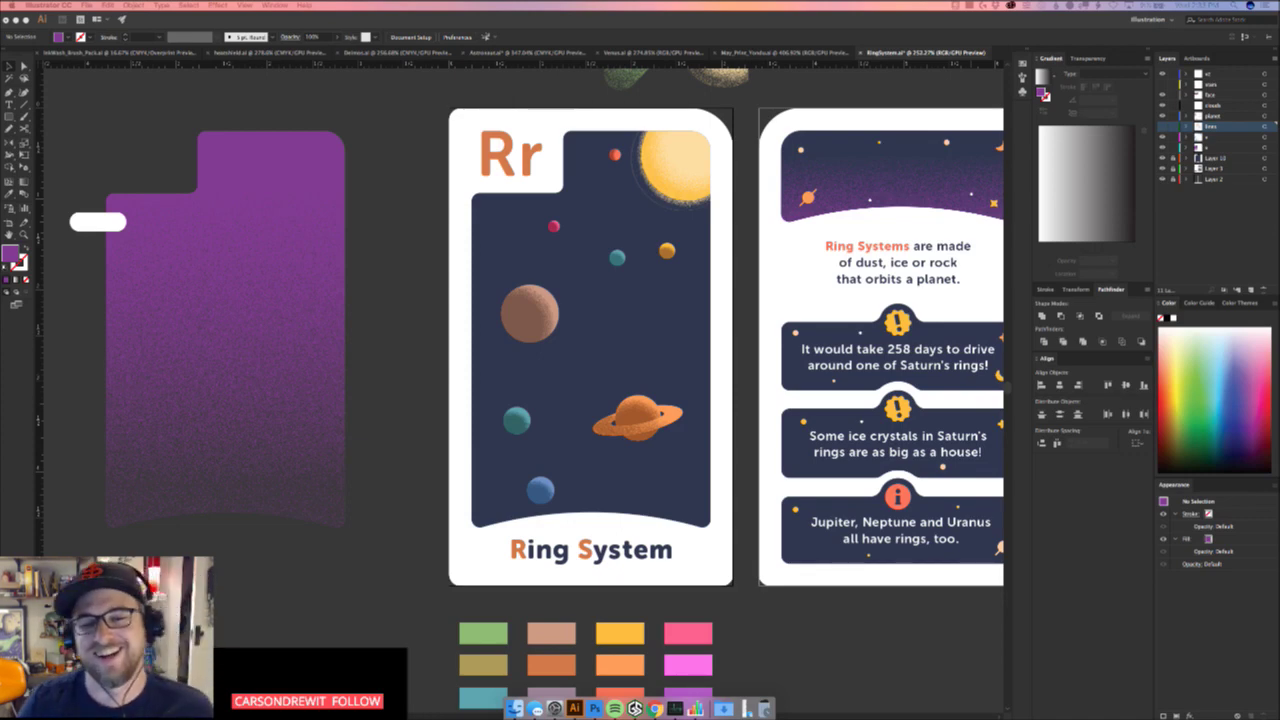
# Move the brown, ringed, lower teal and blue planets off the card front
pyautogui.click(567, 429)
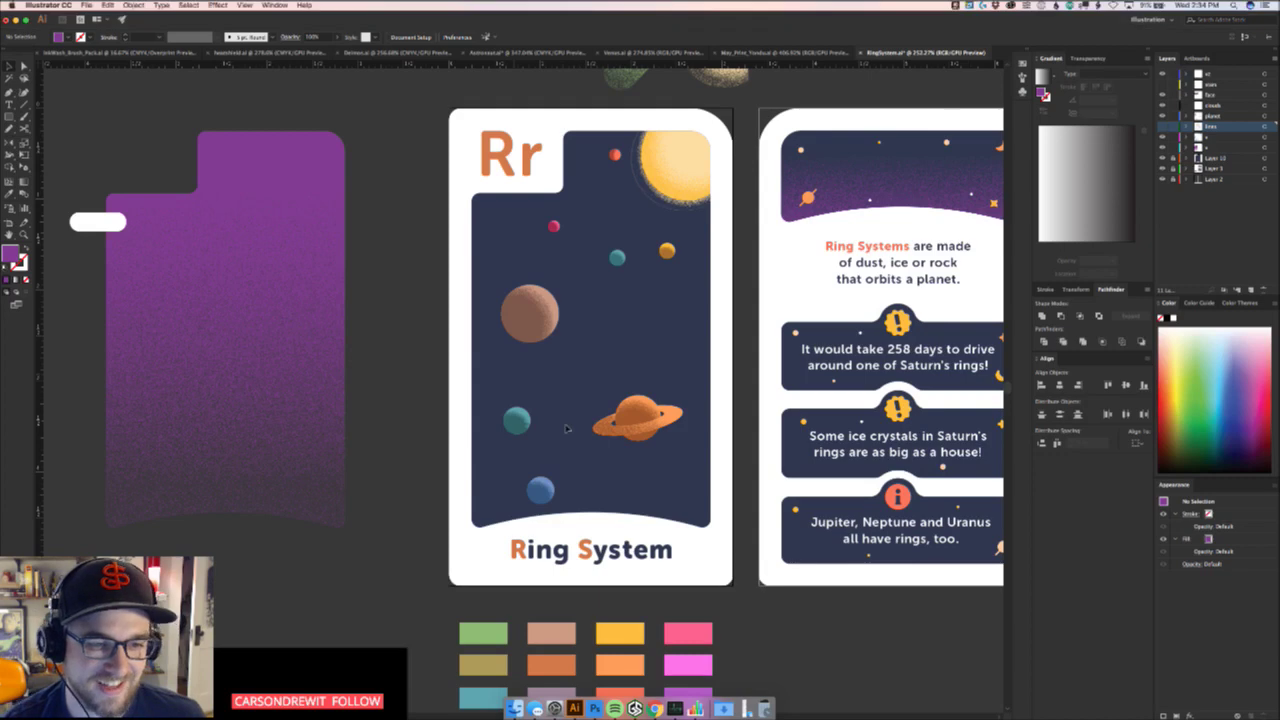
pyautogui.moveTo(689, 500); pyautogui.dragTo(492, 273)
pyautogui.moveTo(577, 341); pyautogui.dragTo(343, 489)
pyautogui.moveTo(522, 363); pyautogui.dragTo(434, 667)
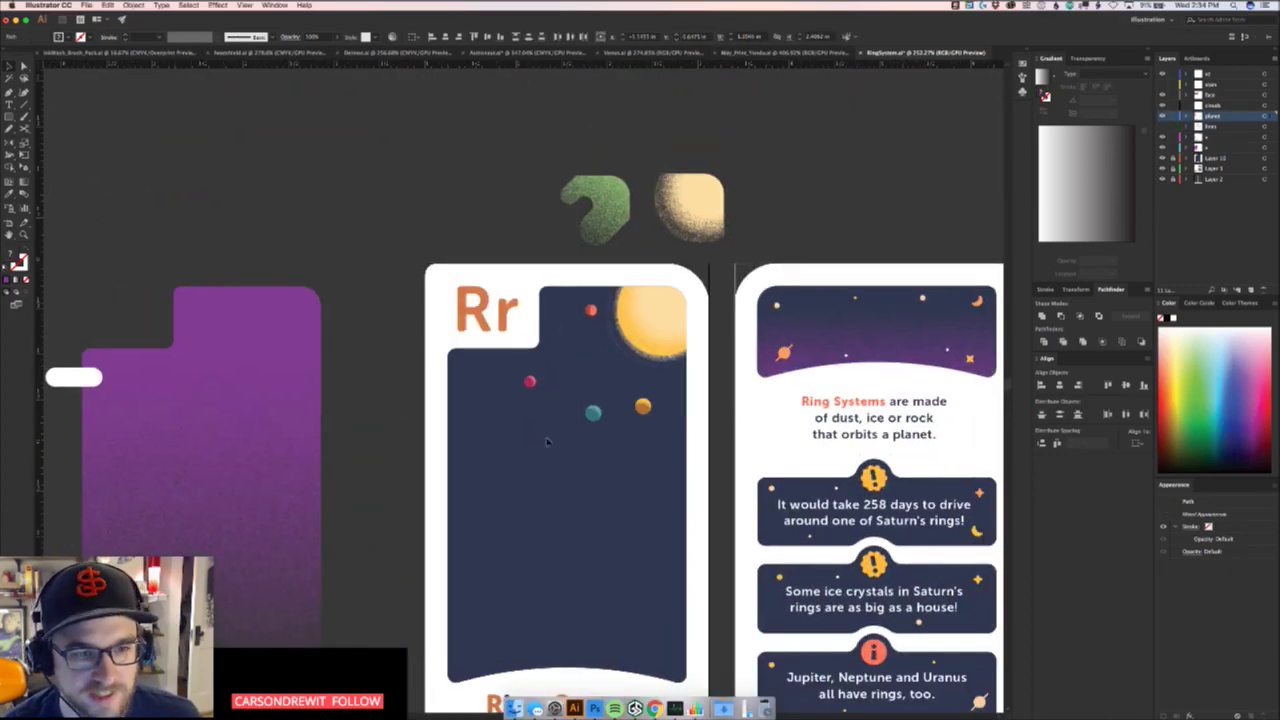
# Move the four small red, magenta, teal and gold planets off the card front onto the empty canvas
pyautogui.moveTo(547, 441); pyautogui.dragTo(574, 398)
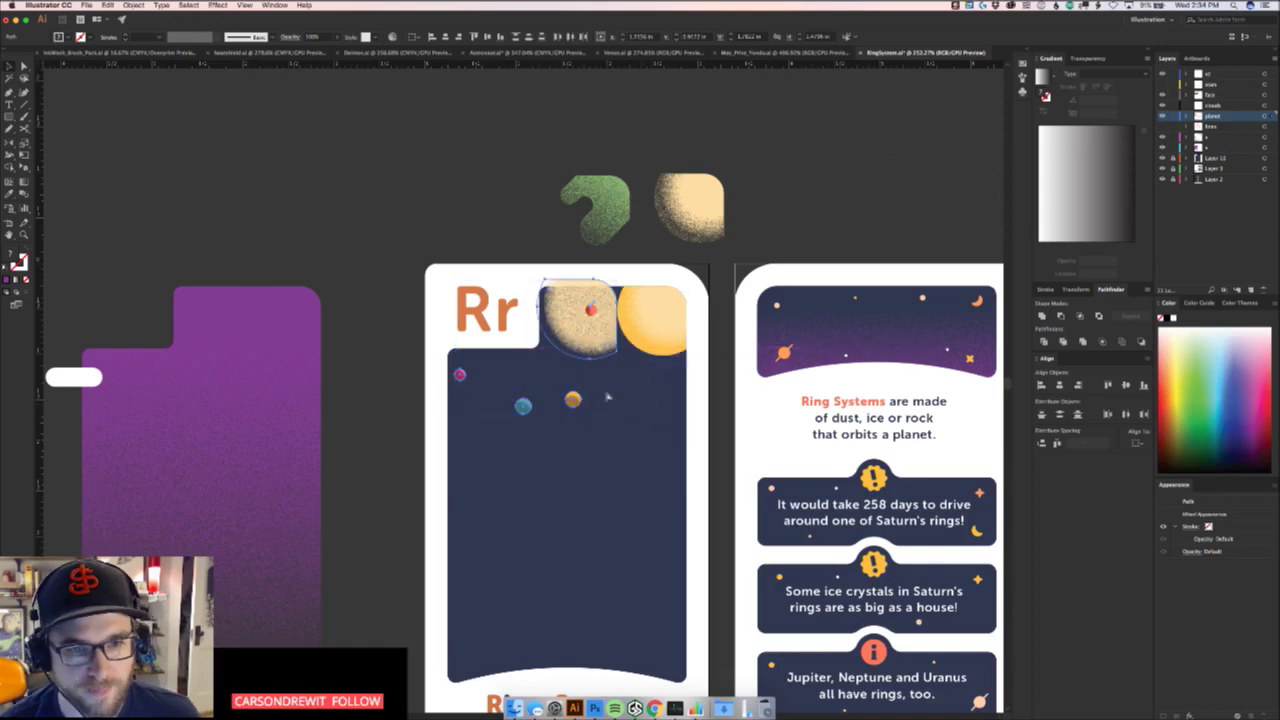
pyautogui.press('super+z')
pyautogui.click(578, 337)
pyautogui.moveTo(581, 322); pyautogui.dragTo(599, 304)
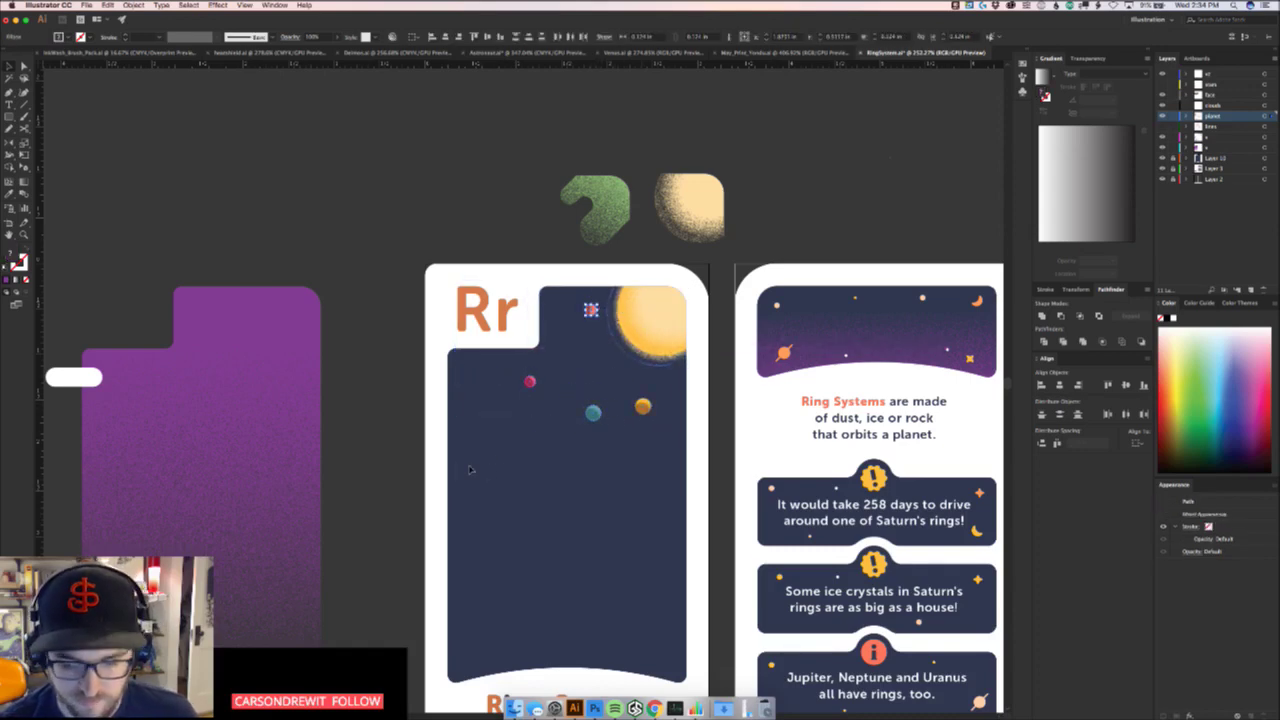
pyautogui.moveTo(457, 479); pyautogui.dragTo(438, 223)
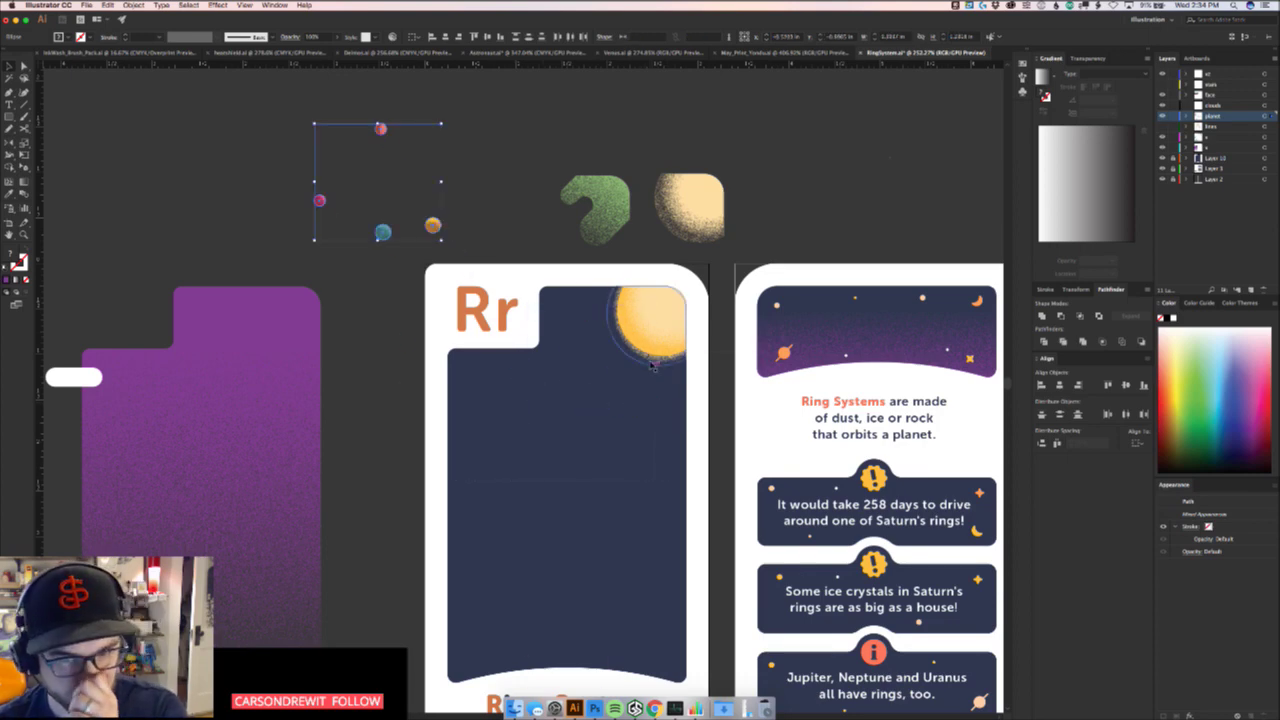
# Take the grainy cream highlight off the sun and place it beside the other texture shapes above the cards
pyautogui.scroll(-3, 700, 425)
pyautogui.hscroll(1, 700, 425)
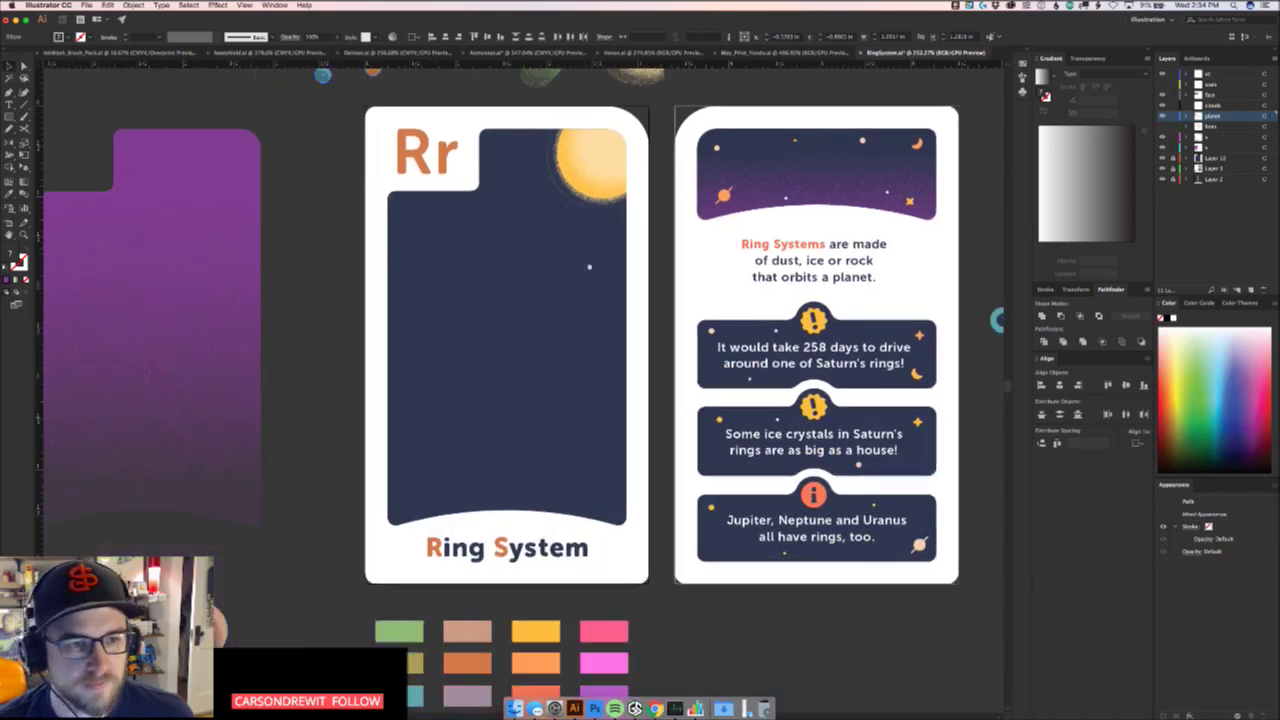
pyautogui.moveTo(580, 165); pyautogui.dragTo(565, 272)
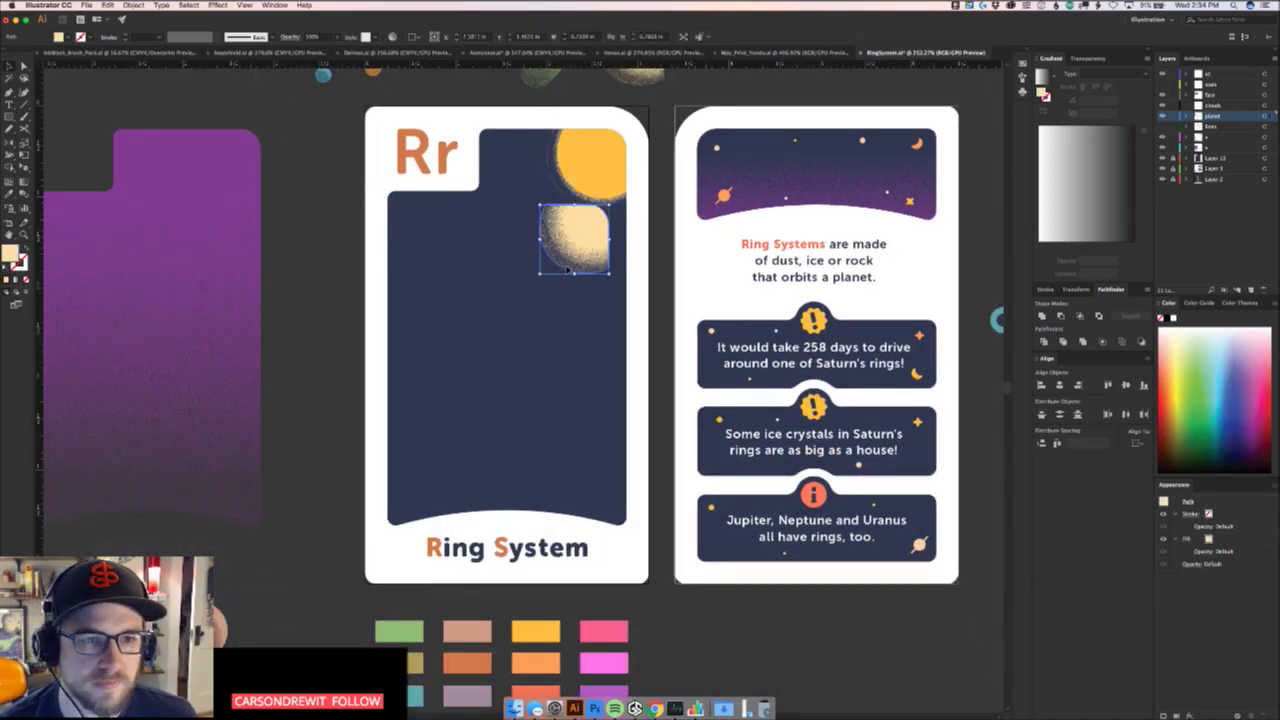
pyautogui.hotkey('ctrl', 'z')
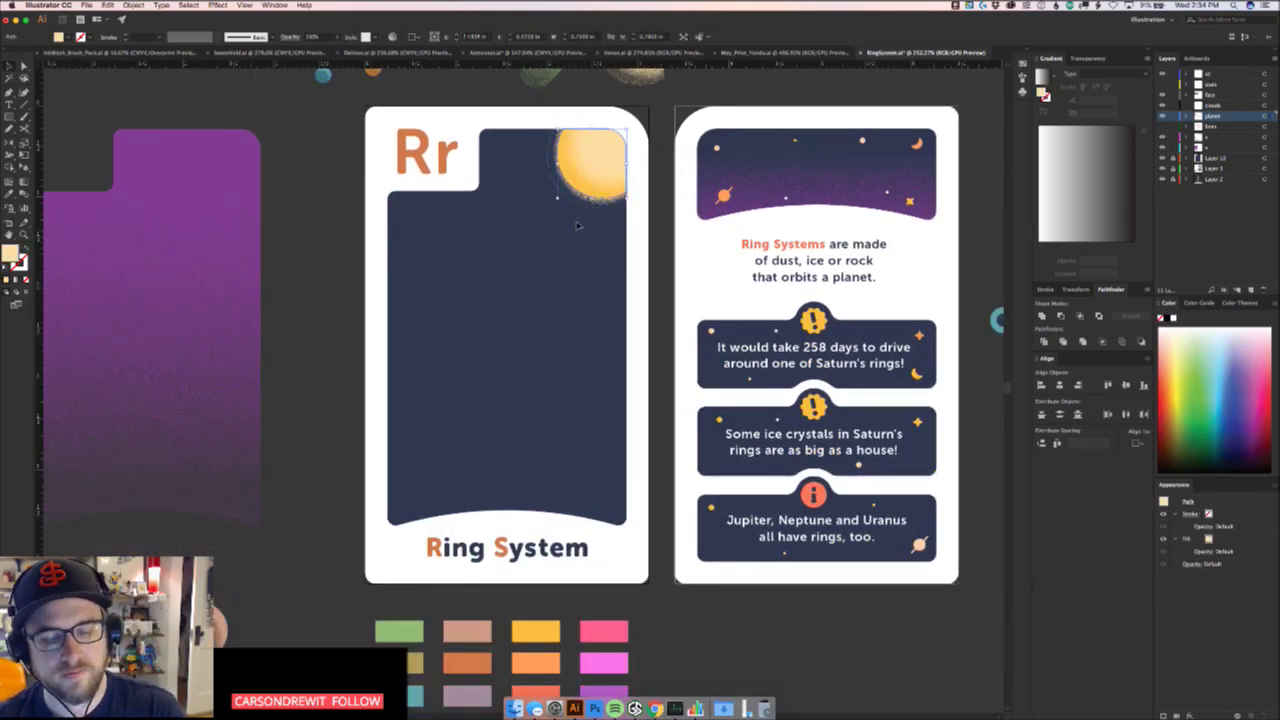
pyautogui.scroll(3, 581, 235)
pyautogui.hscroll(1, 581, 235)
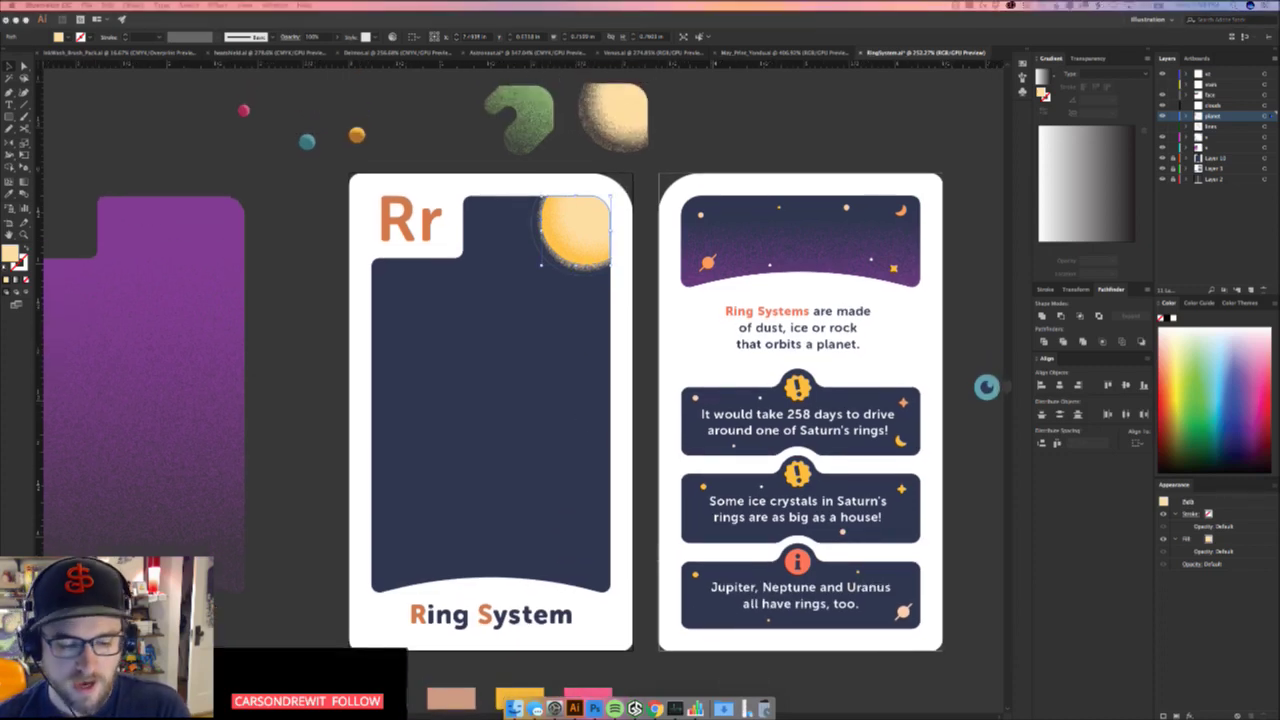
pyautogui.click(566, 274)
pyautogui.moveTo(566, 273); pyautogui.dragTo(780, 150)
pyautogui.moveTo(624, 254); pyautogui.dragTo(584, 367)
pyautogui.press('super+z')
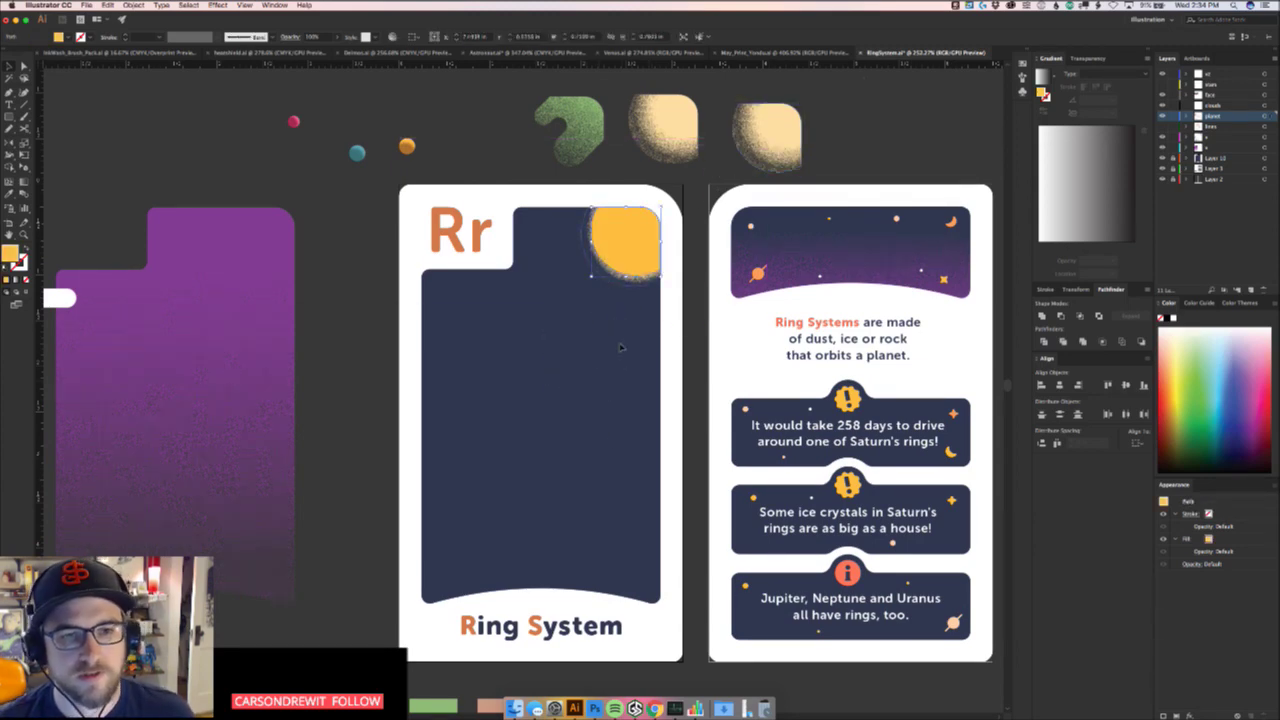
# Clear the grainy glow around the yellow sun and enlarge the flat shape into a big planet overlapping the card front's upper right
pyautogui.click(586, 292)
pyautogui.moveTo(592, 268); pyautogui.dragTo(477, 389)
pyautogui.hotkey('ctrl', 'z')
pyautogui.moveTo(601, 322); pyautogui.dragTo(809, 467)
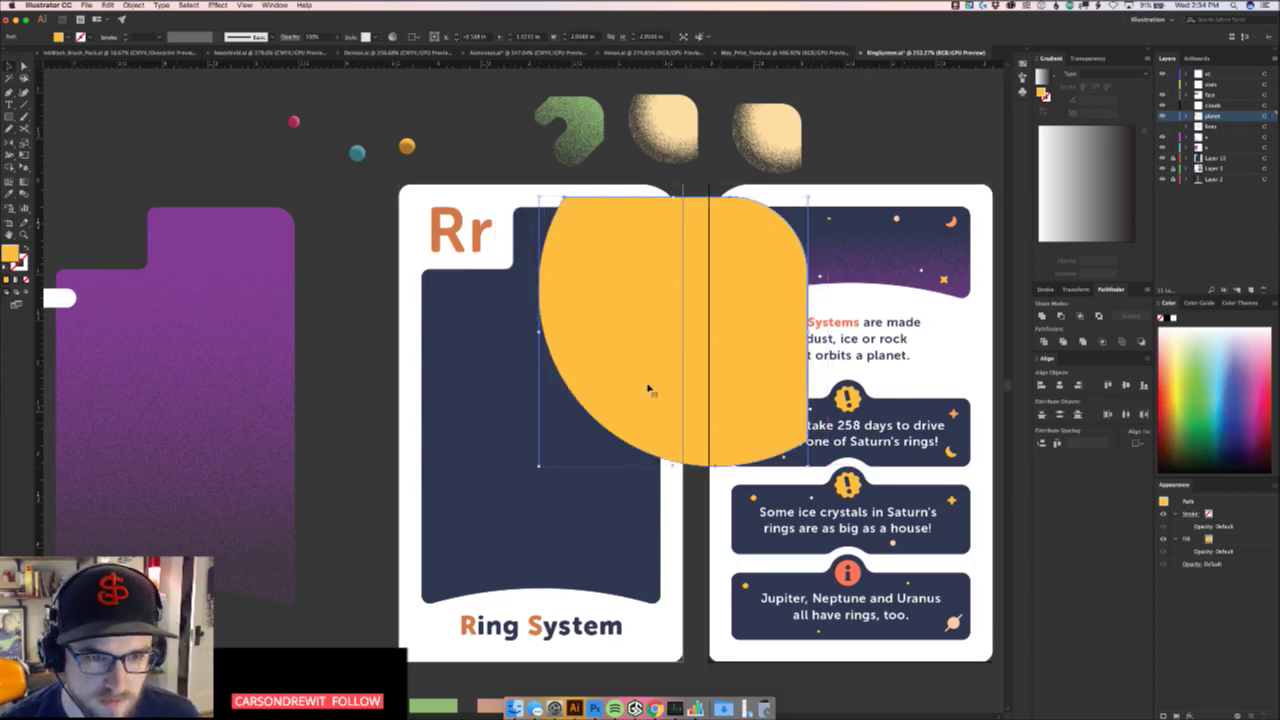
pyautogui.moveTo(633, 370); pyautogui.dragTo(634, 338)
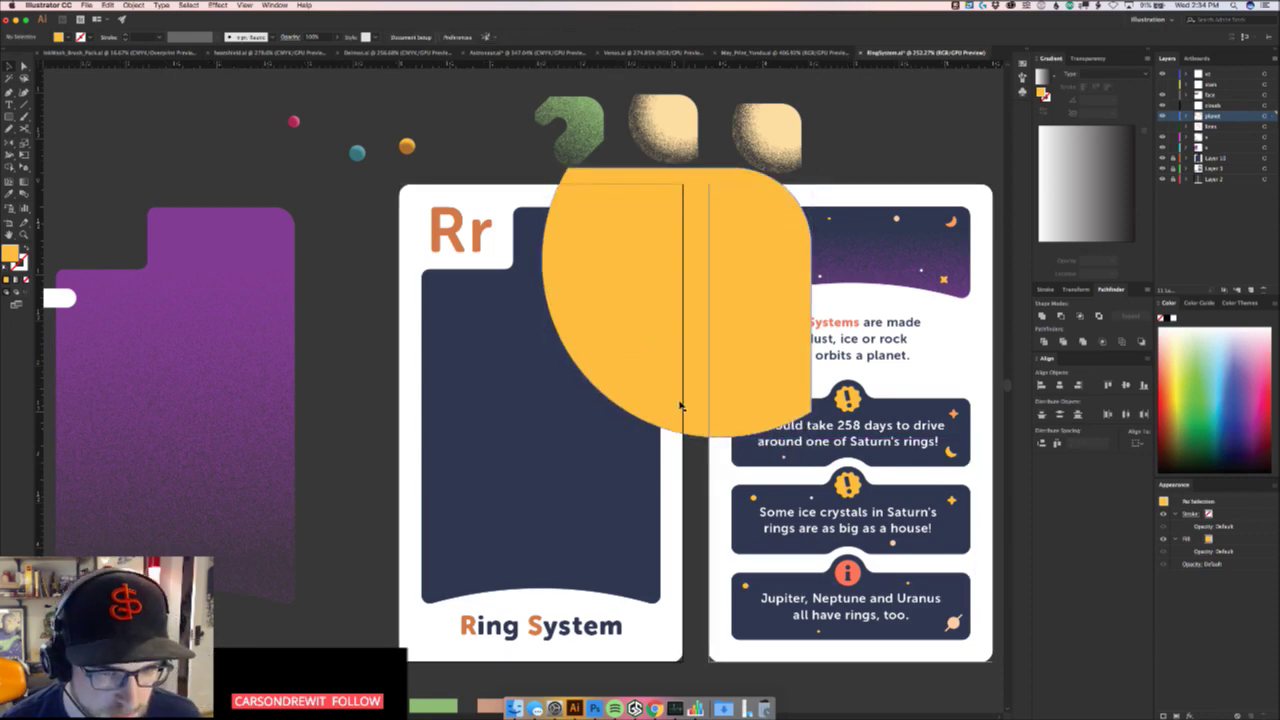
pyautogui.moveTo(811, 438); pyautogui.dragTo(764, 390)
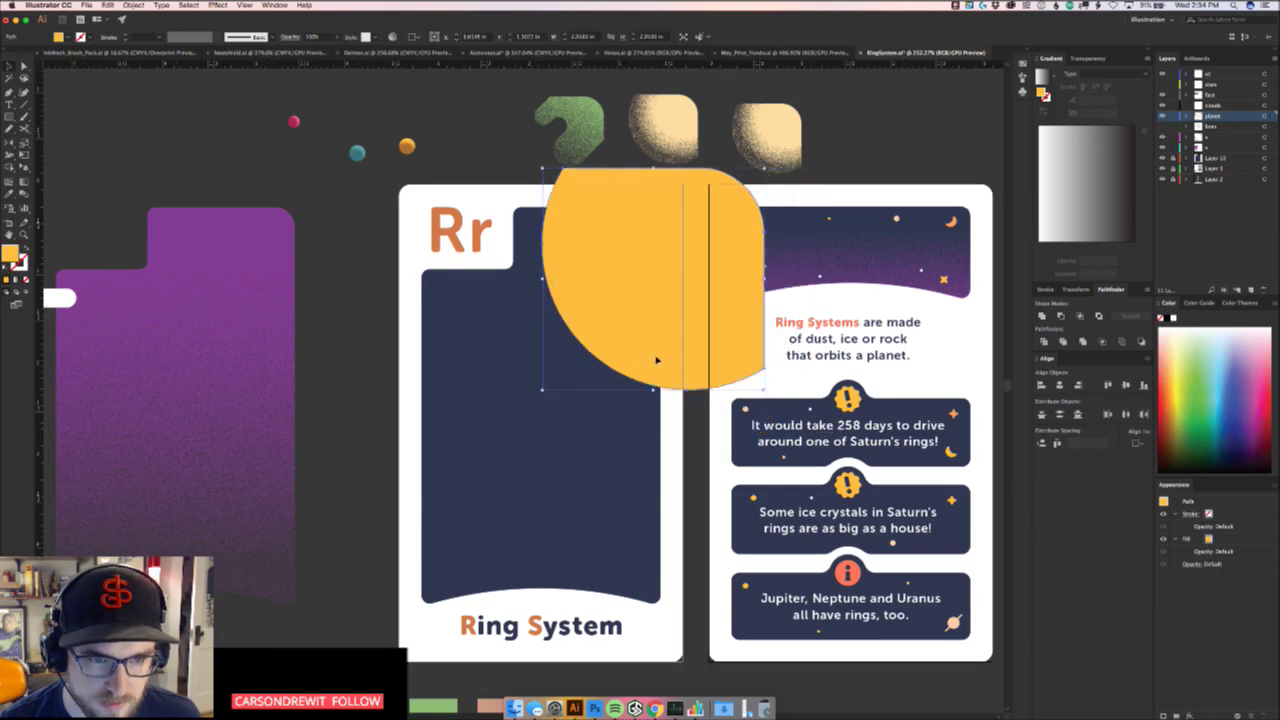
pyautogui.moveTo(643, 360); pyautogui.dragTo(653, 382)
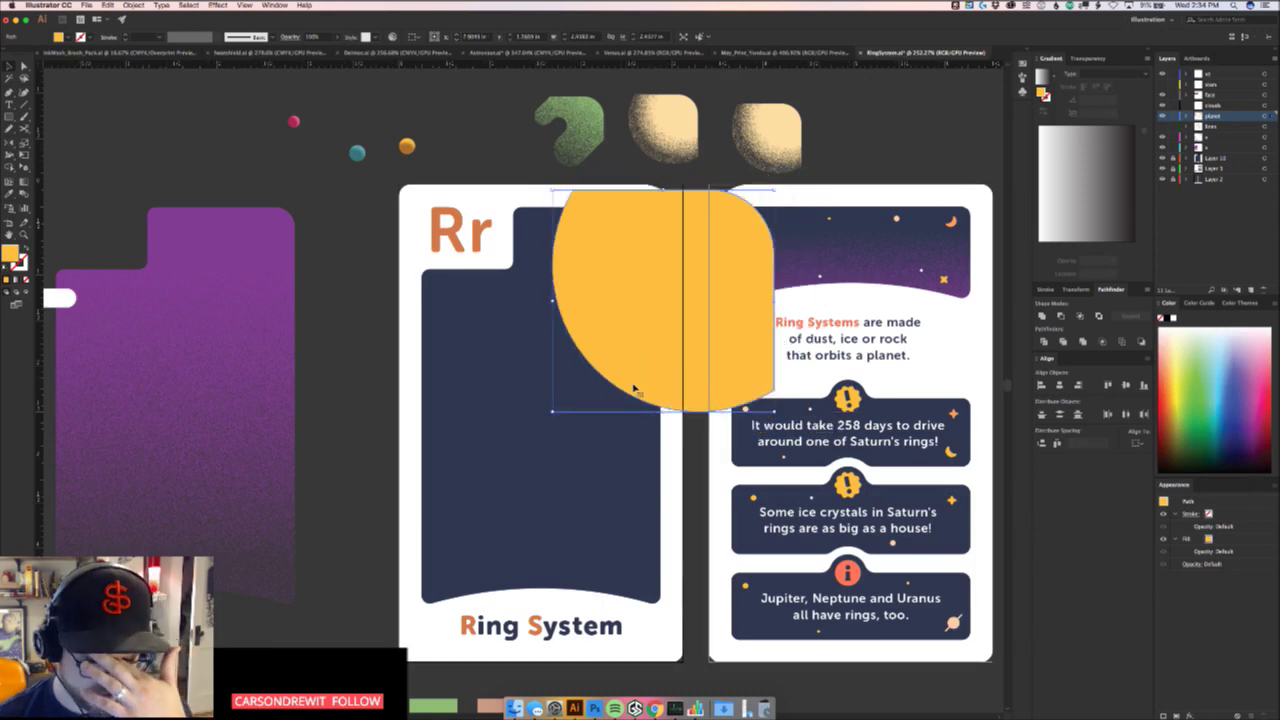
pyautogui.click(603, 454)
# Move the grainy shading off the ring of the small orange ringed planet, leaving the flat ring in place
pyautogui.press('z')
pyautogui.moveTo(536, 378); pyautogui.dragTo(466, 463)
pyautogui.moveTo(439, 684); pyautogui.dragTo(469, 590)
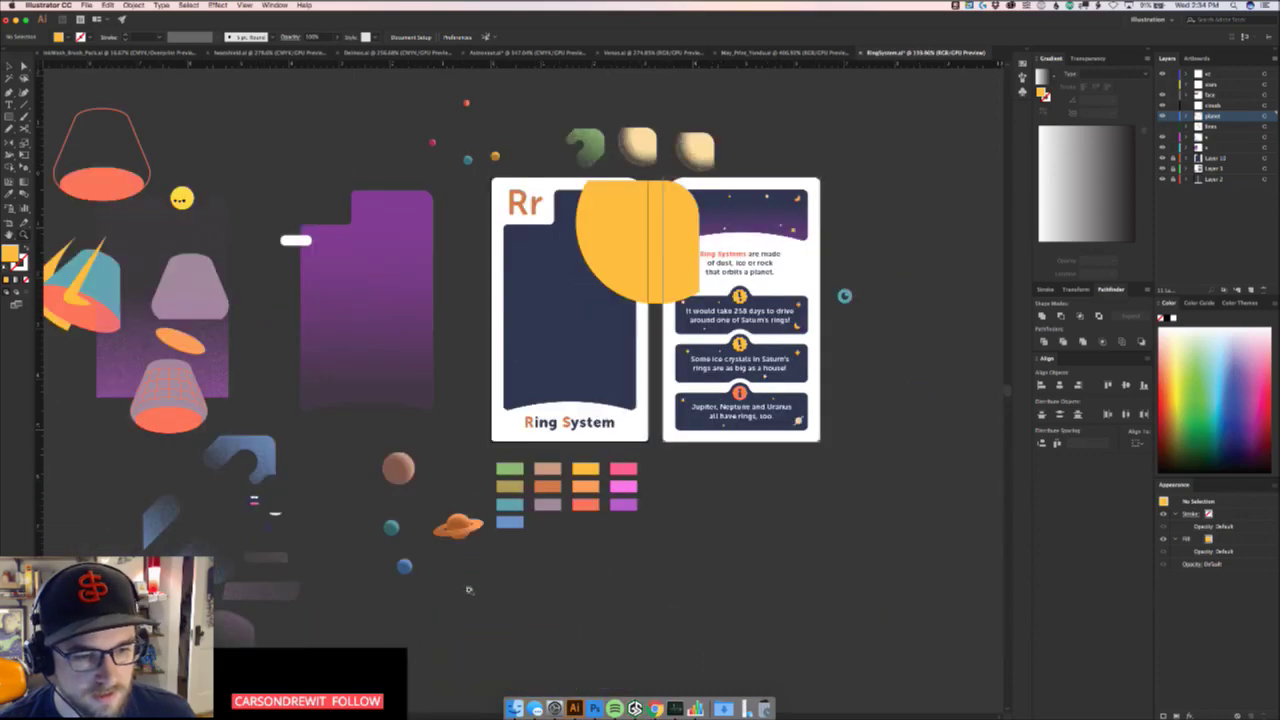
pyautogui.scroll(5, 468, 590)
pyautogui.click(512, 330)
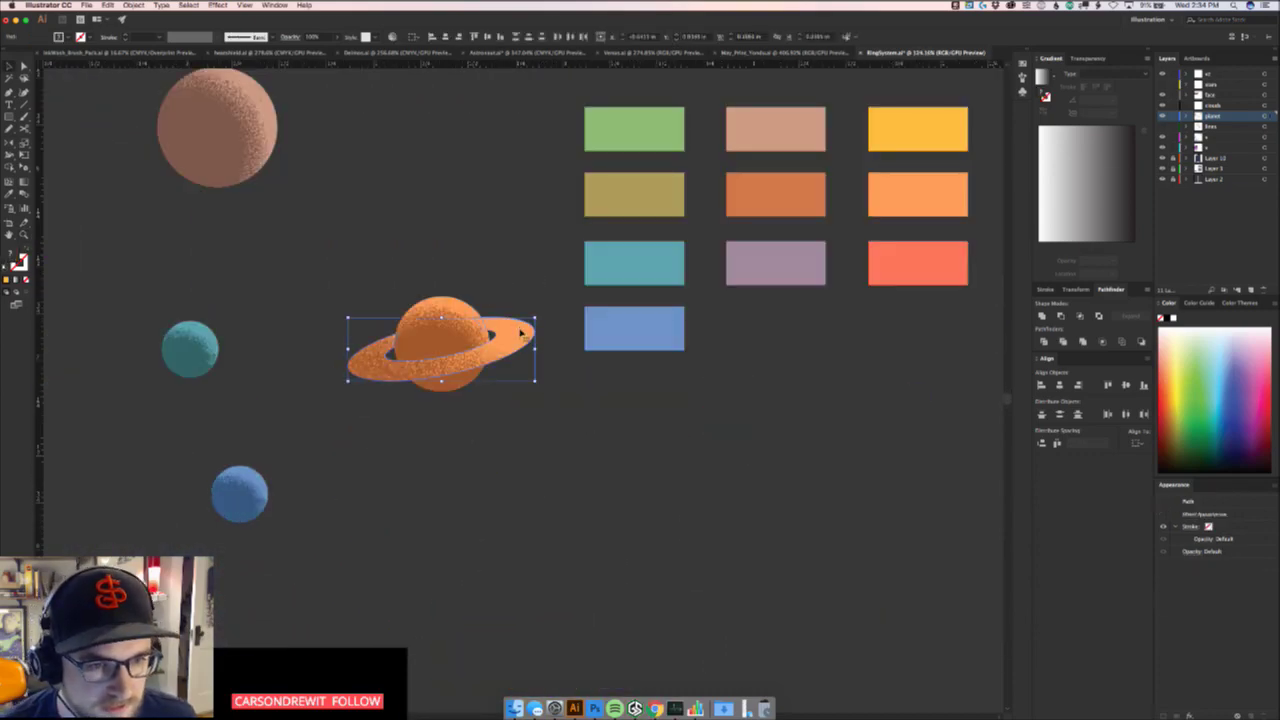
pyautogui.moveTo(520, 333); pyautogui.dragTo(546, 380)
pyautogui.click(577, 428)
pyautogui.press('super+z')
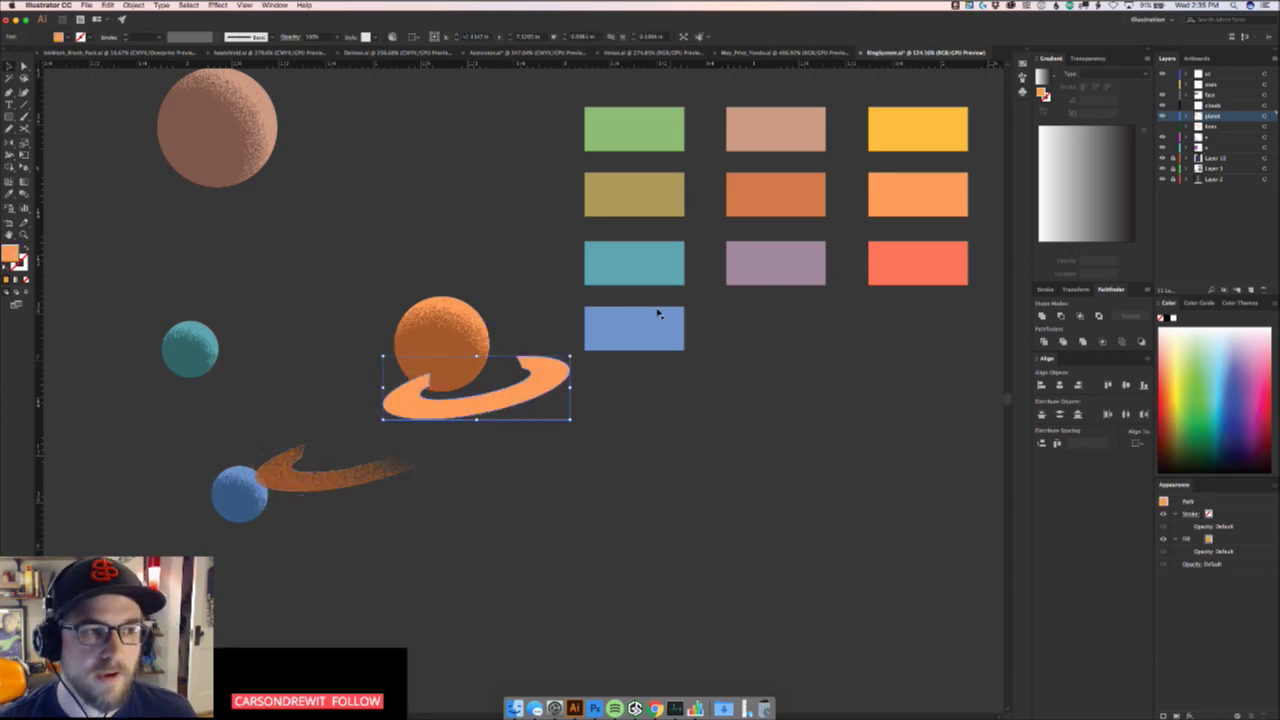
pyautogui.click(609, 374)
pyautogui.press('super+z')
pyautogui.scroll(-4, 666, 304)
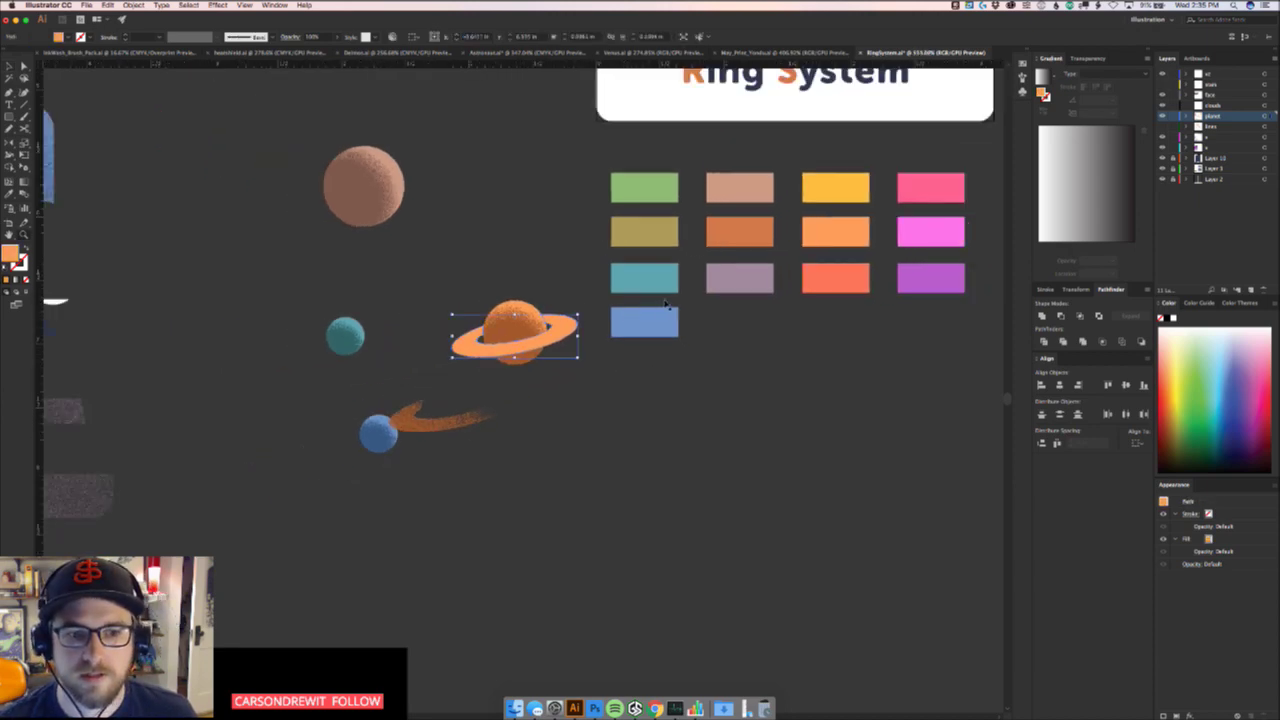
# Copy the flat orange ring onto the card front and rotate the copy by 22.5°
pyautogui.hotkey('ctrl', 'c')
pyautogui.scroll(10, 665, 303)
pyautogui.hotkey('ctrl', 'v')
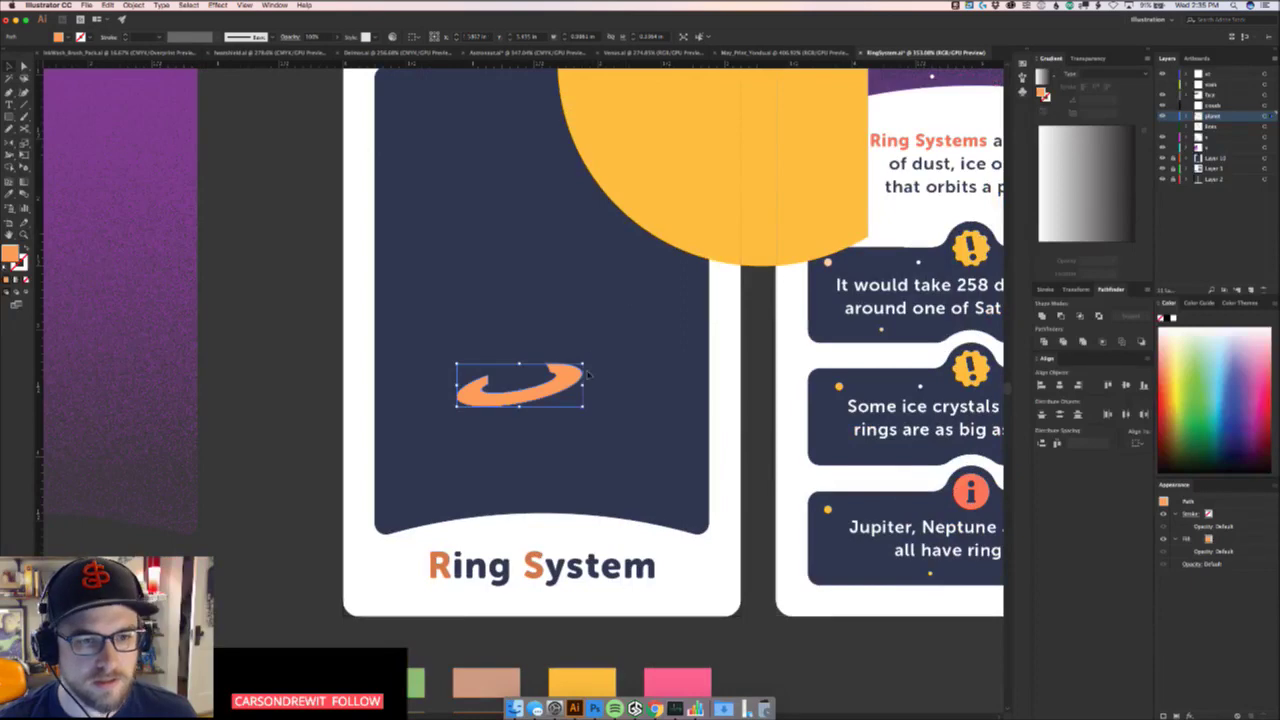
pyautogui.scroll(-6, 488, 538)
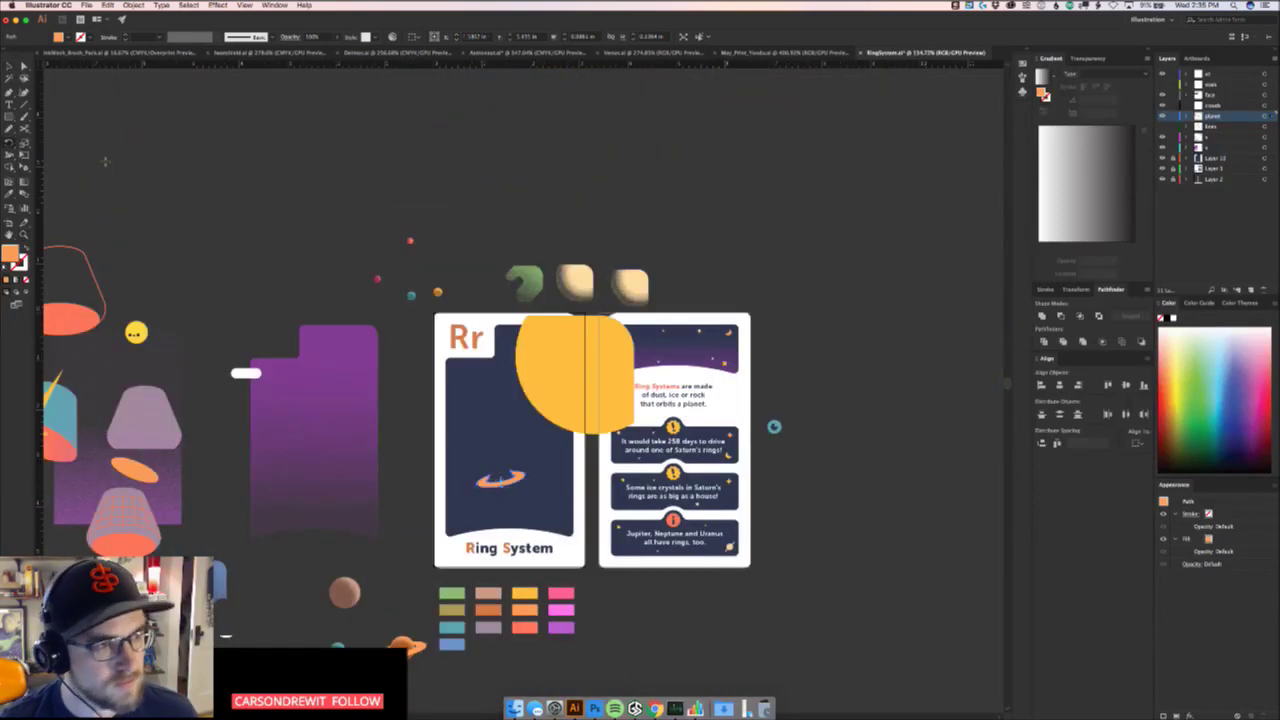
pyautogui.doubleClick(11, 143)
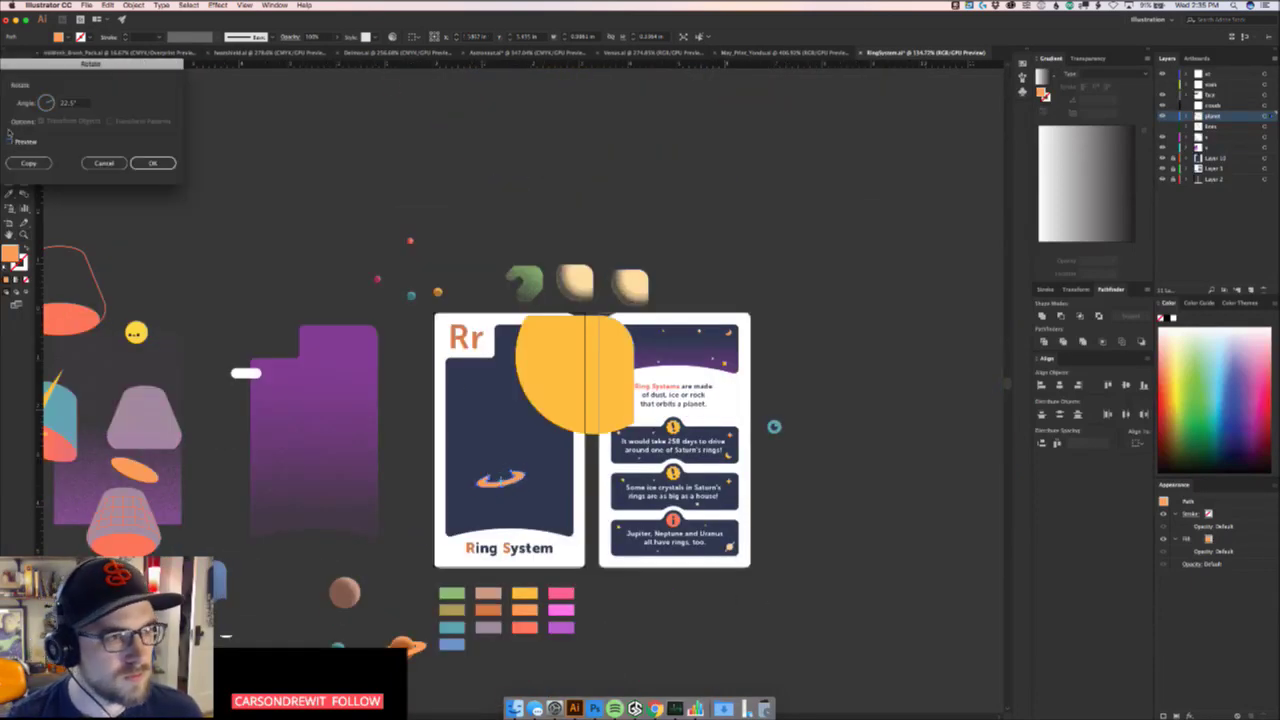
pyautogui.click(12, 142)
pyautogui.click(150, 161)
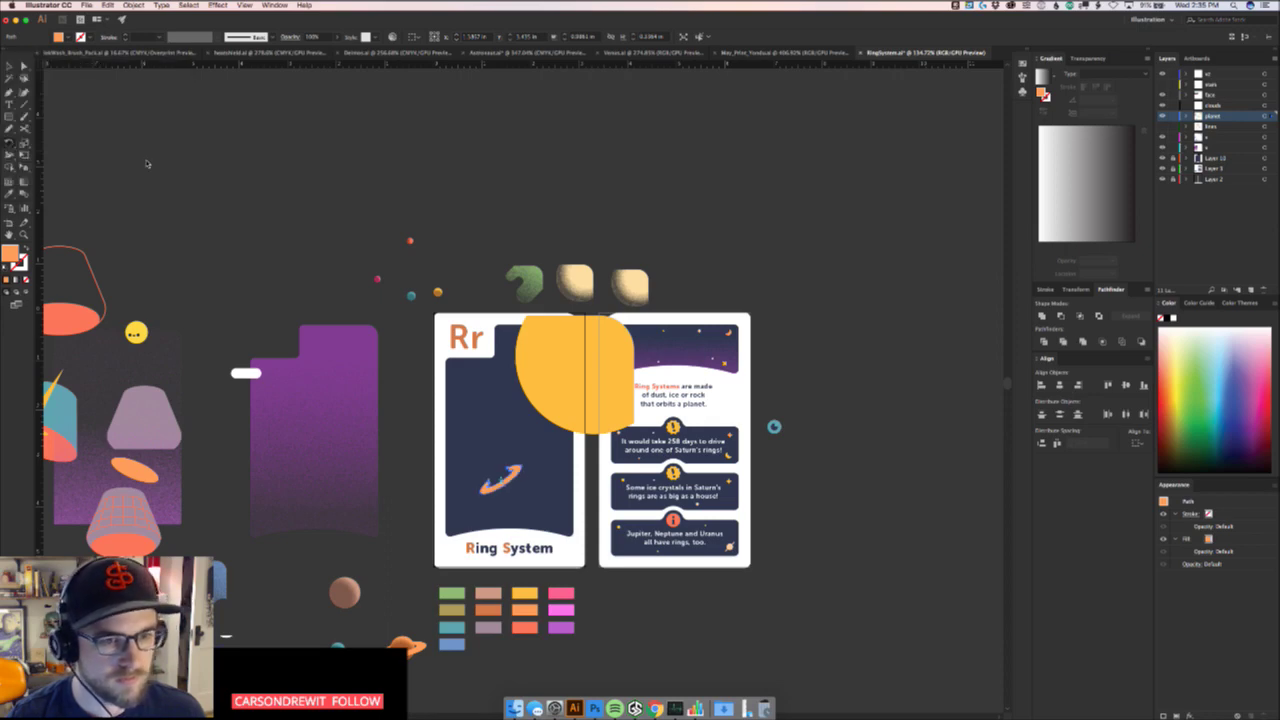
# Enlarge the orange ring and position it so it sweeps diagonally around the big yellow planet
pyautogui.moveTo(528, 482); pyautogui.dragTo(826, 435)
pyautogui.moveTo(740, 470); pyautogui.dragTo(640, 375)
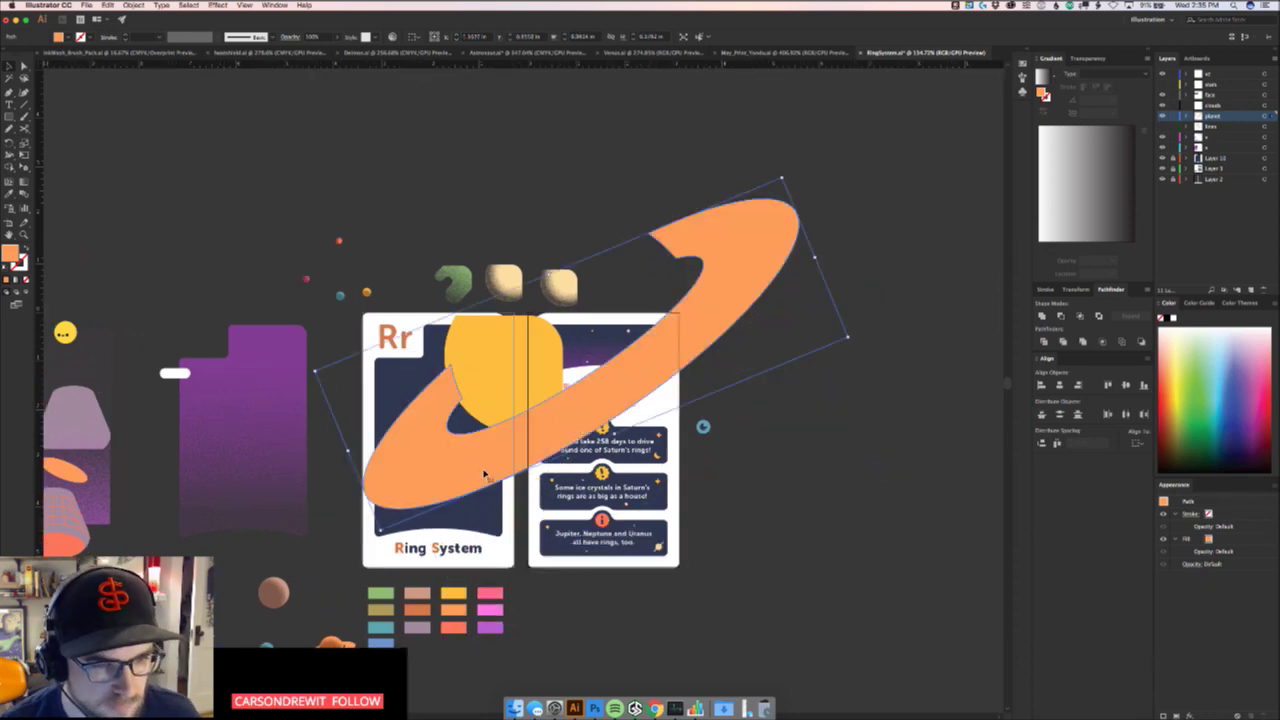
pyautogui.scroll(5, 485, 475)
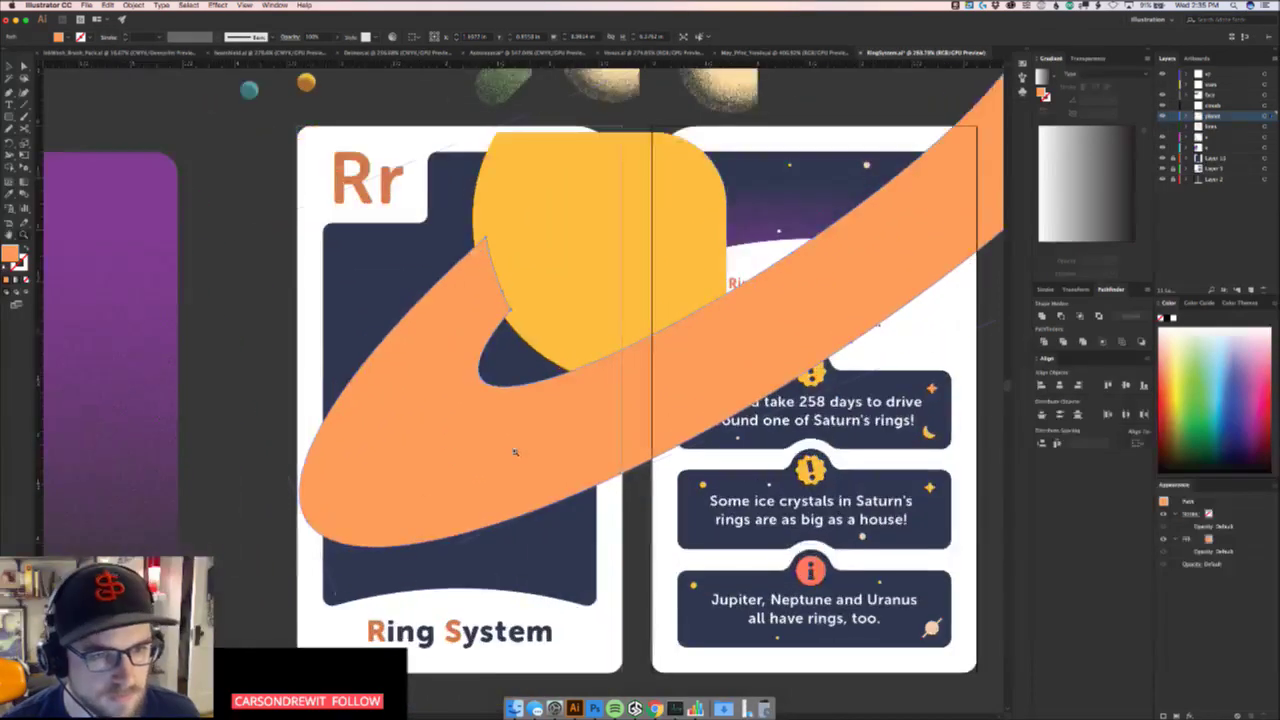
# Widen the ring's inner opening by moving its lower-left inner anchor point outward, away from the planet
pyautogui.press('a')
pyautogui.click(489, 373)
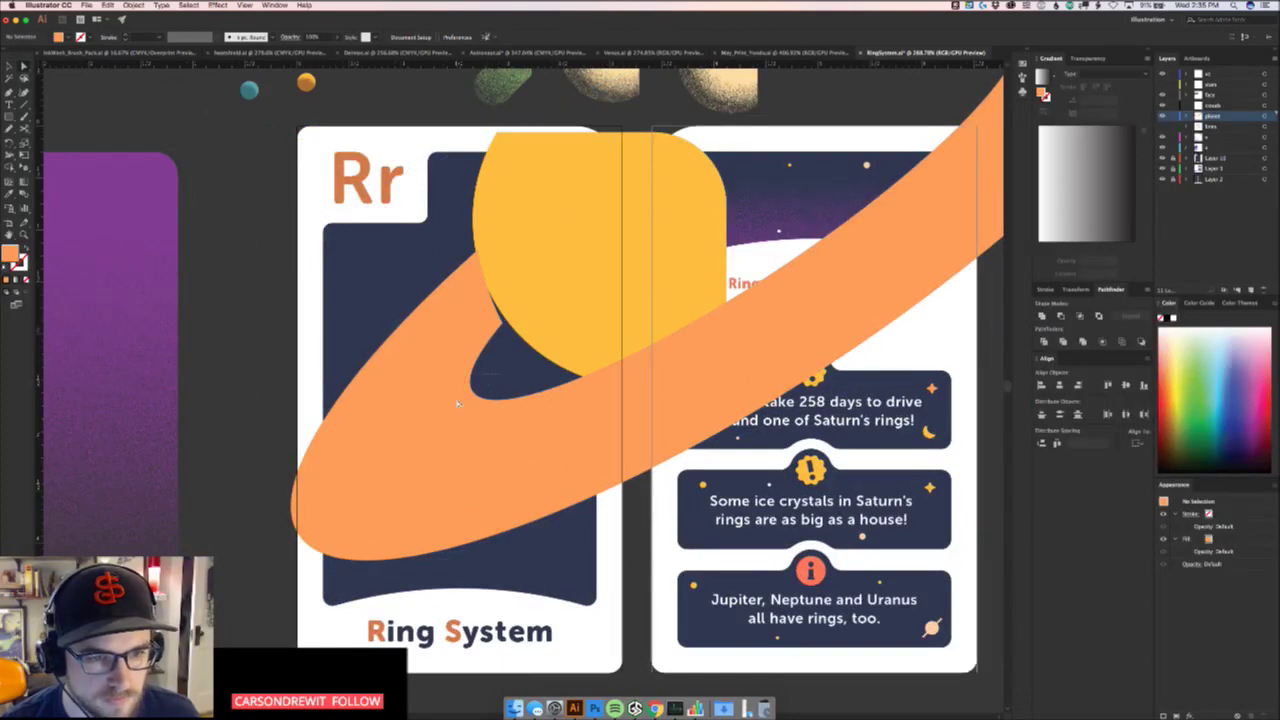
pyautogui.click(467, 402)
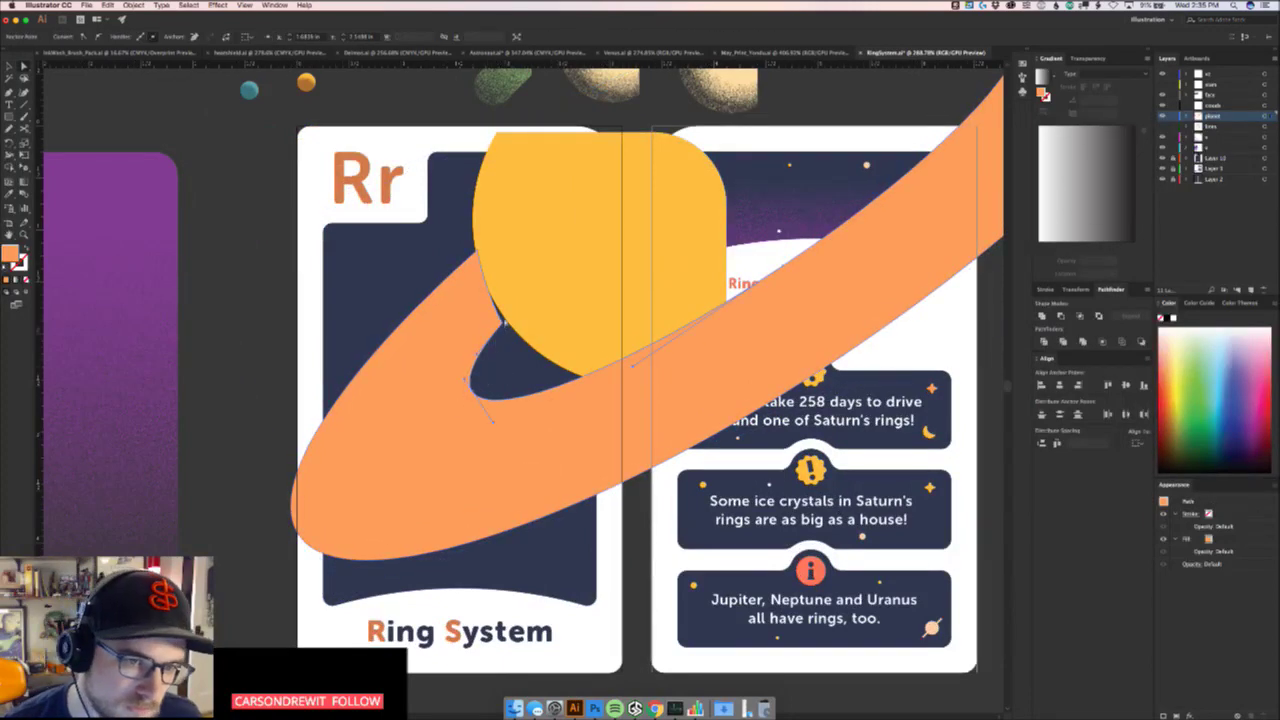
pyautogui.keyDown('shift'); pyautogui.click(504, 323); pyautogui.keyUp('shift')
pyautogui.moveTo(504, 323); pyautogui.dragTo(494, 313)
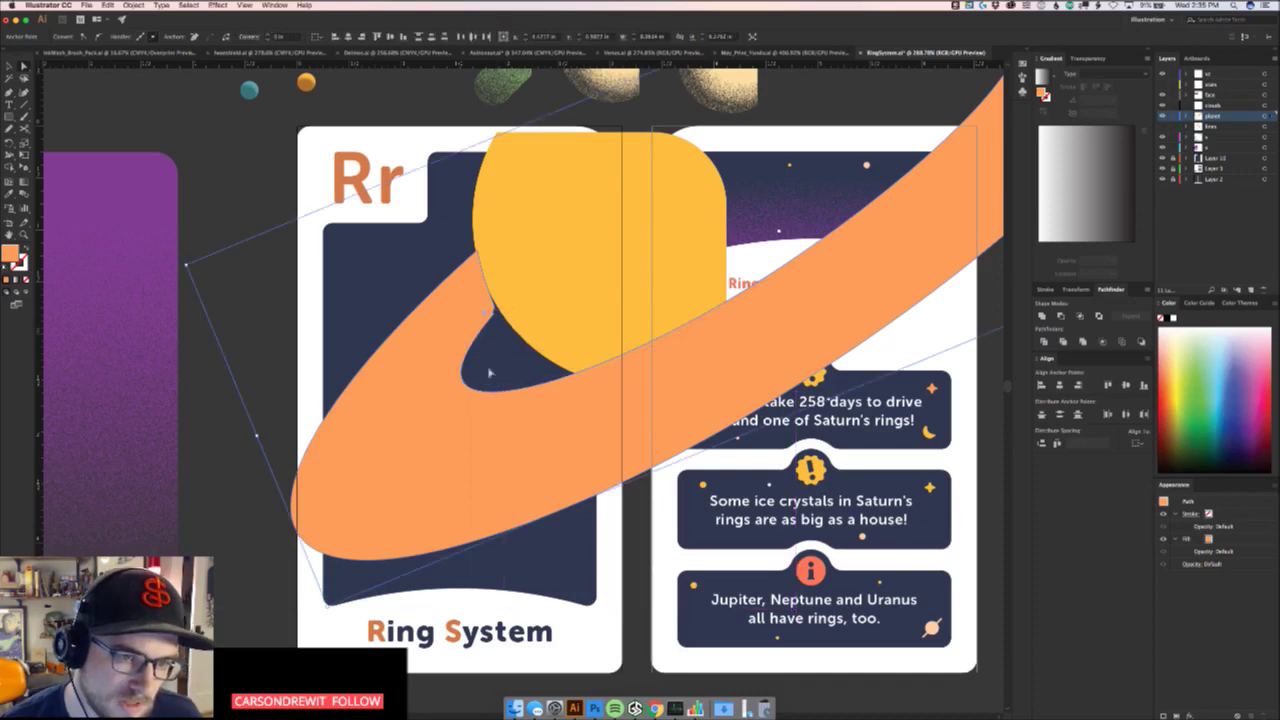
pyautogui.press('super+z')
pyautogui.click(471, 391)
pyautogui.moveTo(471, 391); pyautogui.dragTo(432, 399)
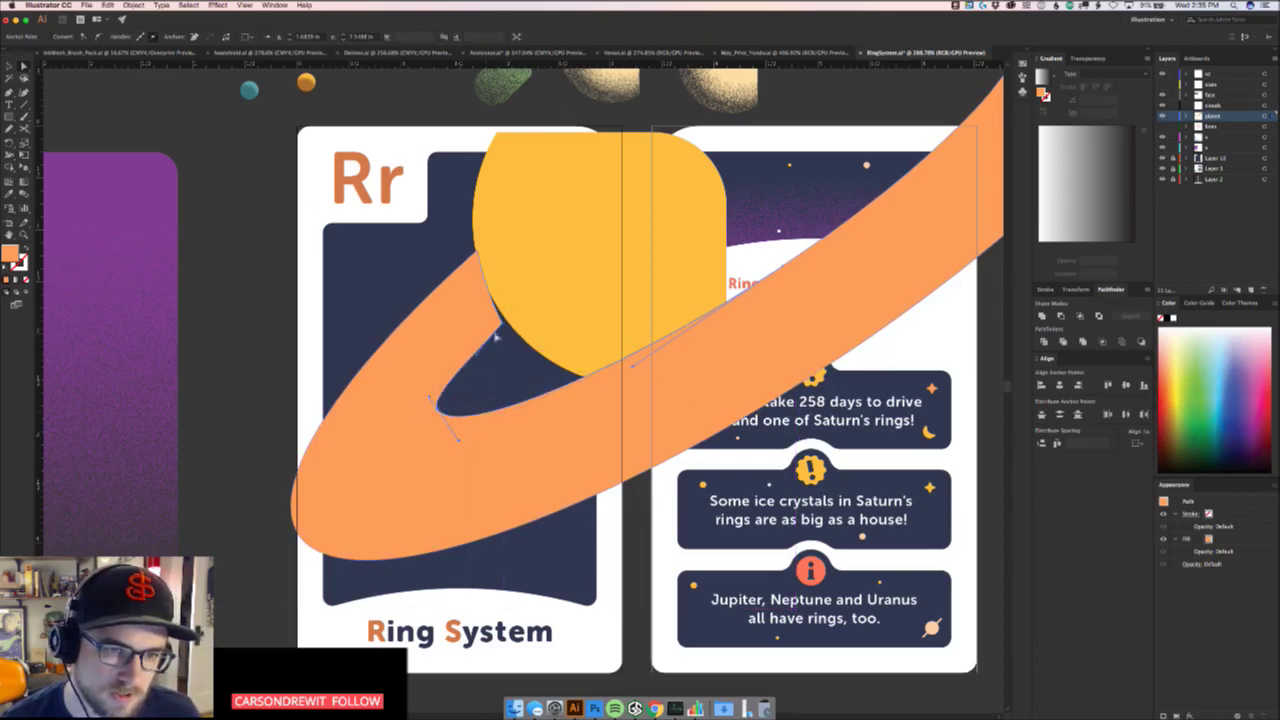
# Extend the ring's upper end over the planet's edge and adjust the inner anchor's handles to smooth the inside curve
pyautogui.click(514, 313)
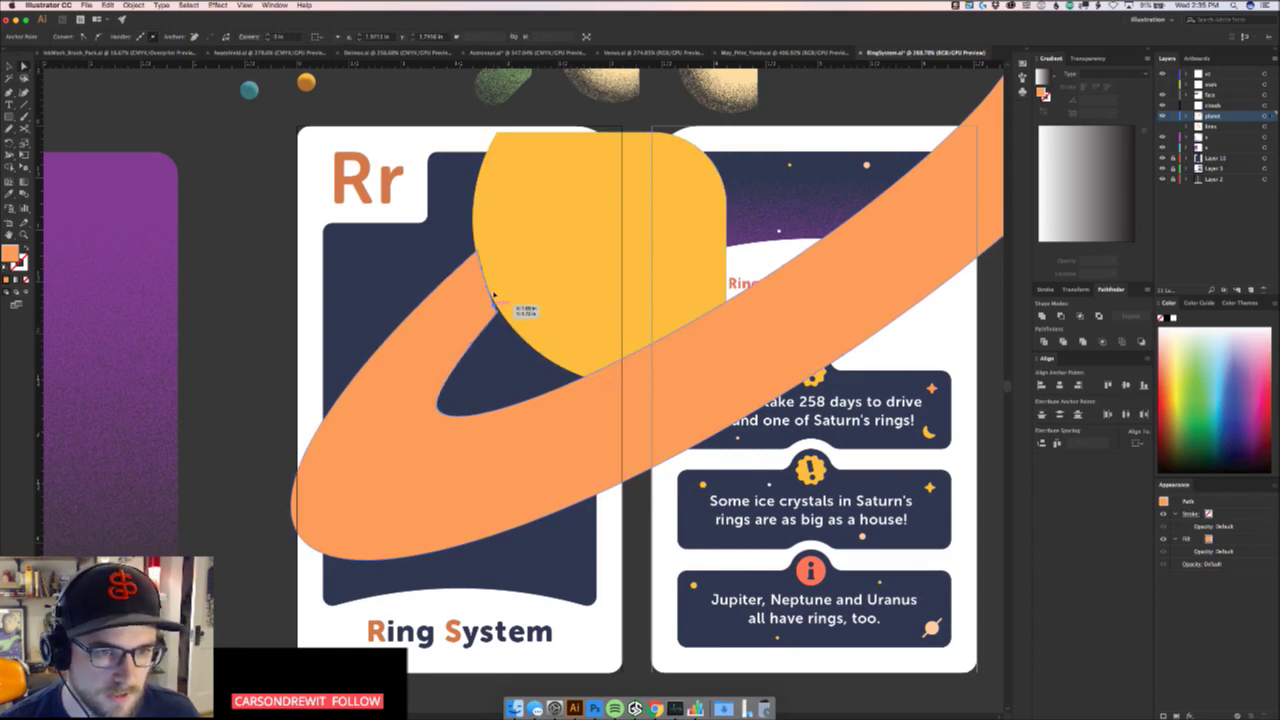
pyautogui.moveTo(499, 312); pyautogui.dragTo(514, 243)
pyautogui.moveTo(500, 310); pyautogui.dragTo(485, 283)
pyautogui.moveTo(431, 397); pyautogui.dragTo(409, 364)
pyautogui.click(468, 394)
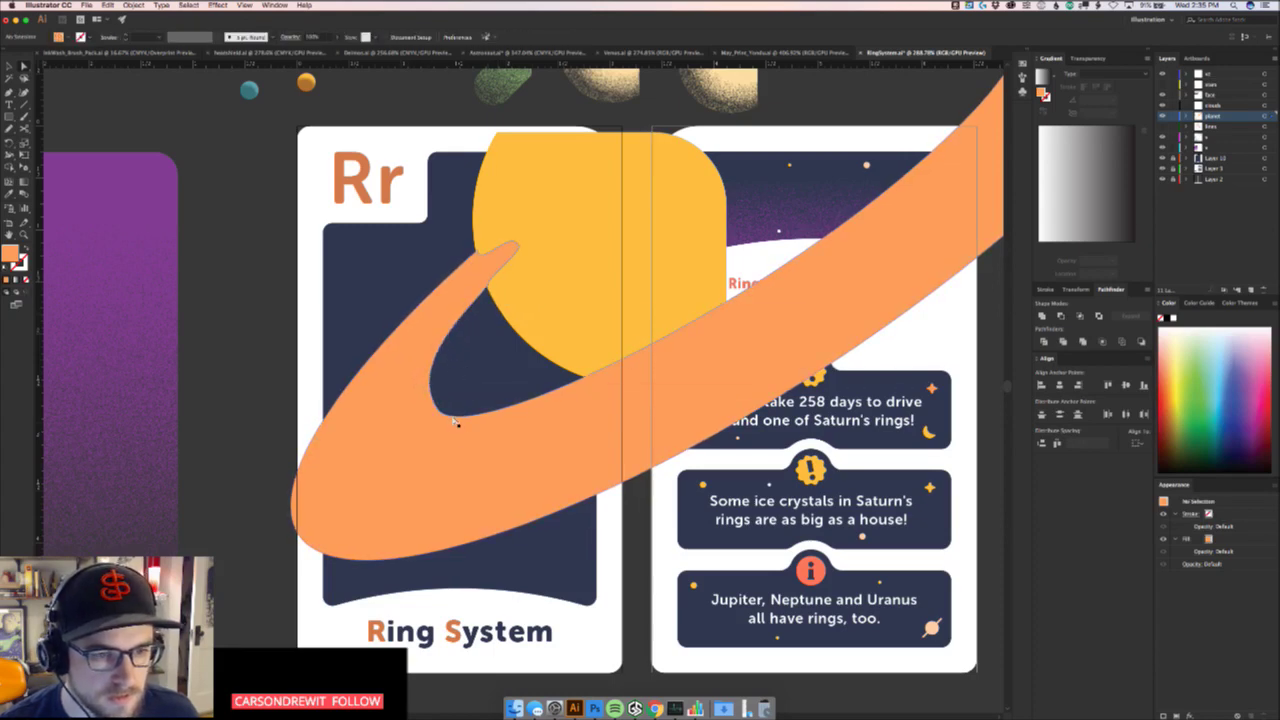
pyautogui.click(438, 410)
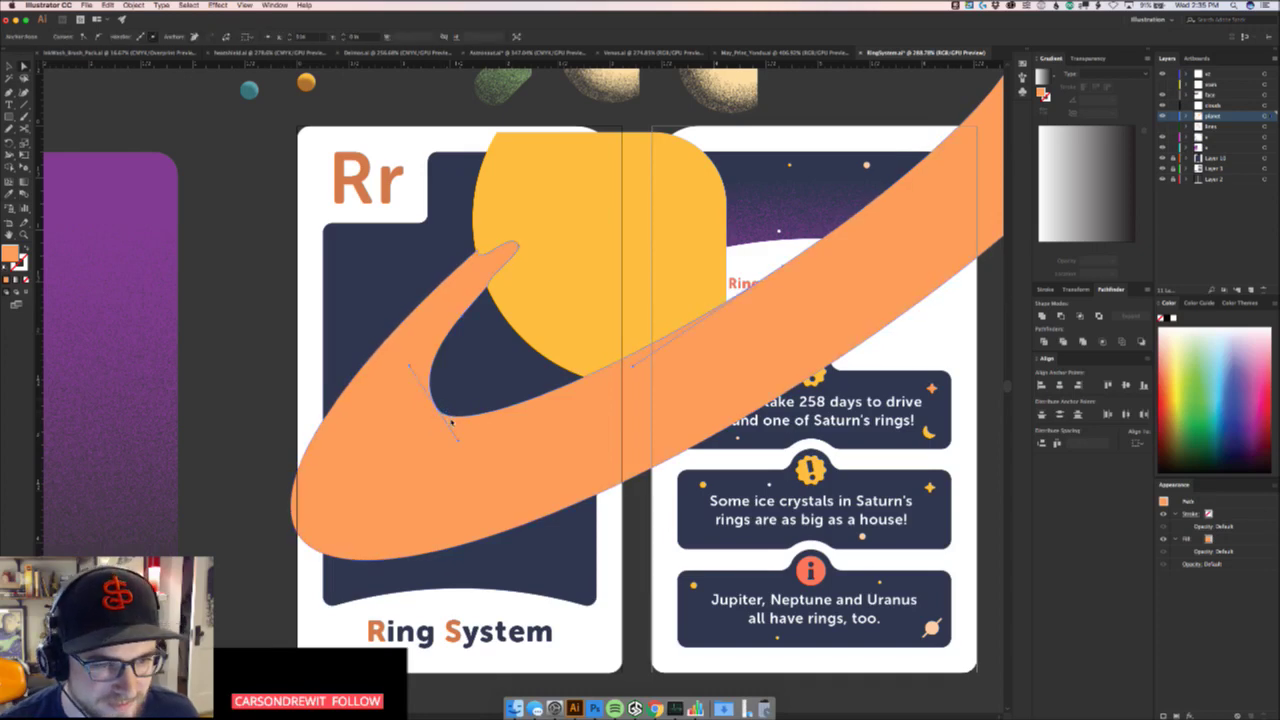
pyautogui.moveTo(505, 386); pyautogui.dragTo(417, 426)
pyautogui.click(643, 349)
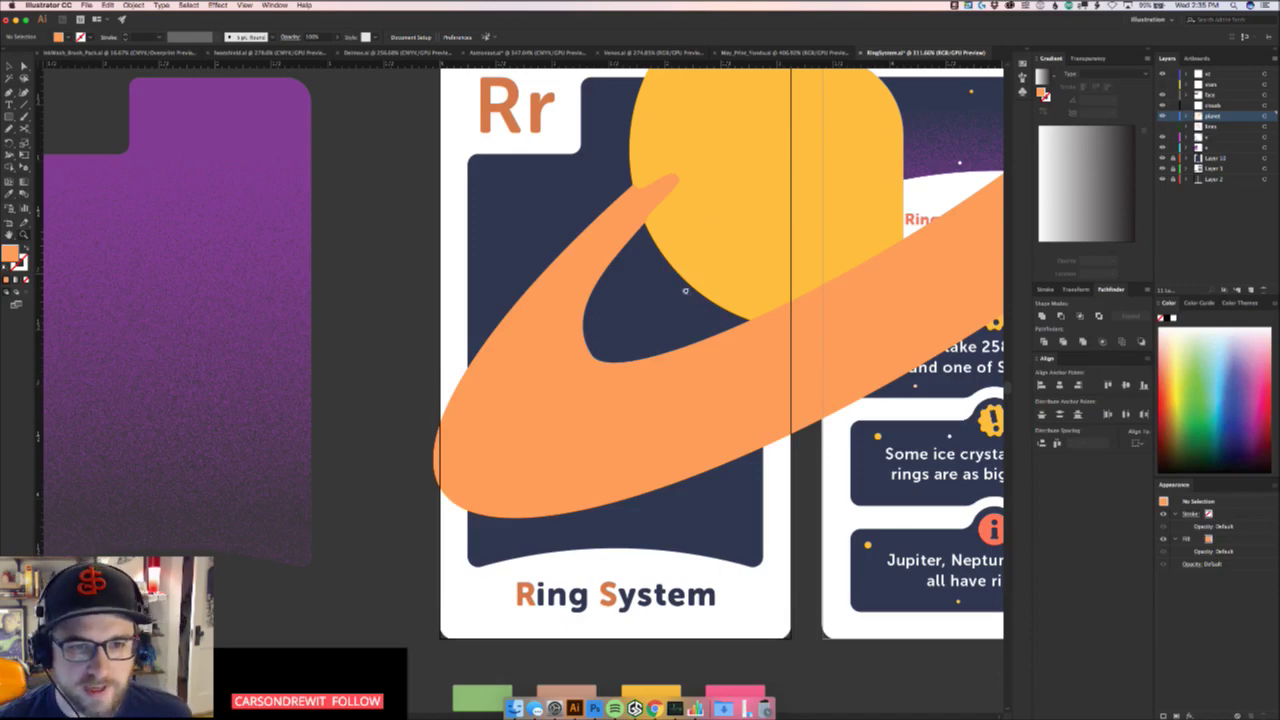
# Try removing the yellow planet from the card front
pyautogui.click(700, 233)
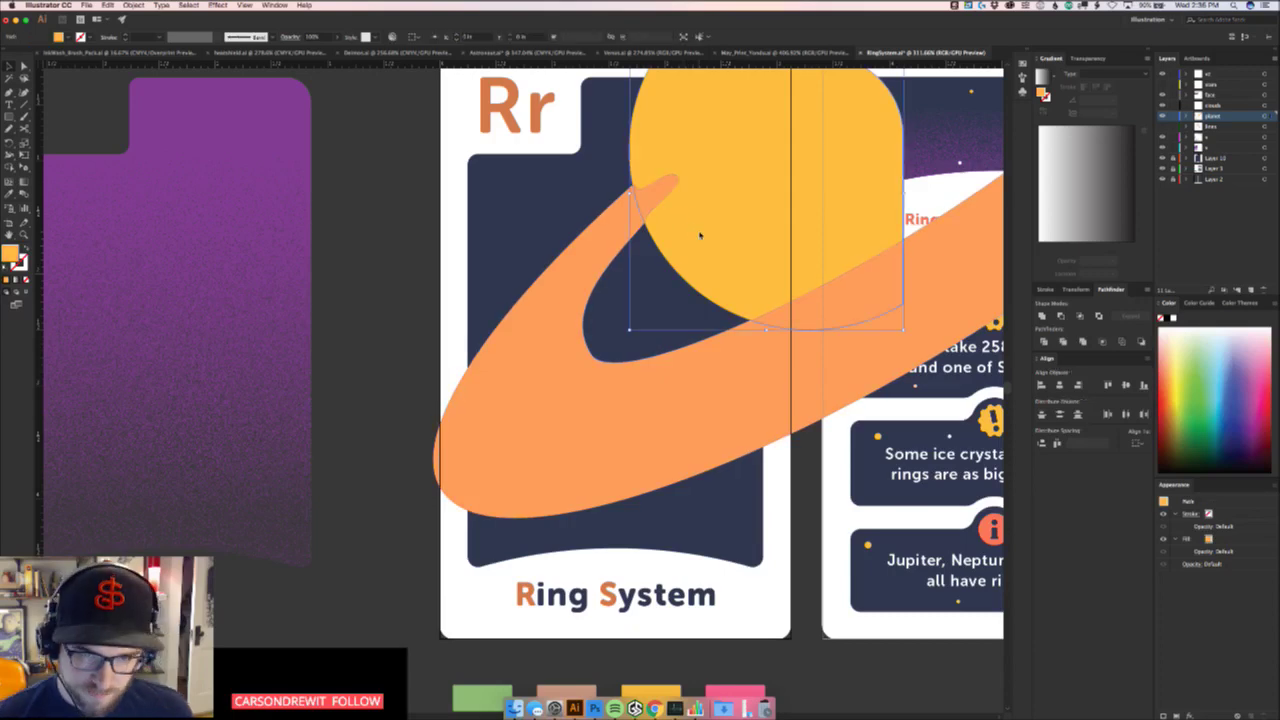
pyautogui.press('Delete')
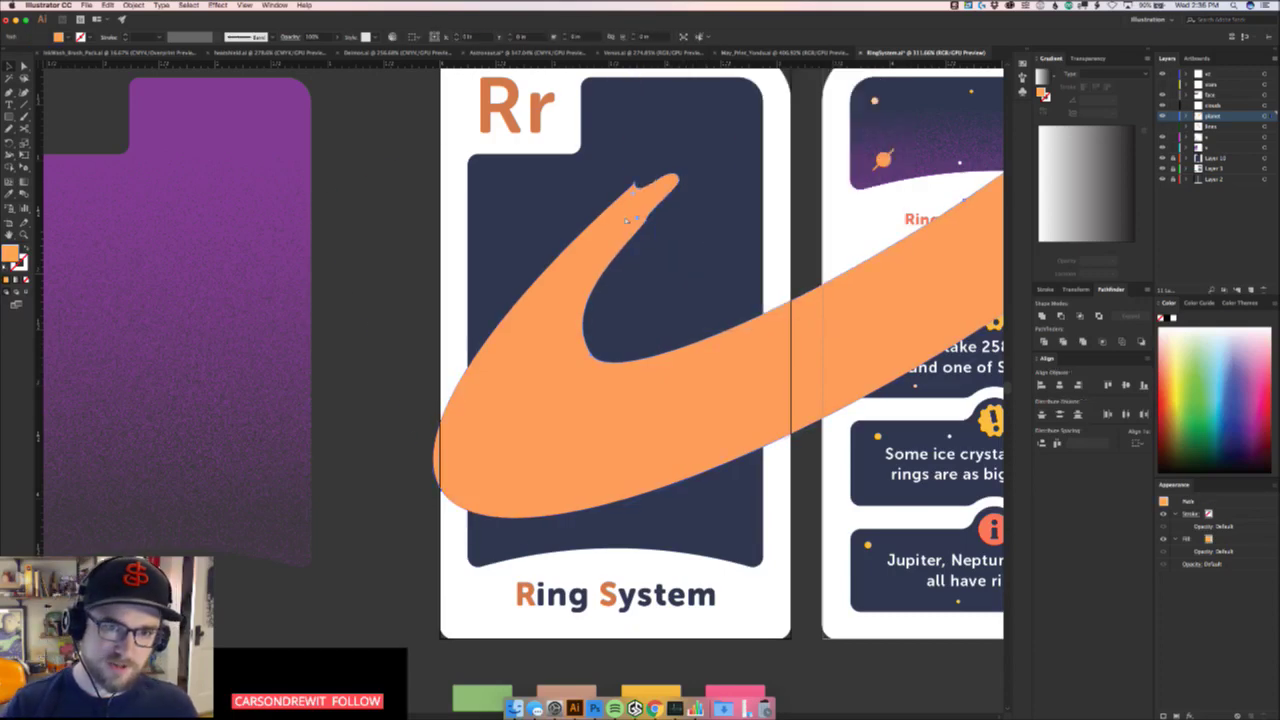
pyautogui.press('super+z')
# Scale the orange ring and yellow planet down together slightly and reposition them on the card front
pyautogui.moveTo(717, 175); pyautogui.dragTo(677, 383)
pyautogui.click(676, 383)
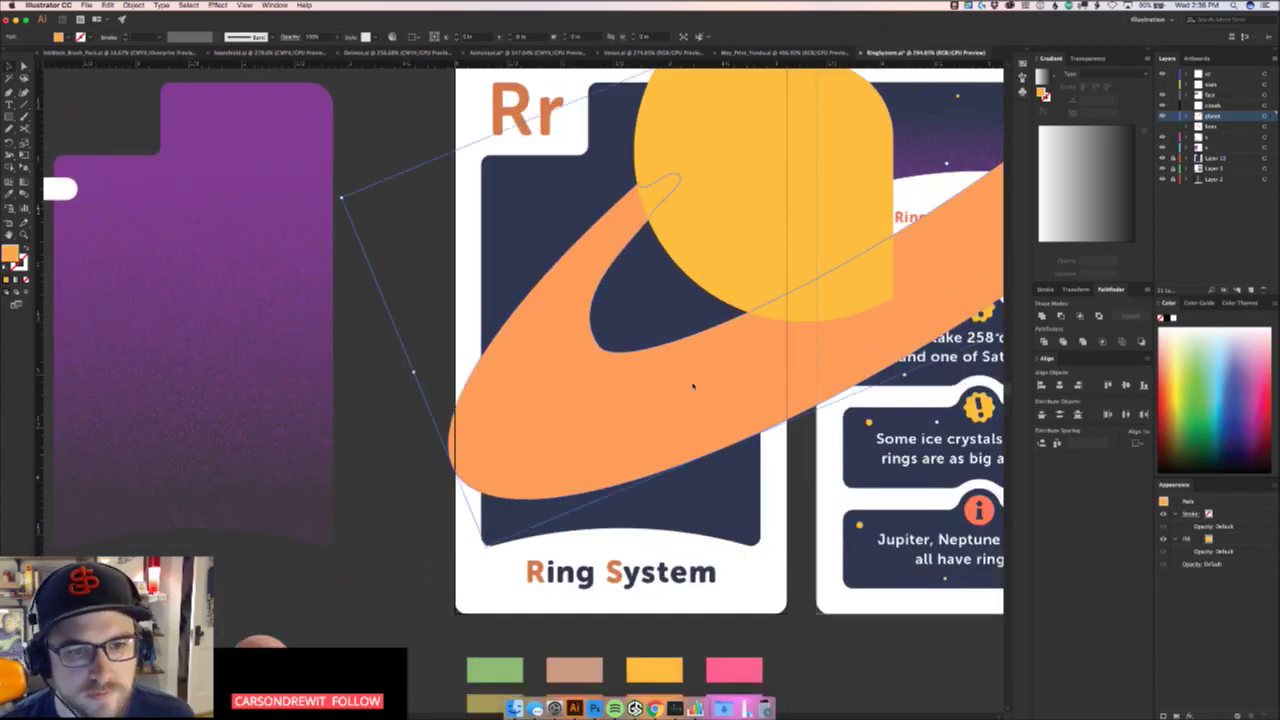
pyautogui.hscroll(5, 600, 330)
pyautogui.scroll(2, 600, 330)
pyautogui.keyDown('shift'); pyautogui.click(482, 288); pyautogui.keyUp('shift')
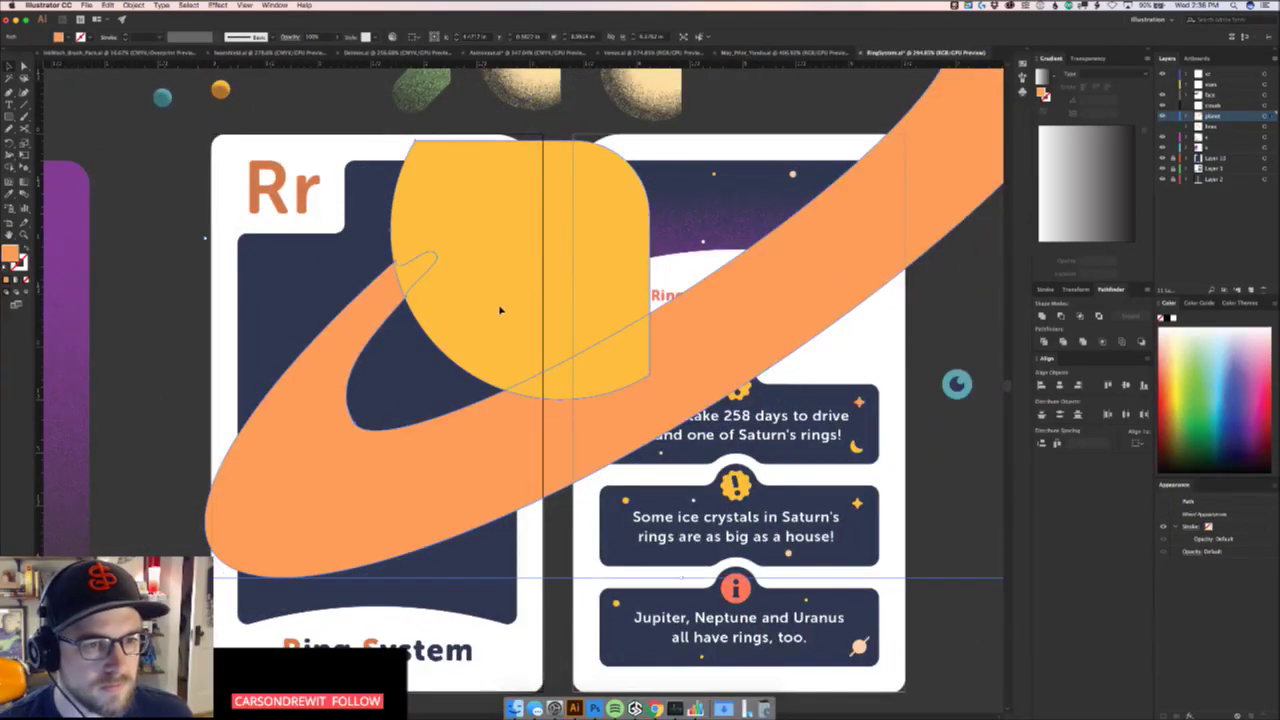
pyautogui.hscroll(3, 941, 585)
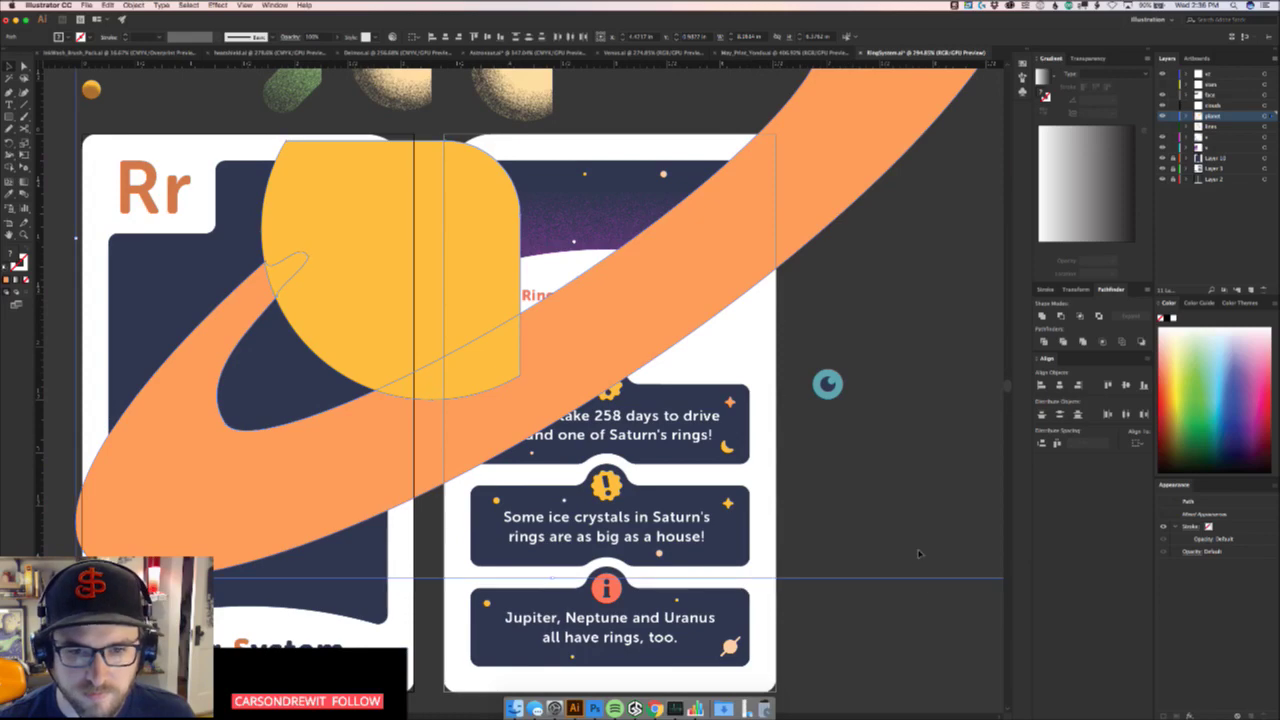
pyautogui.scroll(-5, 880, 555)
pyautogui.scroll(5, 895, 565)
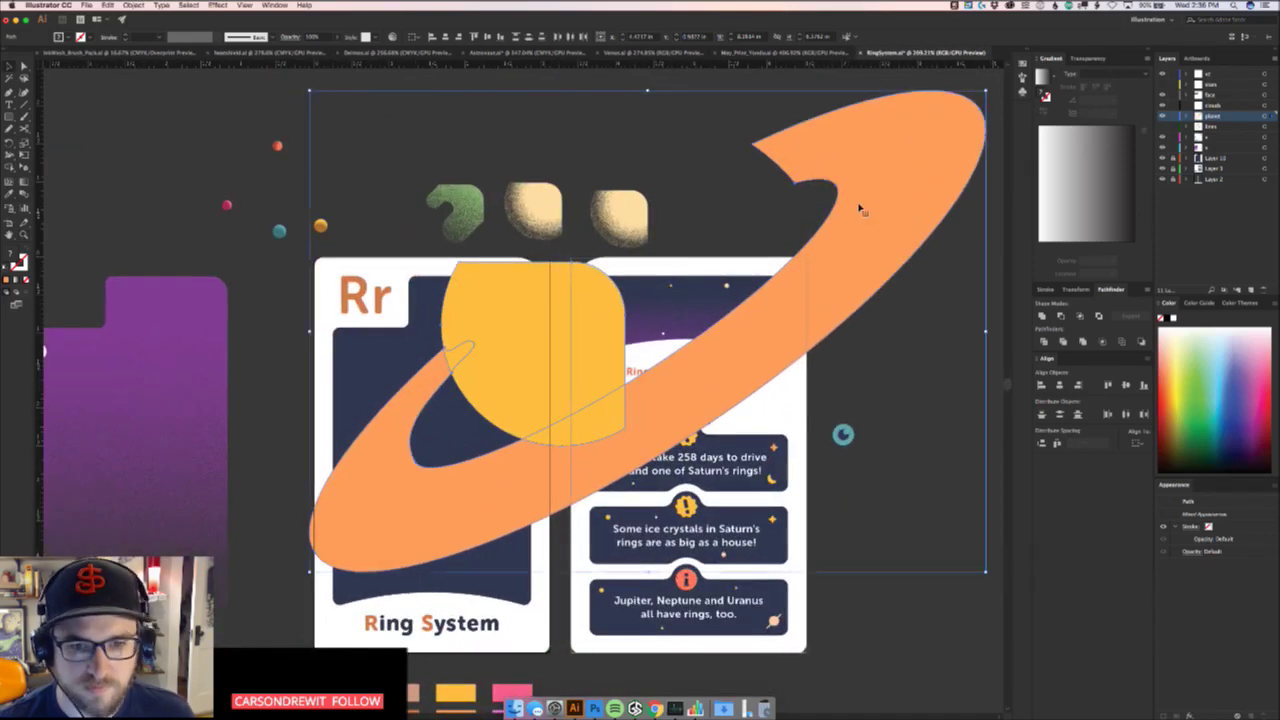
pyautogui.hscroll(2, 905, 555)
pyautogui.moveTo(897, 556); pyautogui.dragTo(865, 533)
pyautogui.moveTo(404, 335)
pyautogui.mouseDown()
pyautogui.moveTo(425, 360)
pyautogui.moveTo(413, 358)
pyautogui.mouseUp()
pyautogui.click(843, 479)
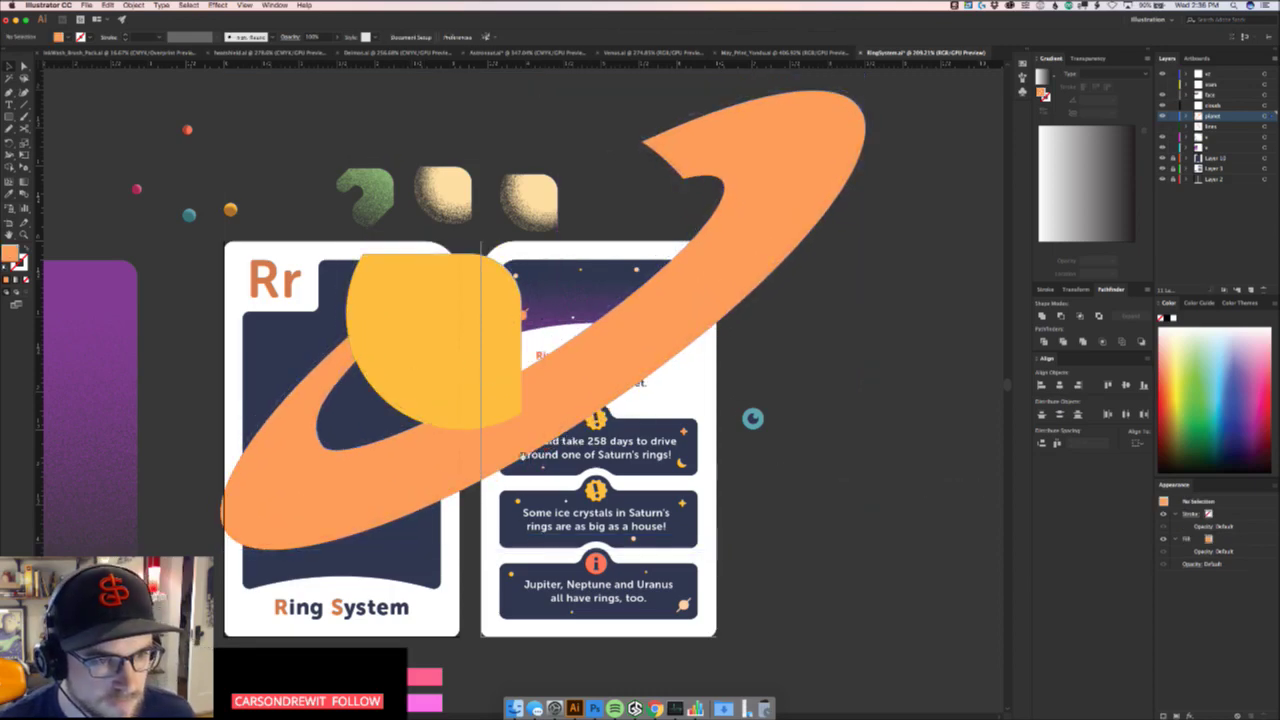
# Draw a closed curved shape with the Pen tool over the ring's inner opening, from the planet's edge around the inside curve
pyautogui.moveTo(341, 463); pyautogui.dragTo(546, 387)
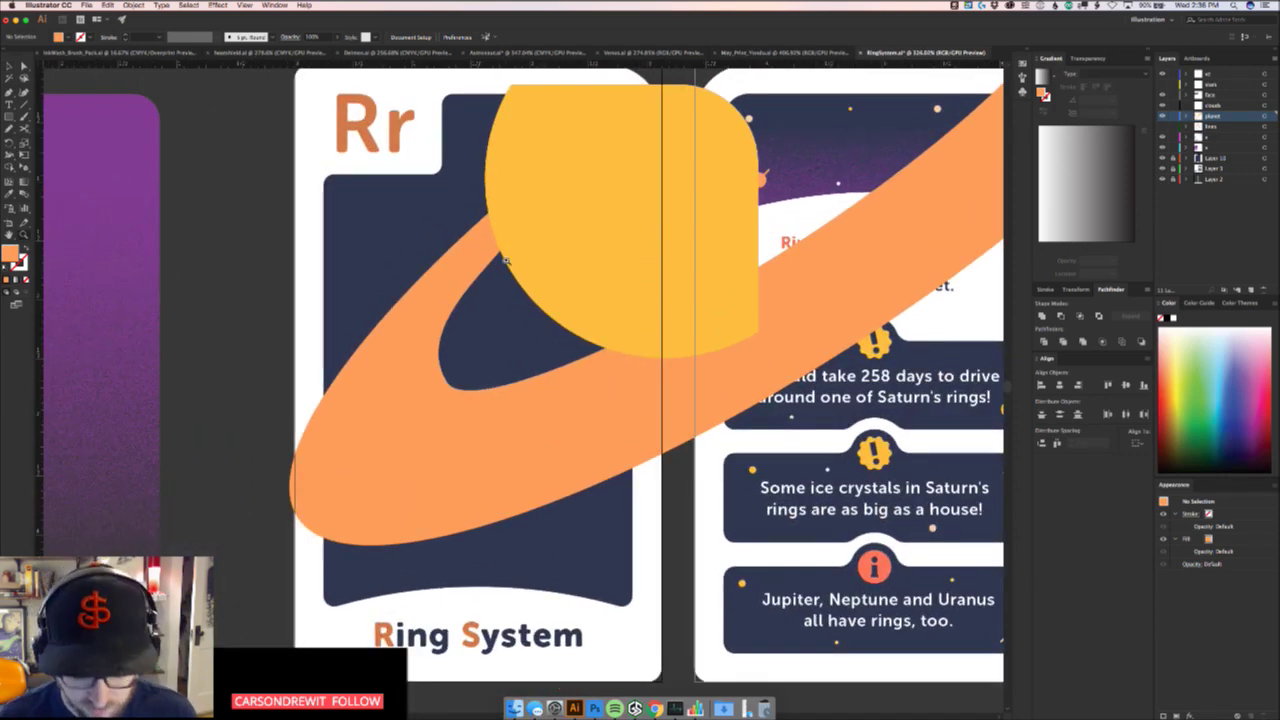
pyautogui.press('p')
pyautogui.moveTo(502, 248); pyautogui.dragTo(450, 300)
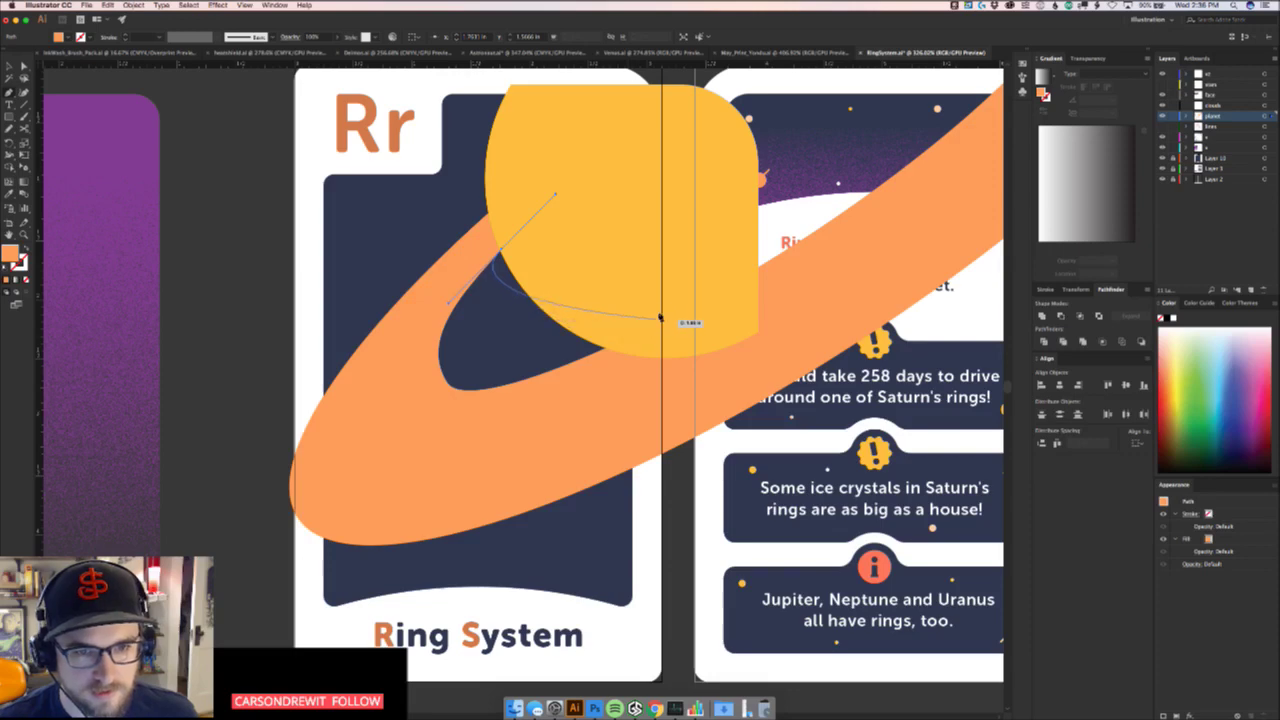
pyautogui.moveTo(660, 322); pyautogui.dragTo(950, 112)
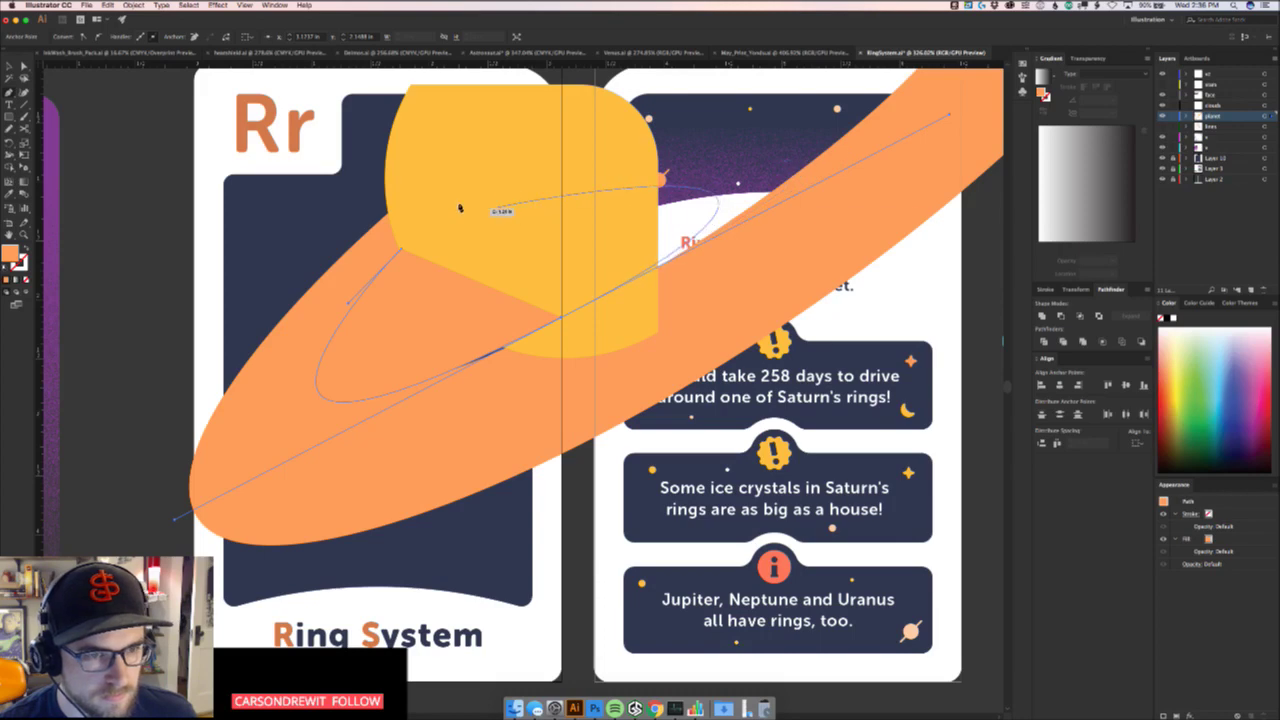
pyautogui.click(402, 247)
pyautogui.press('v')
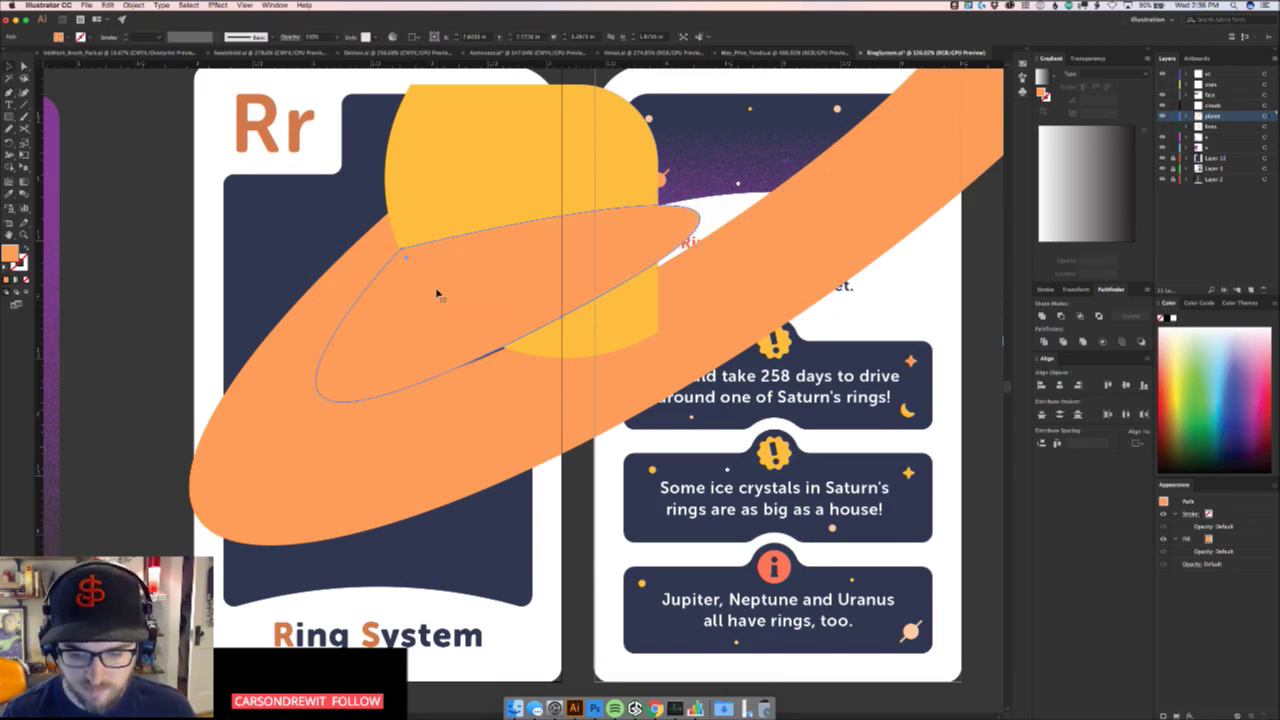
# Cut the drawn shape out of the orange ring to enlarge and smooth its inner opening
pyautogui.press('Delete')
pyautogui.click(350, 289)
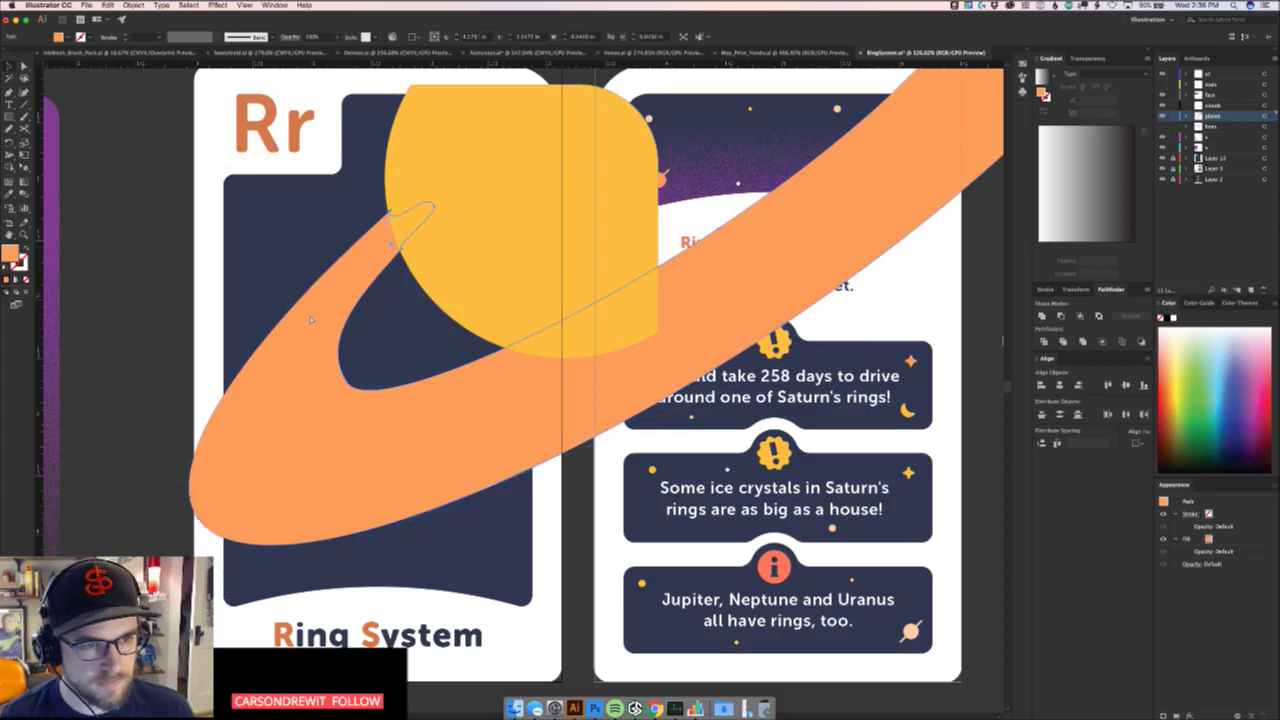
pyautogui.press('super+z')
pyautogui.click(295, 399)
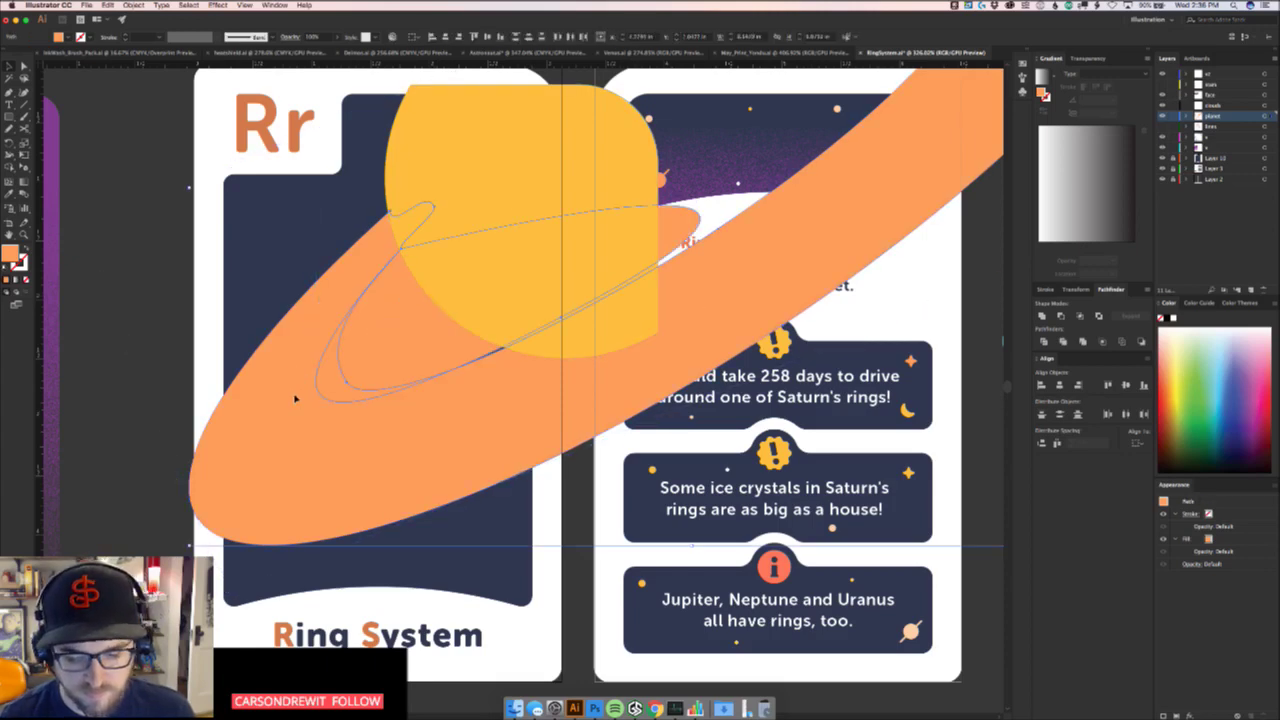
pyautogui.click(1141, 342)
pyautogui.click(140, 372)
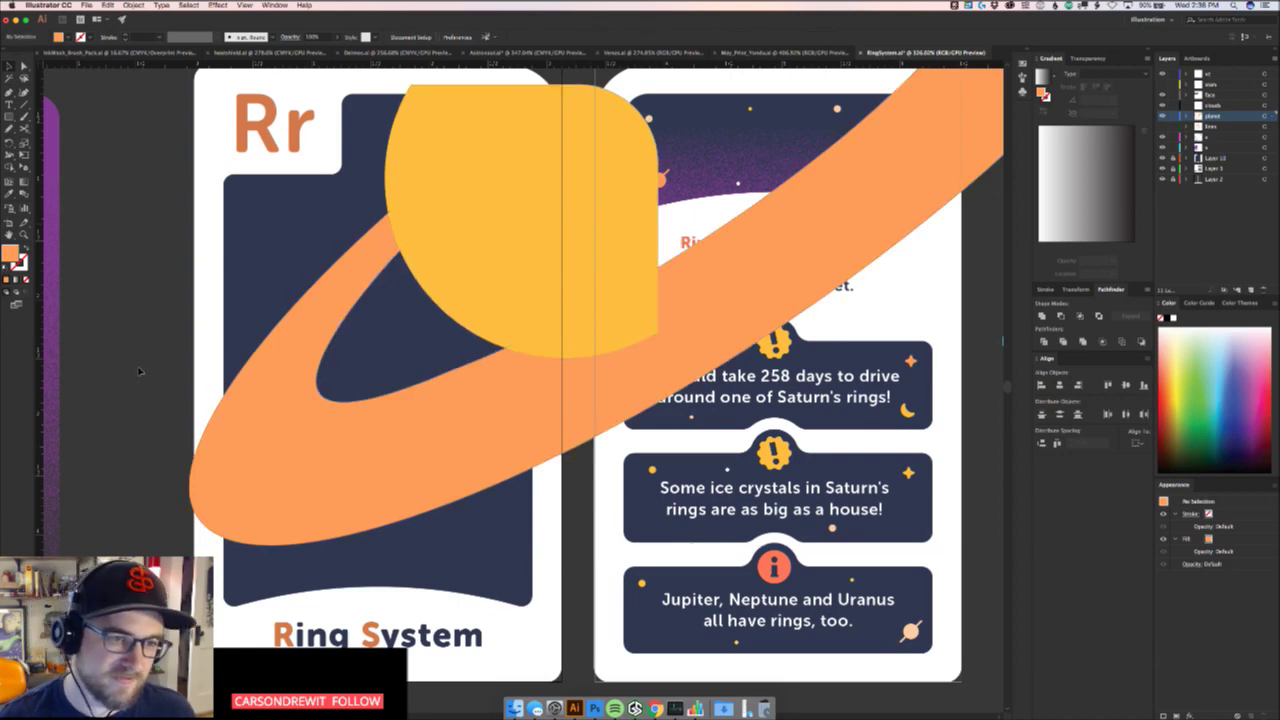
# Taper the ring's upper end by moving its outer anchor along the planet's edge and lengthening the anchor's handle
pyautogui.hscroll(-5, 437, 286)
pyautogui.click(597, 219)
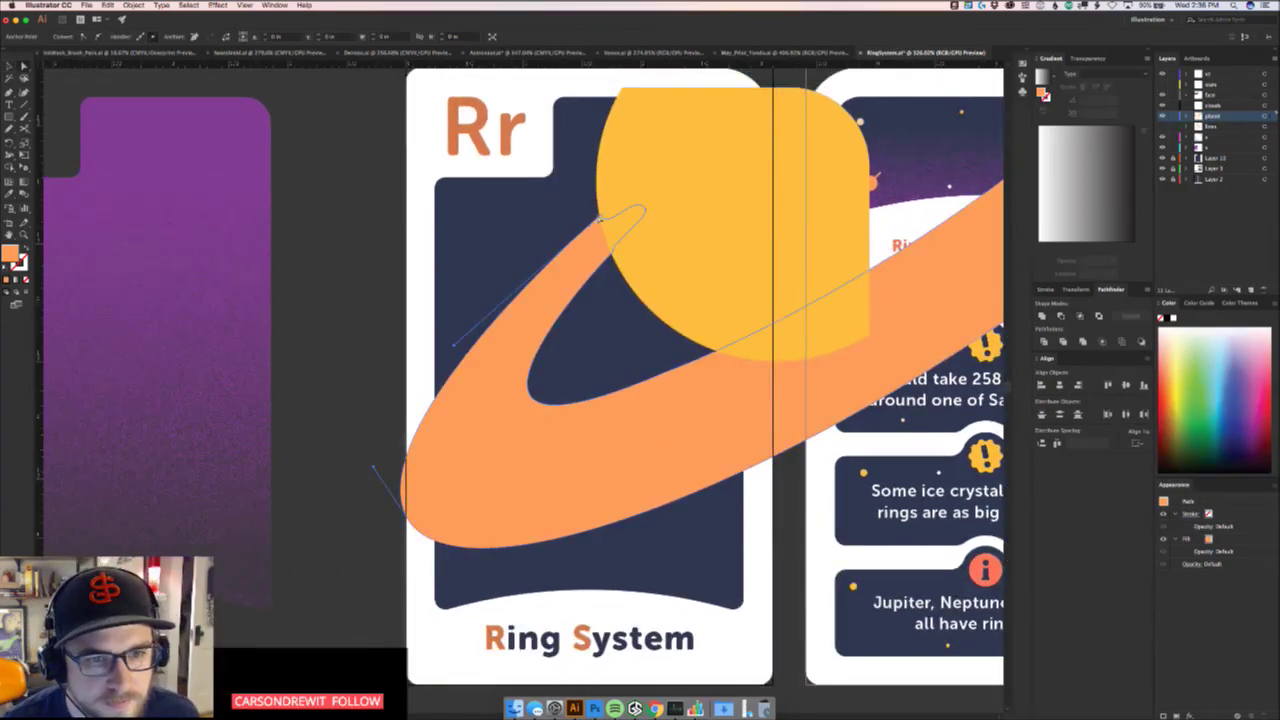
pyautogui.moveTo(602, 215); pyautogui.dragTo(612, 231)
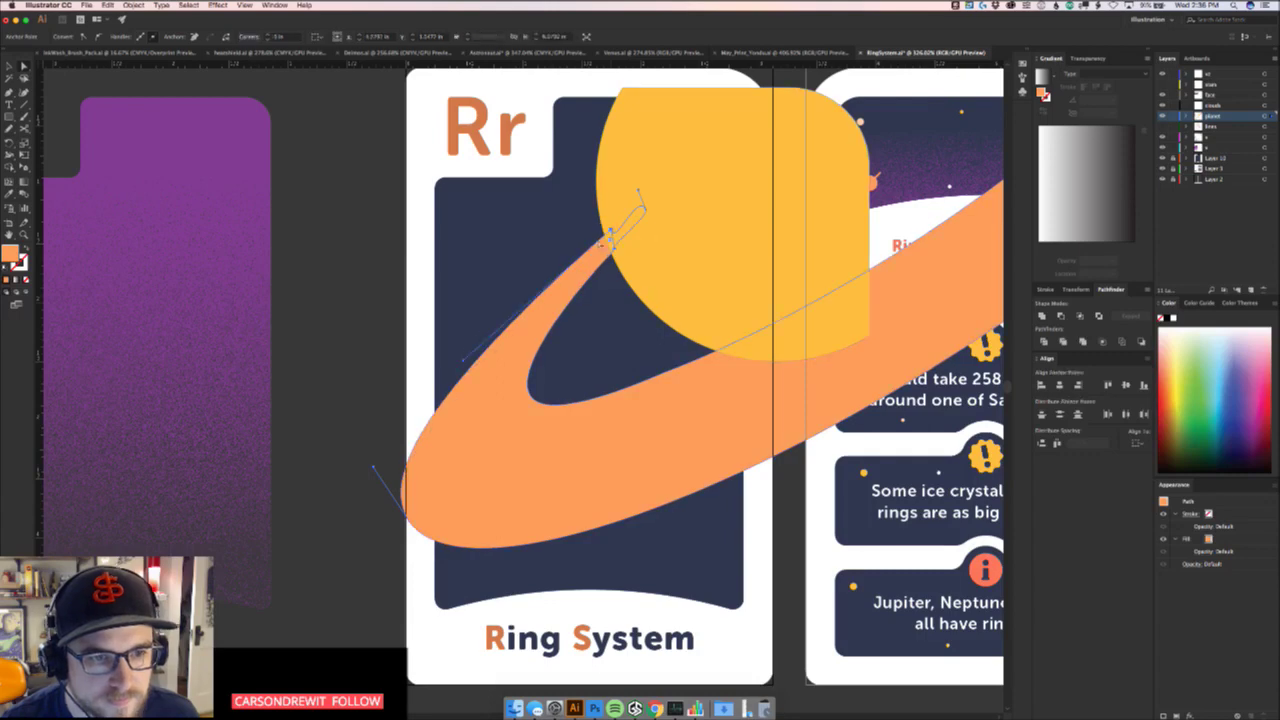
pyautogui.moveTo(466, 357); pyautogui.dragTo(409, 389)
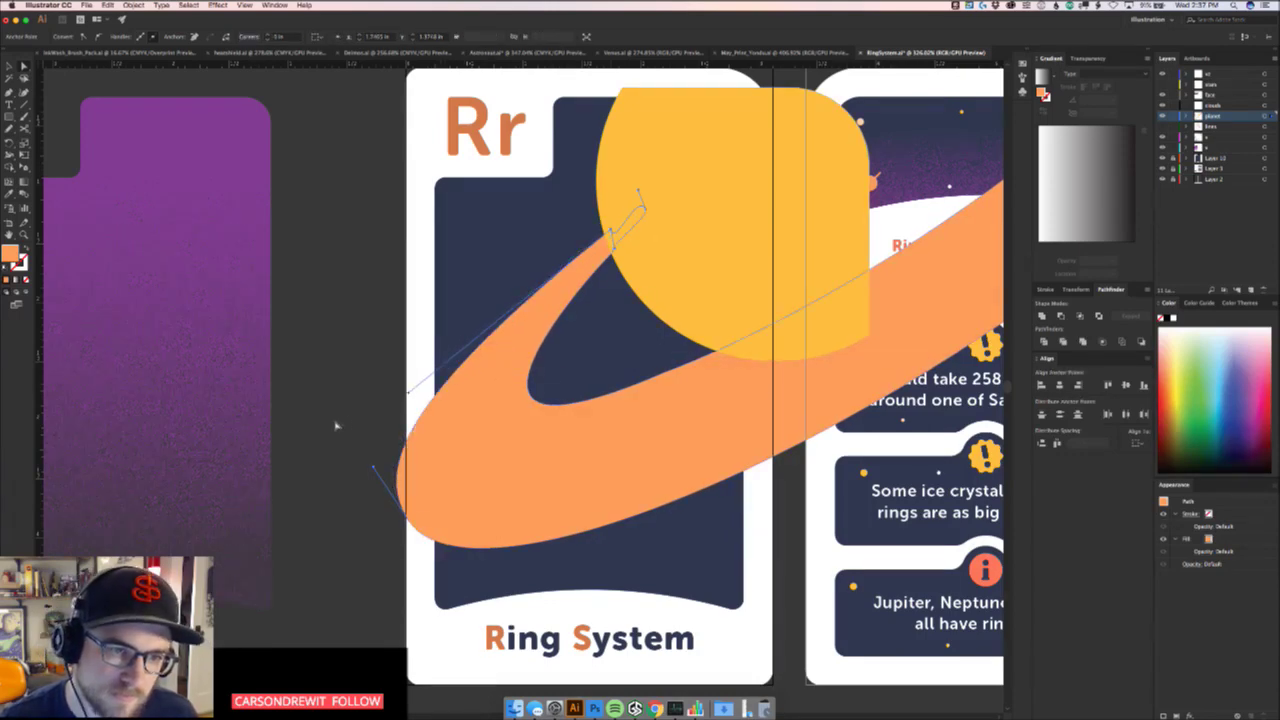
pyautogui.click(337, 426)
# Try to delete the lower ring segments that cross in front of the planet
pyautogui.press('z')
pyautogui.moveTo(338, 426); pyautogui.dragTo(172, 553)
pyautogui.scroll(6, 357, 426)
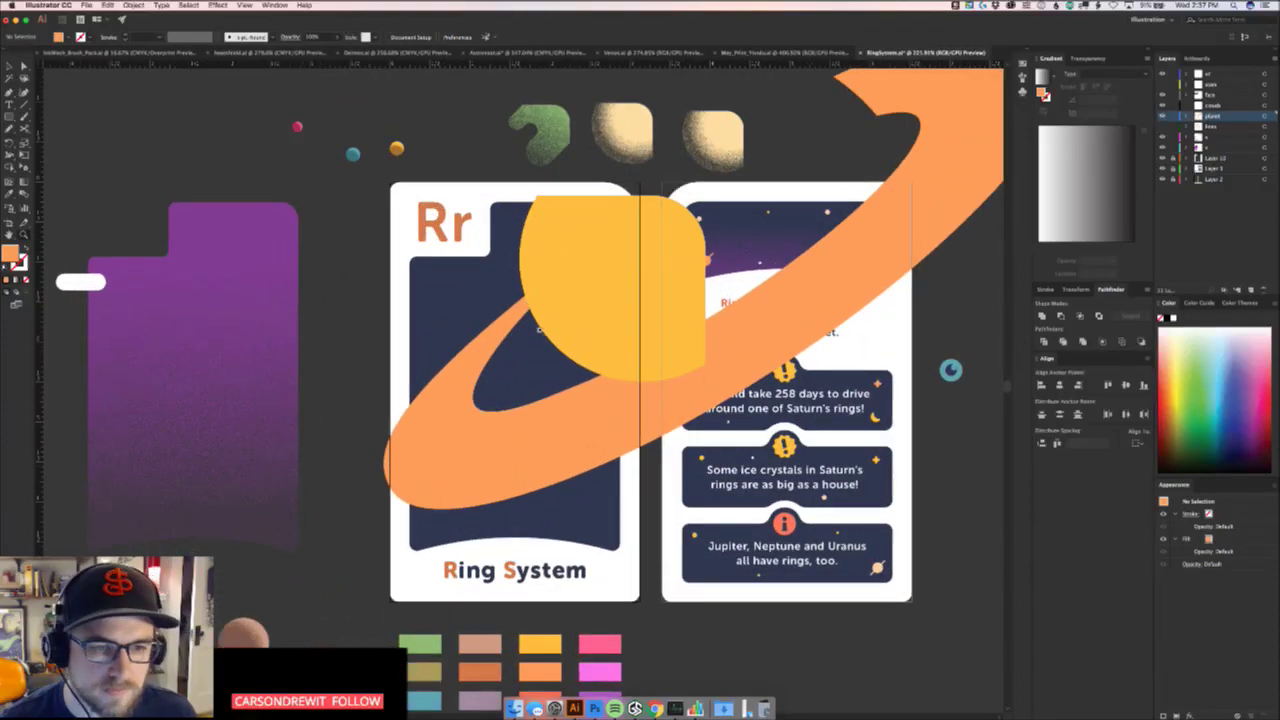
pyautogui.click(607, 428)
pyautogui.press('a')
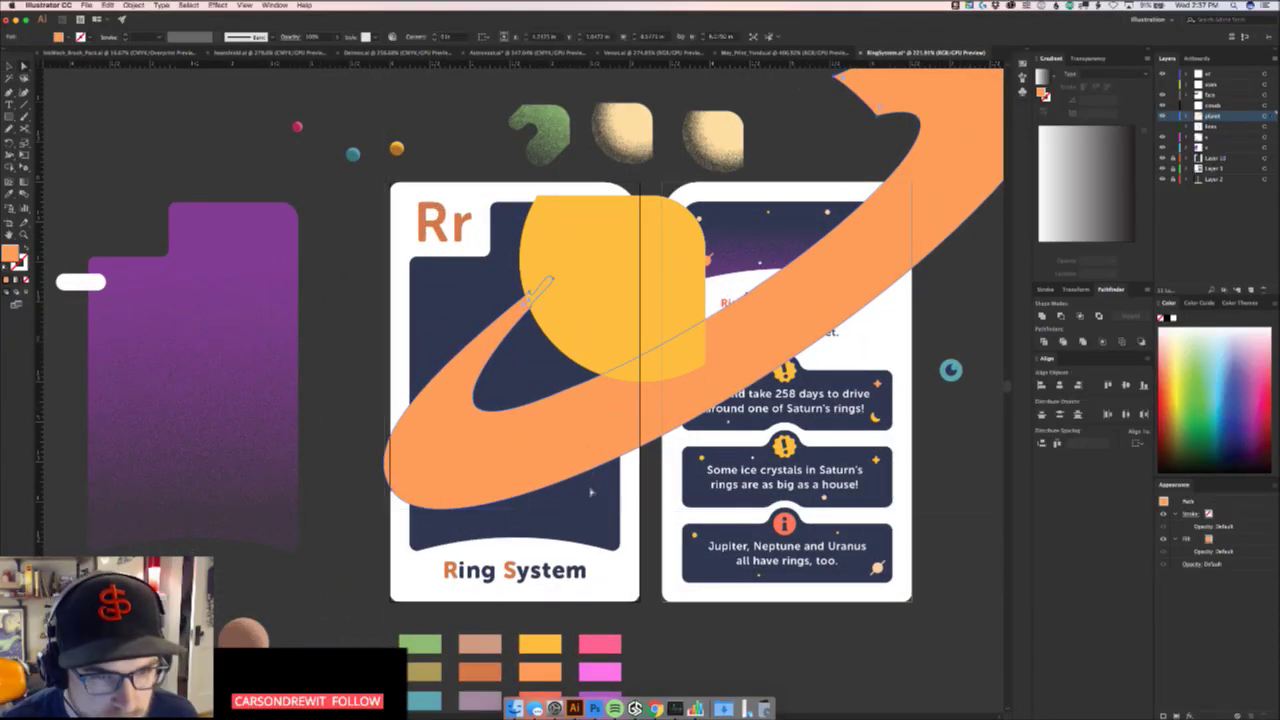
pyautogui.click(582, 379)
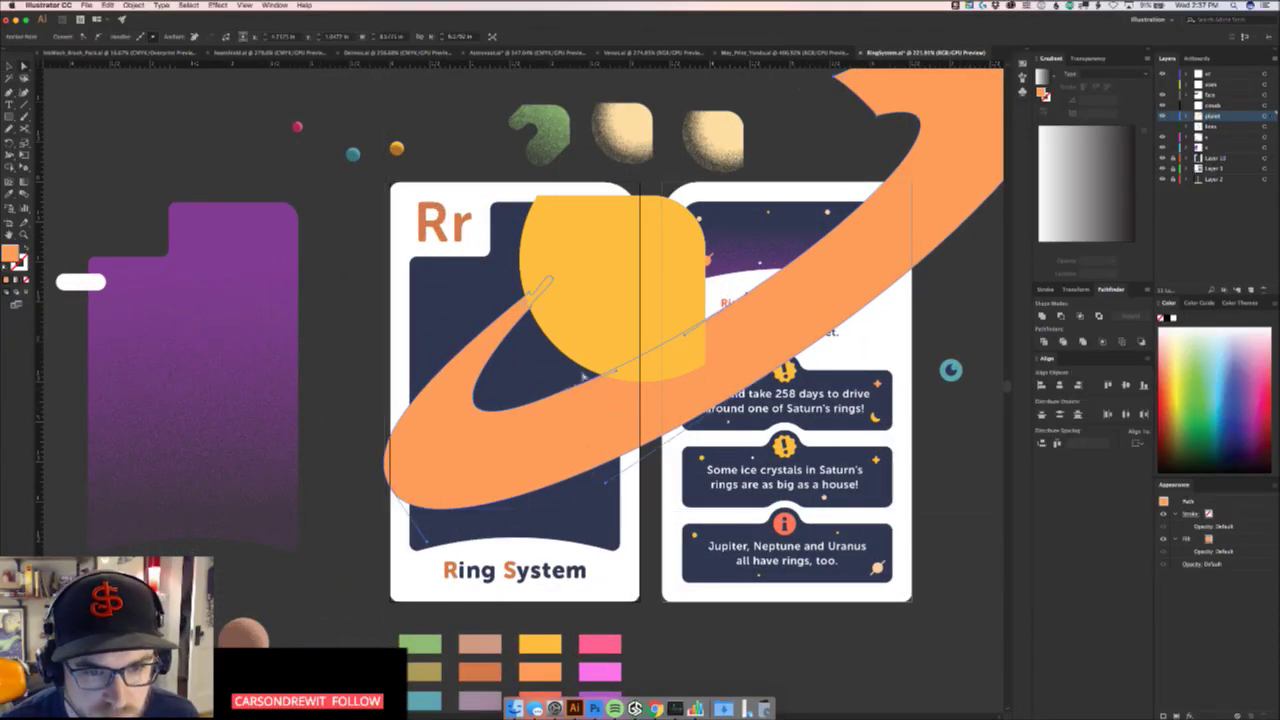
pyautogui.press('super+shift+a')
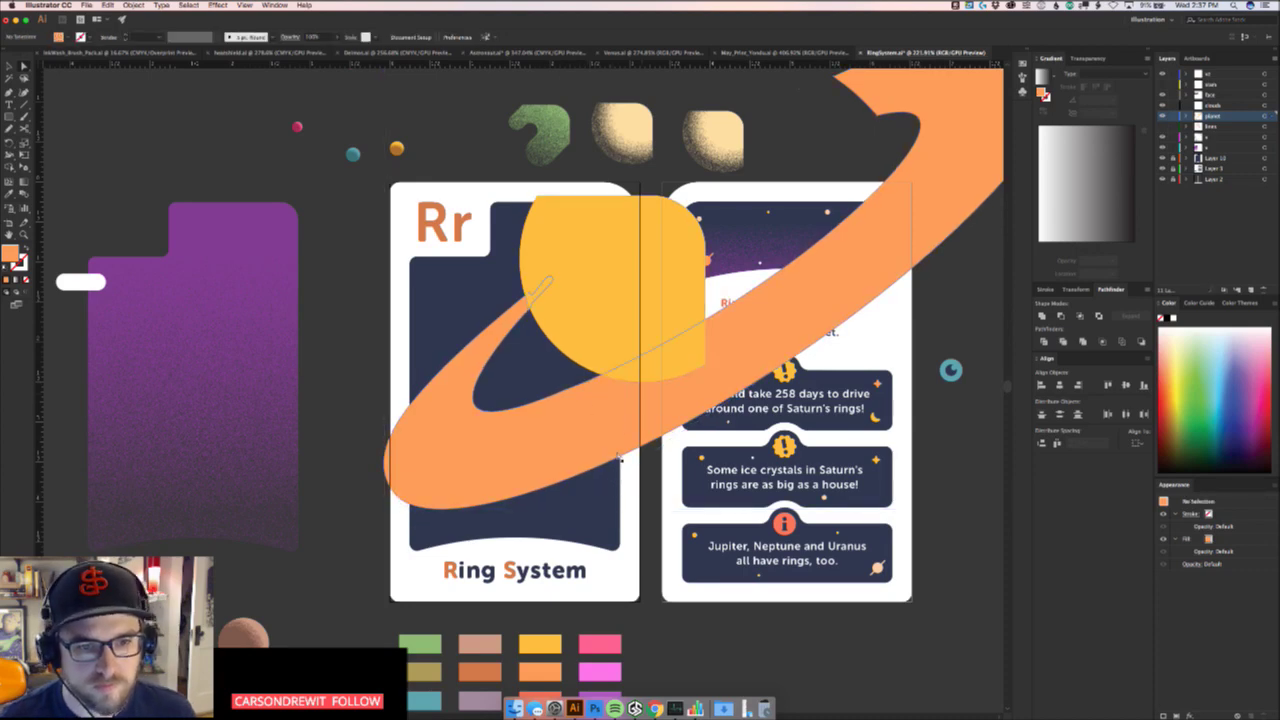
pyautogui.moveTo(582, 379); pyautogui.dragTo(592, 374)
pyautogui.press('Delete')
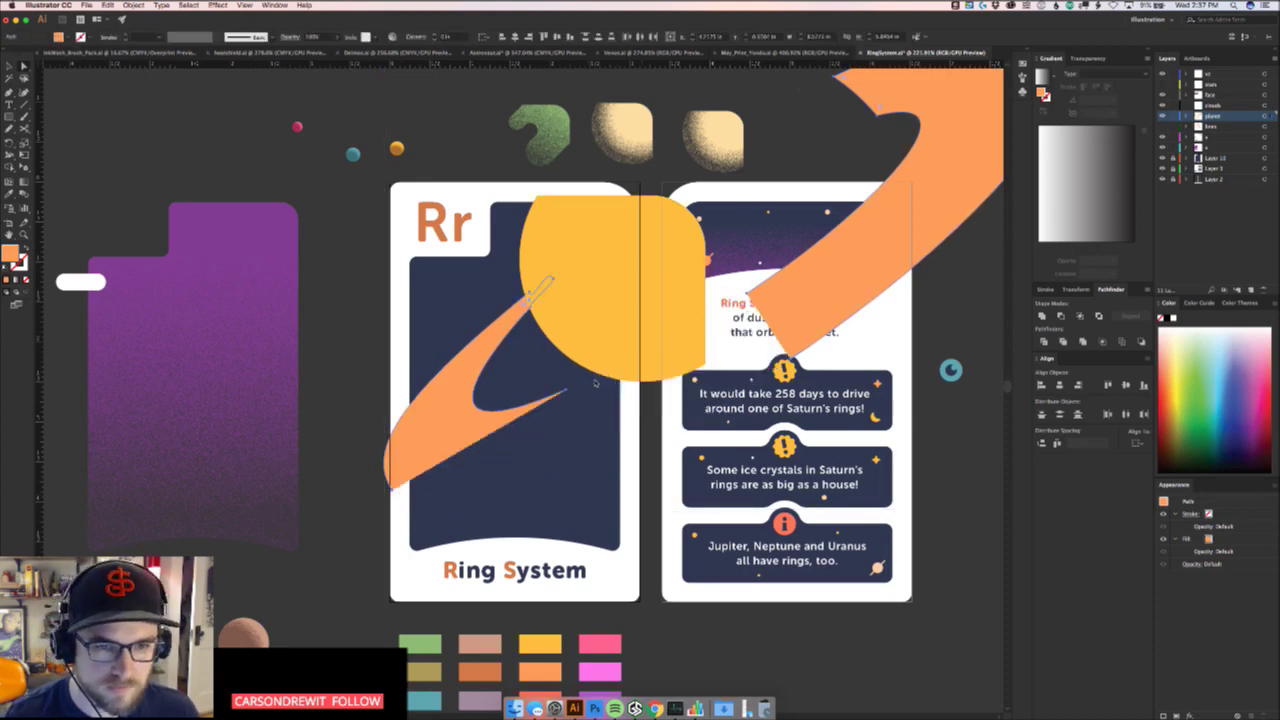
pyautogui.press('super+z')
# Add an anchor point on the ring's lower edge and place a copy of the crossing ring section in front of the planet
pyautogui.click(614, 494)
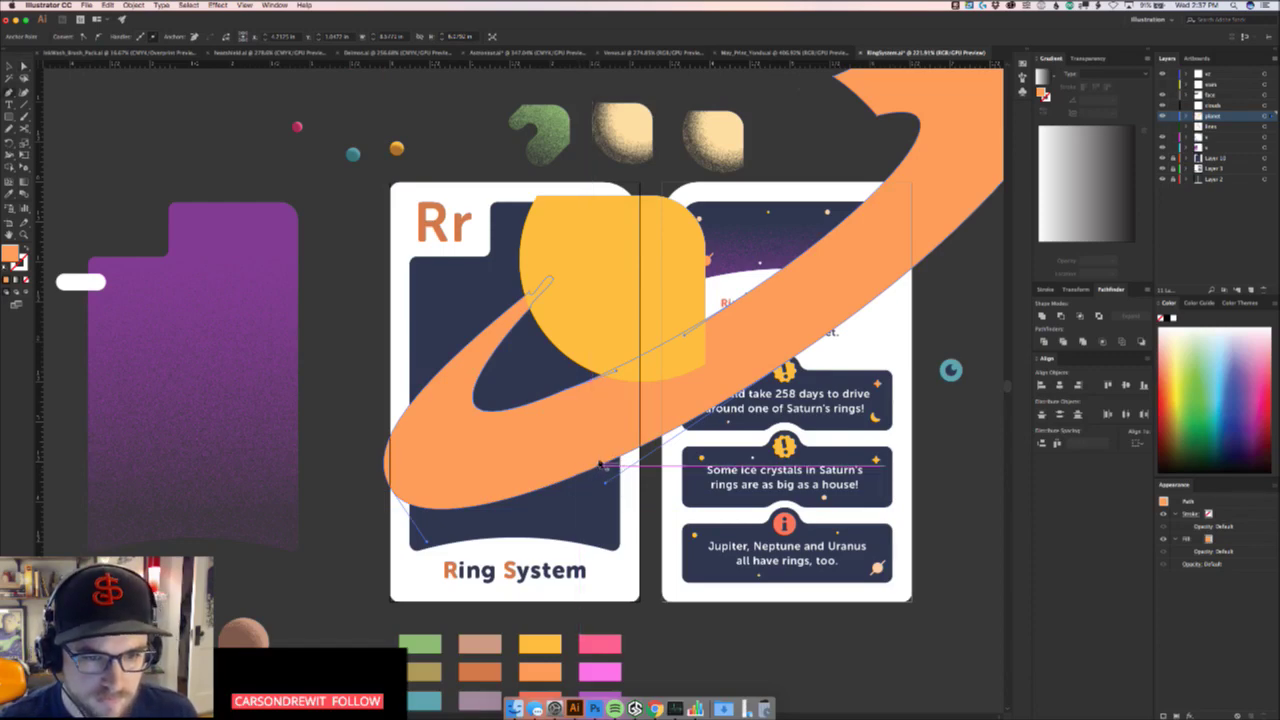
pyautogui.click(603, 463)
pyautogui.press('a')
pyautogui.click(625, 468)
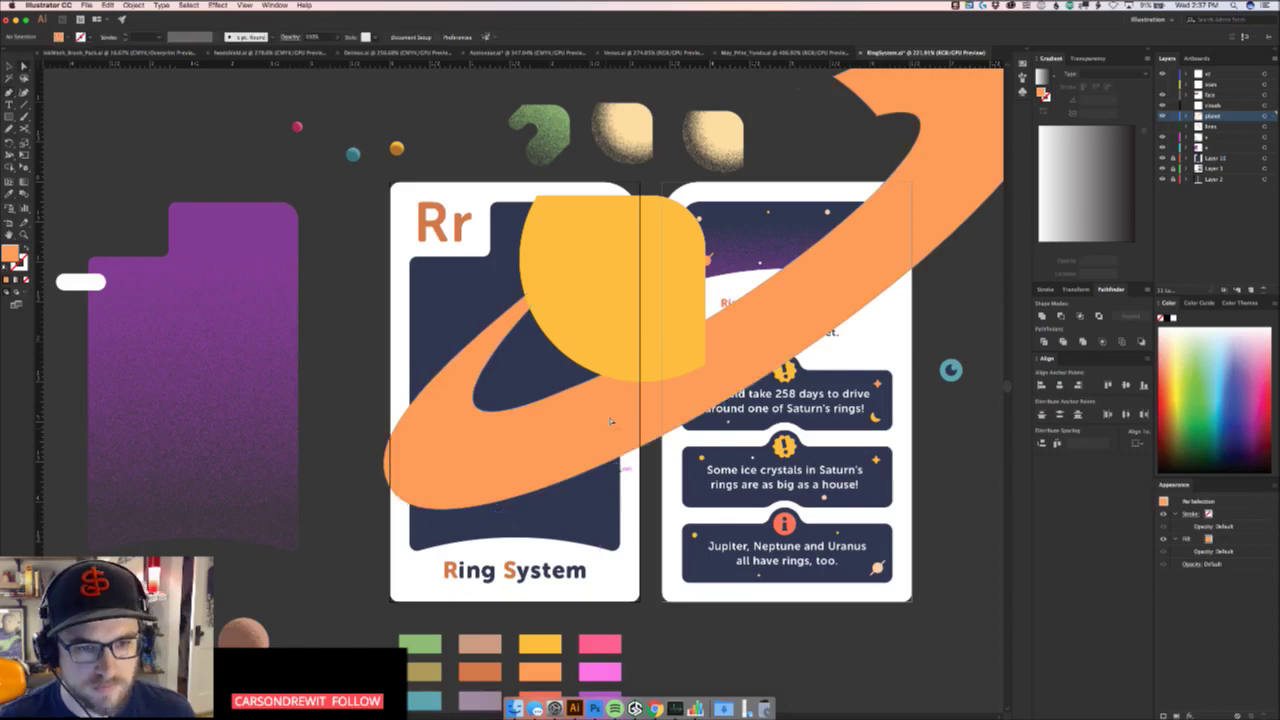
pyautogui.click(609, 424)
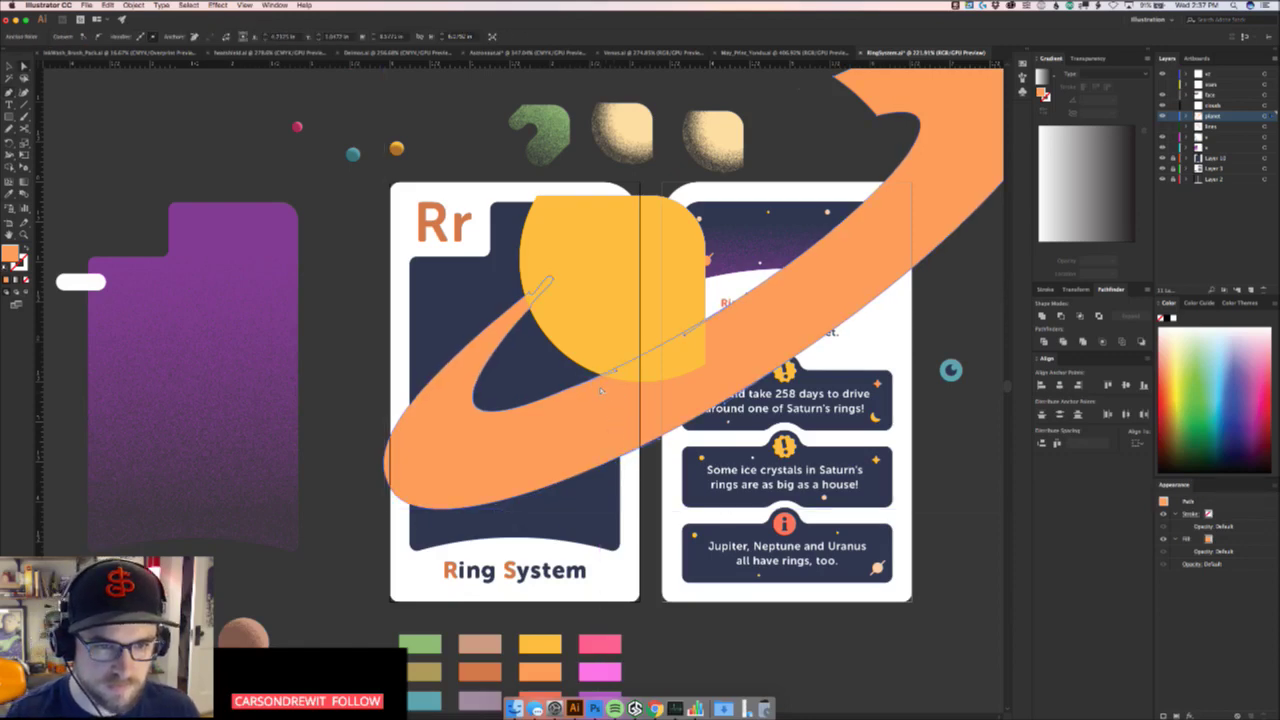
pyautogui.press('Delete')
pyautogui.click(624, 406)
pyautogui.press('super+f')
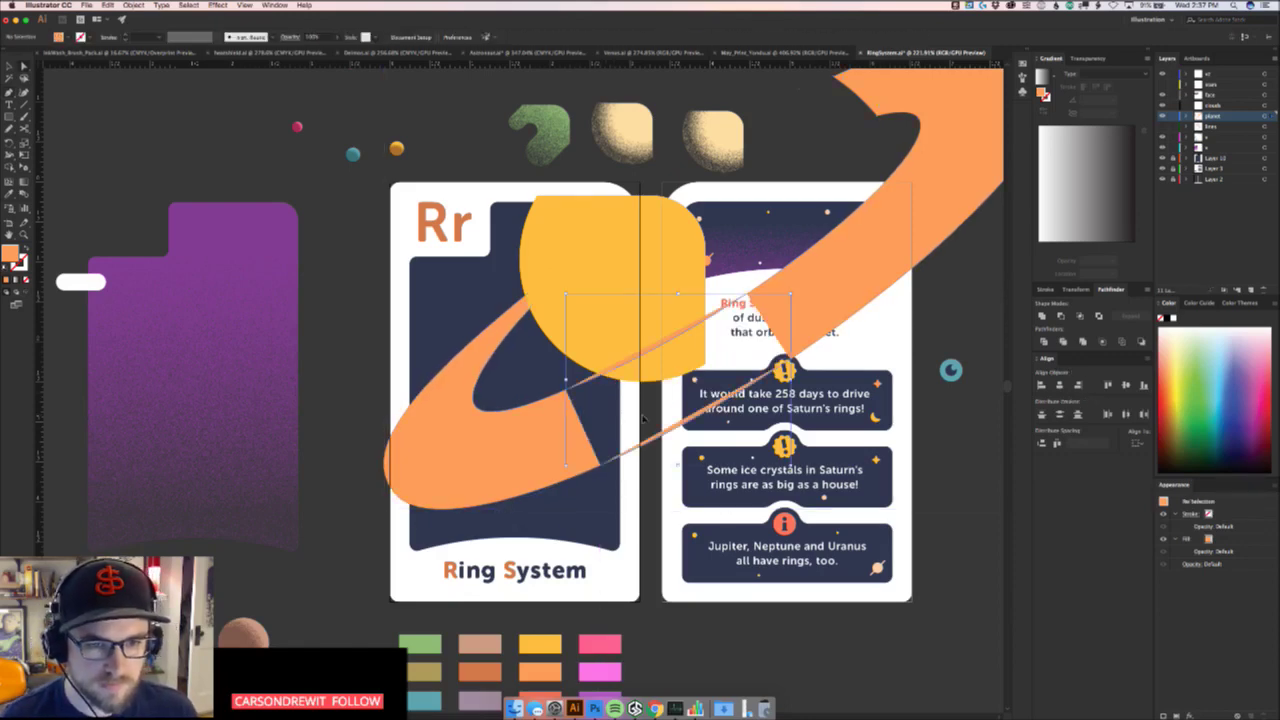
pyautogui.hotkey('ctrl', 'z')
pyautogui.hotkey('ctrl', 'z')
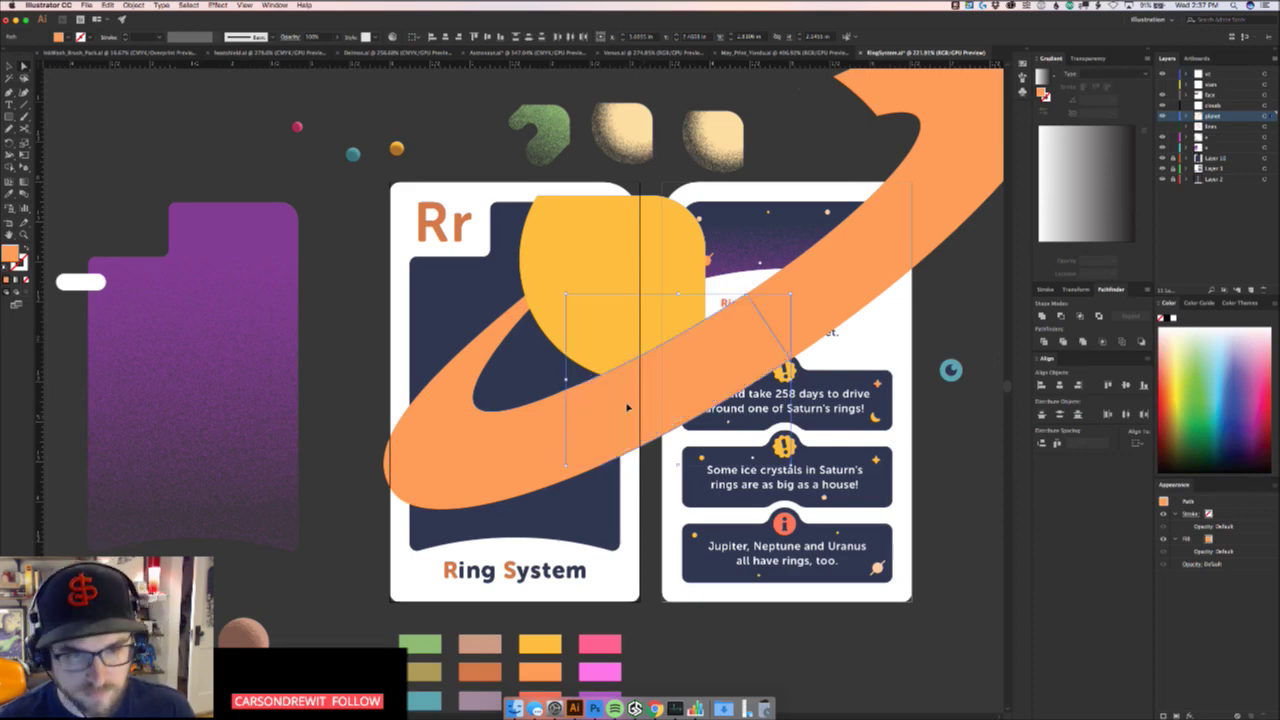
pyautogui.click(510, 410)
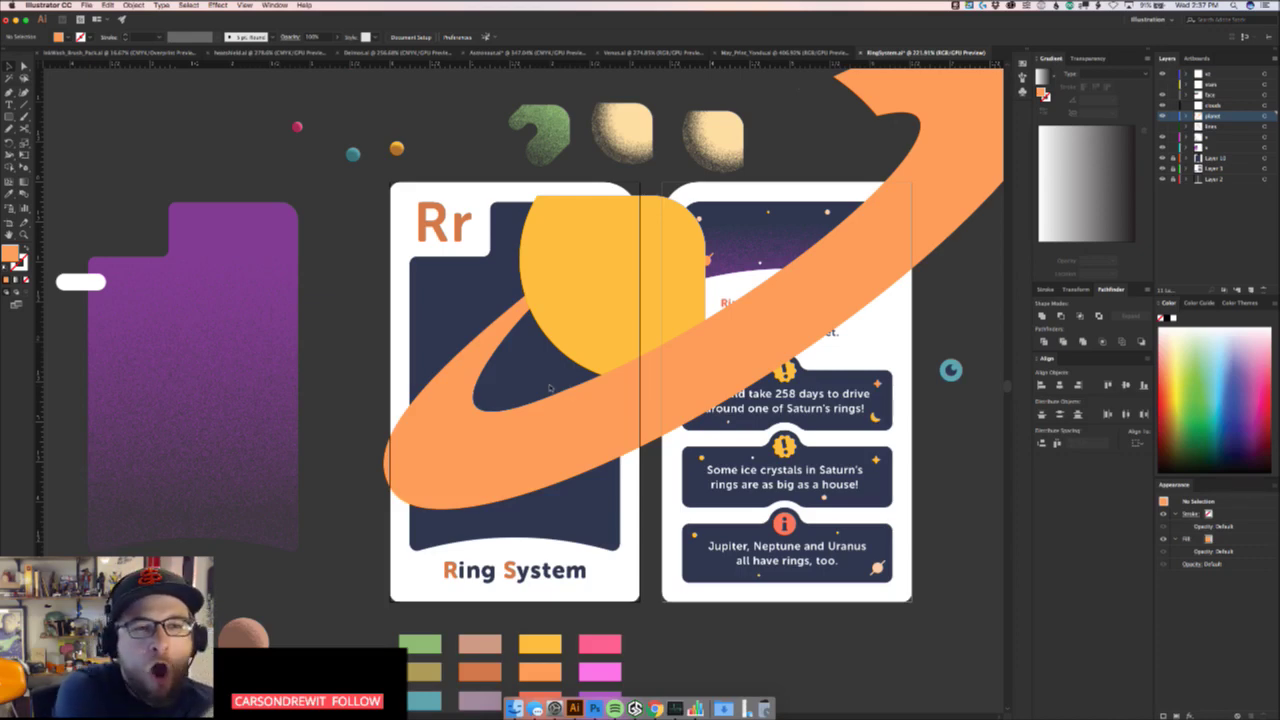
# Check the Venus card document for reference and try a rectangle over the Ring System card's illustration area
pyautogui.click(634, 52)
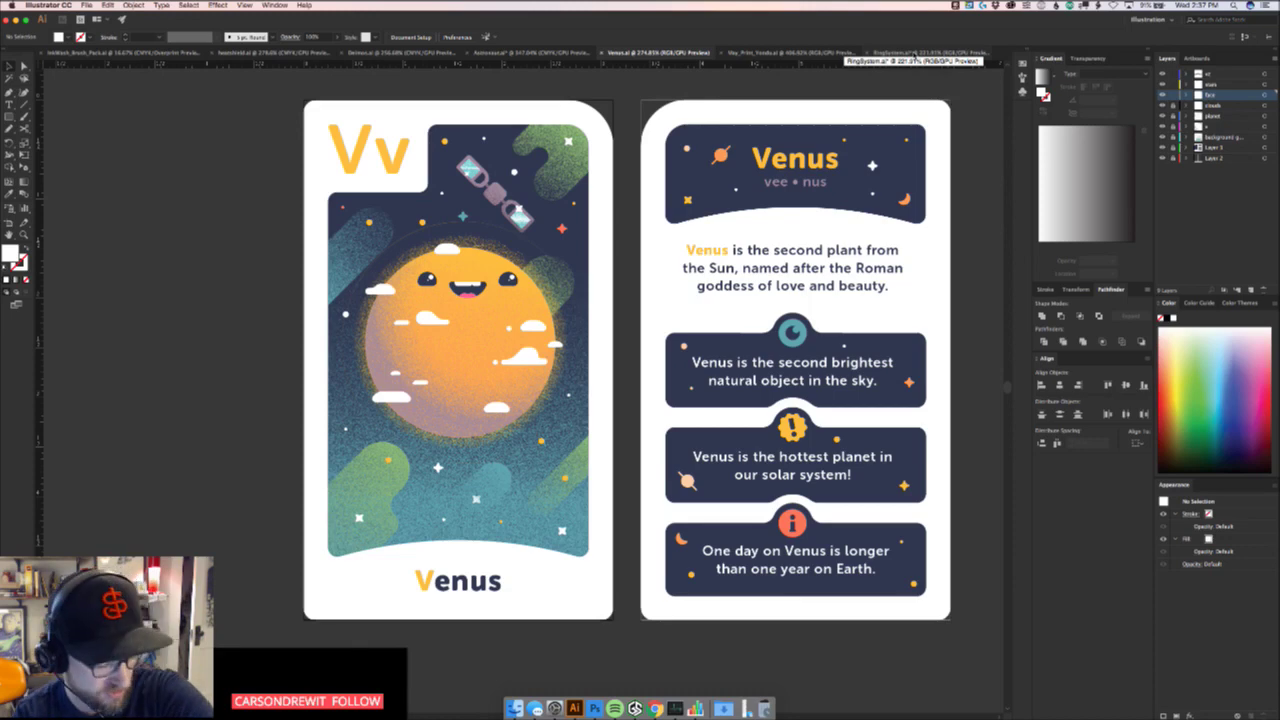
pyautogui.click(890, 53)
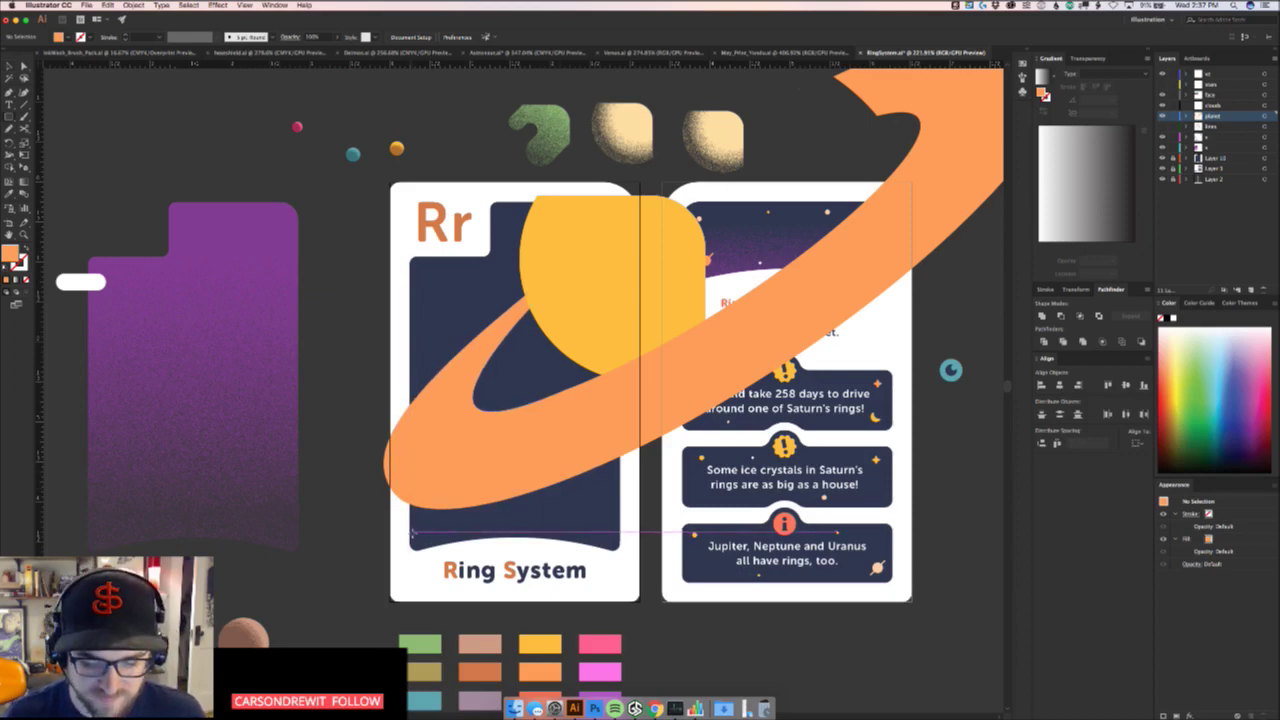
pyautogui.moveTo(411, 530); pyautogui.dragTo(619, 203)
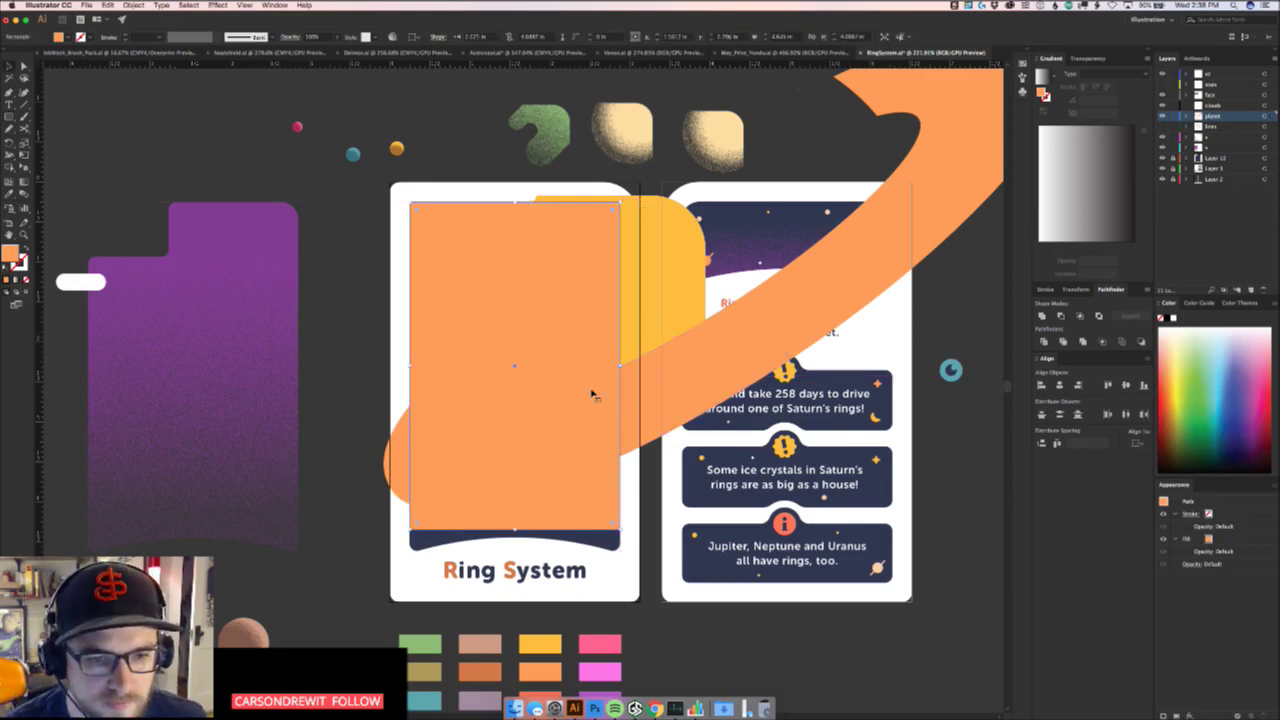
pyautogui.press('Delete')
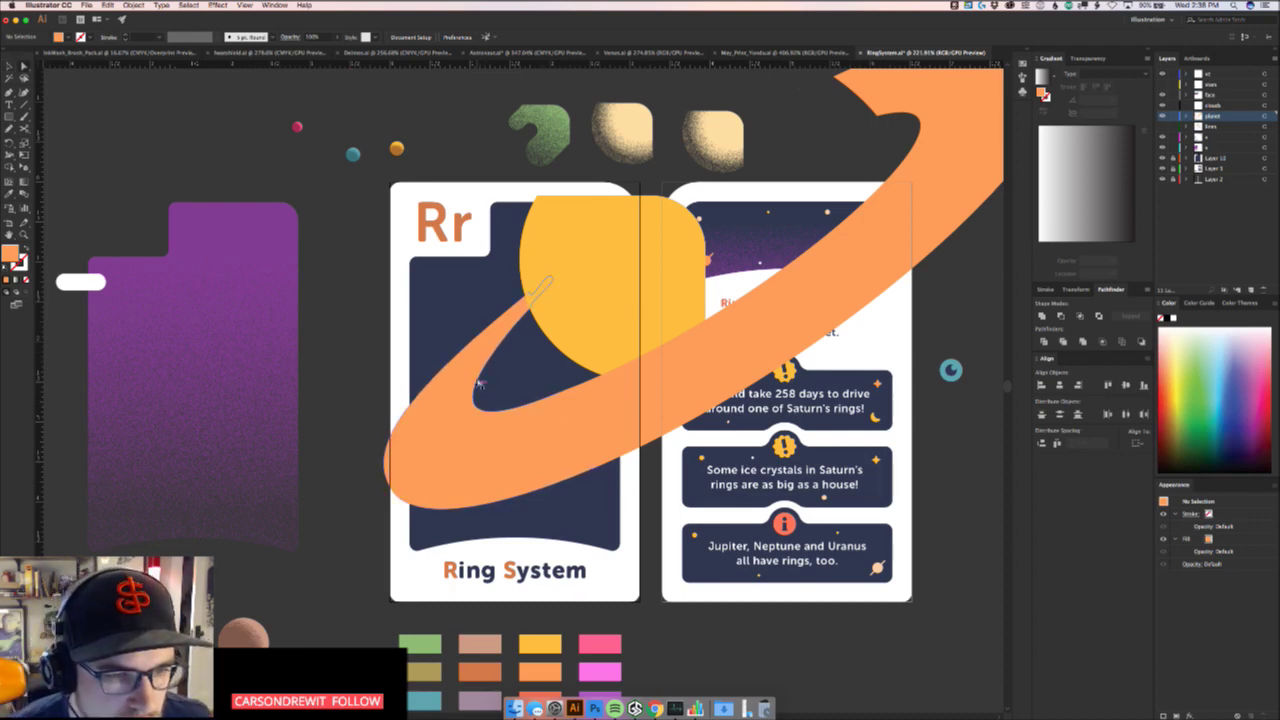
# Try to fine-tune the ring's inner curve and pull its lower edge outward at the anchor near the card's edge
pyautogui.click(481, 384)
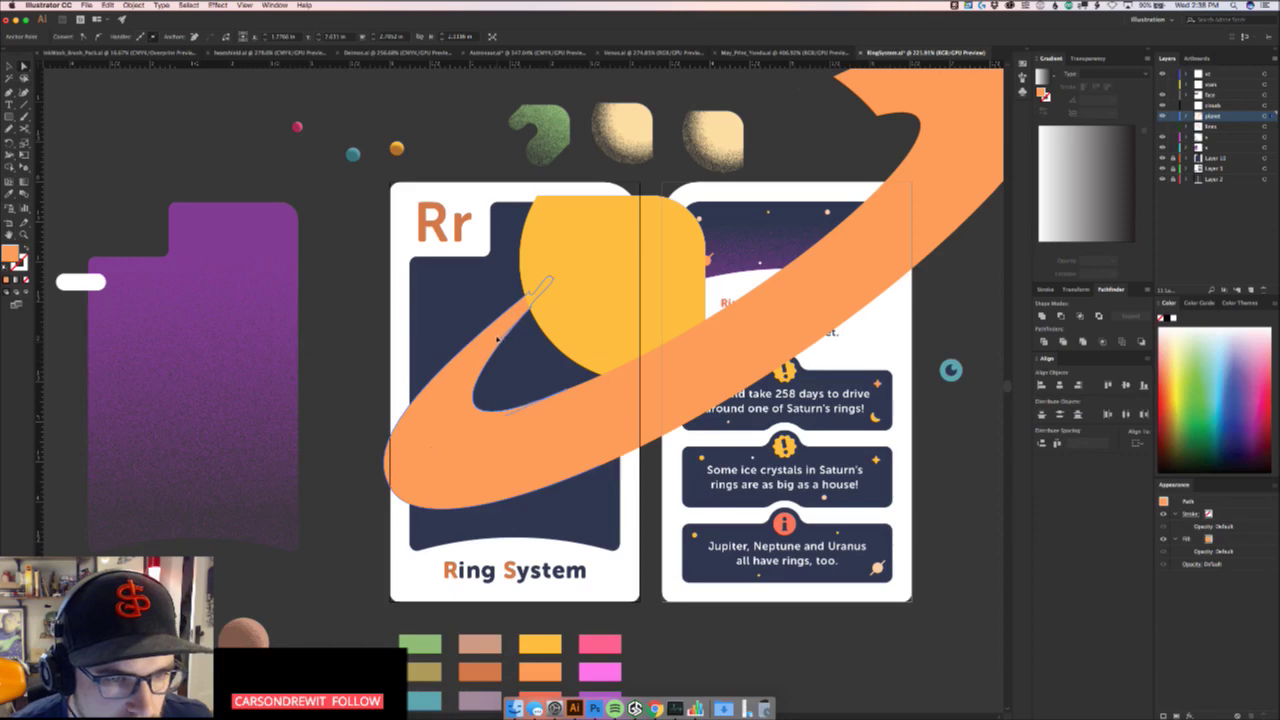
pyautogui.click(292, 418)
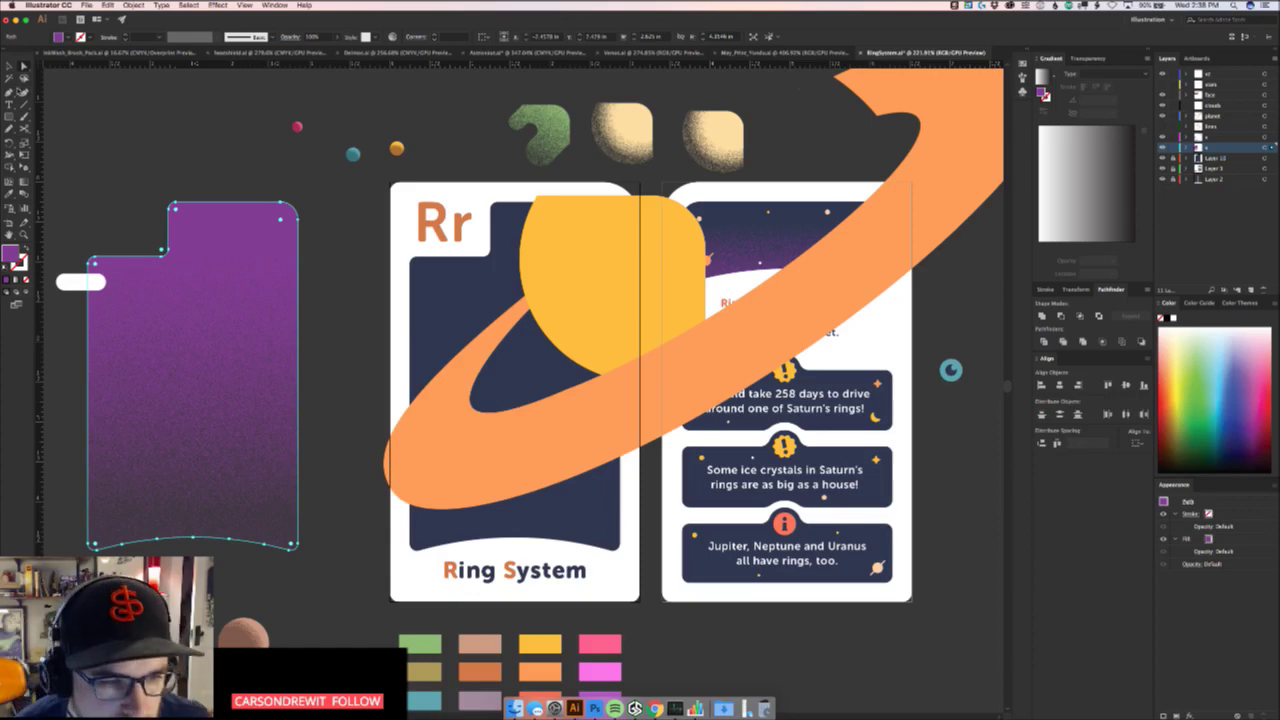
pyautogui.click(639, 444)
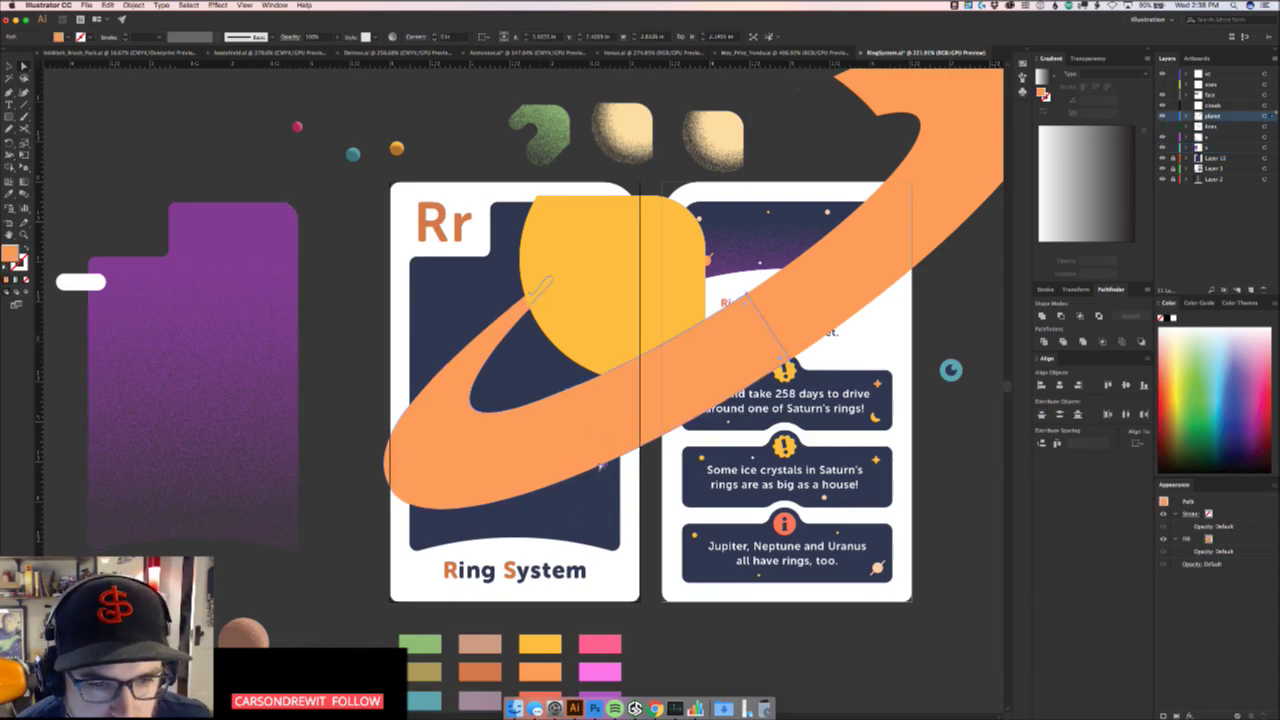
pyautogui.click(604, 467)
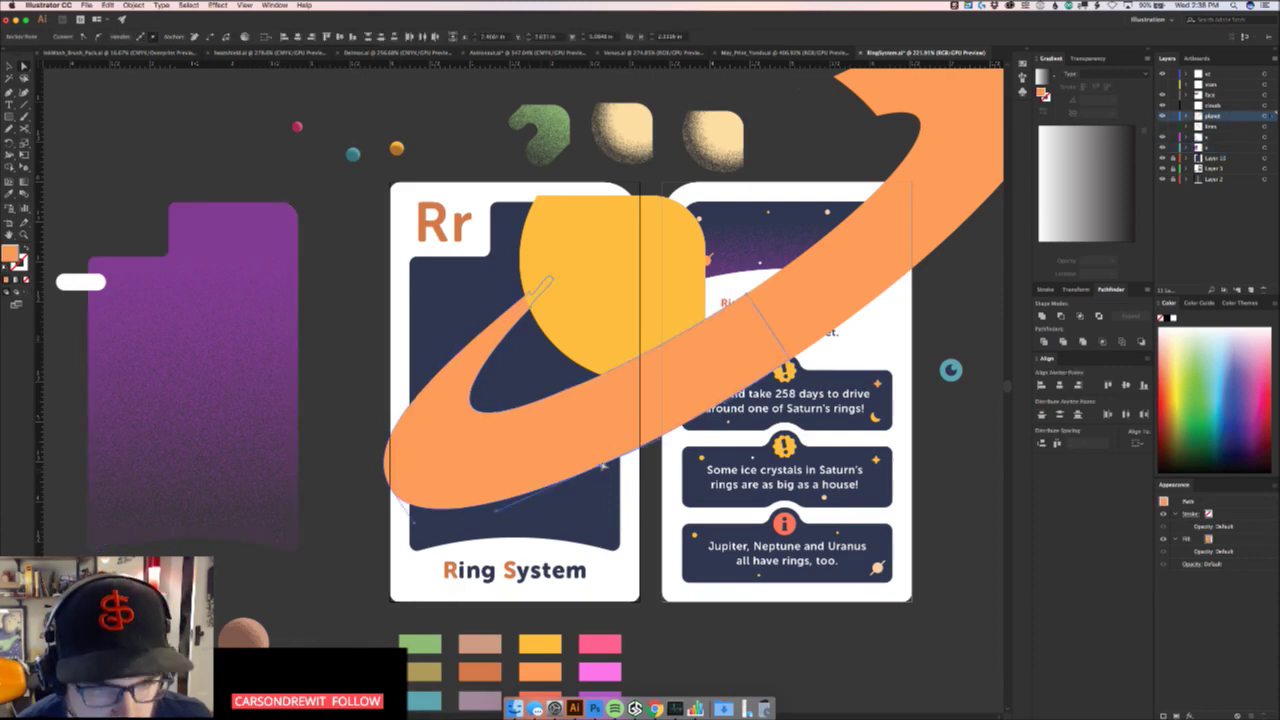
pyautogui.moveTo(601, 463)
pyautogui.mouseDown()
pyautogui.moveTo(600, 485)
pyautogui.moveTo(620, 487)
pyautogui.moveTo(610, 480)
pyautogui.mouseUp()
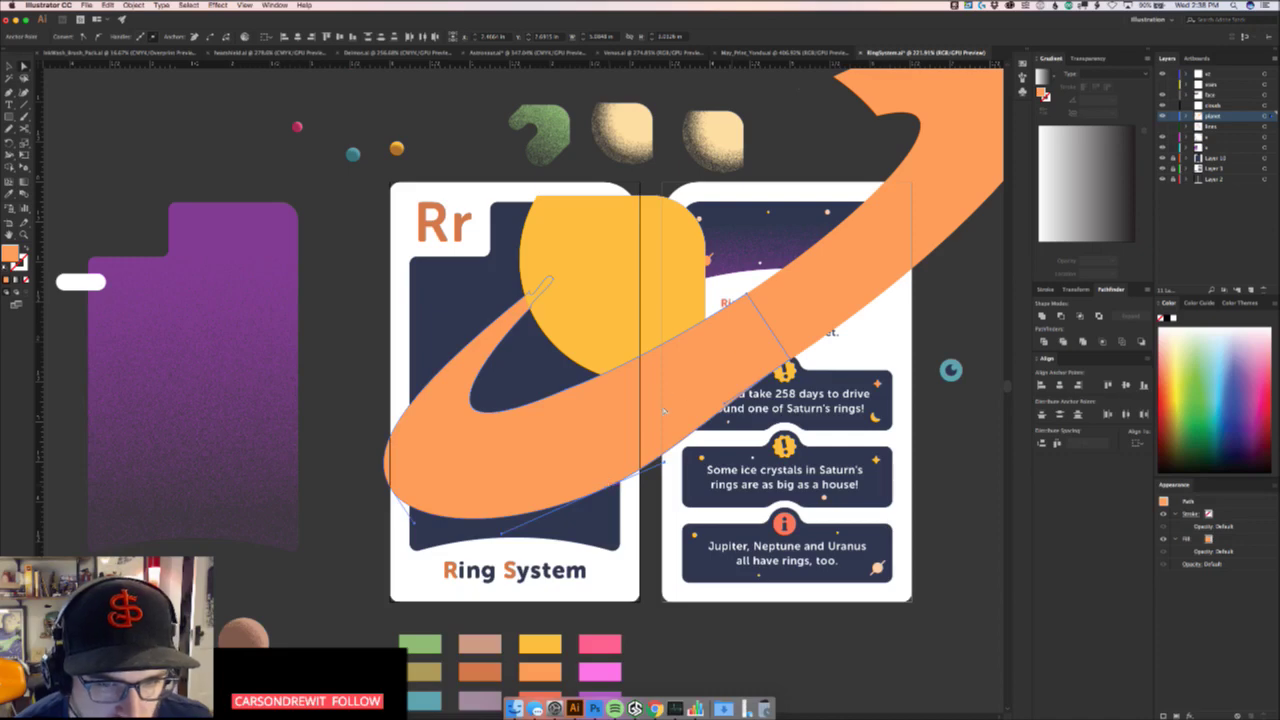
pyautogui.click(587, 546)
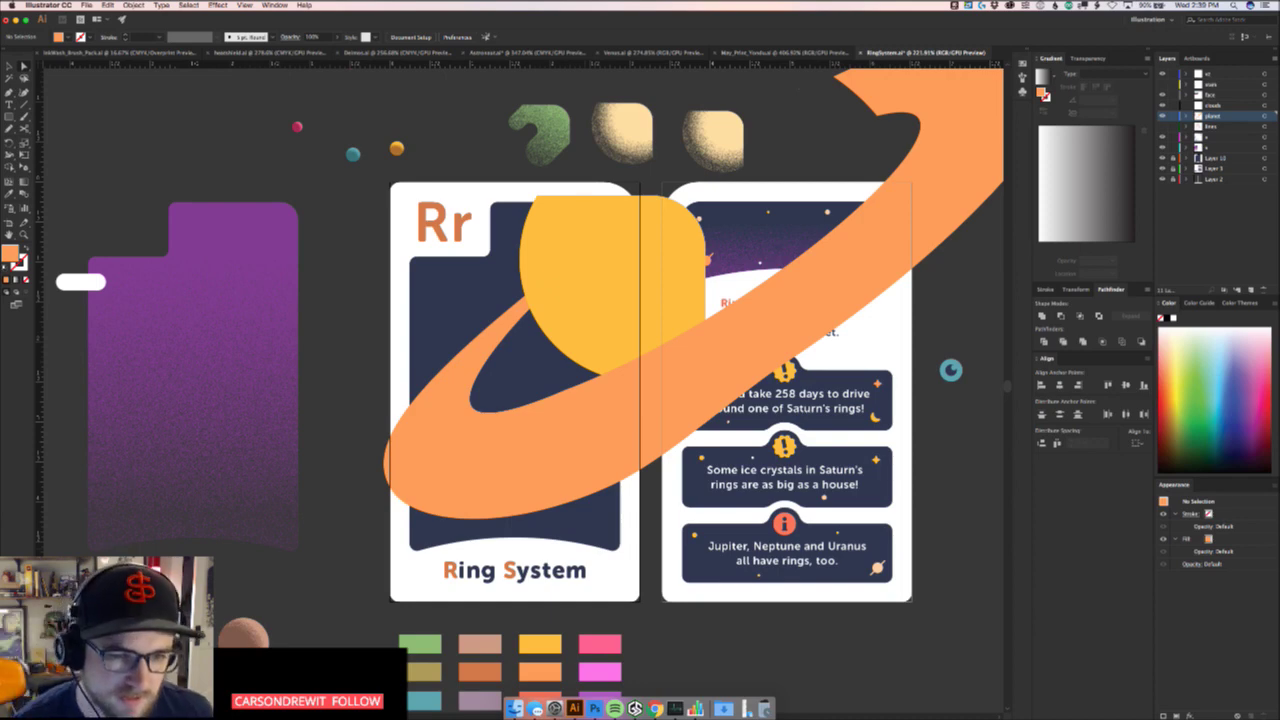
pyautogui.press('super+z')
pyautogui.press('super+z')
pyautogui.press('super+z')
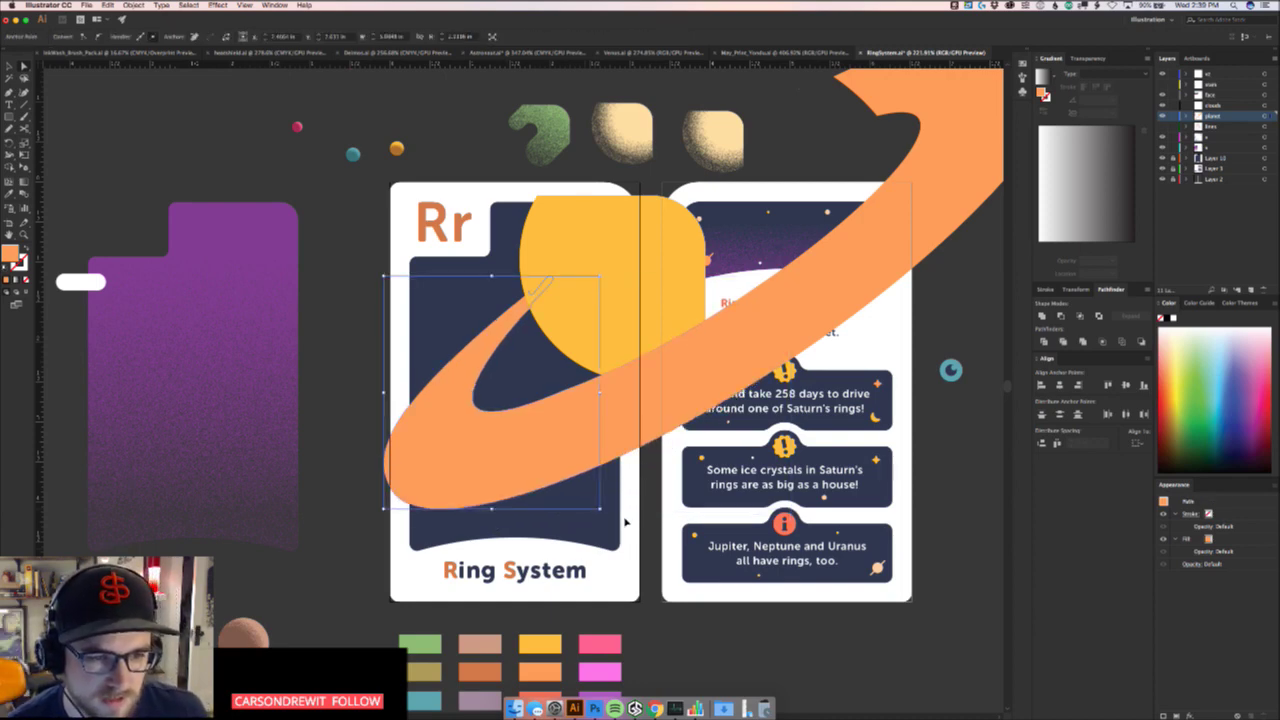
pyautogui.click(628, 519)
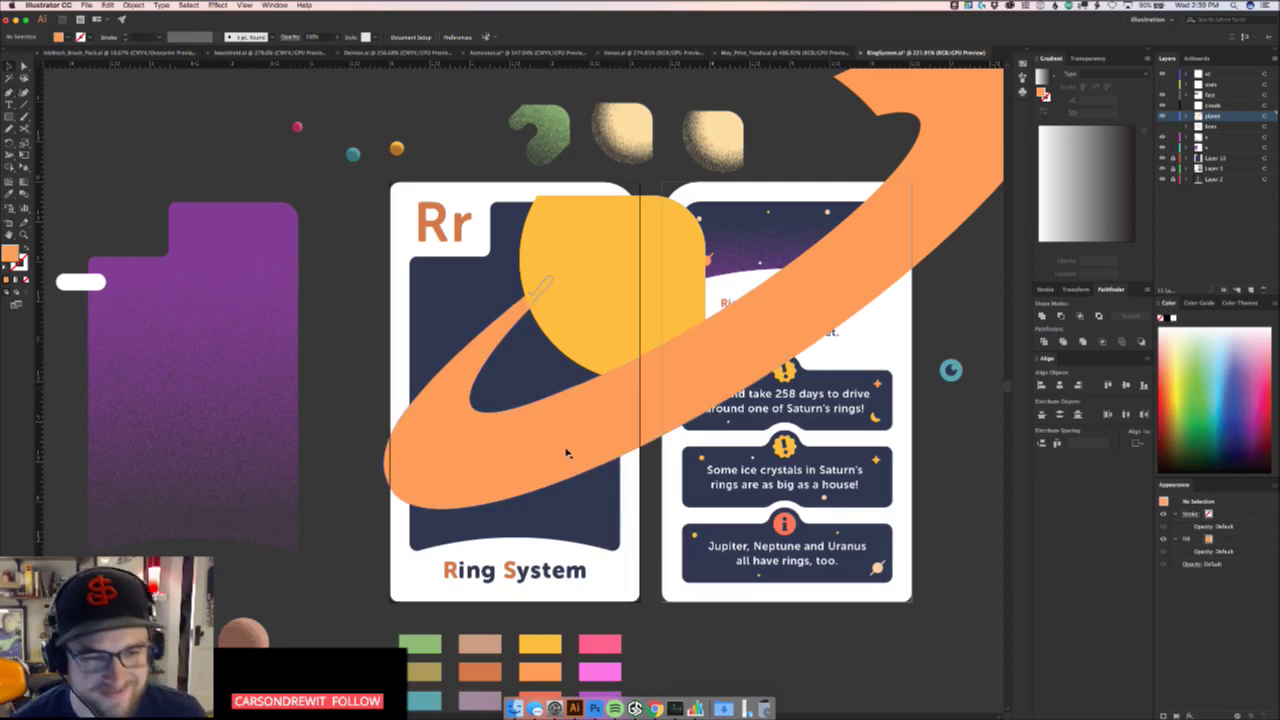
# Move the planet together with the ring's left and crossing sections slightly down, leaving the upper ring section in place
pyautogui.click(572, 294)
pyautogui.moveTo(570, 294); pyautogui.dragTo(575, 301)
pyautogui.press('super+z')
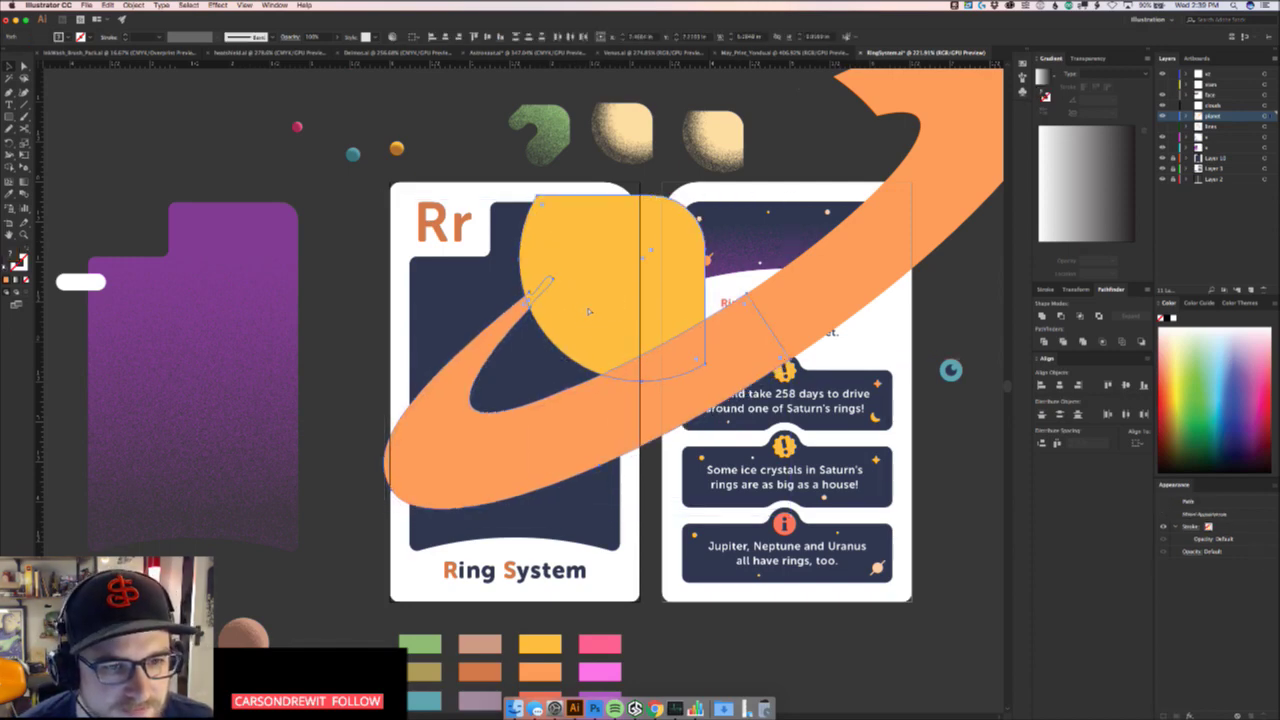
pyautogui.keyDown('shift'); pyautogui.click(587, 311); pyautogui.keyUp('shift')
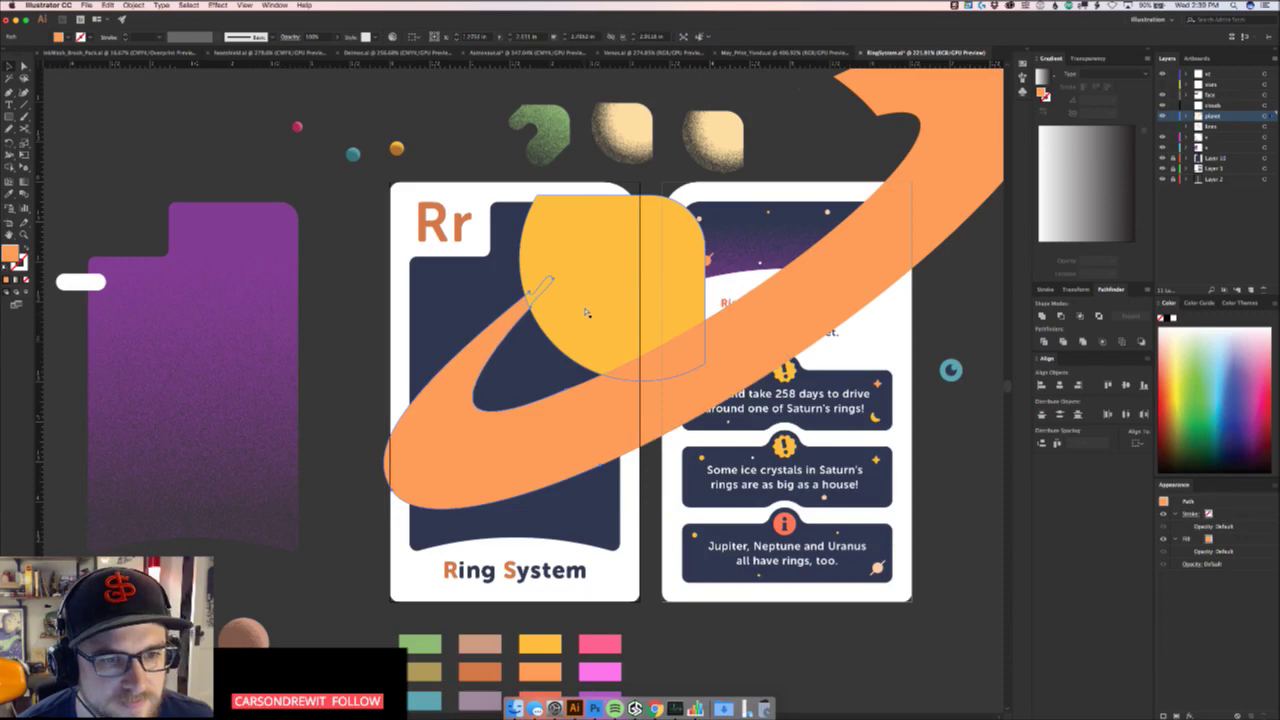
pyautogui.scroll(2, 507, 307)
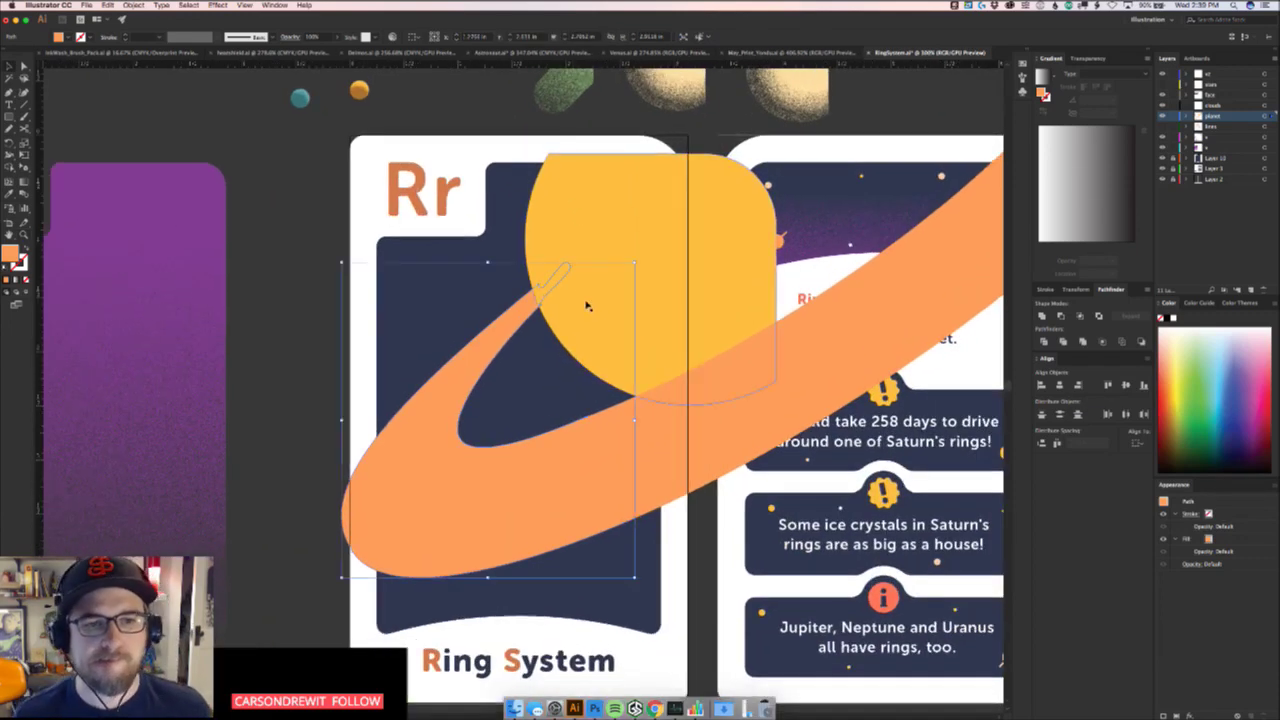
pyautogui.moveTo(603, 297); pyautogui.dragTo(599, 319)
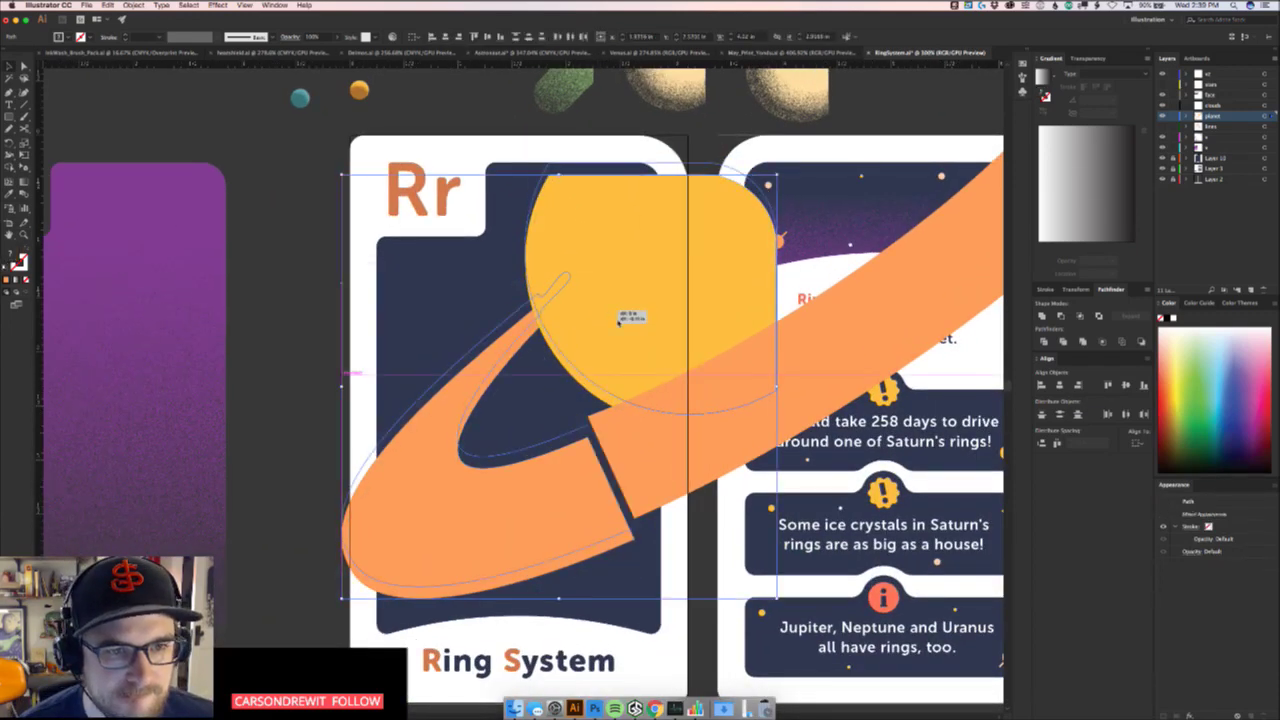
pyautogui.keyDown('shift'); pyautogui.click(662, 456); pyautogui.keyUp('shift')
pyautogui.press('super+z')
pyautogui.moveTo(651, 456)
pyautogui.mouseDown()
pyautogui.moveTo(654, 472)
pyautogui.moveTo(654, 455)
pyautogui.mouseUp()
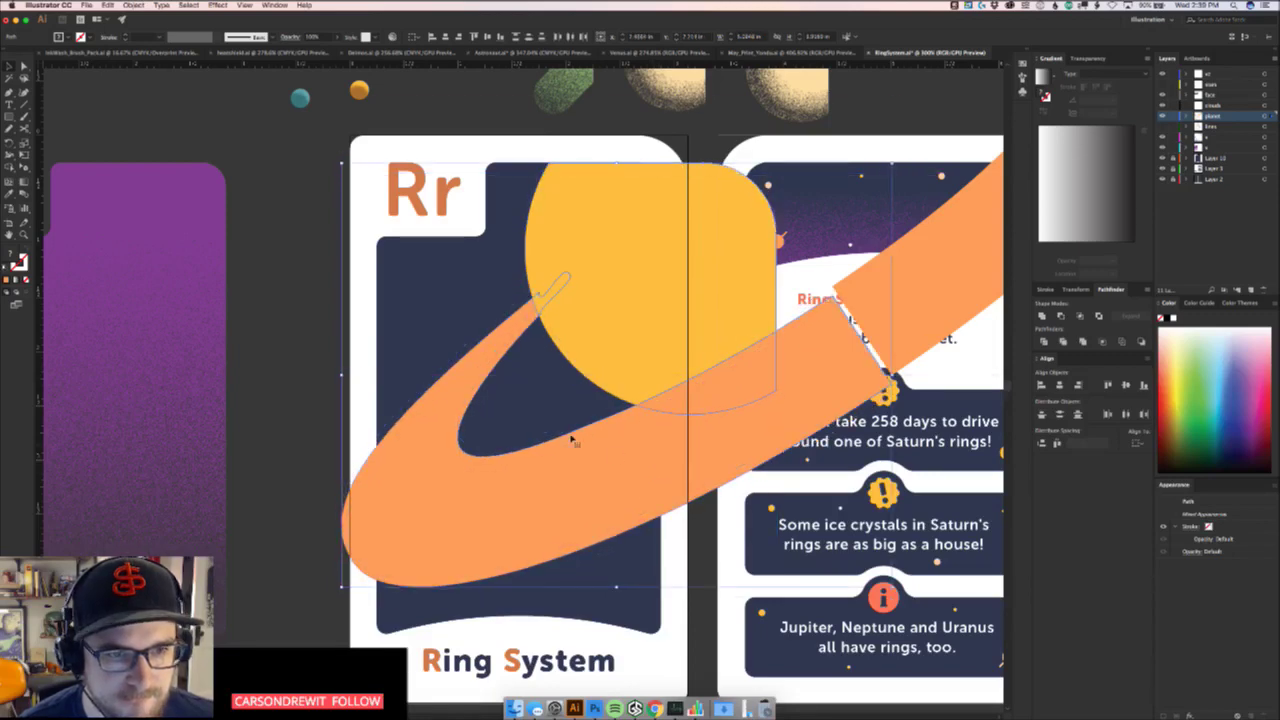
pyautogui.click(432, 342)
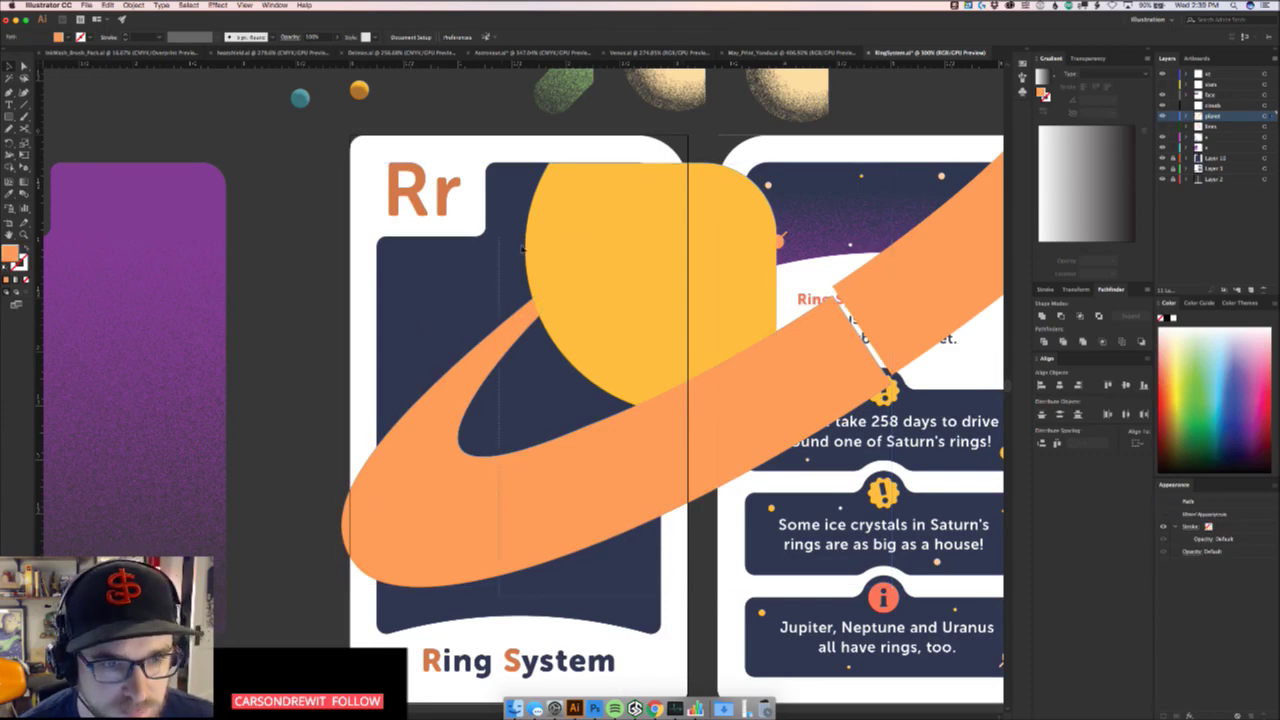
# Enlarge the yellow planet and position it against the narrow end of the ring, behind the crossing ring section
pyautogui.moveTo(523, 249); pyautogui.dragTo(665, 264)
pyautogui.click(631, 138)
pyautogui.click(670, 184)
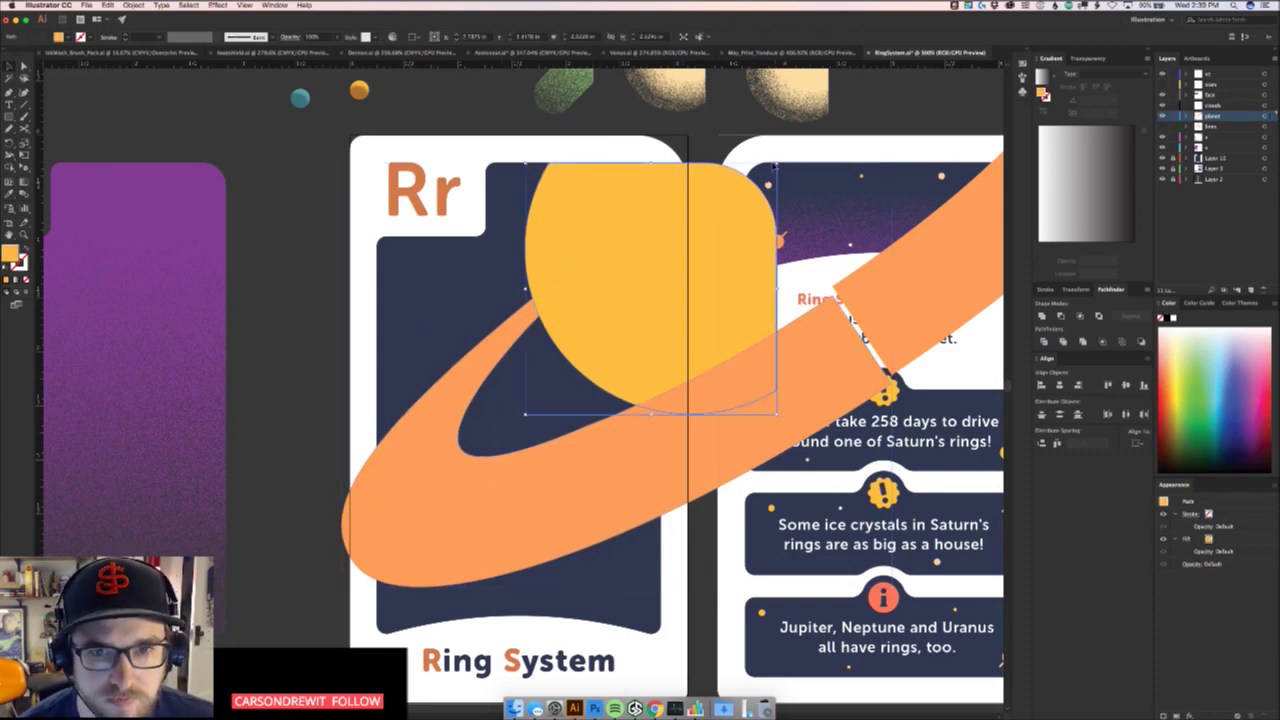
pyautogui.moveTo(776, 164); pyautogui.dragTo(782, 157)
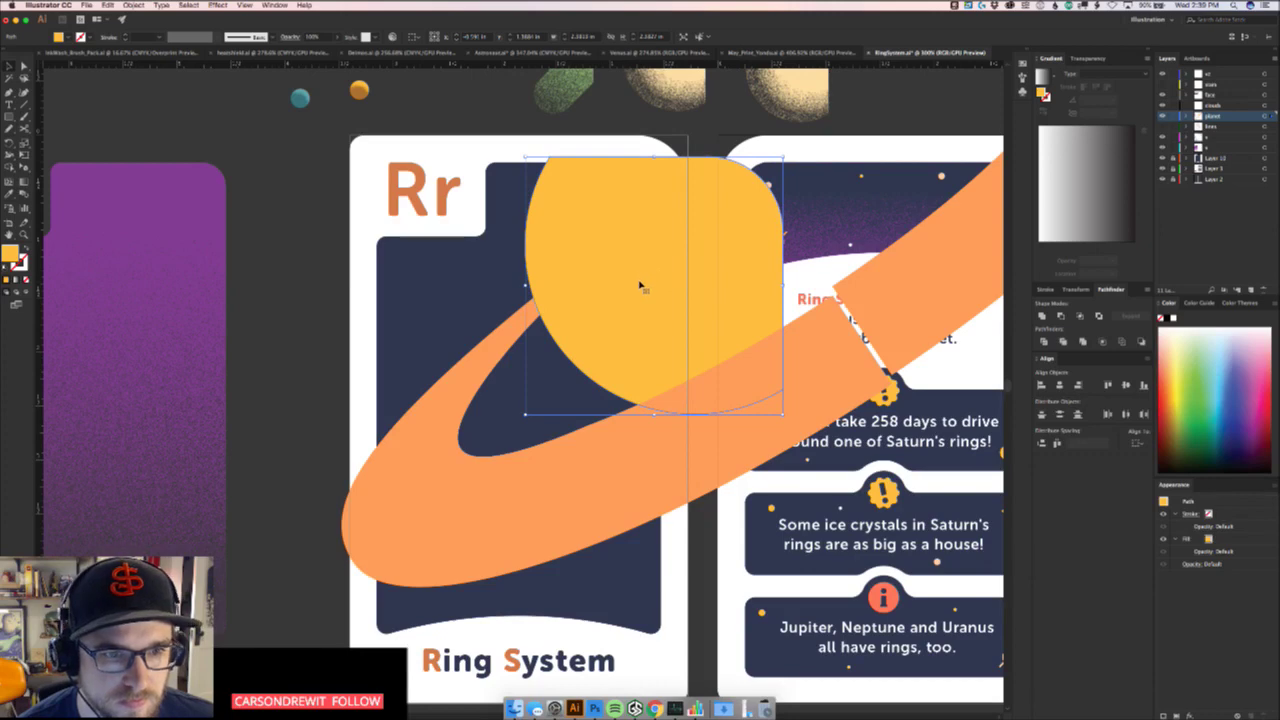
pyautogui.press('super+bracketleft')
pyautogui.moveTo(785, 418); pyautogui.dragTo(842, 472)
pyautogui.moveTo(672, 311); pyautogui.dragTo(663, 306)
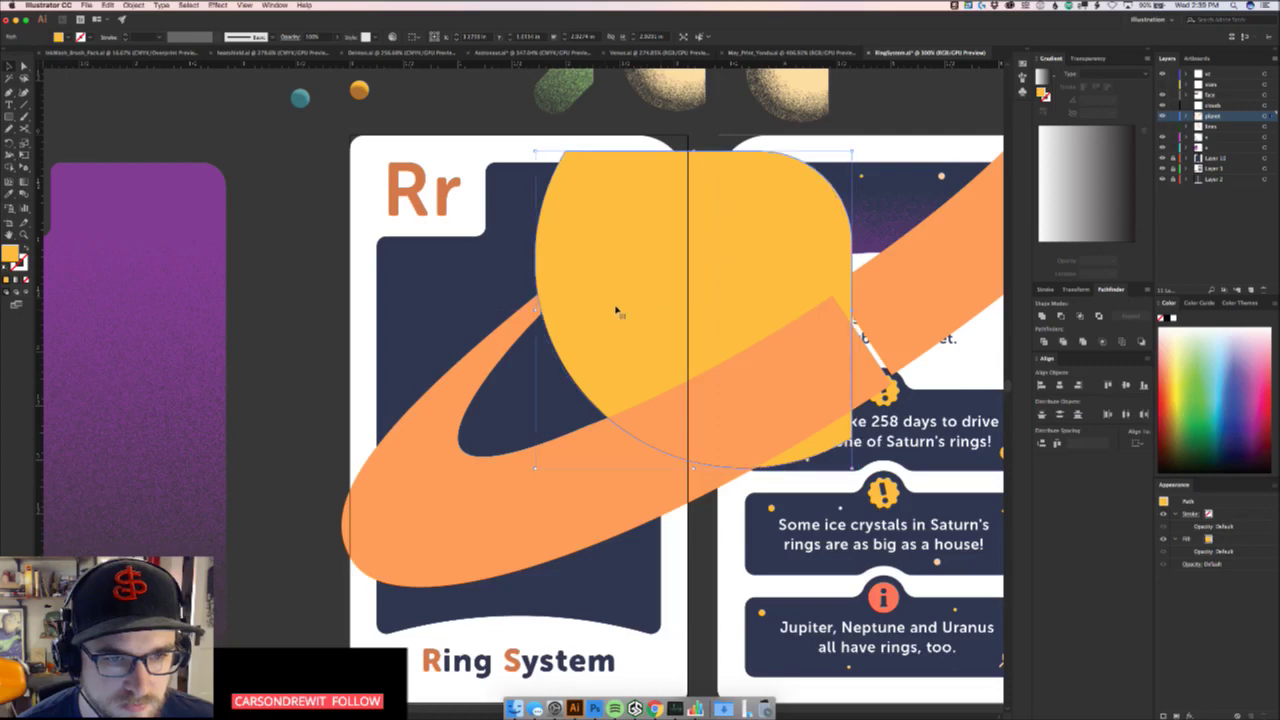
pyautogui.click(421, 299)
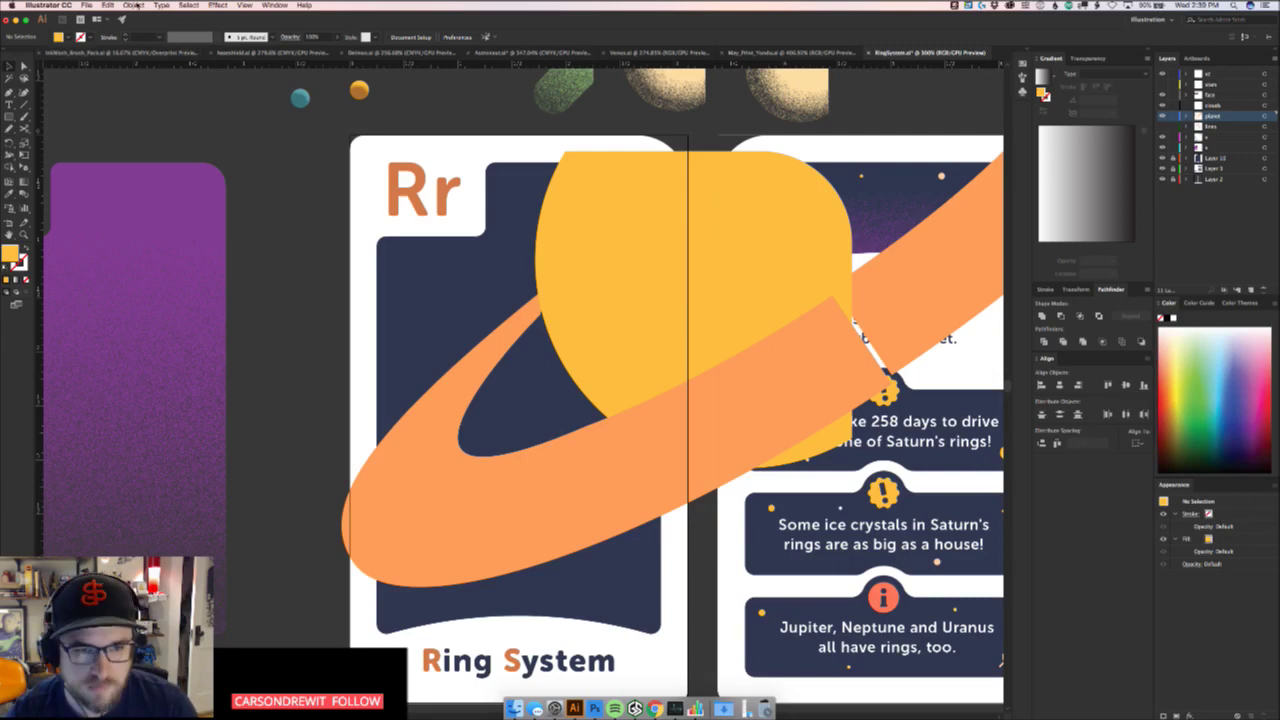
# Delete the upper ring section that extends over the card back
pyautogui.click(604, 469)
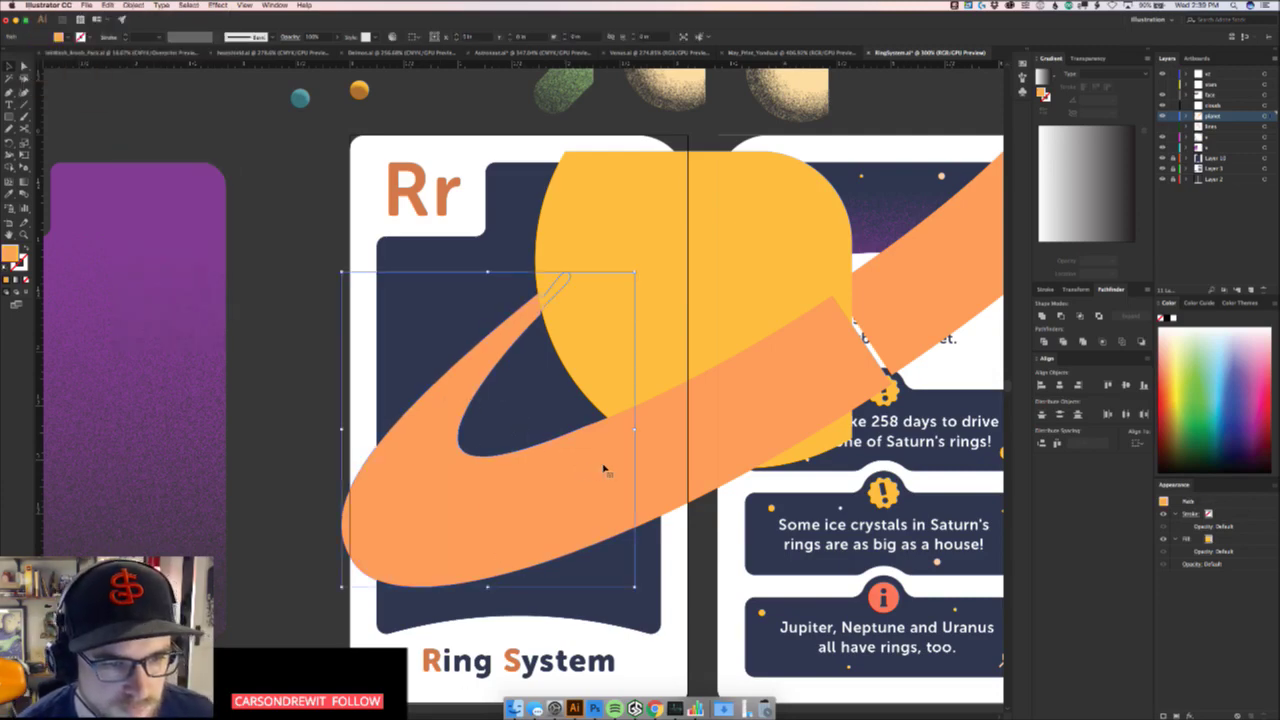
pyautogui.scroll(-3, 590, 500)
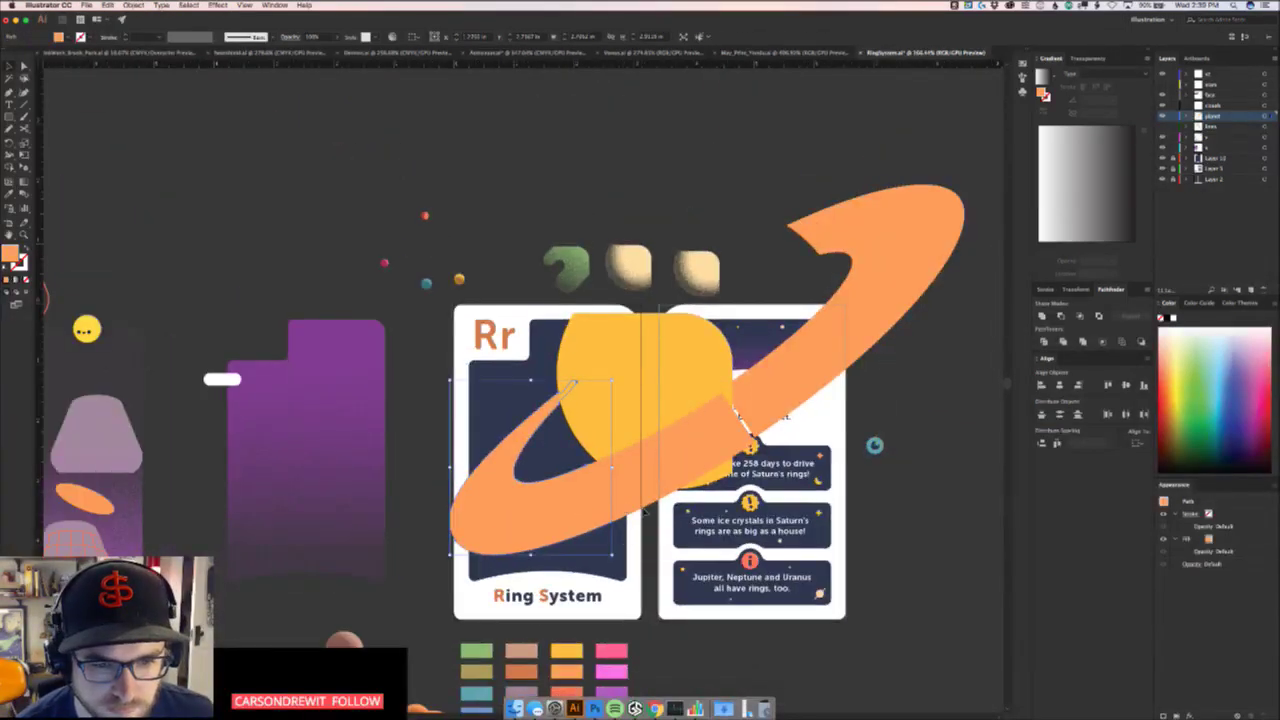
pyautogui.moveTo(834, 334); pyautogui.dragTo(894, 260)
pyautogui.press('Delete')
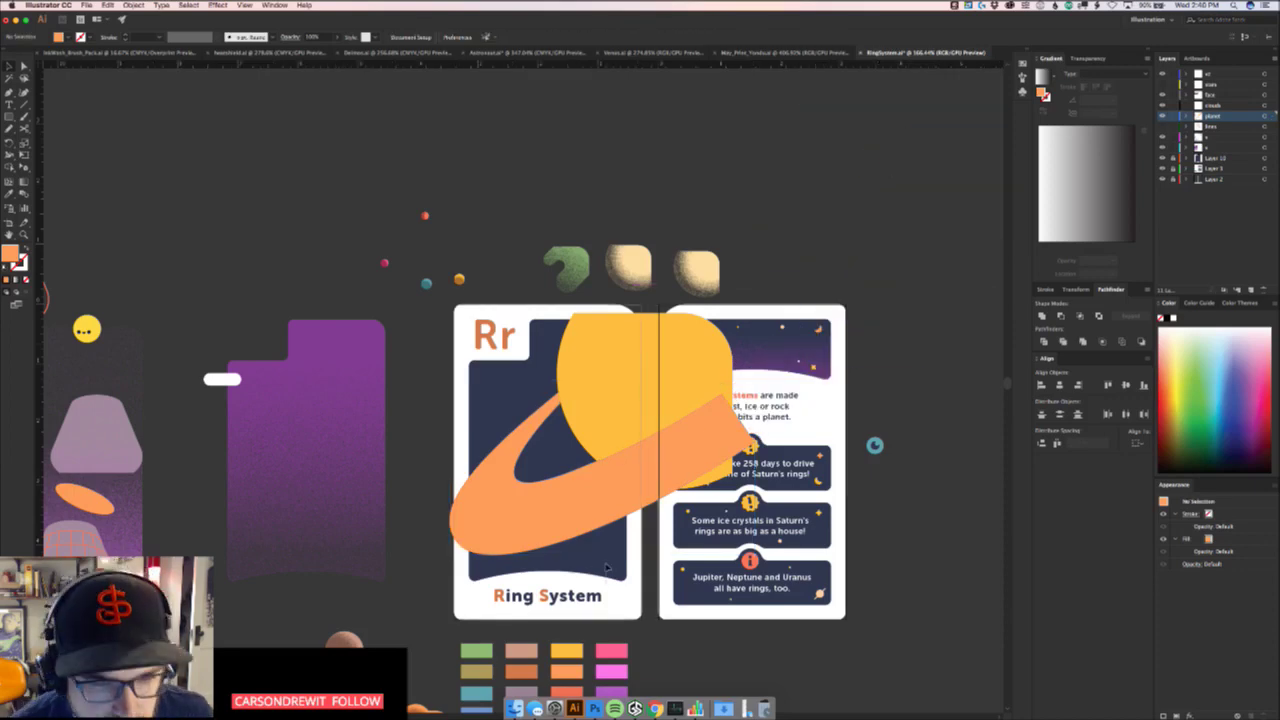
# Enlarge the two remaining ring sections together and reposition them around the planet
pyautogui.click(571, 491)
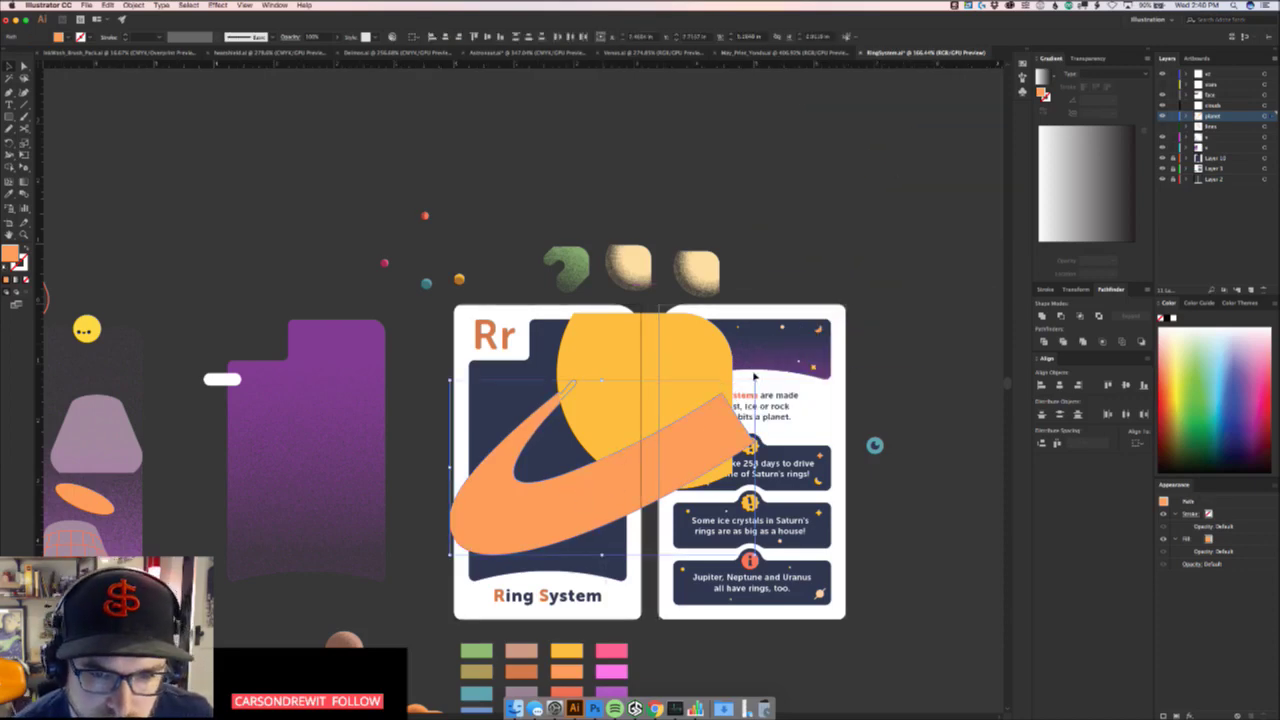
pyautogui.moveTo(755, 376); pyautogui.dragTo(816, 347)
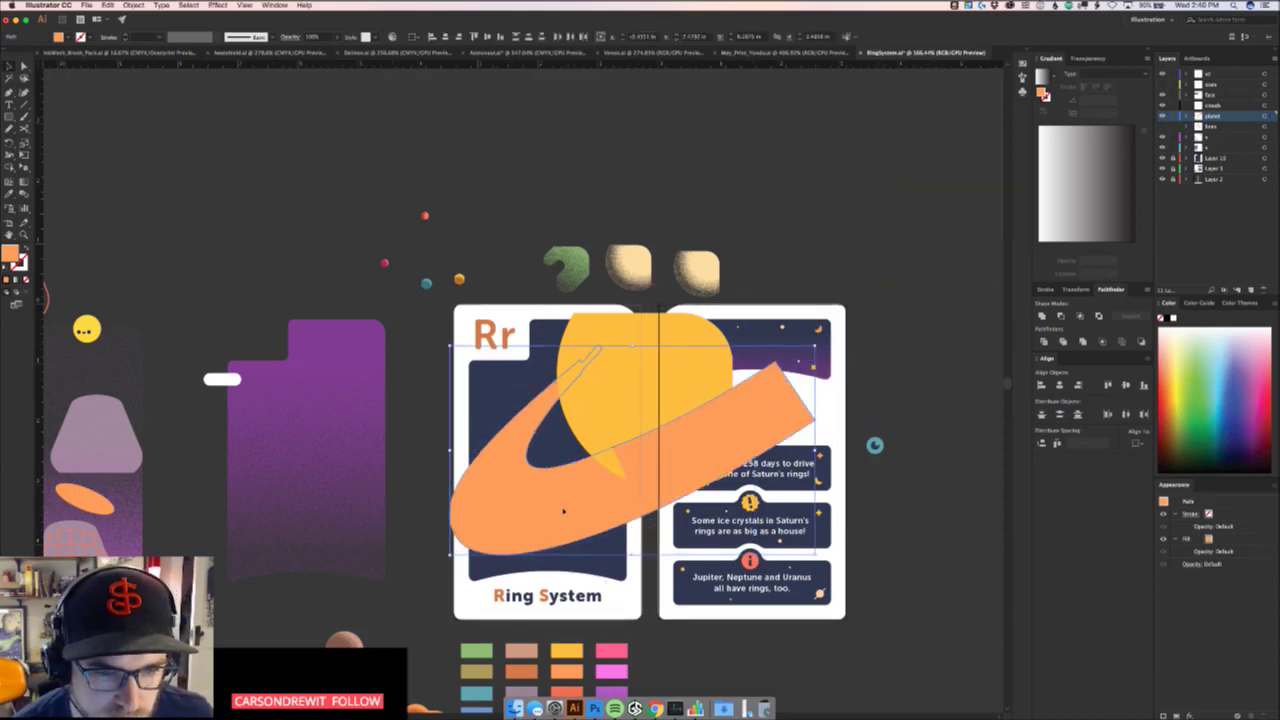
pyautogui.moveTo(563, 511)
pyautogui.mouseDown()
pyautogui.moveTo(576, 516)
pyautogui.moveTo(568, 498)
pyautogui.mouseUp()
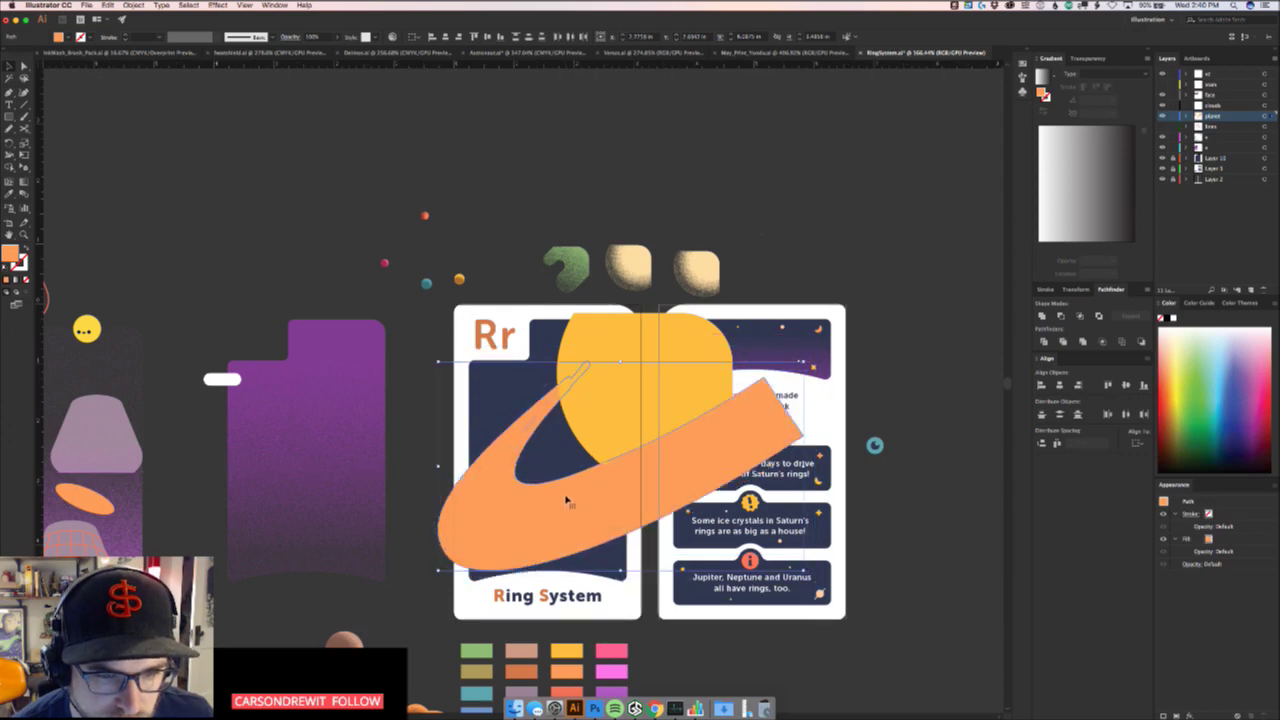
pyautogui.press('super+shift+z')
pyautogui.press('super+shift+z')
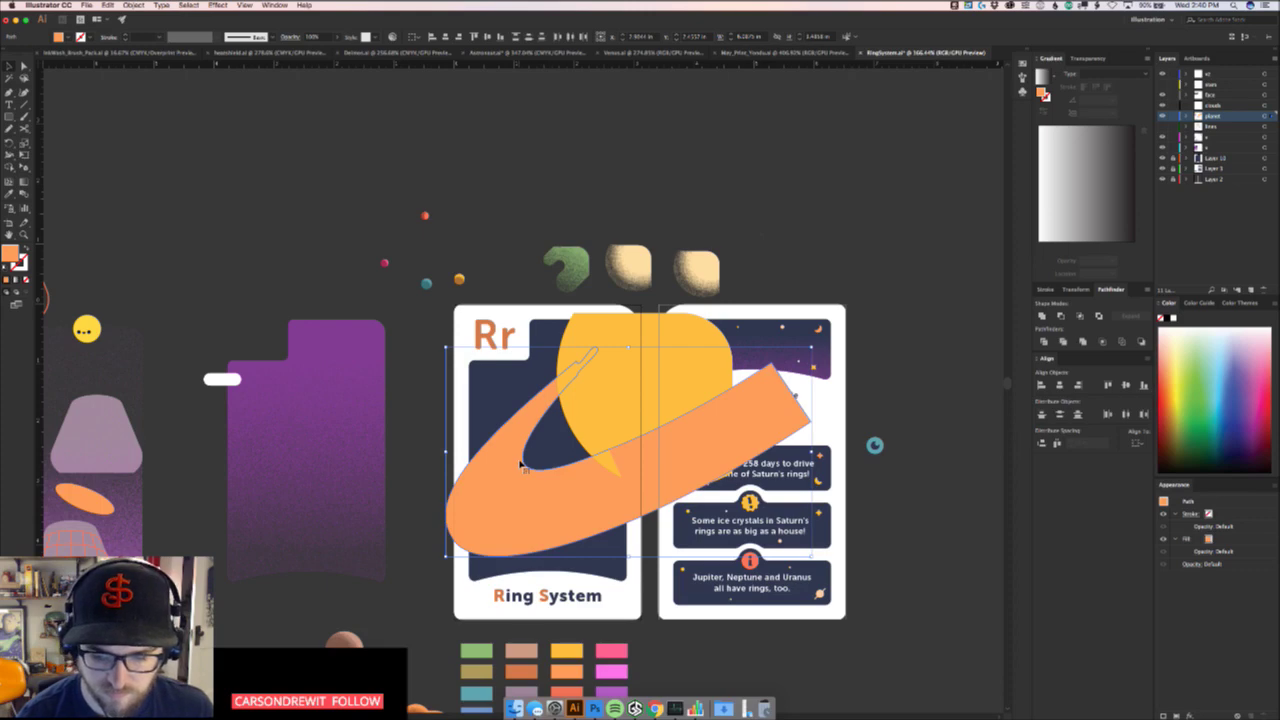
pyautogui.click(621, 598)
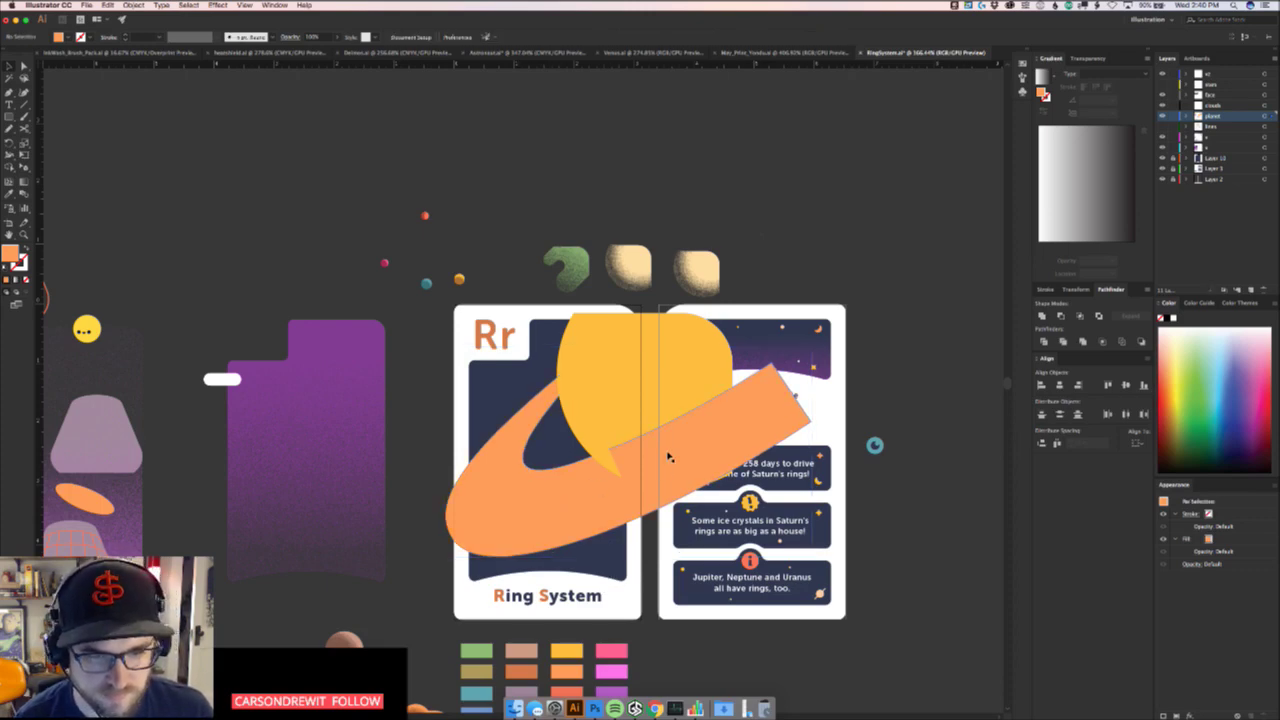
pyautogui.moveTo(669, 454); pyautogui.dragTo(669, 503)
pyautogui.moveTo(588, 489); pyautogui.dragTo(587, 487)
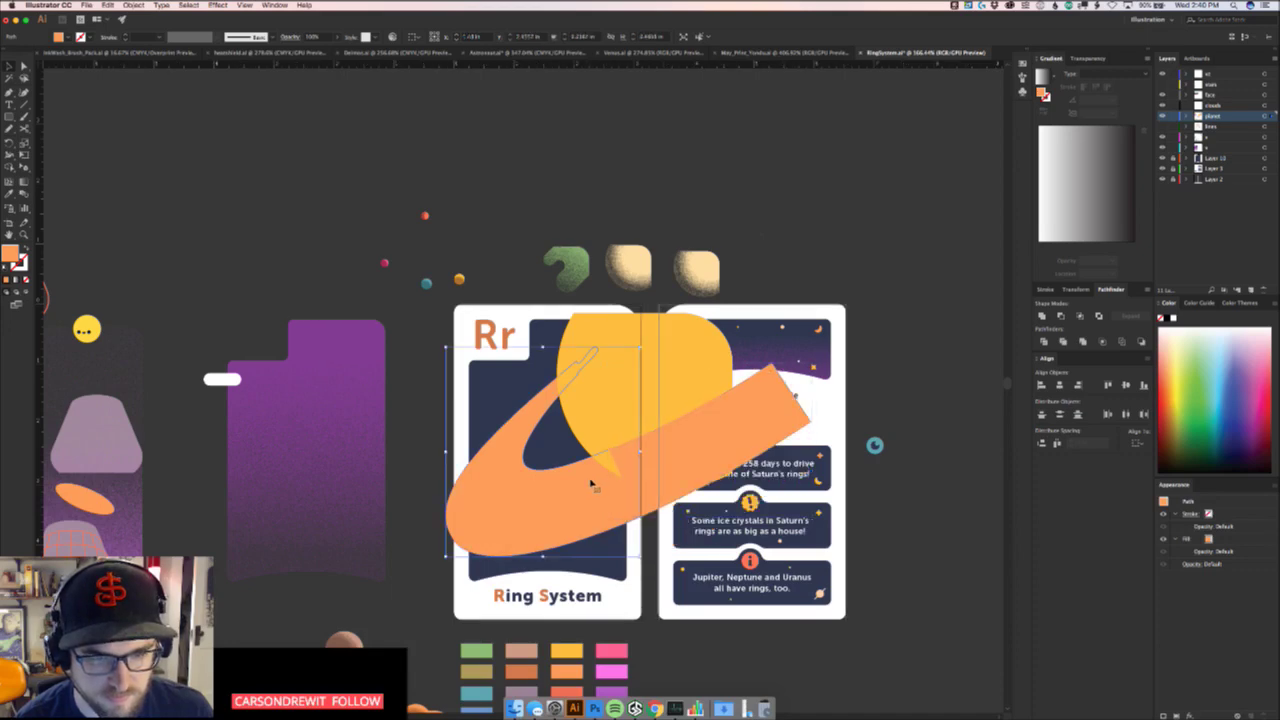
pyautogui.click(881, 139)
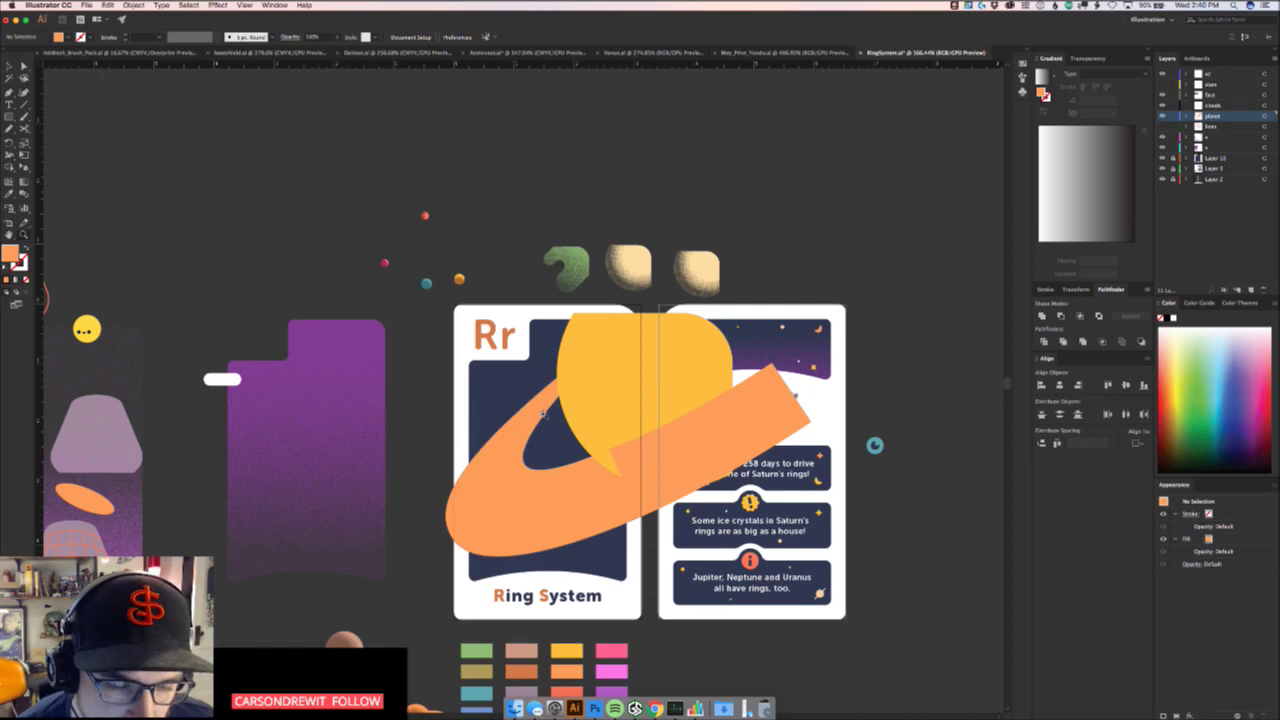
# Lock the planet and move the anchors at the ring's hidden tip down so the ring meets the planet lower
pyautogui.scroll(3, 580, 375)
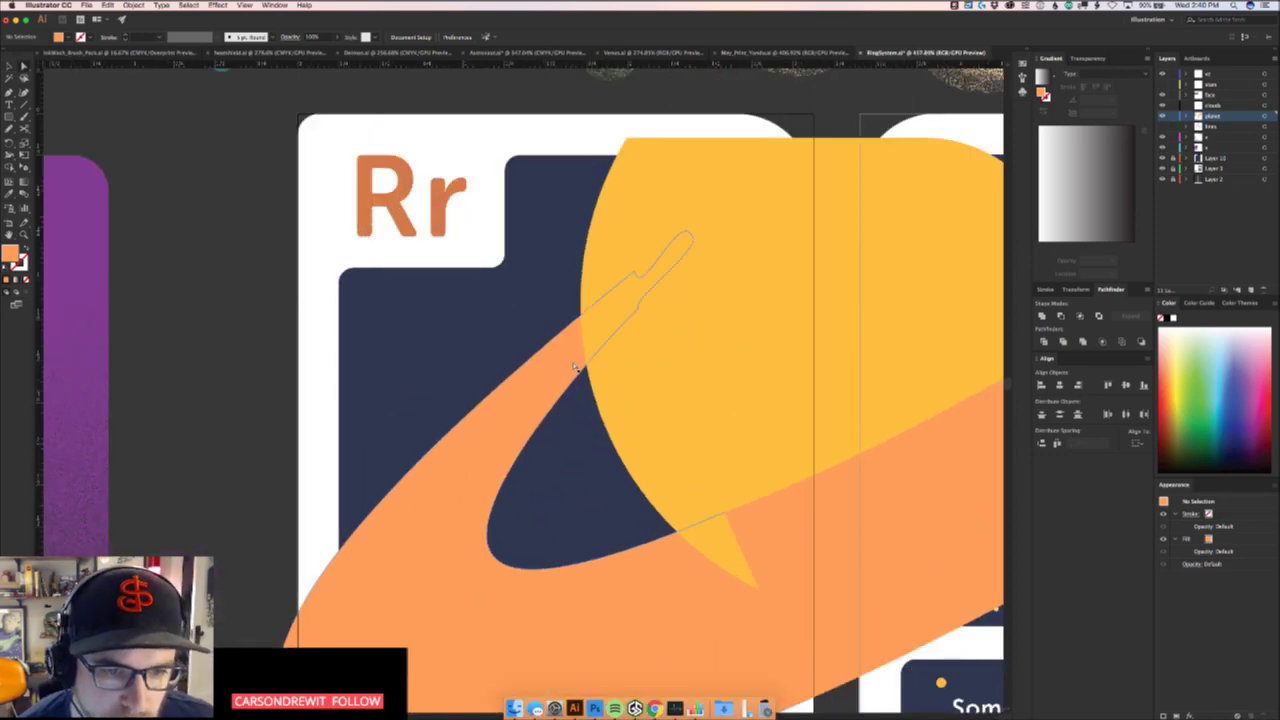
pyautogui.click(585, 353)
pyautogui.press('v')
pyautogui.click(717, 288)
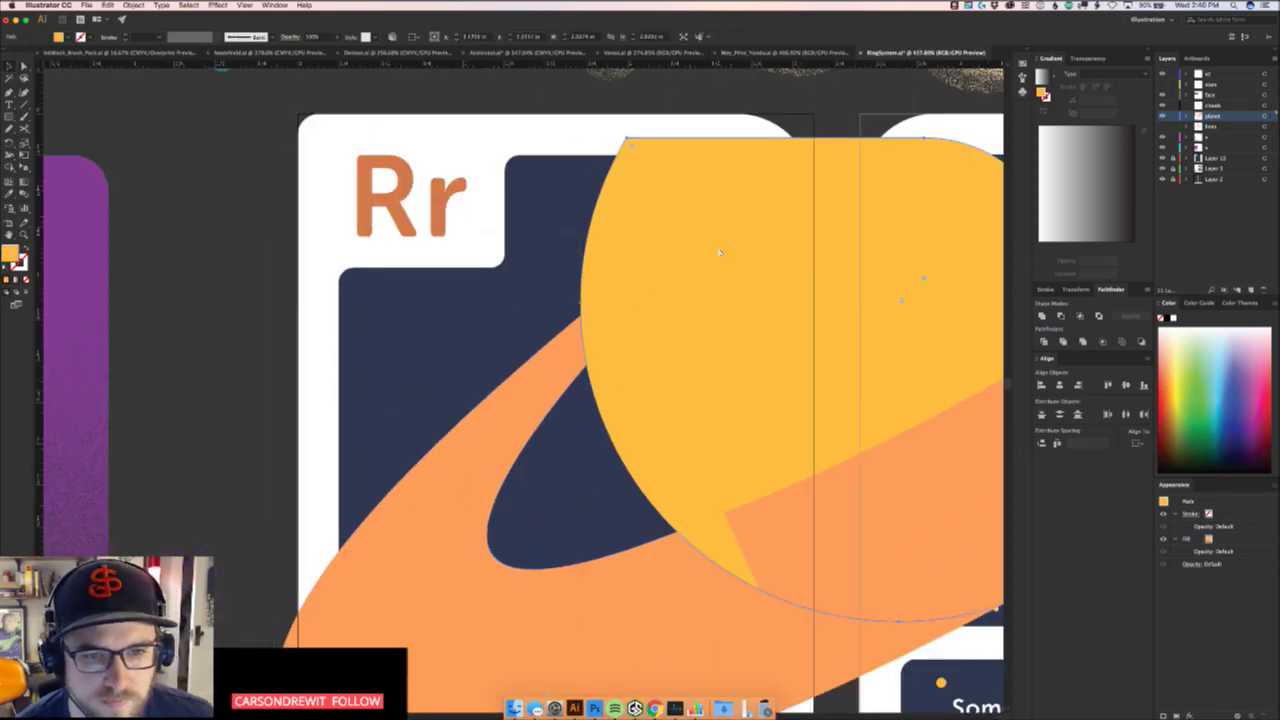
pyautogui.press('super+2')
pyautogui.press('a')
pyautogui.moveTo(708, 215); pyautogui.dragTo(585, 345)
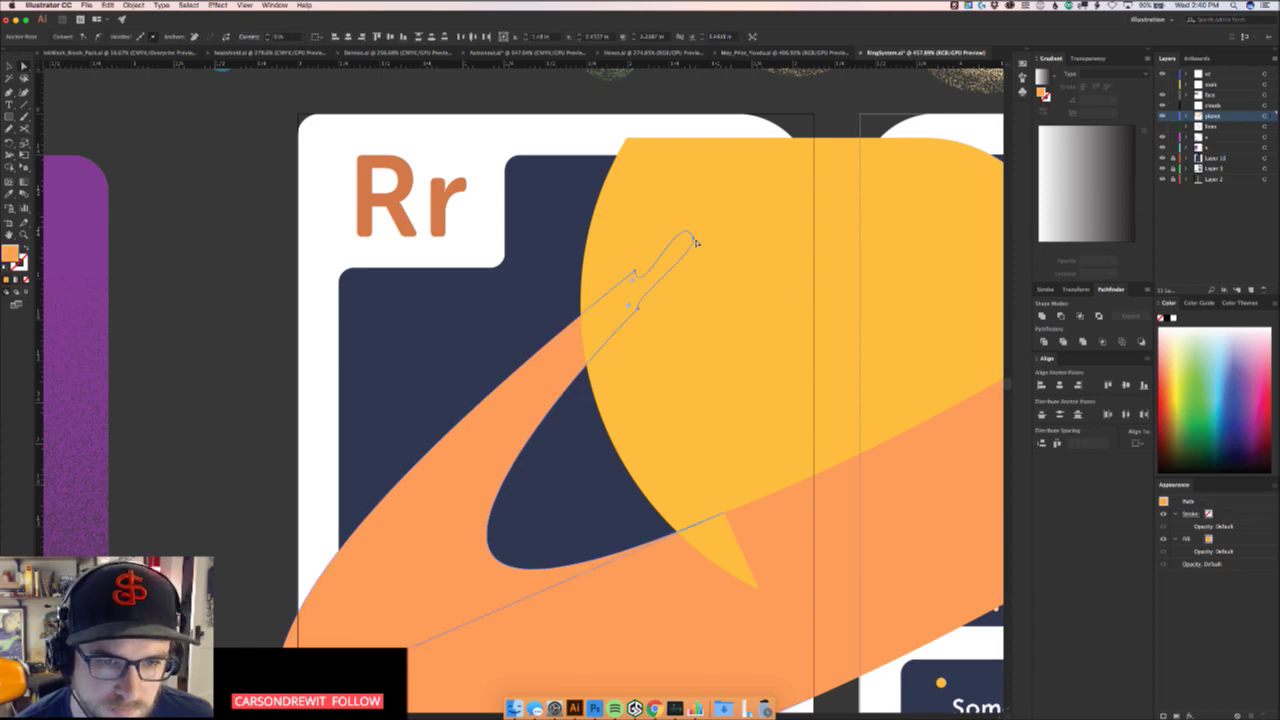
pyautogui.moveTo(697, 243)
pyautogui.mouseDown()
pyautogui.moveTo(706, 268)
pyautogui.moveTo(694, 265)
pyautogui.mouseUp()
pyautogui.press('super+shift+a')
pyautogui.press('z')
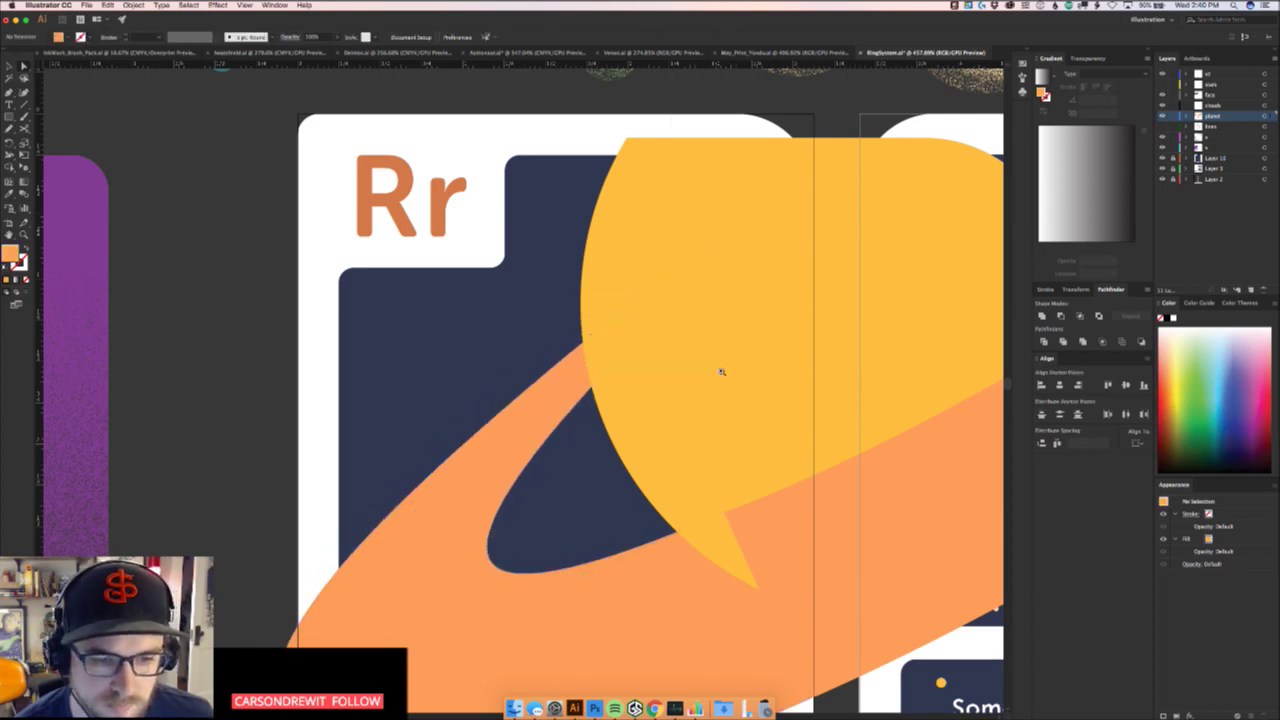
pyautogui.moveTo(724, 371); pyautogui.dragTo(497, 399)
pyautogui.keyDown('alt'); pyautogui.scroll(6, 725, 370); pyautogui.keyUp('alt')
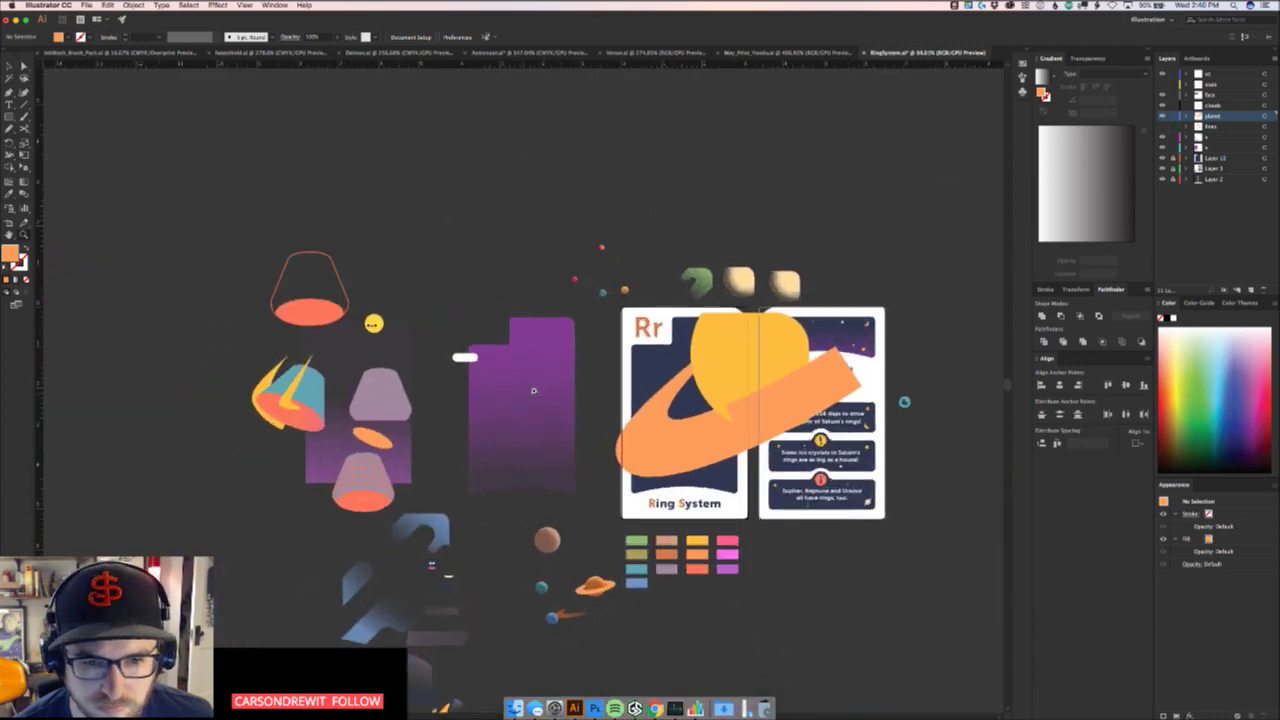
pyautogui.click(648, 383)
pyautogui.click(677, 354)
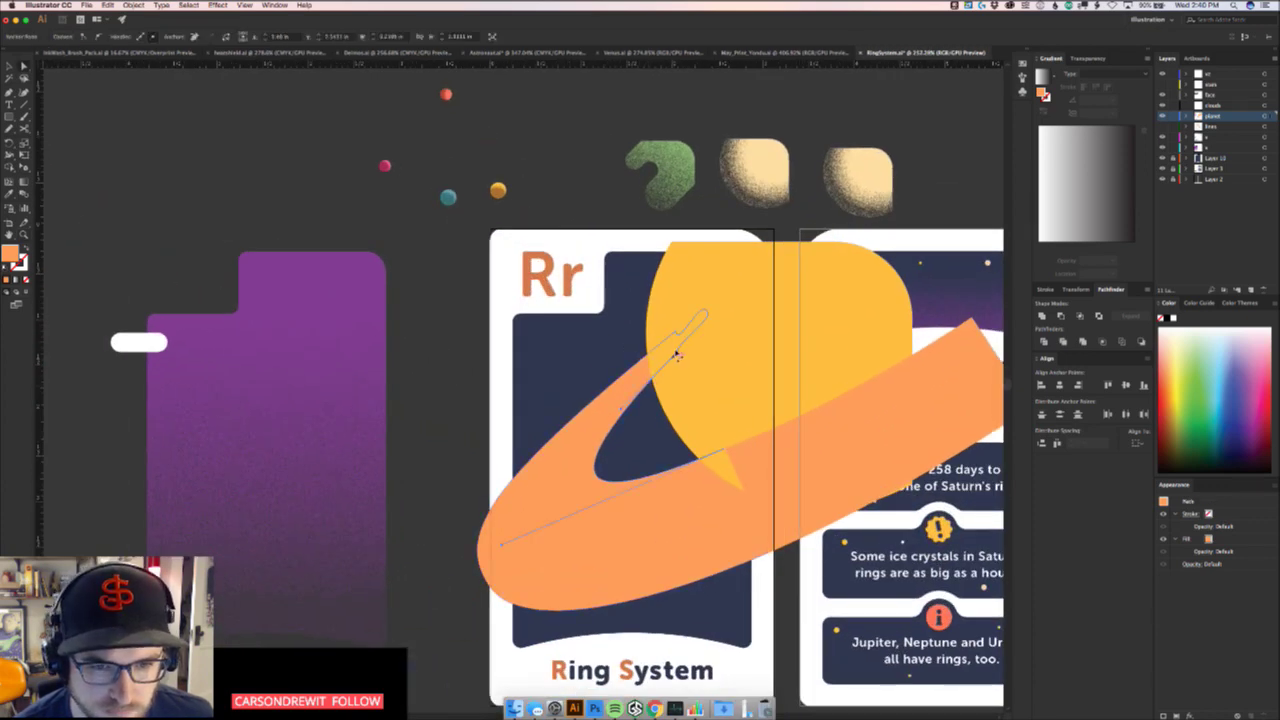
pyautogui.press('super+shift+a')
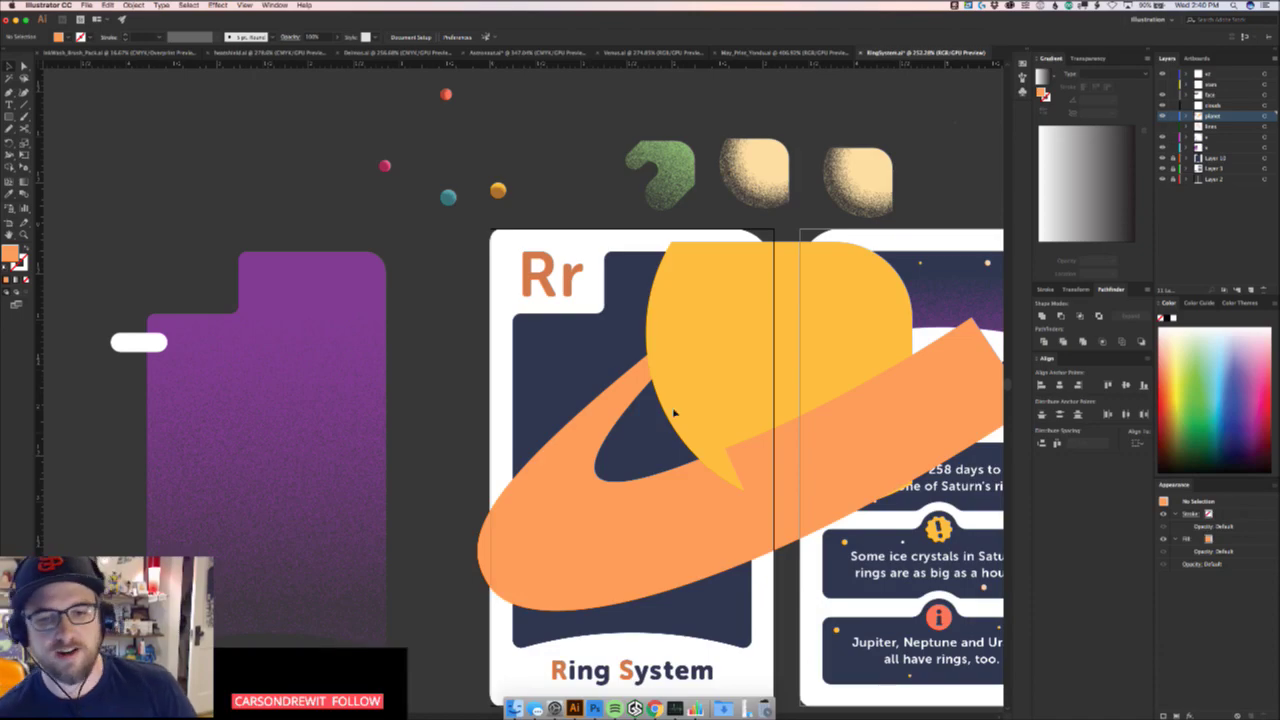
# Cut the inner-edge segment beside the planet out of the lower ring section and paste it back in place as a separate path
pyautogui.press('z')
pyautogui.moveTo(667, 437); pyautogui.dragTo(625, 480)
pyautogui.scroll(4, 625, 480)
pyautogui.click(751, 451)
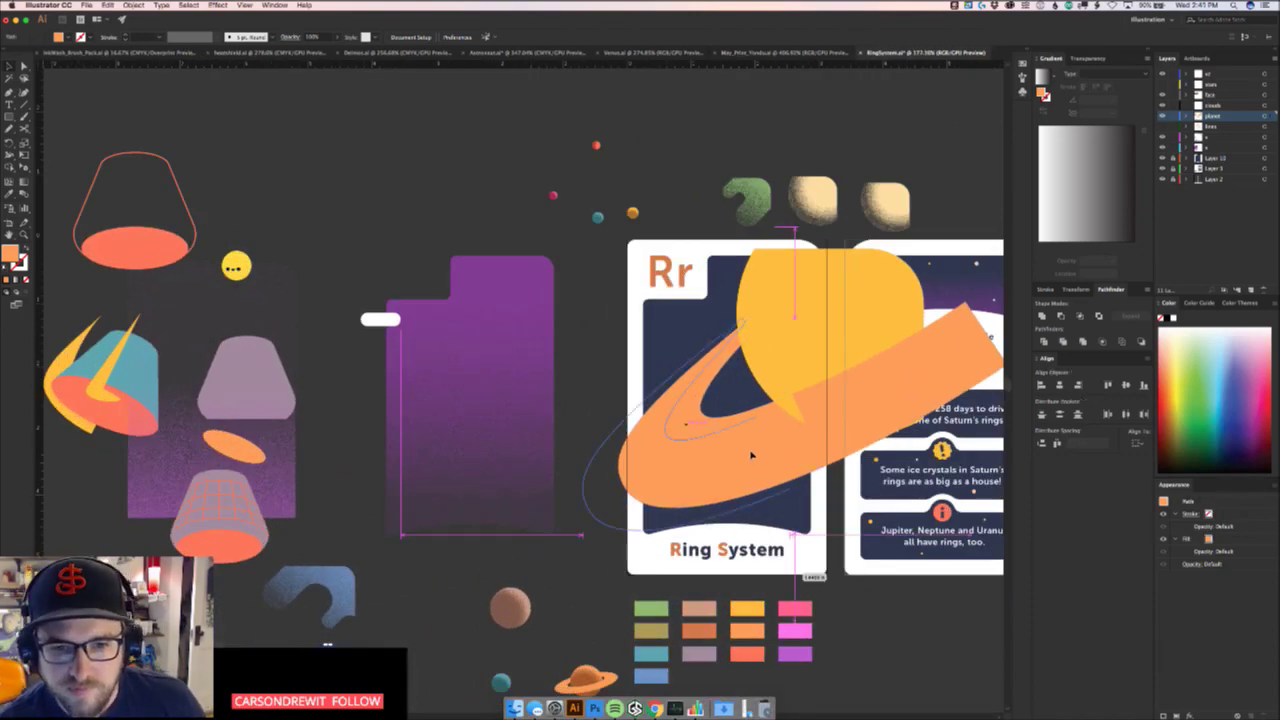
pyautogui.scroll(5, 775, 435)
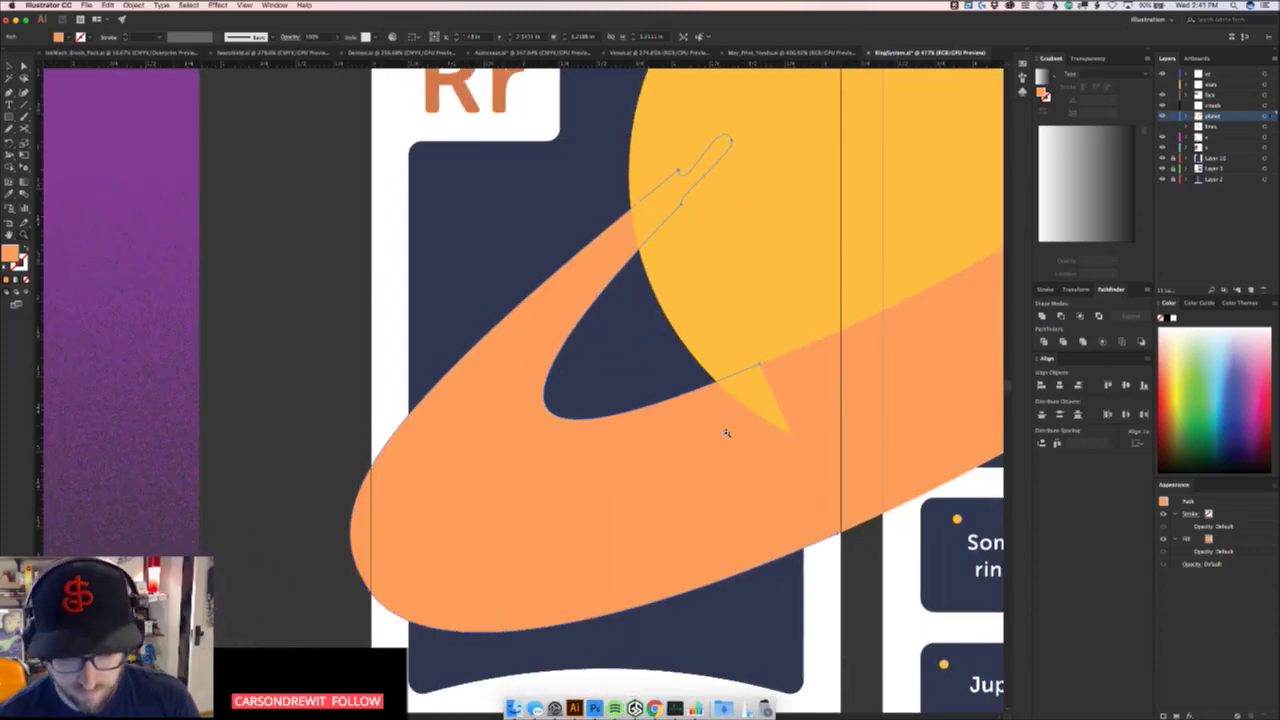
pyautogui.press('a')
pyautogui.click(653, 403)
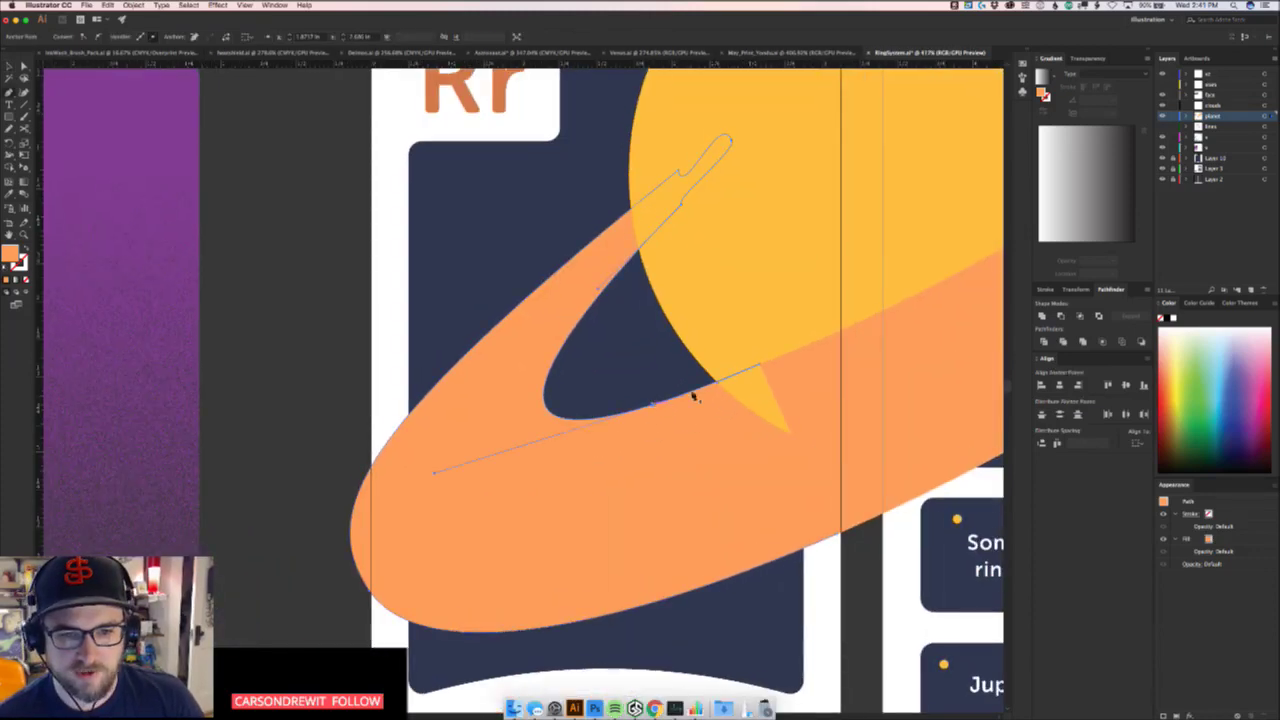
pyautogui.click(760, 364)
pyautogui.press('super+c')
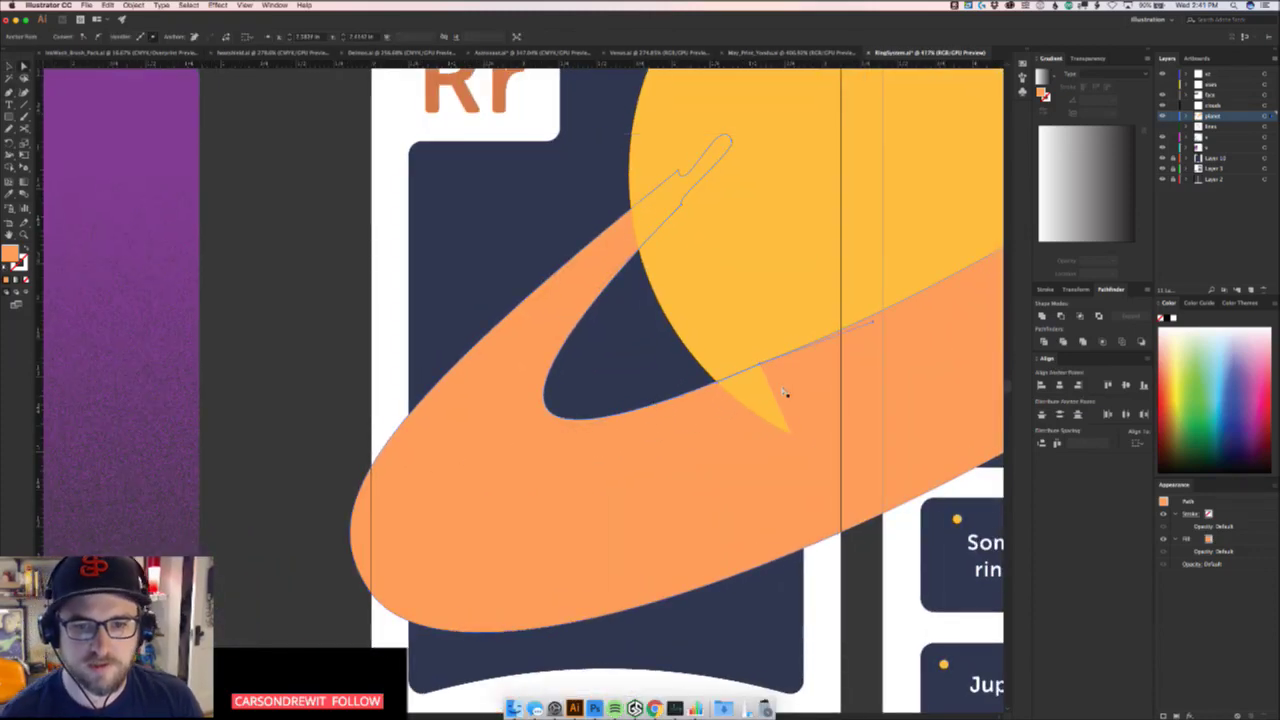
pyautogui.press('Delete')
pyautogui.press('super+f')
pyautogui.press('p')
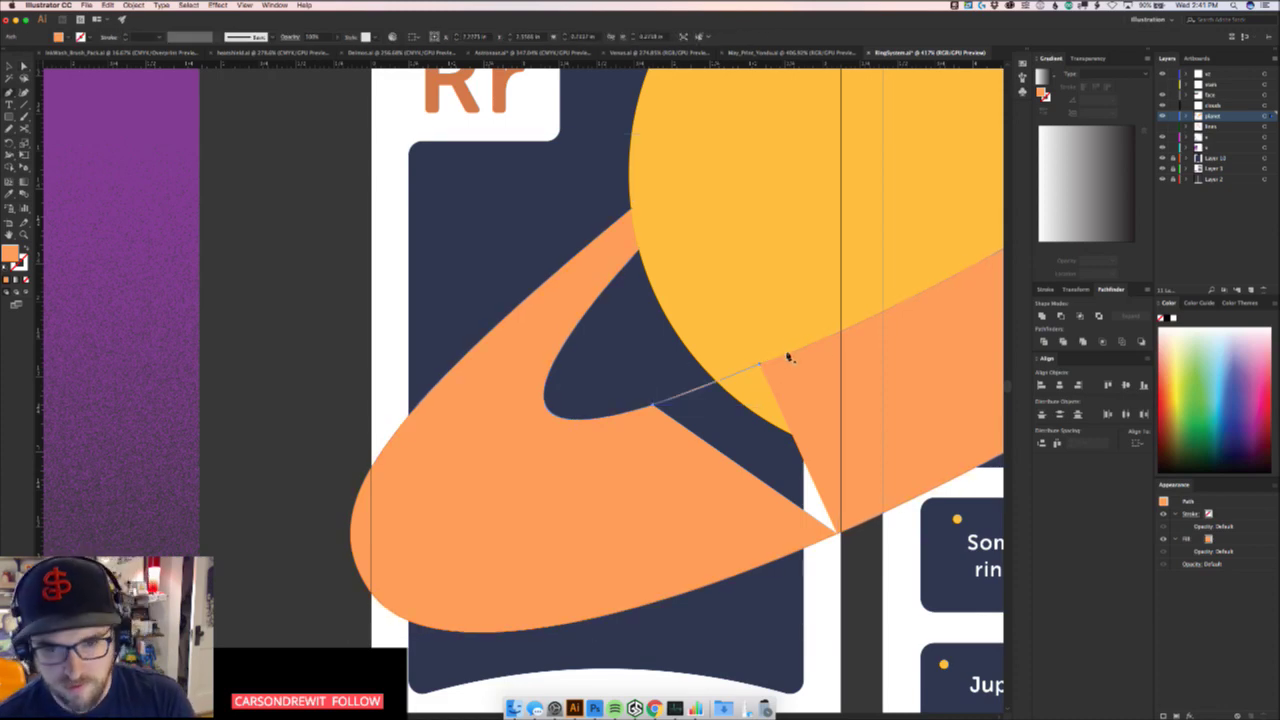
pyautogui.click(762, 364)
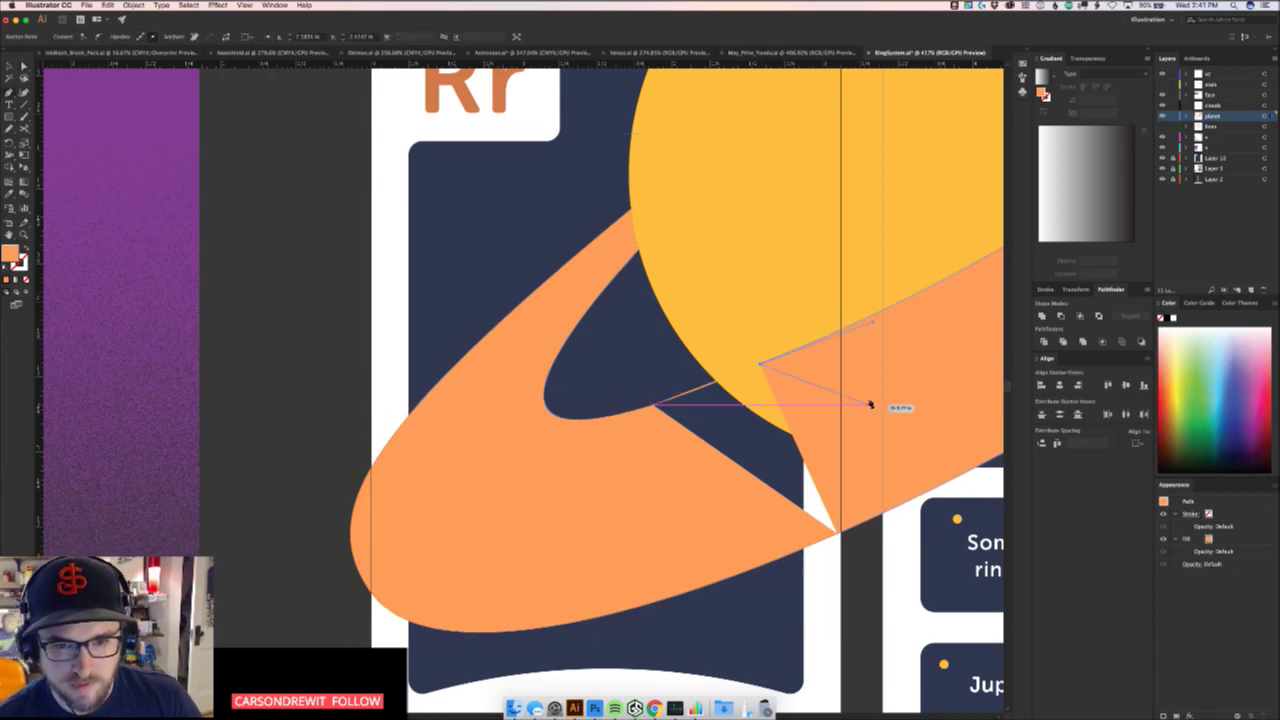
pyautogui.click(836, 531)
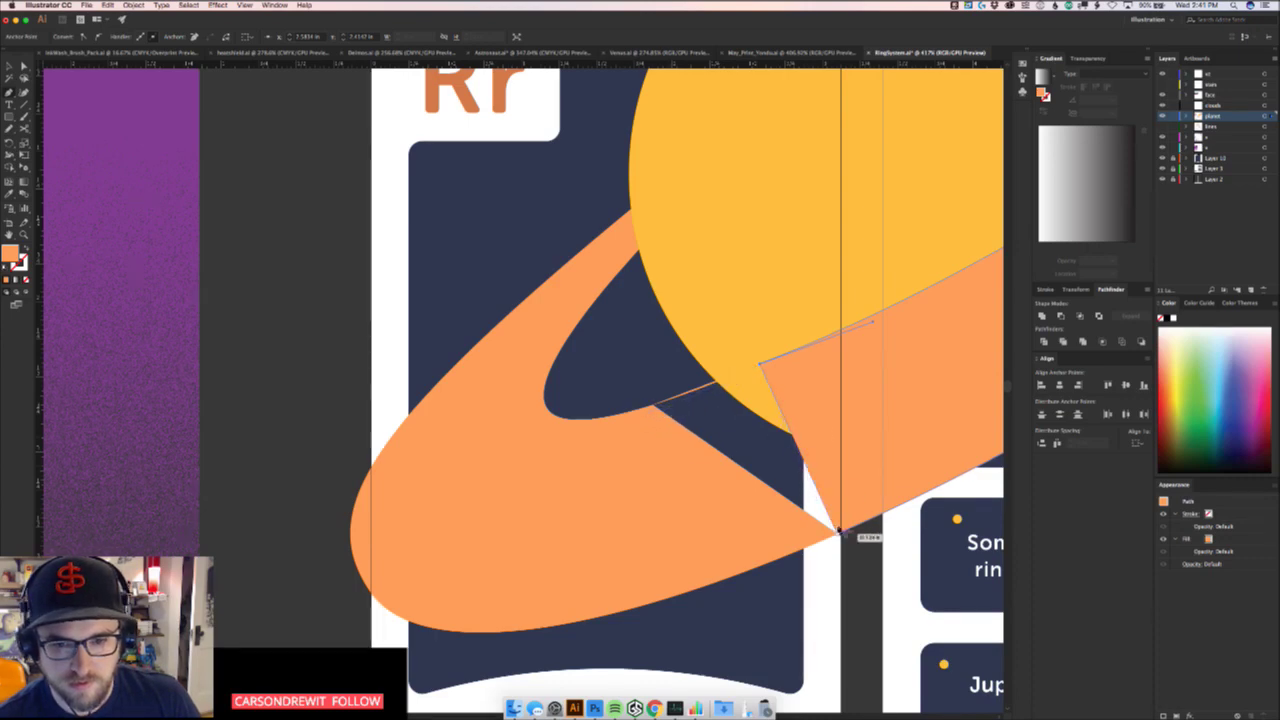
pyautogui.click(705, 386)
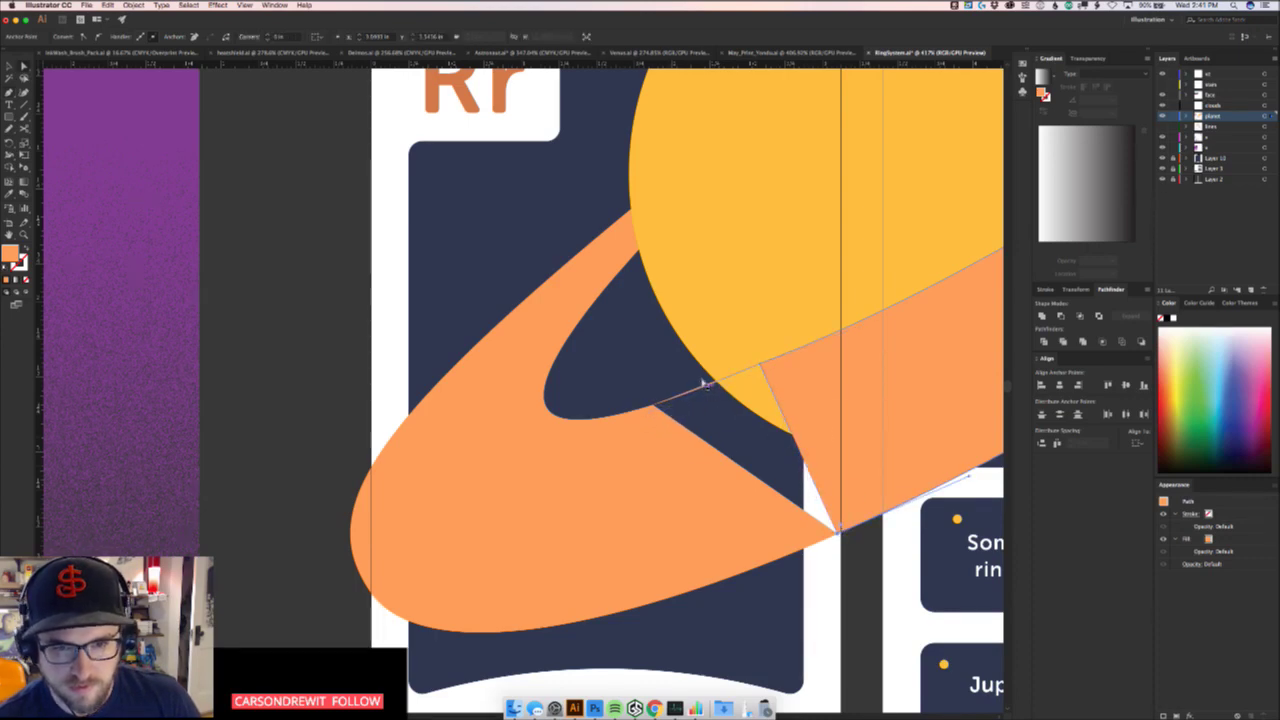
# Extend the separated edge segment with the Pen tool into a closed patch across the gap between the two ring sections
pyautogui.moveTo(705, 386); pyautogui.dragTo(760, 363)
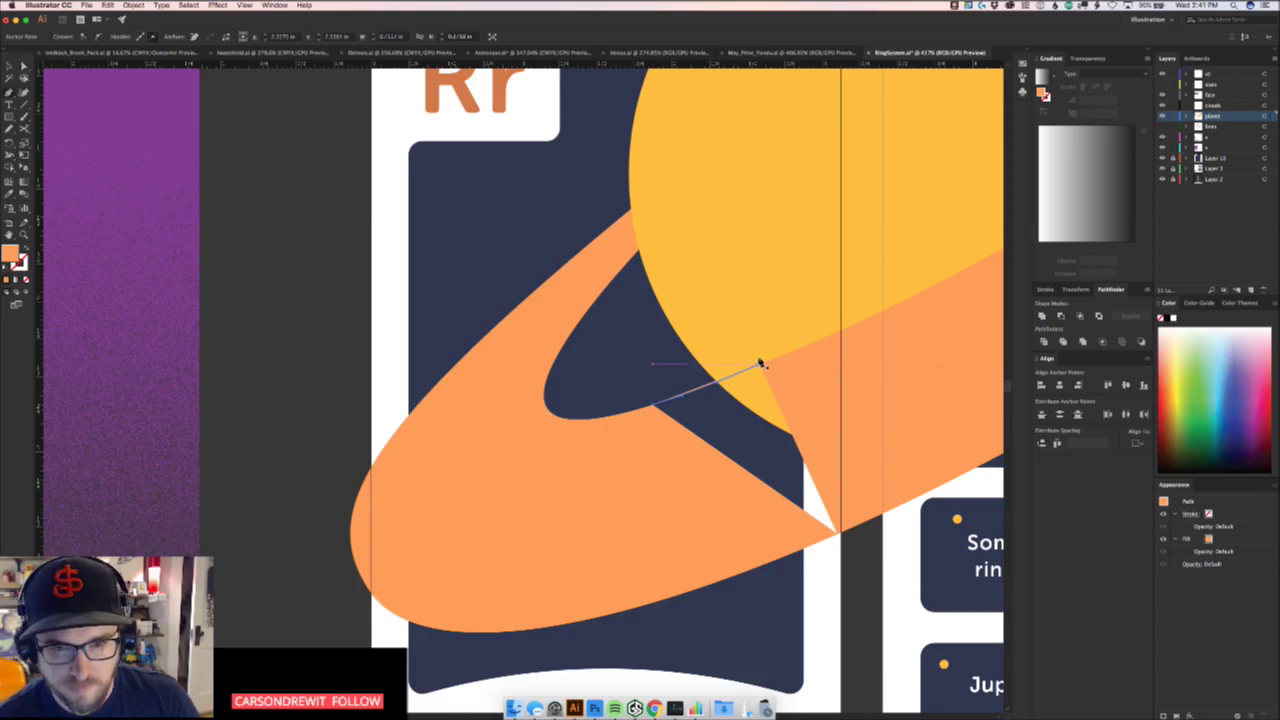
pyautogui.press('a')
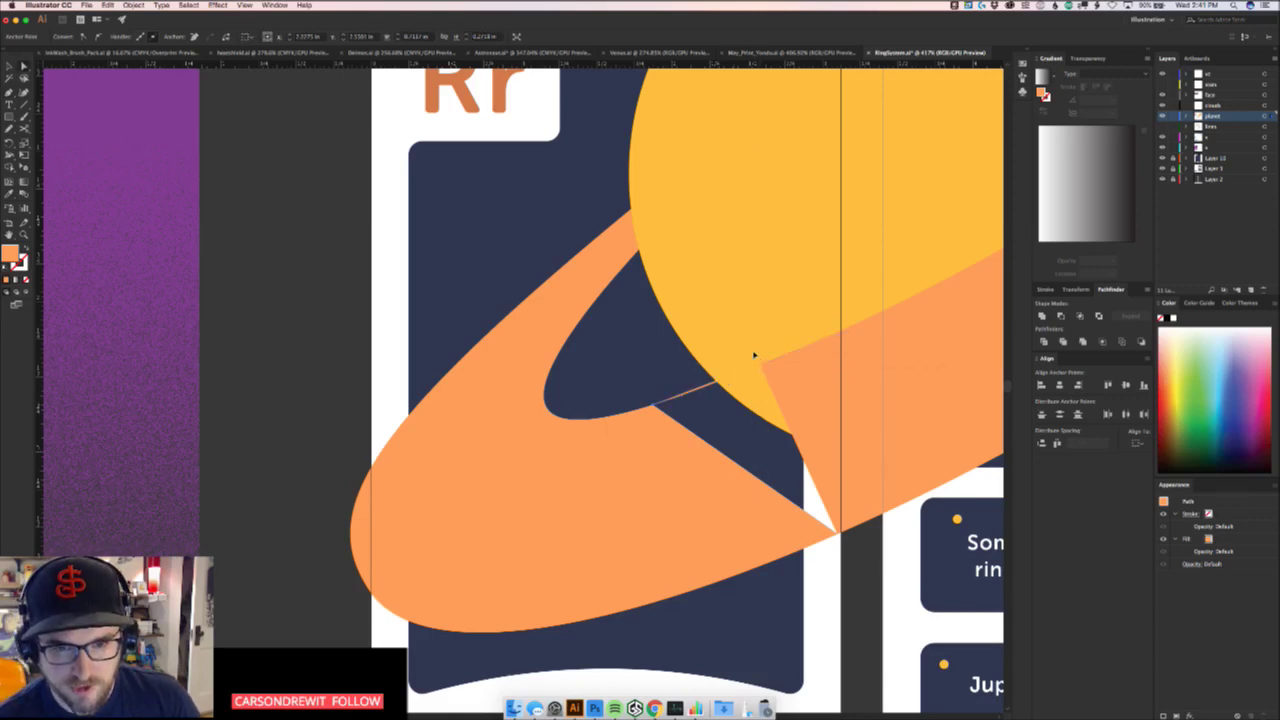
pyautogui.click(754, 358)
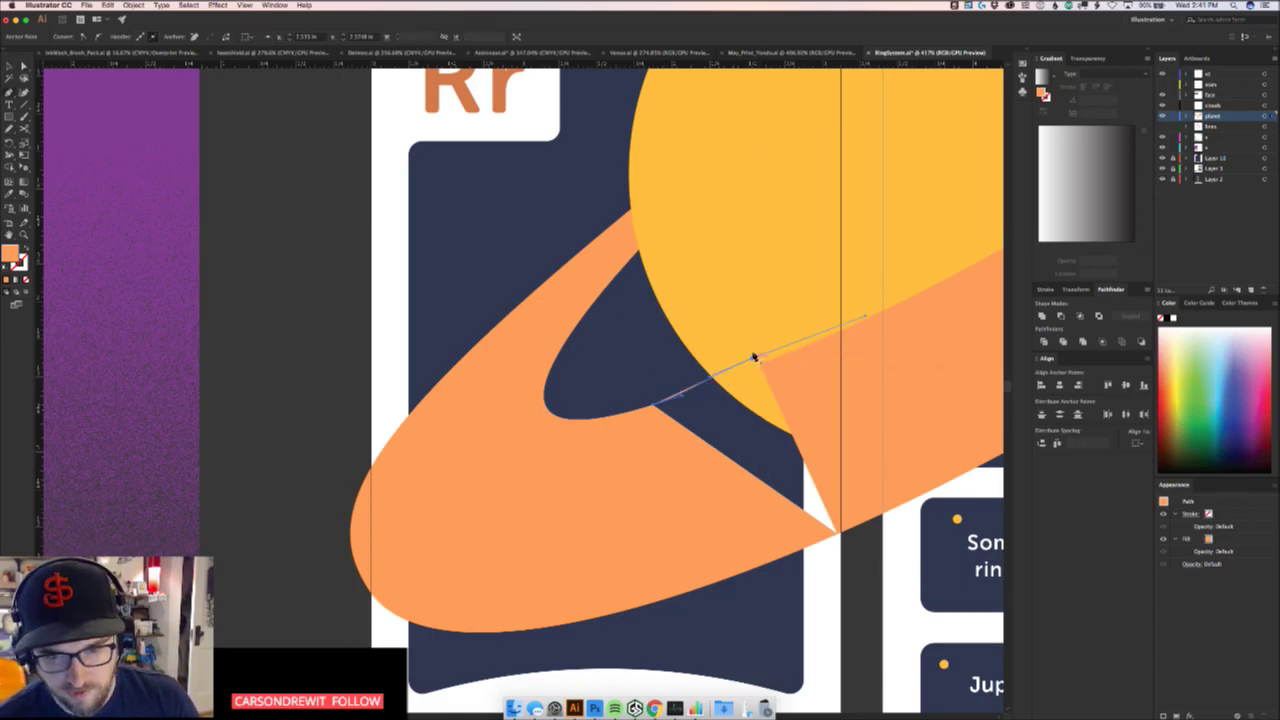
pyautogui.click(754, 358)
pyautogui.click(838, 533)
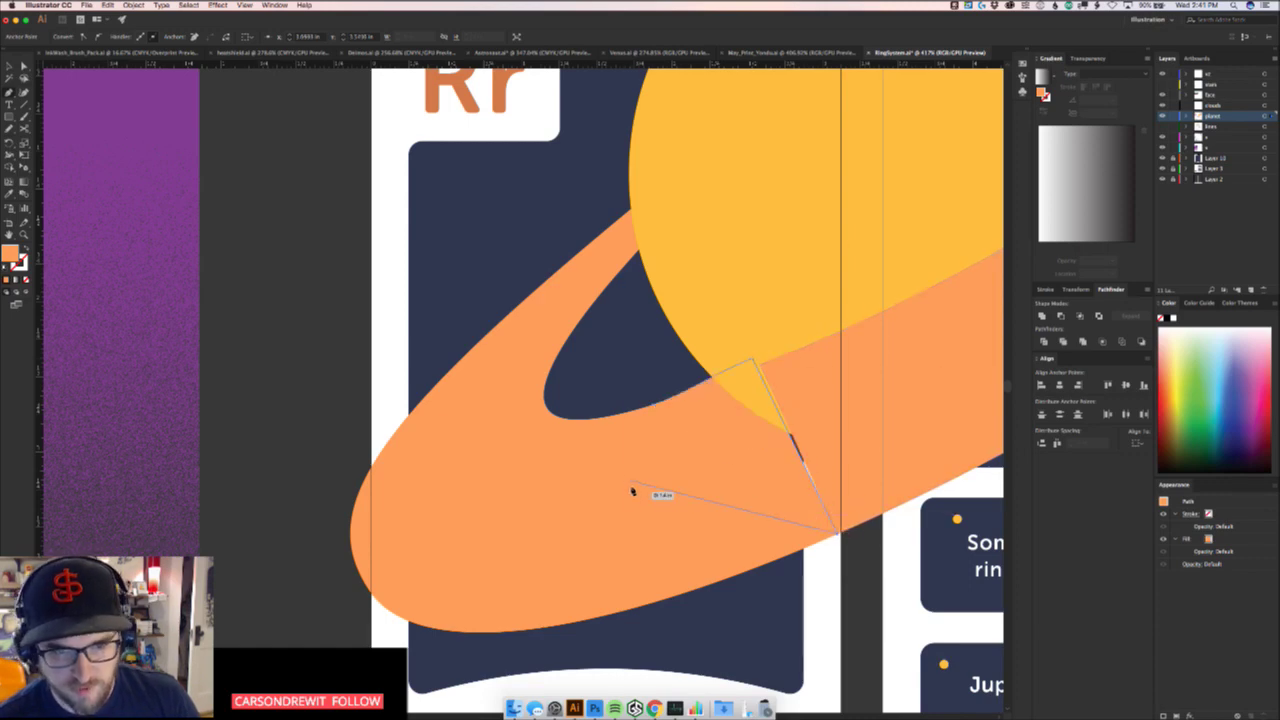
pyautogui.moveTo(632, 491); pyautogui.dragTo(656, 404)
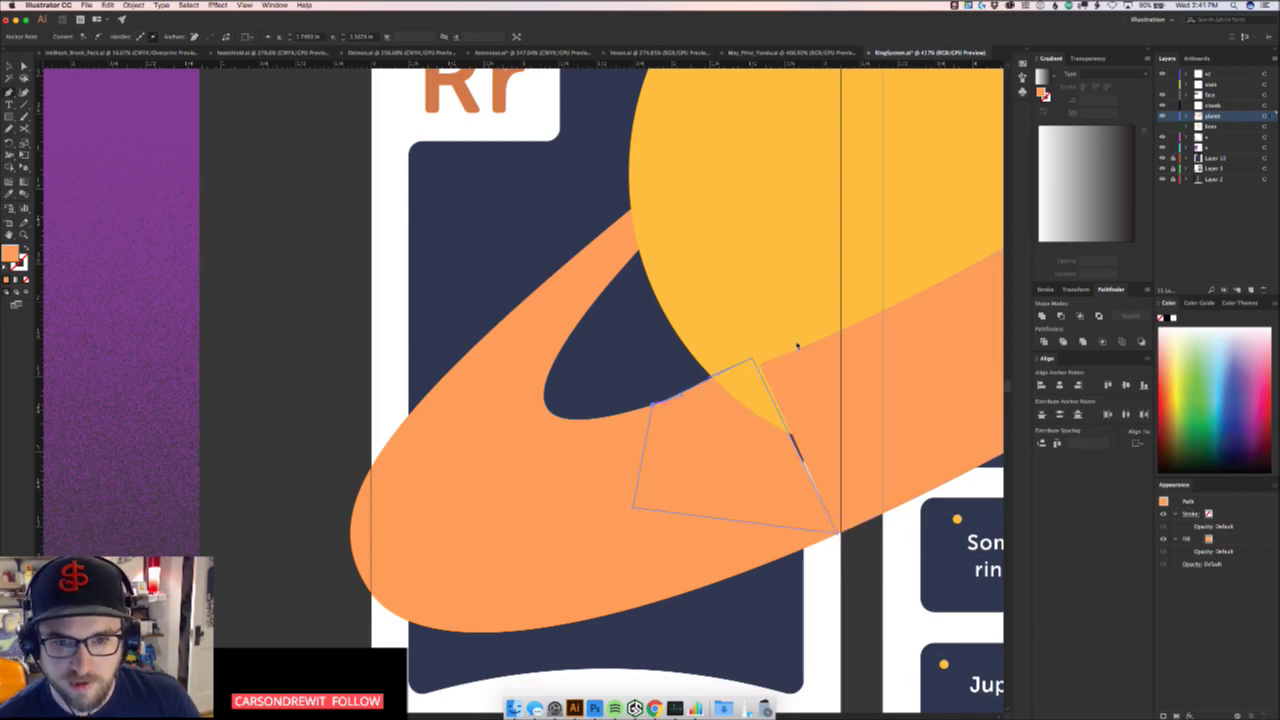
# Align the patch's upper corner with the ring section's corner, then cut it and paste it in place in front of the planet
pyautogui.click(754, 358)
pyautogui.moveTo(754, 357); pyautogui.dragTo(760, 364)
pyautogui.click(732, 403)
pyautogui.press('super+x')
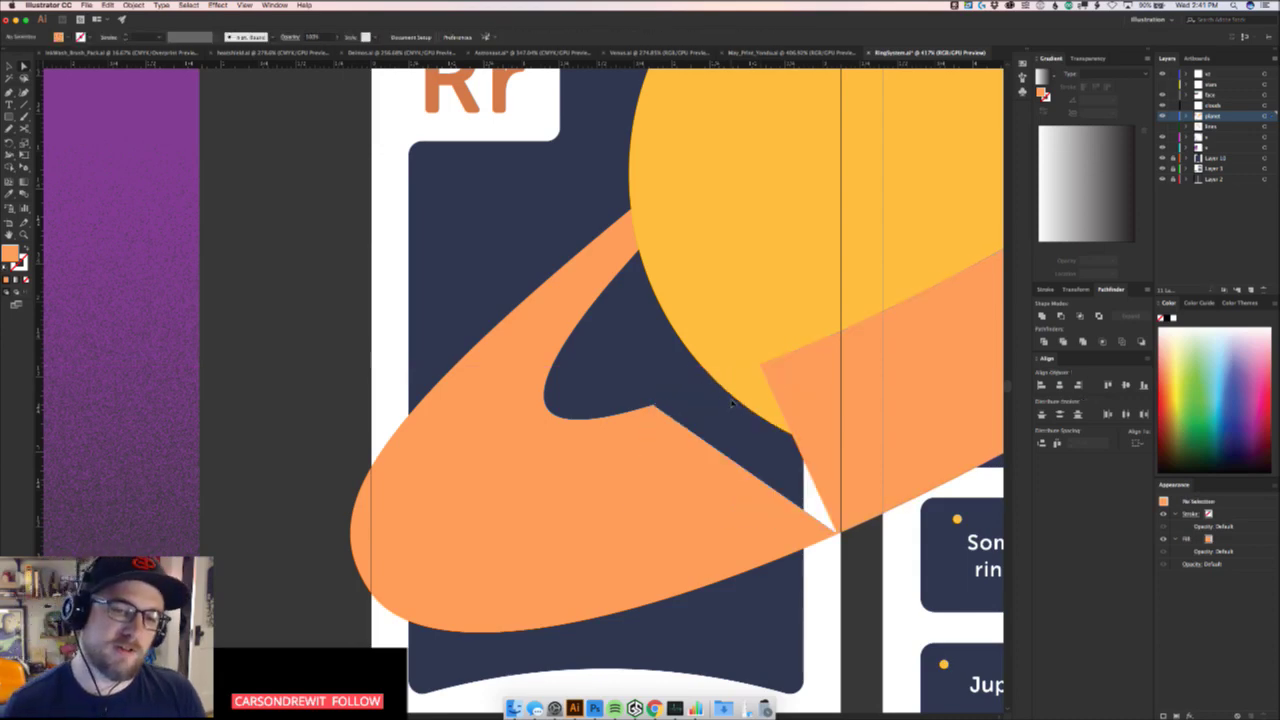
pyautogui.press('super+f')
pyautogui.press('v')
pyautogui.click(811, 622)
# Unite the patch with the ring section that extends over the card back into one shape
pyautogui.press('z')
pyautogui.moveTo(790, 299); pyautogui.dragTo(523, 542)
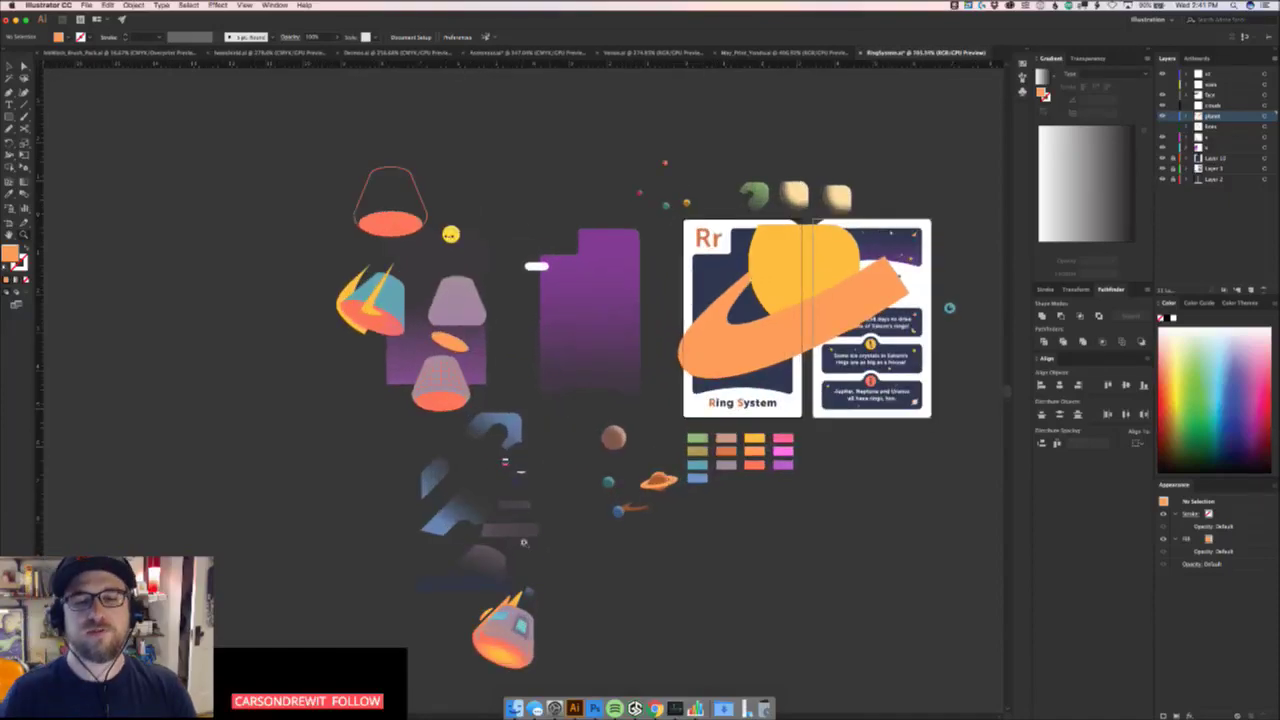
pyautogui.moveTo(736, 314); pyautogui.dragTo(914, 271)
pyautogui.moveTo(822, 318); pyautogui.dragTo(609, 370)
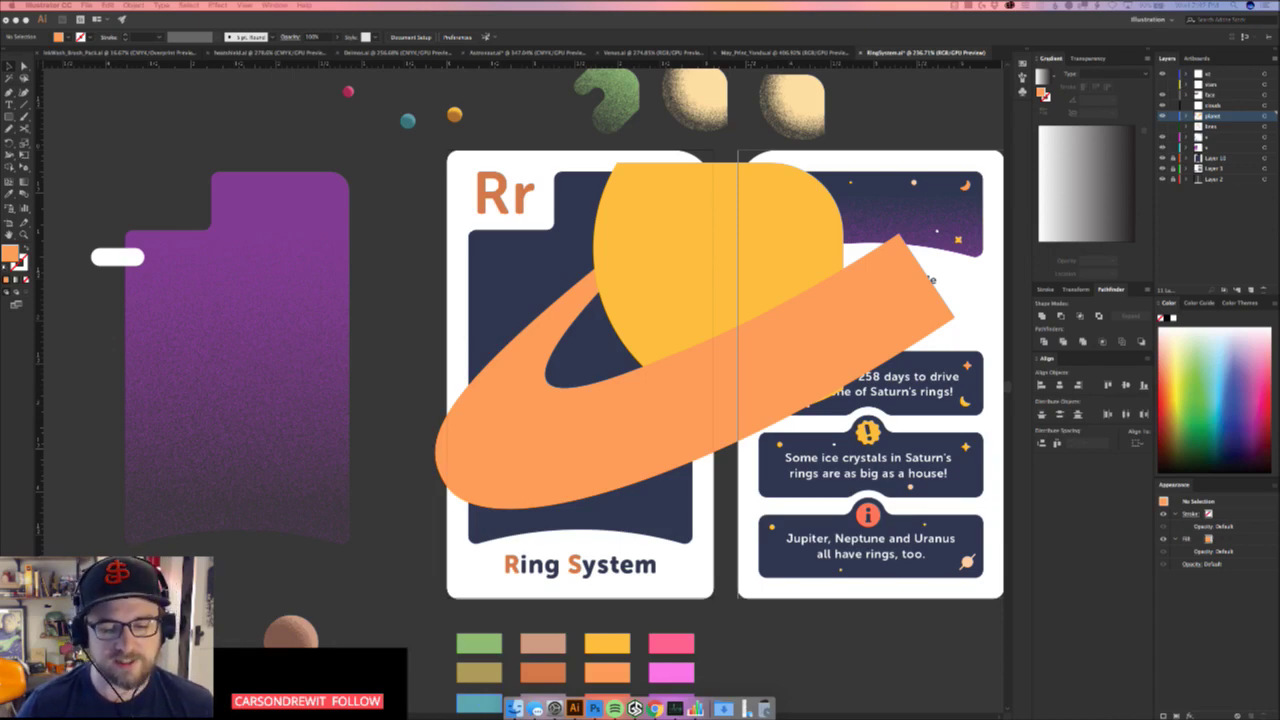
pyautogui.click(733, 503)
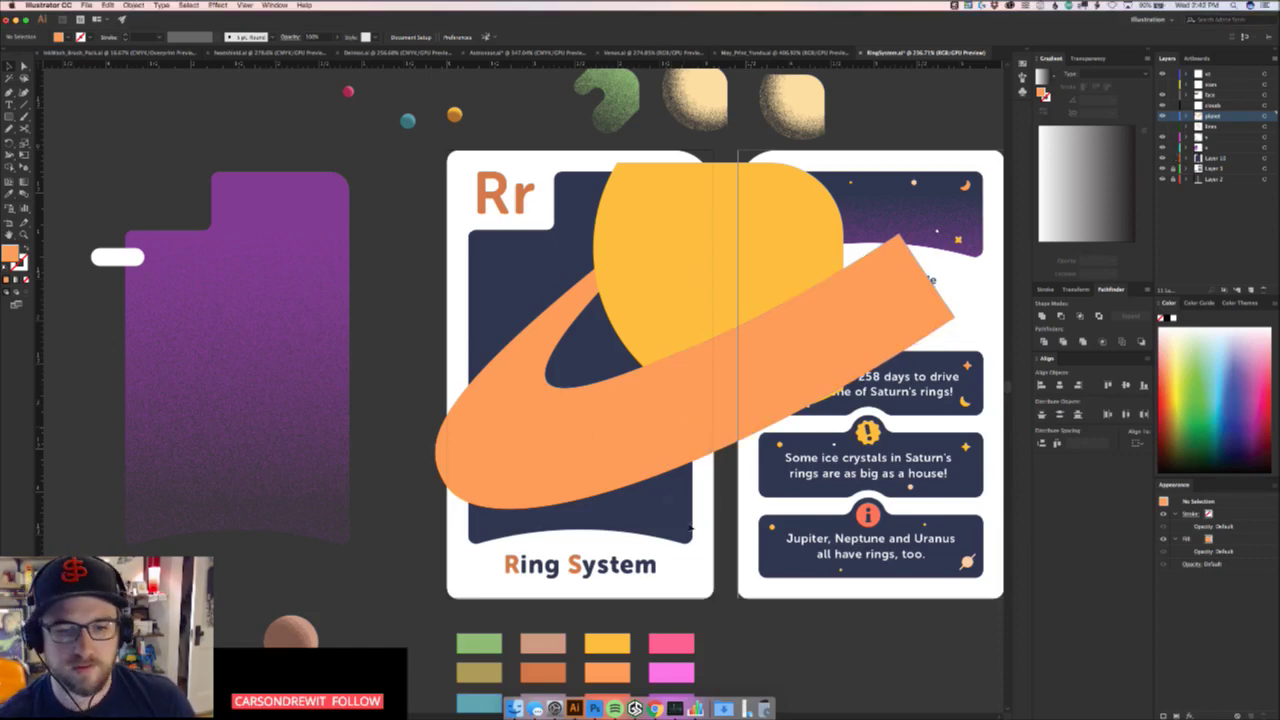
pyautogui.moveTo(670, 515); pyautogui.dragTo(688, 532)
pyautogui.press('super+z')
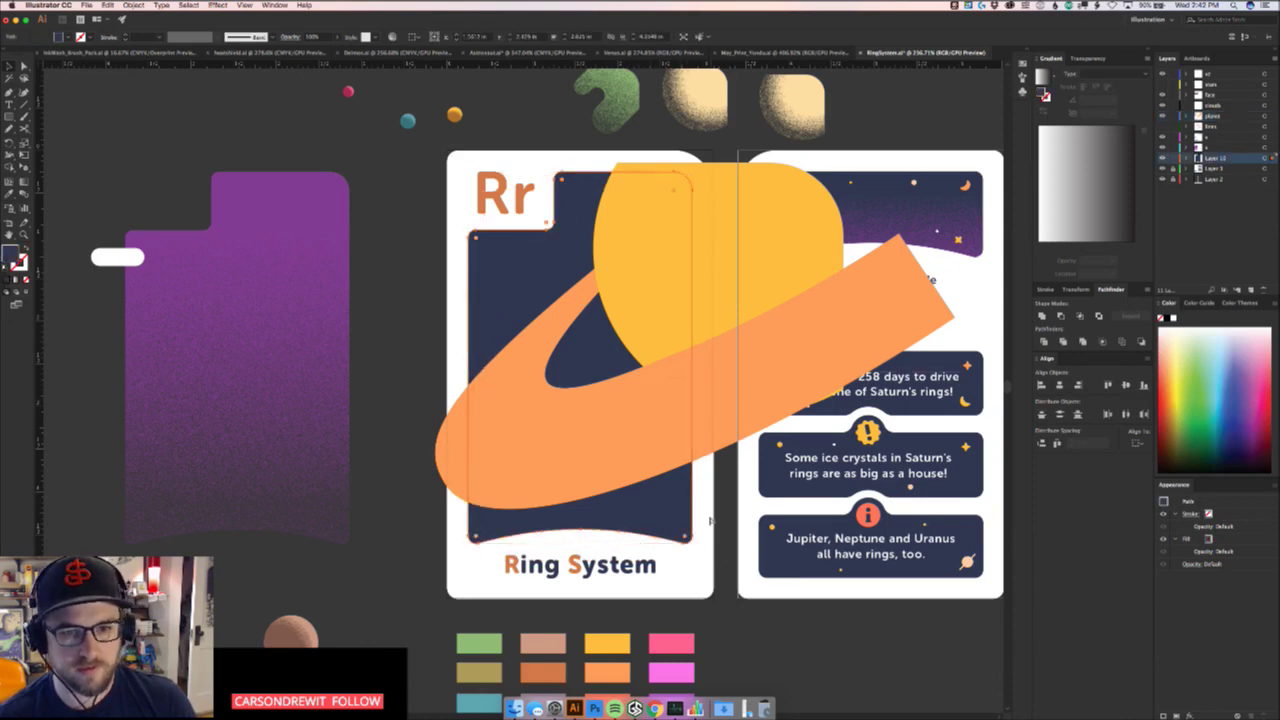
pyautogui.click(724, 517)
pyautogui.click(672, 505)
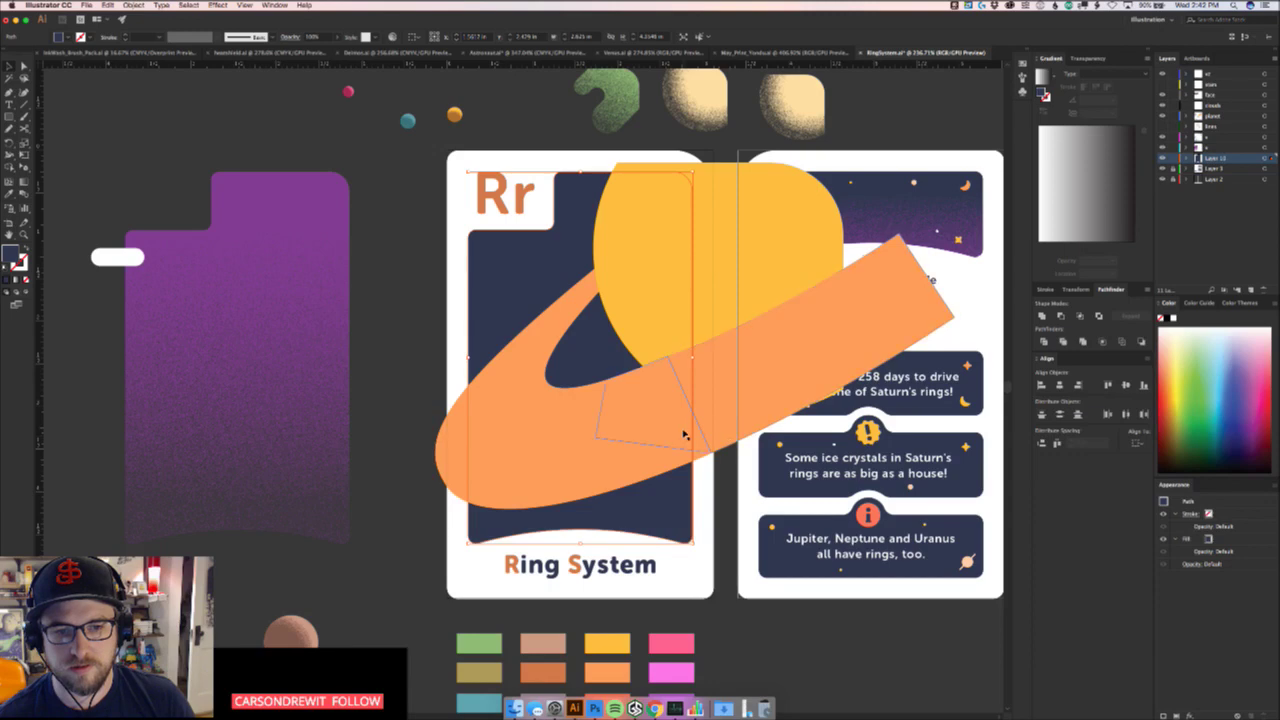
pyautogui.click(763, 403)
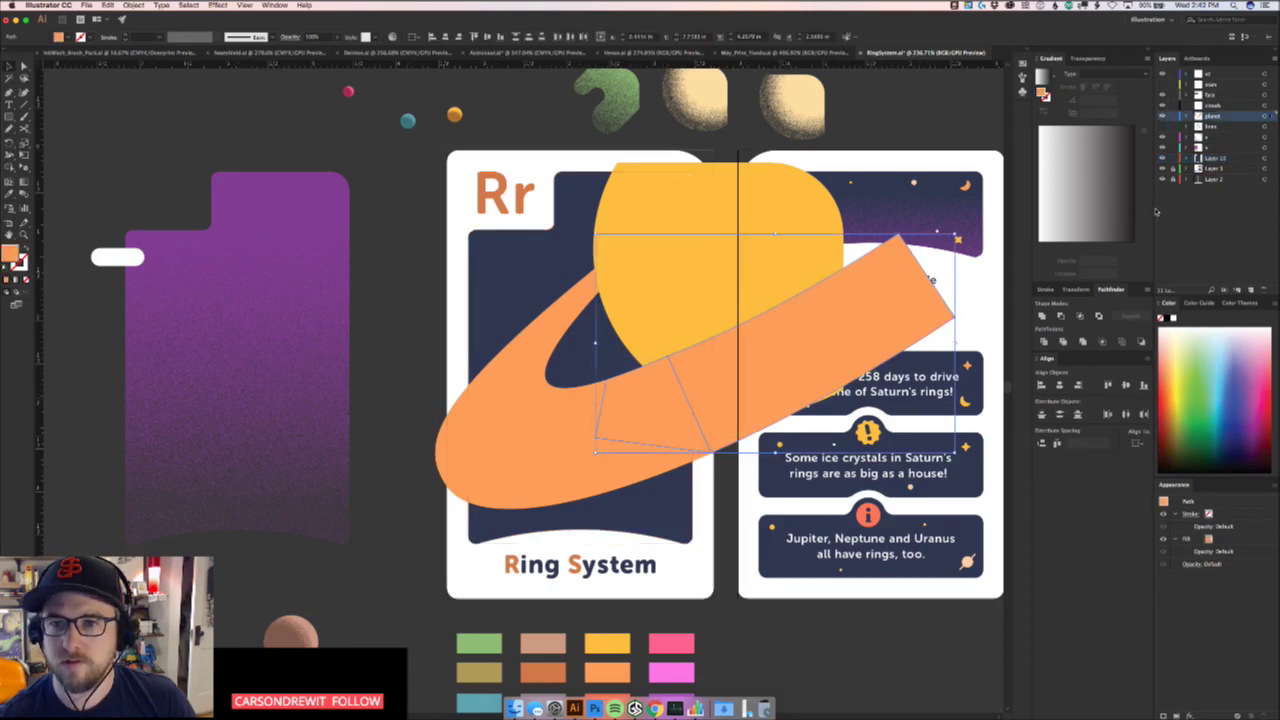
# Trim the merged ring section to the card front's navy panel by intersecting it with a copy of that panel
pyautogui.click(691, 494)
pyautogui.click(715, 507)
pyautogui.click(689, 490)
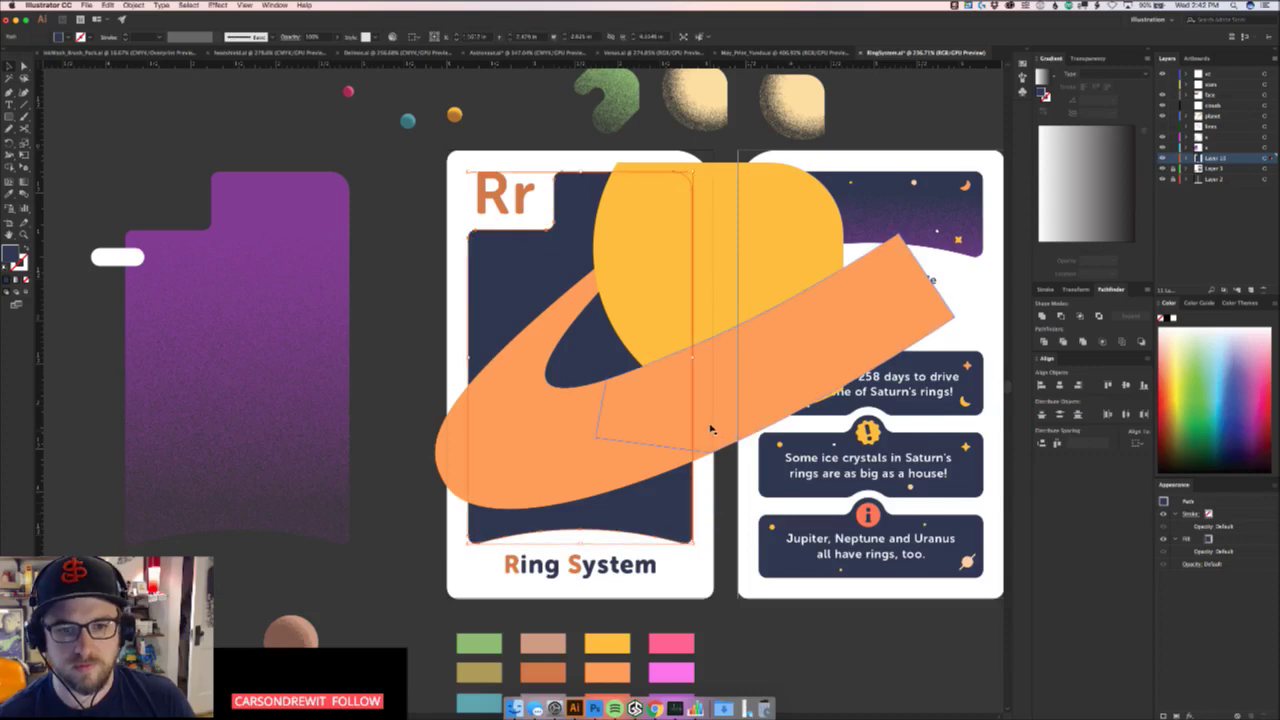
pyautogui.keyDown('shift'); pyautogui.click(711, 431); pyautogui.keyUp('shift')
pyautogui.click(1080, 316)
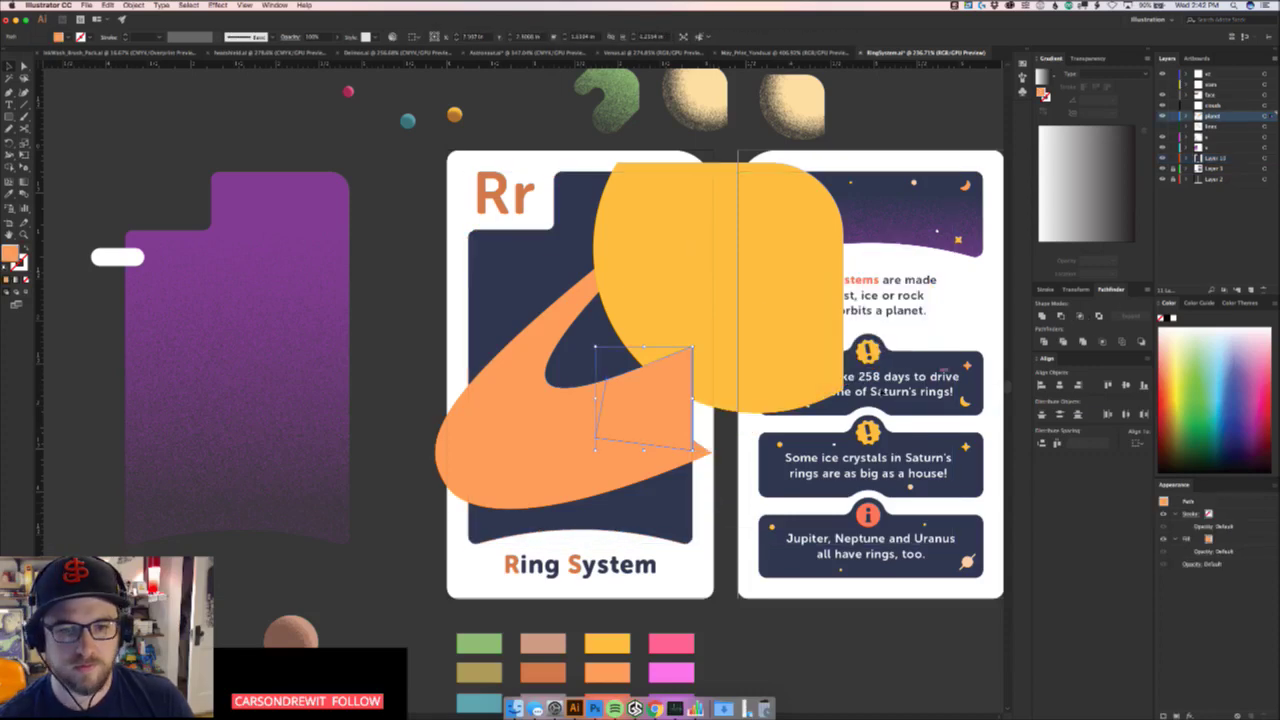
# Intersect the large curved ring section with another copy of the navy panel to trim its overhang past the panel's edges
pyautogui.click(696, 494)
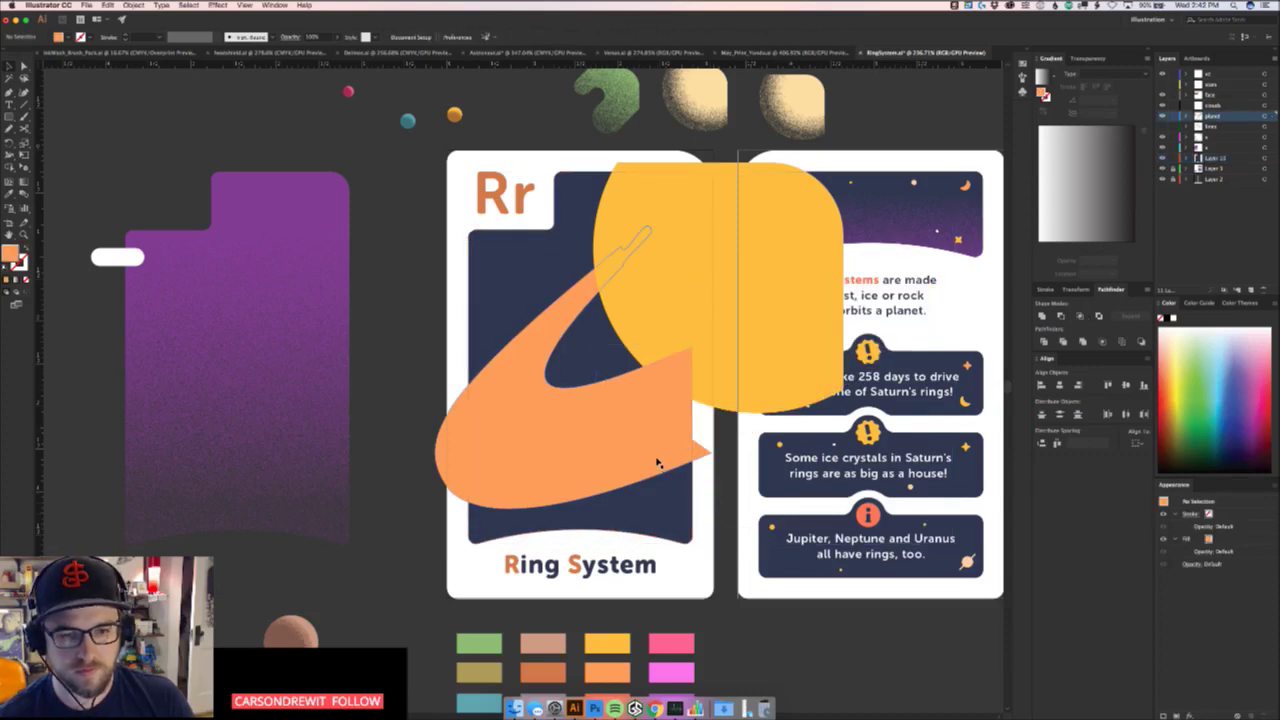
pyautogui.click(655, 462)
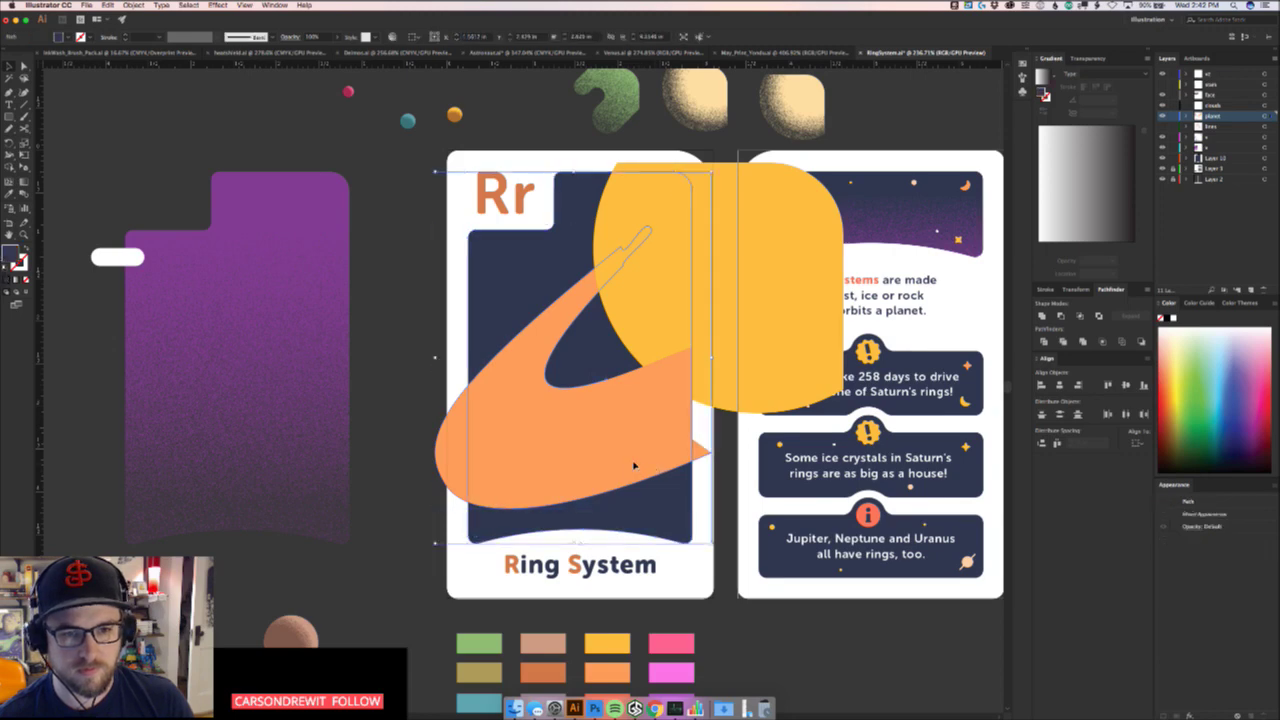
pyautogui.keyDown('shift'); pyautogui.click(634, 465); pyautogui.keyUp('shift')
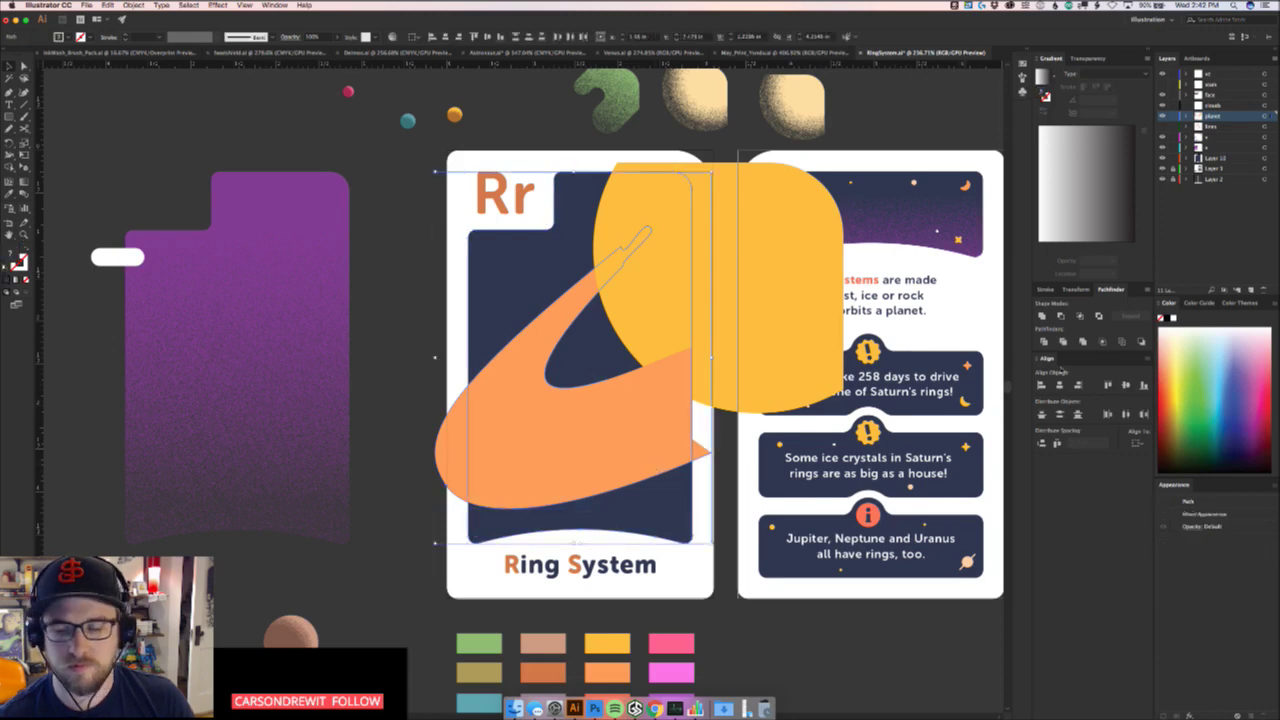
pyautogui.click(1080, 316)
pyautogui.click(740, 478)
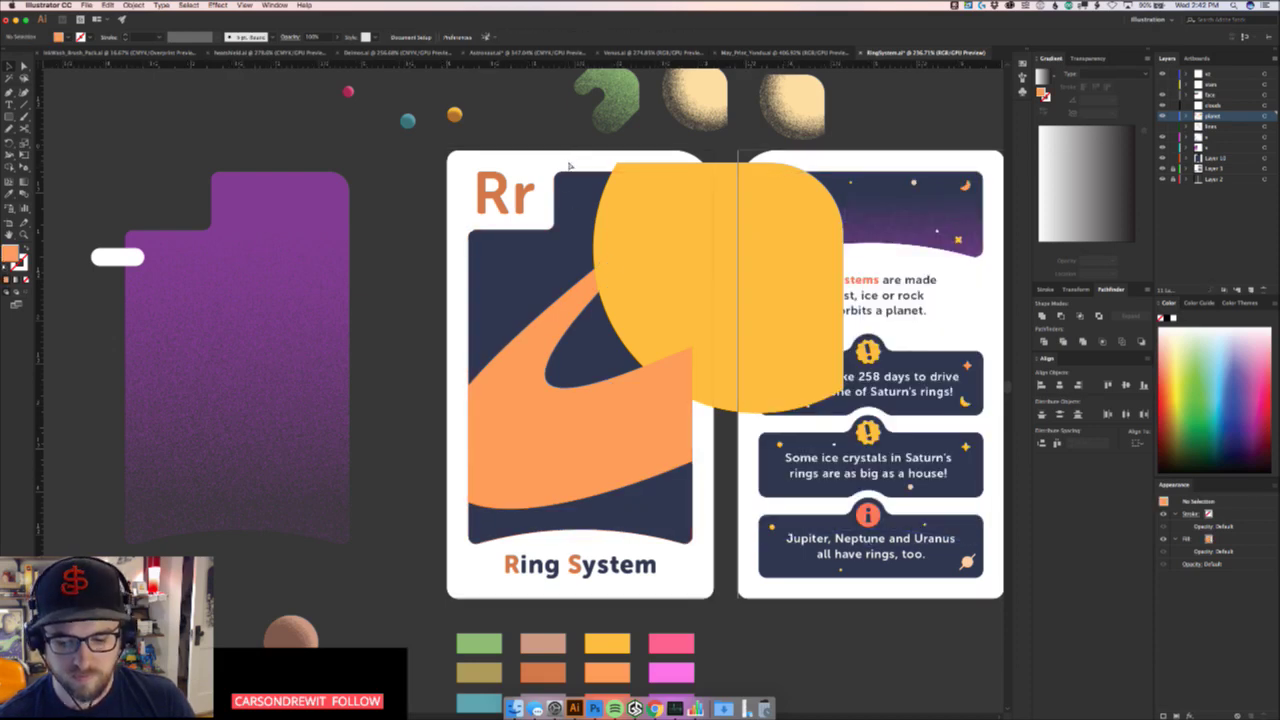
# Paste a copy of the navy panel in front and intersect it with the planet to crop the planet to the card front
pyautogui.press('super+f')
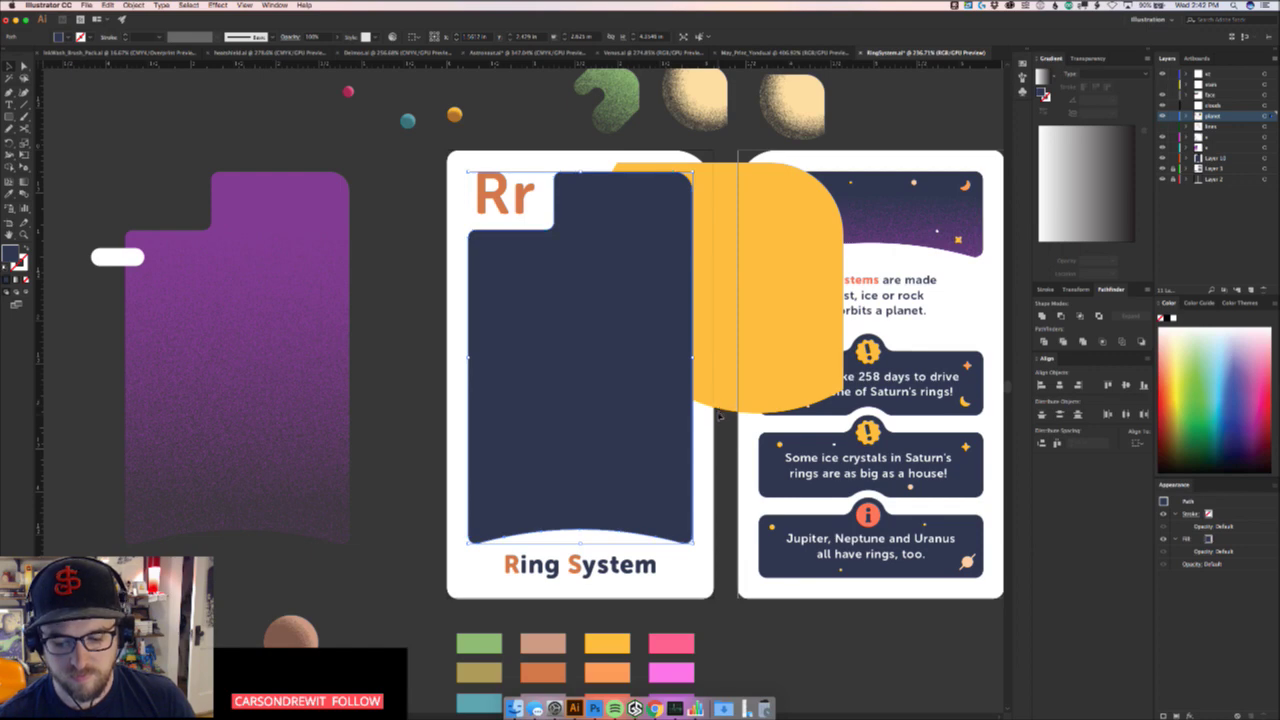
pyautogui.click(724, 410)
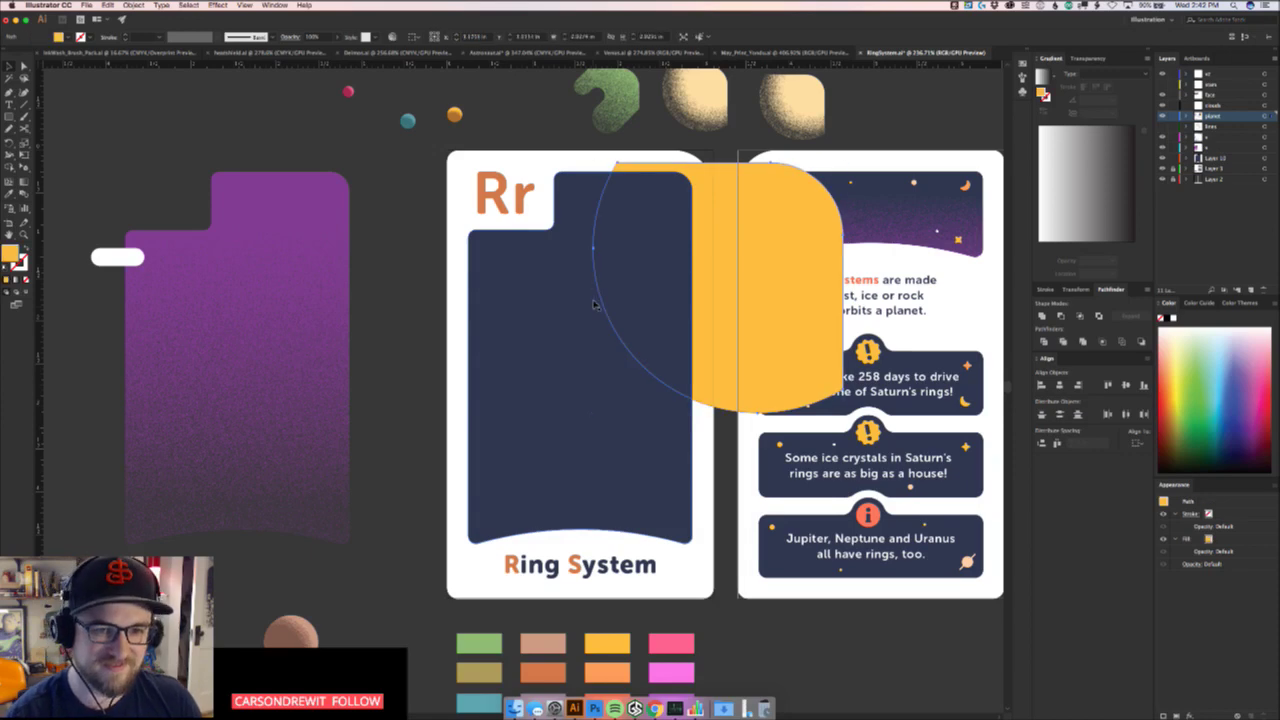
pyautogui.moveTo(560, 294); pyautogui.dragTo(609, 388)
pyautogui.press('super+z')
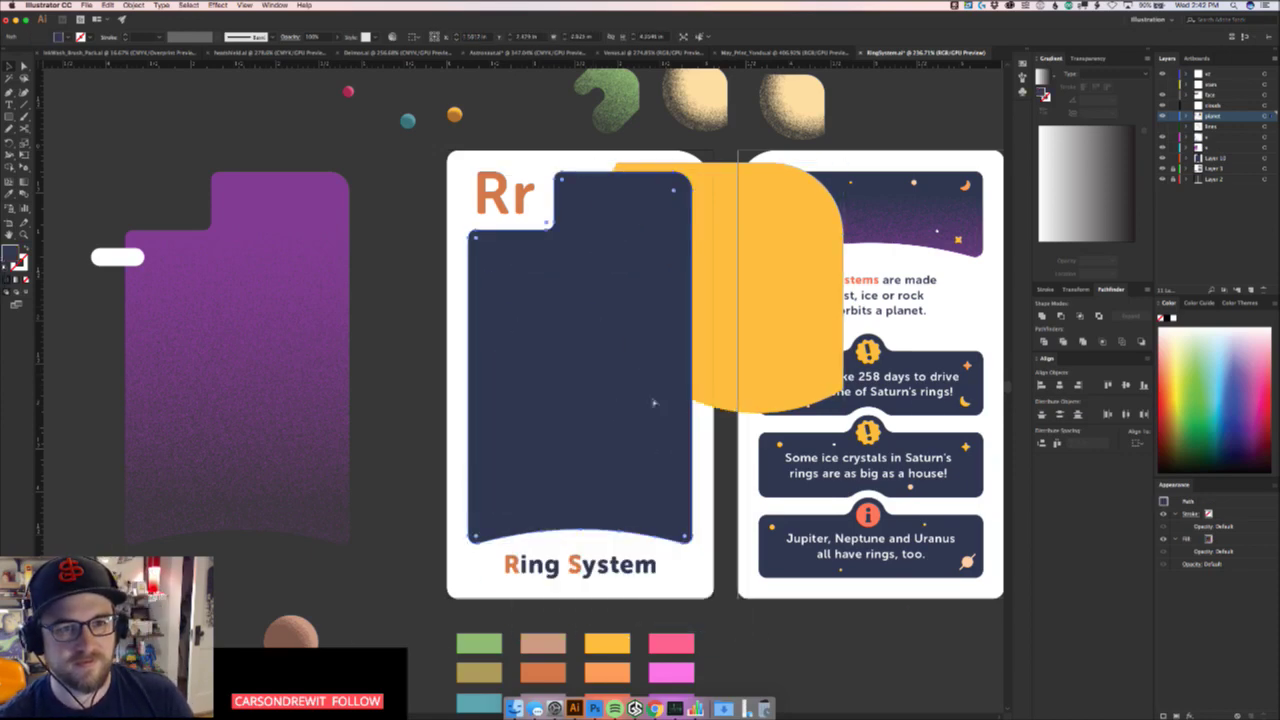
pyautogui.press('super+z')
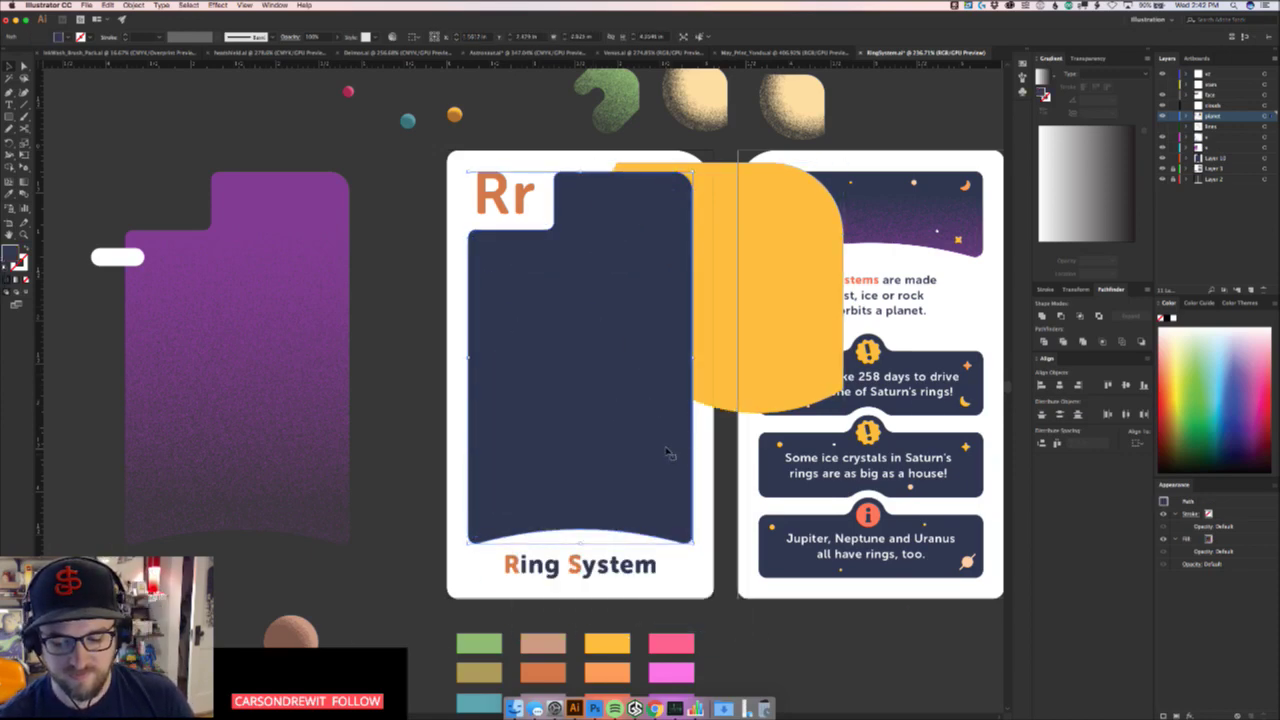
pyautogui.click(706, 431)
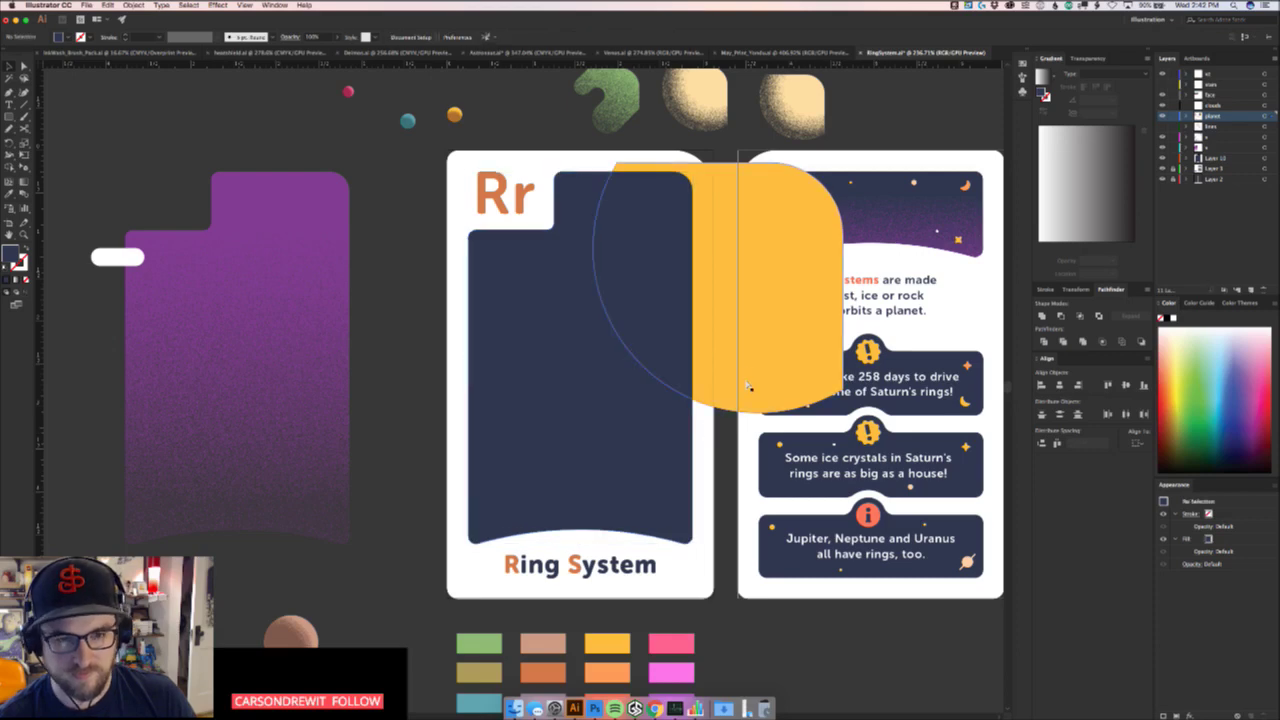
pyautogui.press('super+z')
pyautogui.press('super+shift+a')
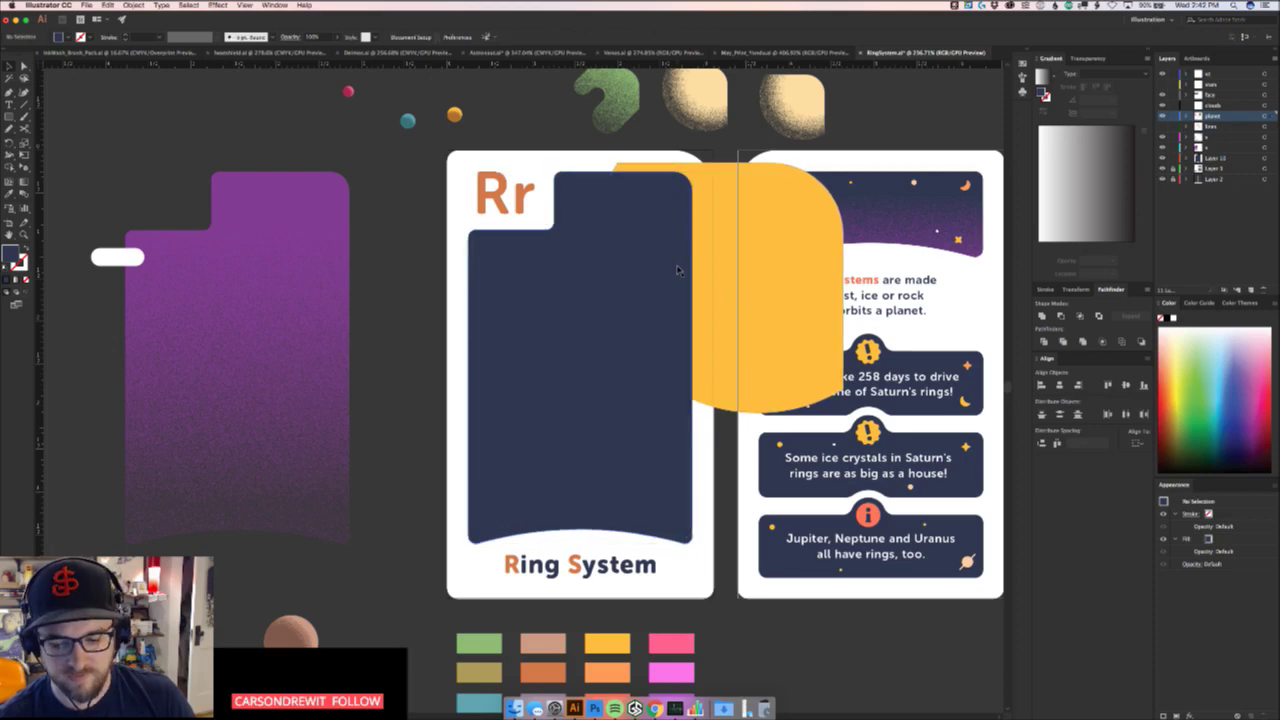
pyautogui.moveTo(678, 271); pyautogui.dragTo(507, 456)
pyautogui.press('super+z')
pyautogui.keyDown('shift'); pyautogui.click(734, 309); pyautogui.keyUp('shift')
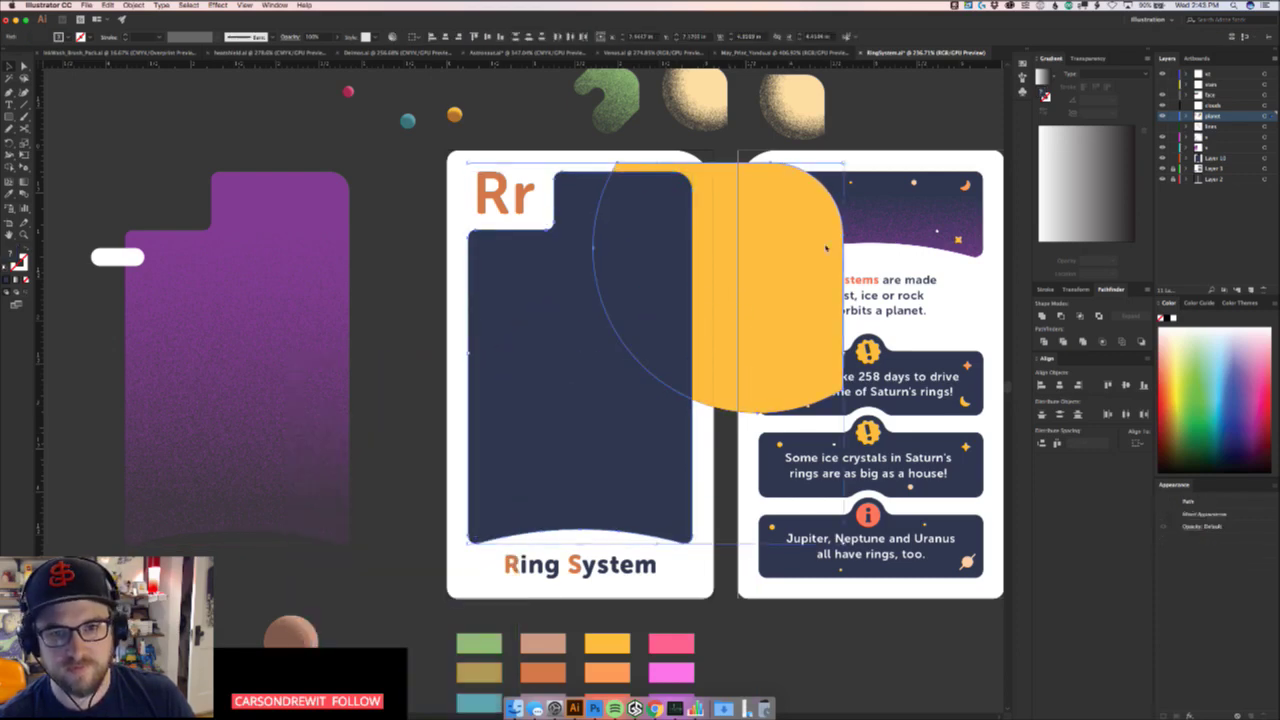
pyautogui.click(1080, 316)
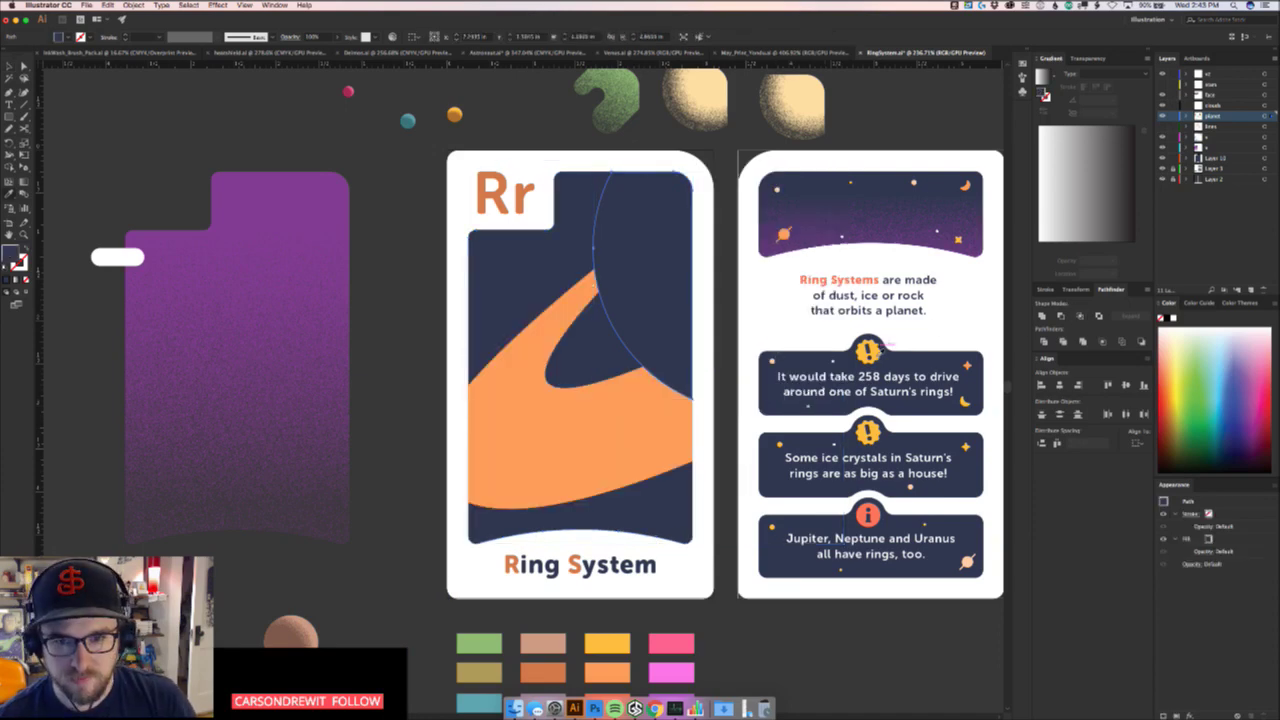
# Fill the cropped planet with the yellow colour again and deselect it
pyautogui.press('super+shift+z')
pyautogui.press('v')
pyautogui.click(742, 444)
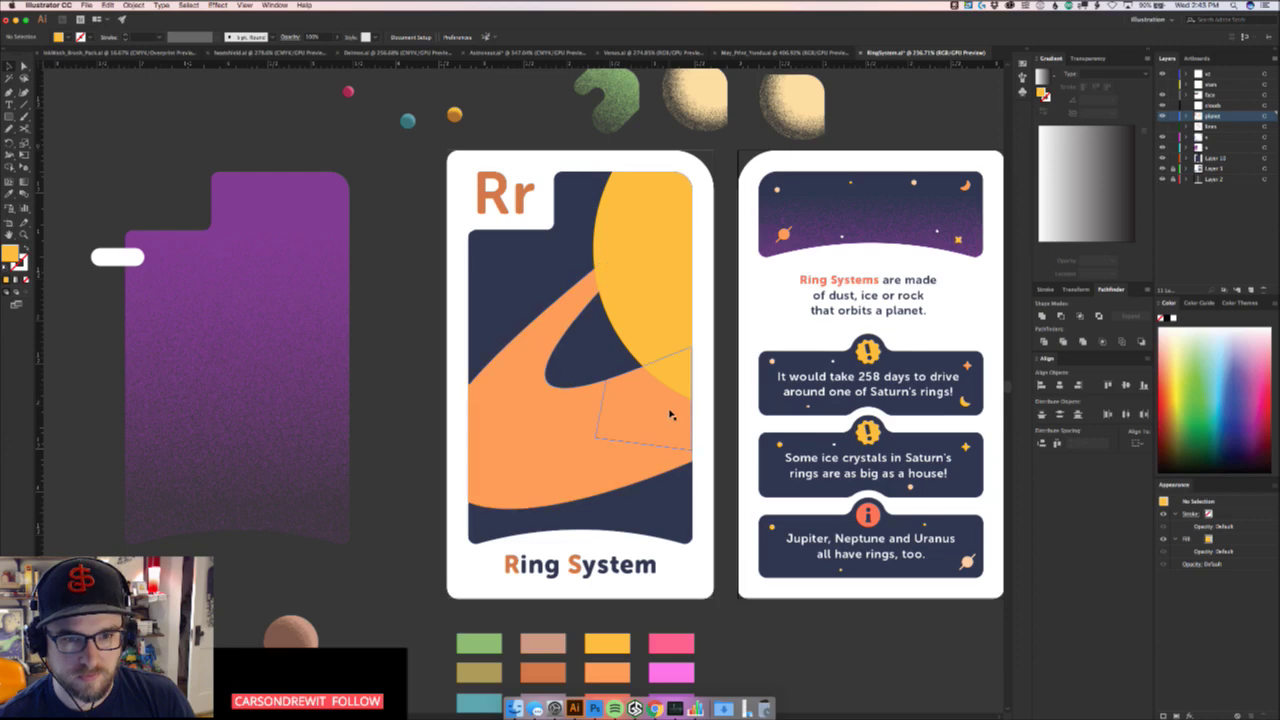
# Bring the orange ring section that crosses the planet in front of the yellow planet and deselect it
pyautogui.click(667, 415)
pyautogui.press('super+x')
pyautogui.press('super+f')
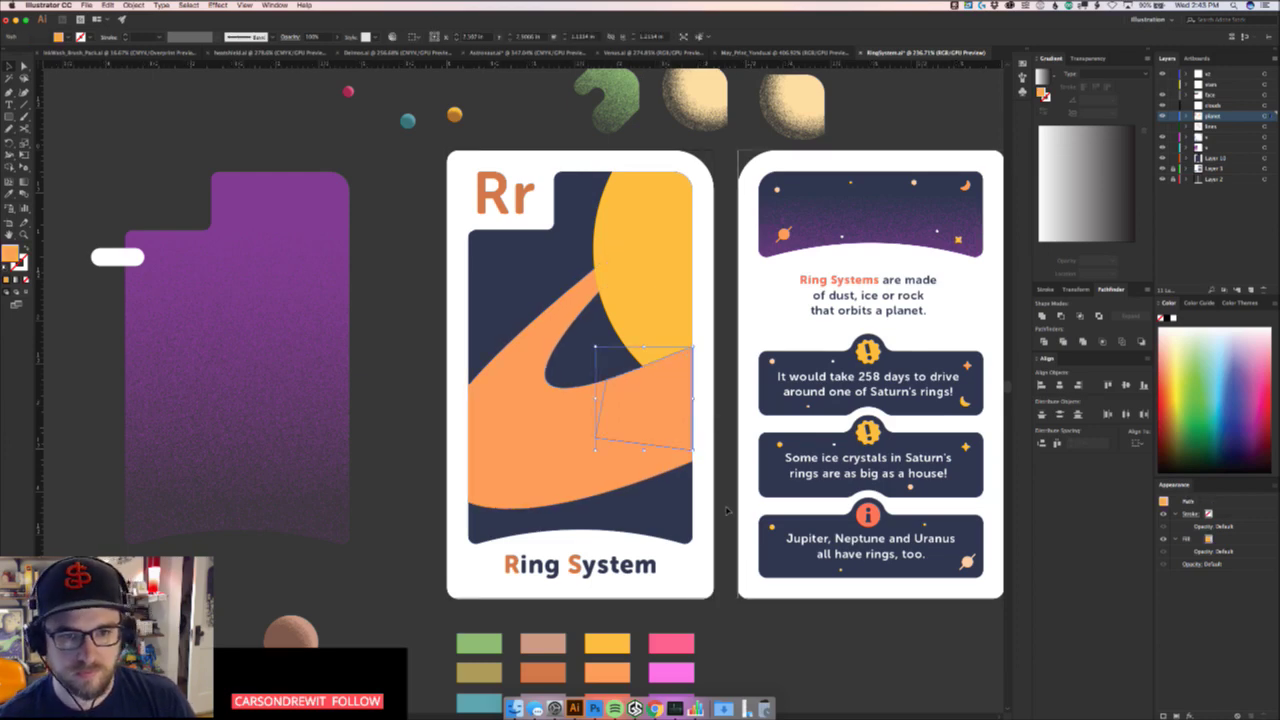
pyautogui.click(727, 511)
# Move the coral four-point star off the ring onto the navy area below it and nudge the white star there
pyautogui.moveTo(727, 511); pyautogui.dragTo(648, 531)
pyautogui.press('super+minus')
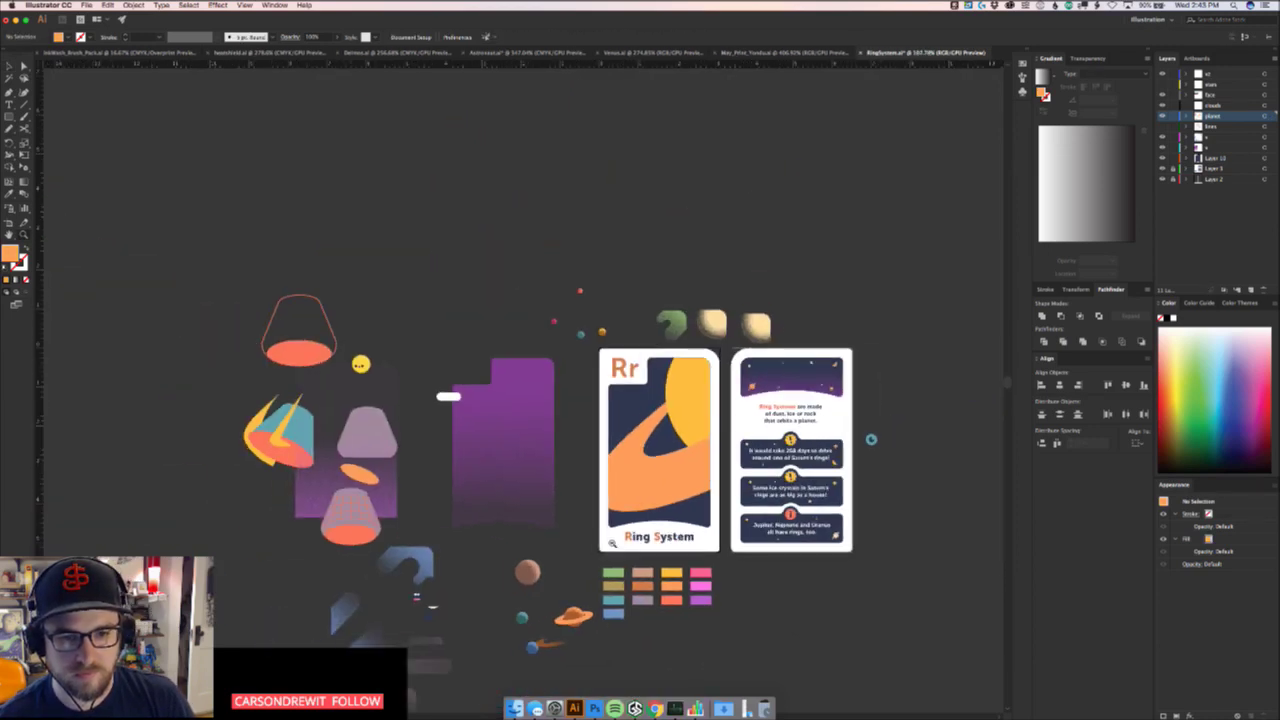
pyautogui.moveTo(612, 543); pyautogui.dragTo(702, 427)
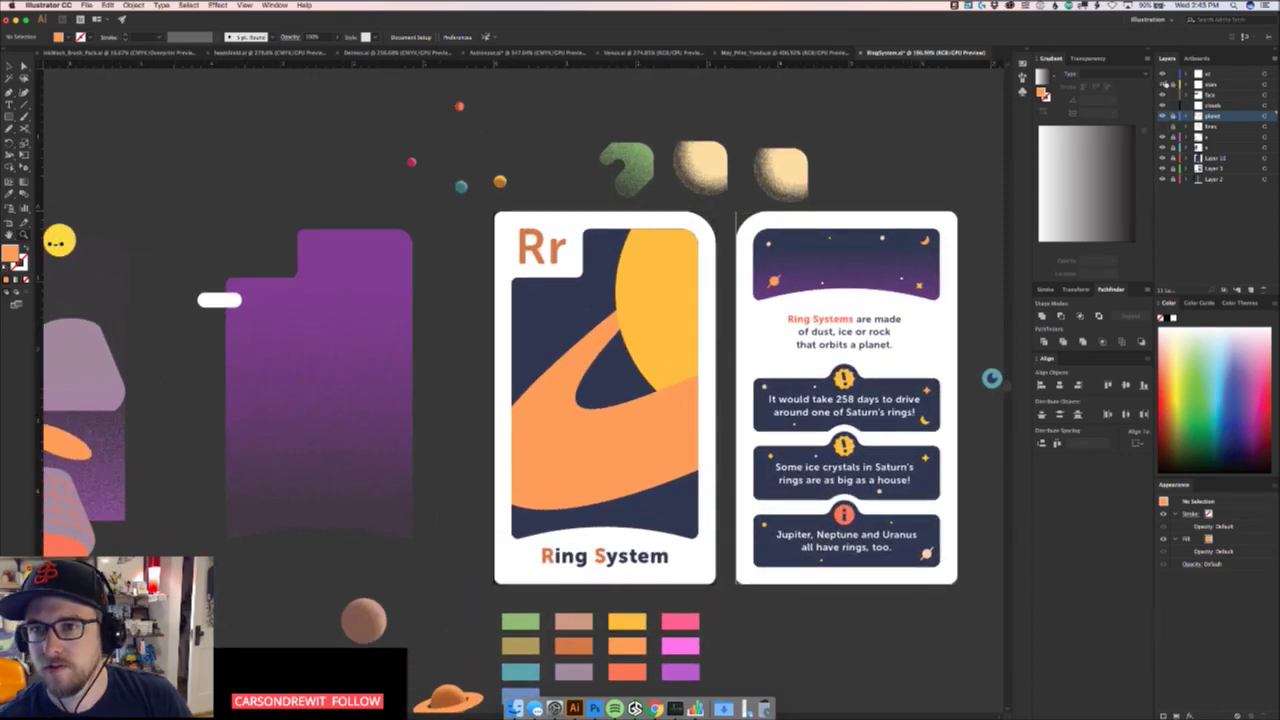
pyautogui.press('super+equal')
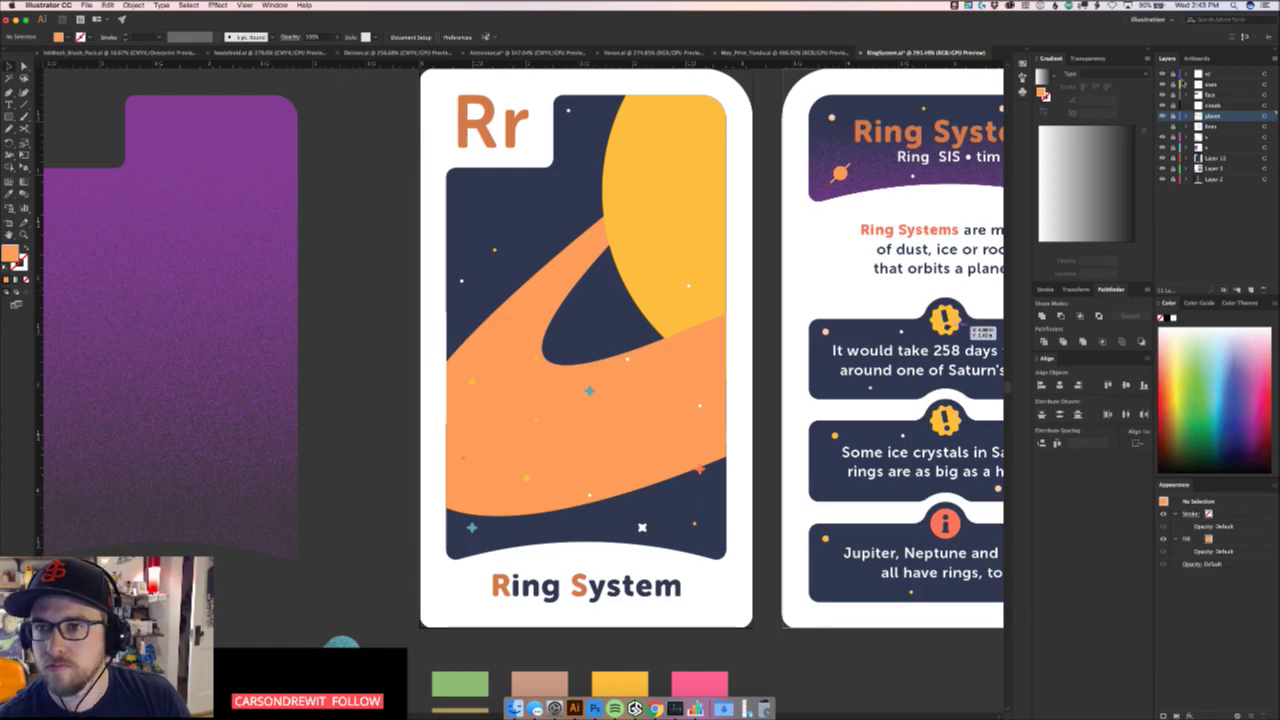
pyautogui.moveTo(698, 468); pyautogui.dragTo(706, 493)
pyautogui.moveTo(642, 527); pyautogui.dragTo(643, 525)
pyautogui.click(677, 450)
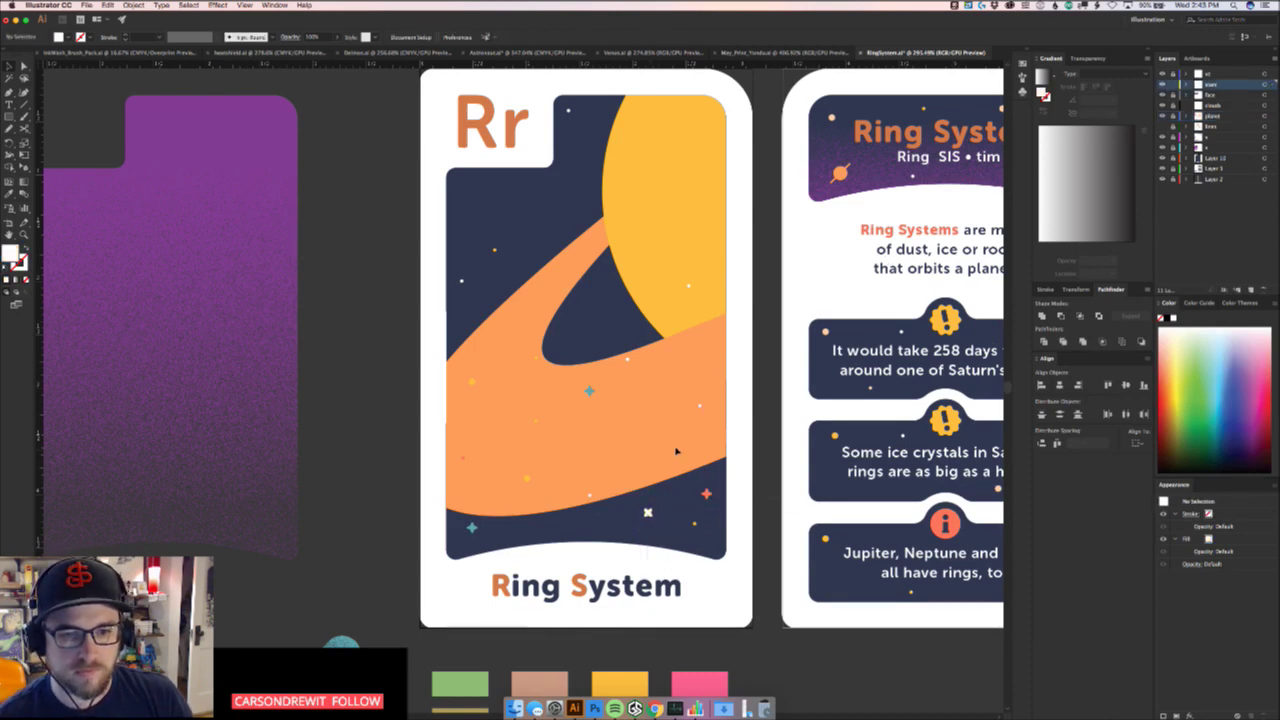
# Move white dots and the teal star into the upper navy sky, and the white star into the gap inside the ring
pyautogui.moveTo(701, 406); pyautogui.dragTo(481, 208)
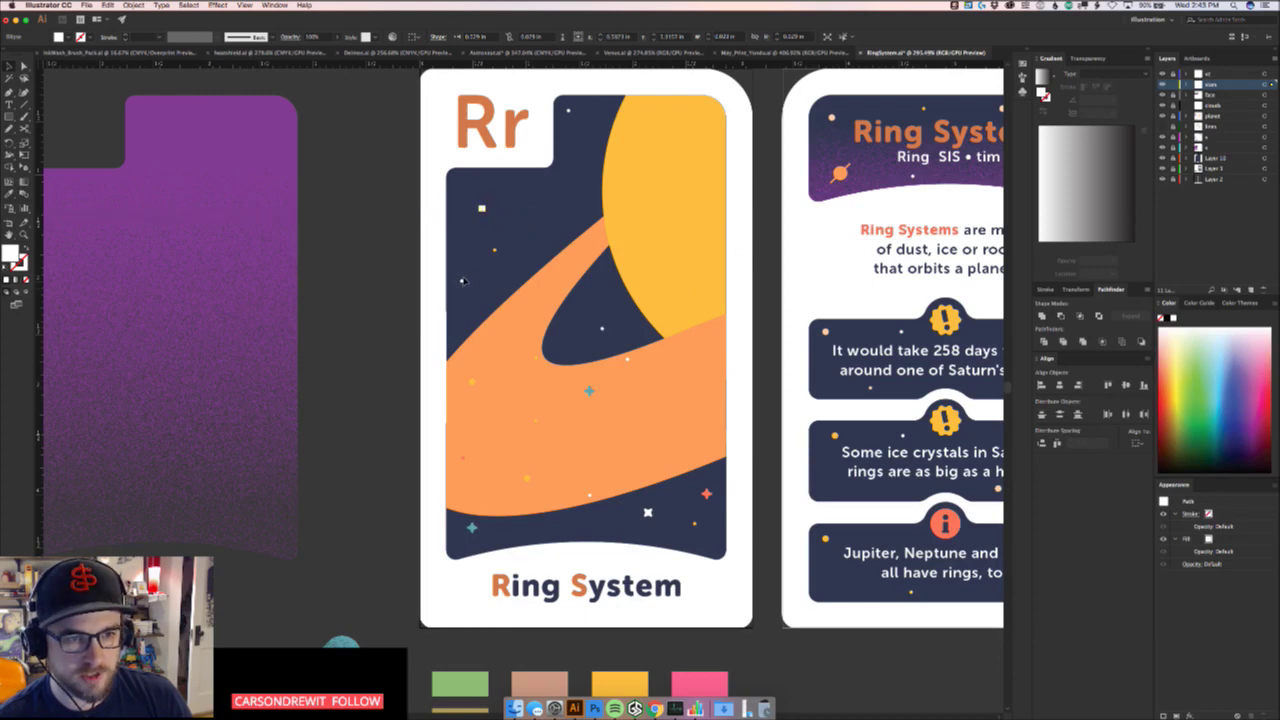
pyautogui.moveTo(476, 277); pyautogui.dragTo(530, 194)
pyautogui.moveTo(601, 326)
pyautogui.mouseDown()
pyautogui.moveTo(549, 238)
pyautogui.moveTo(577, 202)
pyautogui.moveTo(557, 346)
pyautogui.moveTo(656, 495)
pyautogui.moveTo(655, 521)
pyautogui.moveTo(600, 309)
pyautogui.mouseUp()
pyautogui.click(659, 506)
pyautogui.moveTo(590, 385); pyautogui.dragTo(581, 136)
pyautogui.moveTo(600, 312); pyautogui.dragTo(606, 324)
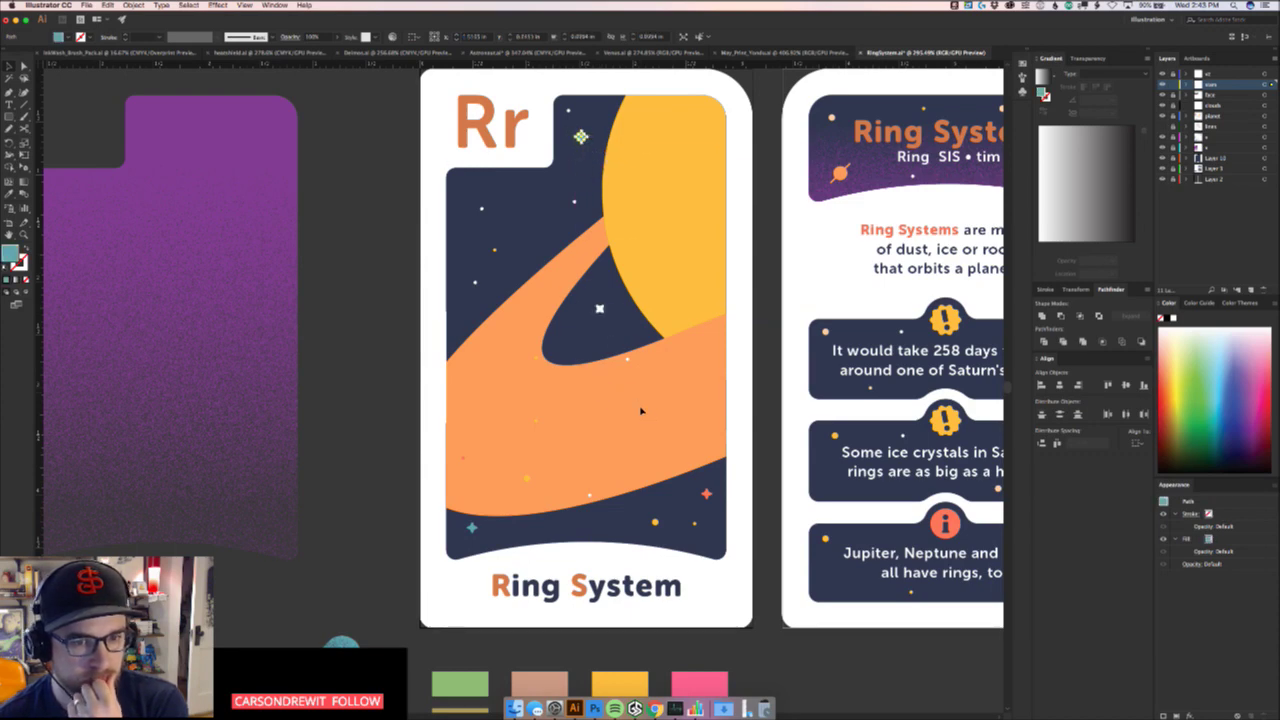
# Spread a white dot, the teal star, a yellow dot and the small coral dot across the navy sky above the ring
pyautogui.moveTo(483, 209); pyautogui.dragTo(528, 209)
pyautogui.moveTo(581, 136); pyautogui.dragTo(479, 190)
pyautogui.moveTo(525, 475); pyautogui.dragTo(532, 240)
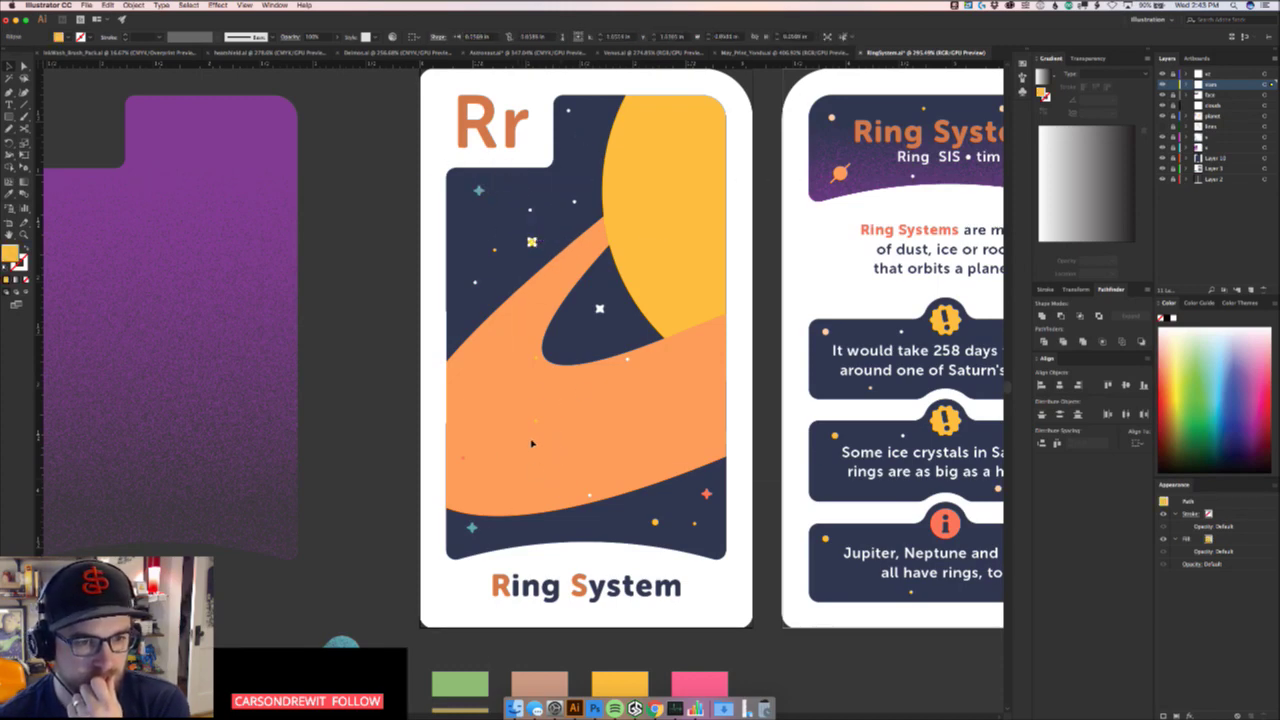
pyautogui.click(526, 440)
pyautogui.moveTo(463, 458); pyautogui.dragTo(584, 141)
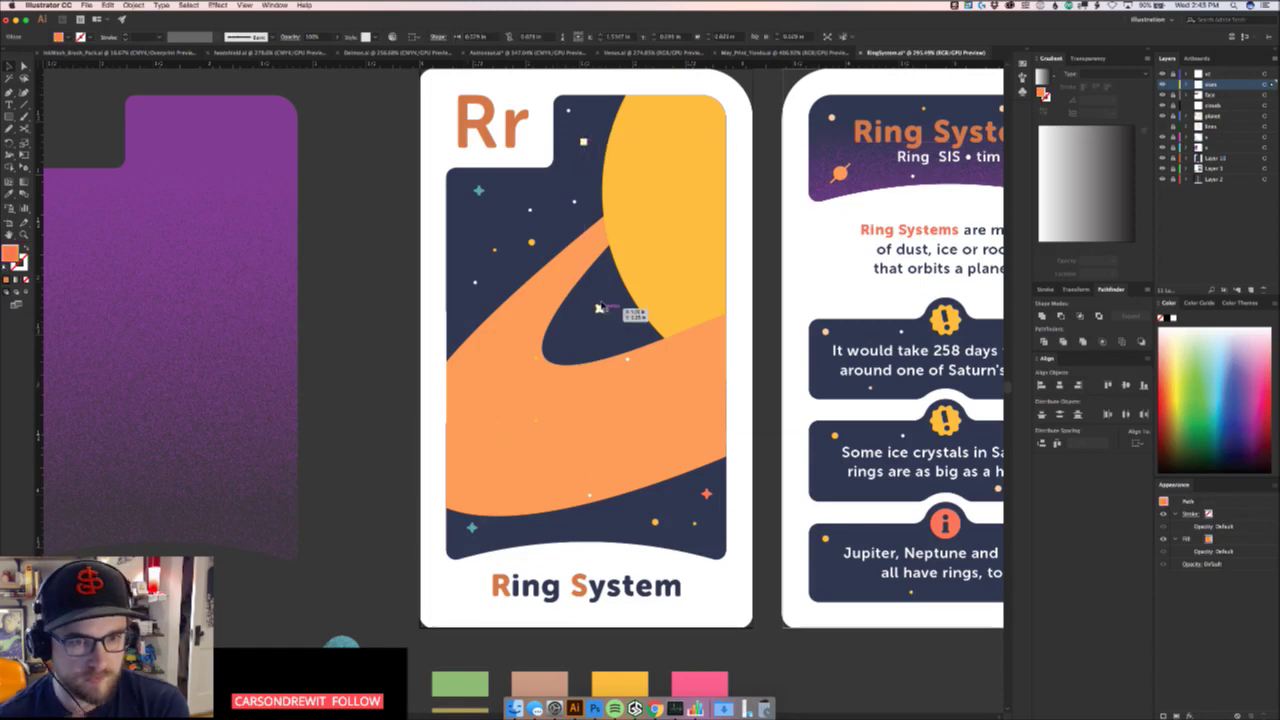
# Arrange the white star, a small yellow dot and a white dot in the navy gap between the ring and planet
pyautogui.moveTo(601, 308); pyautogui.dragTo(606, 297)
pyautogui.click(604, 343)
pyautogui.moveTo(537, 357); pyautogui.dragTo(599, 325)
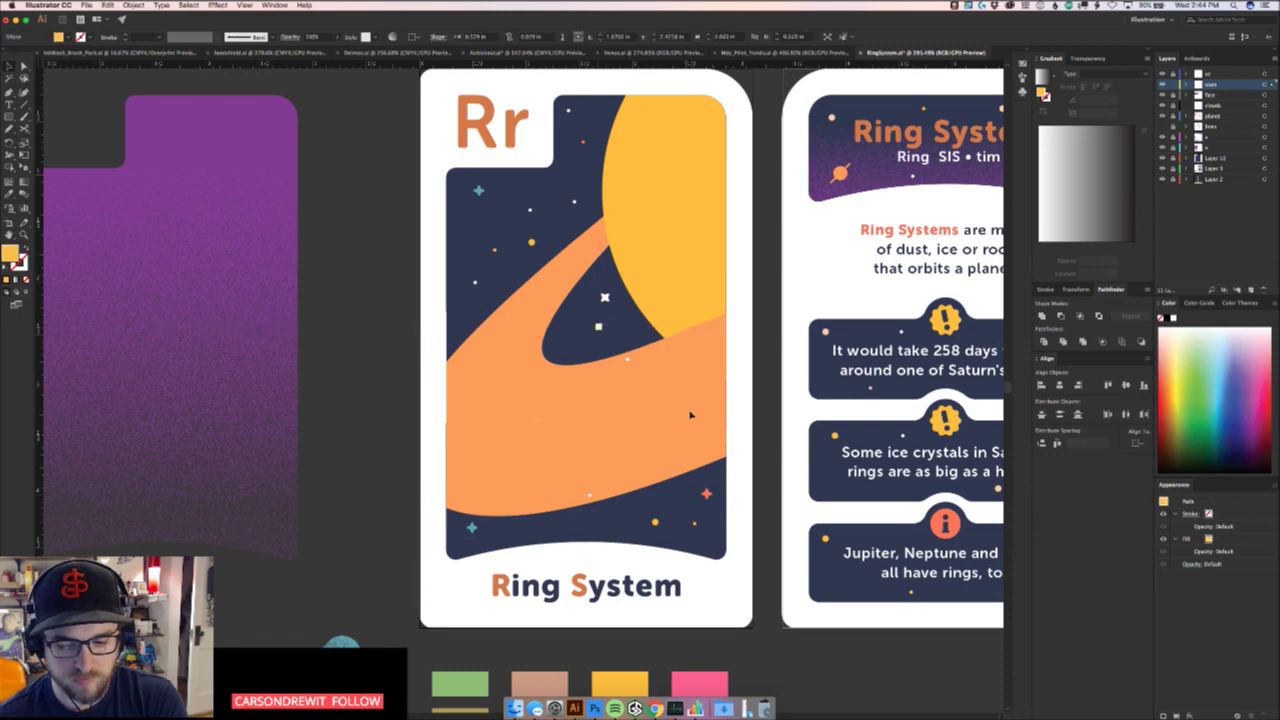
pyautogui.click(630, 328)
pyautogui.moveTo(599, 327)
pyautogui.mouseDown()
pyautogui.moveTo(578, 334)
pyautogui.moveTo(620, 327)
pyautogui.mouseUp()
pyautogui.click(606, 339)
pyautogui.click(619, 366)
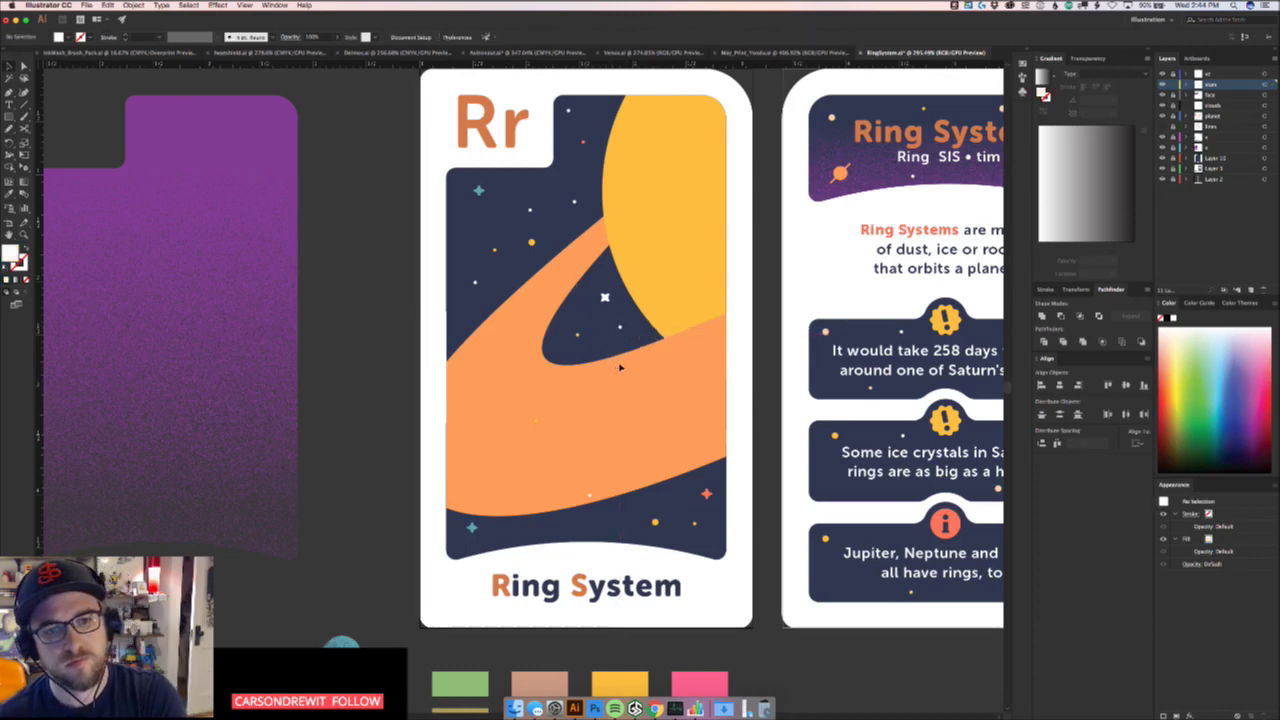
# Adjust a white and a yellow dot in the upper sky, and delete the leftover white and yellow dots on the ring
pyautogui.moveTo(574, 202)
pyautogui.mouseDown()
pyautogui.moveTo(574, 185)
pyautogui.moveTo(530, 203)
pyautogui.moveTo(540, 236)
pyautogui.moveTo(495, 250)
pyautogui.mouseUp()
pyautogui.click(514, 256)
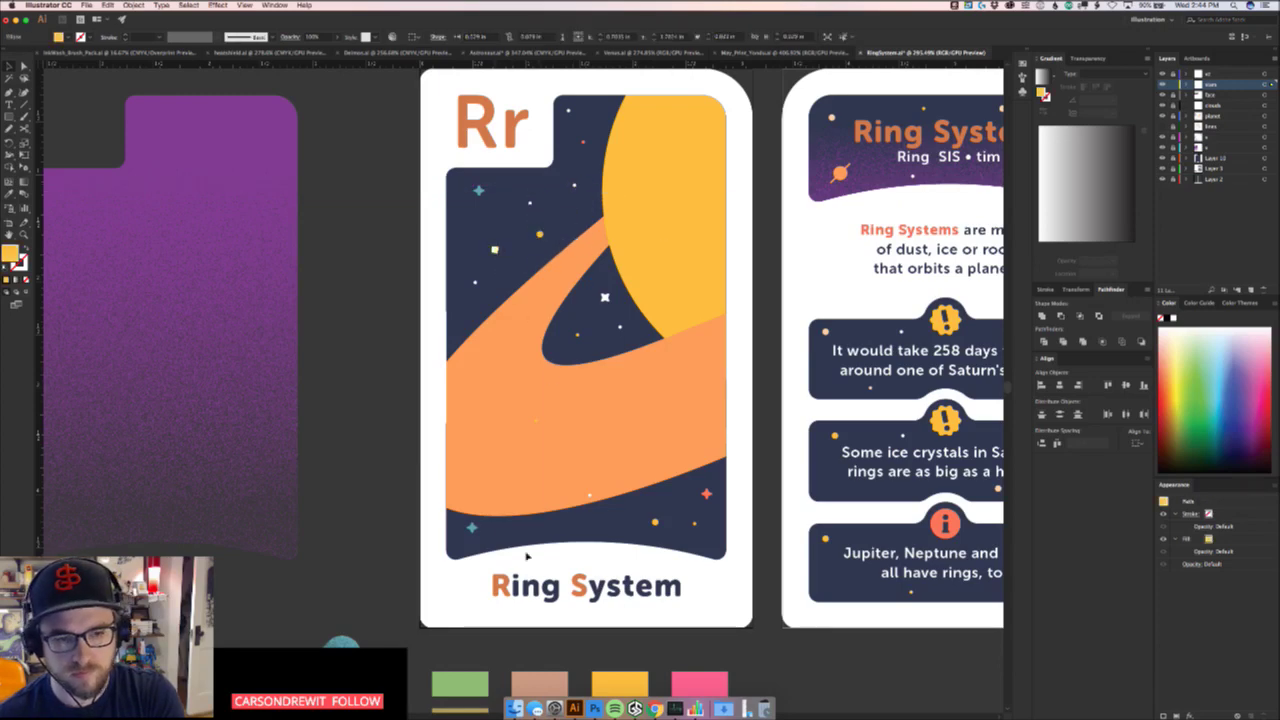
pyautogui.moveTo(590, 495); pyautogui.dragTo(591, 520)
pyautogui.press('Delete')
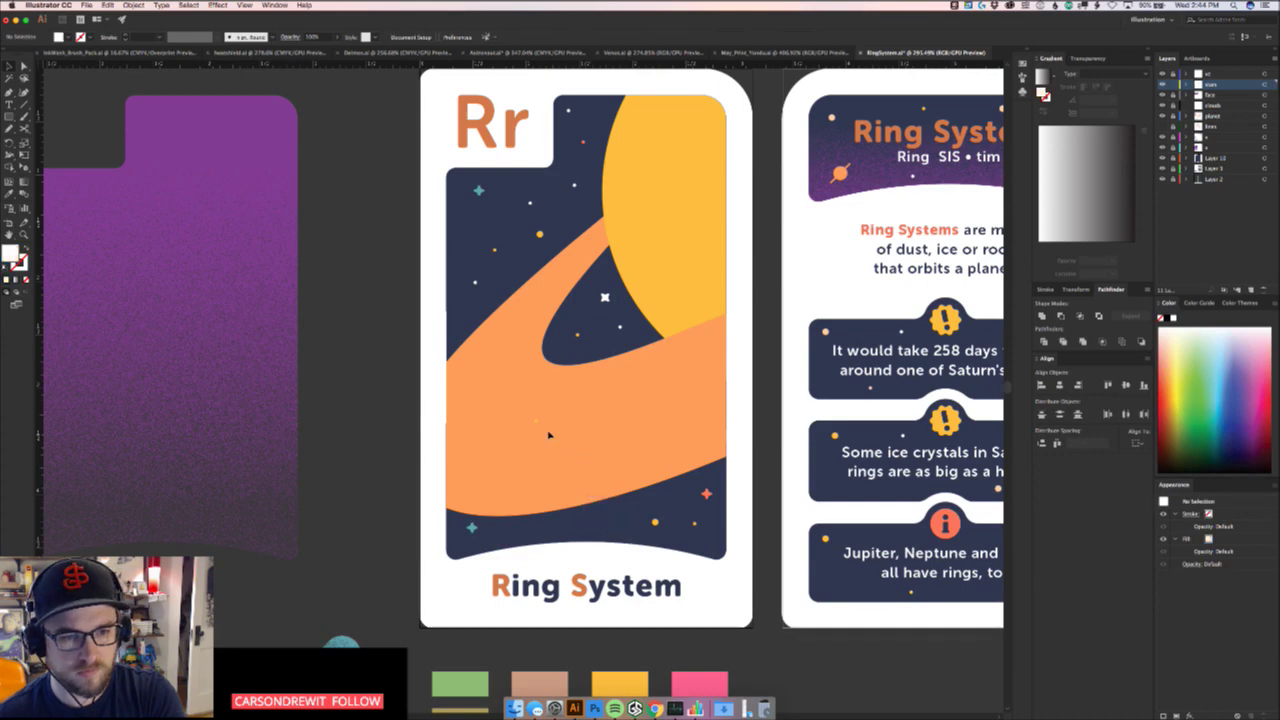
pyautogui.click(536, 421)
pyautogui.press('Delete')
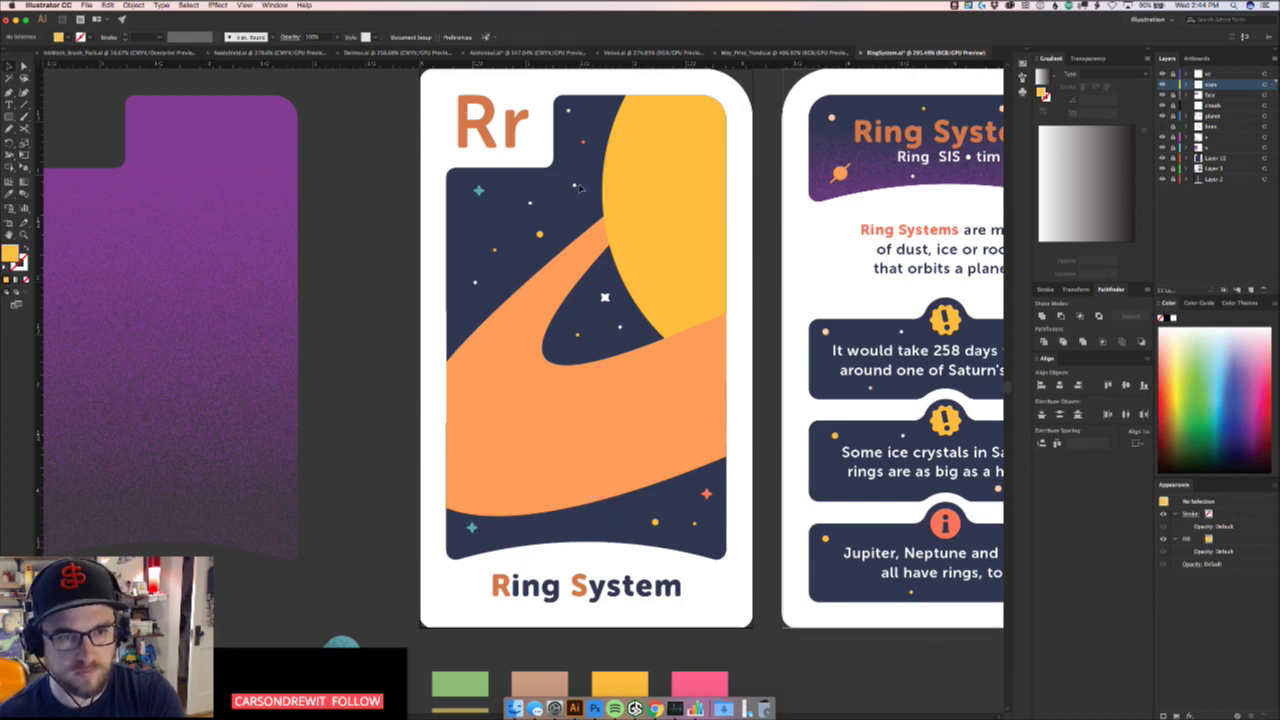
# Move a white dot from the upper sky to the navy strip below the ring and clear the selection
pyautogui.moveTo(575, 184); pyautogui.dragTo(592, 527)
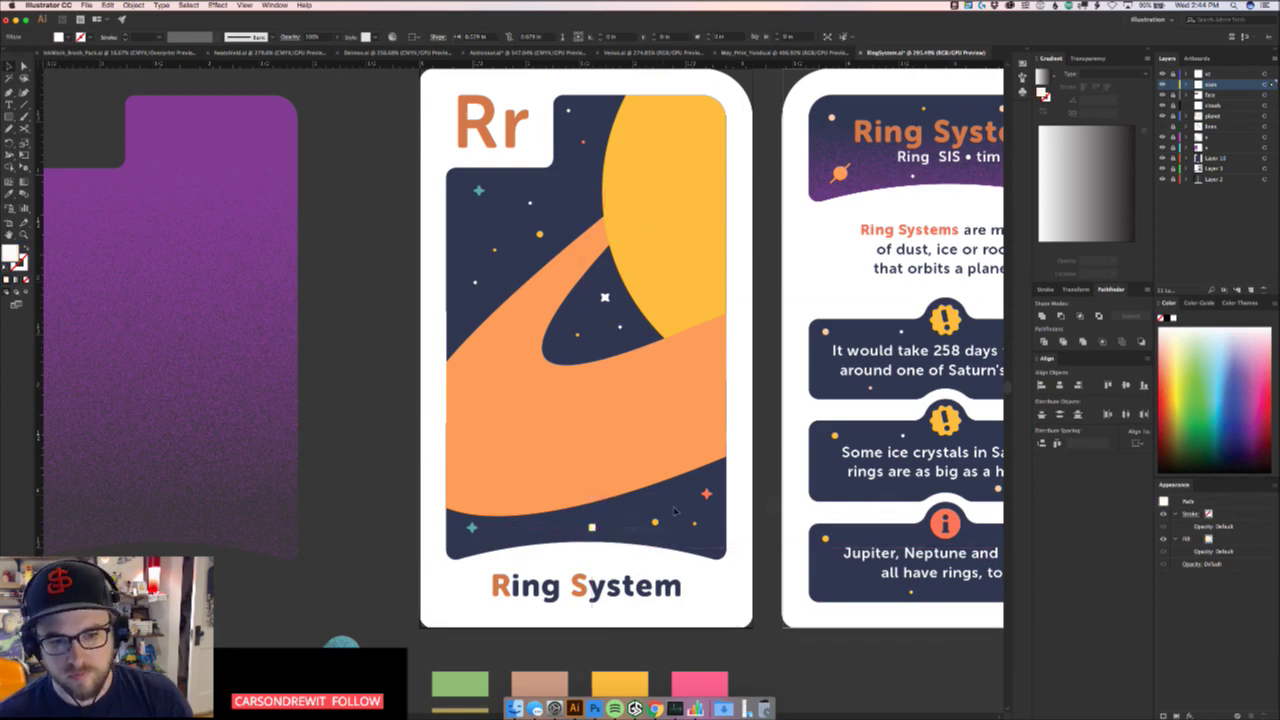
pyautogui.click(655, 522)
pyautogui.press('z')
pyautogui.moveTo(688, 467); pyautogui.dragTo(570, 488)
pyautogui.press('v')
pyautogui.click(565, 508)
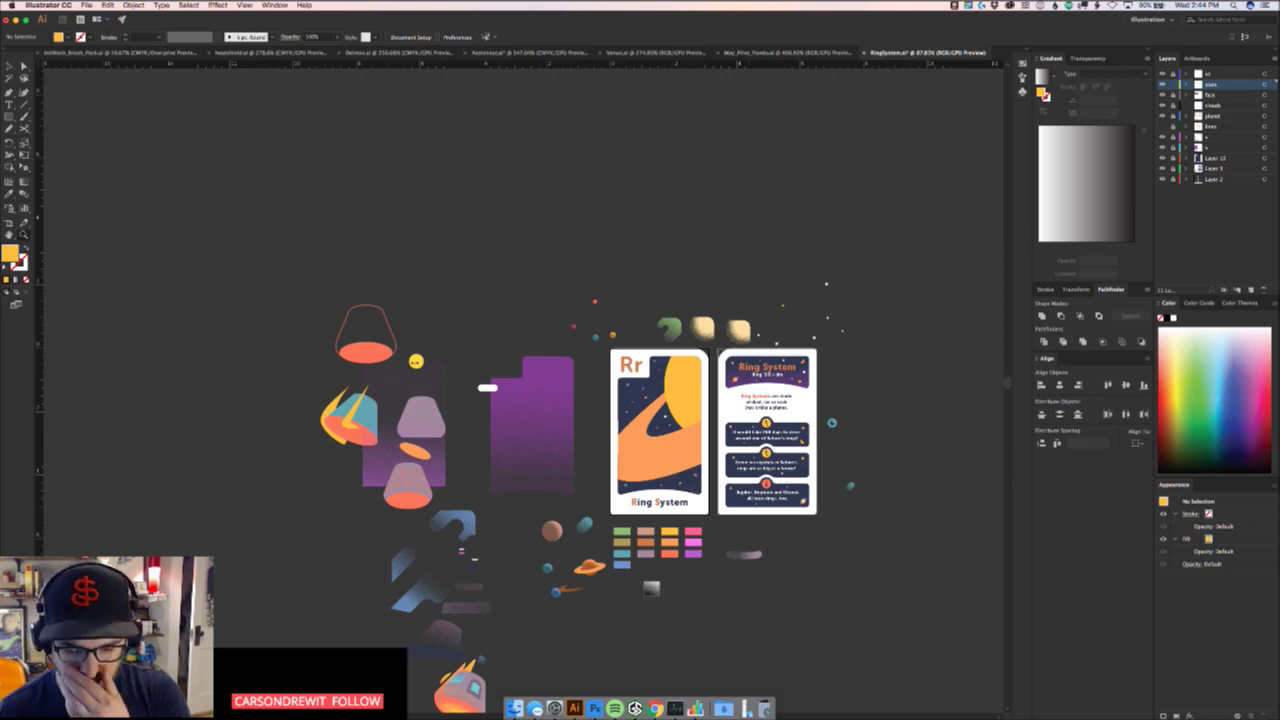
pyautogui.click(613, 703)
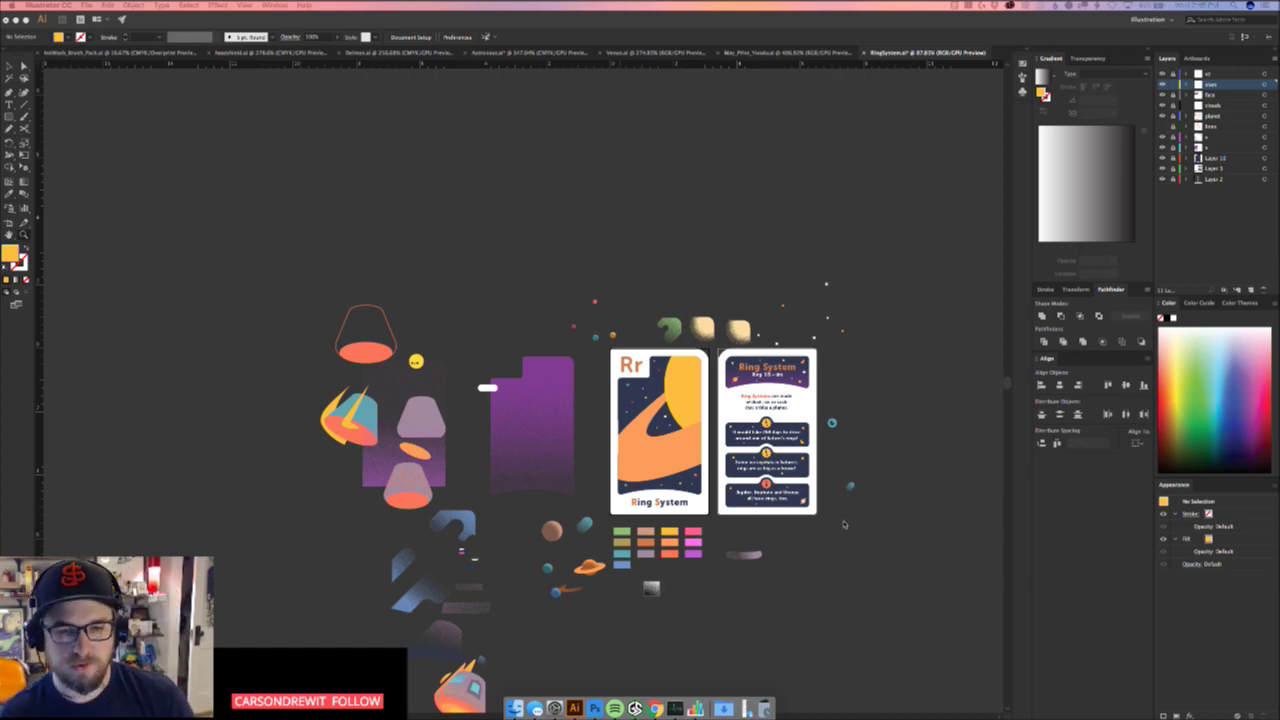
pyautogui.click(845, 525)
# Draw a yellow circle with the Ellipse tool in the empty space above the two cards
pyautogui.moveTo(700, 330); pyautogui.dragTo(700, 436)
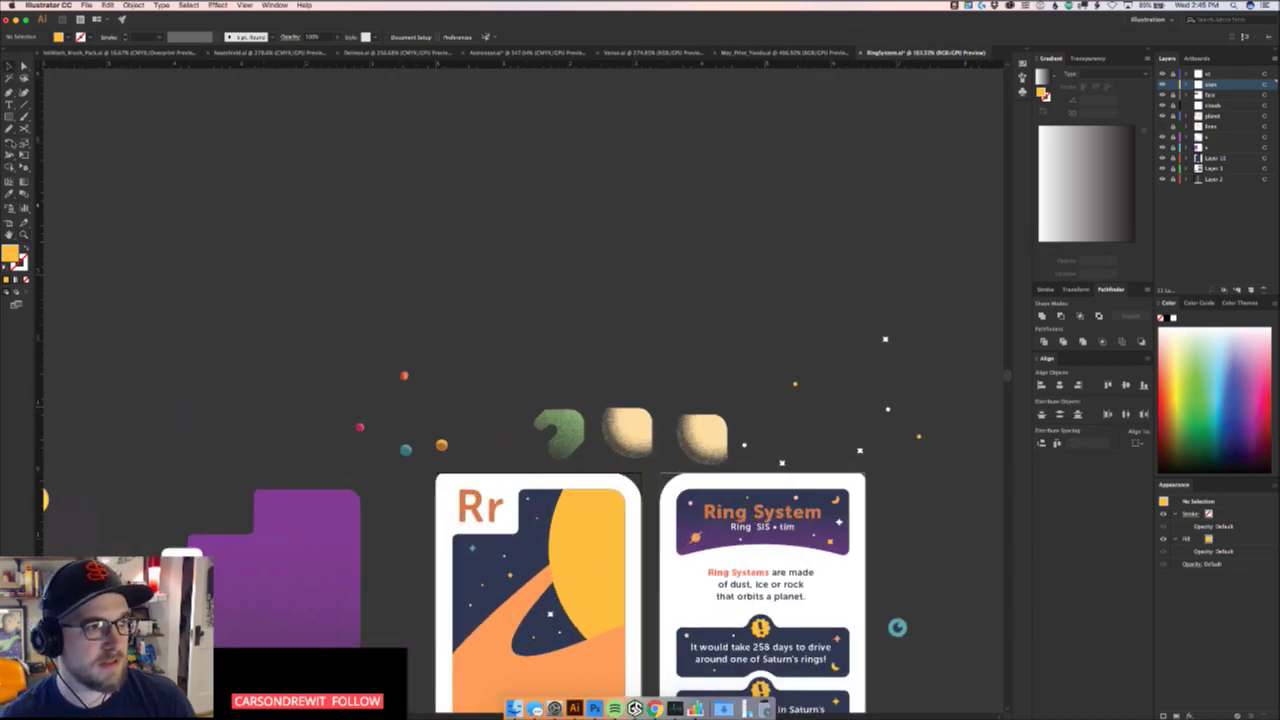
pyautogui.moveTo(9, 116); pyautogui.dragTo(68, 140)
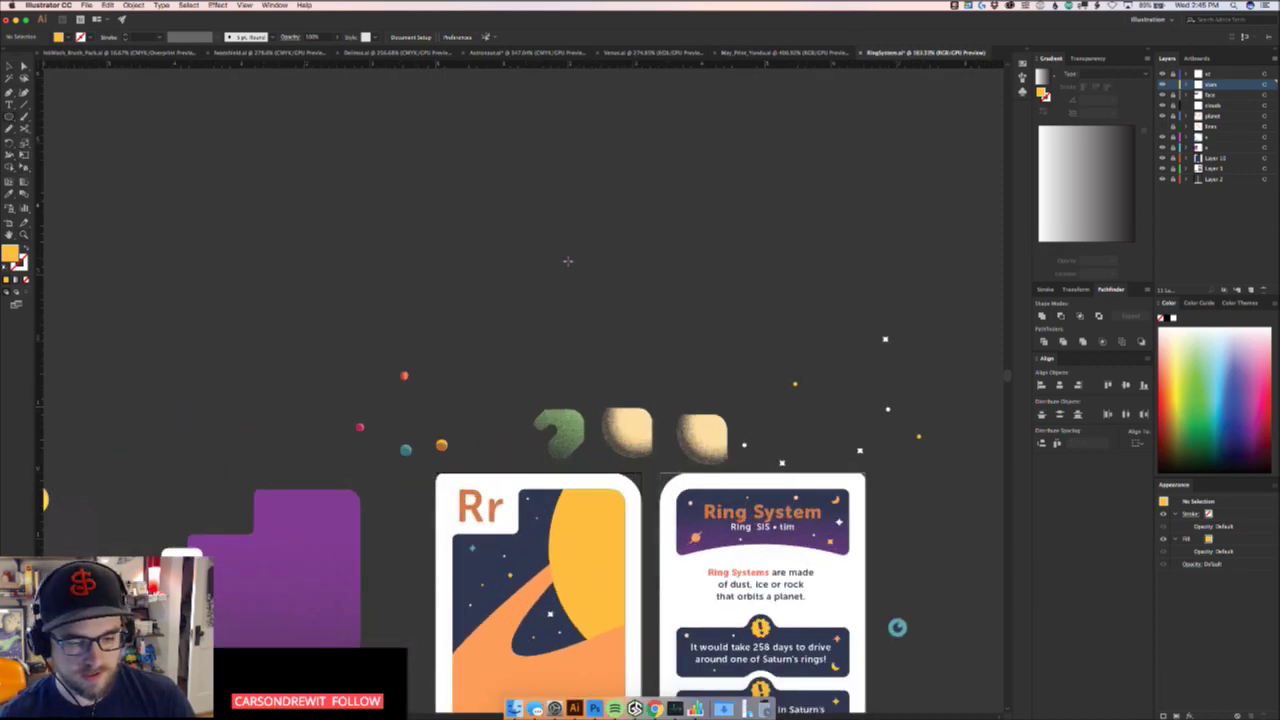
pyautogui.moveTo(565, 265); pyautogui.dragTo(688, 142)
pyautogui.moveTo(646, 245)
pyautogui.mouseDown()
pyautogui.moveTo(581, 303)
pyautogui.moveTo(603, 306)
pyautogui.mouseUp()
pyautogui.press('a')
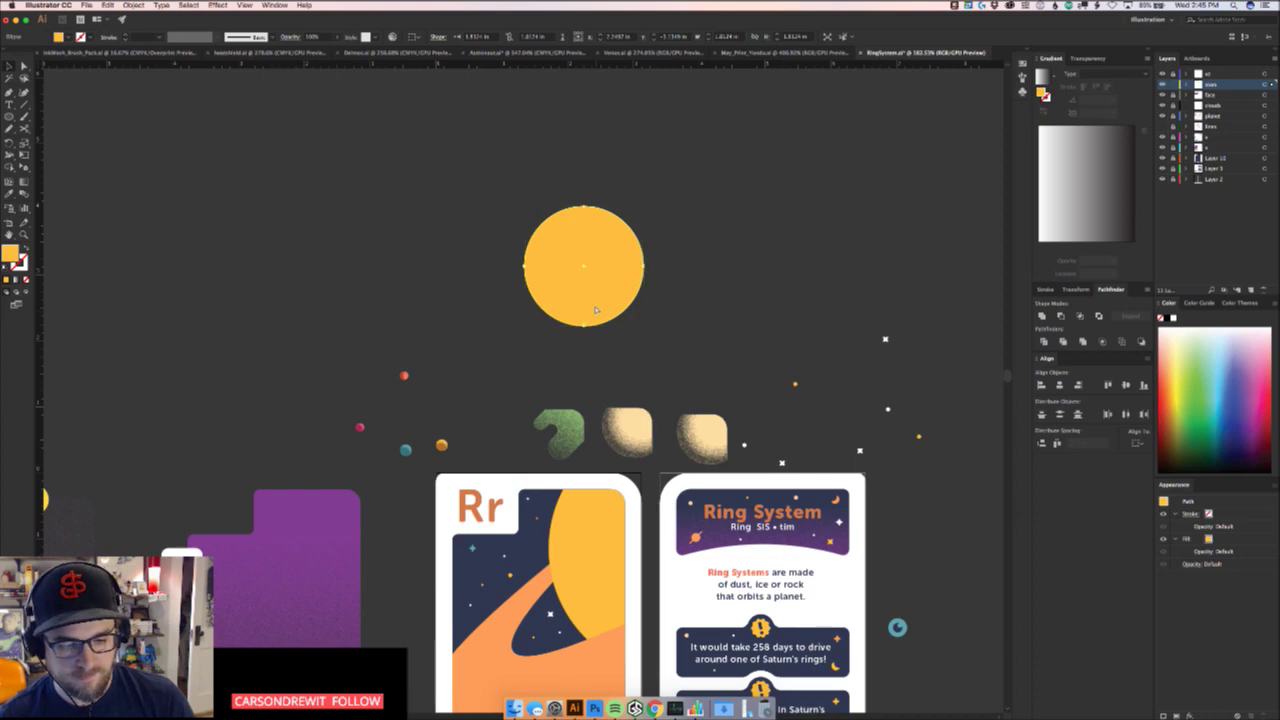
# Create a larger concentric copy of the yellow circle and swap its fill and stroke to leave a yellow outline
pyautogui.click(632, 309)
pyautogui.moveTo(645, 262); pyautogui.dragTo(690, 267)
pyautogui.click(25, 249)
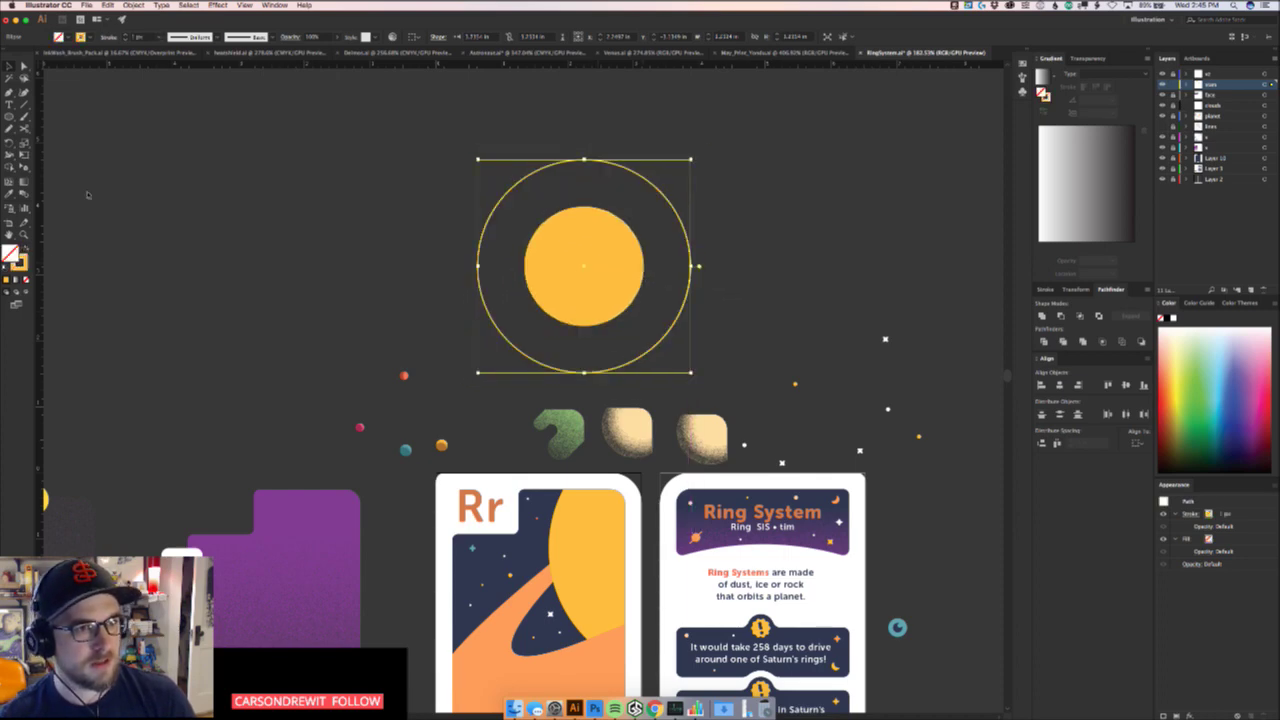
# Thicken the outer circle's stroke to 35 px so it forms a wide ring around the yellow circle
pyautogui.click(126, 35)
pyautogui.click(126, 35)
pyautogui.click(126, 35)
pyautogui.click(126, 35)
pyautogui.click(126, 35)
pyautogui.click(126, 35)
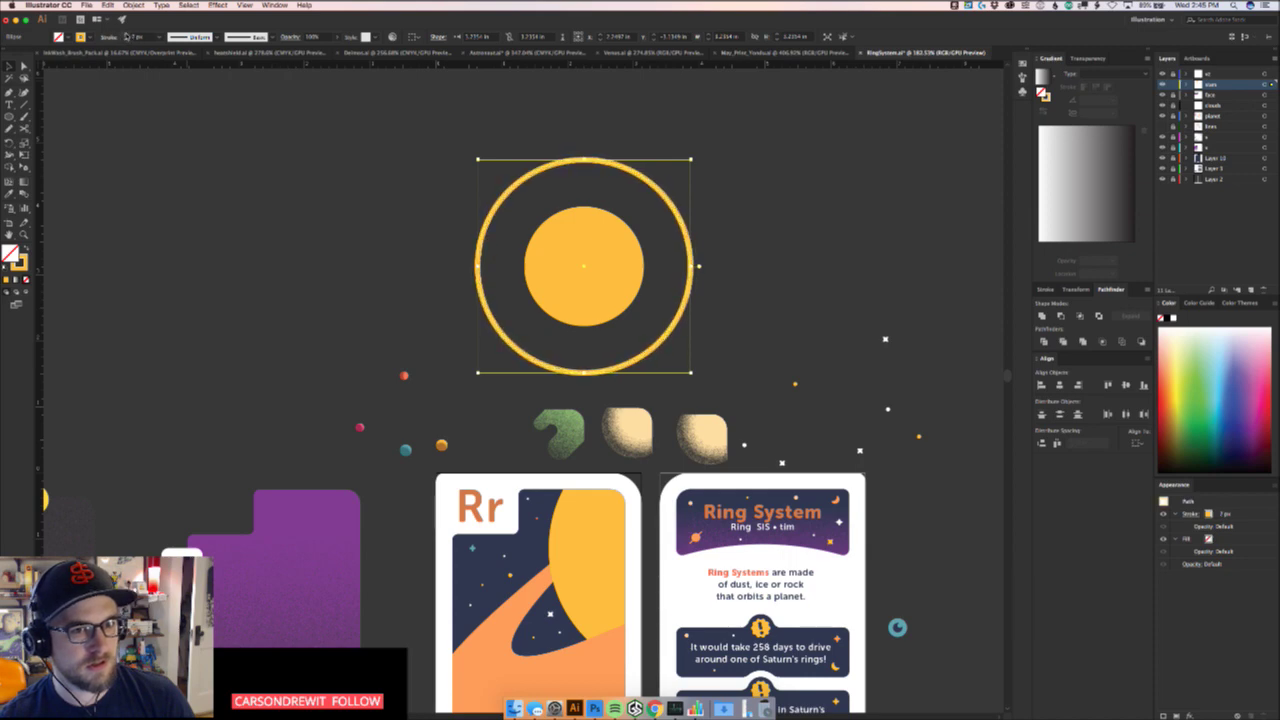
pyautogui.click(126, 35)
pyautogui.click(126, 35)
pyautogui.click(127, 34)
pyautogui.click(127, 34)
pyautogui.click(127, 34)
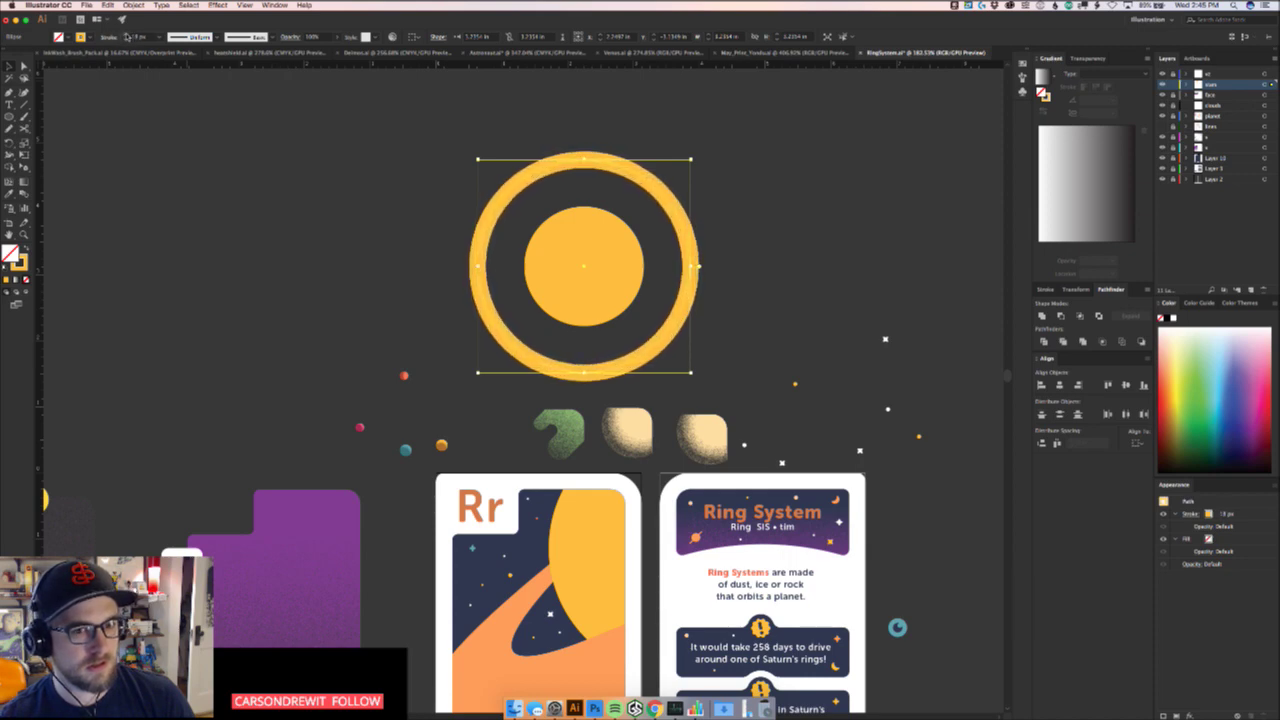
pyautogui.click(127, 34)
pyautogui.click(127, 35)
pyautogui.click(127, 35)
pyautogui.click(127, 35)
pyautogui.click(127, 35)
pyautogui.click(127, 35)
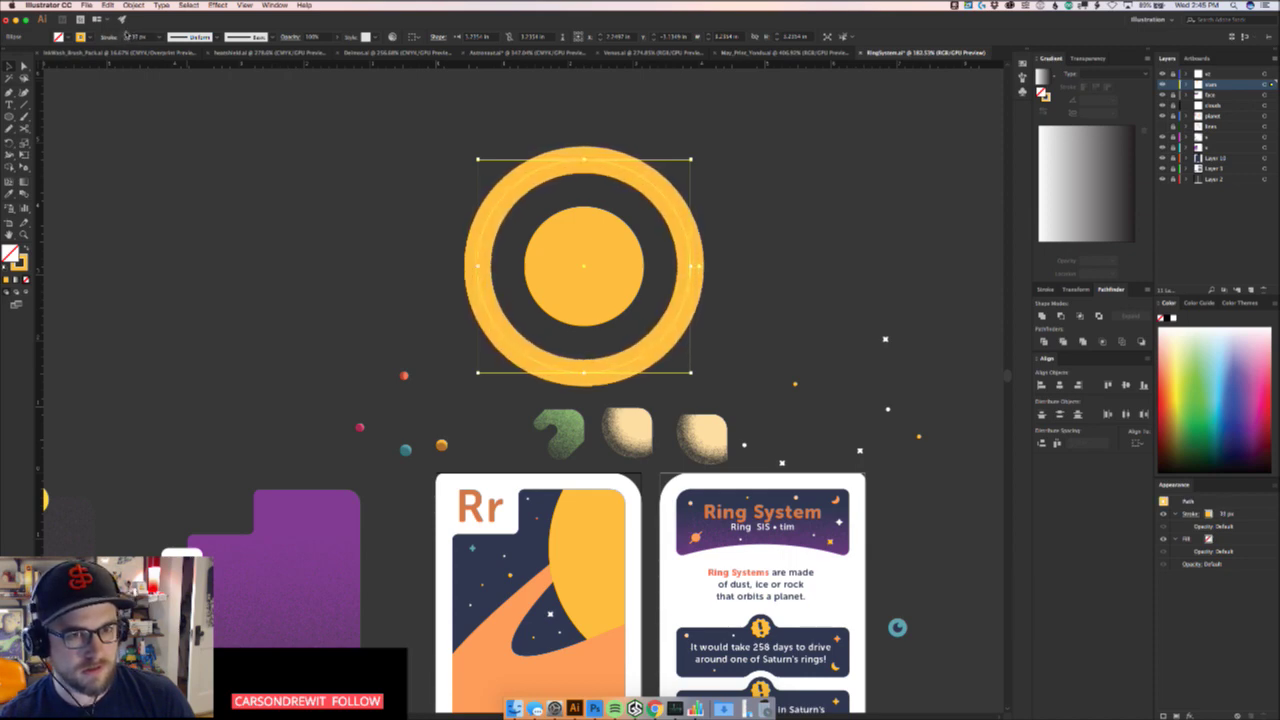
pyautogui.click(127, 35)
pyautogui.click(127, 35)
pyautogui.click(127, 35)
pyautogui.click(127, 35)
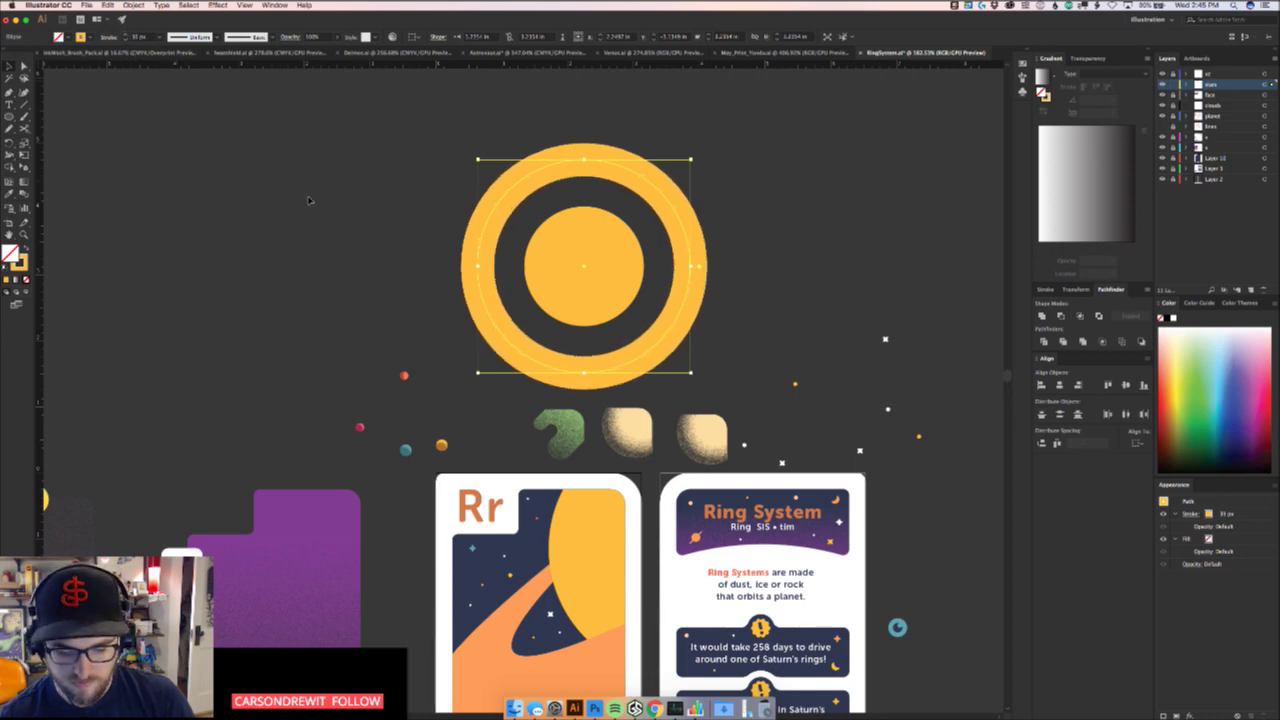
# Colour the outer ring's stroke with the orange sampled from the card's ring
pyautogui.click(24, 265)
pyautogui.press('i')
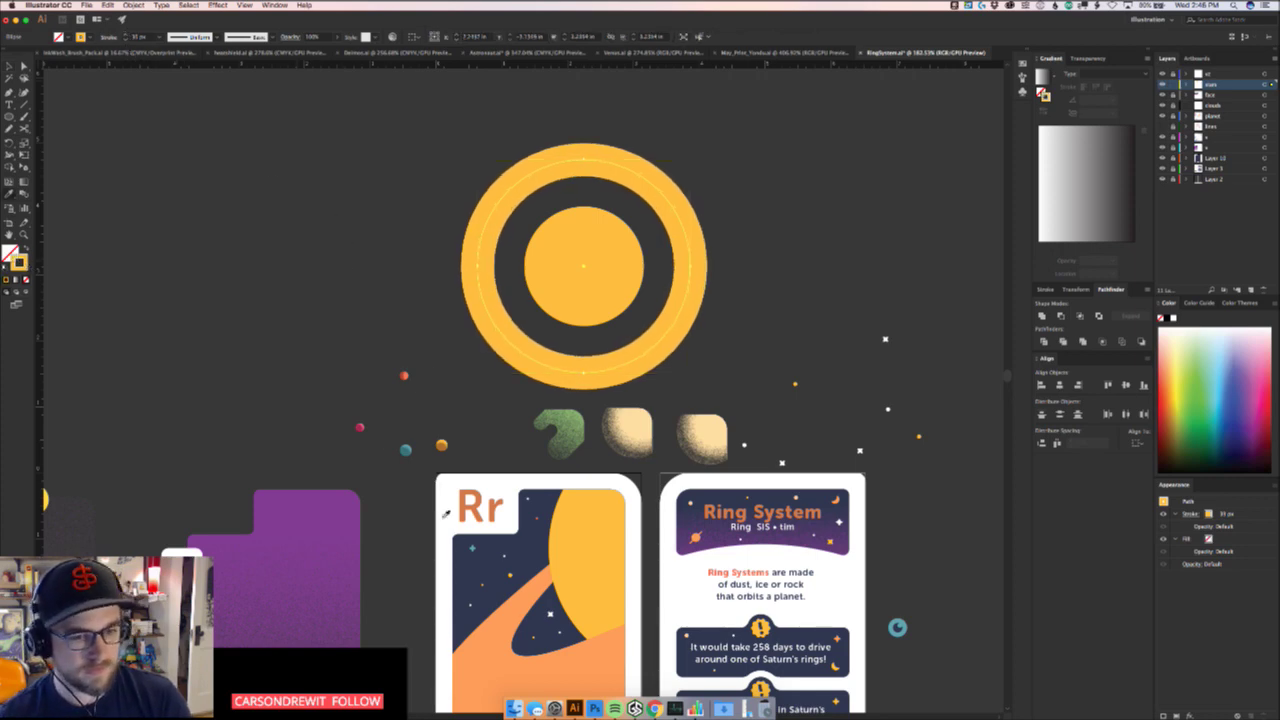
pyautogui.keyDown('shift'); pyautogui.click(507, 616); pyautogui.keyUp('shift')
pyautogui.press('v')
pyautogui.moveTo(710, 394); pyautogui.dragTo(523, 248)
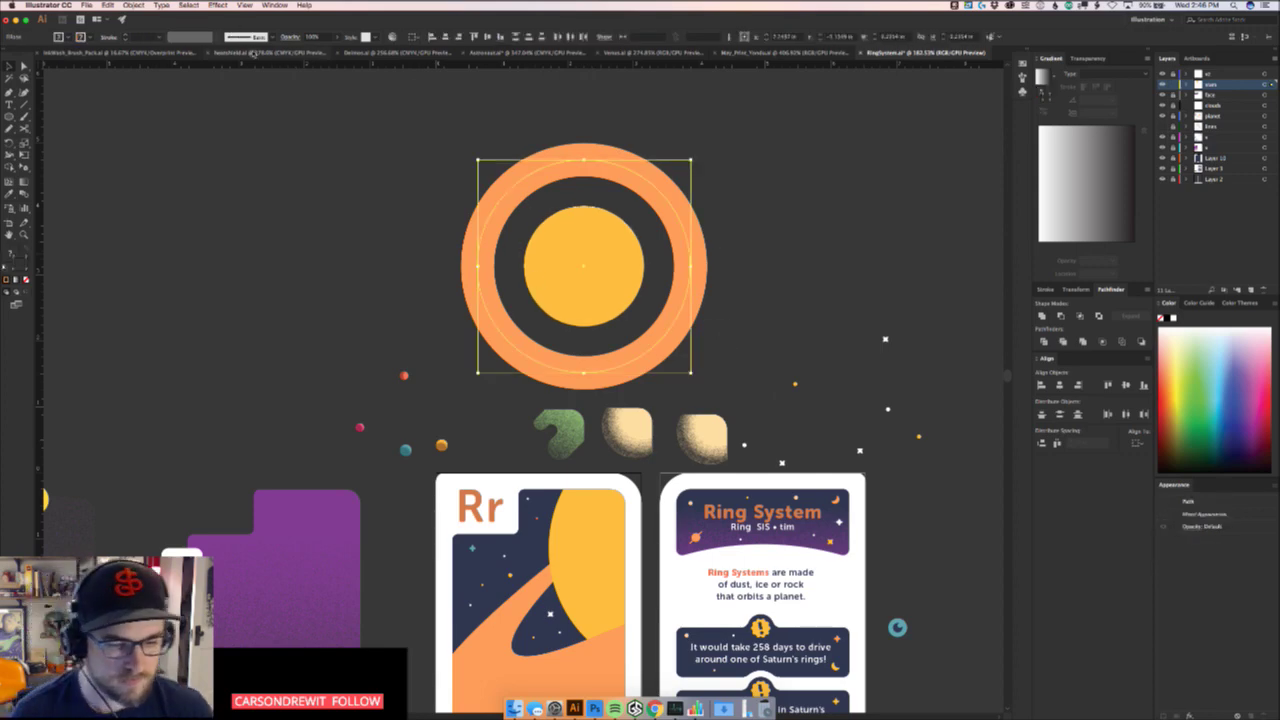
pyautogui.click(217, 5)
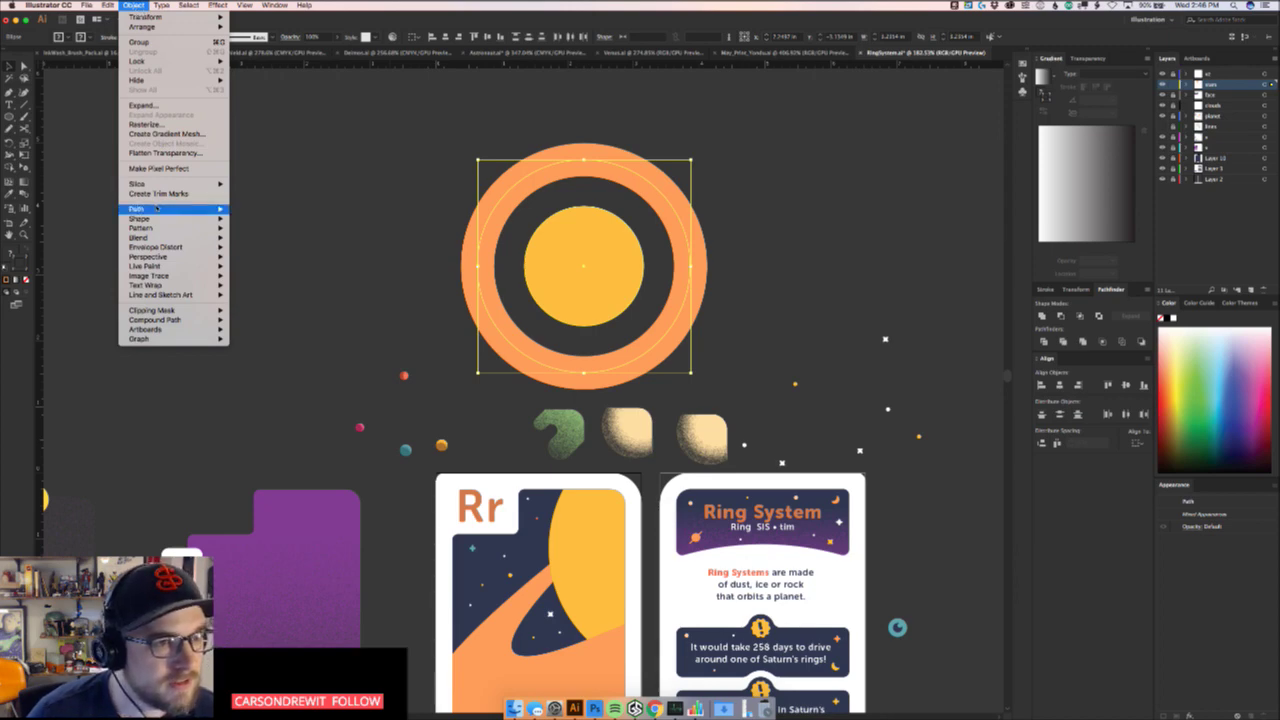
pyautogui.moveTo(161, 241)
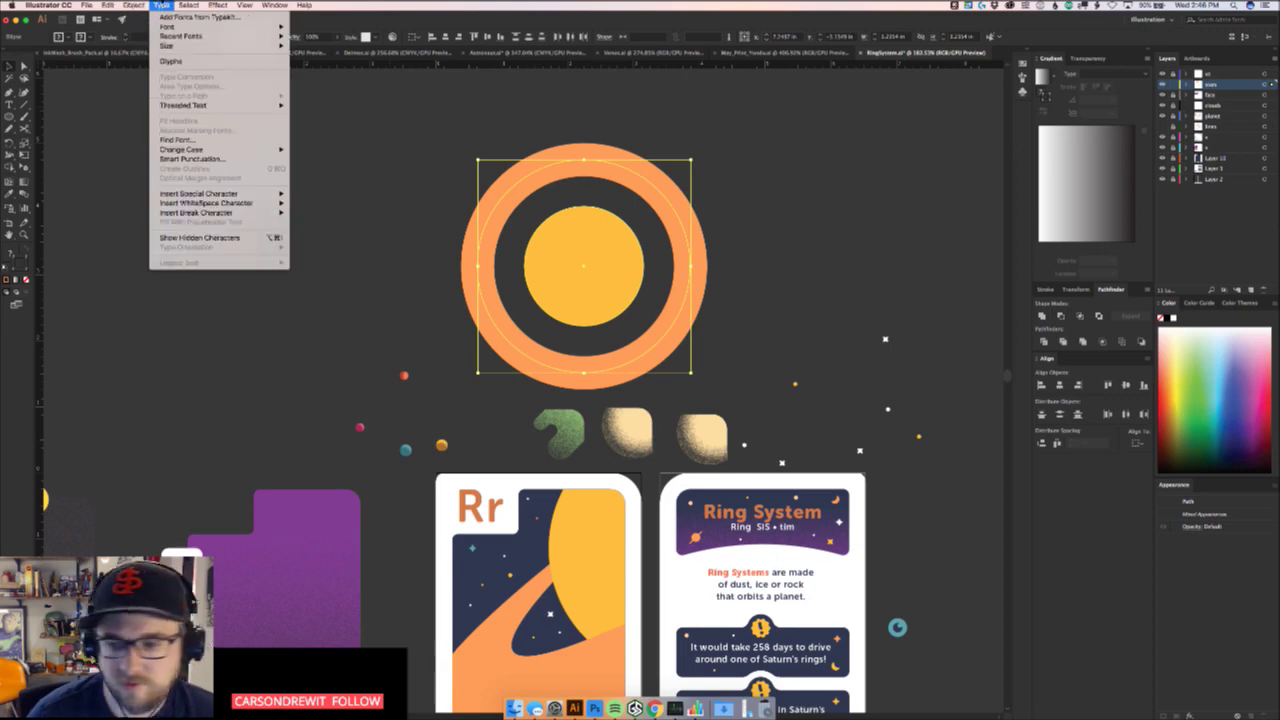
pyautogui.click(163, 6)
pyautogui.click(1191, 715)
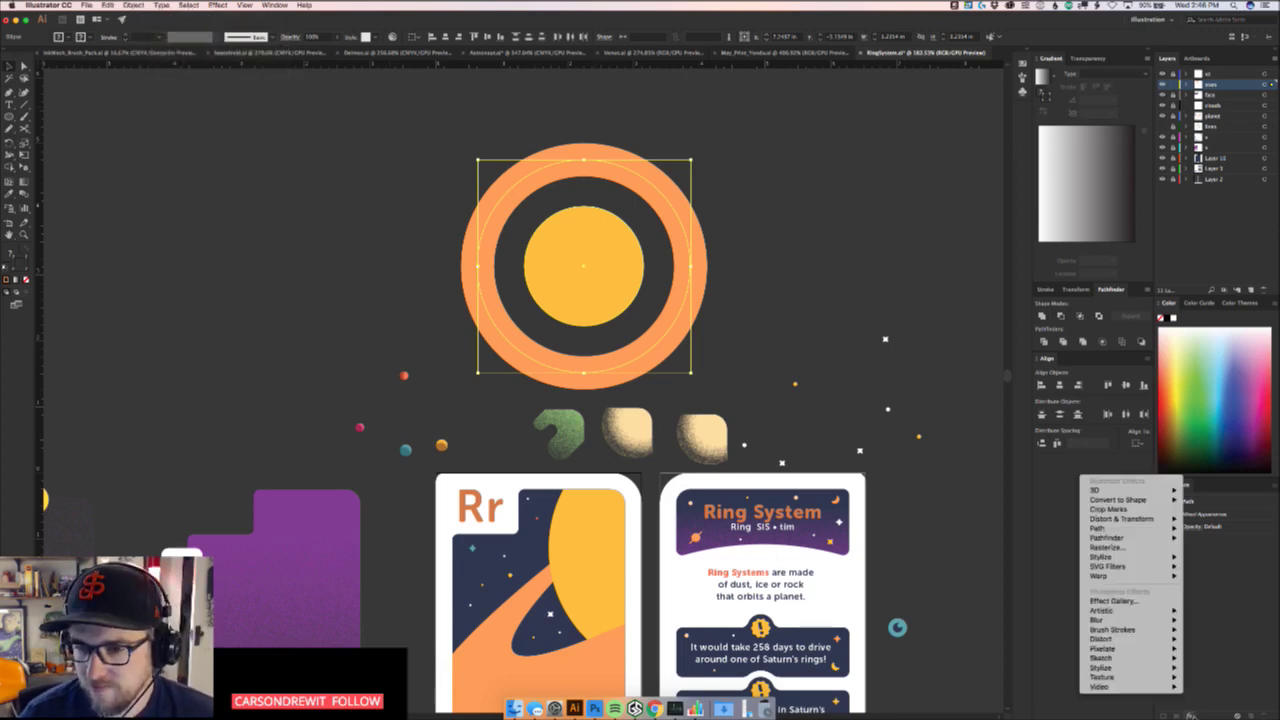
pyautogui.moveTo(1110, 490)
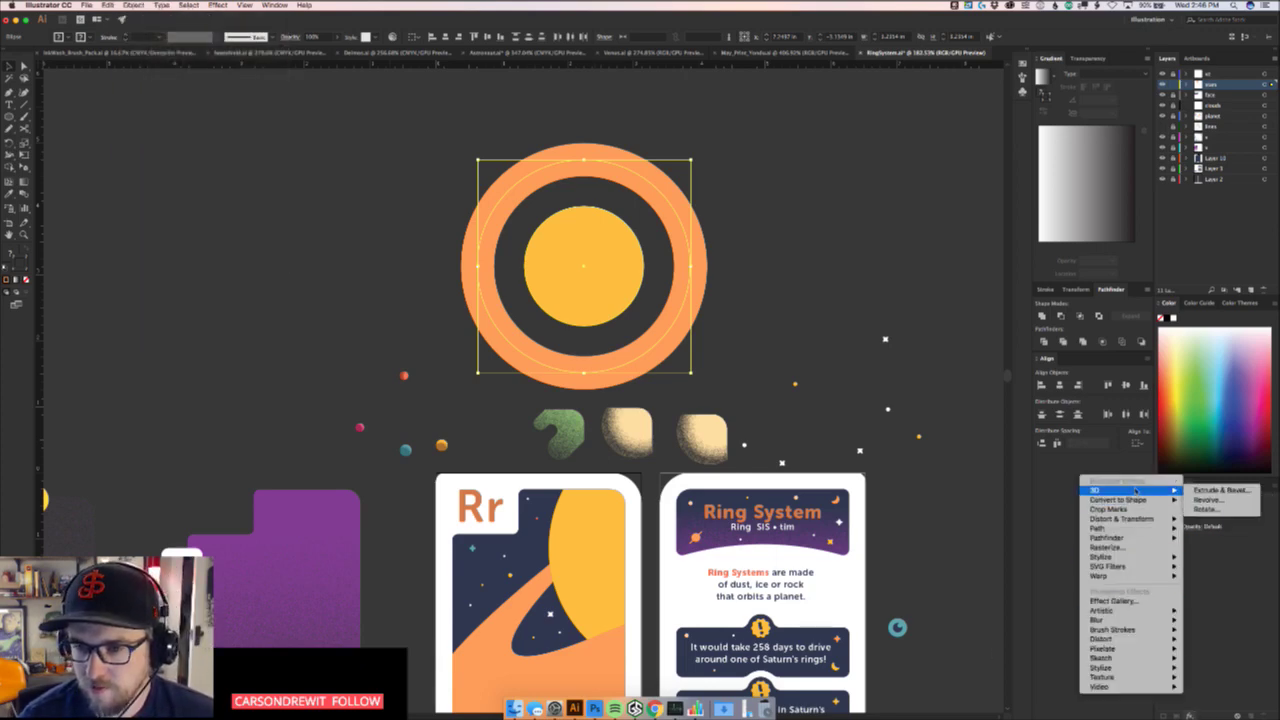
pyautogui.click(1210, 510)
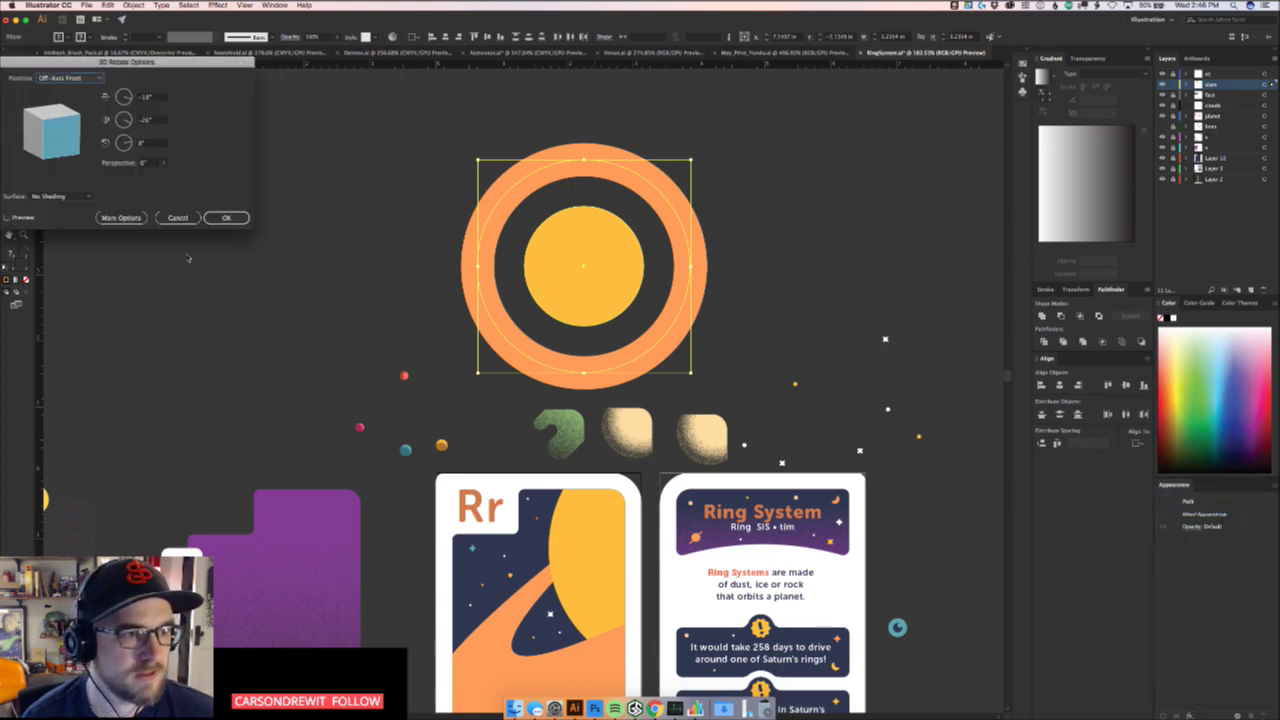
pyautogui.click(31, 217)
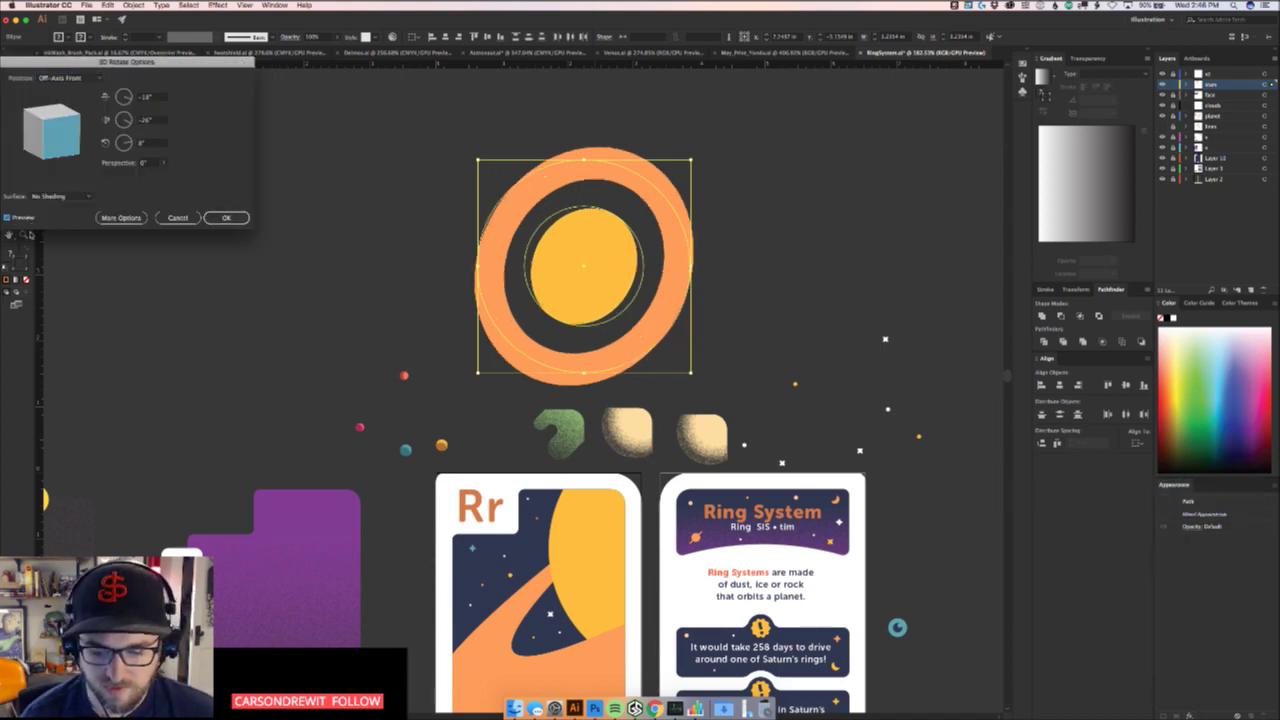
pyautogui.moveTo(55, 128)
pyautogui.mouseDown()
pyautogui.moveTo(48, 150)
pyautogui.moveTo(44, 130)
pyautogui.moveTo(51, 139)
pyautogui.mouseUp()
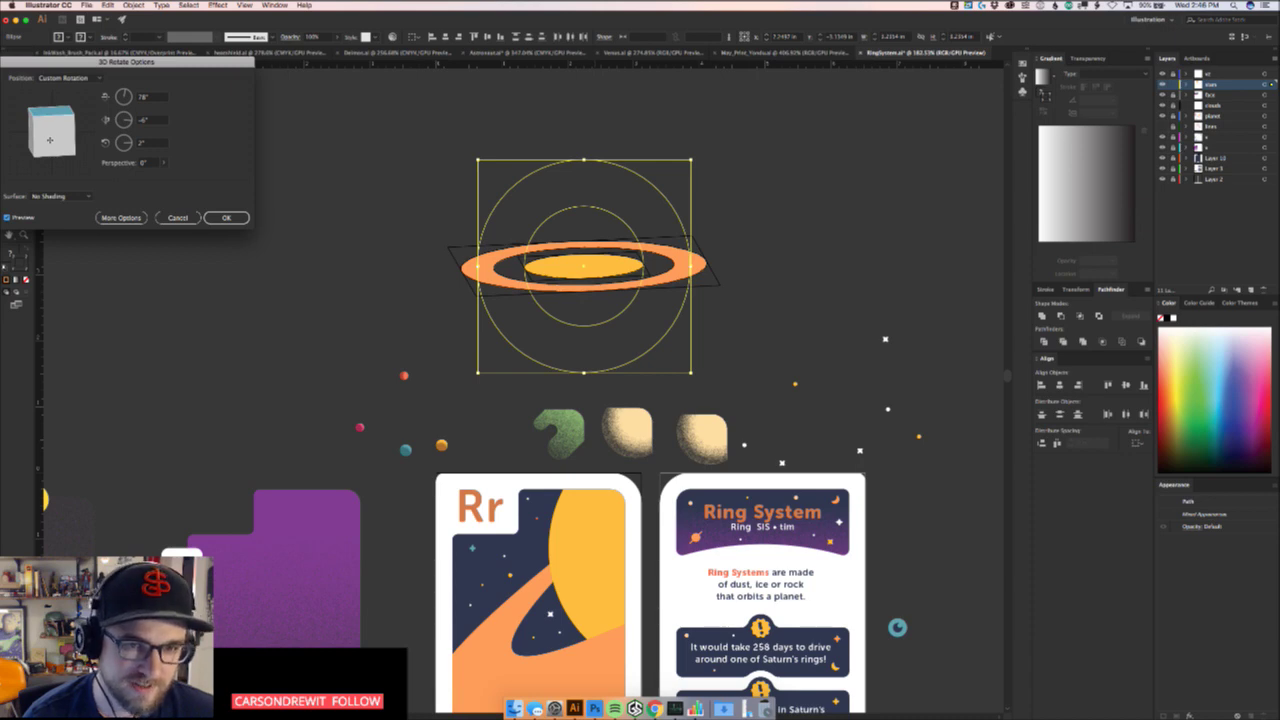
pyautogui.moveTo(49, 140); pyautogui.dragTo(46, 143)
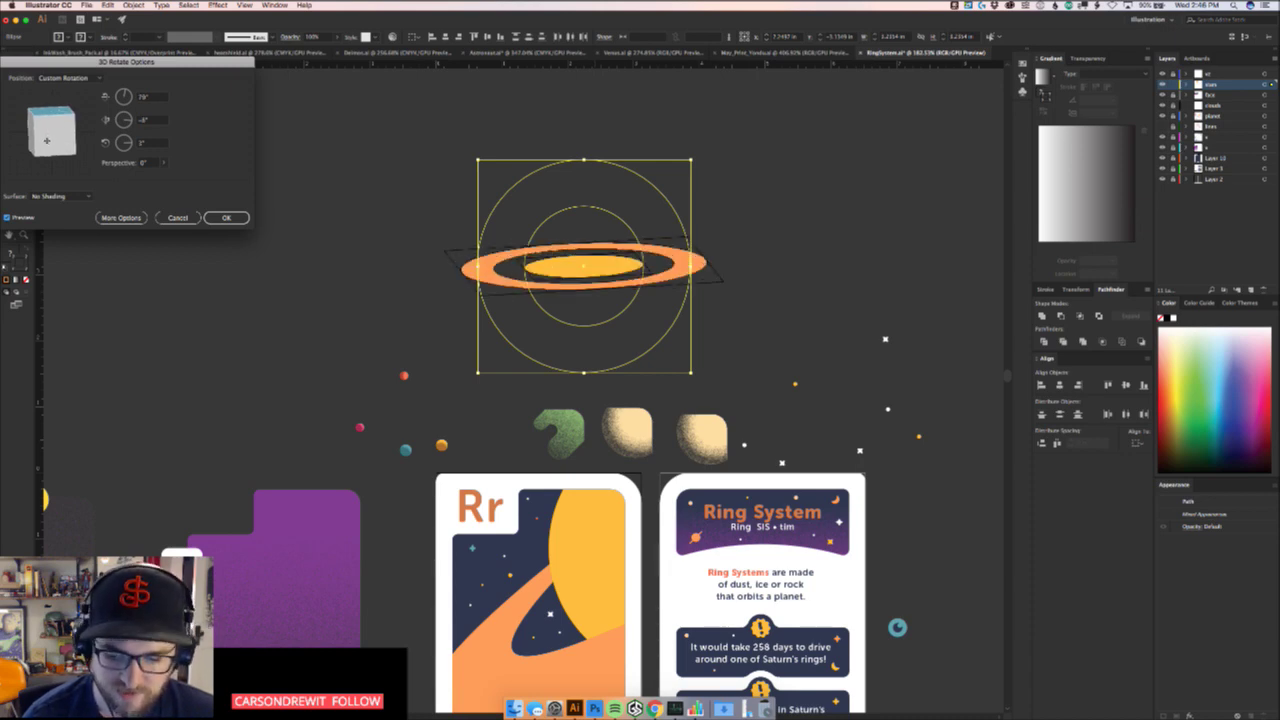
pyautogui.click(163, 162)
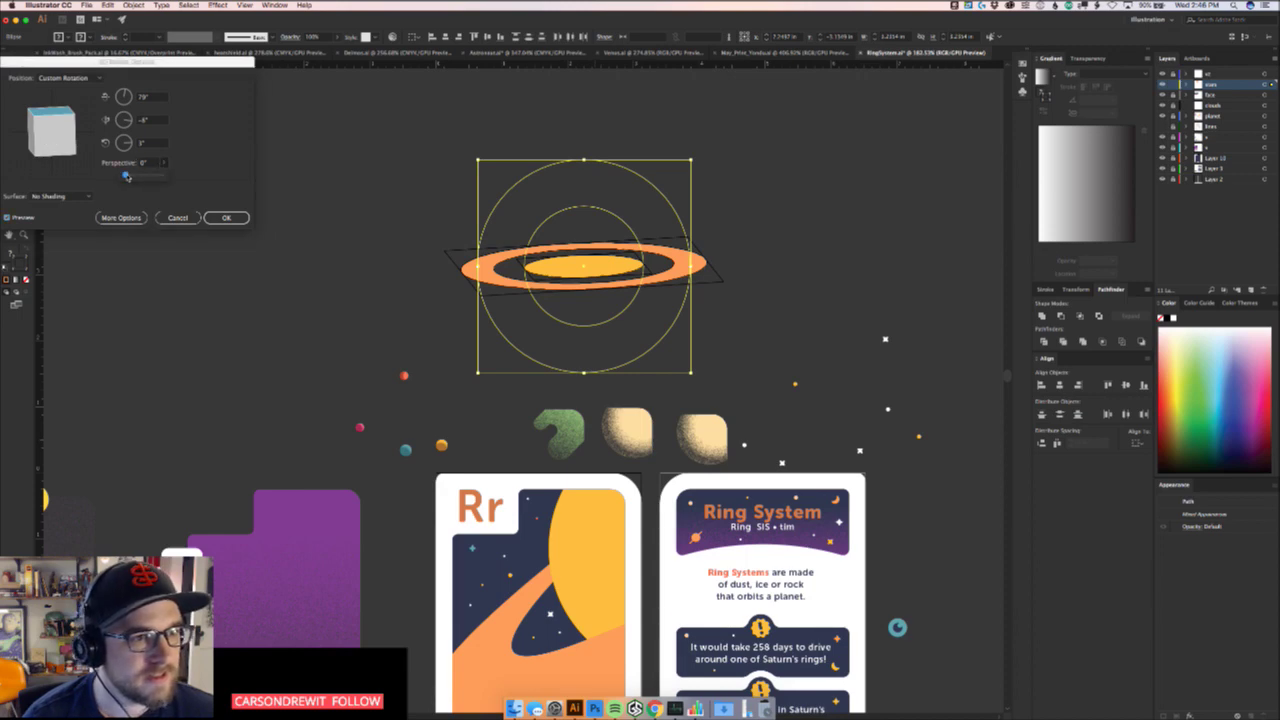
pyautogui.moveTo(158, 175)
pyautogui.mouseDown()
pyautogui.moveTo(133, 175)
pyautogui.moveTo(150, 176)
pyautogui.mouseUp()
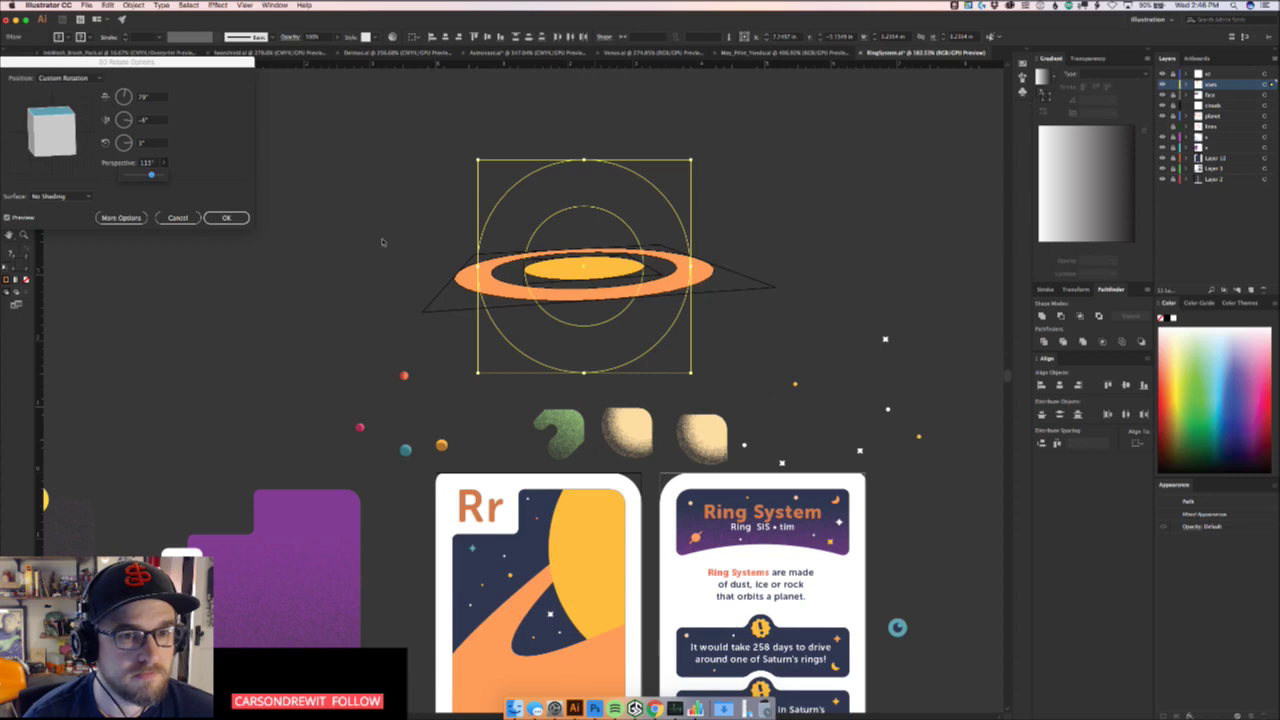
pyautogui.click(84, 131)
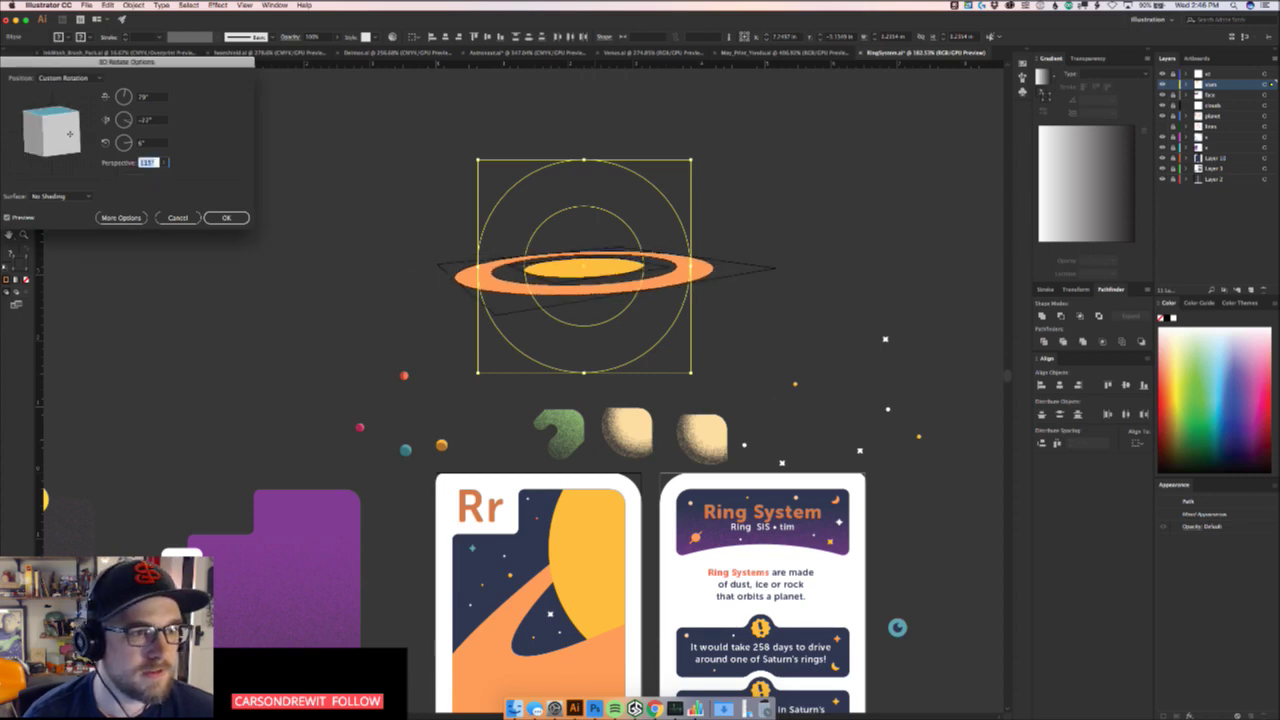
pyautogui.moveTo(57, 140)
pyautogui.mouseDown()
pyautogui.moveTo(60, 128)
pyautogui.moveTo(40, 130)
pyautogui.mouseUp()
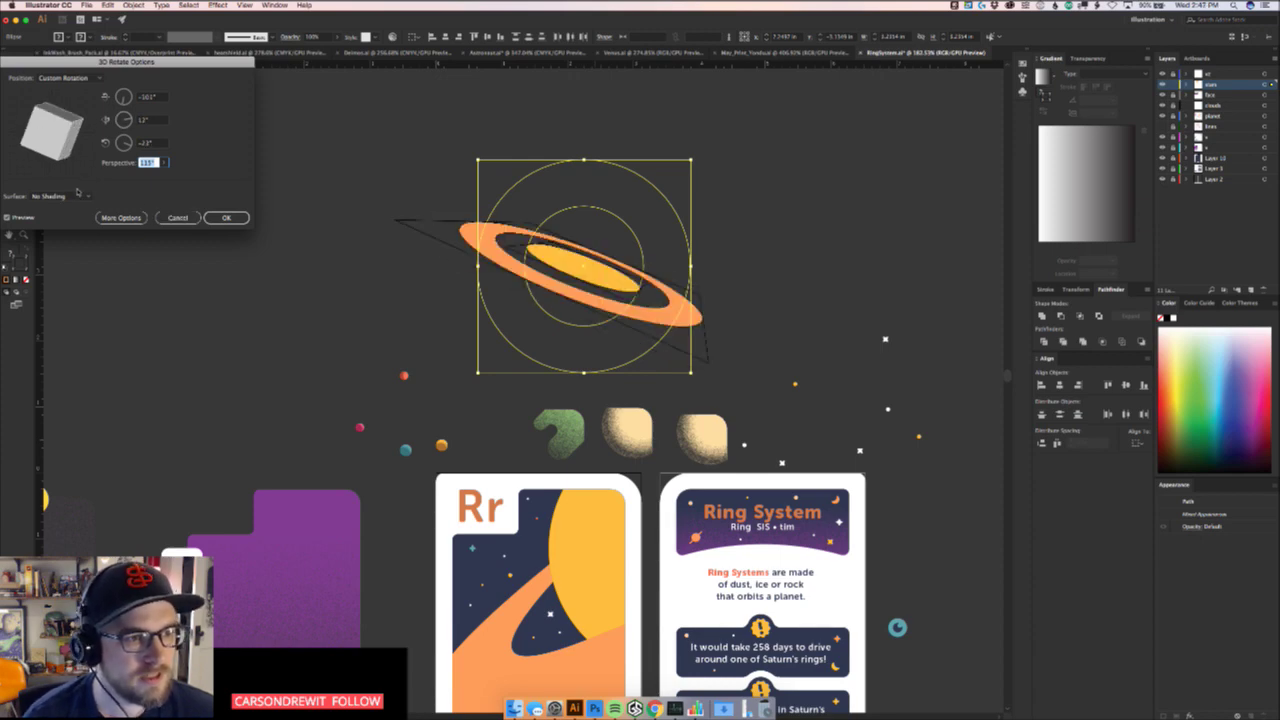
pyautogui.click(71, 84)
pyautogui.click(74, 82)
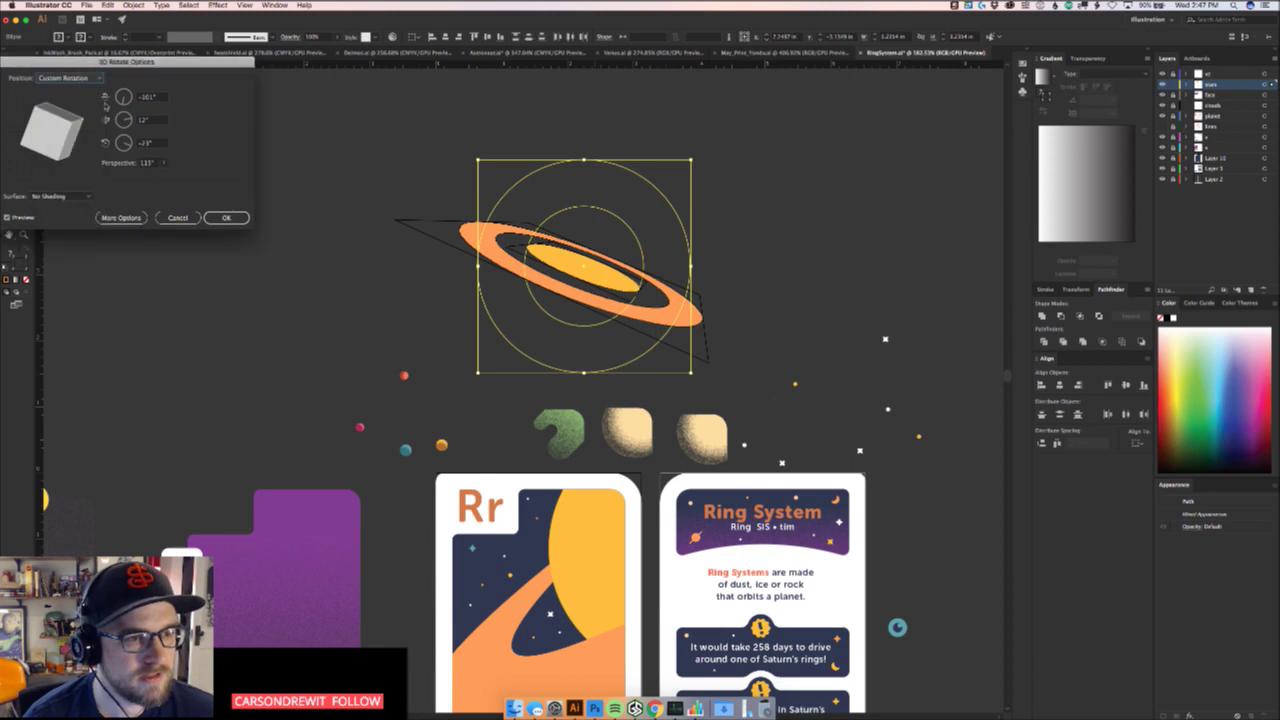
pyautogui.click(172, 215)
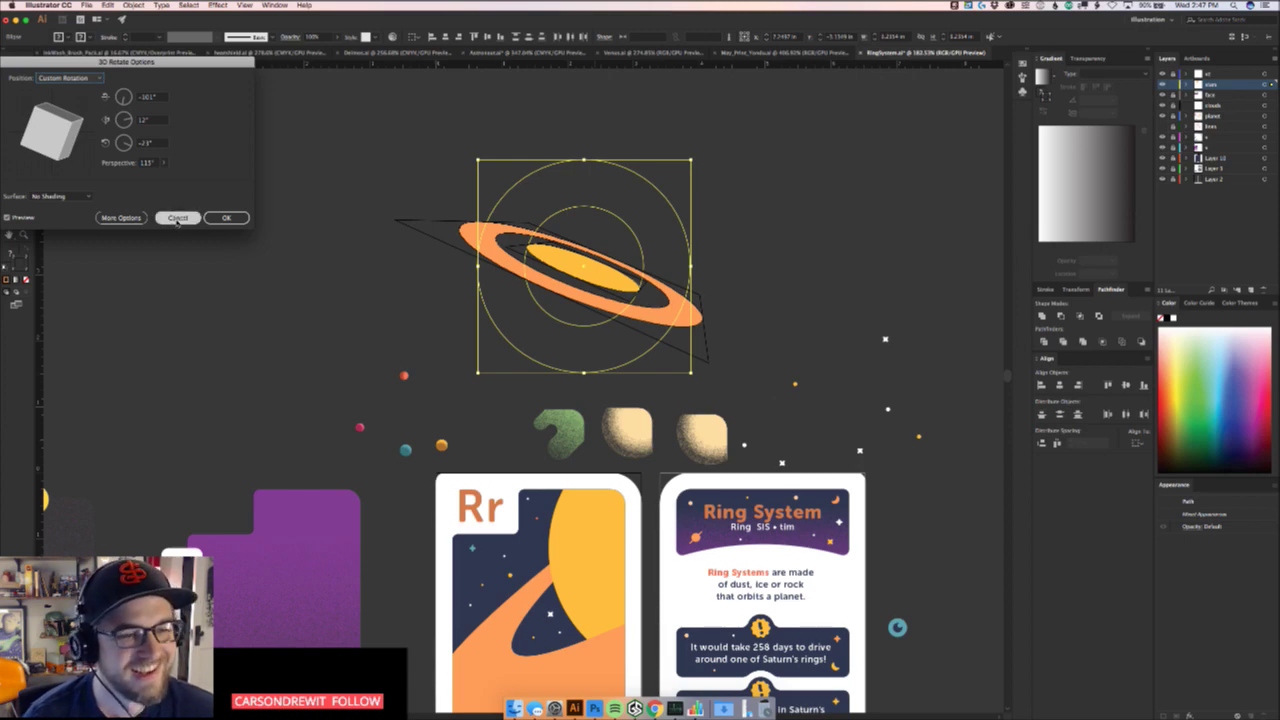
pyautogui.click(724, 253)
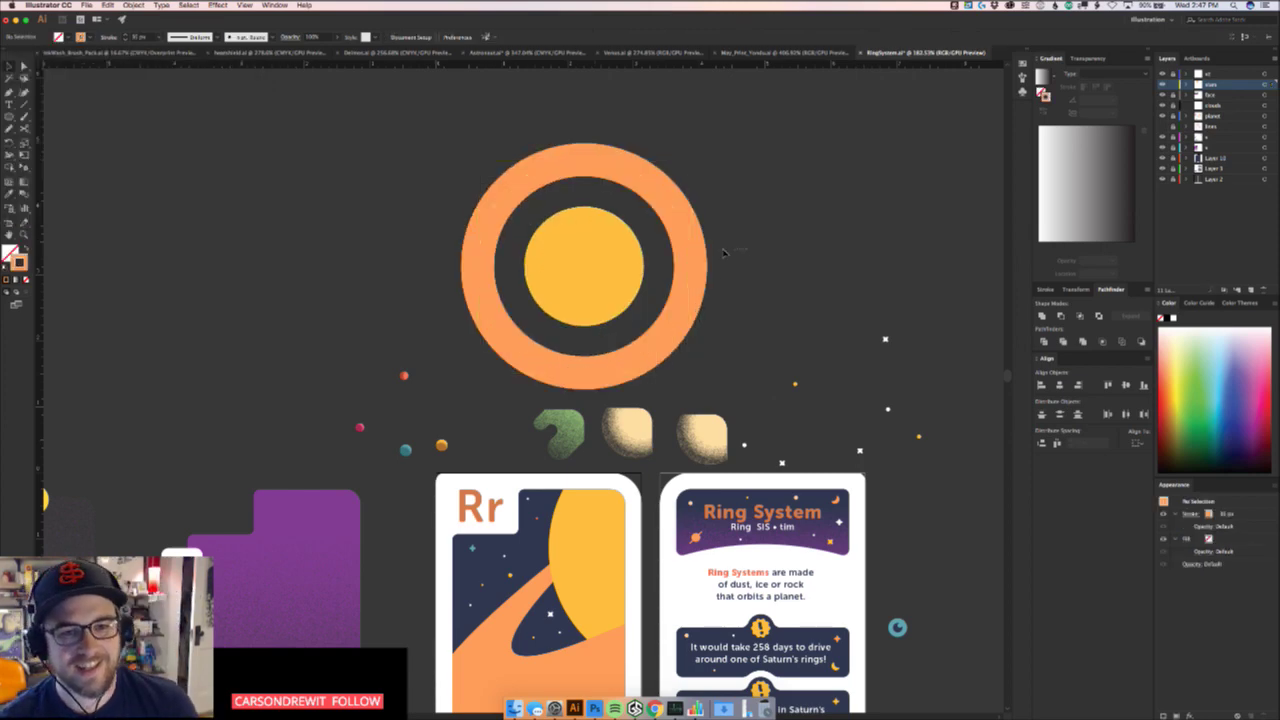
# Thicken the orange ring's stroke to 50 px so it sits closer around the yellow circle
pyautogui.click(687, 288)
pyautogui.scroll(3, 704, 290)
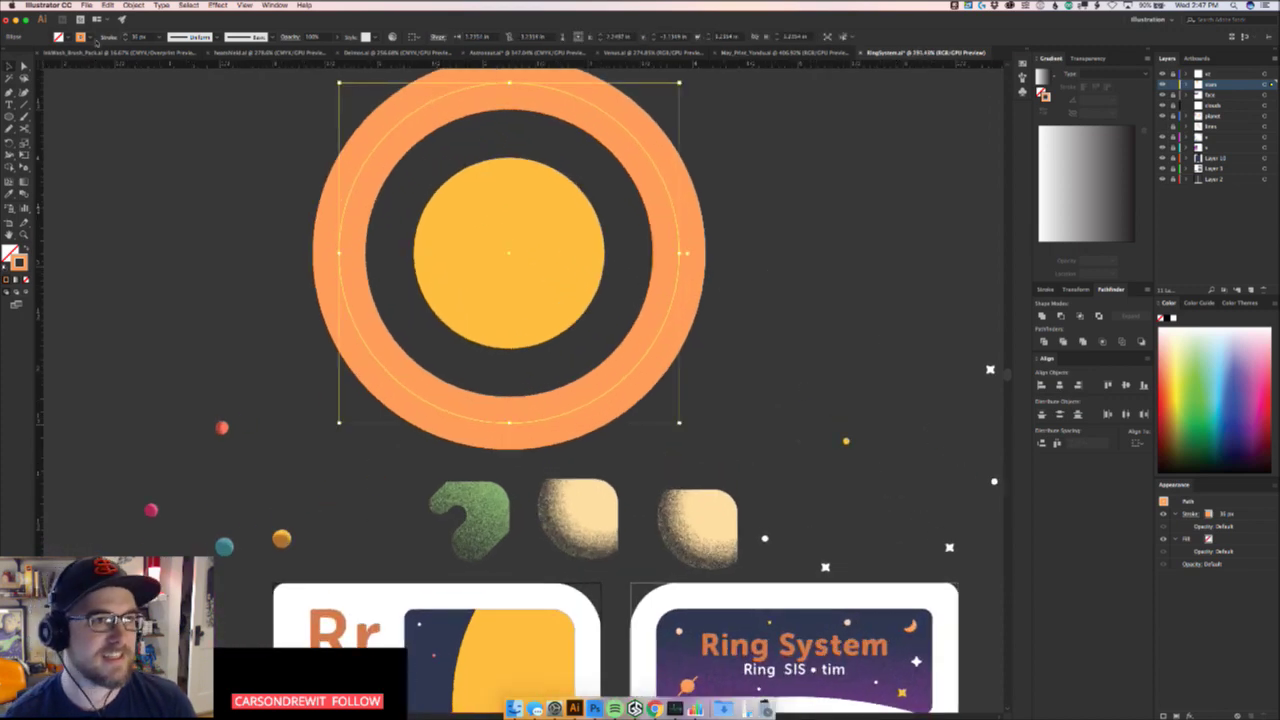
pyautogui.click(127, 35)
pyautogui.click(127, 35)
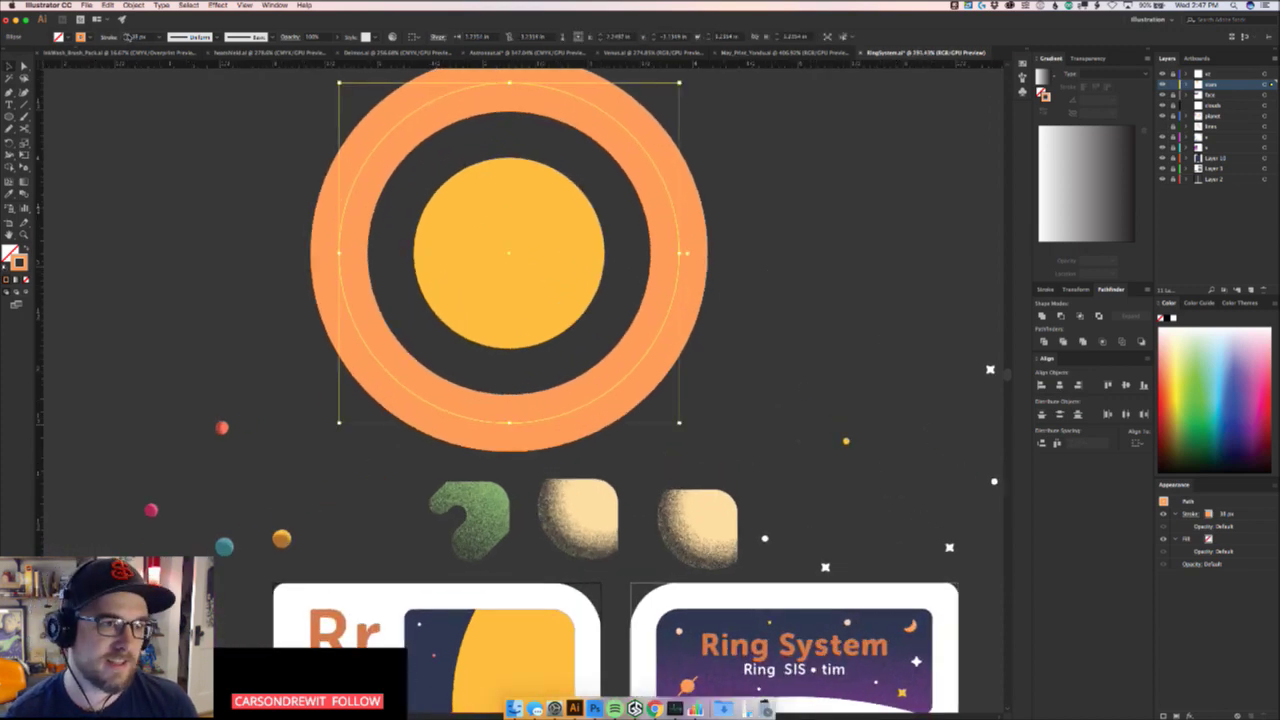
pyautogui.click(127, 35)
pyautogui.click(127, 35)
pyautogui.click(127, 35)
pyautogui.click(127, 35)
pyautogui.click(127, 35)
pyautogui.click(127, 35)
pyautogui.click(128, 35)
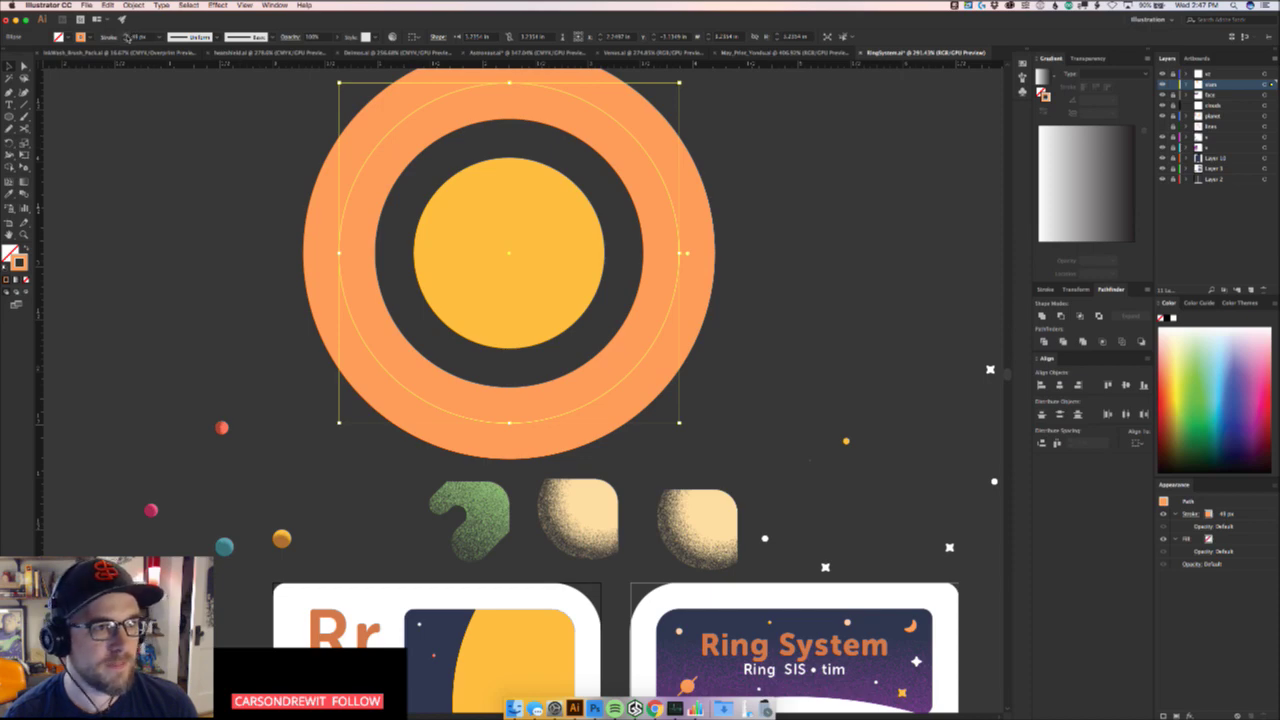
pyautogui.click(128, 35)
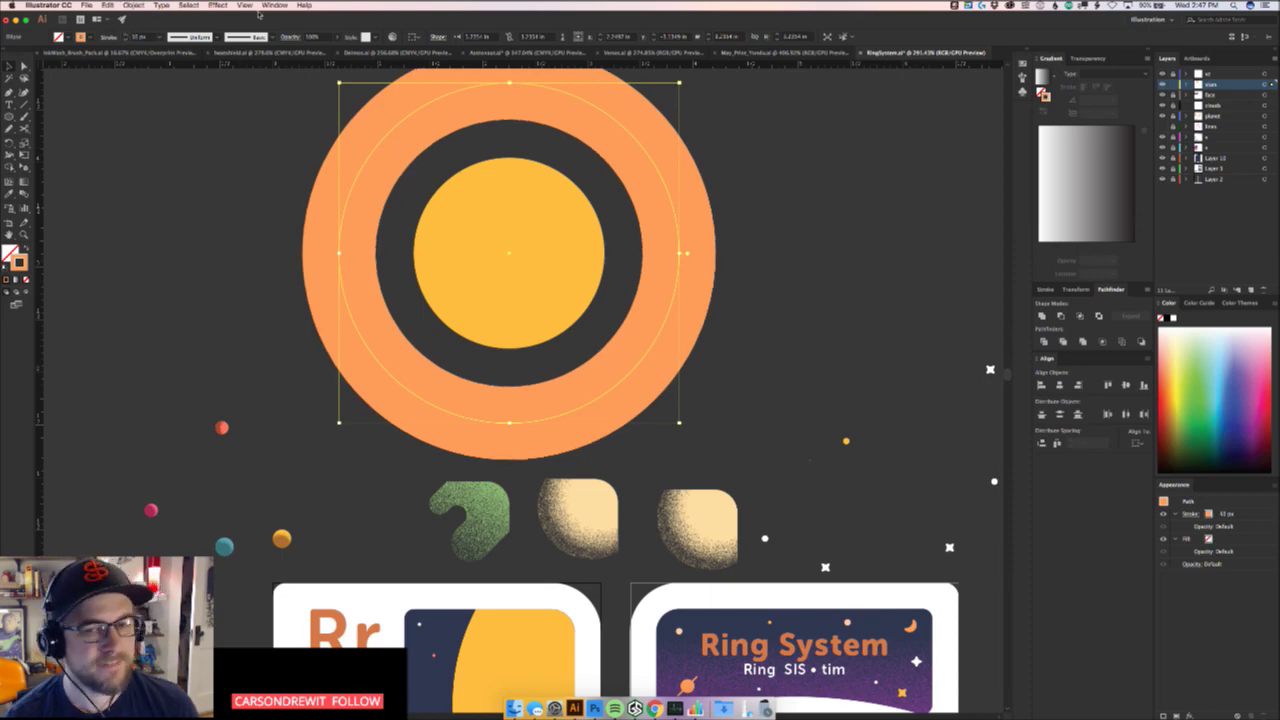
# Start a 3D Rotate effect on the orange ring alone, with preview on, and turn it to about 76°, -22° and 5°
pyautogui.click(1190, 715)
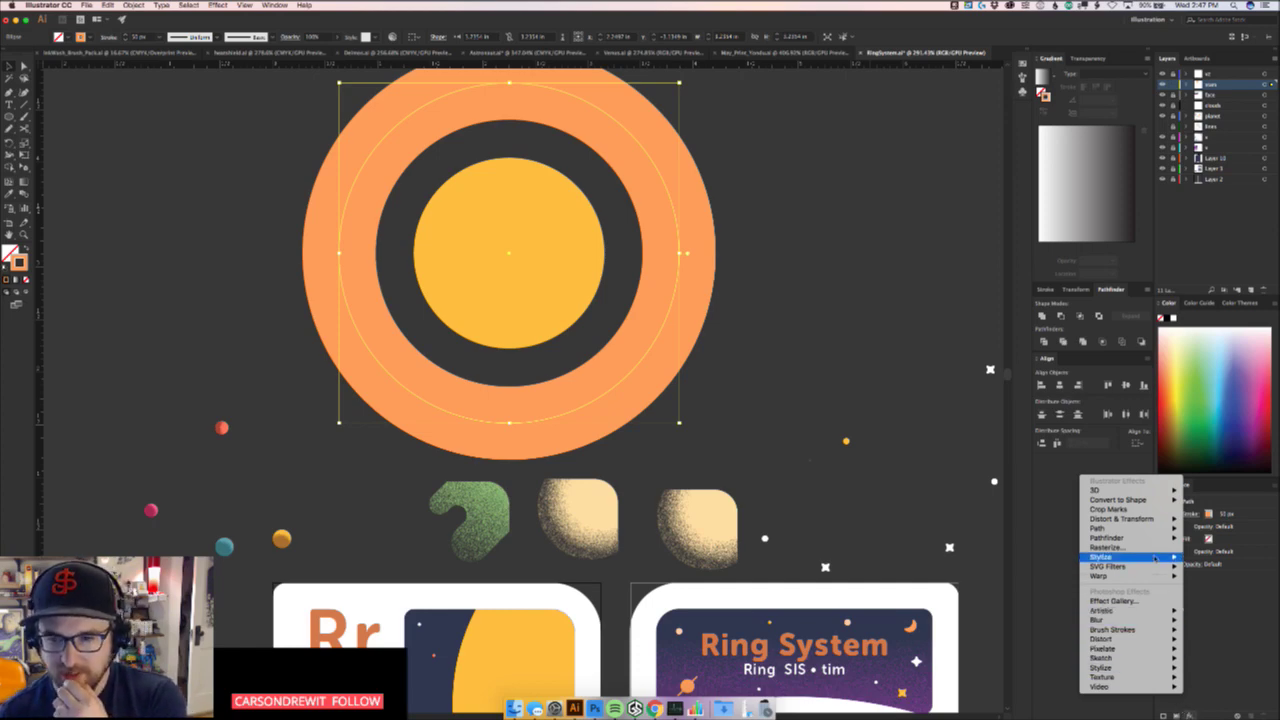
pyautogui.moveTo(1162, 519)
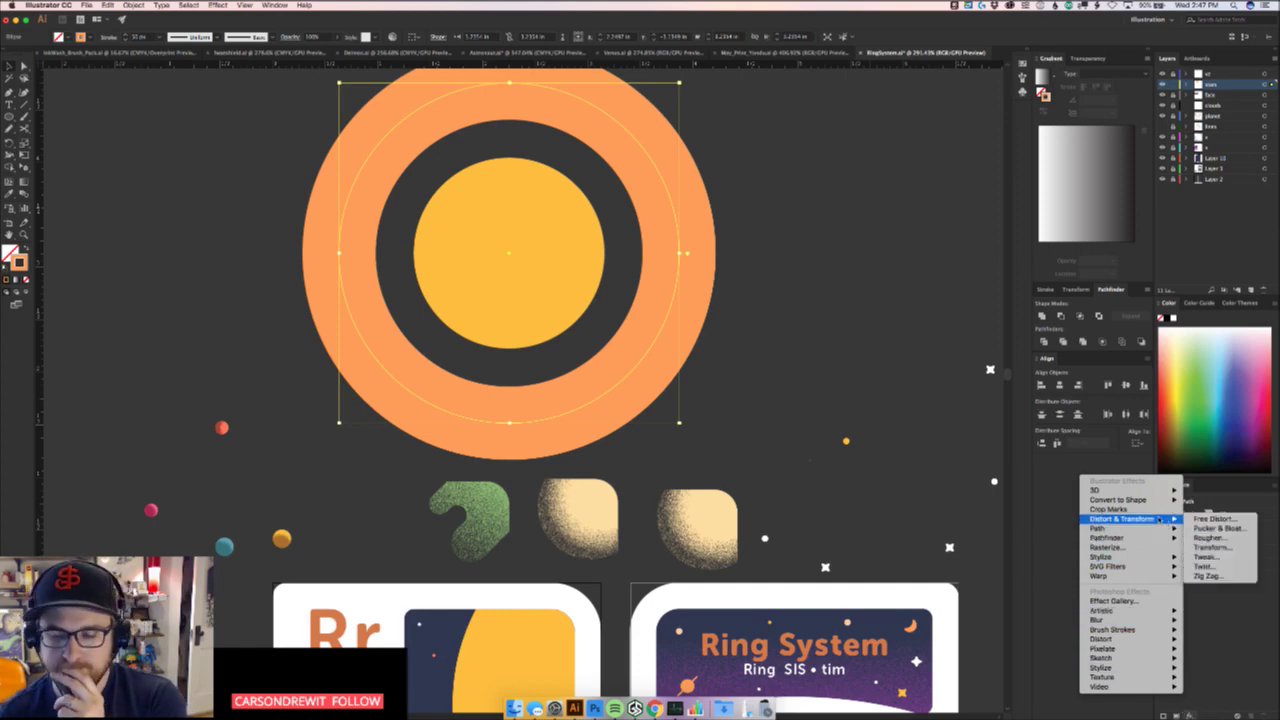
pyautogui.moveTo(1143, 492)
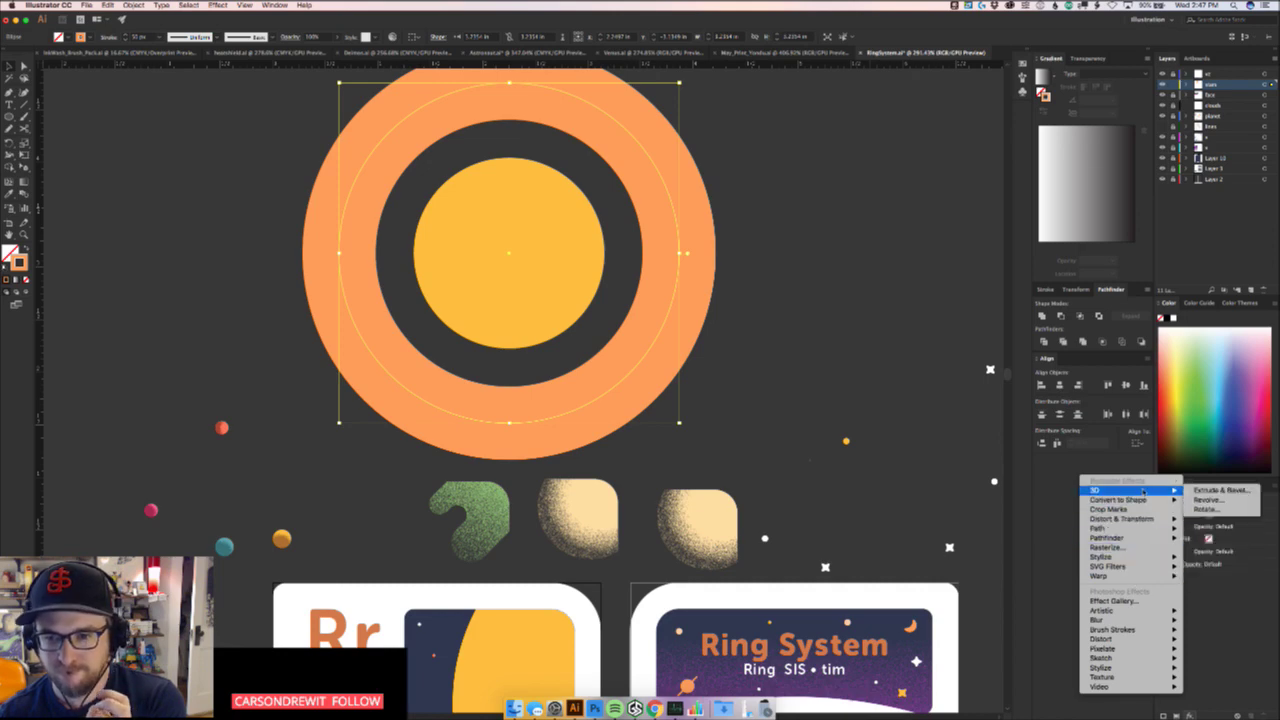
pyautogui.click(1210, 509)
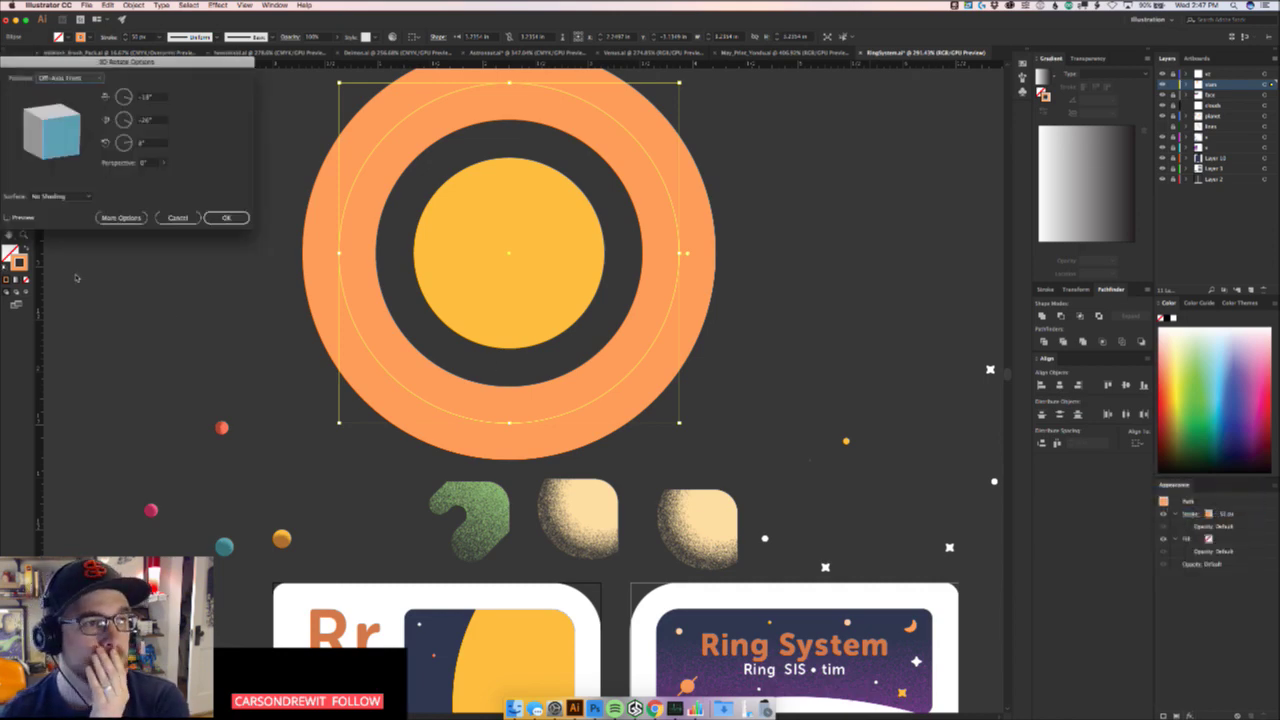
pyautogui.click(21, 219)
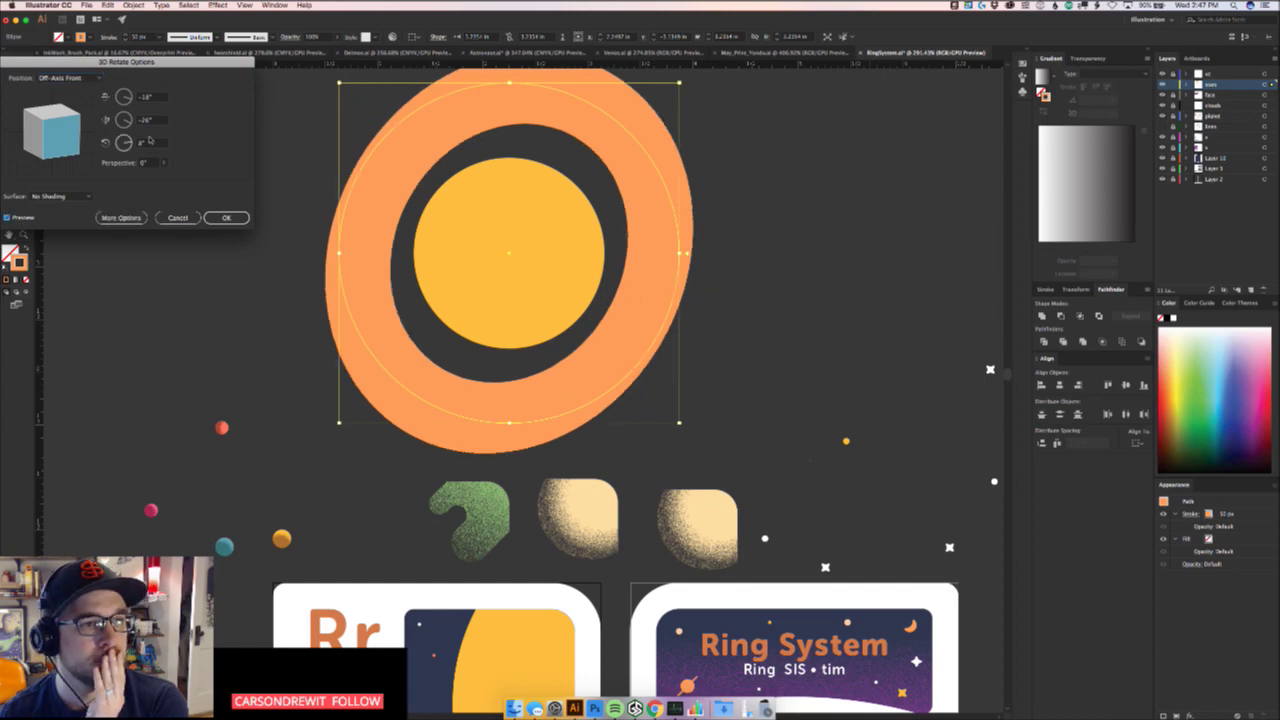
pyautogui.moveTo(66, 140); pyautogui.dragTo(58, 140)
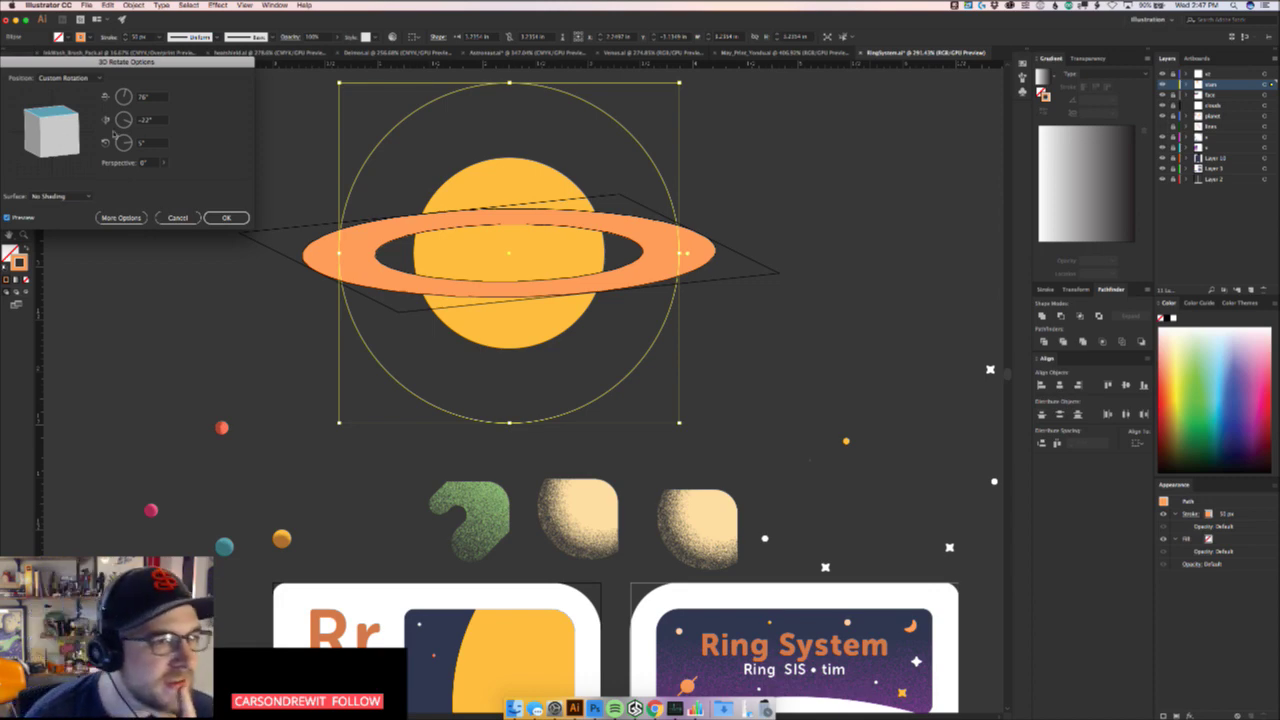
pyautogui.click(86, 79)
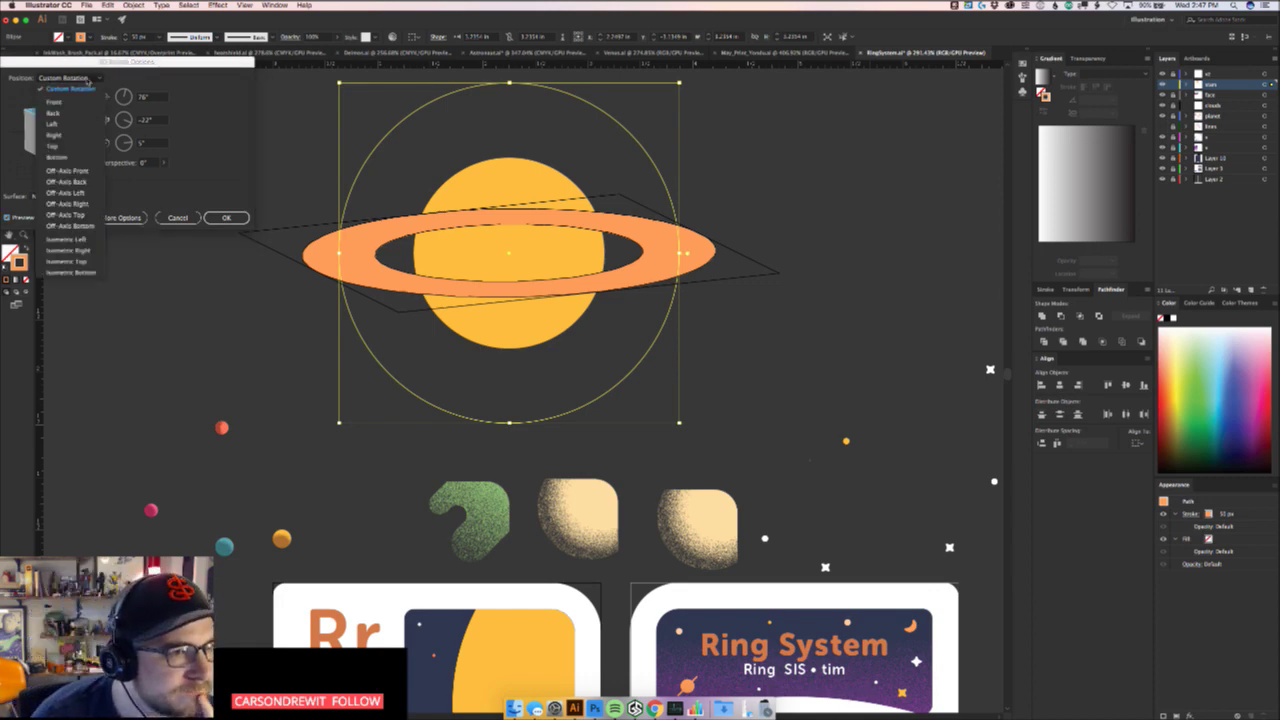
pyautogui.click(207, 153)
# Set the ring's 3D perspective to 120° so its near side looks wider than its far side
pyautogui.click(164, 163)
pyautogui.click(152, 175)
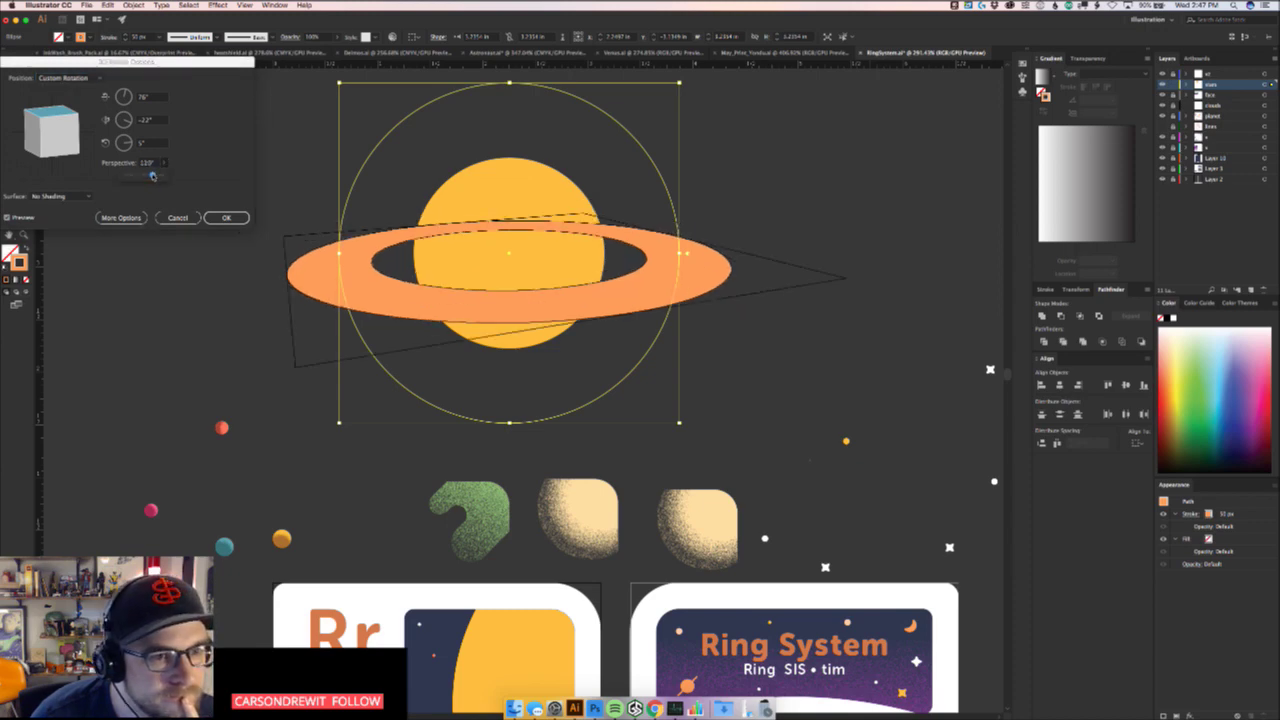
pyautogui.moveTo(152, 176); pyautogui.dragTo(153, 180)
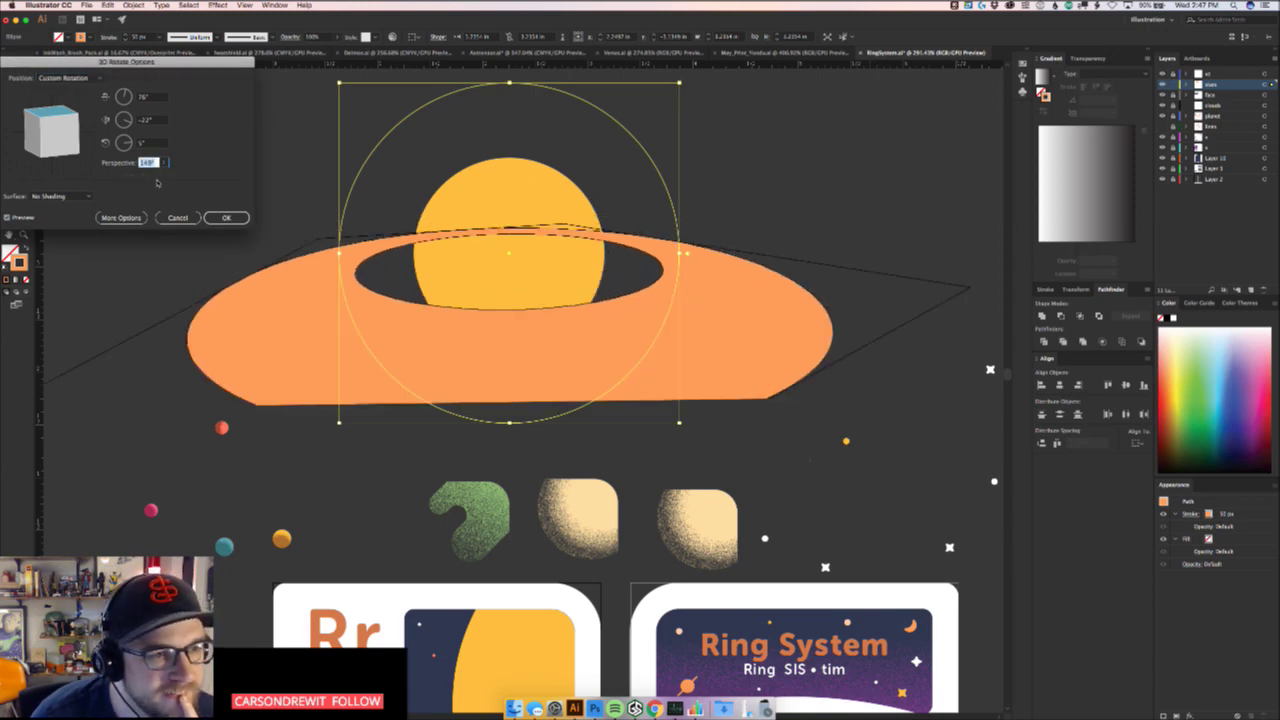
pyautogui.click(161, 165)
pyautogui.moveTo(158, 176); pyautogui.dragTo(153, 177)
pyautogui.click(161, 163)
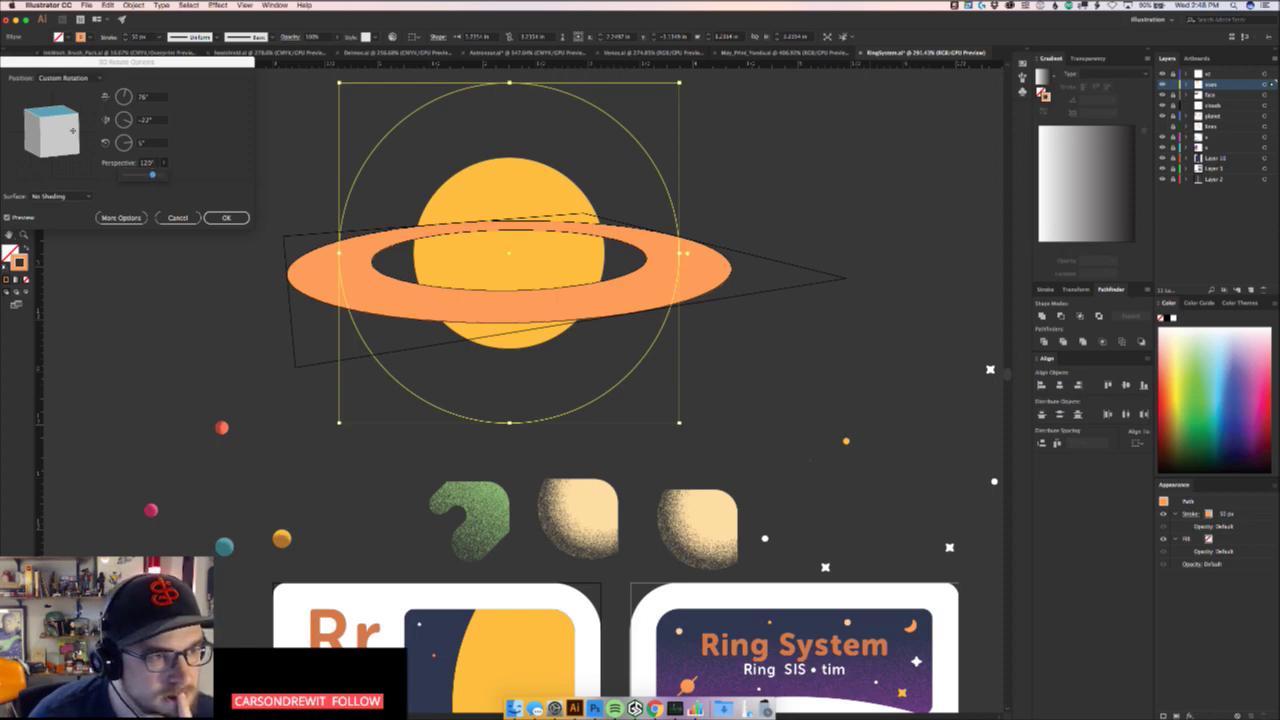
# Refine the ring's 3D rotation to about 75° around the X axis, sloping it down towards the right, and apply the effect
pyautogui.moveTo(56, 132)
pyautogui.mouseDown()
pyautogui.moveTo(65, 140)
pyautogui.moveTo(53, 143)
pyautogui.mouseUp()
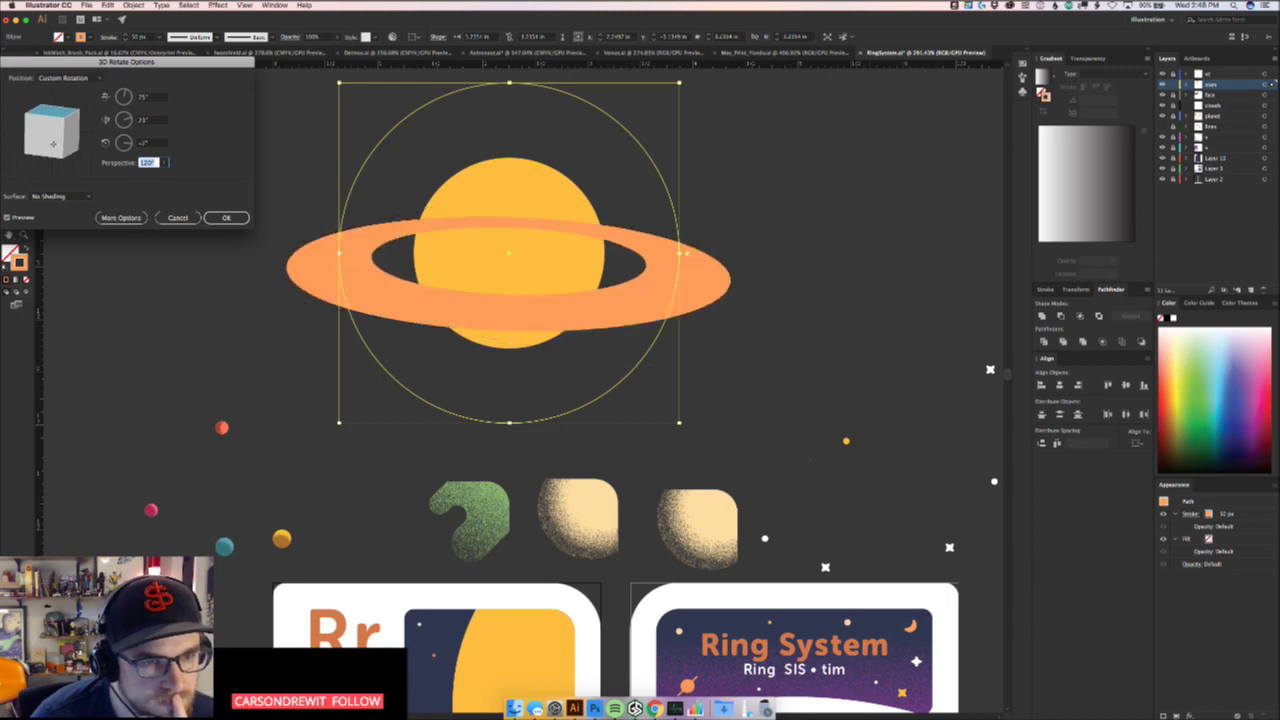
pyautogui.click(211, 216)
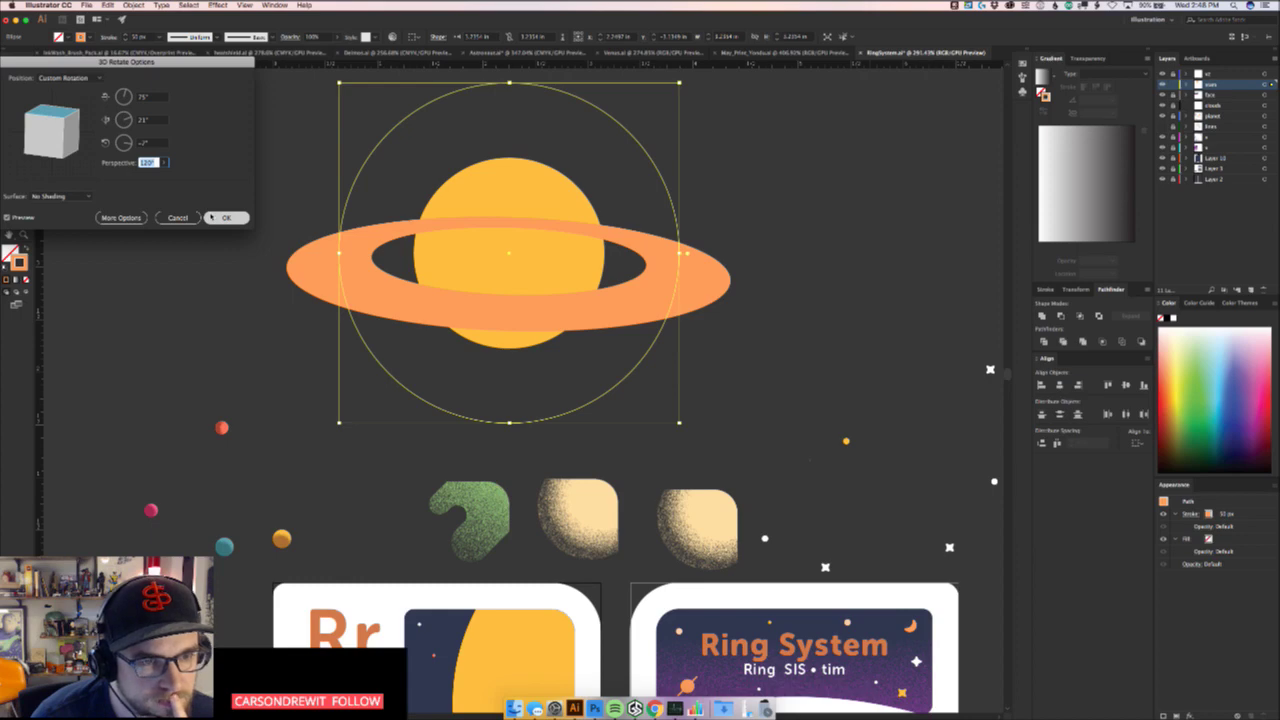
pyautogui.click(786, 366)
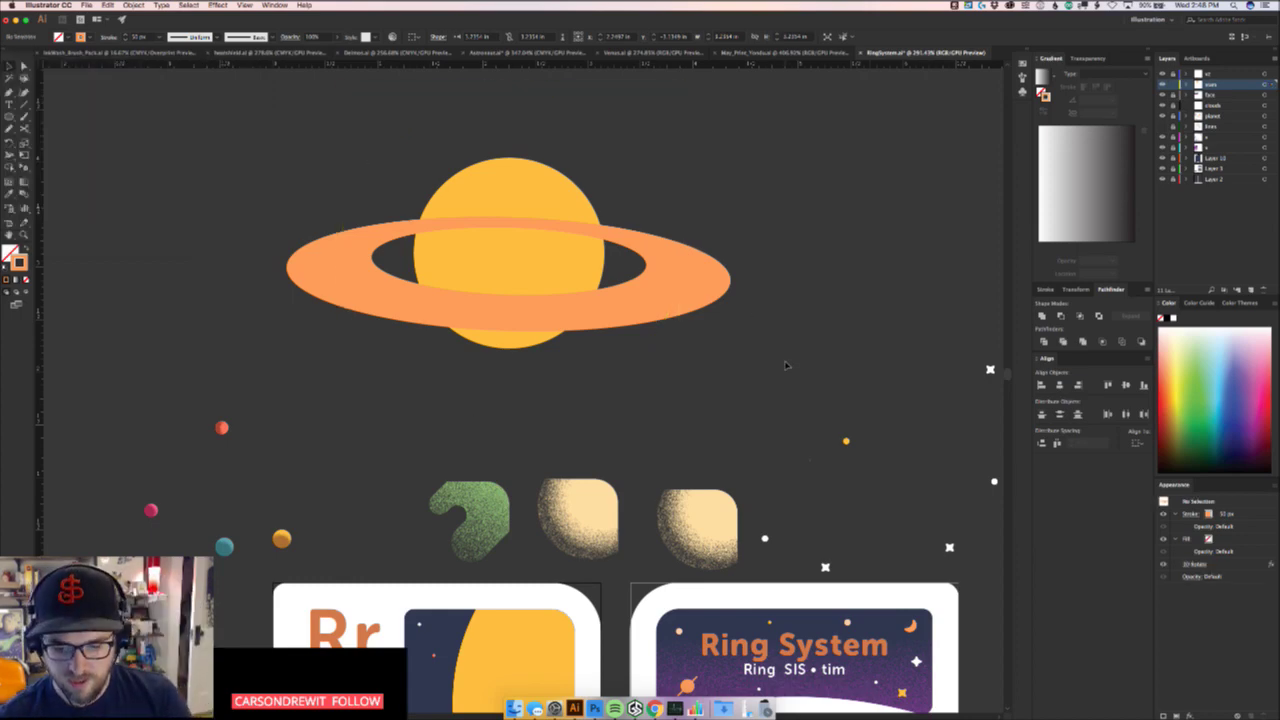
pyautogui.moveTo(786, 366); pyautogui.dragTo(648, 227)
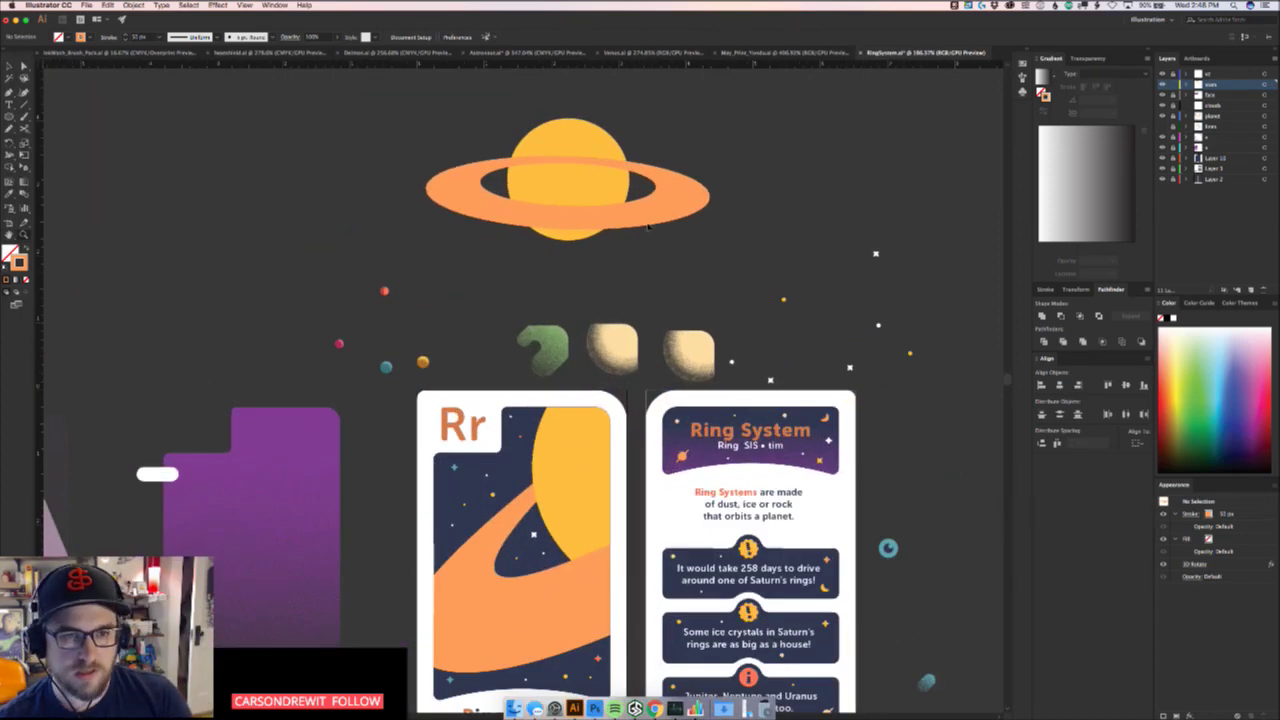
pyautogui.click(648, 228)
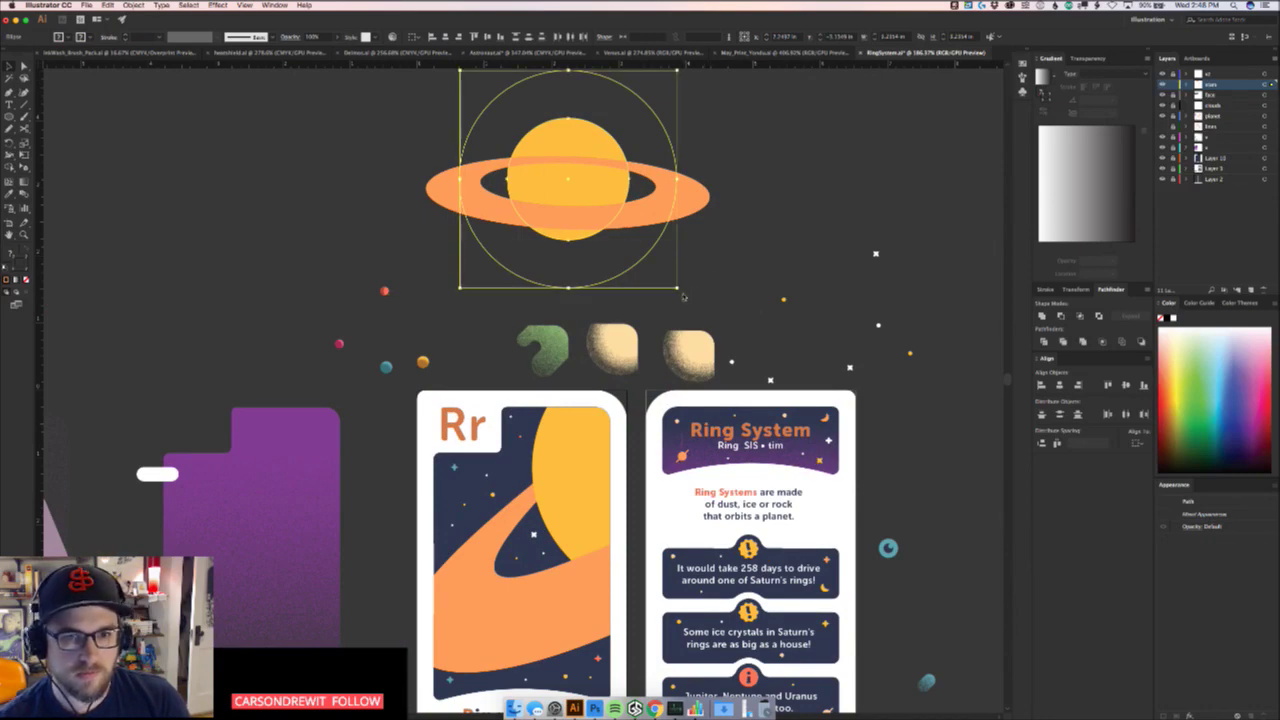
pyautogui.moveTo(684, 296); pyautogui.dragTo(716, 226)
pyautogui.press('super+z')
pyautogui.click(750, 215)
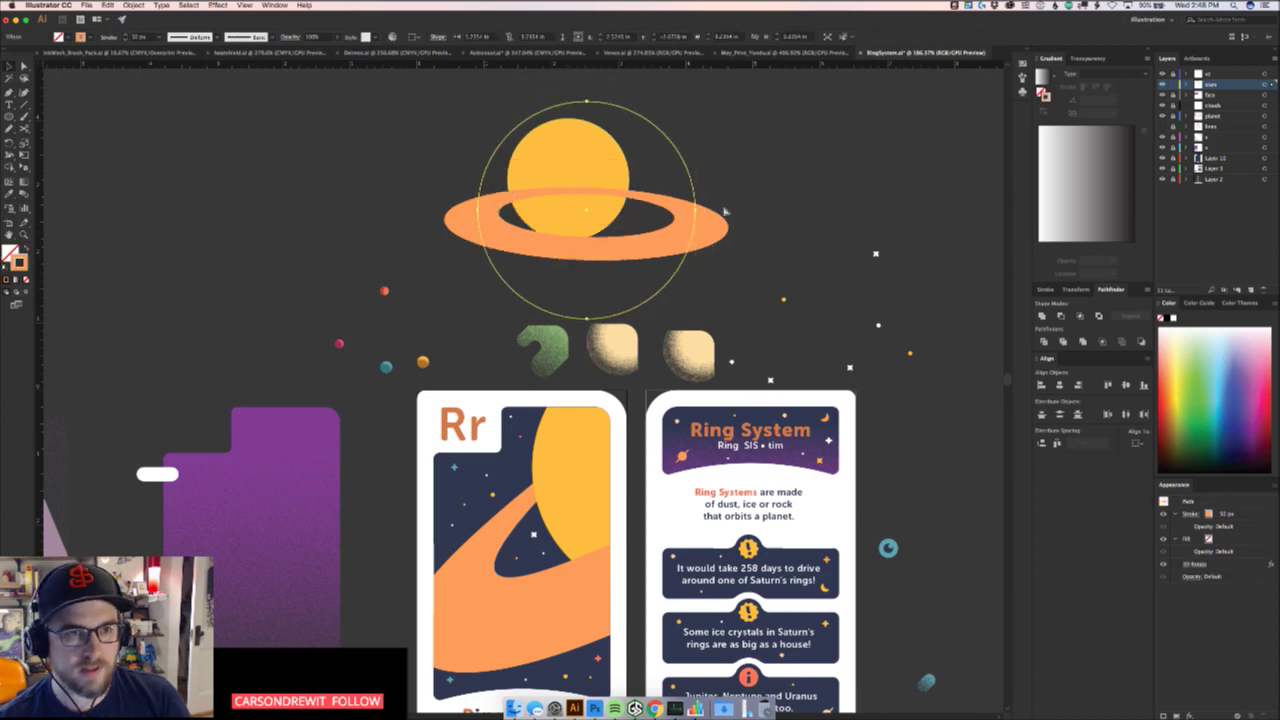
pyautogui.press('super+z')
# Expand the orange ring's 3D Rotate appearance, and expand the resulting group into plain filled shapes
pyautogui.click(107, 5)
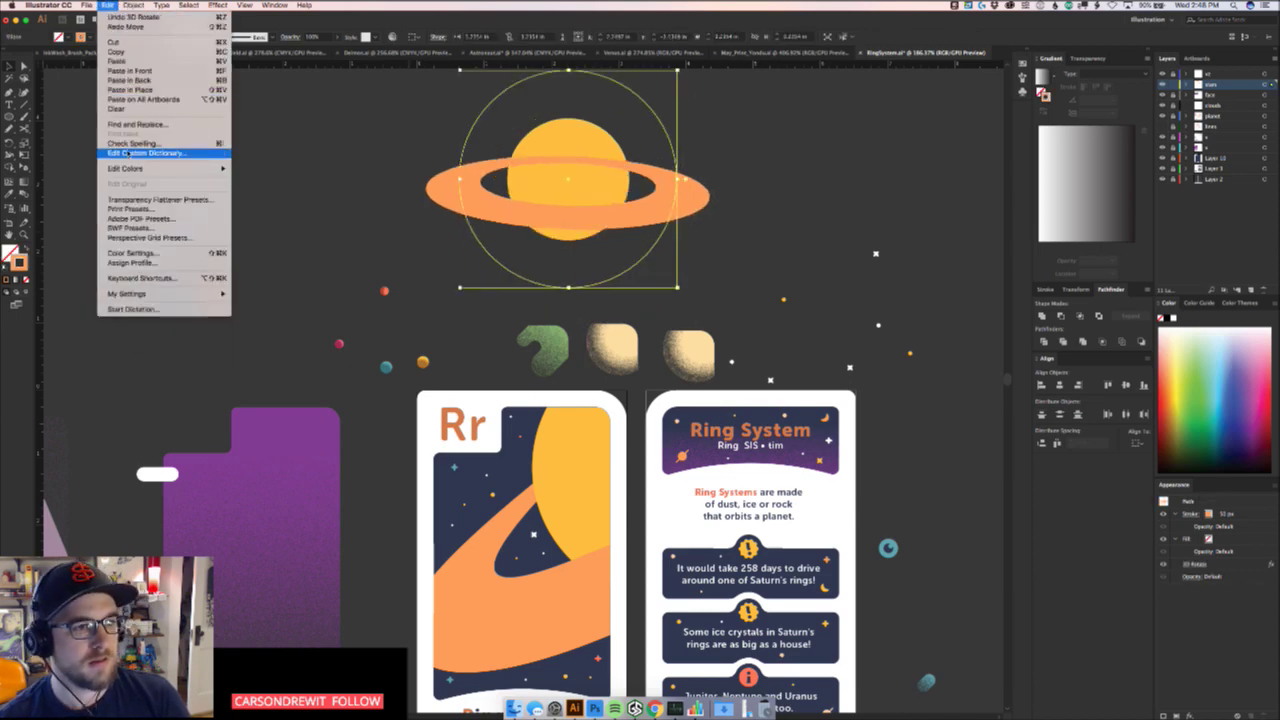
pyautogui.click(150, 117)
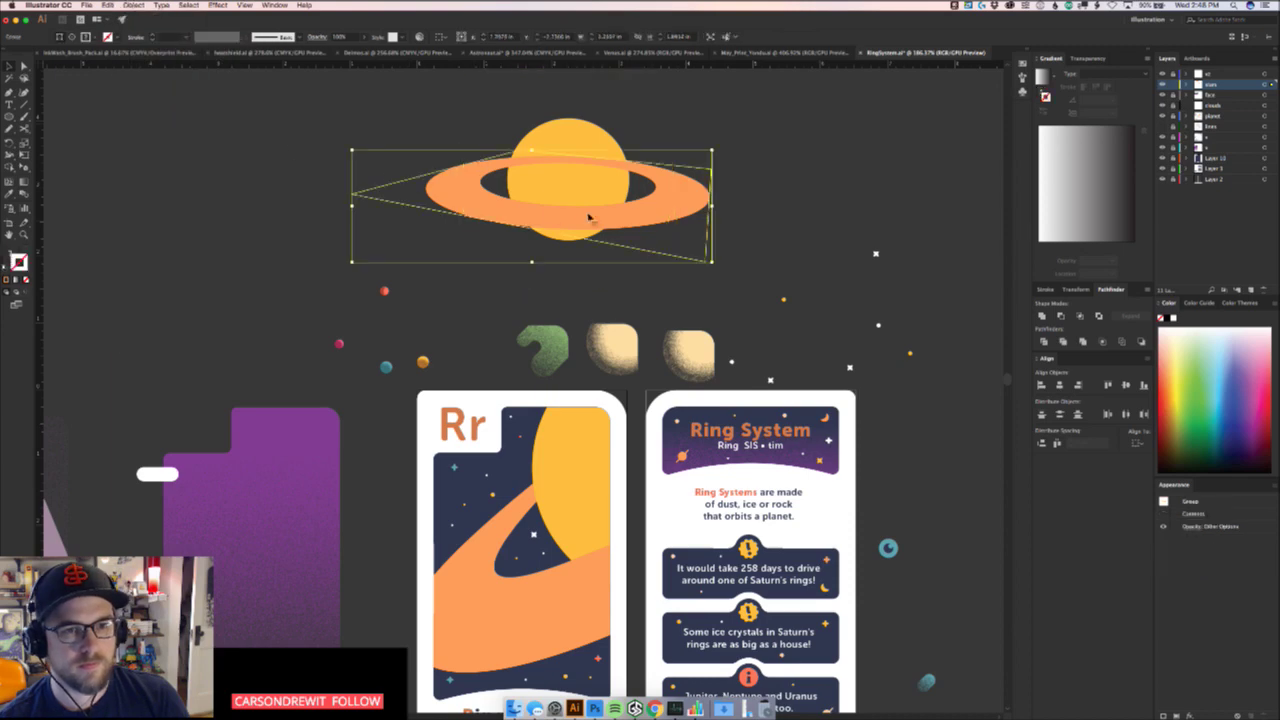
pyautogui.moveTo(698, 209); pyautogui.dragTo(719, 236)
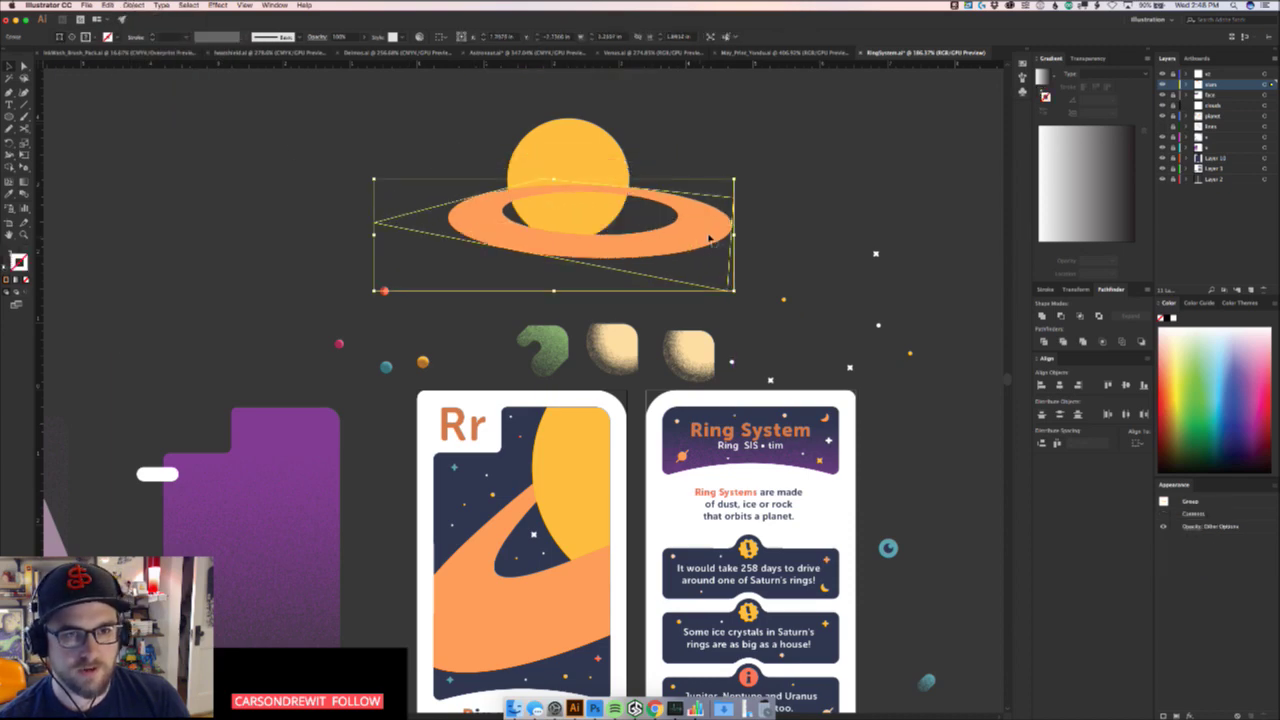
pyautogui.press('super+z')
pyautogui.click(217, 5)
pyautogui.moveTo(133, 5)
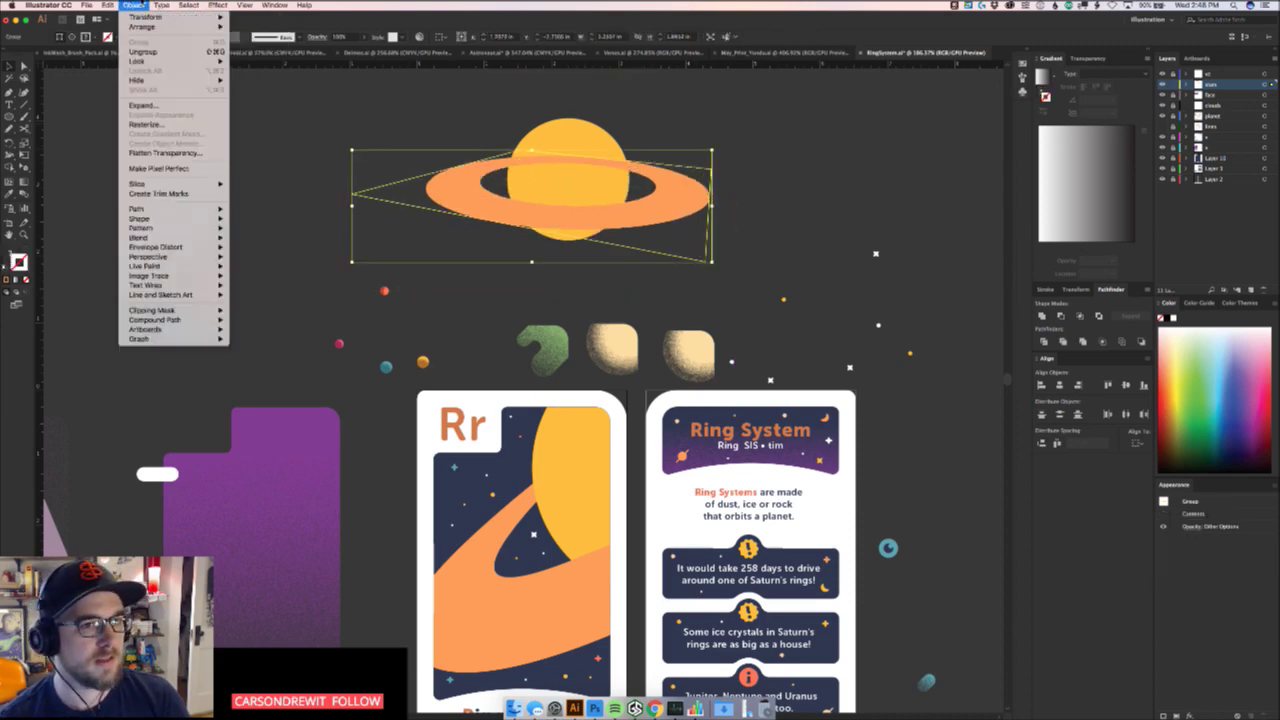
pyautogui.click(162, 108)
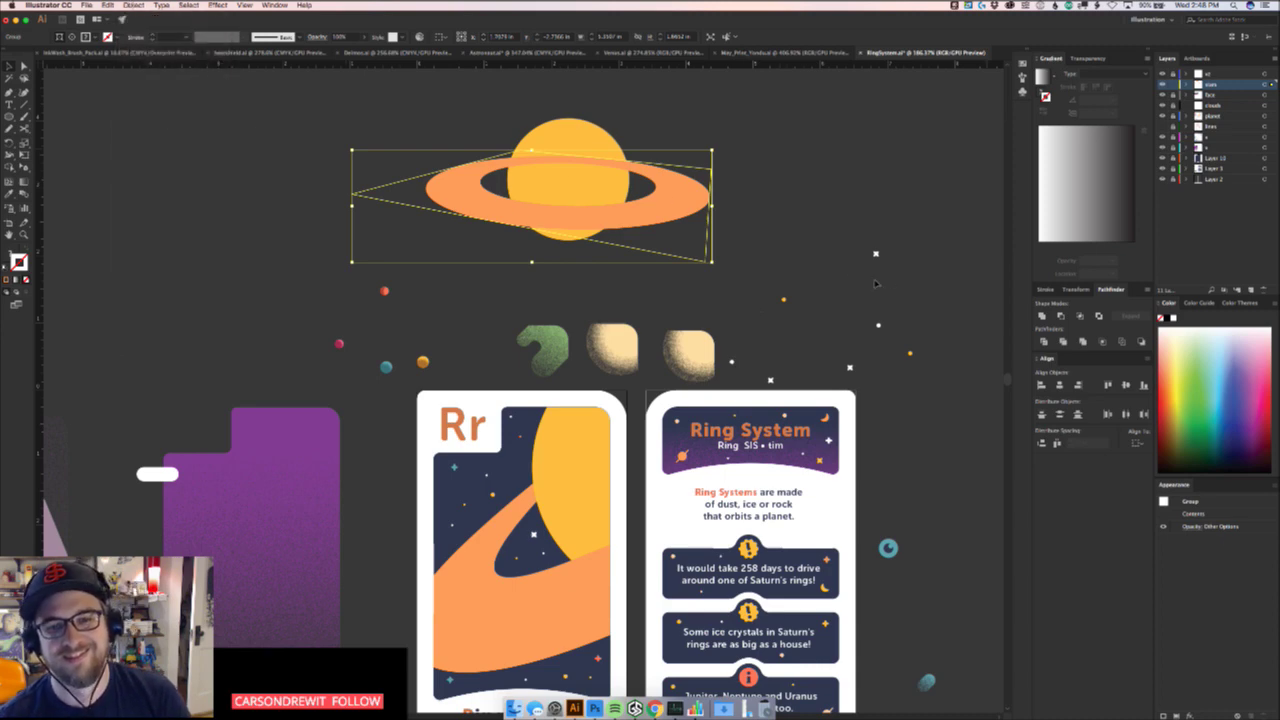
# Separate the expanded orange ring from its surrounding nested groups, undoing each test move of the ring
pyautogui.click(791, 246)
pyautogui.click(683, 200)
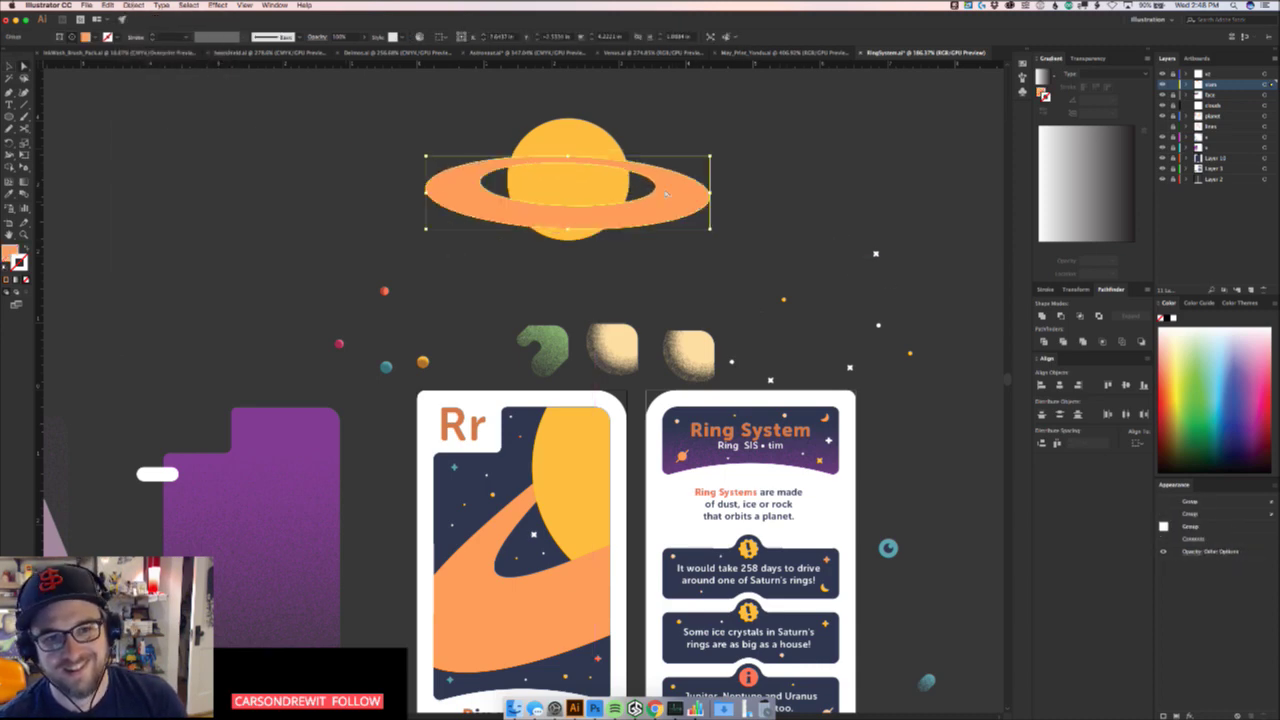
pyautogui.moveTo(683, 200)
pyautogui.mouseDown()
pyautogui.moveTo(678, 239)
pyautogui.moveTo(675, 220)
pyautogui.mouseUp()
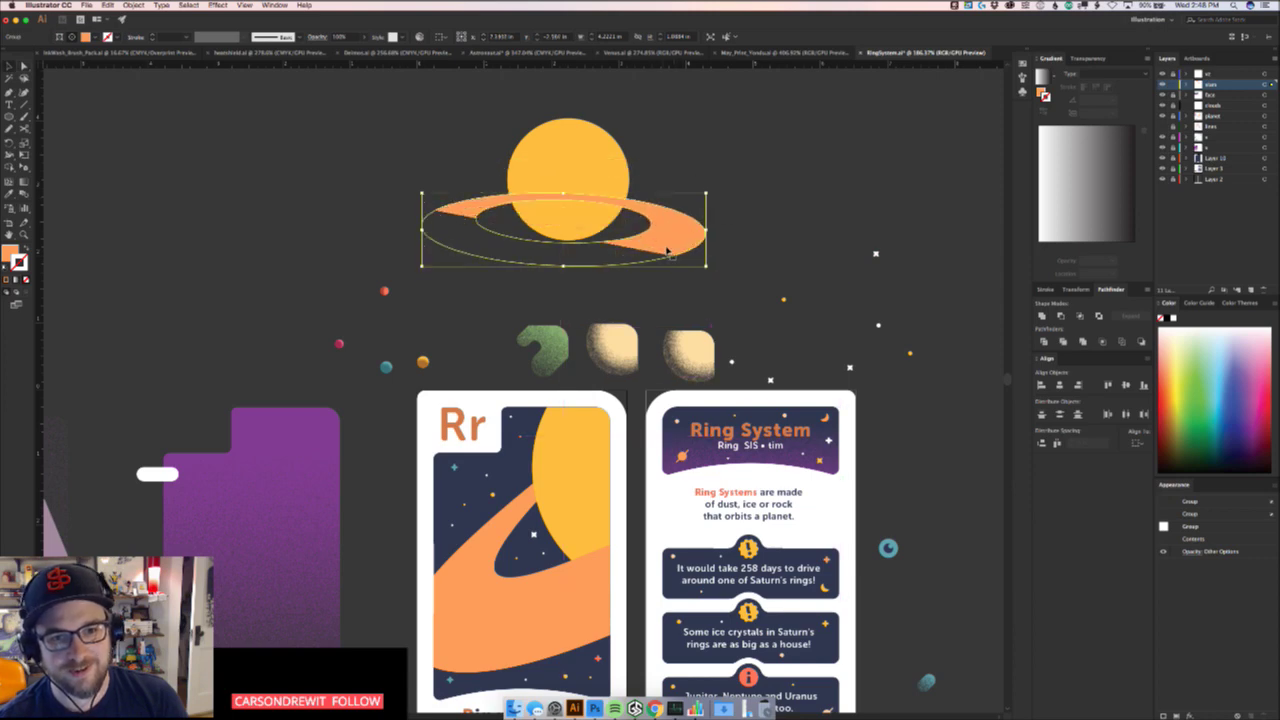
pyautogui.press('super+z')
pyautogui.press('super+z')
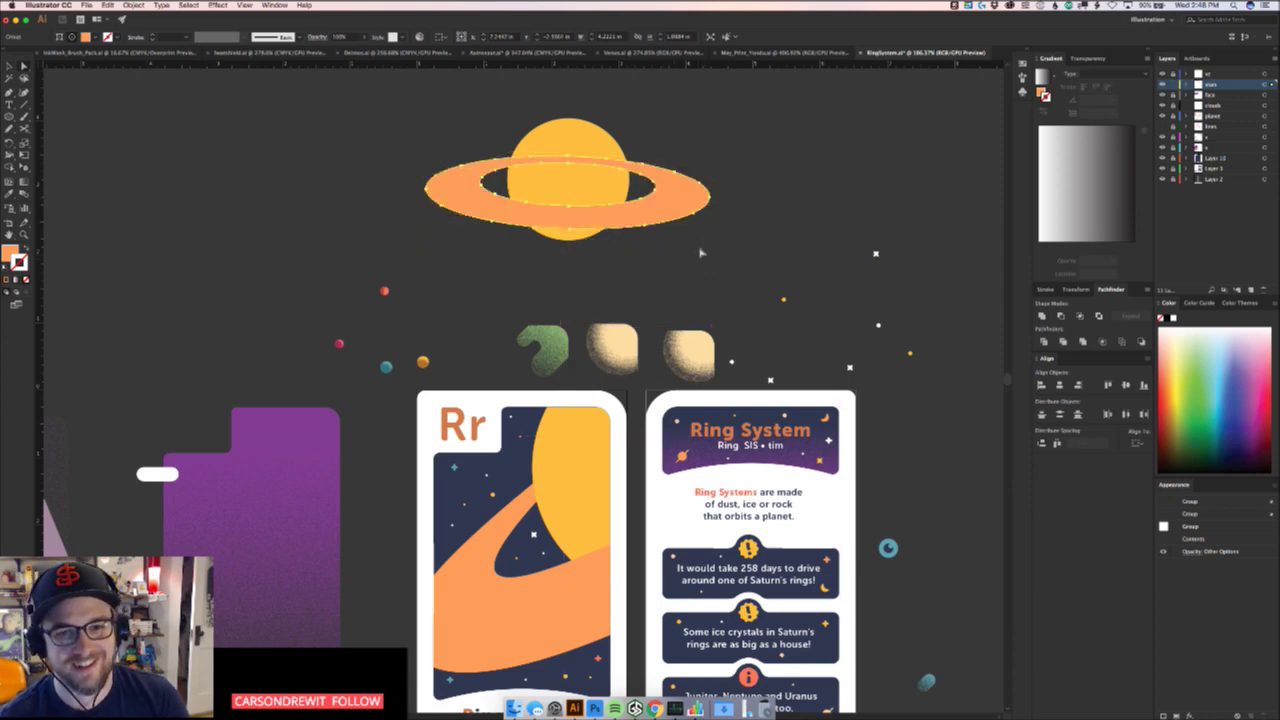
pyautogui.moveTo(707, 263); pyautogui.dragTo(768, 156)
pyautogui.press('super+z')
pyautogui.click(674, 195)
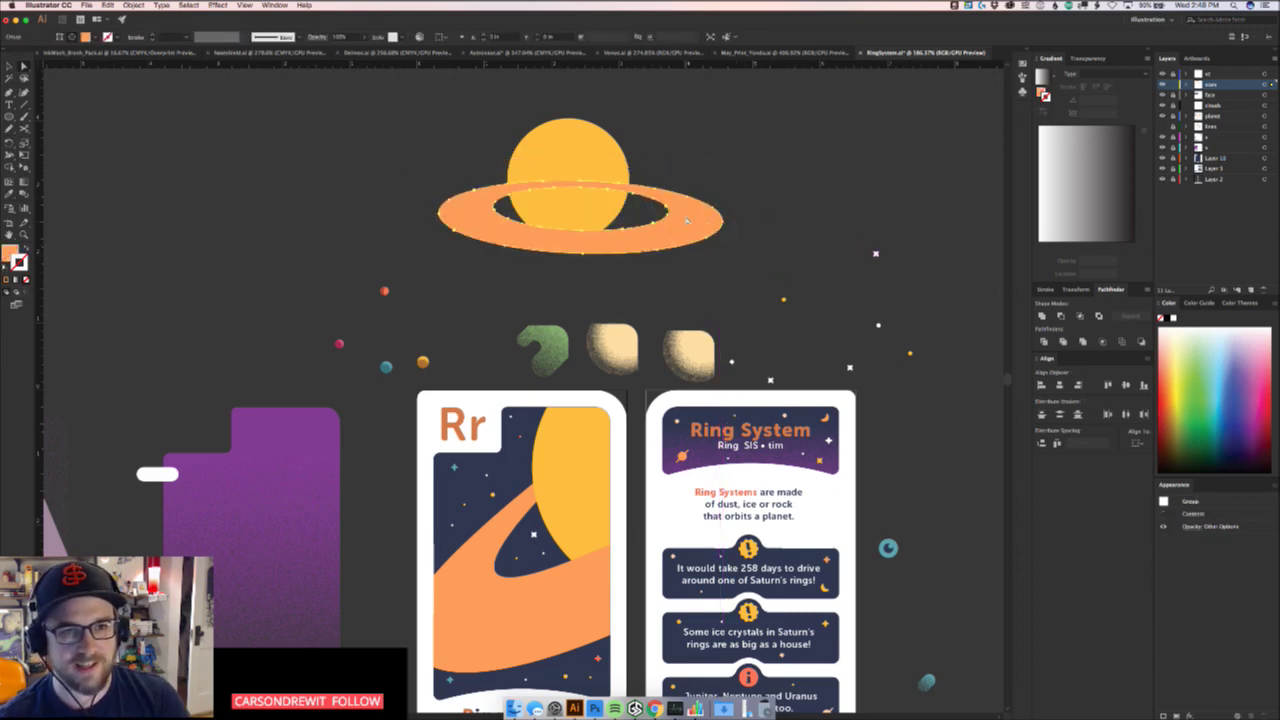
pyautogui.click(726, 207)
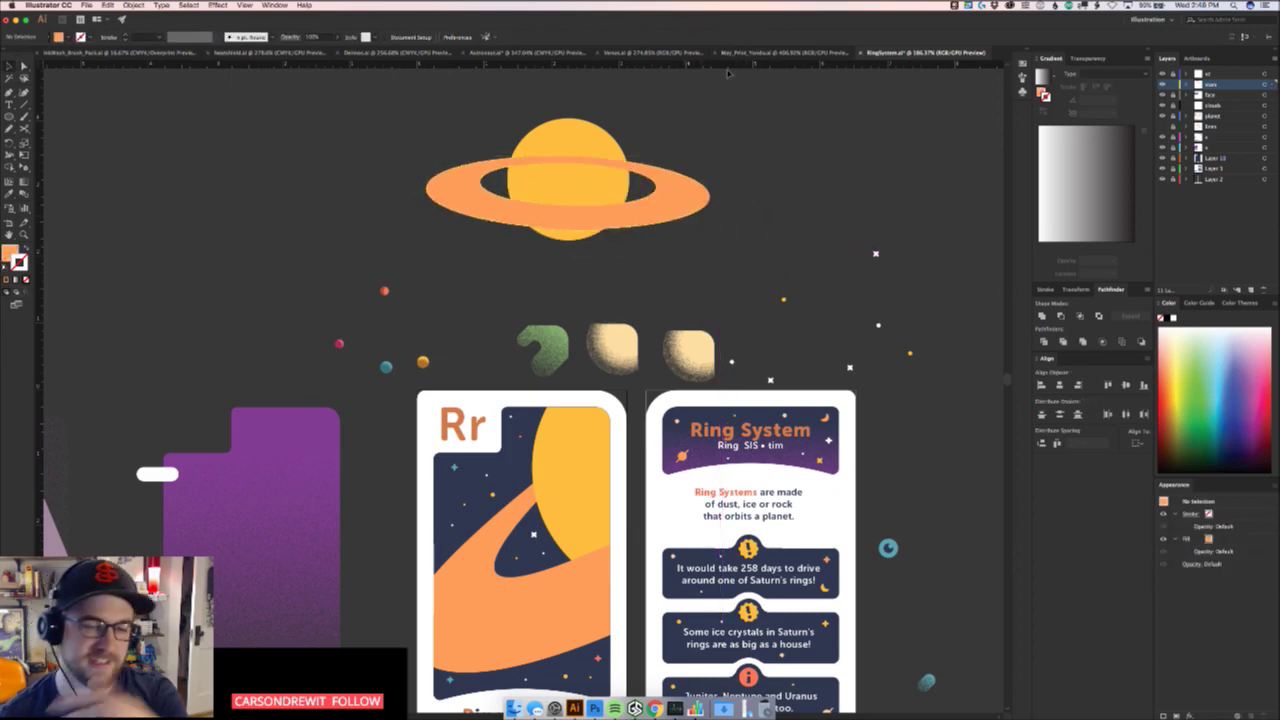
# Rotate the yellow circle and its ring together about 45° counterclockwise and move them onto the Rr card
pyautogui.moveTo(691, 117); pyautogui.dragTo(494, 238)
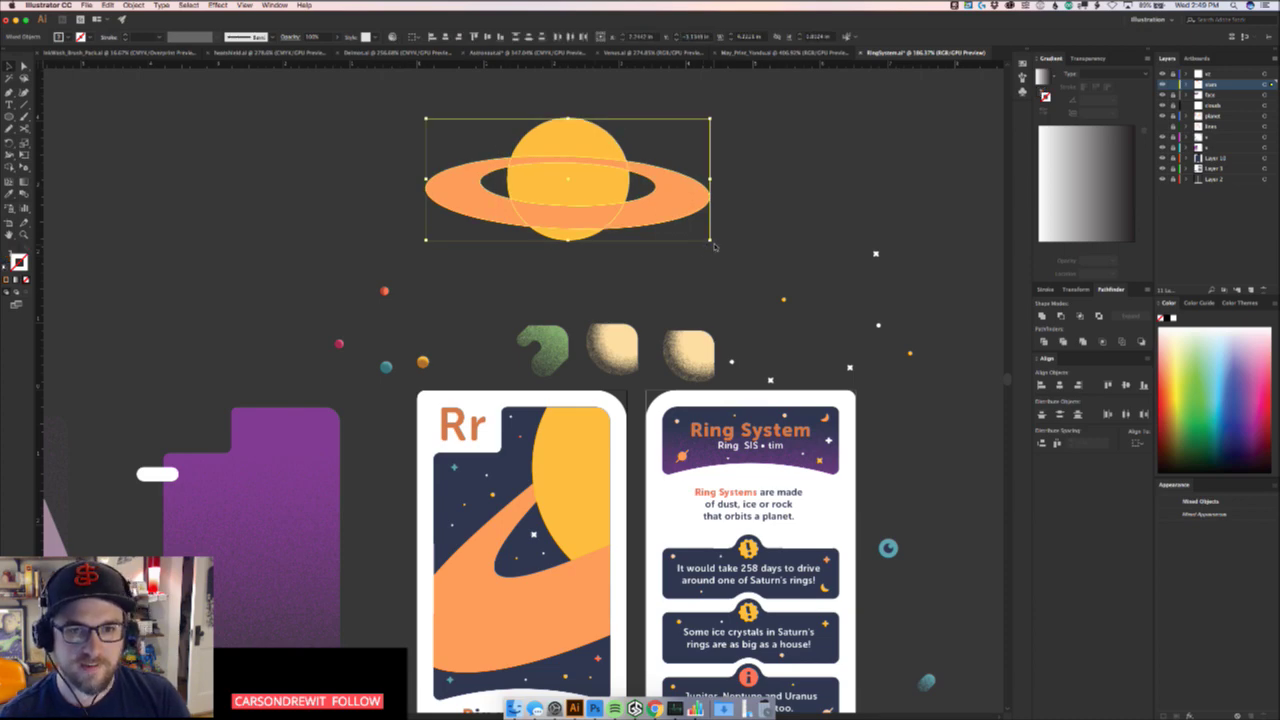
pyautogui.moveTo(714, 246); pyautogui.dragTo(749, 149)
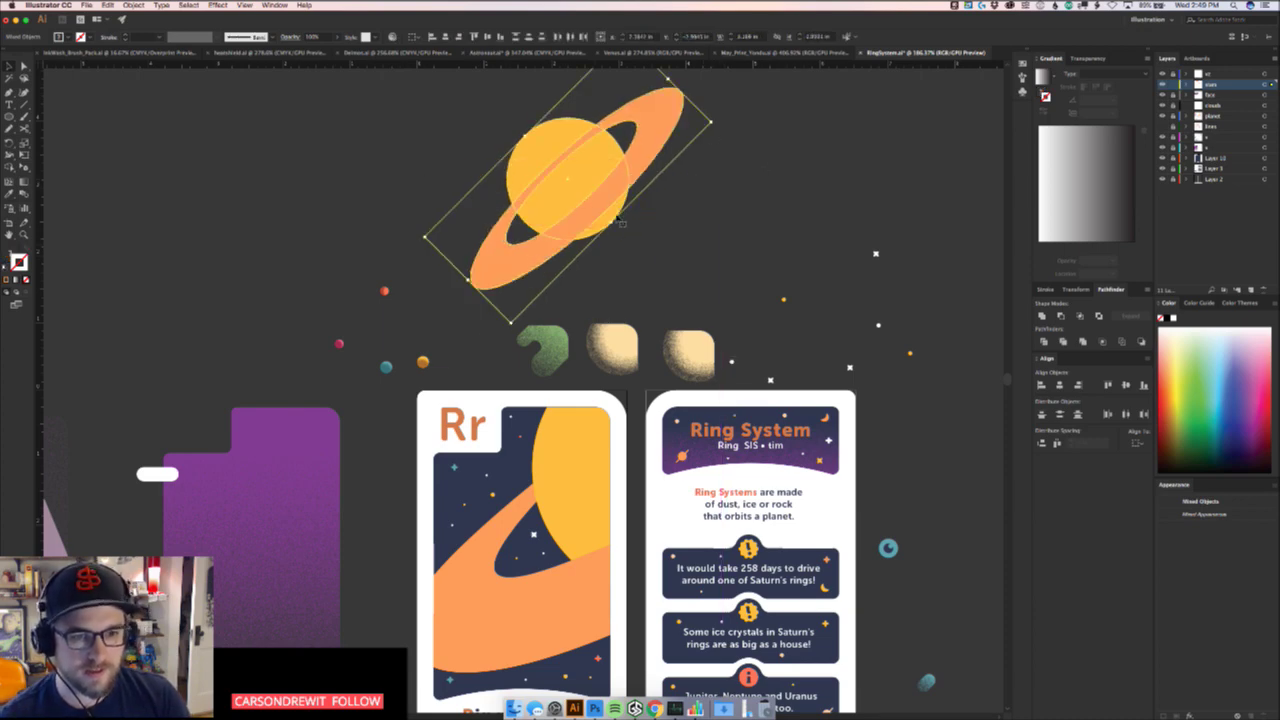
pyautogui.moveTo(621, 222); pyautogui.dragTo(570, 518)
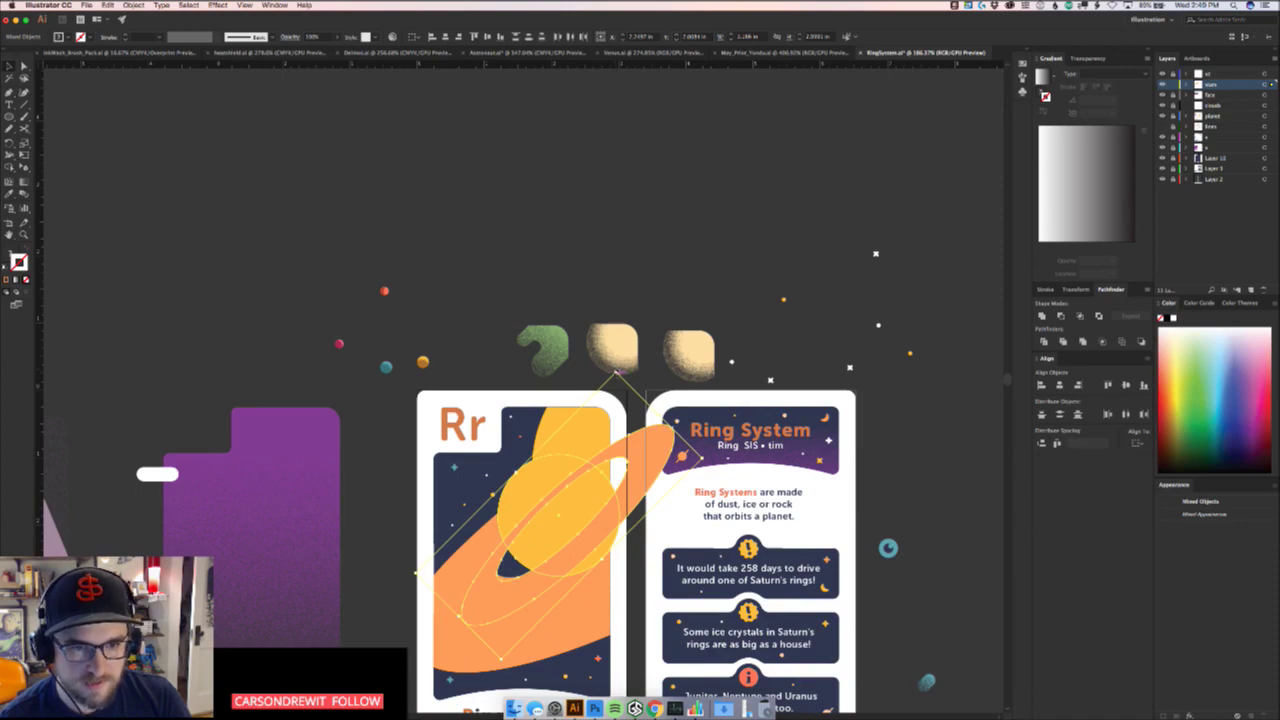
# Enlarge the ringed planet and position it over the large planet illustration on the Rr card, overlapping the neighbouring card
pyautogui.moveTo(617, 373); pyautogui.dragTo(822, 140)
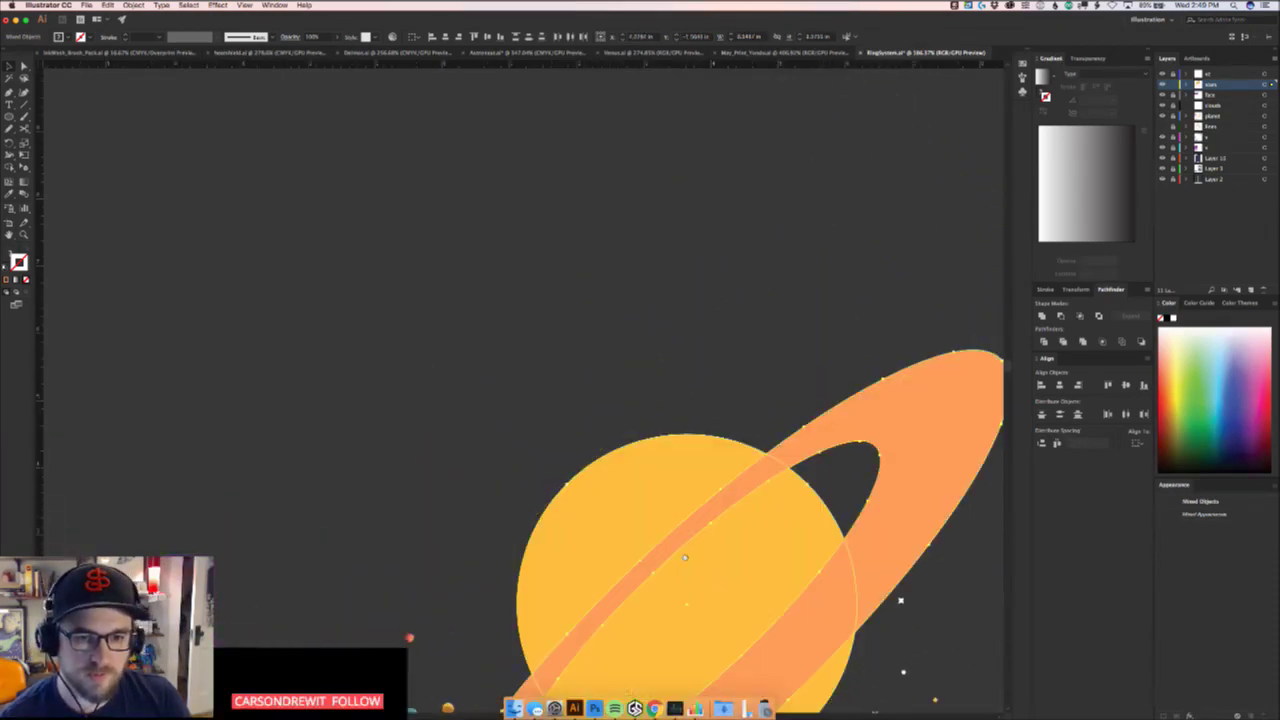
pyautogui.moveTo(685, 558); pyautogui.dragTo(630, 25)
pyautogui.moveTo(619, 97); pyautogui.dragTo(663, 276)
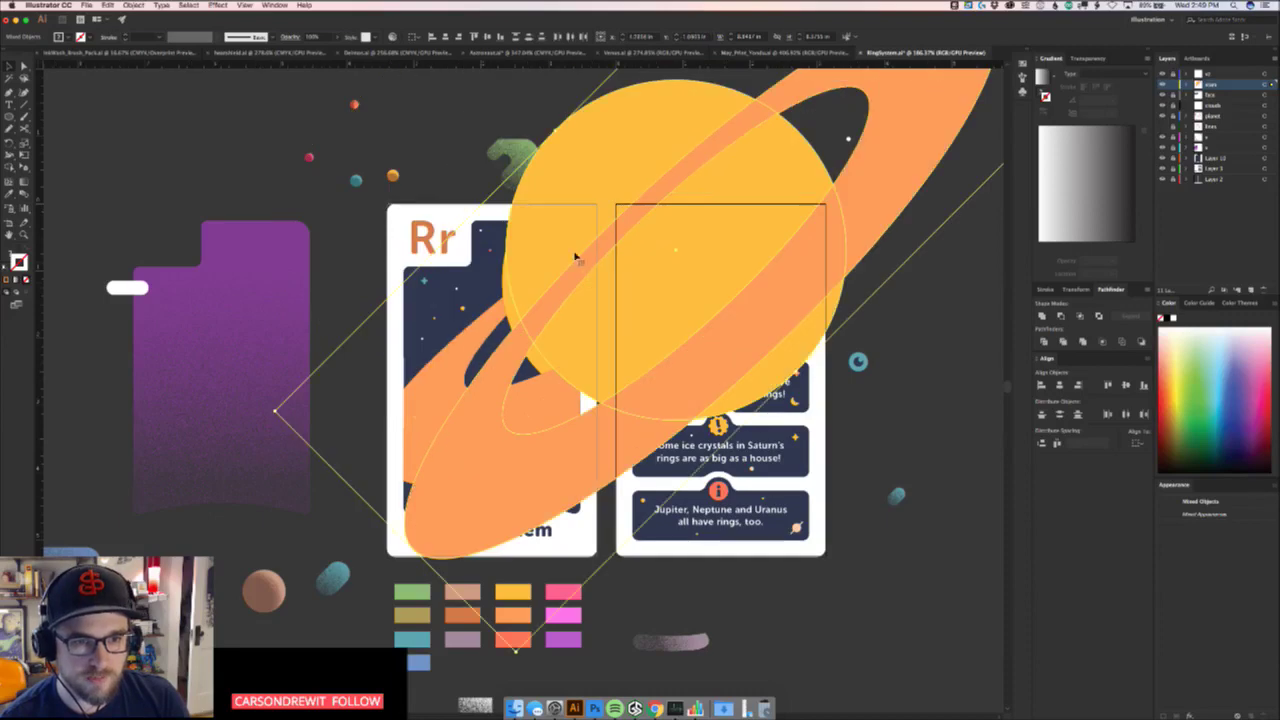
pyautogui.moveTo(588, 186); pyautogui.dragTo(605, 175)
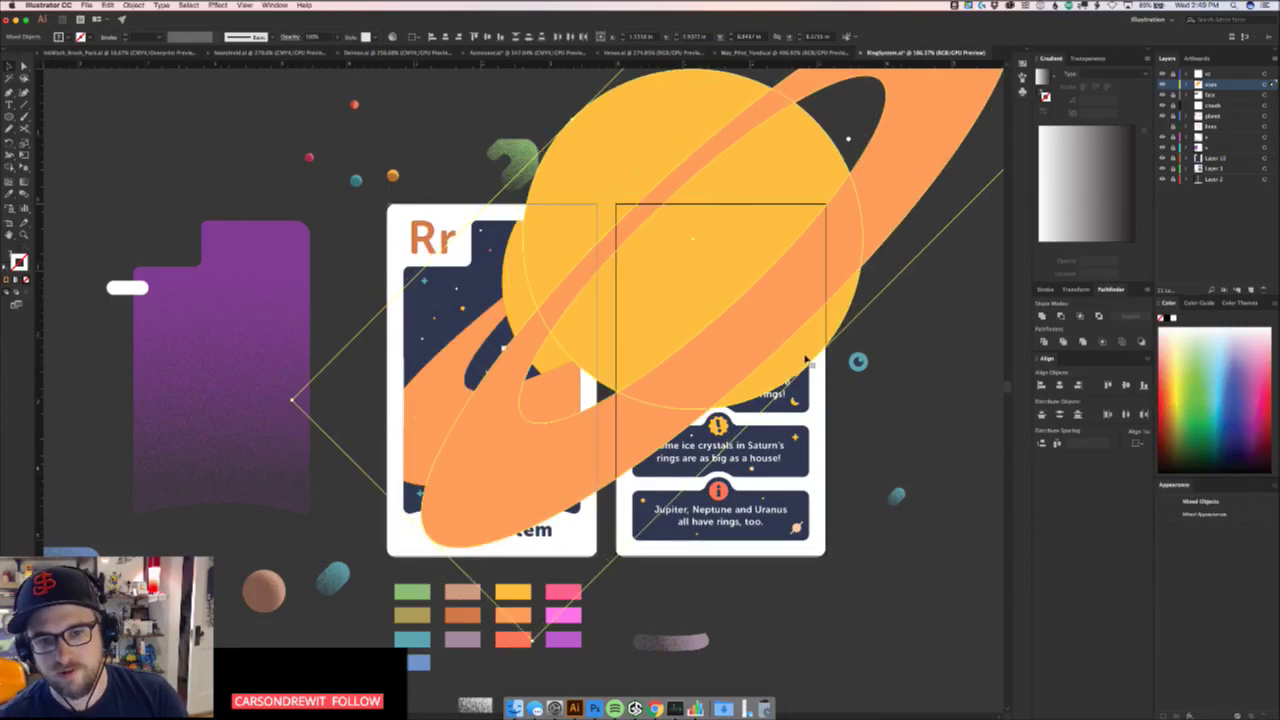
pyautogui.moveTo(811, 360); pyautogui.dragTo(670, 325)
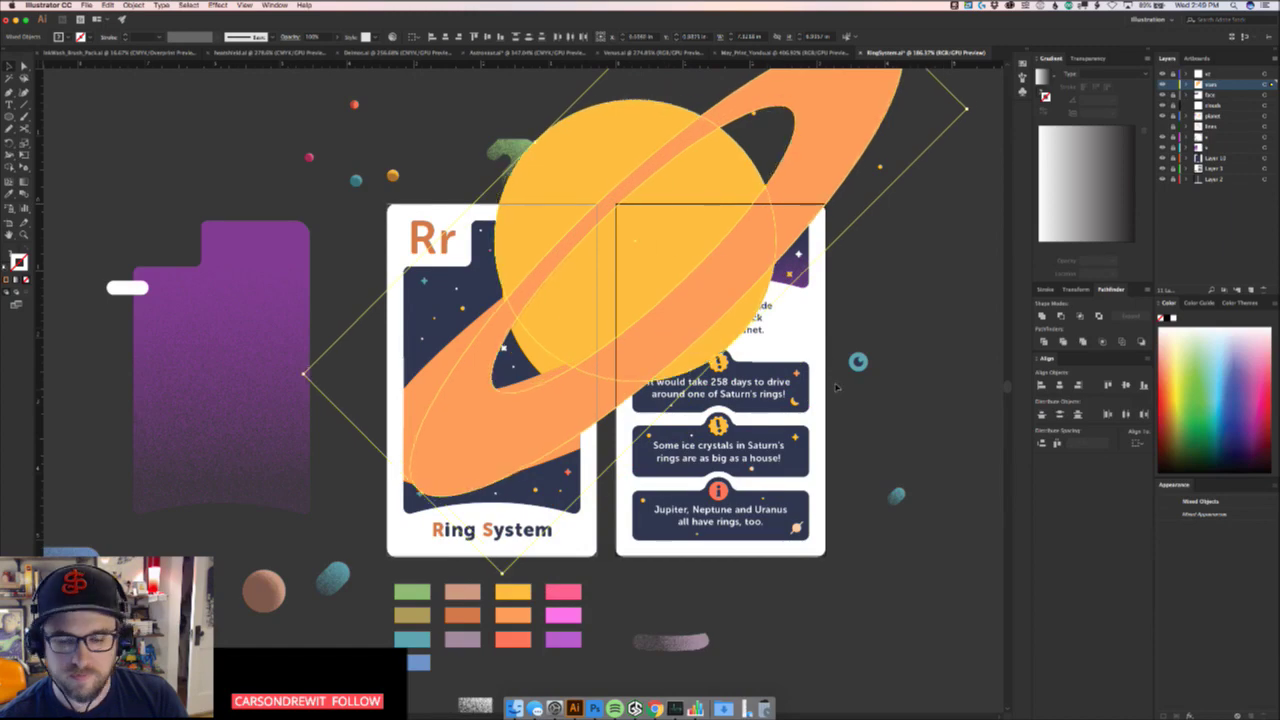
# Turn the enlarged ringed planet back to its level orientation and rotate it counterclockwise by exactly 22.5°
pyautogui.moveTo(968, 108); pyautogui.dragTo(967, 387)
pyautogui.press('r')
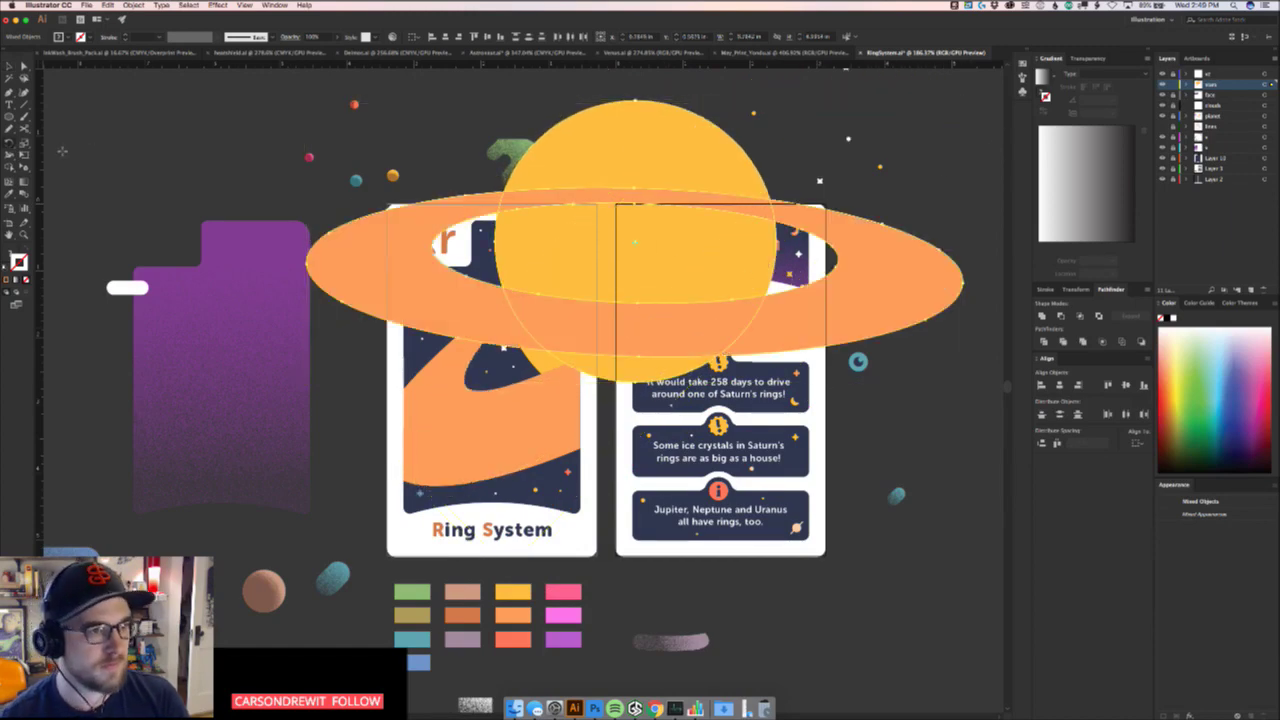
pyautogui.doubleClick(11, 146)
pyautogui.press('Return')
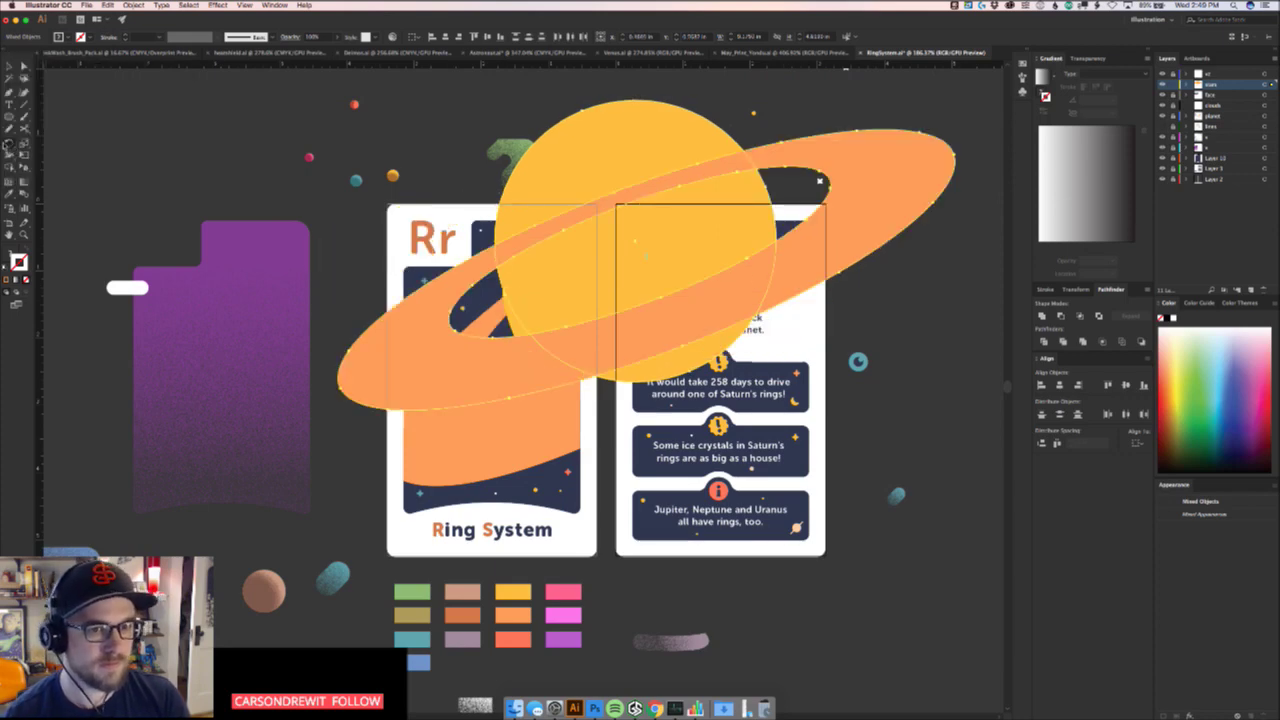
# Start another rotation of the ringed planet with preview on and set its angle to 11.25°
pyautogui.doubleClick(11, 142)
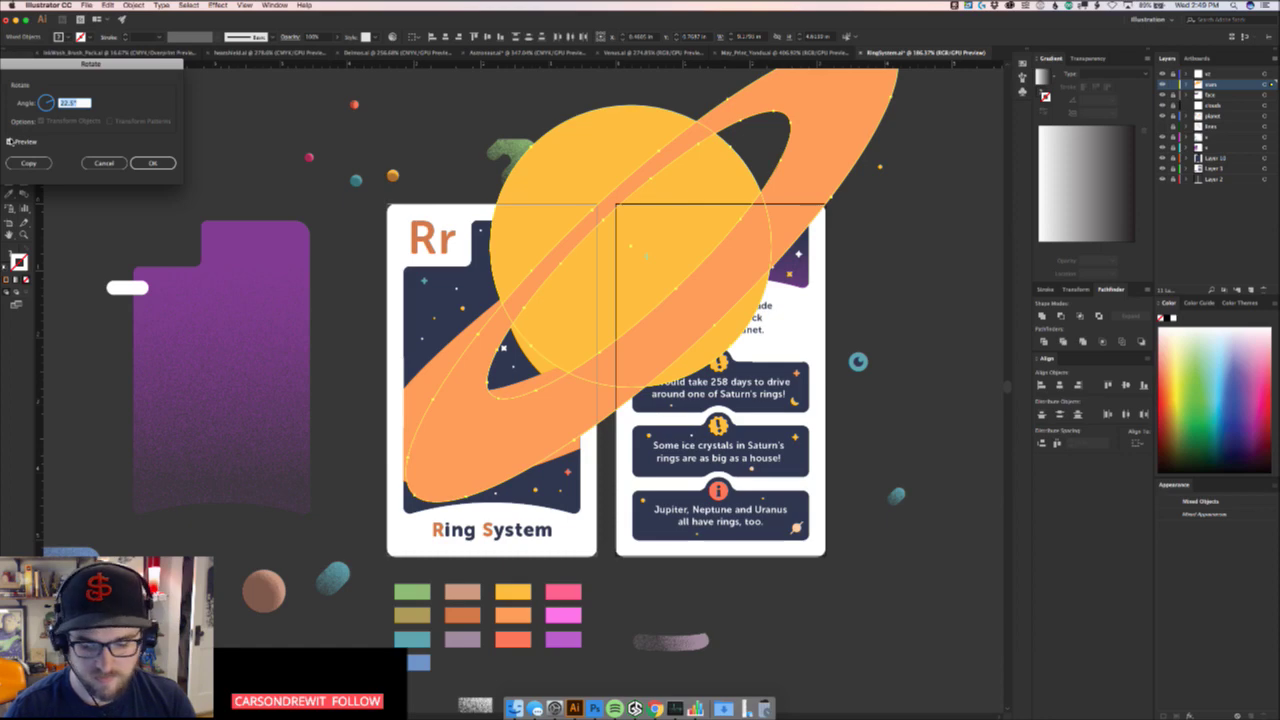
pyautogui.write('11.2')
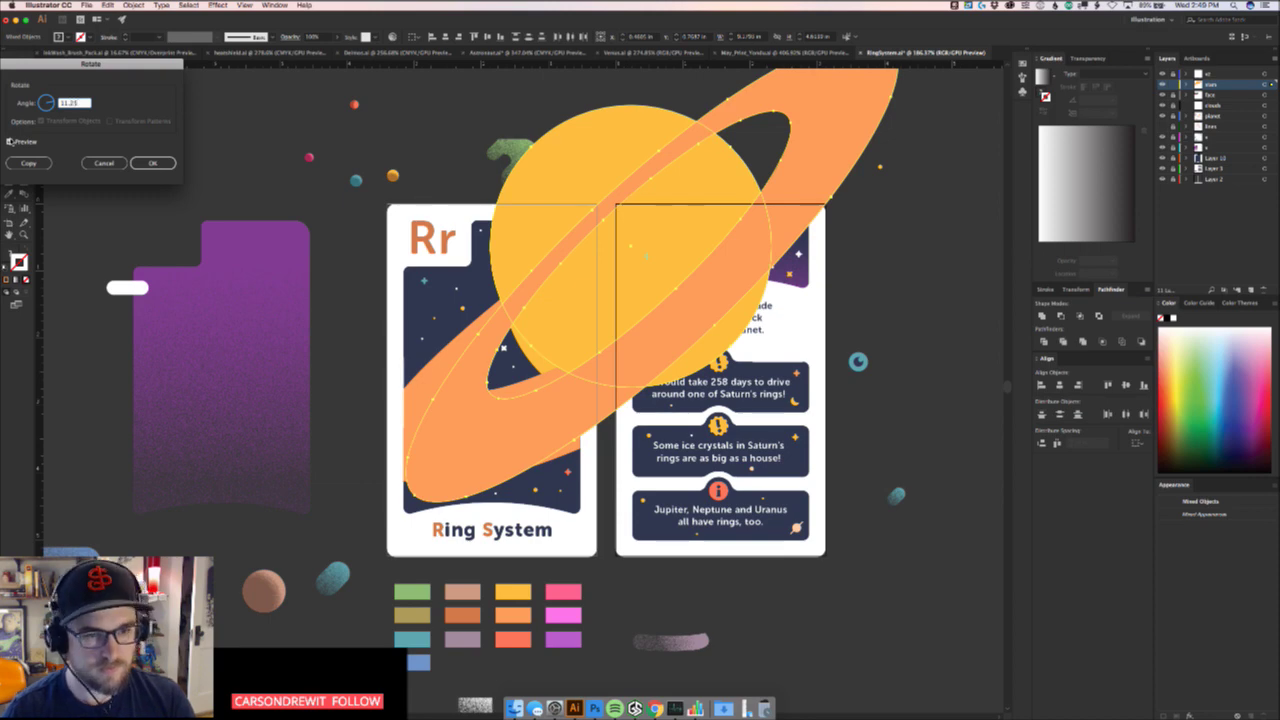
# Try rotating the enlarged ringed planet by 5 degrees and positioning it across the two cards
pyautogui.write('5')
pyautogui.press('Return')
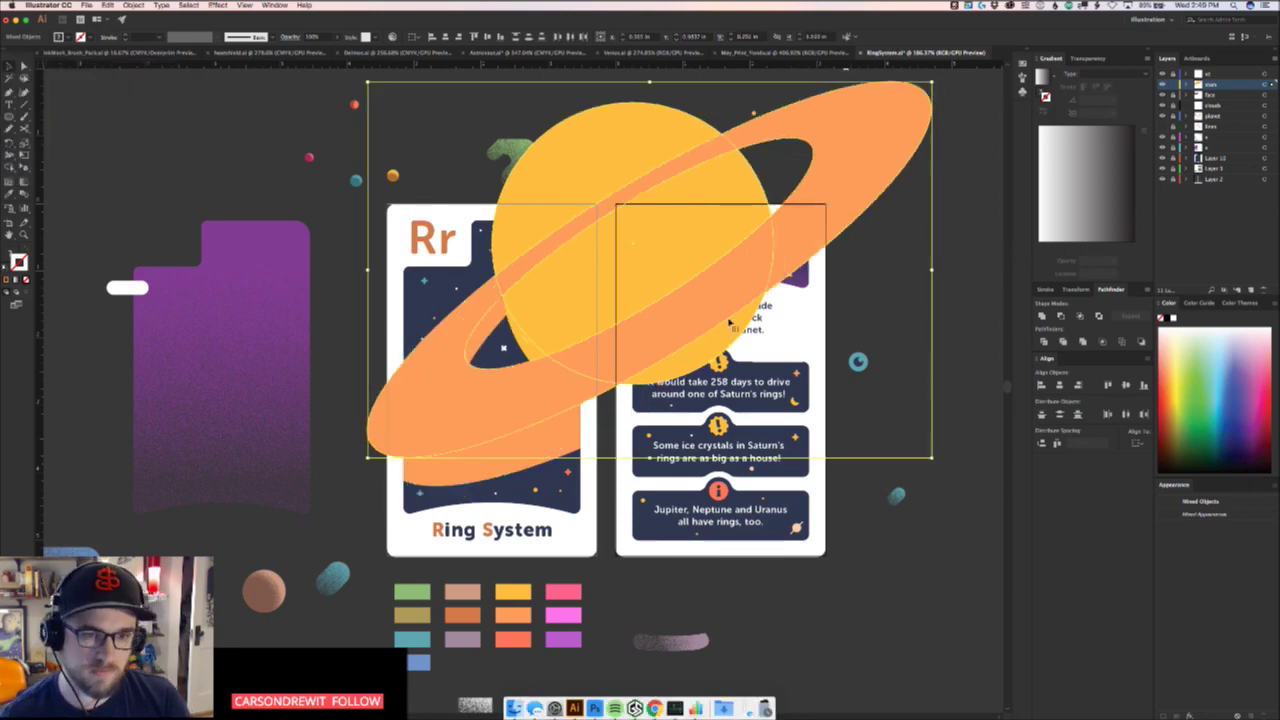
pyautogui.moveTo(680, 279); pyautogui.dragTo(751, 331)
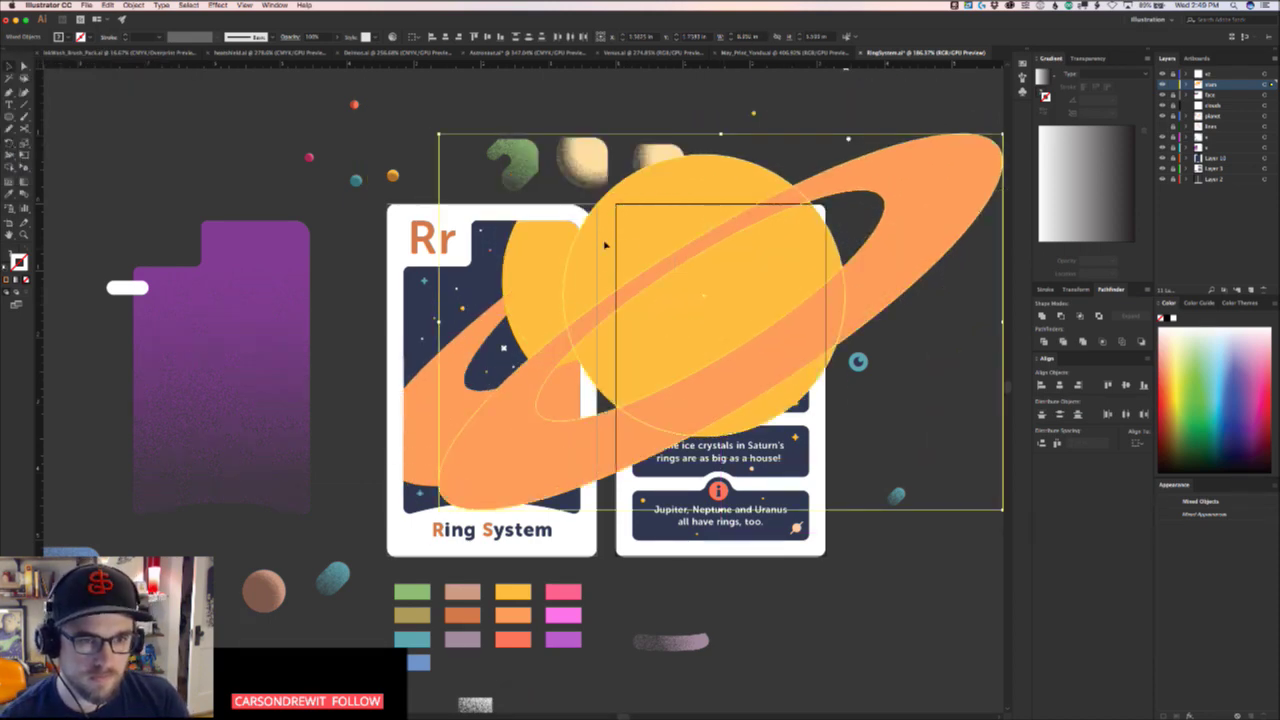
pyautogui.moveTo(625, 247); pyautogui.dragTo(565, 236)
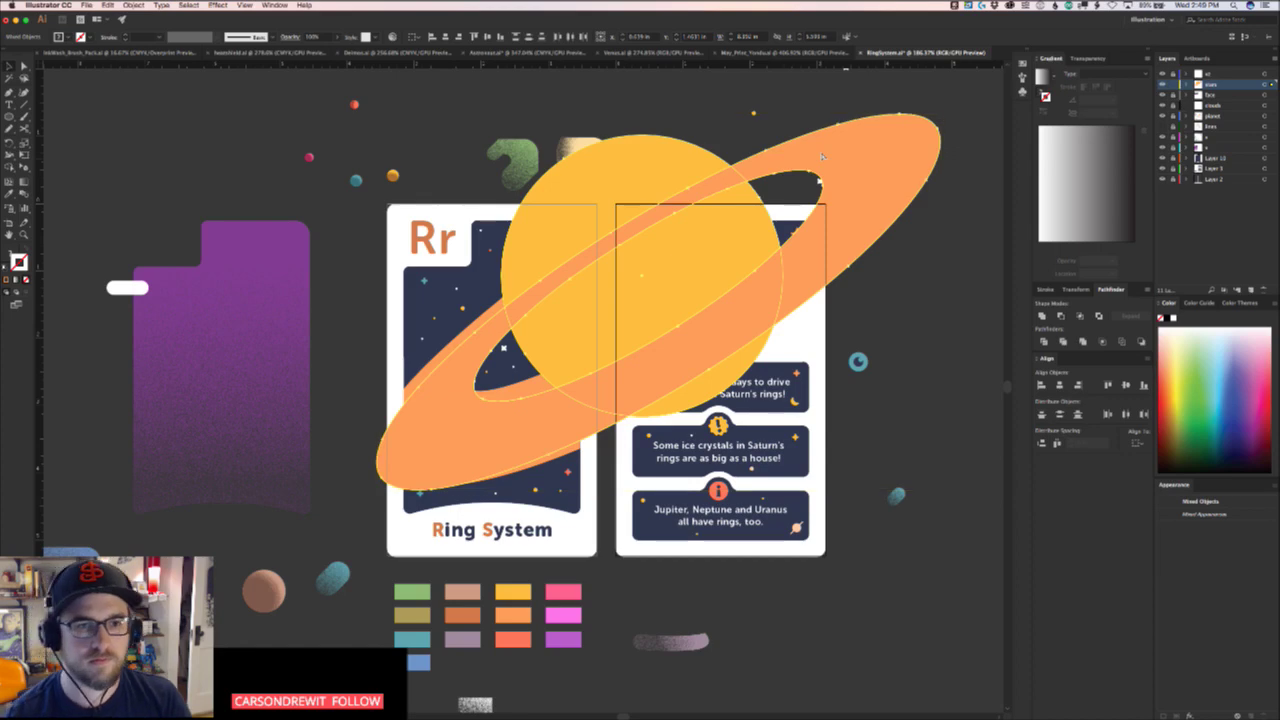
# Cut the new ringed planet and try moving the old planet artwork off the front card, beyond the back card
pyautogui.press('super+x')
pyautogui.click(551, 314)
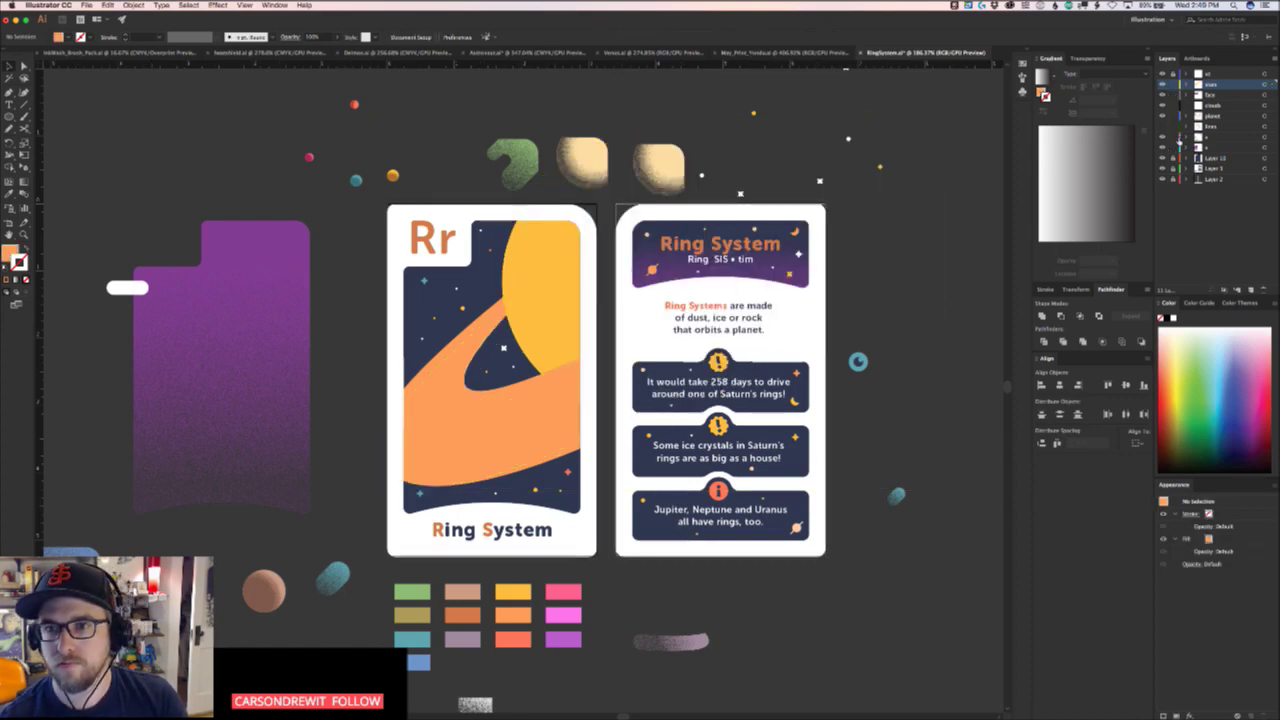
pyautogui.click(508, 420)
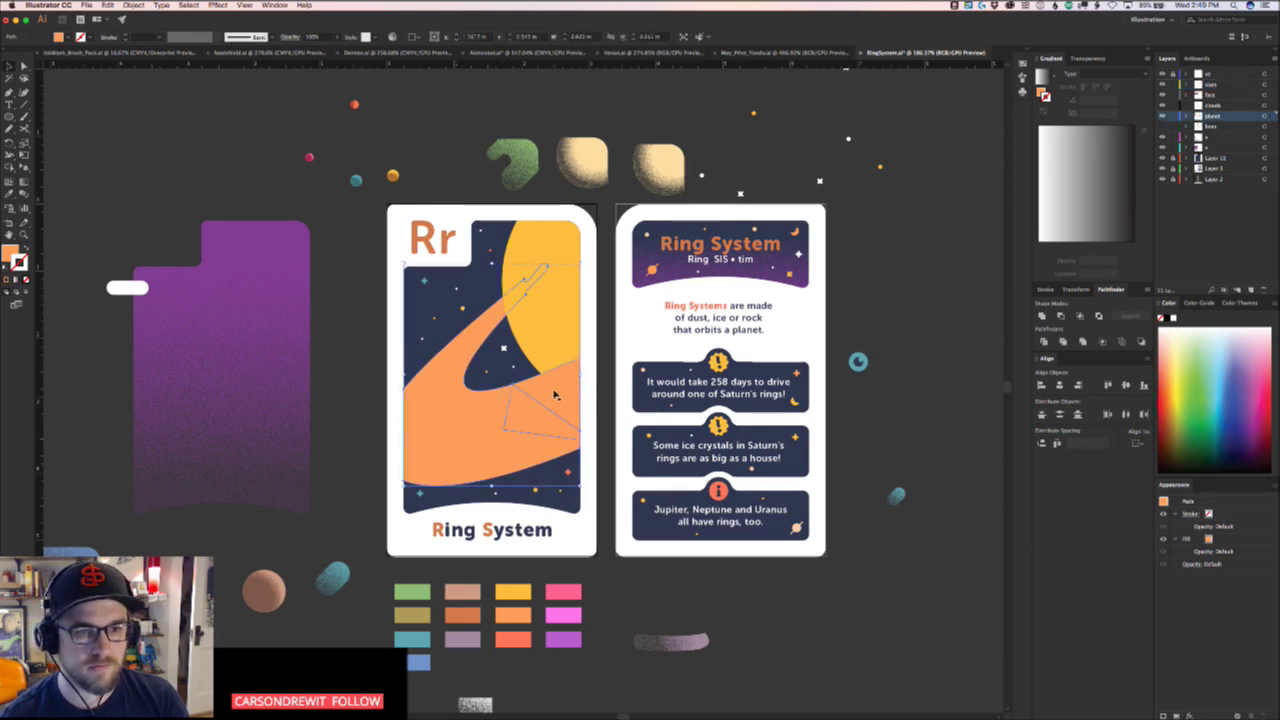
pyautogui.moveTo(541, 338); pyautogui.dragTo(981, 338)
# Try pasting the cut ringed planet onto the planet layer and positioning it partly over the front card
pyautogui.press('super+z')
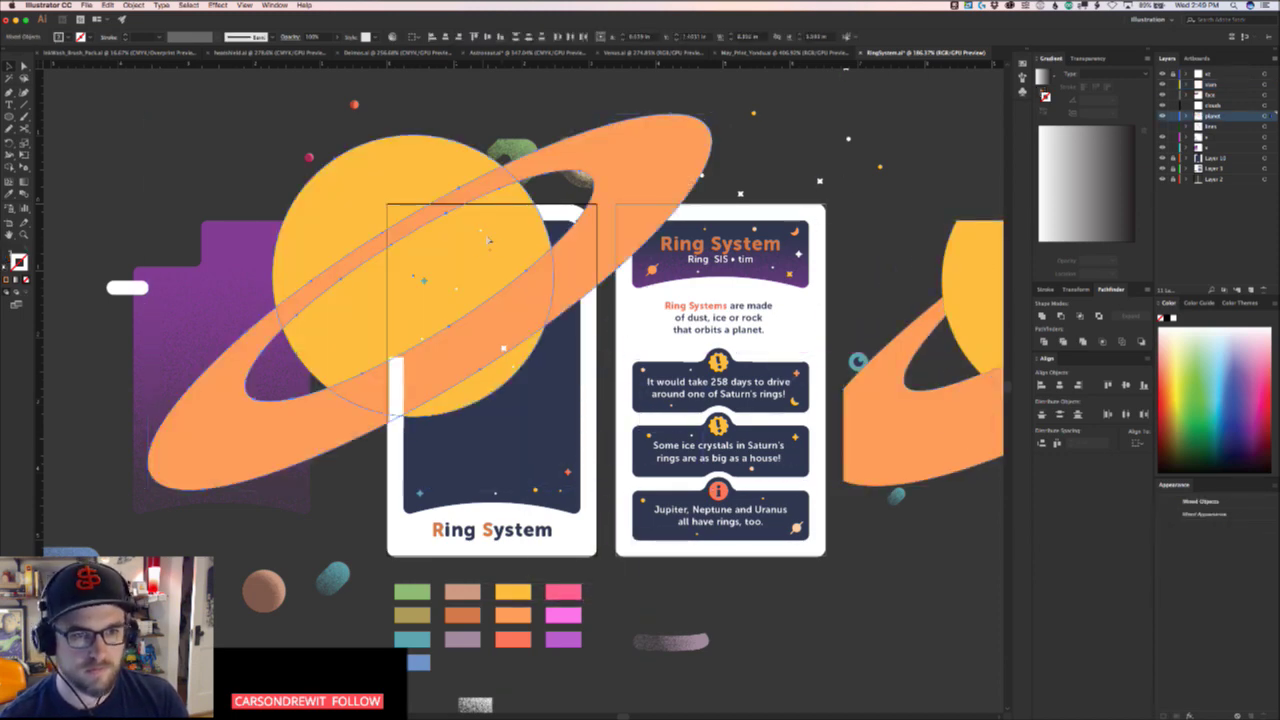
pyautogui.press('super+shift+z')
pyautogui.press('super+v')
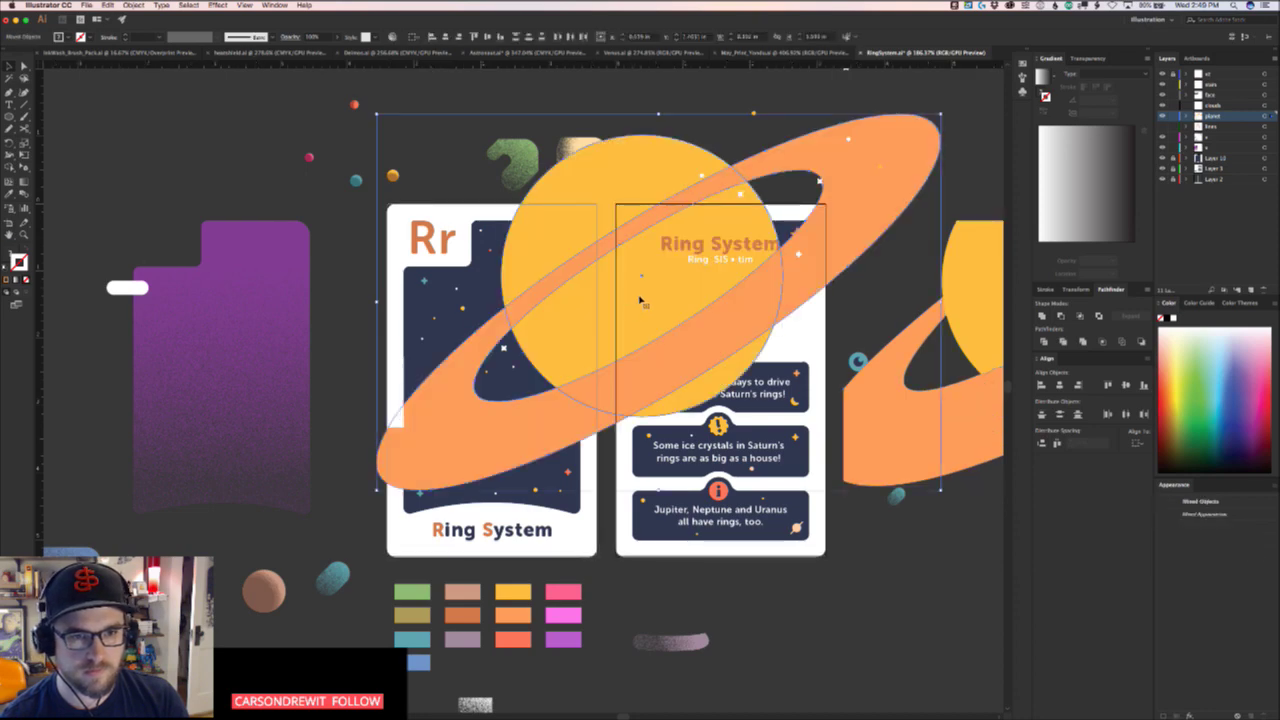
pyautogui.click(517, 483)
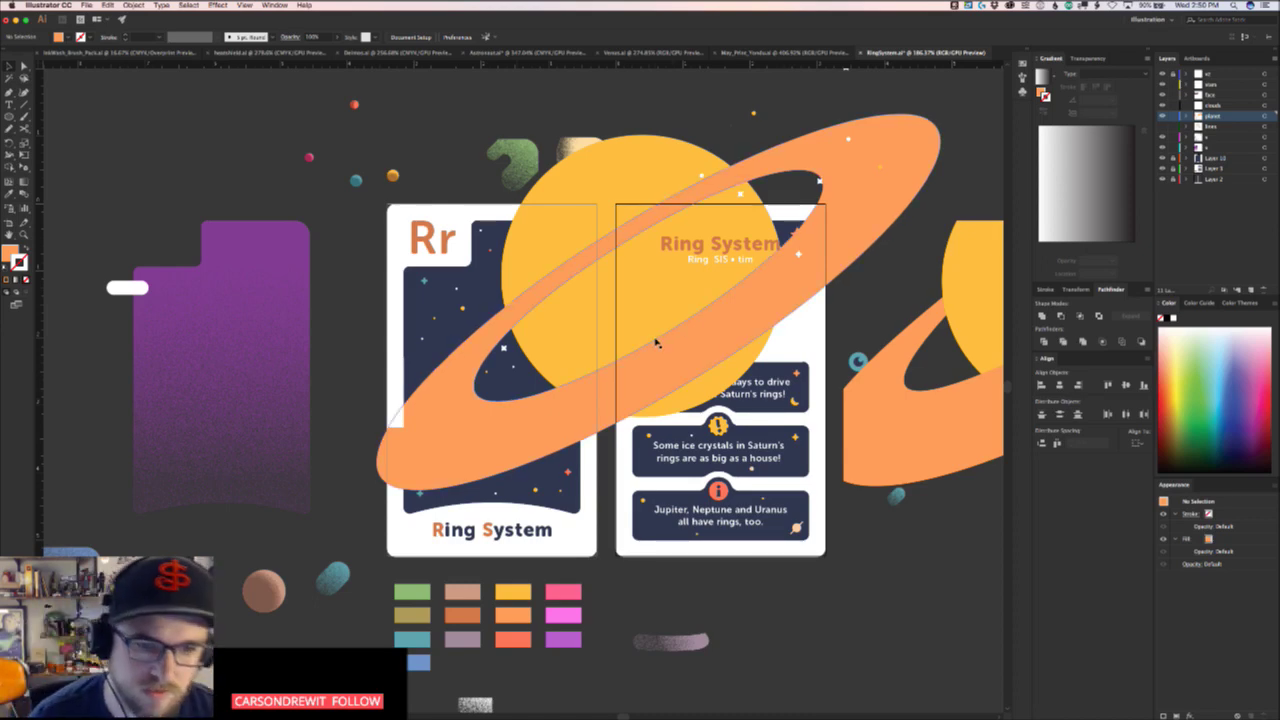
# Try deleting the white shape that covers the lower end of the planet's ring beside the front card
pyautogui.scroll(2, 690, 360)
pyautogui.scroll(2, 682, 385)
pyautogui.hscroll(4, 682, 385)
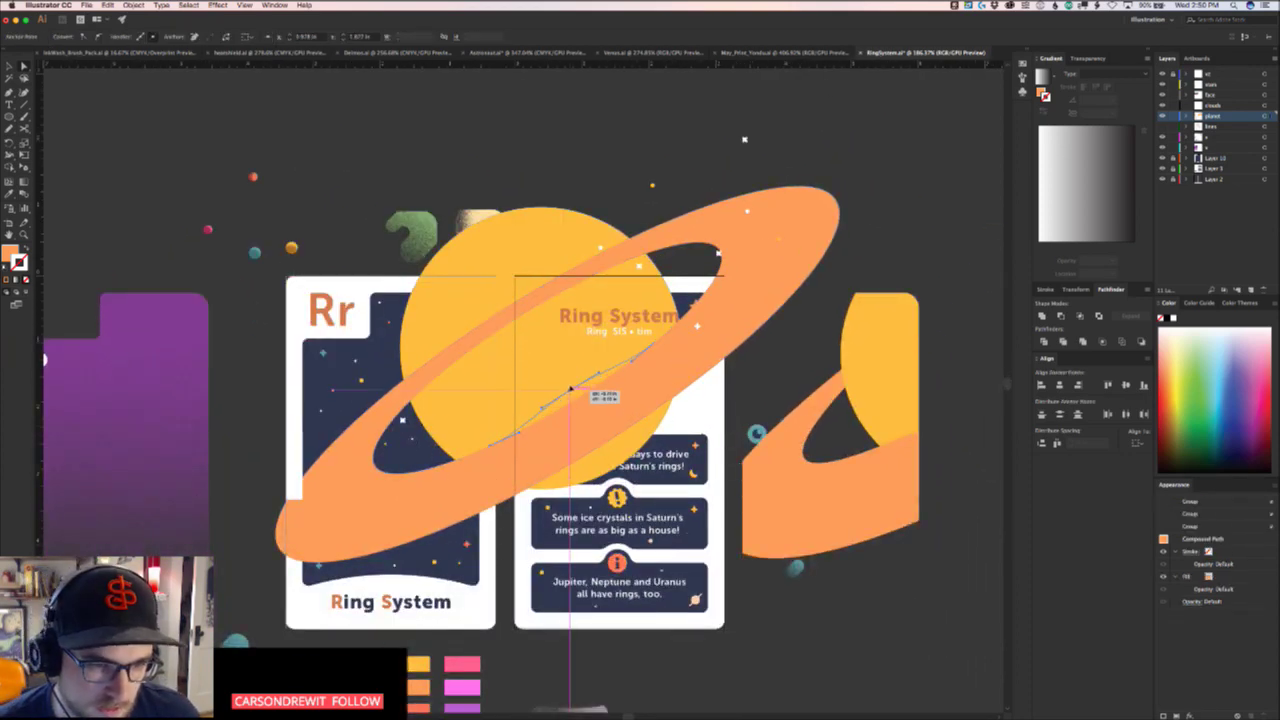
pyautogui.scroll(-3, 610, 380)
pyautogui.hscroll(-4, 610, 380)
pyautogui.scroll(-1, 617, 372)
pyautogui.hscroll(-1, 617, 372)
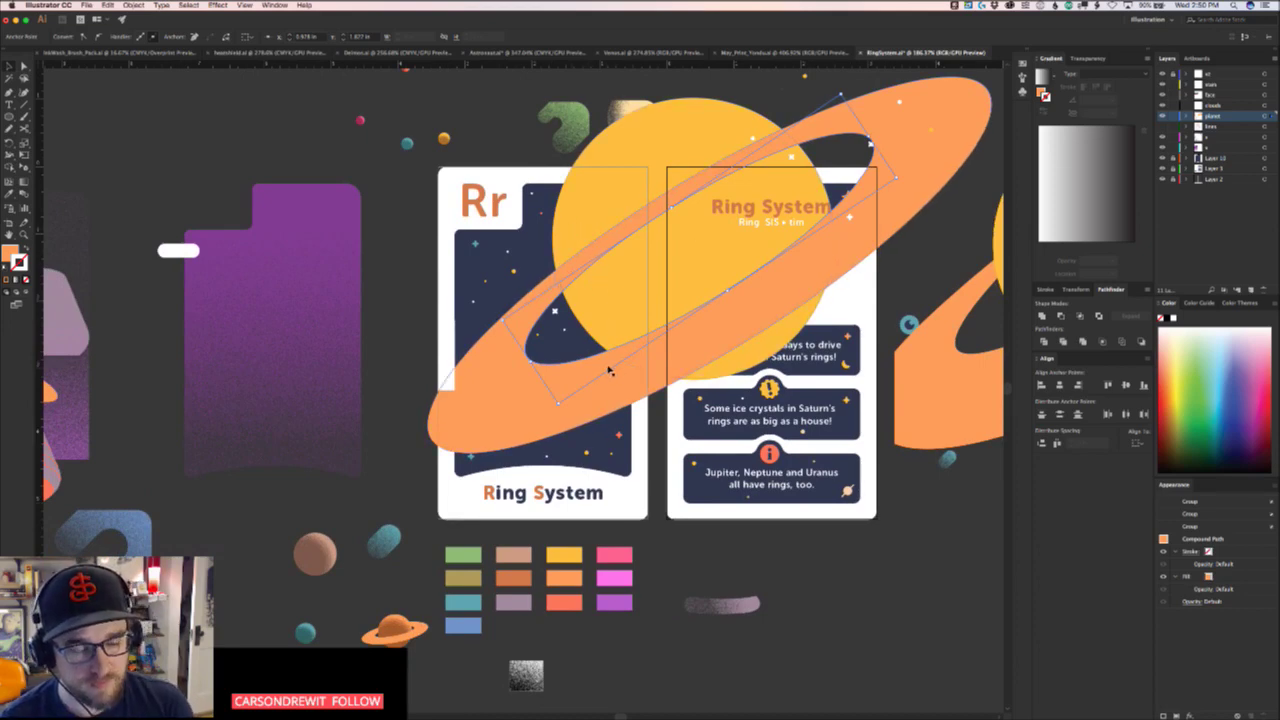
pyautogui.moveTo(449, 376); pyautogui.dragTo(379, 401)
pyautogui.press('Delete')
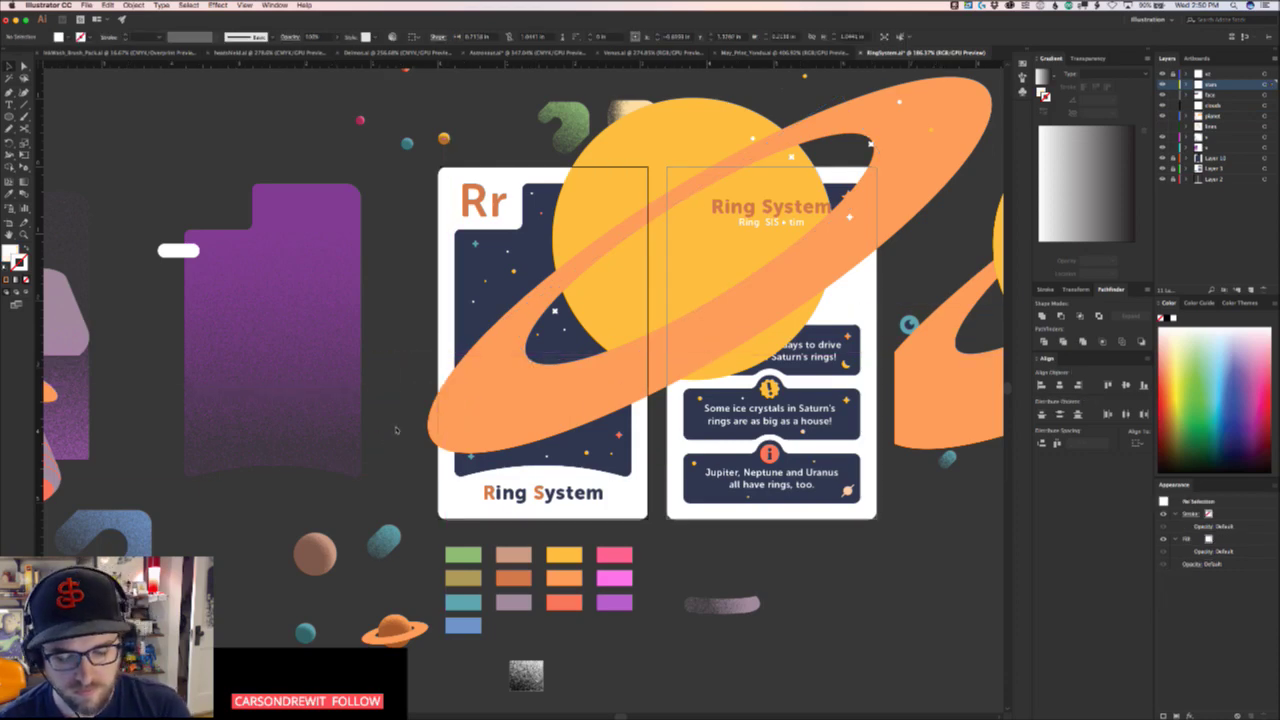
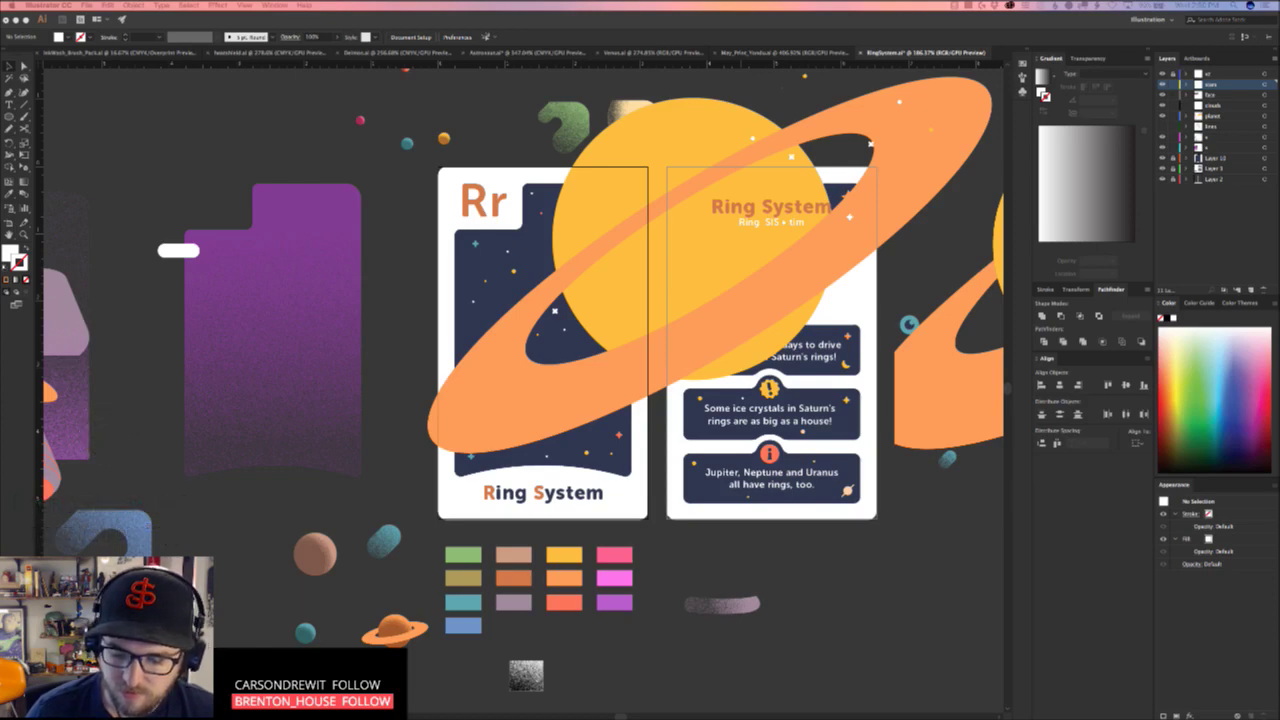
# Undo the recent planet edits step by step until the ring is a flat, unrotated circle around the planet
pyautogui.click(684, 269)
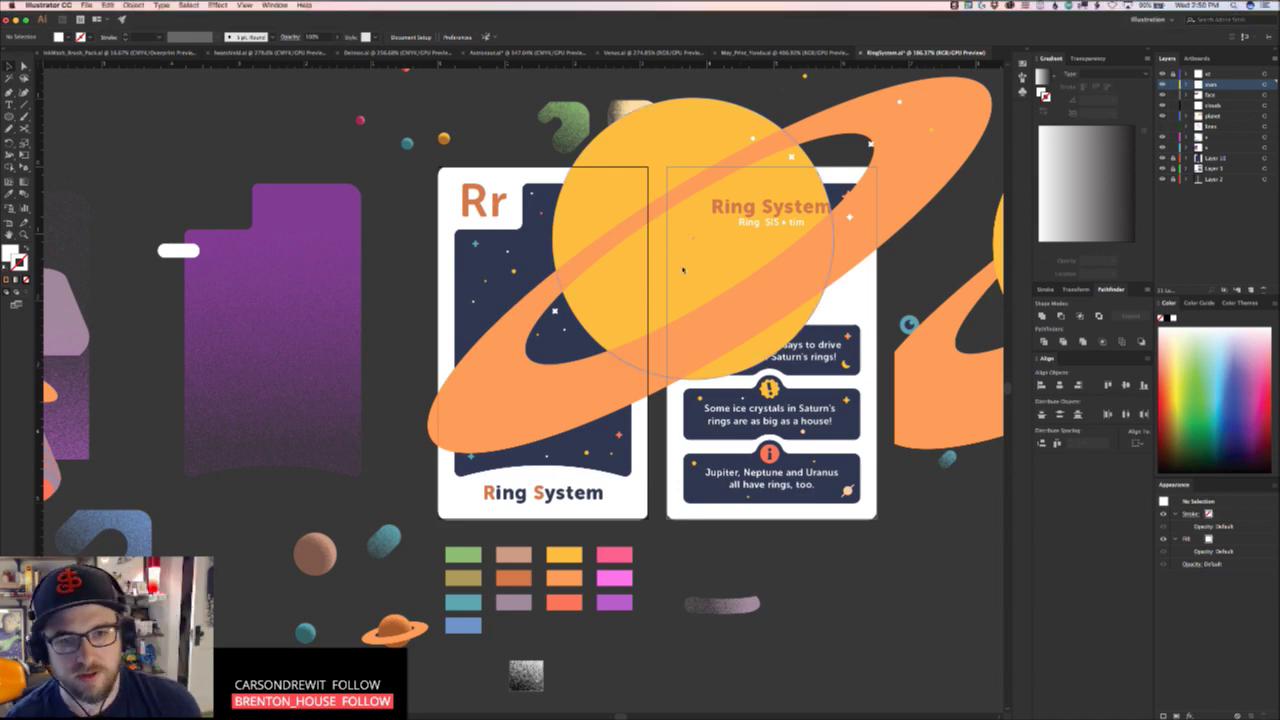
pyautogui.moveTo(676, 273); pyautogui.dragTo(533, 444)
pyautogui.scroll(5, 540, 203)
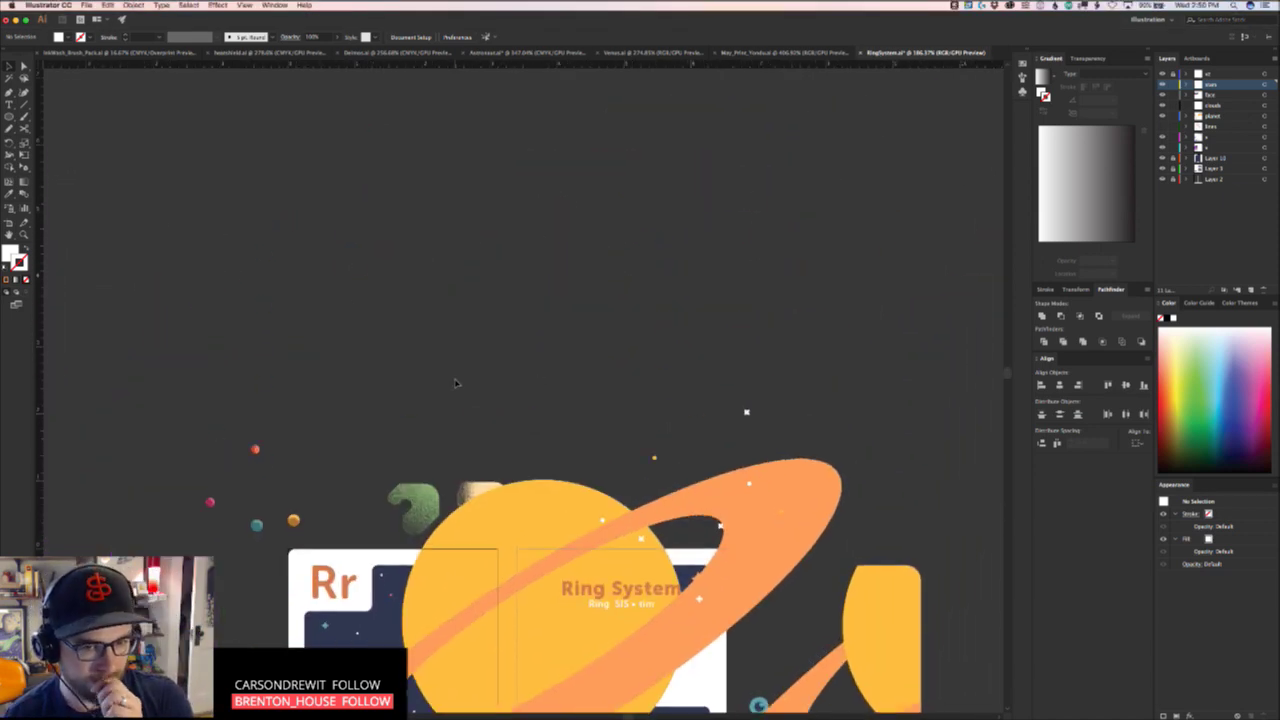
pyautogui.press('super+z')
pyautogui.press('super+z')
pyautogui.press('super+z')
pyautogui.press('super+z')
pyautogui.press('super+z')
pyautogui.press('super+z')
pyautogui.press('super+z')
pyautogui.press('super+z')
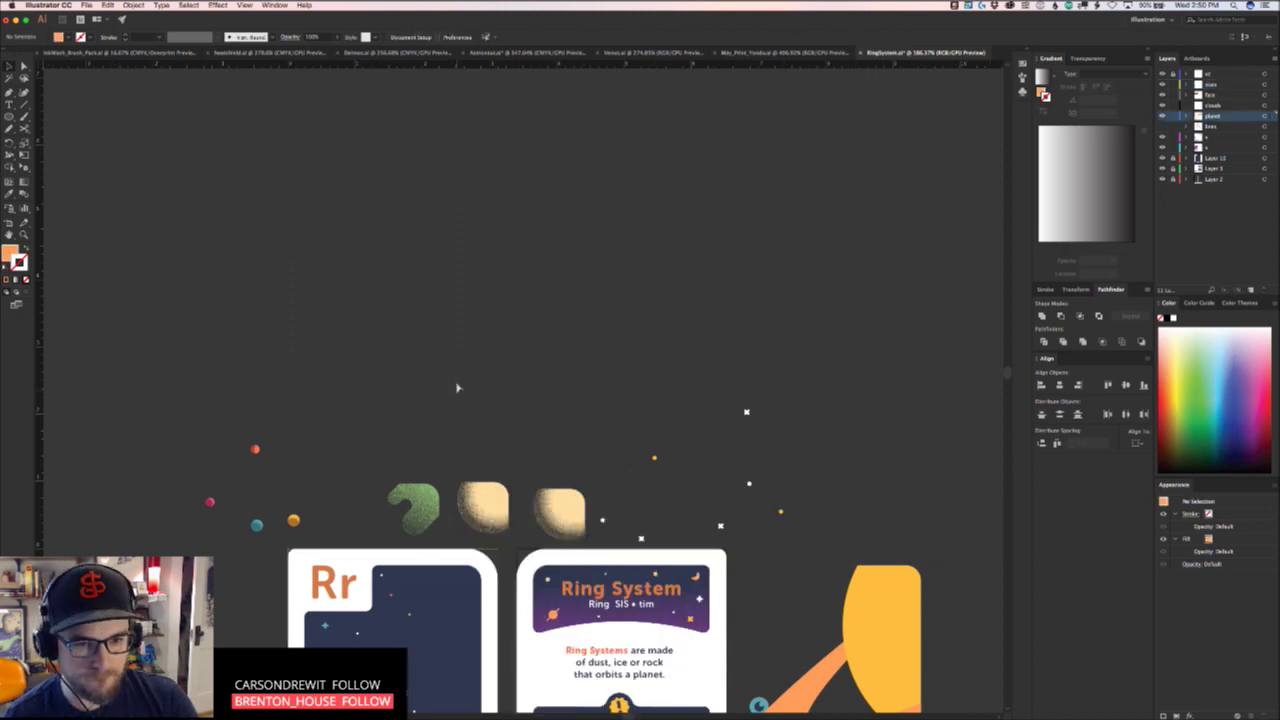
pyautogui.press('super+z')
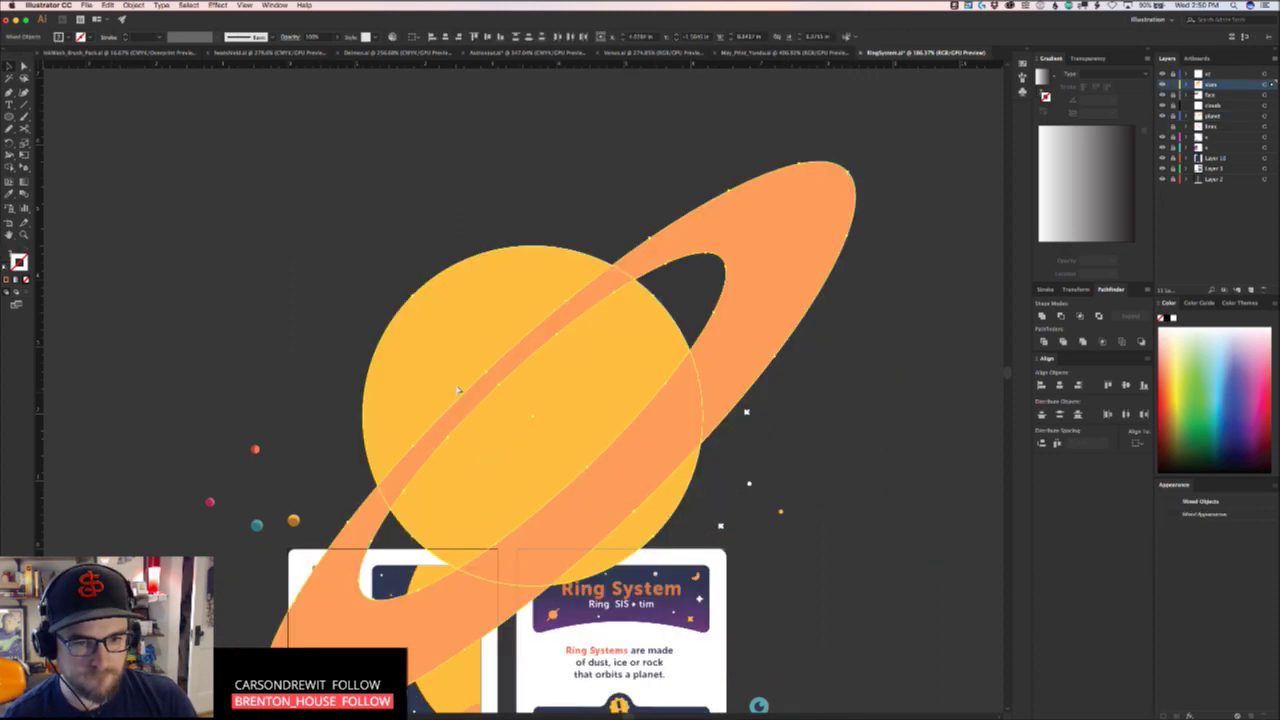
pyautogui.press('super+z')
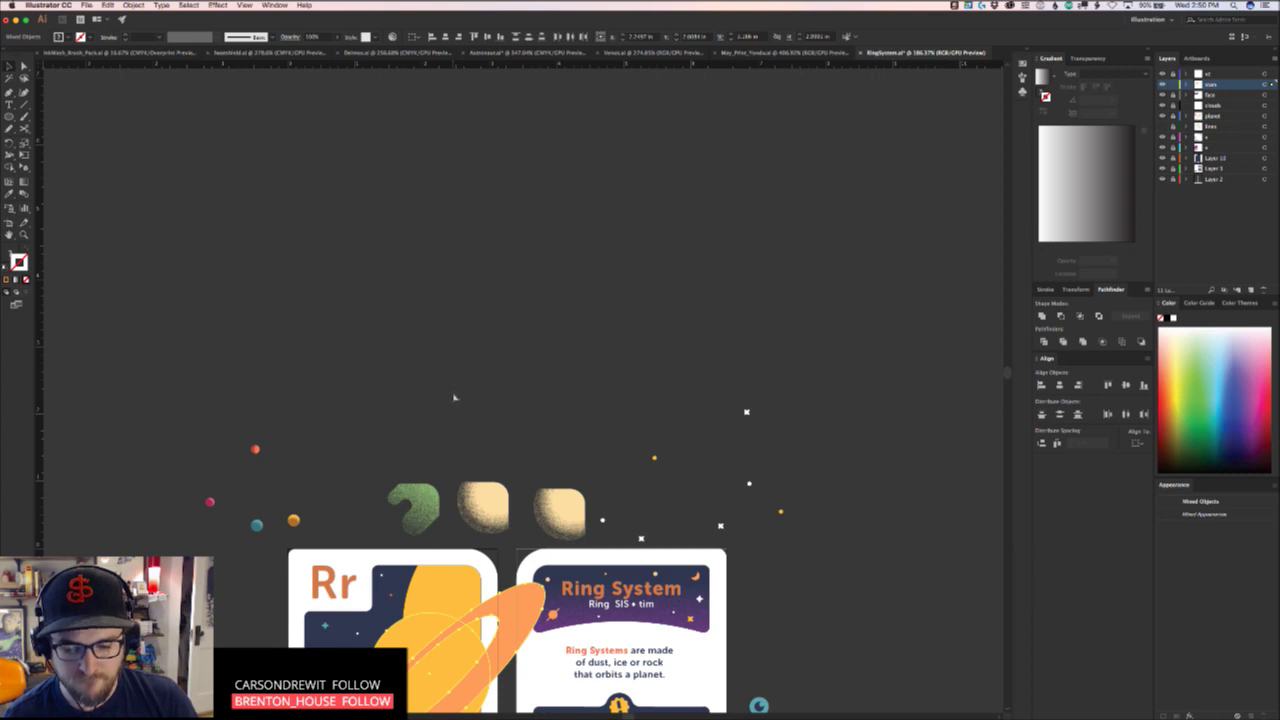
pyautogui.press('super+z')
pyautogui.press('super+z')
pyautogui.press('super+z')
pyautogui.press('super+z')
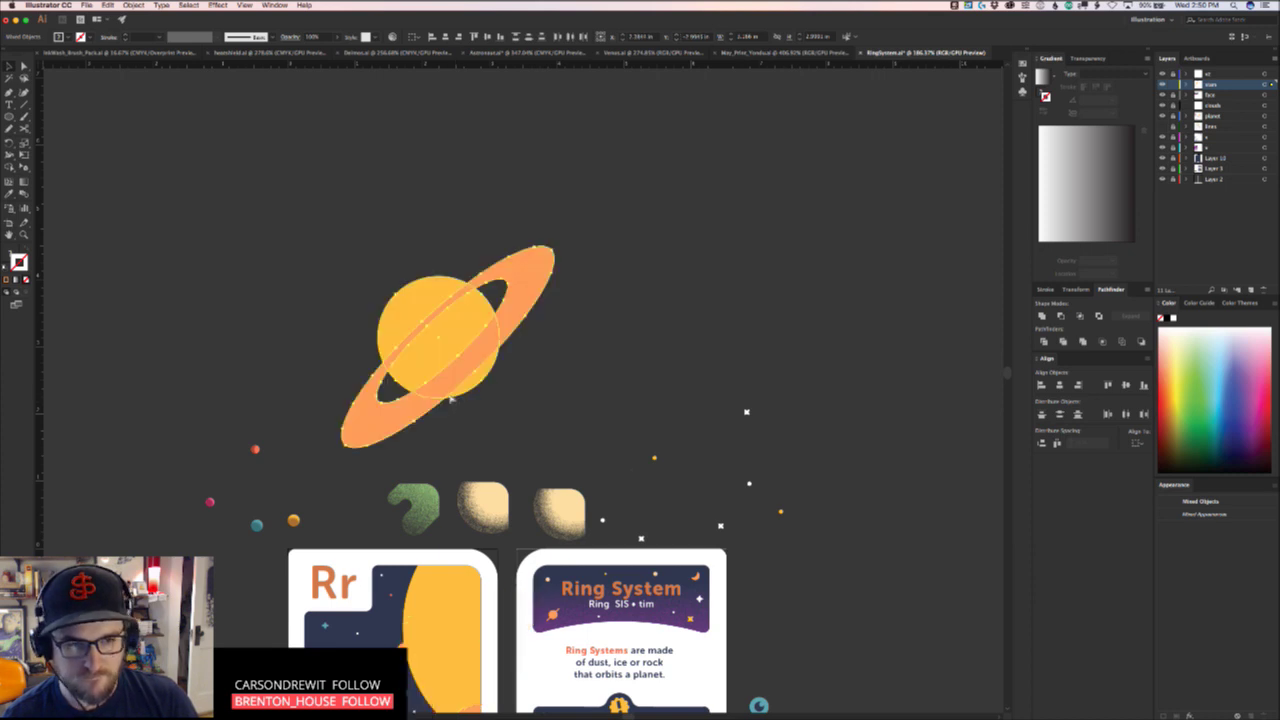
pyautogui.moveTo(432, 436); pyautogui.dragTo(492, 271)
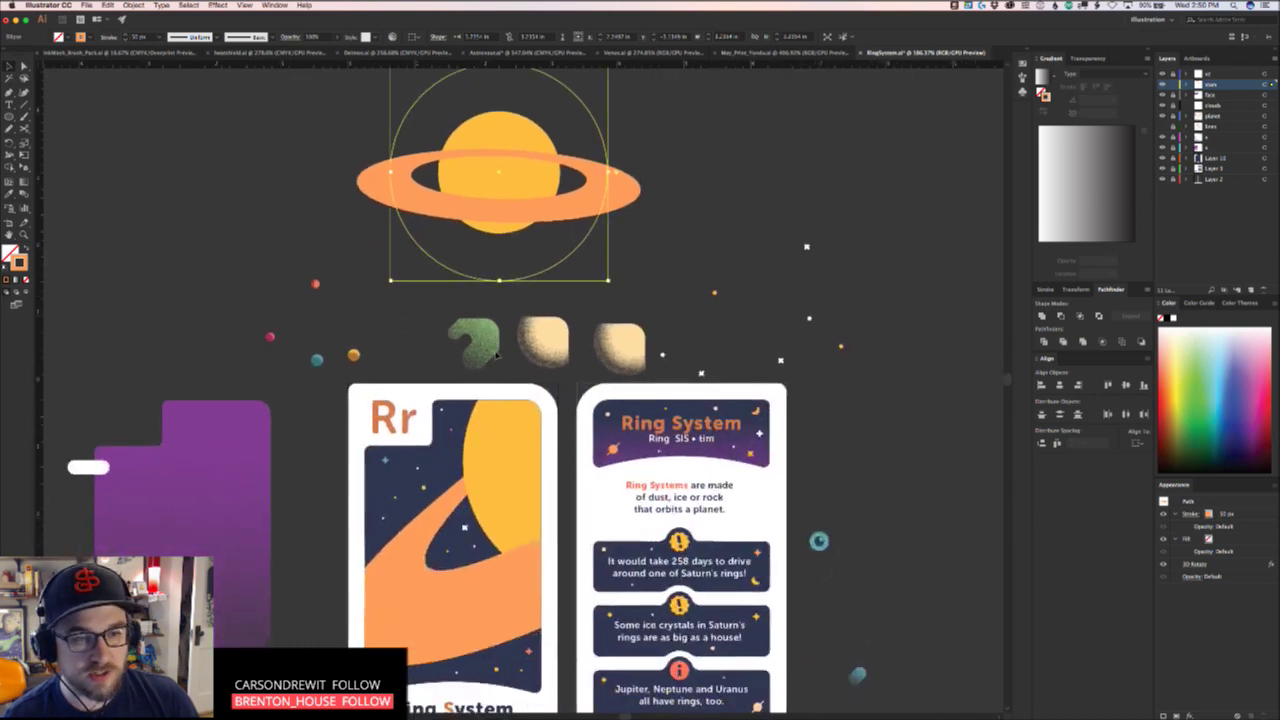
pyautogui.press('super+z')
pyautogui.click(676, 239)
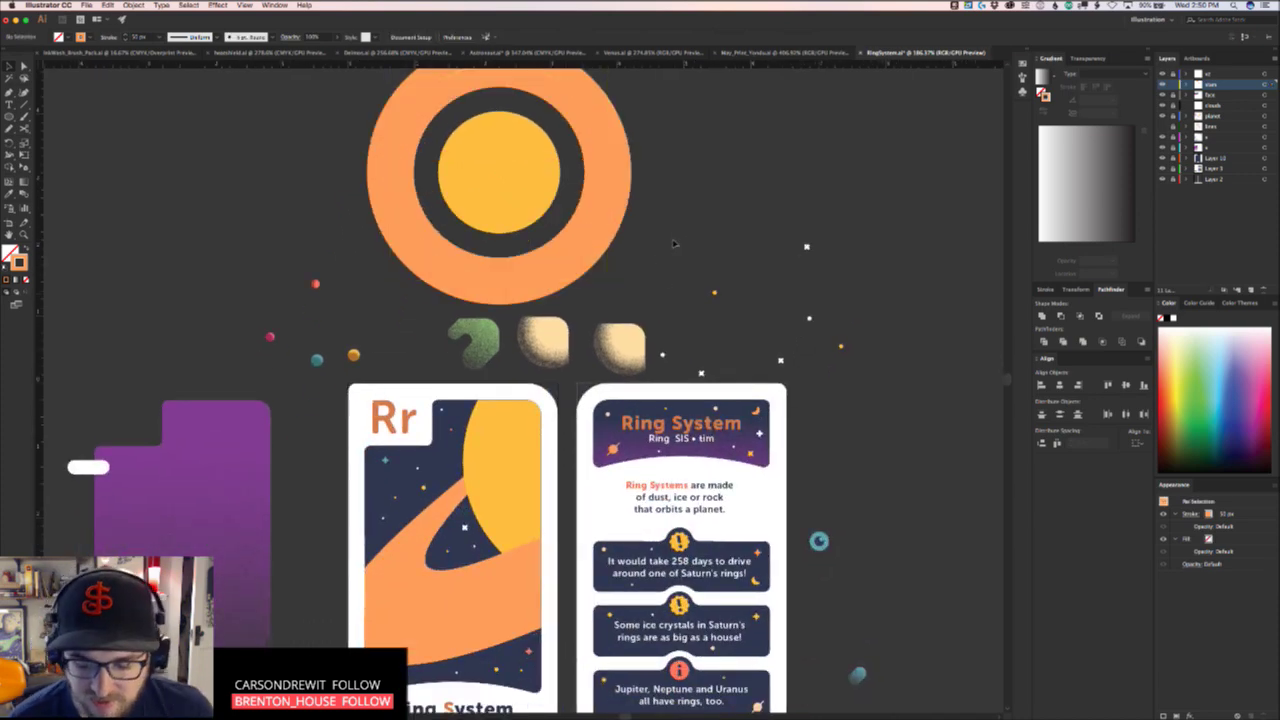
# Duplicate the flat orange ring in place and reduce the copy's stroke to about 20 px
pyautogui.click(603, 215)
pyautogui.scroll(3, 648, 222)
pyautogui.hscroll(1, 648, 222)
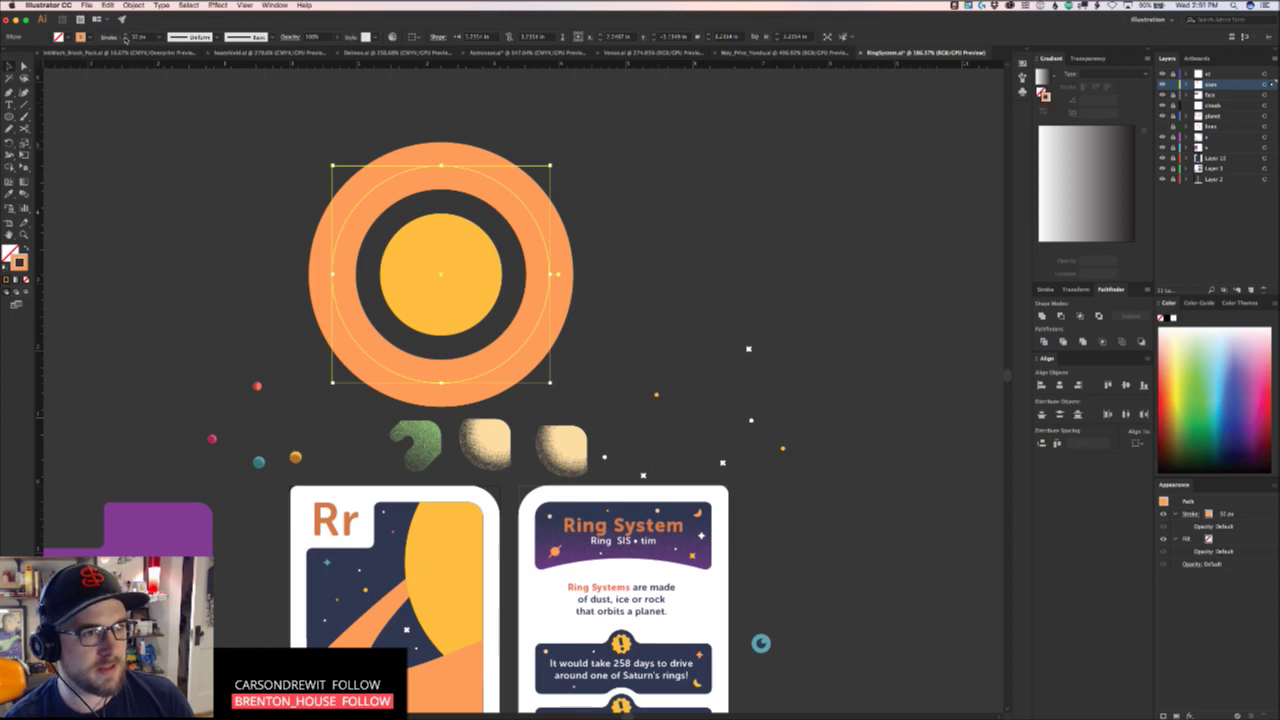
pyautogui.click(126, 39)
pyautogui.click(127, 37)
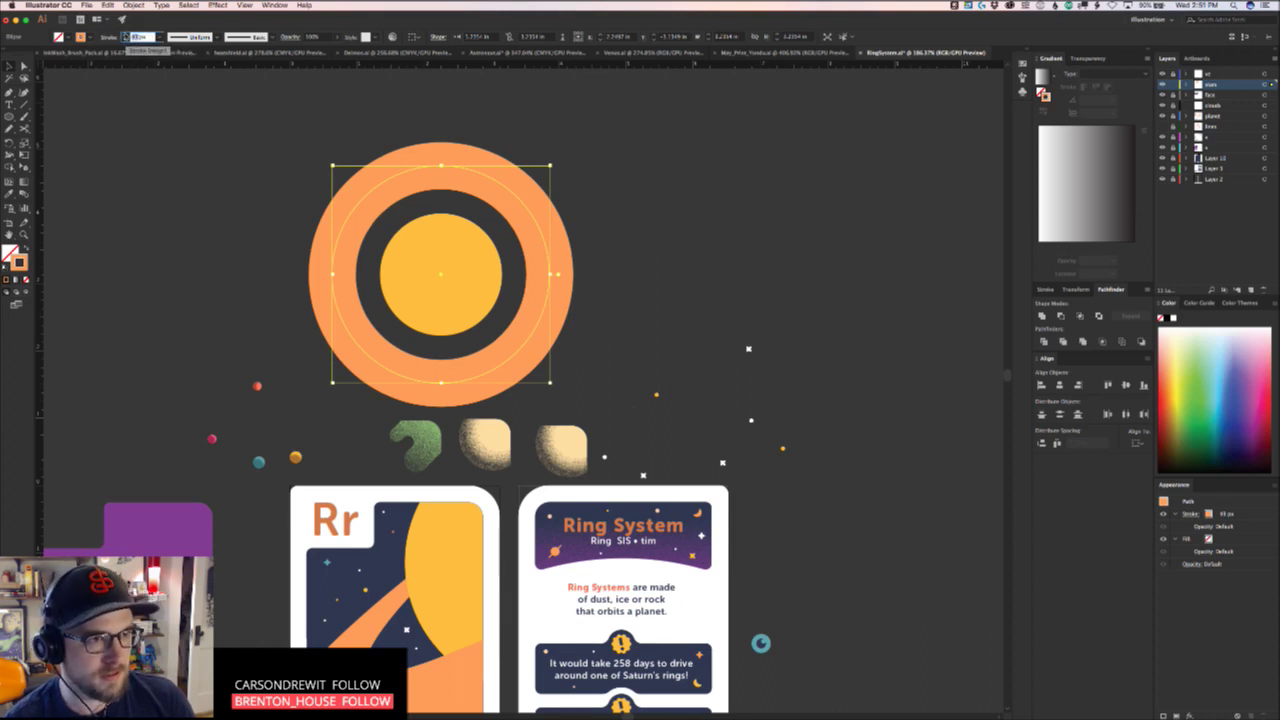
pyautogui.write('20')
pyautogui.press('Return')
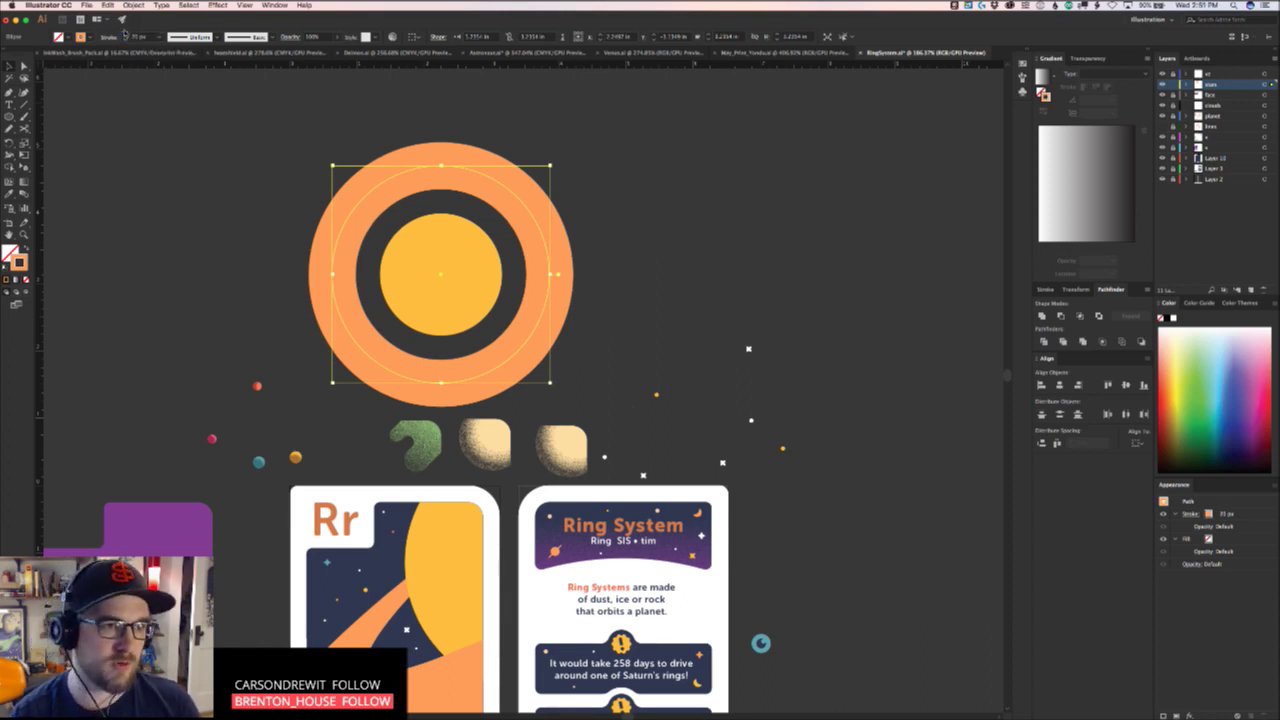
# Recolor the narrower ring copy's stroke with the coral swatch from the palette below the cards
pyautogui.scroll(-5, 490, 578)
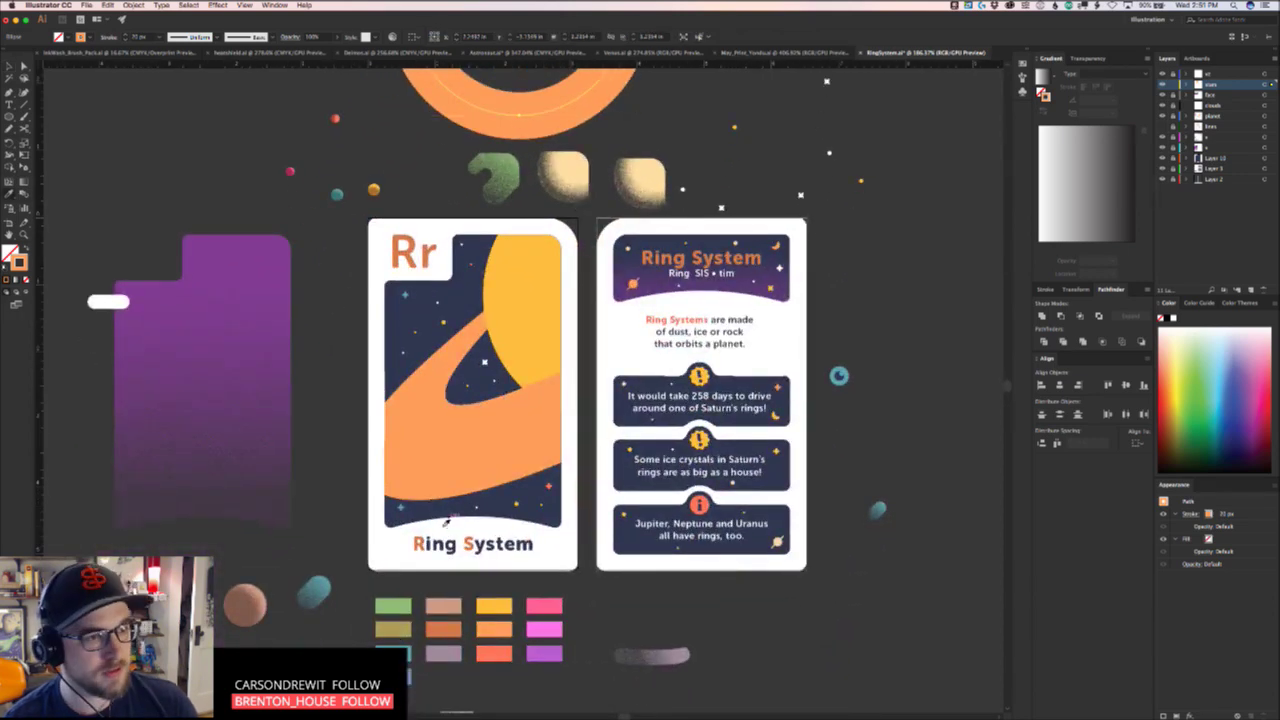
pyautogui.click(506, 608)
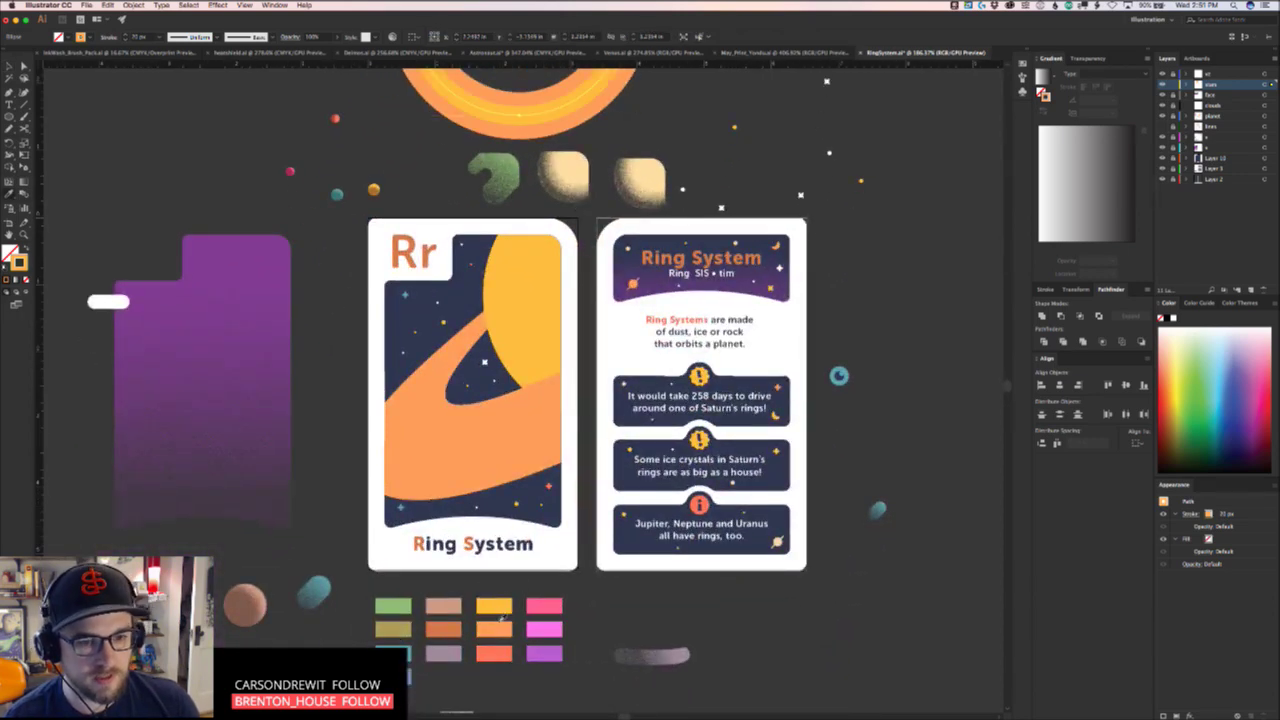
pyautogui.click(491, 655)
pyautogui.scroll(5, 651, 269)
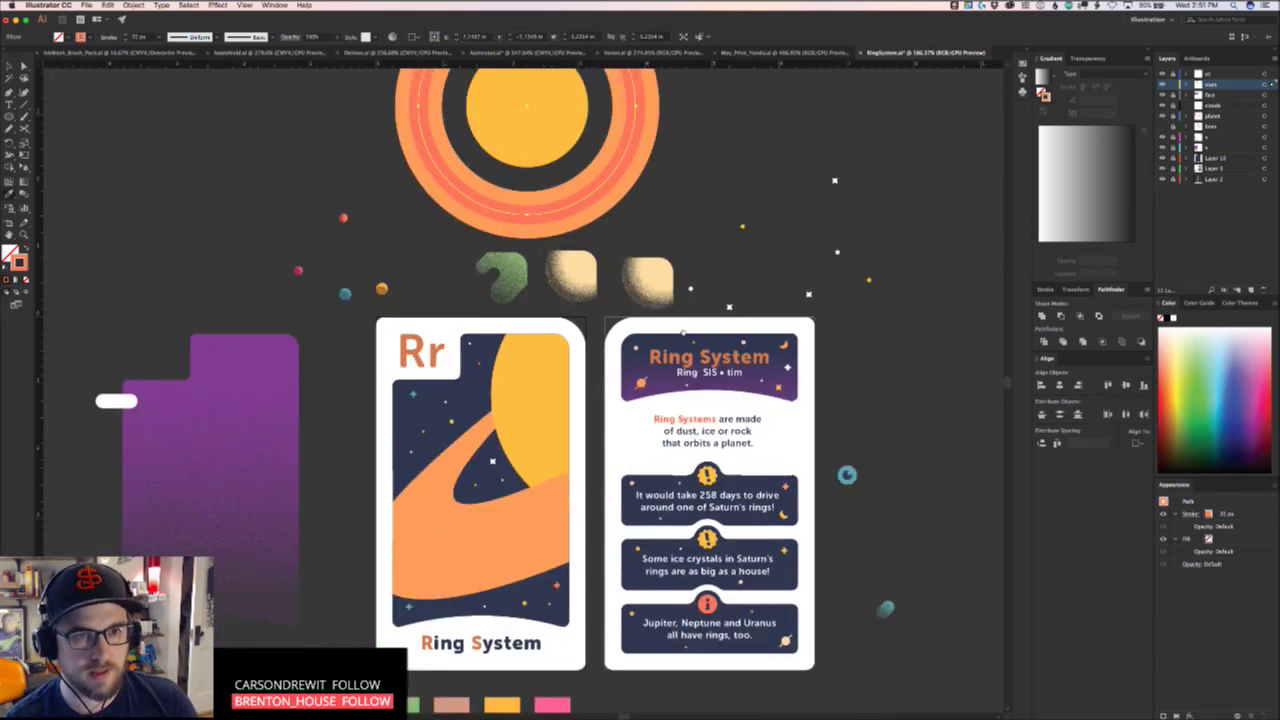
pyautogui.click(589, 342)
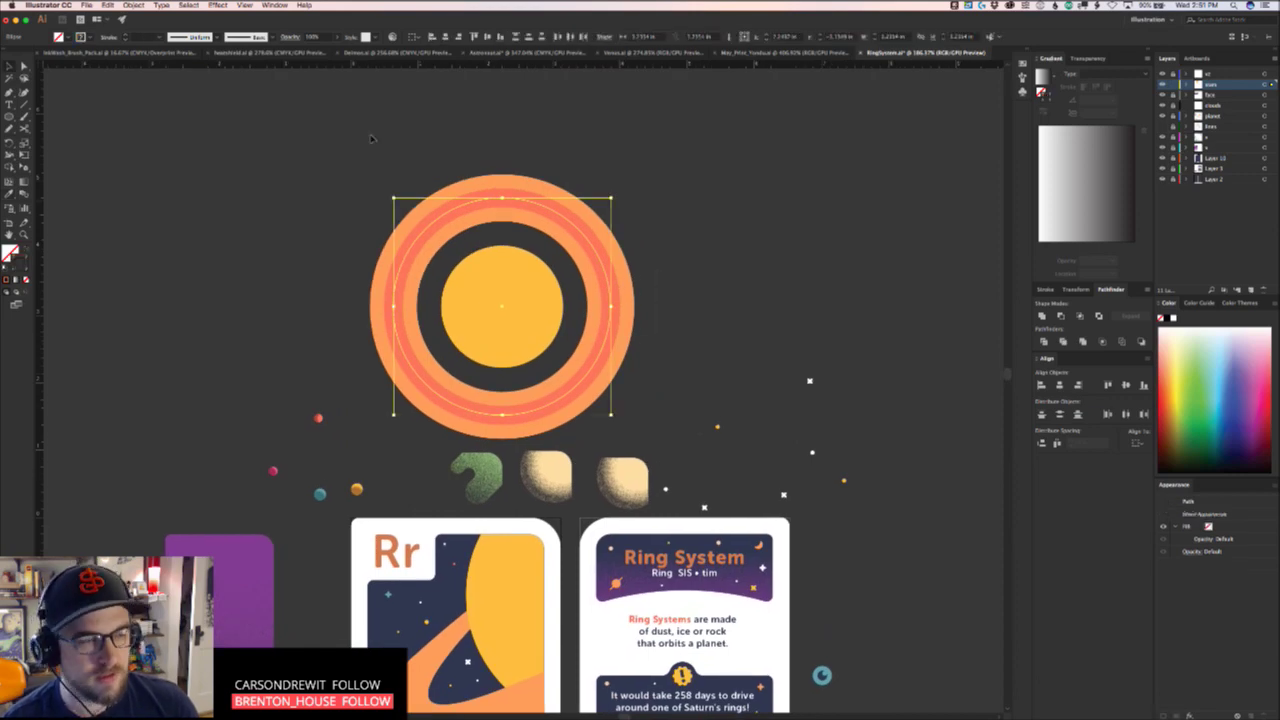
pyautogui.click(143, 8)
pyautogui.click(143, 8)
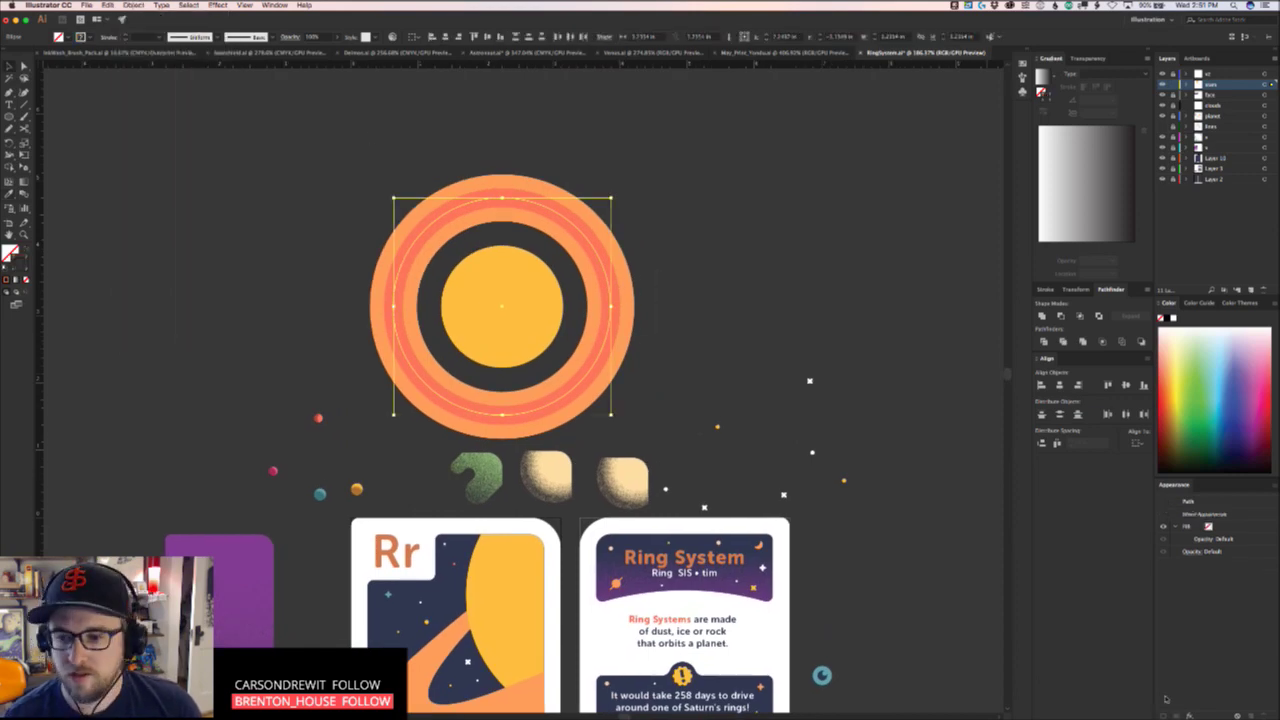
pyautogui.click(657, 340)
# Thin the coral ring's stroke to about 7 px so it forms a narrow stripe on the orange band
pyautogui.scroll(3, 641, 327)
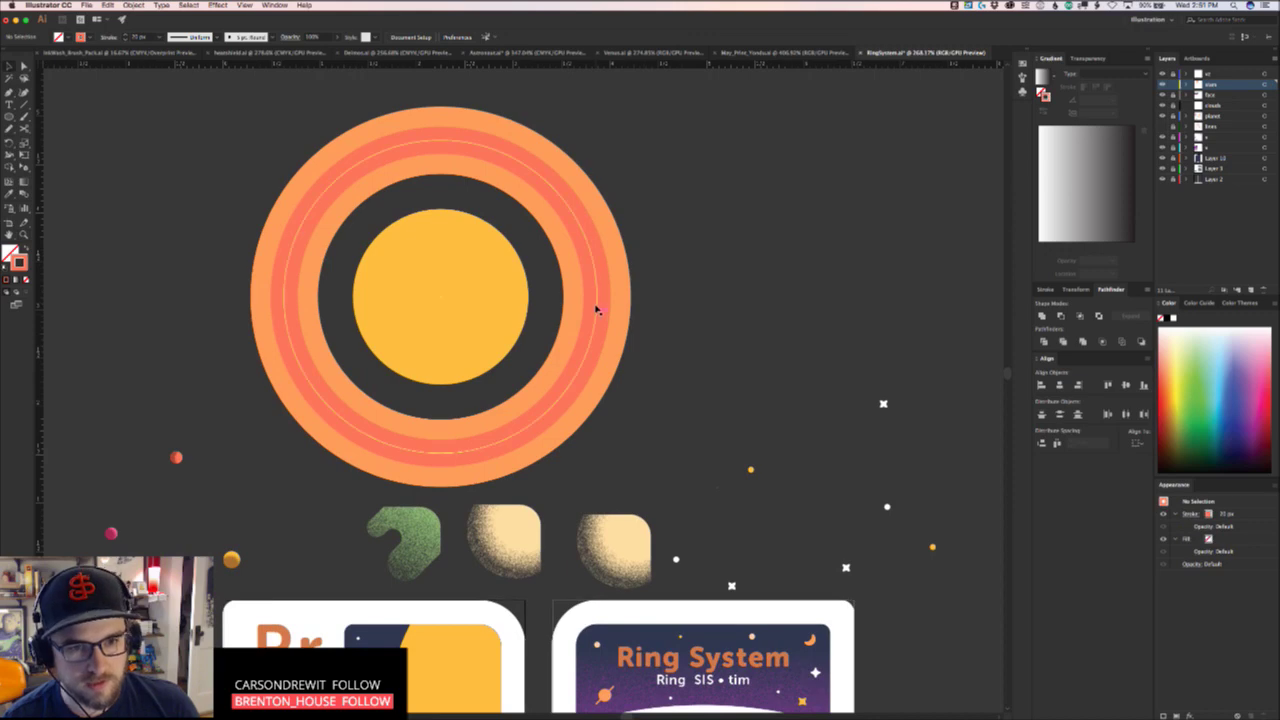
pyautogui.click(597, 309)
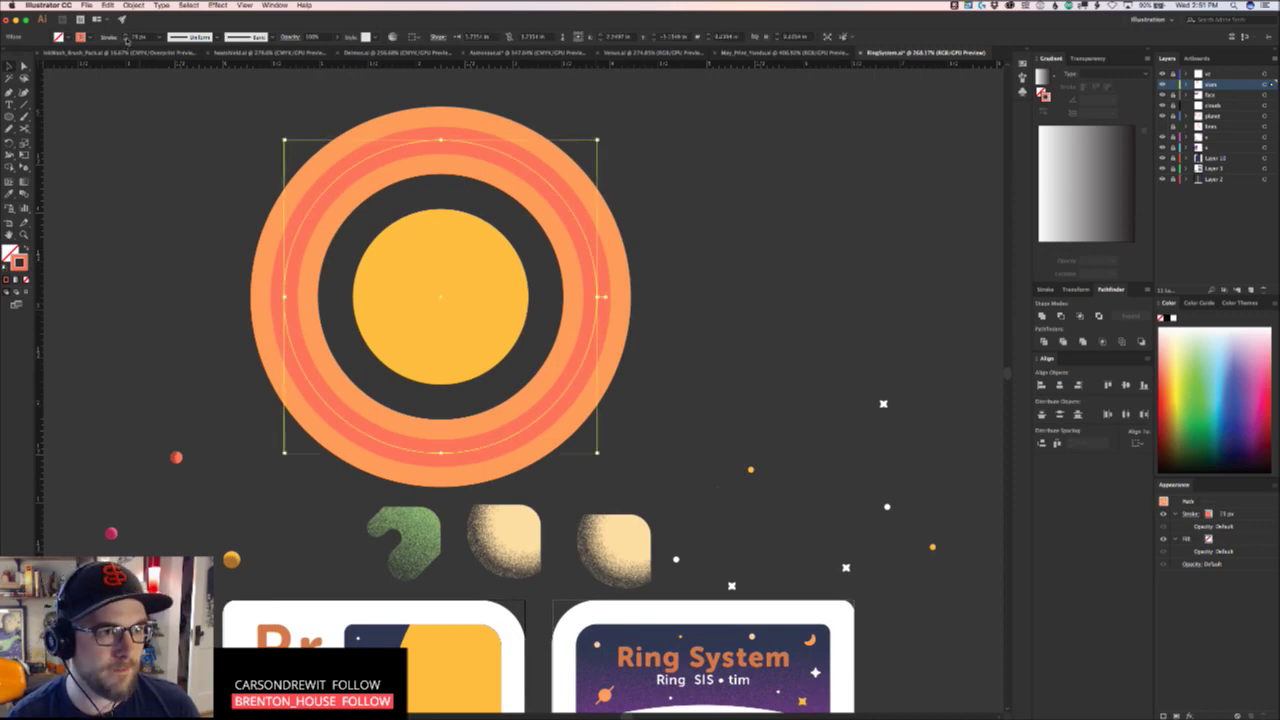
pyautogui.click(126, 40)
pyautogui.click(126, 40)
pyautogui.click(126, 40)
pyautogui.click(126, 40)
pyautogui.click(126, 40)
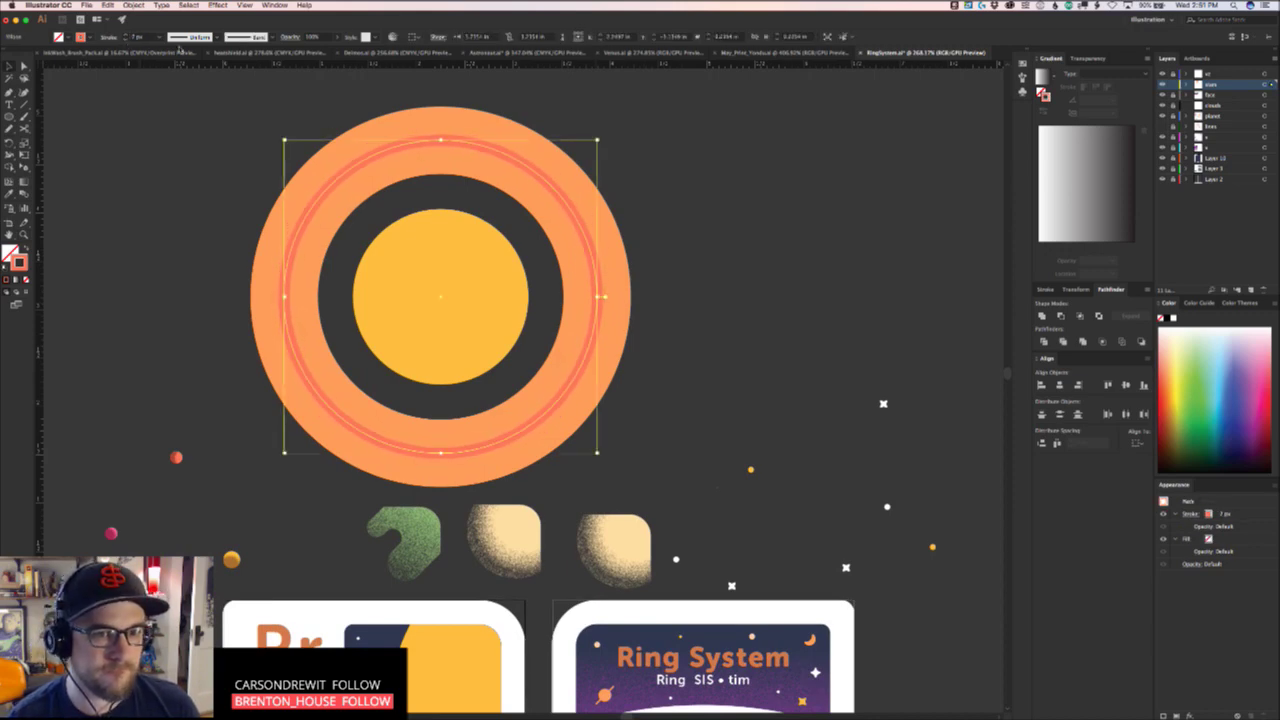
pyautogui.click(677, 246)
# Add a larger copy of the coral stripe, concentric with it and closer to the orange band's outer edge
pyautogui.click(599, 265)
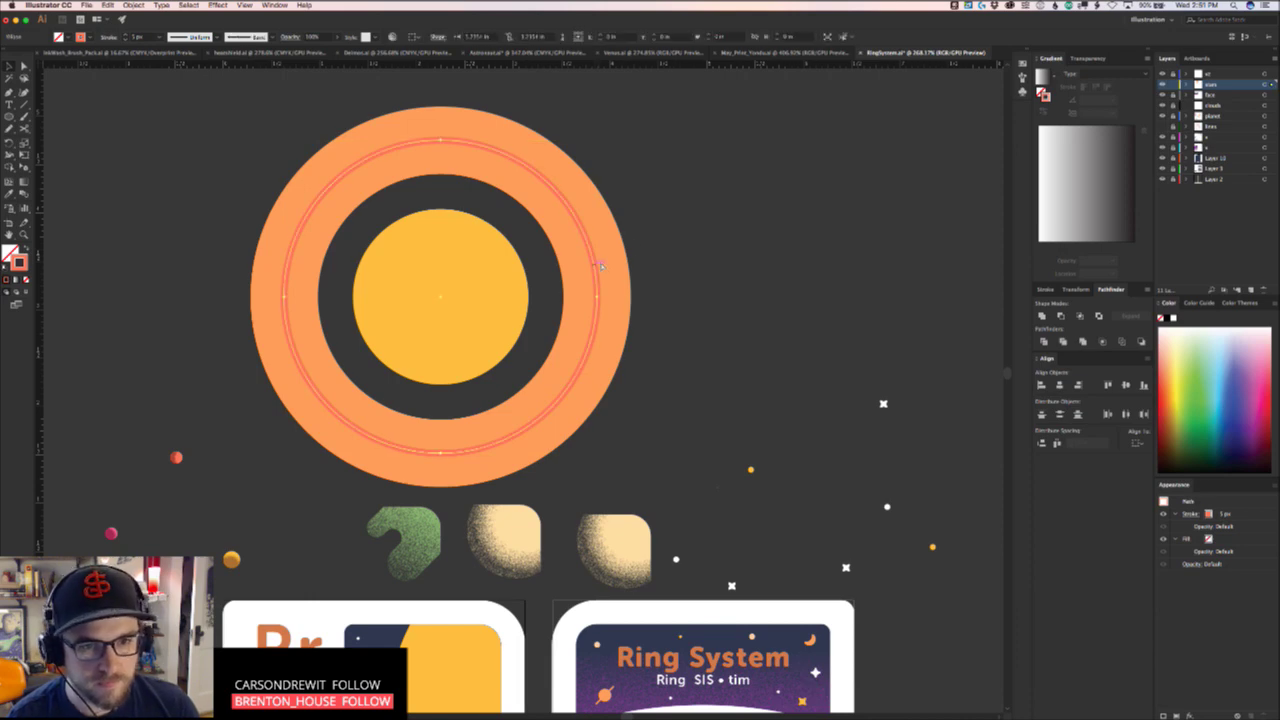
pyautogui.click(604, 292)
pyautogui.moveTo(606, 296); pyautogui.dragTo(614, 296)
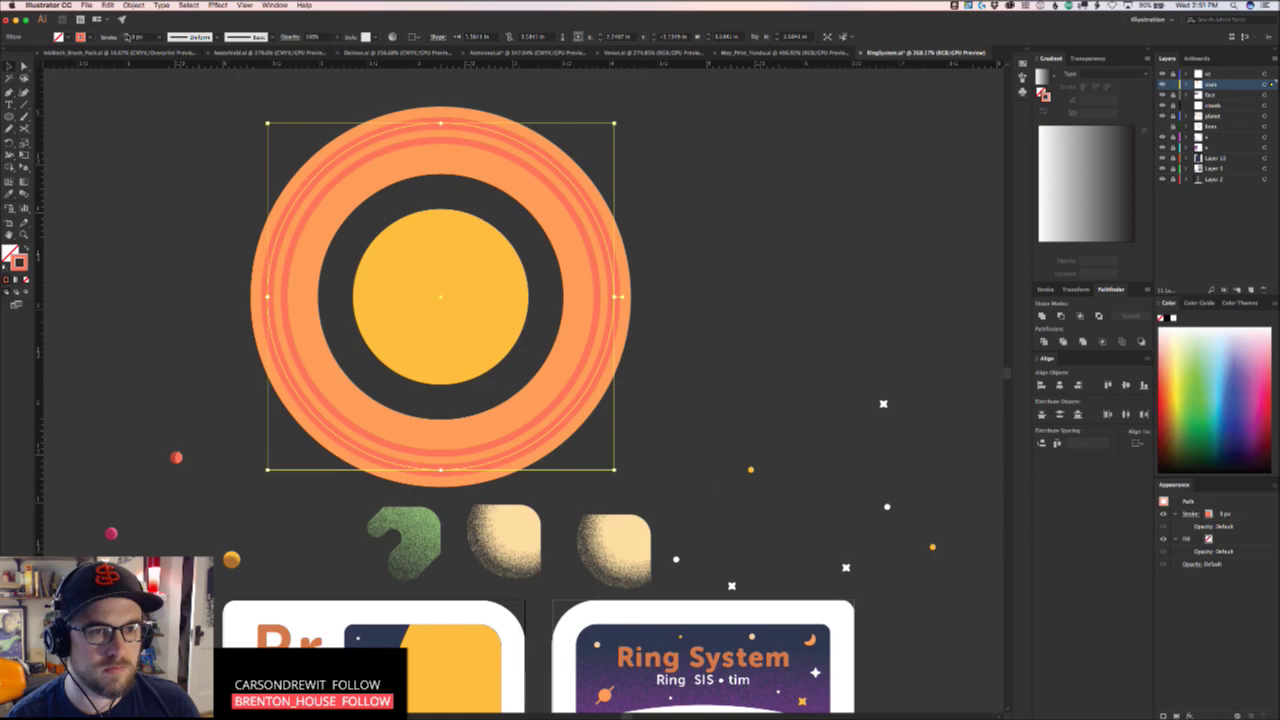
# Recolor the outer coral stripe's stroke with the burnt-orange swatch from the palette below the cards
pyautogui.scroll(-6, 510, 490)
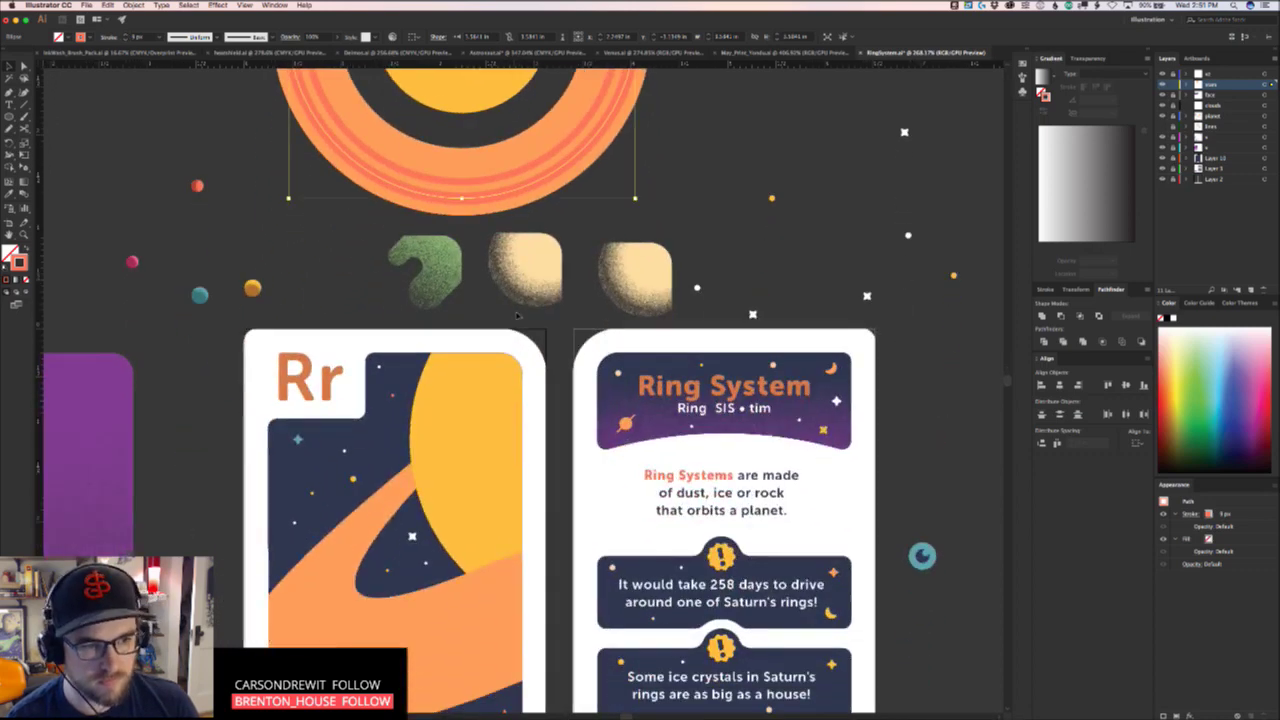
pyautogui.scroll(-4, 510, 490)
pyautogui.press('i')
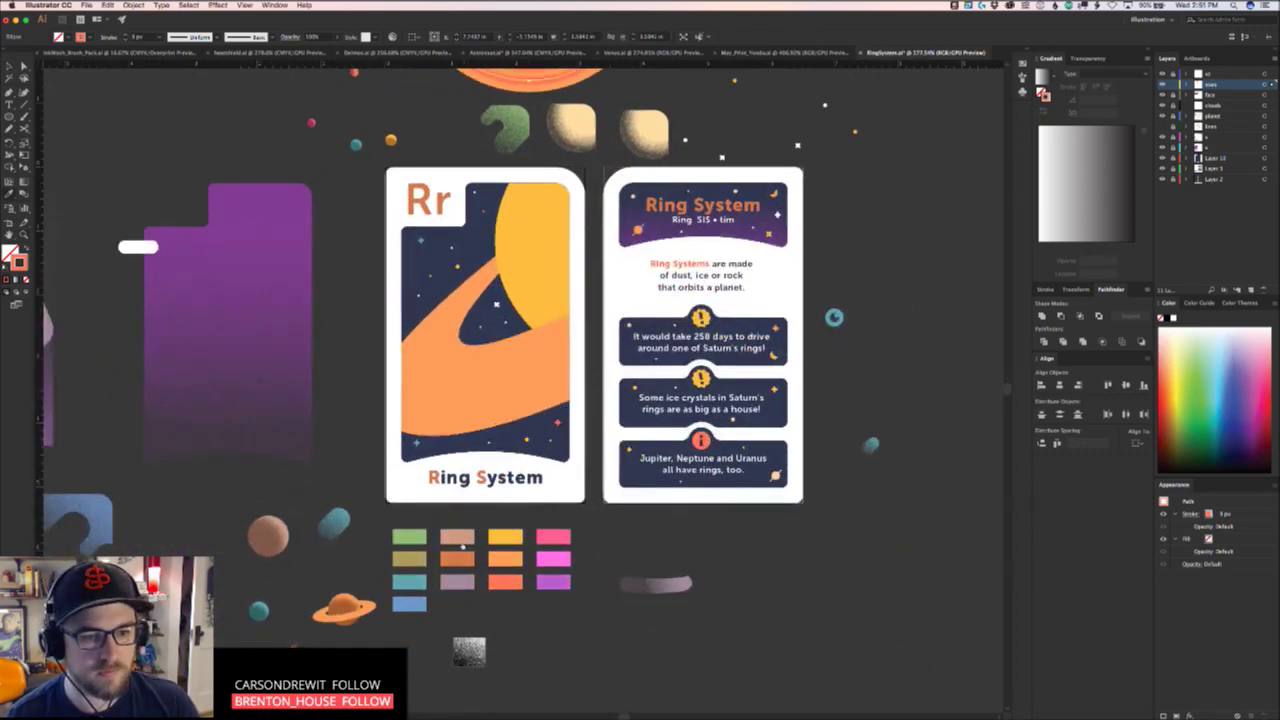
pyautogui.moveTo(463, 545); pyautogui.dragTo(452, 594)
pyautogui.scroll(2, 470, 591)
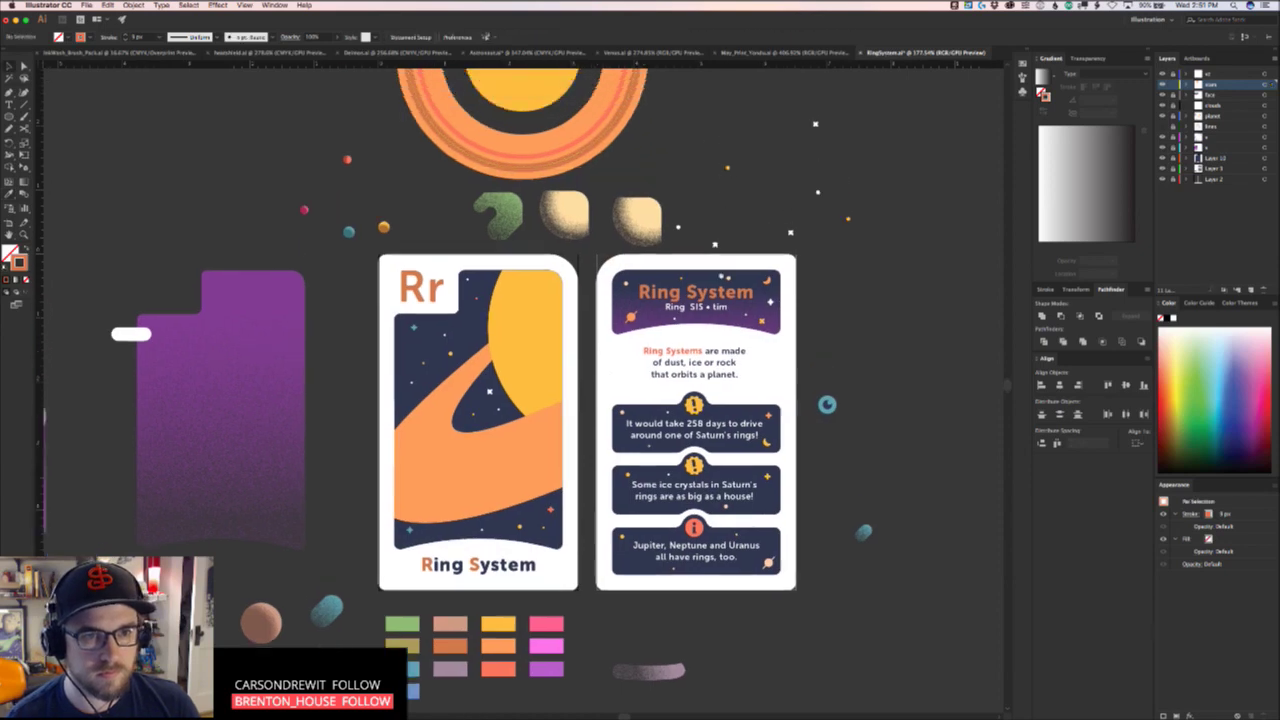
pyautogui.scroll(3, 590, 240)
# Add a smaller concentric copy of the inner coral stripe, closer to the orange band's inner edge
pyautogui.click(590, 240)
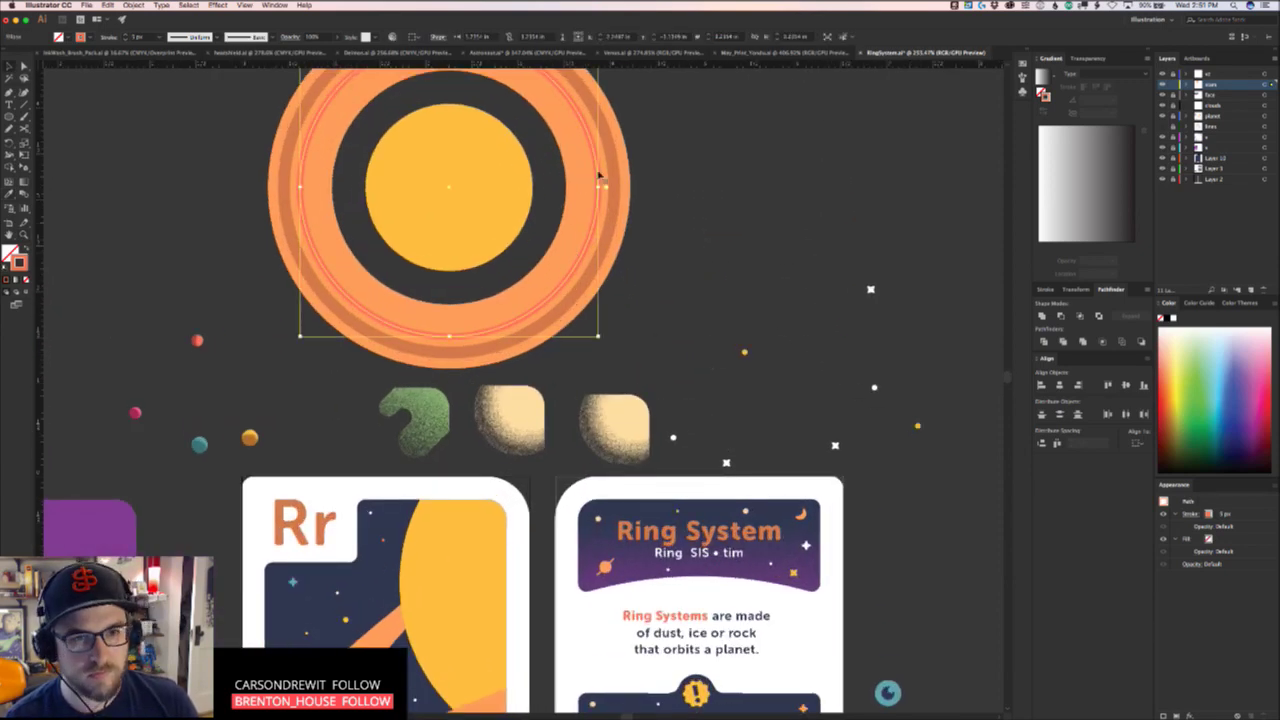
pyautogui.moveTo(598, 185); pyautogui.dragTo(584, 186)
pyautogui.press('z')
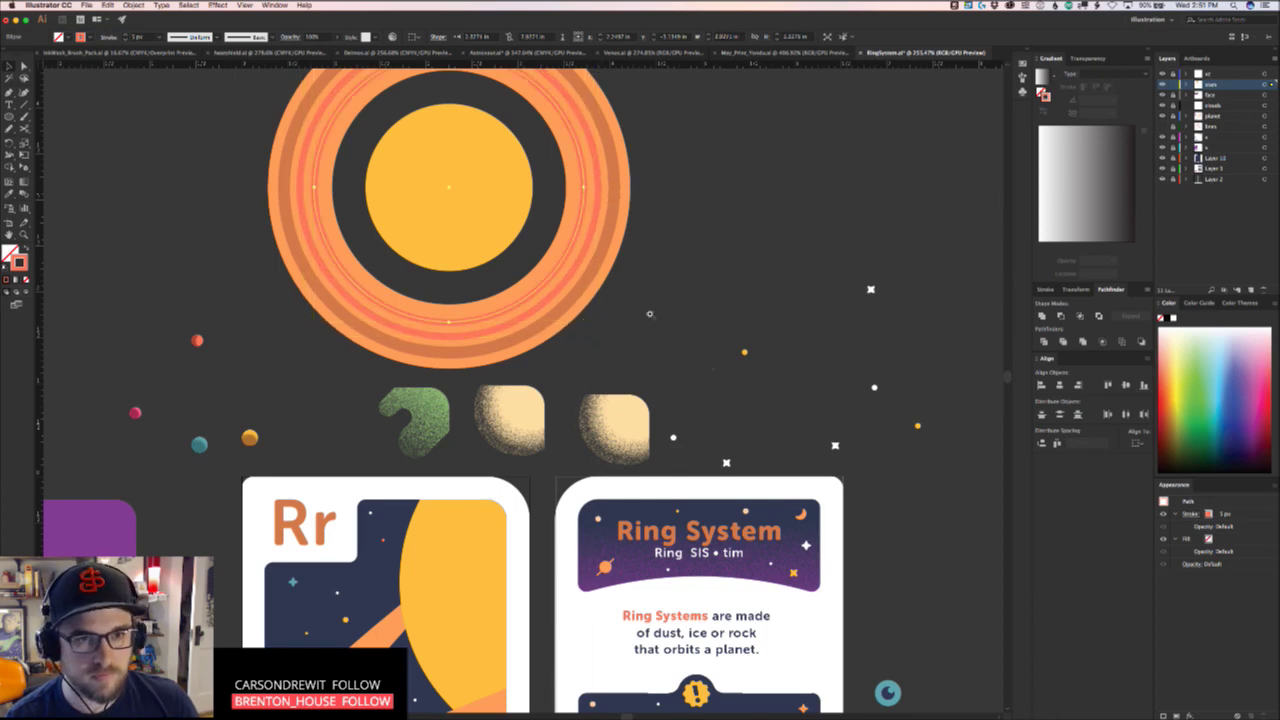
pyautogui.moveTo(647, 318); pyautogui.dragTo(576, 348)
pyautogui.scroll(2, 574, 220)
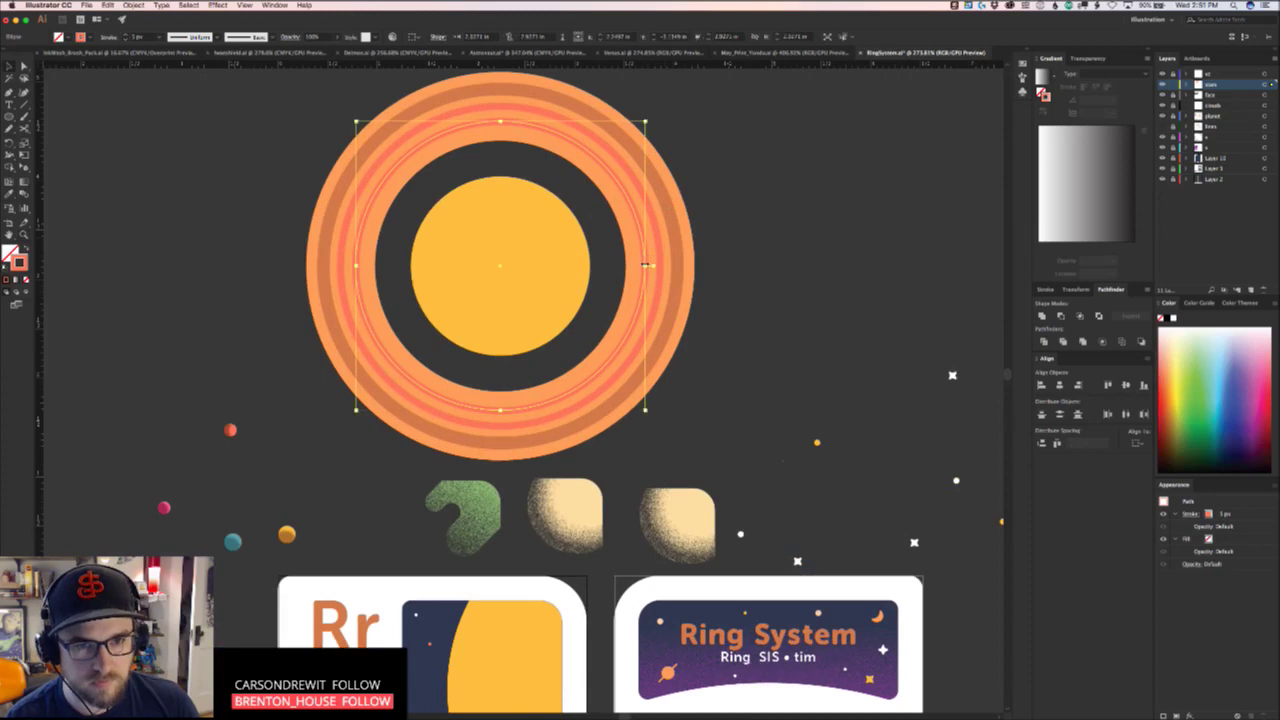
pyautogui.moveTo(648, 265); pyautogui.dragTo(648, 265)
# Recolor the innermost stripe's stroke with the tan swatch from the palette below the cards
pyautogui.press('z')
pyautogui.moveTo(711, 375); pyautogui.dragTo(646, 412)
pyautogui.moveTo(660, 490); pyautogui.dragTo(603, 192)
pyautogui.scroll(3, 600, 190)
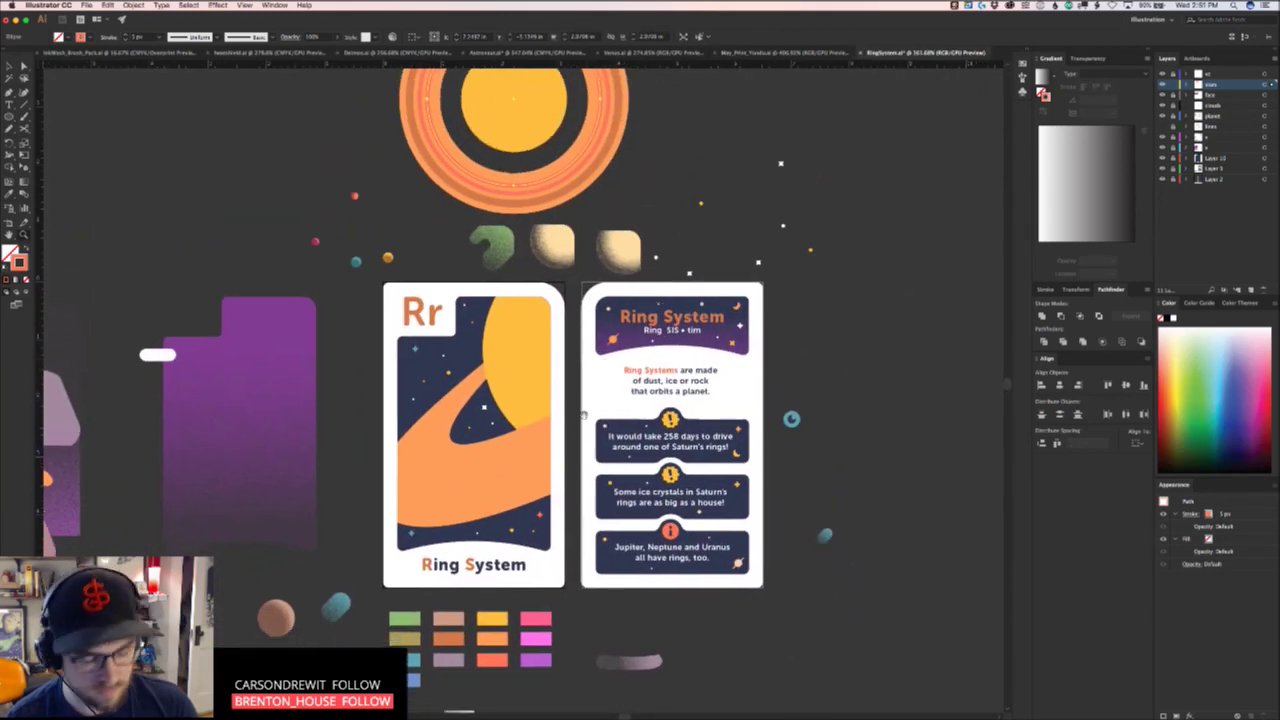
pyautogui.click(447, 659)
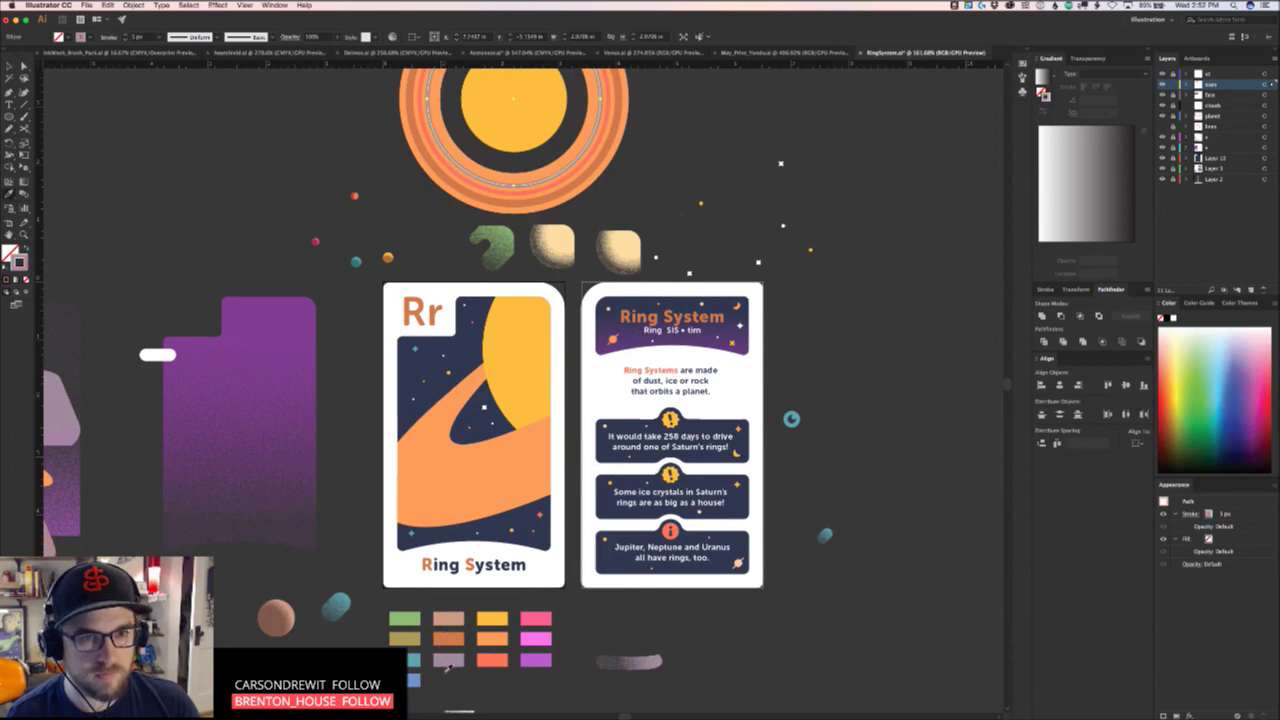
pyautogui.click(449, 621)
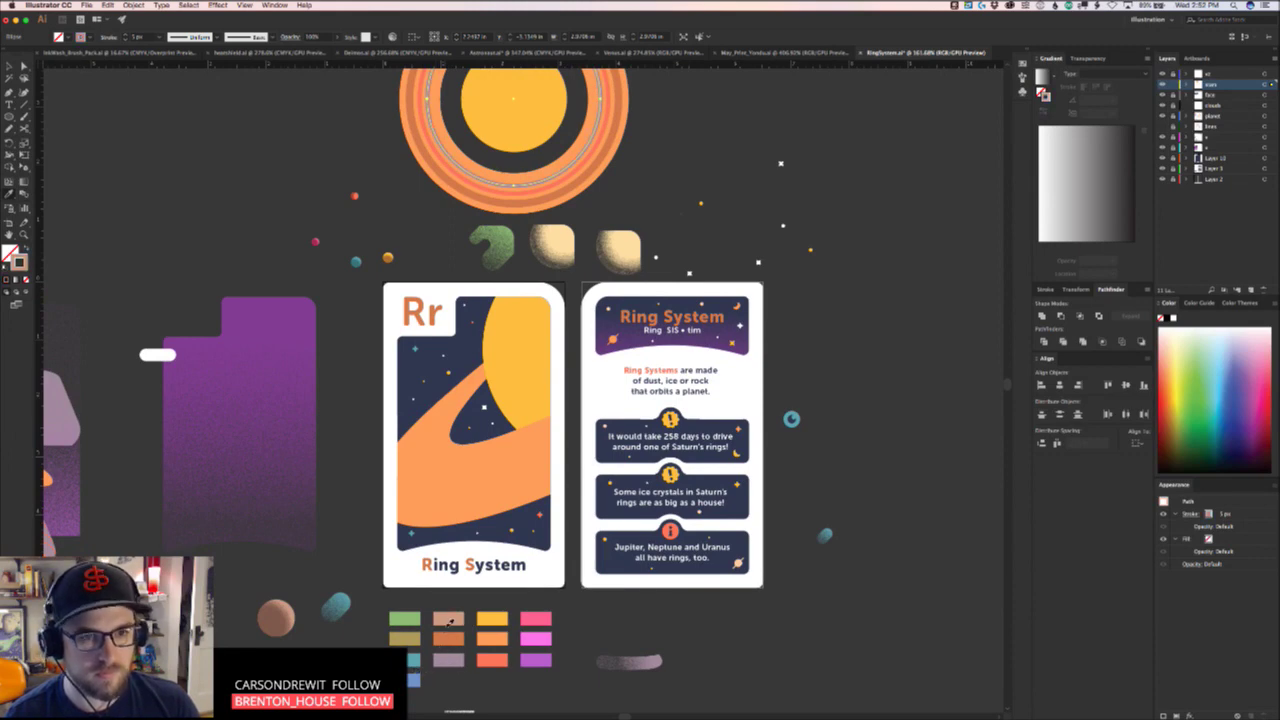
# Widen the tan stripe's stroke to 17 px so it covers the orange band's inner area just inside the coral stripe
pyautogui.press('v')
pyautogui.moveTo(518, 400); pyautogui.dragTo(495, 599)
pyautogui.moveTo(552, 312); pyautogui.dragTo(643, 293)
pyautogui.press('v')
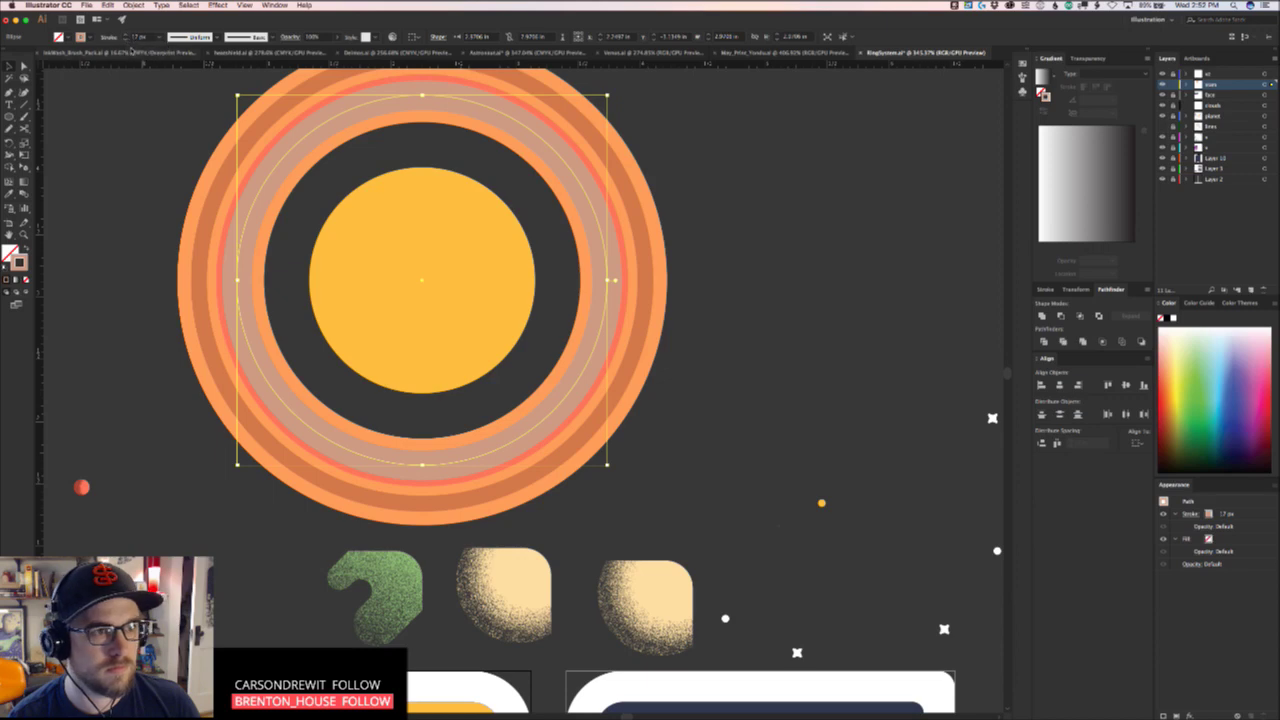
pyautogui.click(773, 414)
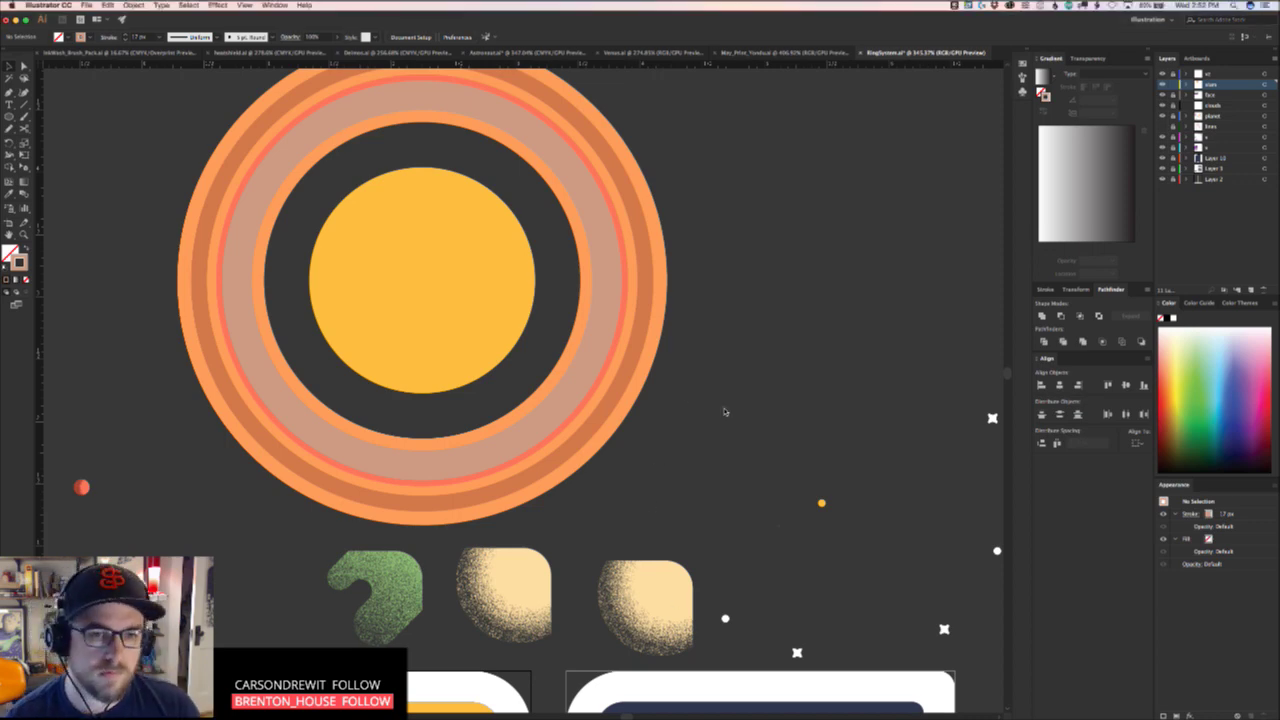
# Select all the concentric circles that make up the planet's ring
pyautogui.click(572, 318)
pyautogui.hscroll(-3, 572, 318)
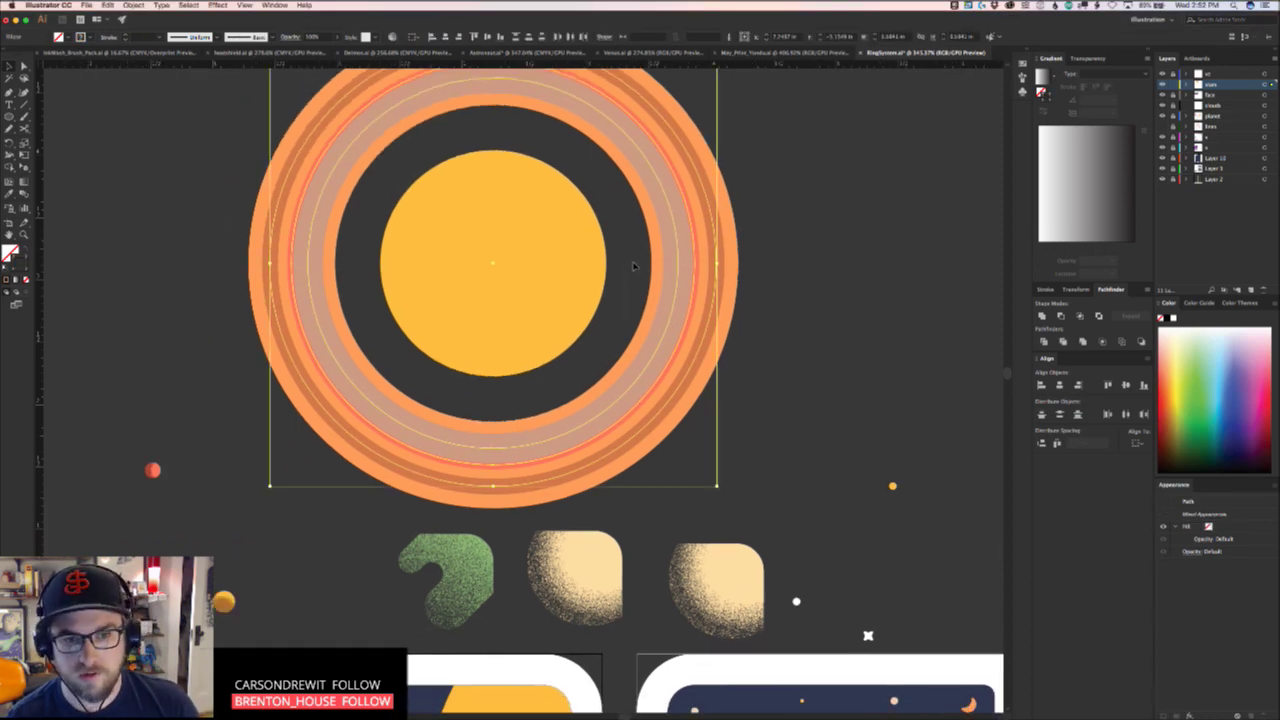
pyautogui.scroll(3, 903, 541)
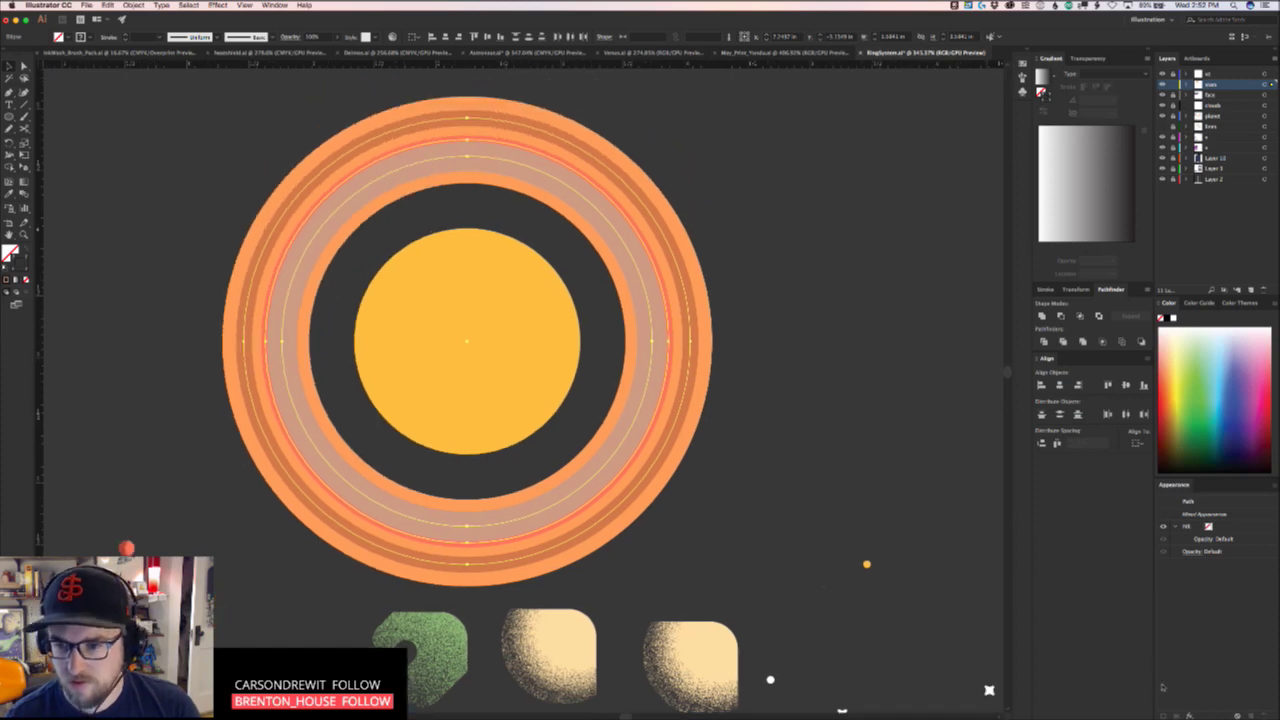
pyautogui.click(1188, 716)
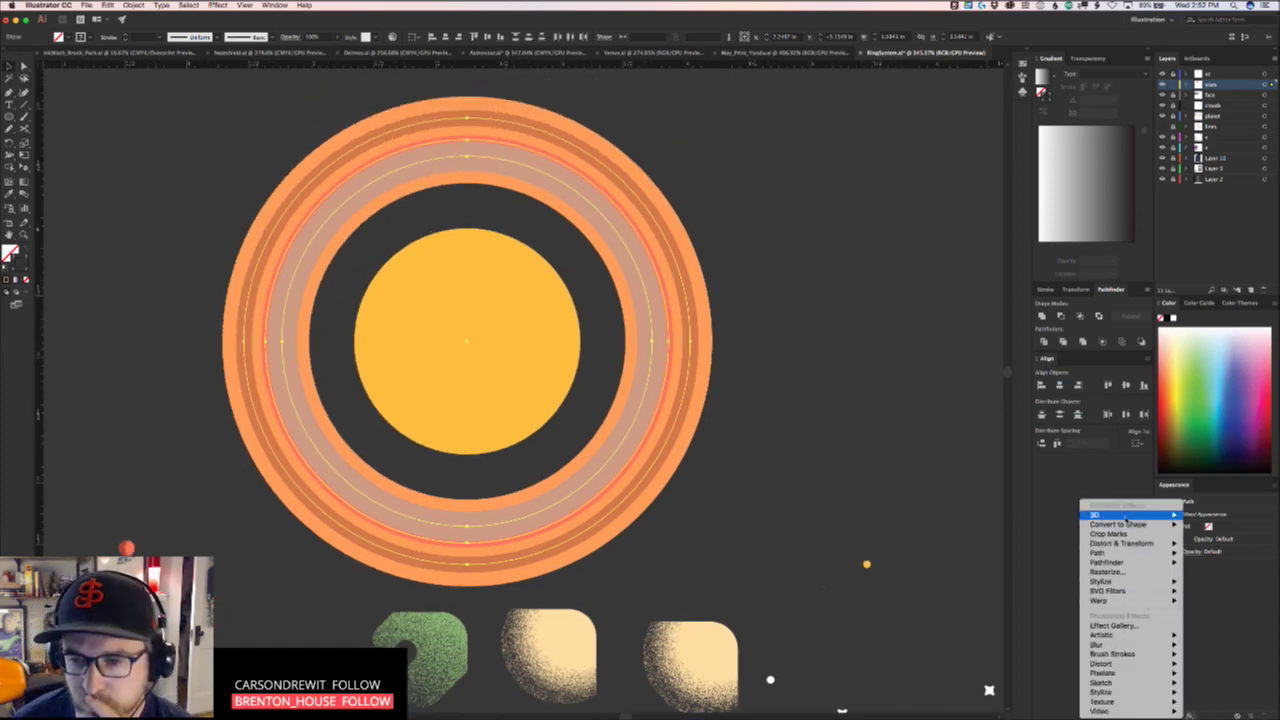
pyautogui.moveTo(1135, 515)
pyautogui.click(1209, 526)
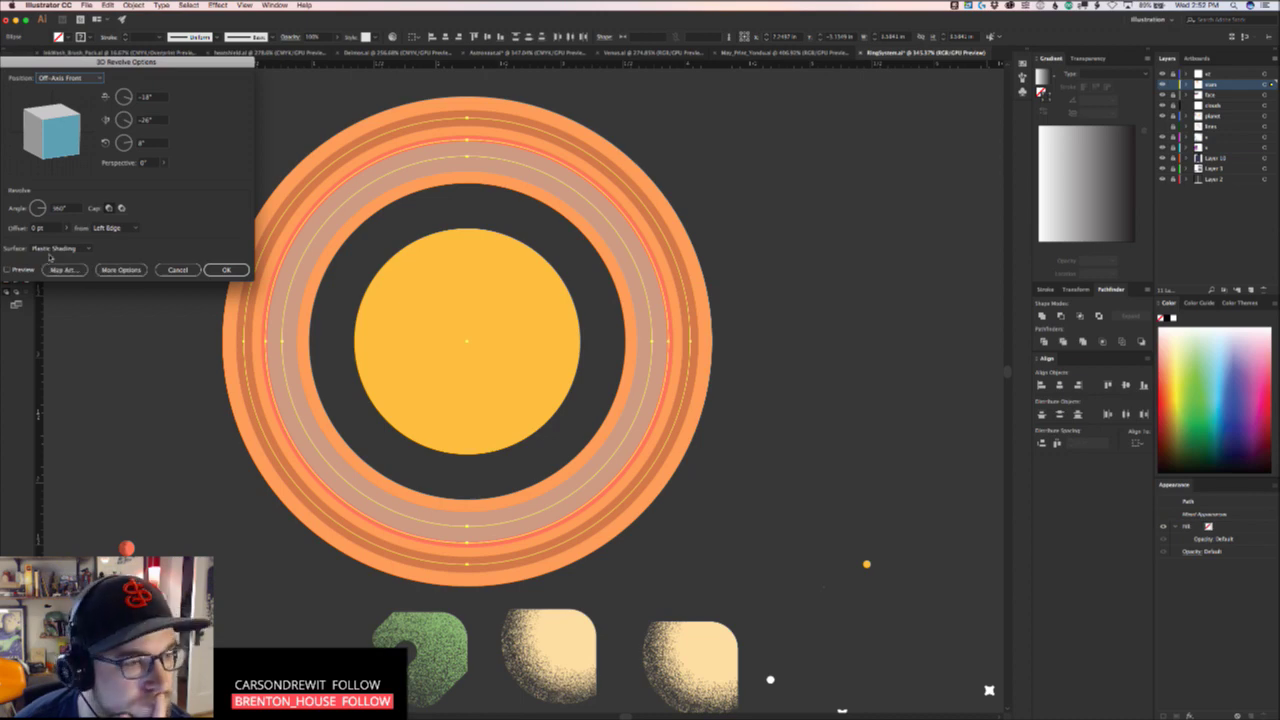
pyautogui.click(9, 270)
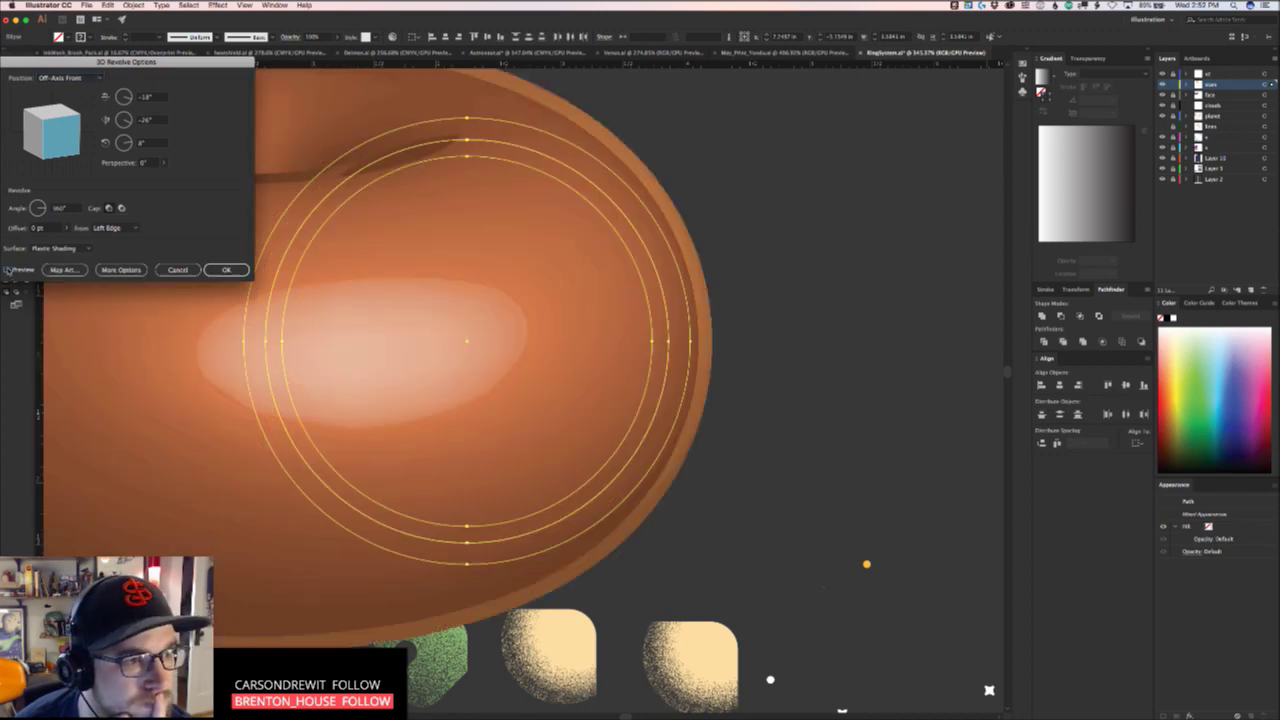
pyautogui.moveTo(156, 64); pyautogui.dragTo(781, 233)
pyautogui.moveTo(702, 305)
pyautogui.mouseDown()
pyautogui.moveTo(679, 291)
pyautogui.moveTo(684, 300)
pyautogui.mouseUp()
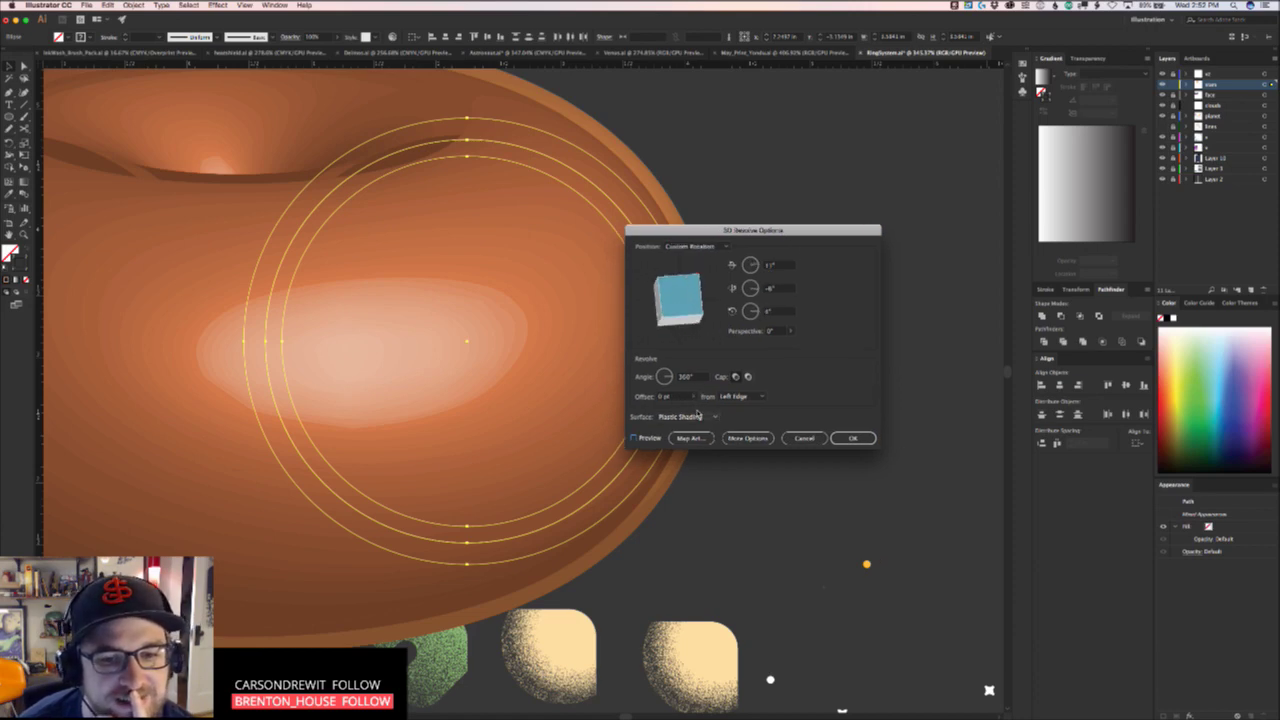
pyautogui.click(700, 416)
pyautogui.click(705, 438)
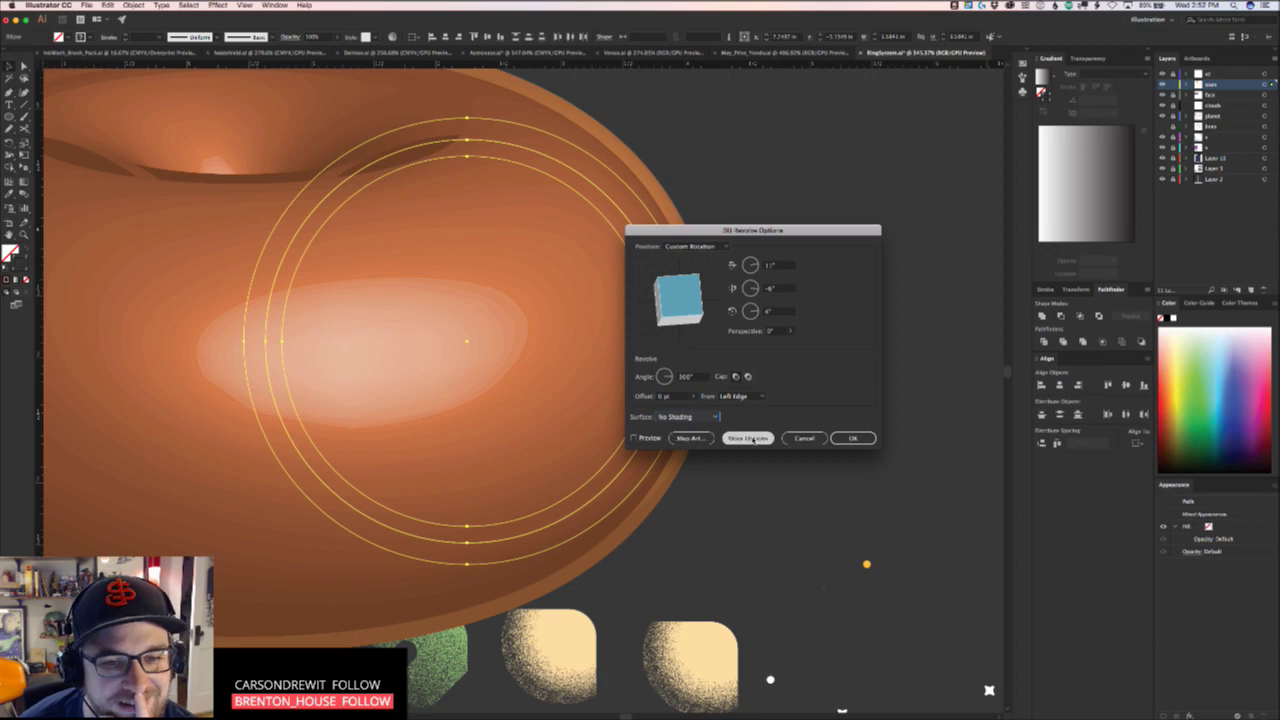
pyautogui.click(634, 438)
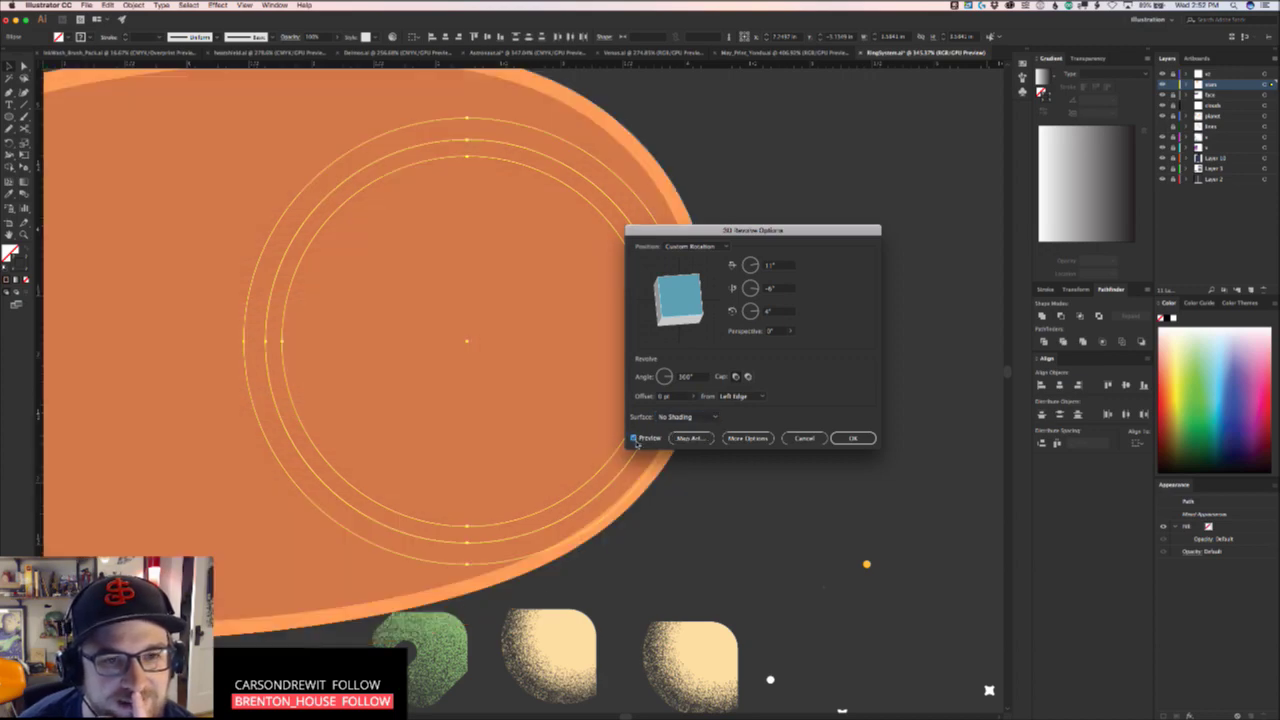
pyautogui.click(790, 437)
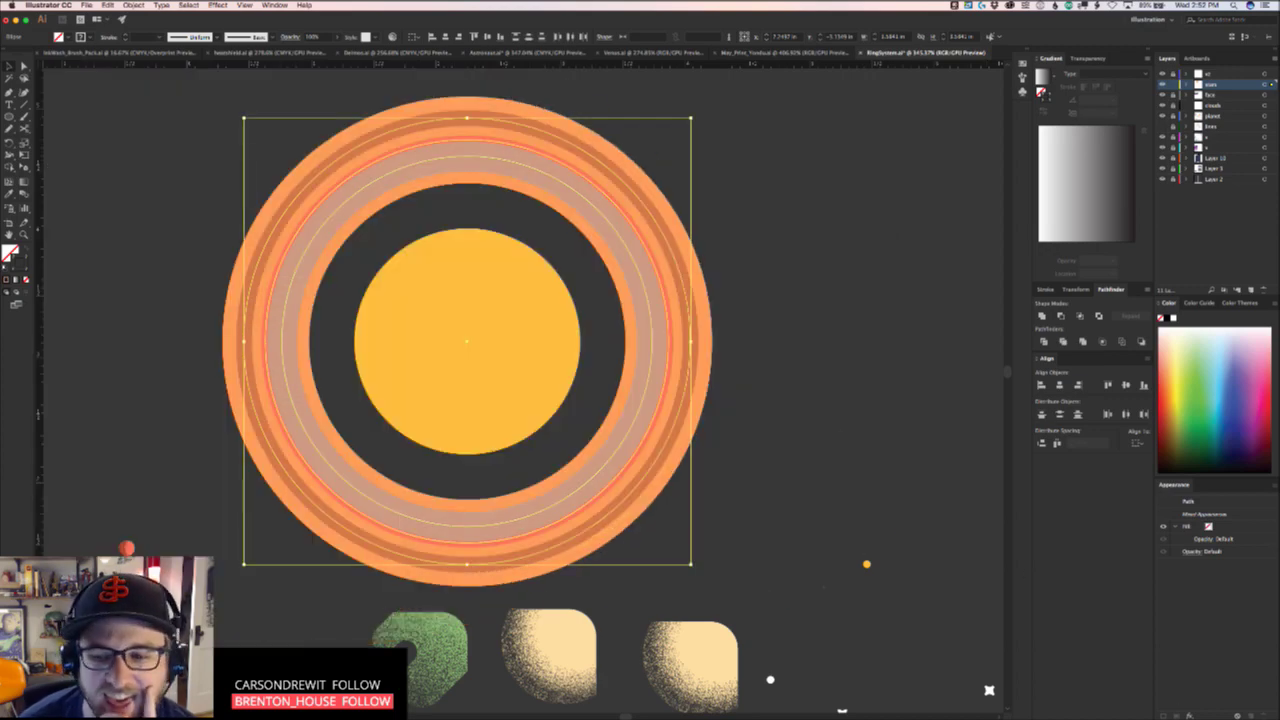
pyautogui.click(1190, 714)
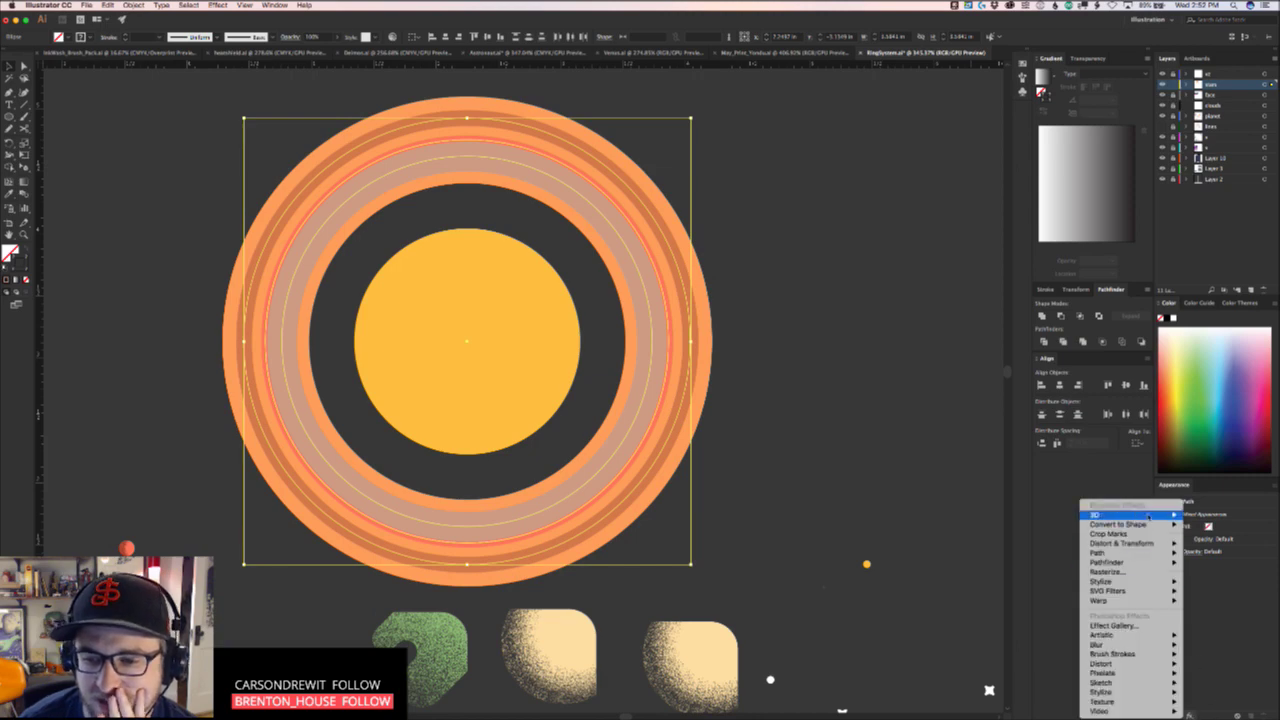
pyautogui.moveTo(1148, 515)
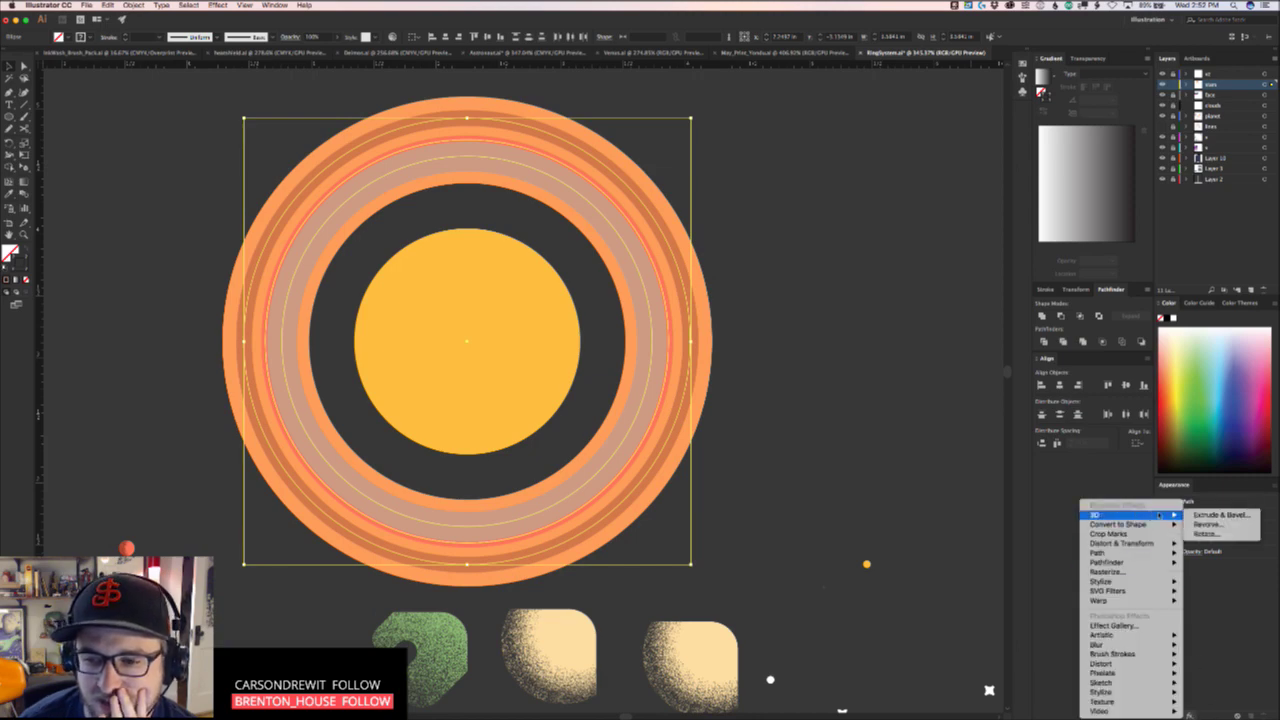
pyautogui.click(1216, 534)
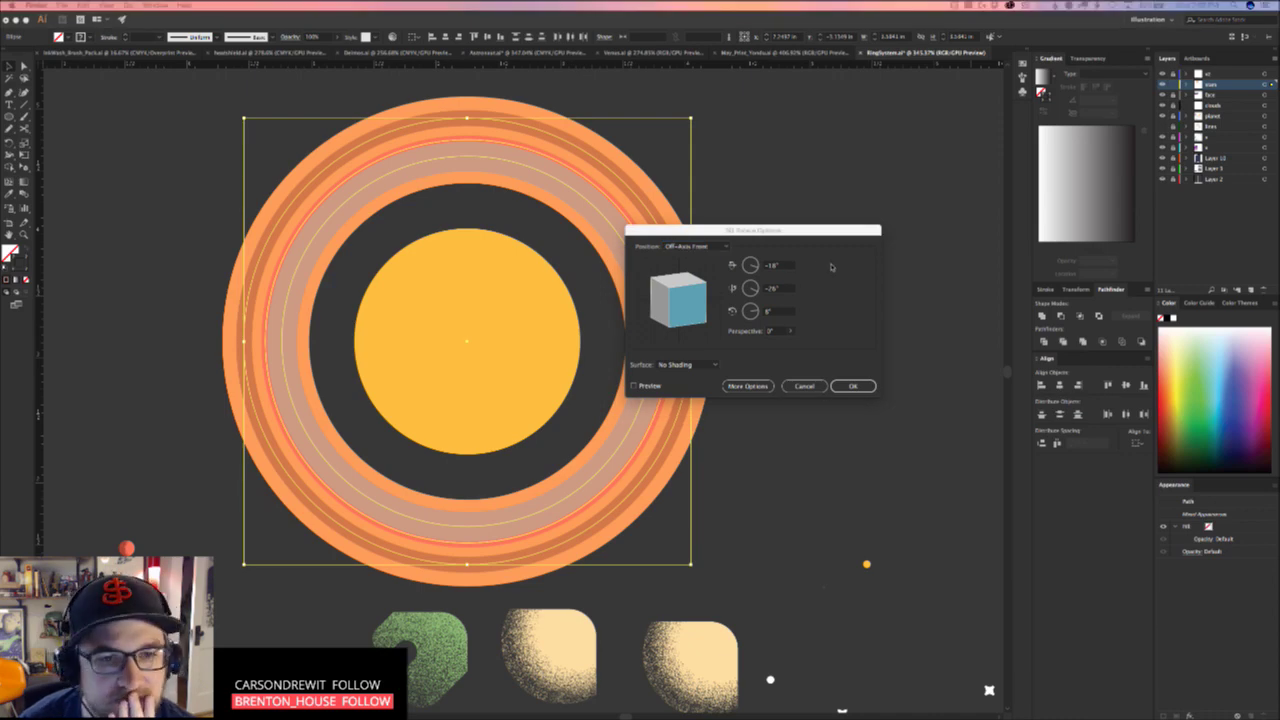
pyautogui.click(634, 386)
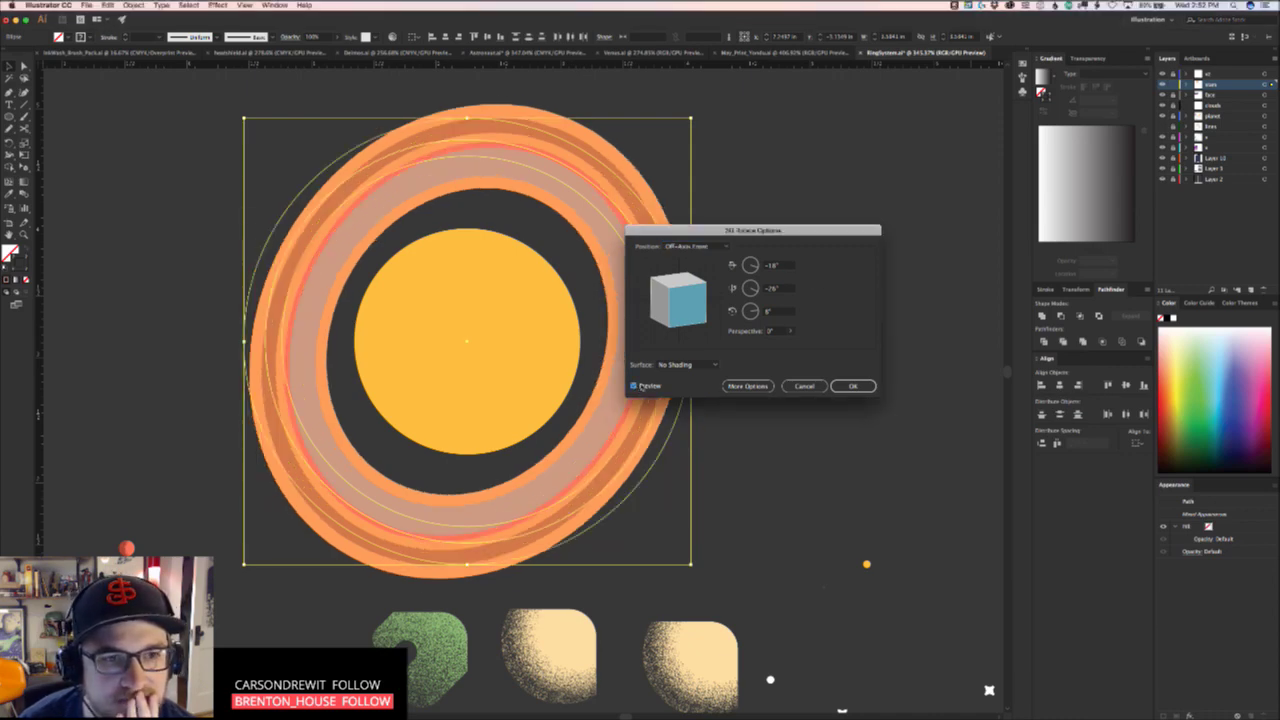
pyautogui.moveTo(700, 318); pyautogui.dragTo(681, 318)
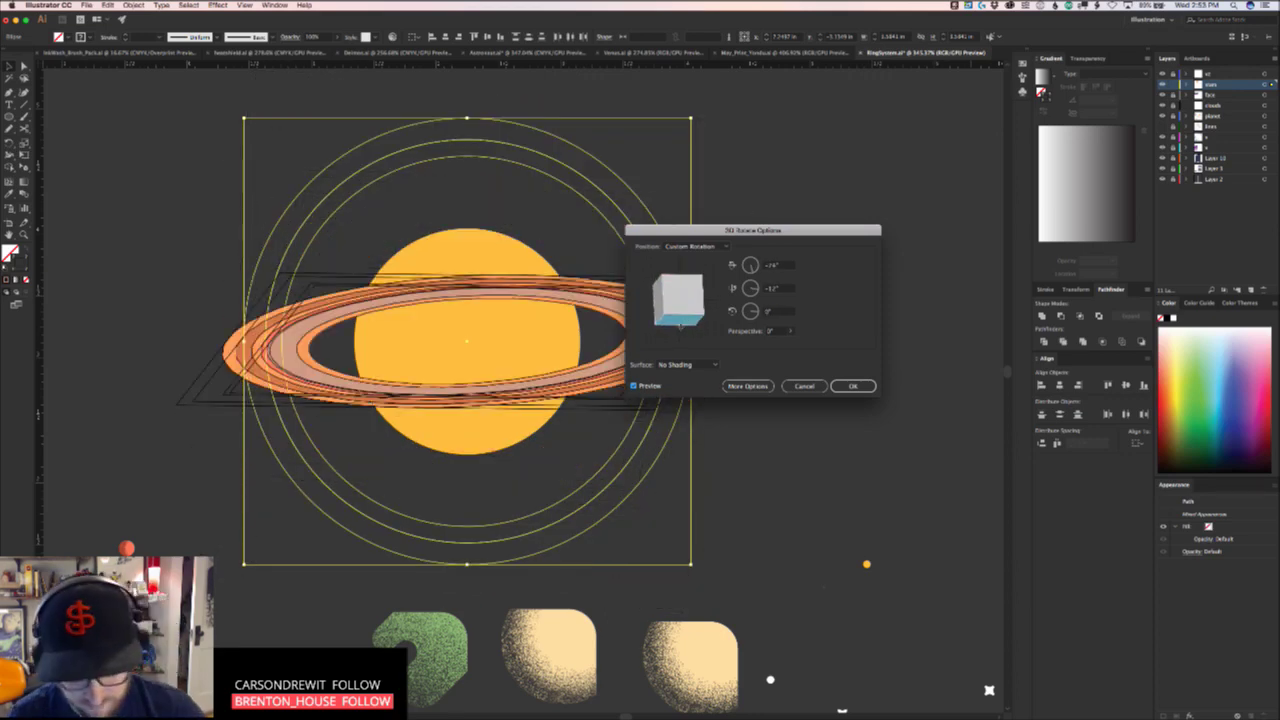
pyautogui.click(803, 385)
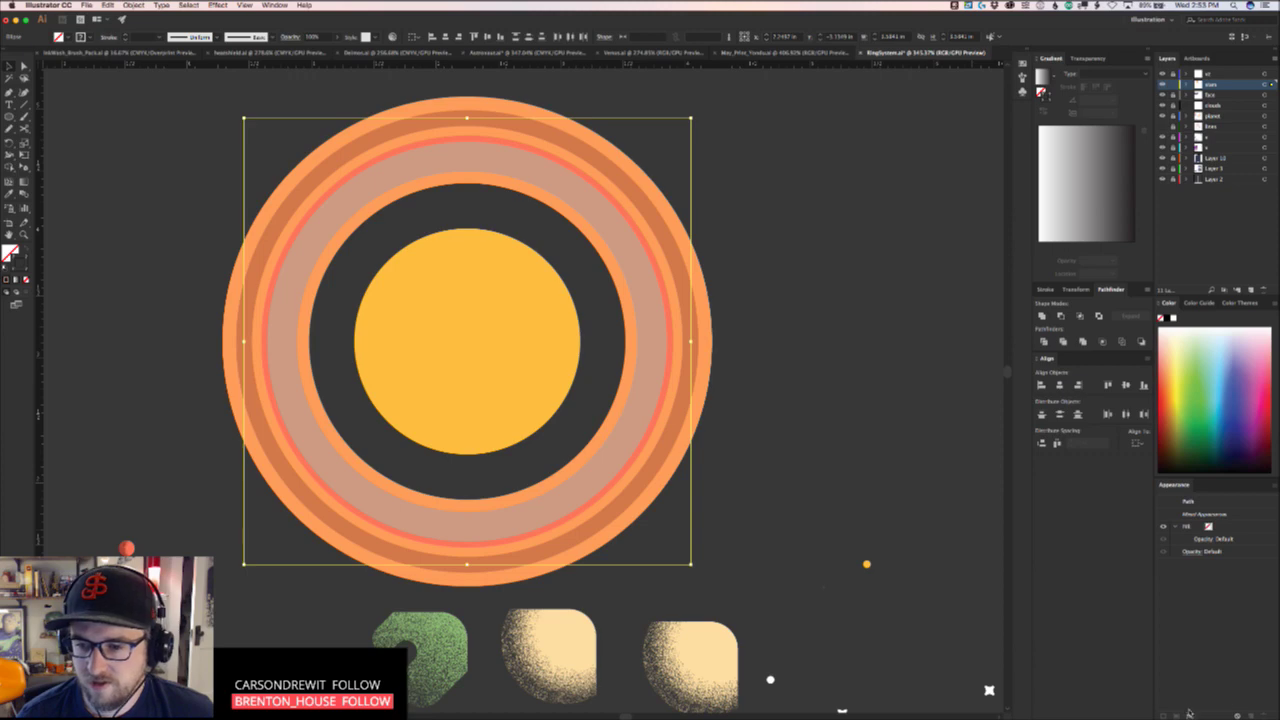
# Apply a 3D Rotate effect with No Shading to the ring circles, tilting them into narrow ellipses that slant upward to the right across the planet
pyautogui.click(1188, 713)
pyautogui.moveTo(1150, 514)
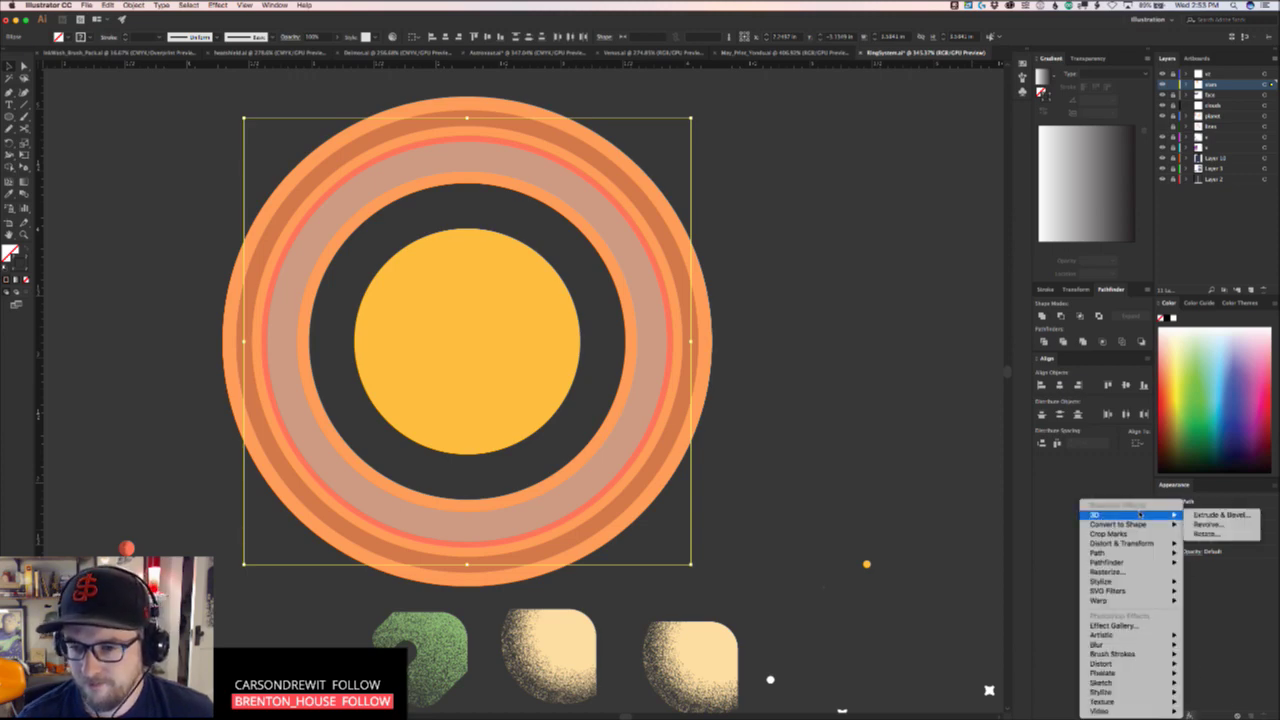
pyautogui.click(1201, 534)
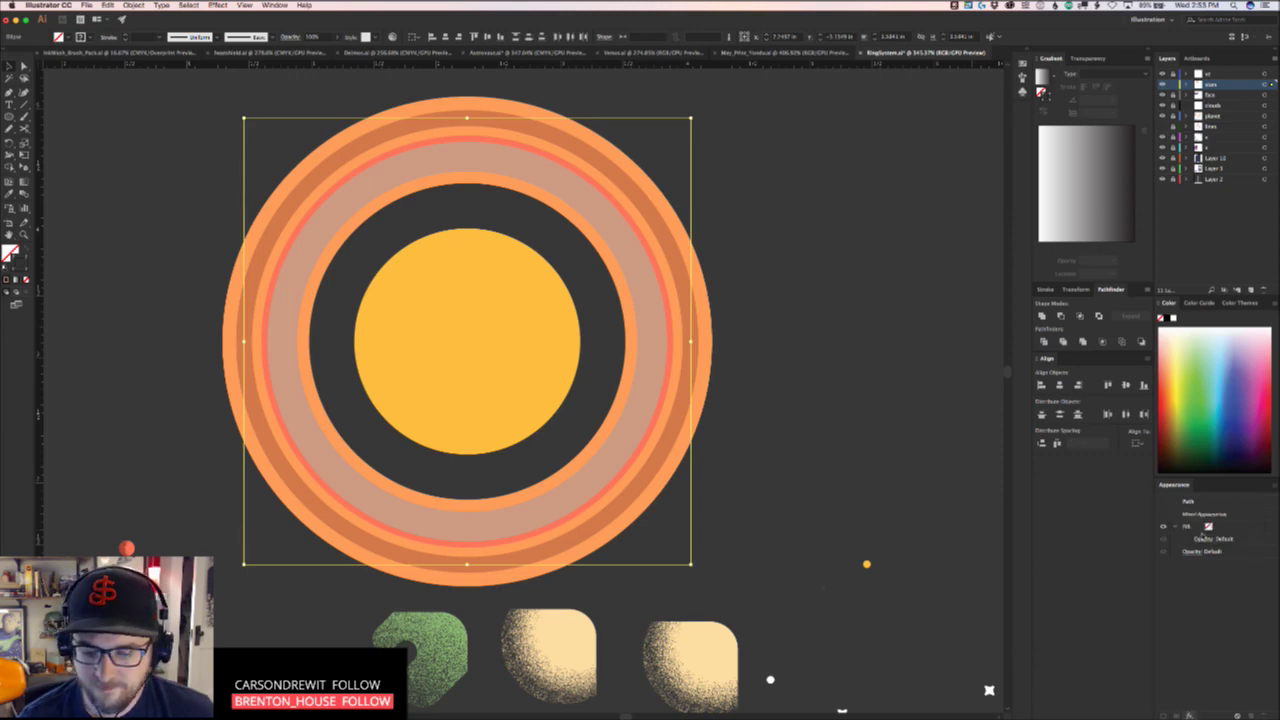
pyautogui.click(634, 386)
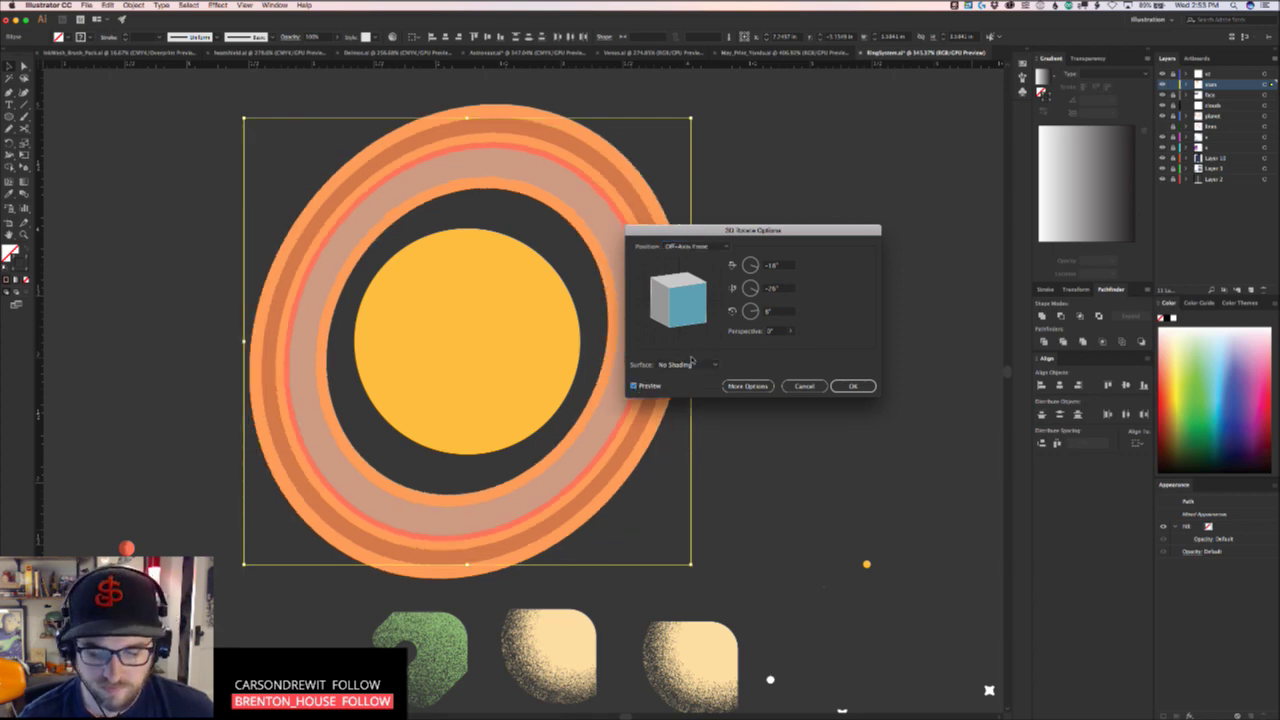
pyautogui.moveTo(693, 318); pyautogui.dragTo(683, 289)
pyautogui.moveTo(686, 291); pyautogui.dragTo(688, 293)
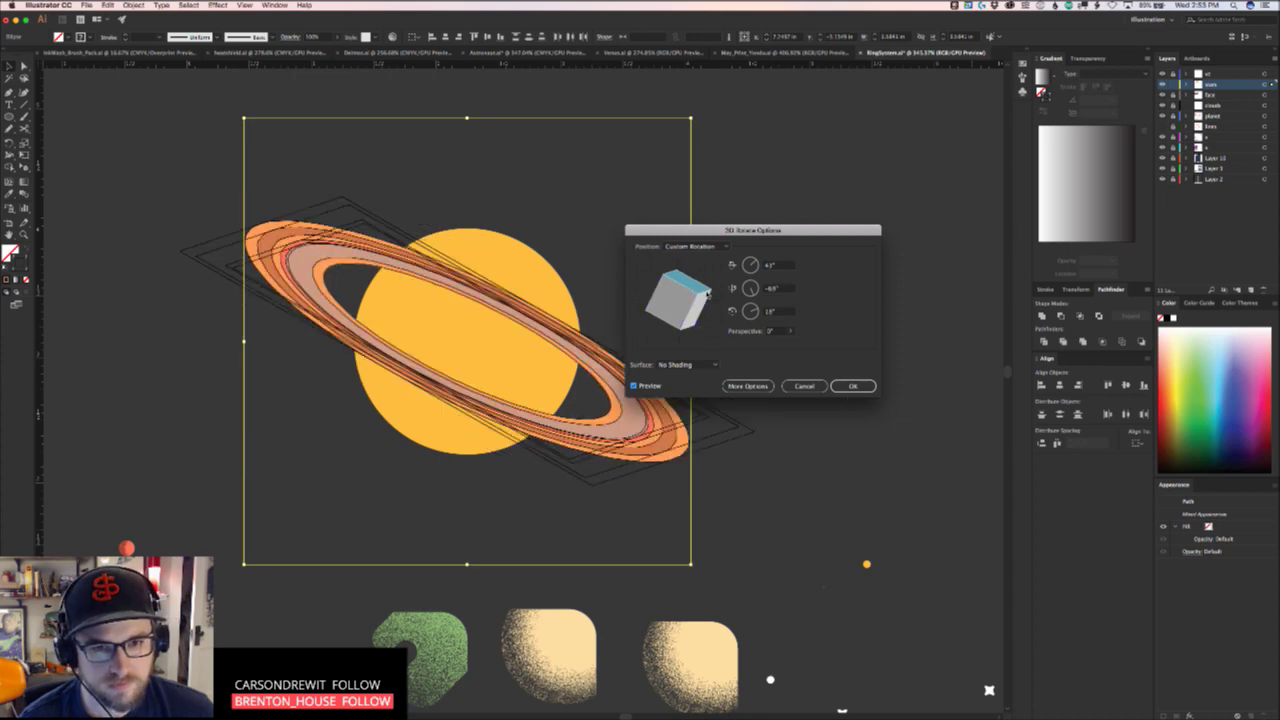
pyautogui.moveTo(706, 296); pyautogui.dragTo(668, 294)
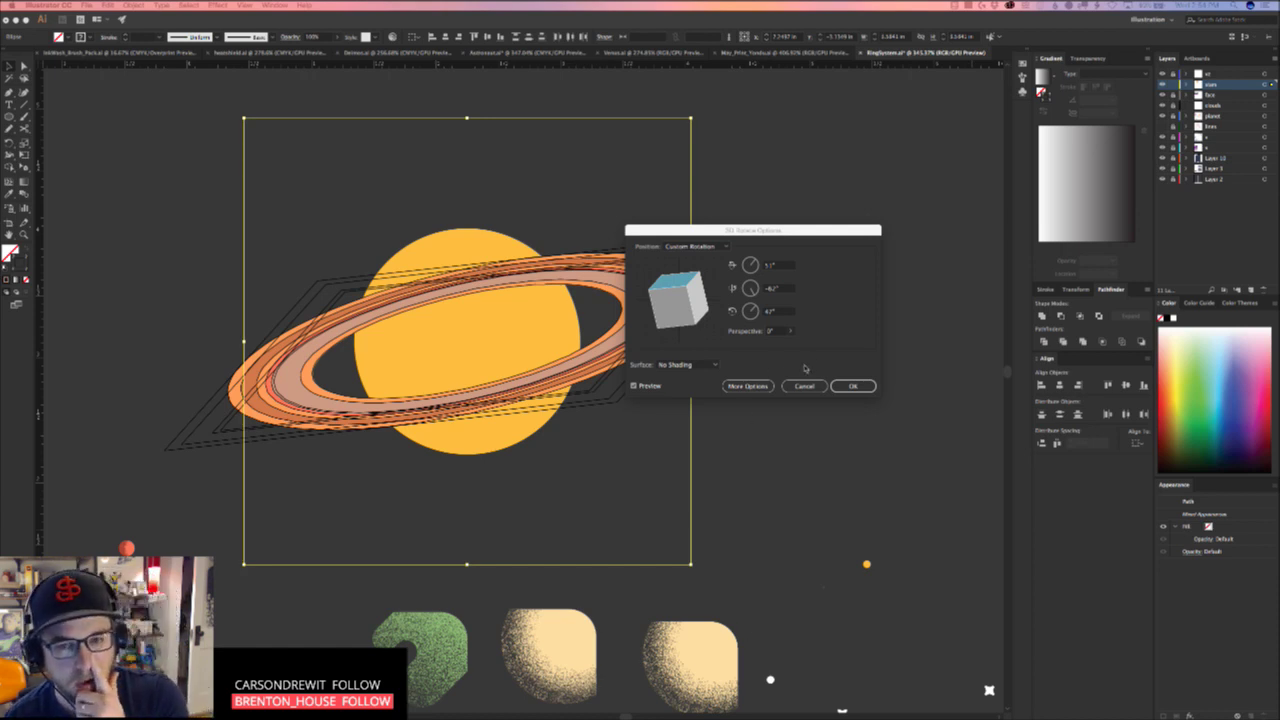
pyautogui.click(848, 385)
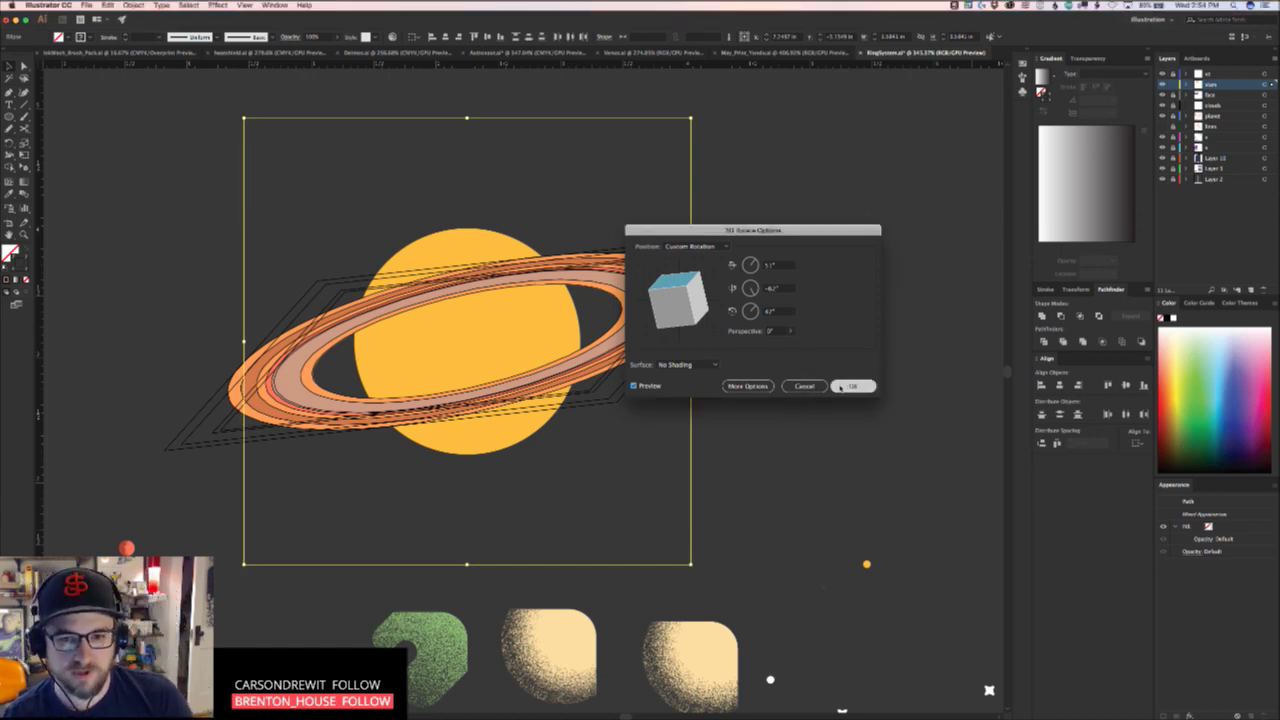
pyautogui.click(822, 403)
# Inspect the tilted ring and undo its 3D rotation
pyautogui.moveTo(820, 405); pyautogui.dragTo(843, 349)
pyautogui.scroll(3, 749, 429)
pyautogui.scroll(4, 500, 371)
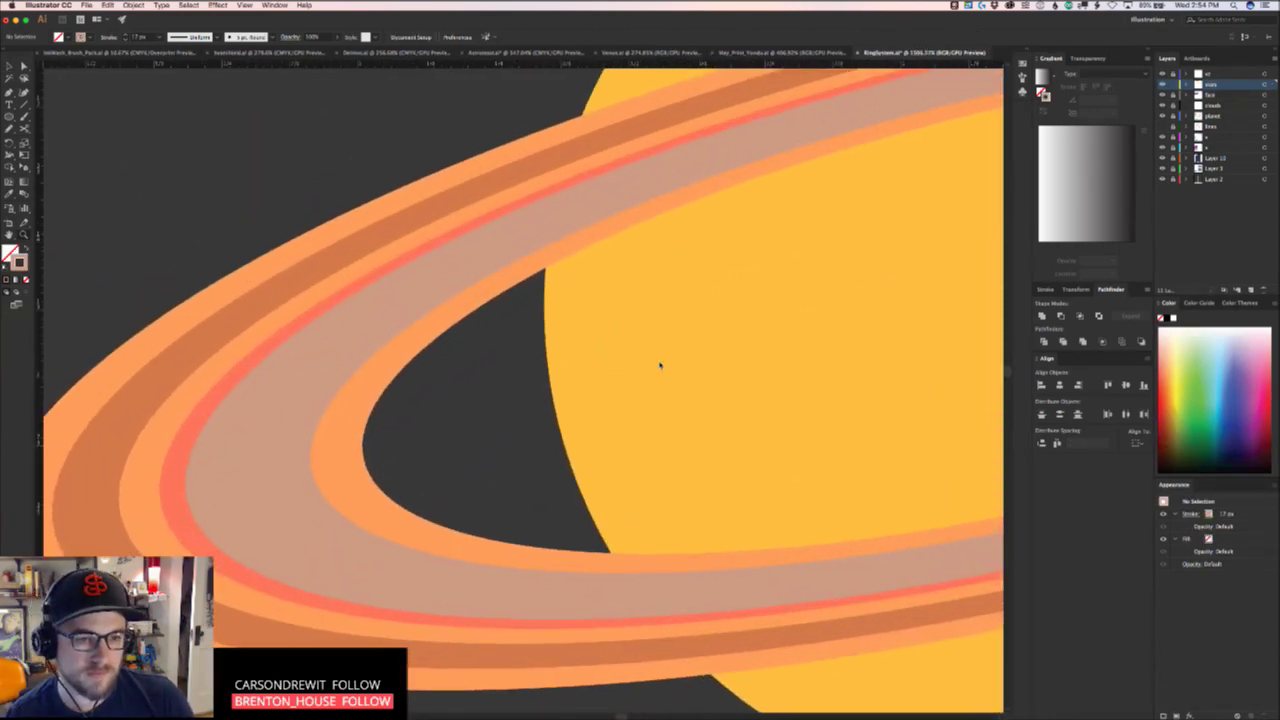
pyautogui.scroll(-5, 729, 374)
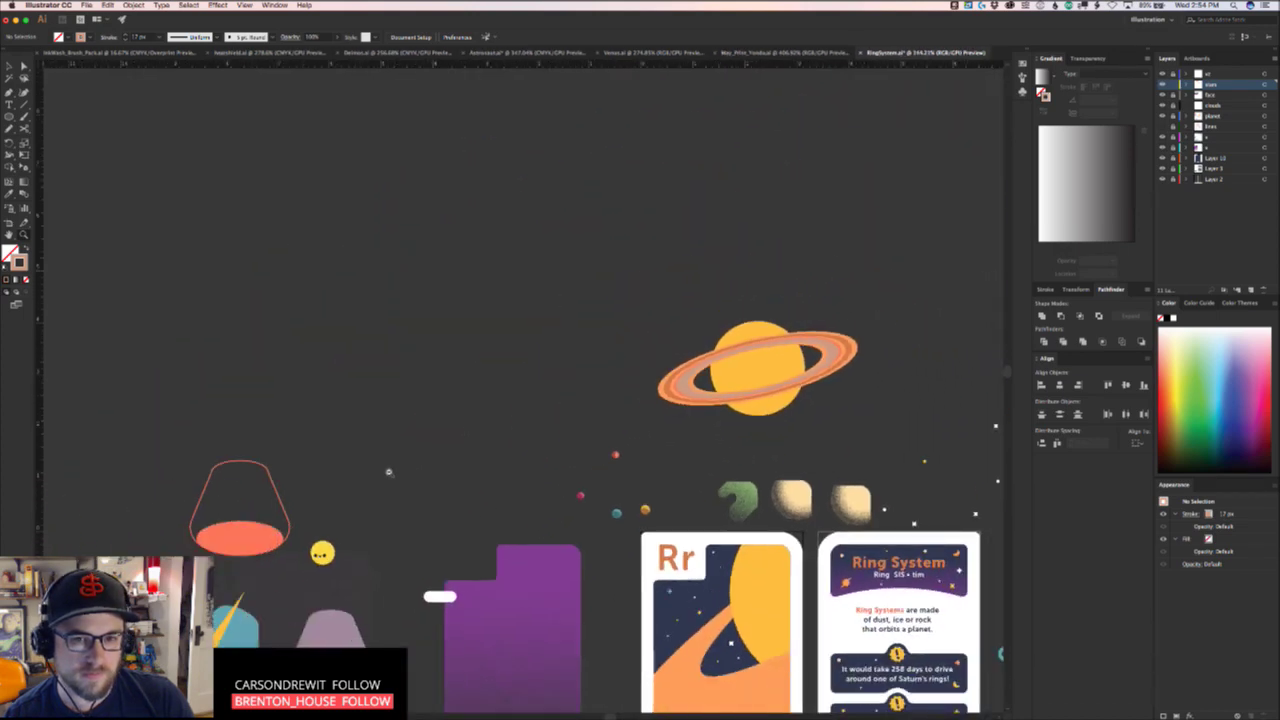
pyautogui.moveTo(389, 472); pyautogui.dragTo(418, 460)
pyautogui.press('super+z')
pyautogui.press('super+z')
pyautogui.press('super+z')
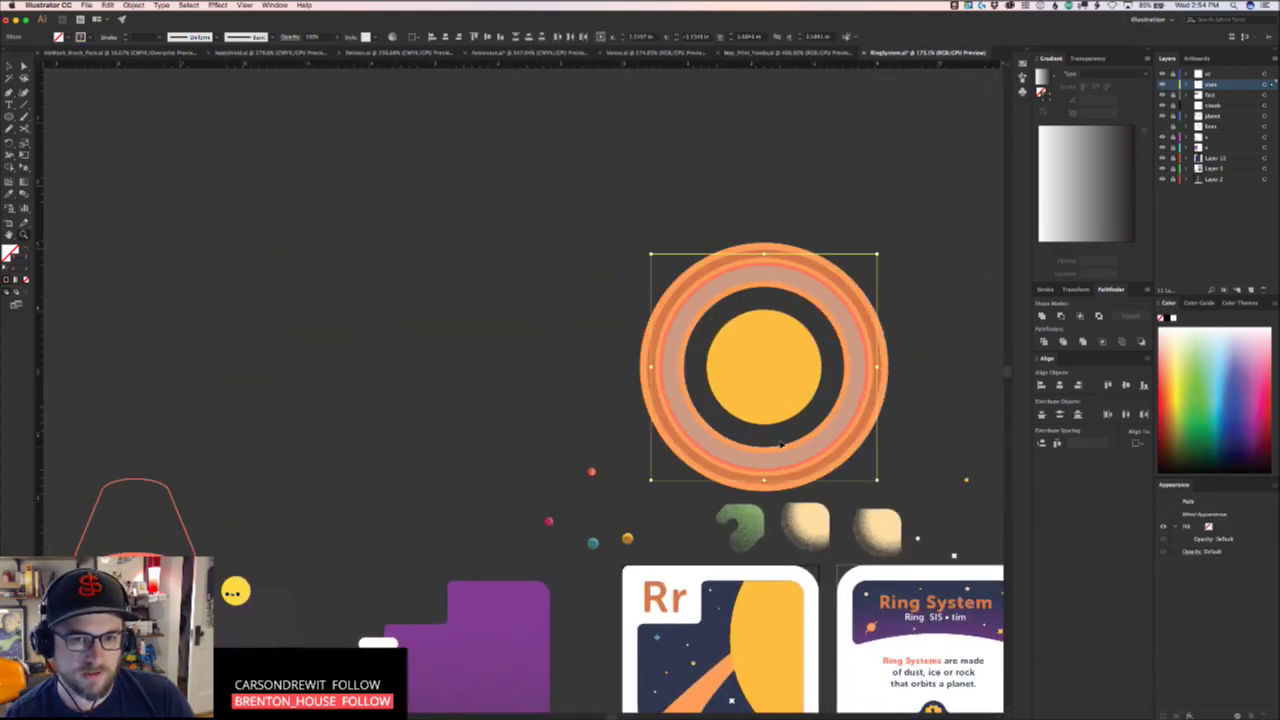
# Duplicate the flat ringed planet, placing the copy beside the original and slightly higher
pyautogui.moveTo(801, 416); pyautogui.dragTo(471, 430)
pyautogui.moveTo(556, 214); pyautogui.dragTo(296, 456)
pyautogui.moveTo(438, 396); pyautogui.dragTo(643, 345)
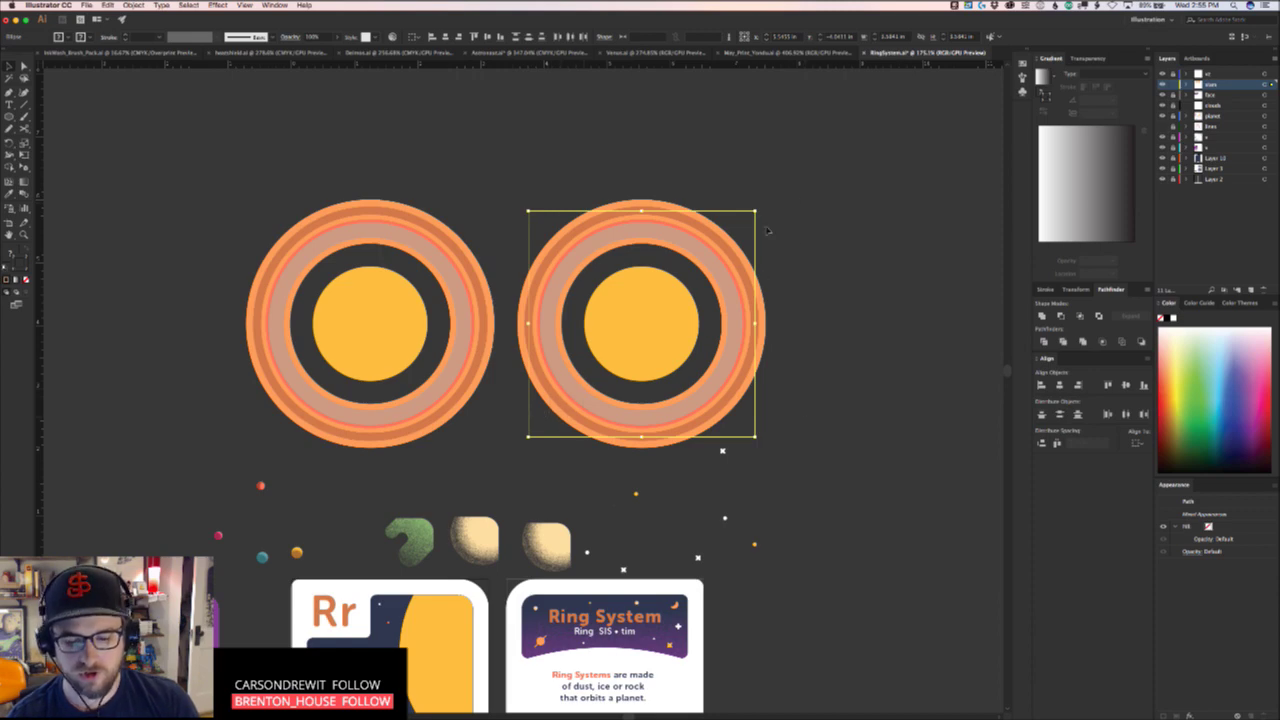
pyautogui.moveTo(658, 323); pyautogui.dragTo(710, 279)
pyautogui.click(888, 340)
# Reduce the copied planet's yellow circle to its right half by deleting its leftmost anchor point
pyautogui.press('a')
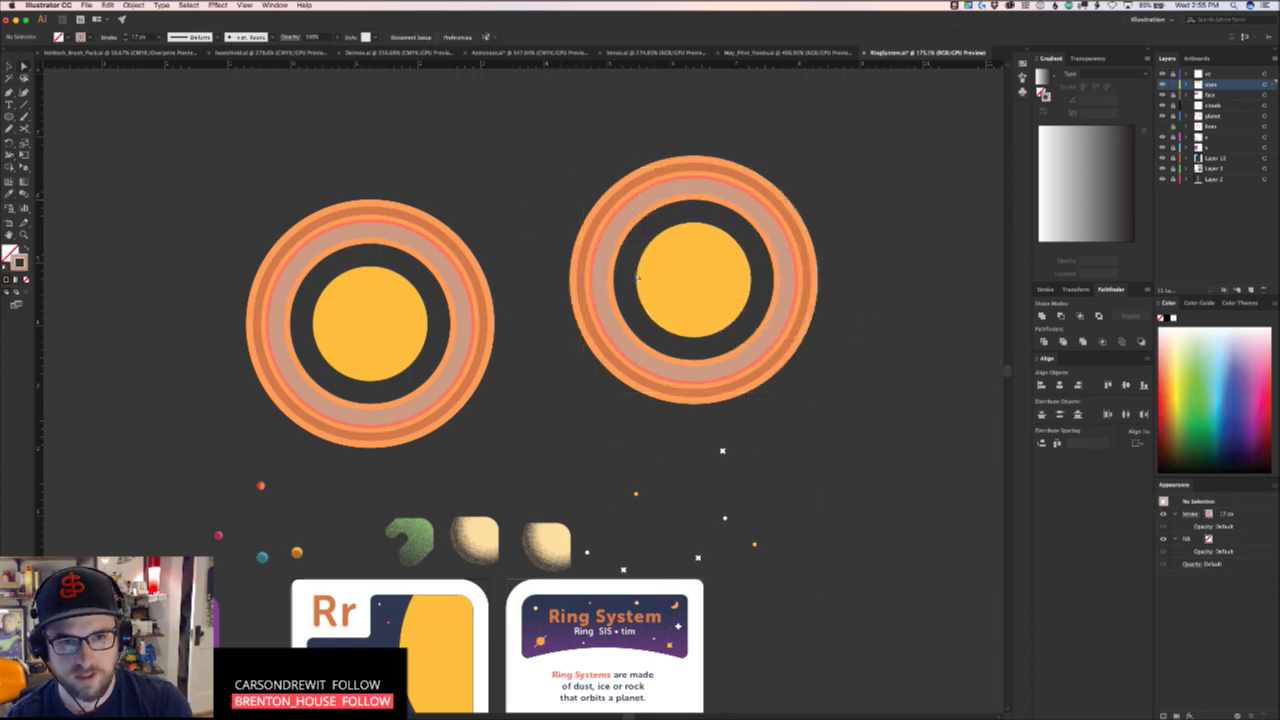
pyautogui.click(636, 279)
pyautogui.press('Delete')
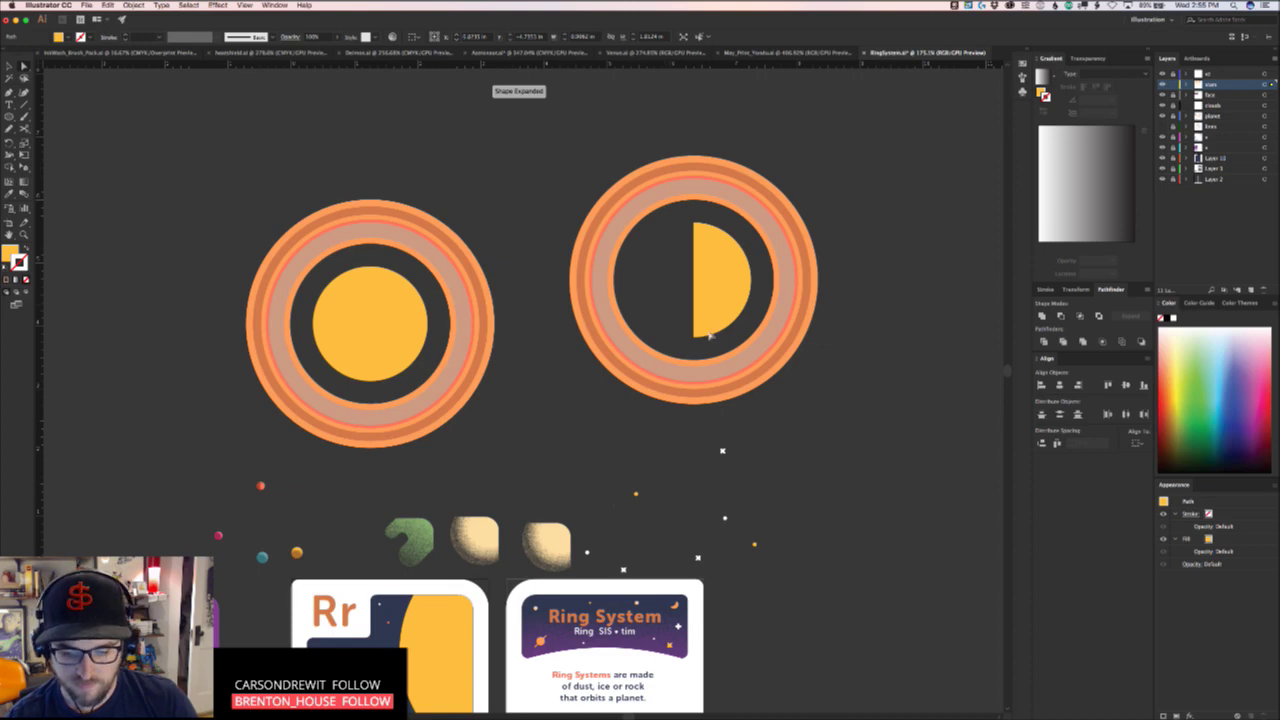
# Draw a straight horizontal line across the full width of the copied ring, to the right of the half circle
pyautogui.moveTo(714, 344); pyautogui.dragTo(562, 432)
pyautogui.press('v')
pyautogui.moveTo(544, 363); pyautogui.dragTo(620, 354)
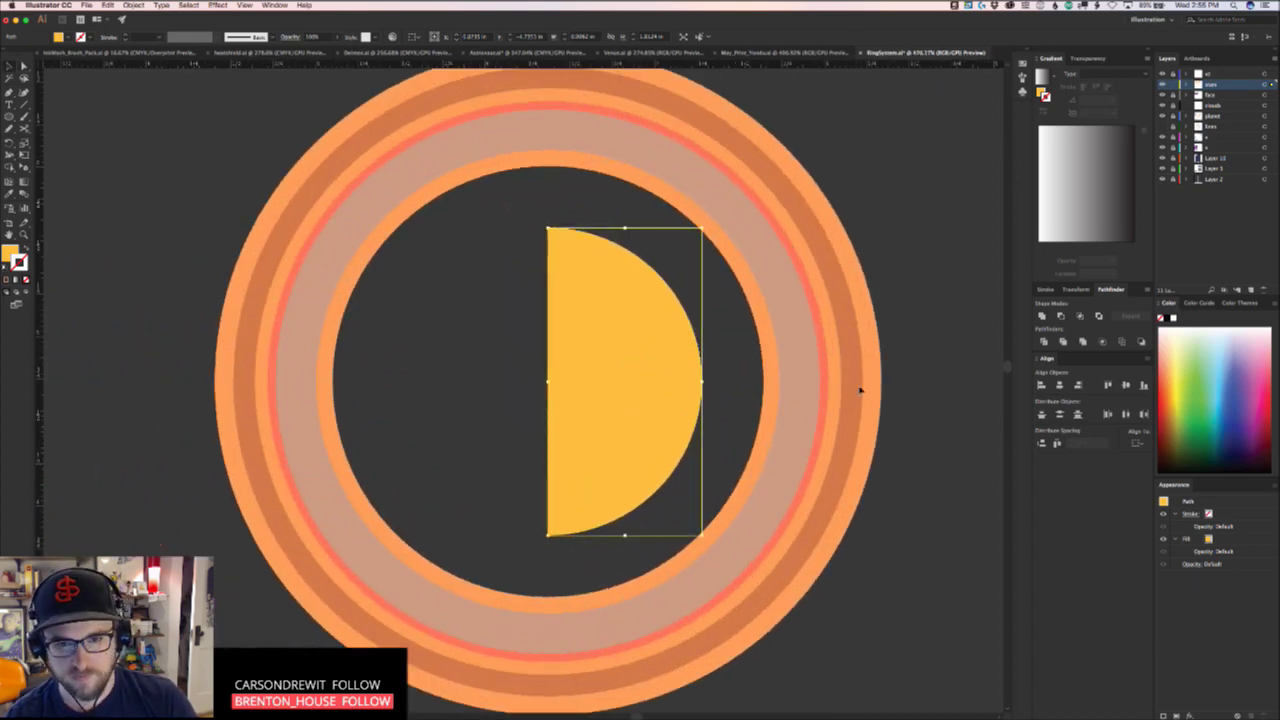
pyautogui.click(745, 378)
pyautogui.click(762, 396)
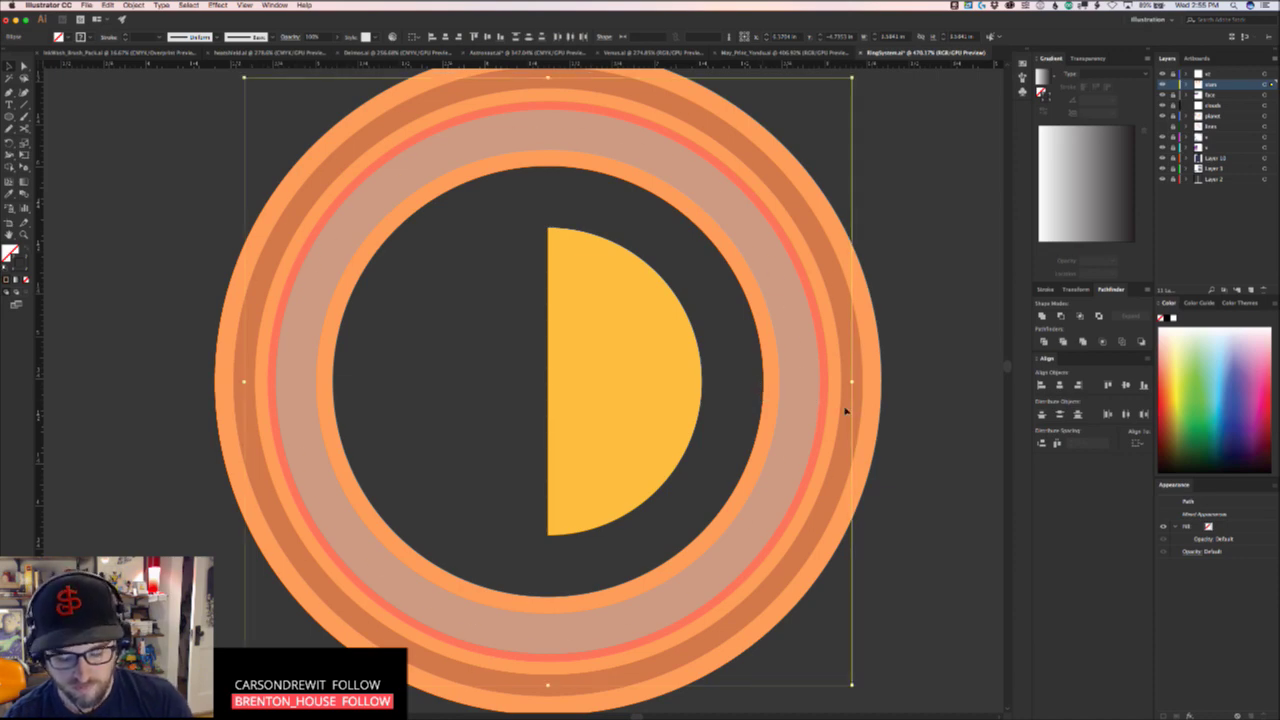
pyautogui.press('super+h')
pyautogui.press('v')
pyautogui.press('a')
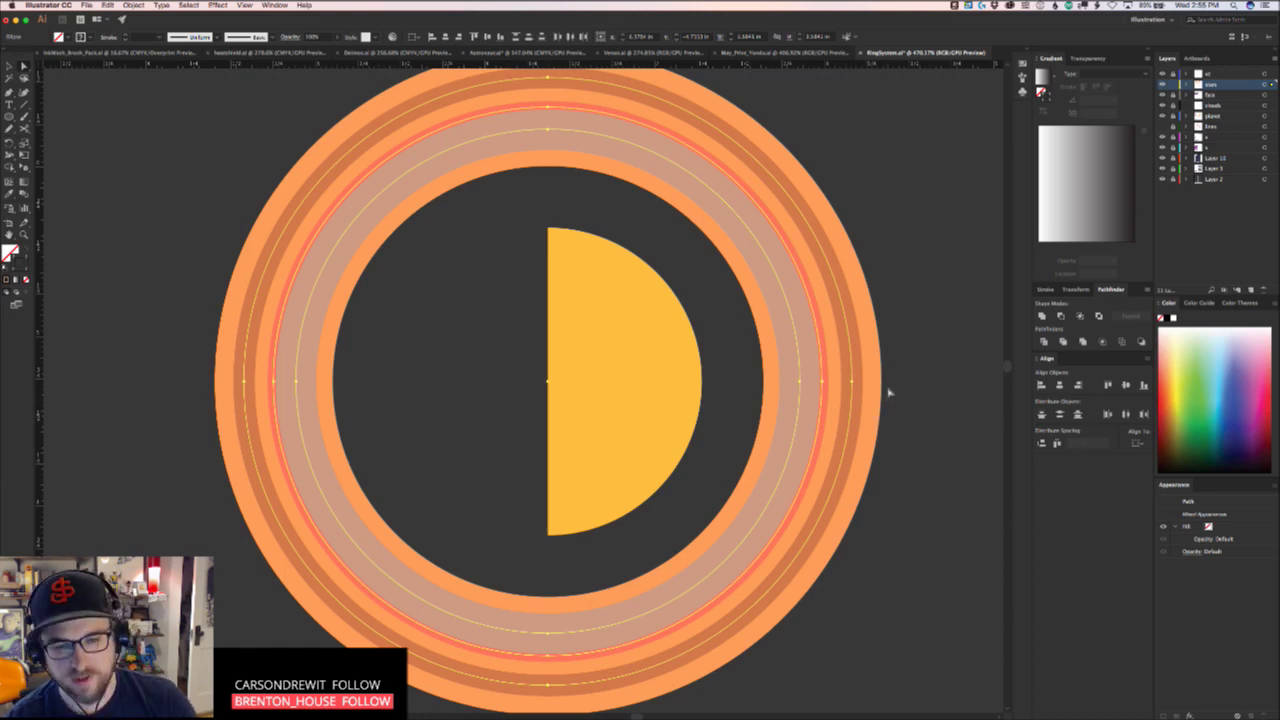
pyautogui.moveTo(854, 406); pyautogui.dragTo(723, 403)
pyautogui.moveTo(776, 385); pyautogui.dragTo(885, 387)
pyautogui.press('v')
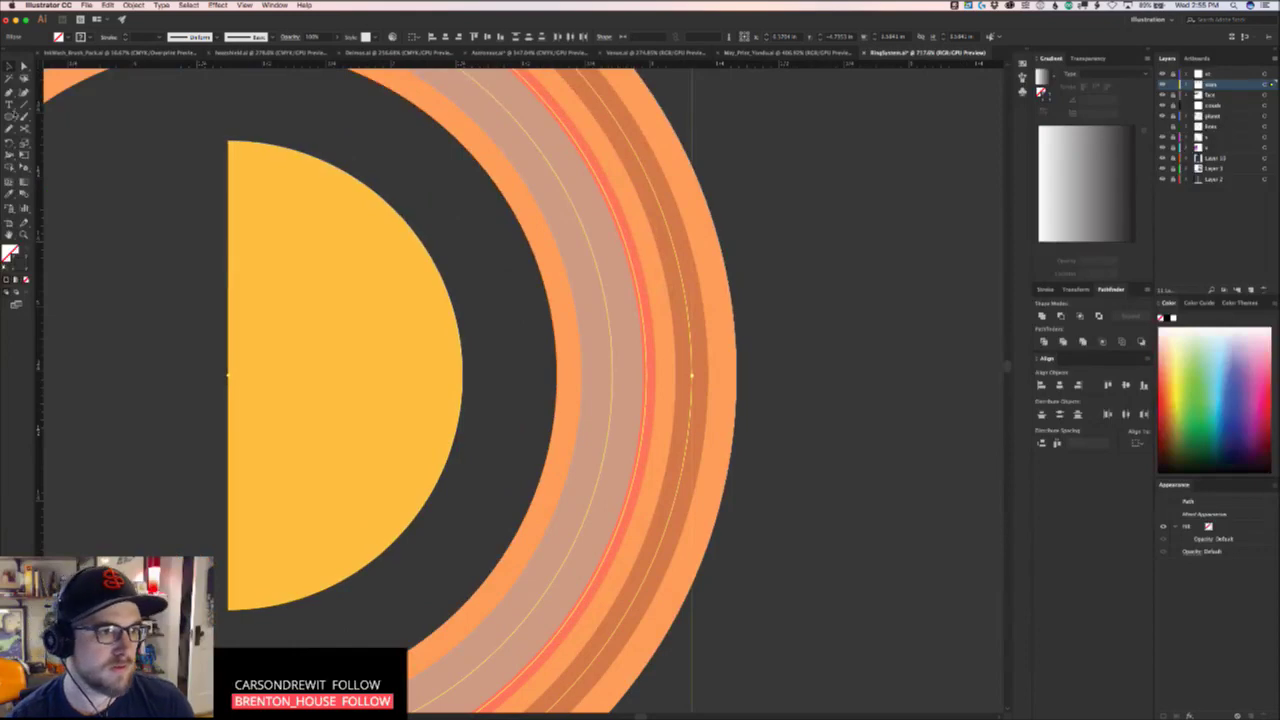
pyautogui.click(27, 105)
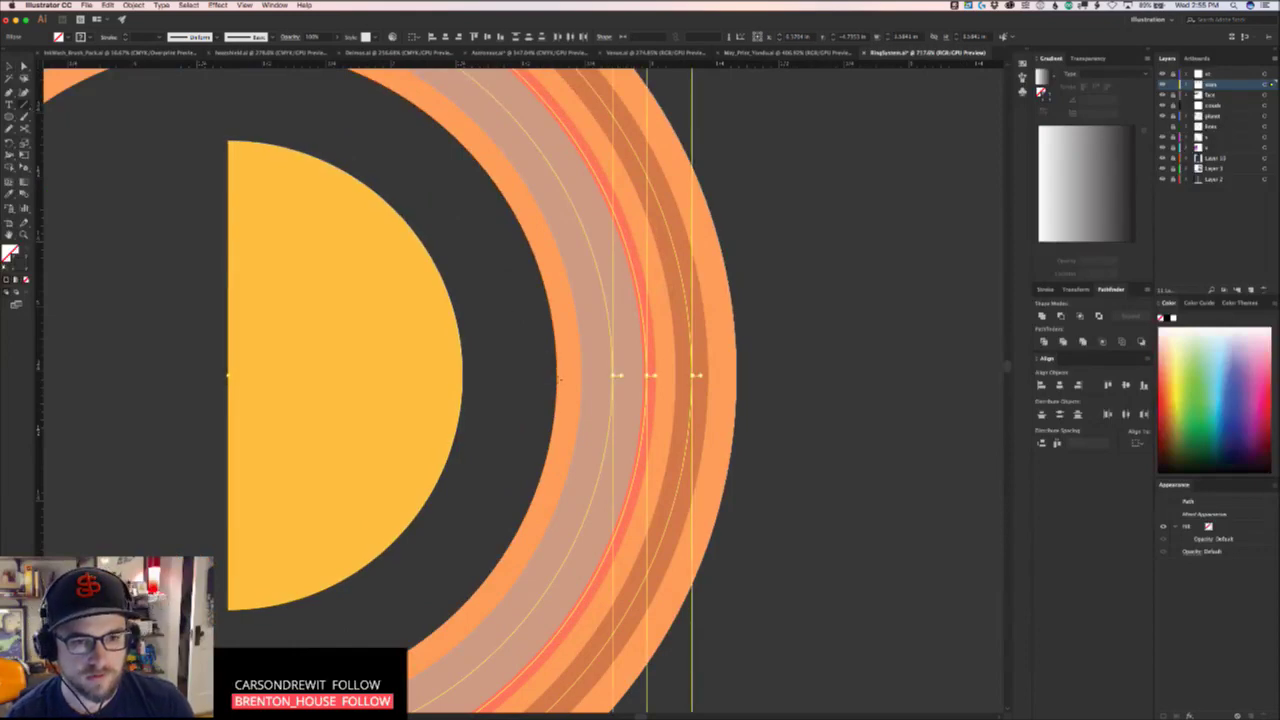
pyautogui.moveTo(557, 375); pyautogui.dragTo(737, 375)
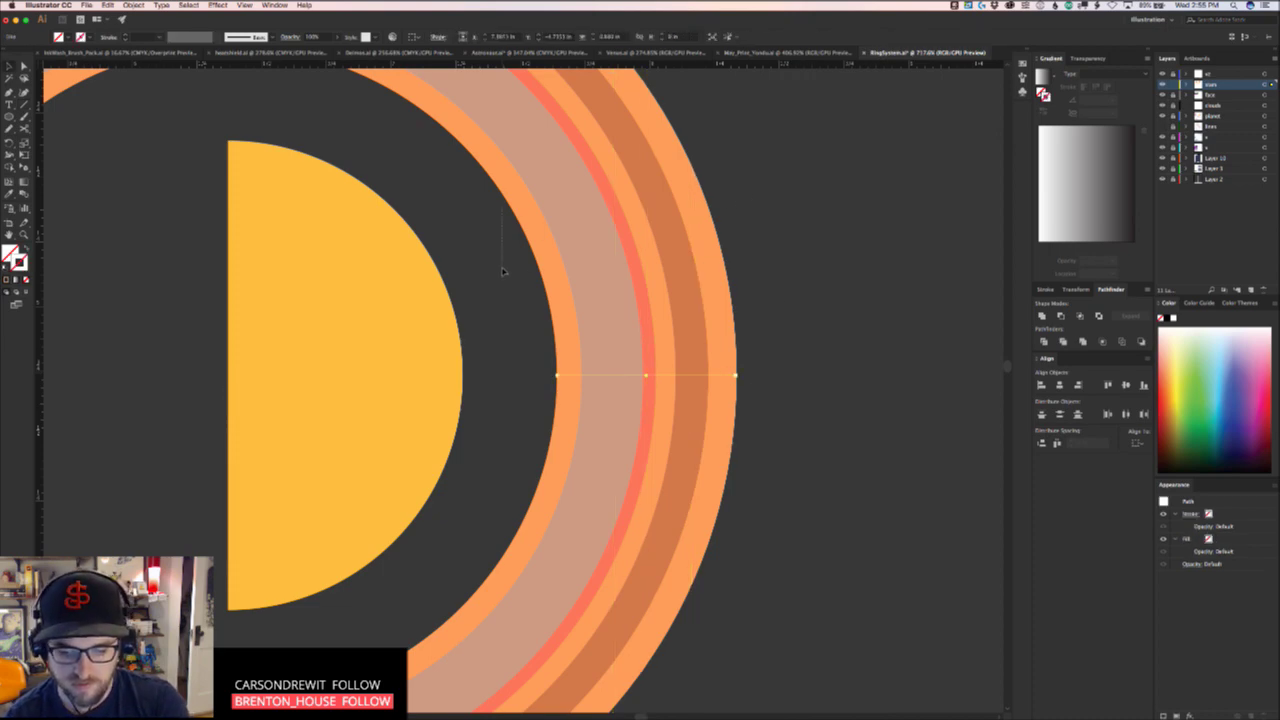
# Delete the copy's concentric ring circles, keeping the yellow half circle and the horizontal line
pyautogui.moveTo(503, 271); pyautogui.dragTo(620, 305)
pyautogui.press('Delete')
pyautogui.moveTo(695, 333); pyautogui.dragTo(558, 443)
# Sample the half circle's yellow onto the horizontal line and swap it from the fill to the stroke
pyautogui.press('i')
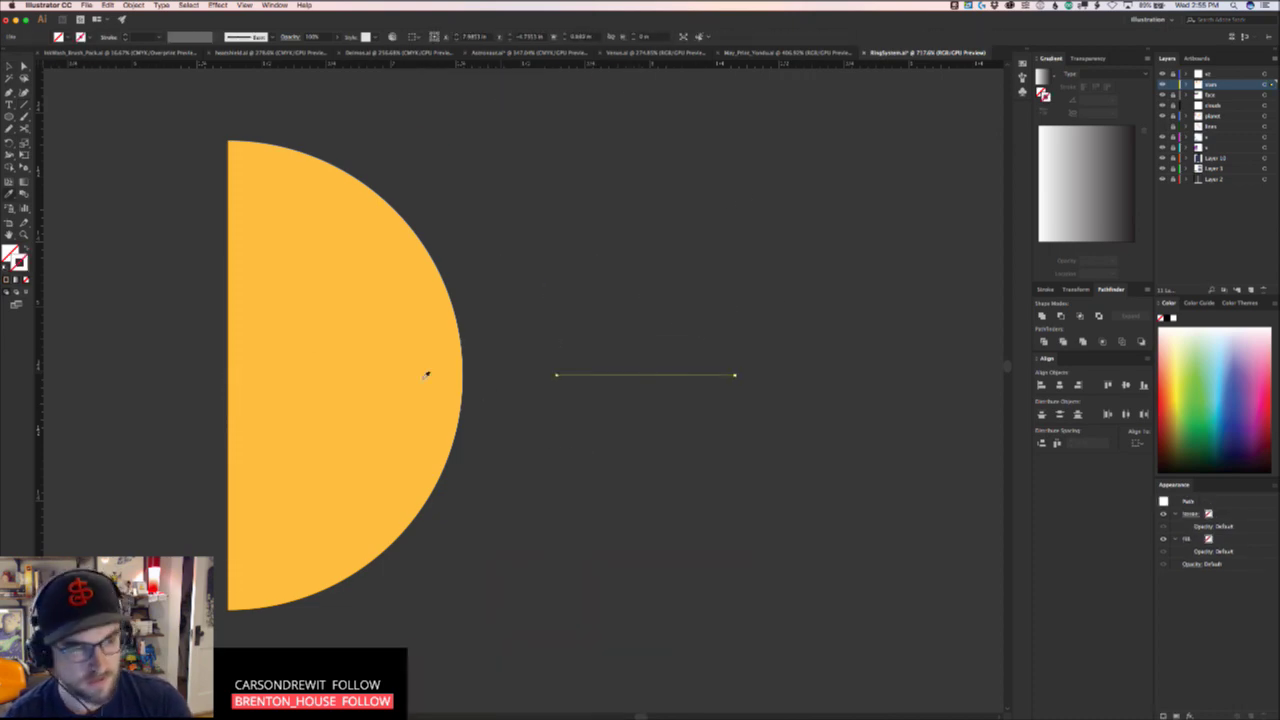
pyautogui.click(425, 374)
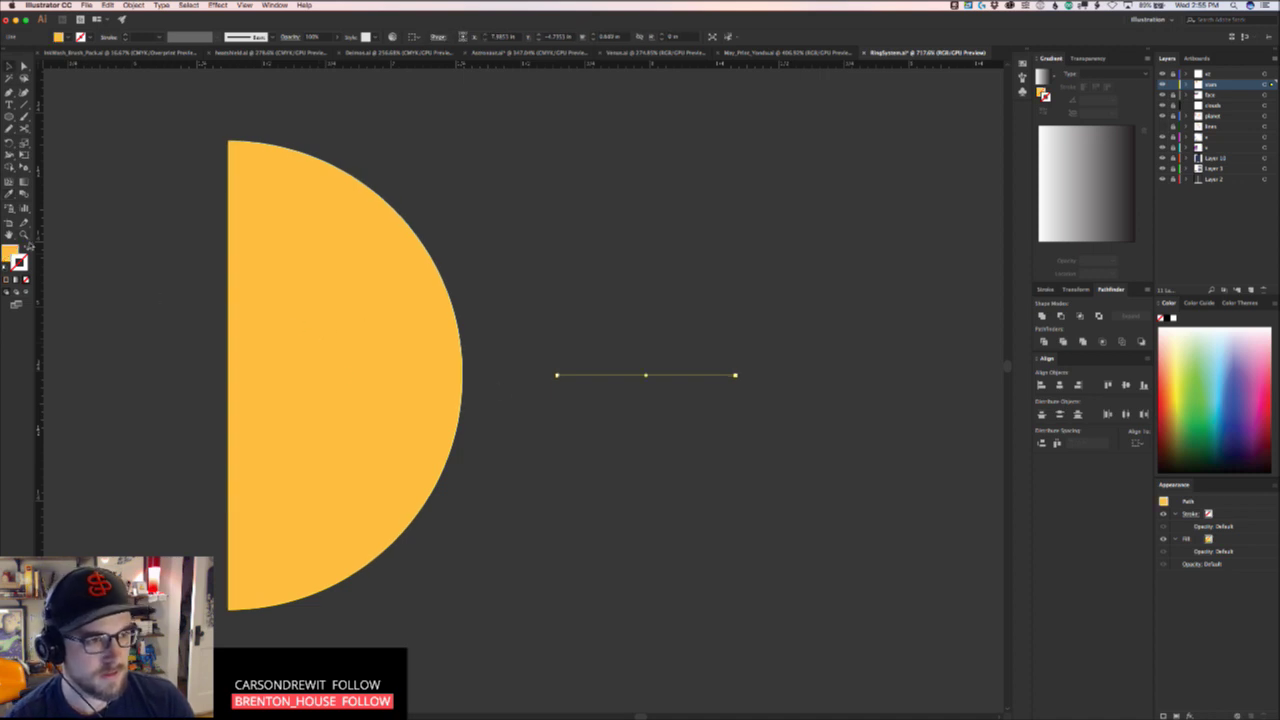
pyautogui.click(28, 246)
pyautogui.click(550, 278)
pyautogui.scroll(-1, 680, 228)
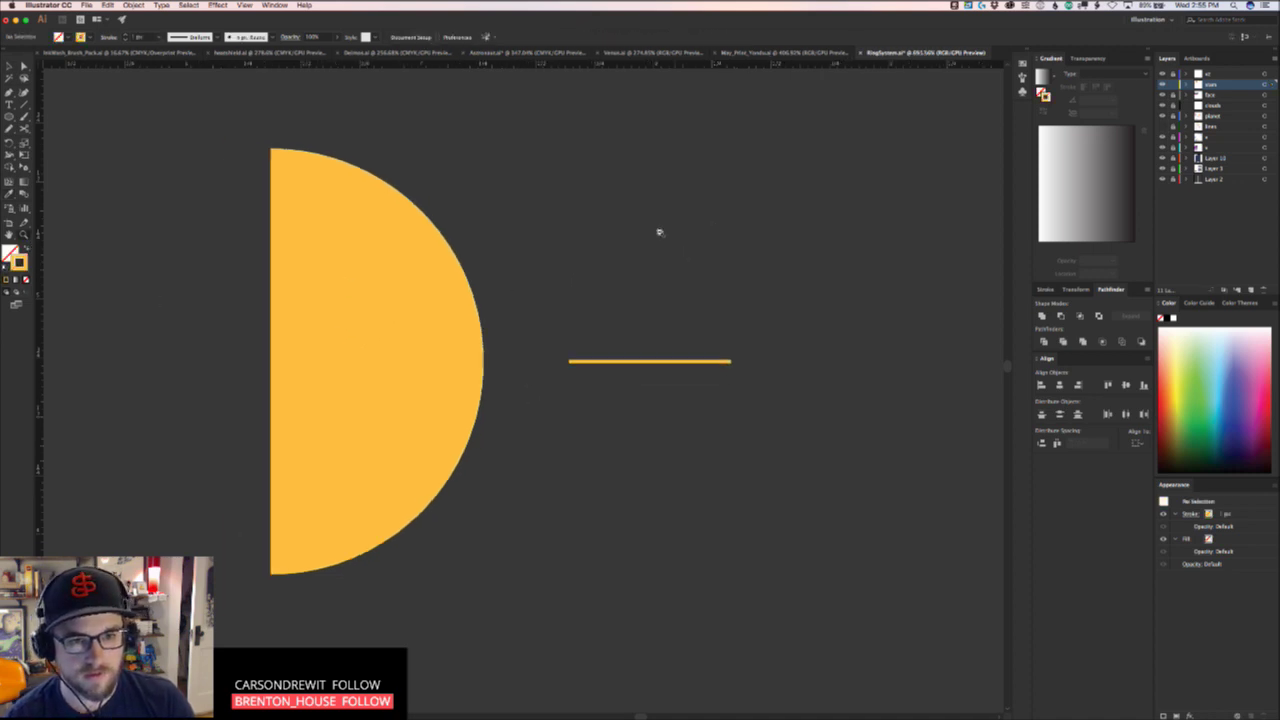
# Recolor the horizontal line's stroke with the orange sampled from the original planet's ring
pyautogui.scroll(-2, 658, 232)
pyautogui.click(686, 284)
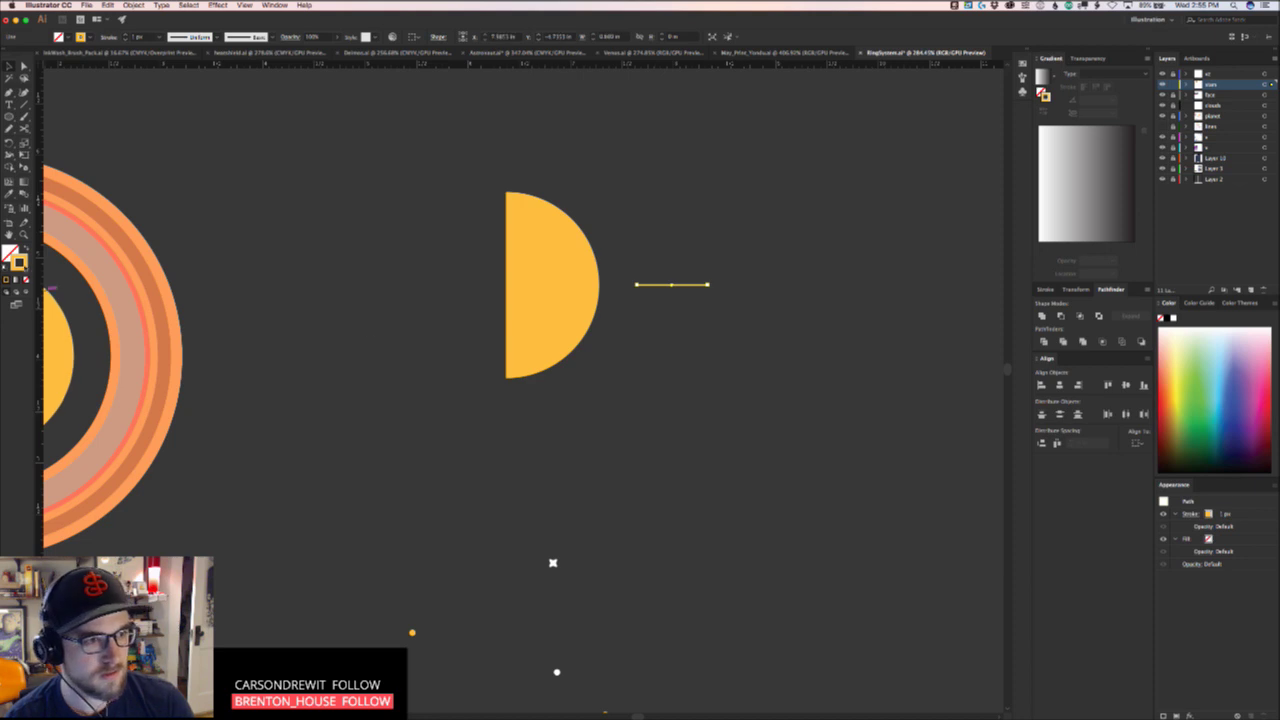
pyautogui.press('i')
pyautogui.click(118, 375)
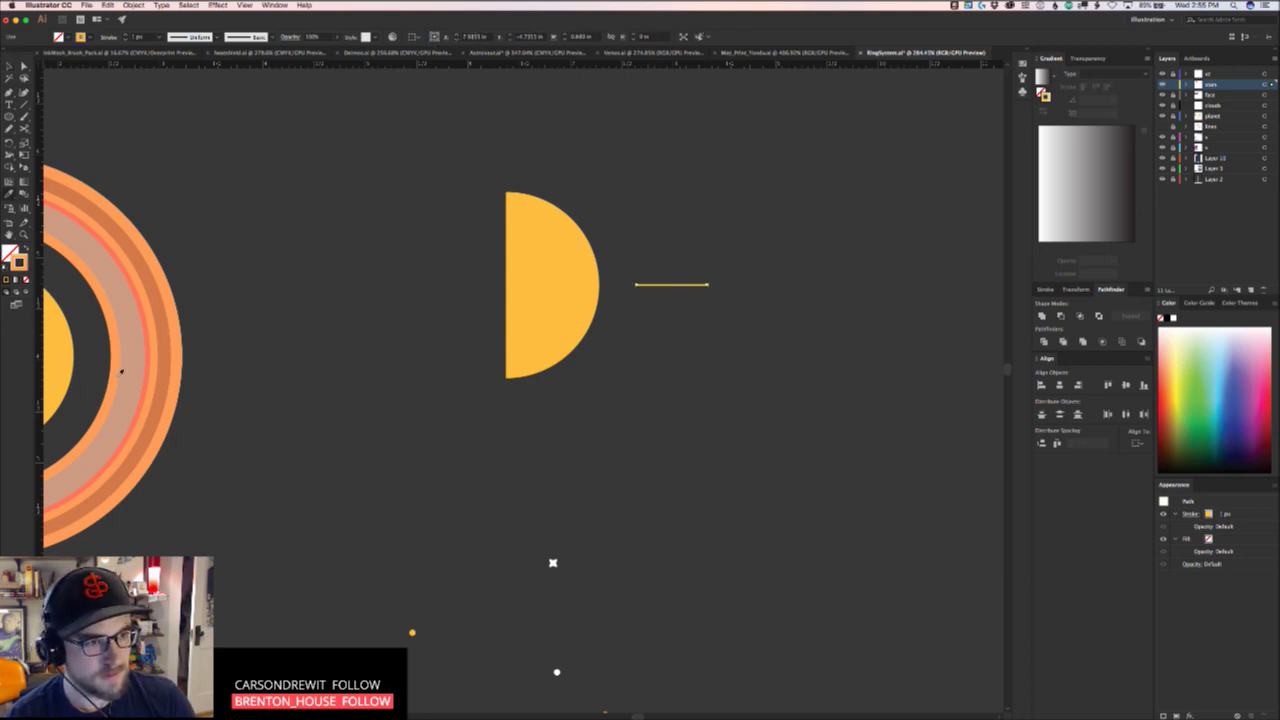
pyautogui.press('c')
pyautogui.click(659, 389)
pyautogui.click(723, 382)
pyautogui.press('v')
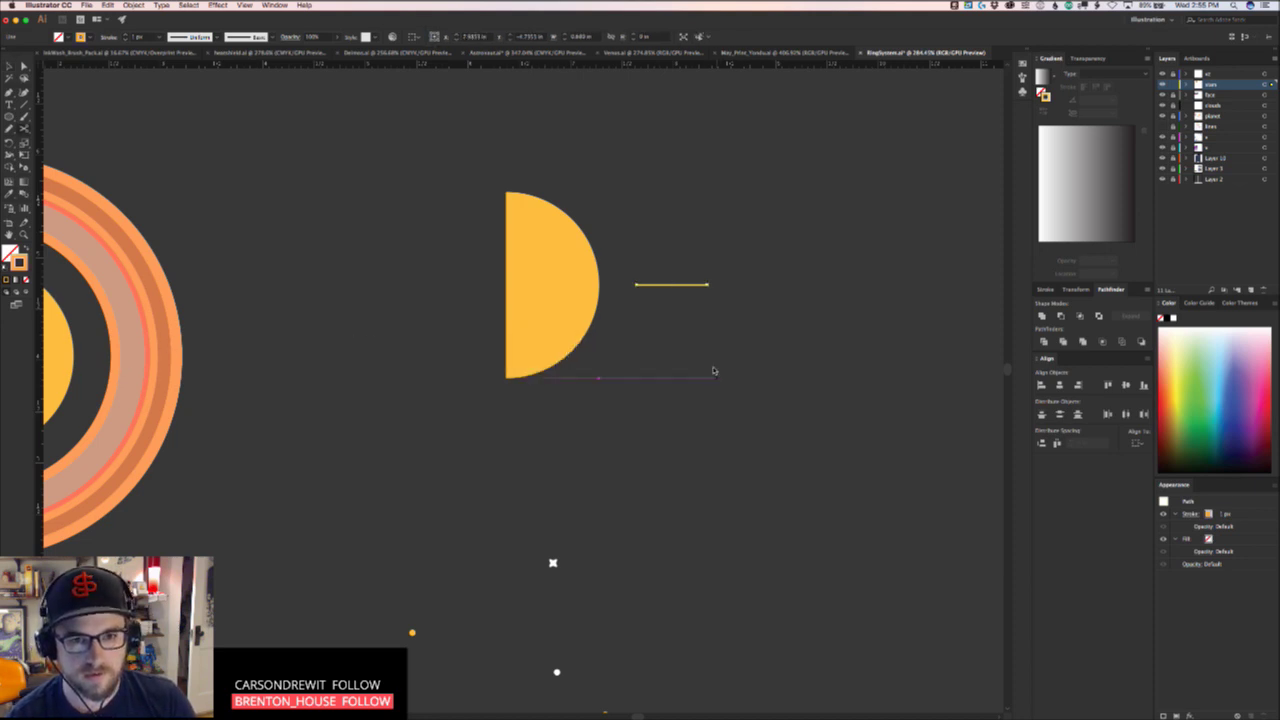
pyautogui.click(714, 368)
# Select the half circle and the line, and preview a 3D Revolve effect on them
pyautogui.moveTo(734, 210); pyautogui.dragTo(739, 315)
pyautogui.moveTo(443, 496); pyautogui.dragTo(685, 264)
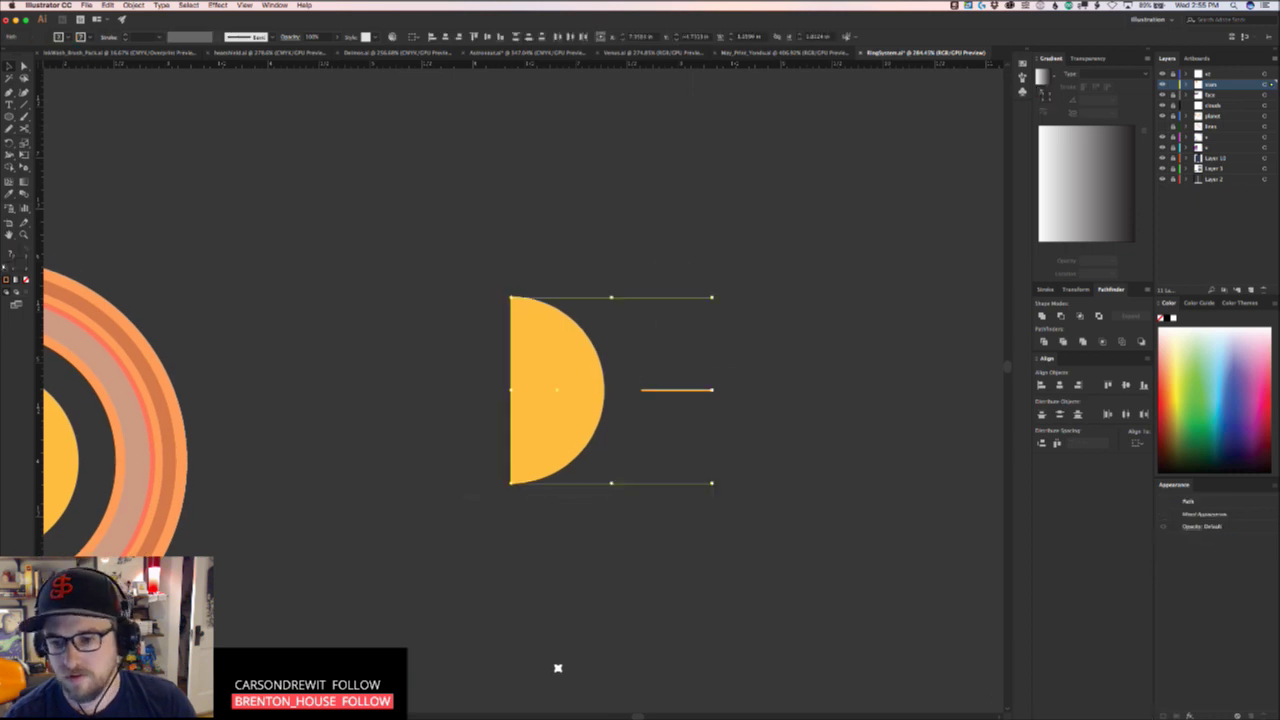
pyautogui.click(1188, 715)
pyautogui.moveTo(1150, 515)
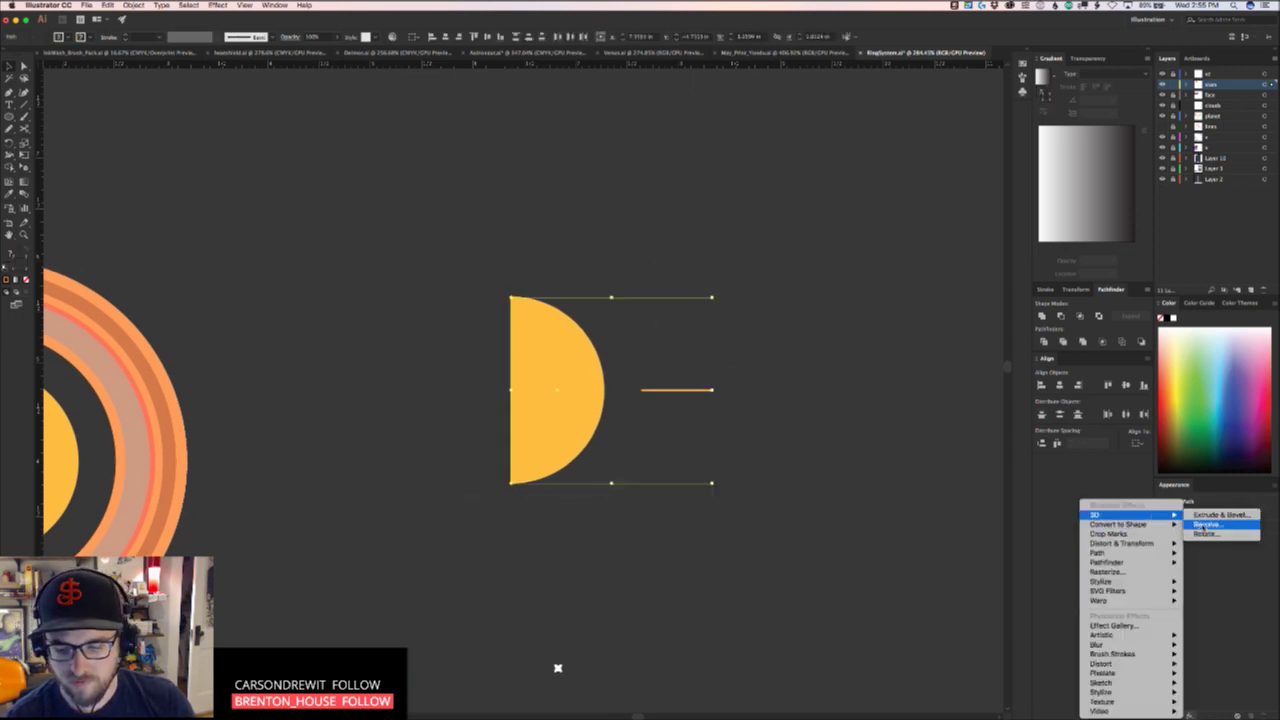
pyautogui.click(1205, 526)
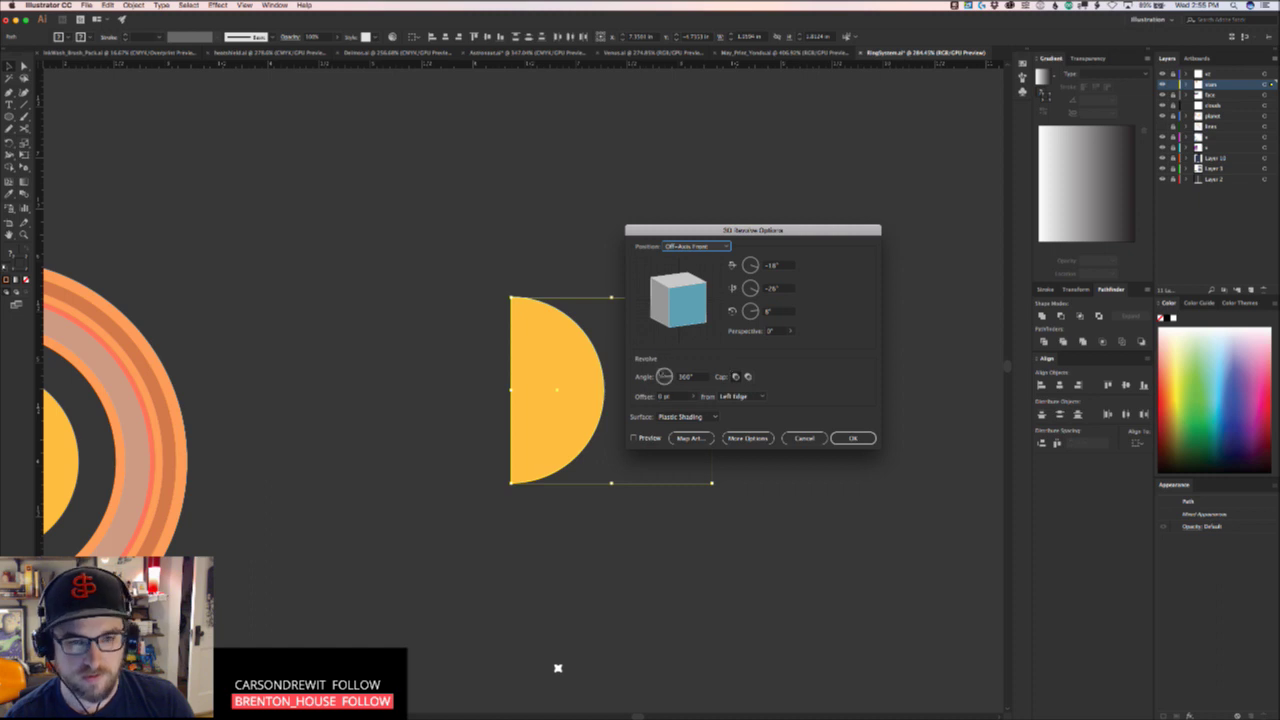
pyautogui.click(638, 438)
pyautogui.moveTo(693, 229); pyautogui.dragTo(841, 337)
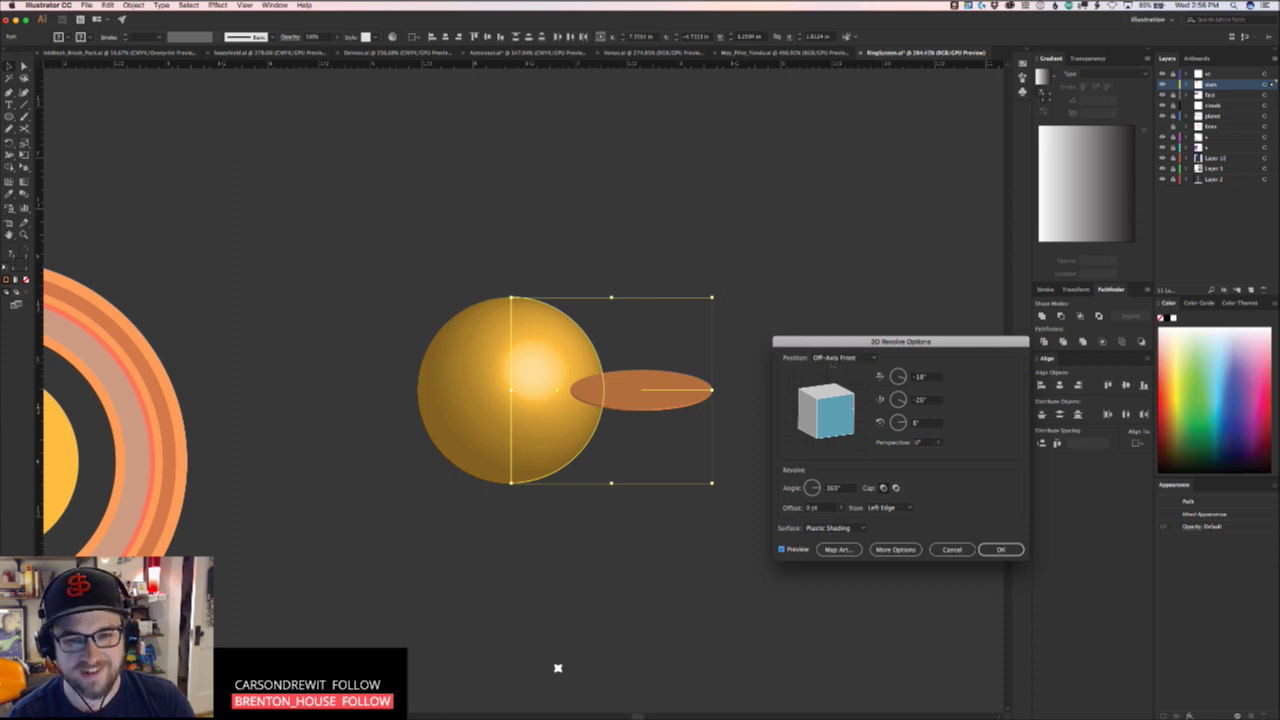
# Try No Shading, Diffuse Shading and a custom rotation on the ungrouped shapes' 3D Revolve, then cancel the effect
pyautogui.click(836, 528)
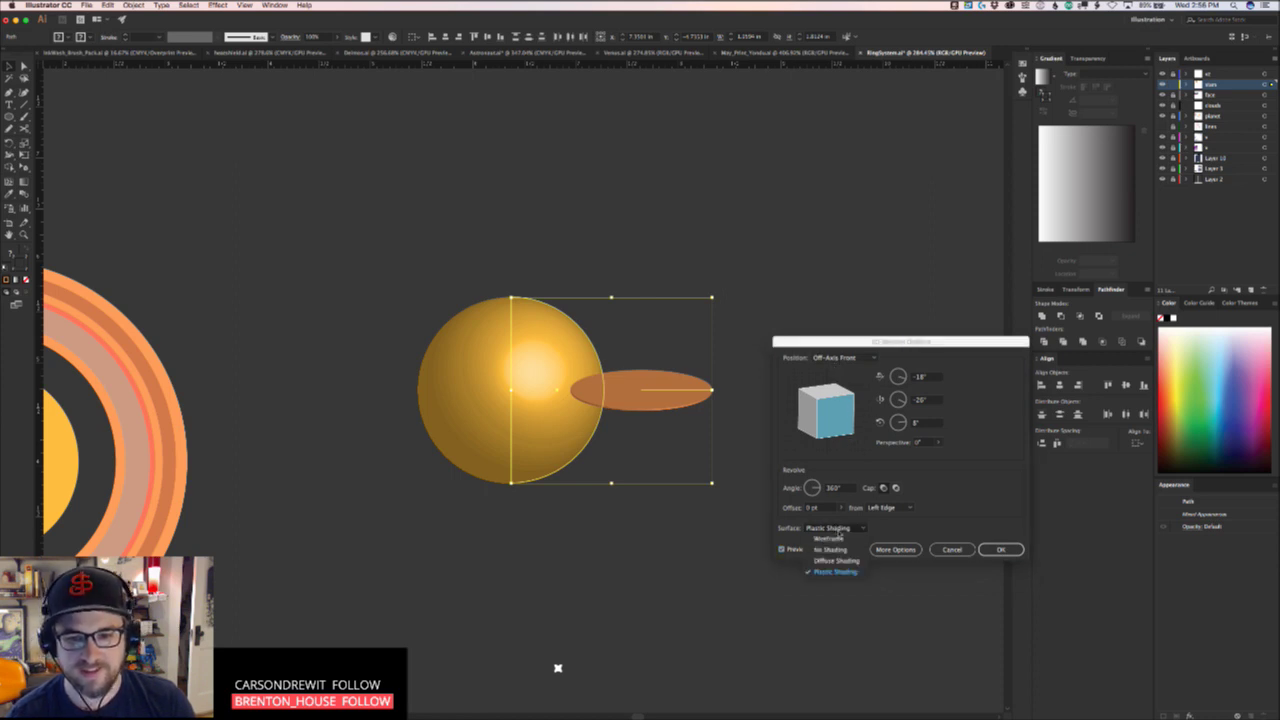
pyautogui.click(838, 537)
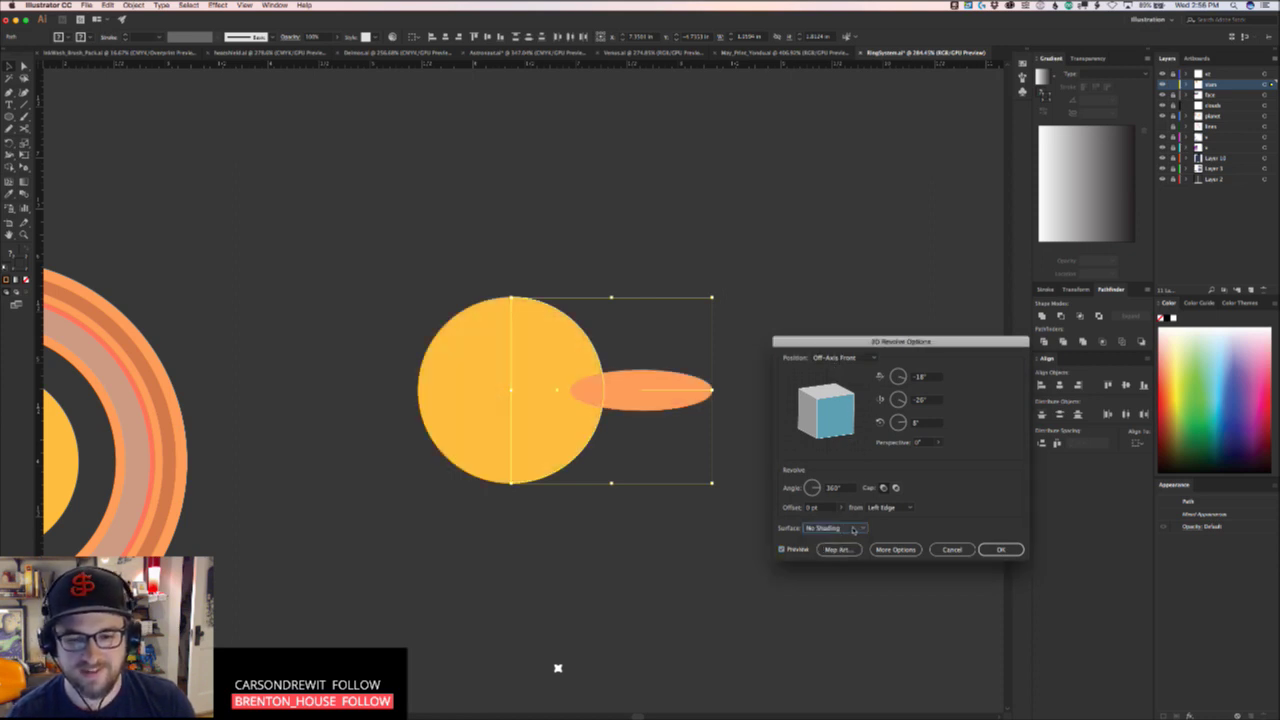
pyautogui.click(850, 530)
pyautogui.click(844, 560)
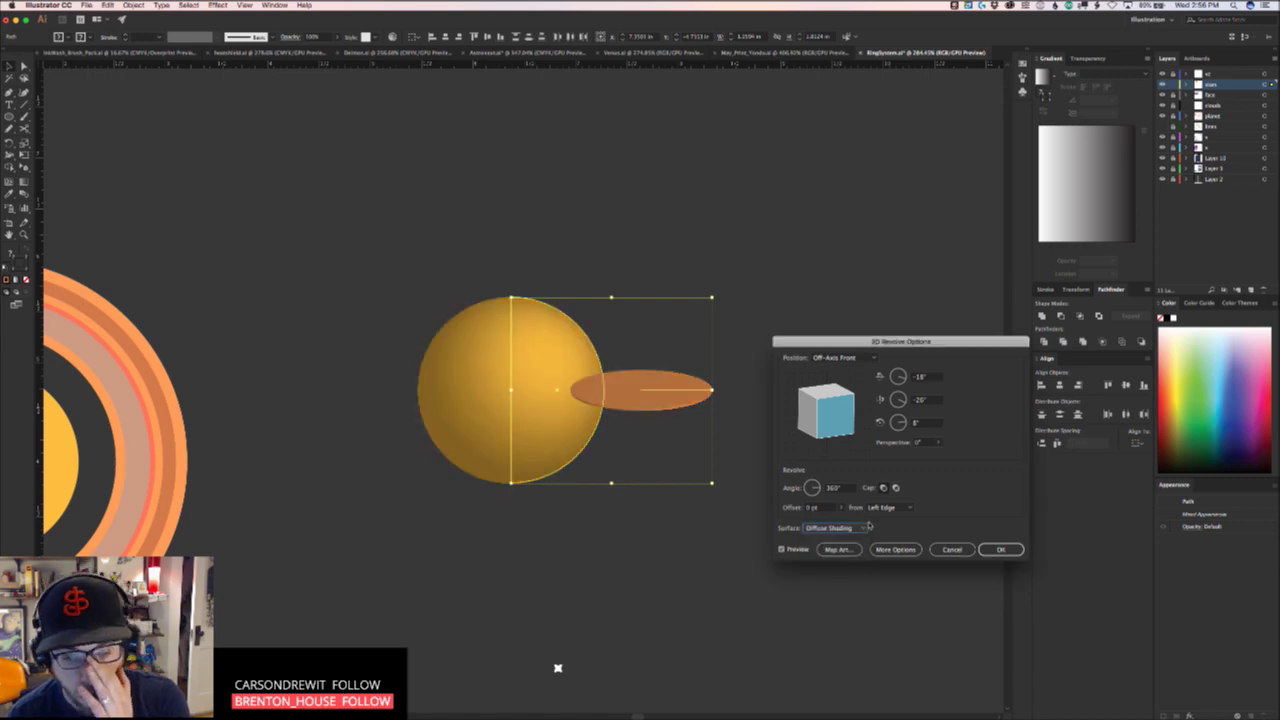
pyautogui.moveTo(832, 399); pyautogui.dragTo(845, 422)
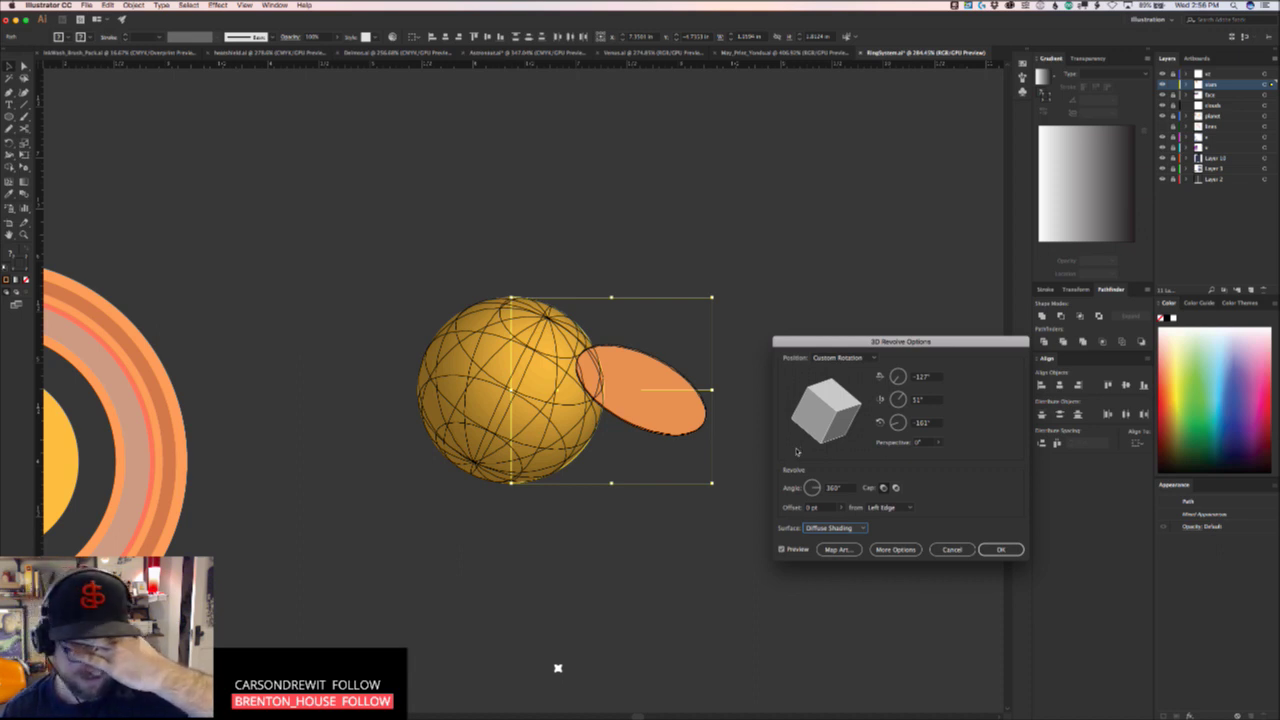
pyautogui.click(947, 549)
# Group the half circle with the line and preview a 3D Revolve effect on the group
pyautogui.press('super+g')
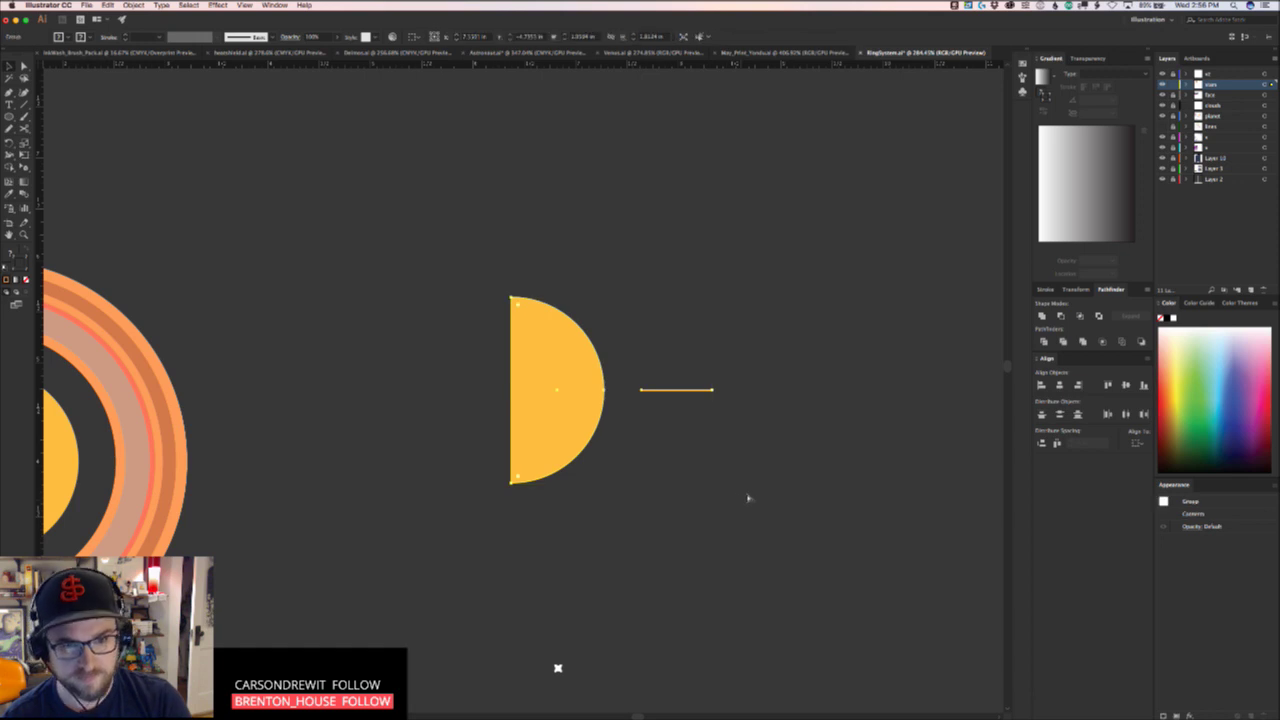
pyautogui.click(1190, 713)
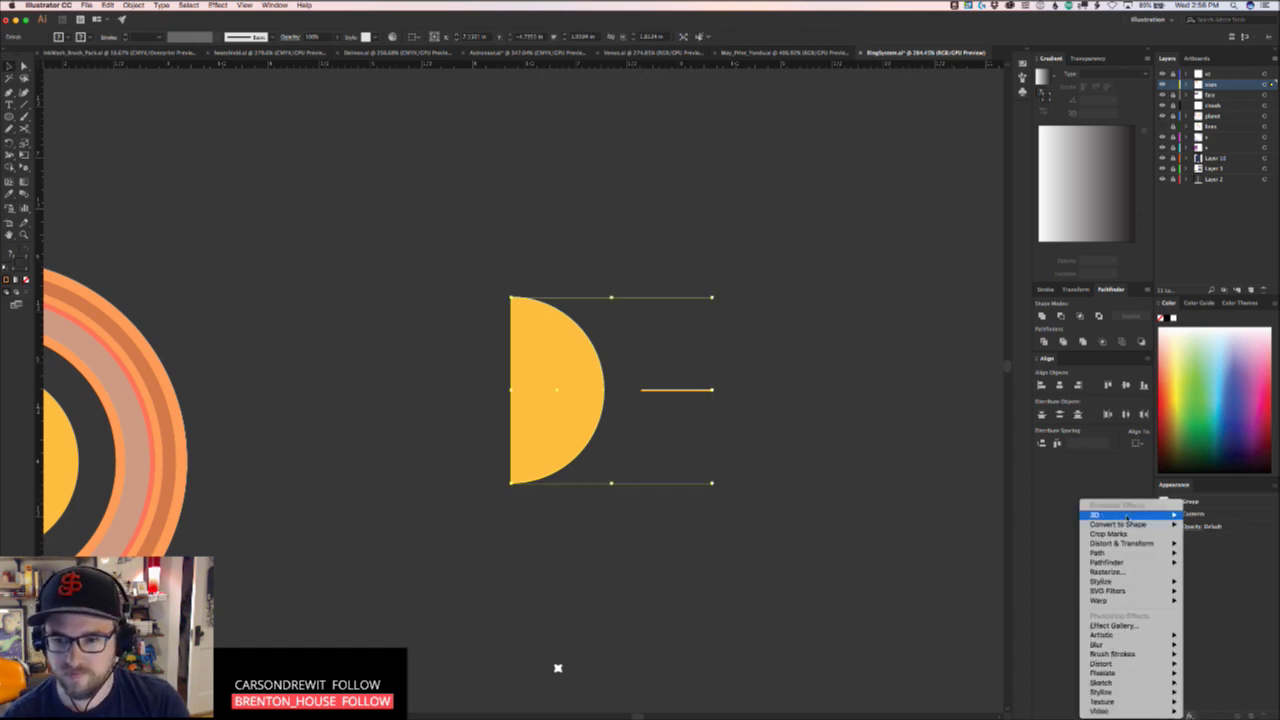
pyautogui.moveTo(1130, 515)
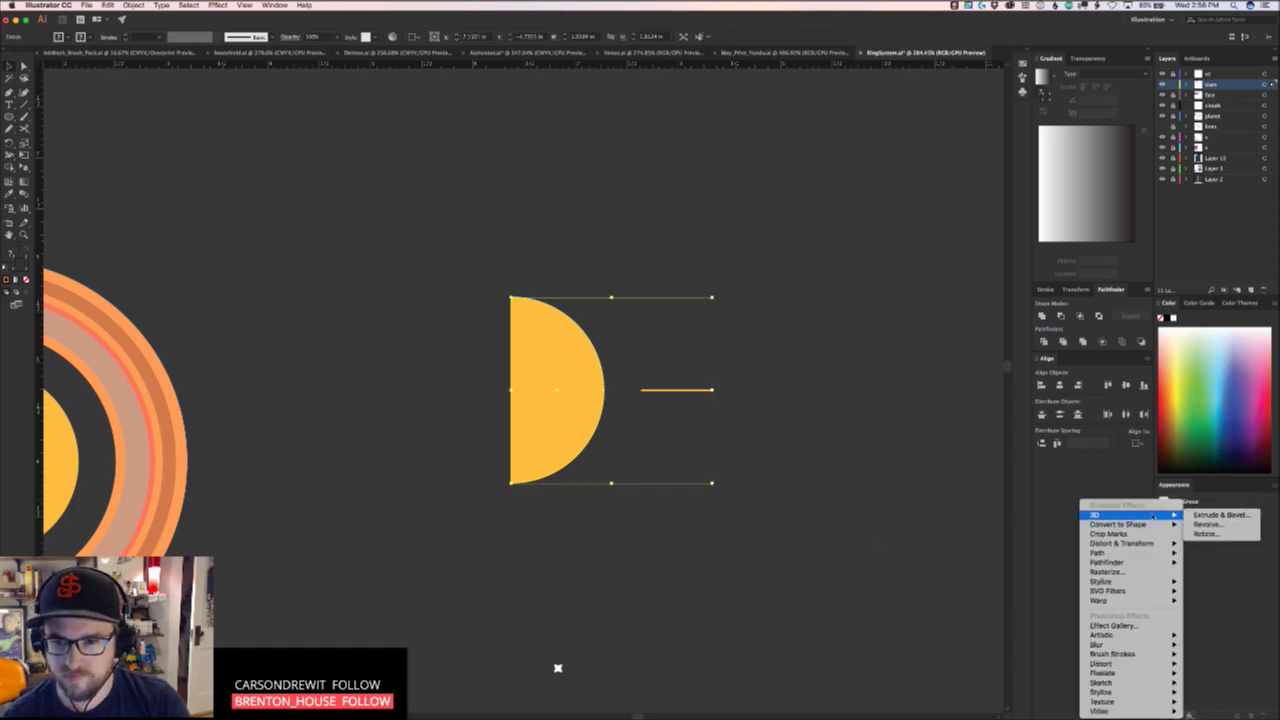
pyautogui.click(1210, 525)
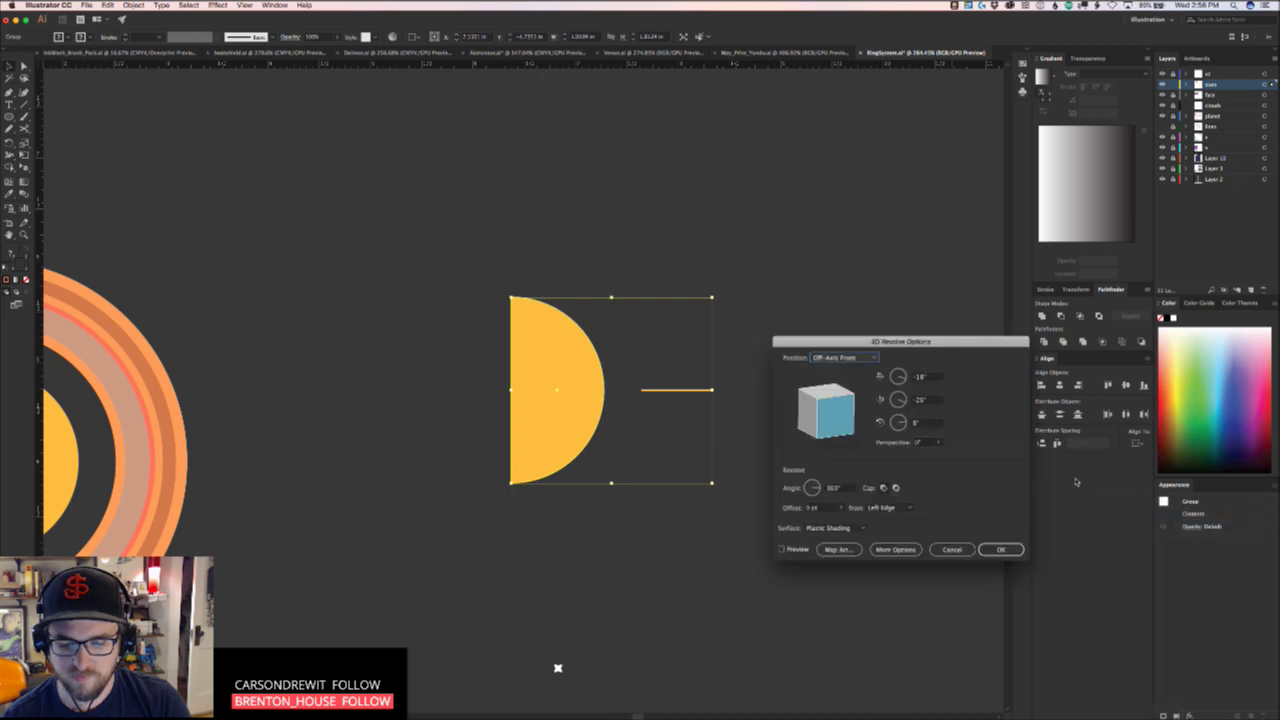
pyautogui.click(783, 549)
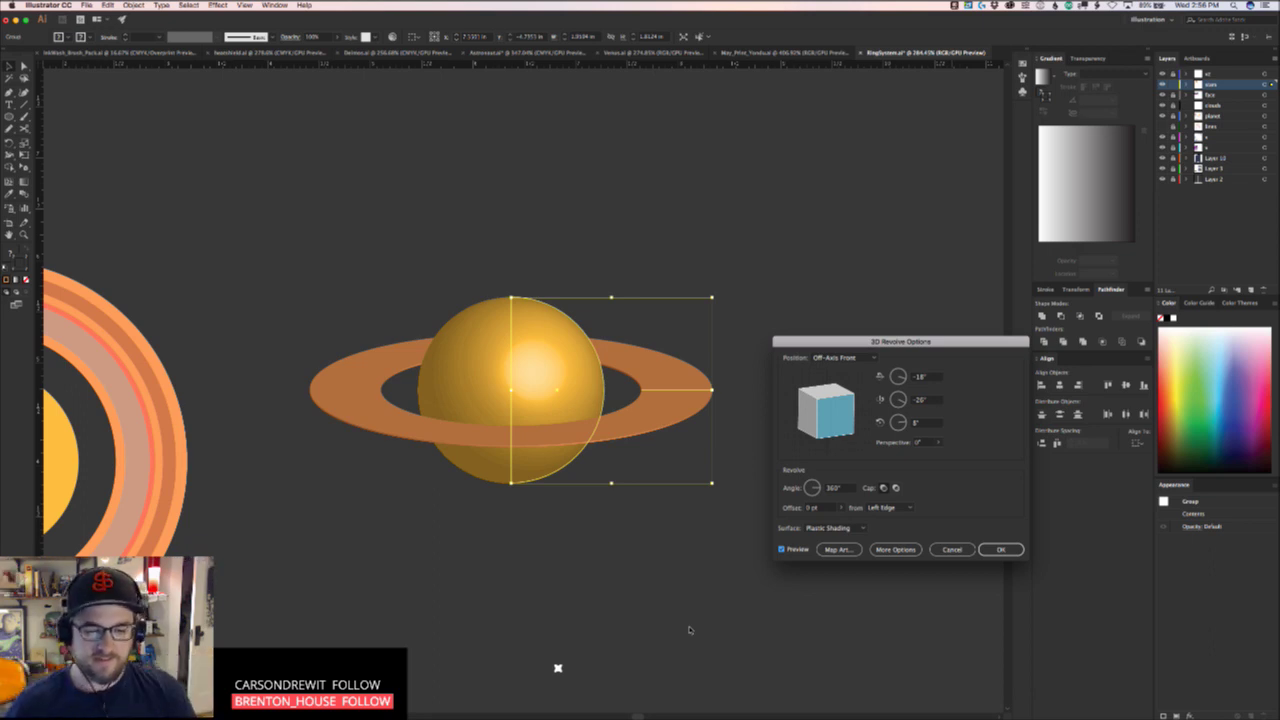
# Try No Shading and a custom rotation on the grouped planet's 3D Revolve, then cancel the effect
pyautogui.moveTo(876, 342); pyautogui.dragTo(897, 327)
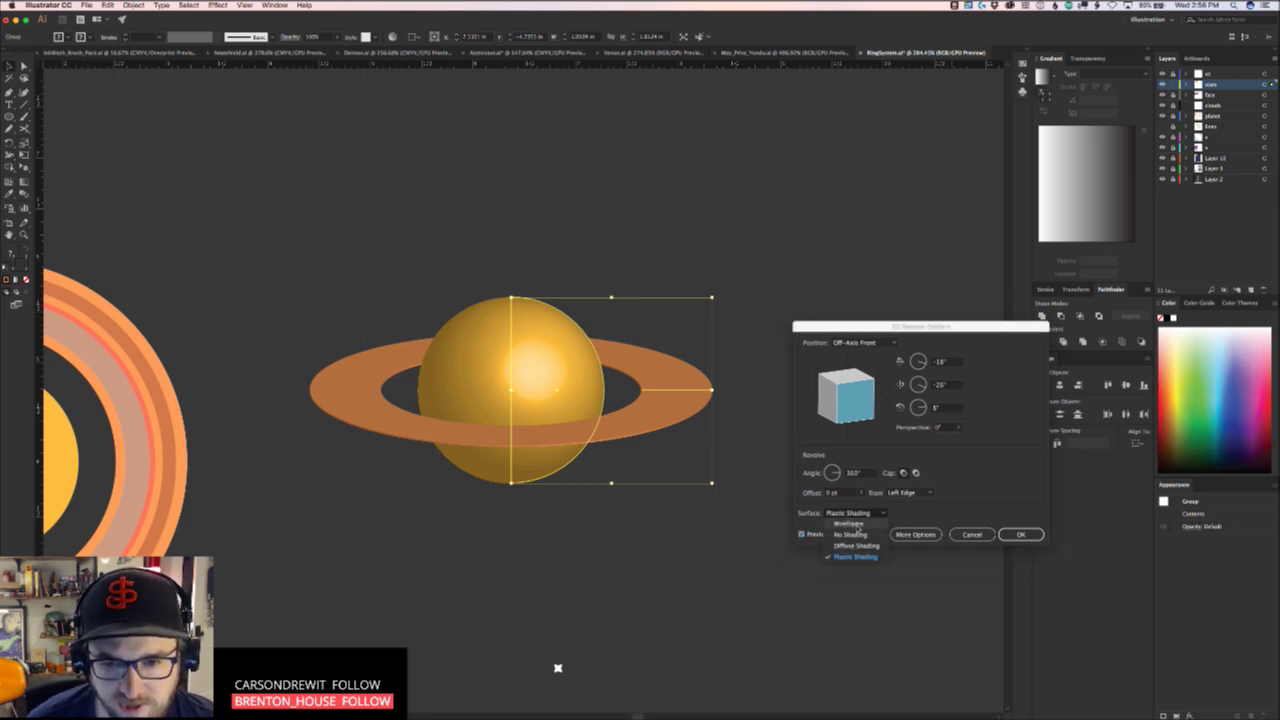
pyautogui.click(853, 535)
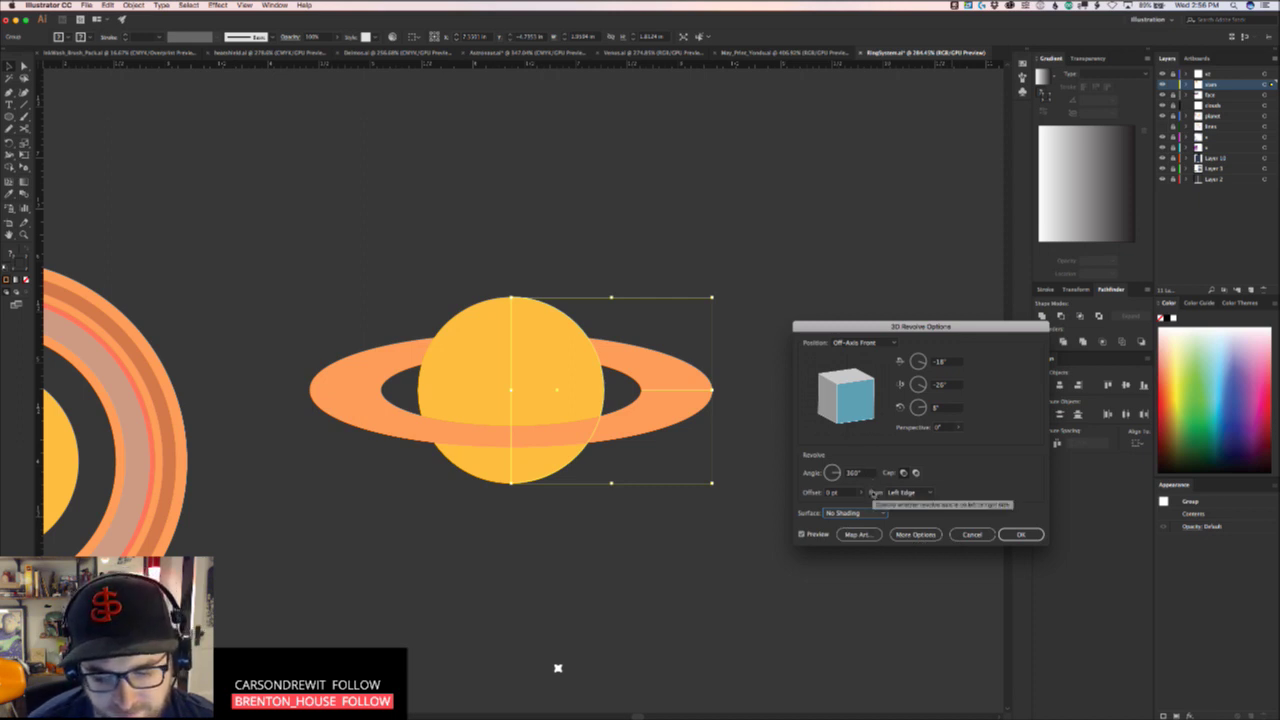
pyautogui.moveTo(820, 402); pyautogui.dragTo(855, 403)
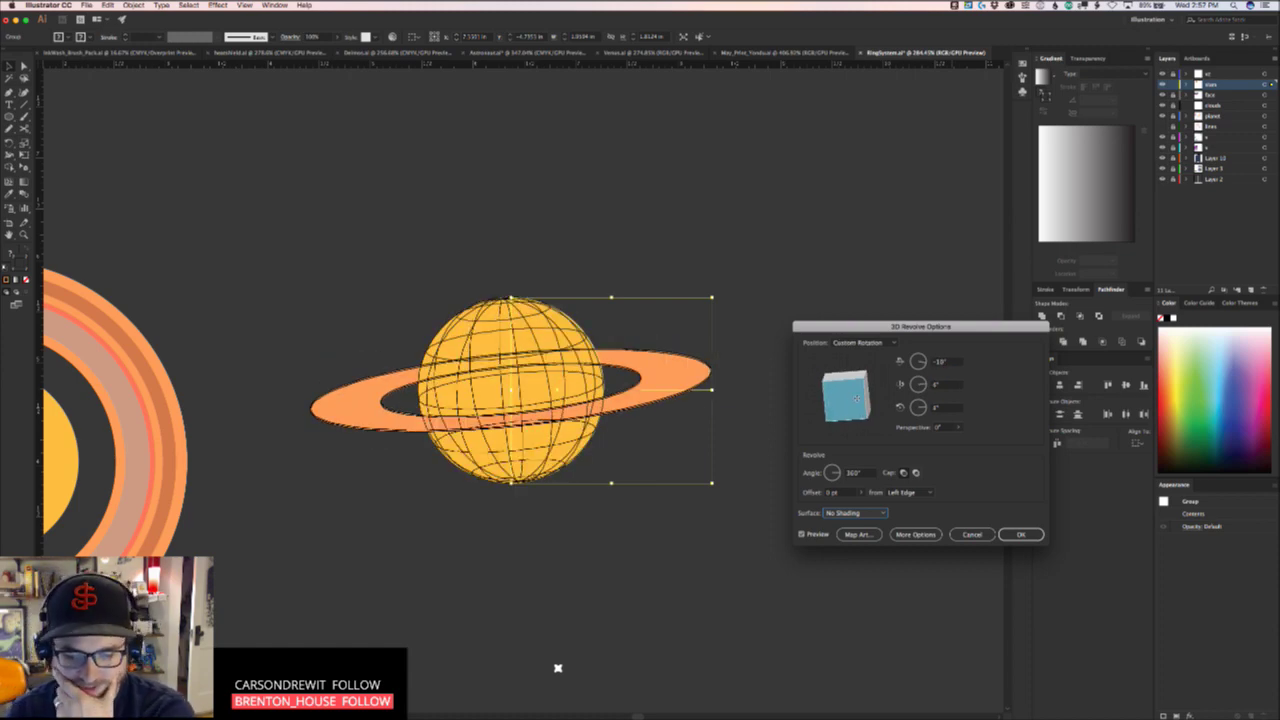
pyautogui.click(972, 535)
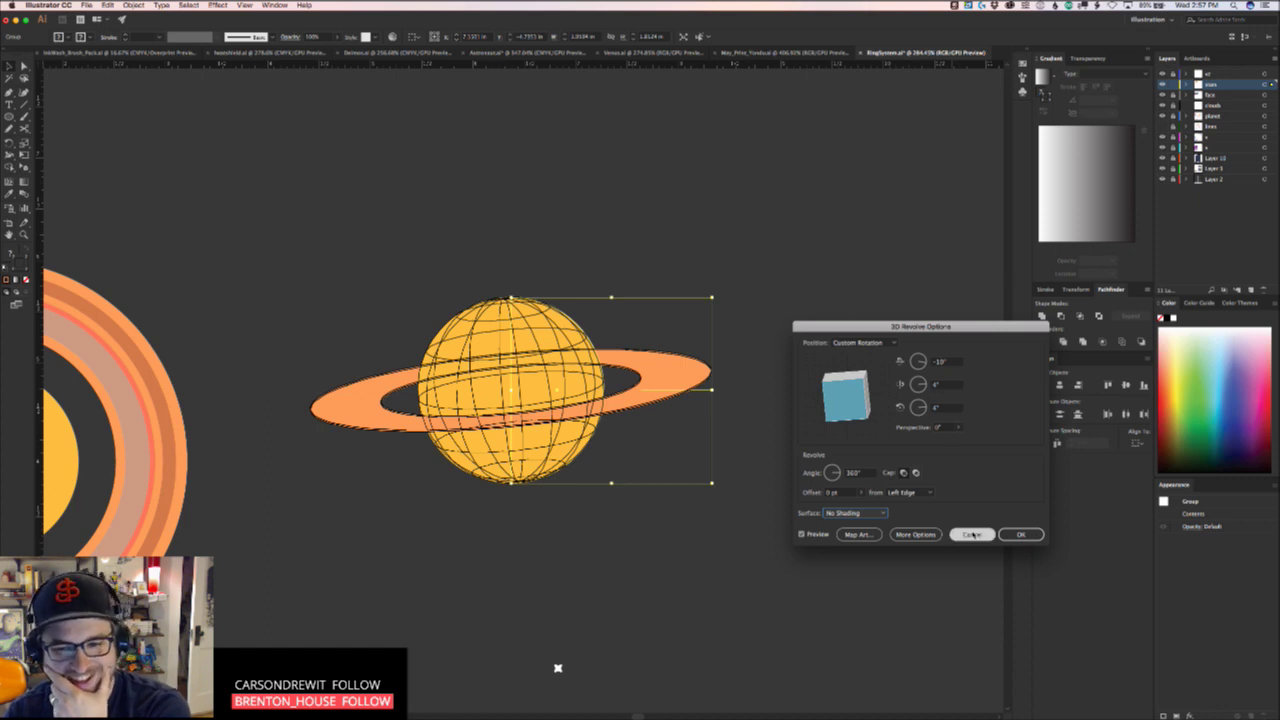
pyautogui.click(976, 534)
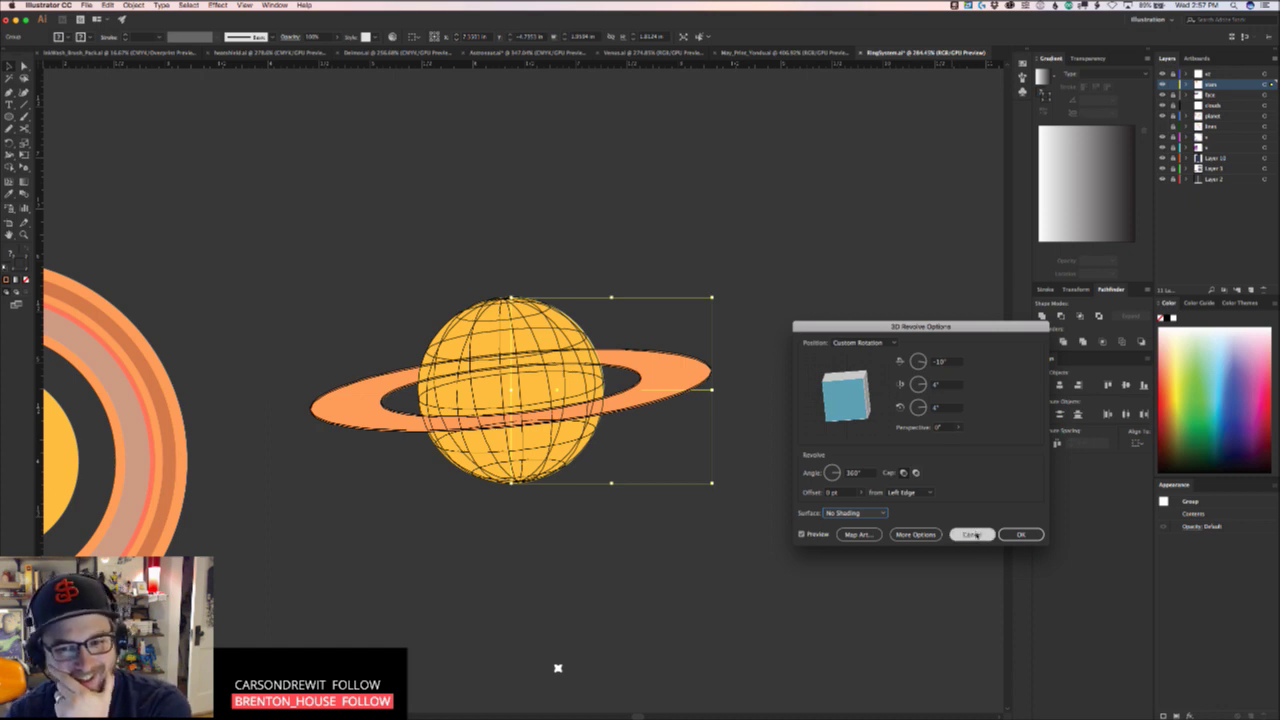
pyautogui.click(976, 535)
# Ungroup the half circle and the line
pyautogui.click(640, 428)
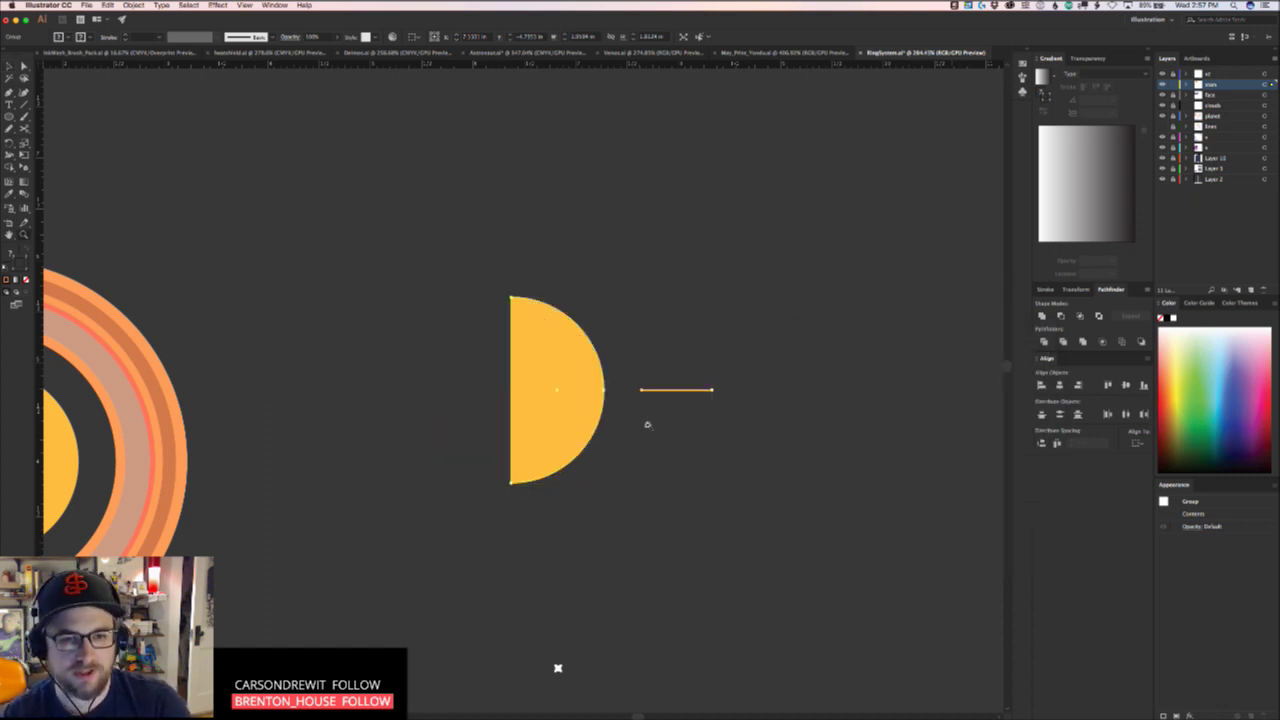
pyautogui.scroll(4, 645, 424)
pyautogui.click(851, 437)
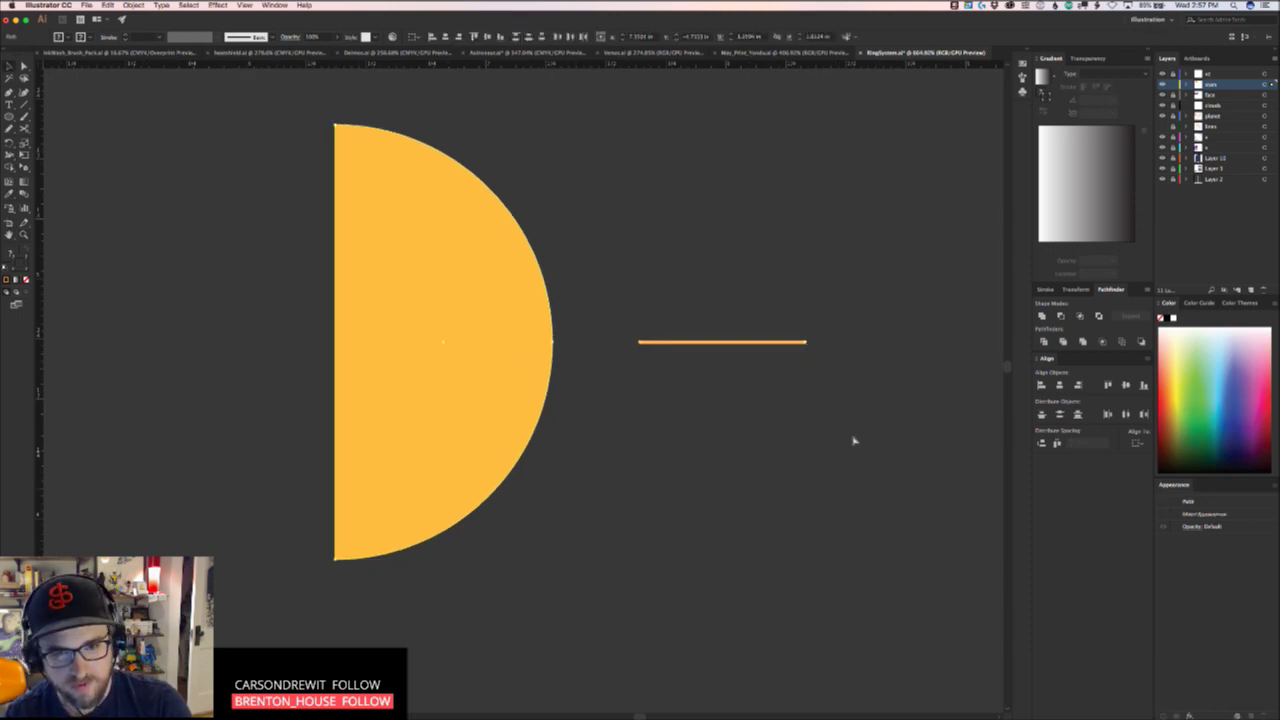
# Place a copy of the planet's striped rings, without the yellow disc, in the empty area above the half circle
pyautogui.scroll(4, 737, 349)
pyautogui.press('z')
pyautogui.moveTo(855, 457); pyautogui.dragTo(586, 466)
pyautogui.press('v')
pyautogui.moveTo(712, 508); pyautogui.dragTo(654, 267)
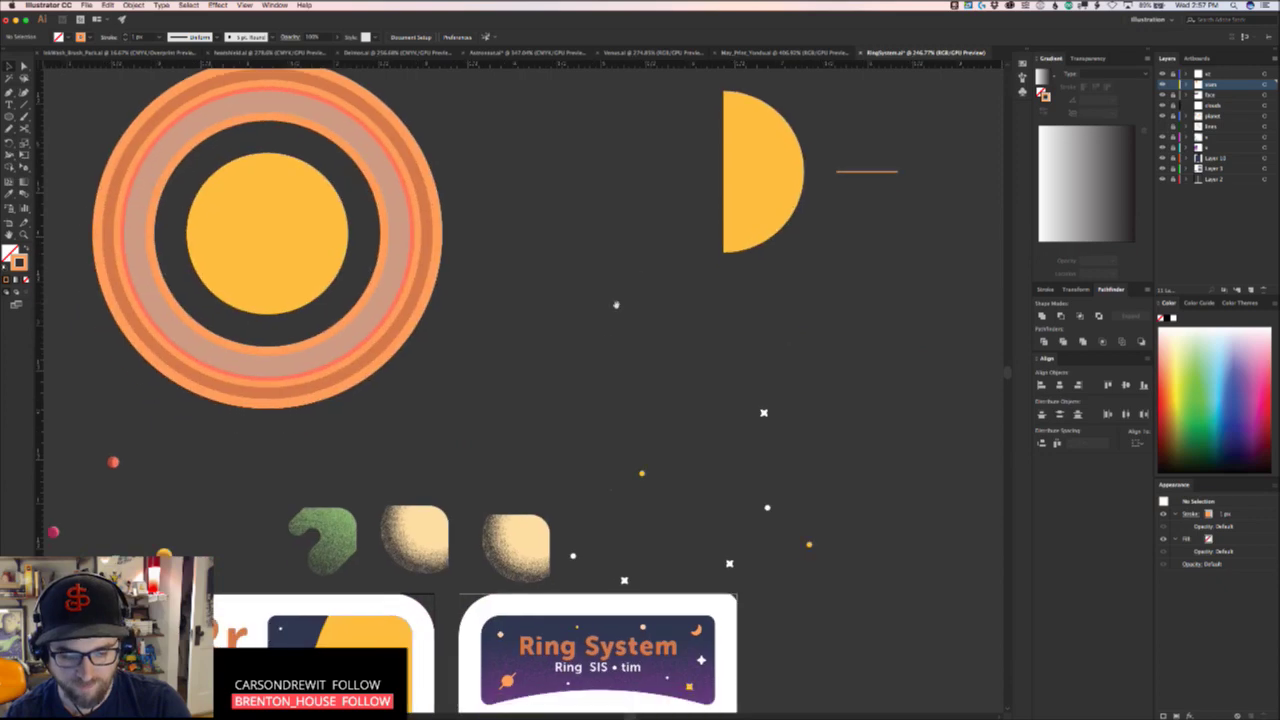
pyautogui.moveTo(590, 335); pyautogui.dragTo(479, 530)
pyautogui.moveTo(370, 383); pyautogui.dragTo(913, 130)
pyautogui.click(307, 485)
pyautogui.moveTo(858, 298); pyautogui.dragTo(807, 365)
pyautogui.press('a')
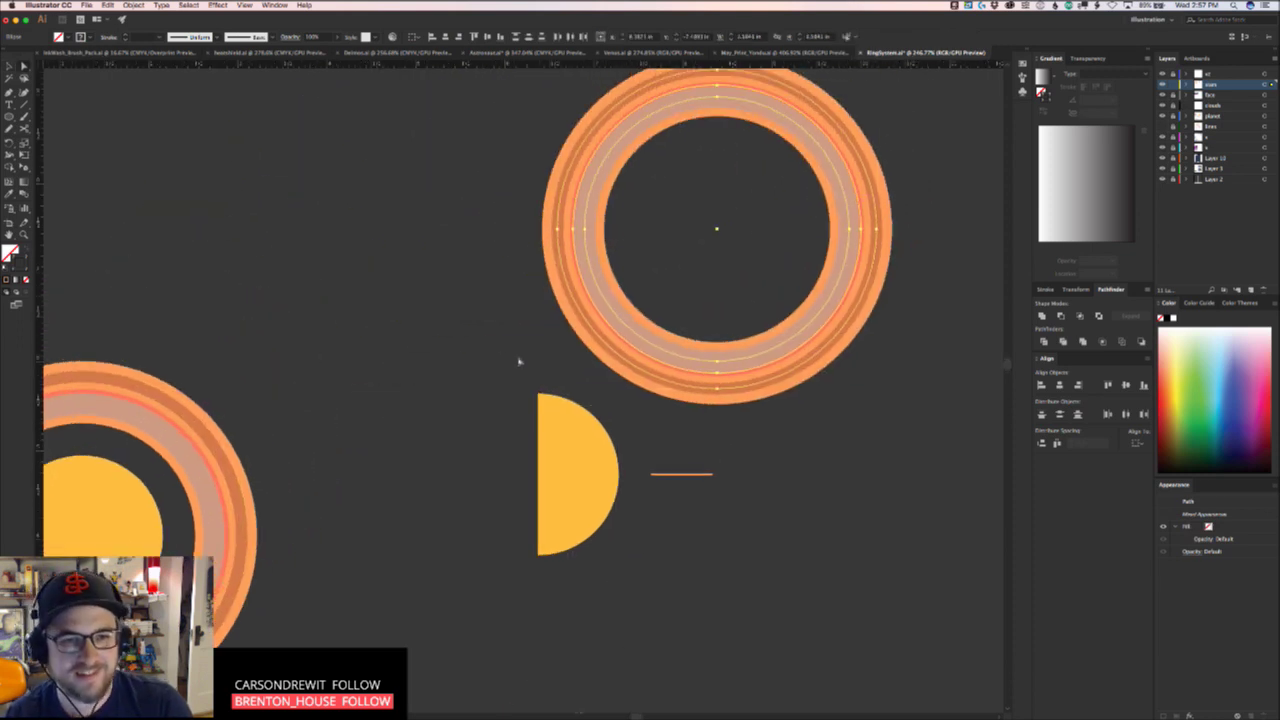
# Delete the left and bottom anchor points of the copied rings, leaving only the upper-right quarter arcs
pyautogui.moveTo(499, 297); pyautogui.dragTo(683, 186)
pyautogui.press('Delete')
pyautogui.moveTo(674, 260); pyautogui.dragTo(757, 415)
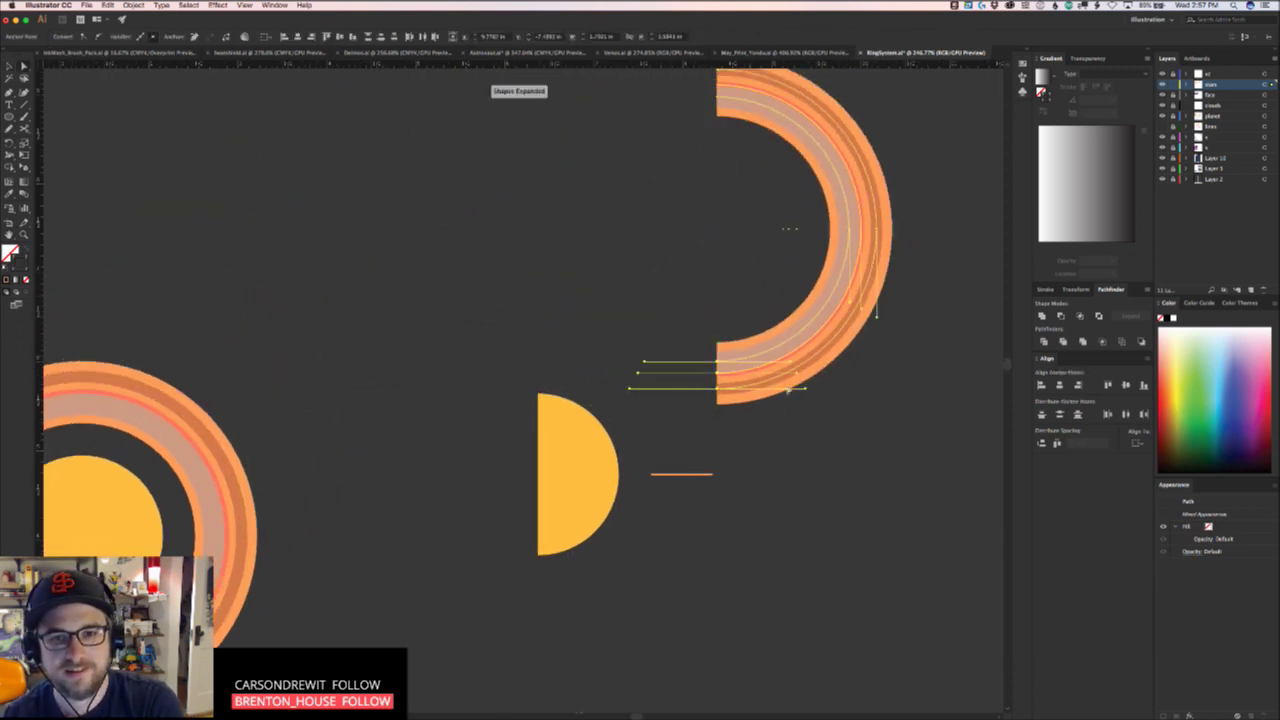
pyautogui.press('Delete')
# Move the whole quarter-ring artwork down beside the orange ring profile line as a reference for the stripe widths
pyautogui.moveTo(928, 271); pyautogui.dragTo(745, 151)
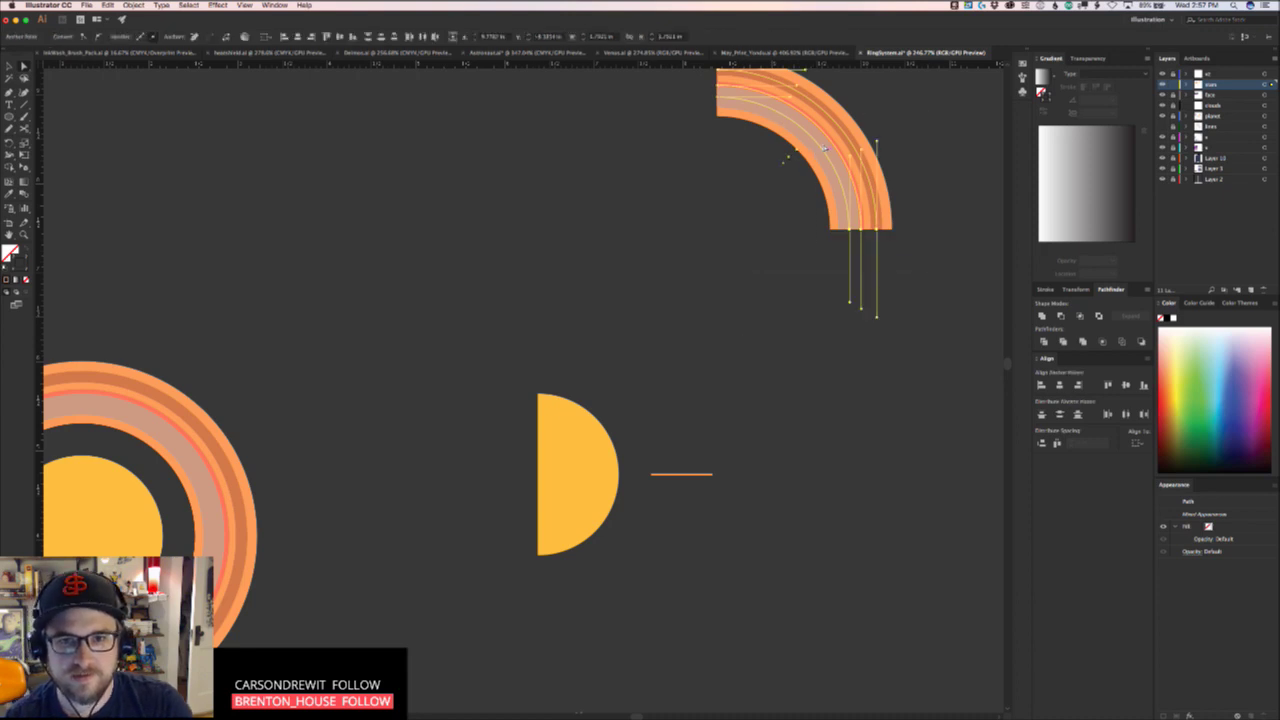
pyautogui.press('v')
pyautogui.moveTo(832, 163); pyautogui.dragTo(818, 457)
pyautogui.press('super+z')
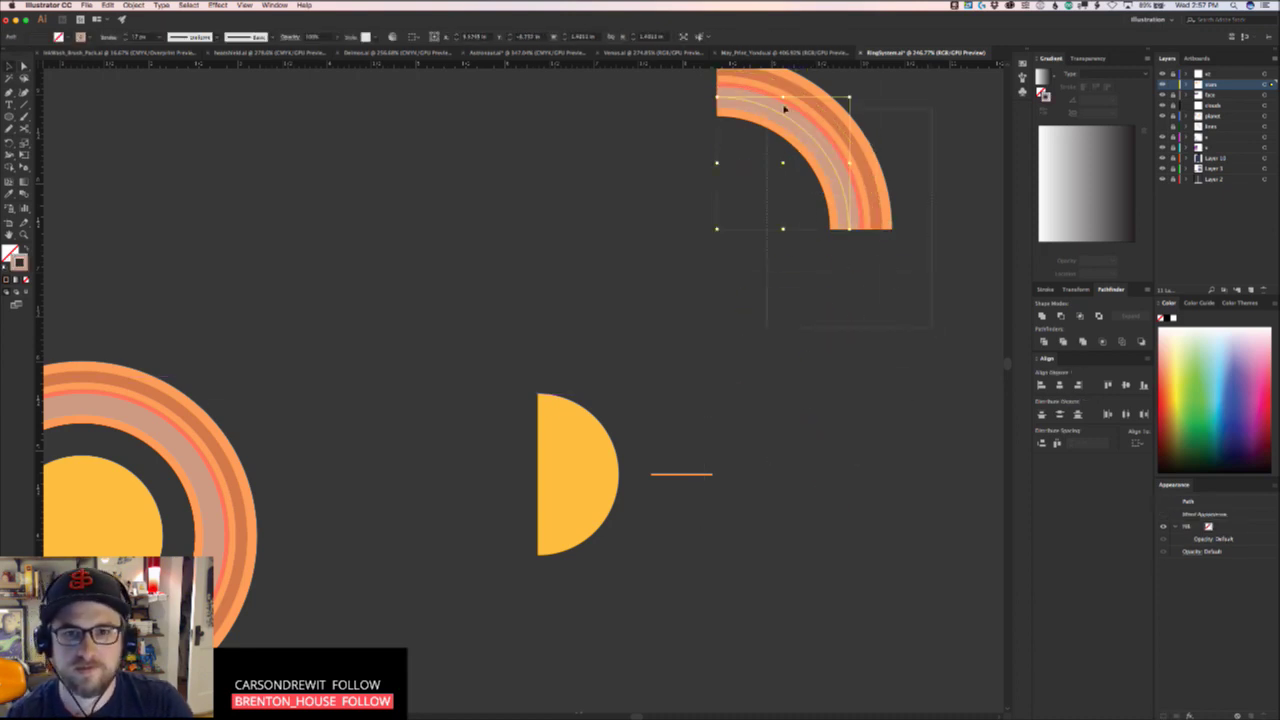
pyautogui.click(829, 148)
pyautogui.moveTo(829, 148); pyautogui.dragTo(827, 421)
pyautogui.moveTo(731, 488); pyautogui.dragTo(462, 640)
pyautogui.moveTo(811, 277); pyautogui.dragTo(694, 275)
pyautogui.click(598, 495)
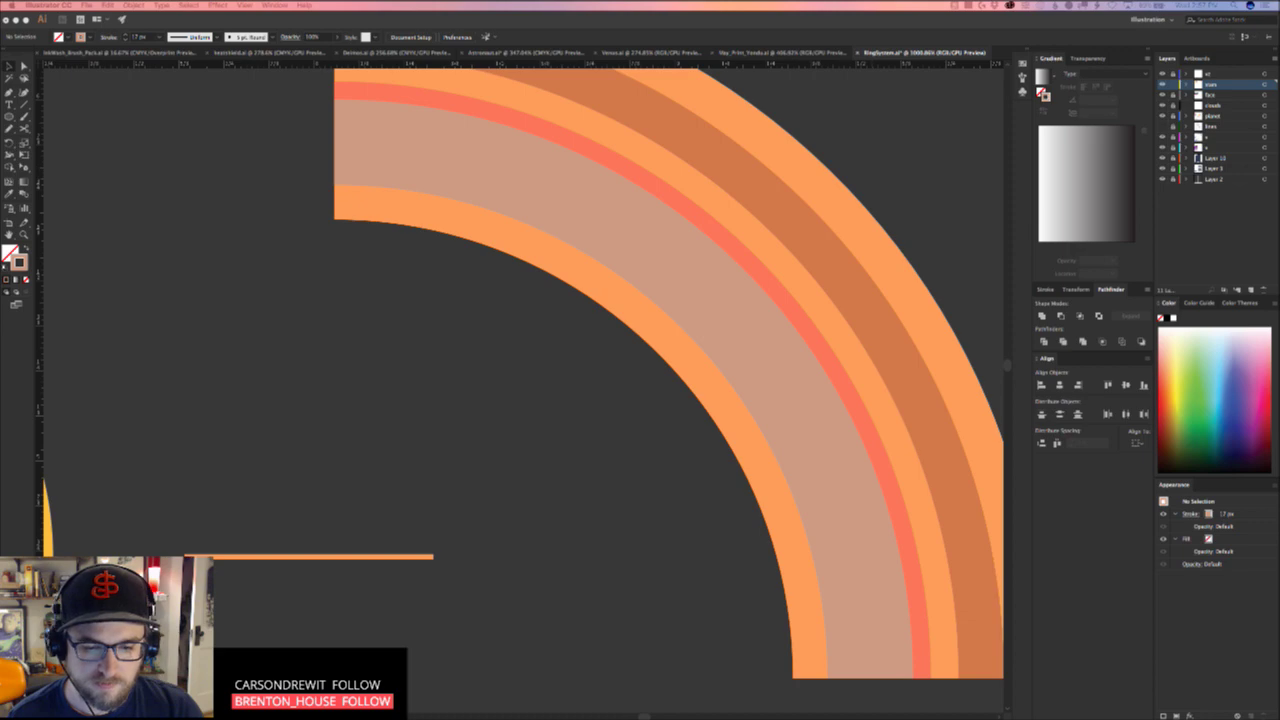
# Open the Yoshi's Island Giveaway post from the Patreon creator's posts and view it in a larger browser window
pyautogui.moveTo(696, 549); pyautogui.dragTo(655, 115)
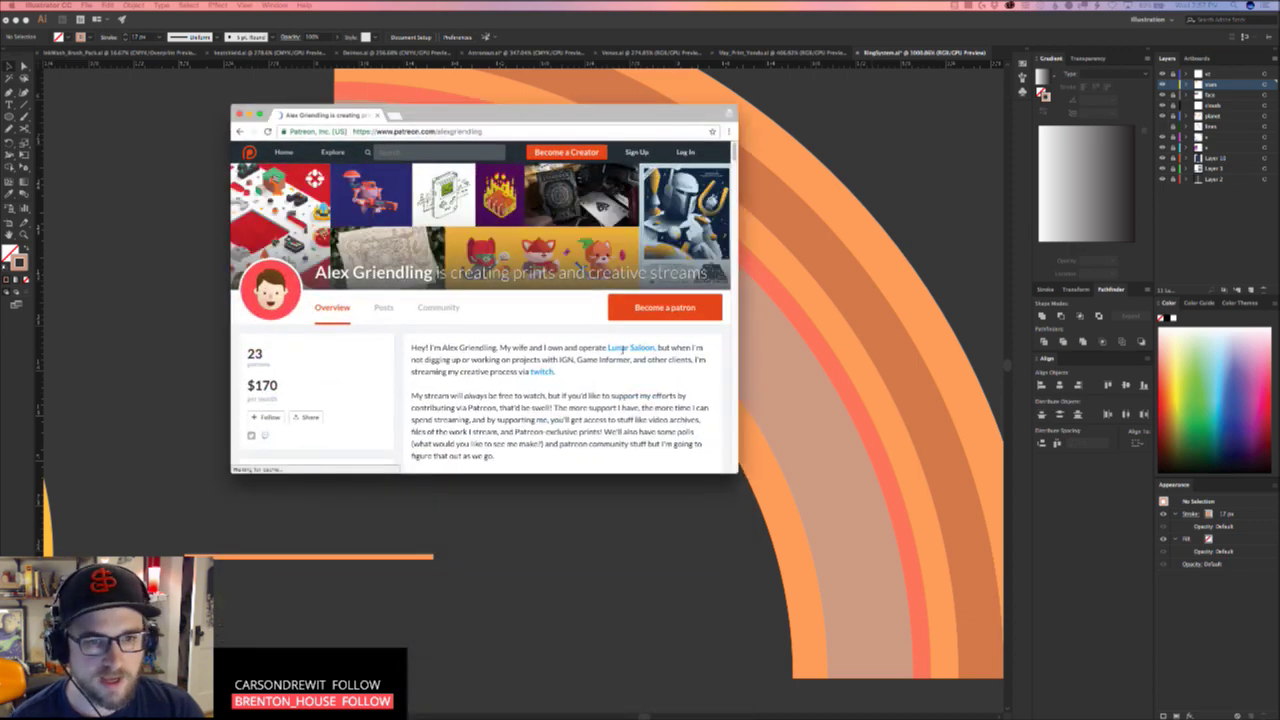
pyautogui.click(380, 309)
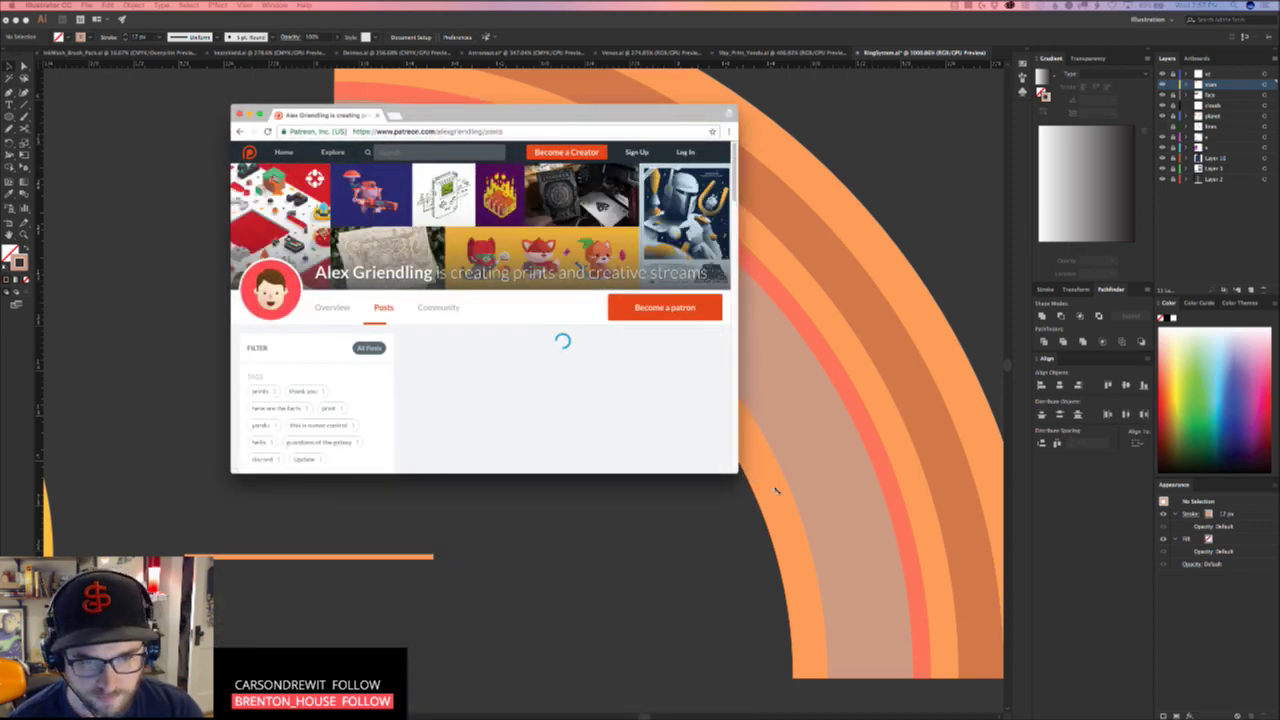
pyautogui.moveTo(737, 472); pyautogui.dragTo(1100, 667)
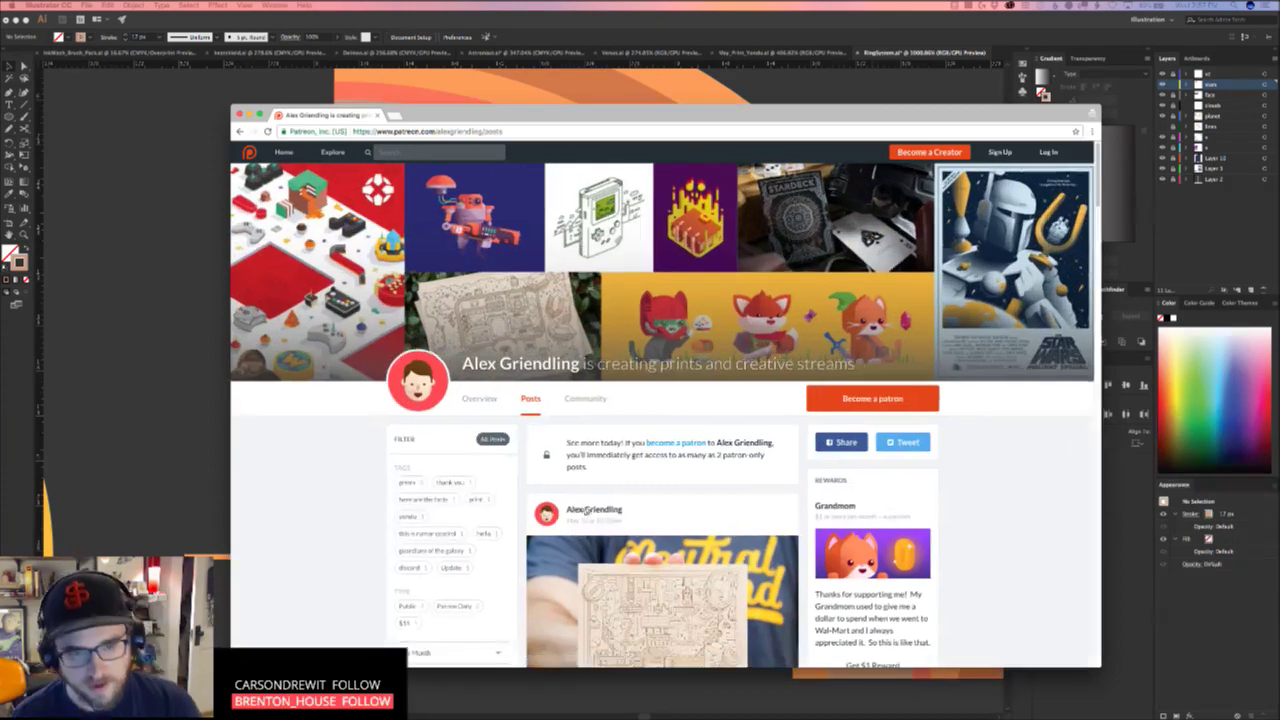
pyautogui.click(690, 568)
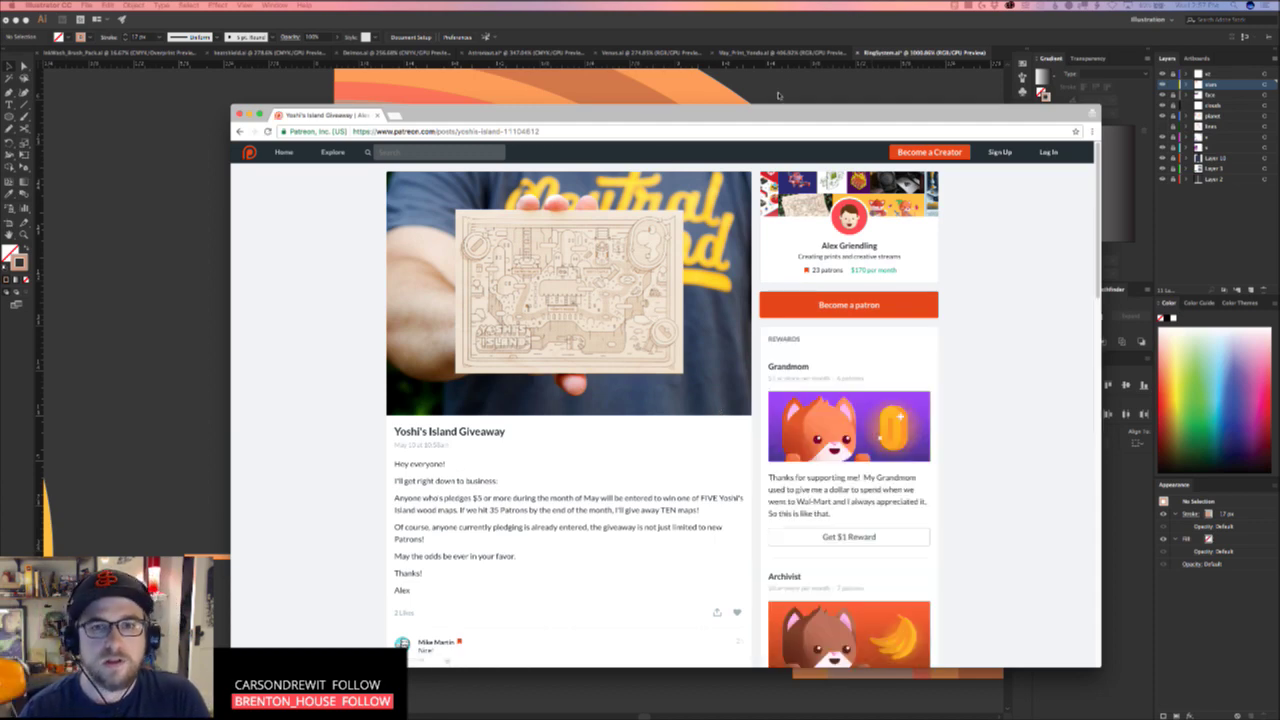
pyautogui.moveTo(761, 109); pyautogui.dragTo(640, 48)
pyautogui.moveTo(970, 610); pyautogui.dragTo(1218, 702)
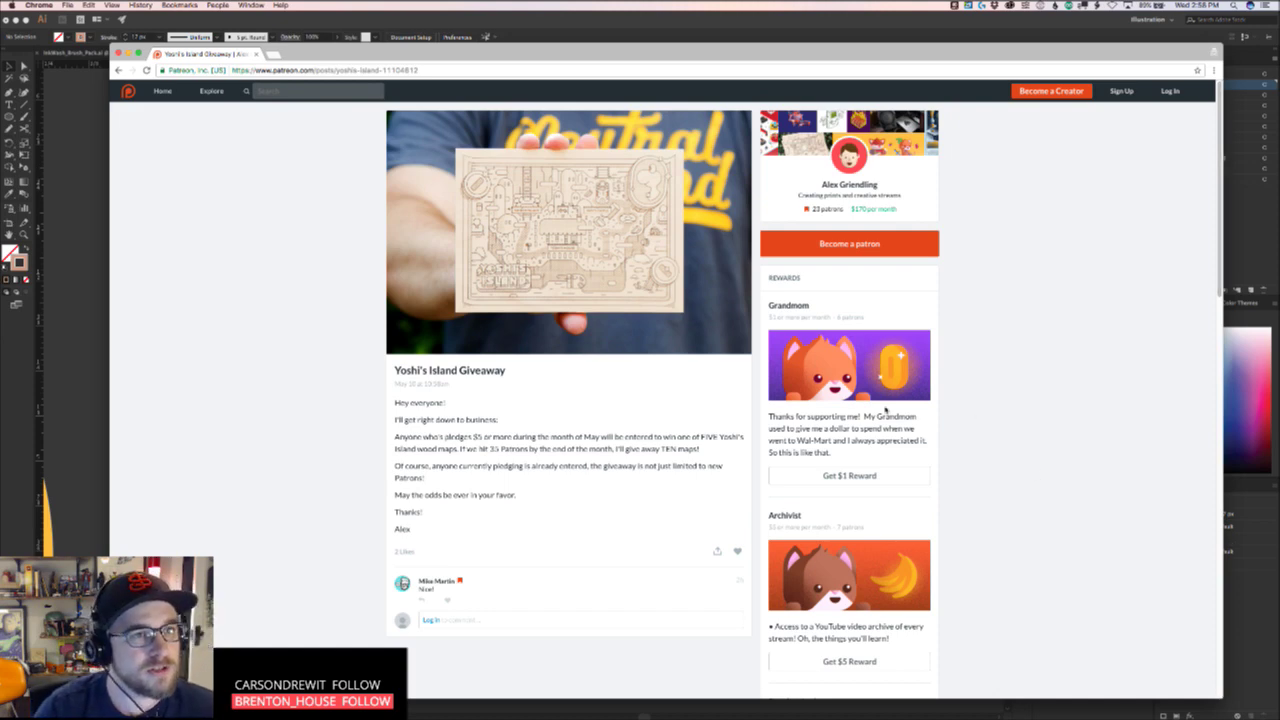
# Go back from the giveaway post to the Patreon creator's overview page
pyautogui.hscroll(-5, 885, 408)
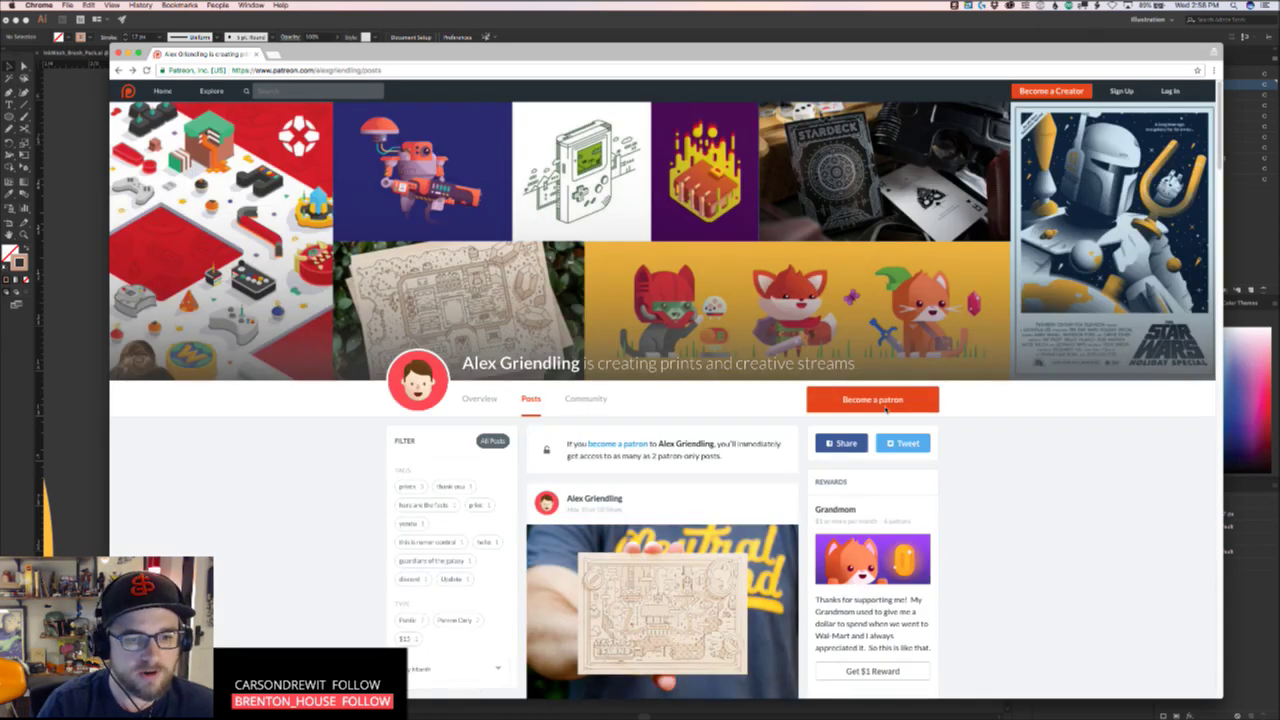
pyautogui.scroll(-5, 649, 457)
pyautogui.hscroll(-2, 640, 465)
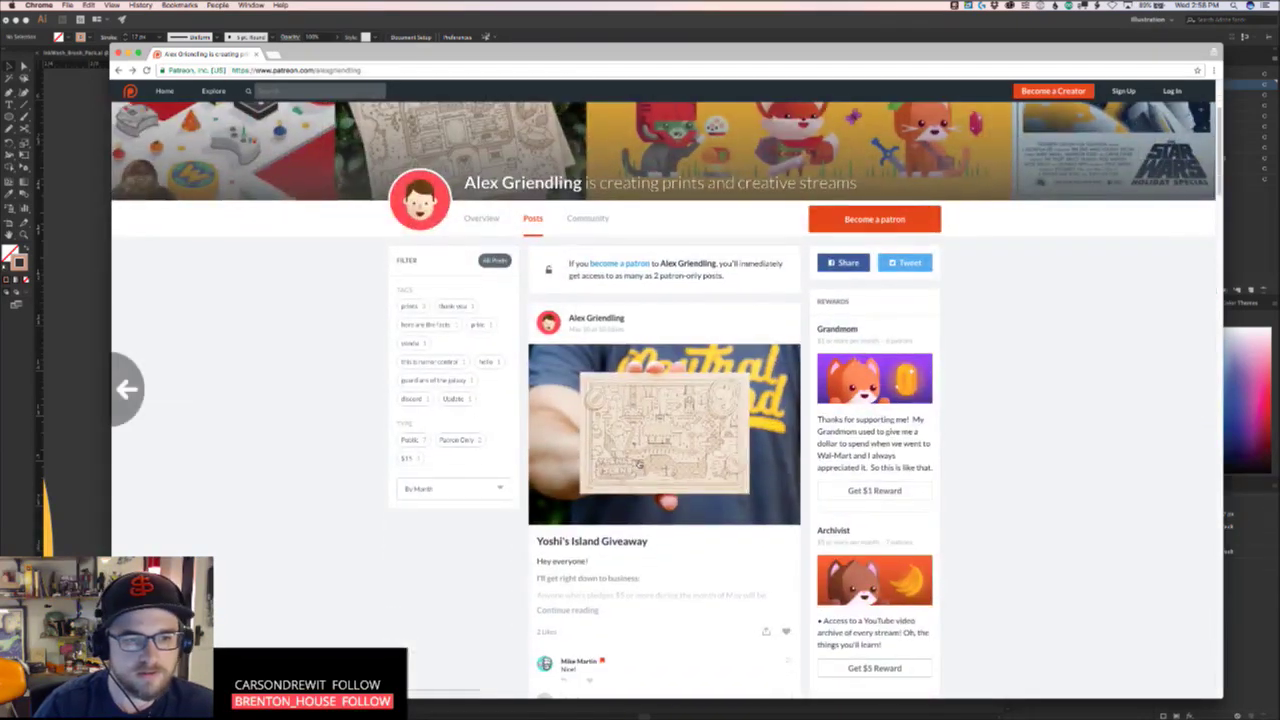
pyautogui.hscroll(-2, 640, 465)
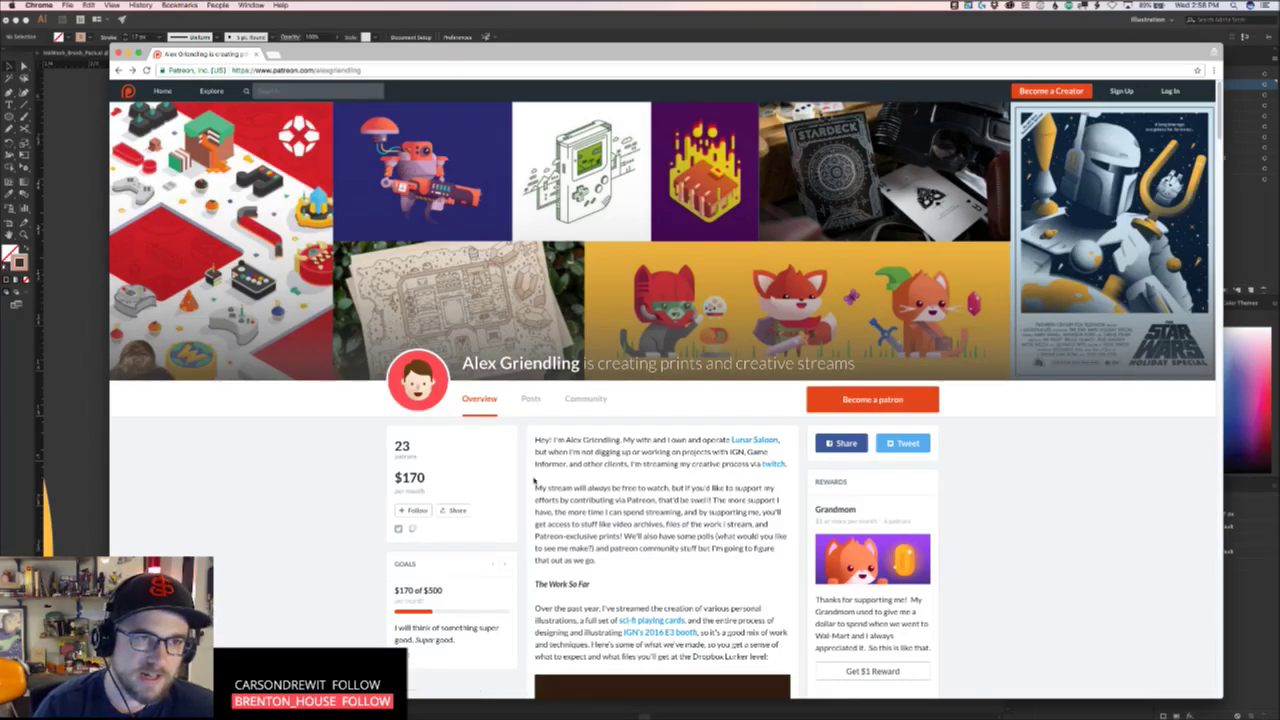
pyautogui.hscroll(-3, 562, 426)
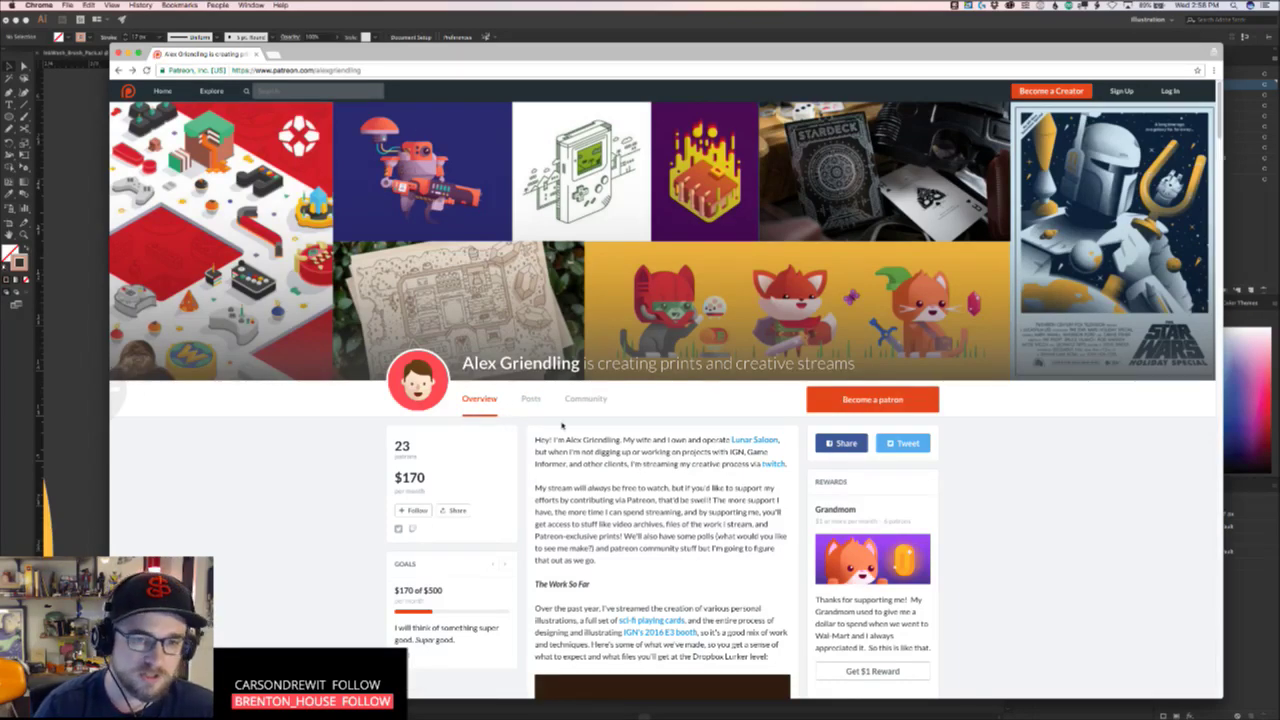
# Close the incognito browser window and switch back to the RingSystem document in Illustrator
pyautogui.press('super+shift+n')
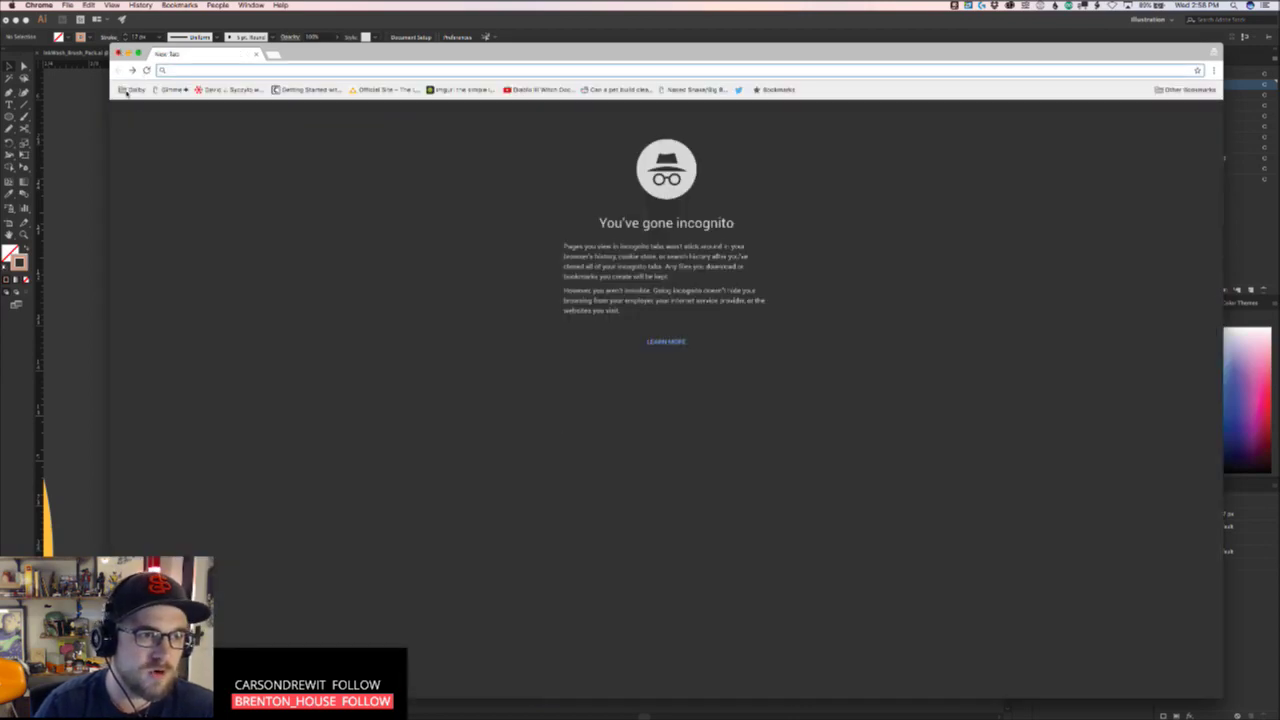
pyautogui.click(118, 52)
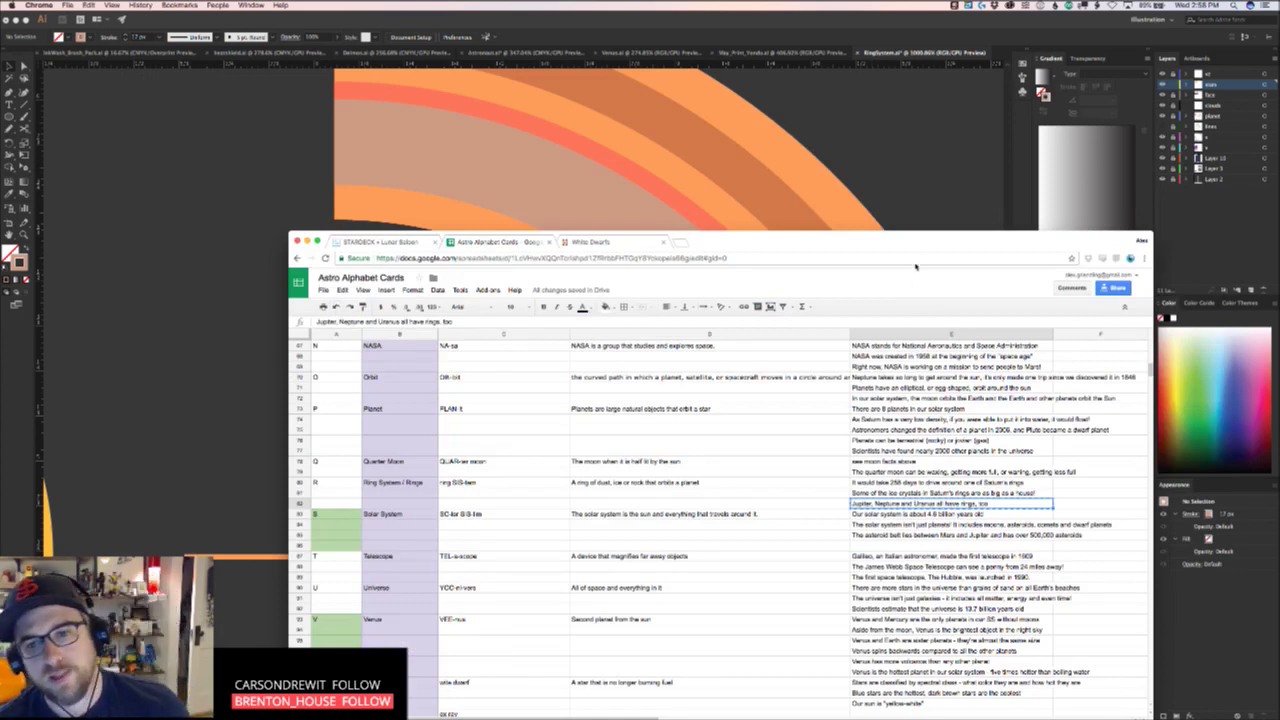
pyautogui.moveTo(963, 244); pyautogui.dragTo(959, 222)
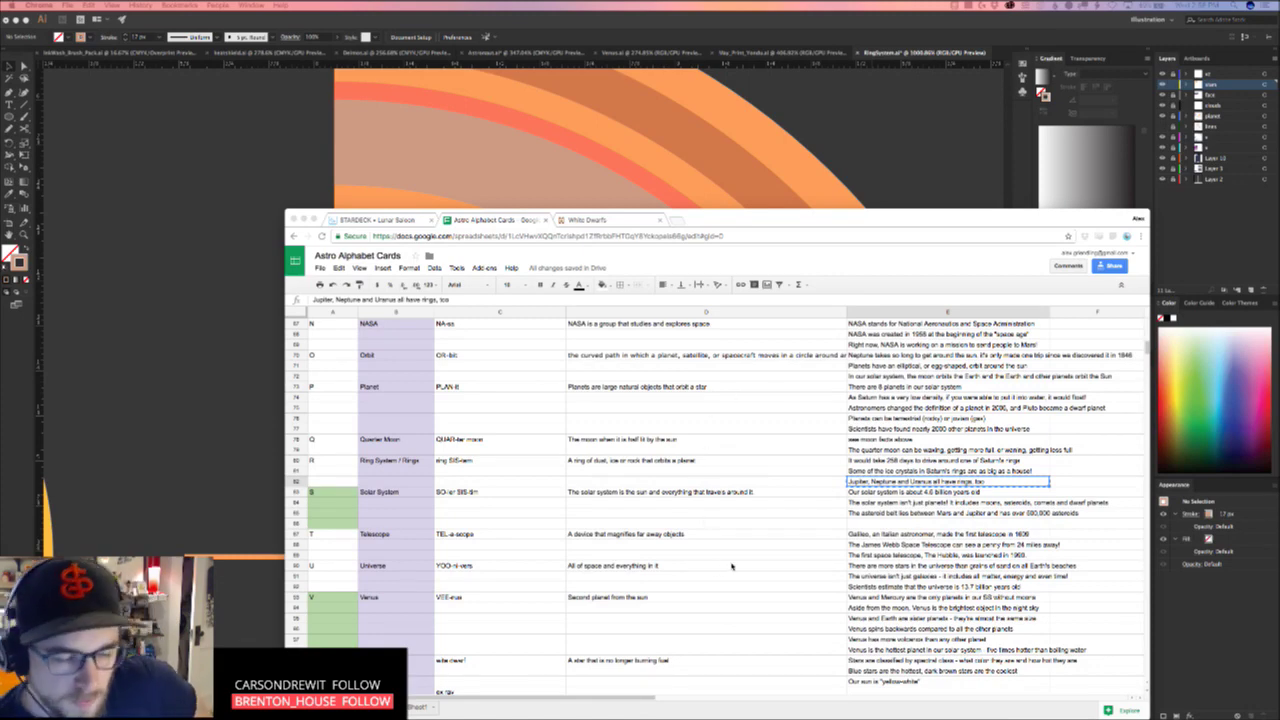
pyautogui.click(200, 236)
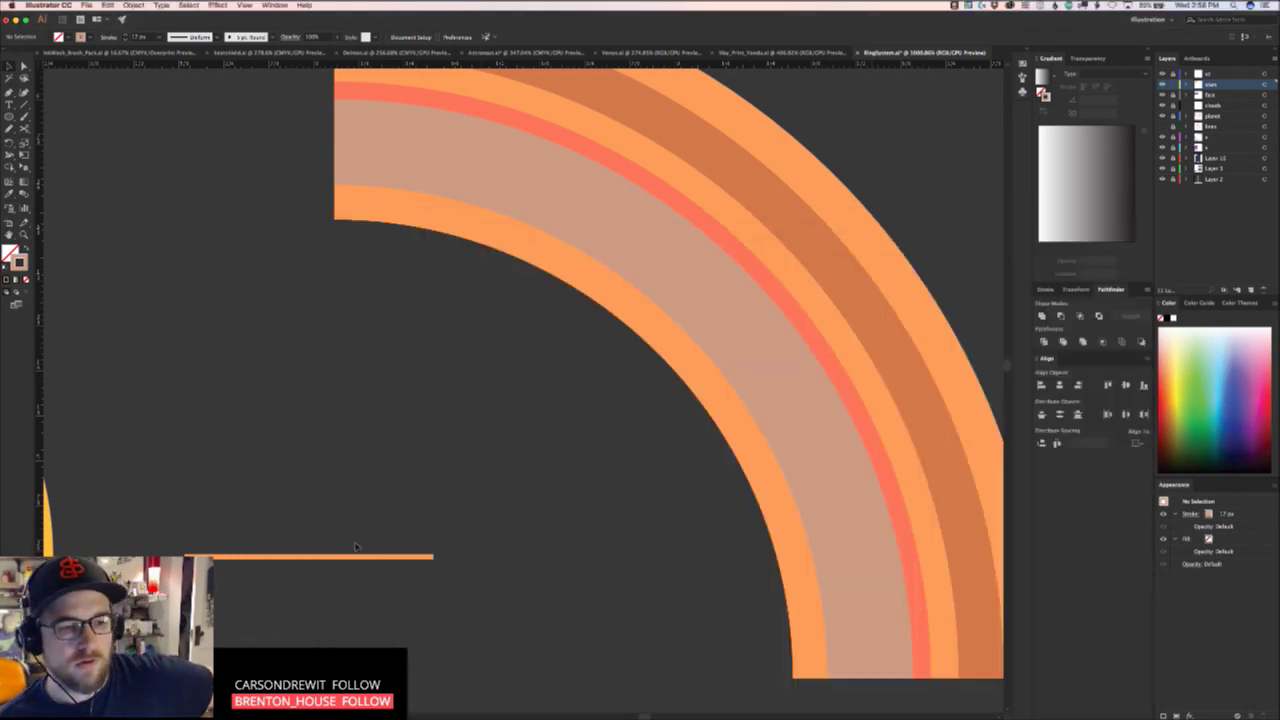
# Try to shorten the orange ring profile line from its outer end, and undo the change
pyautogui.moveTo(221, 593); pyautogui.dragTo(665, 415)
pyautogui.press('a')
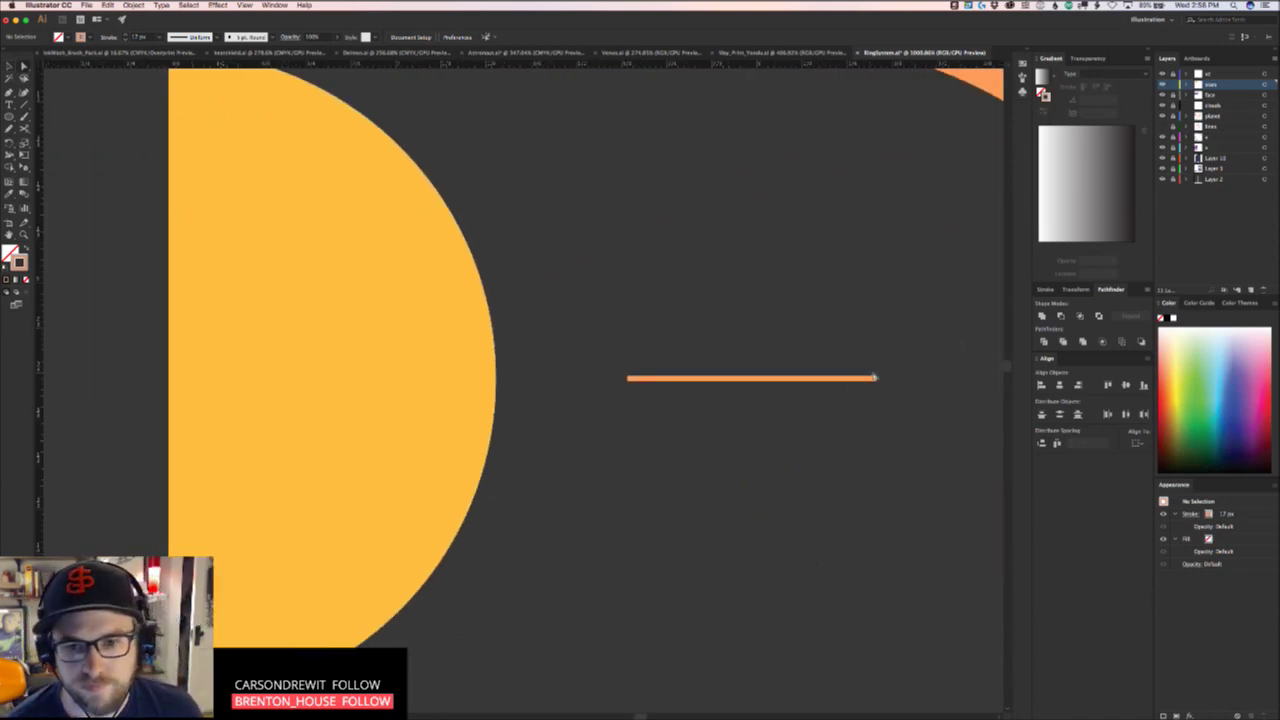
pyautogui.moveTo(875, 378); pyautogui.dragTo(668, 378)
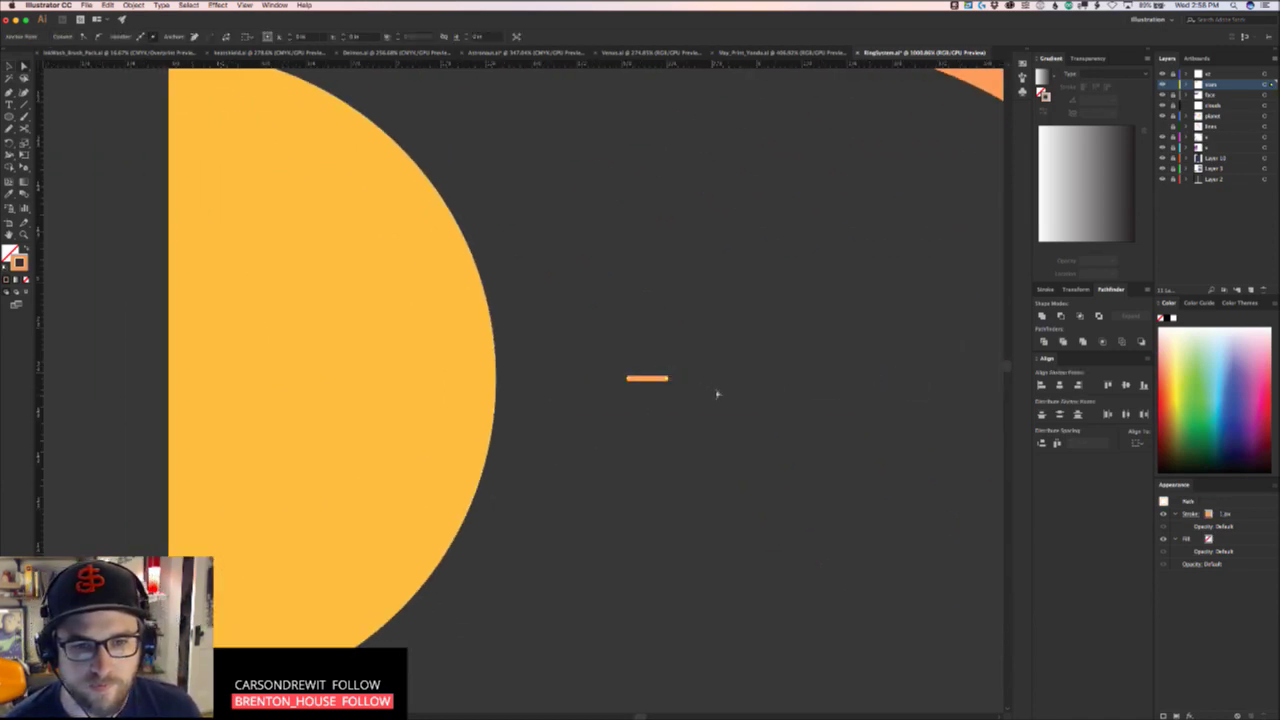
pyautogui.press('super+z')
pyautogui.hscroll(10, 717, 420)
pyautogui.scroll(3, 600, 460)
pyautogui.click(540, 530)
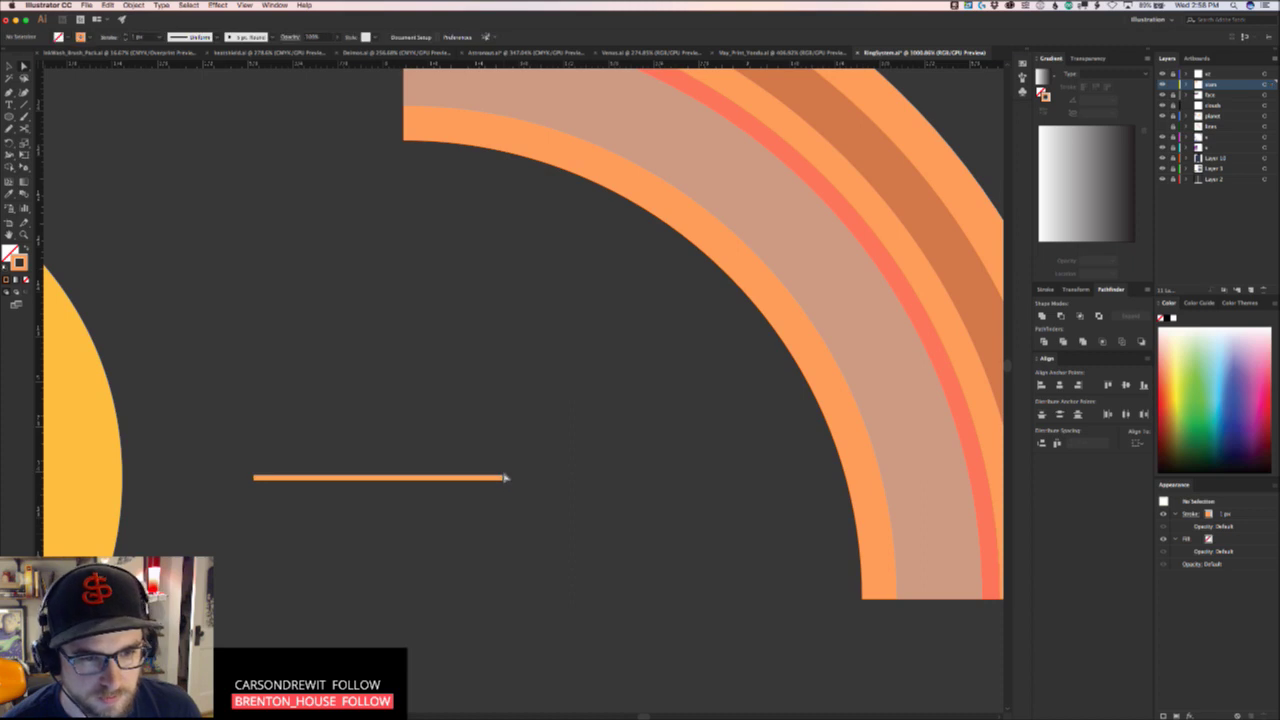
# Rebuild the profile line as a short orange inner segment followed by a segment coloured coral from the rings
pyautogui.moveTo(504, 478); pyautogui.dragTo(390, 477)
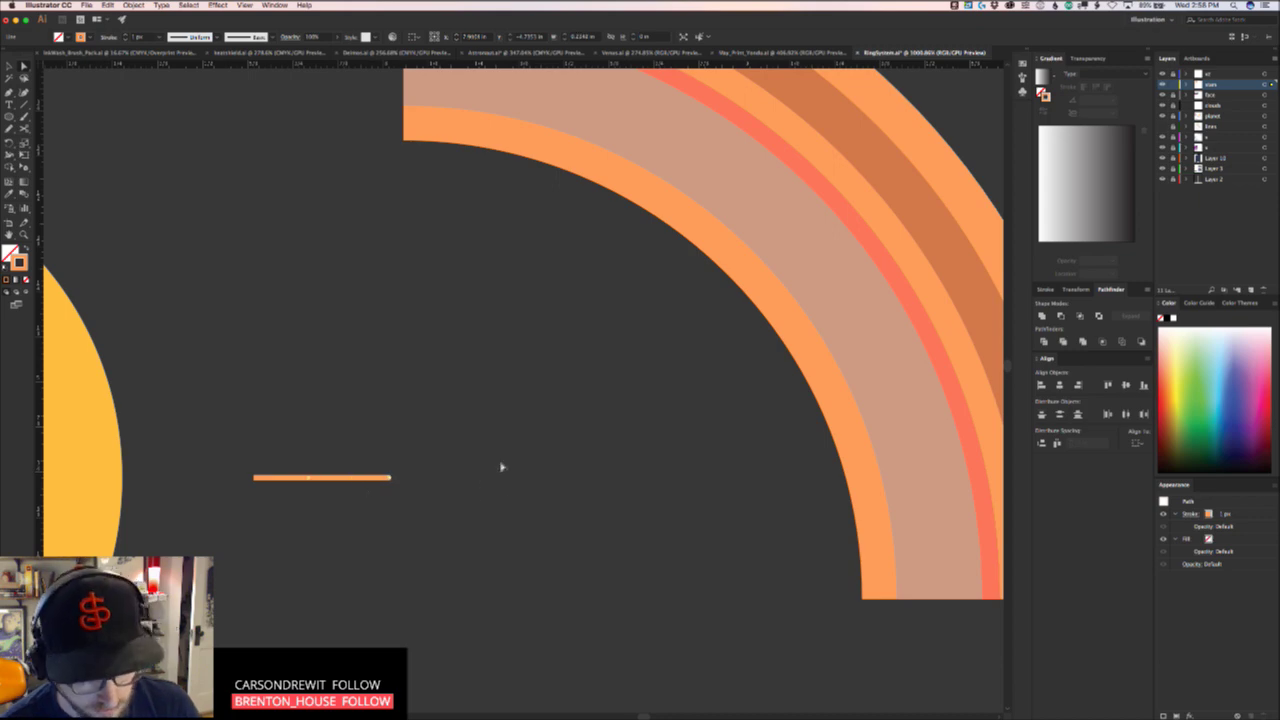
pyautogui.press('i')
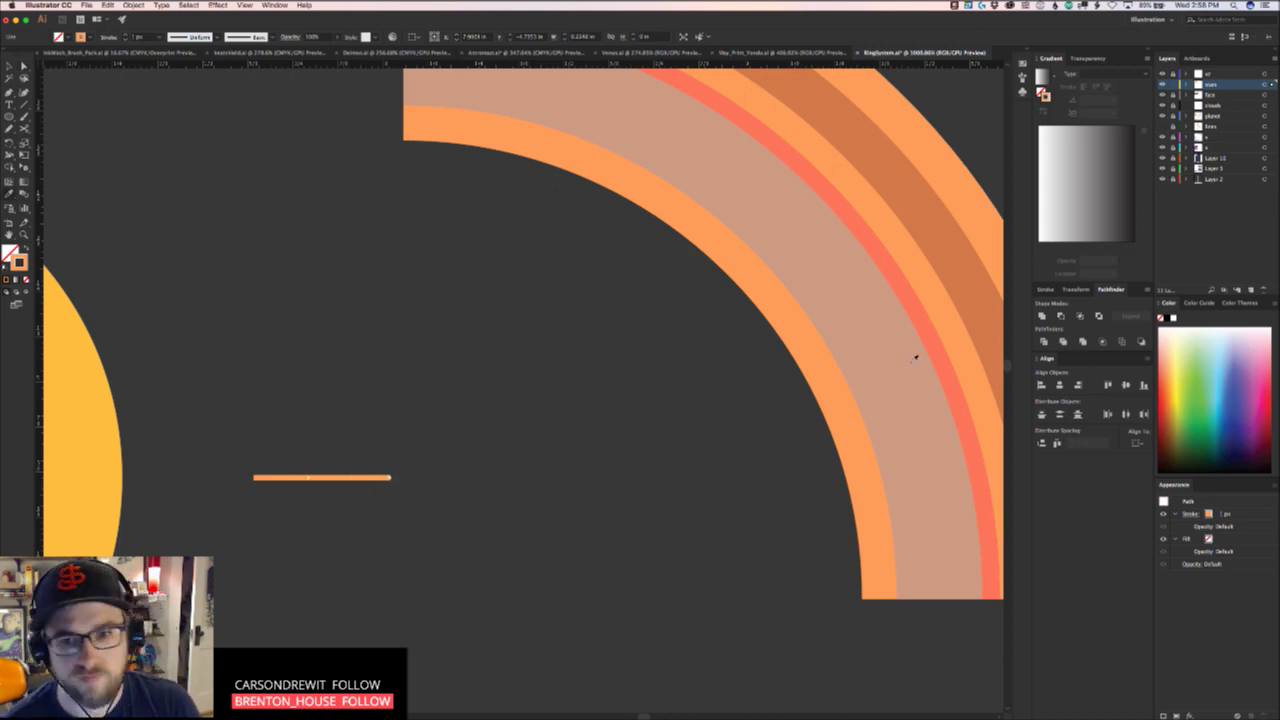
pyautogui.click(560, 467)
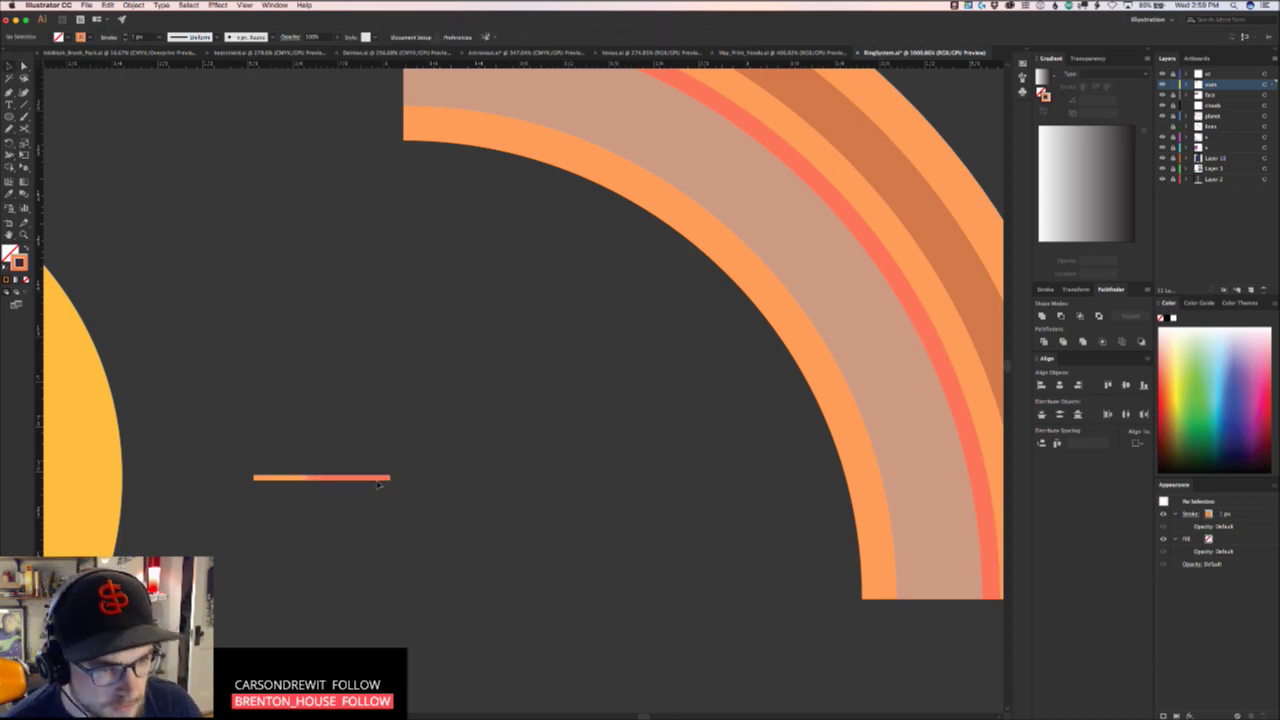
# Add a copy of the coral segment at the profile line's outer end and shorten it to a narrow stripe
pyautogui.moveTo(366, 476)
pyautogui.mouseDown()
pyautogui.moveTo(457, 477)
pyautogui.moveTo(391, 477)
pyautogui.mouseUp()
pyautogui.click(446, 489)
pyautogui.press('a')
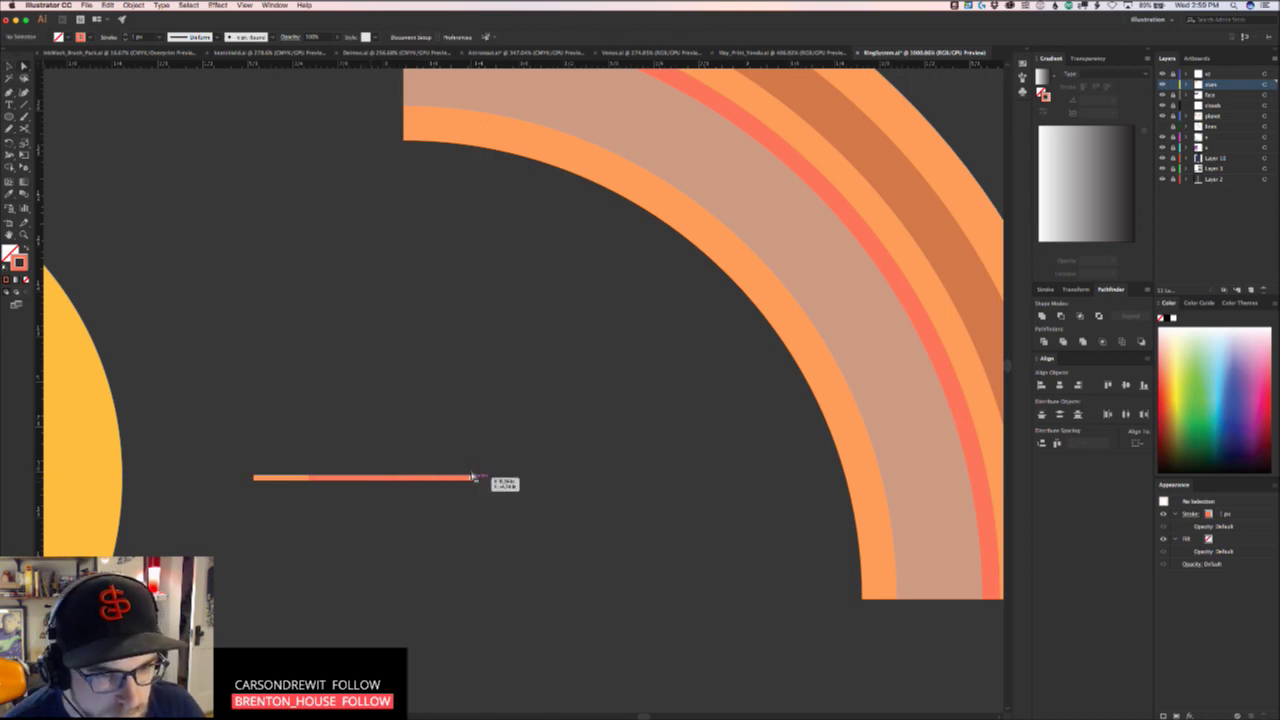
pyautogui.moveTo(472, 478); pyautogui.dragTo(414, 479)
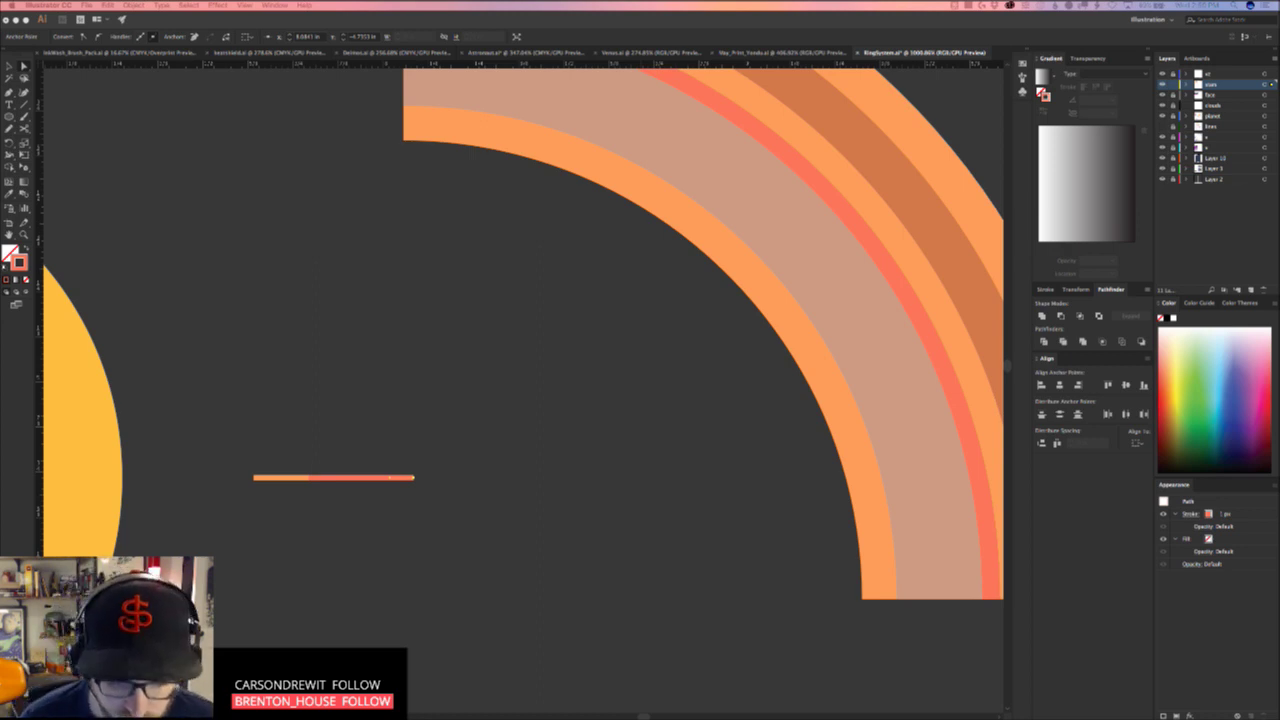
# Switch to Chrome, enlarge the "saturn's rings" image results and preview the picture of the planet with rocky ring debris
pyautogui.moveTo(768, 465); pyautogui.dragTo(808, 66)
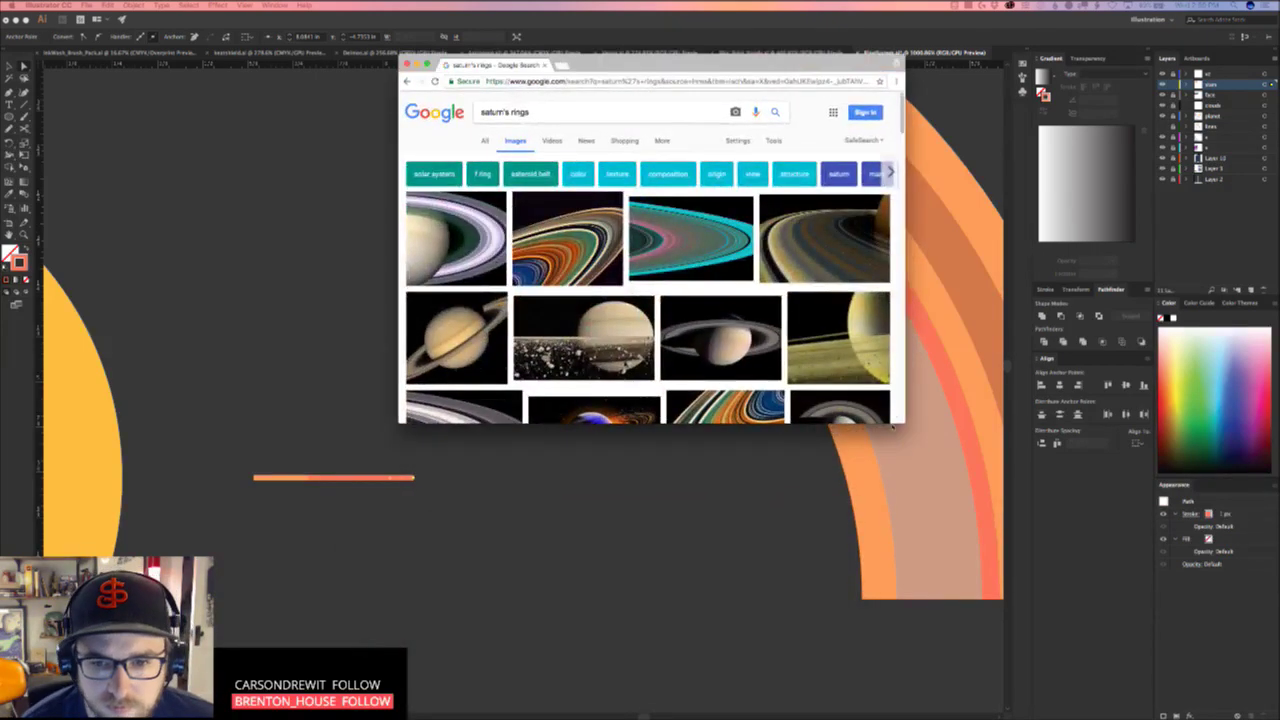
pyautogui.moveTo(902, 423); pyautogui.dragTo(1244, 709)
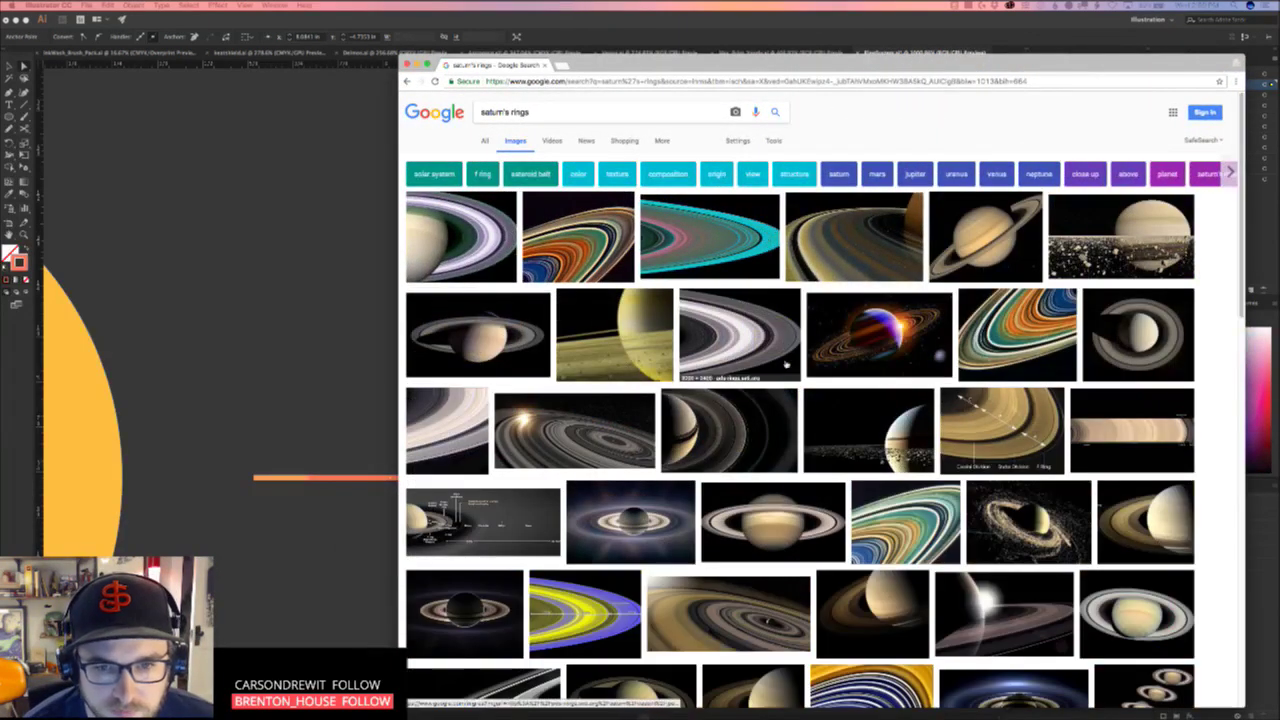
pyautogui.click(868, 430)
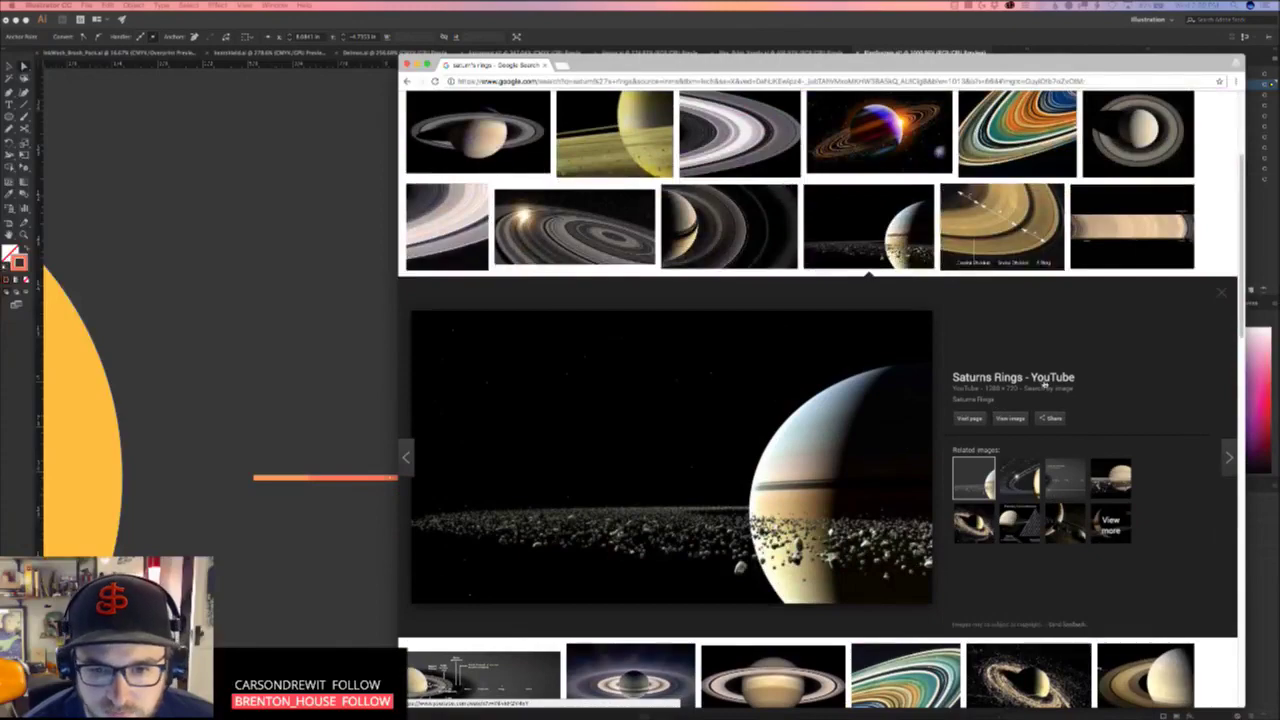
pyautogui.click(1224, 290)
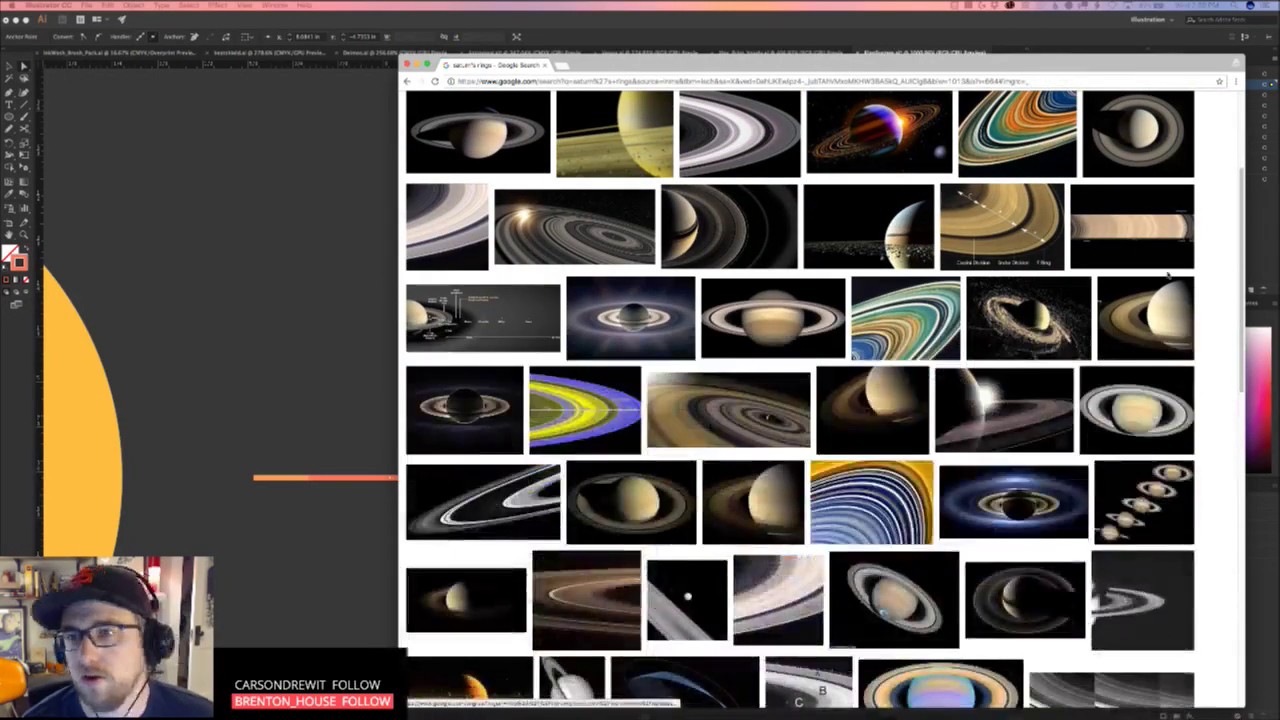
# Preview the "Where Did Saturn's Rings Come From?" image and examine further Saturn ring pictures for their stripe pattern
pyautogui.click(1095, 120)
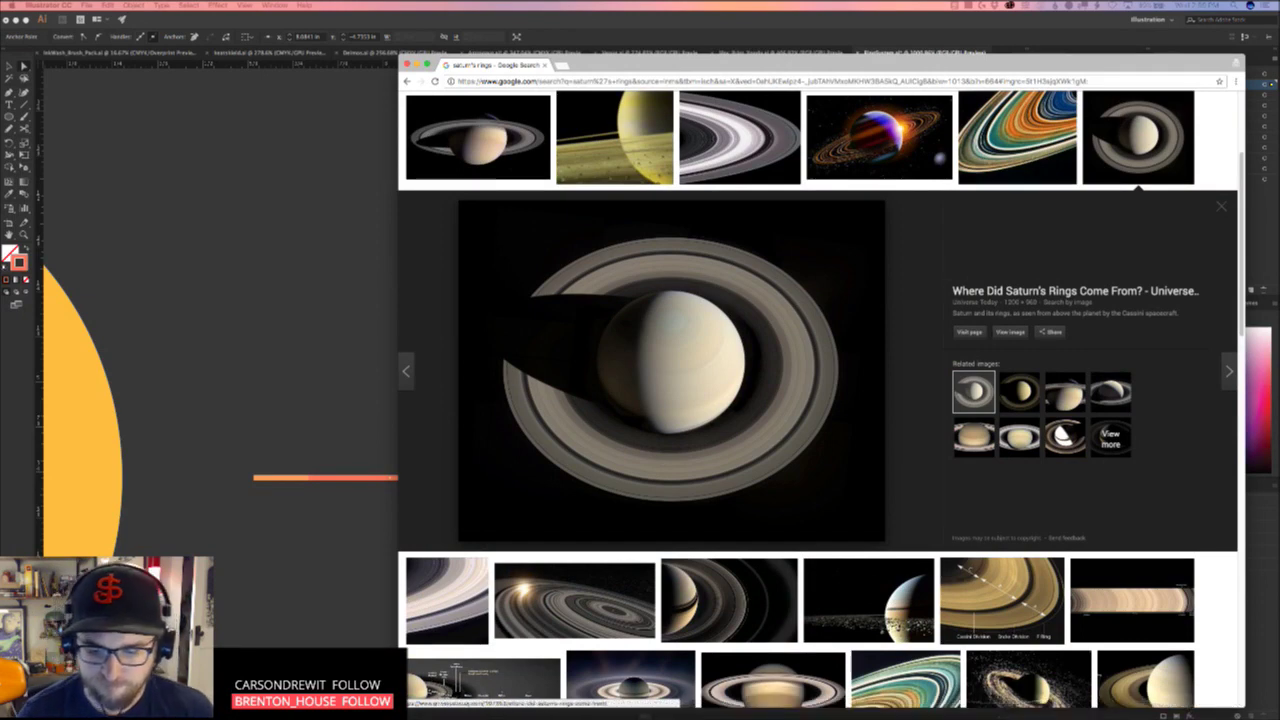
pyautogui.press('super+Tab')
pyautogui.press('super+Tab')
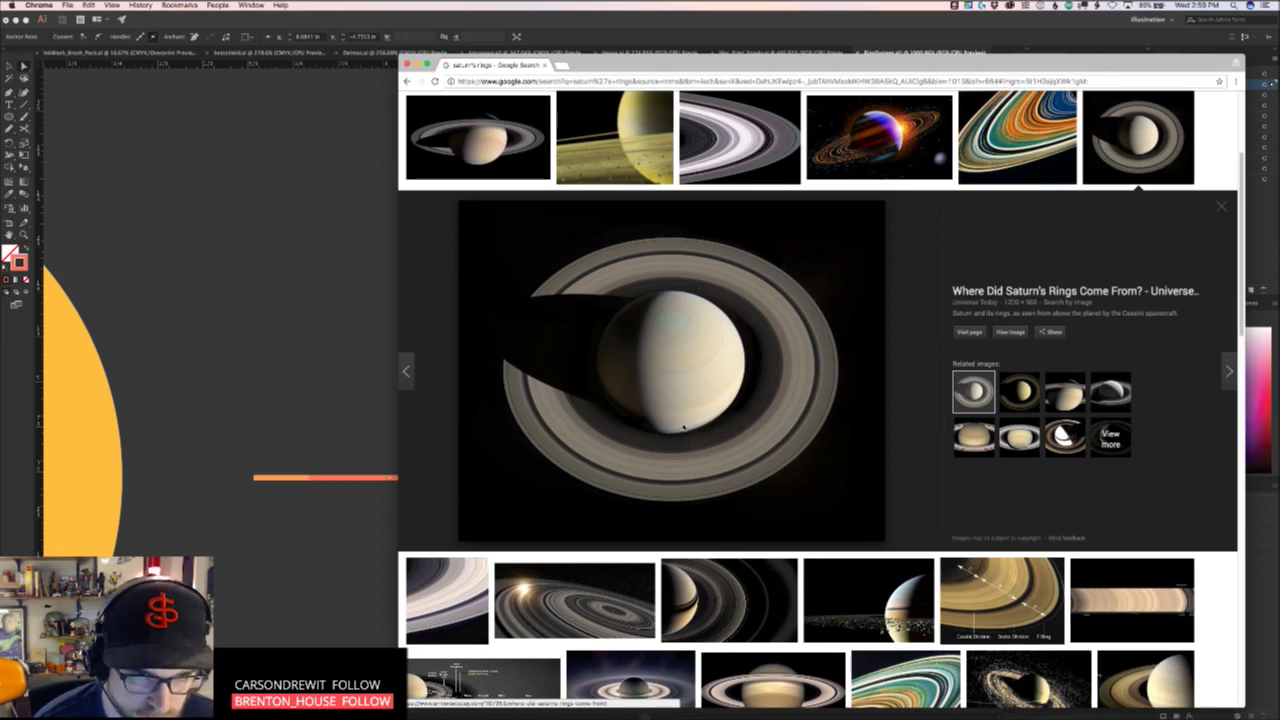
pyautogui.scroll(2, 812, 299)
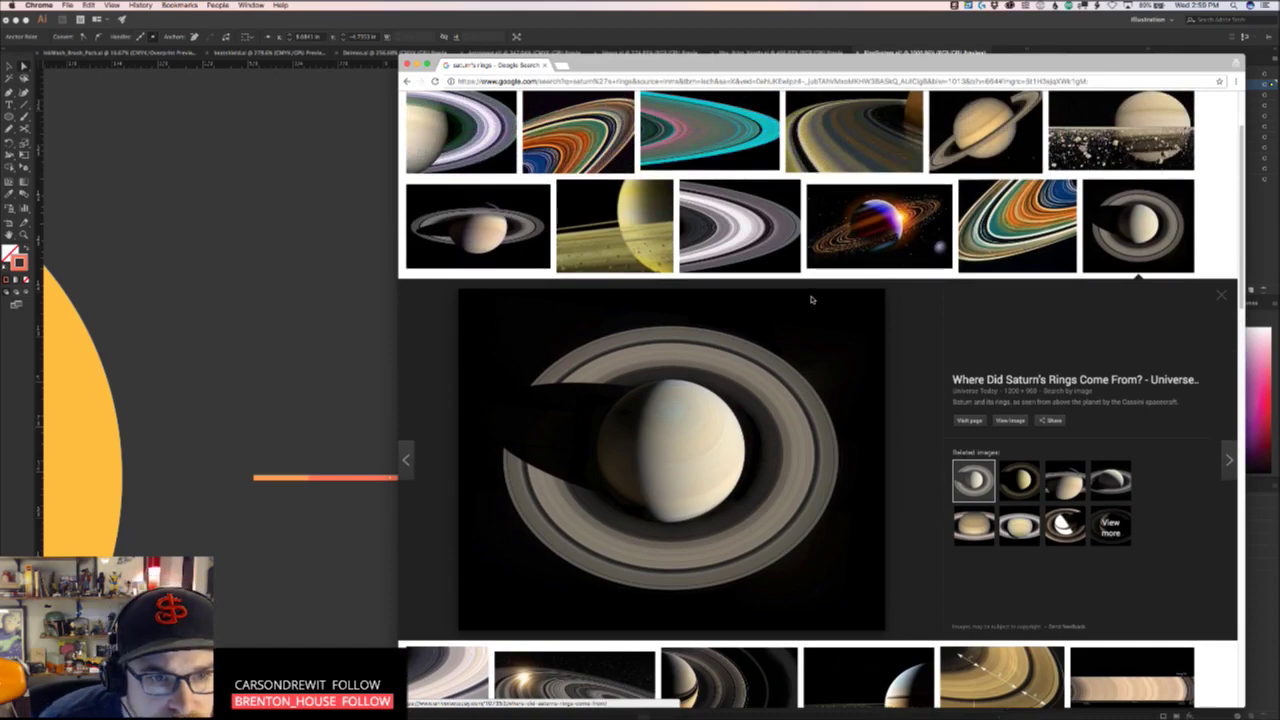
pyautogui.scroll(1, 812, 299)
pyautogui.scroll(-10, 812, 299)
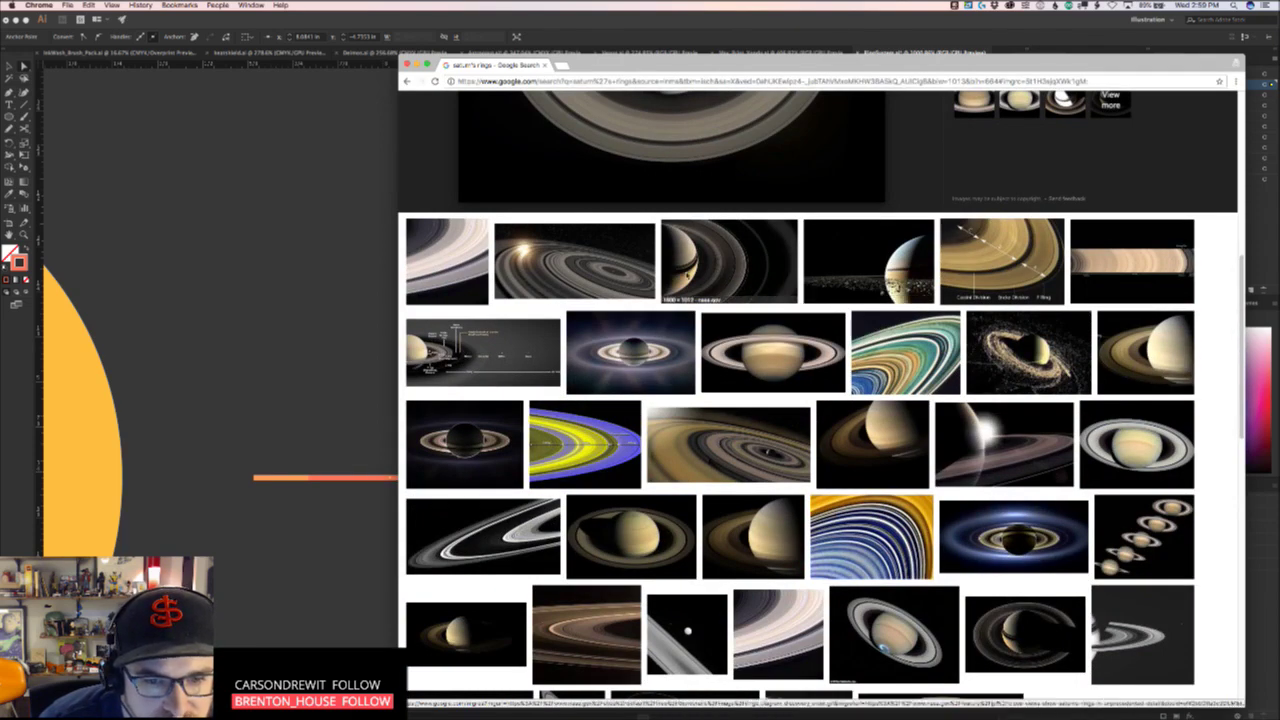
# Compare the ring stripes in the "One of Saturn's ring has played tricks", rocky debris and "Where Did Saturn's Rings Come From?" image previews
pyautogui.scroll(10, 762, 259)
pyautogui.scroll(1, 762, 259)
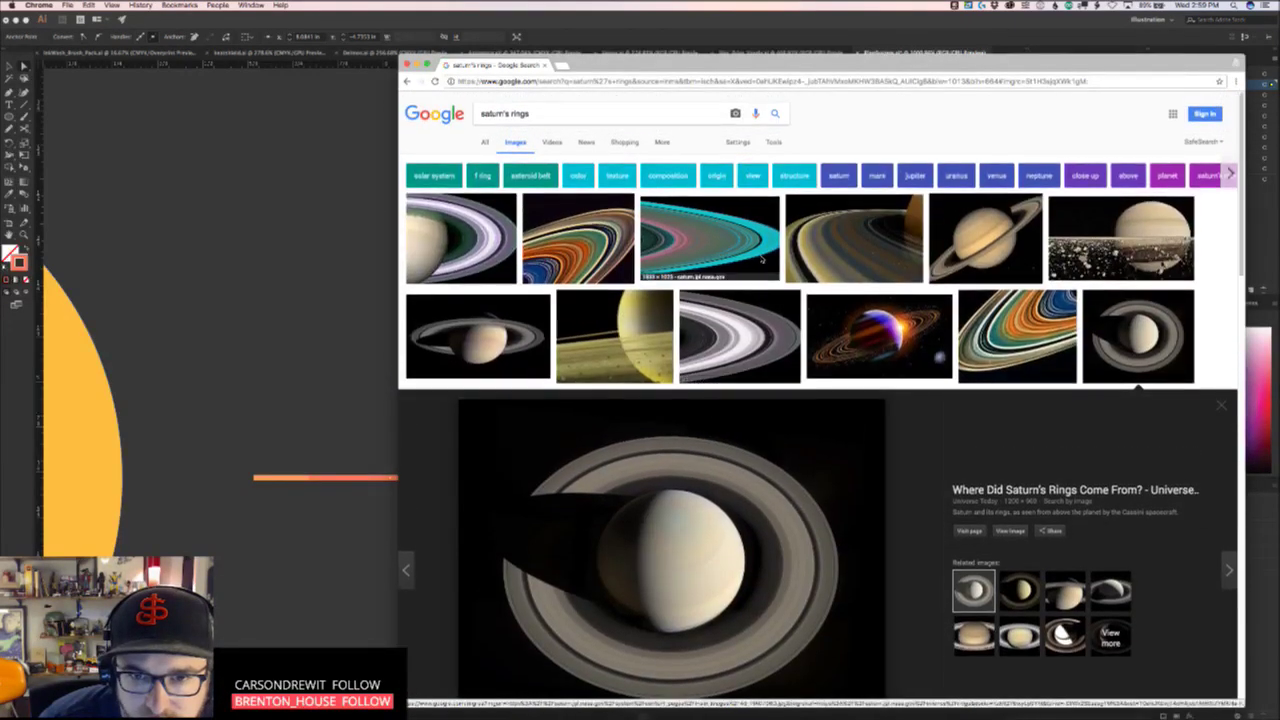
pyautogui.click(856, 251)
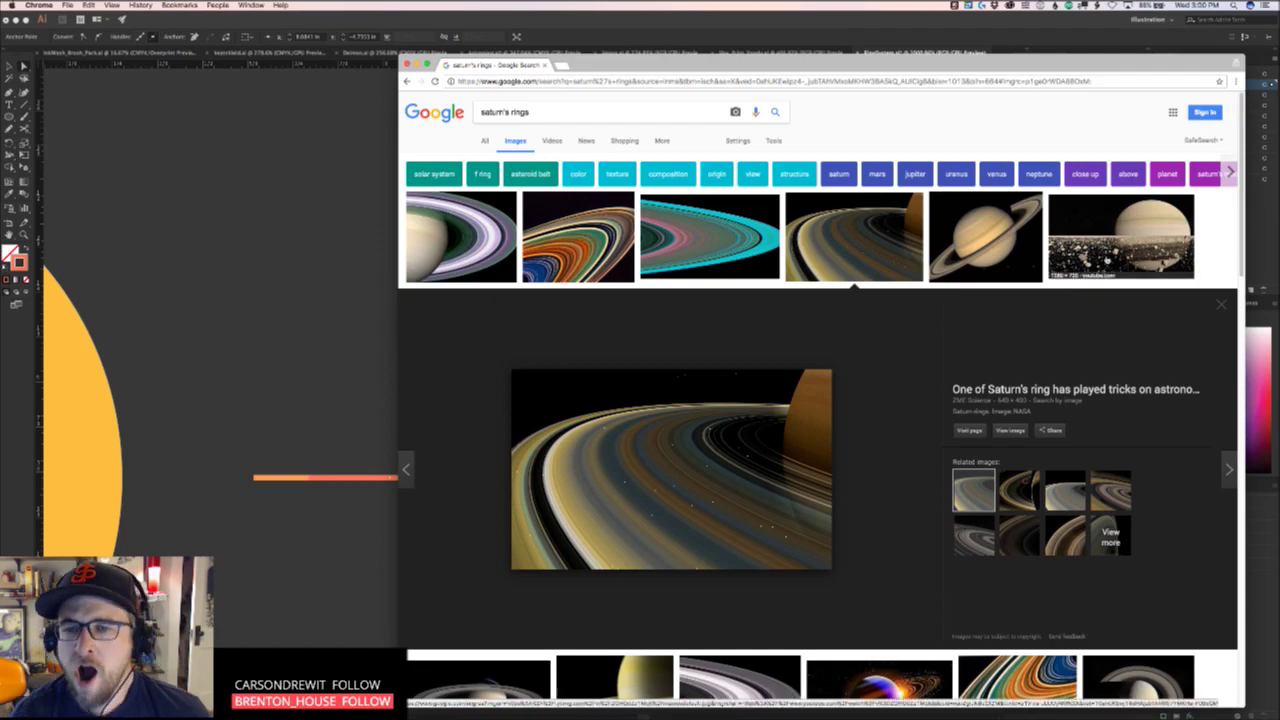
pyautogui.click(1060, 278)
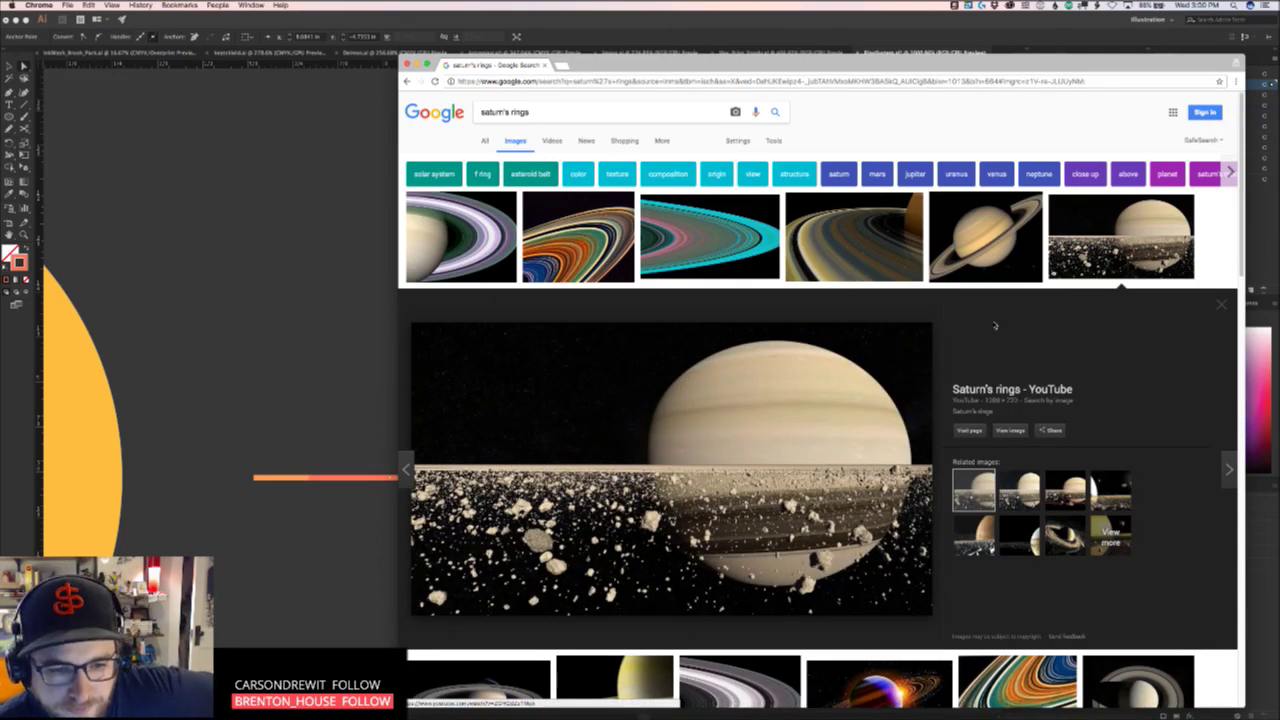
pyautogui.scroll(-5, 1044, 573)
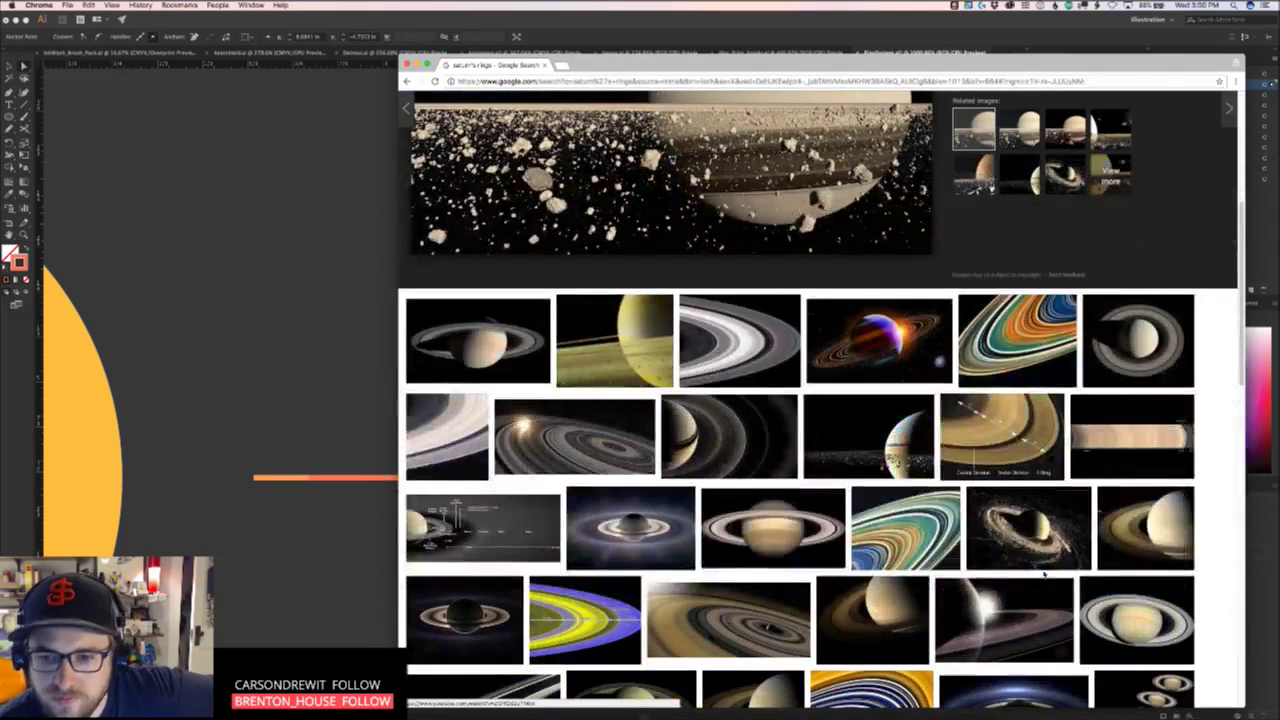
pyautogui.click(1150, 343)
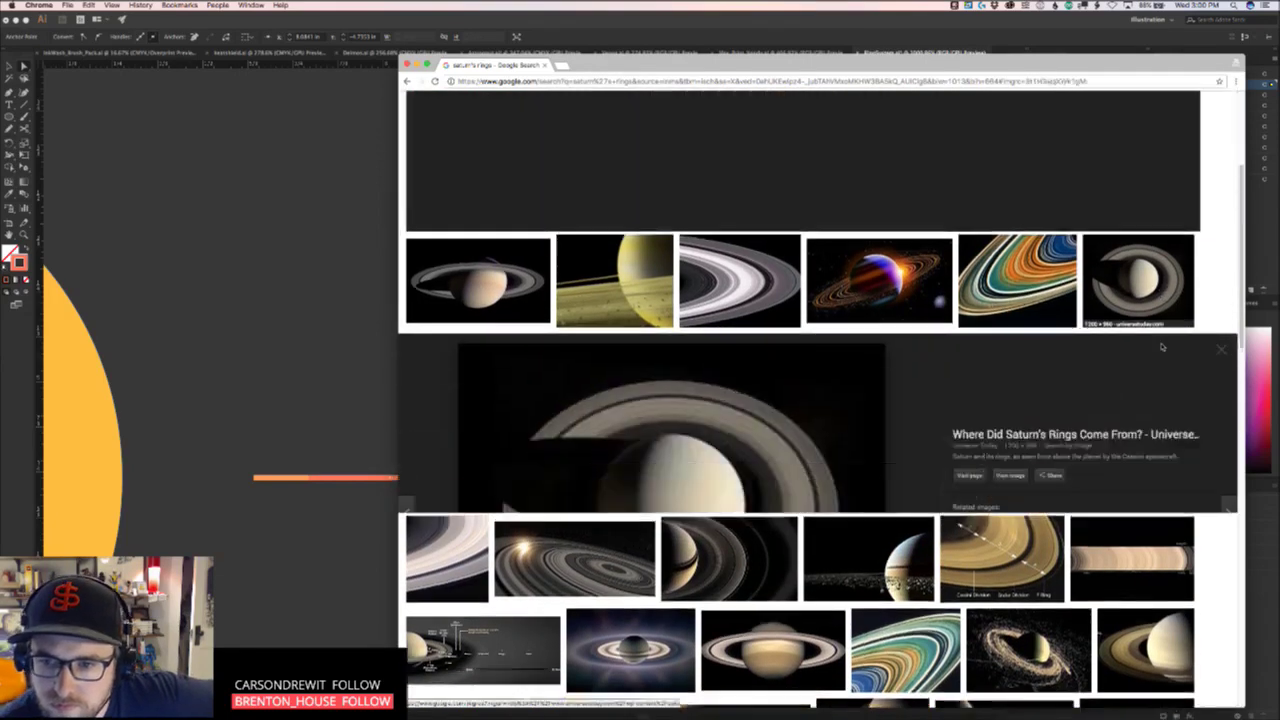
# Switch to Illustrator, copy the narrow outer coral stripe farther outward along the profile line and colour the copy dark brown-orange from the rings
pyautogui.click(281, 557)
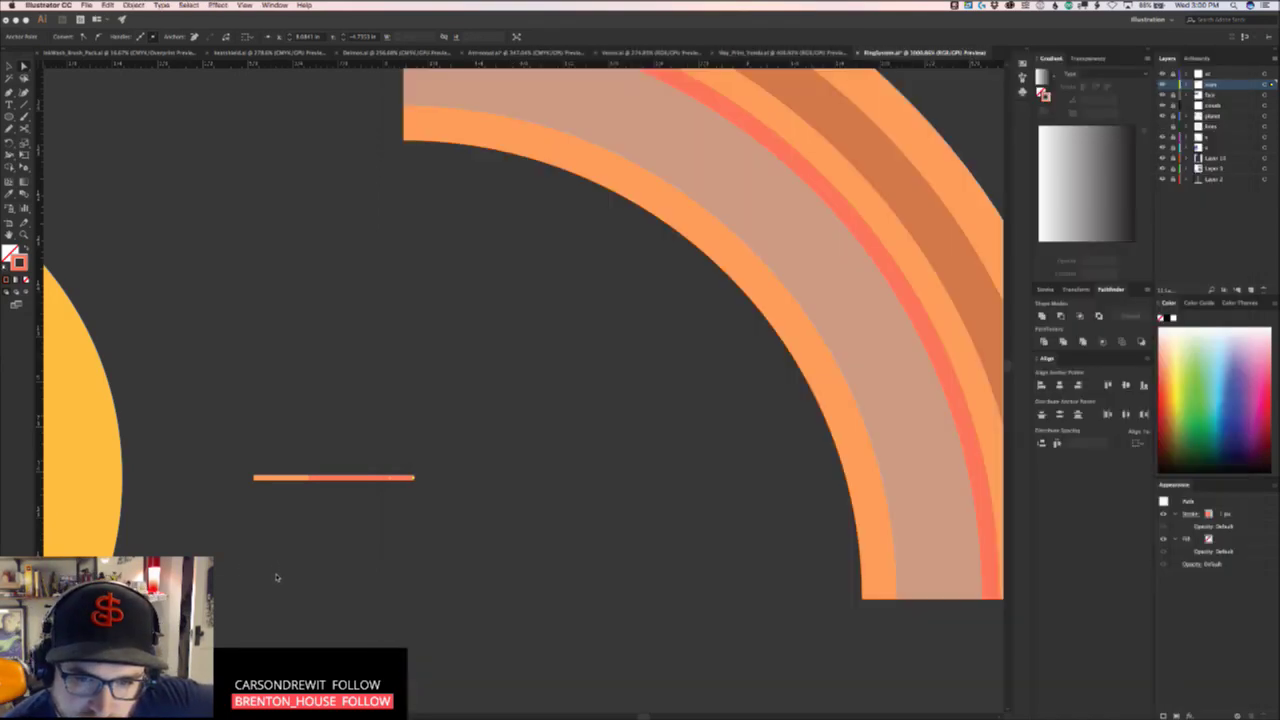
pyautogui.click(372, 500)
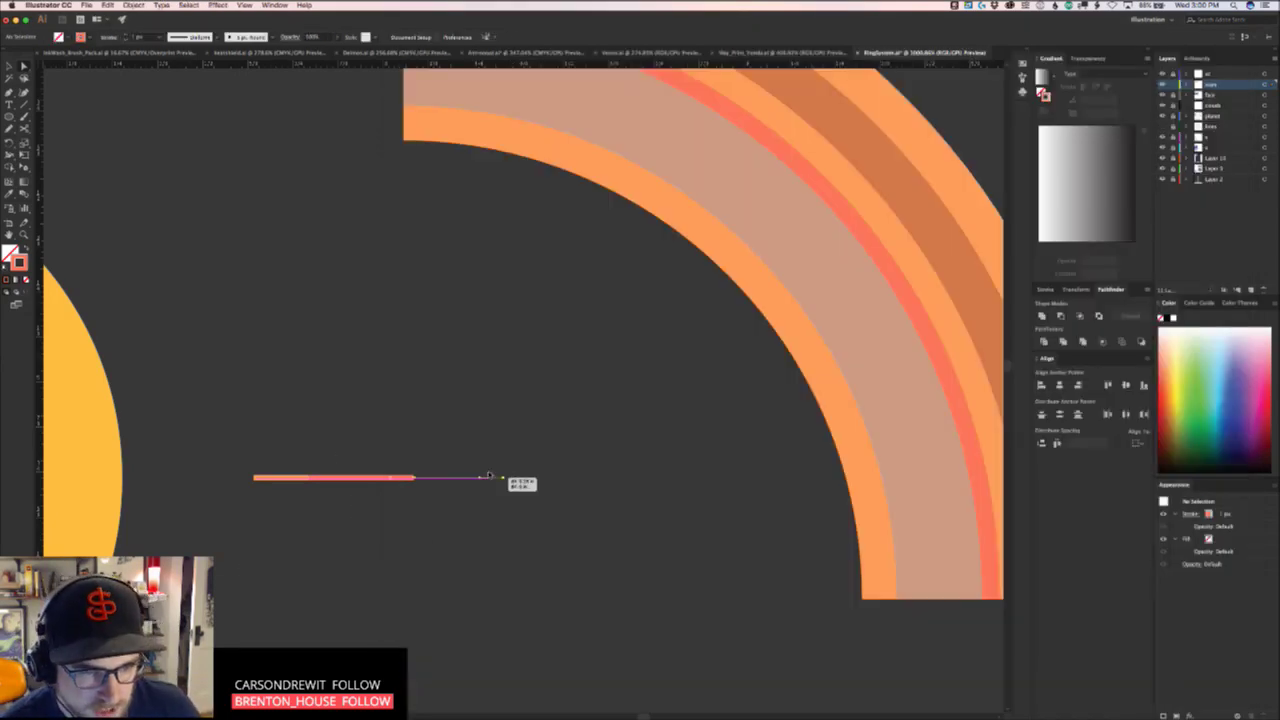
pyautogui.press('v')
pyautogui.moveTo(524, 498); pyautogui.dragTo(484, 446)
pyautogui.moveTo(562, 528); pyautogui.dragTo(348, 574)
pyautogui.press('i')
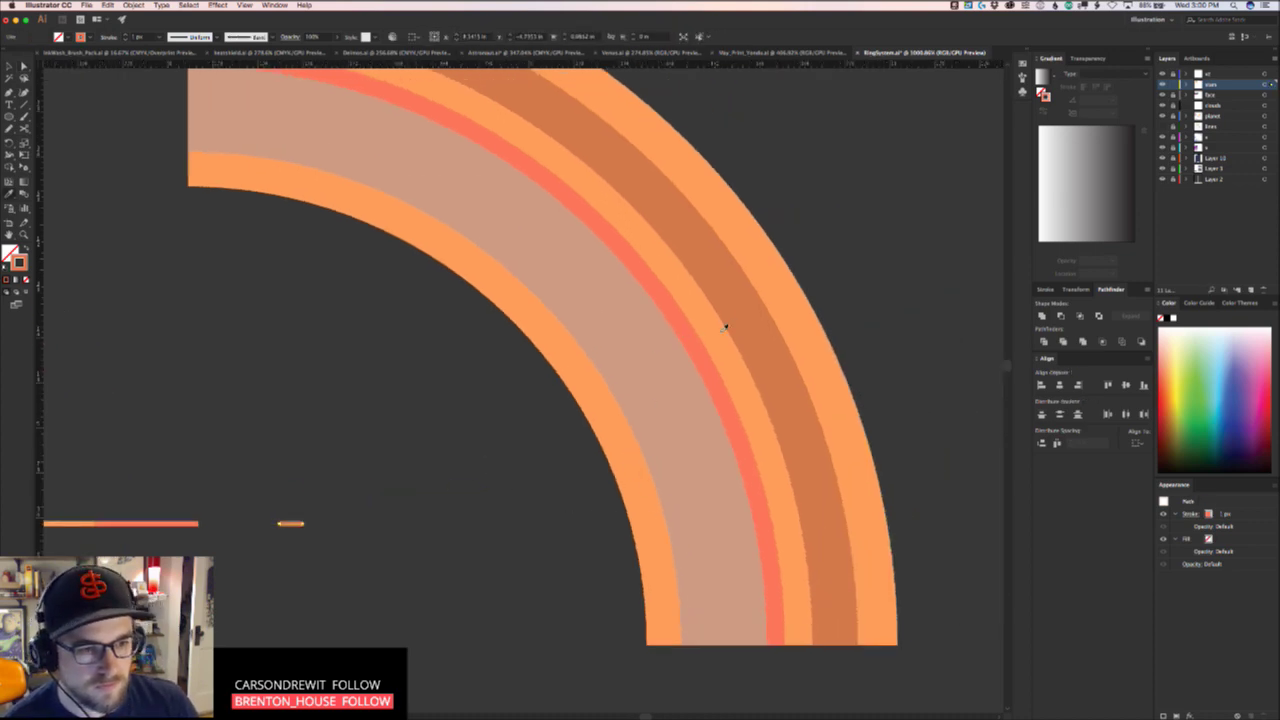
pyautogui.click(406, 584)
pyautogui.hscroll(-5, 426, 580)
pyautogui.scroll(-1, 426, 580)
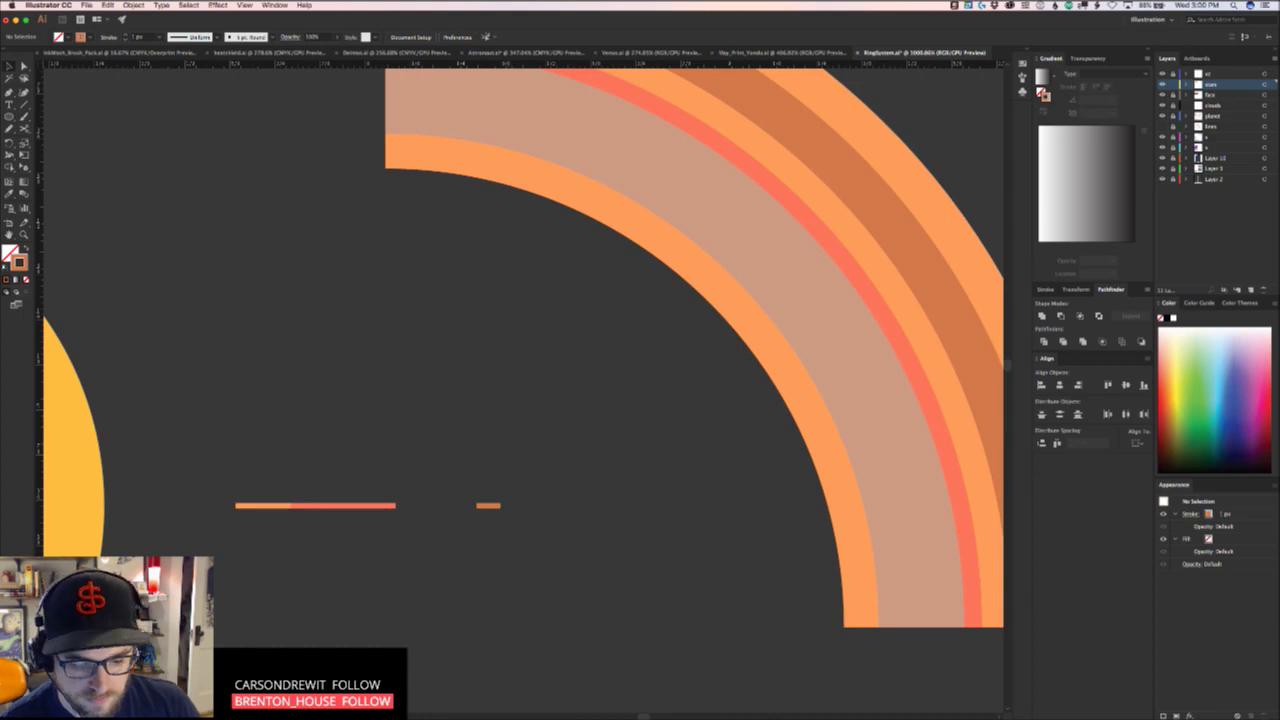
# Recheck the Saturn reference image, duplicate the brown stripe just inside it and colour the copy light orange like the innermost segment
pyautogui.press('super+Tab')
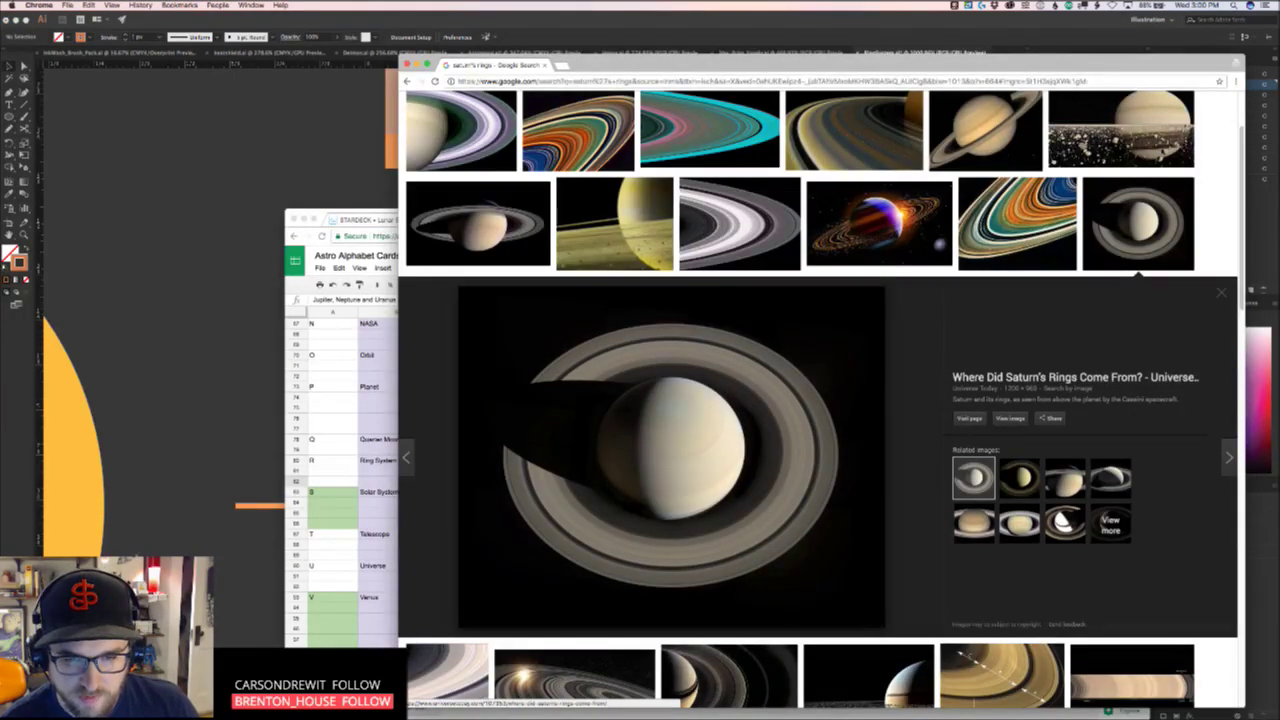
pyautogui.press('super+Tab')
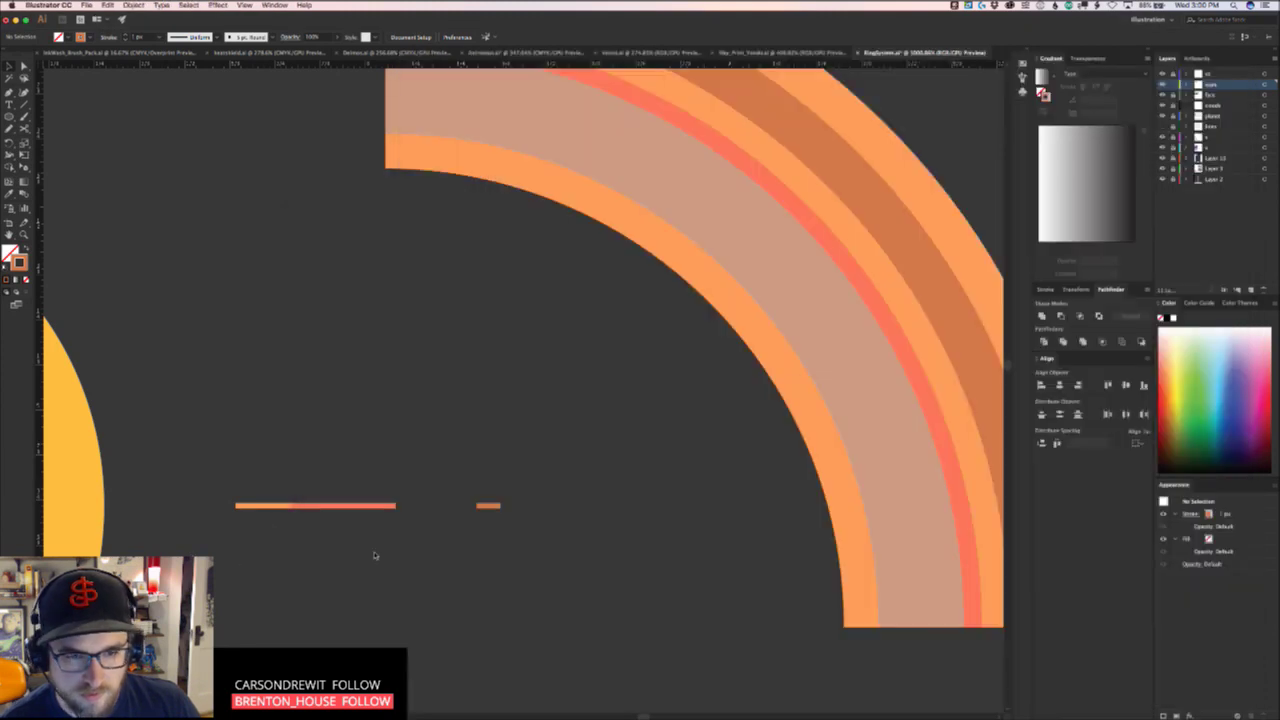
pyautogui.moveTo(487, 506); pyautogui.dragTo(446, 507)
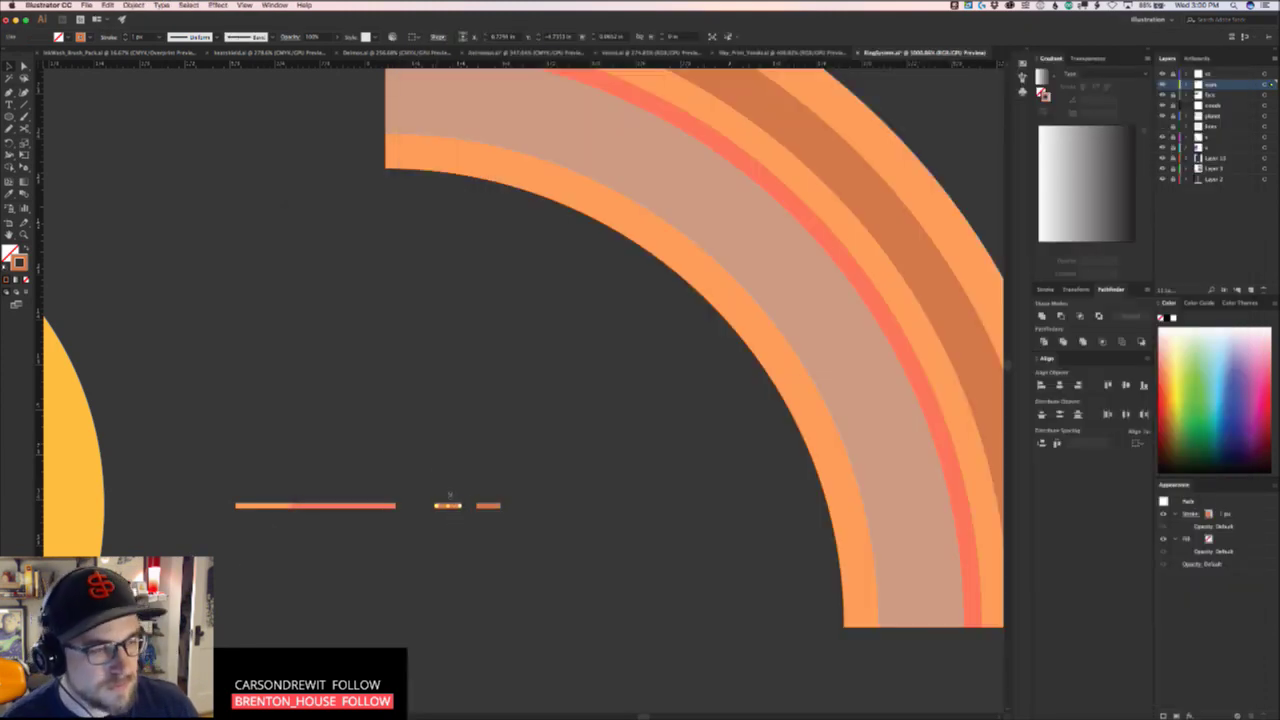
pyautogui.click(264, 513)
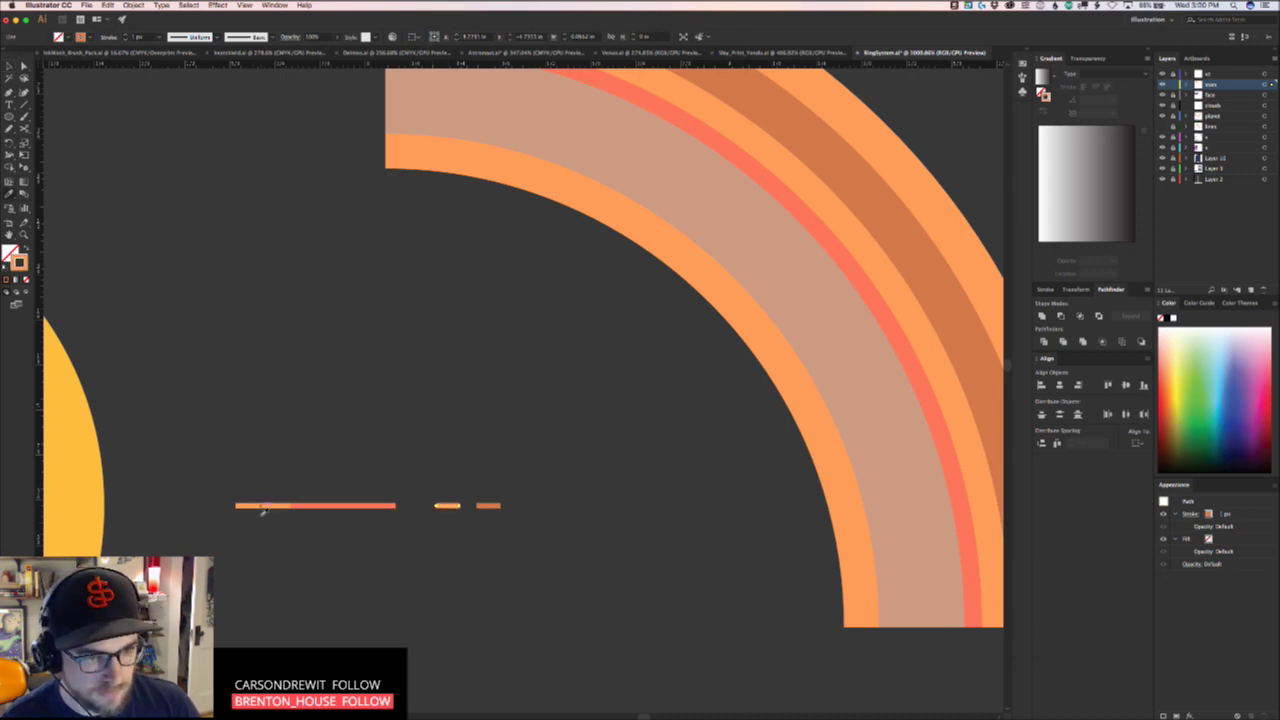
# Shift the coral segment's outer end and the detached orange stripe's inner end inward, shortening the coral and lengthening the orange
pyautogui.press('a')
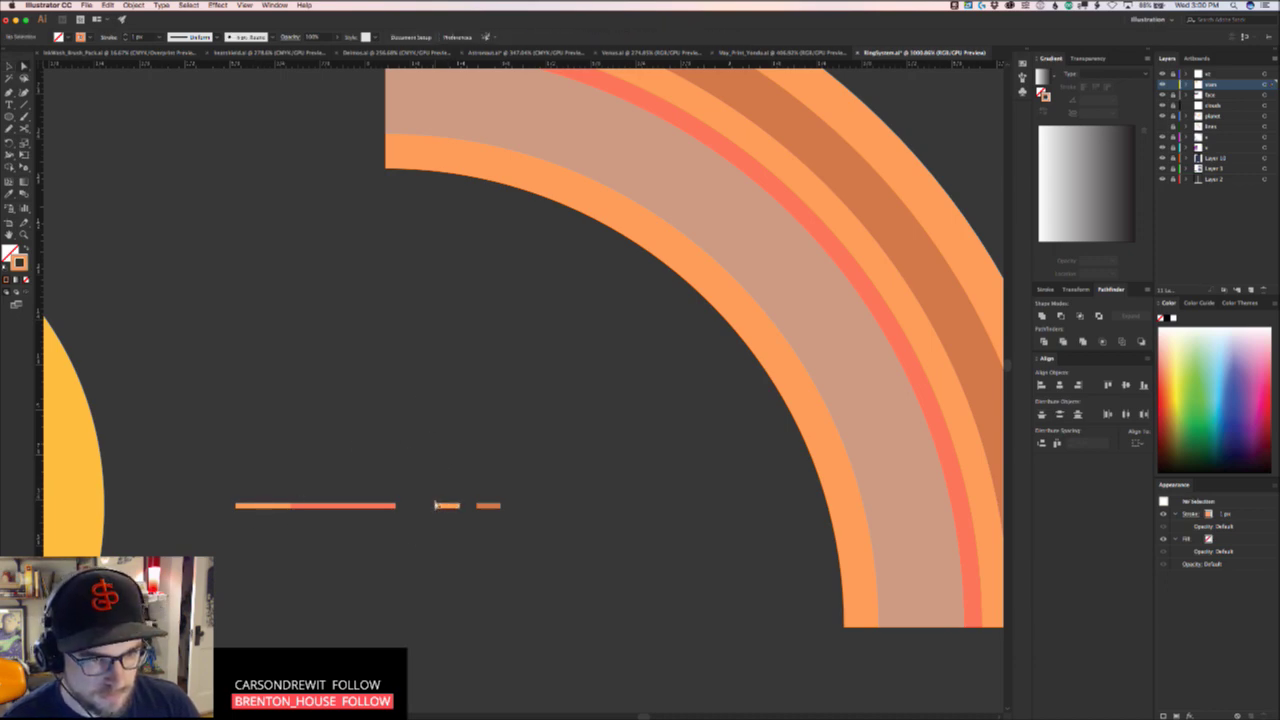
pyautogui.moveTo(450, 487); pyautogui.dragTo(378, 520)
pyautogui.press('Left')
pyautogui.press('Left')
pyautogui.press('Left')
pyautogui.press('Left')
pyautogui.press('Left')
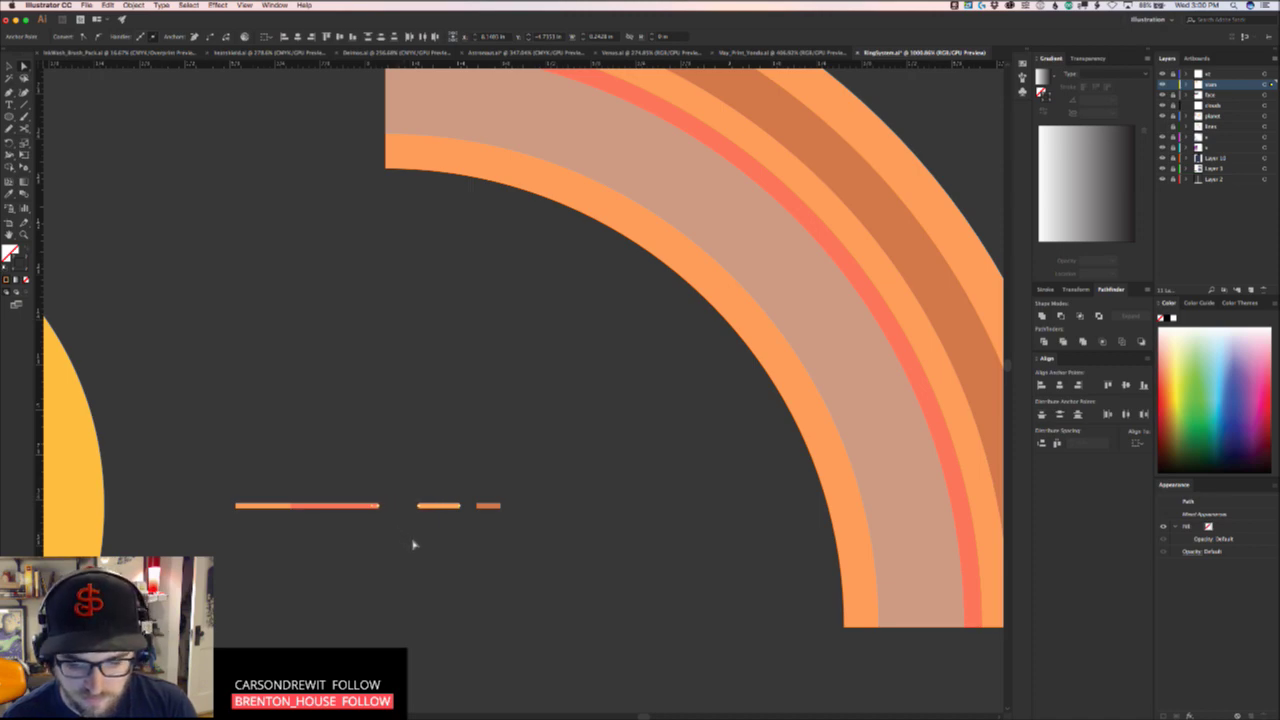
pyautogui.click(412, 542)
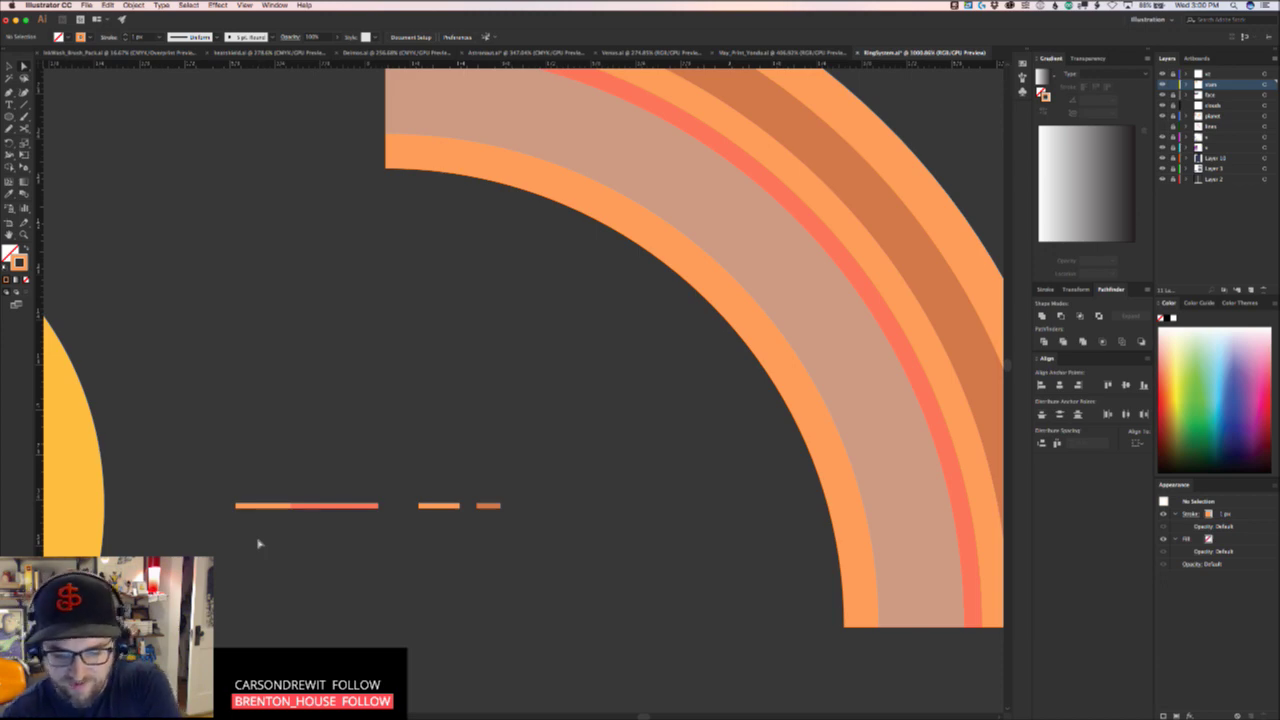
# Move the striped quarter-ring up and away from the half circle and the ring profile segments
pyautogui.press('z')
pyautogui.moveTo(514, 434); pyautogui.dragTo(582, 537)
pyautogui.press('v')
pyautogui.click(686, 326)
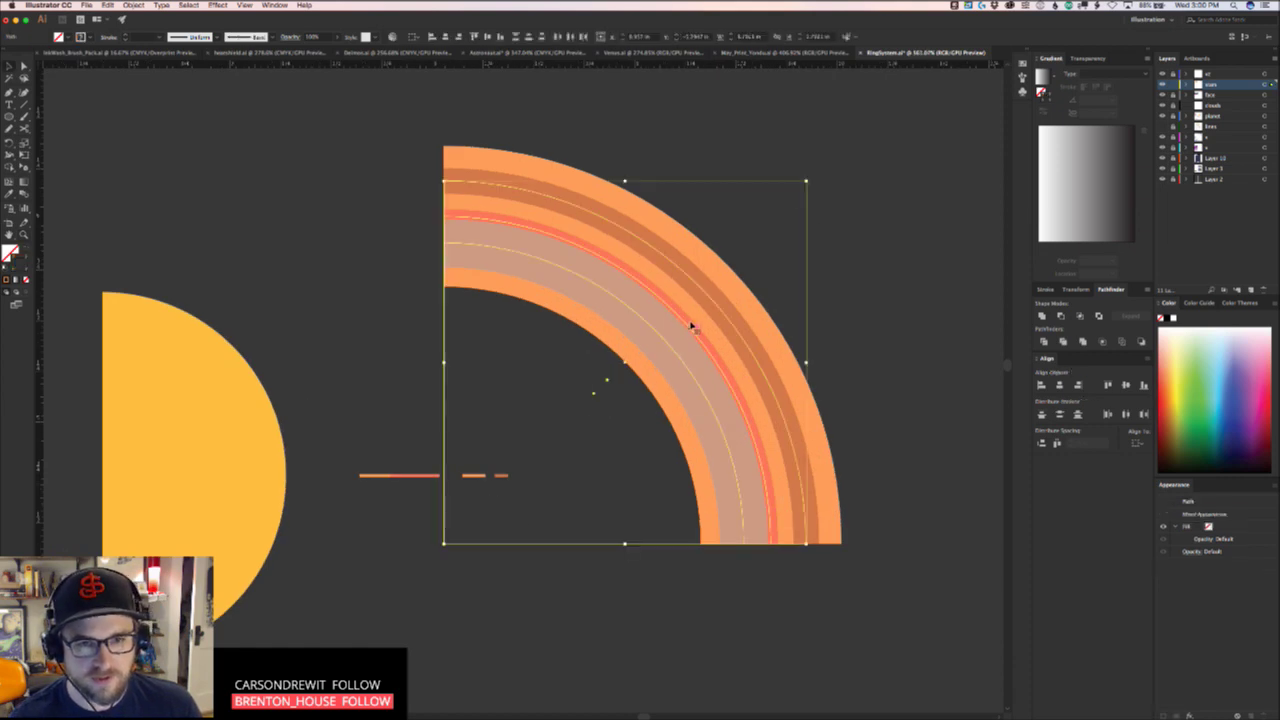
pyautogui.moveTo(689, 326); pyautogui.dragTo(938, 166)
# Group the yellow half circle with all the ring profile segments
pyautogui.moveTo(566, 294); pyautogui.dragTo(772, 223)
pyautogui.moveTo(771, 234); pyautogui.dragTo(374, 548)
pyautogui.press('super+g')
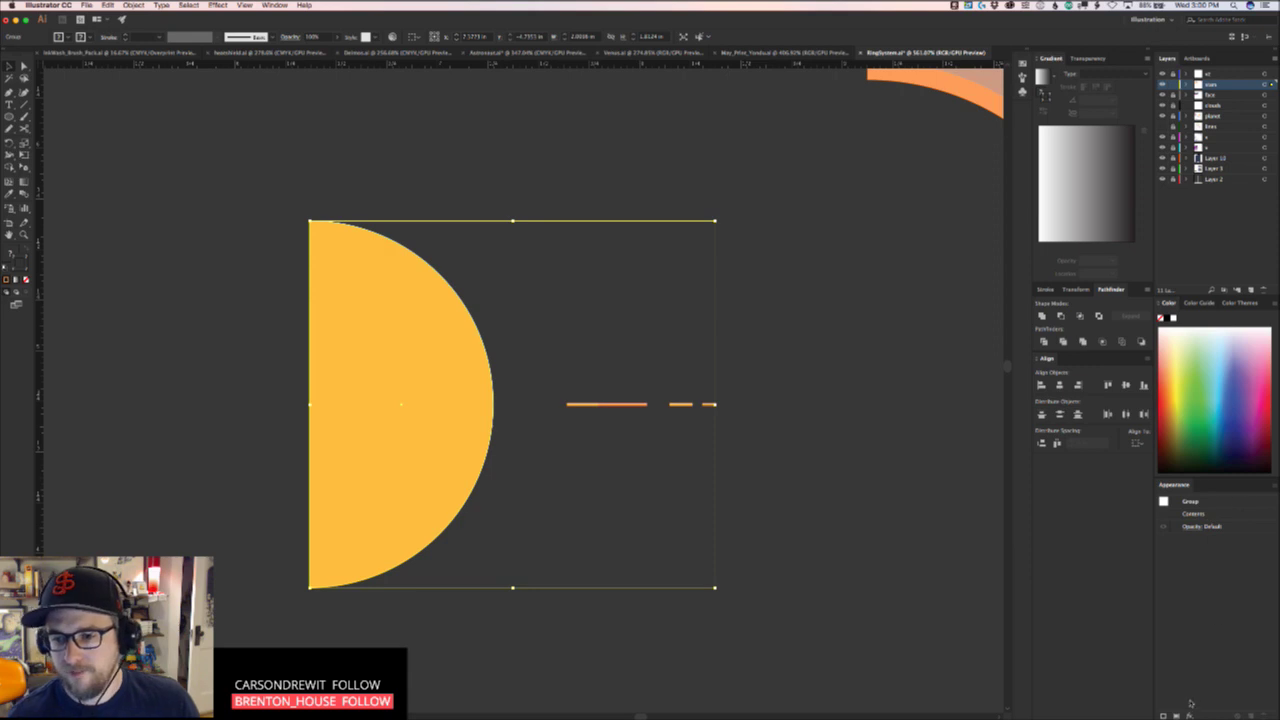
pyautogui.click(1189, 712)
pyautogui.moveTo(1170, 516)
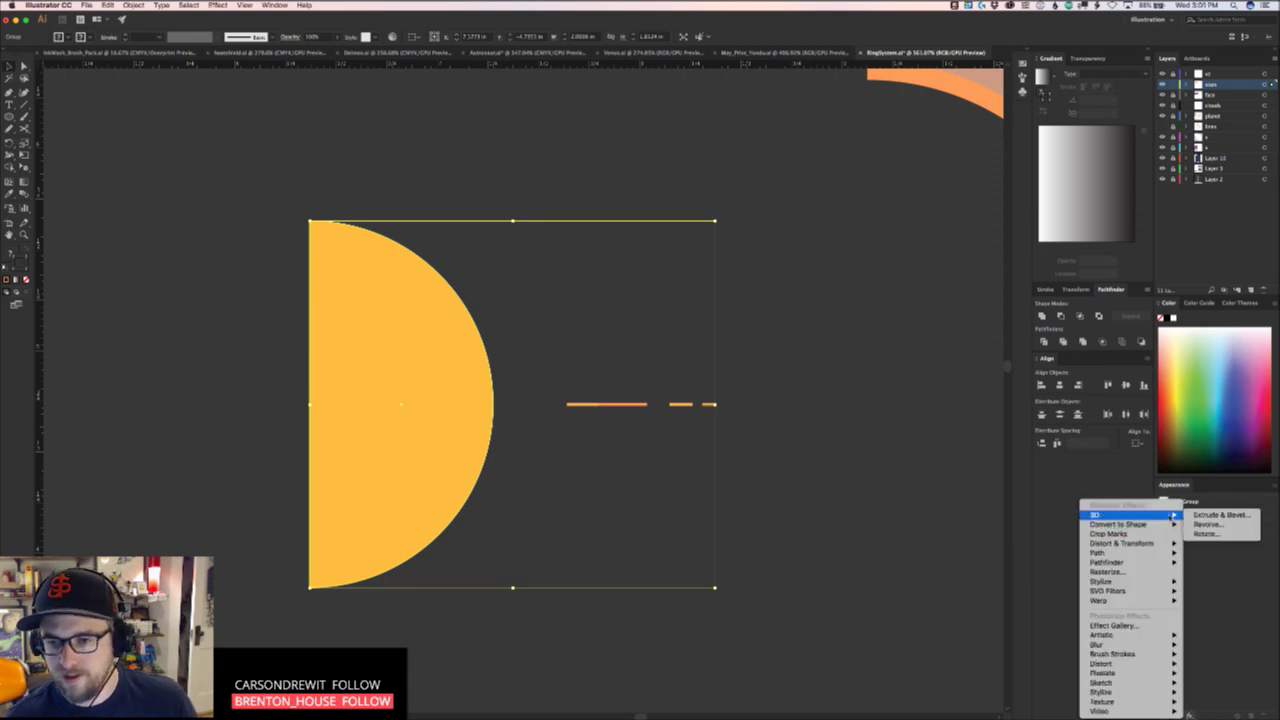
pyautogui.click(1205, 534)
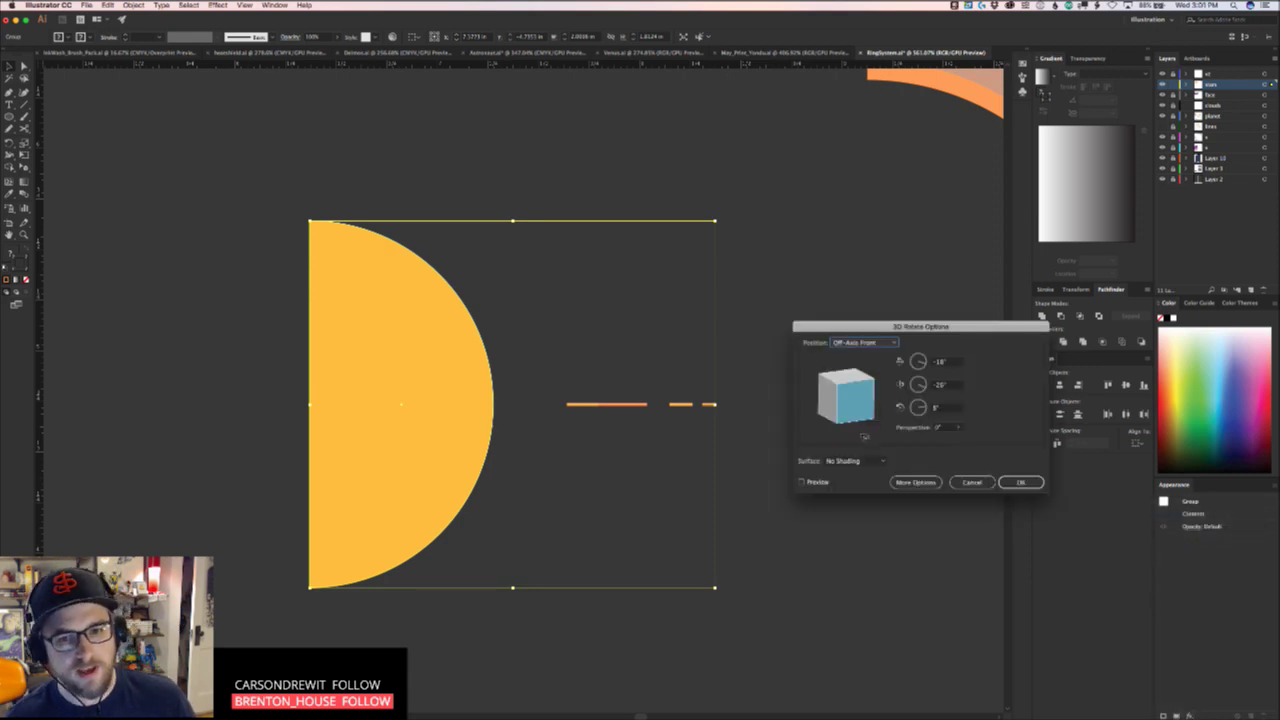
pyautogui.click(802, 482)
pyautogui.click(972, 482)
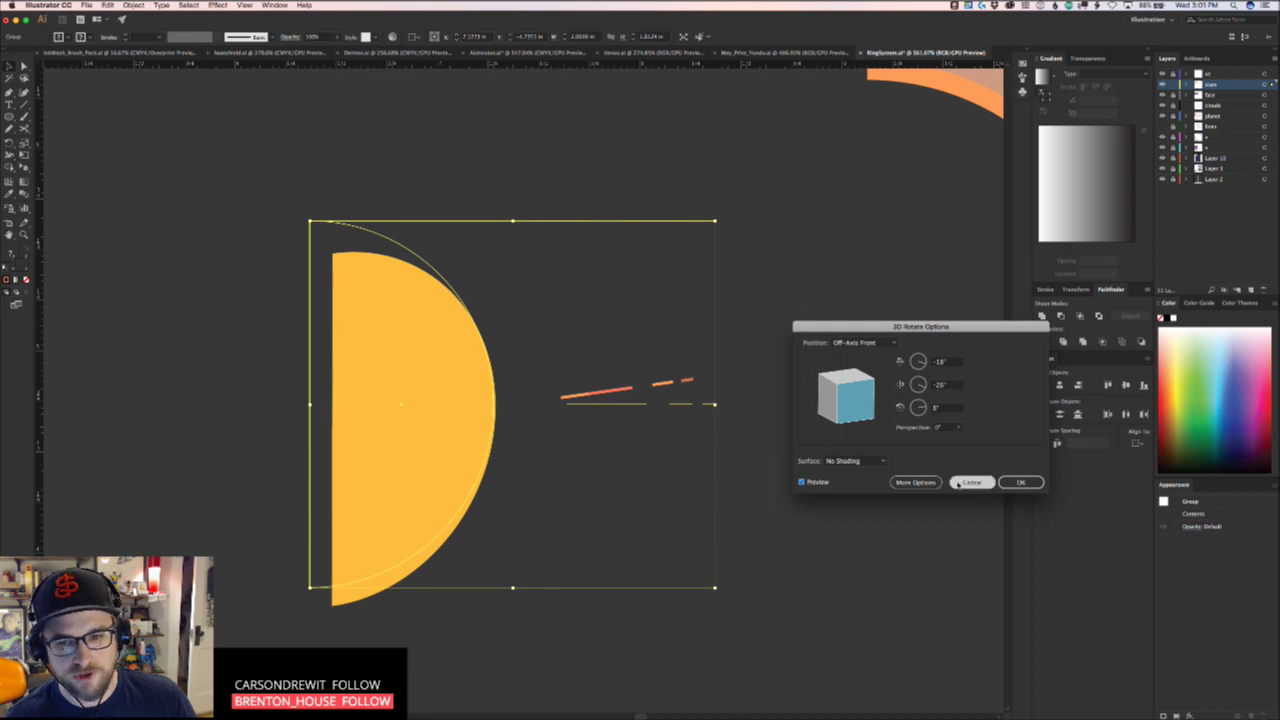
pyautogui.click(767, 444)
pyautogui.moveTo(768, 444); pyautogui.dragTo(663, 460)
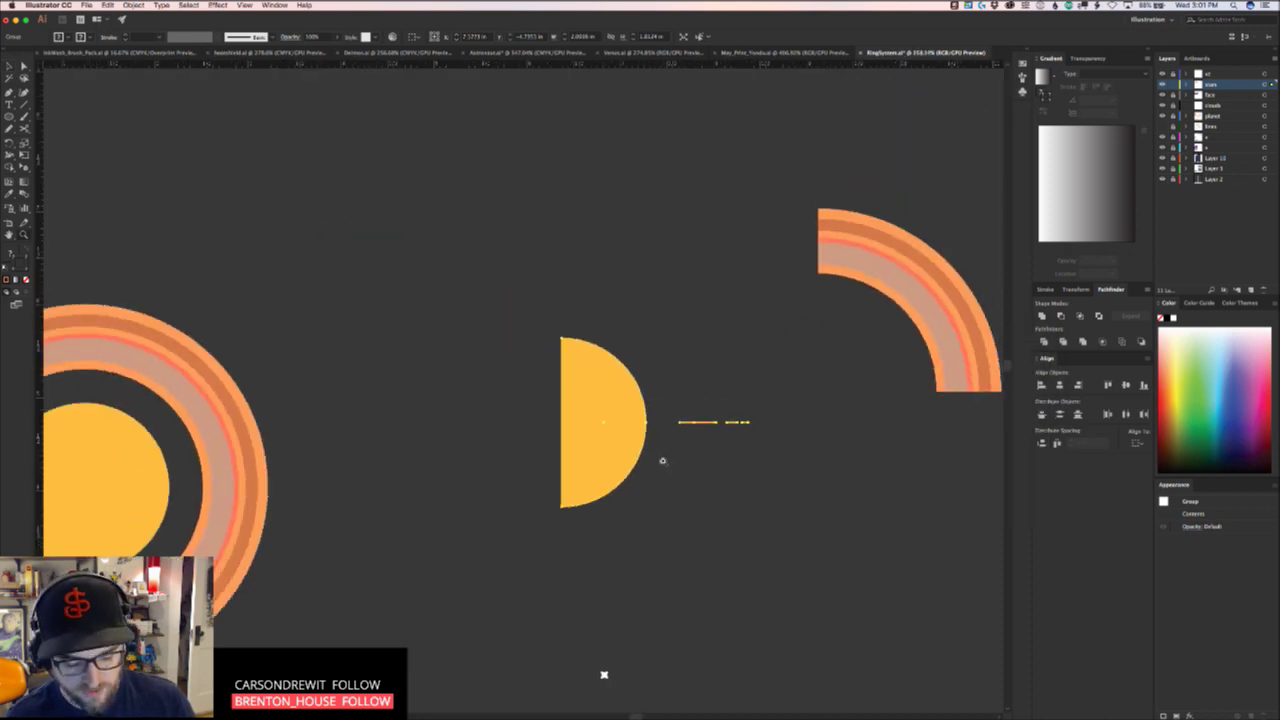
pyautogui.press('v')
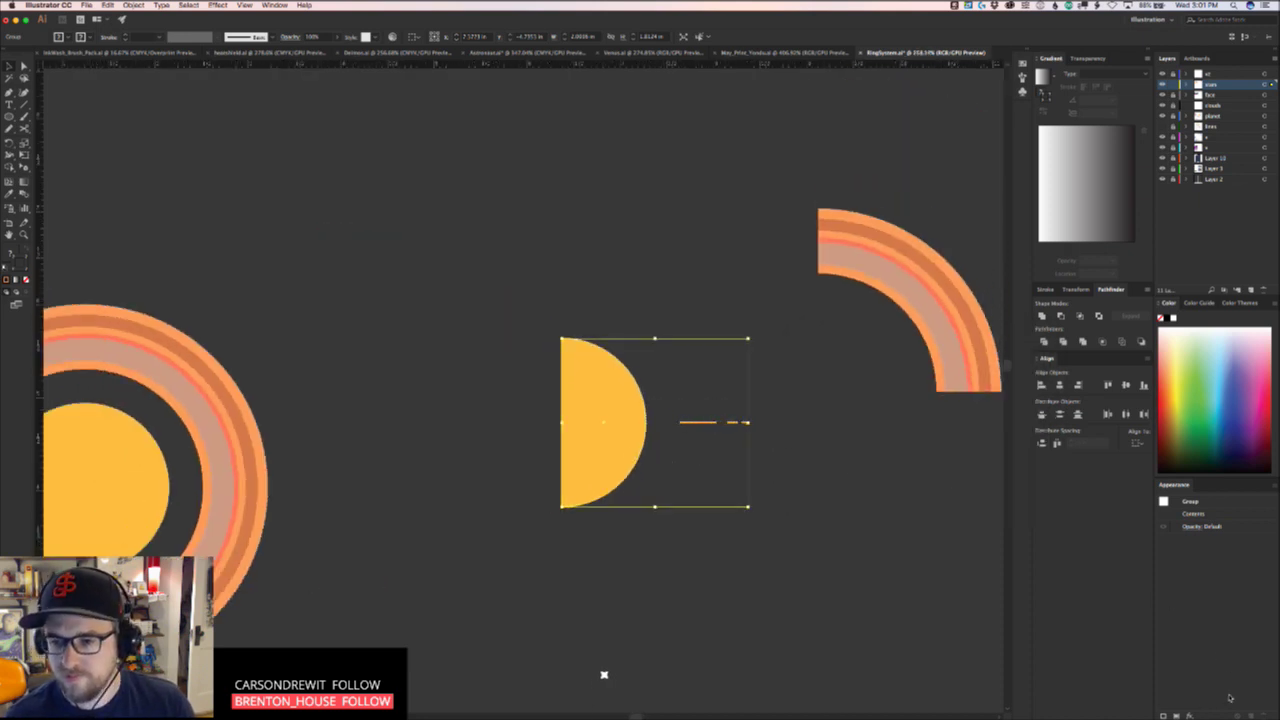
pyautogui.click(1189, 714)
pyautogui.moveTo(1150, 515)
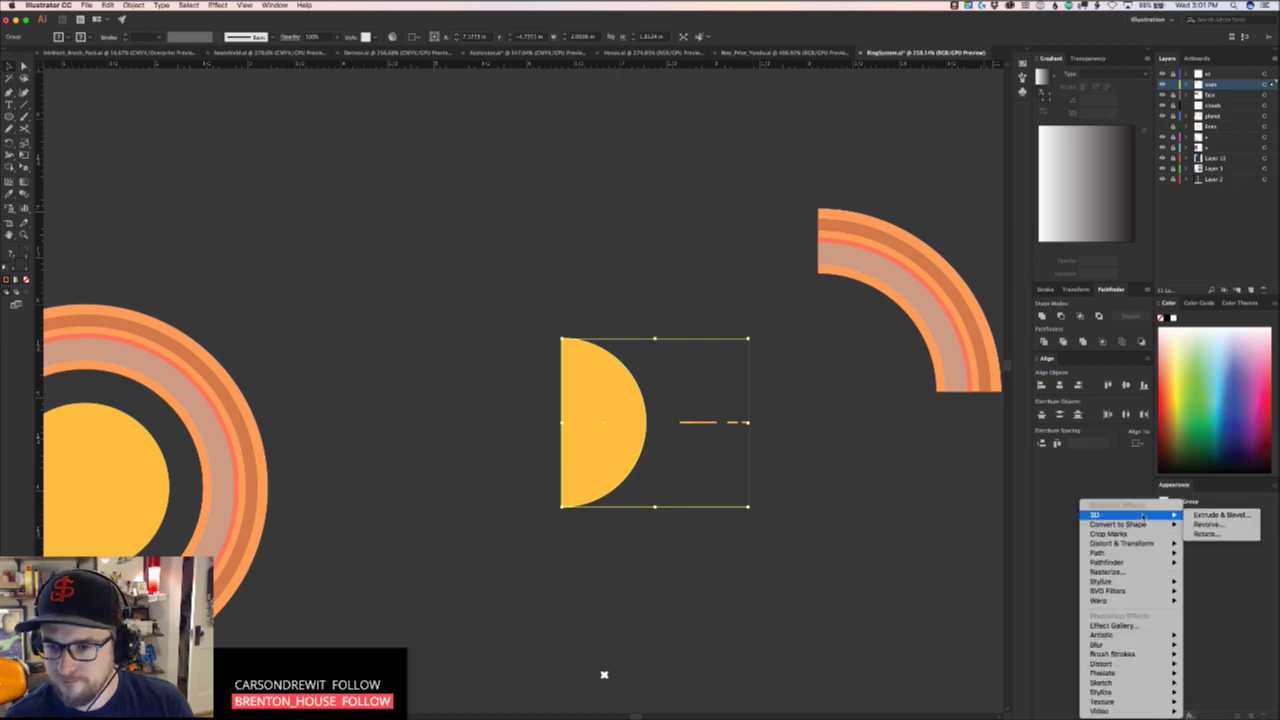
pyautogui.click(1205, 535)
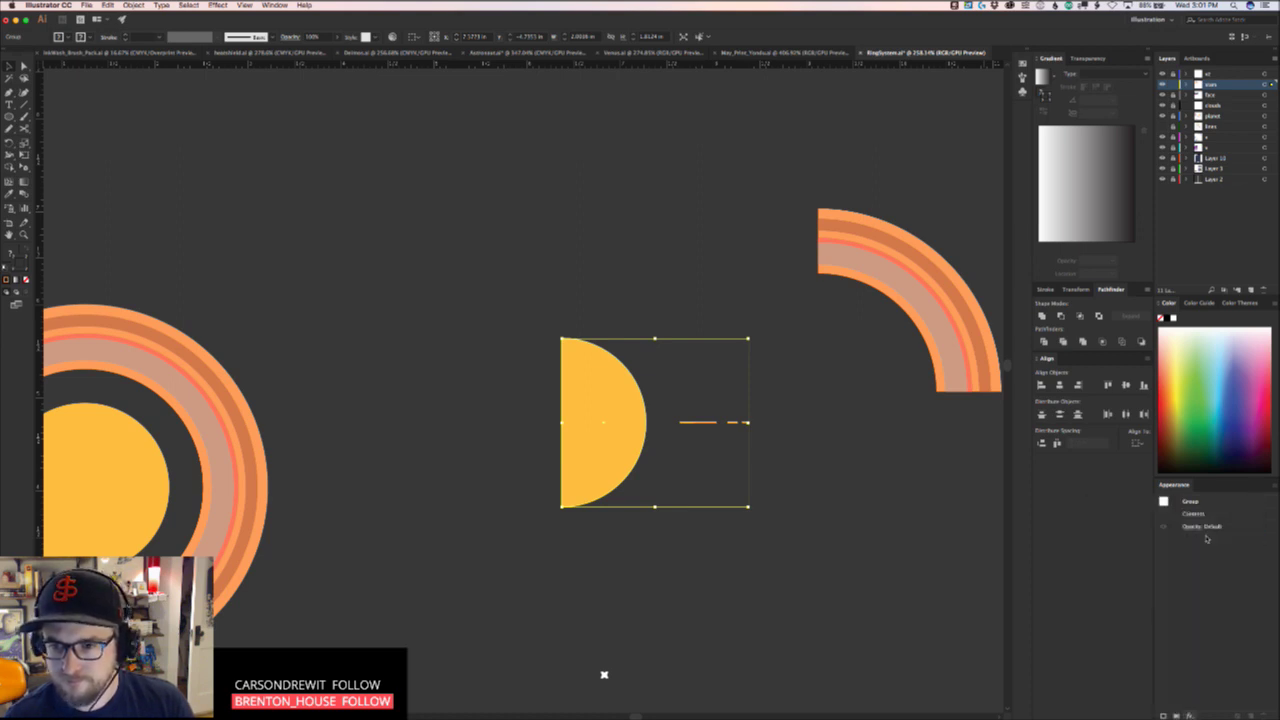
pyautogui.click(816, 485)
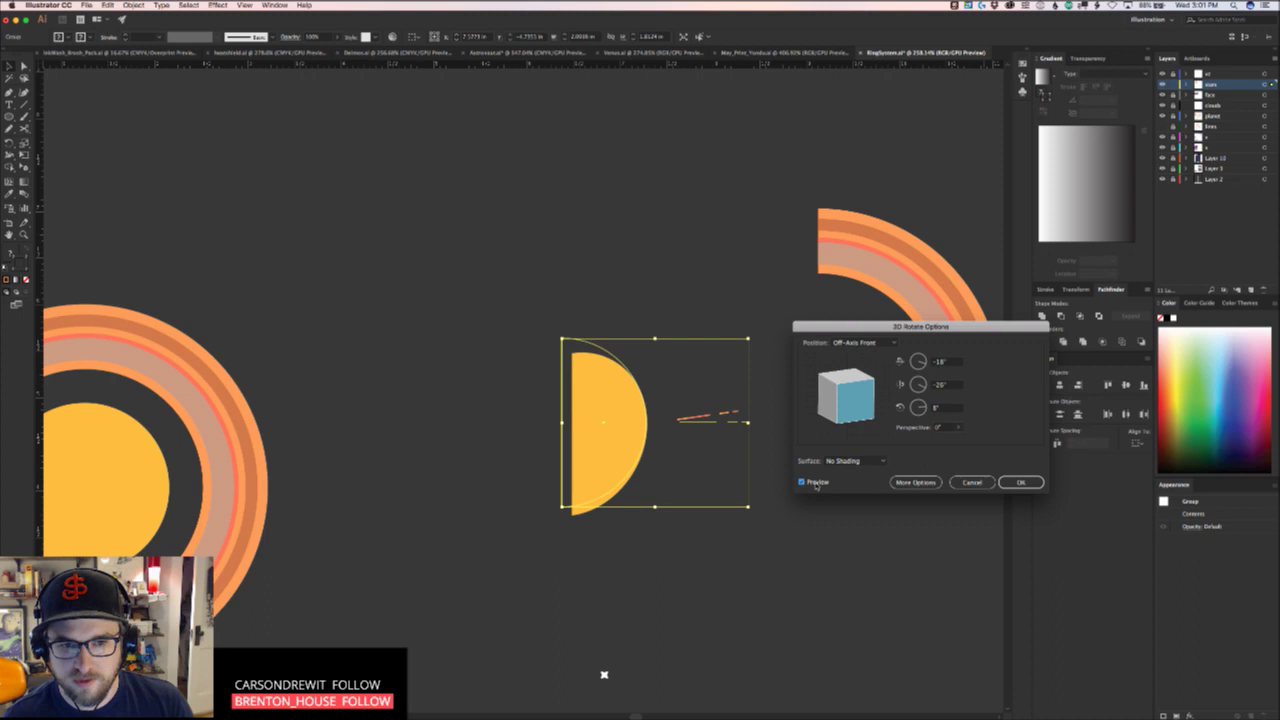
pyautogui.click(970, 483)
# Apply a 3D Revolve effect to the planet and ring profile group, with preview on and the surface set to No Shading
pyautogui.click(1192, 712)
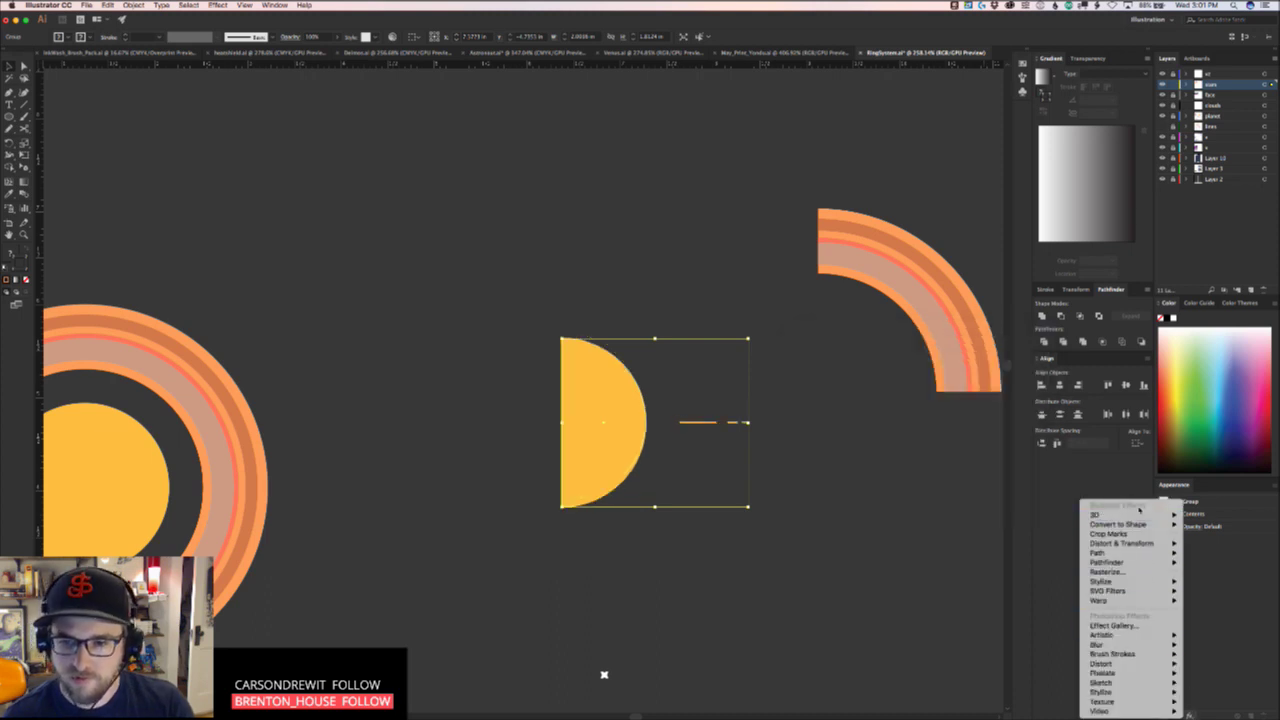
pyautogui.moveTo(1137, 515)
pyautogui.click(1205, 524)
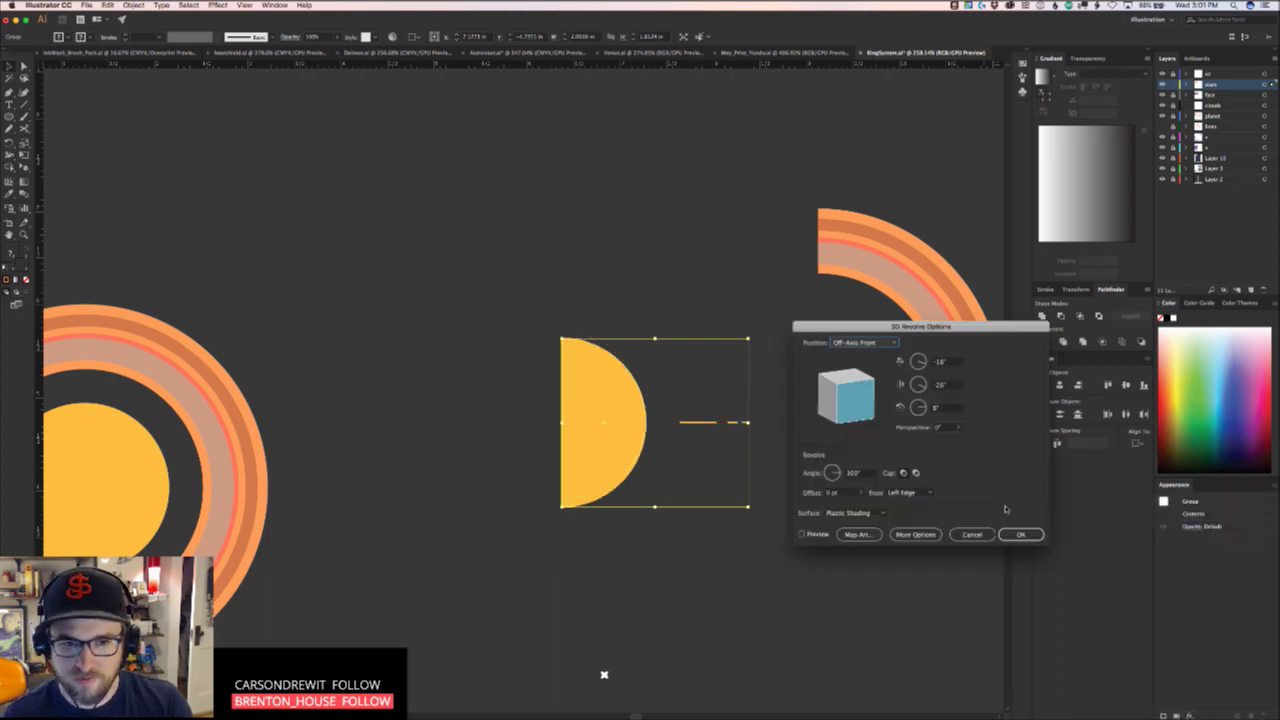
pyautogui.click(802, 534)
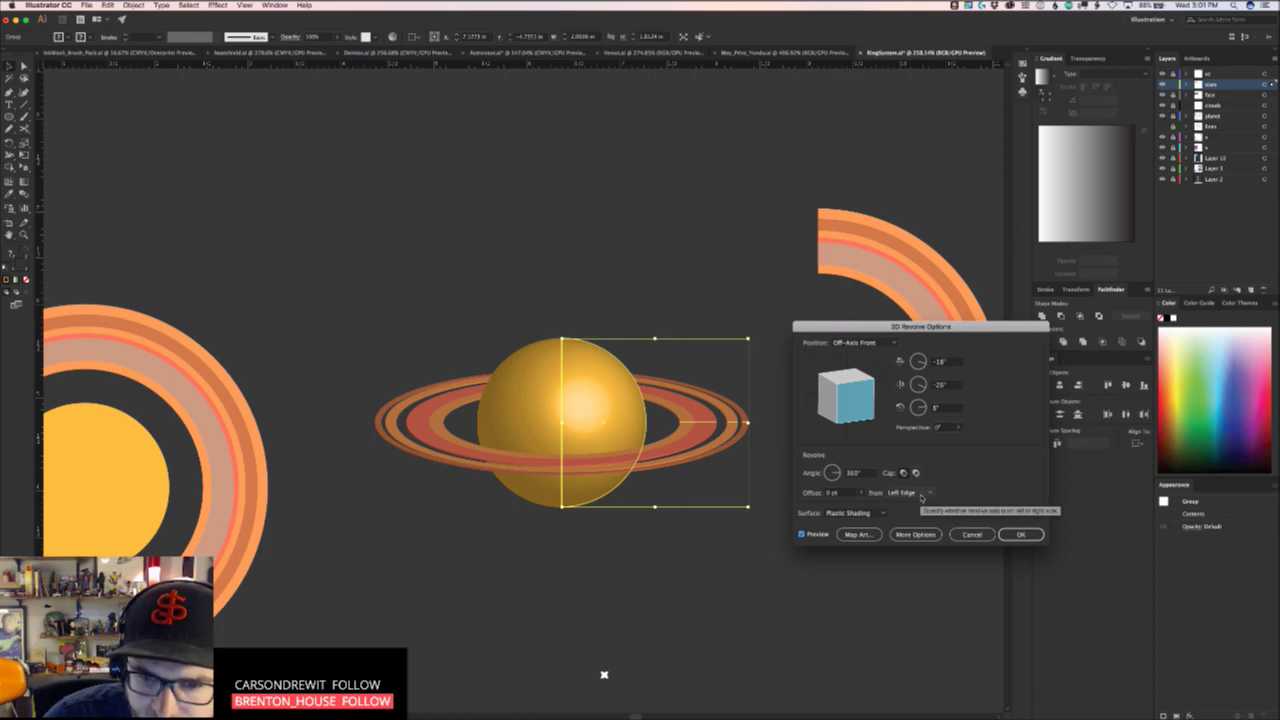
pyautogui.click(857, 513)
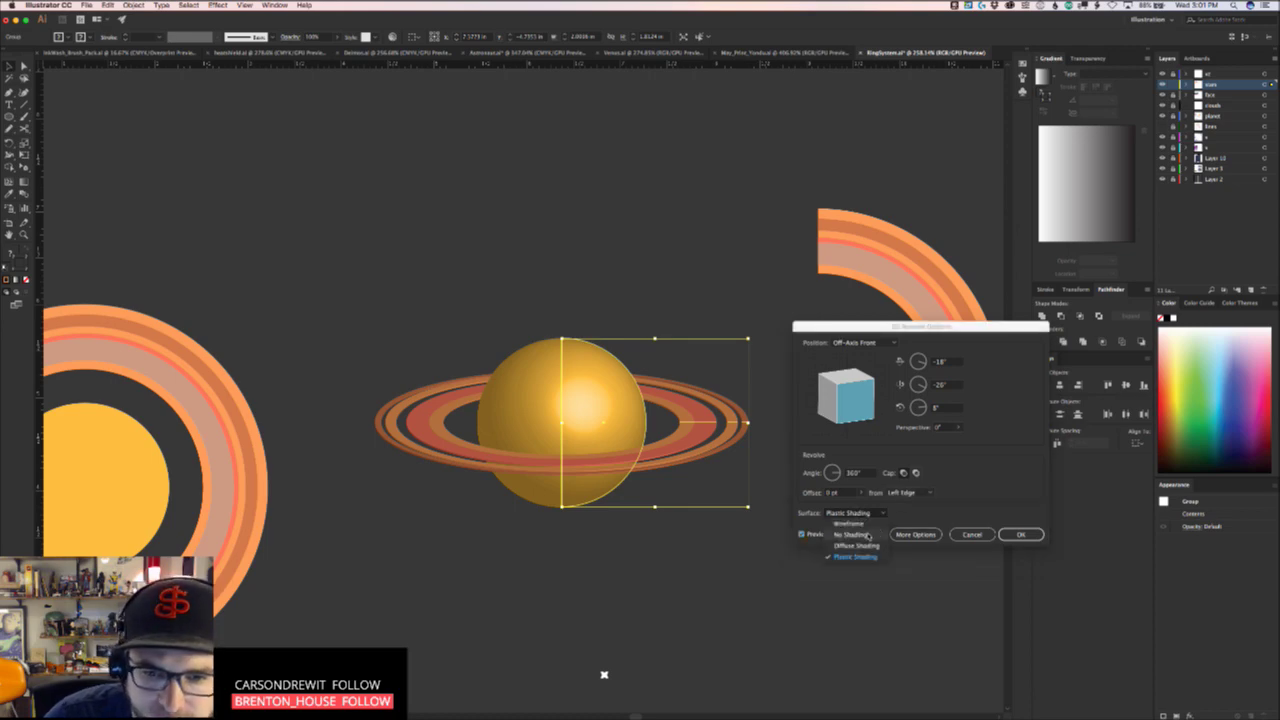
pyautogui.click(866, 535)
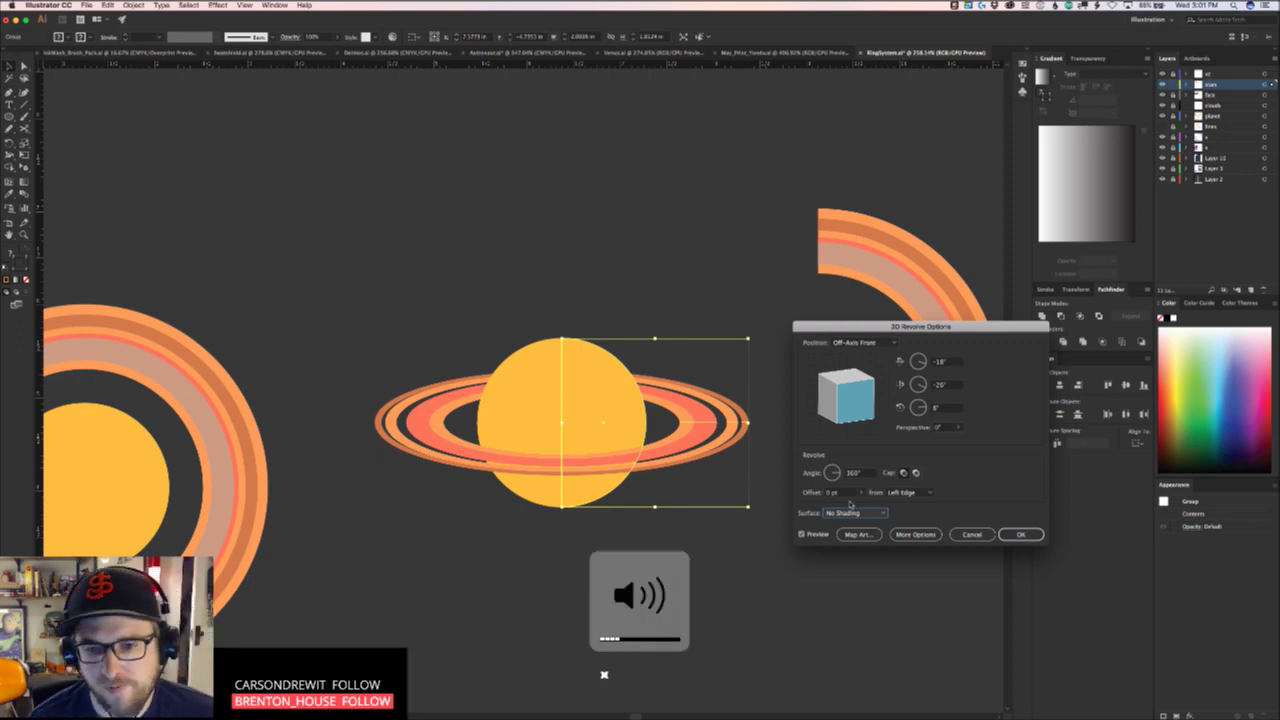
# Tilt the revolved planet and rings to a custom rotation of about -25°, 9° and 11°, and apply the effect
pyautogui.moveTo(852, 408); pyautogui.dragTo(848, 411)
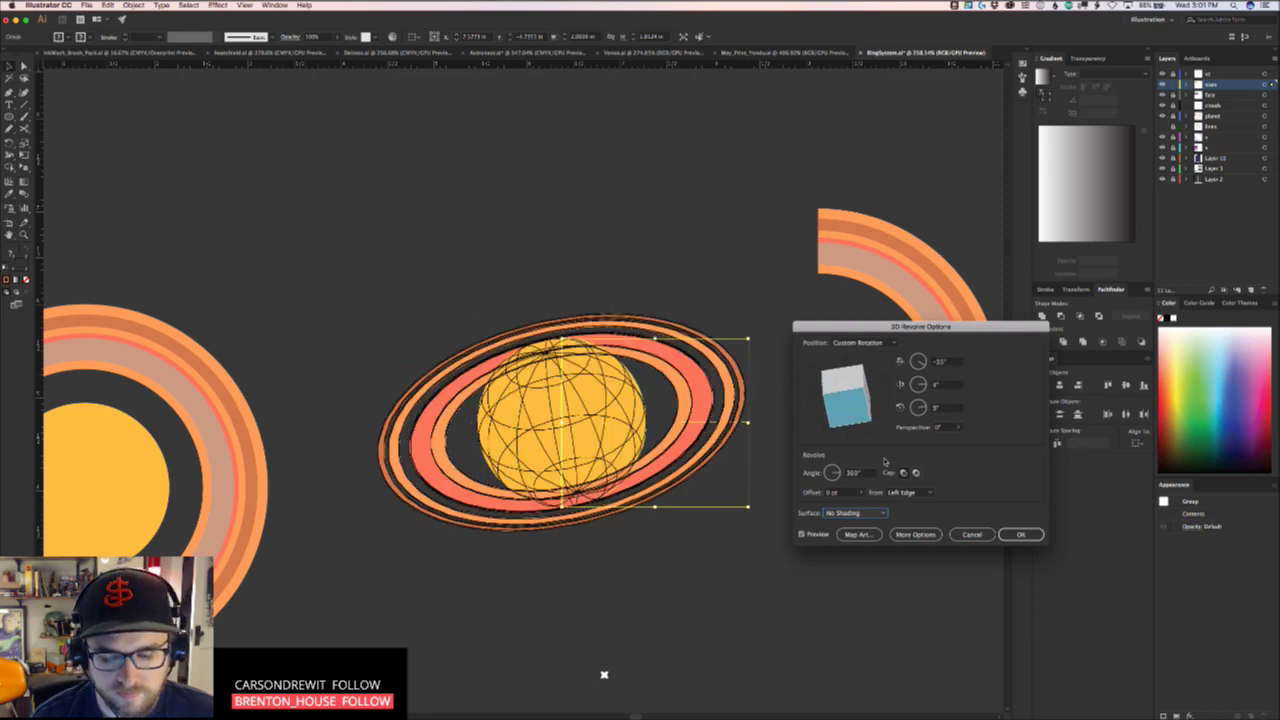
pyautogui.press('XF86AudioLowerVolume')
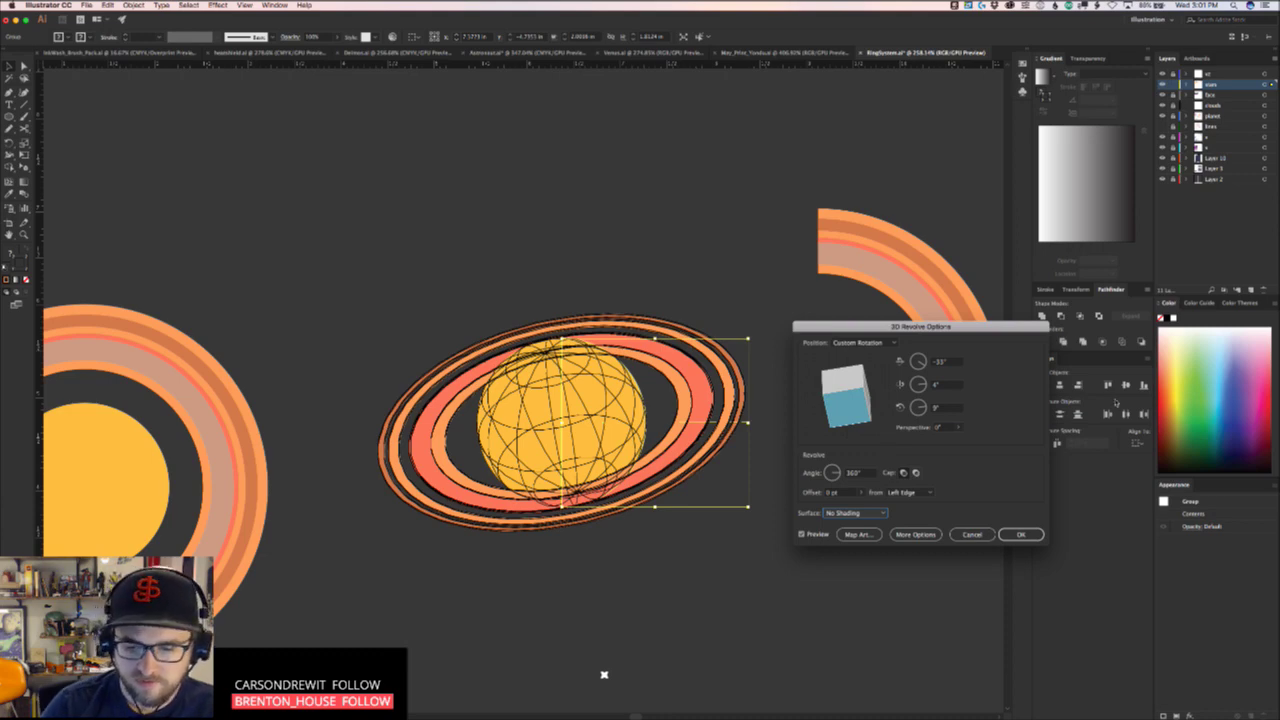
pyautogui.press('super+Tab')
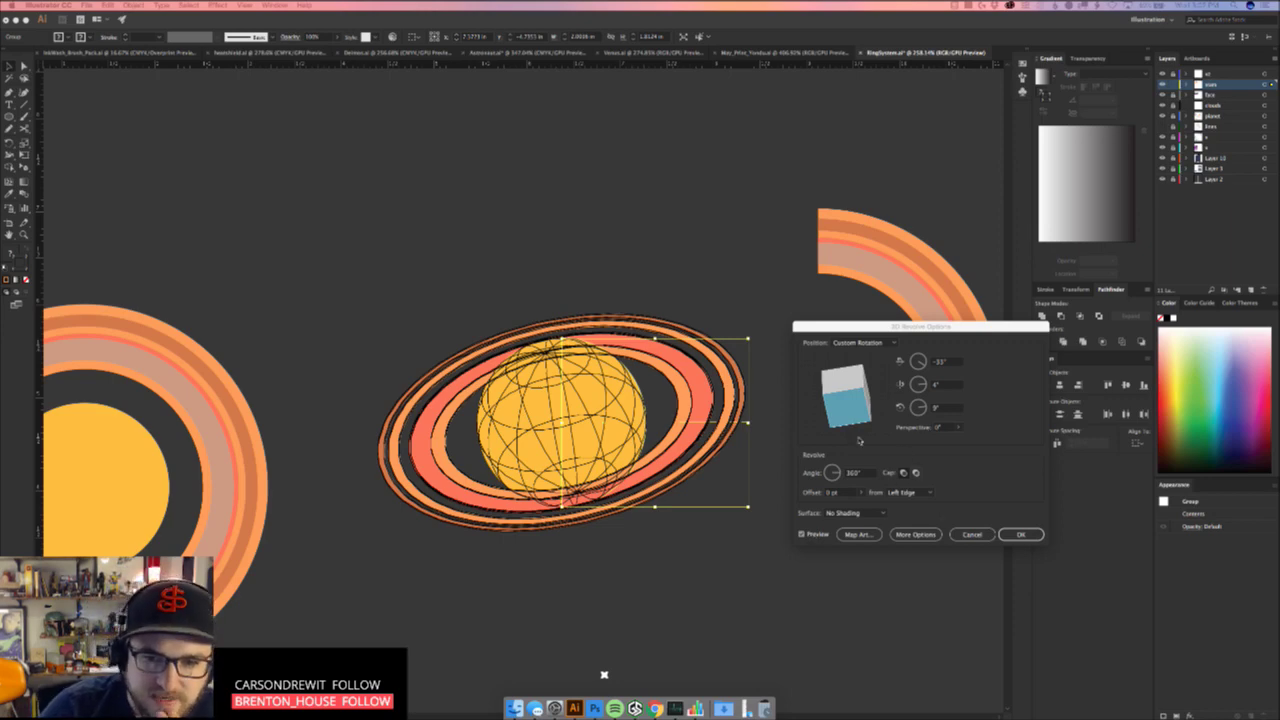
pyautogui.click(869, 409)
pyautogui.moveTo(869, 405)
pyautogui.mouseDown()
pyautogui.moveTo(864, 392)
pyautogui.moveTo(859, 412)
pyautogui.mouseUp()
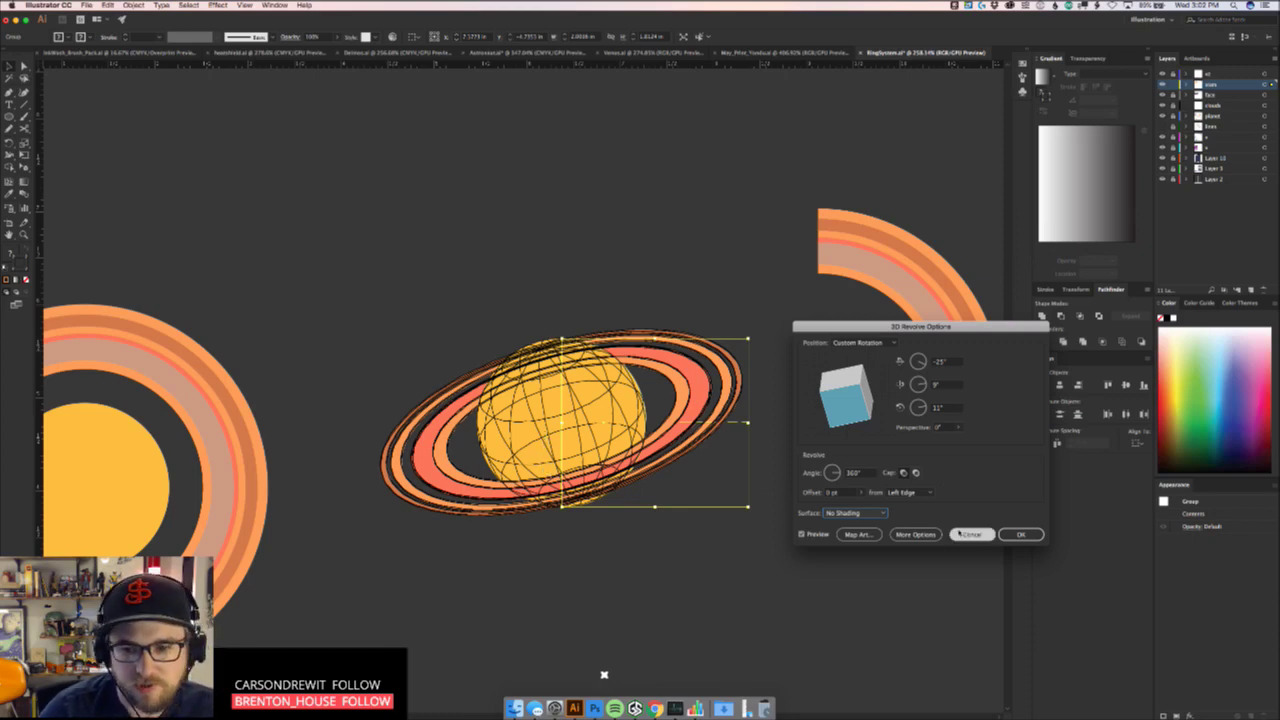
pyautogui.click(1020, 534)
pyautogui.click(778, 535)
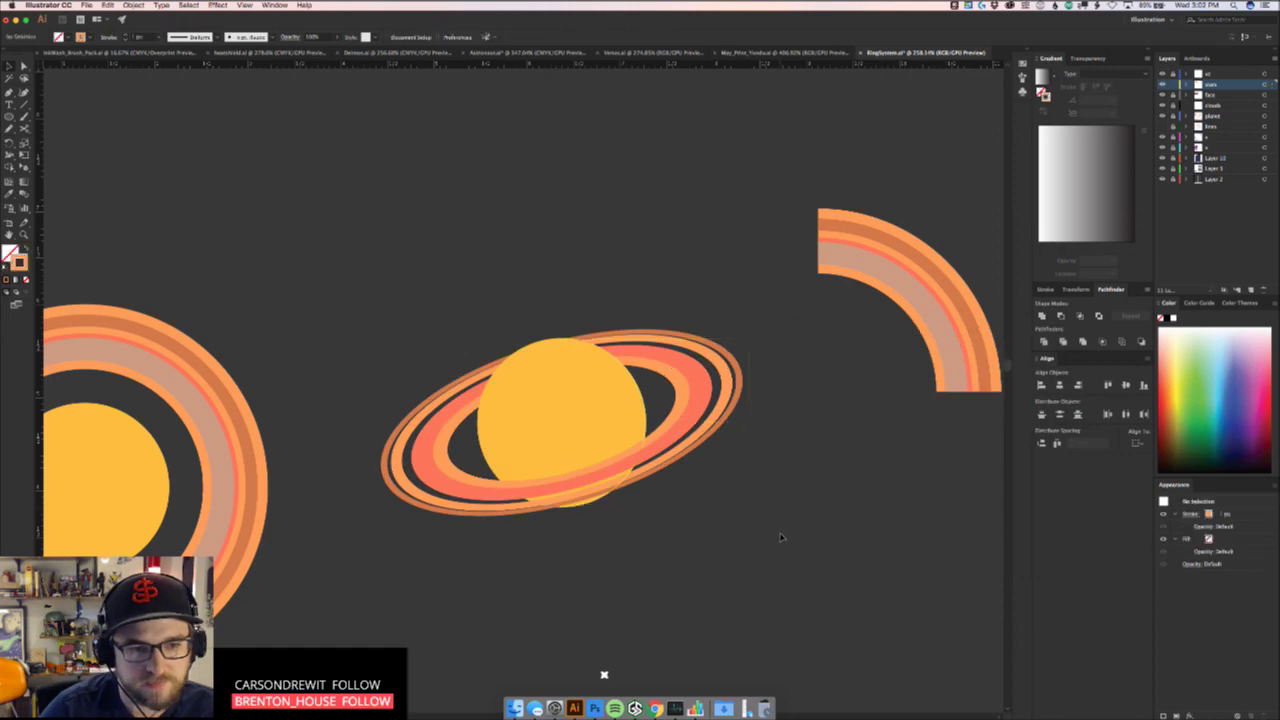
# Examine the revolved ring bands up close where they curve around the planet's edge
pyautogui.moveTo(388, 448); pyautogui.dragTo(606, 334)
pyautogui.moveTo(769, 204); pyautogui.dragTo(737, 200)
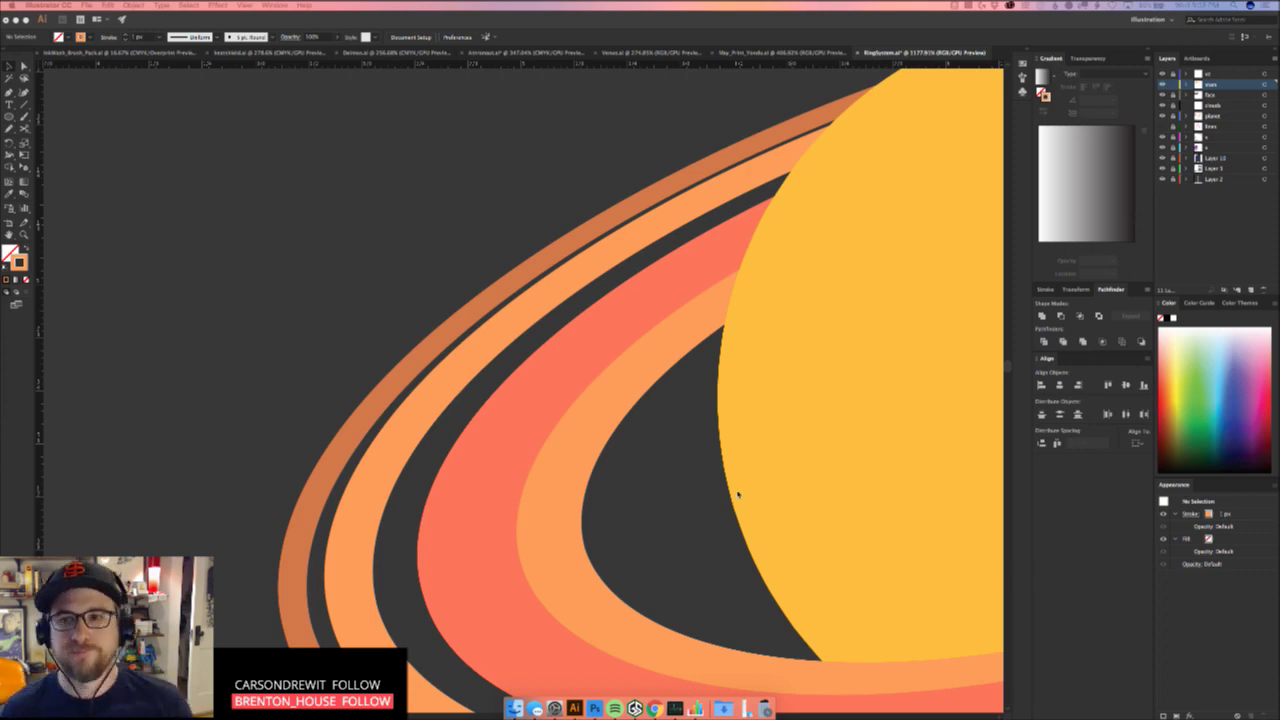
pyautogui.click(458, 271)
pyautogui.press('z')
pyautogui.moveTo(636, 381); pyautogui.dragTo(405, 553)
pyautogui.press('v')
pyautogui.moveTo(509, 569); pyautogui.dragTo(336, 637)
pyautogui.scroll(2, 399, 543)
pyautogui.hscroll(2, 399, 543)
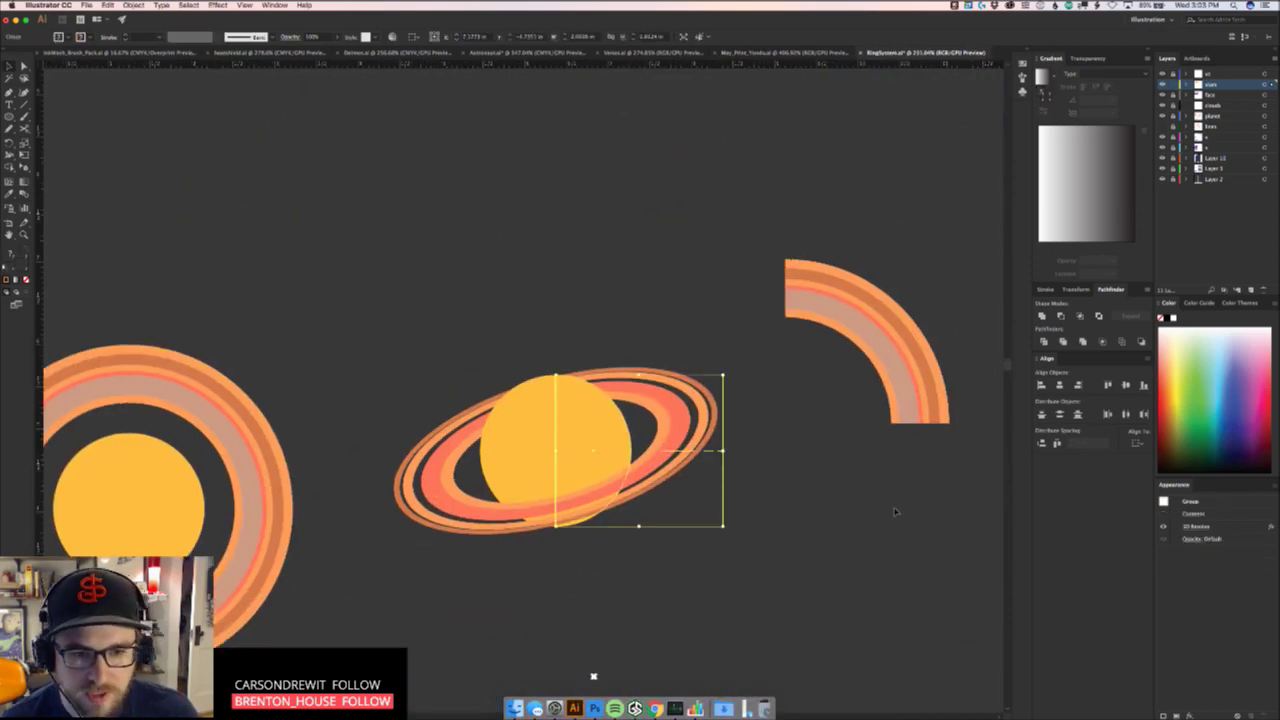
# Reopen the group's 3D Revolve effect with preview on, add strong perspective, and rotate it to about -12°, 8° and 11°
pyautogui.click(1198, 526)
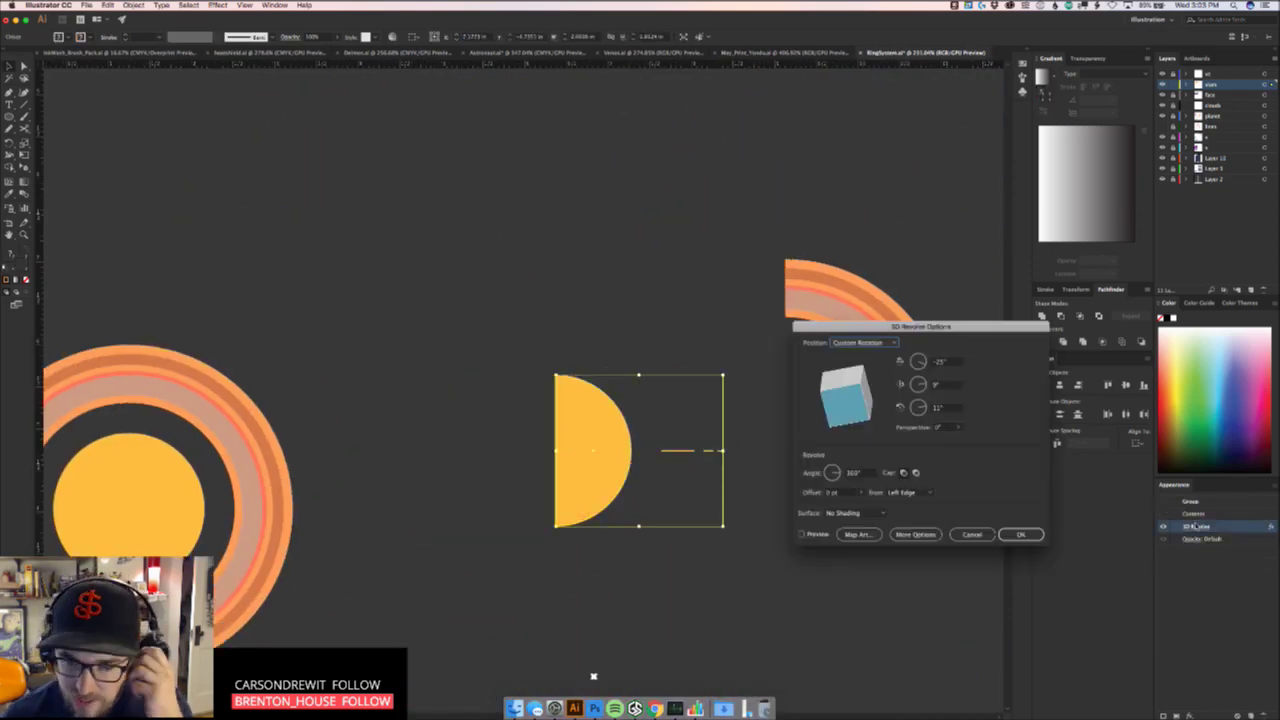
pyautogui.click(810, 534)
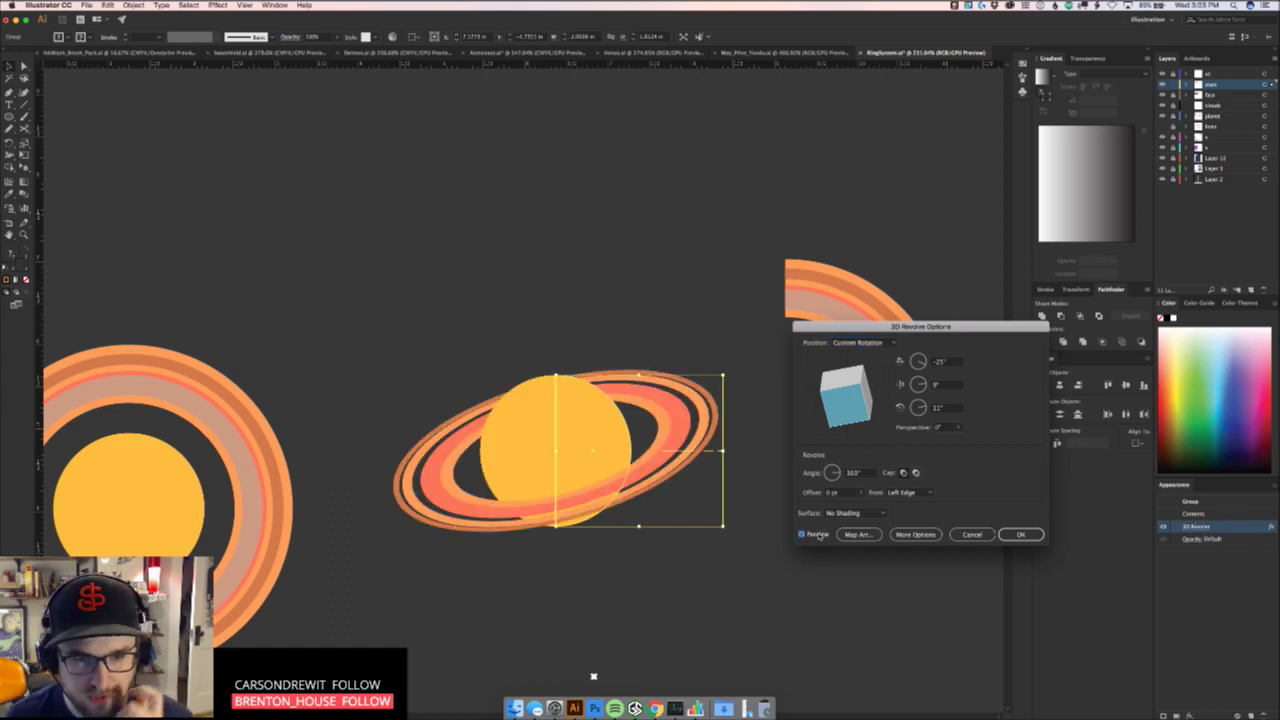
pyautogui.click(958, 428)
pyautogui.click(941, 441)
pyautogui.moveTo(943, 441); pyautogui.dragTo(848, 403)
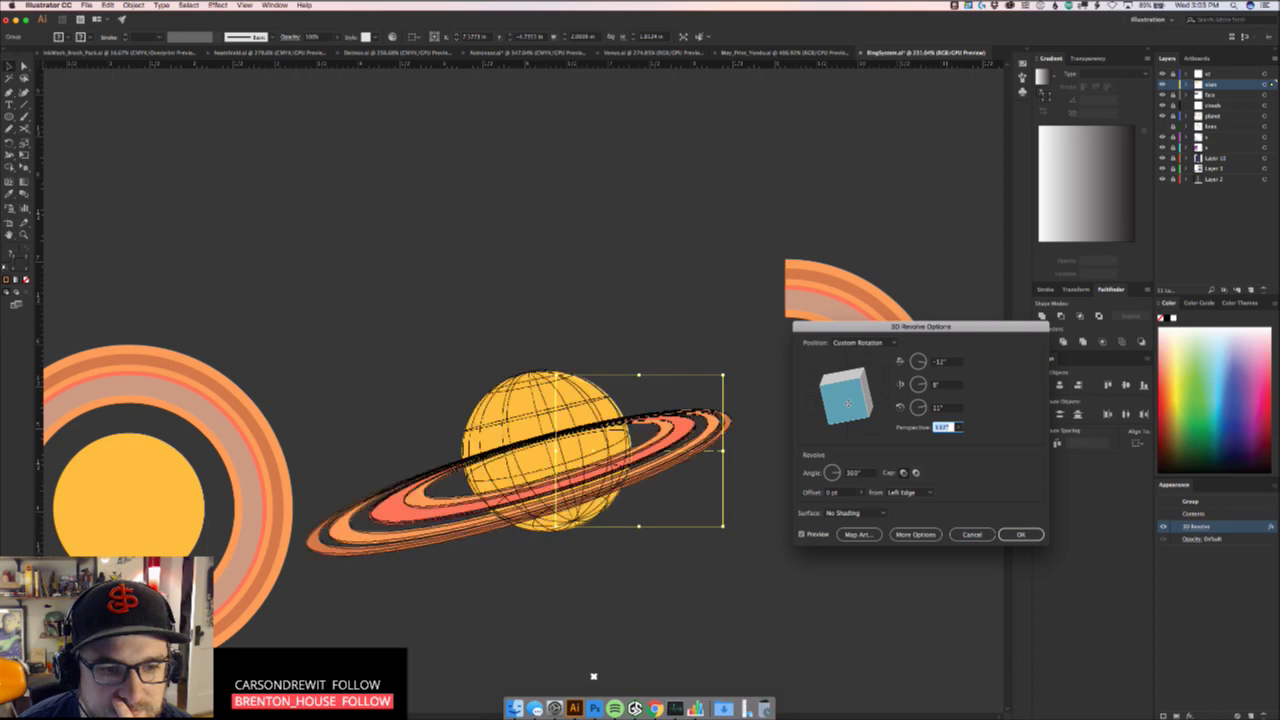
# Reduce the perspective of the revolved planet and rings in stages to about 104°
pyautogui.click(958, 427)
pyautogui.moveTo(956, 441); pyautogui.dragTo(948, 440)
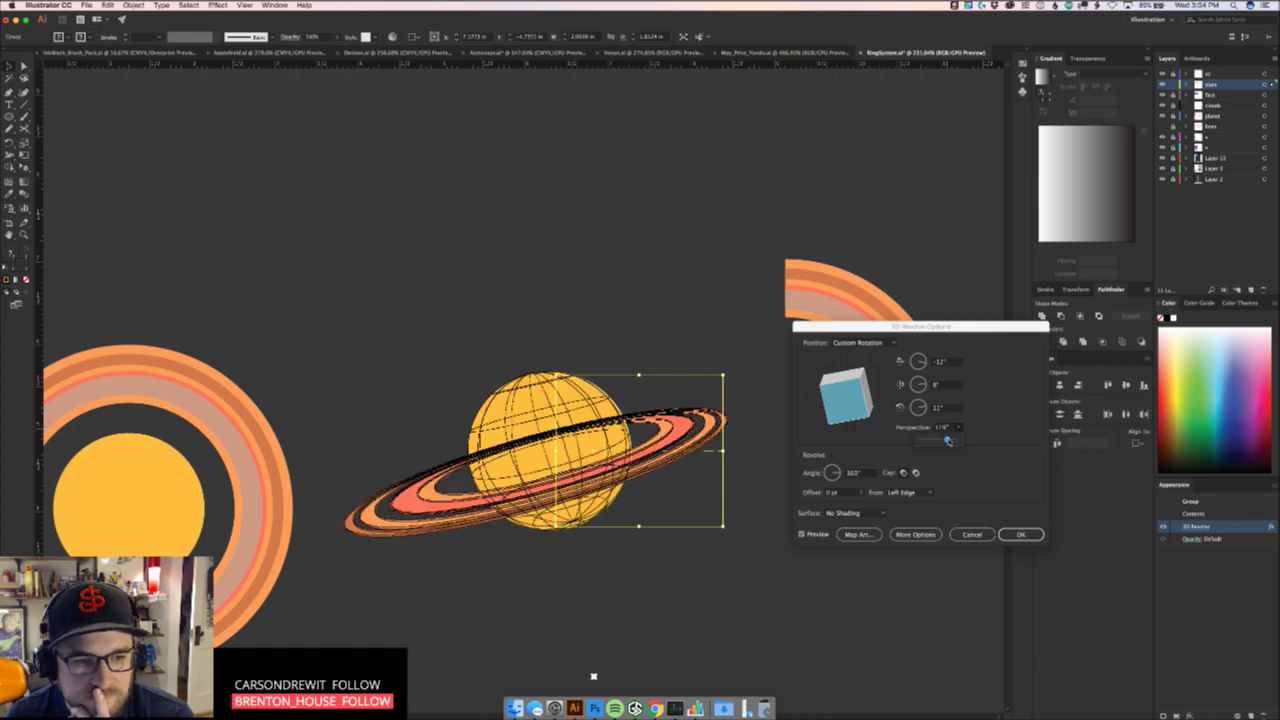
pyautogui.moveTo(950, 441); pyautogui.dragTo(949, 441)
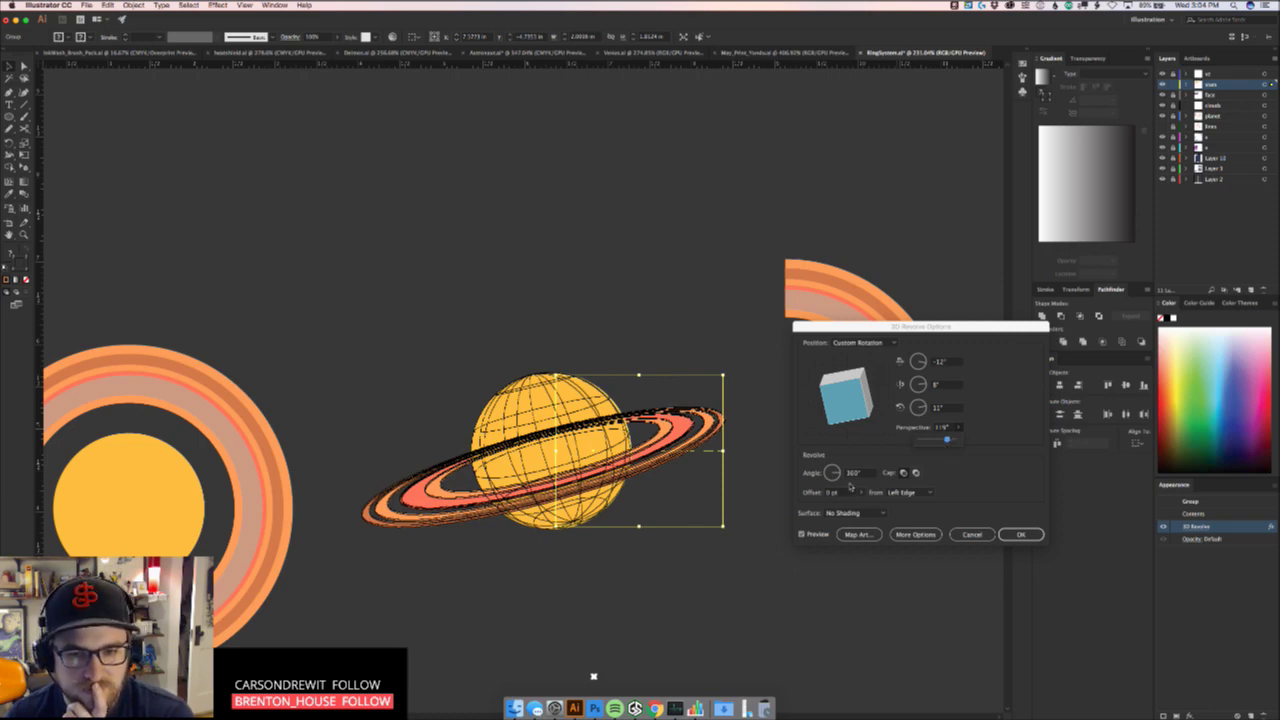
pyautogui.click(917, 474)
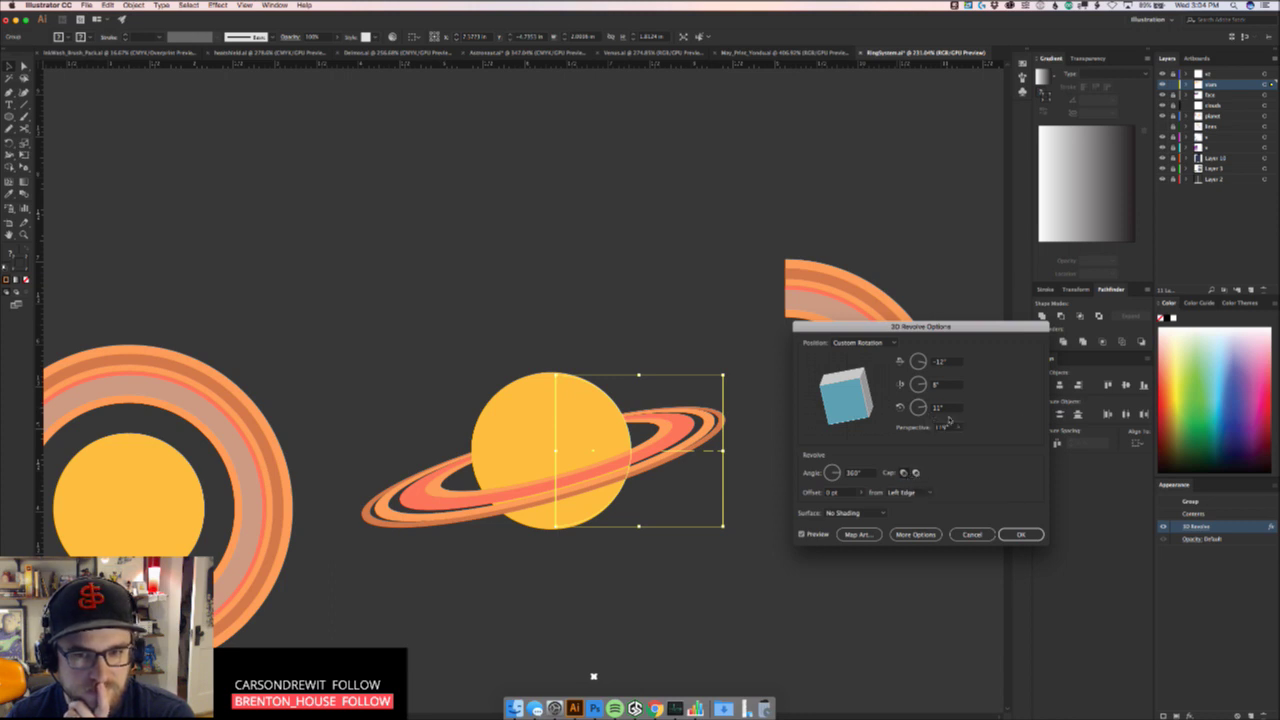
pyautogui.click(959, 426)
pyautogui.moveTo(948, 441)
pyautogui.mouseDown()
pyautogui.moveTo(918, 441)
pyautogui.moveTo(942, 440)
pyautogui.mouseUp()
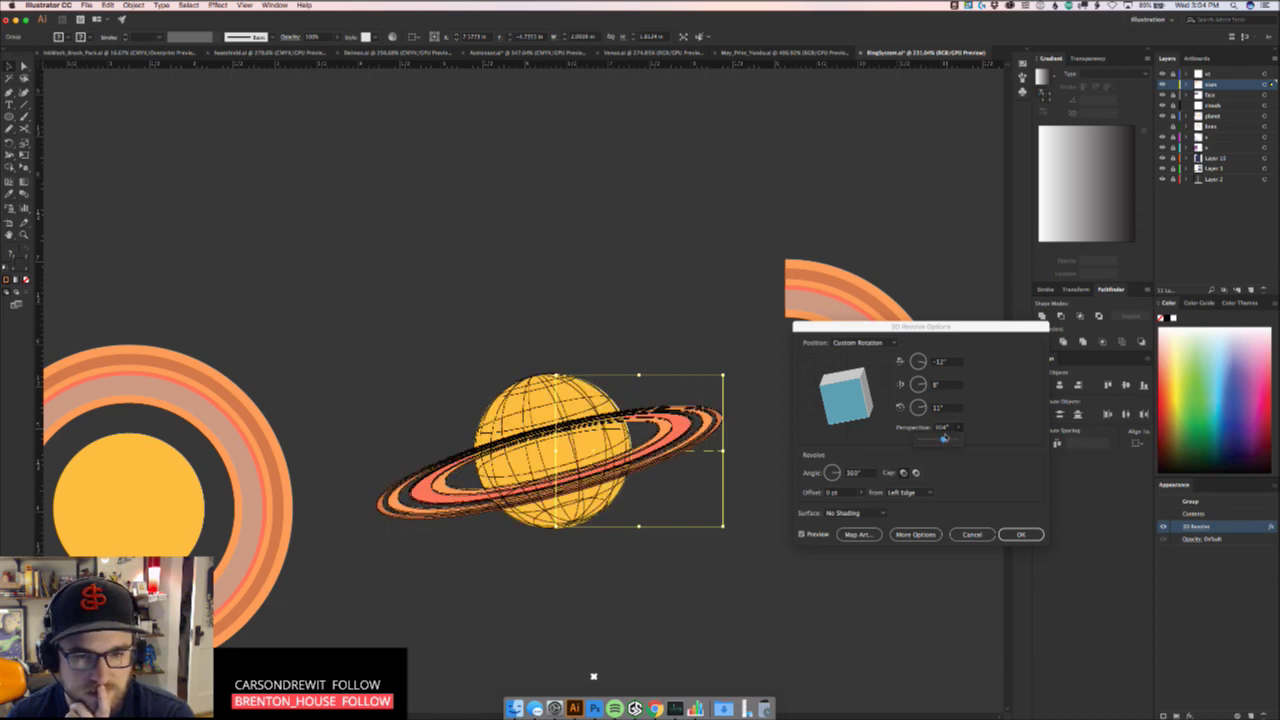
# Rotate the planet and rings more steeply, to about -29° around X and 20° around Y, and apply the effect
pyautogui.moveTo(854, 394)
pyautogui.mouseDown()
pyautogui.moveTo(838, 405)
pyautogui.moveTo(851, 402)
pyautogui.mouseUp()
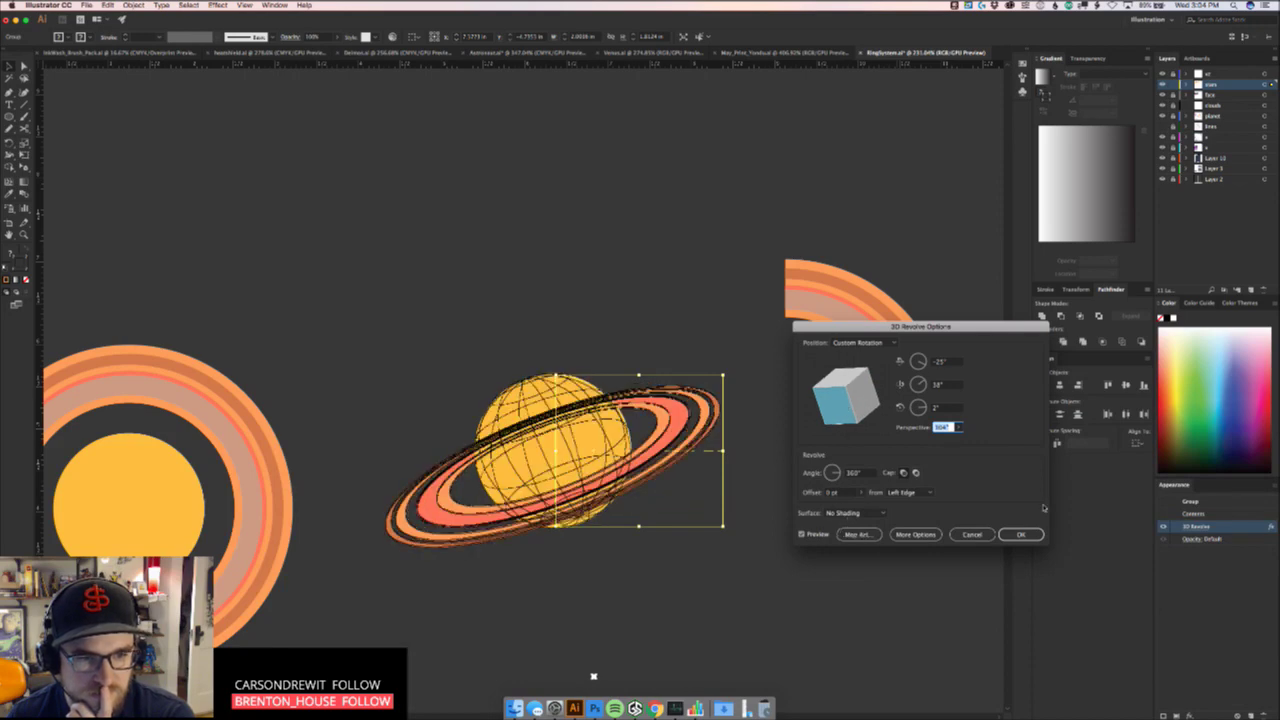
pyautogui.moveTo(845, 416); pyautogui.dragTo(856, 414)
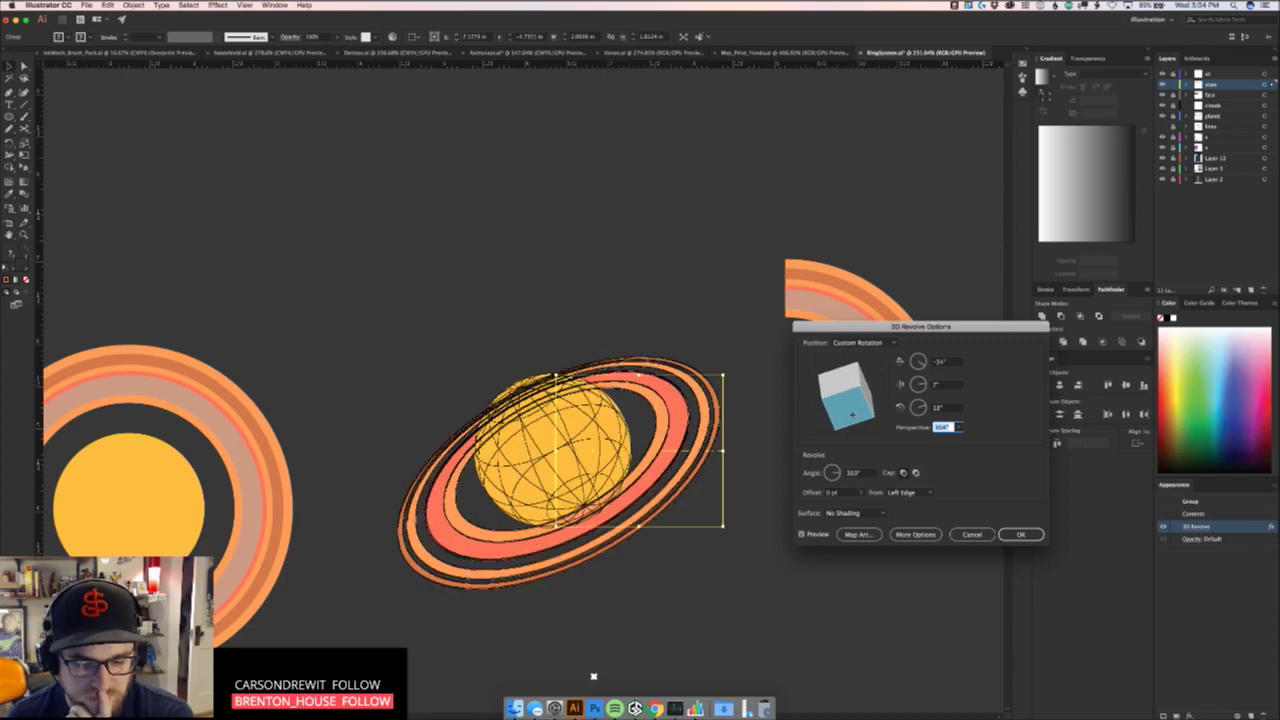
pyautogui.moveTo(851, 412); pyautogui.dragTo(856, 411)
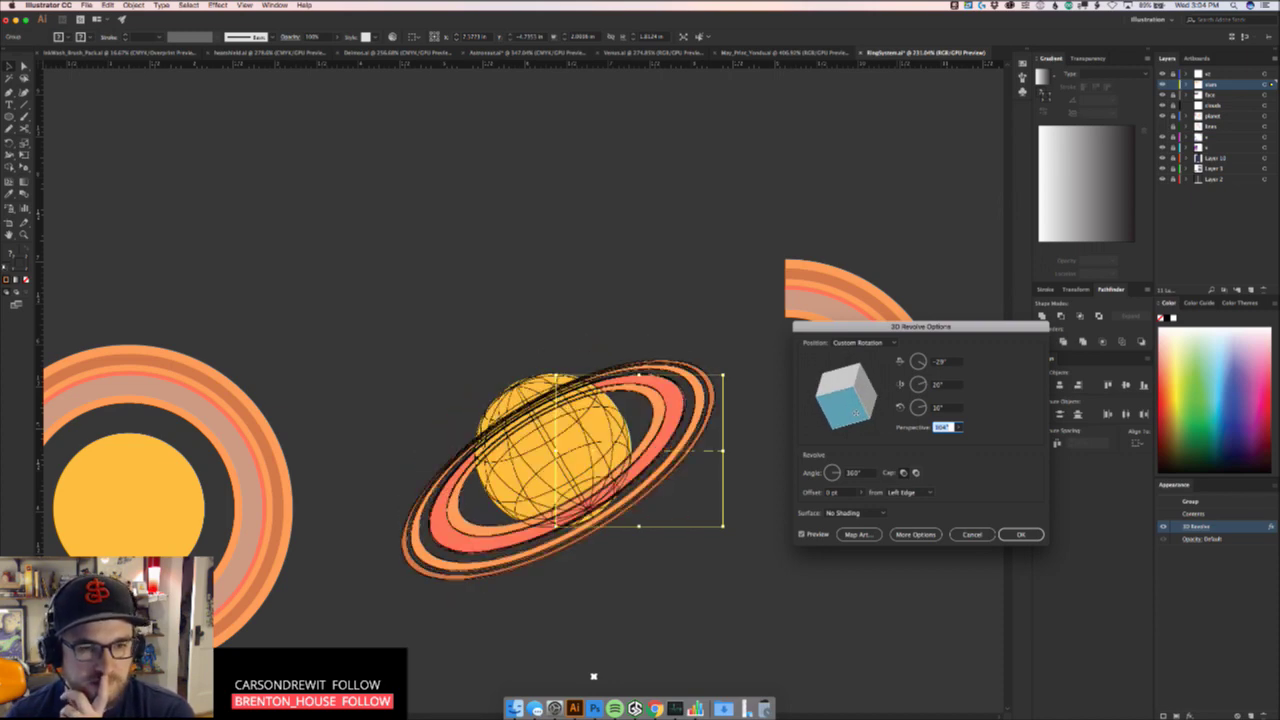
pyautogui.click(1020, 534)
pyautogui.click(722, 616)
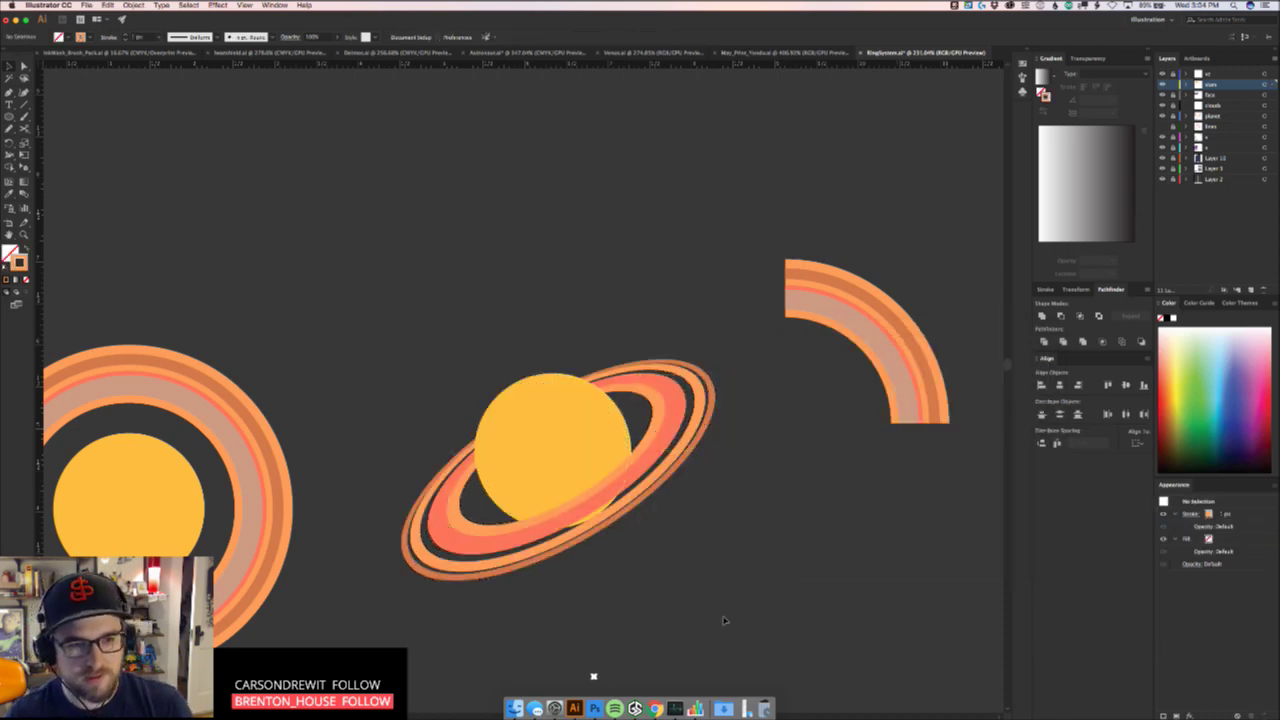
# Try moving the tilted ringed planet down over the Ring System cards, and undo the move
pyautogui.scroll(-2, 700, 625)
pyautogui.moveTo(680, 632); pyautogui.dragTo(668, 628)
pyautogui.moveTo(671, 616); pyautogui.dragTo(791, 350)
pyautogui.click(742, 251)
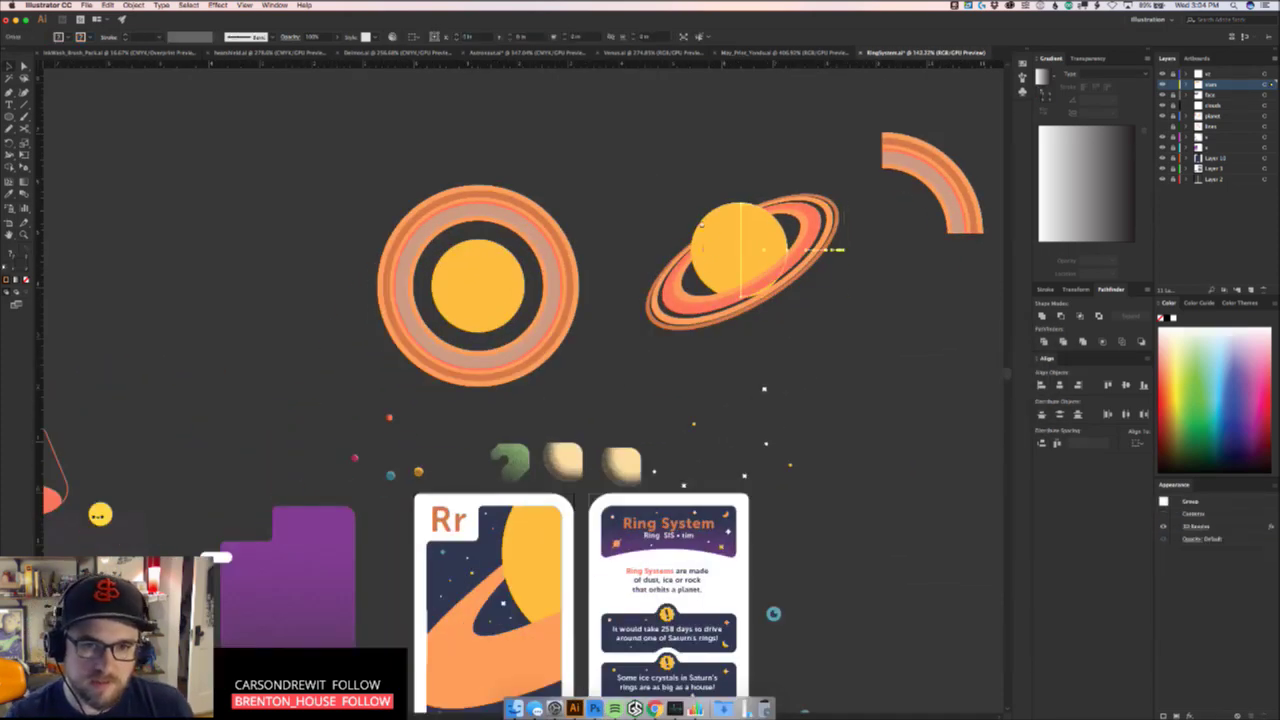
pyautogui.moveTo(742, 251); pyautogui.dragTo(565, 412)
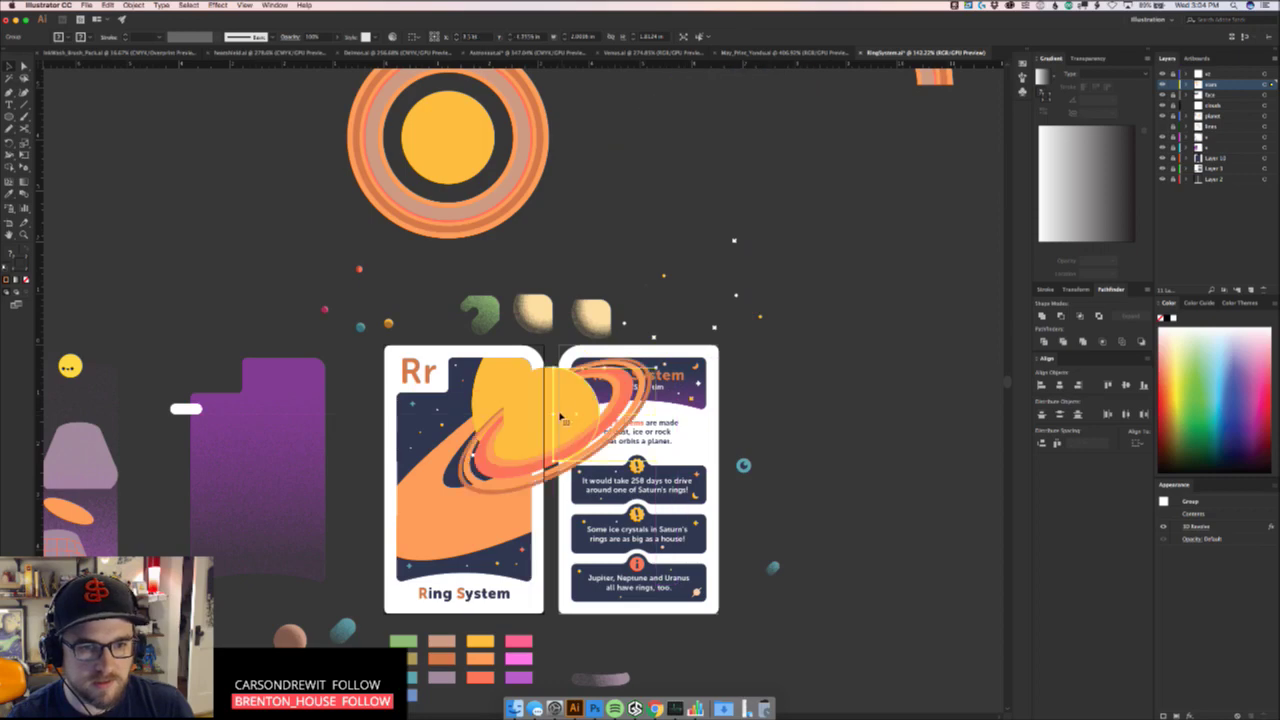
pyautogui.press('super+z')
# Unlock the artwork layers and move the flat yellow planet and orange ring off the Rr card, into the empty area beyond the text card
pyautogui.click(513, 454)
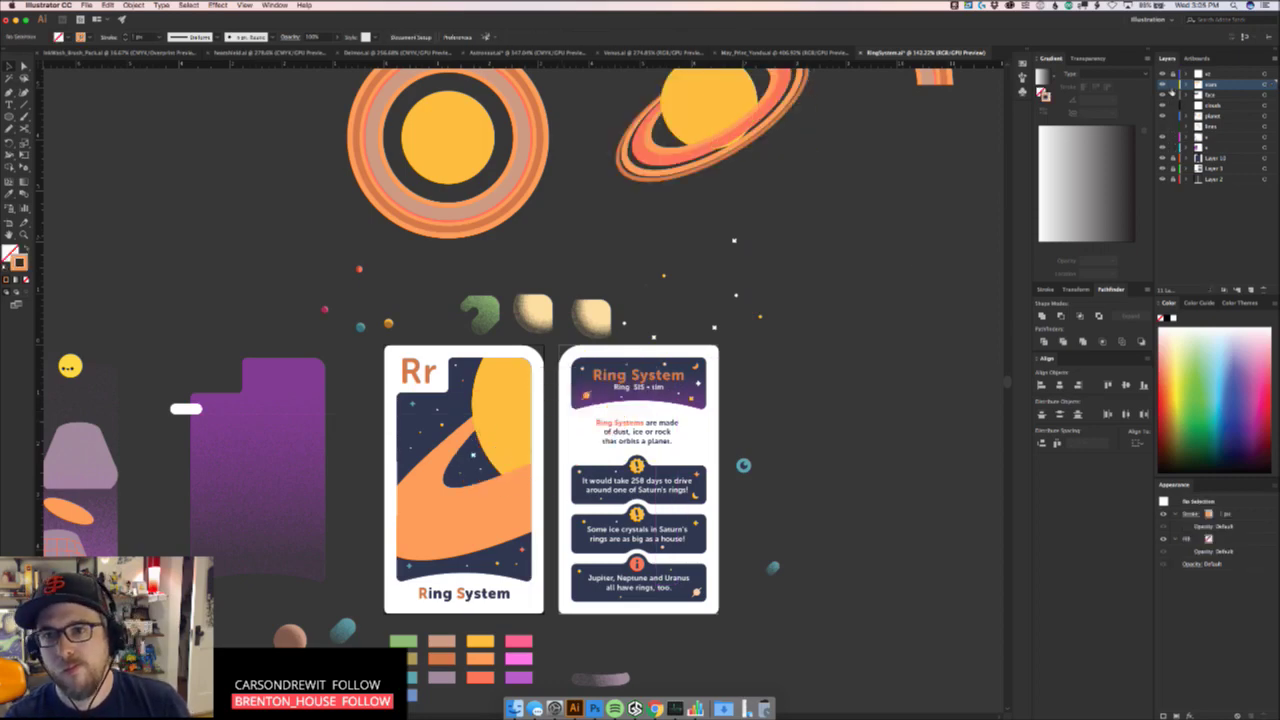
pyautogui.click(477, 457)
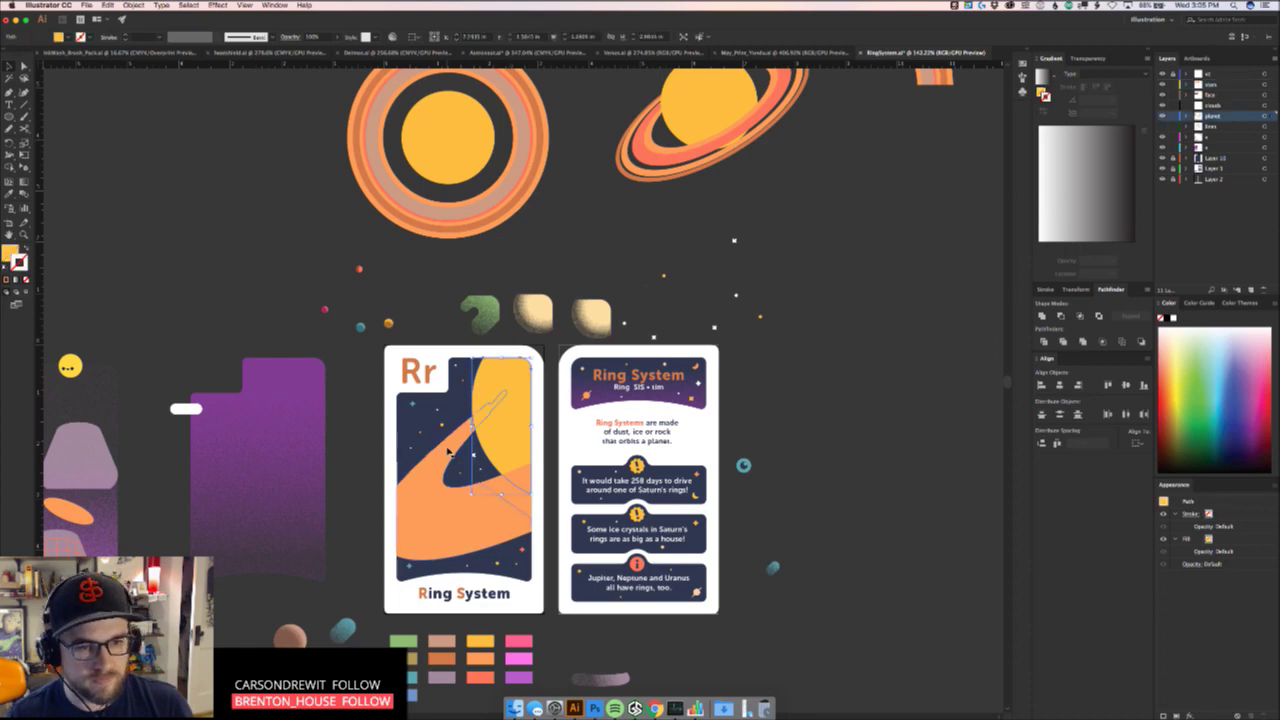
pyautogui.keyDown('shift'); pyautogui.click(450, 453); pyautogui.keyUp('shift')
pyautogui.moveTo(517, 502); pyautogui.dragTo(931, 502)
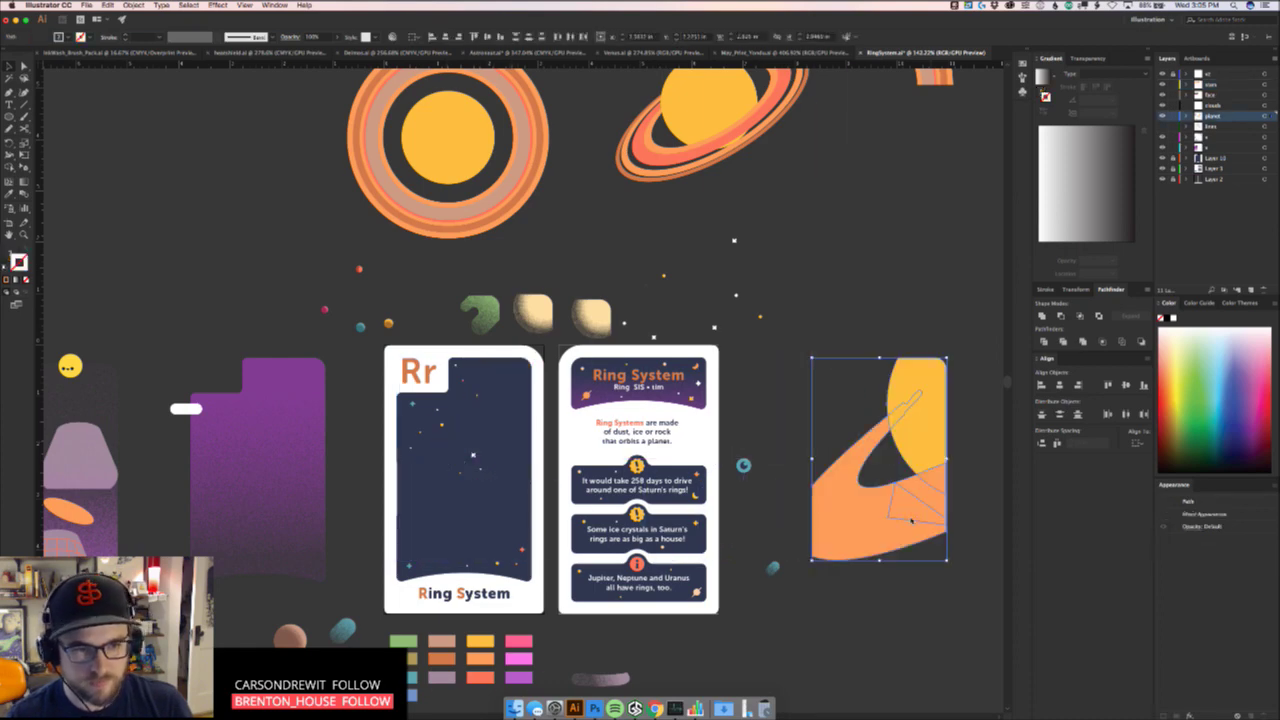
pyautogui.scroll(3, 836, 500)
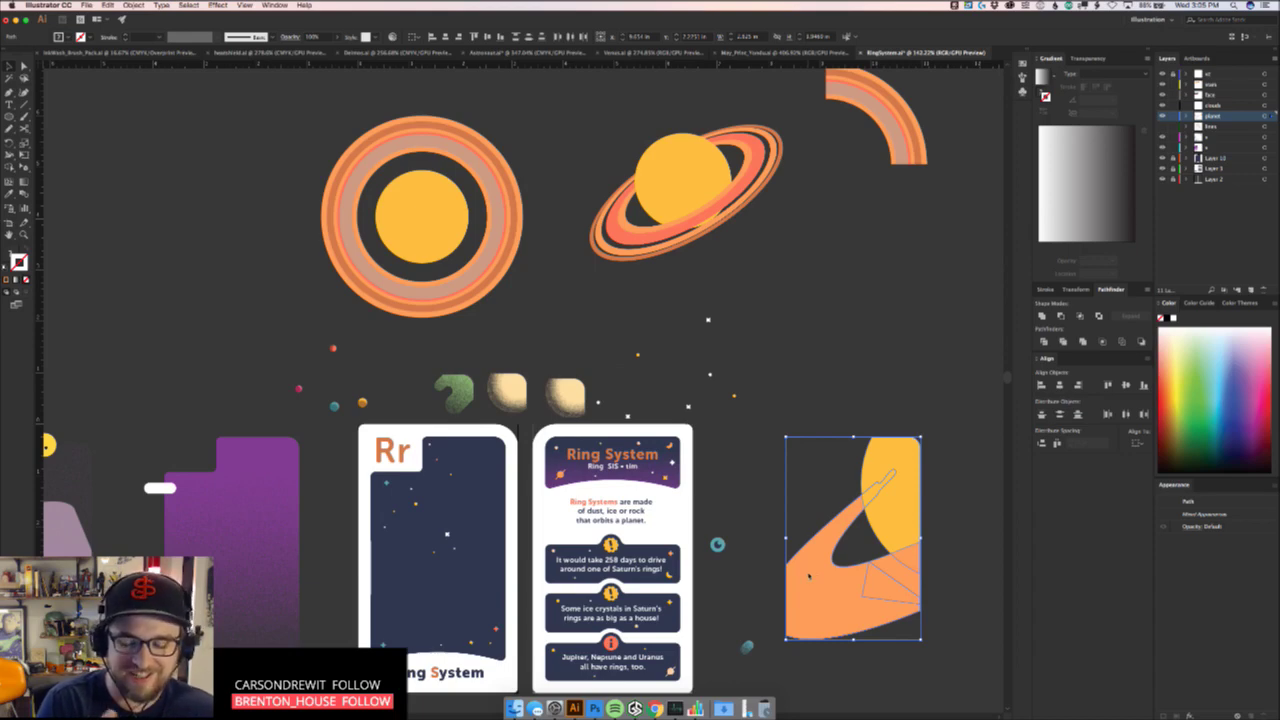
# Move the 3D ringed planet onto the Rr card and enlarge it so the planet overlaps the card's inner edge
pyautogui.moveTo(790, 268); pyautogui.dragTo(526, 530)
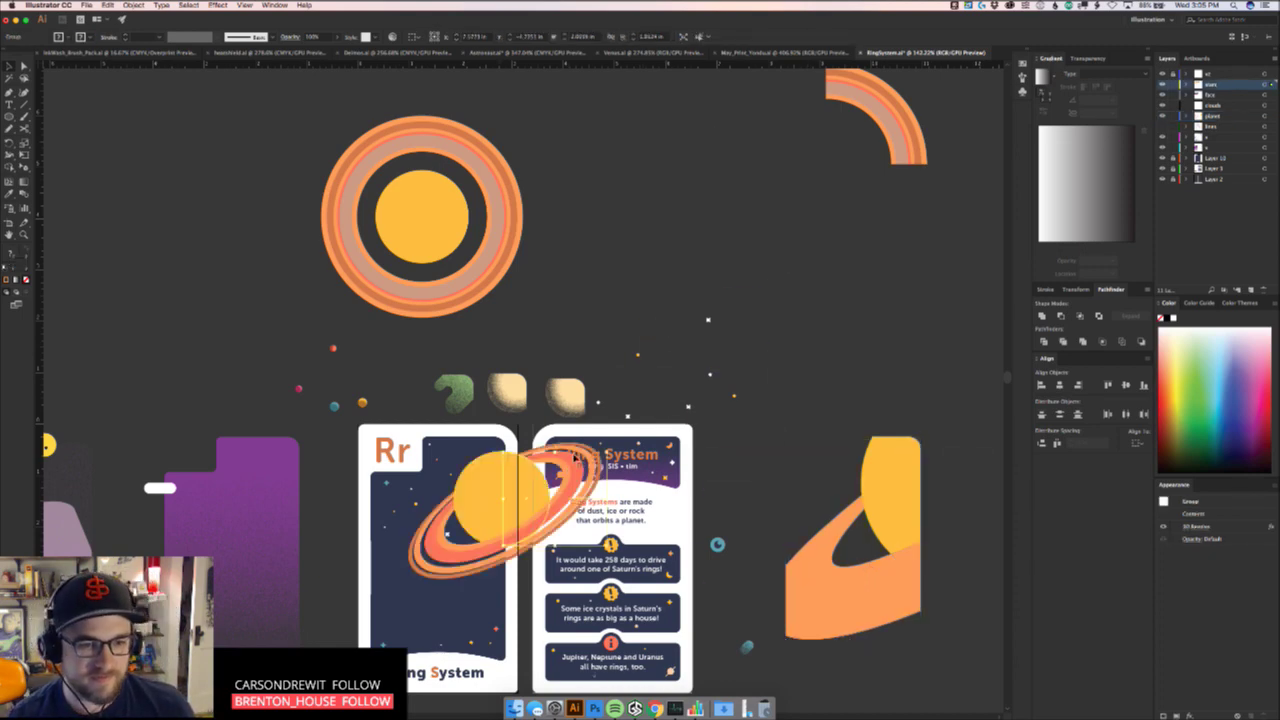
pyautogui.moveTo(605, 452); pyautogui.dragTo(845, 299)
pyautogui.press('super+z')
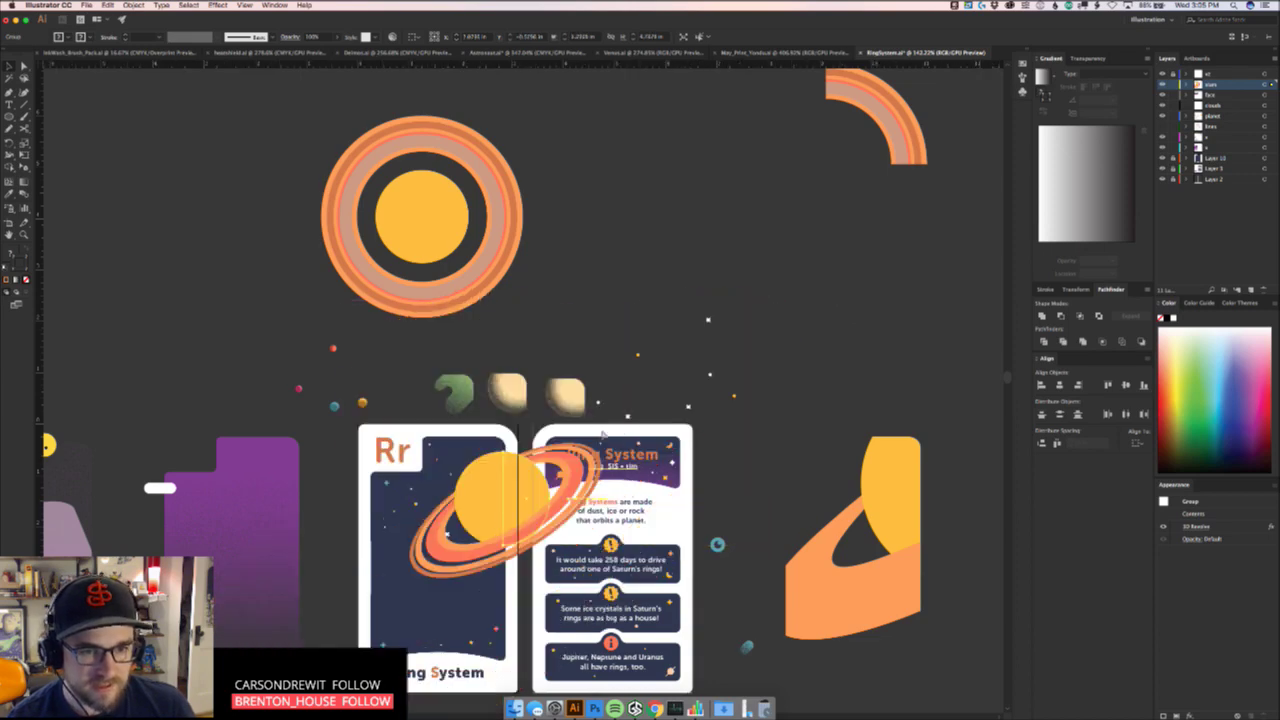
pyautogui.moveTo(605, 452); pyautogui.dragTo(632, 430)
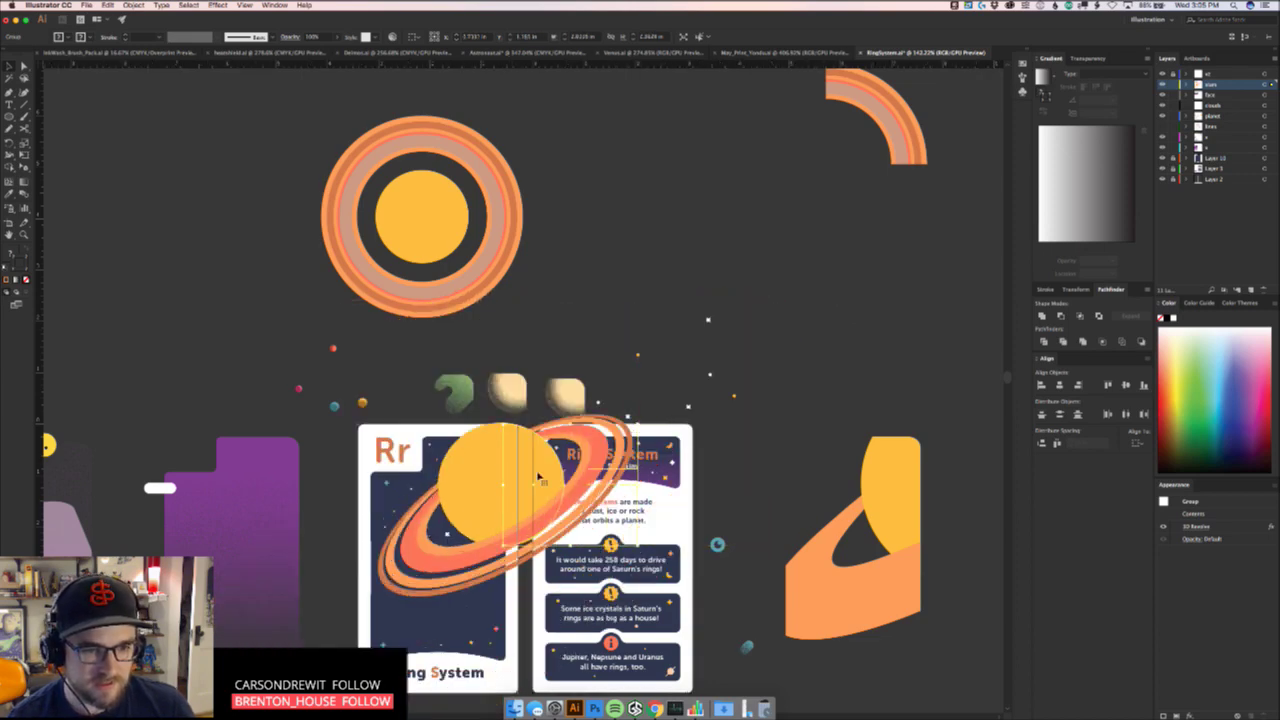
pyautogui.moveTo(636, 546); pyautogui.dragTo(640, 558)
pyautogui.moveTo(500, 508); pyautogui.dragTo(500, 516)
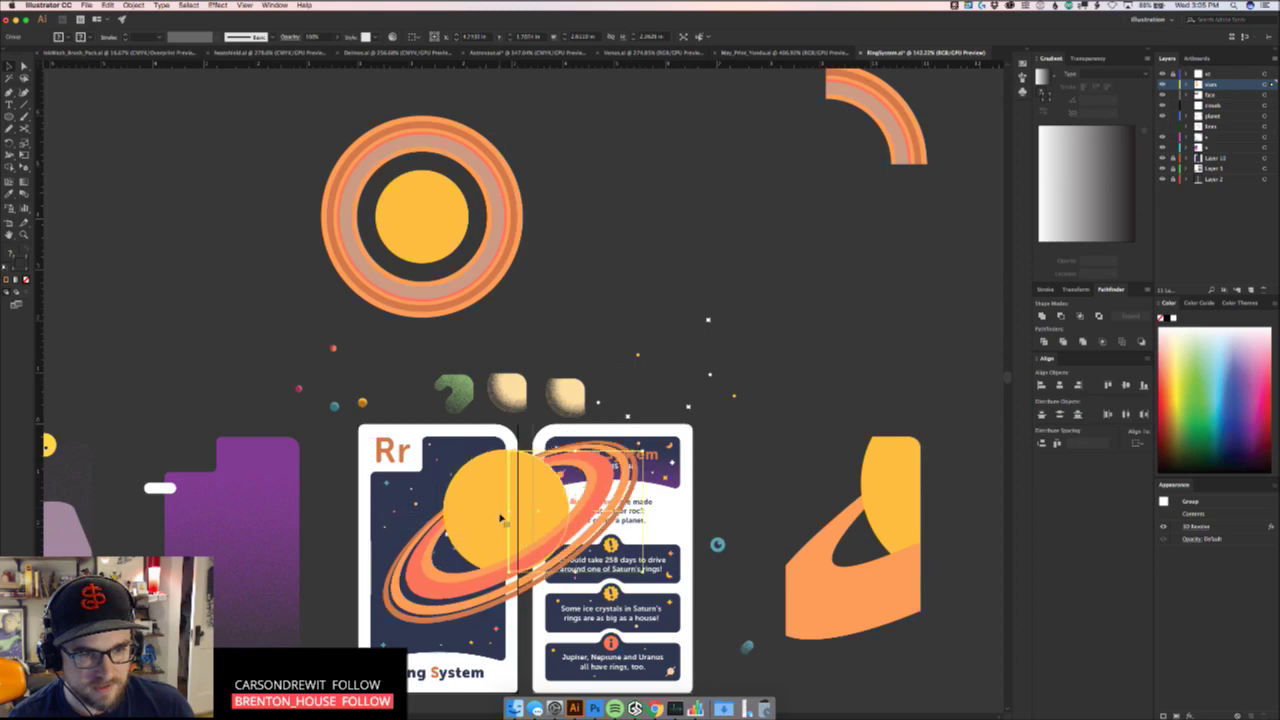
pyautogui.moveTo(643, 450); pyautogui.dragTo(662, 432)
pyautogui.moveTo(486, 491); pyautogui.dragTo(493, 498)
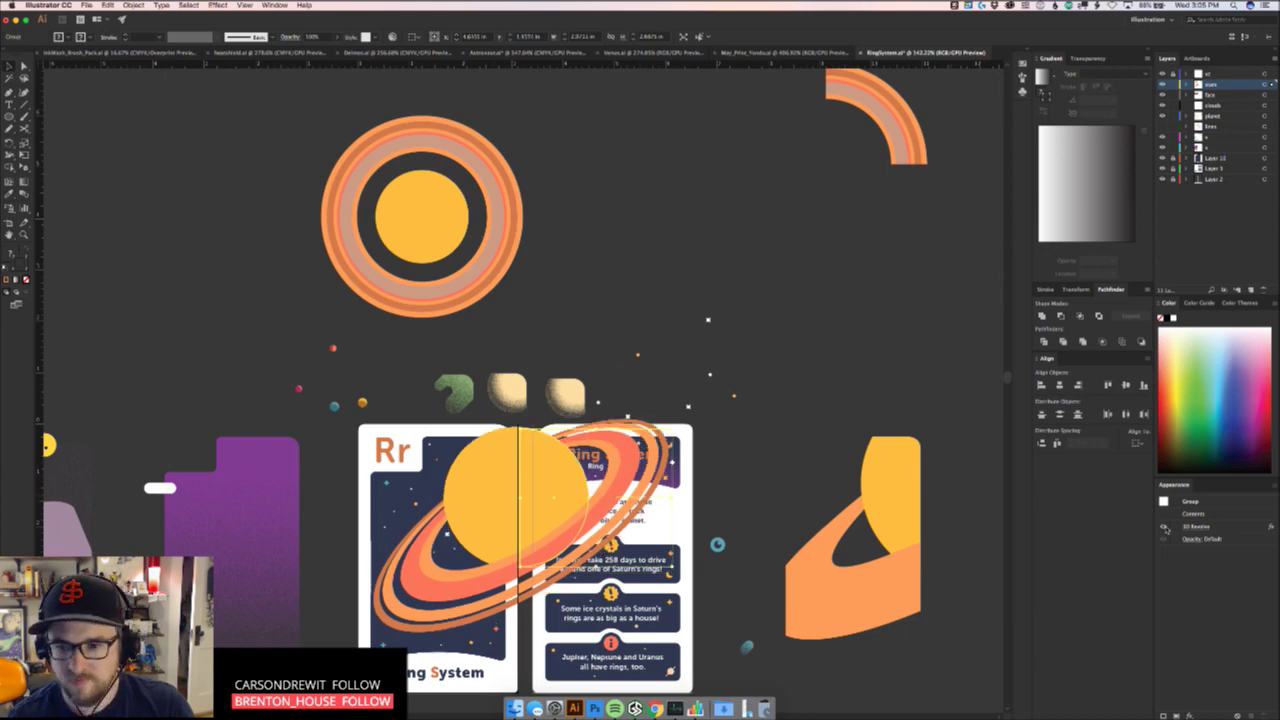
# Reopen the enlarged planet's 3D Revolve effect with preview on and lower the perspective to about 64°
pyautogui.click(1197, 526)
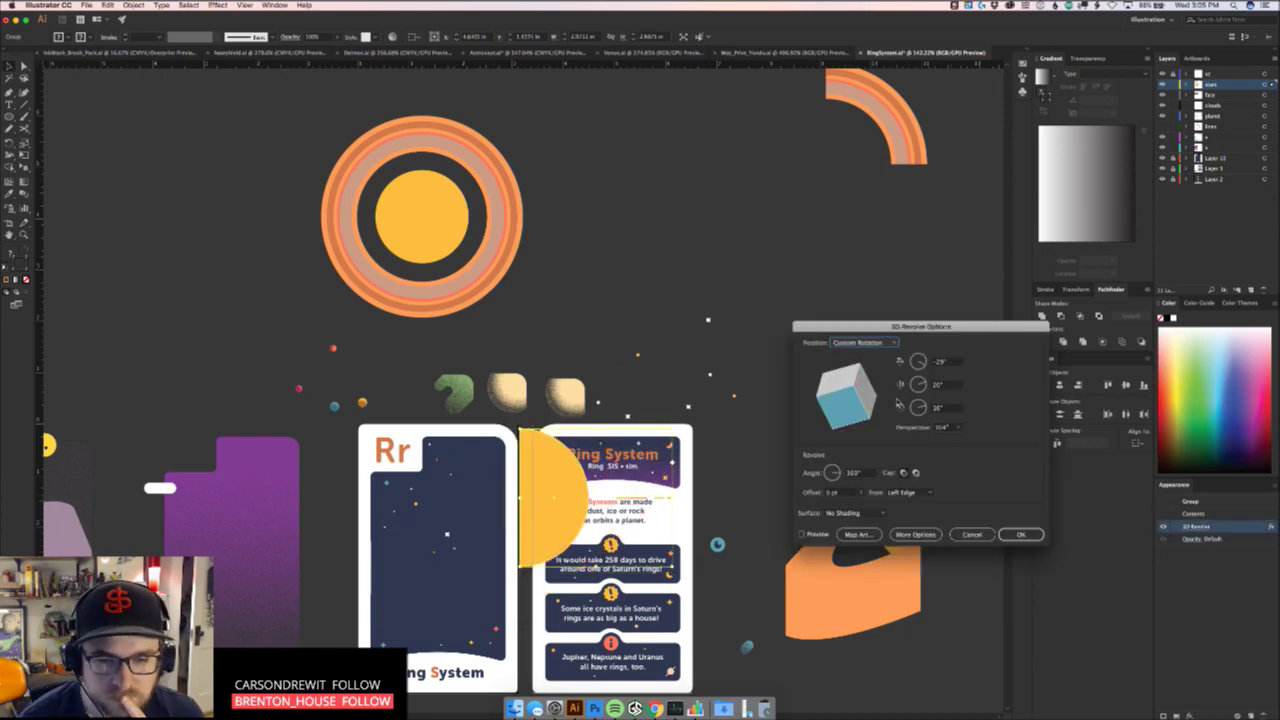
pyautogui.click(816, 535)
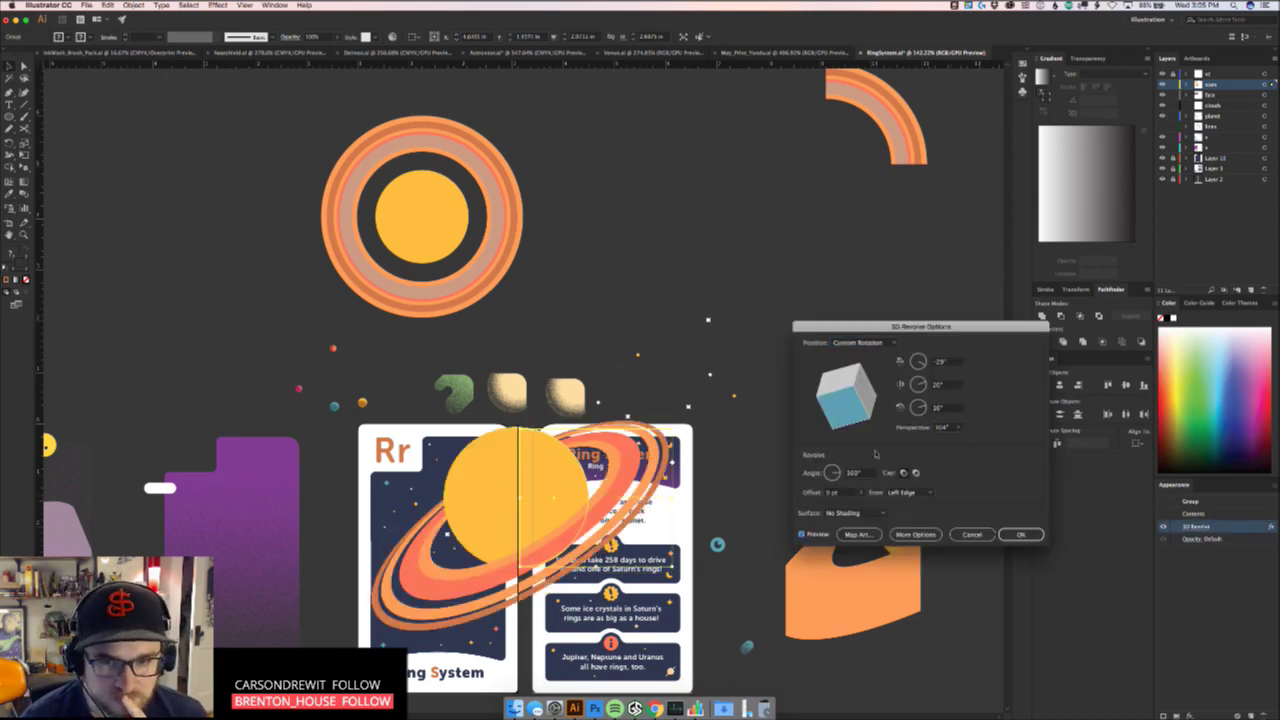
pyautogui.click(961, 428)
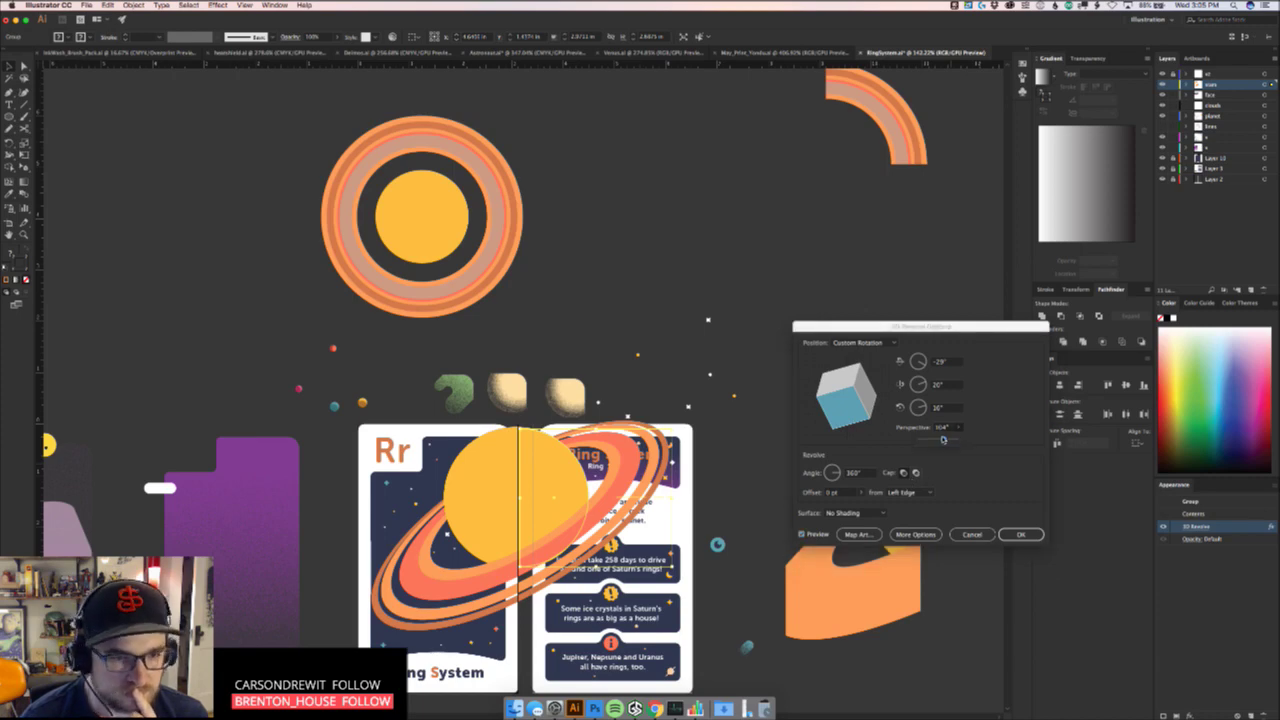
pyautogui.moveTo(943, 440); pyautogui.dragTo(940, 440)
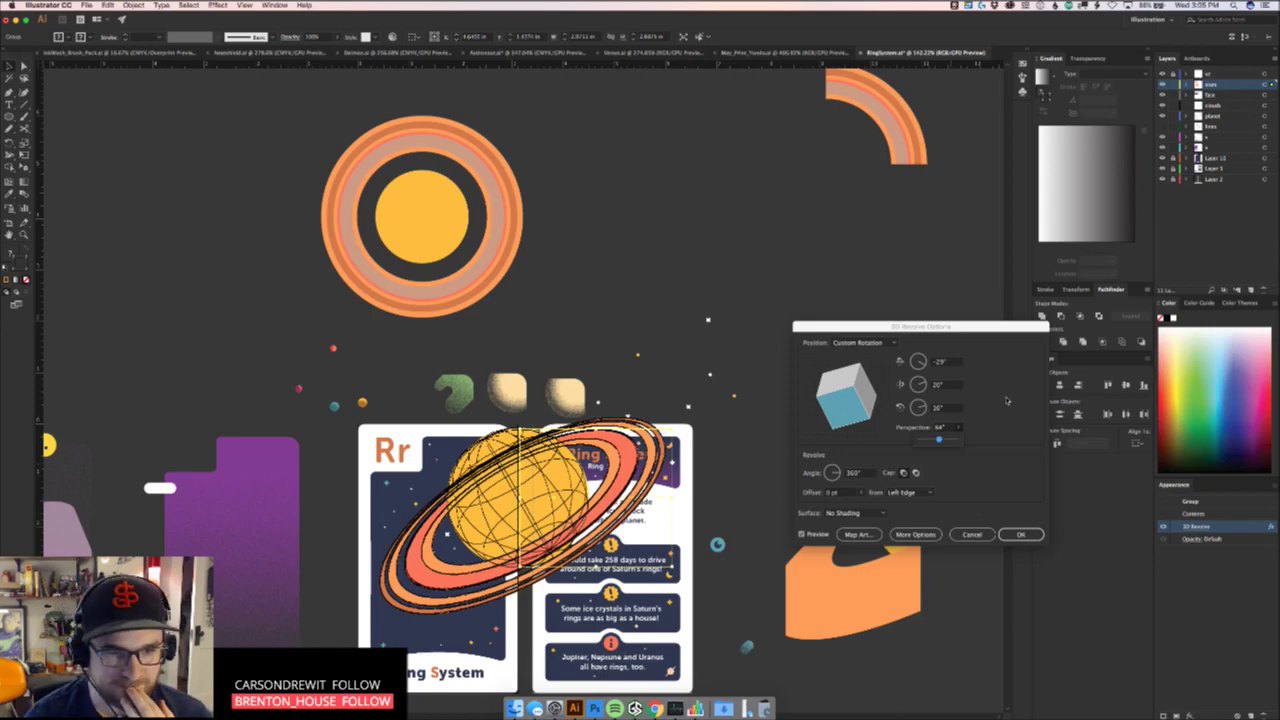
# Set the 3D Revolve's rotation around the Y axis to about 28° to tilt the planet's rings more steeply
pyautogui.click(937, 385)
pyautogui.write('-20')
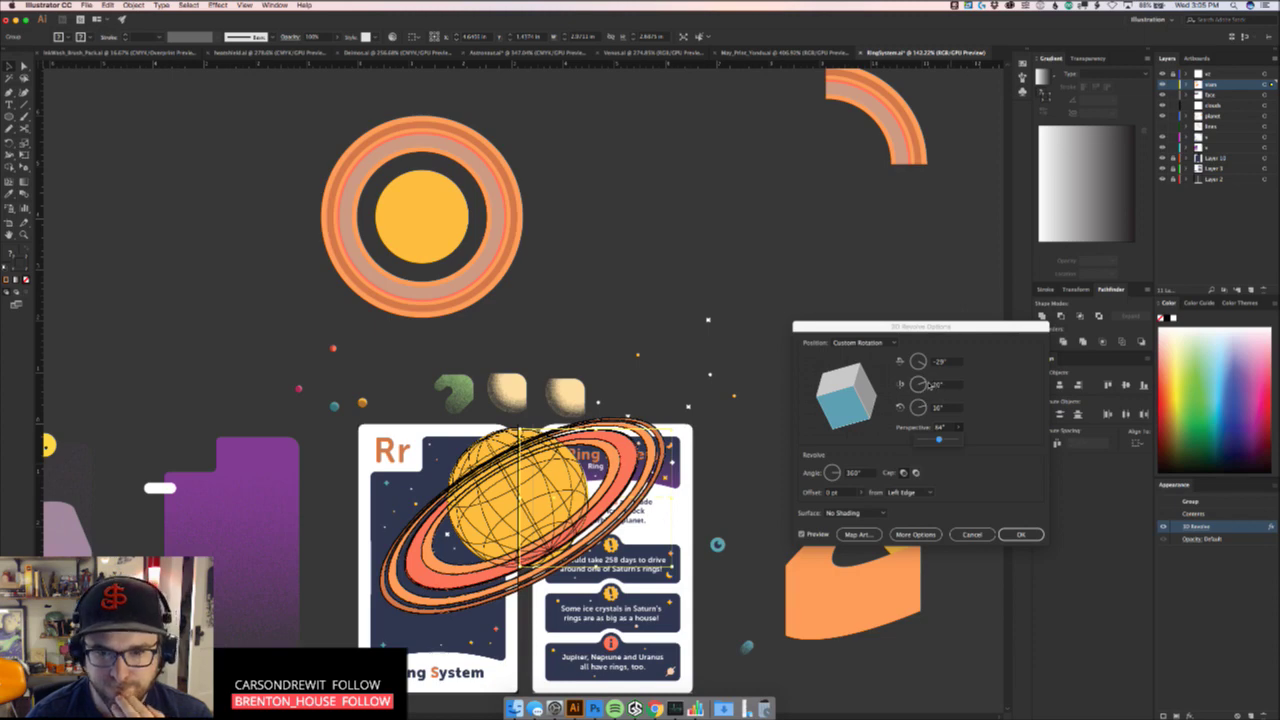
pyautogui.press('Tab')
pyautogui.moveTo(926, 384); pyautogui.dragTo(929, 383)
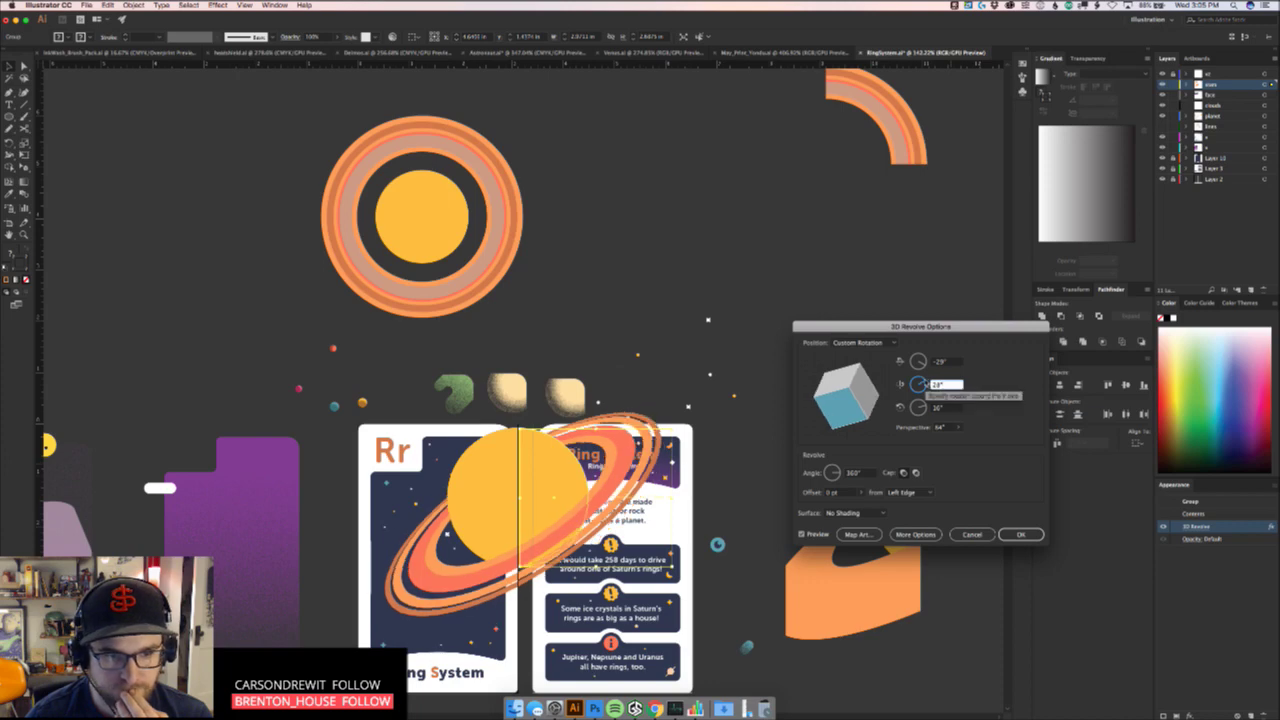
pyautogui.moveTo(927, 382); pyautogui.dragTo(925, 380)
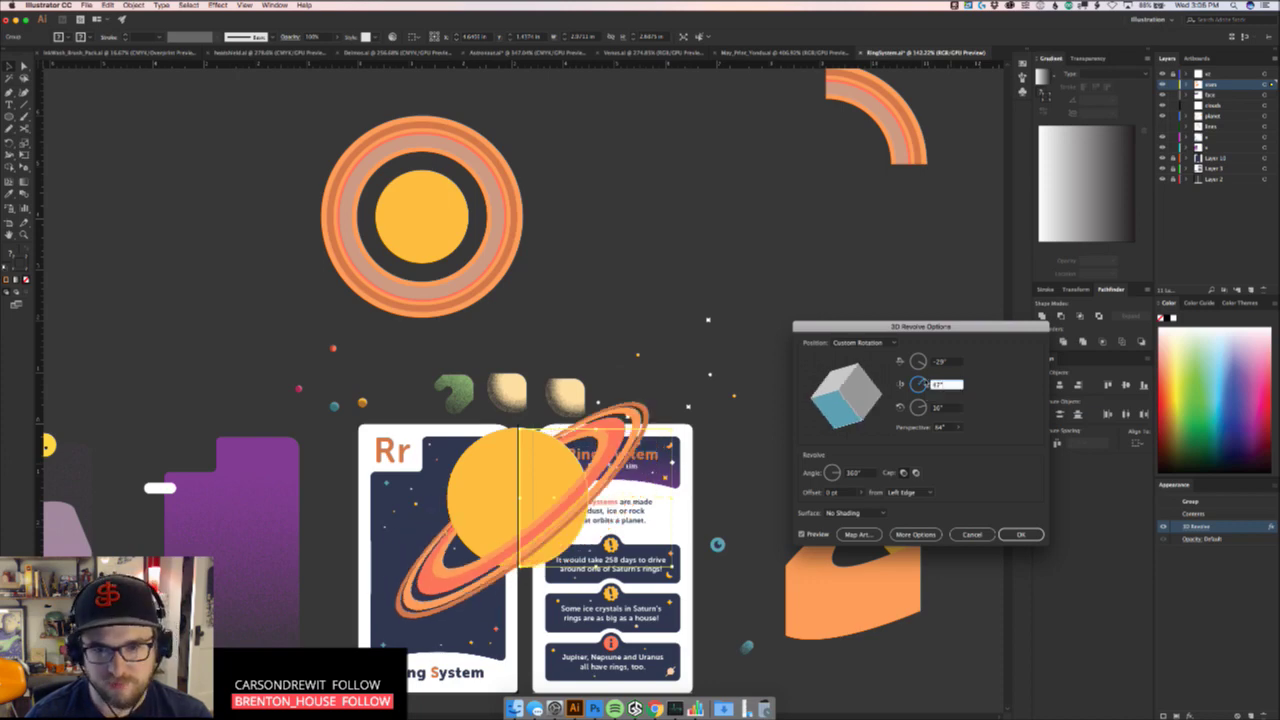
pyautogui.press('Down')
pyautogui.press('Down')
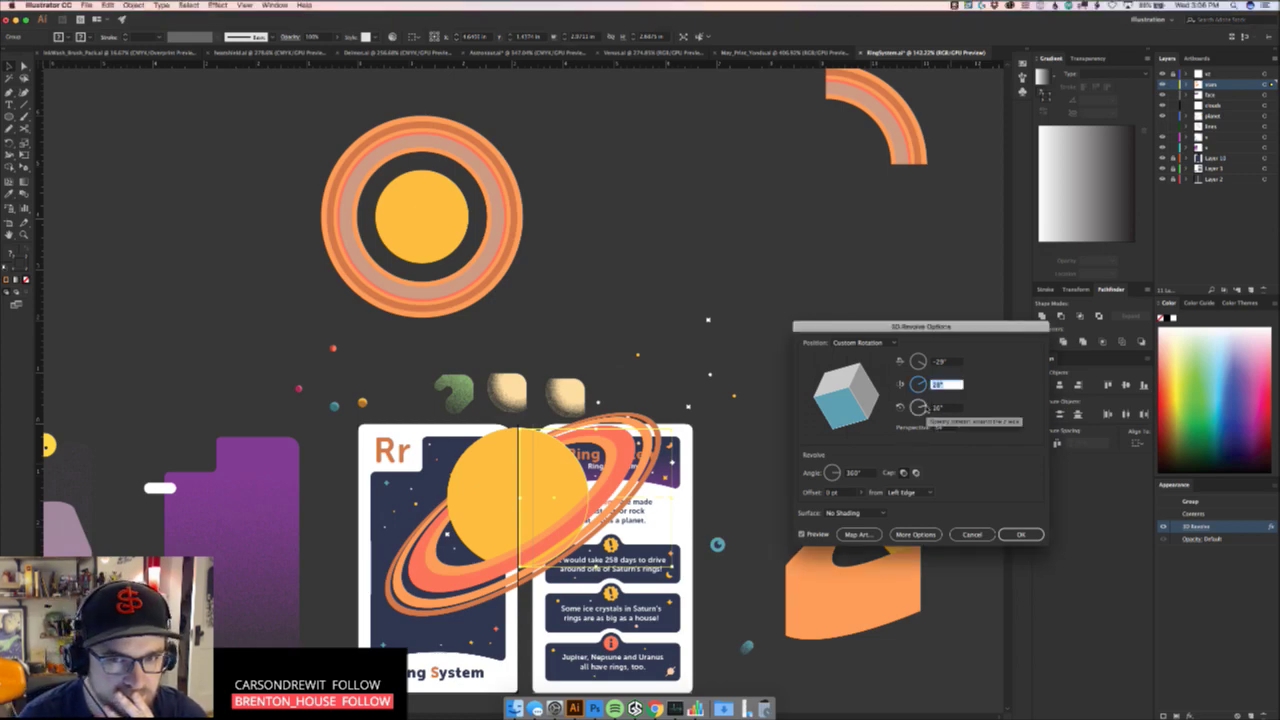
# Set the revolve's rotation around the Z axis to 22.5° and apply the 3D Revolve settings
pyautogui.moveTo(926, 406); pyautogui.dragTo(925, 403)
pyautogui.click(926, 407)
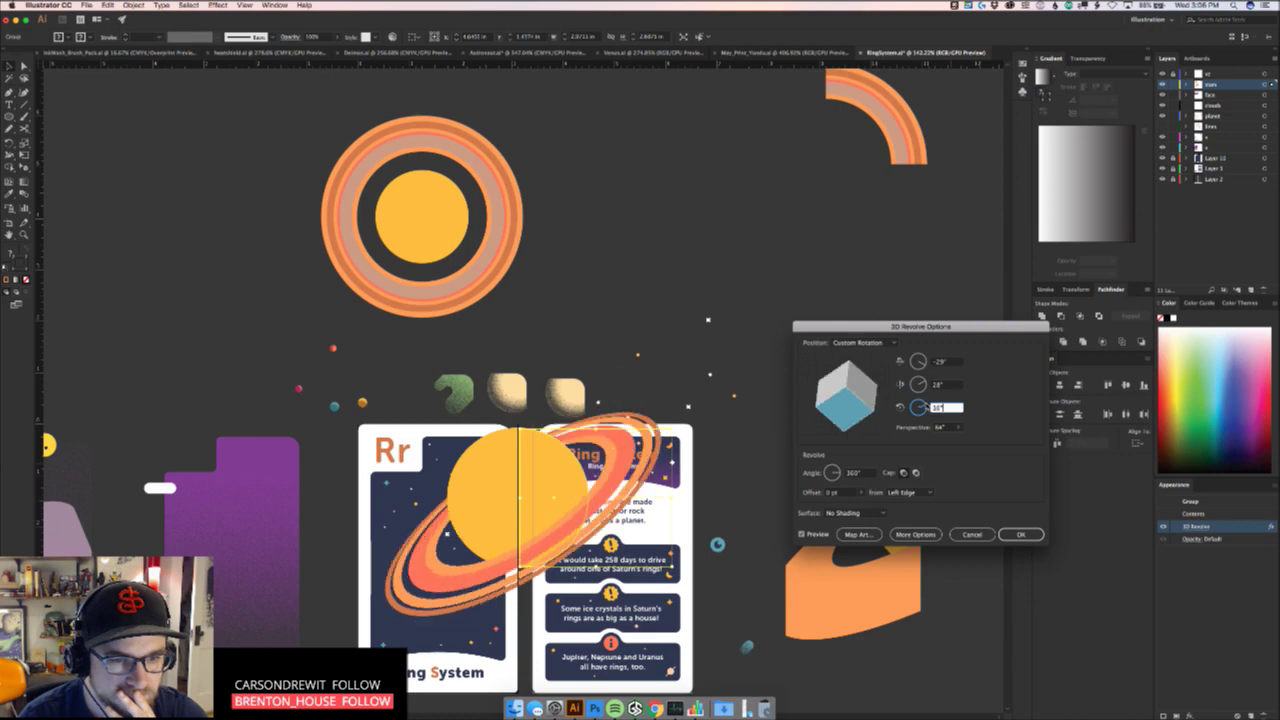
pyautogui.click(928, 407)
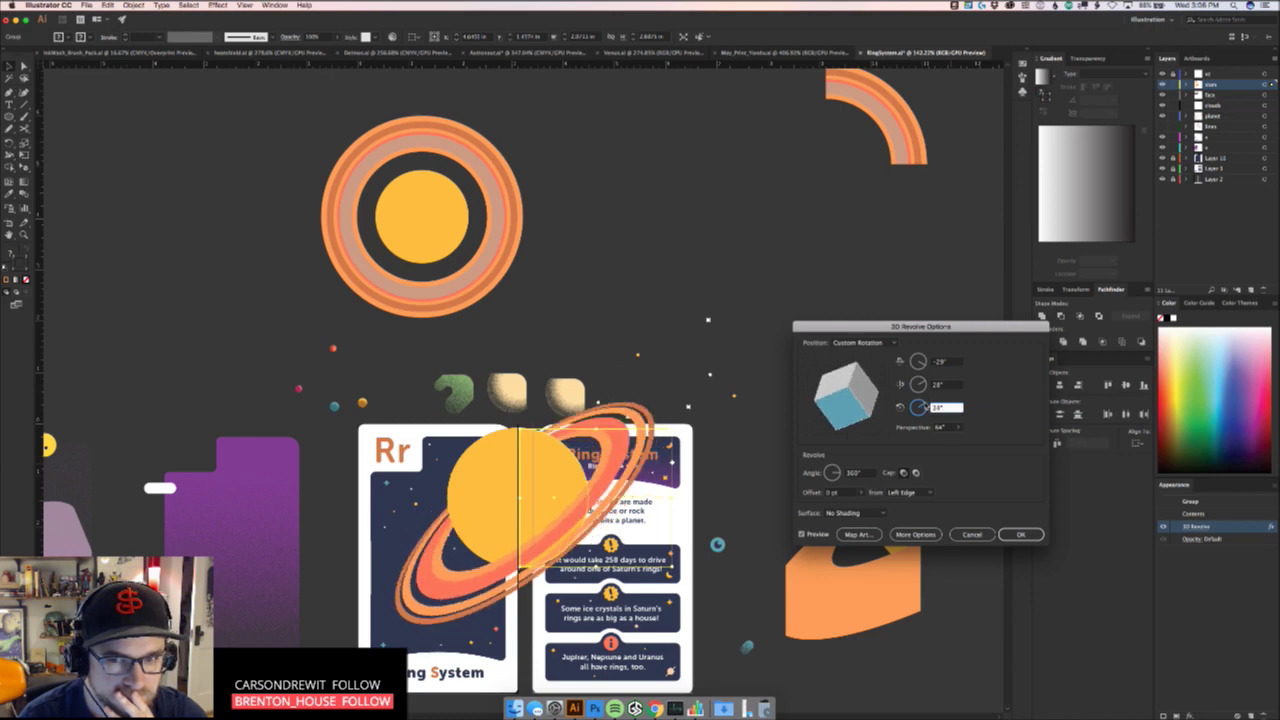
pyautogui.click(923, 402)
pyautogui.click(925, 403)
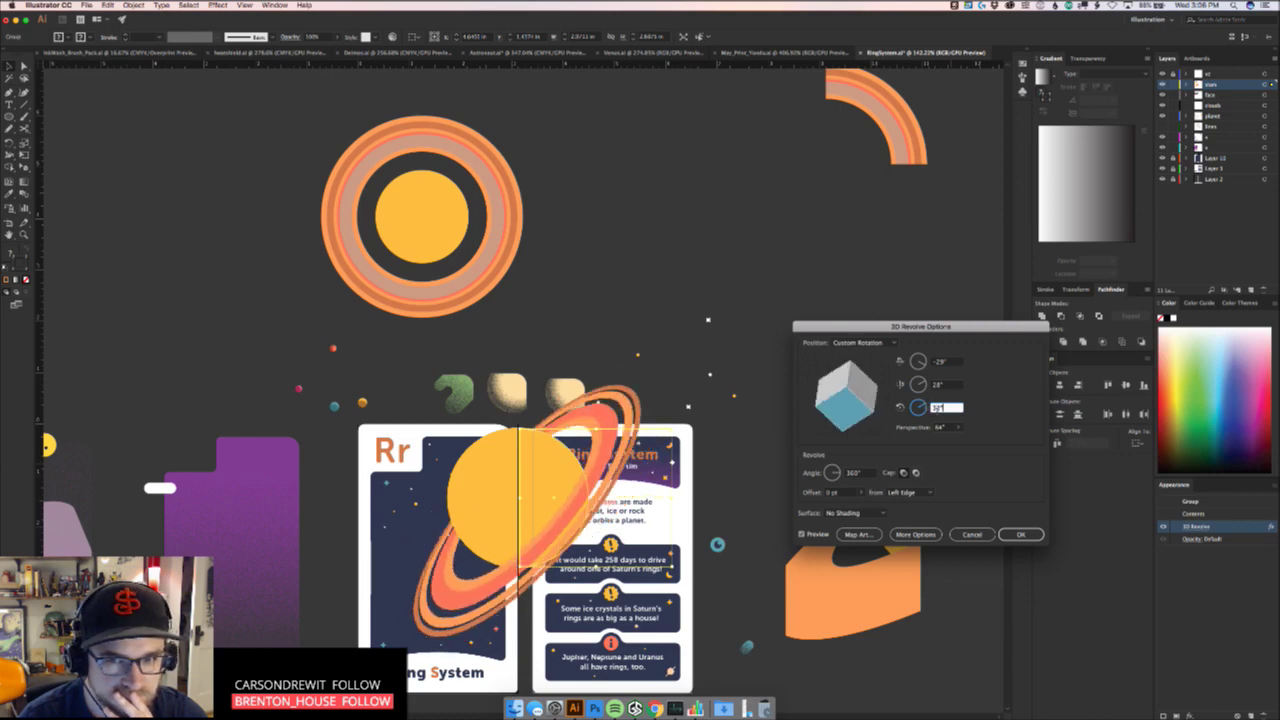
pyautogui.write('22.5')
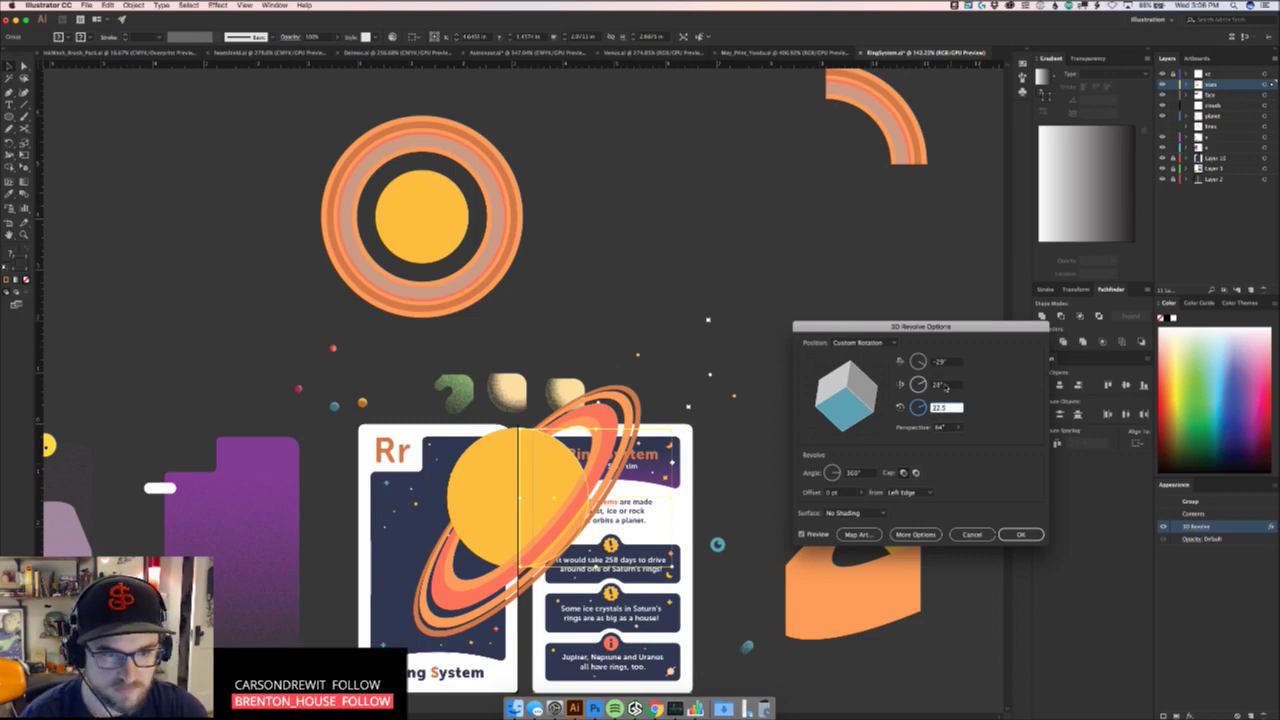
pyautogui.click(940, 385)
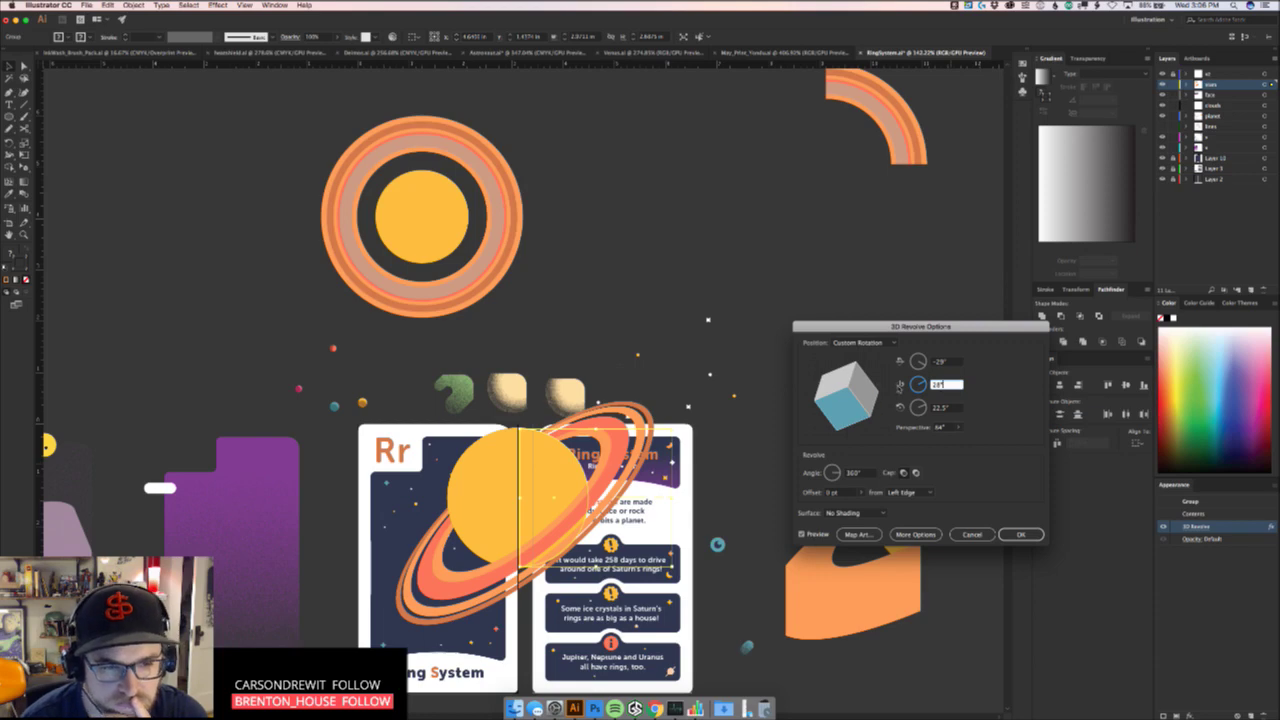
pyautogui.click(1020, 534)
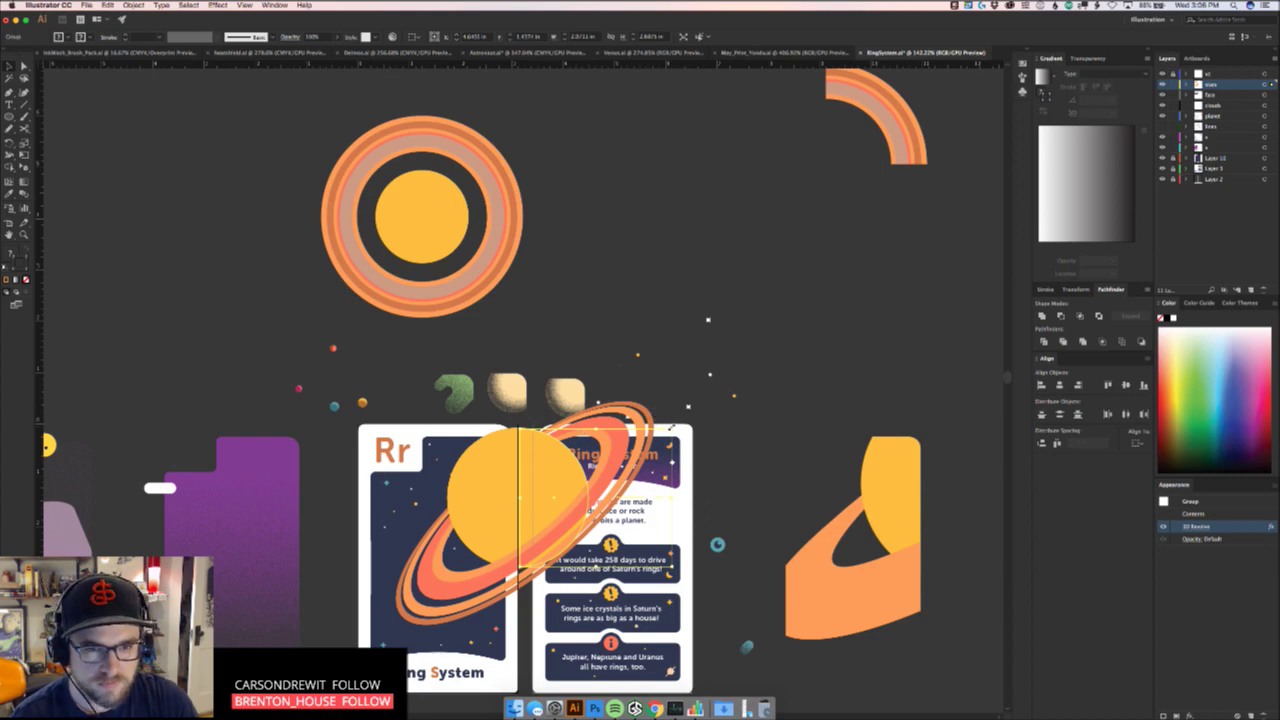
# Scale up the tilted ringed planet and reposition it until its body overlaps the top and inner edge of the Rr card
pyautogui.moveTo(671, 426)
pyautogui.mouseDown()
pyautogui.moveTo(731, 414)
pyautogui.moveTo(688, 411)
pyautogui.mouseUp()
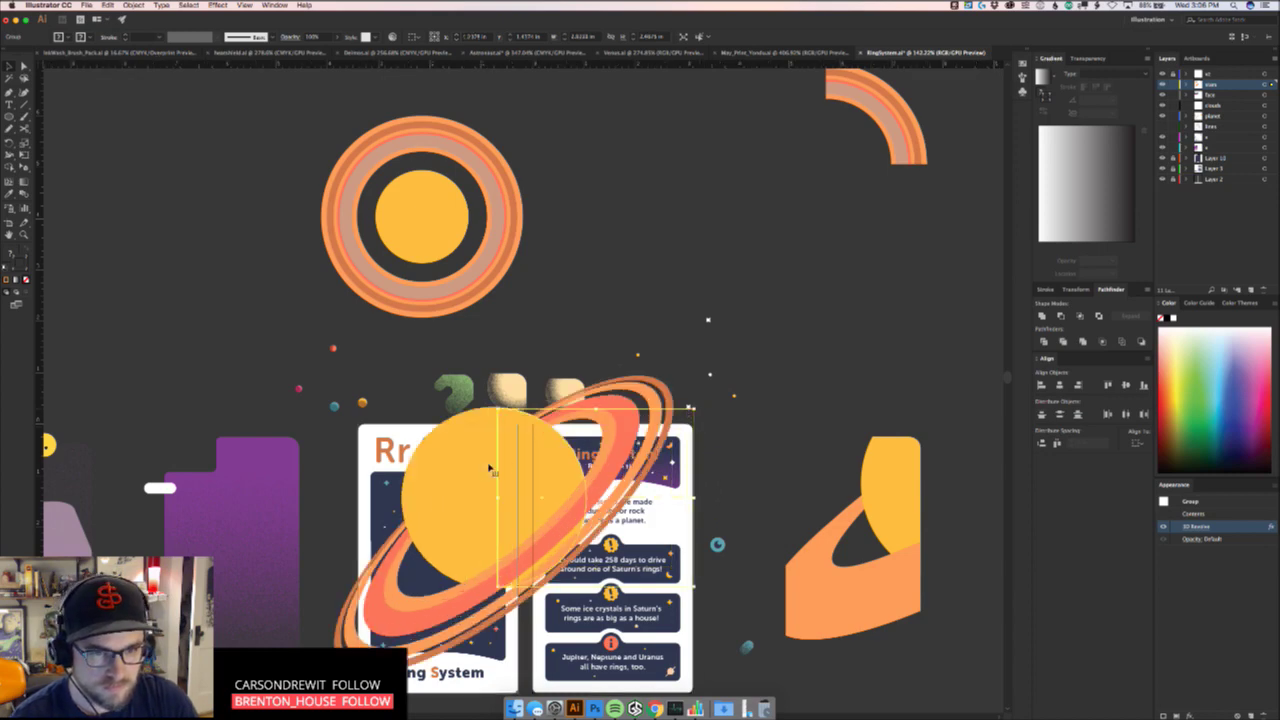
pyautogui.moveTo(481, 473); pyautogui.dragTo(500, 457)
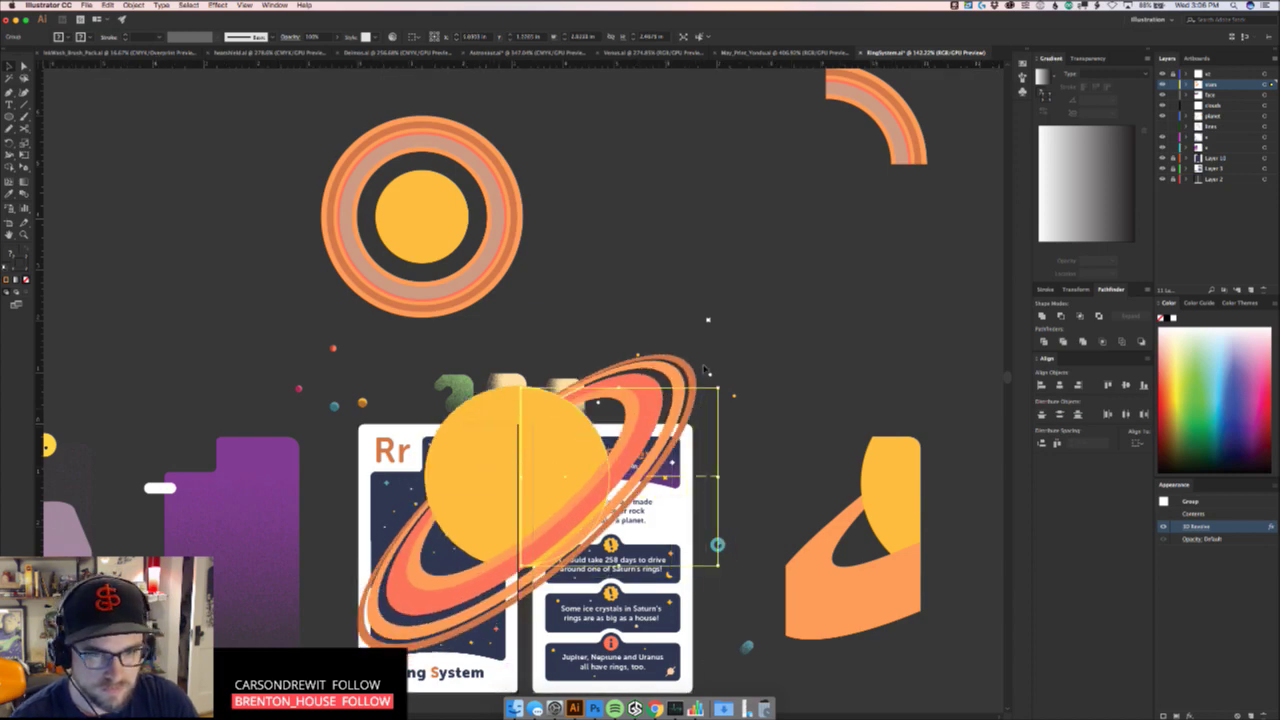
pyautogui.moveTo(717, 388)
pyautogui.mouseDown()
pyautogui.moveTo(740, 389)
pyautogui.moveTo(703, 402)
pyautogui.mouseUp()
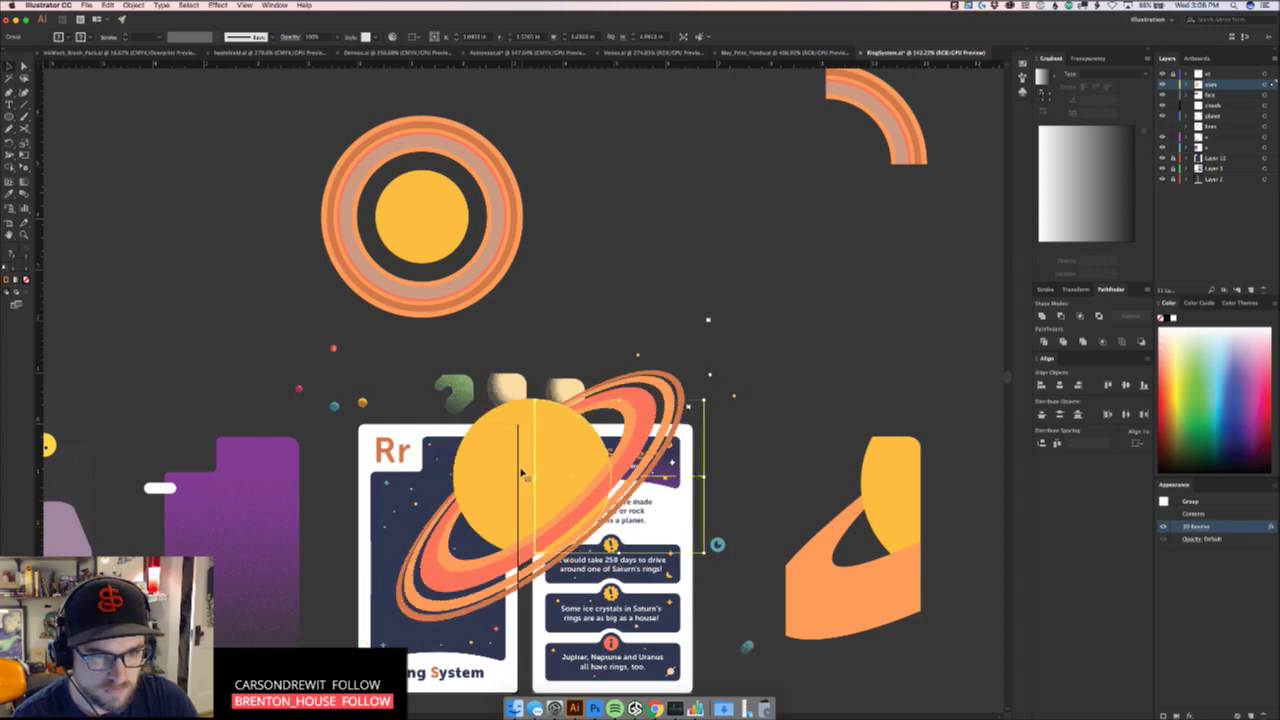
pyautogui.moveTo(521, 473); pyautogui.dragTo(508, 480)
pyautogui.moveTo(690, 406)
pyautogui.mouseDown()
pyautogui.moveTo(728, 409)
pyautogui.moveTo(700, 404)
pyautogui.mouseUp()
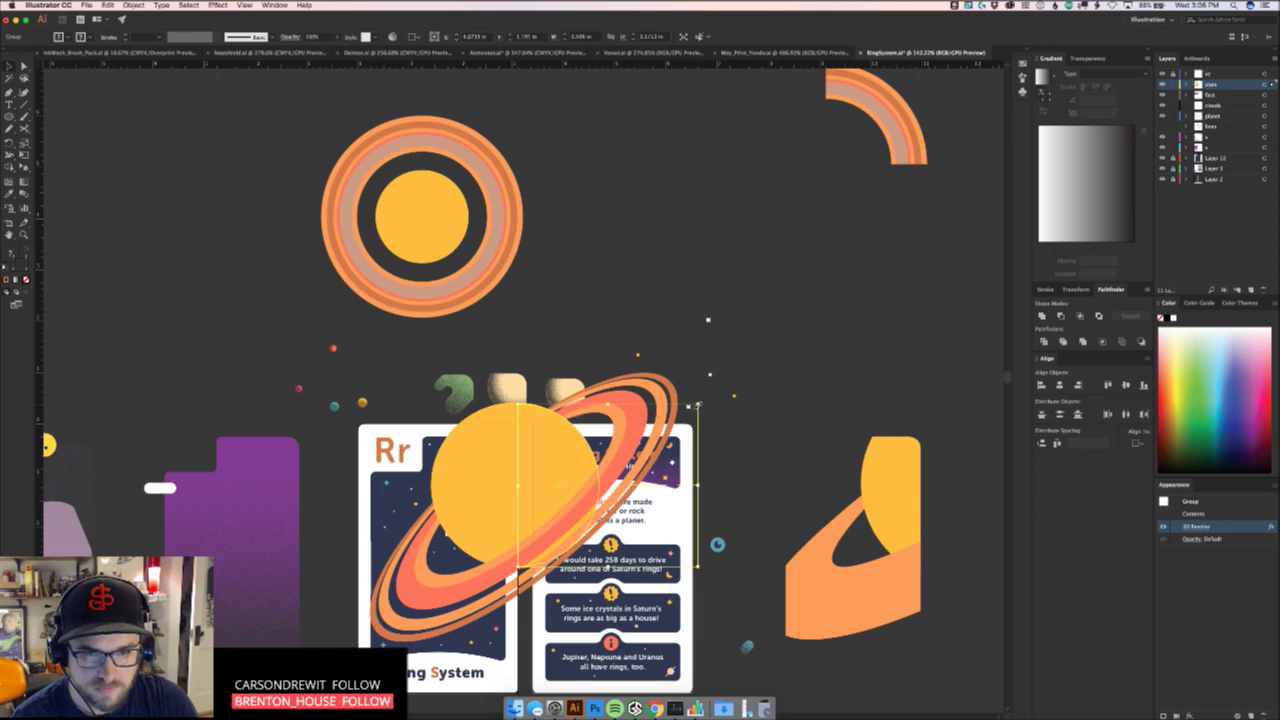
pyautogui.moveTo(698, 404); pyautogui.dragTo(703, 402)
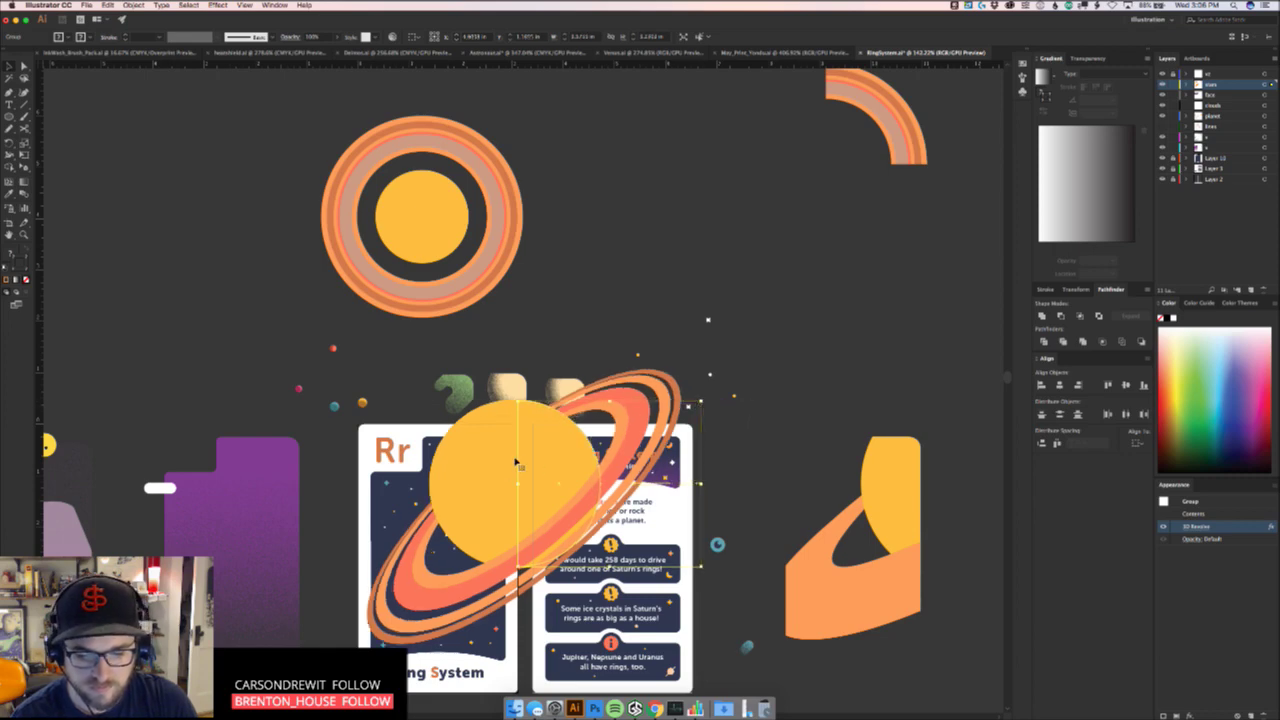
# Shift the enlarged ringed planet slightly toward the text card, undoing the surplus moves
pyautogui.moveTo(509, 473)
pyautogui.mouseDown()
pyautogui.moveTo(505, 483)
pyautogui.moveTo(520, 481)
pyautogui.moveTo(502, 486)
pyautogui.mouseUp()
pyautogui.press('super+z')
pyautogui.press('super+z')
pyautogui.press('super+z')
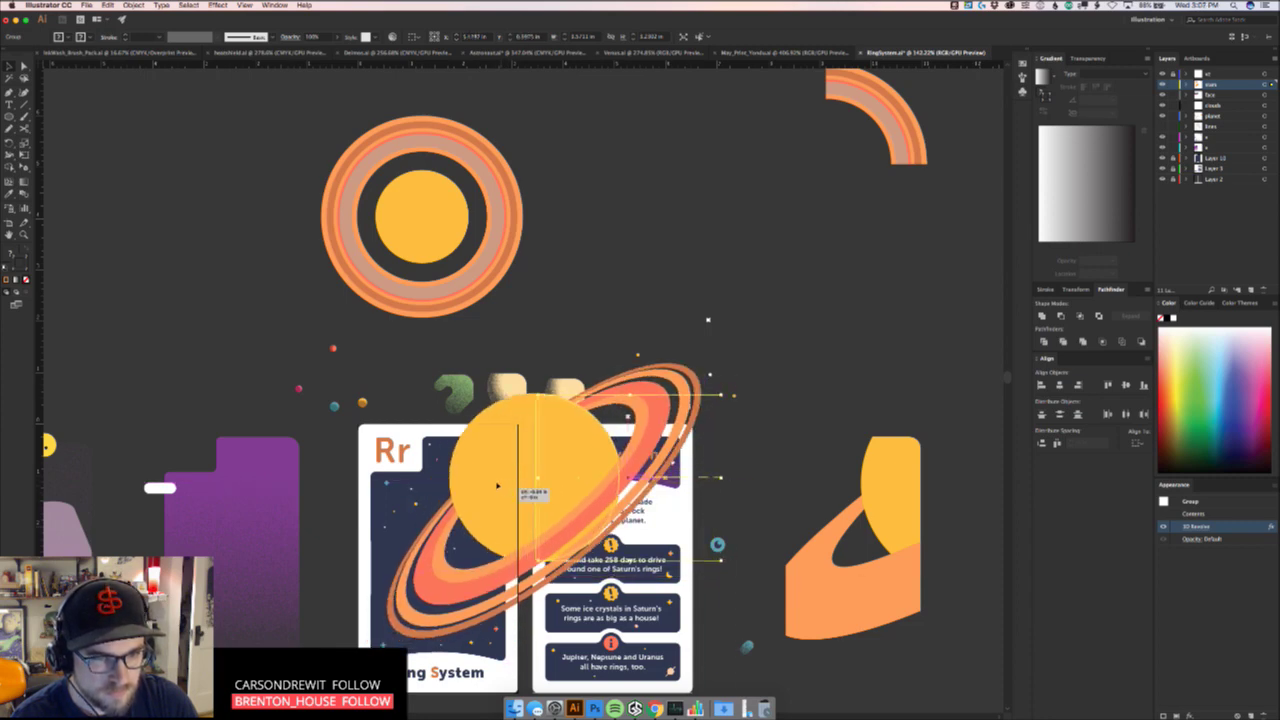
pyautogui.press('super+z')
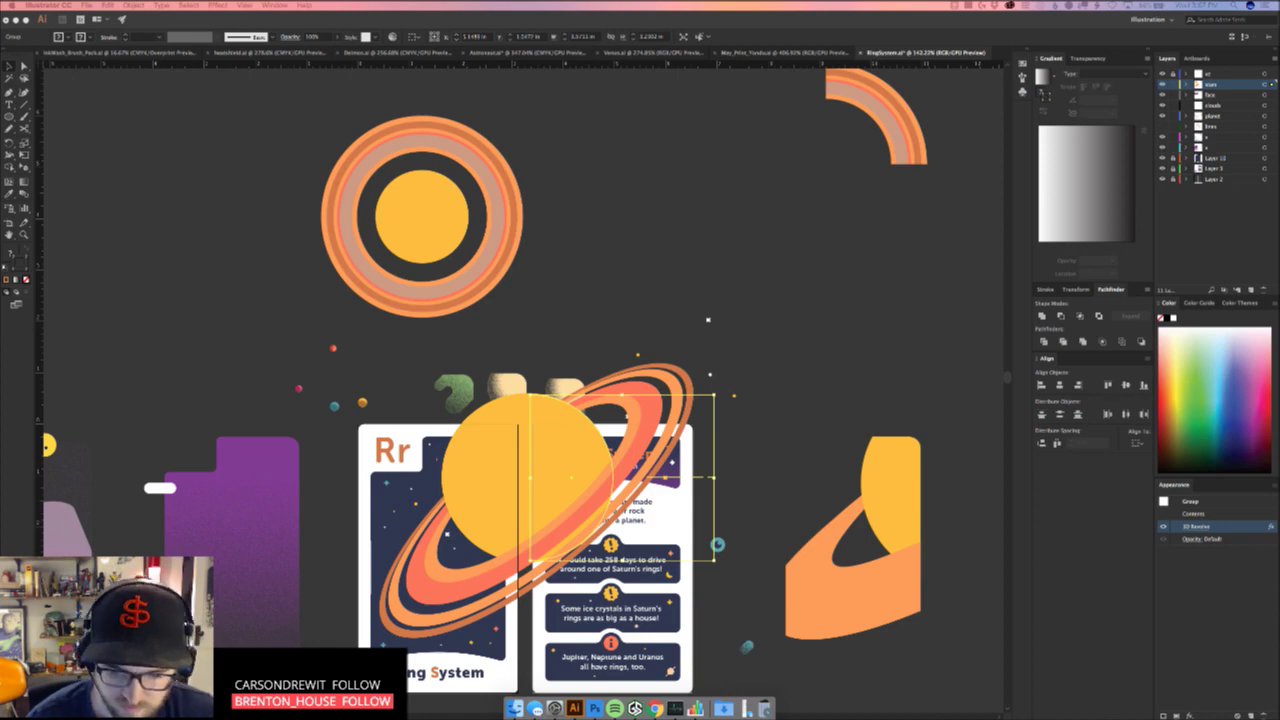
# Switch to Chrome, enlarge the article window and examine the photos taken from inside Saturn's rings
pyautogui.press('super+Tab')
pyautogui.moveTo(765, 219); pyautogui.dragTo(687, 31)
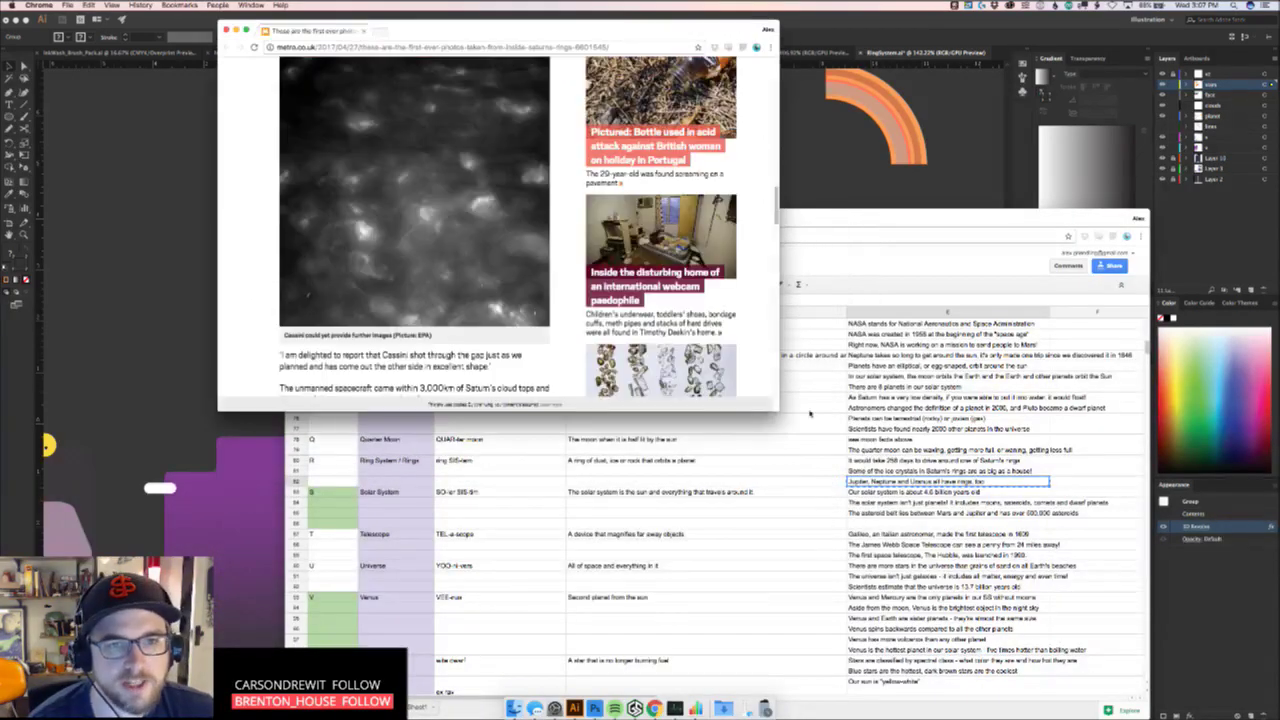
pyautogui.moveTo(776, 410); pyautogui.dragTo(1214, 694)
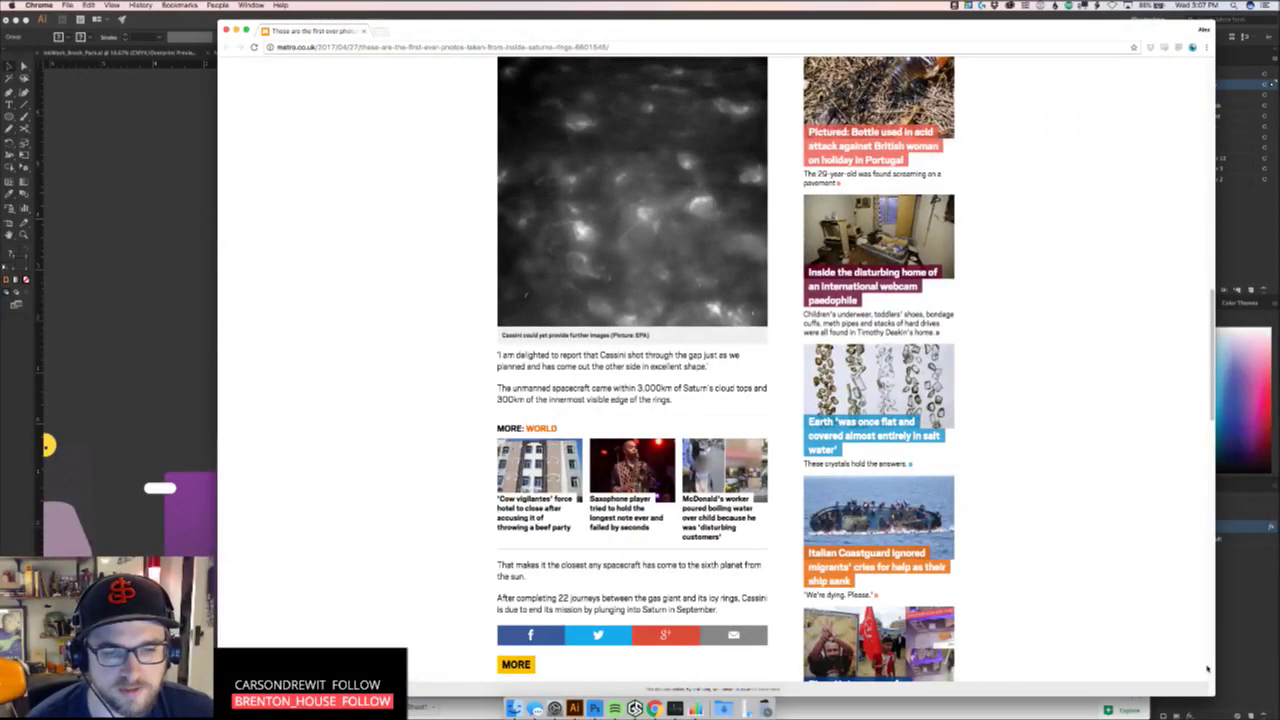
pyautogui.scroll(3, 800, 420)
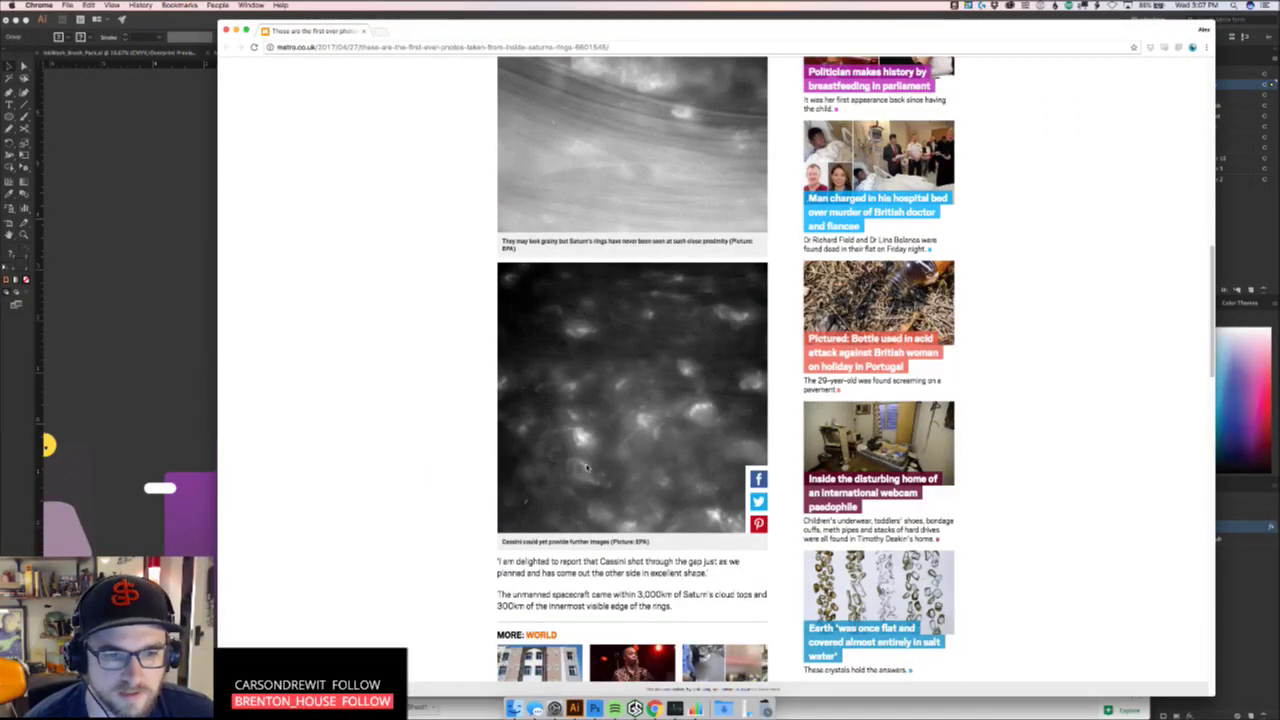
pyautogui.scroll(1, 587, 468)
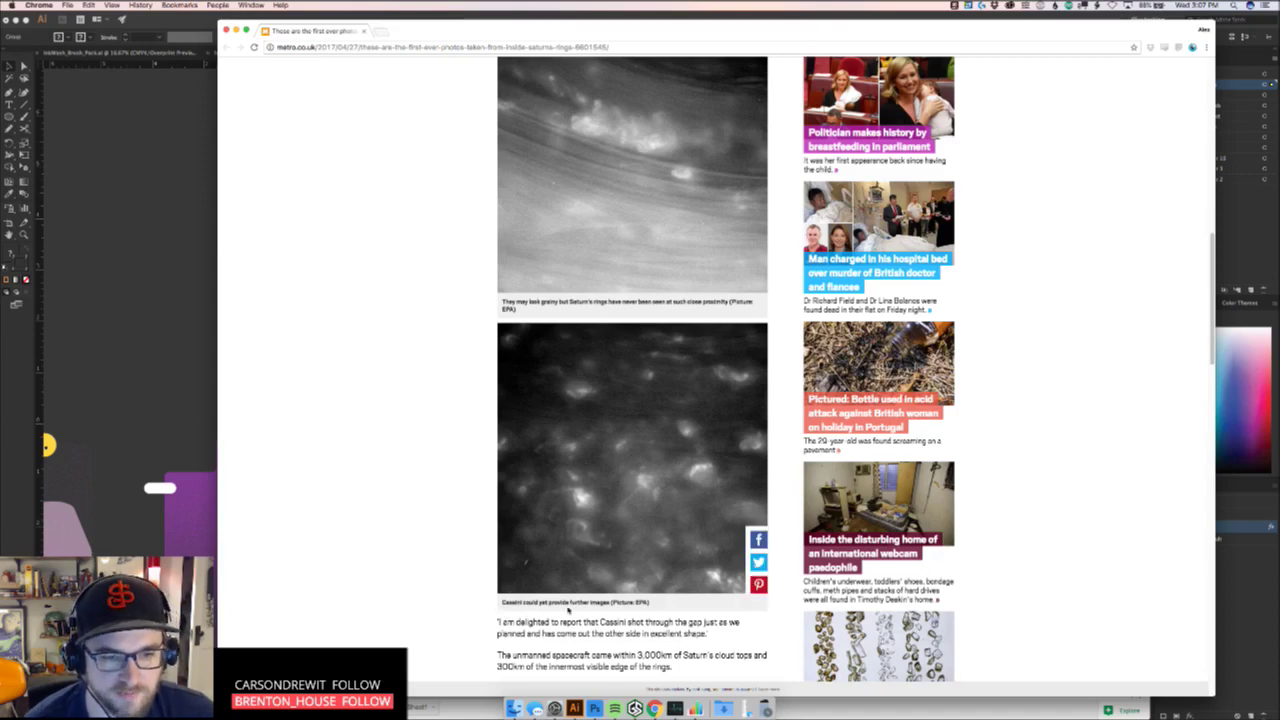
pyautogui.scroll(4, 576, 607)
pyautogui.scroll(-3, 576, 607)
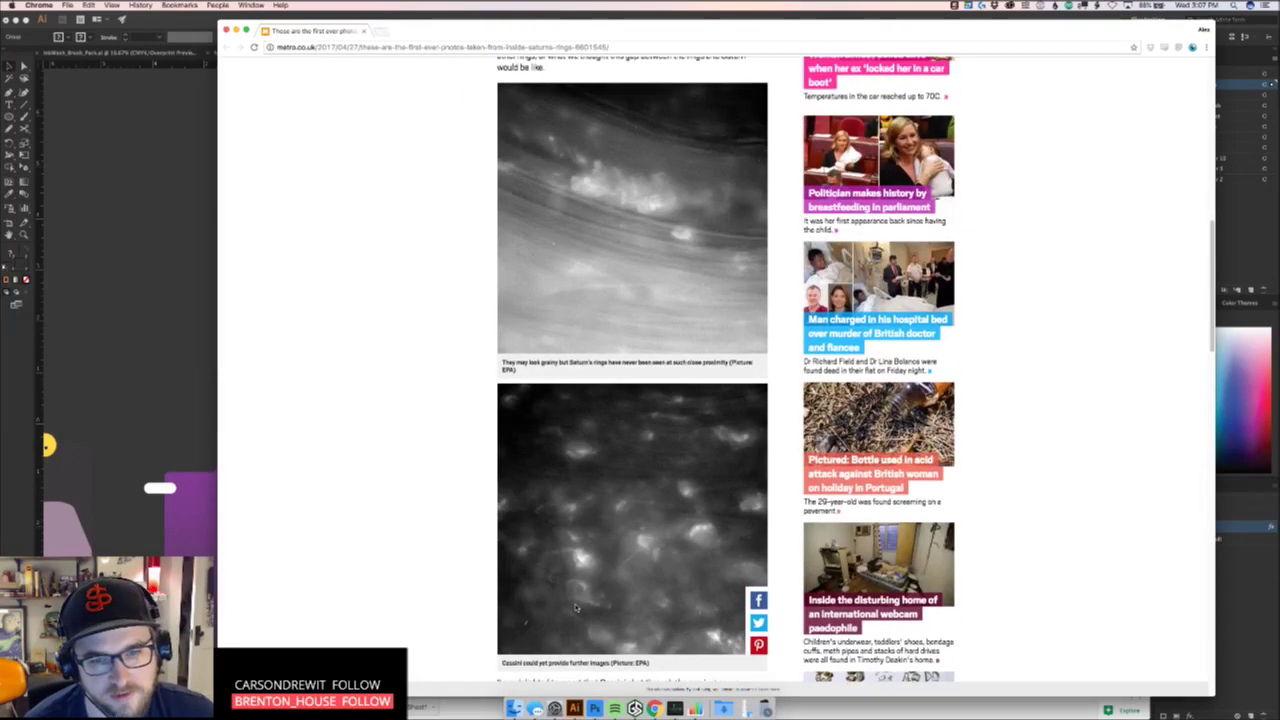
pyautogui.scroll(3, 576, 607)
pyautogui.scroll(-3, 576, 607)
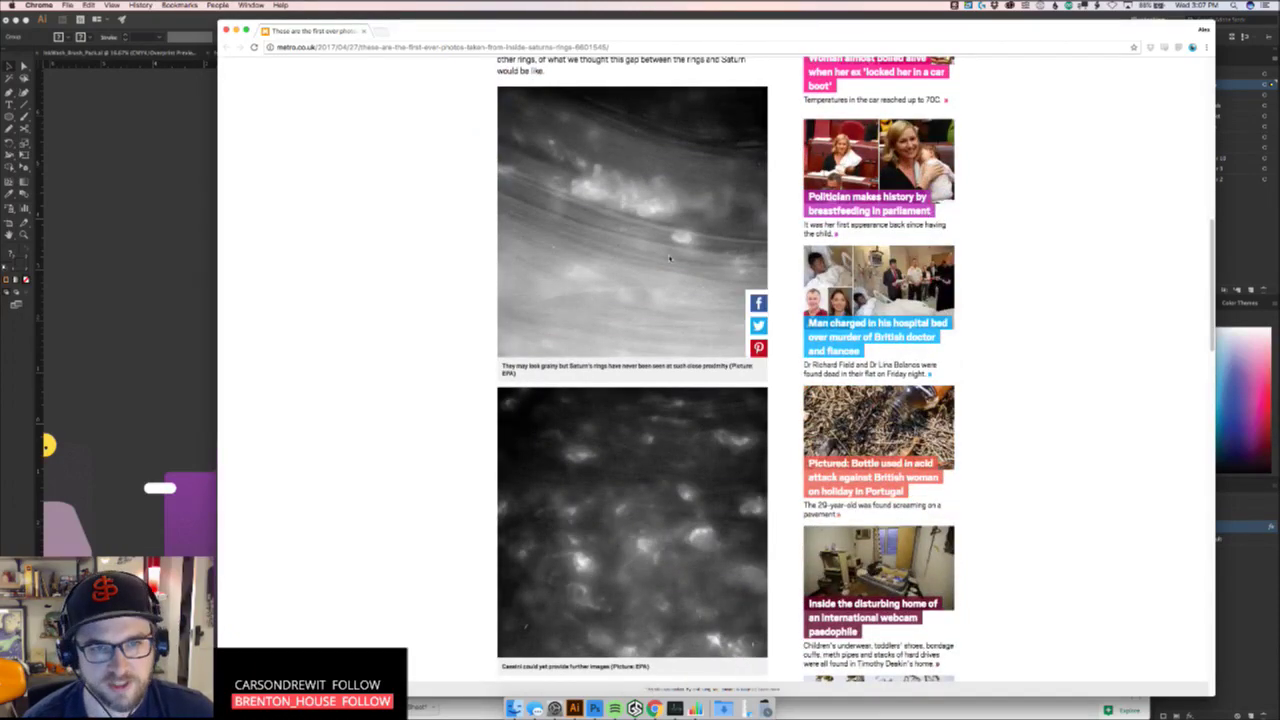
pyautogui.scroll(5, 632, 341)
pyautogui.scroll(6, 632, 341)
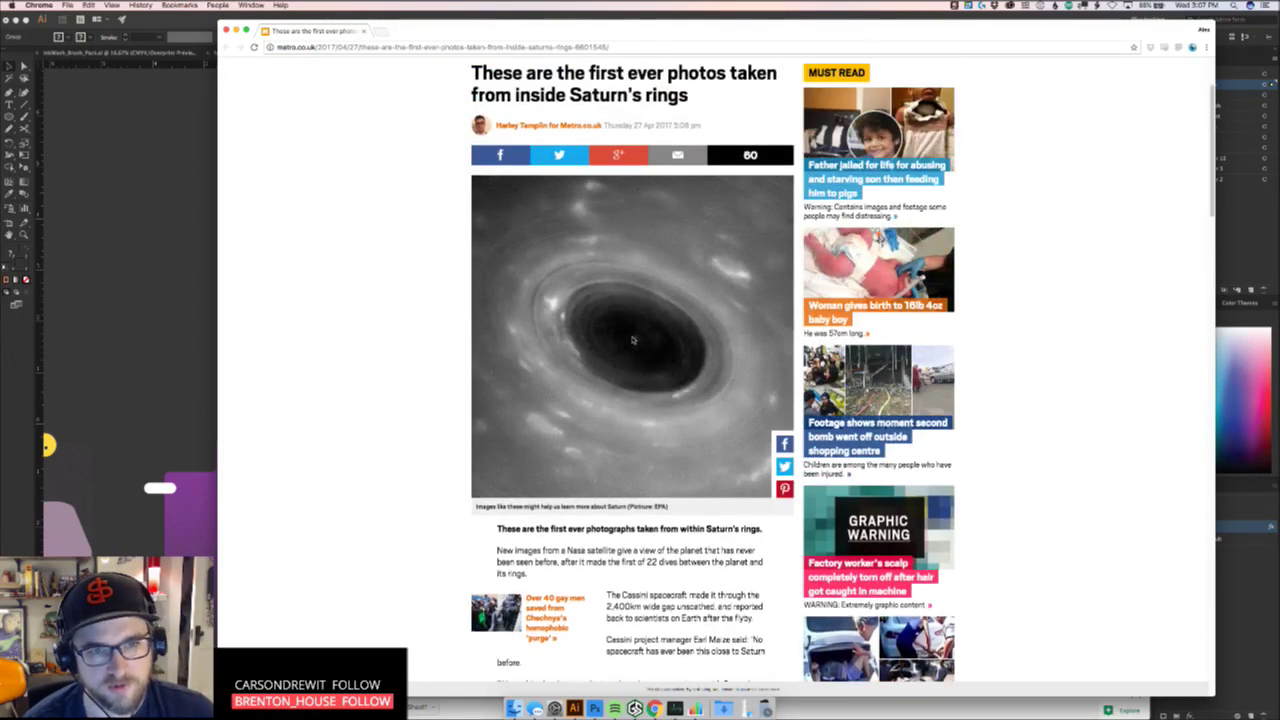
pyautogui.scroll(-10, 632, 341)
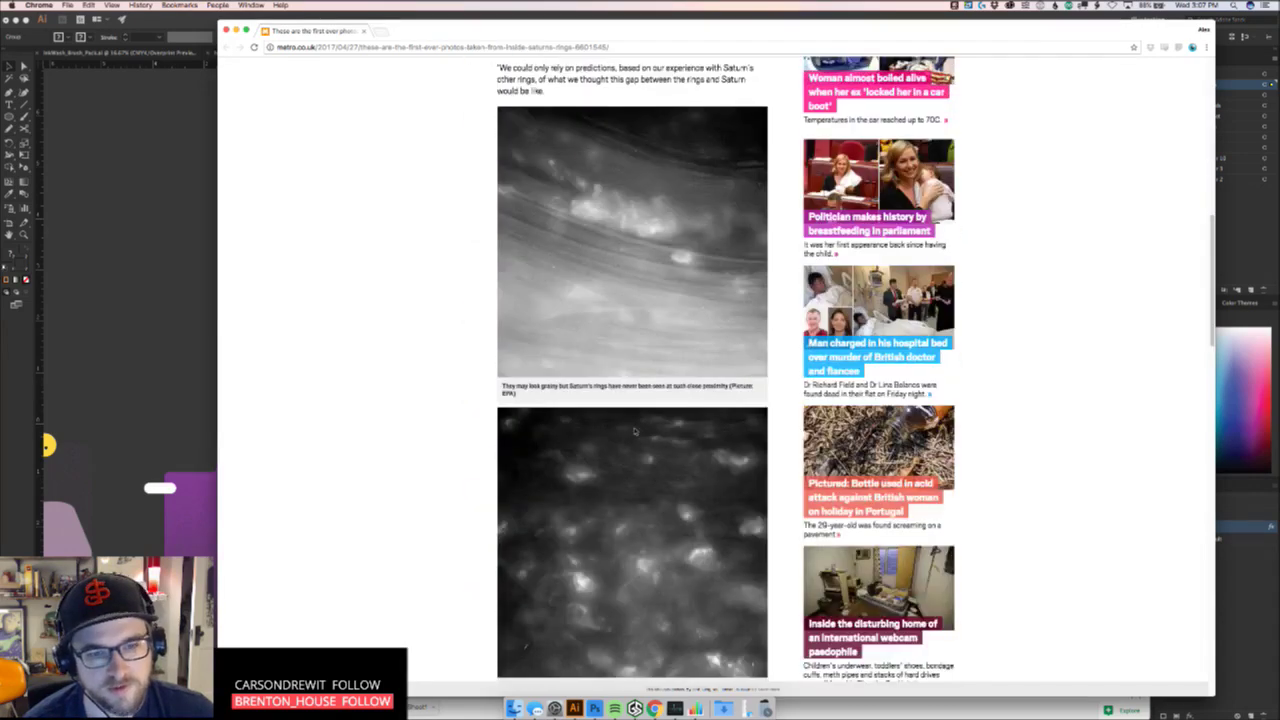
pyautogui.scroll(-2, 625, 516)
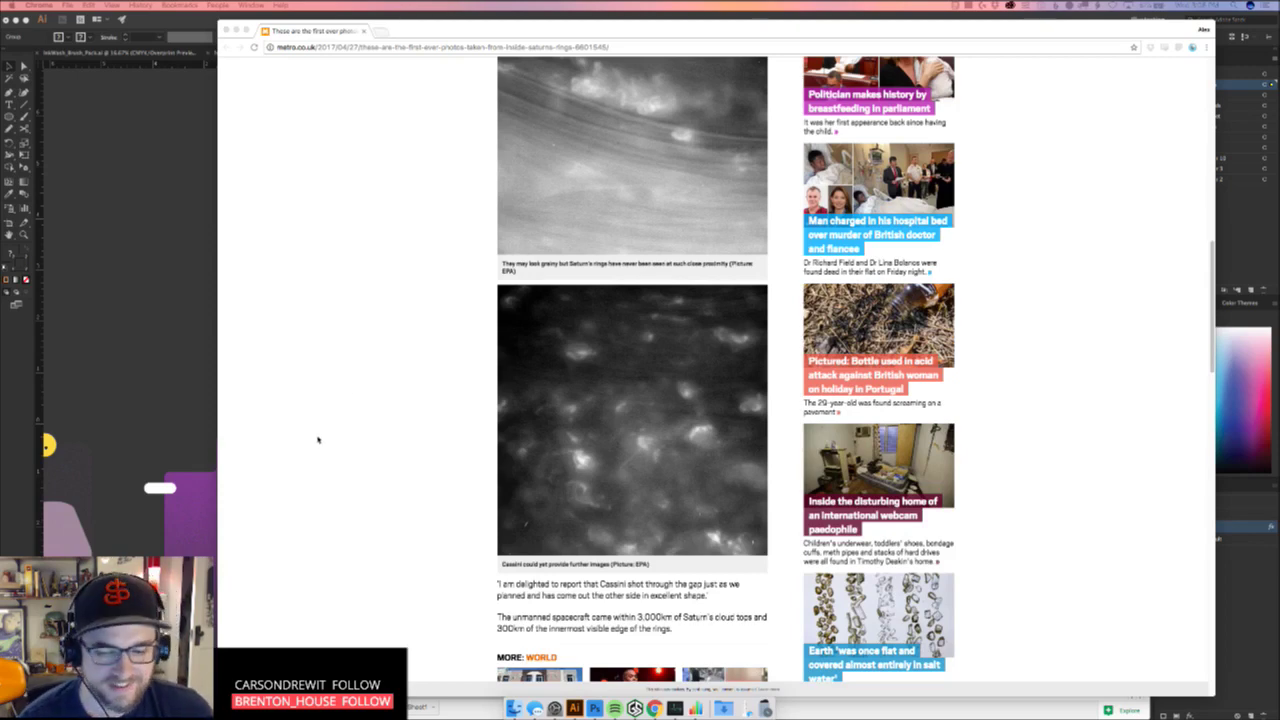
# Switch back to Illustrator, try moving the ringed planet down over the Rr card, and undo the move
pyautogui.press('super+Tab')
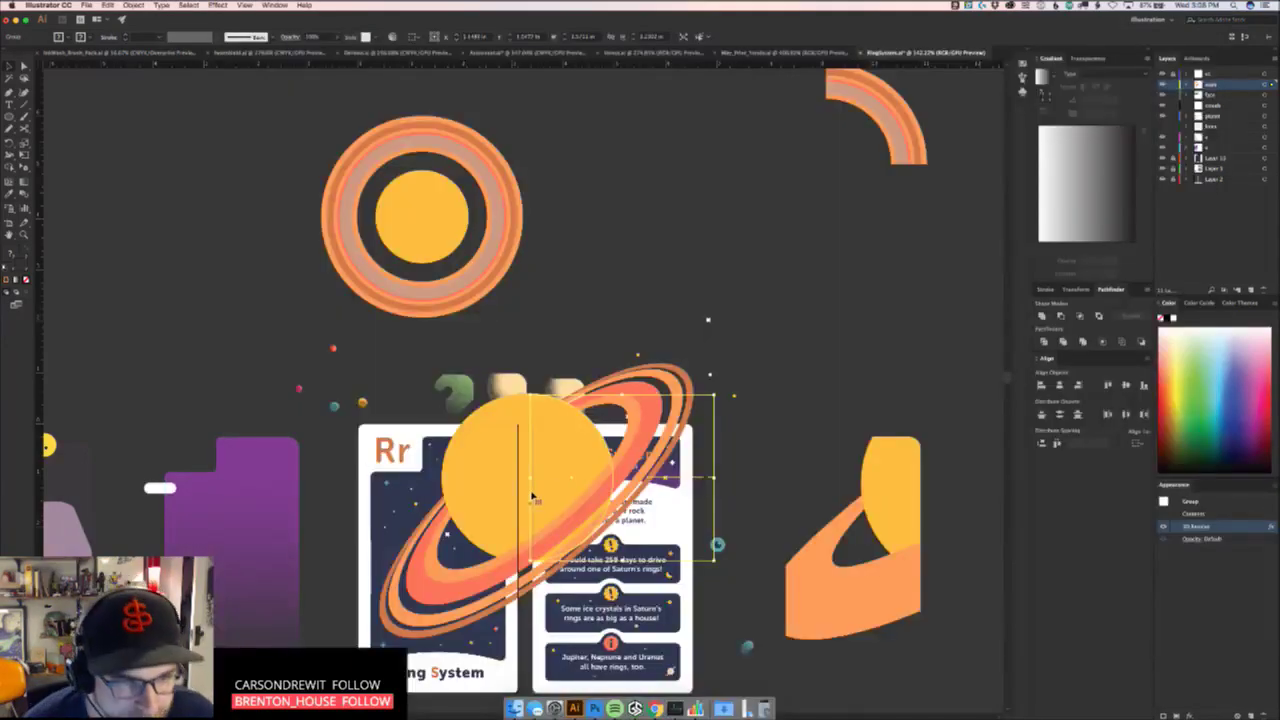
pyautogui.moveTo(518, 518); pyautogui.dragTo(524, 549)
pyautogui.press('super+z')
# Paste a copy of the Rr card's navy background in front of the ringed planet and use it as the planet's clipping mask
pyautogui.moveTo(475, 588); pyautogui.dragTo(596, 475)
pyautogui.moveTo(596, 475); pyautogui.dragTo(645, 539)
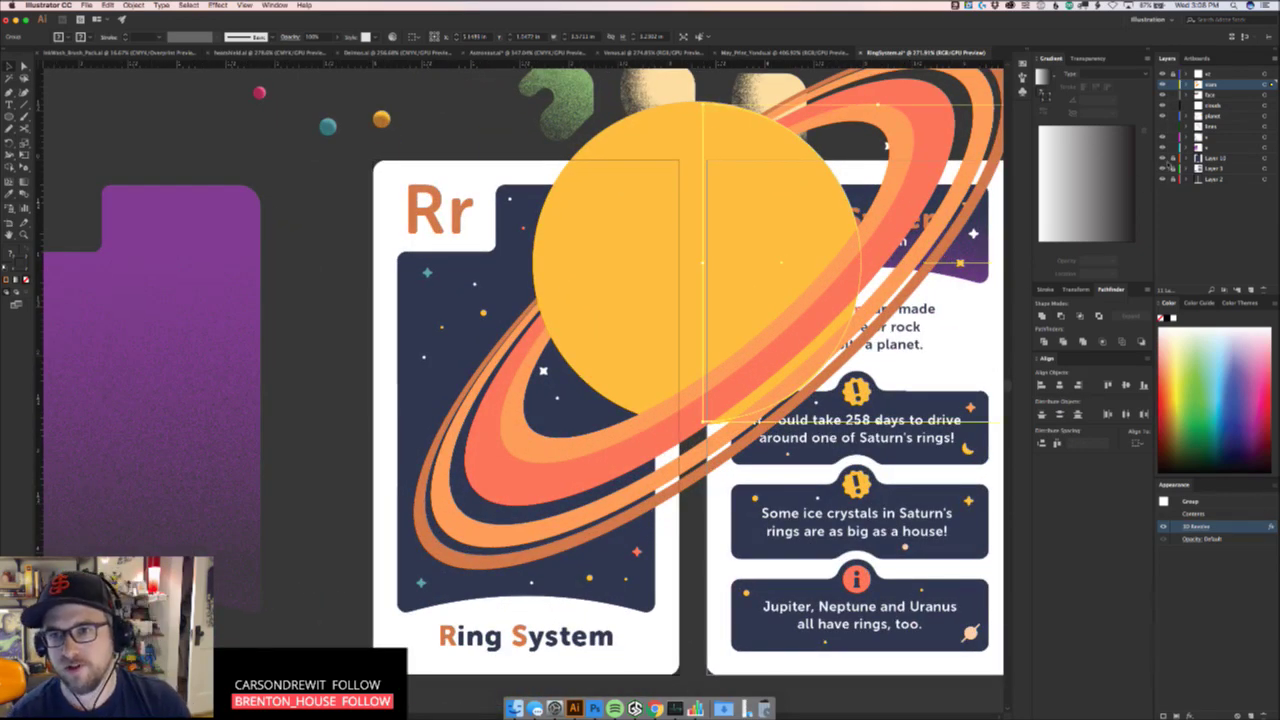
pyautogui.click(650, 546)
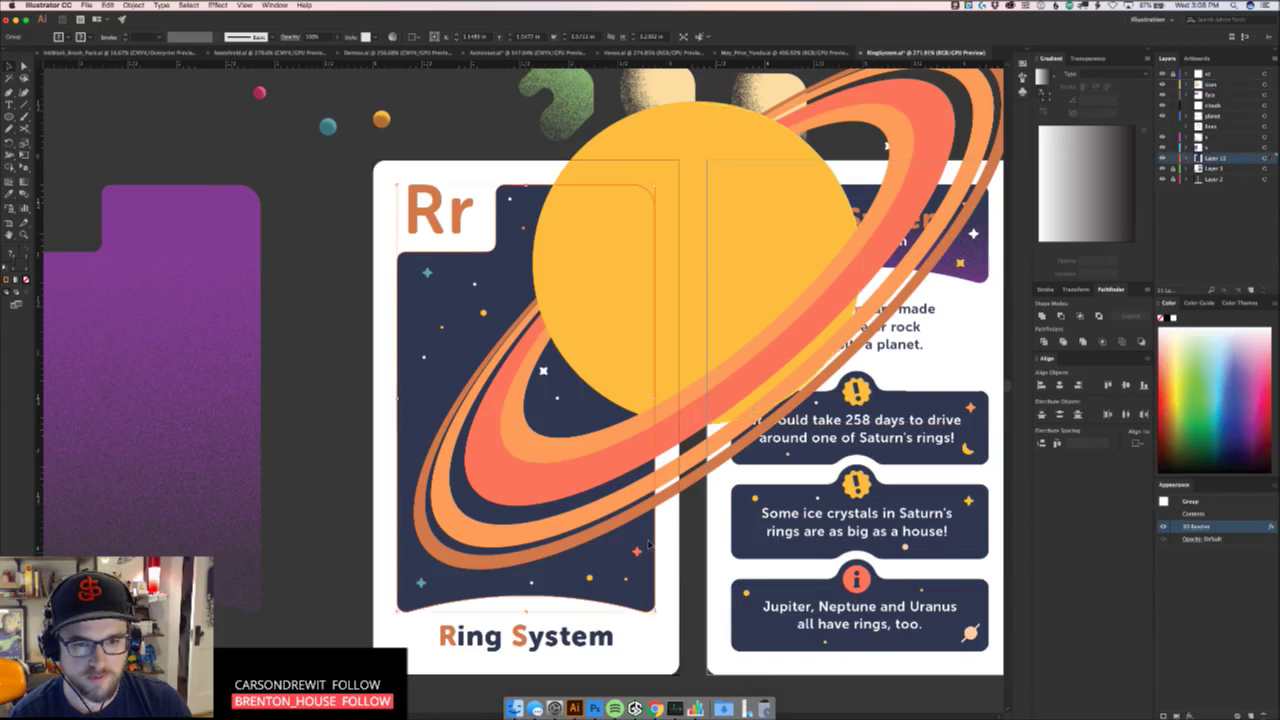
pyautogui.click(700, 328)
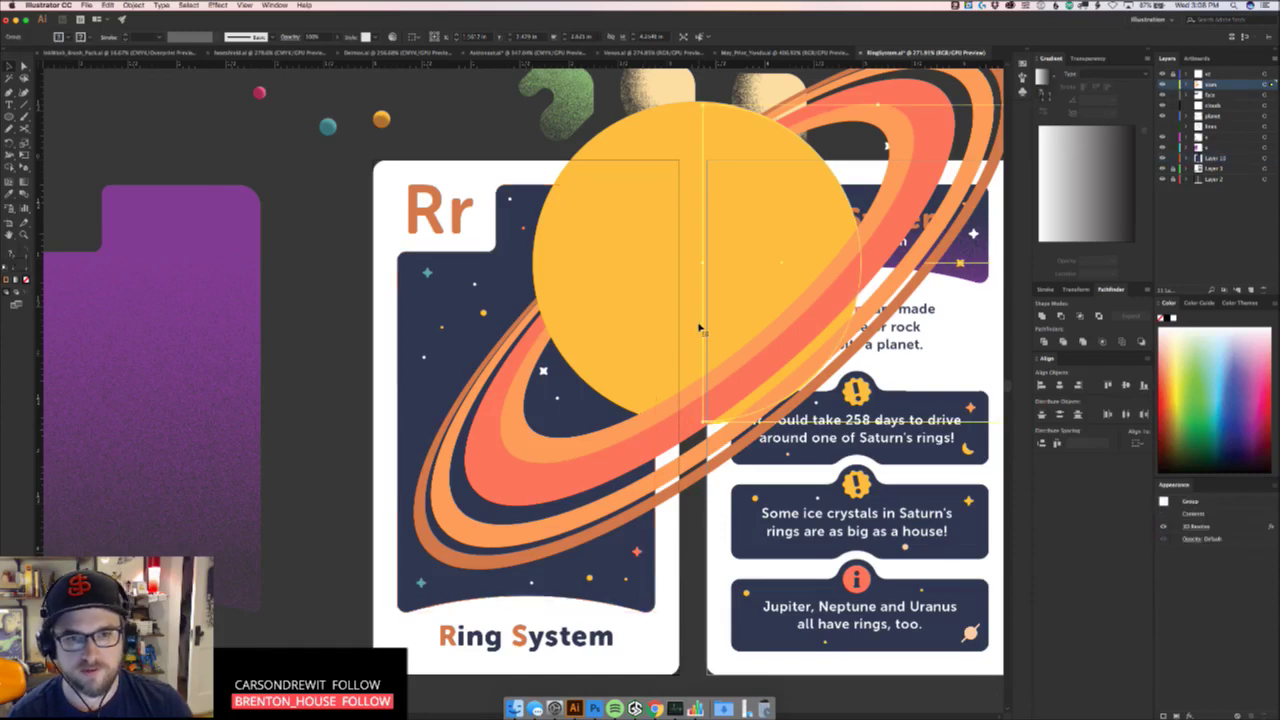
pyautogui.press('super+f')
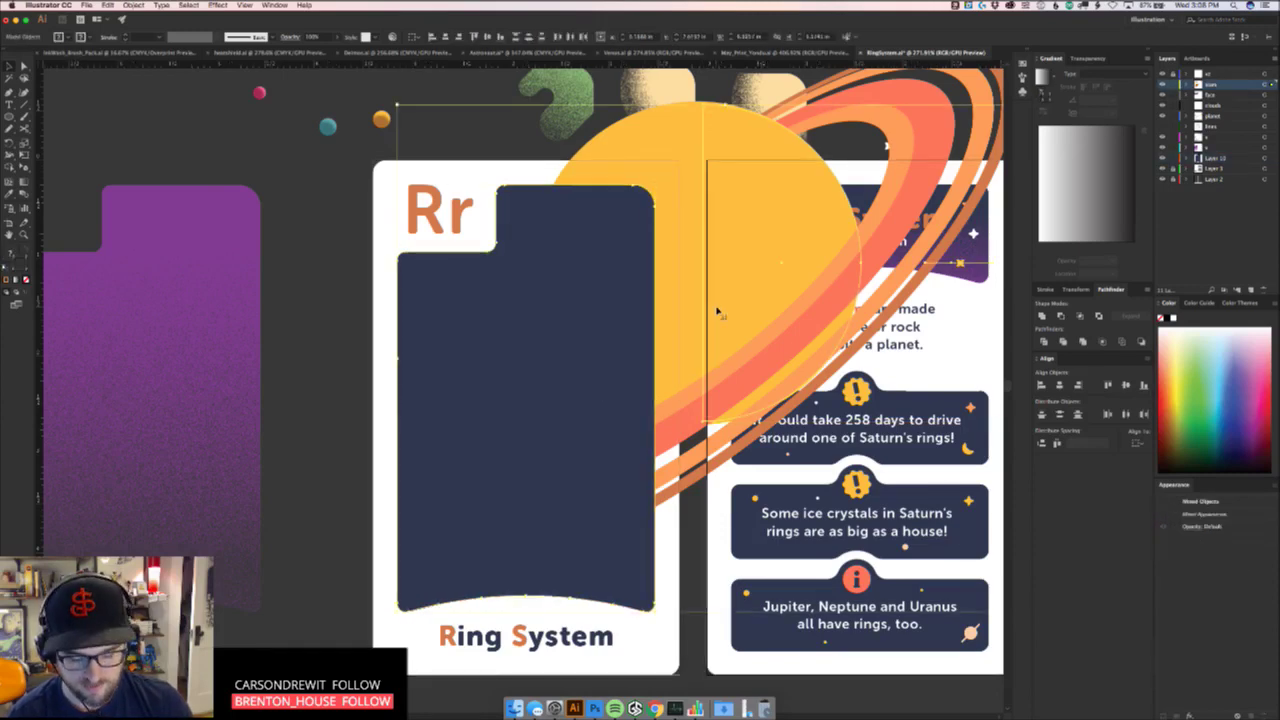
pyautogui.press('super+7')
# Inside the Rr card's clipping group, increase the perspective of the ringed planet's 3D Revolve effect with the preview enabled
pyautogui.press('z')
pyautogui.moveTo(718, 480); pyautogui.dragTo(482, 540)
pyautogui.scroll(10, 717, 481)
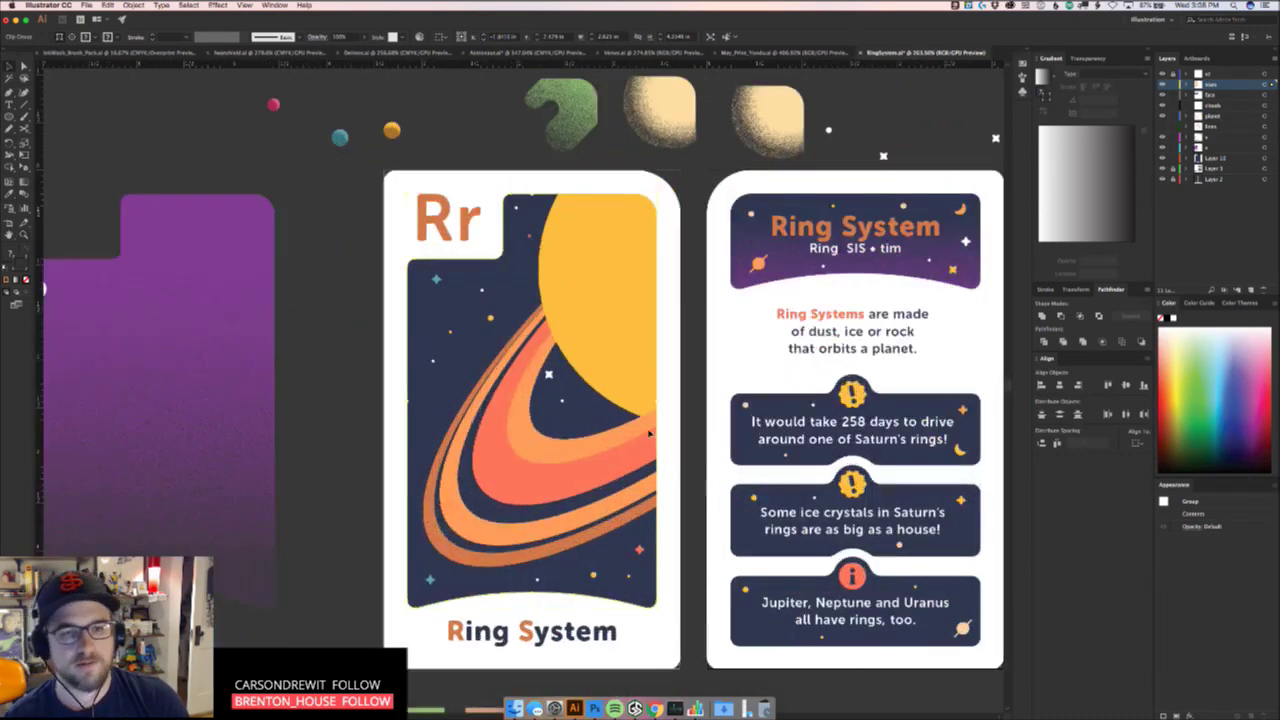
pyautogui.doubleClick(637, 356)
pyautogui.click(629, 346)
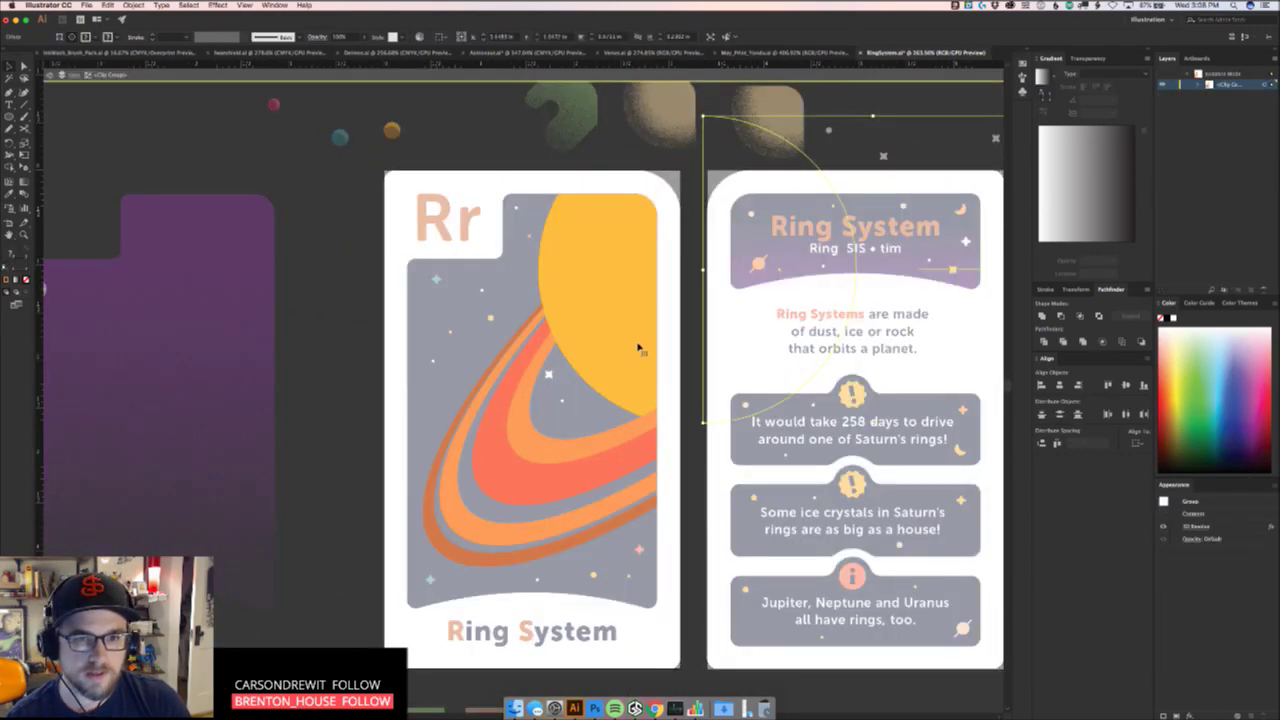
pyautogui.click(1195, 526)
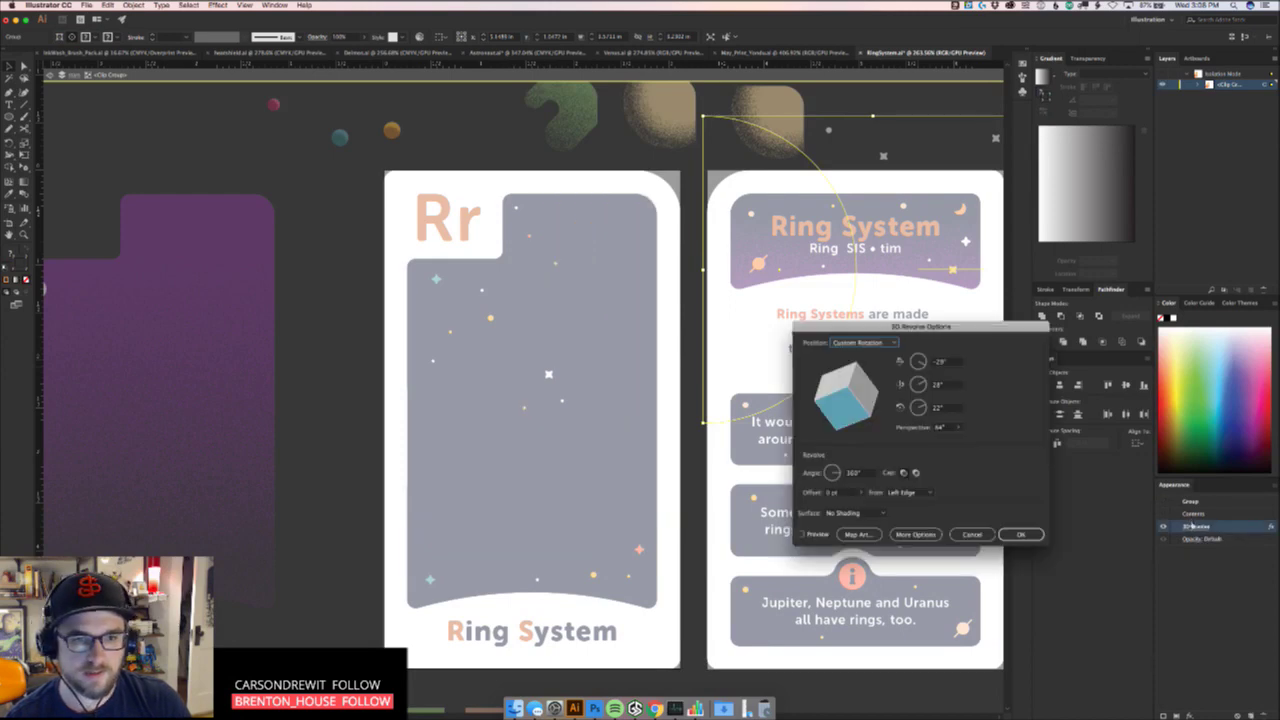
pyautogui.click(810, 535)
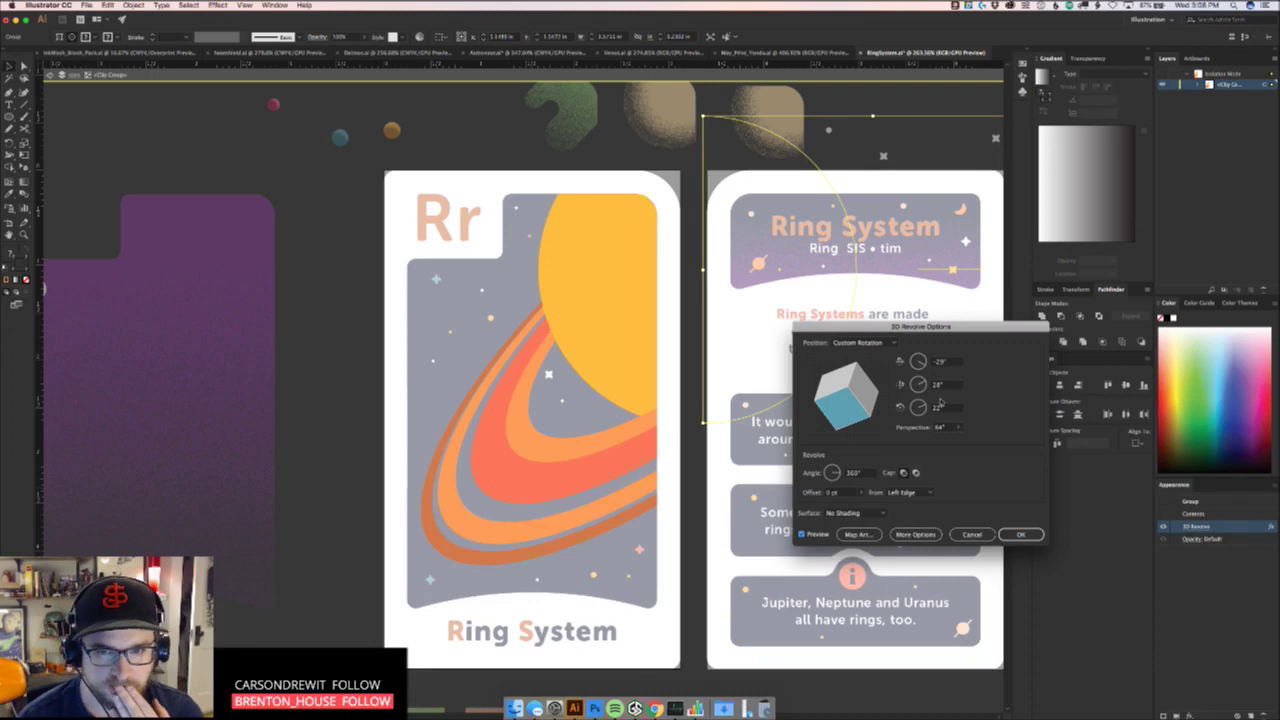
pyautogui.click(958, 427)
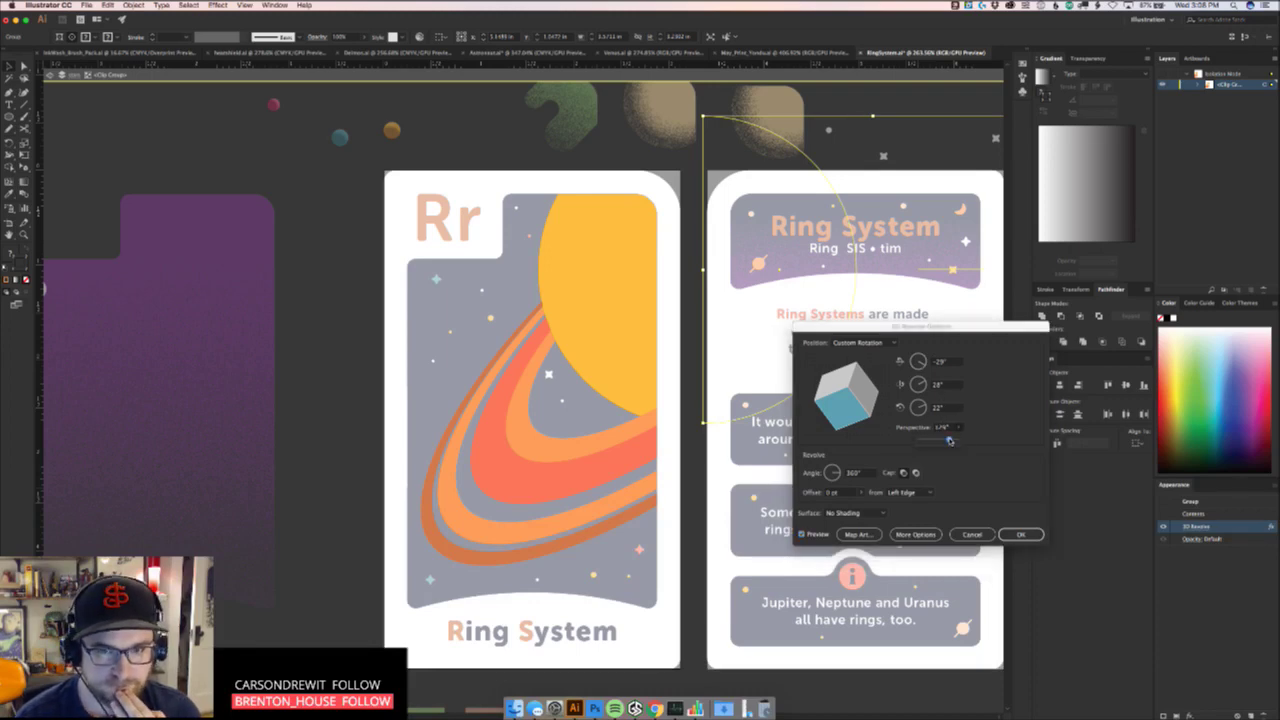
pyautogui.moveTo(944, 441); pyautogui.dragTo(946, 441)
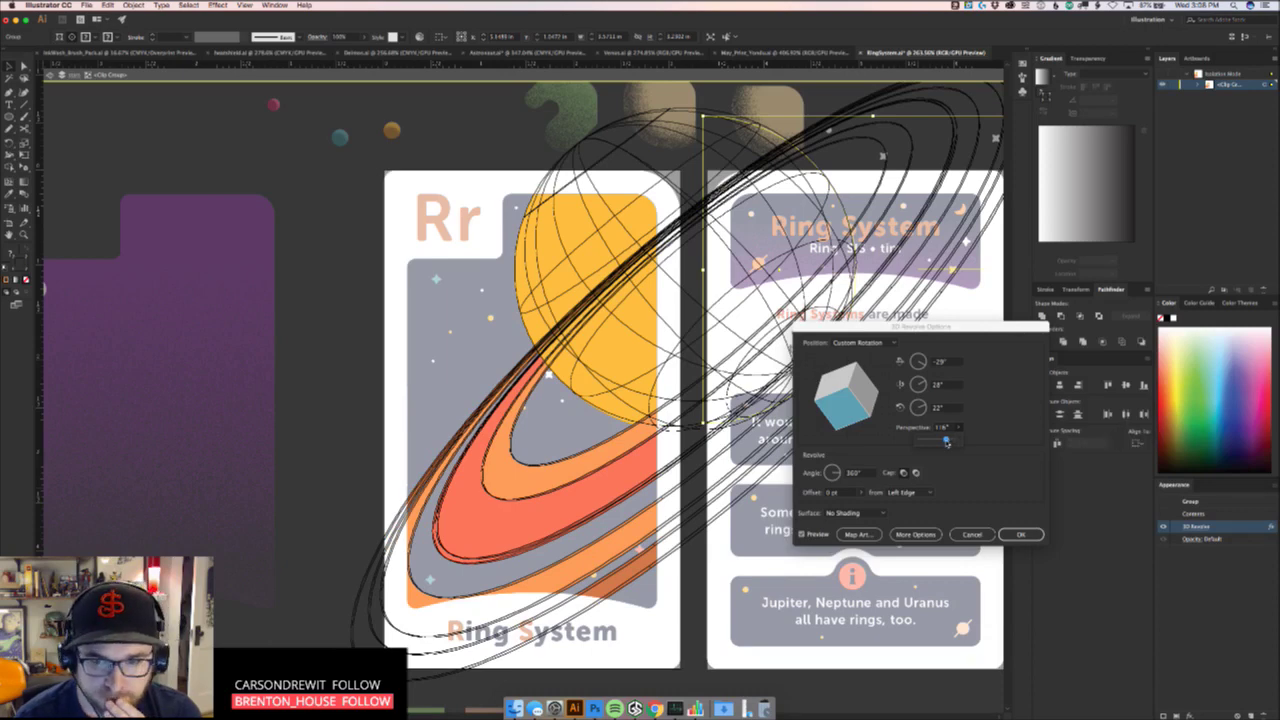
pyautogui.moveTo(947, 441); pyautogui.dragTo(945, 441)
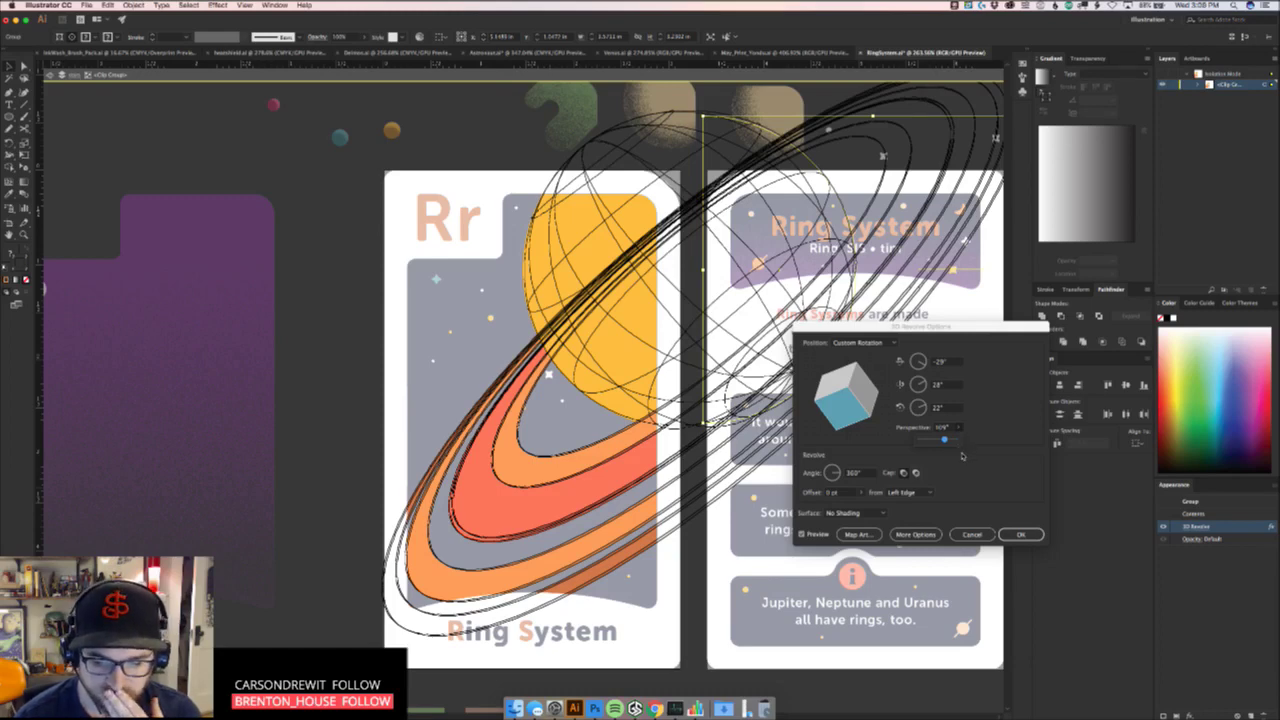
pyautogui.click(1020, 534)
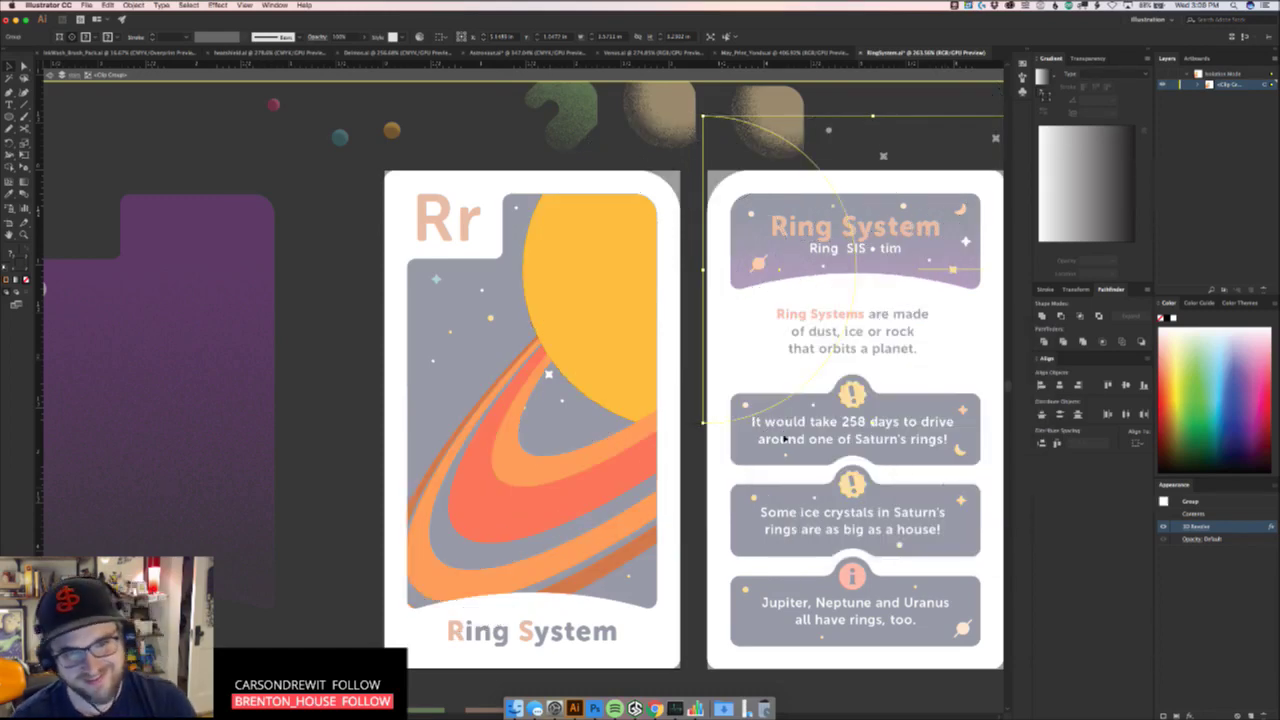
# Scale the ringed planet down in two passes and reposition it so its rings fit within the Rr card
pyautogui.moveTo(603, 379)
pyautogui.mouseDown()
pyautogui.moveTo(634, 366)
pyautogui.moveTo(638, 342)
pyautogui.moveTo(600, 383)
pyautogui.mouseUp()
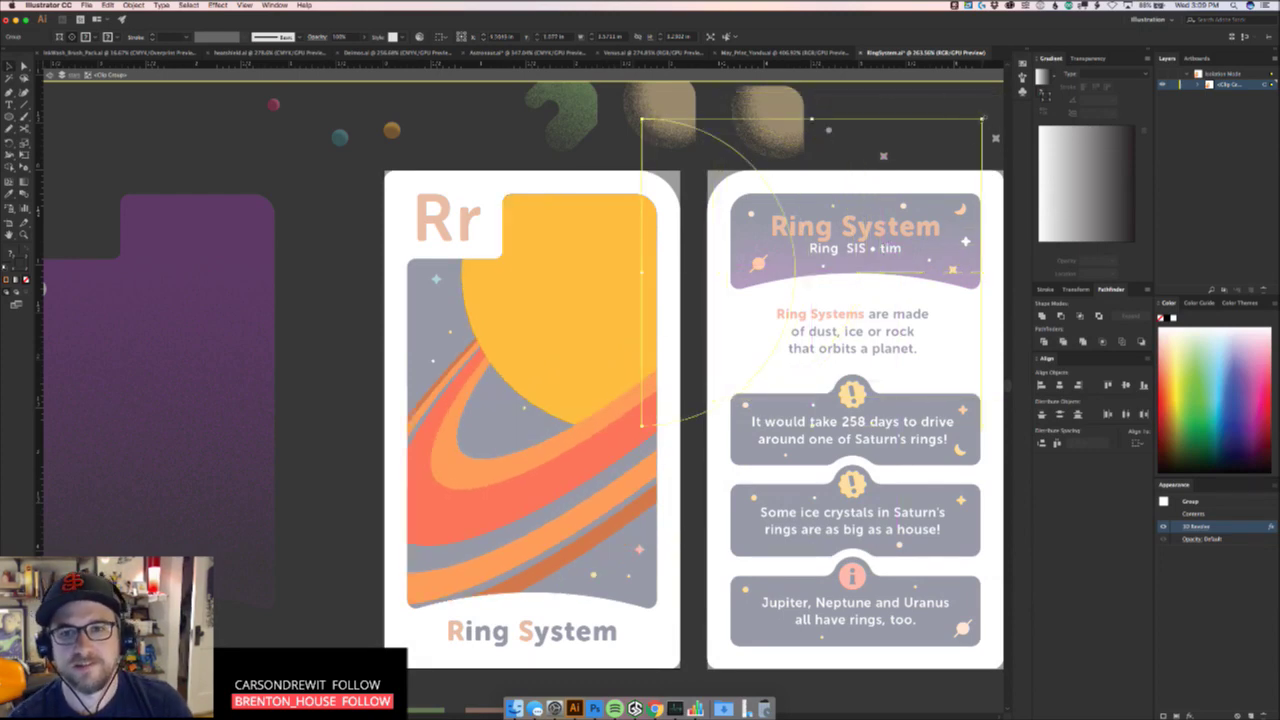
pyautogui.moveTo(983, 119); pyautogui.dragTo(957, 142)
pyautogui.moveTo(776, 237); pyautogui.dragTo(787, 234)
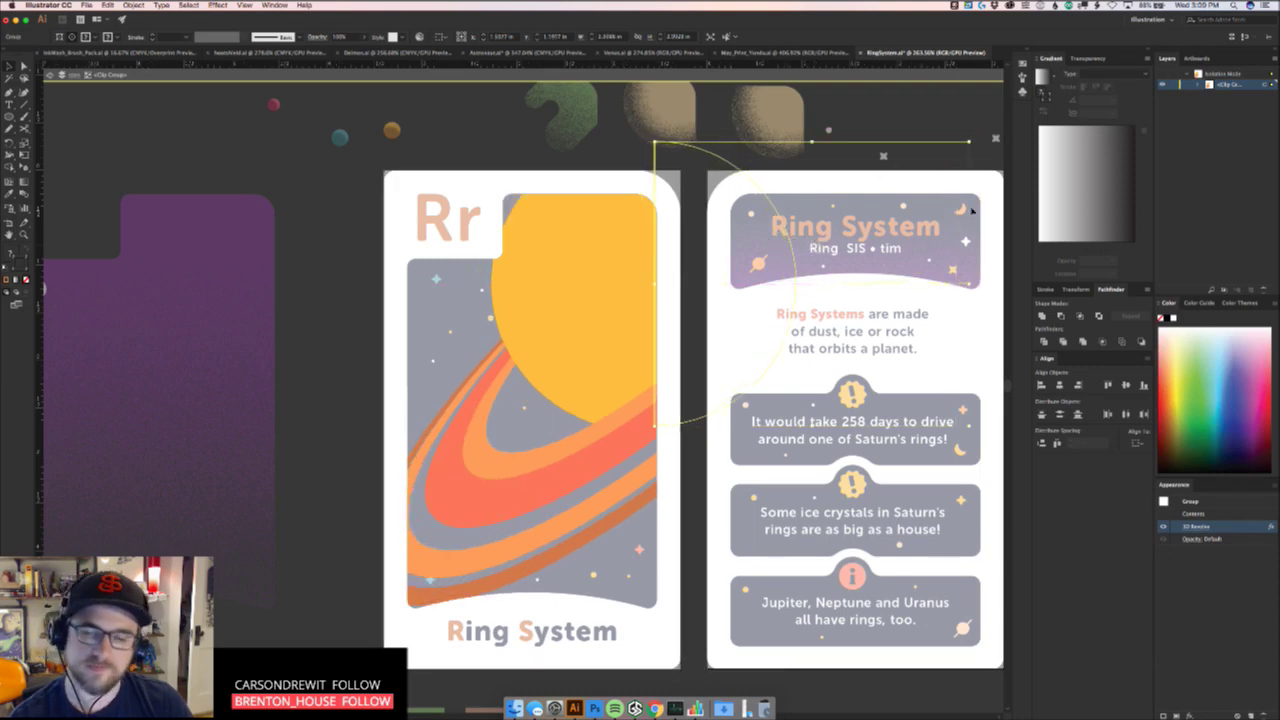
pyautogui.moveTo(968, 143); pyautogui.dragTo(935, 173)
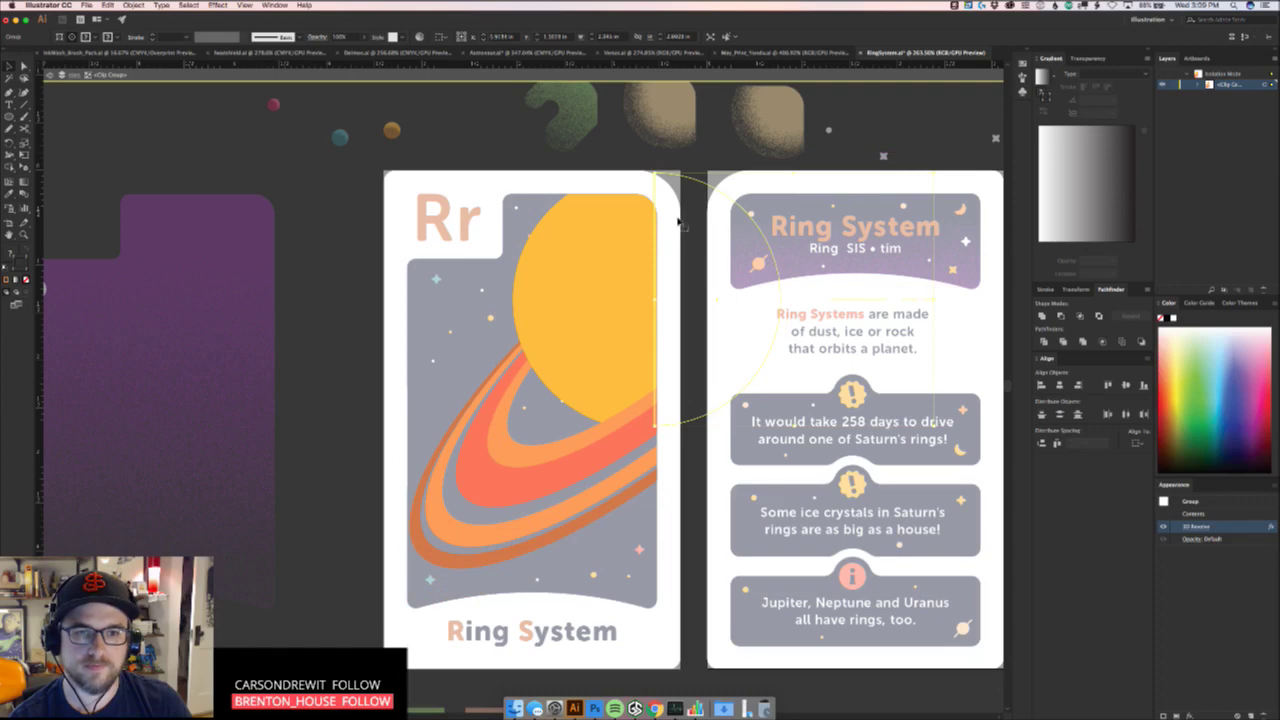
pyautogui.moveTo(655, 228); pyautogui.dragTo(670, 225)
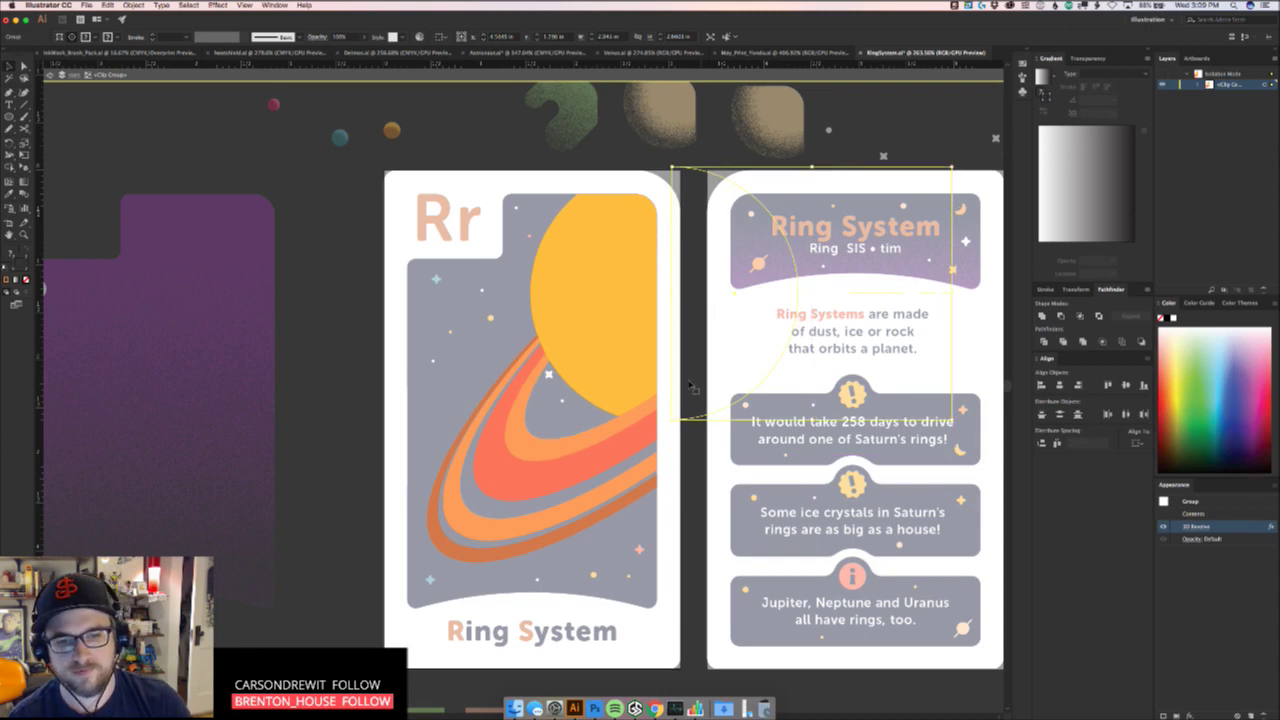
# Enlarge the ringed planet again, shift it lower on the Rr card and leave the clipping group
pyautogui.moveTo(672, 395); pyautogui.dragTo(674, 404)
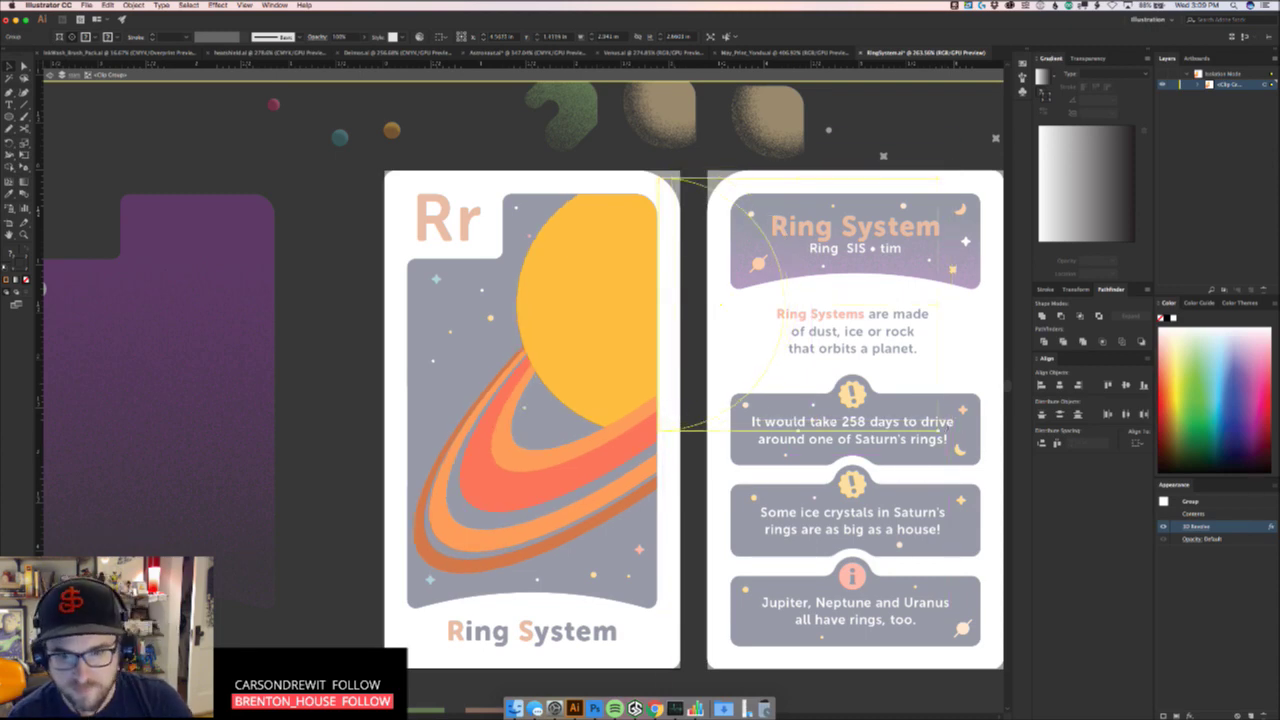
pyautogui.moveTo(938, 431); pyautogui.dragTo(969, 459)
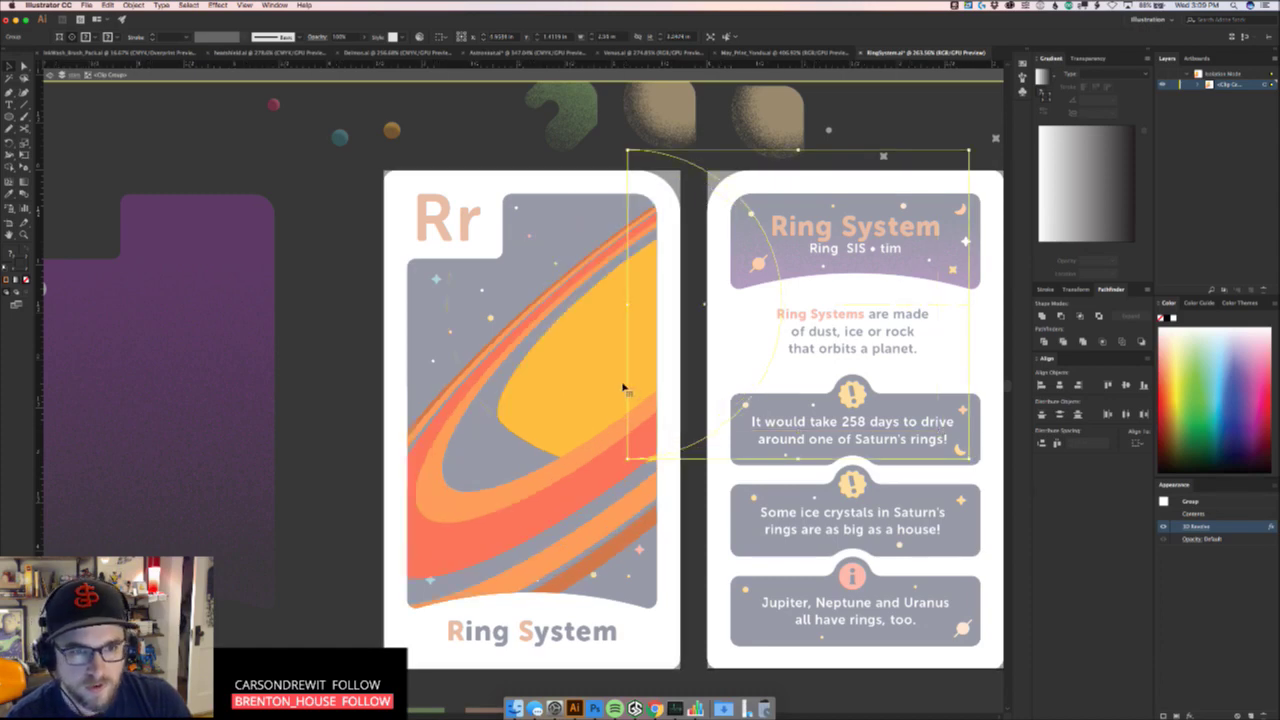
pyautogui.moveTo(625, 384); pyautogui.dragTo(646, 391)
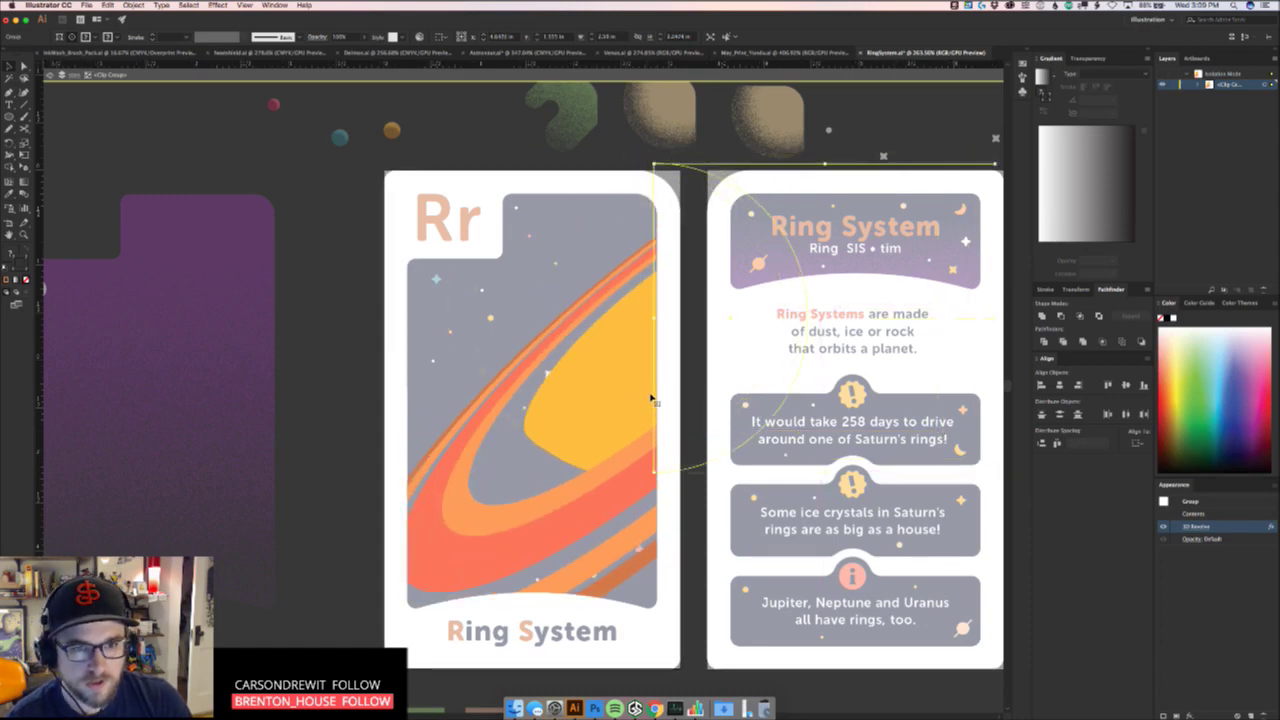
pyautogui.press('Escape')
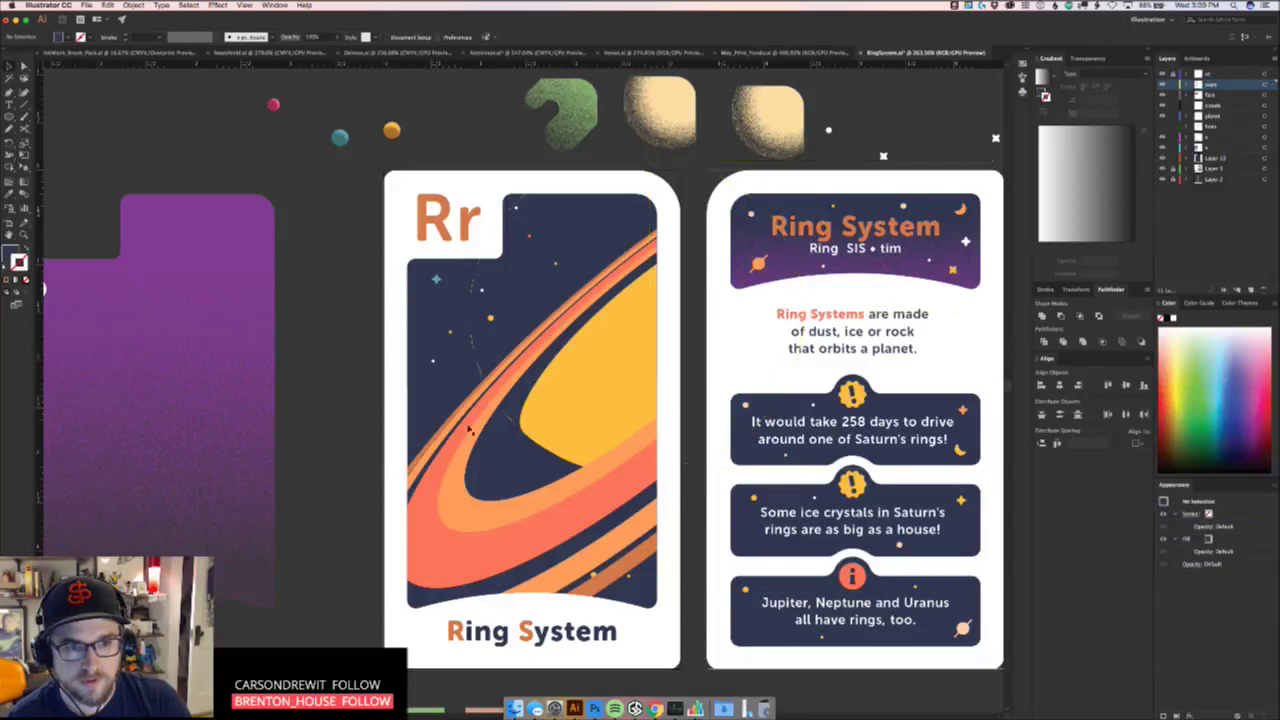
# Tilt the ringed planet's 3D Revolve rotation further, to 34° around Z, and reduce its perspective
pyautogui.doubleClick(594, 400)
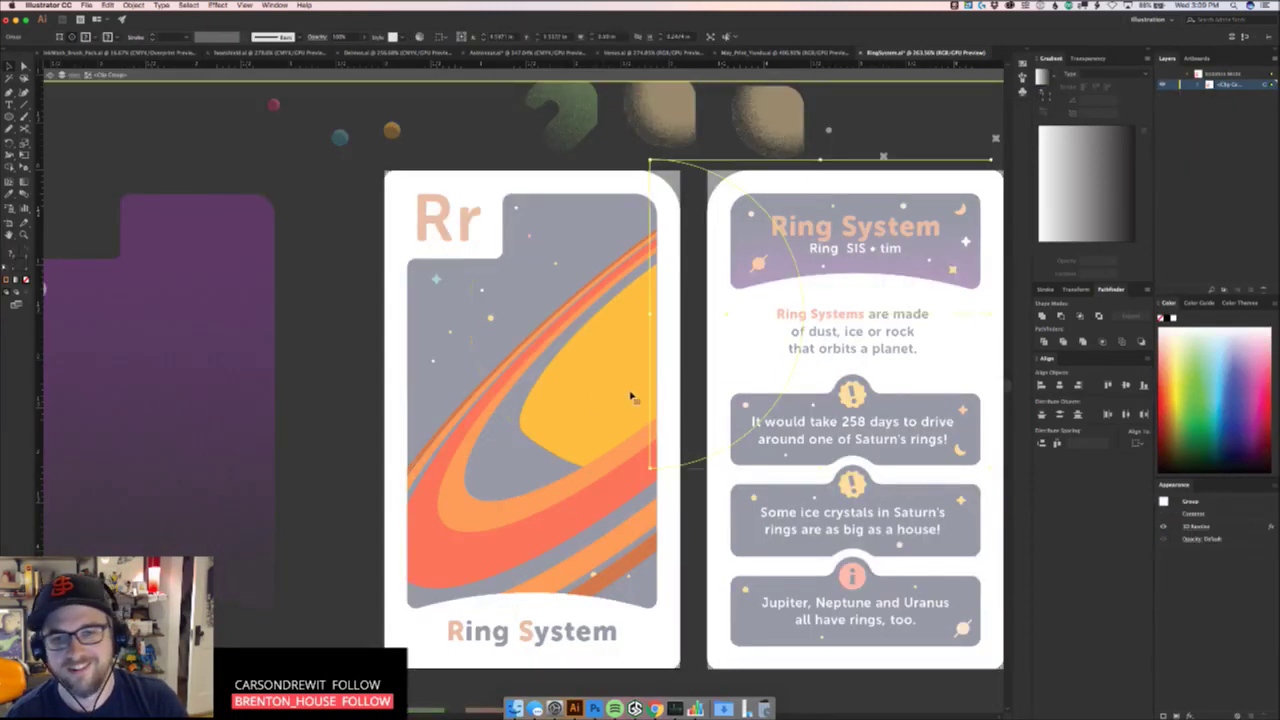
pyautogui.click(1195, 526)
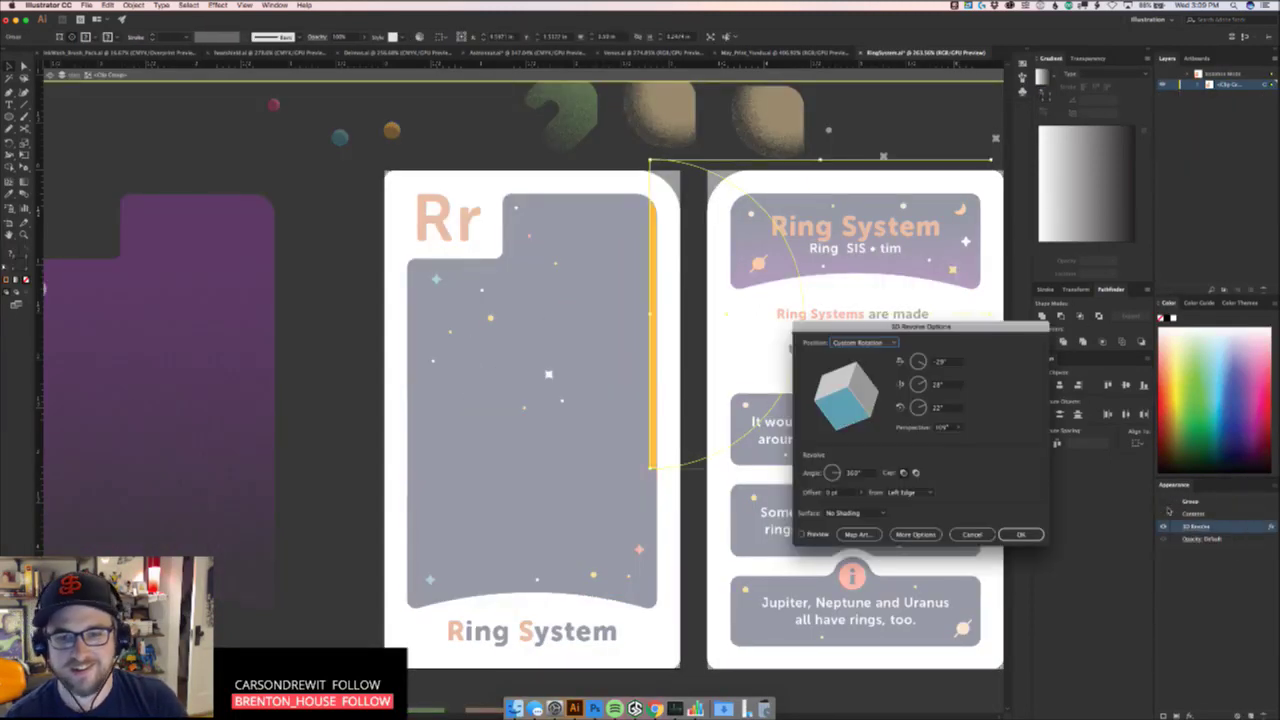
pyautogui.click(812, 534)
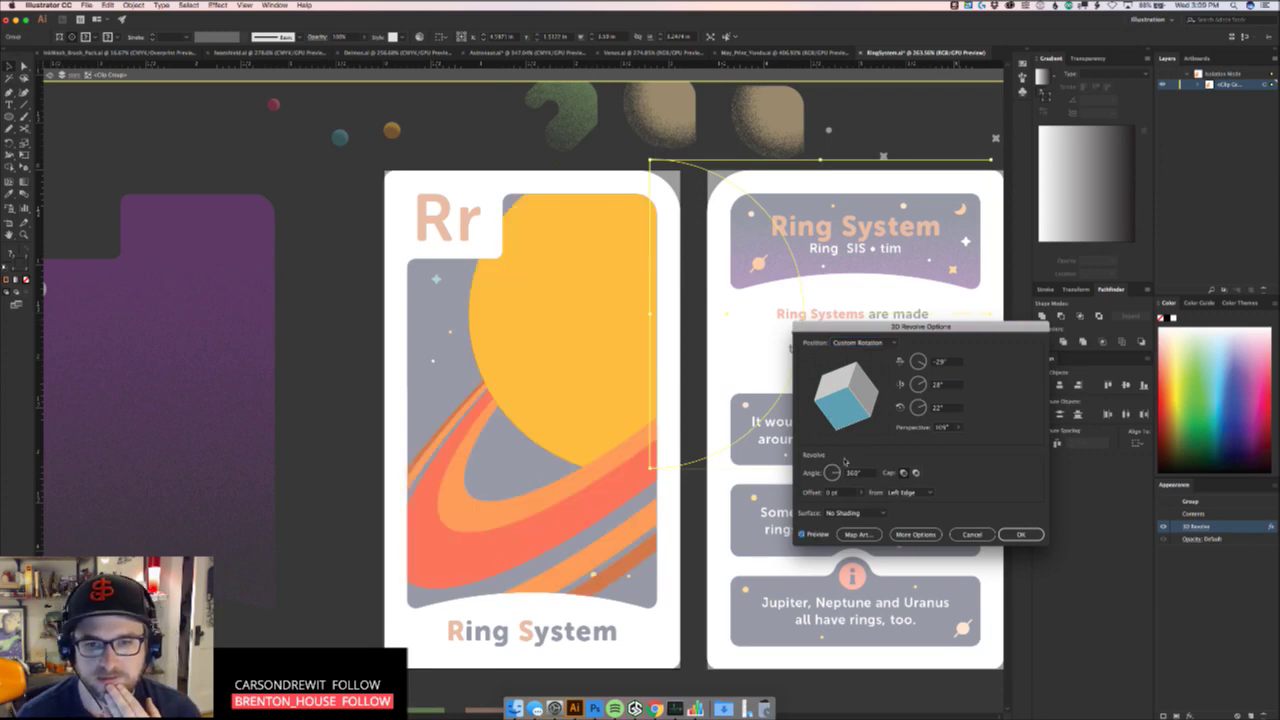
pyautogui.moveTo(839, 393); pyautogui.dragTo(857, 410)
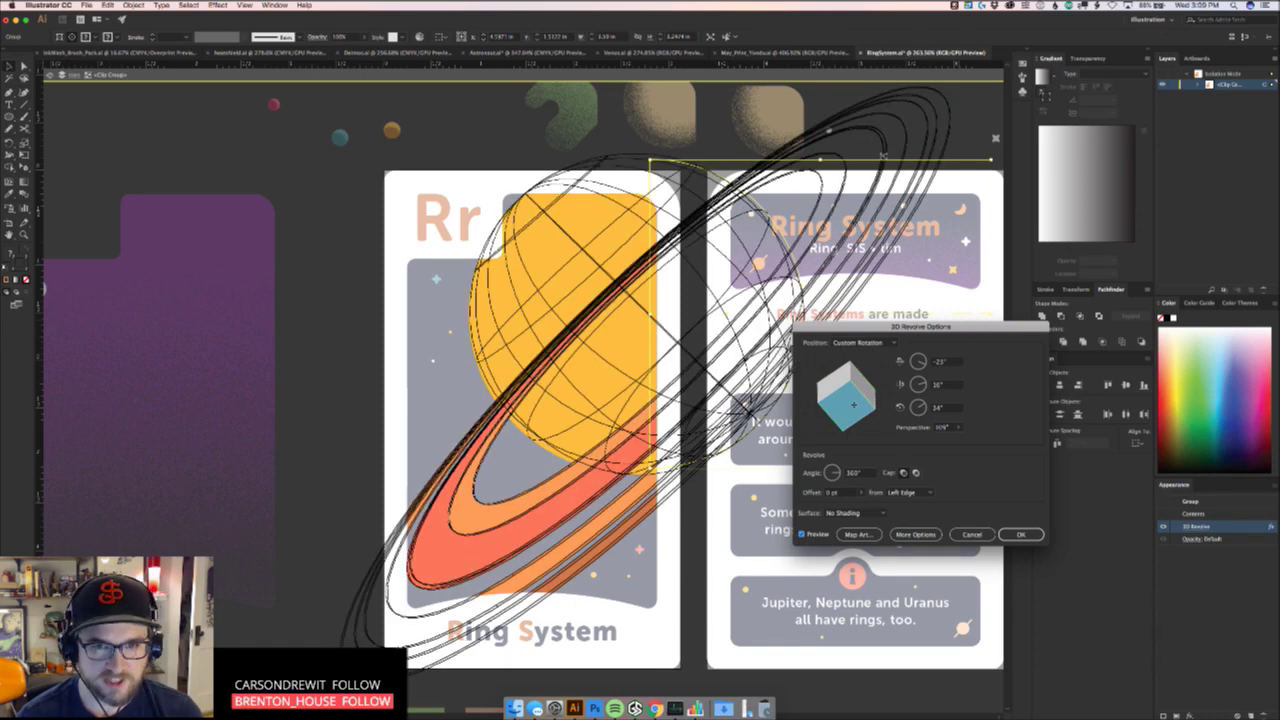
pyautogui.click(957, 427)
pyautogui.moveTo(945, 440); pyautogui.dragTo(938, 440)
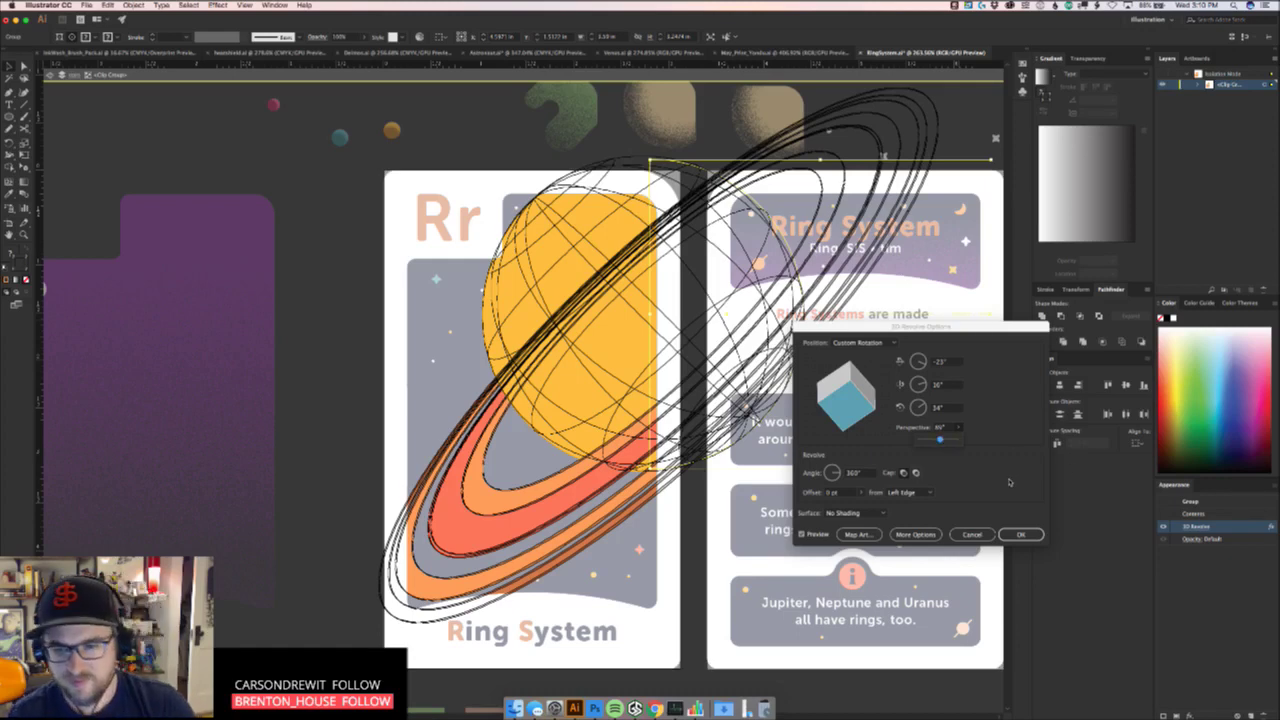
pyautogui.click(1021, 534)
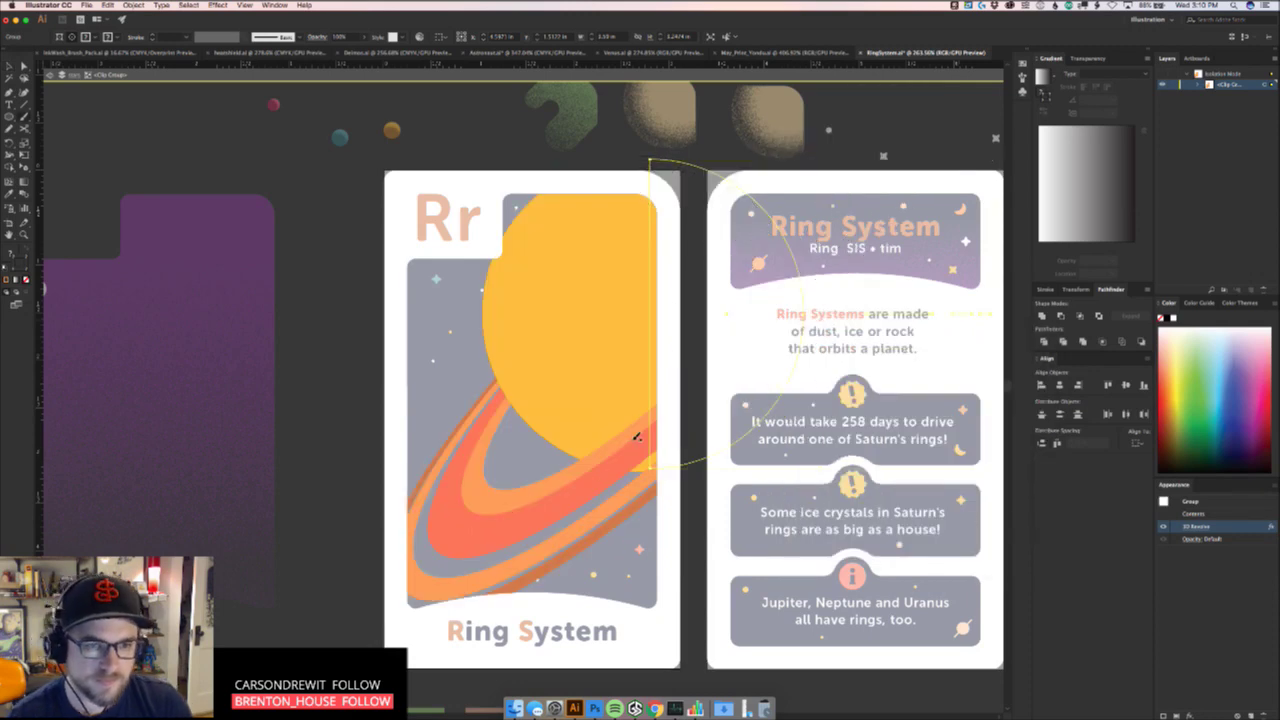
# Move the ringed planet up and toward the text card so the ring curve shows fully, and save the file
pyautogui.moveTo(628, 399)
pyautogui.mouseDown()
pyautogui.moveTo(638, 370)
pyautogui.moveTo(628, 386)
pyautogui.mouseUp()
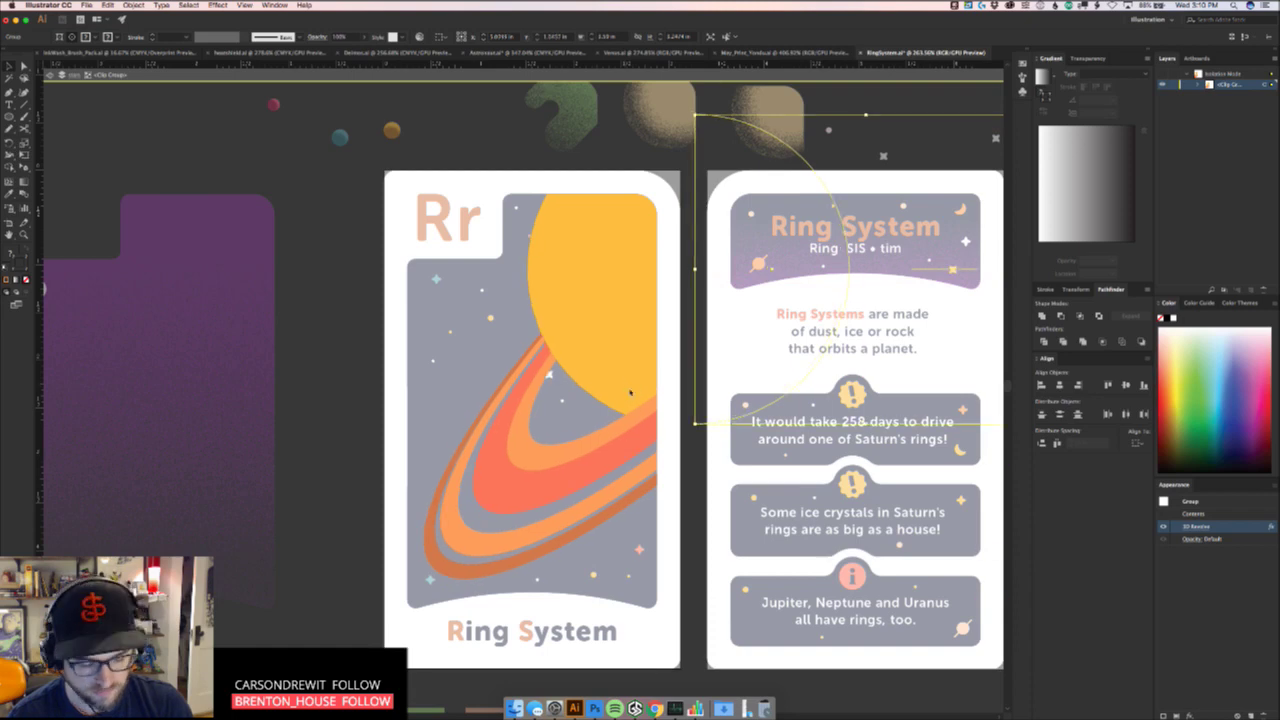
pyautogui.press('super+s')
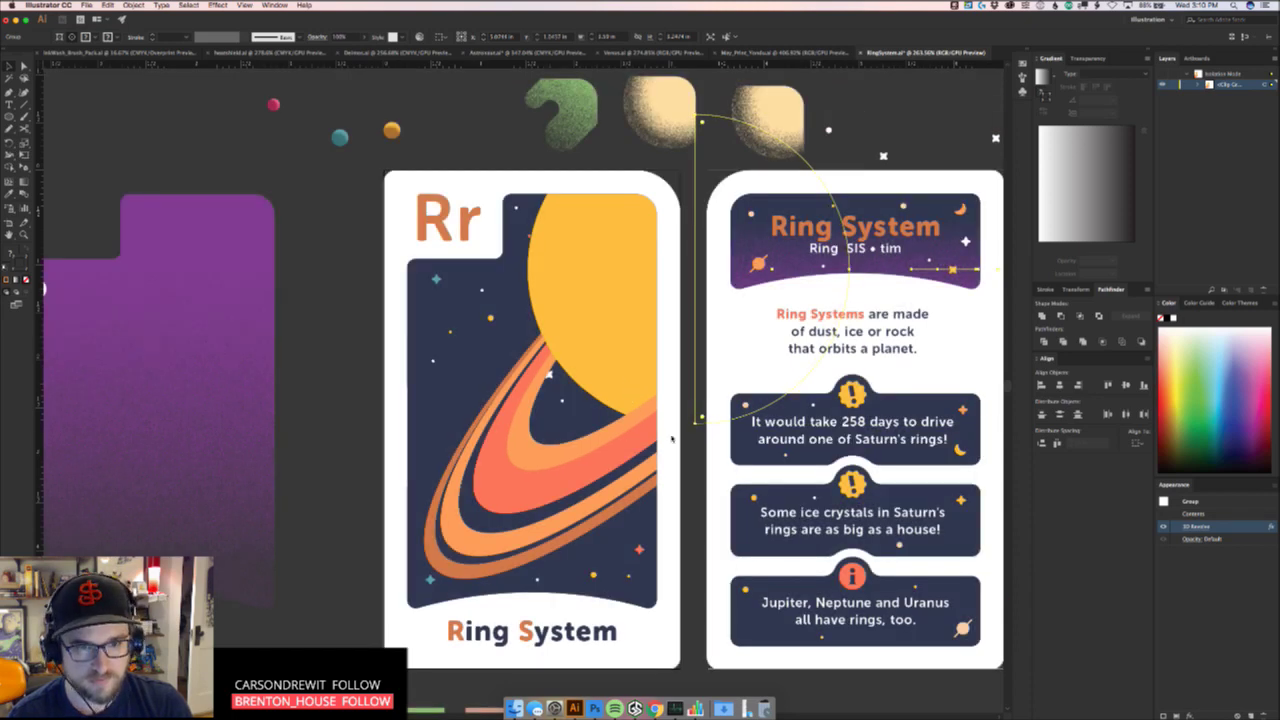
pyautogui.press('super+s')
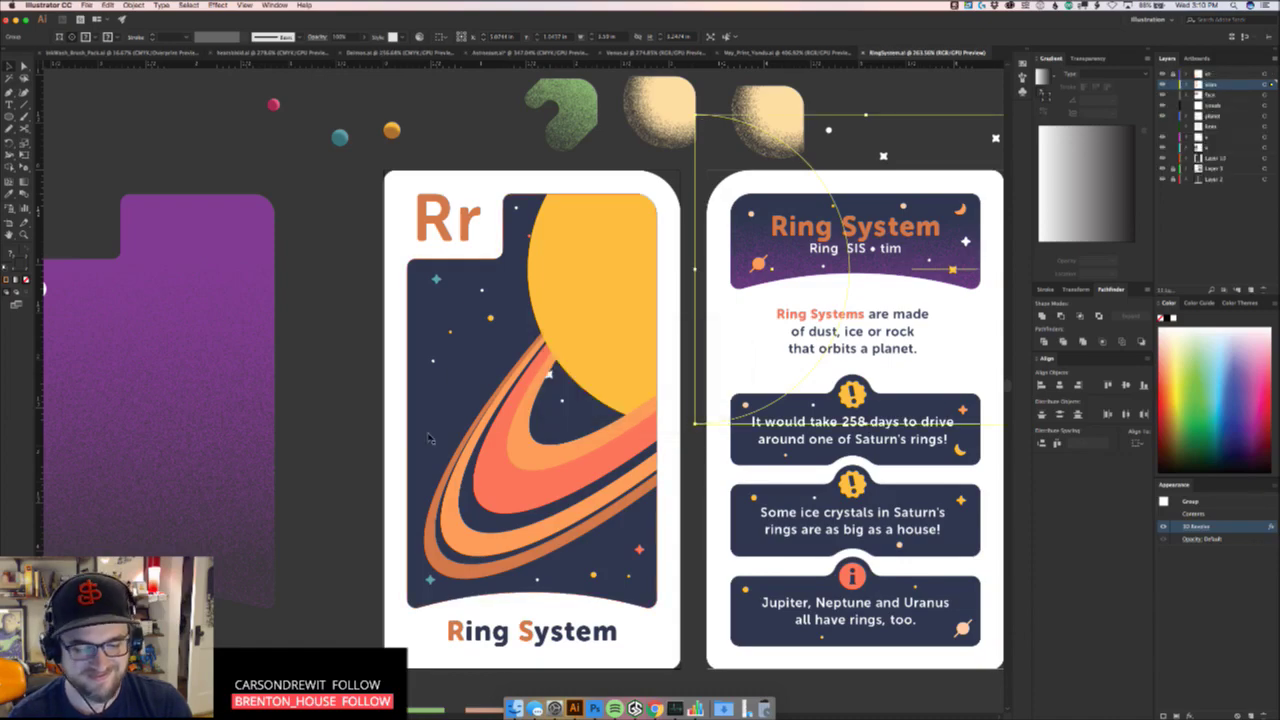
# Try rotating the ringed planet's source artwork clockwise inside the clipping group, and undo the rotation
pyautogui.click(334, 441)
pyautogui.press('z')
pyautogui.moveTo(607, 414); pyautogui.dragTo(640, 413)
pyautogui.press('v')
pyautogui.click(640, 412)
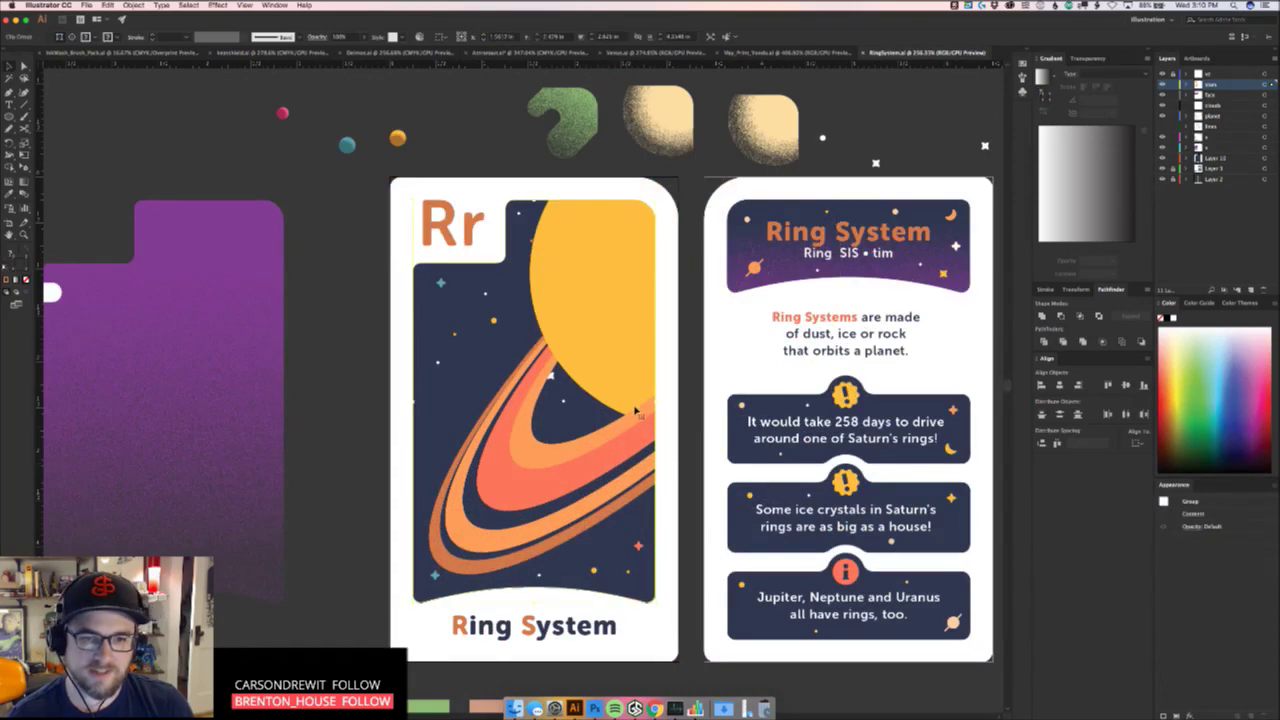
pyautogui.doubleClick(632, 403)
pyautogui.click(694, 424)
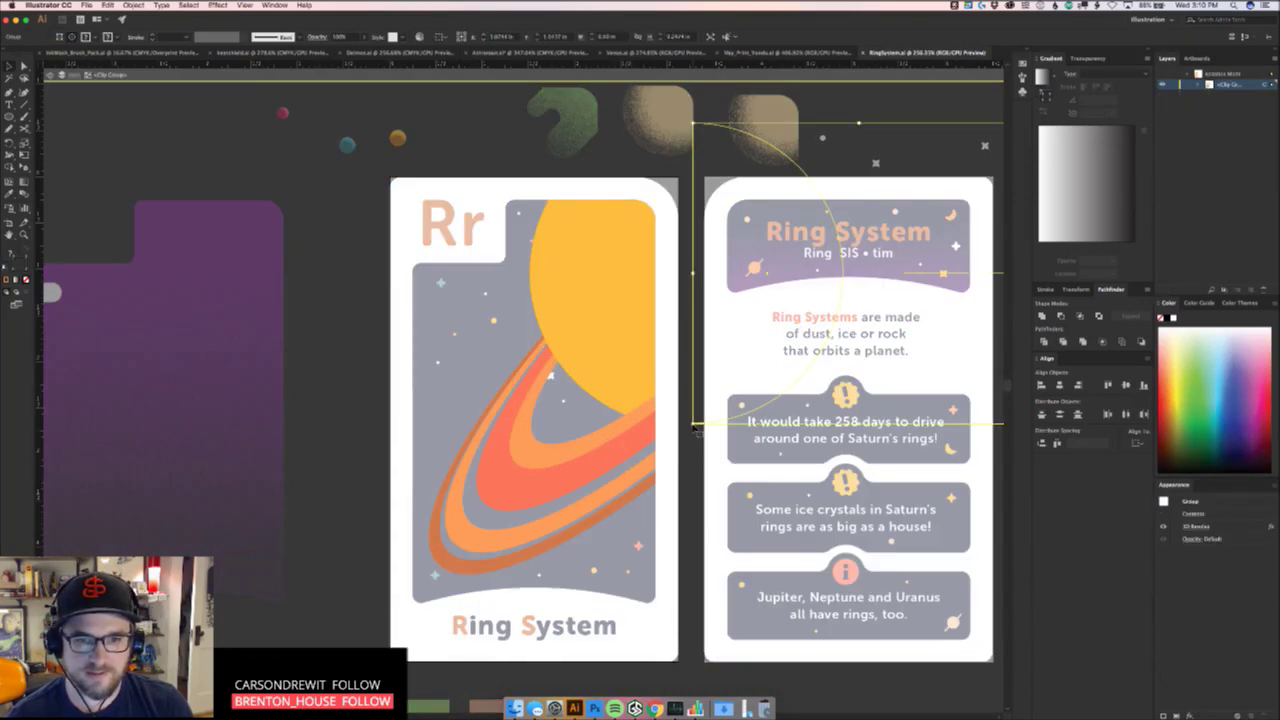
pyautogui.moveTo(693, 426); pyautogui.dragTo(697, 351)
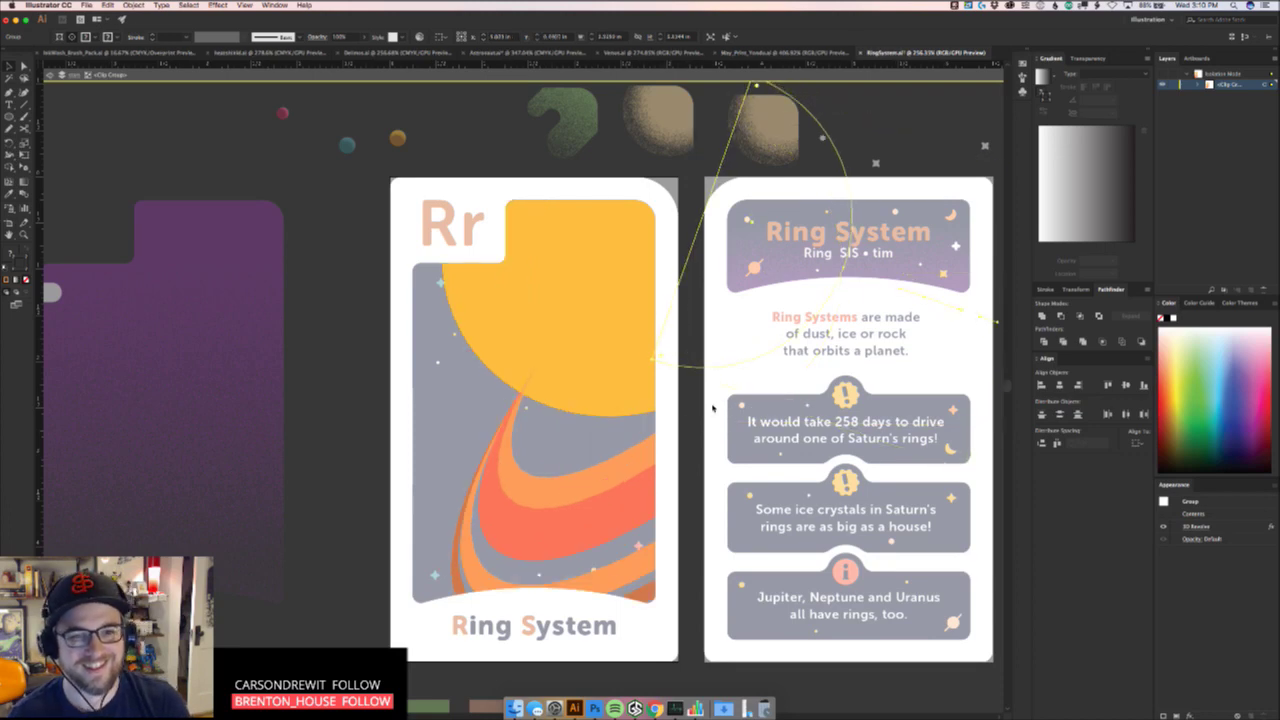
pyautogui.press('super+z')
pyautogui.press('super+z')
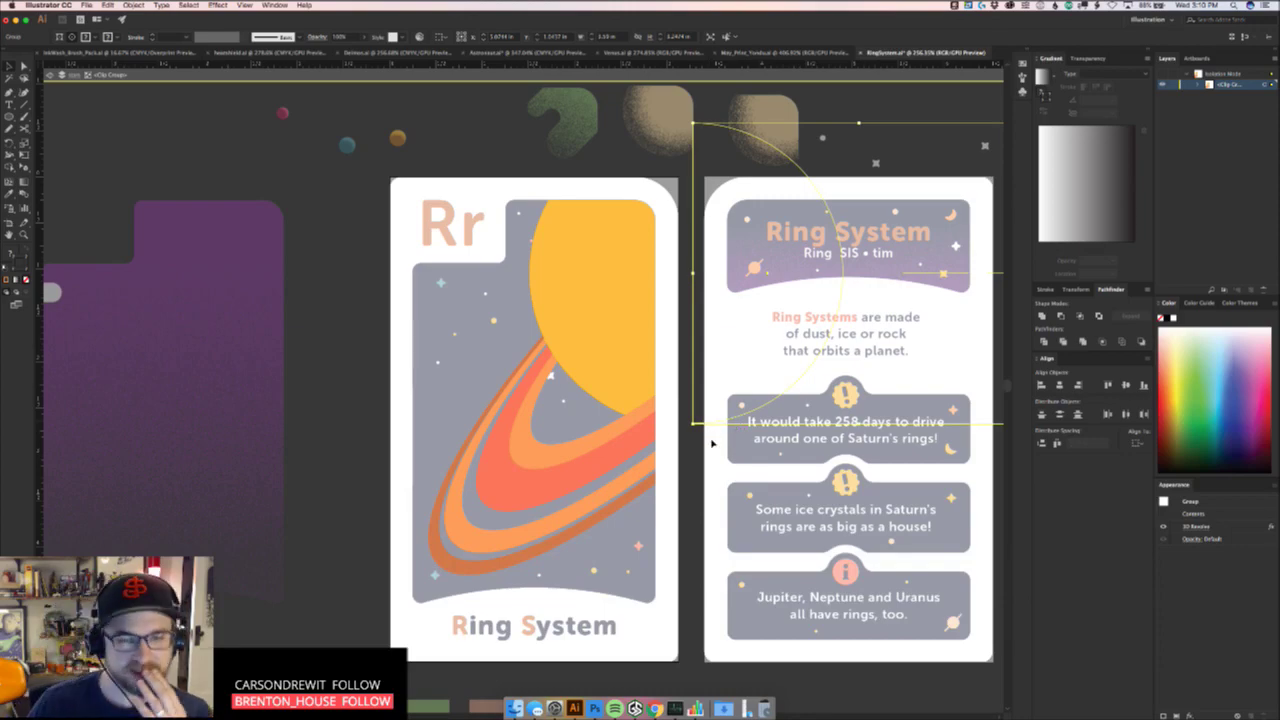
# Leave the clipping group, try moving the whole clipped planet on the Rr card, and undo the move
pyautogui.press('Escape')
pyautogui.press('super+shift+a')
pyautogui.press('z')
pyautogui.moveTo(590, 461); pyautogui.dragTo(588, 361)
pyautogui.press('v')
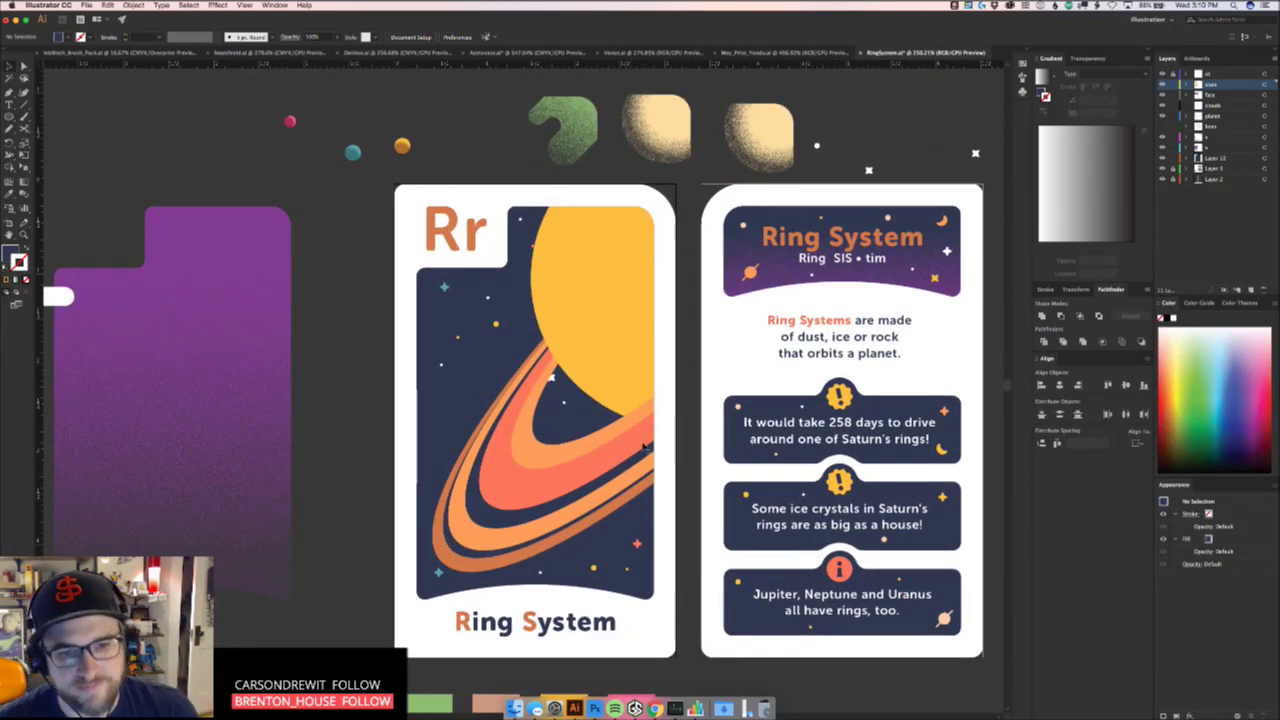
pyautogui.moveTo(648, 456); pyautogui.dragTo(631, 424)
pyautogui.press('super+z')
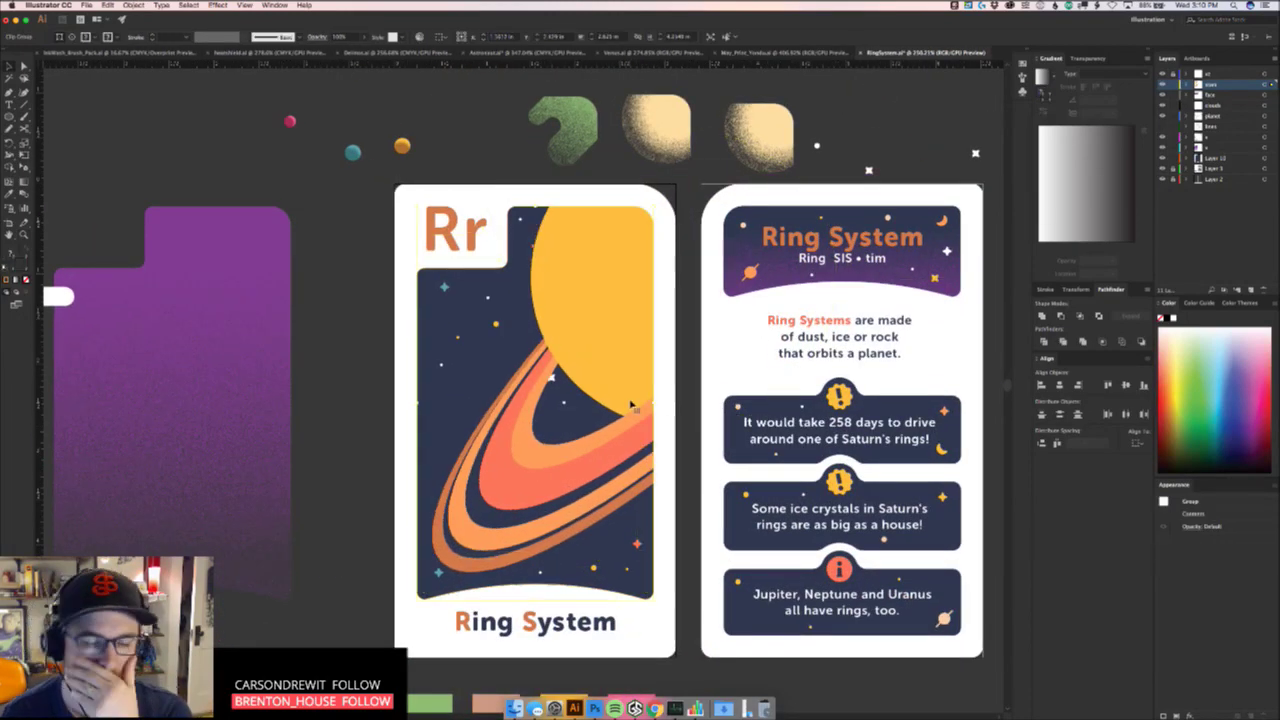
# Reopen the planet's 3D Revolve settings inside the clipping group with preview on, reduce the perspective, and set the Y-axis rotation to 11°
pyautogui.doubleClick(634, 402)
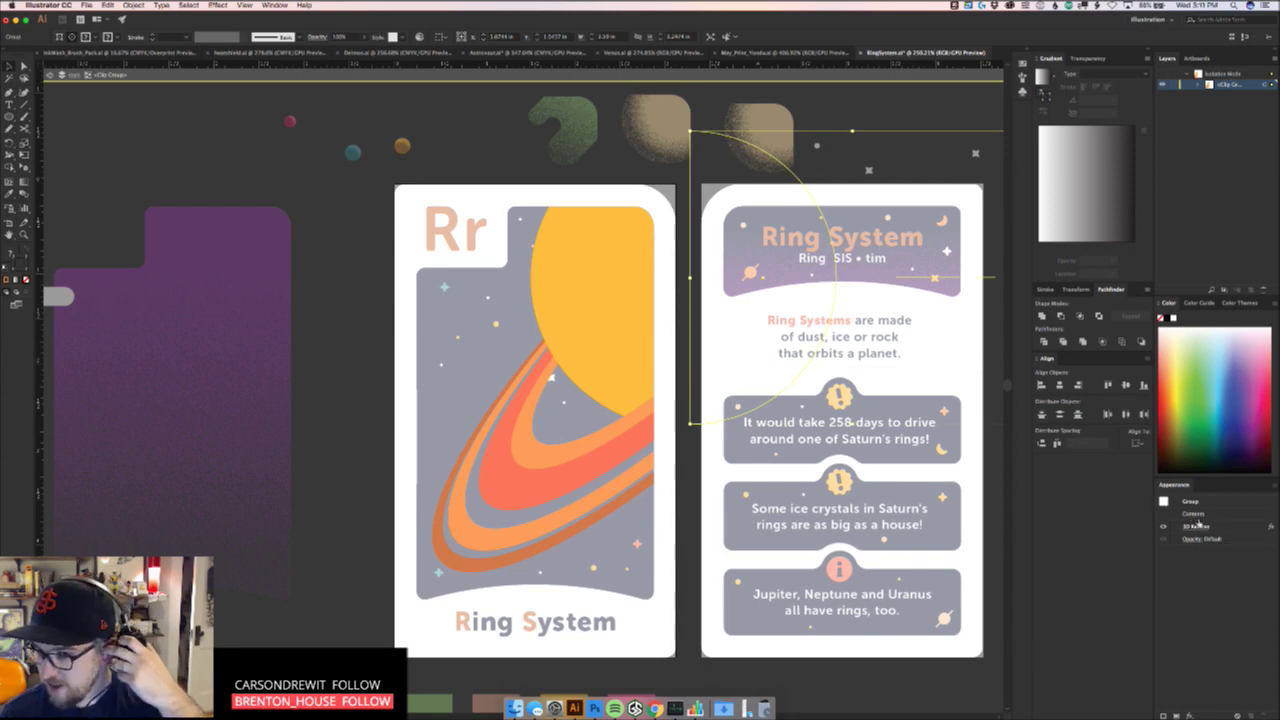
pyautogui.click(1197, 525)
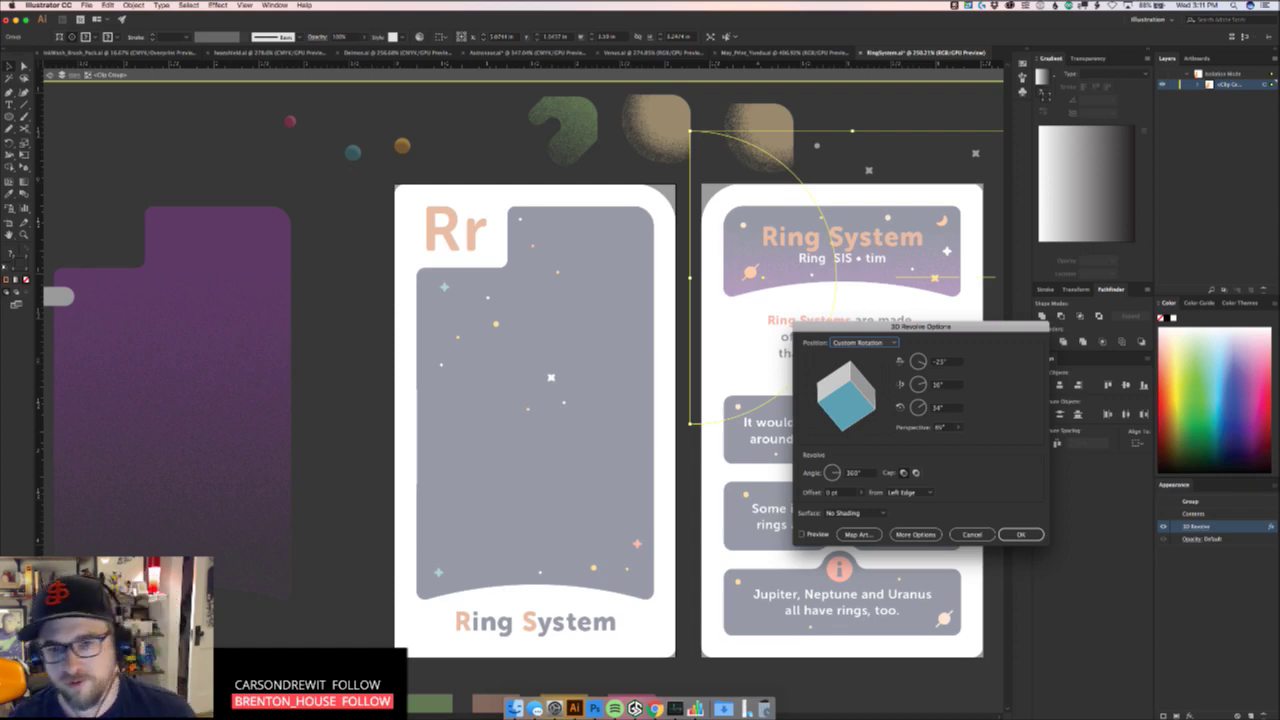
pyautogui.click(810, 534)
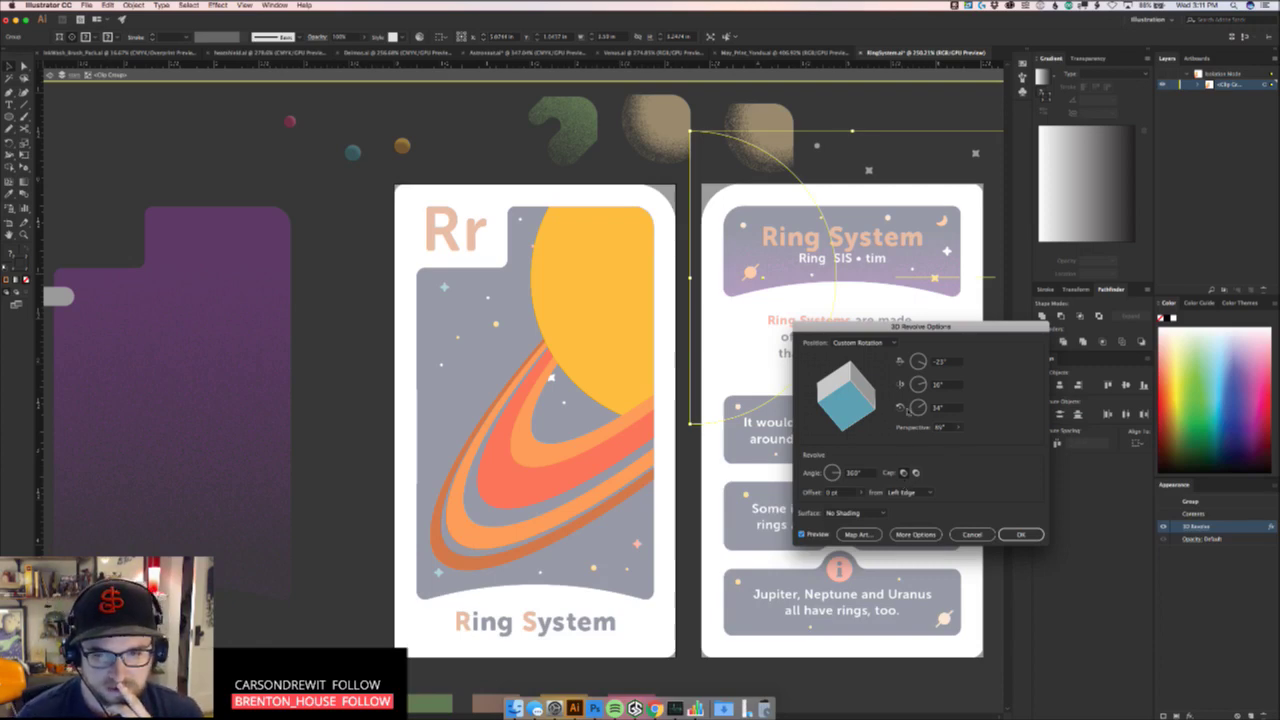
pyautogui.click(951, 426)
pyautogui.moveTo(948, 441); pyautogui.dragTo(937, 440)
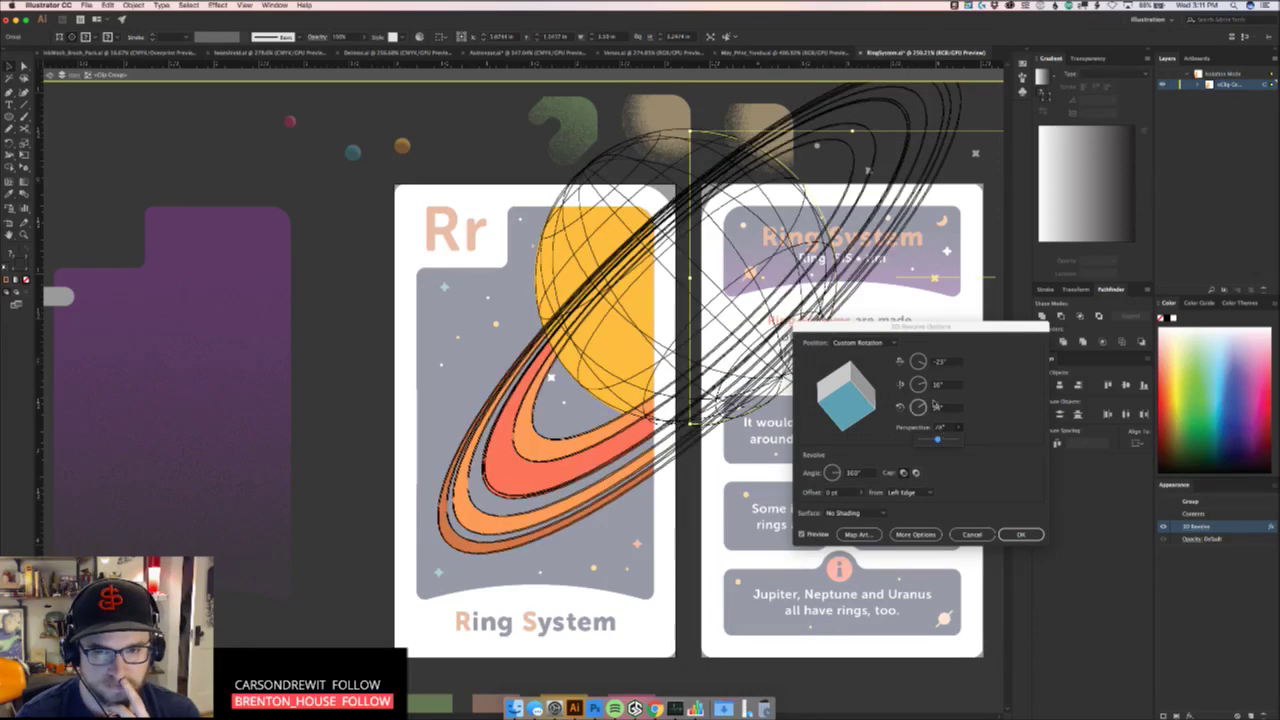
pyautogui.moveTo(924, 386); pyautogui.dragTo(926, 388)
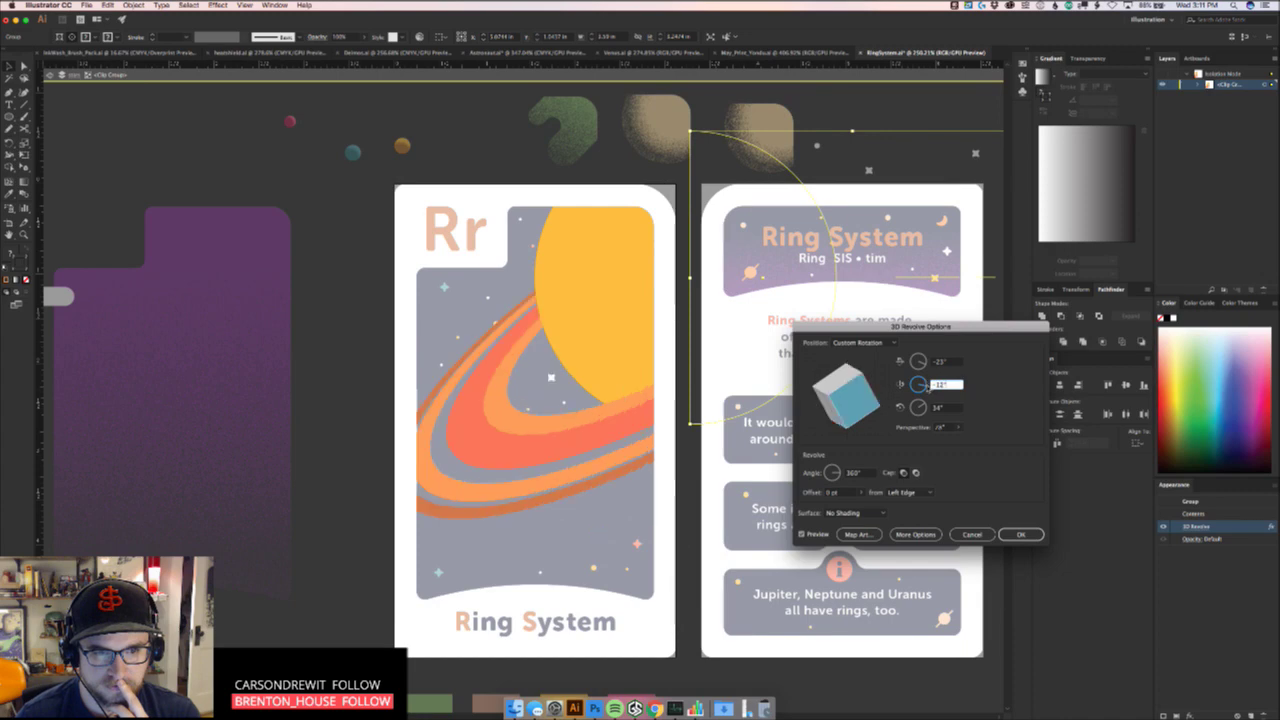
pyautogui.moveTo(926, 388); pyautogui.dragTo(933, 384)
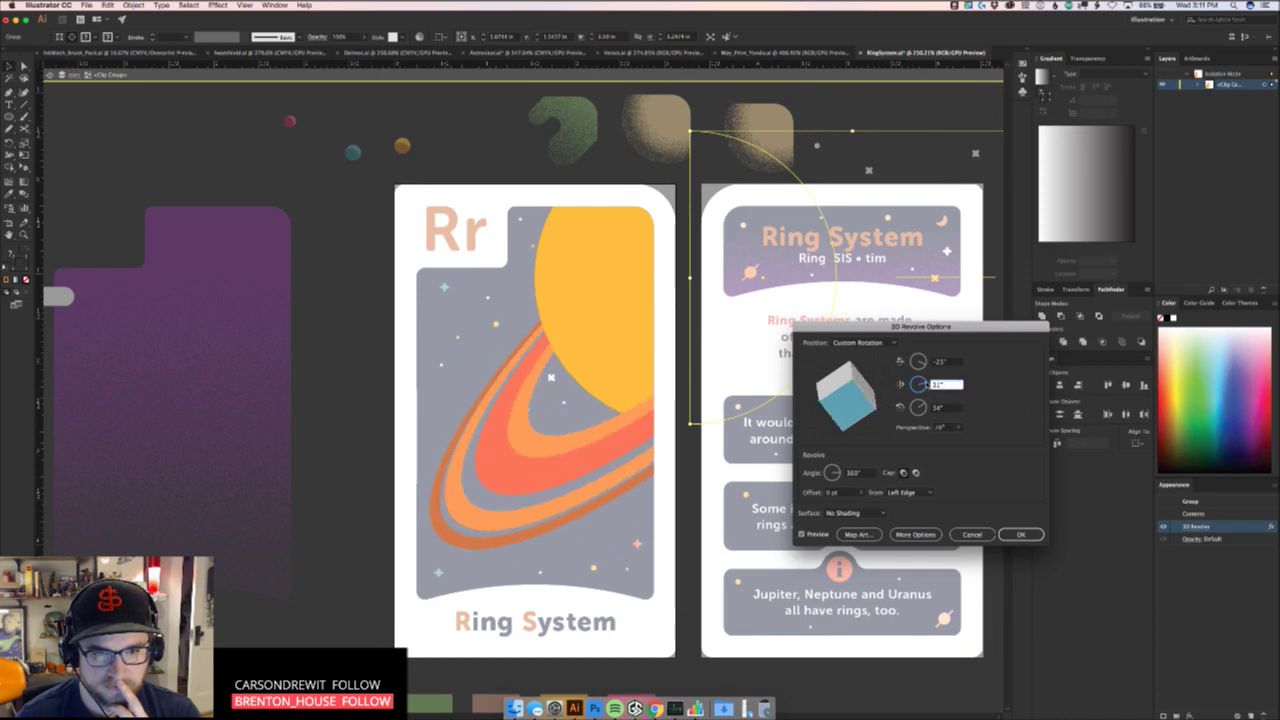
pyautogui.write('15')
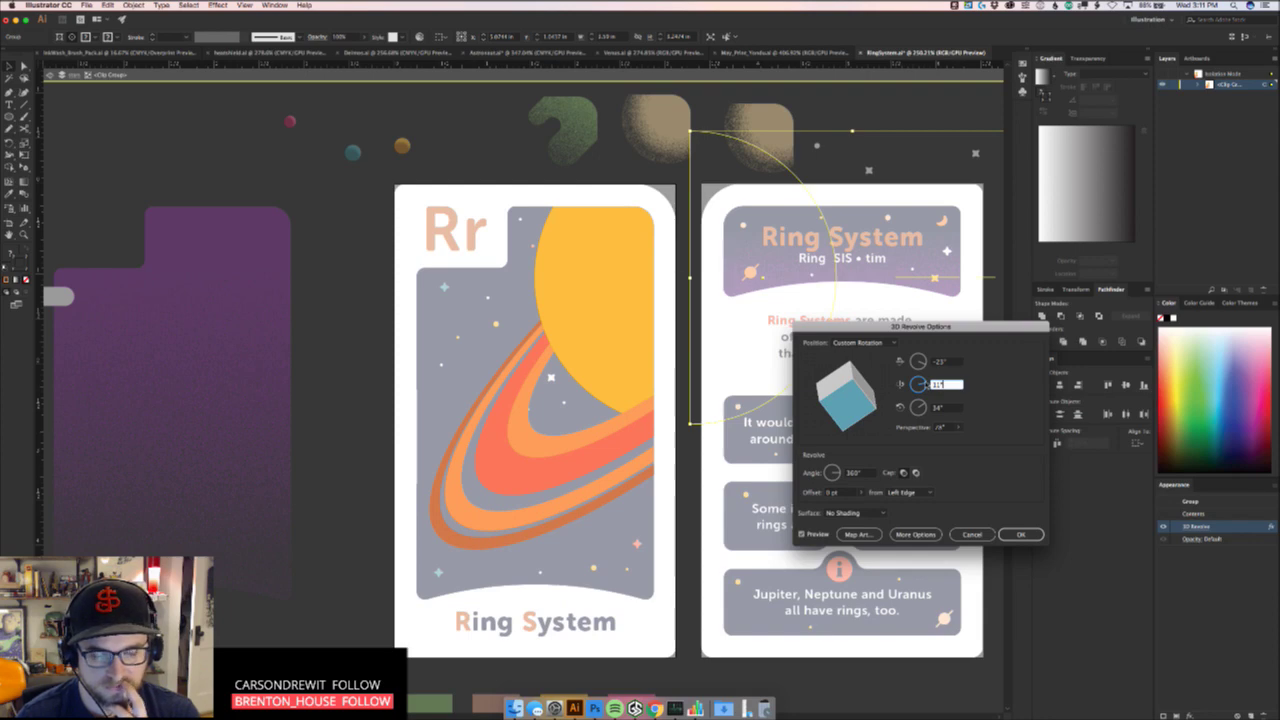
pyautogui.press('Tab')
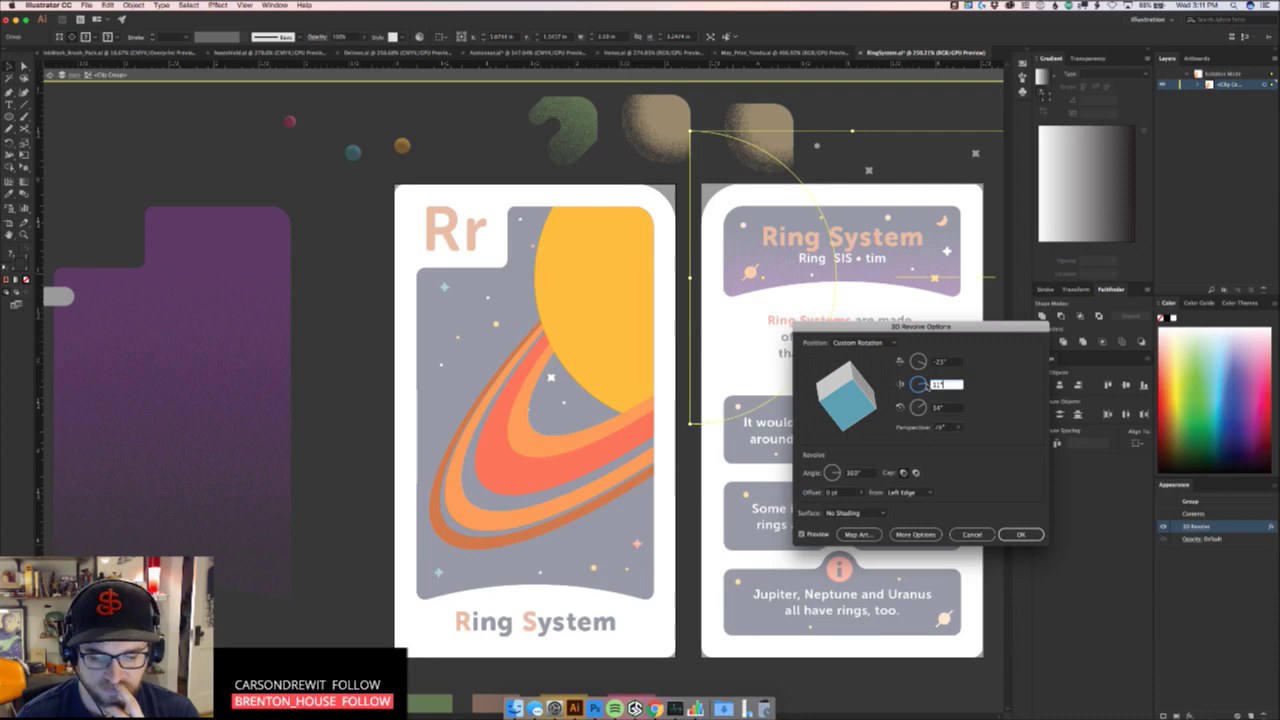
pyautogui.write('15')
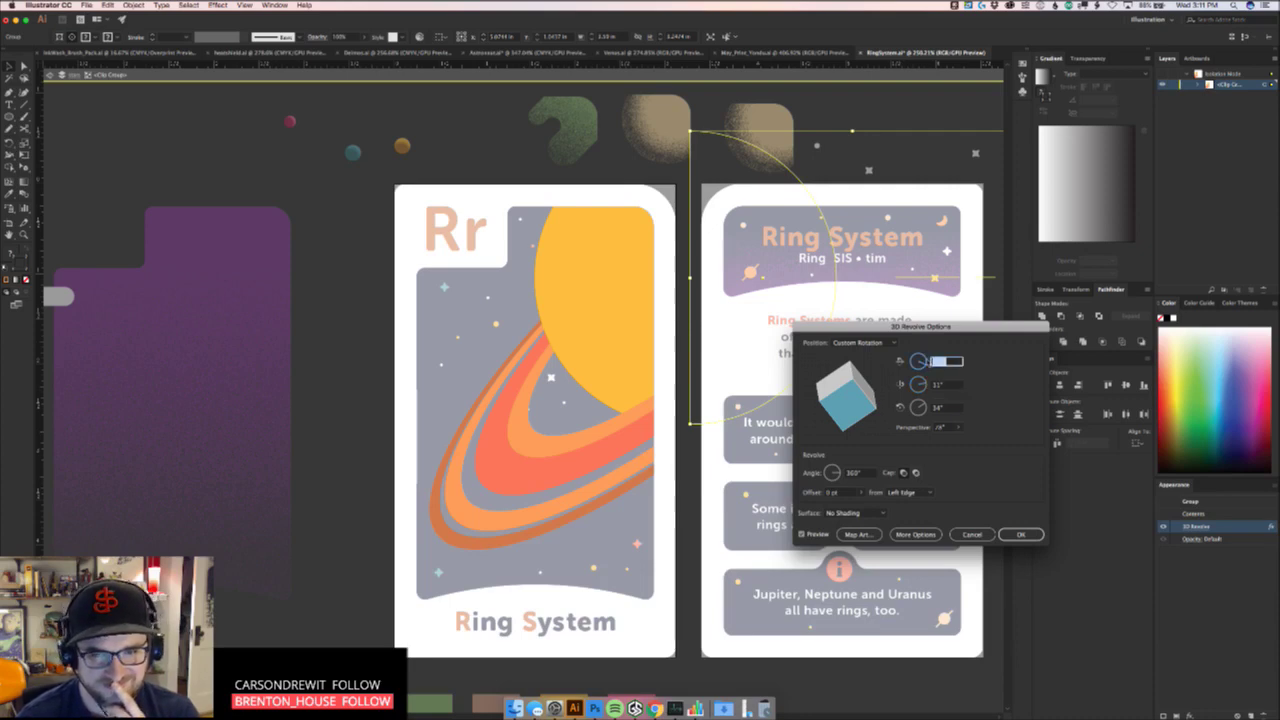
# Change the planet's X-axis rotation from a negative to a small positive angle and apply the 3D Revolve settings
pyautogui.click(930, 361)
pyautogui.moveTo(928, 359); pyautogui.dragTo(926, 357)
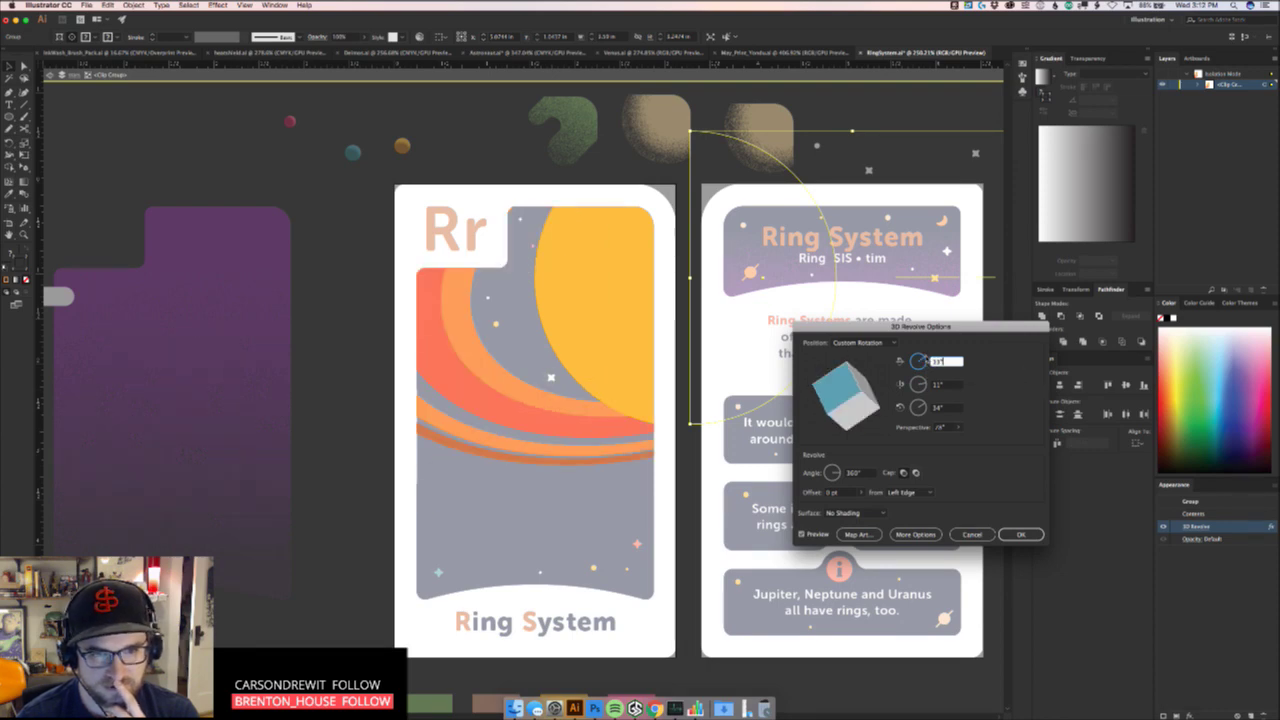
pyautogui.press('Up')
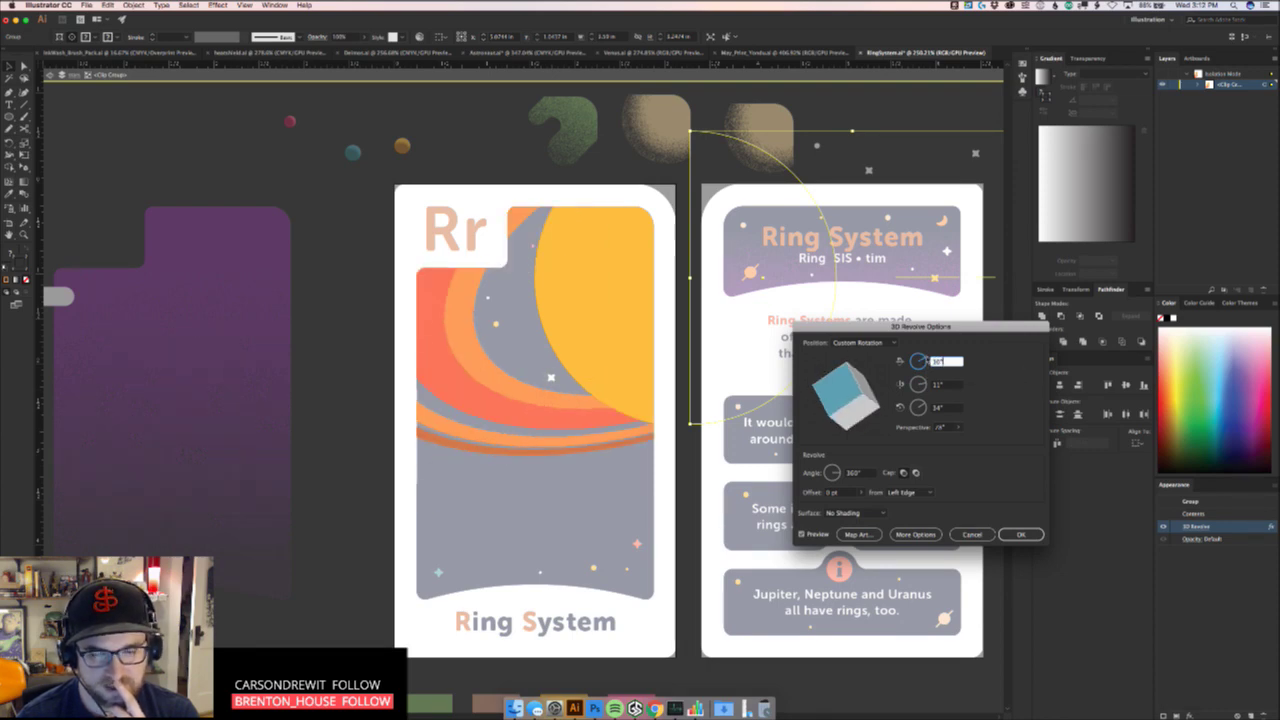
pyautogui.press('Return')
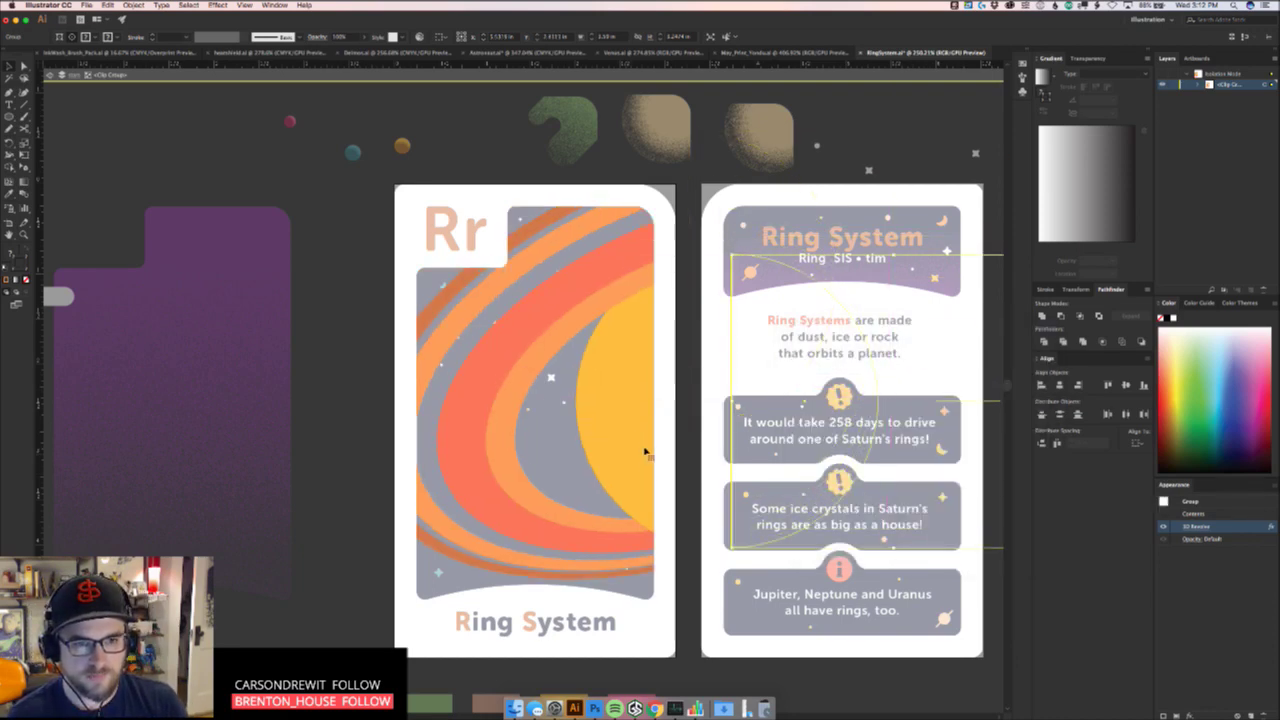
# Move the ringed planet lower on the Rr card and scale its source artwork down proportionally
pyautogui.moveTo(645, 450); pyautogui.dragTo(640, 446)
pyautogui.moveTo(943, 567); pyautogui.dragTo(886, 562)
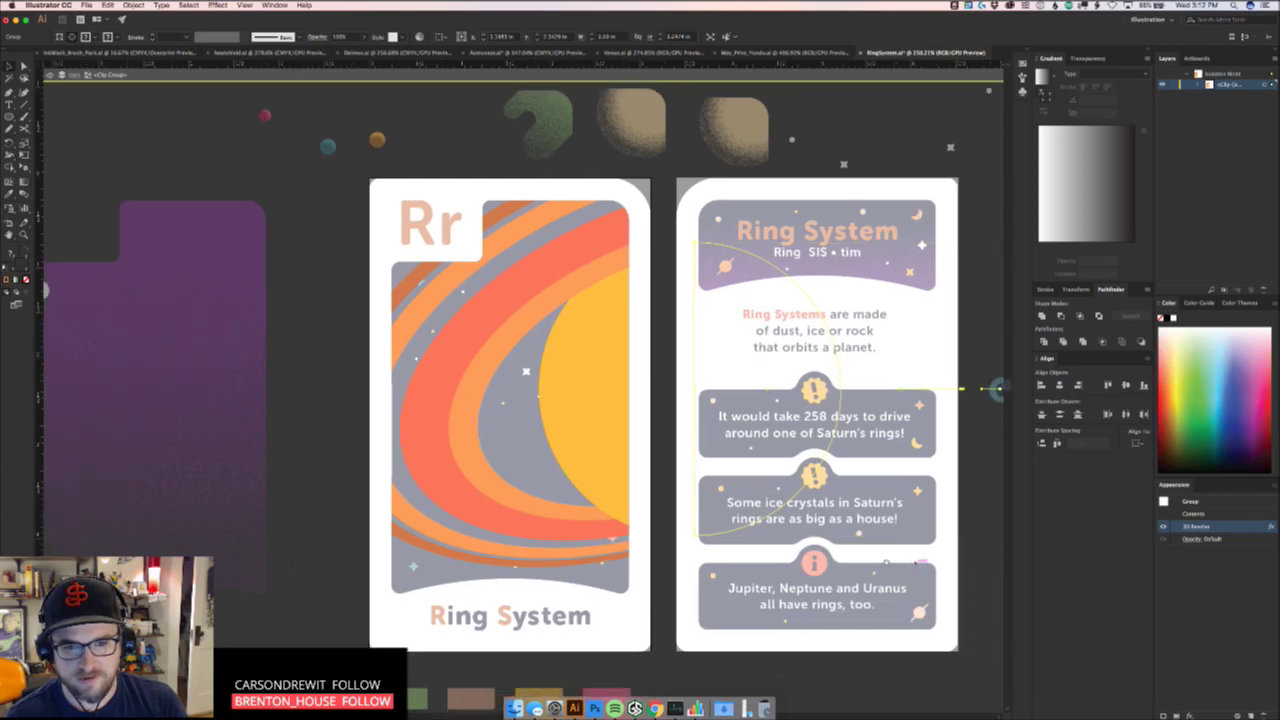
pyautogui.hscroll(5, 997, 388)
pyautogui.moveTo(831, 496); pyautogui.dragTo(756, 430)
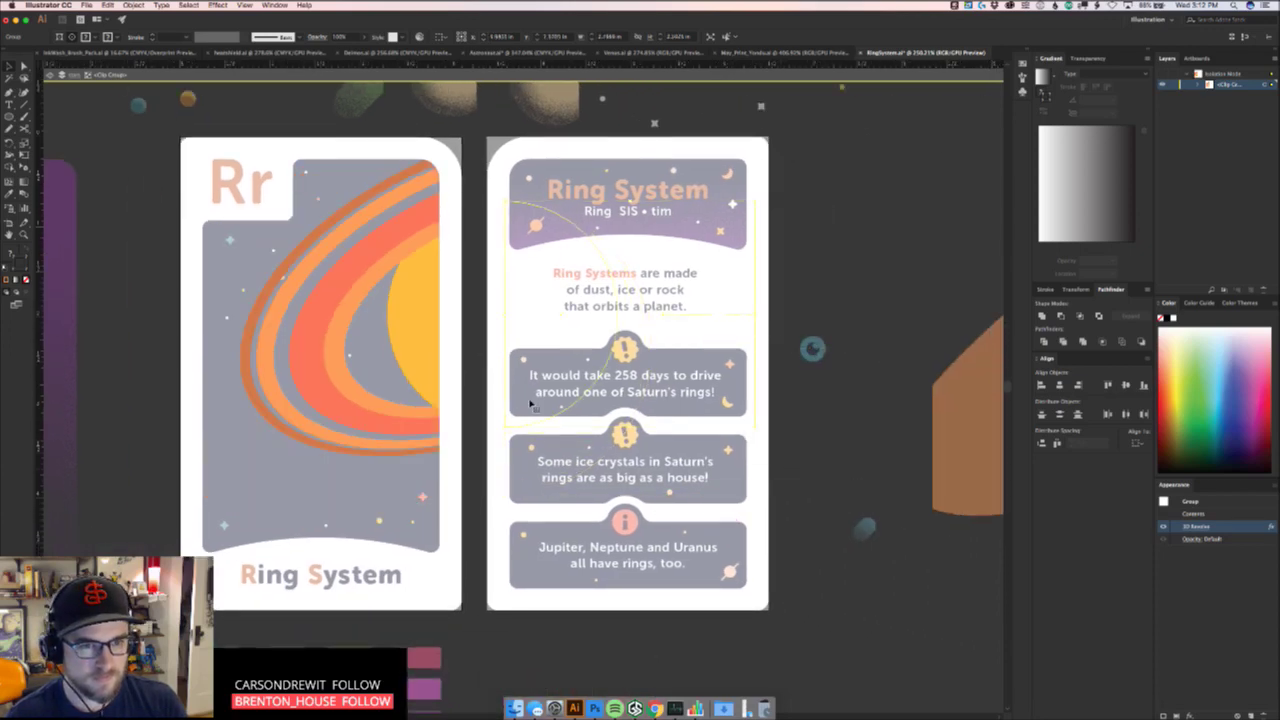
# Move the ringed planet down and left until its rings run off the Rr card's left edge, nudge it, and leave the clipping group
pyautogui.moveTo(562, 410); pyautogui.dragTo(493, 442)
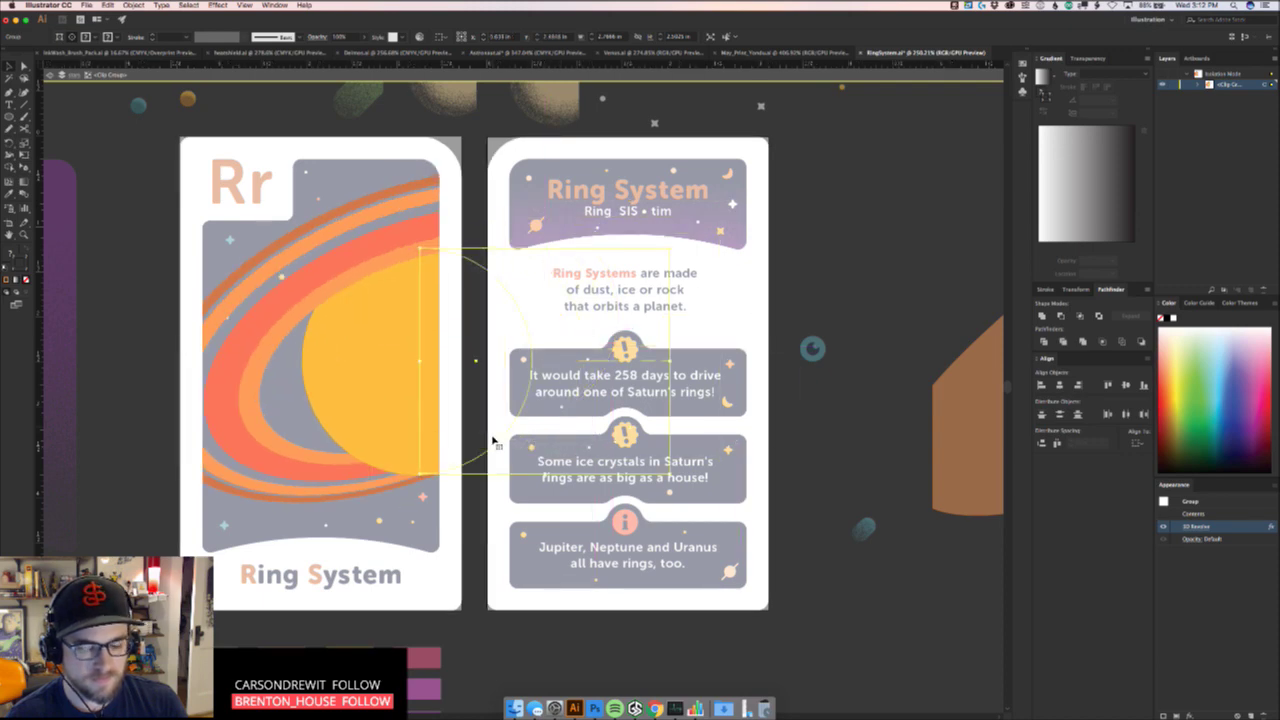
pyautogui.hotkey('shift', 'Left')
pyautogui.hotkey('shift', 'Down')
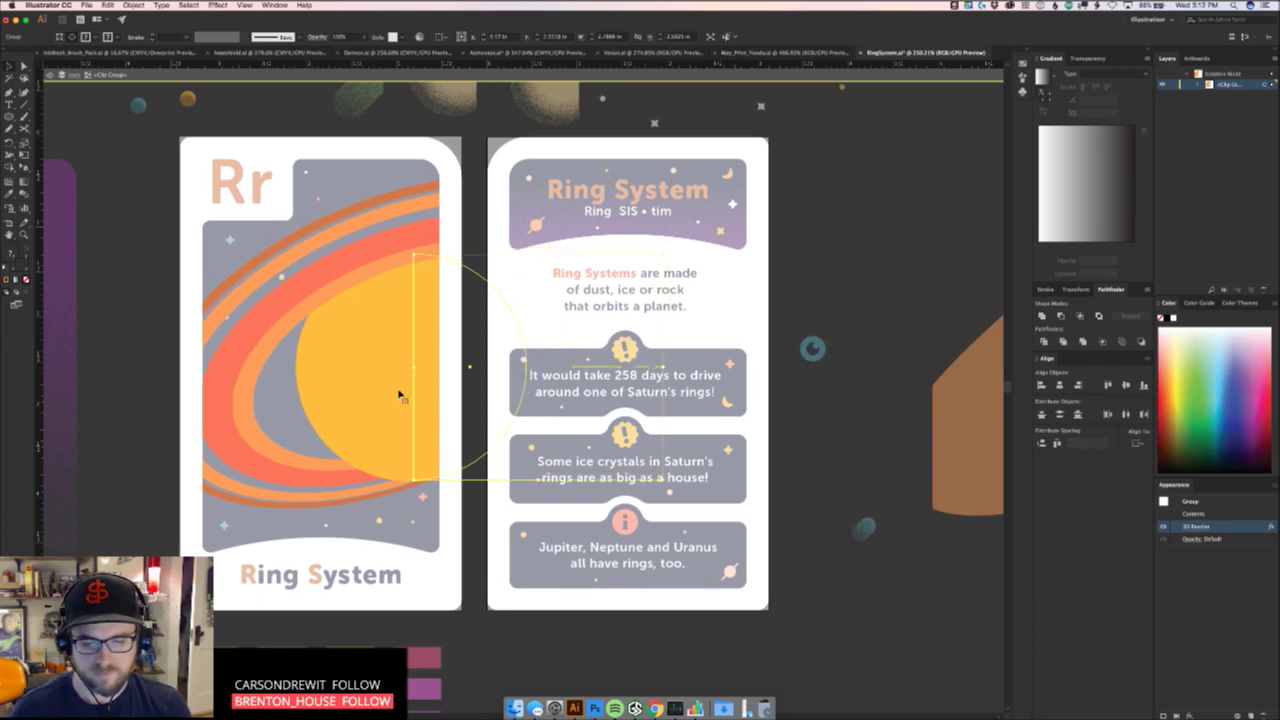
pyautogui.press('Escape')
pyautogui.moveTo(401, 394); pyautogui.dragTo(543, 337)
pyautogui.click(627, 595)
pyautogui.press('z')
pyautogui.moveTo(632, 571); pyautogui.dragTo(590, 547)
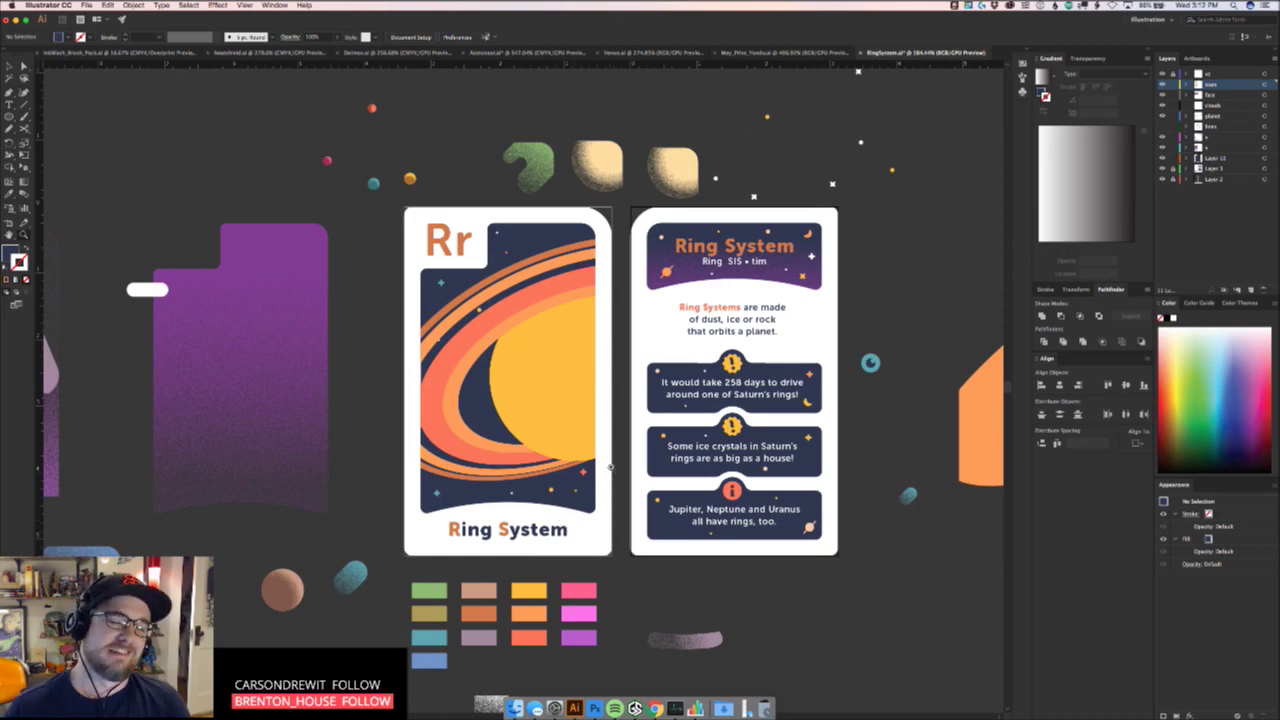
pyautogui.scroll(1, 575, 393)
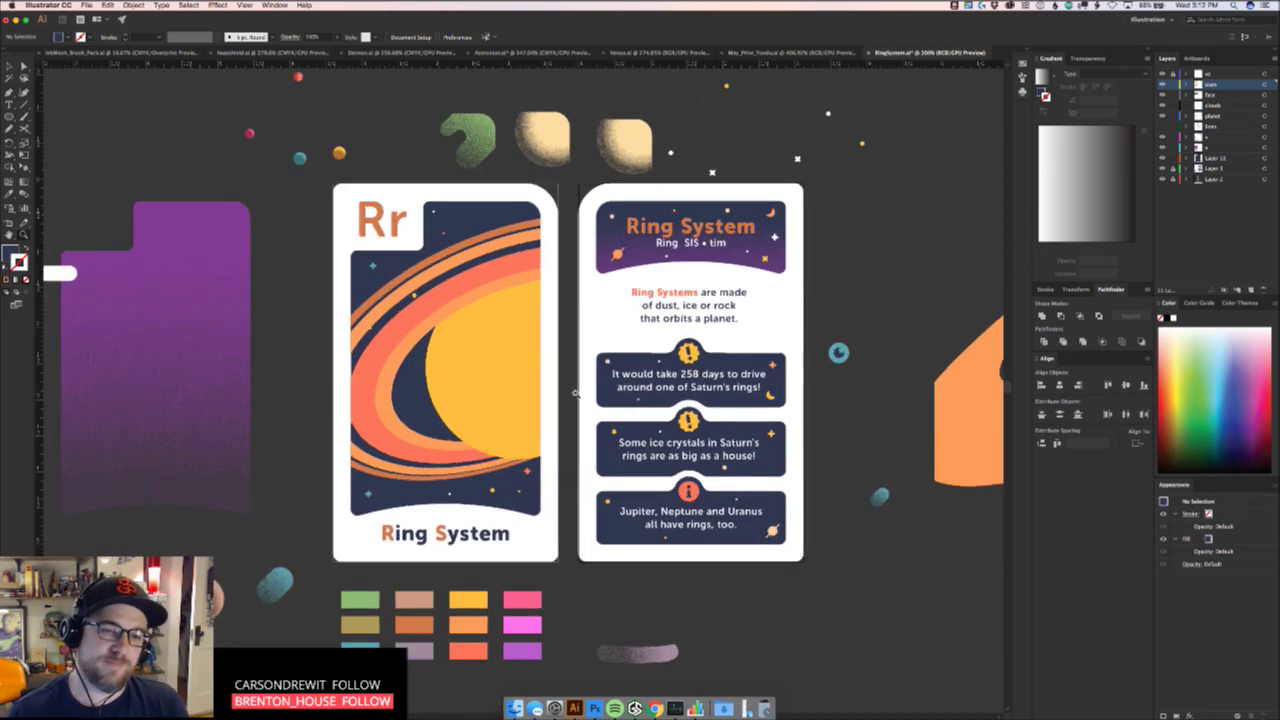
# Try scaling the ringed planet down to fit whole in the middle of the Rr card, and undo the change
pyautogui.click(508, 366)
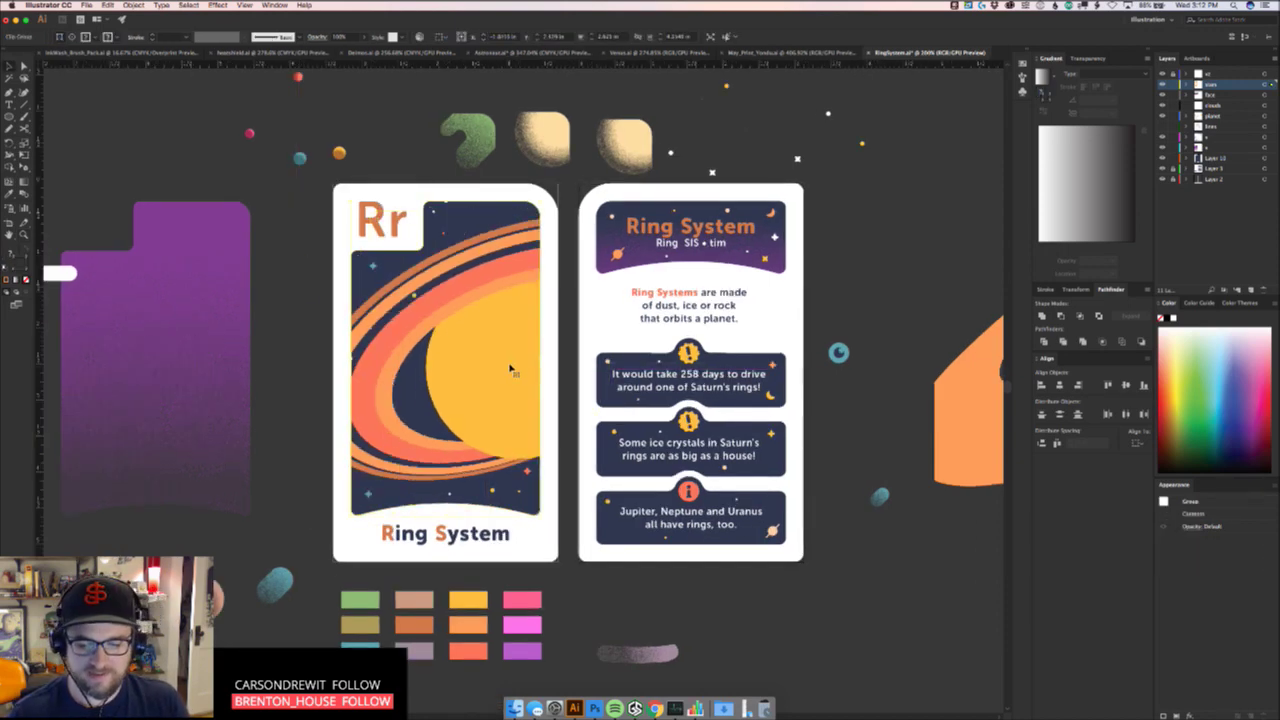
pyautogui.doubleClick(510, 370)
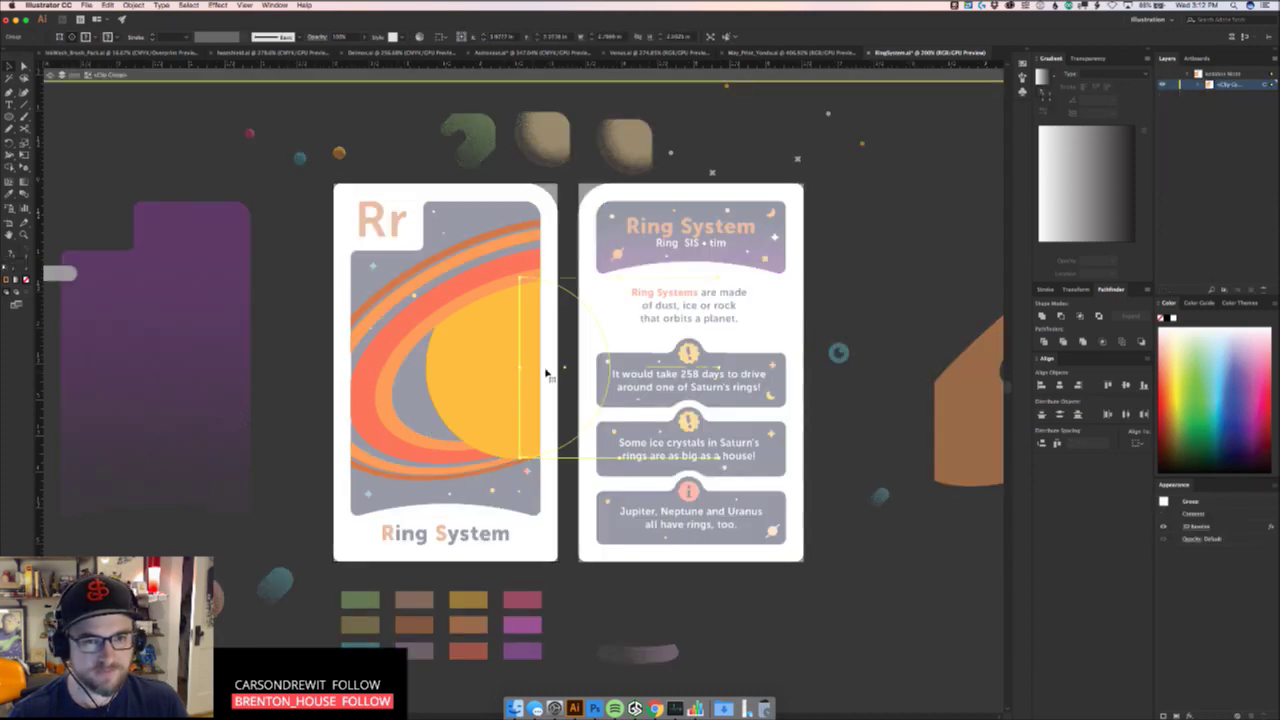
pyautogui.moveTo(719, 459); pyautogui.dragTo(613, 401)
pyautogui.moveTo(518, 324); pyautogui.dragTo(478, 362)
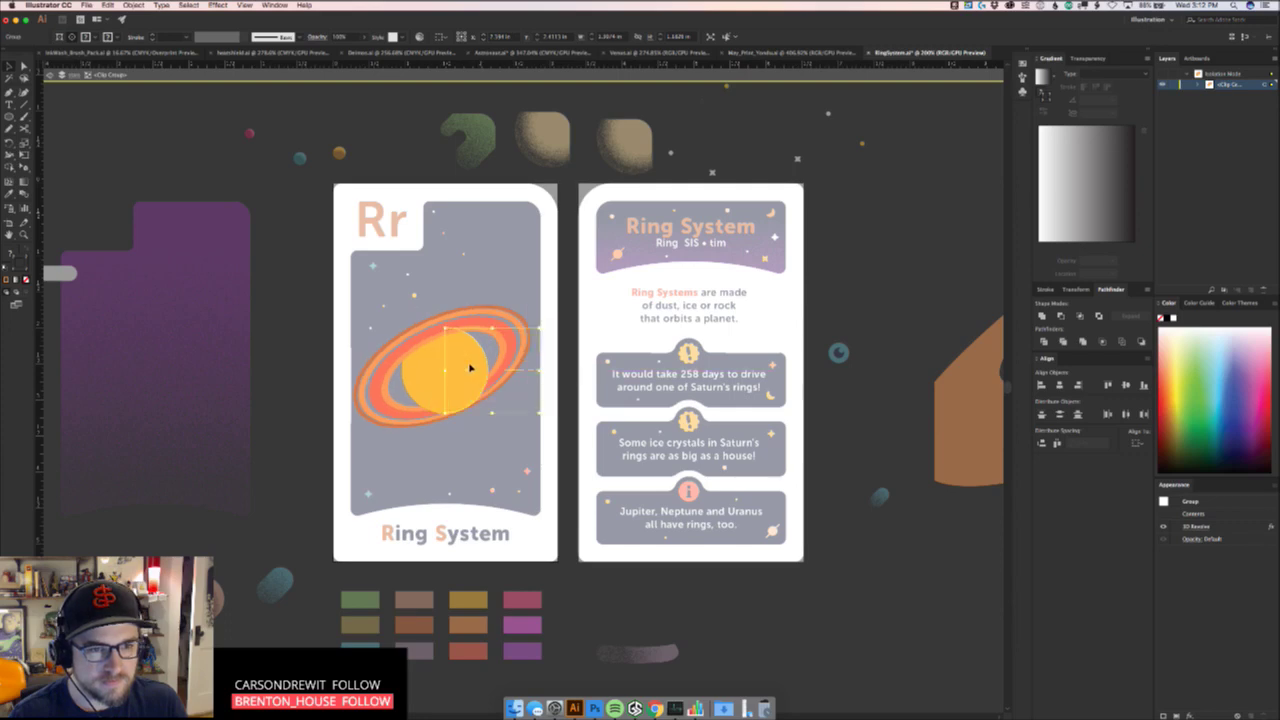
pyautogui.press('super+z')
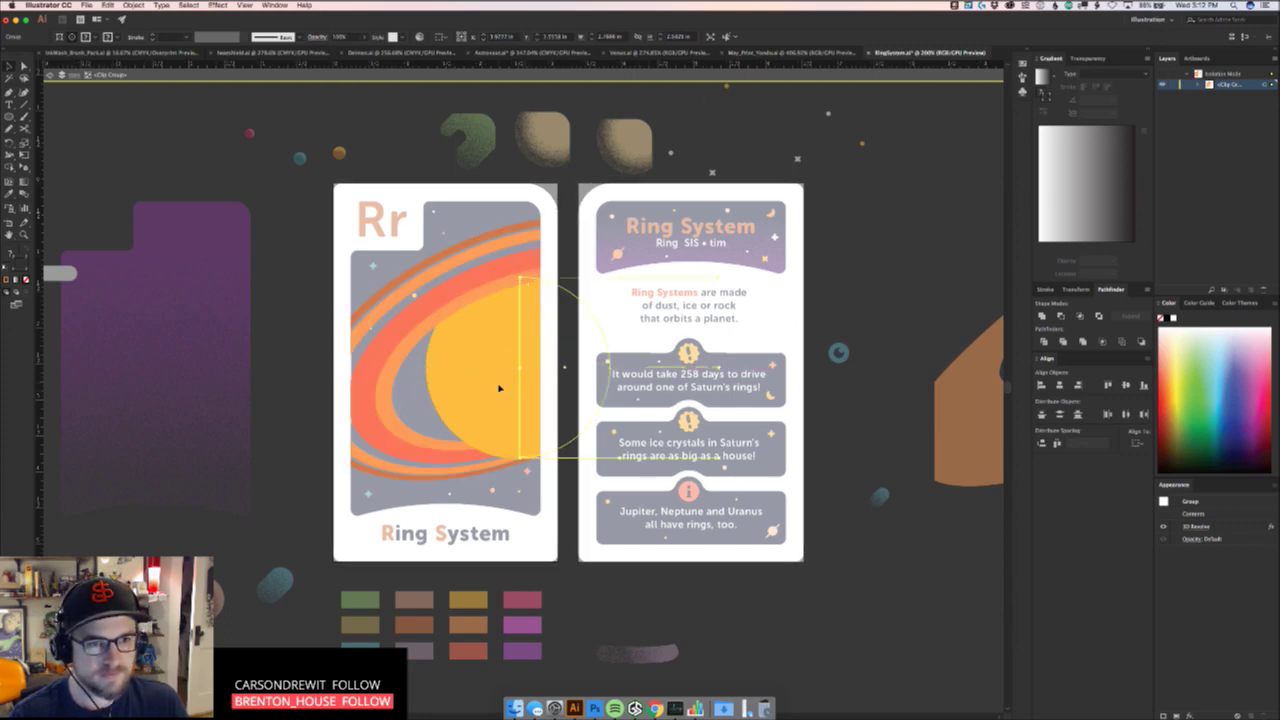
# Compare several positions for the ringed planet, settle it slightly lower and further left on the Rr card, and leave the clipping group
pyautogui.press('super+z')
pyautogui.press('super+z')
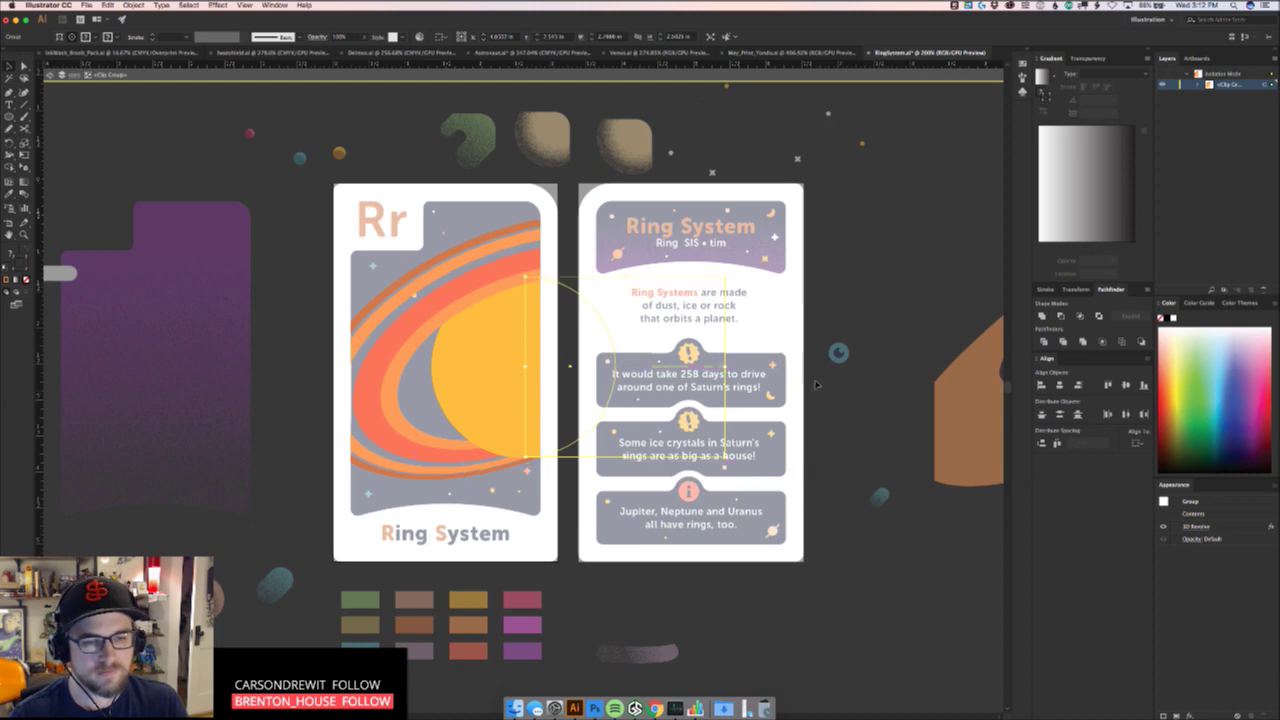
pyautogui.press('super+z')
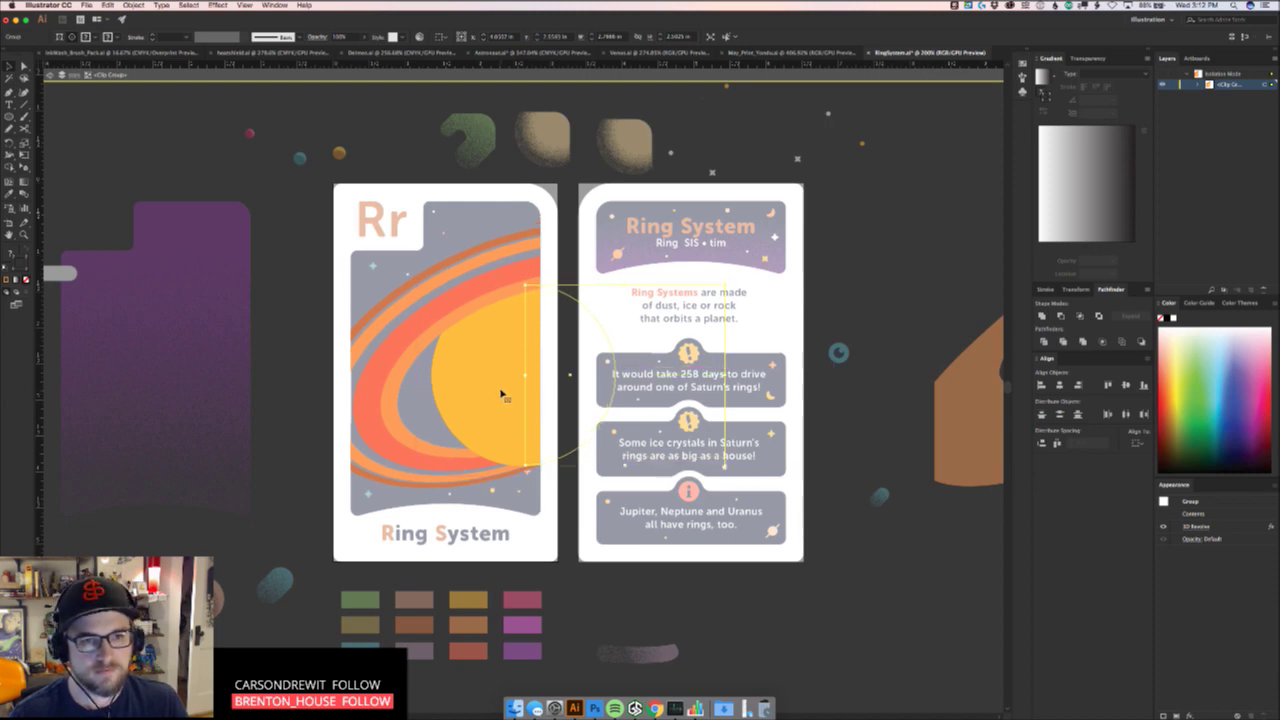
pyautogui.press('super+z')
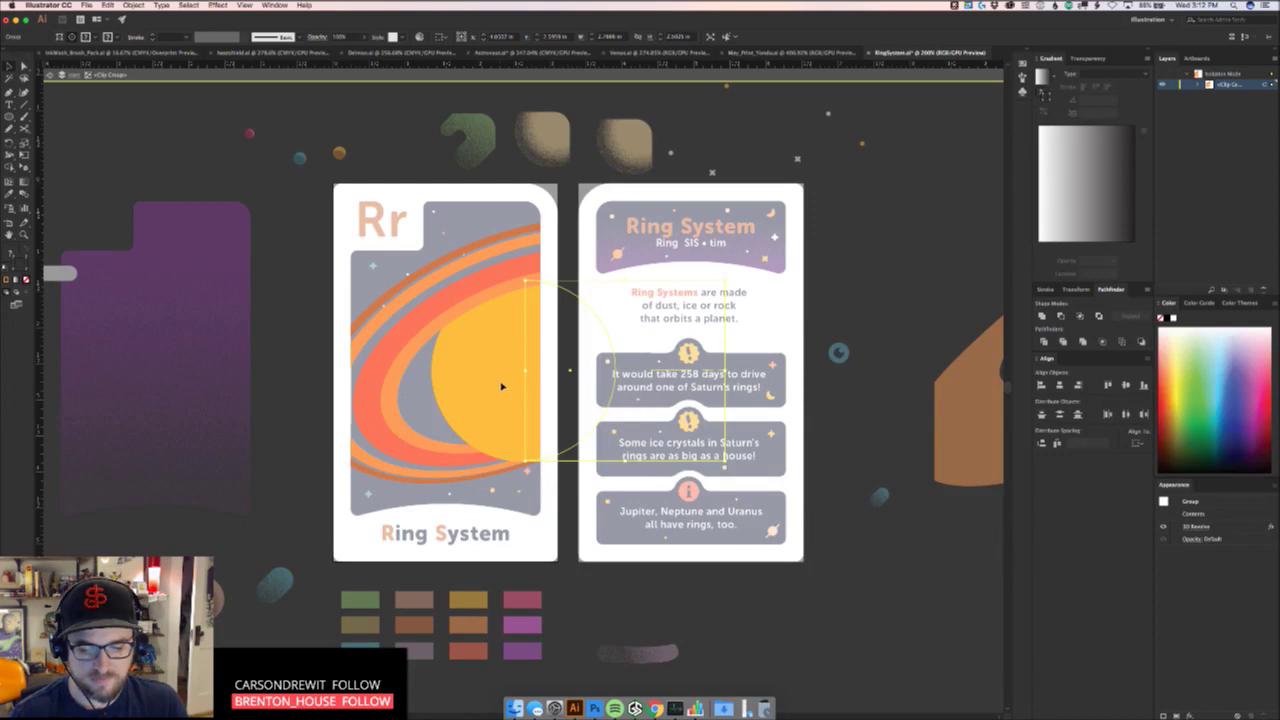
pyautogui.press('super+z')
pyautogui.press('super+z')
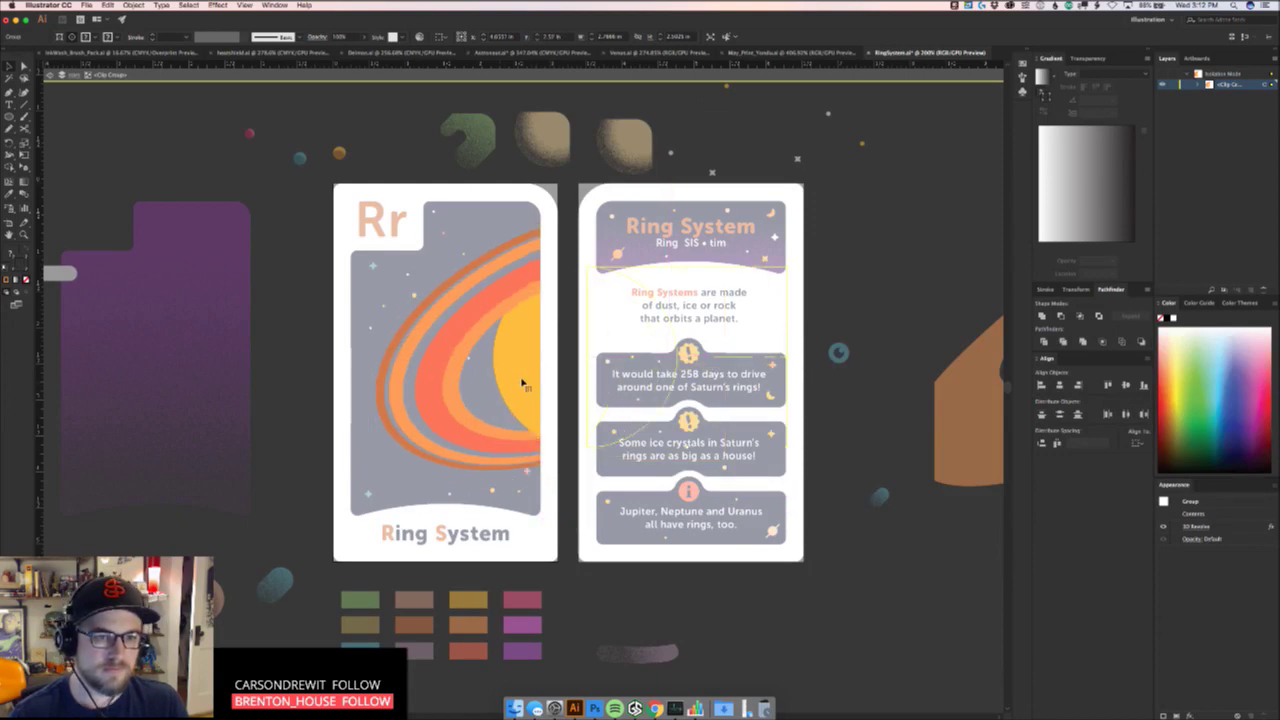
pyautogui.press('super+z')
pyautogui.press('super+z')
pyautogui.press('super+z')
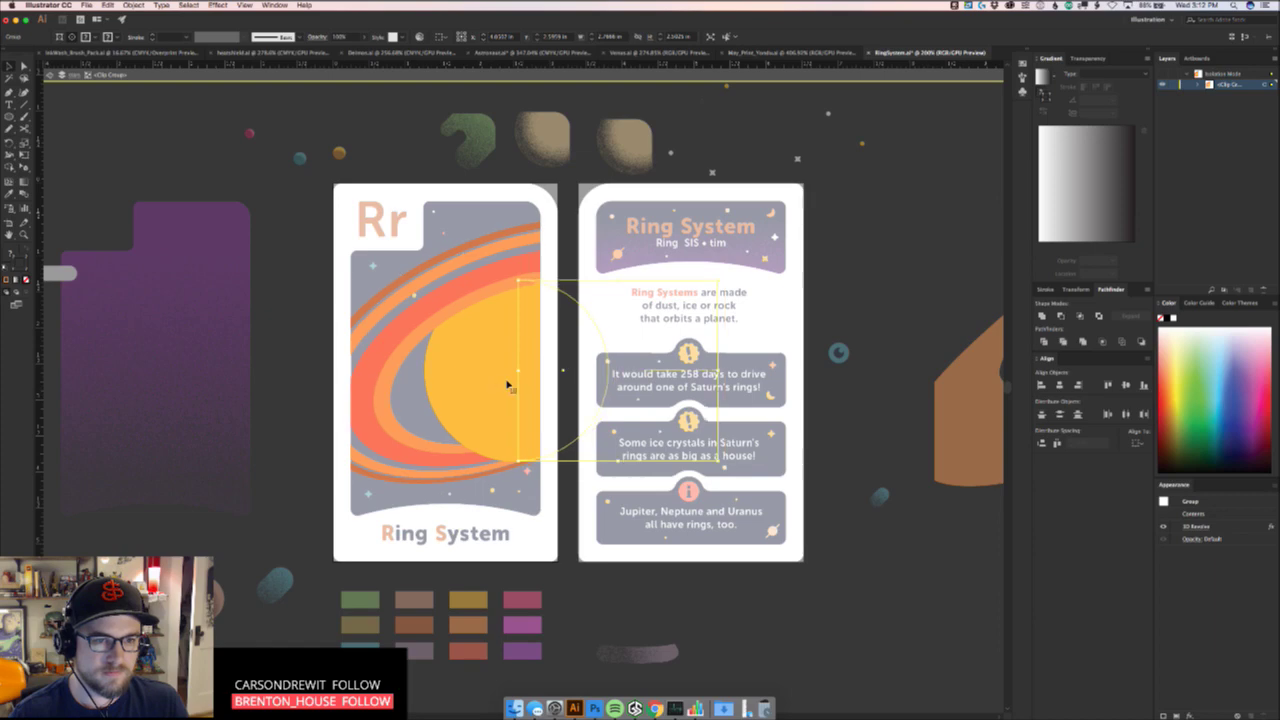
pyautogui.press('super+shift+a')
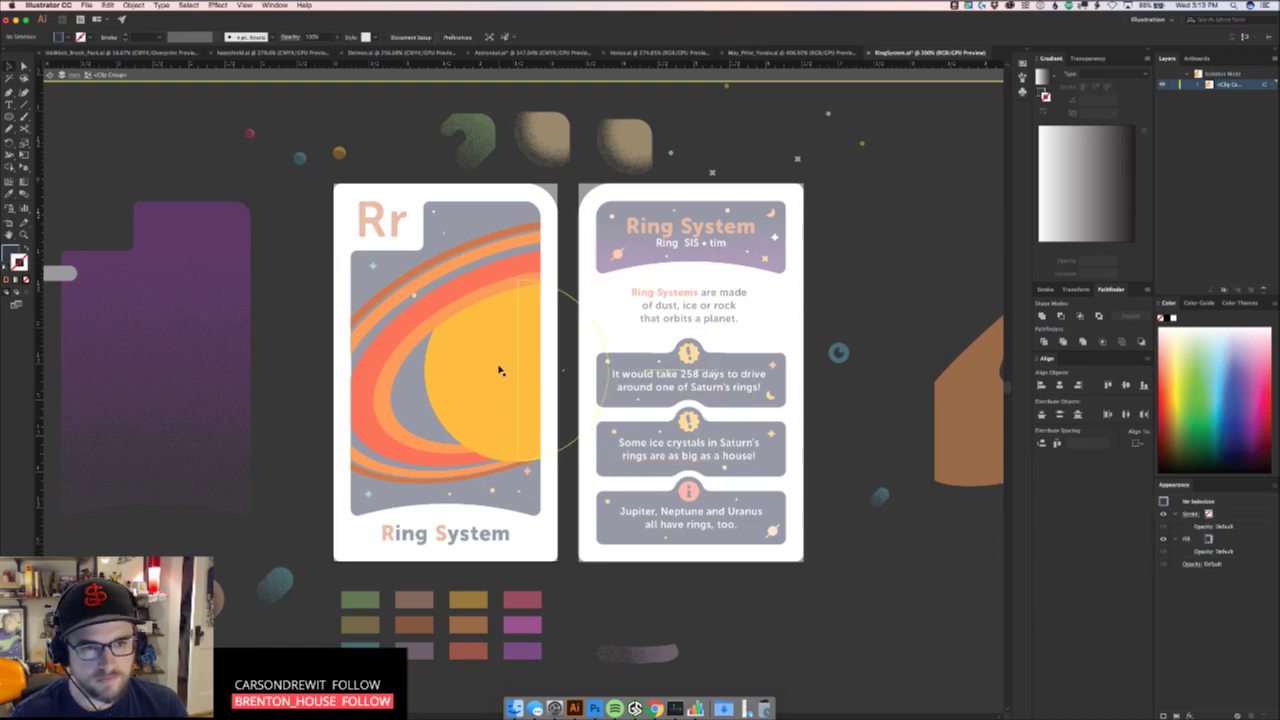
pyautogui.press('Escape')
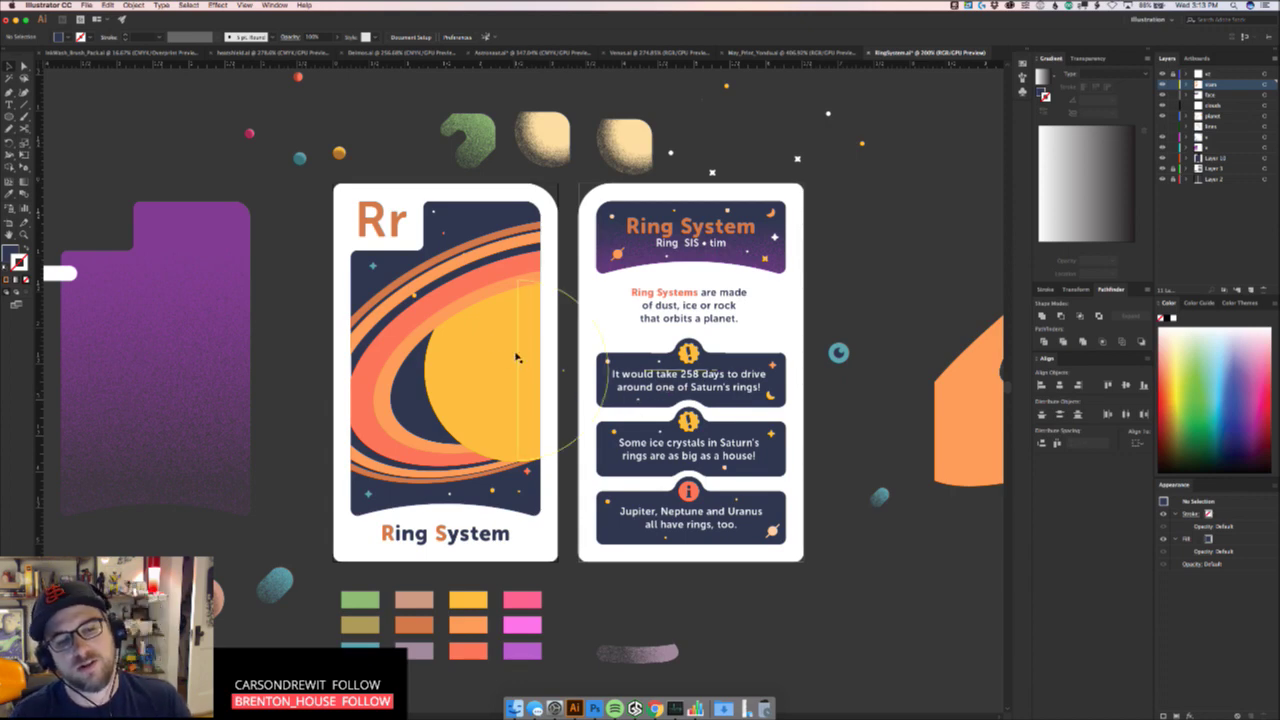
pyautogui.scroll(2, 517, 357)
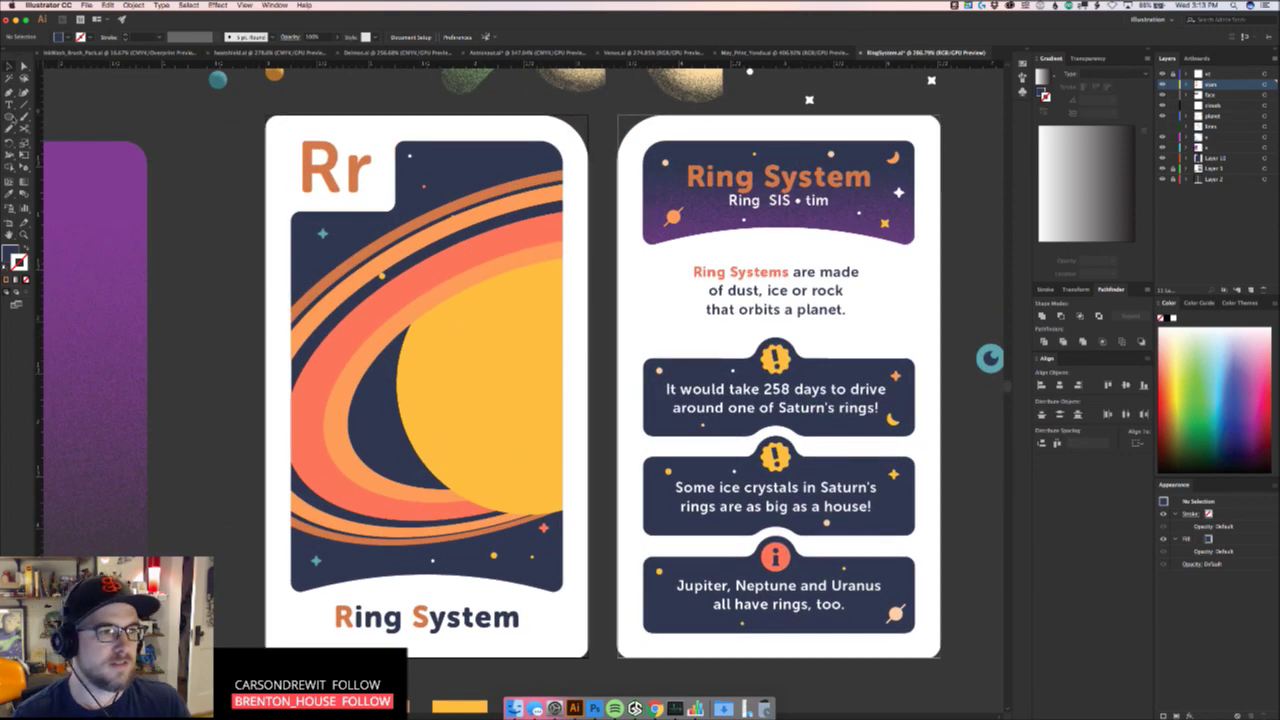
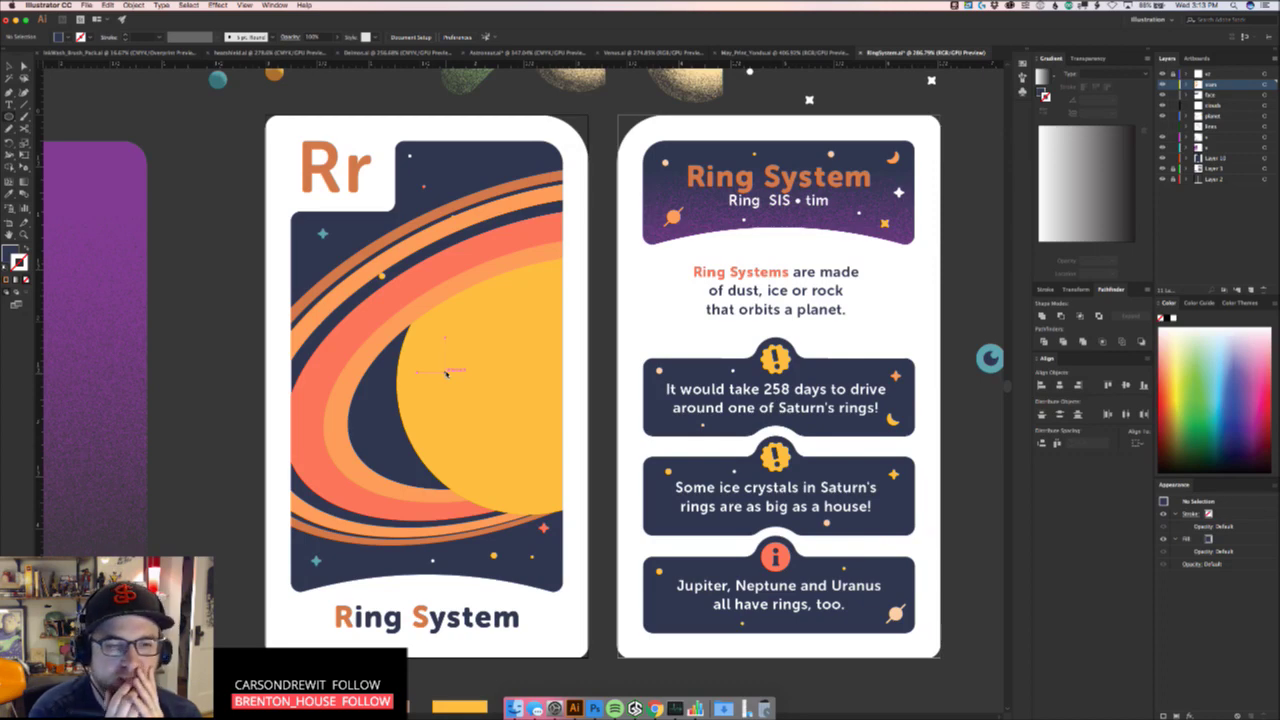
# Try reshaping the planet by pulling its half-circle profile's outer anchor point inward, and undo the change
pyautogui.press('a')
pyautogui.moveTo(534, 353); pyautogui.dragTo(556, 367)
pyautogui.press('super+z')
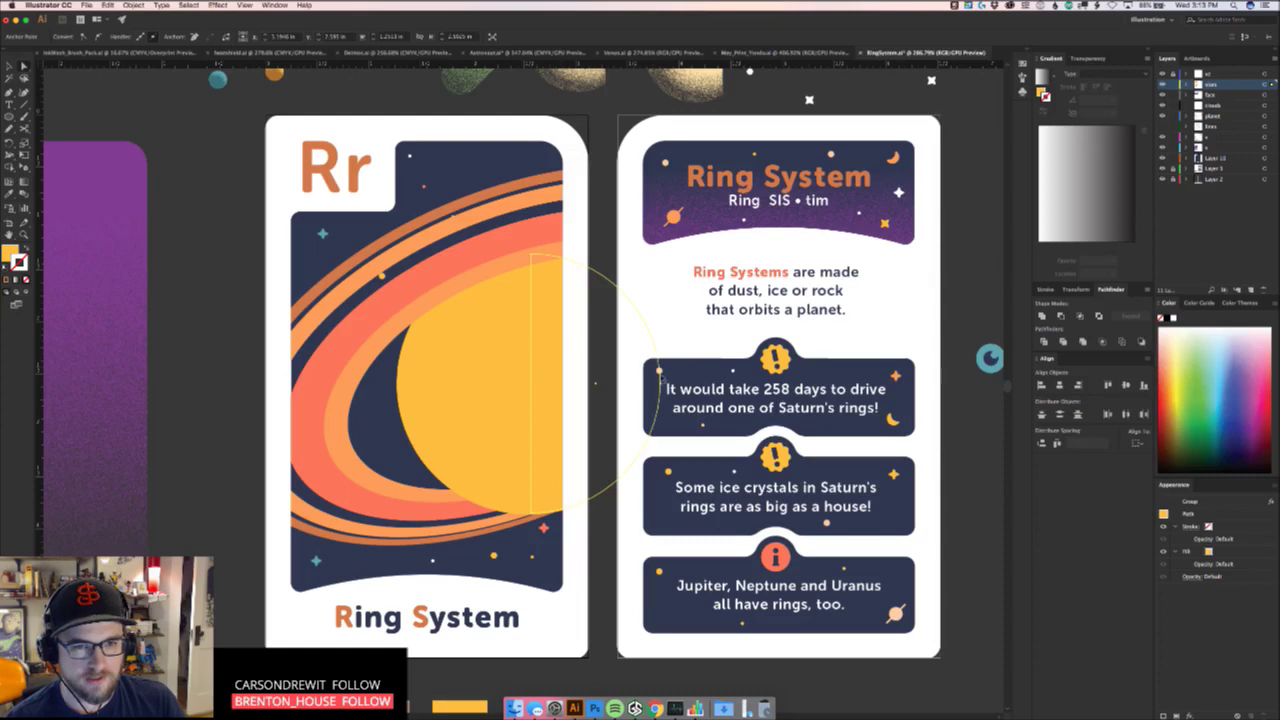
pyautogui.moveTo(660, 374); pyautogui.dragTo(606, 376)
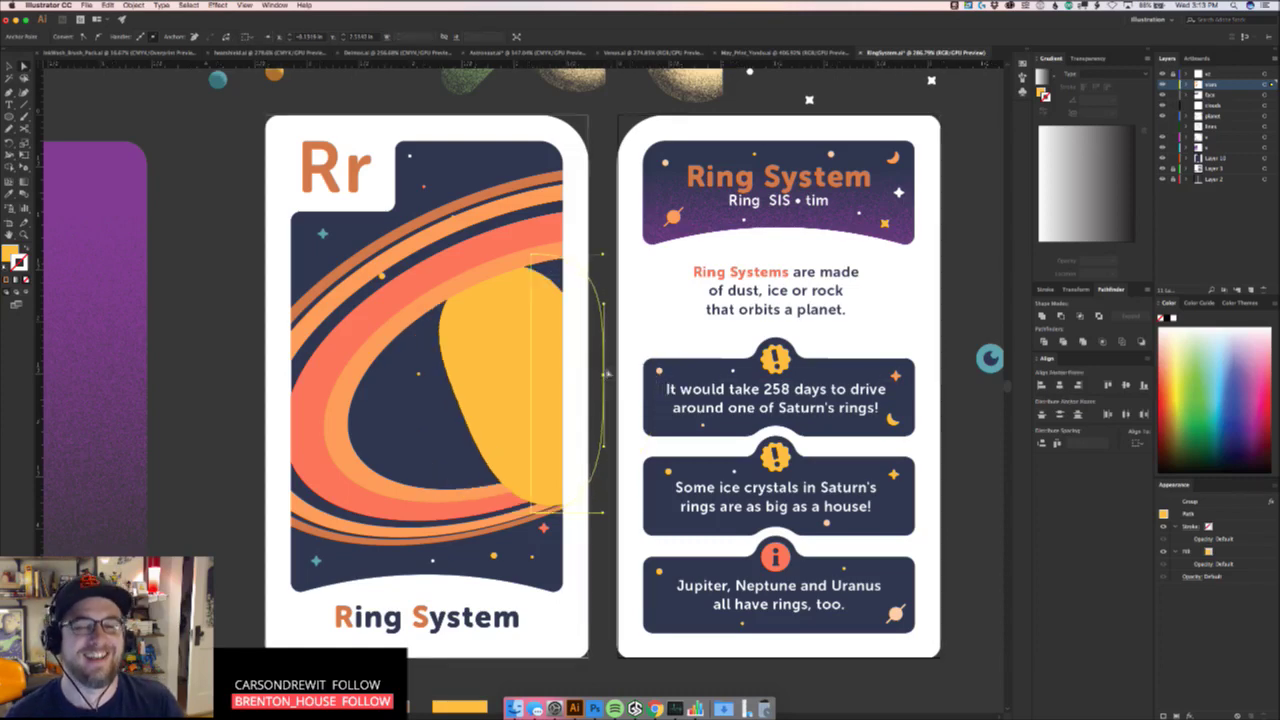
pyautogui.press('super+z')
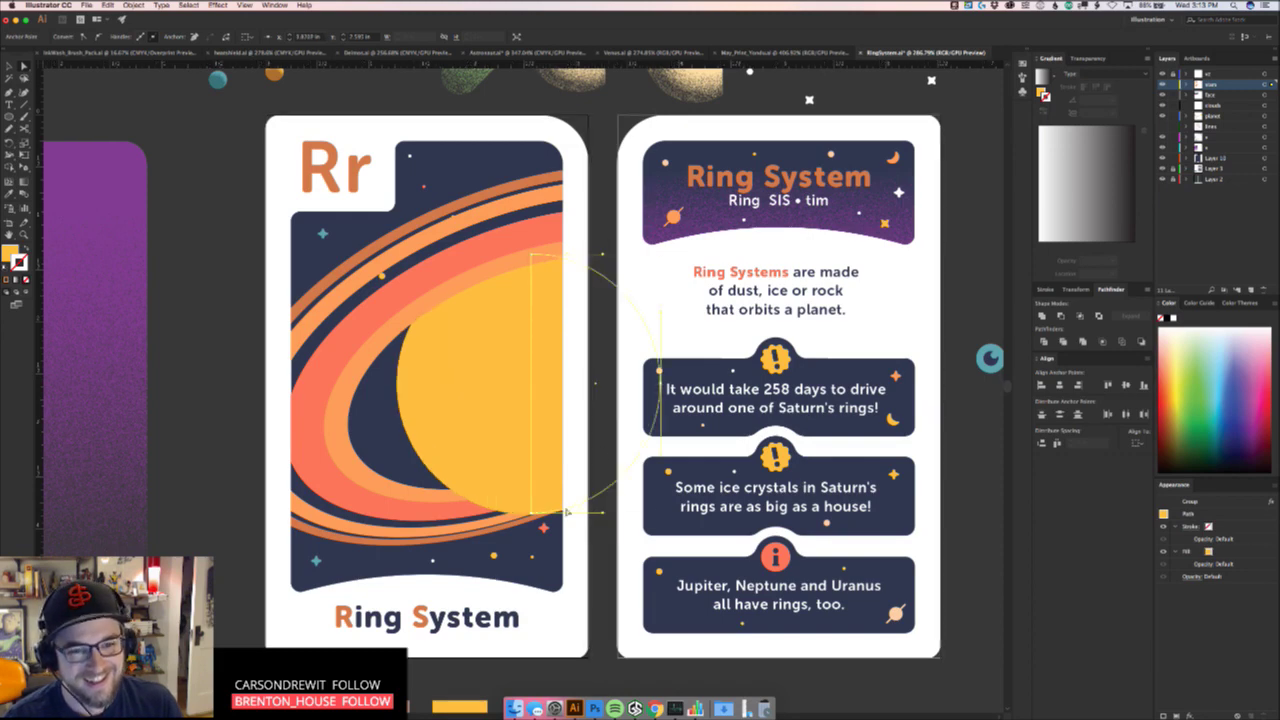
# Try reshaping the planet by pulling its half-circle profile's lower anchor point upward, and undo the change
pyautogui.moveTo(533, 511); pyautogui.dragTo(537, 378)
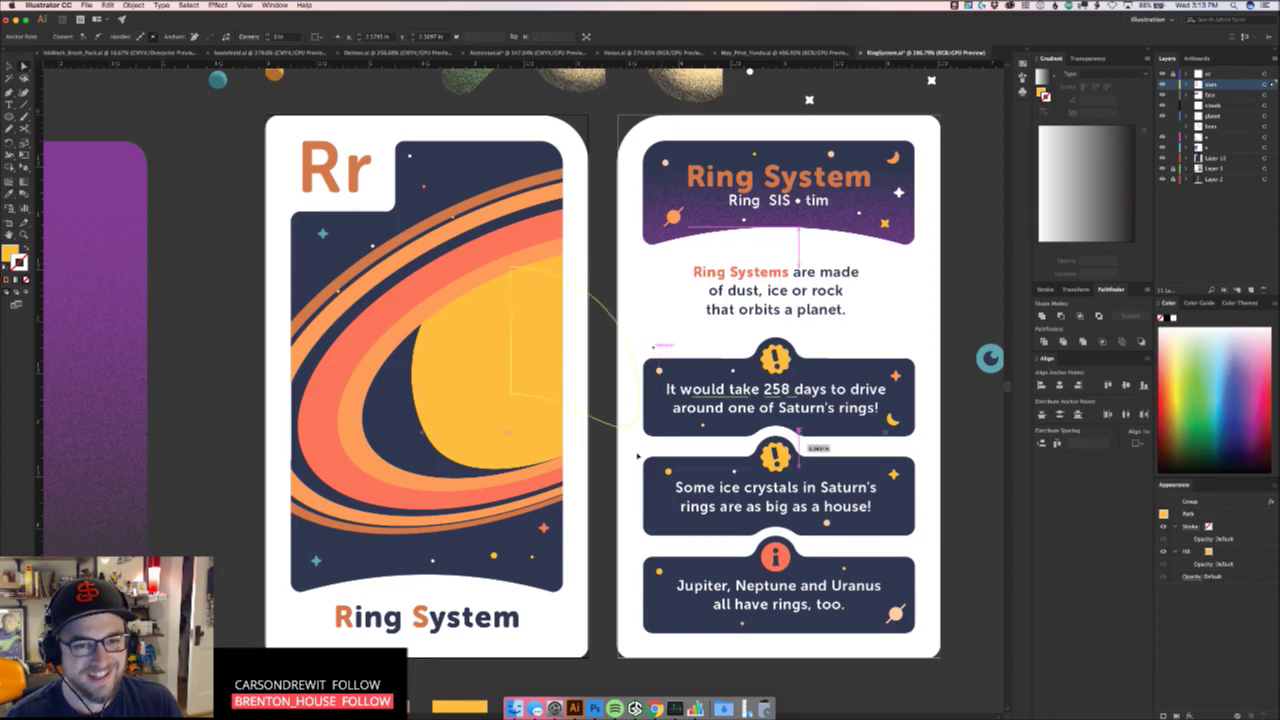
pyautogui.press('super+z')
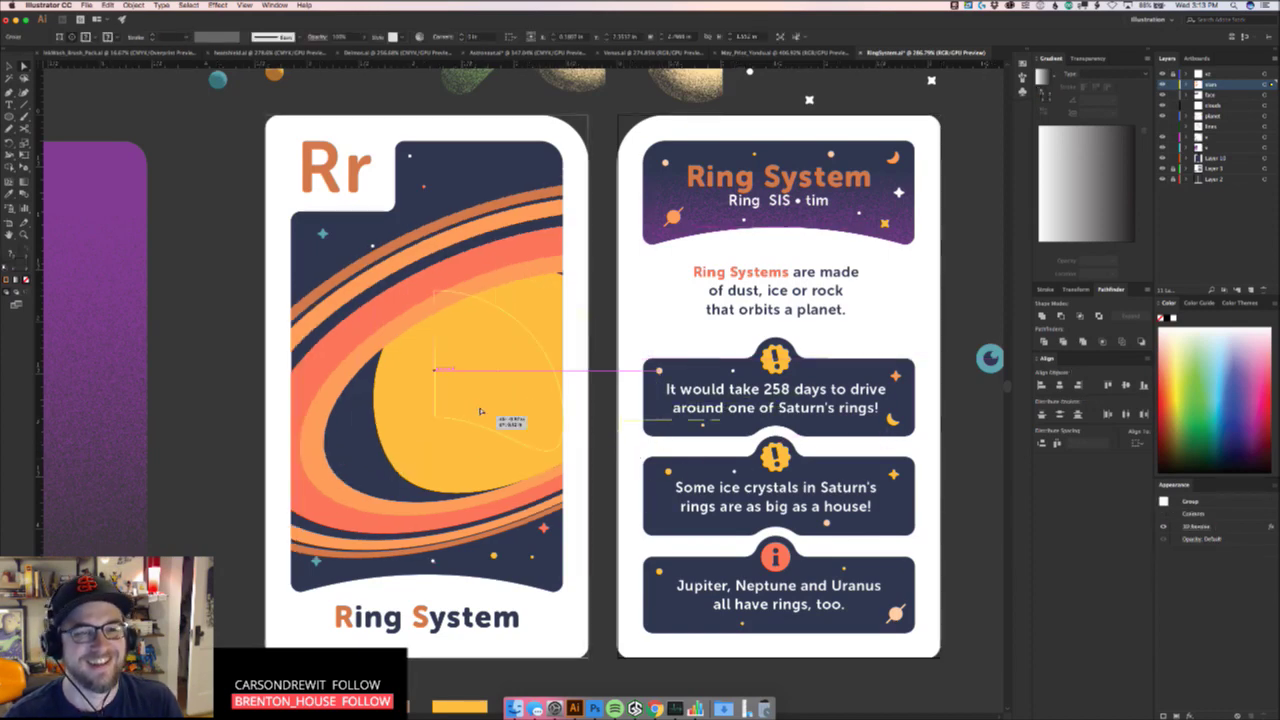
pyautogui.press('super+z')
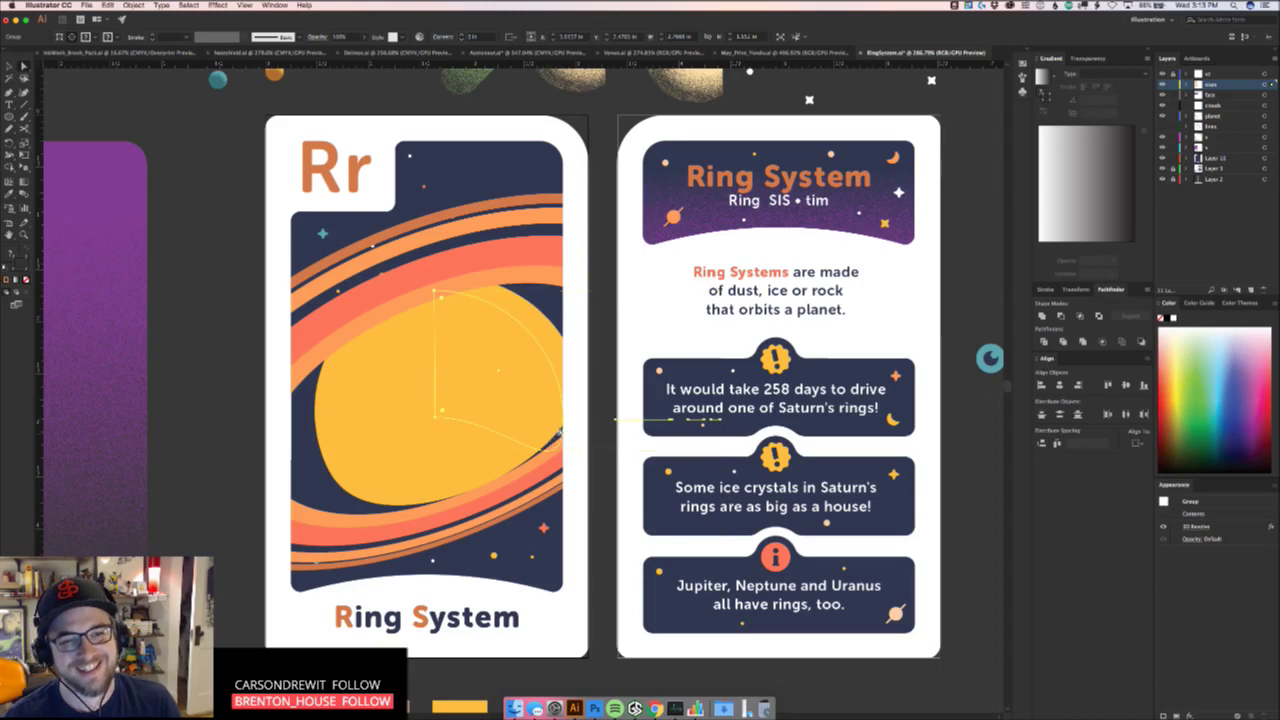
pyautogui.press('super+z')
pyautogui.press('super+z')
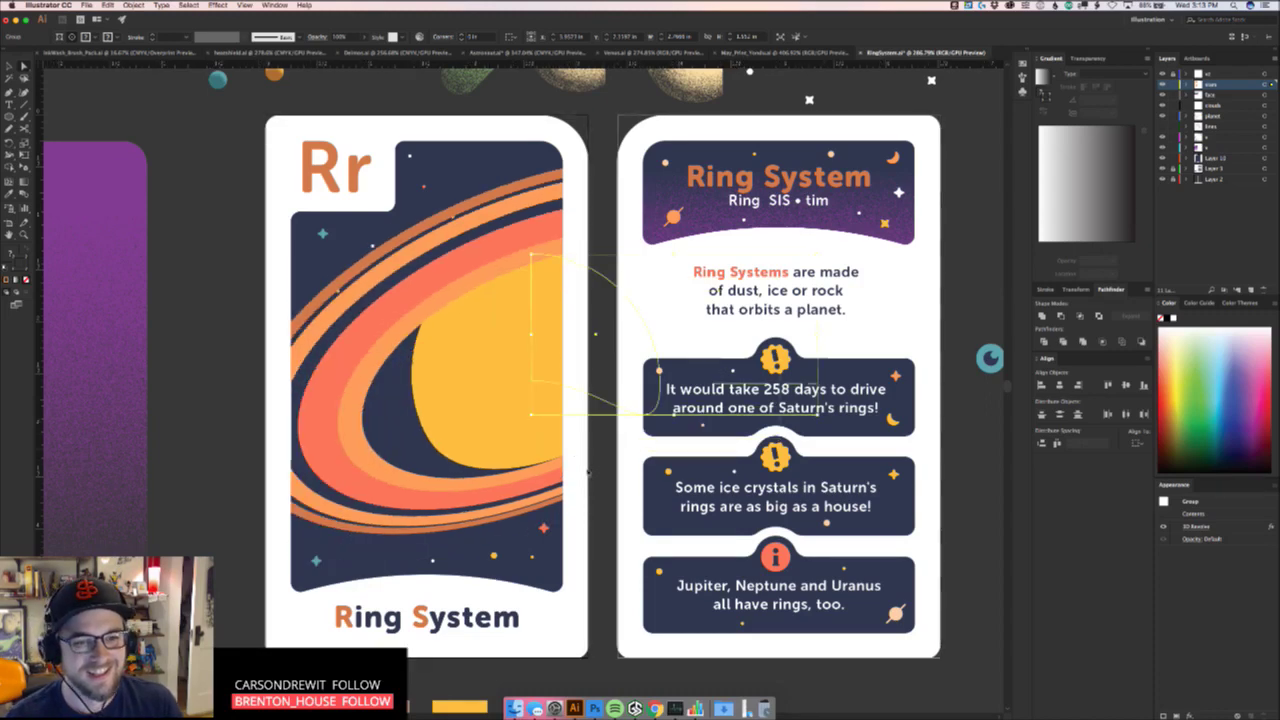
pyautogui.press('super+z')
pyautogui.press('v')
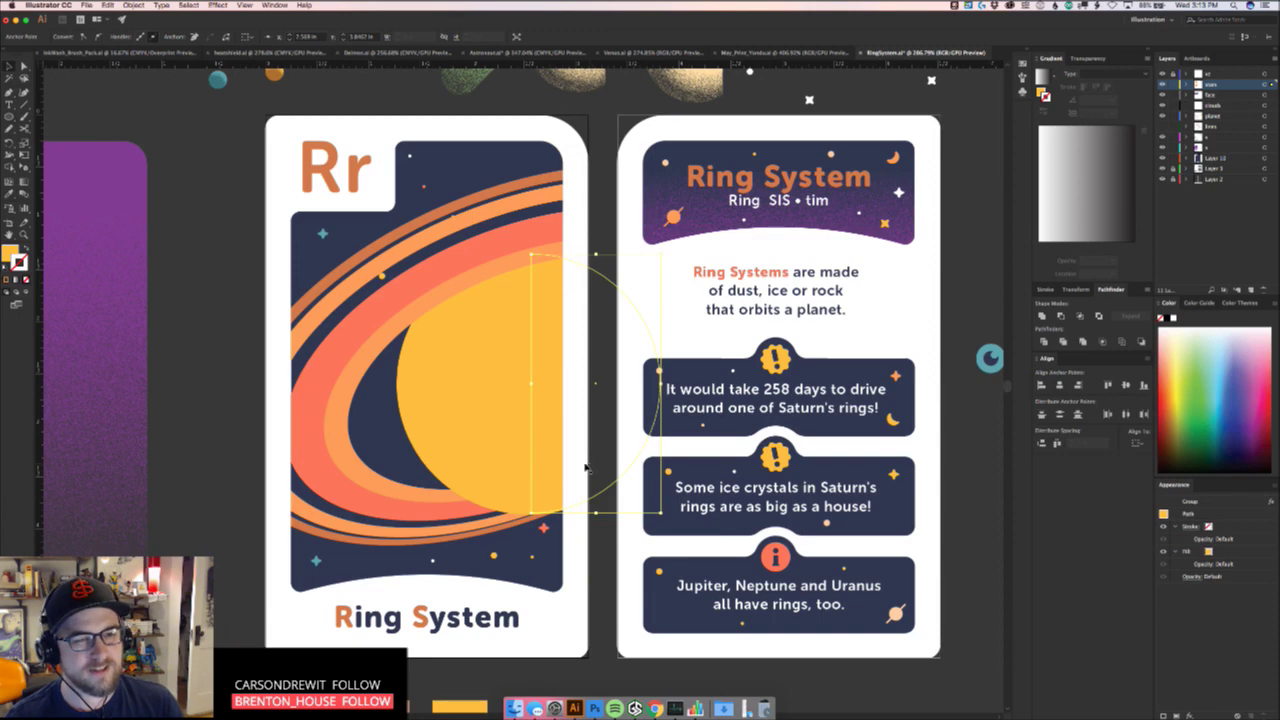
# Inside the Rr card's clipping group, draw a yellow circle, move it over the revolved planet, and scale it to match
pyautogui.click(12, 122)
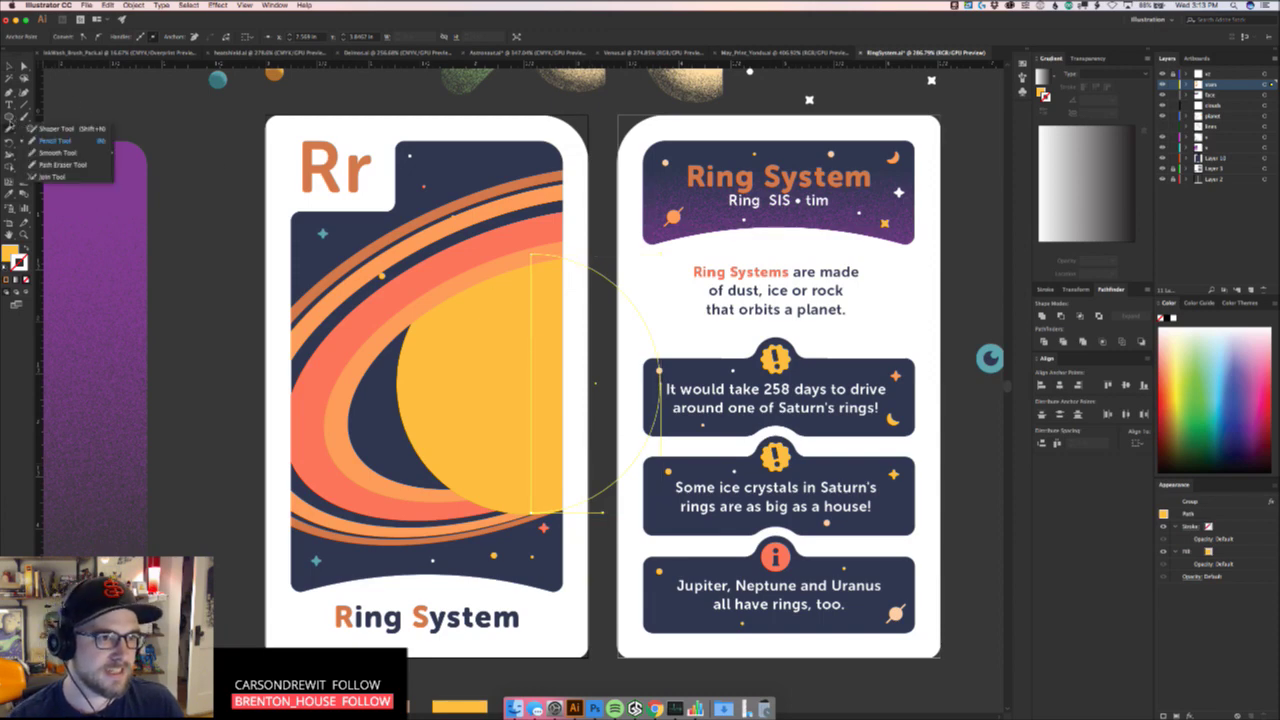
pyautogui.click(55, 140)
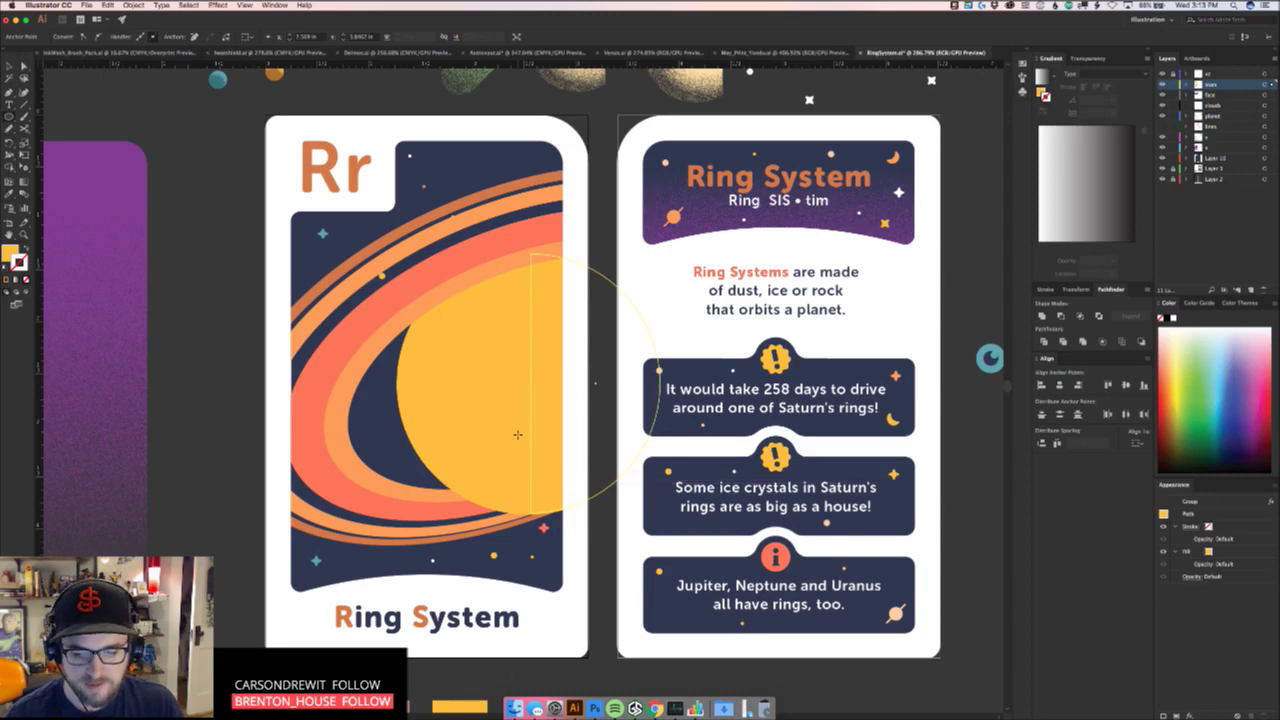
pyautogui.press('v')
pyautogui.doubleClick(517, 421)
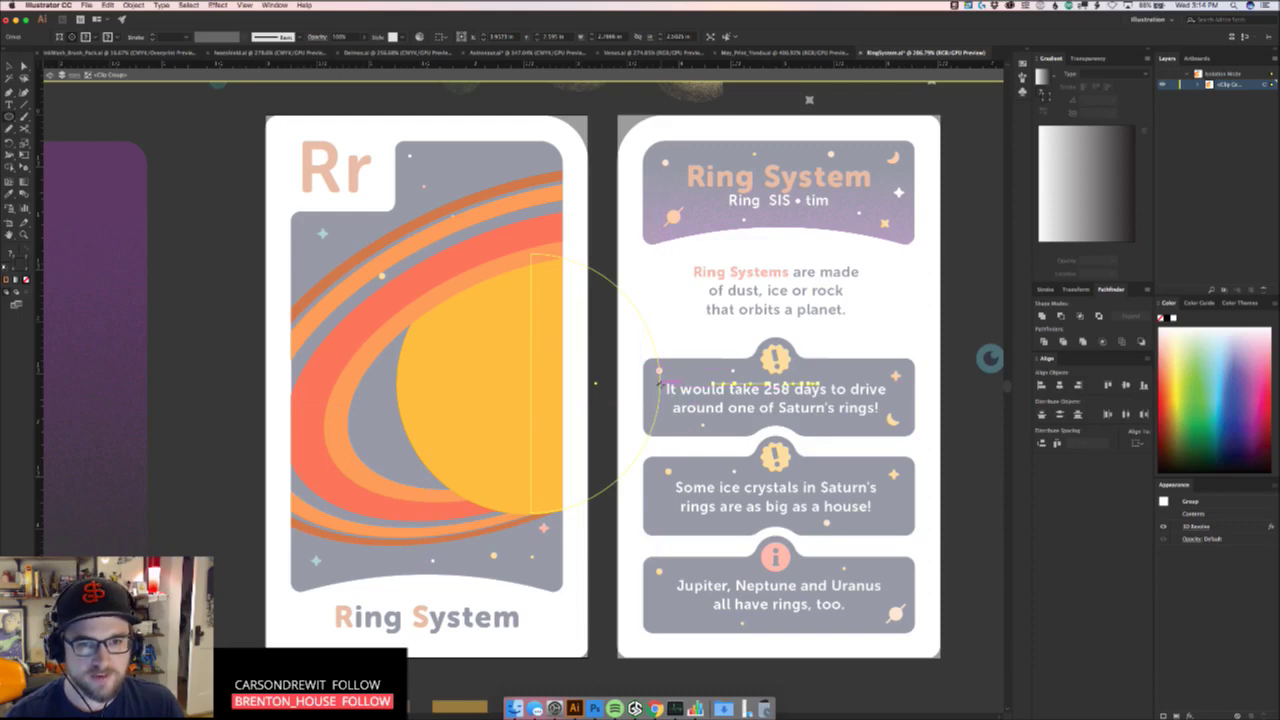
pyautogui.moveTo(530, 298); pyautogui.dragTo(389, 194)
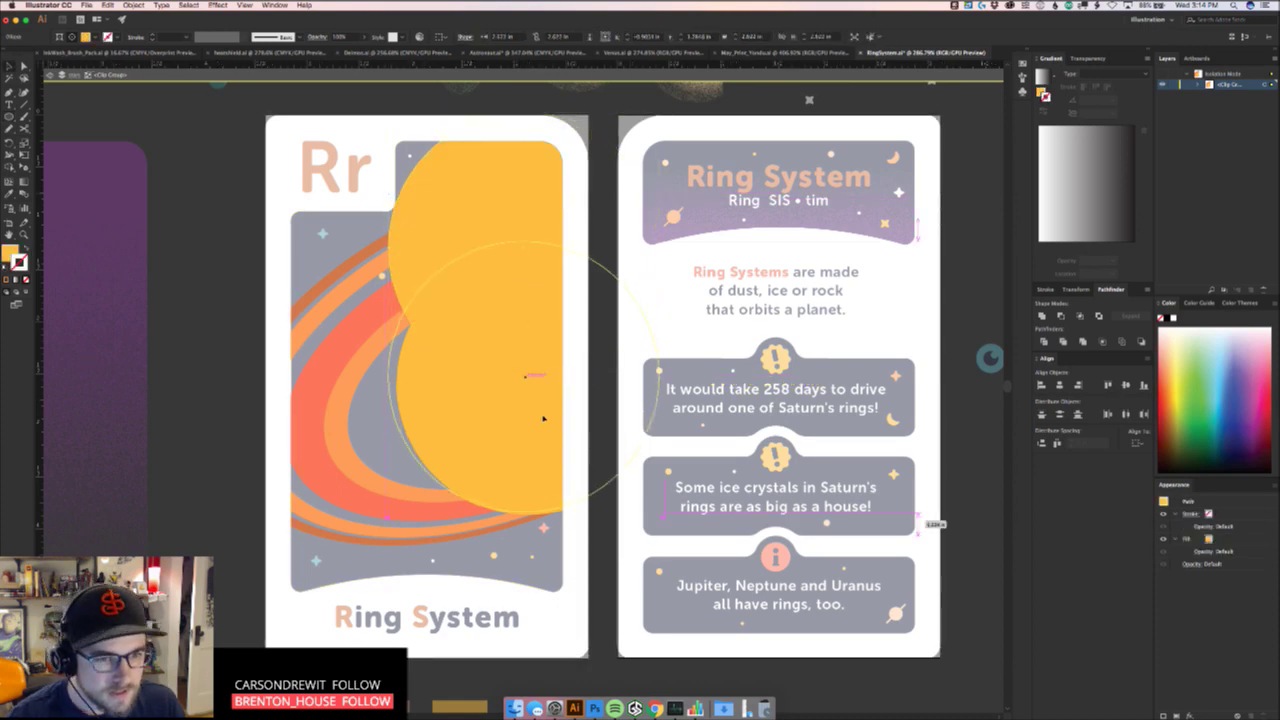
pyautogui.moveTo(543, 418); pyautogui.dragTo(545, 421)
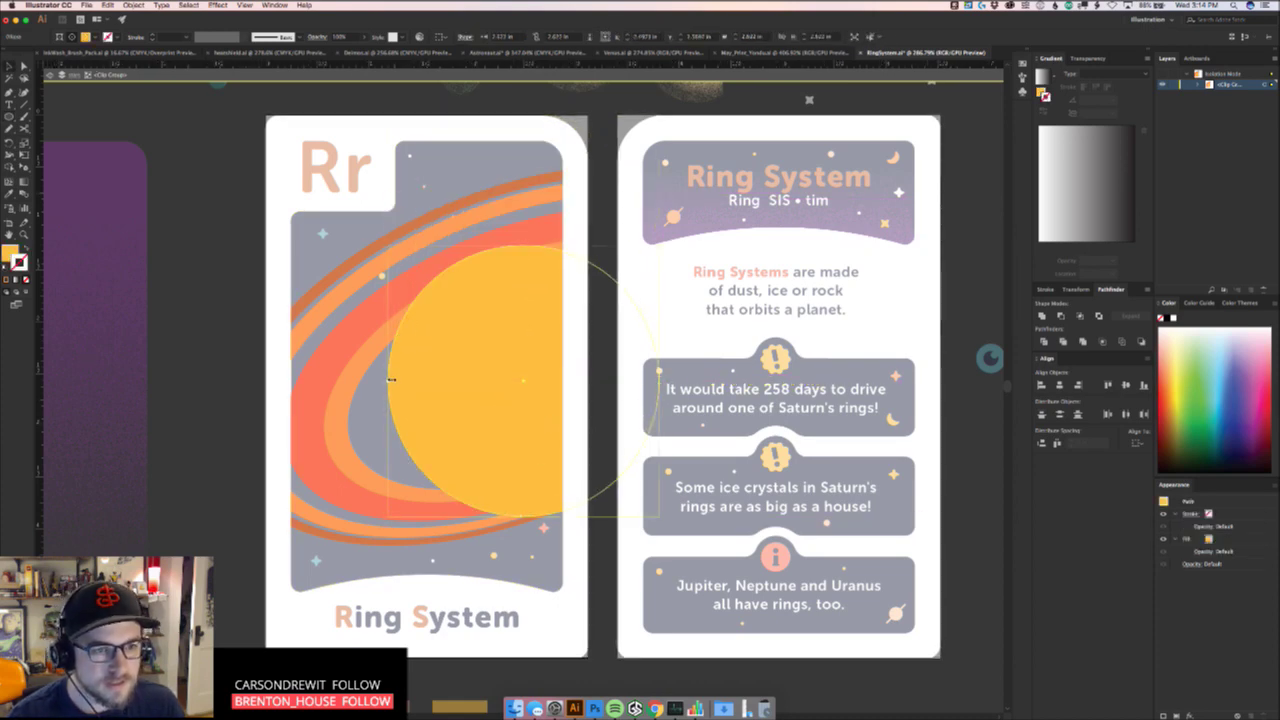
pyautogui.moveTo(389, 381); pyautogui.dragTo(541, 386)
# Compare the tan, orange, coral and purple palette swatches as the circle's fill, and sample the muted mauve one
pyautogui.hscroll(-3, 656, 337)
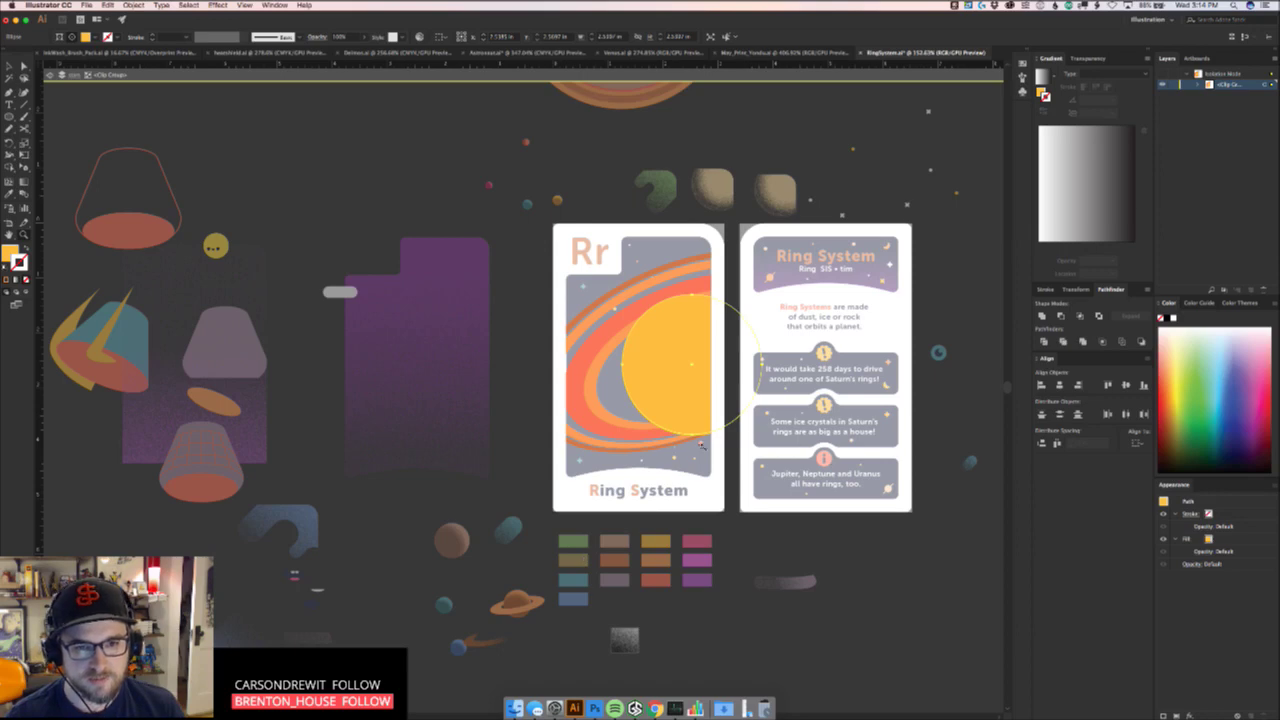
pyautogui.press('Escape')
pyautogui.moveTo(675, 443); pyautogui.dragTo(625, 417)
pyautogui.moveTo(605, 462); pyautogui.dragTo(651, 453)
pyautogui.press('i')
pyautogui.click(548, 532)
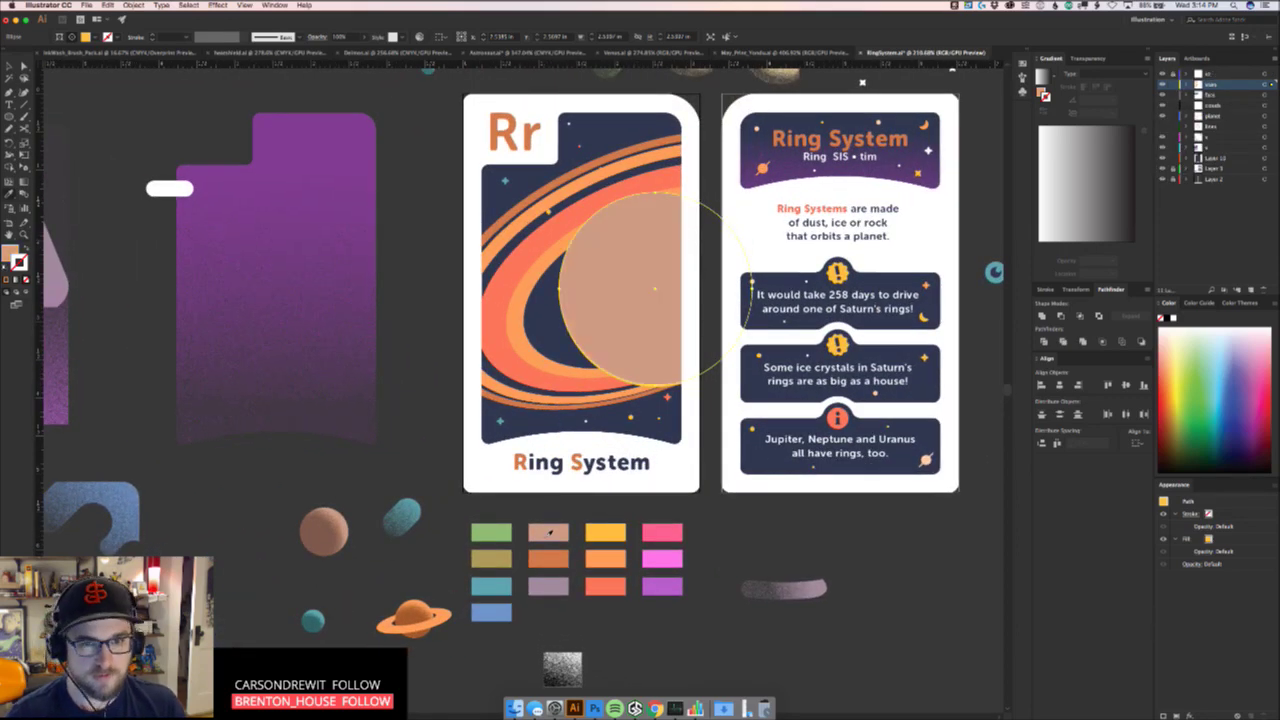
pyautogui.click(612, 567)
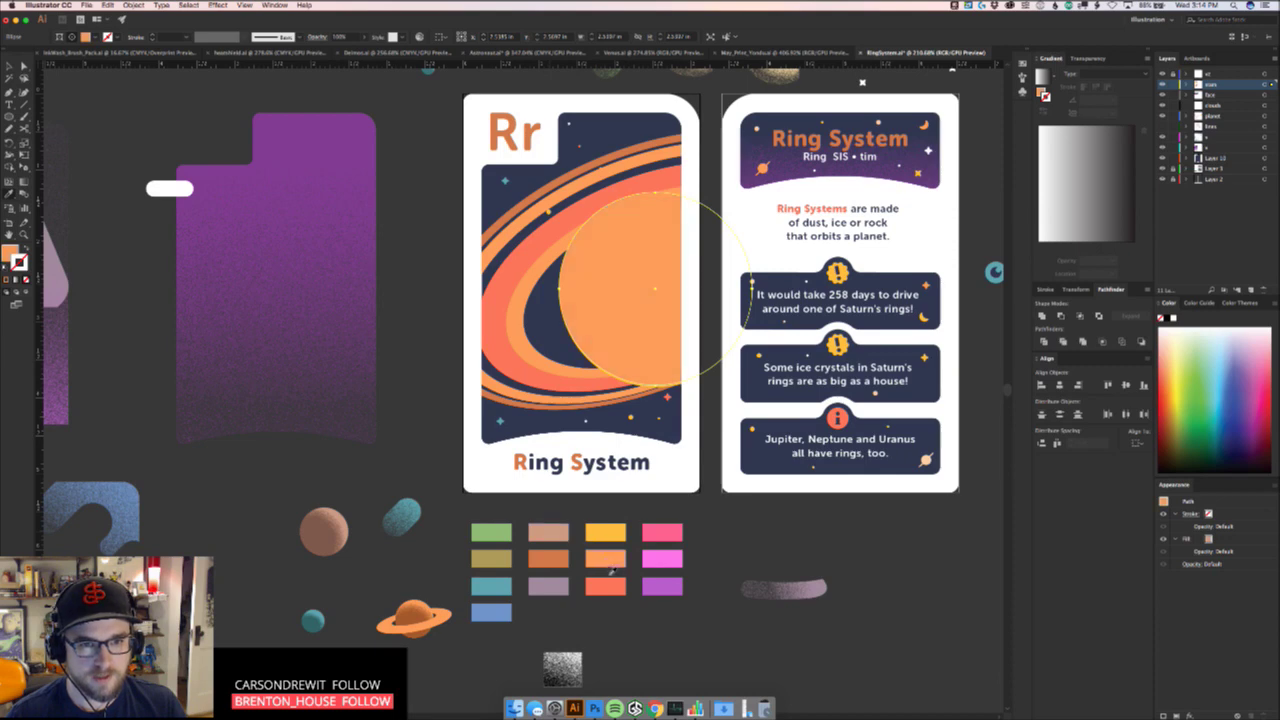
pyautogui.click(611, 592)
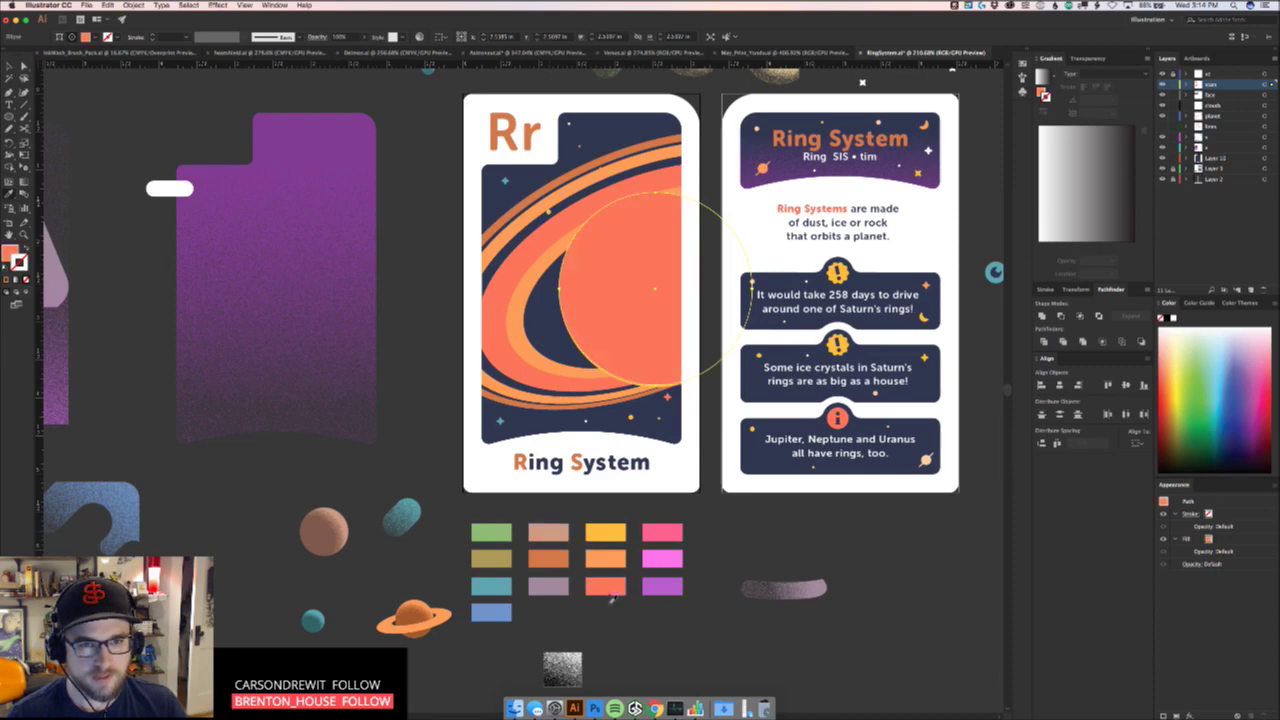
pyautogui.click(655, 595)
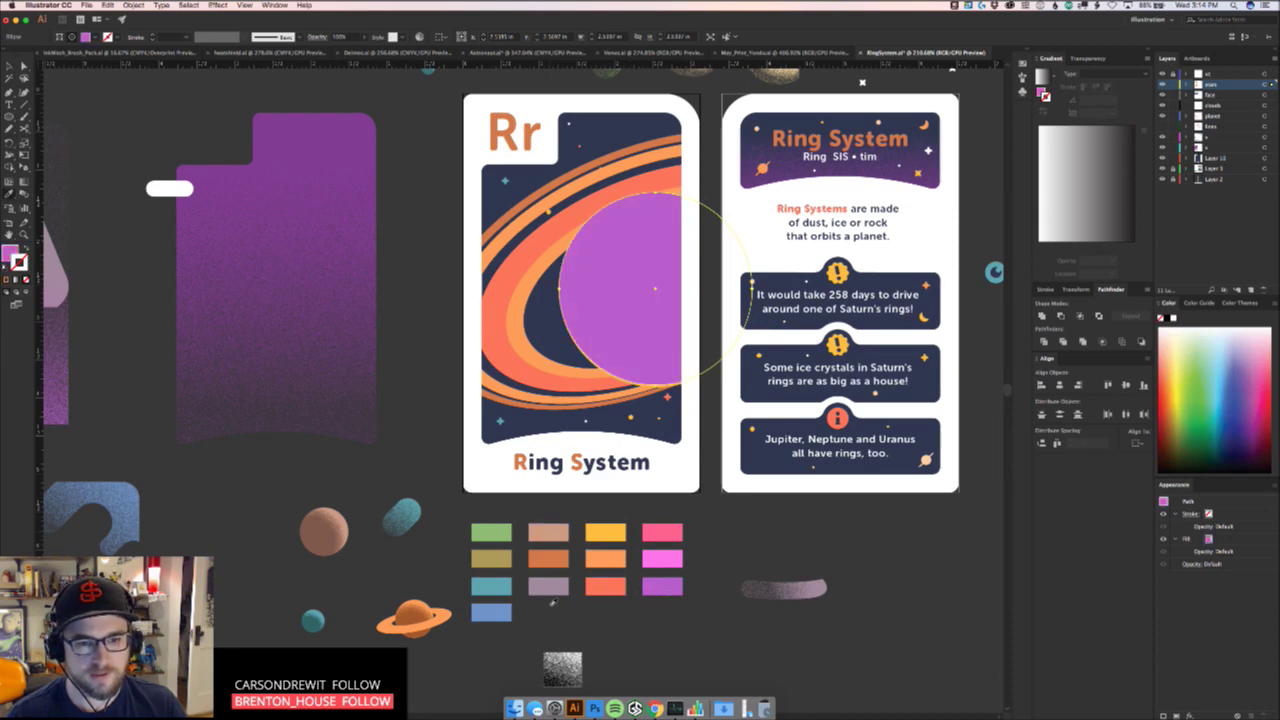
pyautogui.click(555, 591)
pyautogui.press('v')
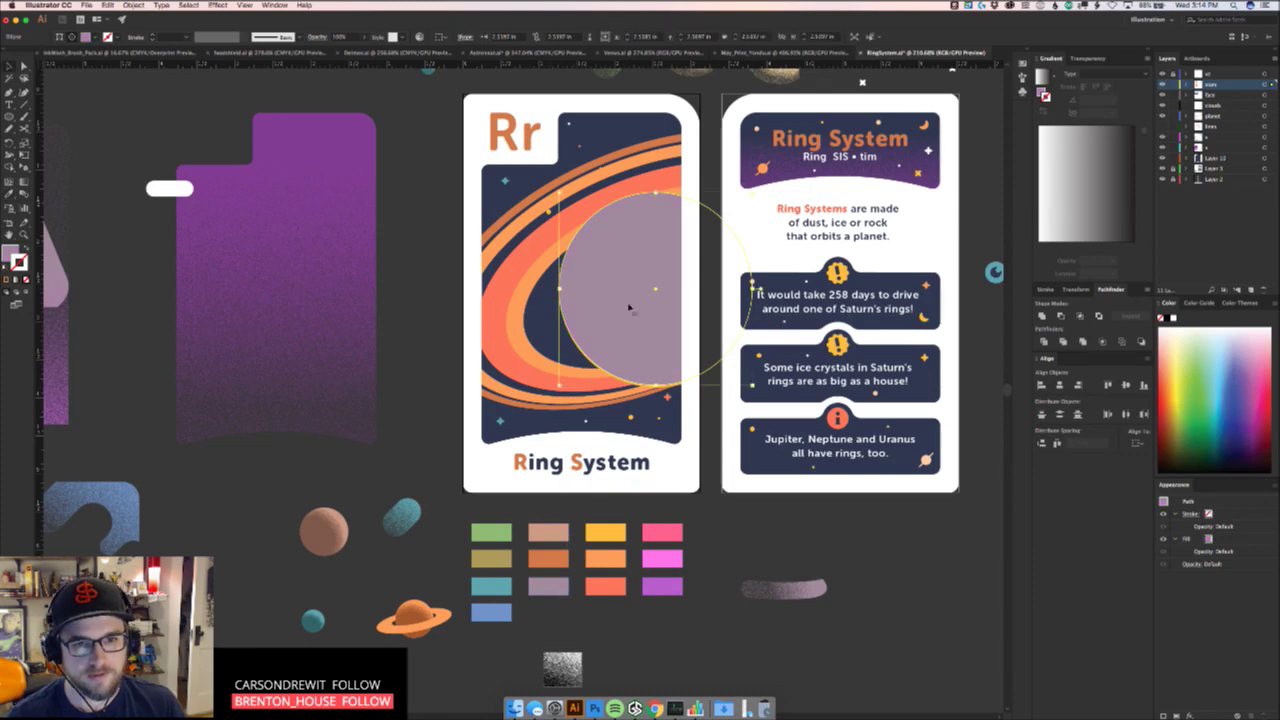
# Give the circle inside the clipping group a white-to-black gradient fill and no stroke
pyautogui.press('space')
pyautogui.moveTo(640, 327); pyautogui.dragTo(604, 461)
pyautogui.hotkey('shift', 'b')
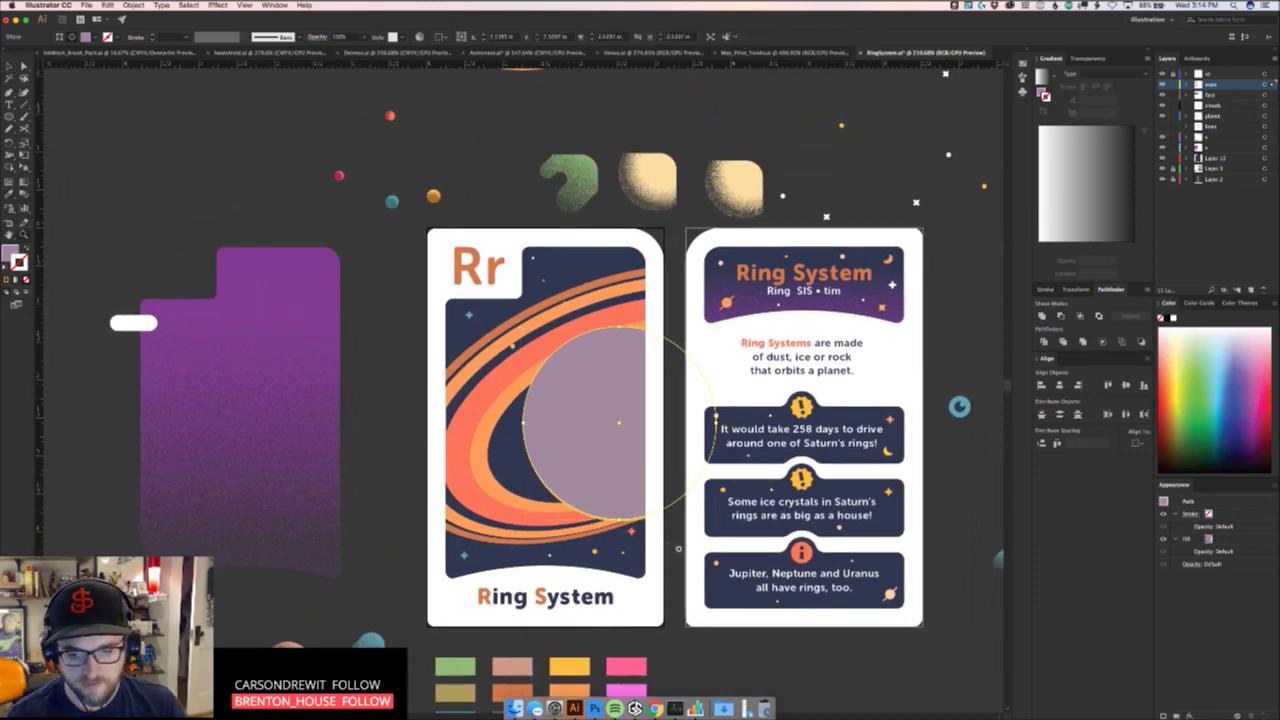
pyautogui.click(680, 548)
pyautogui.click(597, 457)
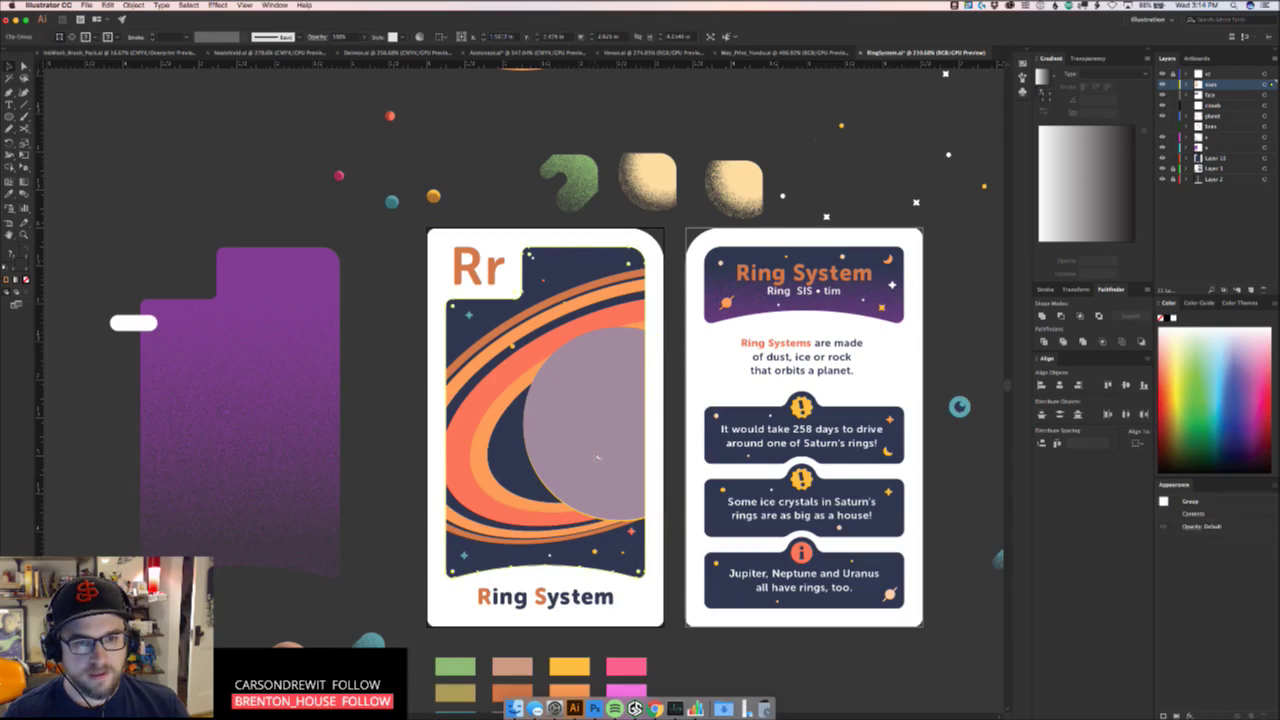
pyautogui.doubleClick(620, 450)
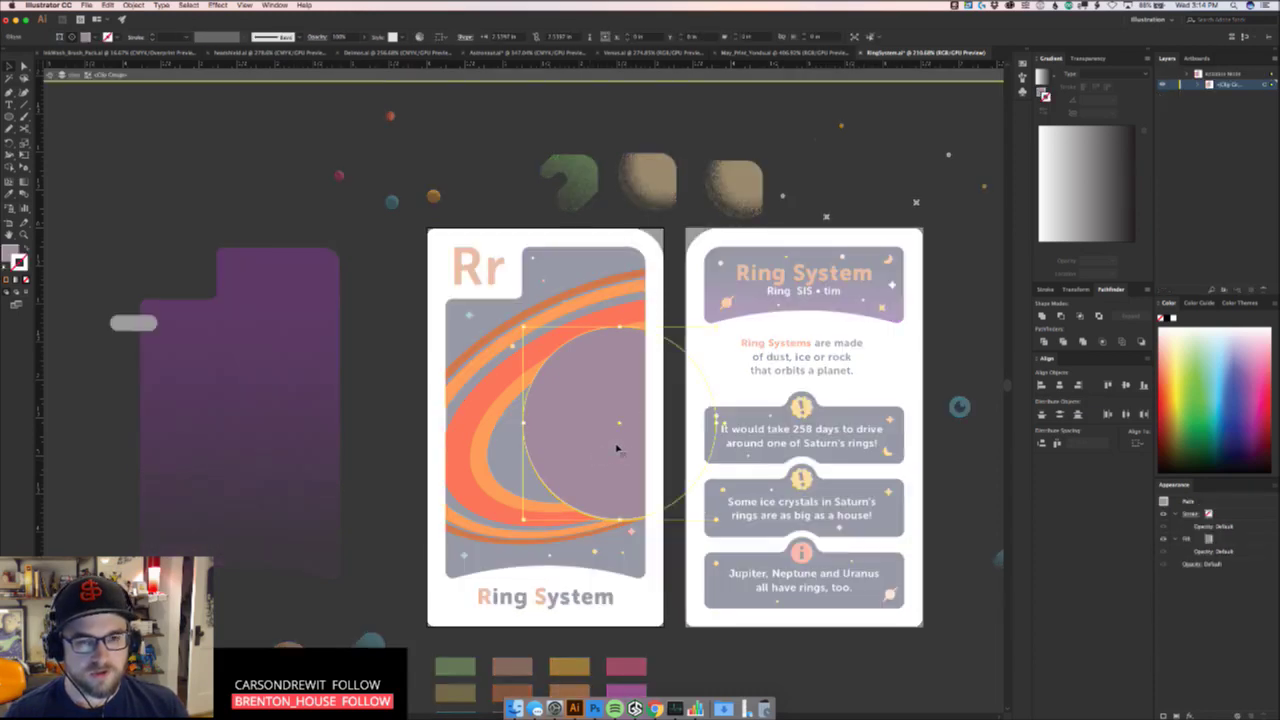
pyautogui.click(654, 457)
pyautogui.click(694, 492)
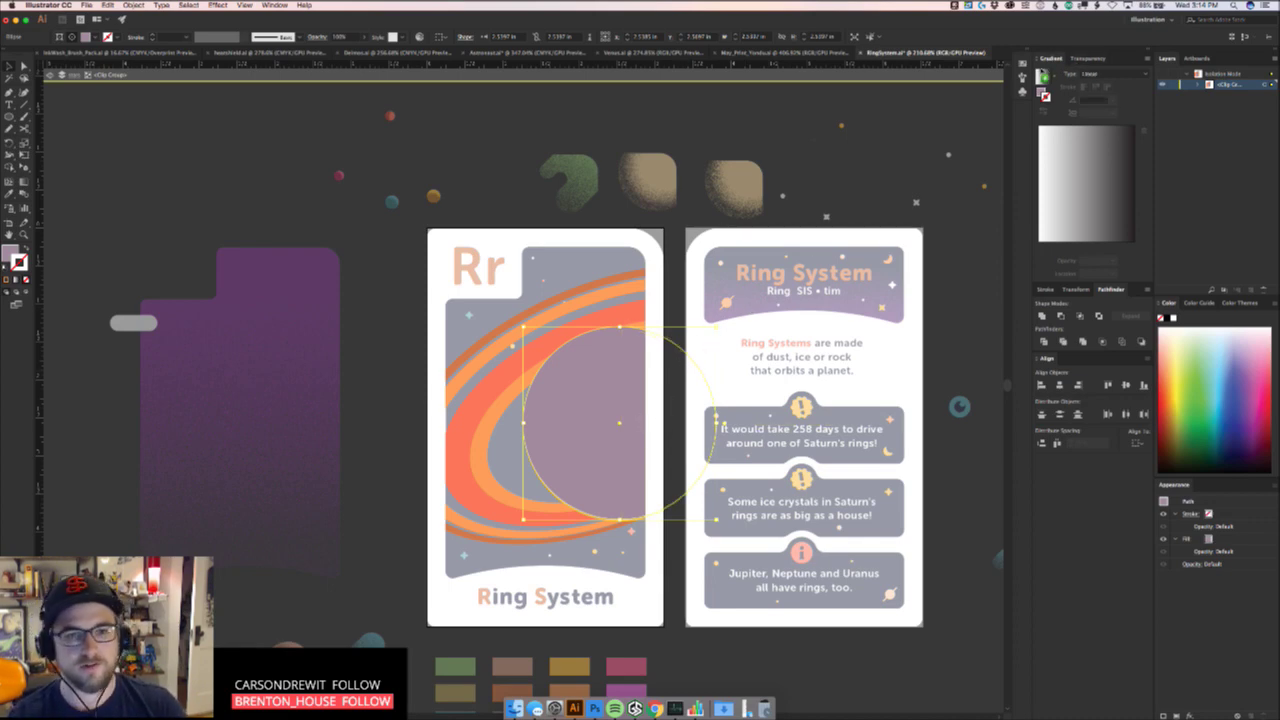
pyautogui.click(1045, 76)
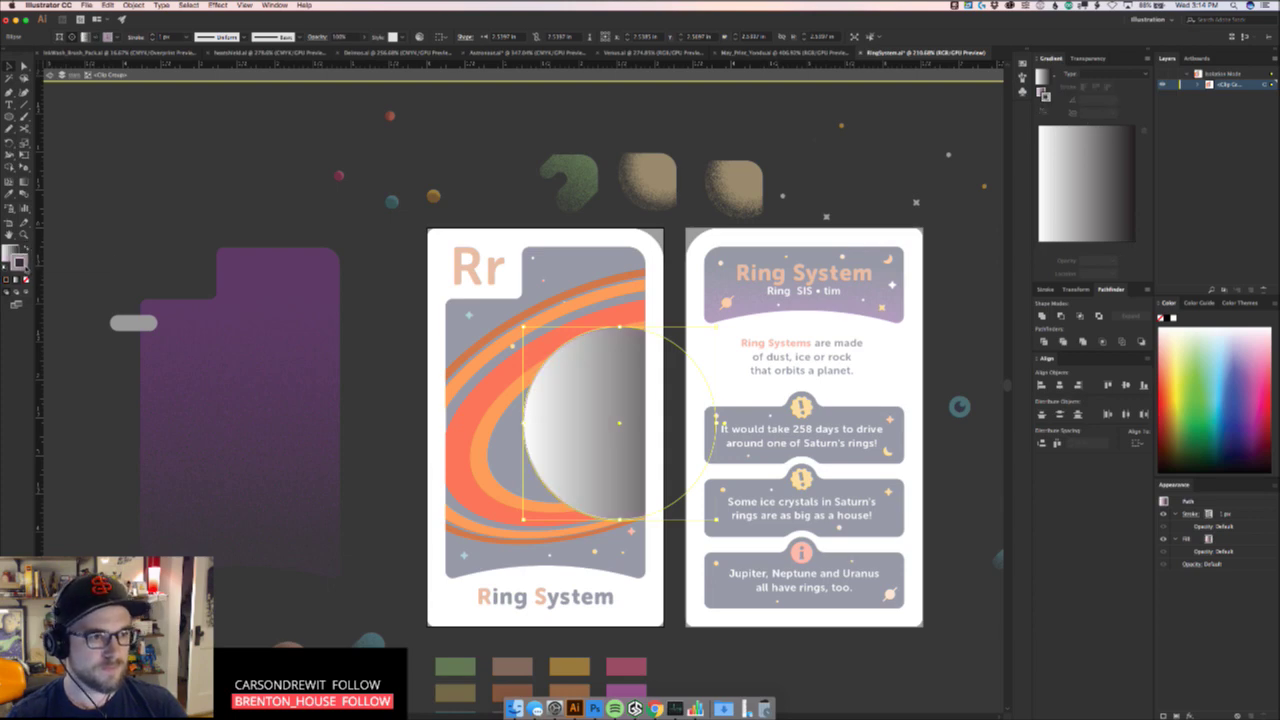
pyautogui.click(26, 280)
pyautogui.press('Escape')
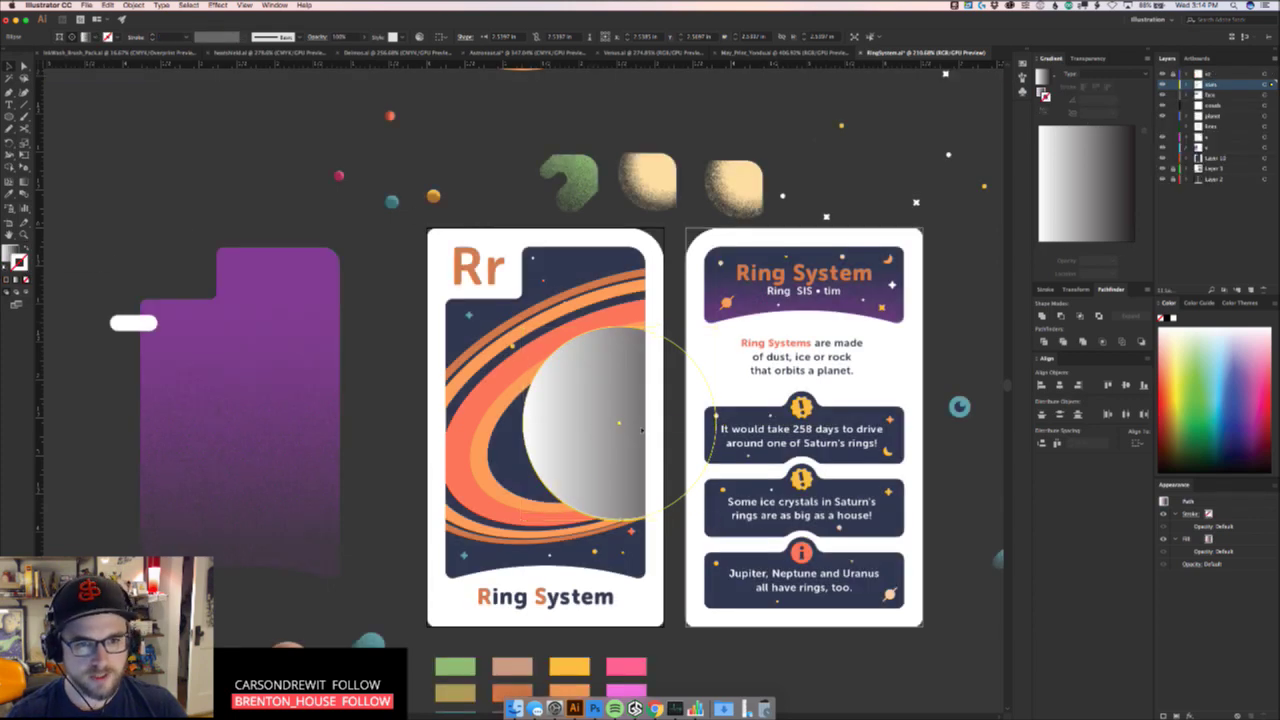
# Change the circle's gradient fill from linear to radial inside the clipping group, keeping the stroke set to none
pyautogui.moveTo(597, 430); pyautogui.dragTo(643, 431)
pyautogui.press('super+z')
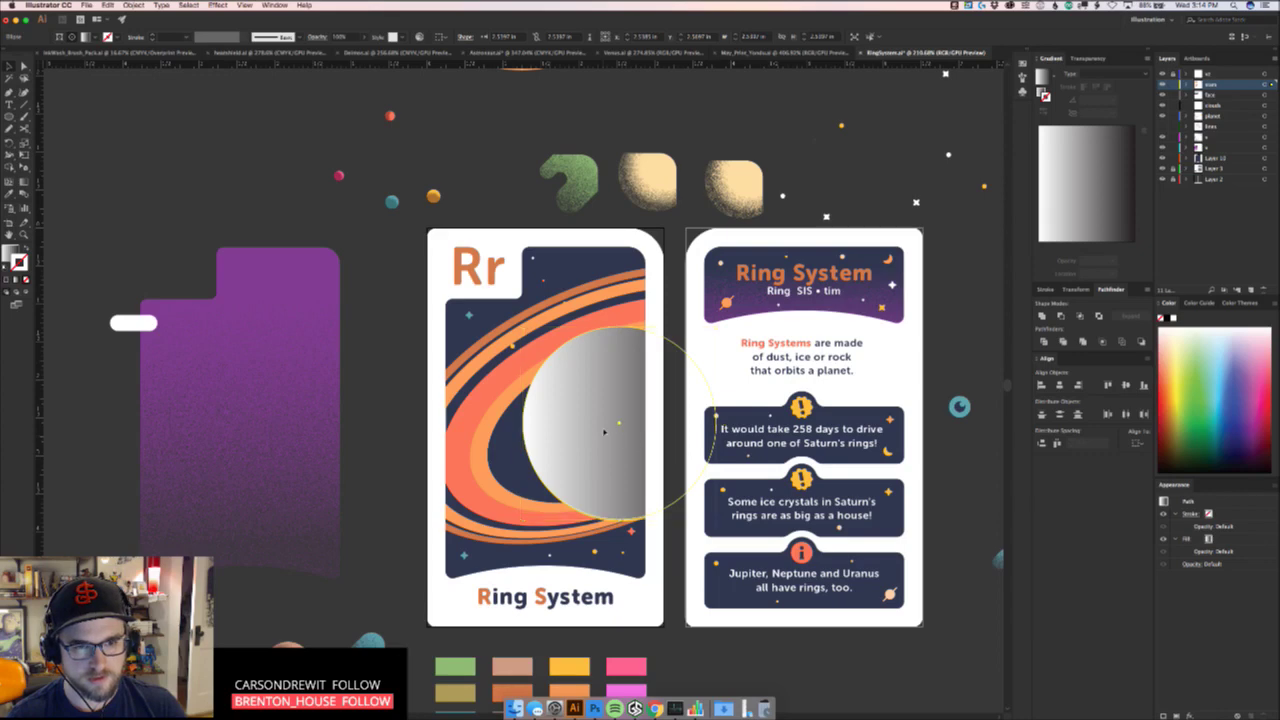
pyautogui.doubleClick(606, 434)
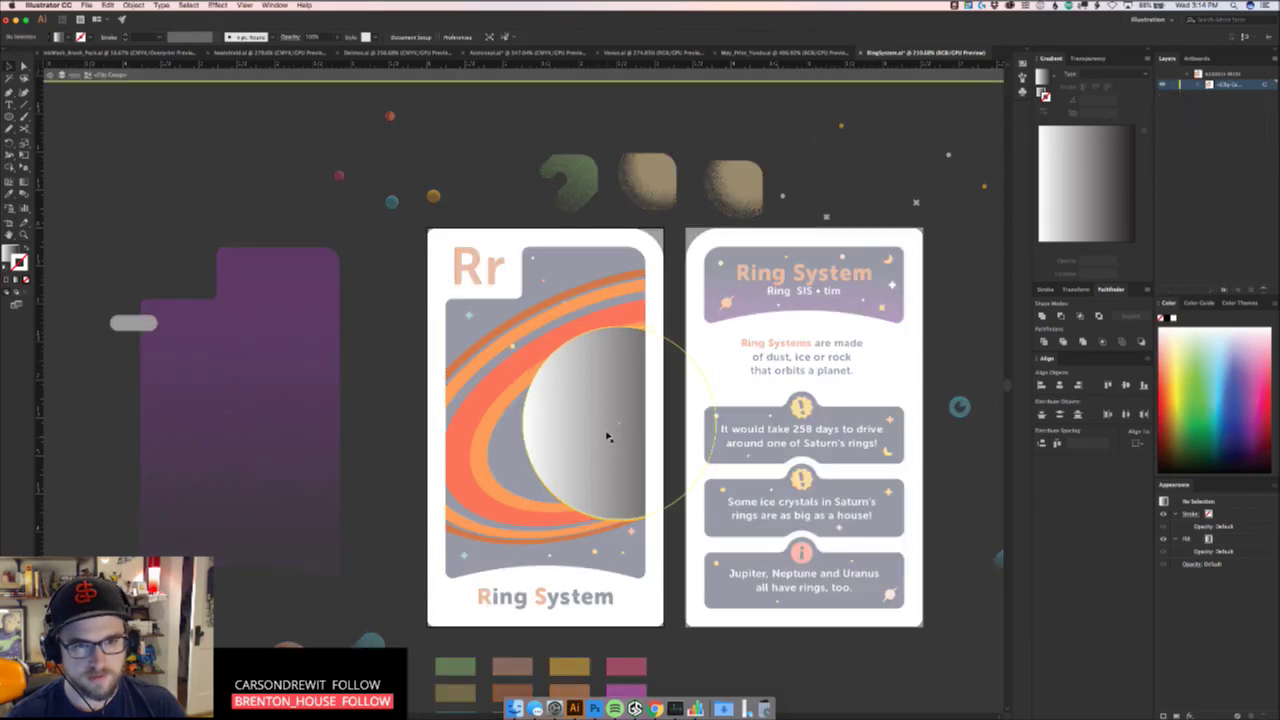
pyautogui.click(640, 433)
pyautogui.press('g')
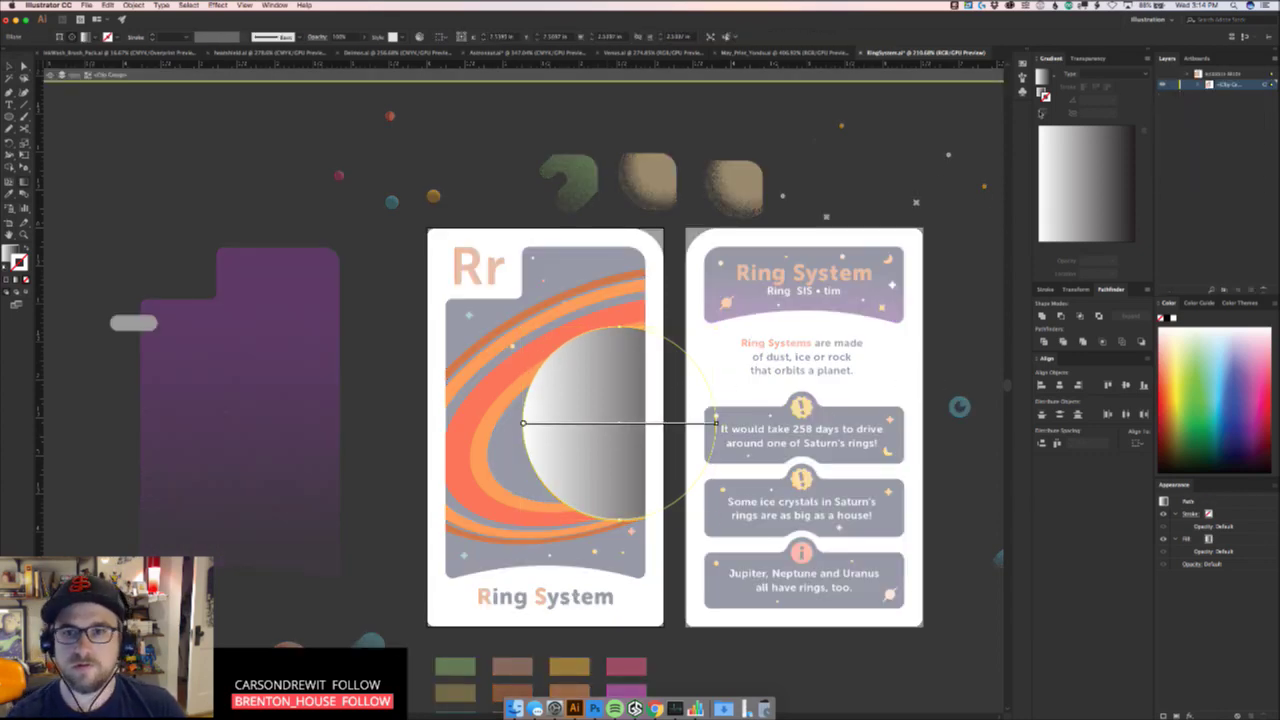
pyautogui.click(1109, 75)
pyautogui.click(1110, 96)
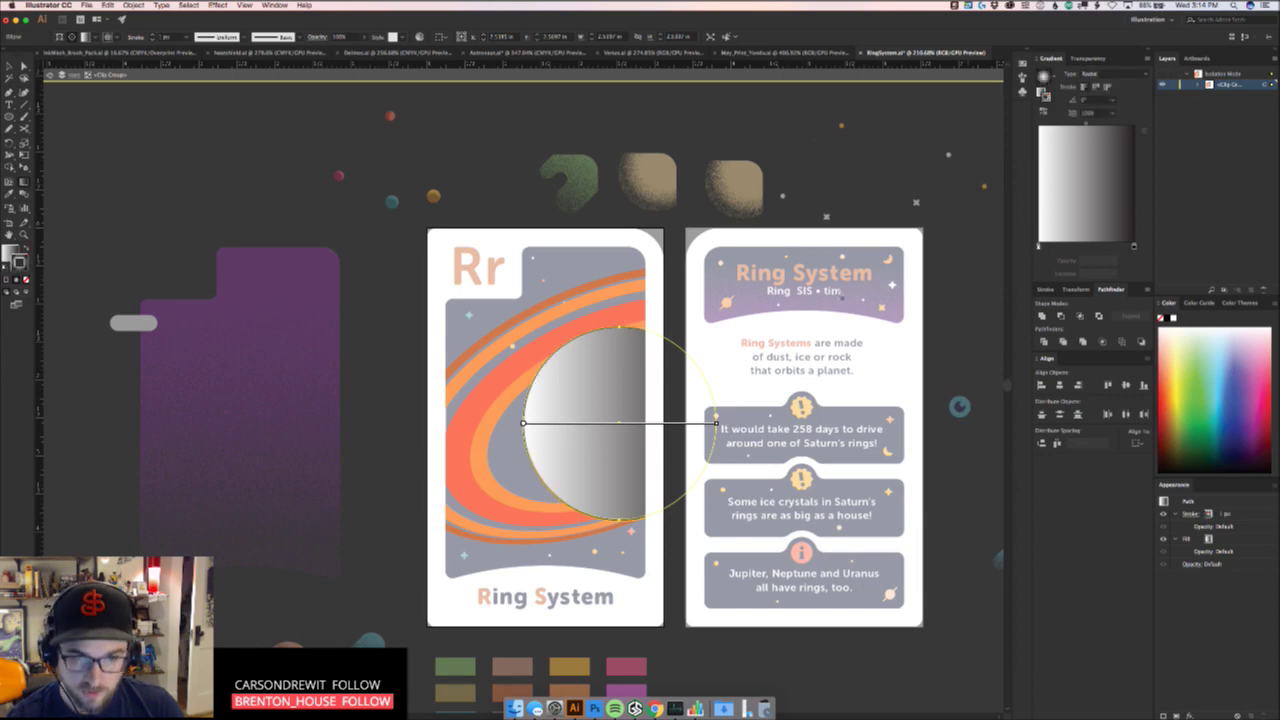
pyautogui.click(26, 280)
pyautogui.click(10, 253)
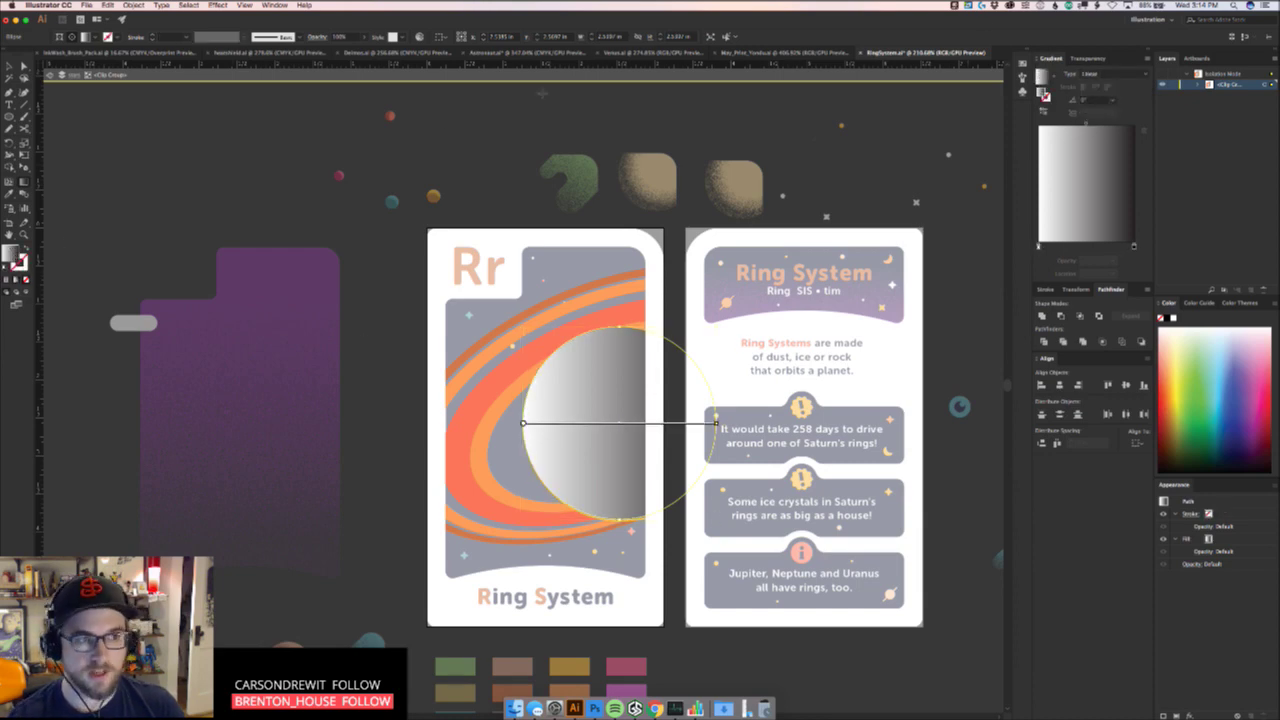
pyautogui.click(1112, 75)
pyautogui.click(1110, 95)
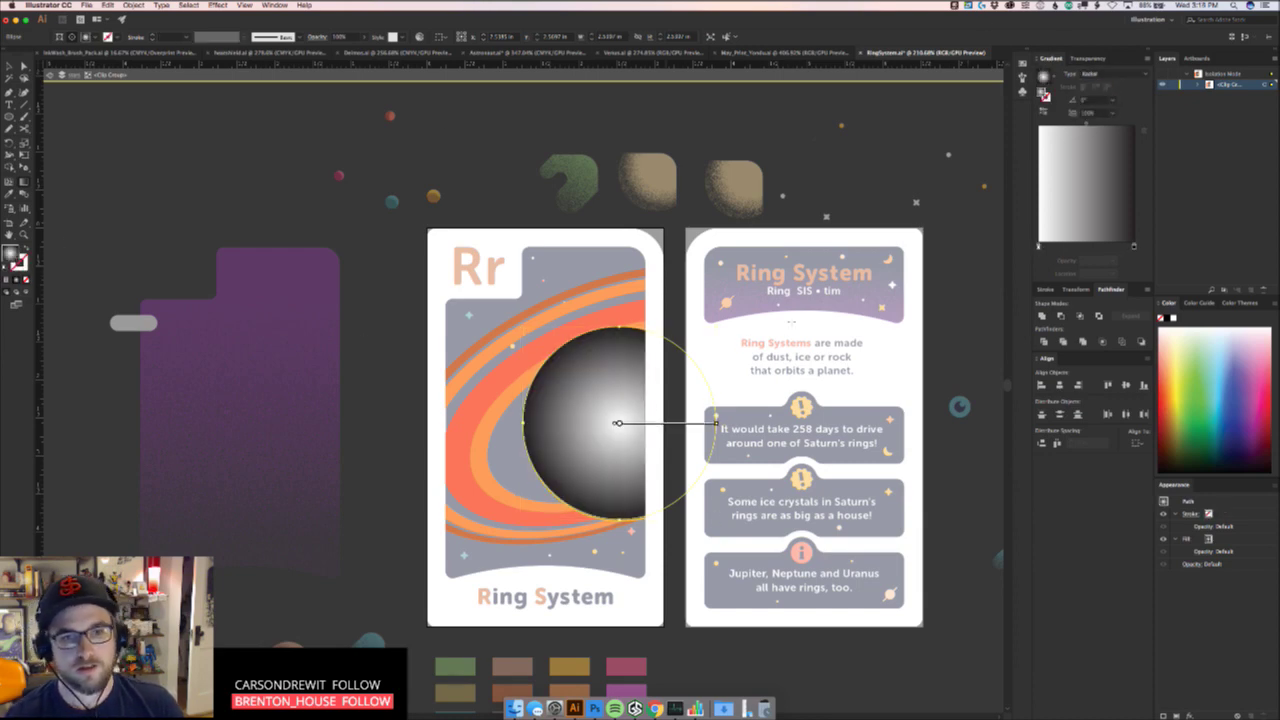
# Enlarge the radial gradient, shift its centre to the planet's upper left, and add a stop that widens the white area
pyautogui.moveTo(716, 423); pyautogui.dragTo(781, 423)
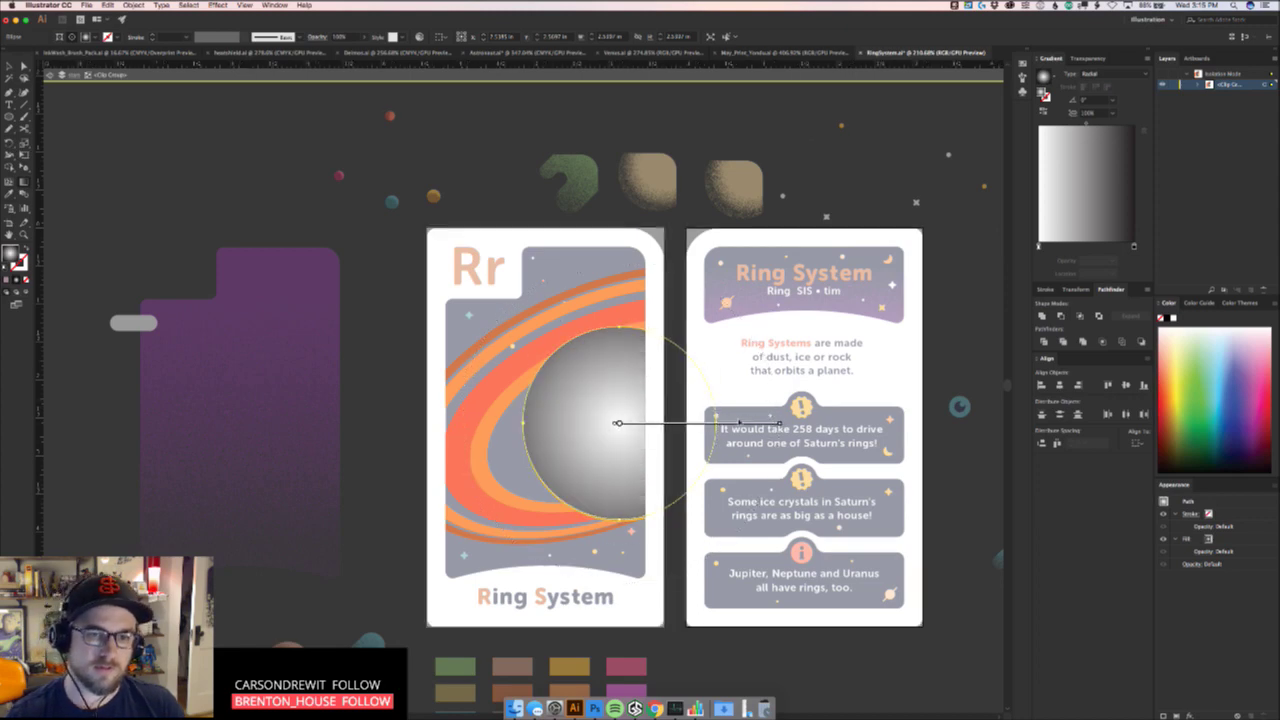
pyautogui.moveTo(735, 421)
pyautogui.moveTo(617, 423); pyautogui.dragTo(605, 349)
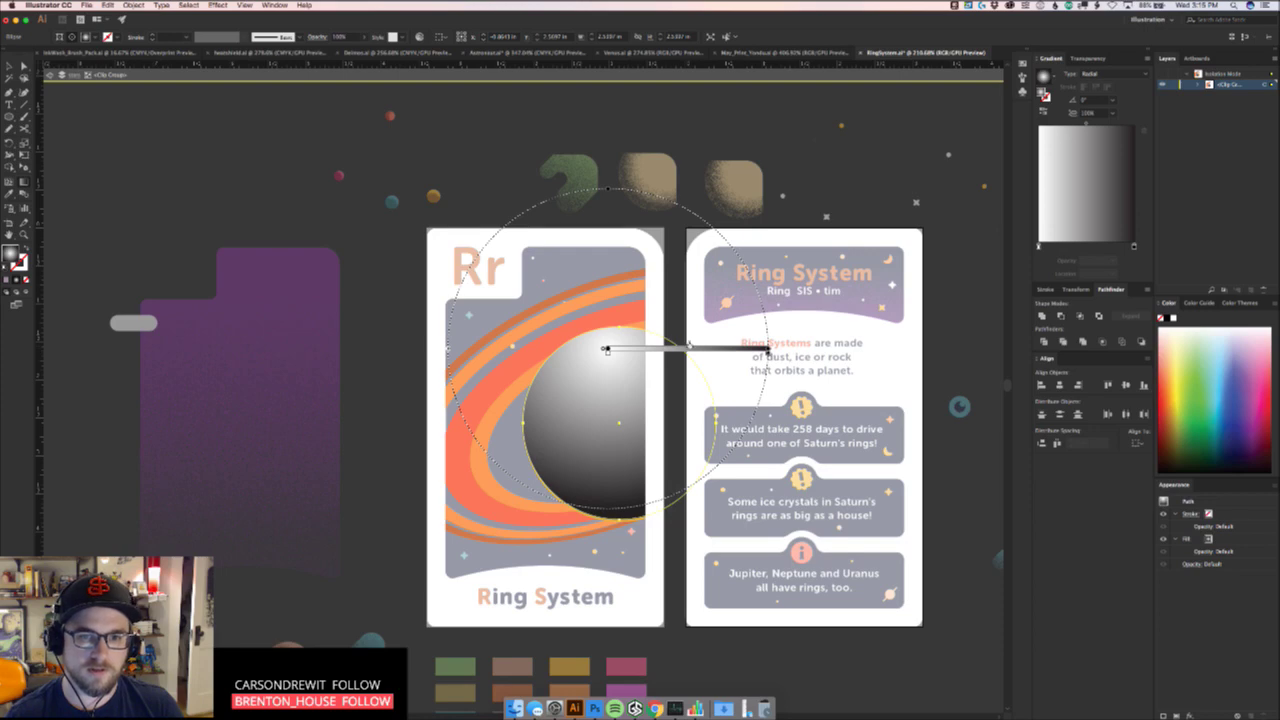
pyautogui.moveTo(606, 349)
pyautogui.mouseDown()
pyautogui.moveTo(573, 371)
pyautogui.moveTo(707, 371)
pyautogui.mouseUp()
pyautogui.moveTo(573, 371); pyautogui.dragTo(557, 354)
pyautogui.moveTo(655, 351); pyautogui.dragTo(666, 341)
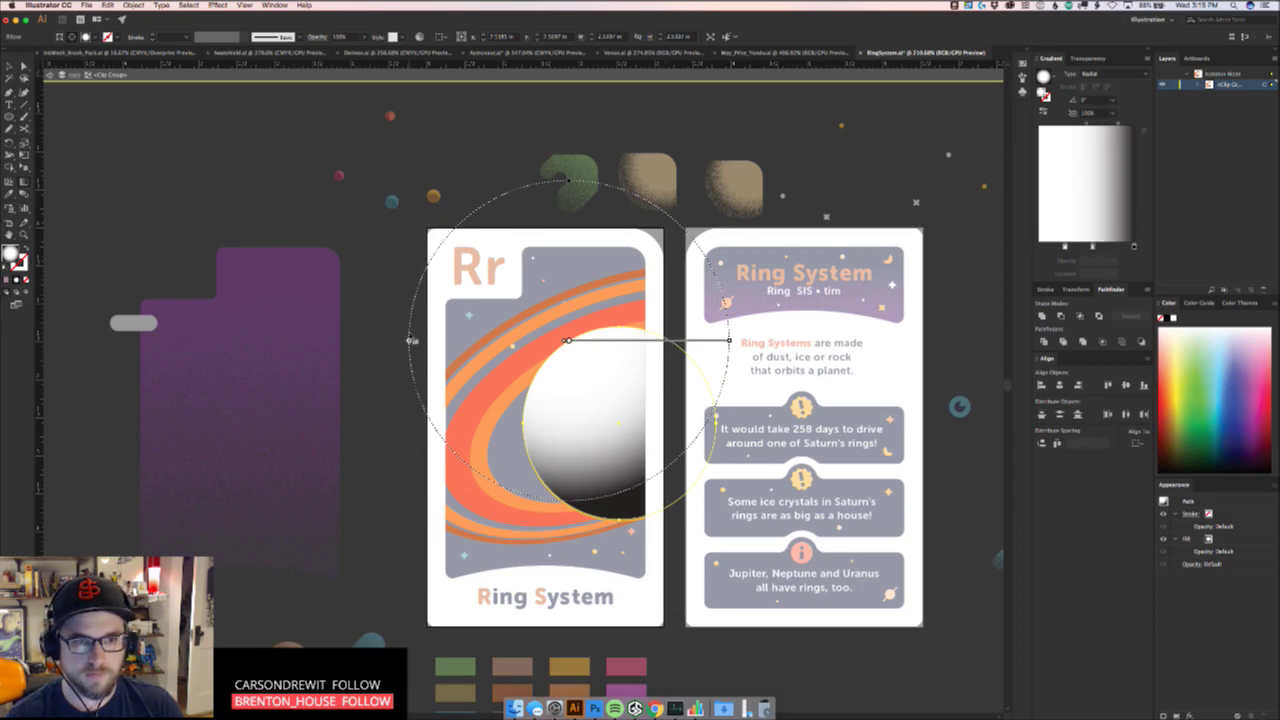
# Shrink the radial gradient, move it down and right to deepen the planet's lower shadow, and leave the clipping group
pyautogui.moveTo(412, 340); pyautogui.dragTo(439, 332)
pyautogui.moveTo(632, 337); pyautogui.dragTo(646, 355)
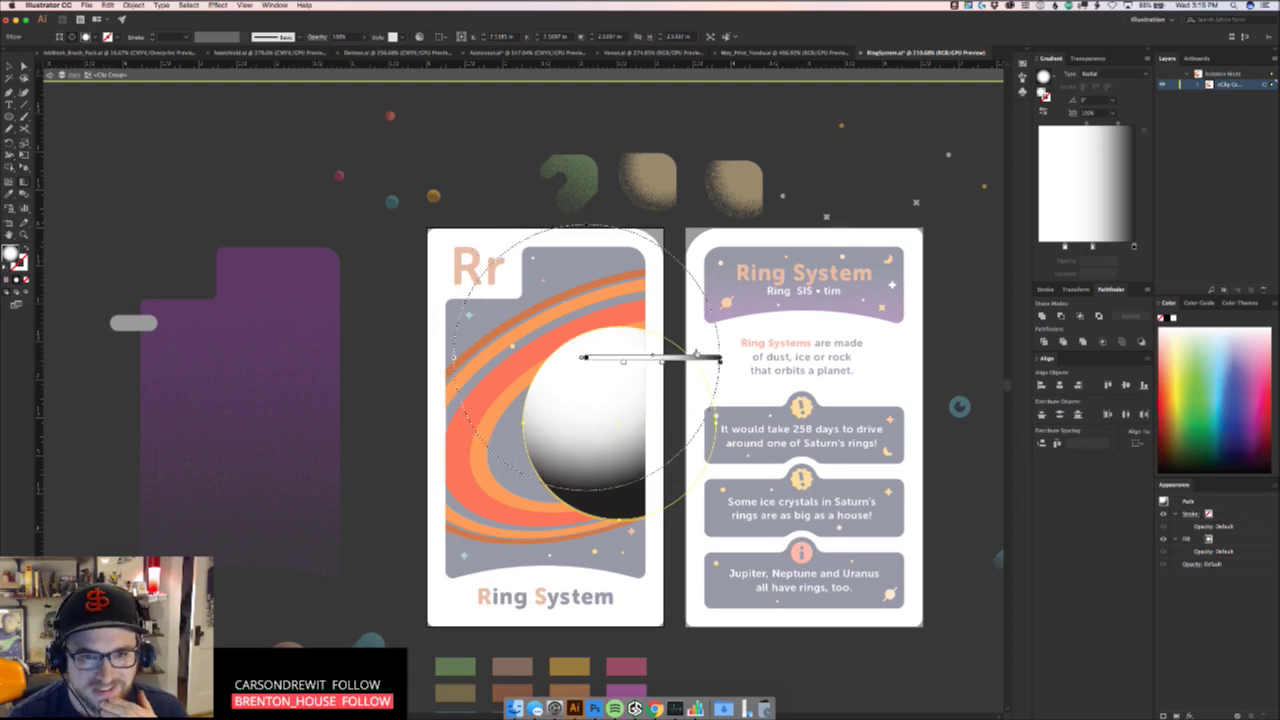
pyautogui.moveTo(697, 355); pyautogui.dragTo(694, 355)
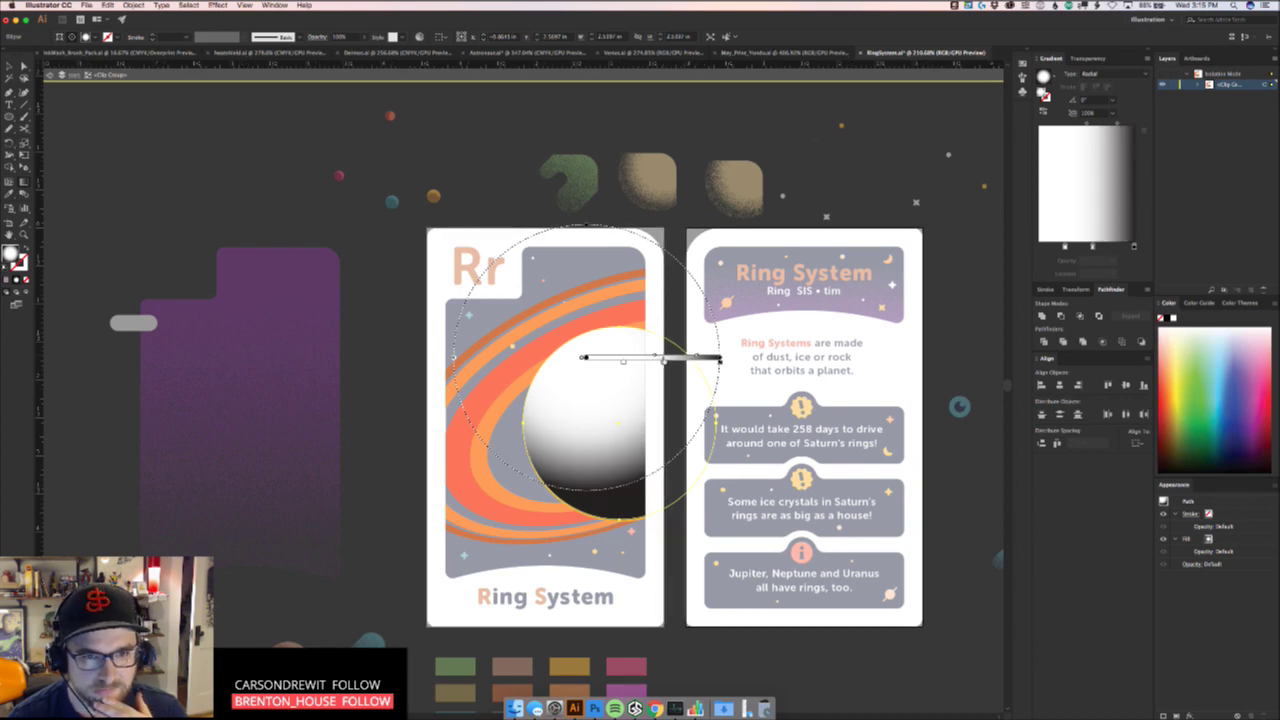
pyautogui.press('Escape')
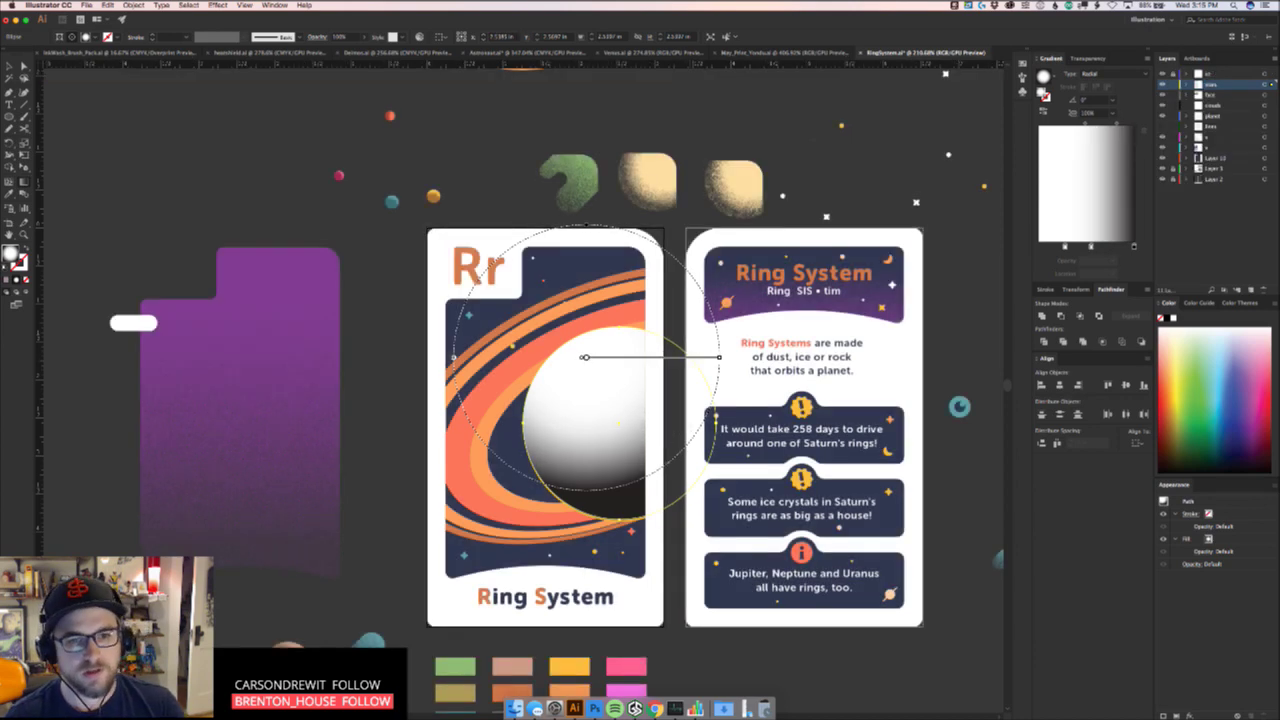
# Apply the Grain texture effect with the Stippled grain type to the white-to-black gradient circle
pyautogui.press('v')
pyautogui.click(217, 5)
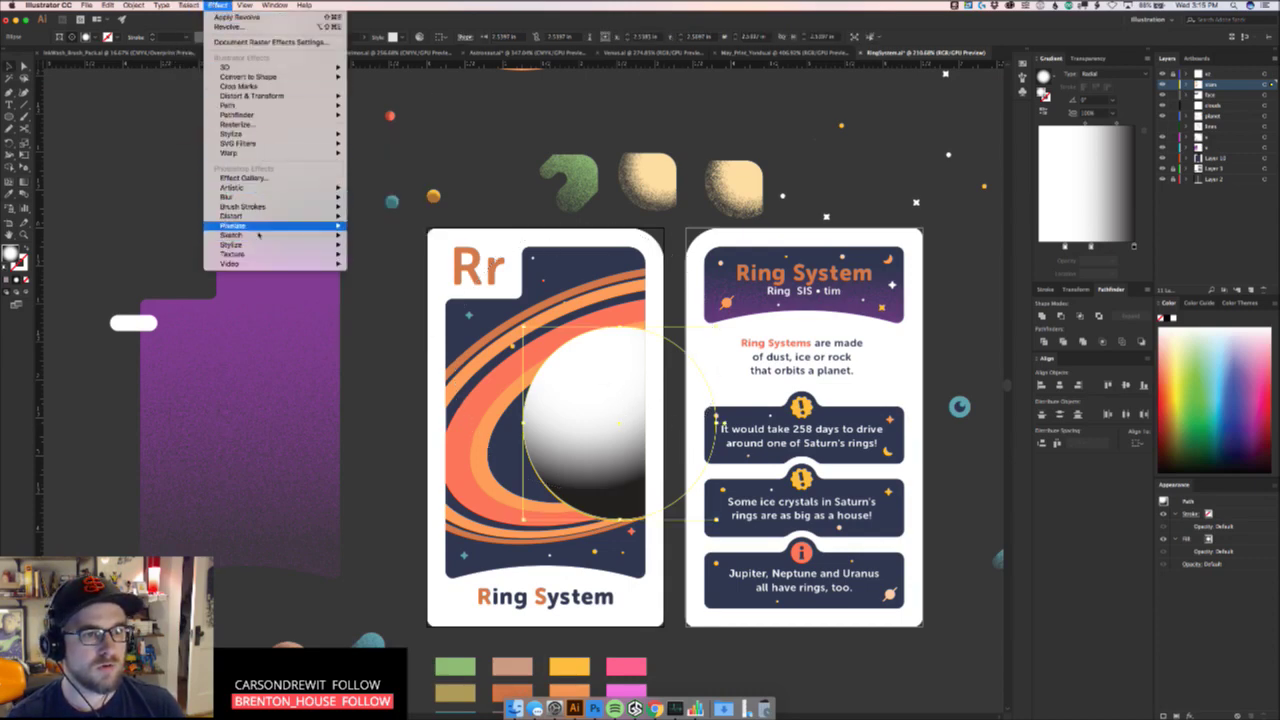
pyautogui.moveTo(263, 257)
pyautogui.click(368, 263)
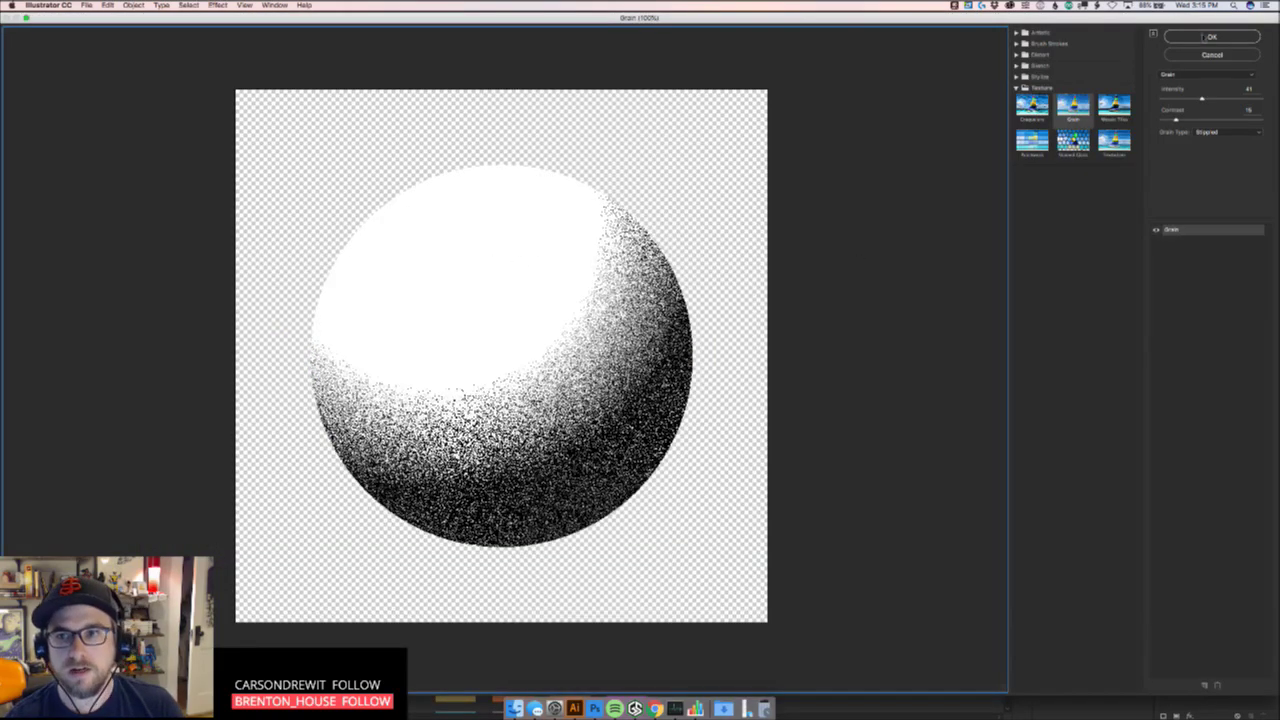
pyautogui.click(1207, 37)
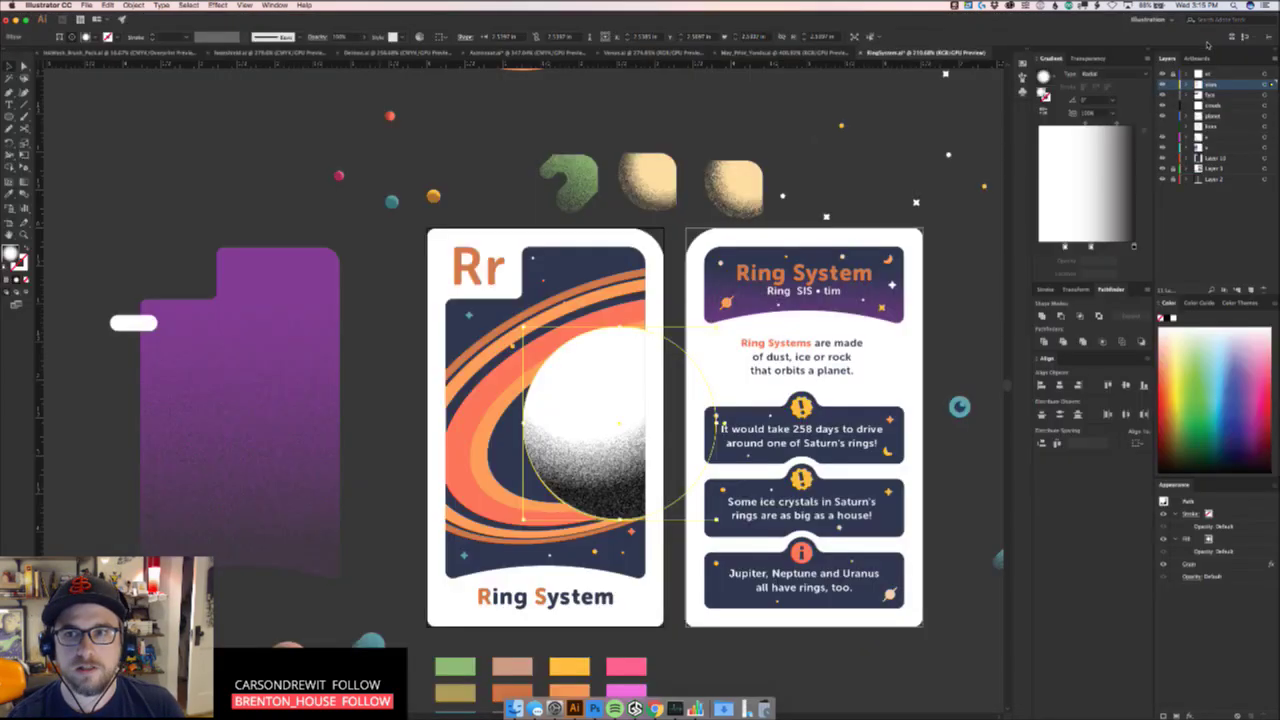
# Inside the clipping group, make an opacity mask from the grainy gradient circle over the mauve circle beneath it
pyautogui.doubleClick(588, 449)
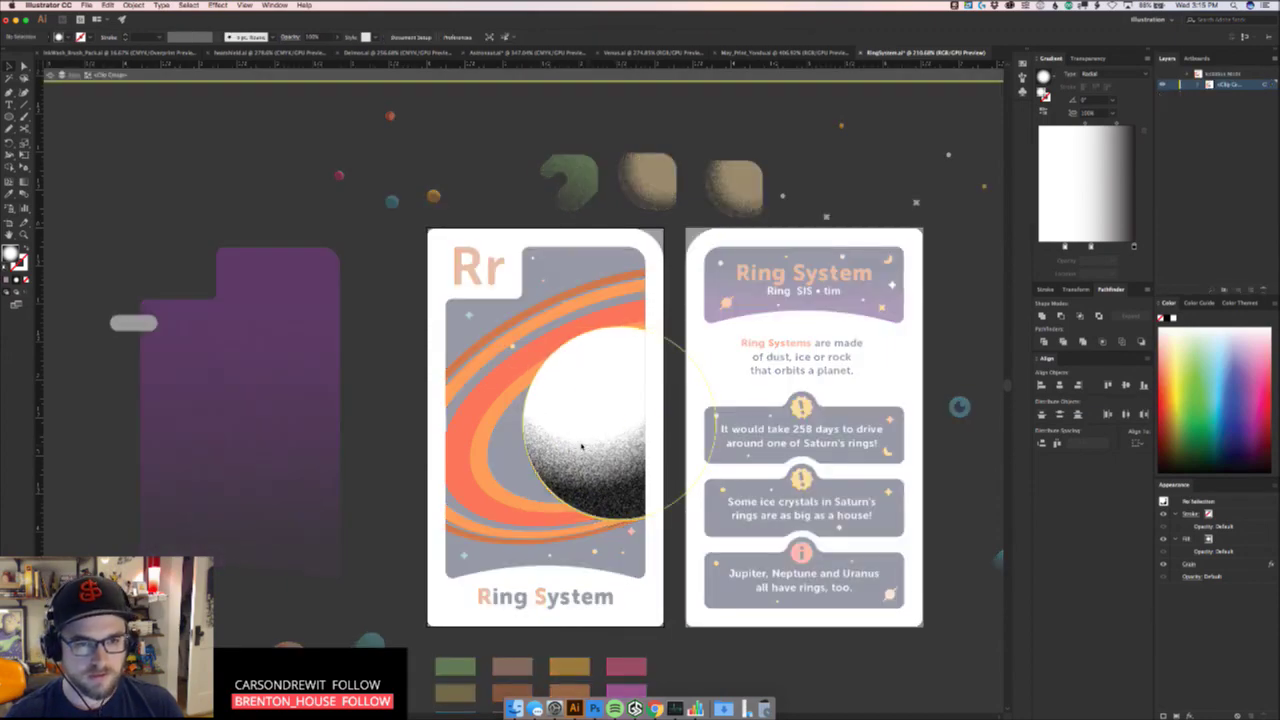
pyautogui.moveTo(583, 447); pyautogui.dragTo(598, 446)
pyautogui.moveTo(517, 442); pyautogui.dragTo(537, 423)
pyautogui.press('super+z')
pyautogui.press('v')
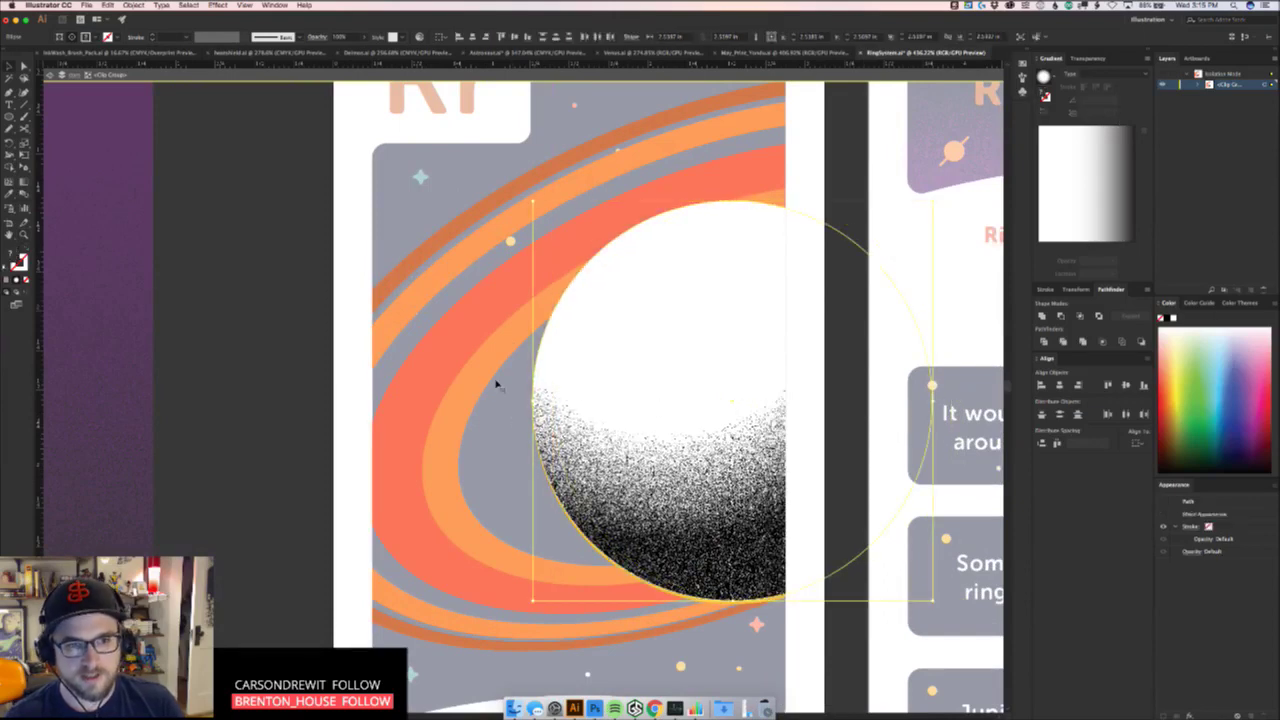
pyautogui.hscroll(-3, 700, 250)
pyautogui.scroll(1, 700, 250)
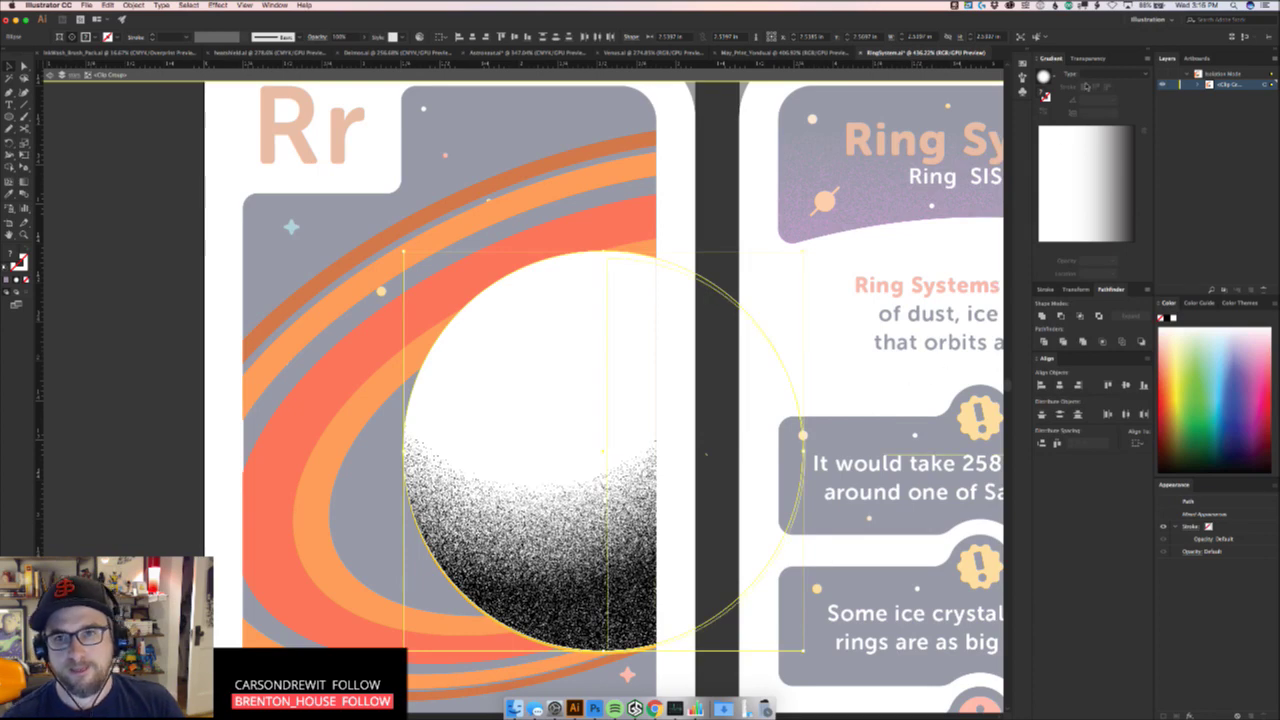
pyautogui.click(1088, 58)
pyautogui.click(1120, 90)
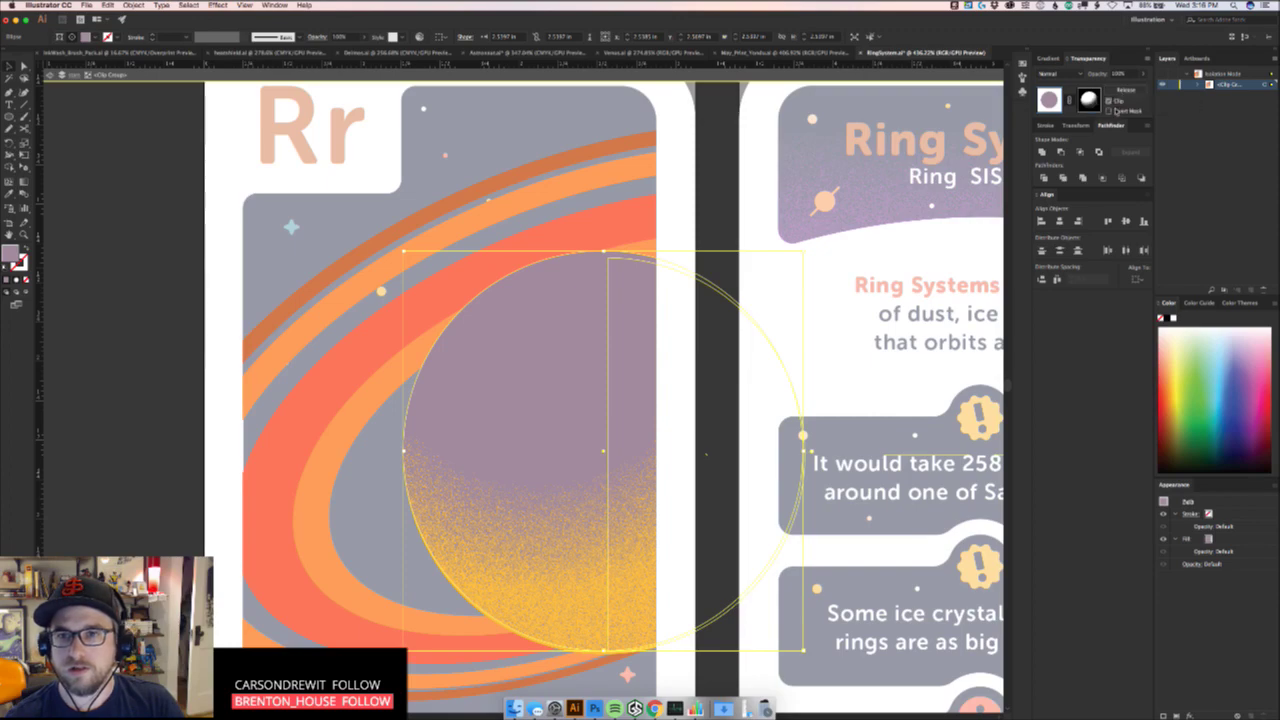
# Invert the mauve circle's opacity mask, leave the clipping group and clear the selection
pyautogui.click(1108, 111)
pyautogui.doubleClick(762, 430)
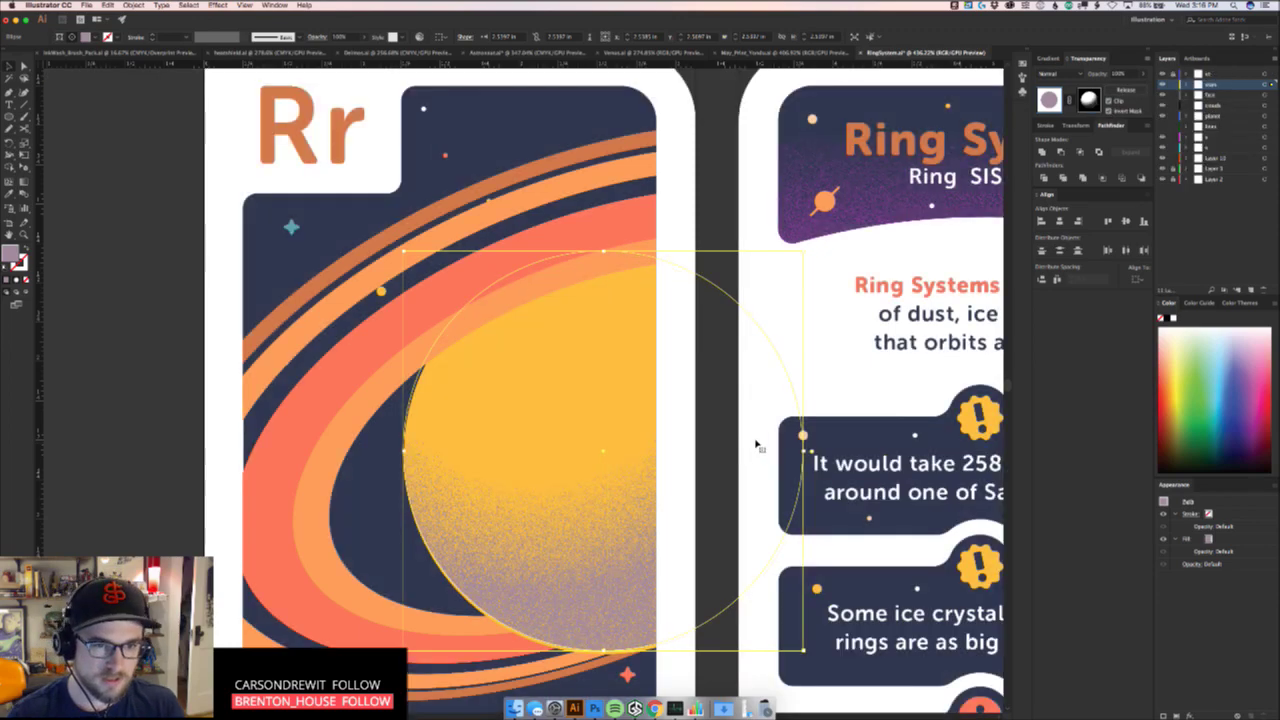
pyautogui.moveTo(703, 562); pyautogui.dragTo(592, 600)
pyautogui.click(592, 632)
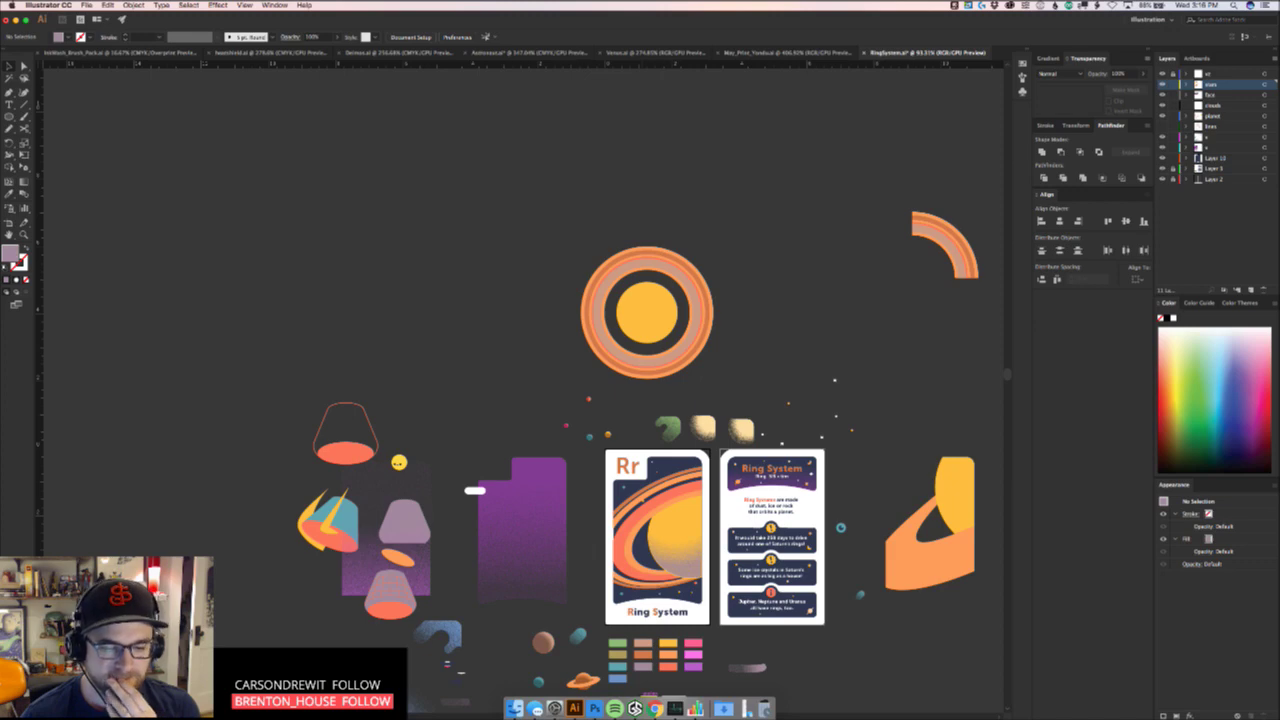
pyautogui.click(650, 700)
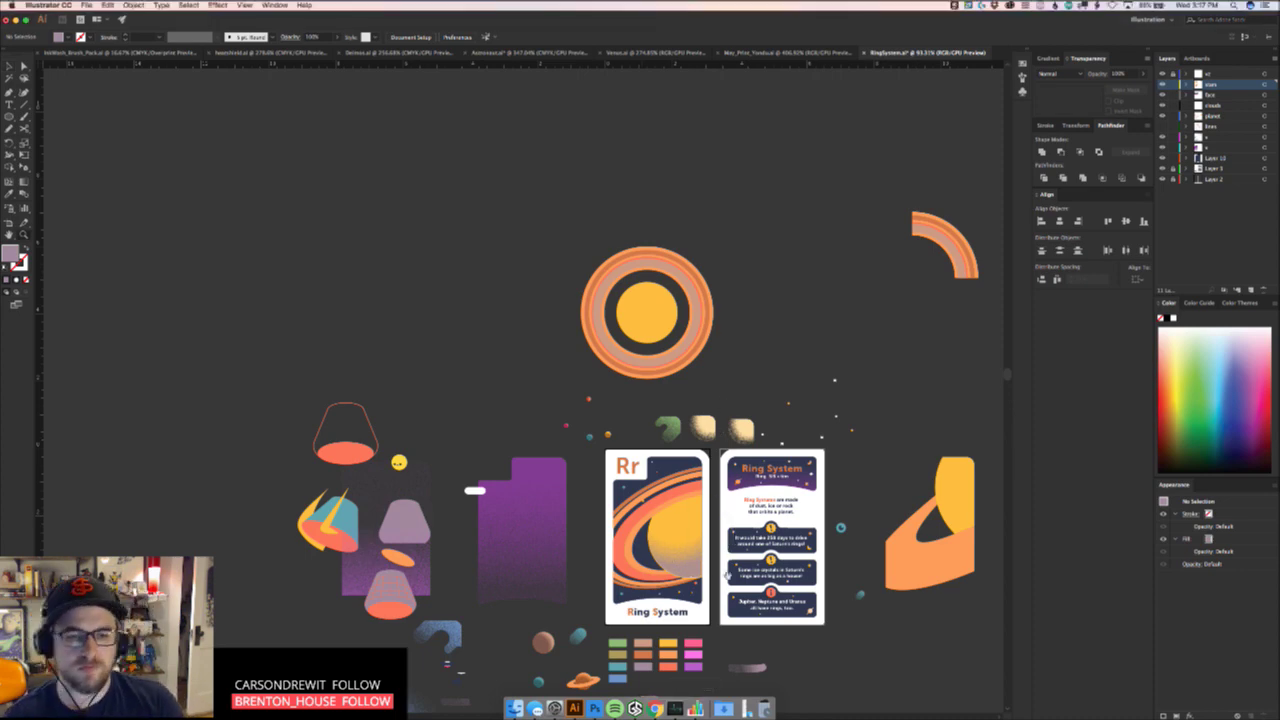
pyautogui.moveTo(686, 587); pyautogui.dragTo(685, 546)
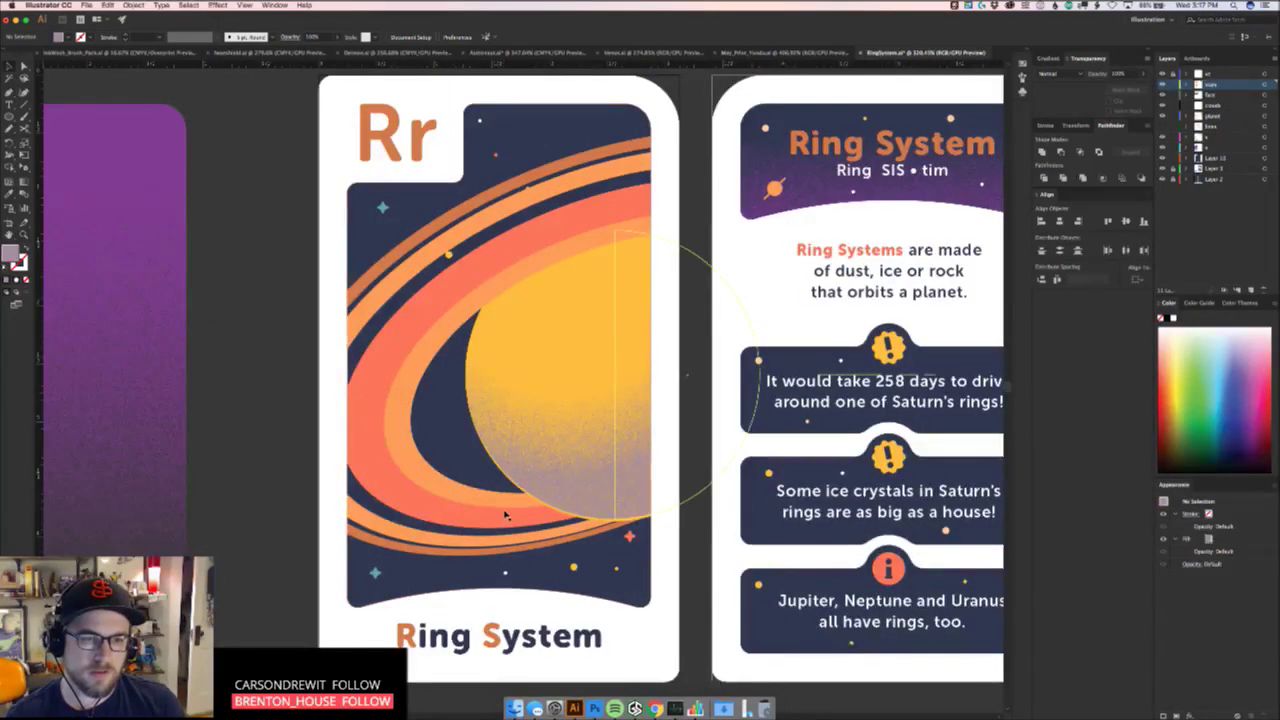
pyautogui.moveTo(507, 514); pyautogui.dragTo(508, 549)
pyautogui.press('super+z')
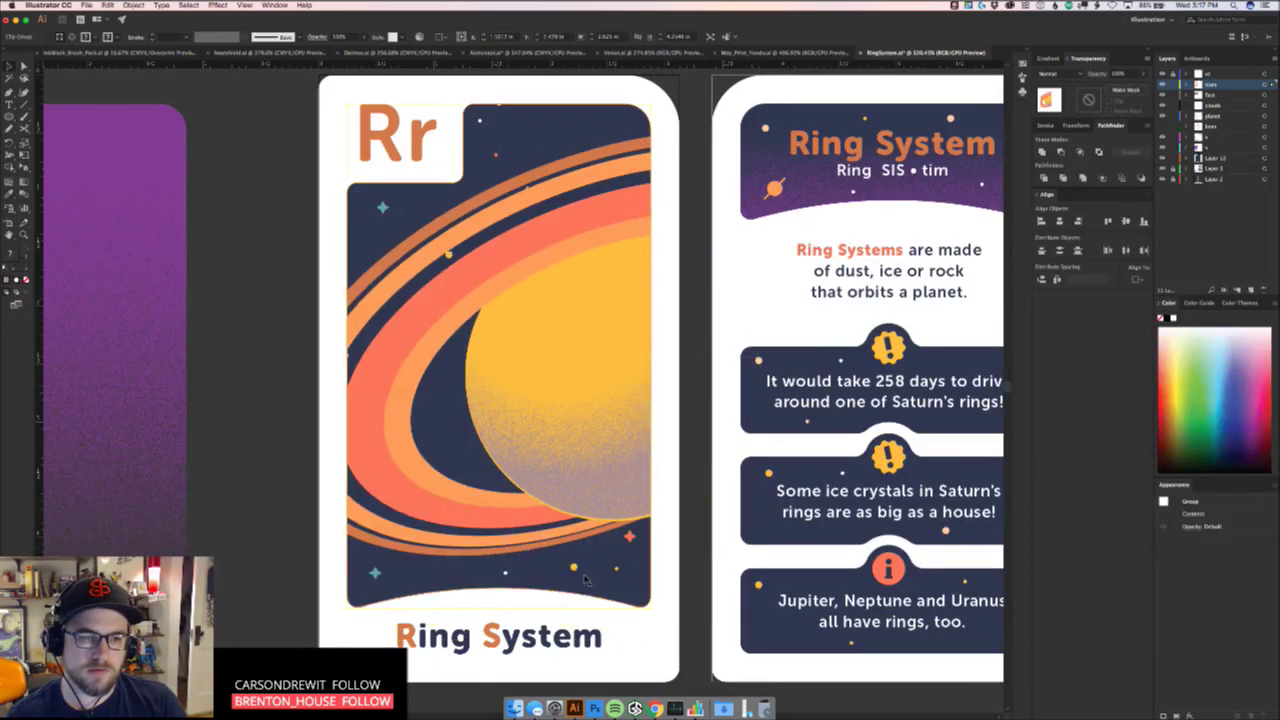
pyautogui.click(588, 580)
pyautogui.moveTo(588, 580); pyautogui.dragTo(429, 601)
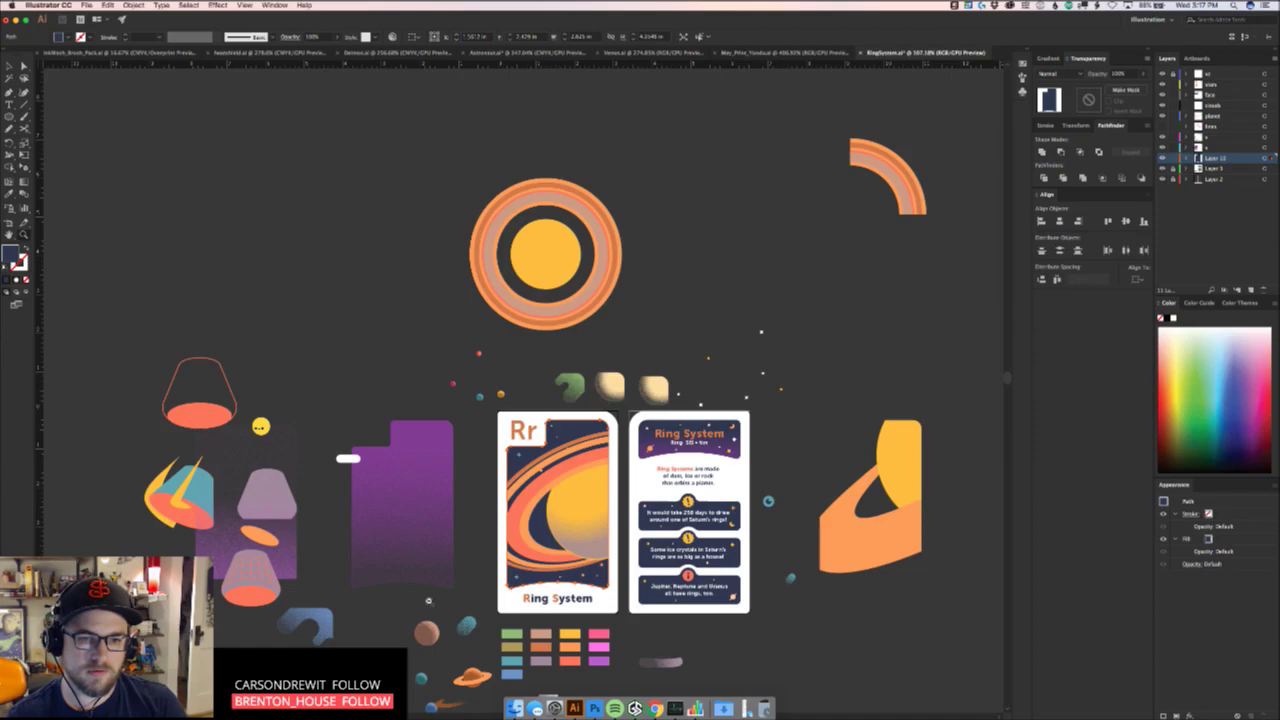
pyautogui.scroll(5, 588, 578)
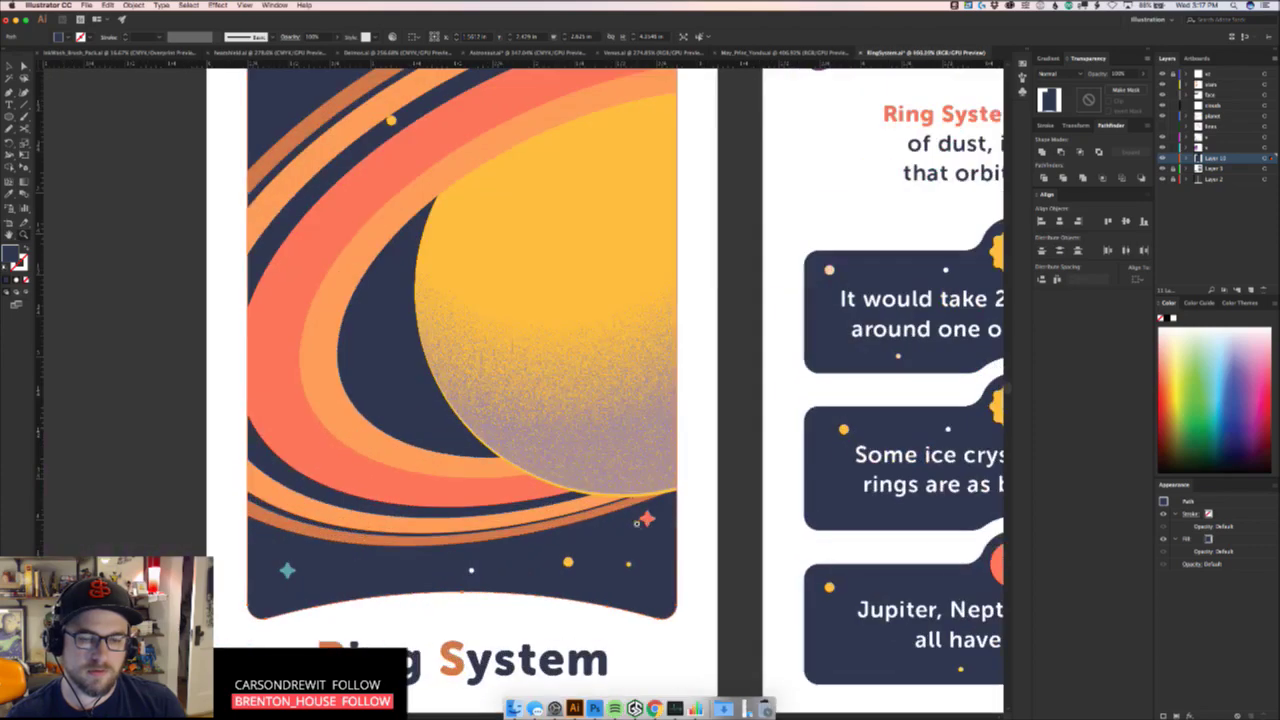
# Enter the clipping group and enlarge the masked mauve circle slightly to cover the yellow rim along the planet's lower edge
pyautogui.doubleClick(622, 428)
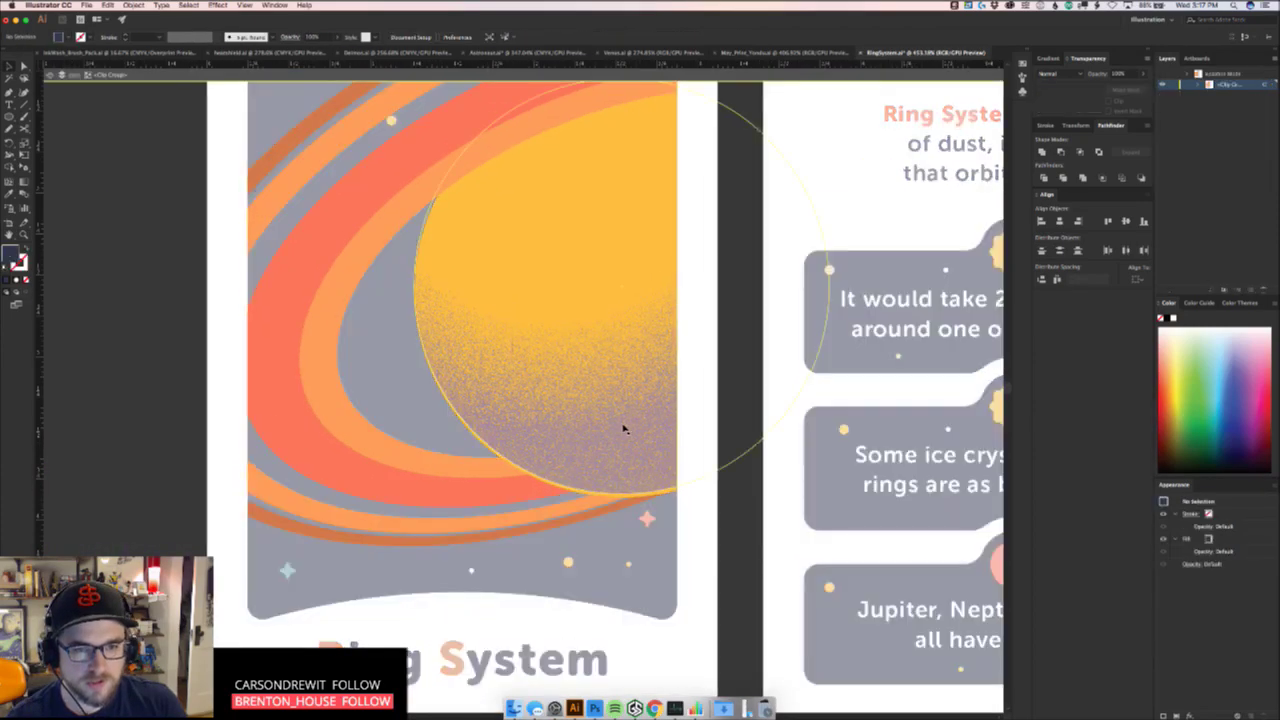
pyautogui.scroll(4, 628, 463)
pyautogui.click(637, 515)
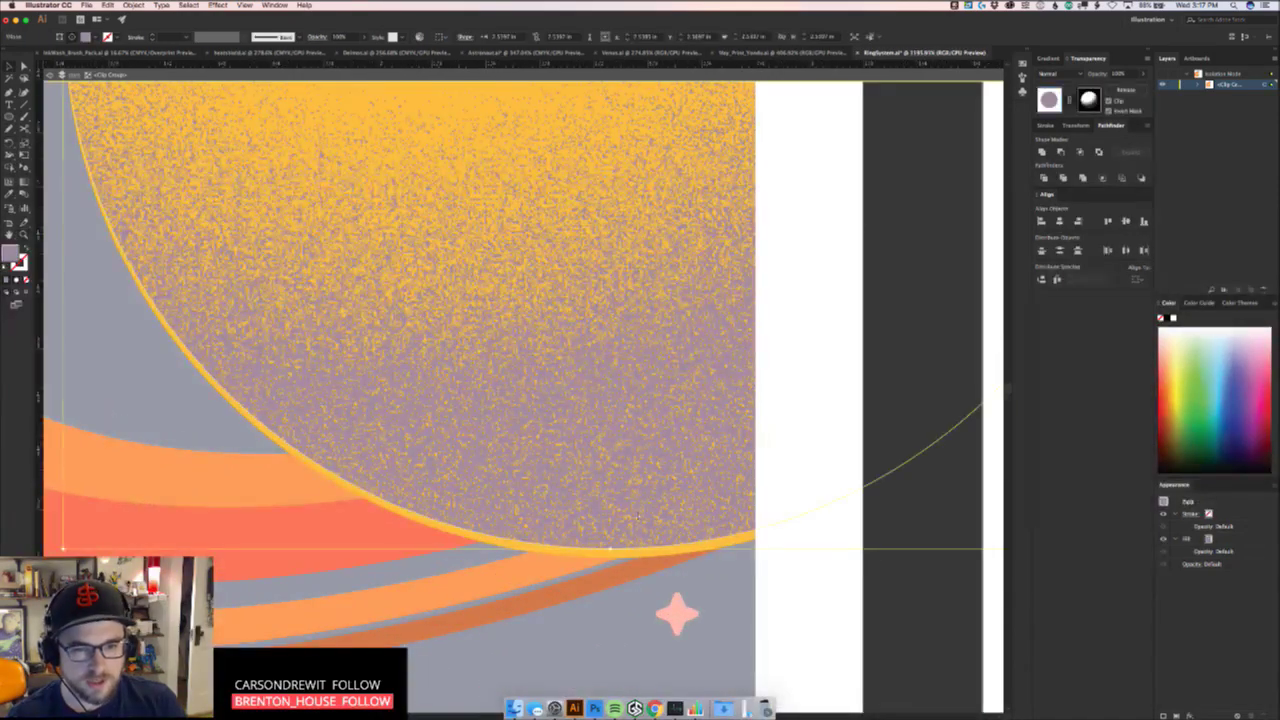
pyautogui.moveTo(610, 548); pyautogui.dragTo(610, 554)
pyautogui.scroll(-7, 647, 489)
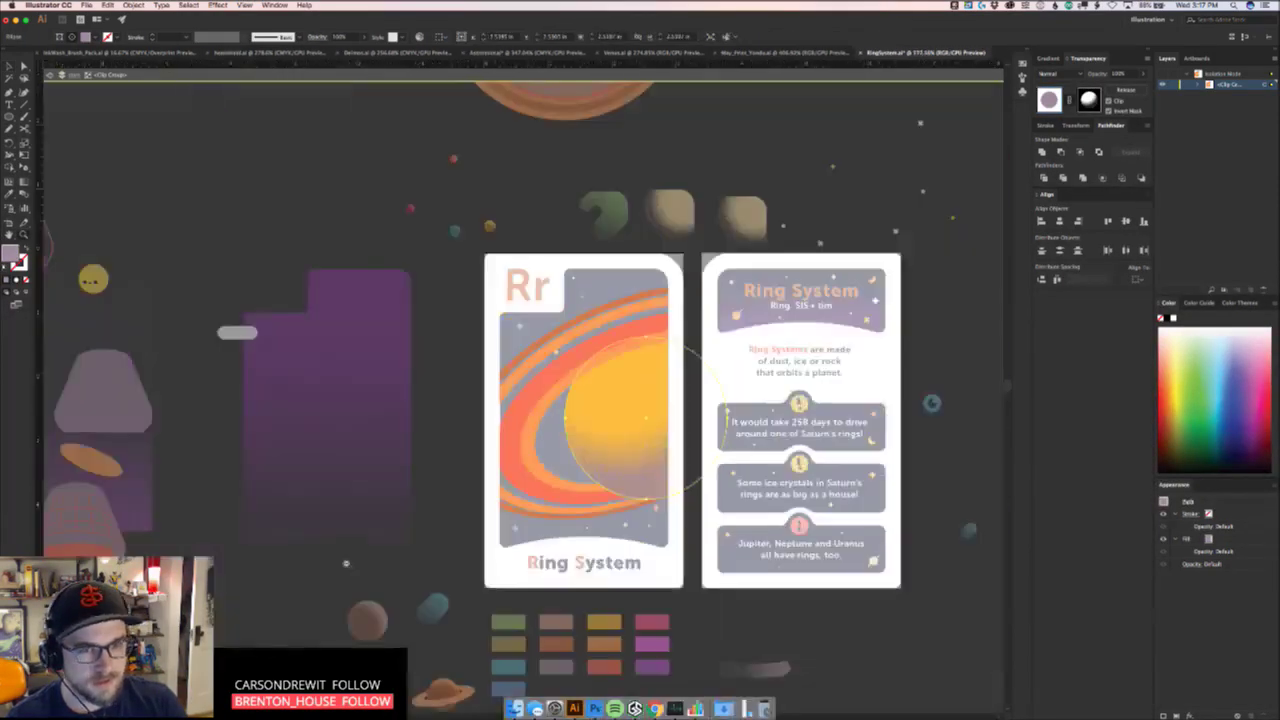
pyautogui.scroll(3, 645, 489)
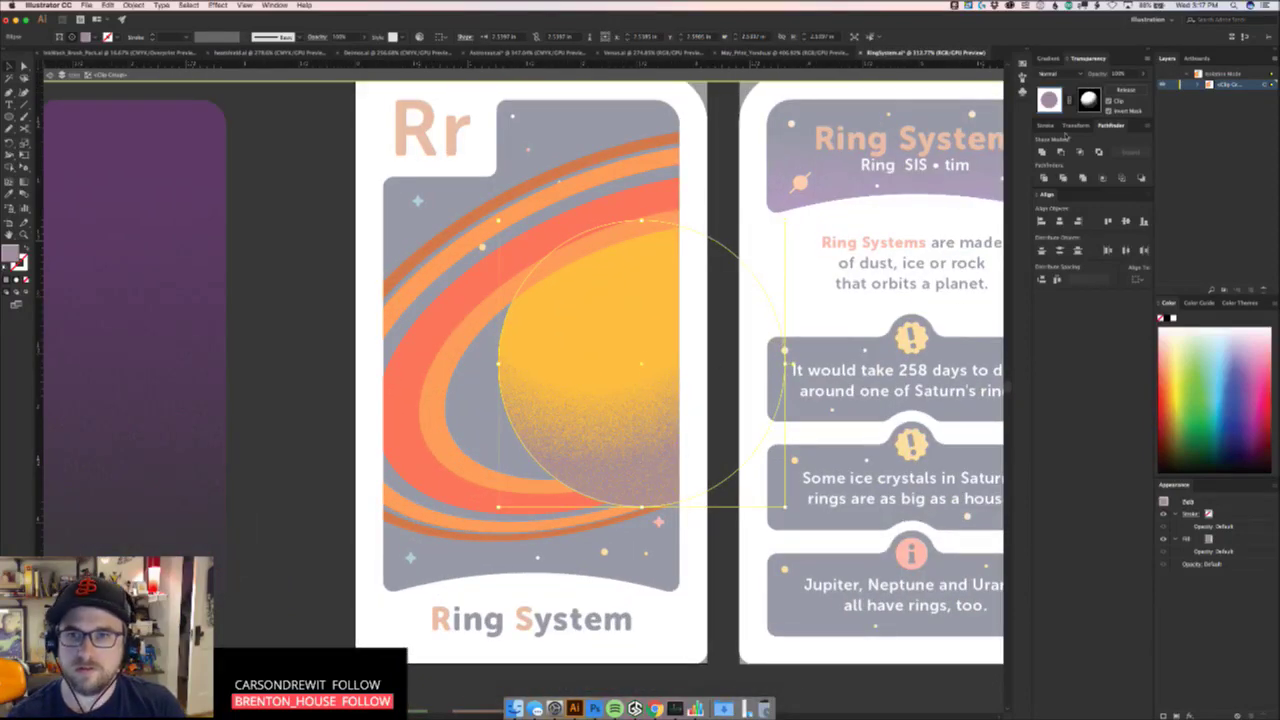
# Edit the opacity mask's radial gradient, moving its centre to the planet's upper left so the shadow falls at the lower right
pyautogui.click(1090, 98)
pyautogui.press('g')
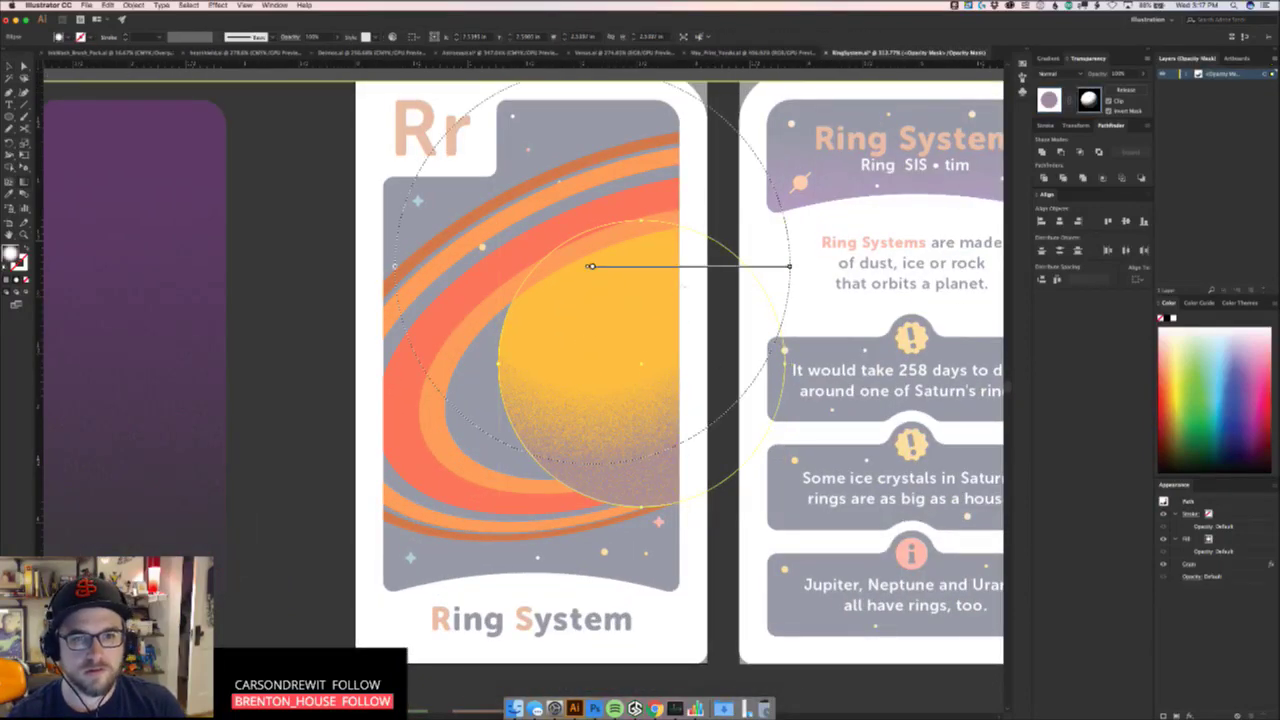
pyautogui.moveTo(688, 266)
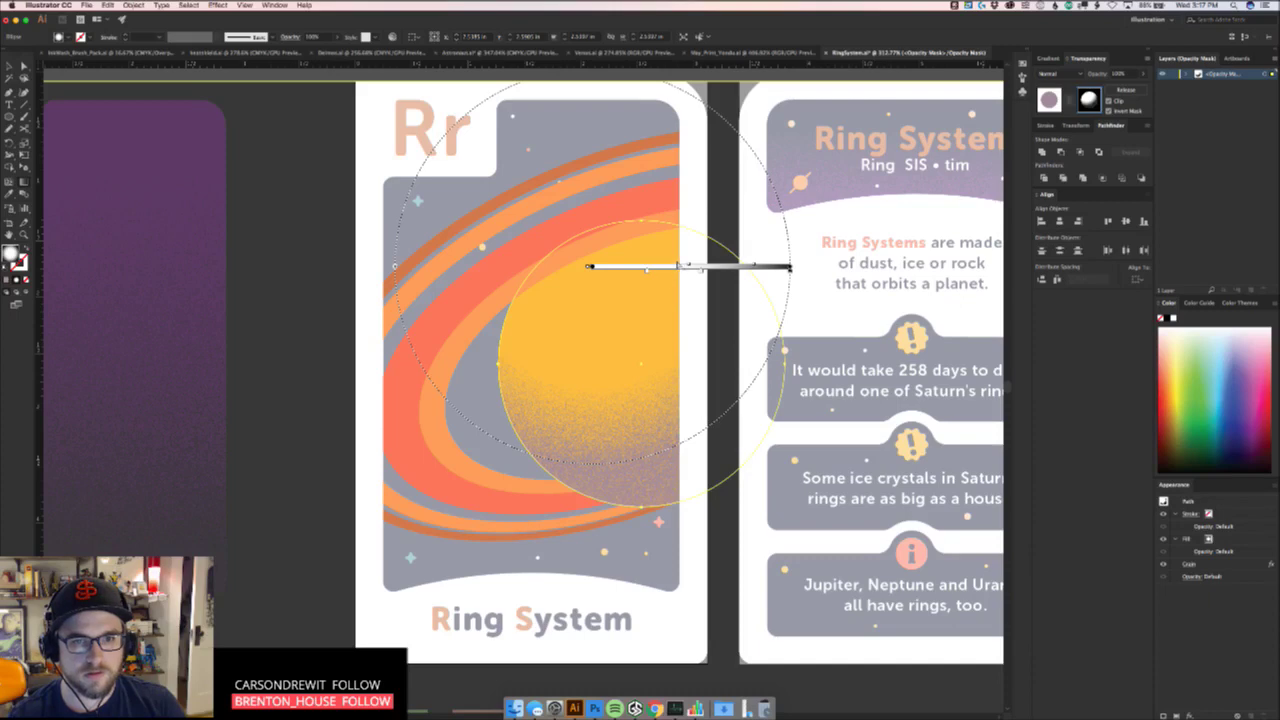
pyautogui.moveTo(670, 265)
pyautogui.mouseDown()
pyautogui.moveTo(658, 330)
pyautogui.moveTo(668, 370)
pyautogui.mouseUp()
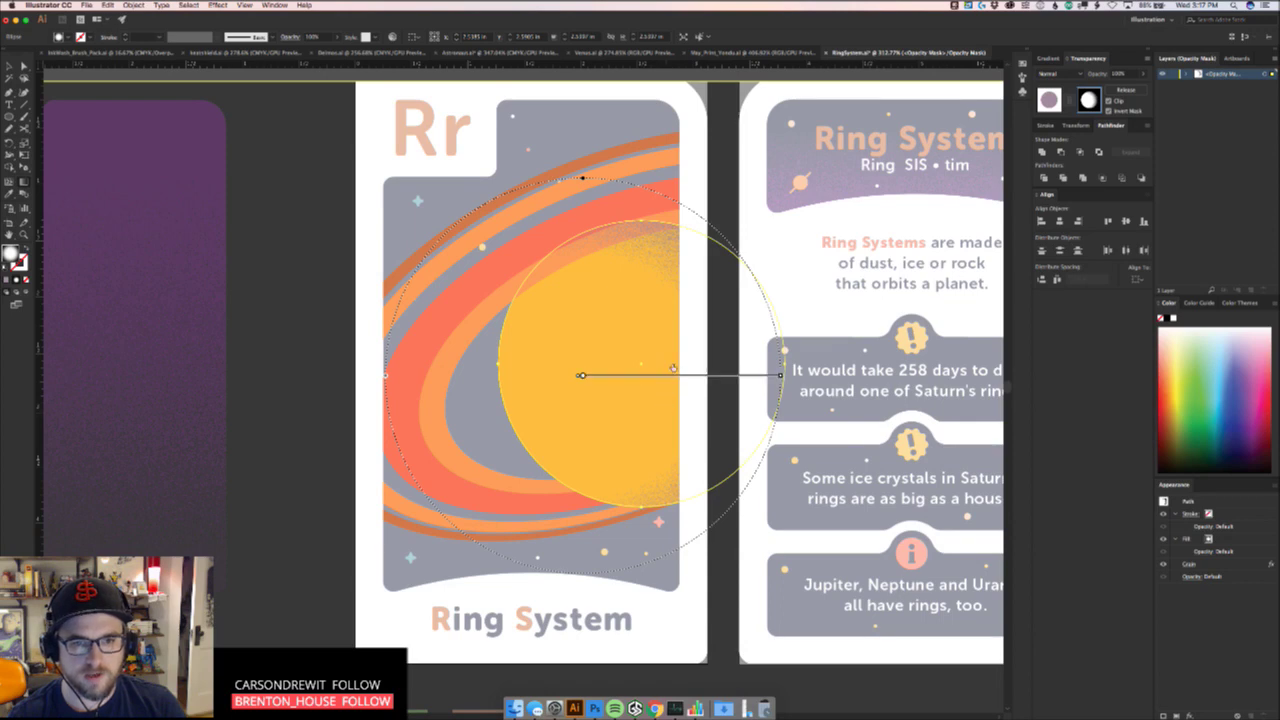
pyautogui.moveTo(712, 372)
pyautogui.mouseDown()
pyautogui.moveTo(714, 277)
pyautogui.moveTo(664, 290)
pyautogui.mouseUp()
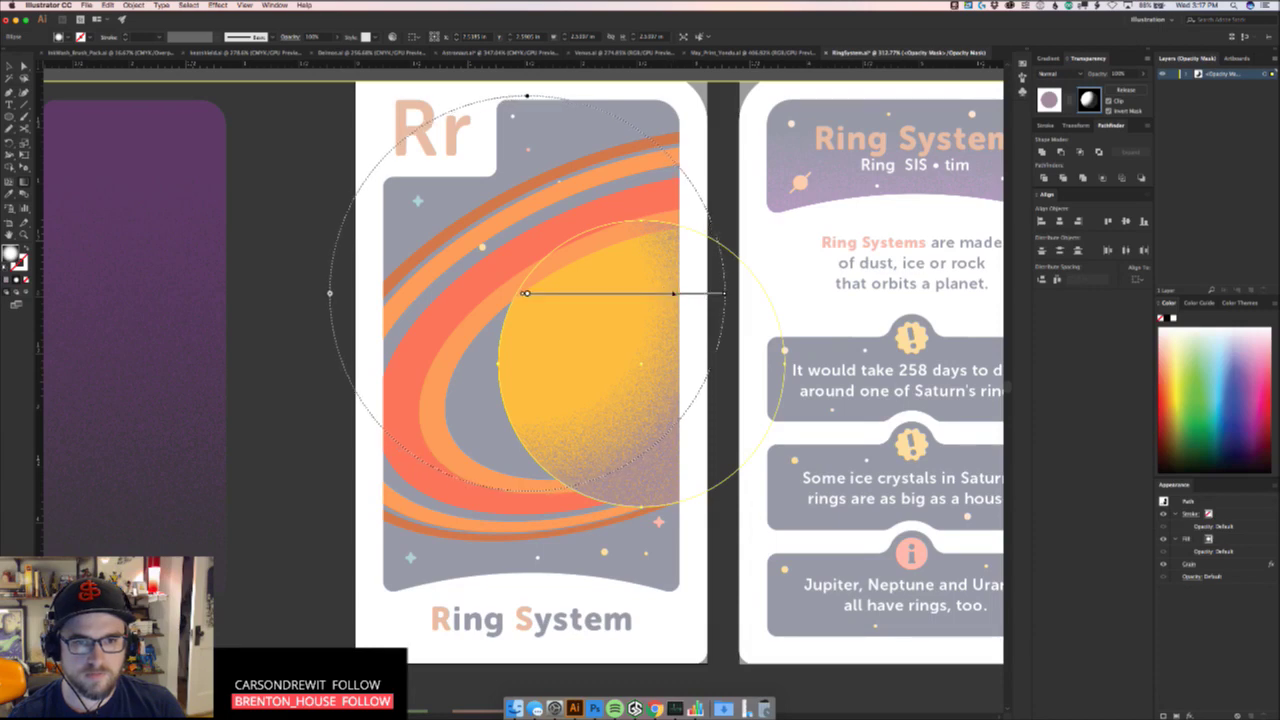
# Try flattening the mask's radial gradient vertically, undo it, and shift the gradient slightly to the right
pyautogui.moveTo(527, 97)
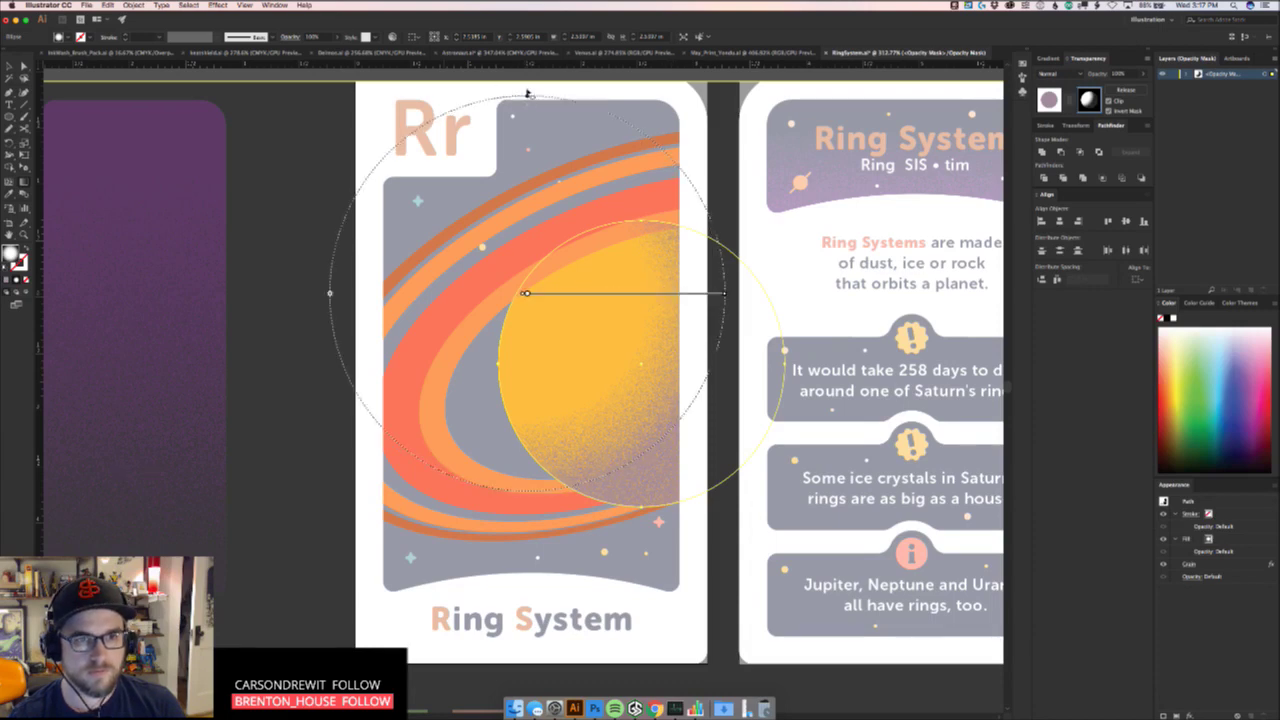
pyautogui.moveTo(527, 93); pyautogui.dragTo(527, 117)
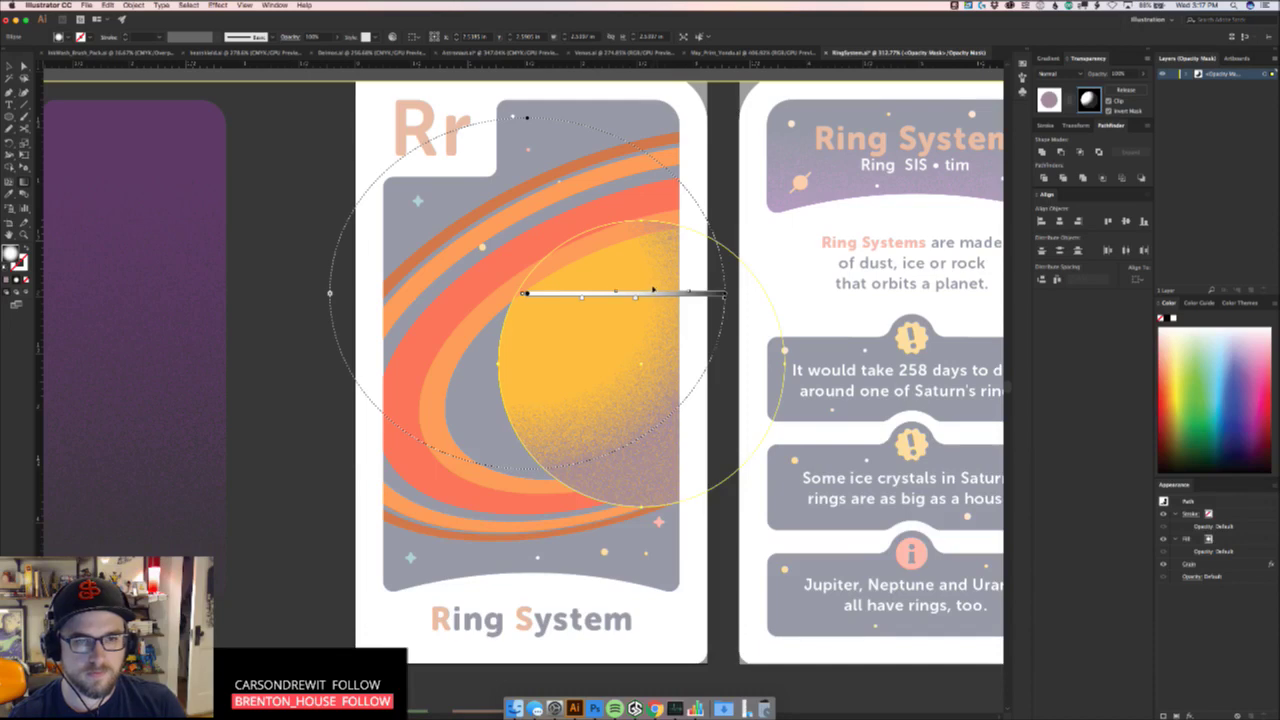
pyautogui.press('super+z')
pyautogui.moveTo(663, 291); pyautogui.dragTo(673, 291)
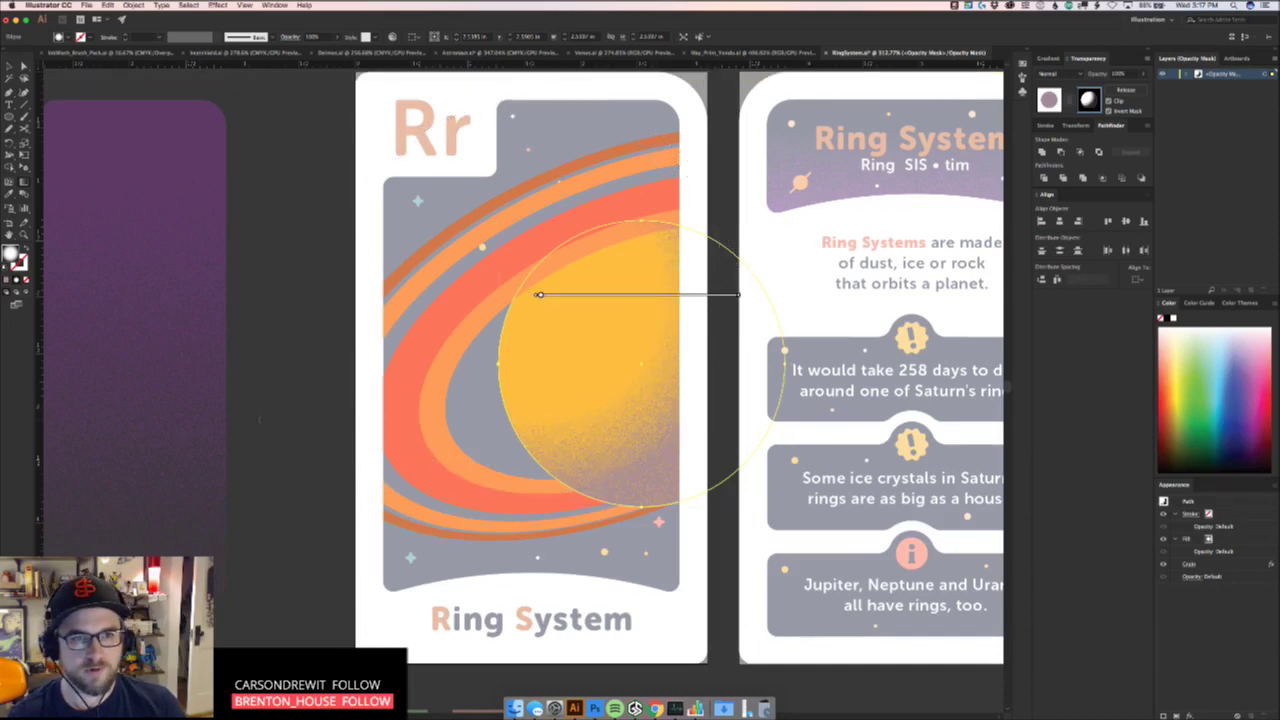
# Finish editing the opacity mask, return to the artwork outside the clipping group and deselect everything
pyautogui.press('v')
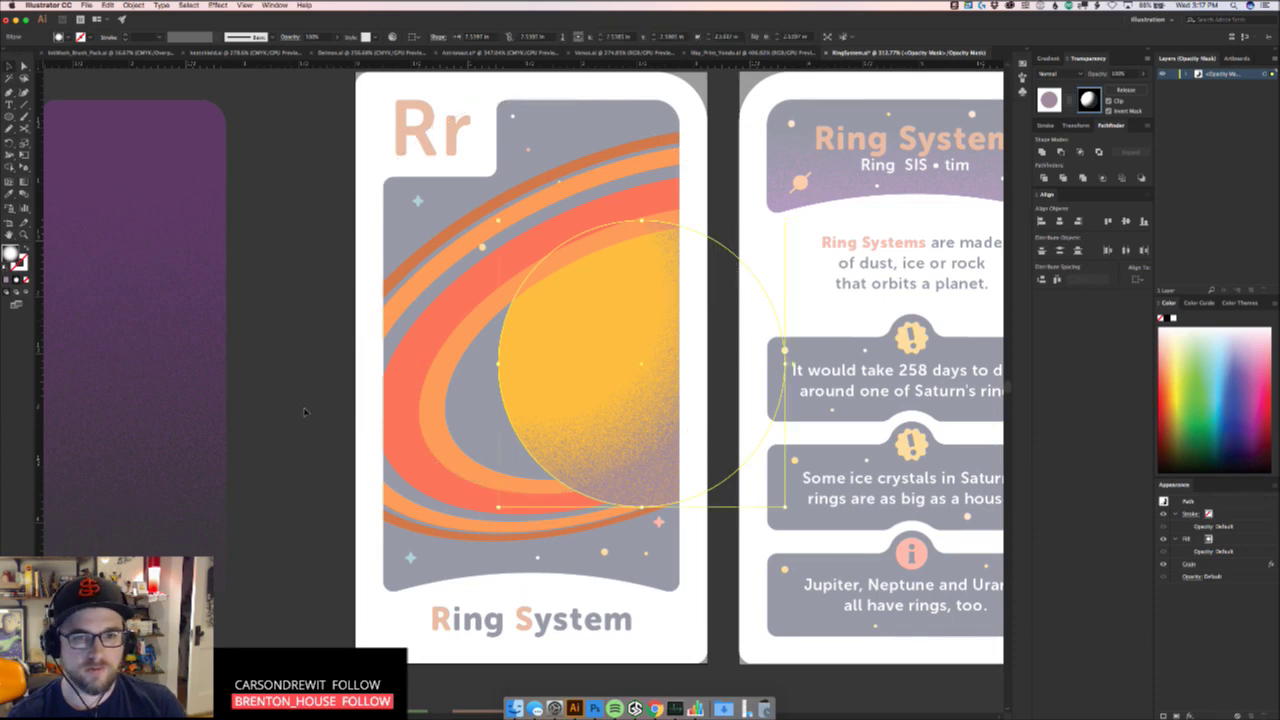
pyautogui.click(305, 412)
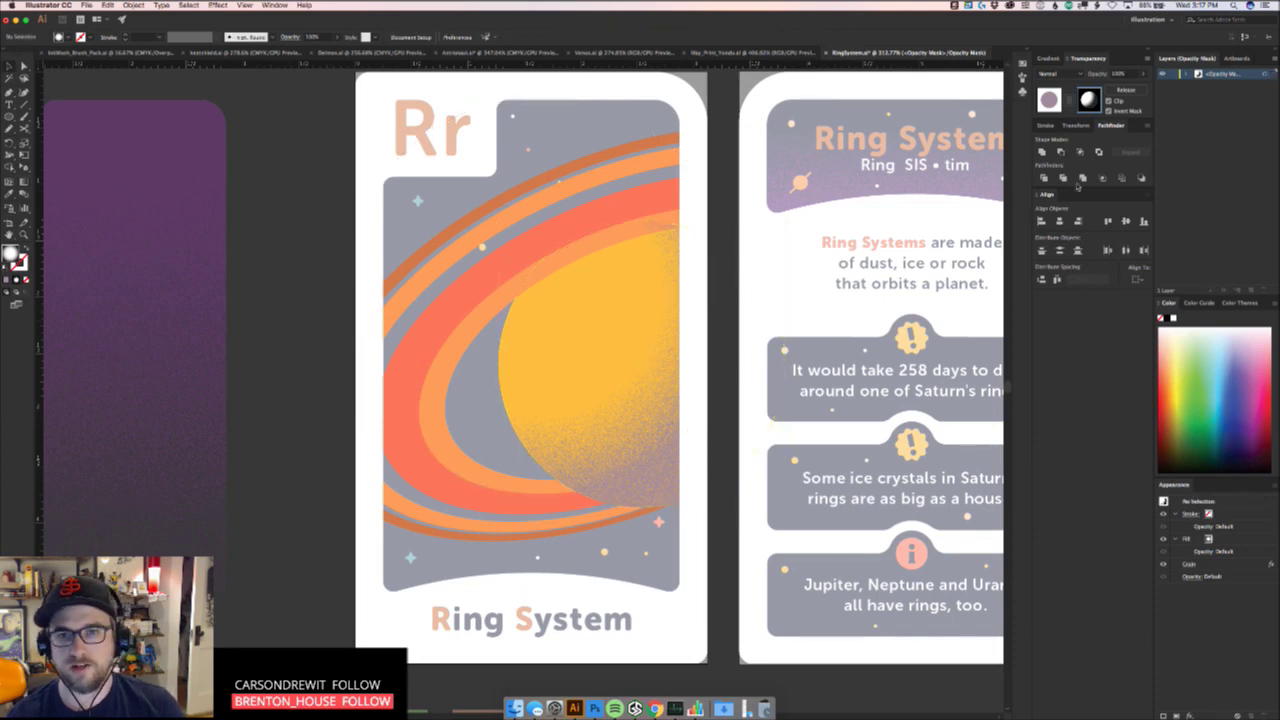
pyautogui.click(1049, 100)
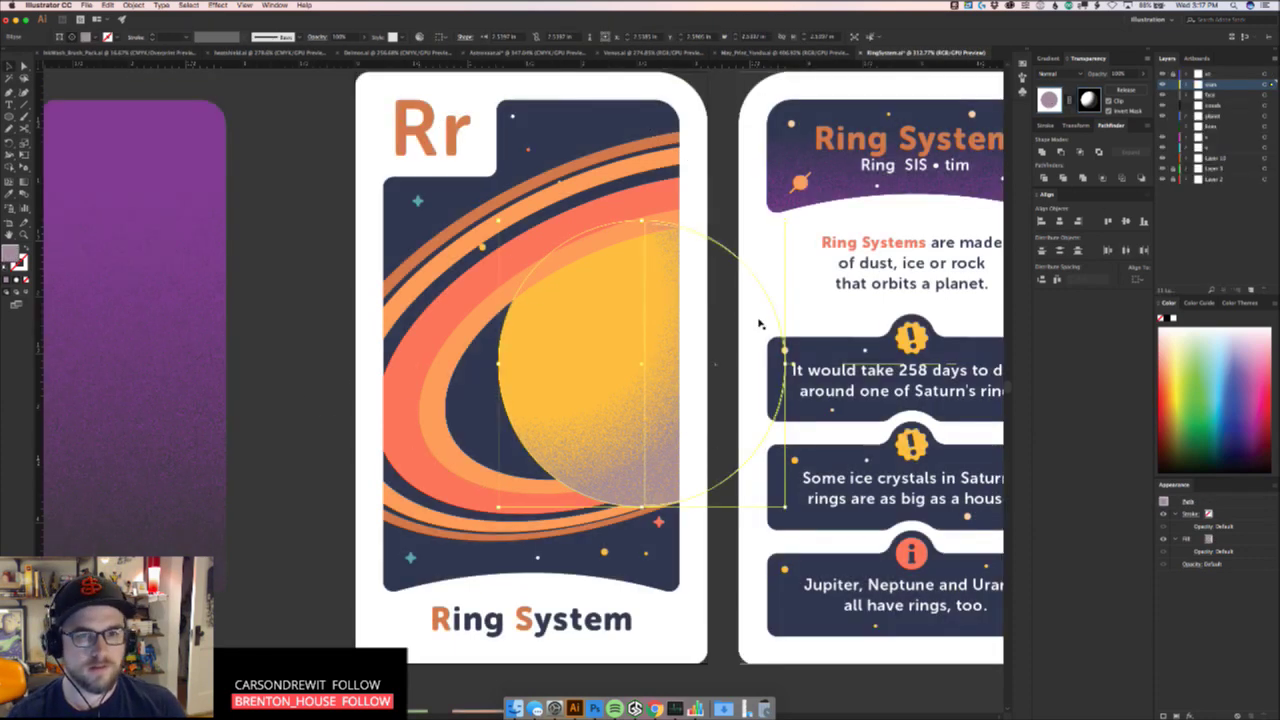
pyautogui.click(715, 540)
# Examine the planet's grainy shading on the Ring System card from a distance and up close
pyautogui.scroll(-4, 700, 534)
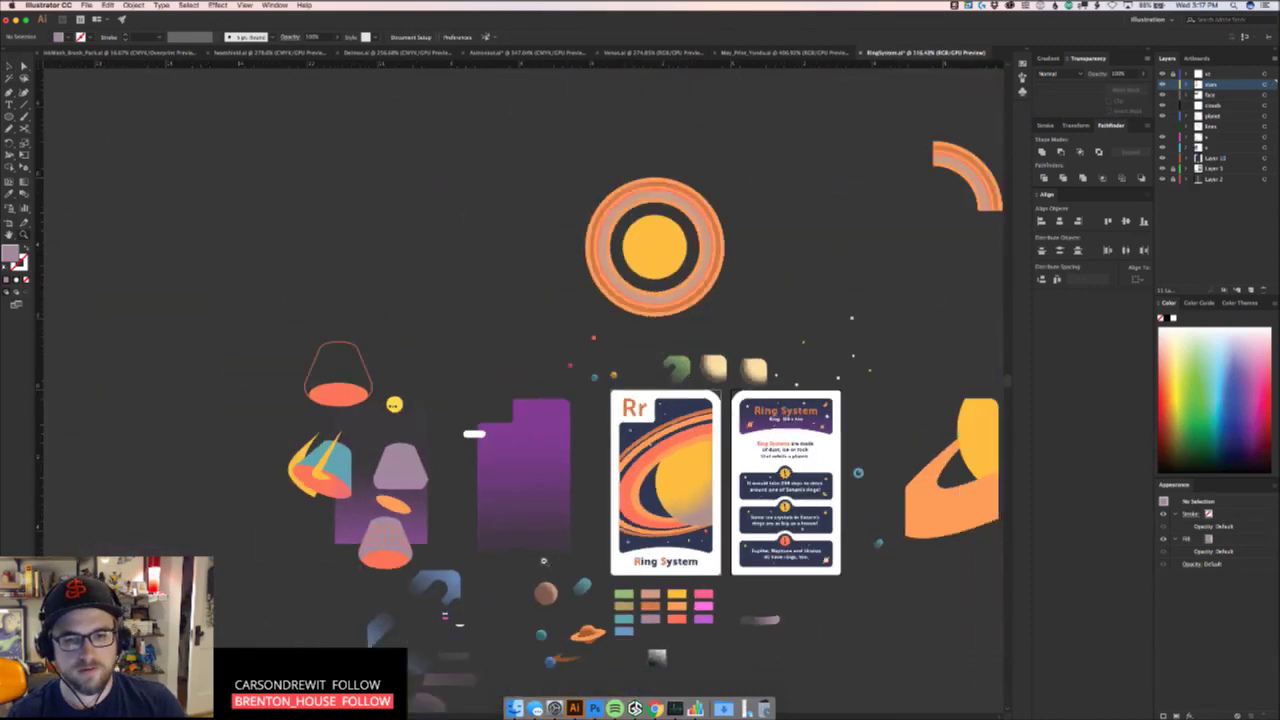
pyautogui.scroll(-2, 543, 561)
pyautogui.scroll(1, 536, 558)
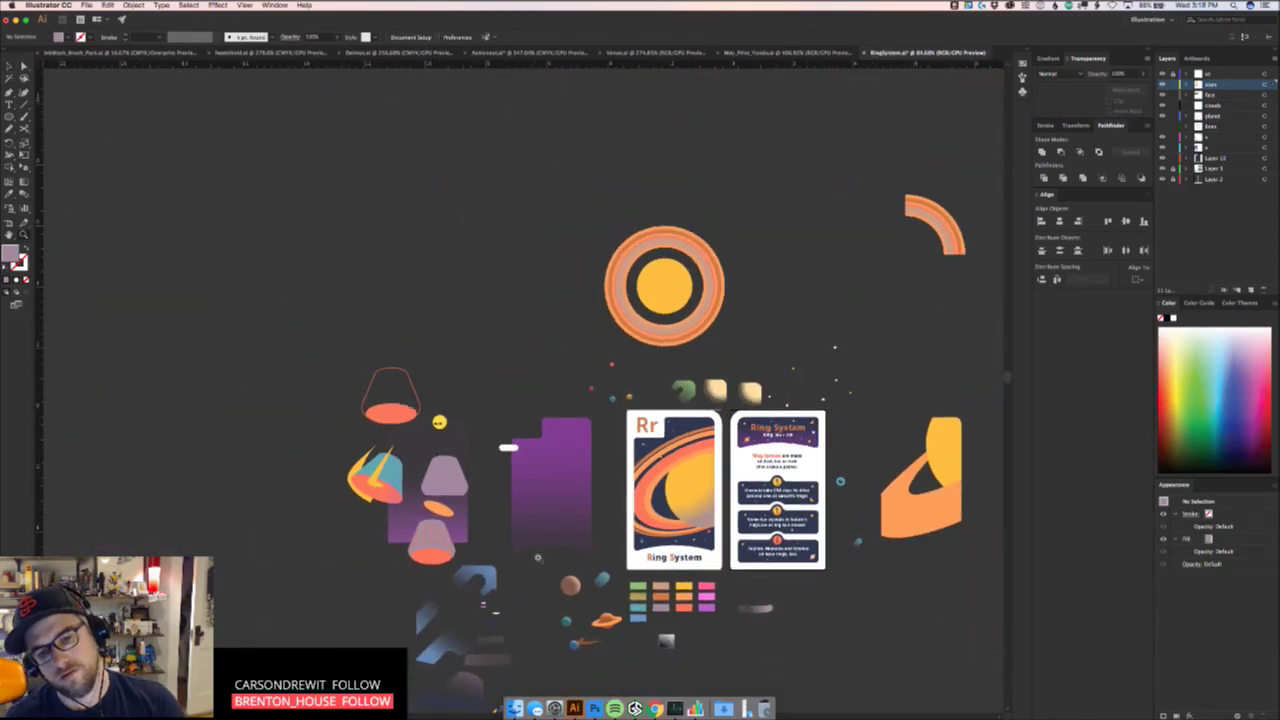
pyautogui.scroll(4, 715, 520)
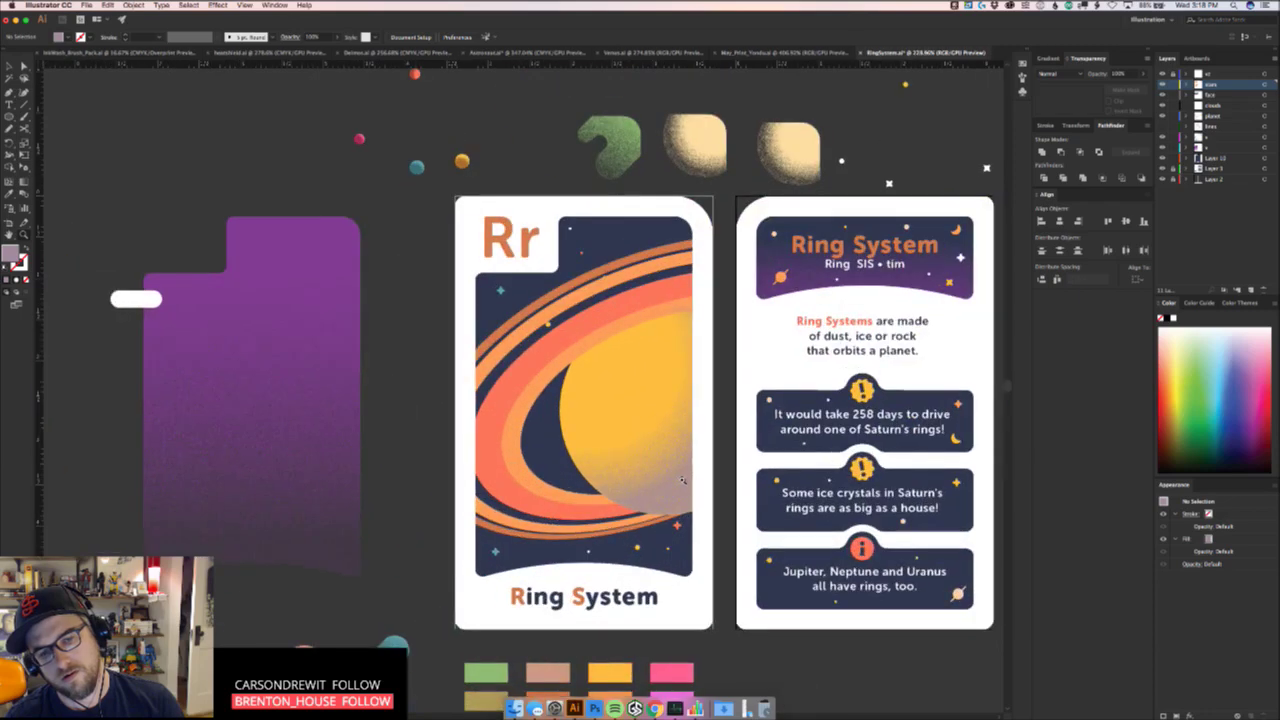
pyautogui.scroll(2, 683, 481)
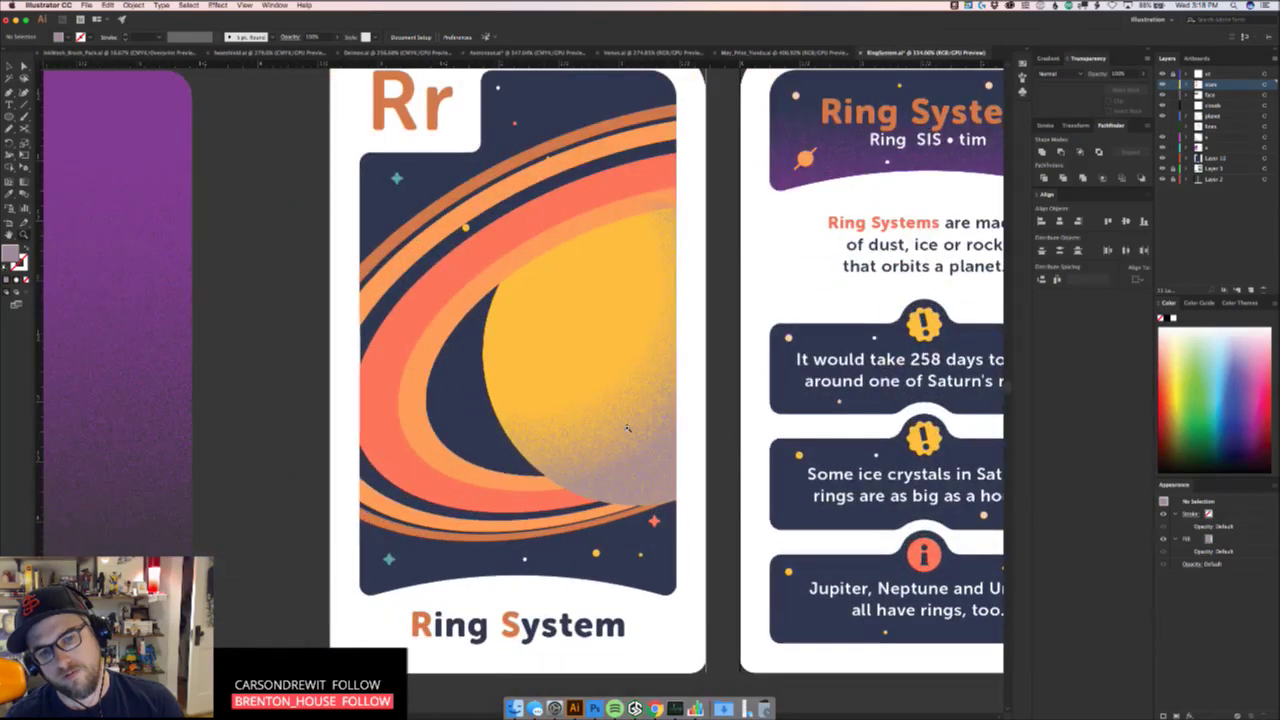
pyautogui.click(690, 455)
pyautogui.press('super+z')
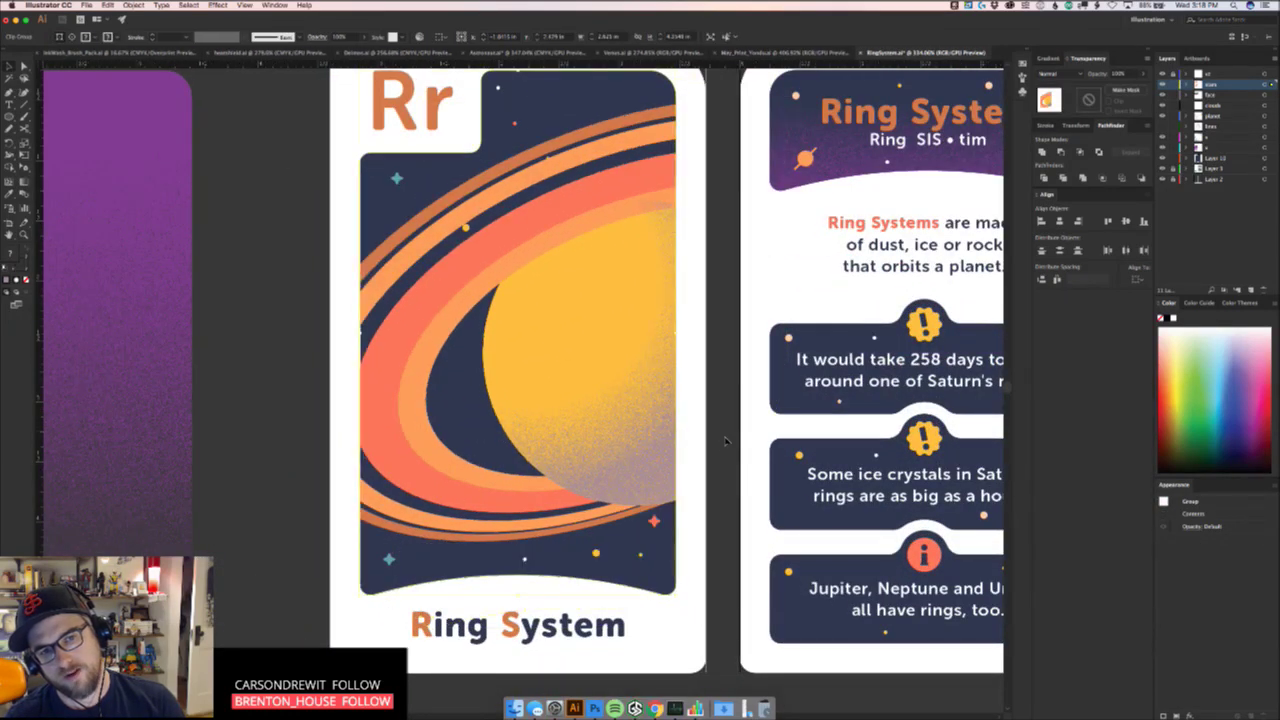
pyautogui.click(724, 439)
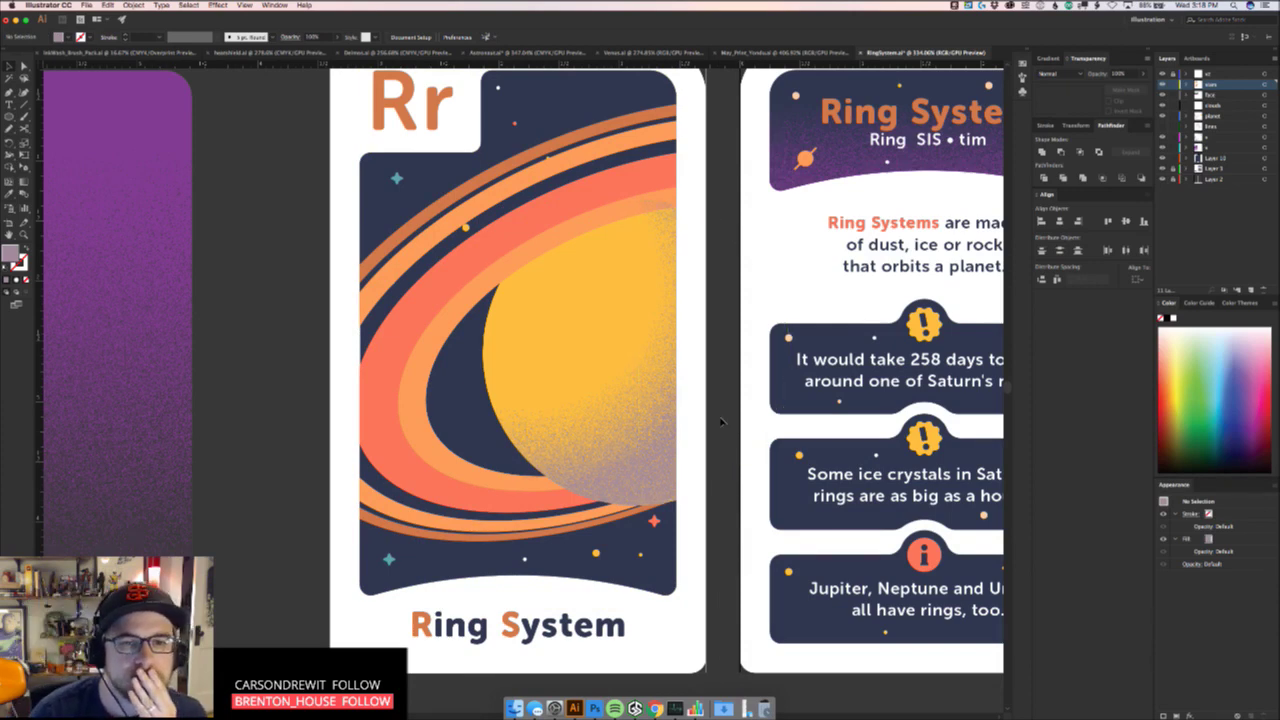
# Isolate the clipping group on the Ring System card, select the 3D-revolved ringed planet, and undo a trial drag of its upper corner
pyautogui.doubleClick(648, 372)
pyautogui.click(626, 320)
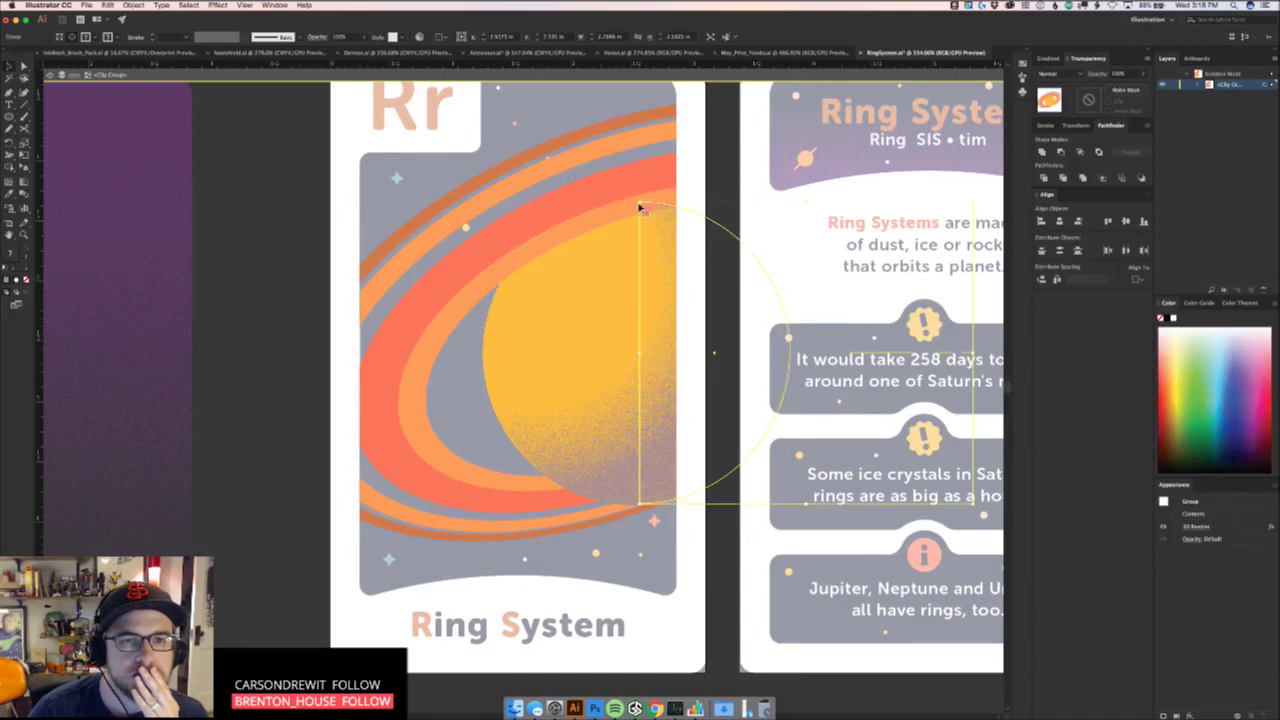
pyautogui.moveTo(640, 205); pyautogui.dragTo(707, 175)
pyautogui.press('super+z')
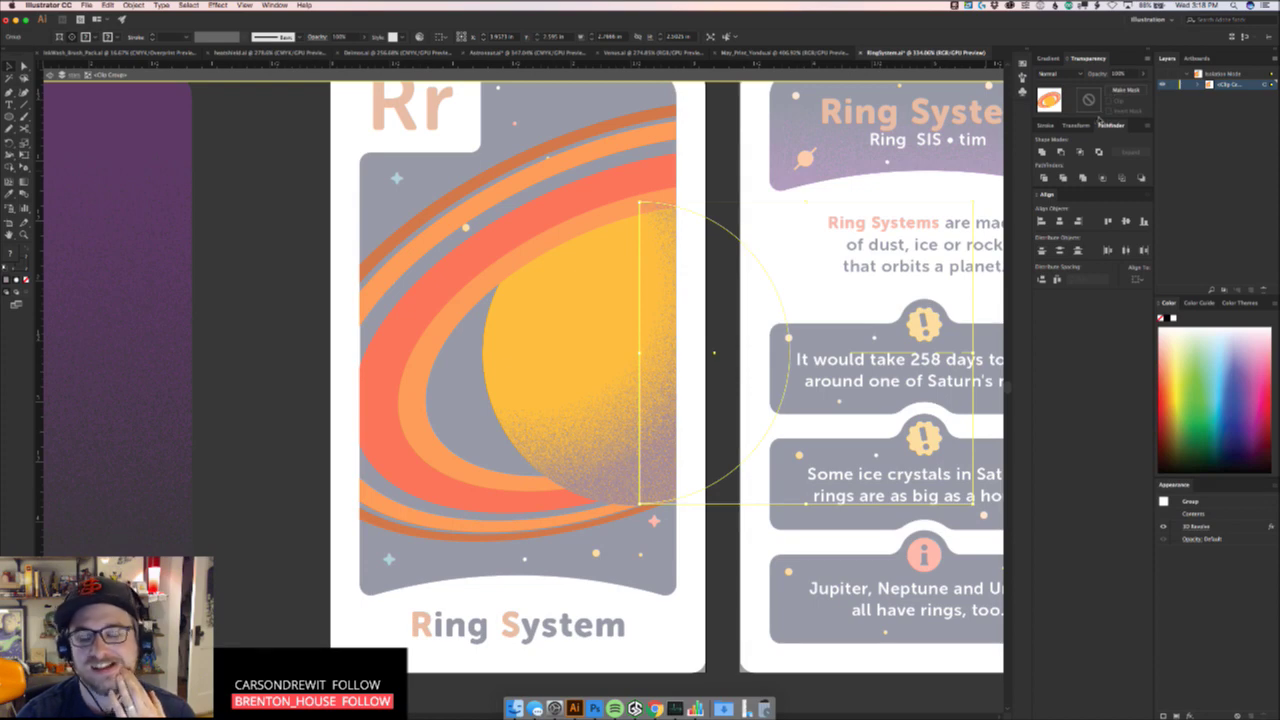
# Try shallower and steeper X-axis rotations of the ringed planet's 3D Revolve effect with preview on, and cancel the changes
pyautogui.click(1192, 526)
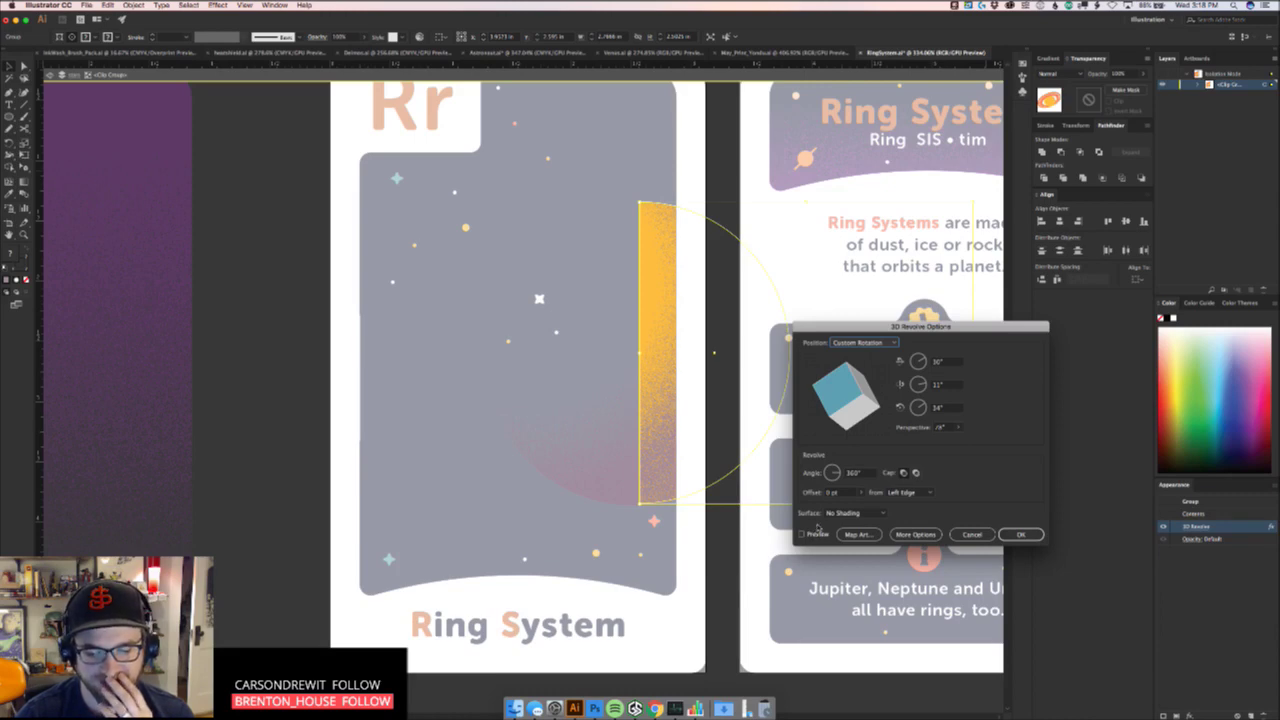
pyautogui.click(812, 535)
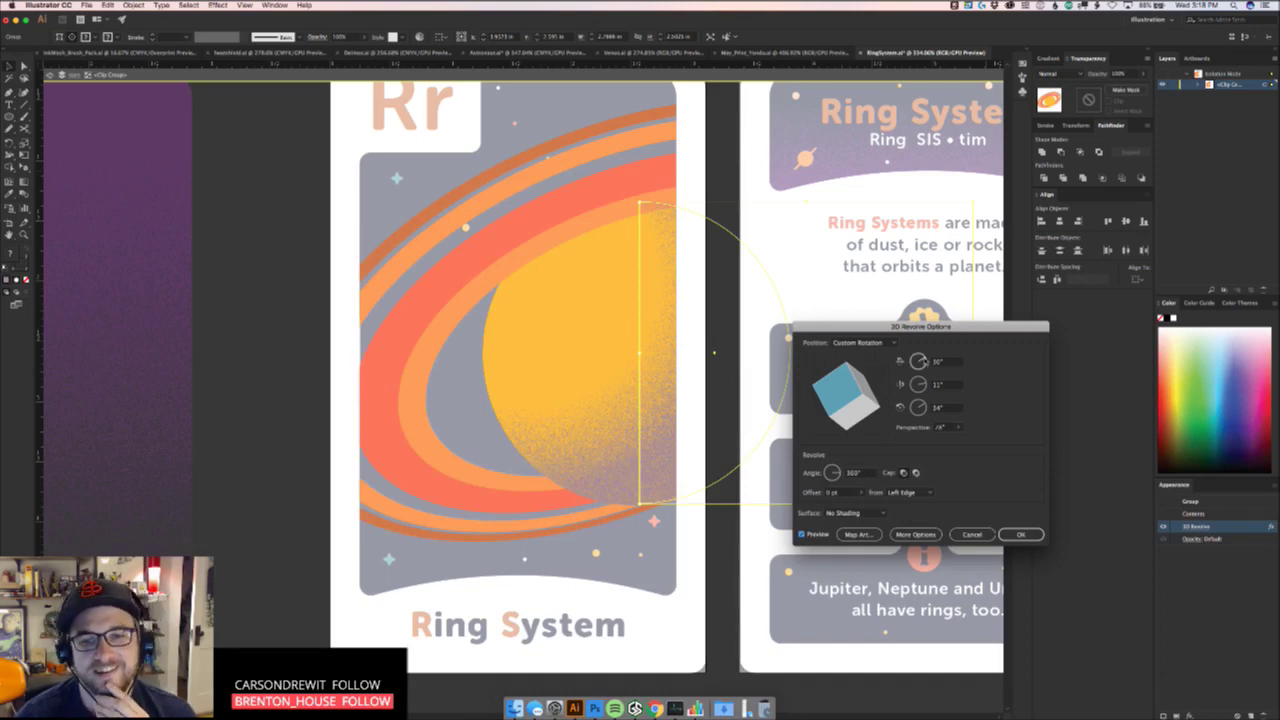
pyautogui.click(938, 361)
pyautogui.moveTo(927, 361); pyautogui.dragTo(926, 362)
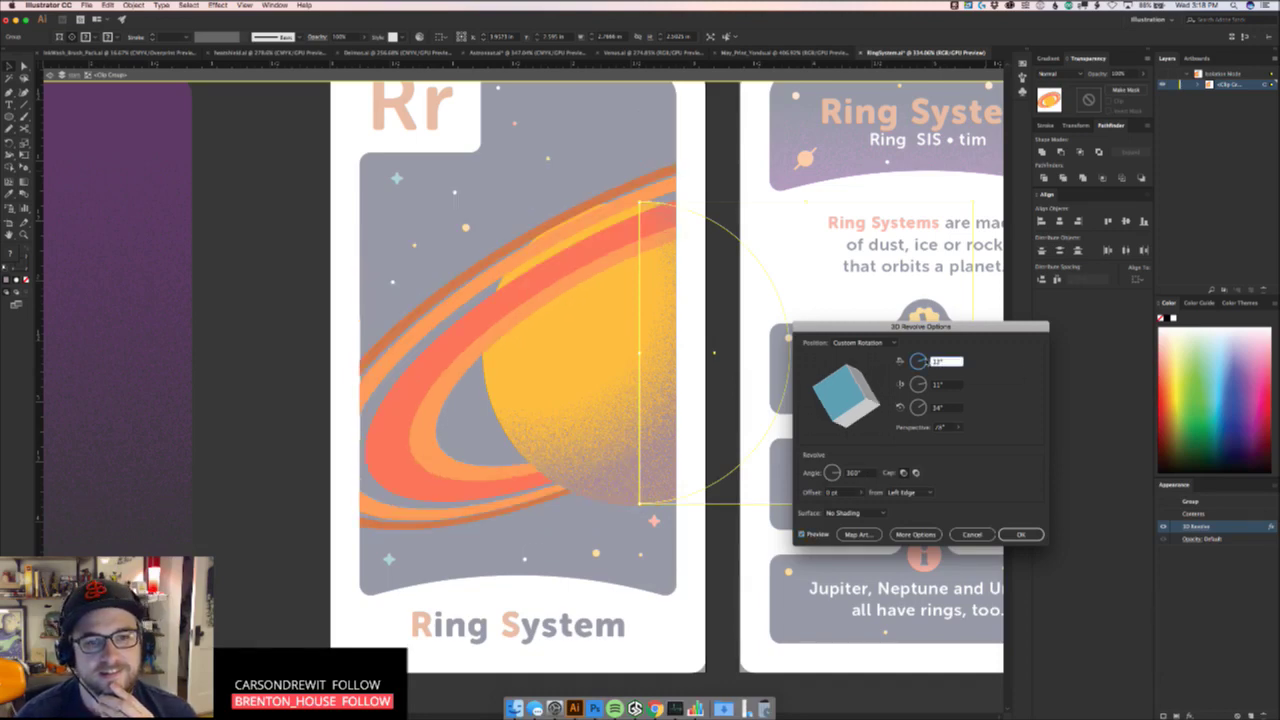
pyautogui.press('Up')
pyautogui.press('Up')
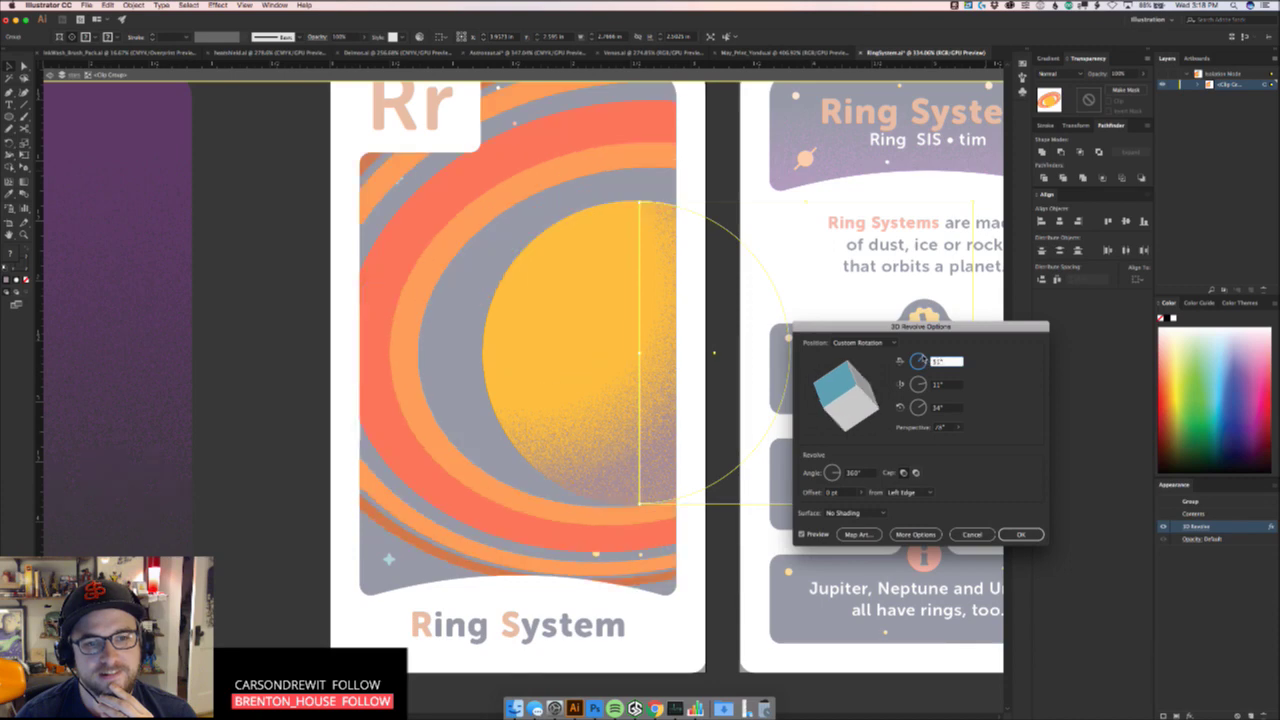
pyautogui.press('Up')
pyautogui.press('Up')
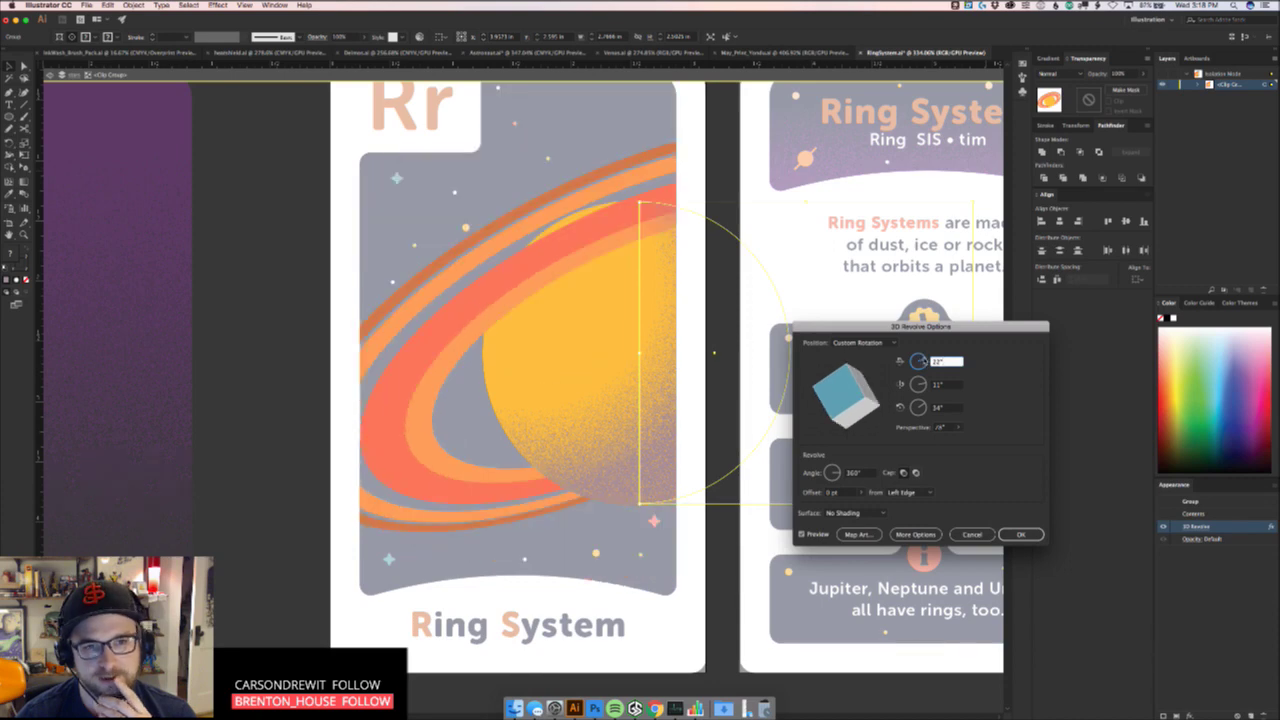
pyautogui.press('Up')
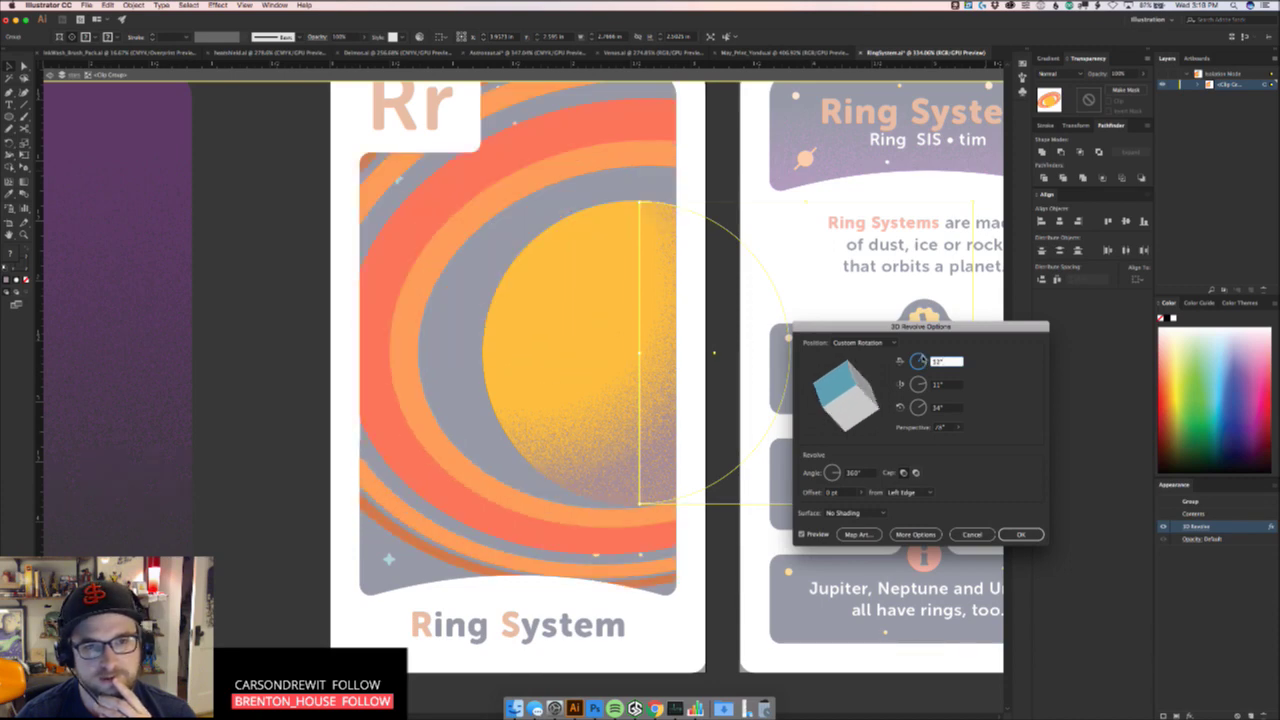
pyautogui.press('Up')
pyautogui.press('Up')
pyautogui.press('Up')
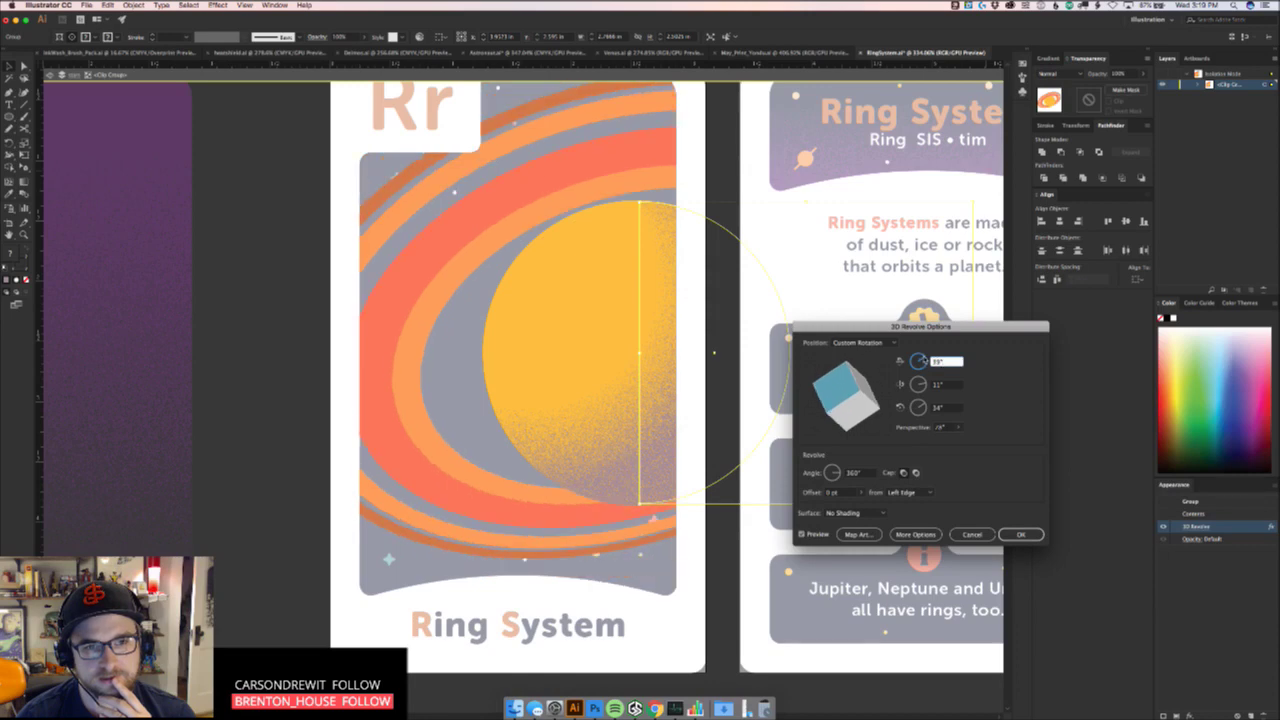
pyautogui.press('Up')
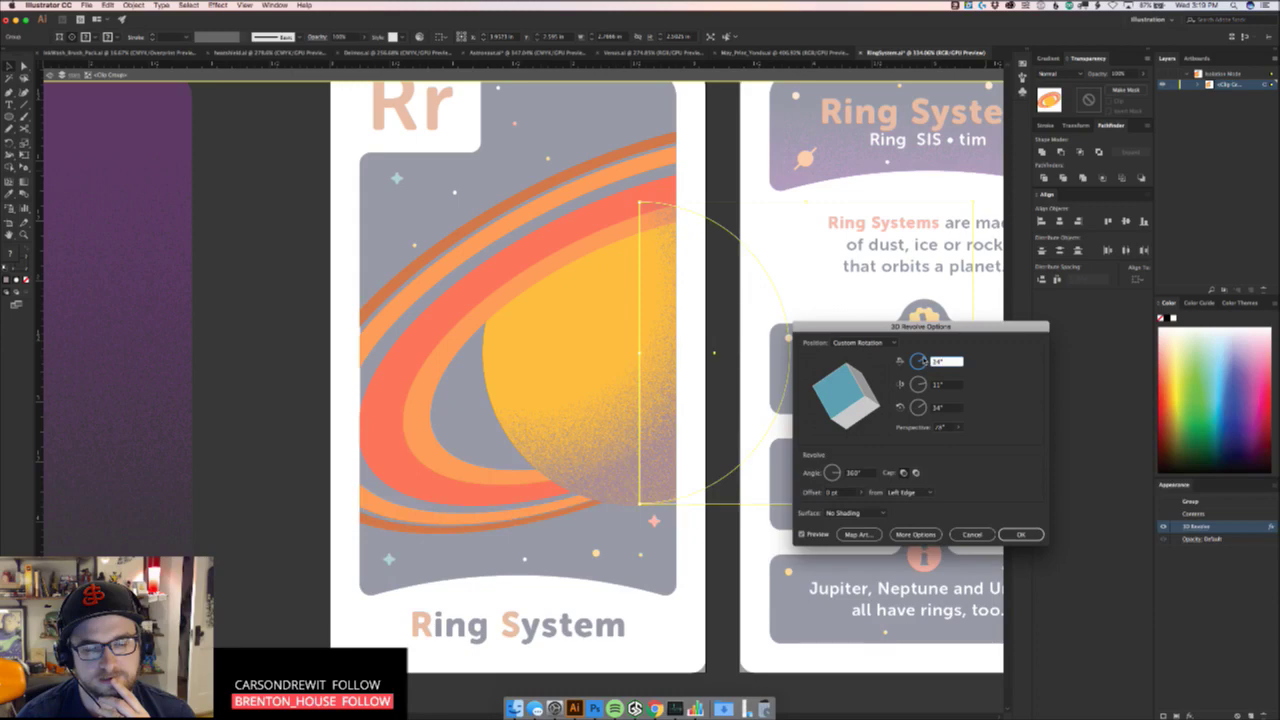
pyautogui.click(968, 534)
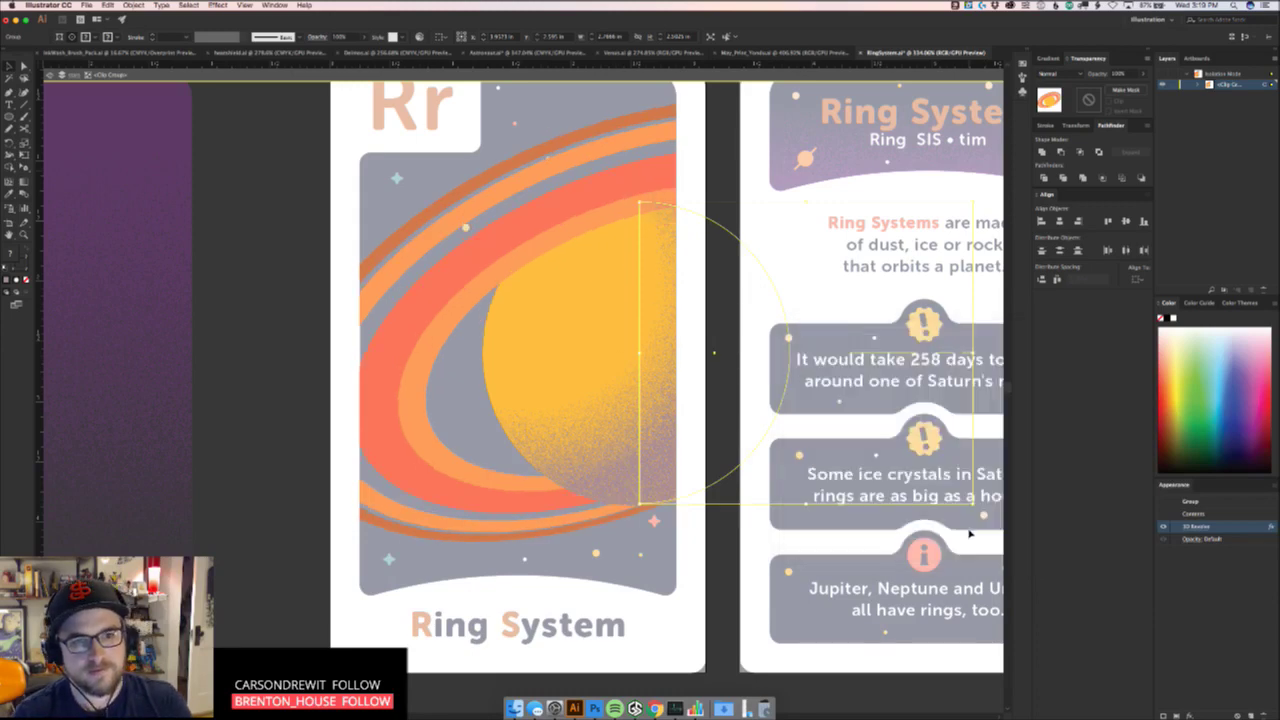
pyautogui.press('super+z')
pyautogui.press('super+shift+z')
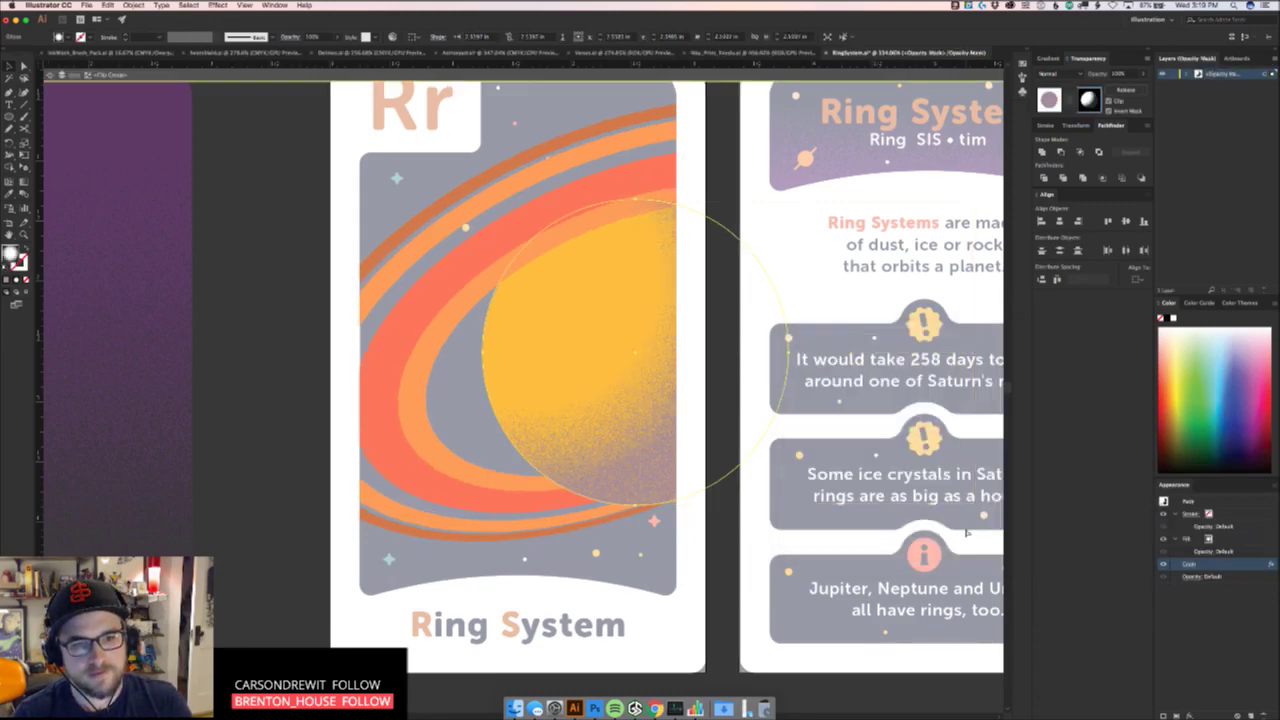
pyautogui.press('super+z')
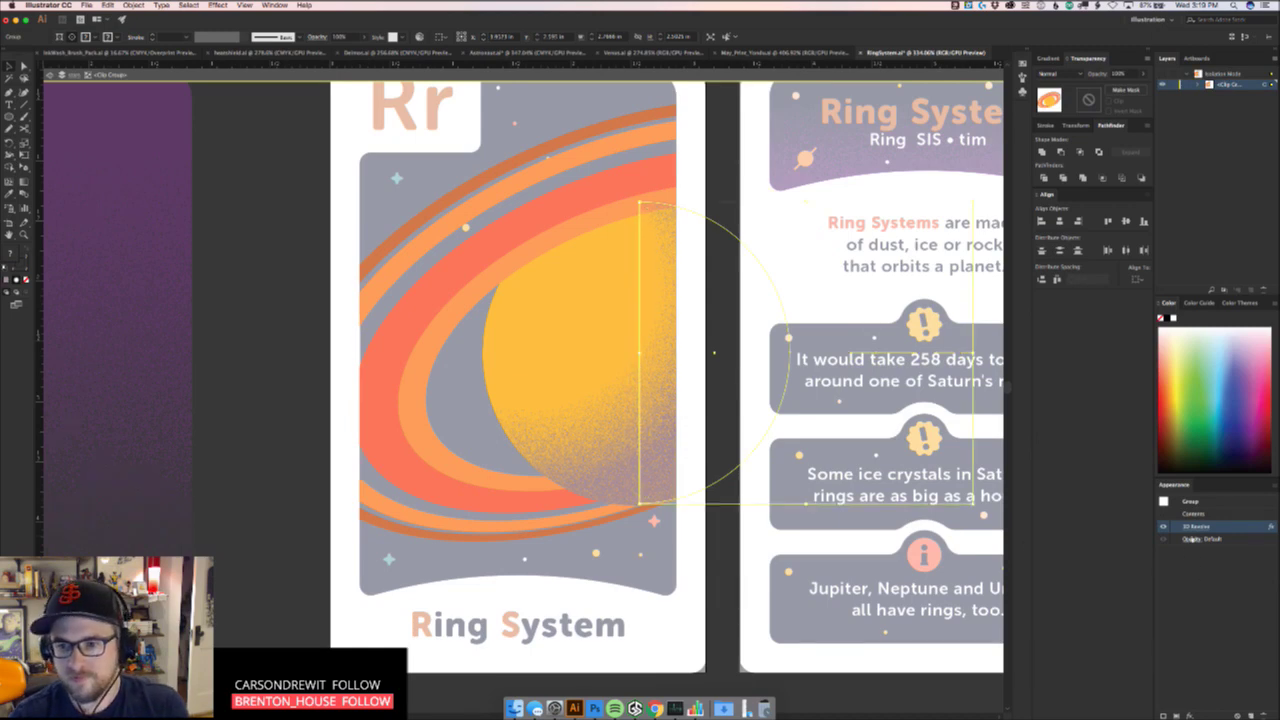
# Reopen the ringed planet's 3D Revolve options with preview on and adjust the perspective, trying 45° and a stronger setting
pyautogui.click(1196, 526)
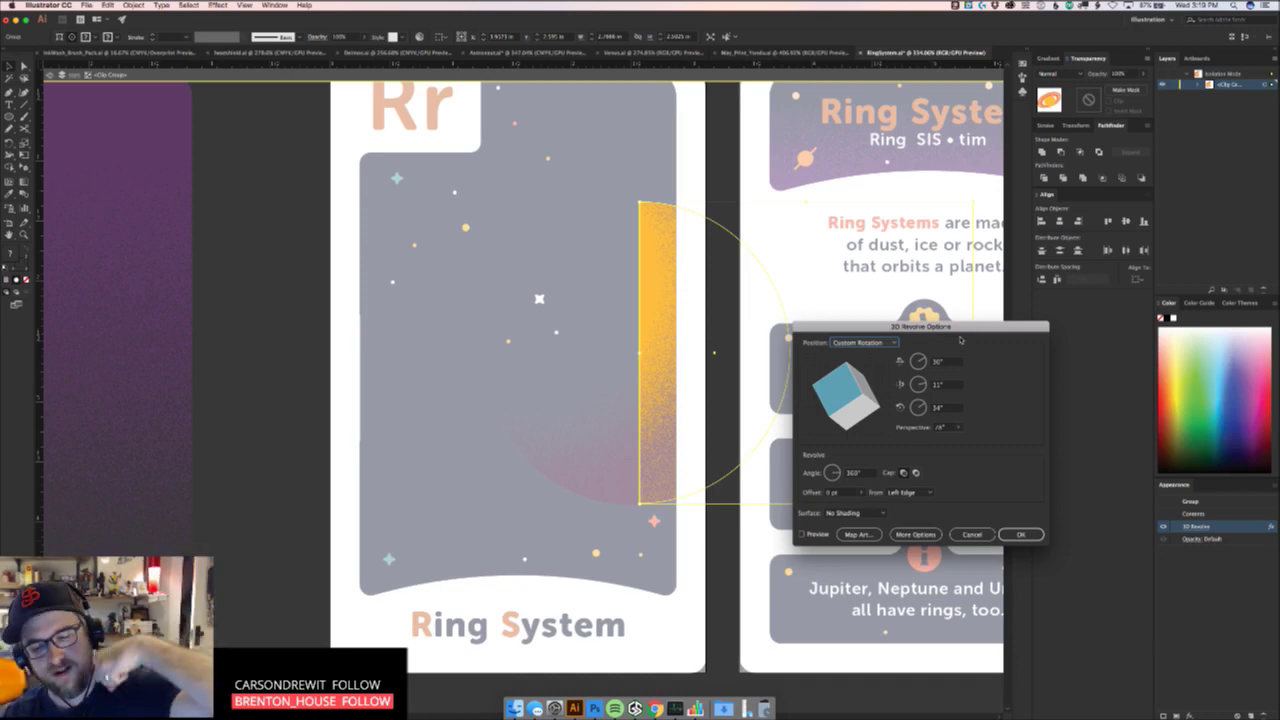
pyautogui.click(816, 534)
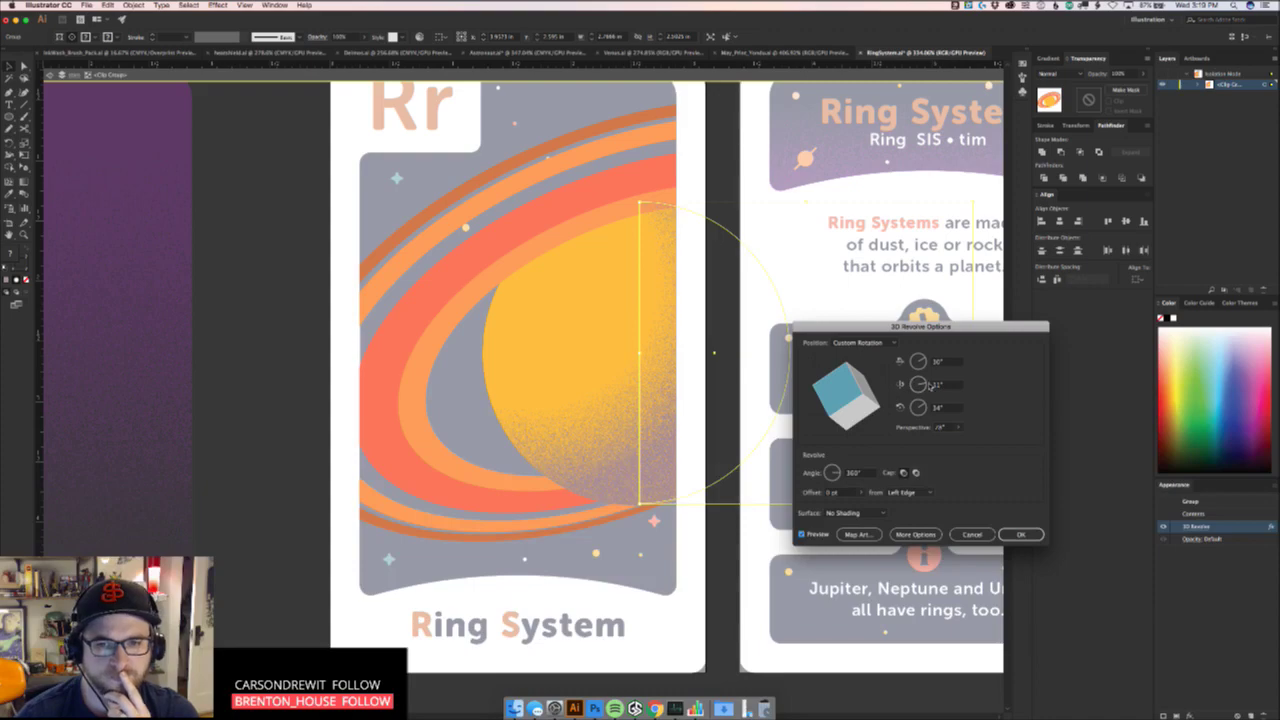
pyautogui.click(957, 428)
pyautogui.moveTo(950, 438); pyautogui.dragTo(928, 436)
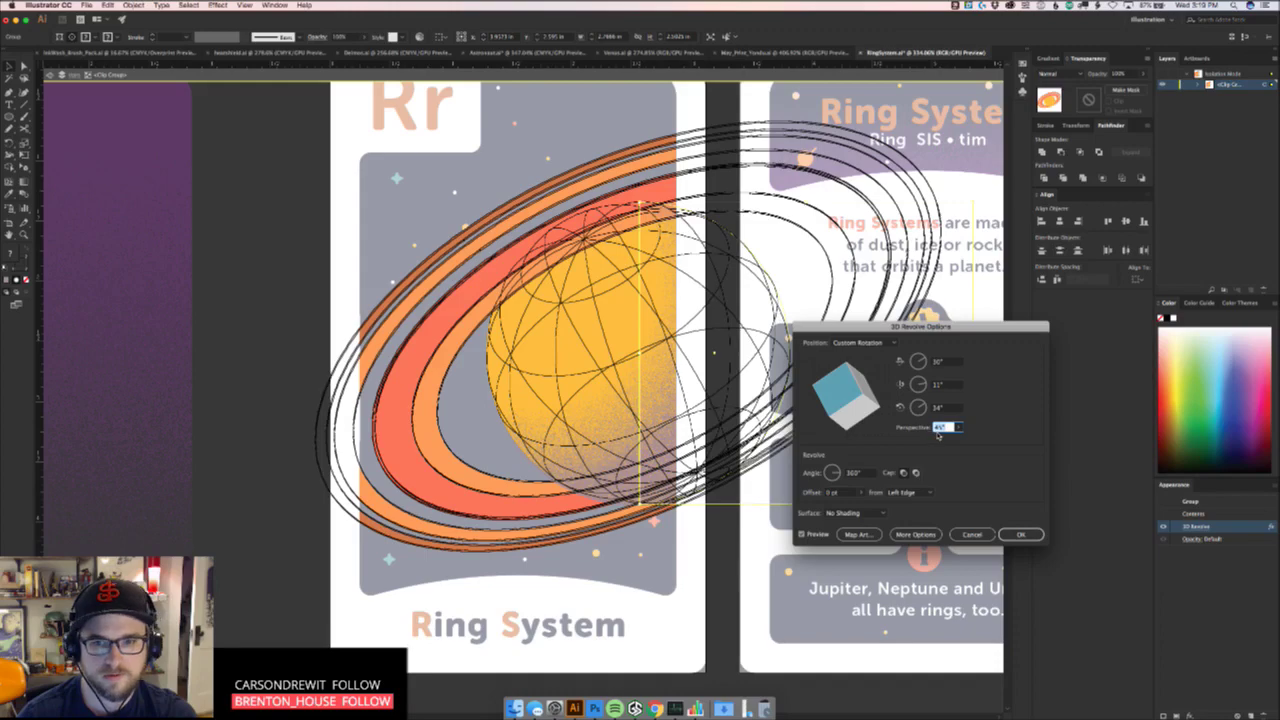
pyautogui.click(959, 428)
pyautogui.moveTo(926, 440); pyautogui.dragTo(933, 440)
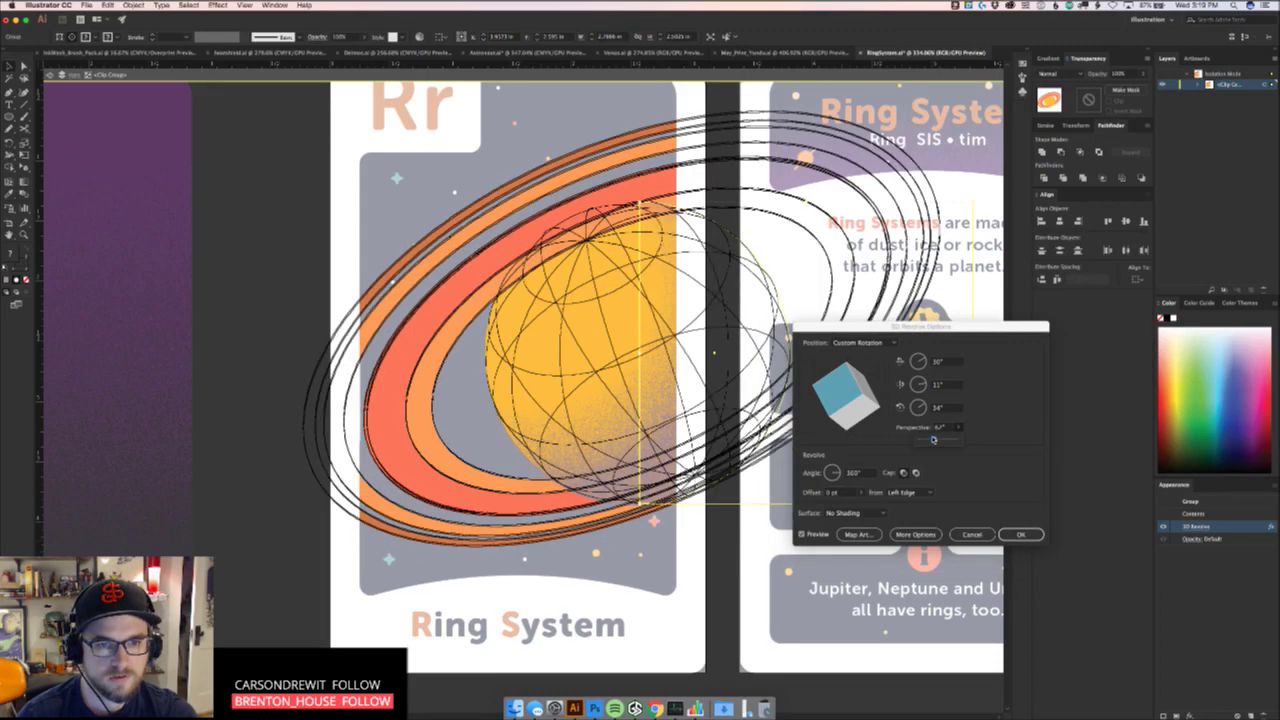
# Apply the adjusted 3D Revolve options to the ringed planet and leave isolation mode to check the whole card
pyautogui.click(1025, 534)
pyautogui.click(715, 562)
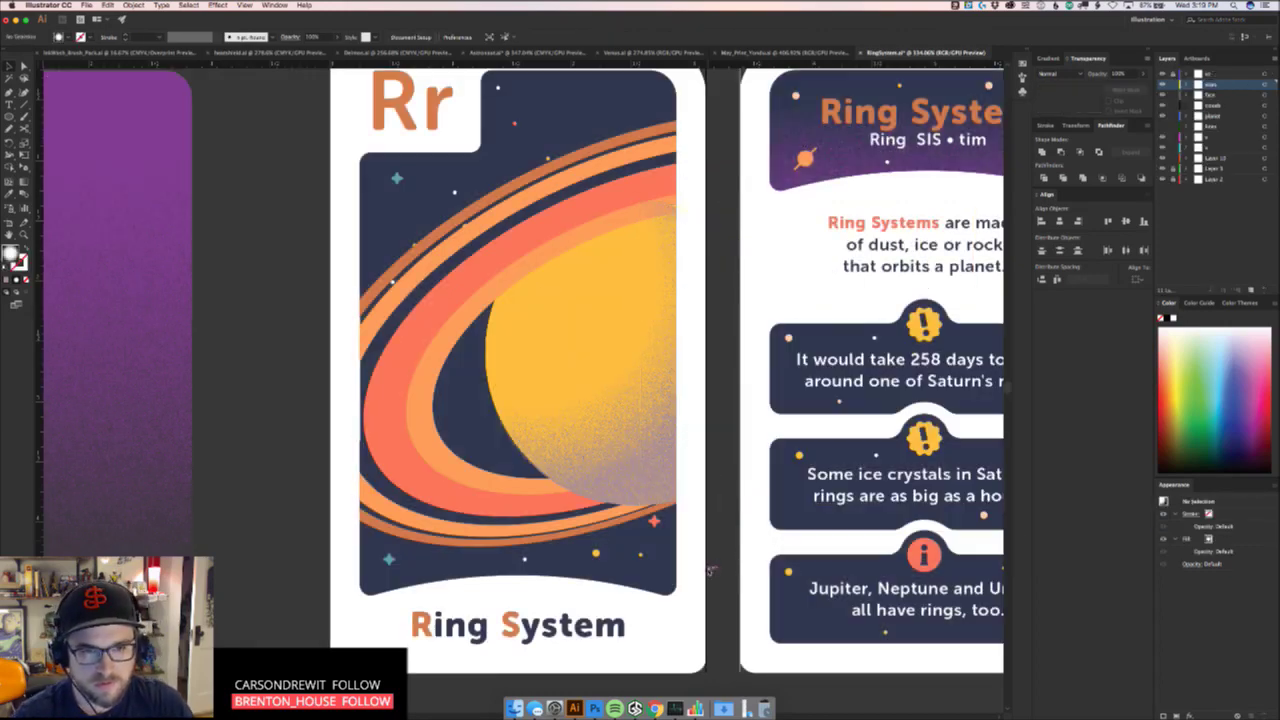
pyautogui.scroll(-5, 718, 534)
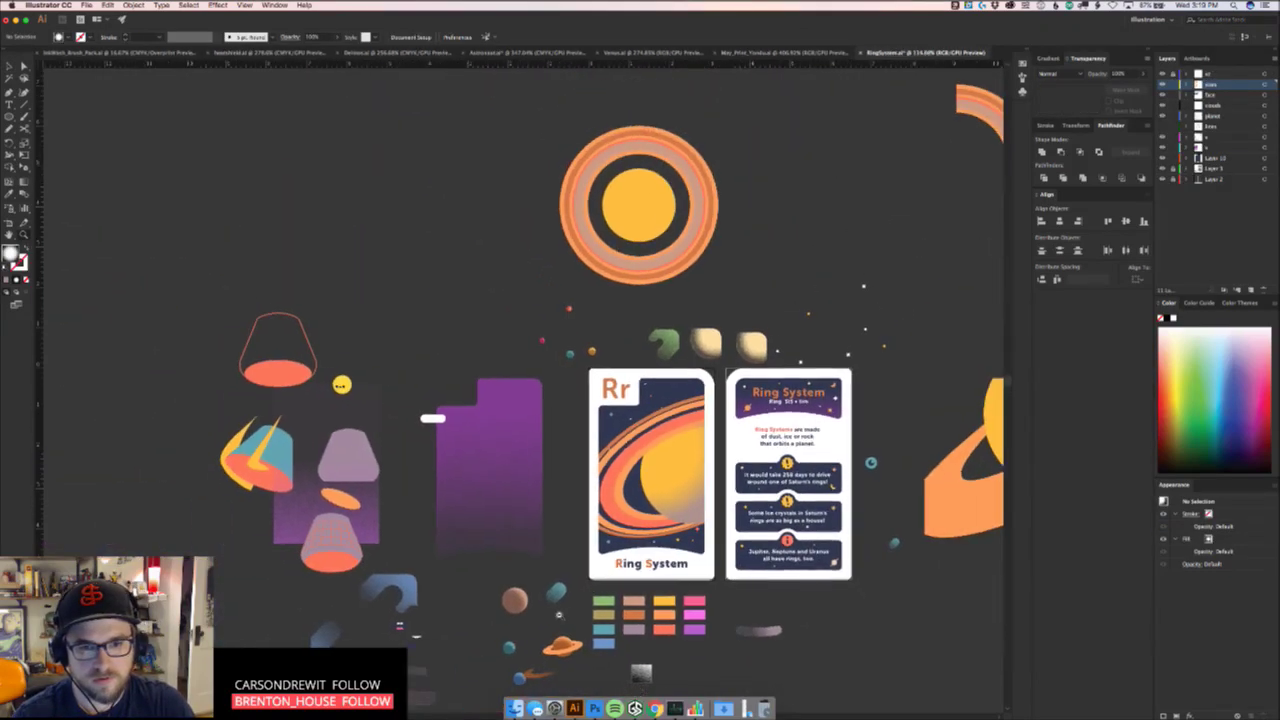
pyautogui.scroll(4, 717, 532)
pyautogui.doubleClick(697, 528)
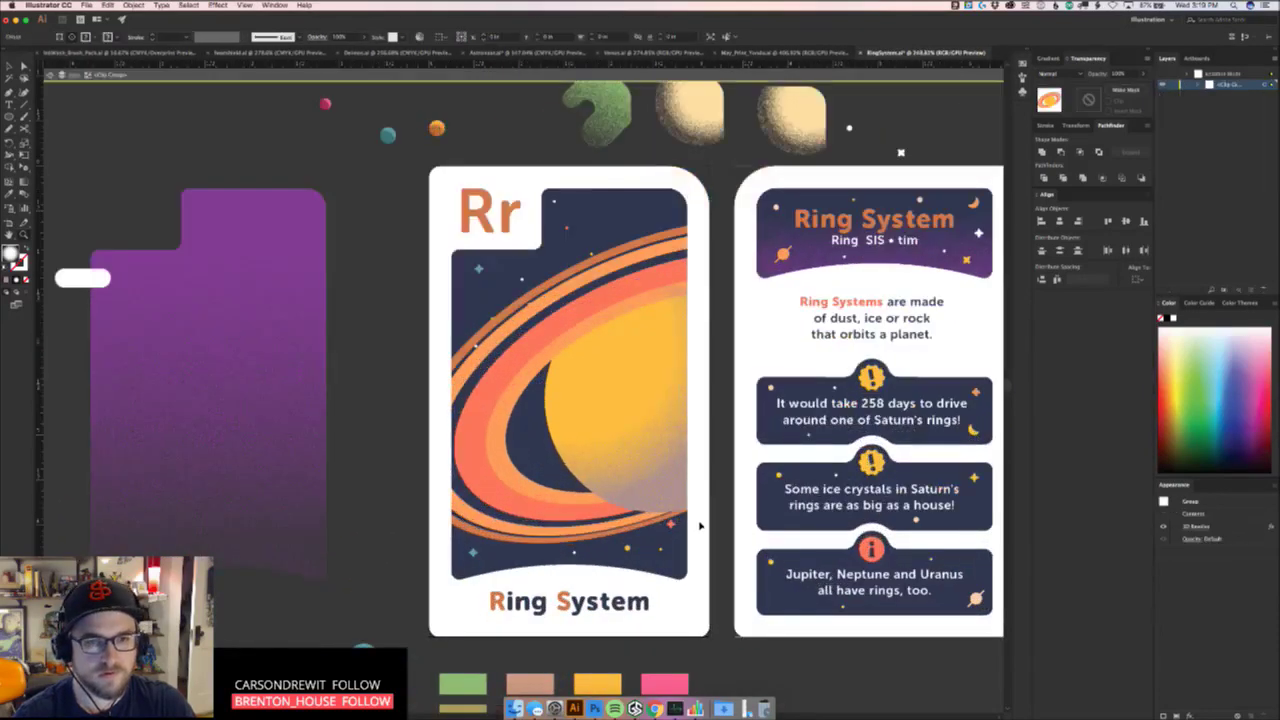
# Step back and forth through the latest planet edits to compare its look, and exit the clip group's isolation
pyautogui.press('super+z')
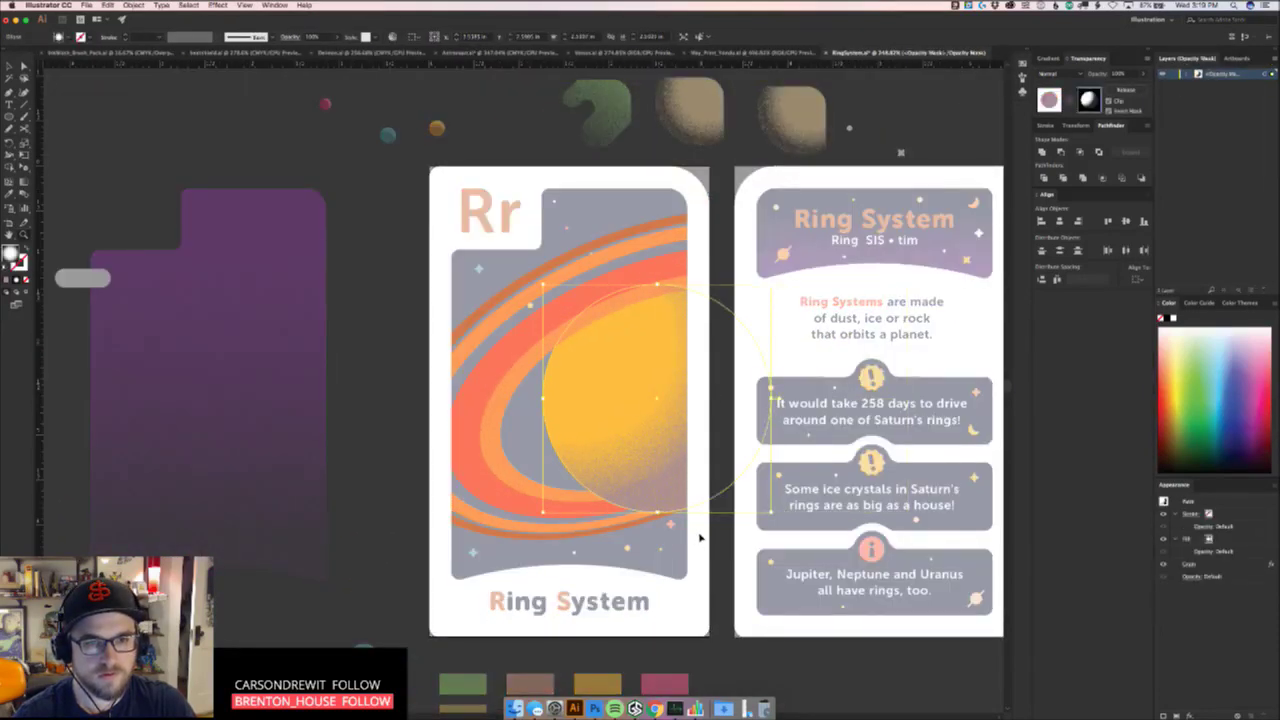
pyautogui.press('super+z')
pyautogui.press('super+z')
pyautogui.press('super+shift+z')
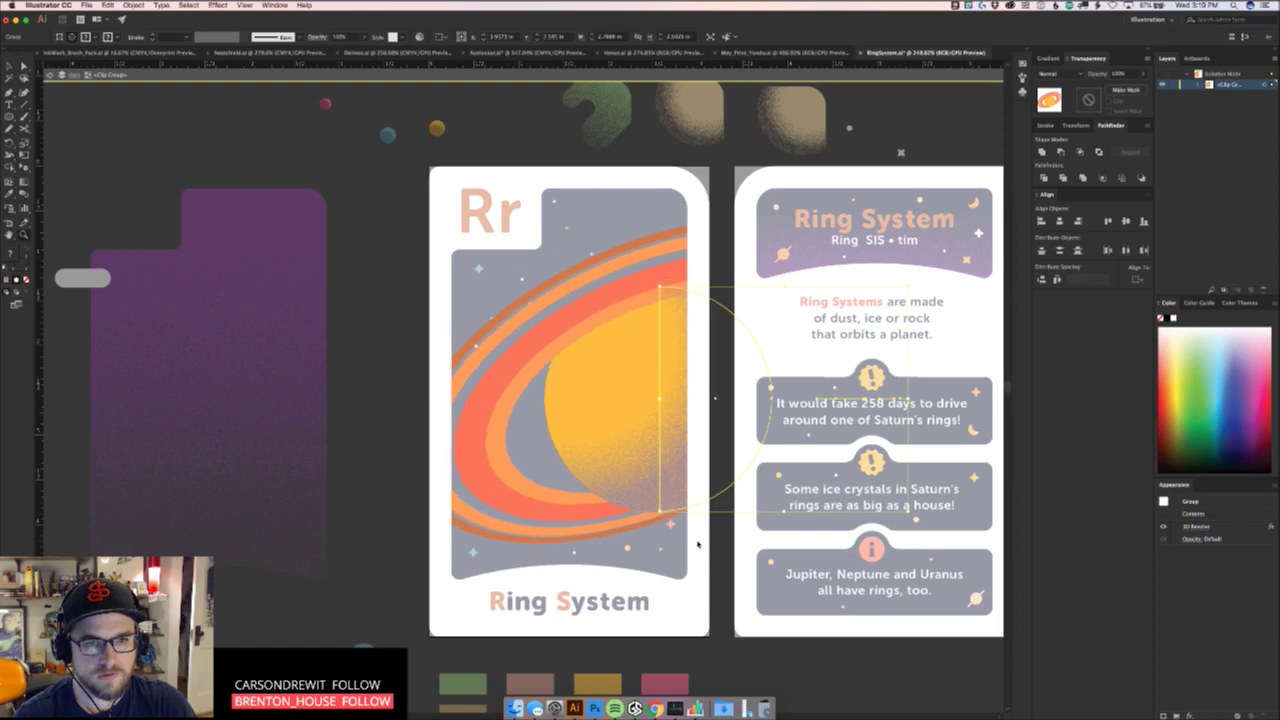
pyautogui.hotkey('ctrl', 'z')
pyautogui.hotkey('ctrl', 'z')
pyautogui.hotkey('ctrl', 'z')
pyautogui.hotkey('ctrl', 'z')
pyautogui.doubleClick(722, 558)
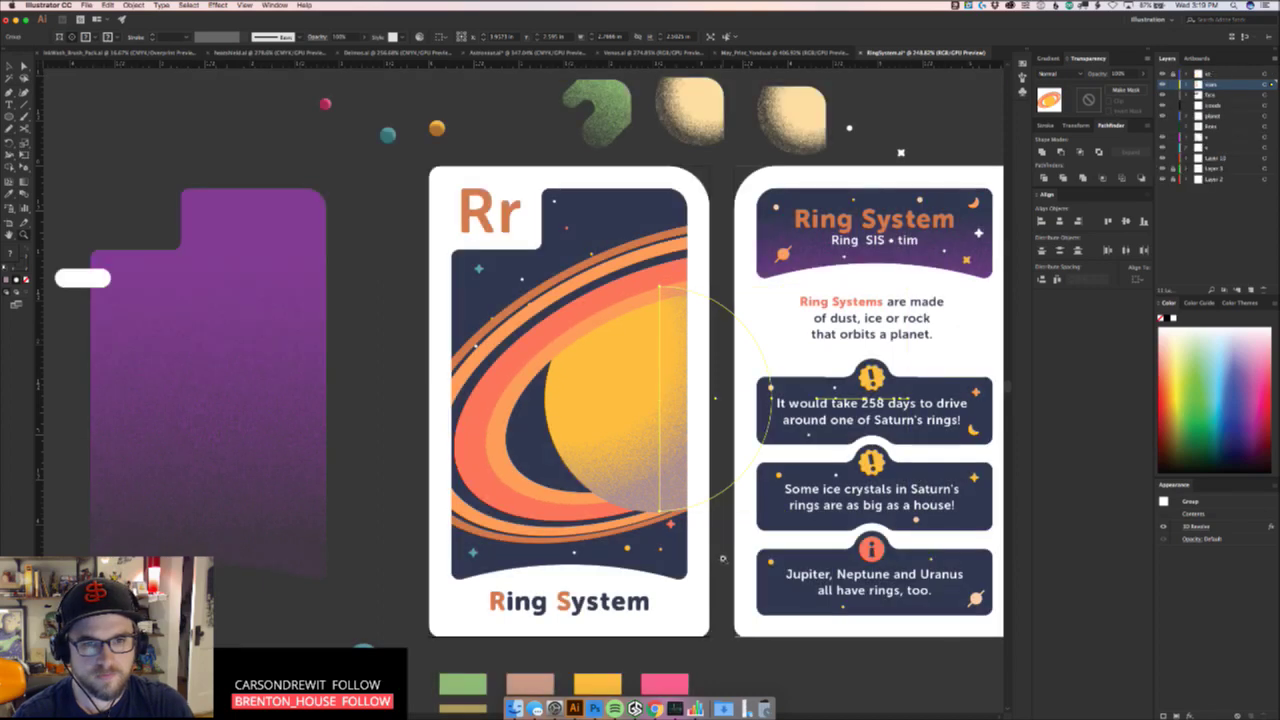
# Place a copy of the revolved ringed planet on the empty canvas above the cards
pyautogui.click(722, 567)
pyautogui.moveTo(612, 437); pyautogui.dragTo(783, 600)
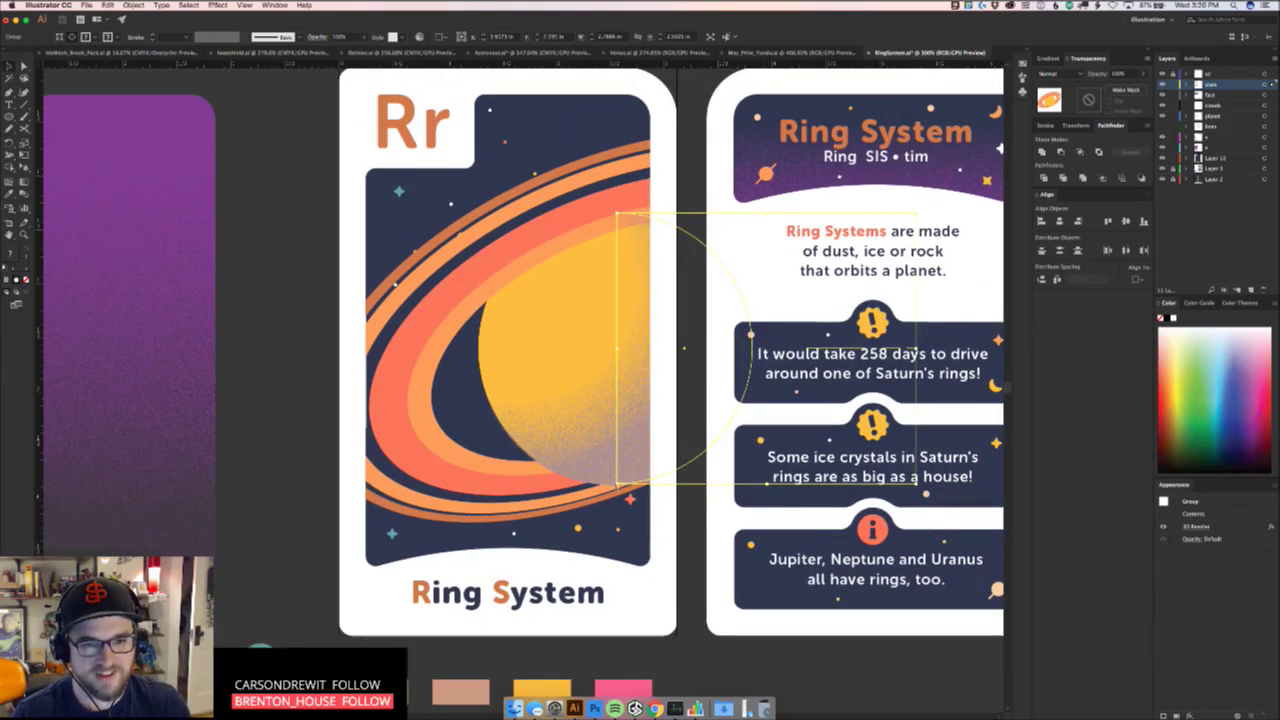
pyautogui.moveTo(614, 489); pyautogui.dragTo(632, 498)
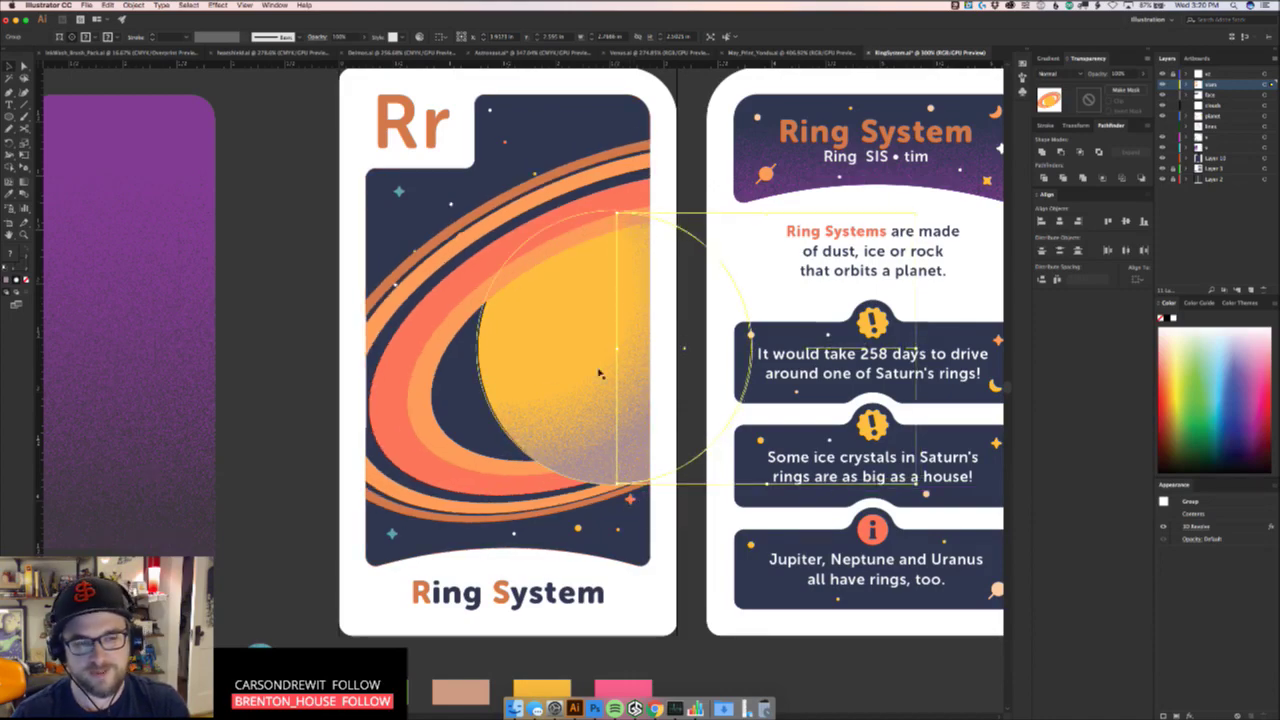
pyautogui.moveTo(631, 449); pyautogui.dragTo(657, 446)
pyautogui.scroll(-1, 657, 447)
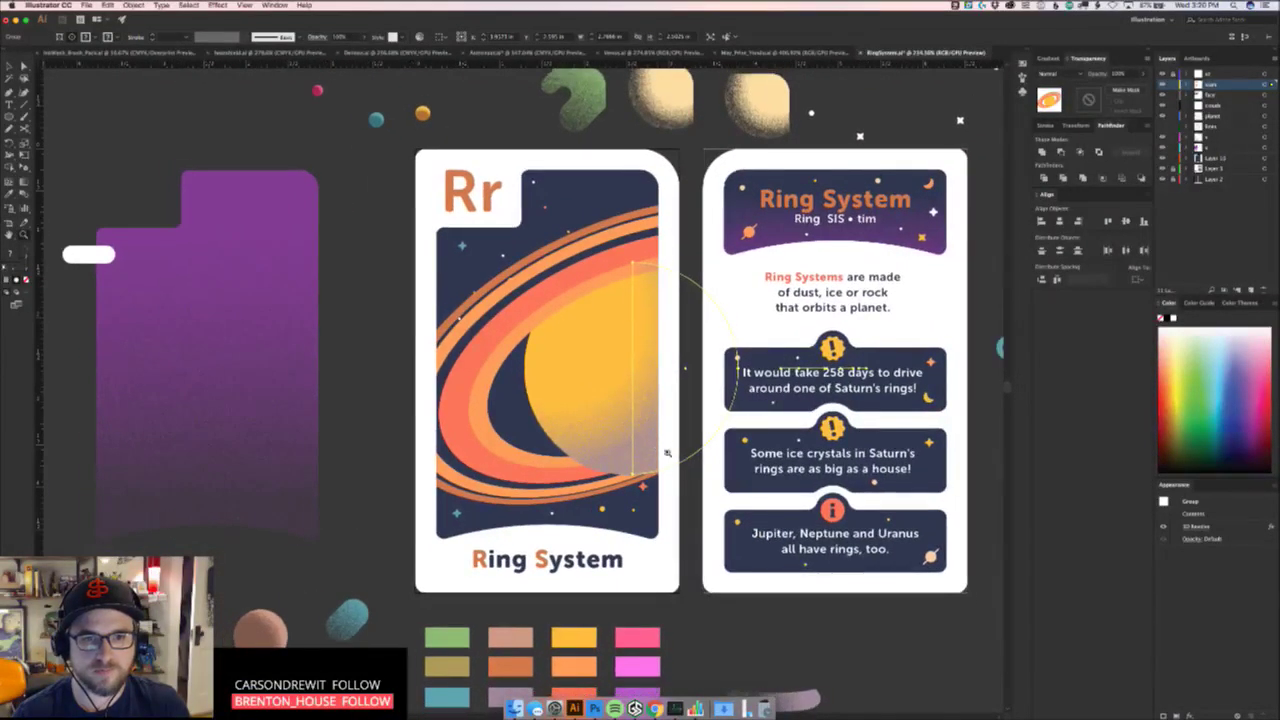
pyautogui.moveTo(682, 482); pyautogui.dragTo(652, 533)
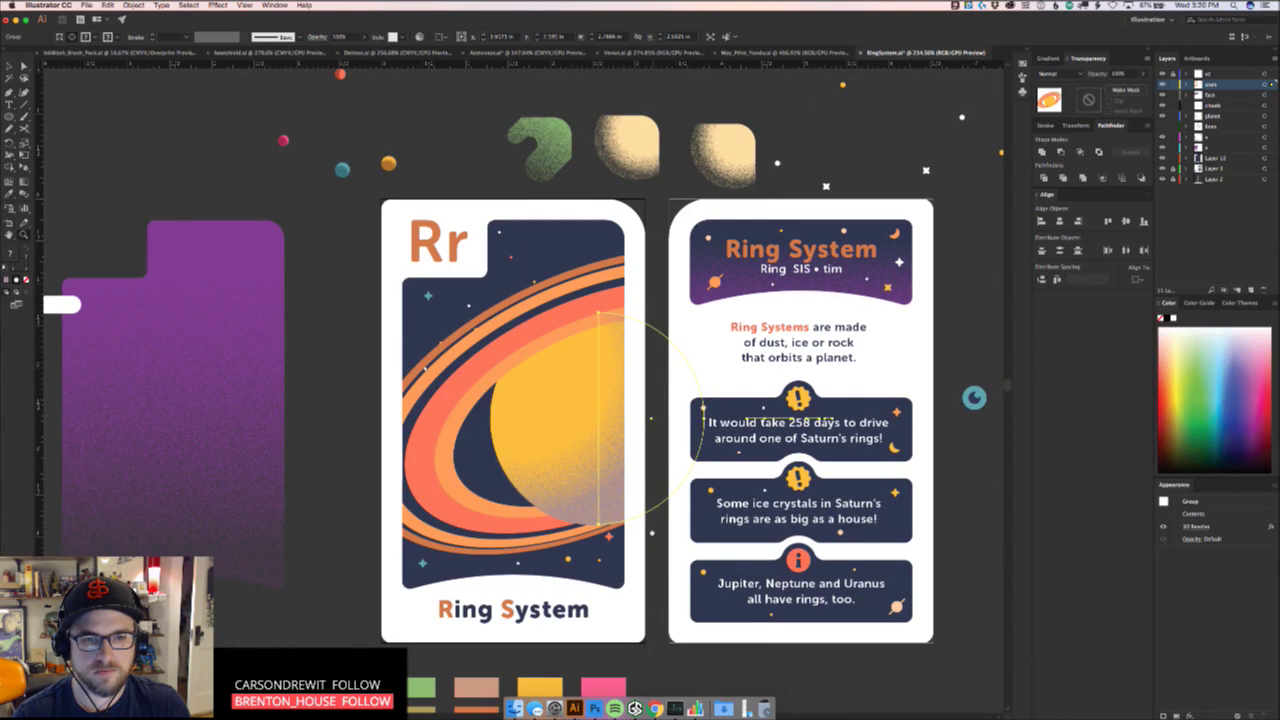
pyautogui.moveTo(705, 408); pyautogui.dragTo(646, 470)
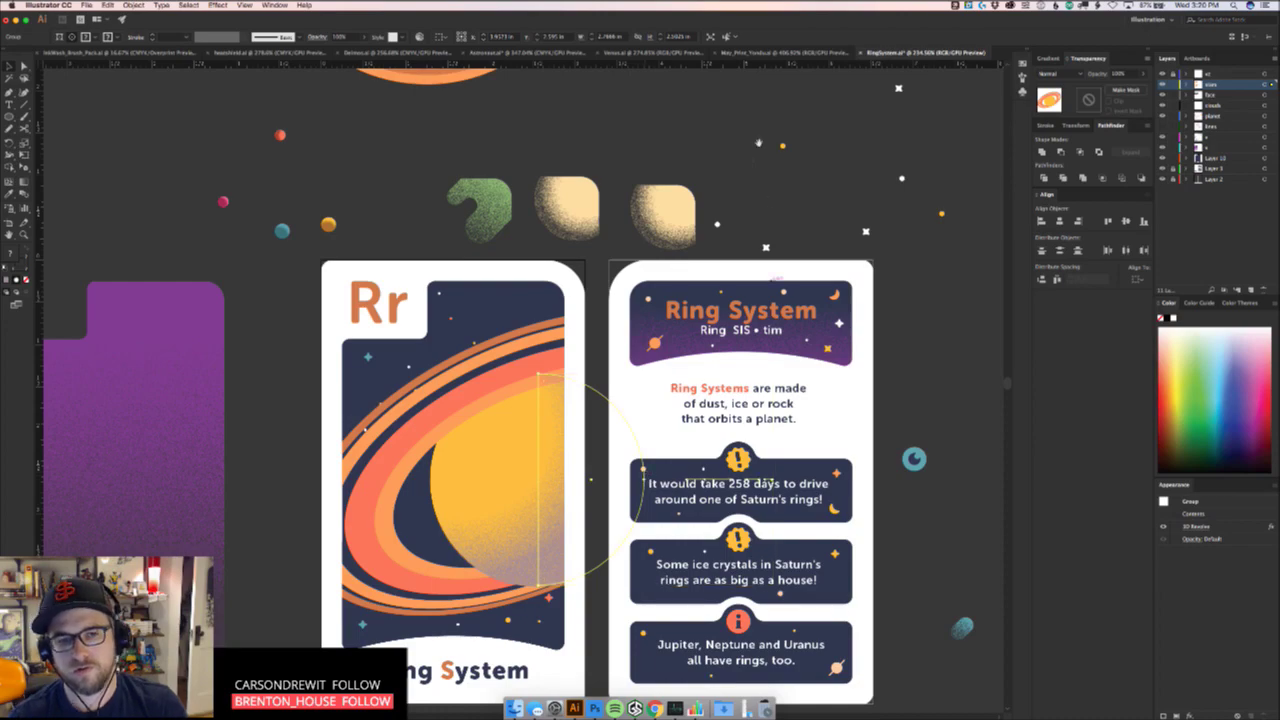
pyautogui.scroll(10, 645, 470)
pyautogui.press('super+v')
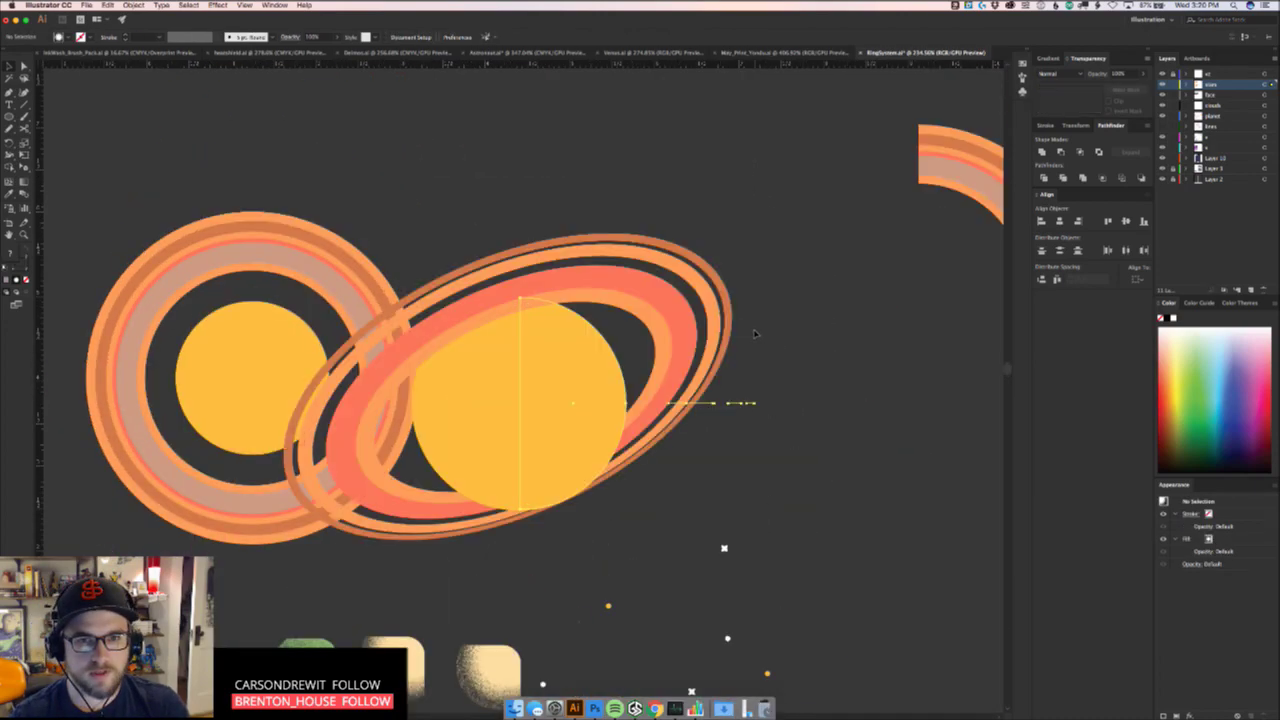
pyautogui.moveTo(674, 384); pyautogui.dragTo(828, 352)
pyautogui.moveTo(782, 443)
pyautogui.mouseDown()
pyautogui.moveTo(681, 497)
pyautogui.moveTo(785, 443)
pyautogui.mouseUp()
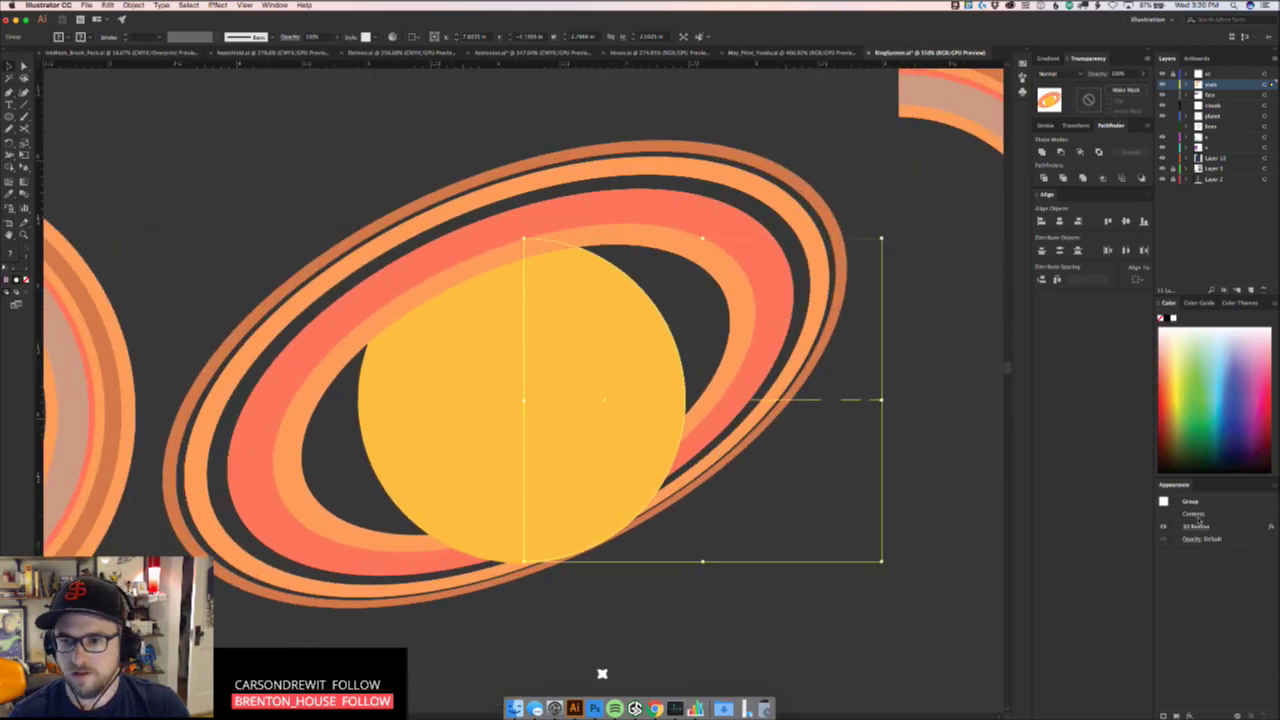
# Turn off the 3D Revolve effect on the copied planet to show its flat half circle and ring strips
pyautogui.click(1162, 526)
pyautogui.click(602, 673)
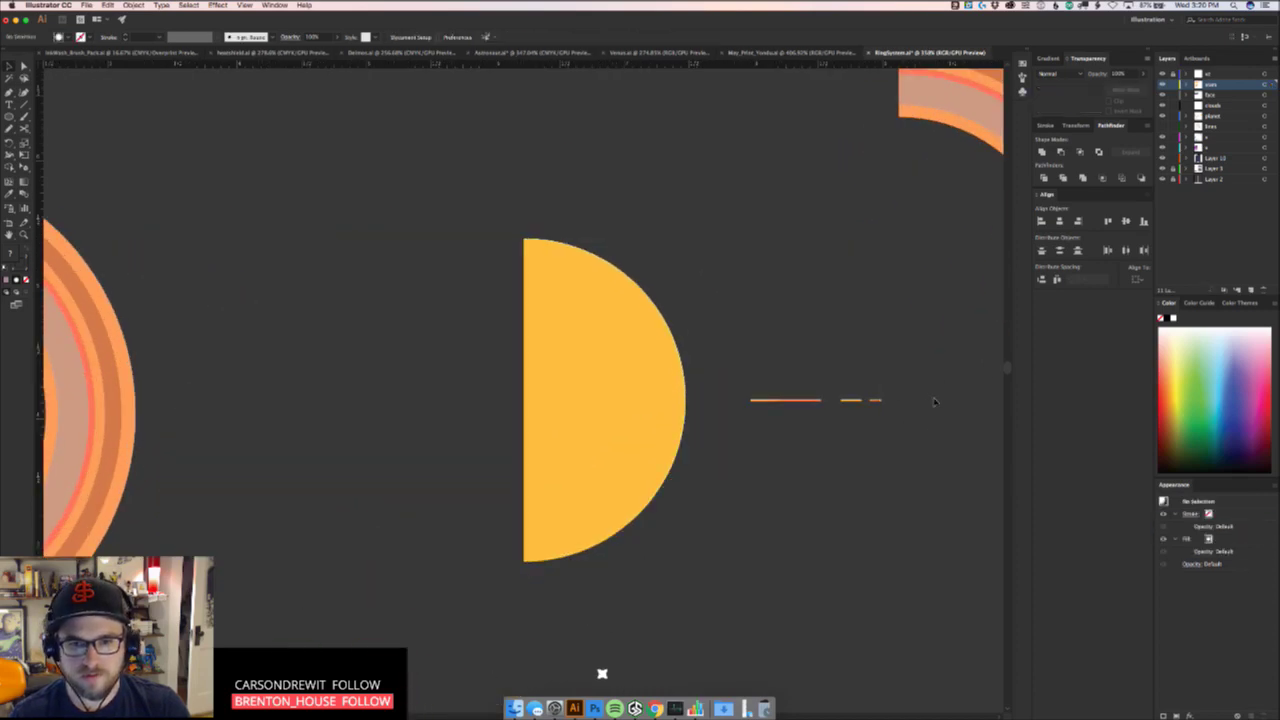
pyautogui.scroll(4, 837, 409)
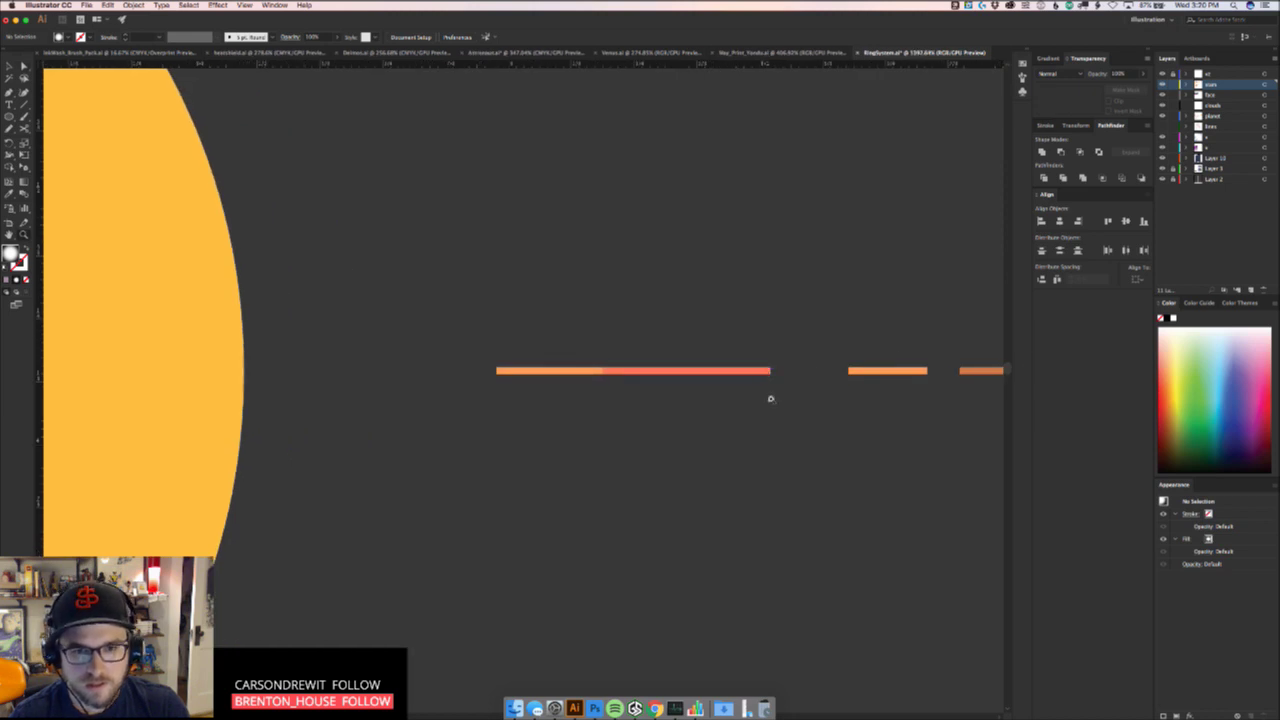
pyautogui.scroll(-1, 762, 390)
# Add a salmon segment across the gap between the salmon strip and the outer orange strip
pyautogui.moveTo(770, 384); pyautogui.dragTo(778, 392)
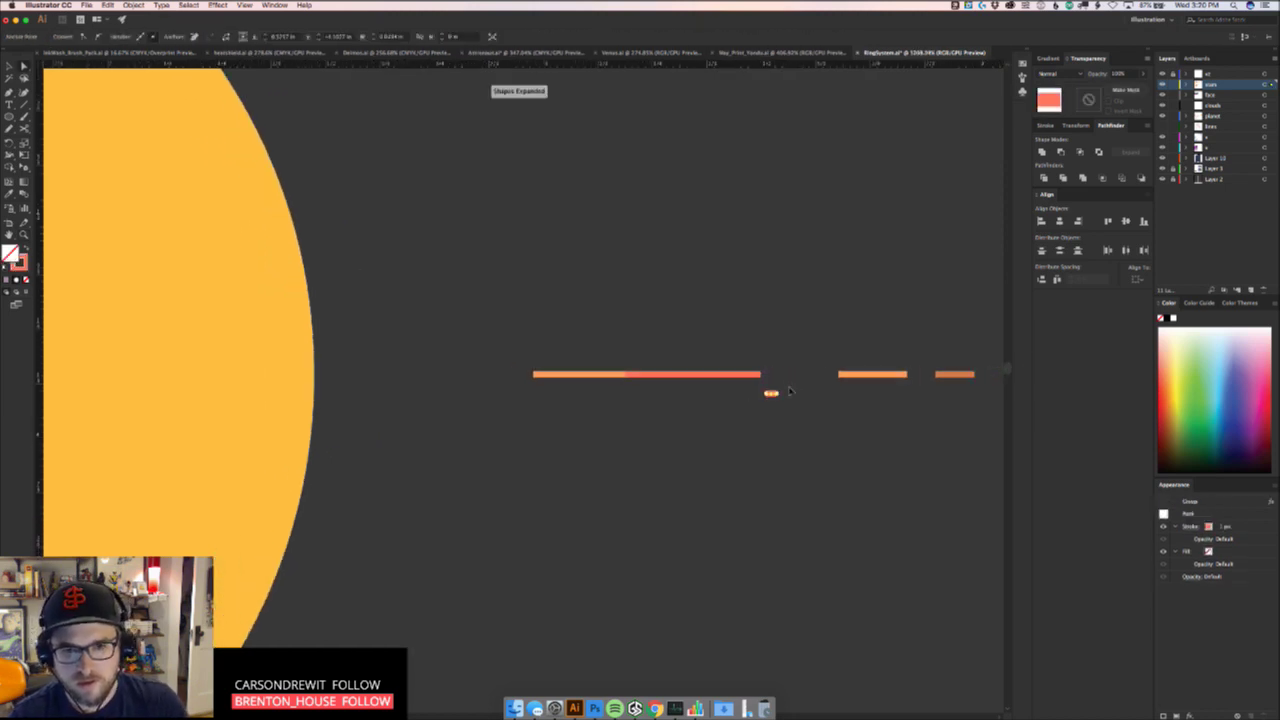
pyautogui.press('super+z')
pyautogui.click(791, 391)
pyautogui.moveTo(772, 374); pyautogui.dragTo(838, 374)
# Sample the tan colour of the flat ring artwork onto the new segment with the Eyedropper
pyautogui.moveTo(845, 407); pyautogui.dragTo(572, 304)
pyautogui.scroll(3, 531, 298)
pyautogui.hscroll(-4, 531, 298)
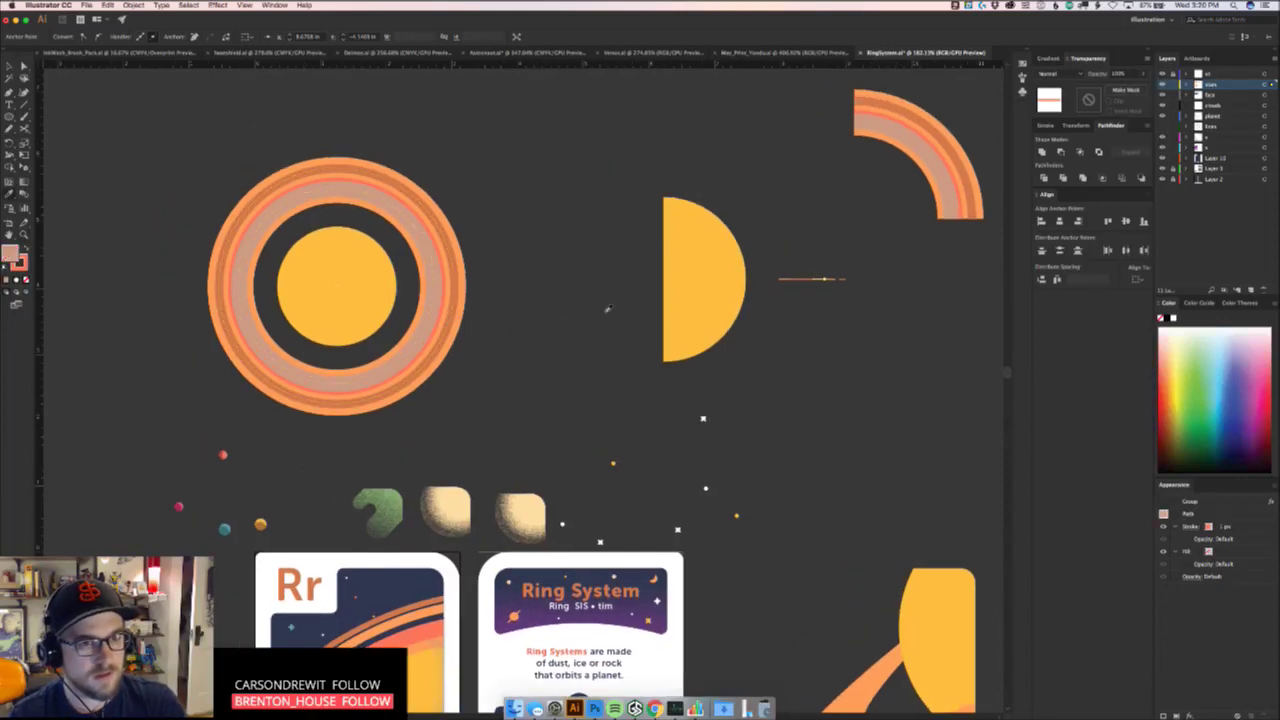
pyautogui.click(855, 387)
# Swap the new segment's fill and stroke so its stroke is tan, and set its fill to none
pyautogui.moveTo(838, 311); pyautogui.dragTo(1012, 354)
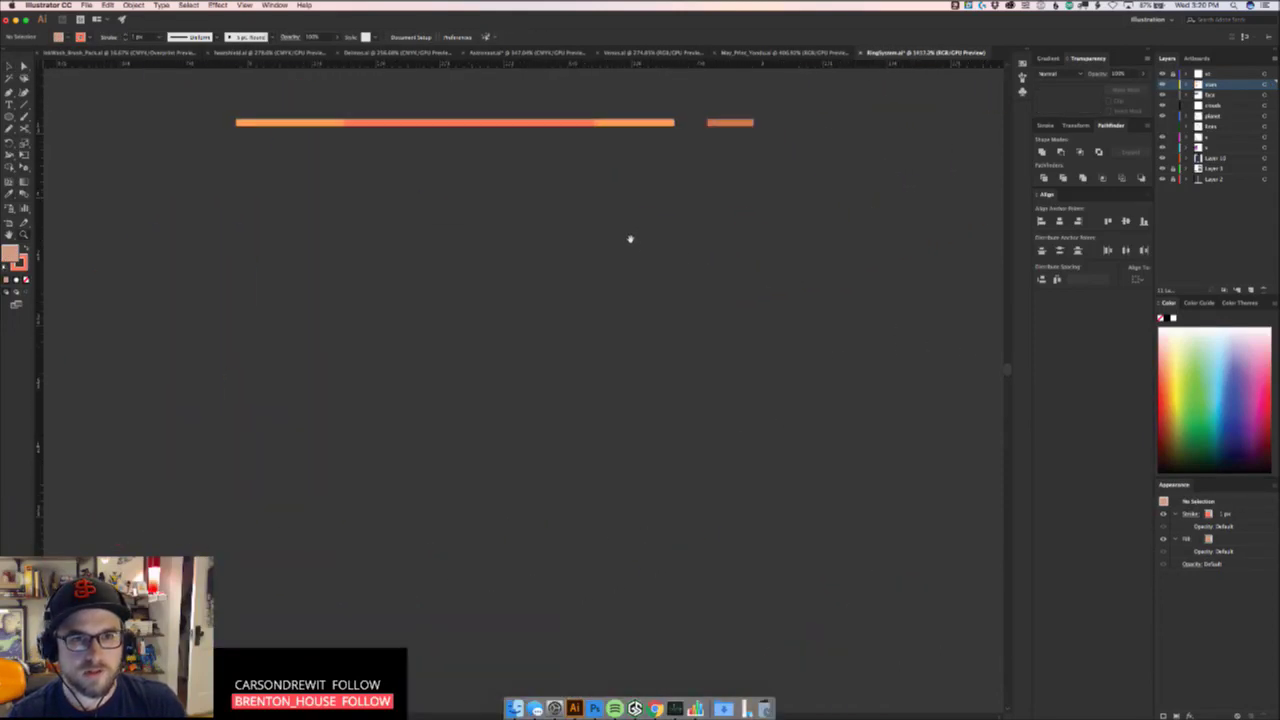
pyautogui.moveTo(630, 239); pyautogui.dragTo(737, 474)
pyautogui.moveTo(673, 341); pyautogui.dragTo(702, 396)
pyautogui.moveTo(713, 395); pyautogui.dragTo(494, 453)
pyautogui.moveTo(779, 432); pyautogui.dragTo(738, 440)
pyautogui.click(607, 484)
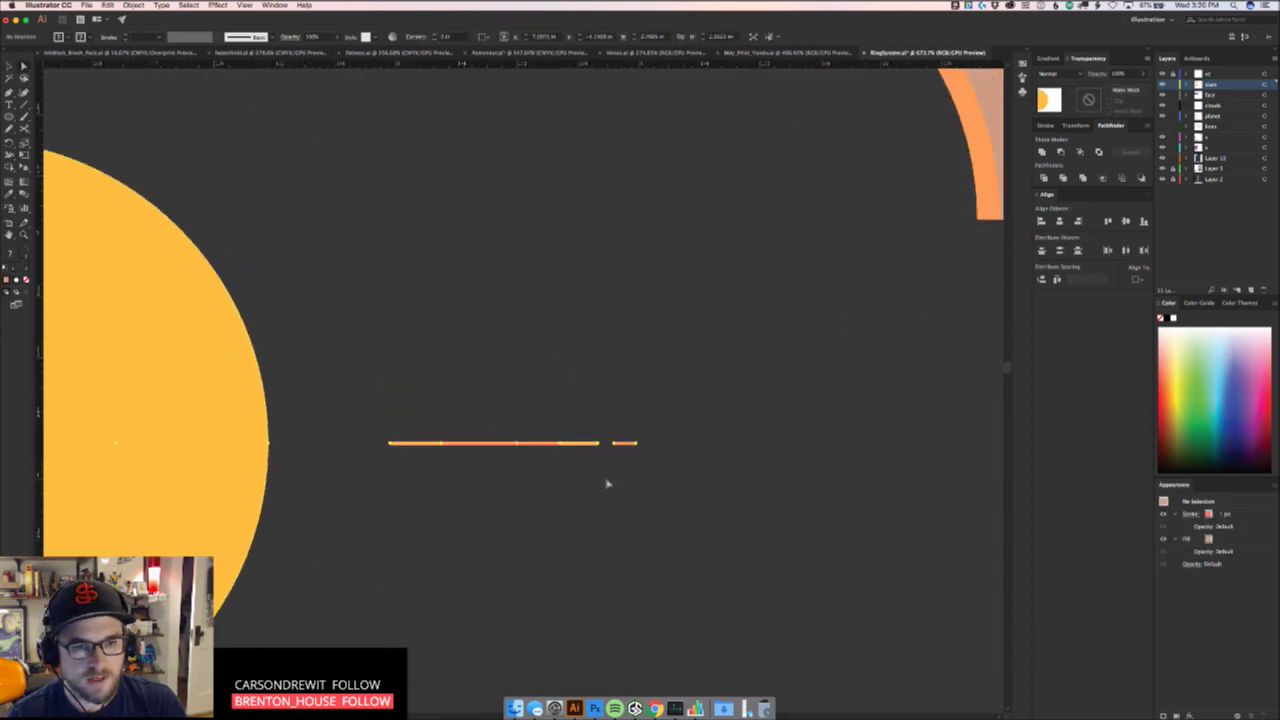
pyautogui.click(538, 444)
pyautogui.moveTo(636, 308); pyautogui.dragTo(459, 468)
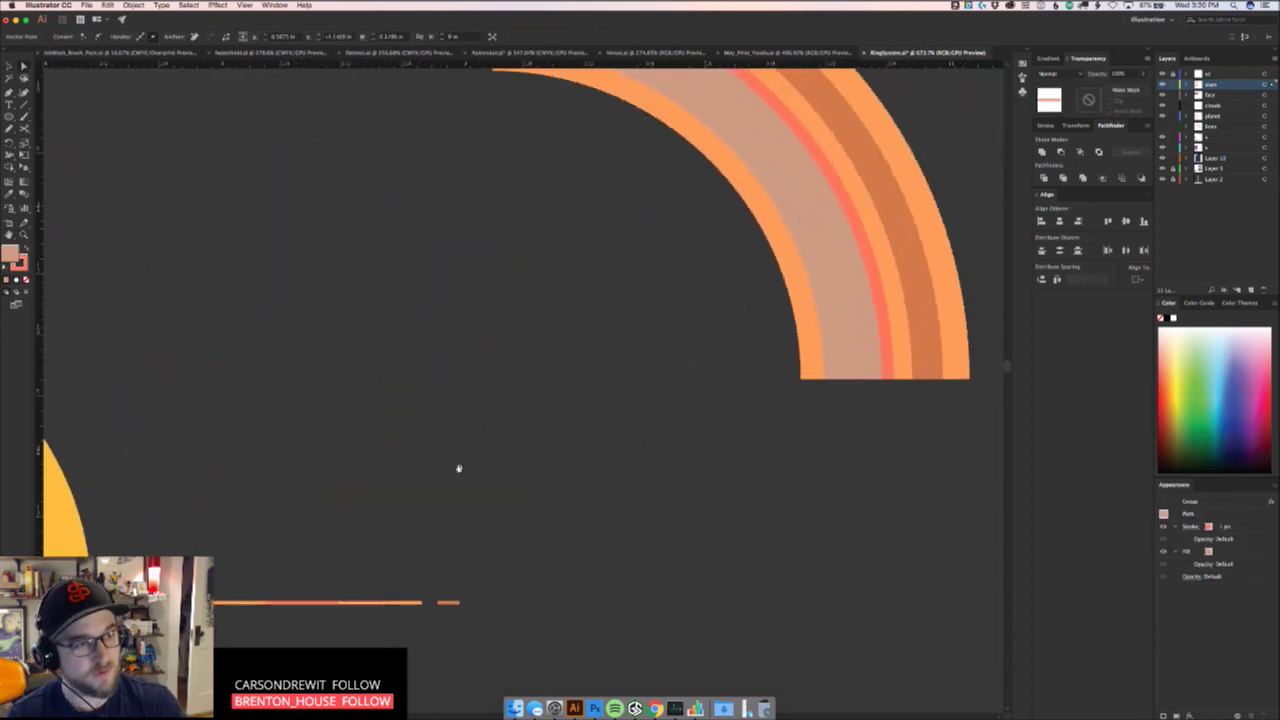
pyautogui.click(27, 251)
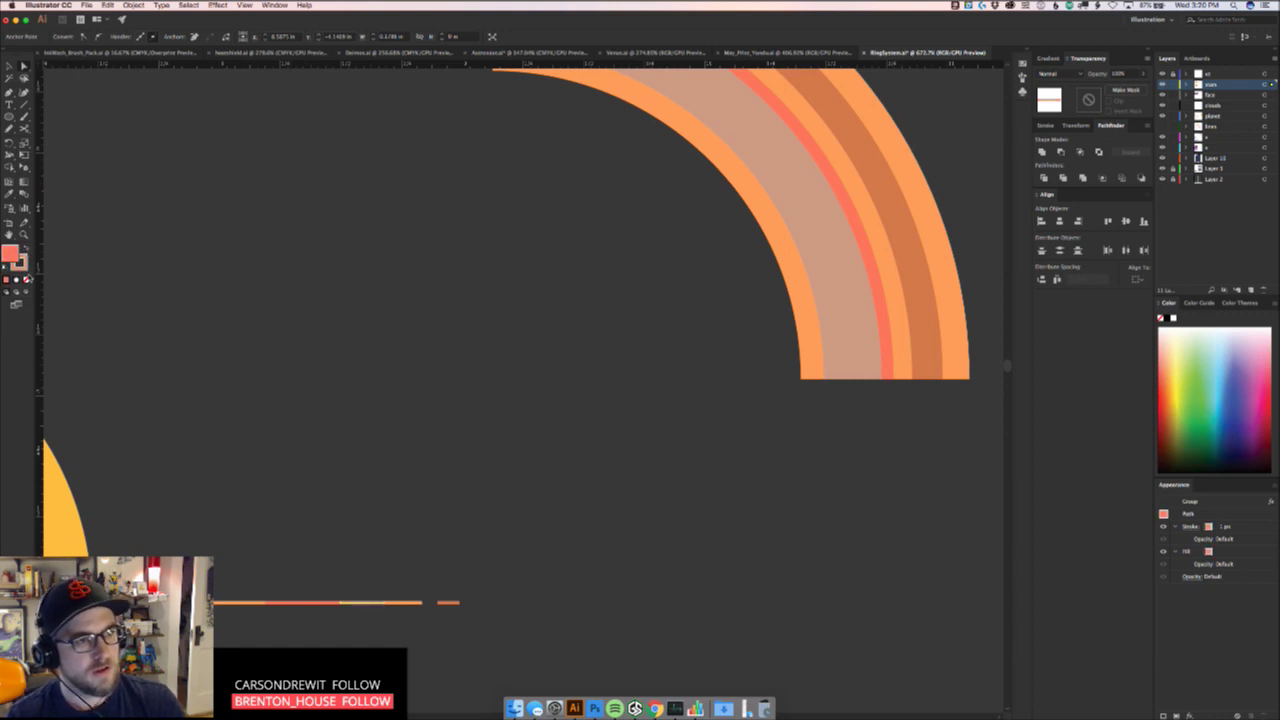
pyautogui.click(27, 279)
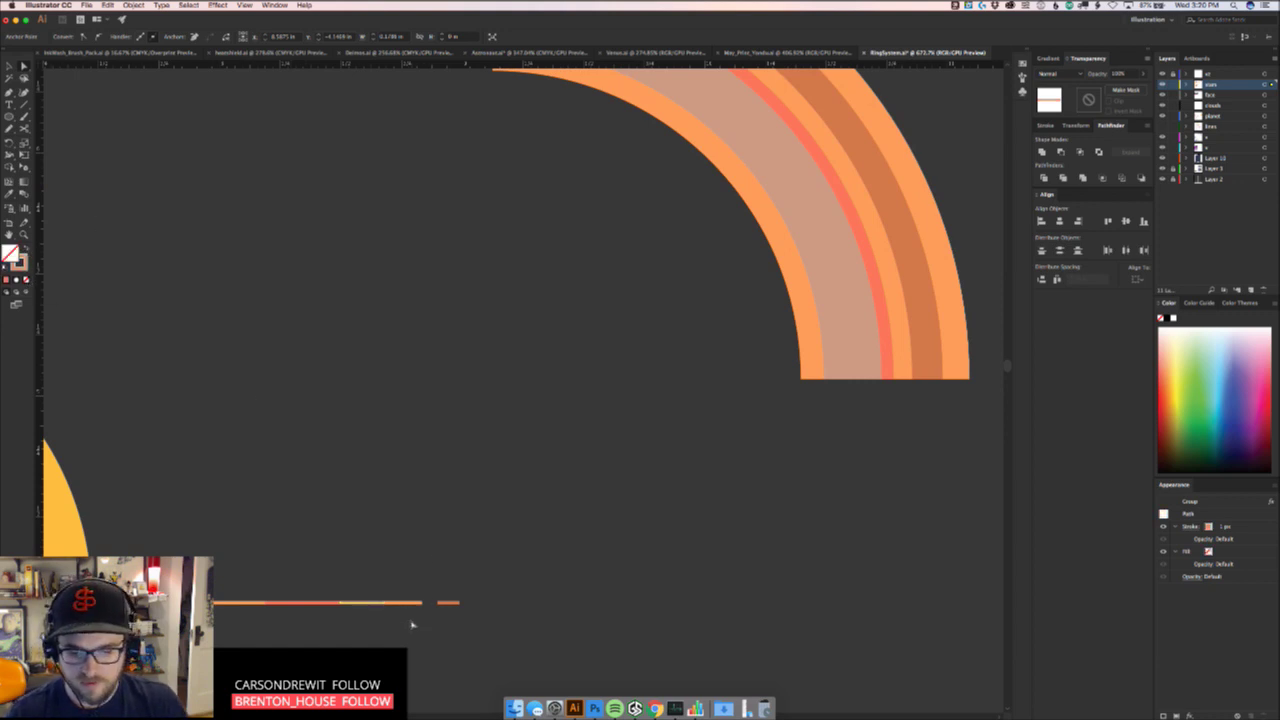
pyautogui.scroll(5, 409, 625)
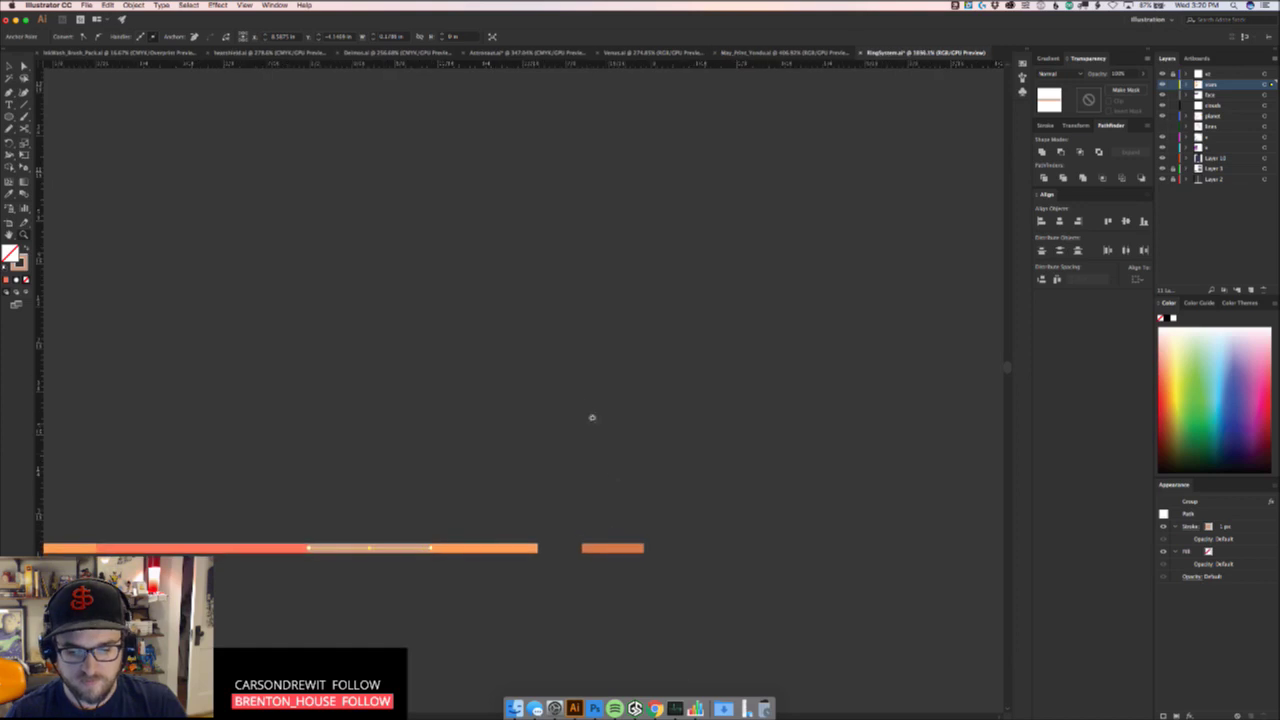
pyautogui.click(558, 390)
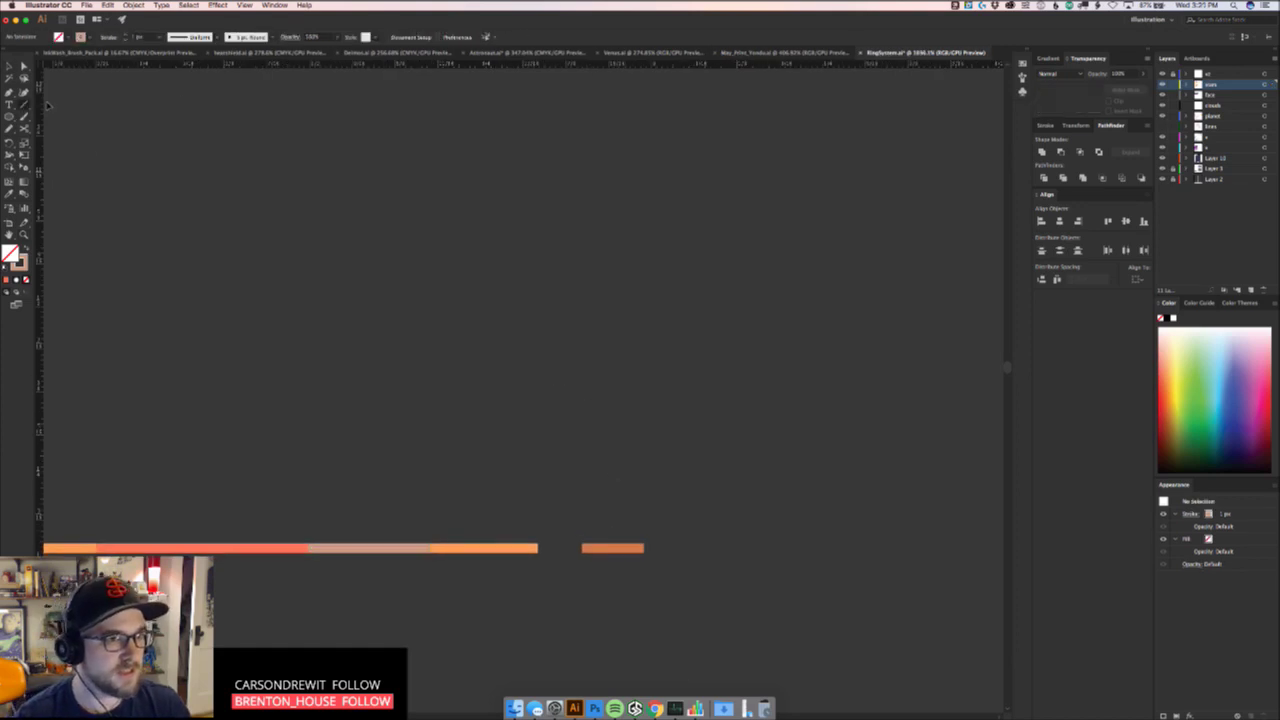
# Draw a horizontal tan line closing the gap between the outer orange strip and the brown strip
pyautogui.click(538, 548)
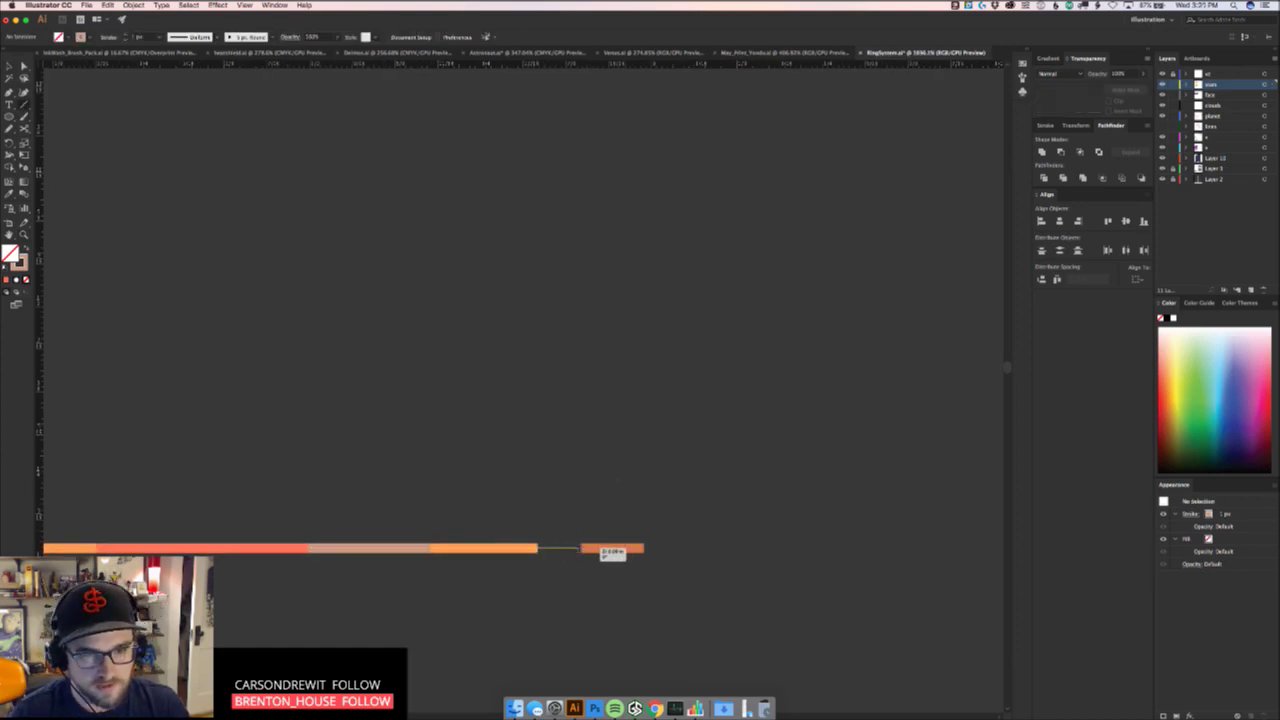
pyautogui.click(581, 548)
pyautogui.press('super+shift+a')
pyautogui.press('z')
pyautogui.moveTo(648, 462); pyautogui.dragTo(381, 506)
pyautogui.press('v')
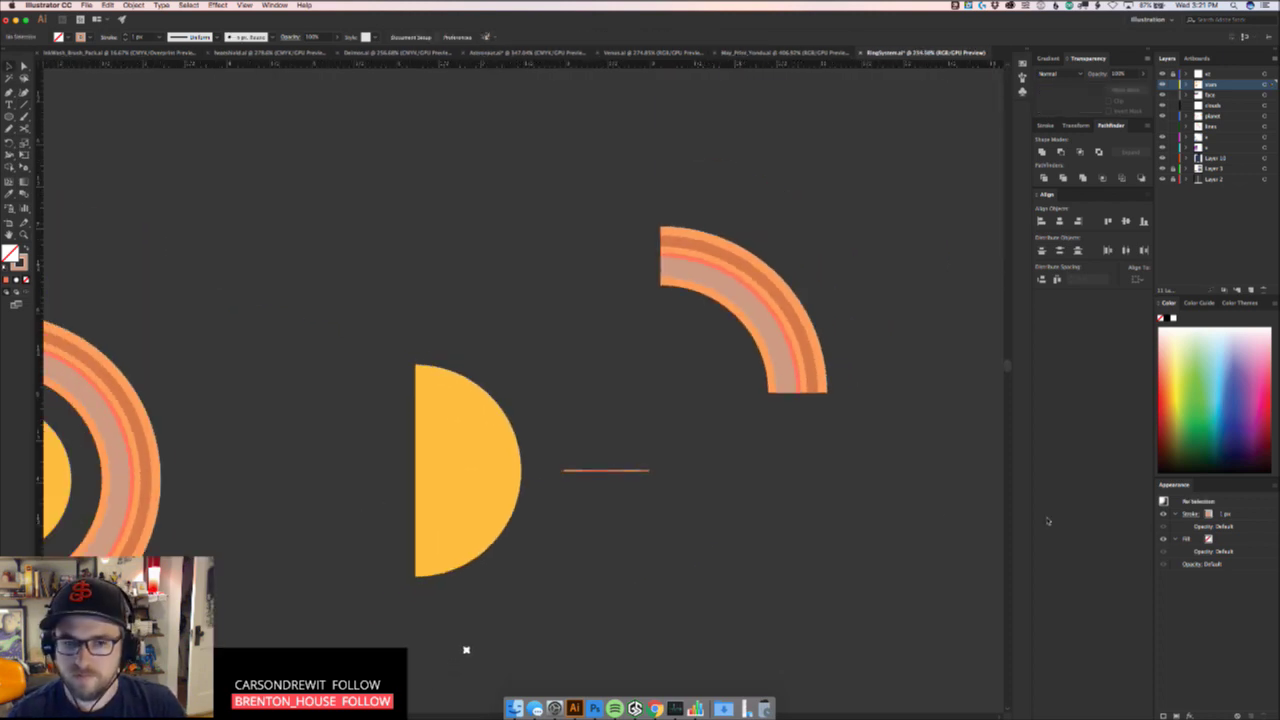
# Try selecting the half circle and all ring strips together as one object, and clear the selection
pyautogui.moveTo(669, 411); pyautogui.dragTo(503, 488)
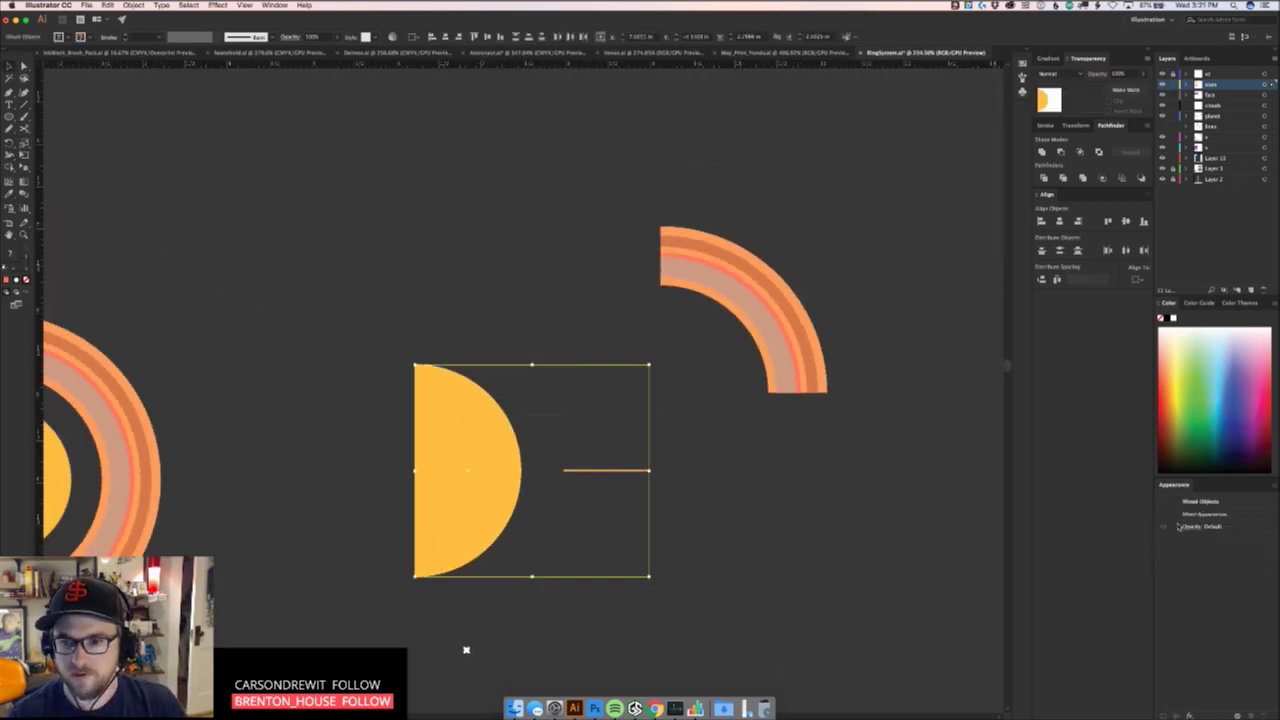
pyautogui.click(622, 478)
pyautogui.moveTo(620, 471); pyautogui.dragTo(623, 486)
pyautogui.press('super+z')
pyautogui.press('super+shift+g')
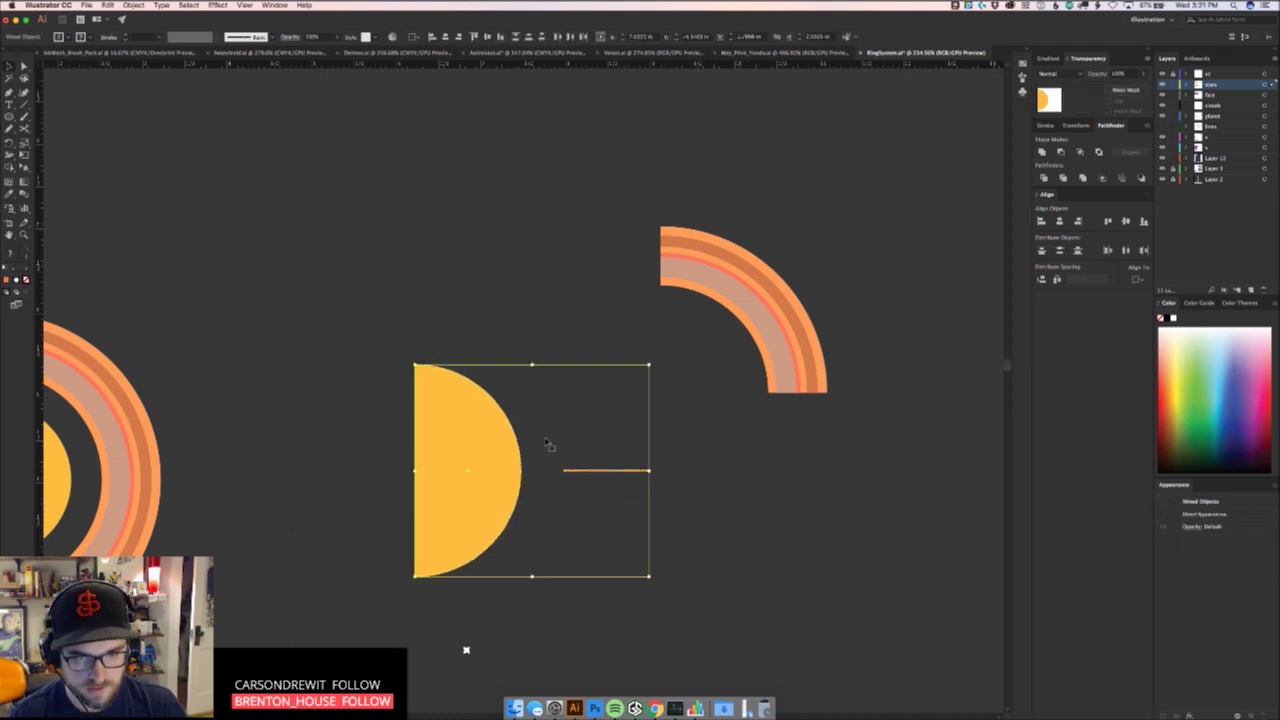
pyautogui.press('a')
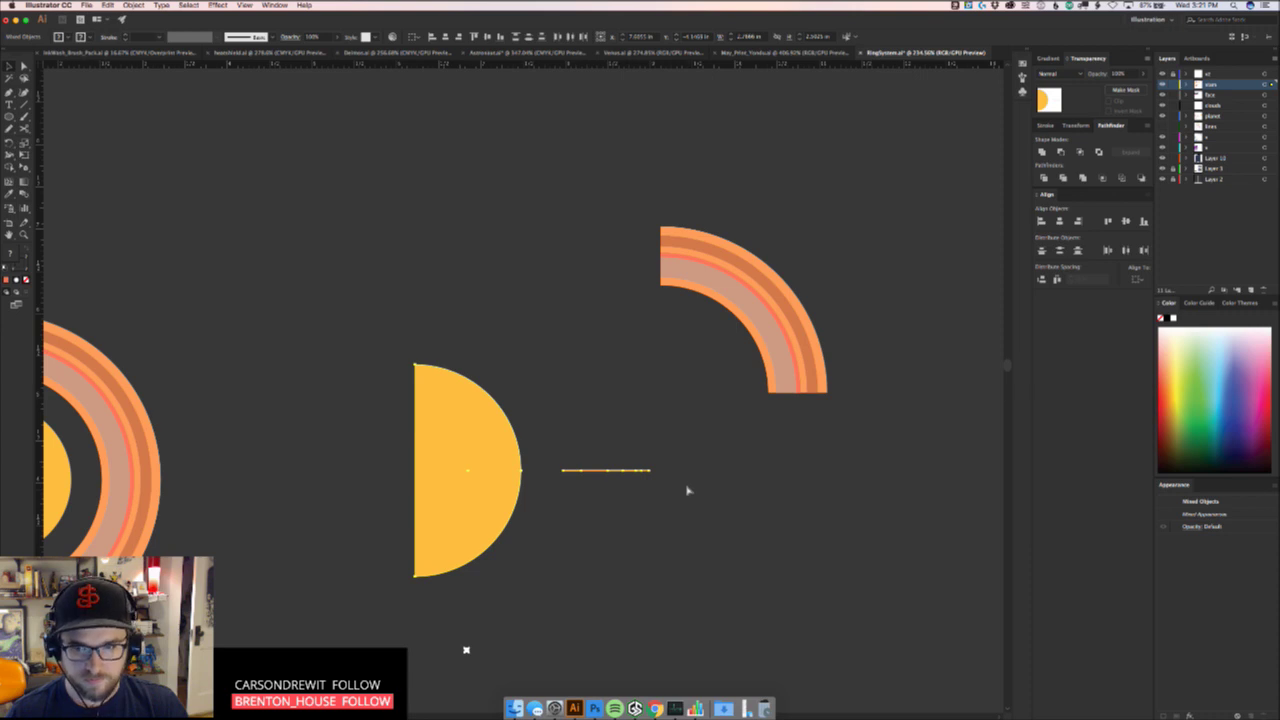
pyautogui.press('v')
pyautogui.press('space')
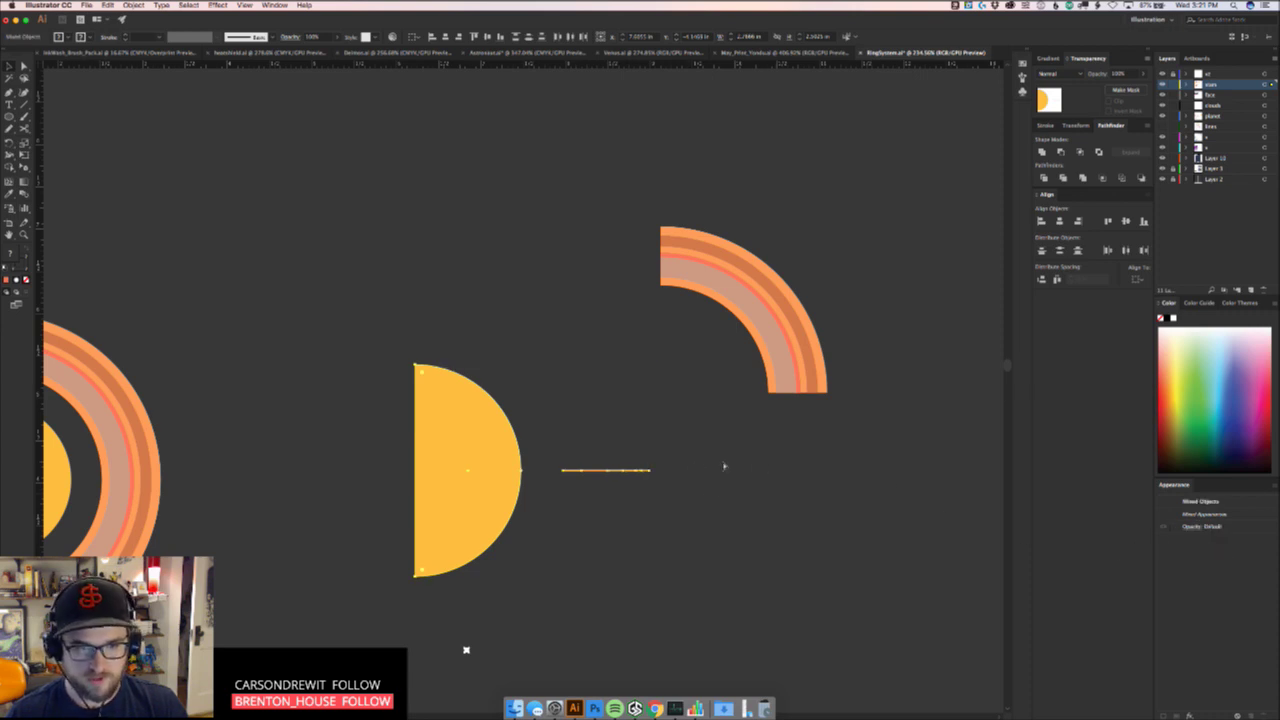
pyautogui.press('space')
pyautogui.press('space')
pyautogui.moveTo(699, 502); pyautogui.dragTo(778, 488)
pyautogui.hscroll(-2, 777, 488)
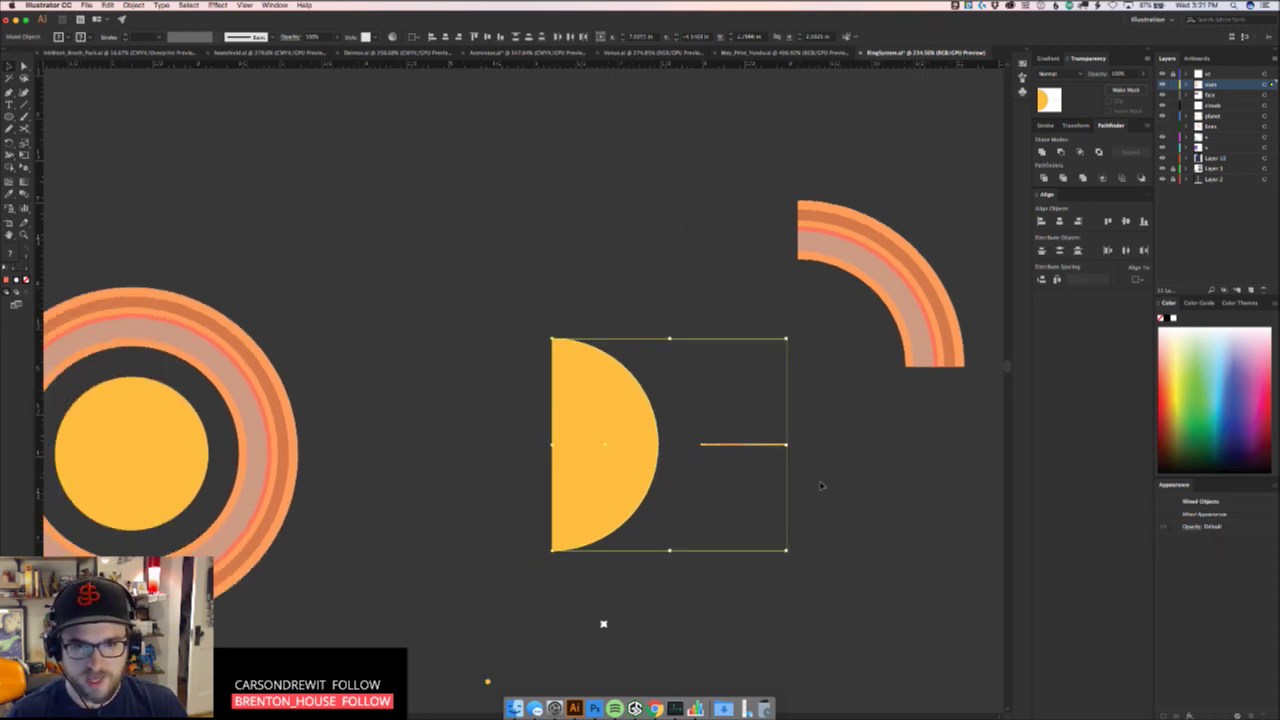
pyautogui.click(808, 463)
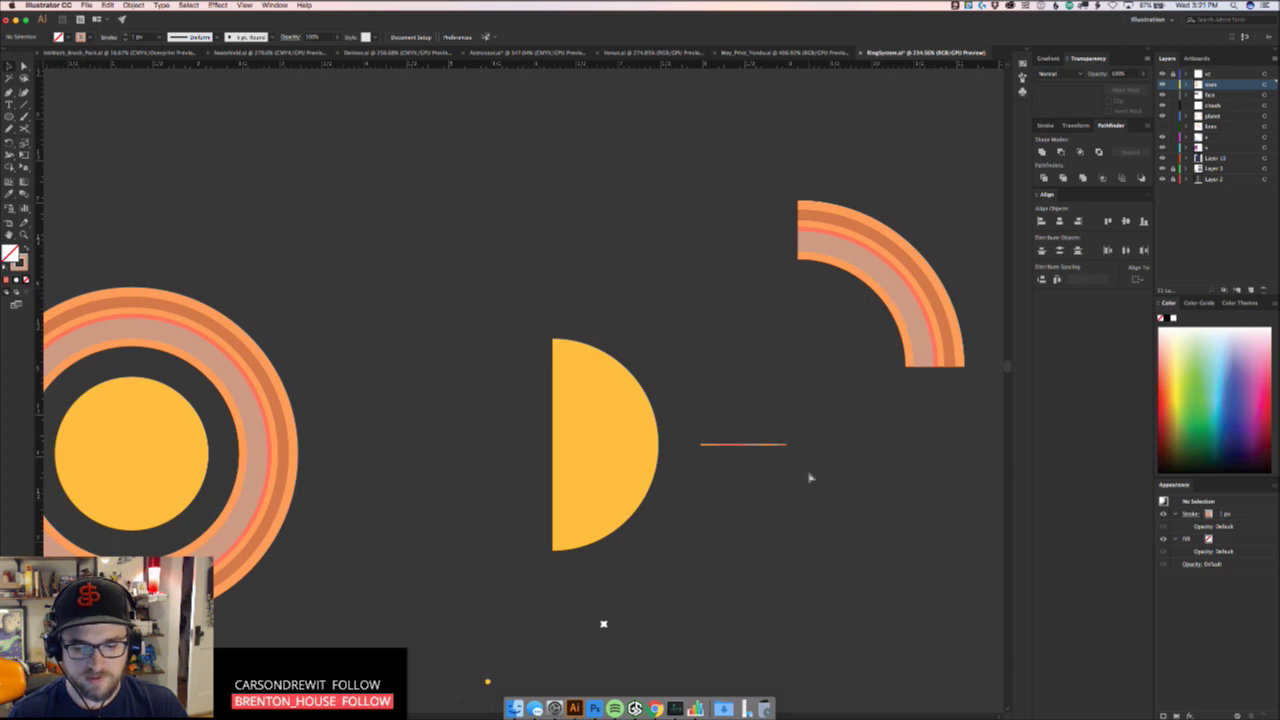
# Undo the gap-closing line and the segment's fill and stroke changes, and redo them
pyautogui.press('super+z')
pyautogui.press('super+z')
pyautogui.press('super+z')
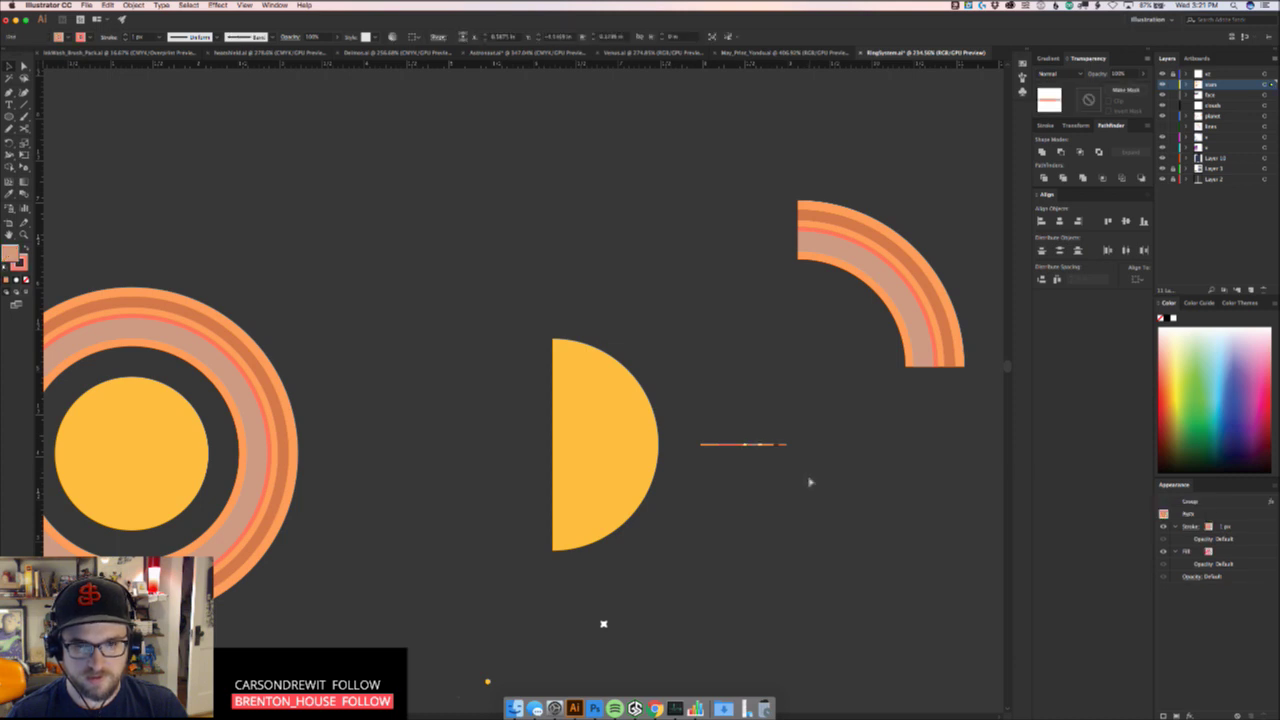
pyautogui.press('super+z')
pyautogui.press('super+z')
pyautogui.press('super+z')
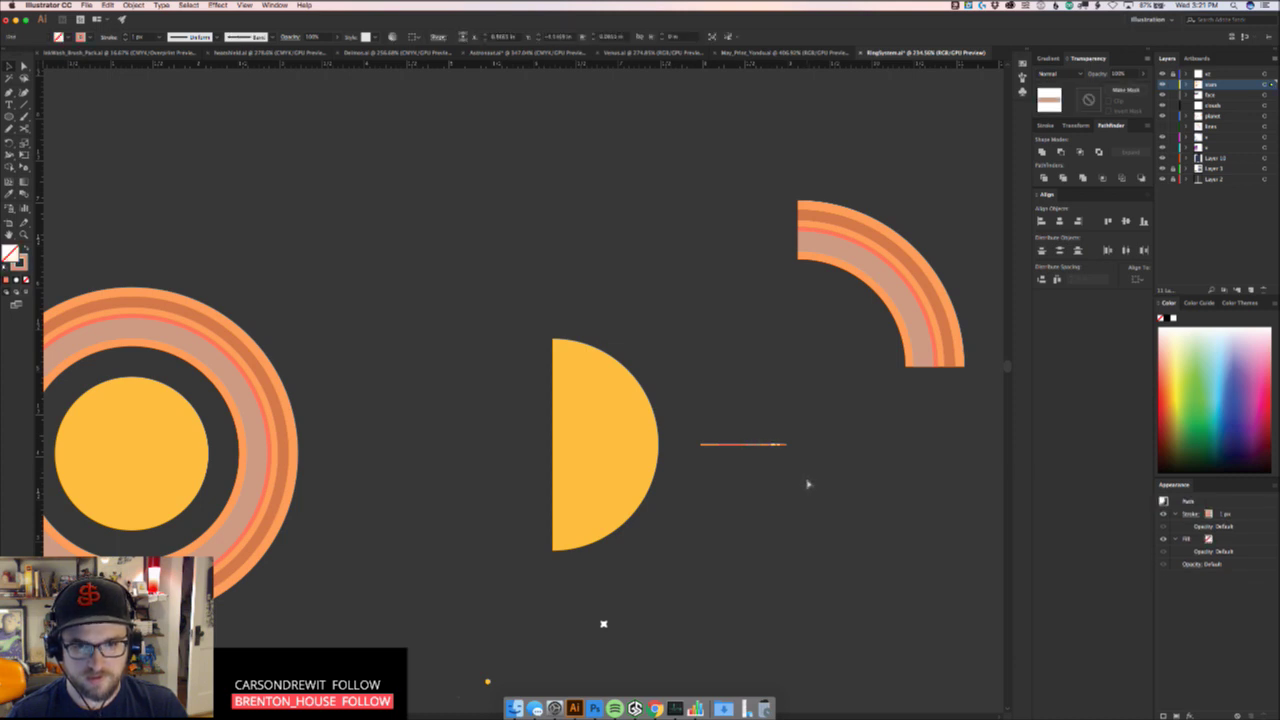
pyautogui.click(809, 486)
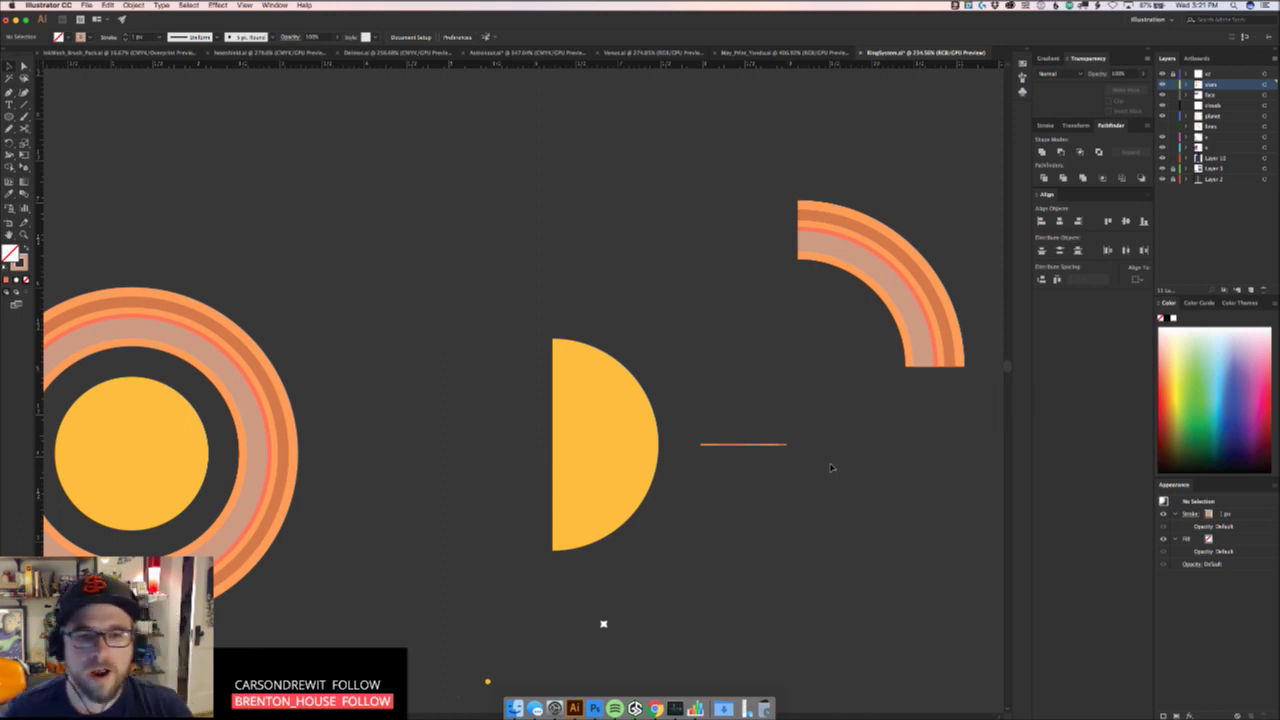
# Select the group of half circle and ring strips, and show its 3D Revolve effect to check the rings
pyautogui.moveTo(747, 439); pyautogui.dragTo(594, 351)
pyautogui.press('super+z')
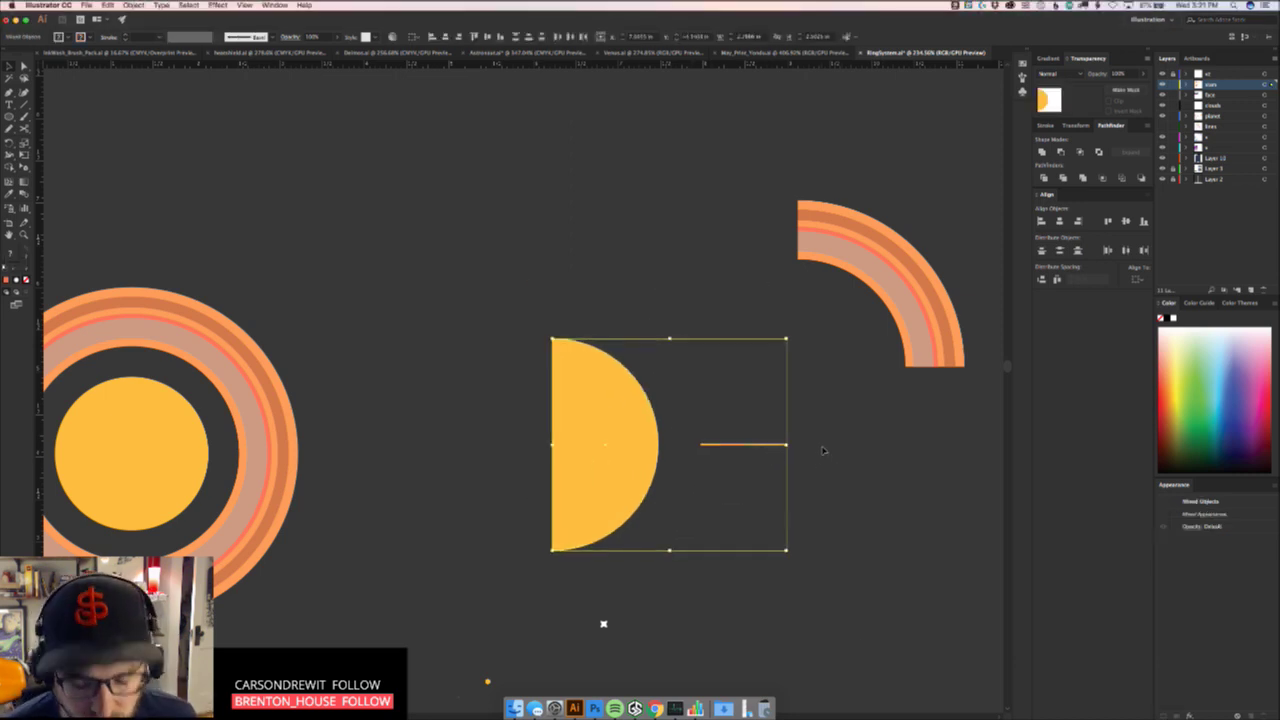
pyautogui.press('super+c')
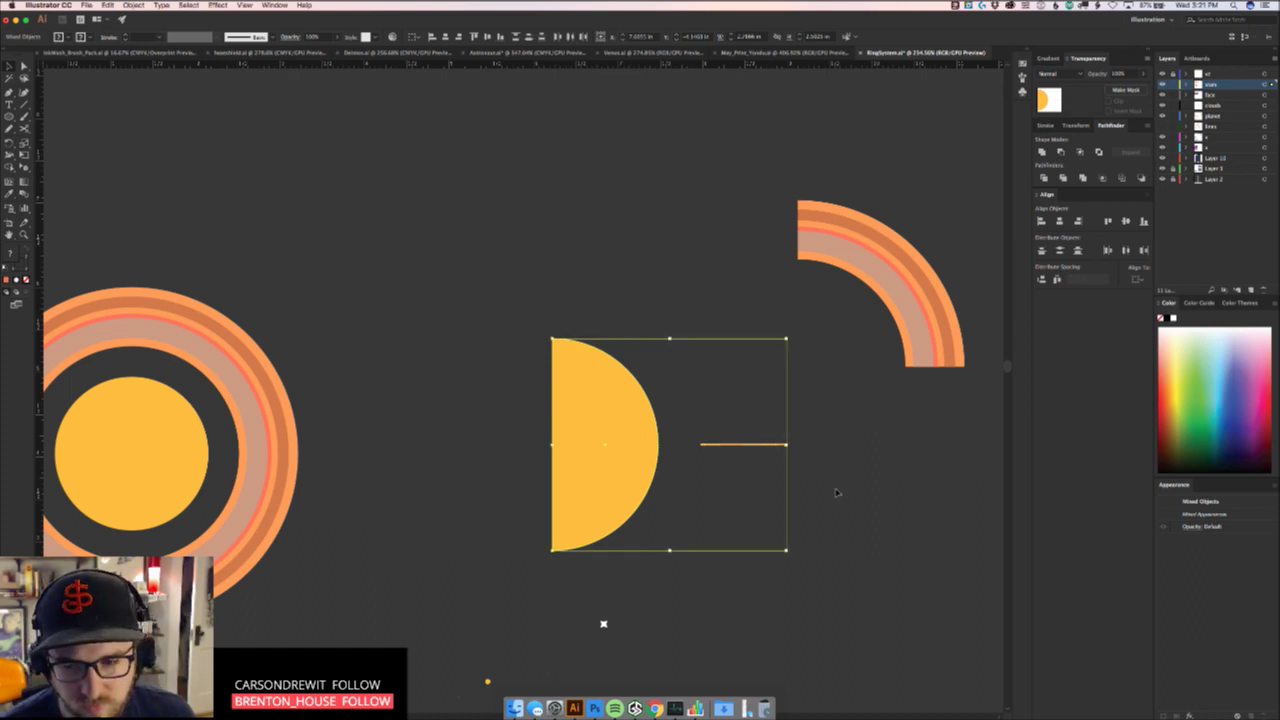
pyautogui.click(802, 474)
pyautogui.click(757, 443)
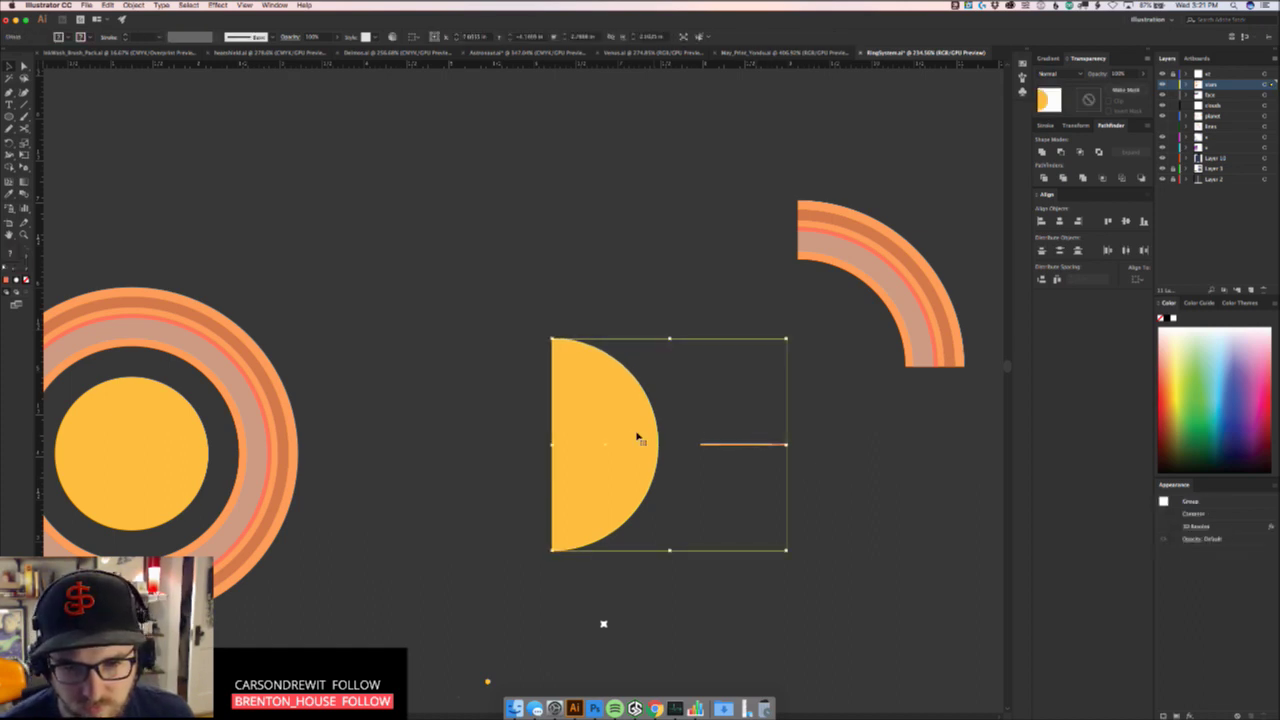
pyautogui.press('a')
pyautogui.click(630, 438)
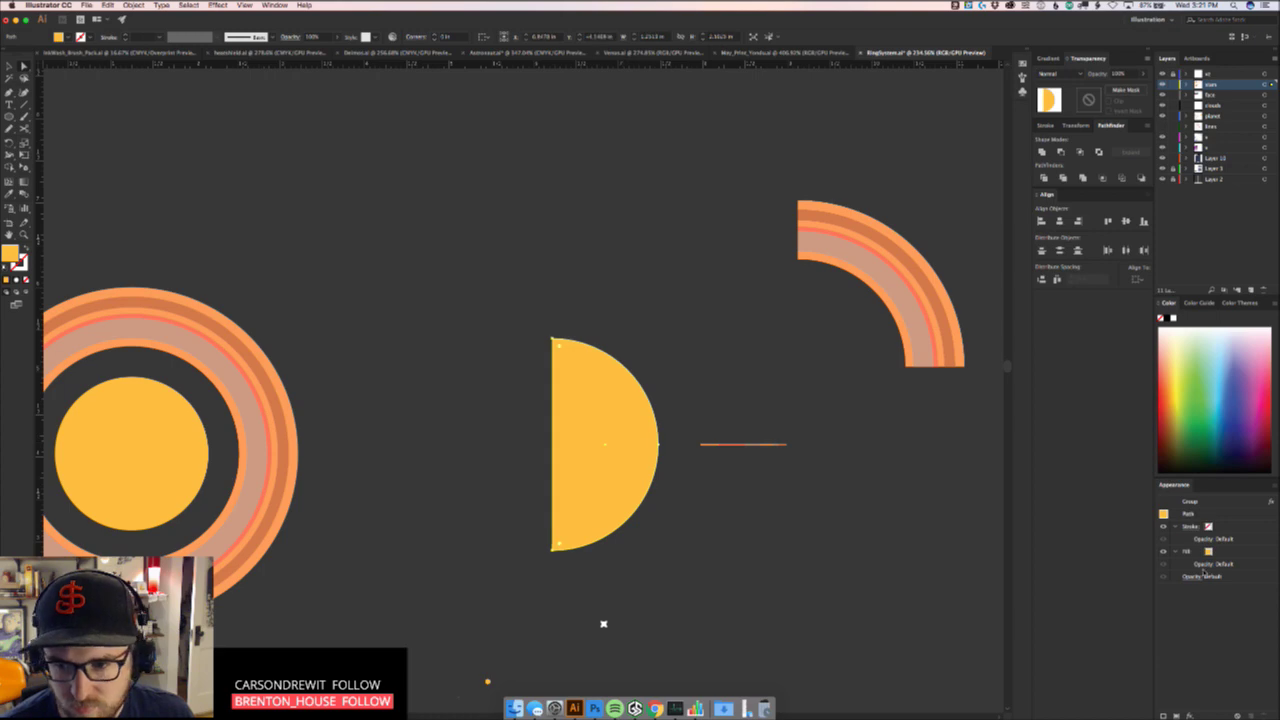
pyautogui.click(637, 457)
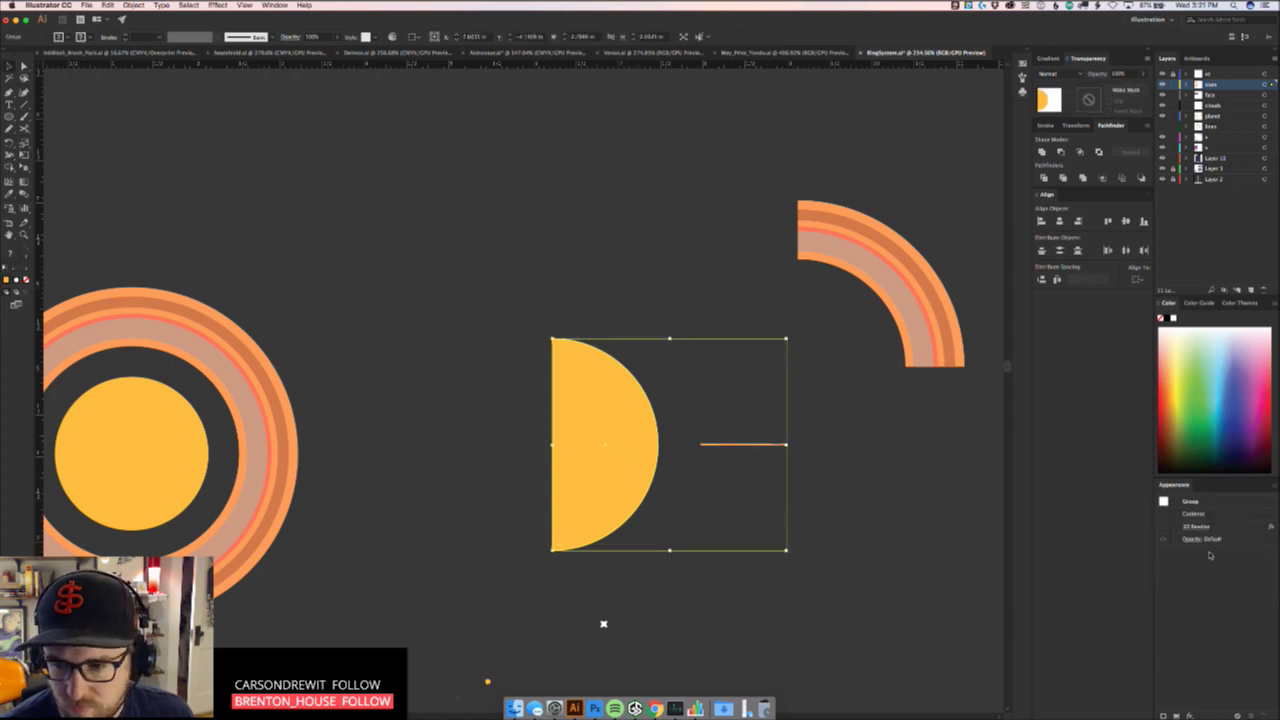
pyautogui.click(1163, 527)
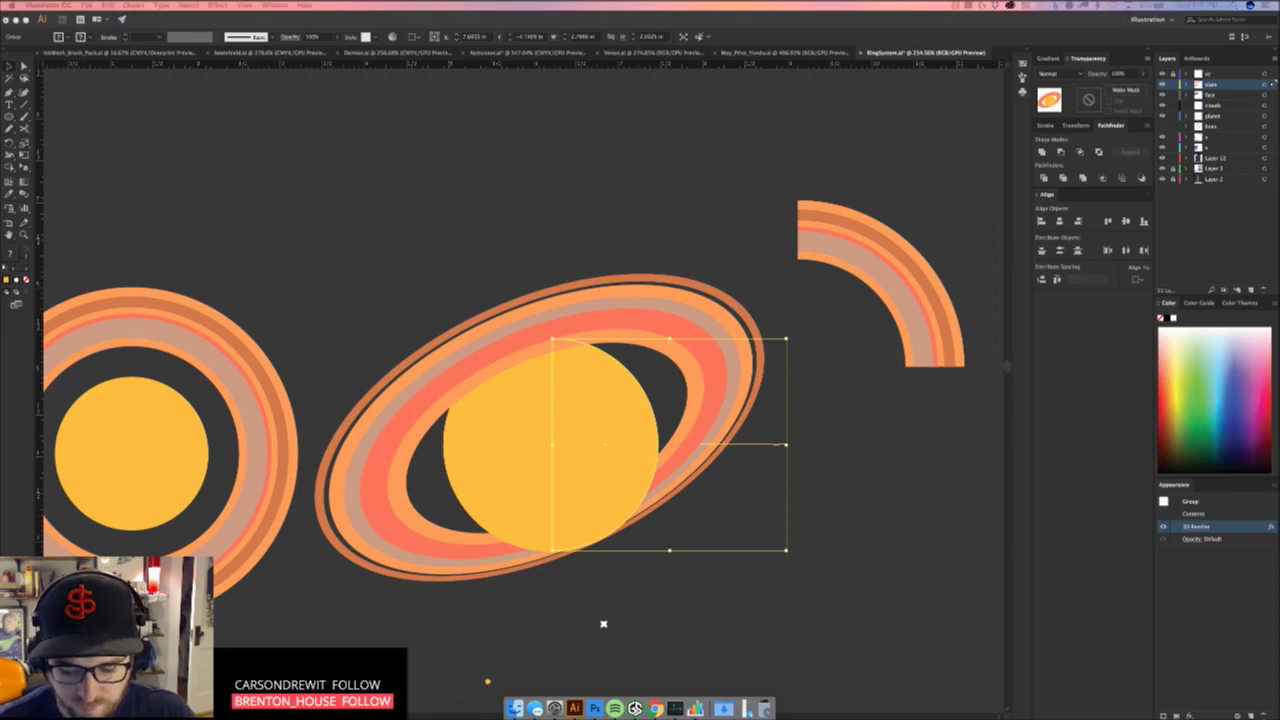
# Hide the 3D Revolve effect and delete the loose tan segment between the outer orange strip and the brown strip
pyautogui.moveTo(683, 383); pyautogui.dragTo(778, 359)
pyautogui.click(1164, 526)
pyautogui.moveTo(863, 525); pyautogui.dragTo(1018, 496)
pyautogui.click(889, 479)
pyautogui.press('a')
pyautogui.moveTo(862, 453); pyautogui.dragTo(862, 473)
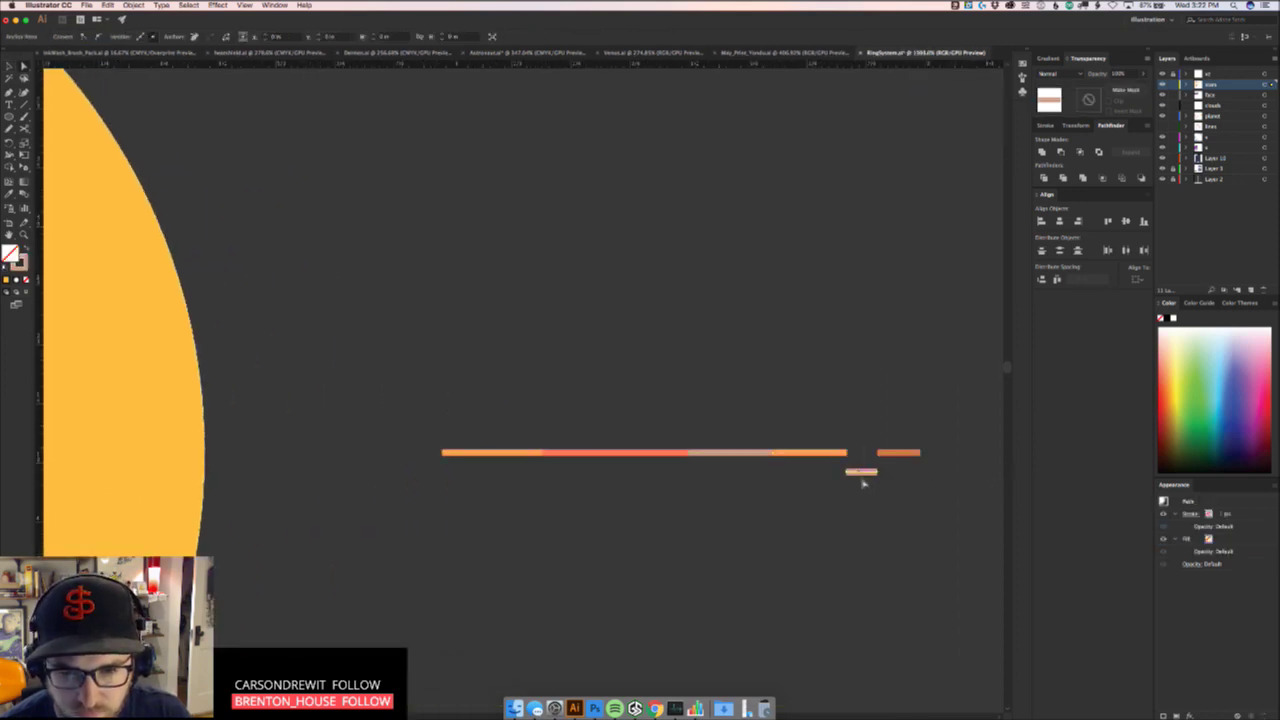
pyautogui.press('Delete')
pyautogui.press('Delete')
# Duplicate the grouped tan strip into the gap before the brown strip, shorten it to fit, and show the 3D Revolve effect
pyautogui.moveTo(730, 452); pyautogui.dragTo(847, 452)
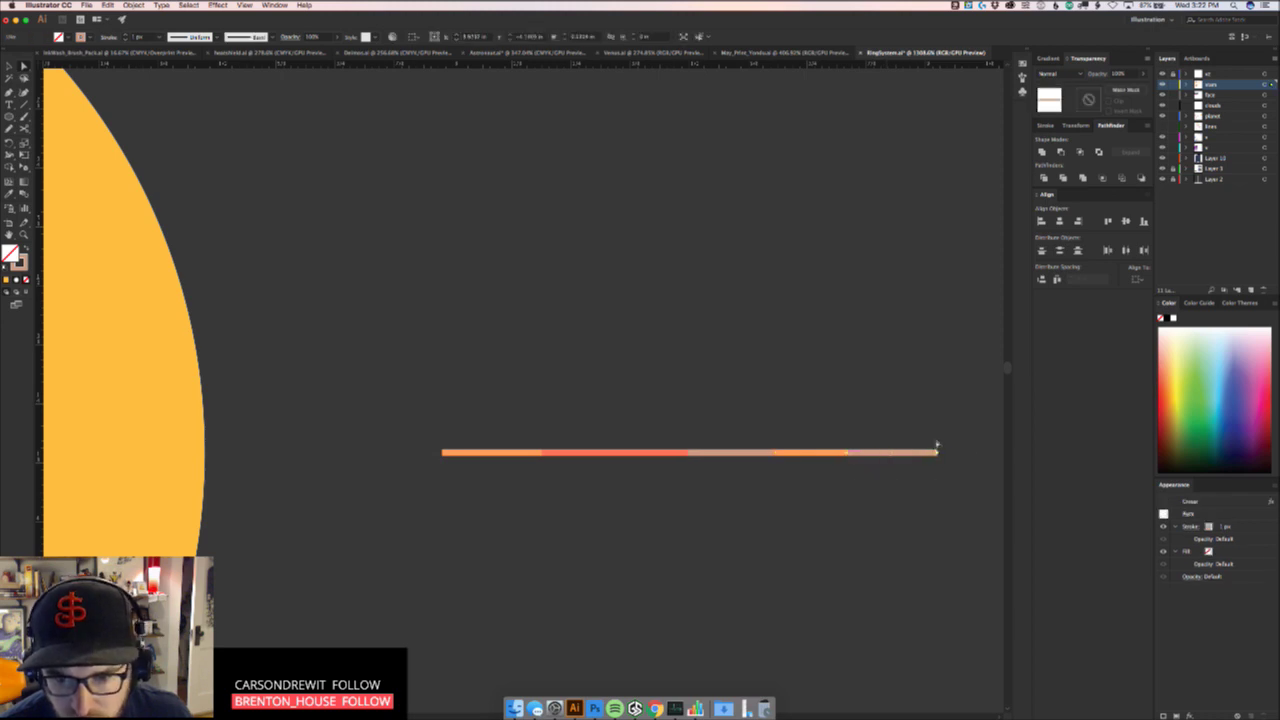
pyautogui.moveTo(938, 452); pyautogui.dragTo(861, 485)
pyautogui.press('z')
pyautogui.click(860, 485)
pyautogui.click(845, 431)
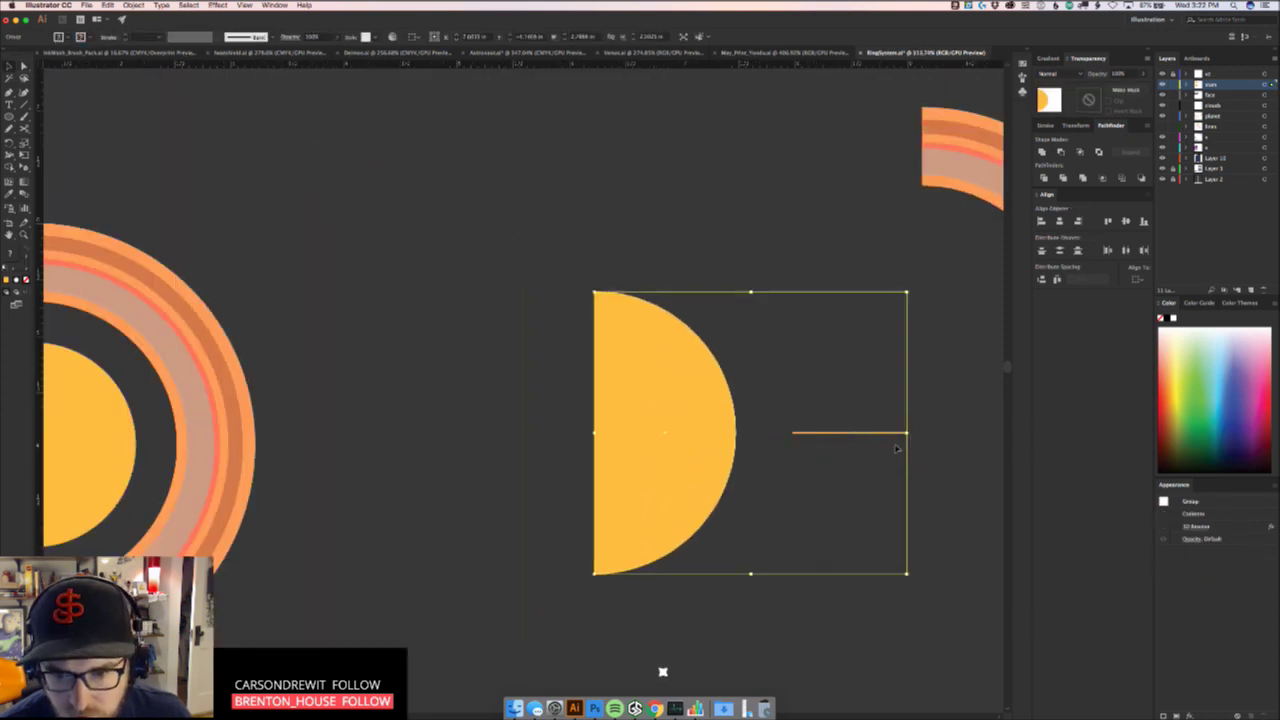
pyautogui.click(1163, 527)
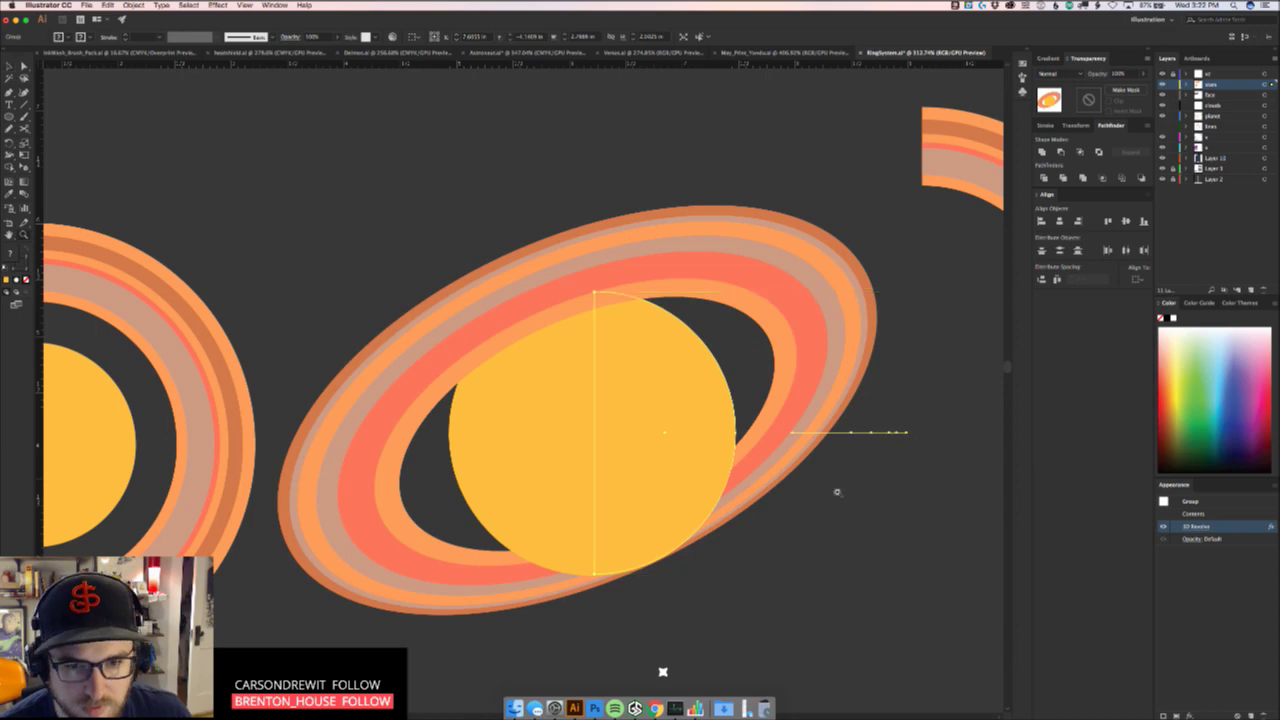
# Try moving the wide tan strip below the other strips with the 3D Revolve effect shown, and undo the move
pyautogui.scroll(-2, 837, 493)
pyautogui.scroll(-6, 759, 501)
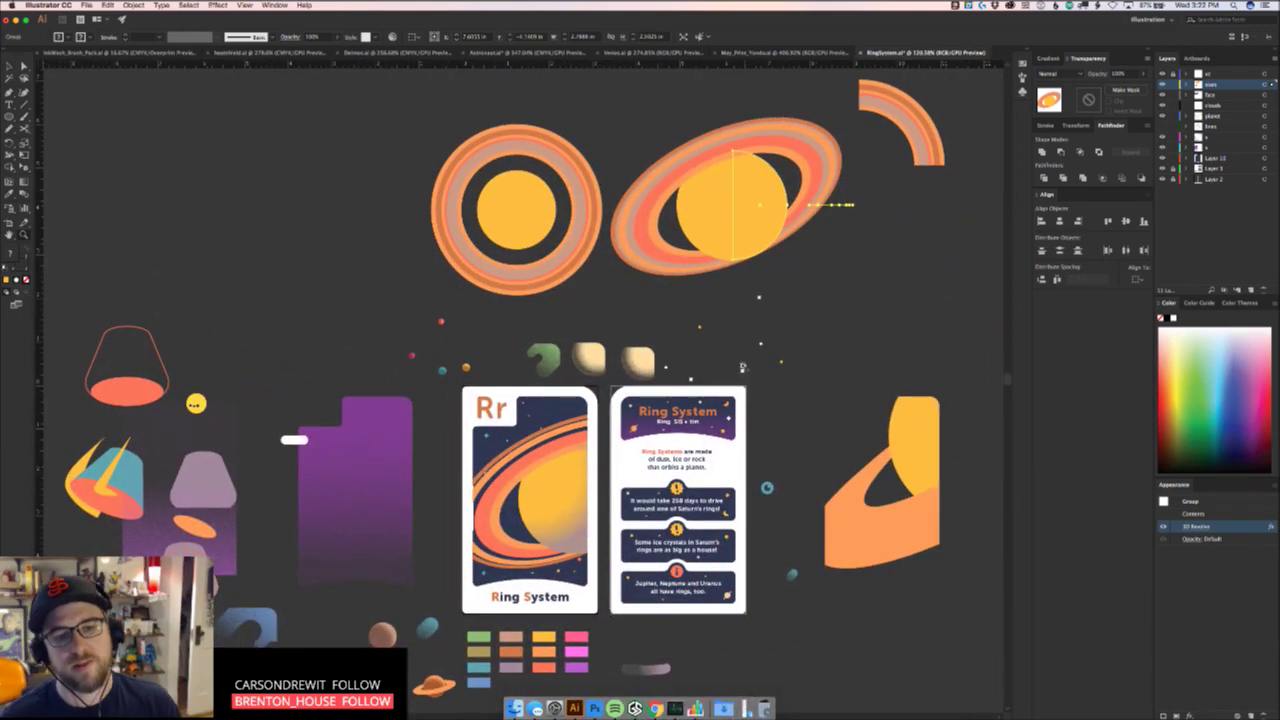
pyautogui.moveTo(795, 297); pyautogui.dragTo(688, 427)
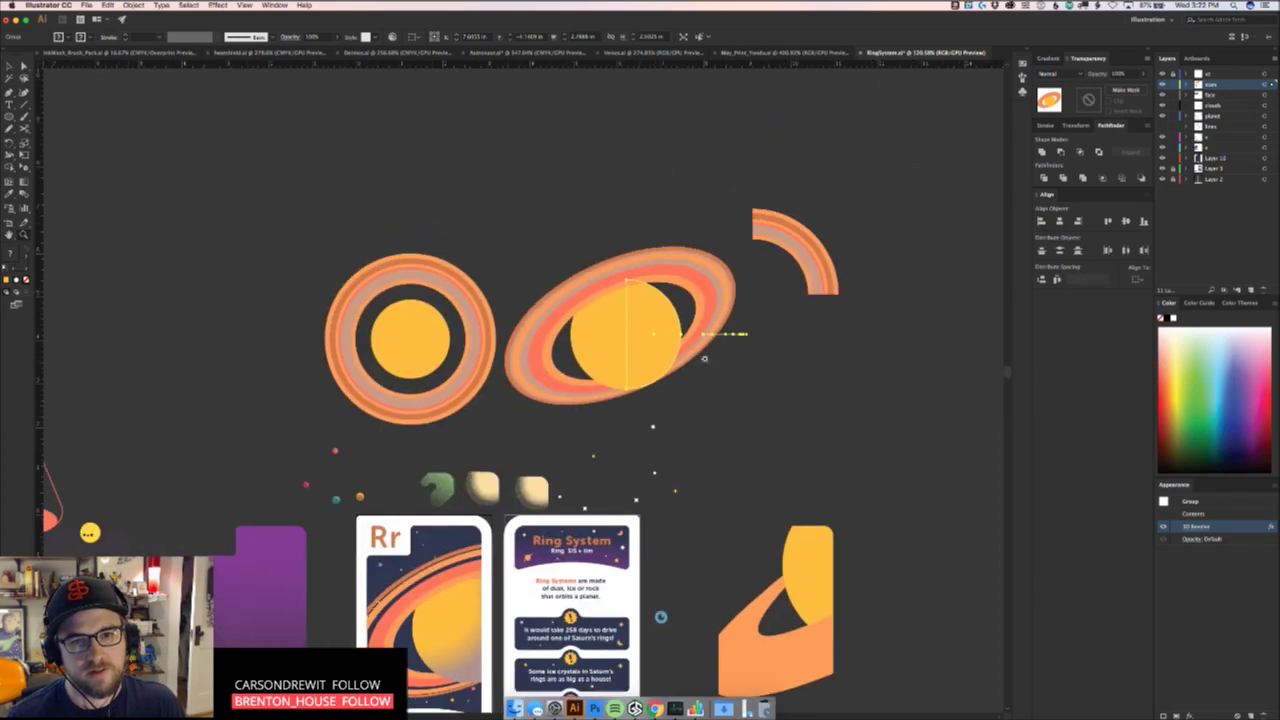
pyautogui.moveTo(712, 338); pyautogui.dragTo(852, 329)
pyautogui.click(864, 338)
pyautogui.press('a')
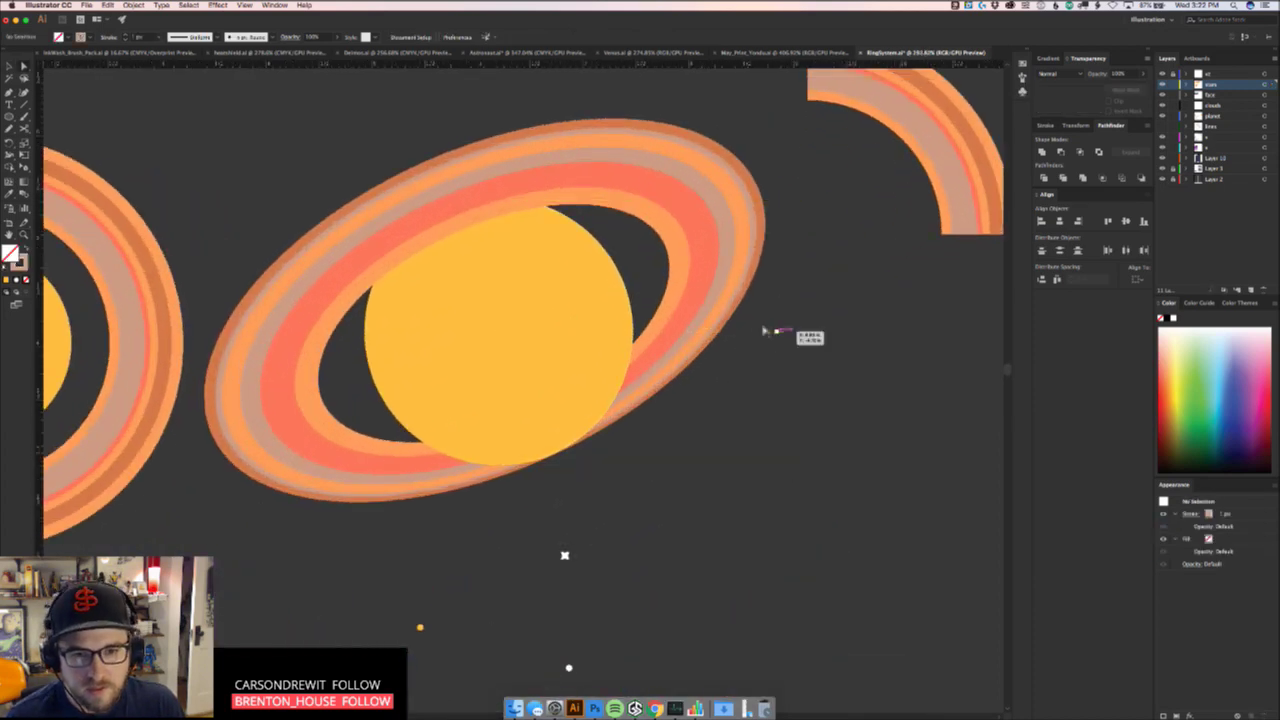
pyautogui.click(757, 330)
pyautogui.moveTo(755, 331); pyautogui.dragTo(762, 356)
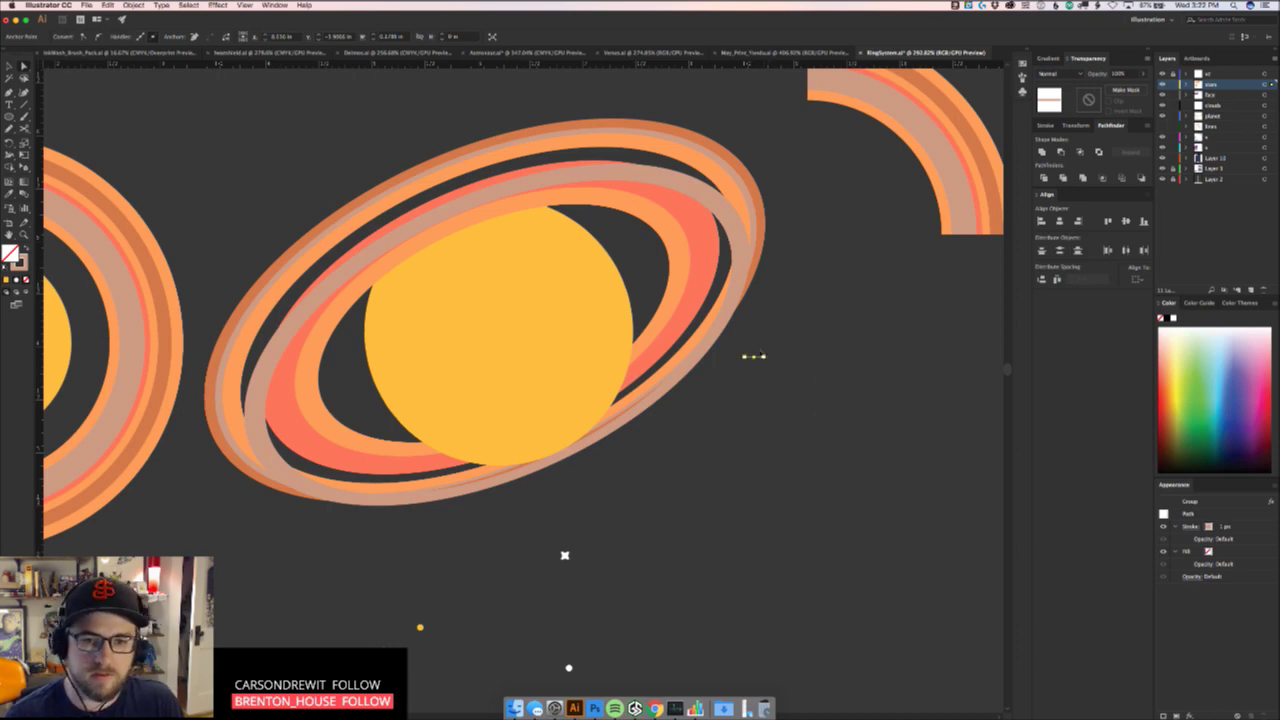
pyautogui.press('super+z')
pyautogui.press('super+z')
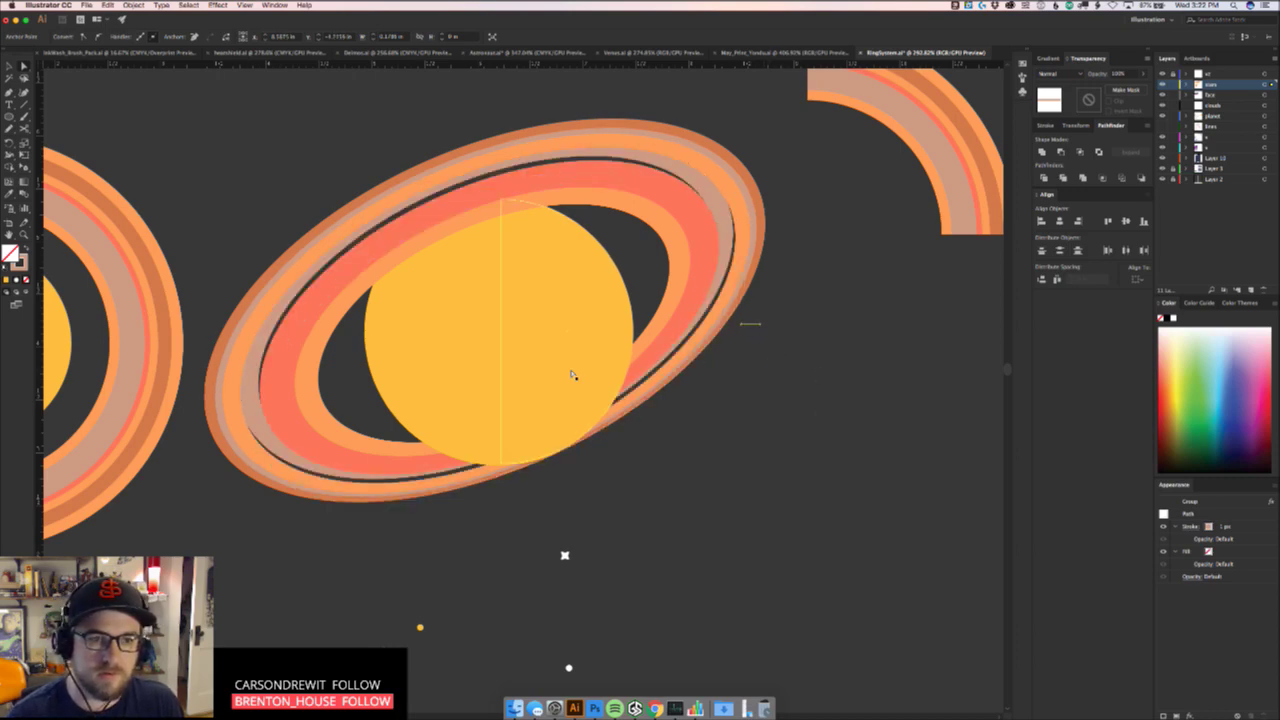
# Dismiss the error alerts and delete the wide tan strip between the coral and orange strips
pyautogui.press('super+z')
pyautogui.press('super+z')
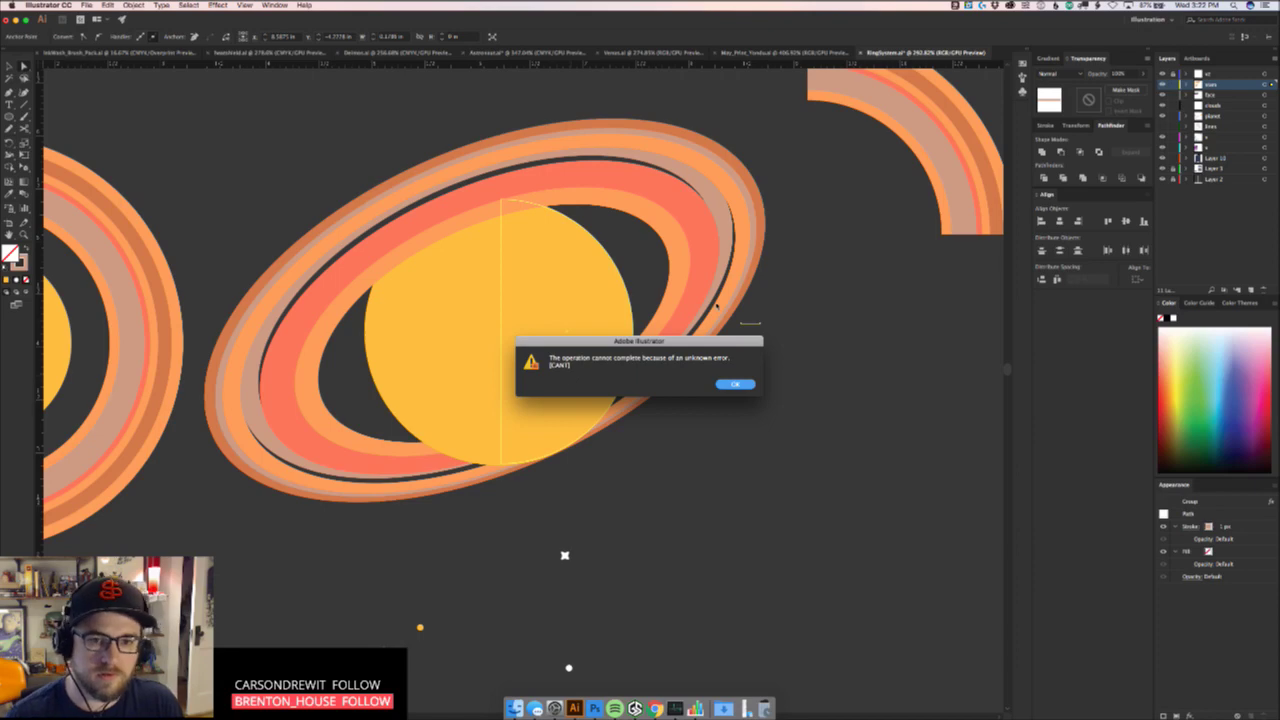
pyautogui.click(735, 385)
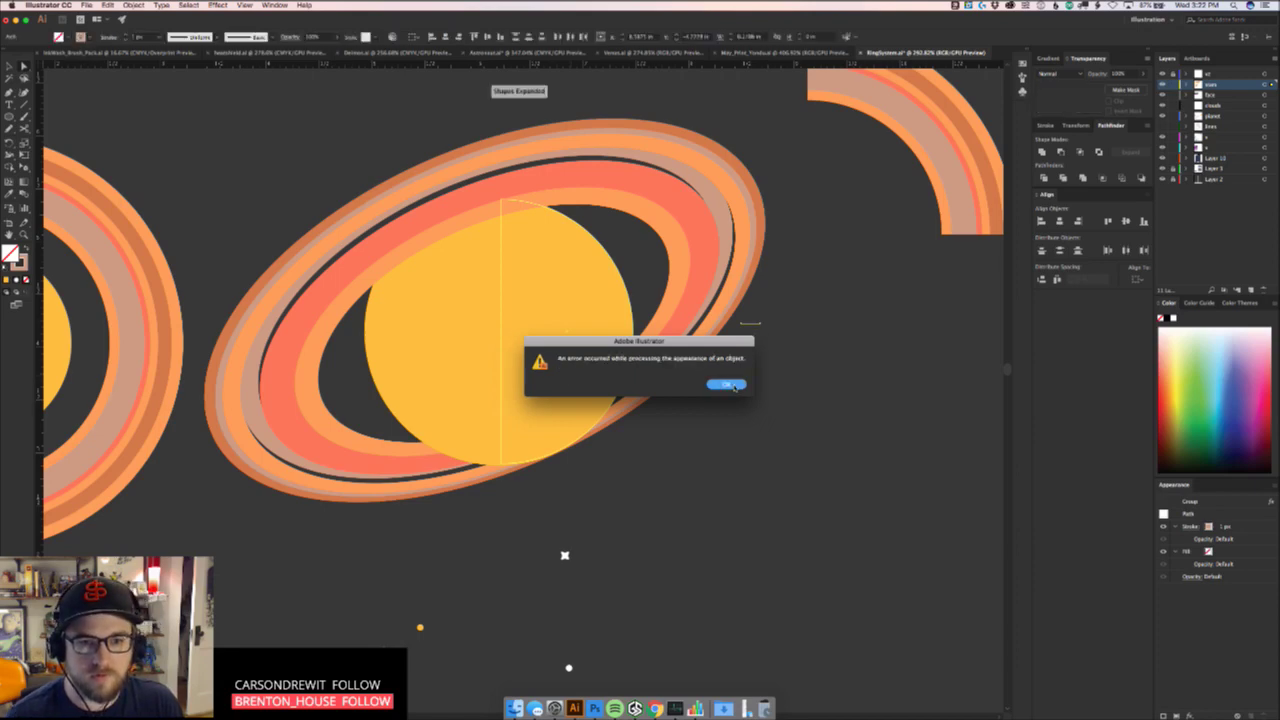
pyautogui.click(735, 385)
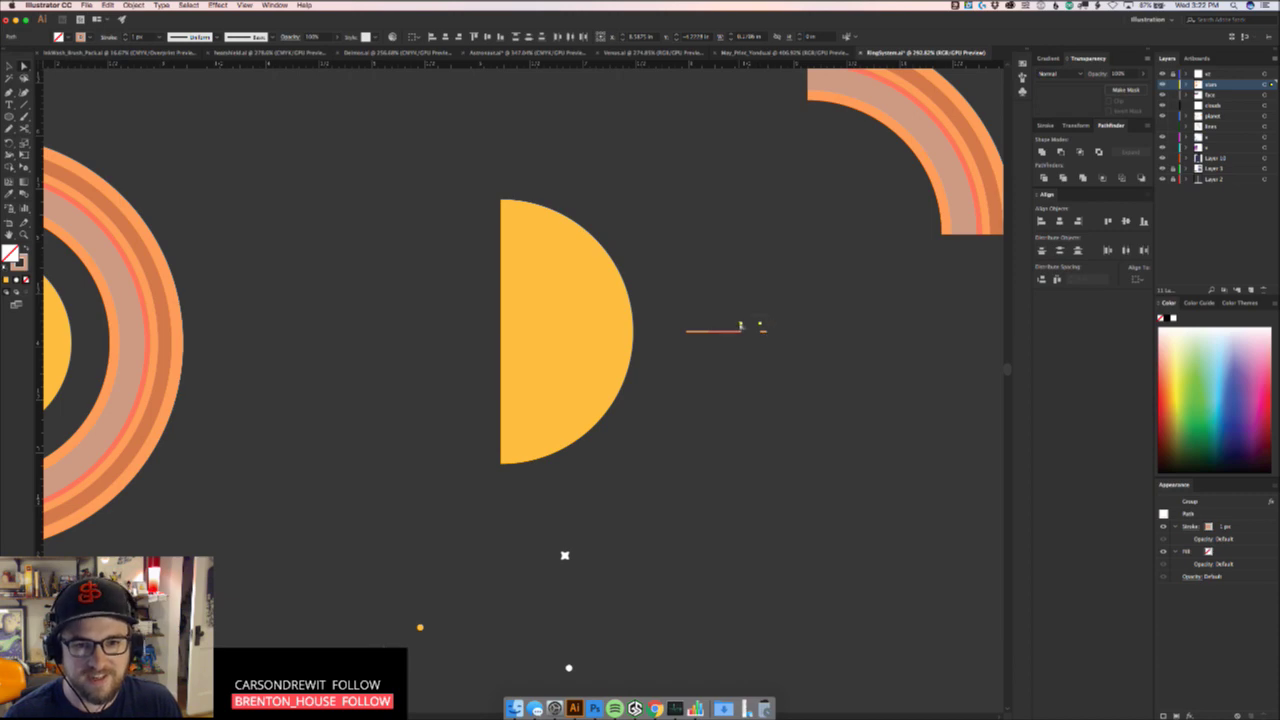
pyautogui.press('super+z')
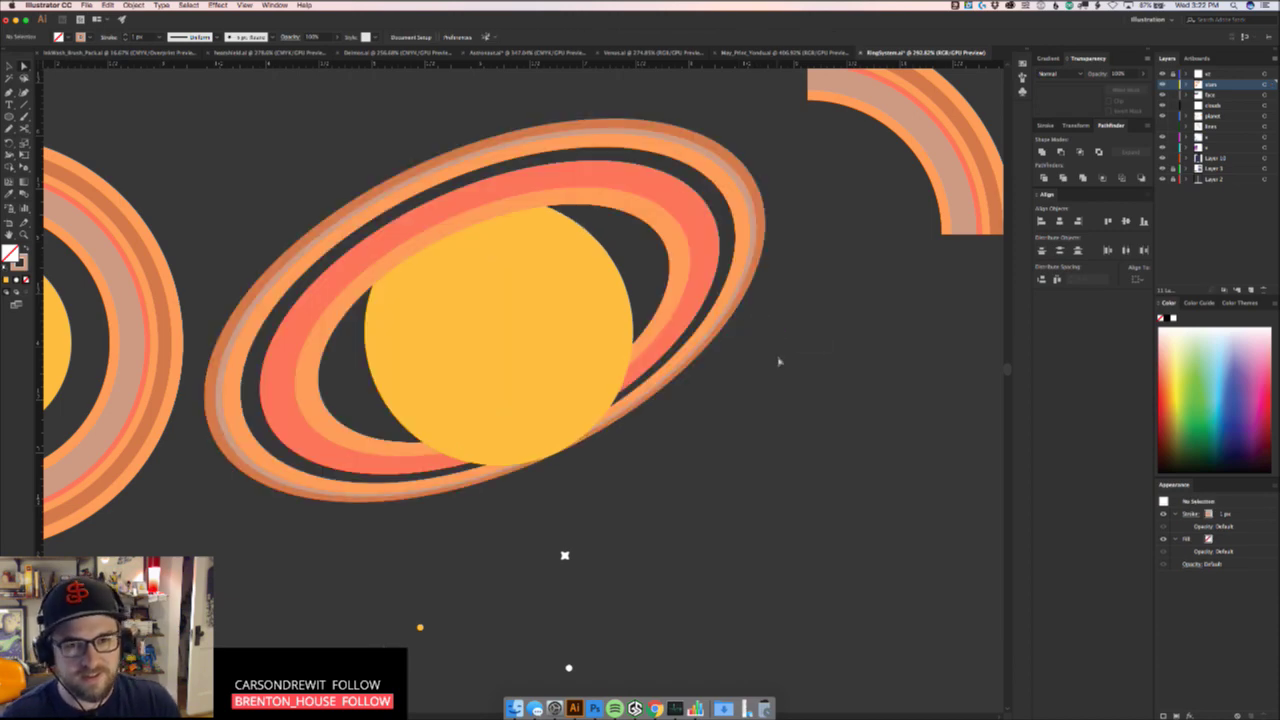
# Move the revolved planet group farther away from the flat ring circle and slightly down, and clear the selection
pyautogui.press('z')
pyautogui.moveTo(716, 404); pyautogui.dragTo(545, 455)
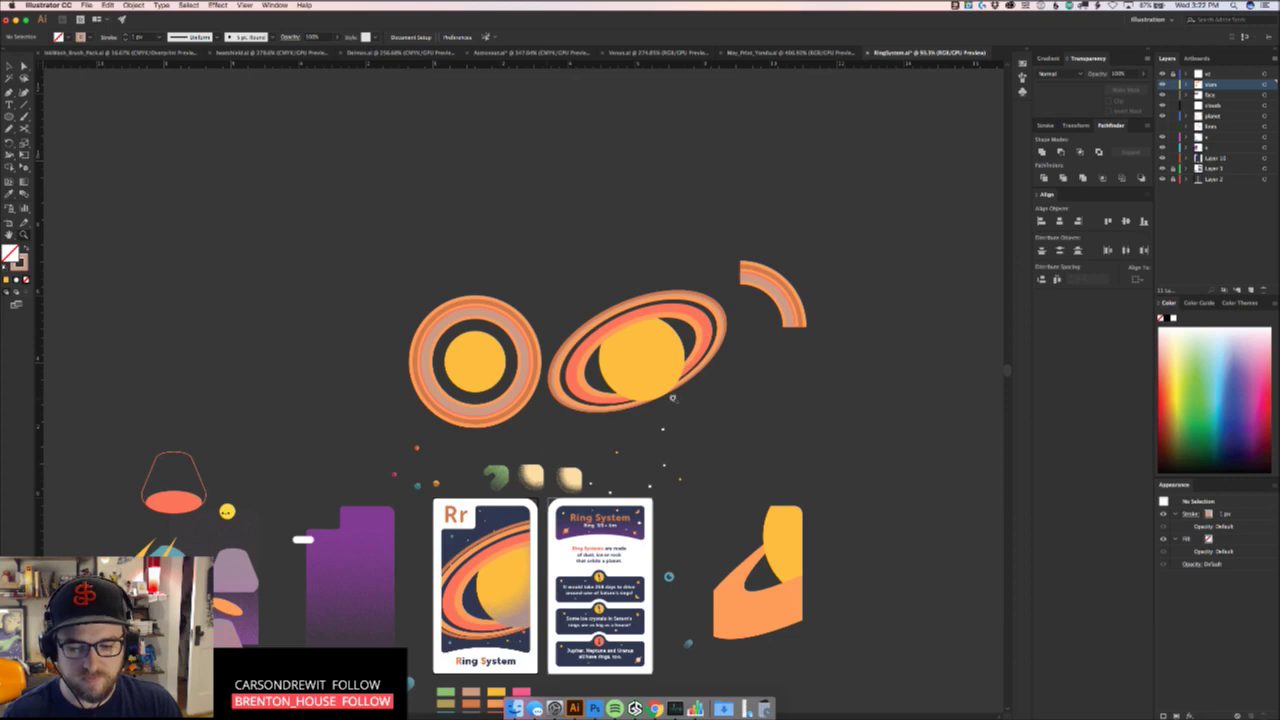
pyautogui.moveTo(647, 390); pyautogui.dragTo(728, 373)
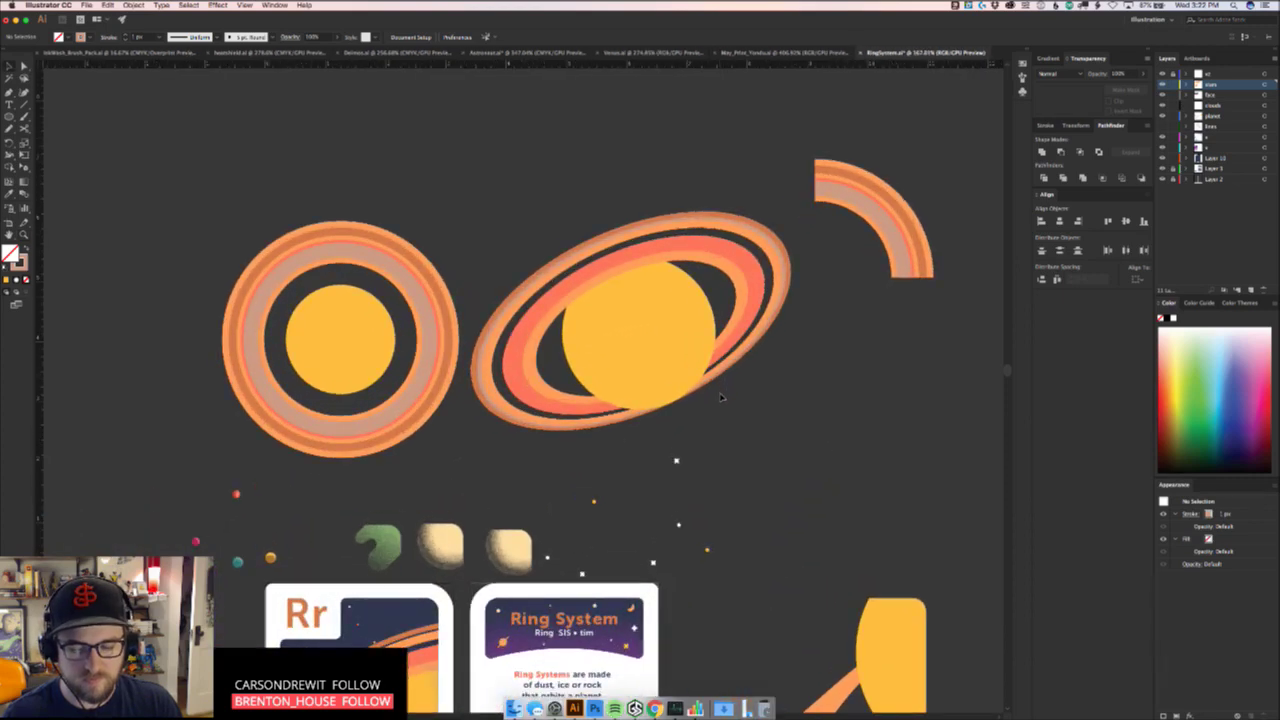
pyautogui.click(684, 367)
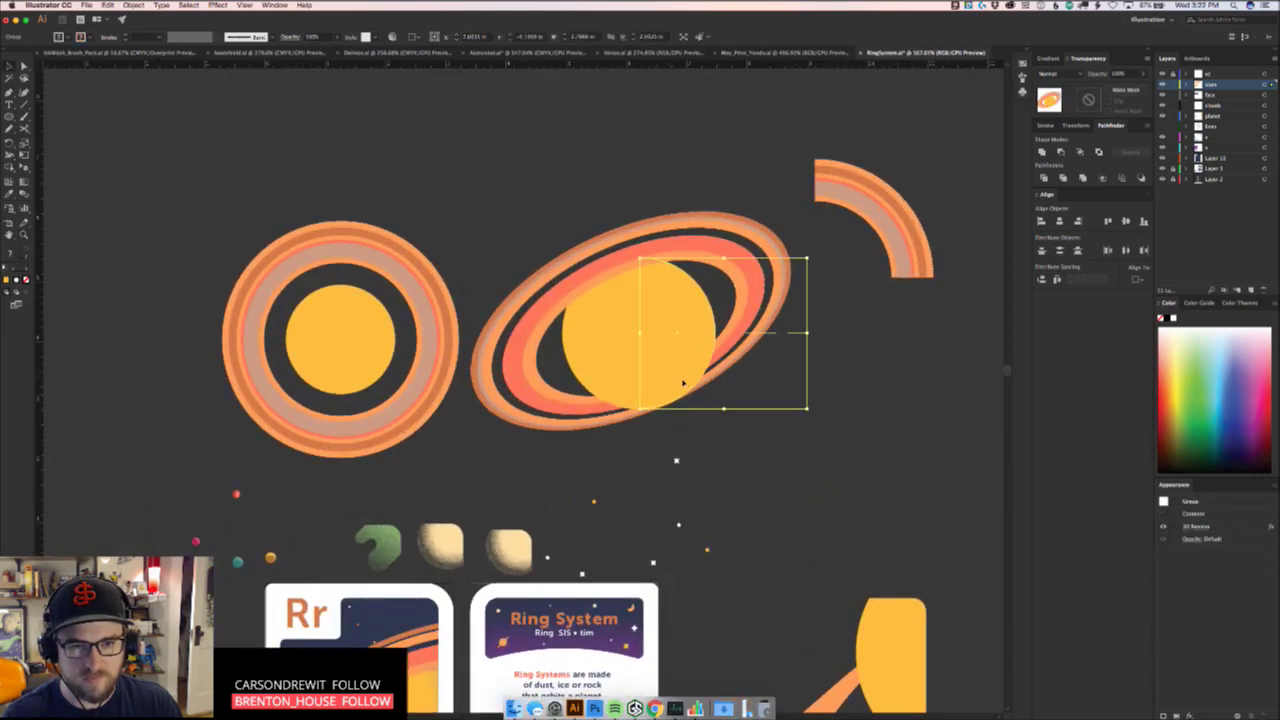
pyautogui.moveTo(681, 372); pyautogui.dragTo(718, 378)
pyautogui.moveTo(710, 427); pyautogui.dragTo(772, 481)
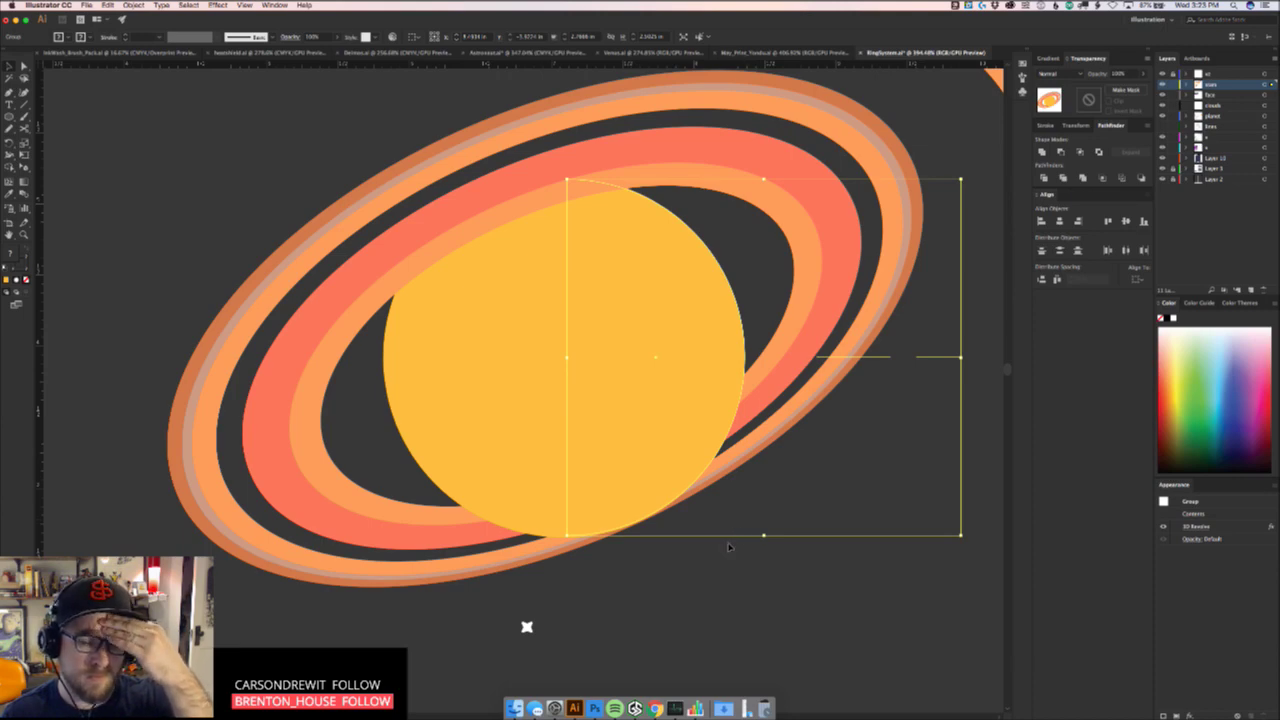
pyautogui.click(730, 547)
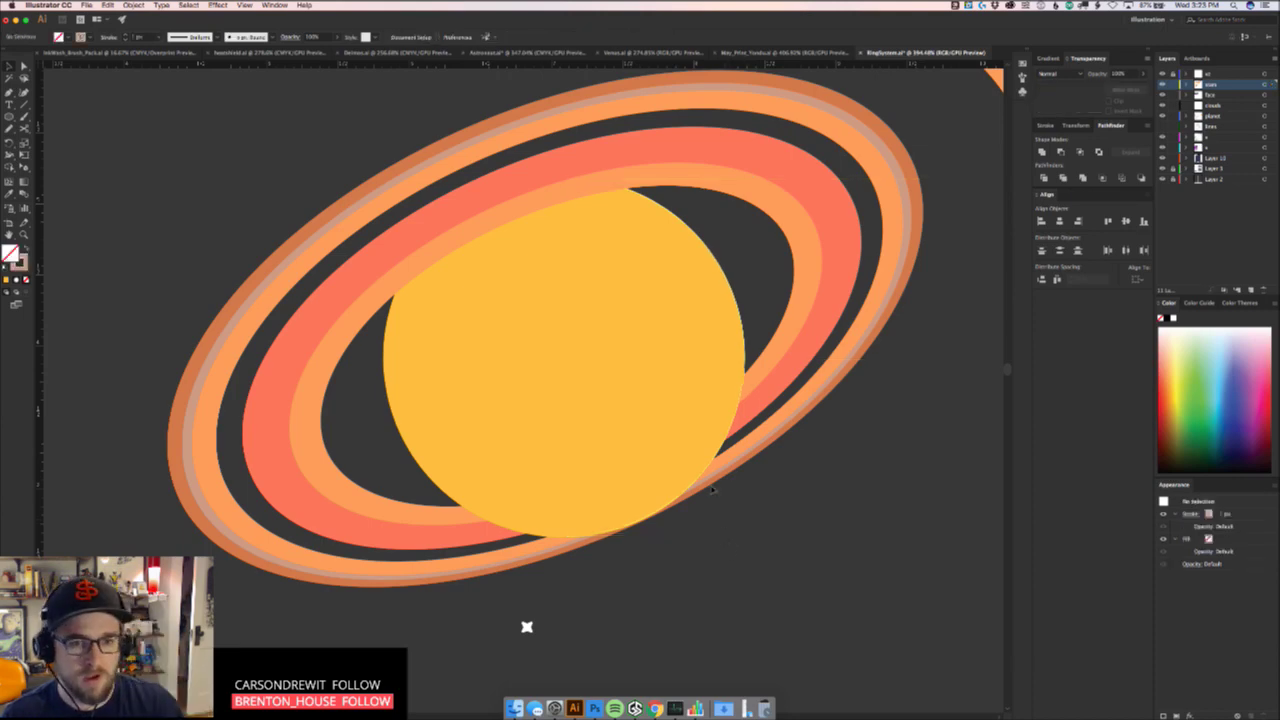
# Try filling the planet's half circle with white, and with the tan sampled from the flat ring circle
pyautogui.press('a')
pyautogui.click(647, 381)
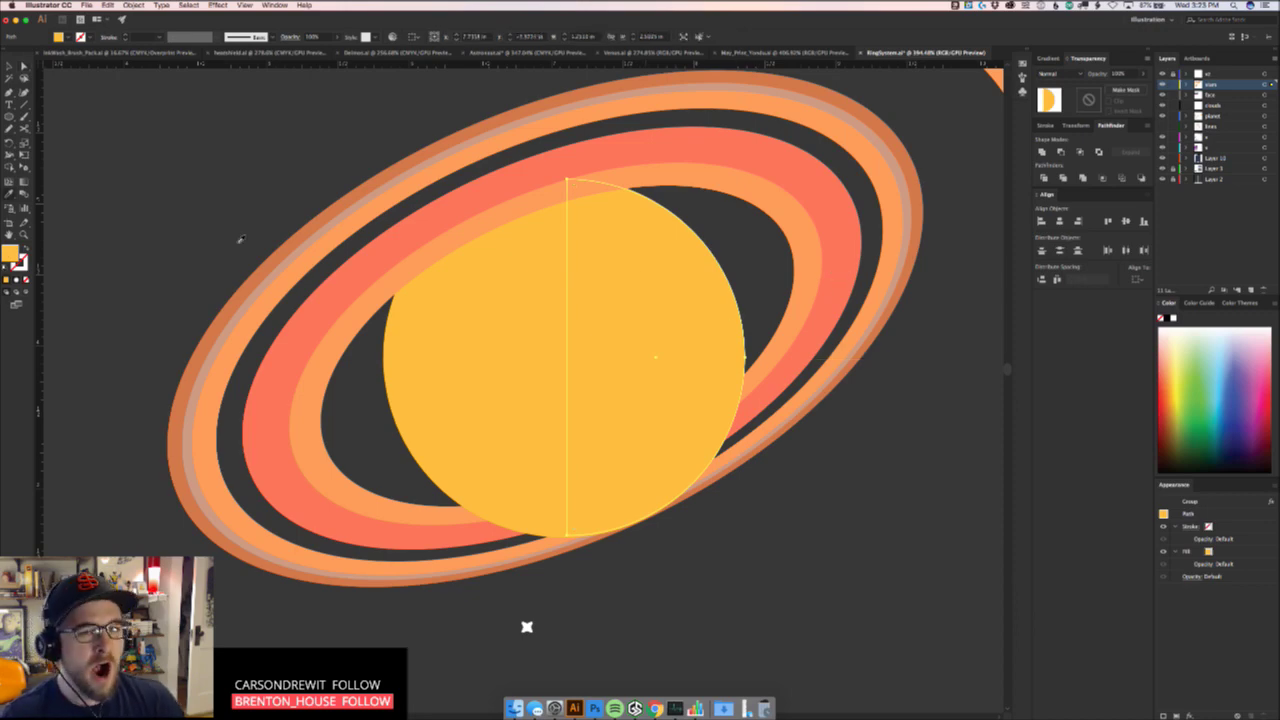
pyautogui.click(852, 106)
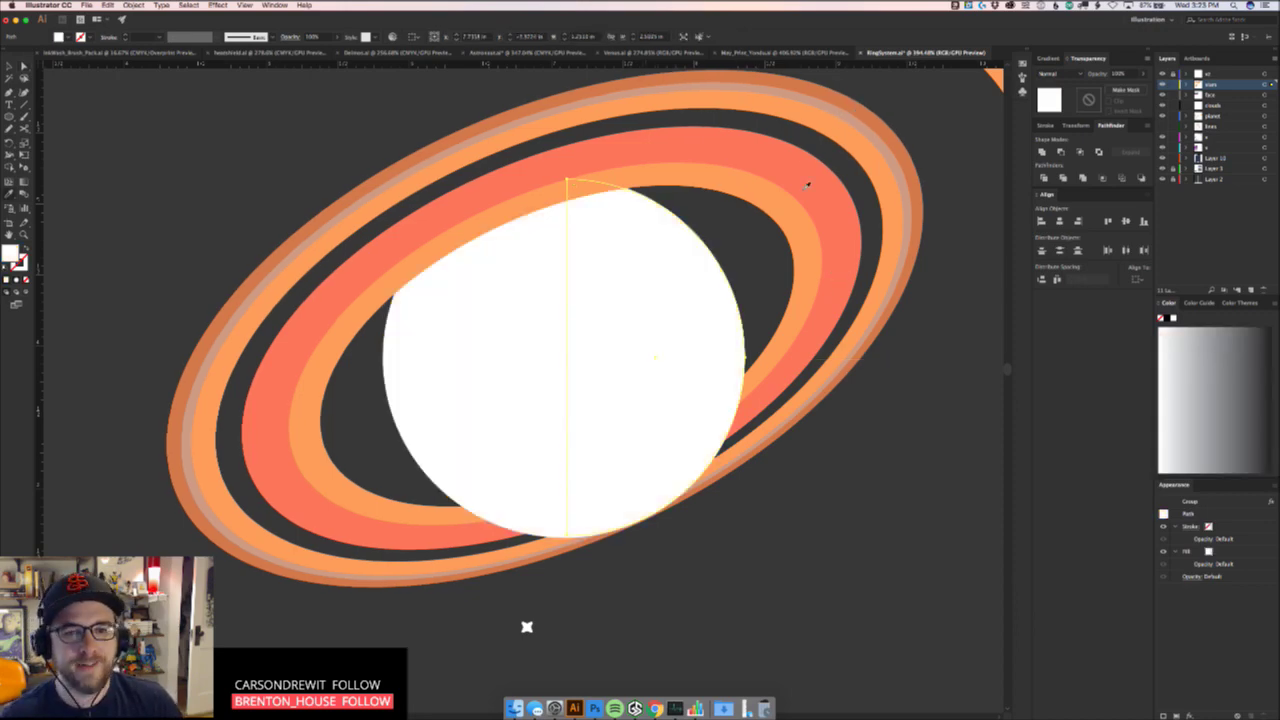
pyautogui.press('z')
pyautogui.moveTo(738, 328); pyautogui.dragTo(543, 375)
pyautogui.scroll(-3, 520, 360)
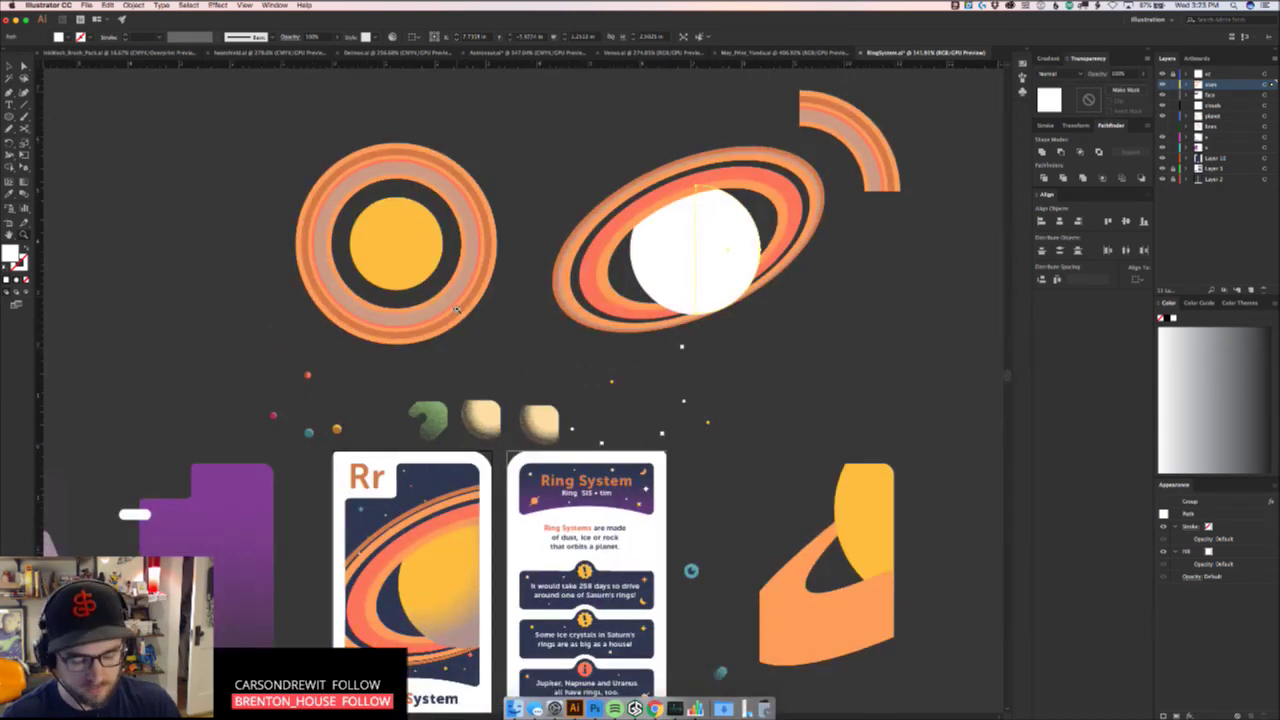
pyautogui.press('i')
pyautogui.click(453, 299)
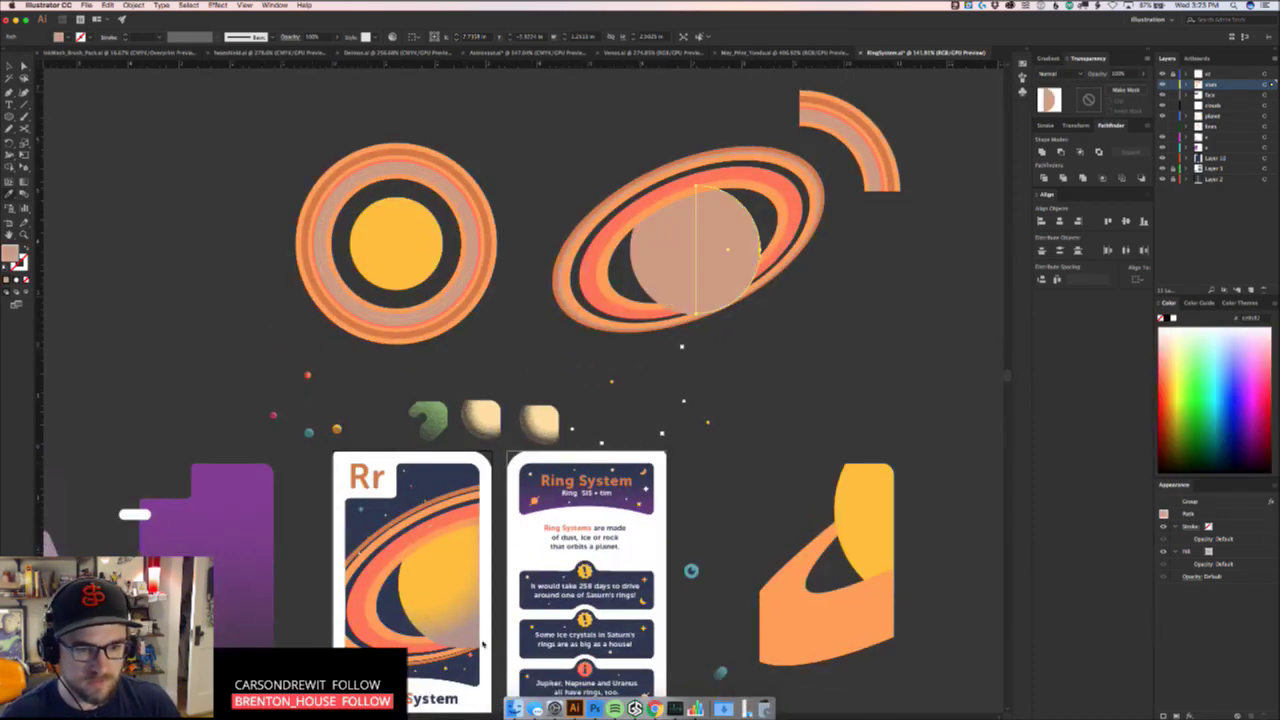
# Fill the planet's half circle with the light orange sampled from the color swatches below the cards
pyautogui.scroll(-5, 483, 645)
pyautogui.click(481, 533)
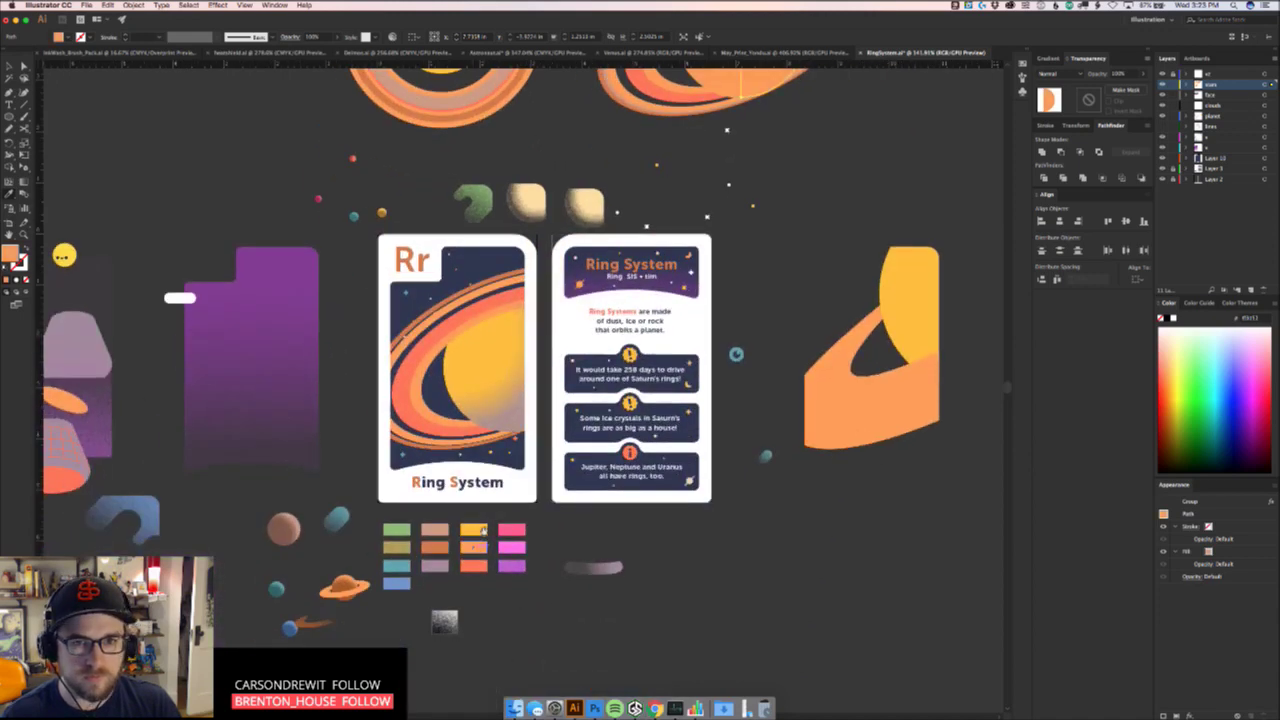
pyautogui.moveTo(481, 531); pyautogui.dragTo(440, 624)
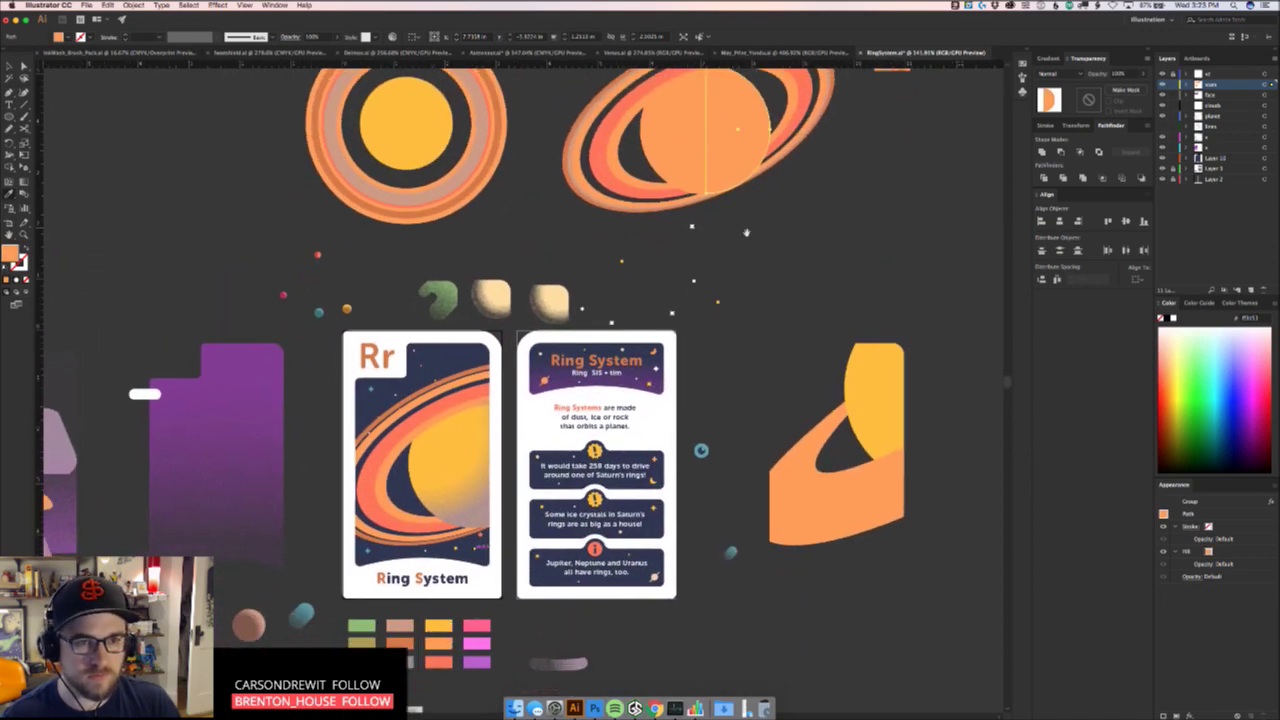
pyautogui.moveTo(746, 232); pyautogui.dragTo(708, 330)
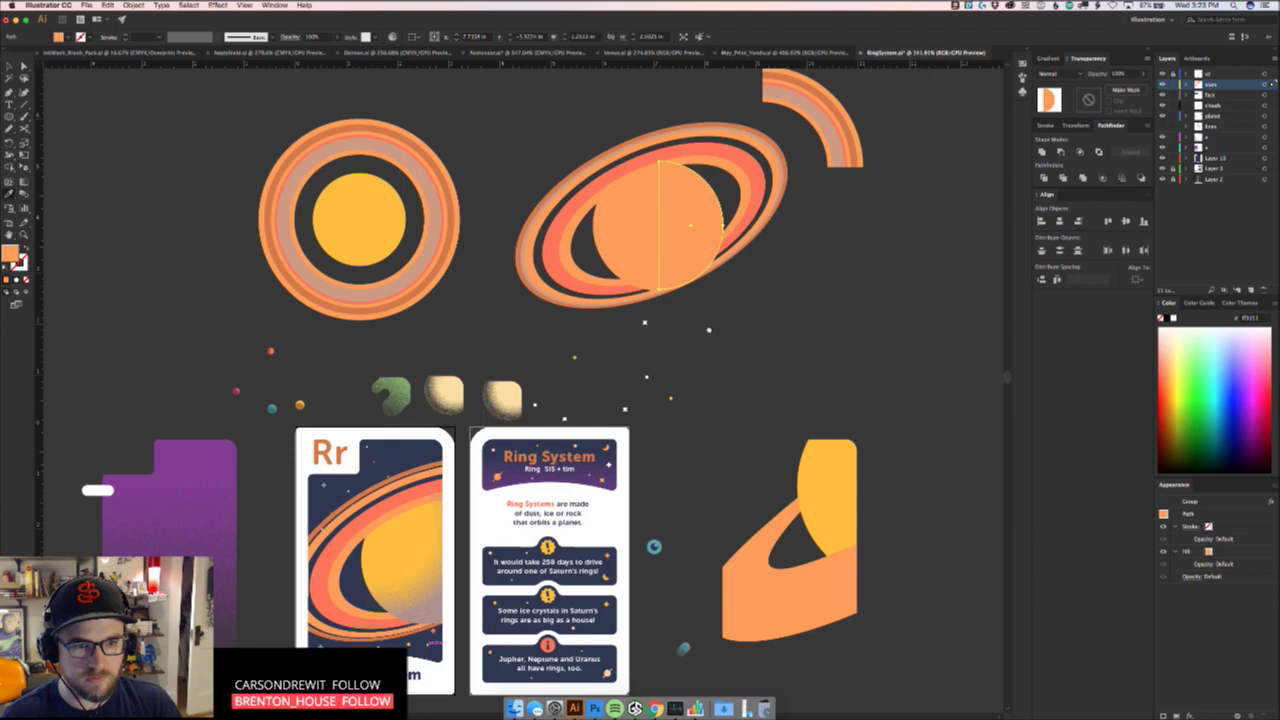
# Try moving the planet's half circle down and away from the ring strips, undo the move, and clear the selection
pyautogui.moveTo(709, 330); pyautogui.dragTo(751, 308)
pyautogui.scroll(3, 481, 527)
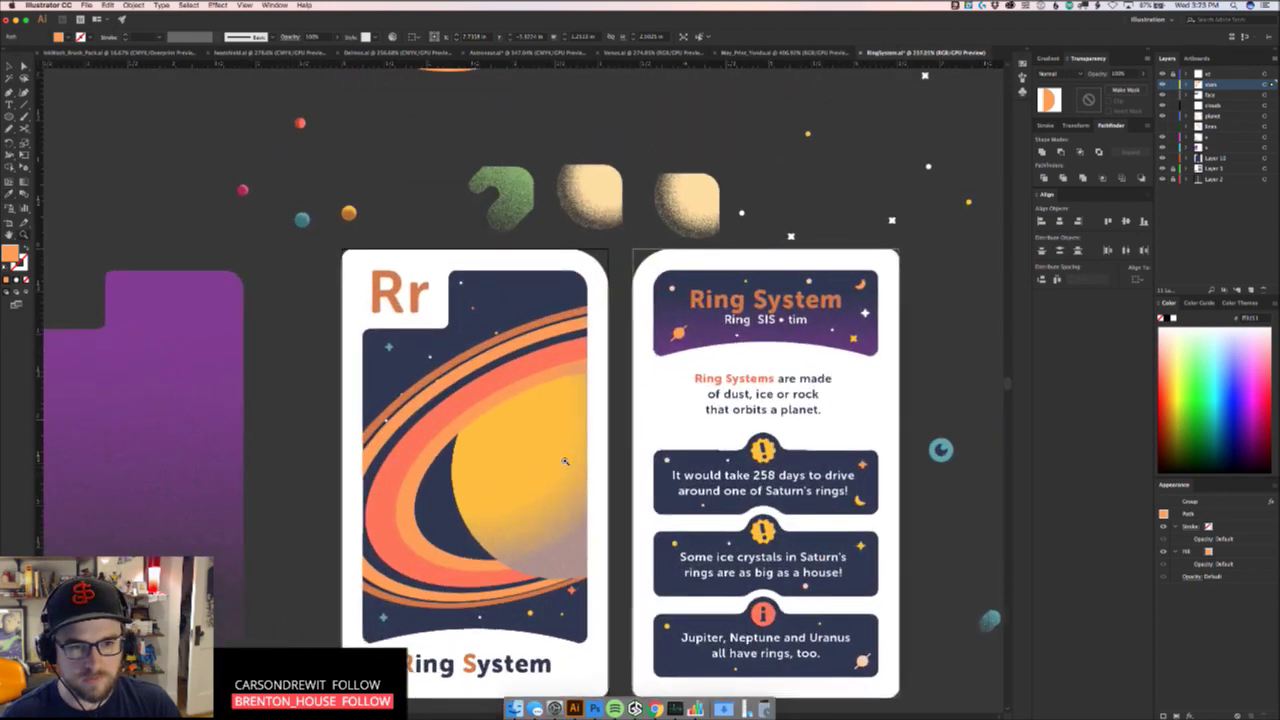
pyautogui.scroll(-5, 520, 470)
pyautogui.scroll(3, 541, 453)
pyautogui.scroll(3, 541, 453)
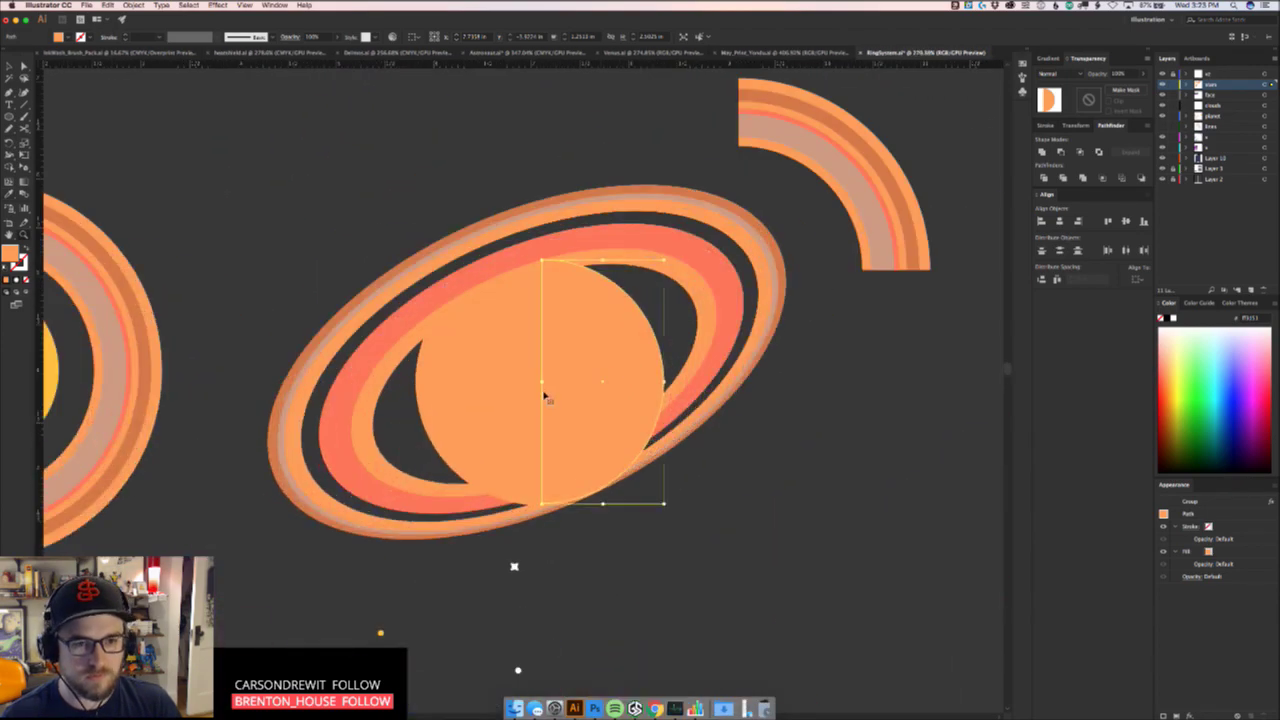
pyautogui.moveTo(575, 387); pyautogui.dragTo(531, 443)
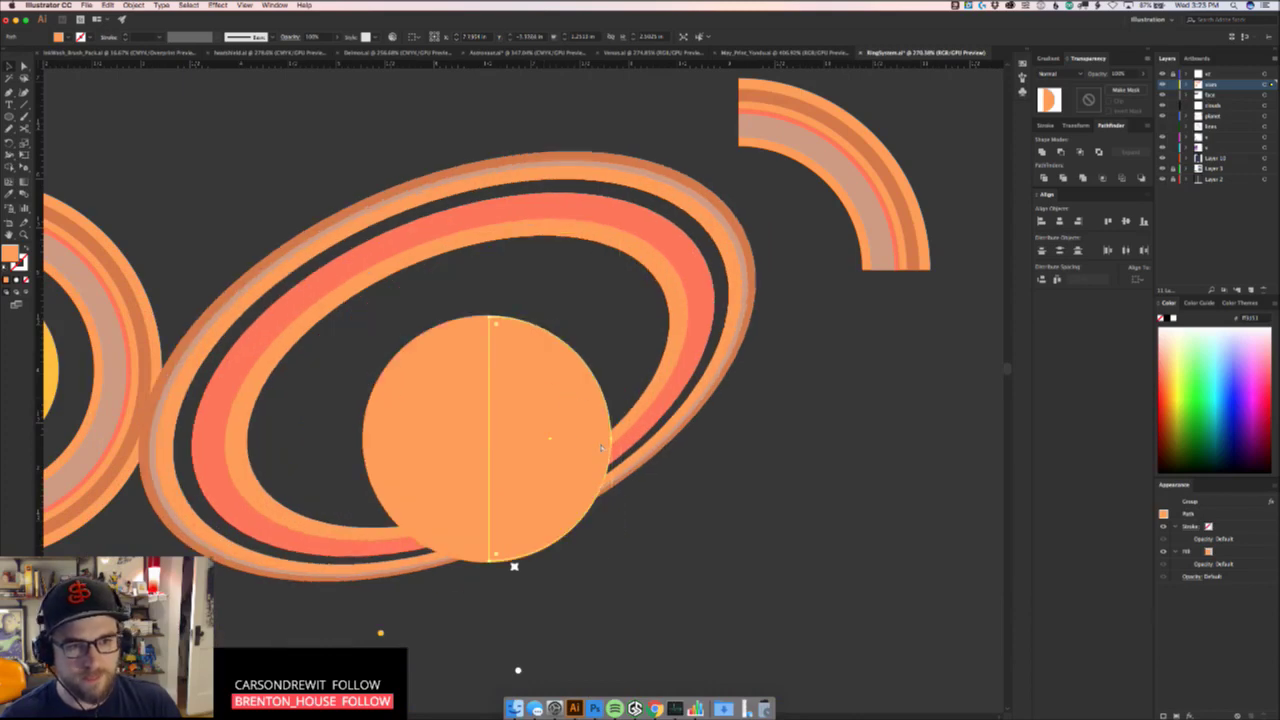
pyautogui.press('super+z')
pyautogui.click(784, 487)
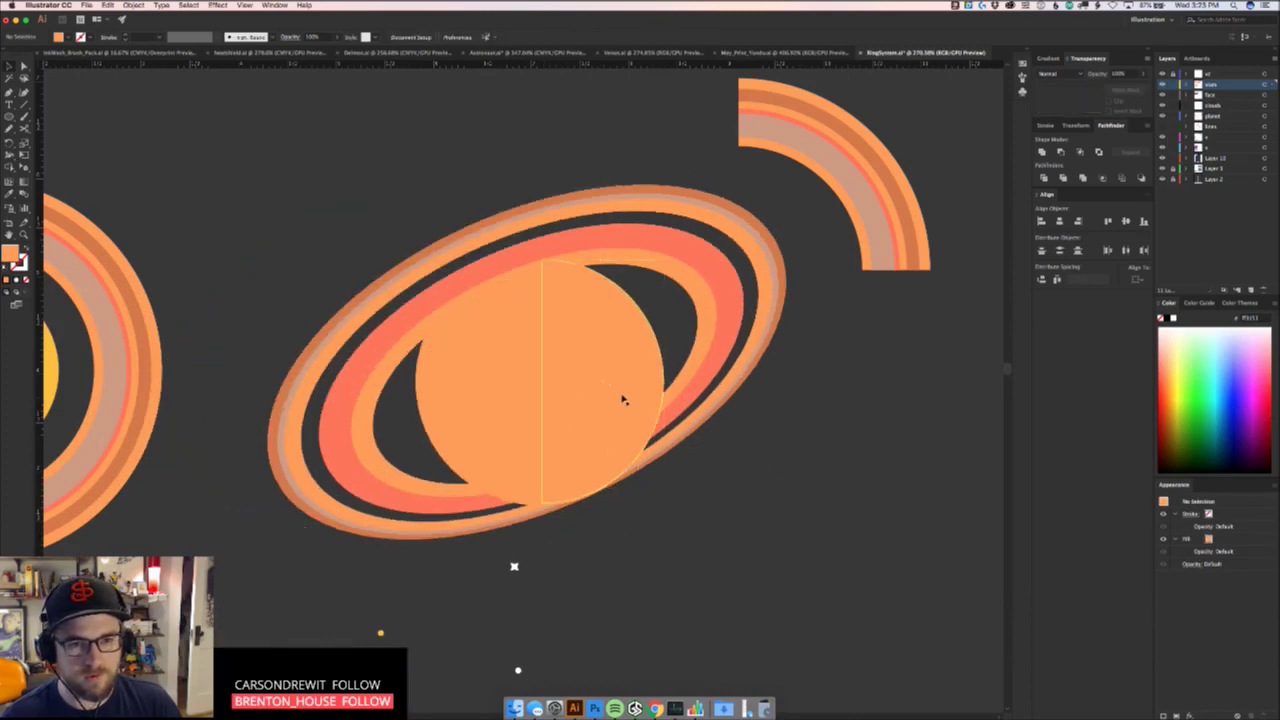
# Try placing the revolved planet group over the Ring System cards, undo the moves, and clear the selection
pyautogui.click(506, 449)
pyautogui.moveTo(580, 440); pyautogui.dragTo(471, 491)
pyautogui.moveTo(527, 424); pyautogui.dragTo(571, 466)
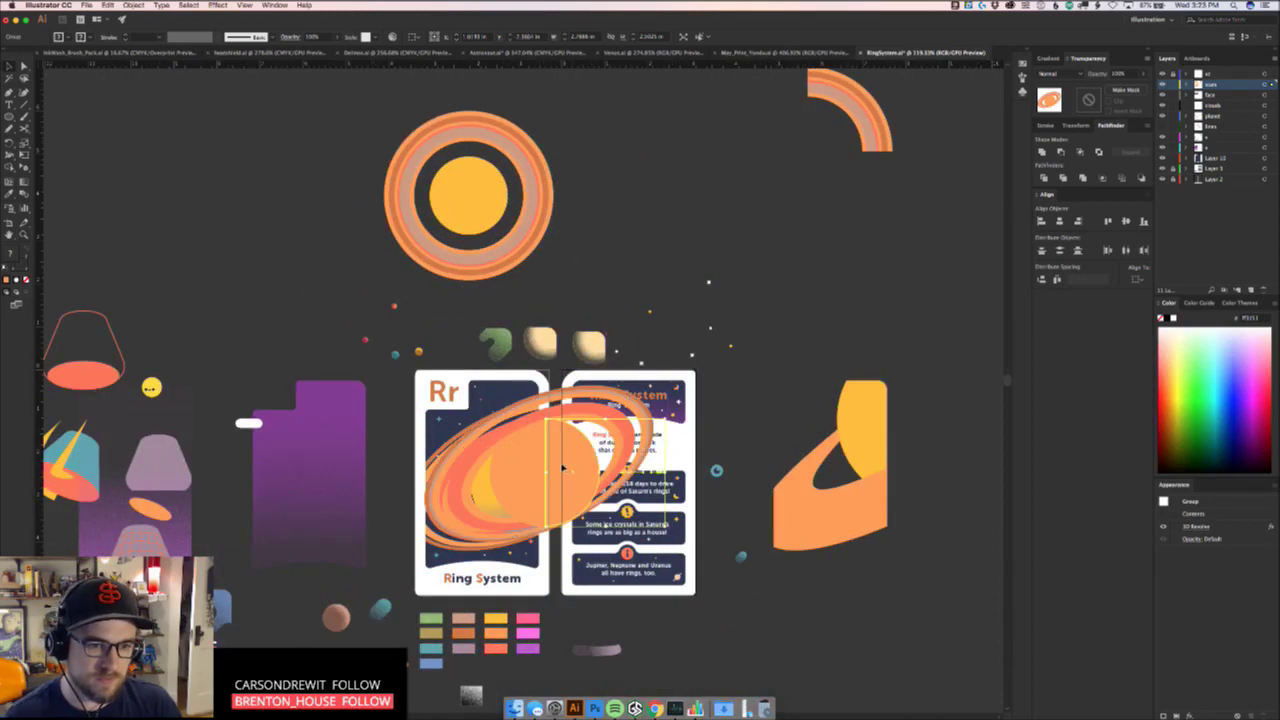
pyautogui.hotkey('shift', 'Left')
pyautogui.hotkey('shift', 'Down')
pyautogui.hotkey('shift', 'Left')
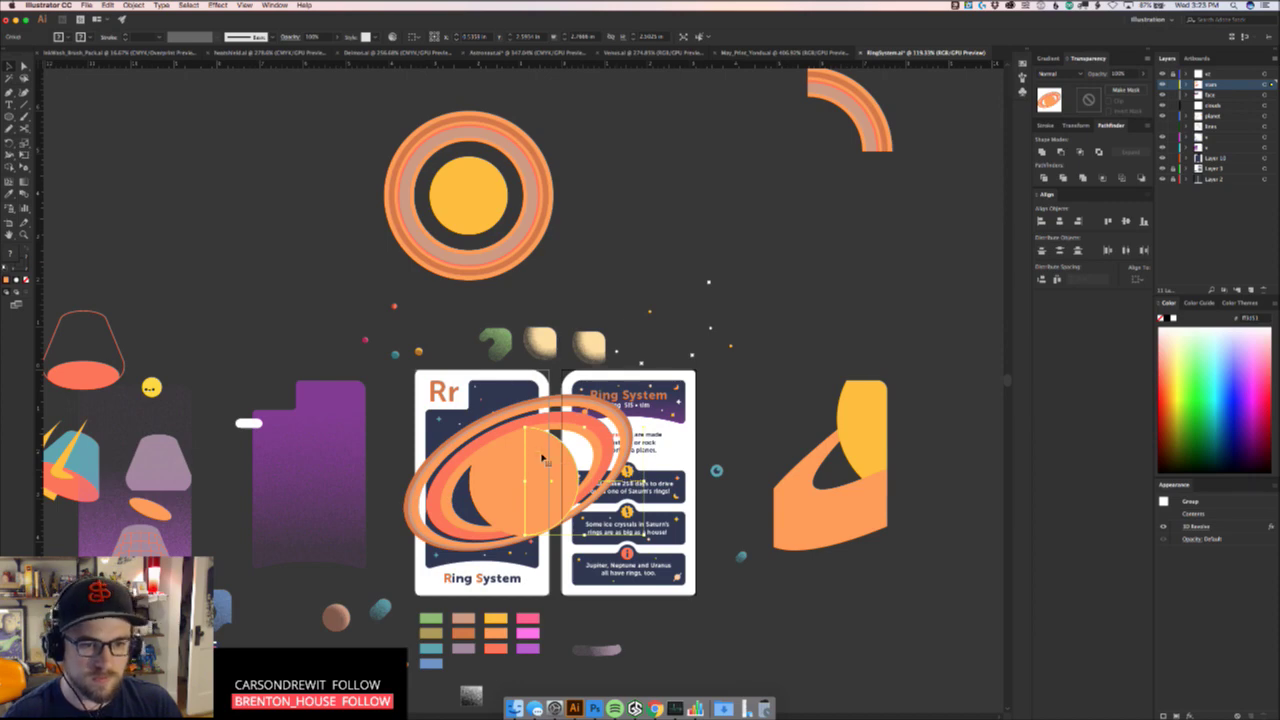
pyautogui.moveTo(542, 458); pyautogui.dragTo(645, 343)
pyautogui.moveTo(616, 405); pyautogui.dragTo(818, 352)
pyautogui.click(760, 529)
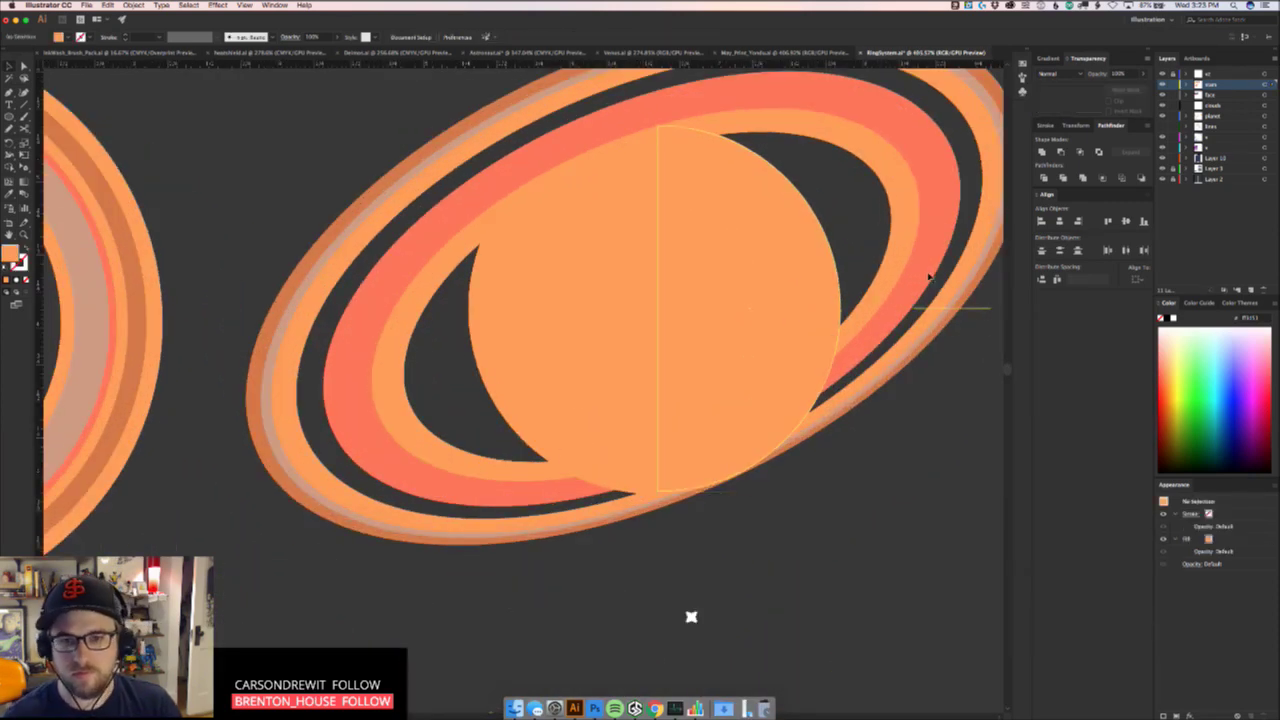
# Hide the planet group's 3D Revolve effect and recolor the innermost ring strip yellow
pyautogui.moveTo(935, 311); pyautogui.dragTo(700, 383)
pyautogui.moveTo(779, 459); pyautogui.dragTo(590, 352)
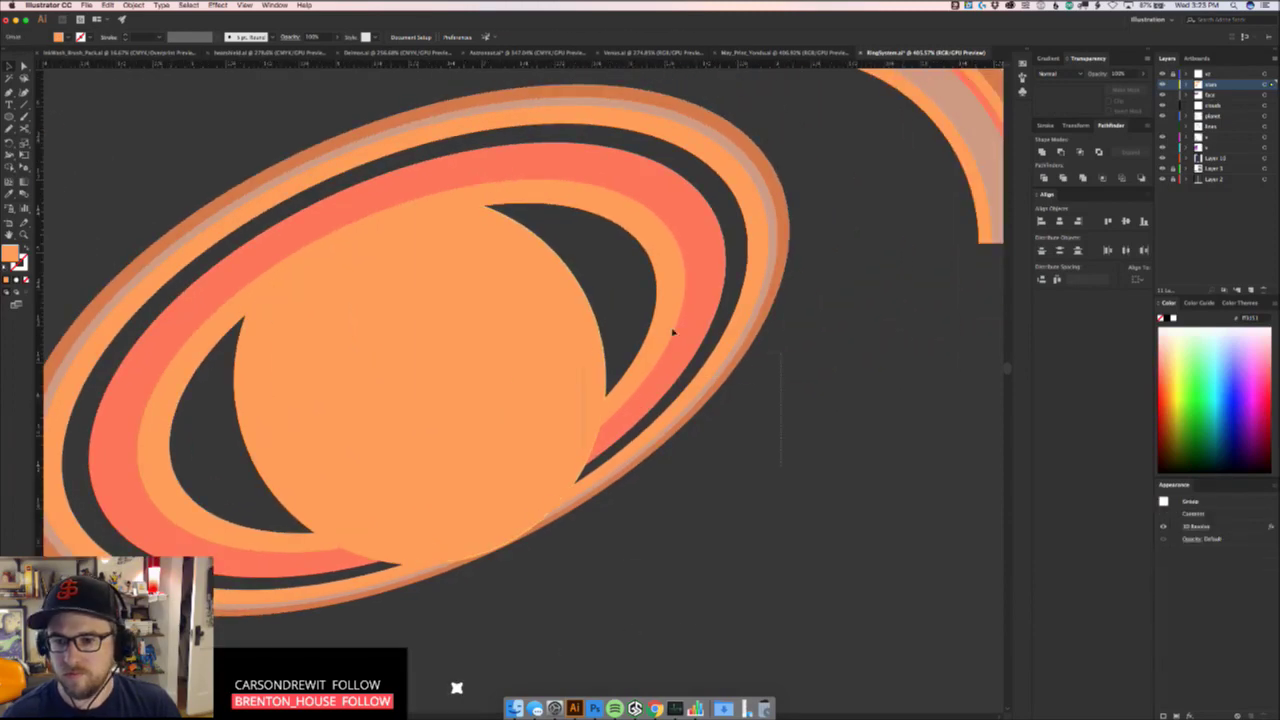
pyautogui.click(1163, 528)
pyautogui.moveTo(766, 417); pyautogui.dragTo(880, 393)
pyautogui.click(709, 392)
pyautogui.moveTo(583, 366); pyautogui.dragTo(482, 434)
pyautogui.moveTo(581, 438); pyautogui.dragTo(919, 416)
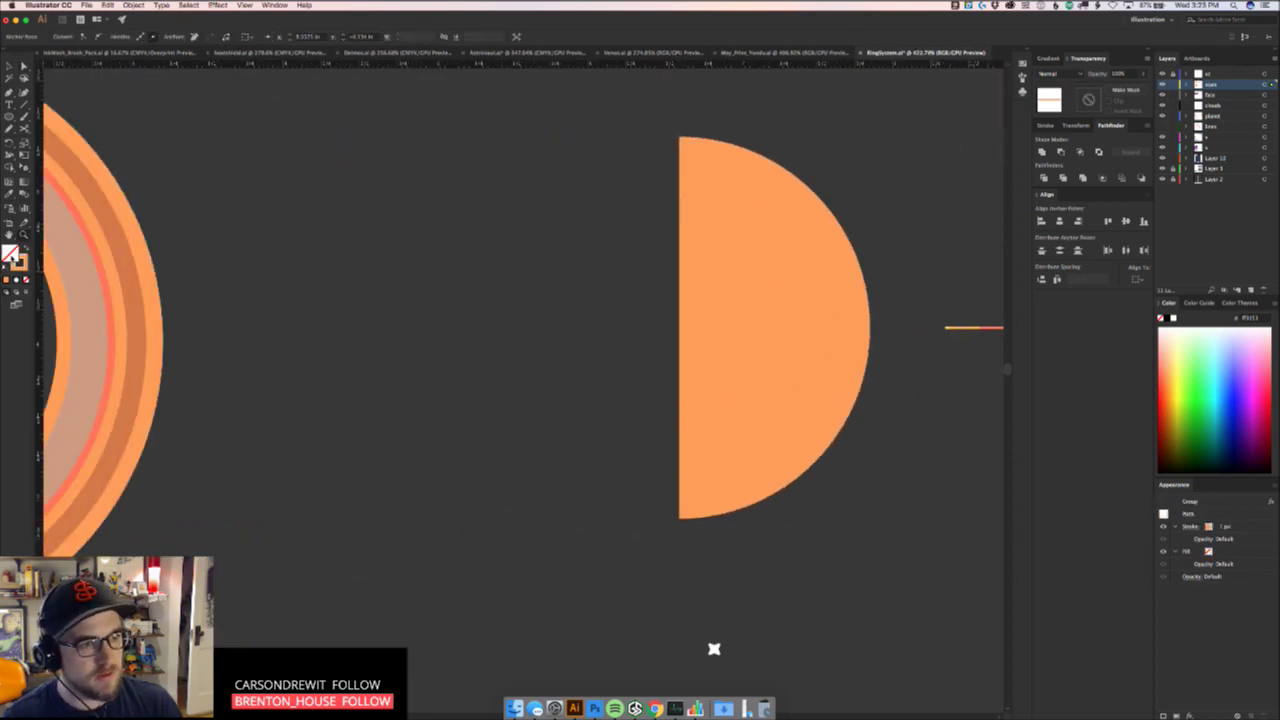
pyautogui.moveTo(722, 339); pyautogui.dragTo(369, 503)
pyautogui.moveTo(625, 318); pyautogui.dragTo(554, 375)
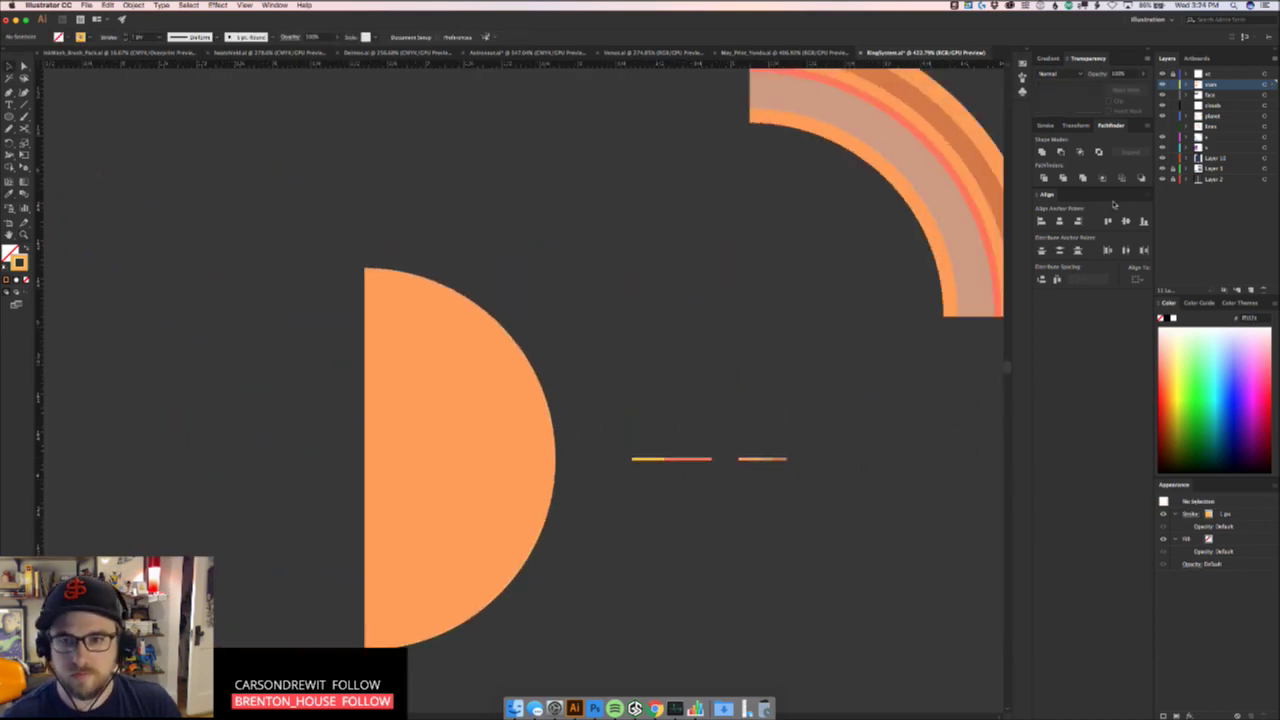
# Turn the planet group's 3D Revolve effect back on to check the yellow innermost ring
pyautogui.click(763, 459)
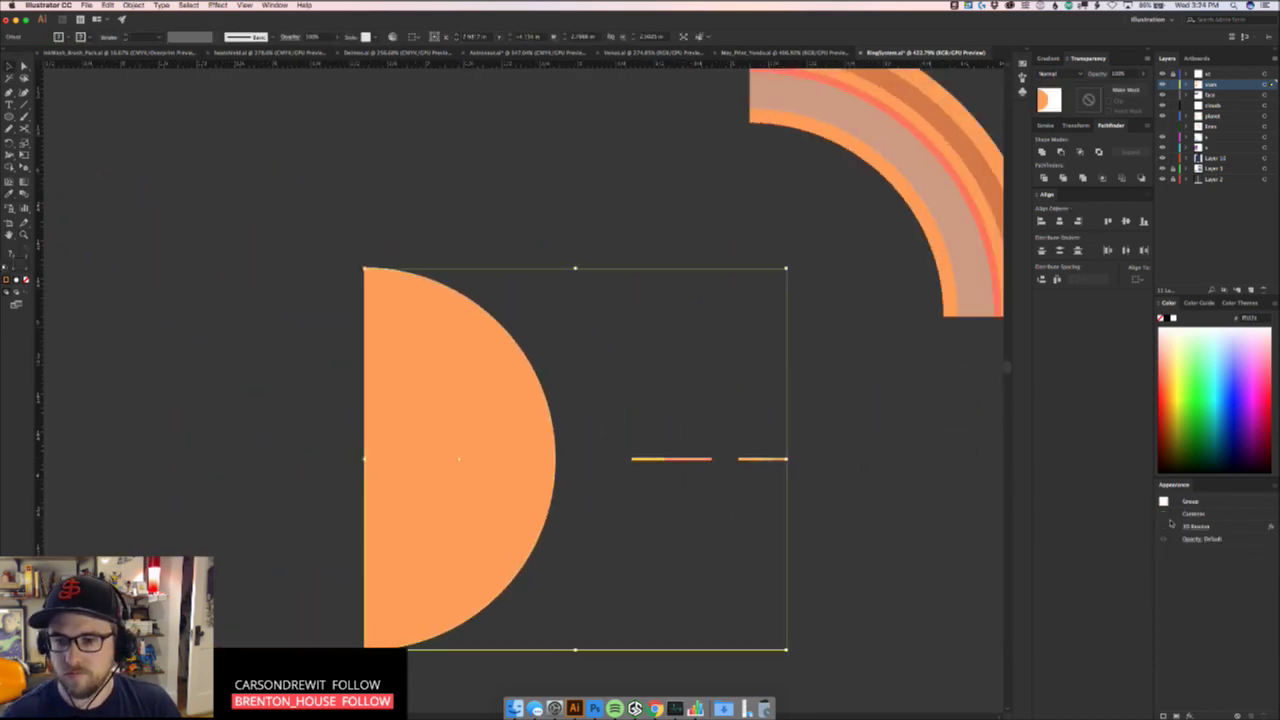
pyautogui.click(1164, 526)
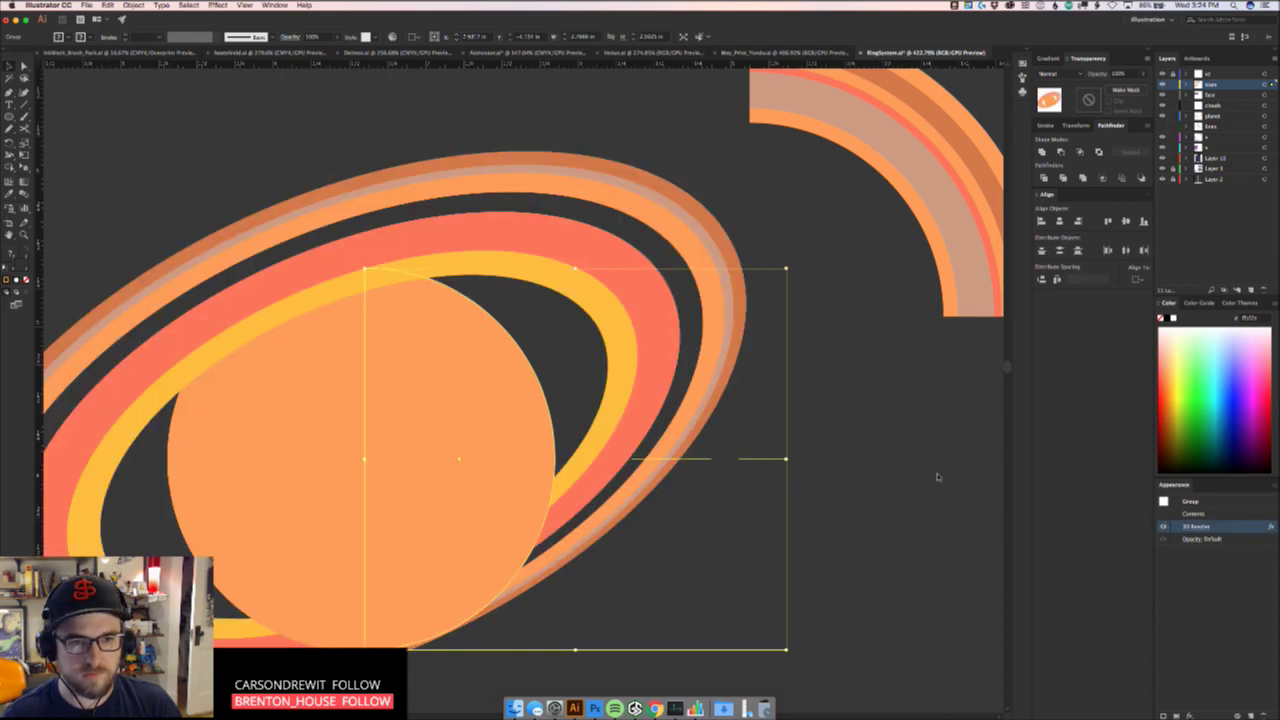
pyautogui.press('z')
pyautogui.moveTo(815, 431); pyautogui.dragTo(655, 480)
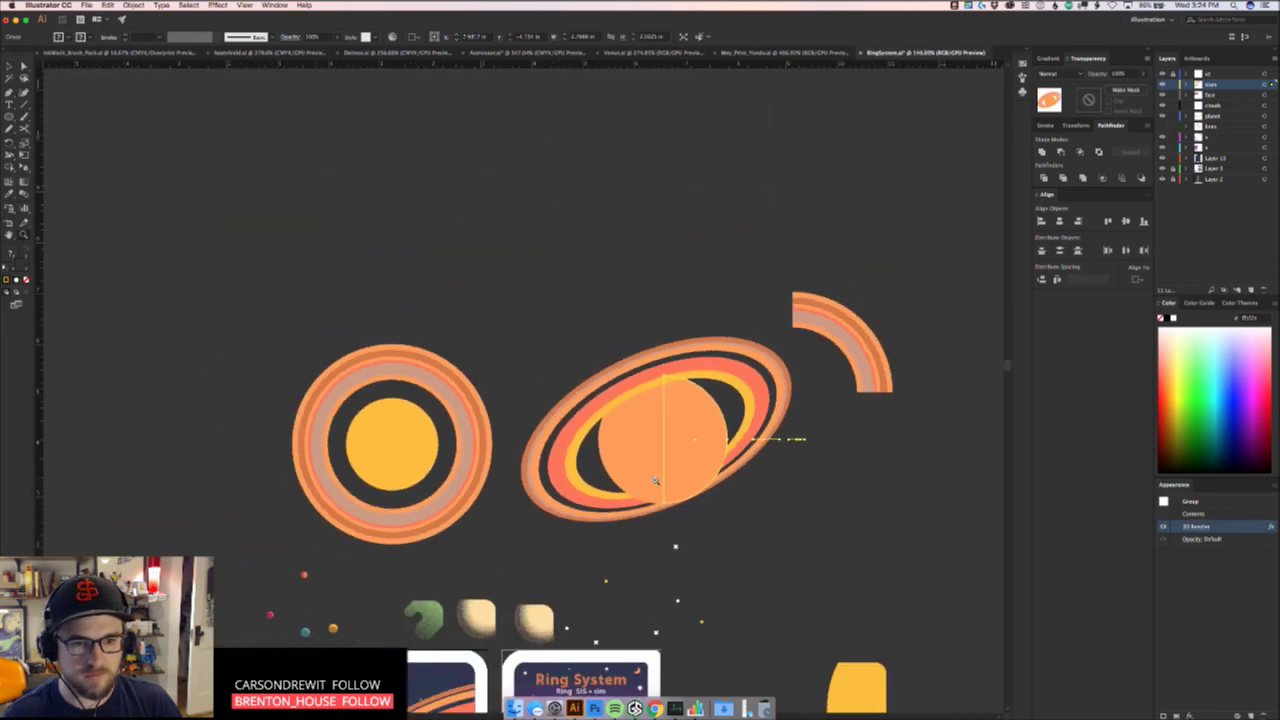
pyautogui.scroll(2, 655, 480)
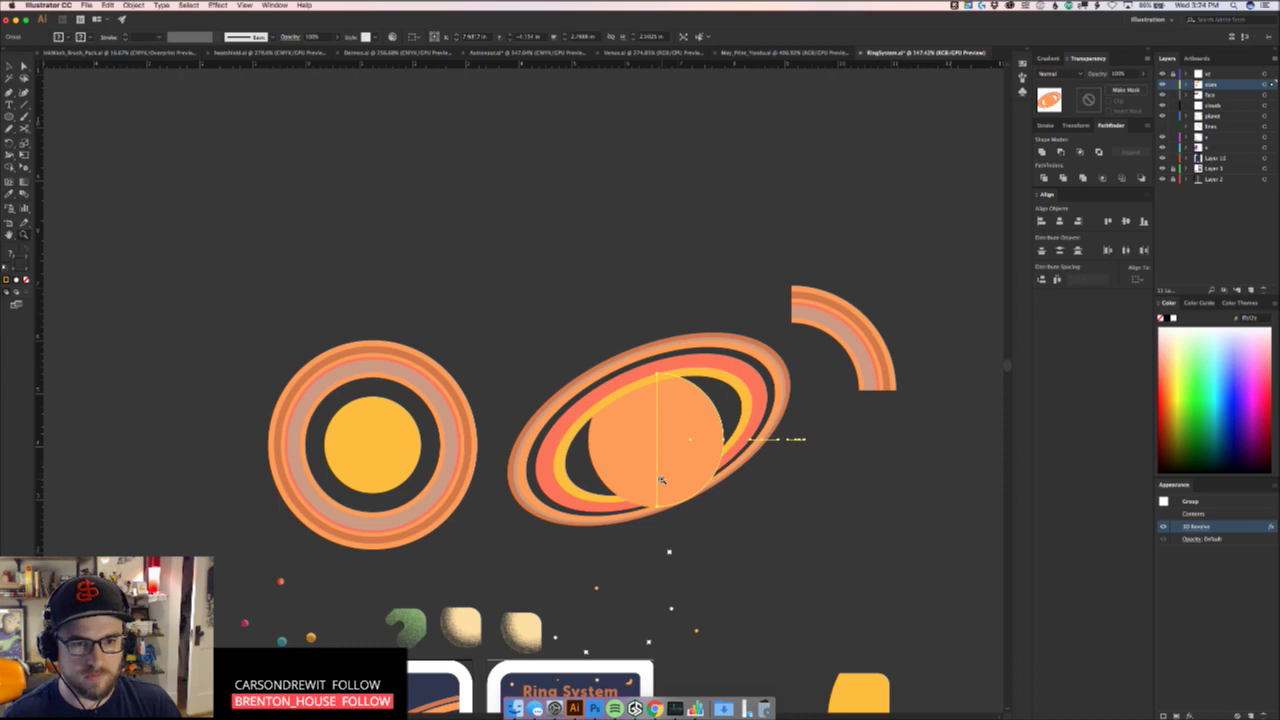
pyautogui.scroll(-4, 660, 480)
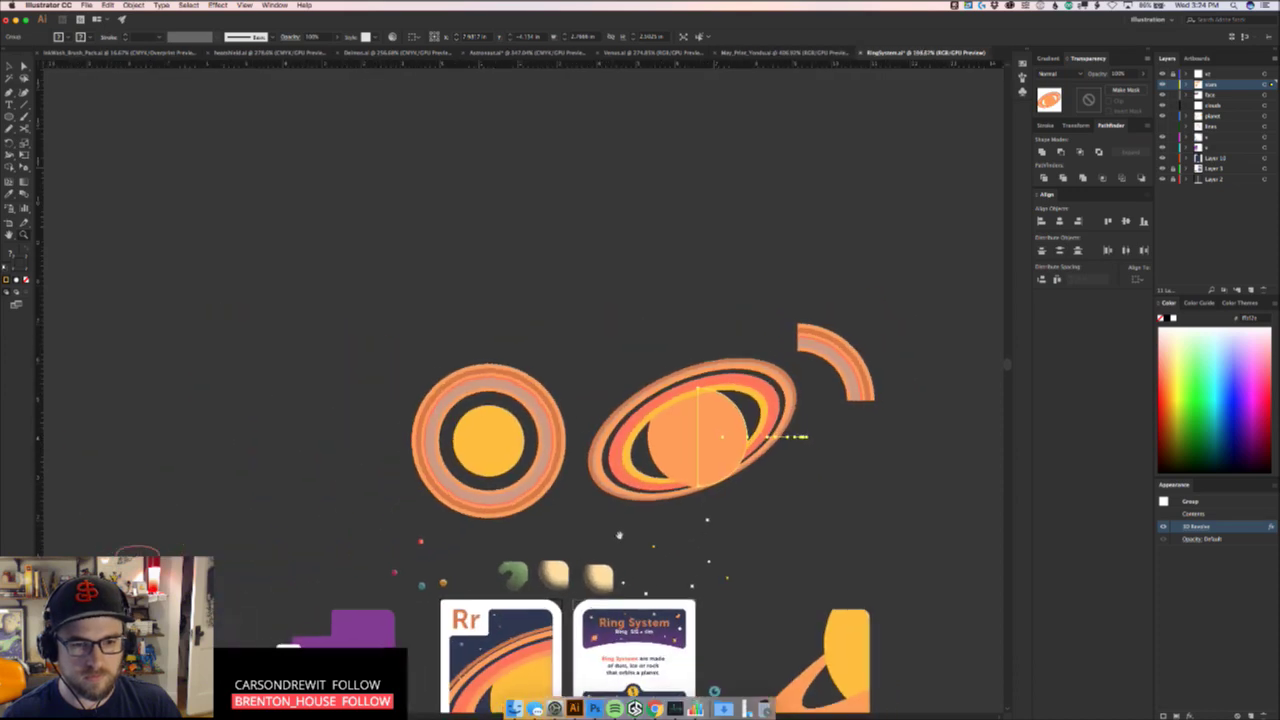
pyautogui.scroll(-3, 640, 500)
pyautogui.scroll(5, 711, 377)
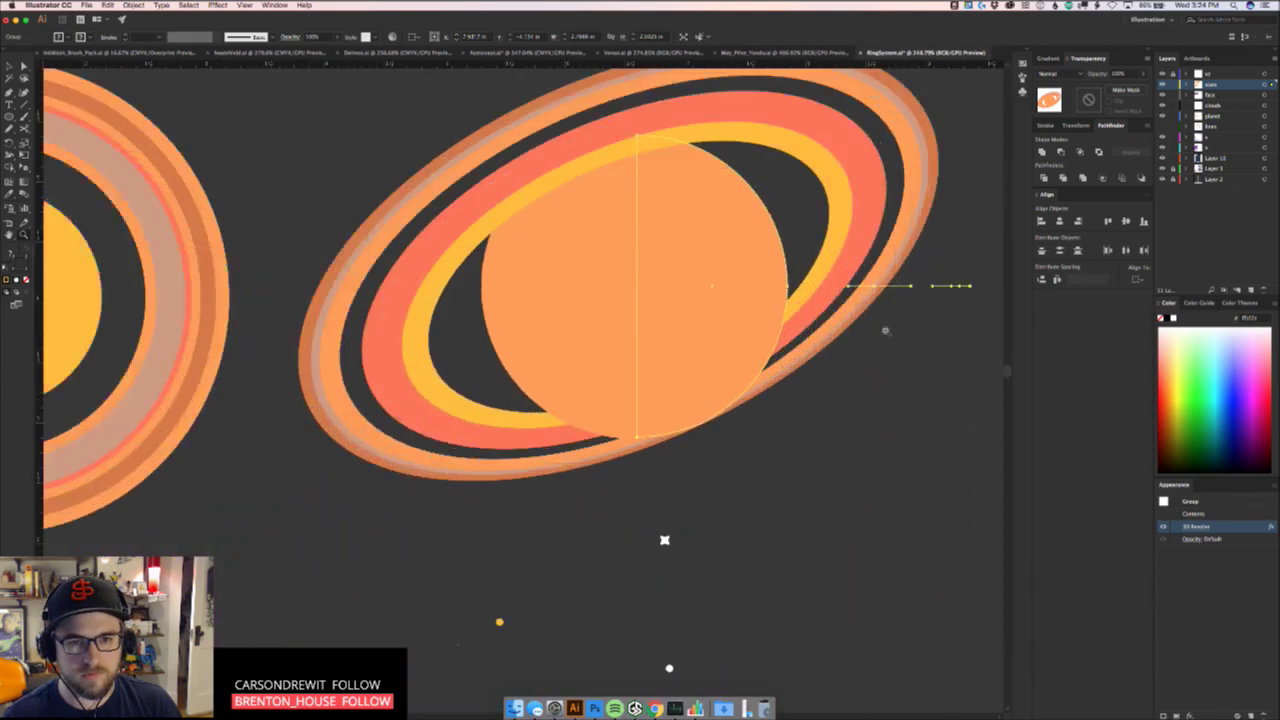
# Hide the 3D Revolve effect and recolor the outer ring's inner strip with yellow sampled from the innermost ring strip
pyautogui.scroll(2, 885, 330)
pyautogui.click(1162, 527)
pyautogui.scroll(4, 780, 386)
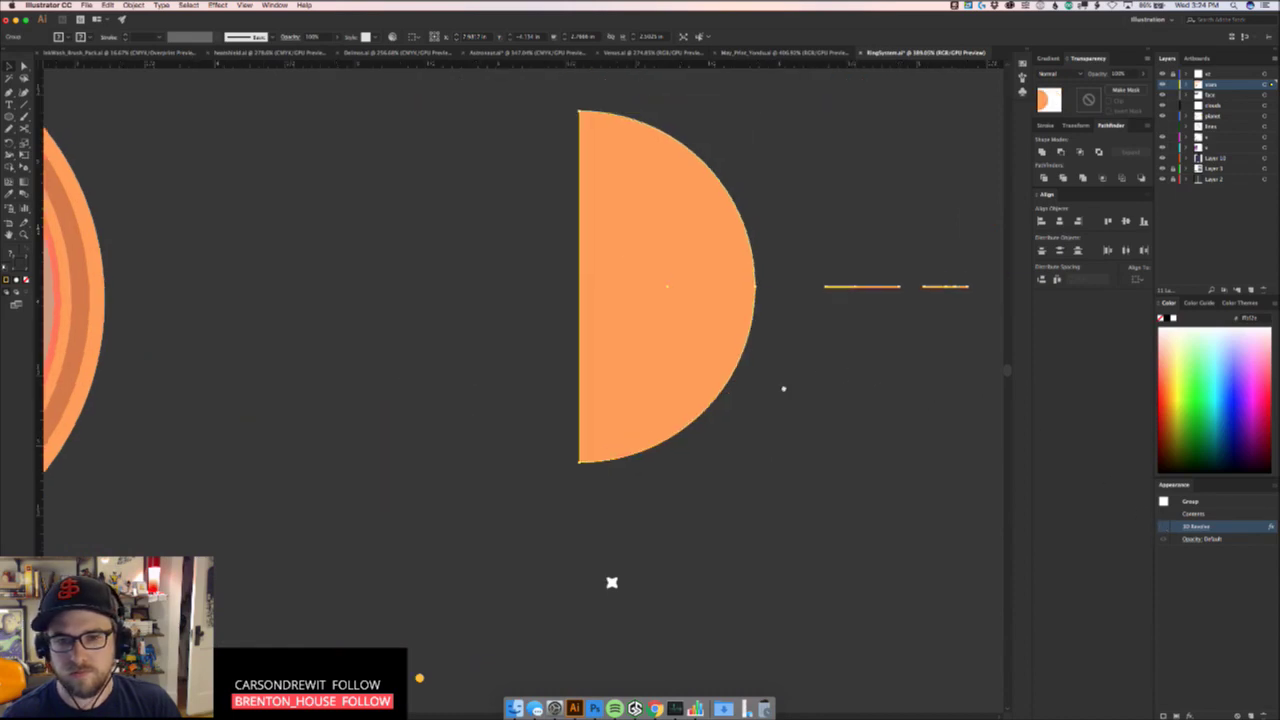
pyautogui.click(861, 392)
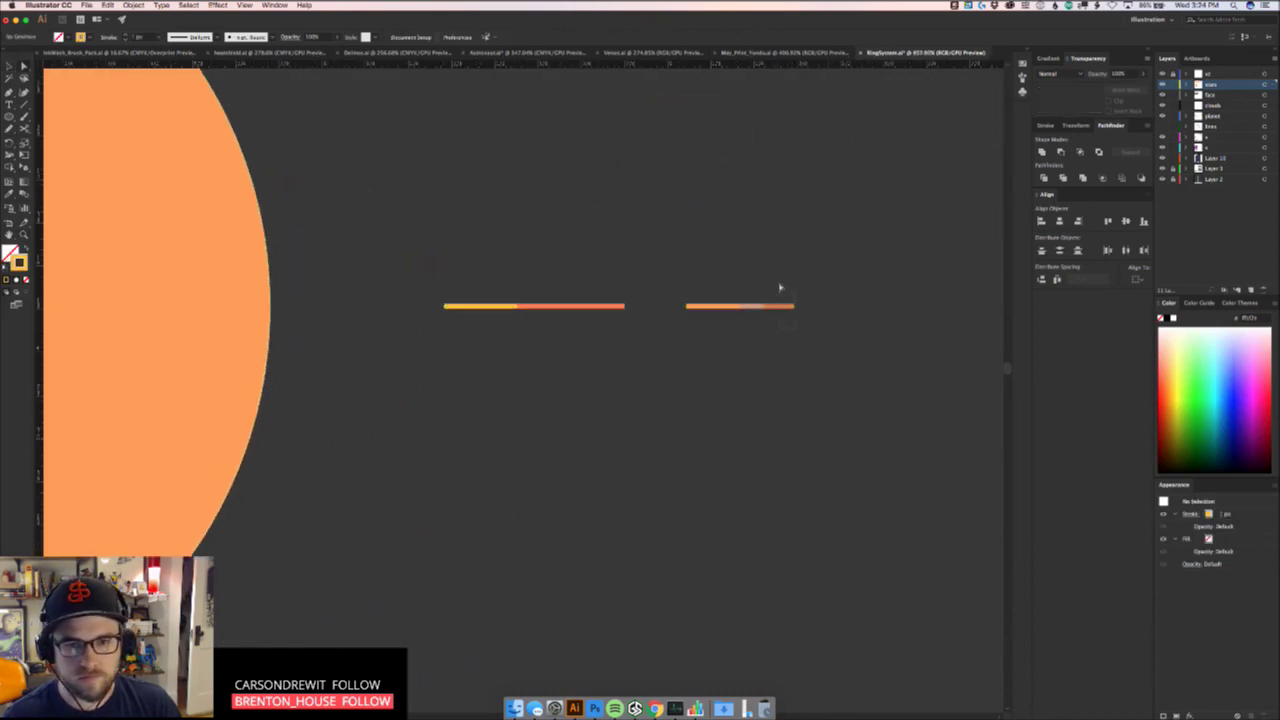
pyautogui.click(752, 306)
pyautogui.click(704, 306)
pyautogui.press('o')
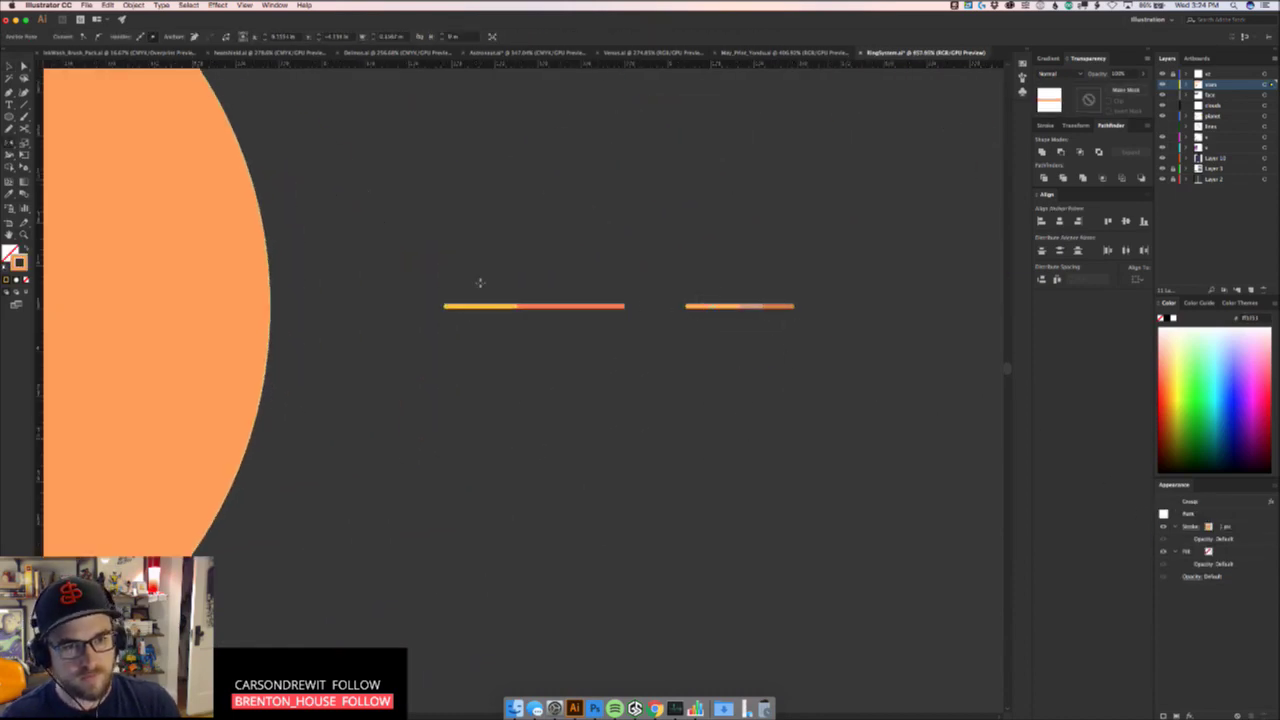
pyautogui.press('i')
pyautogui.click(486, 309)
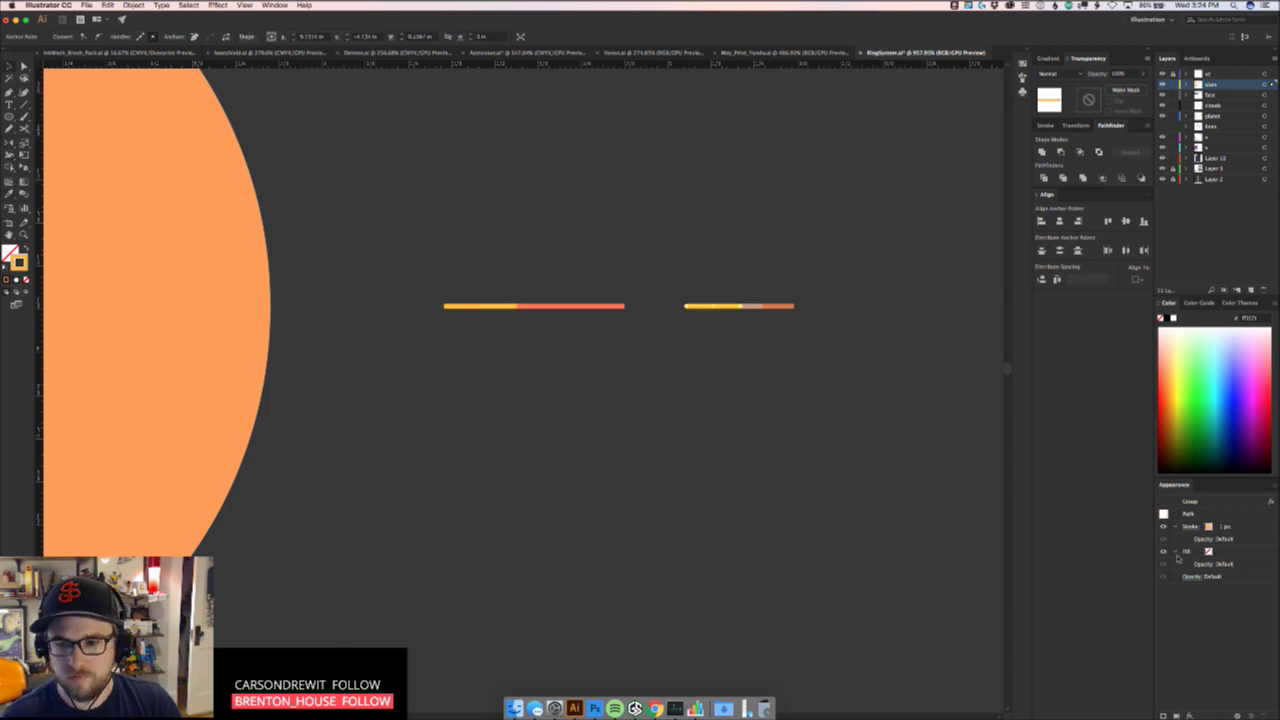
pyautogui.click(925, 481)
# Show the planet group's 3D Revolve effect again and clear the selection to review both yellow rings
pyautogui.press('v')
pyautogui.click(780, 306)
pyautogui.moveTo(843, 432); pyautogui.dragTo(748, 443)
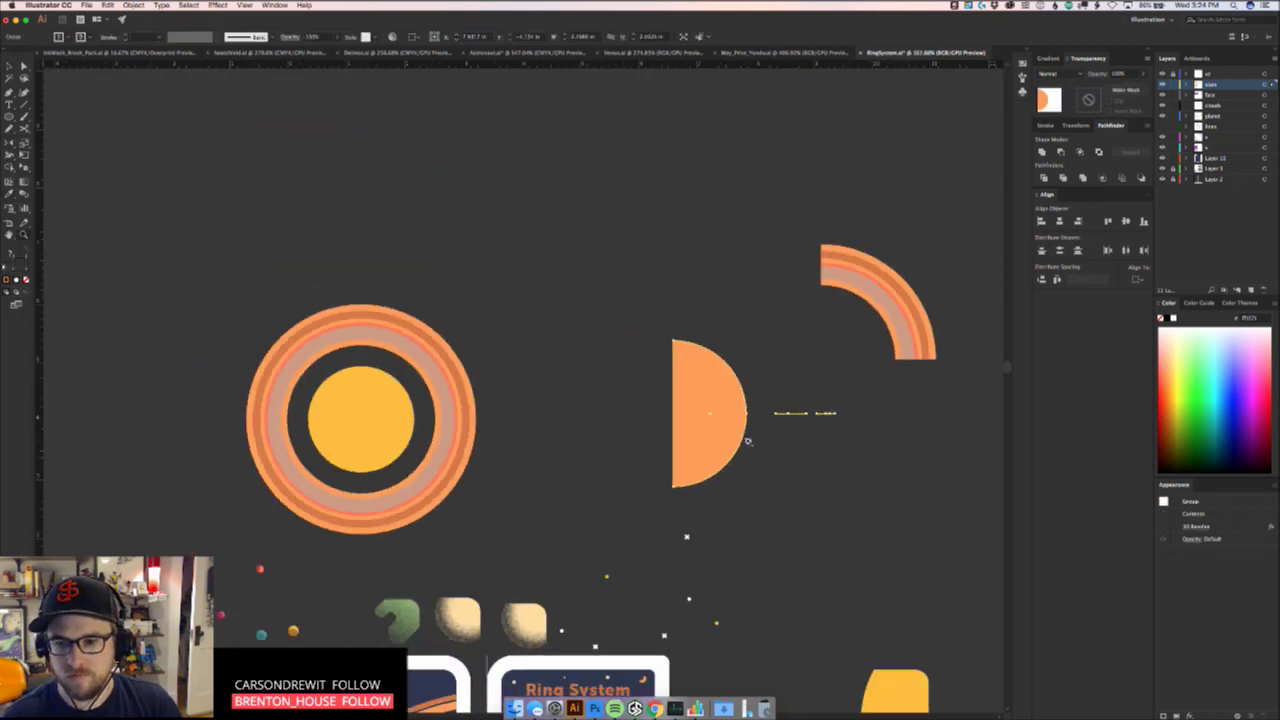
pyautogui.click(1164, 526)
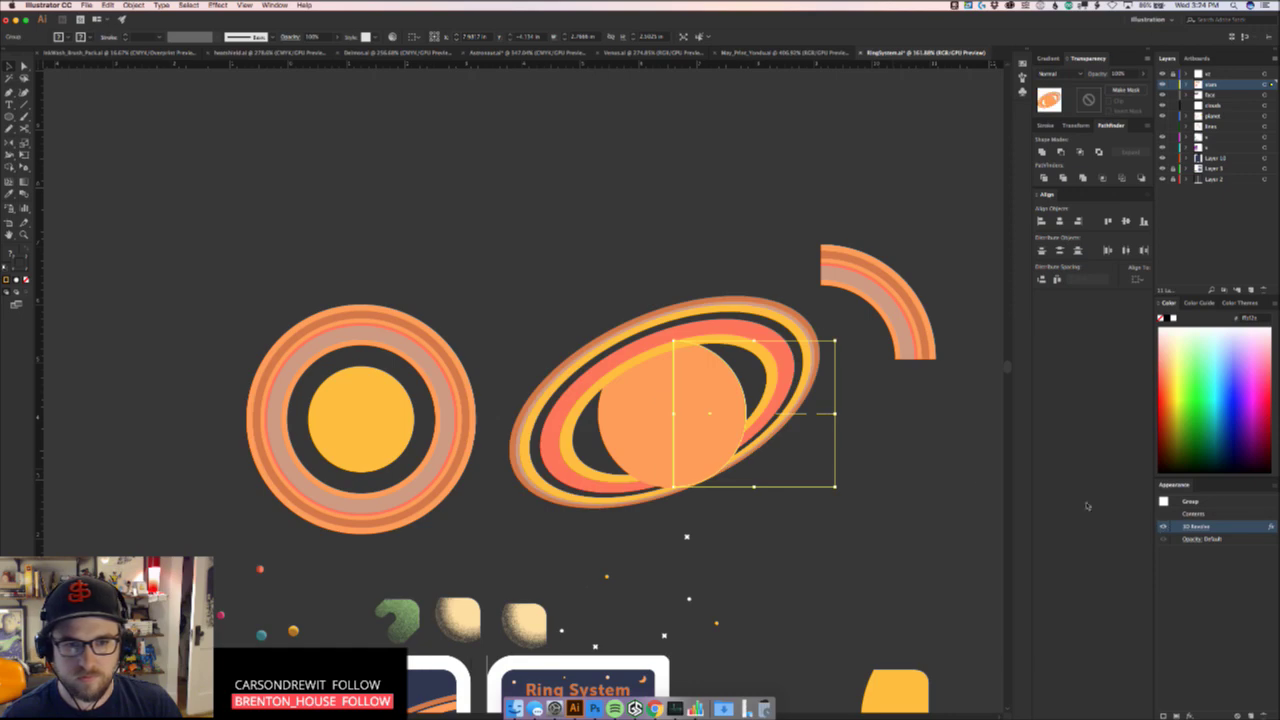
pyautogui.click(928, 469)
pyautogui.scroll(-5, 928, 469)
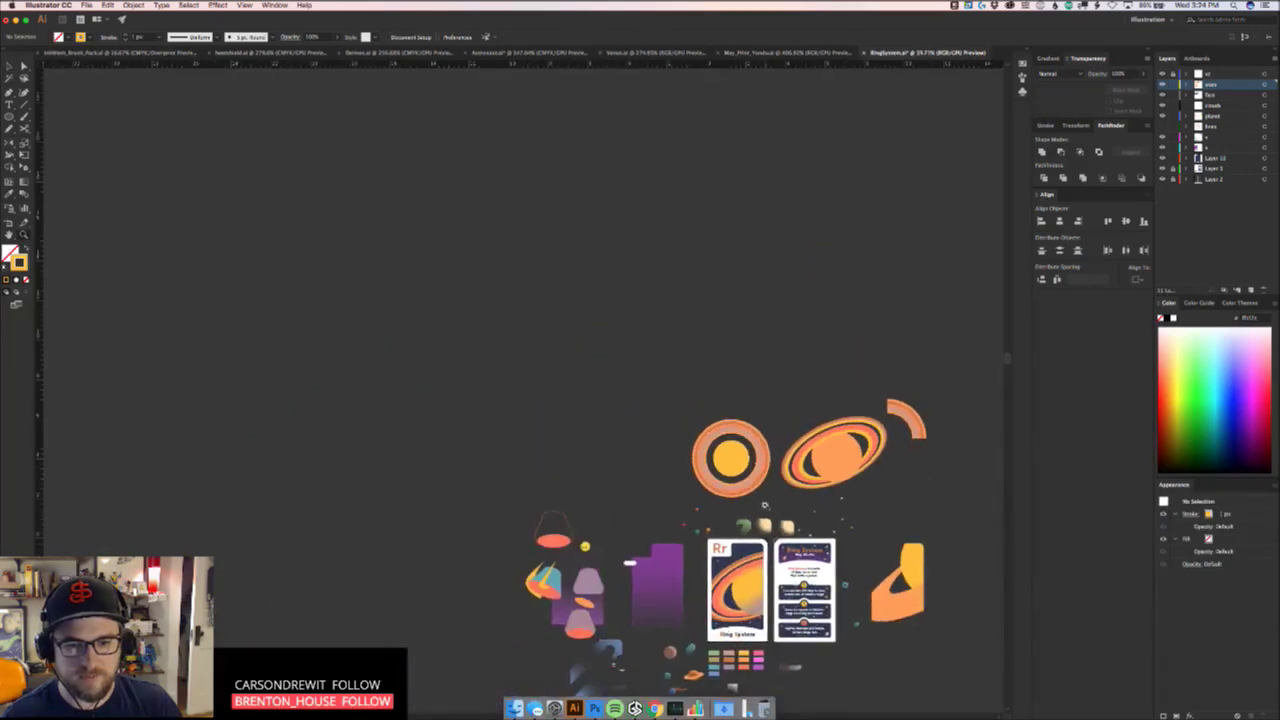
pyautogui.scroll(4, 863, 452)
pyautogui.scroll(-3, 854, 487)
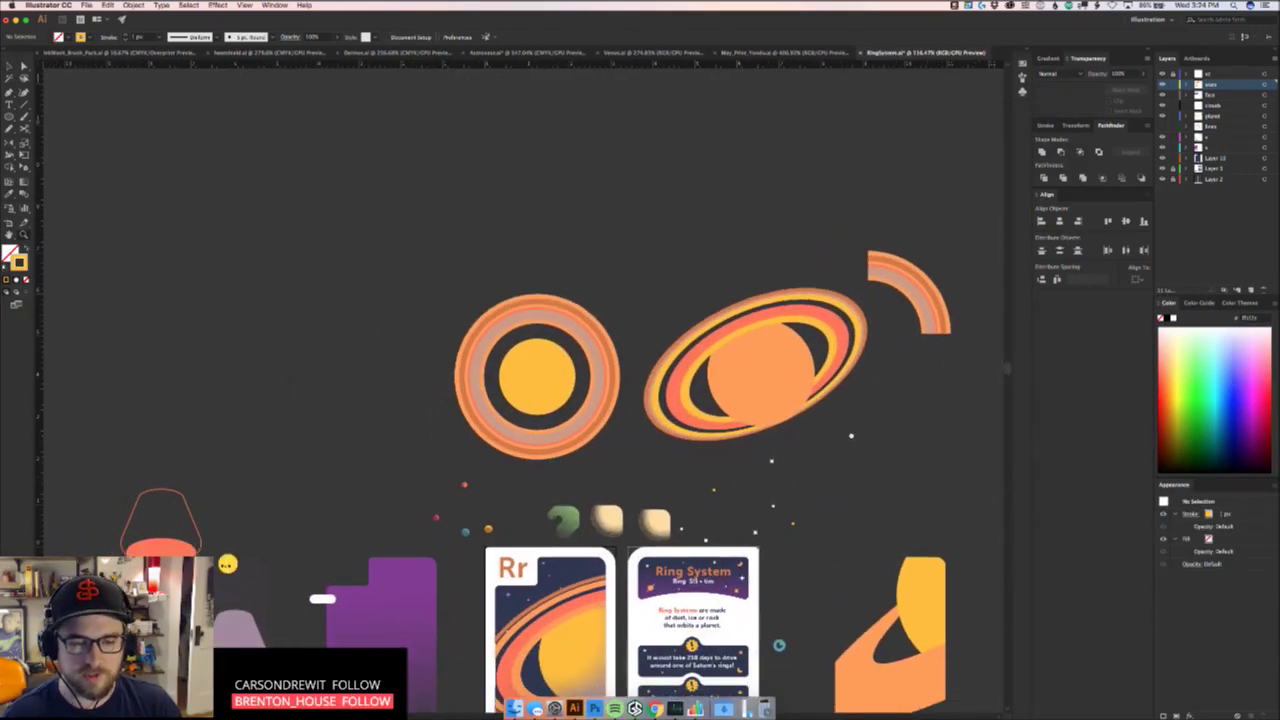
pyautogui.moveTo(853, 418)
pyautogui.mouseDown()
pyautogui.moveTo(858, 406)
pyautogui.moveTo(844, 419)
pyautogui.mouseUp()
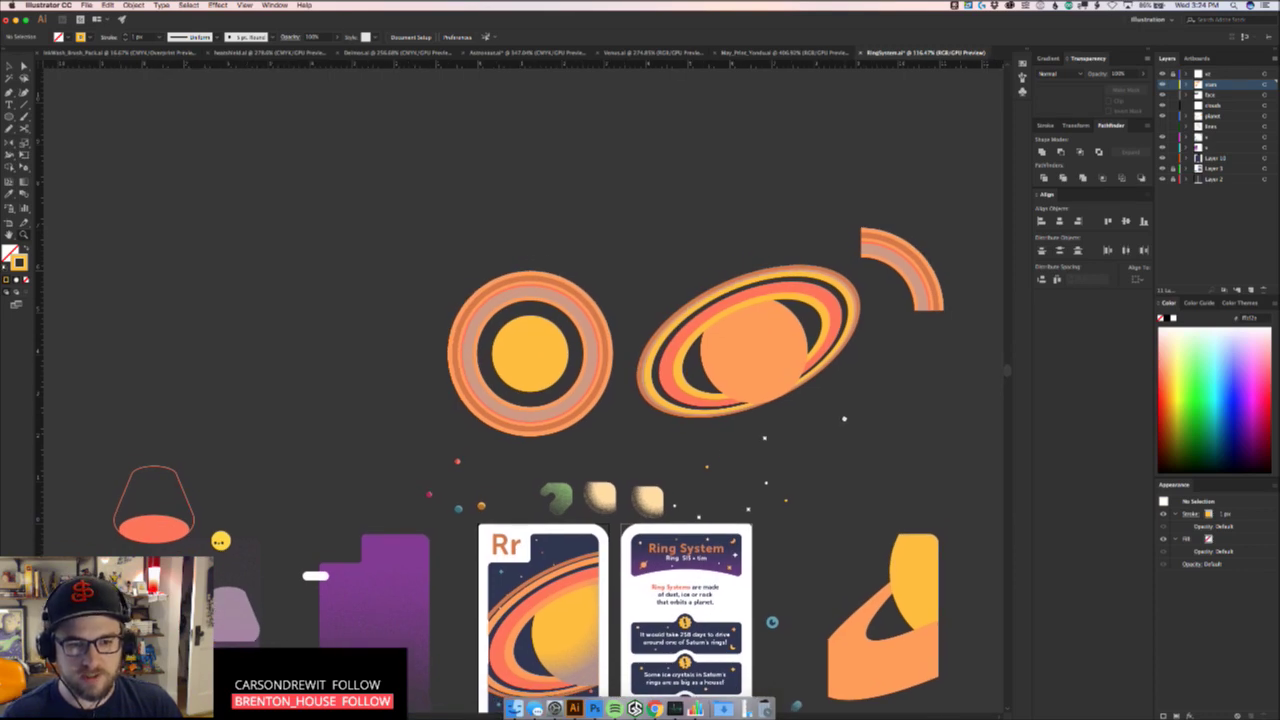
pyautogui.scroll(2, 844, 418)
pyautogui.hscroll(2, 844, 418)
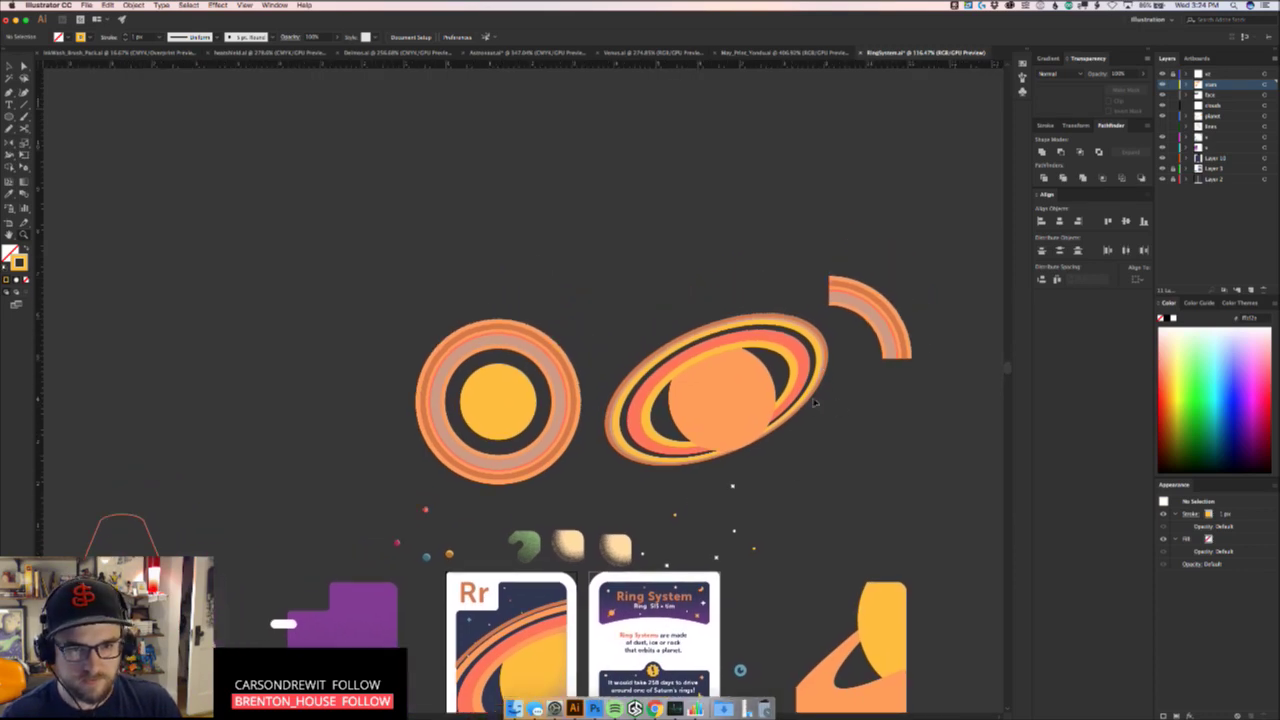
# Undo the ring recoloring, the group moves and the planet fill changes back to the yellow planet
pyautogui.click(814, 402)
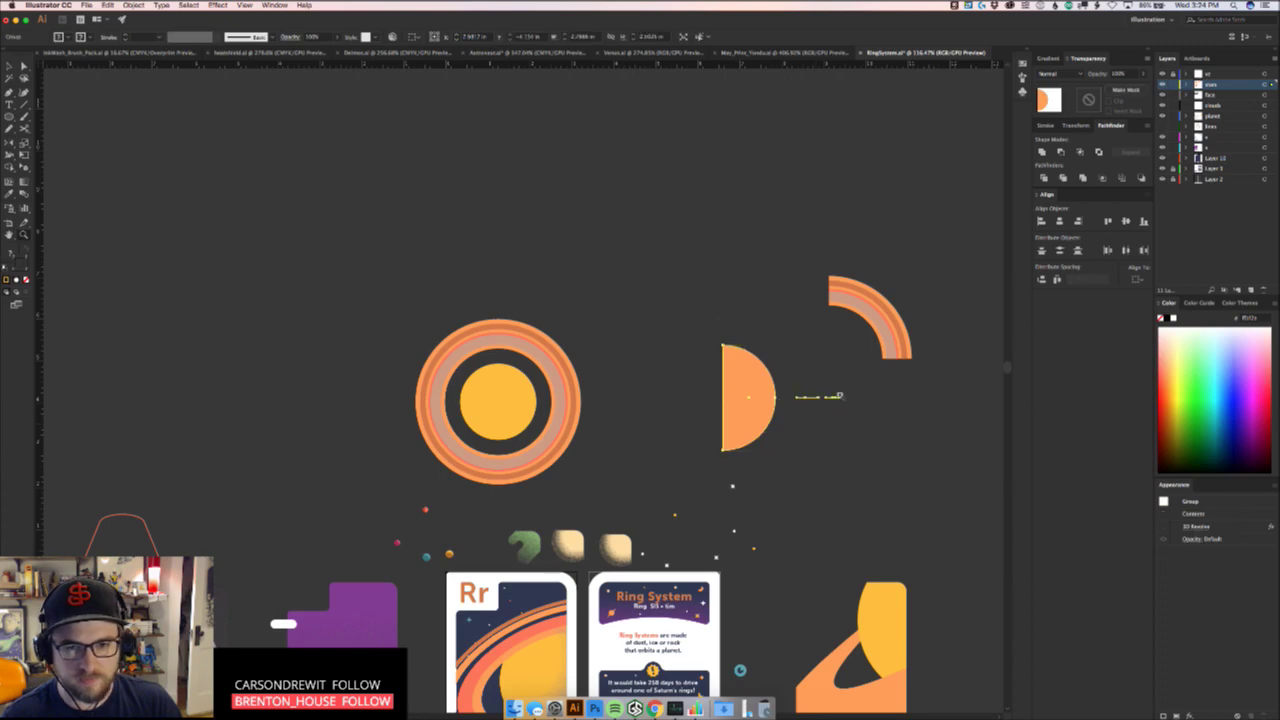
pyautogui.scroll(4, 853, 425)
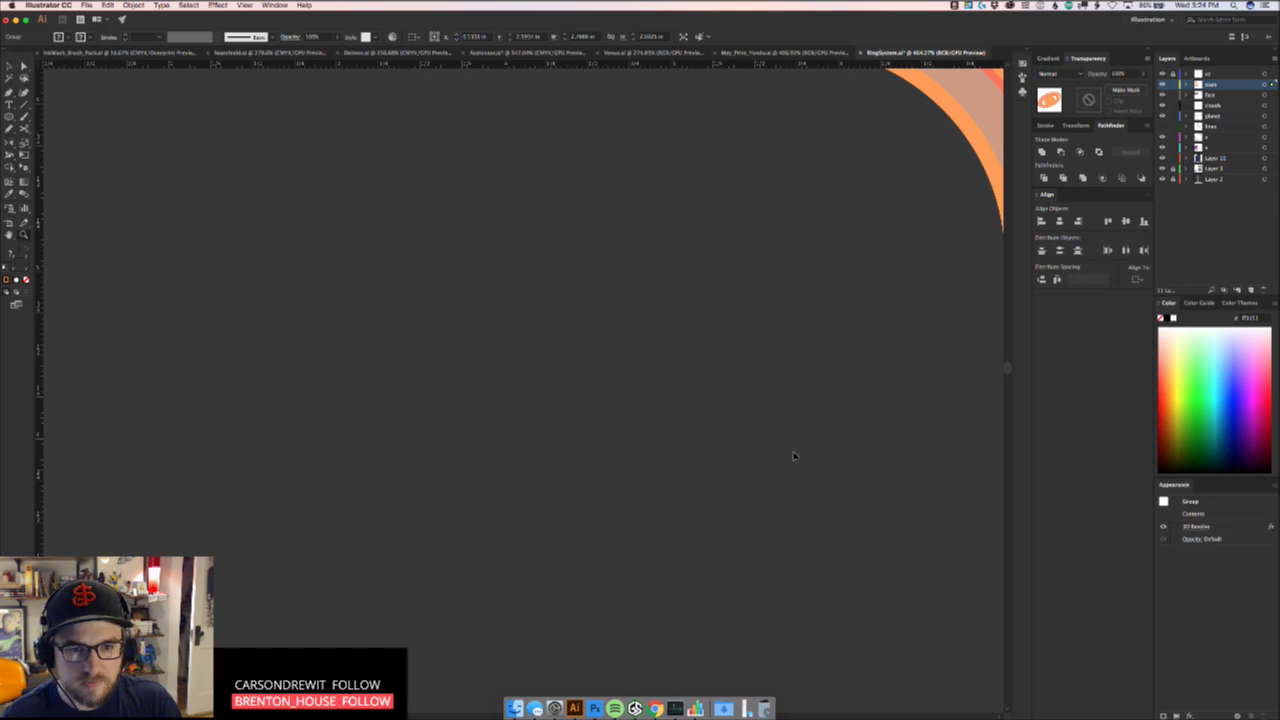
pyautogui.scroll(-5, 790, 455)
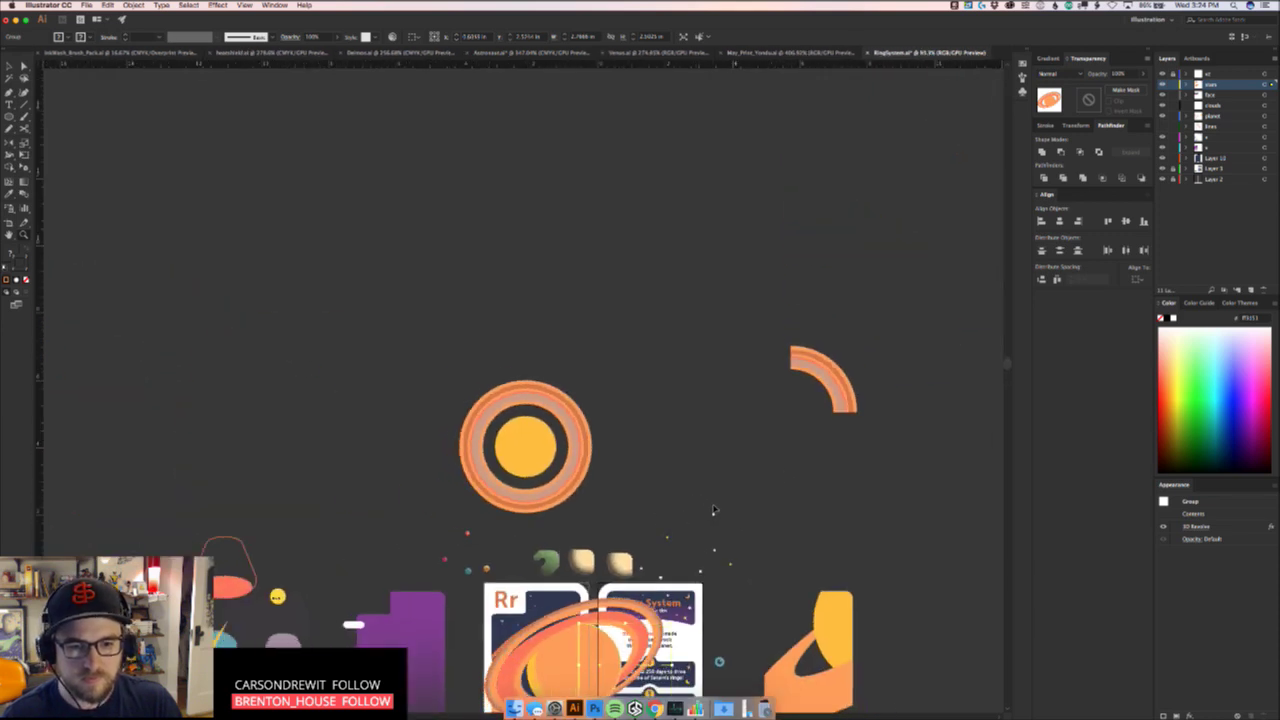
pyautogui.press('super+z')
pyautogui.press('super+z')
pyautogui.press('super+z')
pyautogui.press('super+z')
pyautogui.press('super+z')
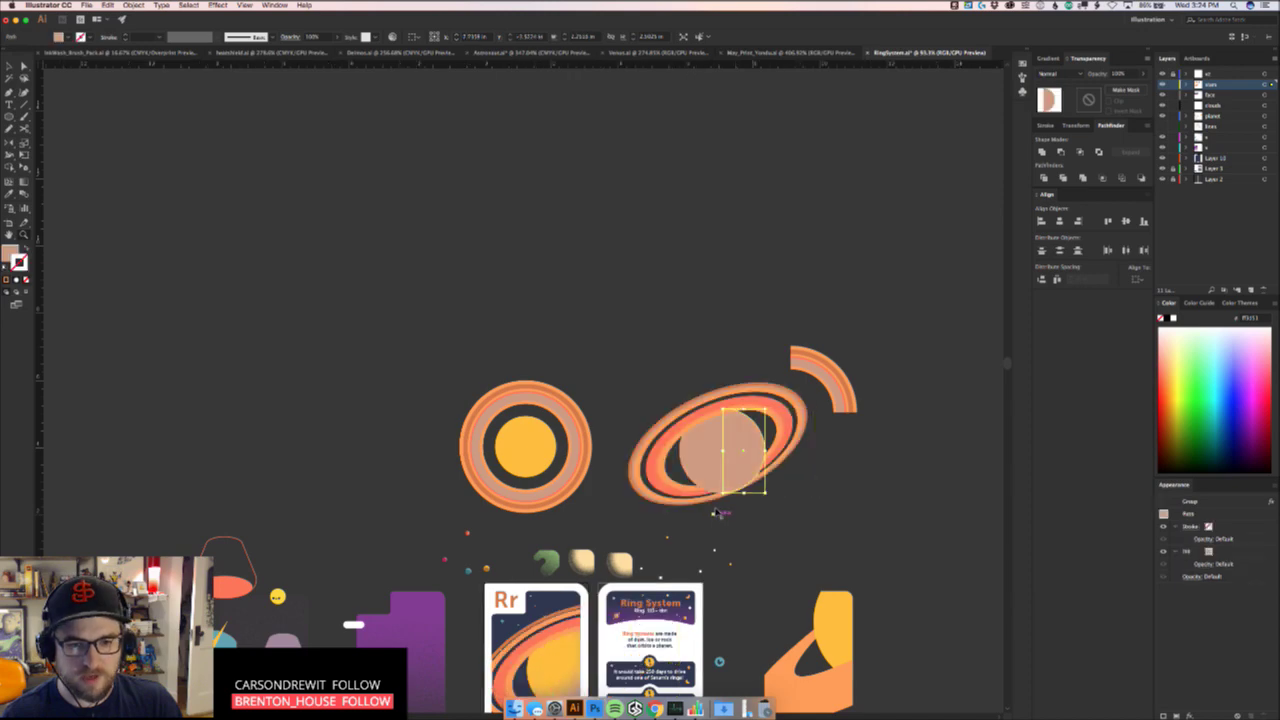
pyautogui.press('super+z')
pyautogui.press('super+z')
pyautogui.press('super+z')
pyautogui.press('super+z')
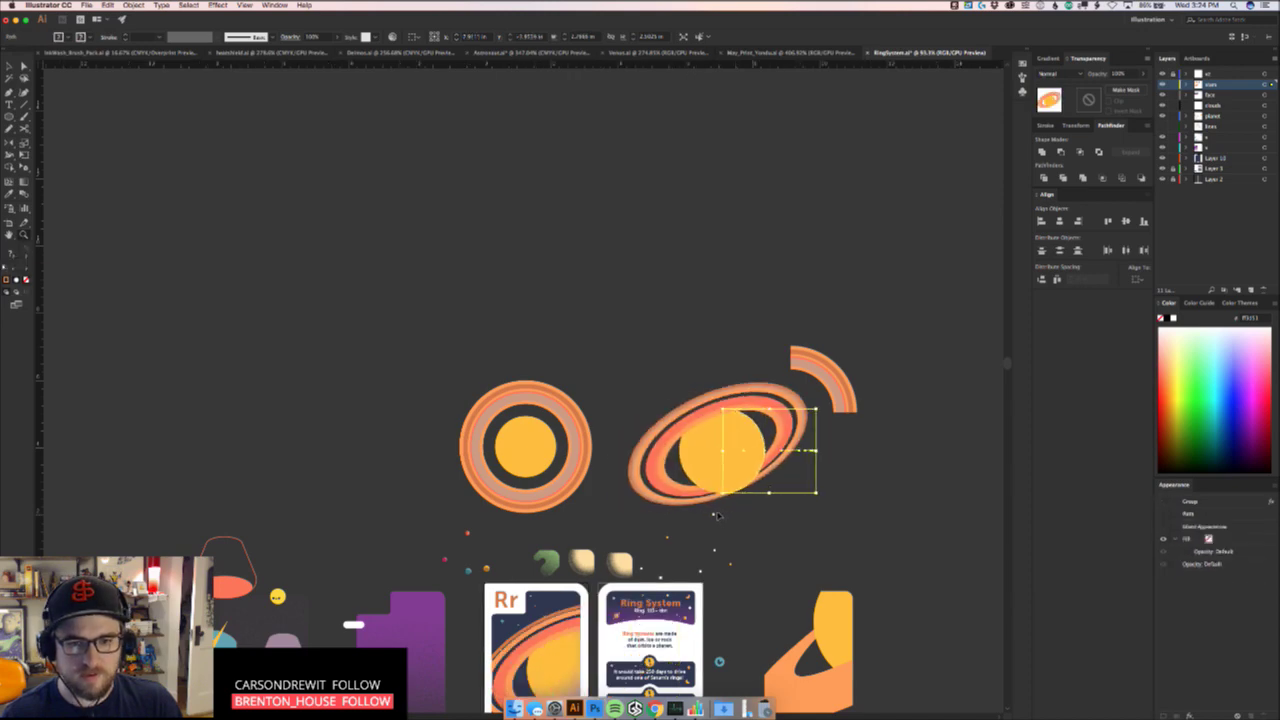
# Recolor the tan middle strip of the outer ring with yellow sampled from the planet
pyautogui.click(828, 463)
pyautogui.scroll(5, 875, 430)
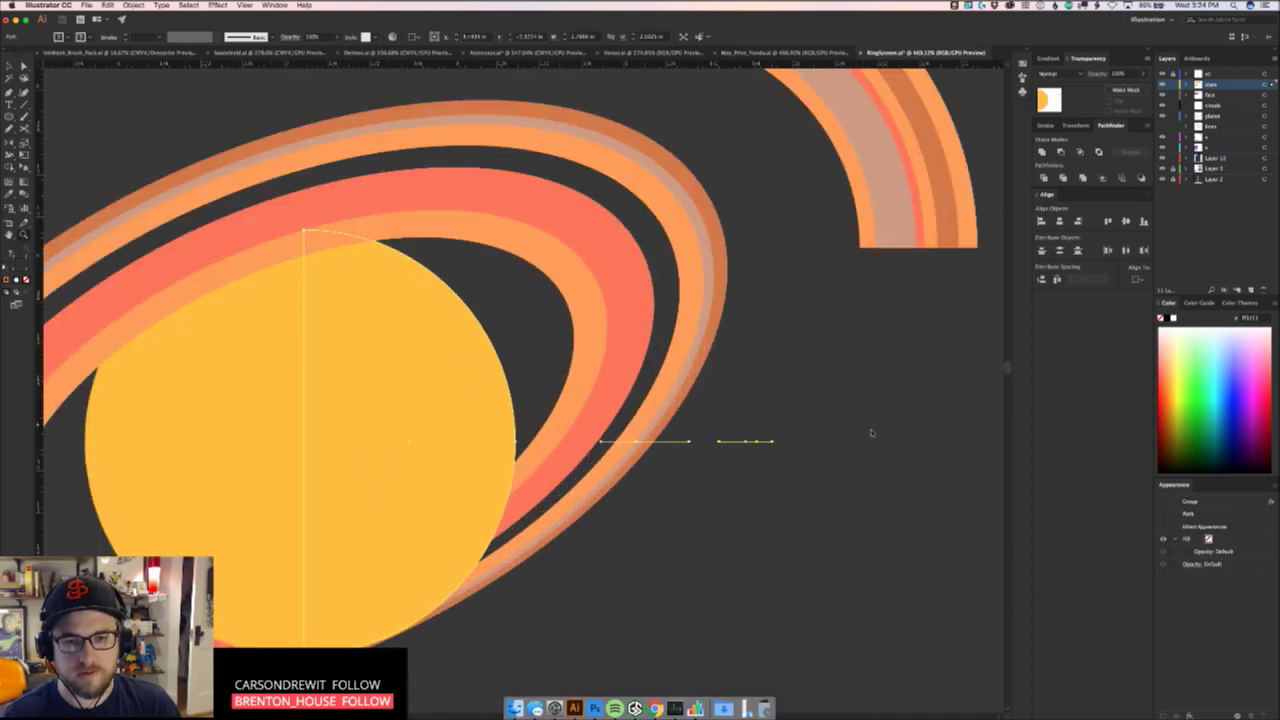
pyautogui.click(752, 441)
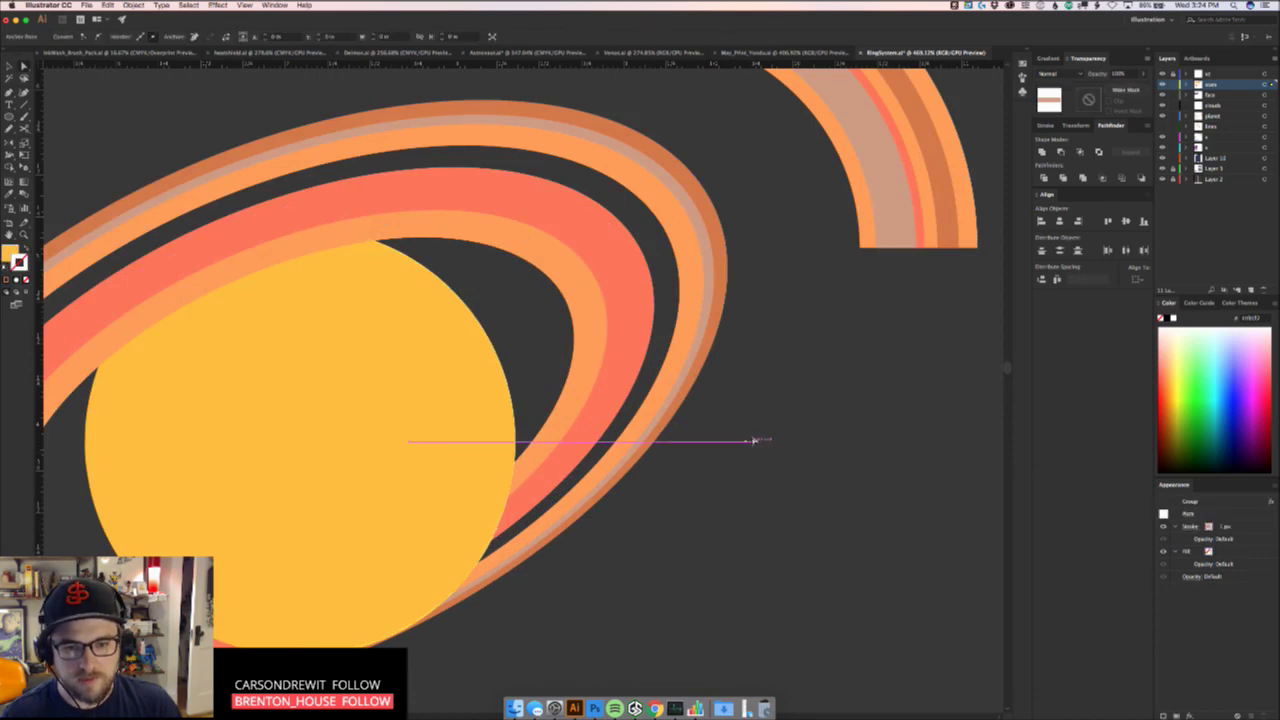
pyautogui.click(448, 418)
pyautogui.moveTo(521, 407); pyautogui.dragTo(412, 438)
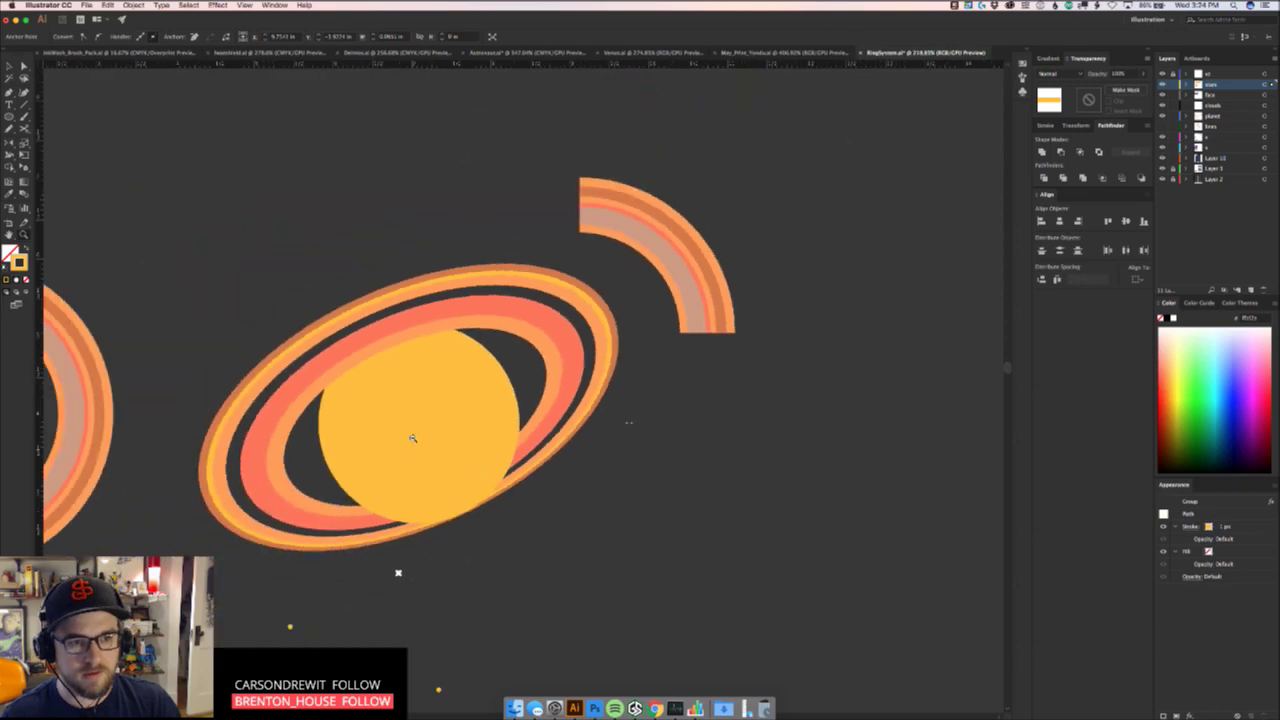
# Try magenta and coral sampled from the artwork on the middle strip of the tilted planet's outer ring
pyautogui.moveTo(378, 492); pyautogui.dragTo(652, 374)
pyautogui.scroll(-3, 623, 433)
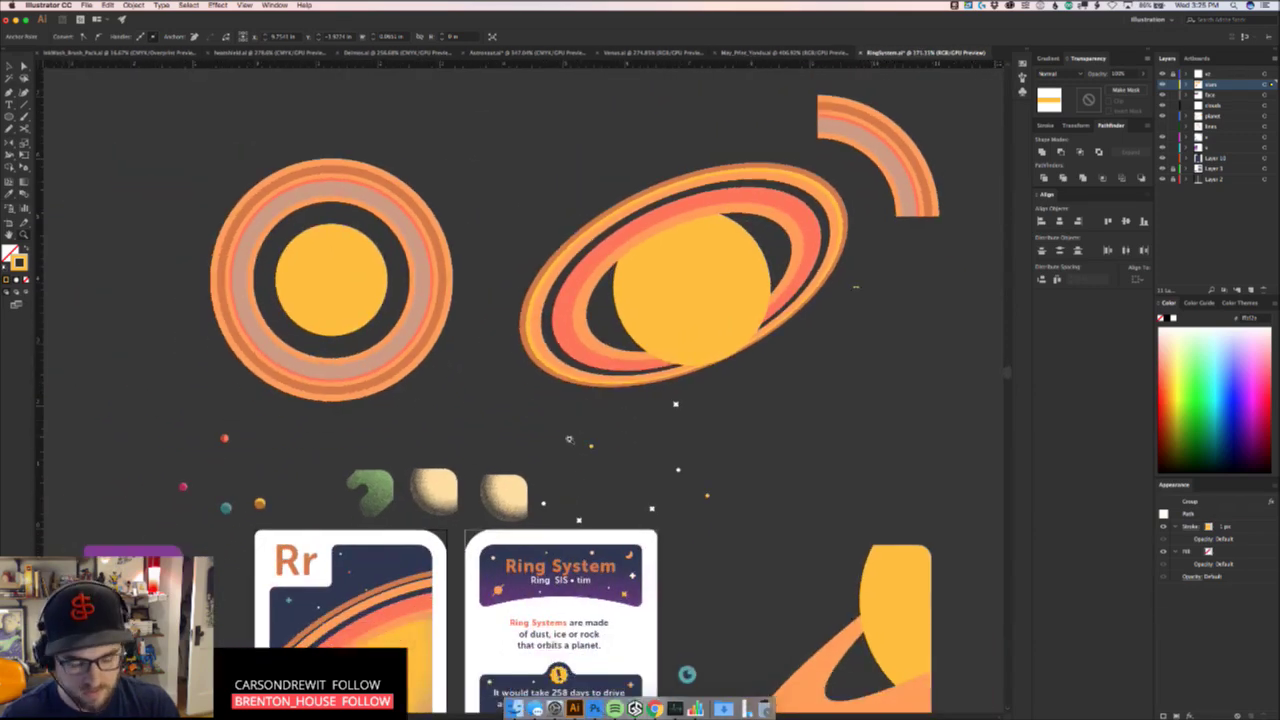
pyautogui.scroll(-5, 578, 454)
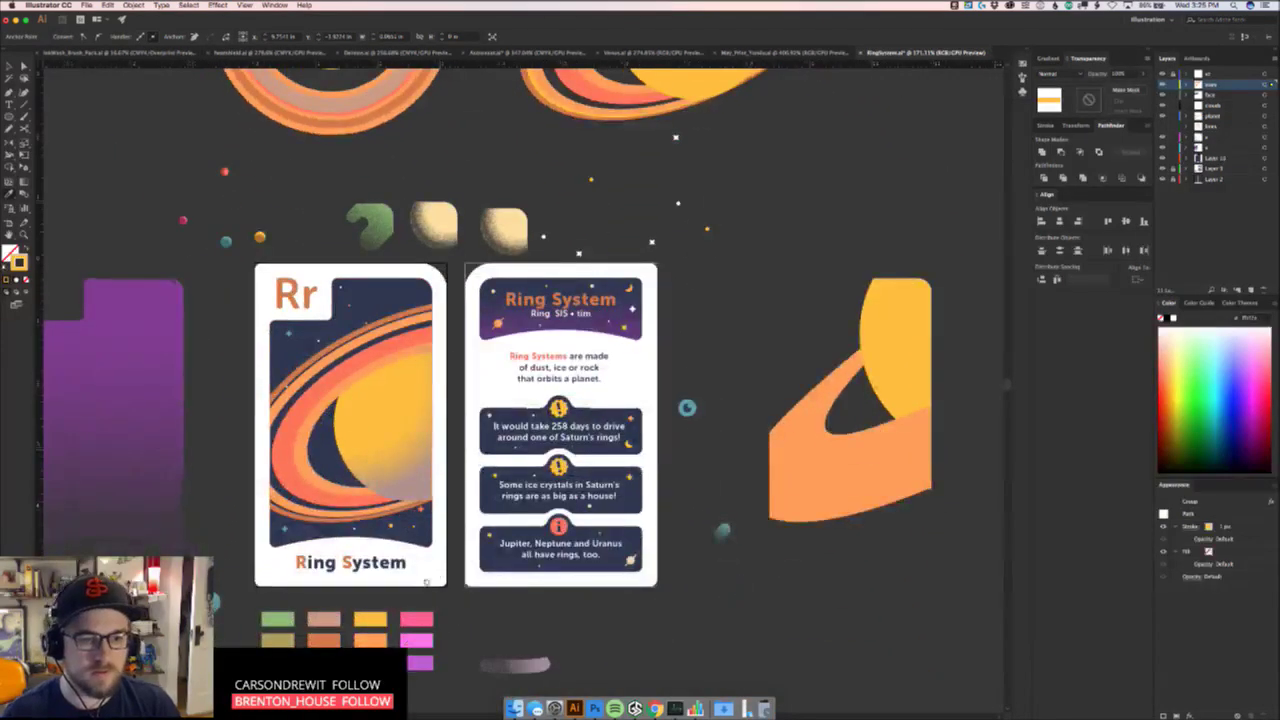
pyautogui.hscroll(2, 578, 454)
pyautogui.keyDown('shift'); pyautogui.click(562, 369); pyautogui.keyUp('shift')
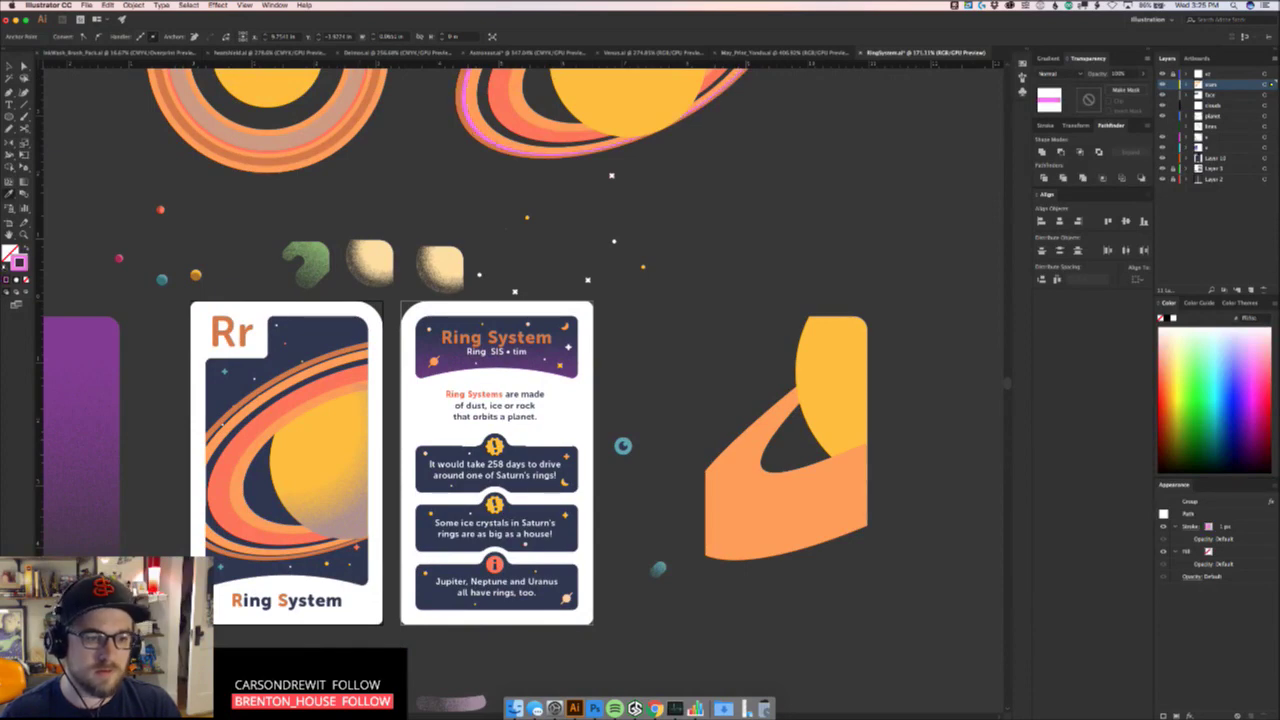
pyautogui.keyDown('shift'); pyautogui.click(222, 426); pyautogui.keyUp('shift')
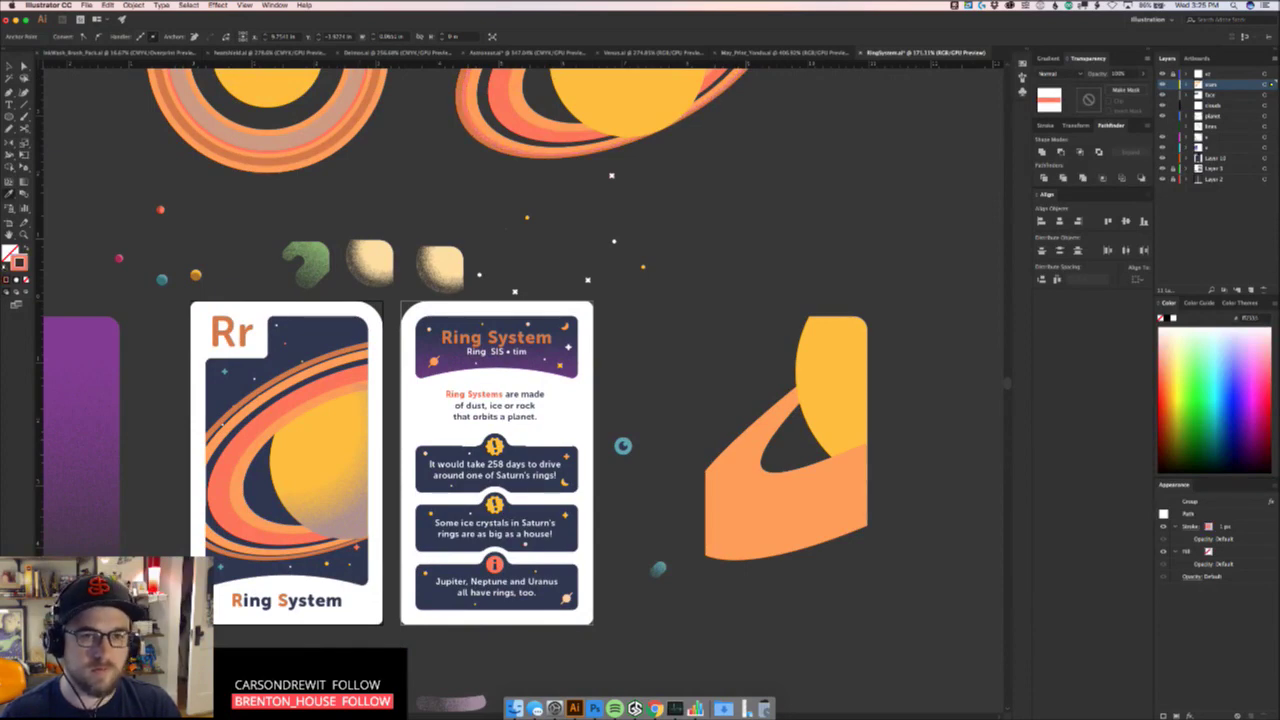
# Try the green, orange and pink palette swatches as the color of the outer ring's middle strip
pyautogui.scroll(-2, 507, 468)
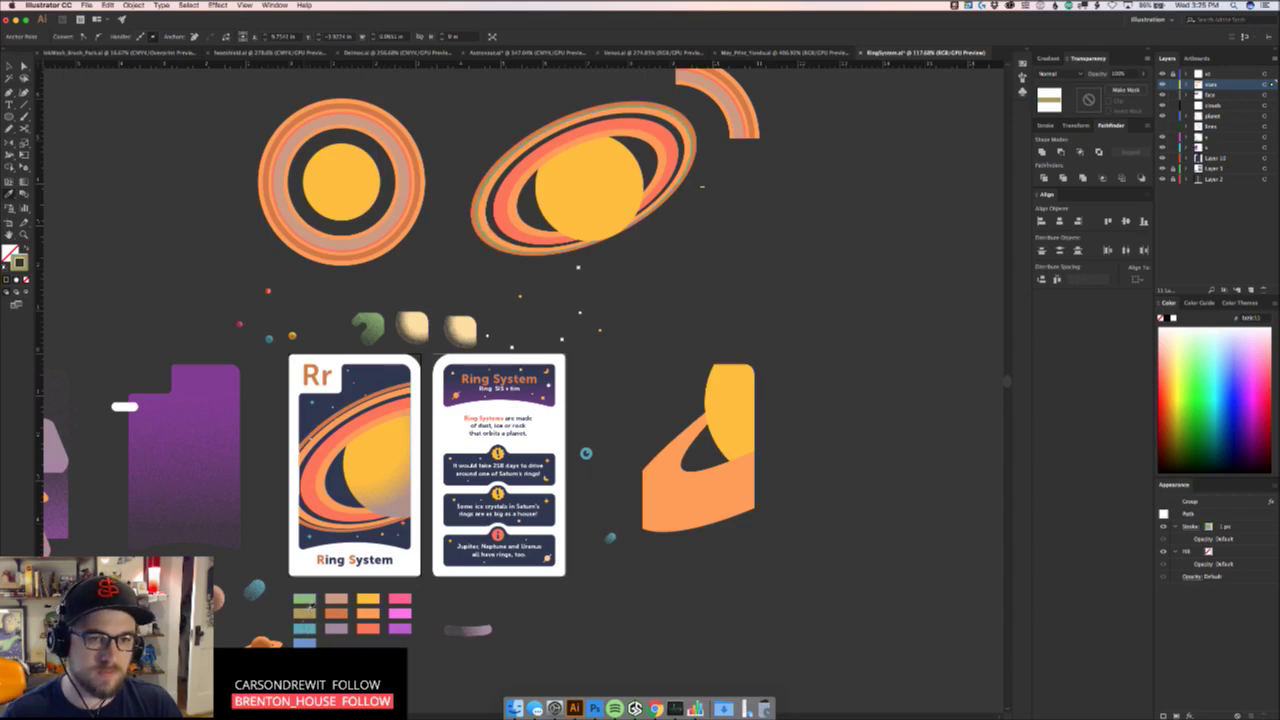
pyautogui.click(308, 603)
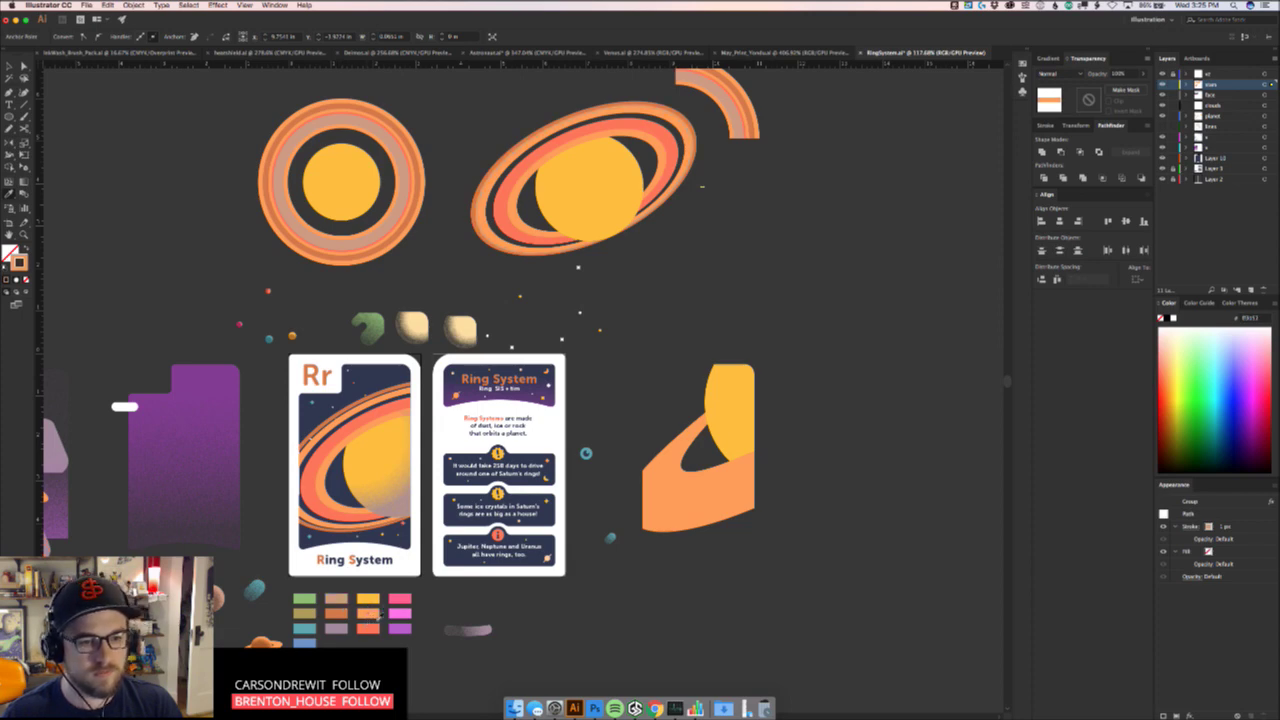
pyautogui.click(410, 600)
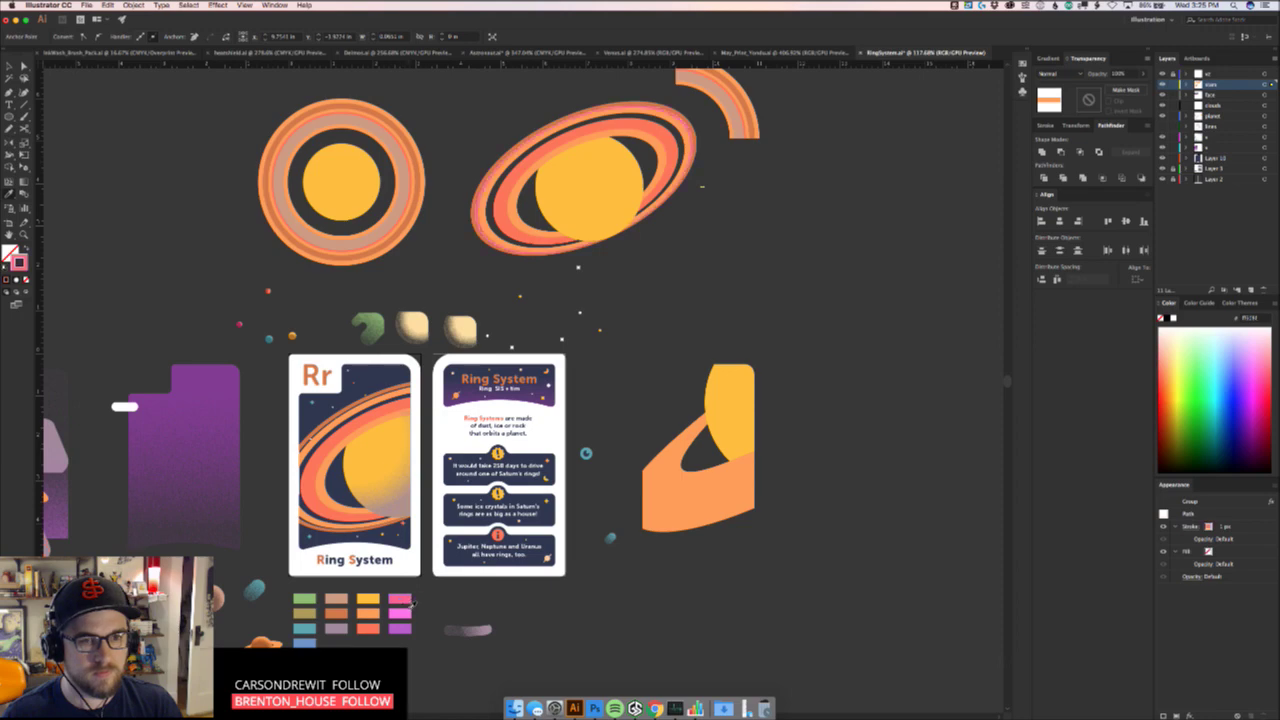
# Recolor the outer ring's middle strip with the tan palette swatch and clear the selection
pyautogui.click(342, 602)
pyautogui.press('v')
pyautogui.click(655, 300)
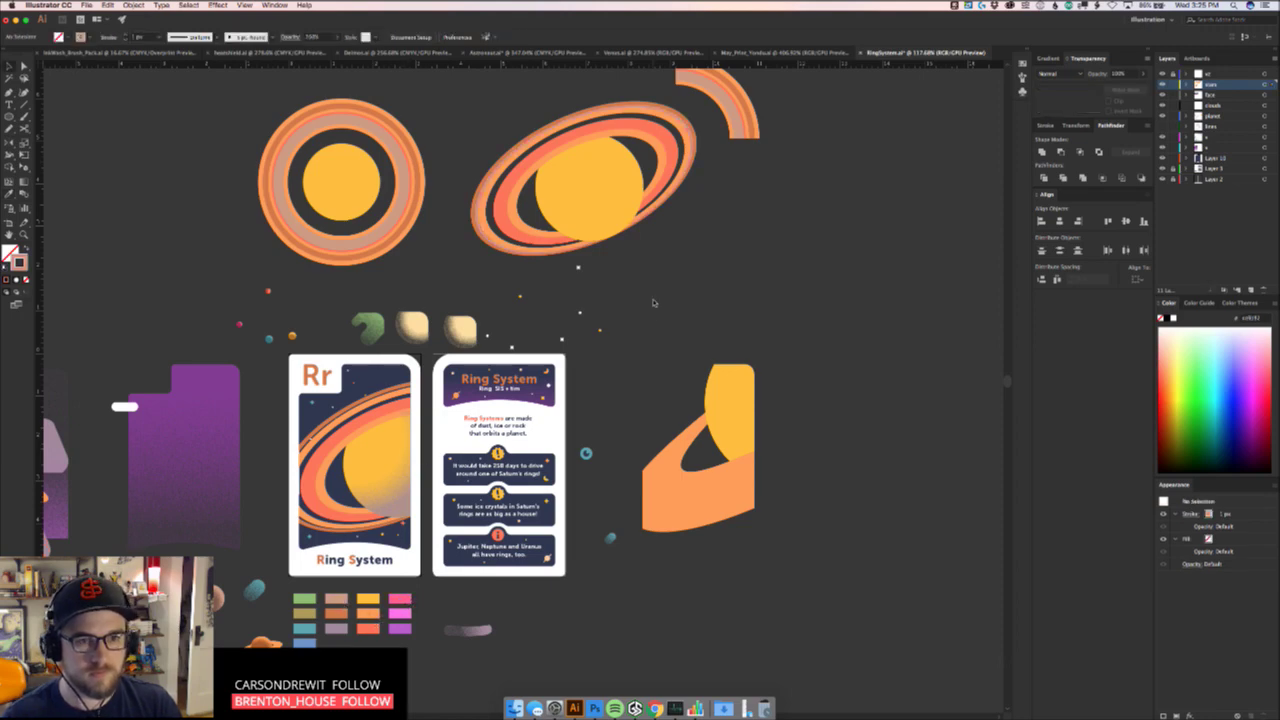
# Move the flat, top-view ringed planet farther away from the tilted ringed planet
pyautogui.moveTo(656, 302); pyautogui.dragTo(672, 335)
pyautogui.scroll(4, 473, 295)
pyautogui.hscroll(-3, 473, 295)
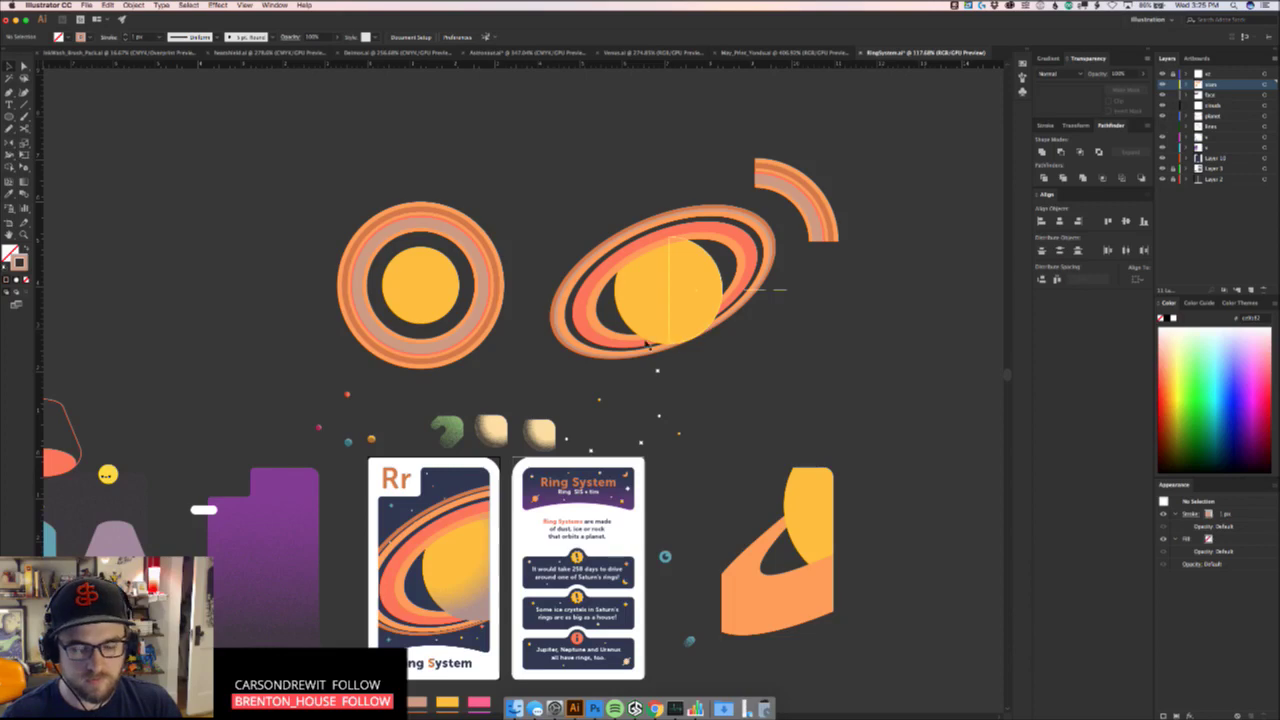
pyautogui.scroll(5, 473, 295)
pyautogui.click(474, 312)
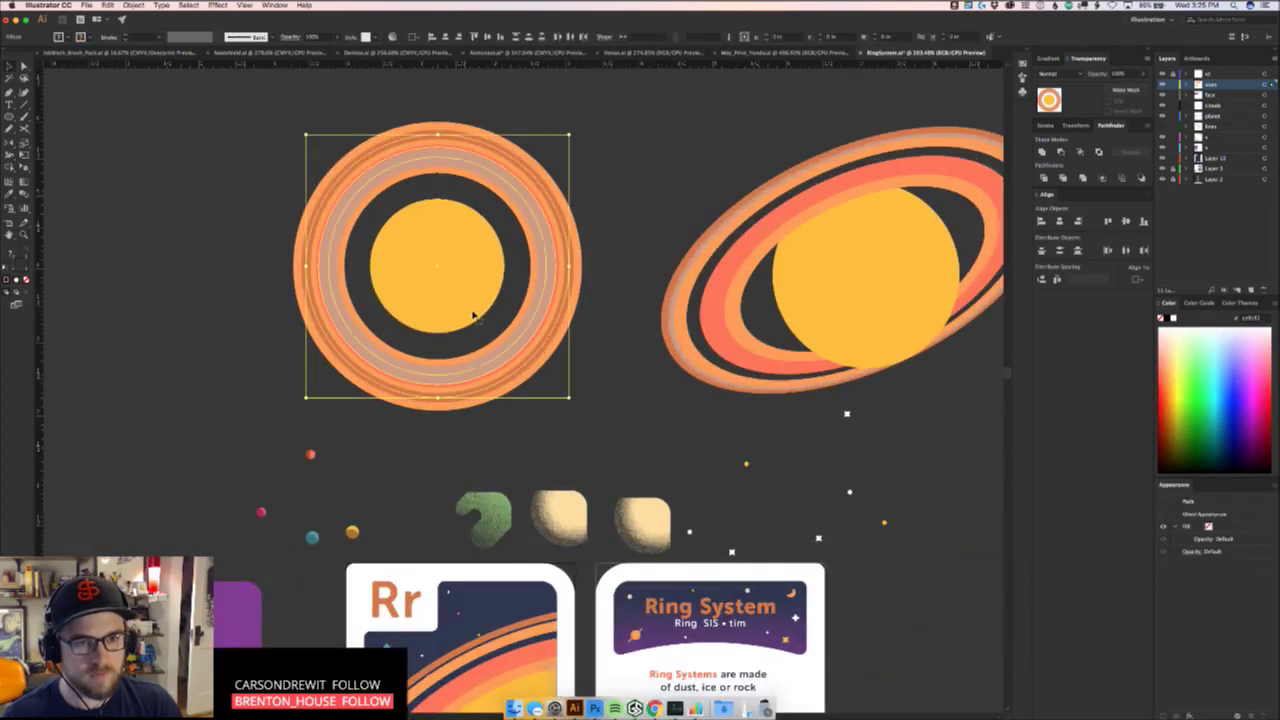
pyautogui.moveTo(550, 311); pyautogui.dragTo(419, 275)
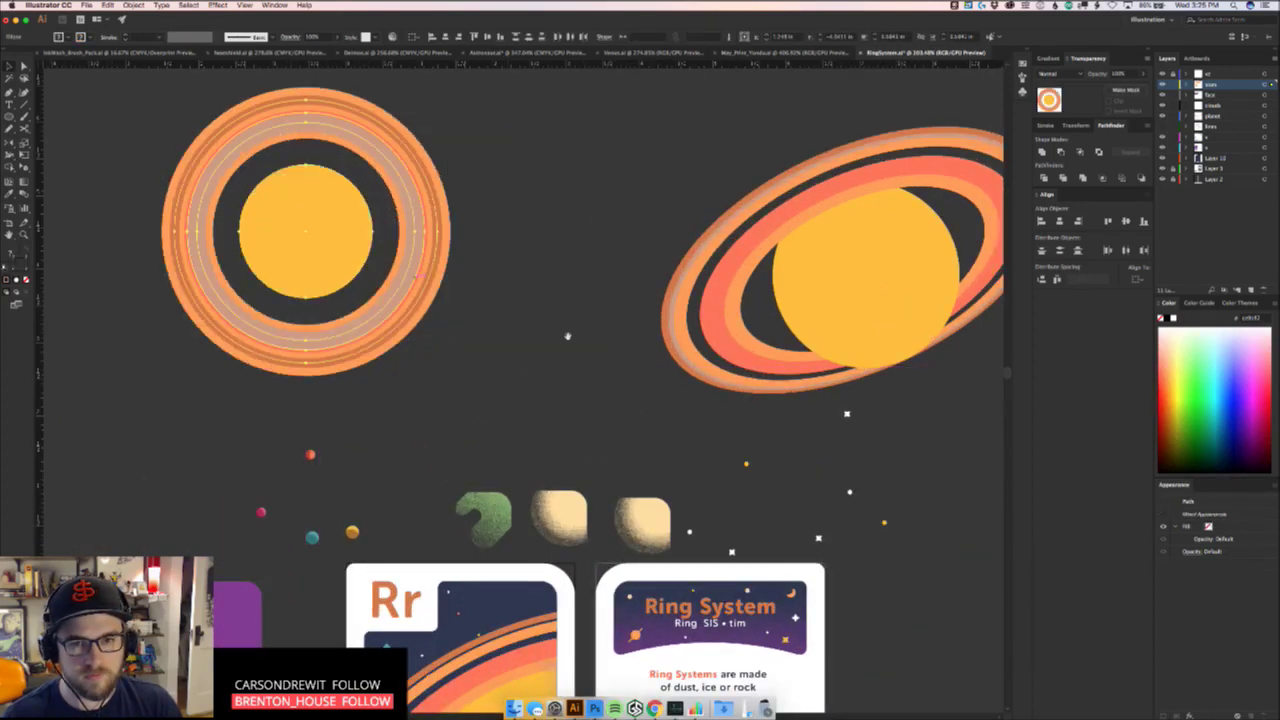
# Isolate the clip group on the Ring System card's front and remove the purple grain shading circle from its planet
pyautogui.hscroll(5, 508, 349)
pyautogui.scroll(1, 508, 349)
pyautogui.click(631, 387)
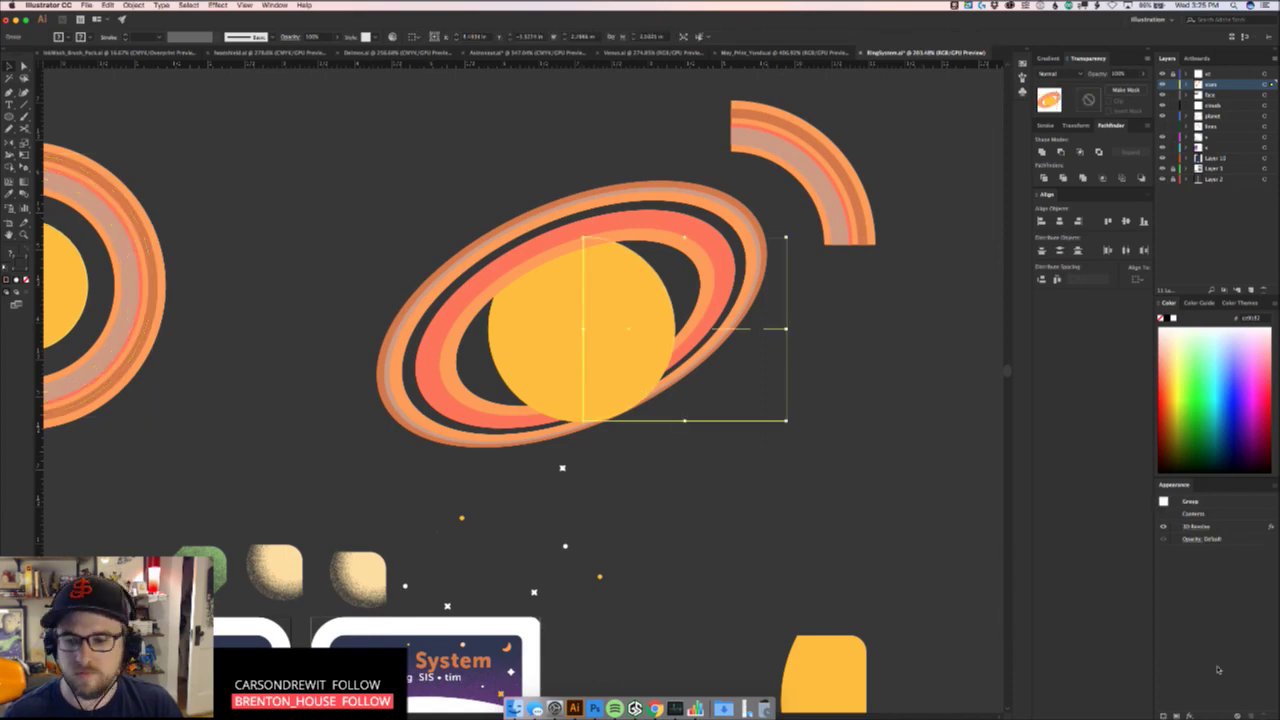
pyautogui.scroll(-5, 650, 450)
pyautogui.hscroll(-5, 650, 450)
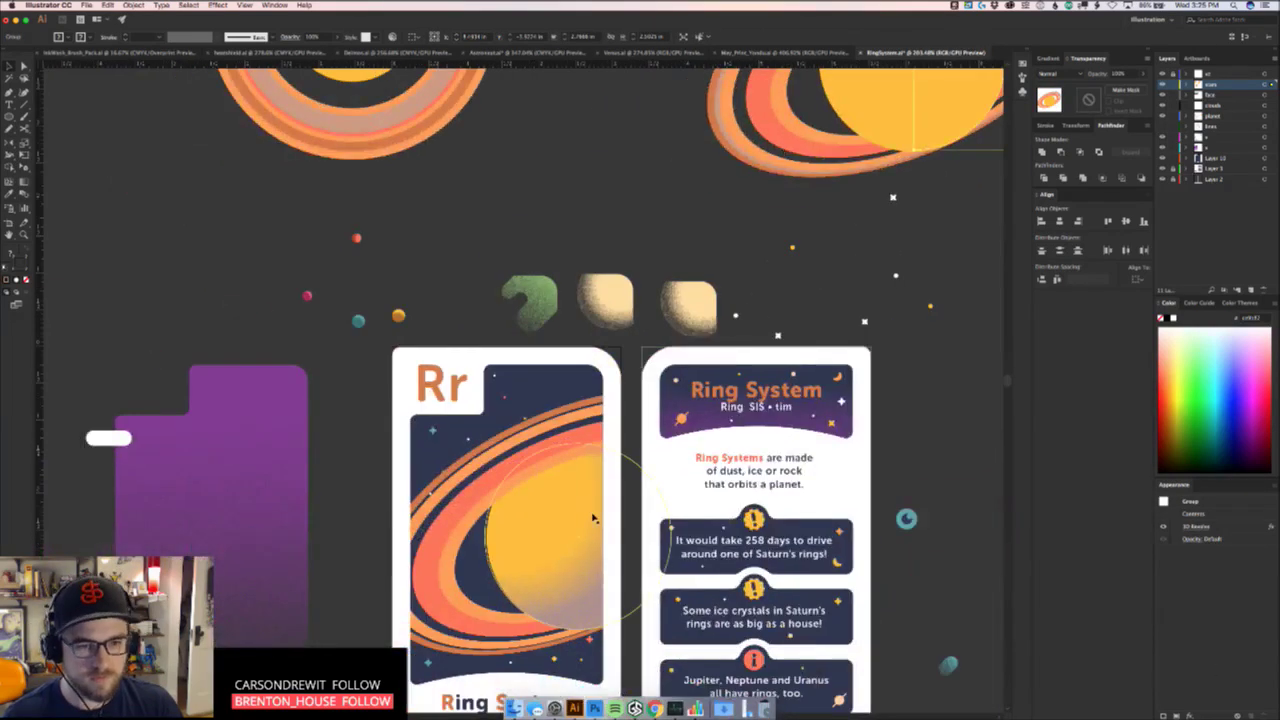
pyautogui.scroll(-2, 596, 546)
pyautogui.hscroll(1, 596, 546)
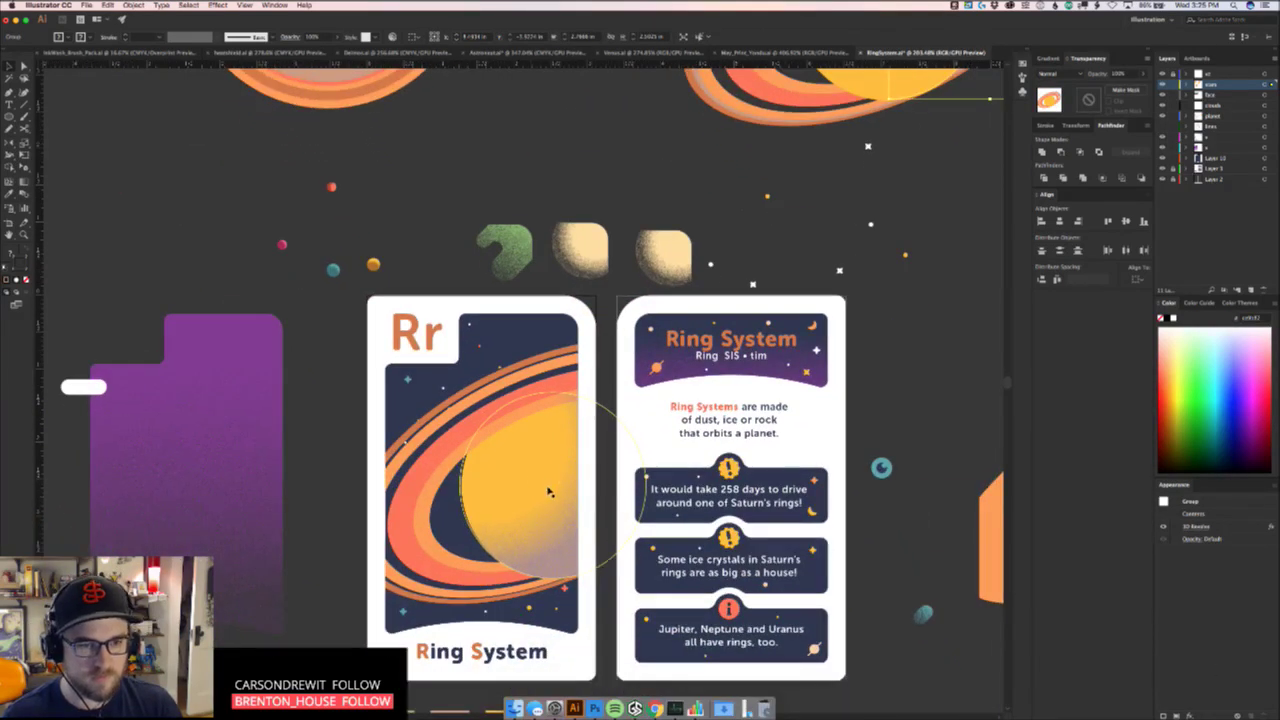
pyautogui.moveTo(549, 488); pyautogui.dragTo(574, 514)
pyautogui.doubleClick(545, 507)
pyautogui.click(545, 507)
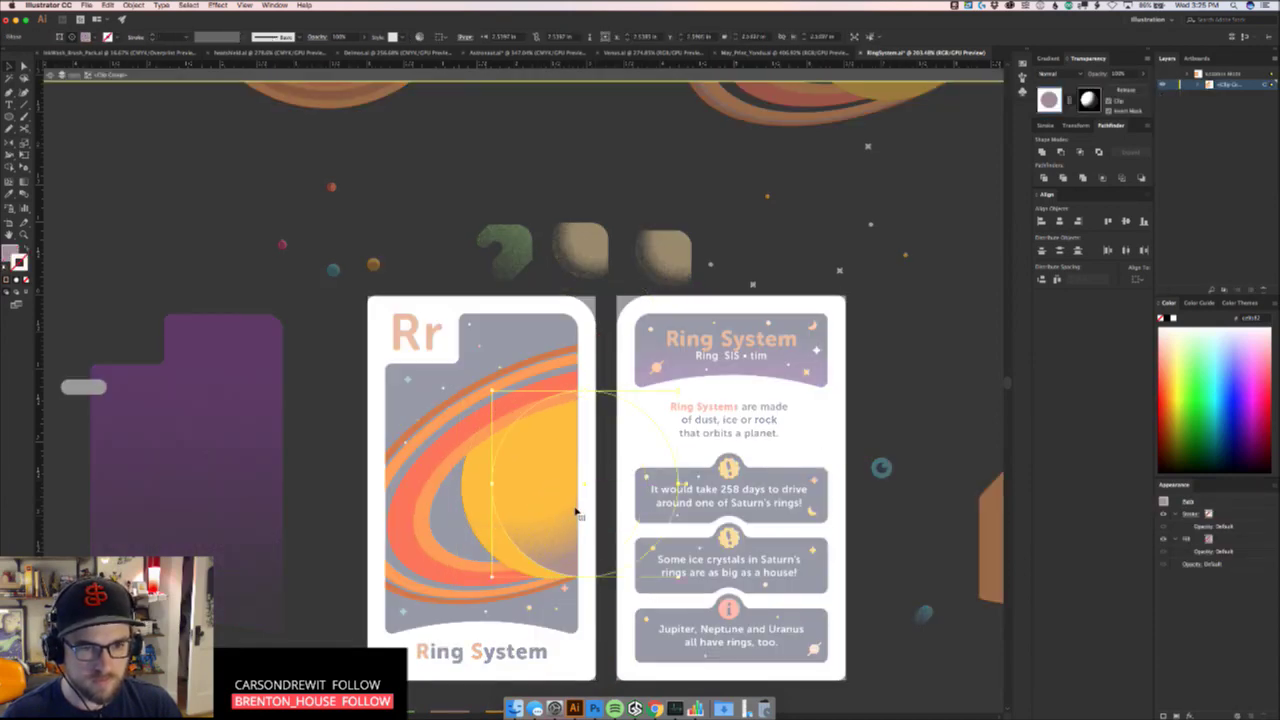
pyautogui.press('super+z')
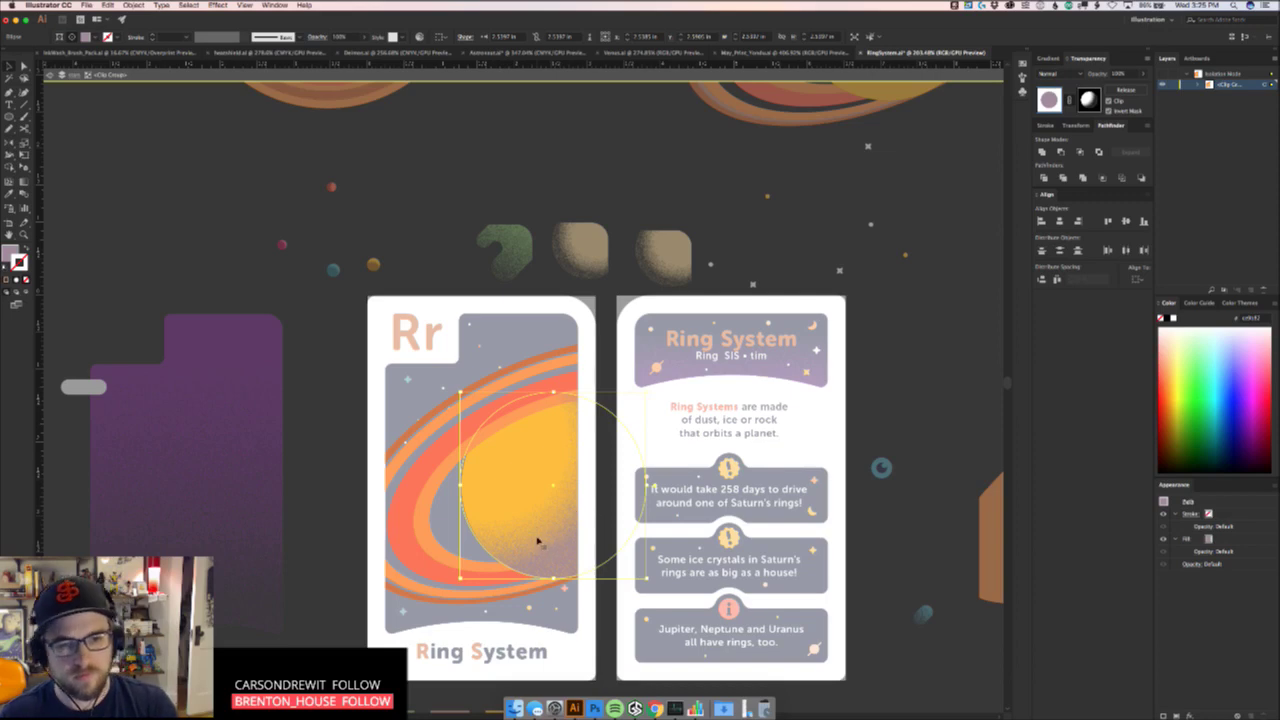
pyautogui.moveTo(552, 535); pyautogui.dragTo(541, 538)
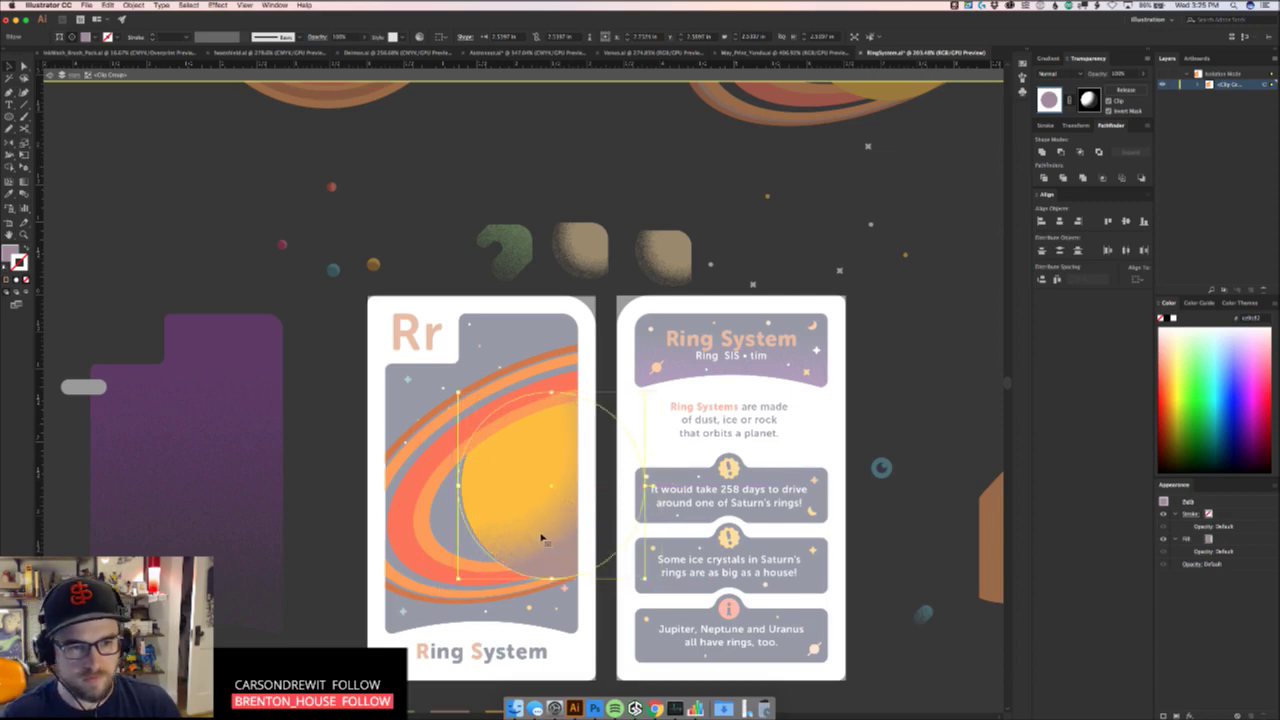
pyautogui.press('super+shift+a')
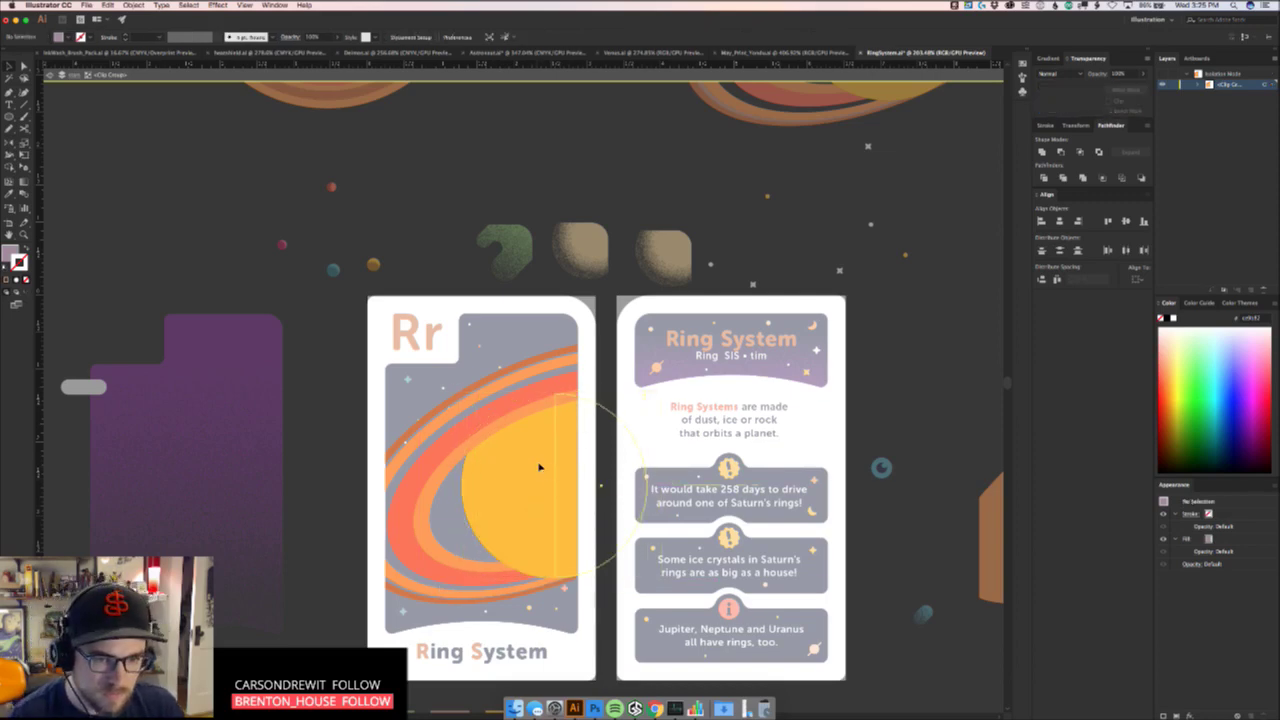
pyautogui.press('Escape')
# Copy the recolored tilted planet group and paste it inside the clip group on the card's front
pyautogui.scroll(5, 560, 450)
pyautogui.hscroll(5, 560, 450)
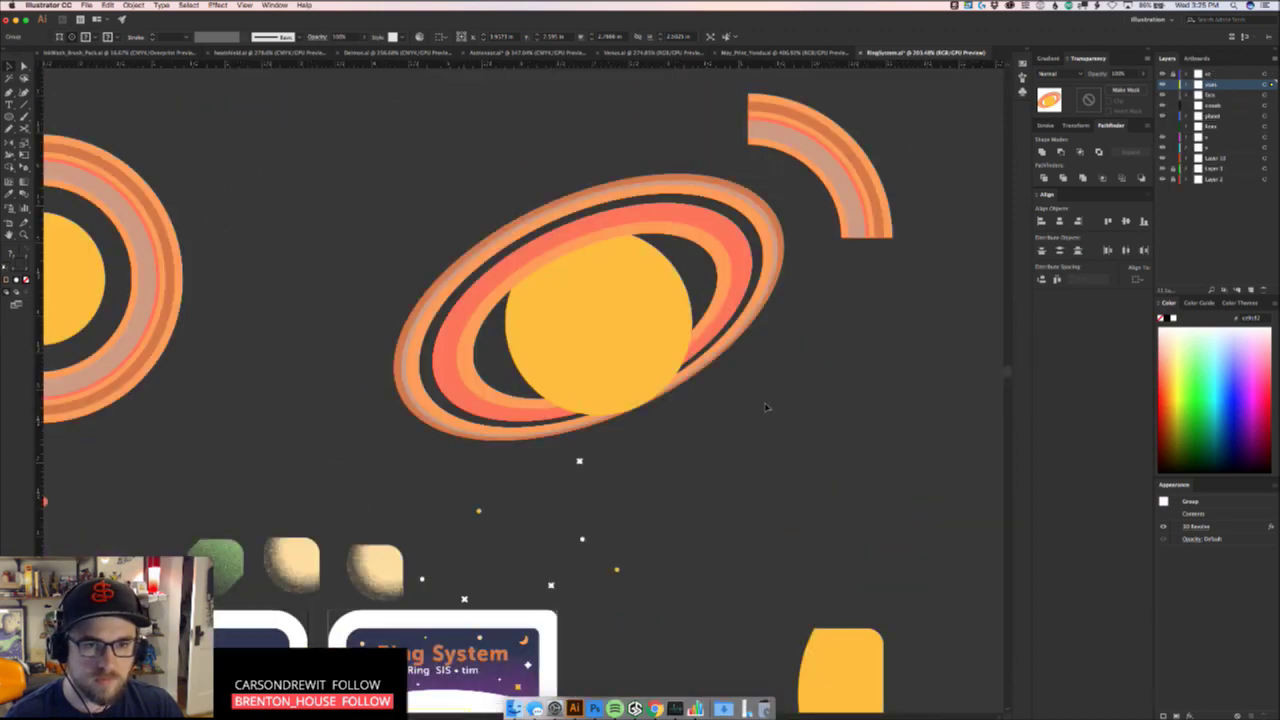
pyautogui.click(543, 271)
pyautogui.scroll(-5, 481, 507)
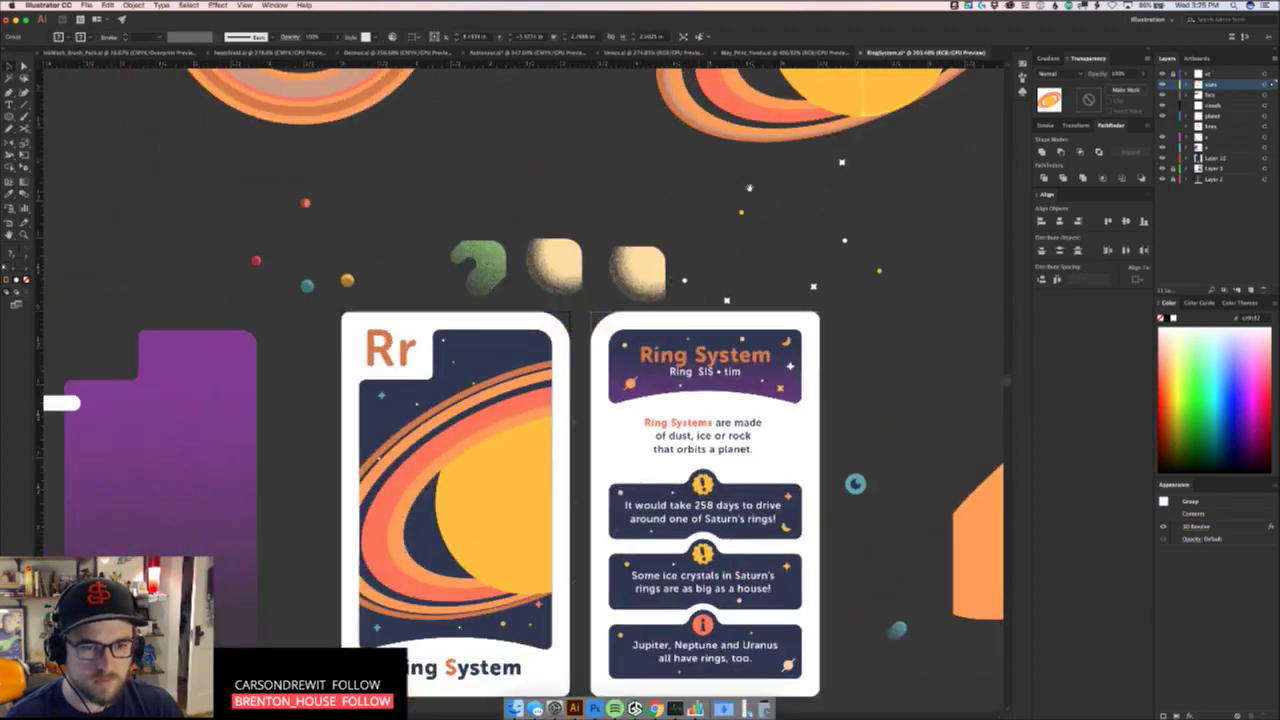
pyautogui.scroll(2, 540, 487)
pyautogui.doubleClick(540, 487)
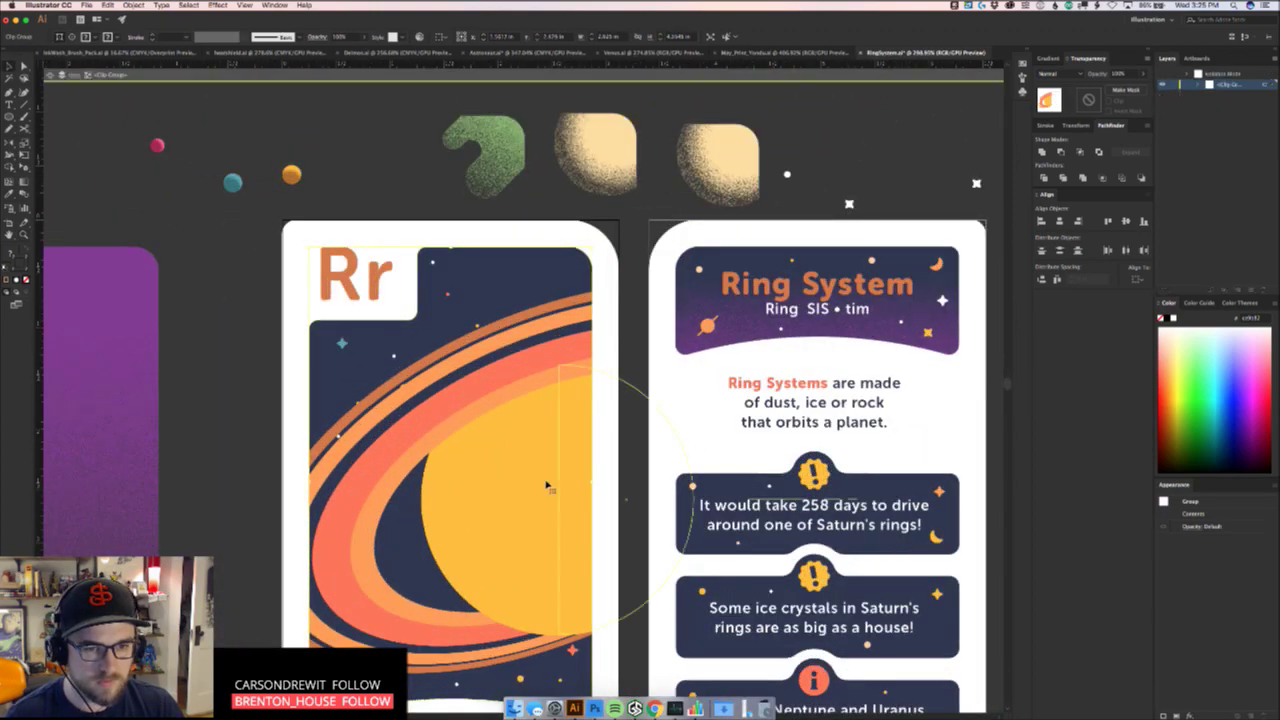
pyautogui.press('super+v')
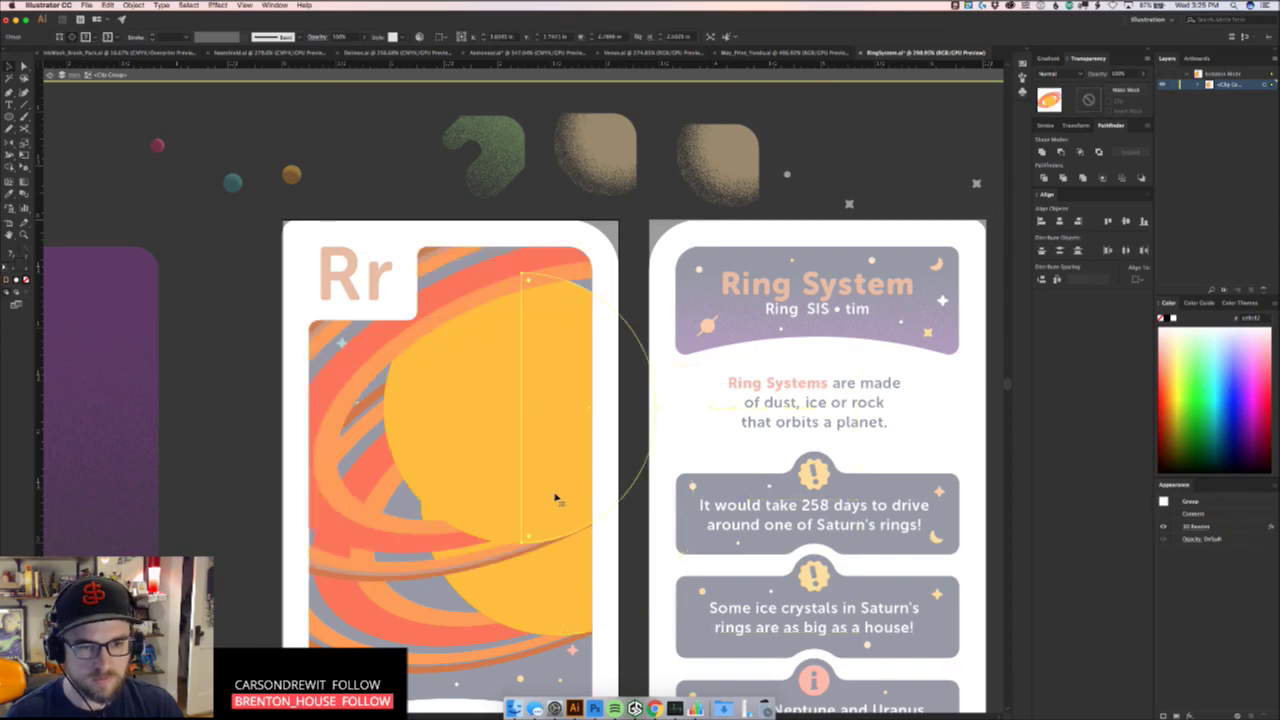
# Align the pasted ringed planet over the card's existing planet, nudge it slightly left, and clear the selection
pyautogui.moveTo(545, 497); pyautogui.dragTo(577, 580)
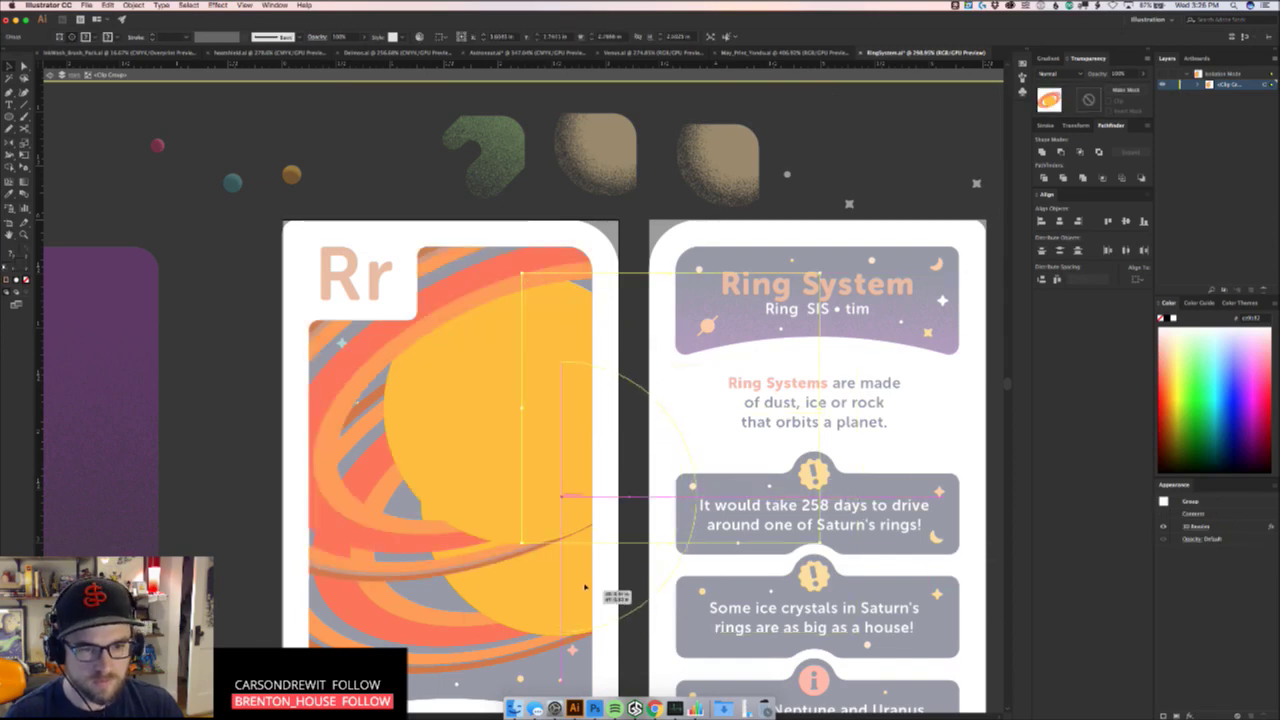
pyautogui.press('super+z')
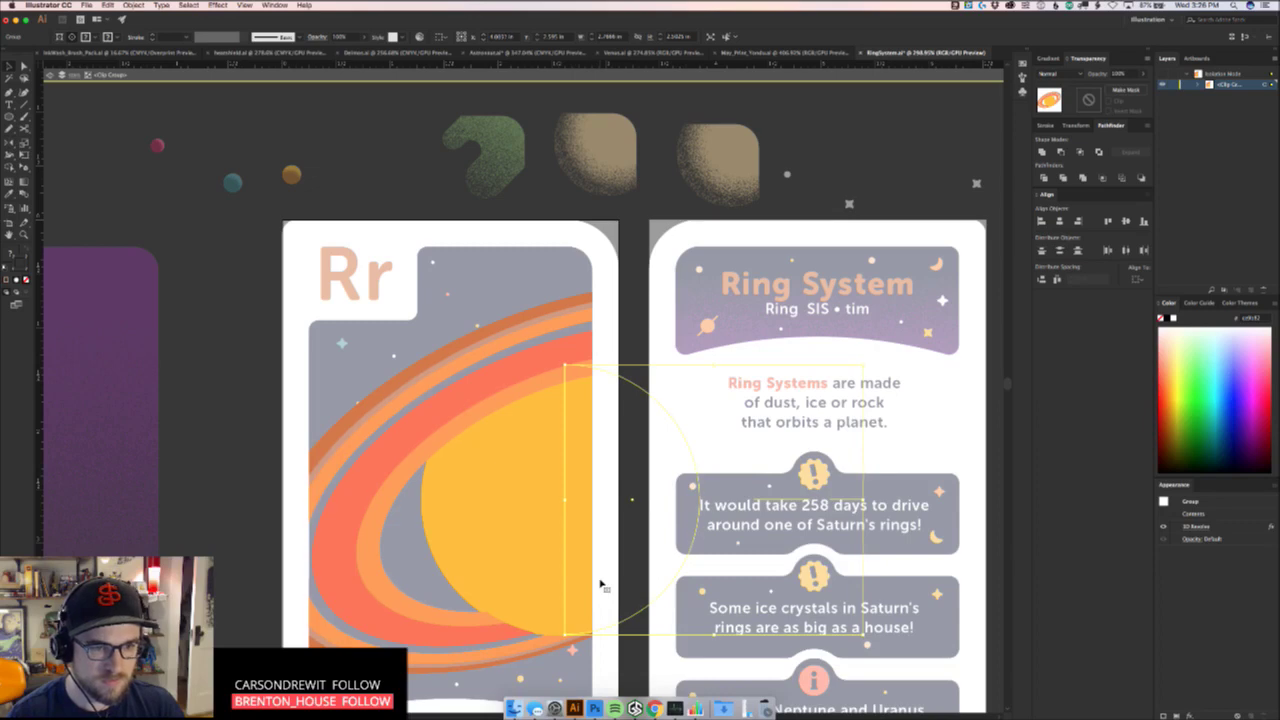
pyautogui.press('Left')
pyautogui.press('Left')
pyautogui.press('Left')
pyautogui.press('Left')
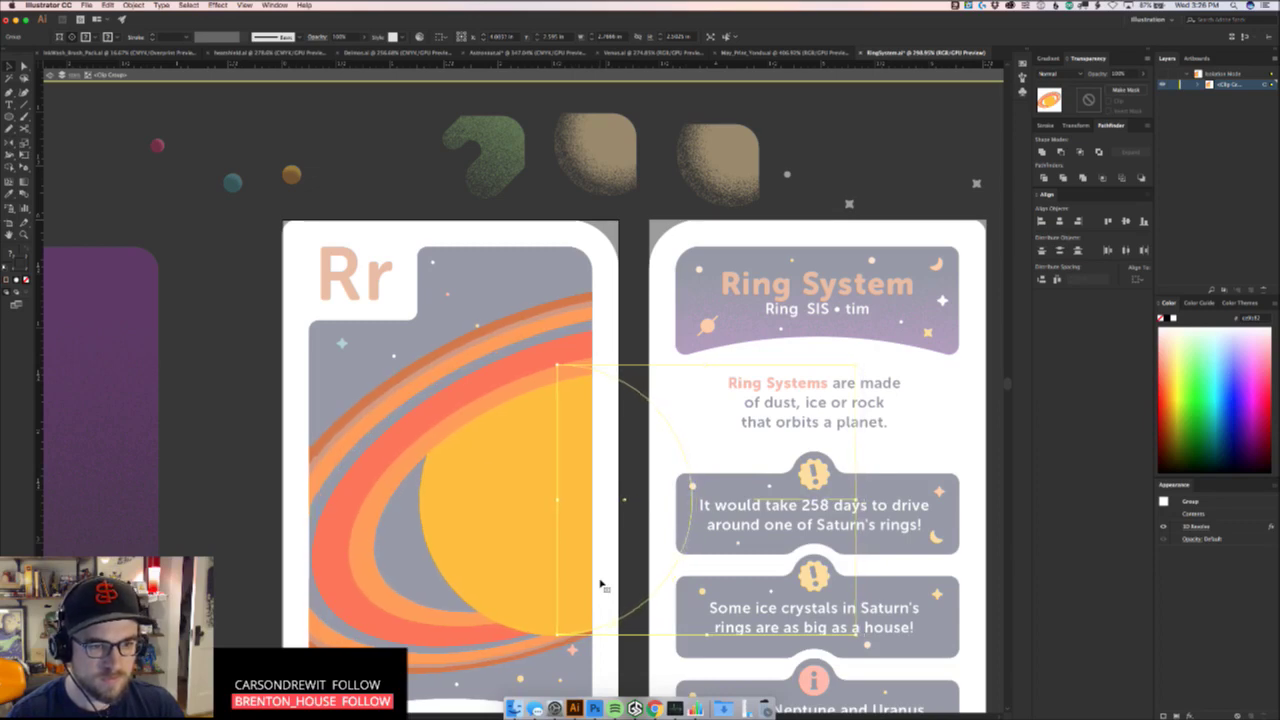
pyautogui.press('shift+super+a')
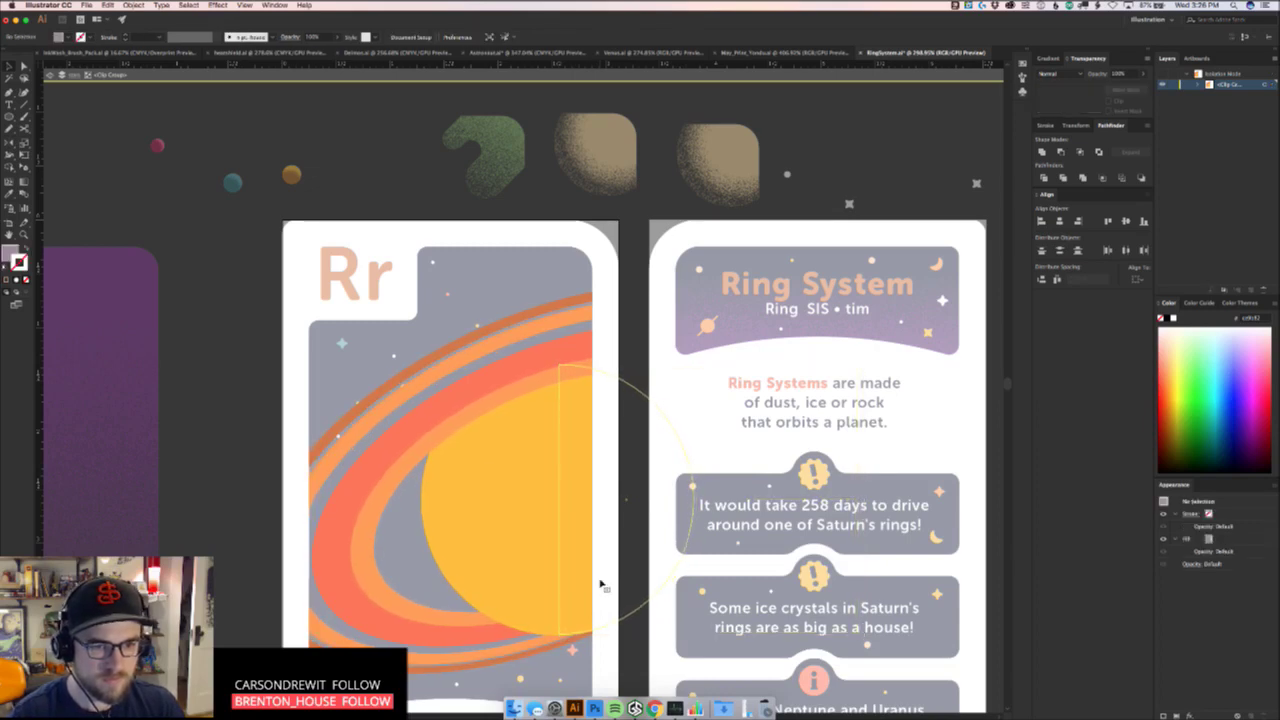
# Try deleting the ringed planet from the card's clip group and undo the deletion
pyautogui.click(522, 575)
pyautogui.press('Delete')
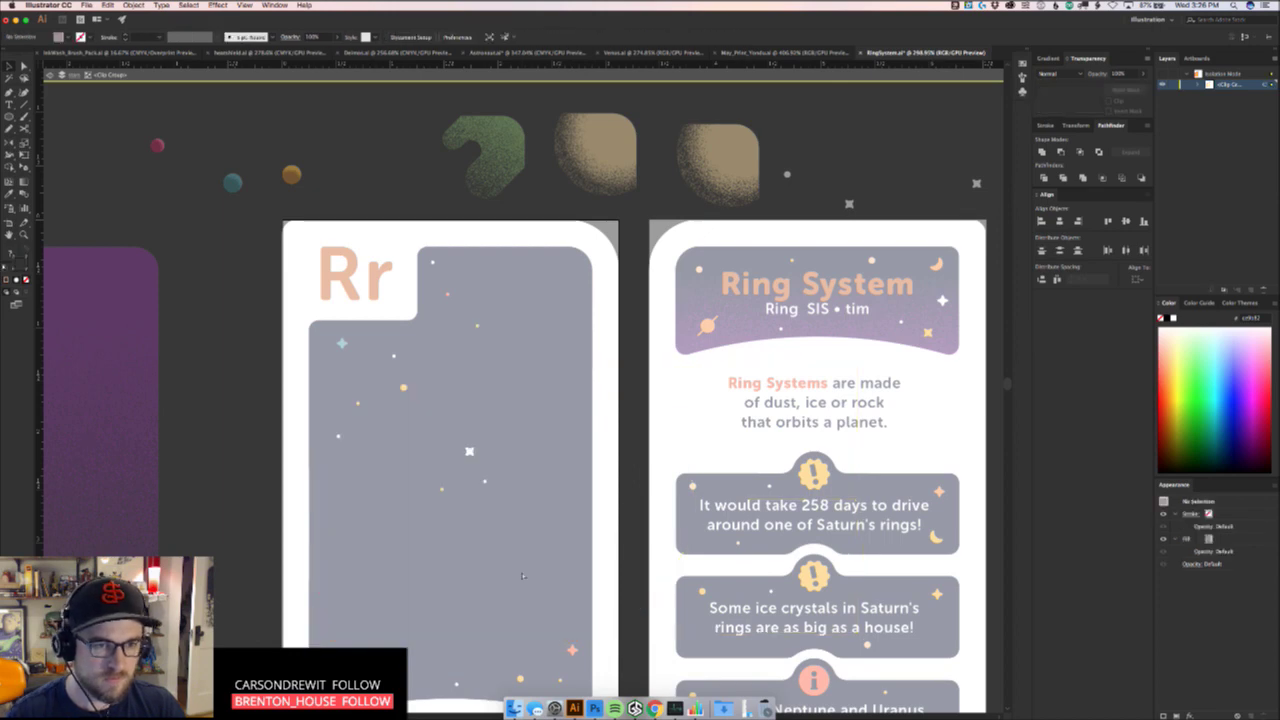
pyautogui.press('super+z')
pyautogui.scroll(-3, 672, 305)
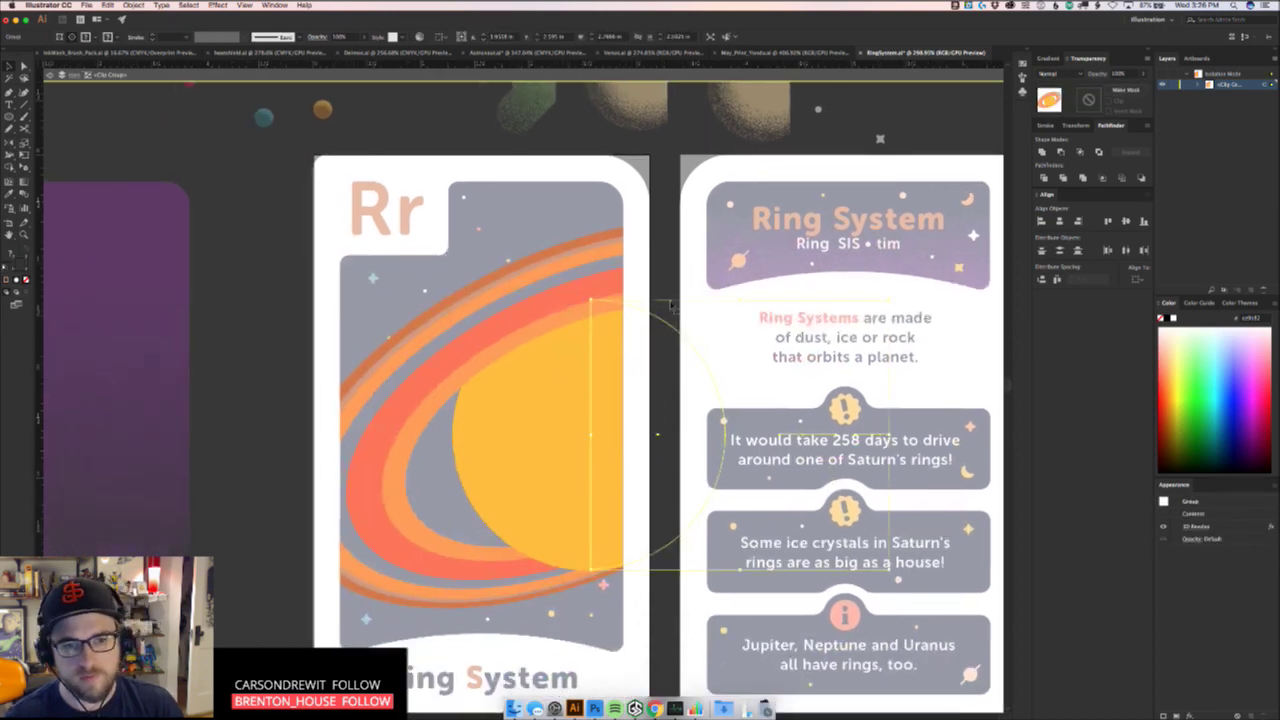
# Try a stronger perspective in the card planet's 3D Revolve options with the preview on, and cancel the change
pyautogui.click(1195, 526)
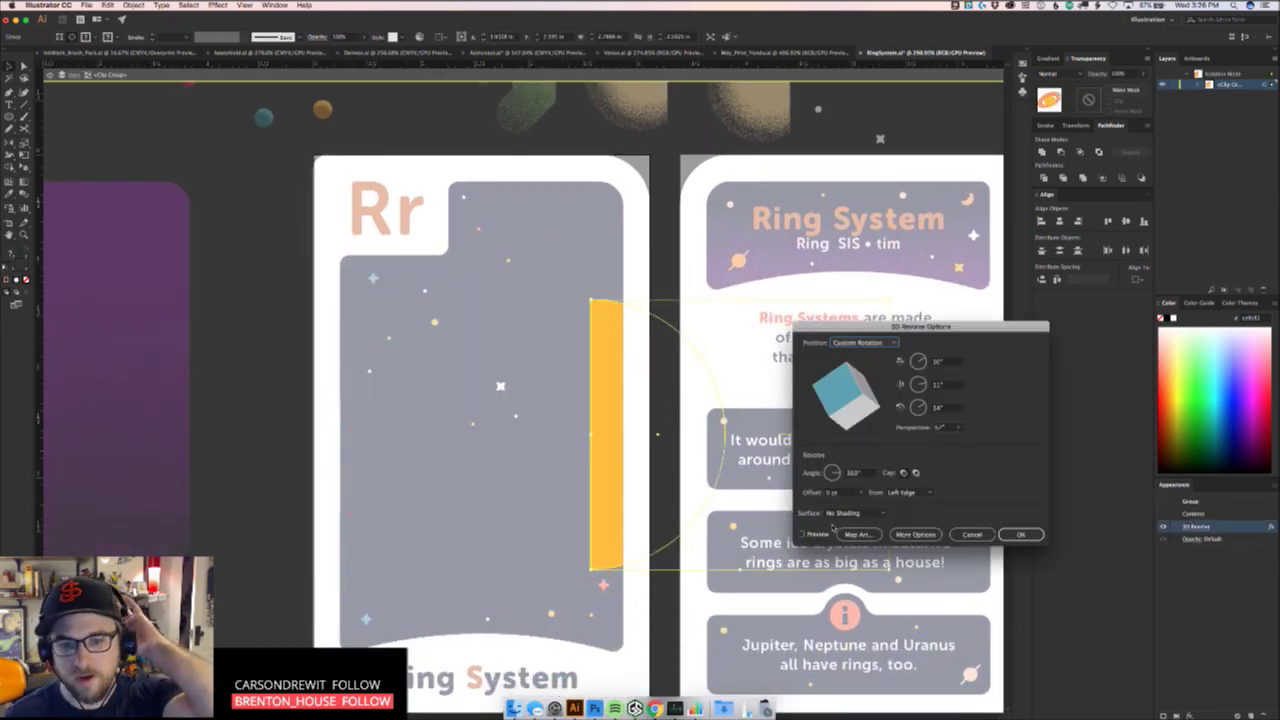
pyautogui.click(806, 534)
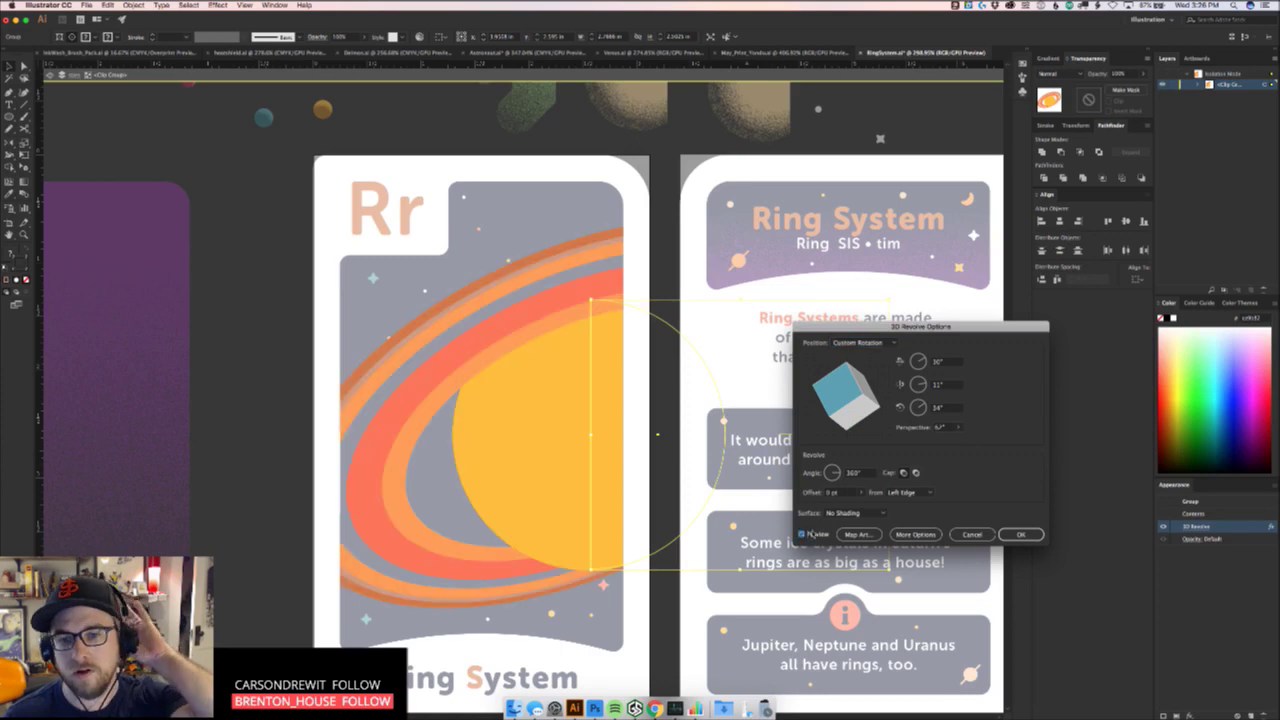
pyautogui.click(958, 427)
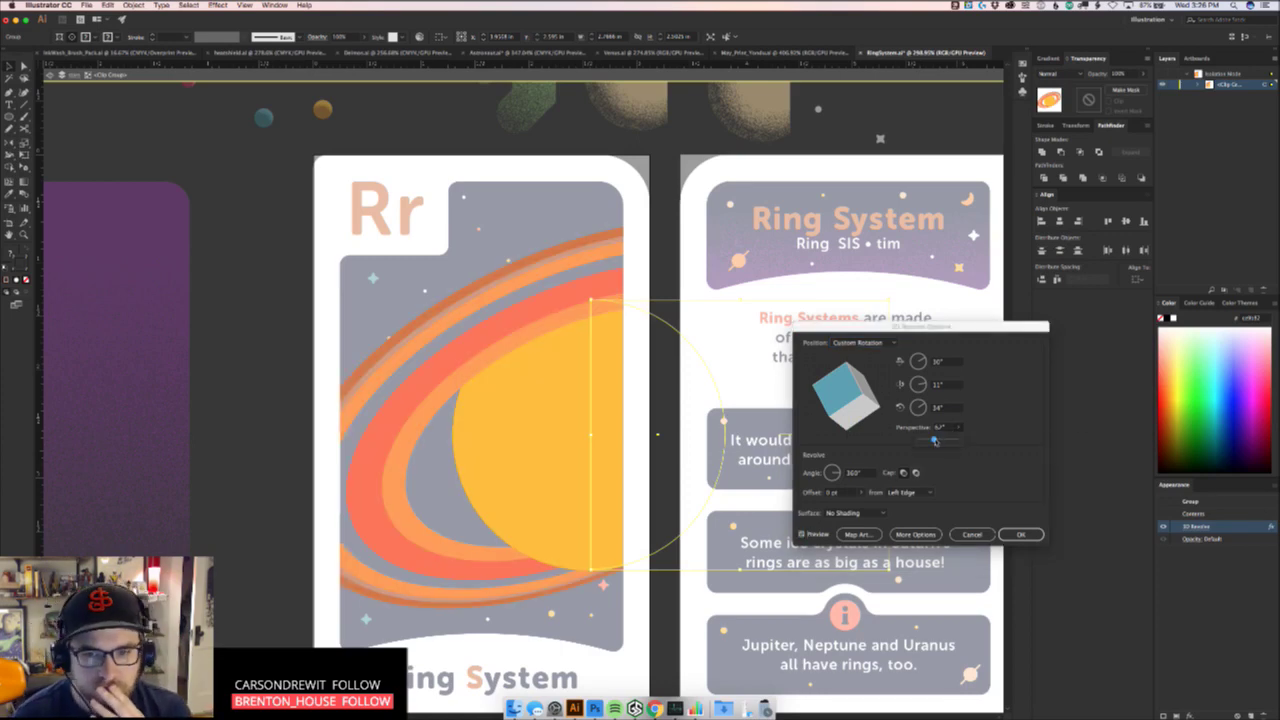
pyautogui.moveTo(935, 442); pyautogui.dragTo(934, 441)
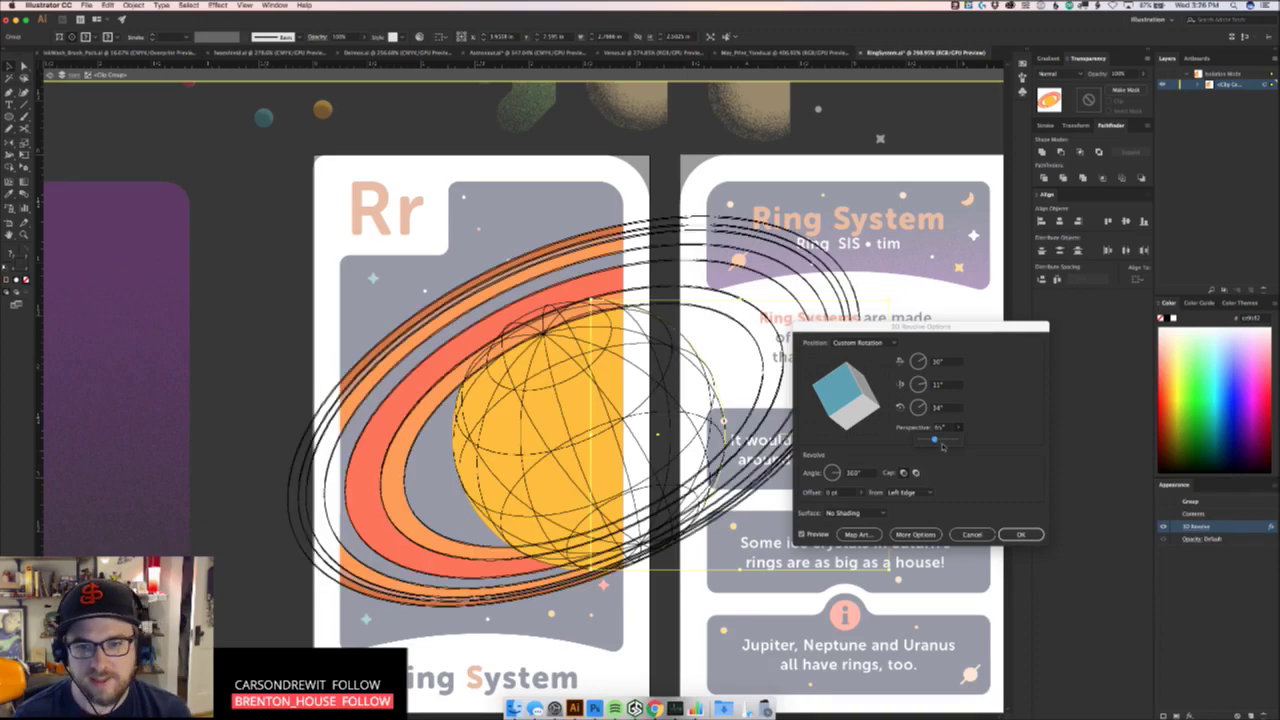
pyautogui.moveTo(937, 440); pyautogui.dragTo(943, 440)
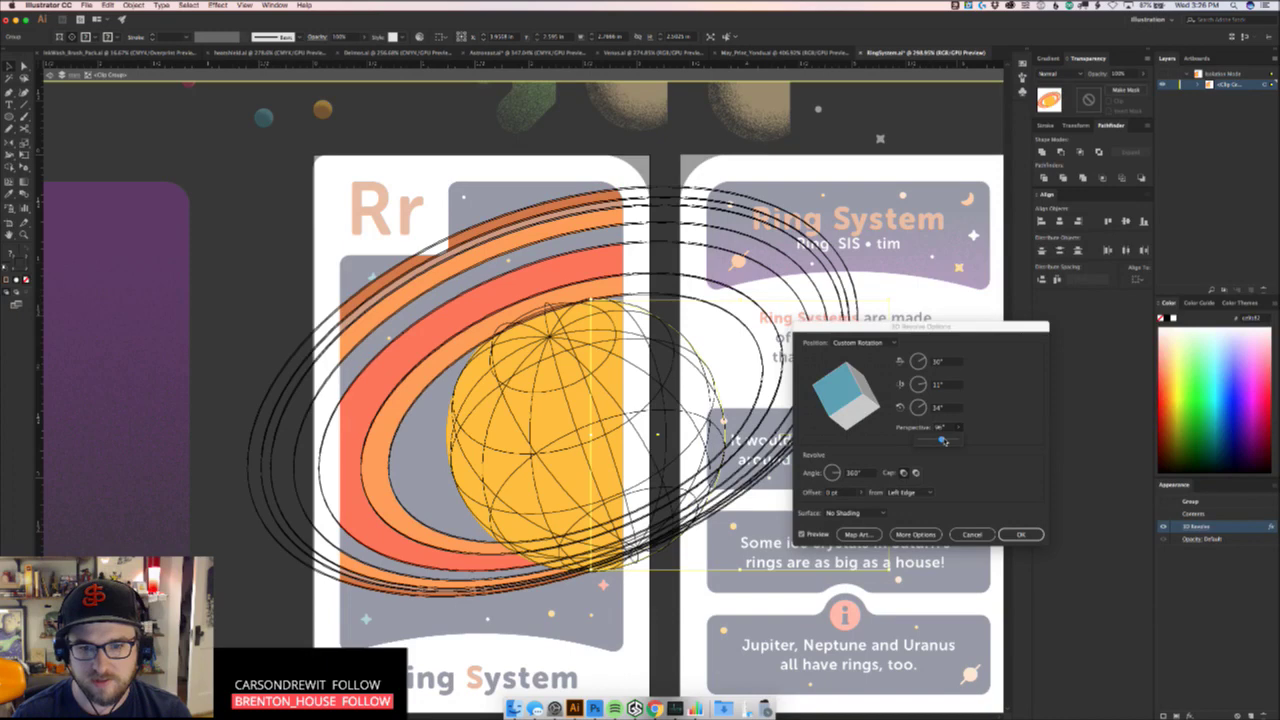
pyautogui.click(971, 534)
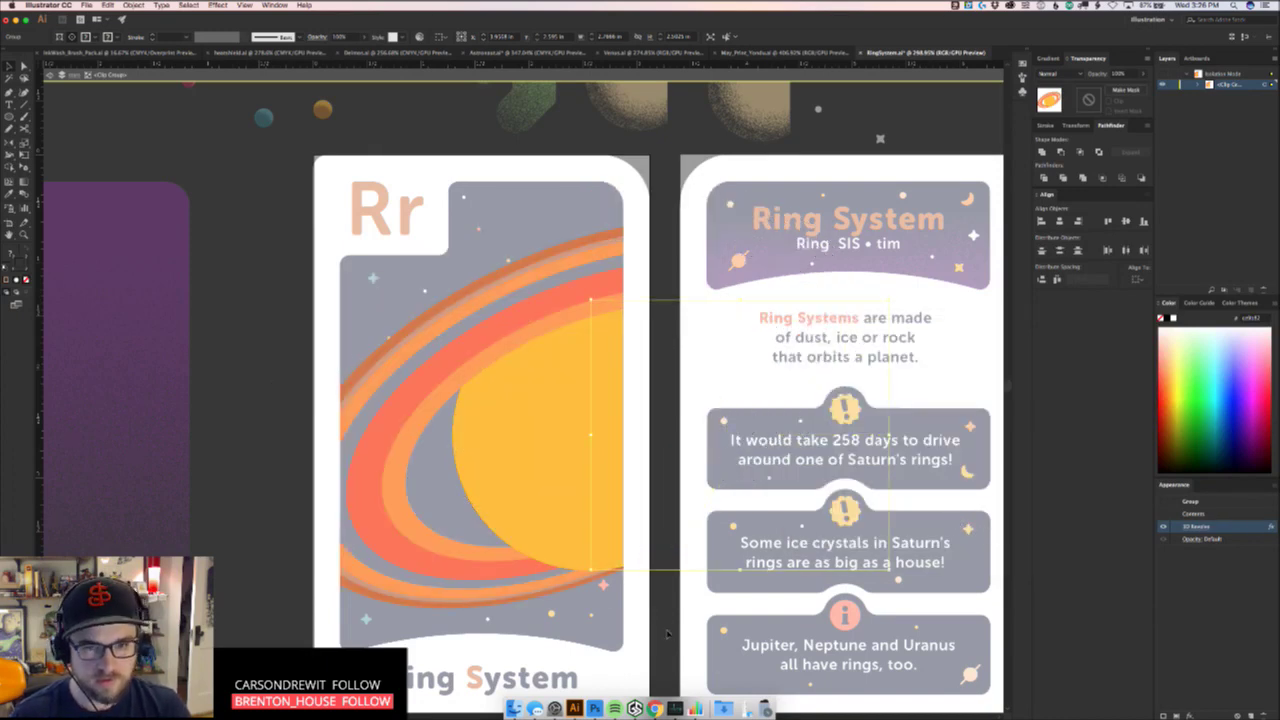
# Increase the perspective of the card planet's 3D Revolve with the preview on and tilt it slightly, to 7° around the Y axis
pyautogui.click(1185, 525)
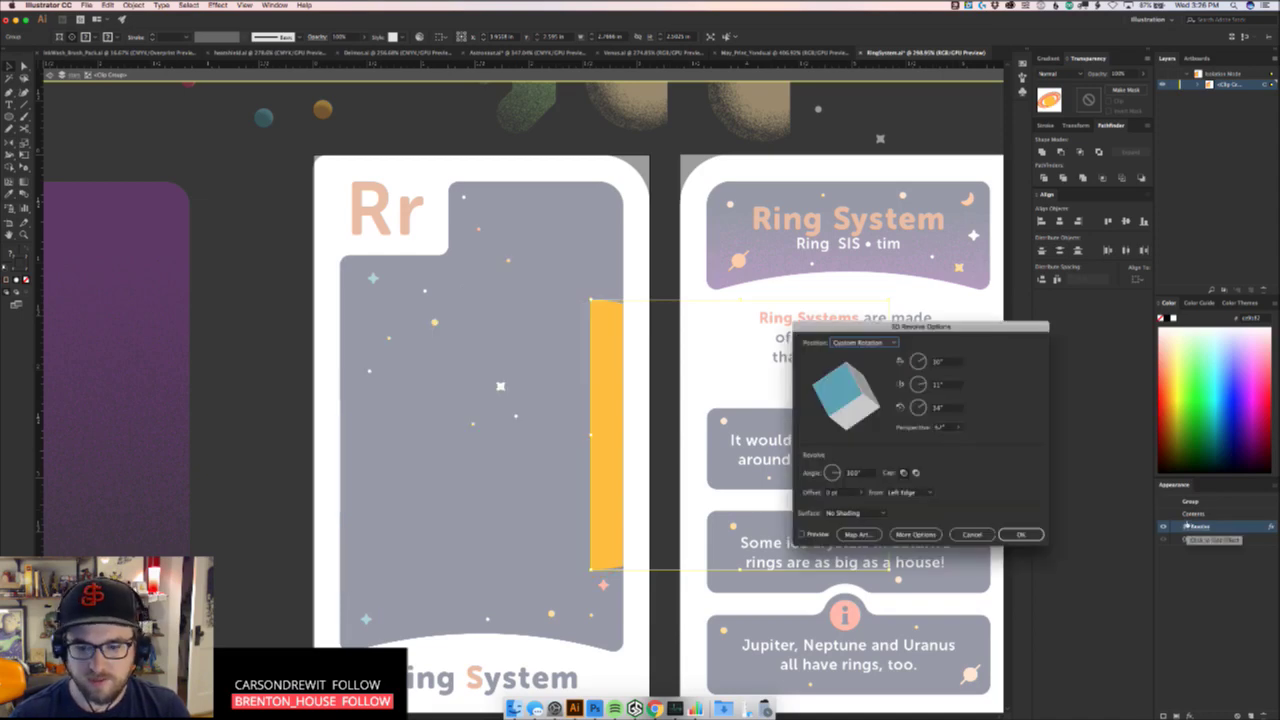
pyautogui.click(815, 534)
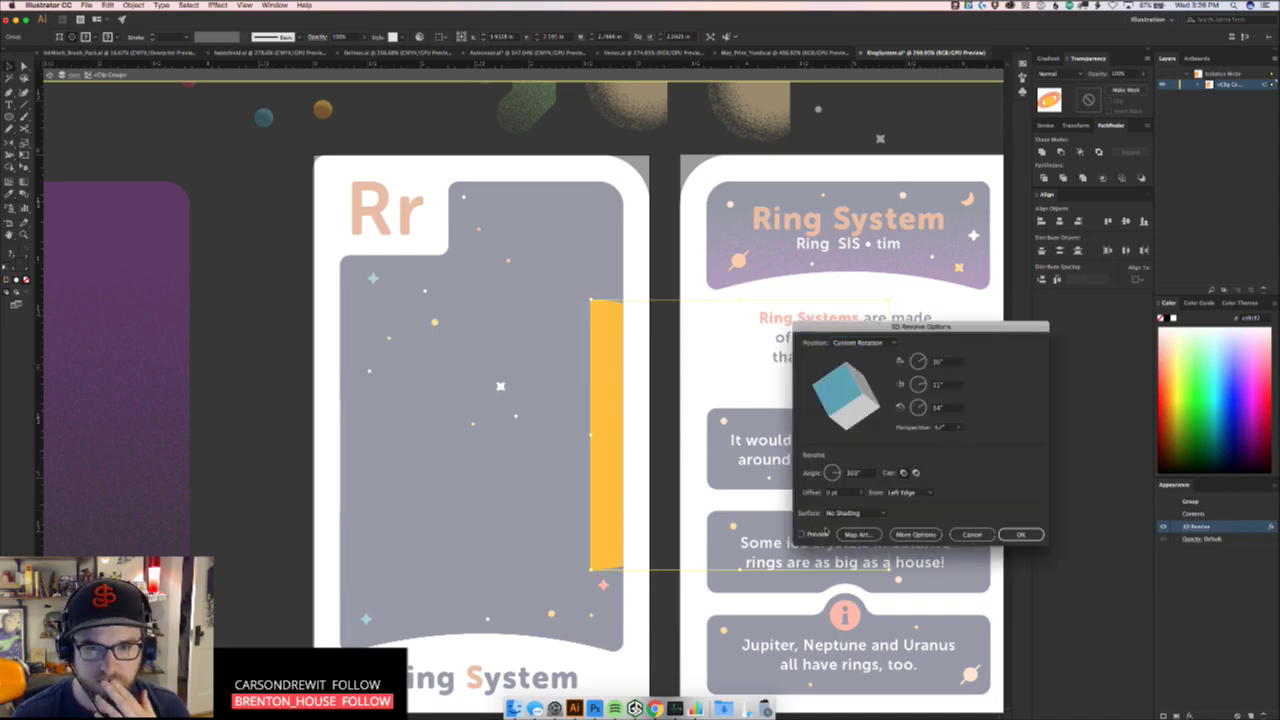
pyautogui.click(958, 427)
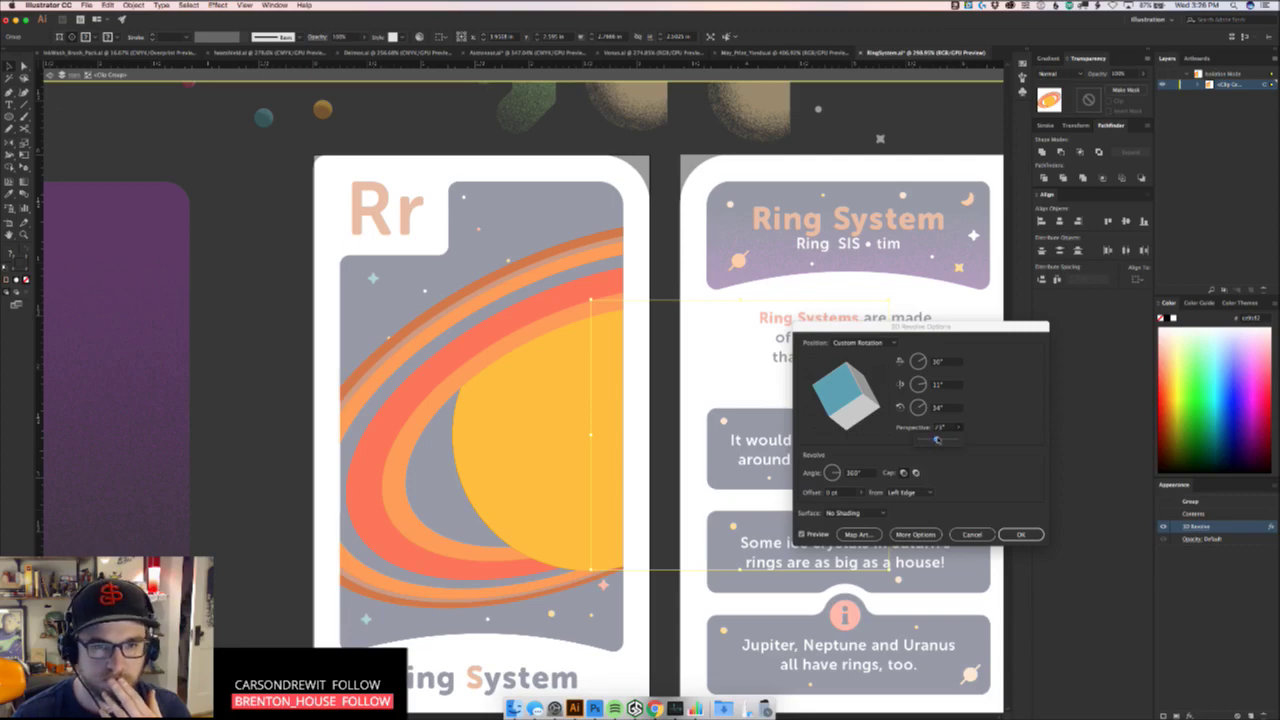
pyautogui.moveTo(937, 440); pyautogui.dragTo(938, 440)
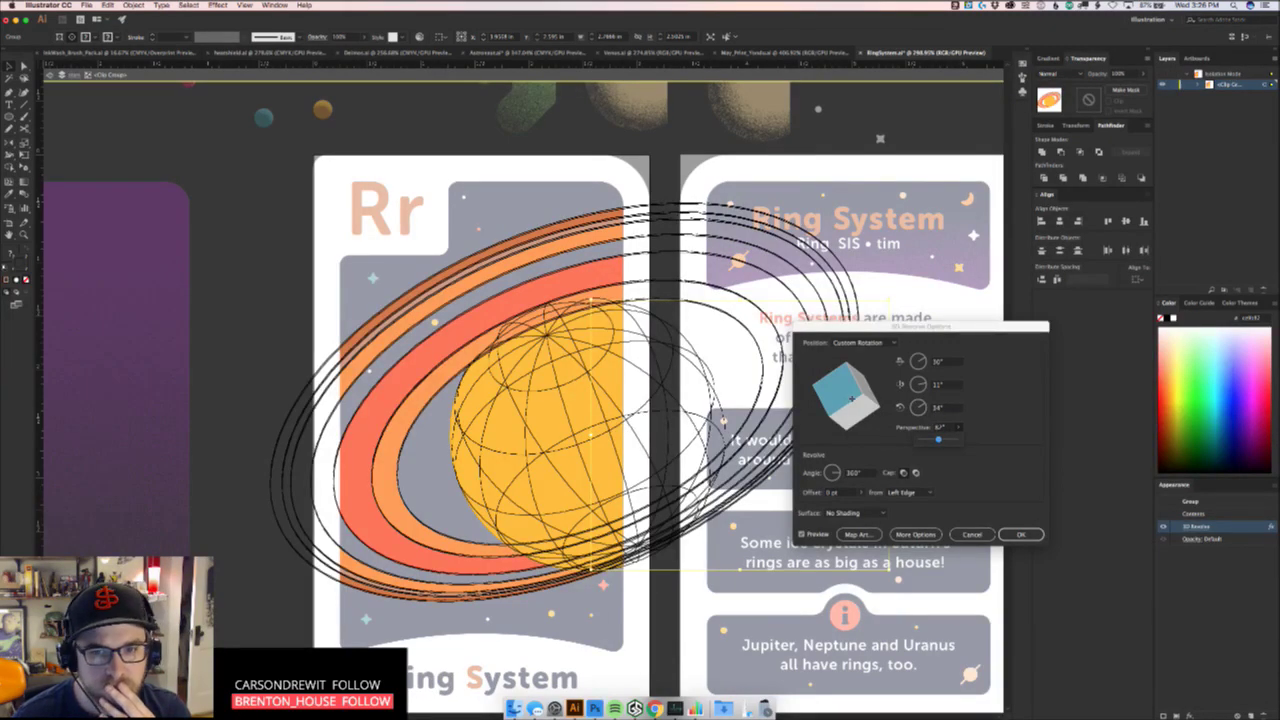
pyautogui.moveTo(852, 399); pyautogui.dragTo(851, 398)
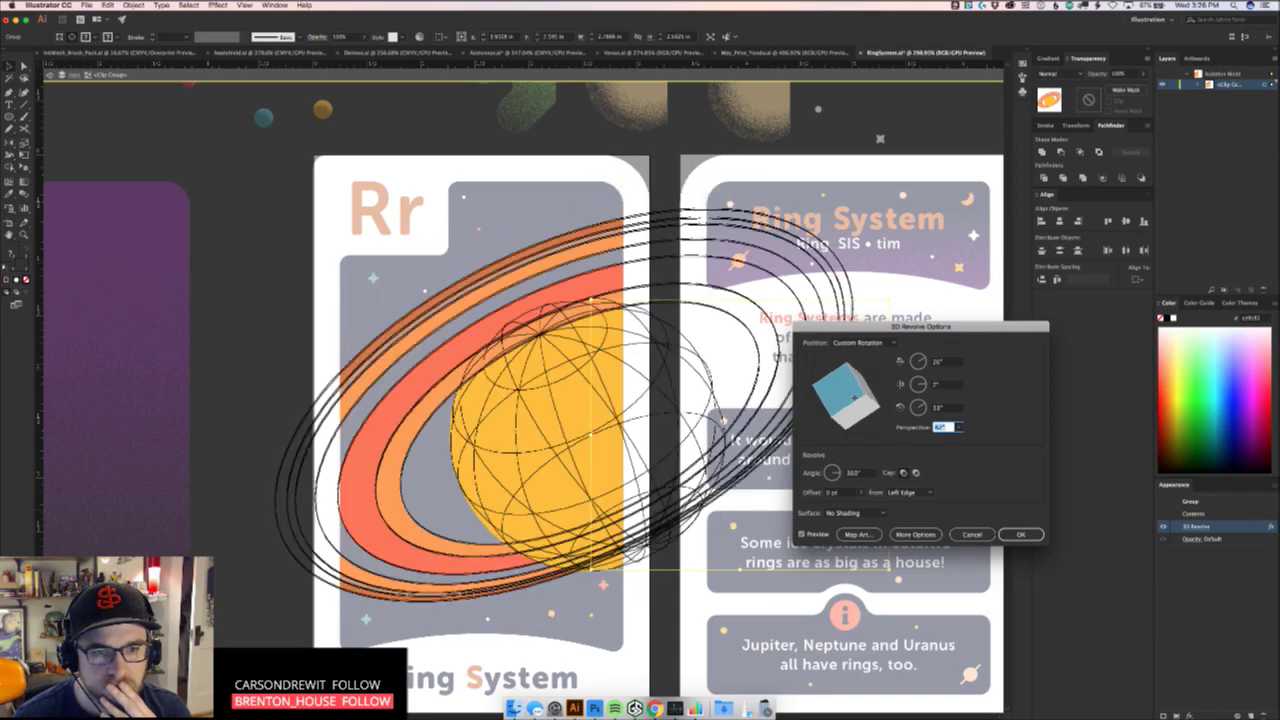
pyautogui.click(960, 428)
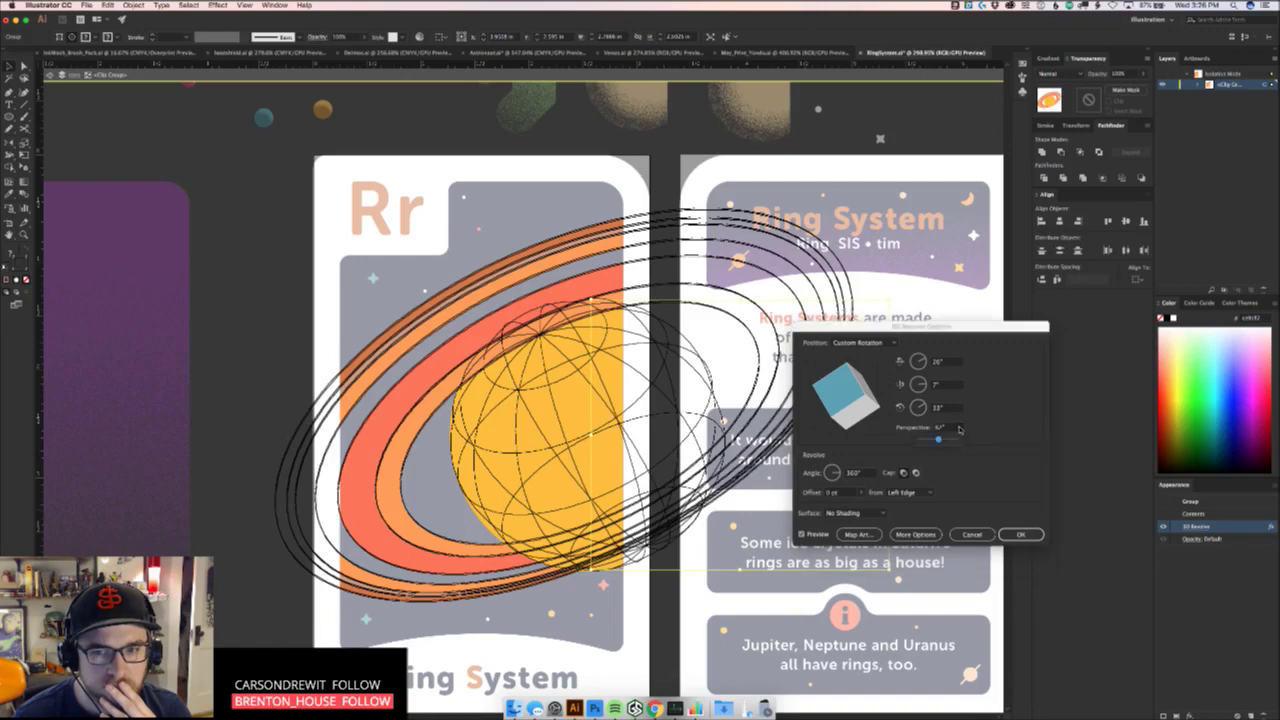
pyautogui.moveTo(939, 440)
pyautogui.mouseDown()
pyautogui.moveTo(927, 440)
pyautogui.moveTo(941, 442)
pyautogui.mouseUp()
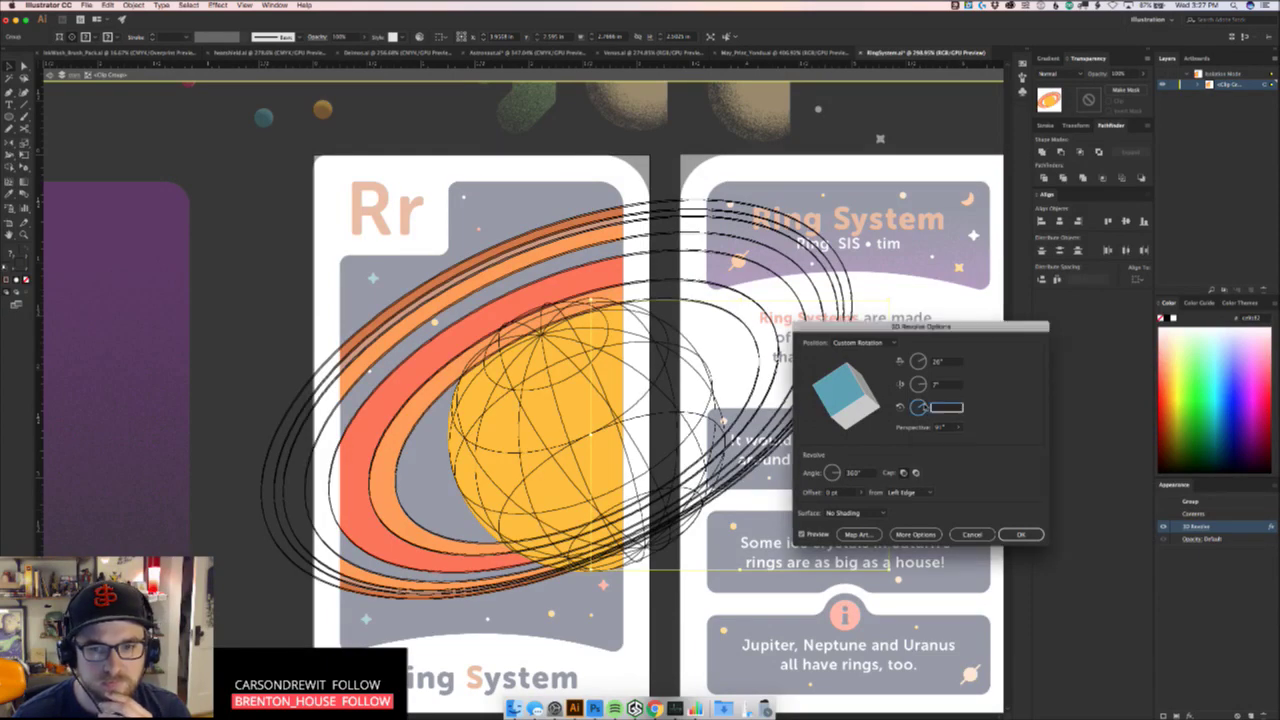
# Try flatter and steeper Z-axis rotations for the planet's 3D Revolve and settle on 43°
pyautogui.click(925, 407)
pyautogui.write('22')
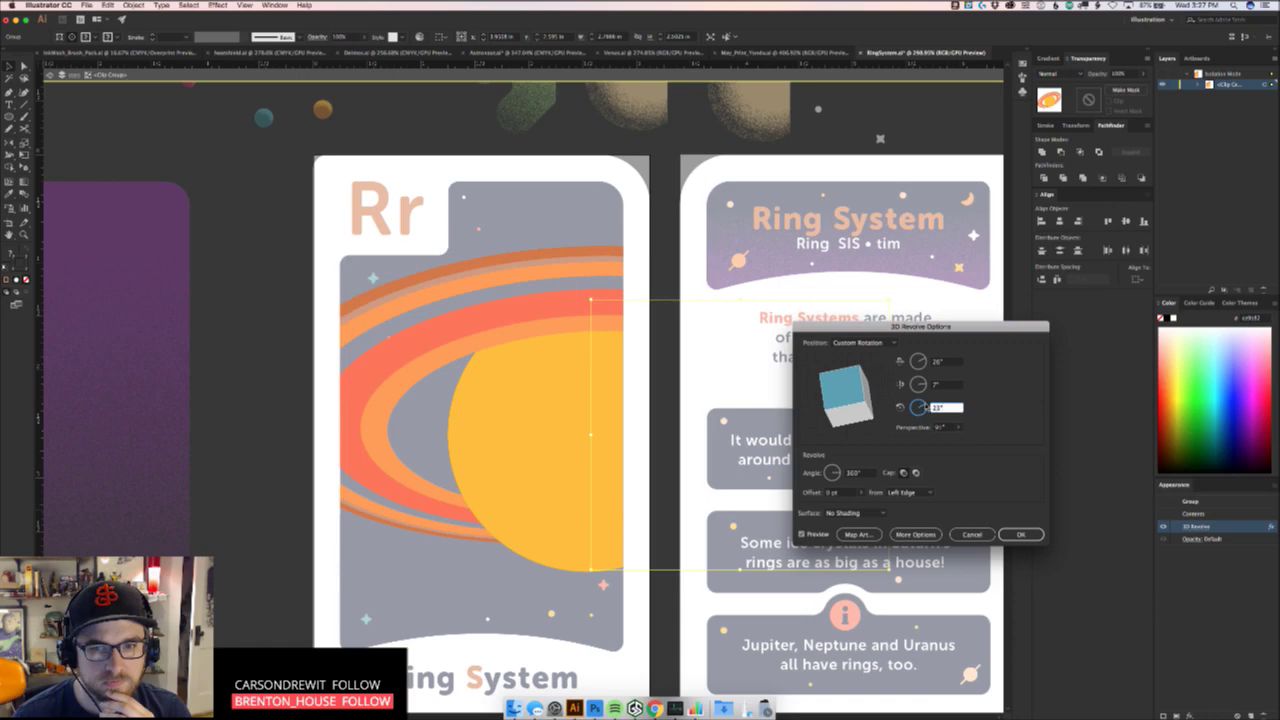
pyautogui.moveTo(926, 407); pyautogui.dragTo(926, 408)
pyautogui.hotkey('shift', 'Up')
pyautogui.hotkey('shift', 'Up')
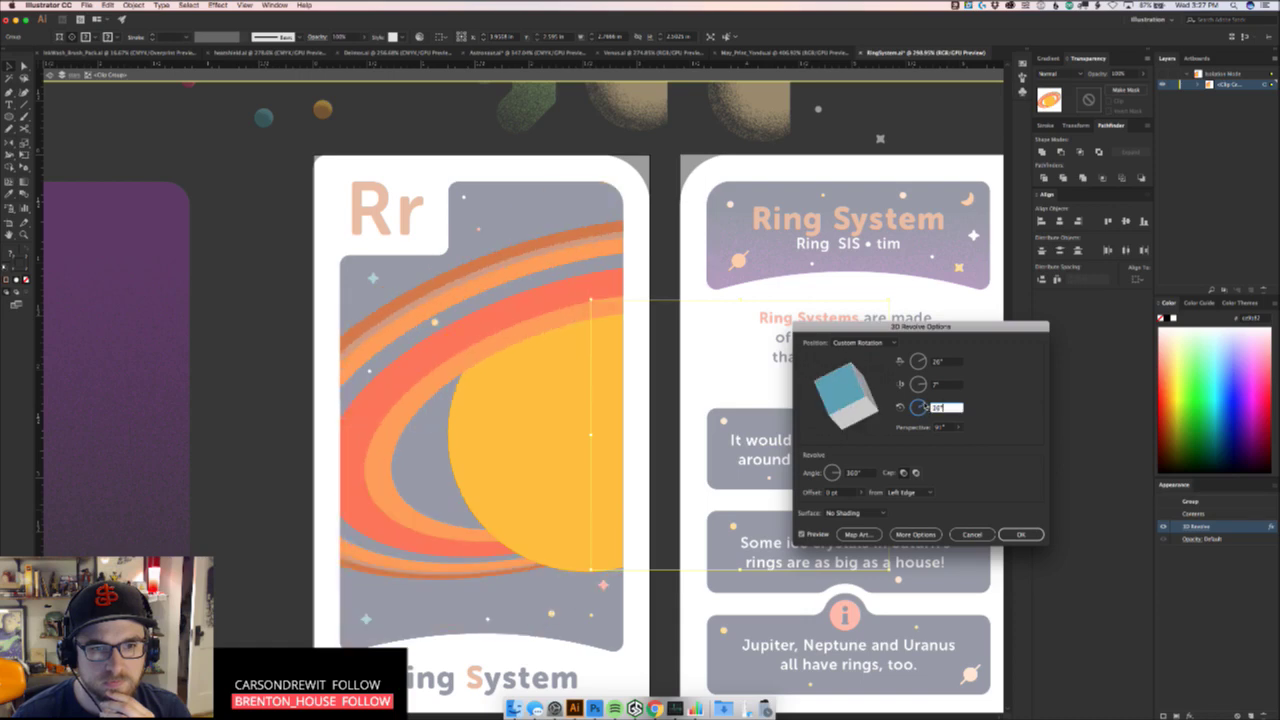
pyautogui.write('181')
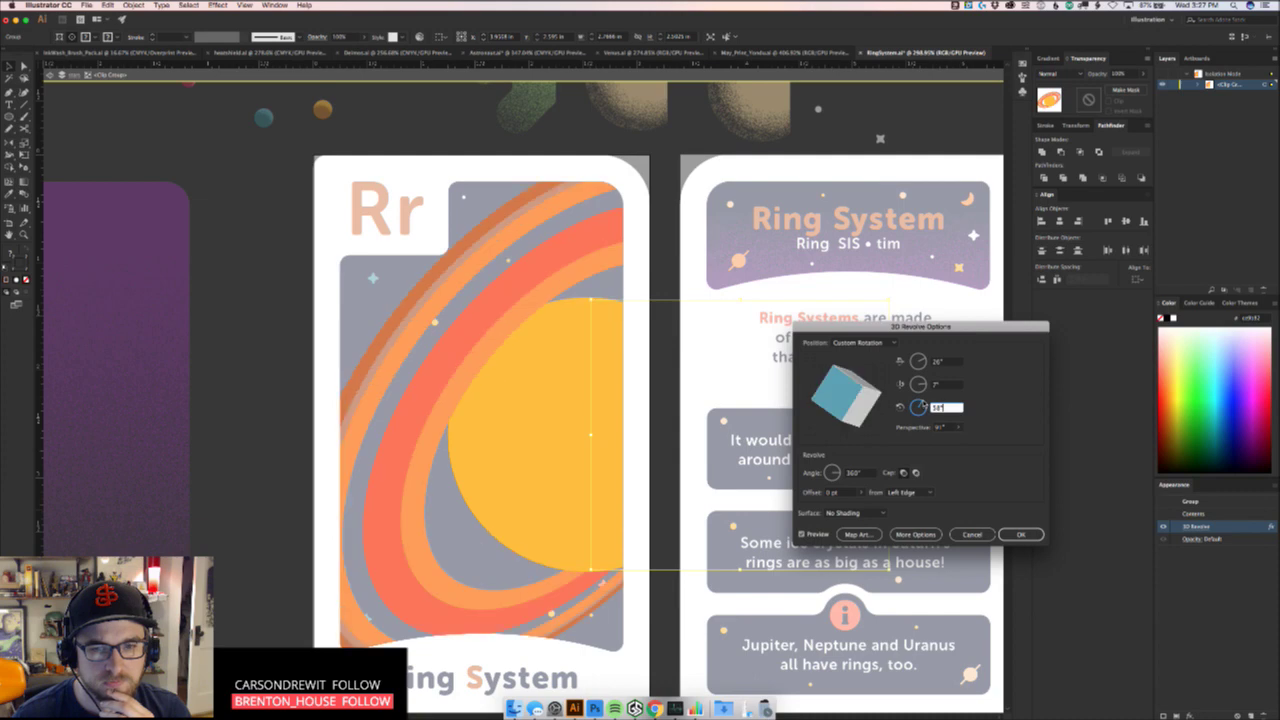
pyautogui.moveTo(924, 405); pyautogui.dragTo(926, 404)
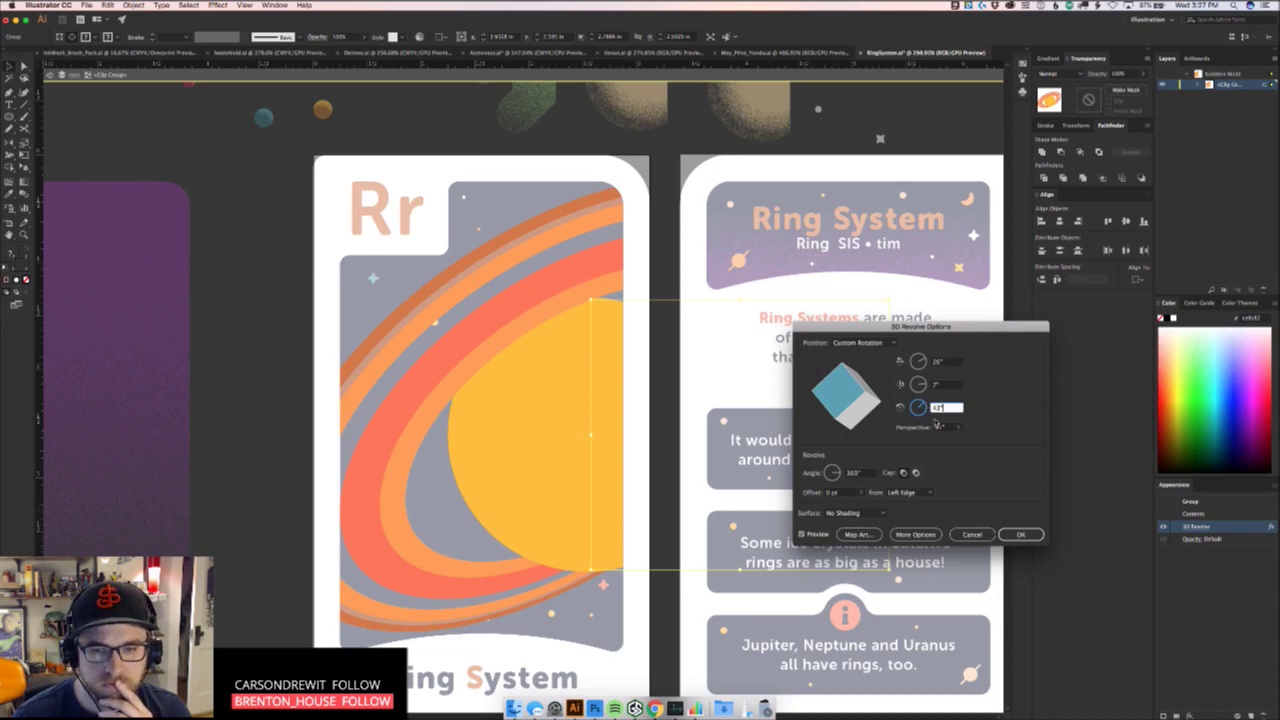
# Fine-tune the perspective of the planet's 3D Revolve and apply the effect
pyautogui.click(957, 427)
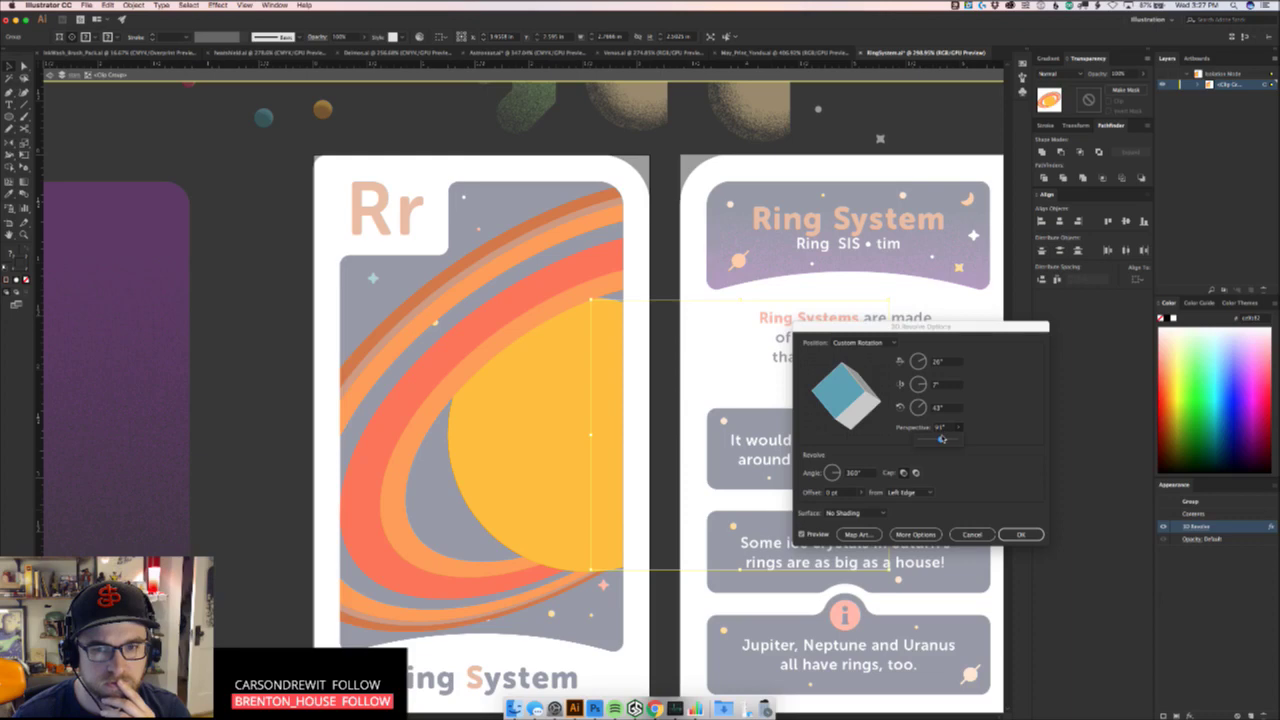
pyautogui.click(942, 439)
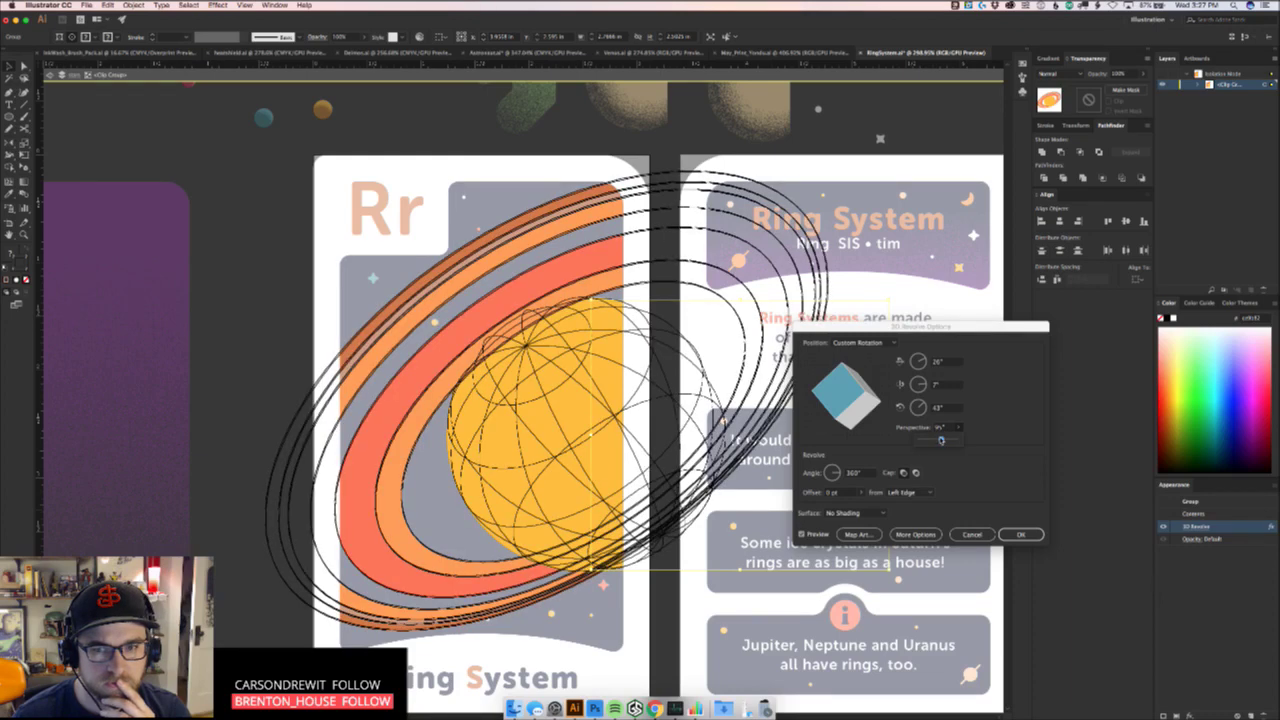
pyautogui.moveTo(940, 439); pyautogui.dragTo(940, 439)
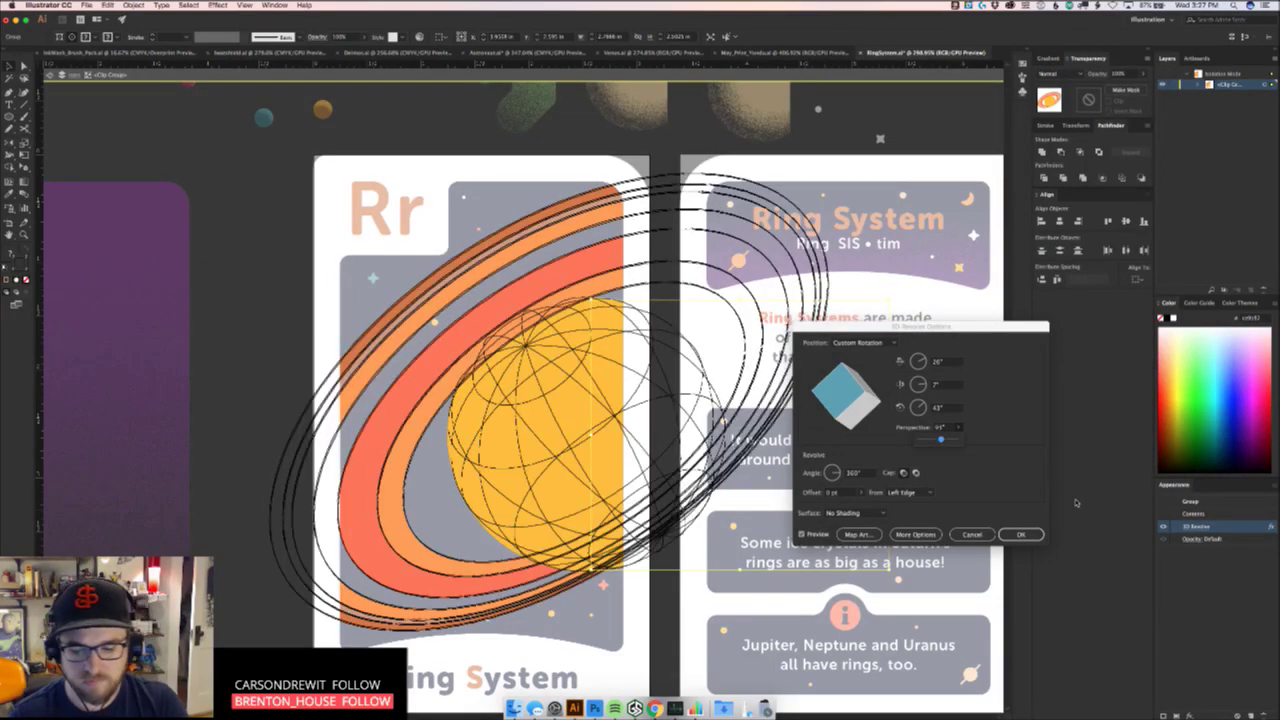
pyautogui.click(1020, 534)
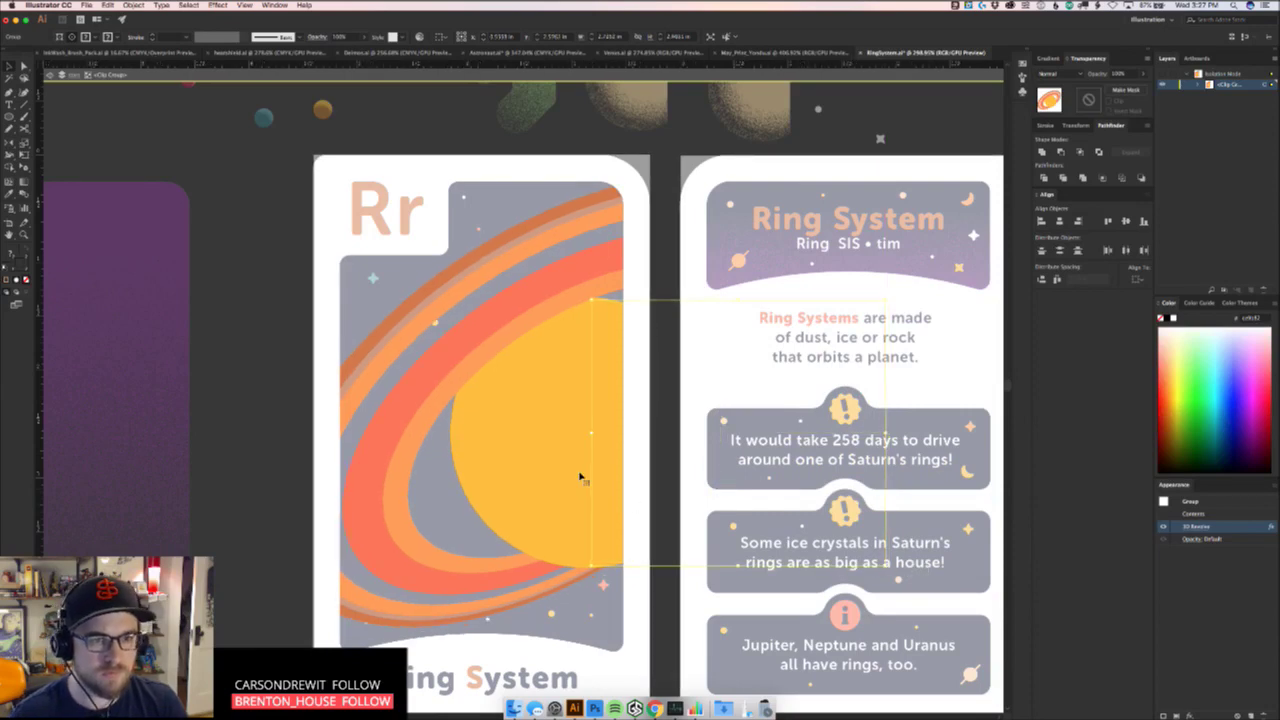
# Nudge the ringed planet right and slightly up within the card front, and exit the clip group with nothing selected
pyautogui.hotkey('shift', 'Right')
pyautogui.hotkey('shift', 'Right')
pyautogui.hotkey('shift', 'Up')
pyautogui.hotkey('shift', 'Right')
pyautogui.hotkey('shift', 'Right')
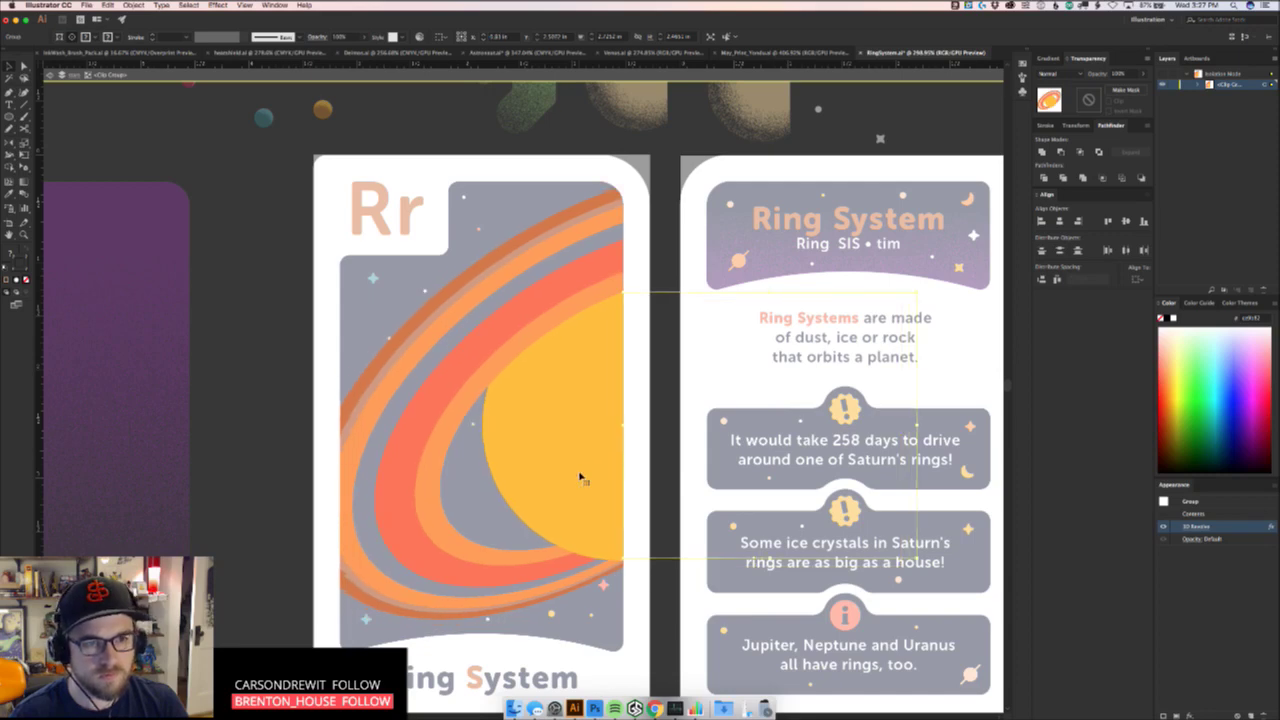
pyautogui.press('Up')
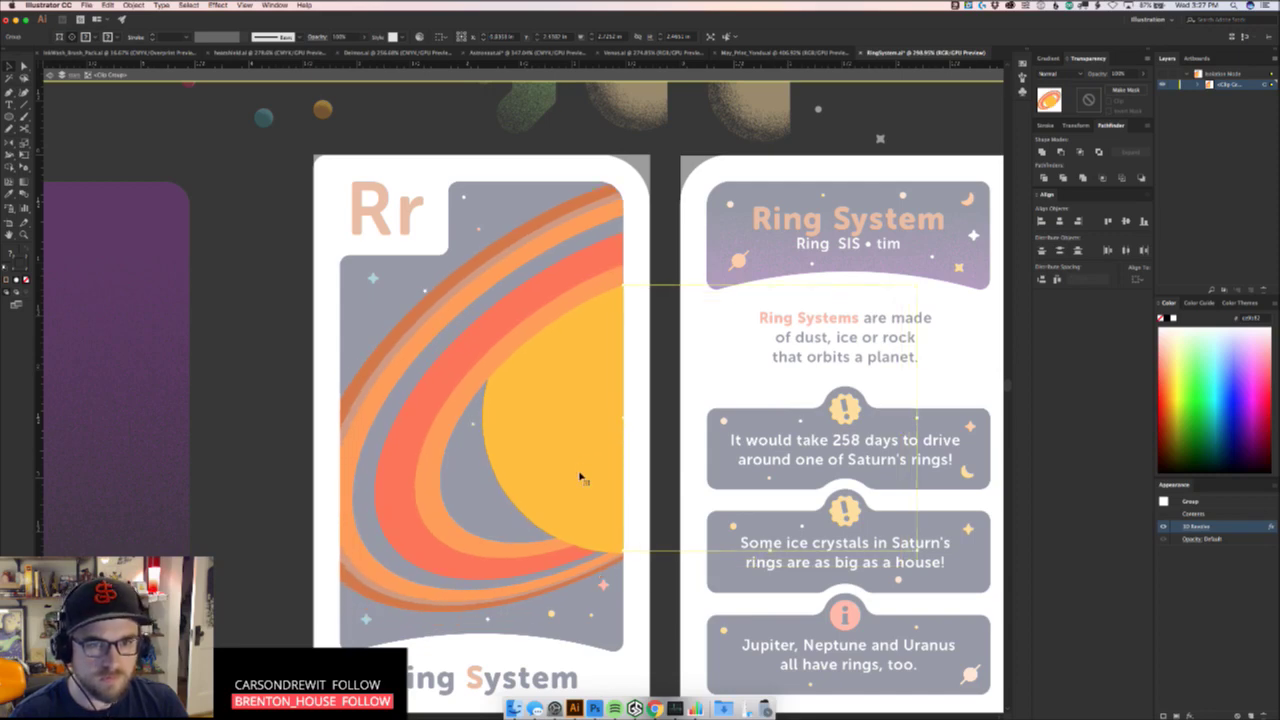
pyautogui.press('Escape')
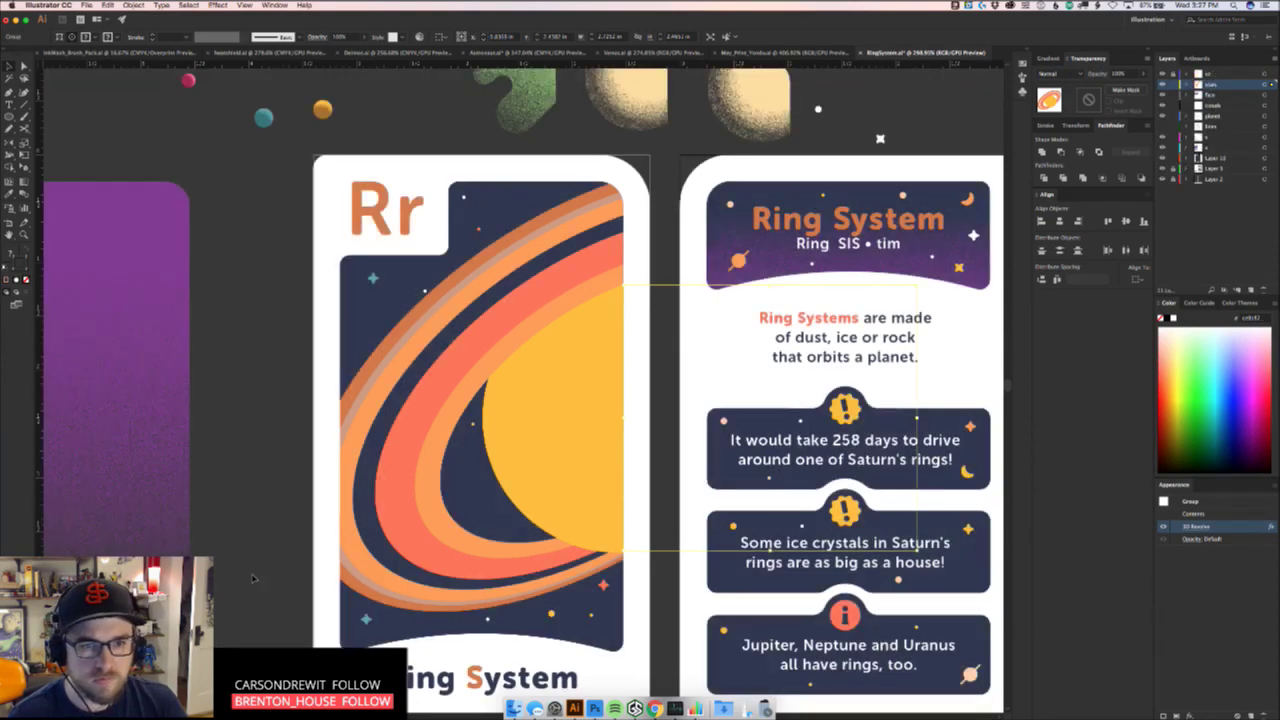
pyautogui.click(255, 580)
pyautogui.press('z')
pyautogui.moveTo(581, 474); pyautogui.dragTo(540, 490)
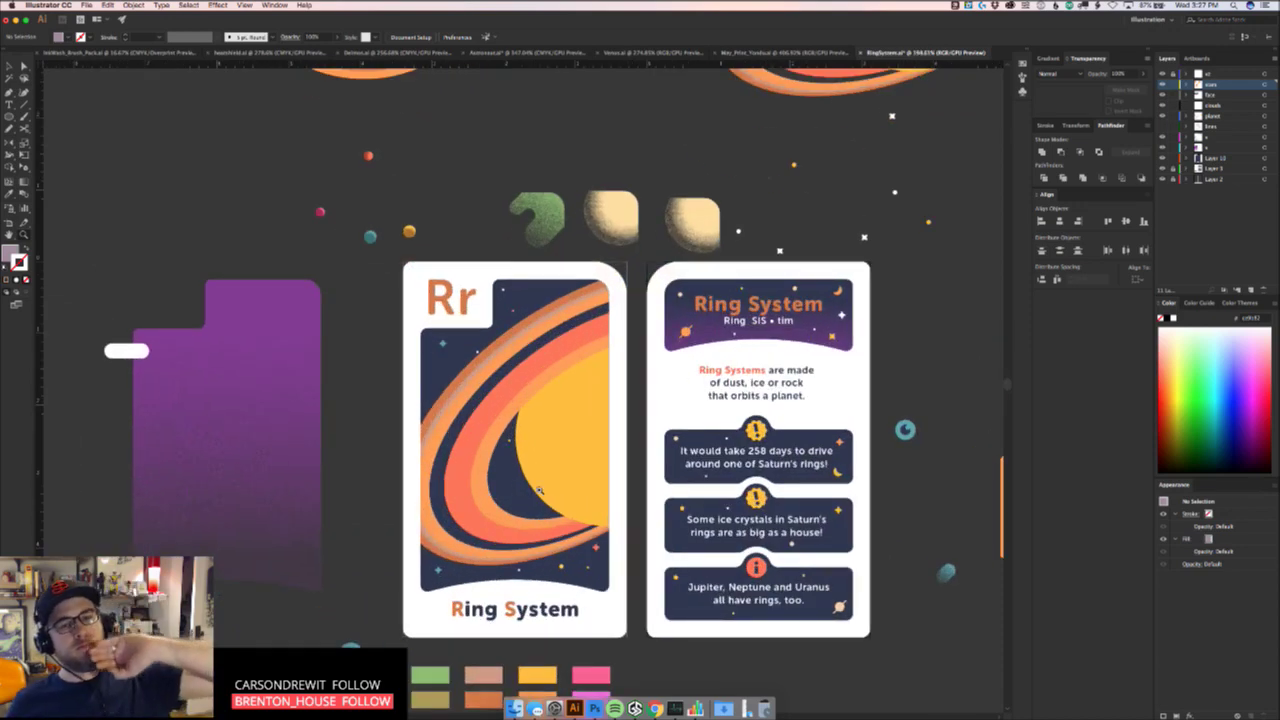
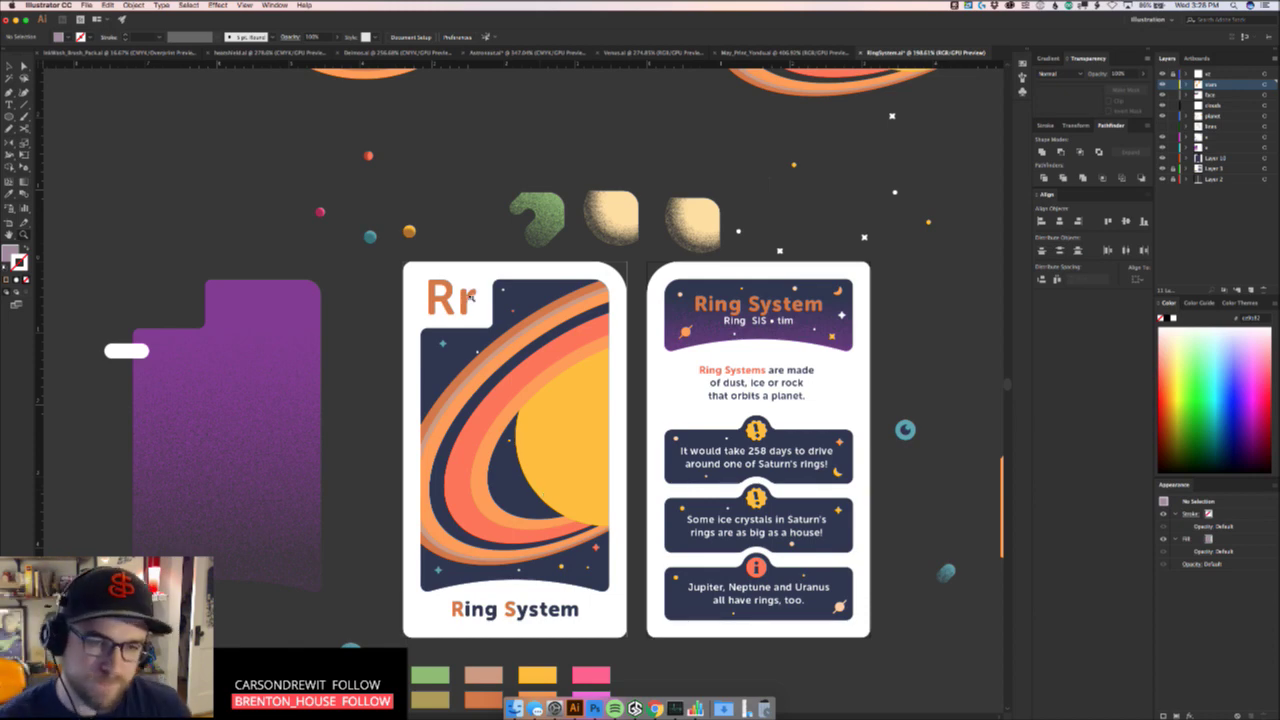
# Scale the ringed planet down very slightly inside the card's clip group, undoing a stronger reduction, and exit the group
pyautogui.click(539, 401)
pyautogui.doubleClick(541, 401)
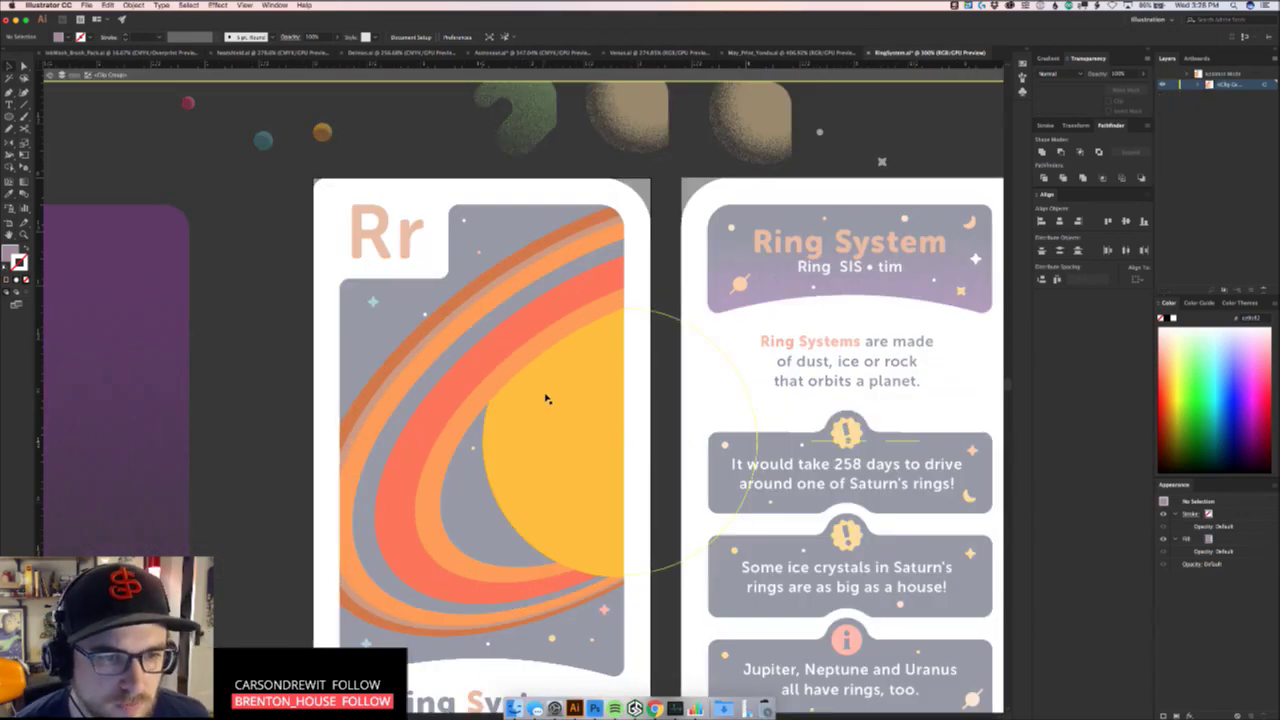
pyautogui.moveTo(627, 404); pyautogui.dragTo(566, 411)
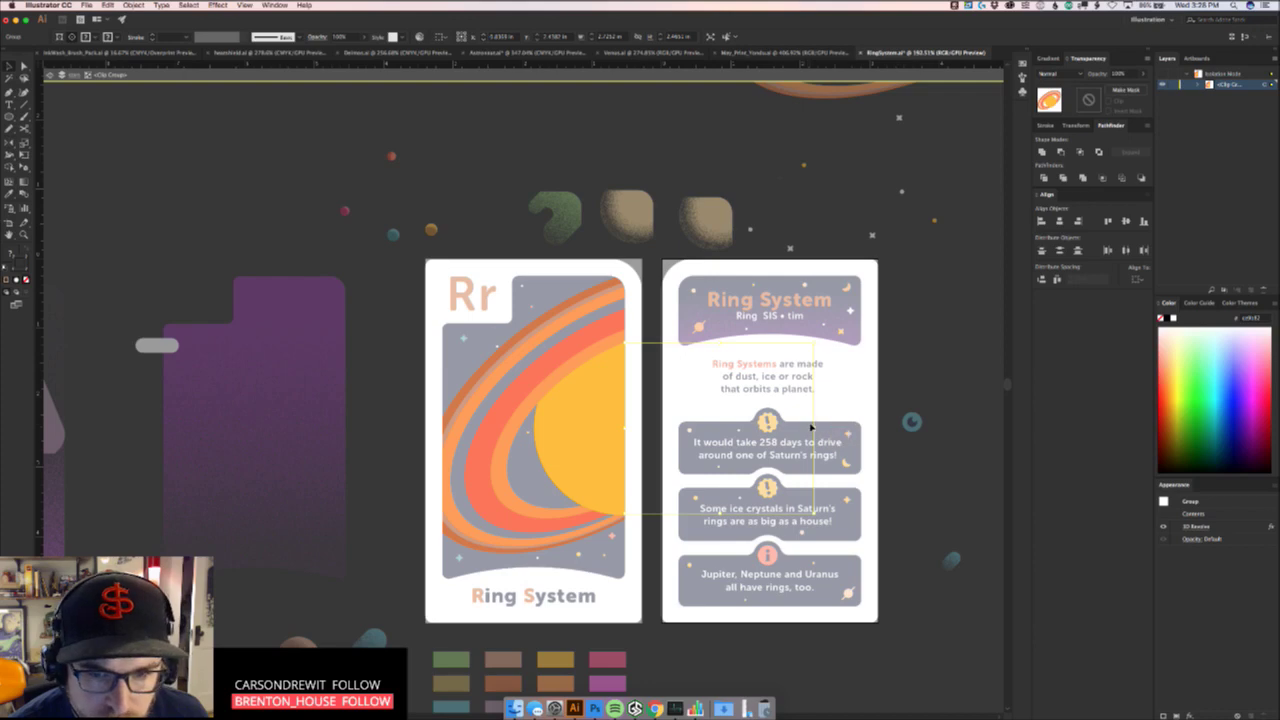
pyautogui.moveTo(816, 428); pyautogui.dragTo(811, 427)
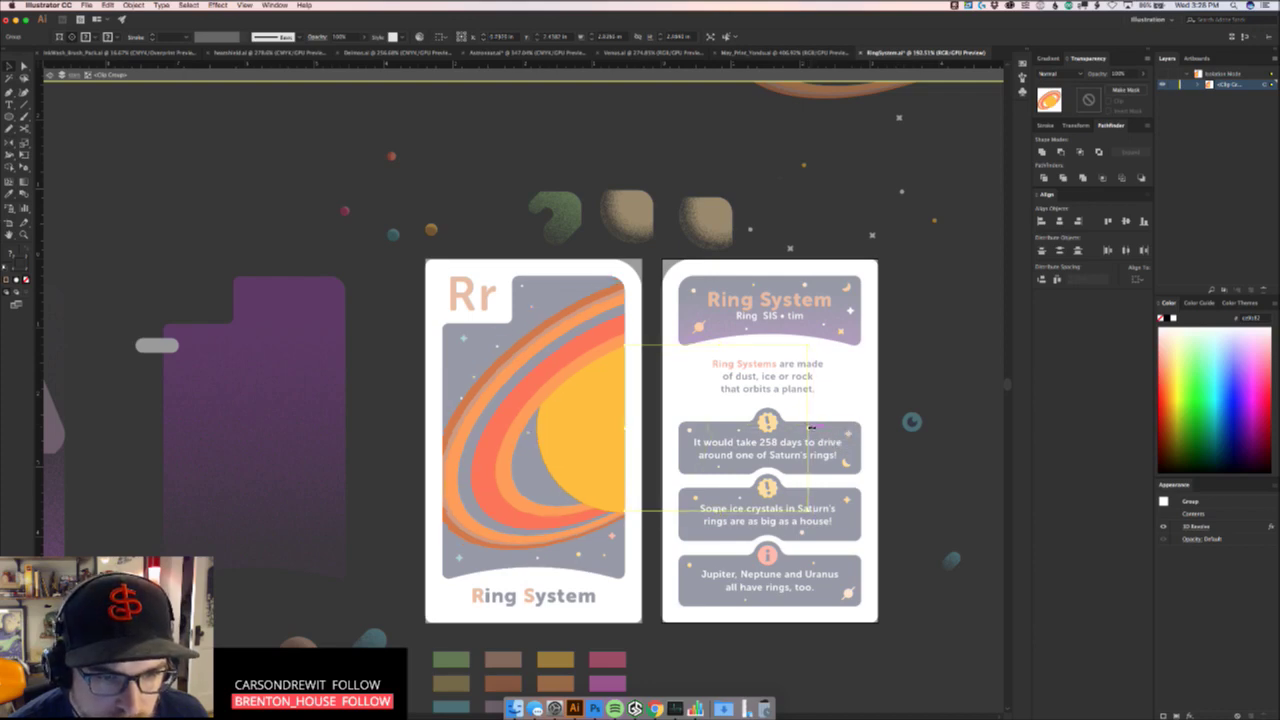
pyautogui.moveTo(597, 434); pyautogui.dragTo(598, 435)
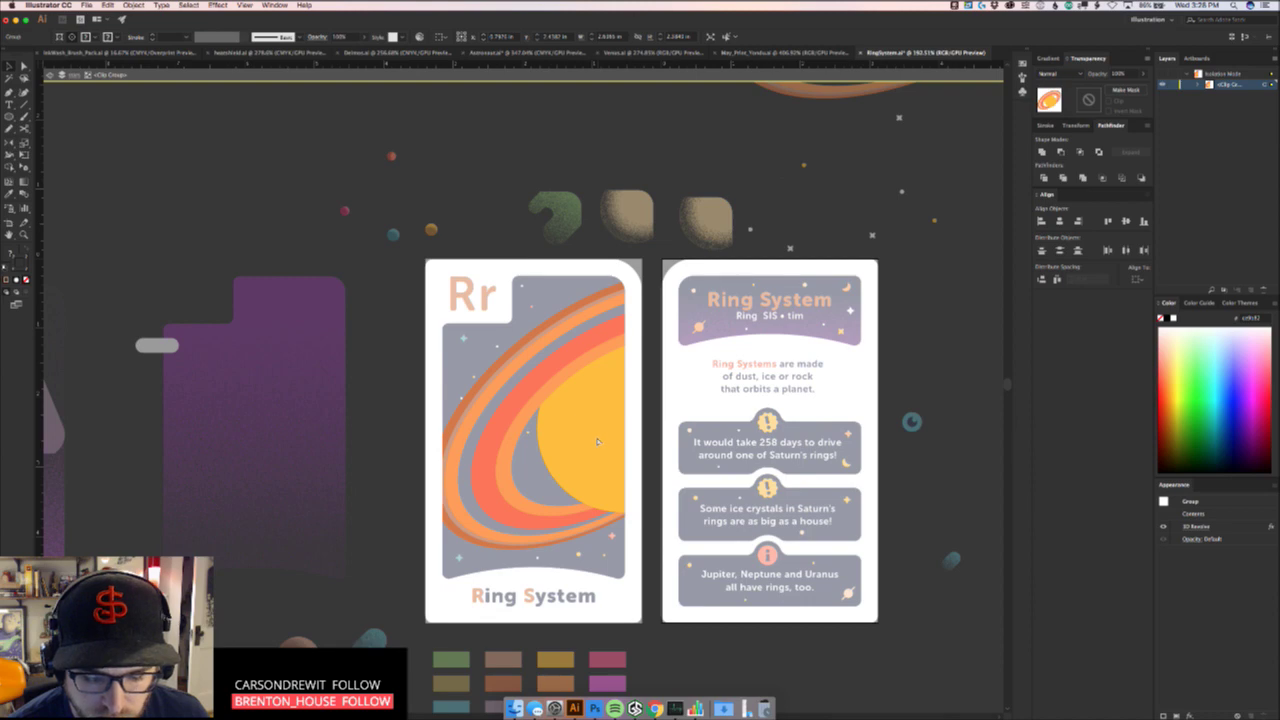
pyautogui.press('super+z')
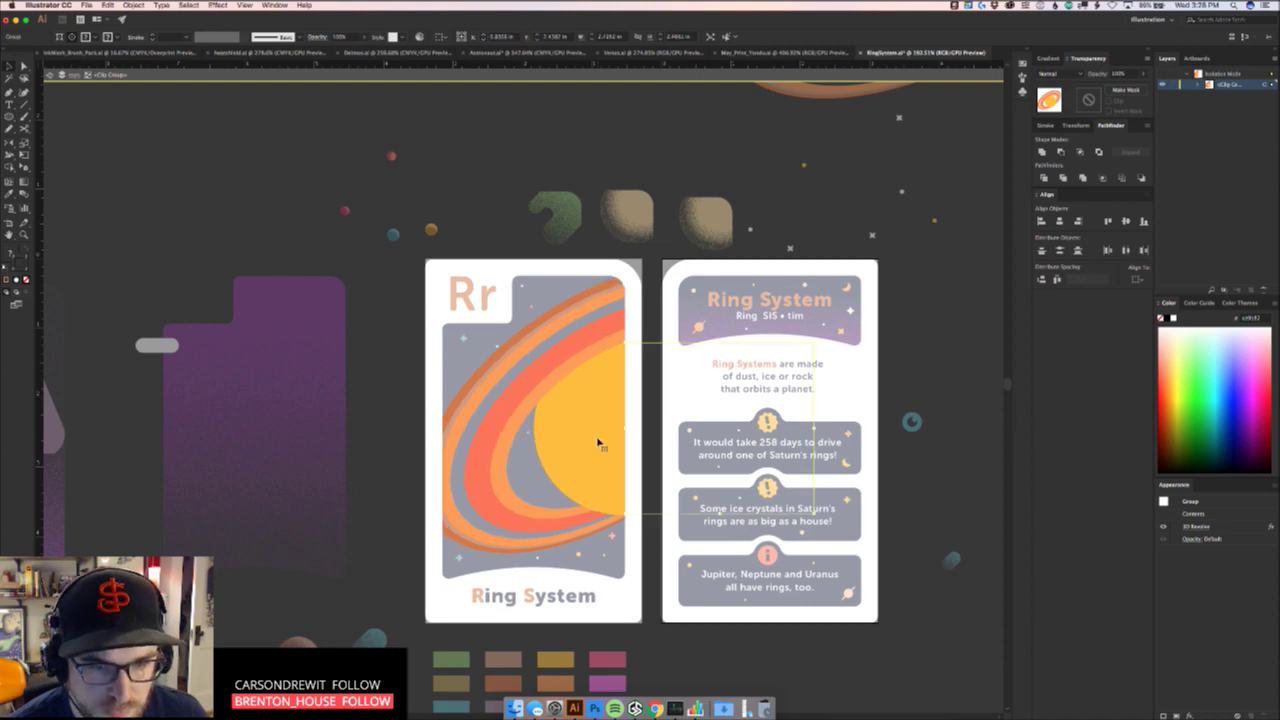
pyautogui.moveTo(814, 428); pyautogui.dragTo(812, 431)
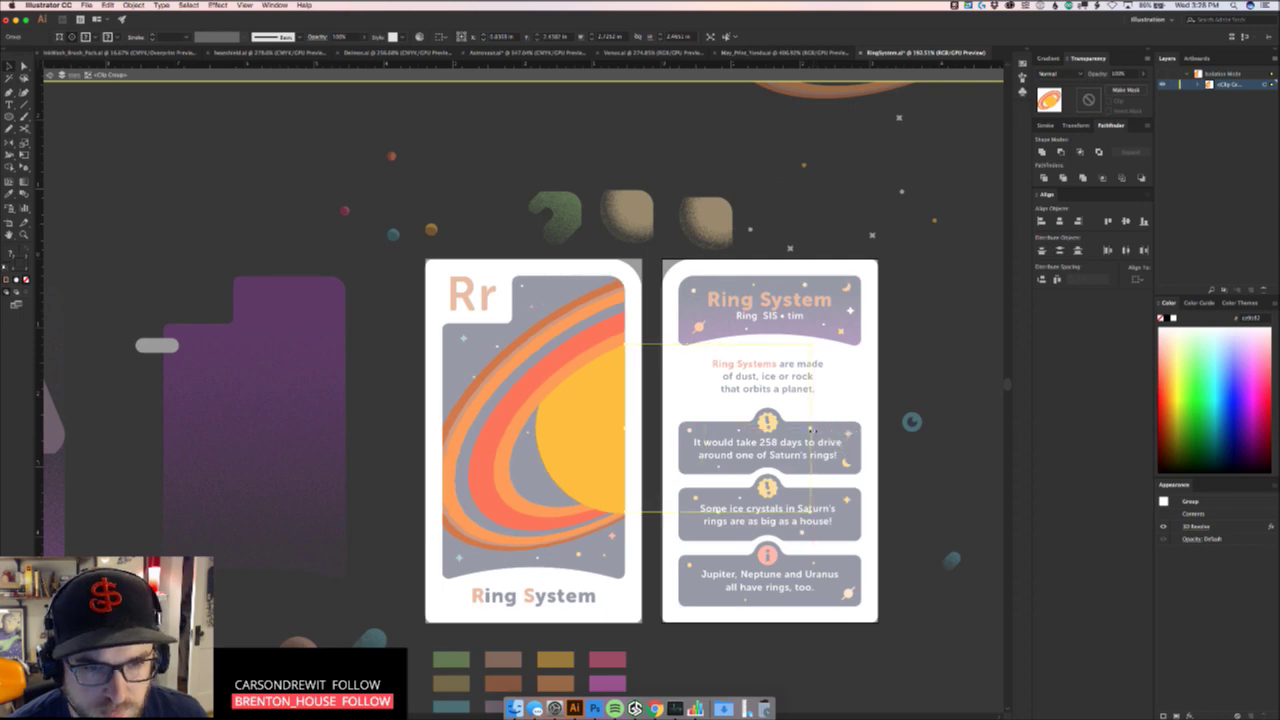
pyautogui.press('Escape')
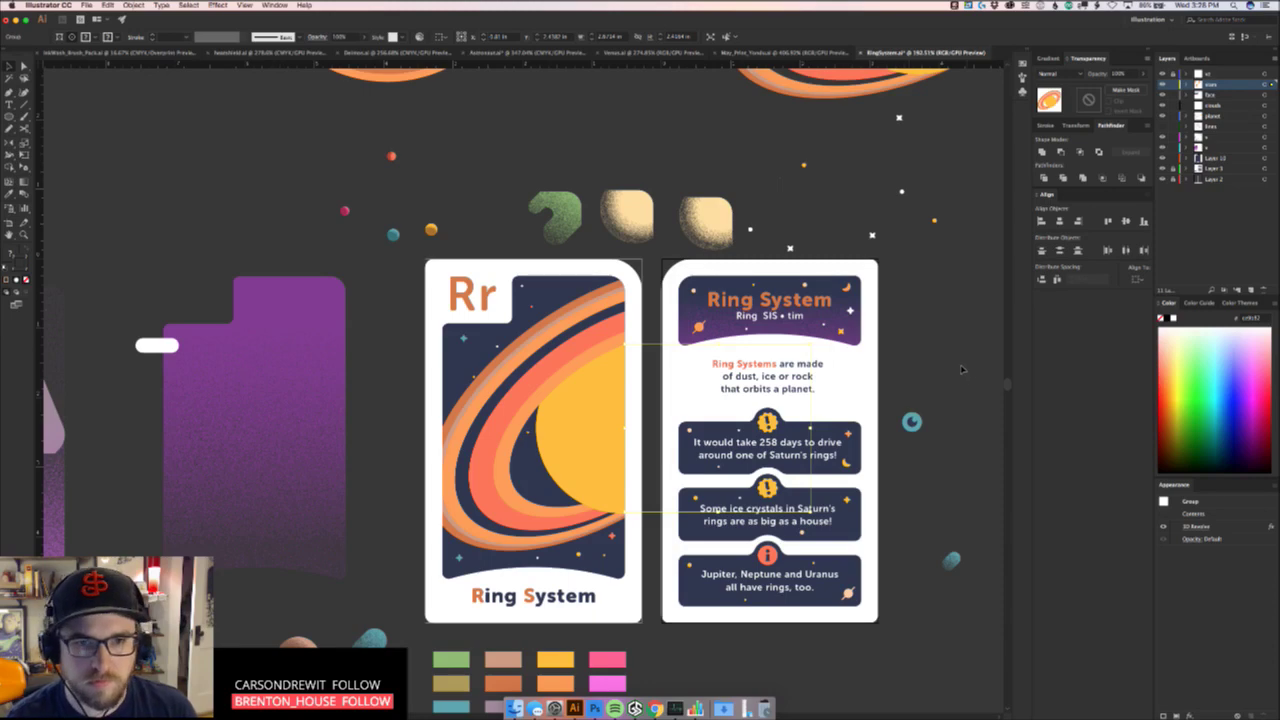
pyautogui.click(768, 192)
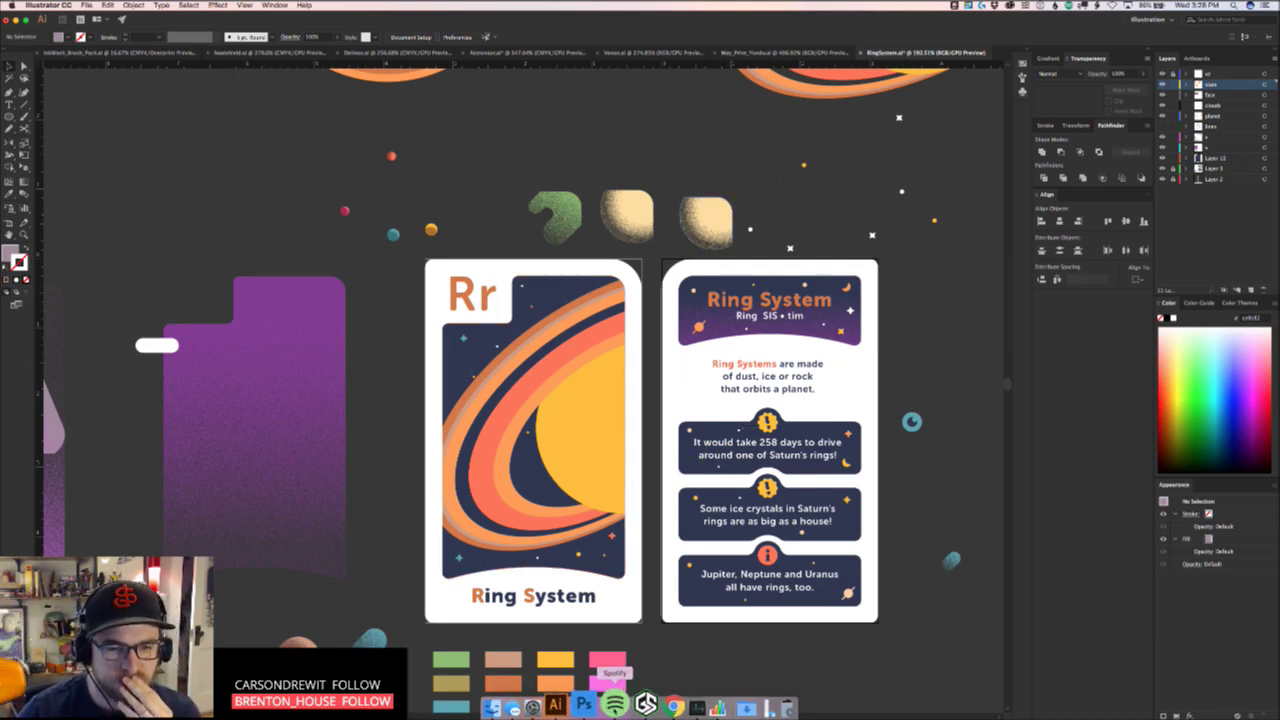
# Switch to Chrome and search Google Images for "moons of saturn" as reference
pyautogui.click(655, 708)
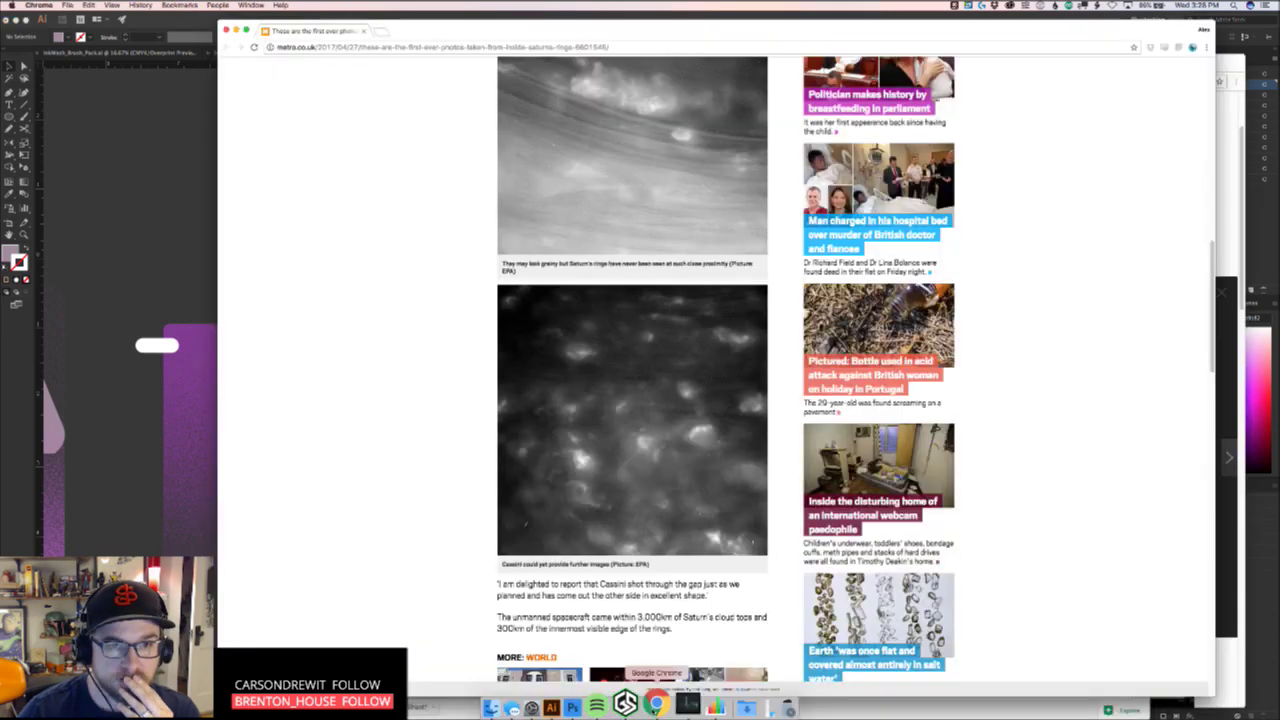
pyautogui.click(464, 47)
pyautogui.write('mo')
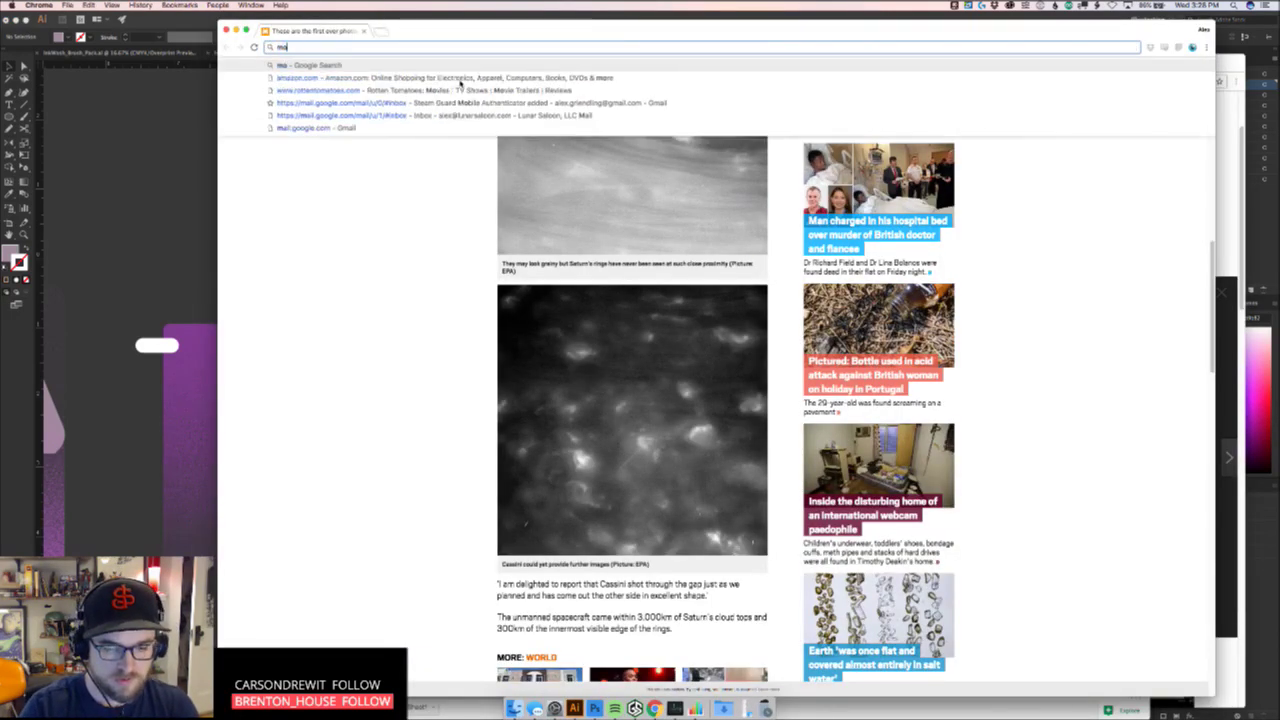
pyautogui.write('ons of saturn')
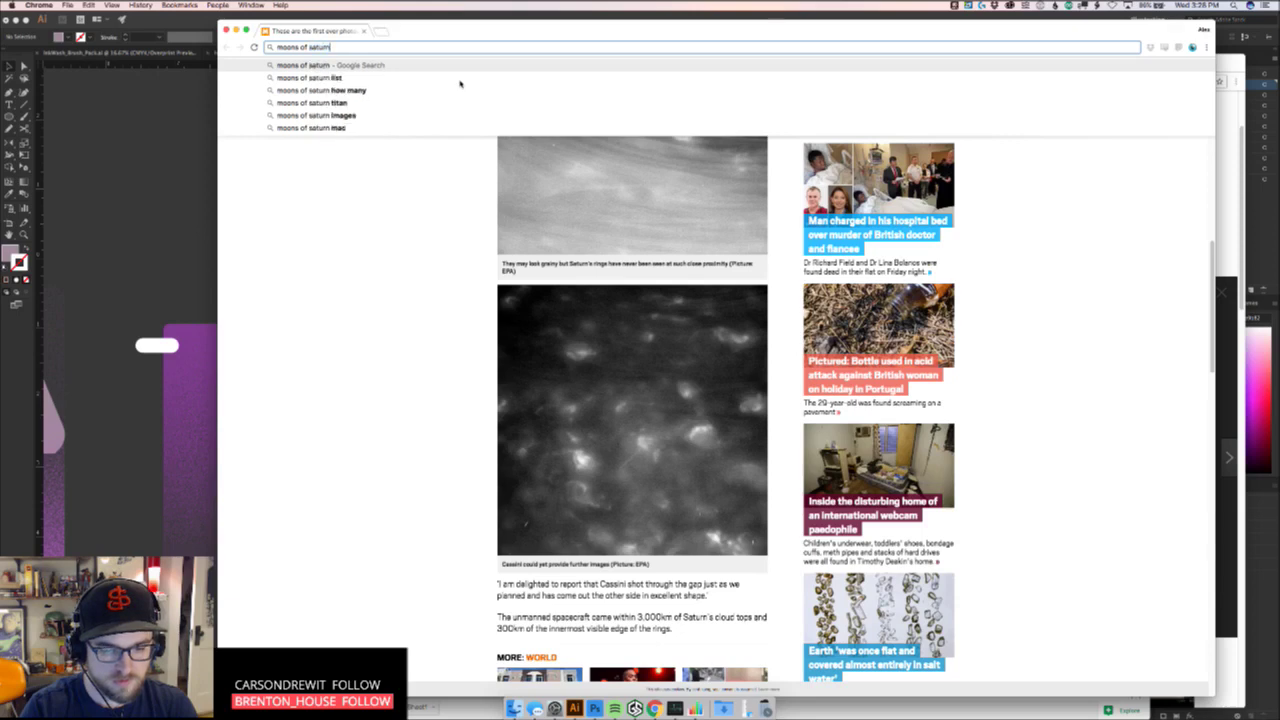
pyautogui.press('Return')
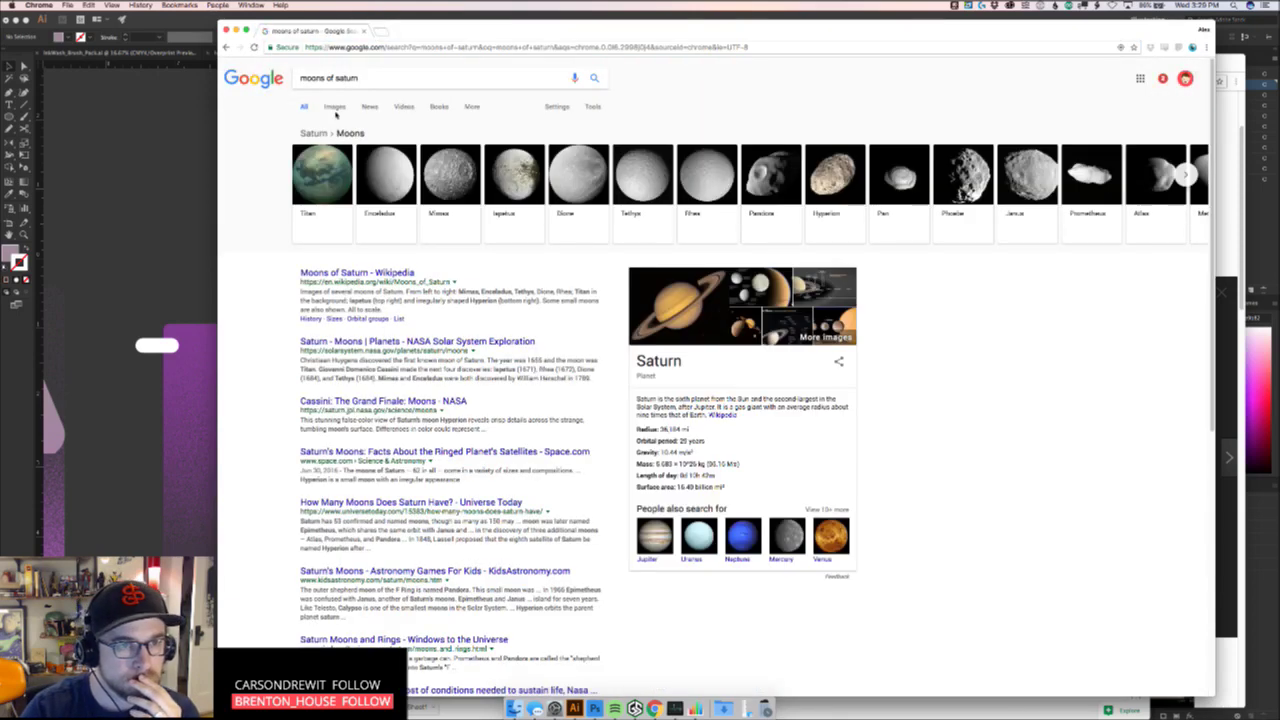
pyautogui.click(335, 108)
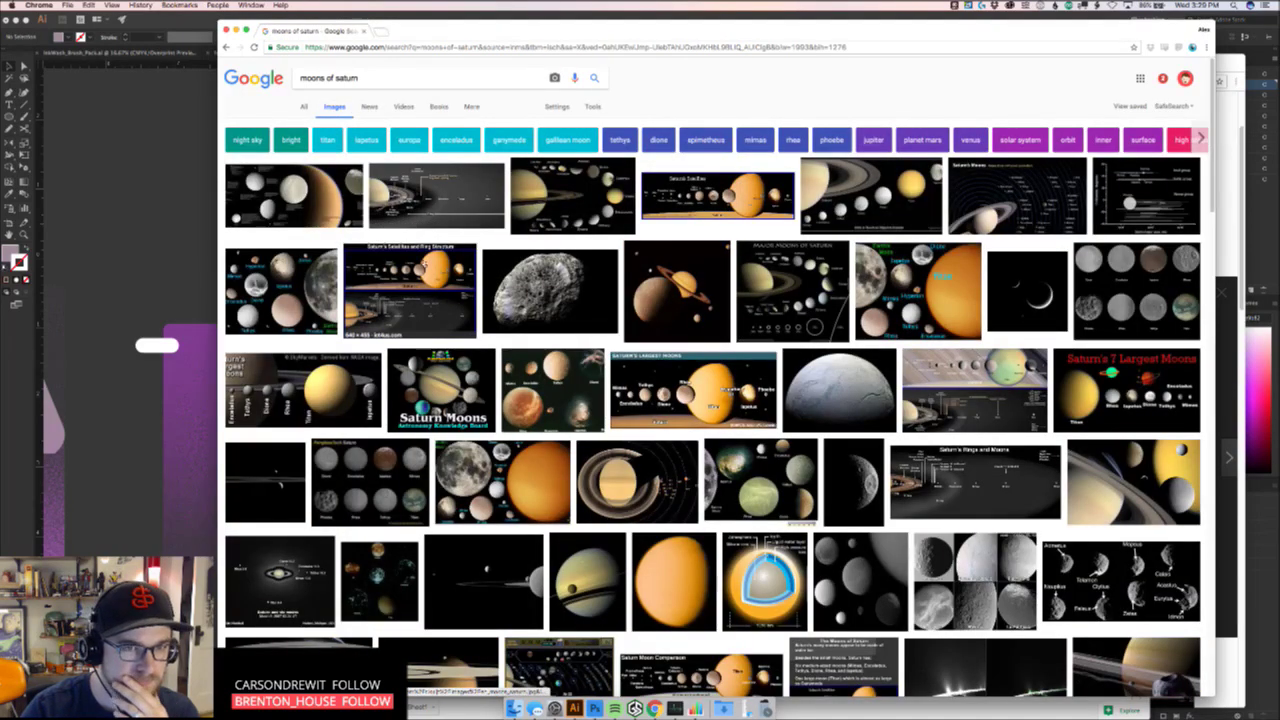
# Switch back to Illustrator and place the small teal moon just below the teal star on the card front
pyautogui.click(134, 182)
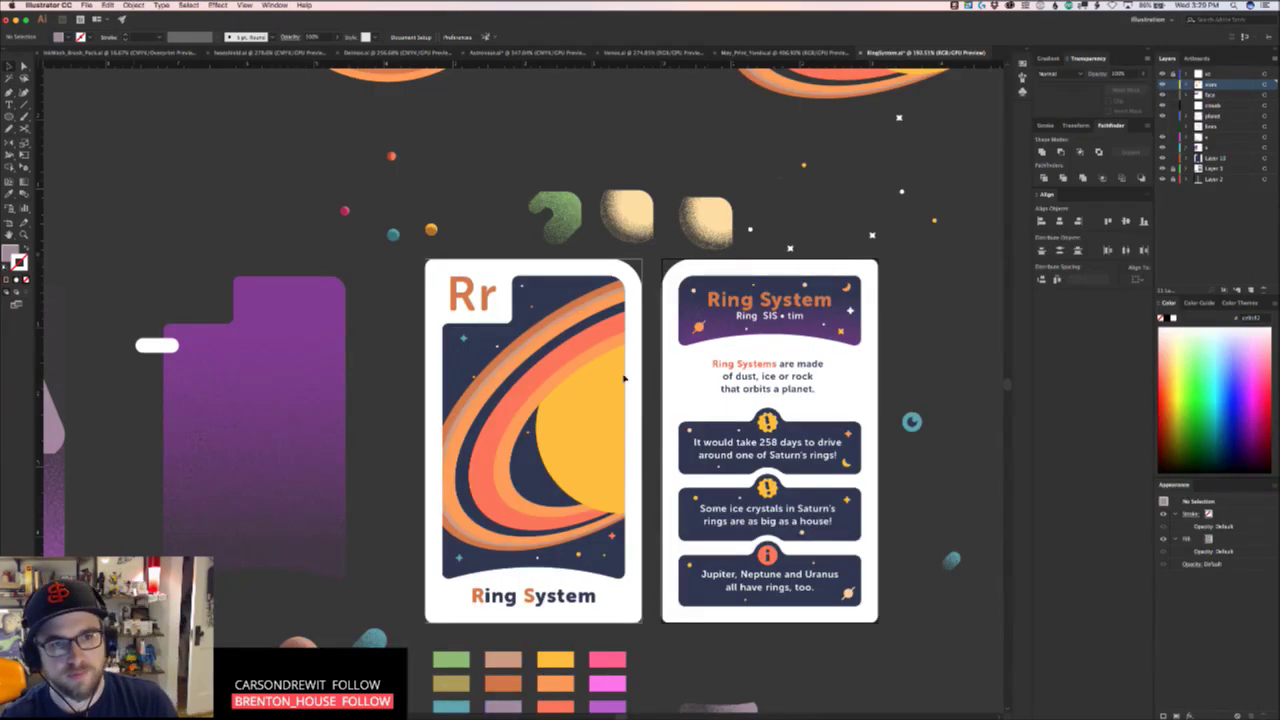
pyautogui.scroll(3, 440, 318)
pyautogui.click(368, 160)
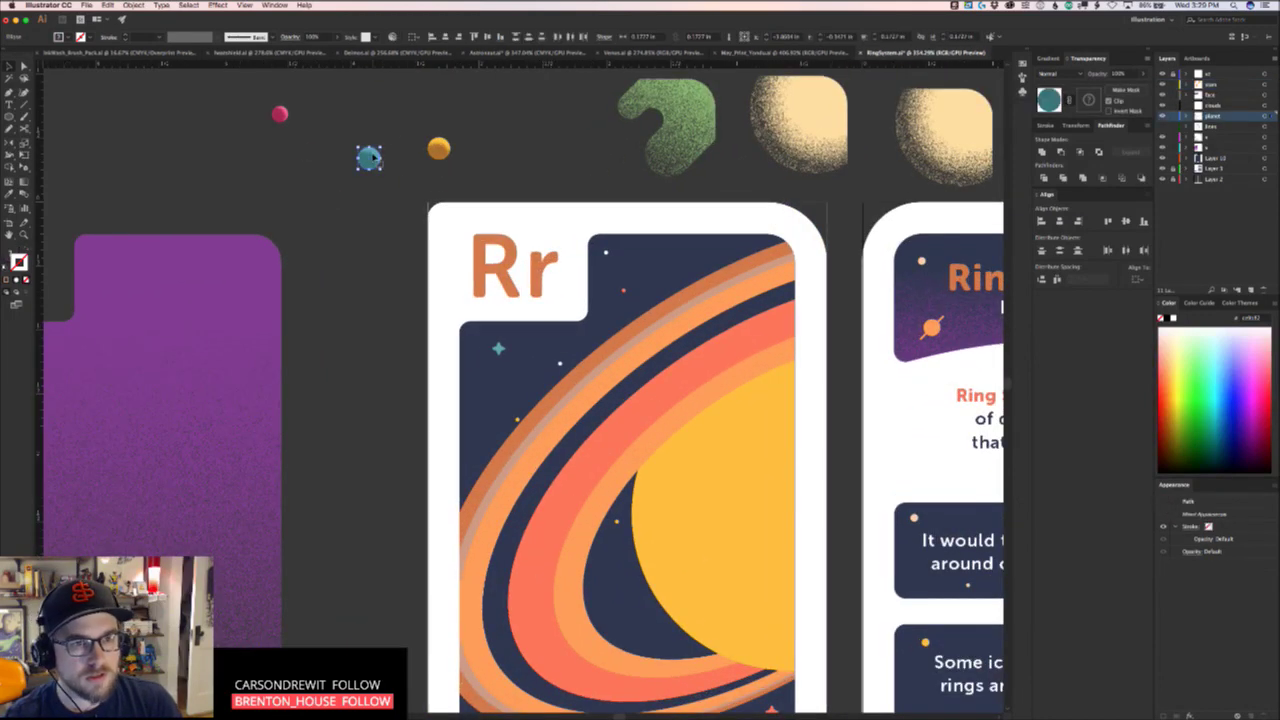
pyautogui.moveTo(366, 157); pyautogui.dragTo(498, 374)
pyautogui.click(371, 418)
pyautogui.press('super+space')
pyautogui.moveTo(388, 454); pyautogui.dragTo(294, 501)
pyautogui.scroll(3, 293, 500)
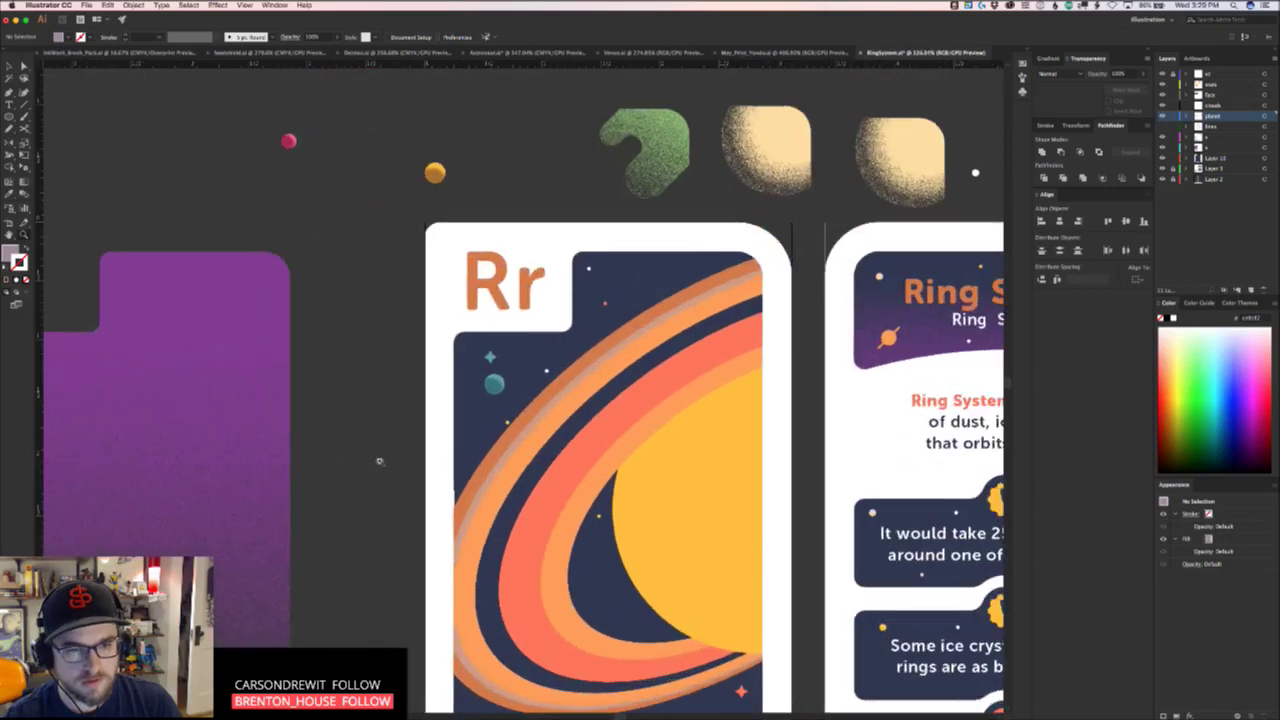
pyautogui.scroll(2, 394, 445)
pyautogui.scroll(-2, 288, 328)
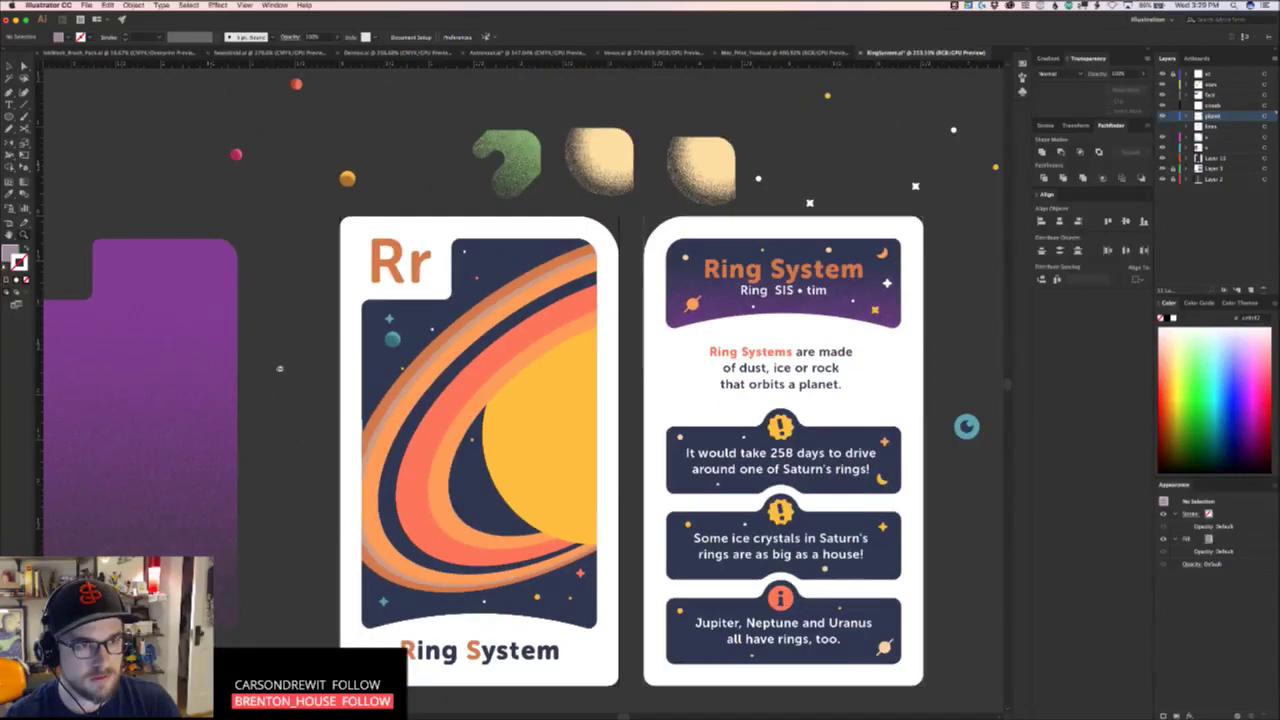
# Enlarge the small red moon above the card and rotate it so its shaded side faces down
pyautogui.click(347, 179)
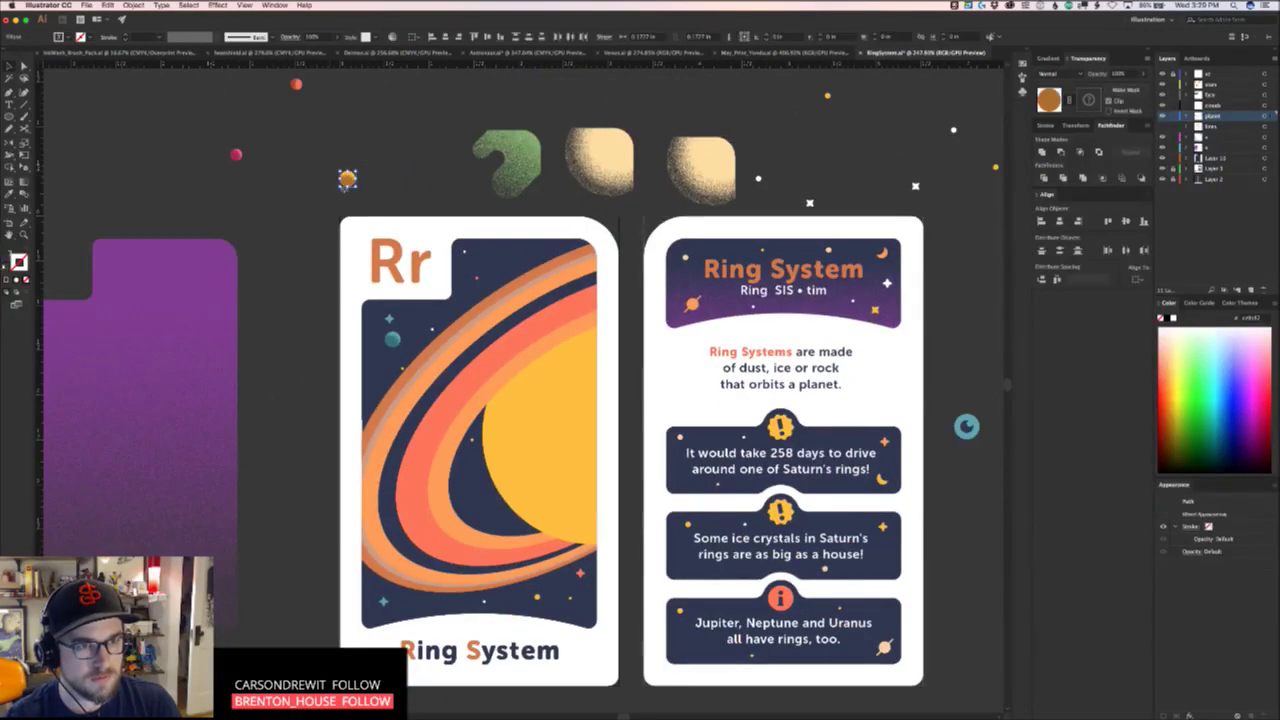
pyautogui.click(294, 86)
pyautogui.moveTo(297, 91); pyautogui.dragTo(307, 130)
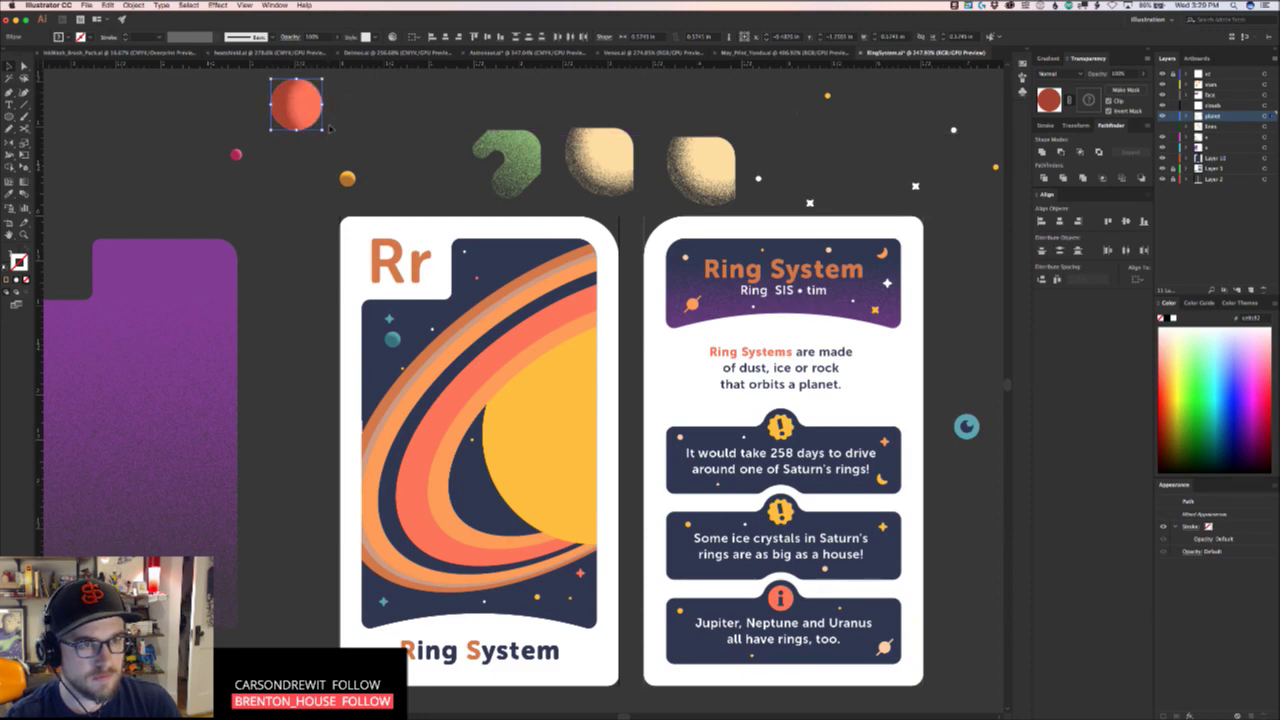
pyautogui.moveTo(326, 133)
pyautogui.mouseDown()
pyautogui.moveTo(336, 96)
pyautogui.moveTo(324, 95)
pyautogui.mouseUp()
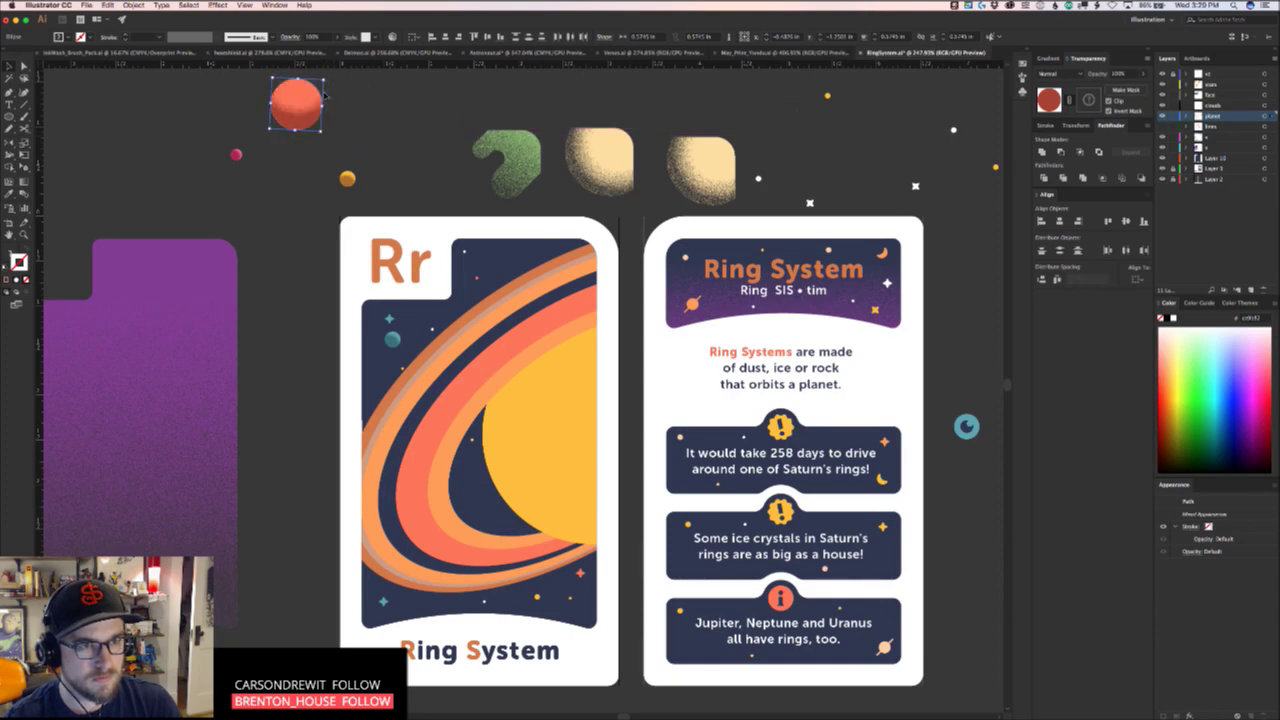
# Move the red moon onto the card front, stack it above the ringed planet and position it over the left side of the rings
pyautogui.moveTo(333, 147); pyautogui.dragTo(503, 581)
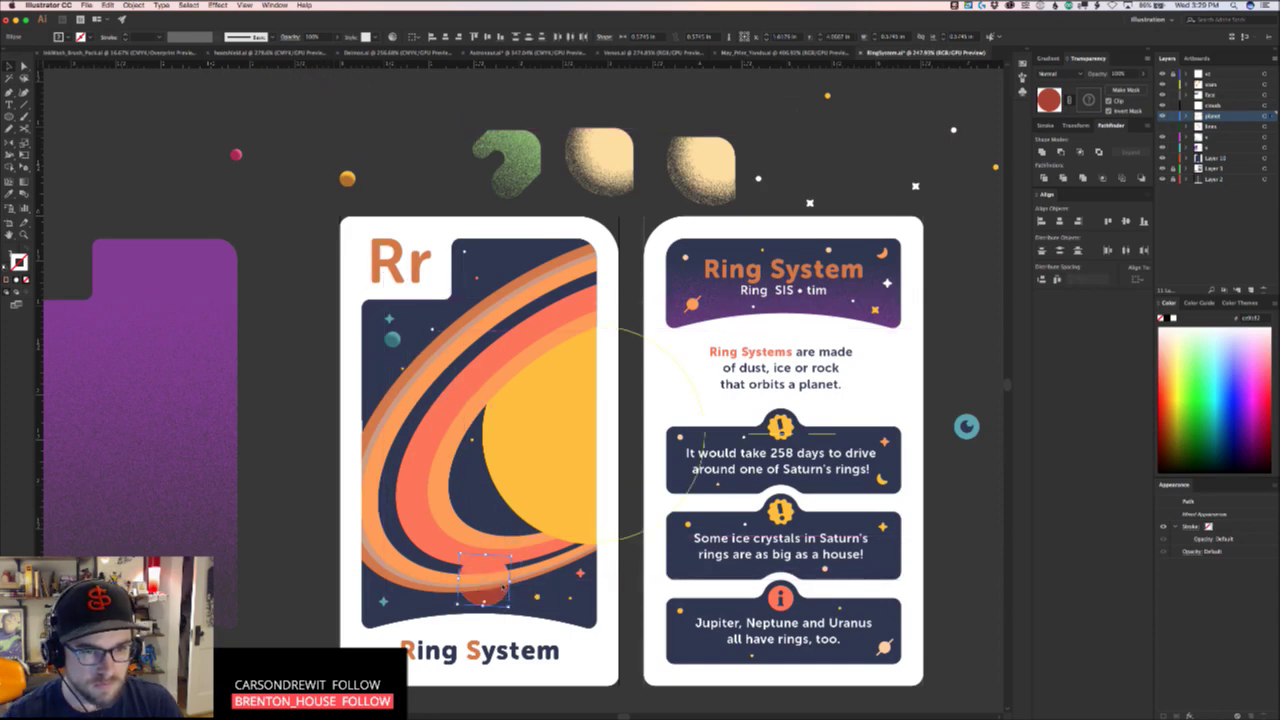
pyautogui.press('super+x')
pyautogui.press('super+f')
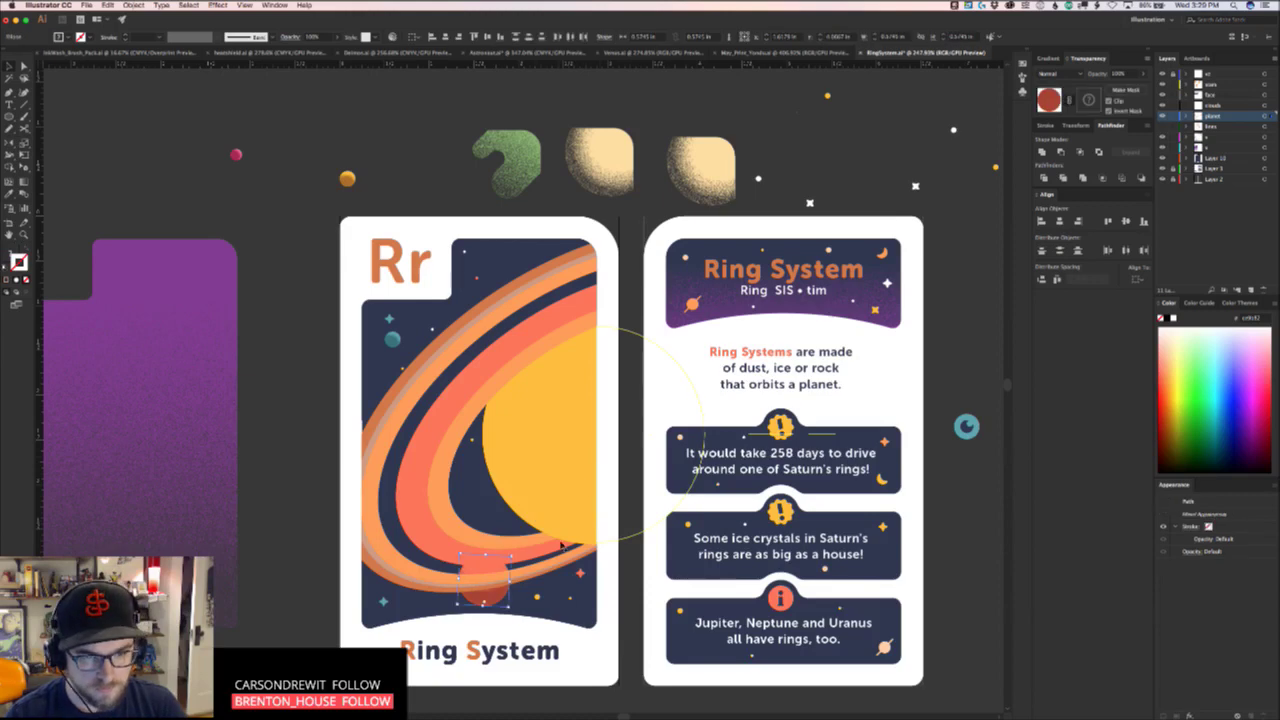
pyautogui.press('super+x')
pyautogui.click(541, 553)
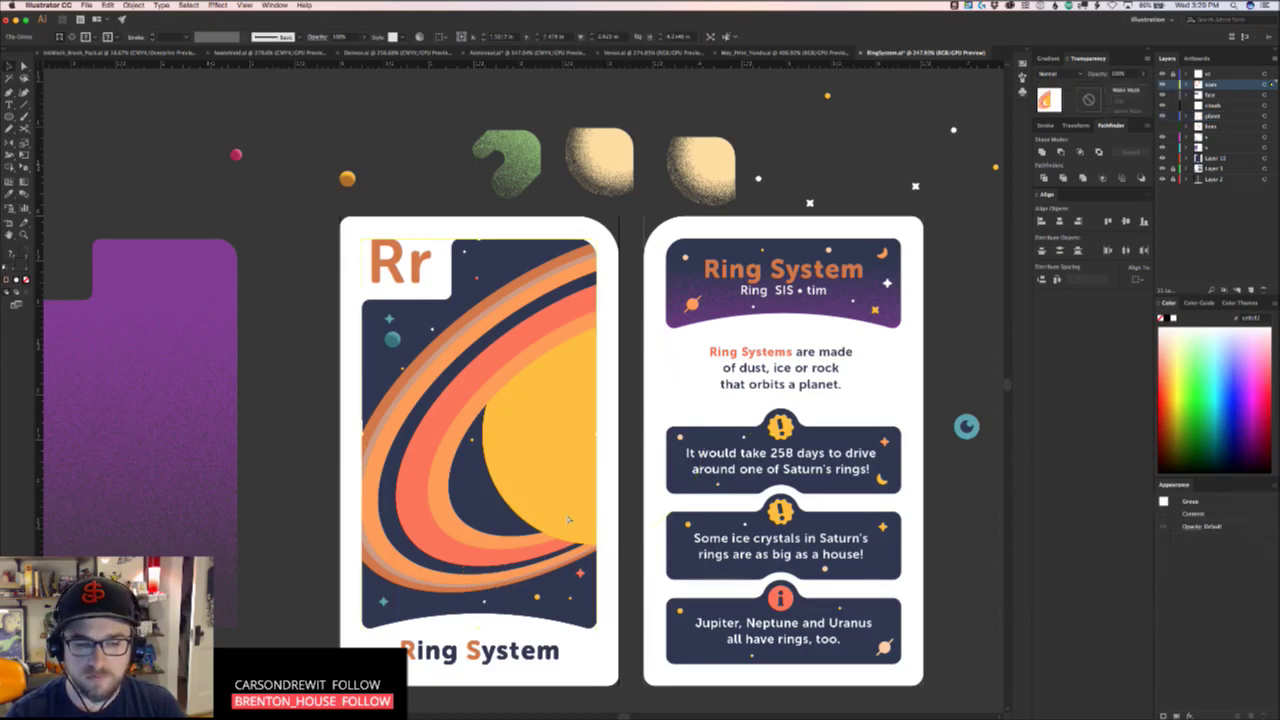
pyautogui.press('super+f')
pyautogui.moveTo(498, 584); pyautogui.dragTo(396, 455)
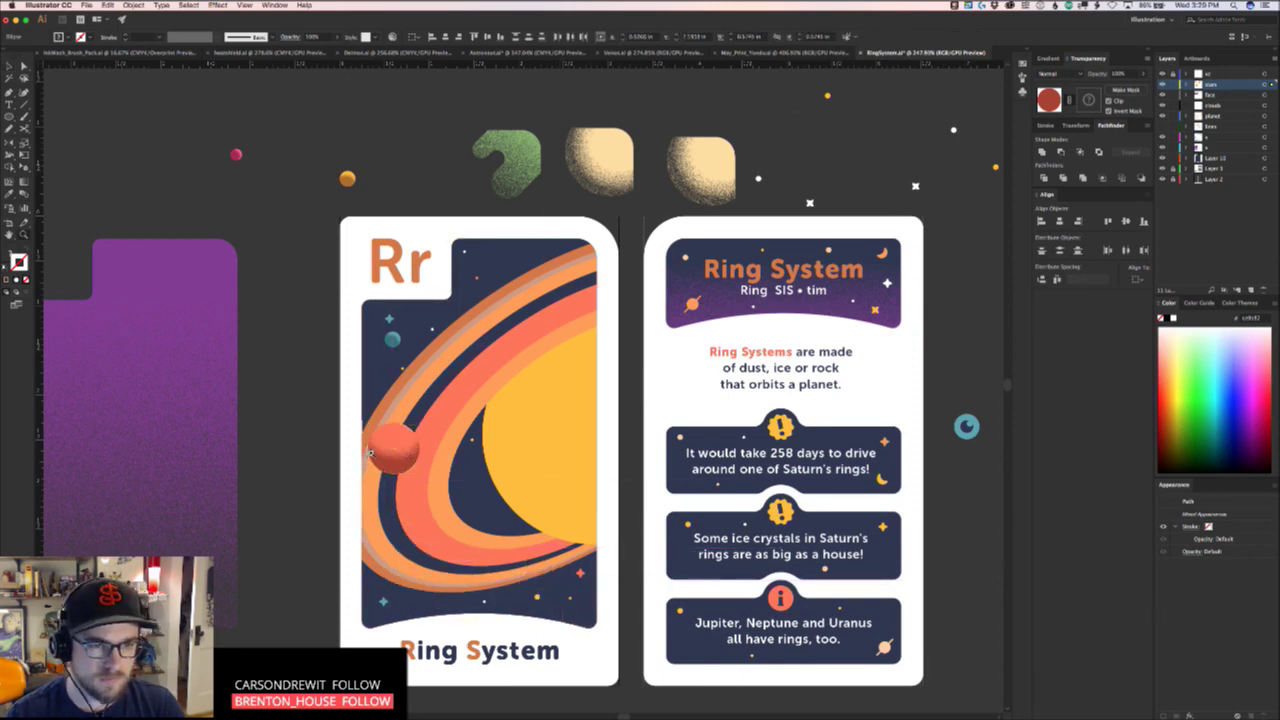
pyautogui.scroll(2, 396, 455)
pyautogui.moveTo(495, 513); pyautogui.dragTo(436, 580)
pyautogui.click(509, 529)
pyautogui.press('super+z')
pyautogui.press('super+z')
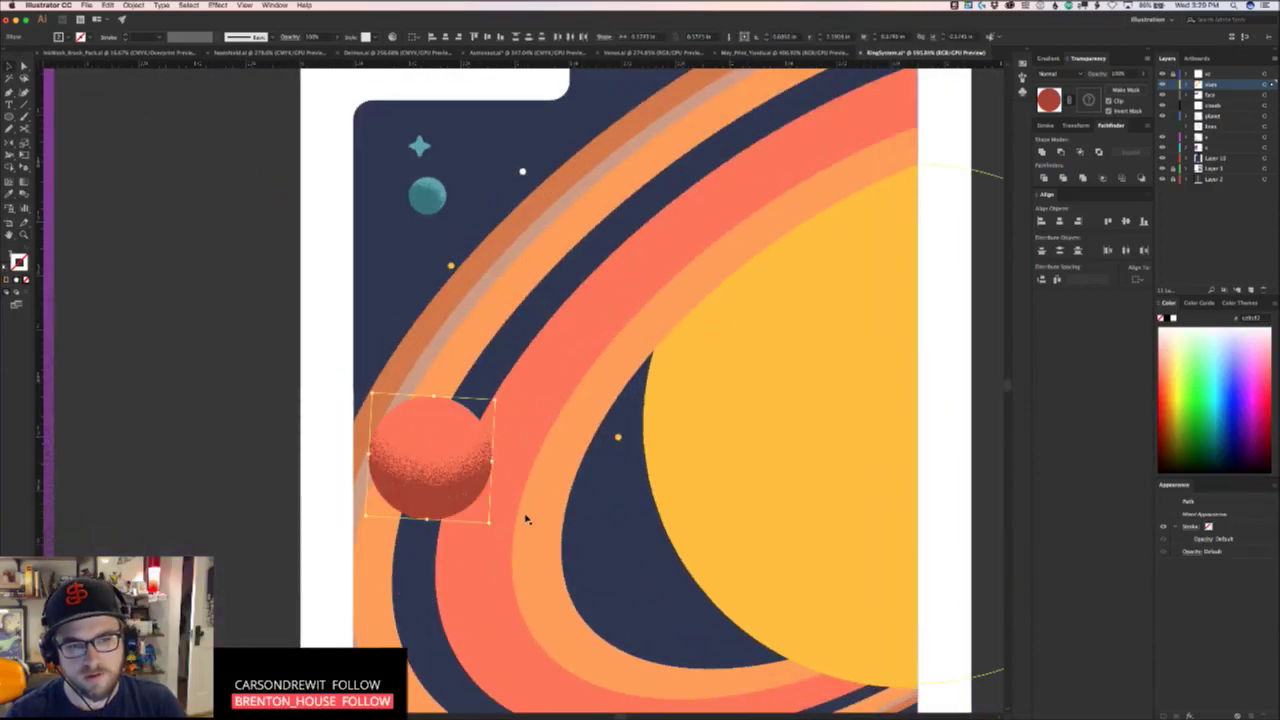
# Move the red moon down along the rings to their lower-left curve and deselect it
pyautogui.scroll(-3, 470, 518)
pyautogui.hscroll(4, 441, 519)
pyautogui.click(305, 470)
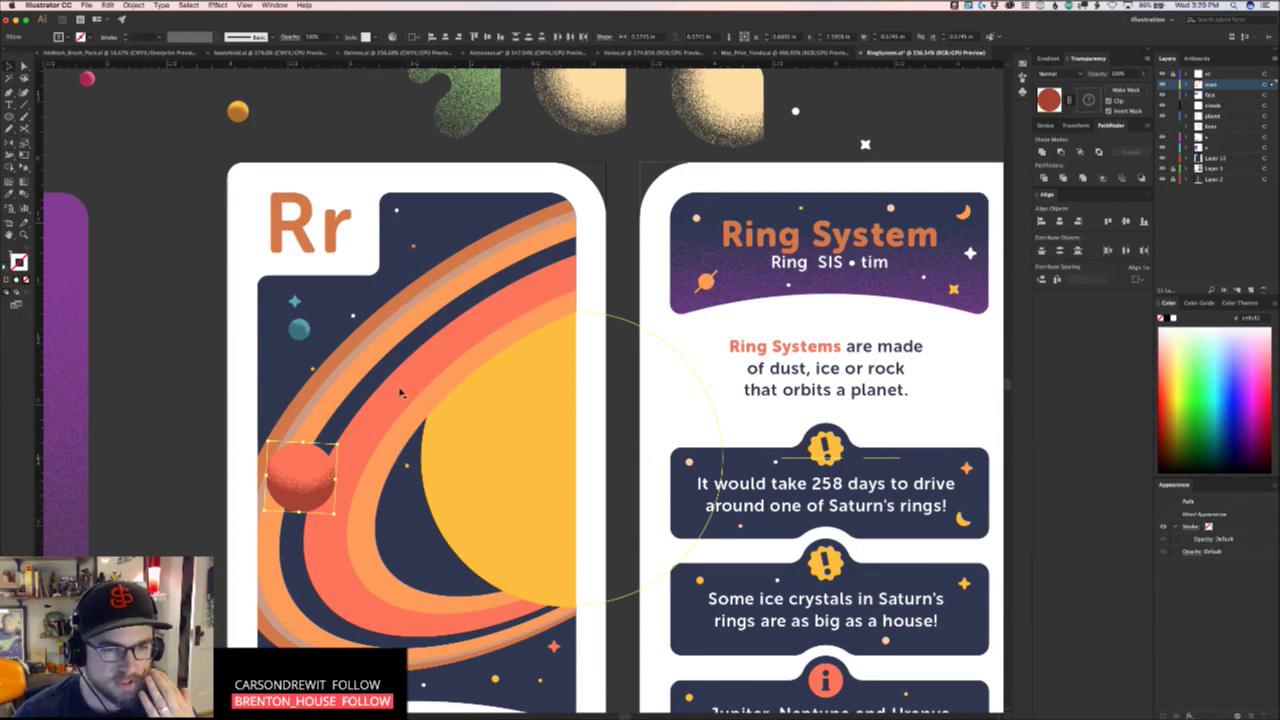
pyautogui.moveTo(312, 478); pyautogui.dragTo(311, 567)
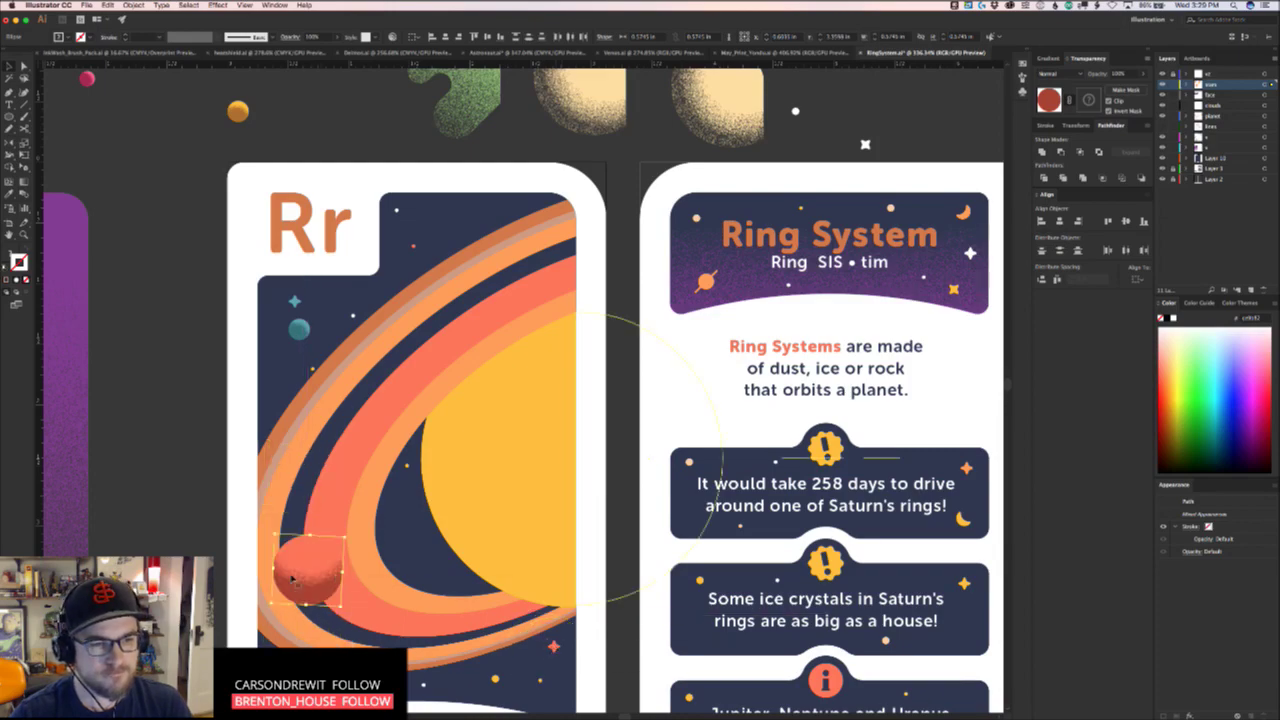
pyautogui.click(204, 553)
pyautogui.moveTo(204, 553); pyautogui.dragTo(98, 553)
pyautogui.scroll(4, 203, 556)
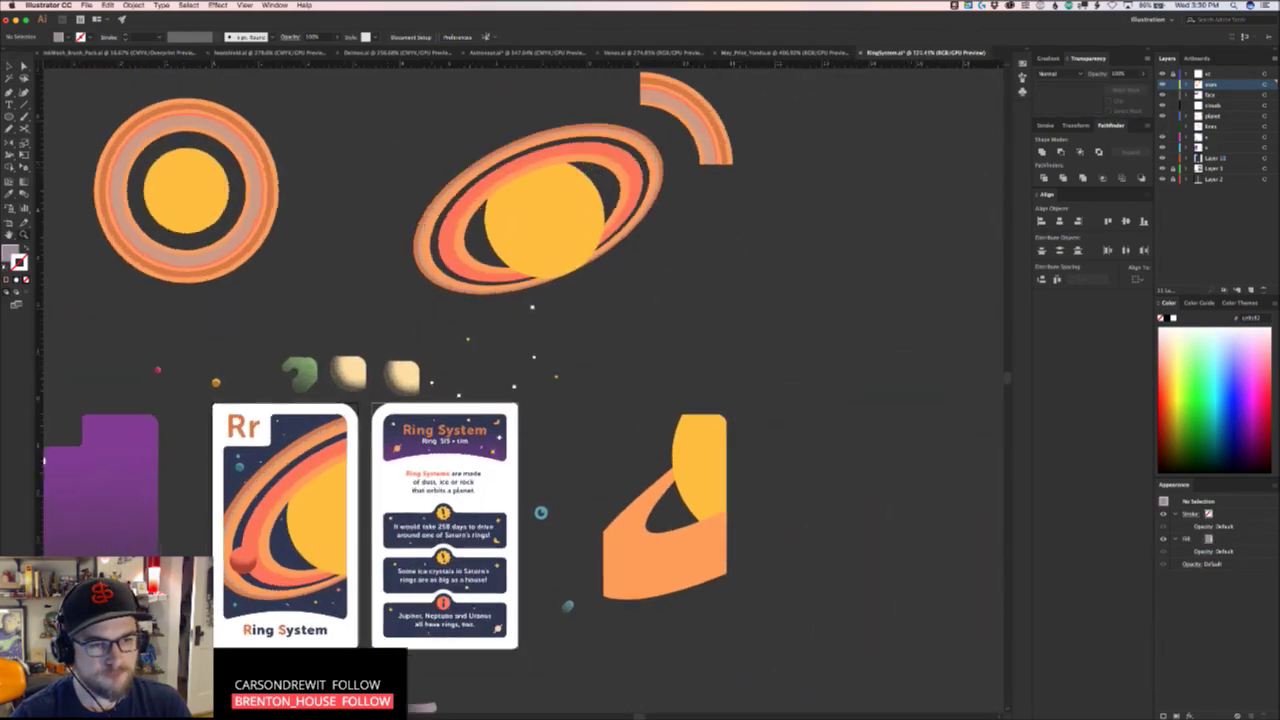
# Reposition the red moon below the rings in the lower-right corner of the card's dark panel
pyautogui.click(284, 499)
pyautogui.moveTo(284, 499); pyautogui.dragTo(518, 570)
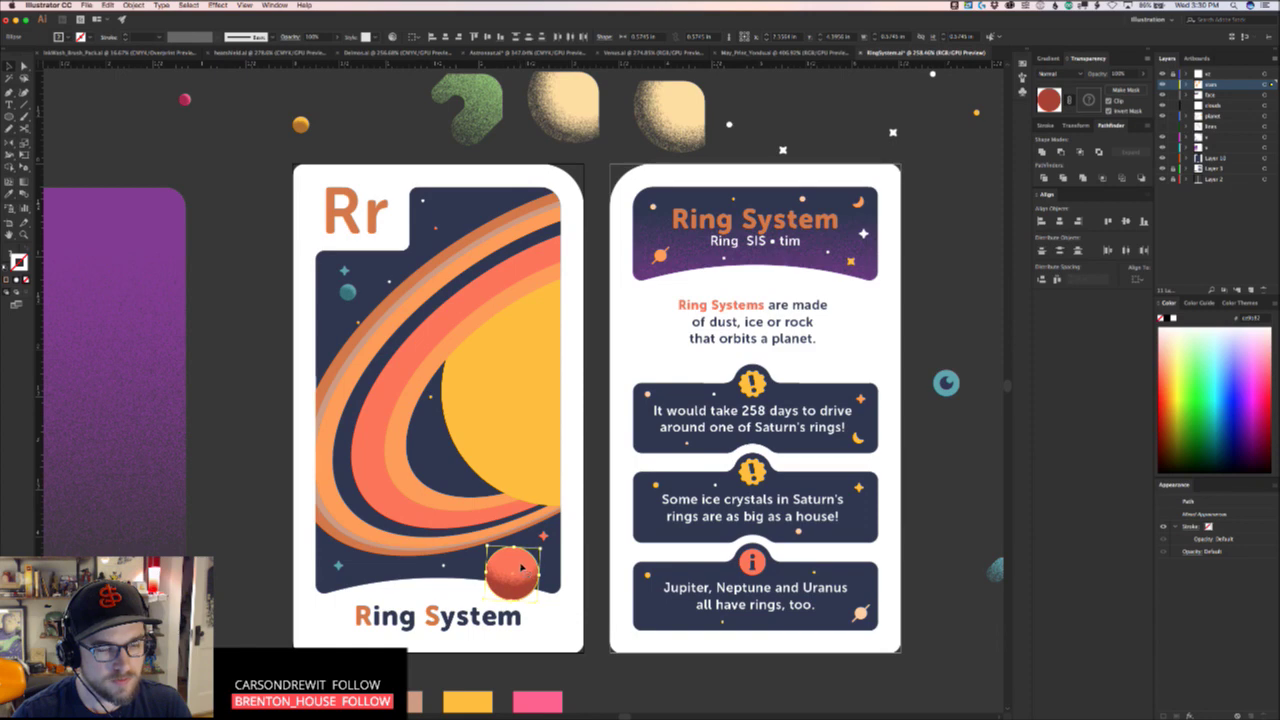
pyautogui.moveTo(520, 567); pyautogui.dragTo(437, 498)
pyautogui.moveTo(368, 553); pyautogui.dragTo(537, 571)
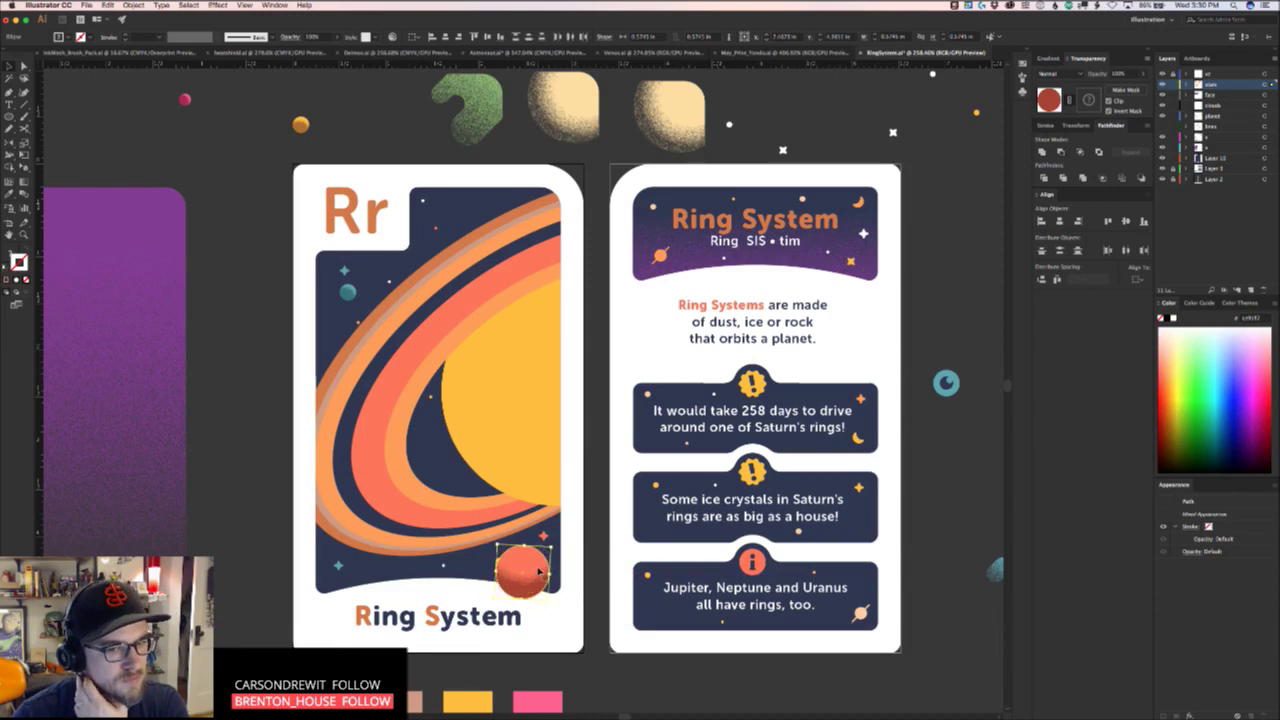
# Cut the red moon and try pasting it in place inside the dark panel's background group
pyautogui.press('Delete')
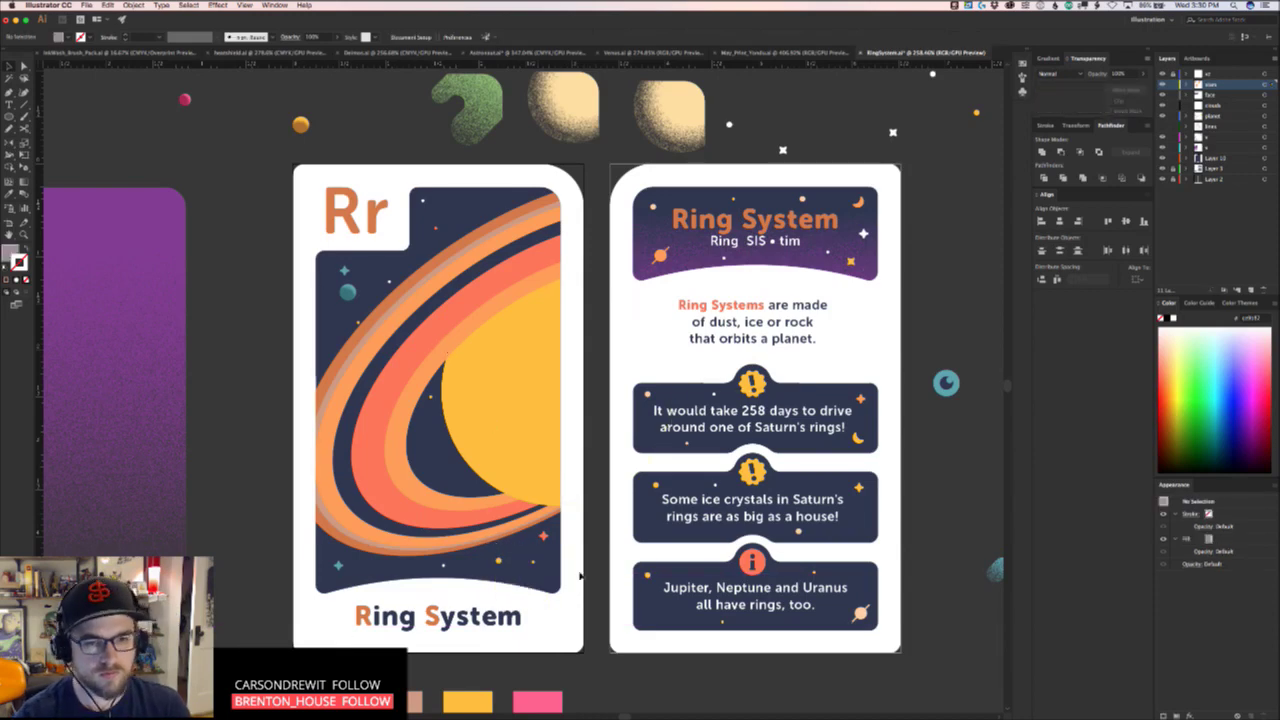
pyautogui.doubleClick(549, 575)
pyautogui.press('super+f')
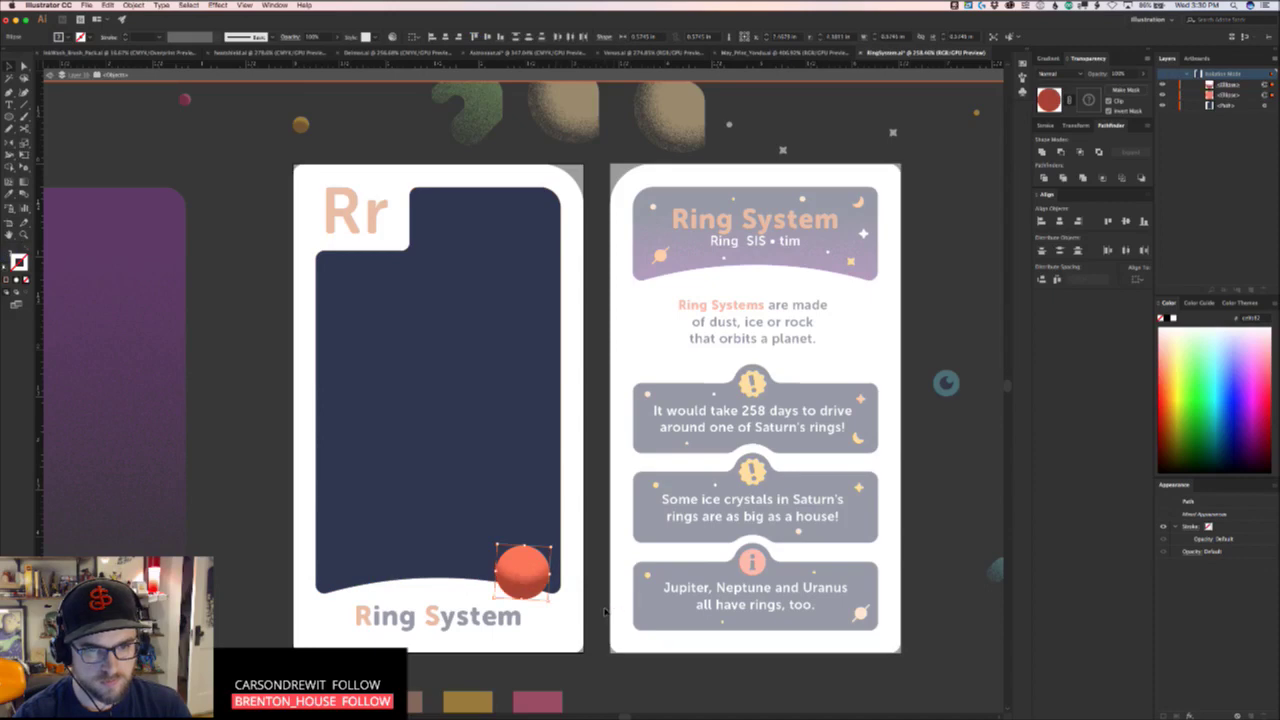
pyautogui.press('super+z')
pyautogui.press('super+z')
# Paste the red moon in place inside the ringed planet's clip group and exit the group
pyautogui.doubleClick(543, 477)
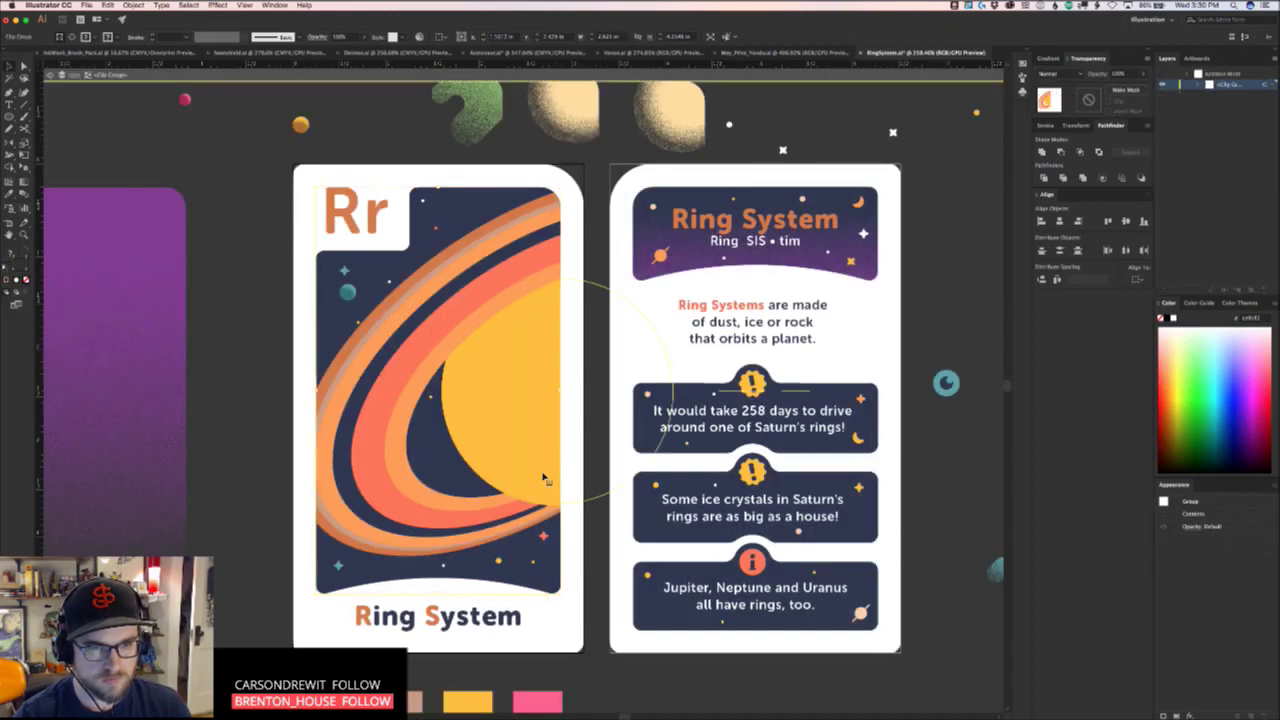
pyautogui.press('super+f')
pyautogui.click(617, 600)
pyautogui.doubleClick(617, 600)
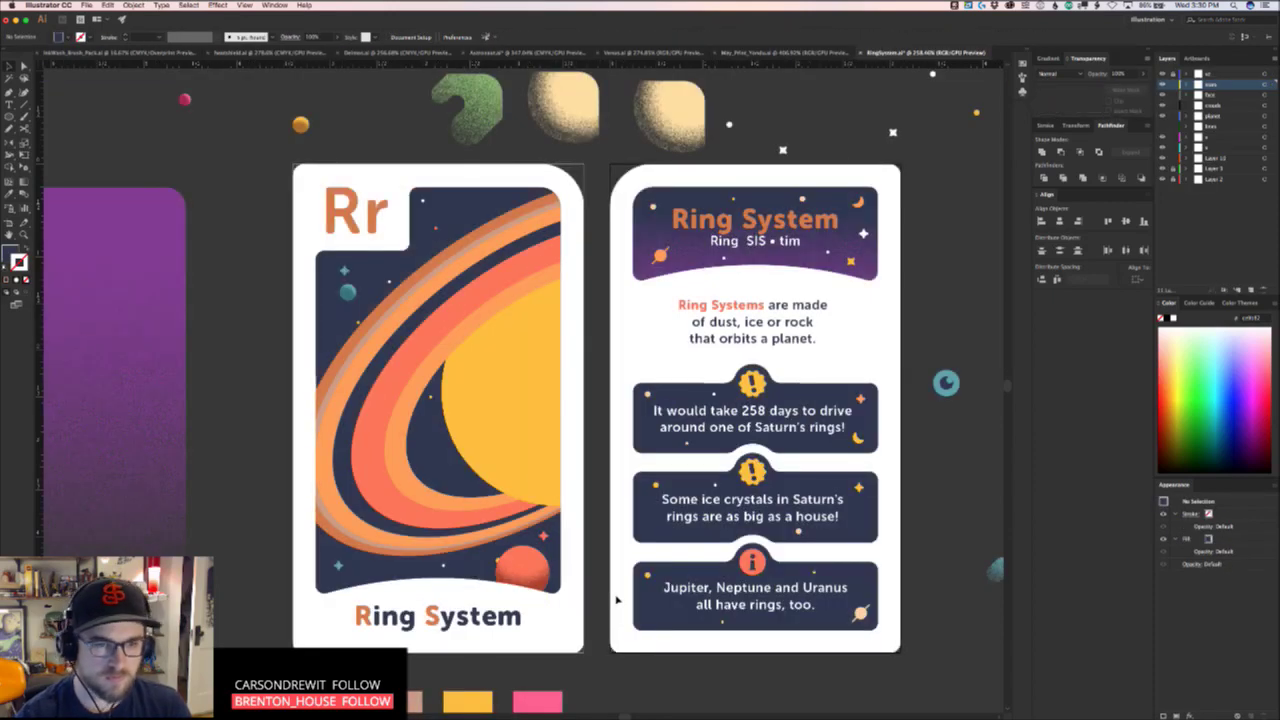
# Try to shift the red moon right within the ringed planet's clip group
pyautogui.press('z')
pyautogui.moveTo(605, 505); pyautogui.dragTo(433, 526)
pyautogui.scroll(5, 604, 504)
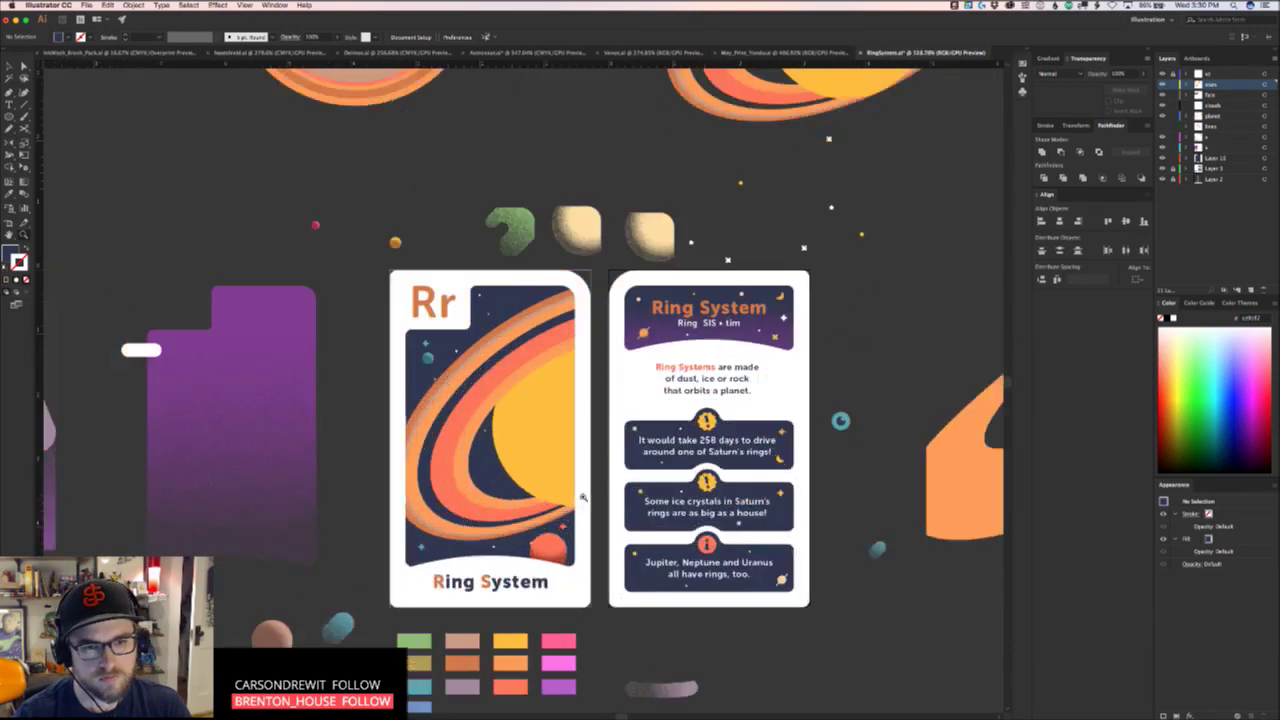
pyautogui.click(517, 592)
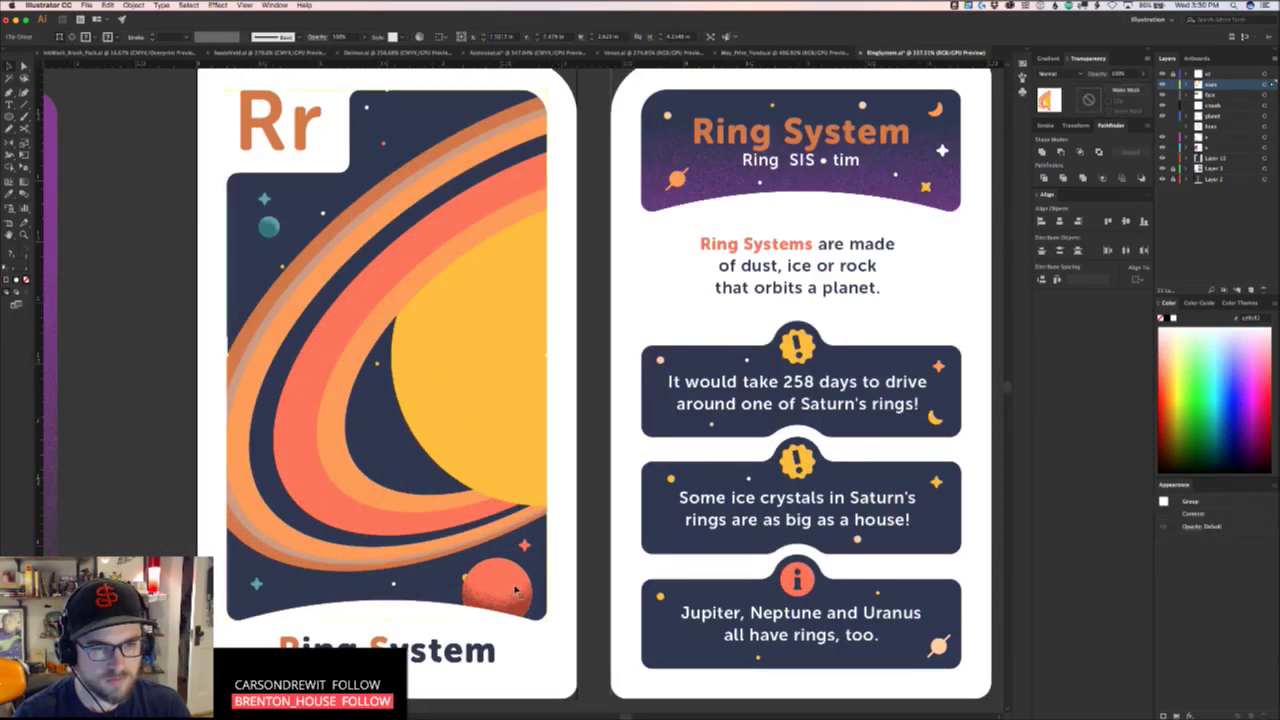
pyautogui.doubleClick(523, 590)
pyautogui.click(530, 592)
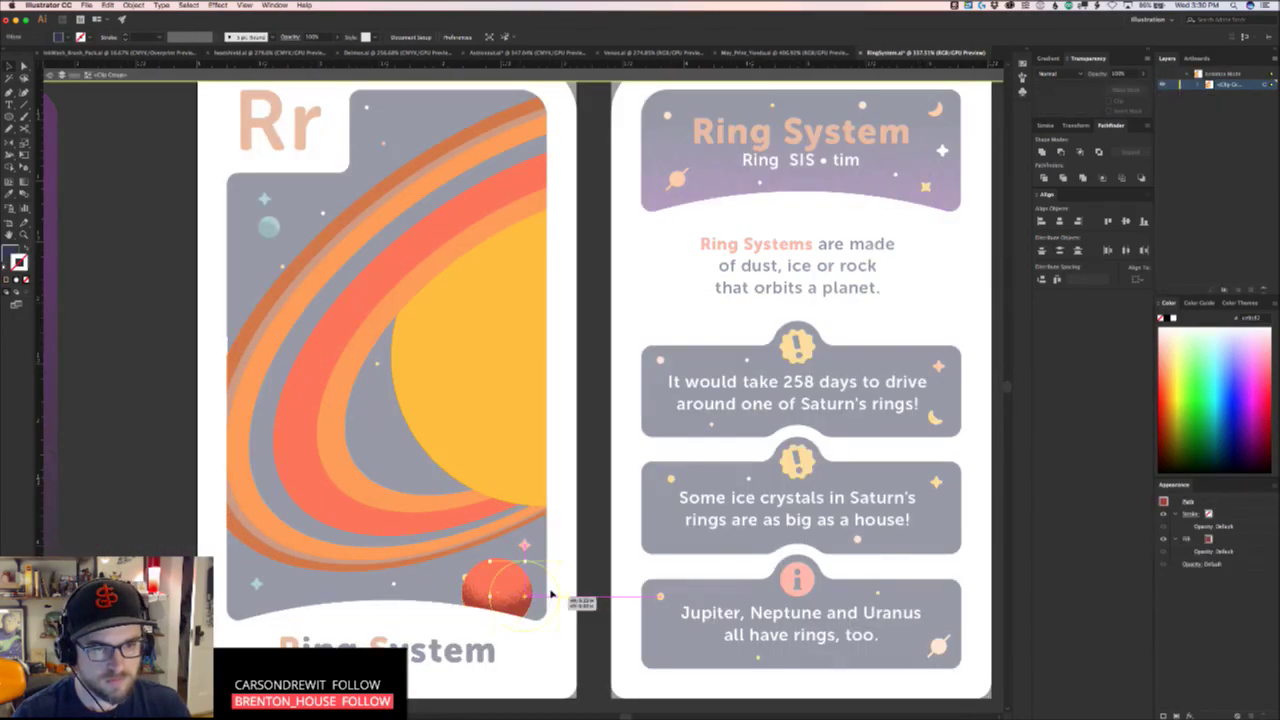
pyautogui.press('super+z')
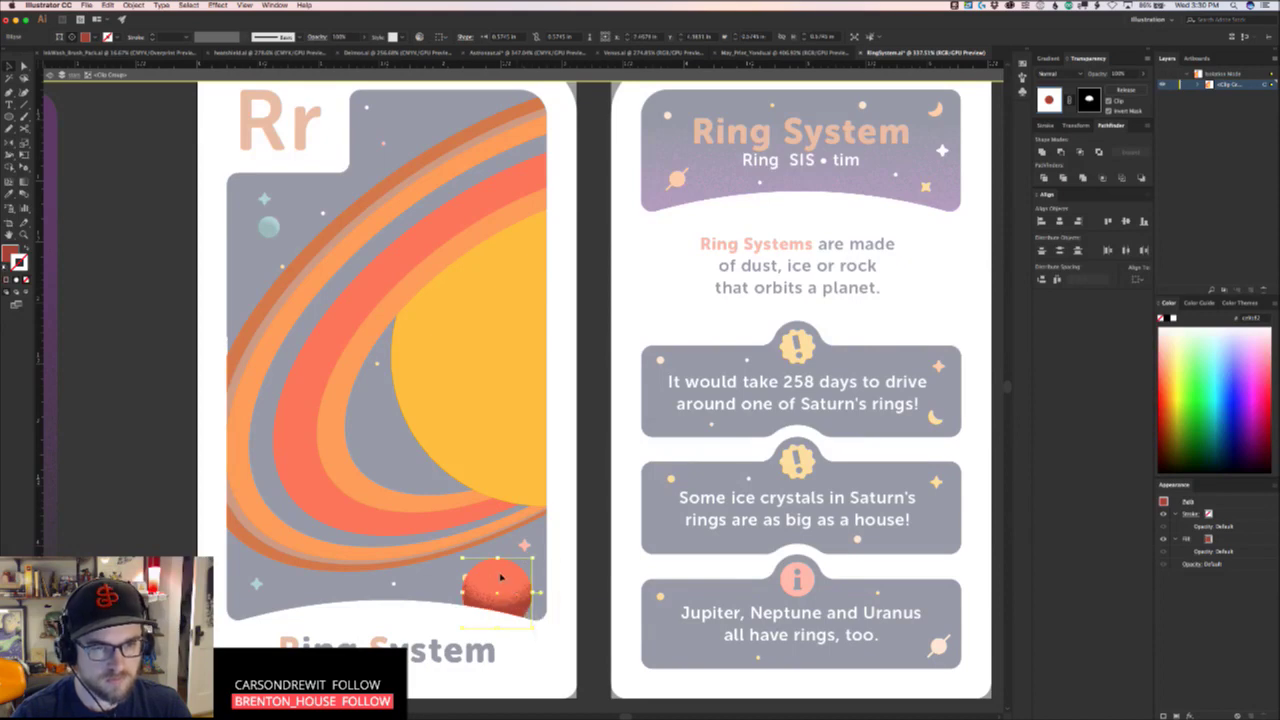
pyautogui.keyDown('shift'); pyautogui.click(501, 577); pyautogui.keyUp('shift')
pyautogui.moveTo(501, 577); pyautogui.dragTo(540, 582)
pyautogui.press('super+z')
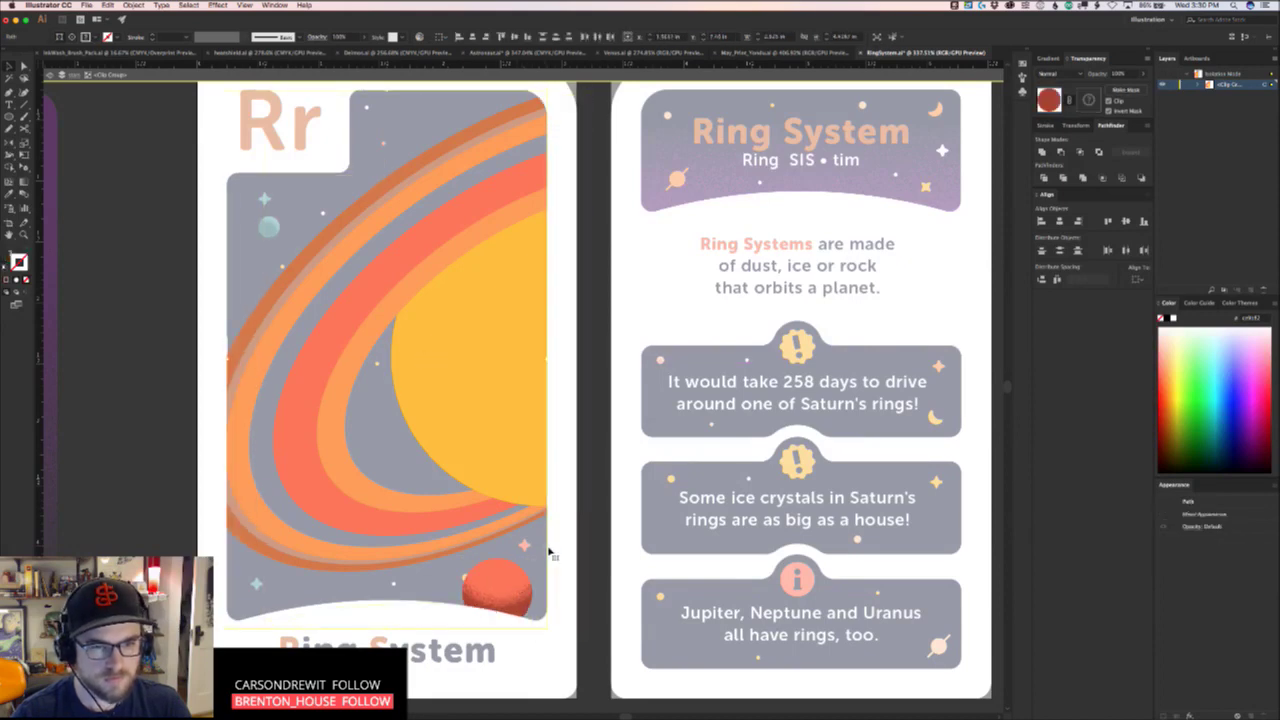
# Reposition the red moon in the panel's lower-right corner and exit the clip group
pyautogui.click(531, 583)
pyautogui.moveTo(524, 577); pyautogui.dragTo(440, 600)
pyautogui.press('Escape')
pyautogui.click(672, 653)
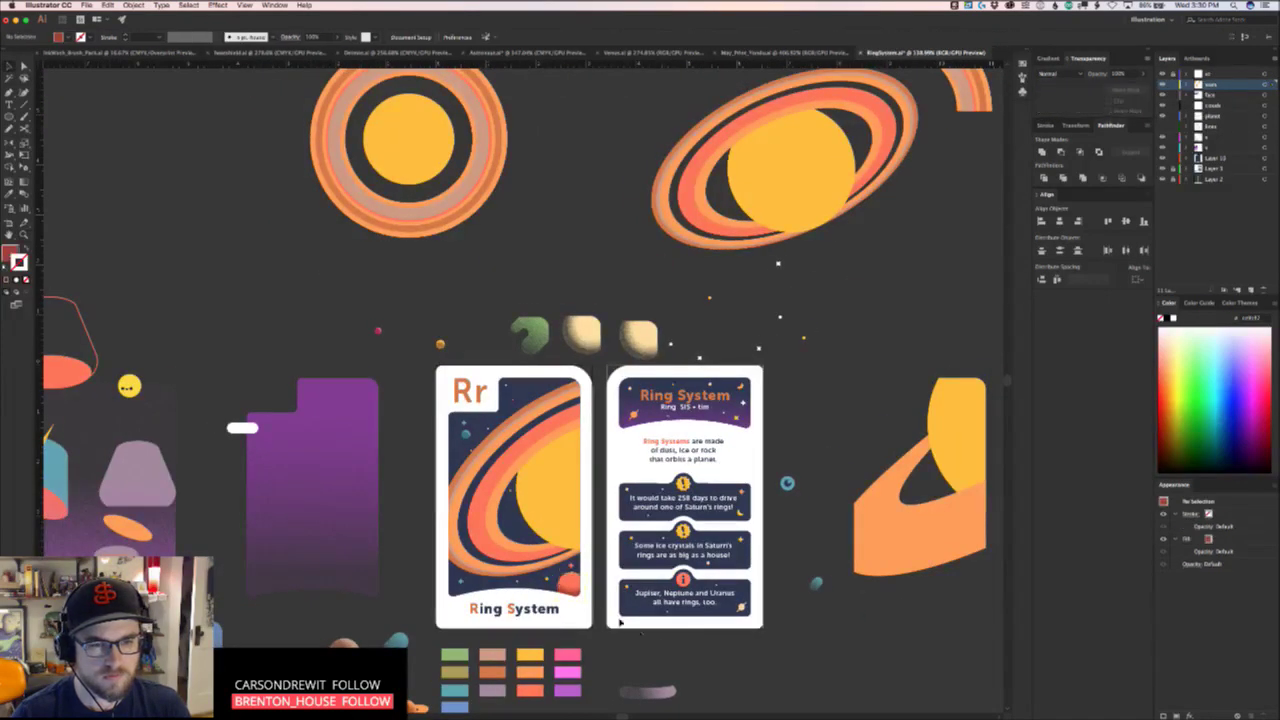
# Delete the red moon from the ringed planet's clip group and exit the group
pyautogui.scroll(2, 560, 533)
pyautogui.doubleClick(580, 540)
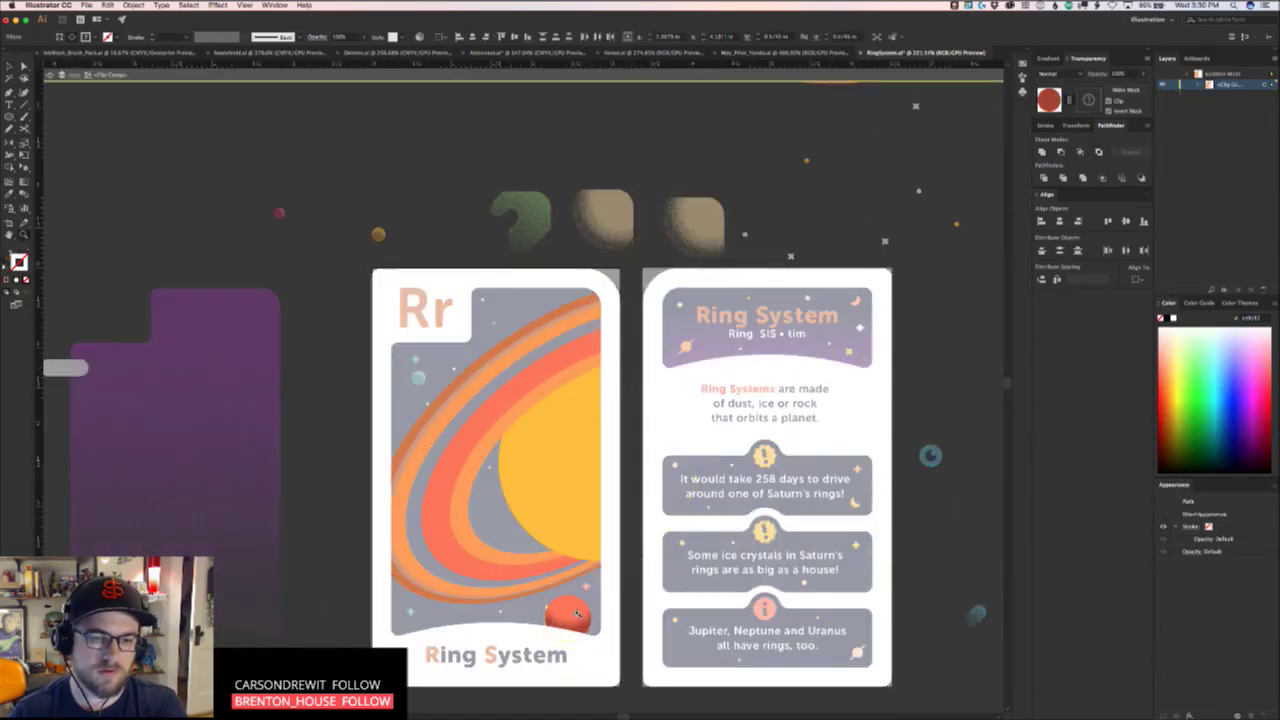
pyautogui.press('Delete')
pyautogui.press('Escape')
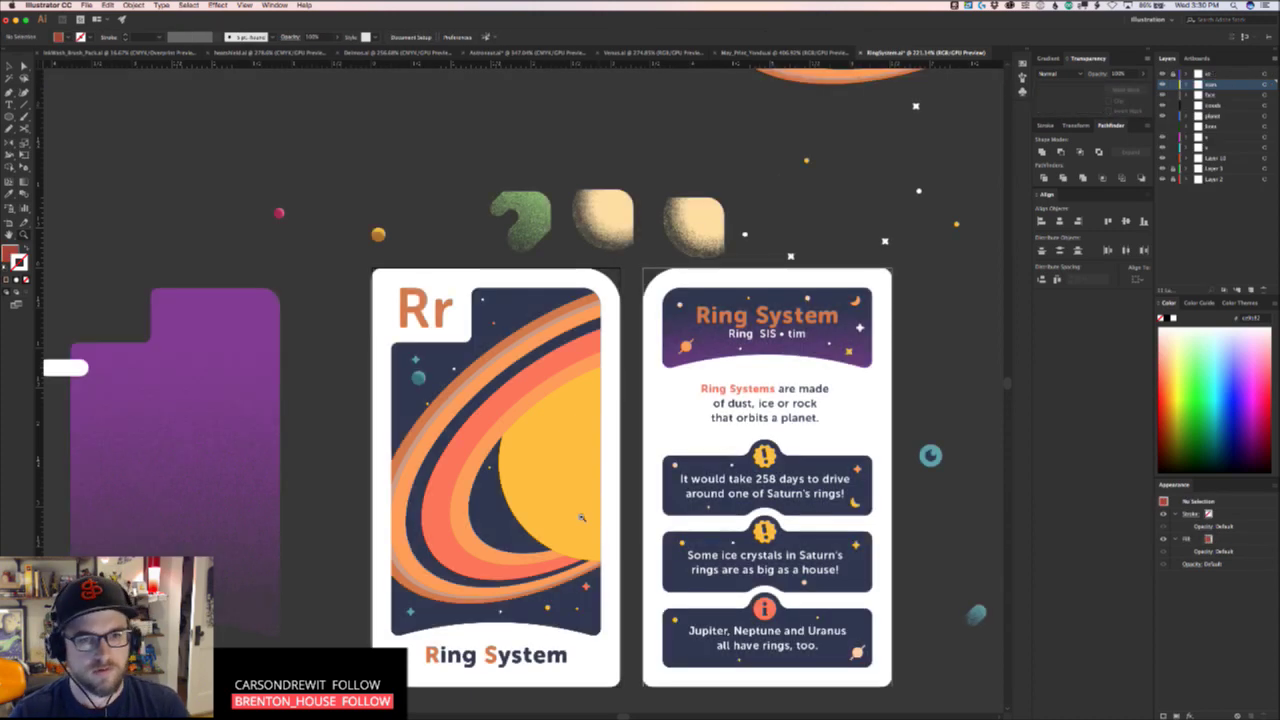
# Nudge the ringed planet slightly down and right inside the card's clip group, then exit with nothing selected
pyautogui.click(557, 473)
pyautogui.press('v')
pyautogui.doubleClick(541, 460)
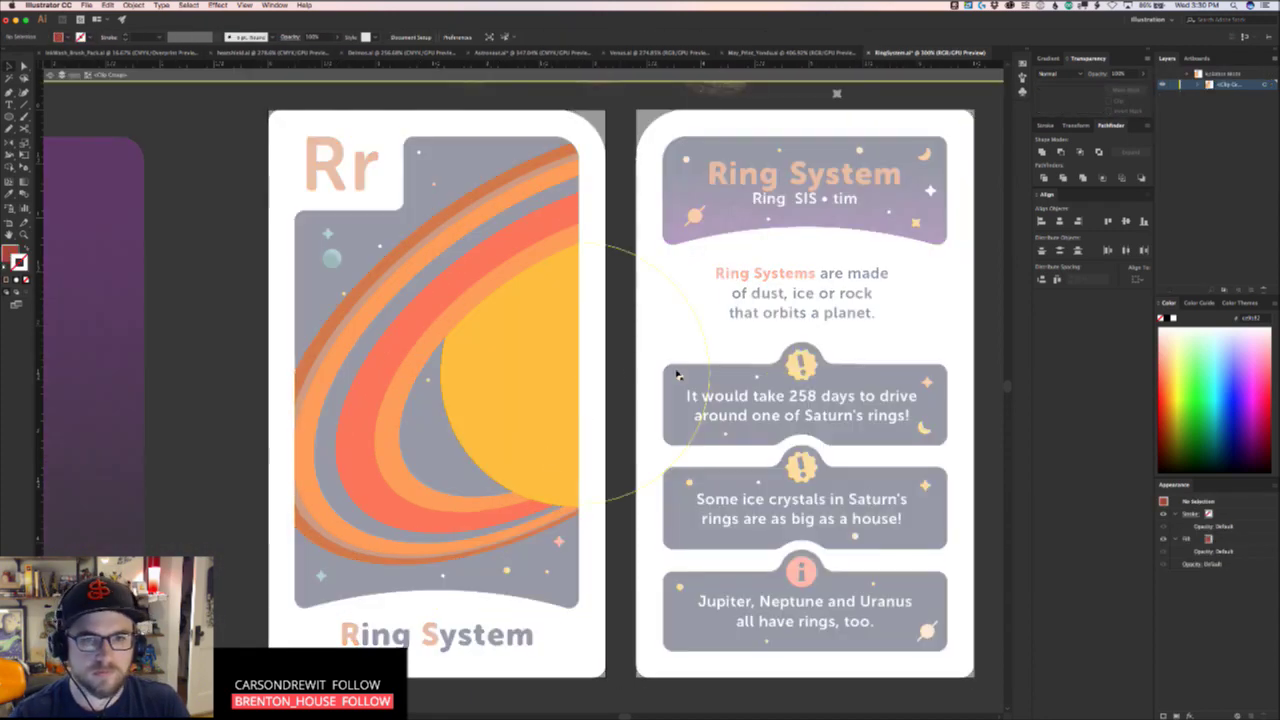
pyautogui.moveTo(713, 382); pyautogui.dragTo(713, 385)
pyautogui.press('Escape')
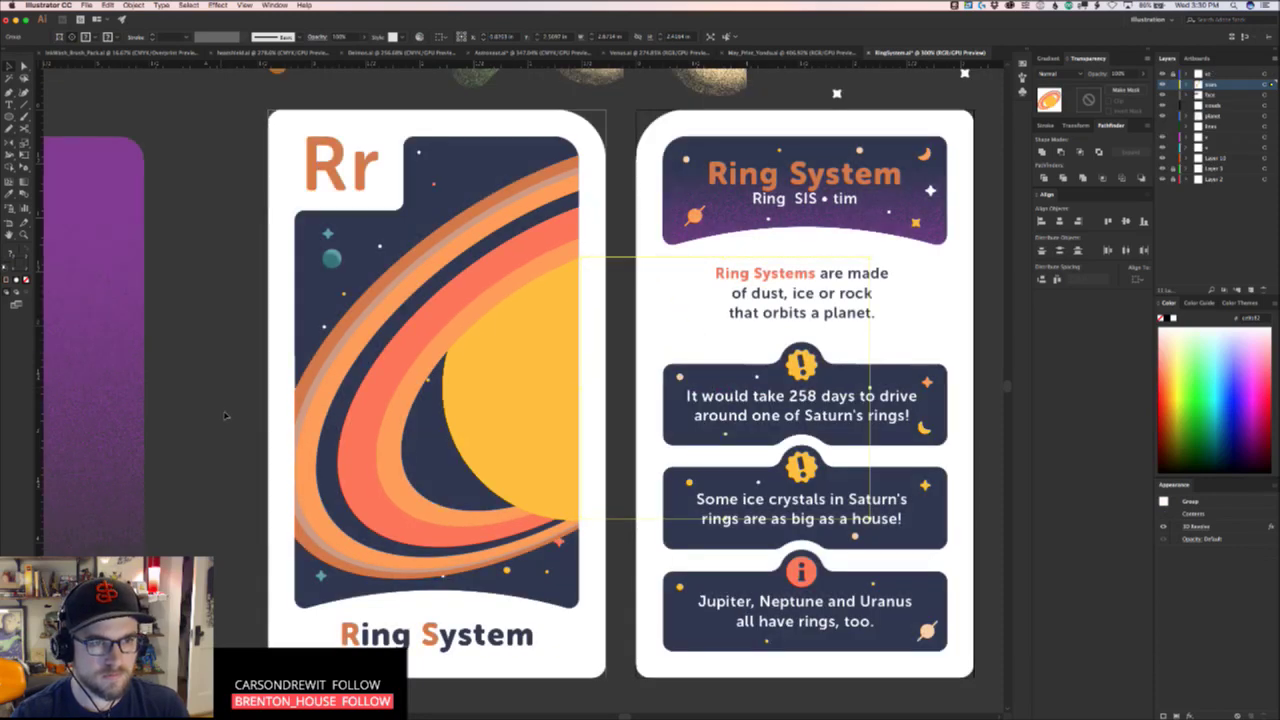
pyautogui.click(228, 416)
pyautogui.moveTo(243, 427); pyautogui.dragTo(255, 427)
pyautogui.hscroll(-3, 255, 428)
pyautogui.scroll(2, 255, 428)
pyautogui.click(474, 338)
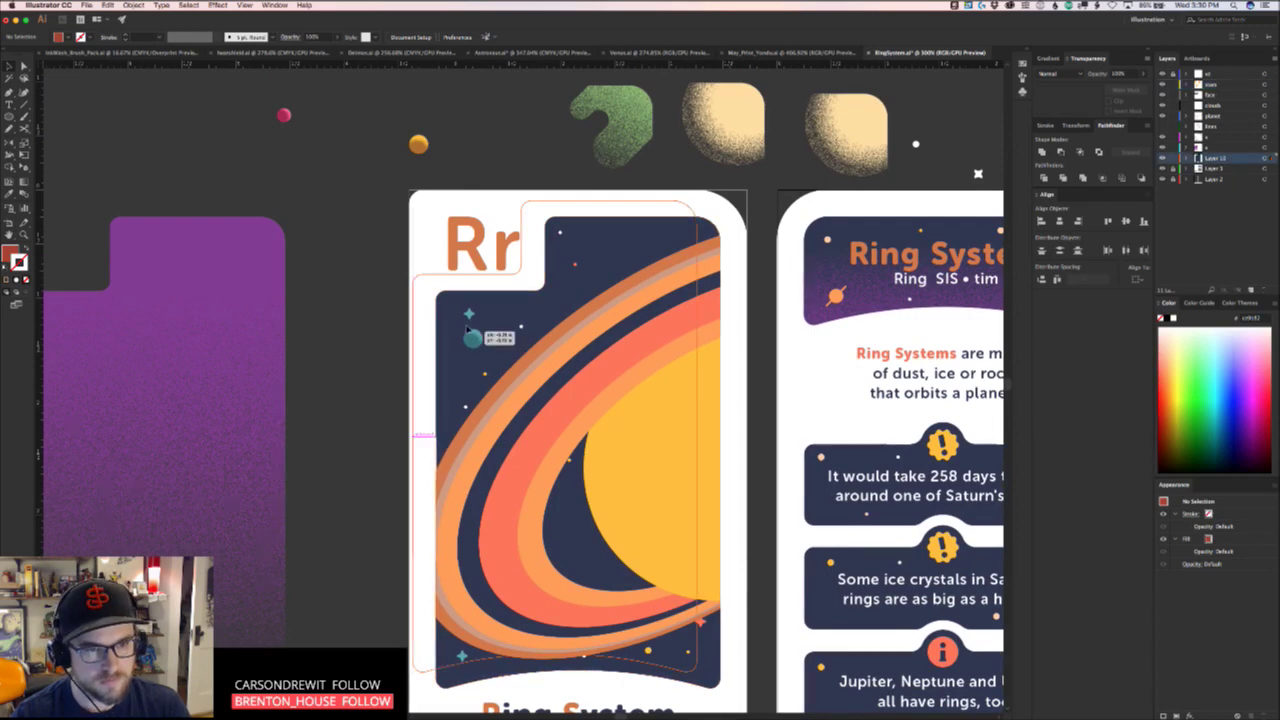
pyautogui.press('super+z')
pyautogui.press('super+shift+a')
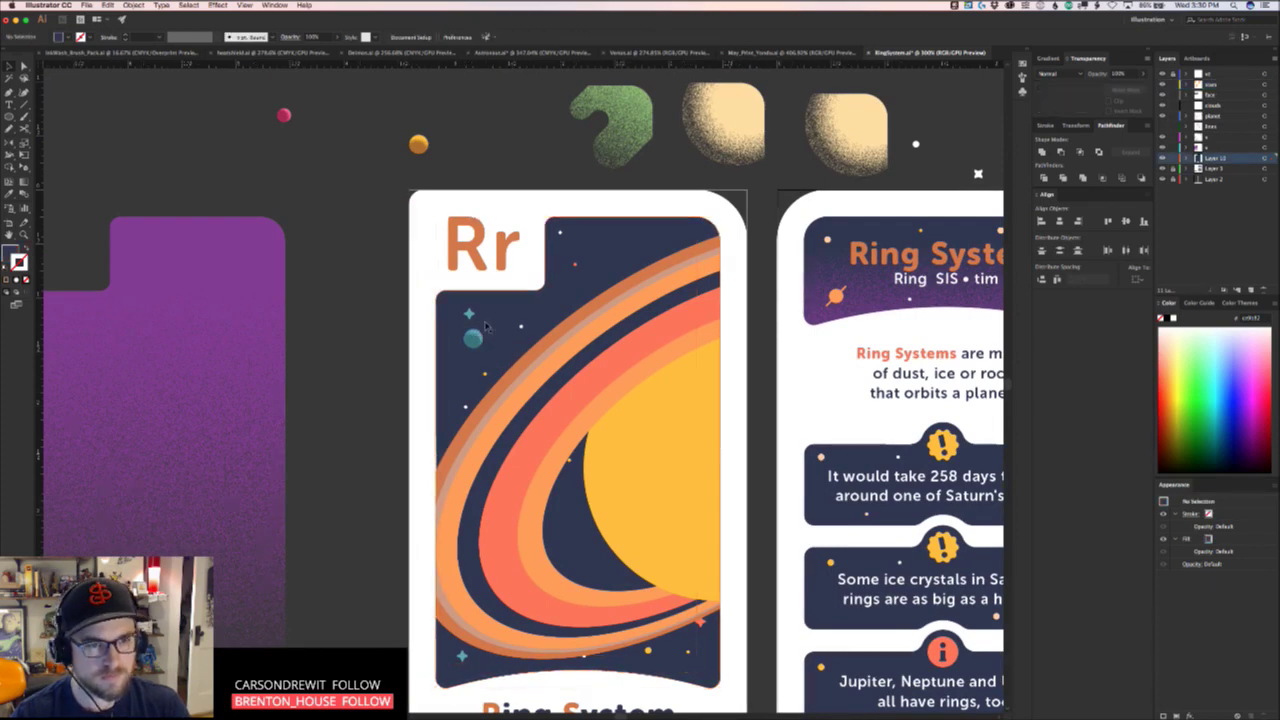
pyautogui.moveTo(486, 323); pyautogui.dragTo(293, 344)
pyautogui.press('super+z')
# Duplicate the teal moon and place an enlarged copy over the top edge of the card's dark panel
pyautogui.click(474, 338)
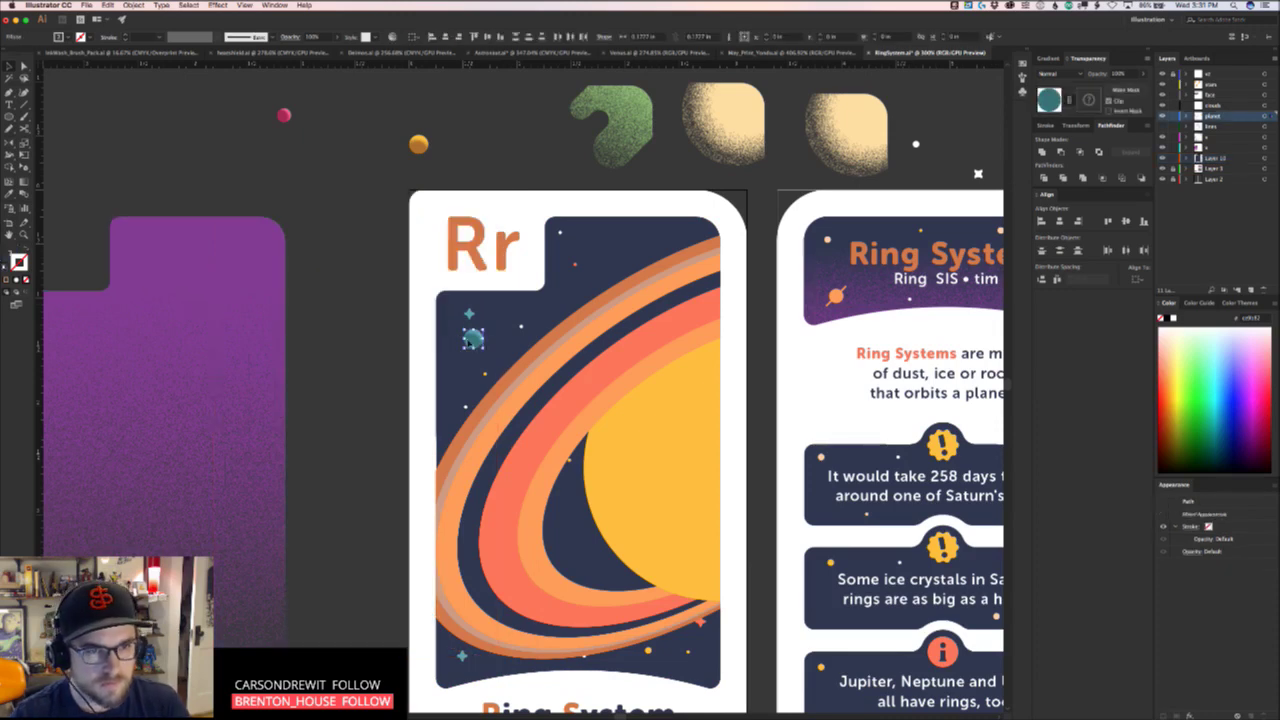
pyautogui.moveTo(480, 338); pyautogui.dragTo(613, 217)
pyautogui.click(427, 367)
pyautogui.click(478, 340)
pyautogui.click(495, 327)
pyautogui.click(478, 340)
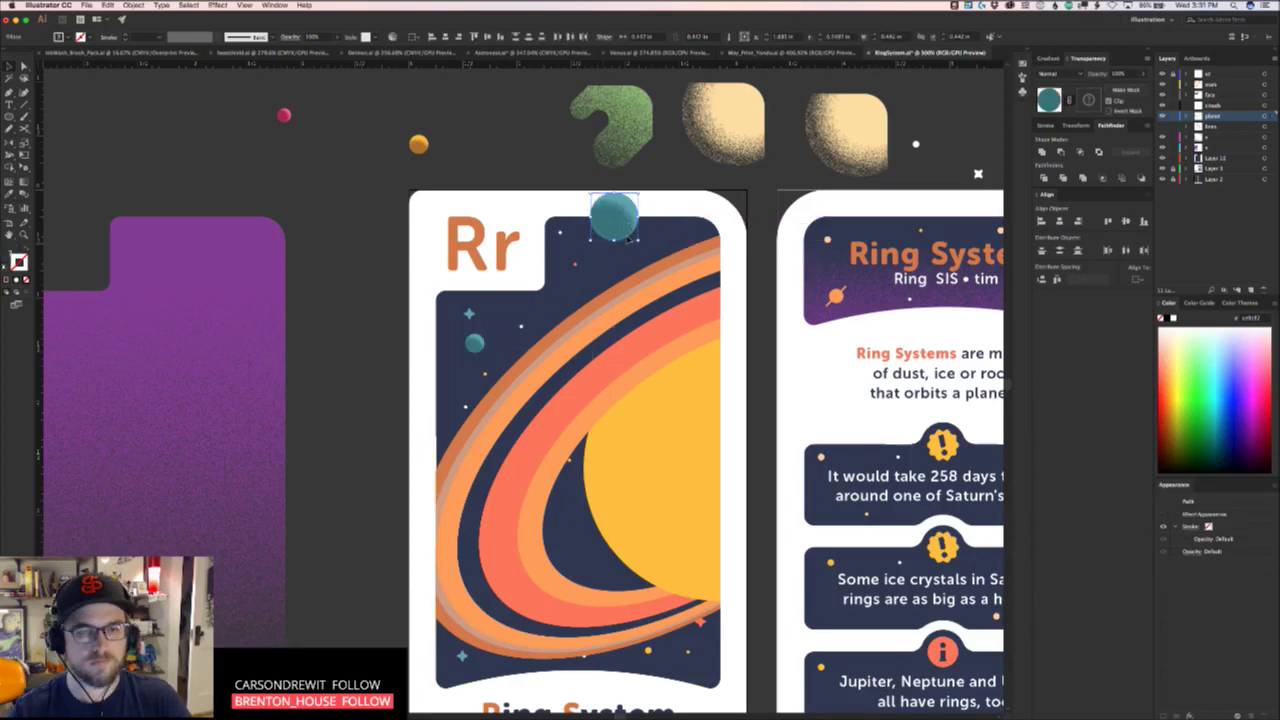
# Move the enlarged teal moon into the card panel's clip group and nudge it slightly down at the panel's upper edge
pyautogui.press('Delete')
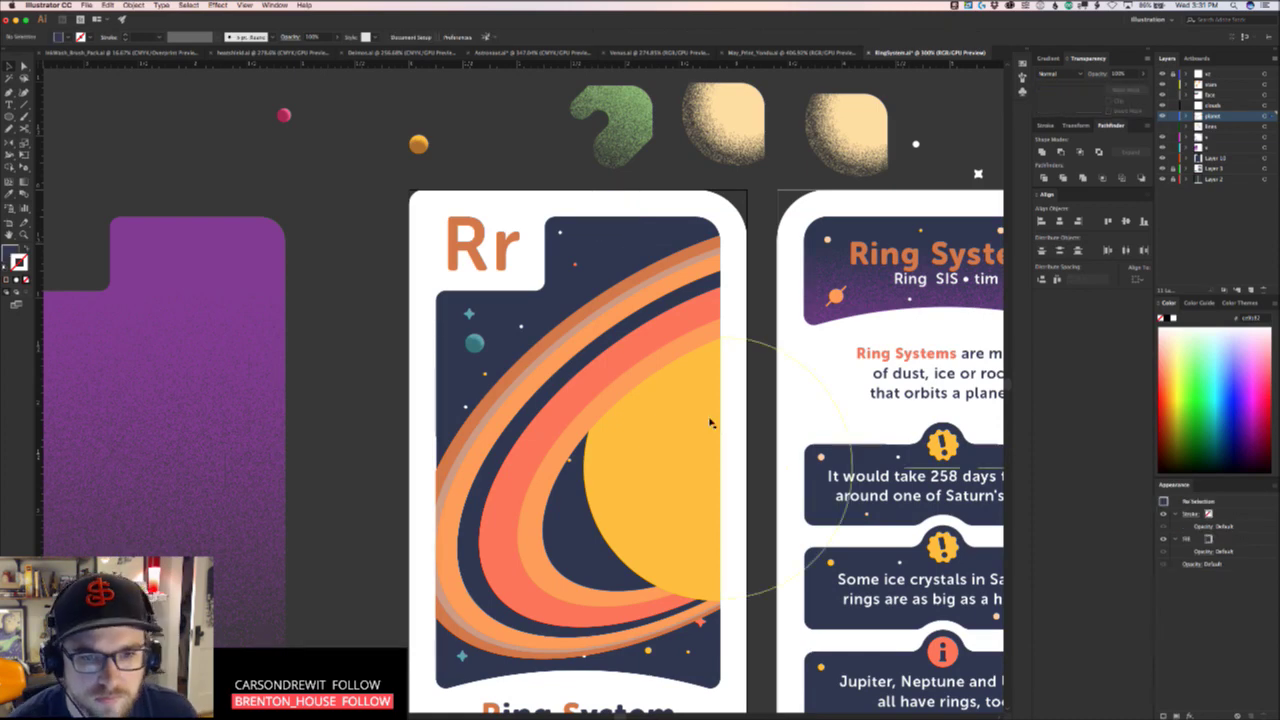
pyautogui.press('super+z')
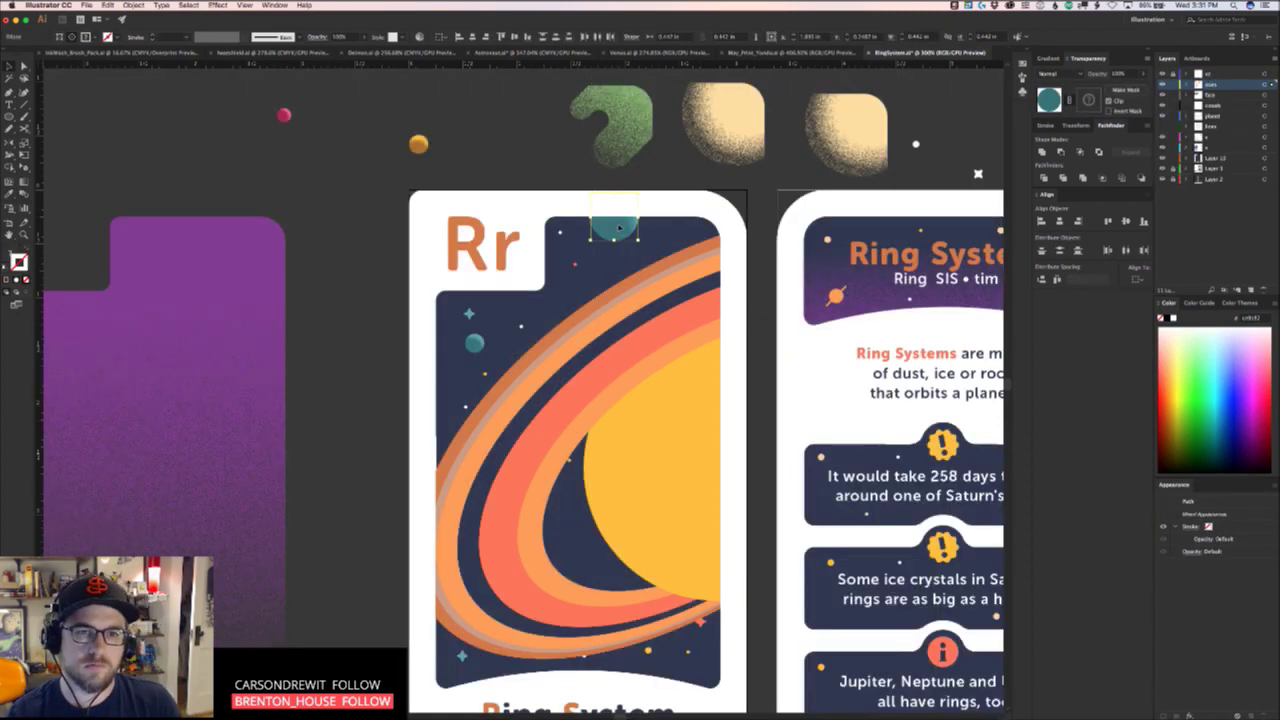
pyautogui.moveTo(619, 228); pyautogui.dragTo(622, 236)
pyautogui.click(592, 280)
pyautogui.moveTo(586, 291); pyautogui.dragTo(391, 346)
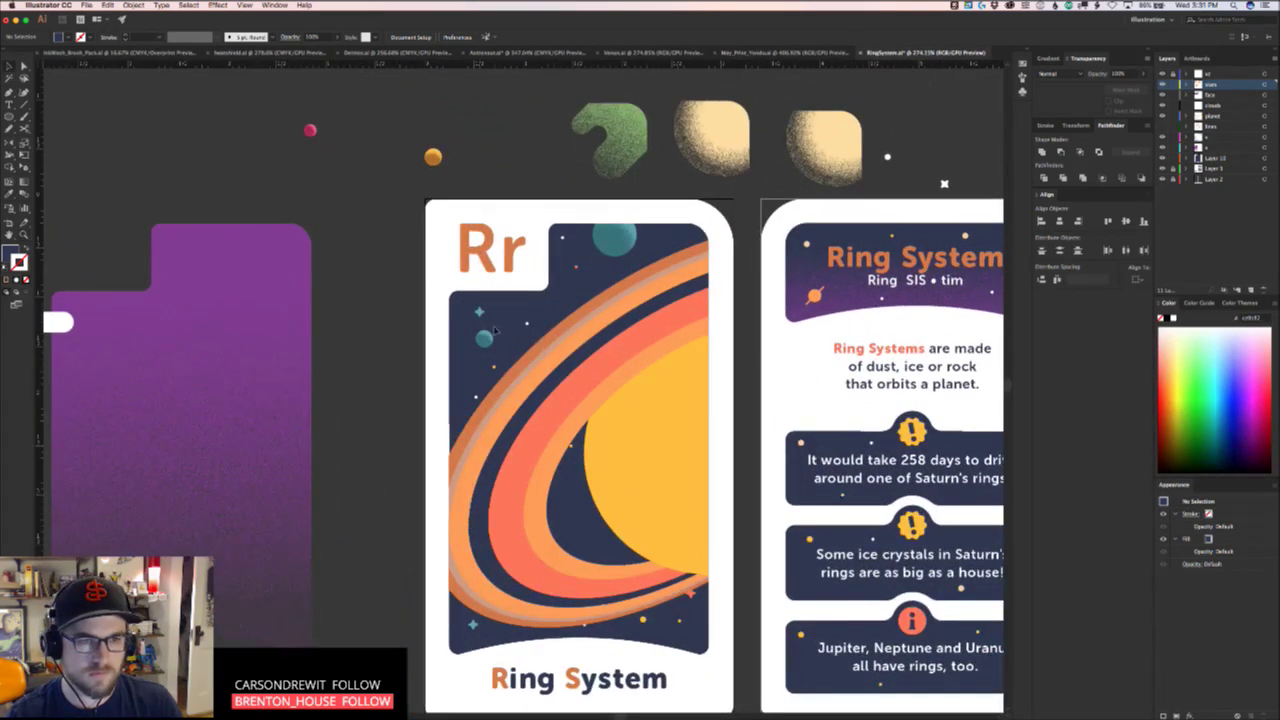
# Try the small teal moon at lower spots around the ringed planet and undo each move
pyautogui.click(484, 340)
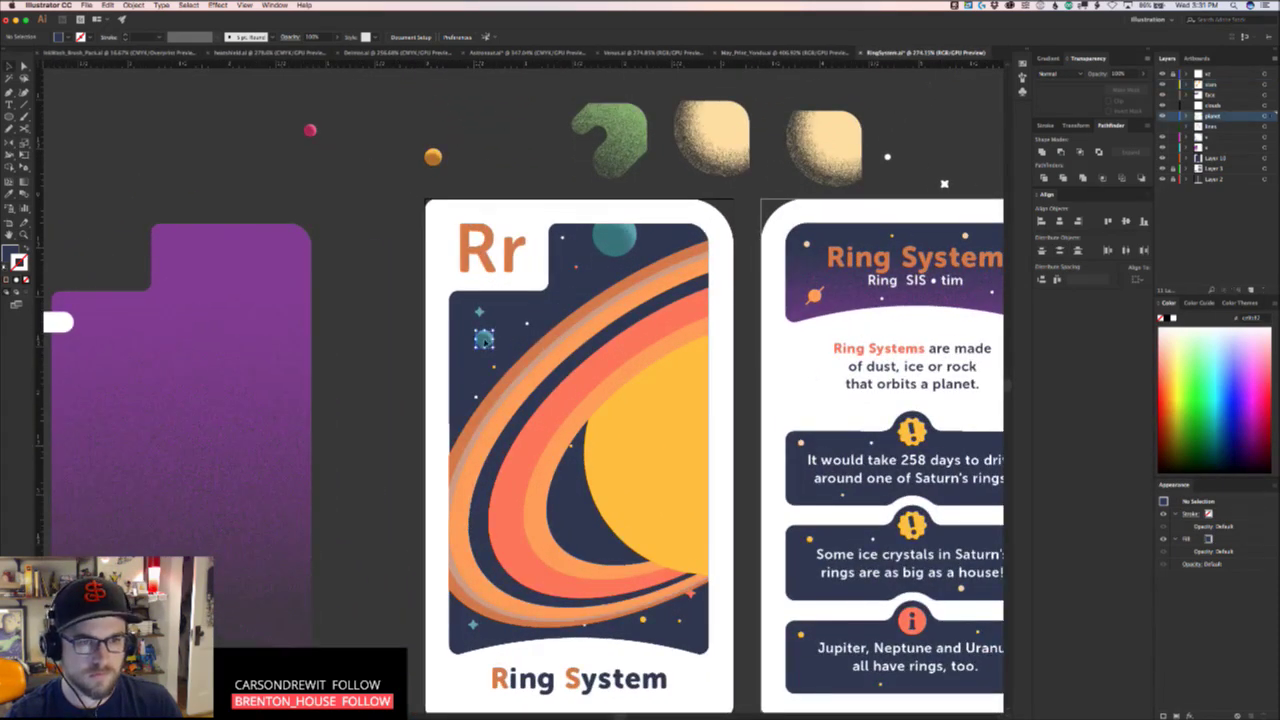
pyautogui.moveTo(486, 341); pyautogui.dragTo(552, 520)
pyautogui.click(591, 530)
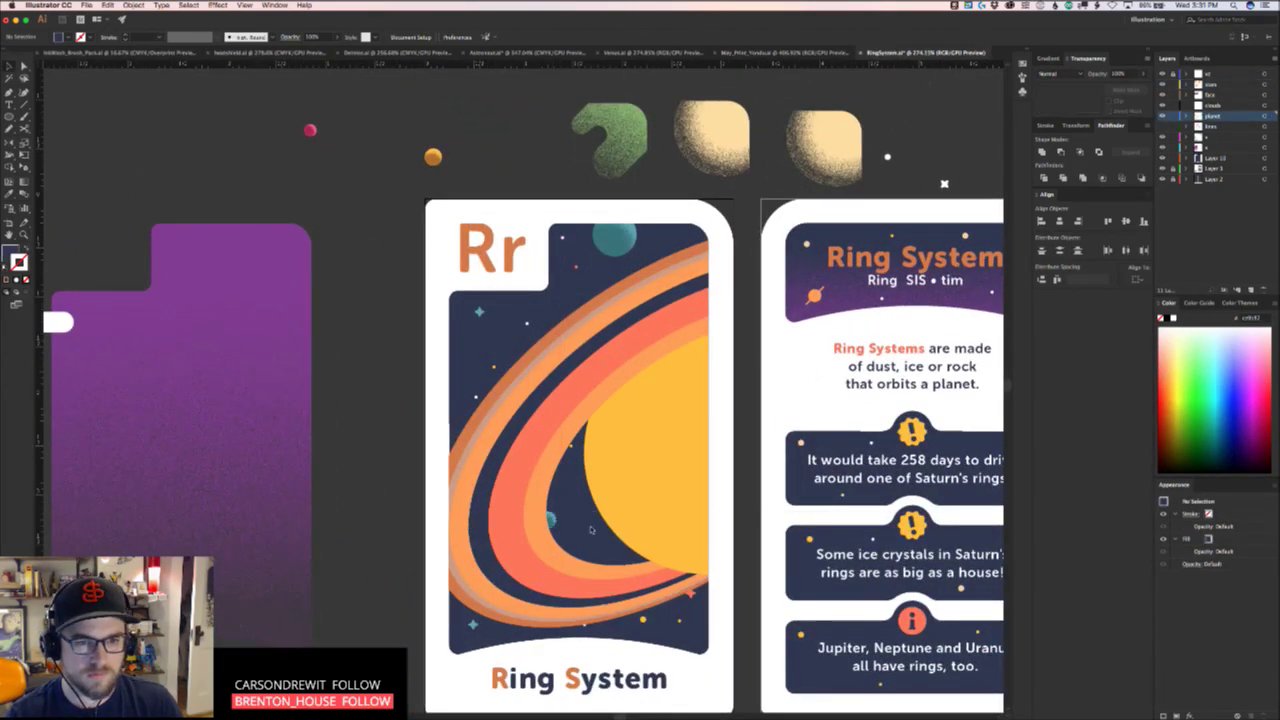
pyautogui.press('cmd+z')
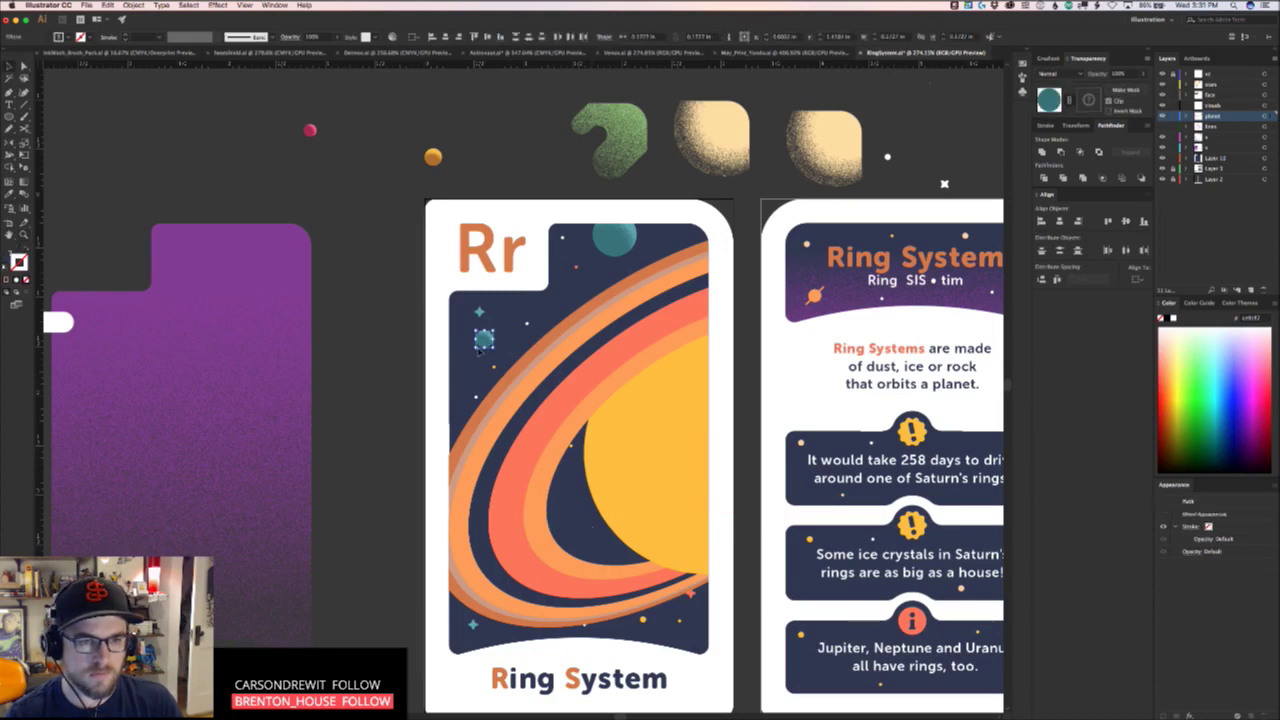
pyautogui.moveTo(485, 341); pyautogui.dragTo(425, 588)
pyautogui.press('super+z')
pyautogui.click(387, 372)
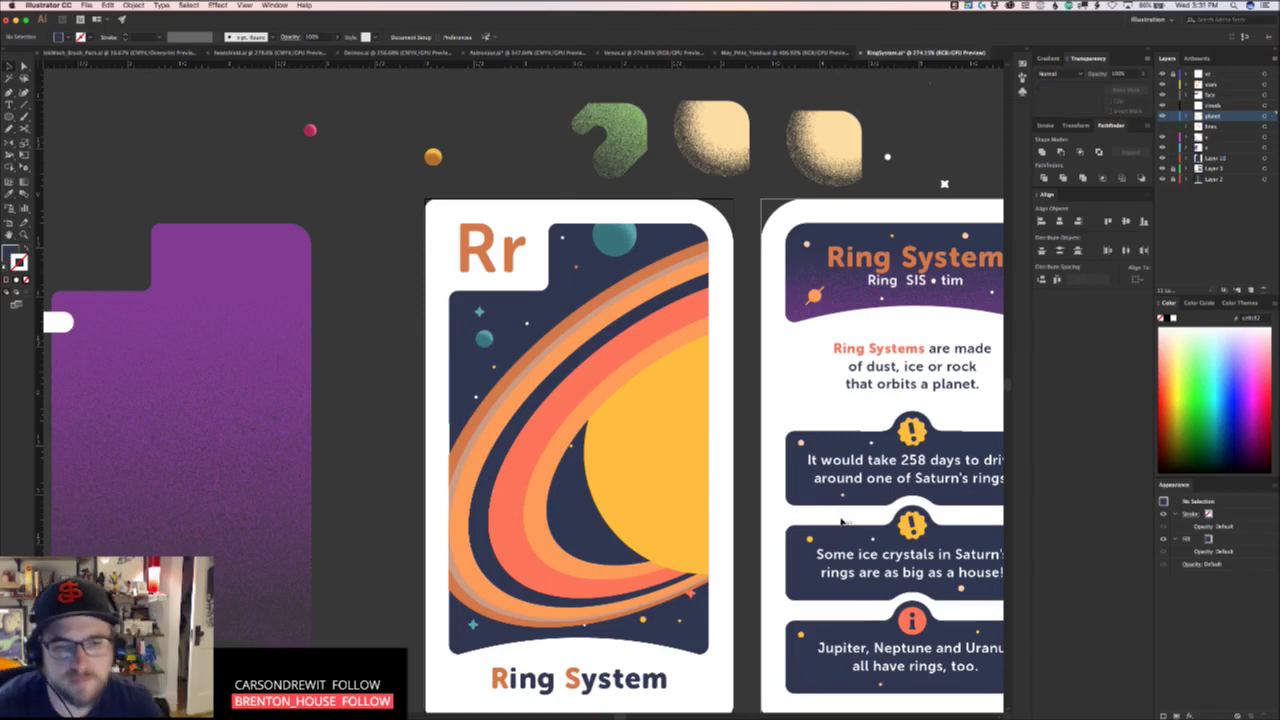
# Paste a copy of the card's clipped ringed planet onto the empty canvas above the cards and move the older ringed planet aside
pyautogui.click(621, 446)
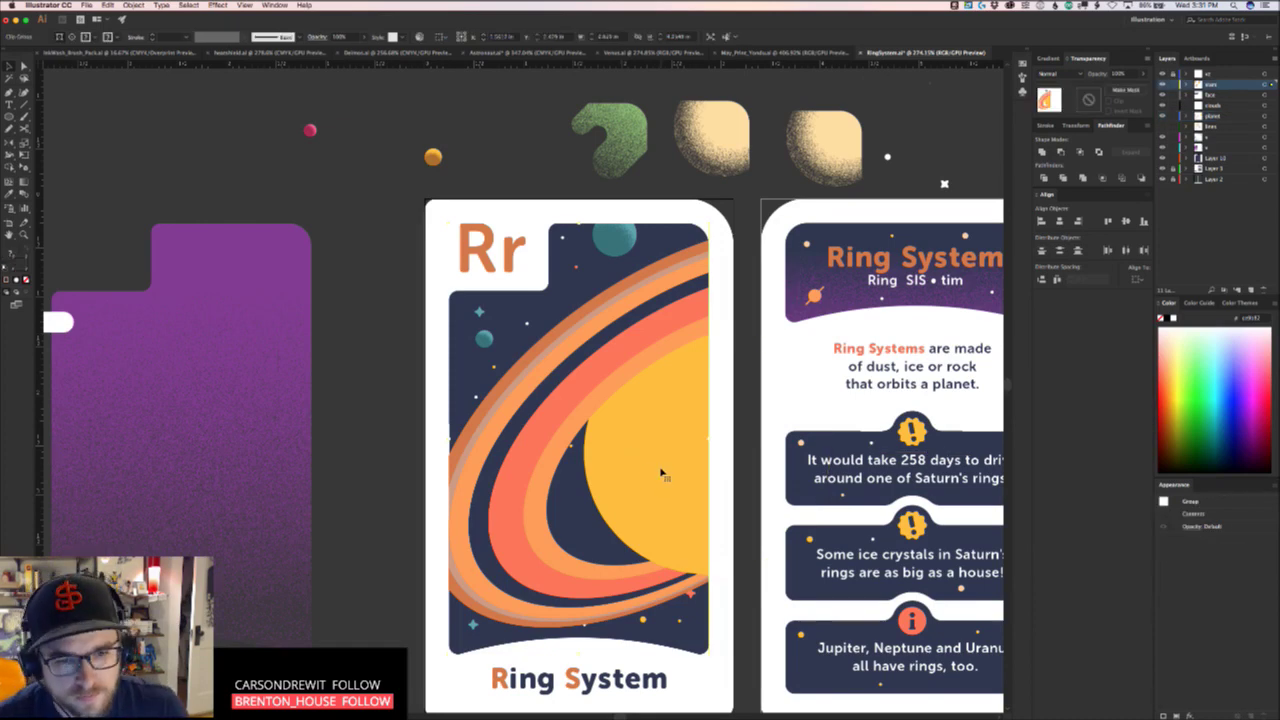
pyautogui.doubleClick(664, 463)
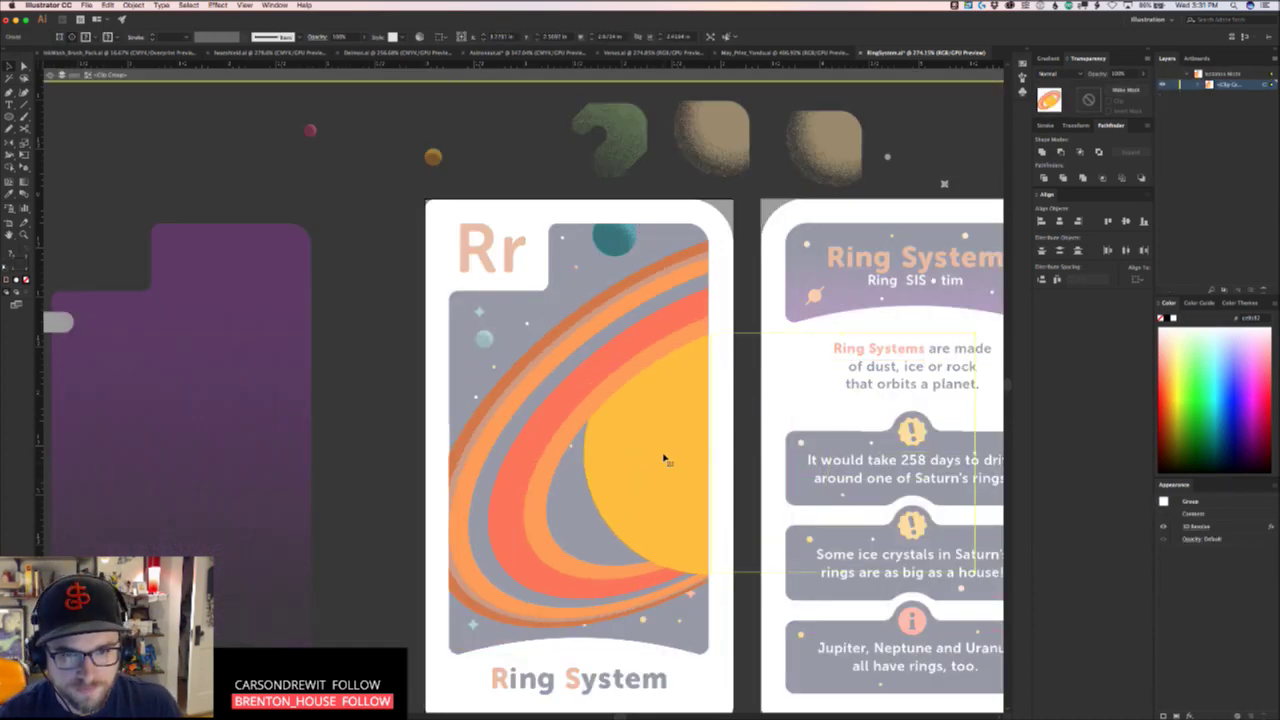
pyautogui.press('Escape')
pyautogui.moveTo(729, 346); pyautogui.dragTo(603, 383)
pyautogui.moveTo(775, 273); pyautogui.dragTo(570, 466)
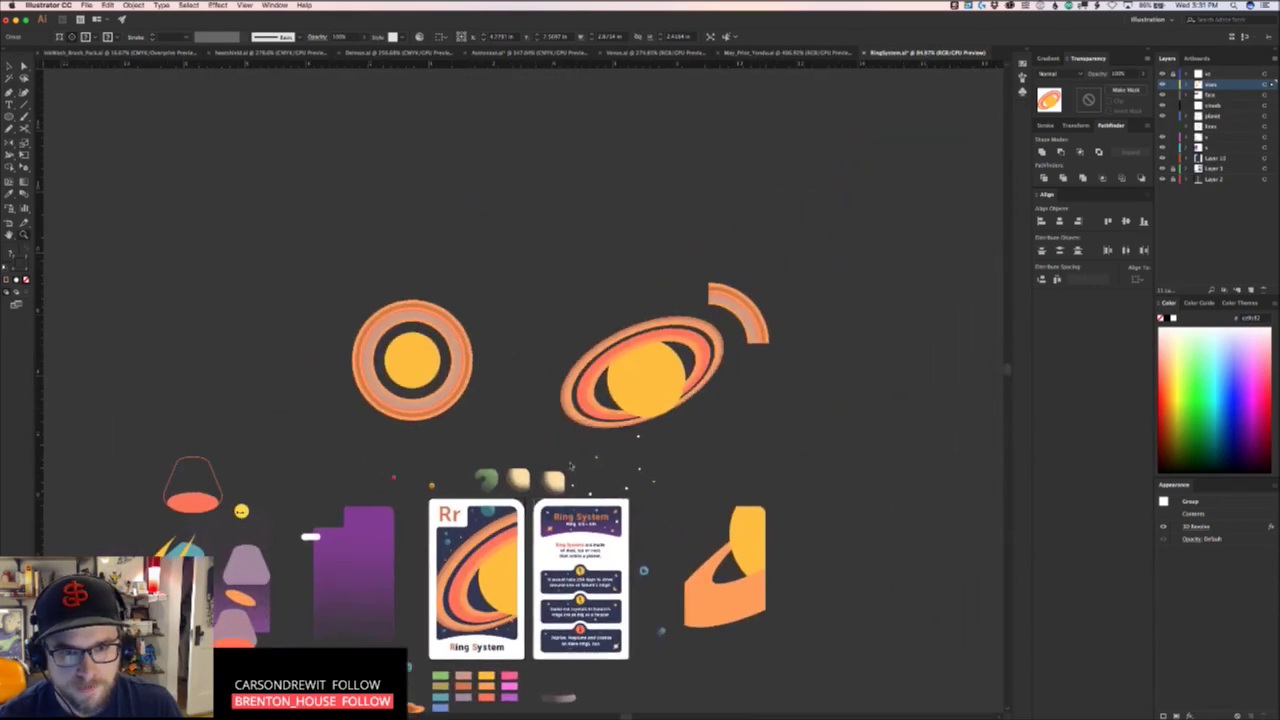
pyautogui.hotkey('ctrl', 'v')
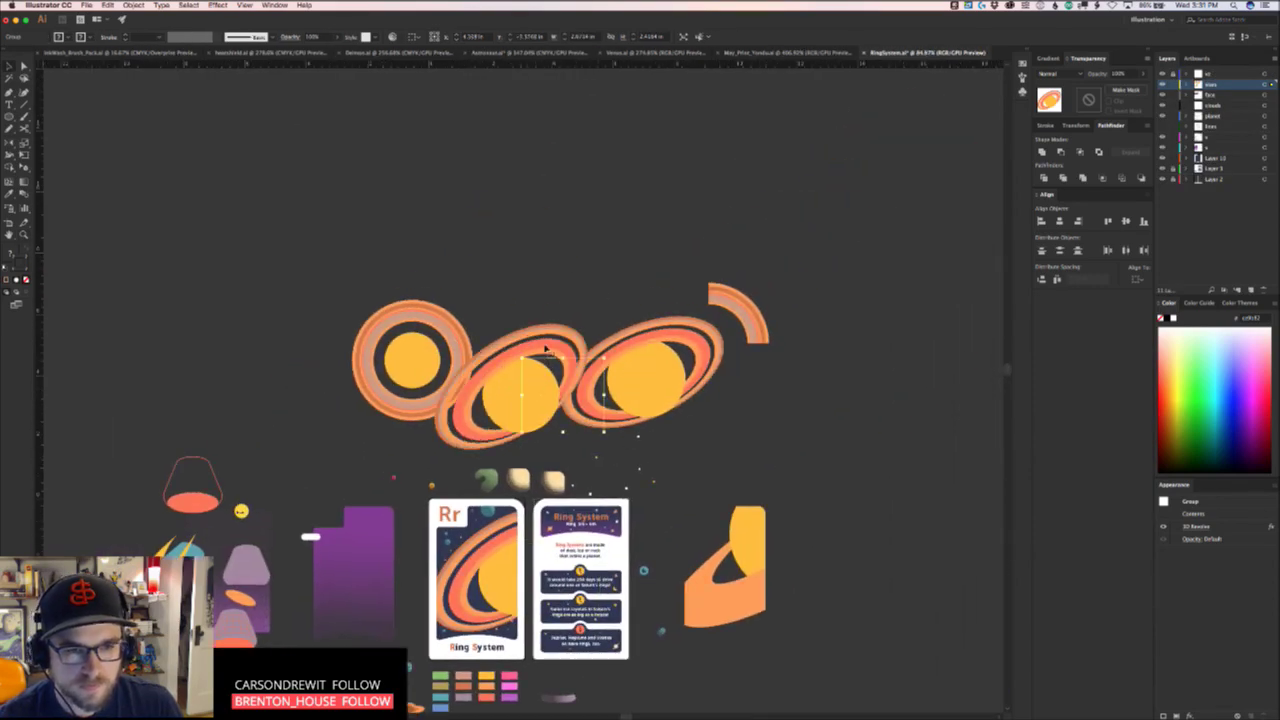
pyautogui.moveTo(546, 349); pyautogui.dragTo(607, 224)
pyautogui.click(627, 376)
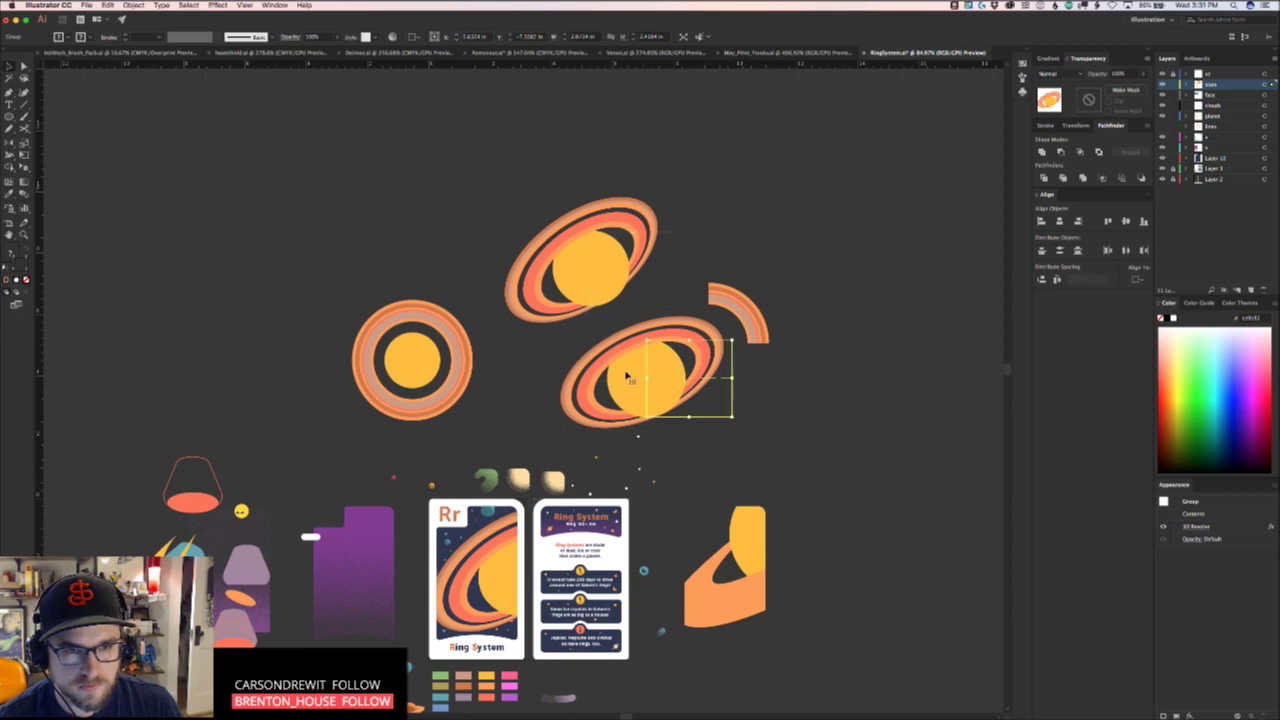
pyautogui.moveTo(641, 380); pyautogui.dragTo(837, 434)
# Edit the planet copy's 3D Revolve effect with preview on, rotating it to a flatter ring tilt of about 10°, 8° and 40°
pyautogui.keyDown('super'); pyautogui.moveTo(527, 285); pyautogui.dragTo(505, 481); pyautogui.keyUp('super')
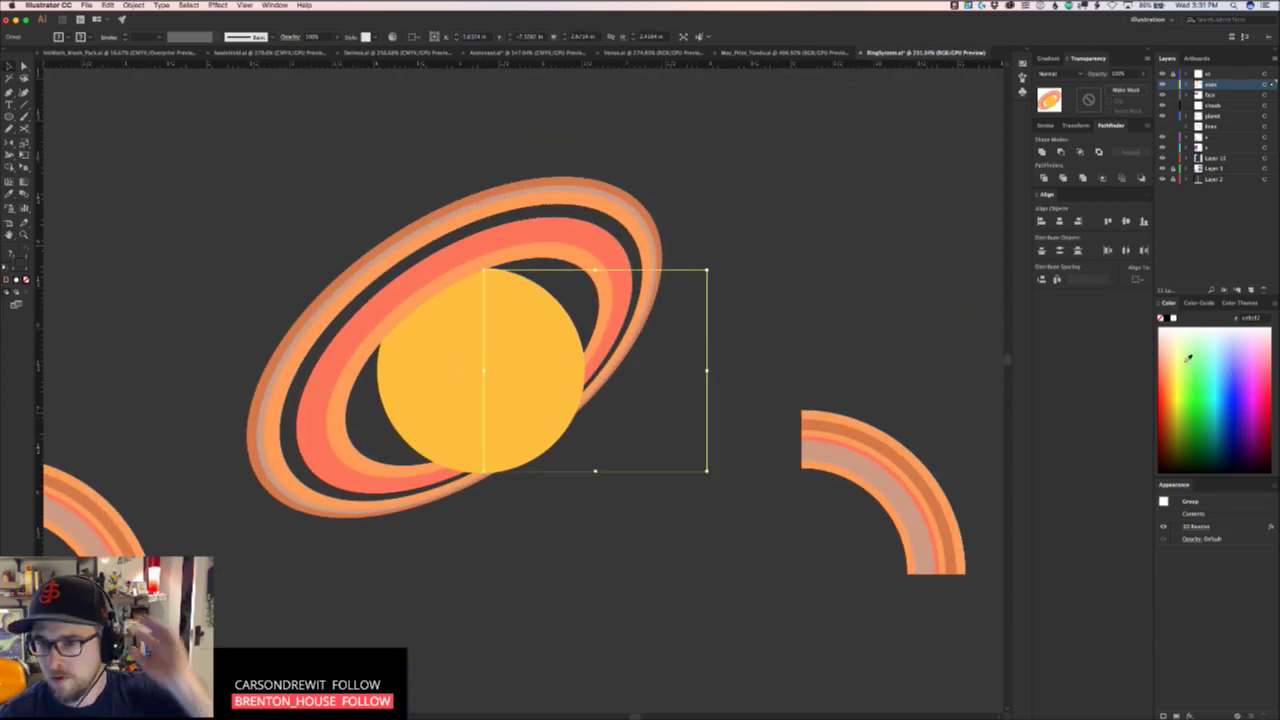
pyautogui.click(1196, 524)
pyautogui.click(801, 534)
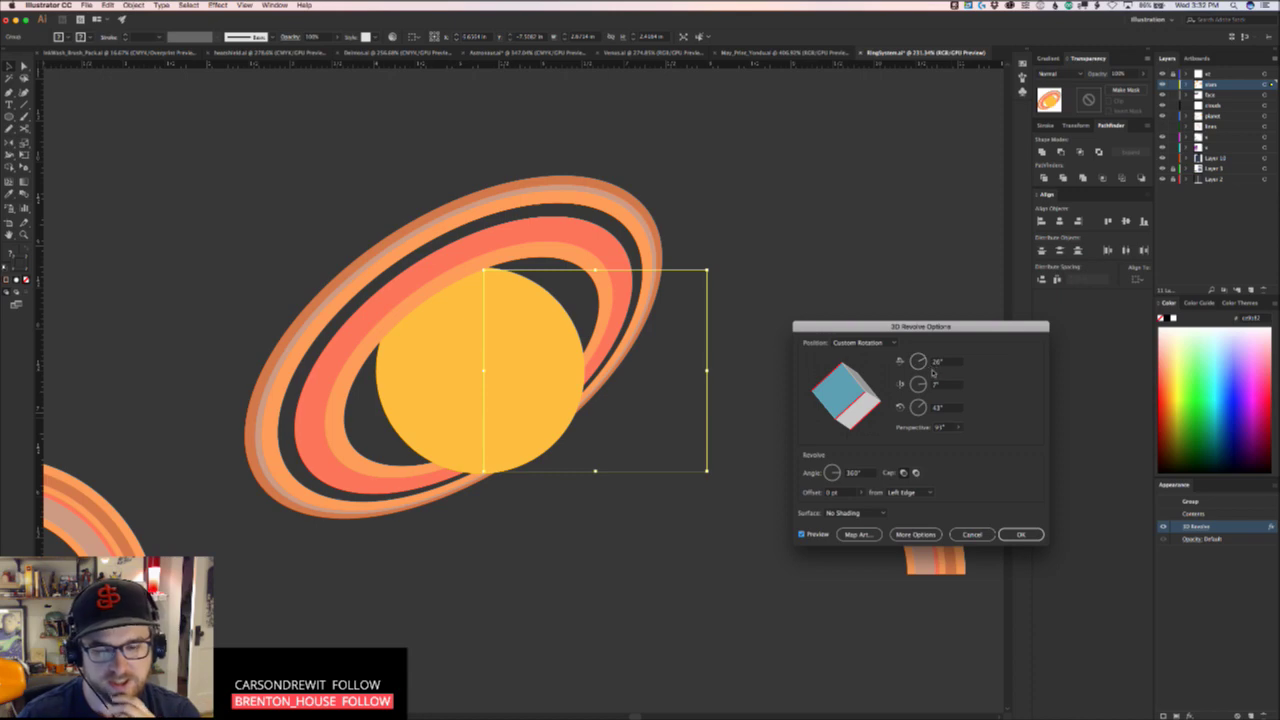
pyautogui.click(958, 427)
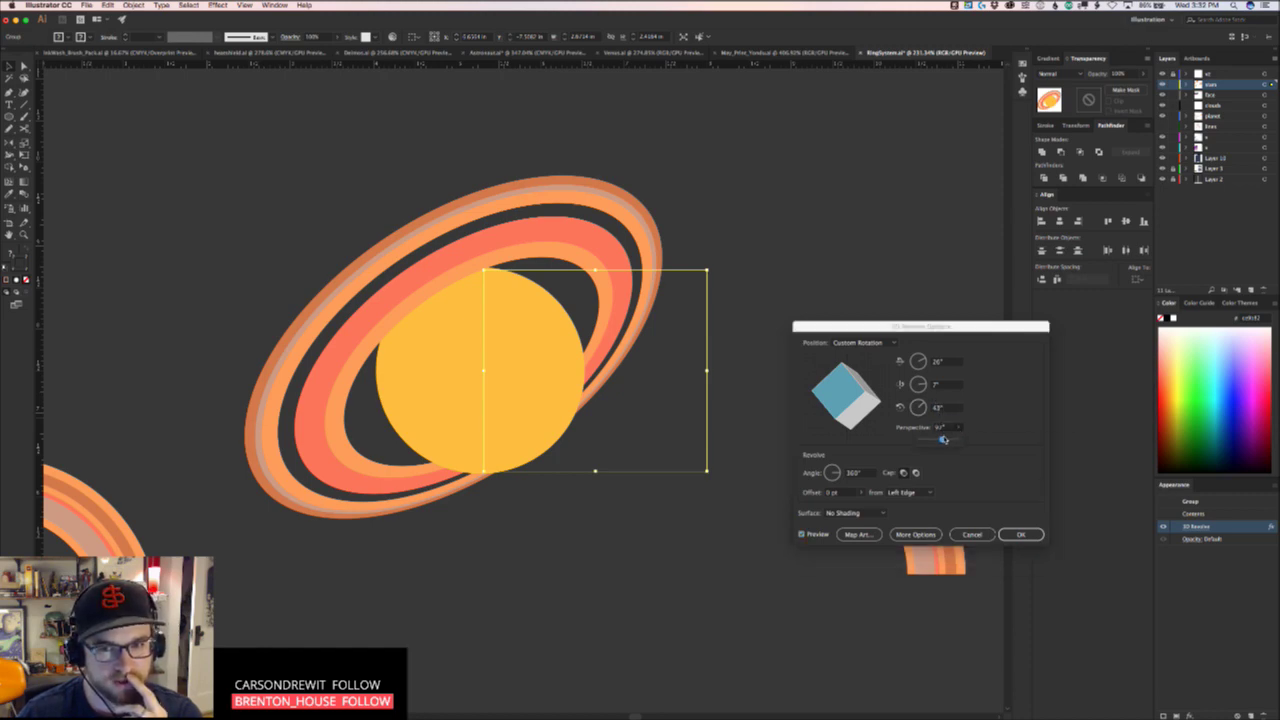
pyautogui.moveTo(943, 439); pyautogui.dragTo(943, 440)
pyautogui.click(858, 404)
pyautogui.moveTo(858, 404); pyautogui.dragTo(853, 402)
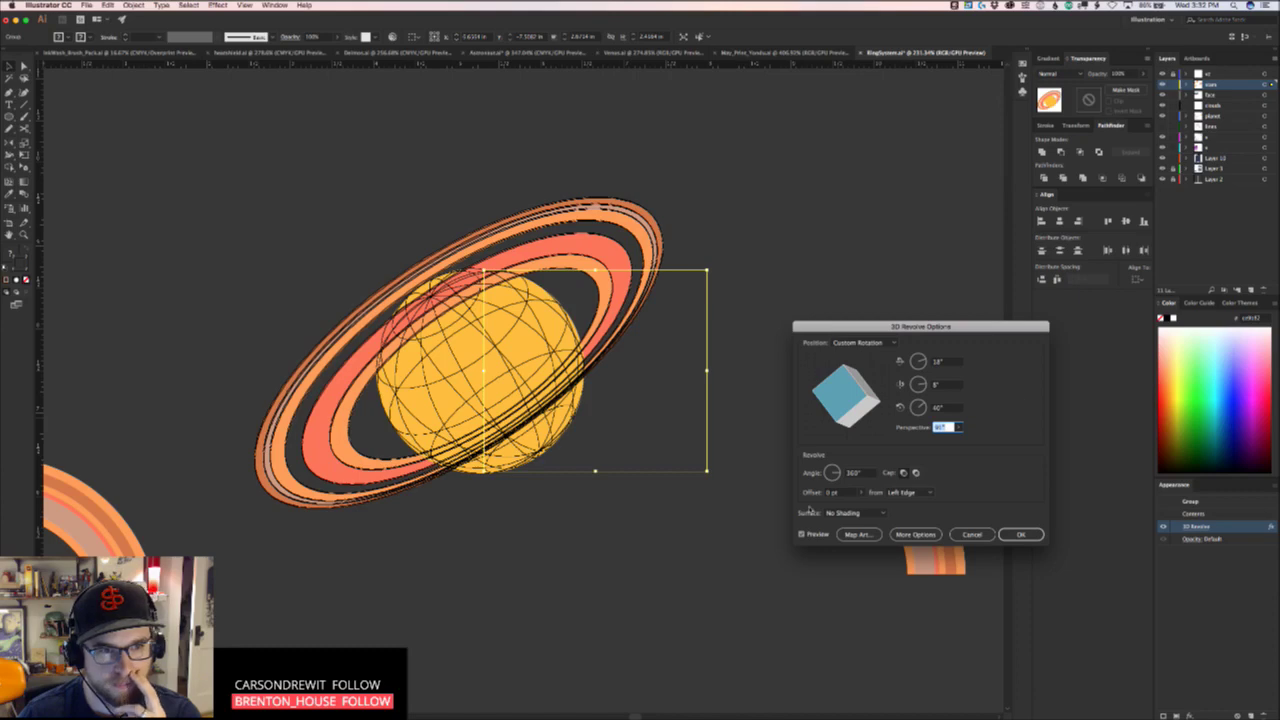
pyautogui.moveTo(847, 405); pyautogui.dragTo(853, 407)
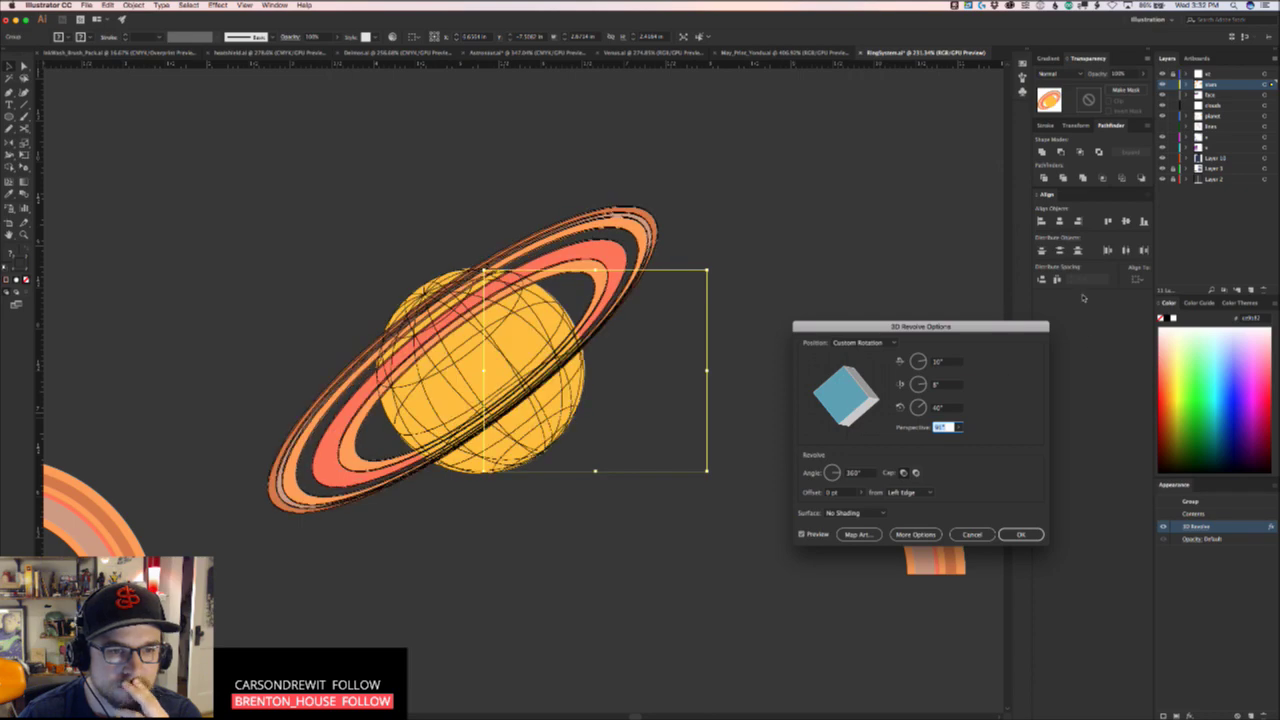
# Set the planet copy's 3D Revolve perspective to 104°, apply the effect and deselect the artwork
pyautogui.click(960, 427)
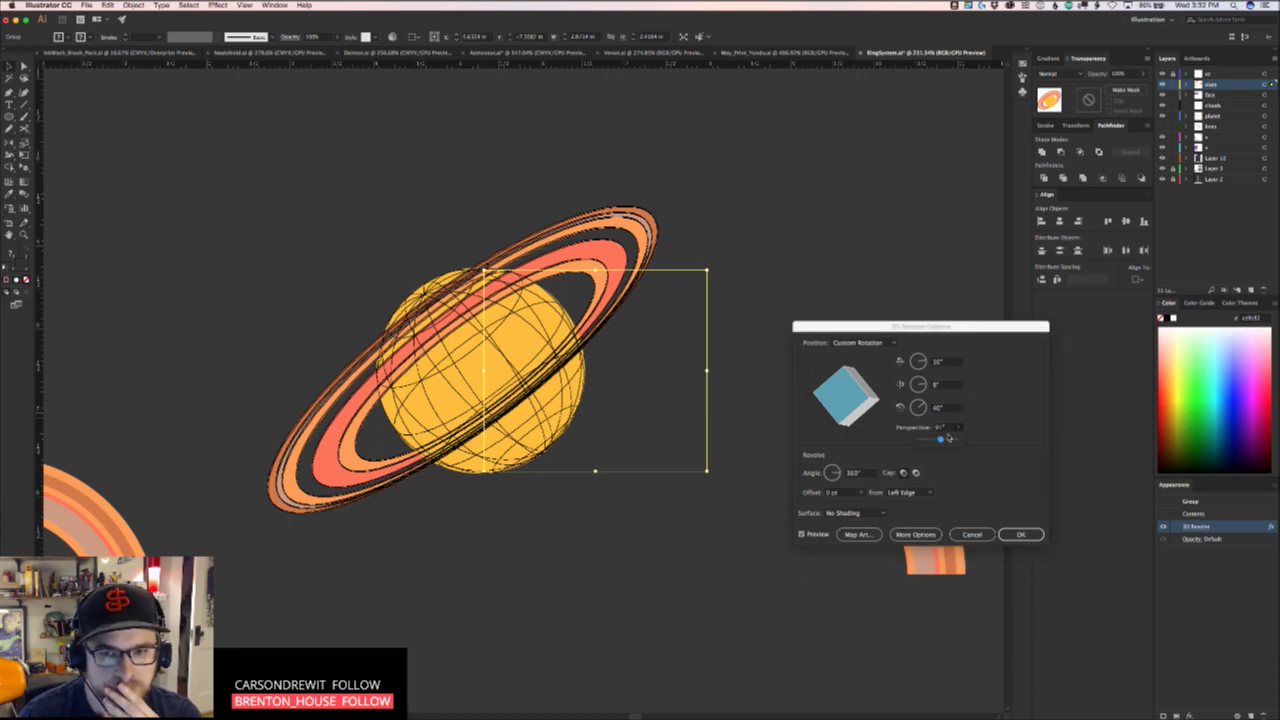
pyautogui.moveTo(945, 440); pyautogui.dragTo(952, 438)
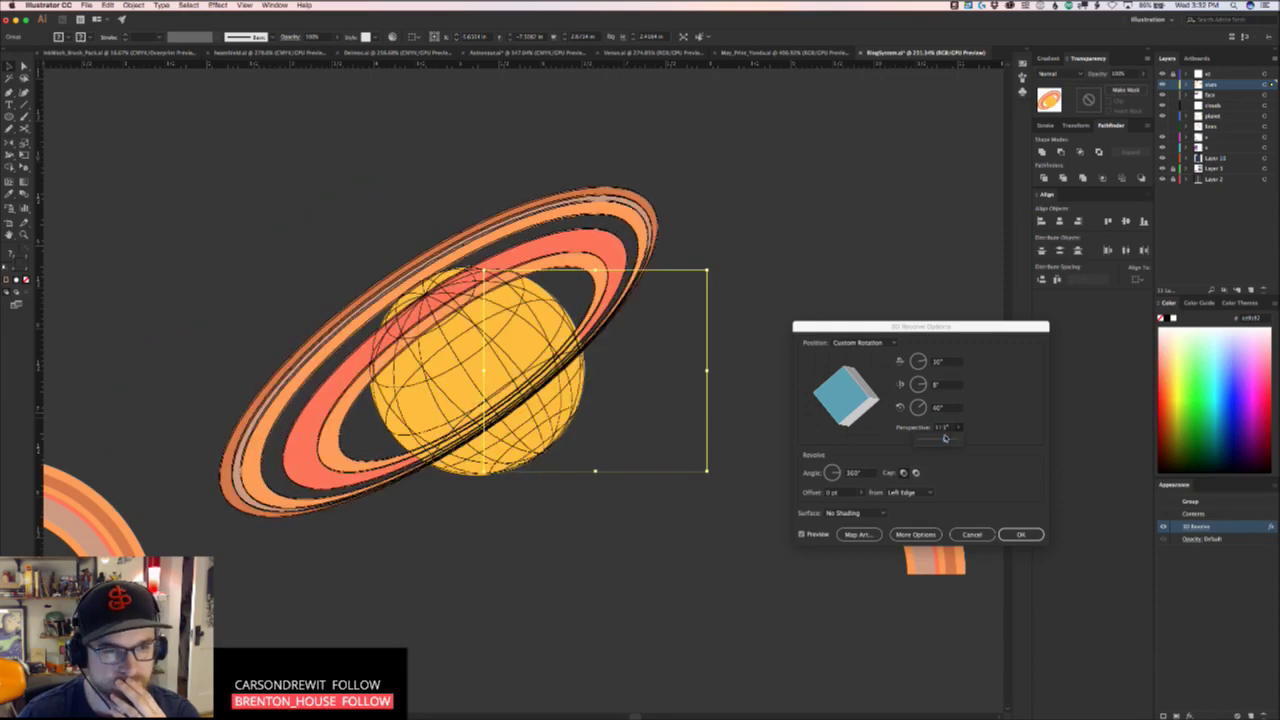
pyautogui.moveTo(942, 438); pyautogui.dragTo(944, 438)
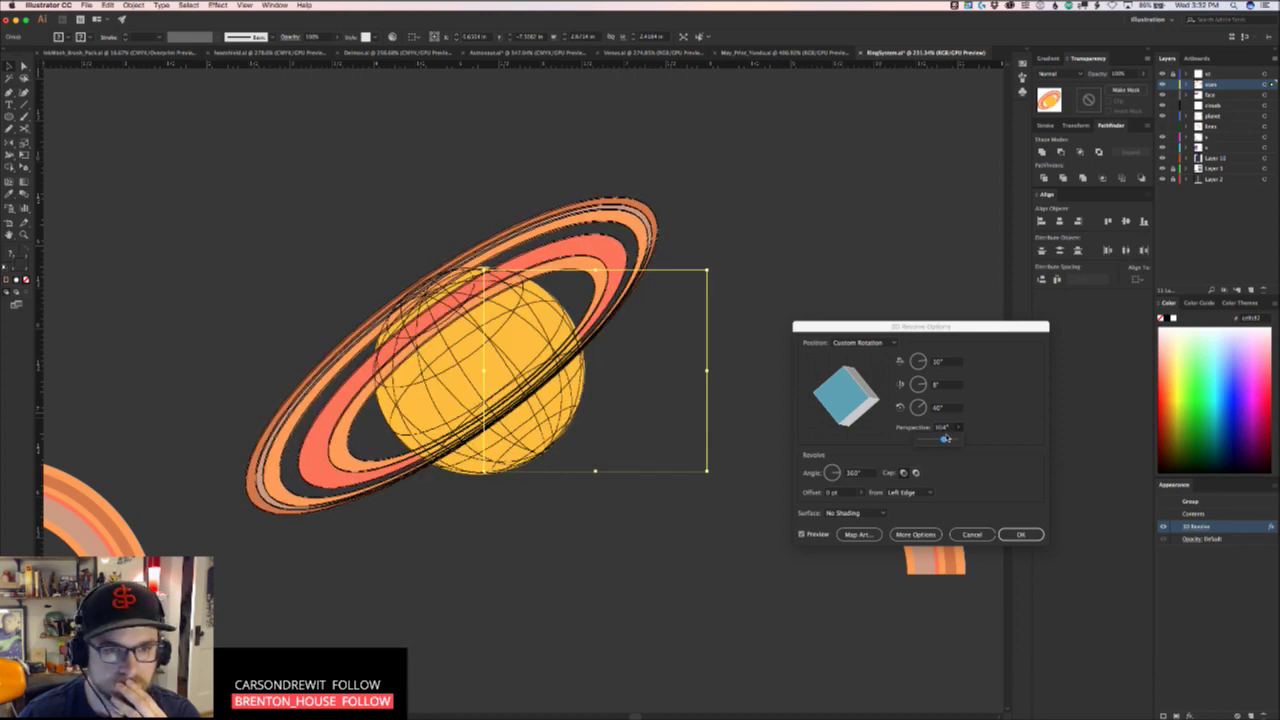
pyautogui.click(1020, 533)
pyautogui.click(676, 490)
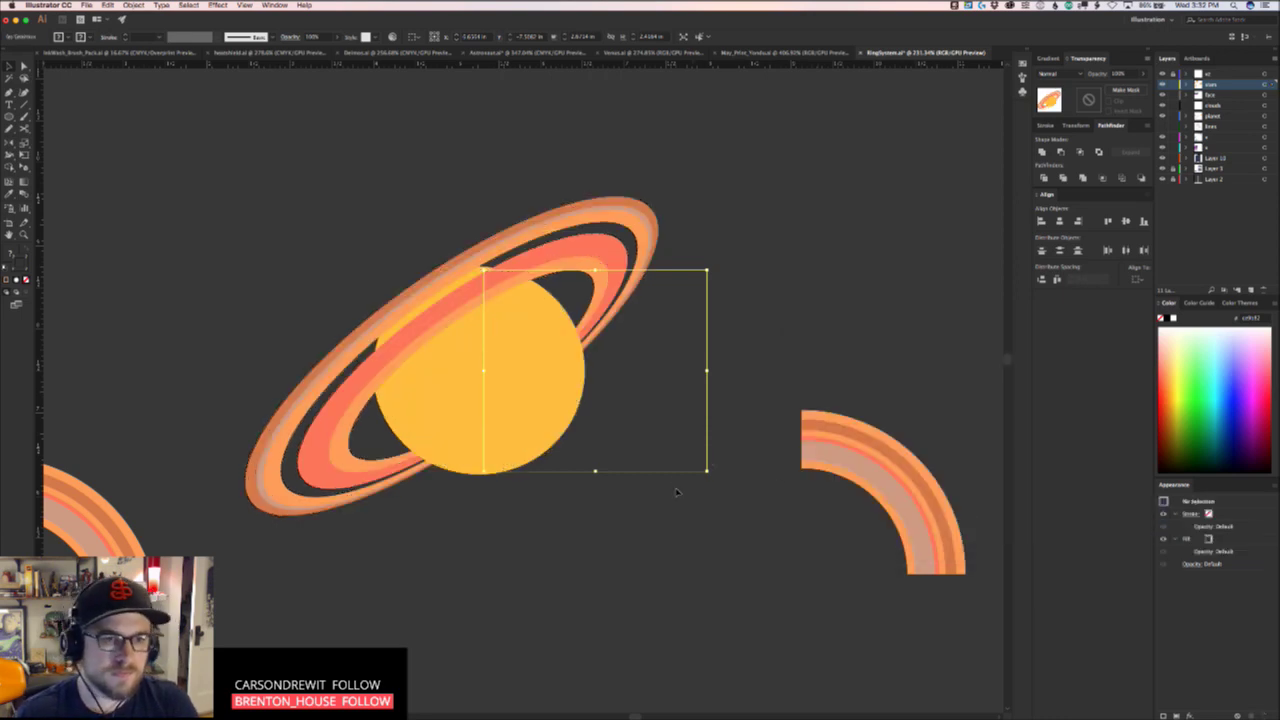
# Try the flatter ringed planet over the card front for comparison and return it to the empty canvas above the cards
pyautogui.scroll(-4, 674, 494)
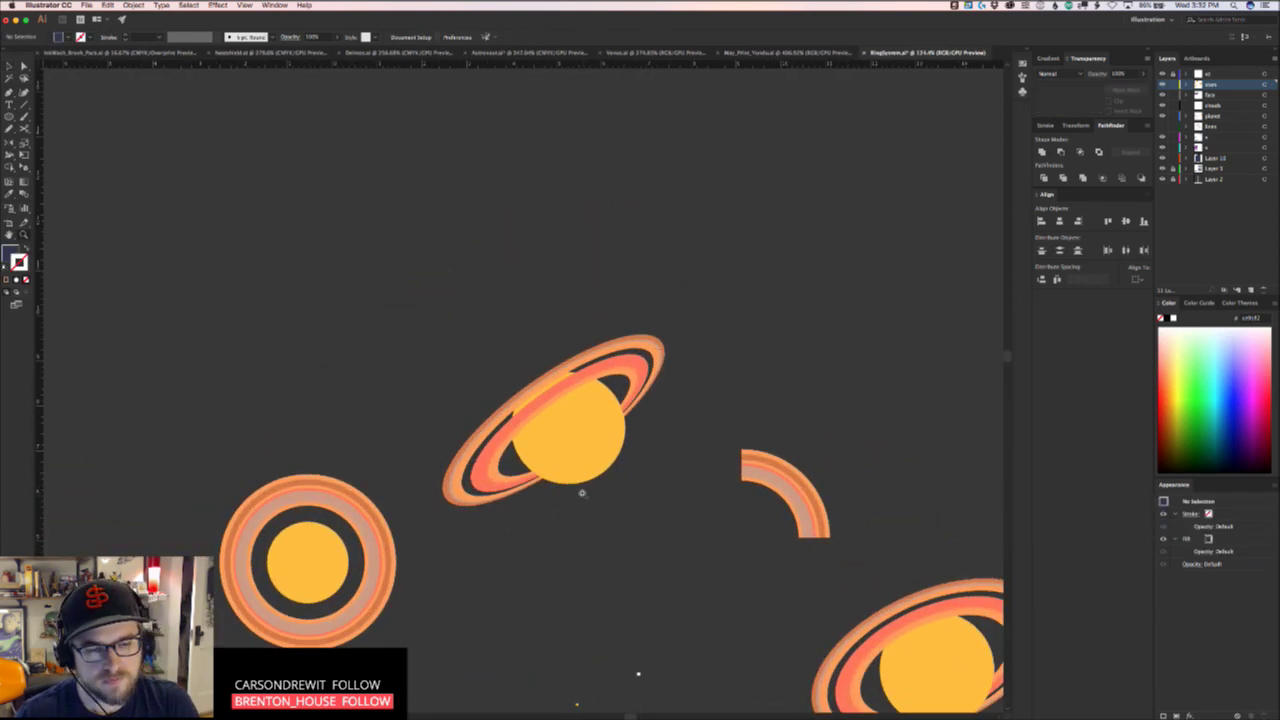
pyautogui.scroll(-4, 582, 493)
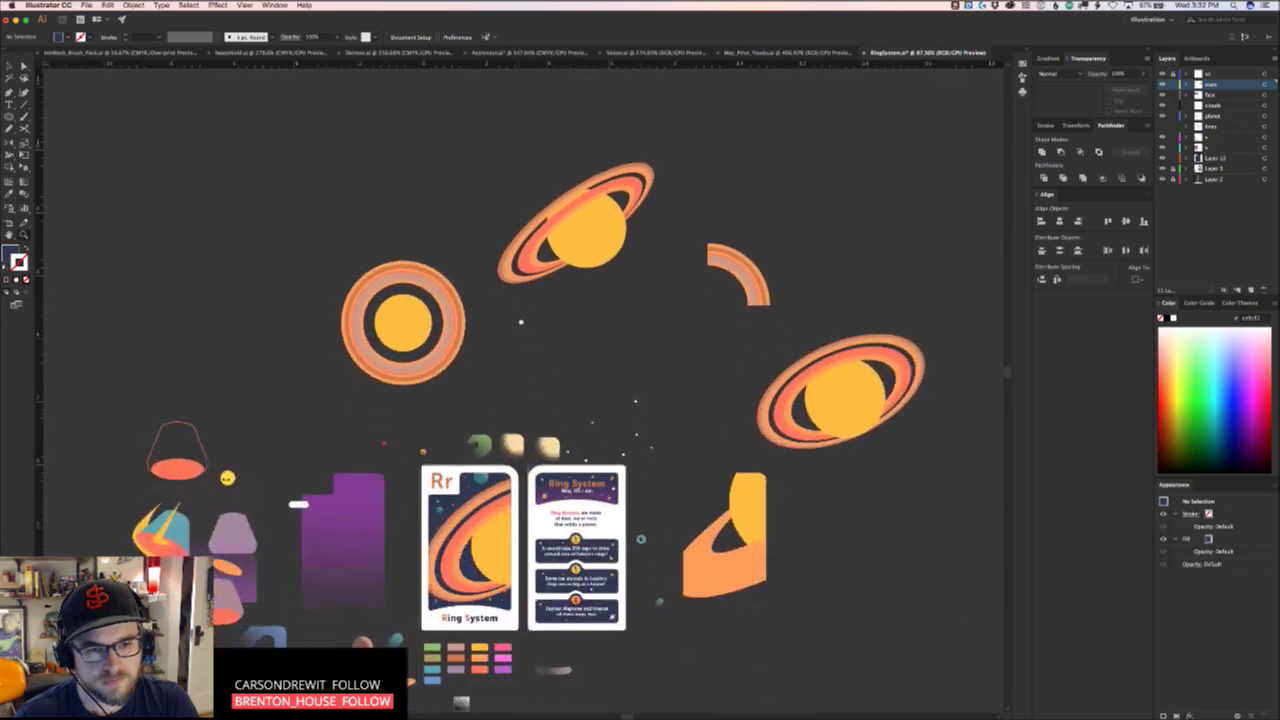
pyautogui.moveTo(507, 421); pyautogui.dragTo(508, 425)
pyautogui.scroll(4, 565, 355)
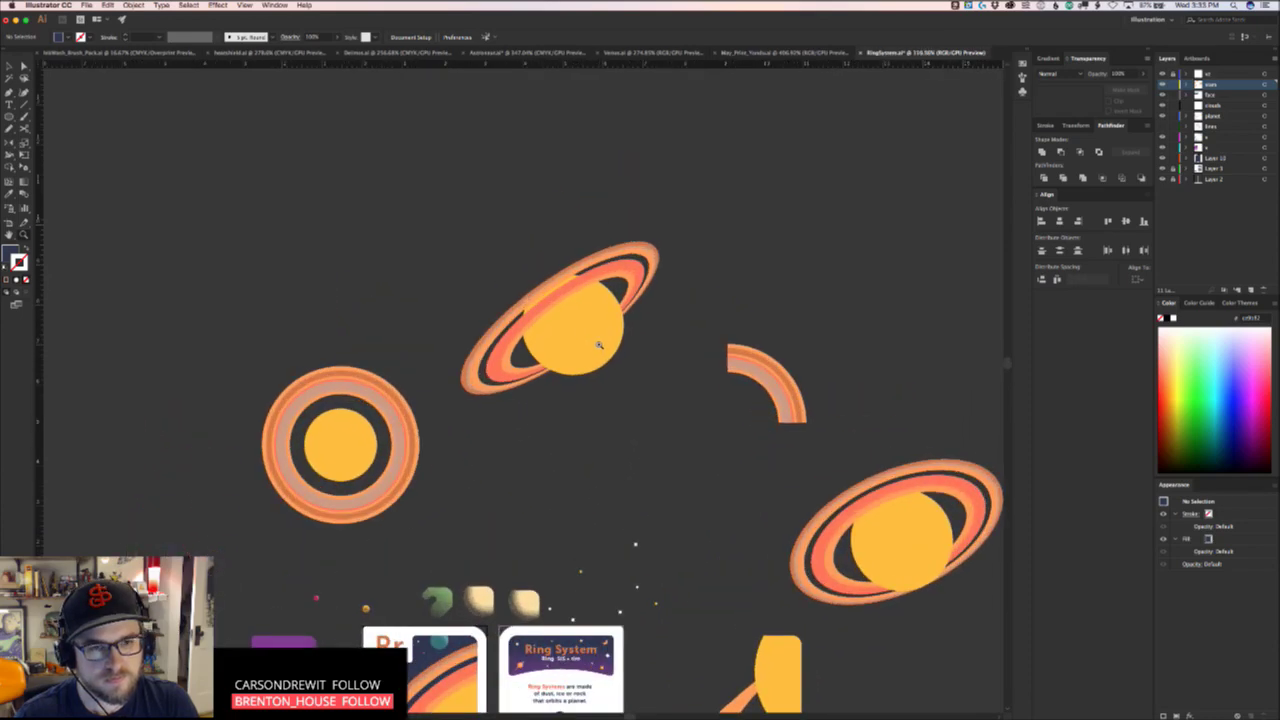
pyautogui.scroll(5, 615, 342)
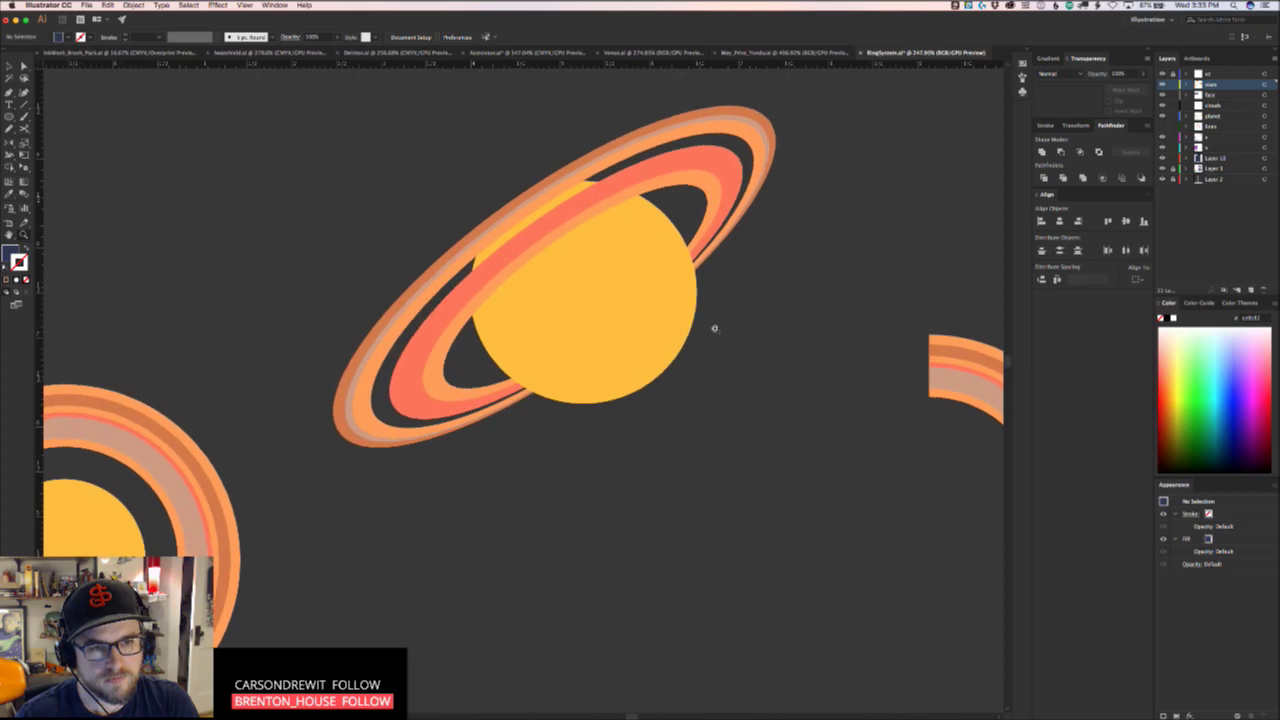
pyautogui.scroll(-5, 671, 377)
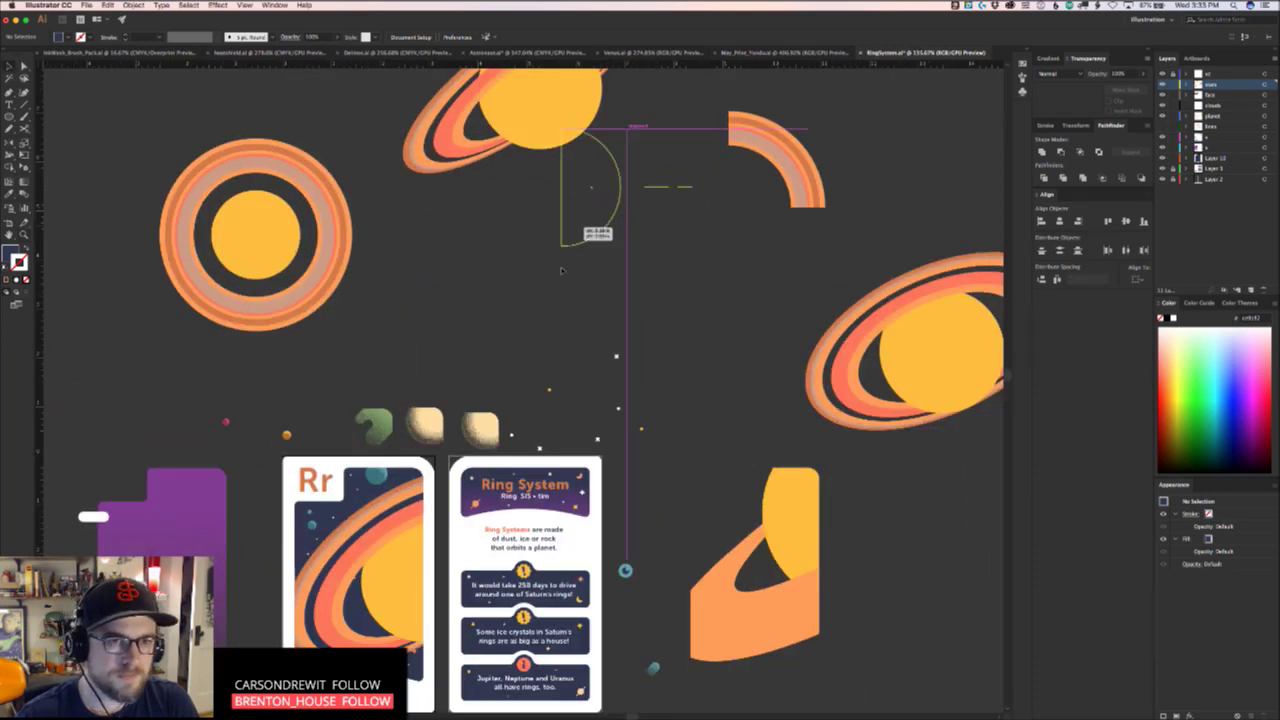
pyautogui.moveTo(561, 270); pyautogui.dragTo(445, 626)
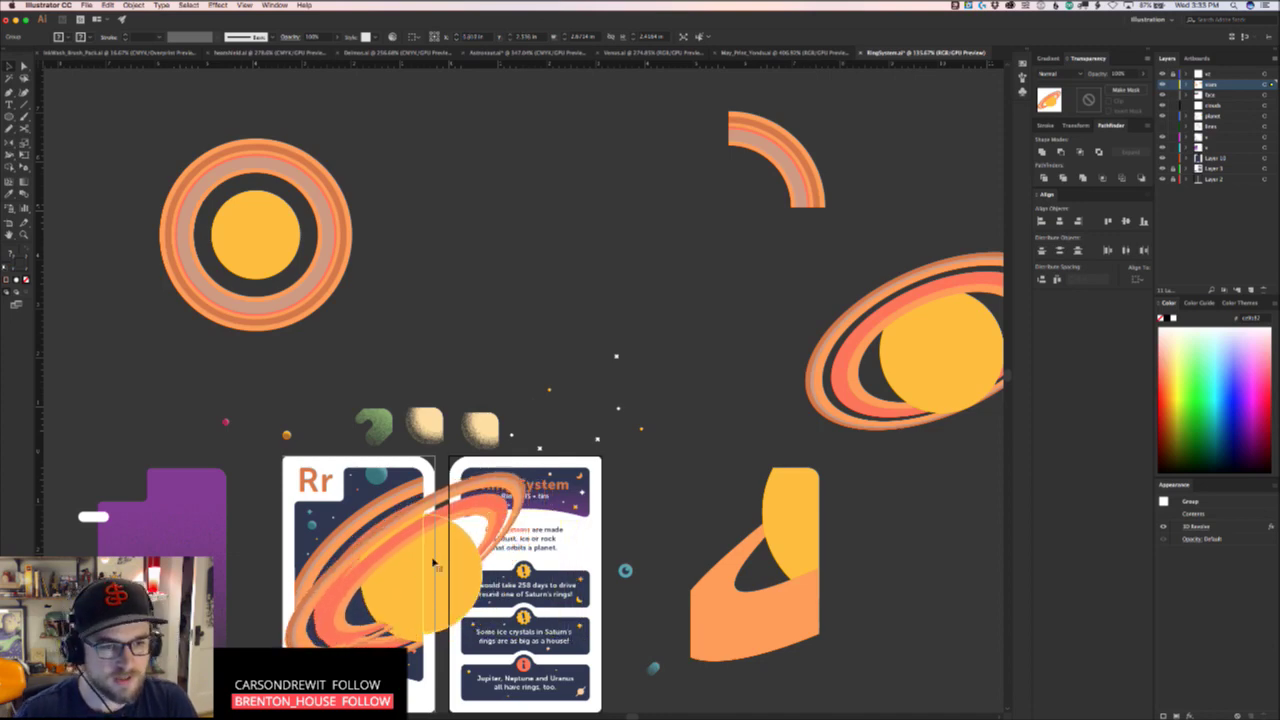
pyautogui.moveTo(434, 563); pyautogui.dragTo(549, 203)
# Save the Ring System card document with the card's clip group isolation closed
pyautogui.moveTo(559, 320); pyautogui.dragTo(613, 170)
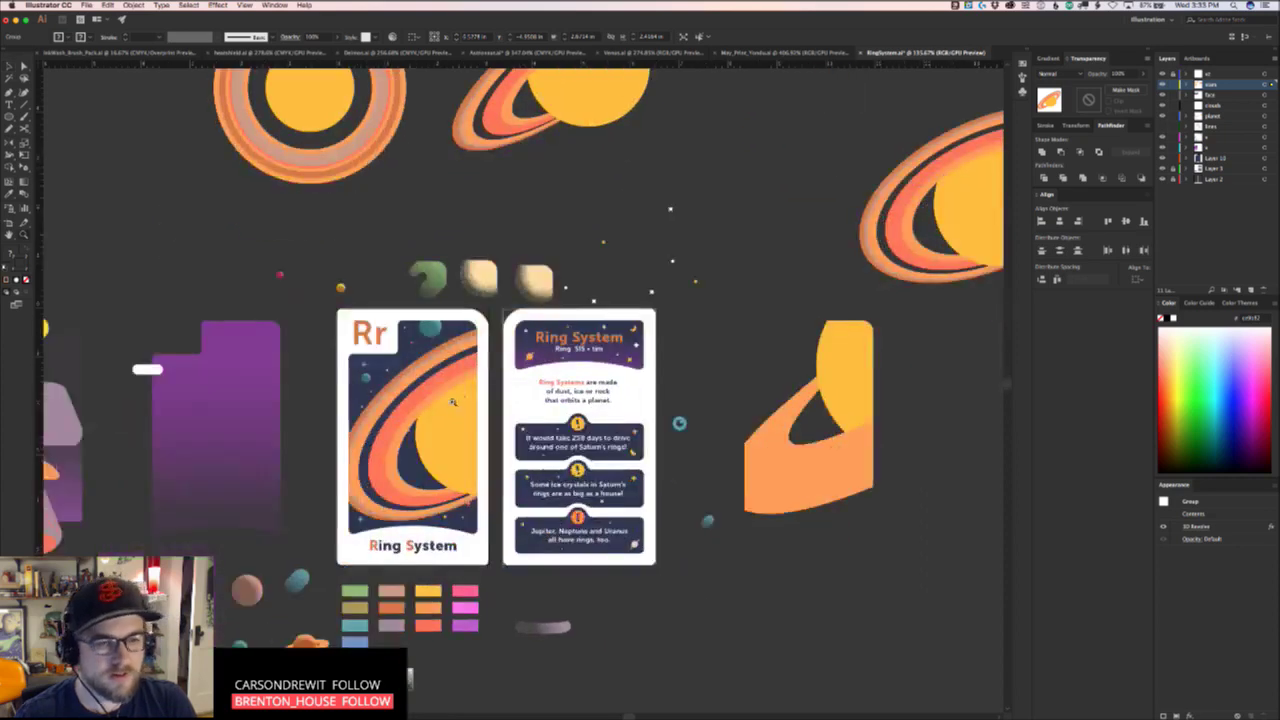
pyautogui.moveTo(451, 397); pyautogui.dragTo(474, 382)
pyautogui.doubleClick(457, 428)
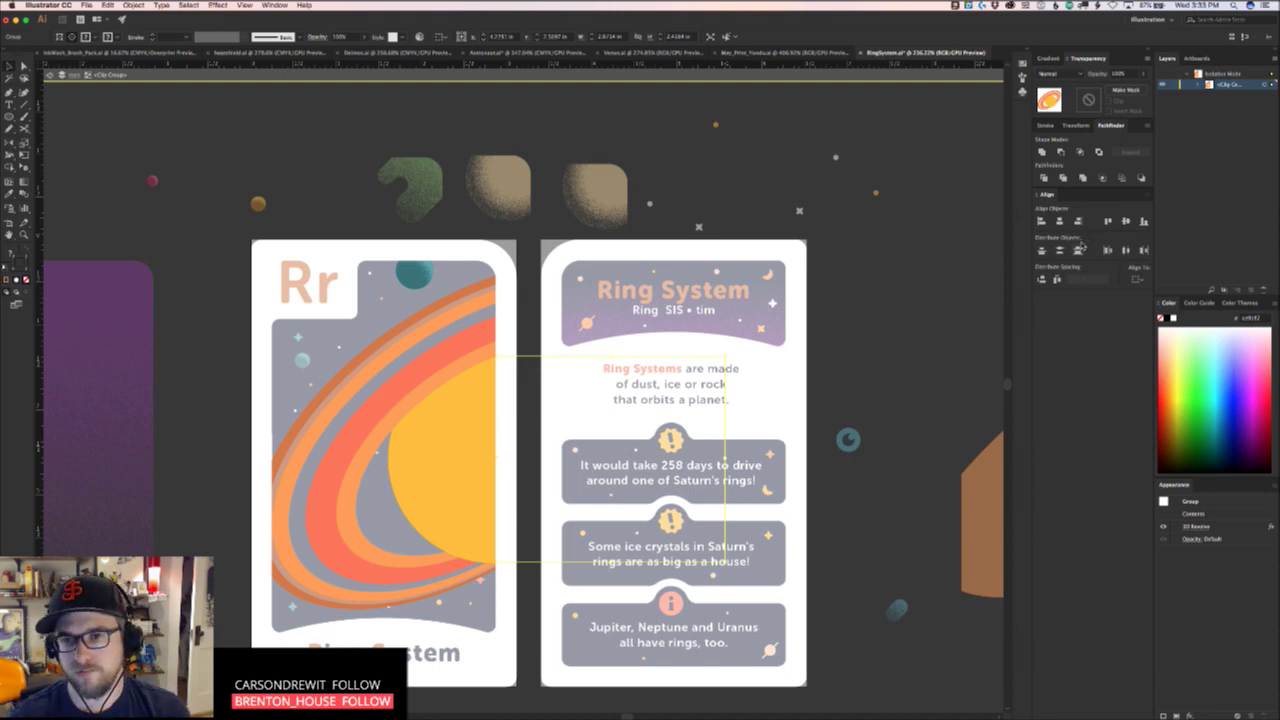
pyautogui.press('Escape')
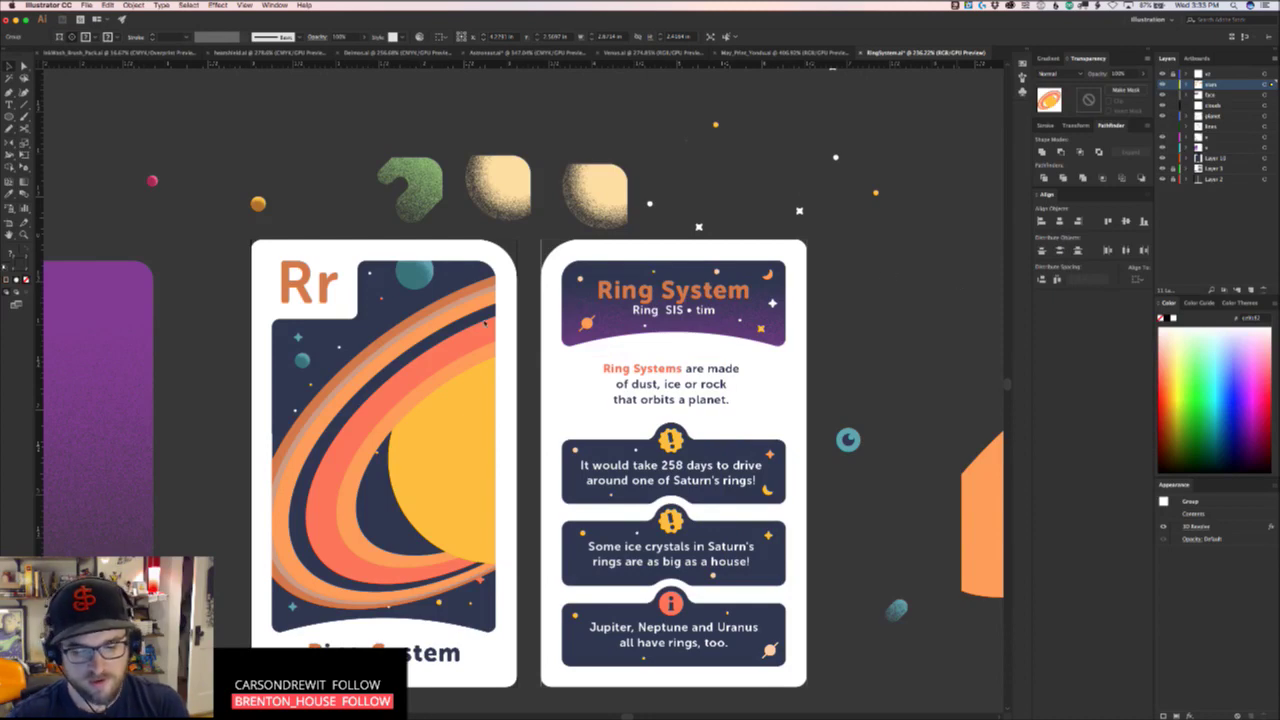
pyautogui.press('super+s')
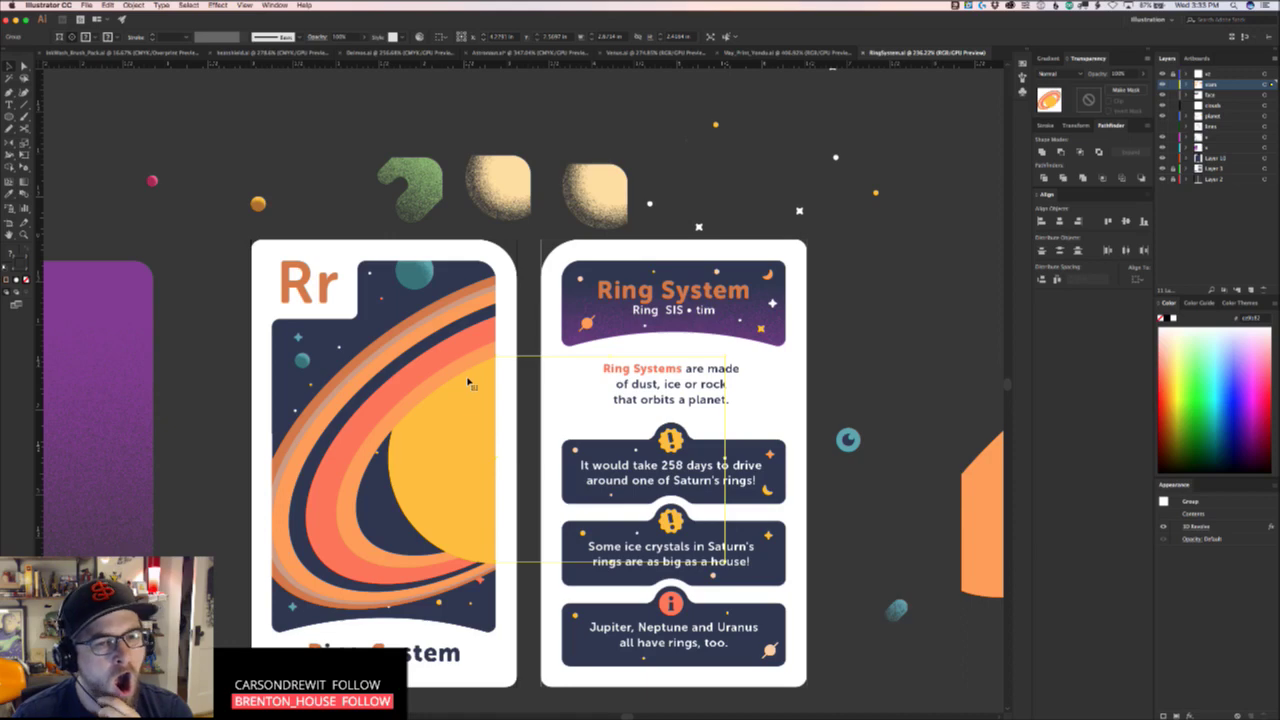
# Edit the card-front planet's 3D Revolve effect with preview on, rotating it to about 19°, 5° and 42° and adjusting its perspective
pyautogui.doubleClick(467, 385)
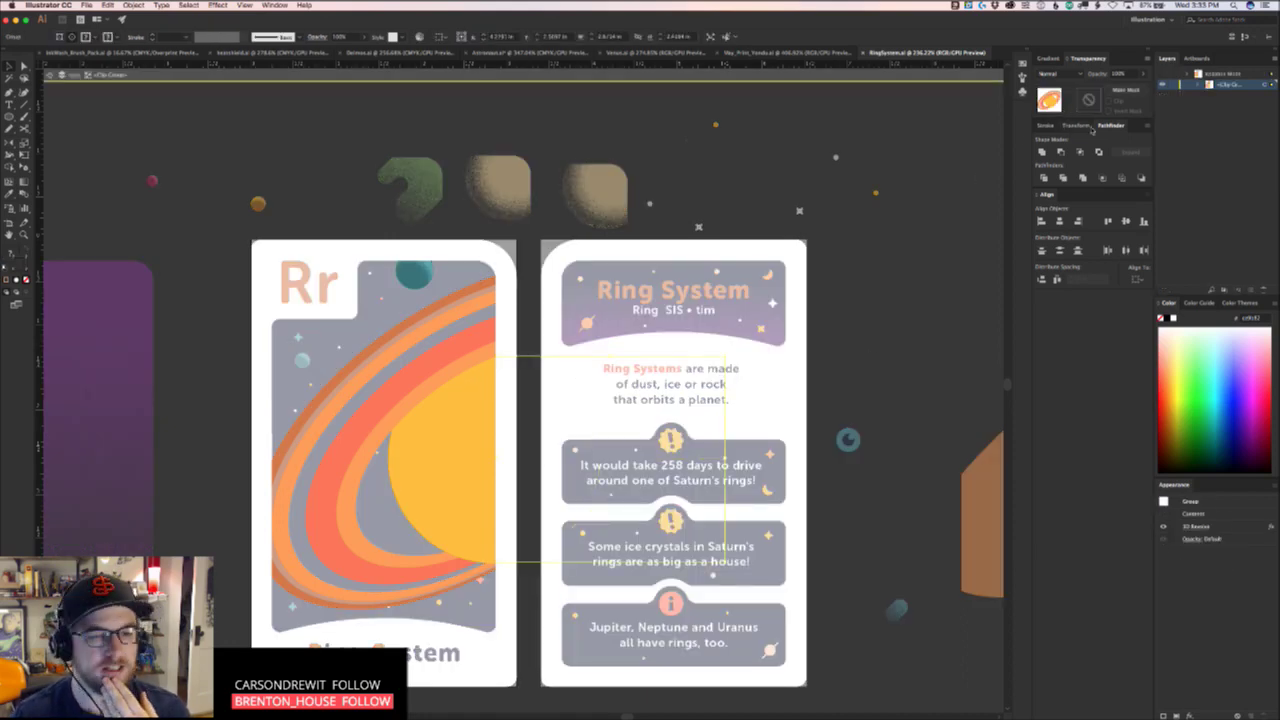
pyautogui.click(1198, 526)
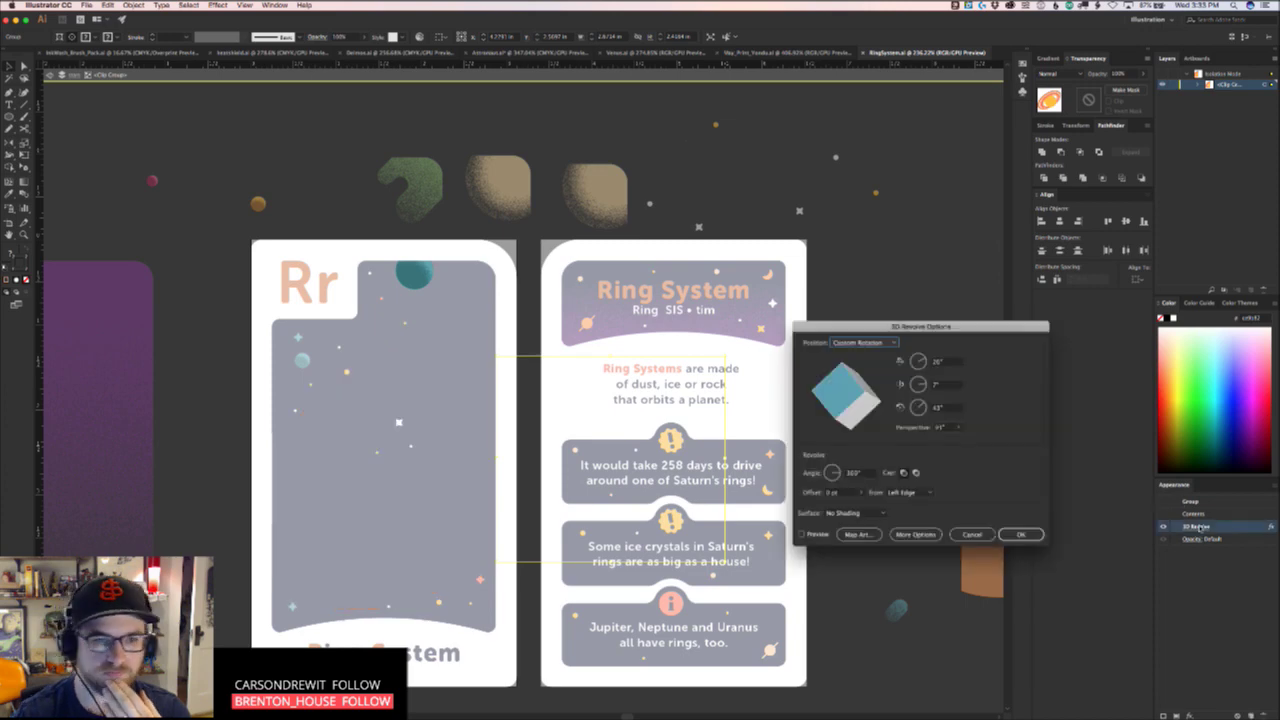
pyautogui.click(801, 534)
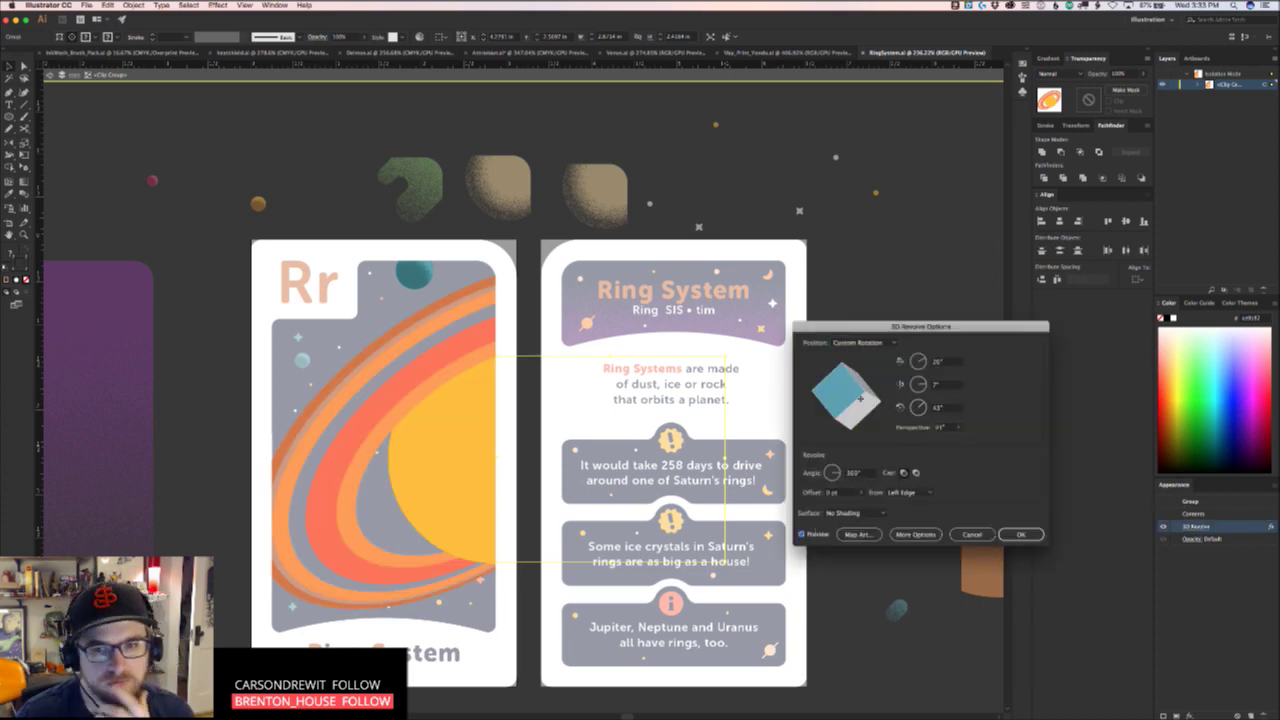
pyautogui.moveTo(879, 395)
pyautogui.mouseDown()
pyautogui.moveTo(853, 388)
pyautogui.moveTo(859, 399)
pyautogui.mouseUp()
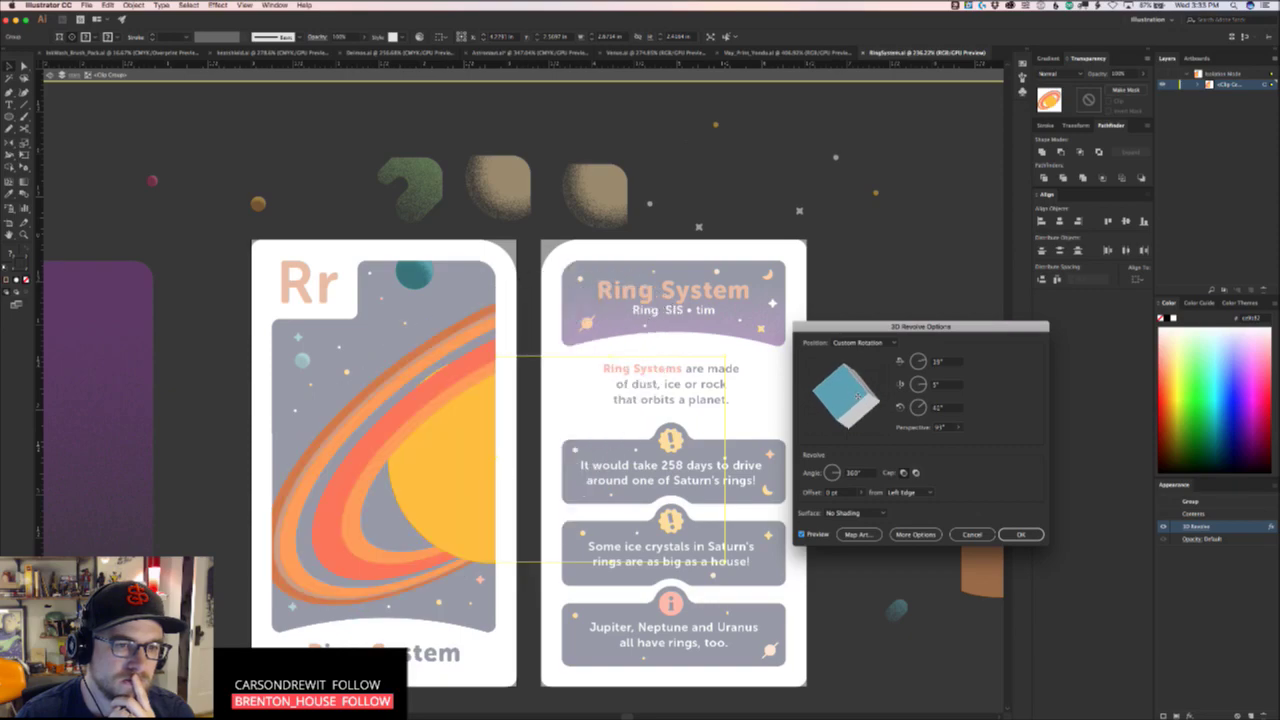
pyautogui.click(954, 425)
pyautogui.moveTo(954, 439); pyautogui.dragTo(949, 440)
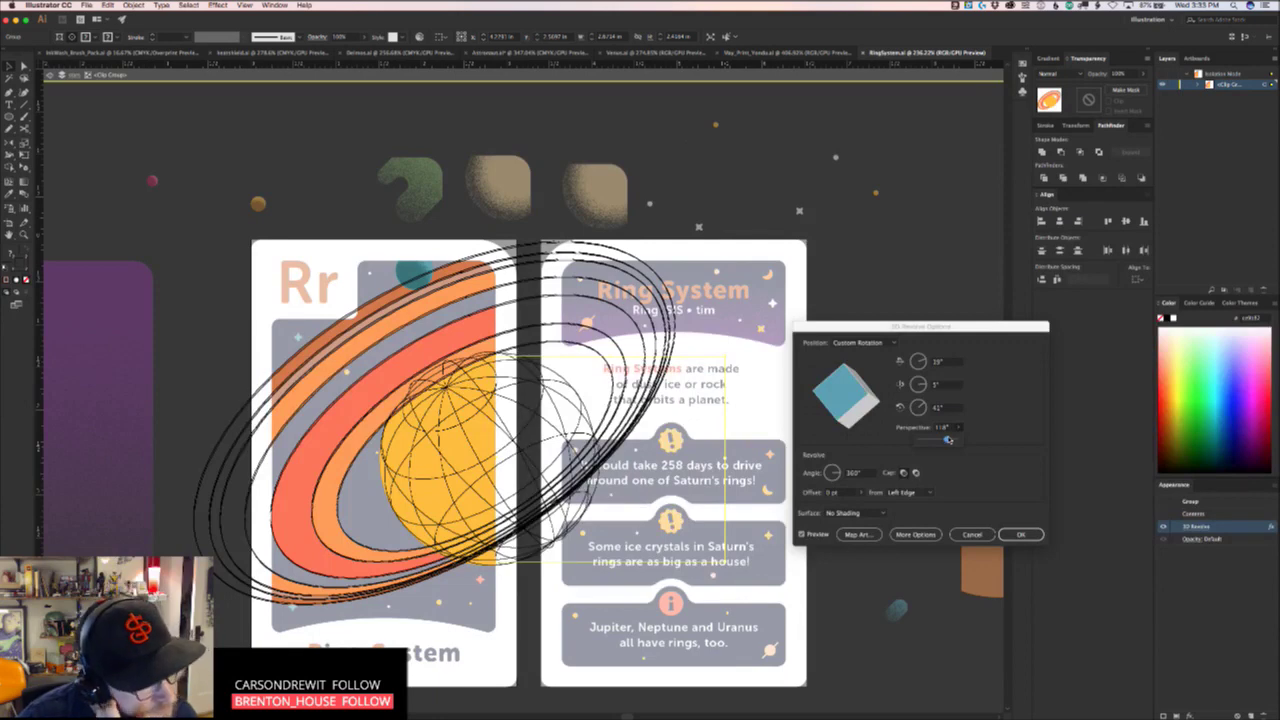
pyautogui.moveTo(948, 439); pyautogui.dragTo(944, 439)
# Flatten the rings further by rotating the revolve to about 0°, 2° and 39°, readjust the perspective and apply the effect
pyautogui.moveTo(868, 390); pyautogui.dragTo(856, 400)
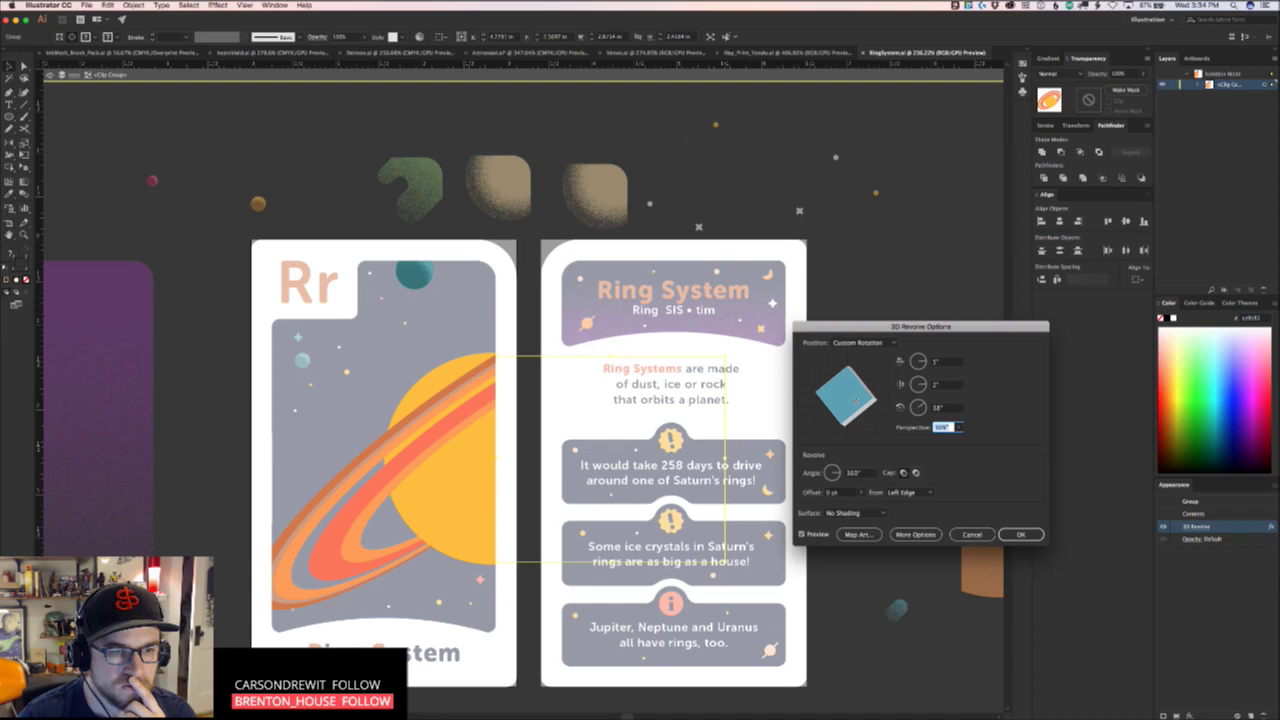
pyautogui.moveTo(855, 400); pyautogui.dragTo(855, 399)
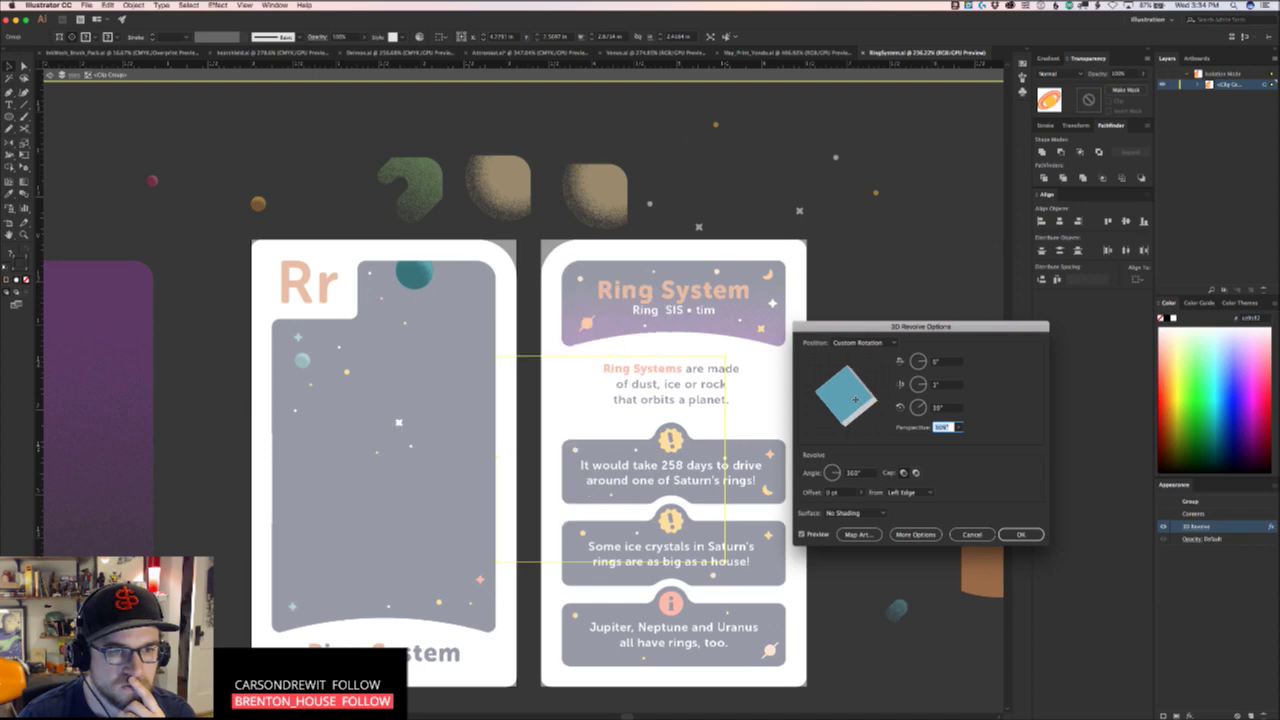
pyautogui.click(958, 427)
pyautogui.moveTo(948, 440); pyautogui.dragTo(949, 440)
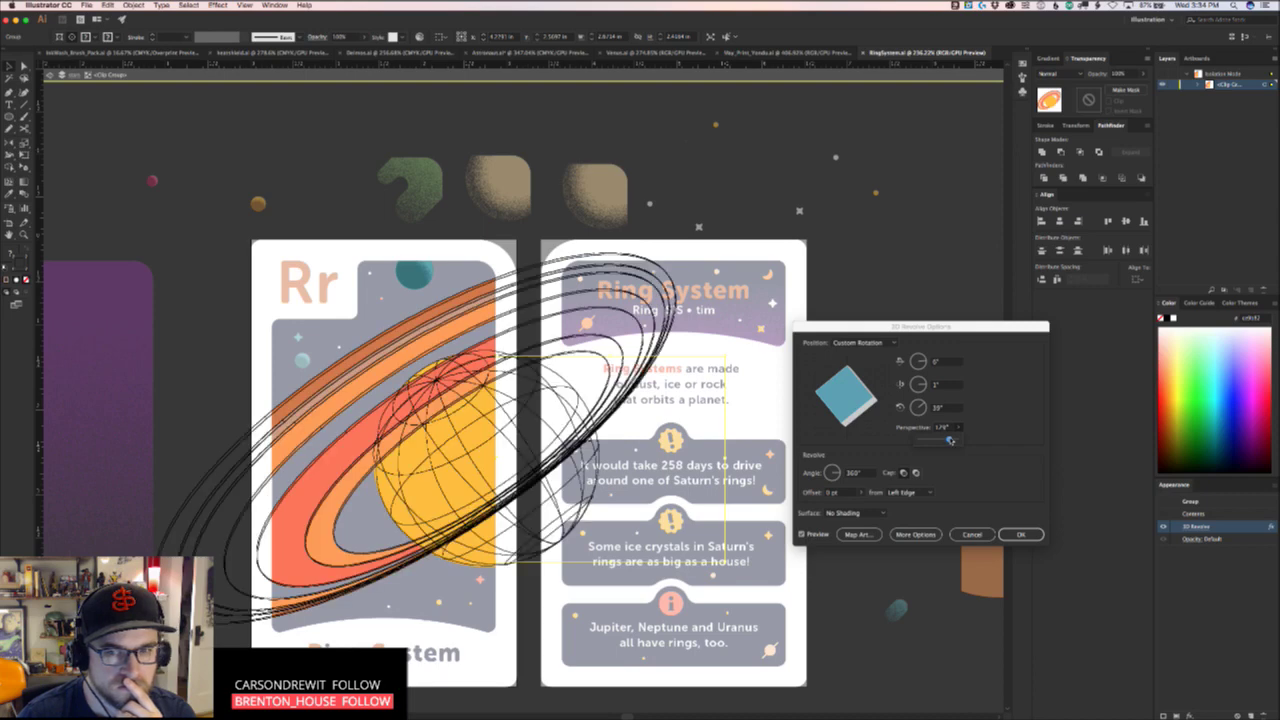
pyautogui.moveTo(949, 440); pyautogui.dragTo(945, 440)
pyautogui.click(1028, 535)
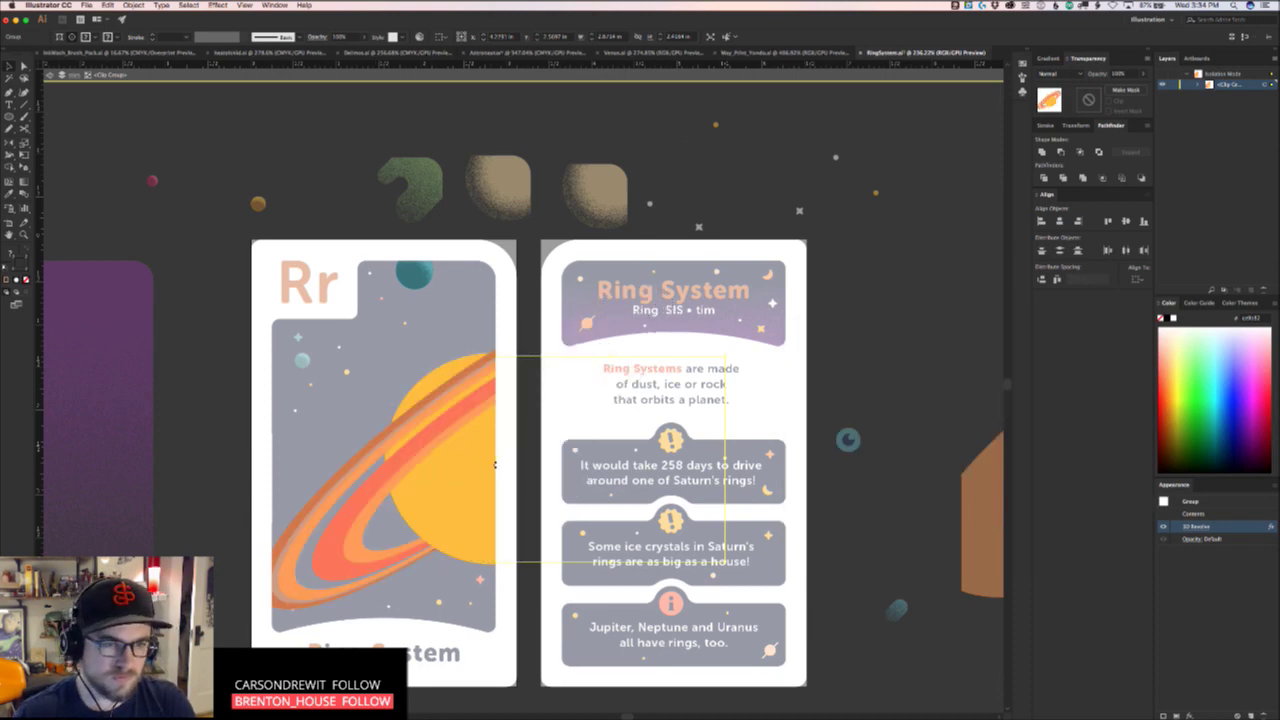
# Isolate the planet group inside the card's clip group, enlarge it and reposition it over the upper part of the card front
pyautogui.doubleClick(480, 470)
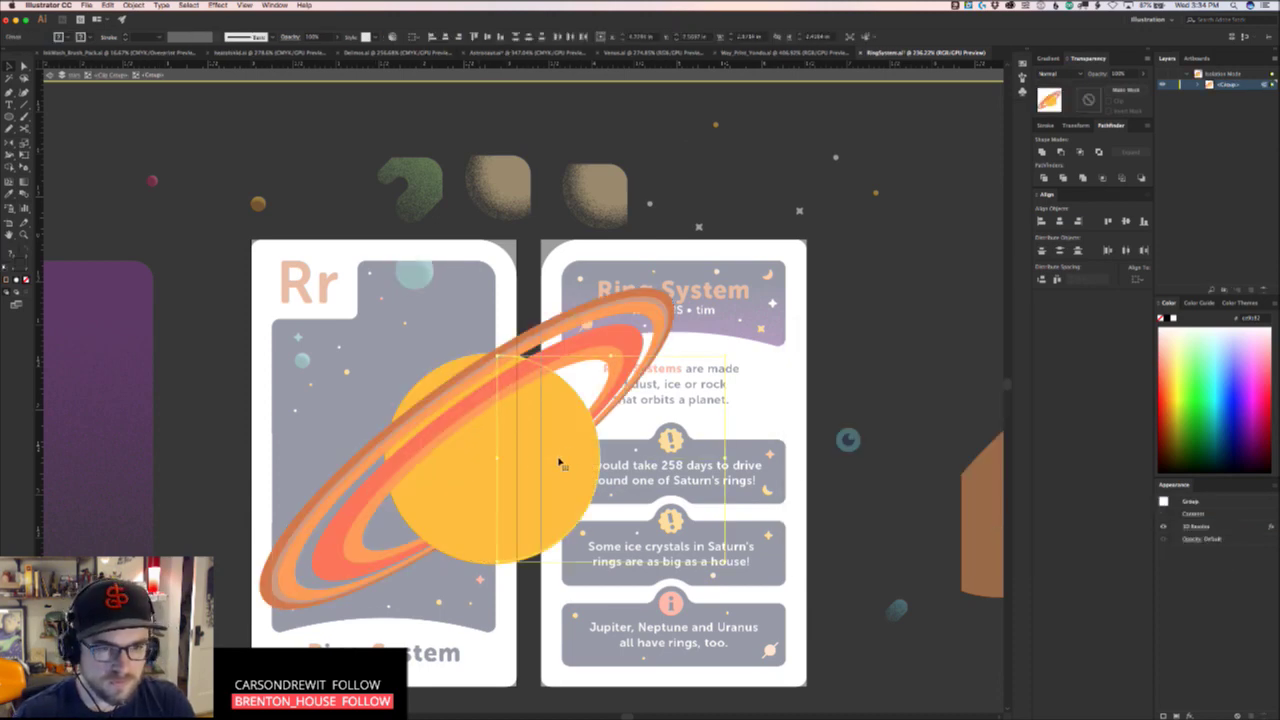
pyautogui.moveTo(561, 463); pyautogui.dragTo(563, 443)
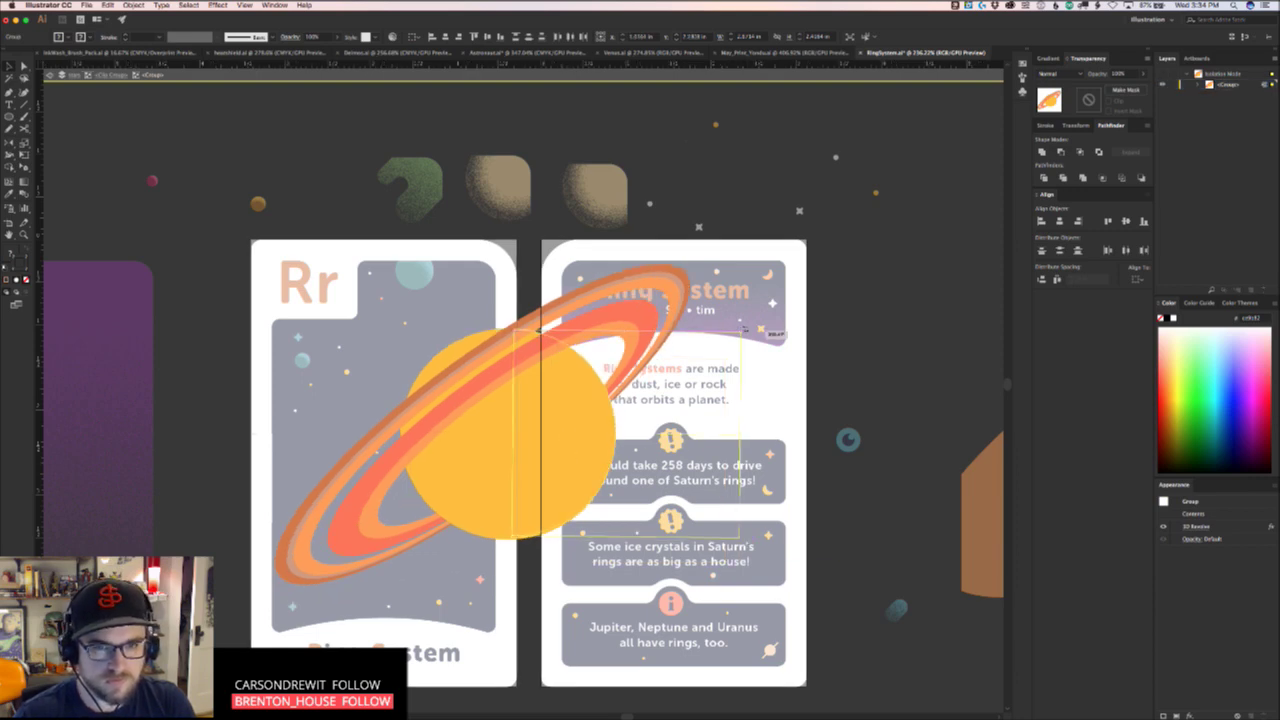
pyautogui.moveTo(744, 335); pyautogui.dragTo(785, 309)
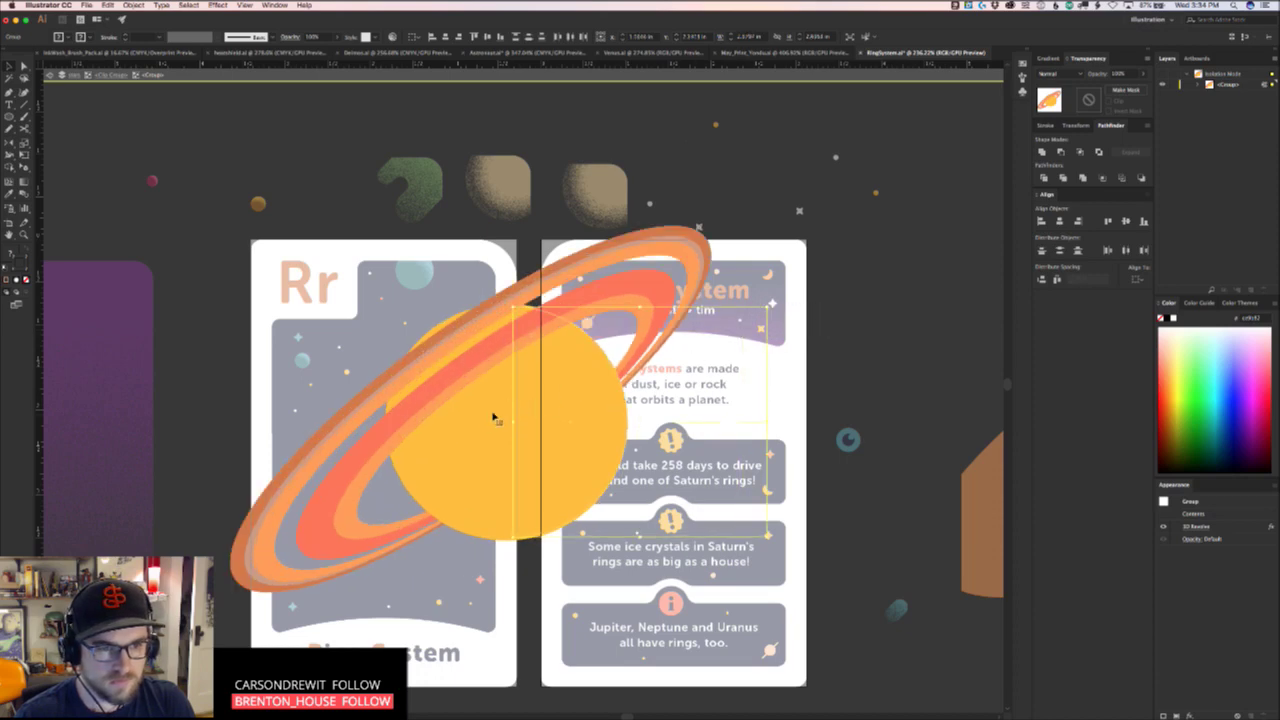
pyautogui.moveTo(493, 418); pyautogui.dragTo(475, 425)
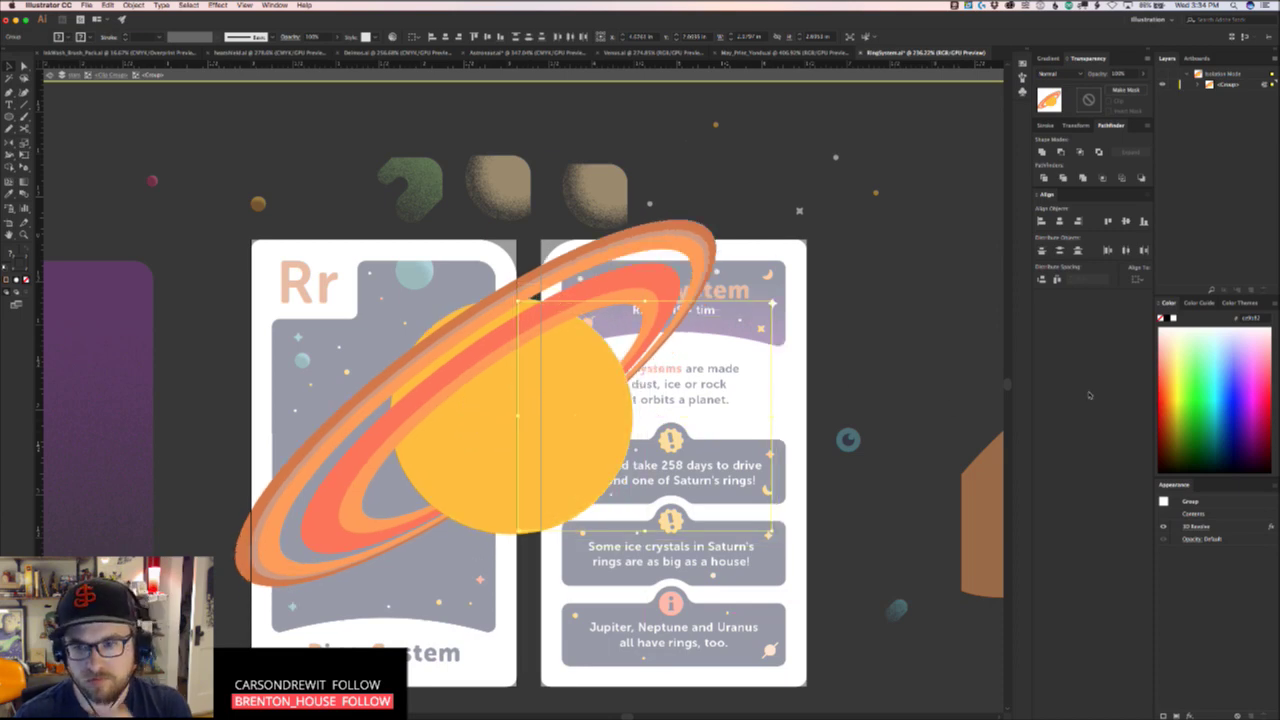
# Reopen the enlarged planet's 3D Revolve settings with preview on and steepen the rings with a Z rotation of about 43°
pyautogui.click(1195, 526)
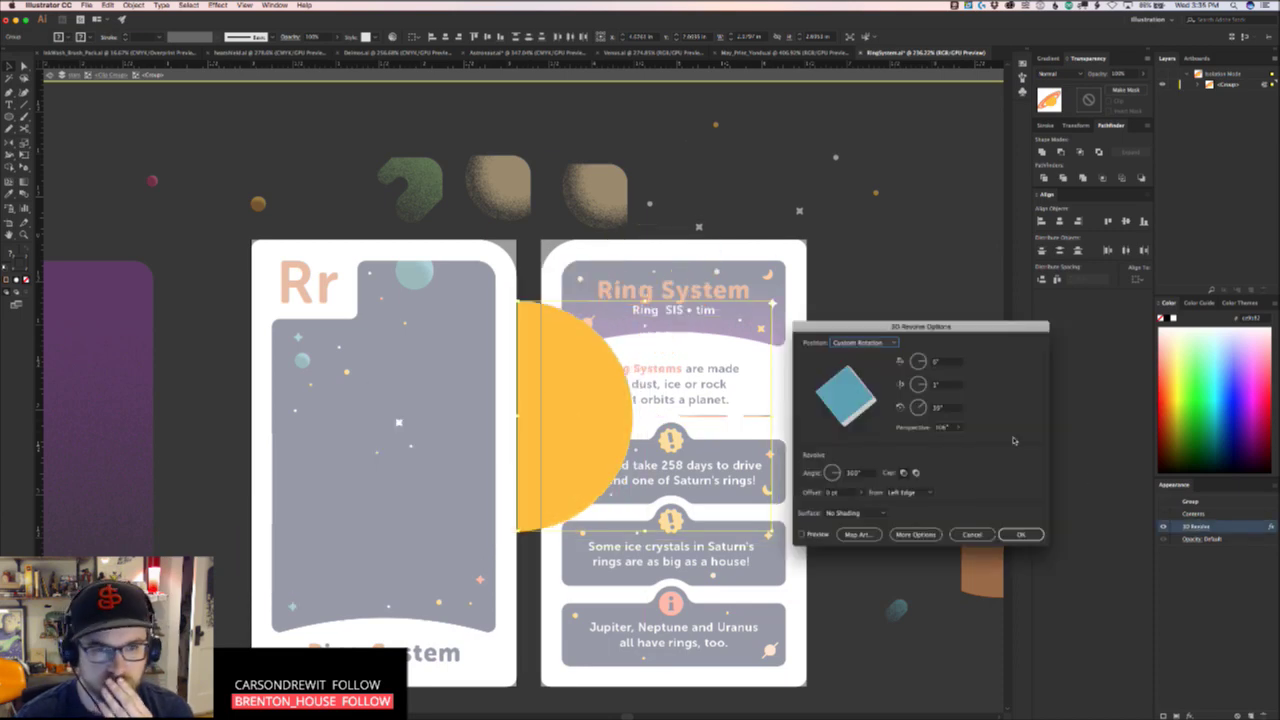
pyautogui.click(806, 534)
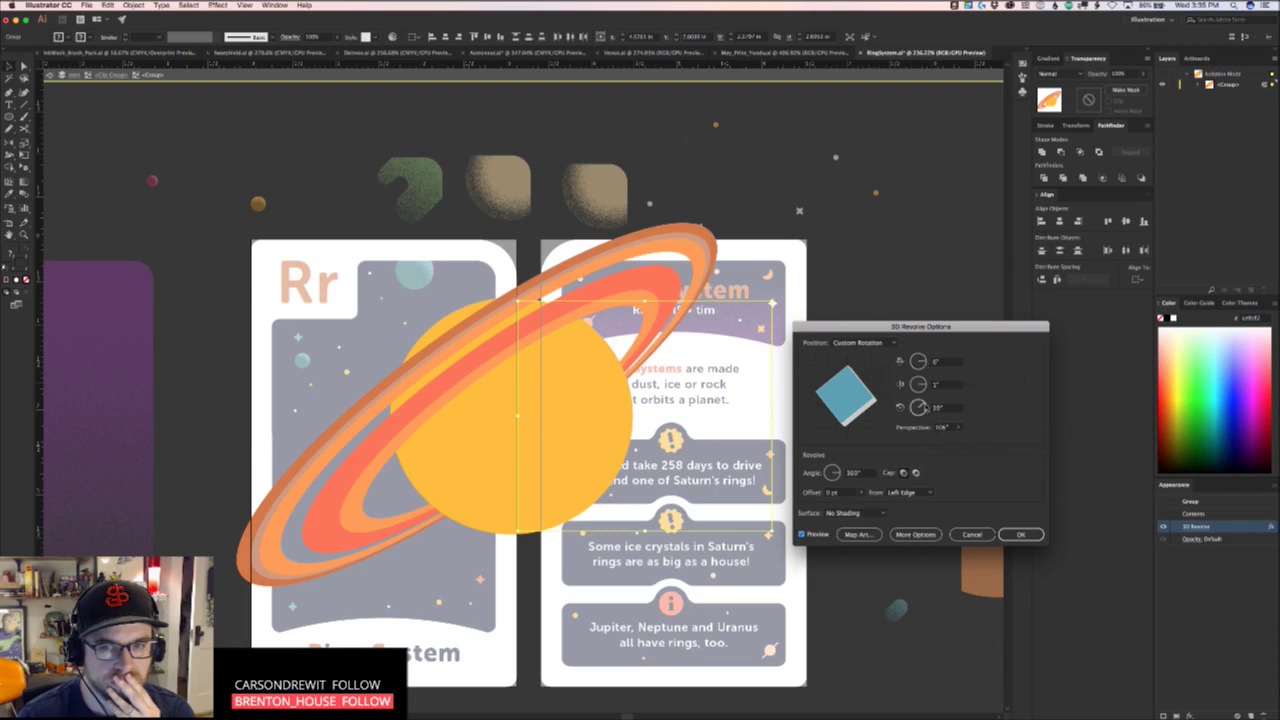
pyautogui.click(922, 406)
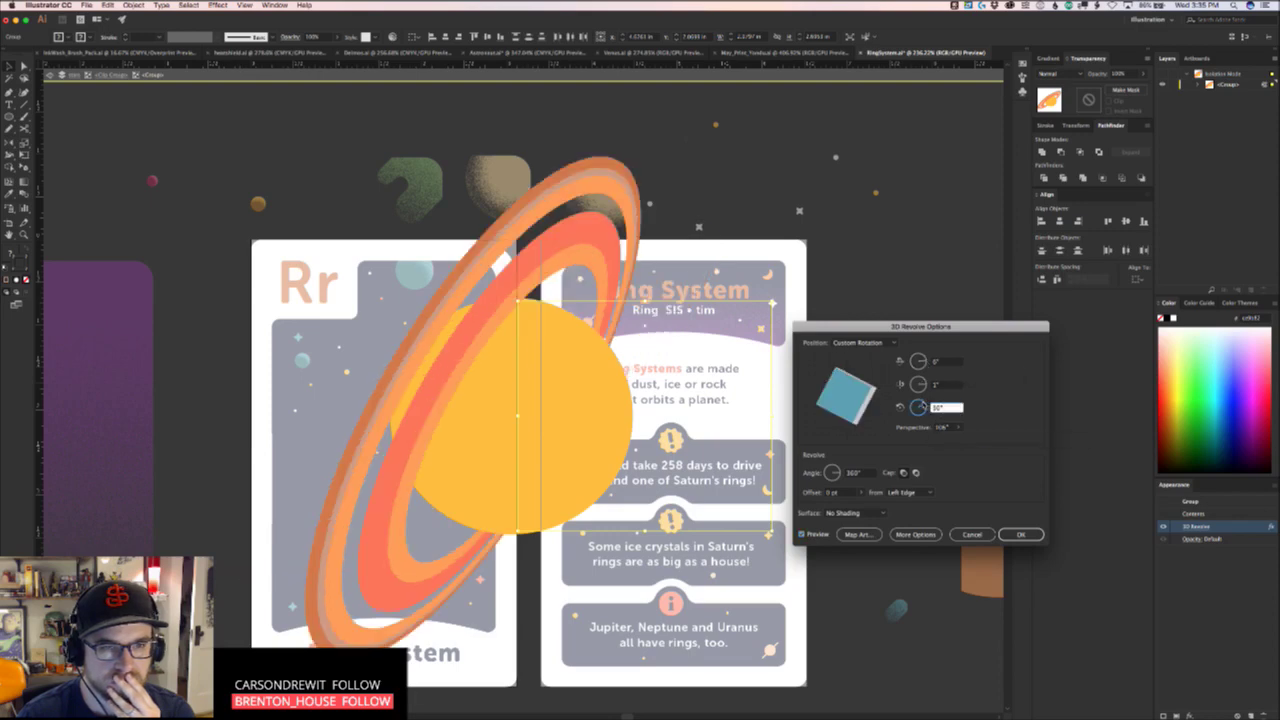
pyautogui.click(920, 407)
pyautogui.click(919, 407)
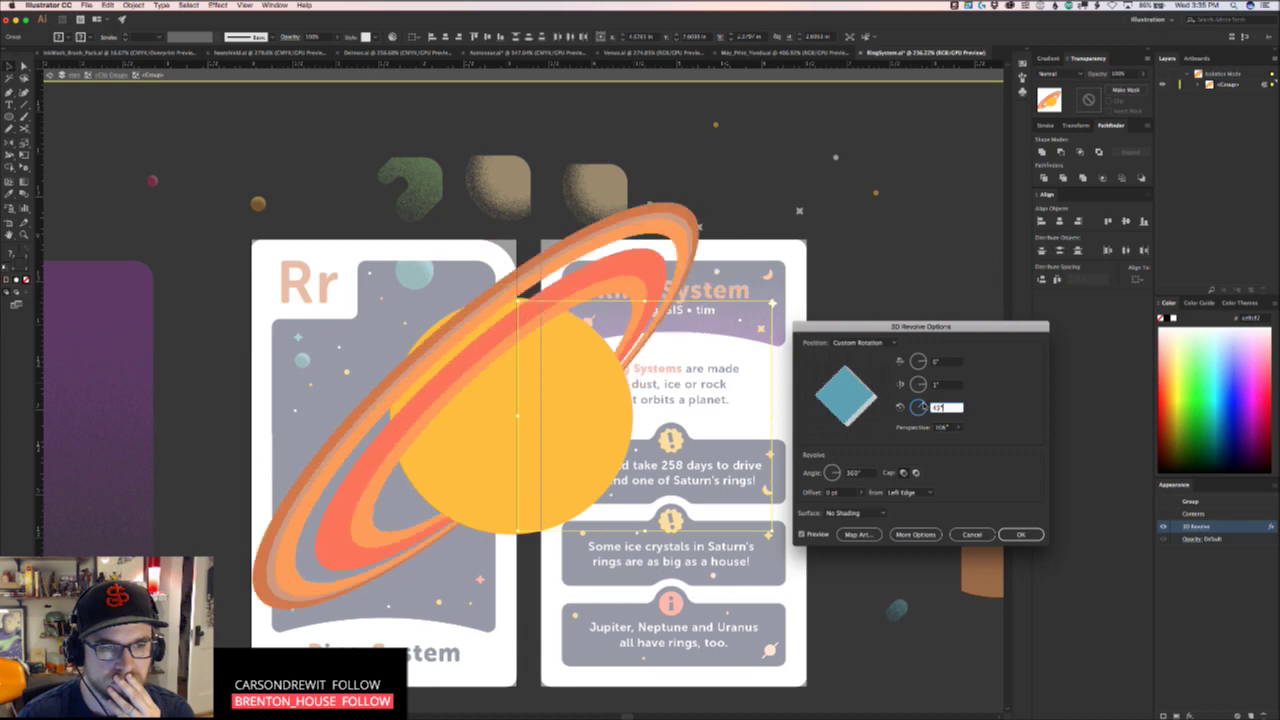
pyautogui.moveTo(858, 405); pyautogui.dragTo(854, 403)
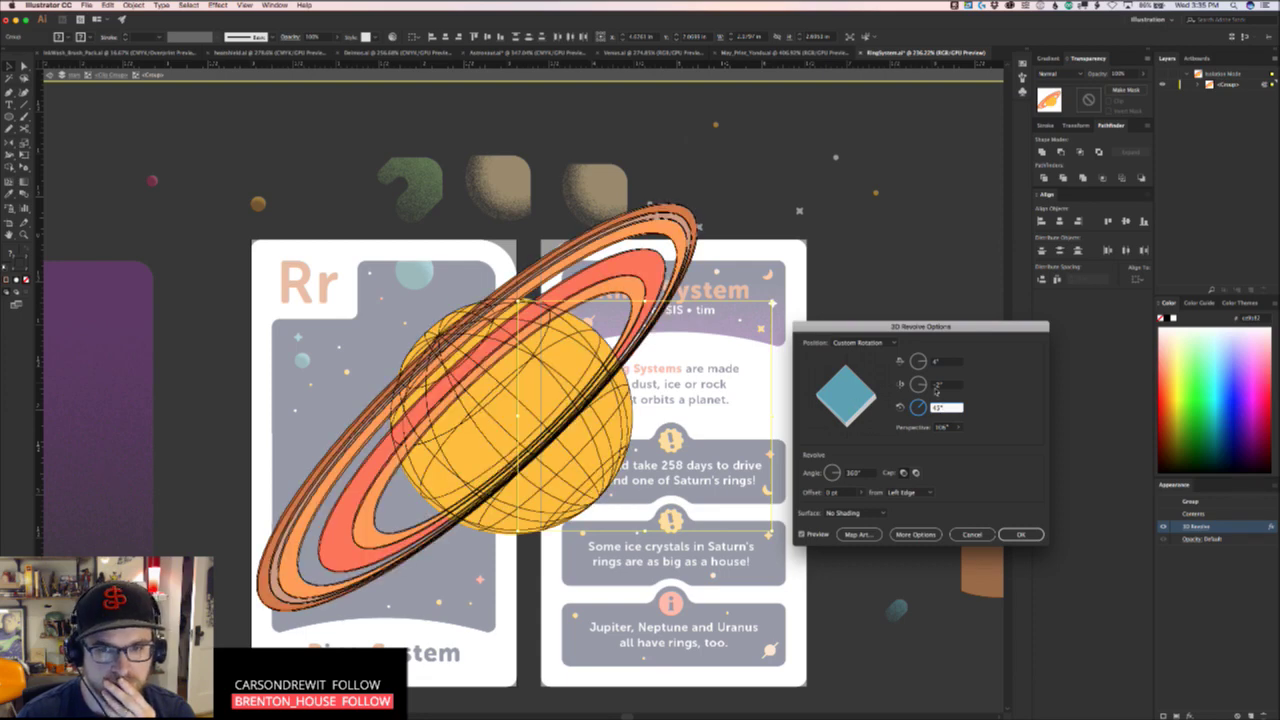
# Try different X-axis rotations on the planet's 3D Revolve, from -27° to small positive angles, for a narrow ring opening
pyautogui.click(928, 362)
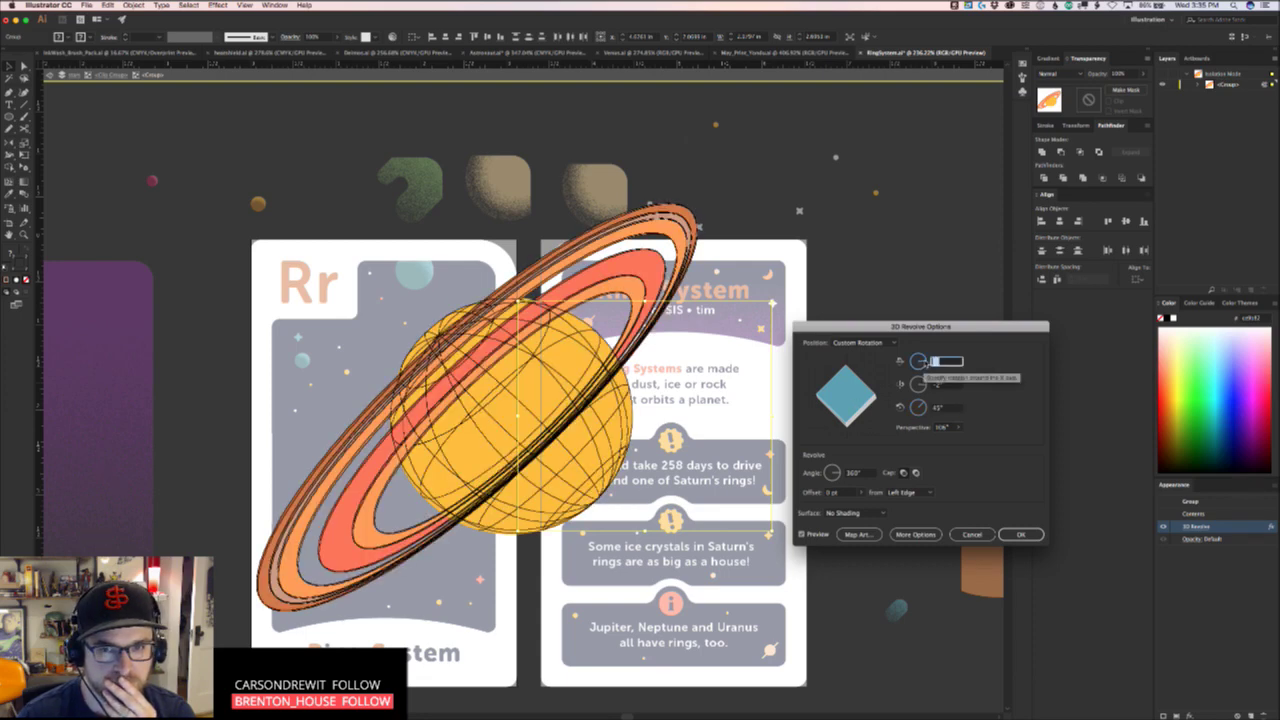
pyautogui.write('-27')
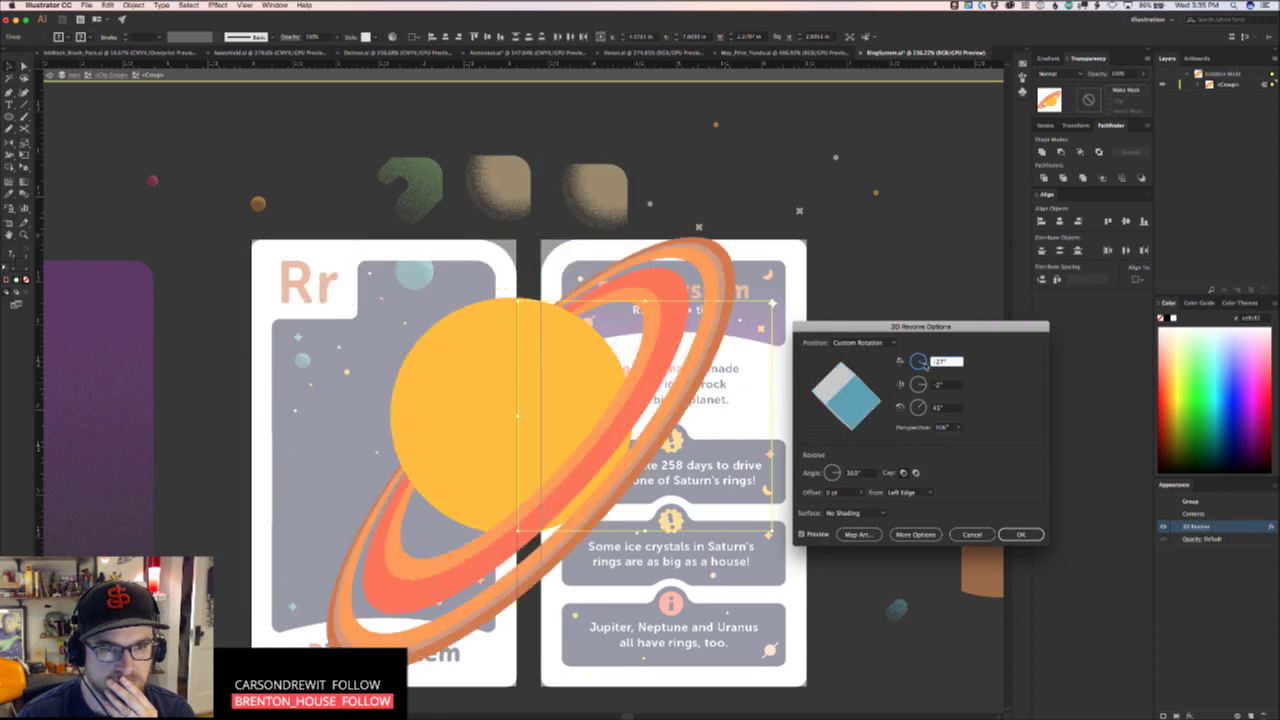
pyautogui.moveTo(925, 366); pyautogui.dragTo(929, 360)
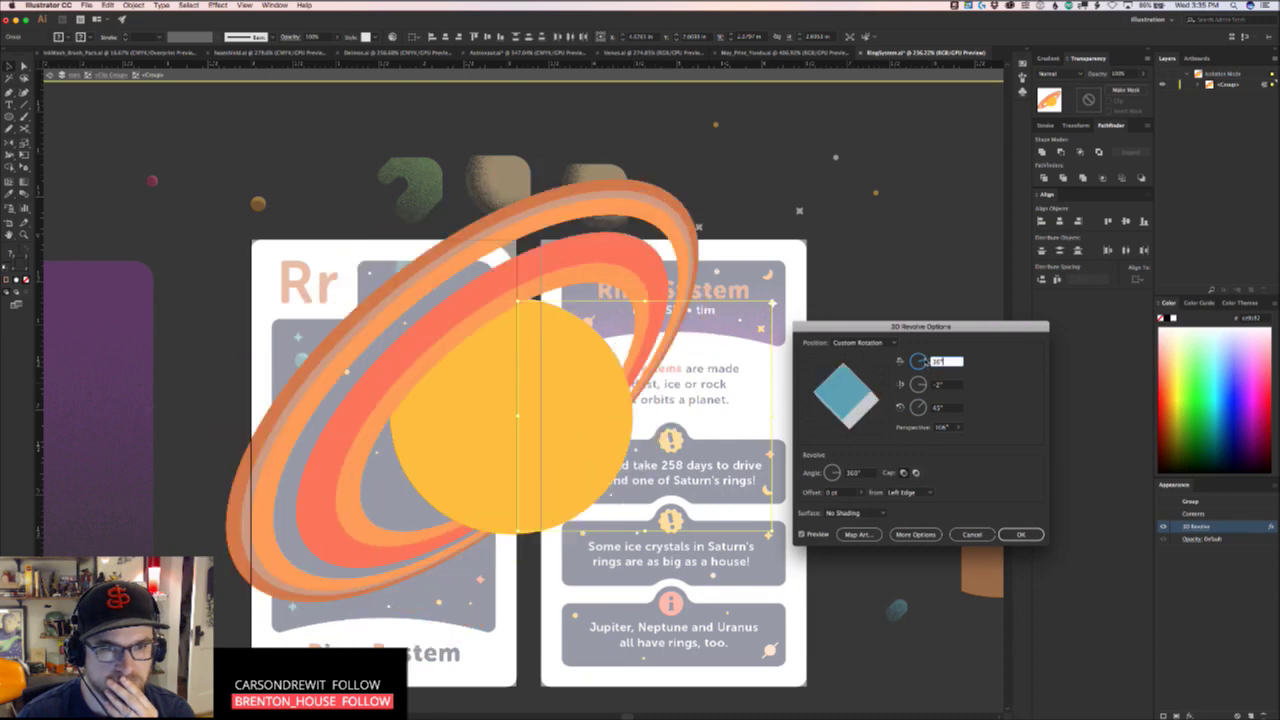
pyautogui.moveTo(926, 364); pyautogui.dragTo(929, 362)
pyautogui.moveTo(927, 362); pyautogui.dragTo(926, 364)
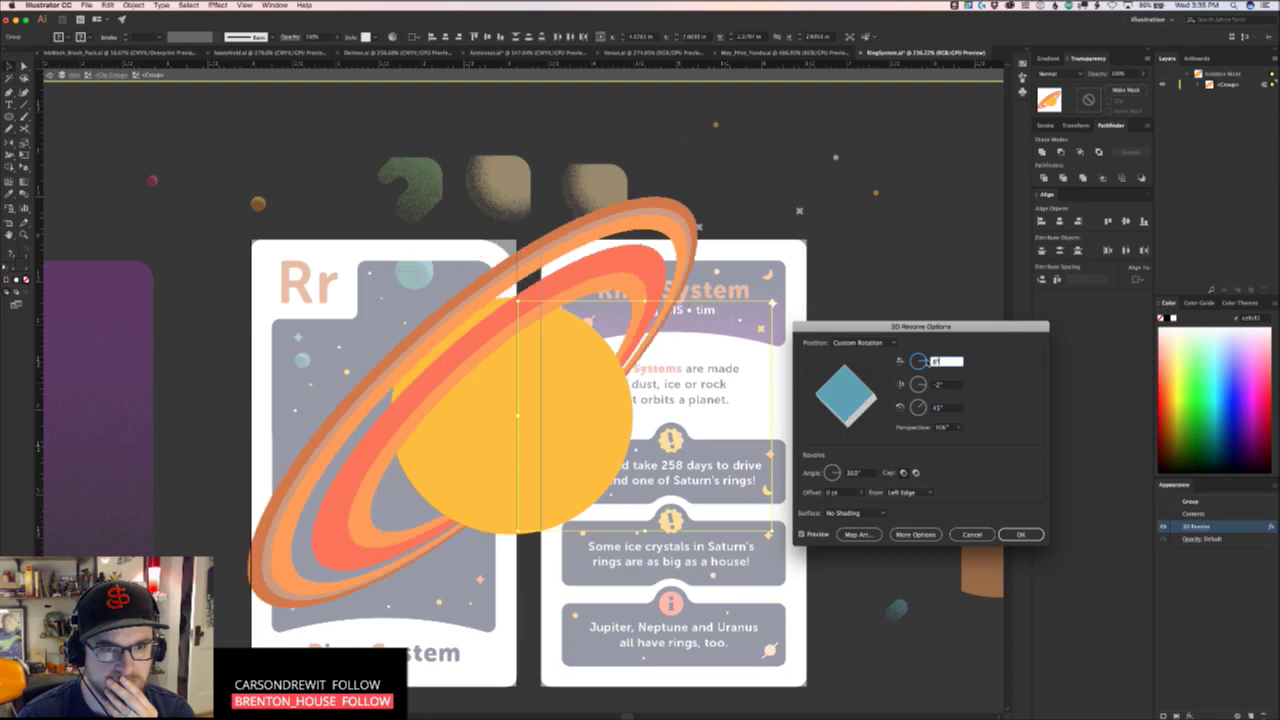
pyautogui.write('-8')
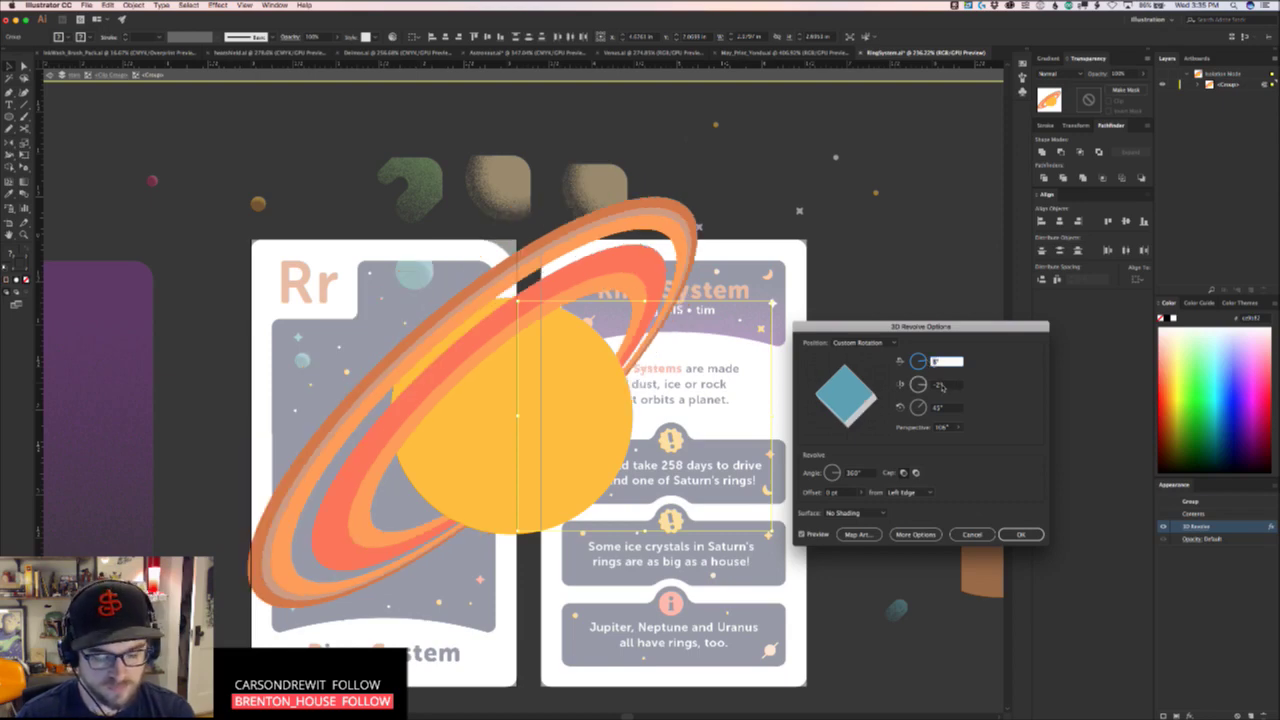
# Rotate the planet's 3D Revolve around the Y axis to about -60° and apply the effect
pyautogui.click(947, 384)
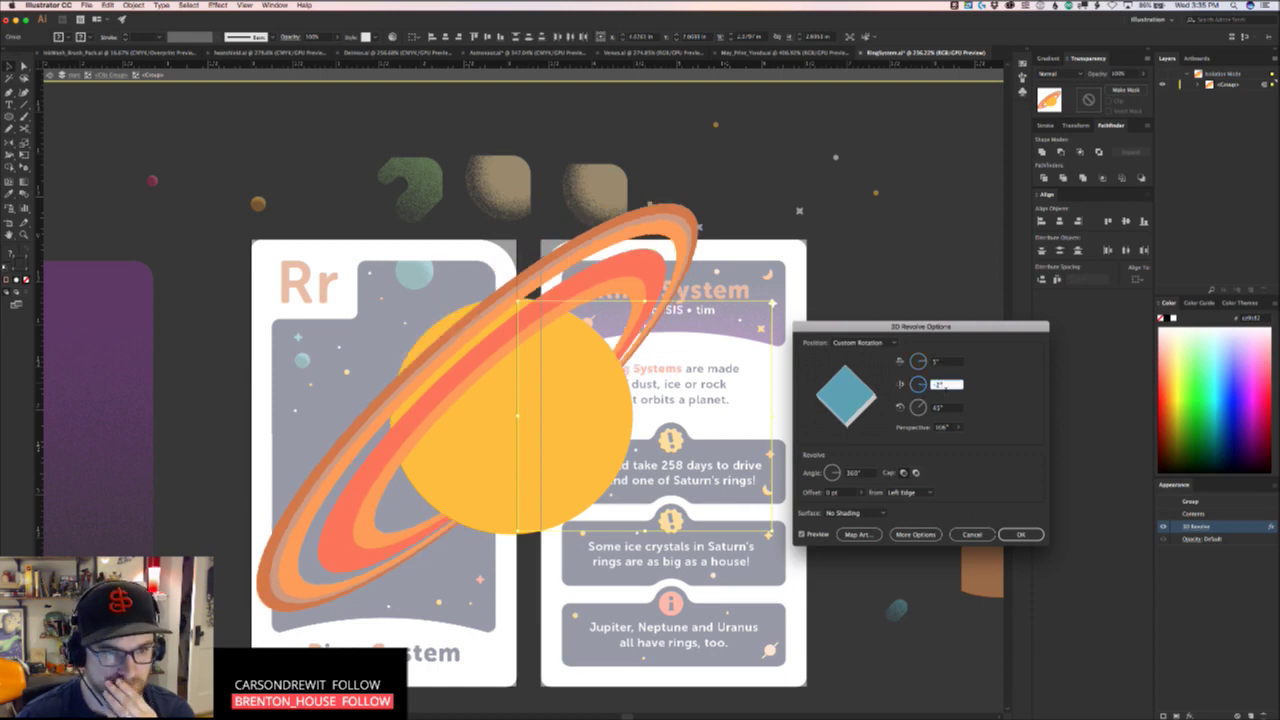
pyautogui.moveTo(926, 387); pyautogui.dragTo(926, 383)
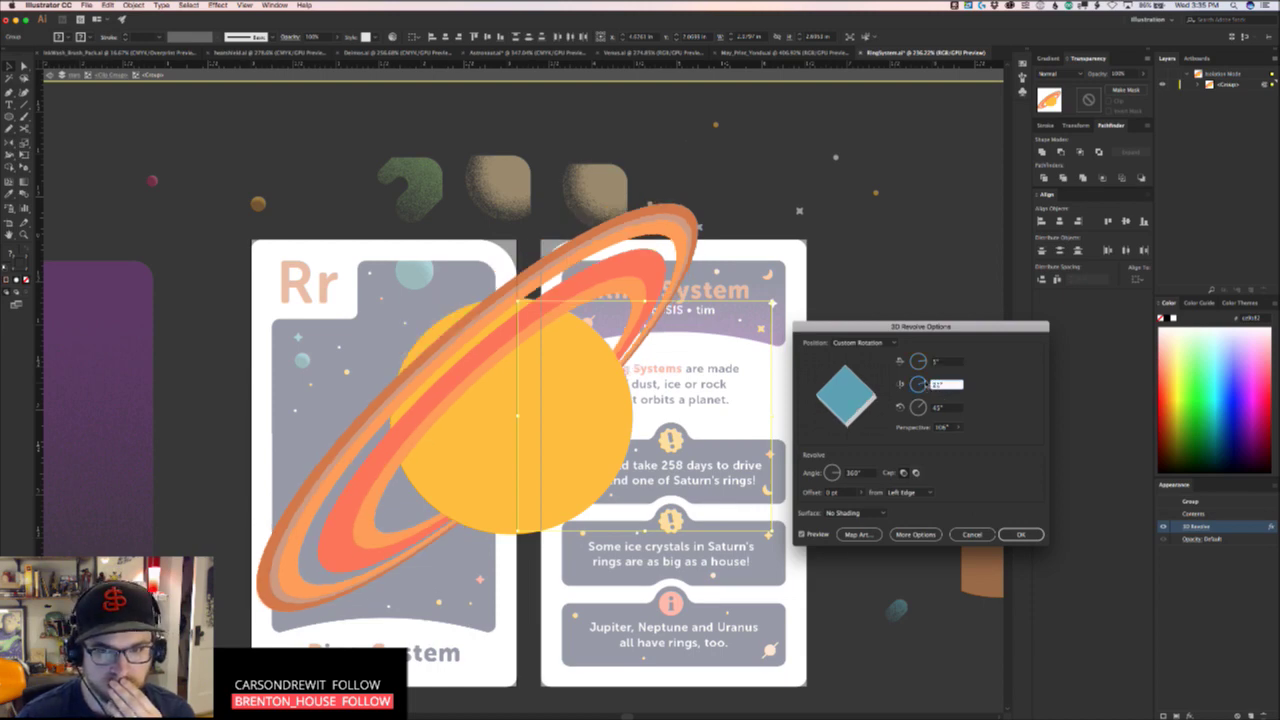
pyautogui.press('Tab')
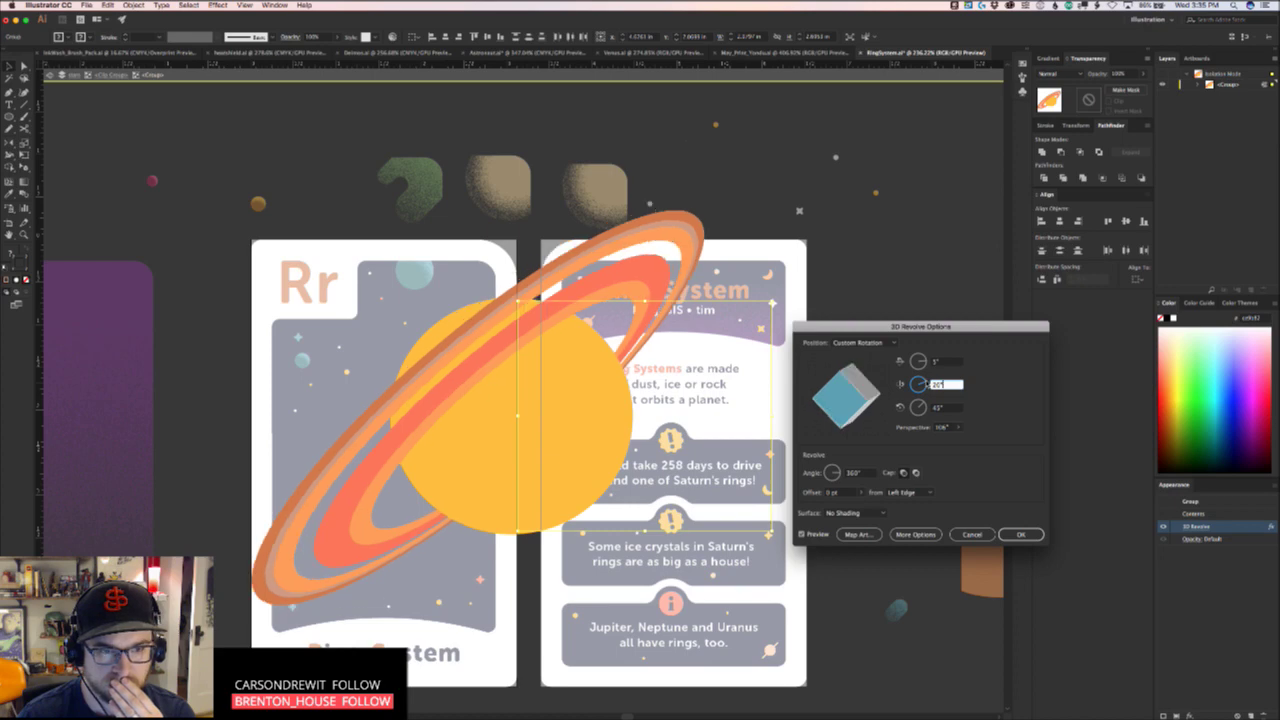
pyautogui.moveTo(926, 383); pyautogui.dragTo(924, 392)
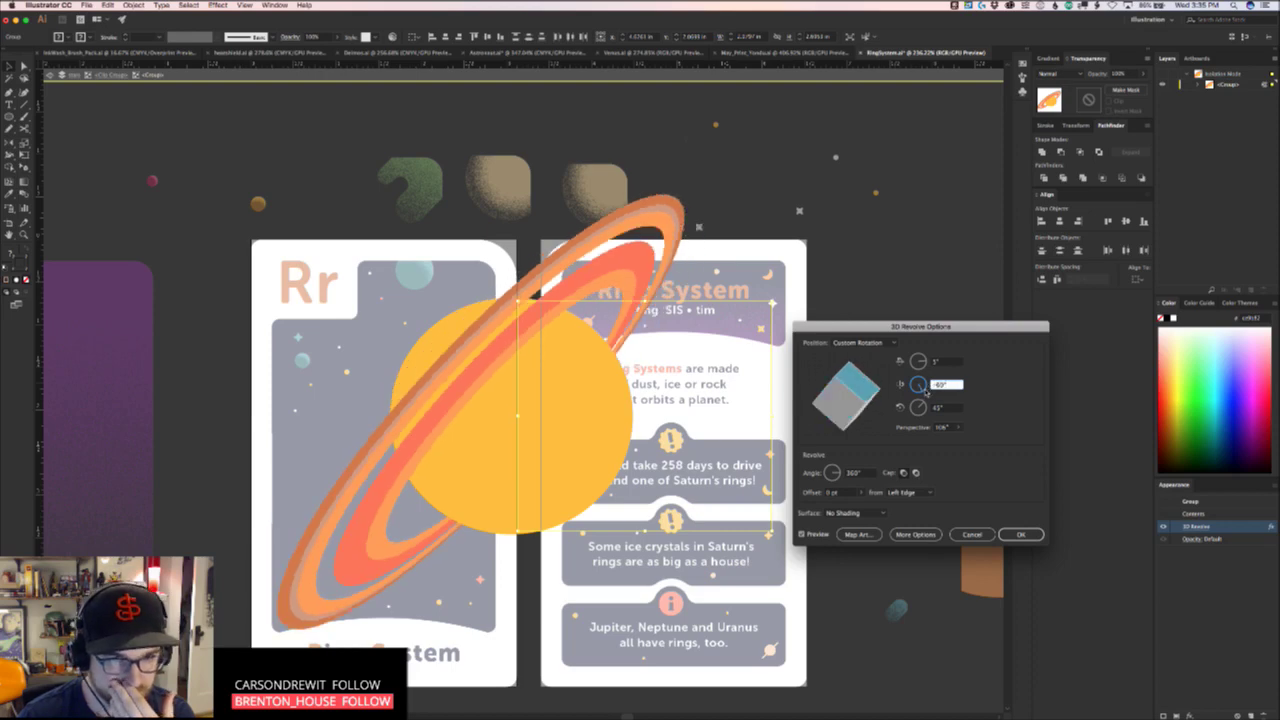
pyautogui.click(1020, 534)
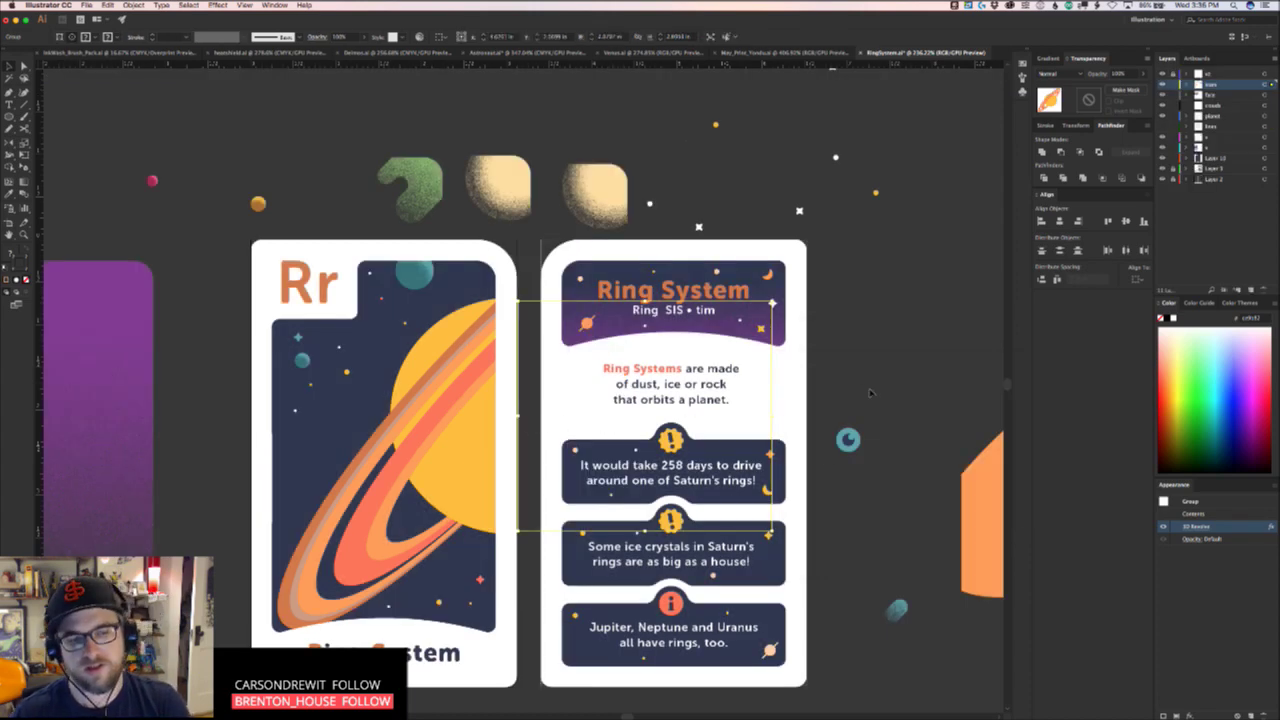
# Undo the card planet's enlargement and 3D Revolve edits, going back to the flatter planet copy laid over the card front
pyautogui.press('z')
pyautogui.moveTo(788, 384); pyautogui.dragTo(620, 429)
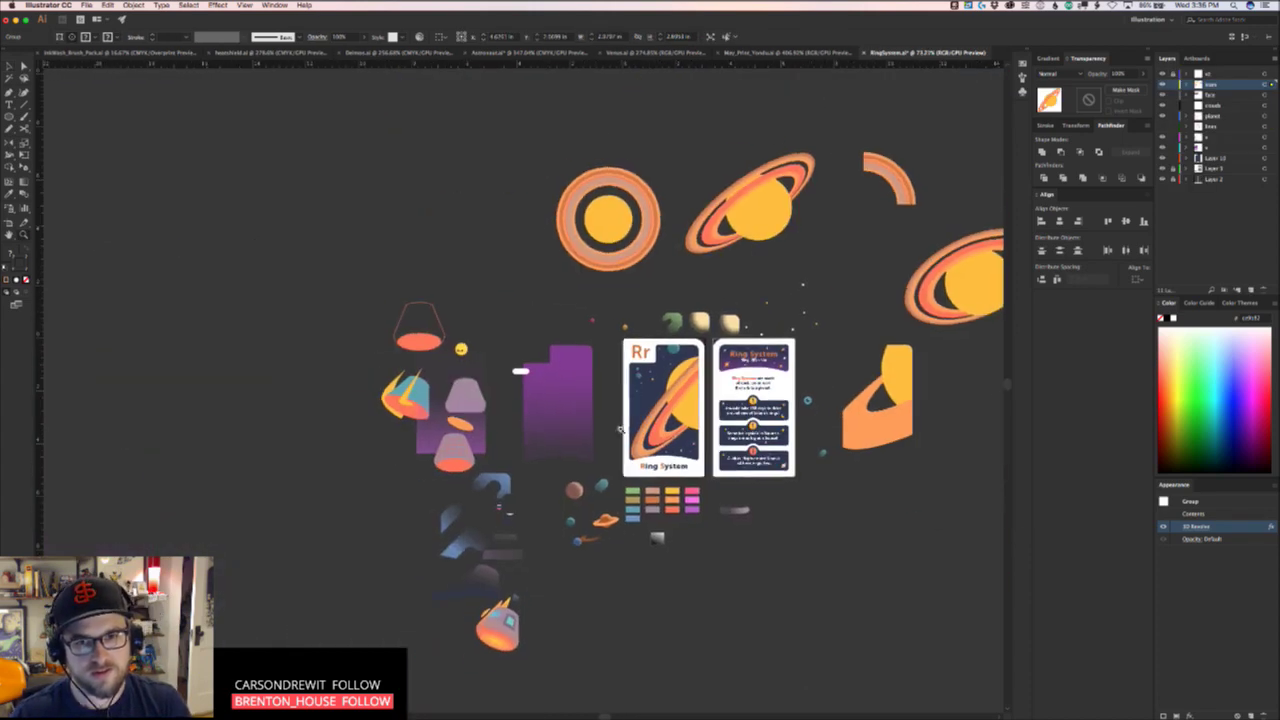
pyautogui.scroll(3, 790, 385)
pyautogui.doubleClick(733, 423)
pyautogui.moveTo(731, 427); pyautogui.dragTo(717, 441)
pyautogui.press('super+z')
pyautogui.press('super+z')
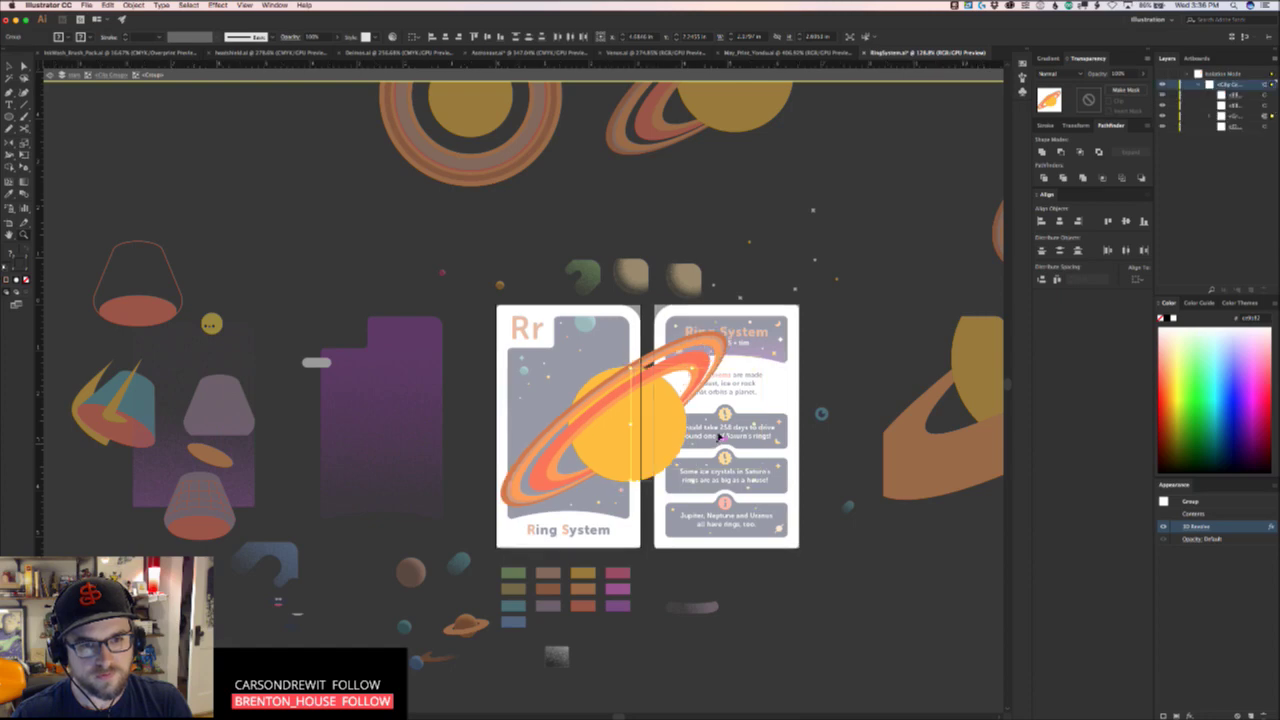
pyautogui.press('super+z')
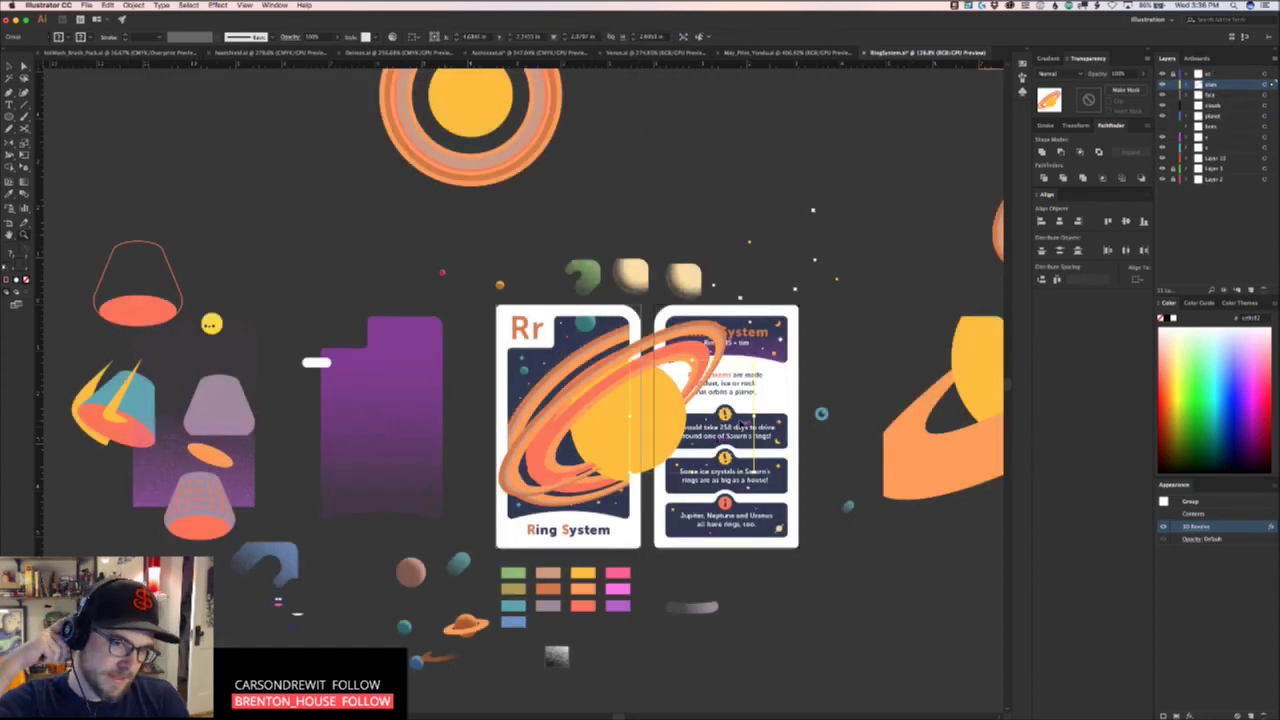
pyautogui.press('super+z')
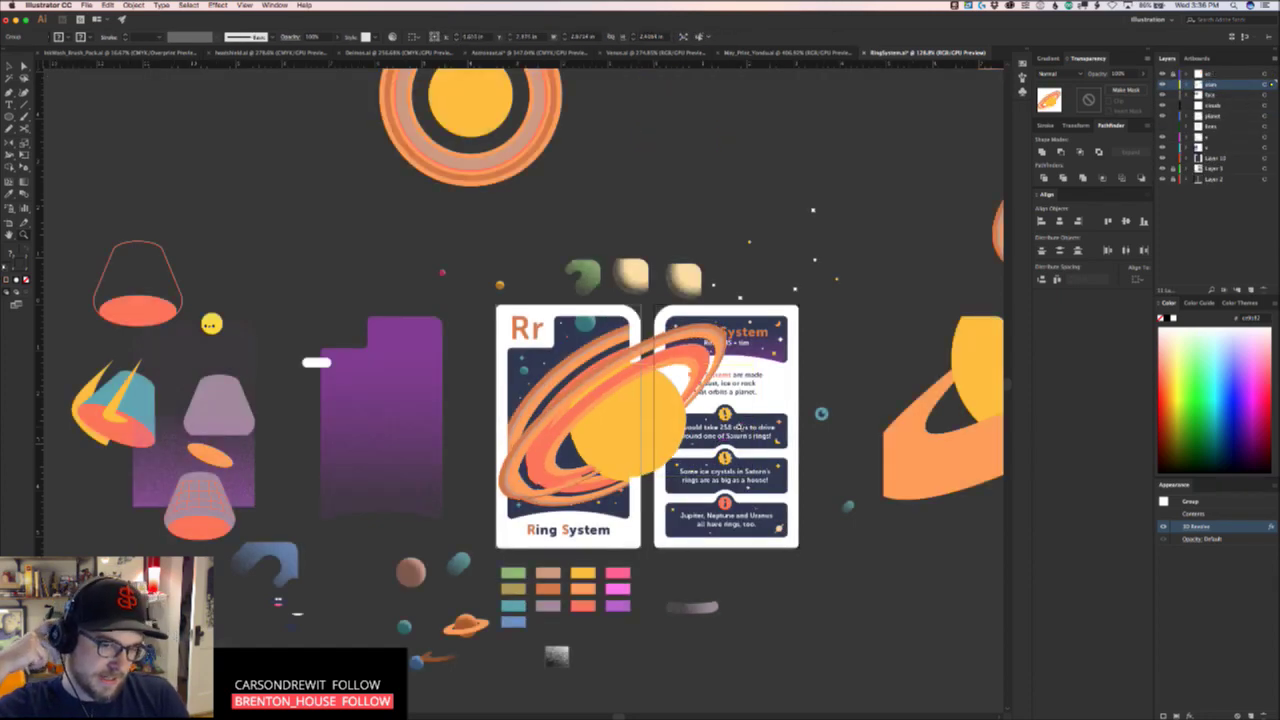
# Remove the flatter planet copy from over the card front and isolate the card planet's clip group
pyautogui.moveTo(617, 423); pyautogui.dragTo(749, 280)
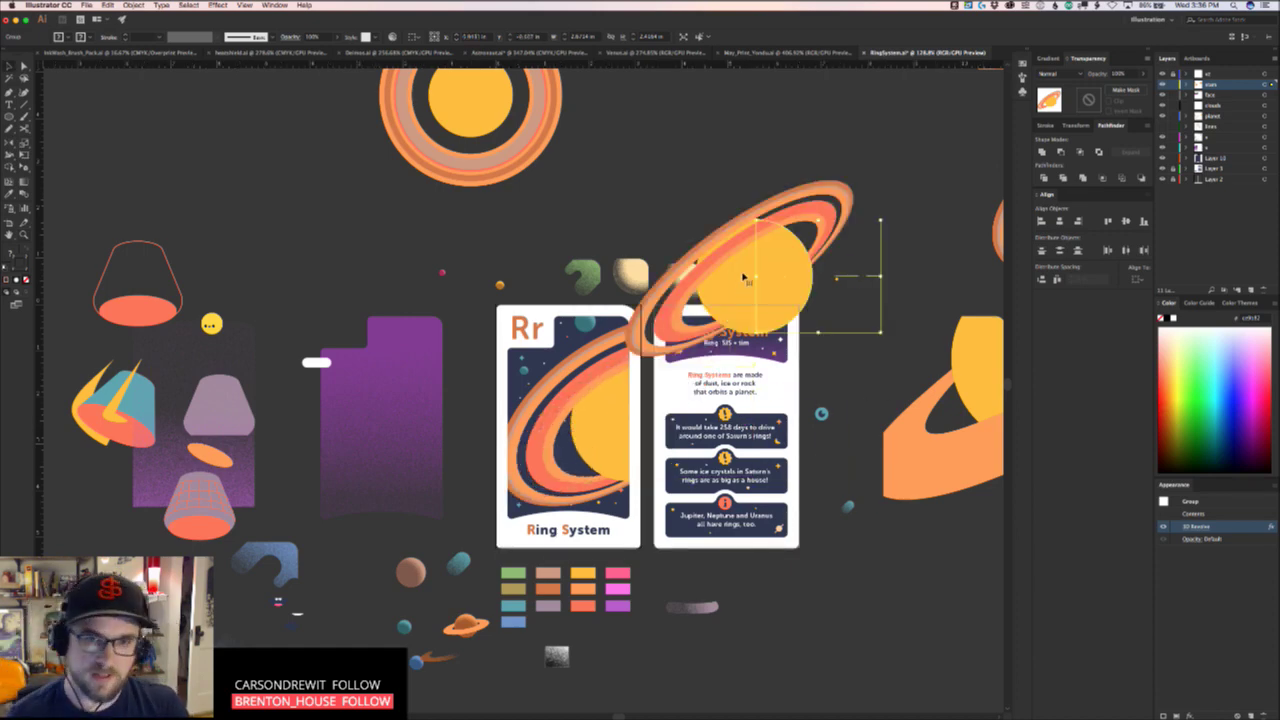
pyautogui.press('super+z')
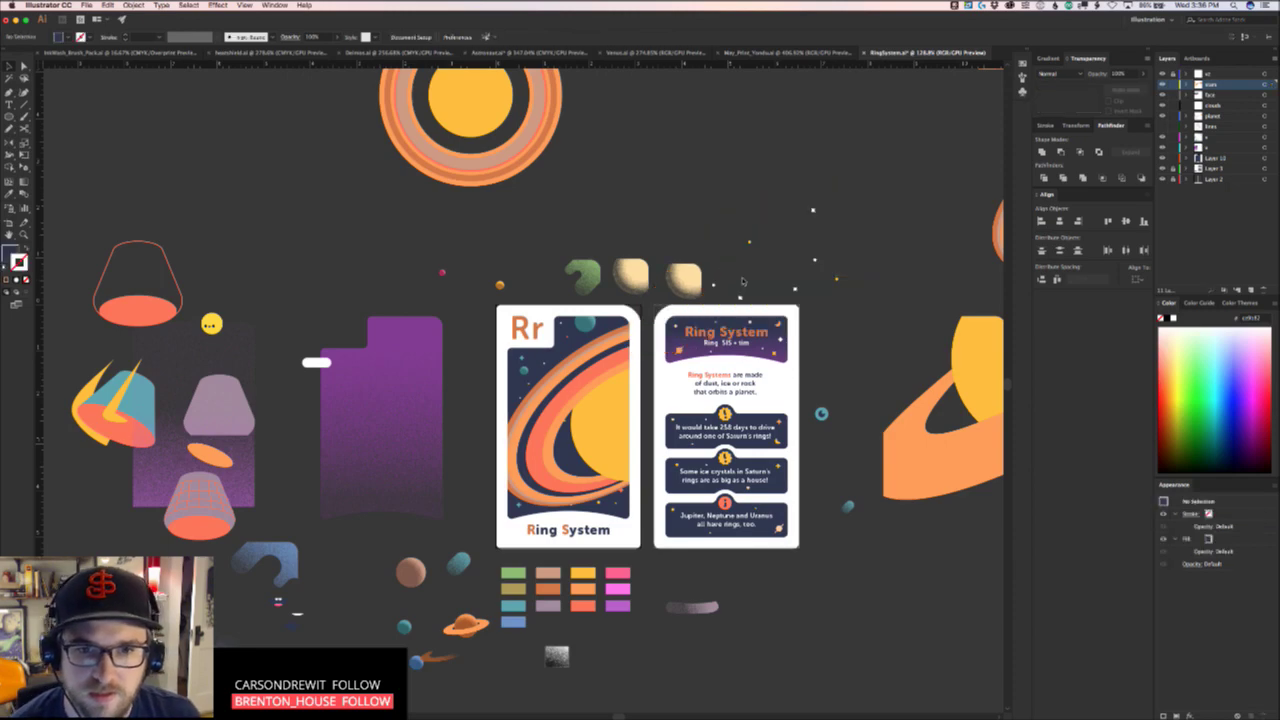
pyautogui.doubleClick(594, 422)
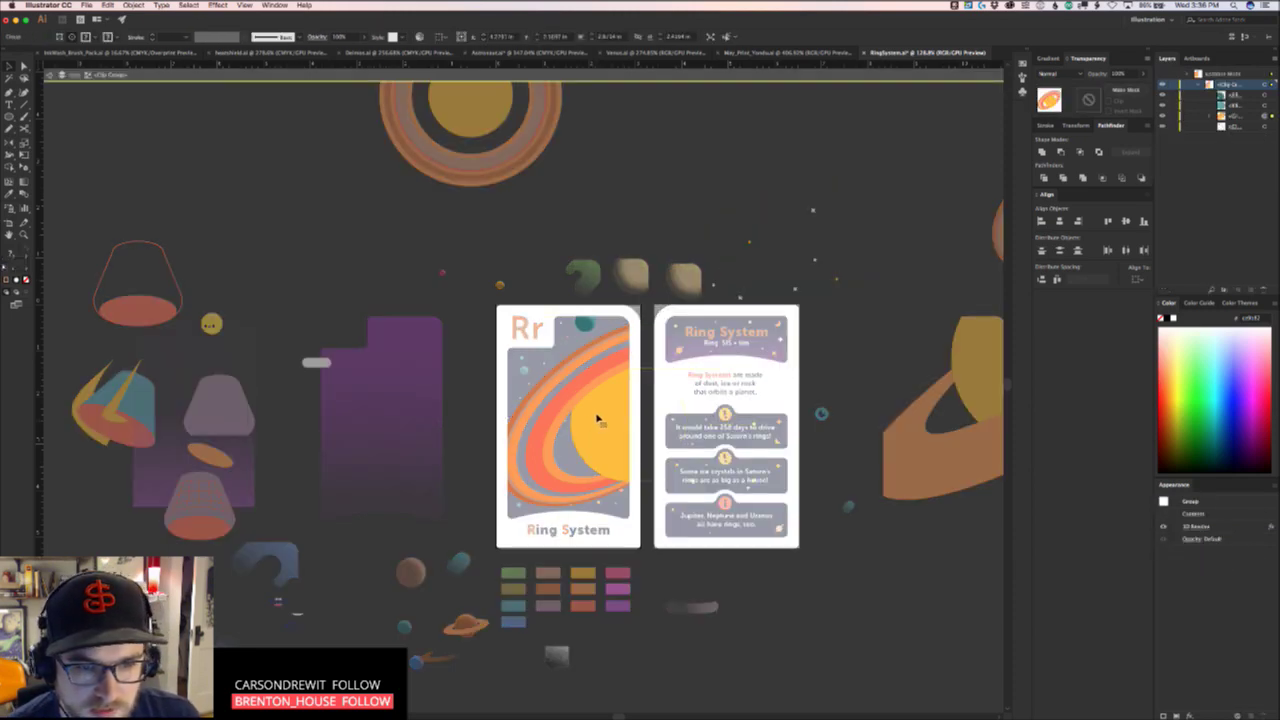
# Reopen the card planet's 3D Revolve with preview on and try Z-axis rotations of about 17° and 43°
pyautogui.moveTo(598, 415); pyautogui.dragTo(612, 407)
pyautogui.press('super+z')
pyautogui.press('z')
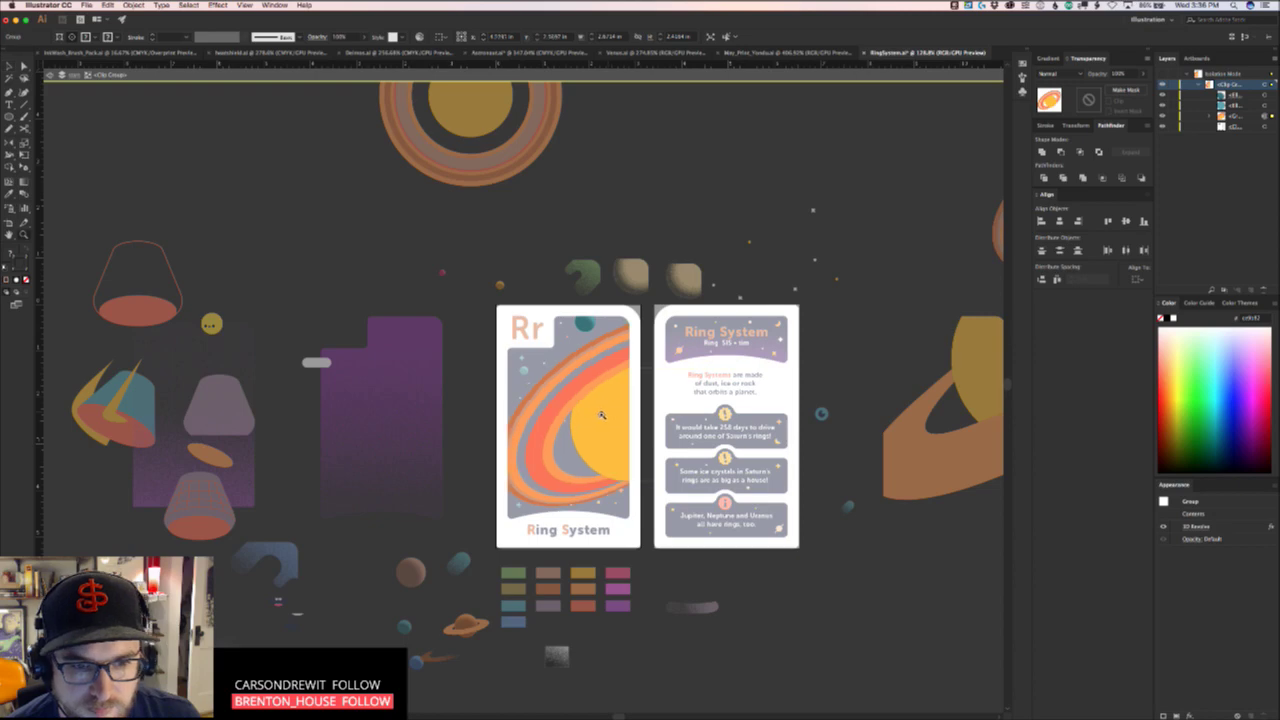
pyautogui.scroll(2, 588, 414)
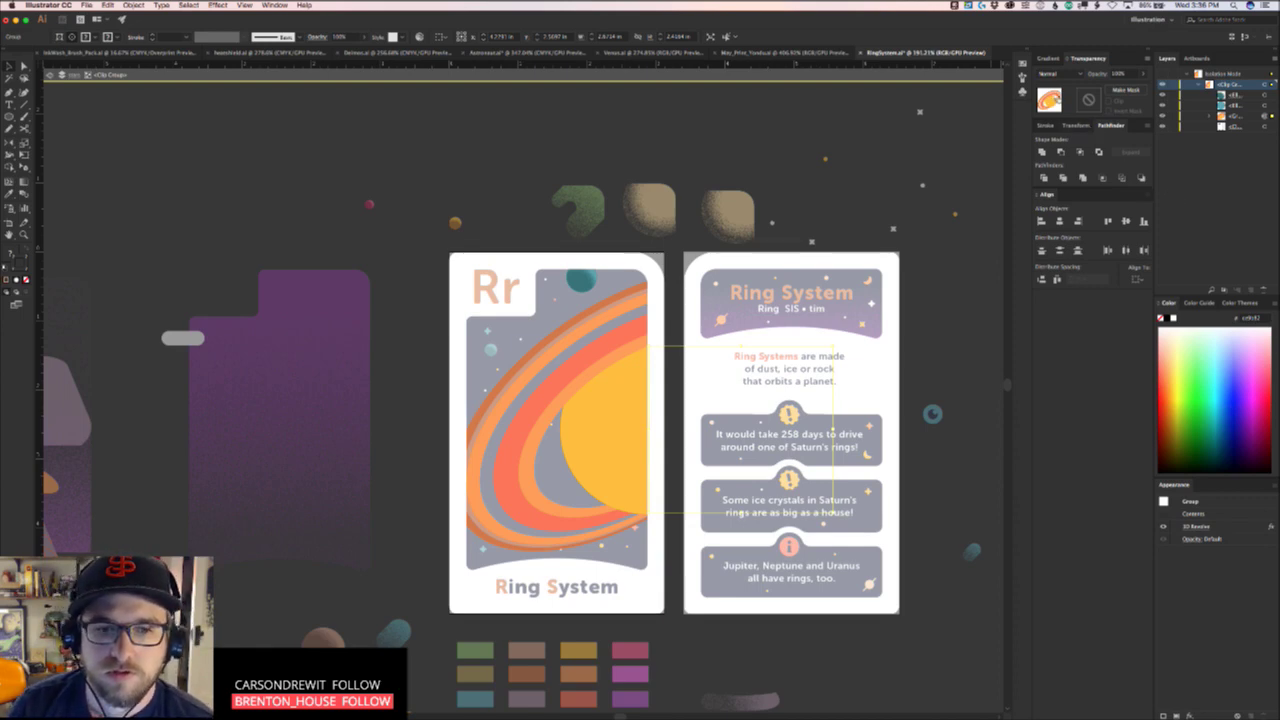
pyautogui.click(1197, 527)
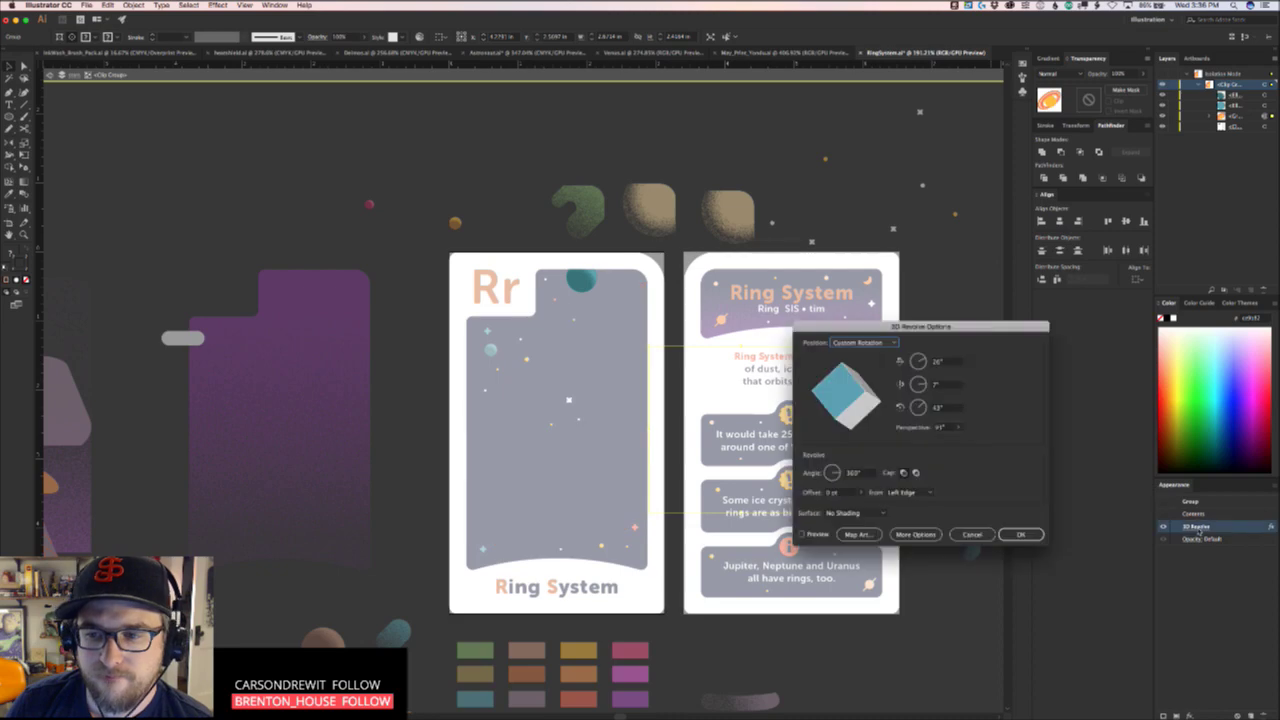
pyautogui.click(805, 534)
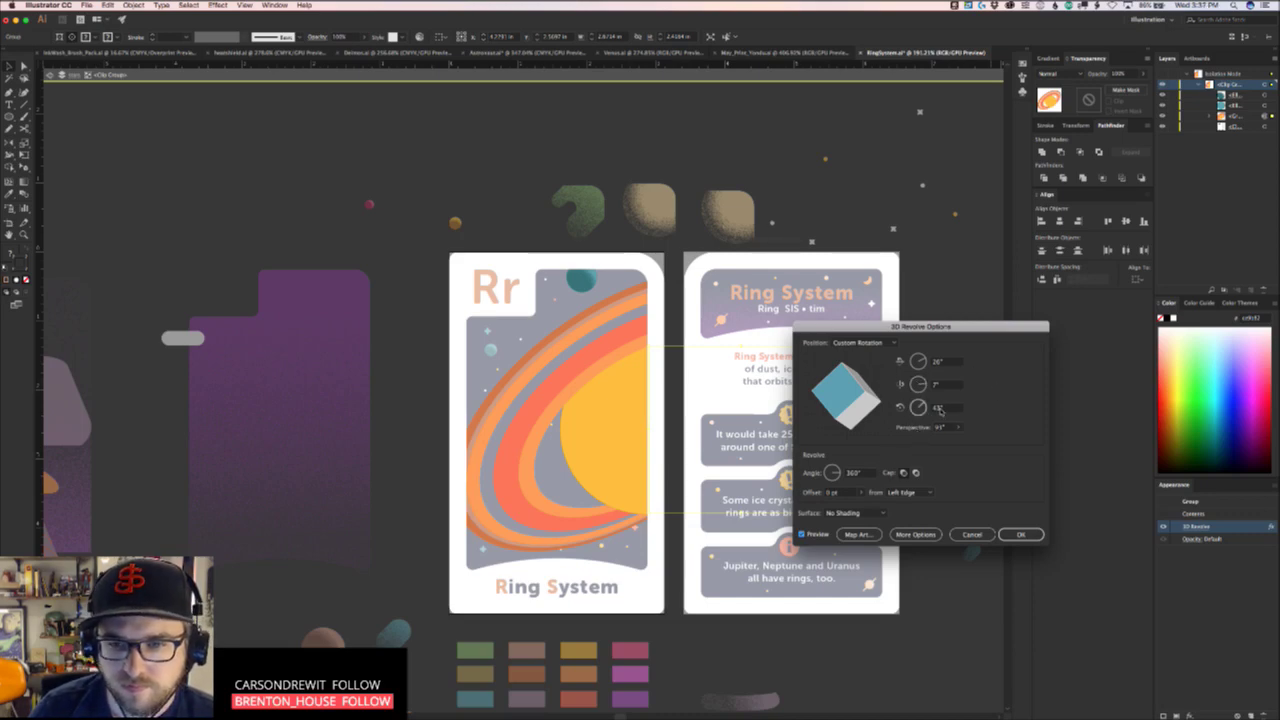
pyautogui.moveTo(925, 403); pyautogui.dragTo(928, 407)
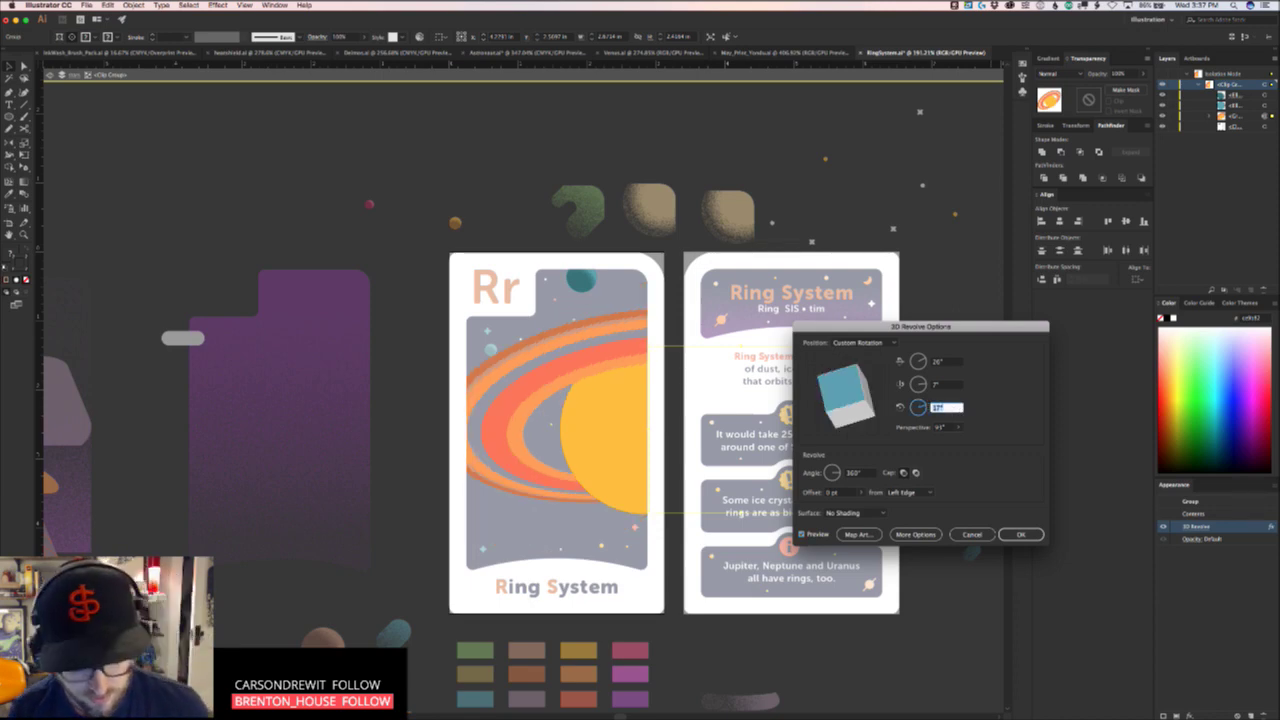
pyautogui.write('42')
# Try slightly different perspective amounts on the card planet's 3D Revolve
pyautogui.click(951, 386)
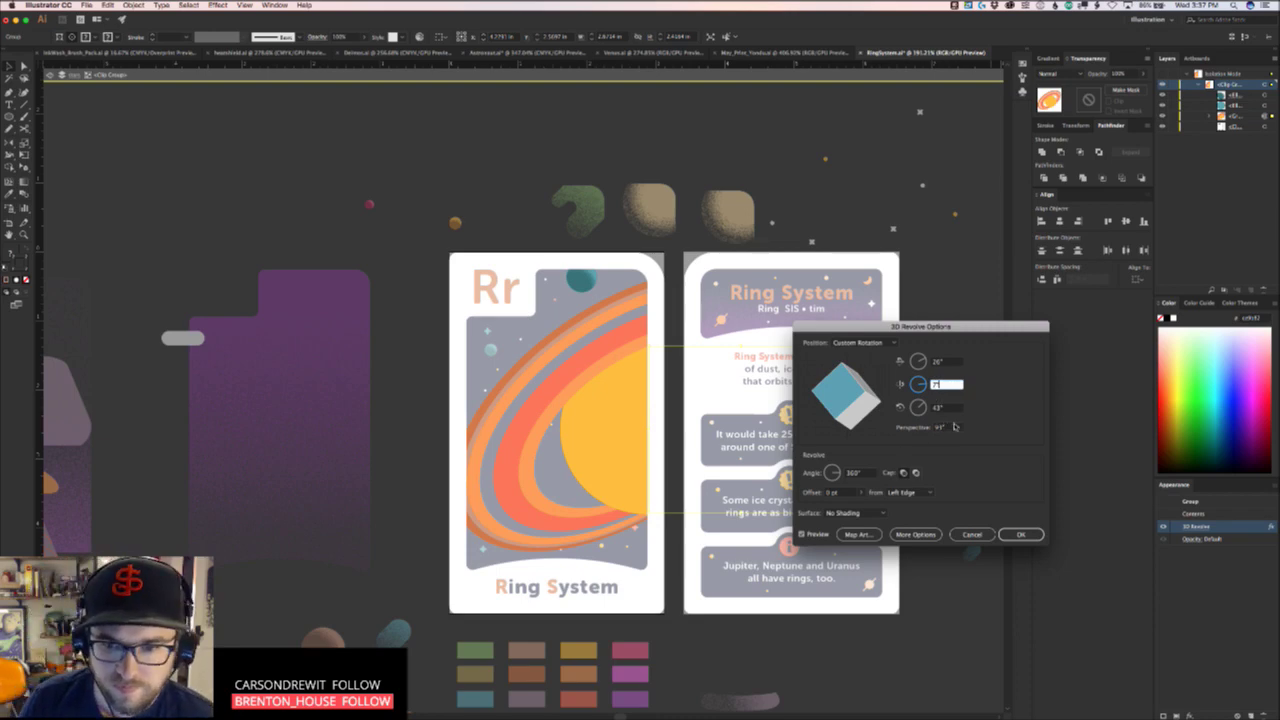
pyautogui.click(955, 427)
pyautogui.moveTo(938, 441); pyautogui.dragTo(942, 446)
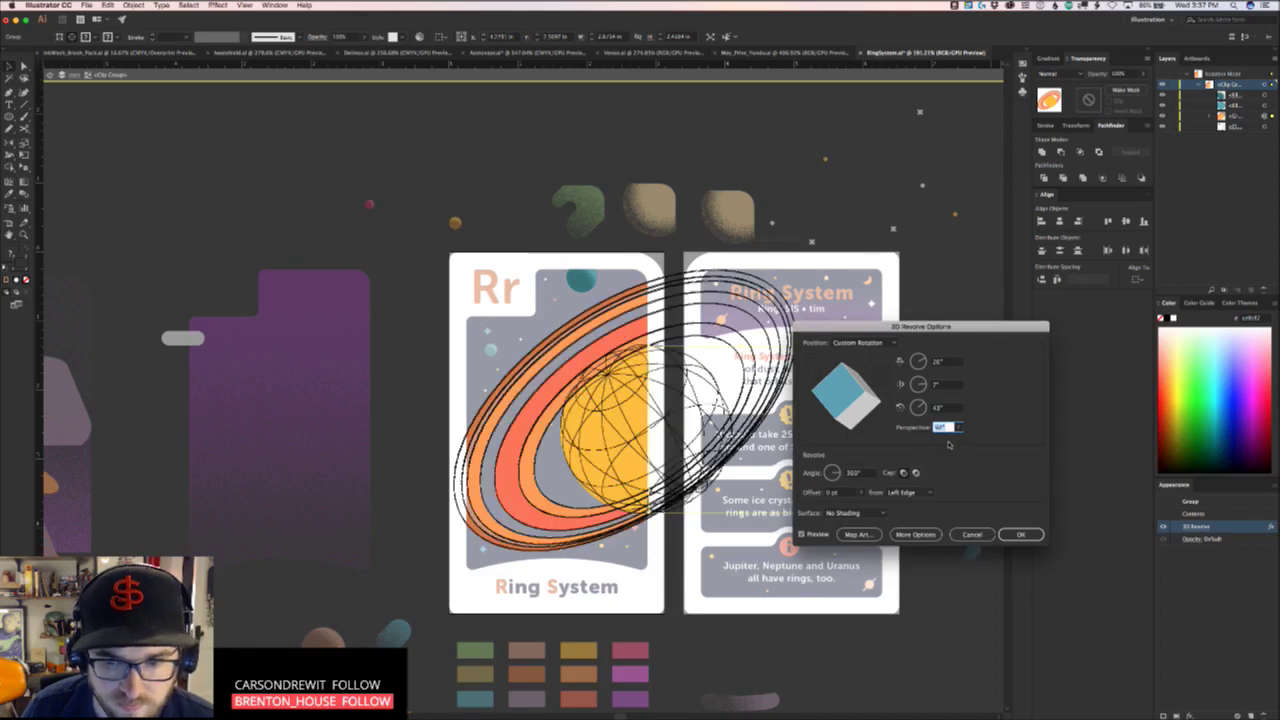
pyautogui.click(958, 428)
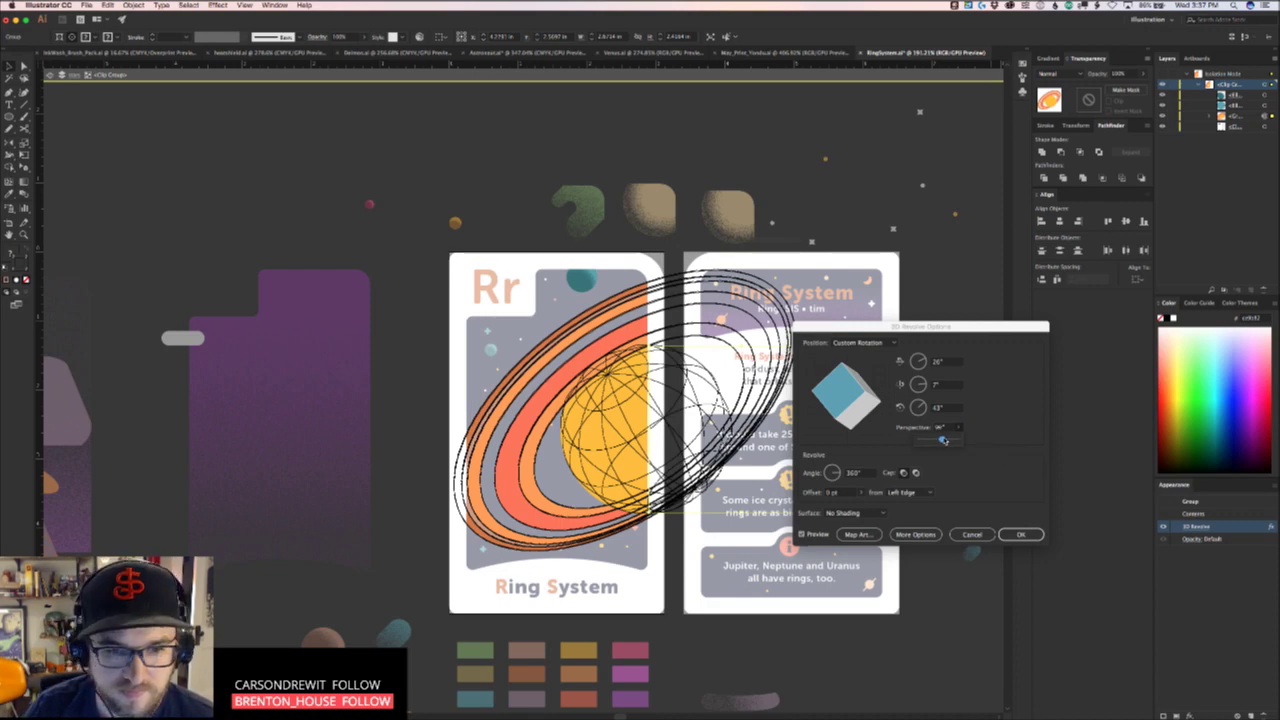
pyautogui.moveTo(943, 440); pyautogui.dragTo(946, 441)
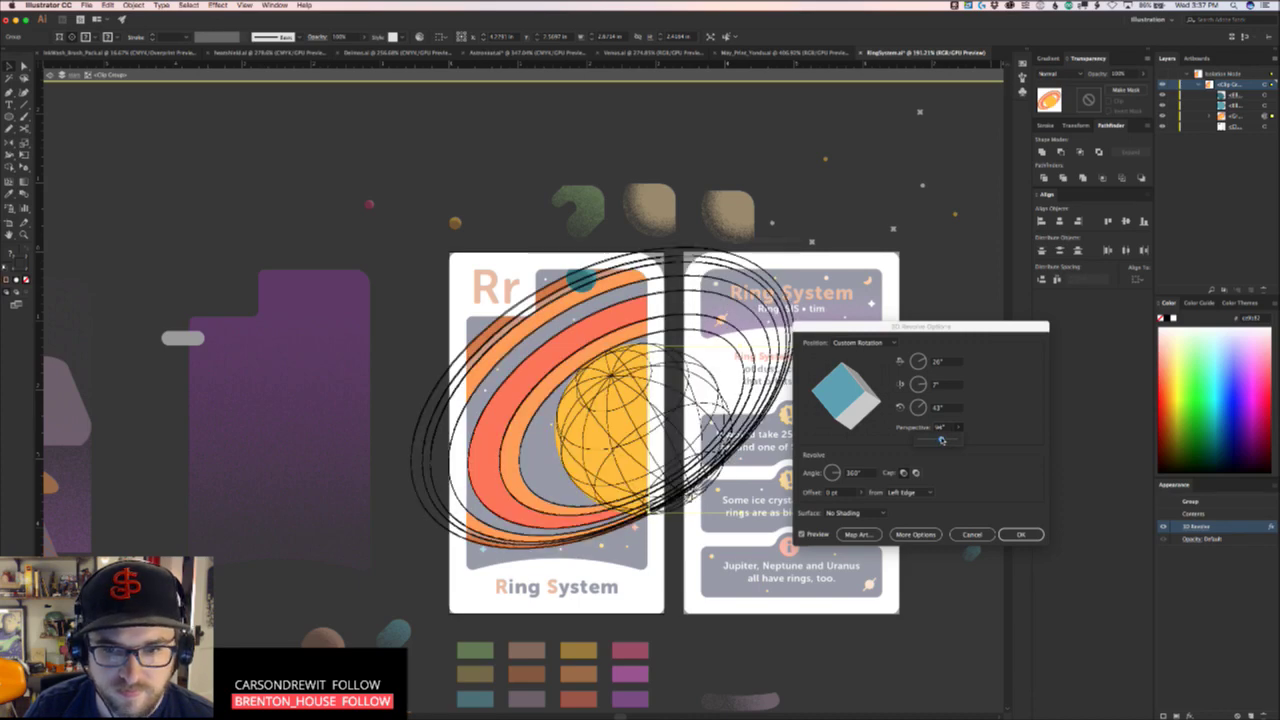
pyautogui.moveTo(941, 440); pyautogui.dragTo(940, 440)
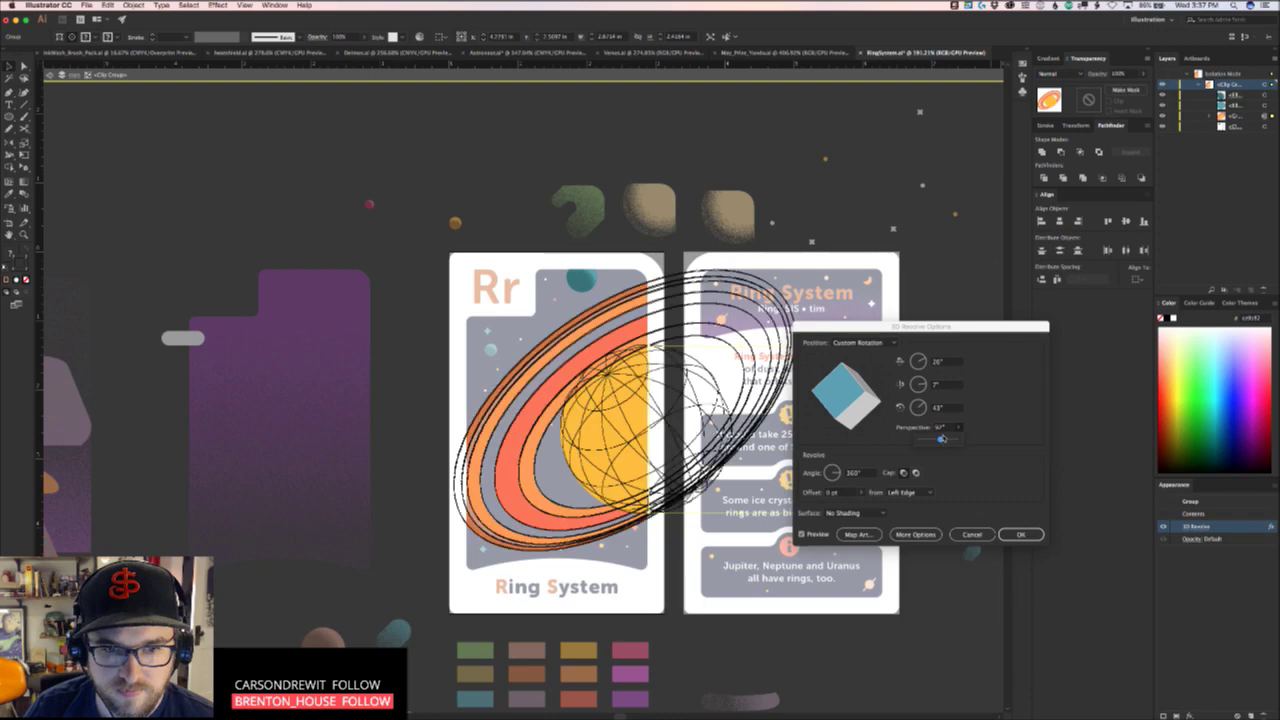
# Try different X-axis rotations on the card planet's 3D Revolve and discard the effect changes
pyautogui.click(930, 361)
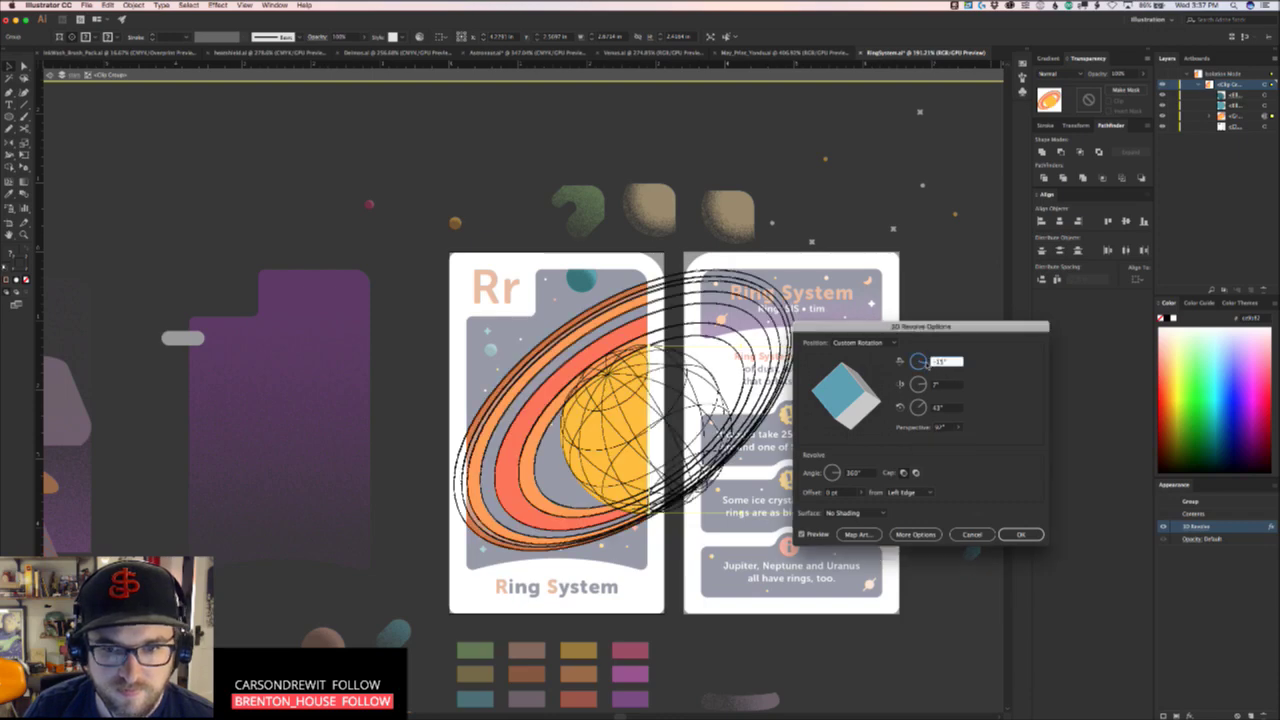
pyautogui.moveTo(927, 366); pyautogui.dragTo(928, 360)
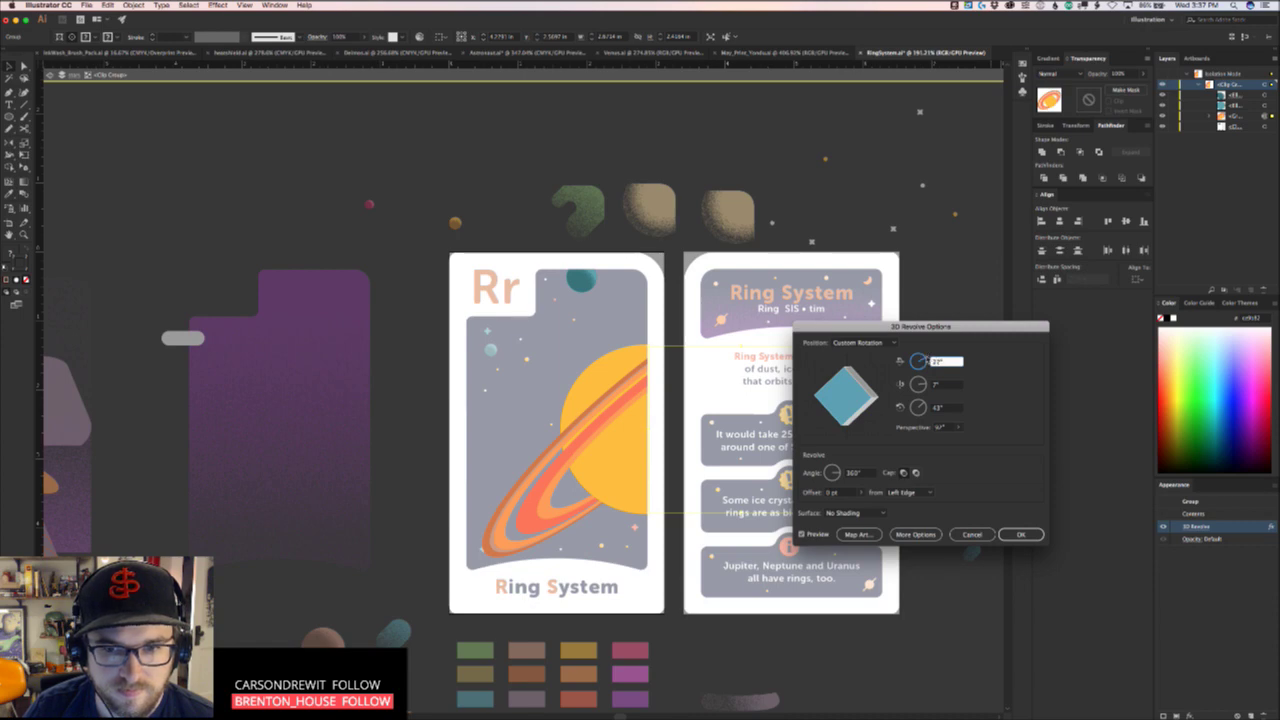
pyautogui.moveTo(928, 360); pyautogui.dragTo(929, 362)
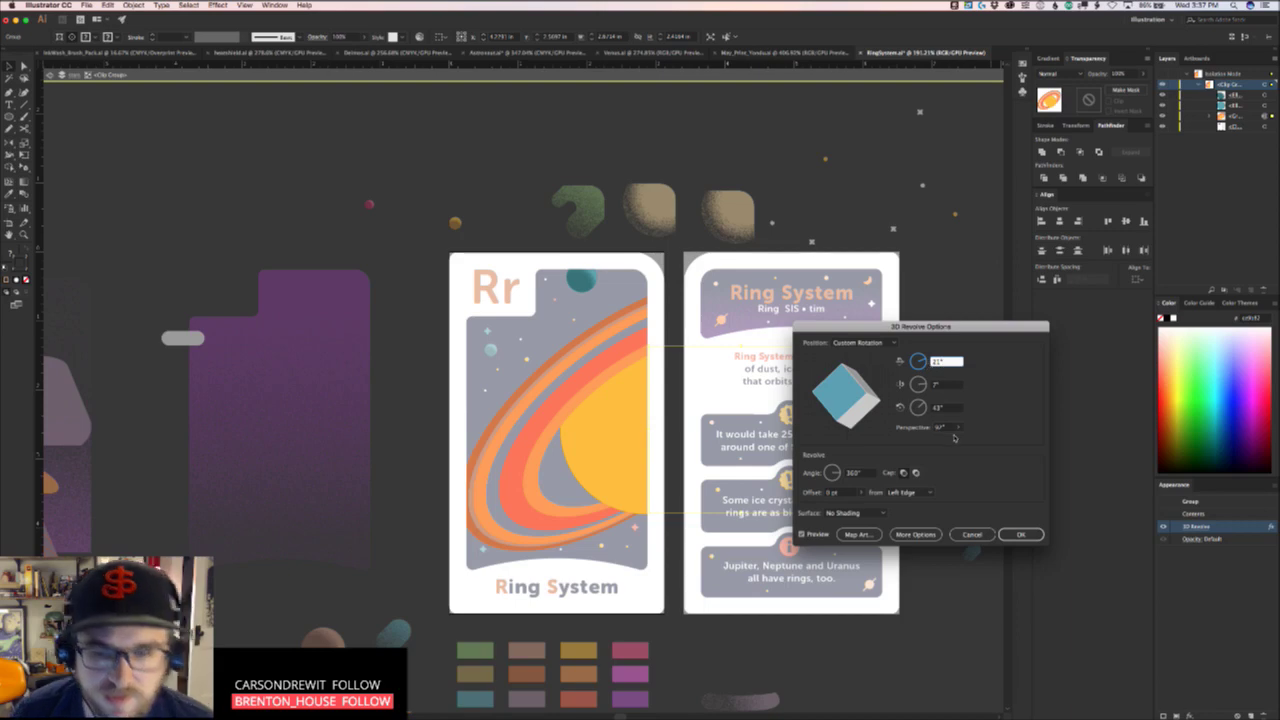
pyautogui.click(967, 534)
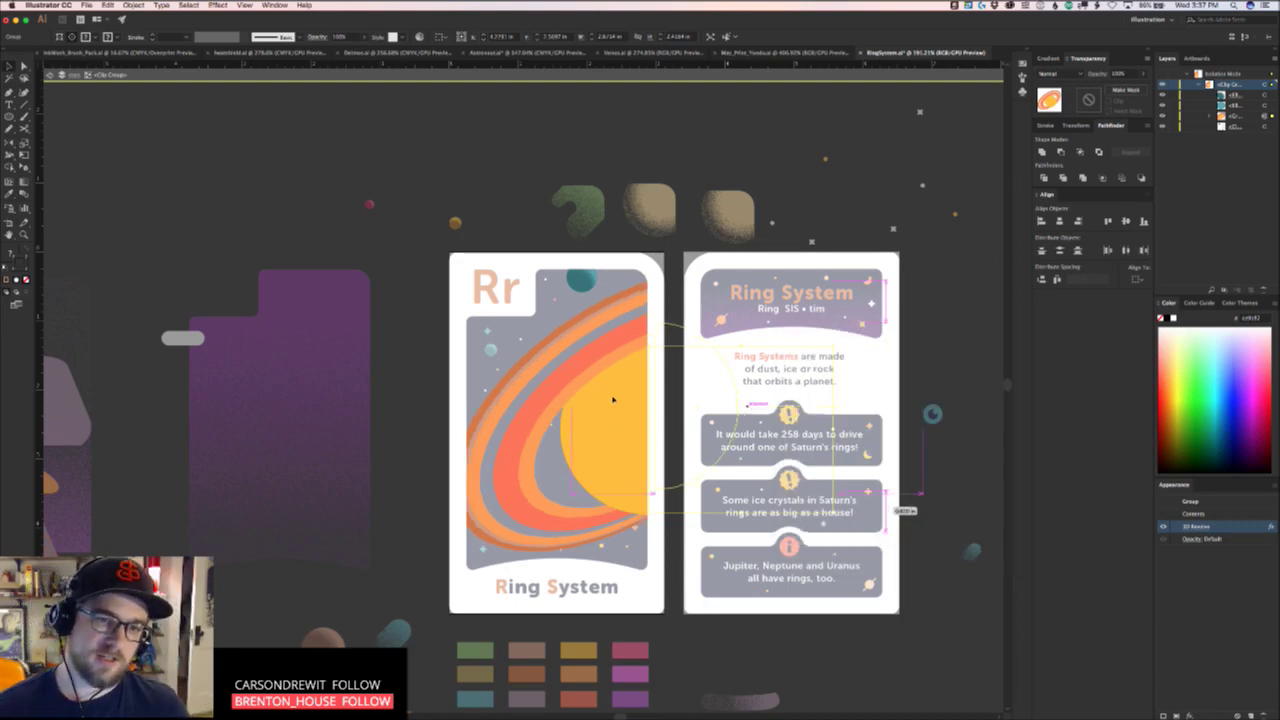
# Leave isolation mode and paste a copy of the ringed planet onto the empty canvas above the cards
pyautogui.press('Escape')
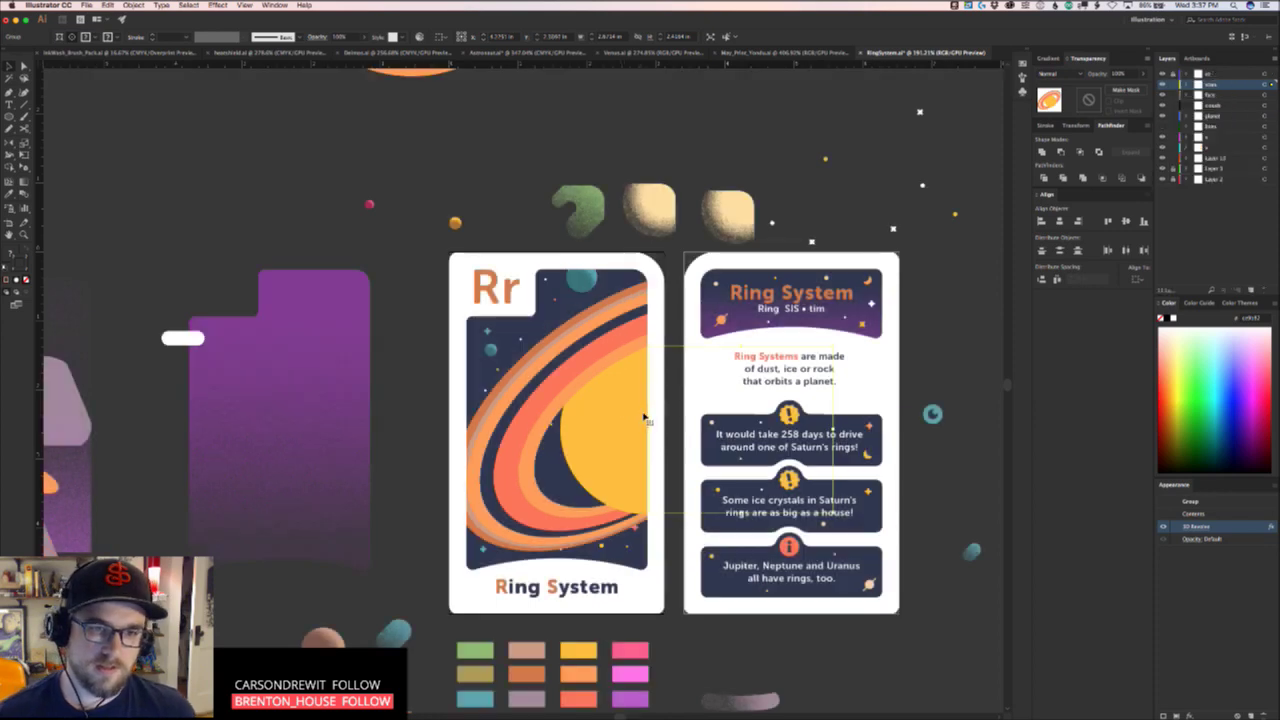
pyautogui.moveTo(733, 242); pyautogui.dragTo(396, 635)
pyautogui.click(590, 337)
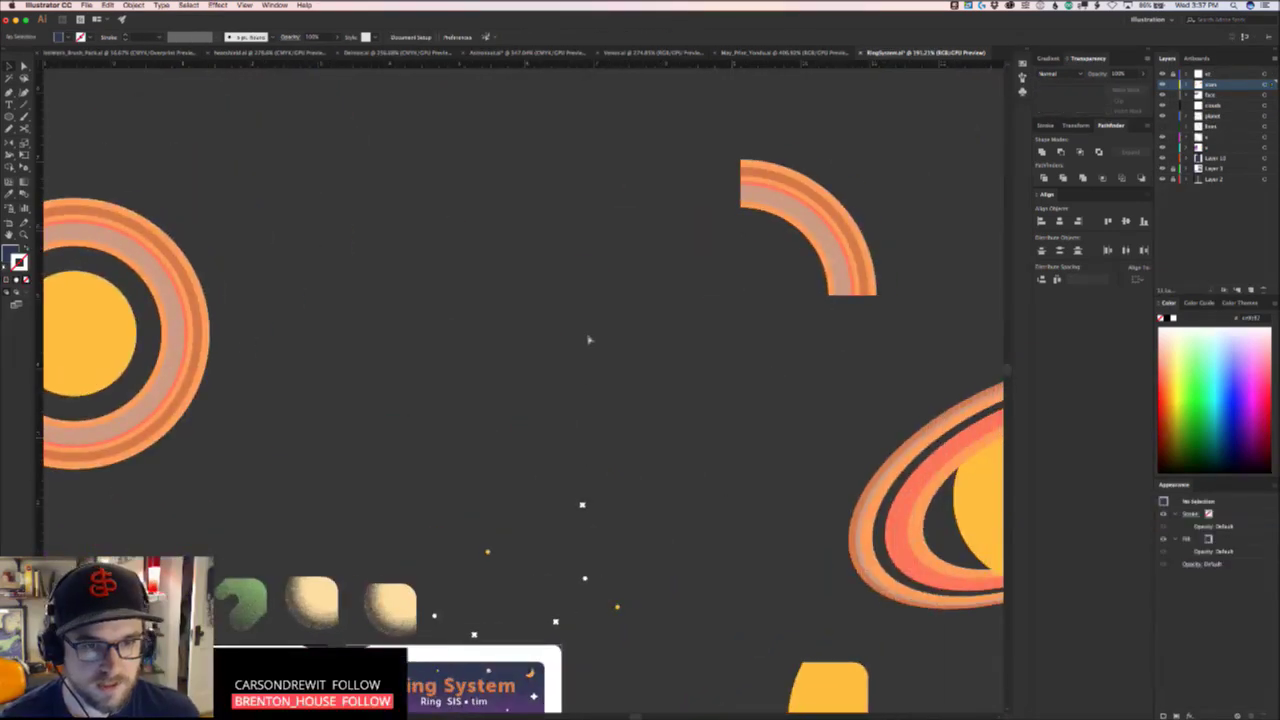
pyautogui.press('super+v')
# Try rotating the pasted ringed planet copy and undo each attempt
pyautogui.moveTo(519, 397); pyautogui.dragTo(538, 271)
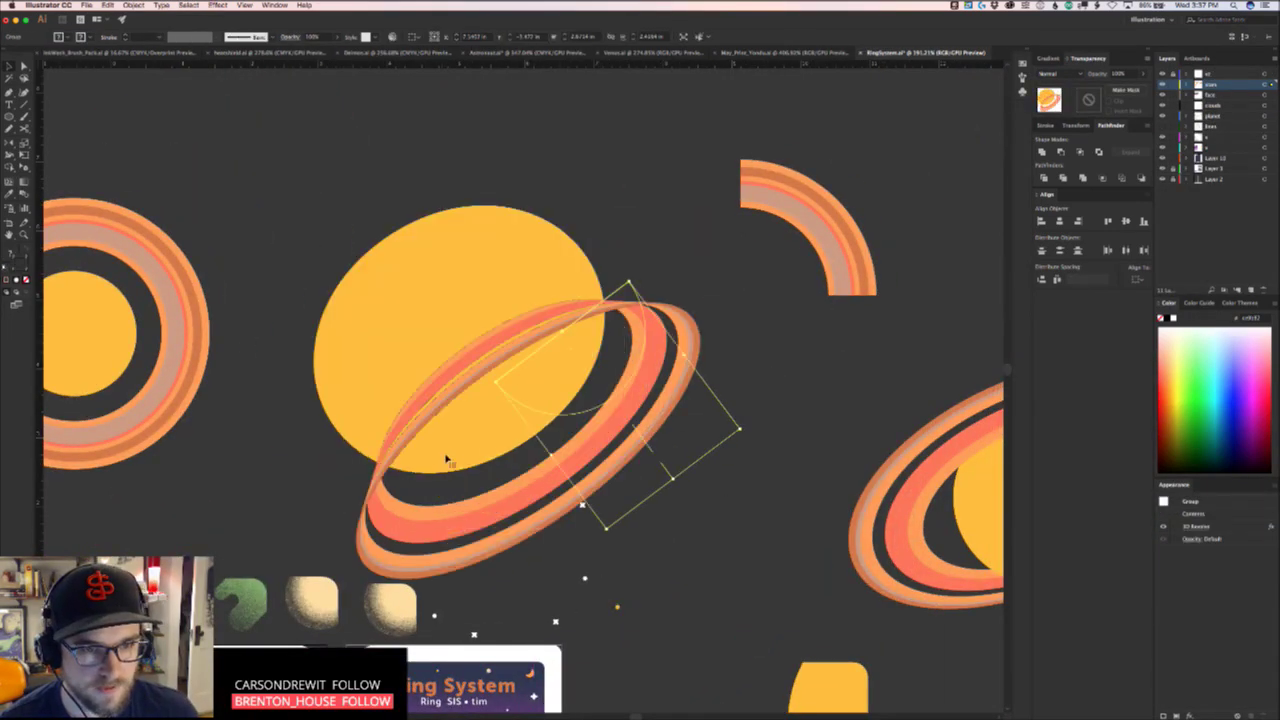
pyautogui.press('super+z')
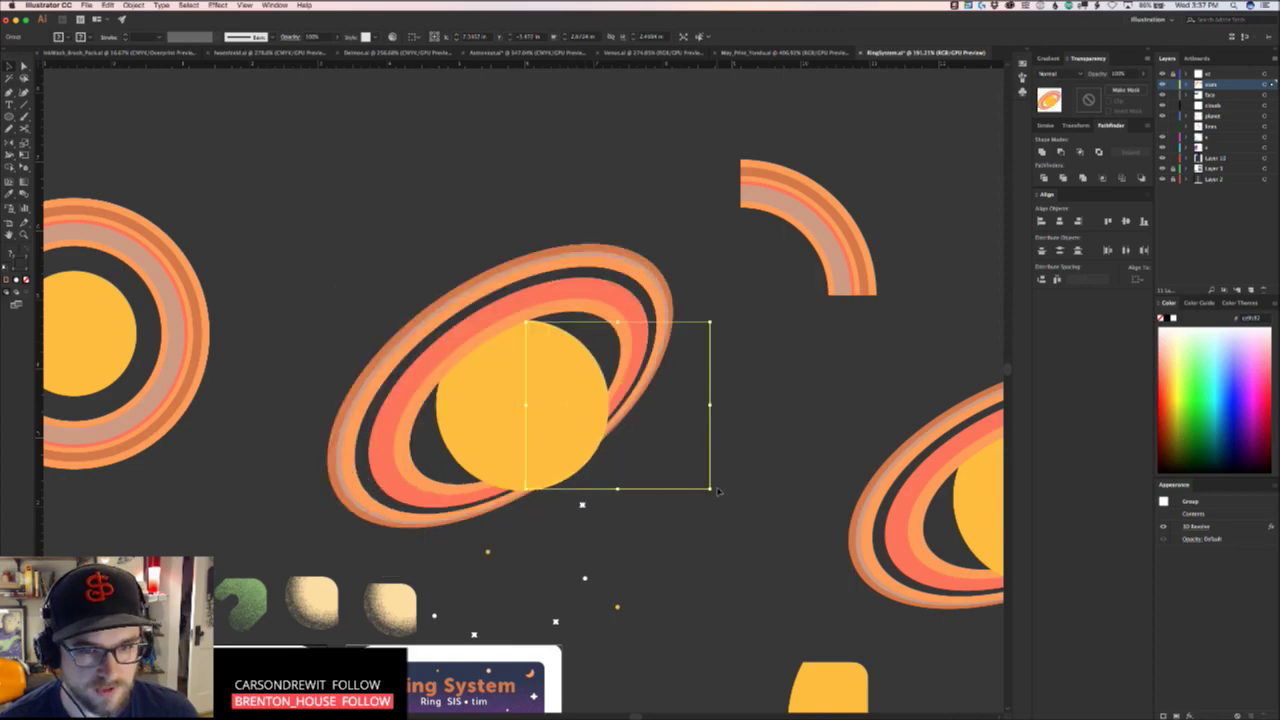
pyautogui.moveTo(717, 491); pyautogui.dragTo(675, 514)
pyautogui.press('super+z')
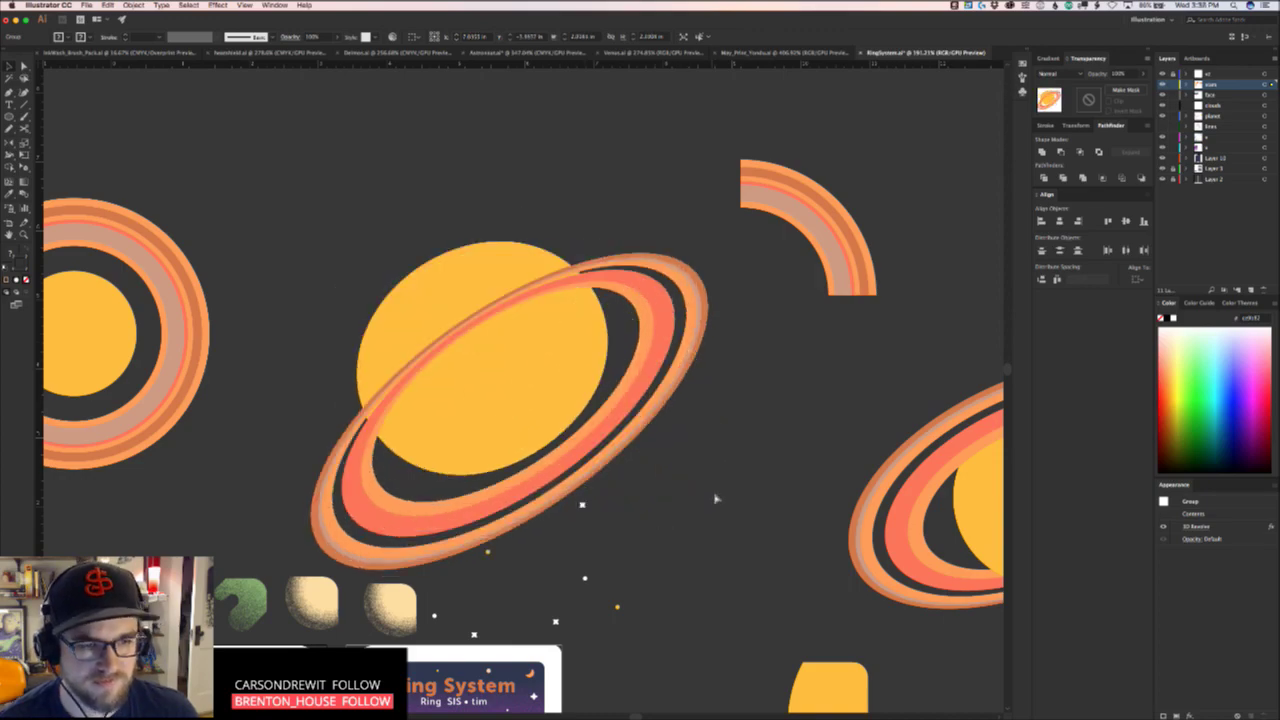
# Isolate the card front's clip group and expand the appearance of its 3D Revolve planet
pyautogui.moveTo(590, 673); pyautogui.dragTo(750, 285)
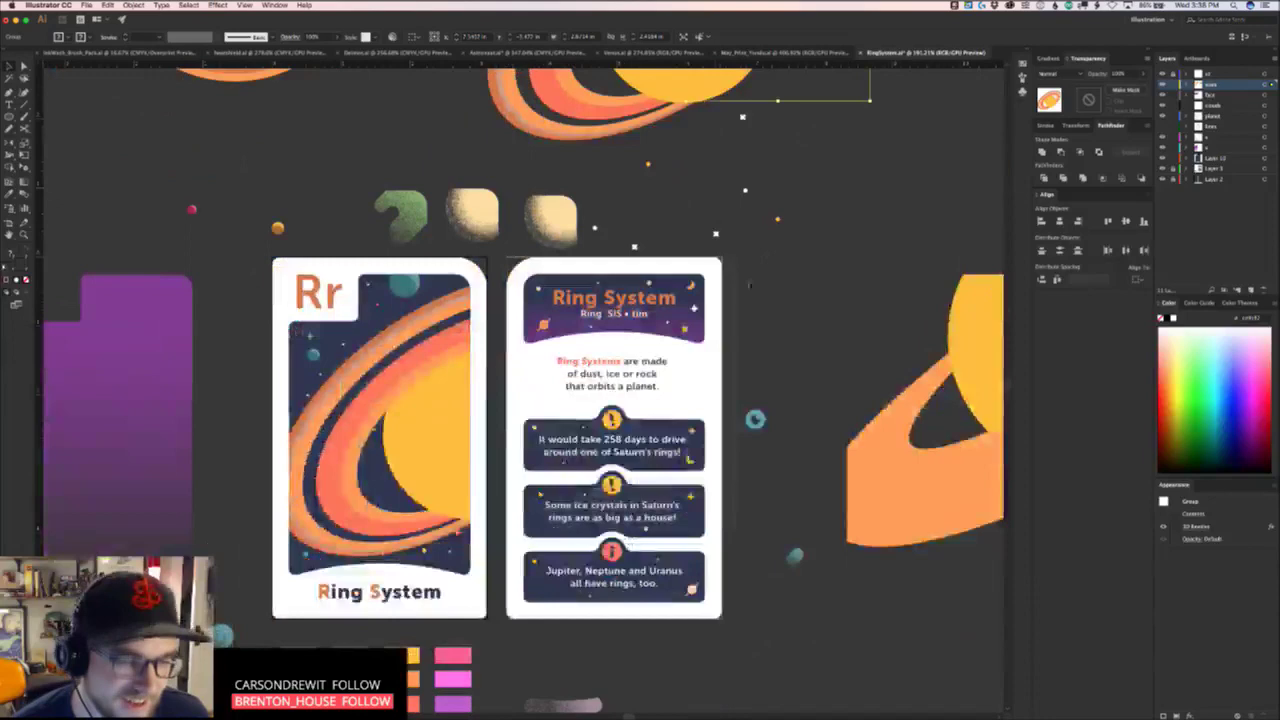
pyautogui.click(443, 412)
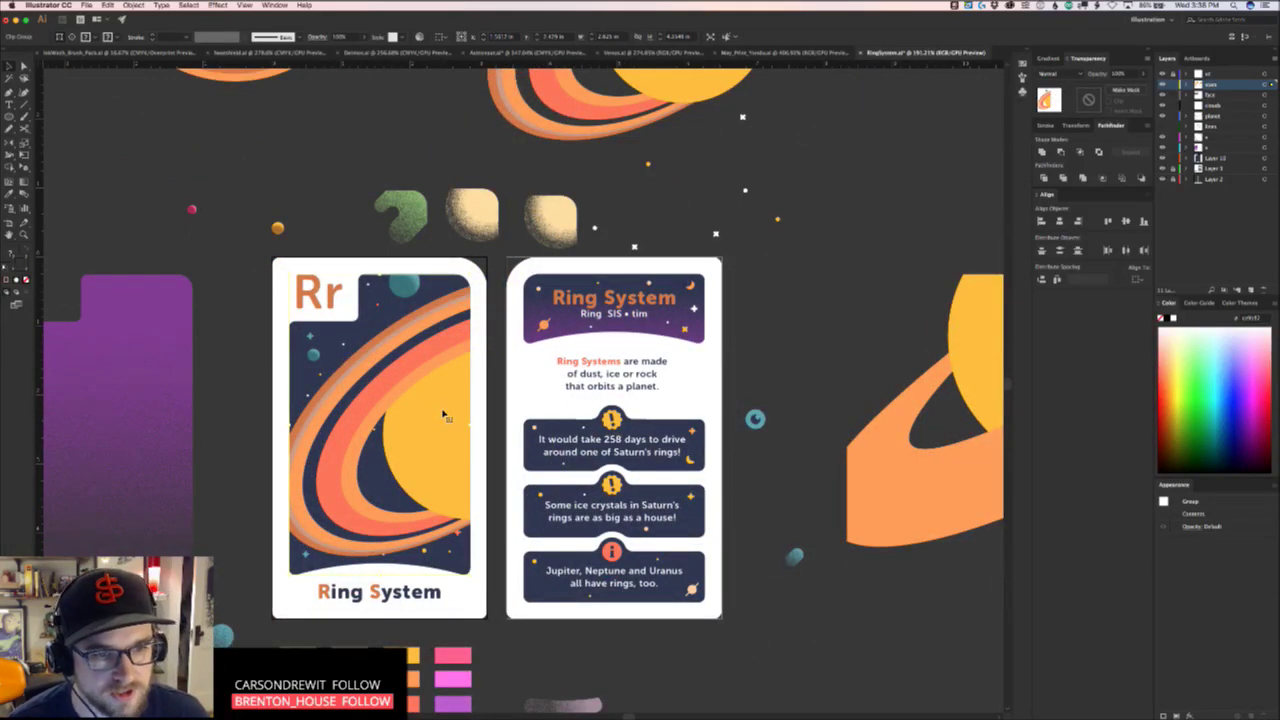
pyautogui.doubleClick(449, 419)
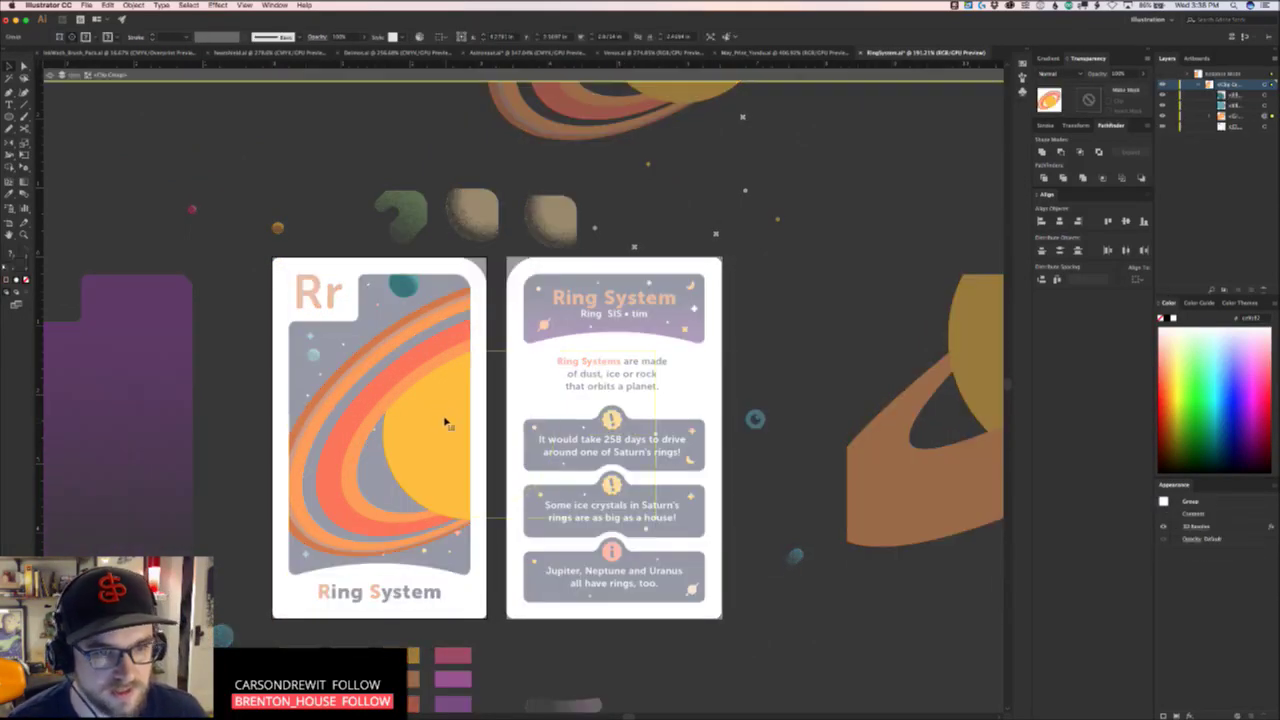
pyautogui.click(135, 5)
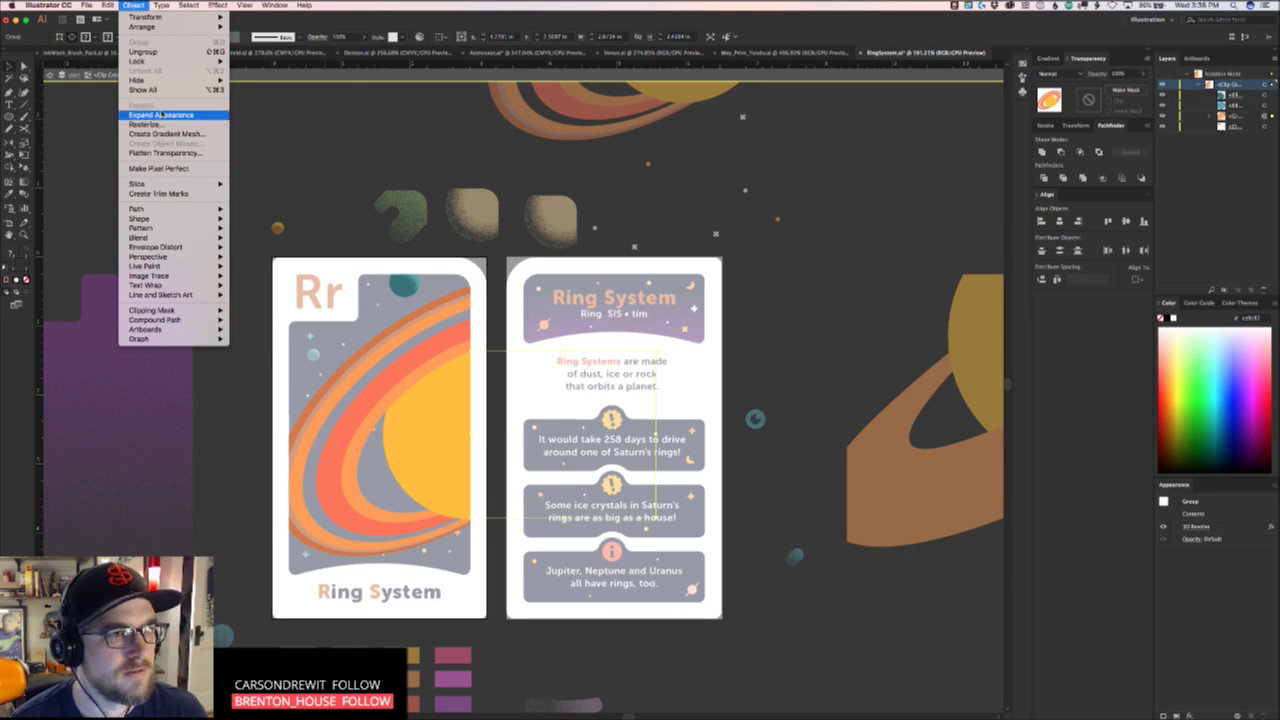
pyautogui.click(165, 114)
# Examine how the expanded planet is divided into pieces, checking the rings and the yellow body
pyautogui.click(434, 279)
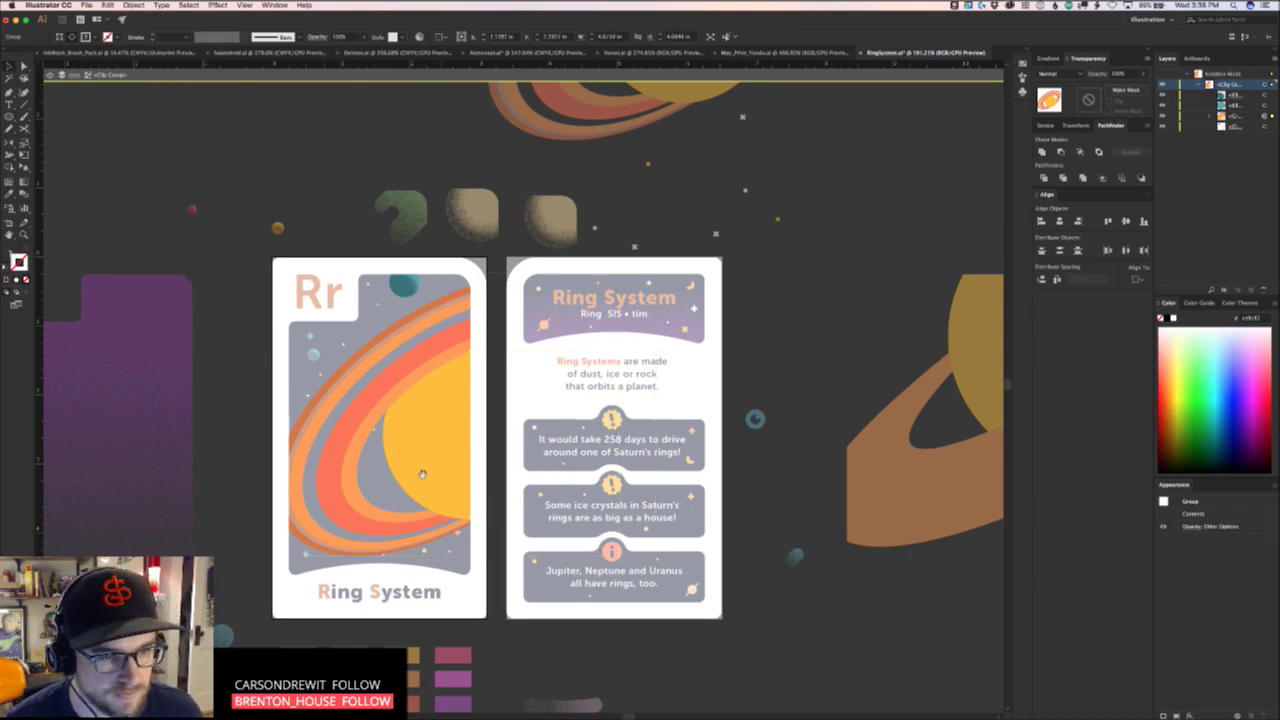
pyautogui.hscroll(-5, 455, 470)
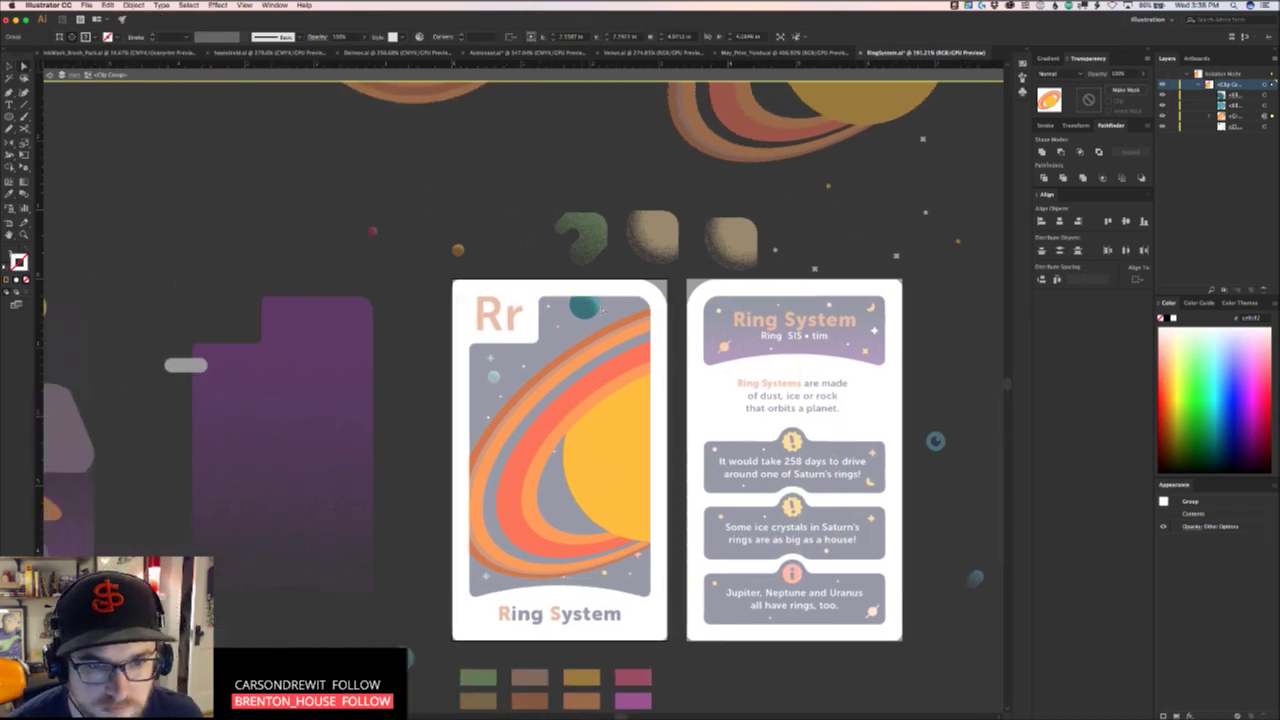
pyautogui.click(622, 337)
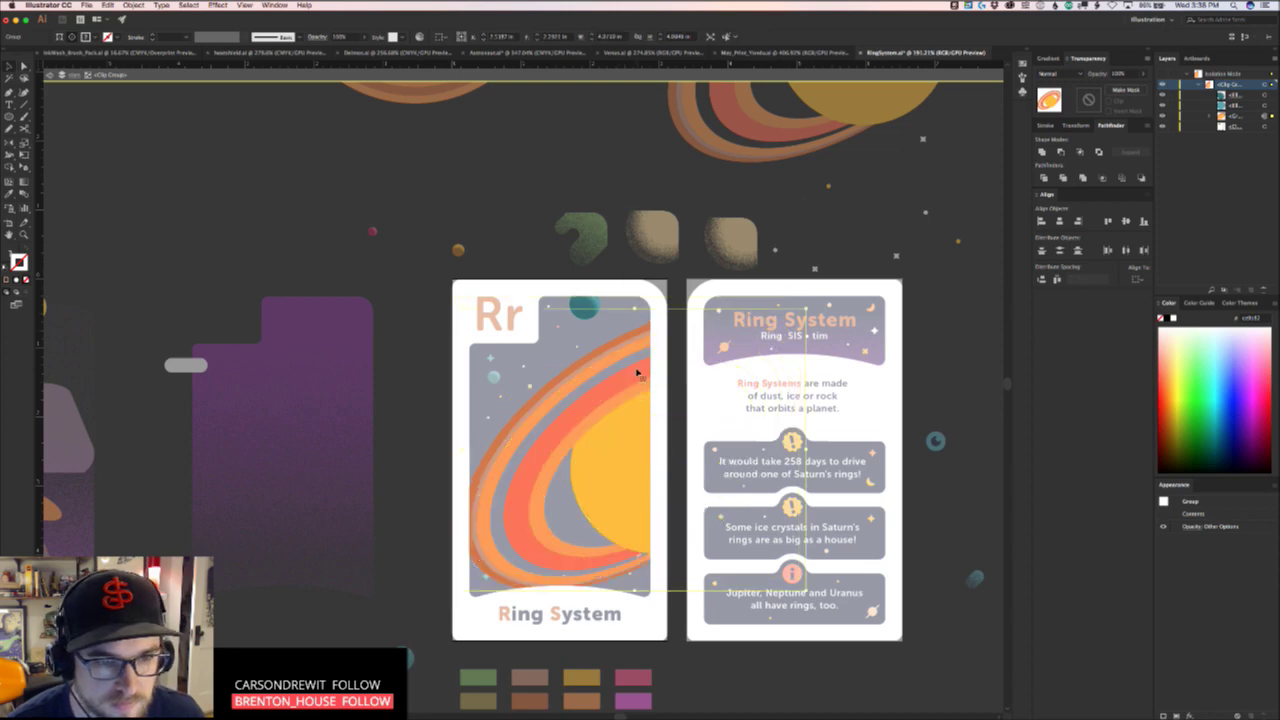
pyautogui.click(638, 350)
pyautogui.click(648, 375)
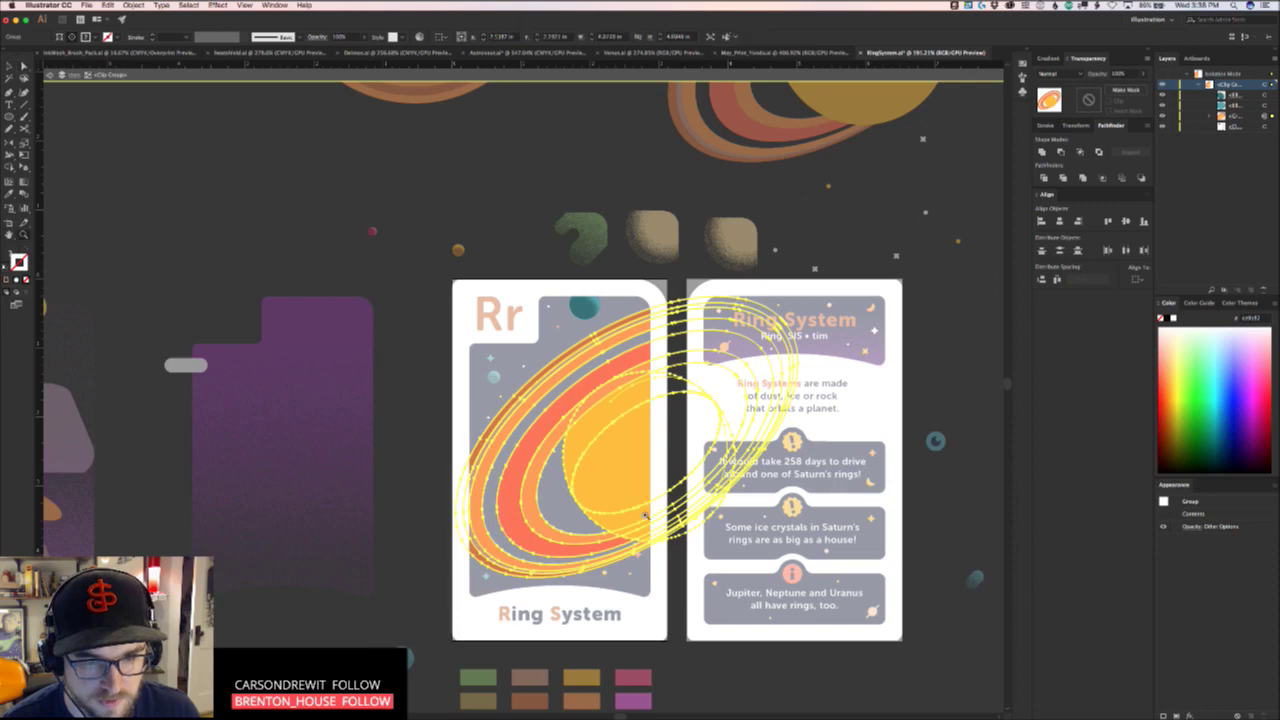
pyautogui.scroll(3, 625, 494)
pyautogui.click(716, 626)
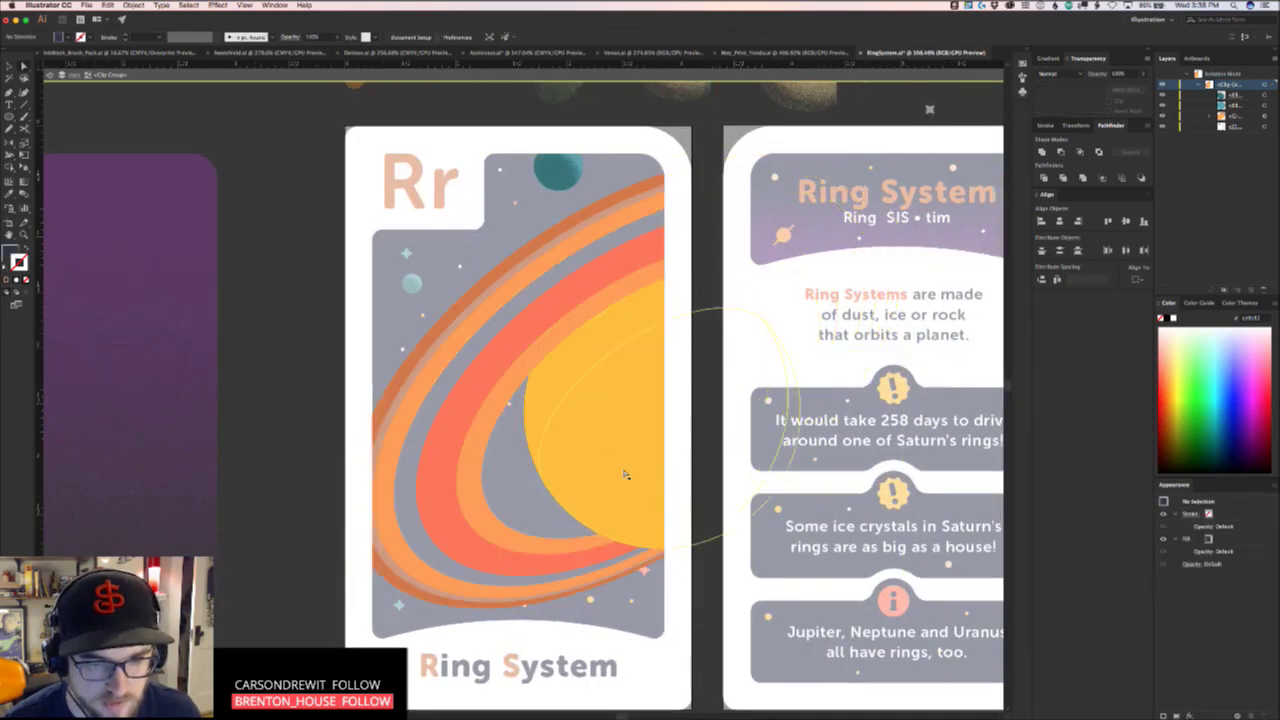
pyautogui.click(652, 481)
pyautogui.moveTo(634, 476); pyautogui.dragTo(712, 514)
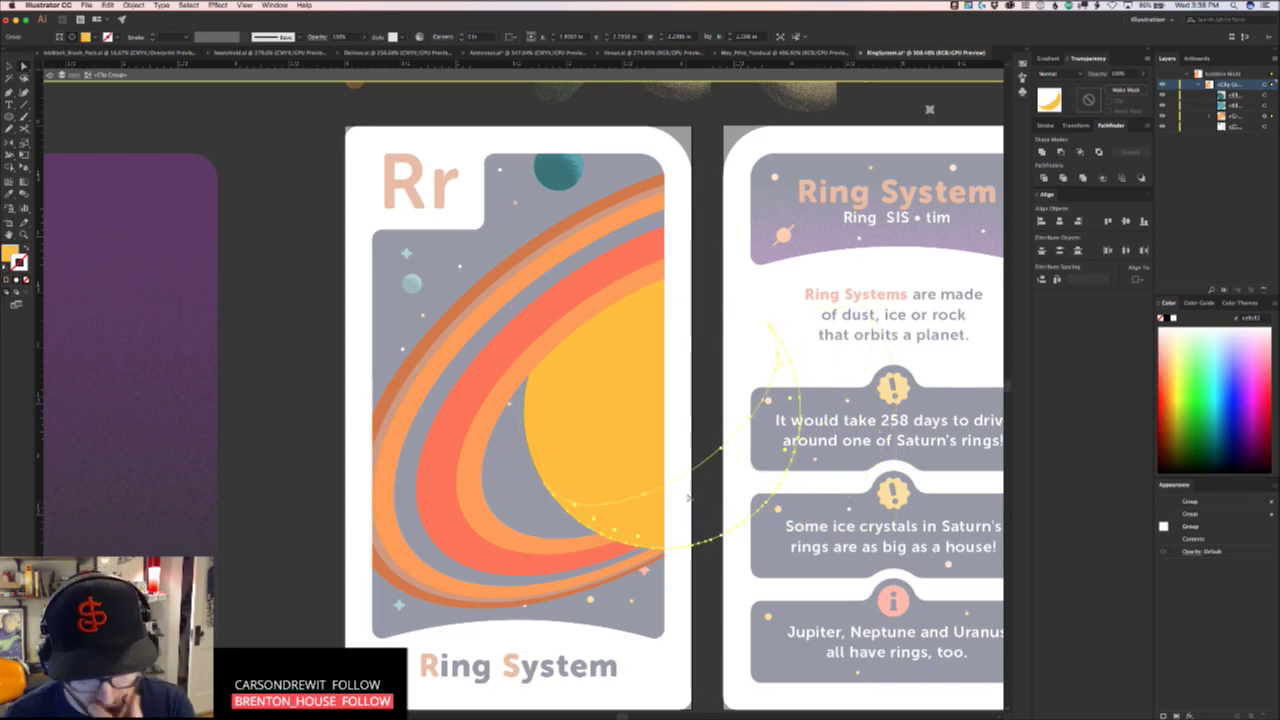
# Ungroup the expanded planet on the card front into separate shapes and clear the selection
pyautogui.click(631, 457)
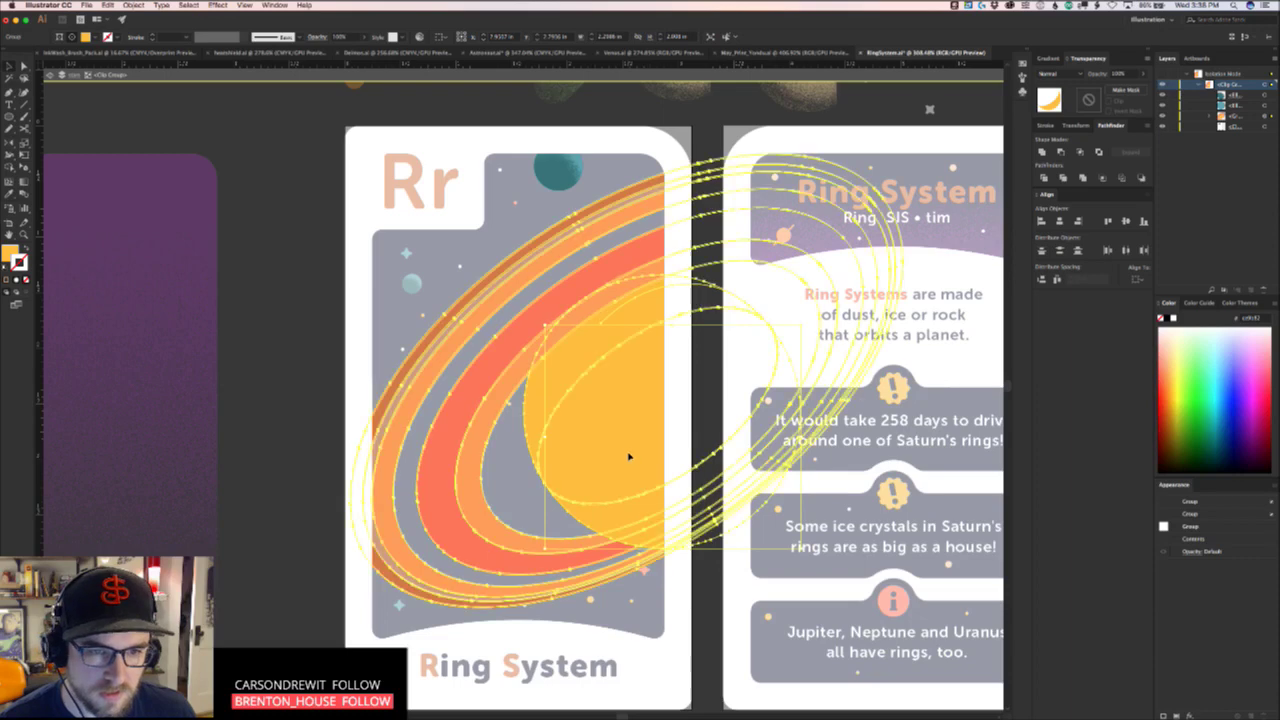
pyautogui.press('super+shift+g')
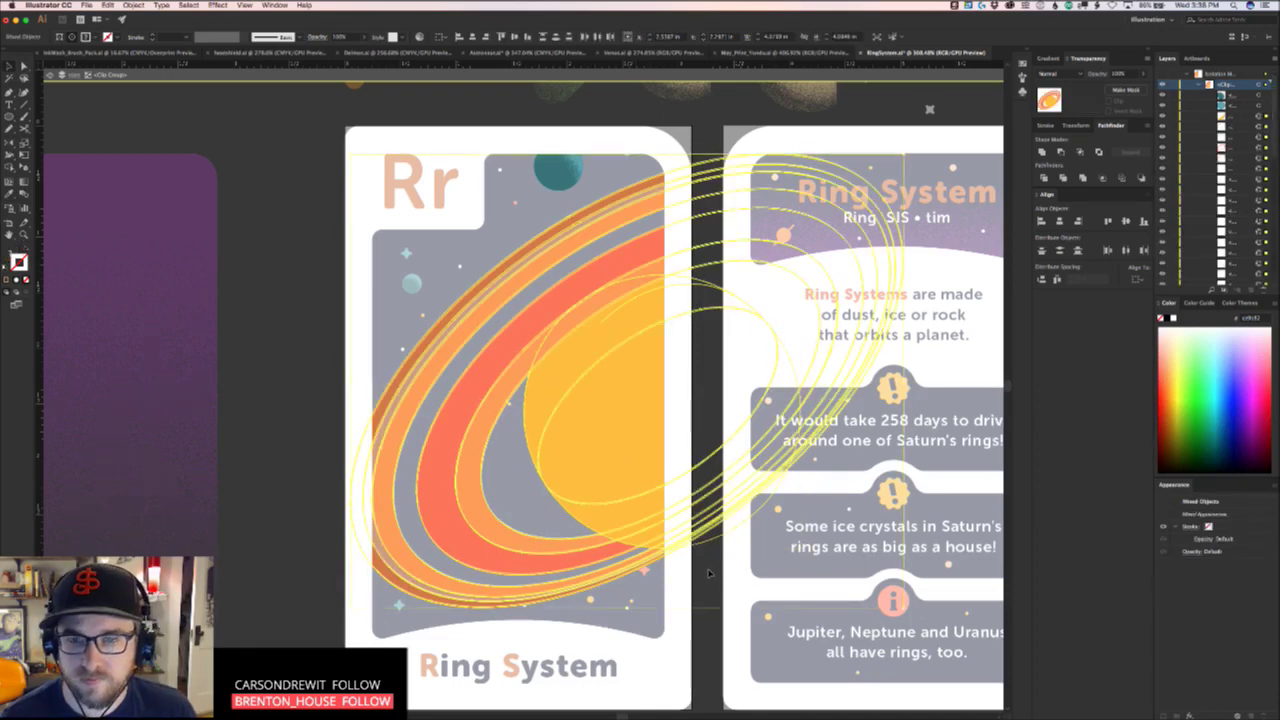
pyautogui.click(708, 572)
# Try shifting single pieces of the card front's yellow planet body, undo the shift and select the body's pieces together
pyautogui.click(711, 507)
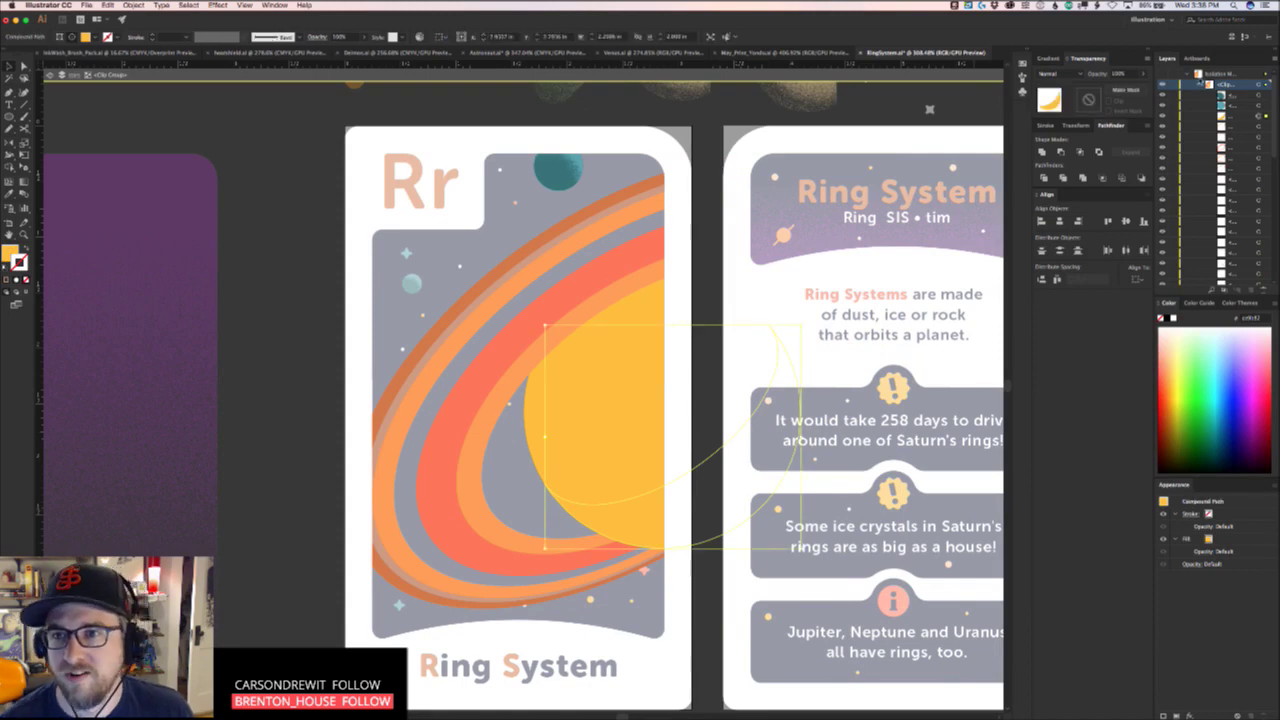
pyautogui.click(1201, 85)
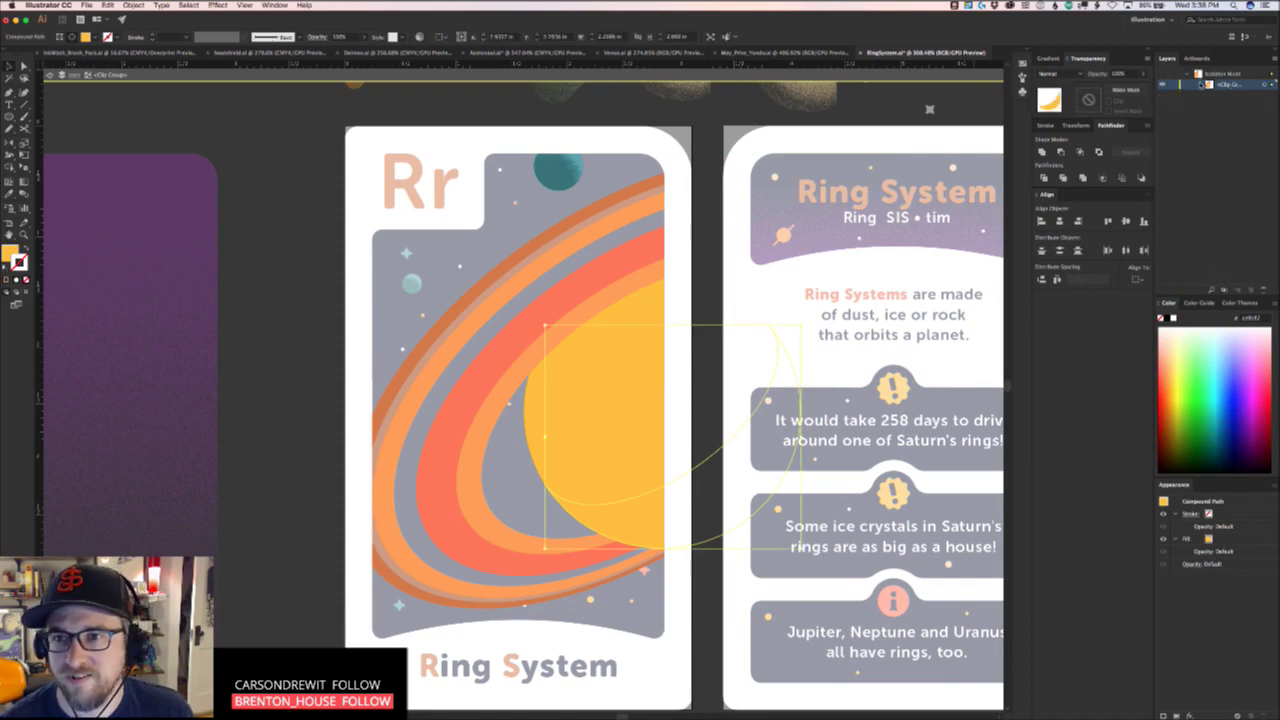
pyautogui.click(629, 457)
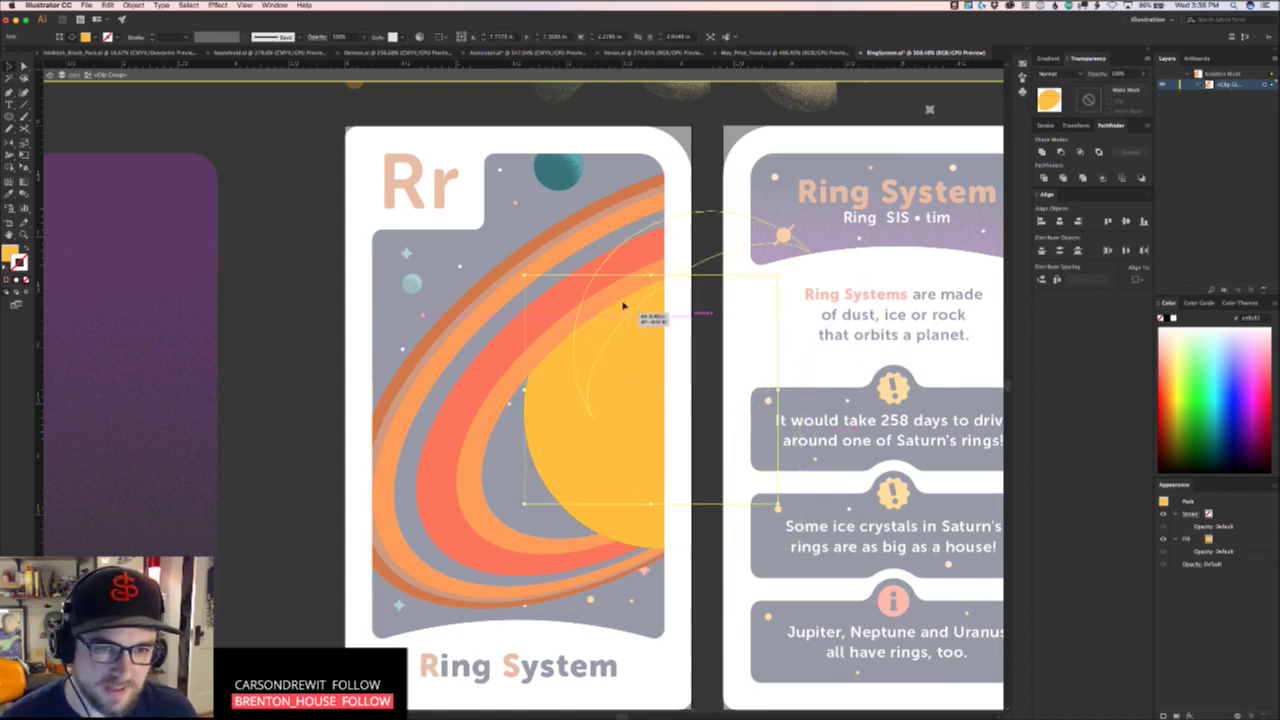
pyautogui.click(574, 454)
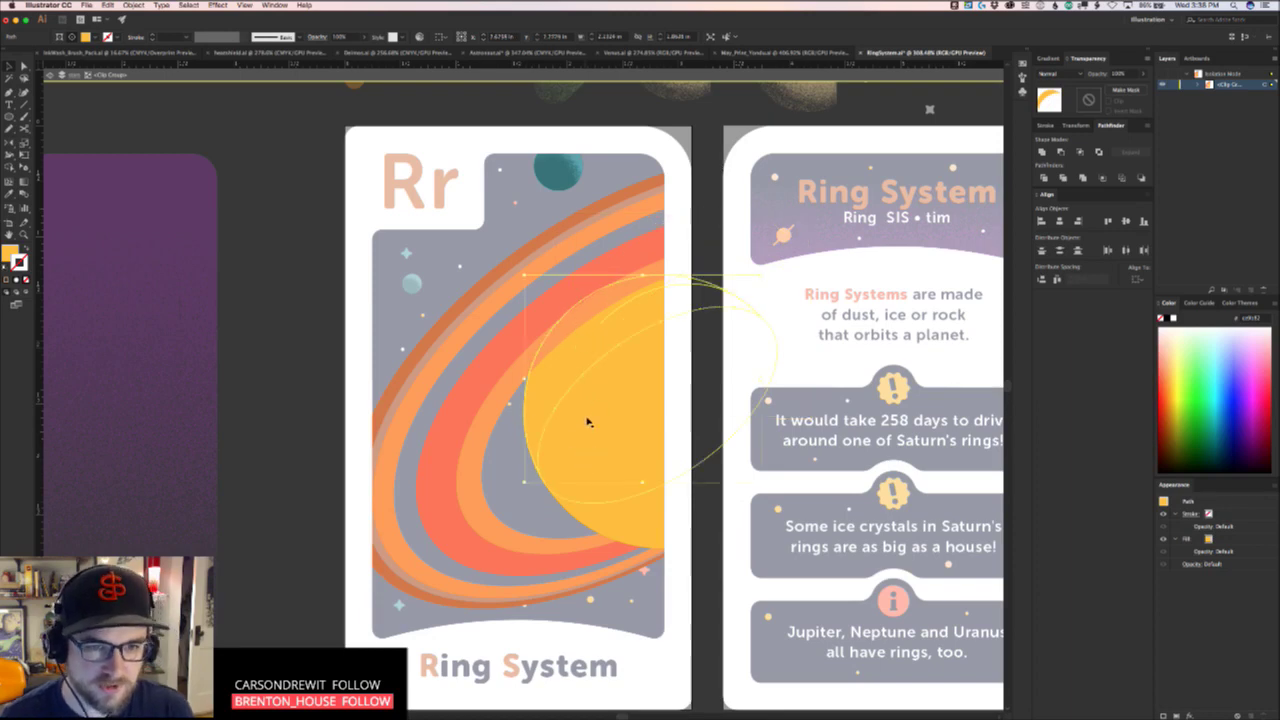
pyautogui.moveTo(537, 500); pyautogui.dragTo(796, 368)
pyautogui.press('super+z')
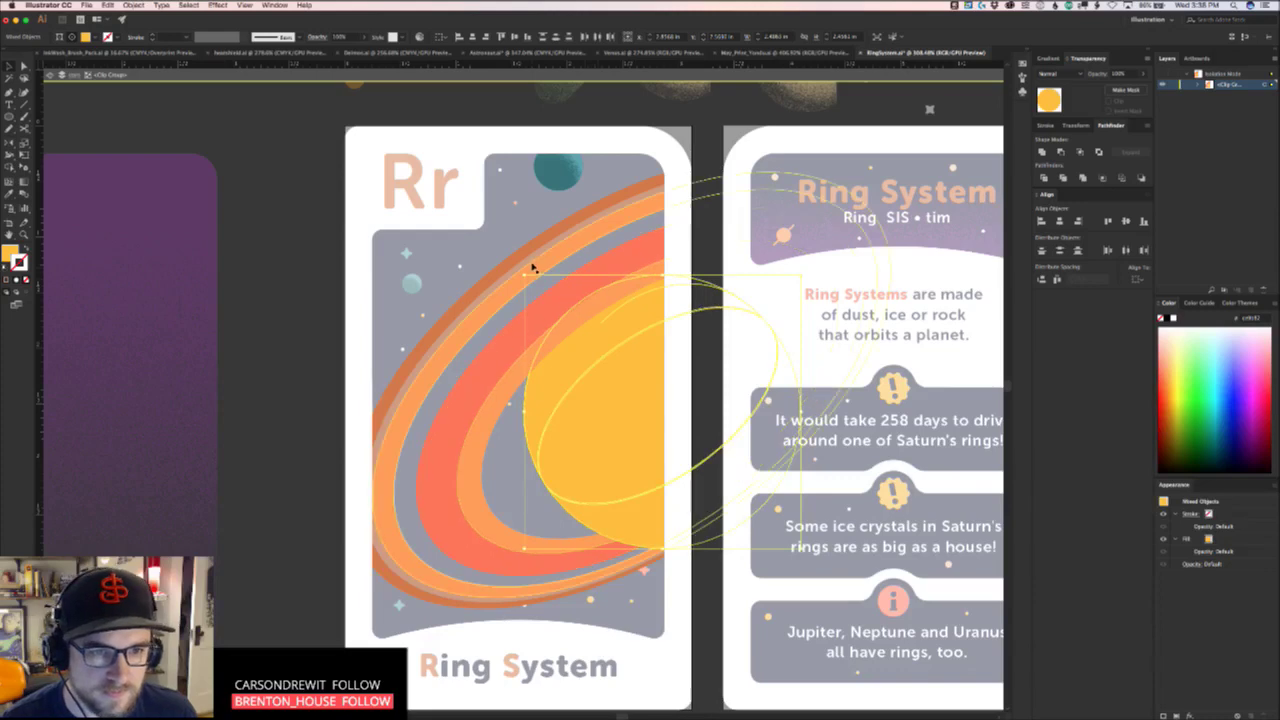
# Enlarge the yellow planet body proportionally, reposition it slightly behind the rings and check the whole card
pyautogui.moveTo(524, 273); pyautogui.dragTo(487, 217)
pyautogui.moveTo(623, 341)
pyautogui.mouseDown()
pyautogui.moveTo(652, 332)
pyautogui.moveTo(642, 352)
pyautogui.mouseUp()
pyautogui.press('Escape')
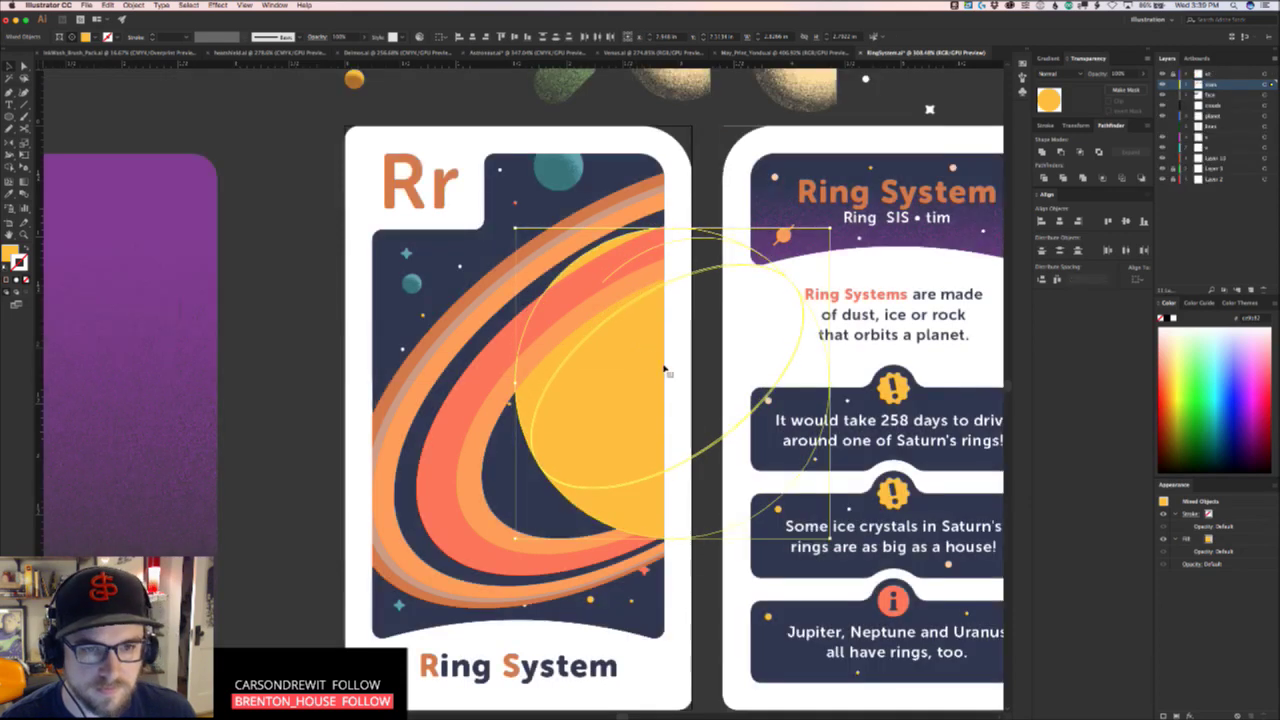
pyautogui.click(314, 440)
pyautogui.moveTo(586, 483); pyautogui.dragTo(412, 519)
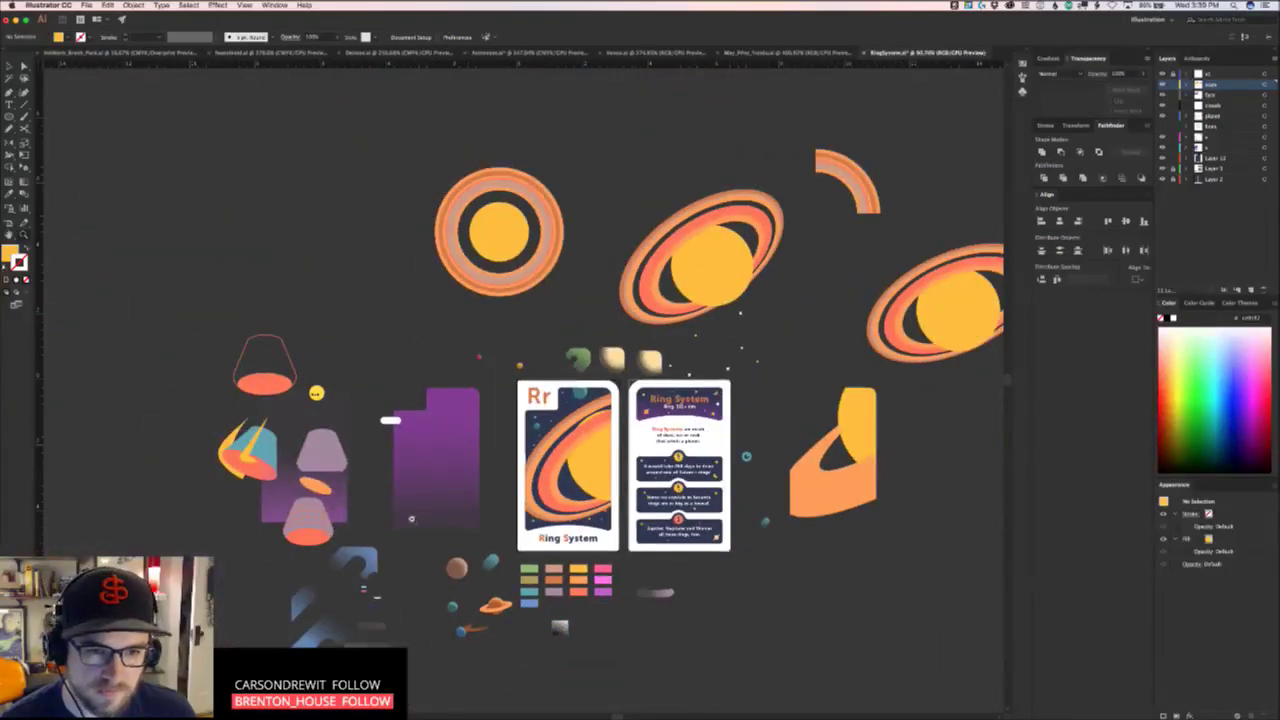
# Move the enlarged yellow body slightly upward inside the card front's clip group and check it at reduced size
pyautogui.scroll(6, 598, 498)
pyautogui.doubleClick(655, 421)
pyautogui.scroll(-3, 655, 421)
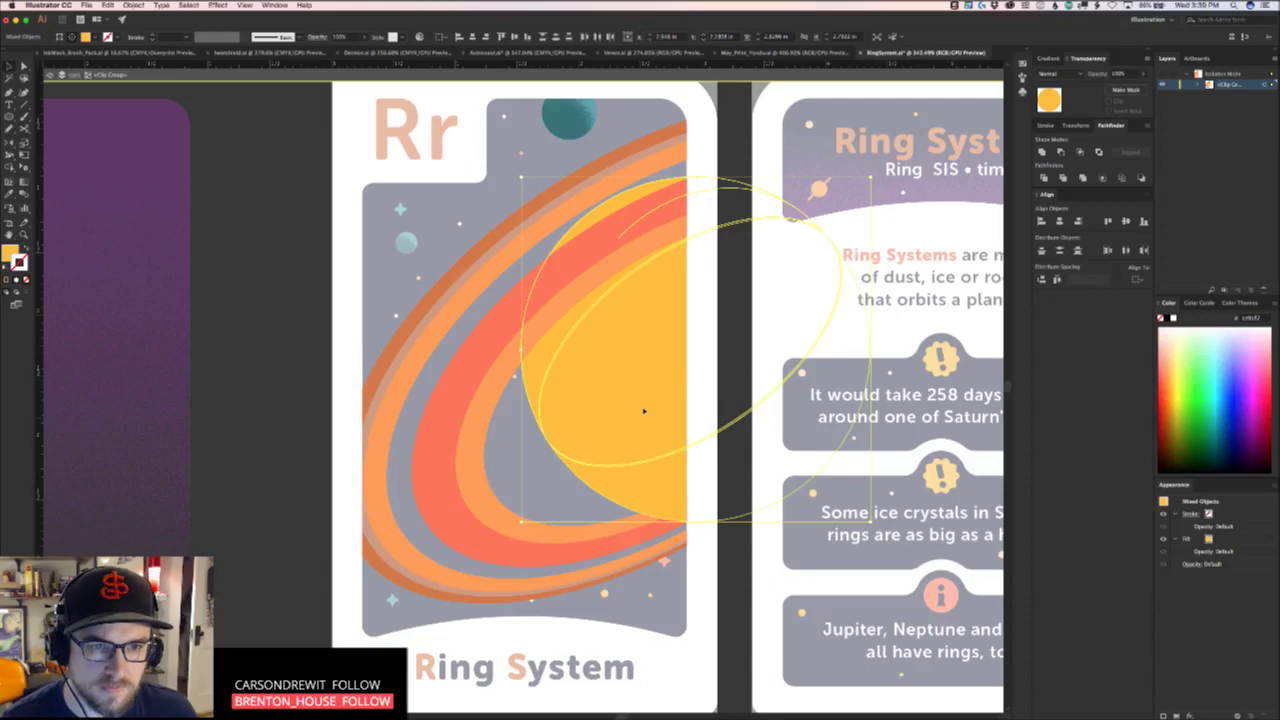
pyautogui.moveTo(643, 408); pyautogui.dragTo(643, 400)
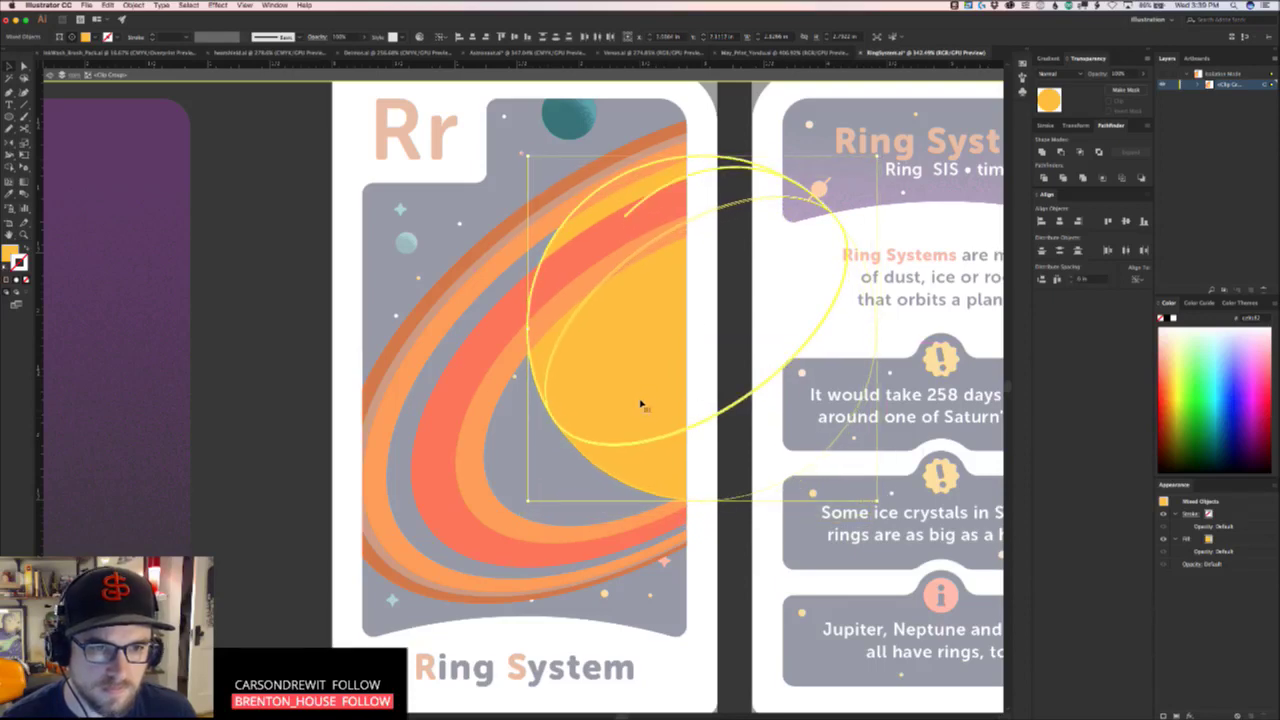
pyautogui.doubleClick(295, 435)
pyautogui.click(295, 436)
pyautogui.press('z')
pyautogui.moveTo(628, 459); pyautogui.dragTo(411, 510)
pyautogui.scroll(-1, 625, 440)
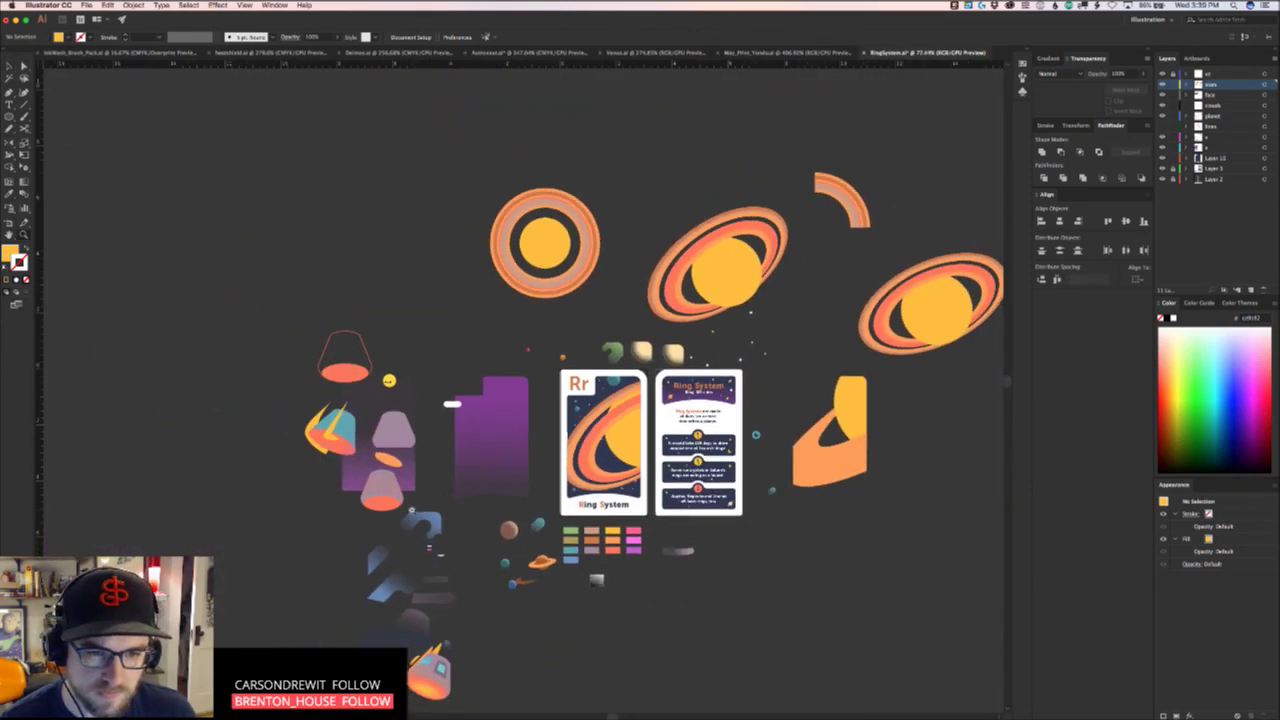
pyautogui.scroll(5, 626, 455)
# Shift the yellow body slightly down and left, enlarge it a touch more and check the card from a distance
pyautogui.doubleClick(664, 400)
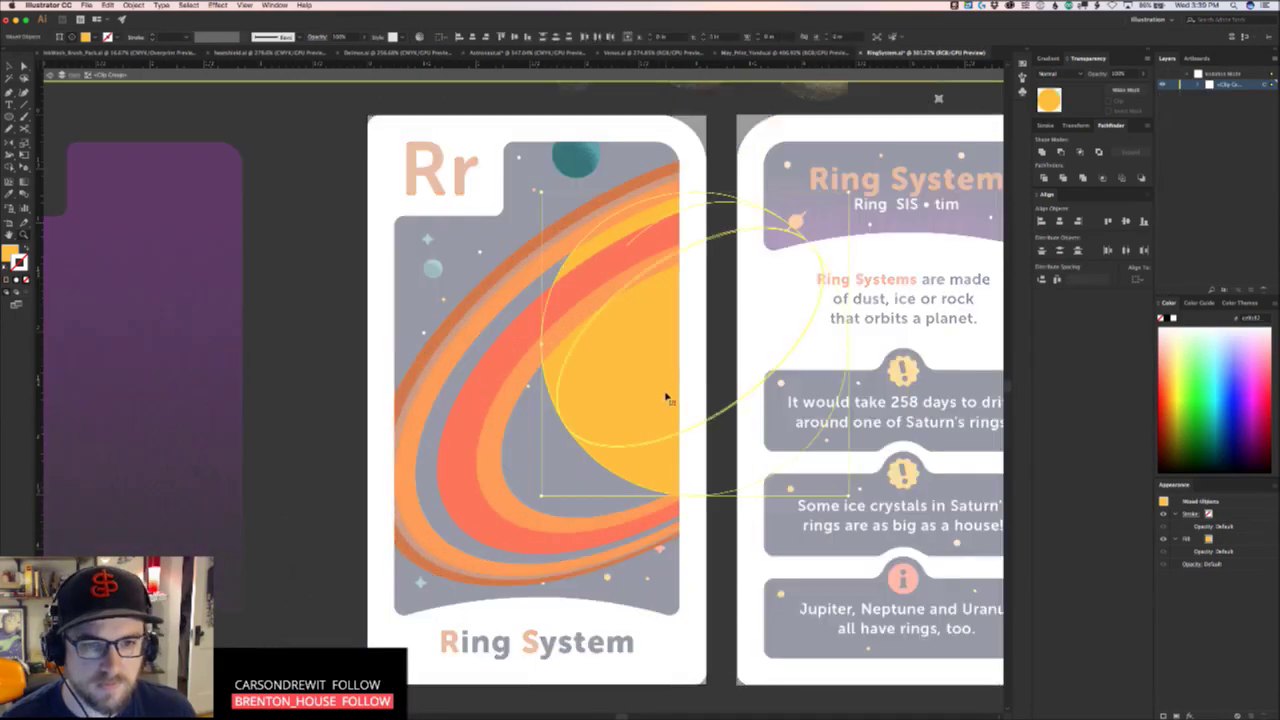
pyautogui.moveTo(645, 413); pyautogui.dragTo(639, 417)
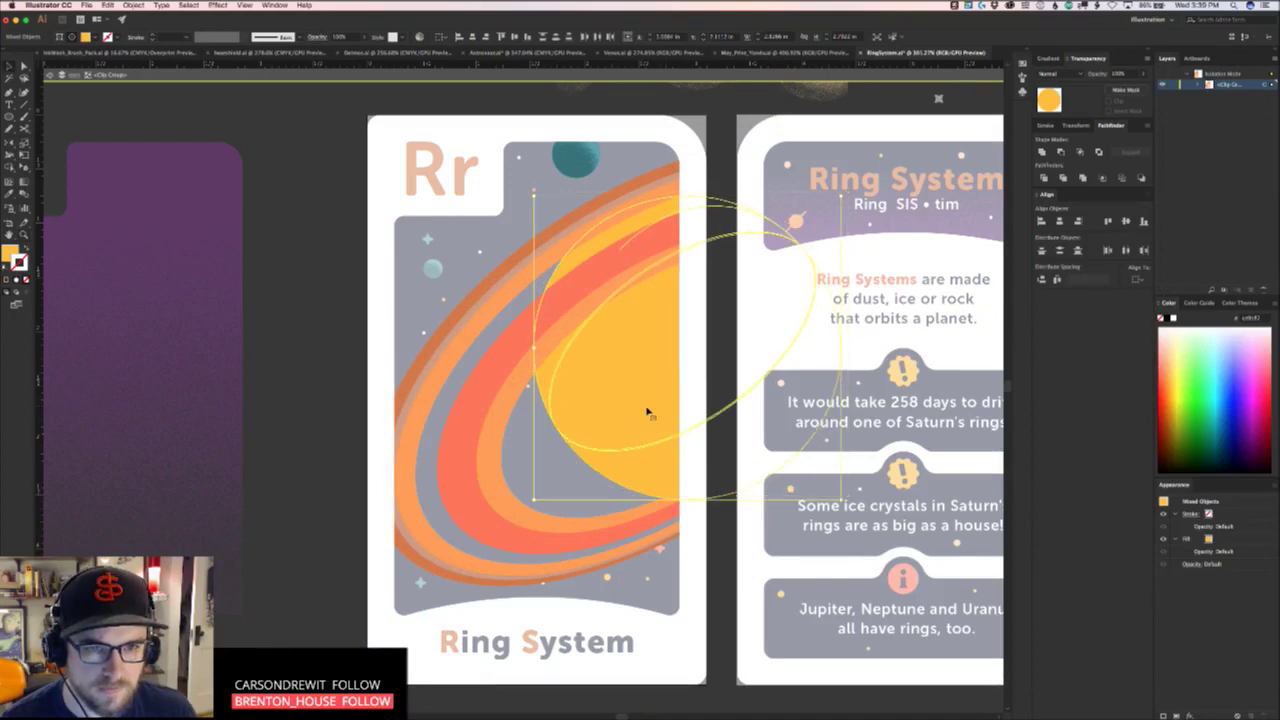
pyautogui.moveTo(841, 195); pyautogui.dragTo(845, 193)
pyautogui.moveTo(638, 342); pyautogui.dragTo(645, 346)
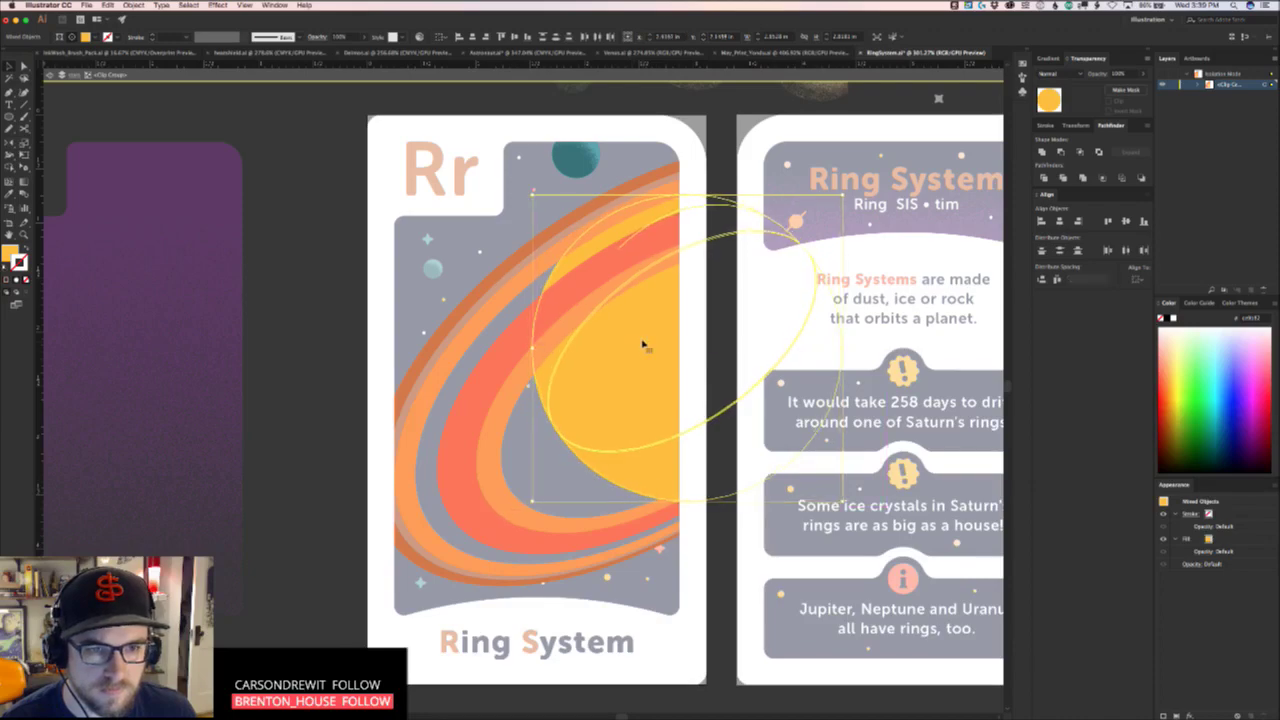
pyautogui.press('Escape')
pyautogui.click(384, 431)
pyautogui.press('z')
pyautogui.moveTo(563, 431); pyautogui.dragTo(366, 505)
pyautogui.scroll(-1, 570, 435)
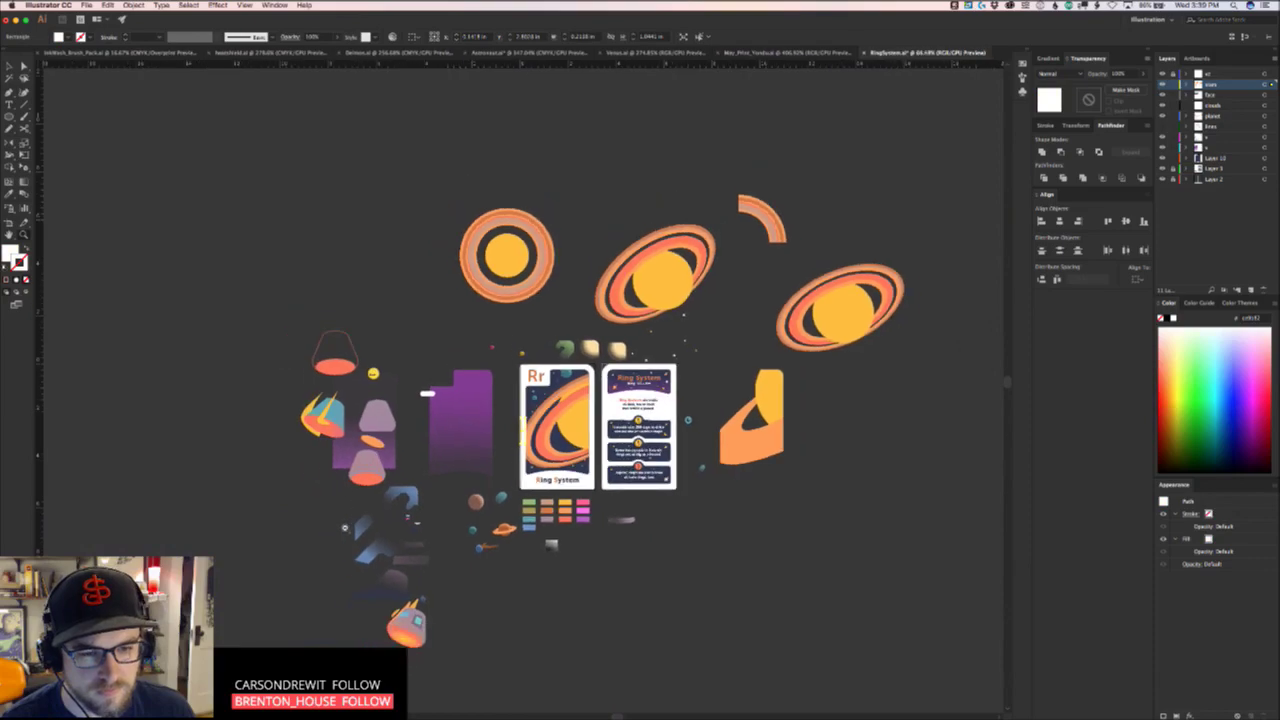
pyautogui.scroll(10, 565, 435)
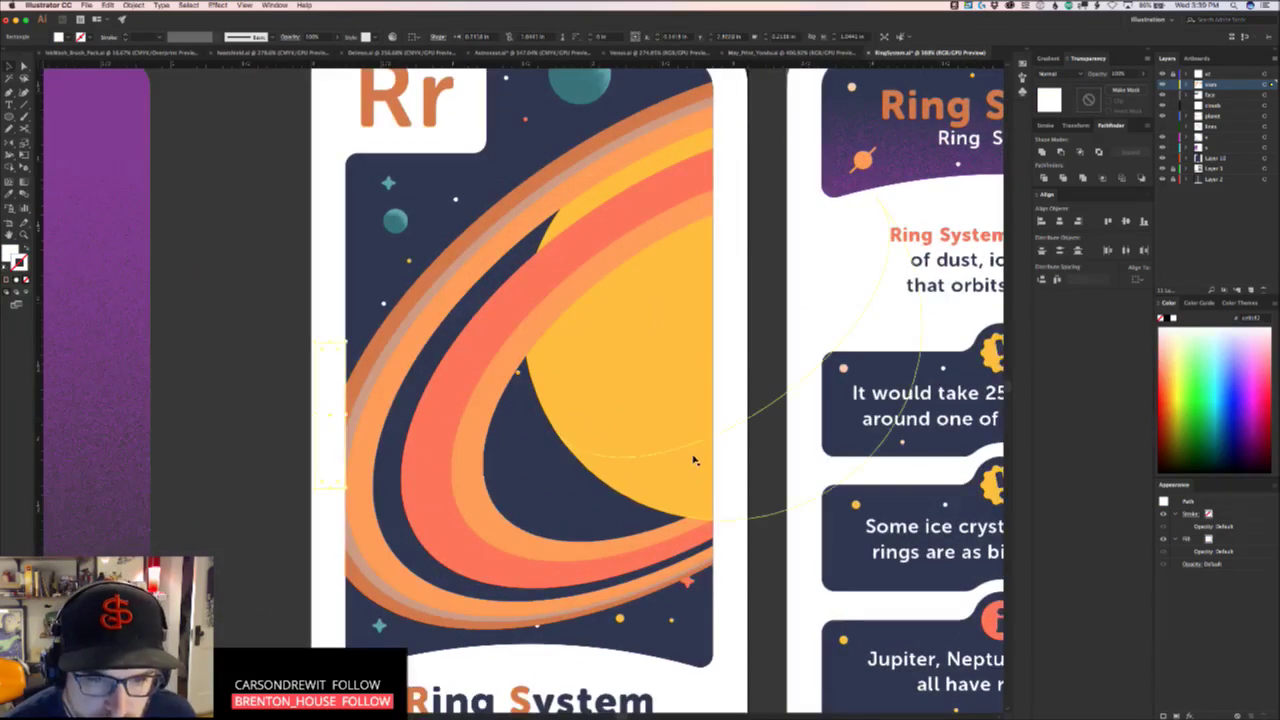
# Try shifting the card front's whole clip group down slightly, undo the move and review the layout
pyautogui.moveTo(697, 468); pyautogui.dragTo(697, 479)
pyautogui.press('super+z')
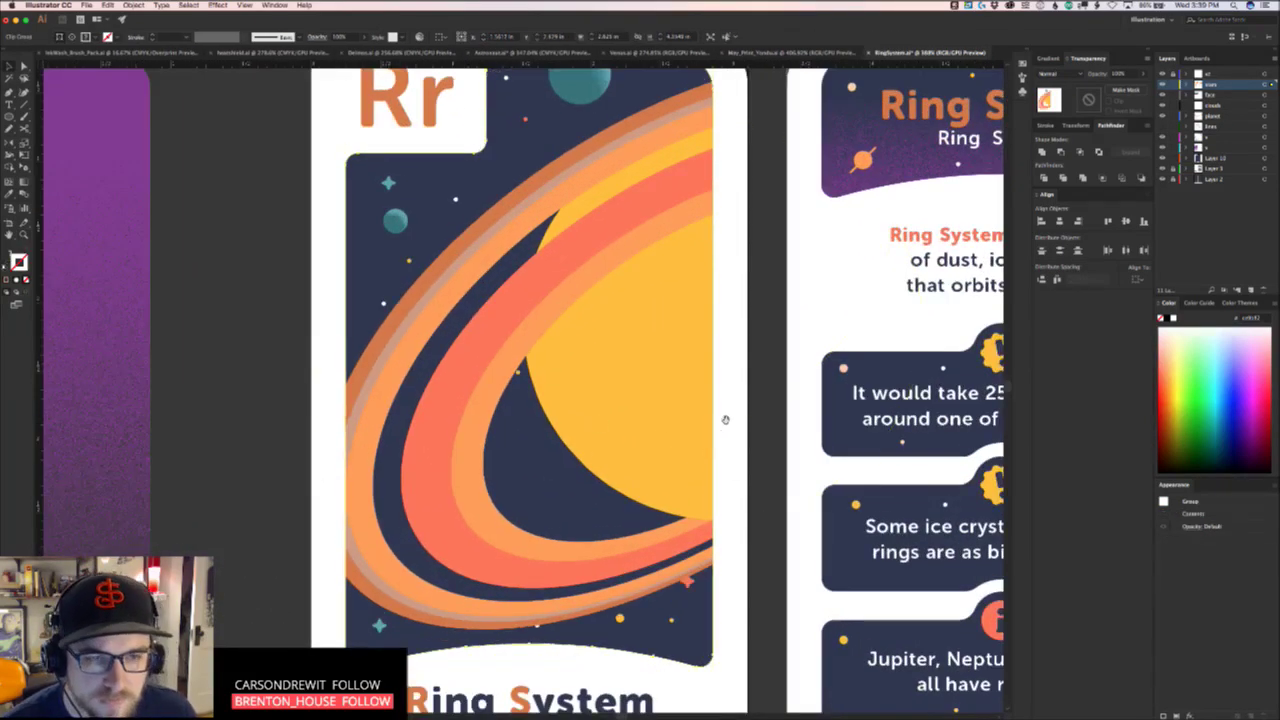
pyautogui.moveTo(726, 420); pyautogui.dragTo(587, 467)
pyautogui.press('z')
pyautogui.scroll(-8, 586, 424)
pyautogui.scroll(2, 426, 465)
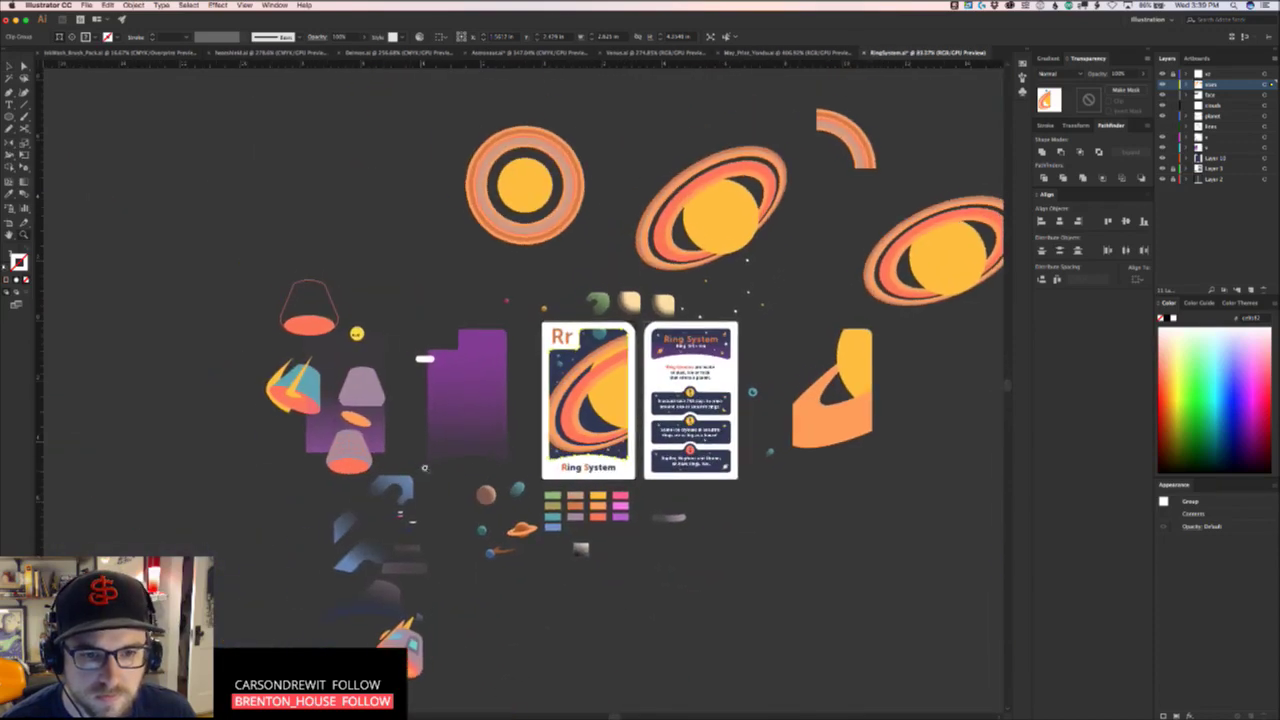
pyautogui.scroll(6, 560, 390)
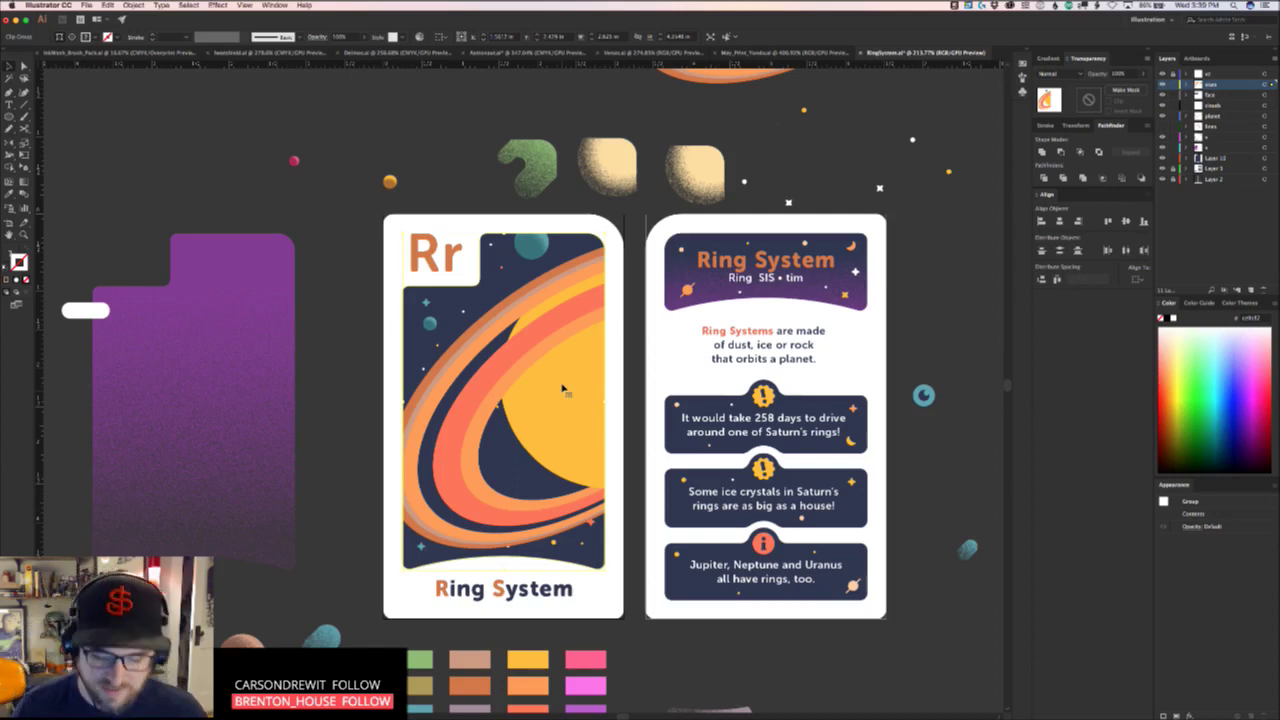
# Reselect the yellow body's pieces in the clip group, shift them slightly down and left, and review the card
pyautogui.moveTo(534, 393); pyautogui.dragTo(569, 425)
pyautogui.doubleClick(562, 402)
pyautogui.click(576, 428)
pyautogui.press('super+z')
pyautogui.keyDown('shift'); pyautogui.click(556, 411); pyautogui.keyUp('shift')
pyautogui.keyDown('shift'); pyautogui.click(556, 411); pyautogui.keyUp('shift')
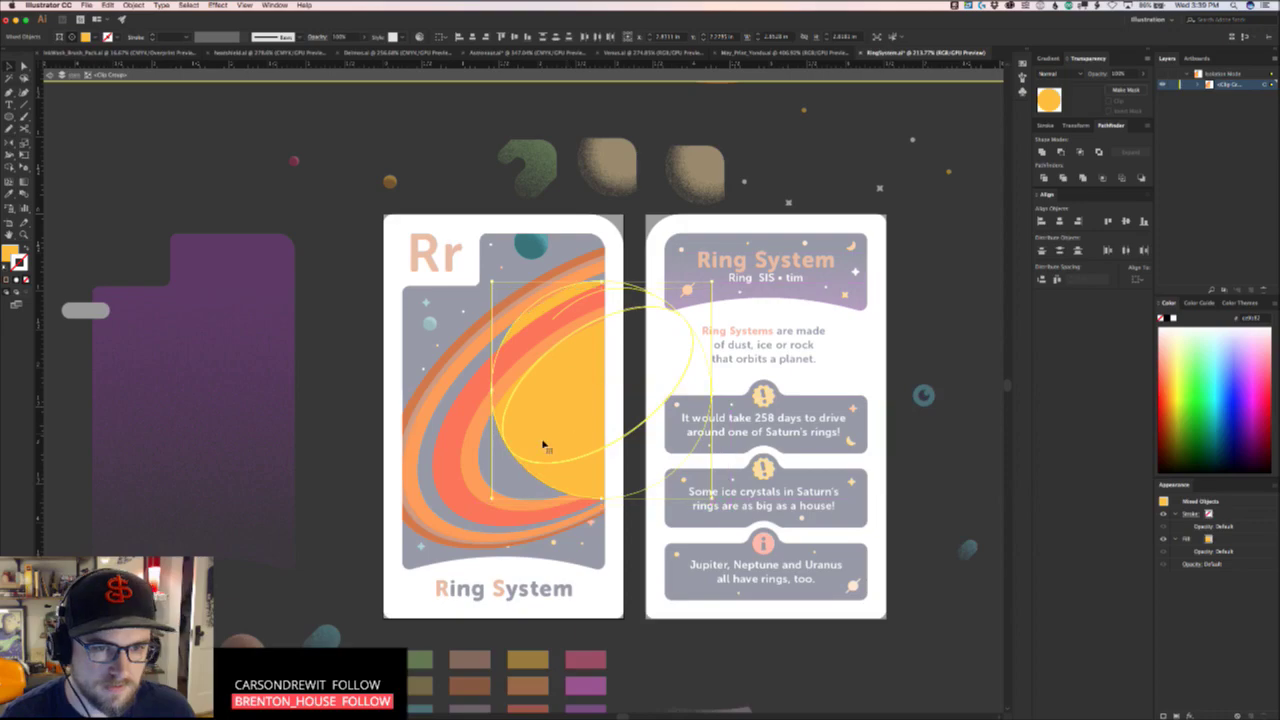
pyautogui.press('Escape')
pyautogui.click(393, 513)
pyautogui.moveTo(393, 513); pyautogui.dragTo(238, 553)
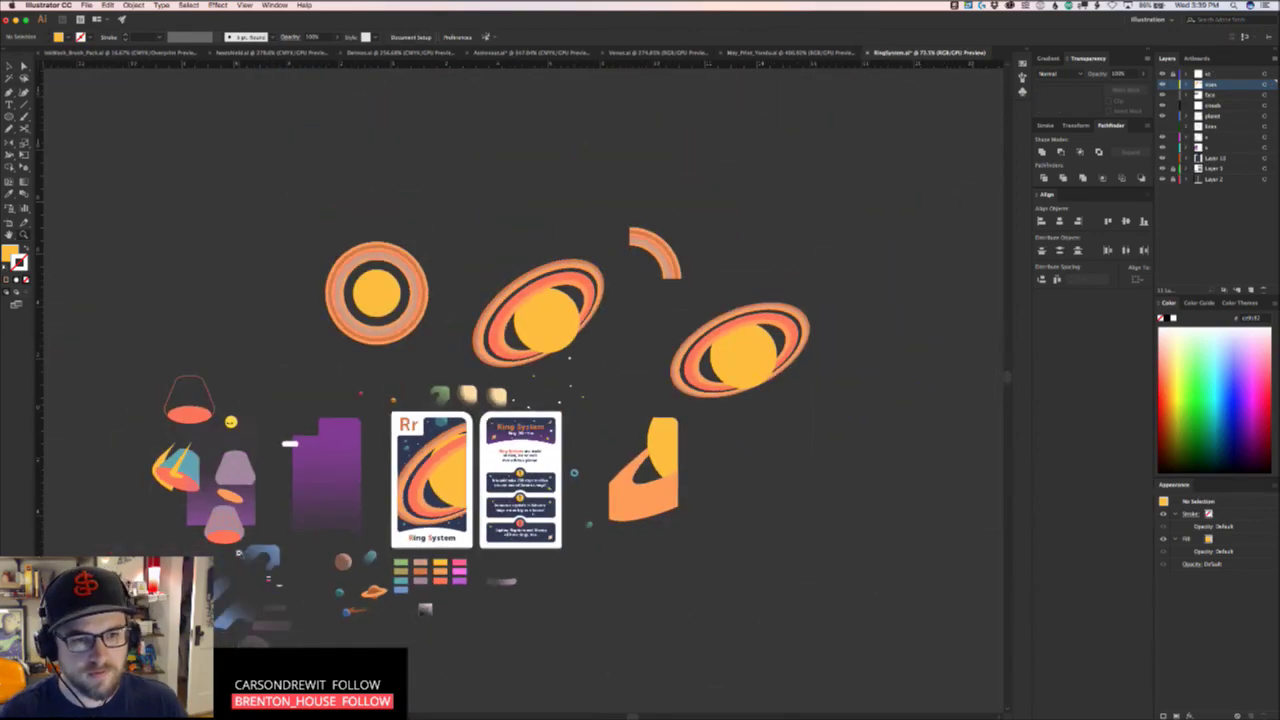
pyautogui.scroll(5, 397, 505)
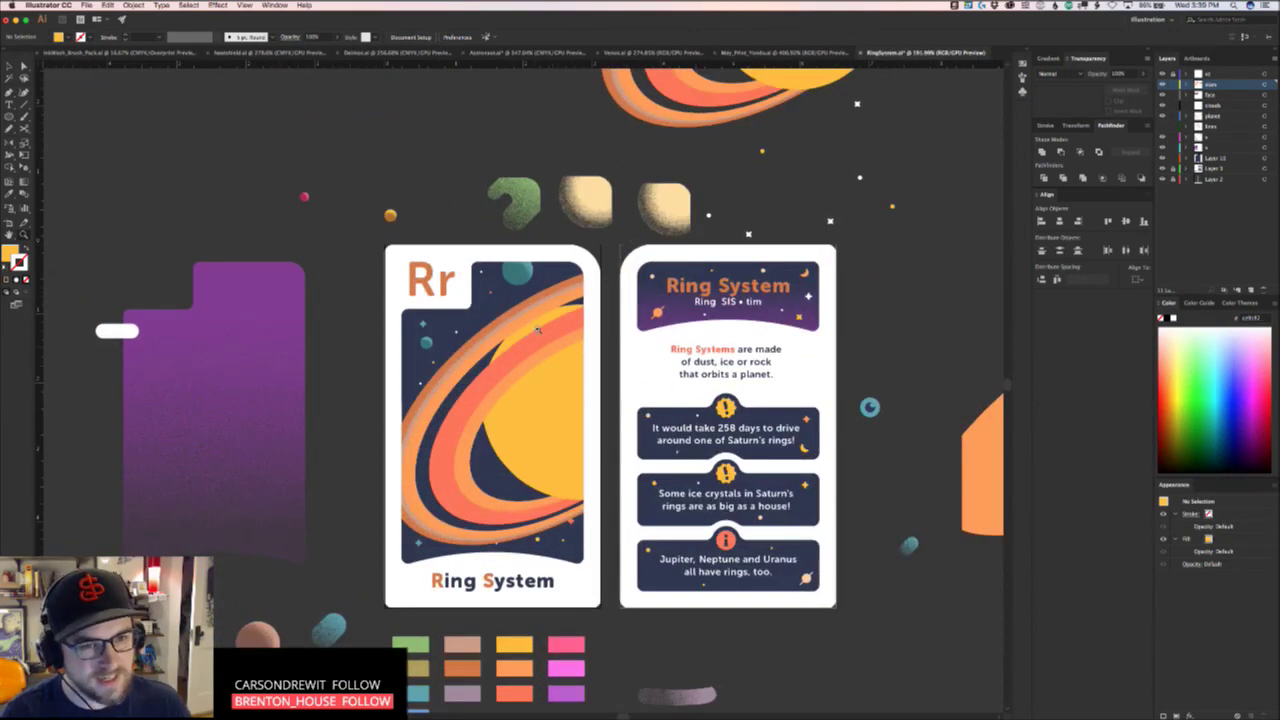
# Move the yellow body slightly up and right among the rings and compare it with the other planet versions
pyautogui.doubleClick(551, 424)
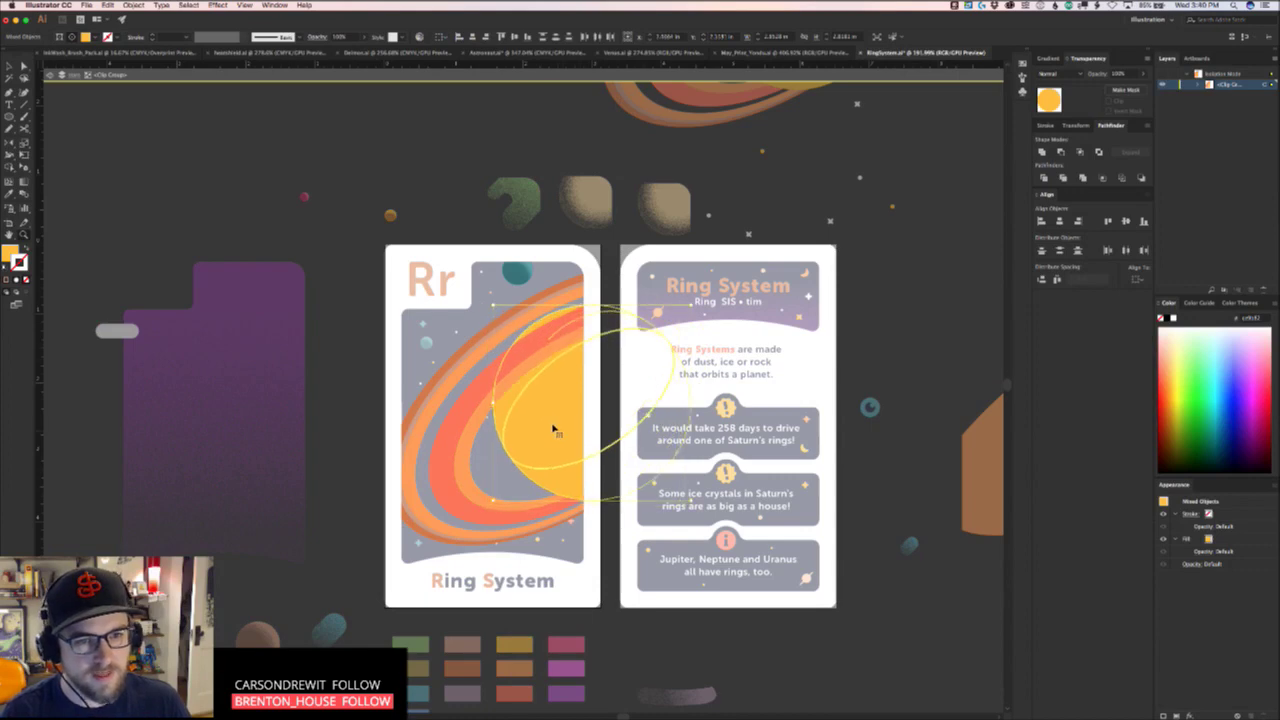
pyautogui.click(554, 429)
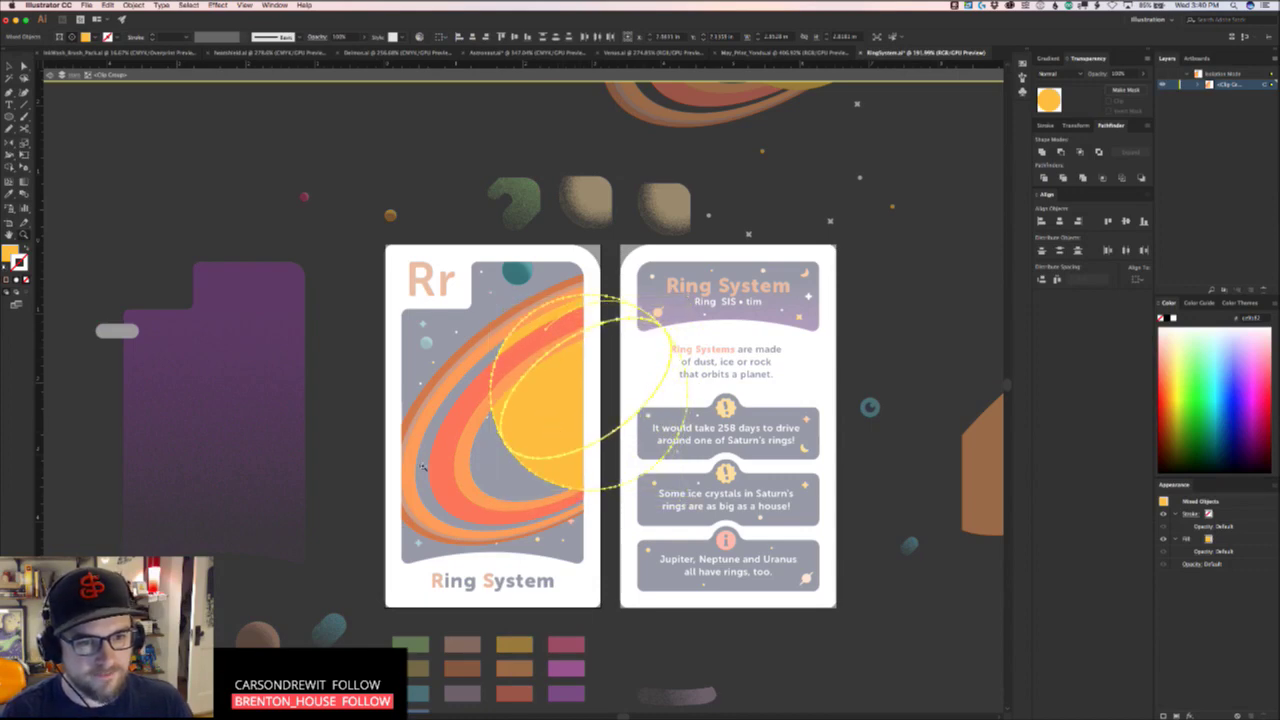
pyautogui.press('Escape')
pyautogui.click(350, 487)
pyautogui.moveTo(389, 492); pyautogui.dragTo(276, 520)
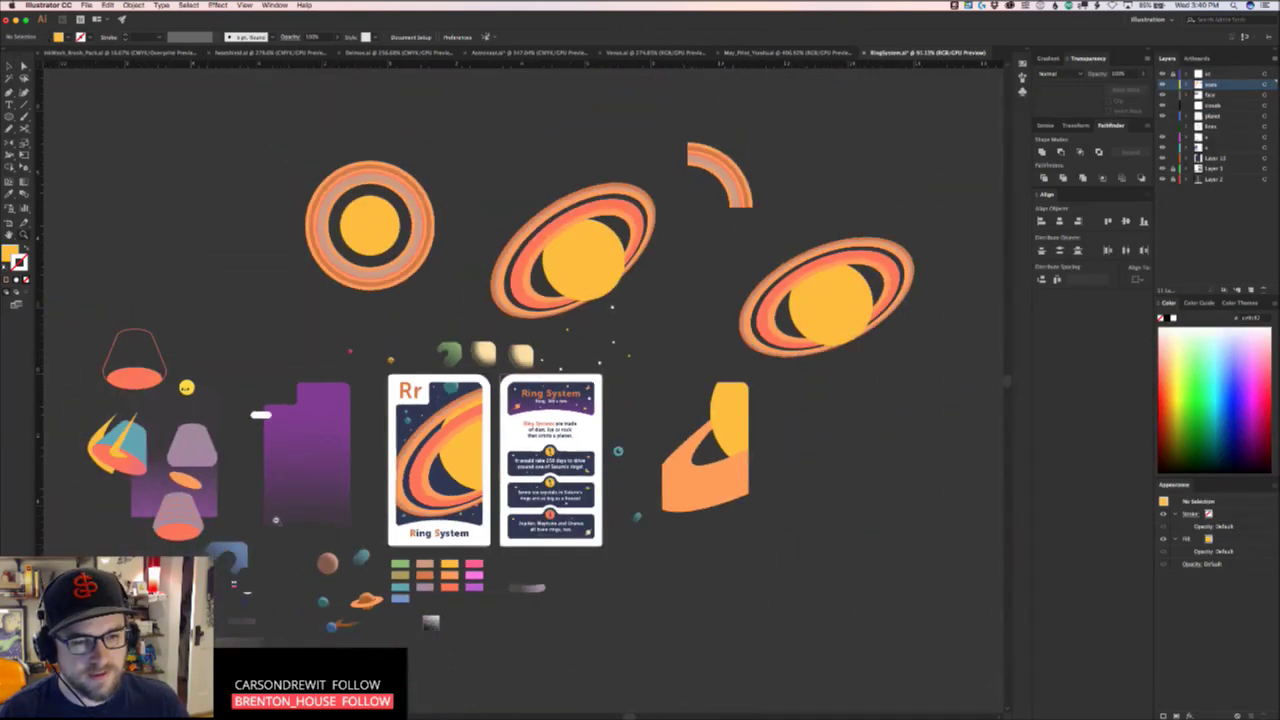
pyautogui.scroll(4, 392, 490)
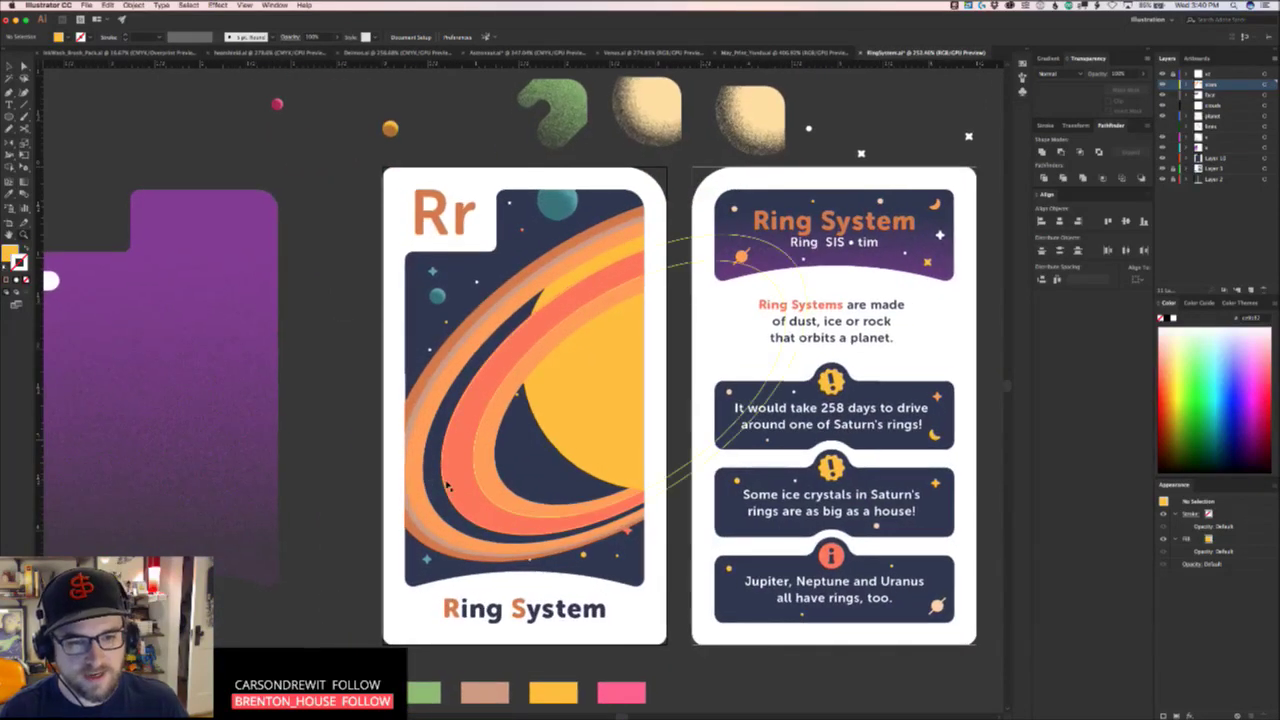
# Undo the yellow body's enlargement and moves back to the original size and position, and leave the clip group
pyautogui.doubleClick(440, 500)
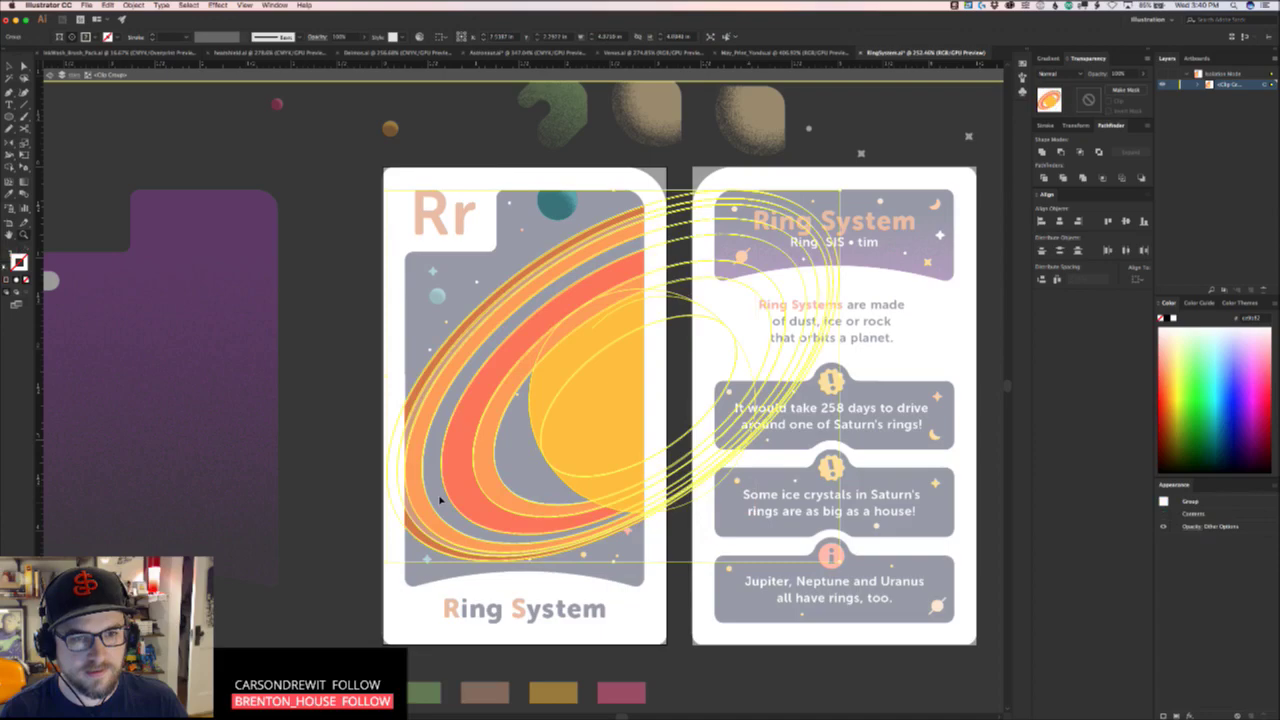
pyautogui.press('super+z')
pyautogui.press('super+z')
pyautogui.press('super+z')
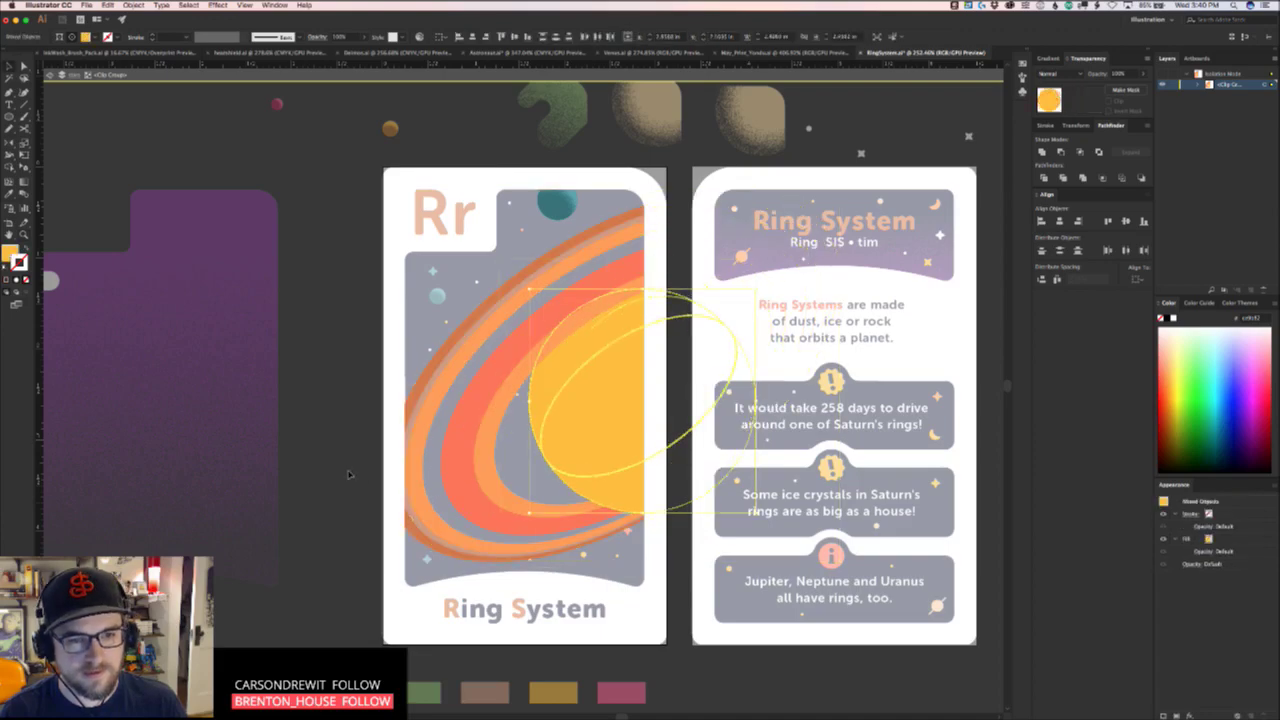
pyautogui.press('Escape')
pyautogui.click(308, 508)
pyautogui.moveTo(395, 494)
pyautogui.mouseDown()
pyautogui.moveTo(230, 538)
pyautogui.moveTo(398, 490)
pyautogui.mouseUp()
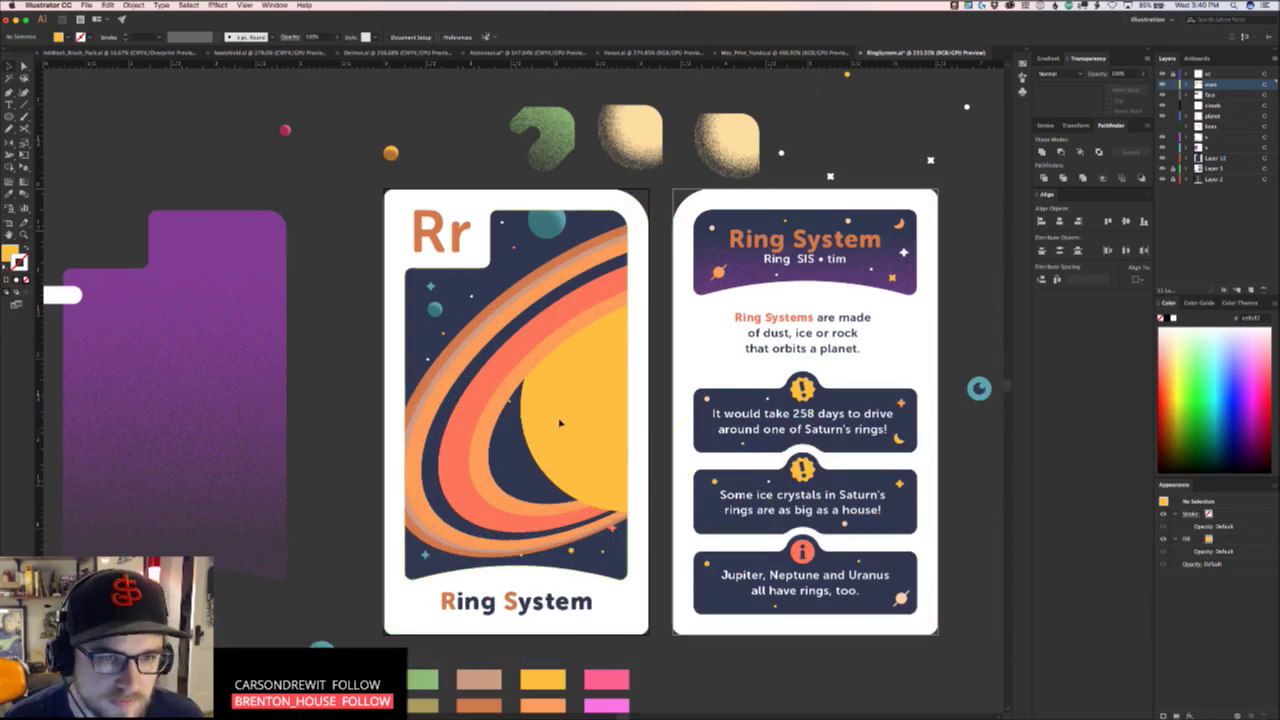
# Nudge the planet and all its rings slightly upward inside the clip group without the clipping shape, and reselect the clip group
pyautogui.doubleClick(563, 424)
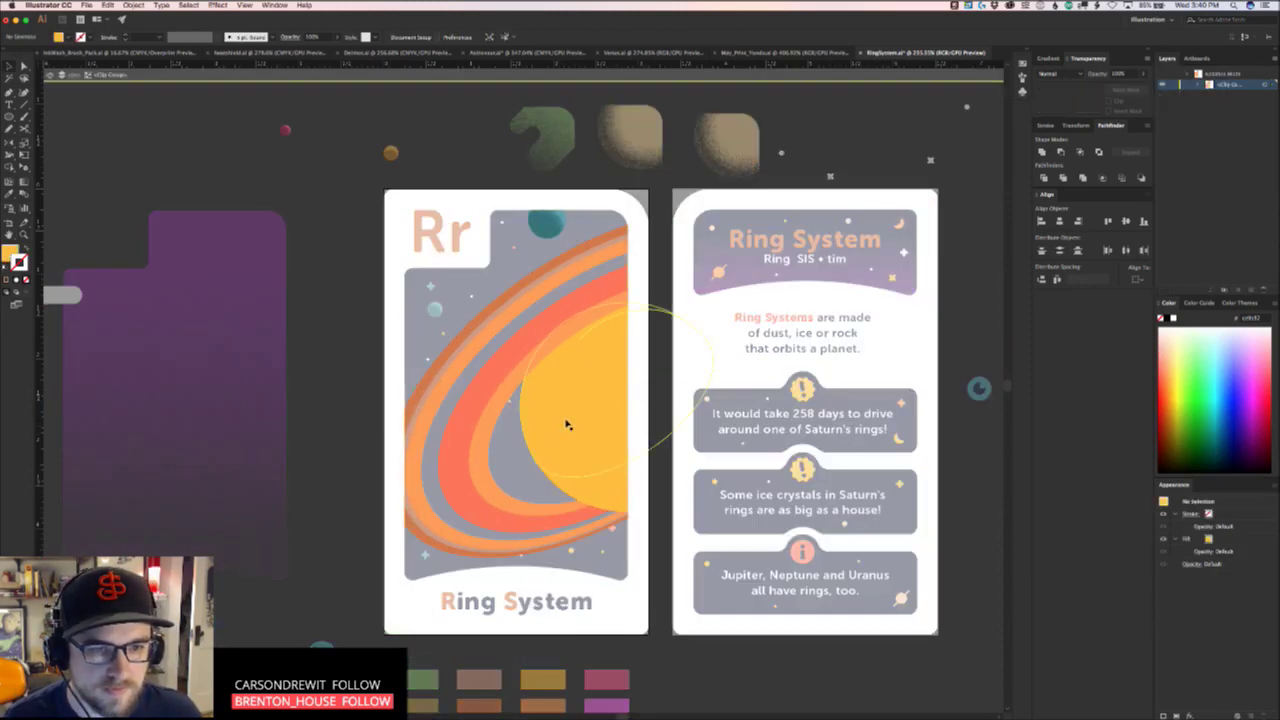
pyautogui.click(566, 424)
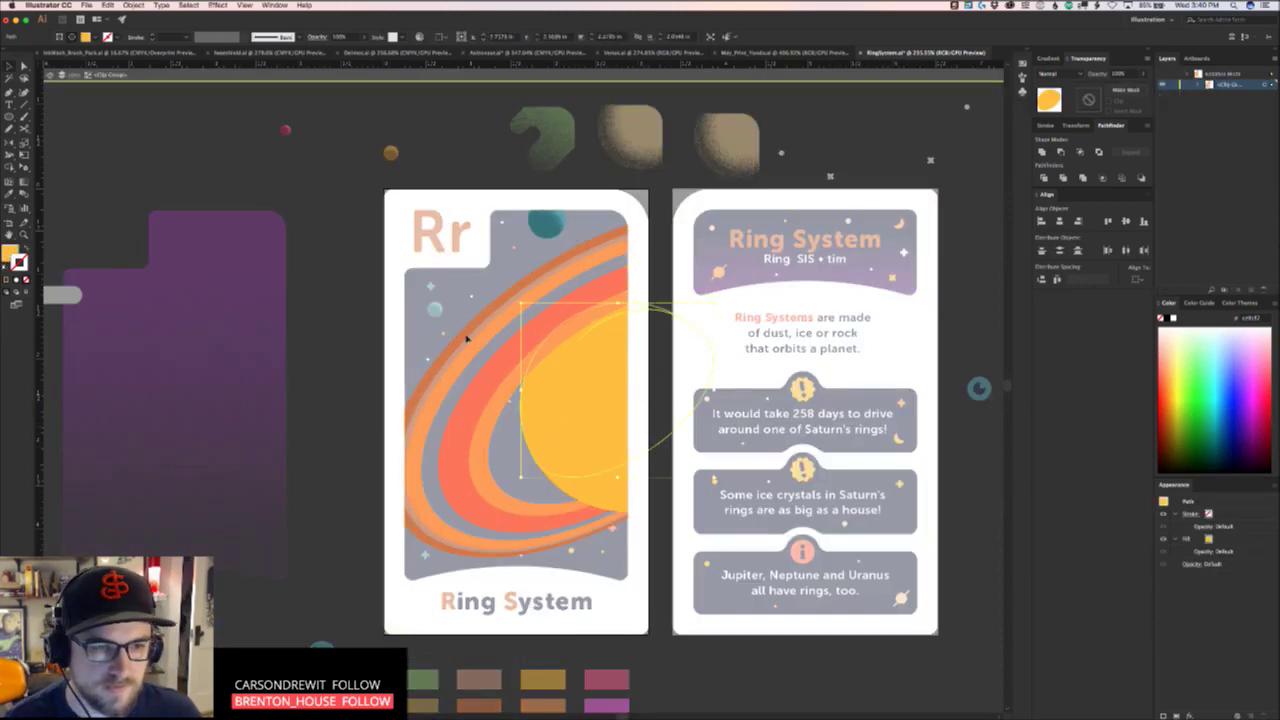
pyautogui.moveTo(424, 261); pyautogui.dragTo(605, 386)
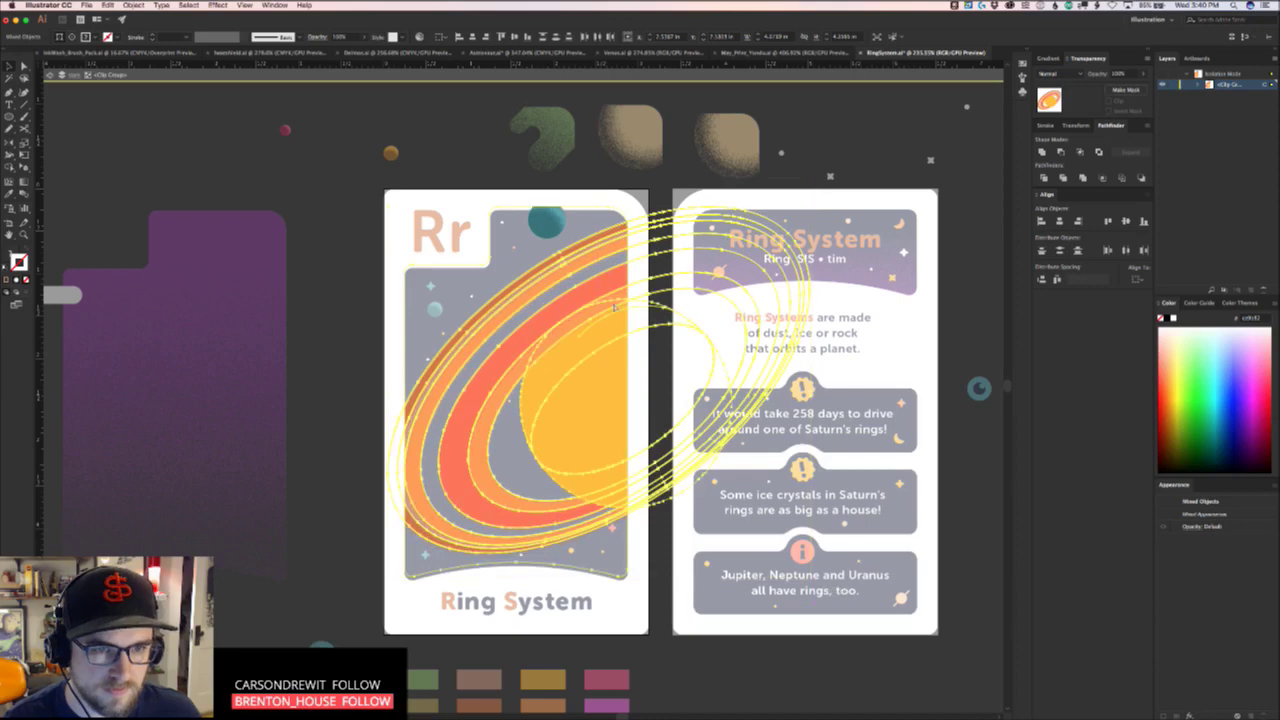
pyautogui.keyDown('shift'); pyautogui.click(581, 208); pyautogui.keyUp('shift')
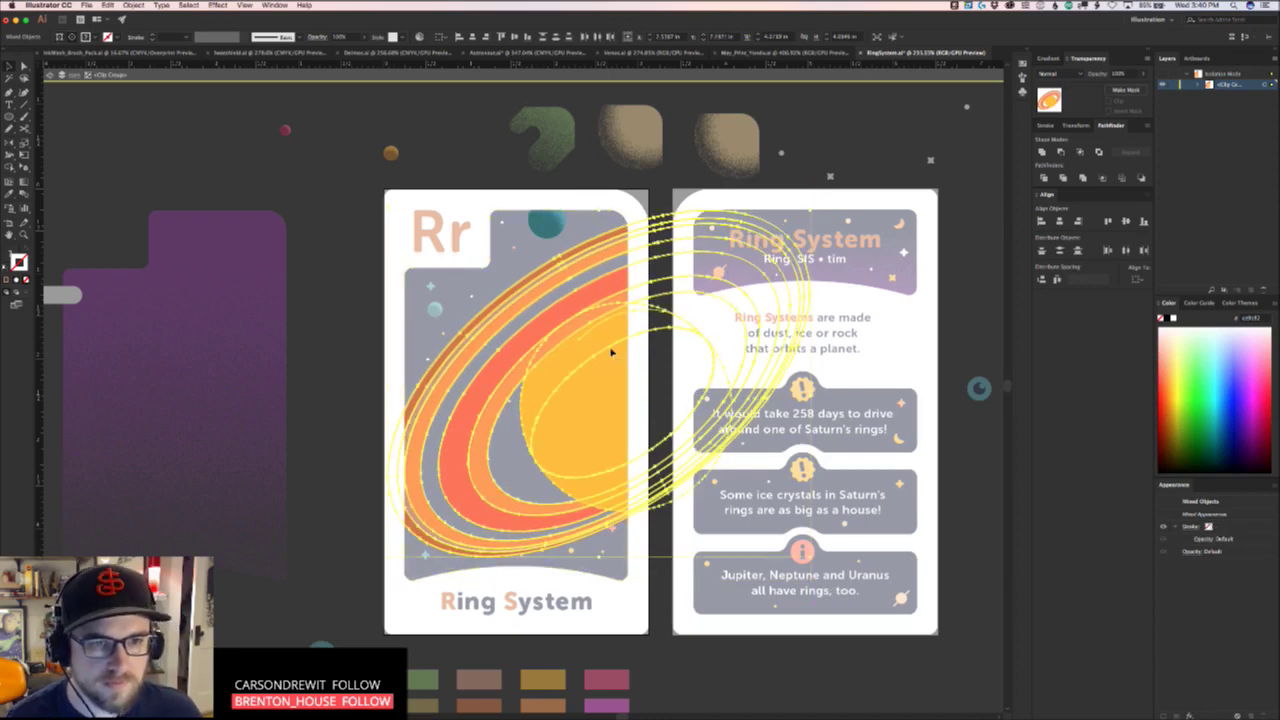
pyautogui.hotkey('shift', 'Up')
pyautogui.press('Up')
pyautogui.press('Up')
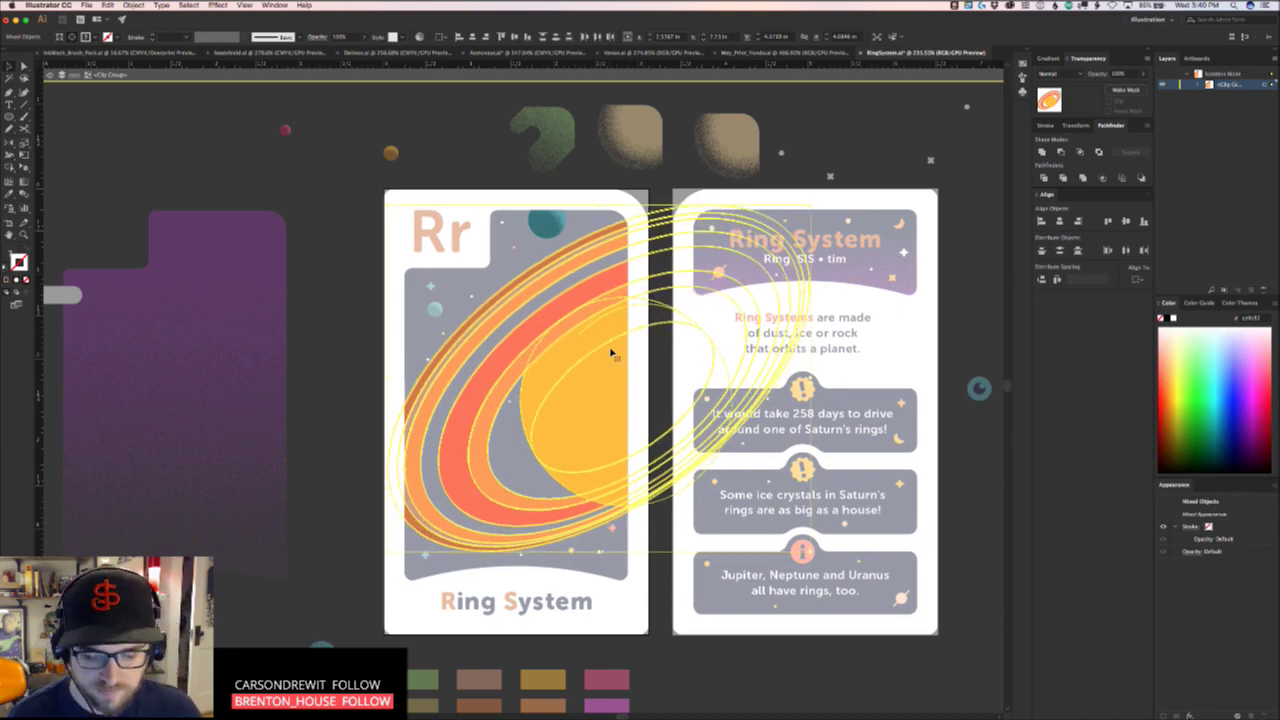
pyautogui.press('Escape')
pyautogui.click(264, 272)
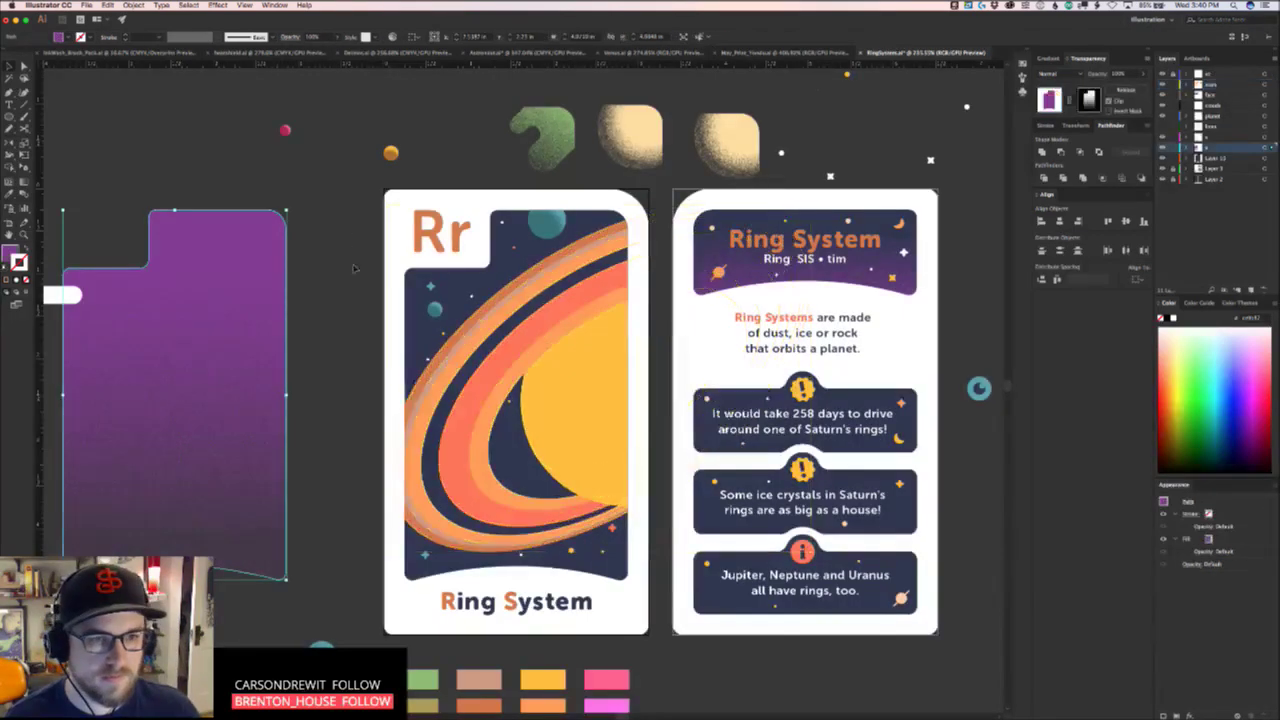
pyautogui.click(574, 222)
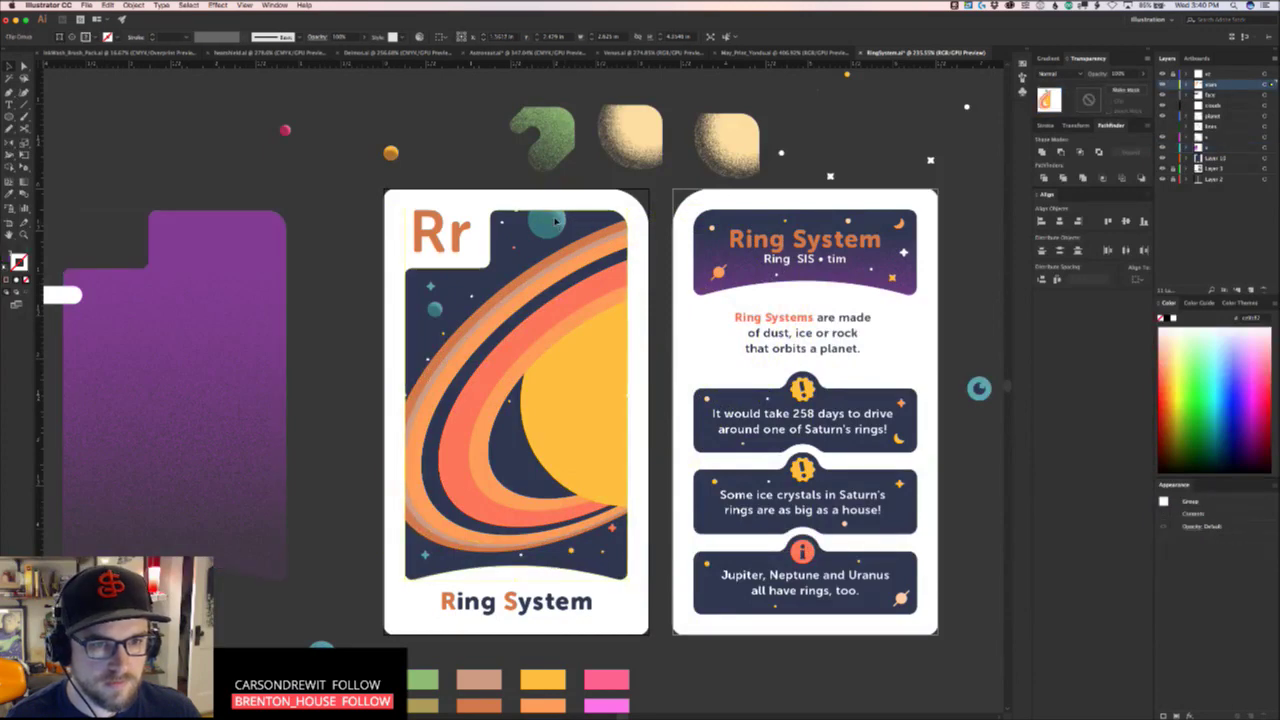
# Move the large teal planet above the rings out of the card's visible area inside the clip group, and leave the group
pyautogui.doubleClick(572, 223)
pyautogui.click(546, 219)
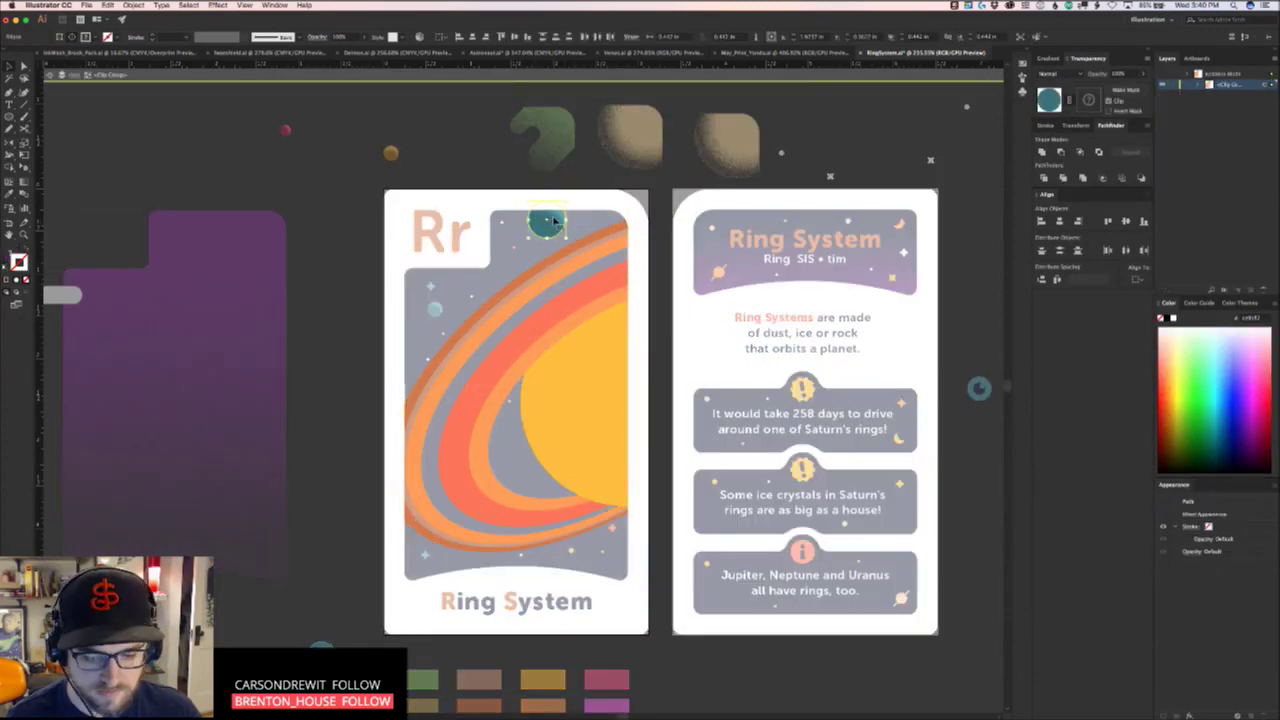
pyautogui.moveTo(553, 221); pyautogui.dragTo(355, 249)
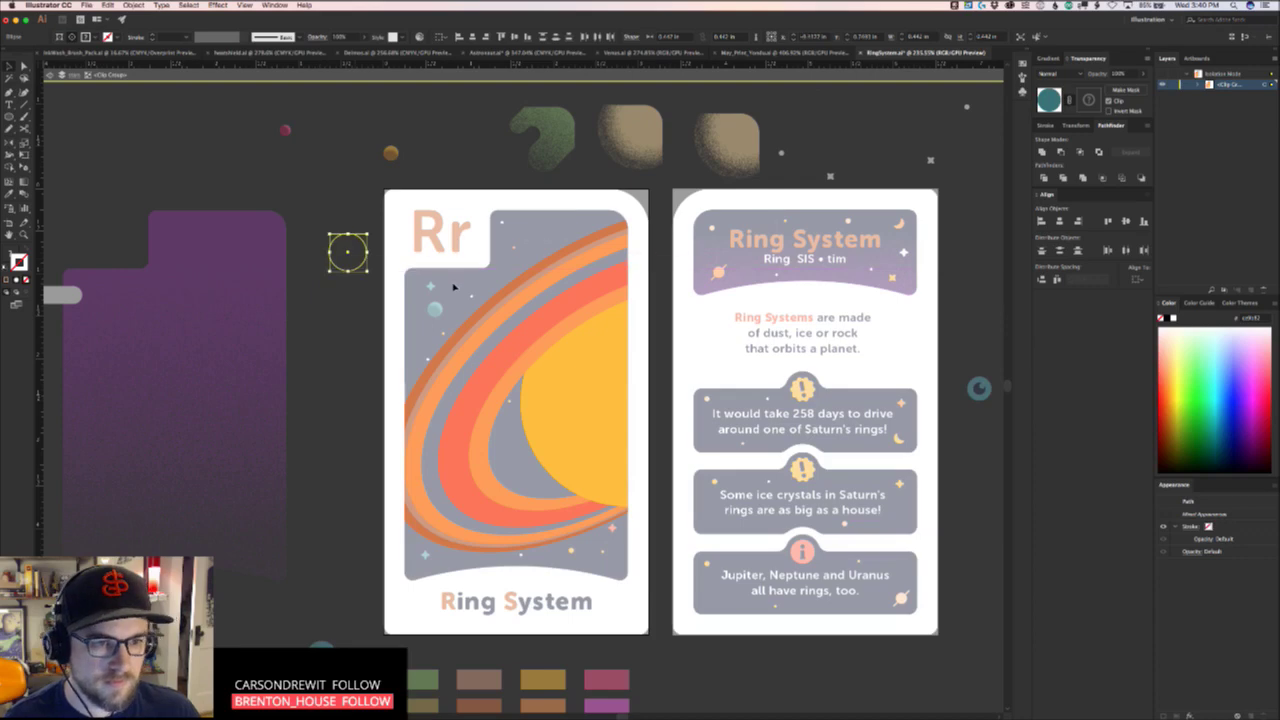
pyautogui.press('Escape')
pyautogui.press('v')
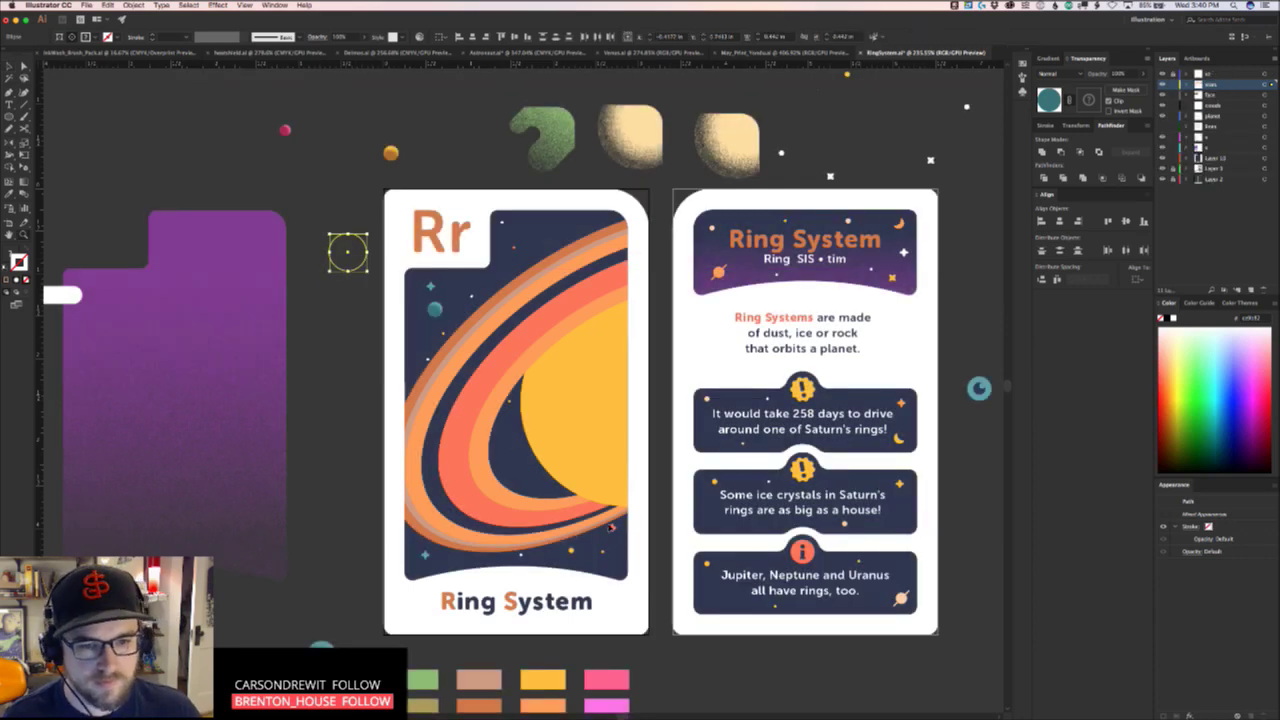
# Move the red star and the small yellow dot into the dark gap between the inner ring and the yellow body
pyautogui.moveTo(612, 527); pyautogui.dragTo(515, 411)
pyautogui.click(523, 452)
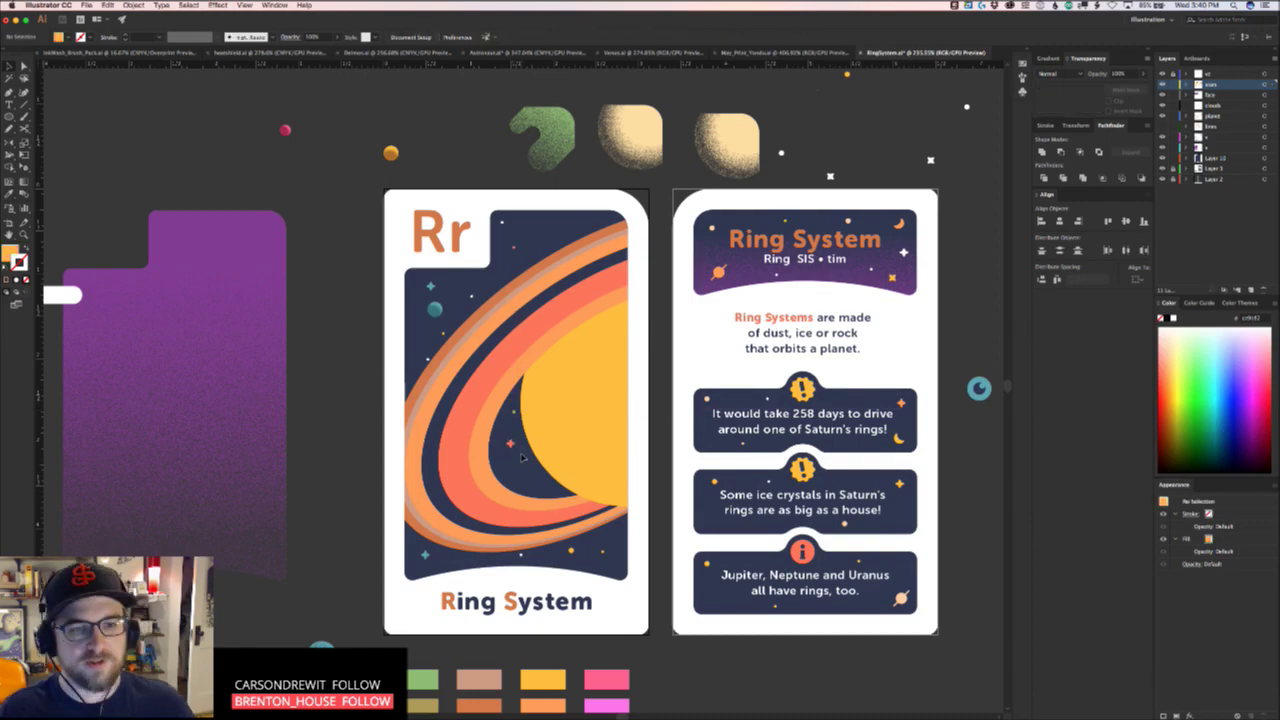
pyautogui.moveTo(515, 460); pyautogui.dragTo(530, 457)
# Move the small teal planet from the card's upper-left area to the lower-right corner of the night sky
pyautogui.scroll(3, 530, 456)
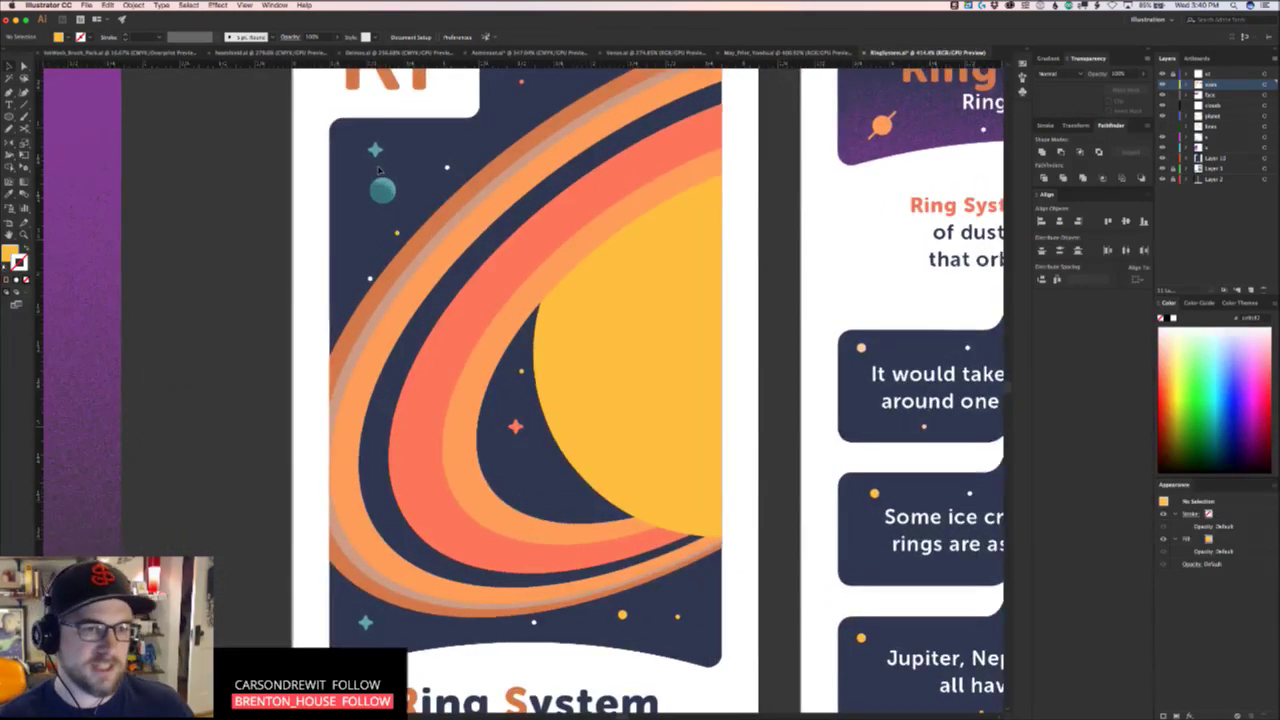
pyautogui.moveTo(367, 196); pyautogui.dragTo(409, 633)
pyautogui.moveTo(698, 633); pyautogui.dragTo(609, 591)
pyautogui.click(709, 608)
# Enlarge the small gold planet from the pasteboard, place it beneath the Rr label, and transfer it into the card's clip group
pyautogui.scroll(1, 609, 590)
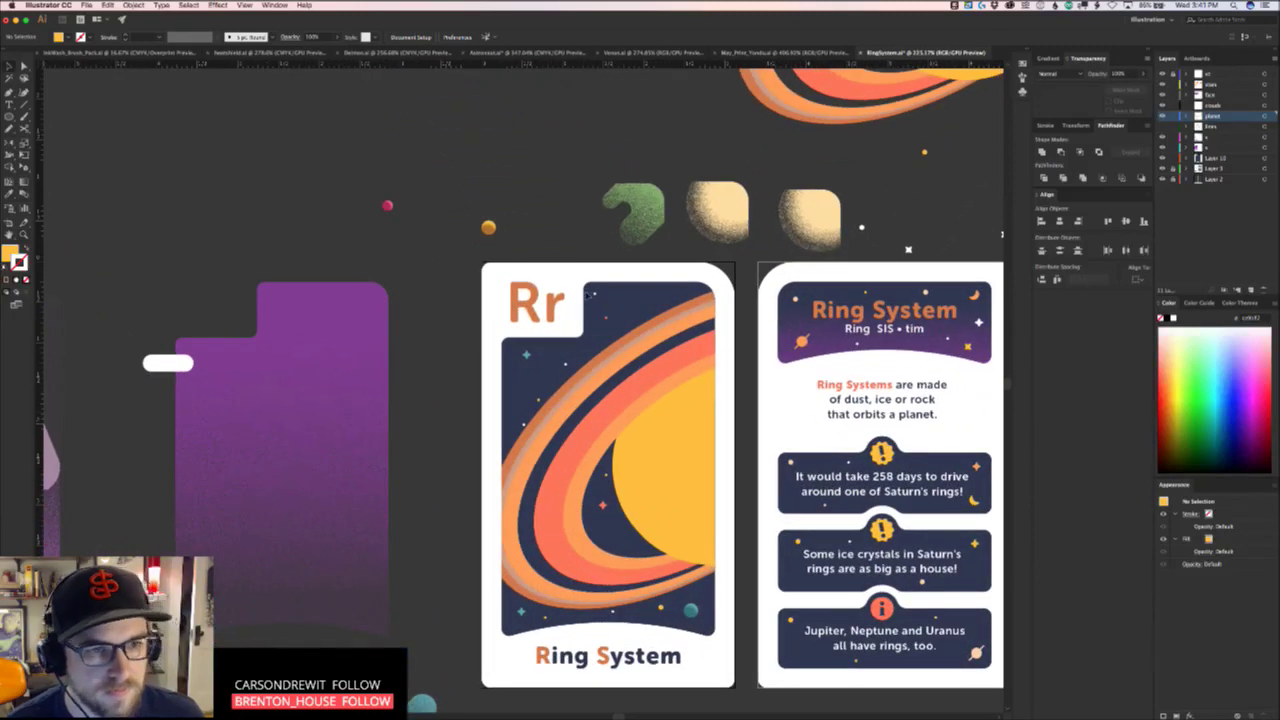
pyautogui.click(488, 227)
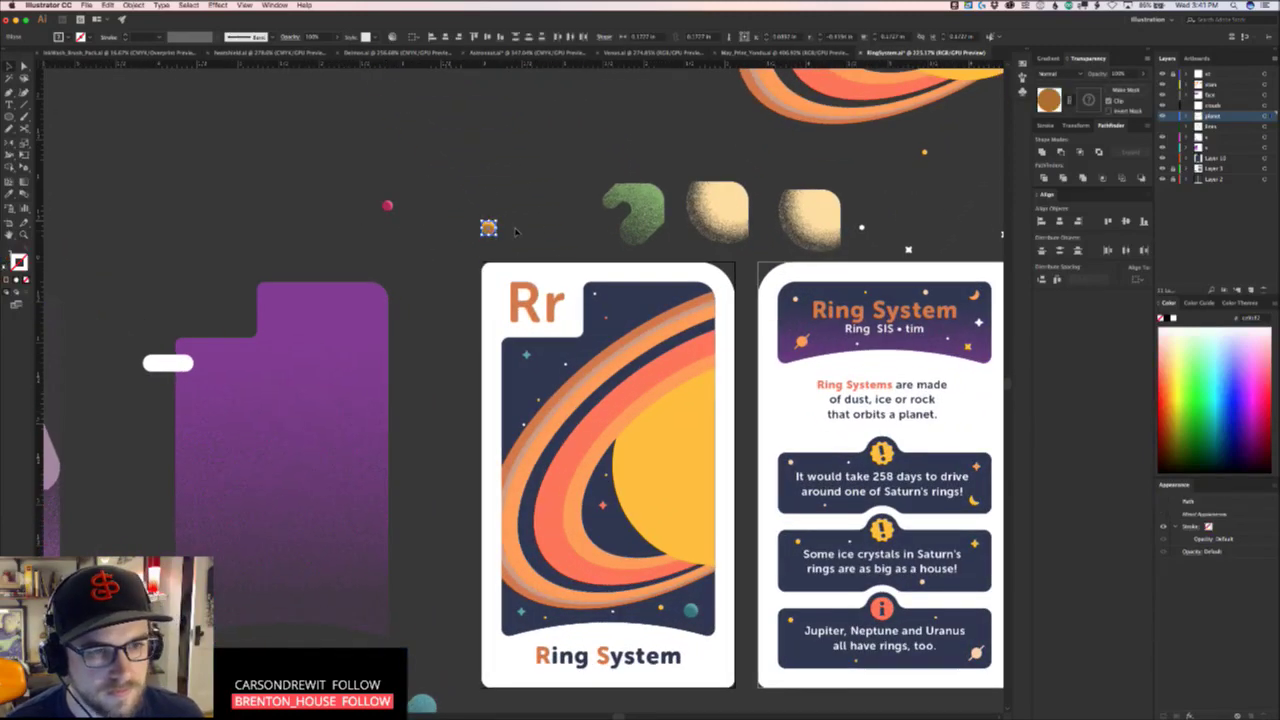
pyautogui.moveTo(494, 234); pyautogui.dragTo(548, 284)
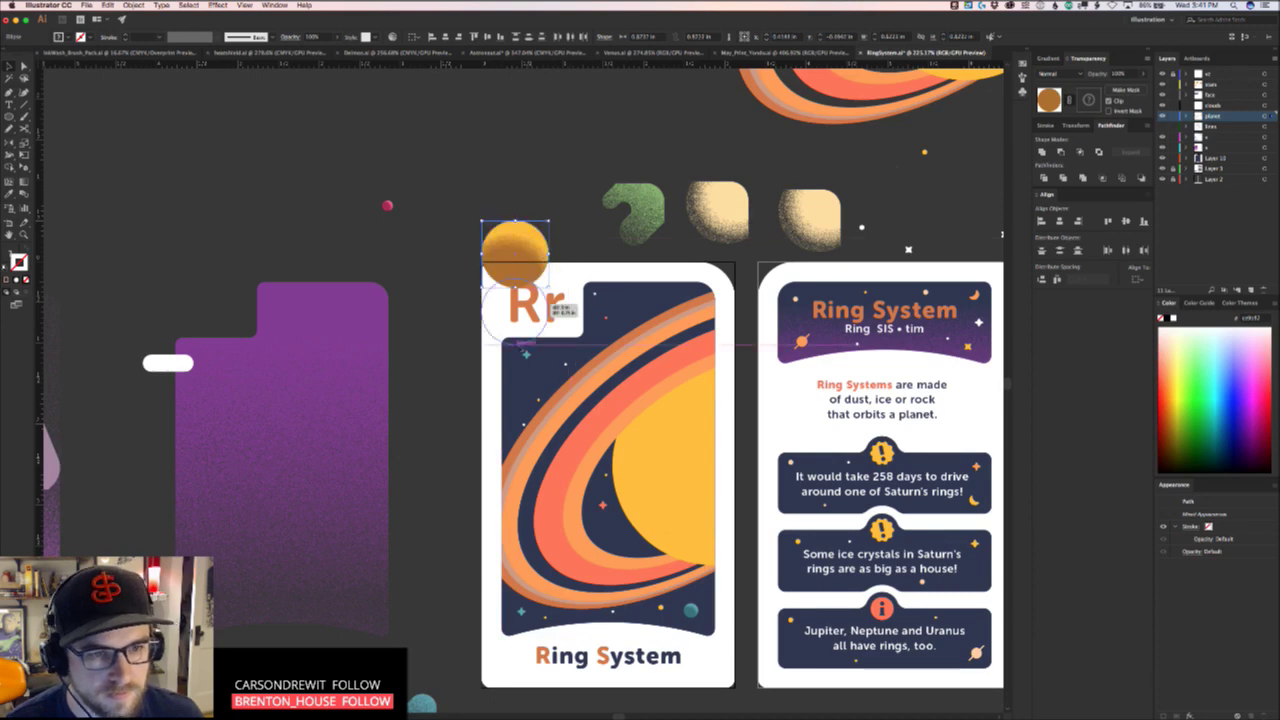
pyautogui.moveTo(524, 343); pyautogui.dragTo(537, 357)
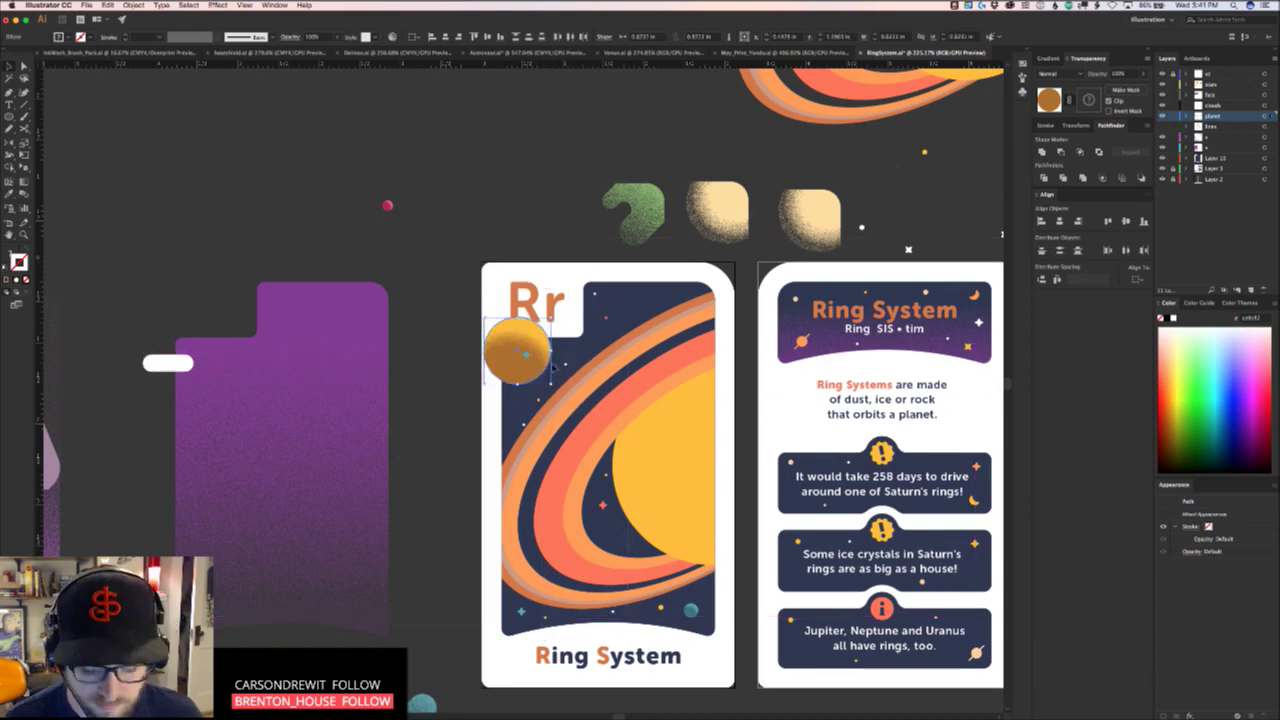
pyautogui.press('Delete')
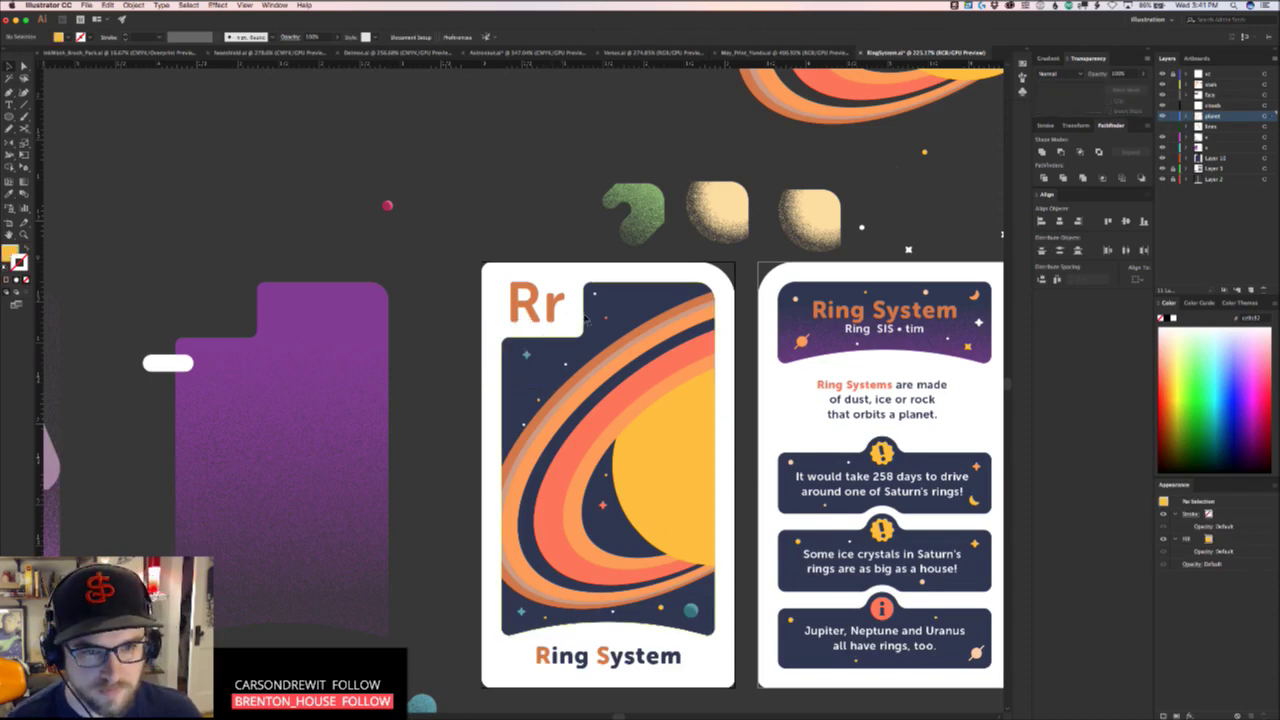
pyautogui.doubleClick(585, 317)
pyautogui.press('super+f')
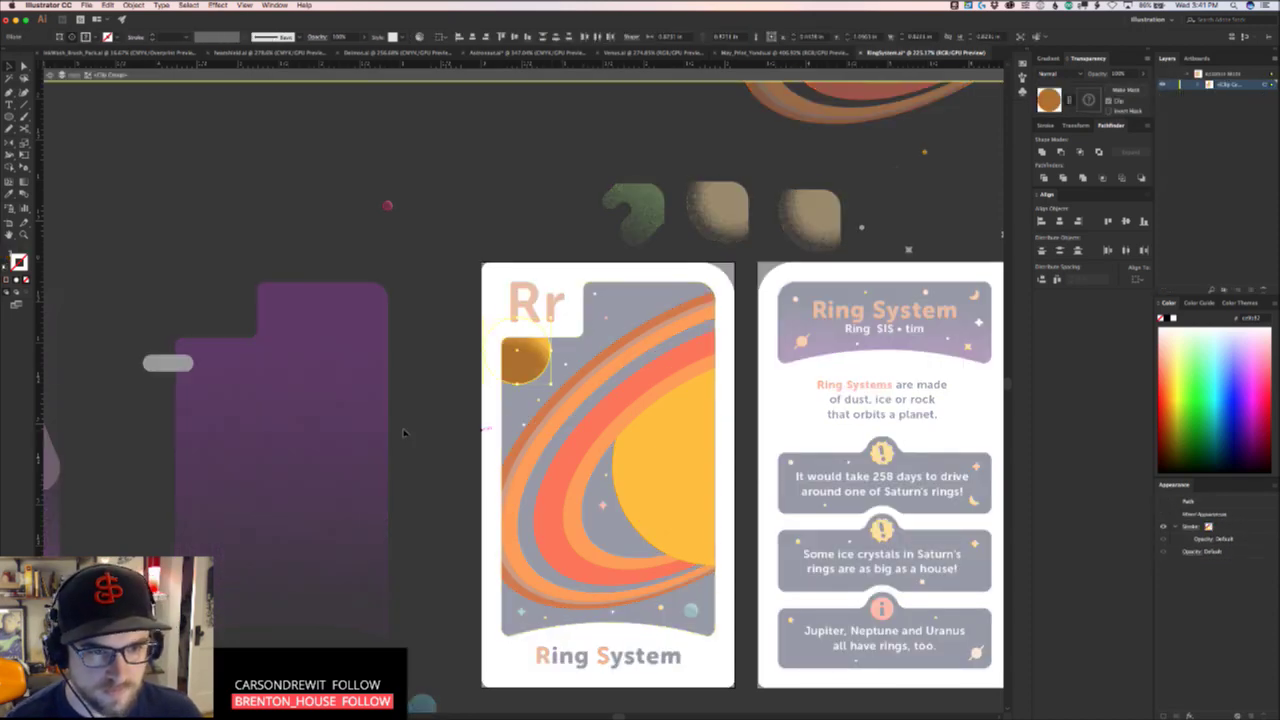
pyautogui.press('Escape')
# Shrink the small teal planet in the card's lower-right corner and nudge it slightly
pyautogui.moveTo(680, 392); pyautogui.dragTo(749, 537)
pyautogui.moveTo(699, 603); pyautogui.dragTo(695, 519)
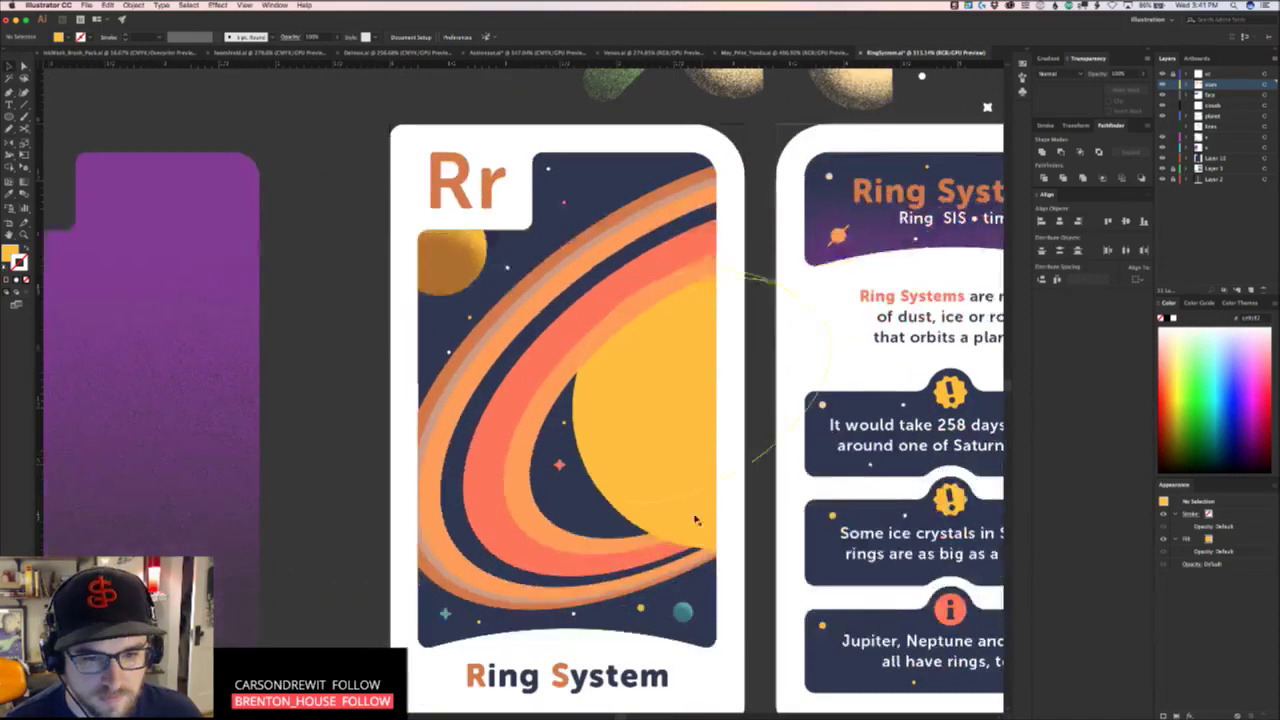
pyautogui.click(683, 611)
pyautogui.scroll(2, 684, 610)
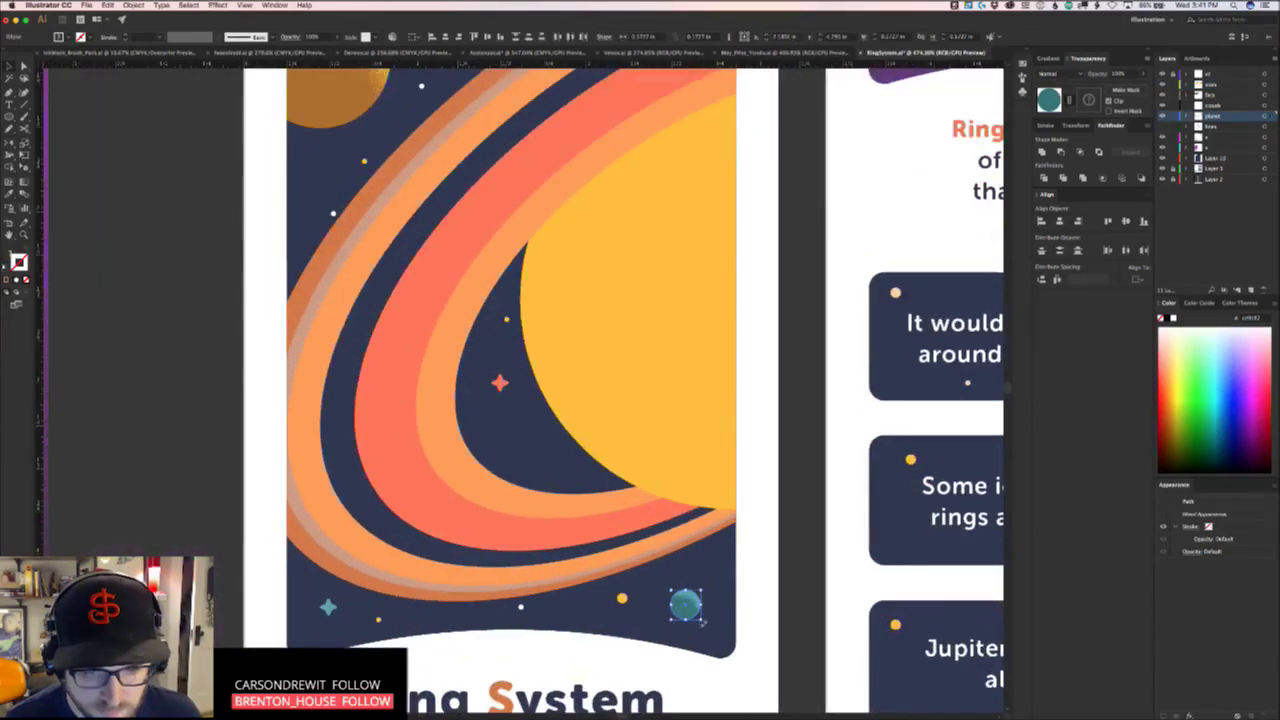
pyautogui.moveTo(701, 620)
pyautogui.mouseDown()
pyautogui.moveTo(694, 606)
pyautogui.moveTo(638, 624)
pyautogui.moveTo(700, 627)
pyautogui.moveTo(706, 611)
pyautogui.mouseUp()
pyautogui.click(736, 620)
pyautogui.scroll(2, 700, 624)
pyautogui.click(693, 617)
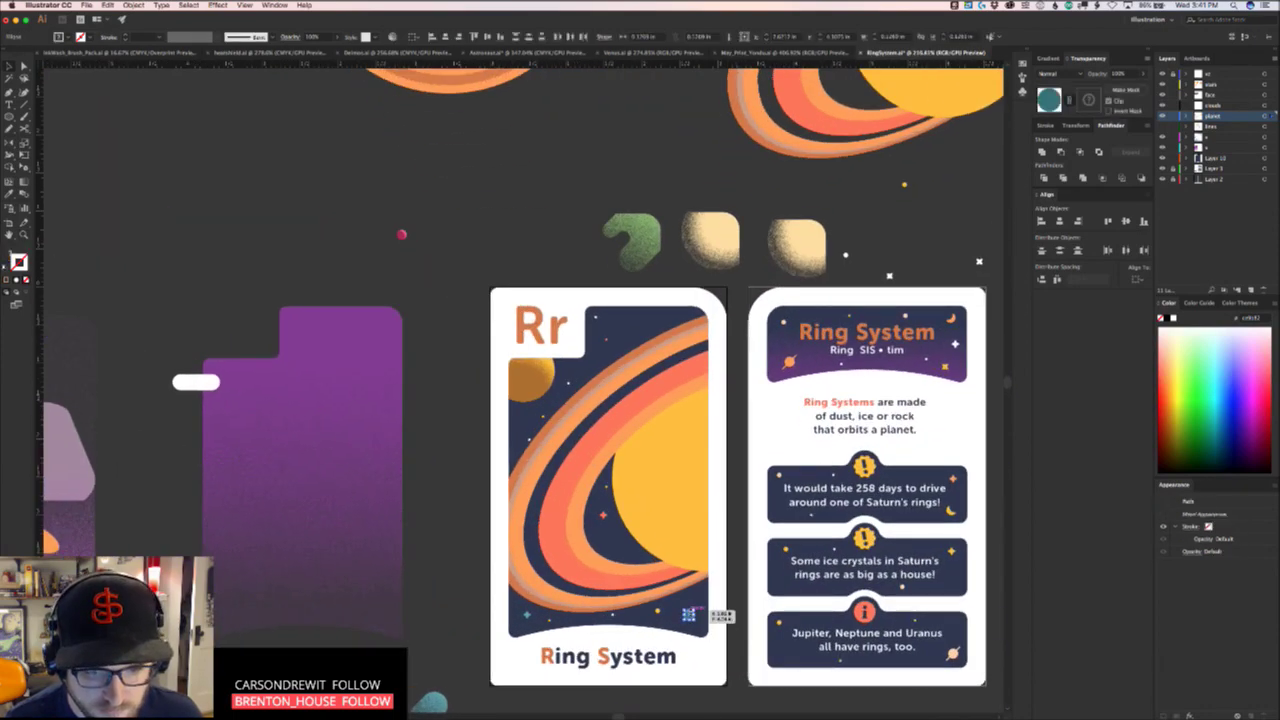
pyautogui.press('super+shift+a')
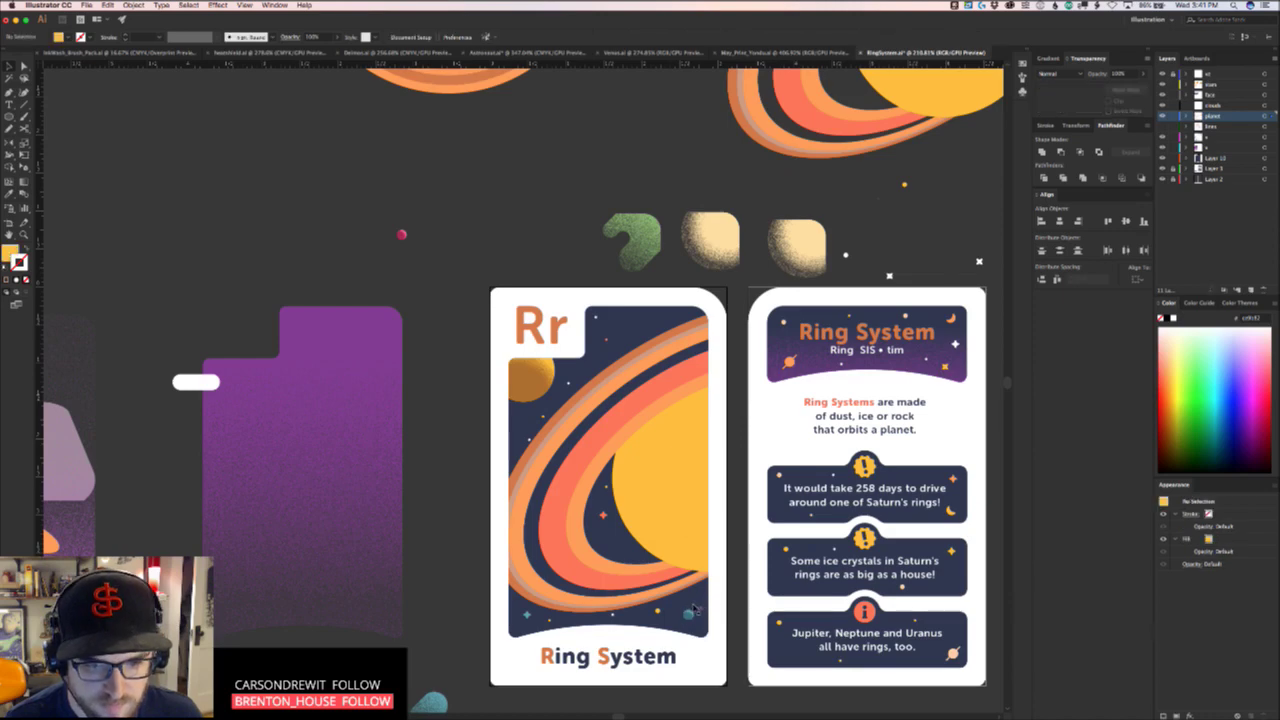
# Move the teal planet off the front card and shift the white and yellow dots below the rings toward the lower-right corner
pyautogui.scroll(2, 693, 611)
pyautogui.moveTo(705, 606); pyautogui.dragTo(786, 619)
pyautogui.click(704, 612)
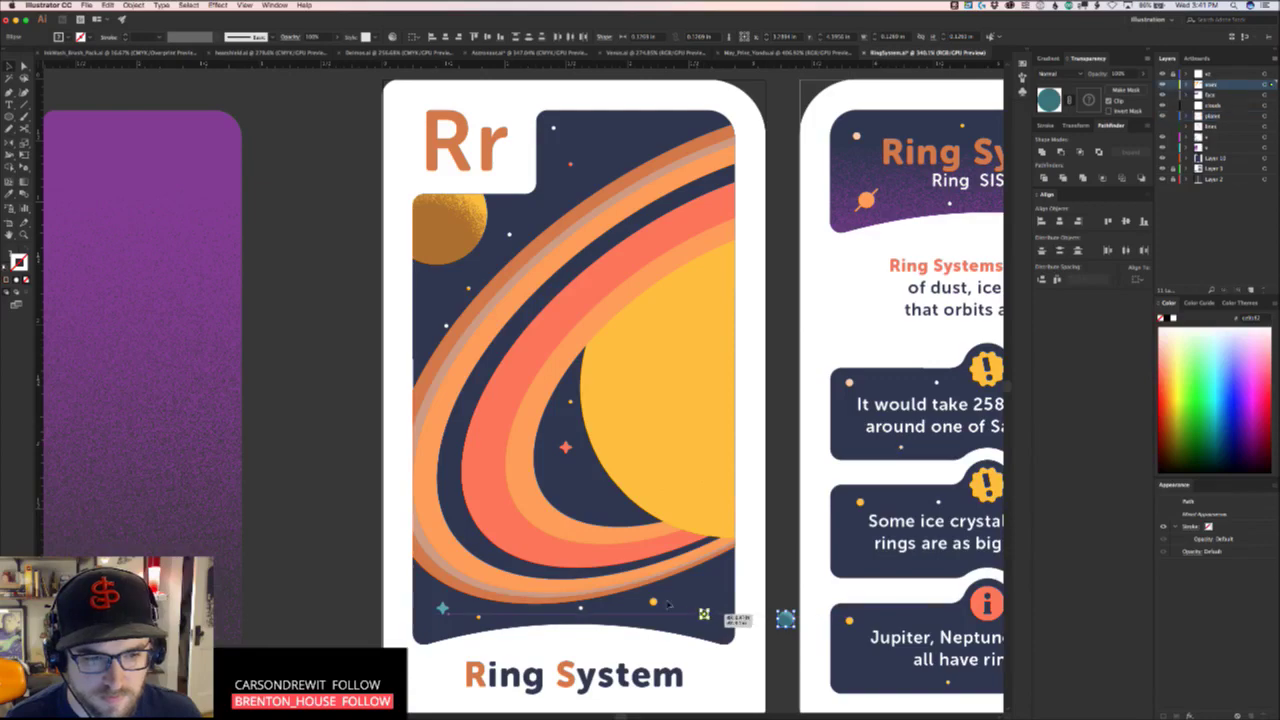
pyautogui.press('Delete')
pyautogui.moveTo(581, 608); pyautogui.dragTo(689, 596)
pyautogui.click(700, 598)
pyautogui.scroll(1, 689, 596)
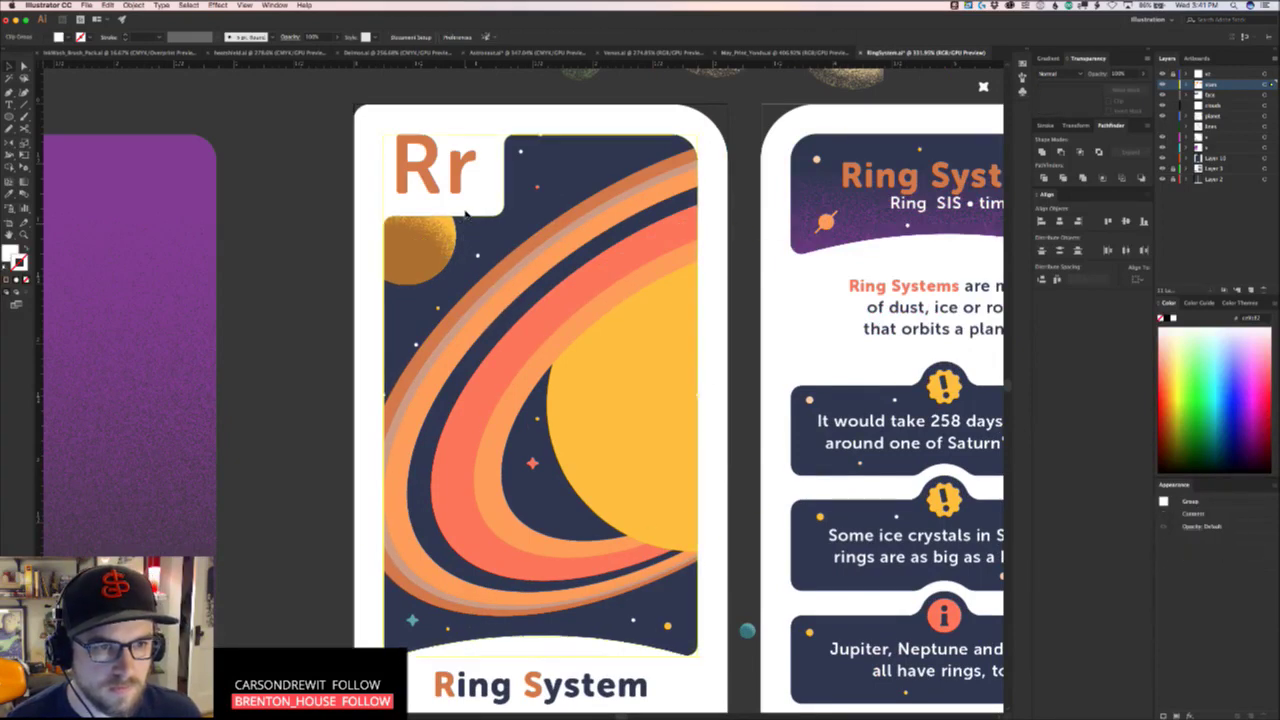
# Try the gold planet at the card's top edge, overlapping the outer rings, and view the card
pyautogui.doubleClick(462, 229)
pyautogui.moveTo(440, 247); pyautogui.dragTo(613, 168)
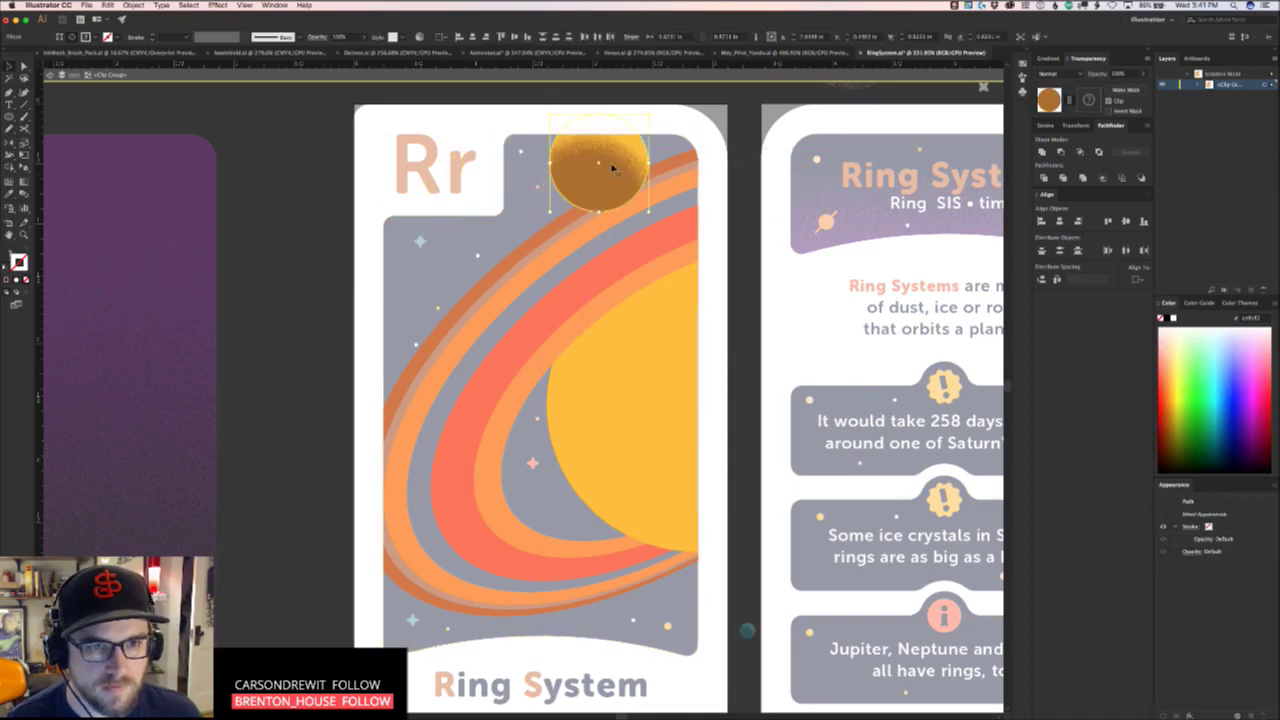
pyautogui.press('Escape')
pyautogui.click(746, 175)
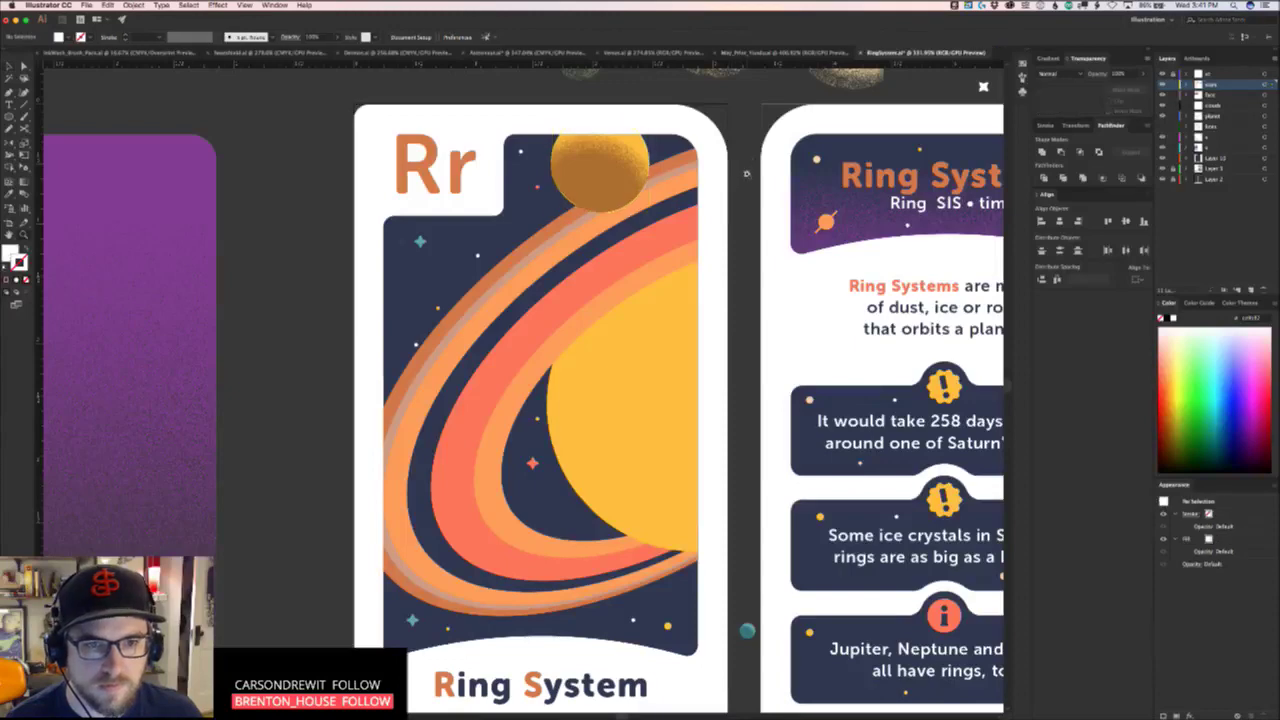
pyautogui.moveTo(746, 175); pyautogui.dragTo(722, 213)
pyautogui.scroll(-2, 550, 224)
# Undo the gold planet's move back to its place beneath the Rr label
pyautogui.press('super+z')
pyautogui.press('super+z')
pyautogui.press('super+z')
pyautogui.press('super+z')
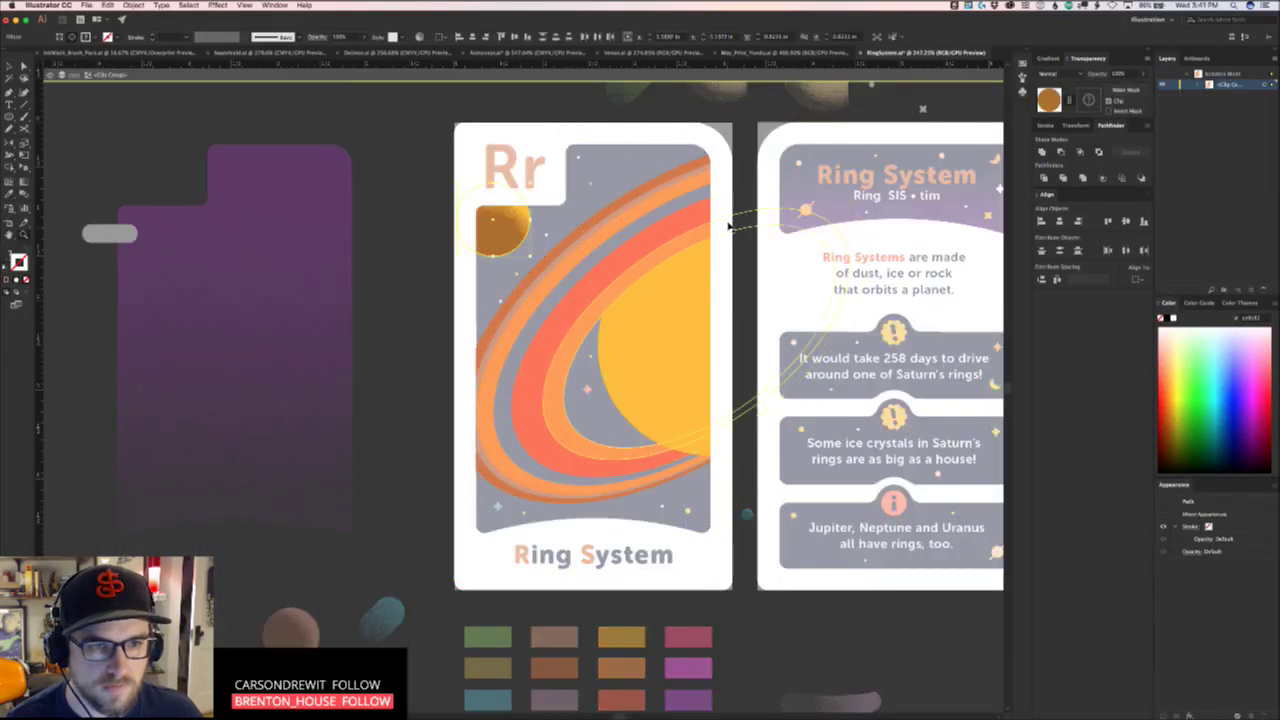
pyautogui.press('super+z')
pyautogui.press('v')
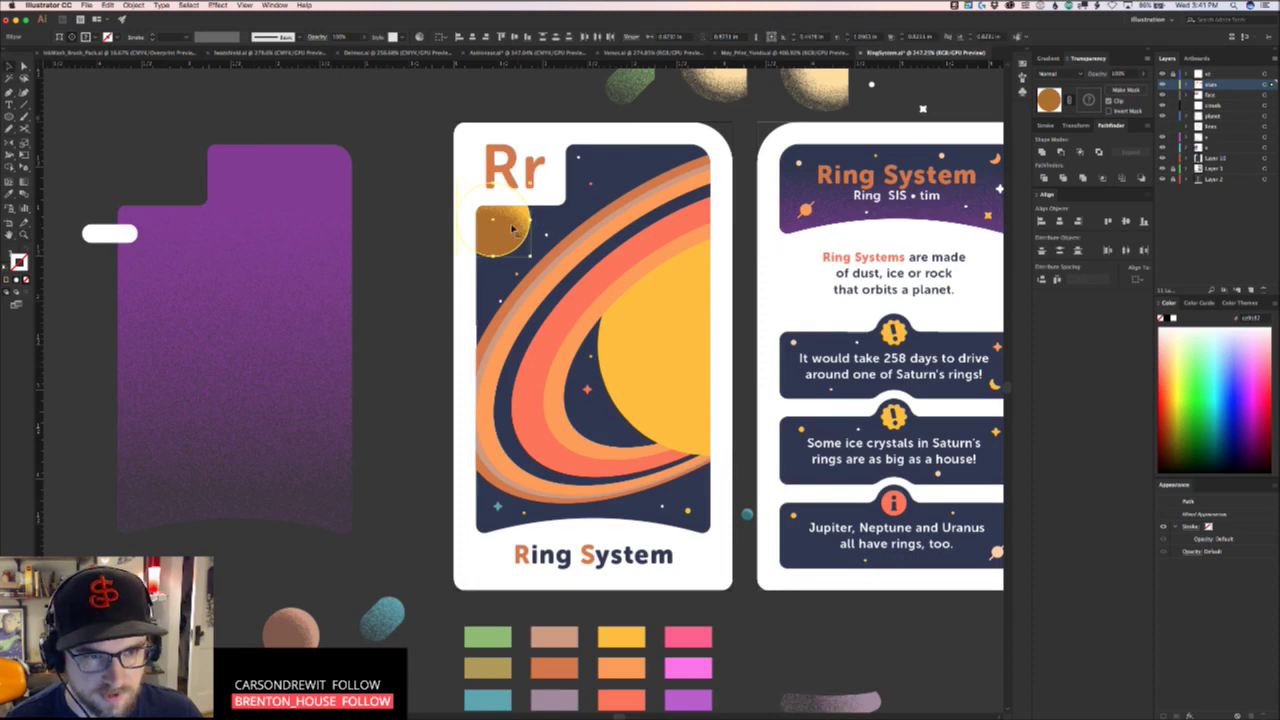
# Move the teal star from behind the gold planet to the sky above the rings, and rotate the planet clockwise beneath the Rr label
pyautogui.moveTo(529, 230); pyautogui.dragTo(626, 162)
pyautogui.click(483, 211)
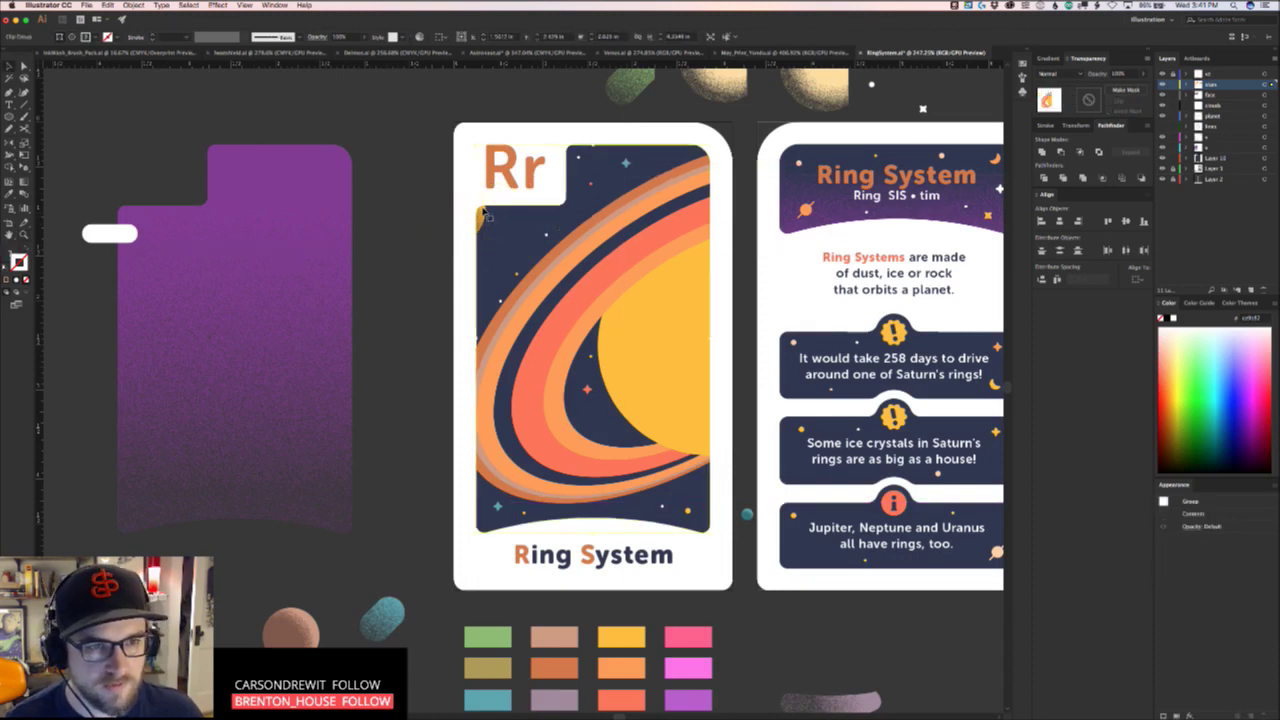
pyautogui.doubleClick(482, 212)
pyautogui.moveTo(481, 211); pyautogui.dragTo(506, 227)
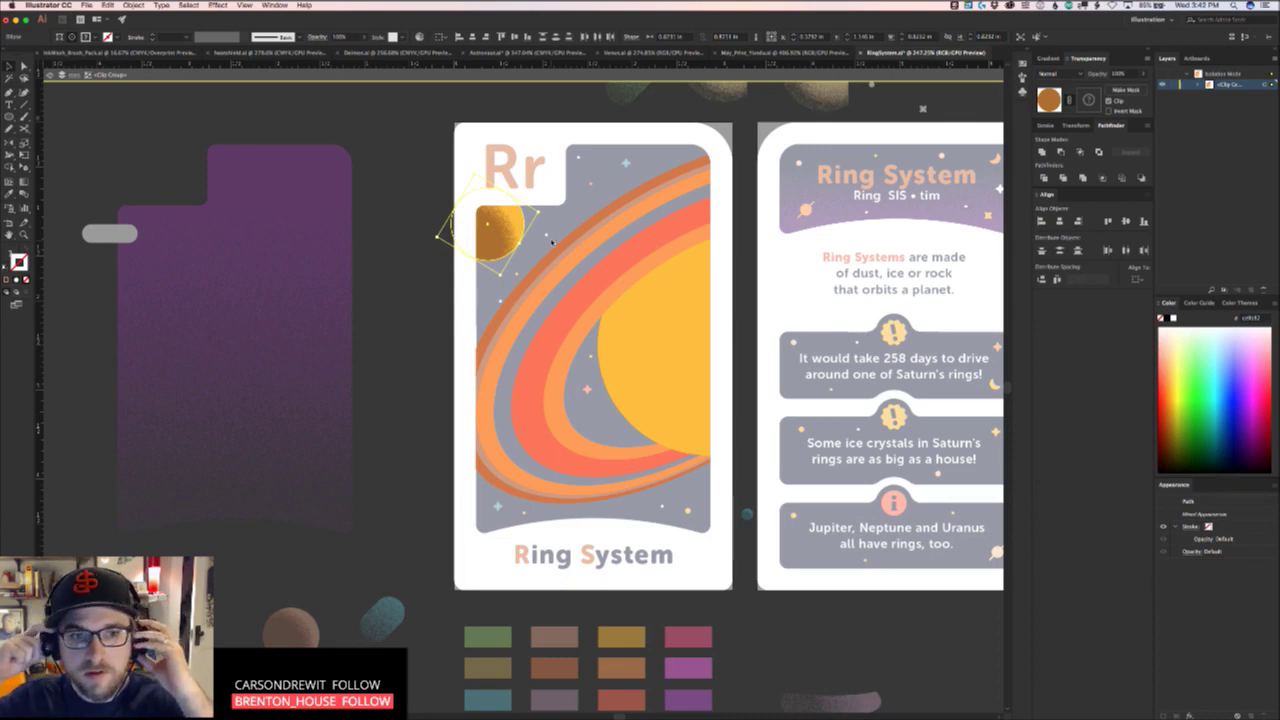
pyautogui.press('Escape')
pyautogui.click(450, 362)
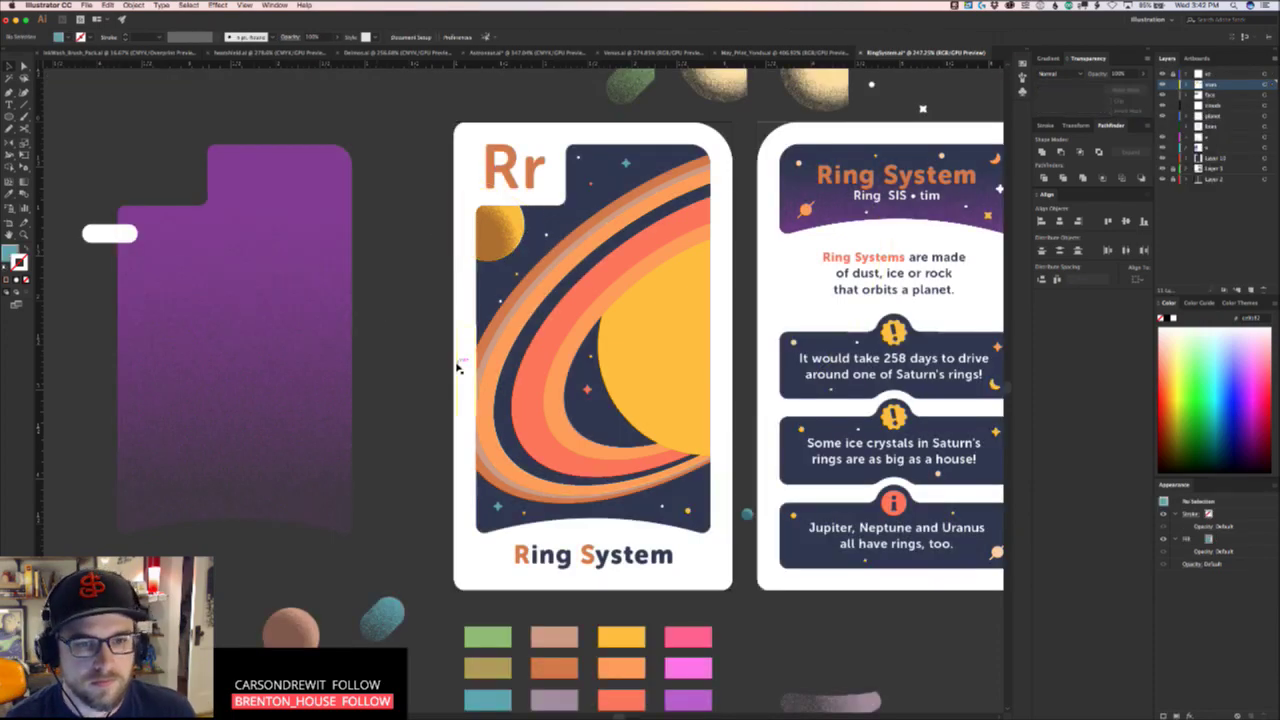
# Try scaling down and shifting the planet and rings together with the clipping shape, and undo both changes
pyautogui.moveTo(479, 397); pyautogui.dragTo(452, 406)
pyautogui.scroll(3, 451, 405)
pyautogui.scroll(-4, 520, 420)
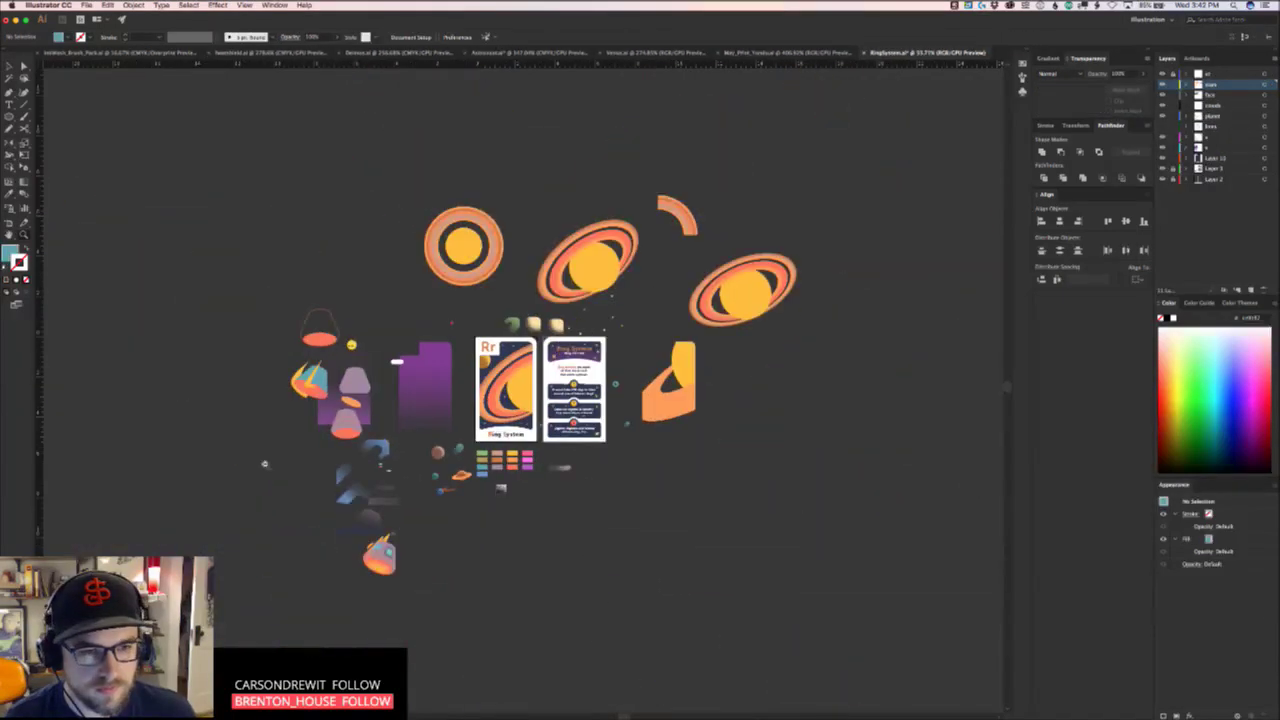
pyautogui.scroll(5, 660, 455)
pyautogui.doubleClick(671, 450)
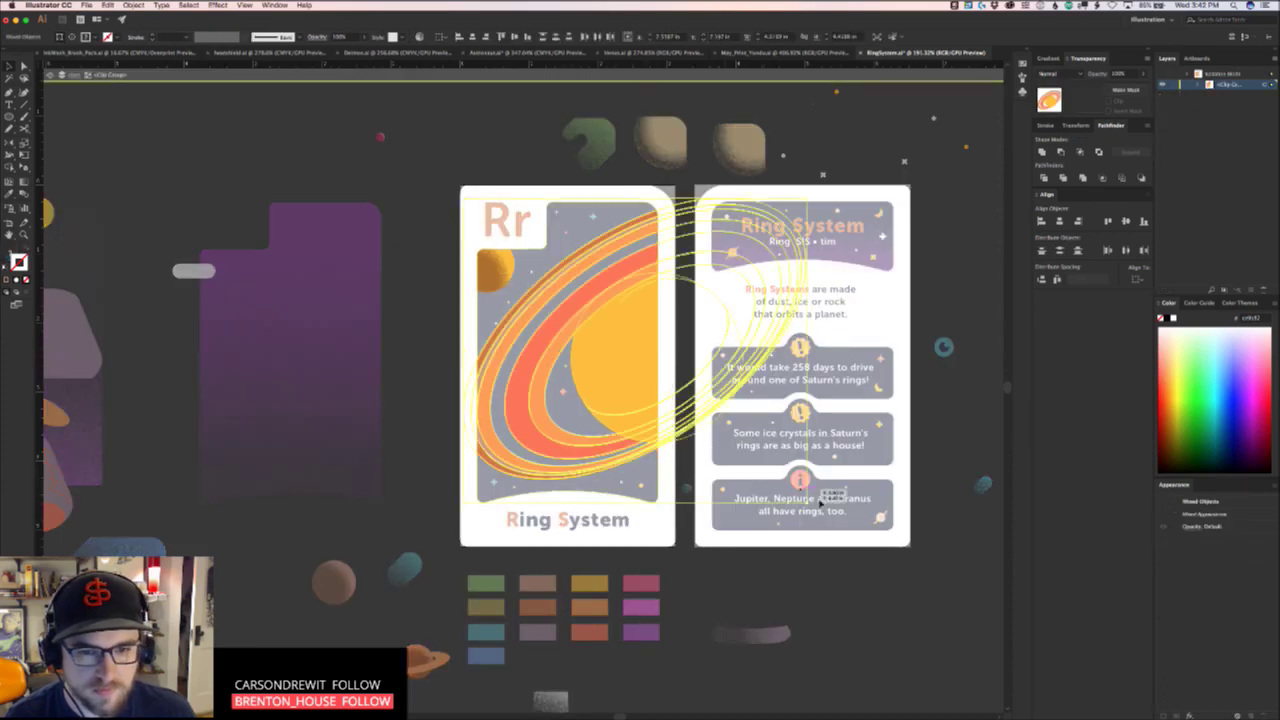
pyautogui.moveTo(807, 503); pyautogui.dragTo(799, 495)
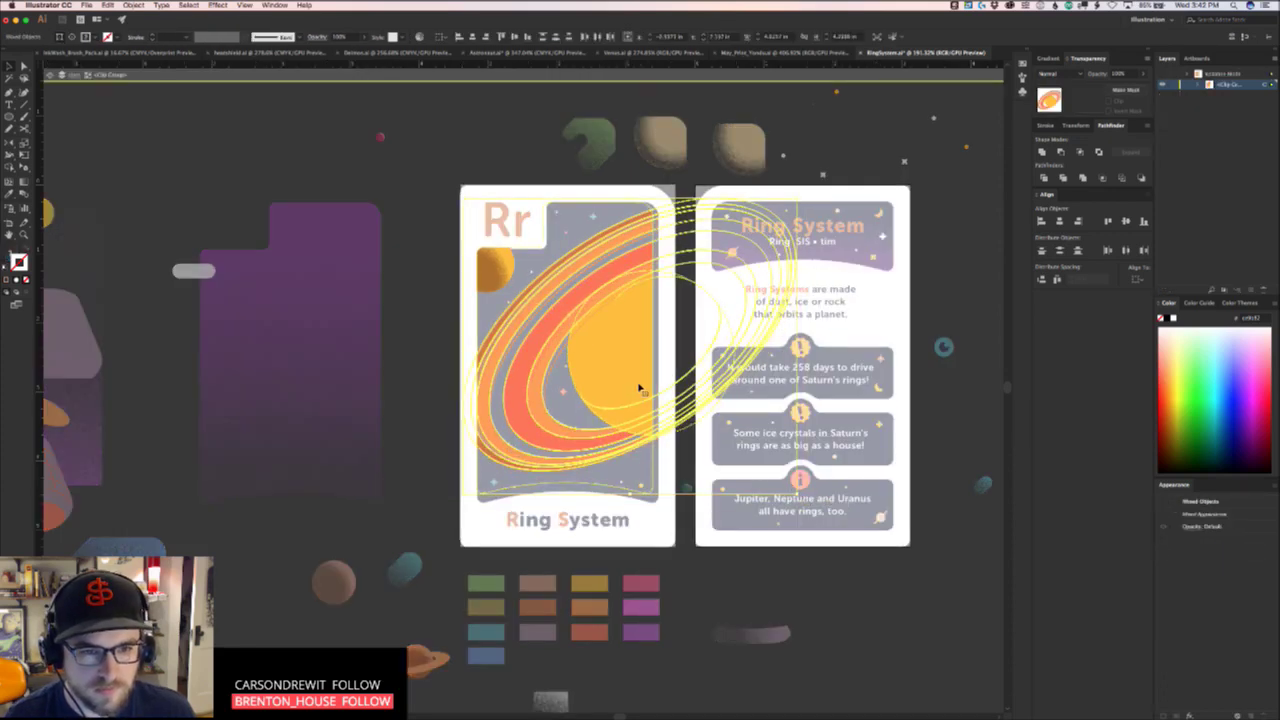
pyautogui.moveTo(639, 386); pyautogui.dragTo(641, 384)
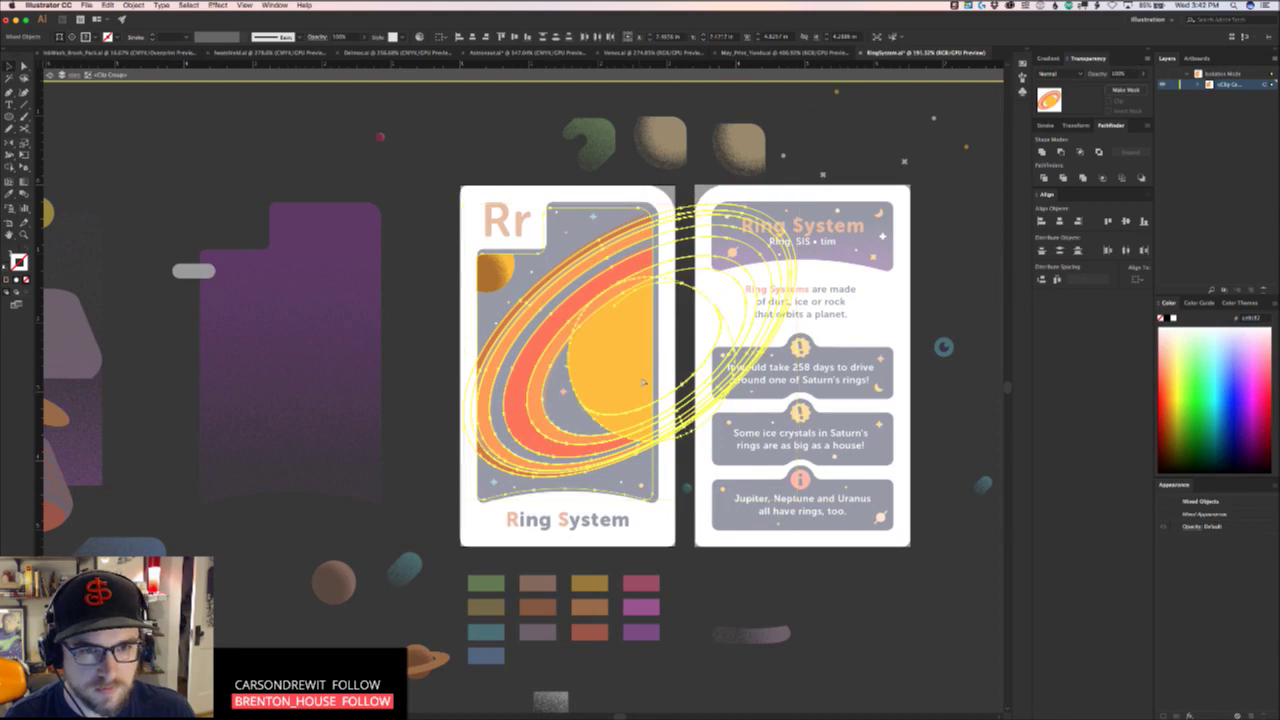
pyautogui.press('super+z')
pyautogui.press('super+z')
# Exclude the clipping shape from the selection, shrink the planet and rings slightly, reposition them, and leave the clip group
pyautogui.keyDown('shift'); pyautogui.click(658, 475); pyautogui.keyUp('shift')
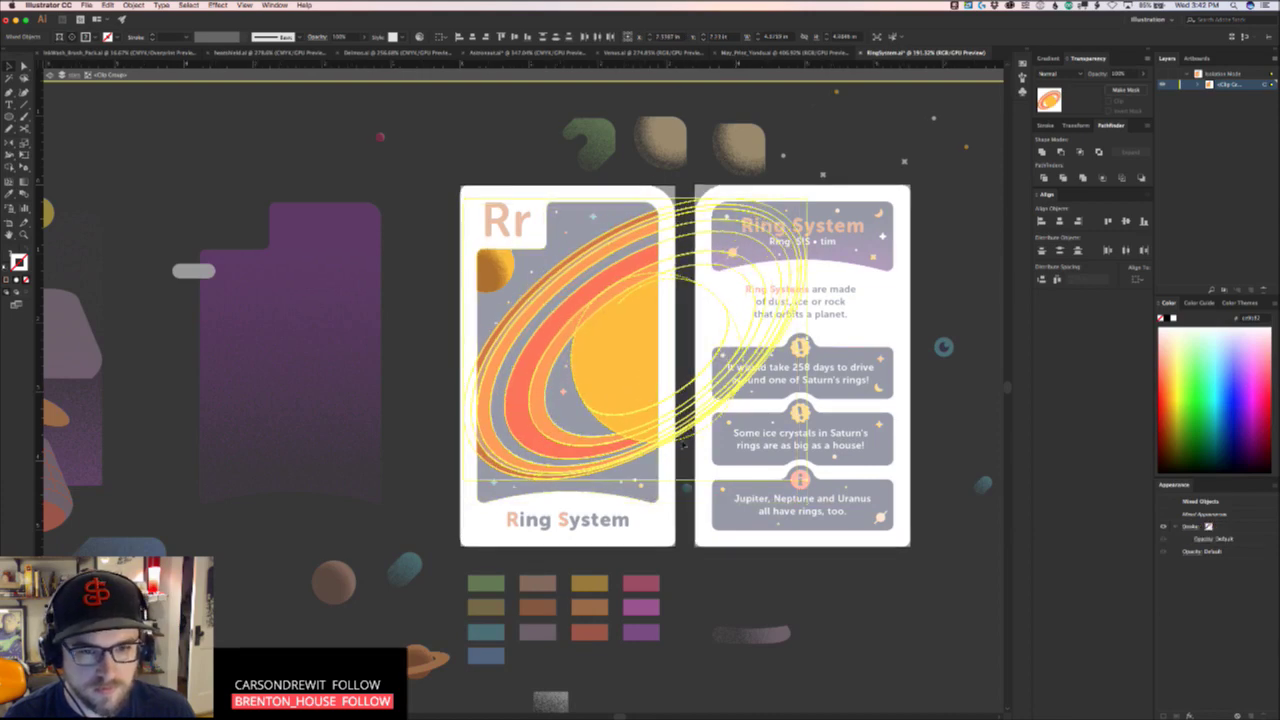
pyautogui.moveTo(806, 479); pyautogui.dragTo(795, 470)
pyautogui.moveTo(651, 361); pyautogui.dragTo(651, 366)
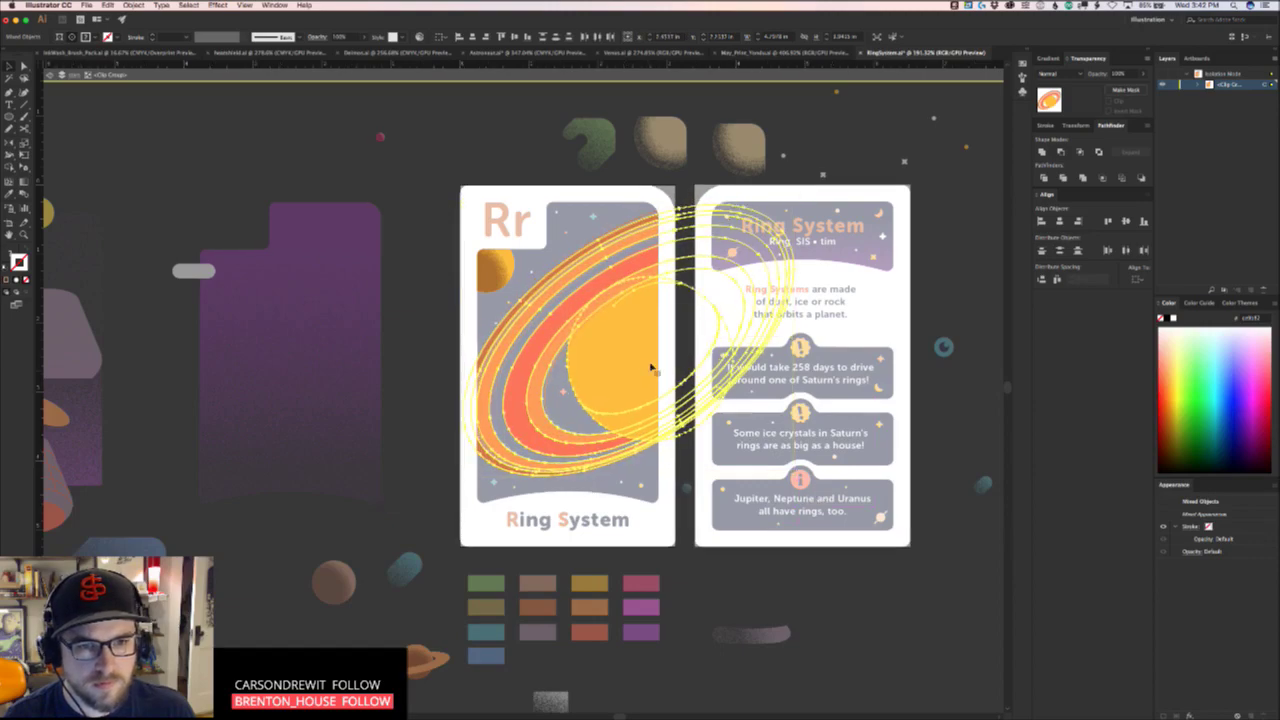
pyautogui.press('Escape')
pyautogui.click(352, 402)
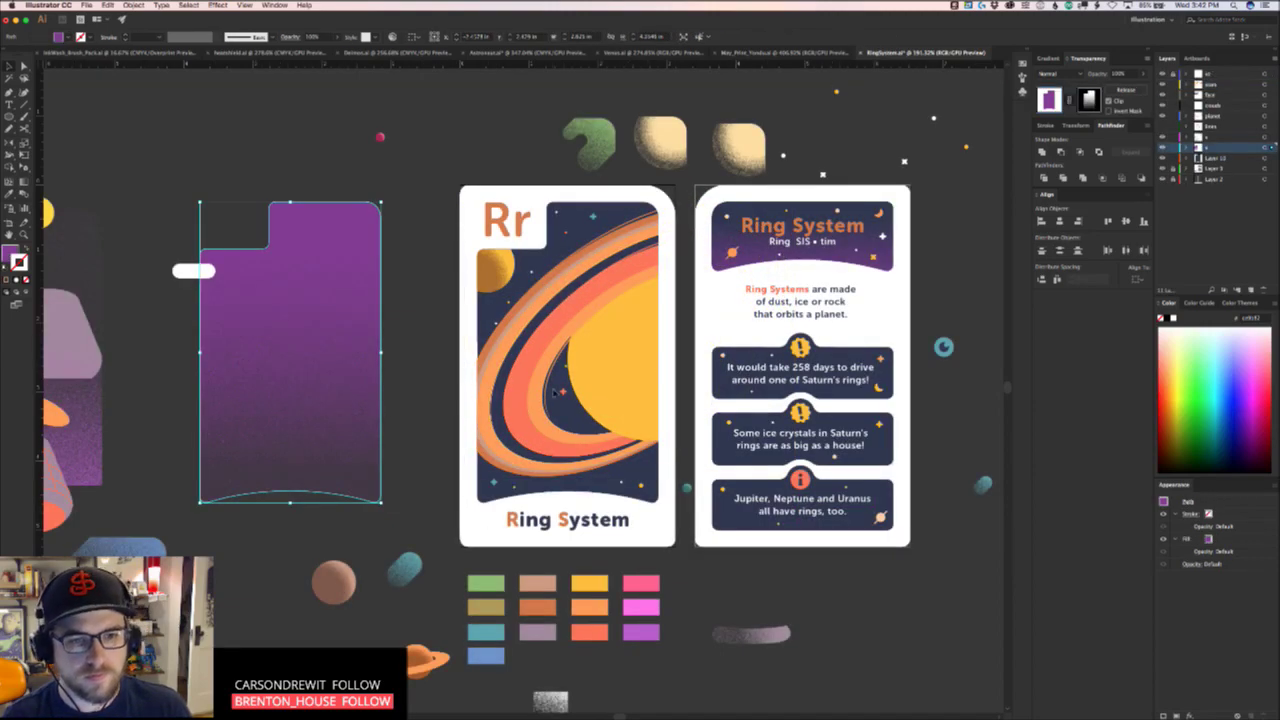
# Check the ring edges up close, undo the last scaling and repositioning of the planet and rings, and deselect the artwork
pyautogui.scroll(4, 556, 394)
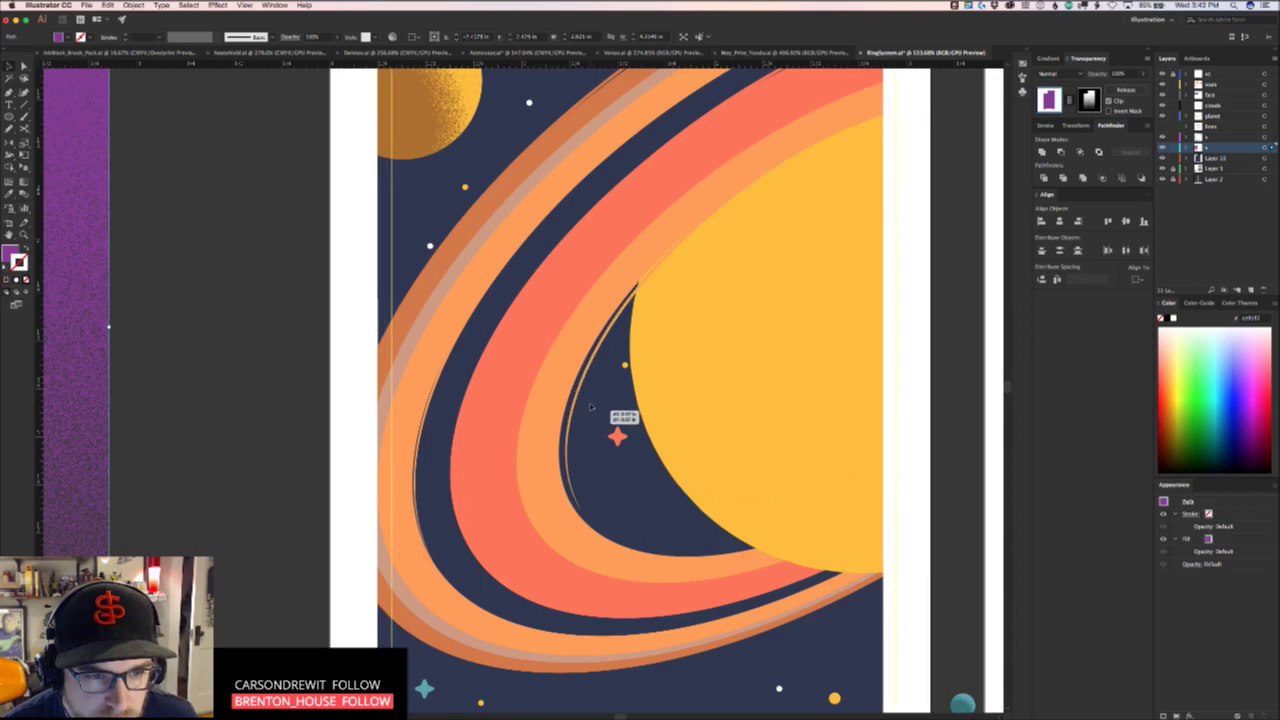
pyautogui.click(600, 391)
pyautogui.doubleClick(704, 253)
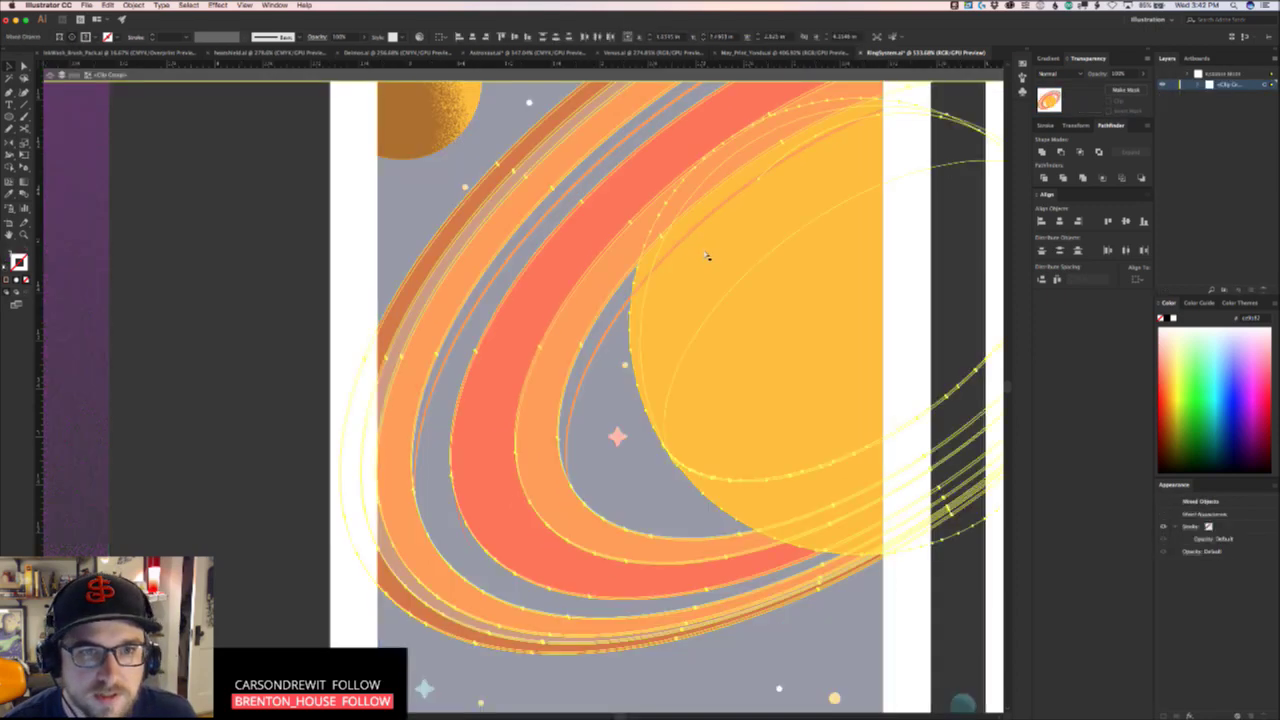
pyautogui.press('Escape')
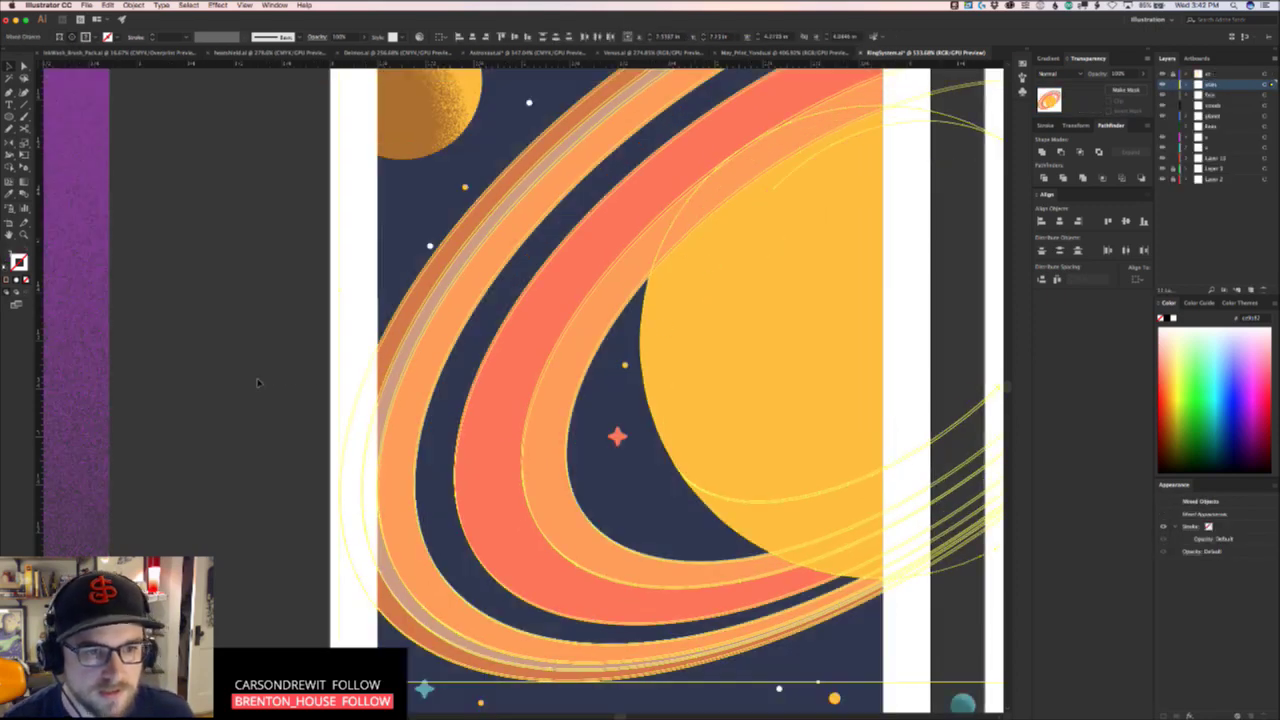
pyautogui.click(260, 381)
pyautogui.moveTo(616, 383); pyautogui.dragTo(380, 409)
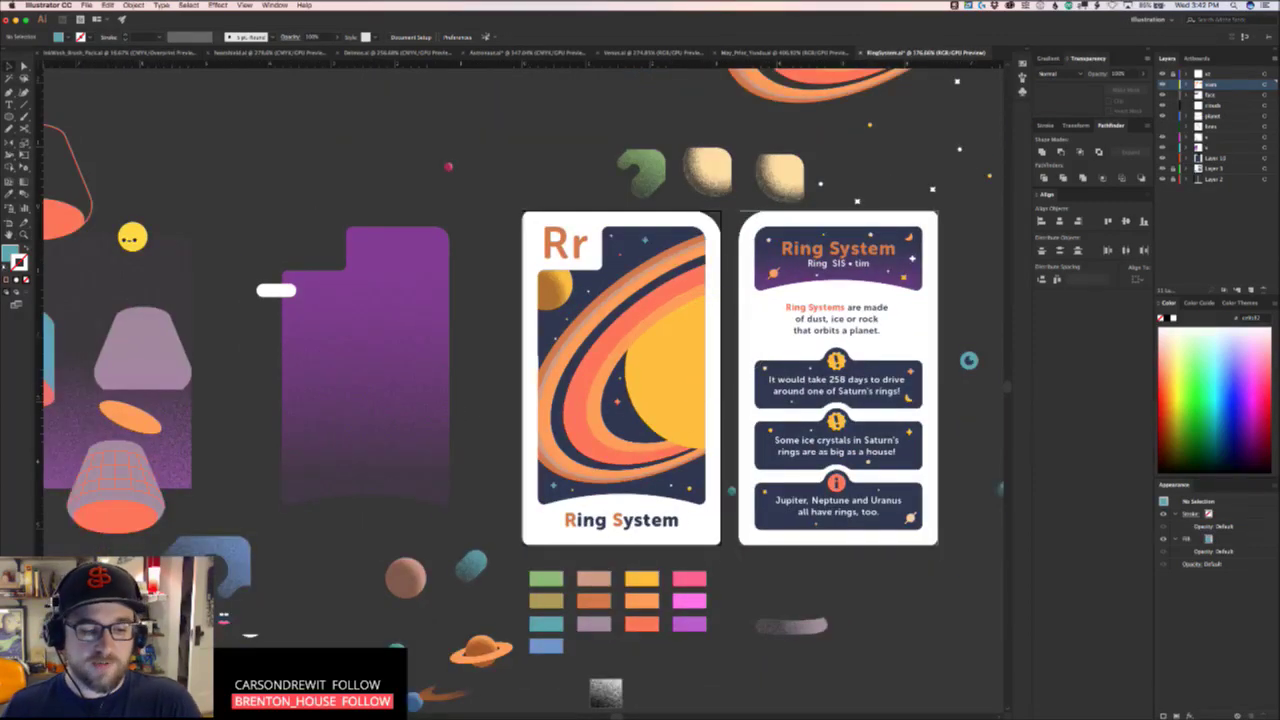
# View the Deimos card document for reference and return to the Ring System document
pyautogui.press('super+Tab')
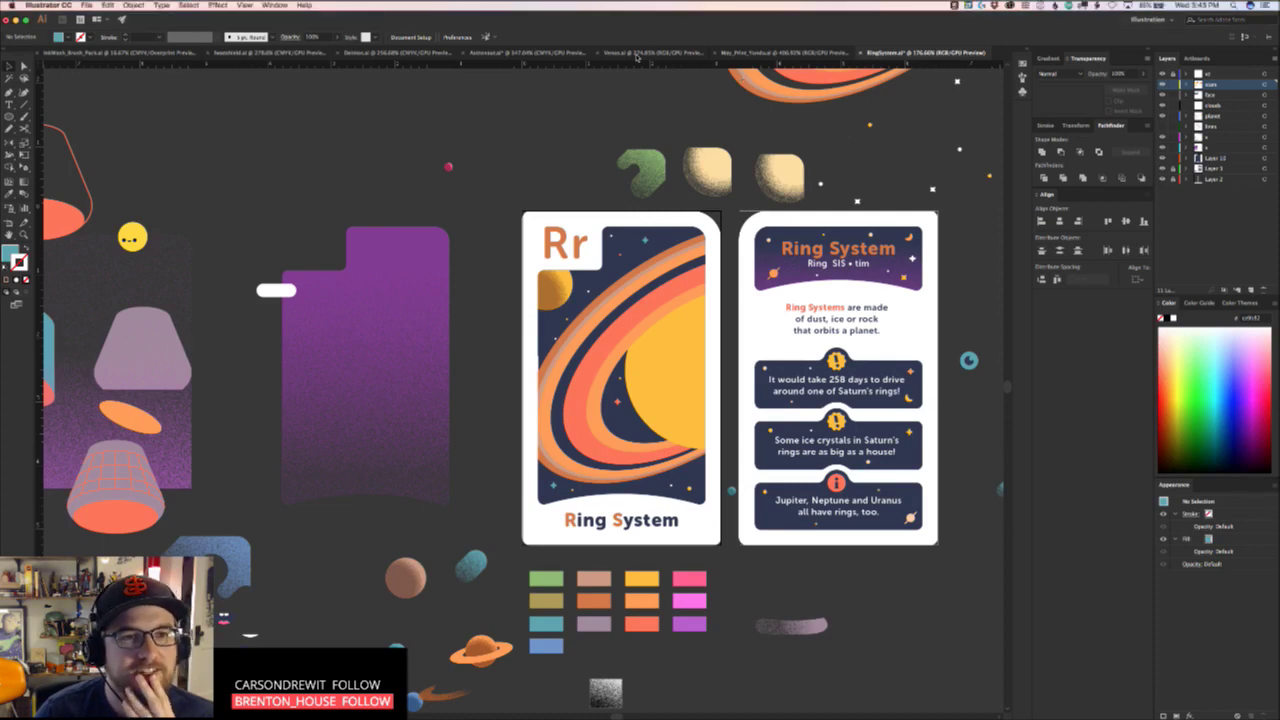
pyautogui.click(379, 56)
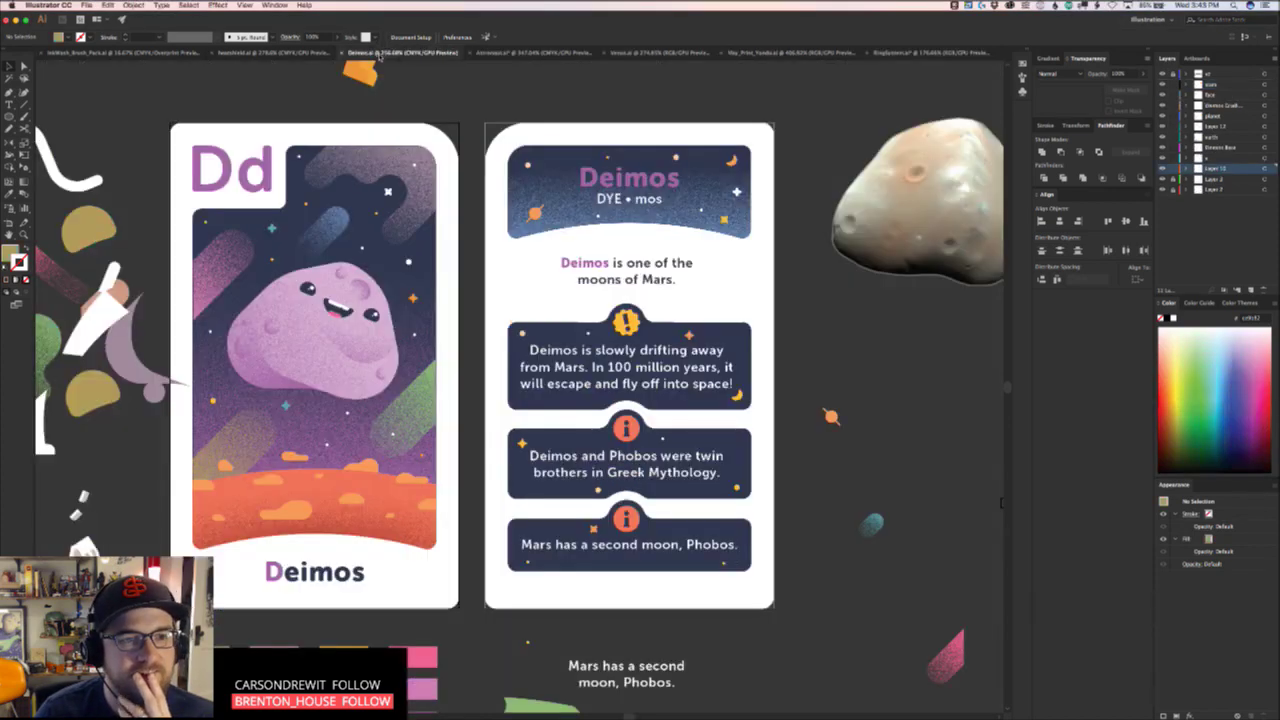
pyautogui.click(905, 52)
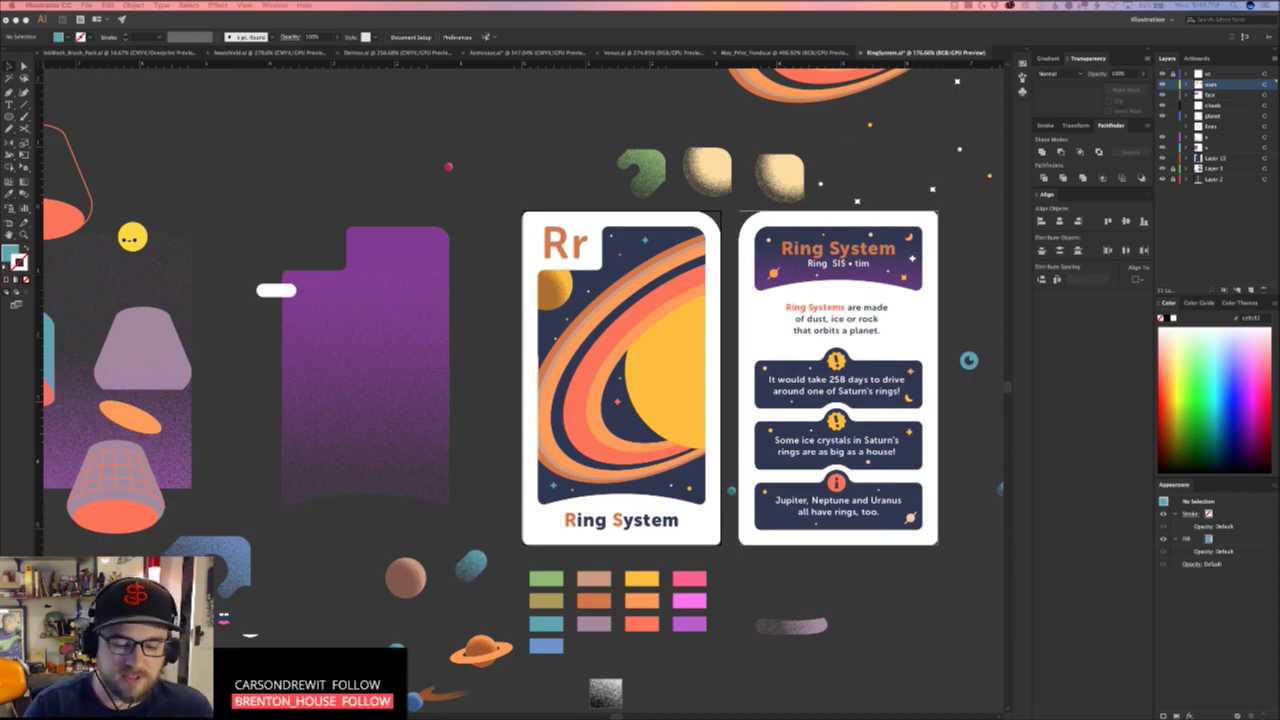
# Switch to Finder, compare the previews of RingSystem.ai and SolarSystem.ai in the Cards folder, and return to the Ring System artwork in Illustrator
pyautogui.press('super+o')
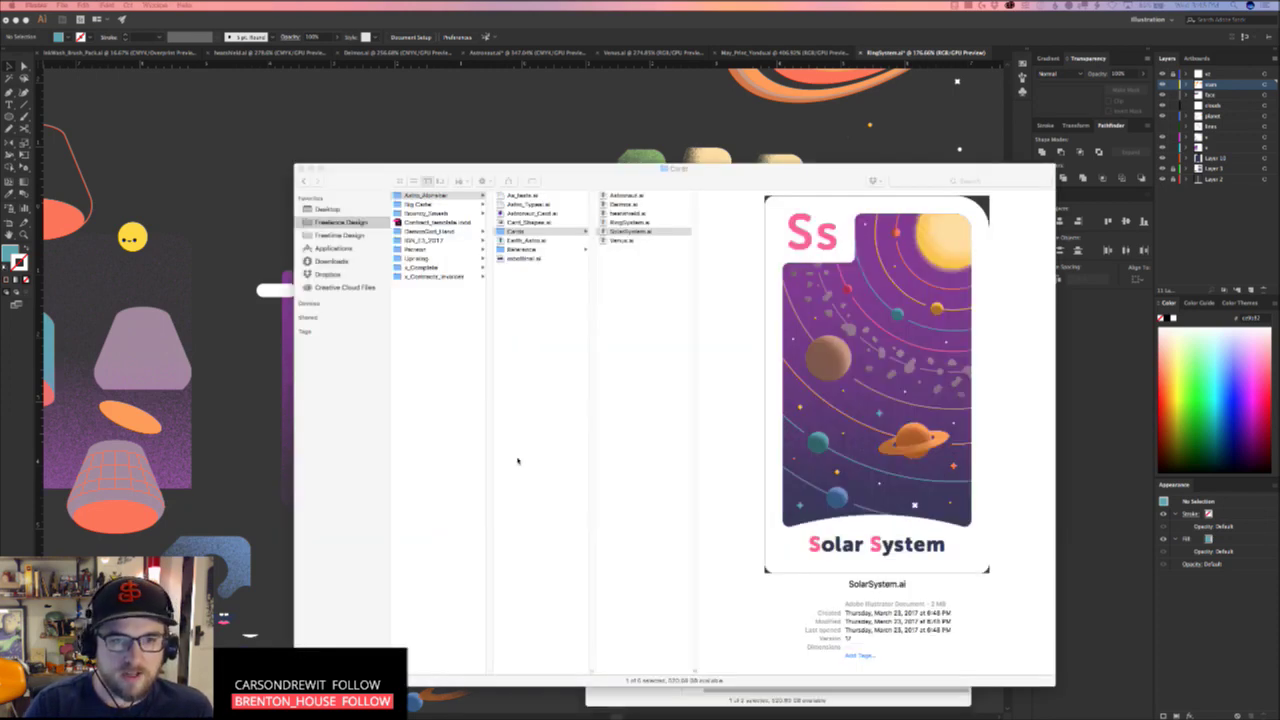
pyautogui.click(647, 222)
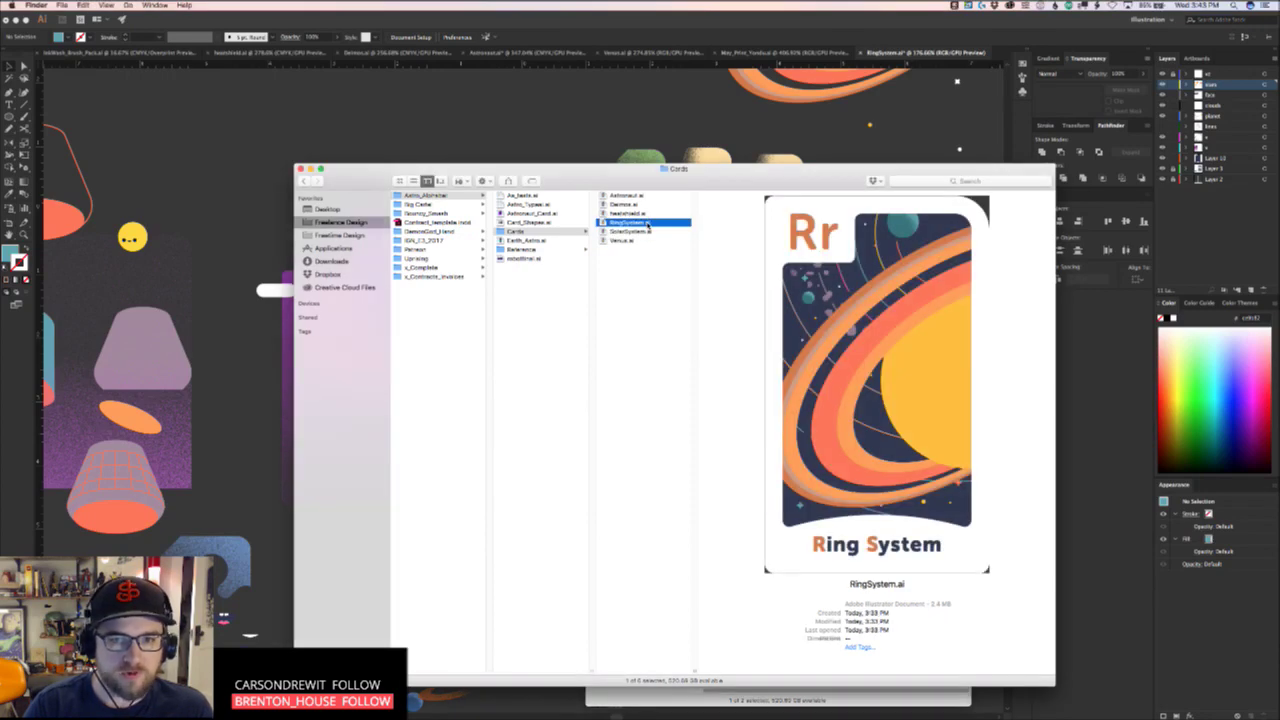
pyautogui.click(640, 241)
pyautogui.click(641, 232)
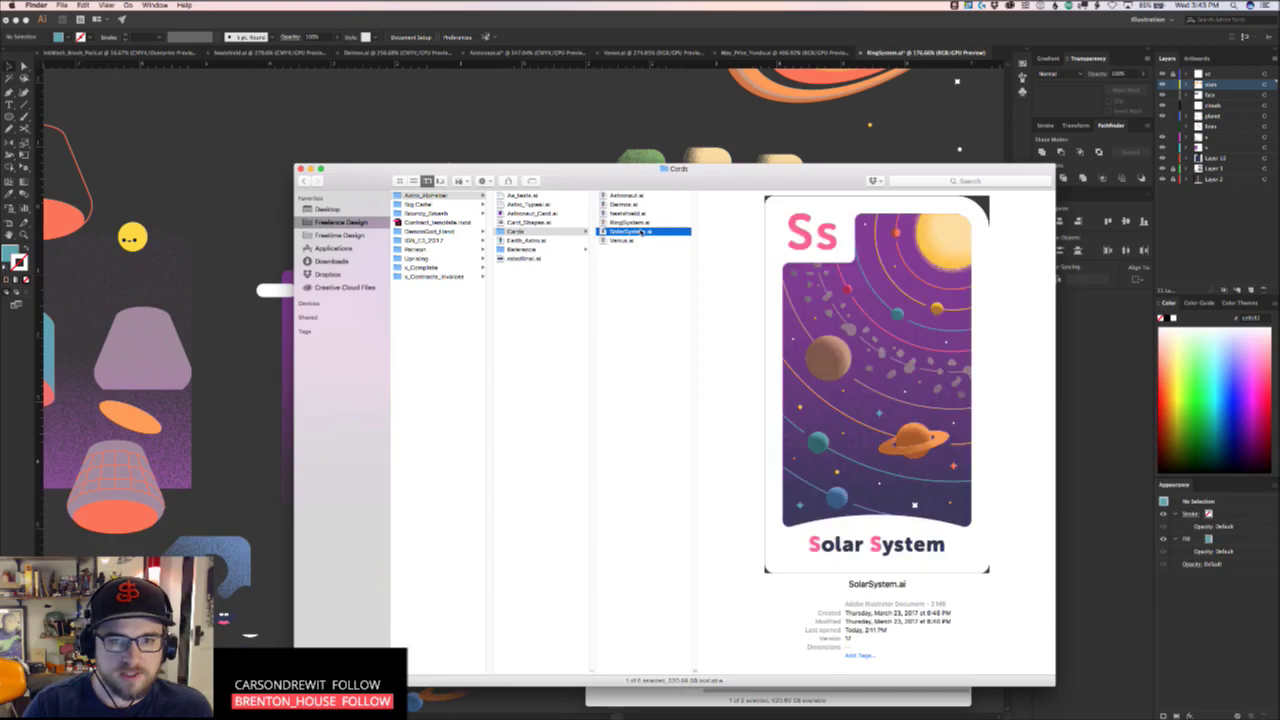
pyautogui.click(640, 222)
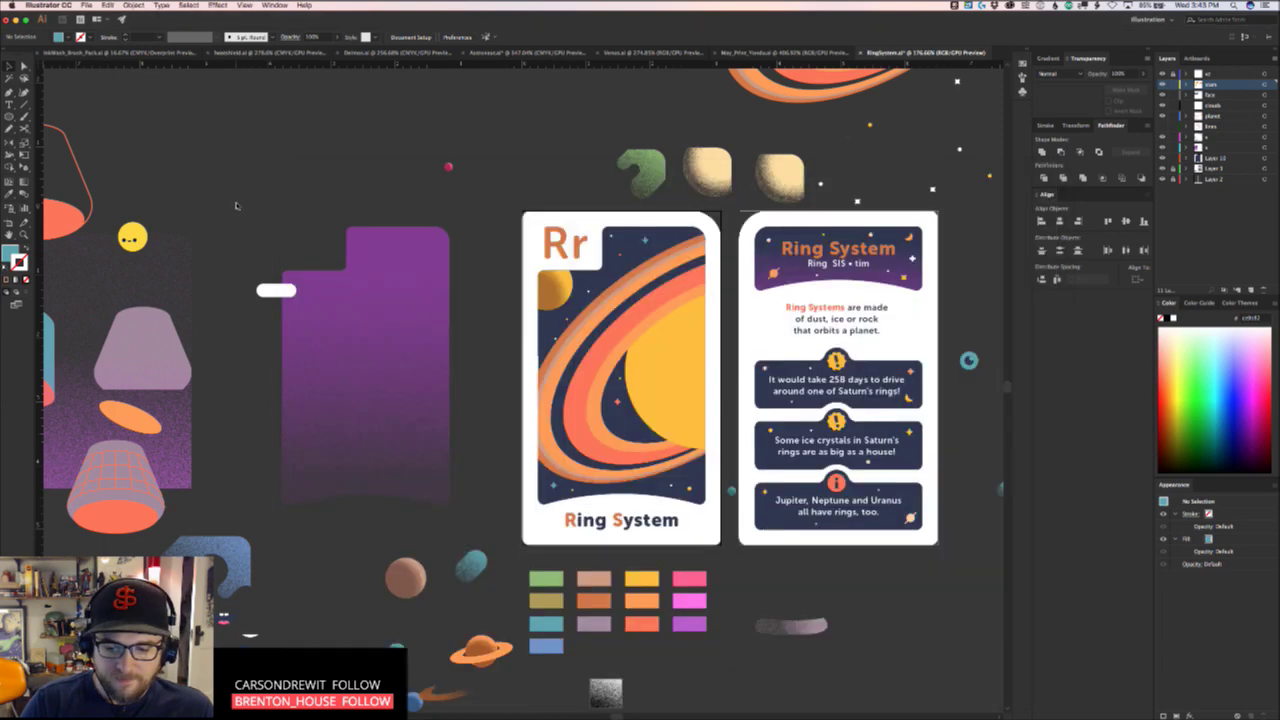
pyautogui.click(238, 206)
pyautogui.hscroll(5, 671, 421)
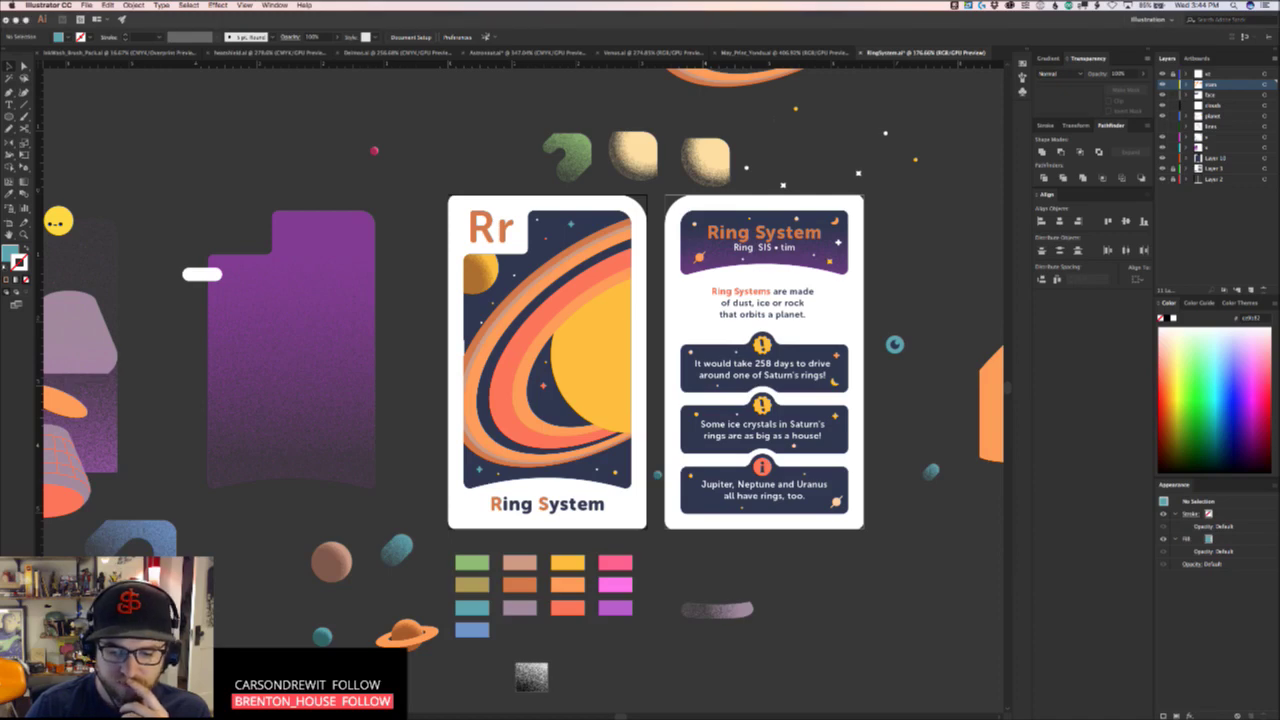
# Switch to QuickTime Player, enlarge the outro video window, play the clip, rewind it to the start, and close the video
pyautogui.press('super+Tab')
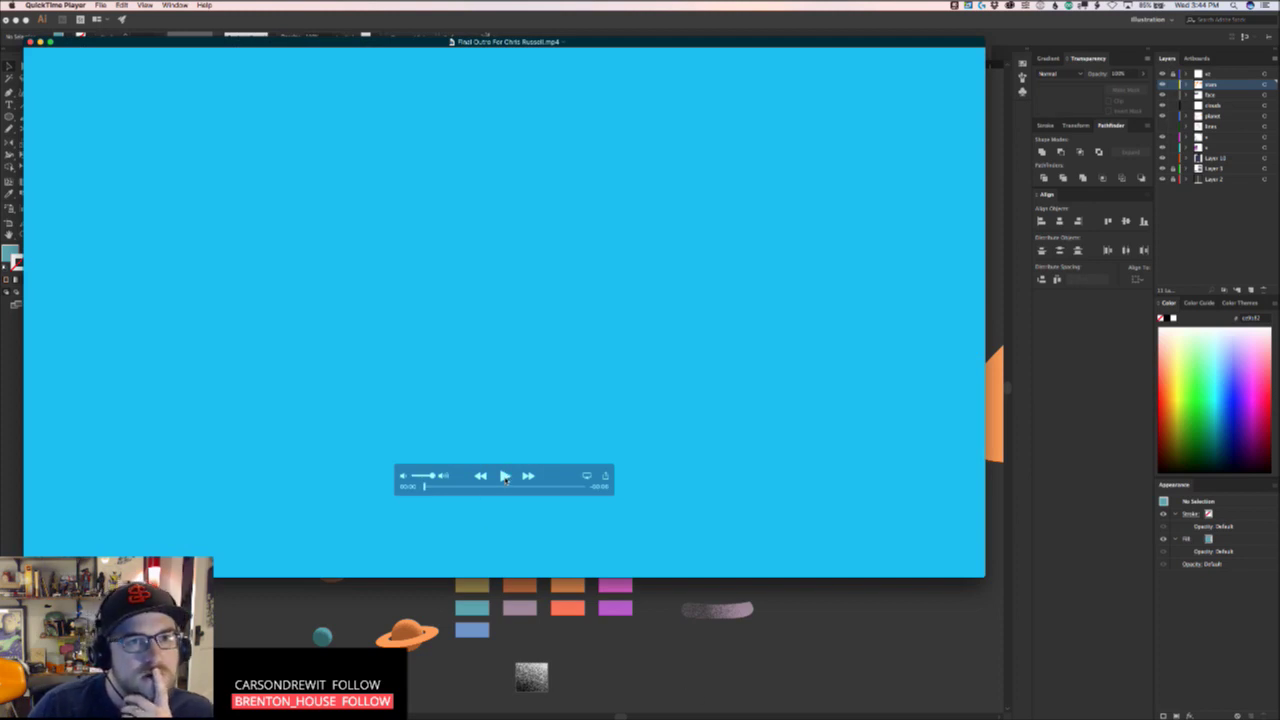
pyautogui.click(506, 477)
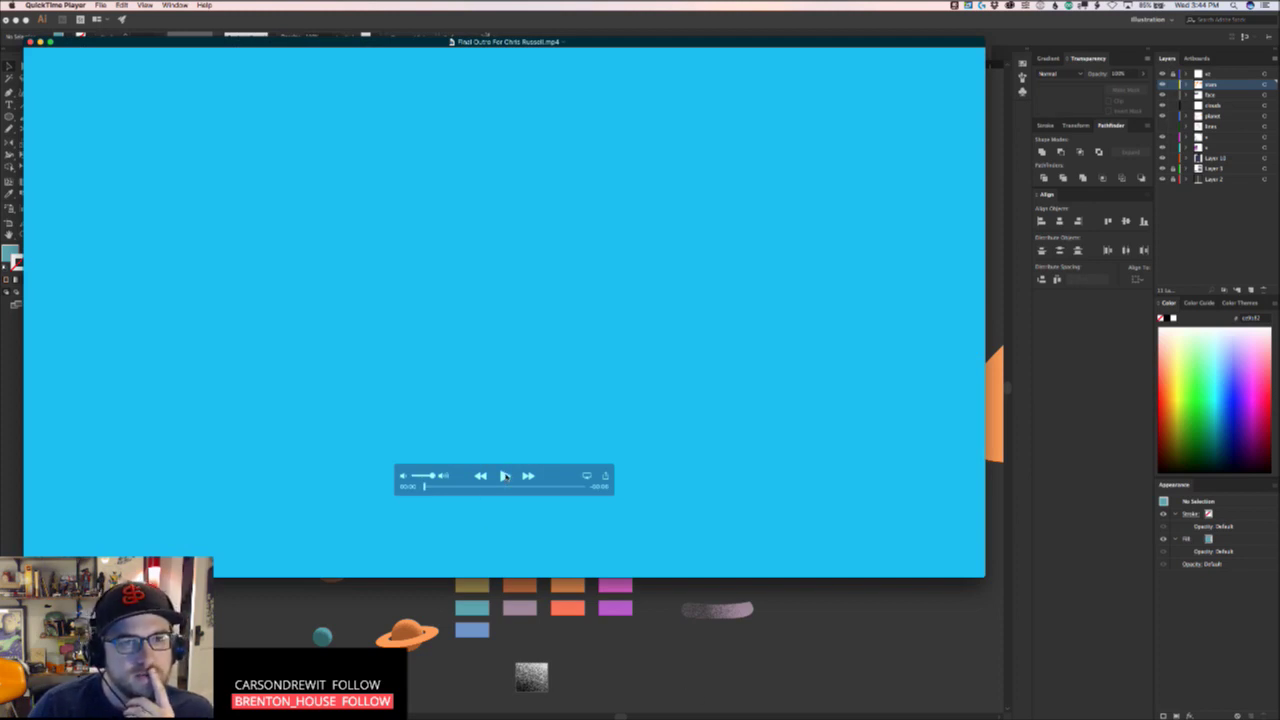
pyautogui.moveTo(628, 43); pyautogui.dragTo(667, 31)
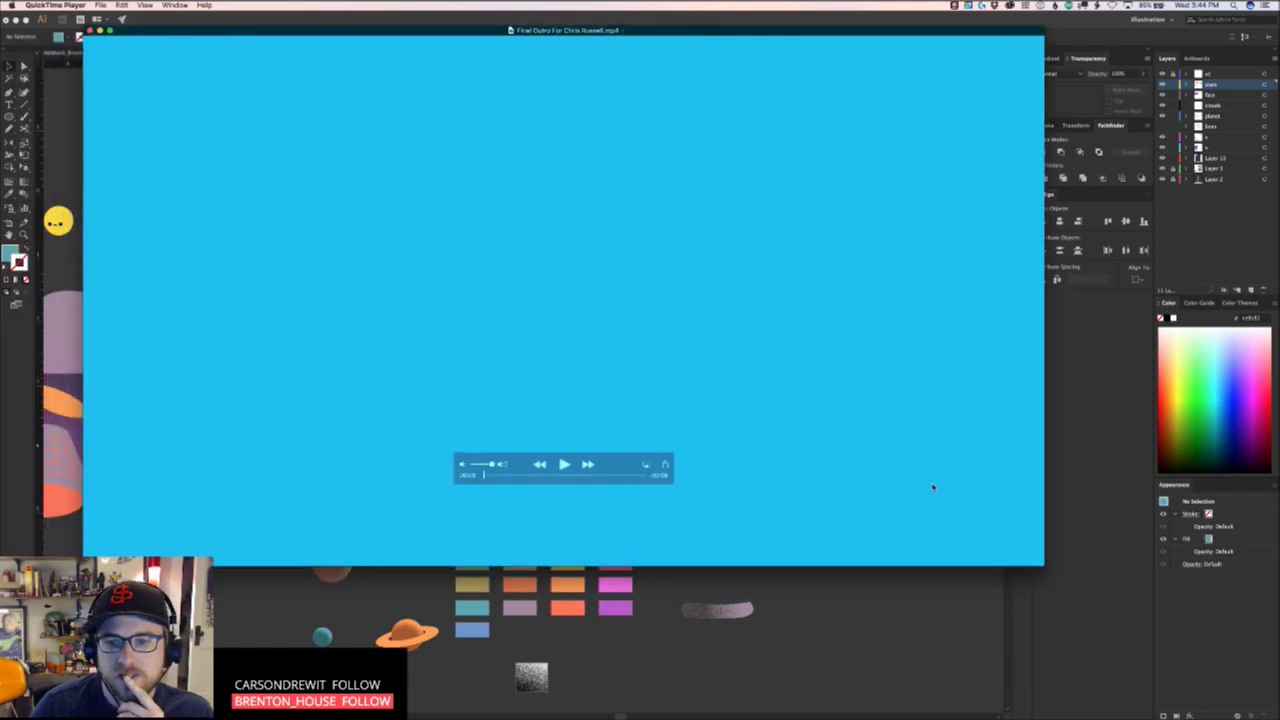
pyautogui.moveTo(1047, 569); pyautogui.dragTo(1222, 705)
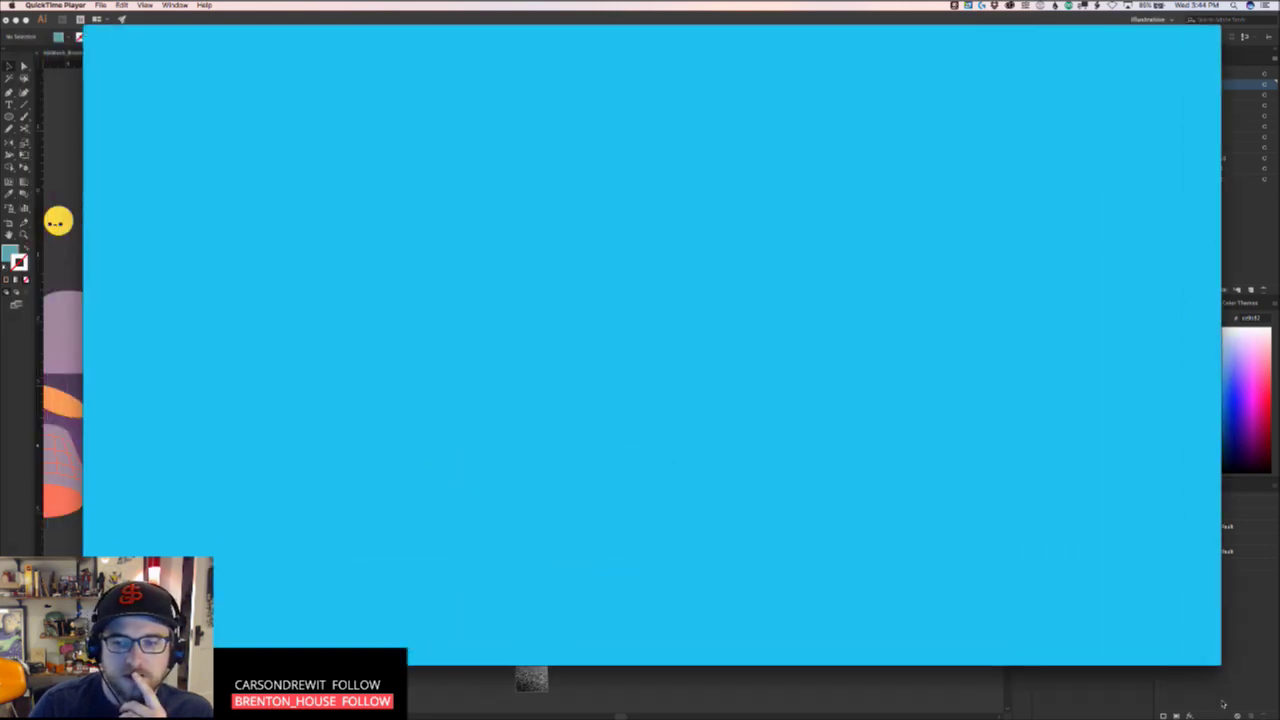
pyautogui.click(651, 548)
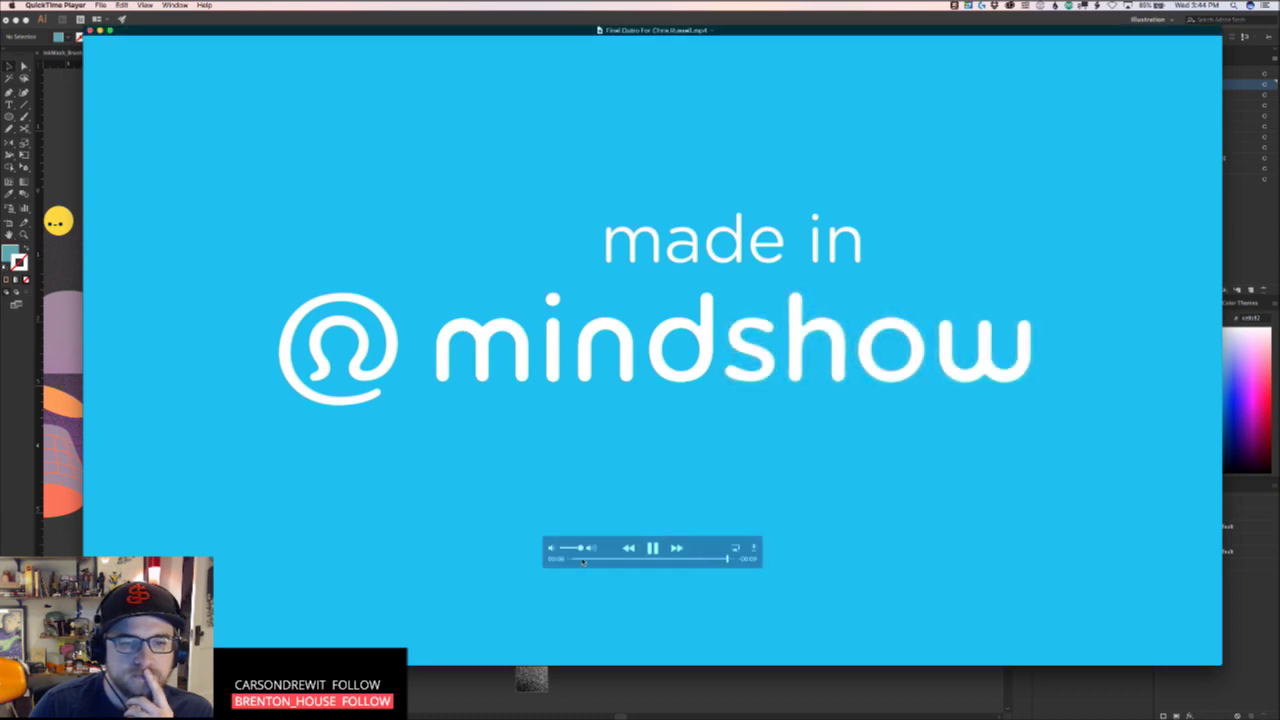
pyautogui.moveTo(583, 562); pyautogui.dragTo(538, 568)
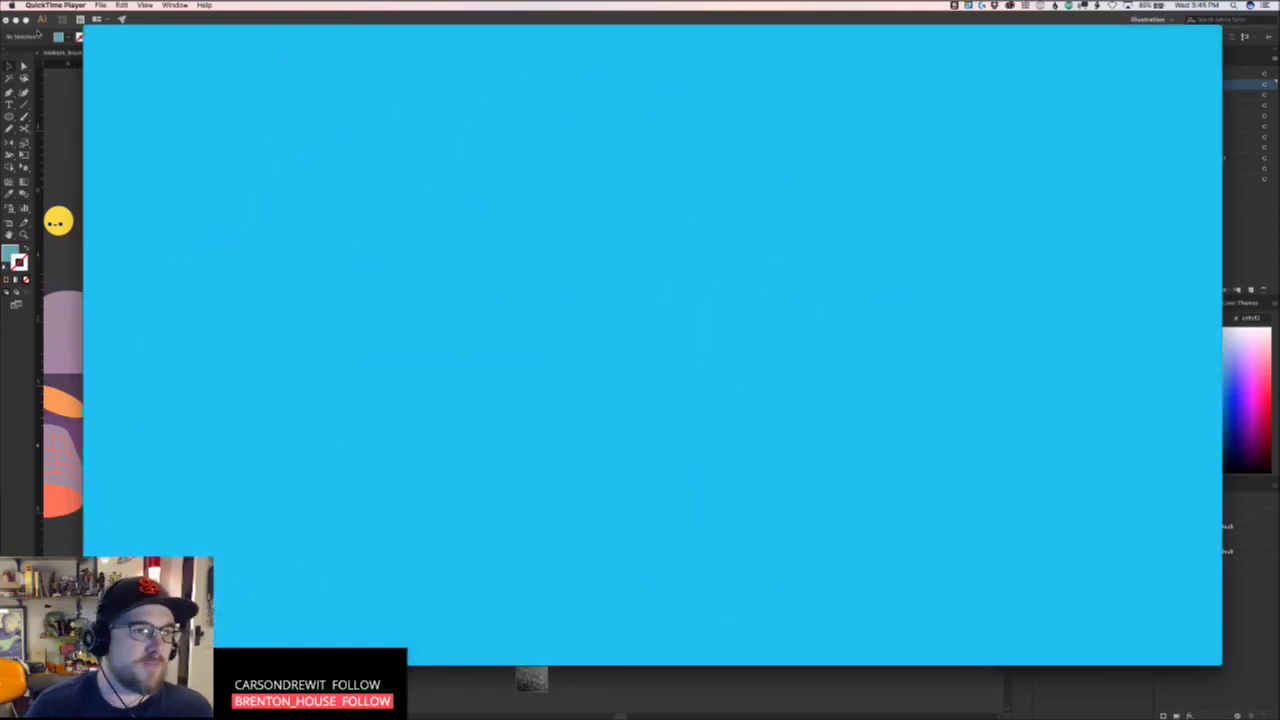
pyautogui.click(90, 31)
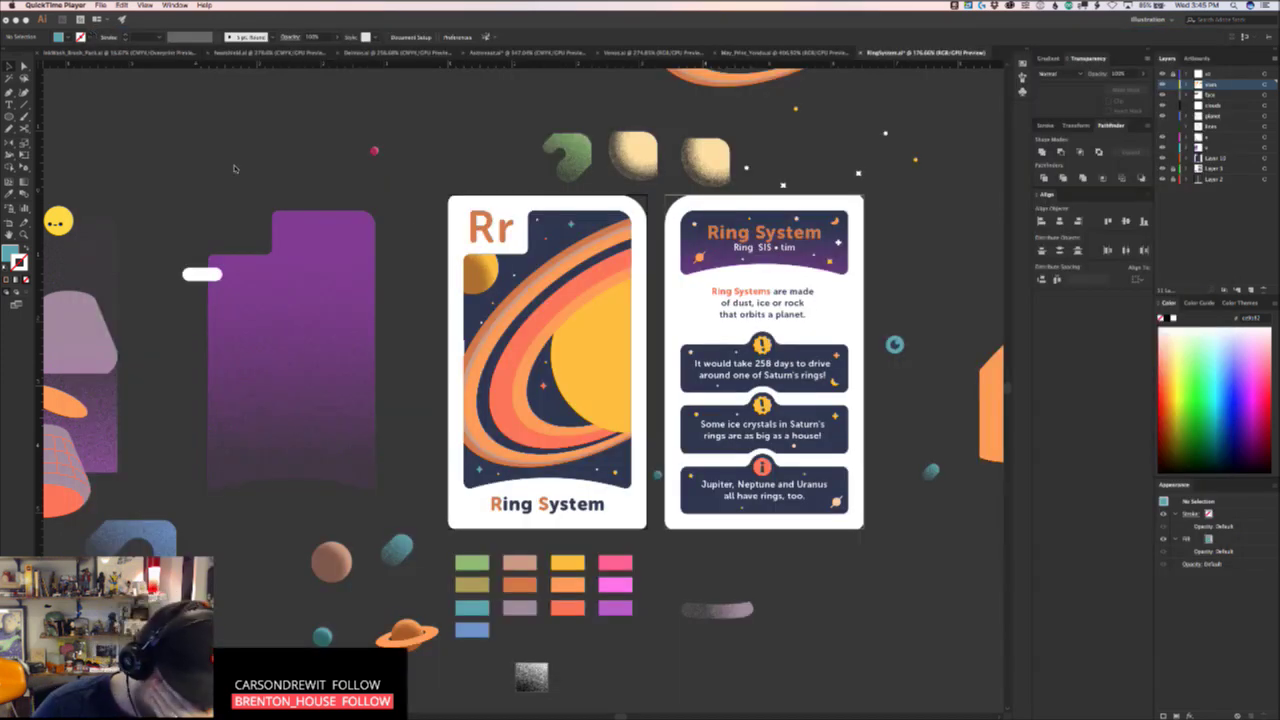